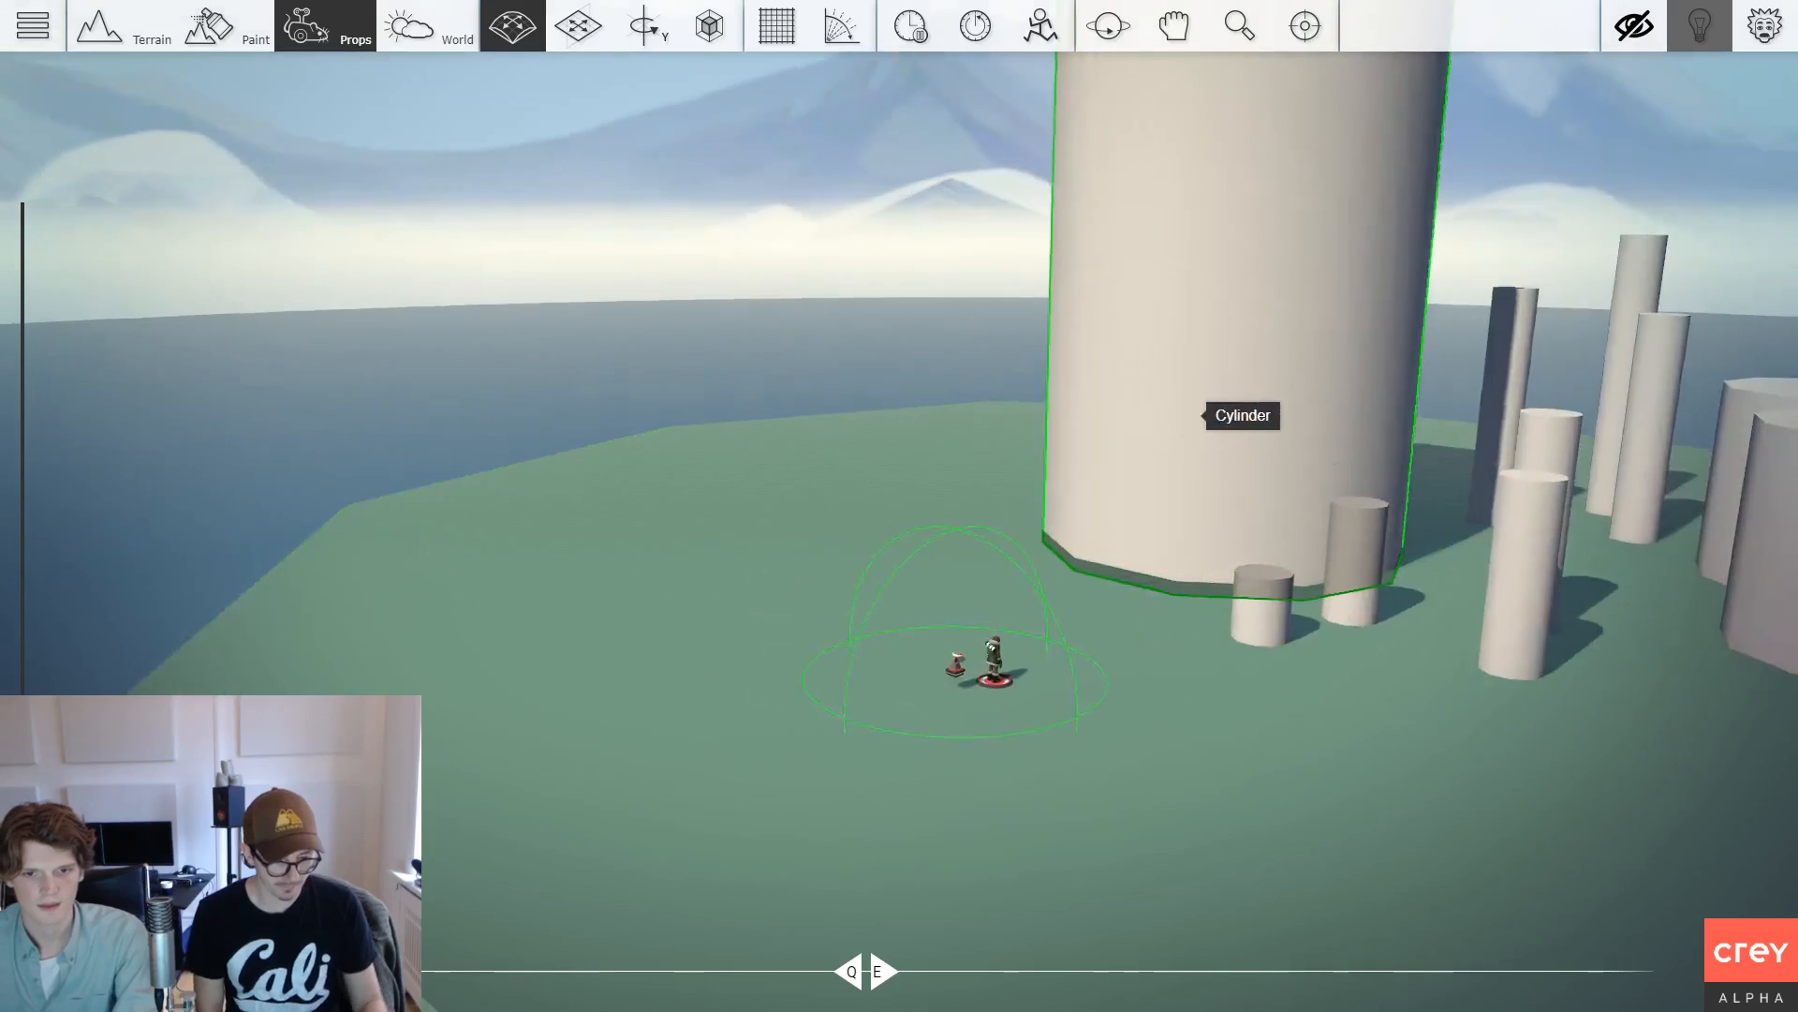
# Start a play test of the cylinder level and get the character onto the shortest cylinder beside the tower.
pyautogui.press('w')
pyautogui.press('d')
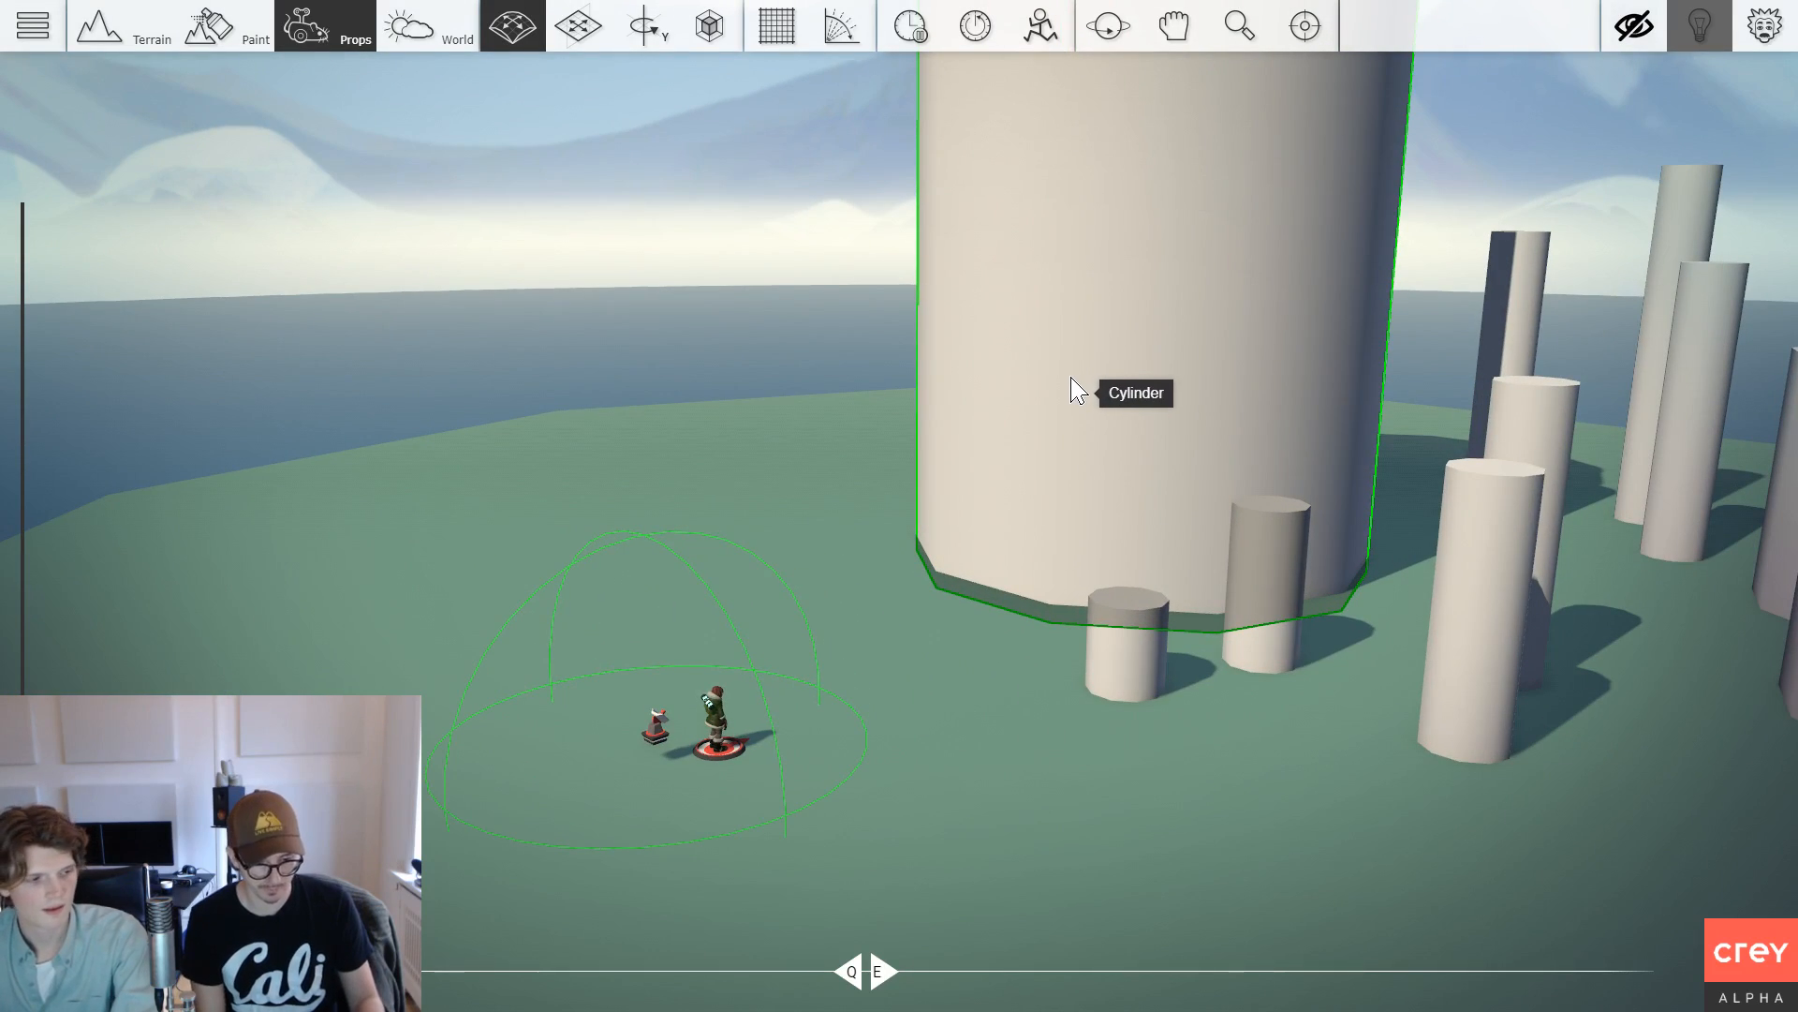
pyautogui.press('Tab')
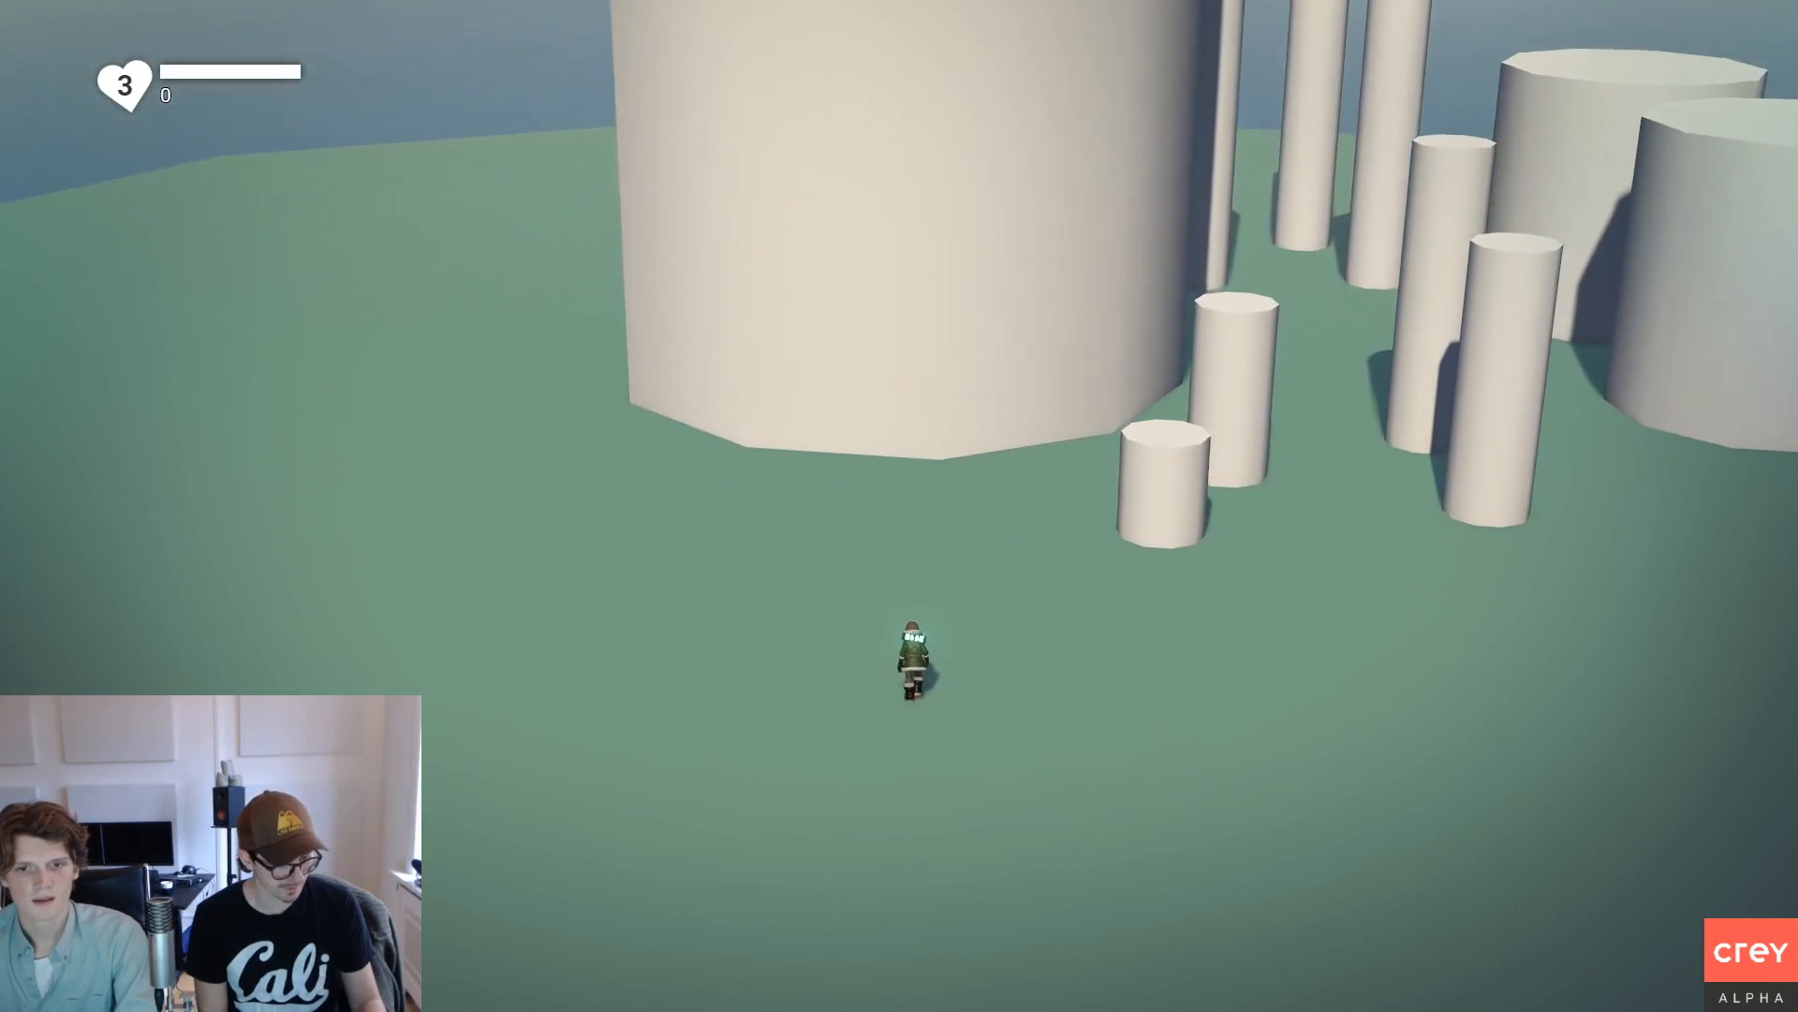
pyautogui.press('d')
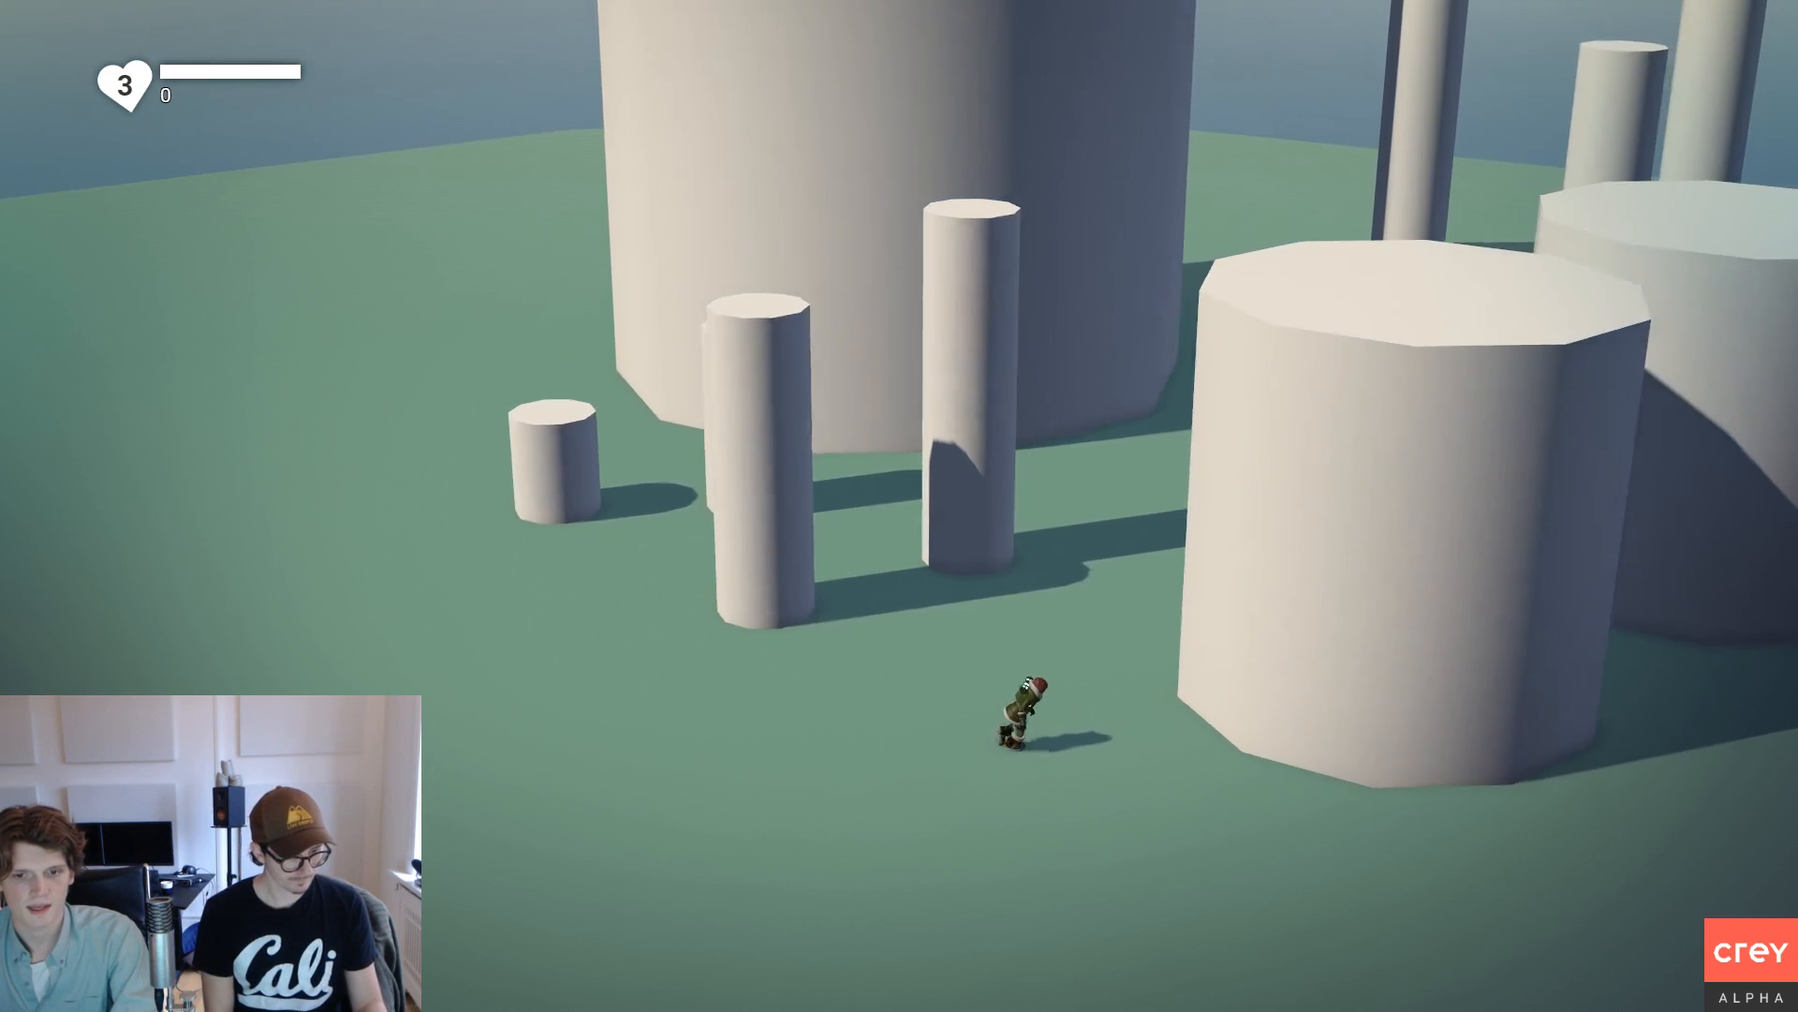
pyautogui.press('a')
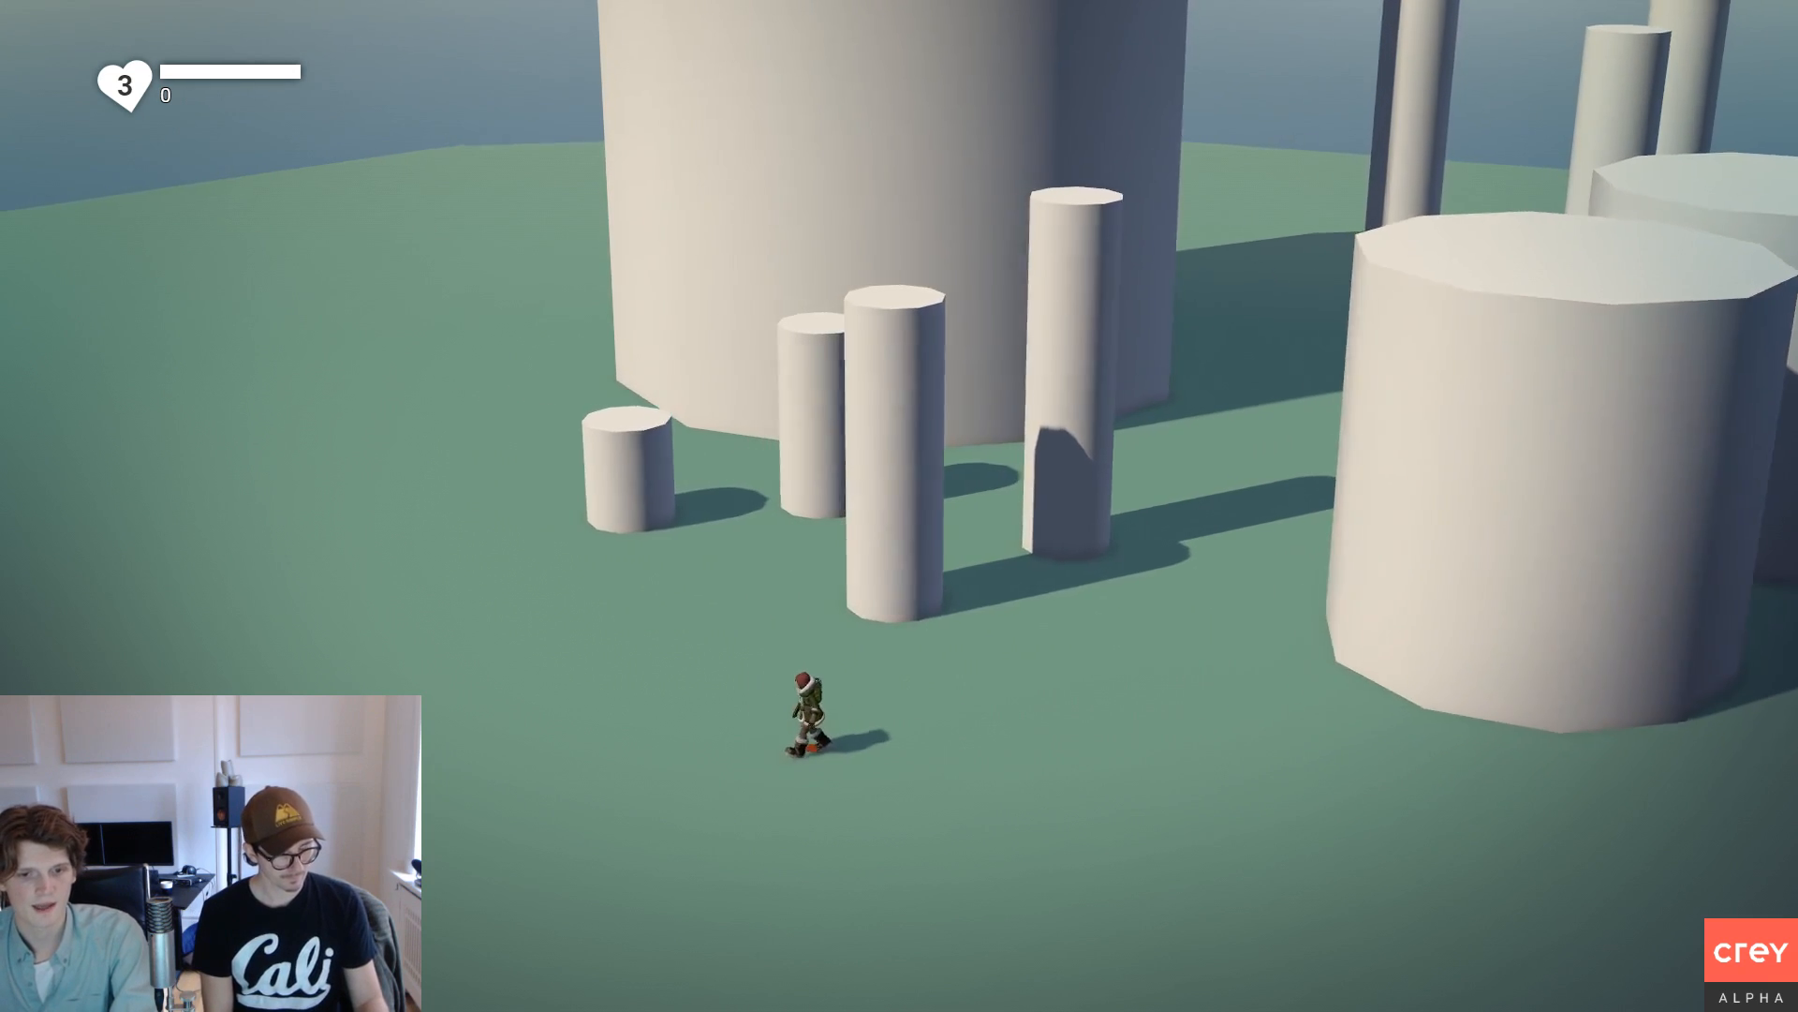
pyautogui.press('w')
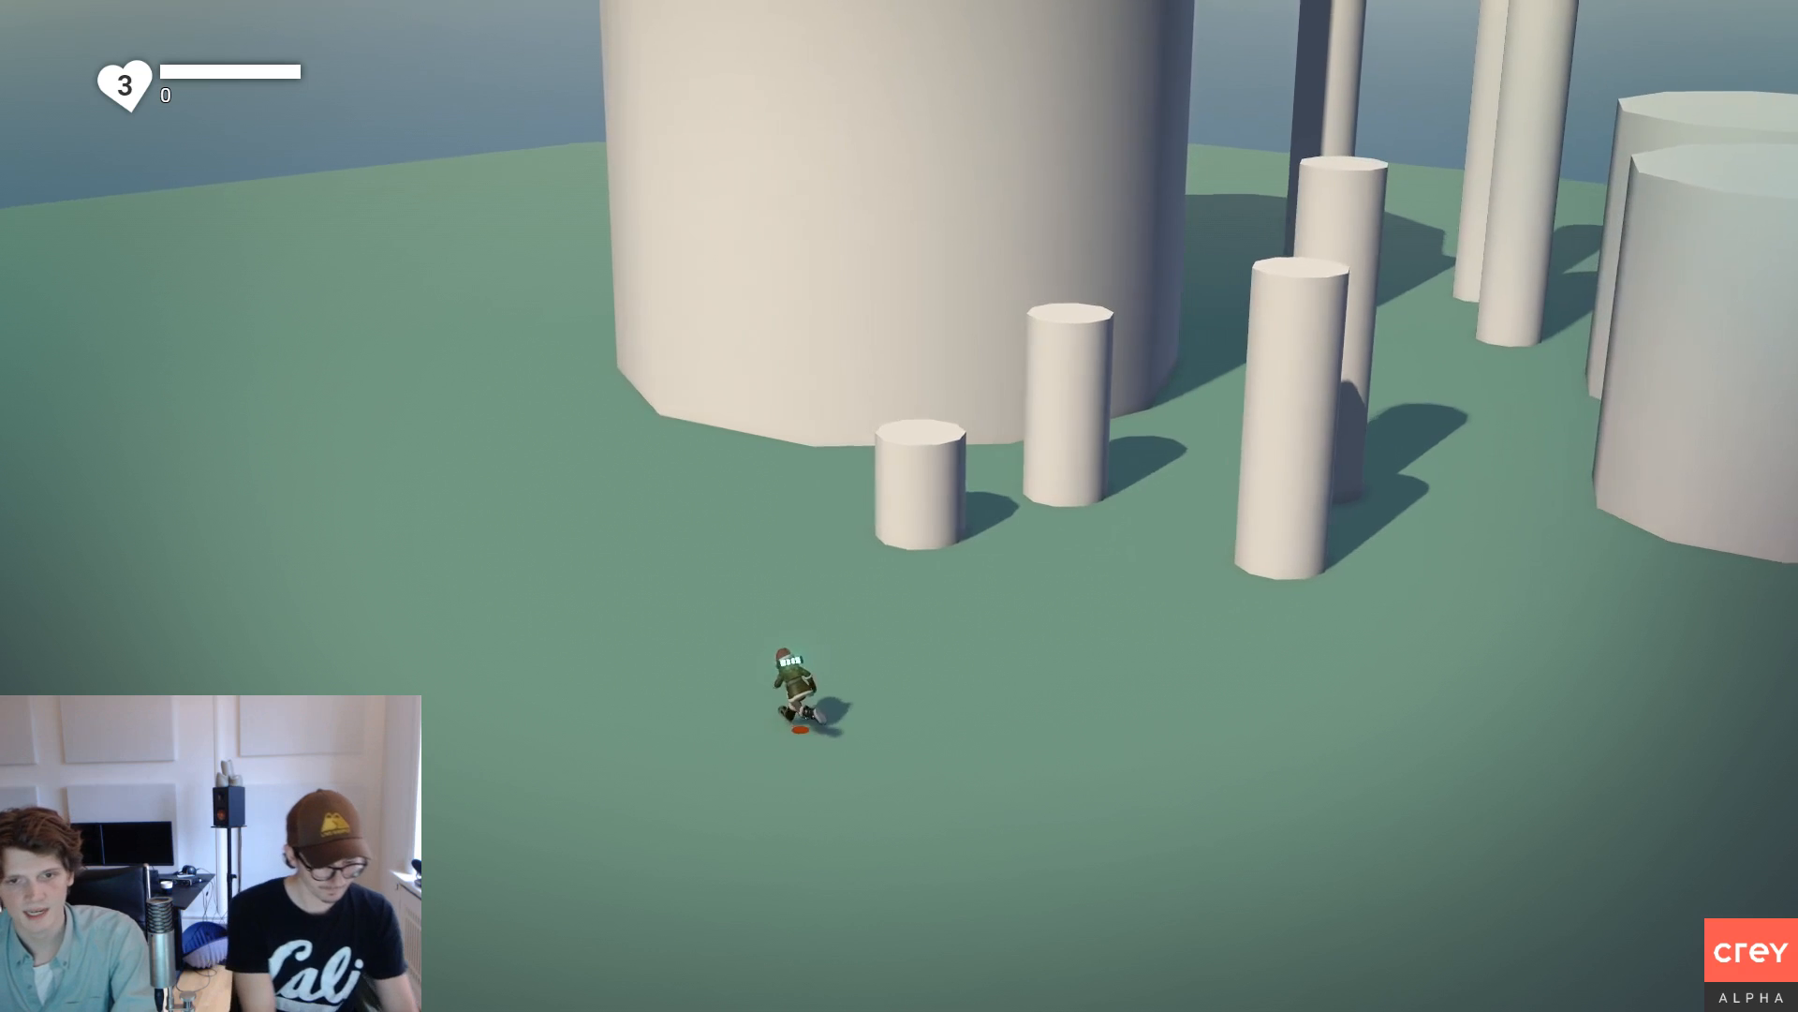
pyautogui.press('space')
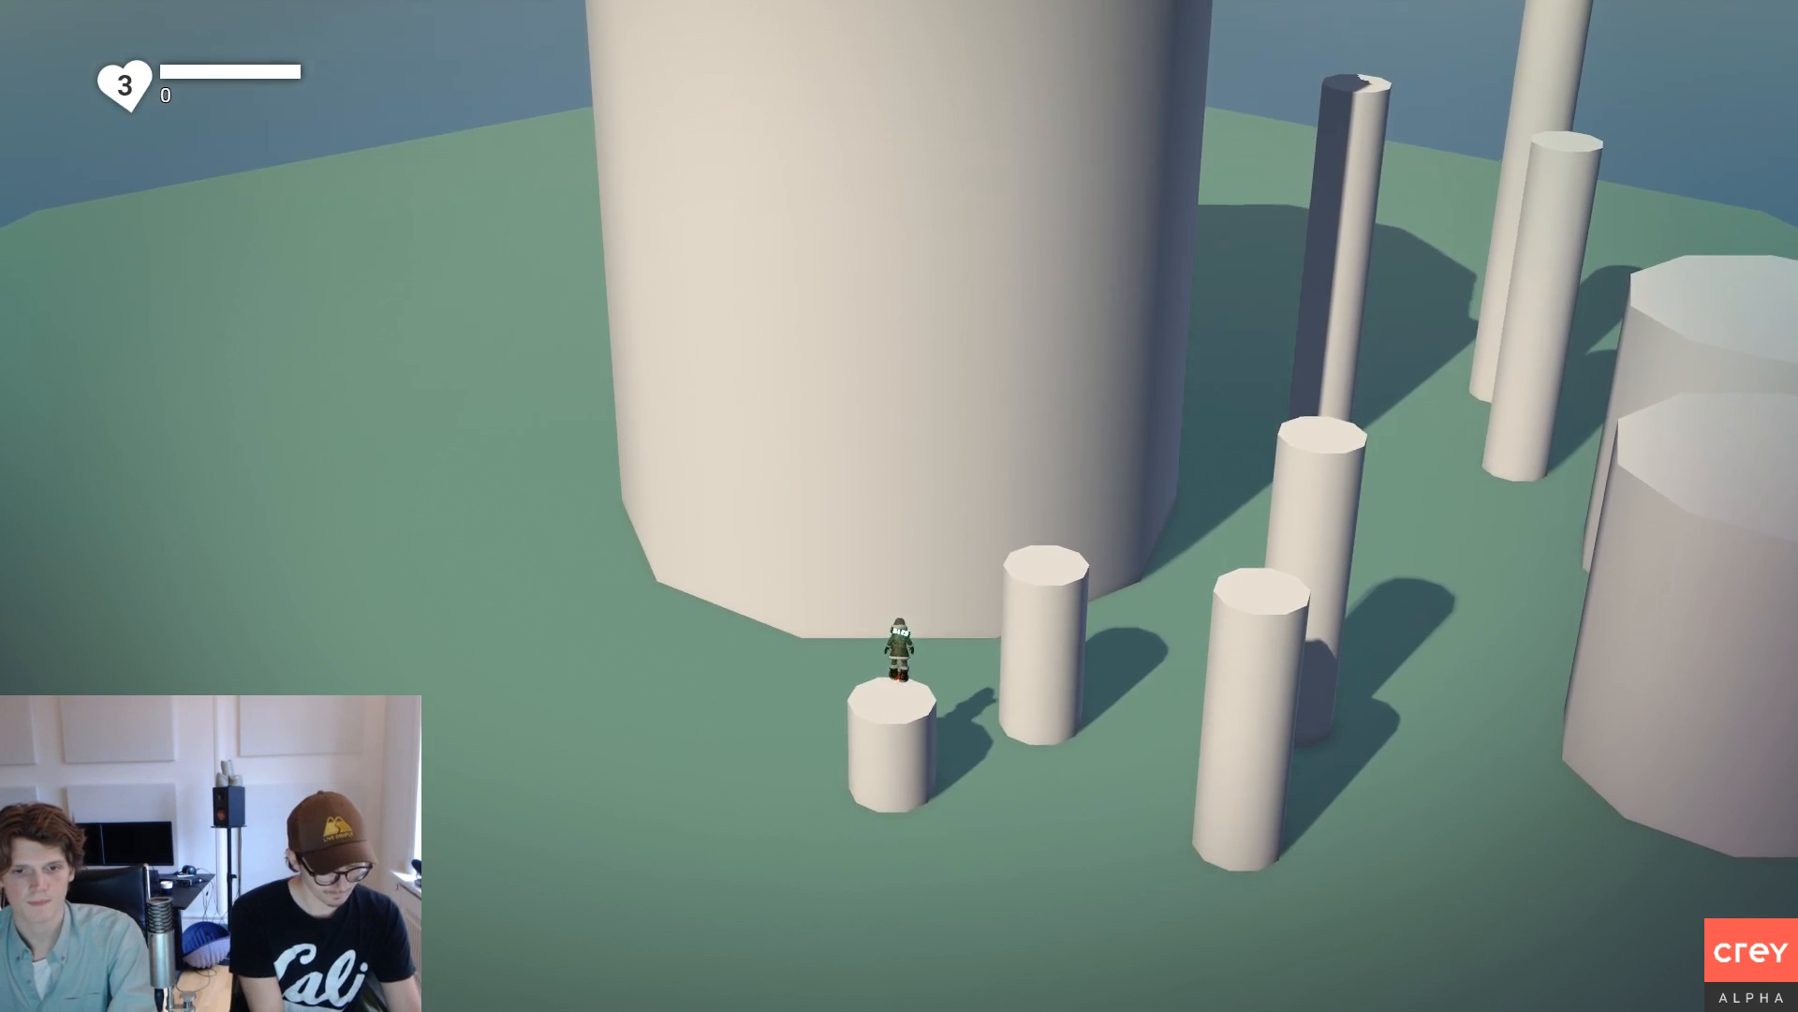
# Test jumping the character from the shortest cylinder up onto the neighbouring taller ones.
pyautogui.press('d')
pyautogui.press('space')
pyautogui.press('a')
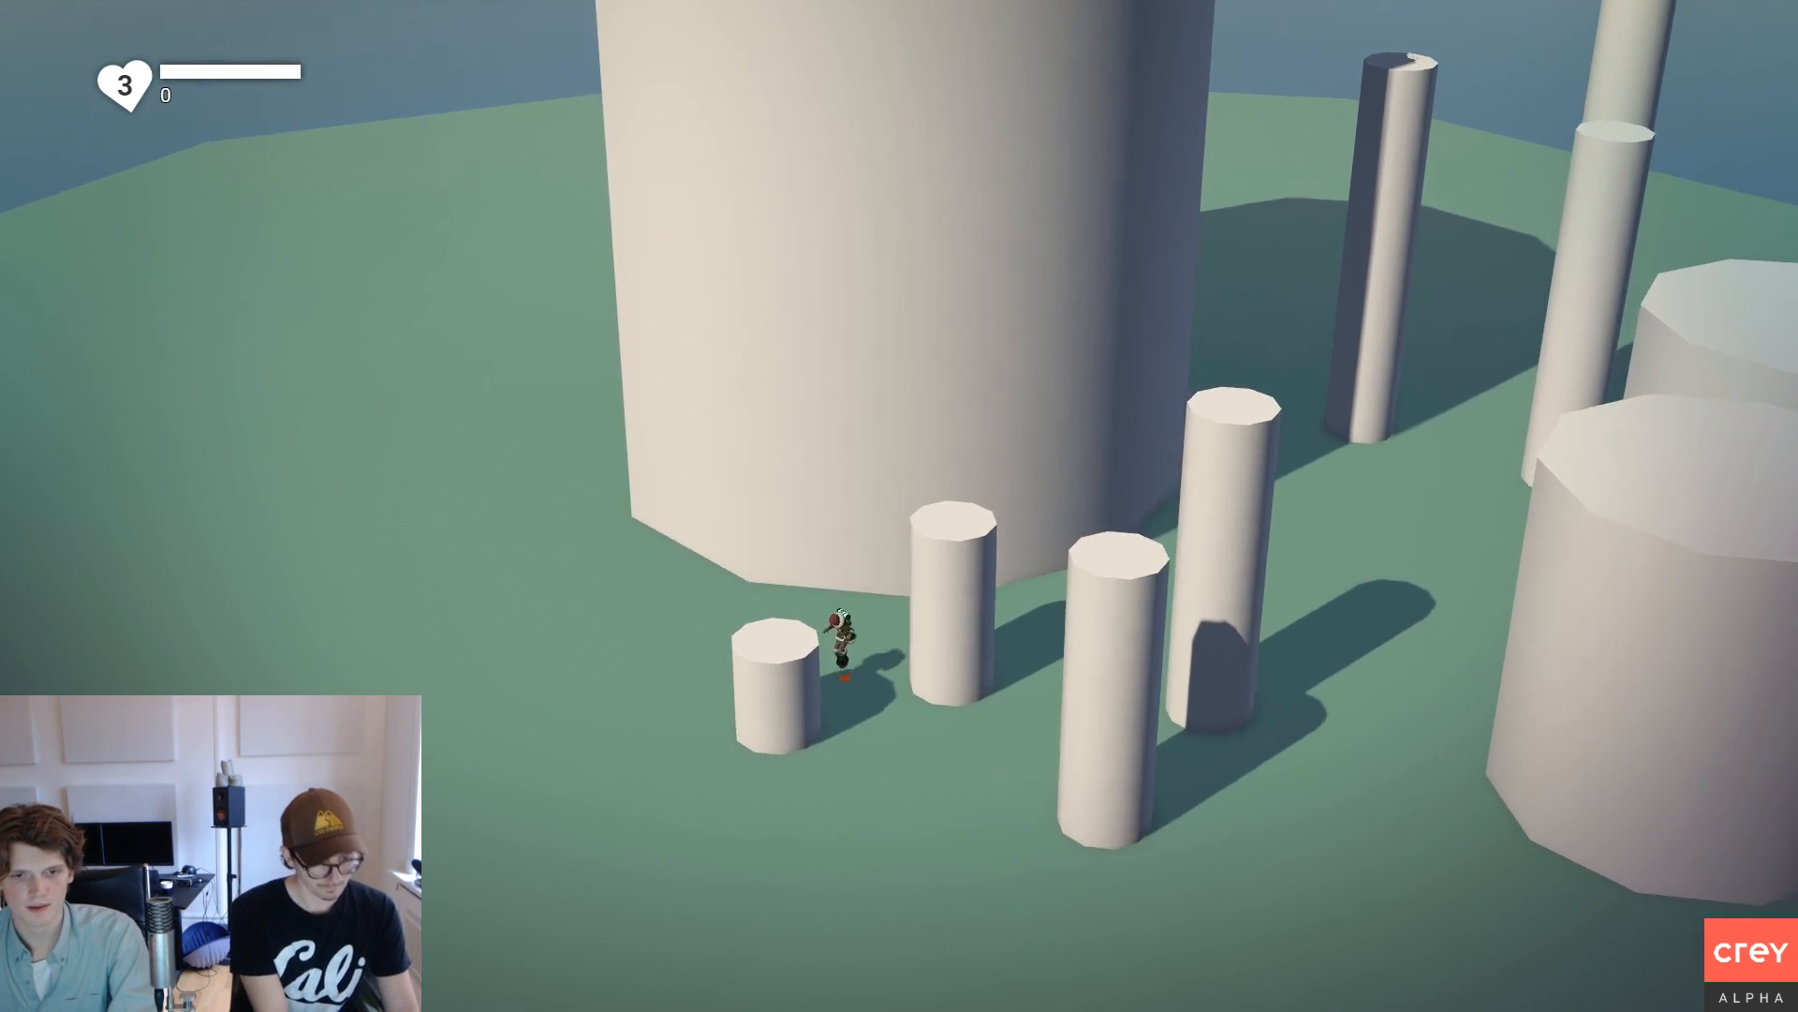
pyautogui.press('space')
pyautogui.press('s')
pyautogui.press('a')
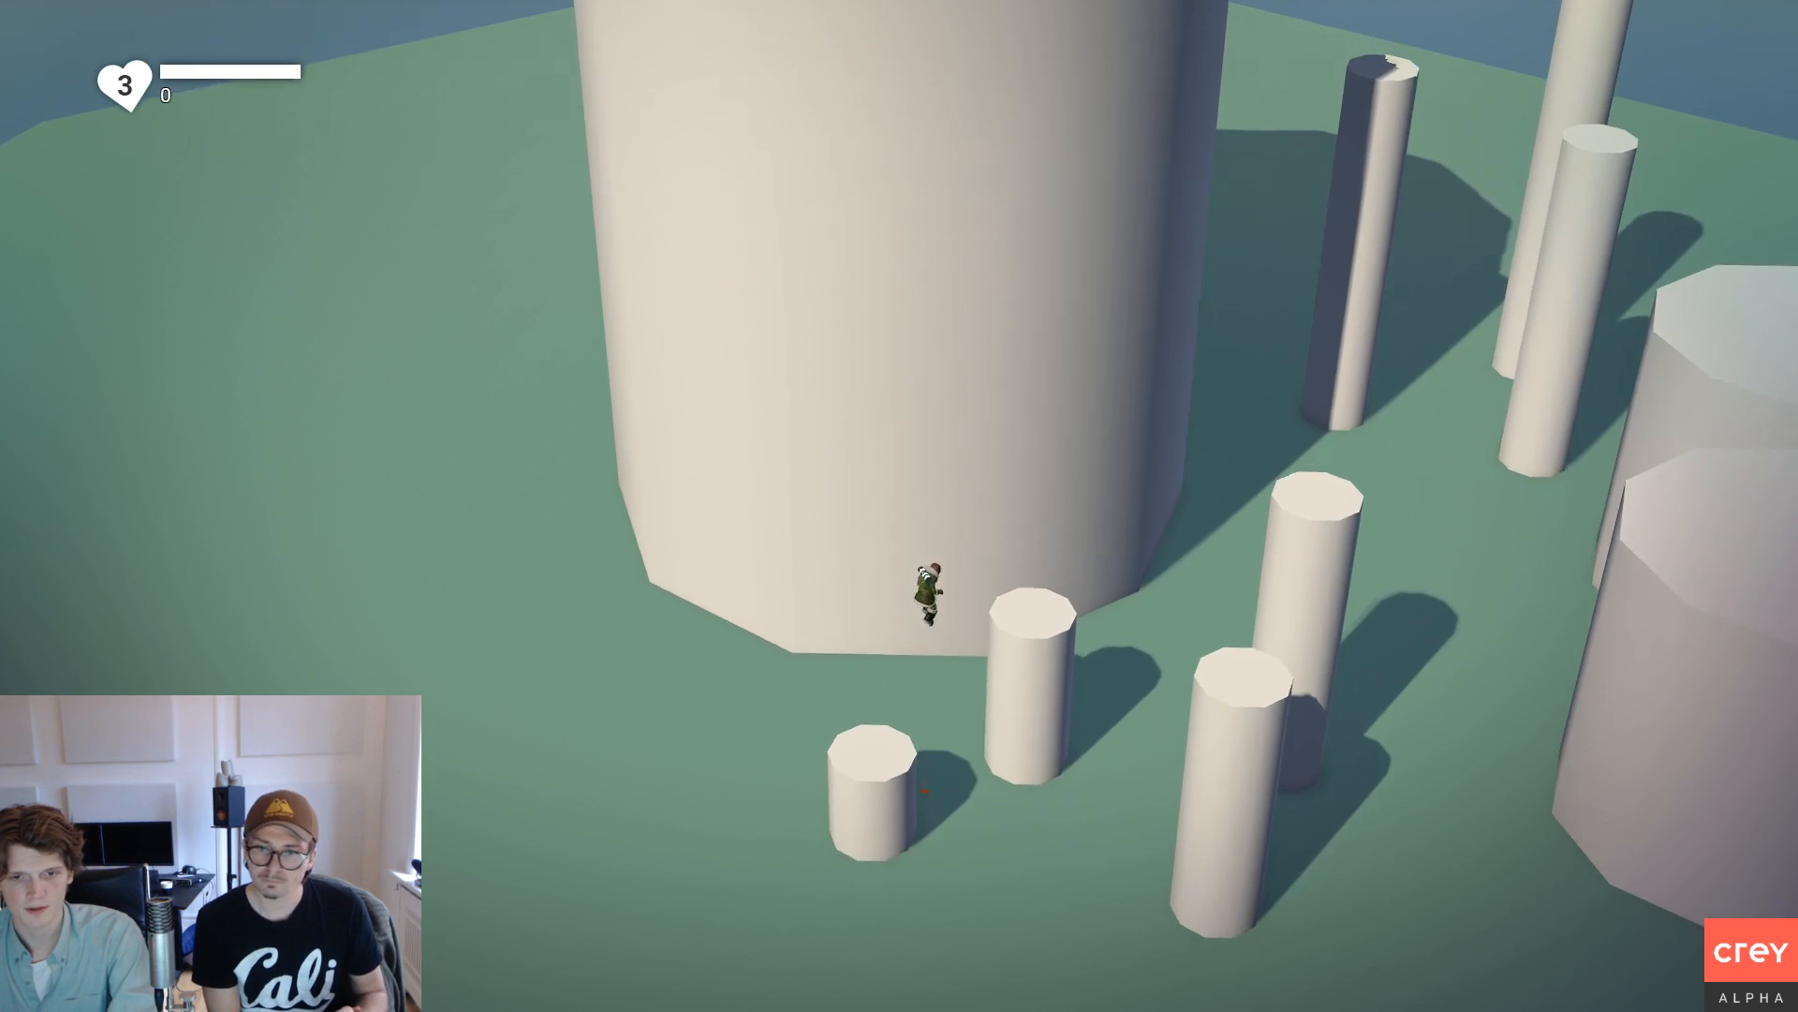
pyautogui.press('space')
pyautogui.press('s')
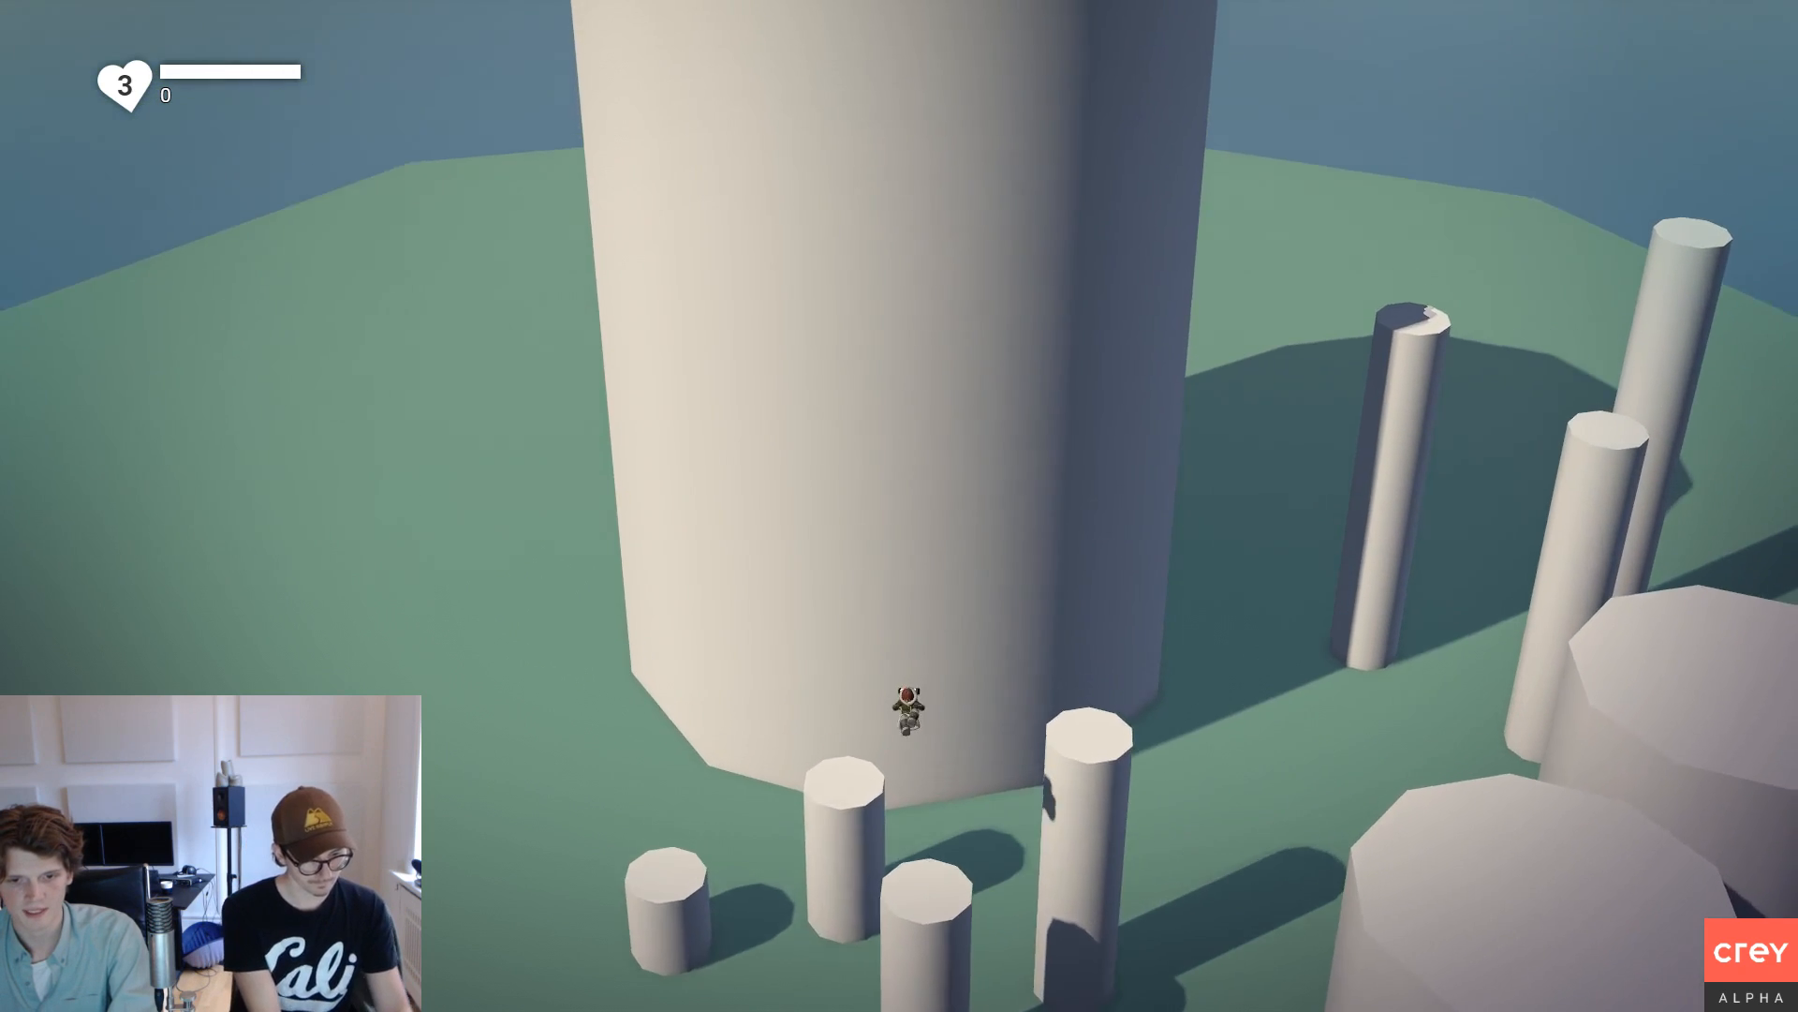
# Continue the jump test around the tower, over the wide cylinders towards the tall thin pillars.
pyautogui.press('space')
pyautogui.press('d')
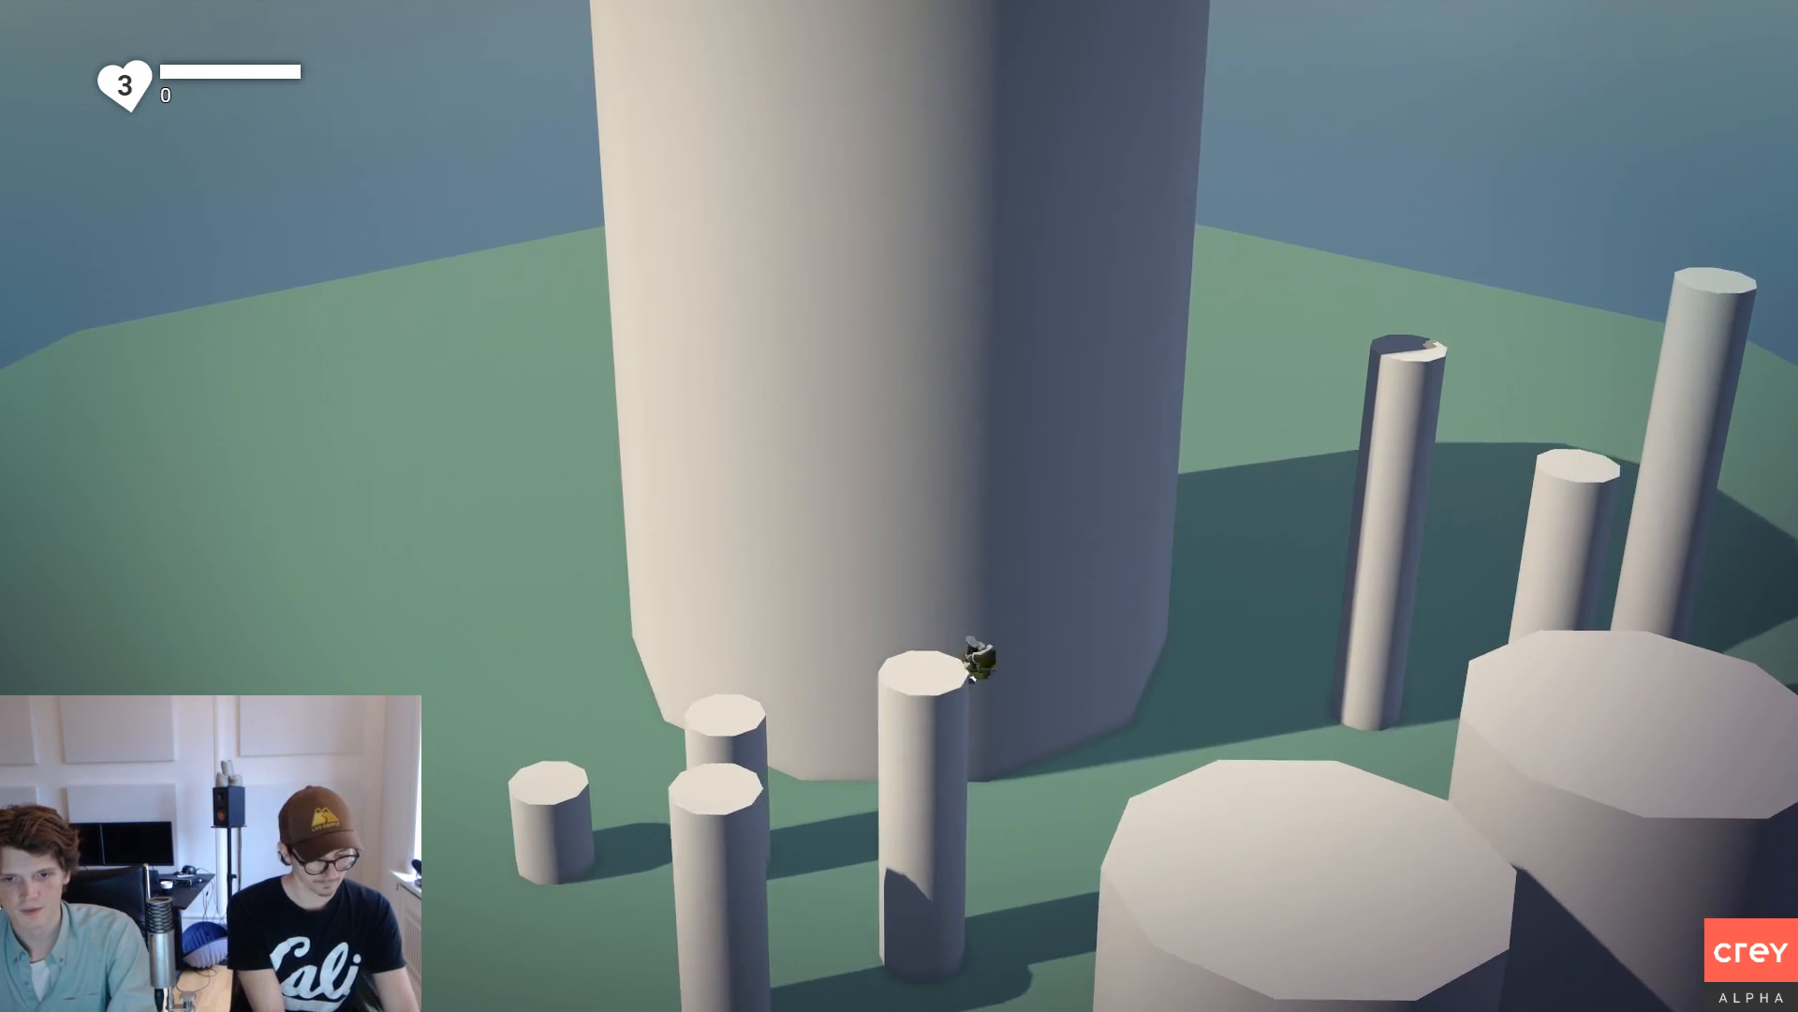
pyautogui.press('d')
pyautogui.press('space')
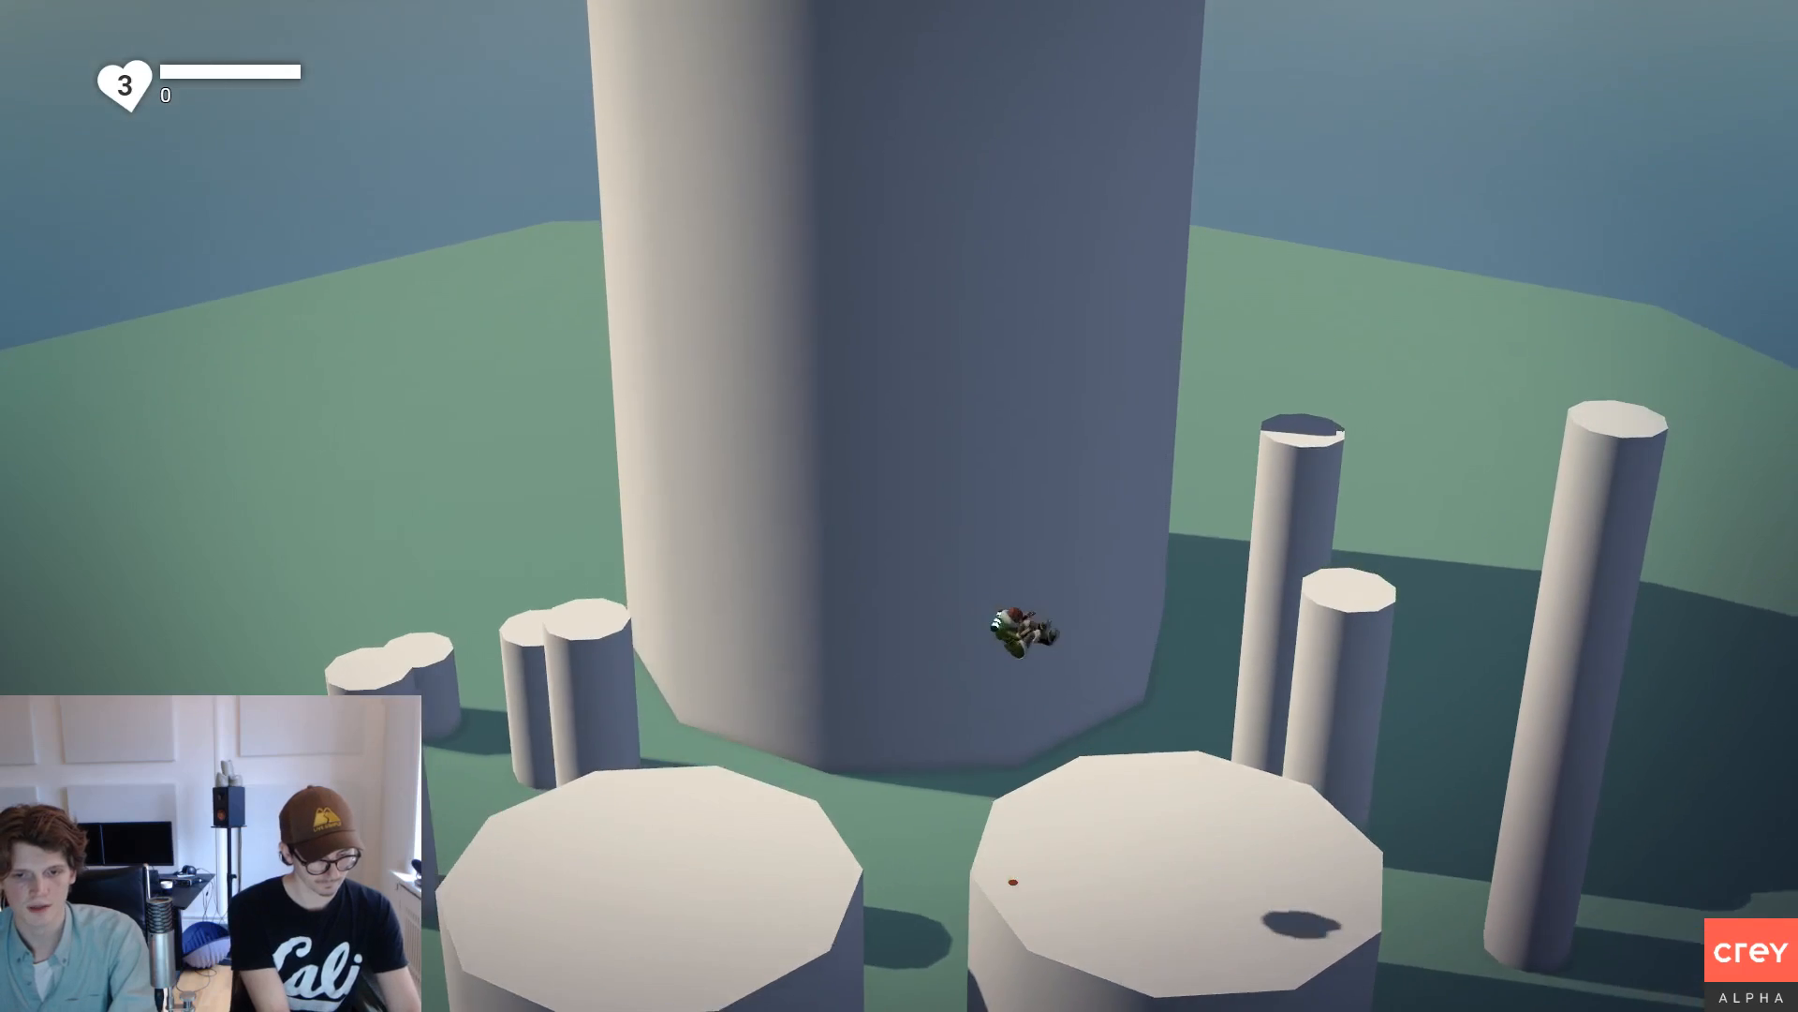
pyautogui.press('d')
pyautogui.press('space')
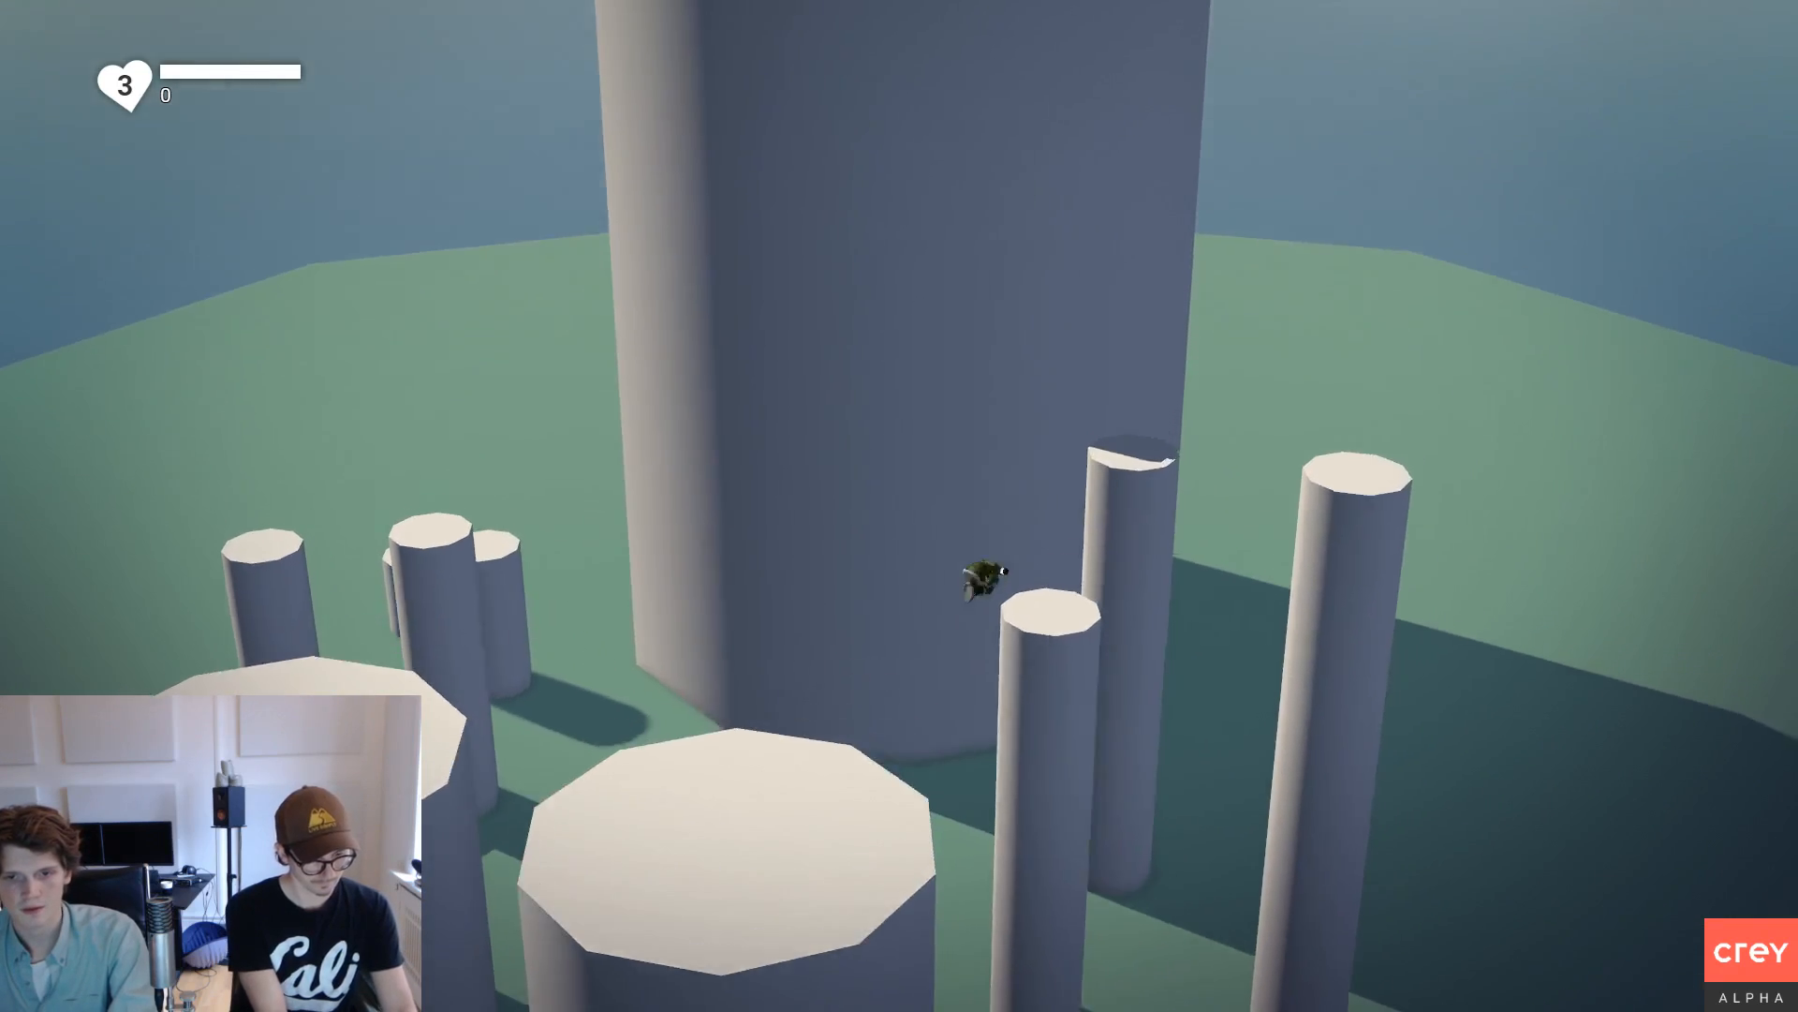
pyautogui.press('d')
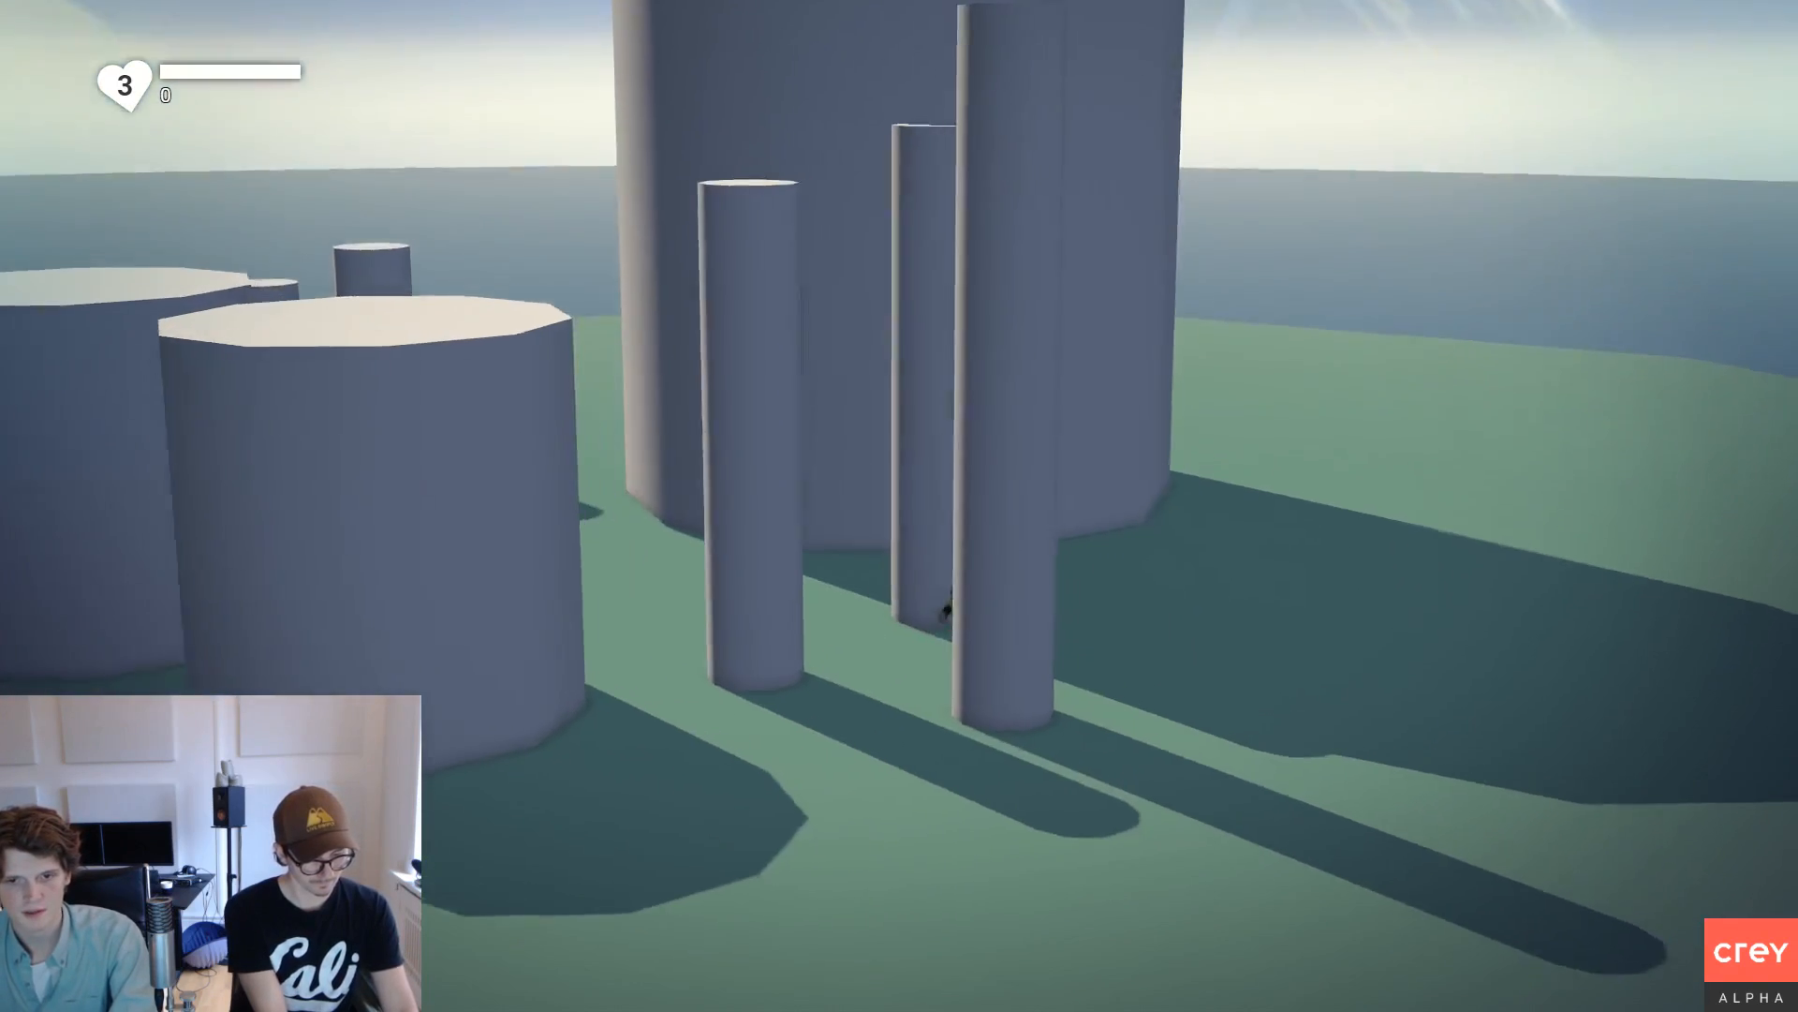
# End the play test of the cylinder level and exit the game to the website.
pyautogui.press('a')
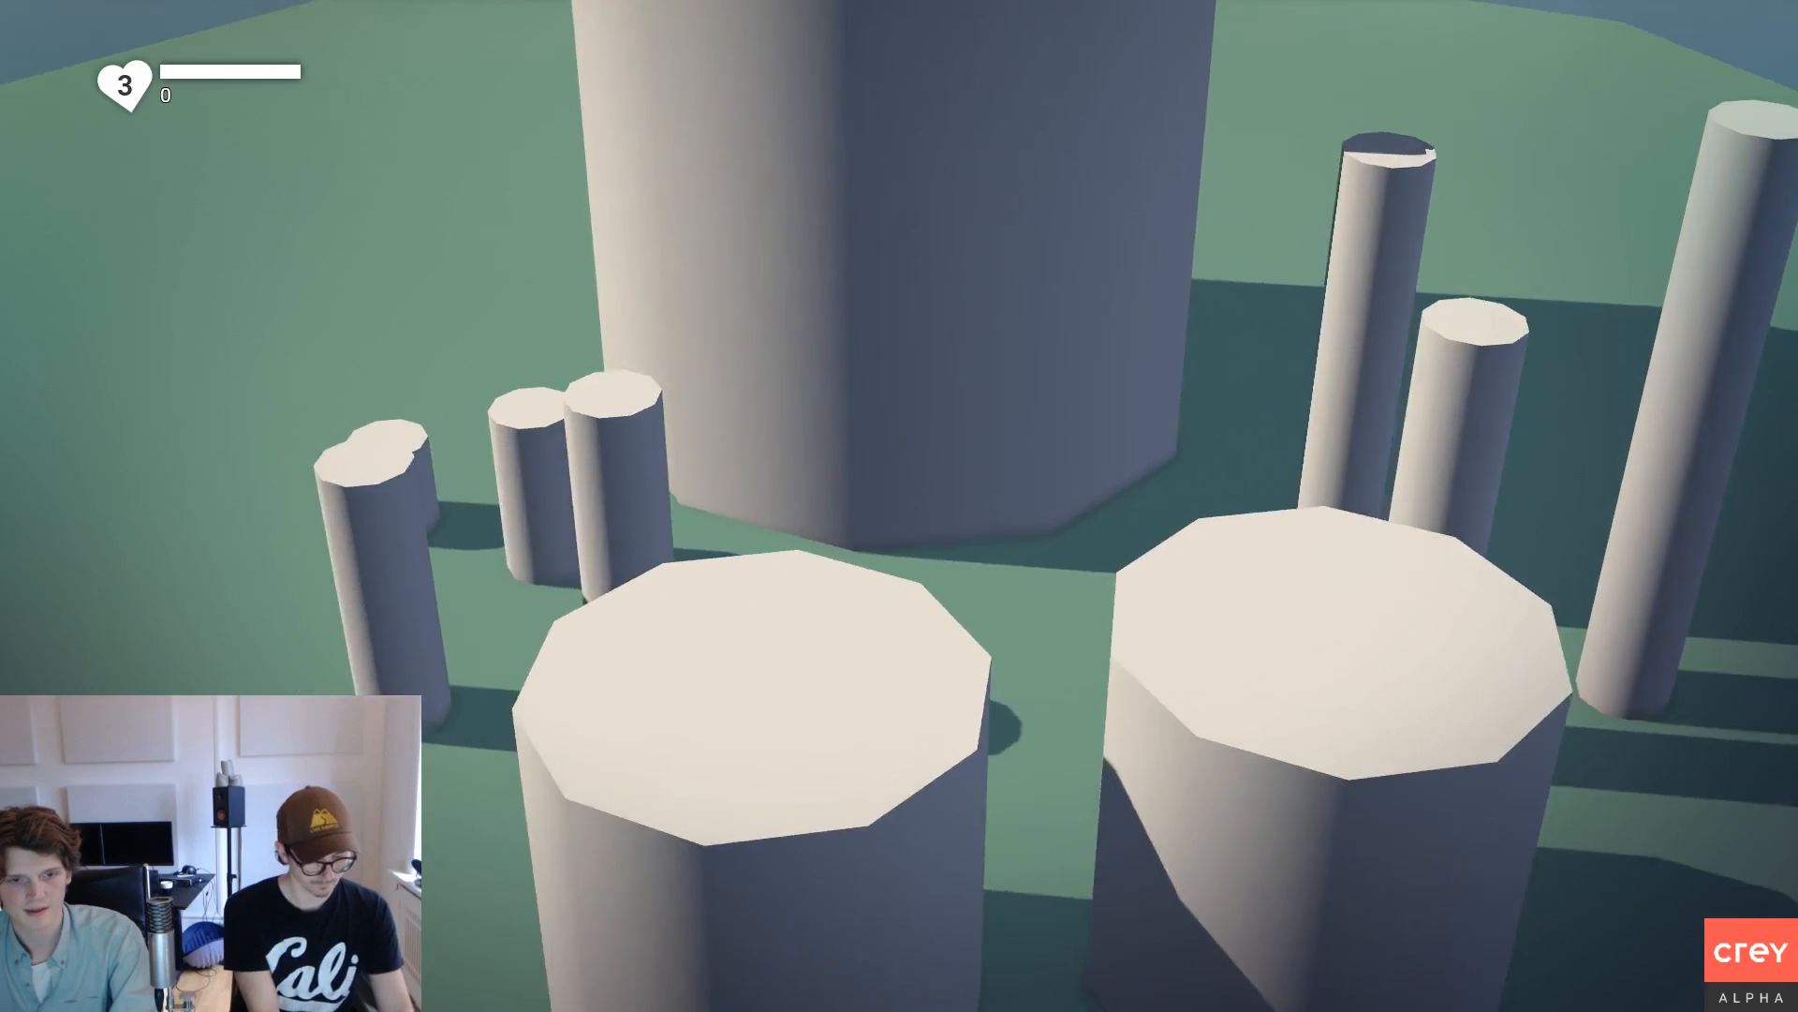
pyautogui.press('a')
pyautogui.press('Escape')
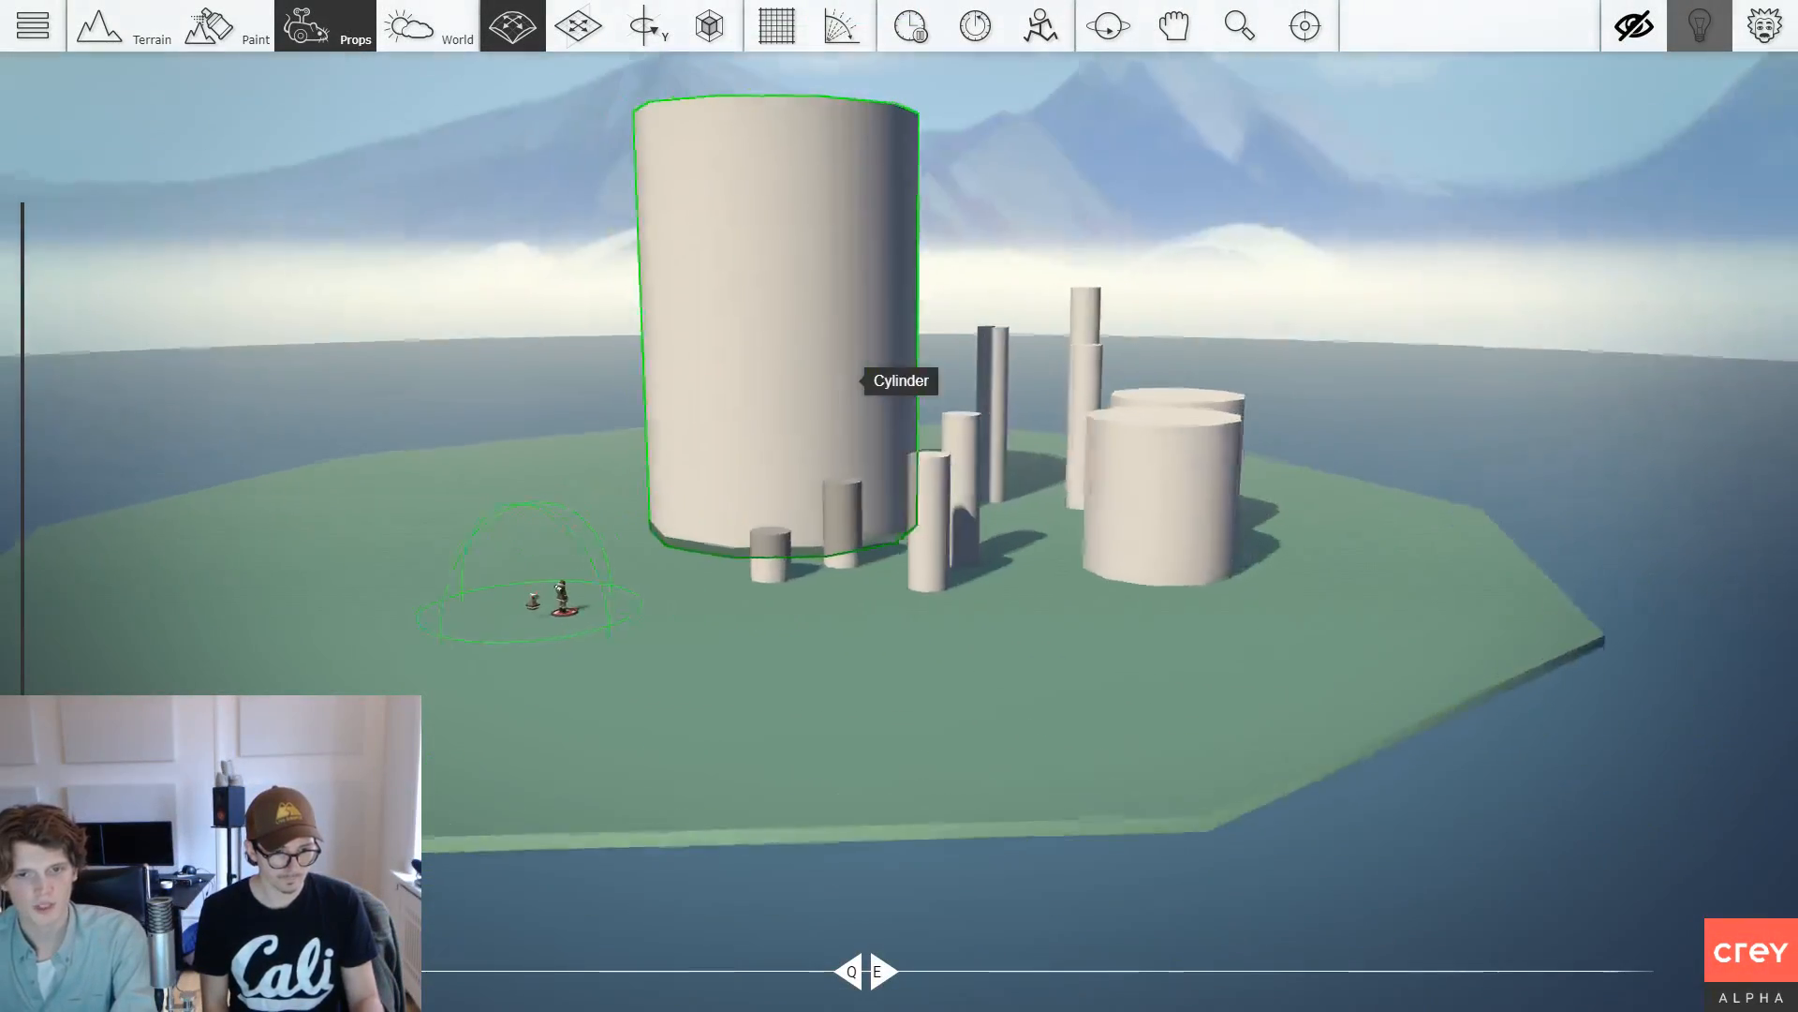
pyautogui.press('Escape')
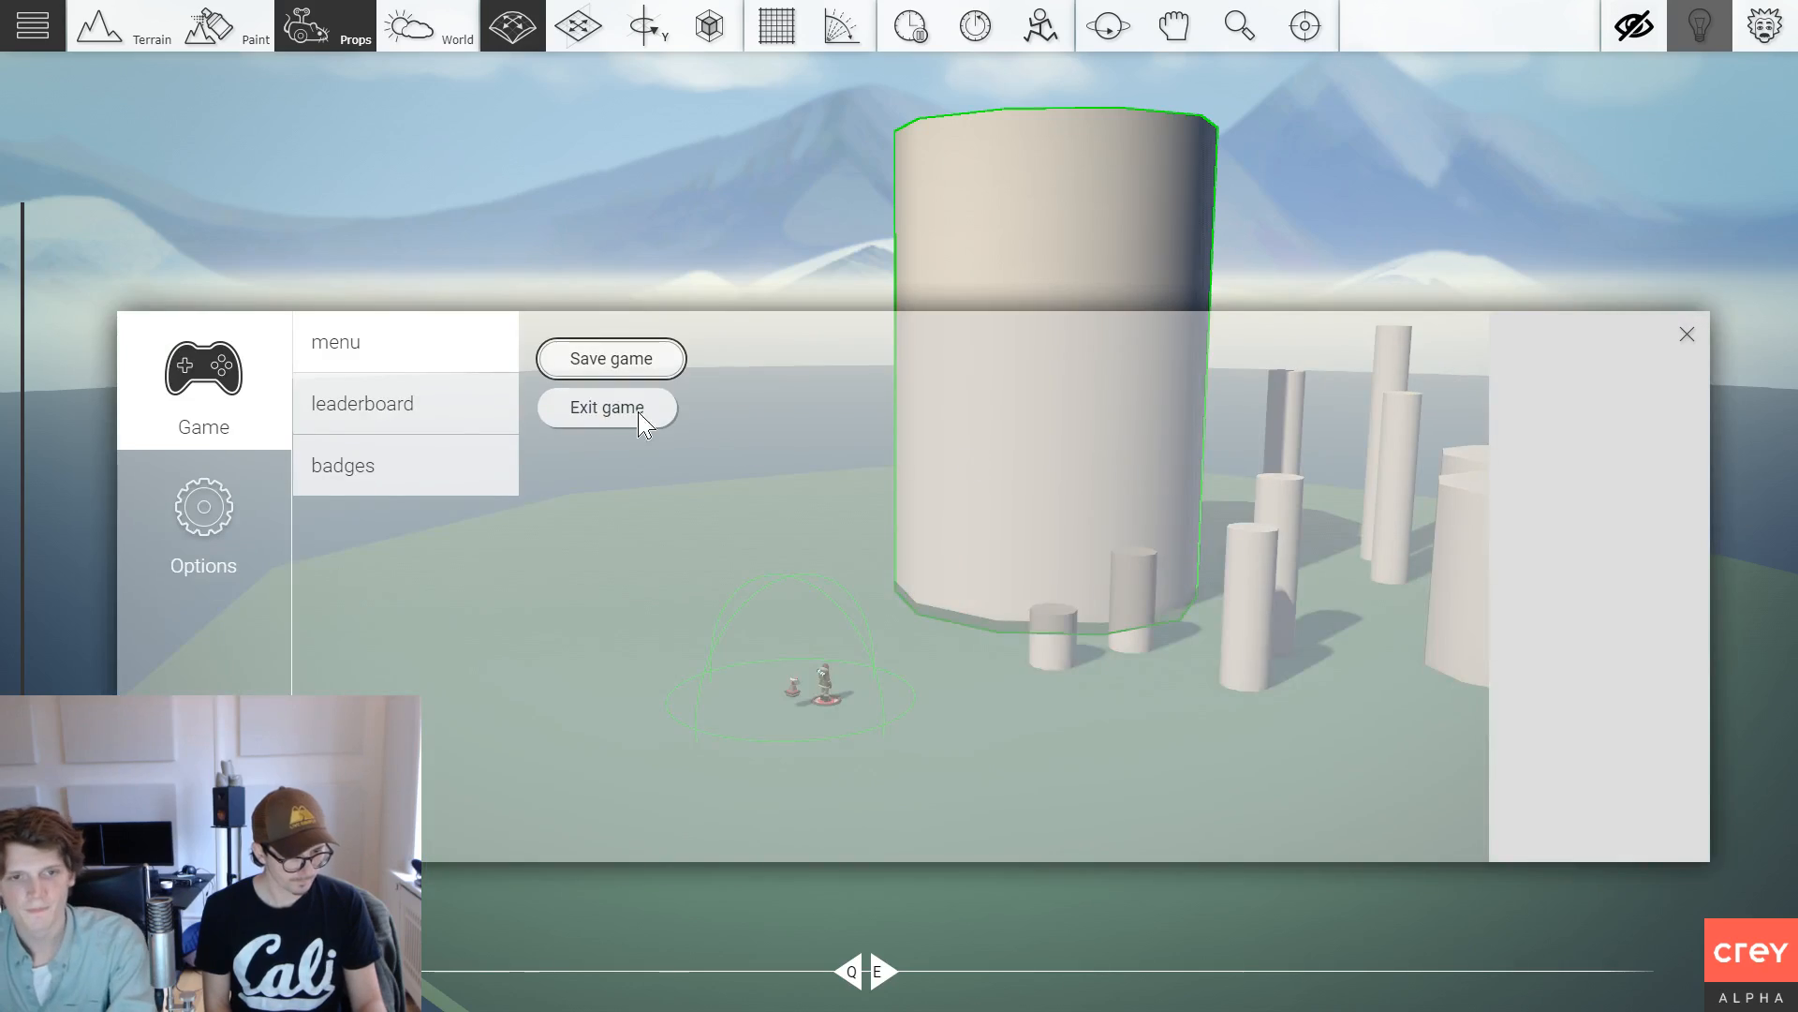
pyautogui.click(607, 408)
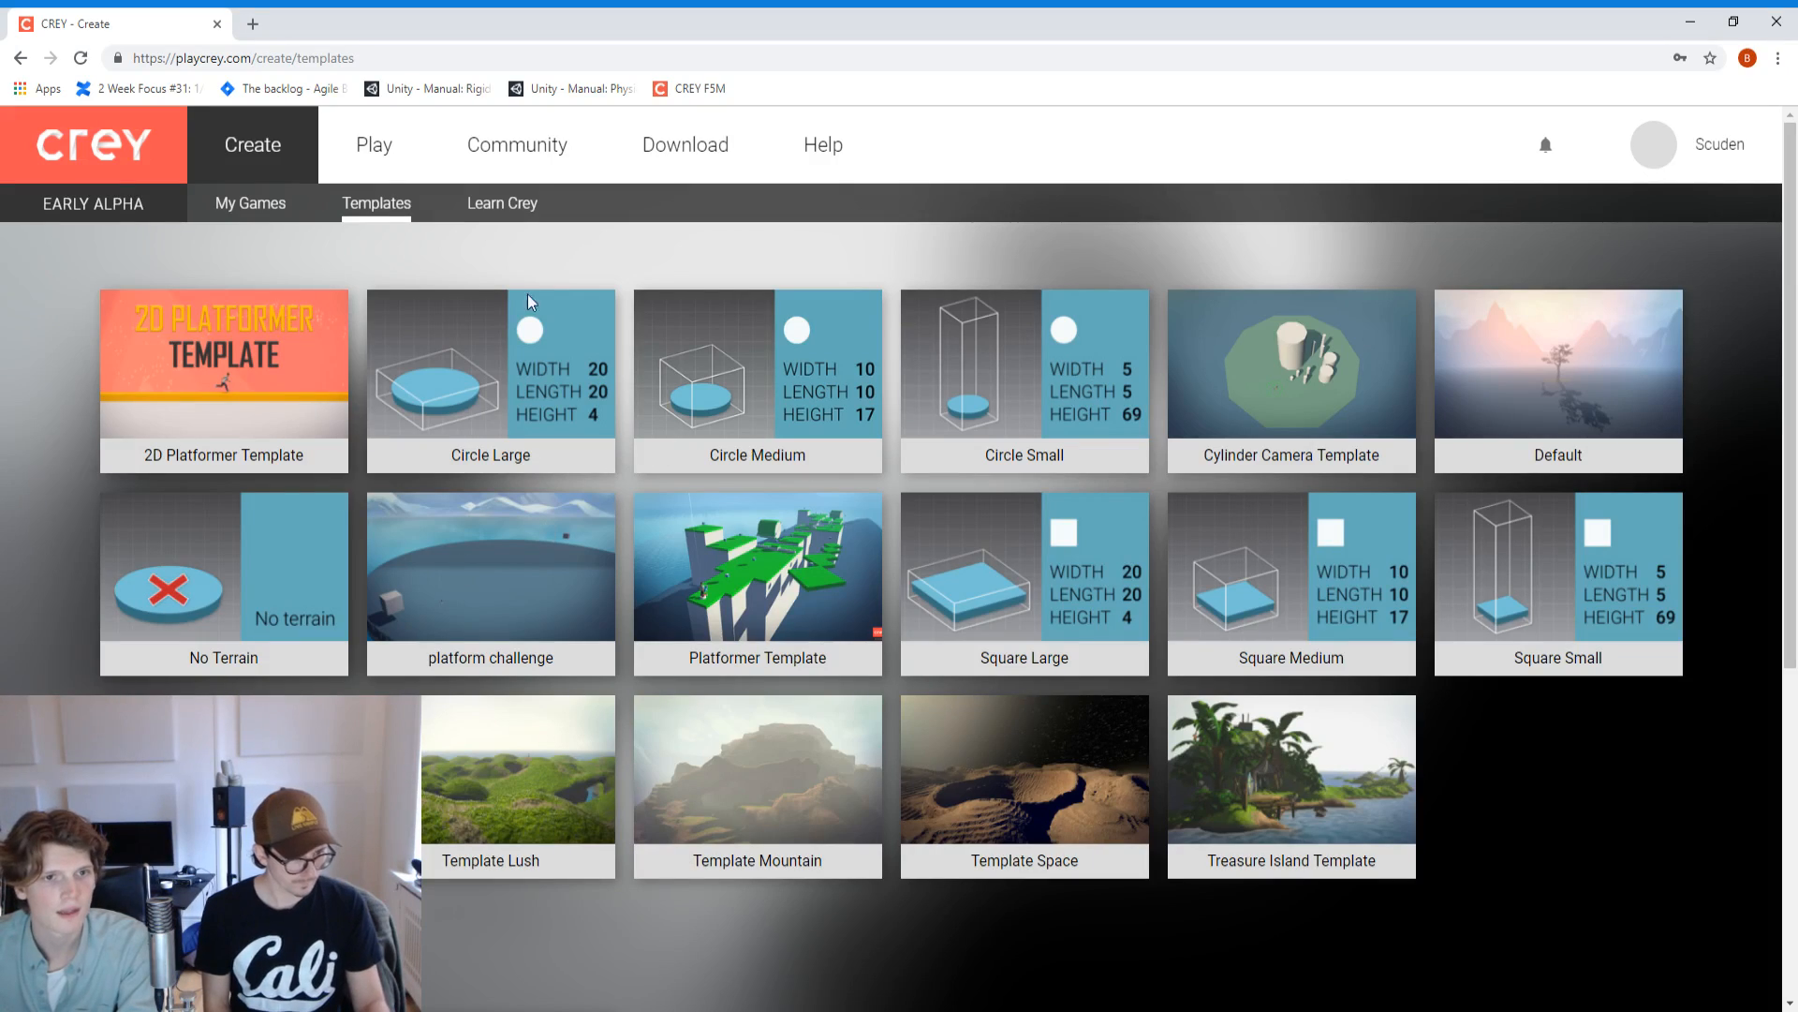
# Find The Way Back Home among the saved games and open it for editing.
pyautogui.click(267, 206)
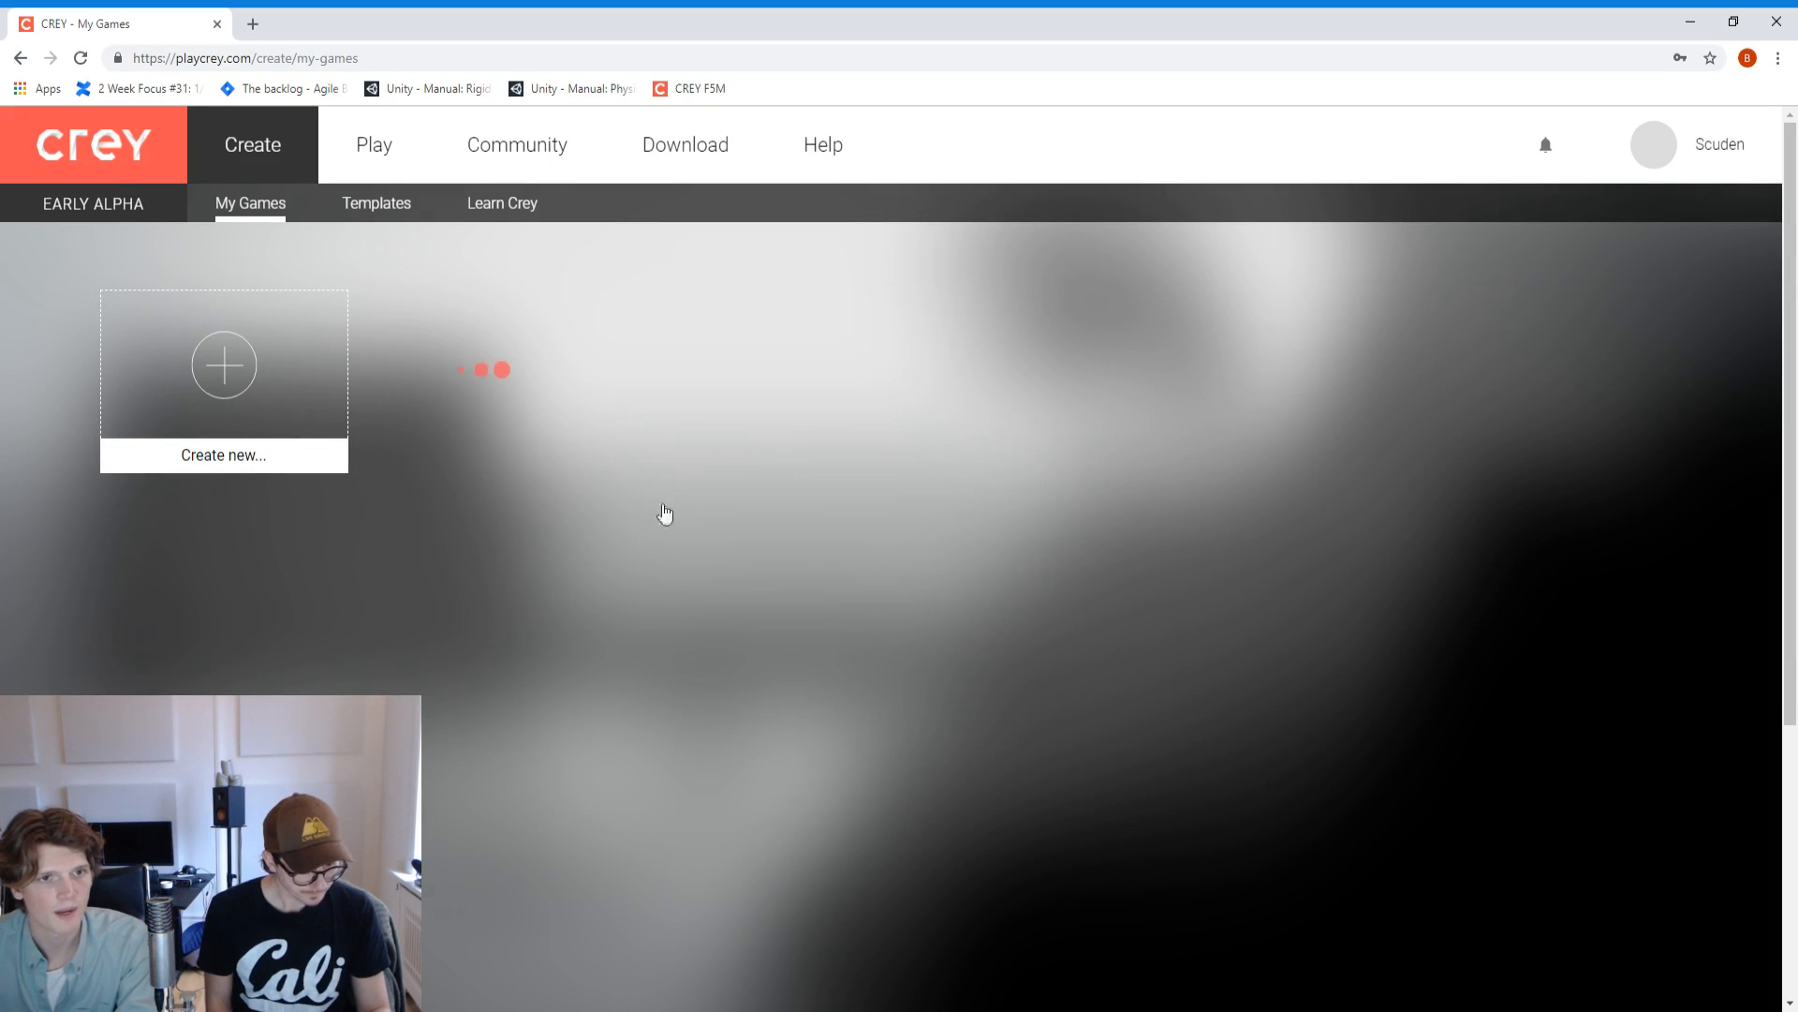
pyautogui.scroll(-20, 642, 511)
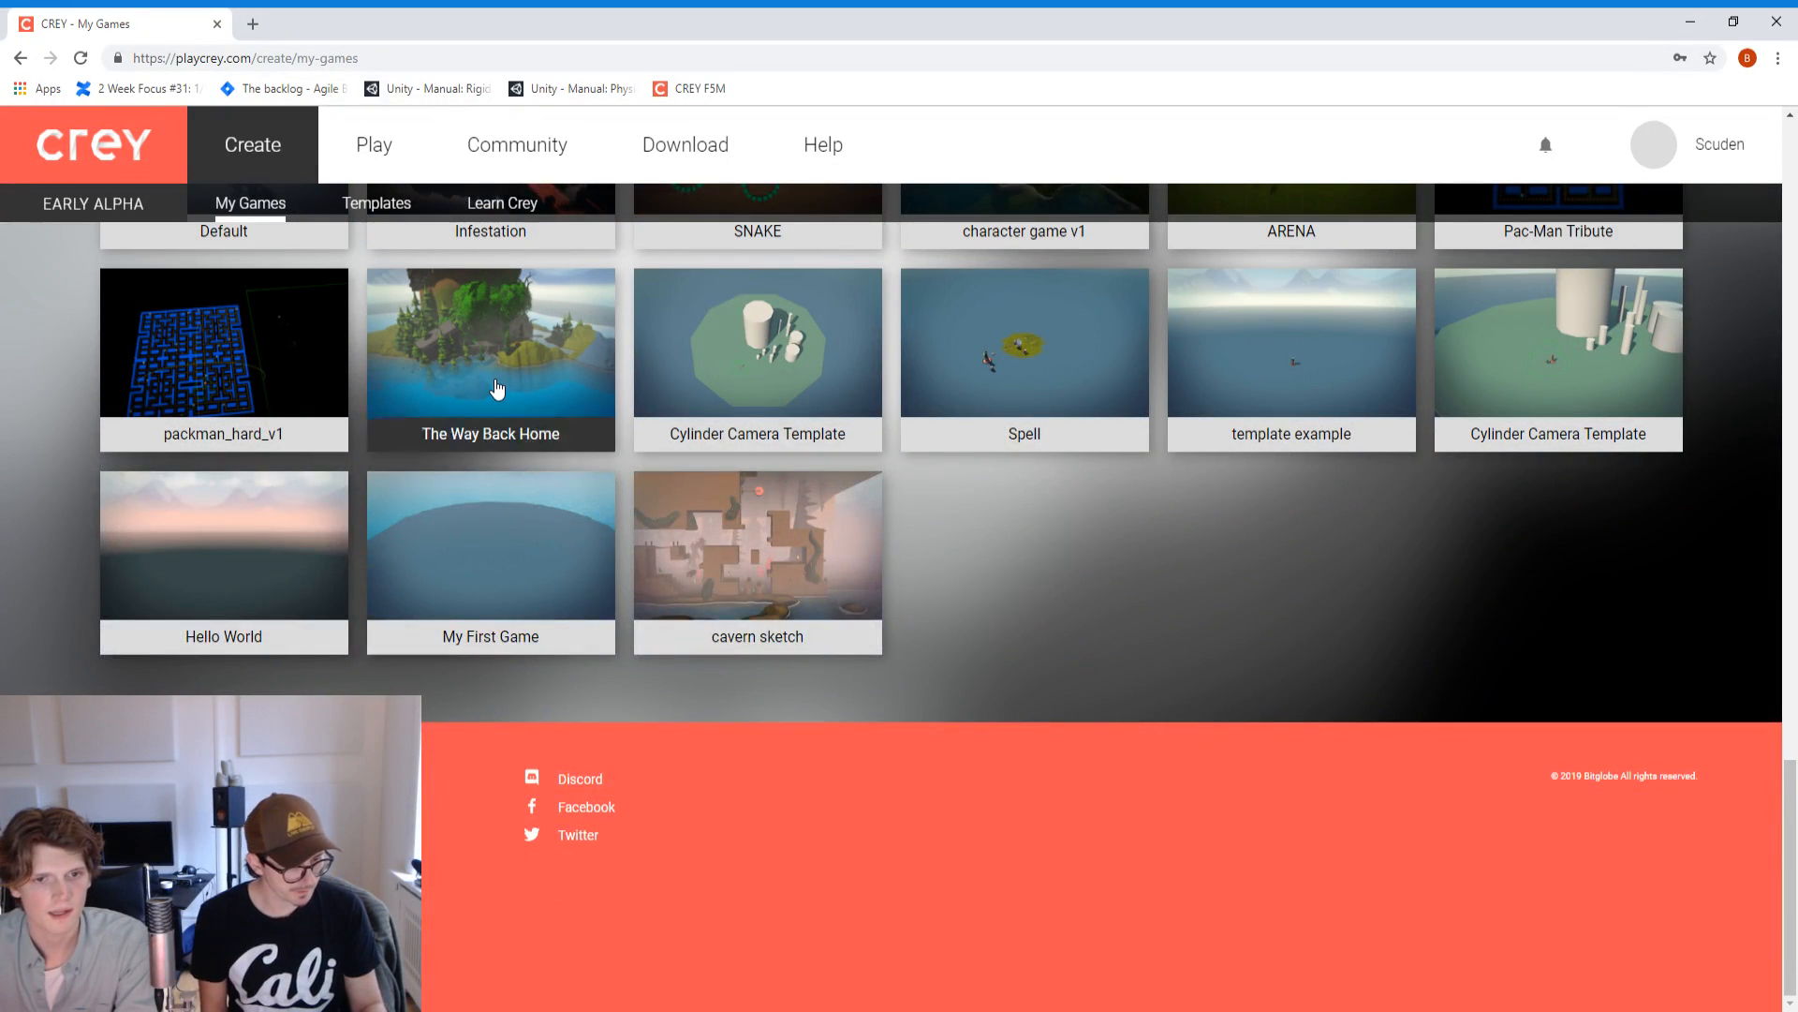
pyautogui.click(497, 389)
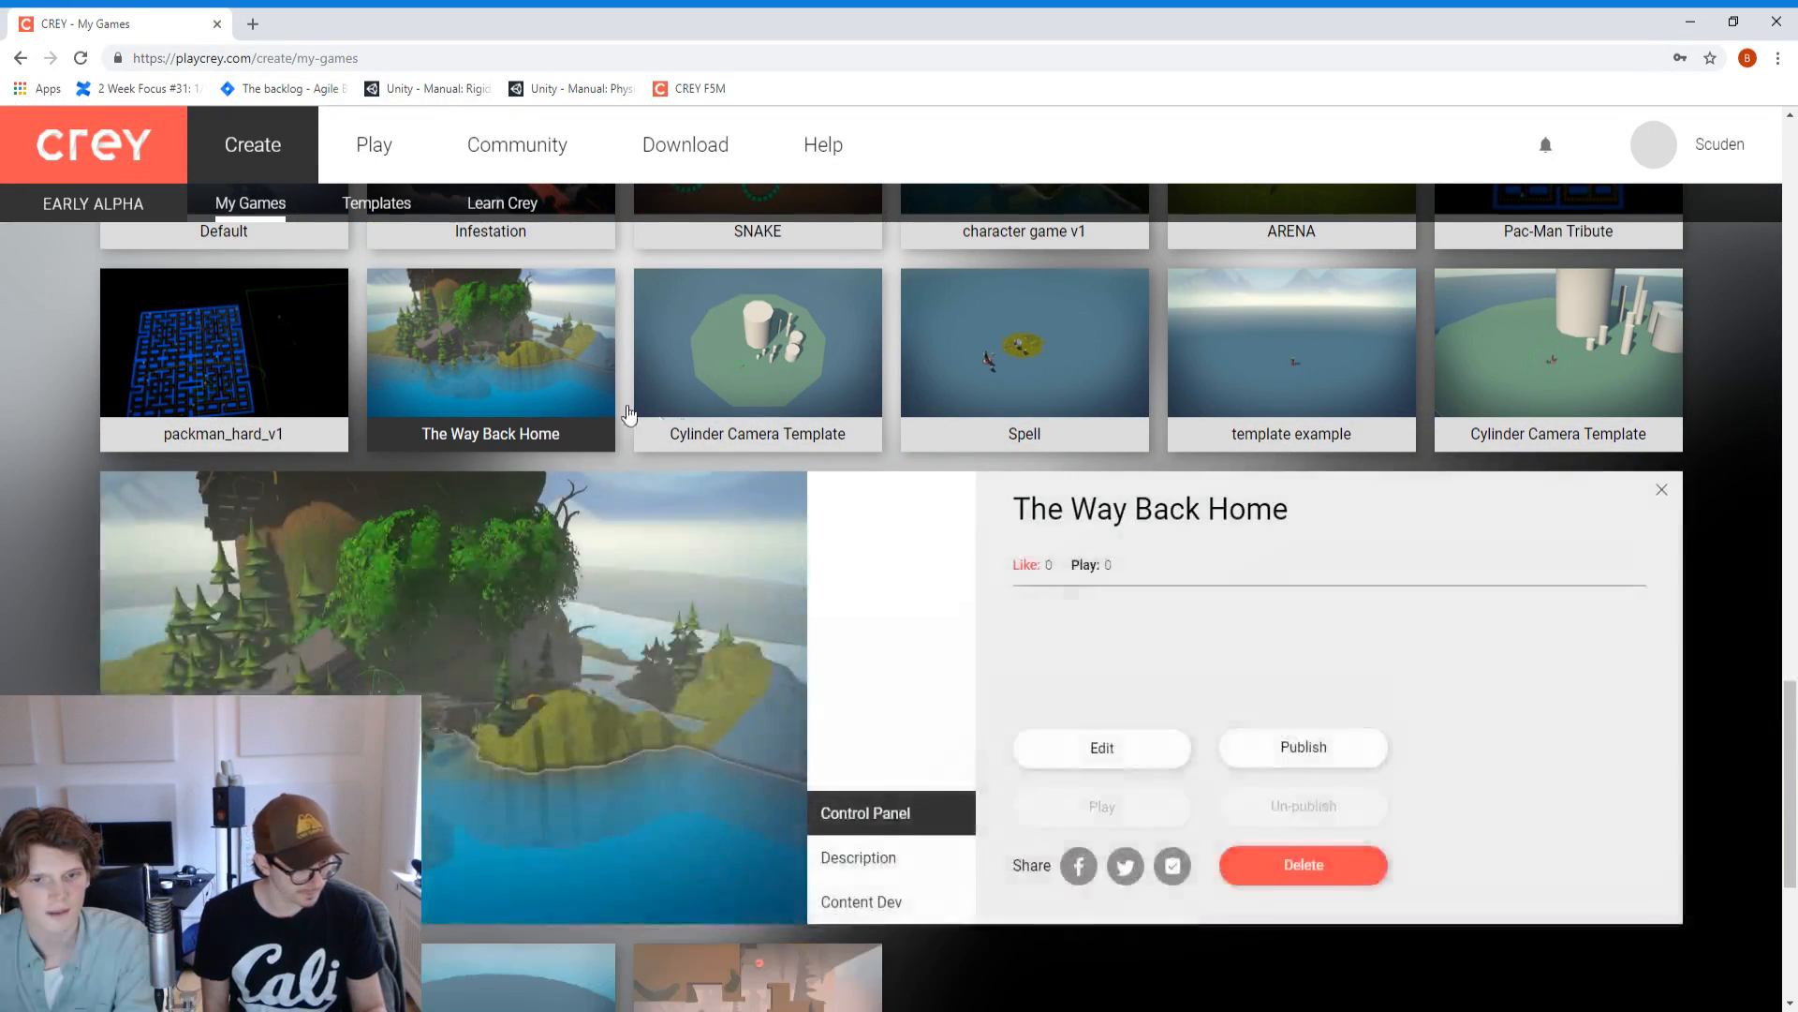
pyautogui.click(1122, 680)
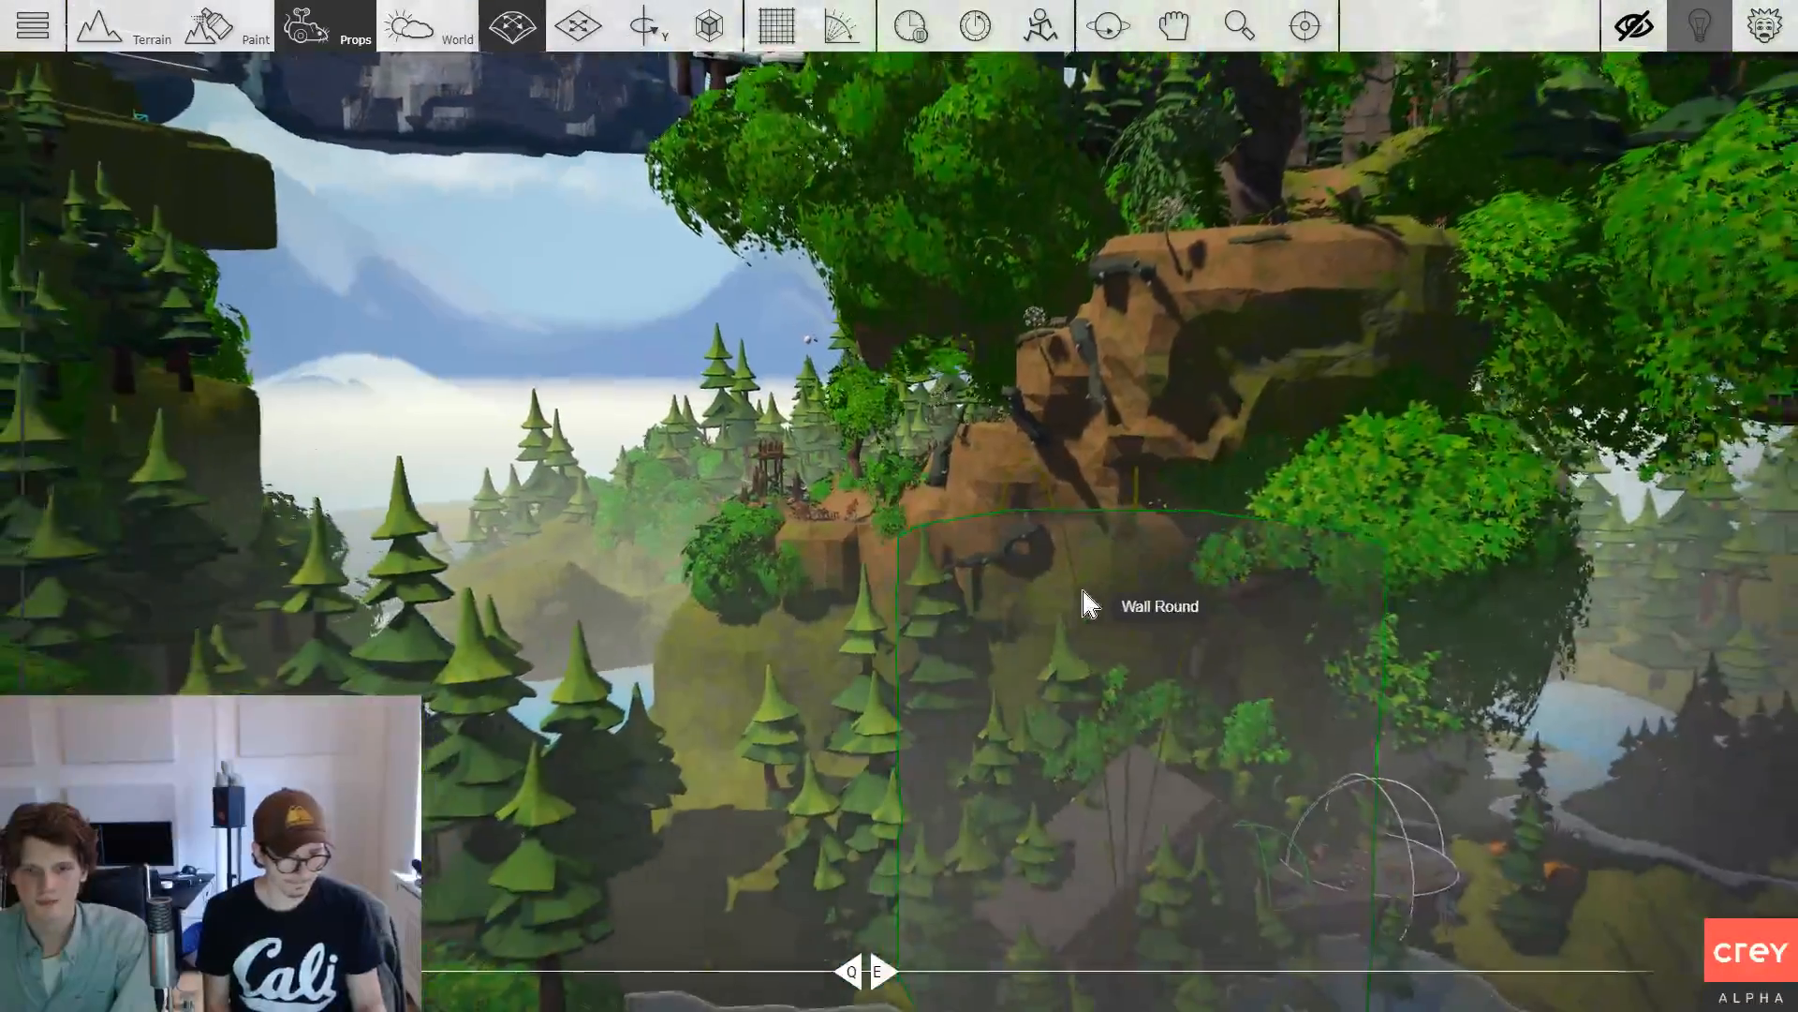
# Switch prop placement to plane movement and enable grid and angle snapping.
pyautogui.press('2')
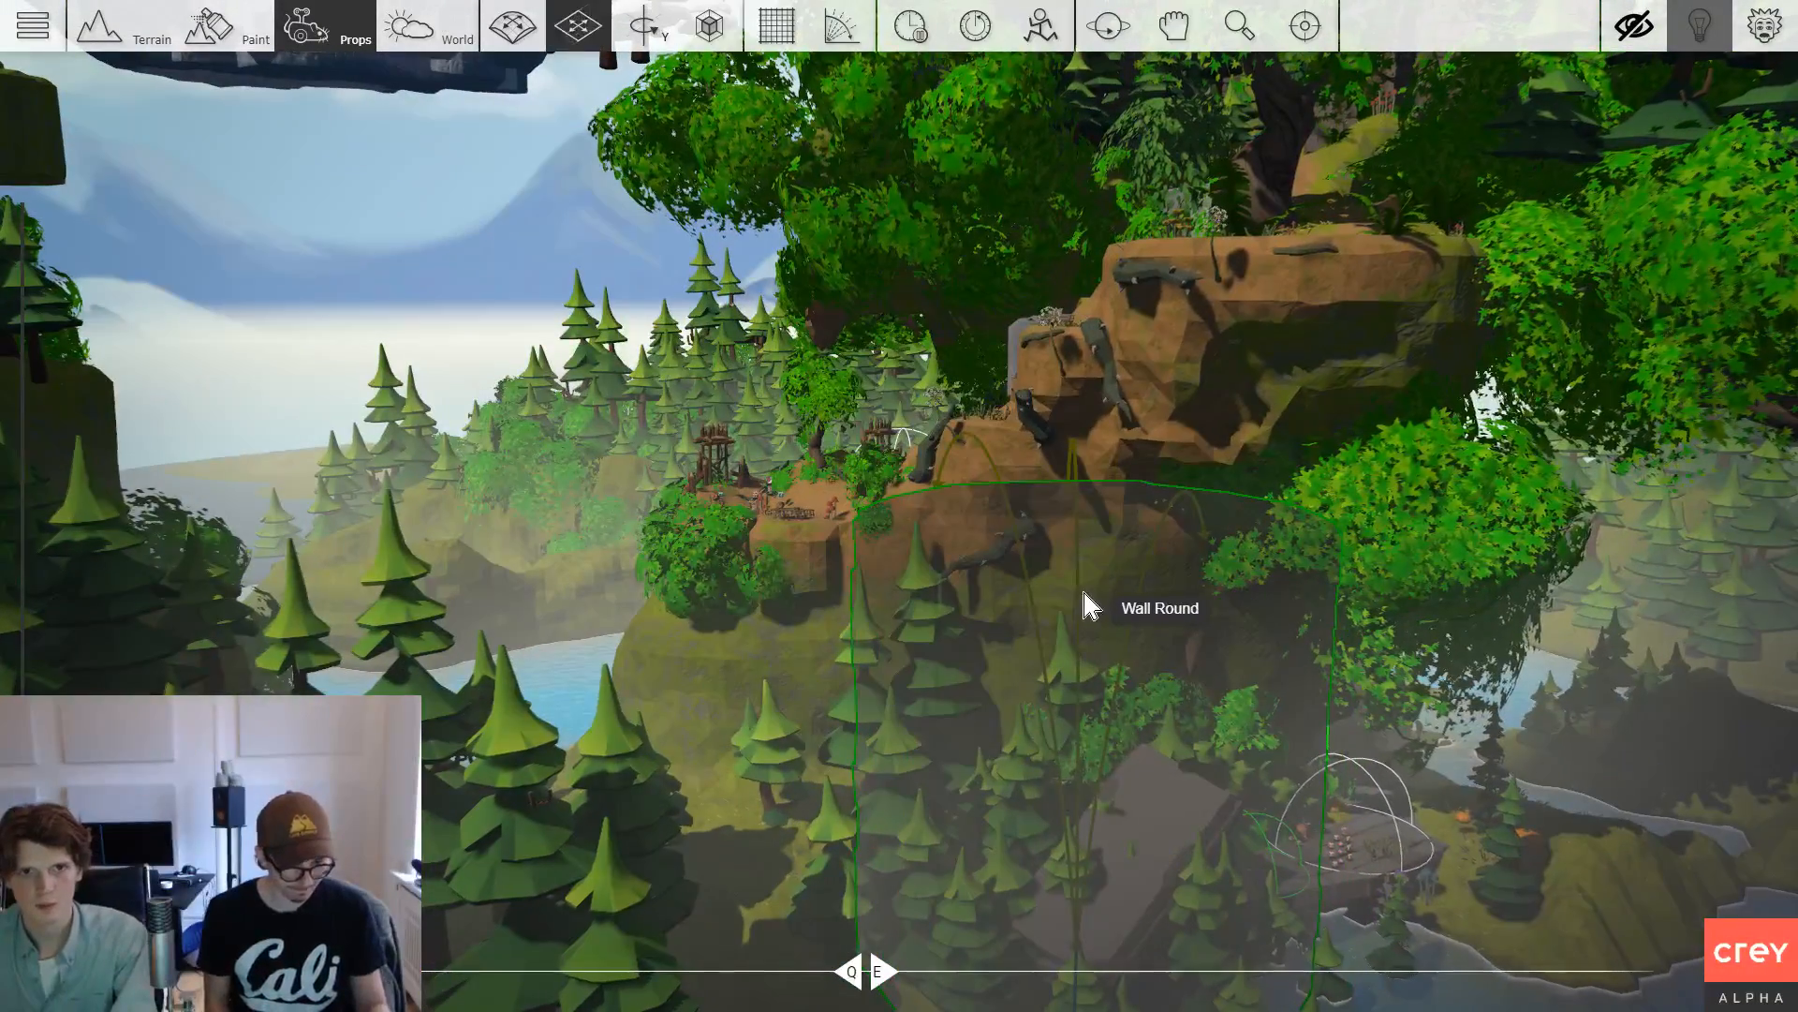
pyautogui.press('g')
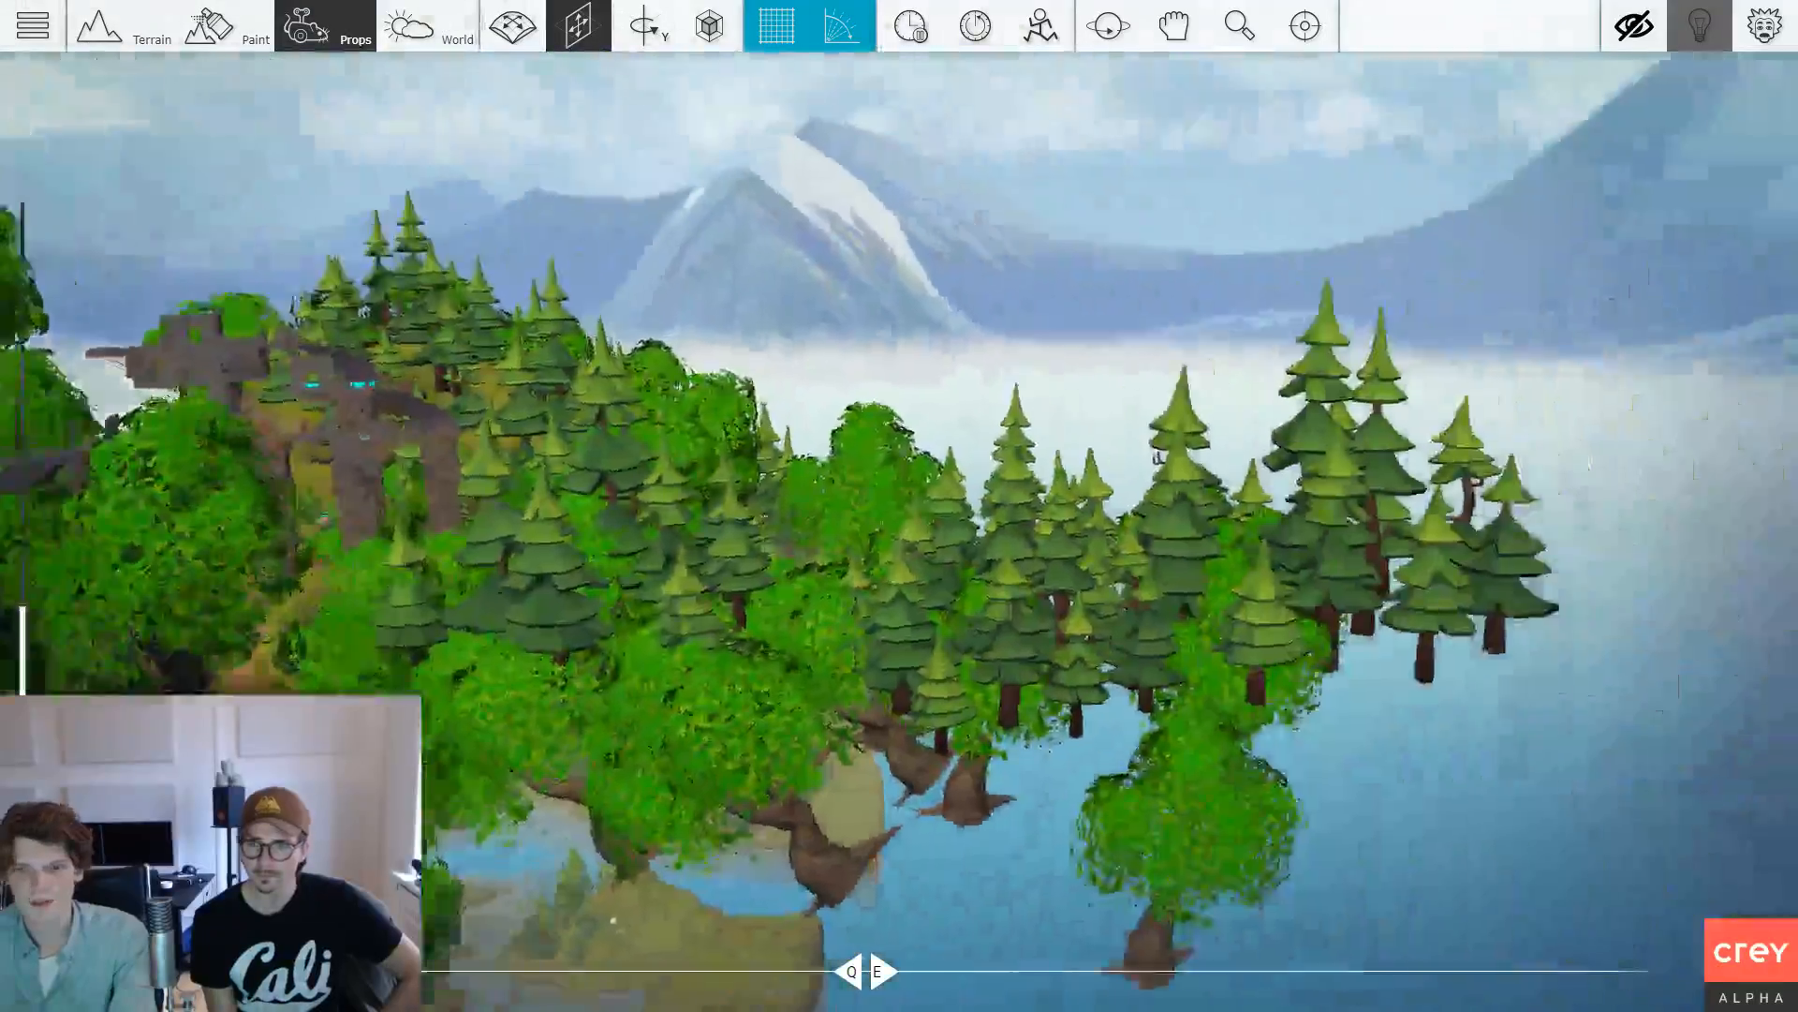
# Fly through the level to examine the pine forests, the red crystals and the camp with wooden spikes.
pyautogui.moveTo(1158, 457); pyautogui.dragTo(1246, 572)
pyautogui.moveTo(1157, 503); pyautogui.dragTo(1218, 524)
pyautogui.moveTo(1157, 761); pyautogui.dragTo(1118, 682)
pyautogui.rightClick(1117, 682)
pyautogui.press('w')
pyautogui.moveTo(811, 436); pyautogui.dragTo(871, 473)
pyautogui.press('w')
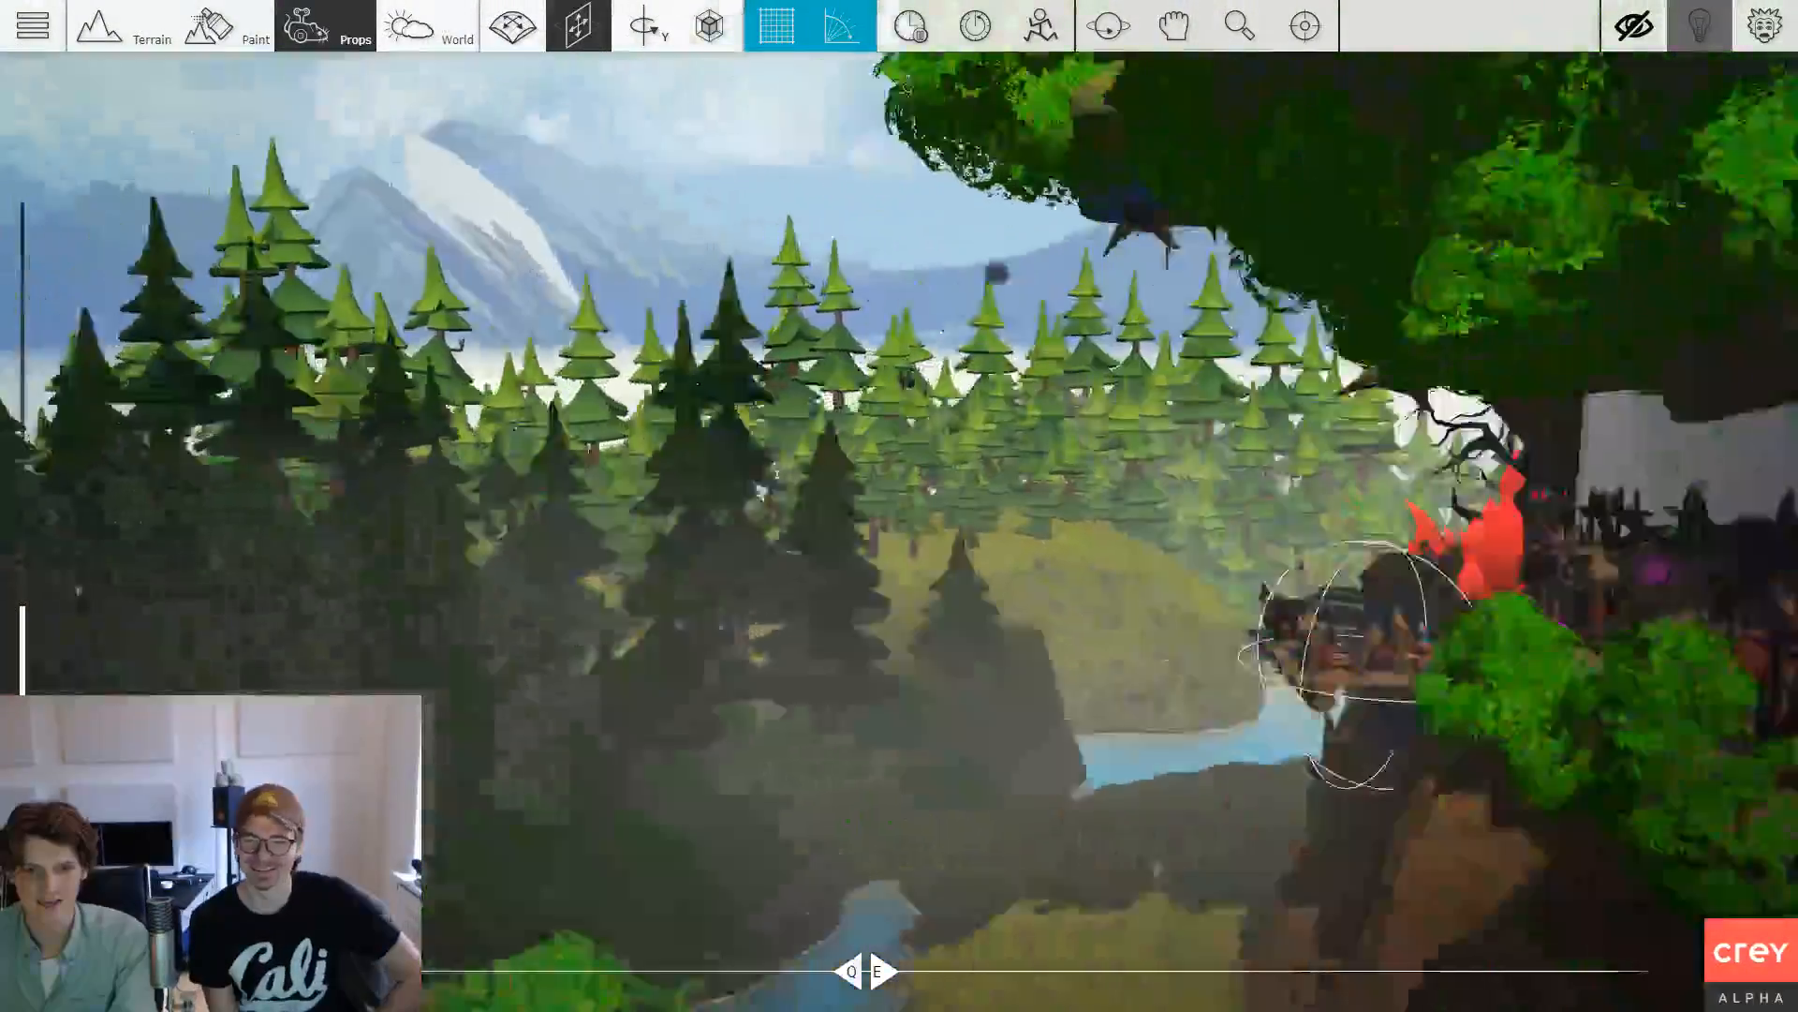
pyautogui.press('w')
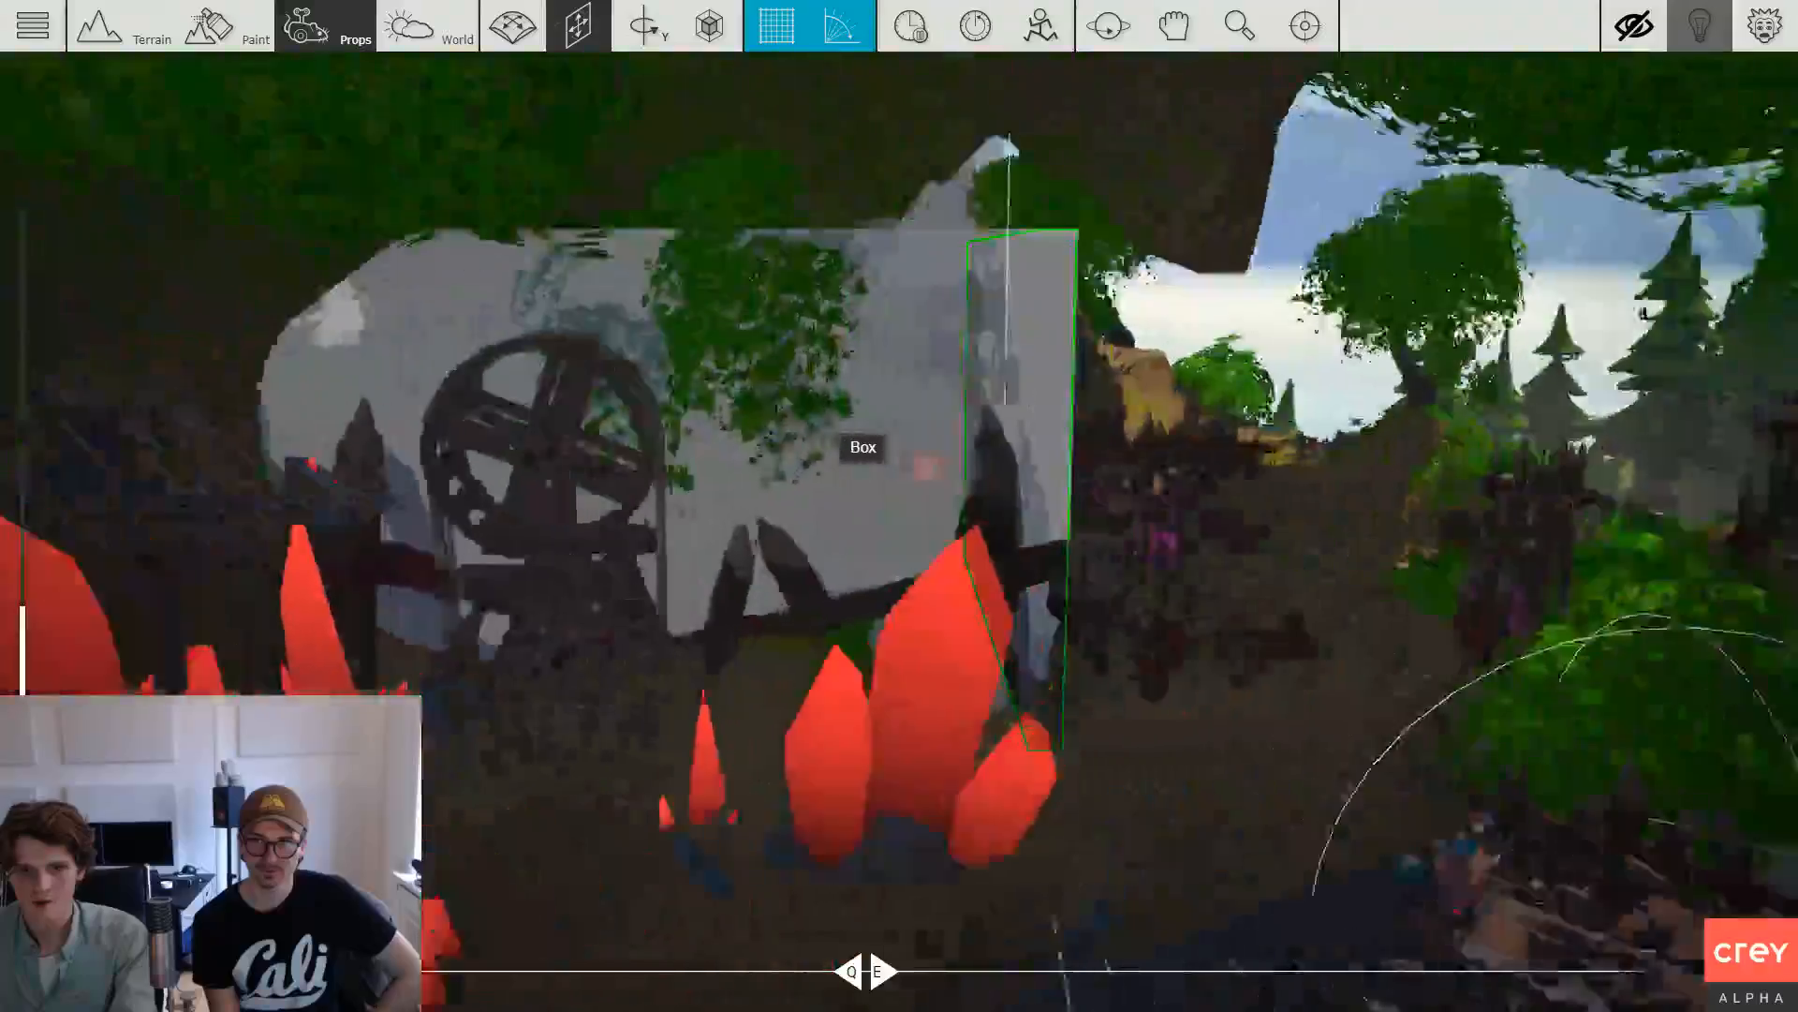
pyautogui.press('s')
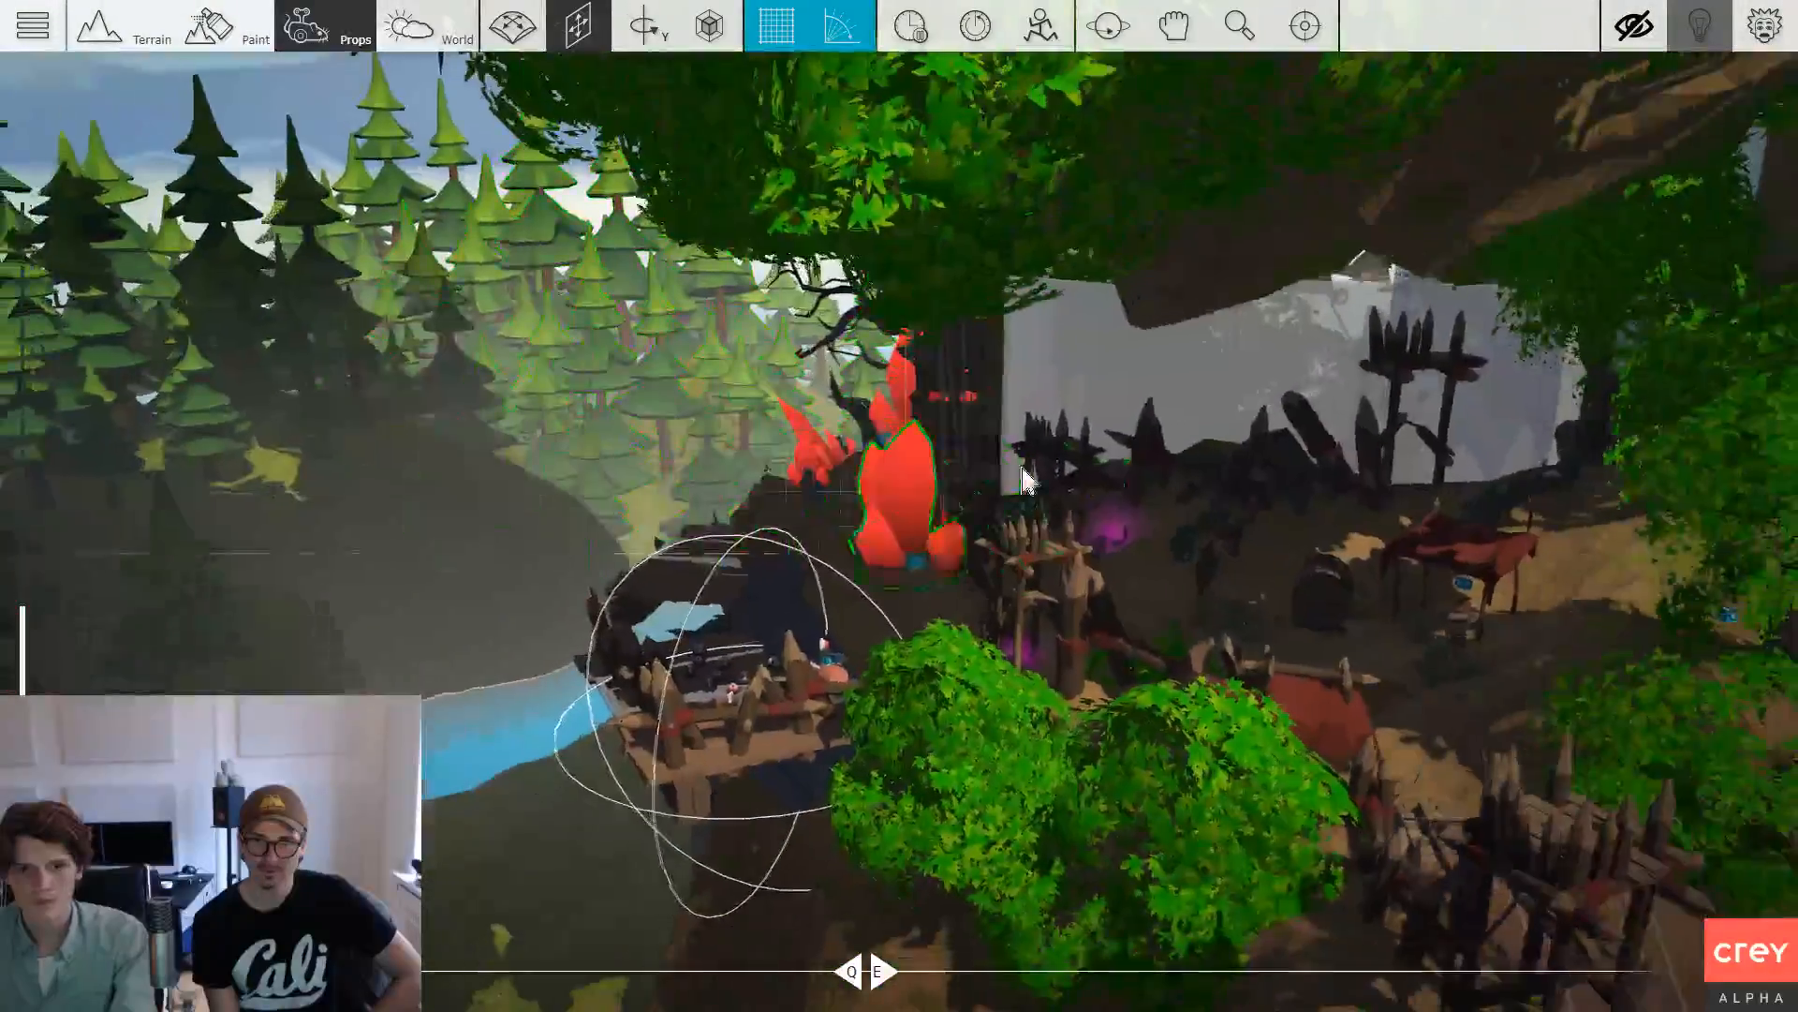
pyautogui.press('d')
pyautogui.press('w')
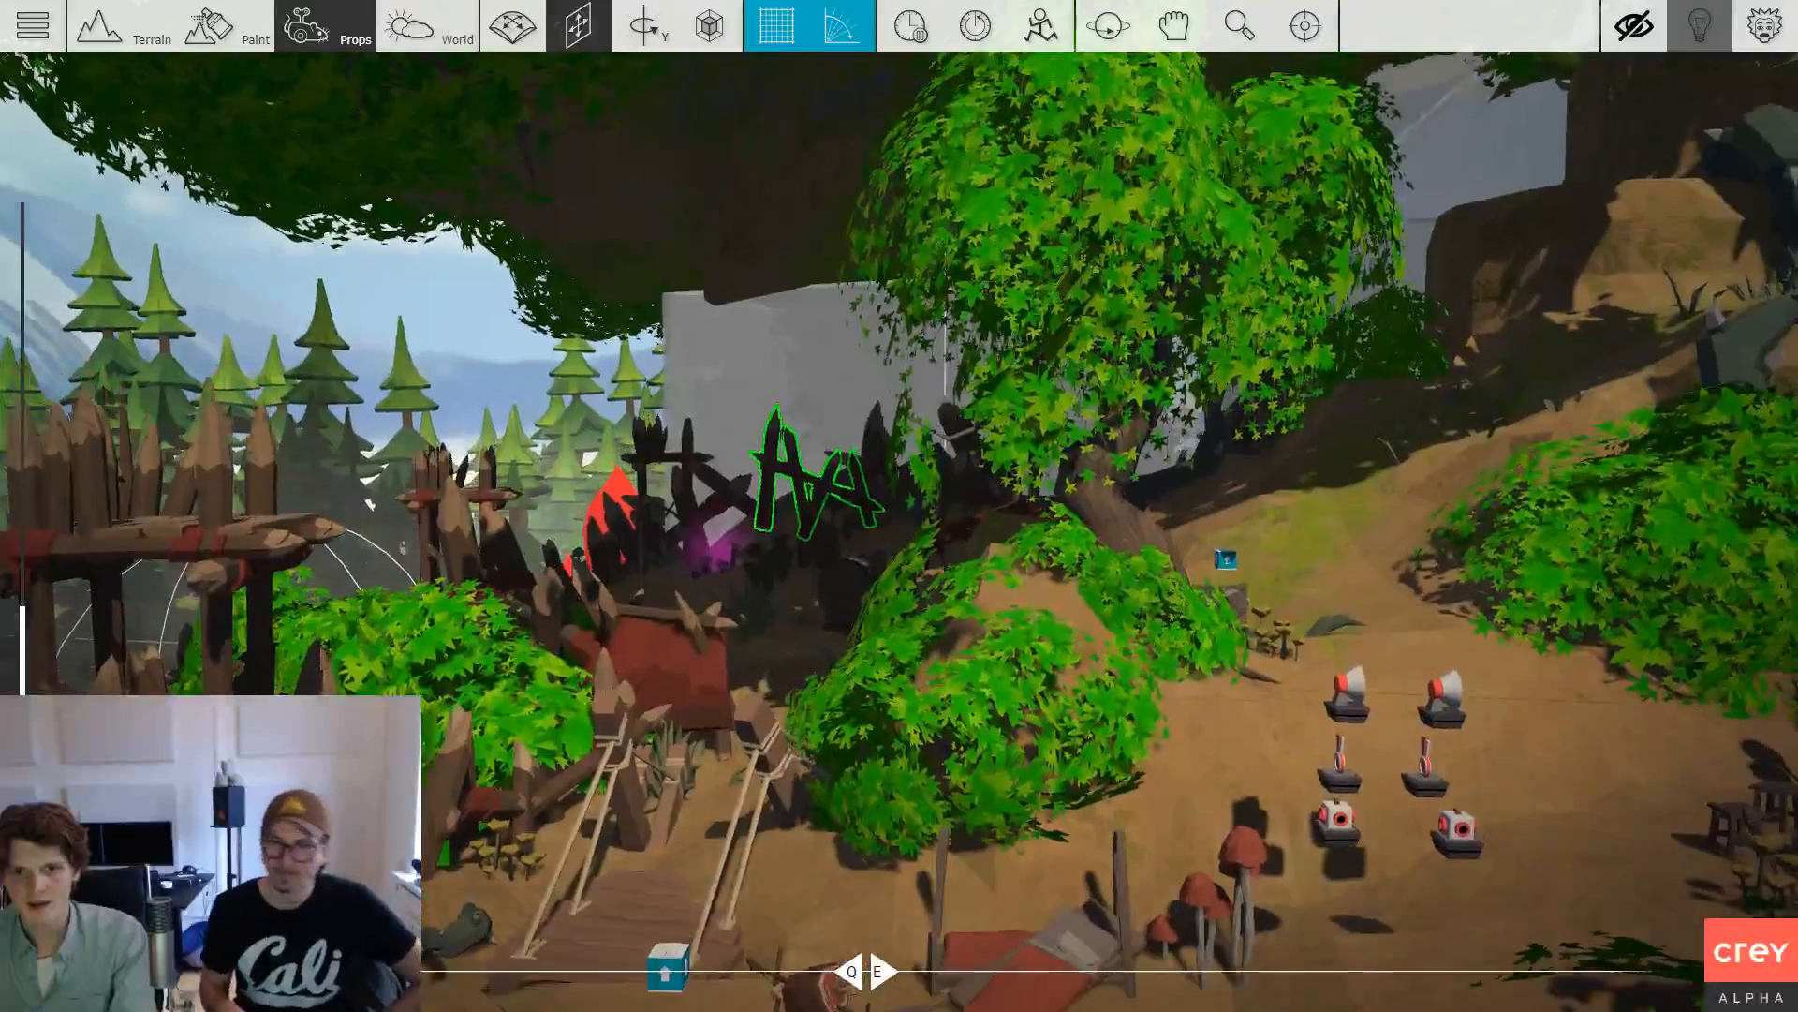
# Try deleting the Pine Group Green props and the spiked platform around the camp, and undo the deletions.
pyautogui.click(1114, 299)
pyautogui.press('Escape')
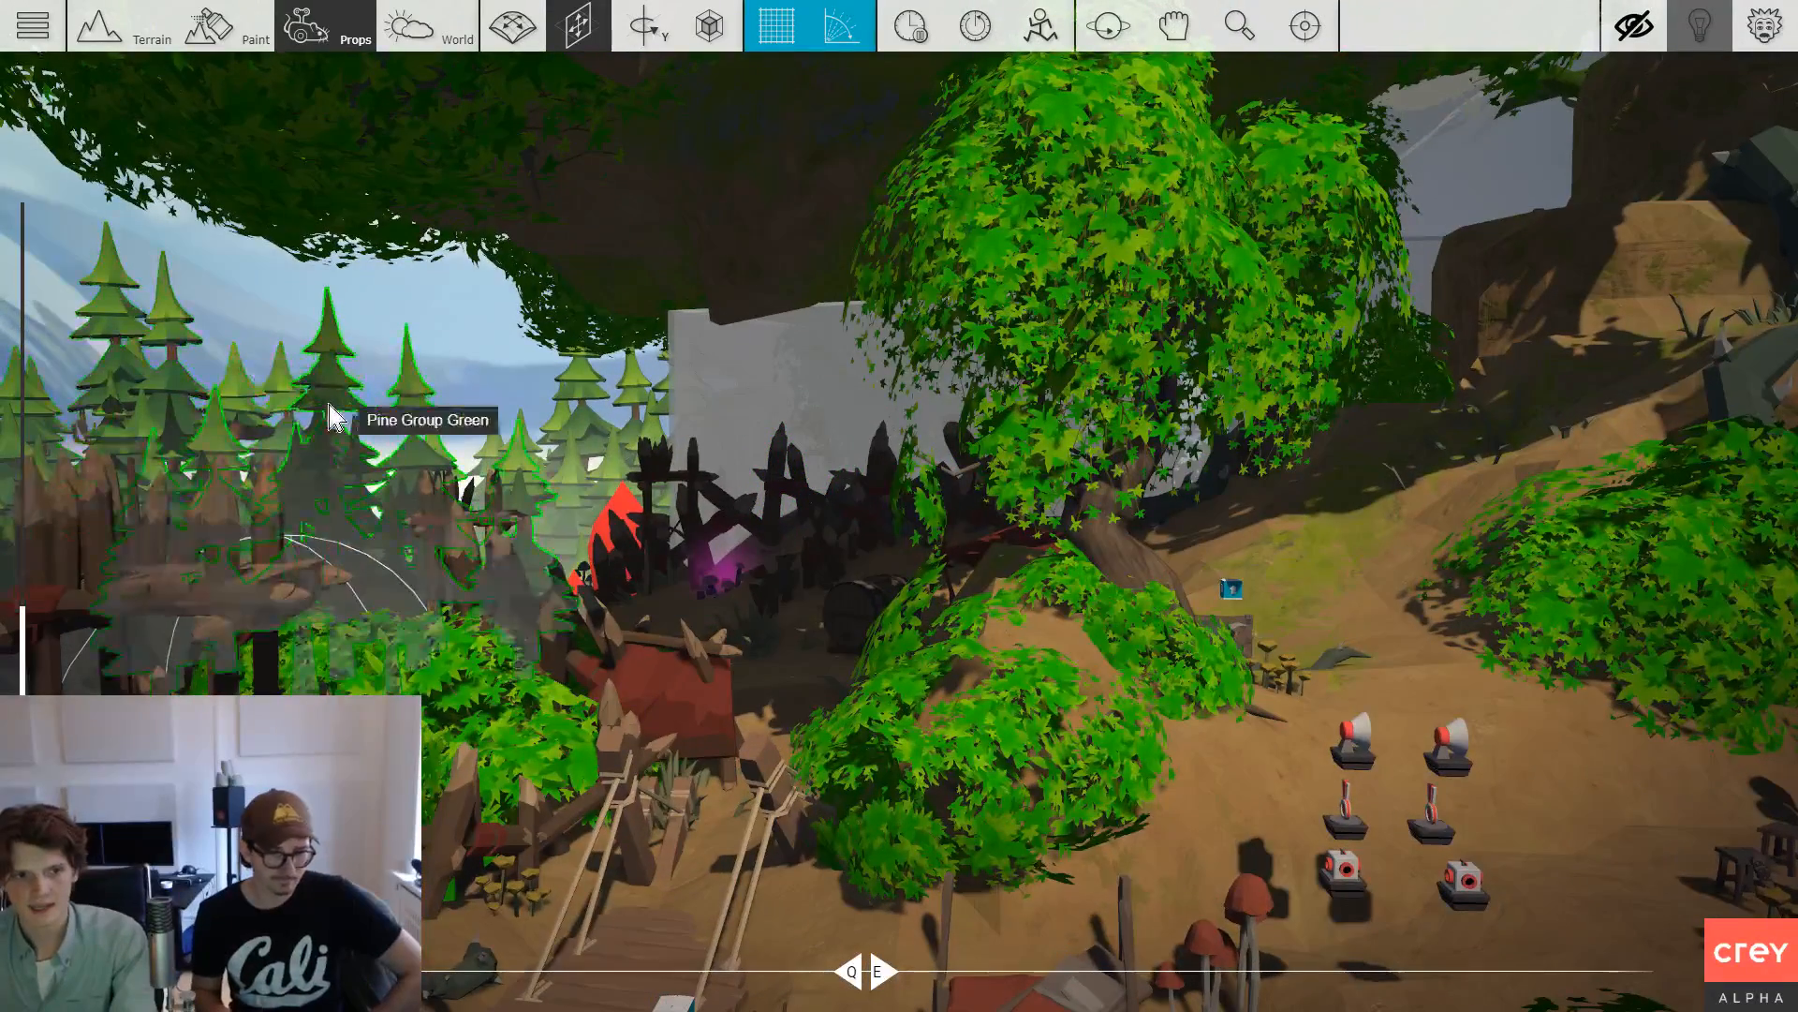
pyautogui.press('Delete')
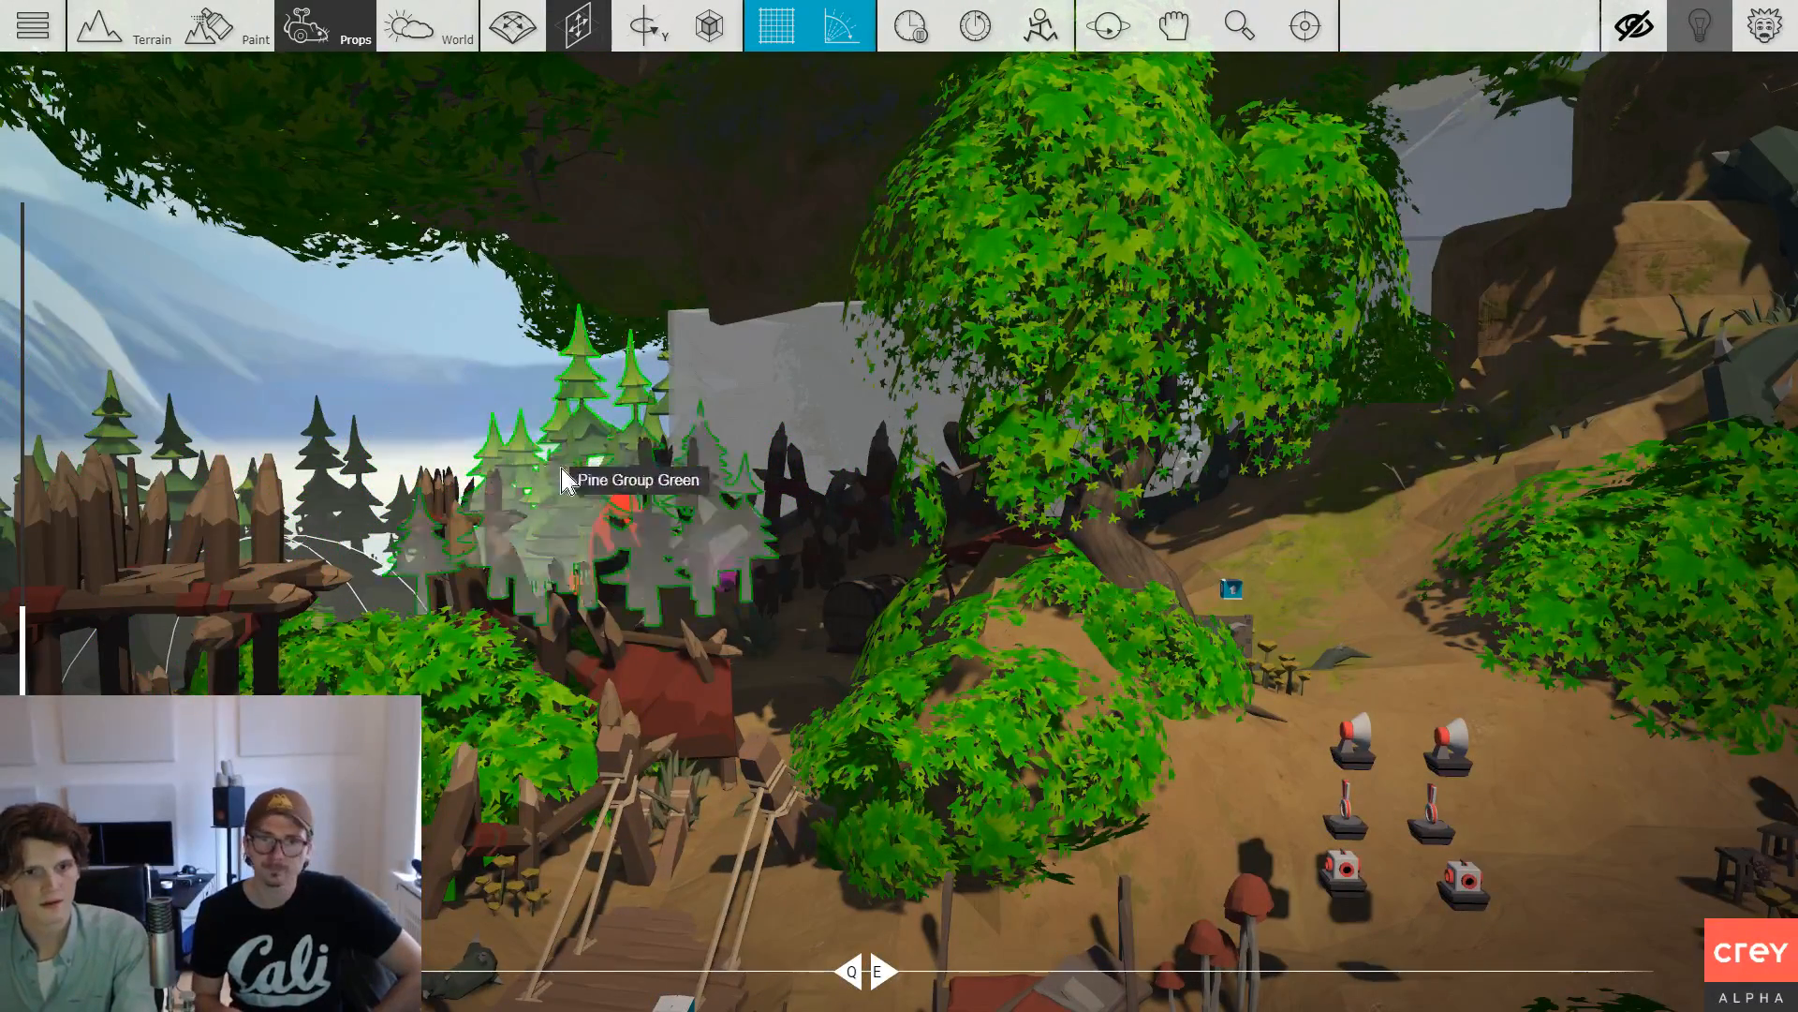
pyautogui.press('Delete')
pyautogui.press('Delete')
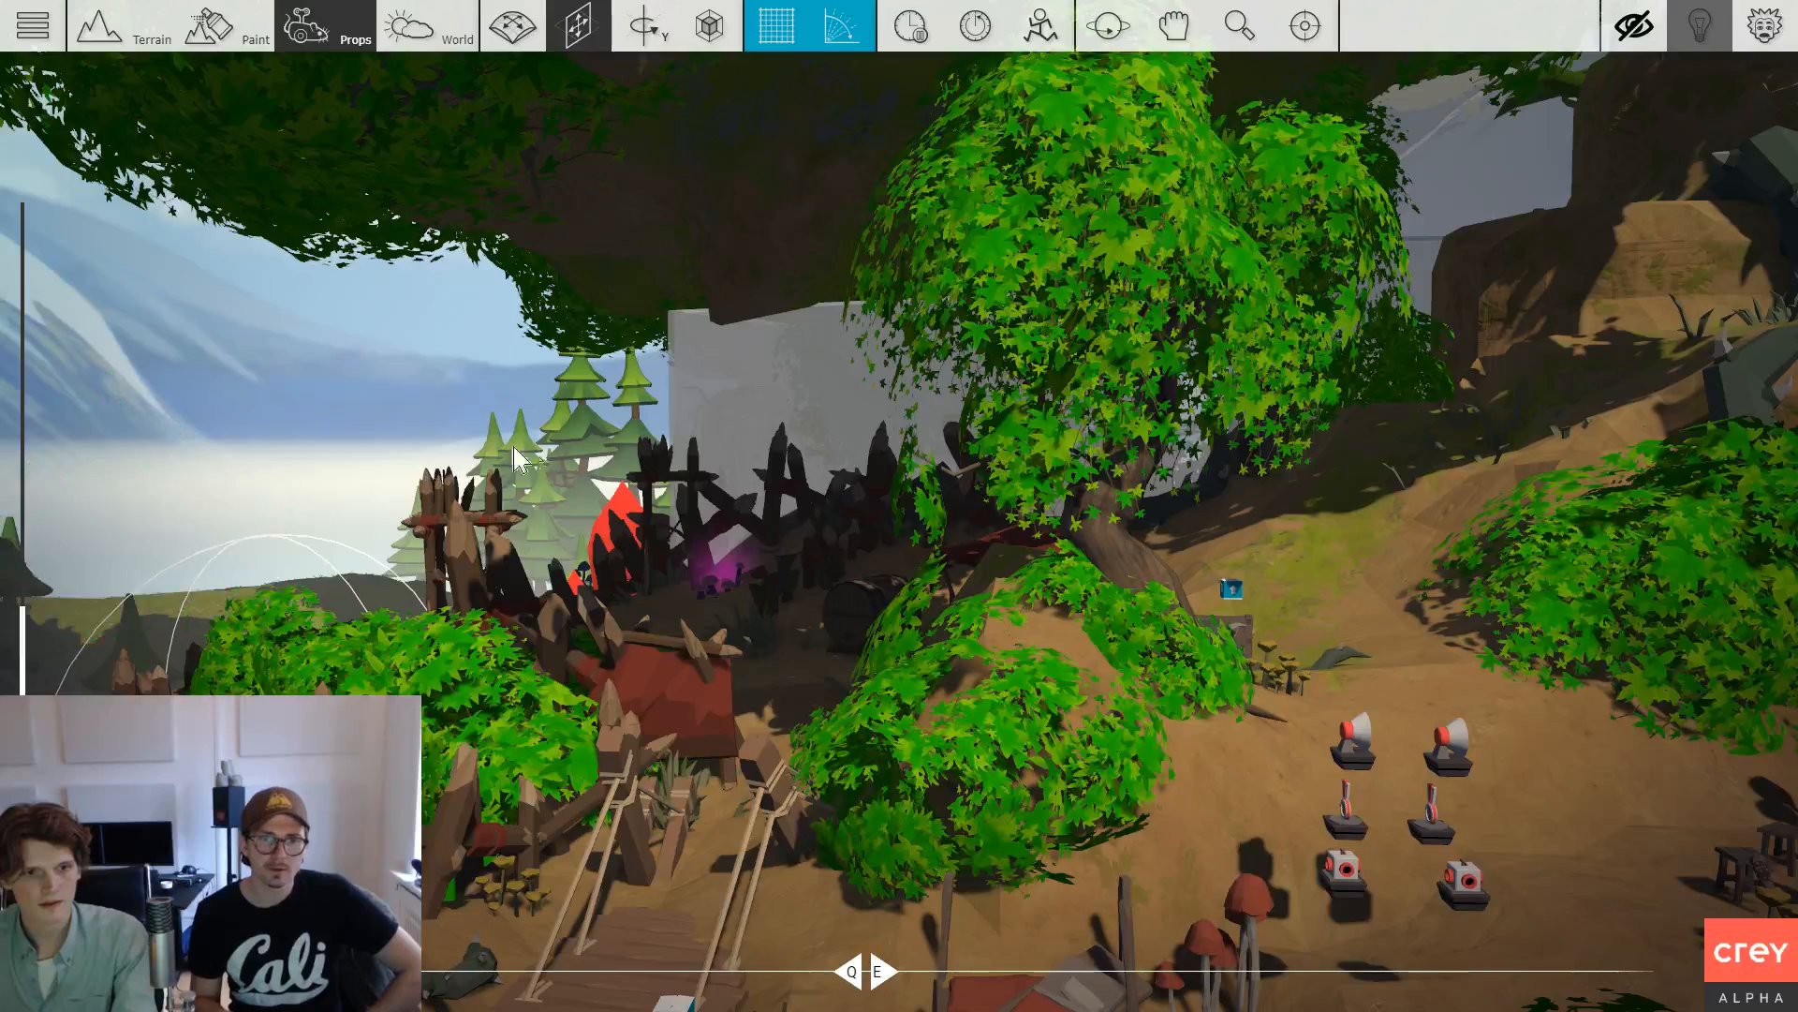
pyautogui.press('Delete')
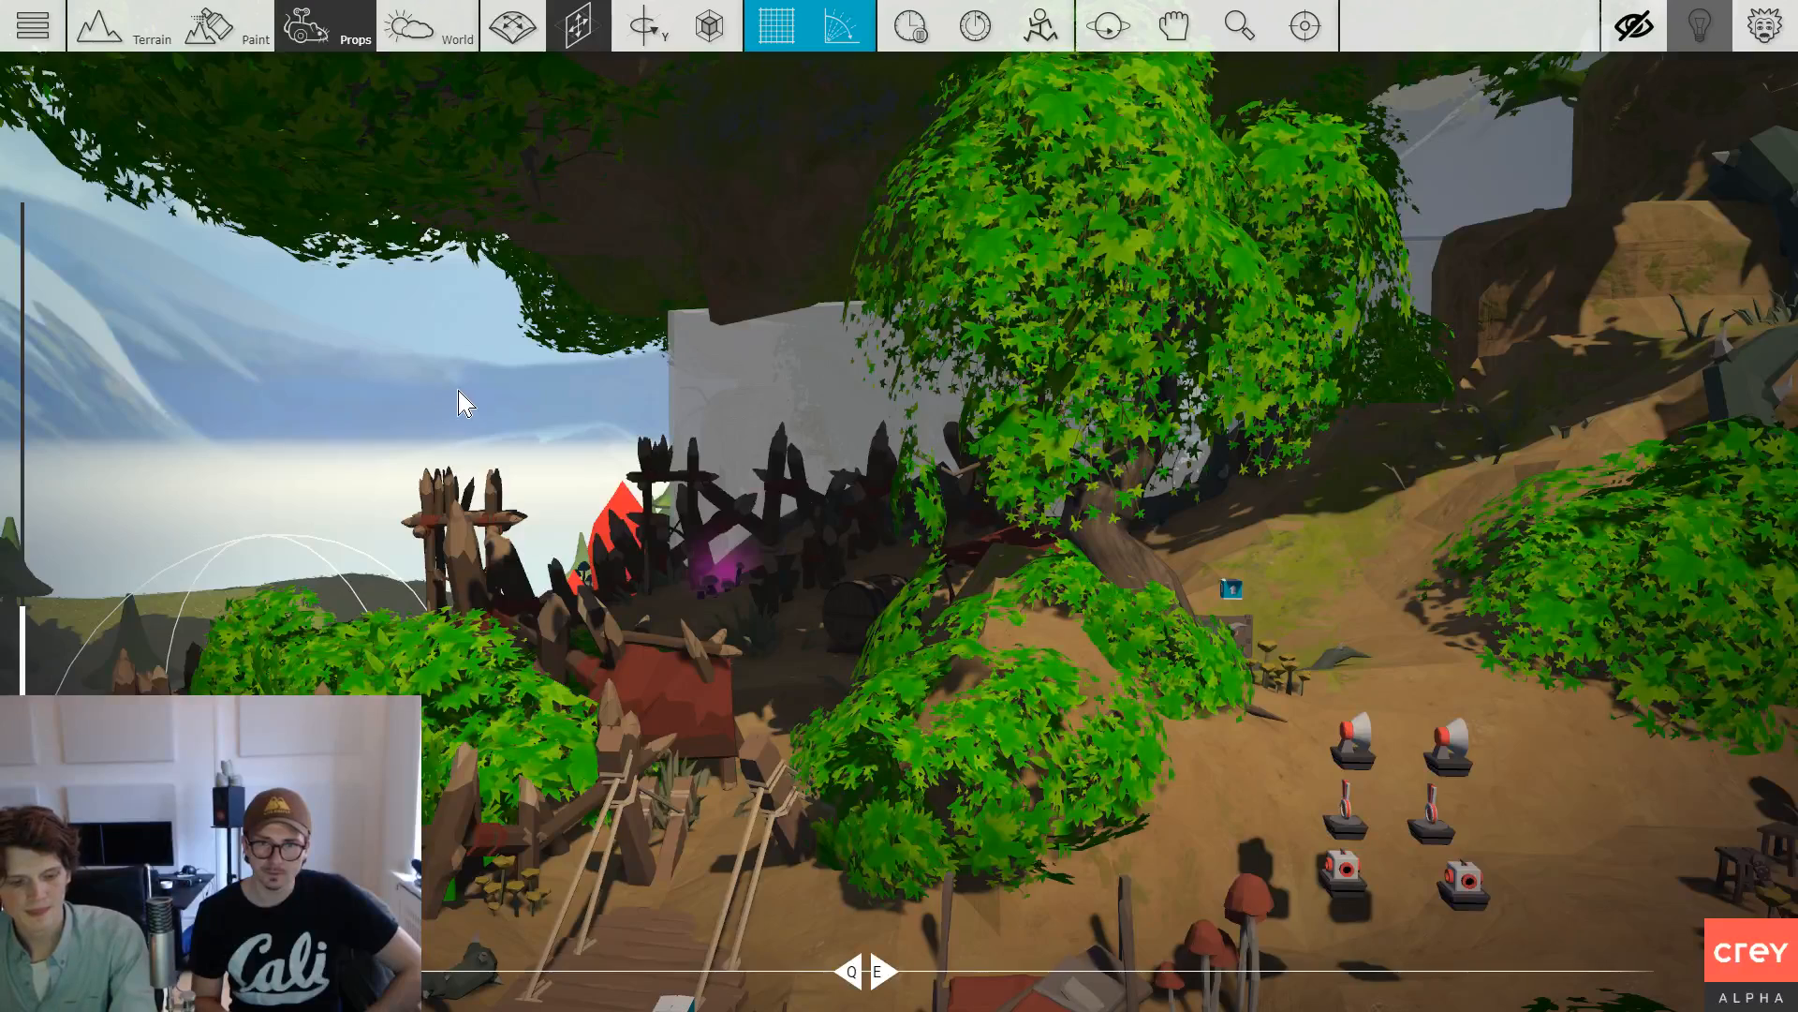
pyautogui.hotkey('ctrl', 'z')
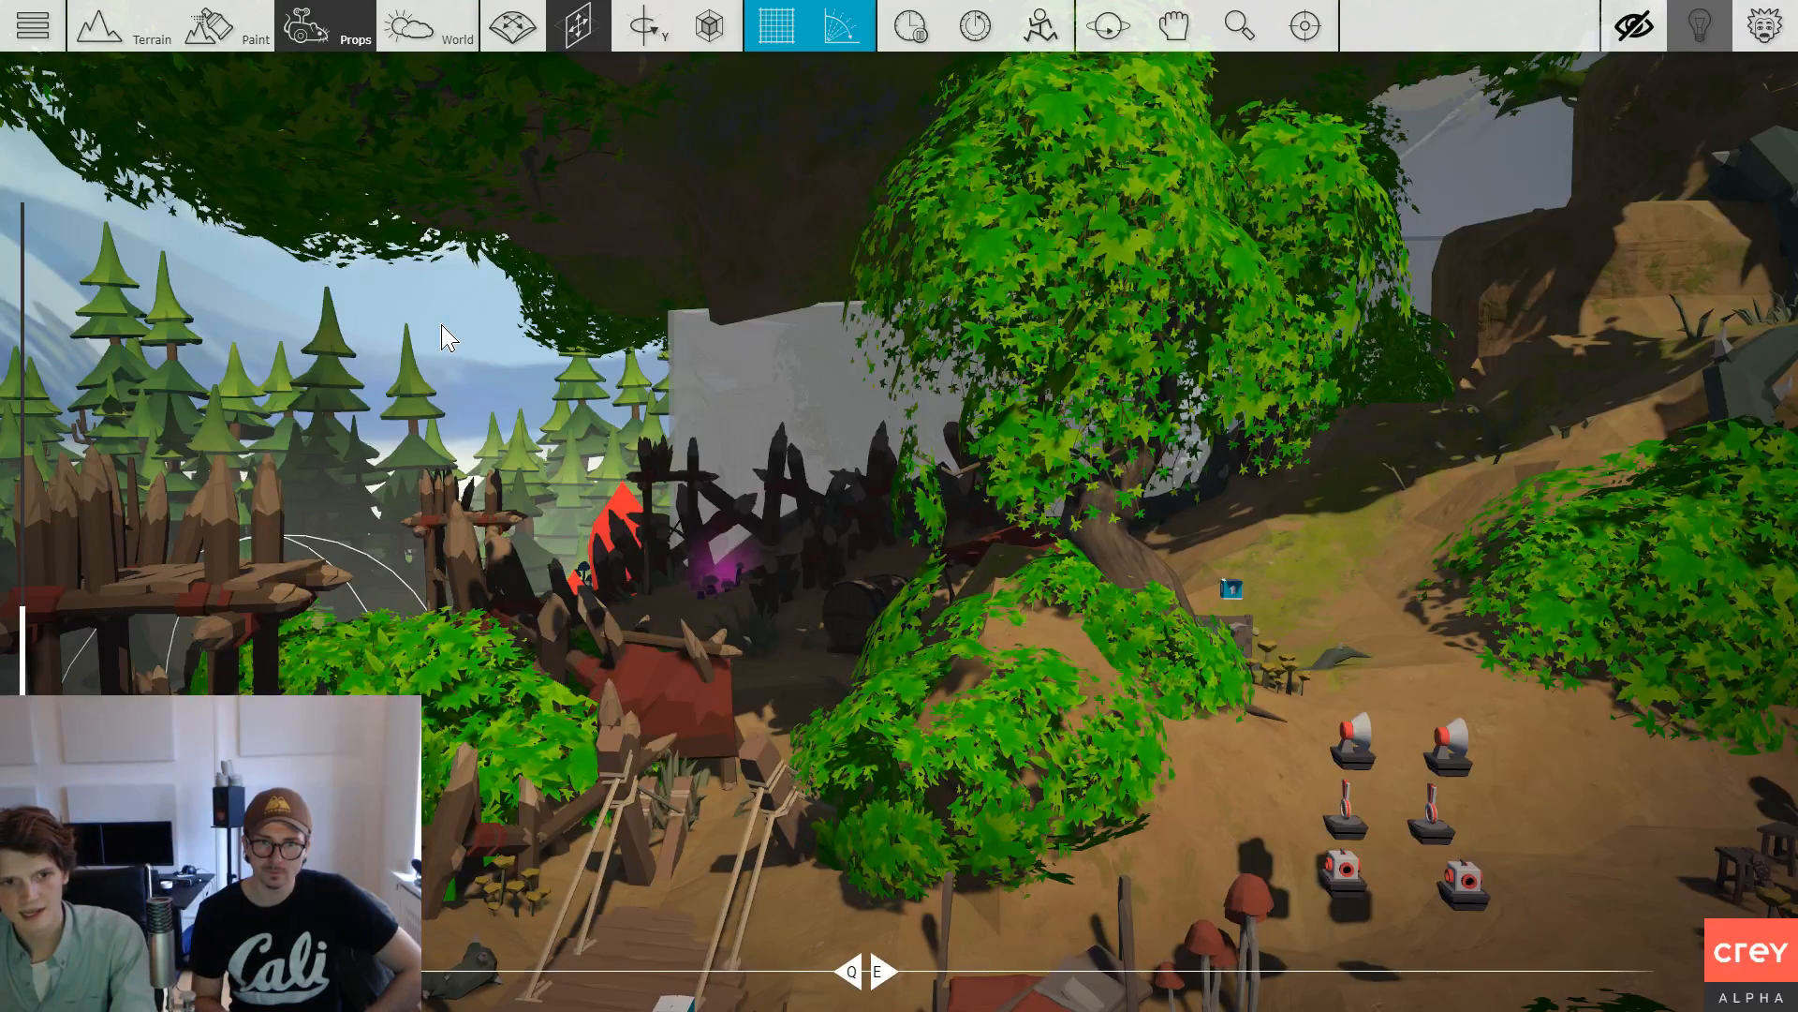
# Examine the pine groups beyond the camp up close to see how the background forest is built.
pyautogui.moveTo(406, 393); pyautogui.dragTo(406, 393)
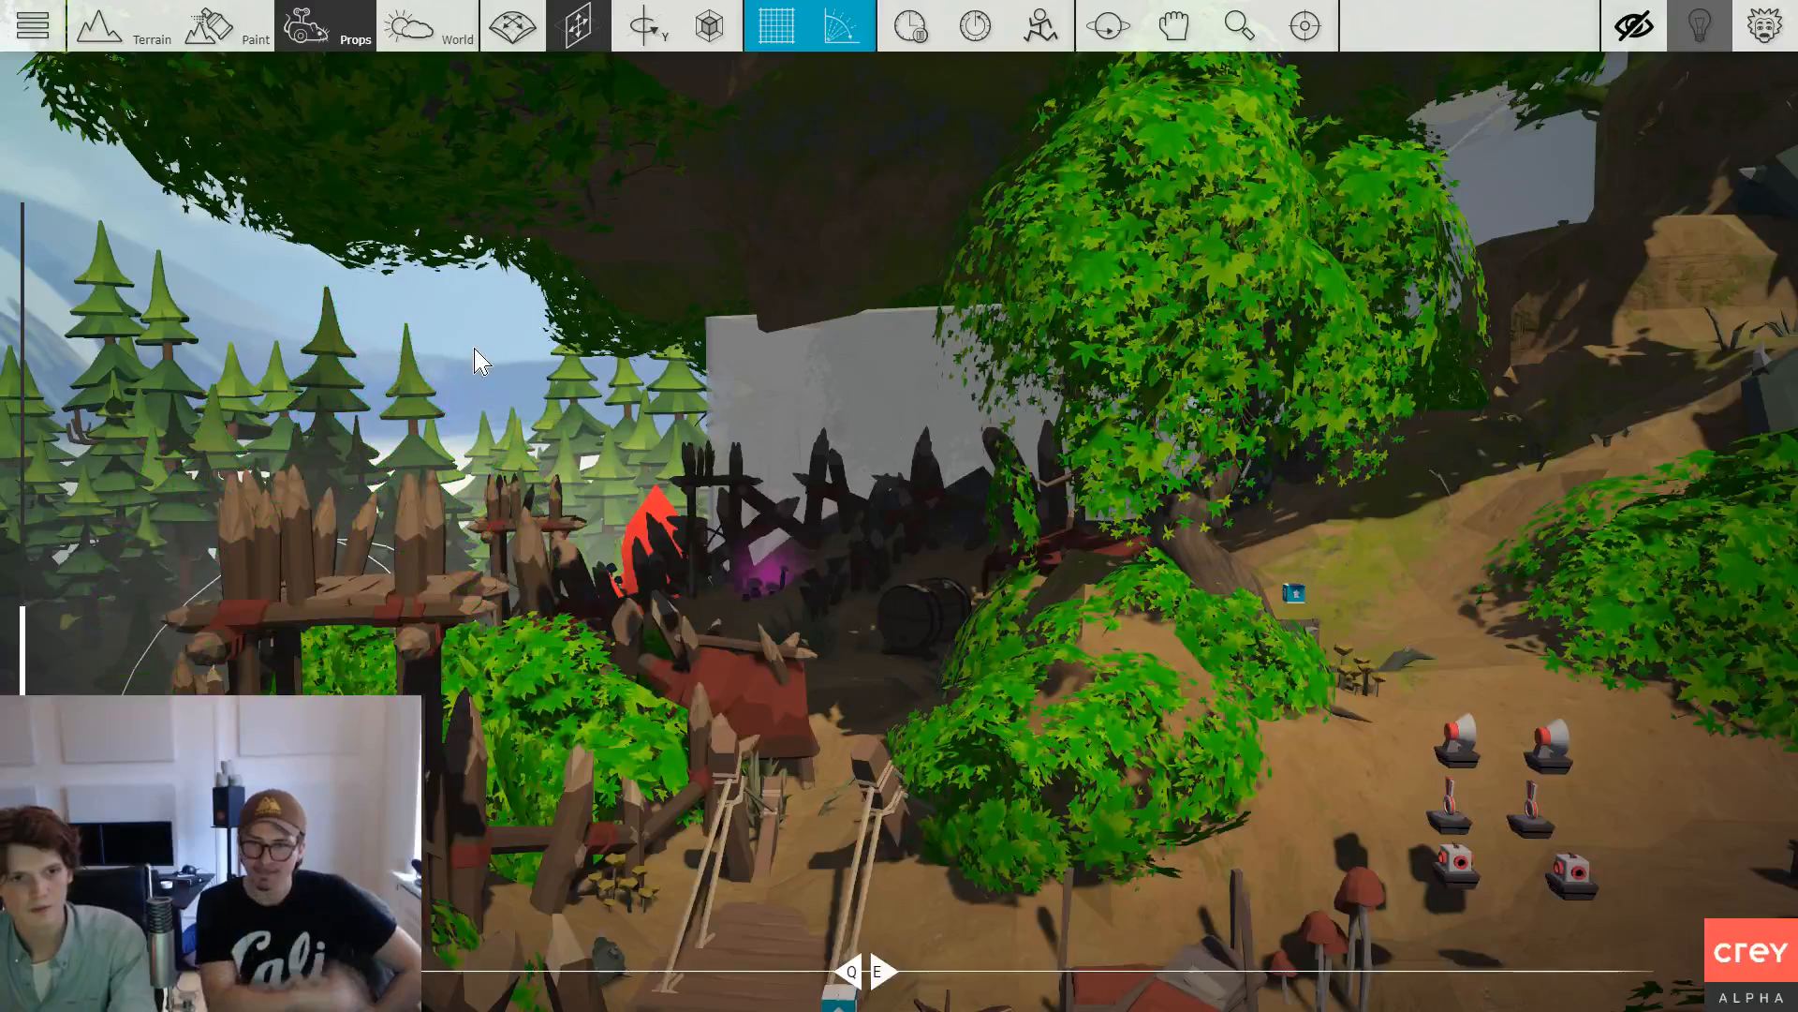
pyautogui.press('w')
pyautogui.press('d')
pyautogui.press('s')
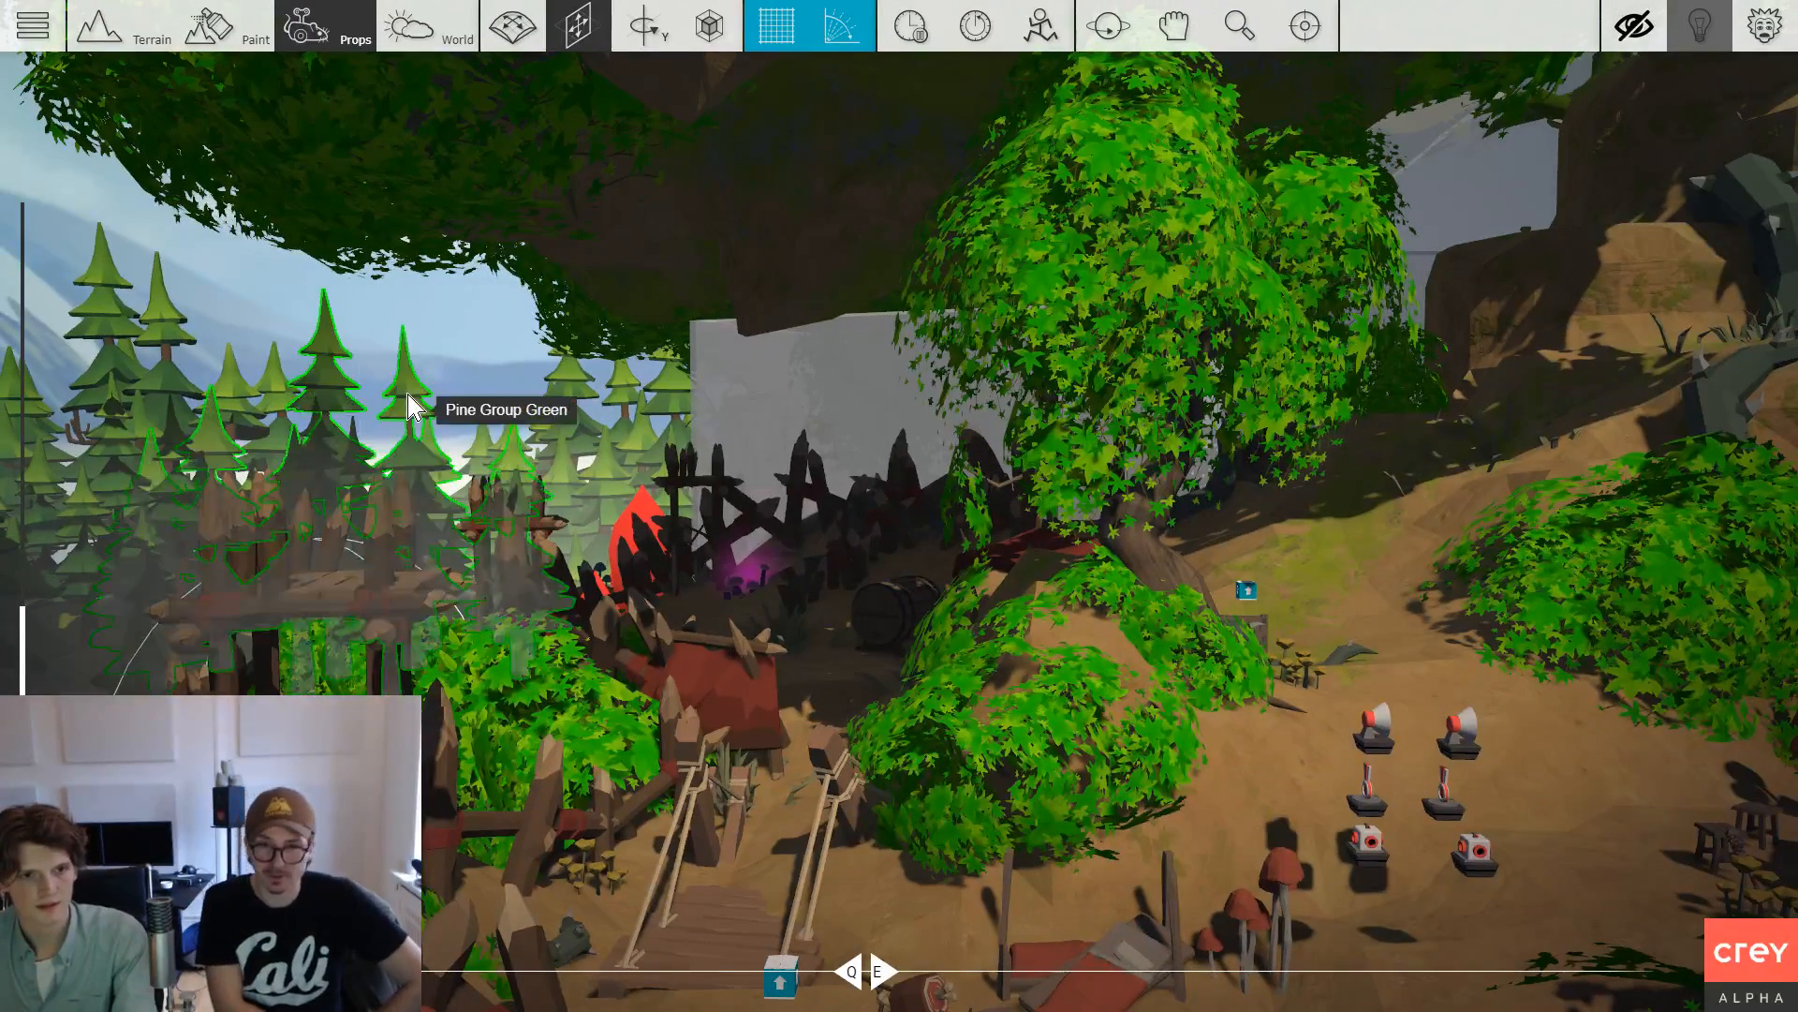
pyautogui.press('w')
pyautogui.moveTo(472, 357); pyautogui.dragTo(472, 357)
pyautogui.press('w')
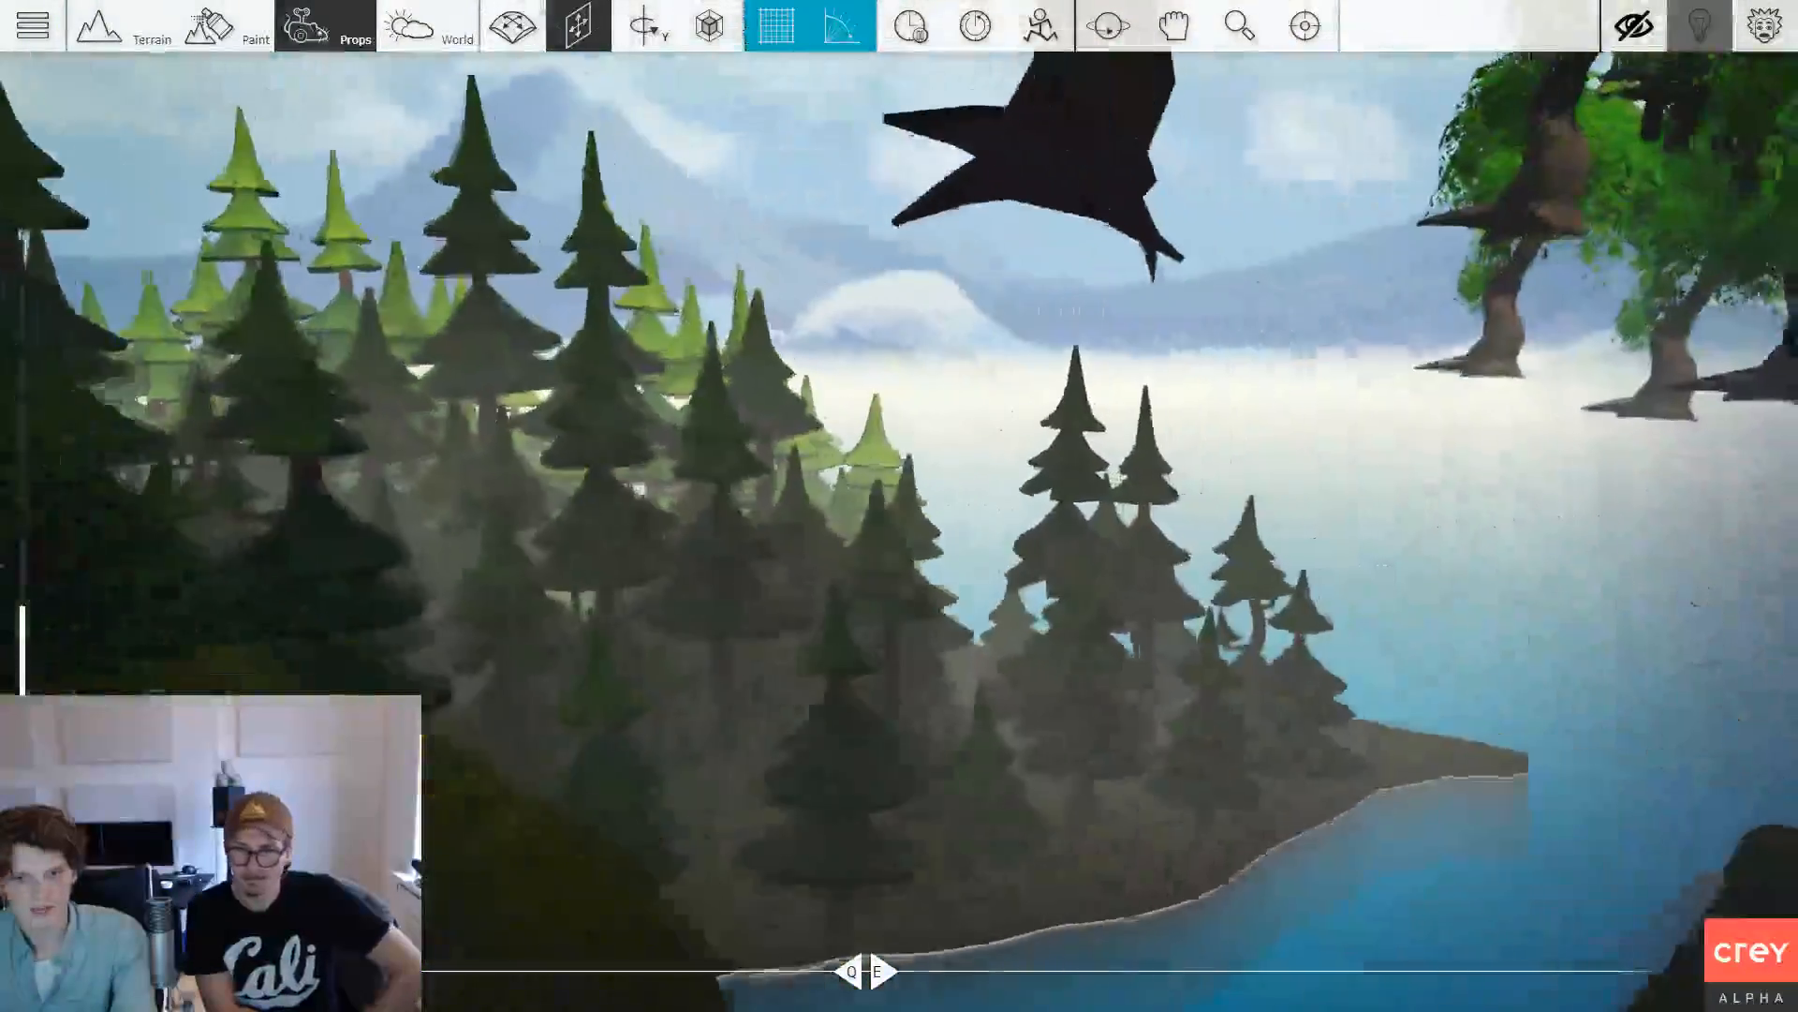
# Fly over the lake to examine how the pine groups are placed around the water and the shore.
pyautogui.press('w')
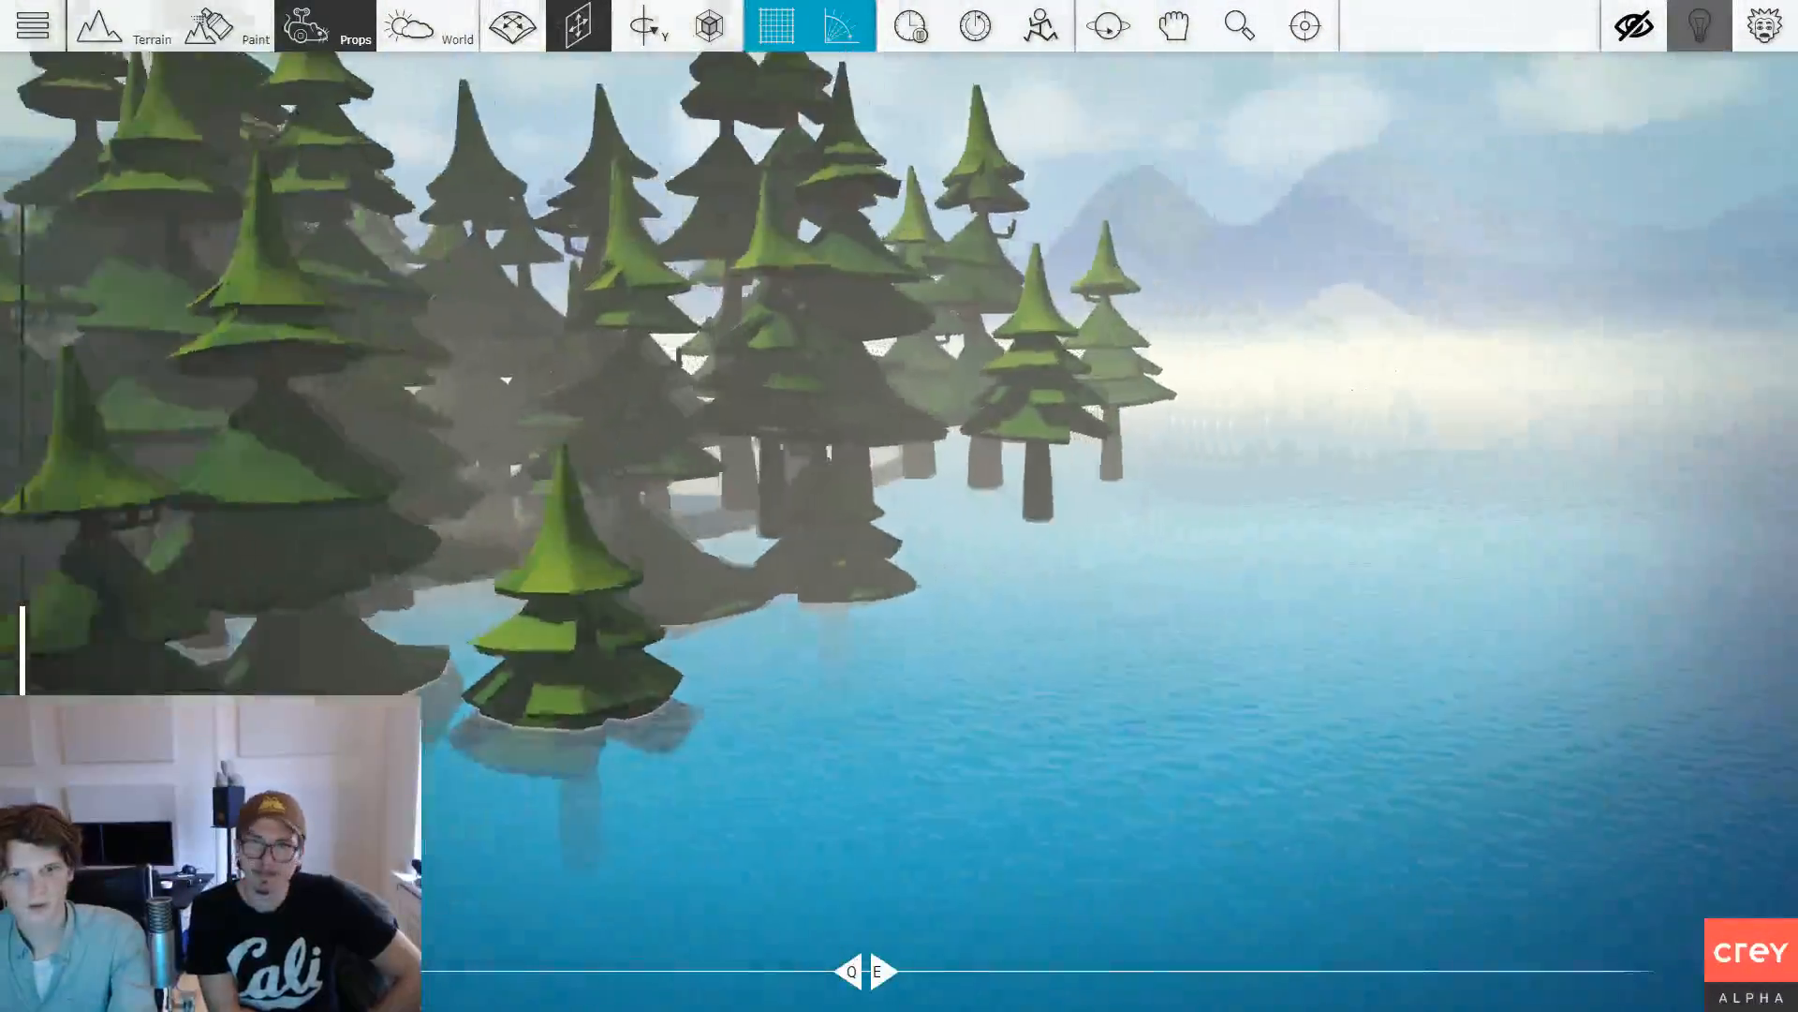
pyautogui.rightClick(472, 349)
pyautogui.moveTo(975, 410); pyautogui.dragTo(975, 410)
pyautogui.press('w')
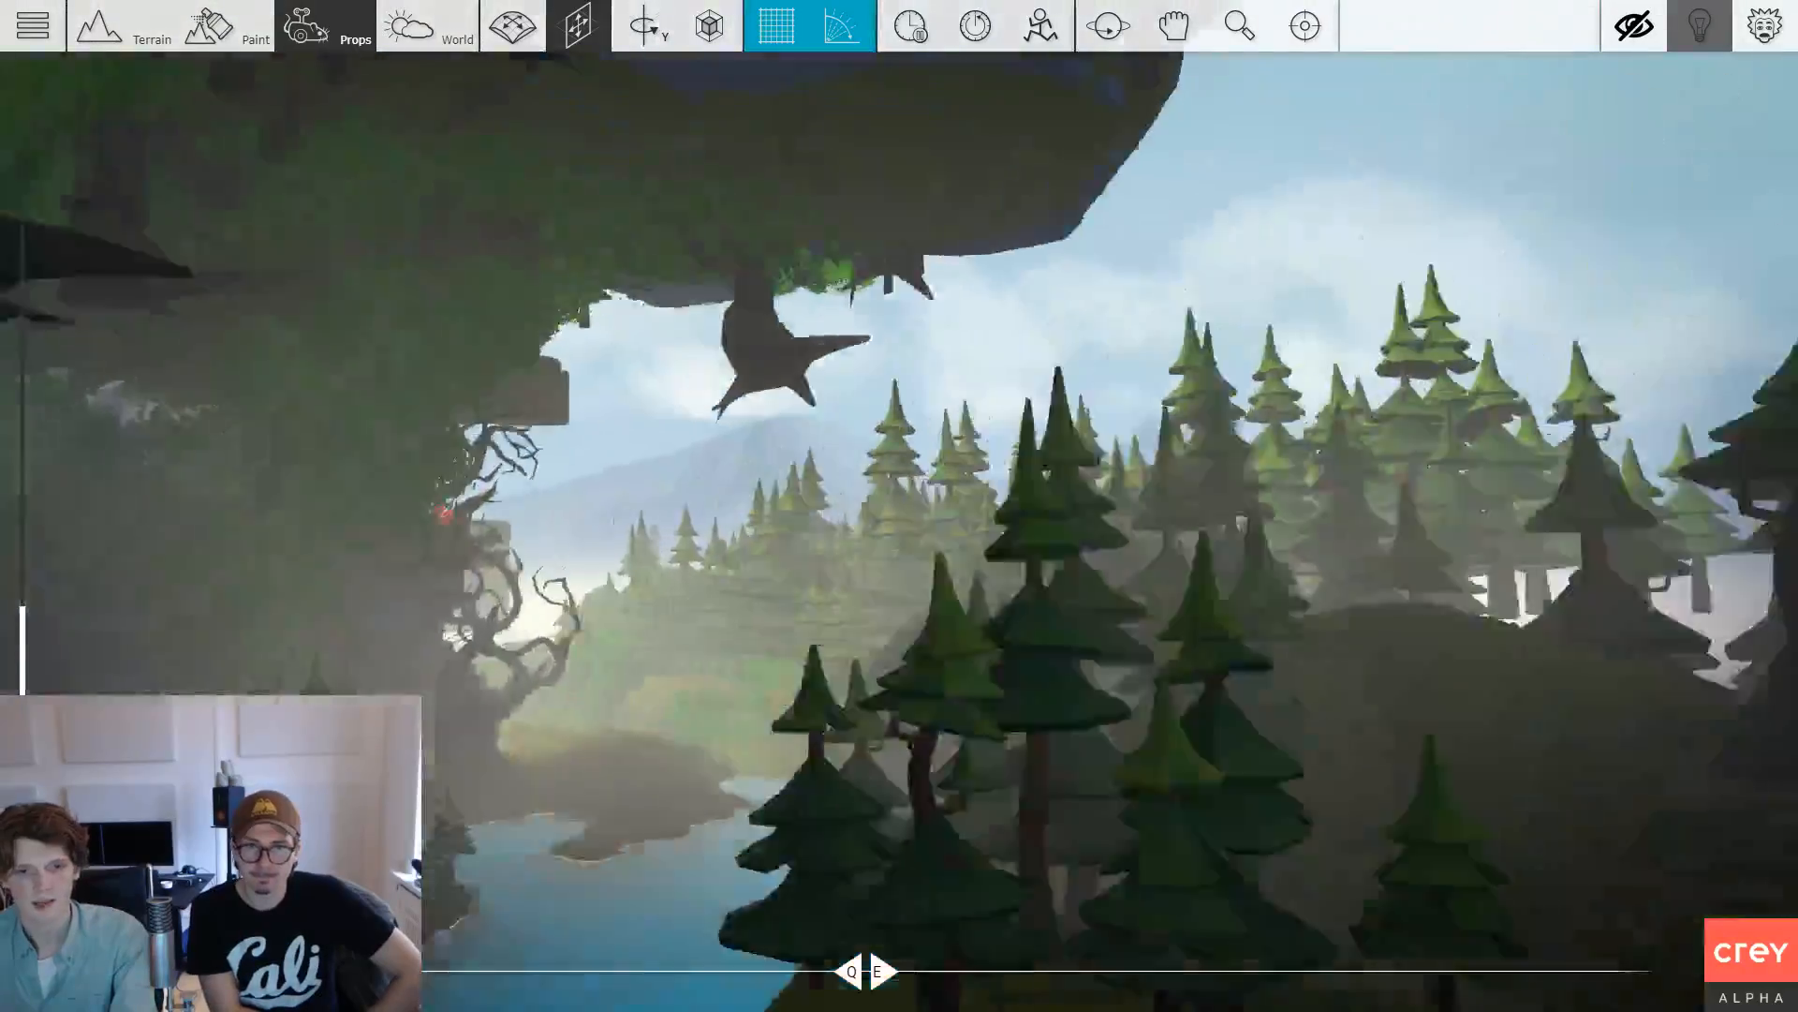
pyautogui.press('w')
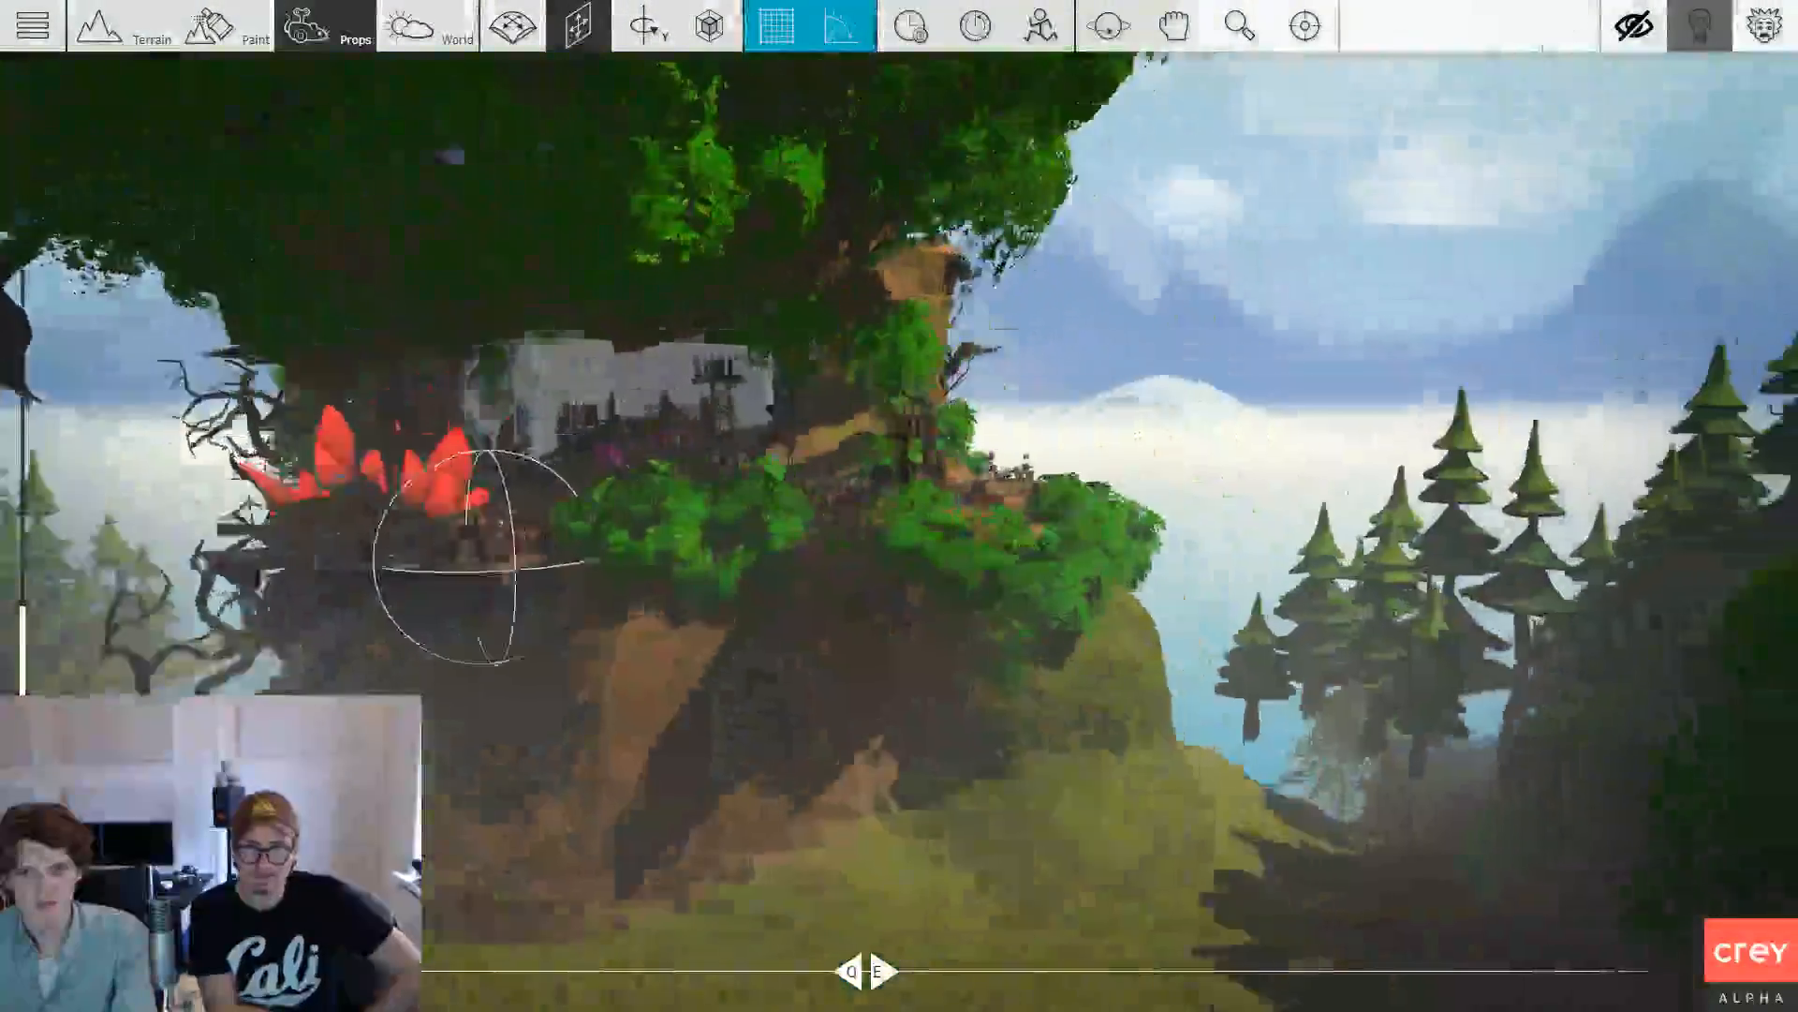
# Examine the goblin camp with its spiked towers, grey backdrop wall and surrounding pine and maple trees.
pyautogui.press('w')
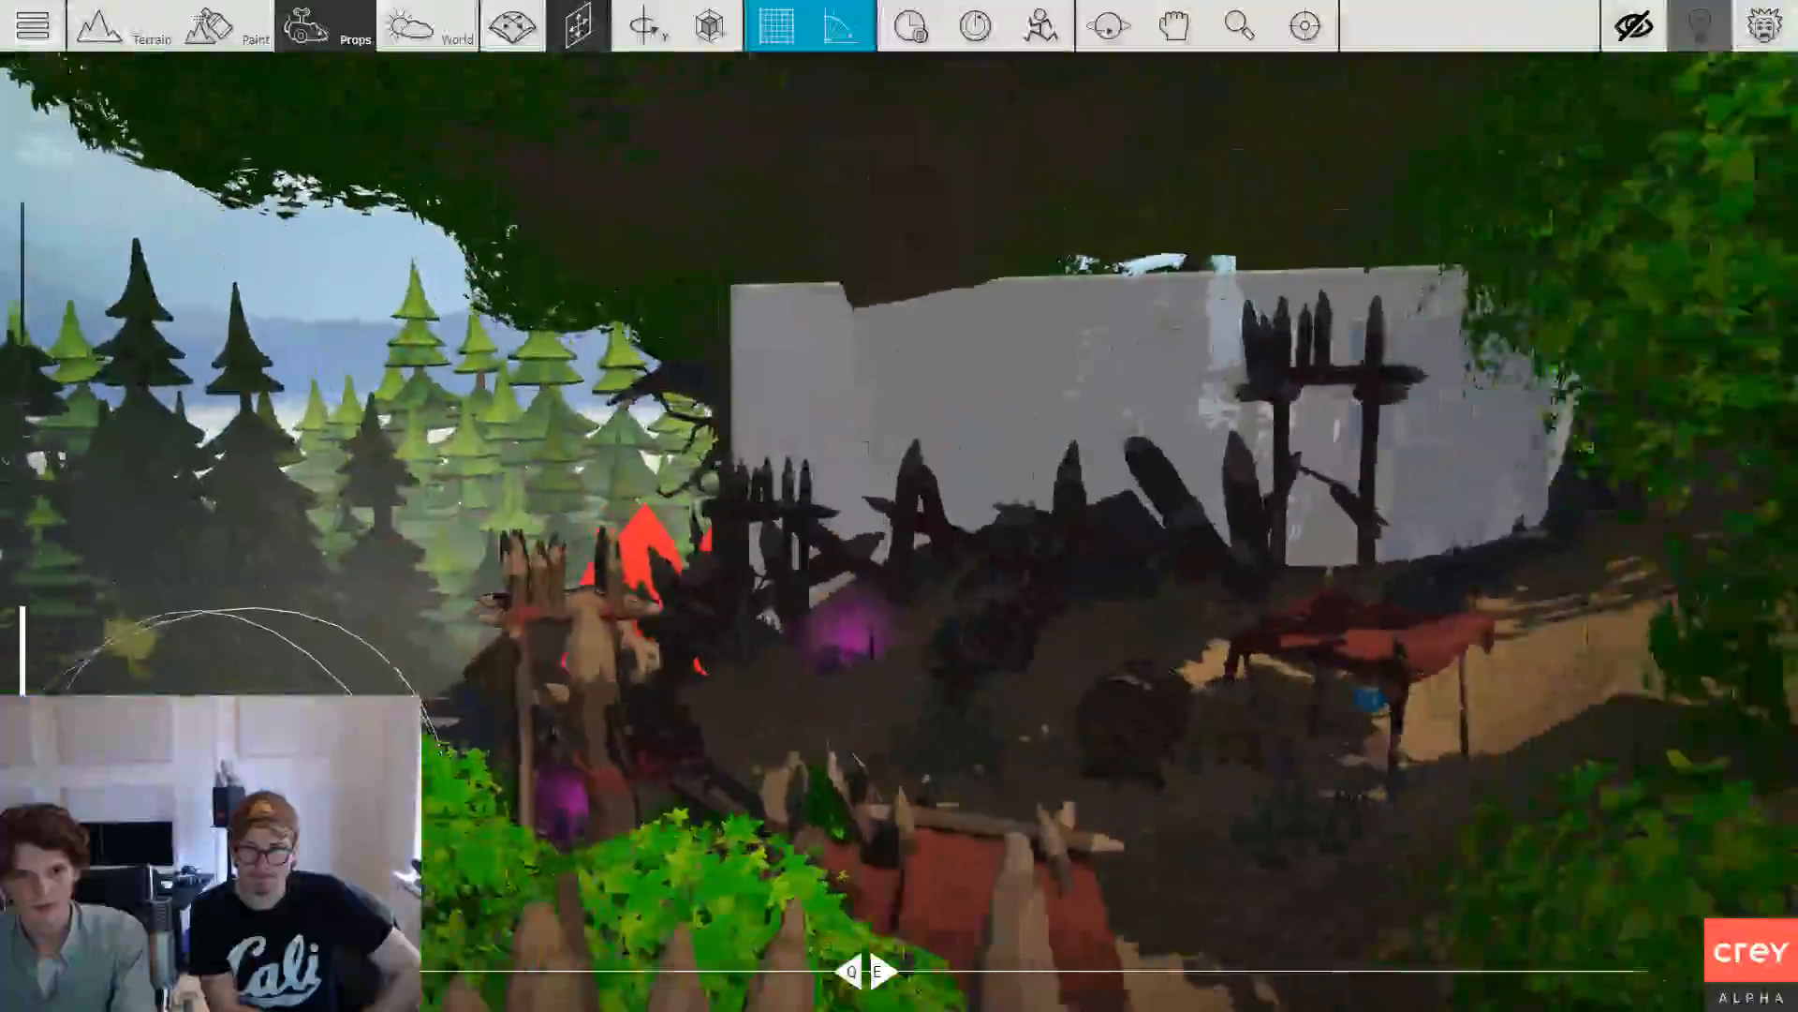
pyautogui.press('w')
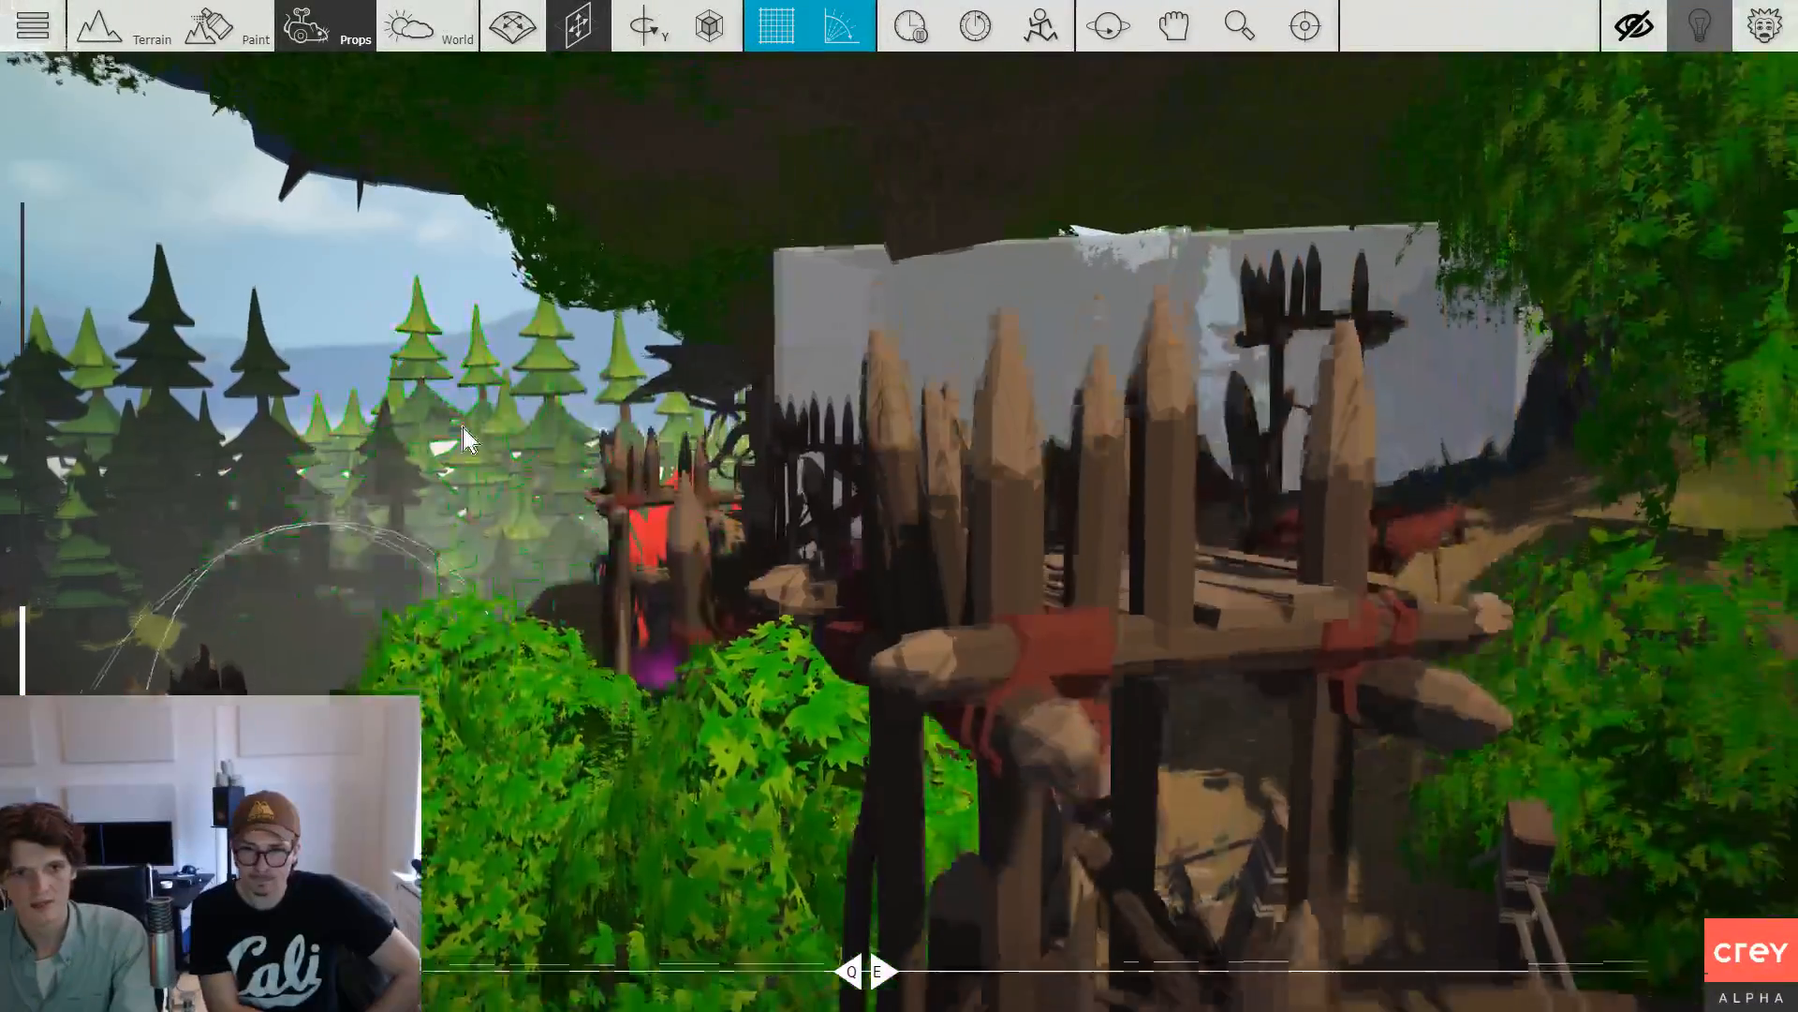
pyautogui.press('w')
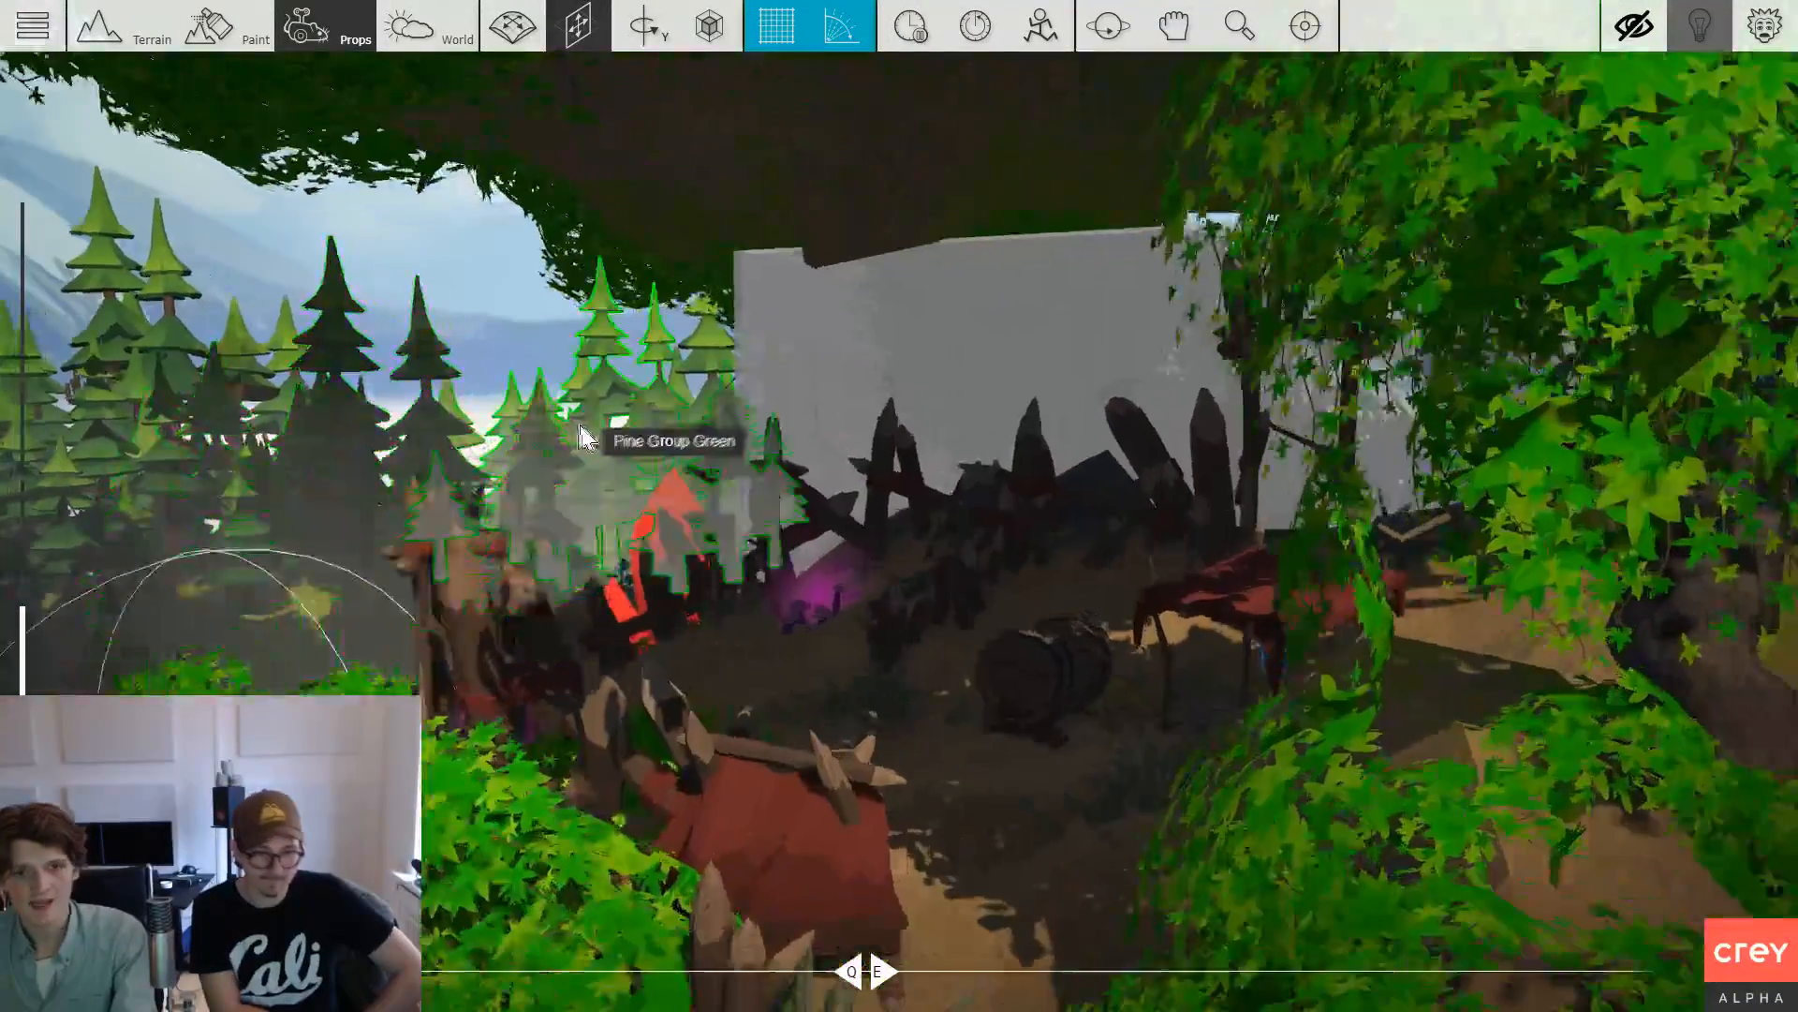
pyautogui.press('w')
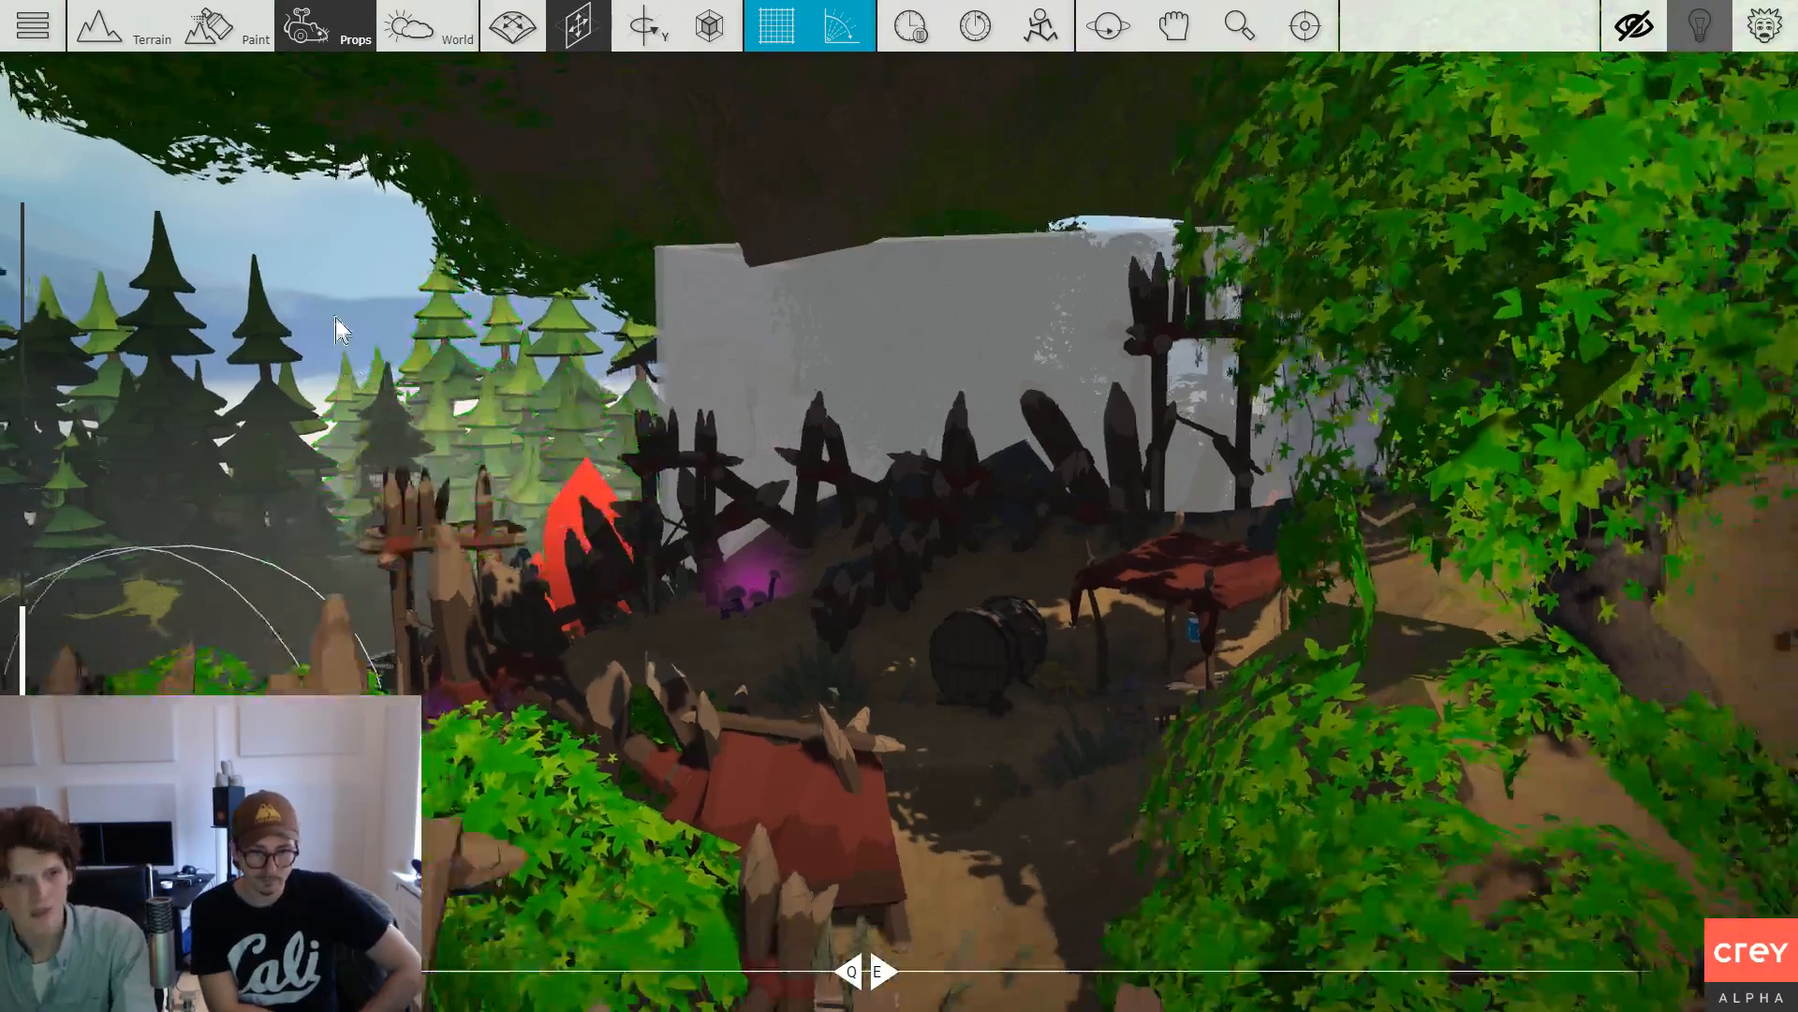
pyautogui.moveTo(419, 338); pyautogui.dragTo(424, 343)
pyautogui.press('s')
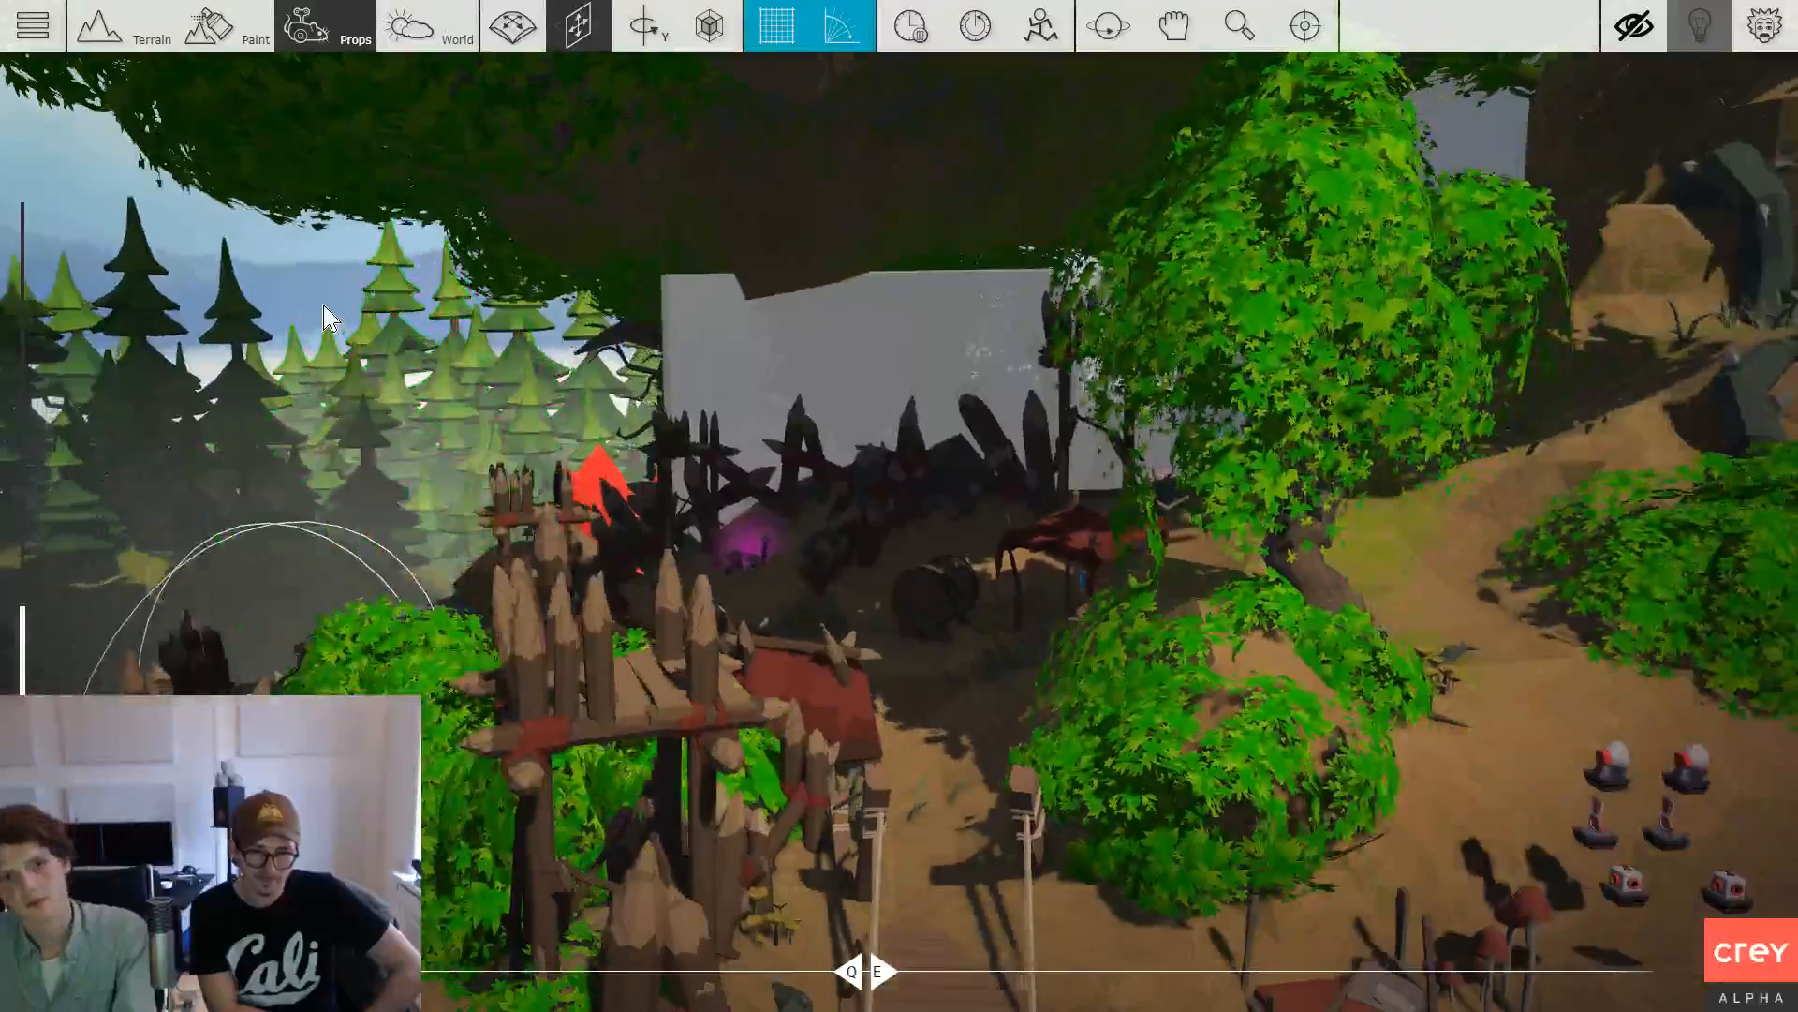
pyautogui.press('w')
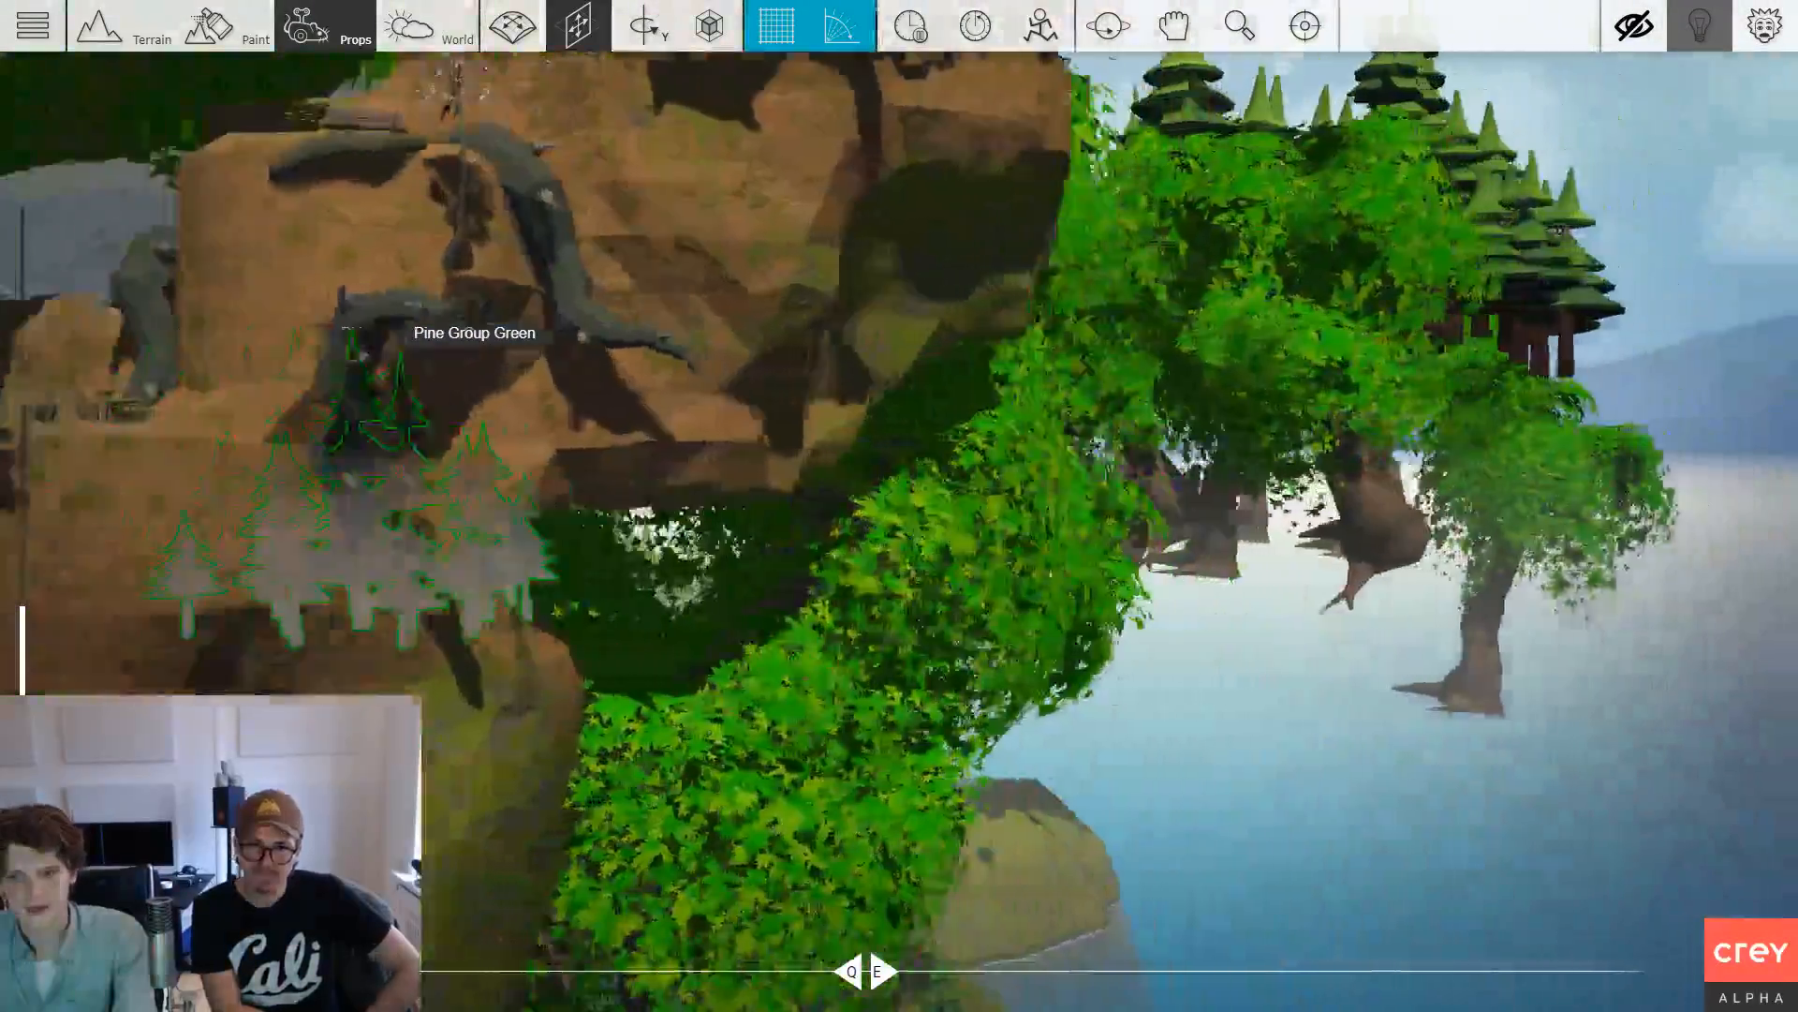
# Fly past the floating maple trees behind the cliff to examine the castle ruins and the broken bridge.
pyautogui.moveTo(469, 331); pyautogui.dragTo(497, 354)
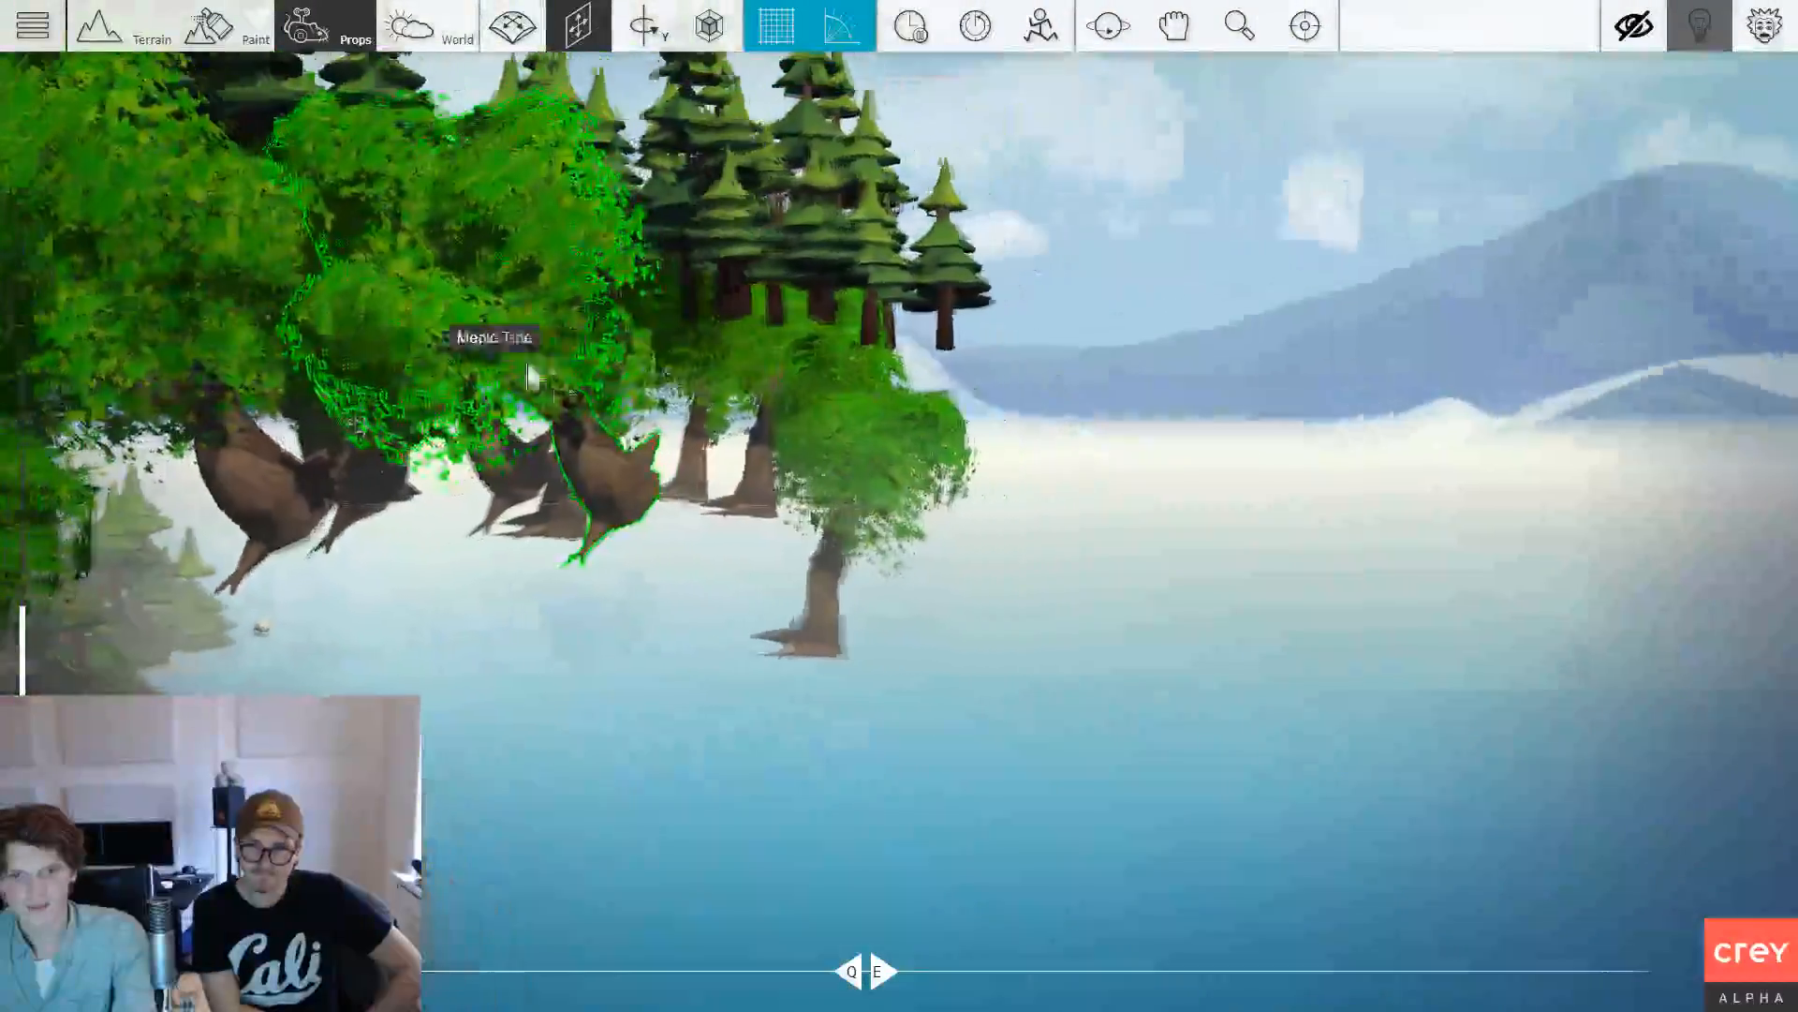
pyautogui.press('s')
pyautogui.press('s')
pyautogui.moveTo(765, 293); pyautogui.dragTo(562, 511)
pyautogui.press('w')
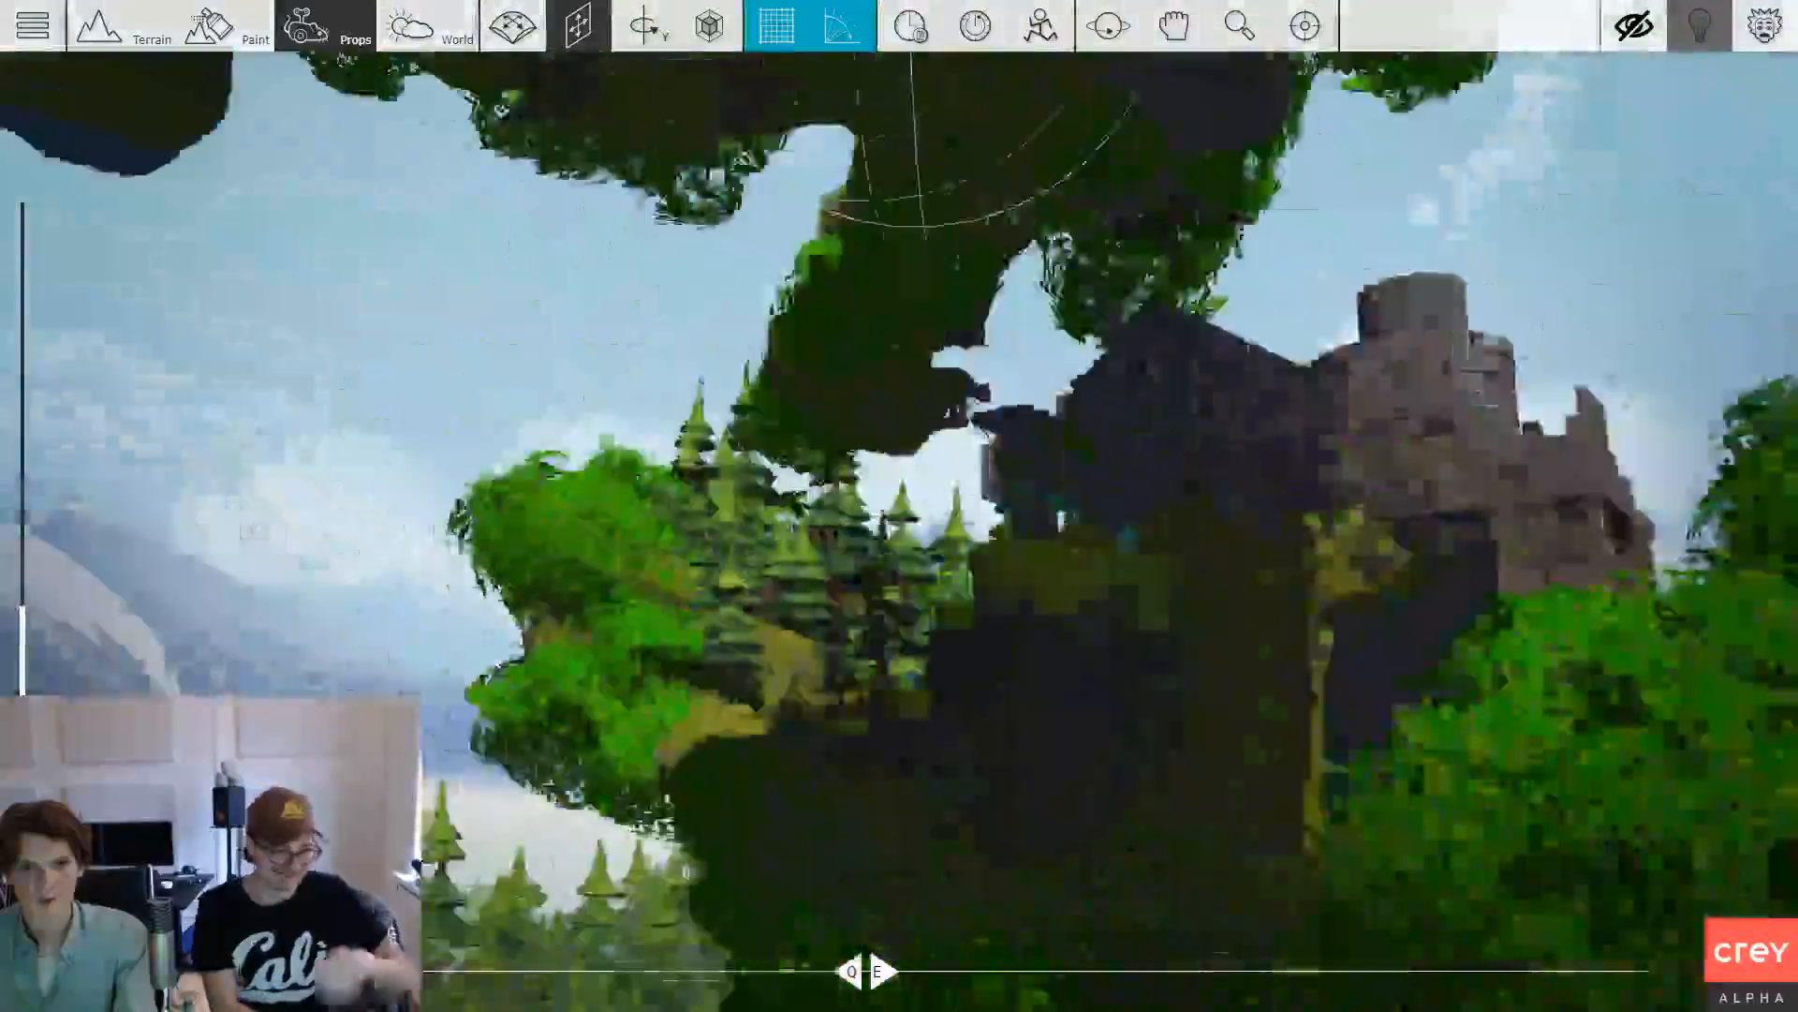
pyautogui.press('w')
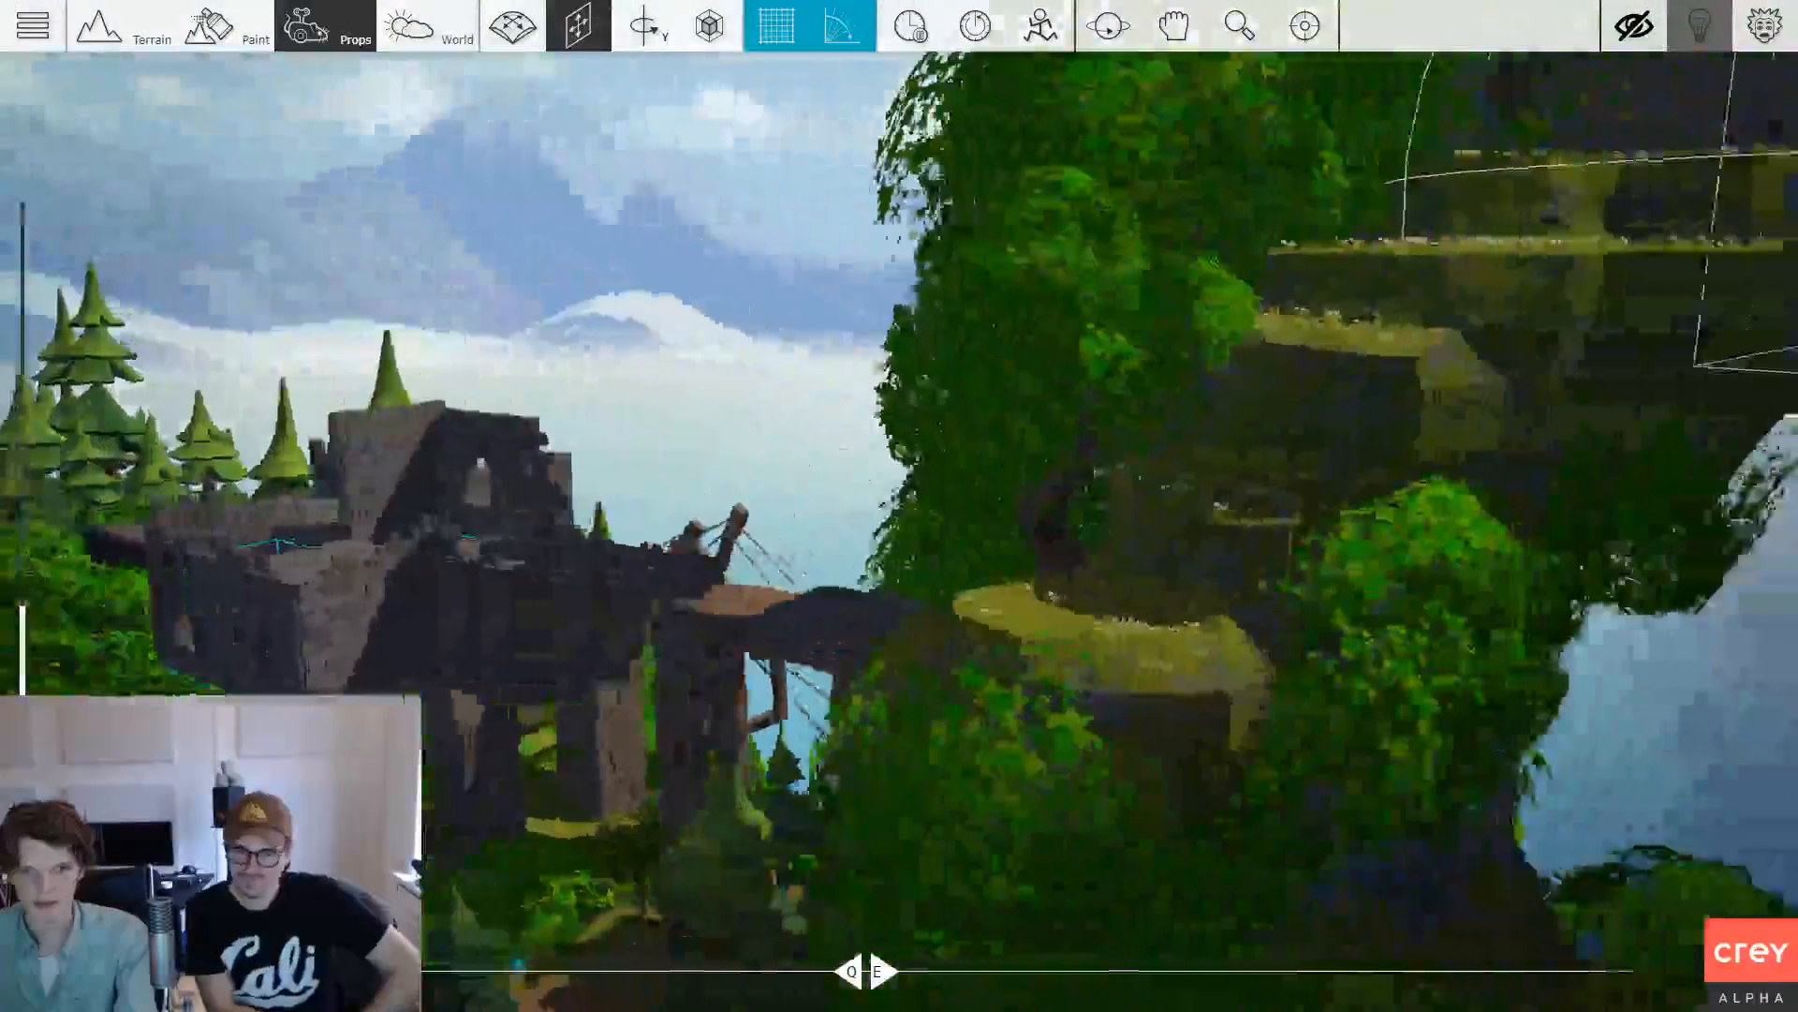
pyautogui.press('w')
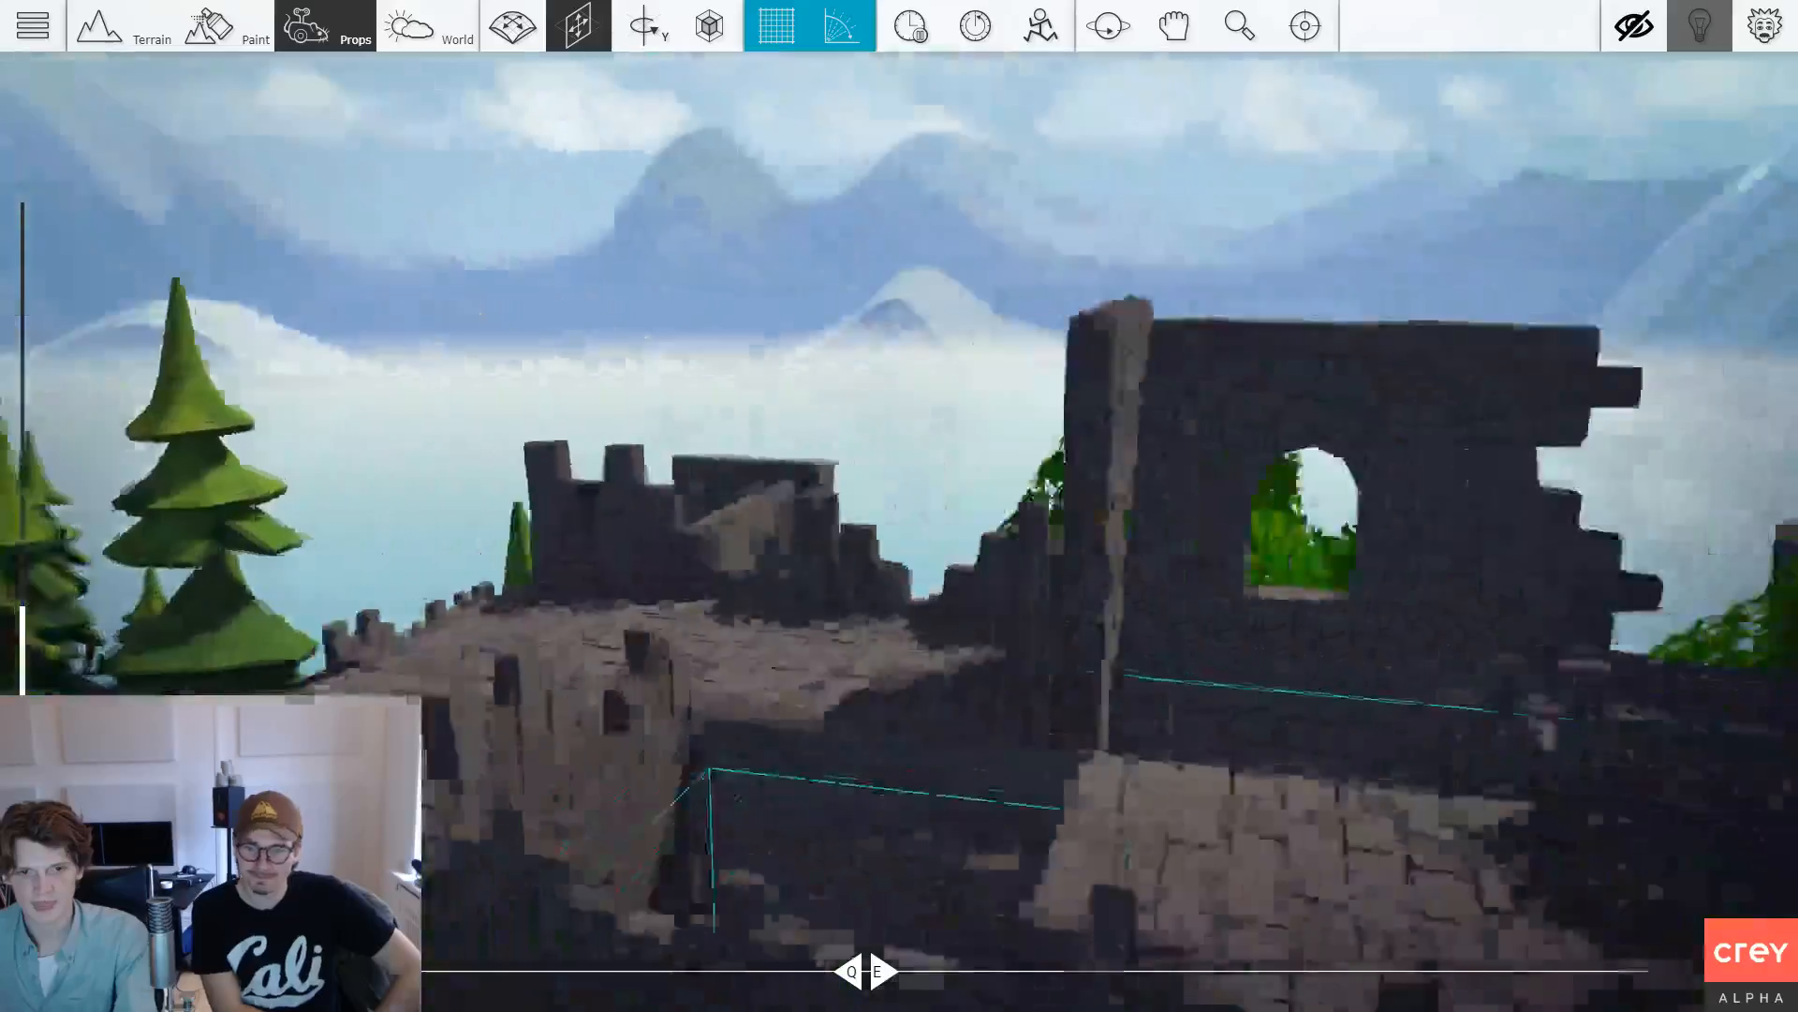
pyautogui.press('w')
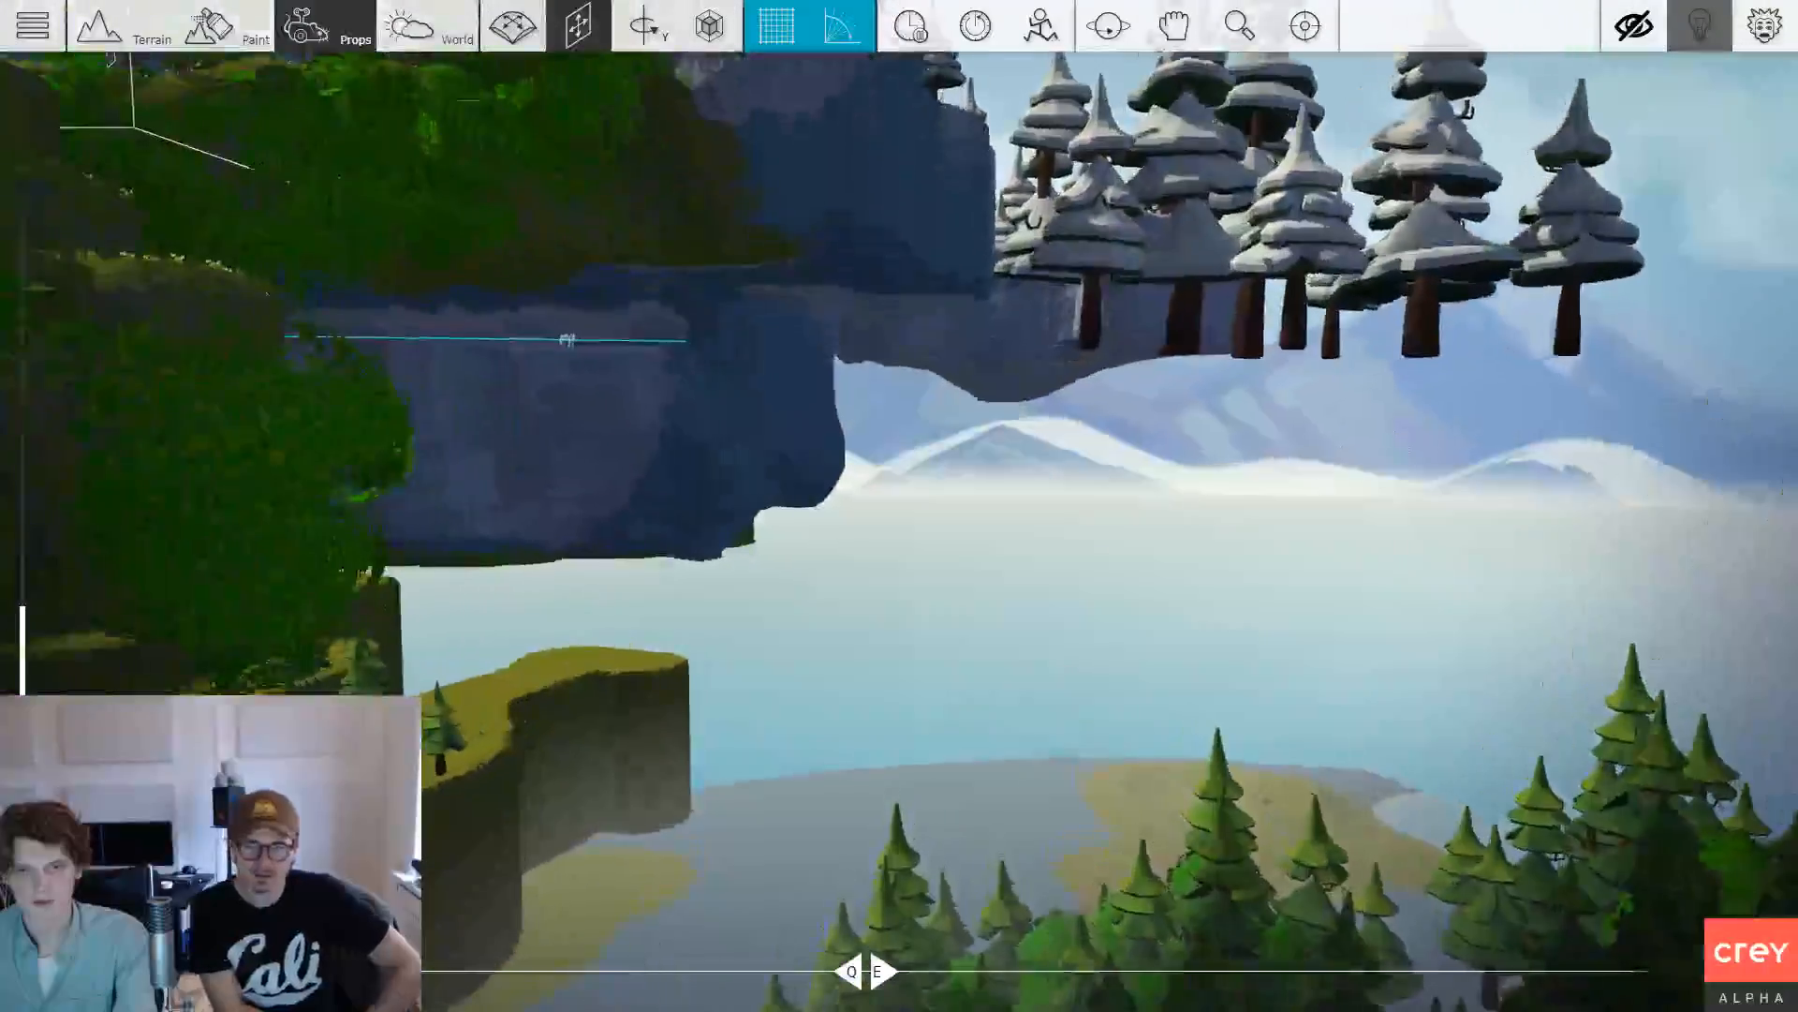
# Examine the snow-covered pines, the castle bridge and the forested cliff with its floating tree groups.
pyautogui.rightClick(1297, 409)
pyautogui.click(1177, 297)
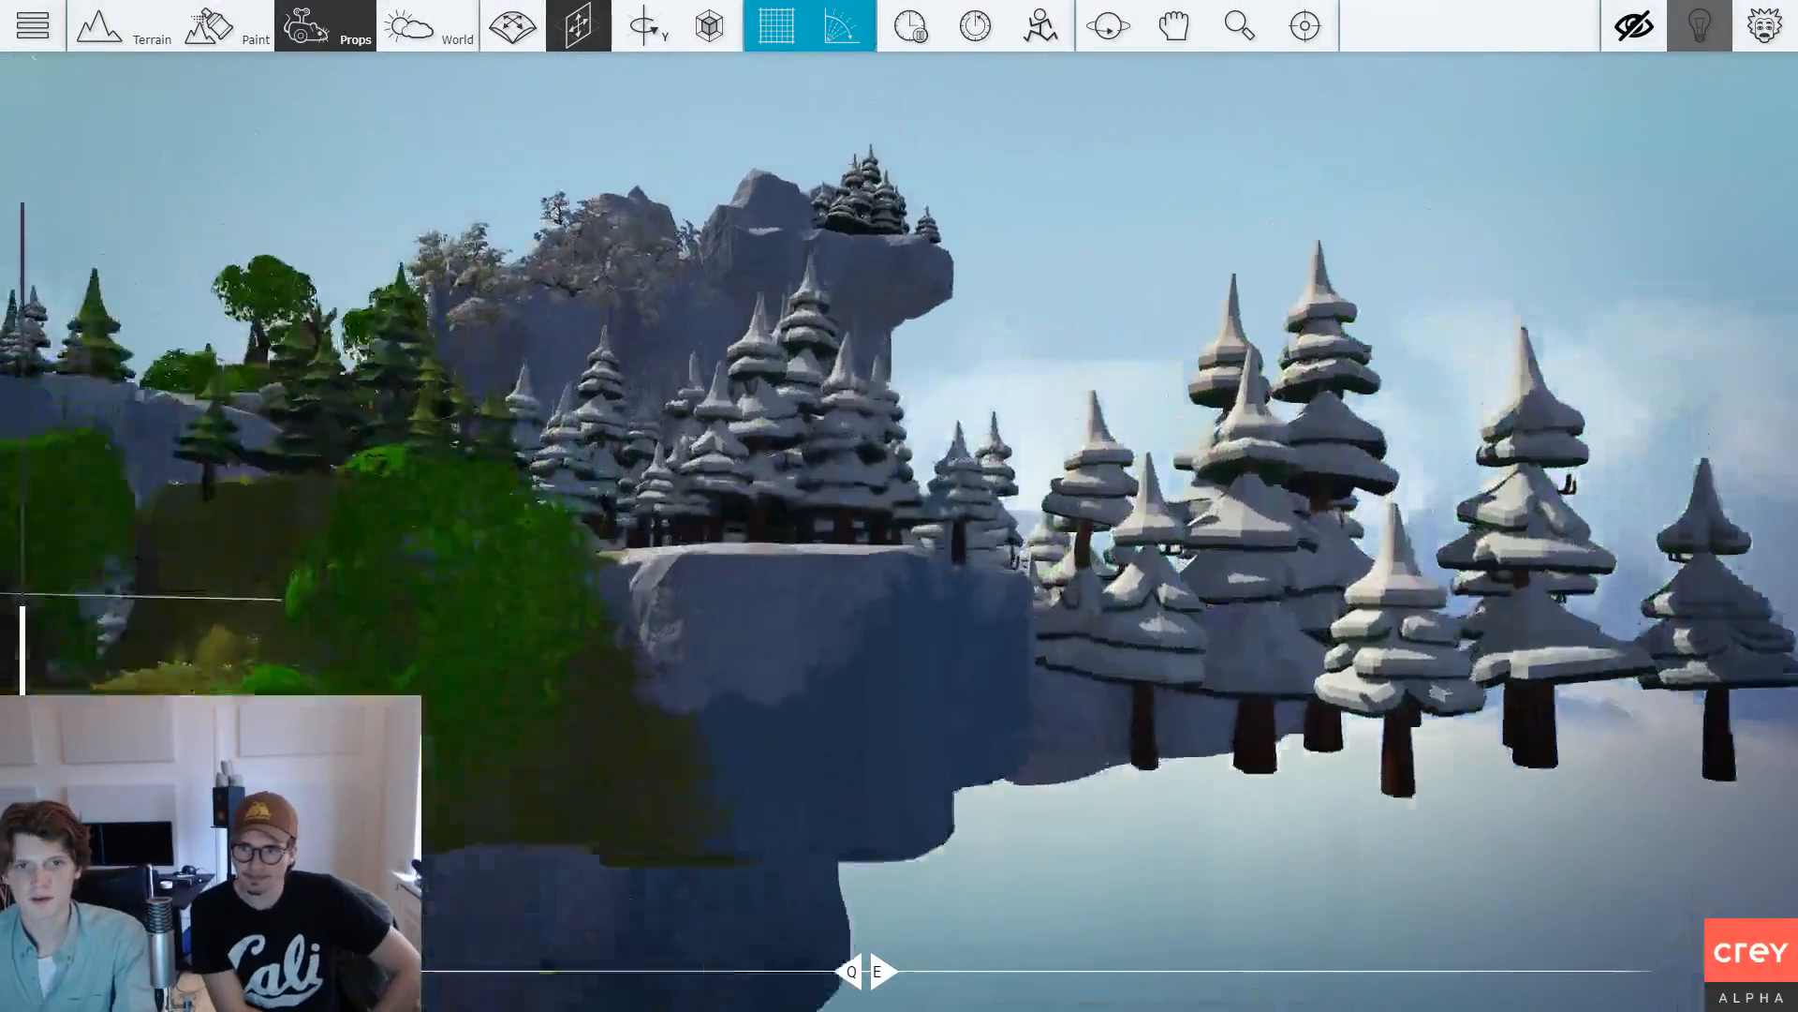
pyautogui.press('a')
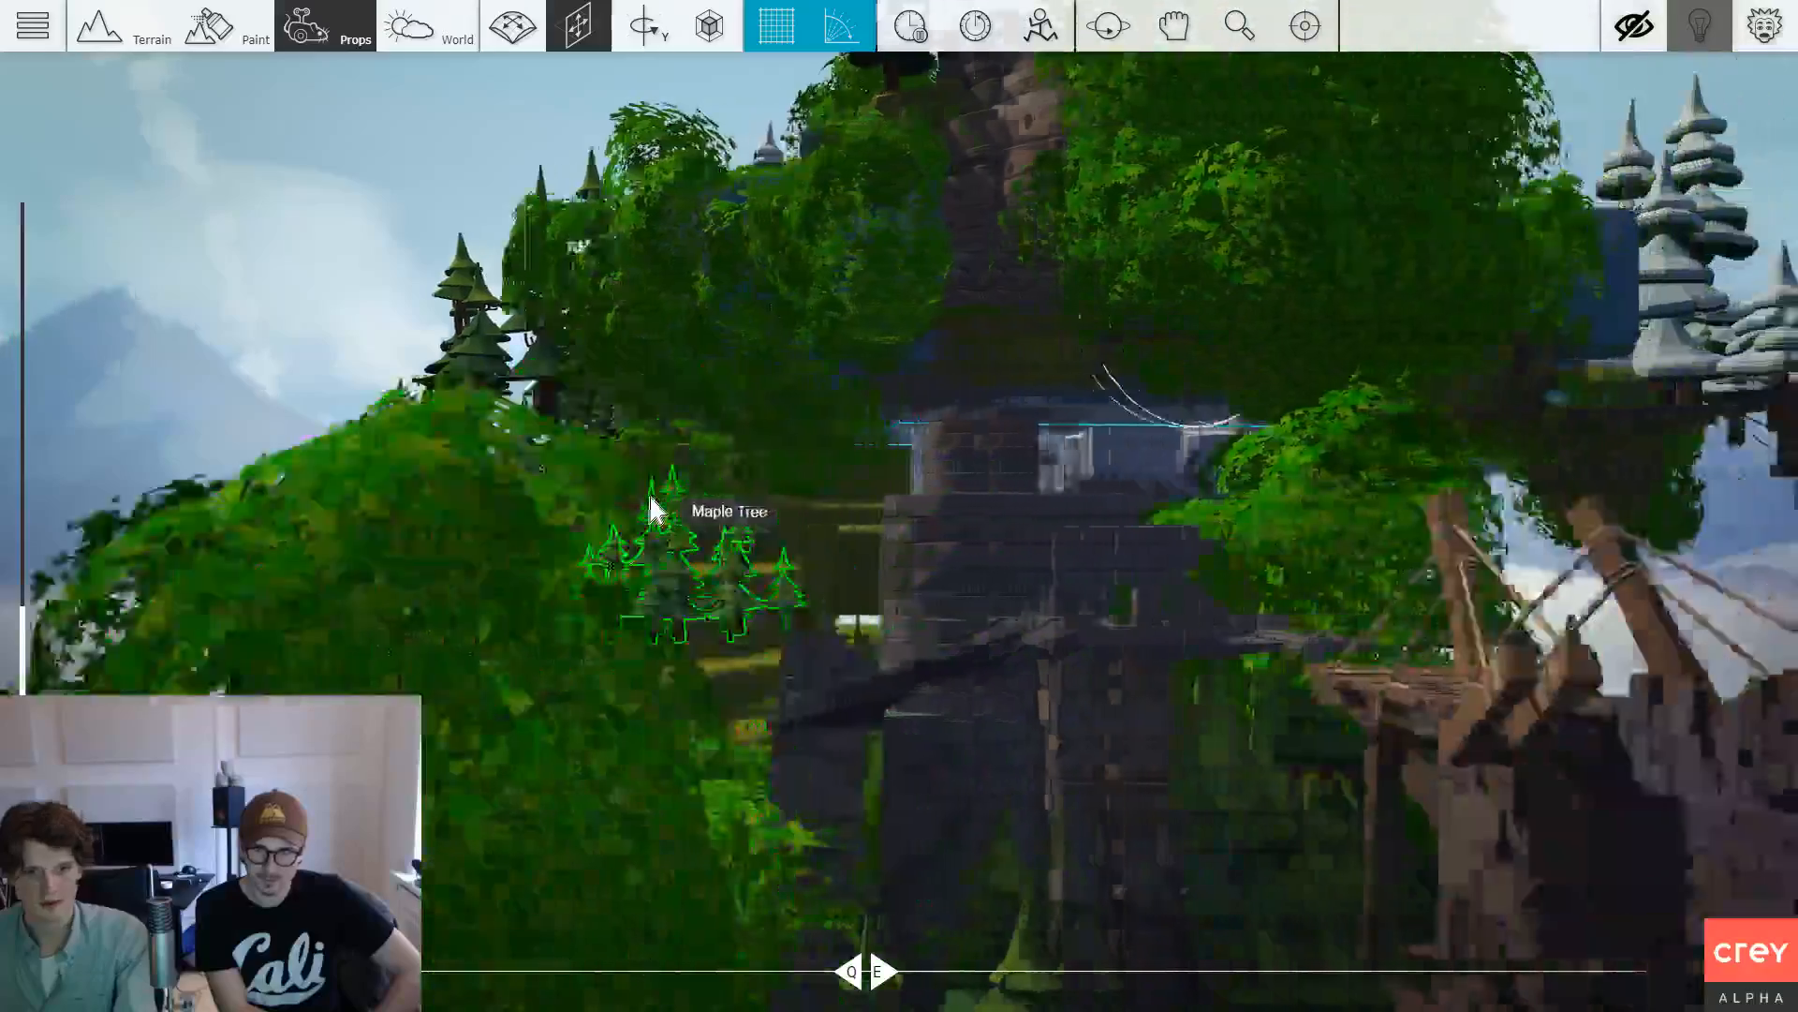
pyautogui.press('s')
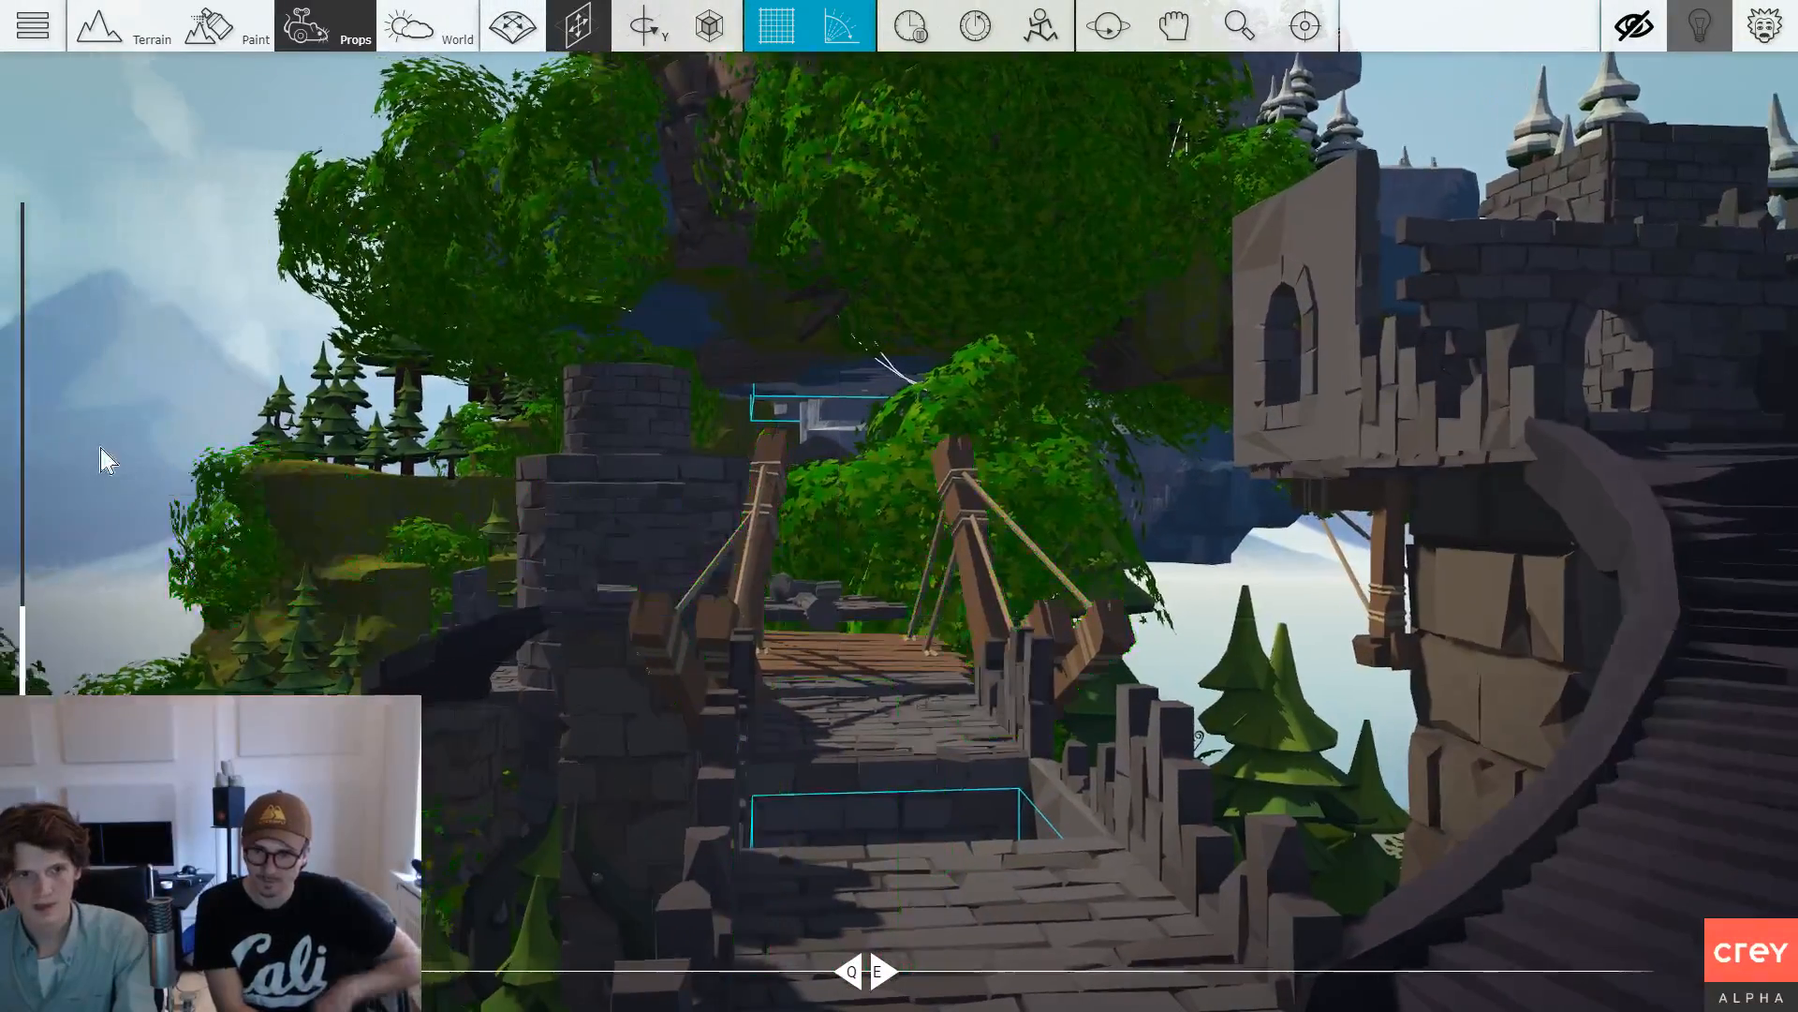
pyautogui.press('w')
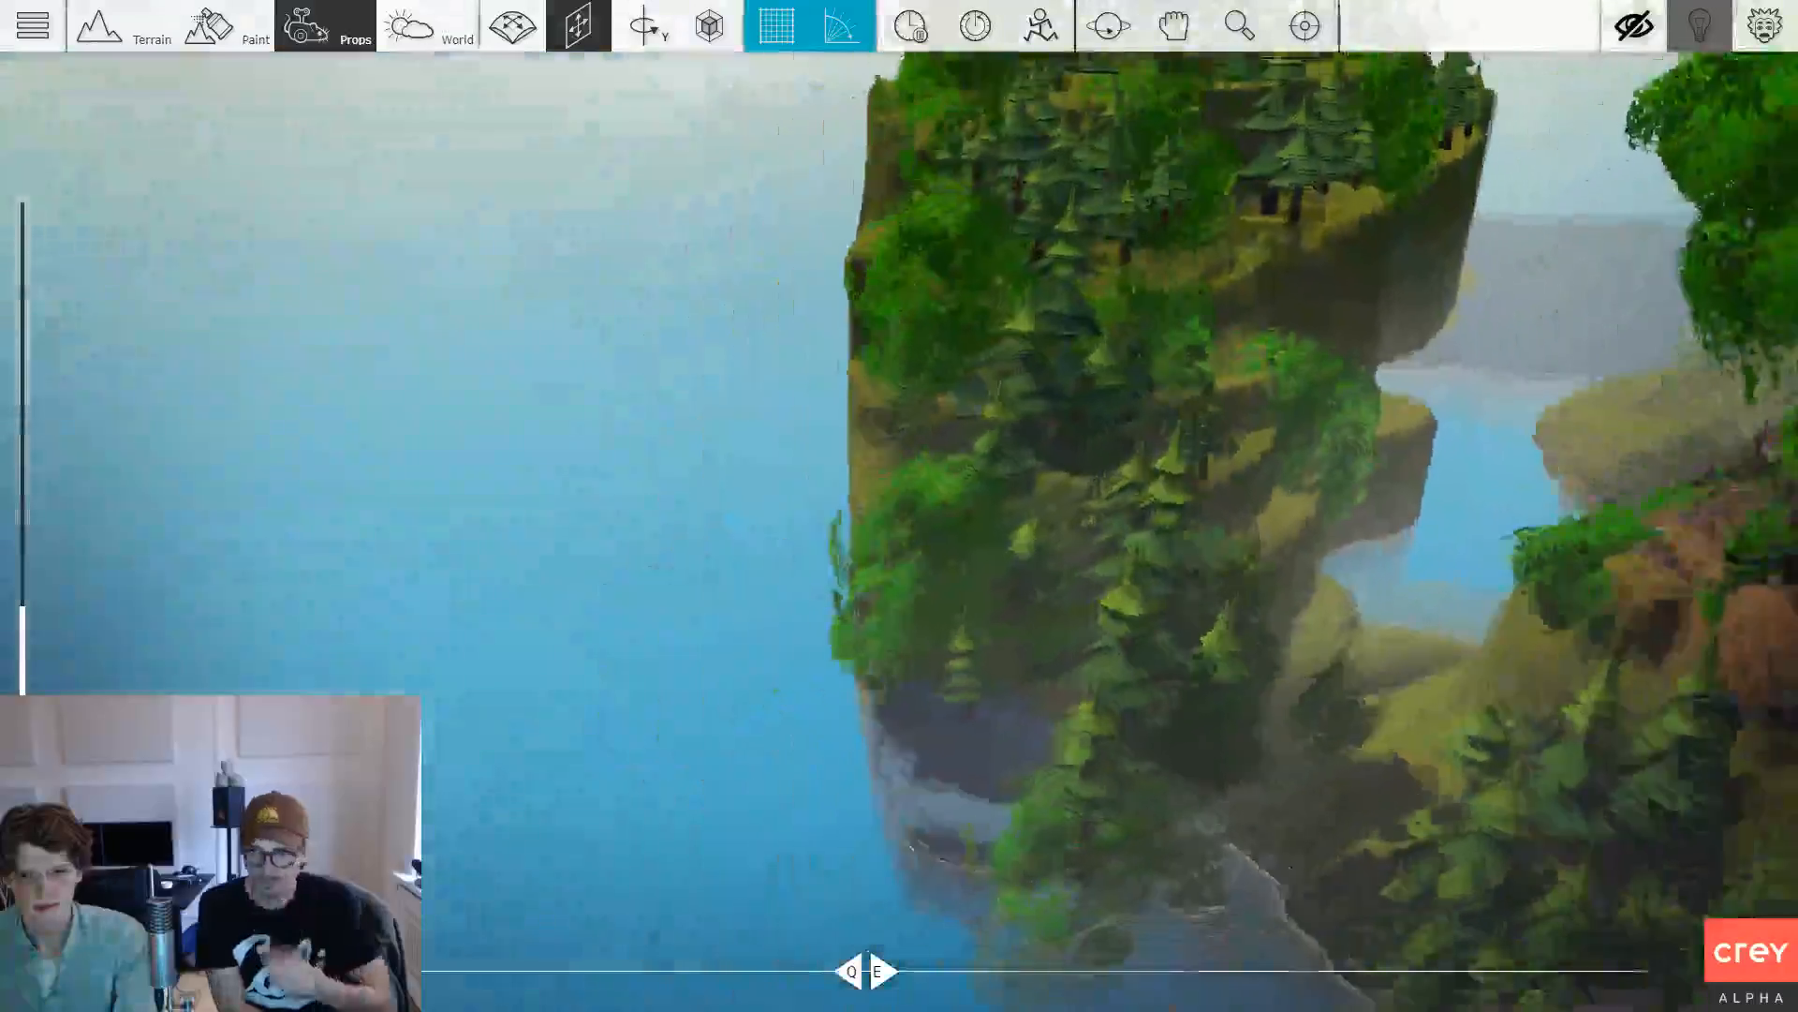
pyautogui.press('a')
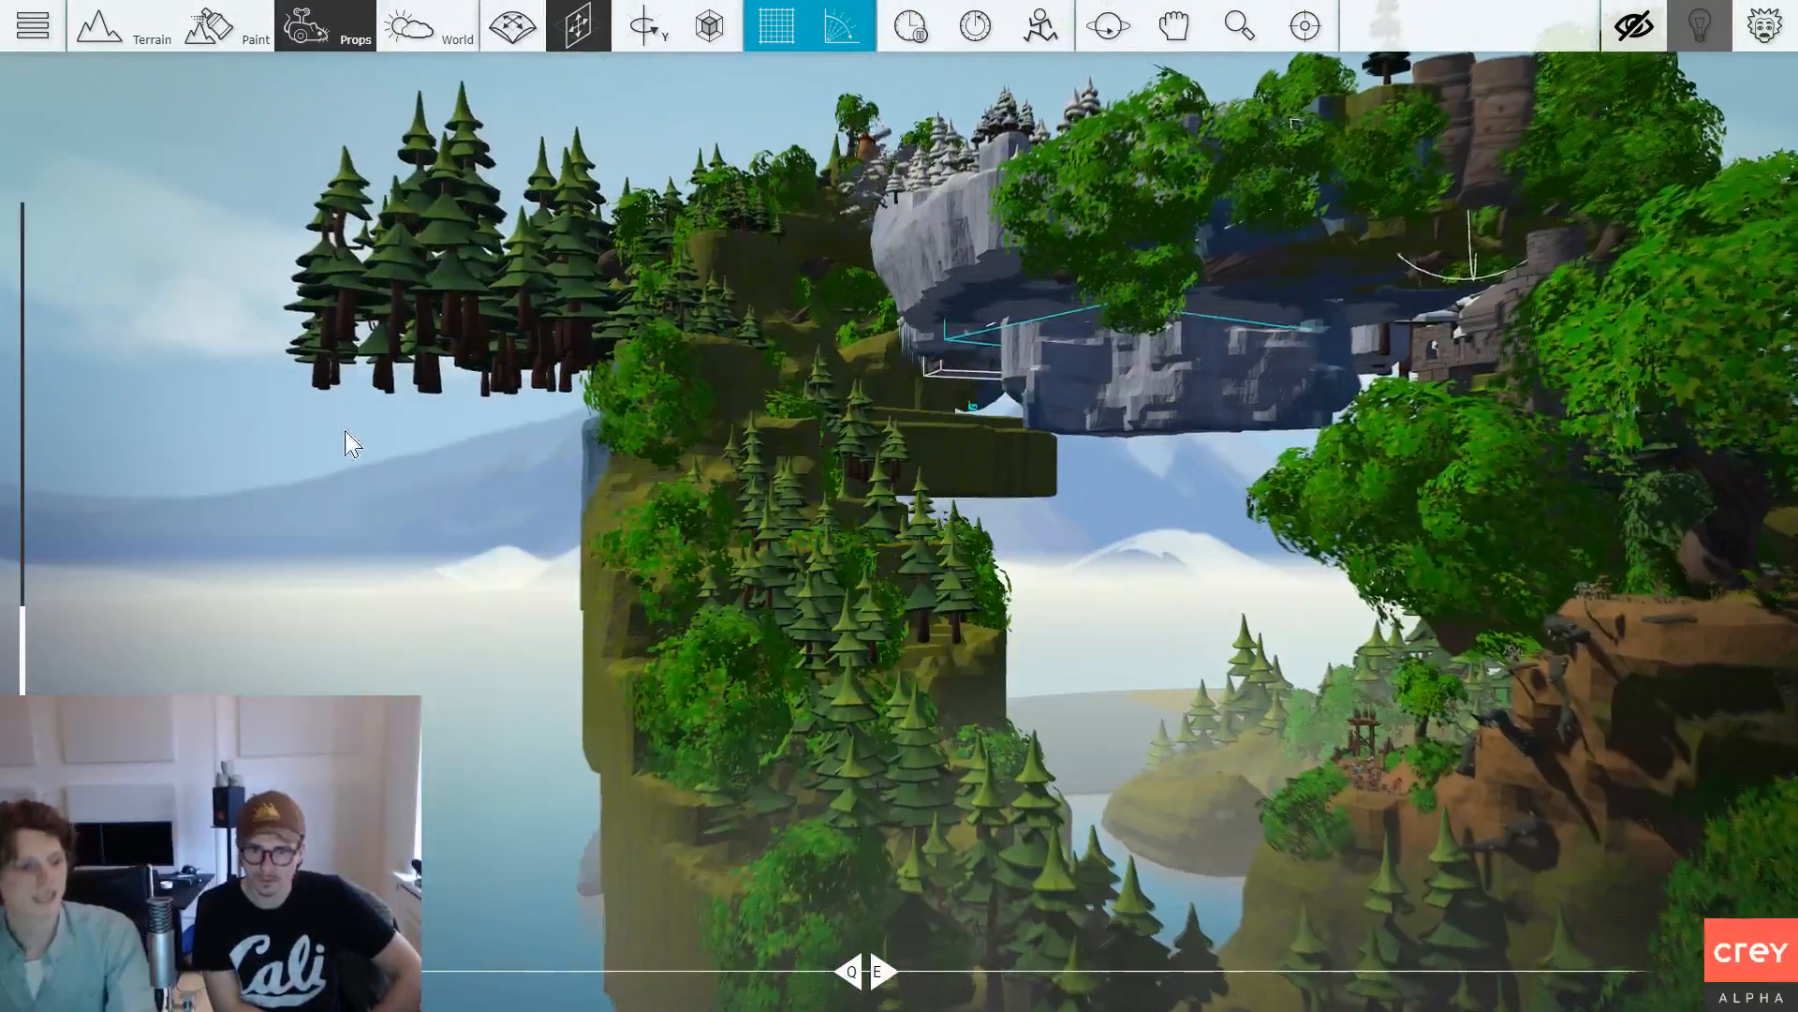
pyautogui.press('w')
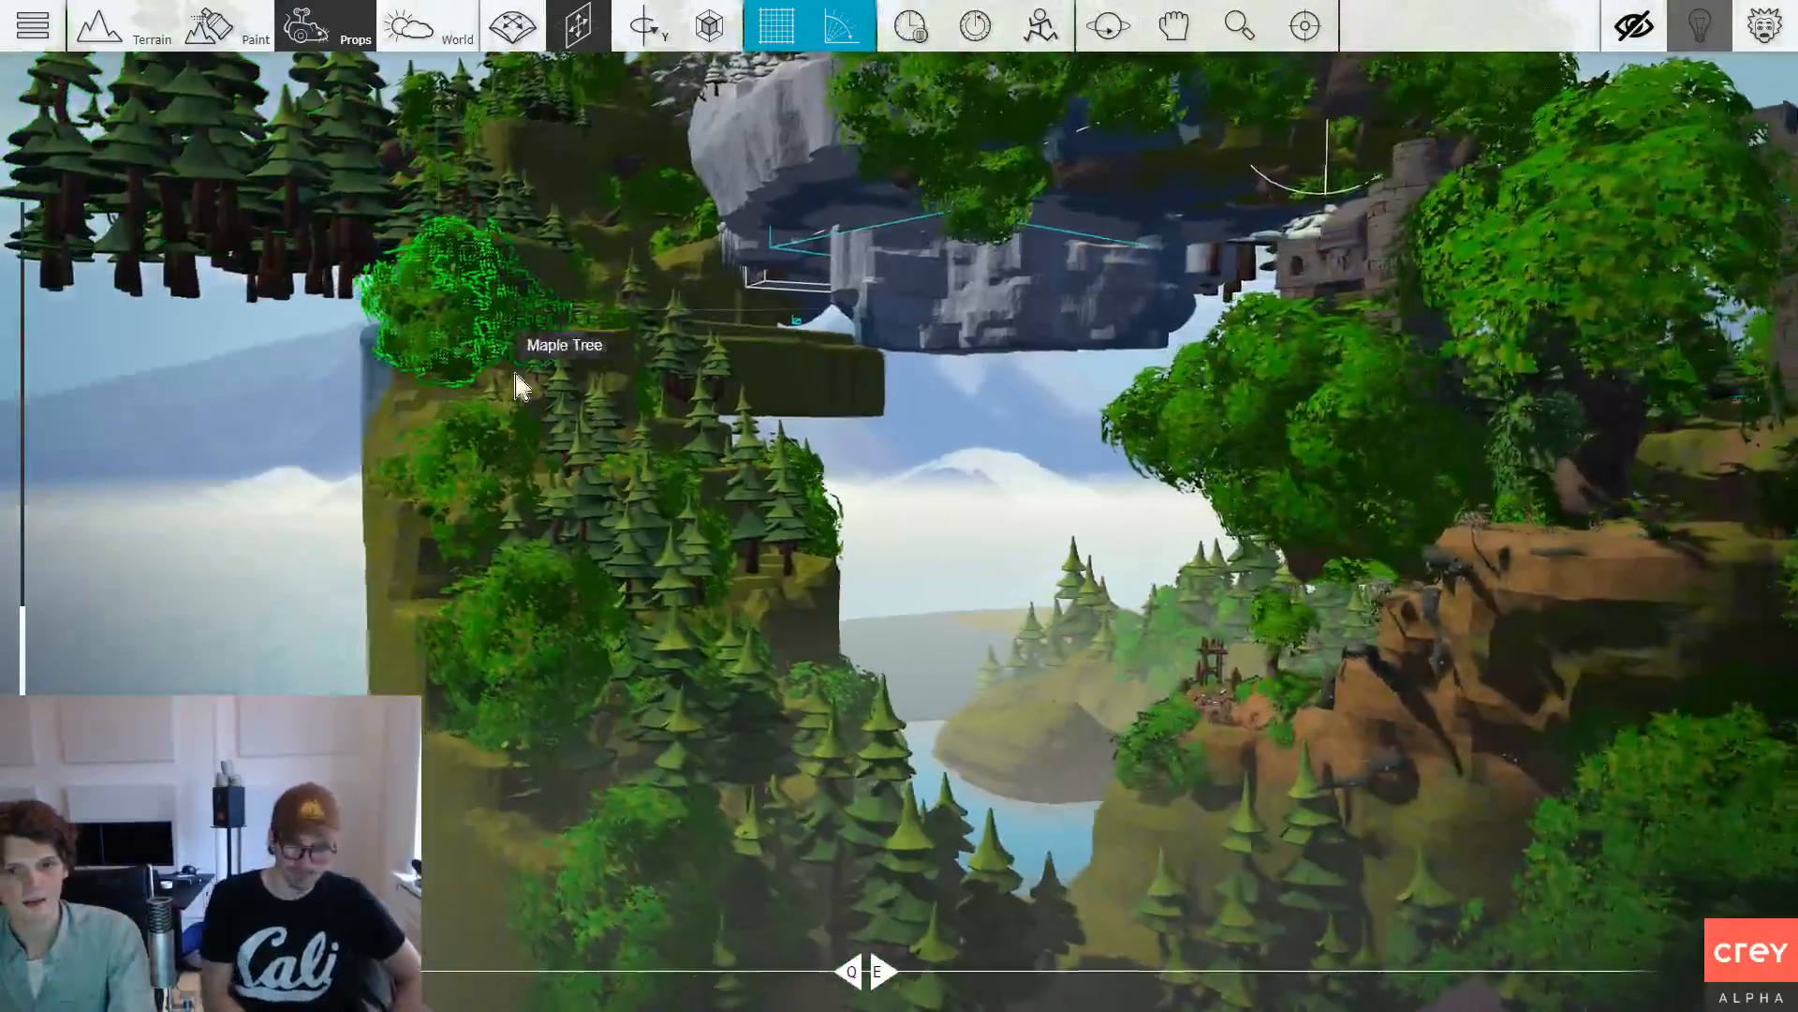
pyautogui.press('w')
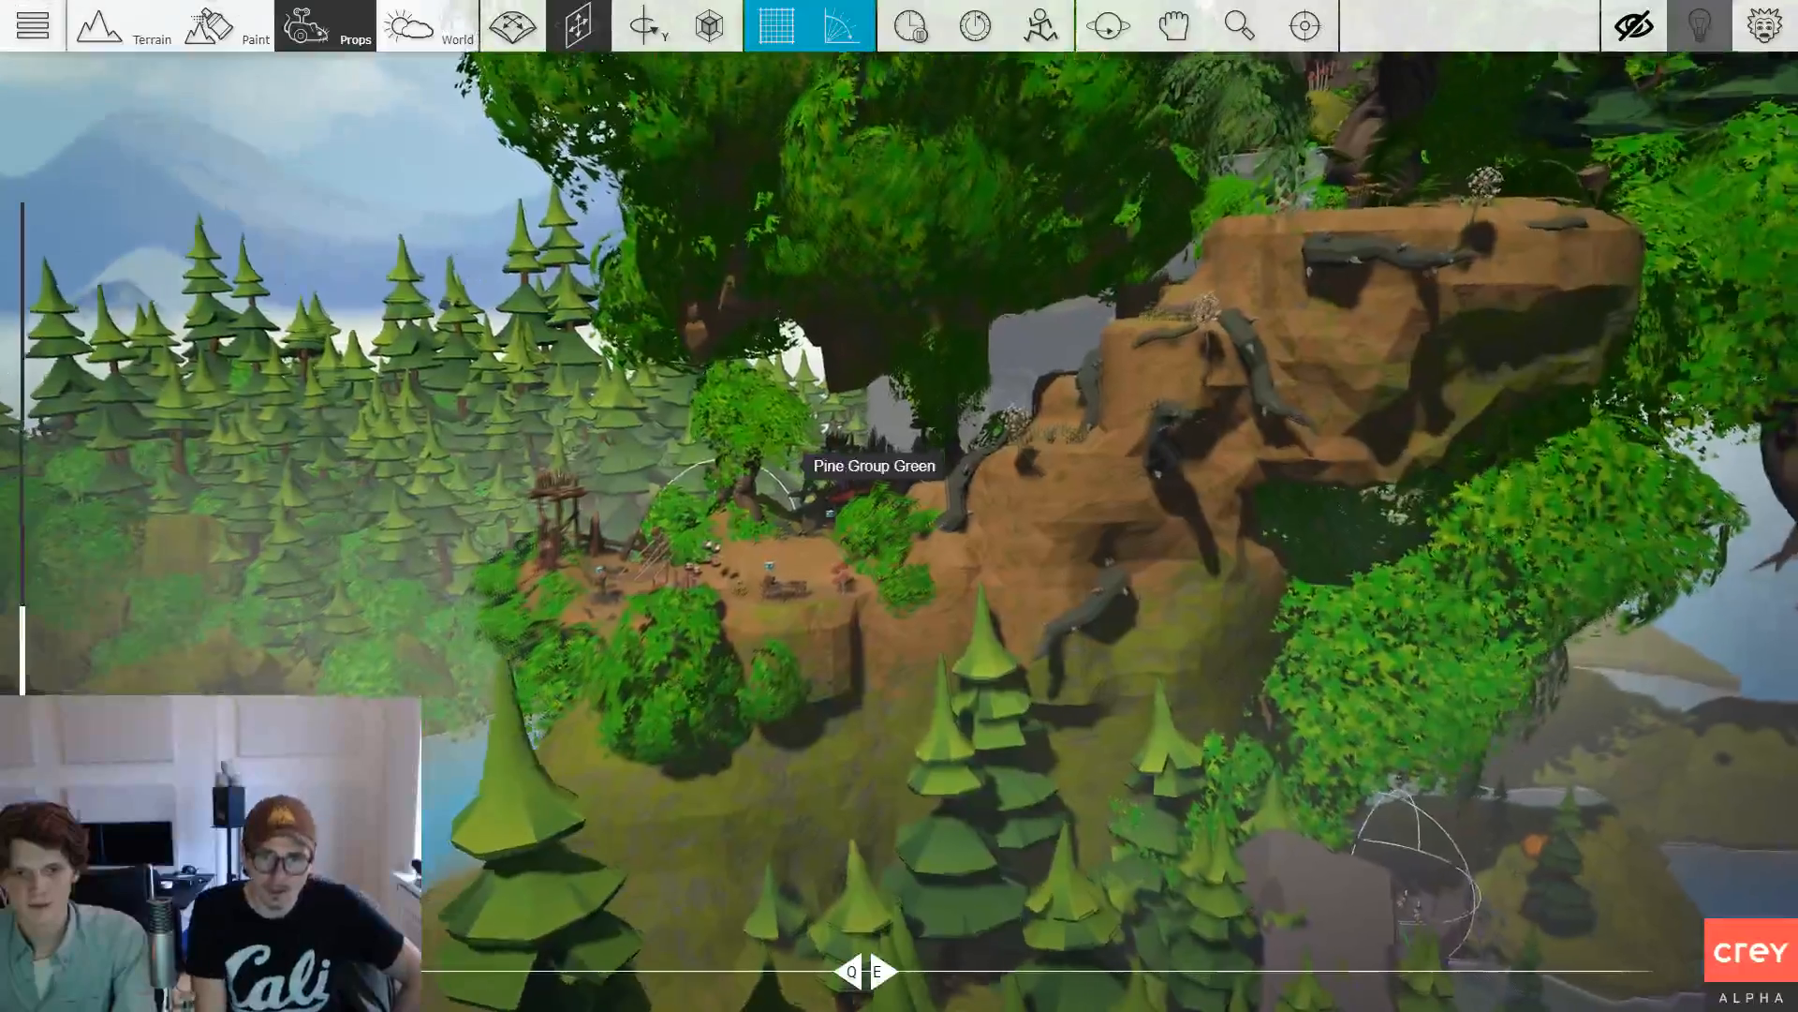
# Fly to the spiked wooden platform beside the red crystals to view the gadgets placed on it.
pyautogui.press('w')
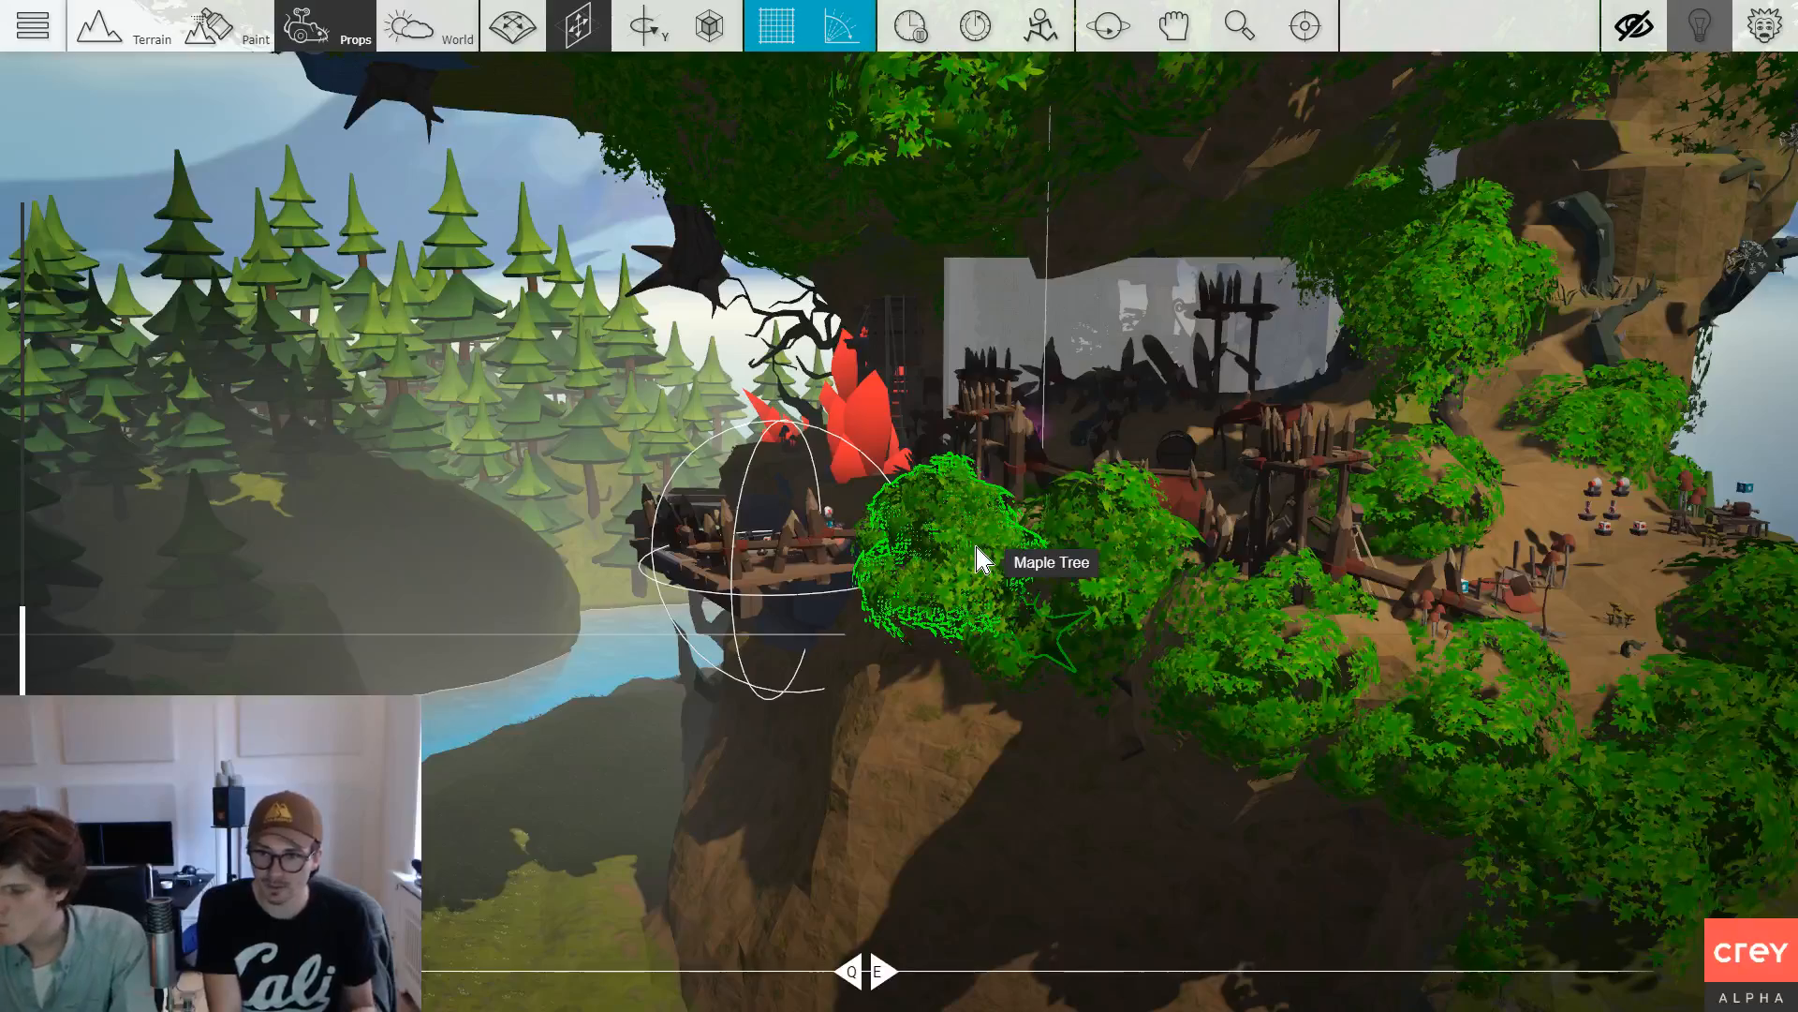
pyautogui.press('w')
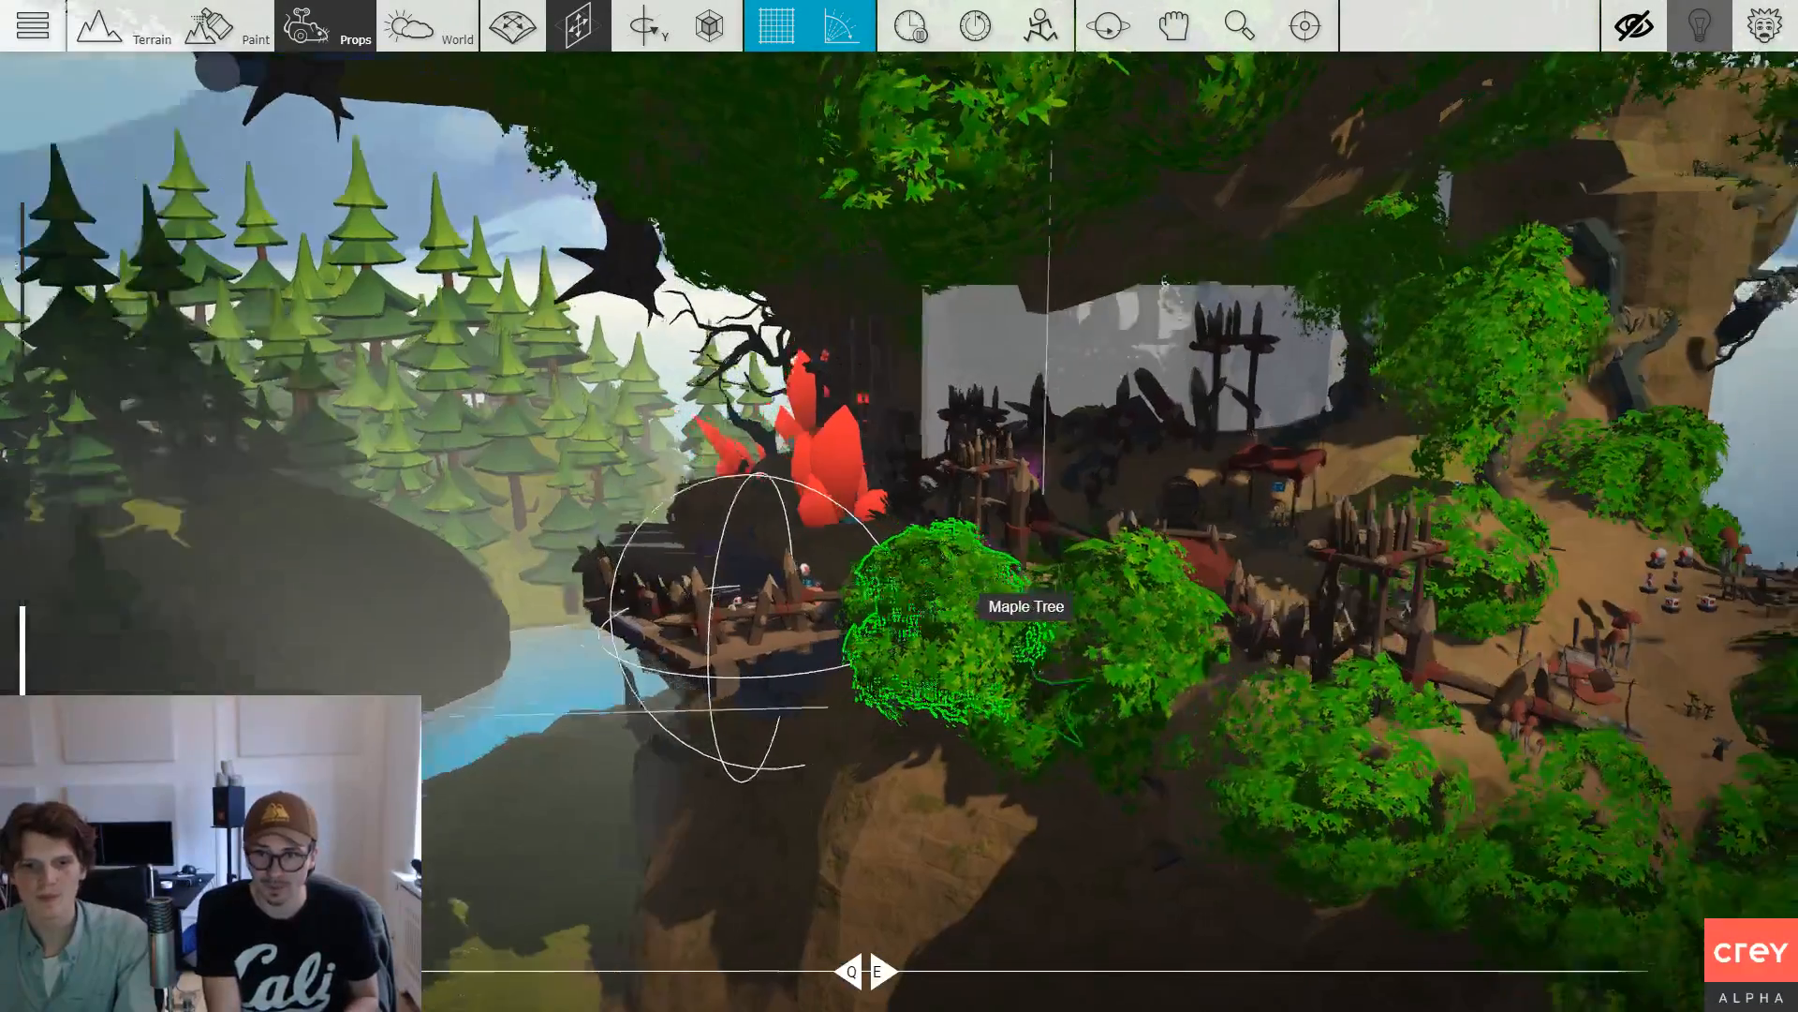
pyautogui.press('w')
pyautogui.press('e')
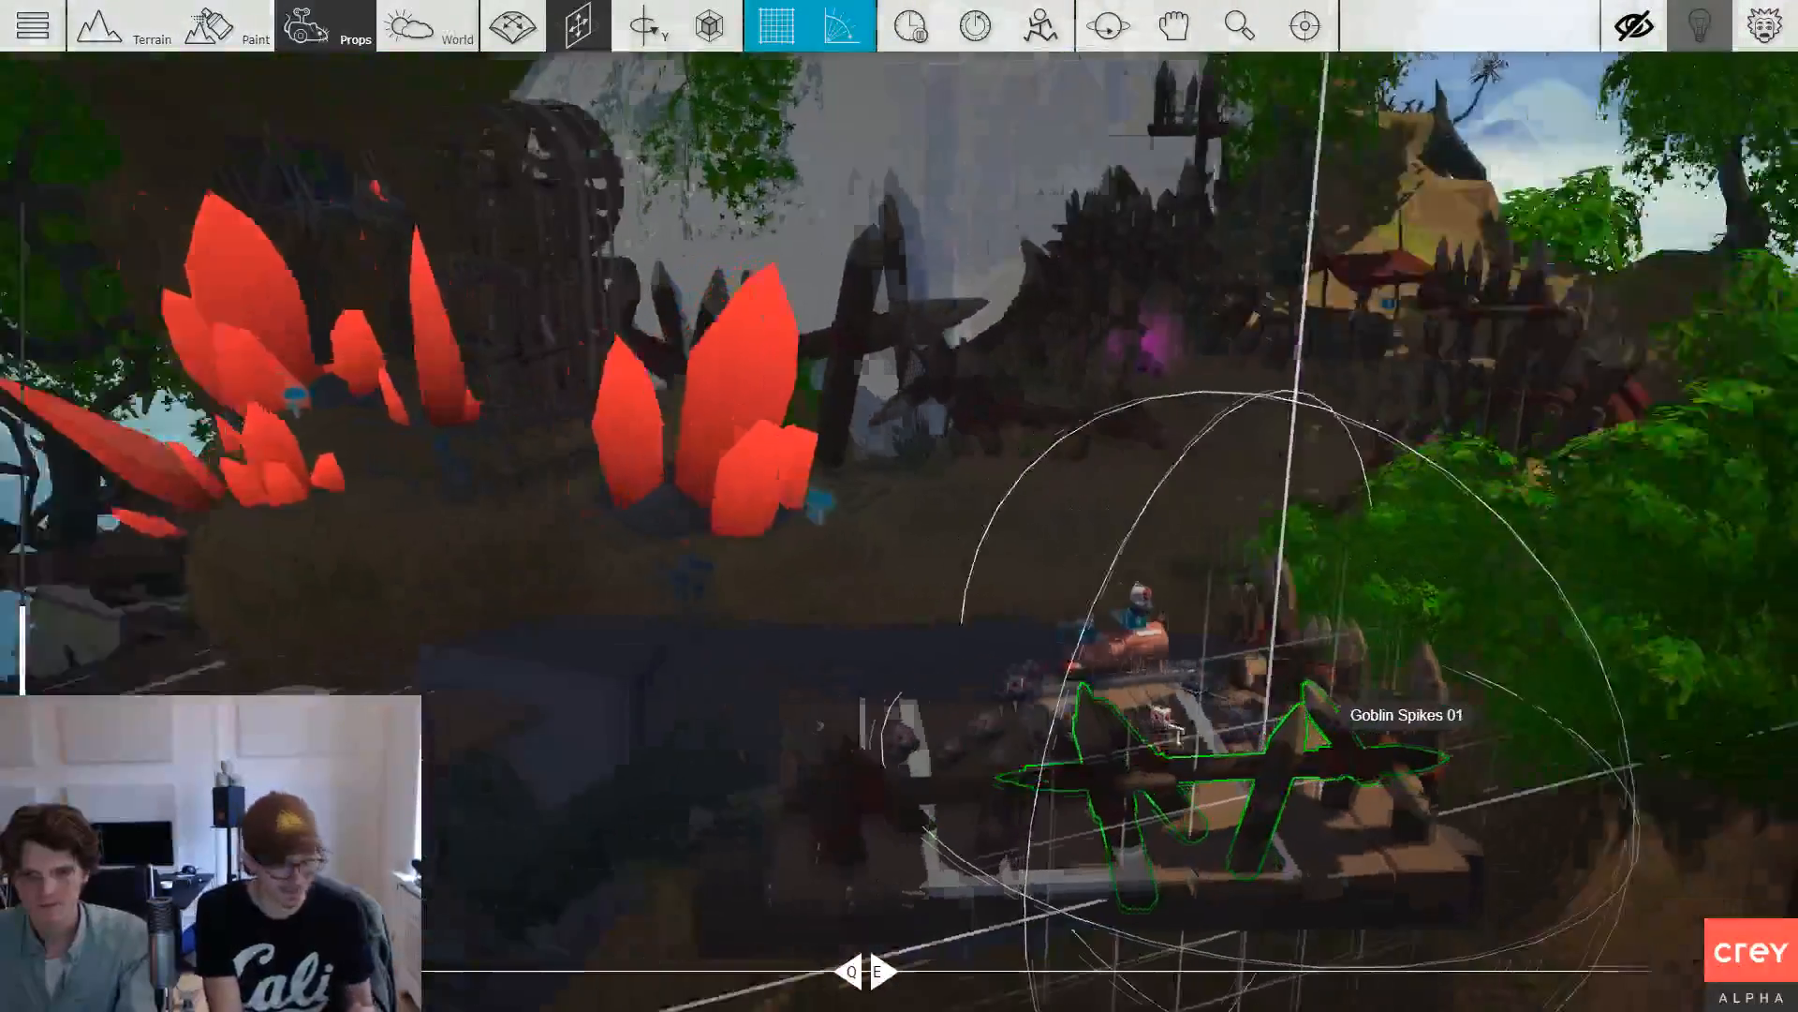
pyautogui.press('w')
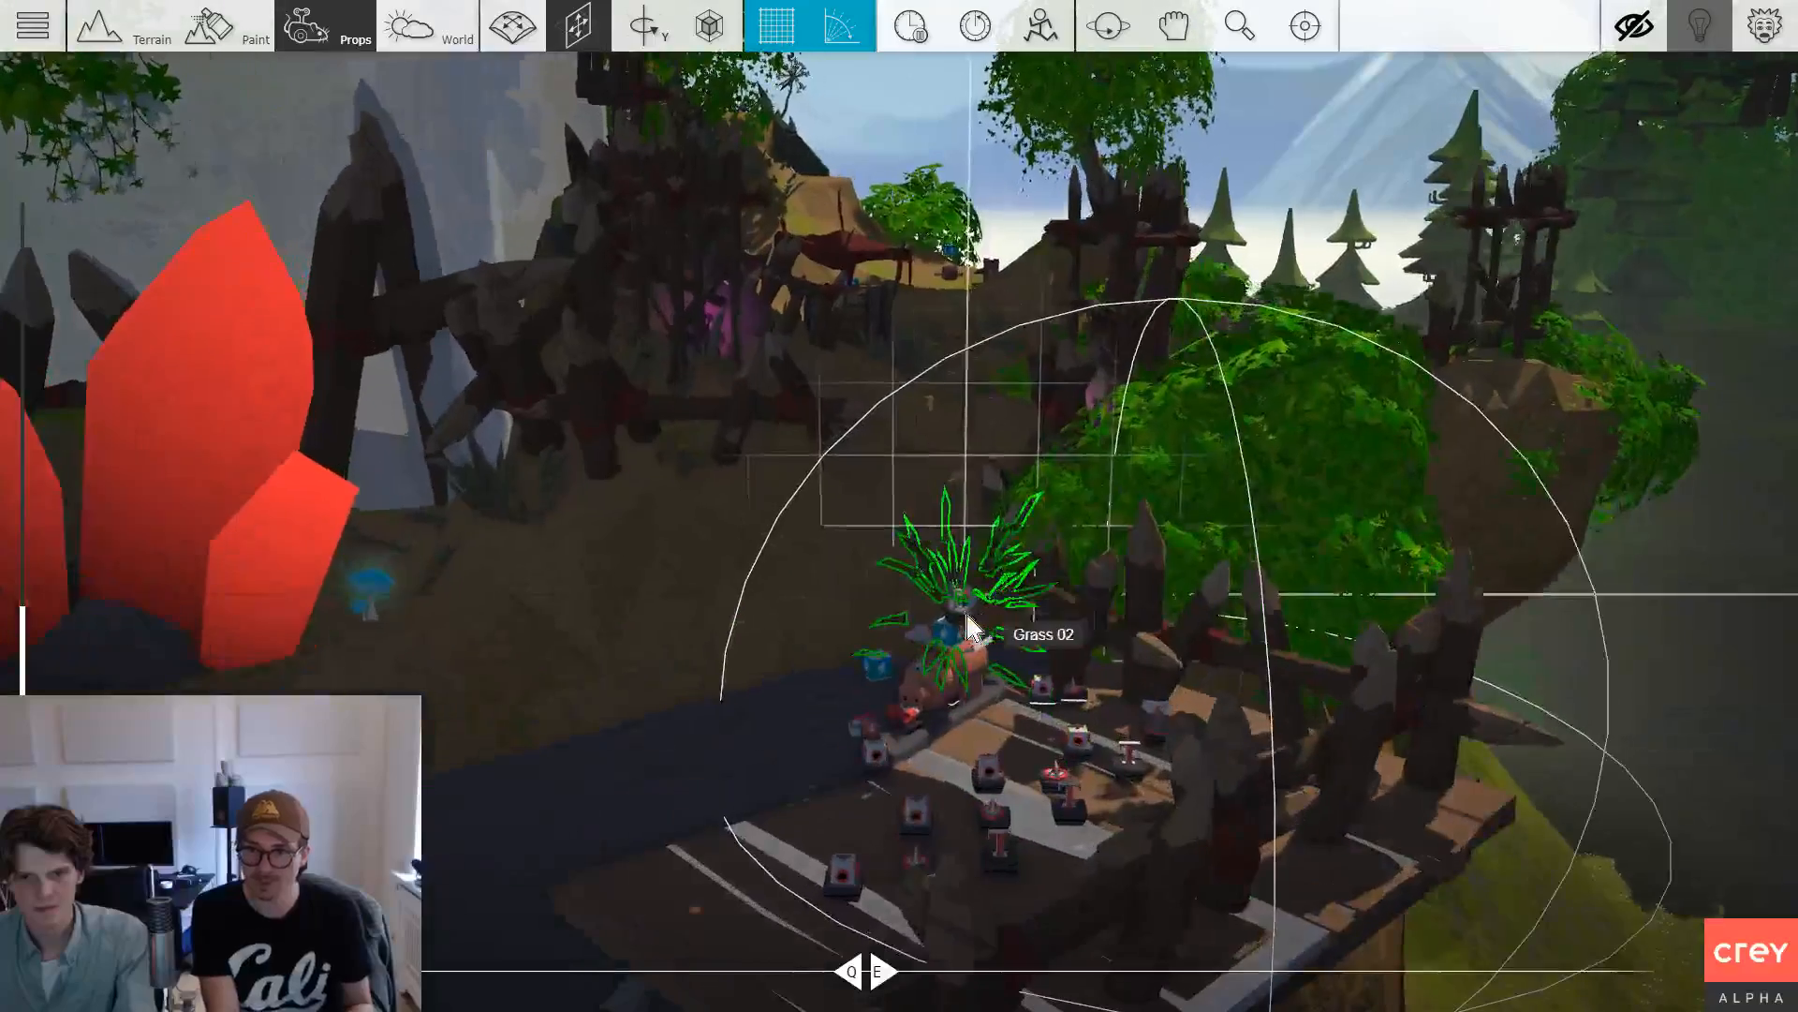
# Inspect the Box it up prop on the spiked platform and the wiring between its gadgets.
pyautogui.press('e')
pyautogui.moveTo(965, 606)
pyautogui.mouseDown()
pyautogui.moveTo(1021, 665)
pyautogui.moveTo(964, 606)
pyautogui.mouseUp()
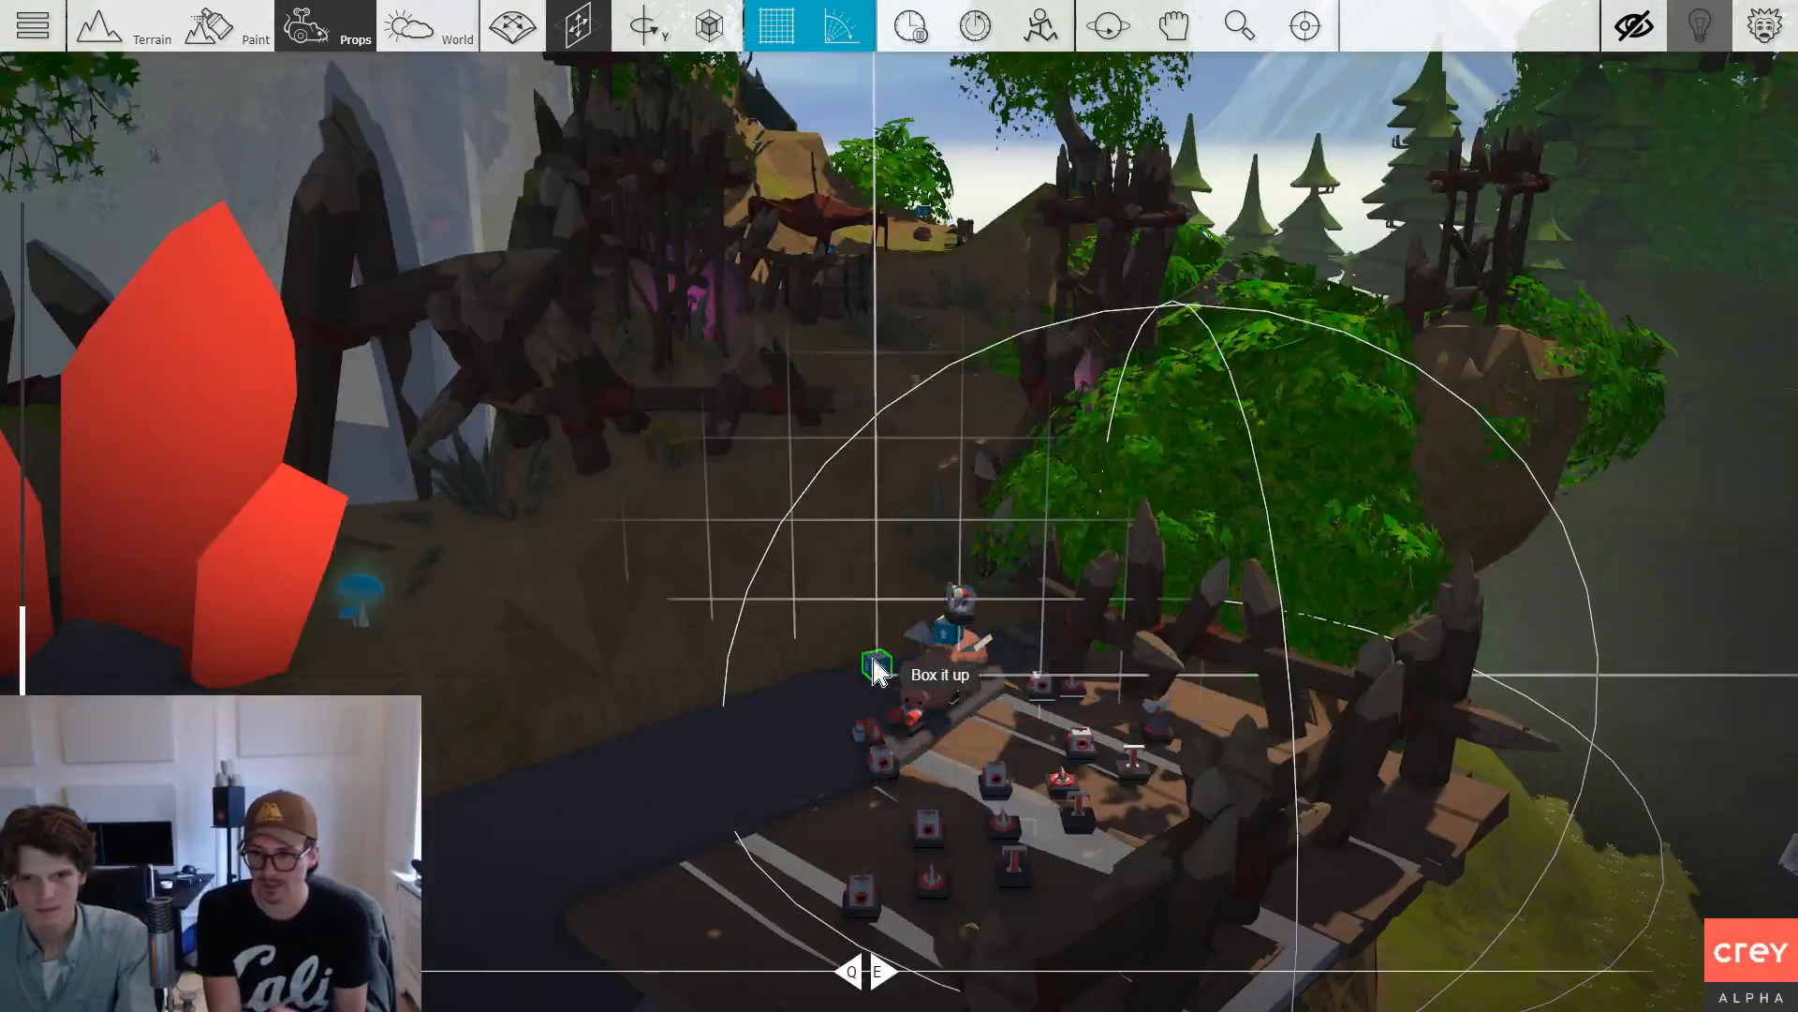
pyautogui.scroll(-3, 919, 694)
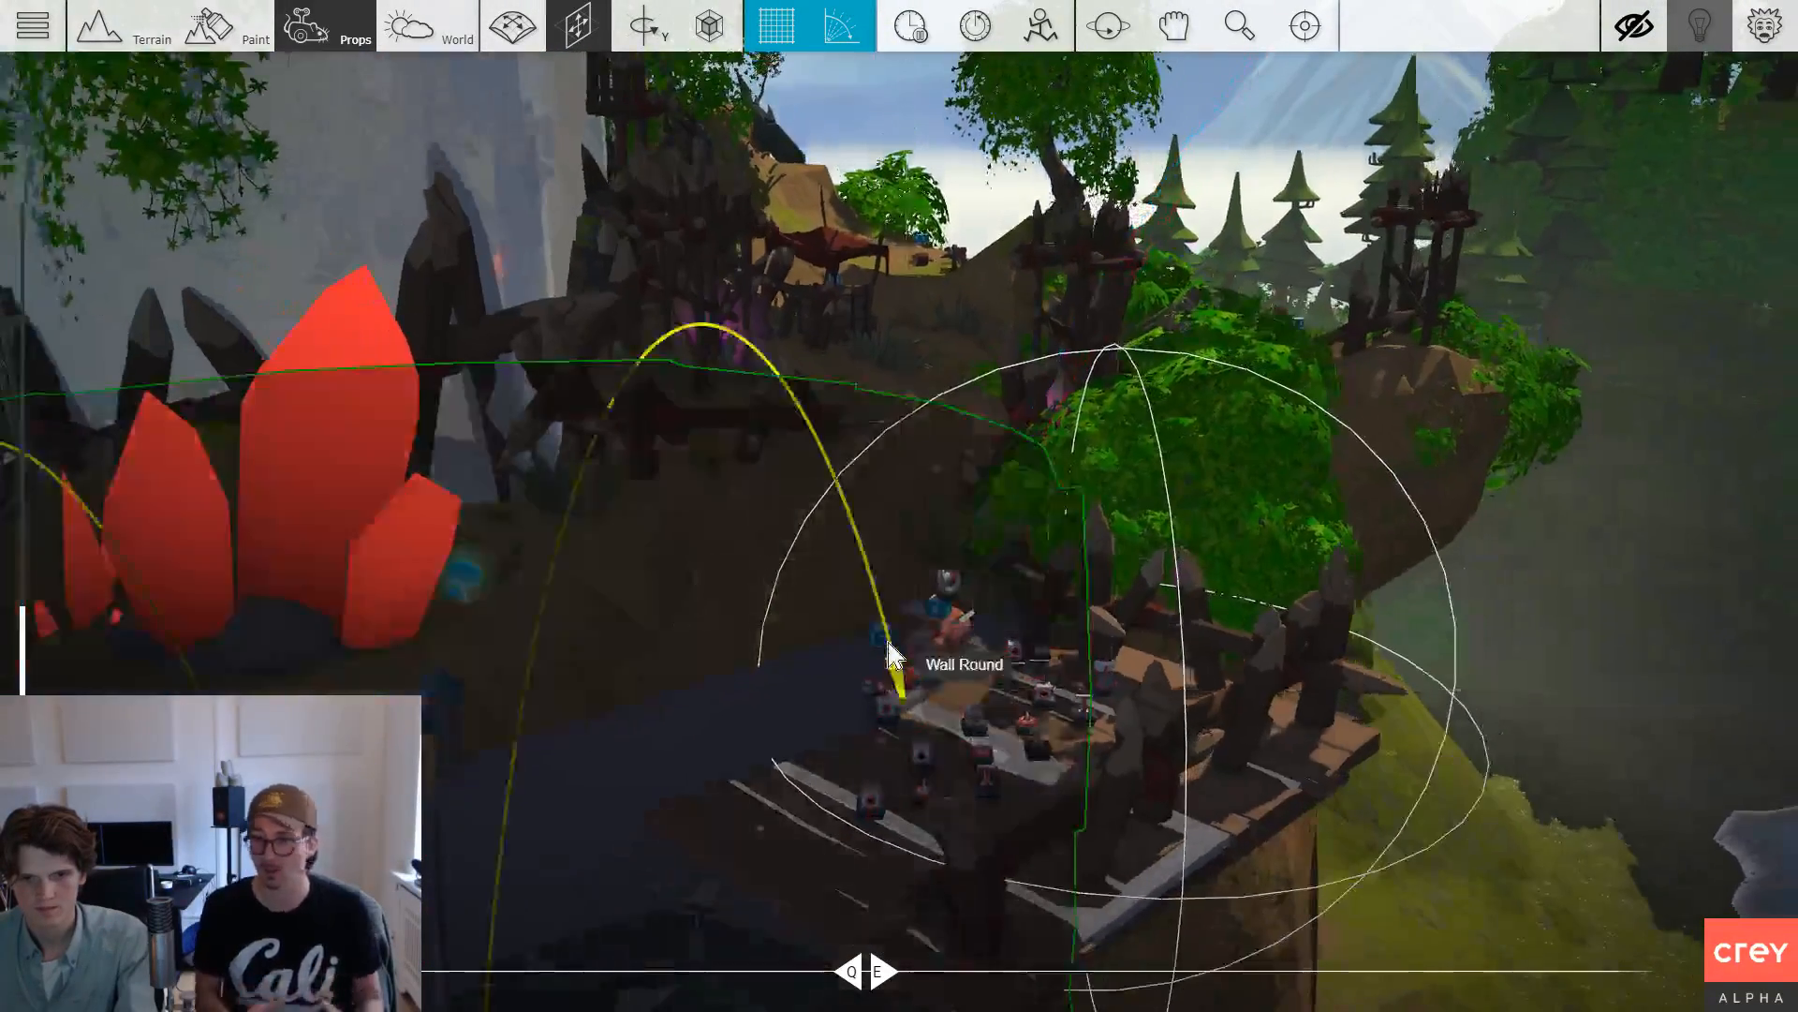
pyautogui.moveTo(888, 646); pyautogui.dragTo(871, 656)
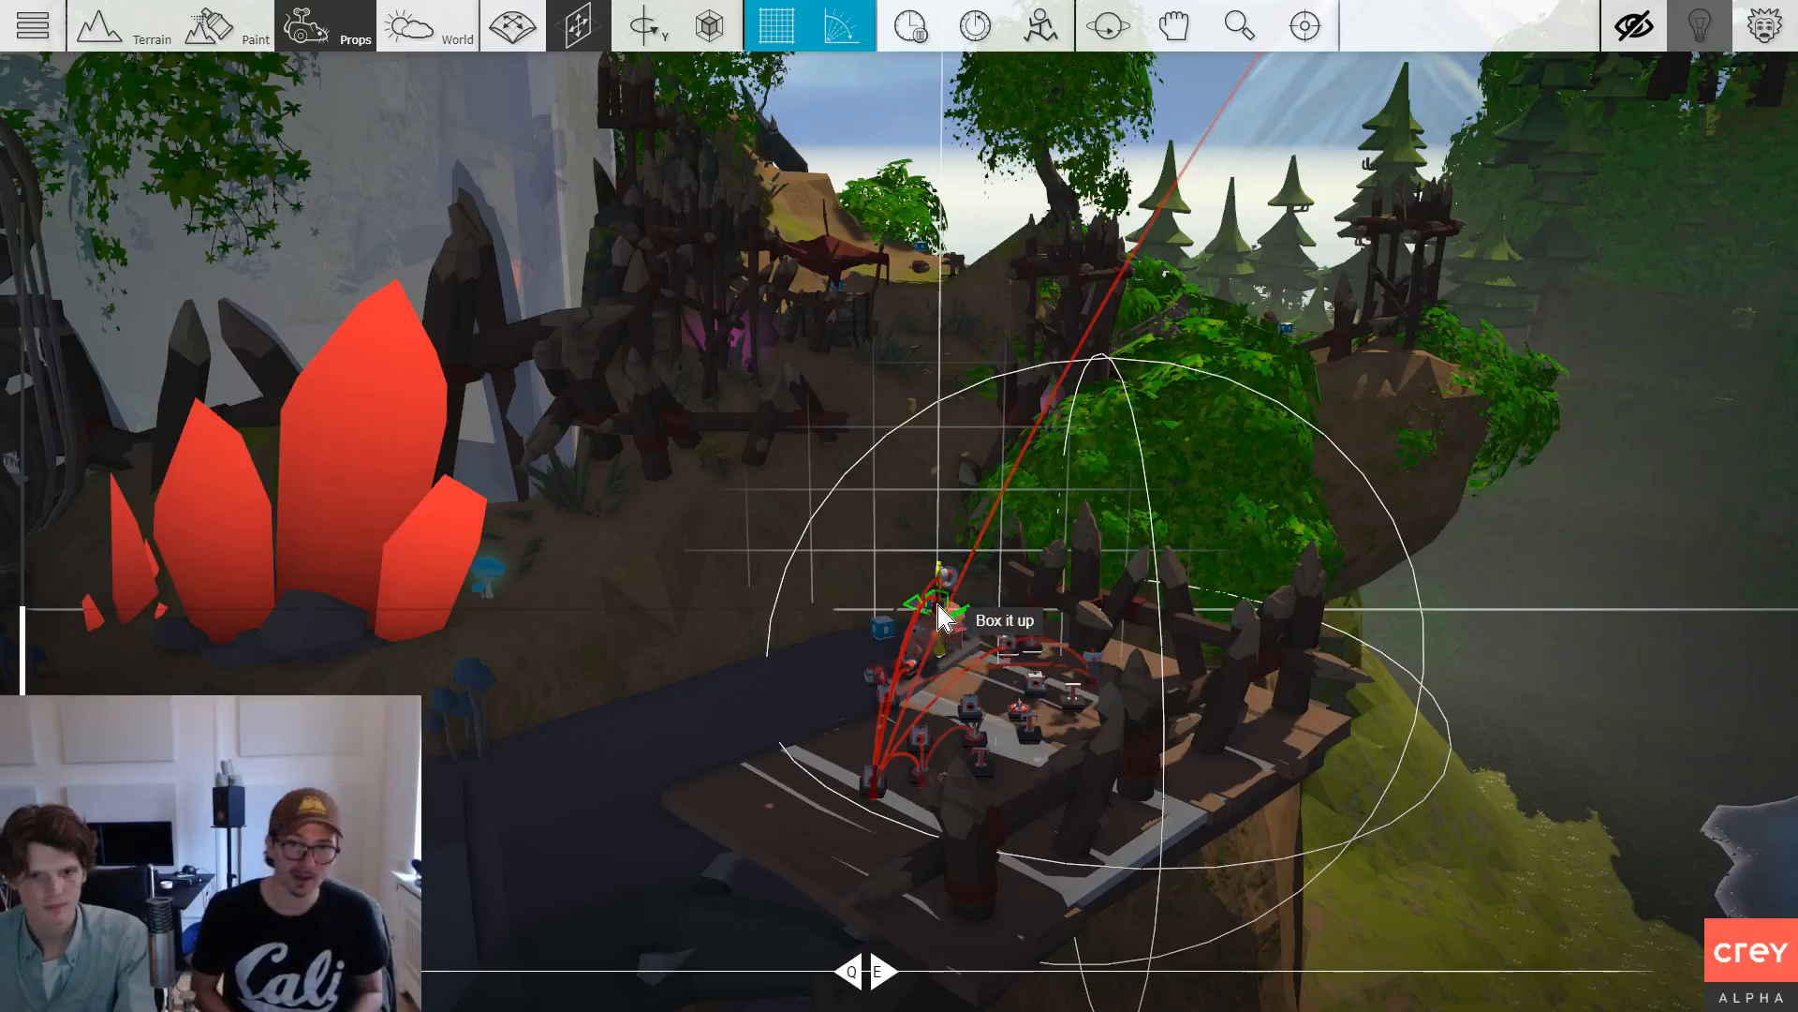
# Inspect the settings of the Seeker gadget beside the creature on the stone path, and close them.
pyautogui.moveTo(1465, 642); pyautogui.dragTo(1040, 281)
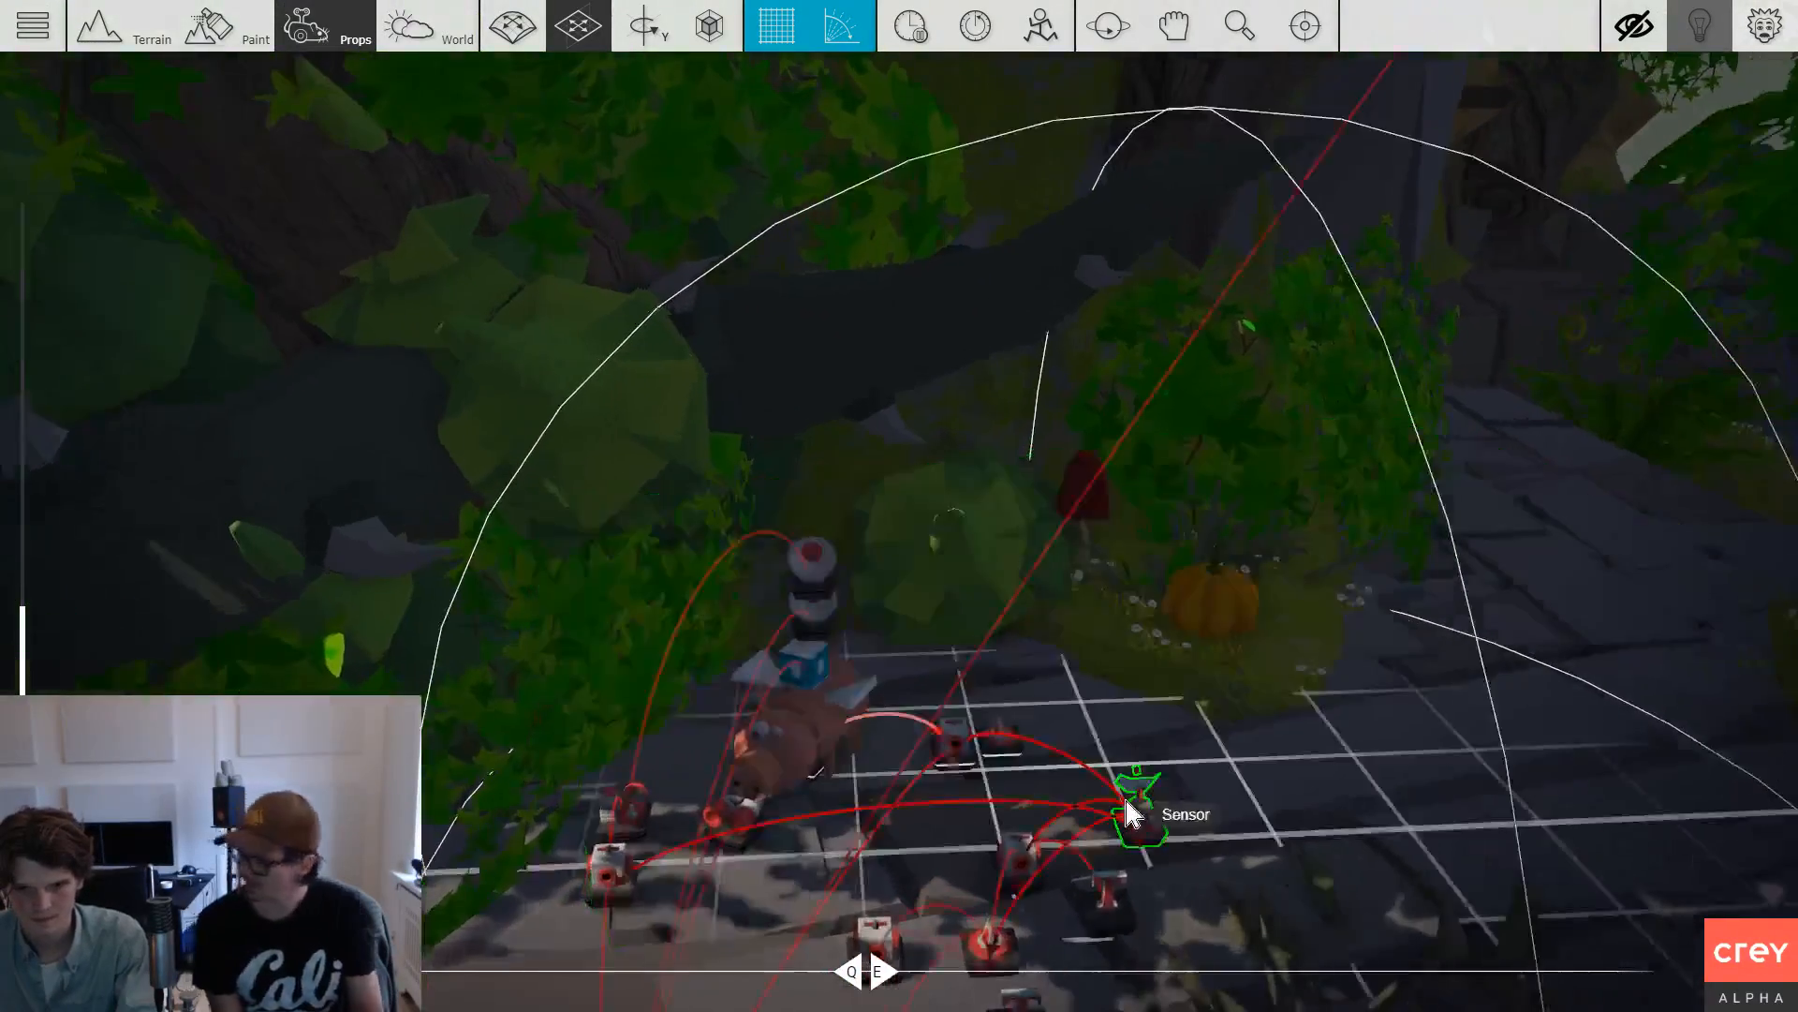
pyautogui.click(807, 714)
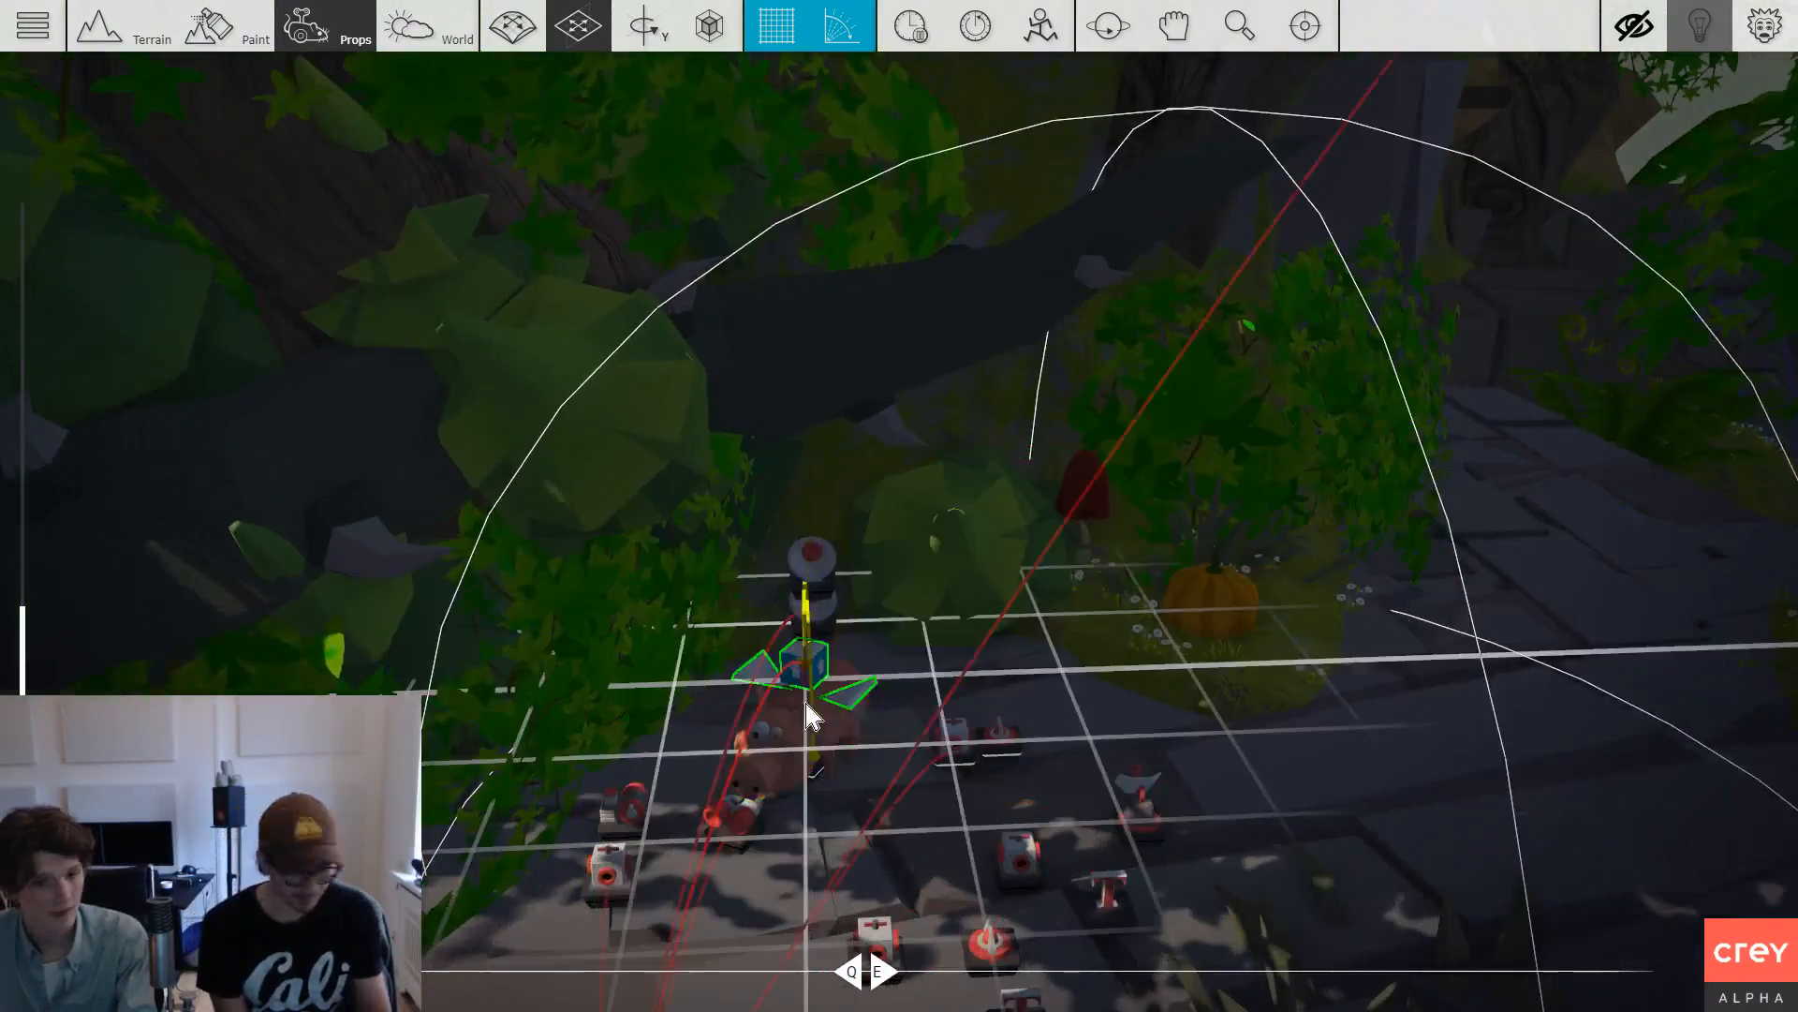
pyautogui.click(795, 761)
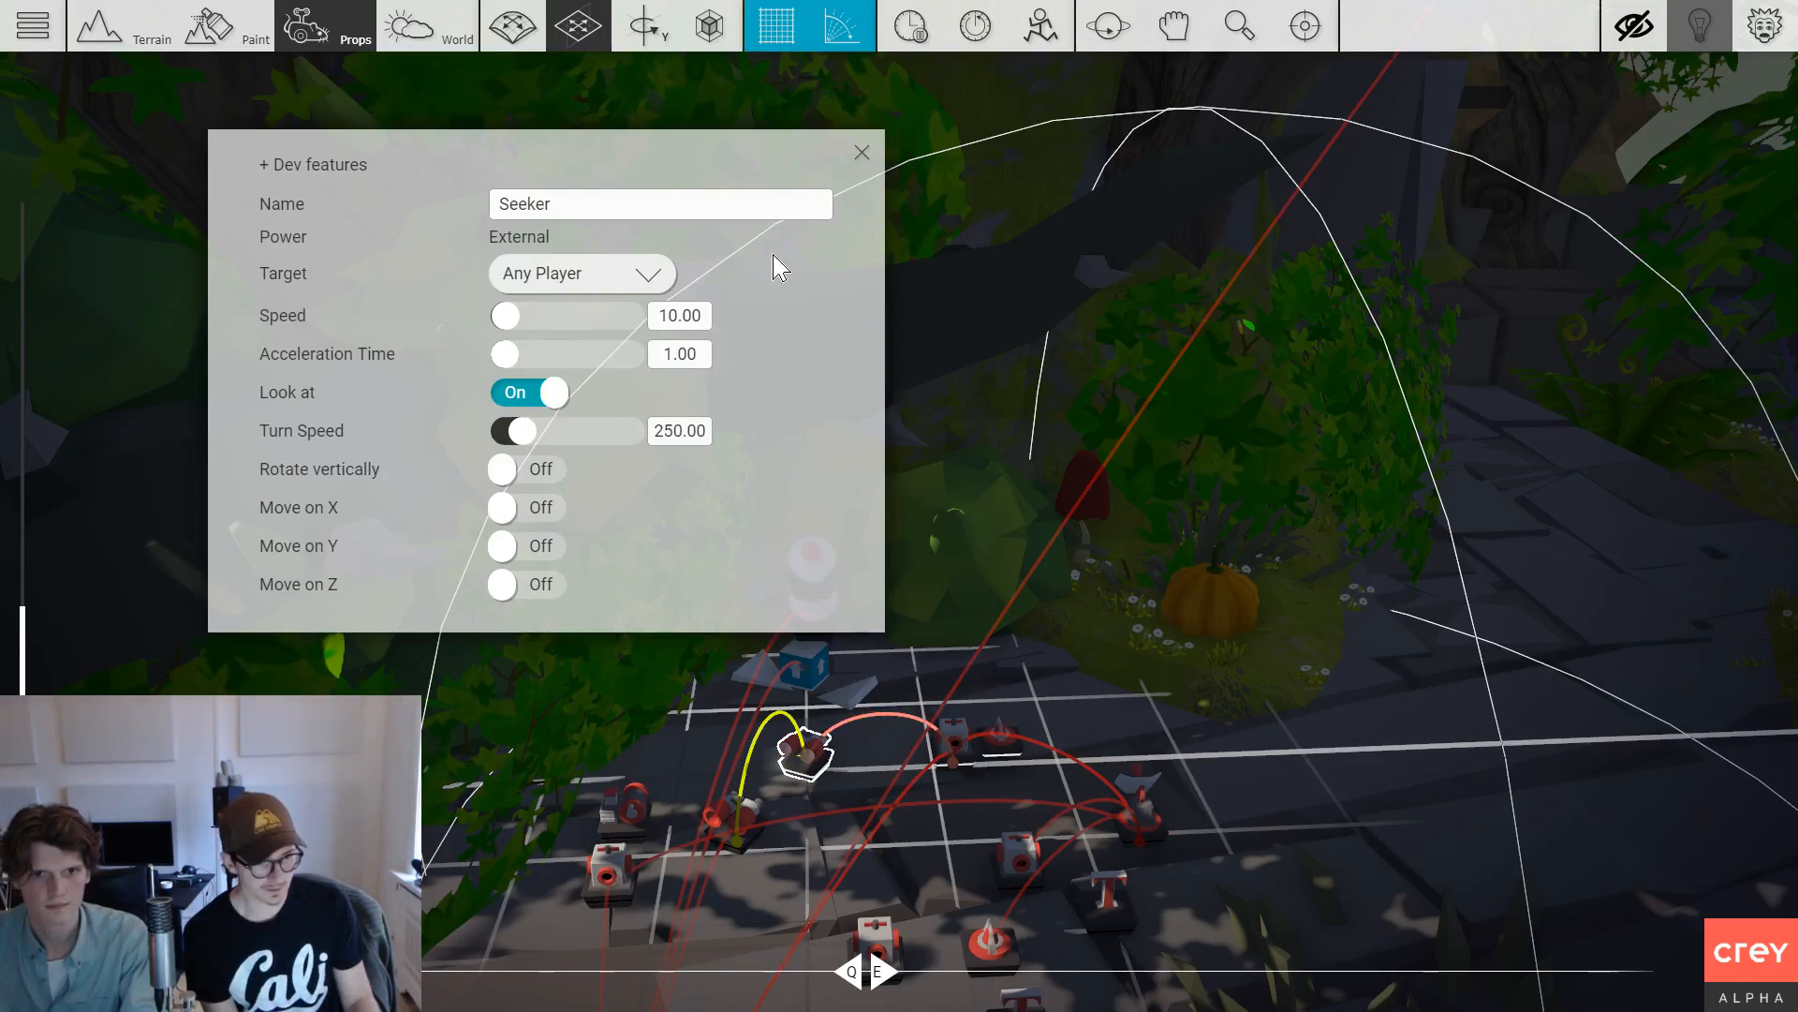
pyautogui.click(862, 152)
# View the gadget setup on the stone path from a distance and up close, and open the look at gadget's settings.
pyautogui.scroll(-10, 768, 646)
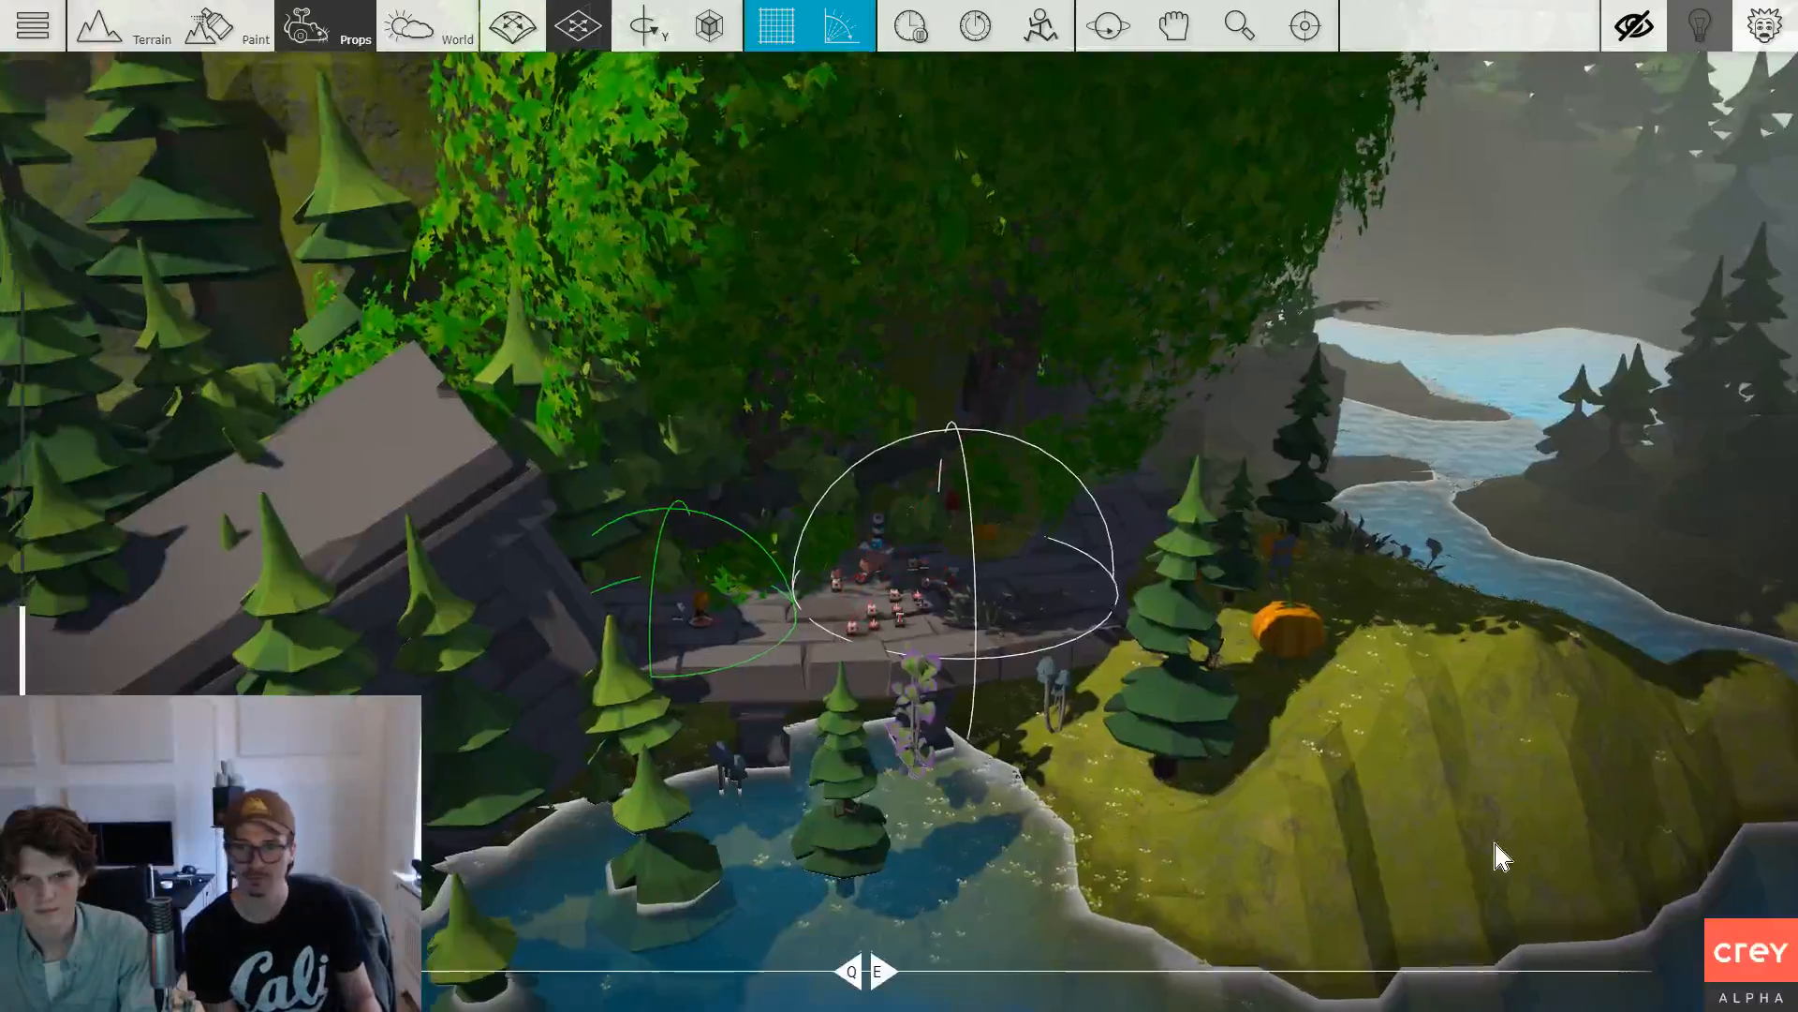
pyautogui.scroll(5, 947, 747)
pyautogui.scroll(5, 776, 674)
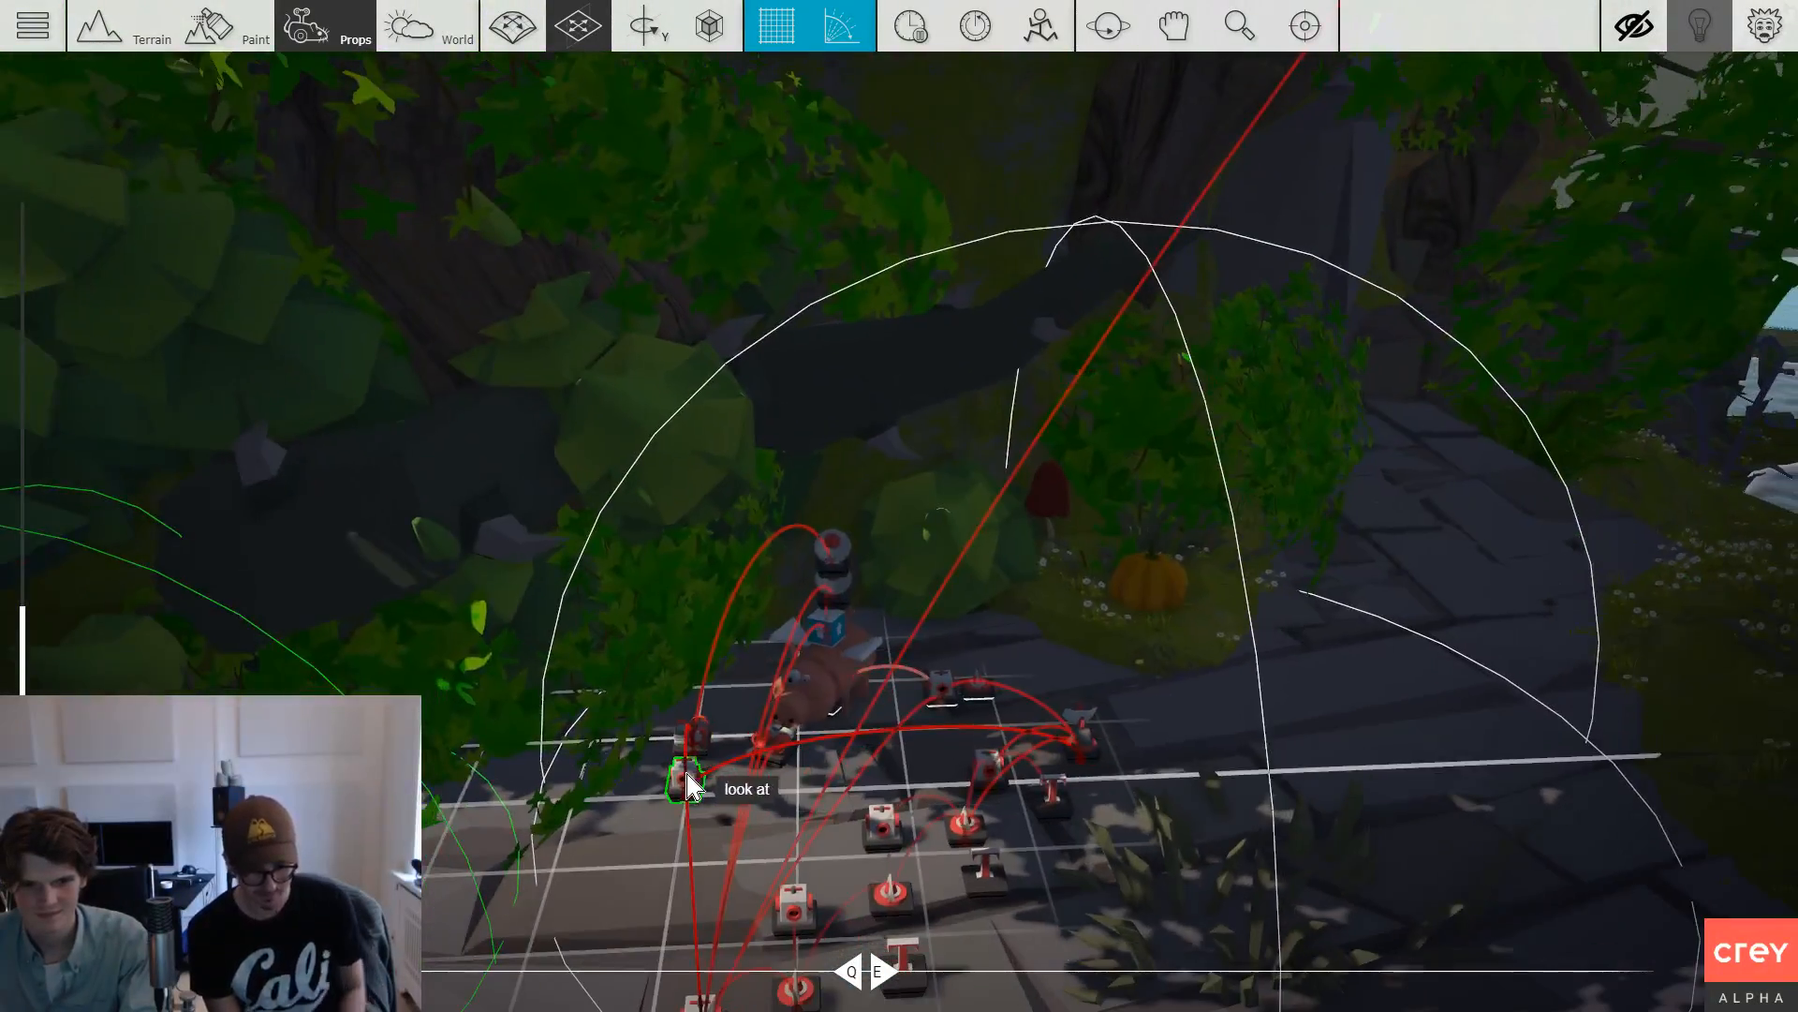
pyautogui.scroll(-5, 691, 783)
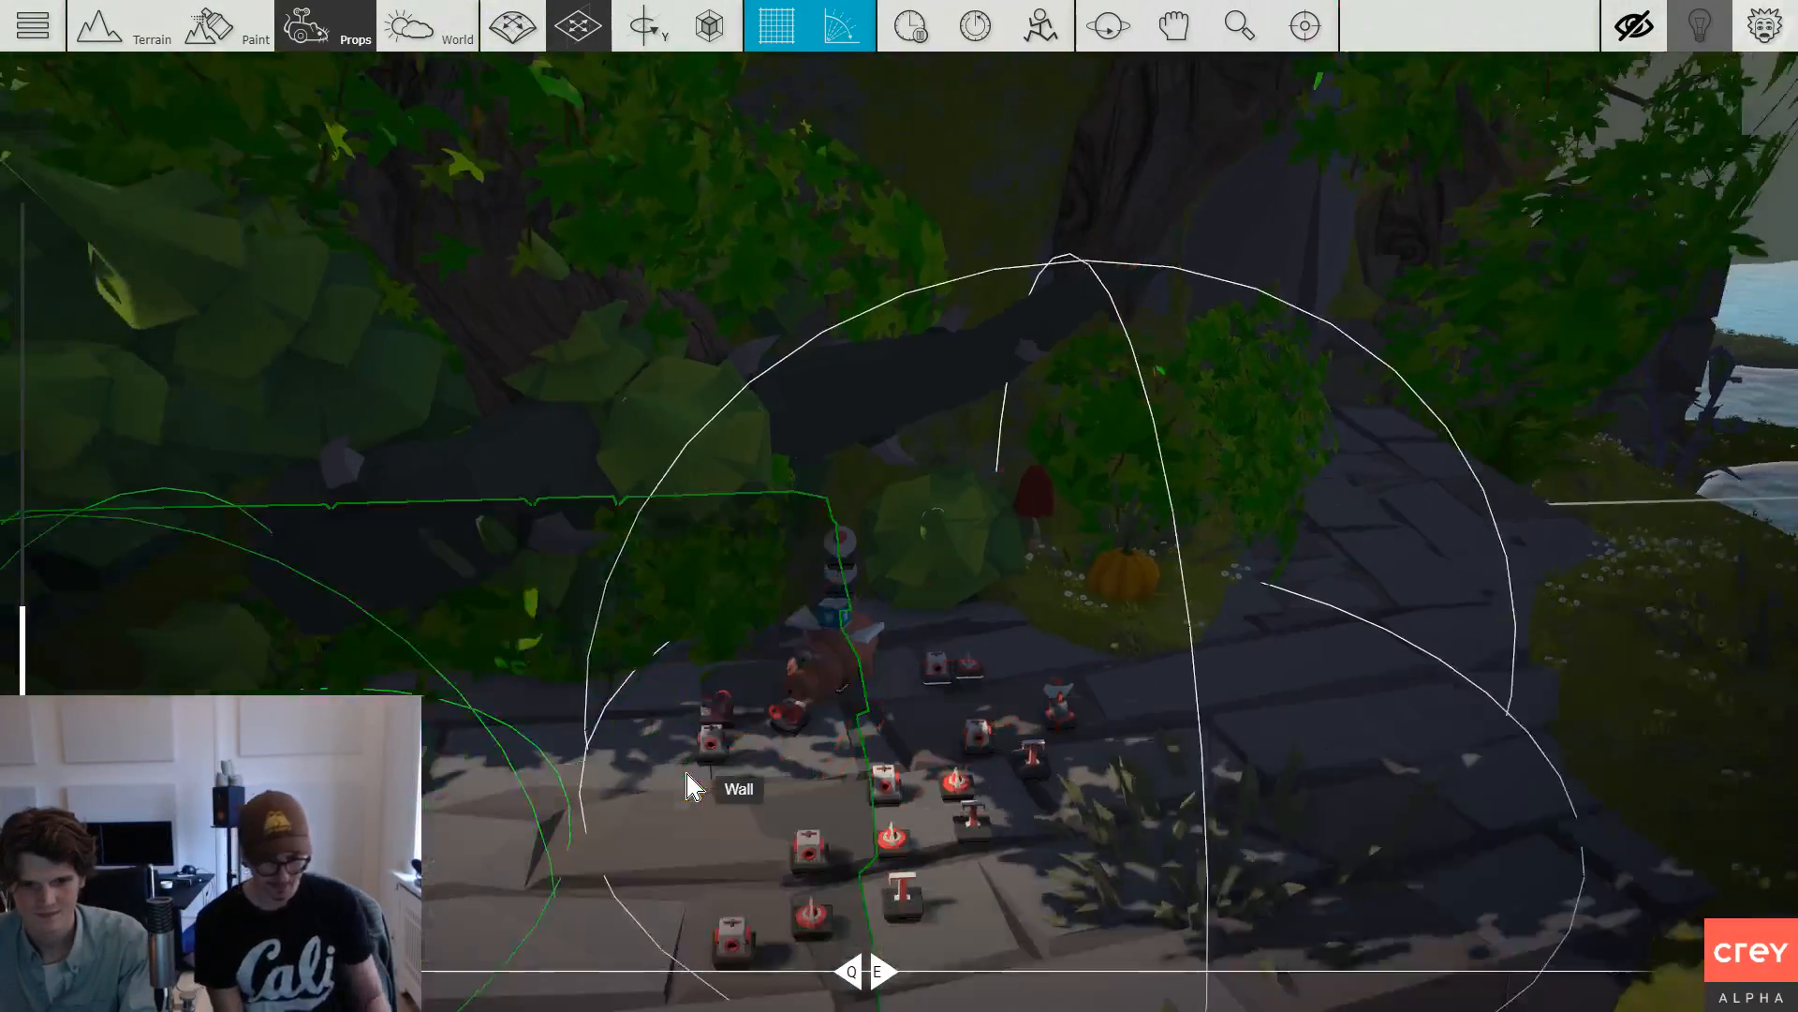
pyautogui.scroll(5, 711, 715)
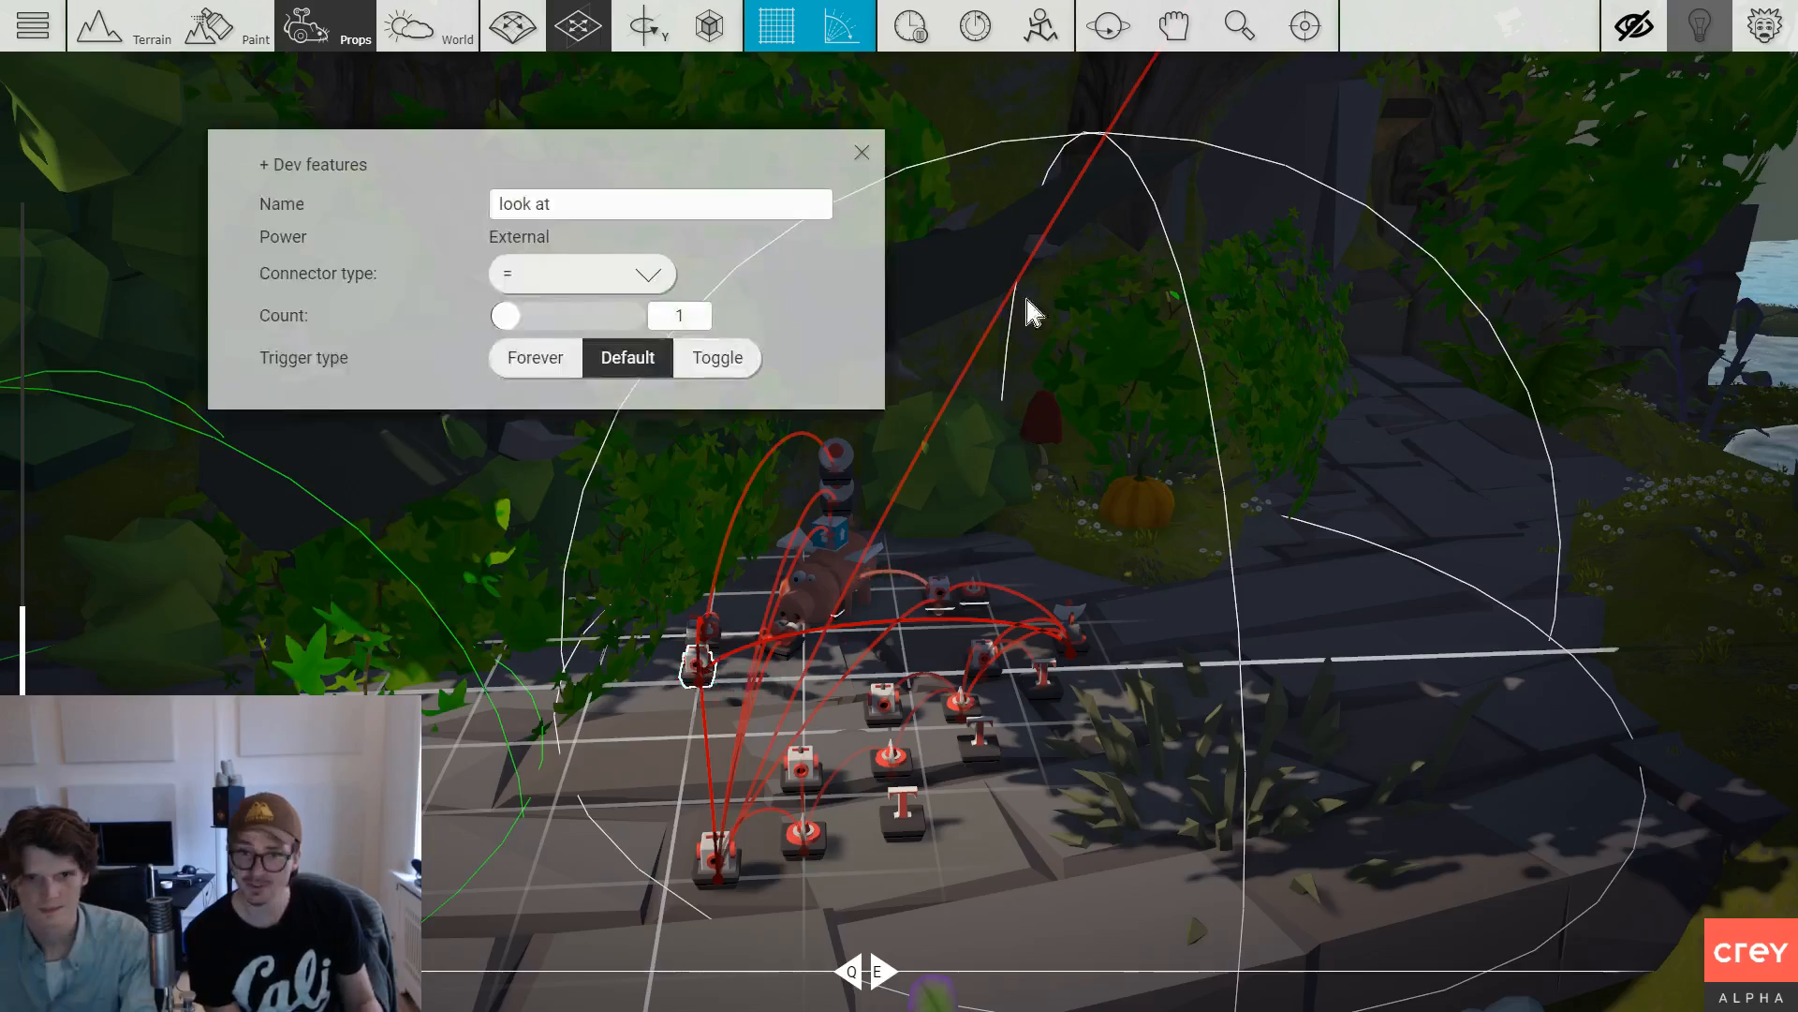
# Close the look at gadget's settings and examine the wiring around the Sensor and neighbouring gadgets on the stone path.
pyautogui.click(861, 156)
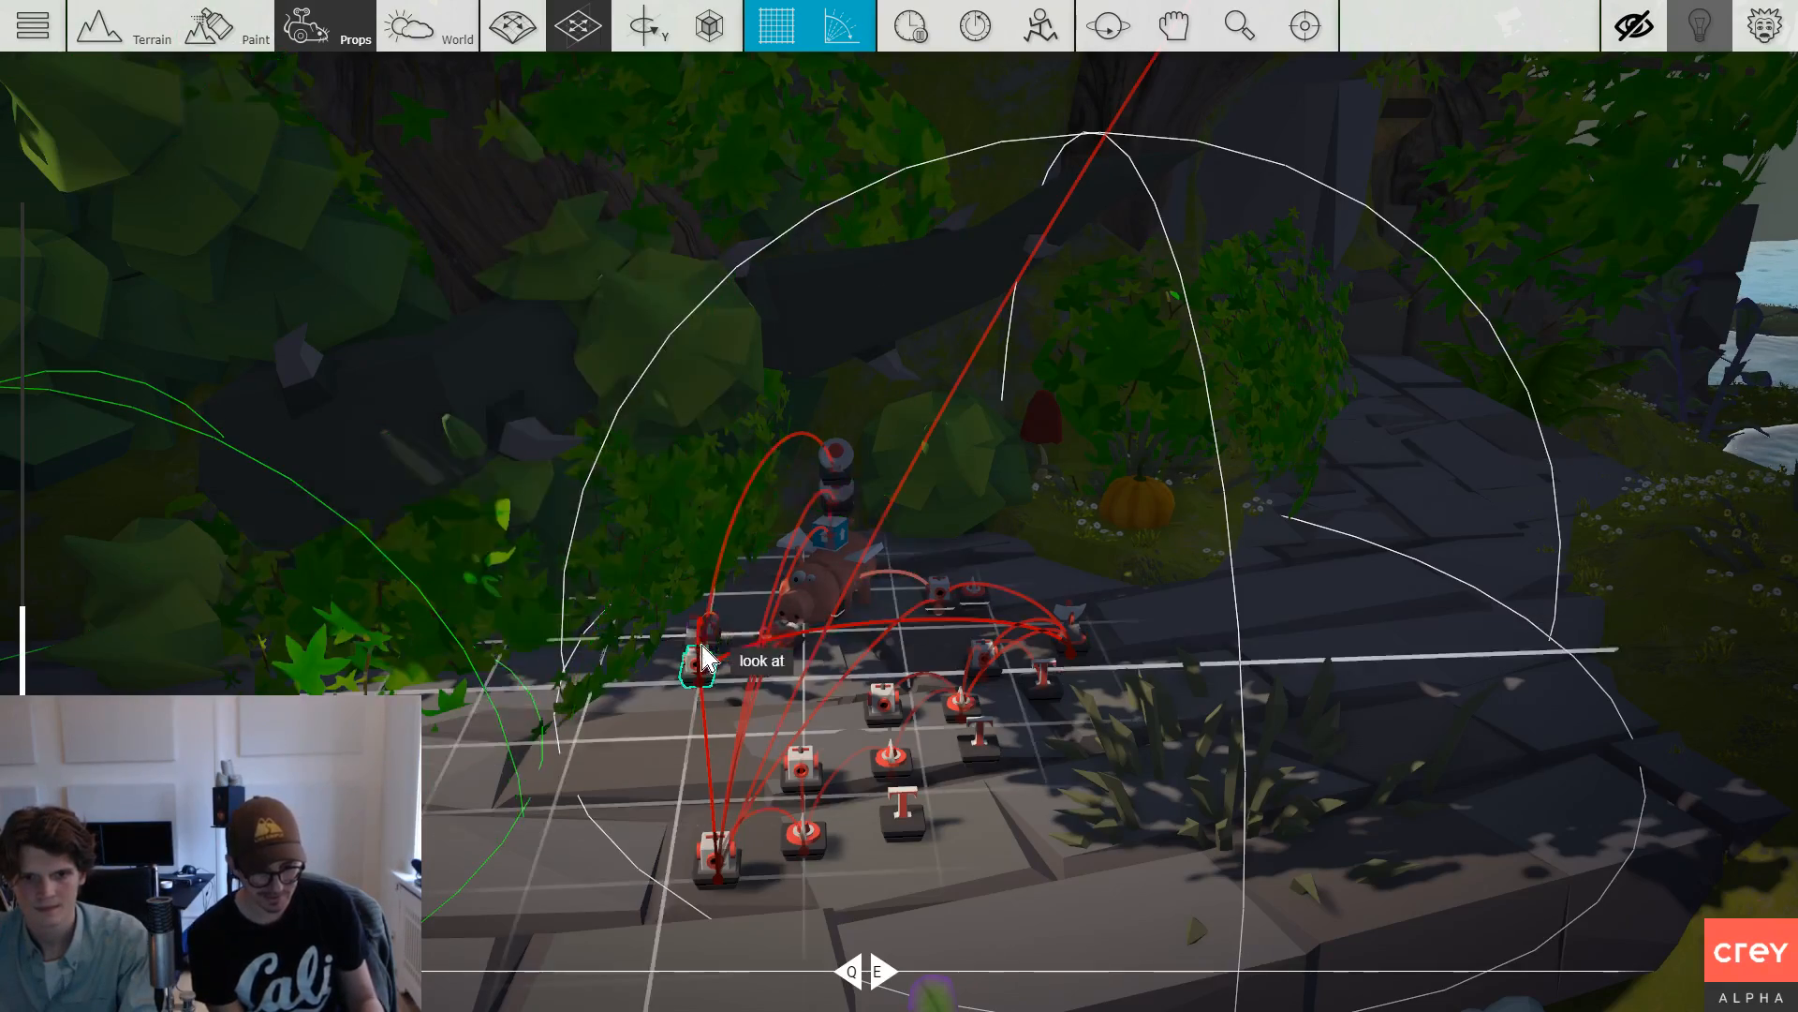
pyautogui.scroll(-5, 1537, 630)
pyautogui.scroll(-3, 1761, 820)
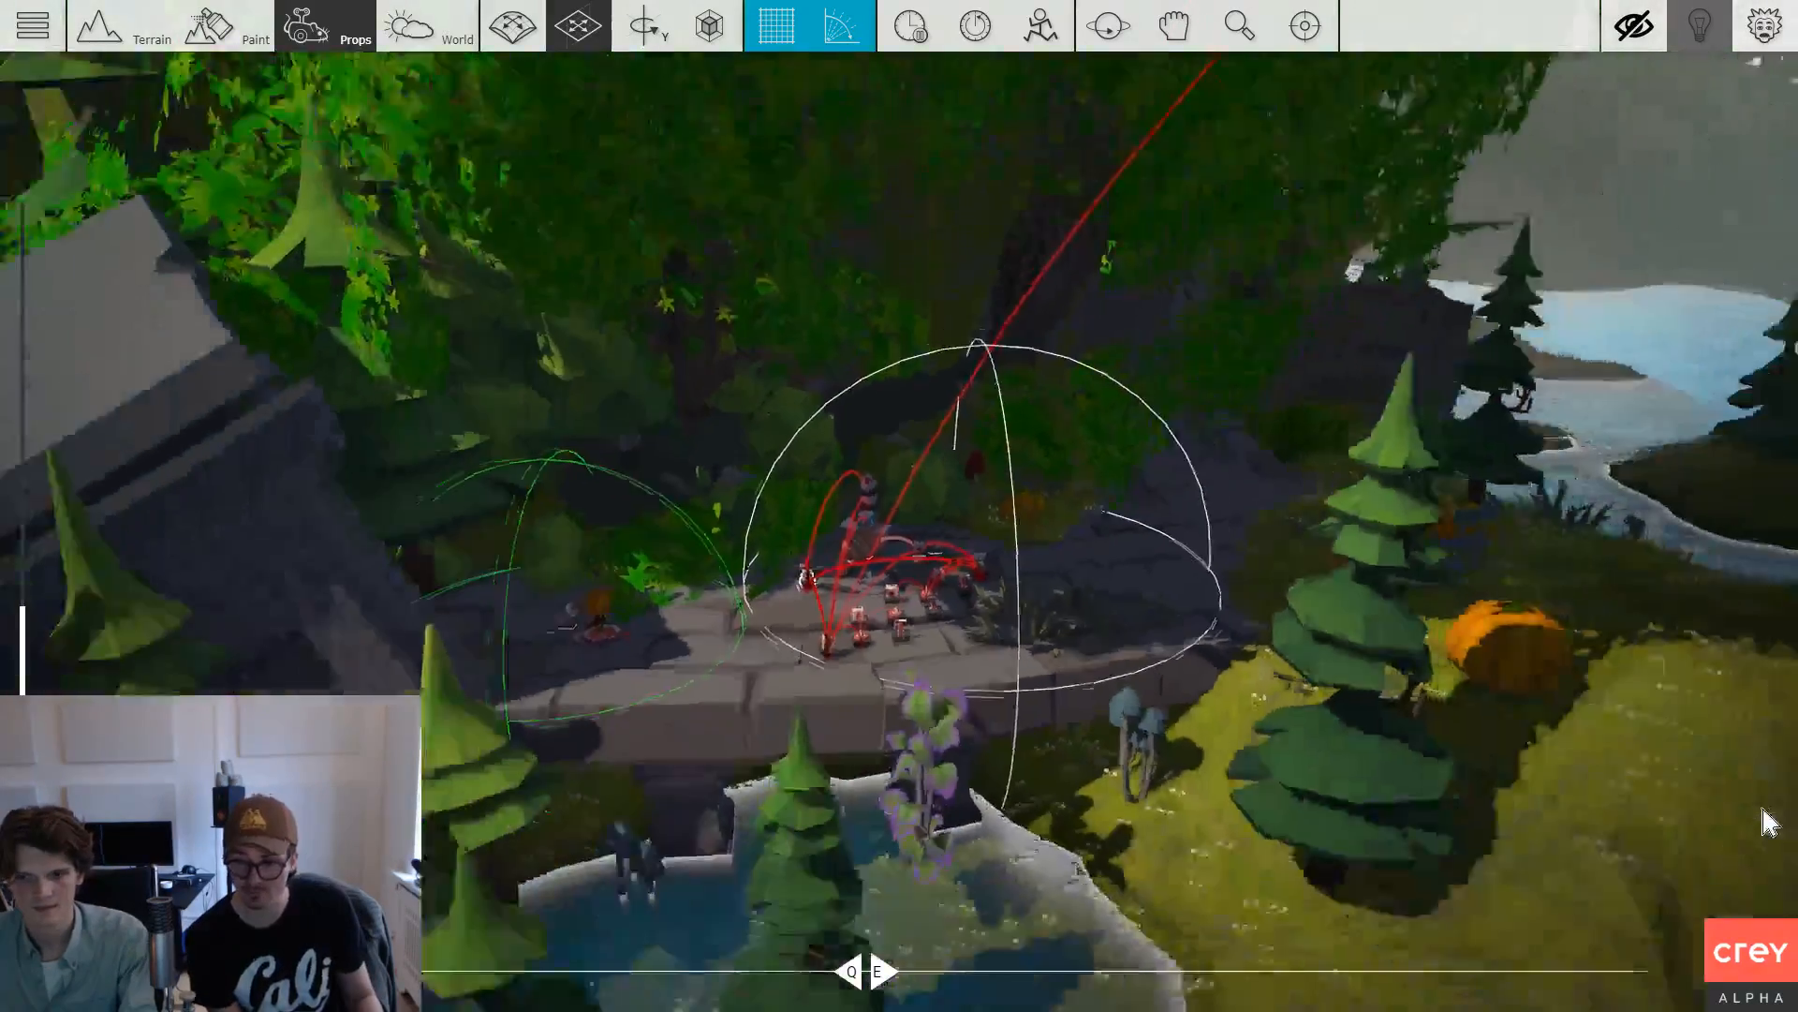
pyautogui.scroll(5, 1566, 743)
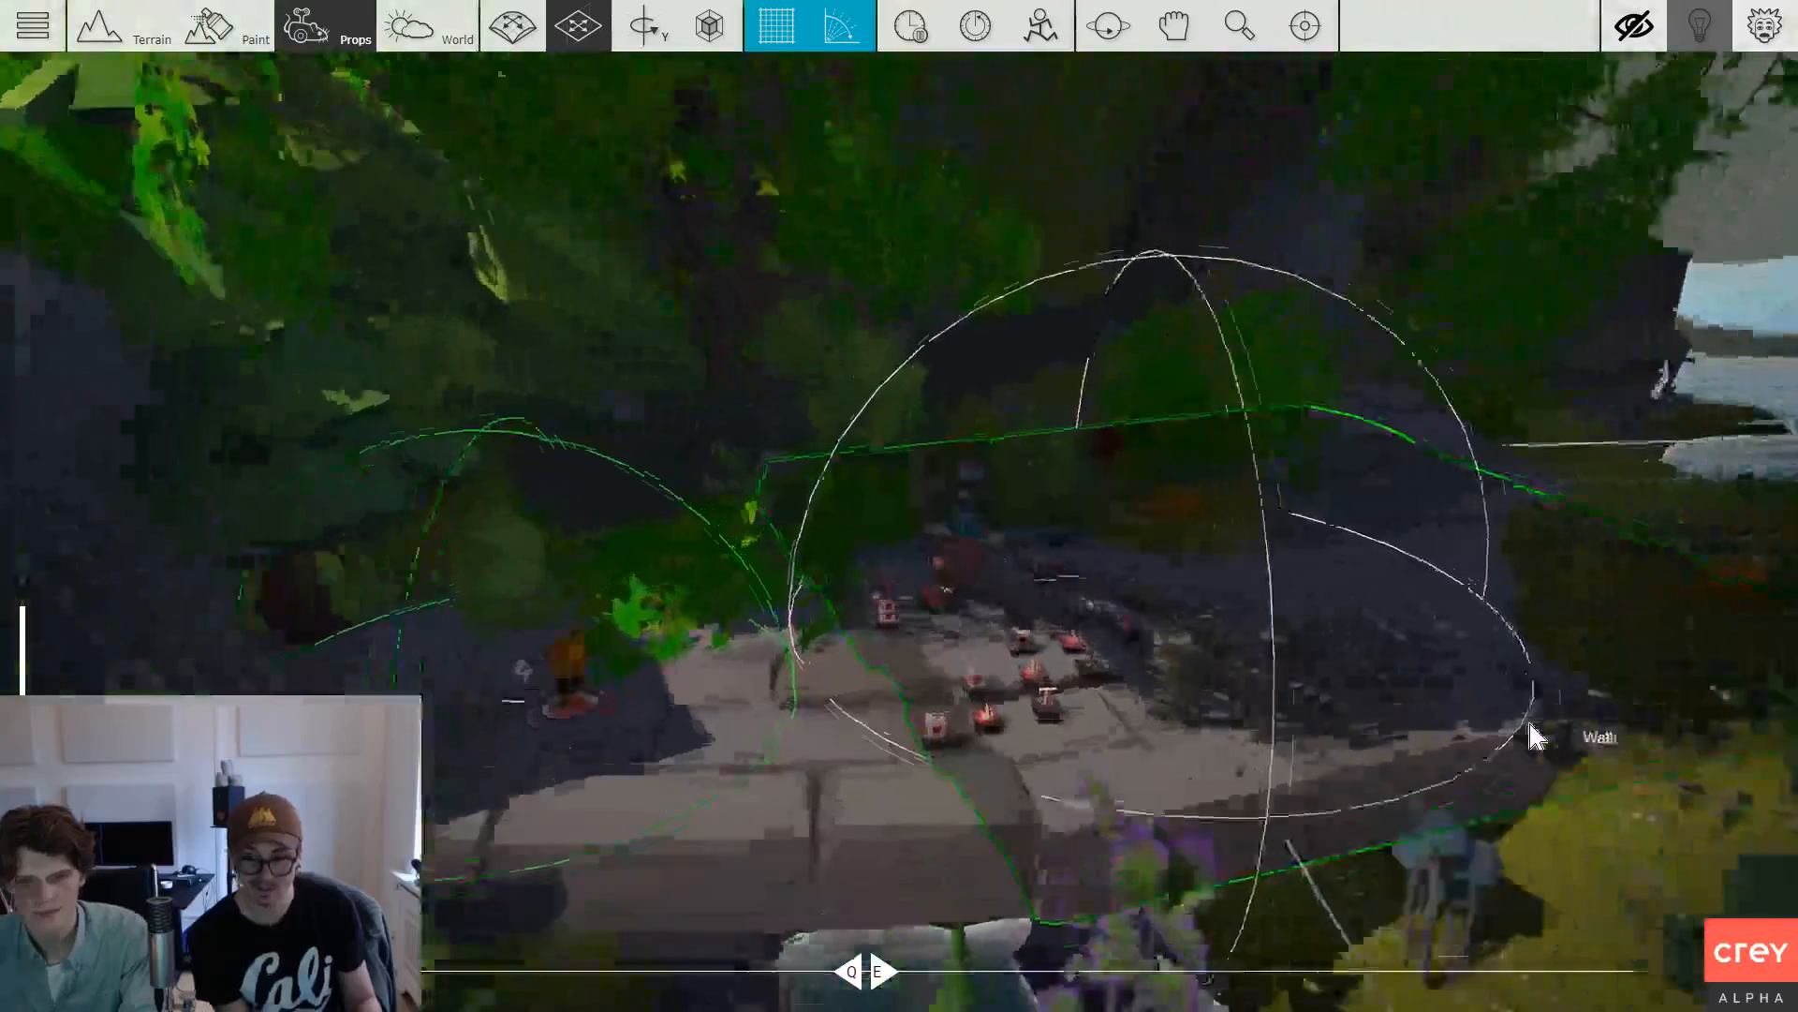
pyautogui.scroll(3, 1137, 683)
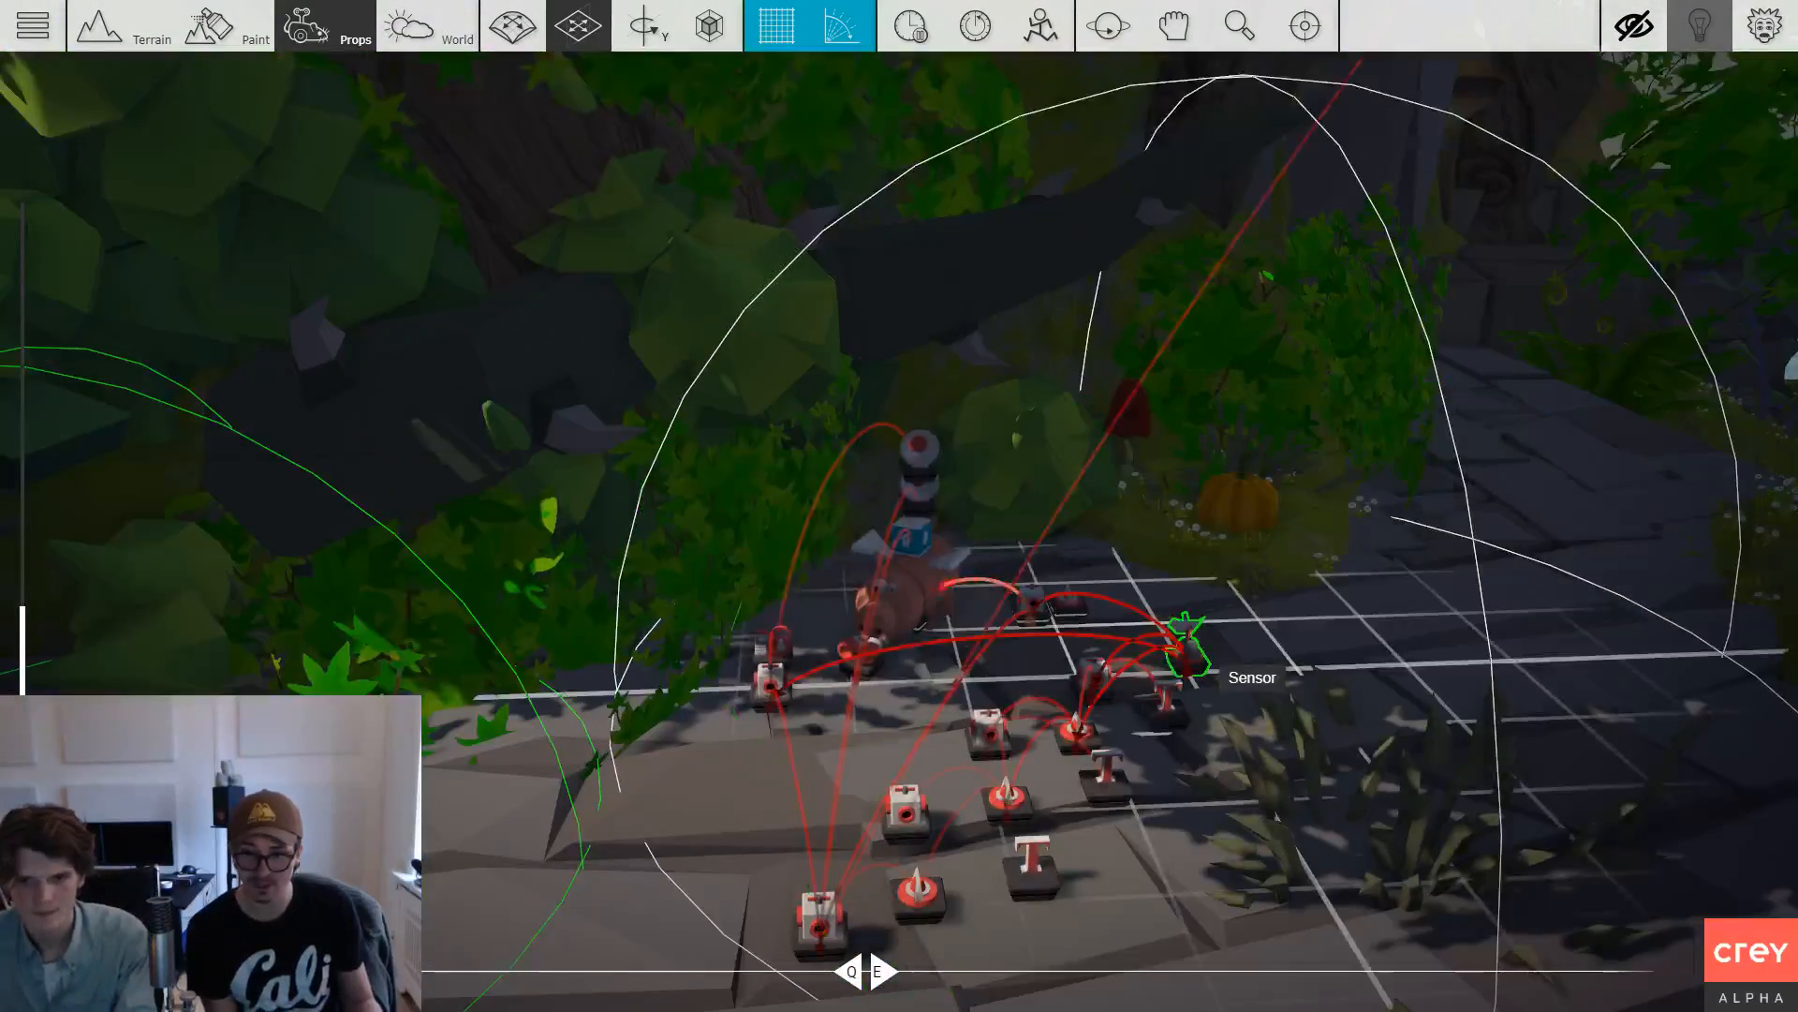
pyautogui.scroll(-3, 1192, 665)
pyautogui.scroll(5, 1192, 672)
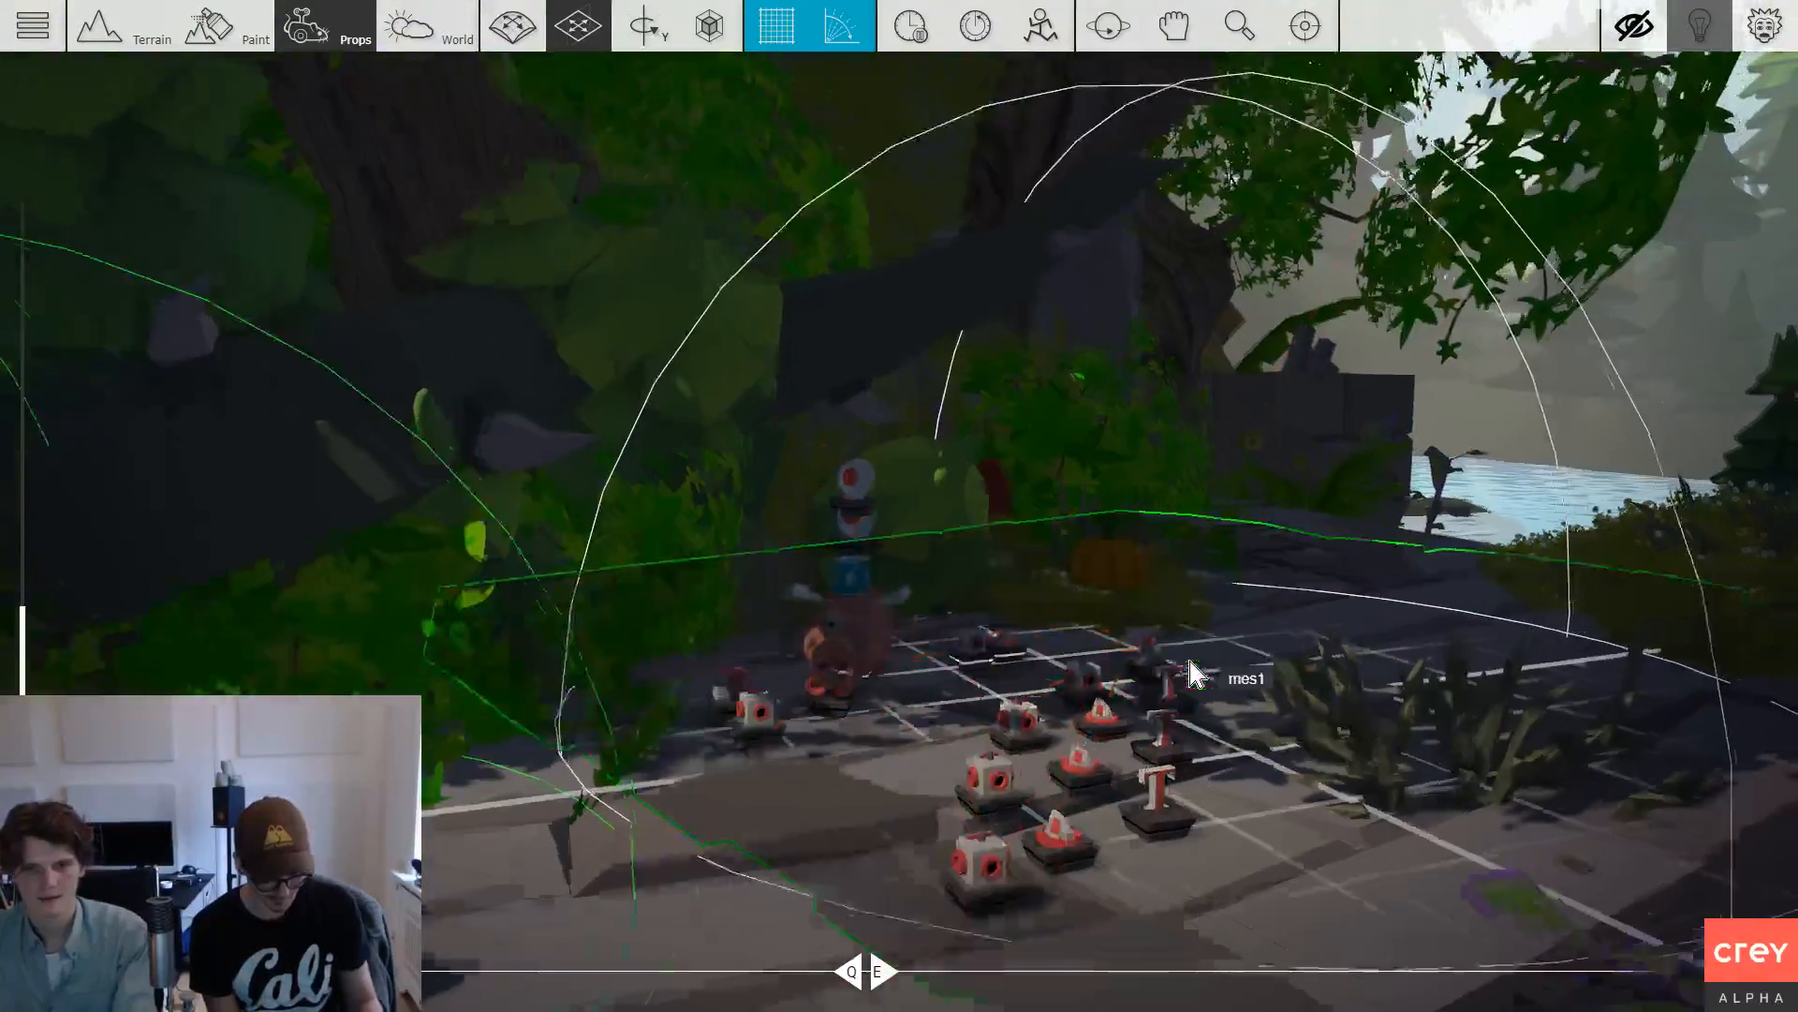
pyautogui.scroll(4, 1192, 669)
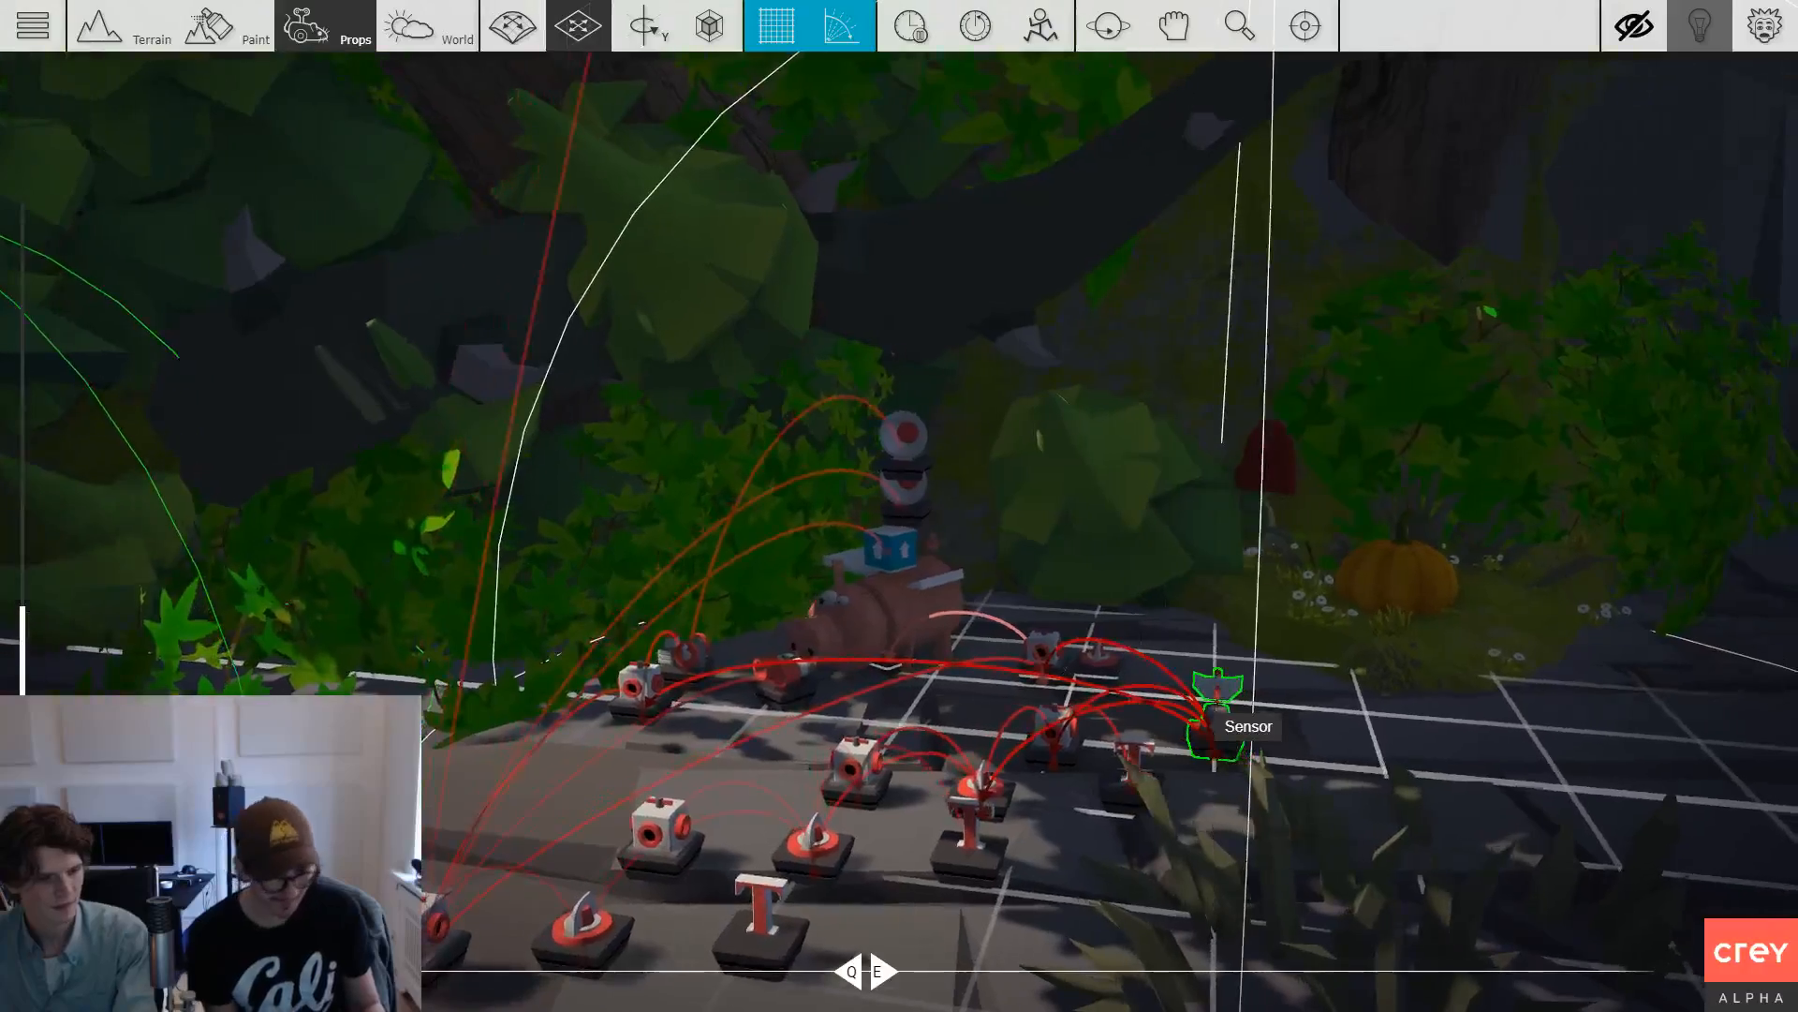
pyautogui.scroll(-4, 1208, 731)
pyautogui.scroll(5, 1213, 728)
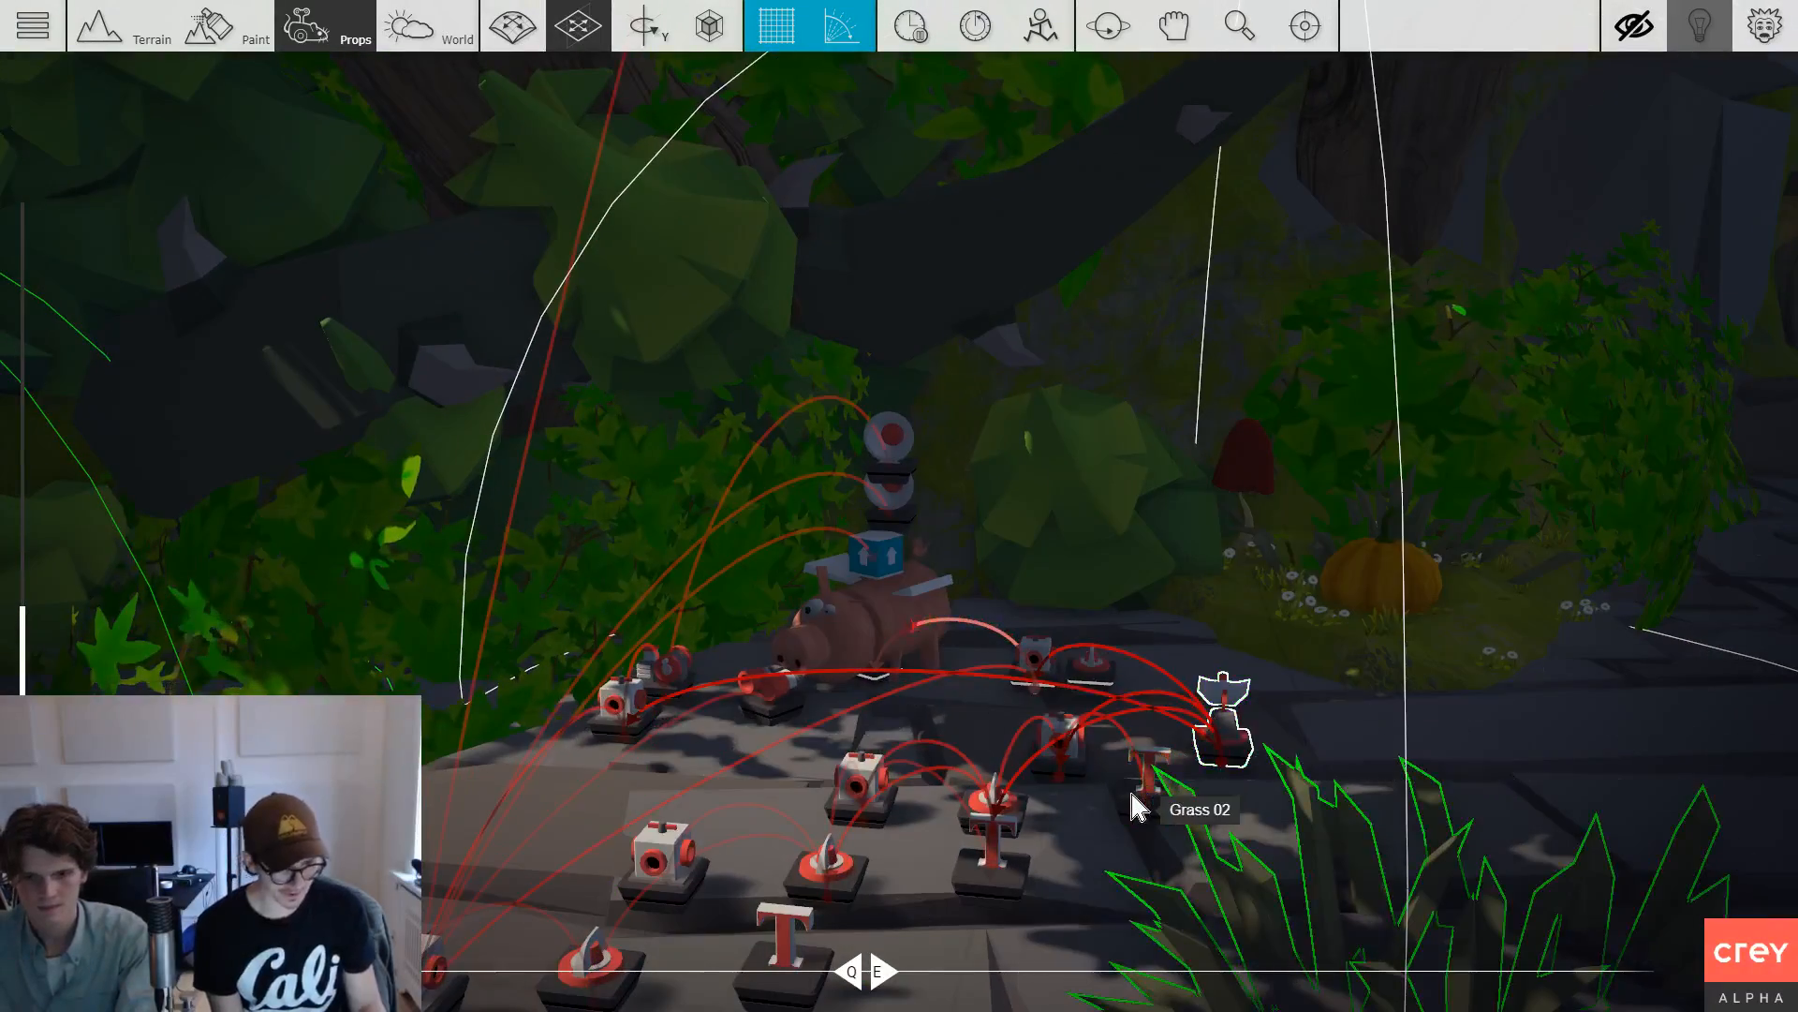
# Select the mes1 gadget together with the logic gadgets and the Sensor laid out on the spiked wooden platform.
pyautogui.scroll(-8, 1142, 804)
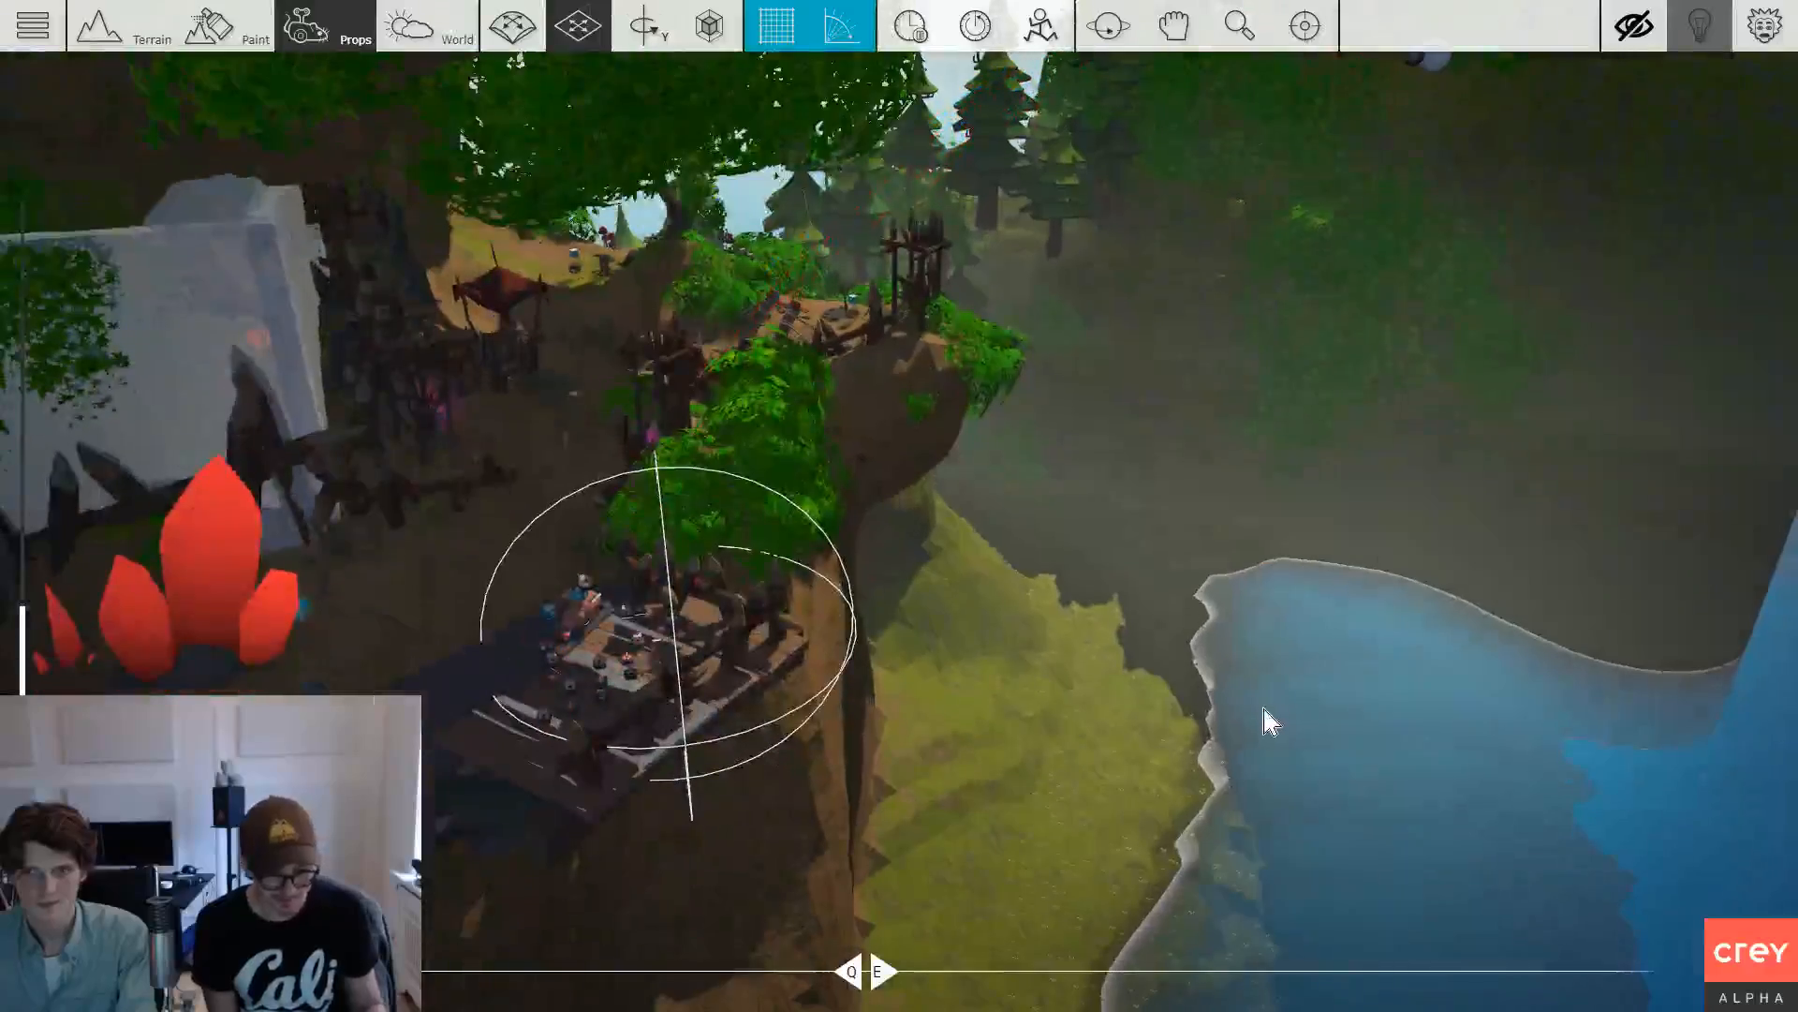
pyautogui.click(1469, 167)
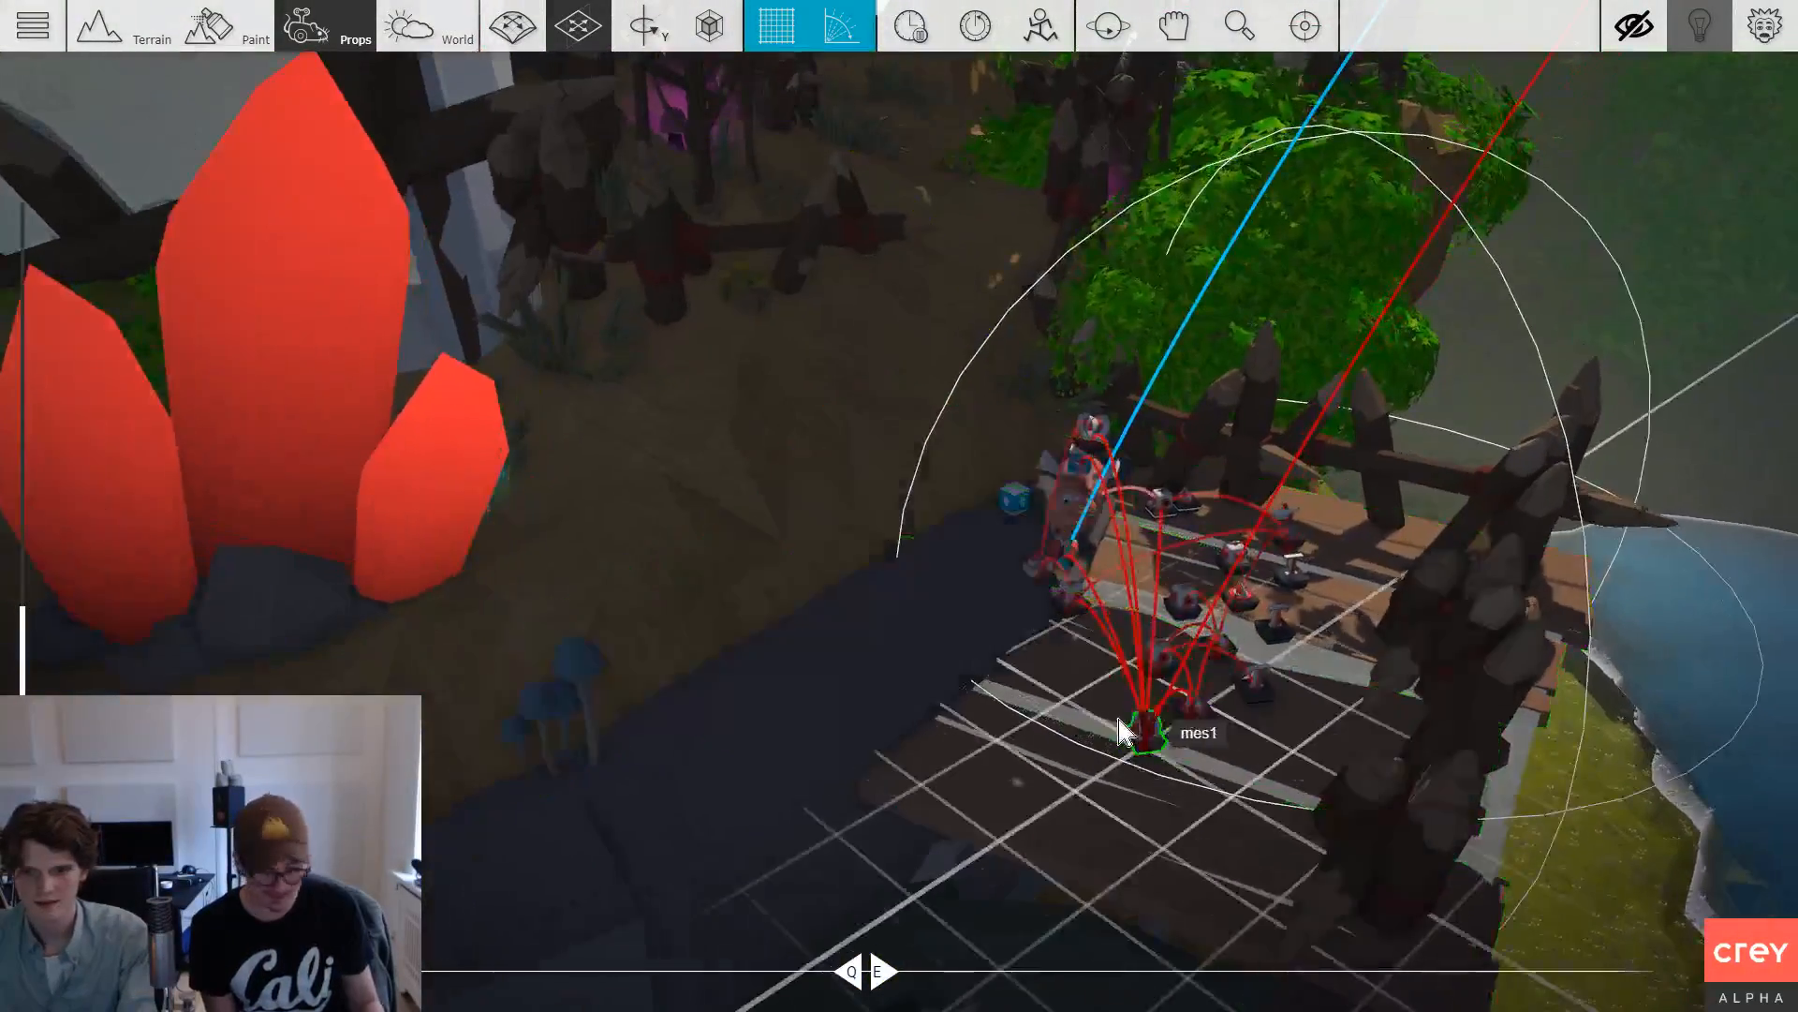
pyautogui.click(1145, 740)
pyautogui.keyDown('shift'); pyautogui.click(1193, 709); pyautogui.keyUp('shift')
pyautogui.keyDown('shift'); pyautogui.click(1160, 659); pyautogui.keyUp('shift')
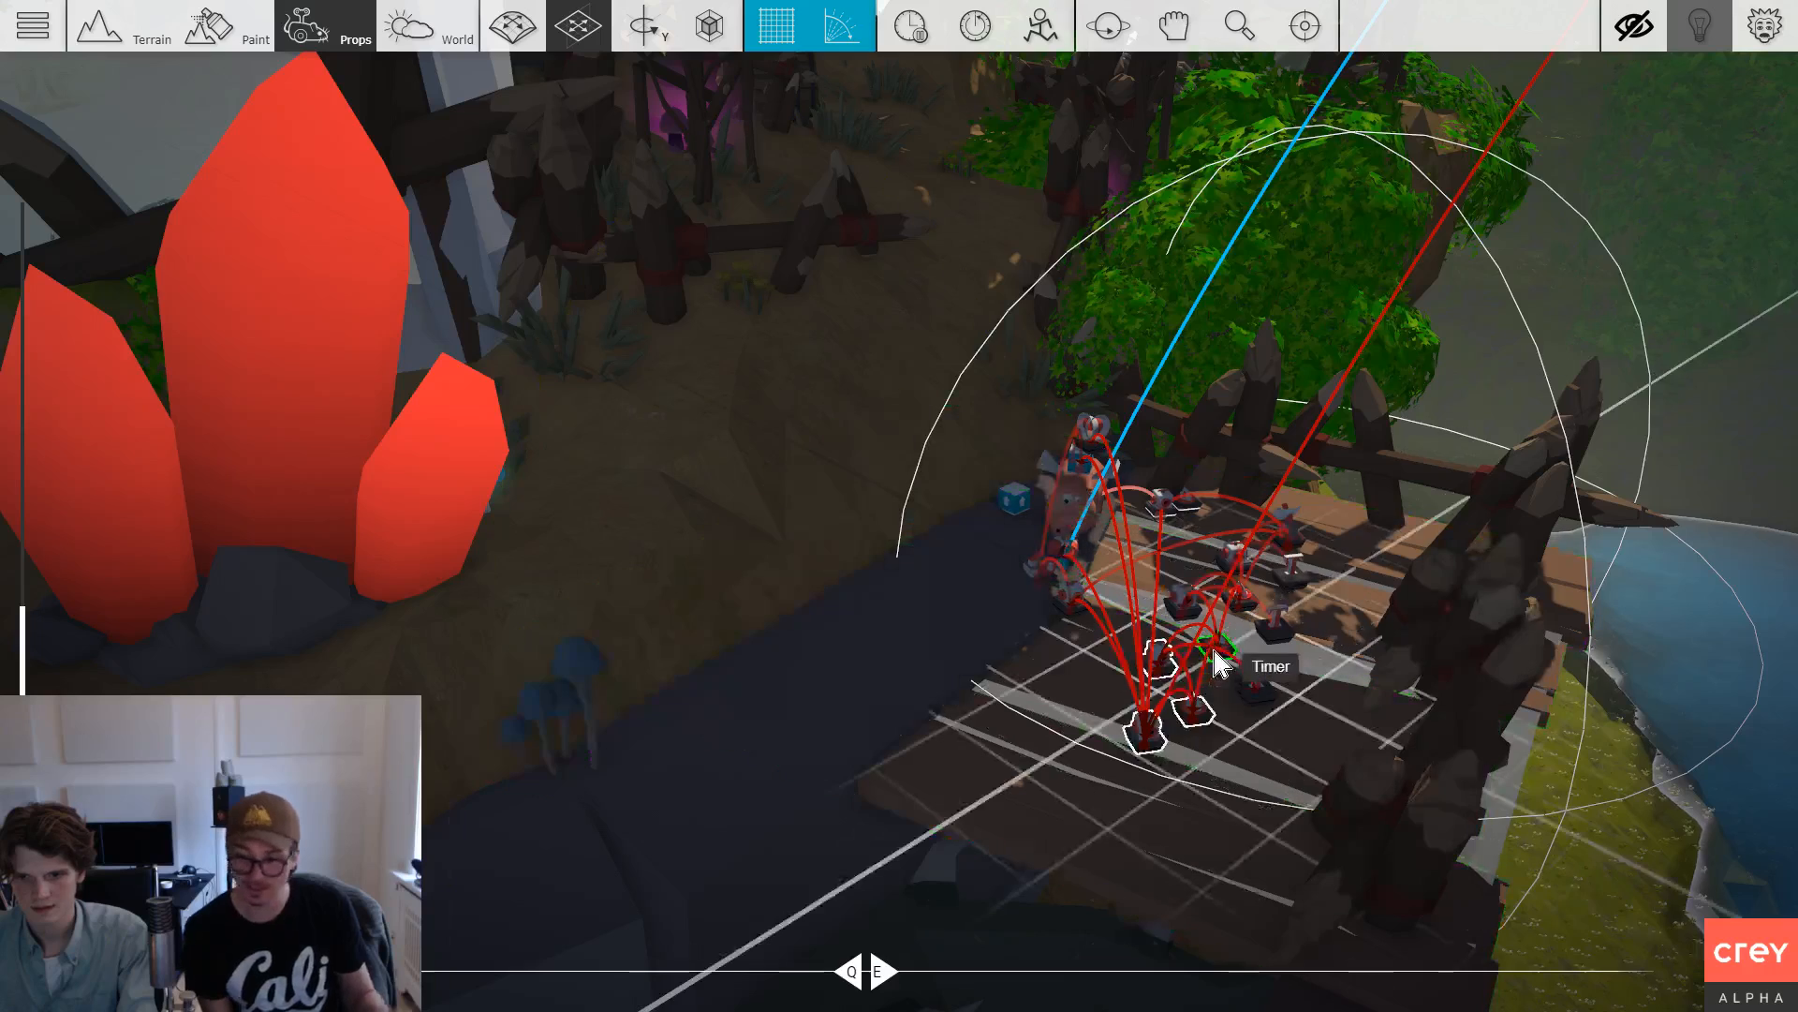
pyautogui.keyDown('shift'); pyautogui.click(1216, 646); pyautogui.keyUp('shift')
pyautogui.keyDown('shift'); pyautogui.click(1255, 698); pyautogui.keyUp('shift')
pyautogui.keyDown('shift'); pyautogui.click(1272, 628); pyautogui.keyUp('shift')
pyautogui.keyDown('shift'); pyautogui.click(1241, 597); pyautogui.keyUp('shift')
pyautogui.keyDown('shift'); pyautogui.click(1182, 604); pyautogui.keyUp('shift')
pyautogui.keyDown('shift'); pyautogui.click(1235, 562); pyautogui.keyUp('shift')
pyautogui.keyDown('shift'); pyautogui.click(1291, 572); pyautogui.keyUp('shift')
pyautogui.keyDown('shift'); pyautogui.click(1286, 529); pyautogui.keyUp('shift')
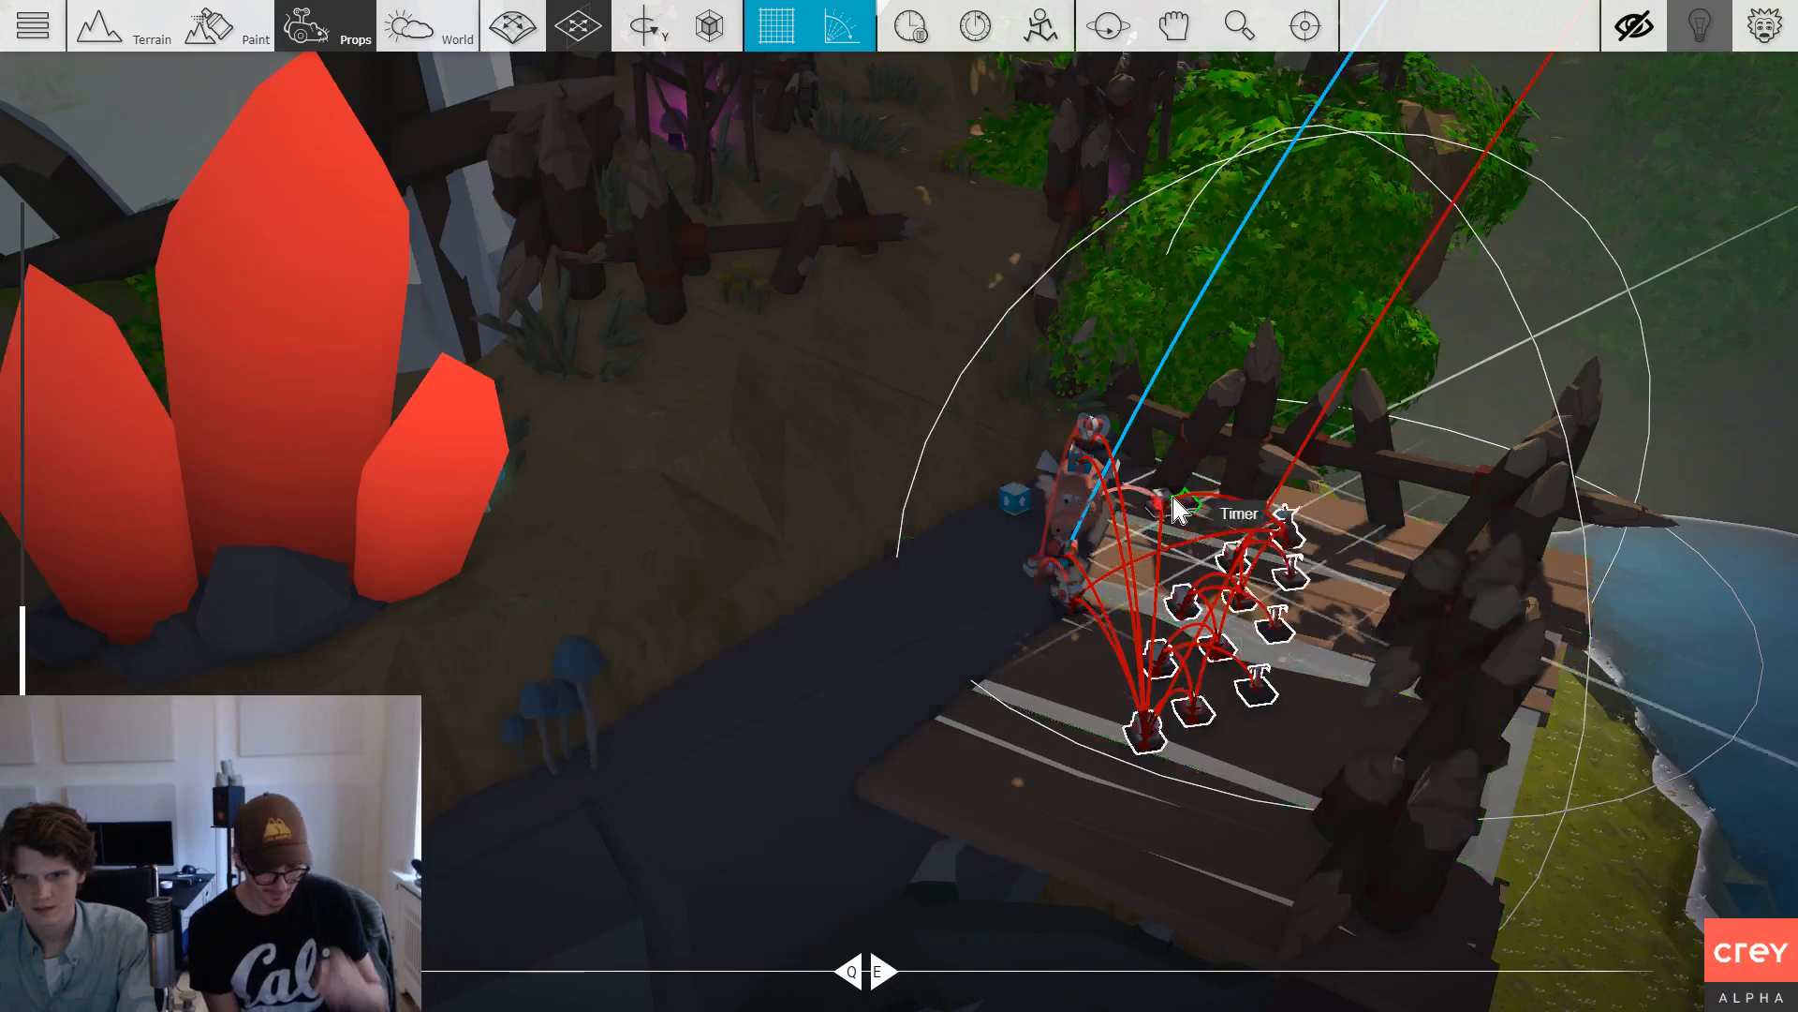
# Add the creature, its wings, the look at gadget and the other gadgets around it to the selection.
pyautogui.press('w')
pyautogui.press('d')
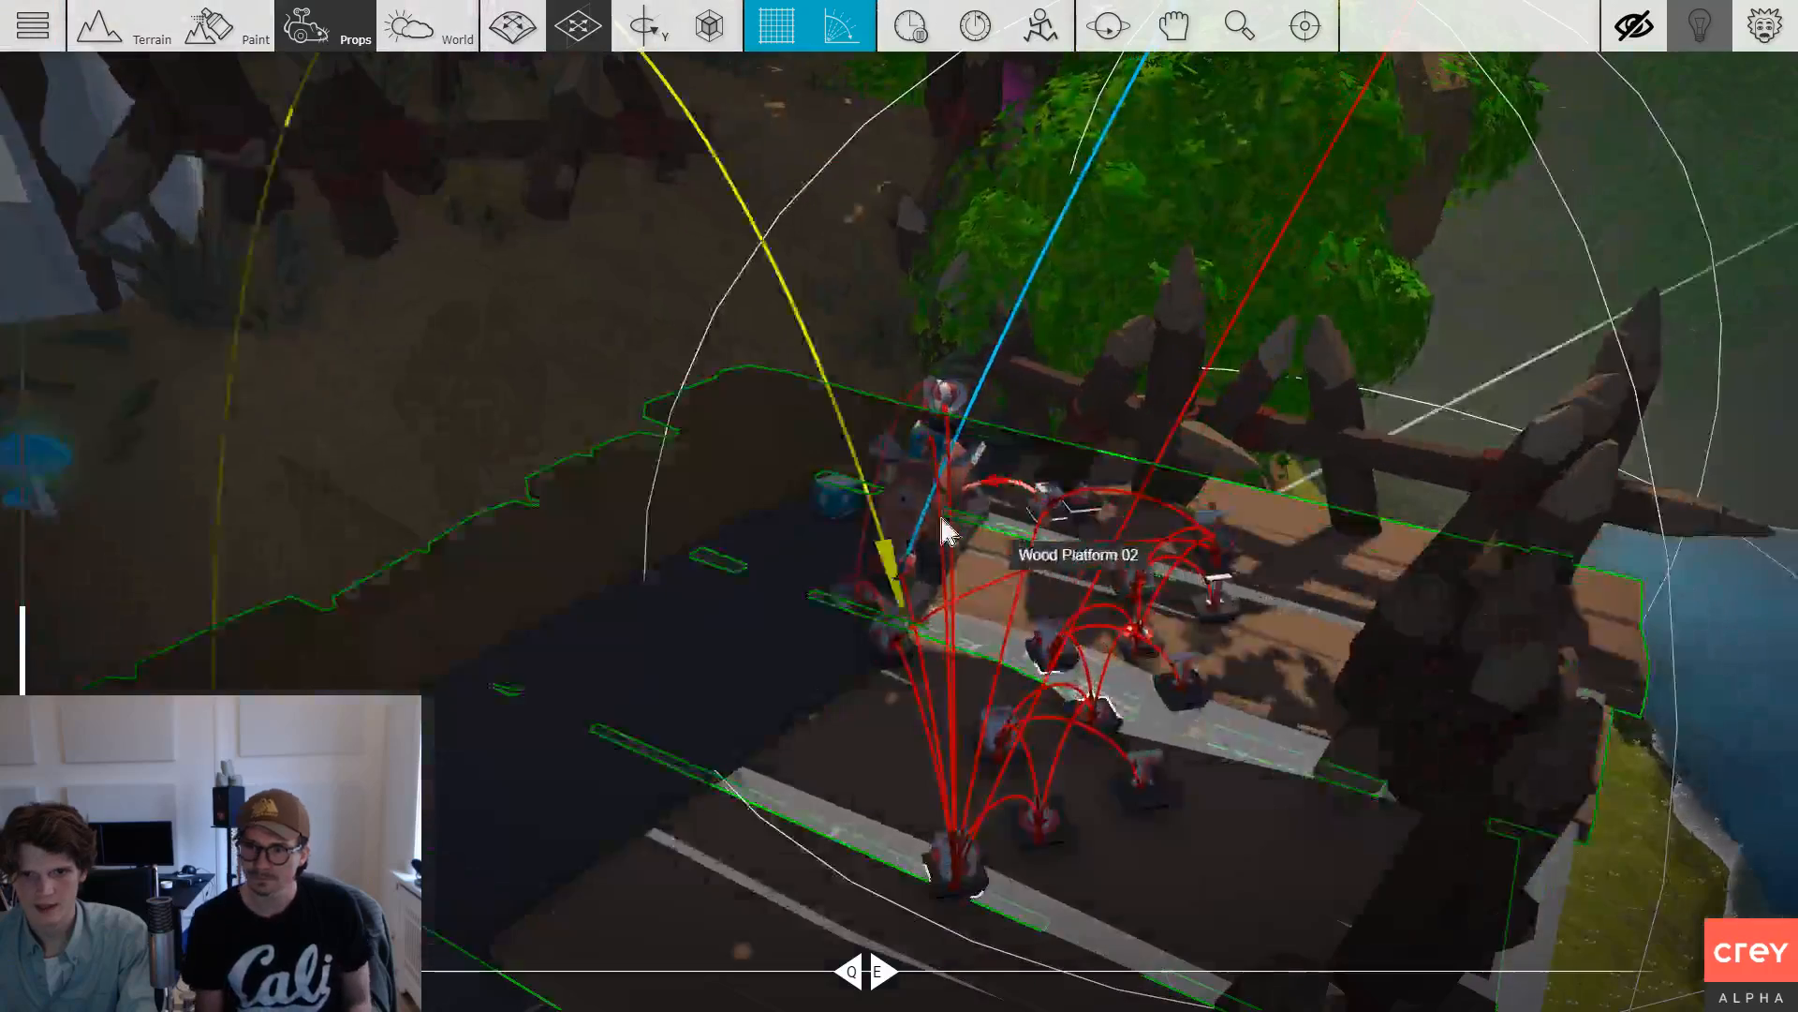
pyautogui.keyDown('shift'); pyautogui.click(931, 510); pyautogui.keyUp('shift')
pyautogui.keyDown('shift'); pyautogui.click(900, 579); pyautogui.keyUp('shift')
pyautogui.keyDown('shift'); pyautogui.click(858, 596); pyautogui.keyUp('shift')
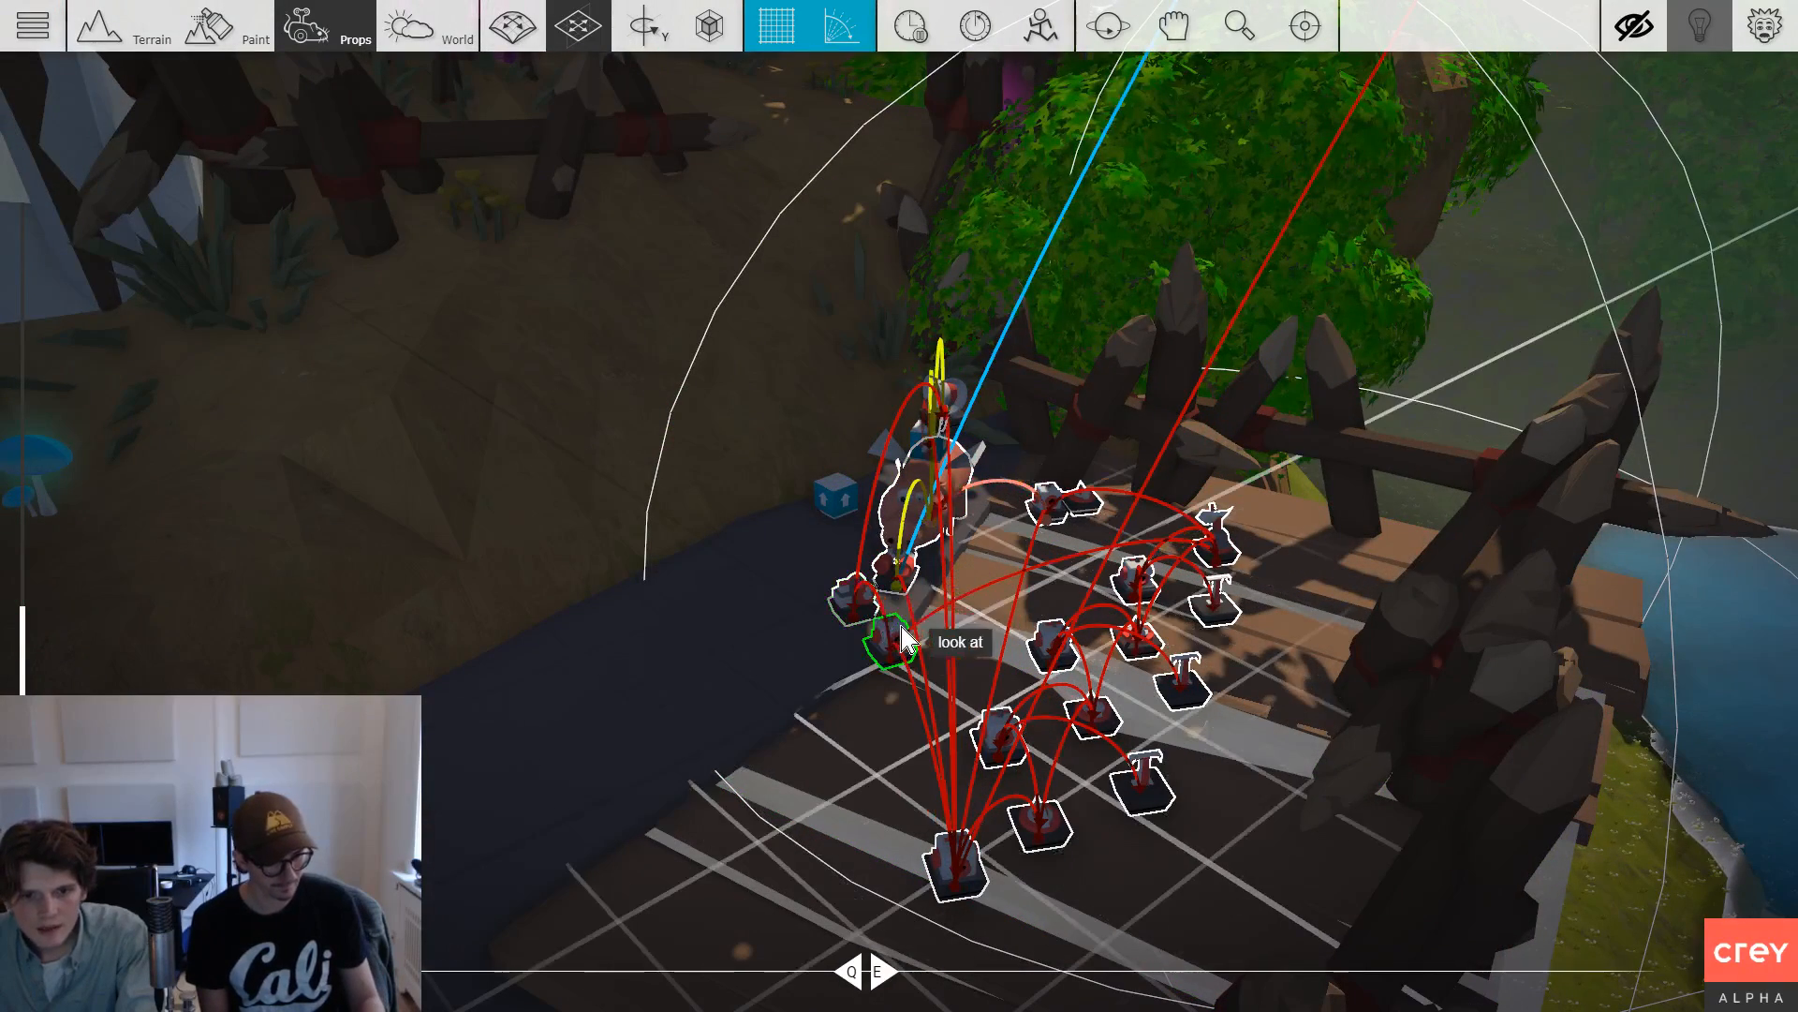
pyautogui.keyDown('shift'); pyautogui.click(932, 447); pyautogui.keyUp('shift')
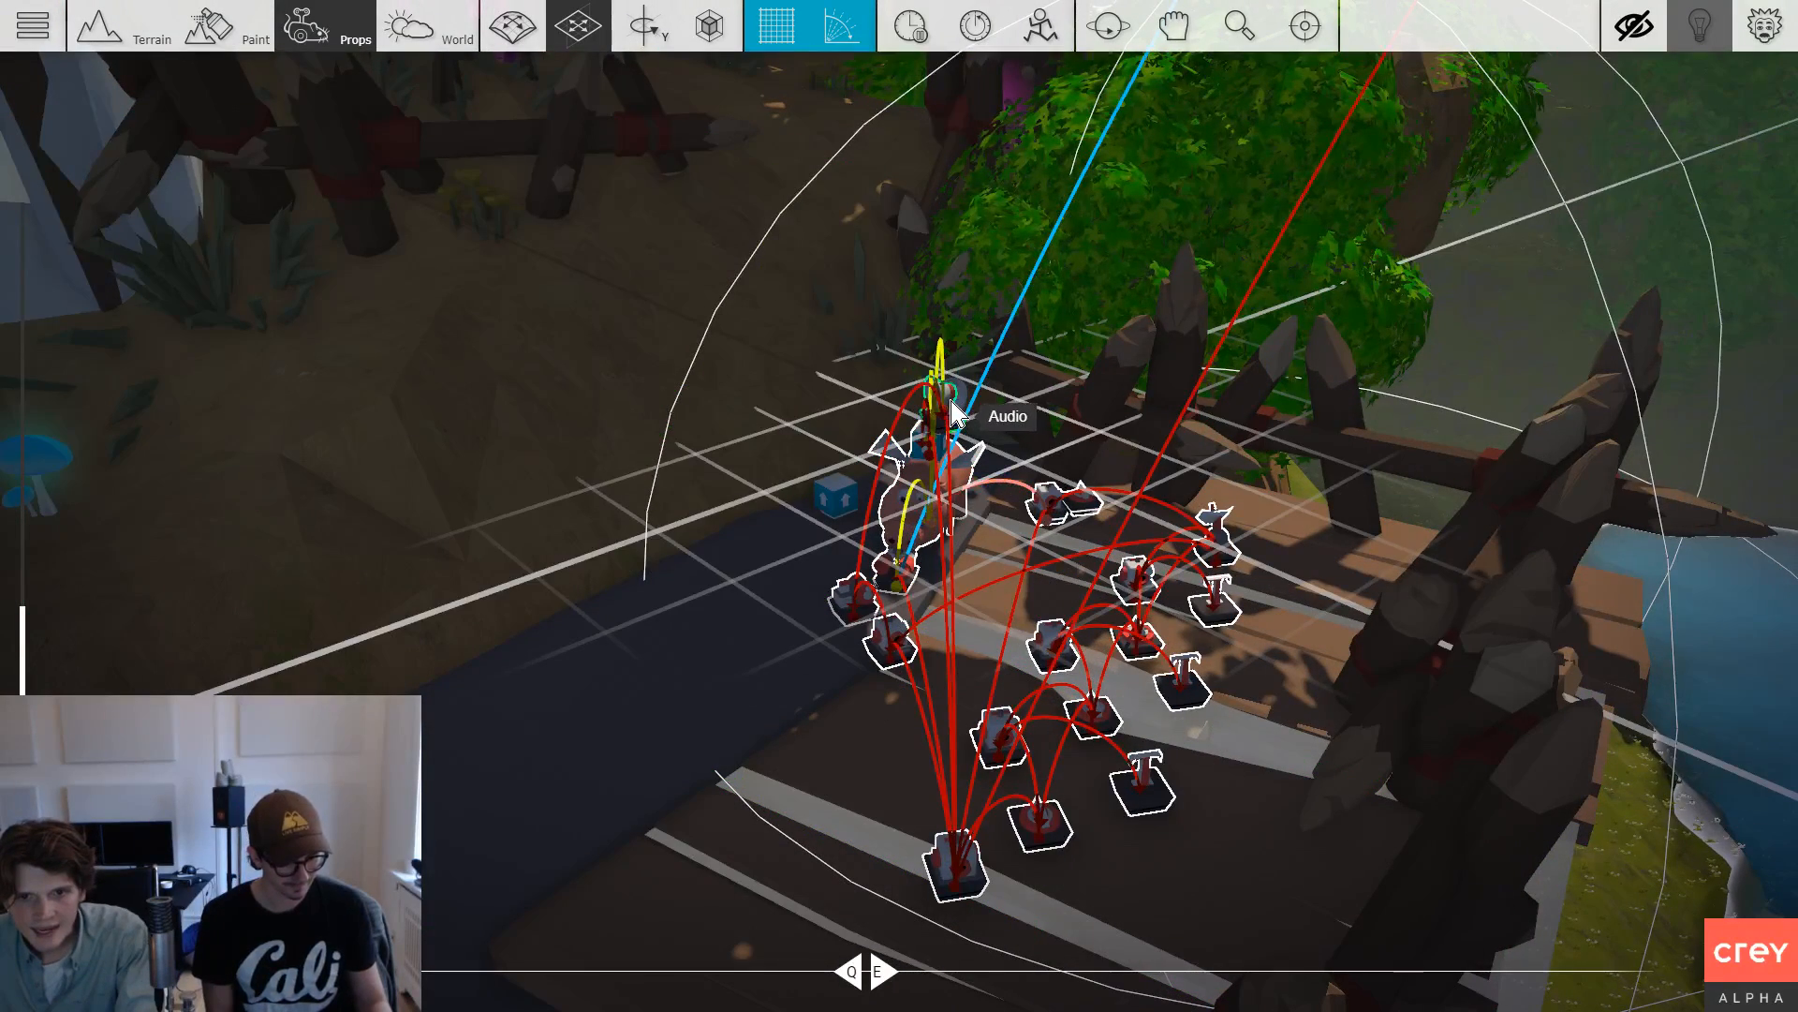
# Add the Audio gadgets stacked above the creature to the selection and pack the gadgets into the blue Box it up prop.
pyautogui.keyDown('shift'); pyautogui.click(952, 401); pyautogui.keyUp('shift')
pyautogui.moveTo(953, 401); pyautogui.dragTo(972, 445)
pyautogui.scroll(5, 976, 457)
pyautogui.moveTo(1145, 318); pyautogui.dragTo(1250, 665)
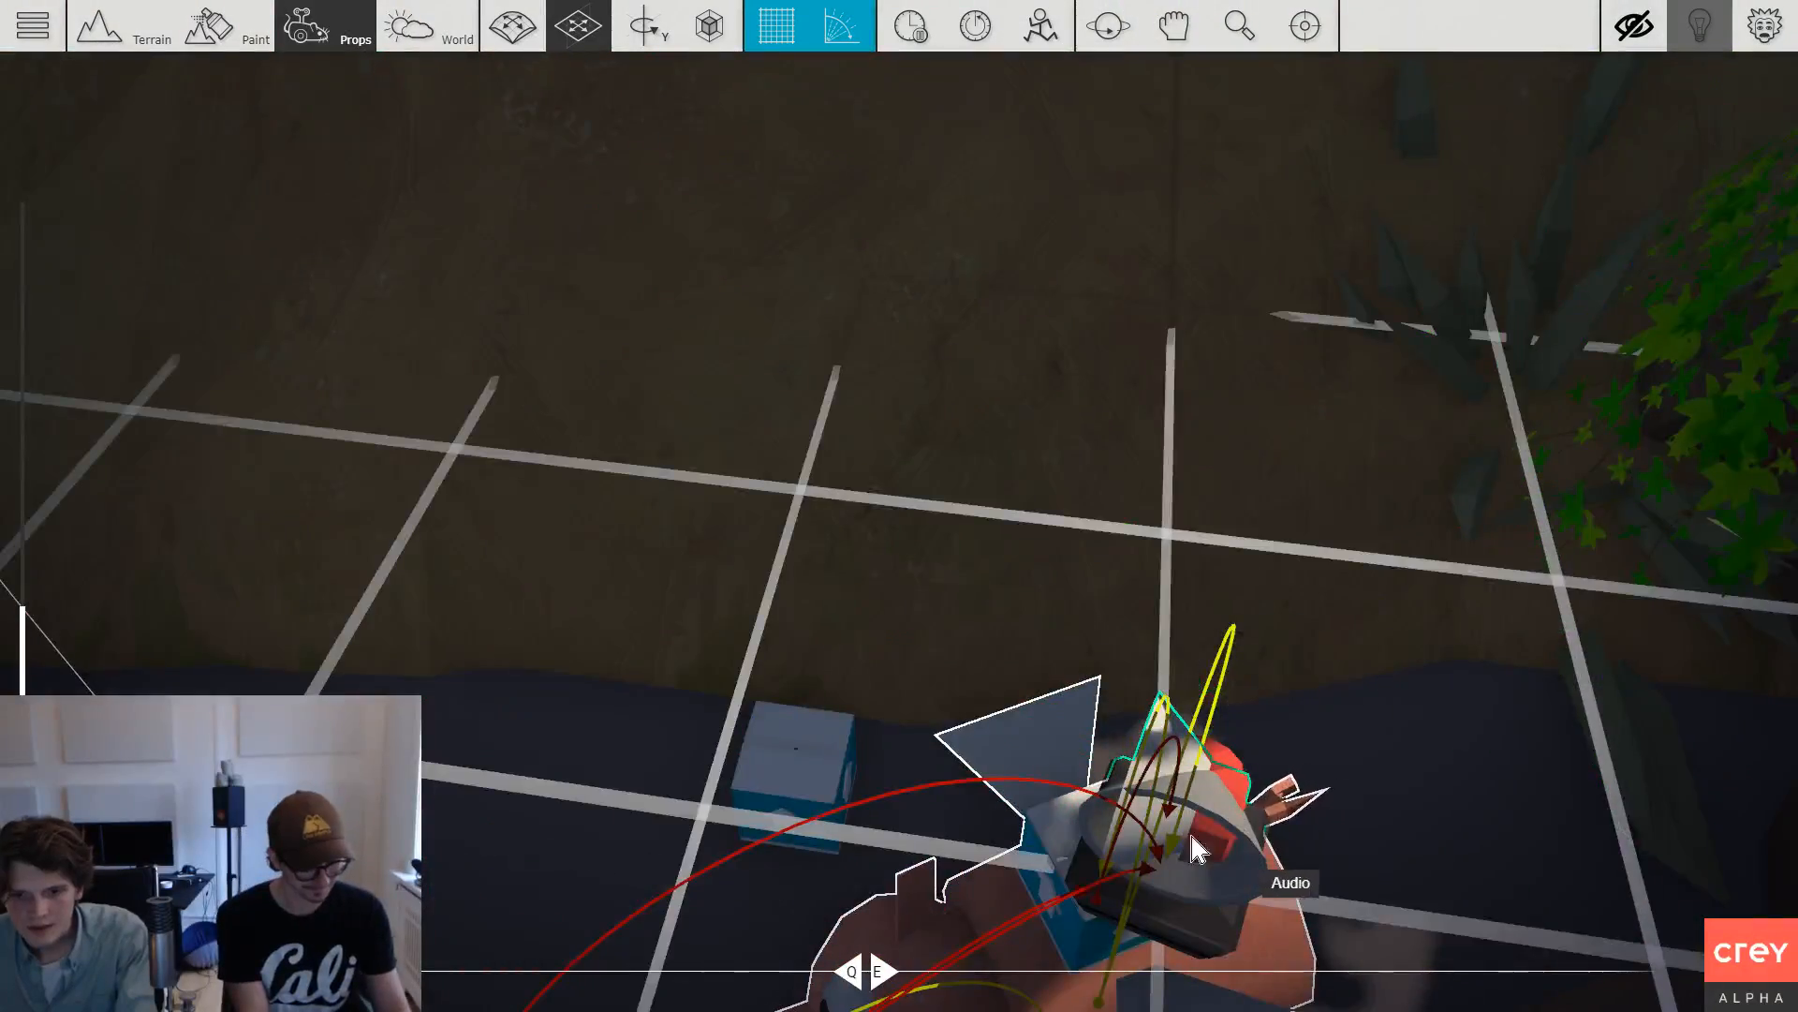
pyautogui.scroll(-2, 1211, 855)
pyautogui.moveTo(969, 726); pyautogui.dragTo(1049, 717)
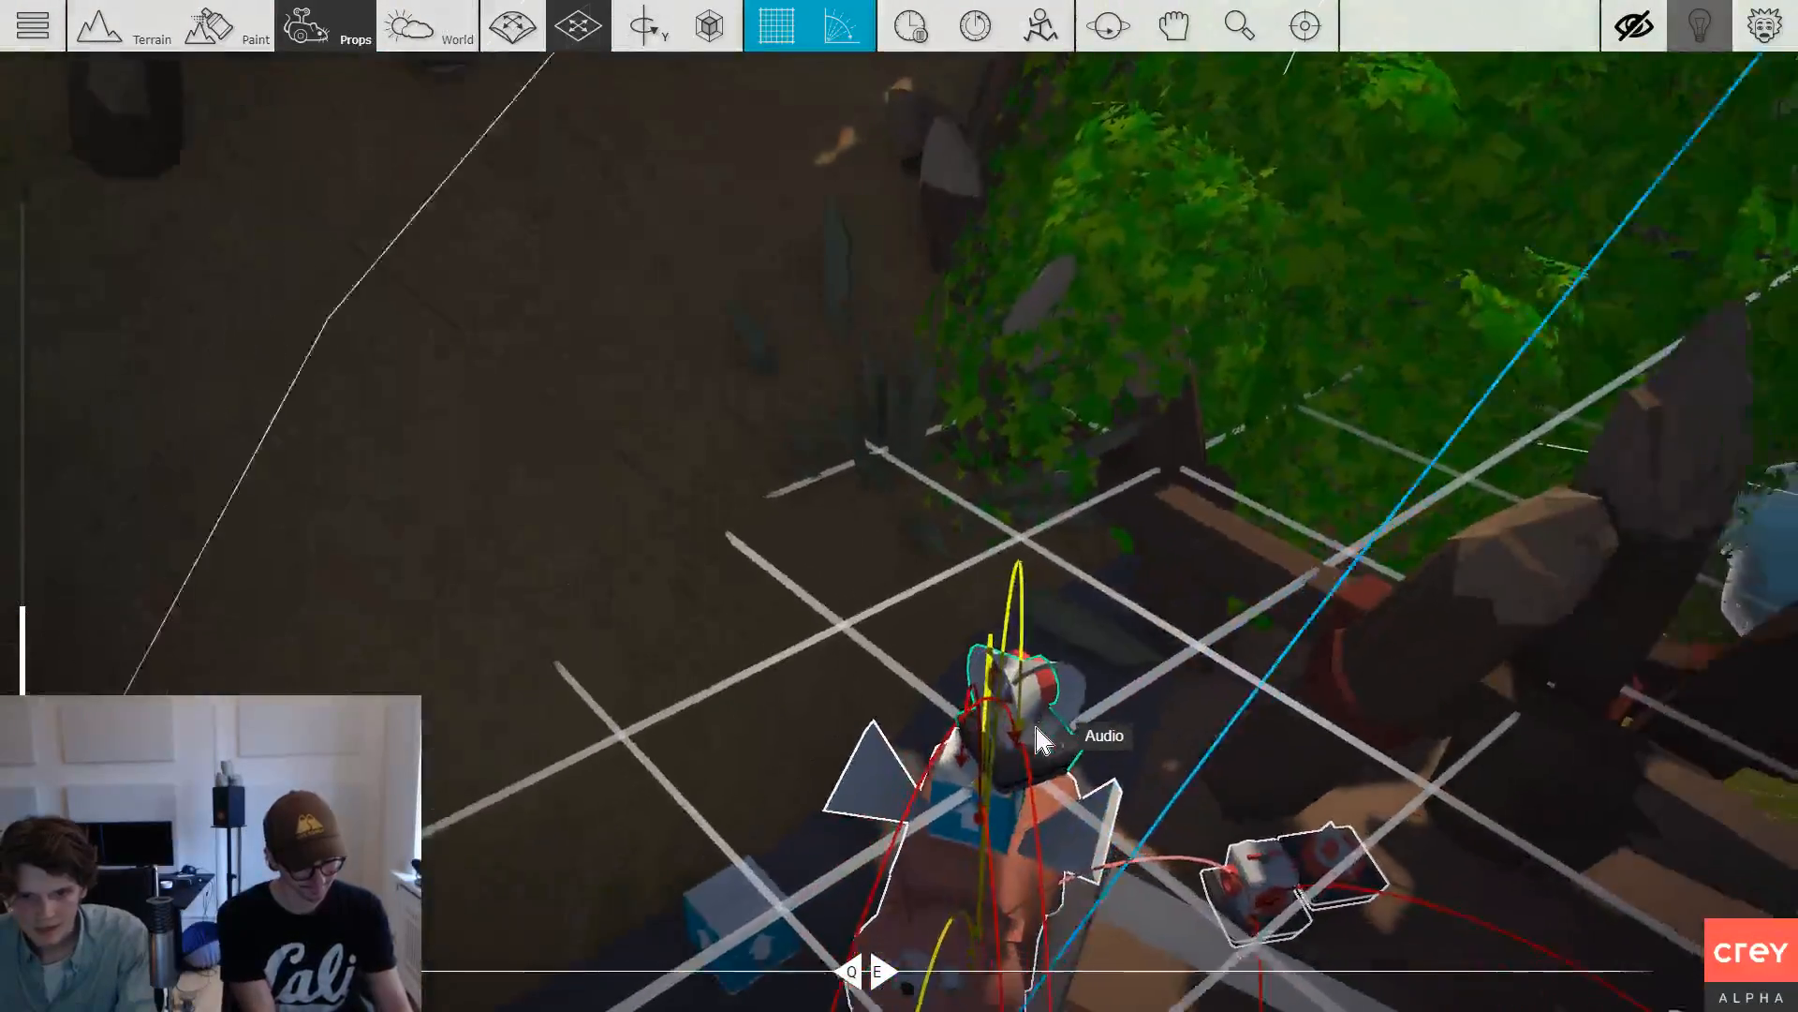
pyautogui.scroll(-3, 966, 719)
pyautogui.click(815, 750)
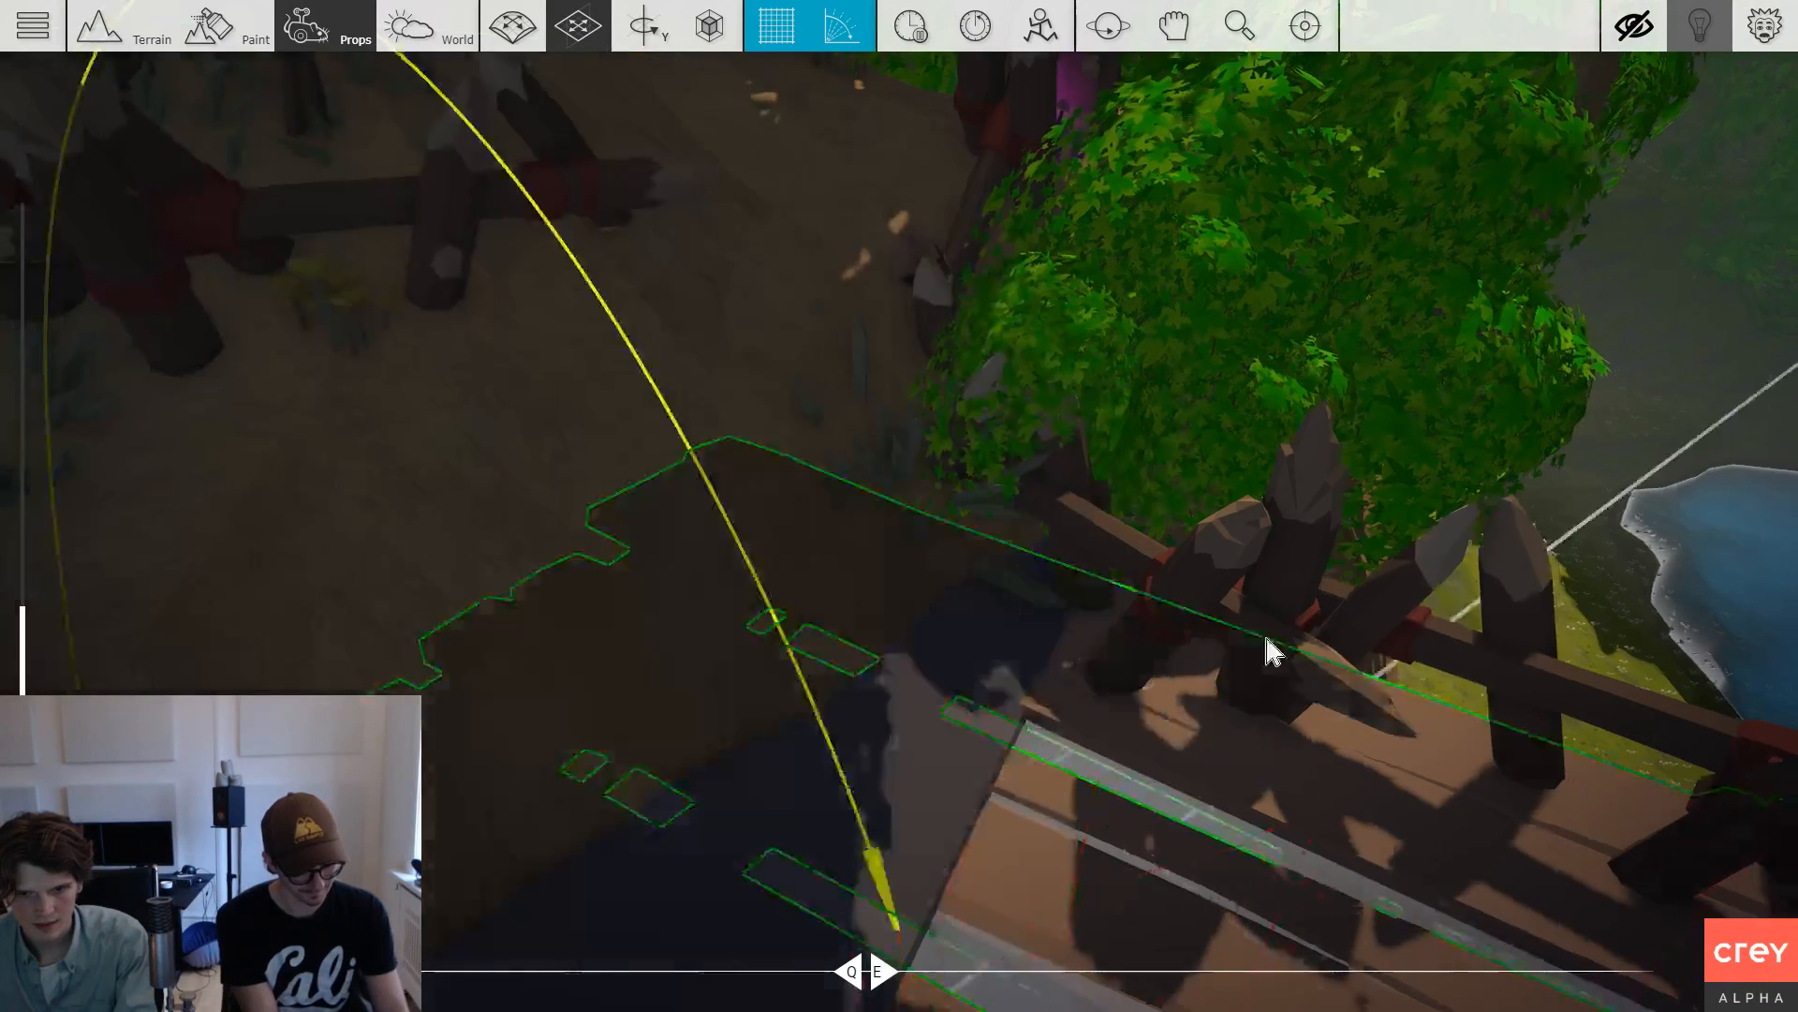
# Switch the Box it up prop's Open option on and back off on the spiked platform, and close its settings.
pyautogui.scroll(-5, 1248, 662)
pyautogui.scroll(1, 1536, 667)
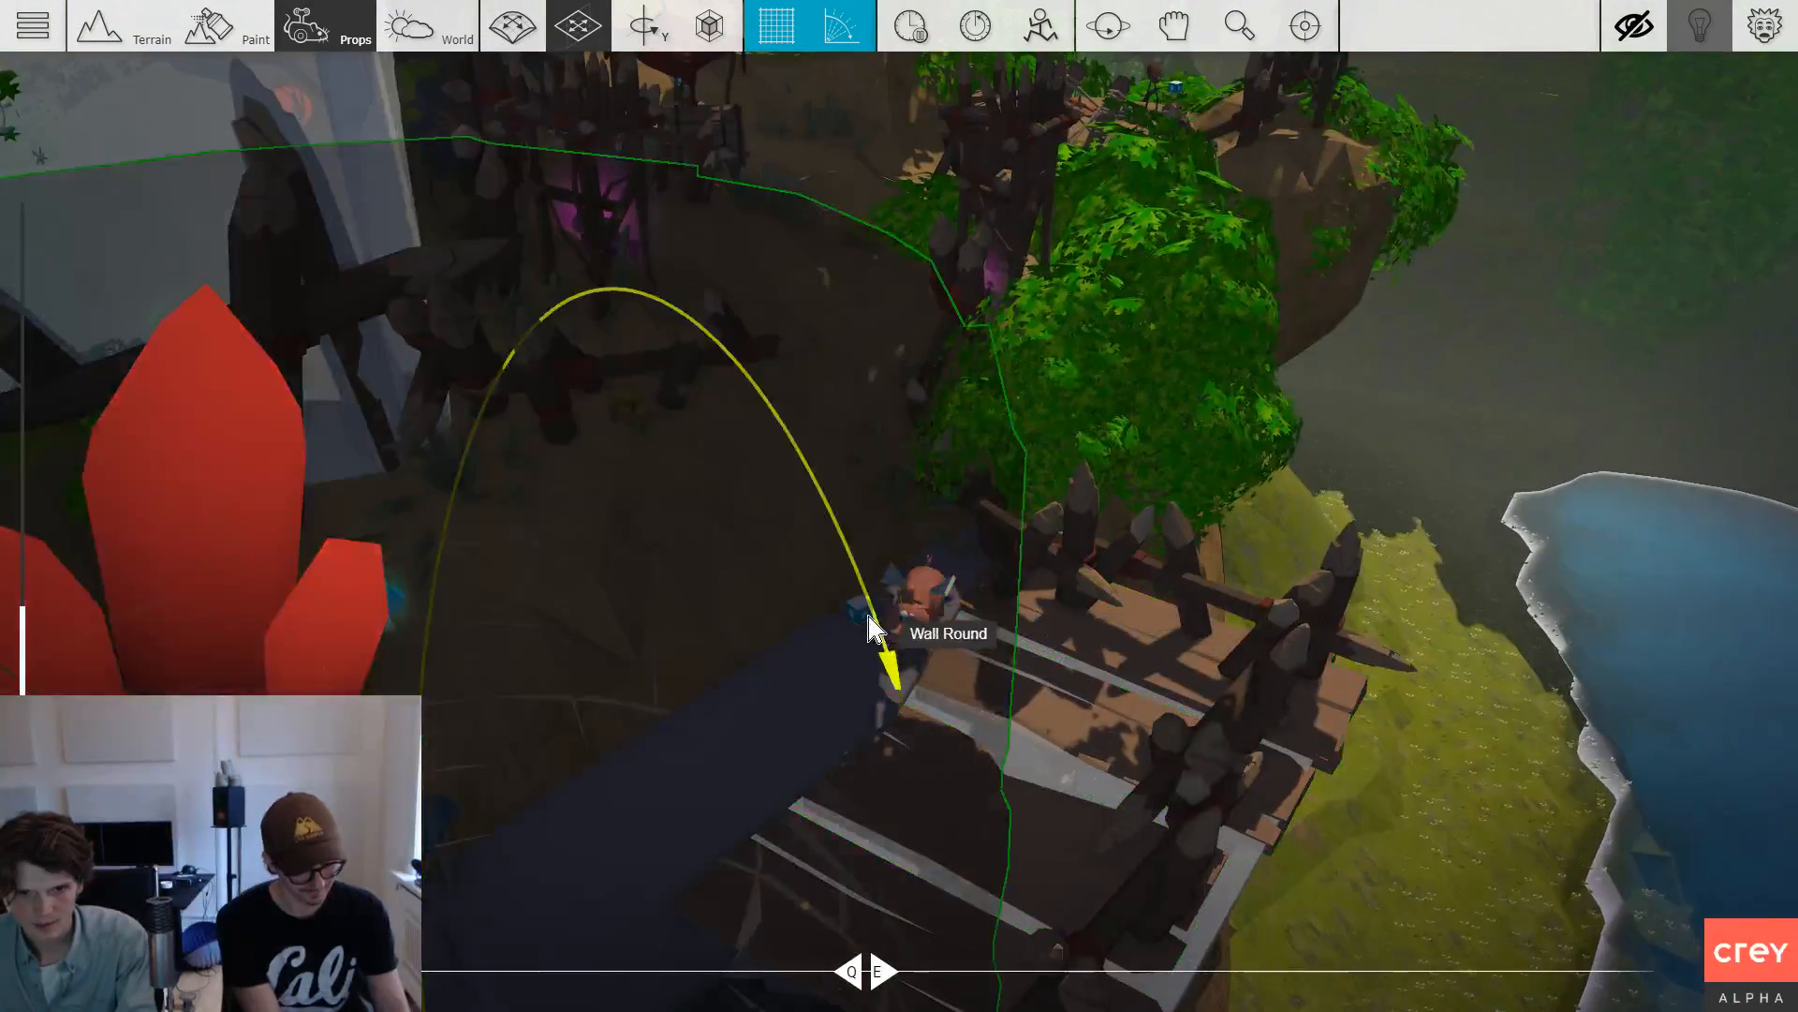
pyautogui.click(860, 611)
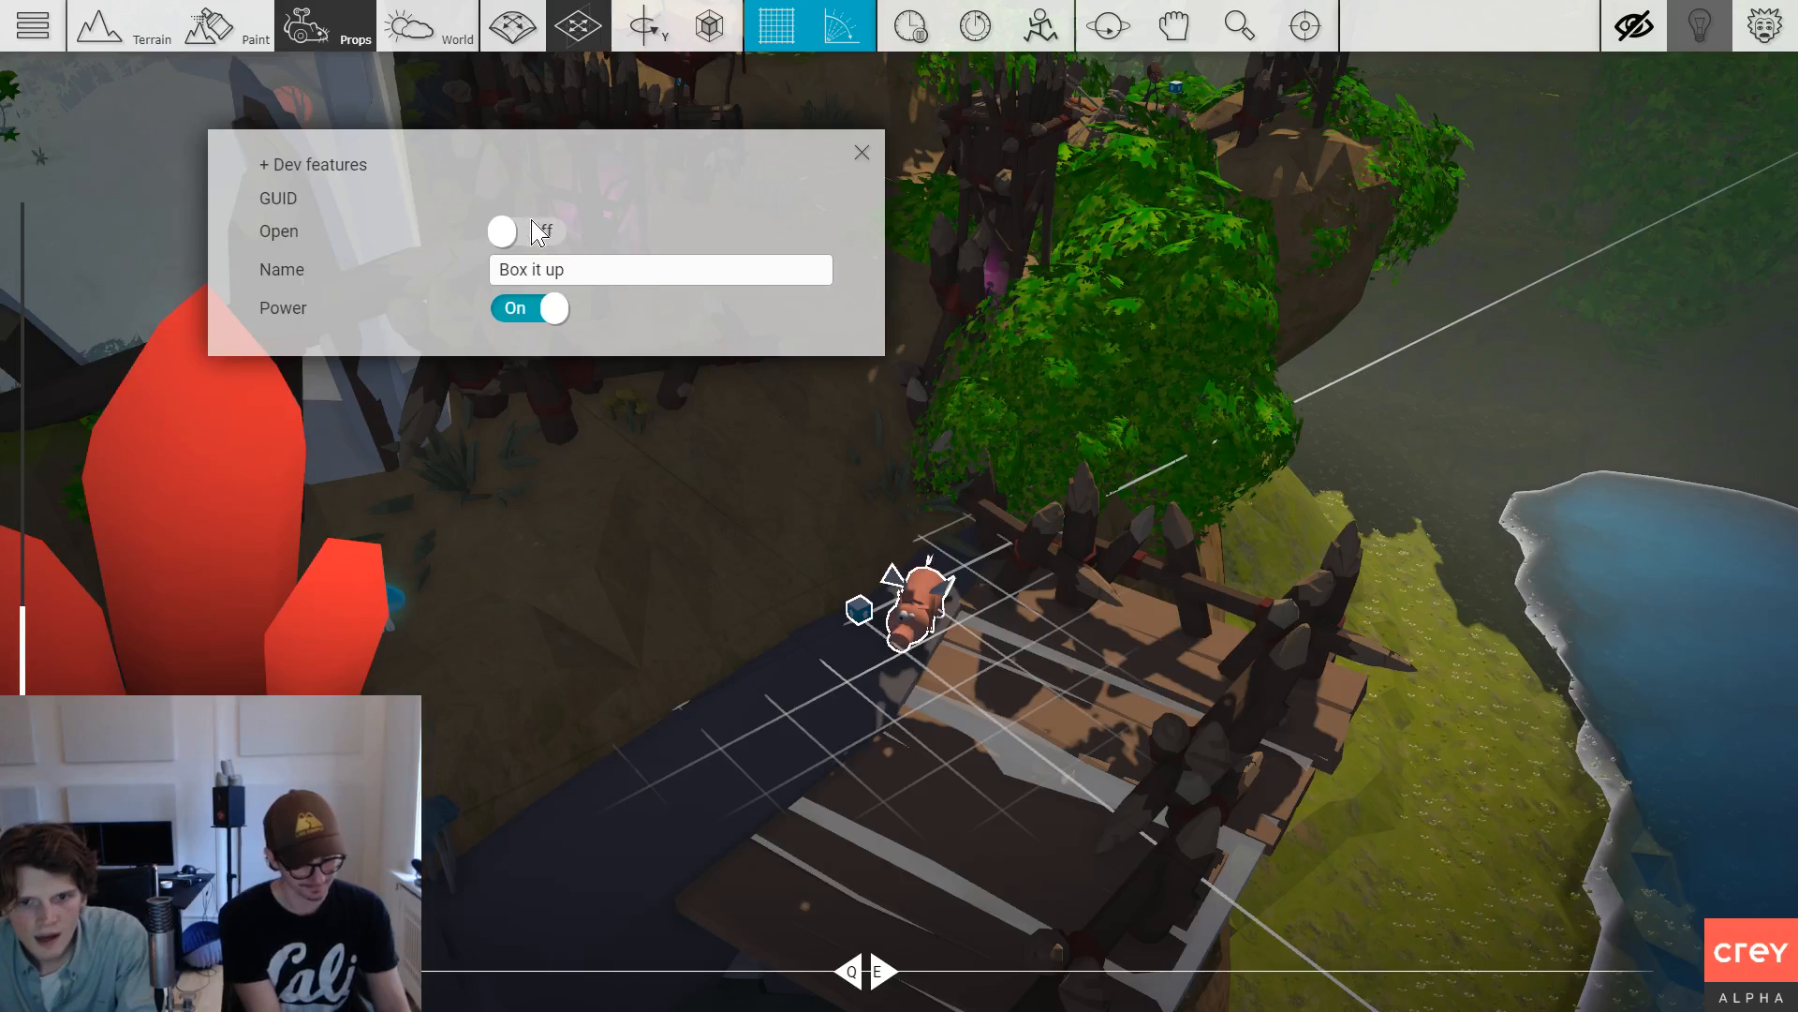
pyautogui.click(539, 232)
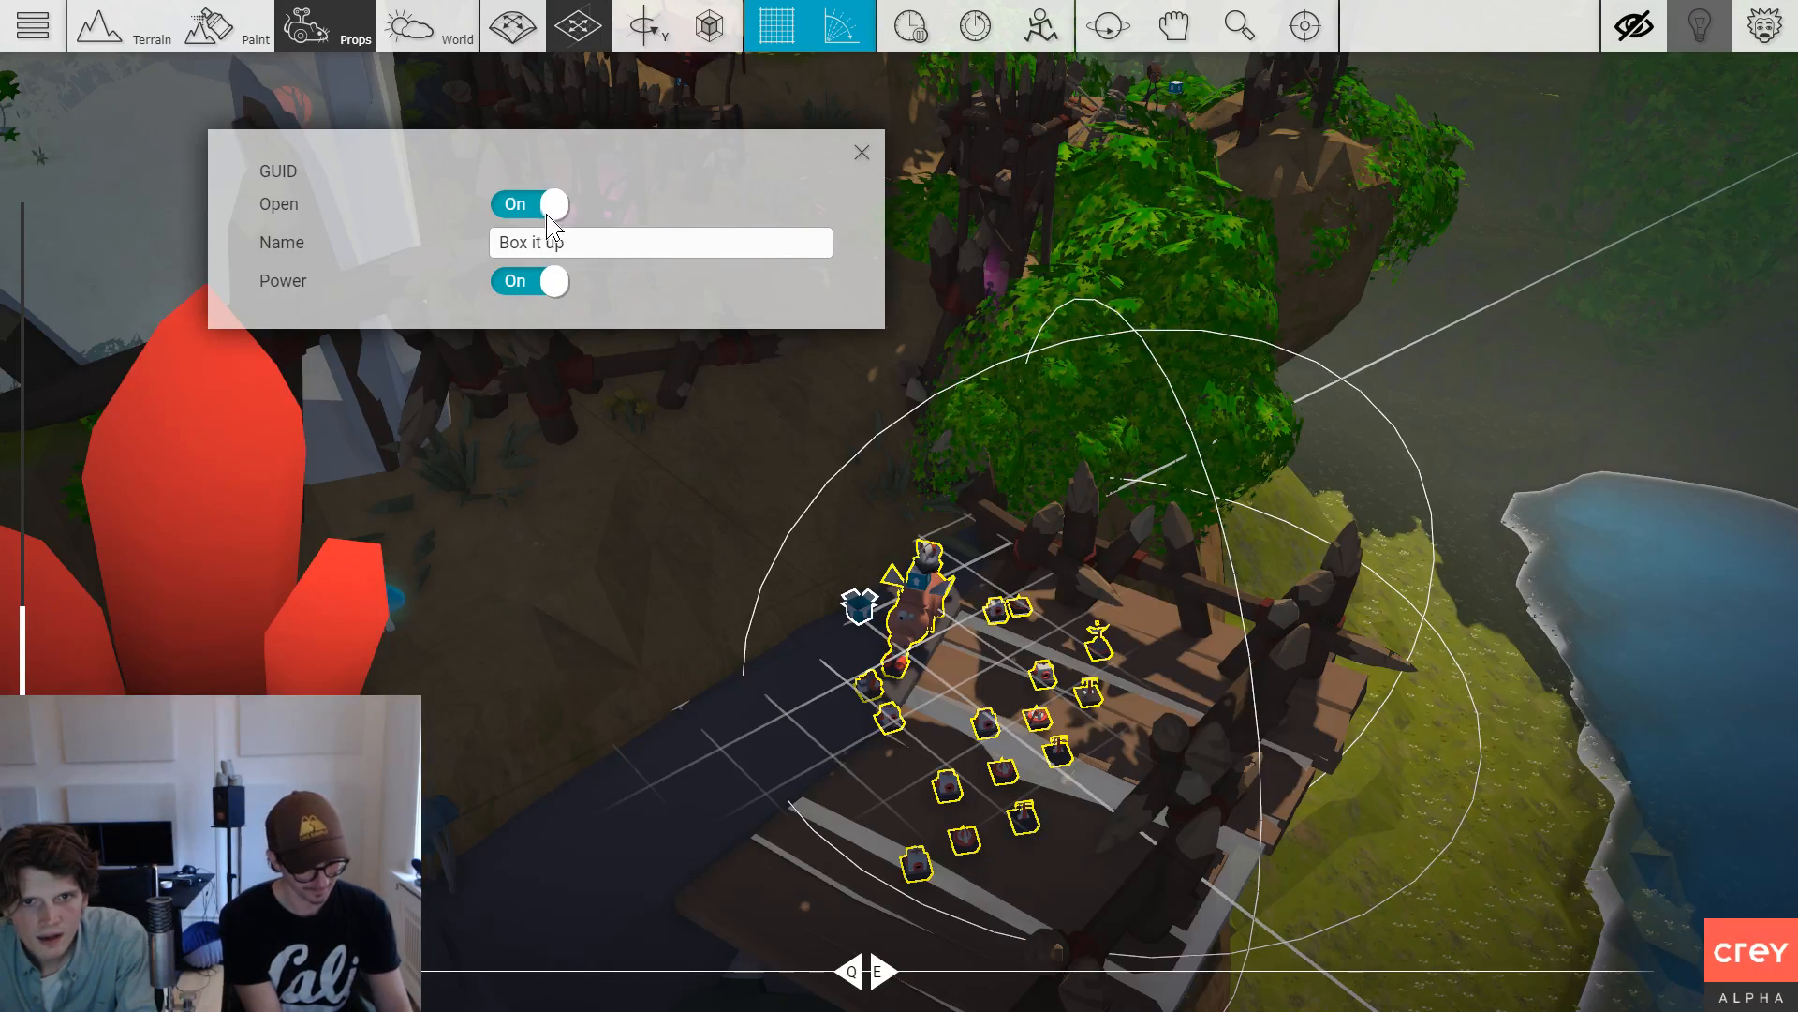
pyautogui.click(549, 217)
pyautogui.click(554, 205)
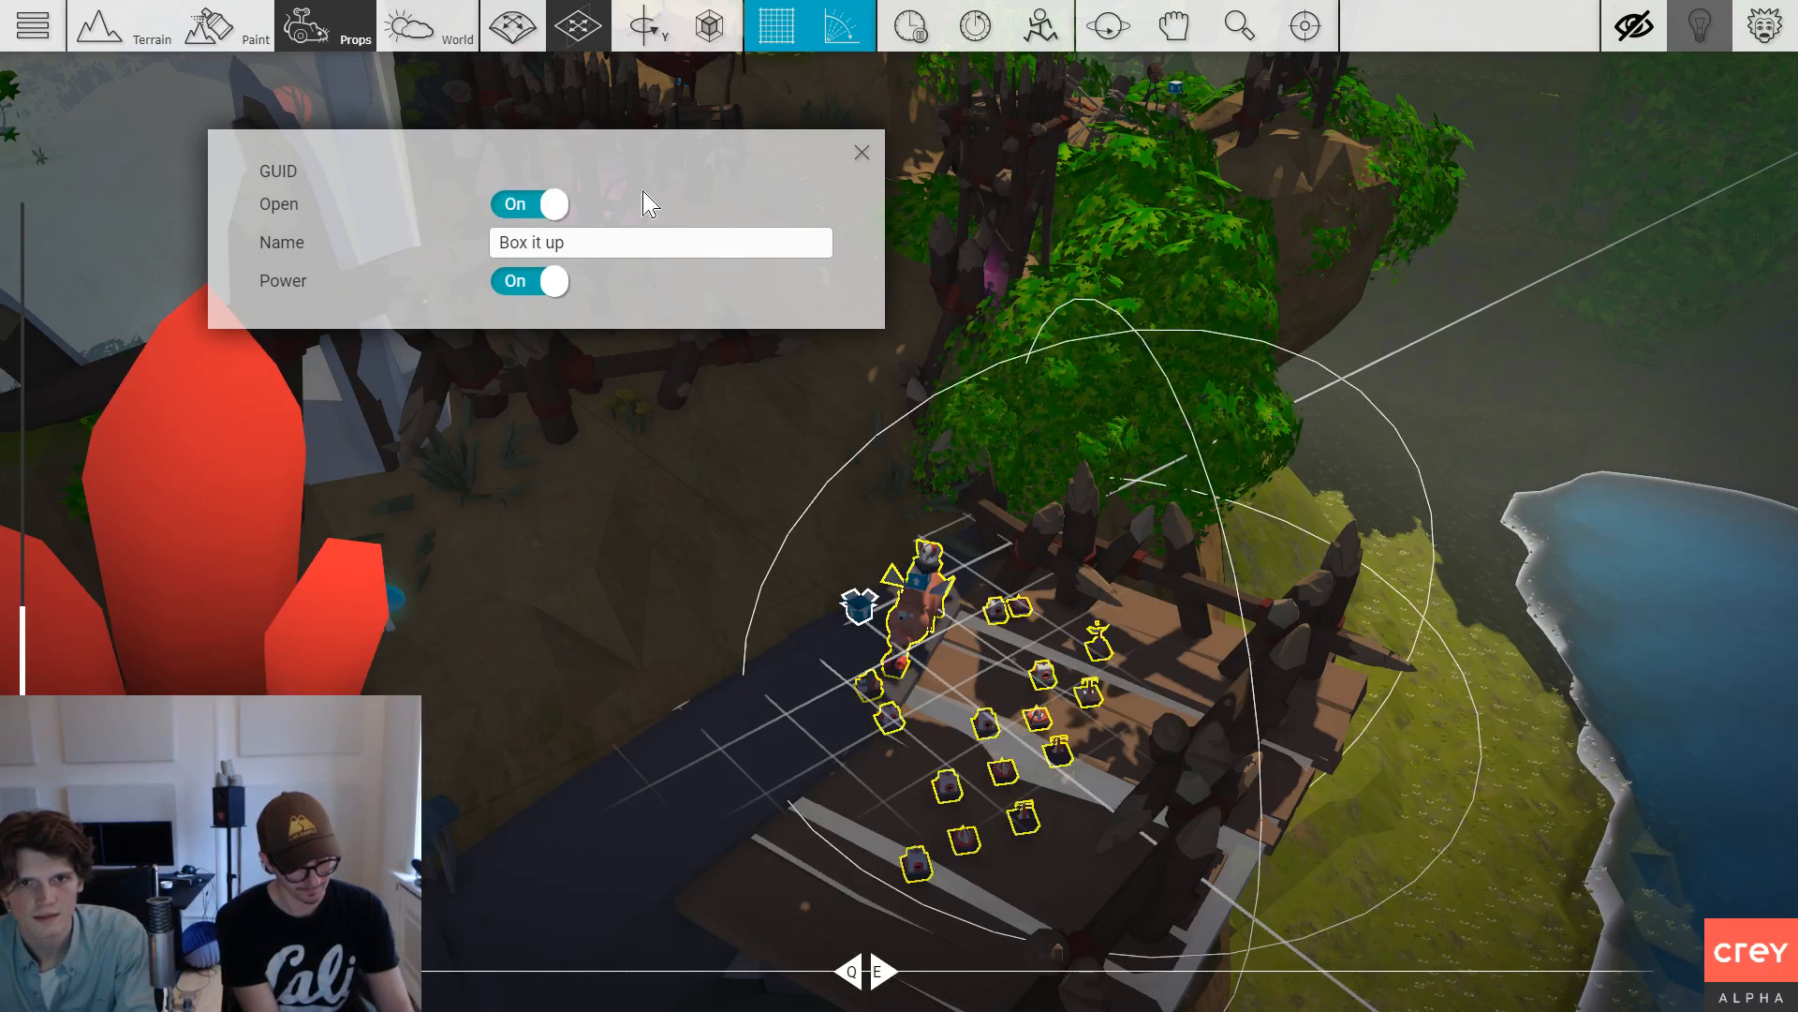
pyautogui.click(549, 204)
pyautogui.click(862, 151)
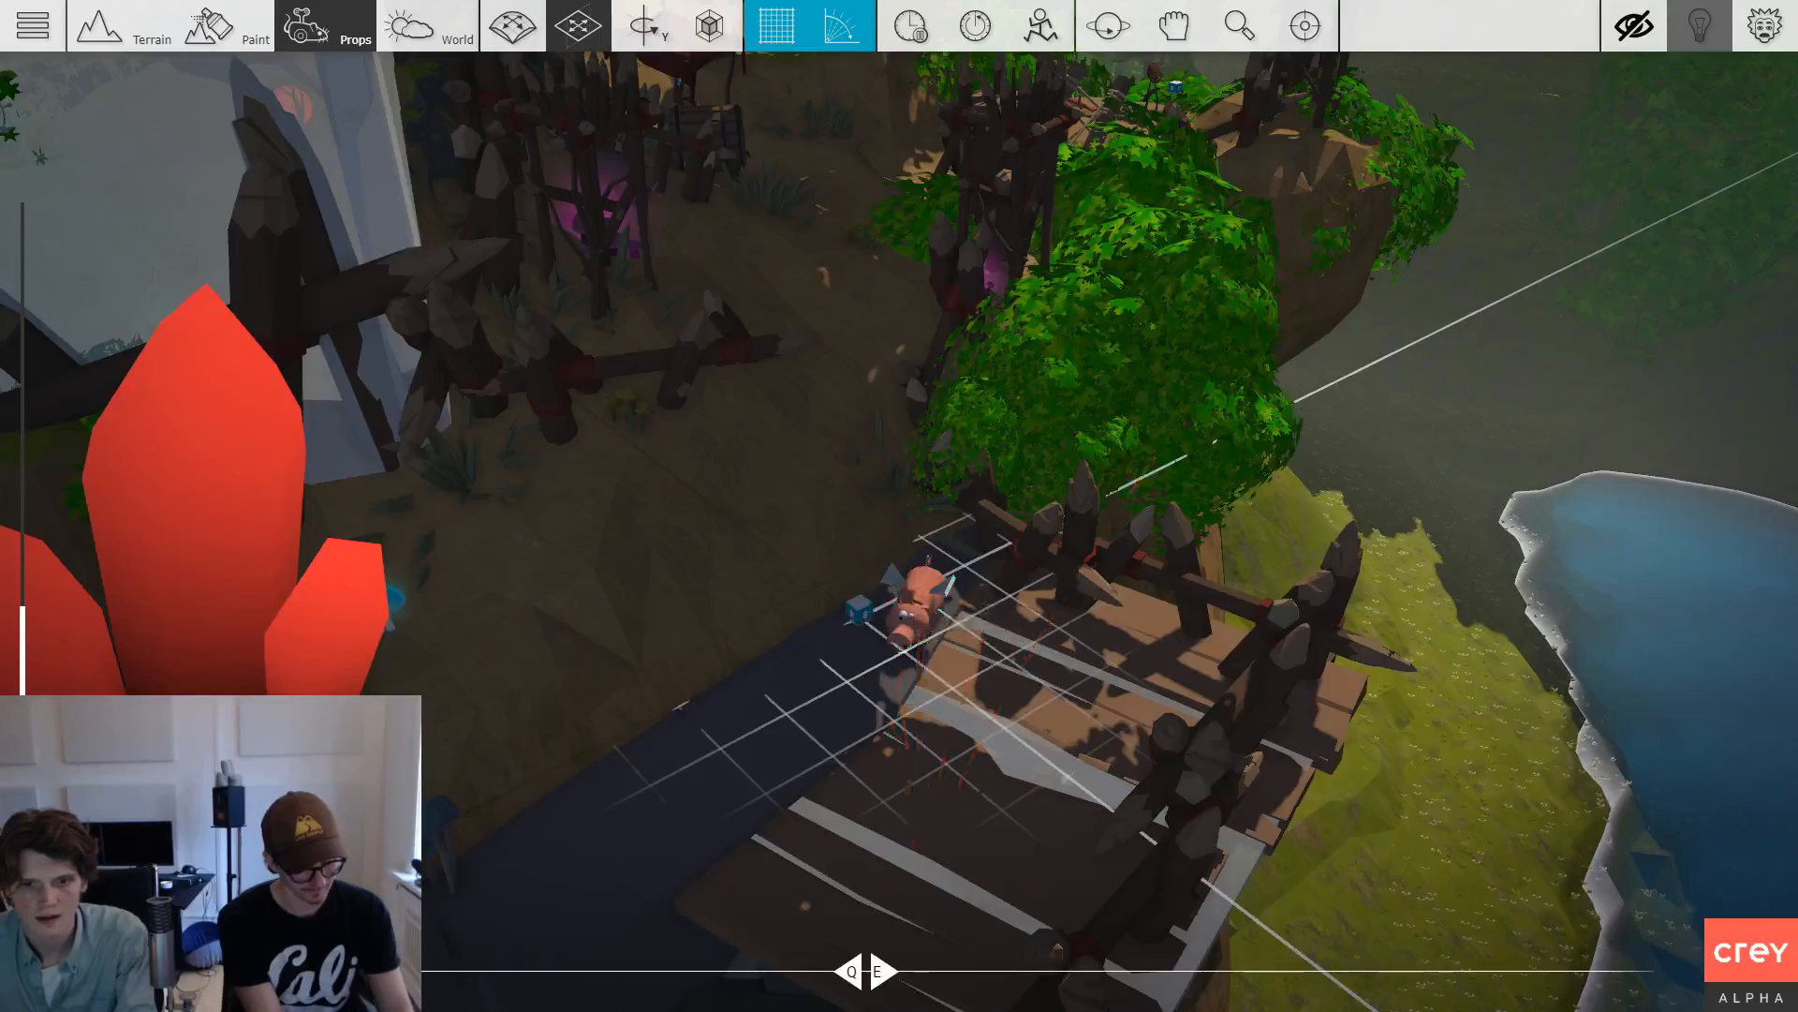
# Place the boxed creature on the earth ledge between the large tree trunk and the cut tree stump.
pyautogui.scroll(-4, 899, 531)
pyautogui.press('q')
pyautogui.press('d')
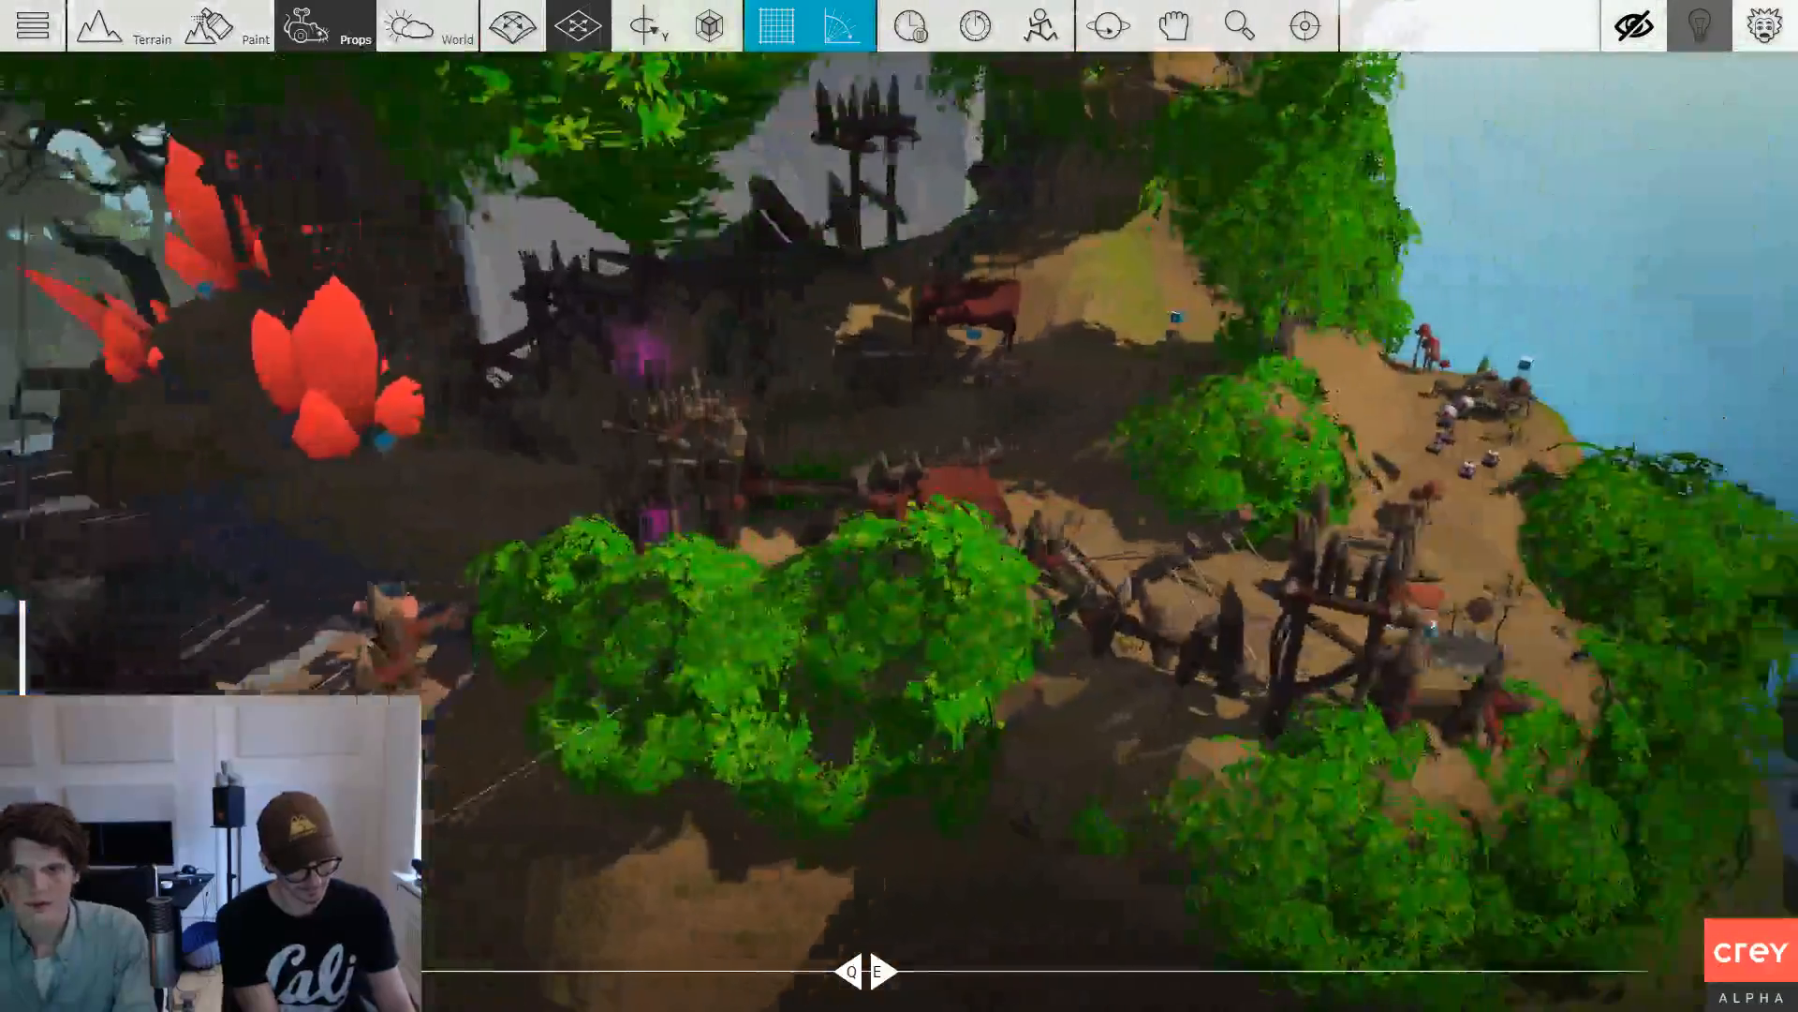
pyautogui.scroll(-5, 899, 531)
pyautogui.press('d')
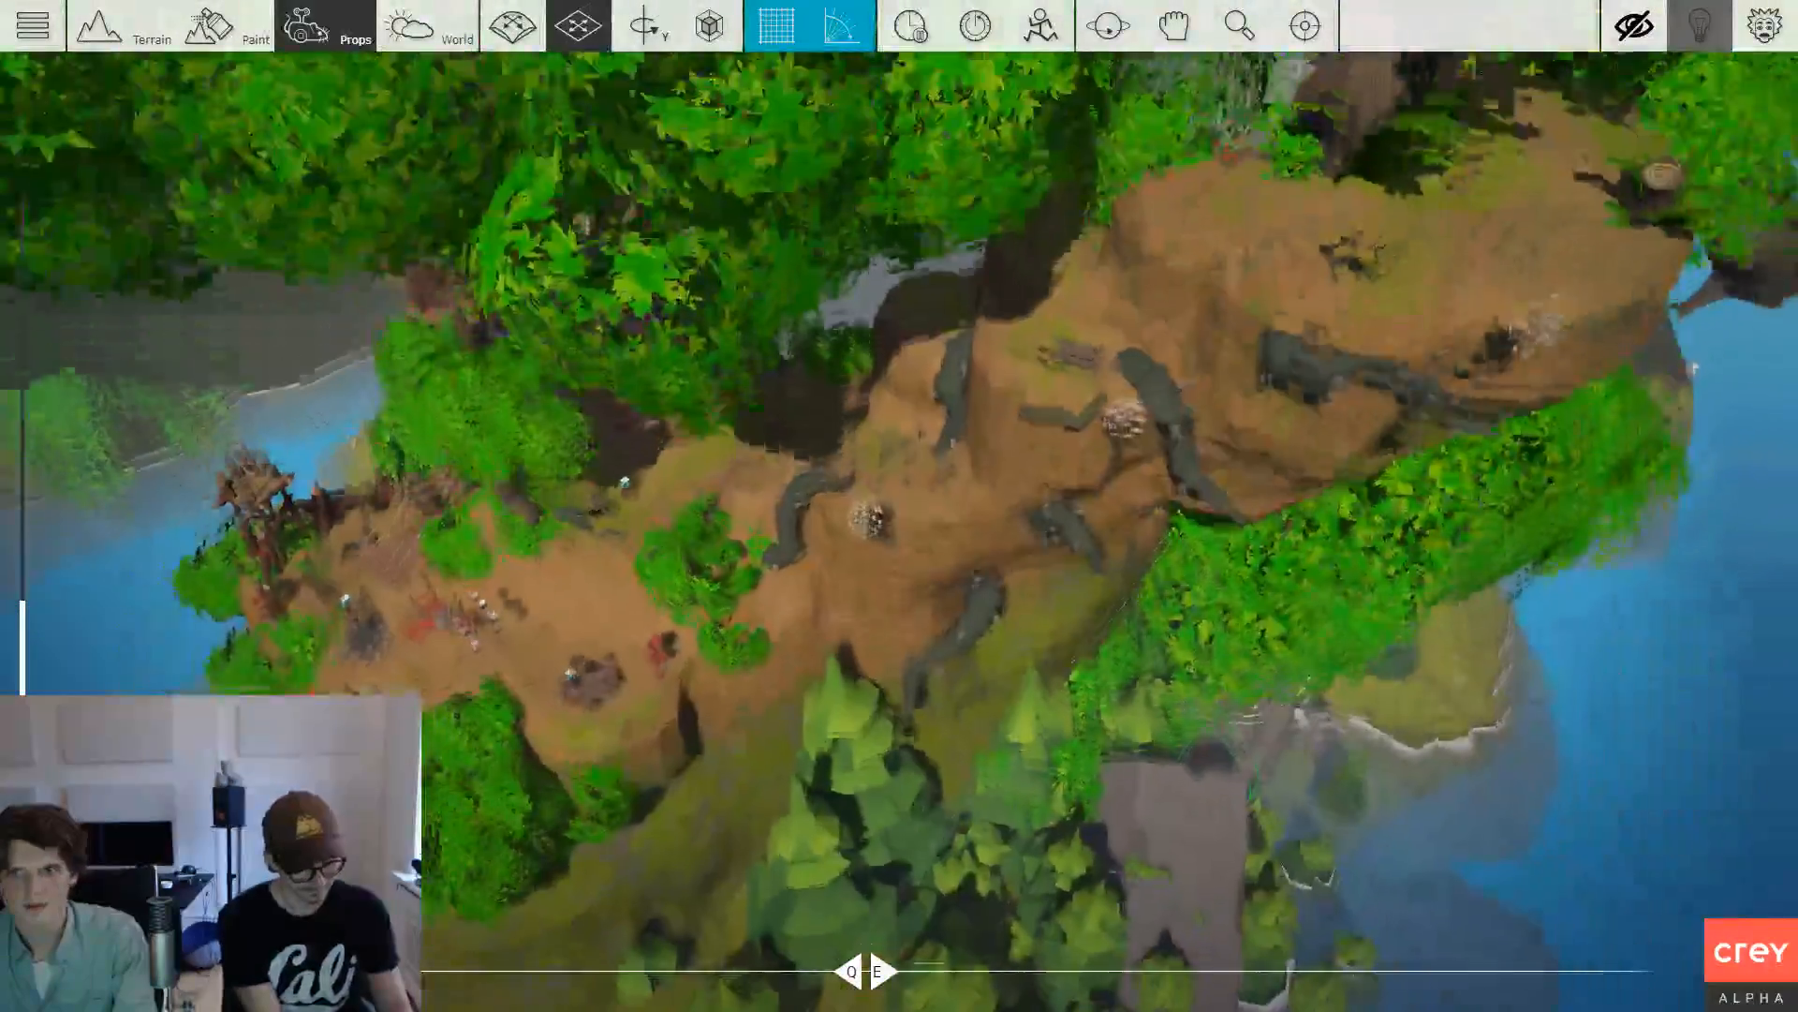
pyautogui.press('w')
pyautogui.press('d')
pyautogui.scroll(3, 899, 531)
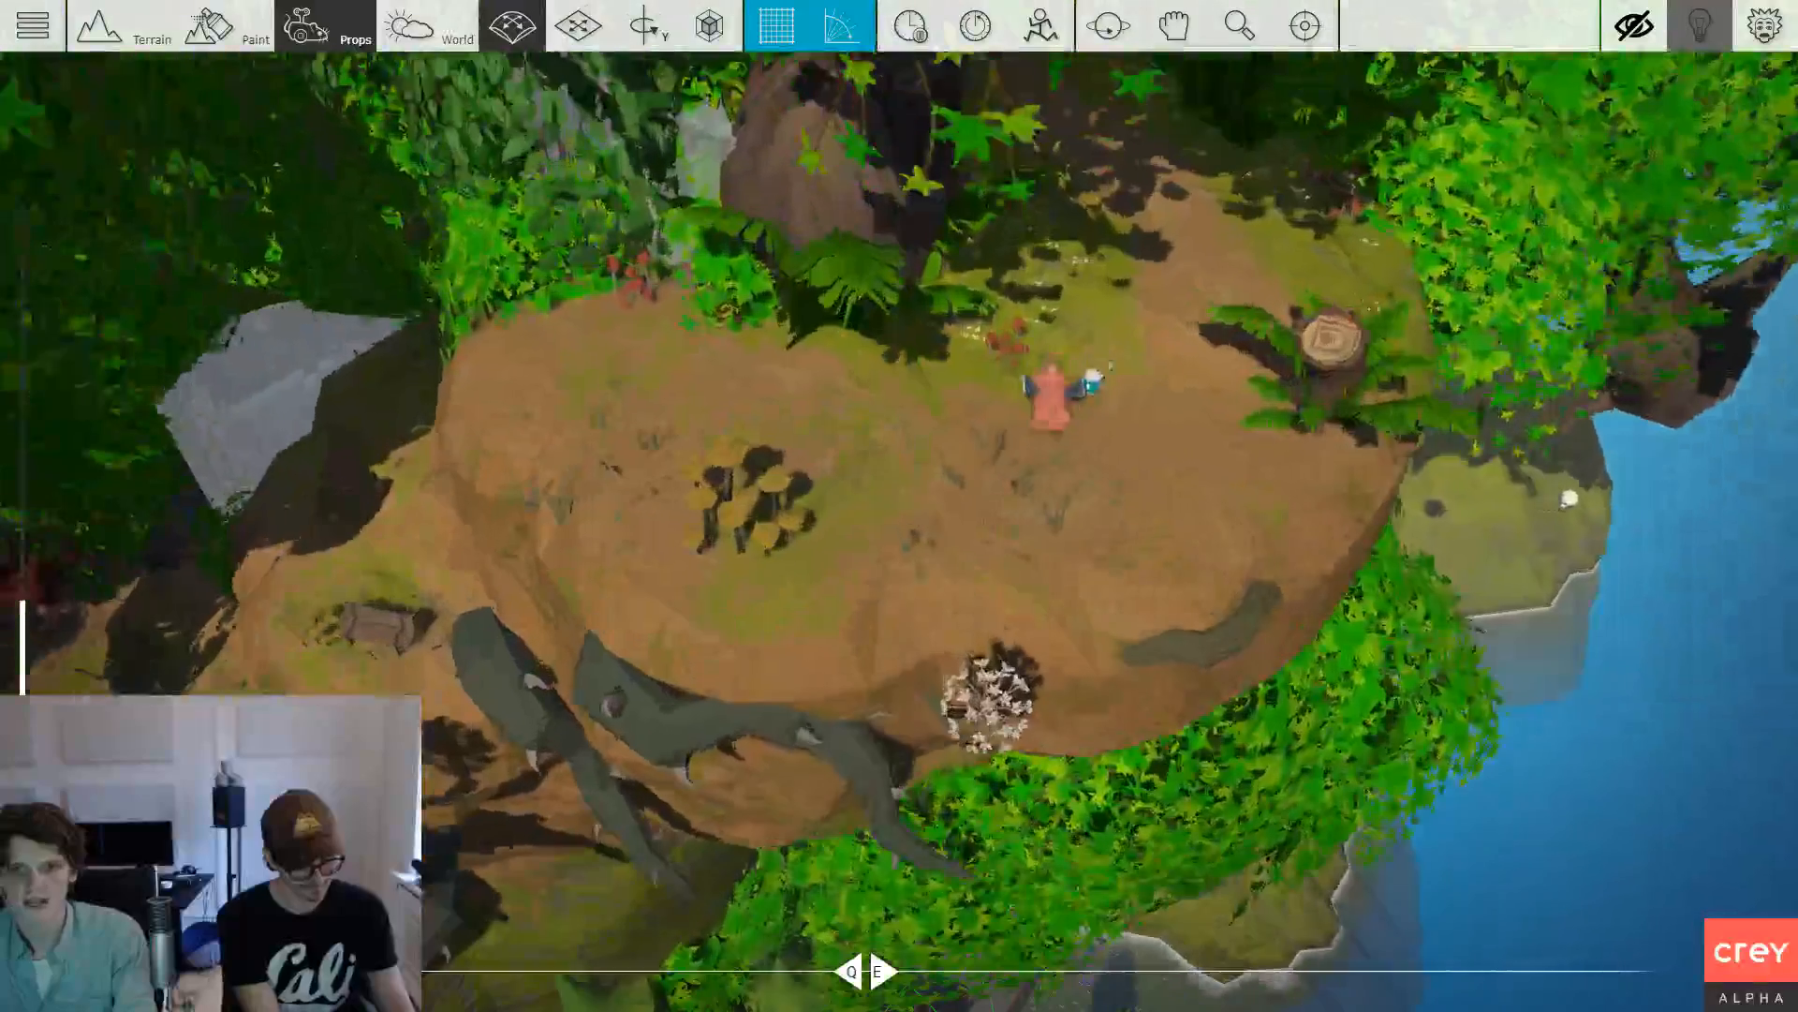
# Rotate the boxed creature about the vertical axis and shift it horizontally across the earth ledge.
pyautogui.press('e')
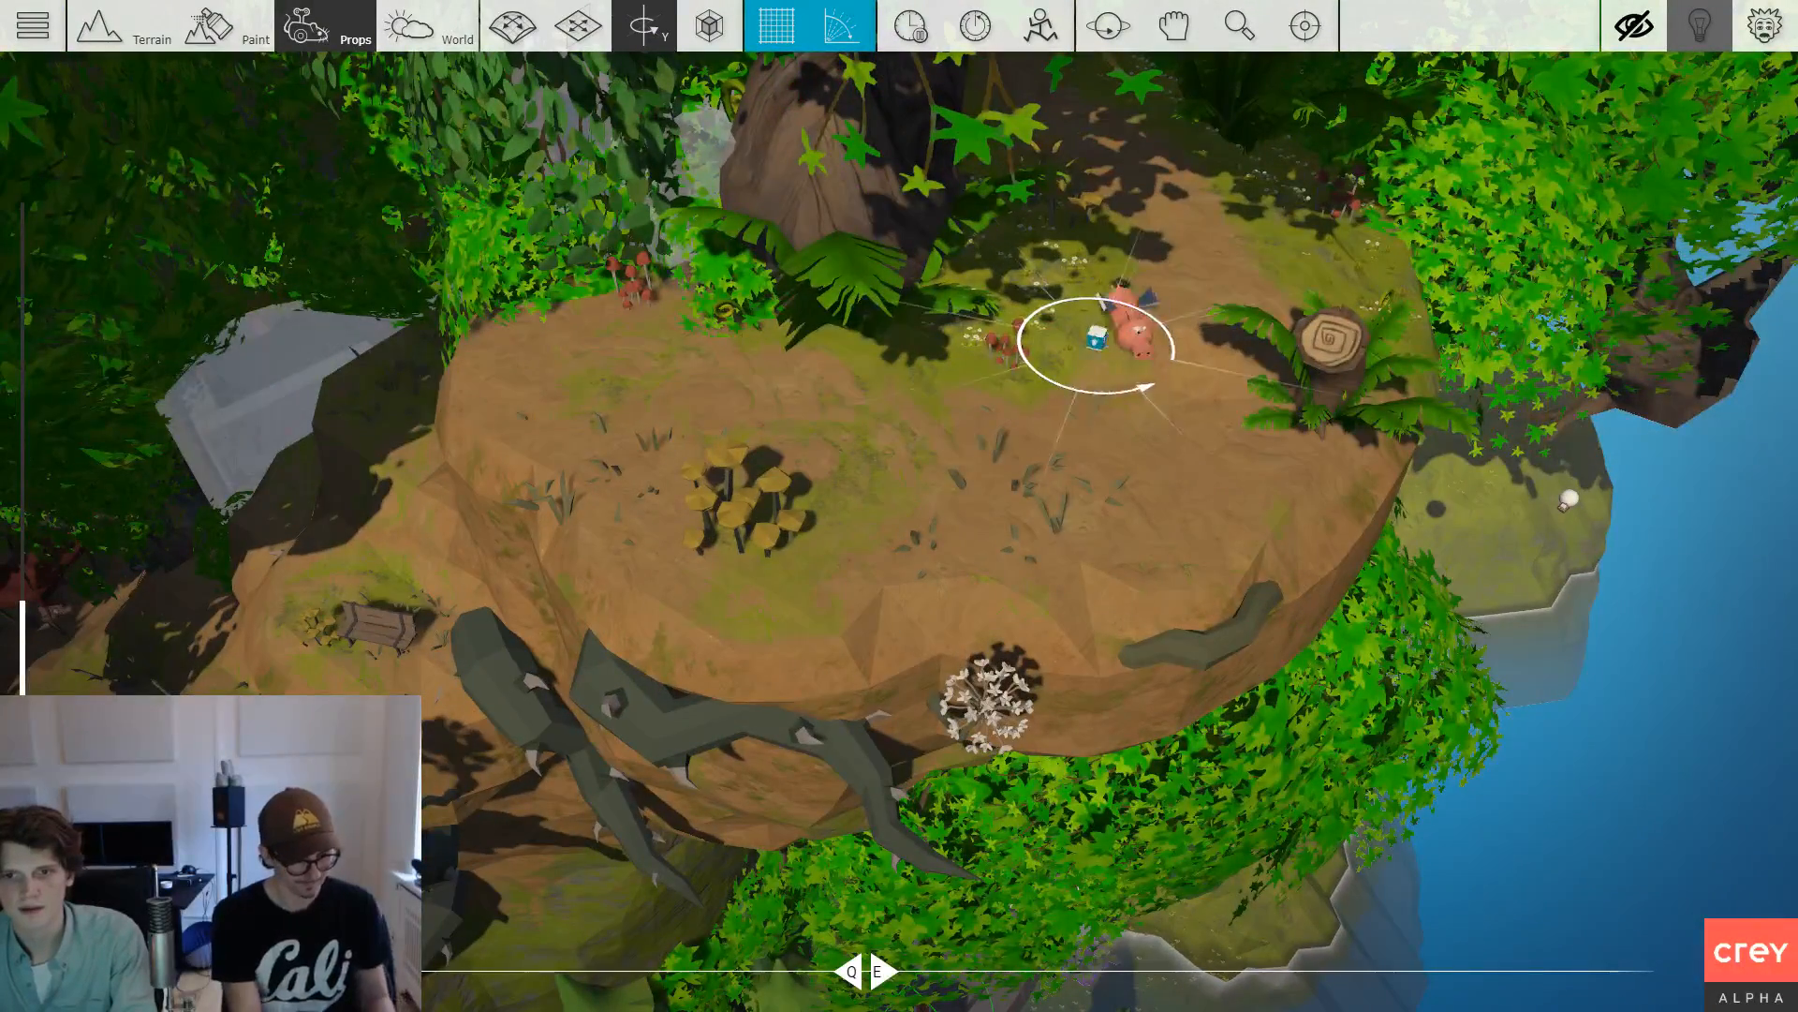
pyautogui.press('2')
pyautogui.scroll(3, 899, 531)
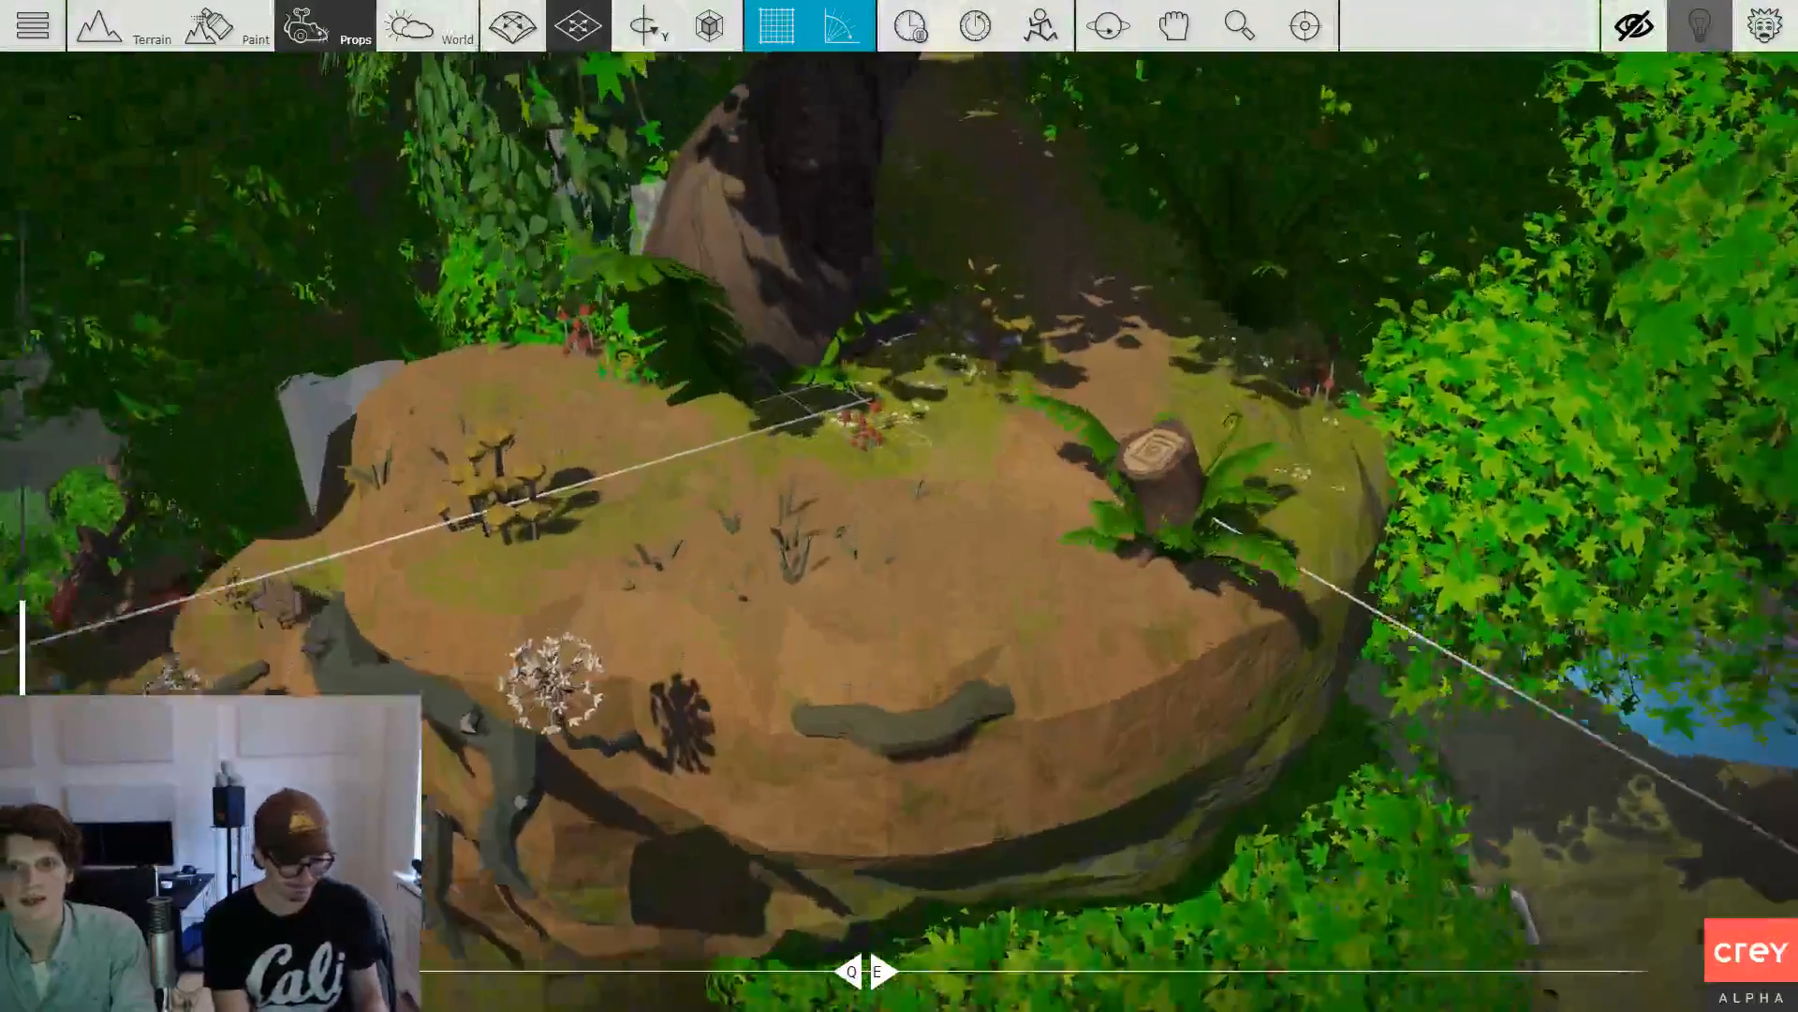
pyautogui.press('2')
pyautogui.moveTo(953, 402); pyautogui.dragTo(974, 414)
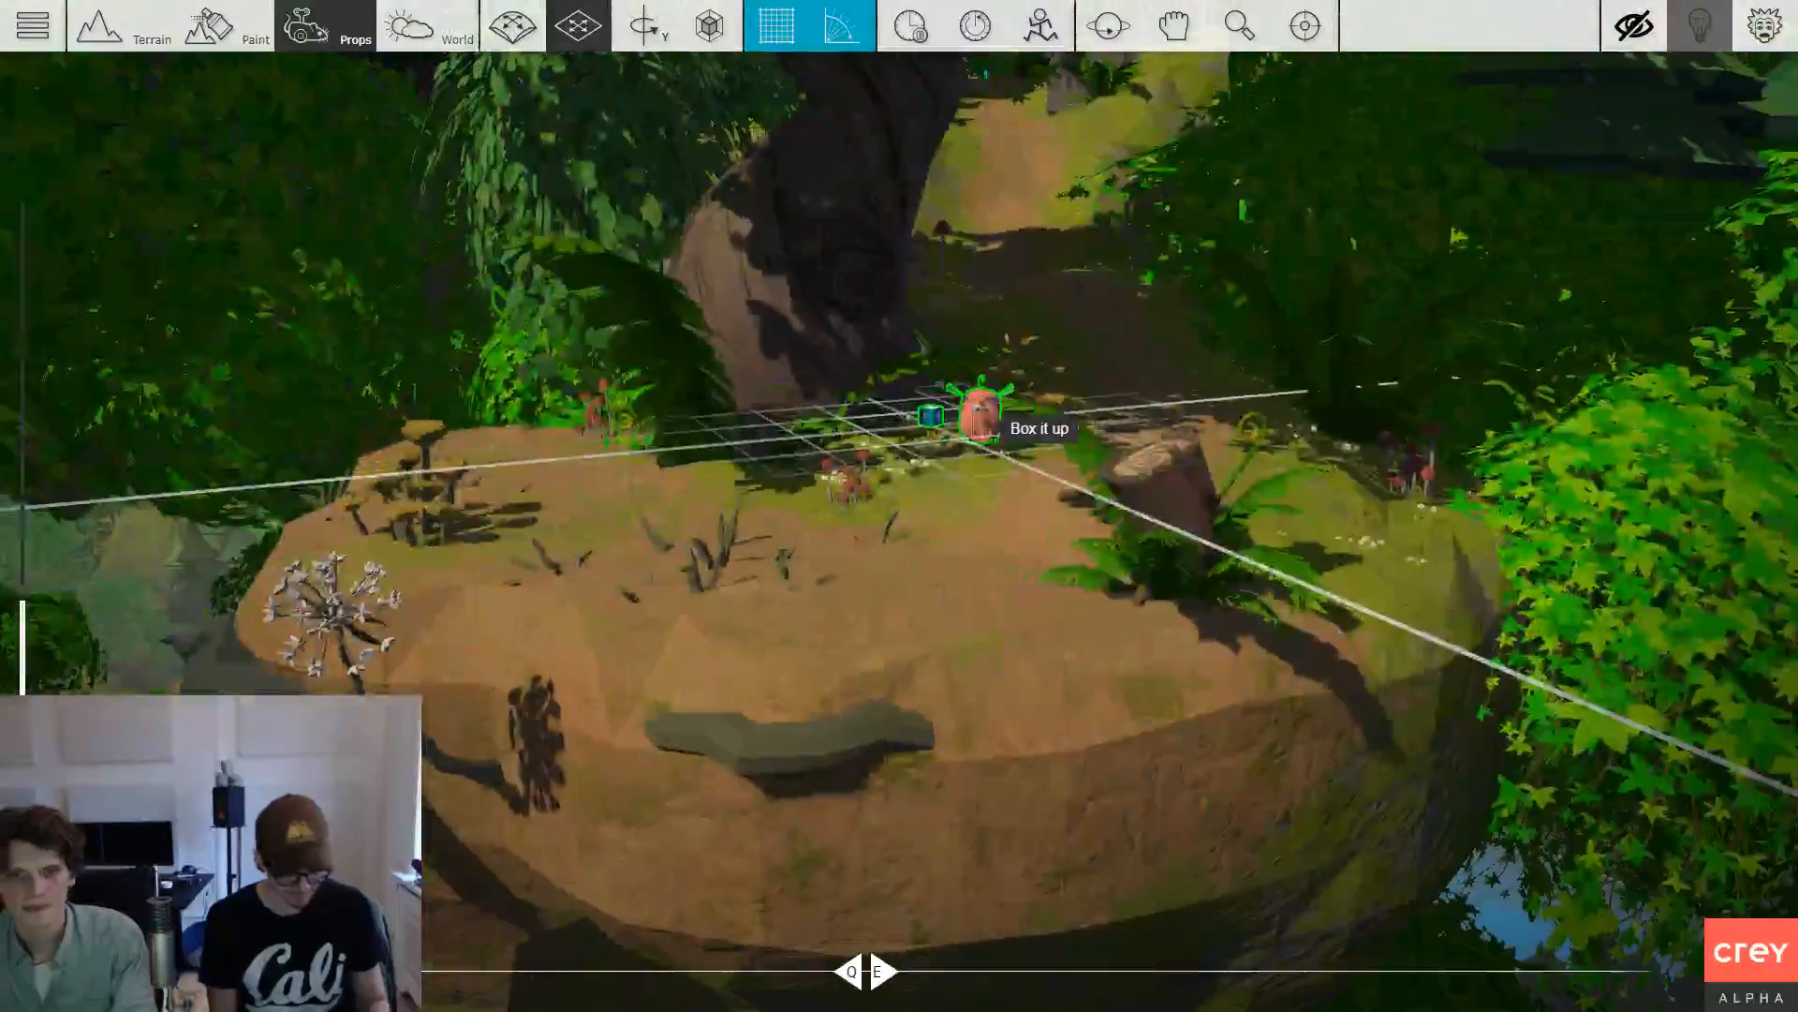
# Turn off grid and angle snapping and lower the boxed creature onto the ground beside the tree.
pyautogui.scroll(5, 1009, 503)
pyautogui.press('g')
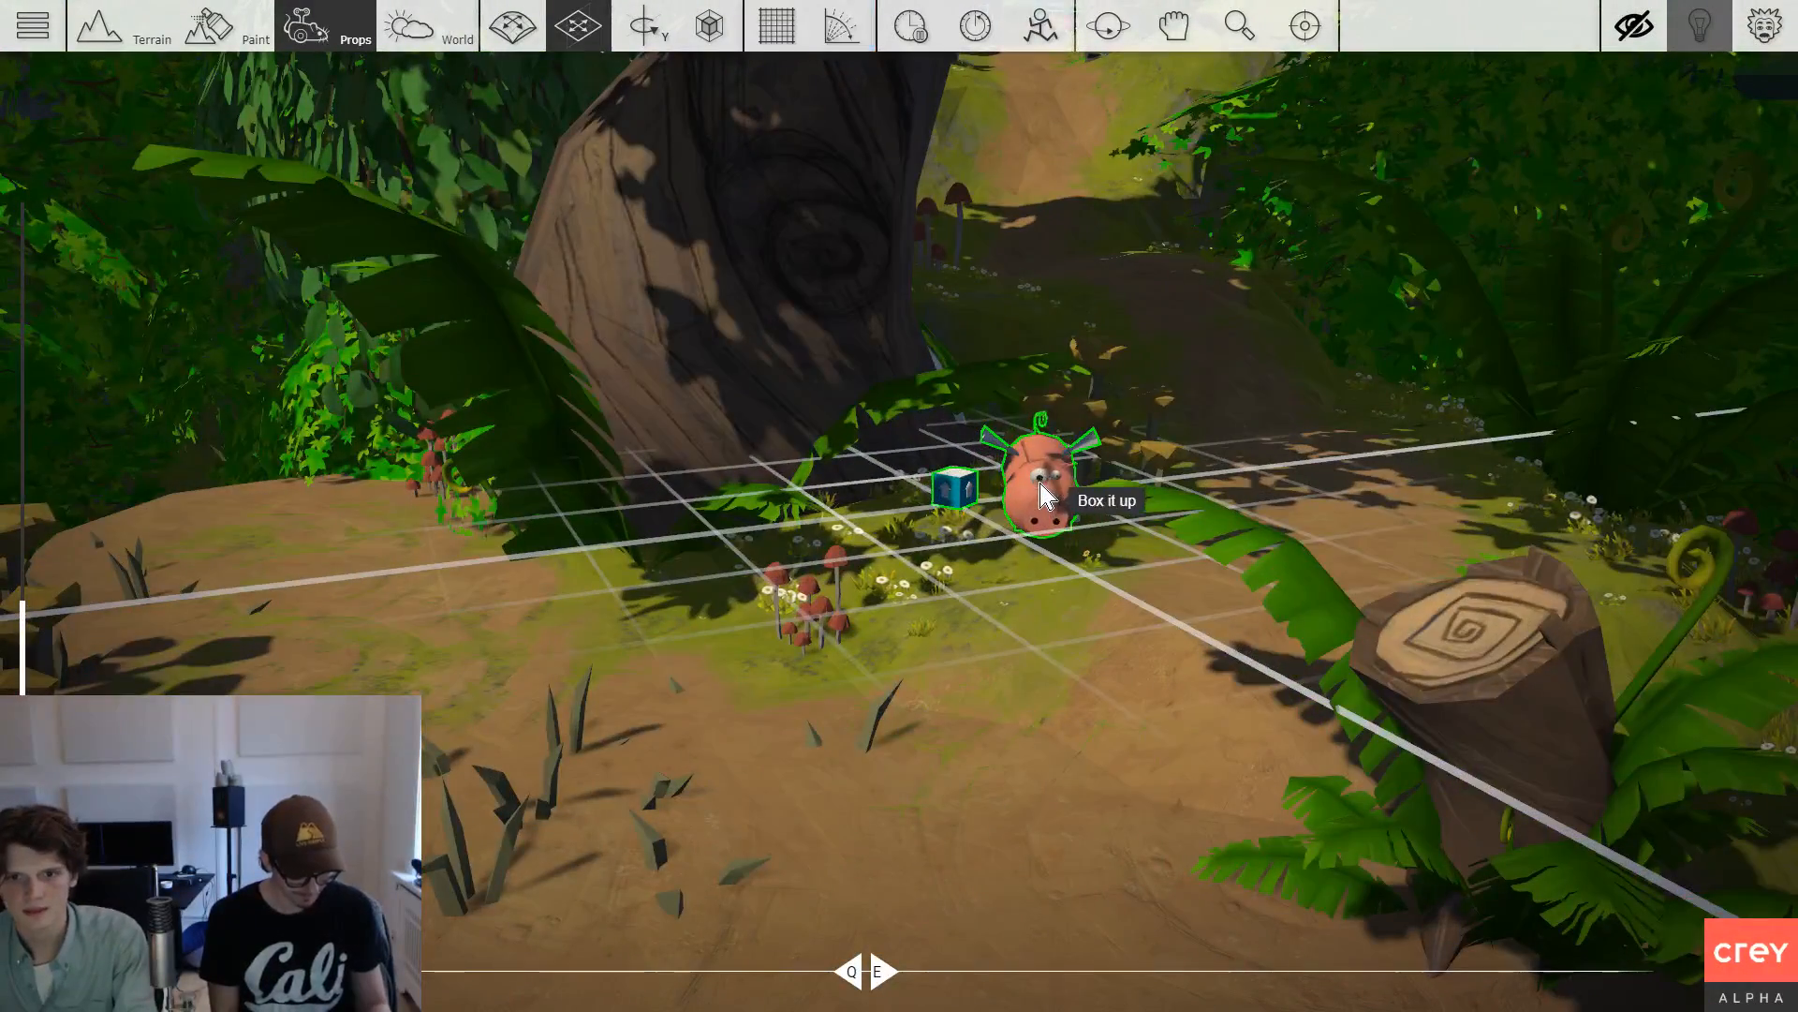
pyautogui.press('2')
pyautogui.moveTo(1041, 487); pyautogui.dragTo(1037, 507)
pyautogui.scroll(2, 993, 517)
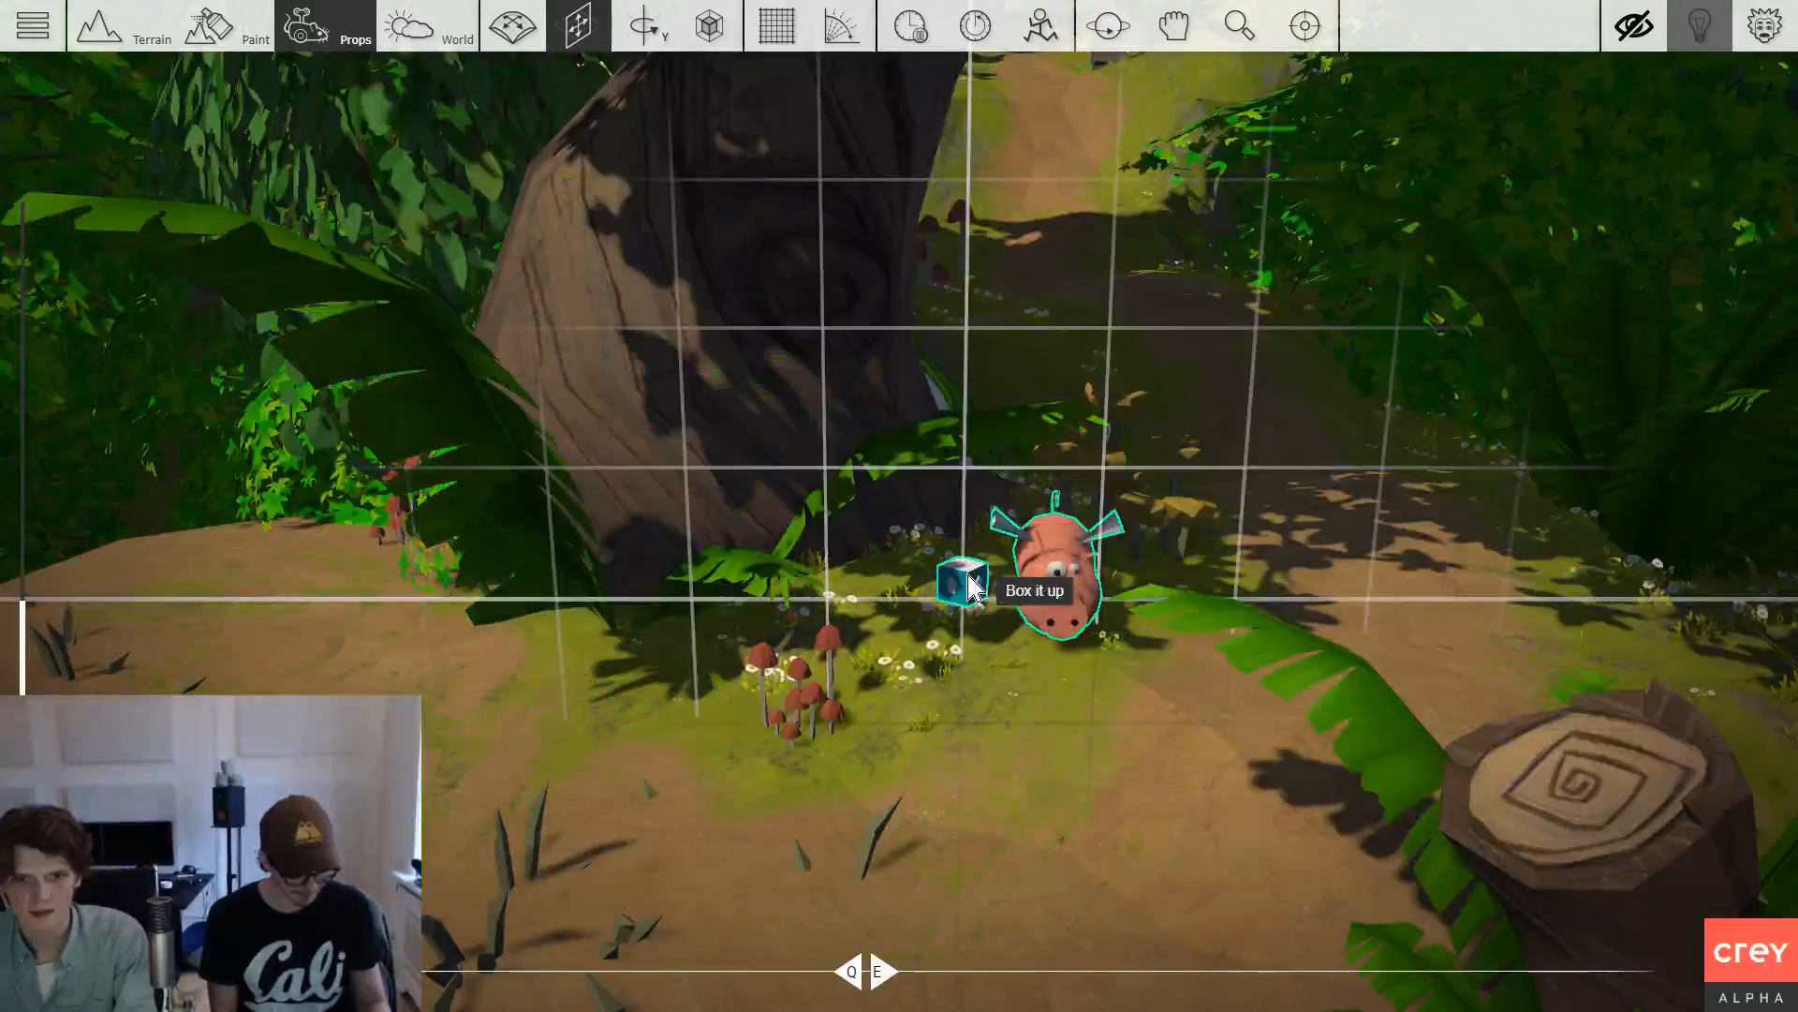
# Switch on the Open option of the Box it up prop beside the tree and close its settings.
pyautogui.click(972, 587)
pyautogui.click(525, 232)
pyautogui.click(860, 154)
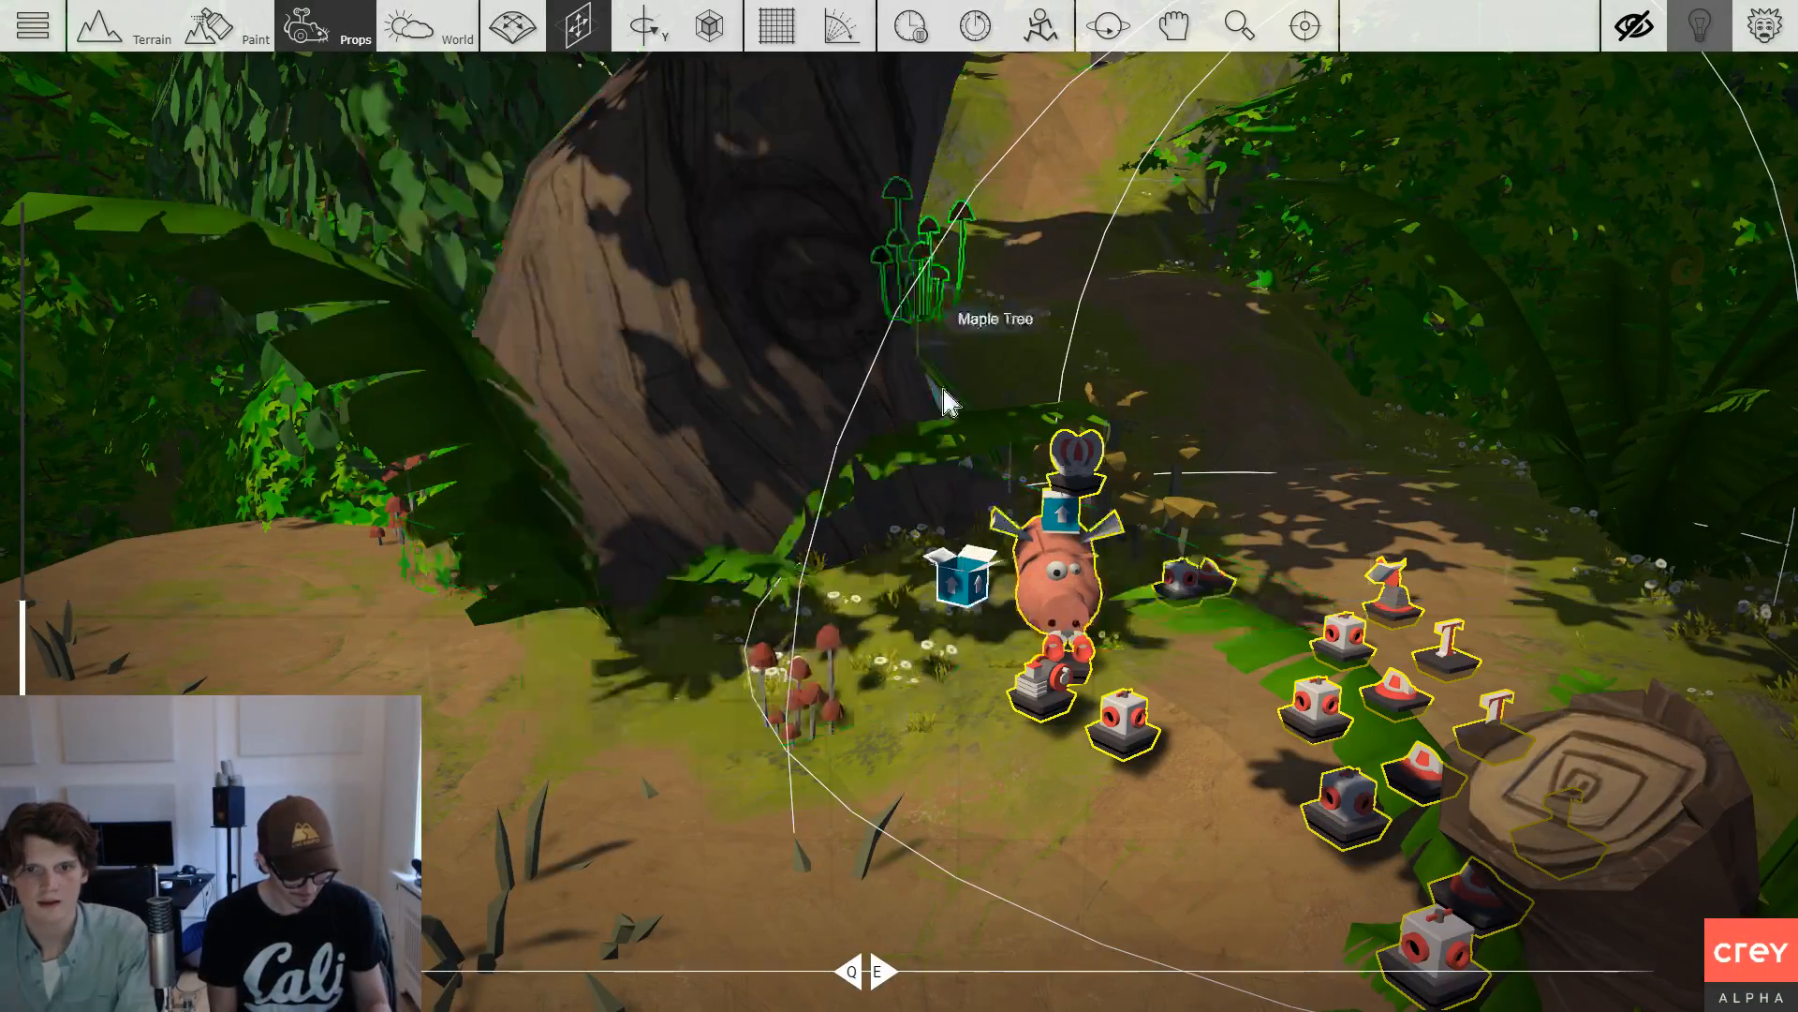
# Fly back to the original gadget setup on the stone path and open the Seeker gadget's settings.
pyautogui.scroll(-4, 942, 382)
pyautogui.scroll(-6, 947, 640)
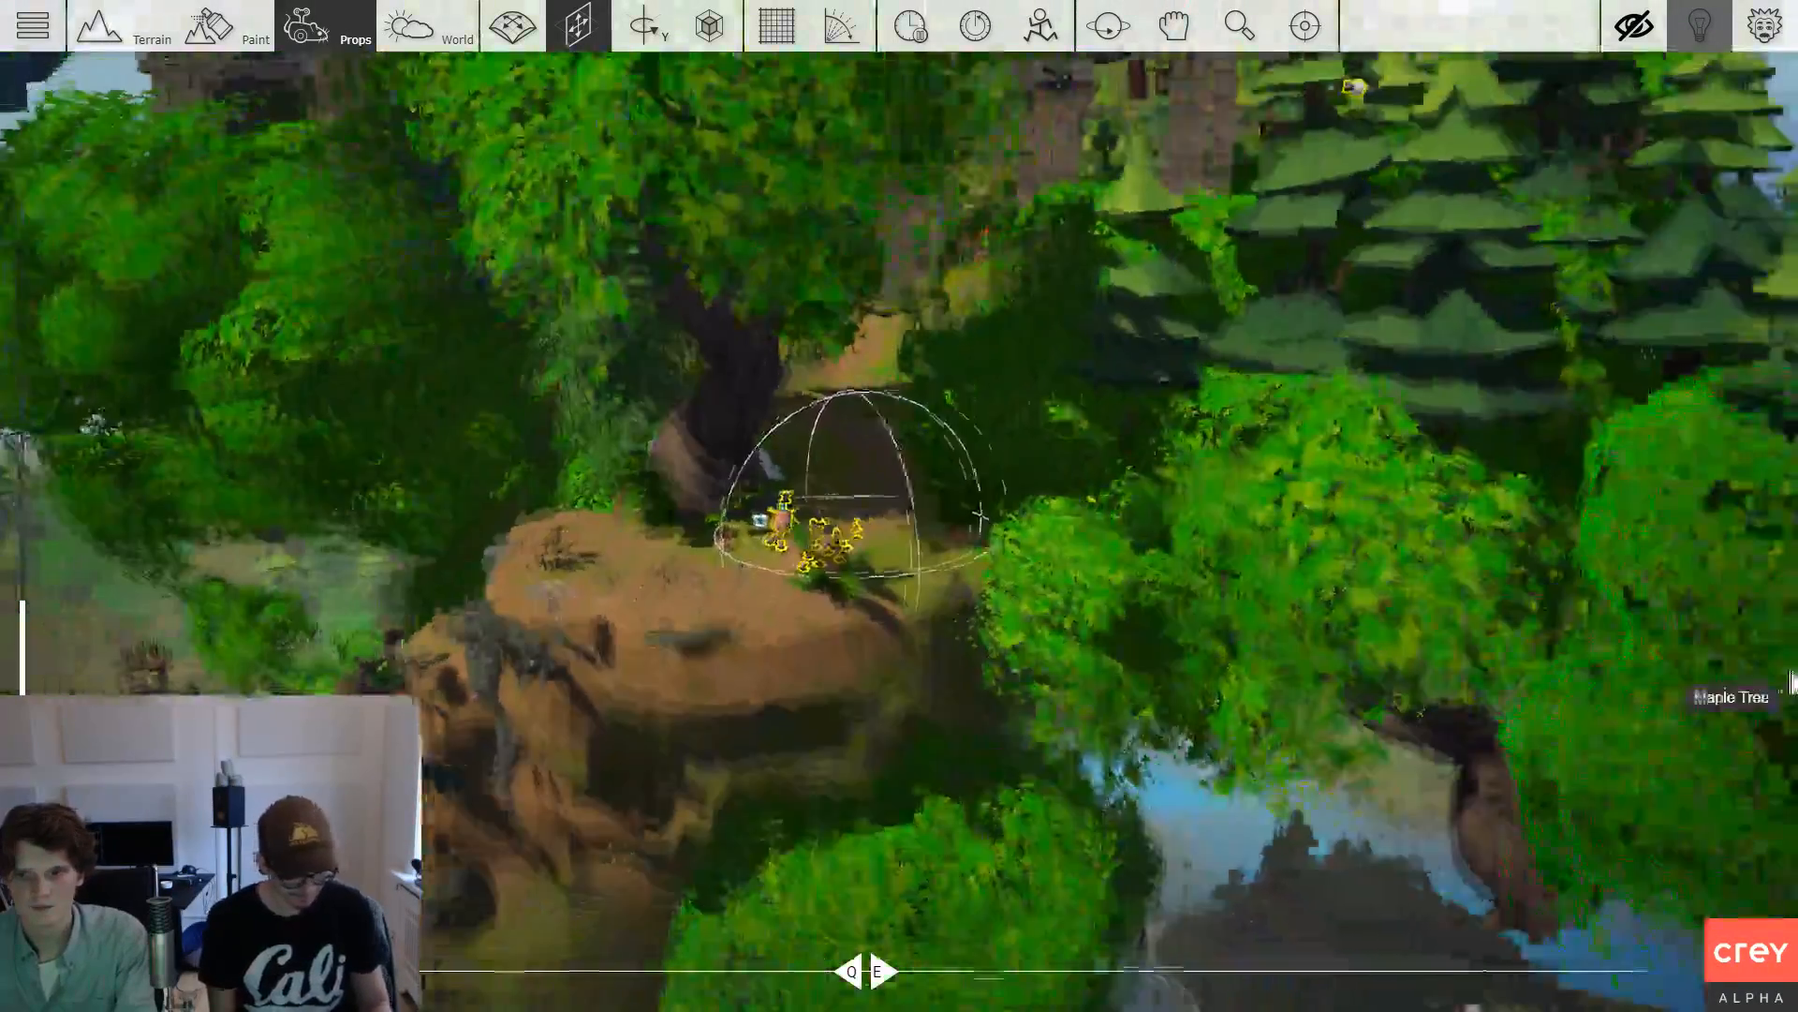
pyautogui.scroll(-6, 1536, 521)
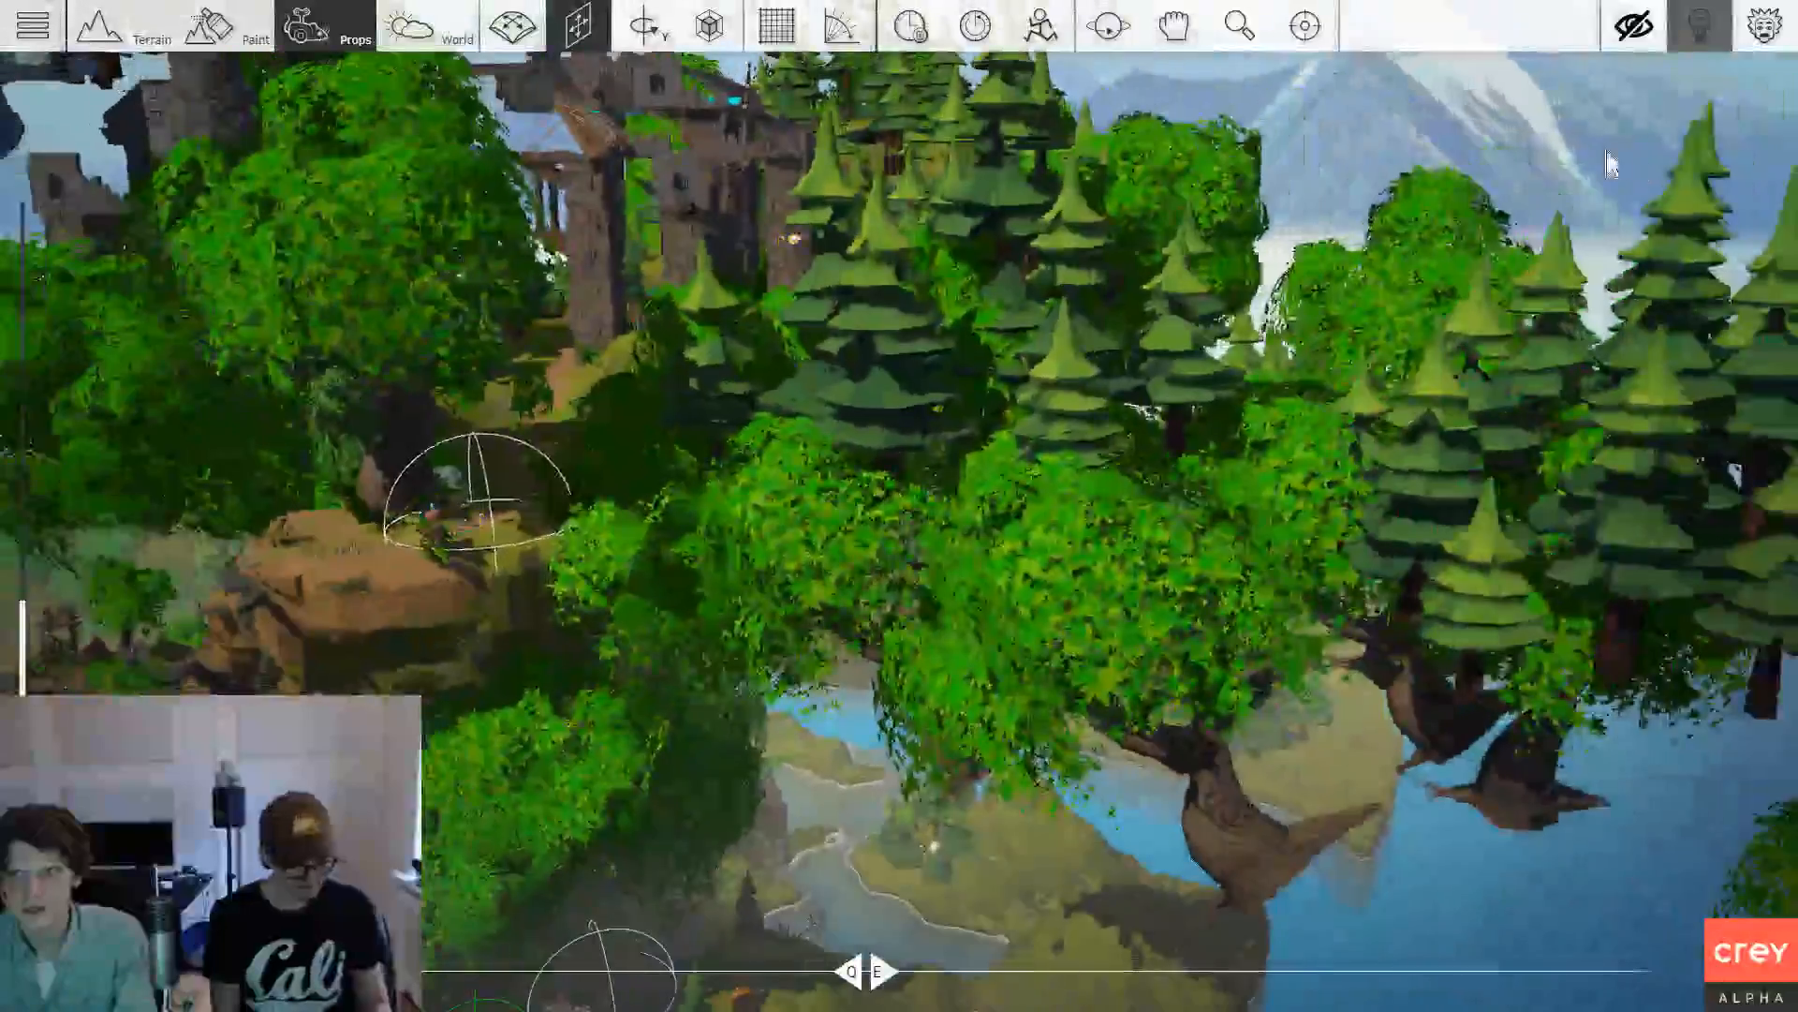
pyautogui.scroll(10, 1002, 510)
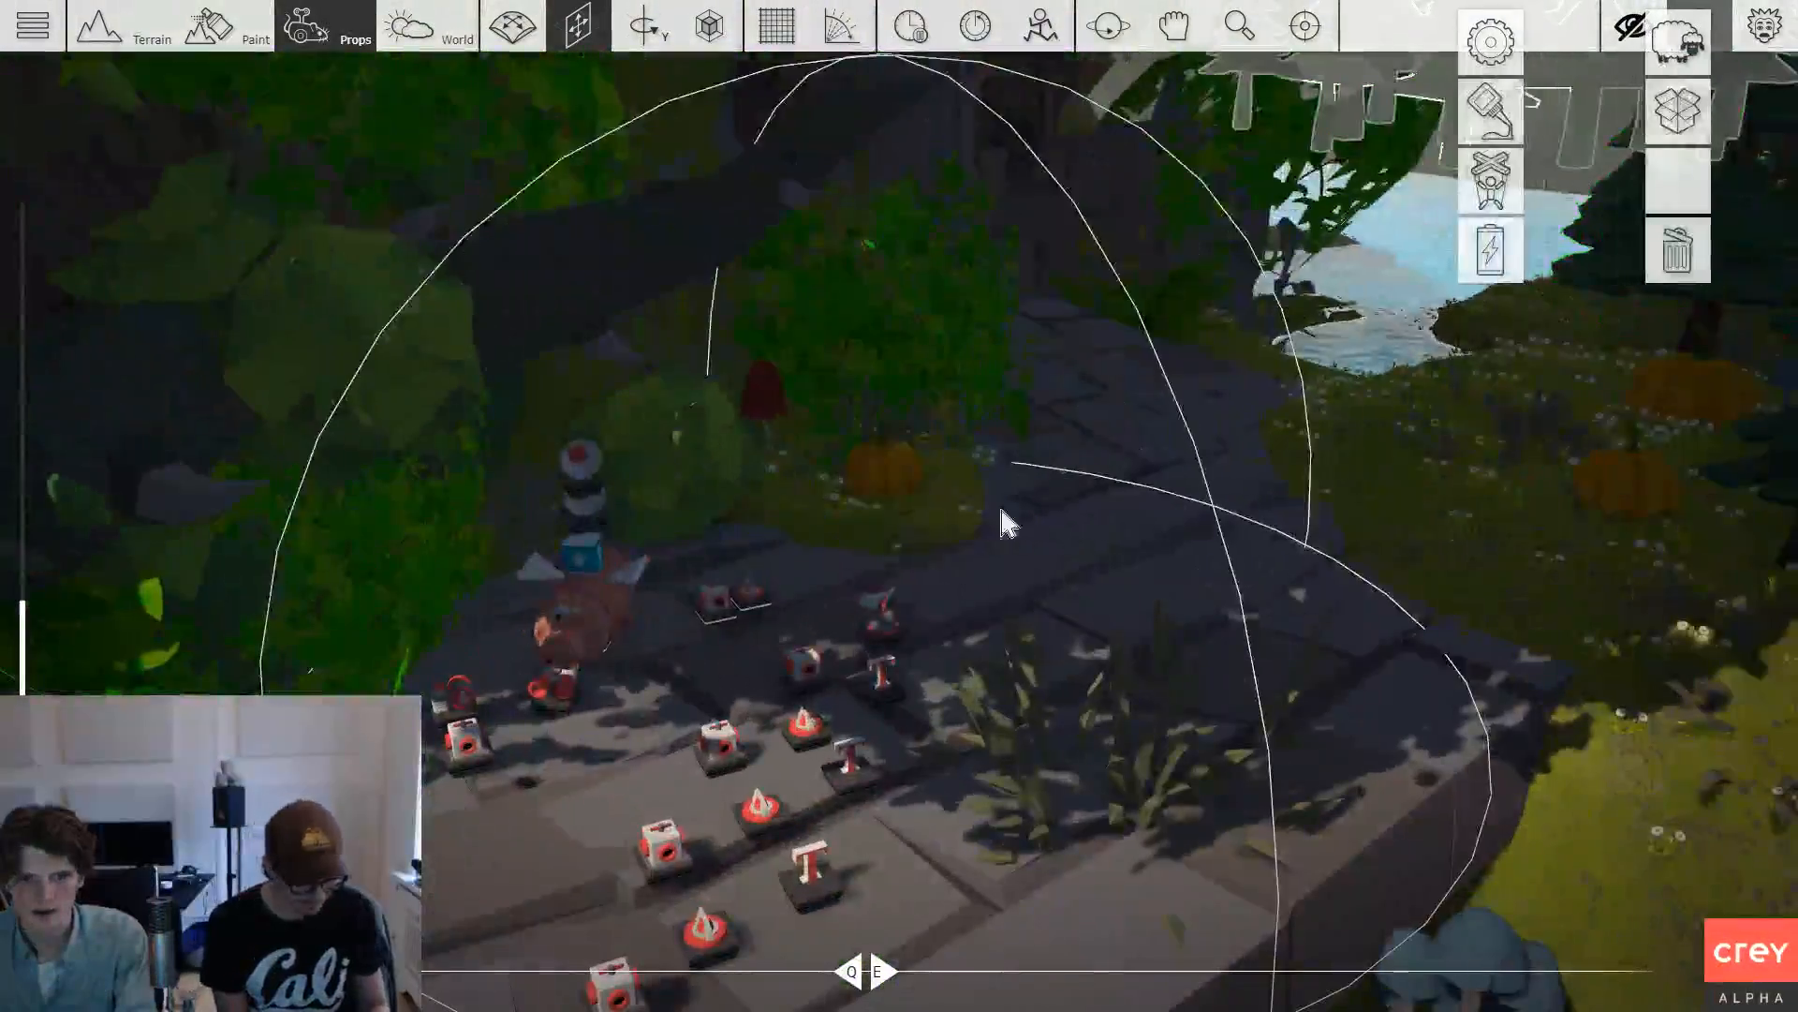
pyautogui.moveTo(885, 628); pyautogui.dragTo(1180, 637)
pyautogui.scroll(-3, 1180, 637)
pyautogui.scroll(5, 1166, 534)
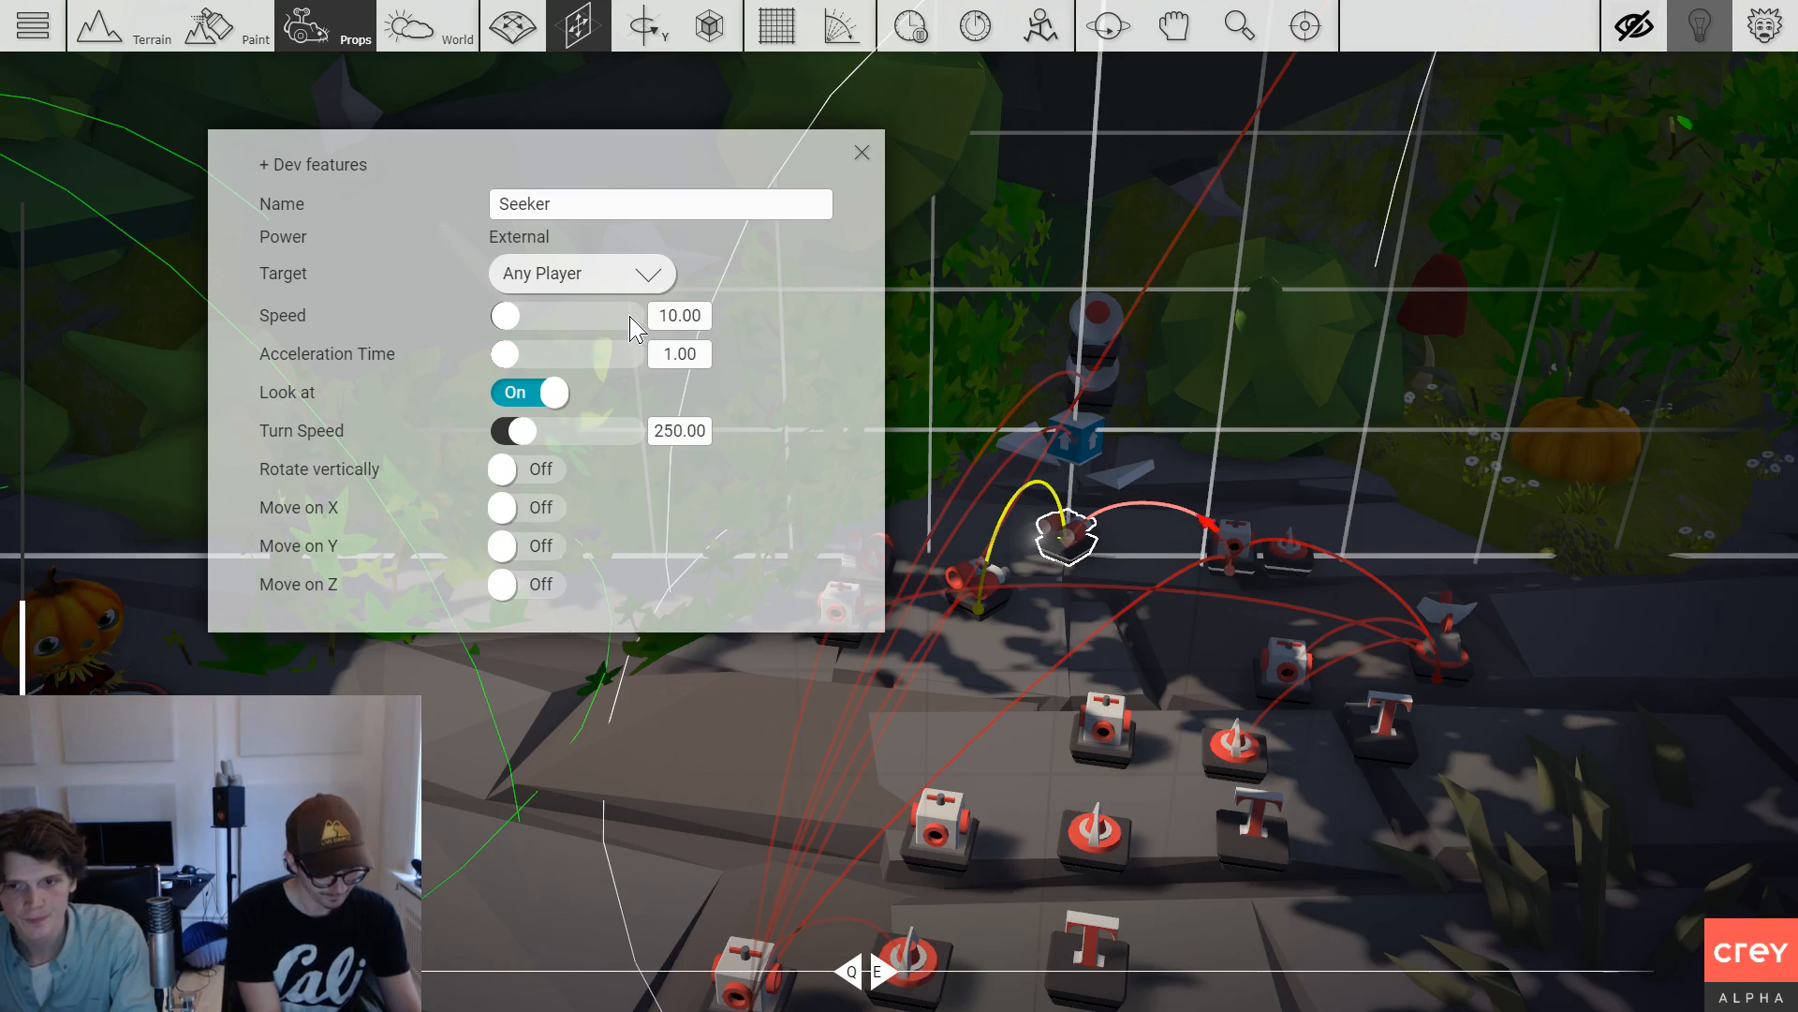
# Close the Seeker settings and playtest the level, walking the pumpkin-headed character around the pig to trigger its message before returning to editing.
pyautogui.click(862, 153)
pyautogui.scroll(3, 1086, 534)
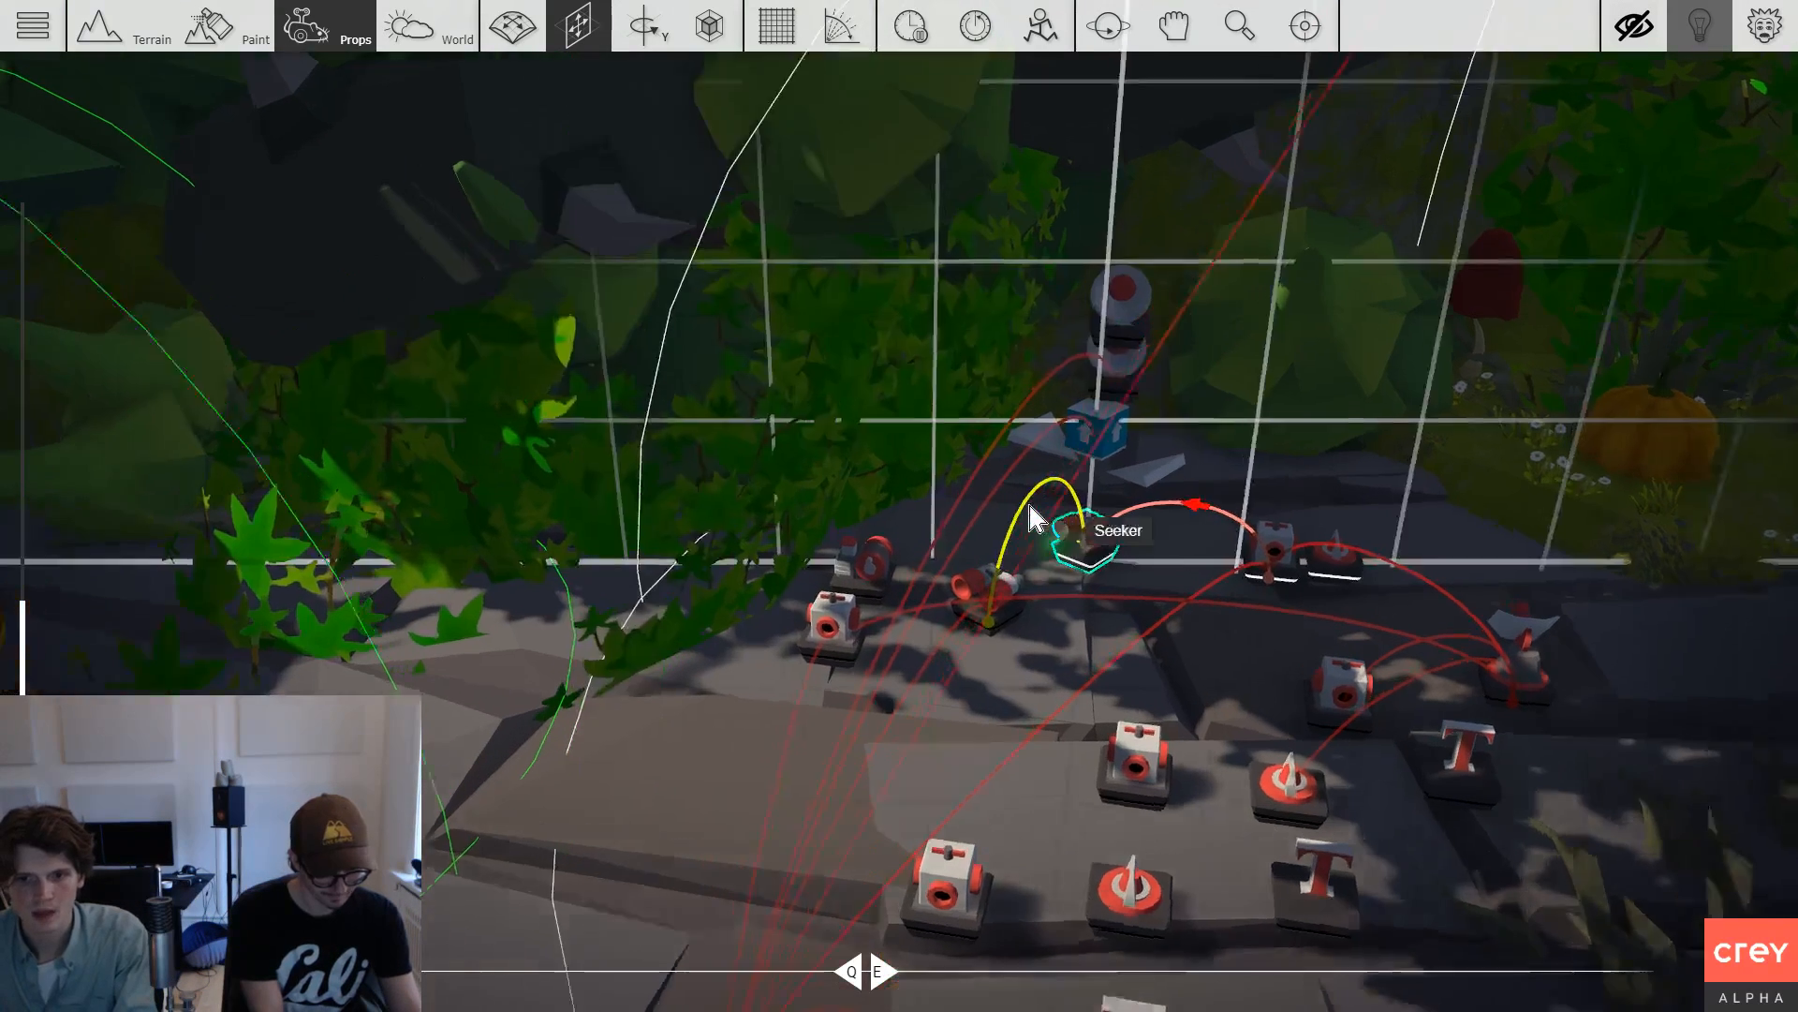
pyautogui.press('Tab')
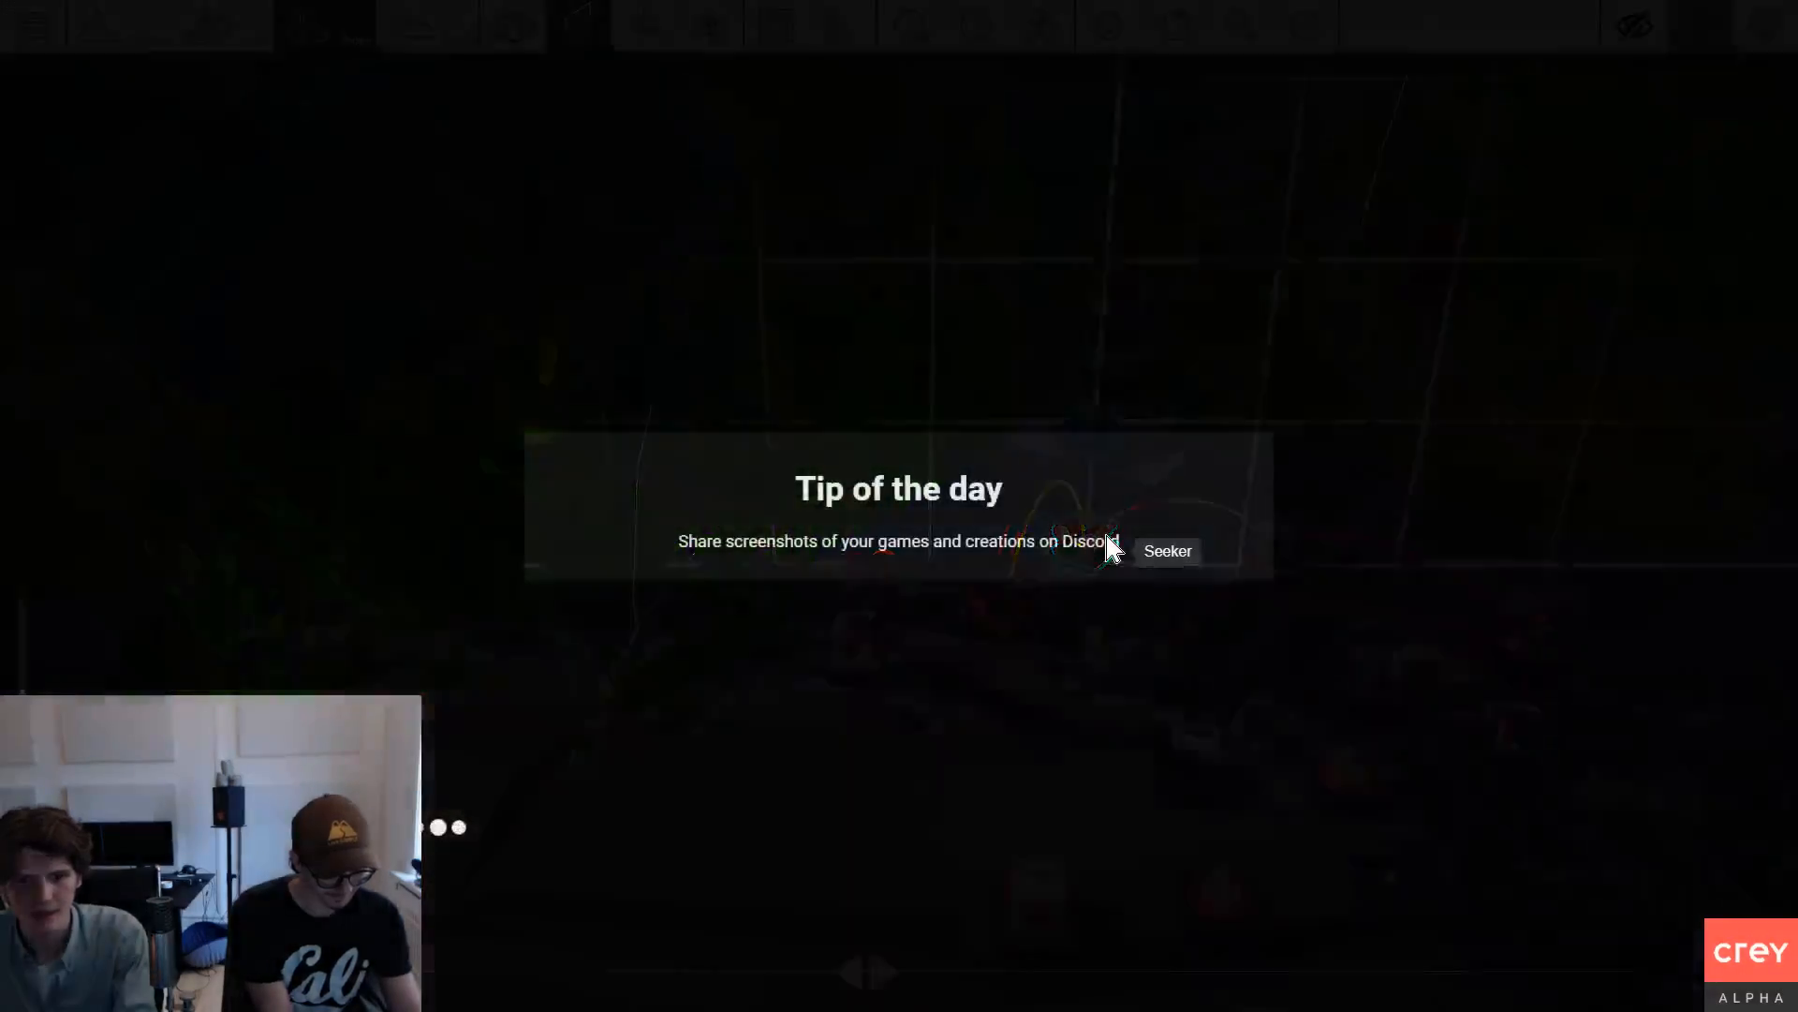
pyautogui.press('d')
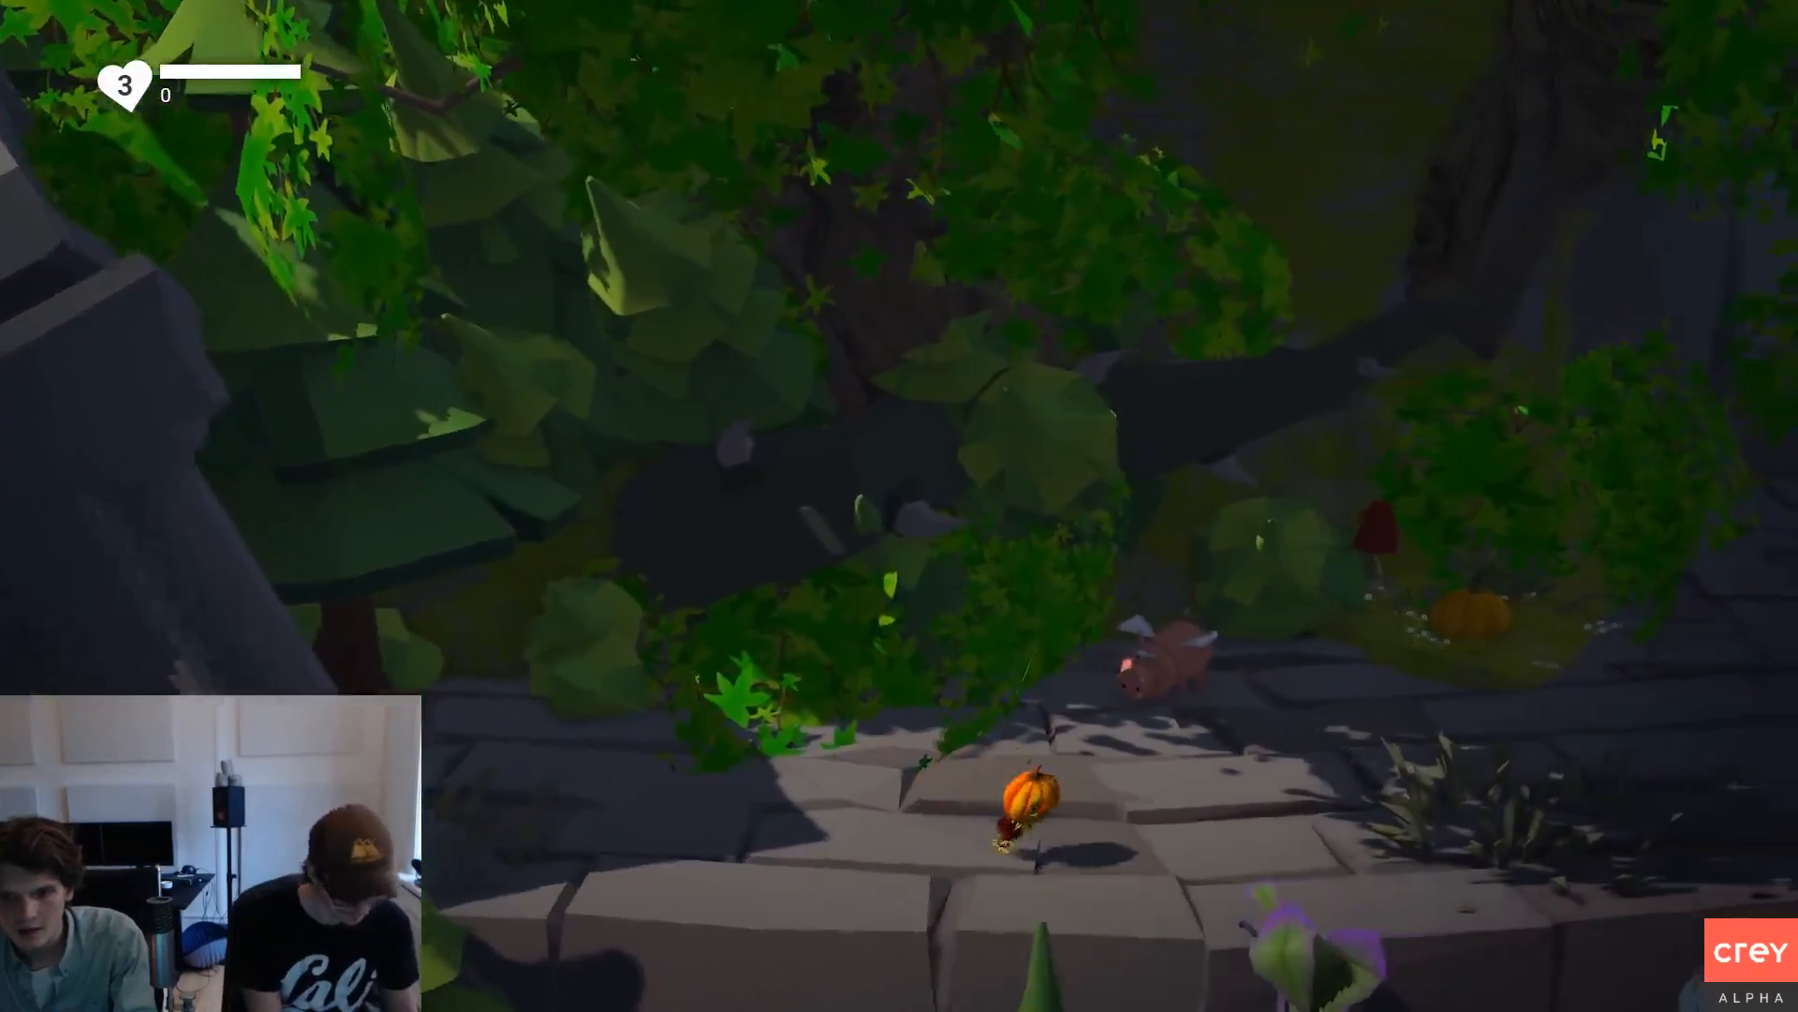
pyautogui.press('a')
pyautogui.press('d')
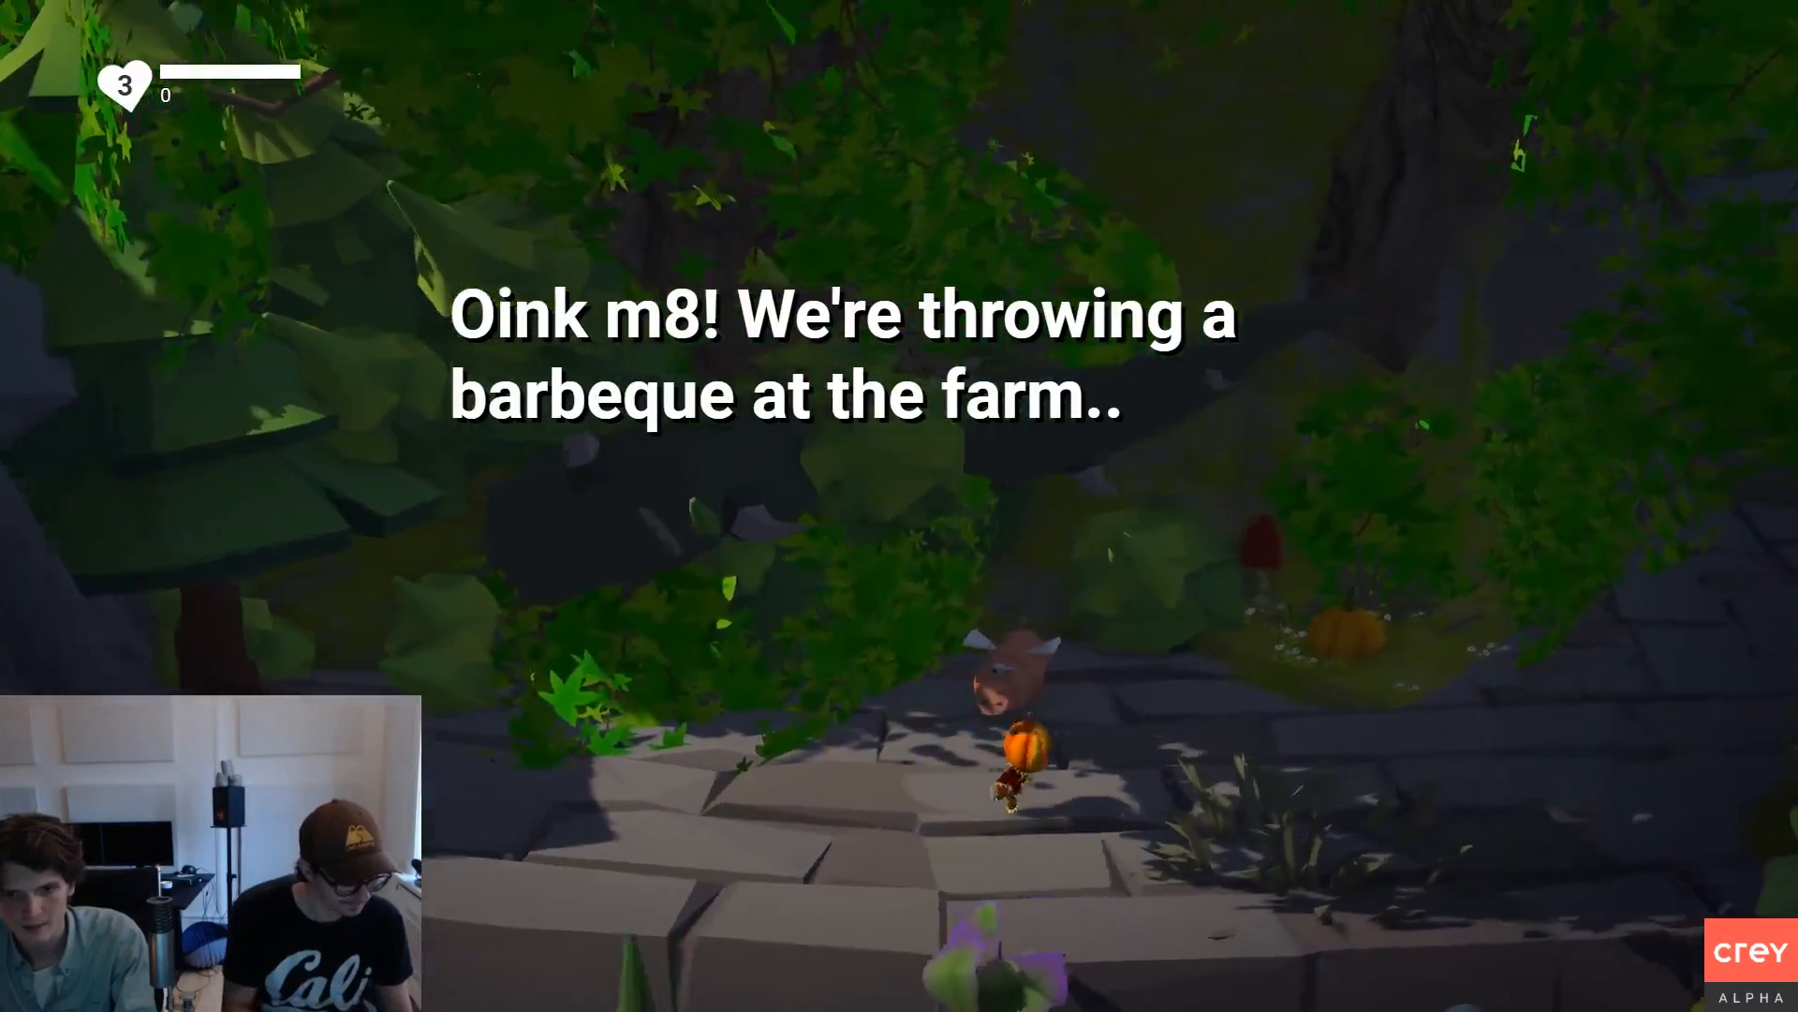
pyautogui.press('a')
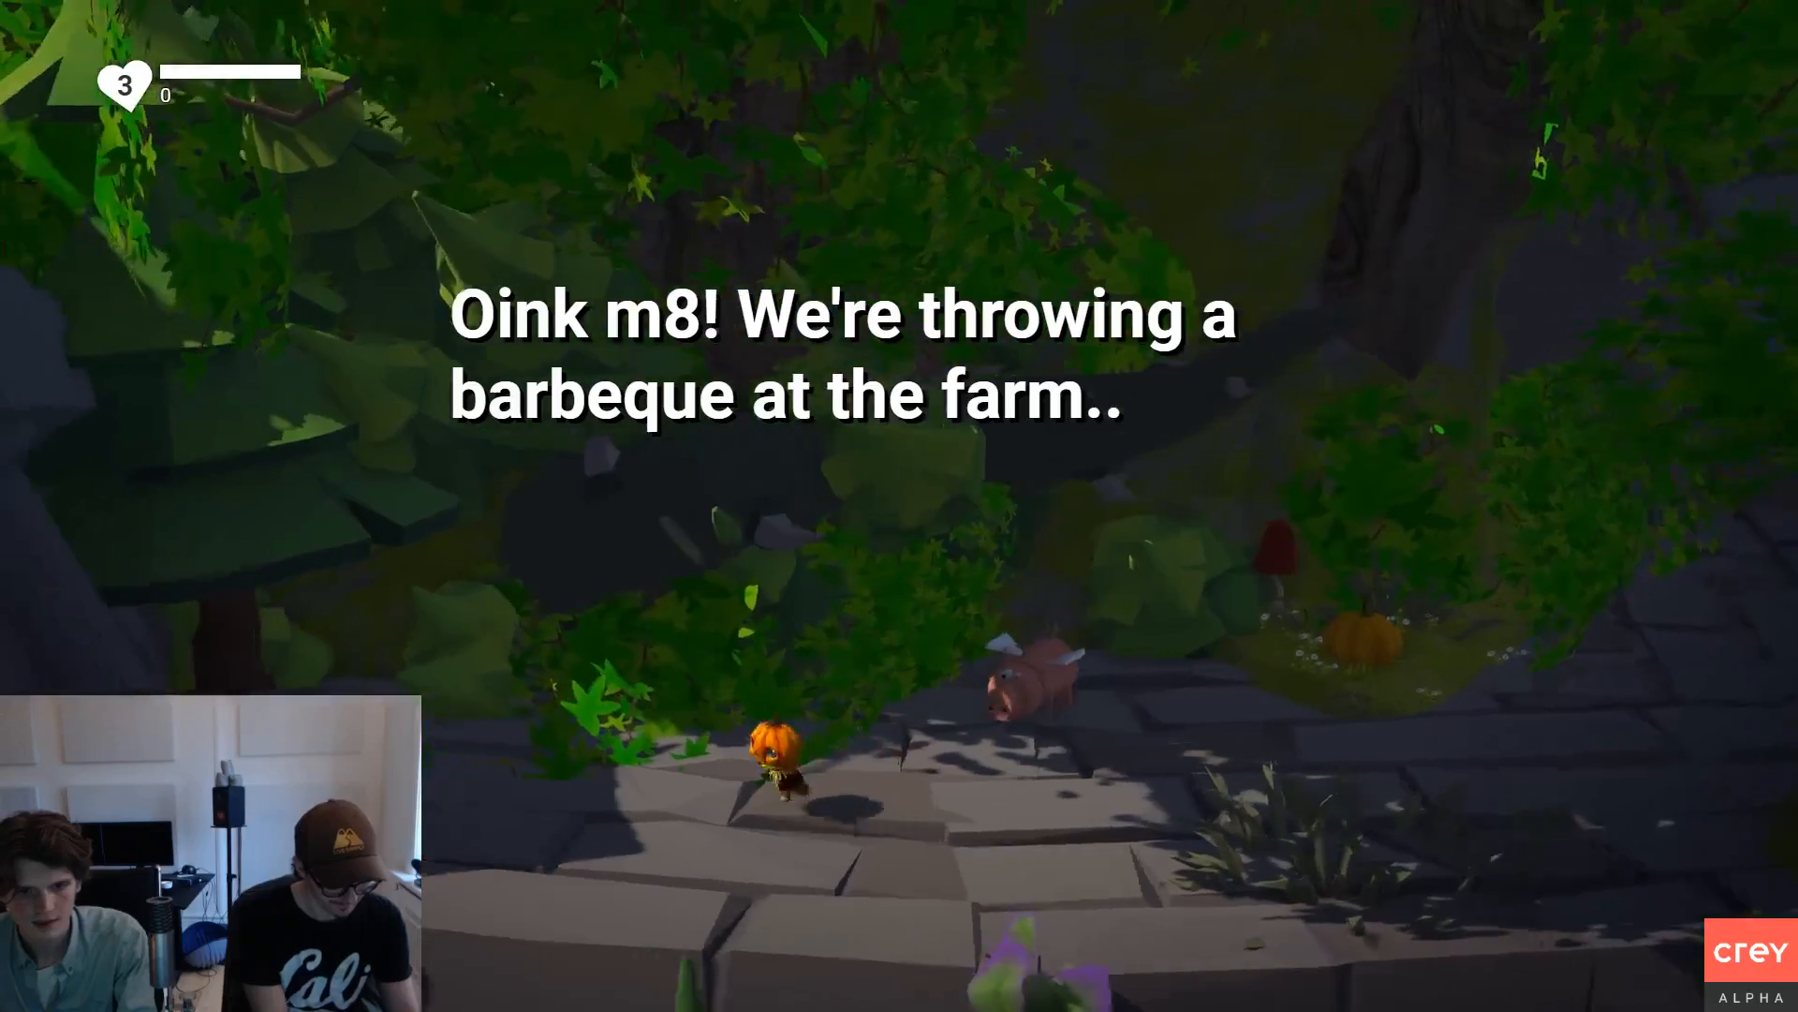
pyautogui.press('d')
pyautogui.press('Tab')
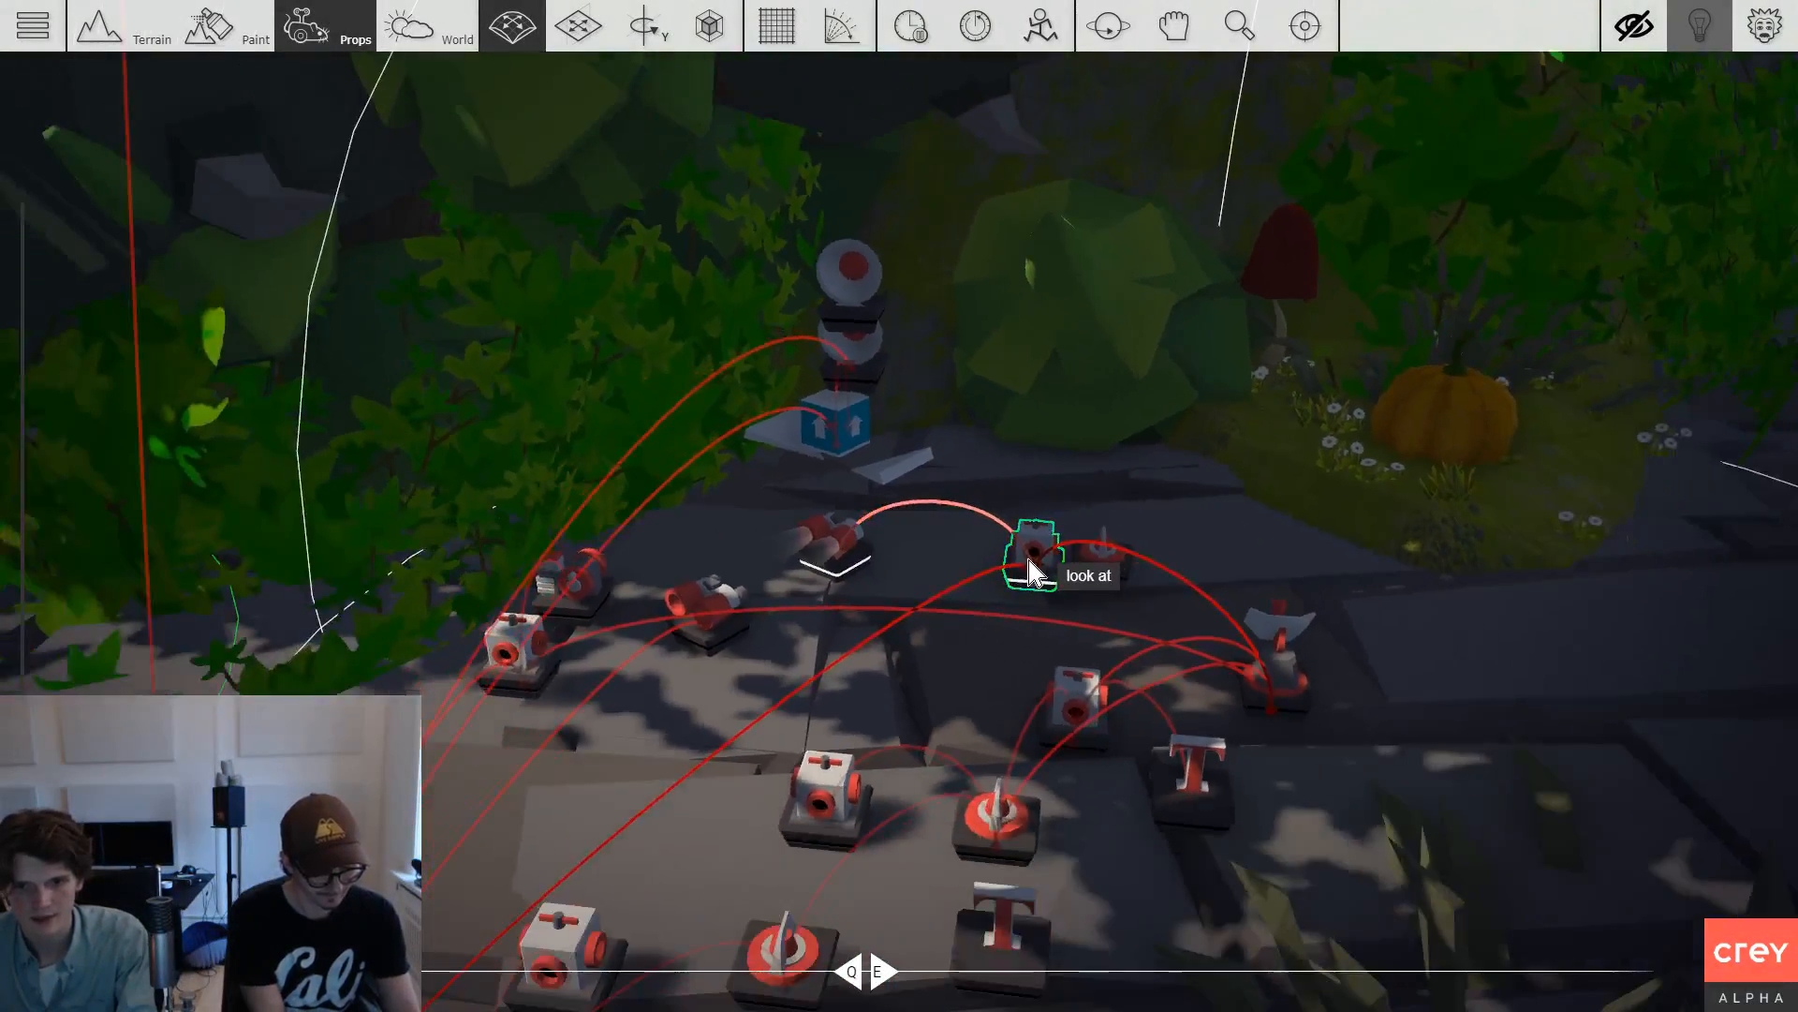
# Check the settings of the look at gadget and inspect its link to the Sensor on the stone path.
pyautogui.click(1016, 553)
pyautogui.click(862, 154)
pyautogui.scroll(-5, 864, 192)
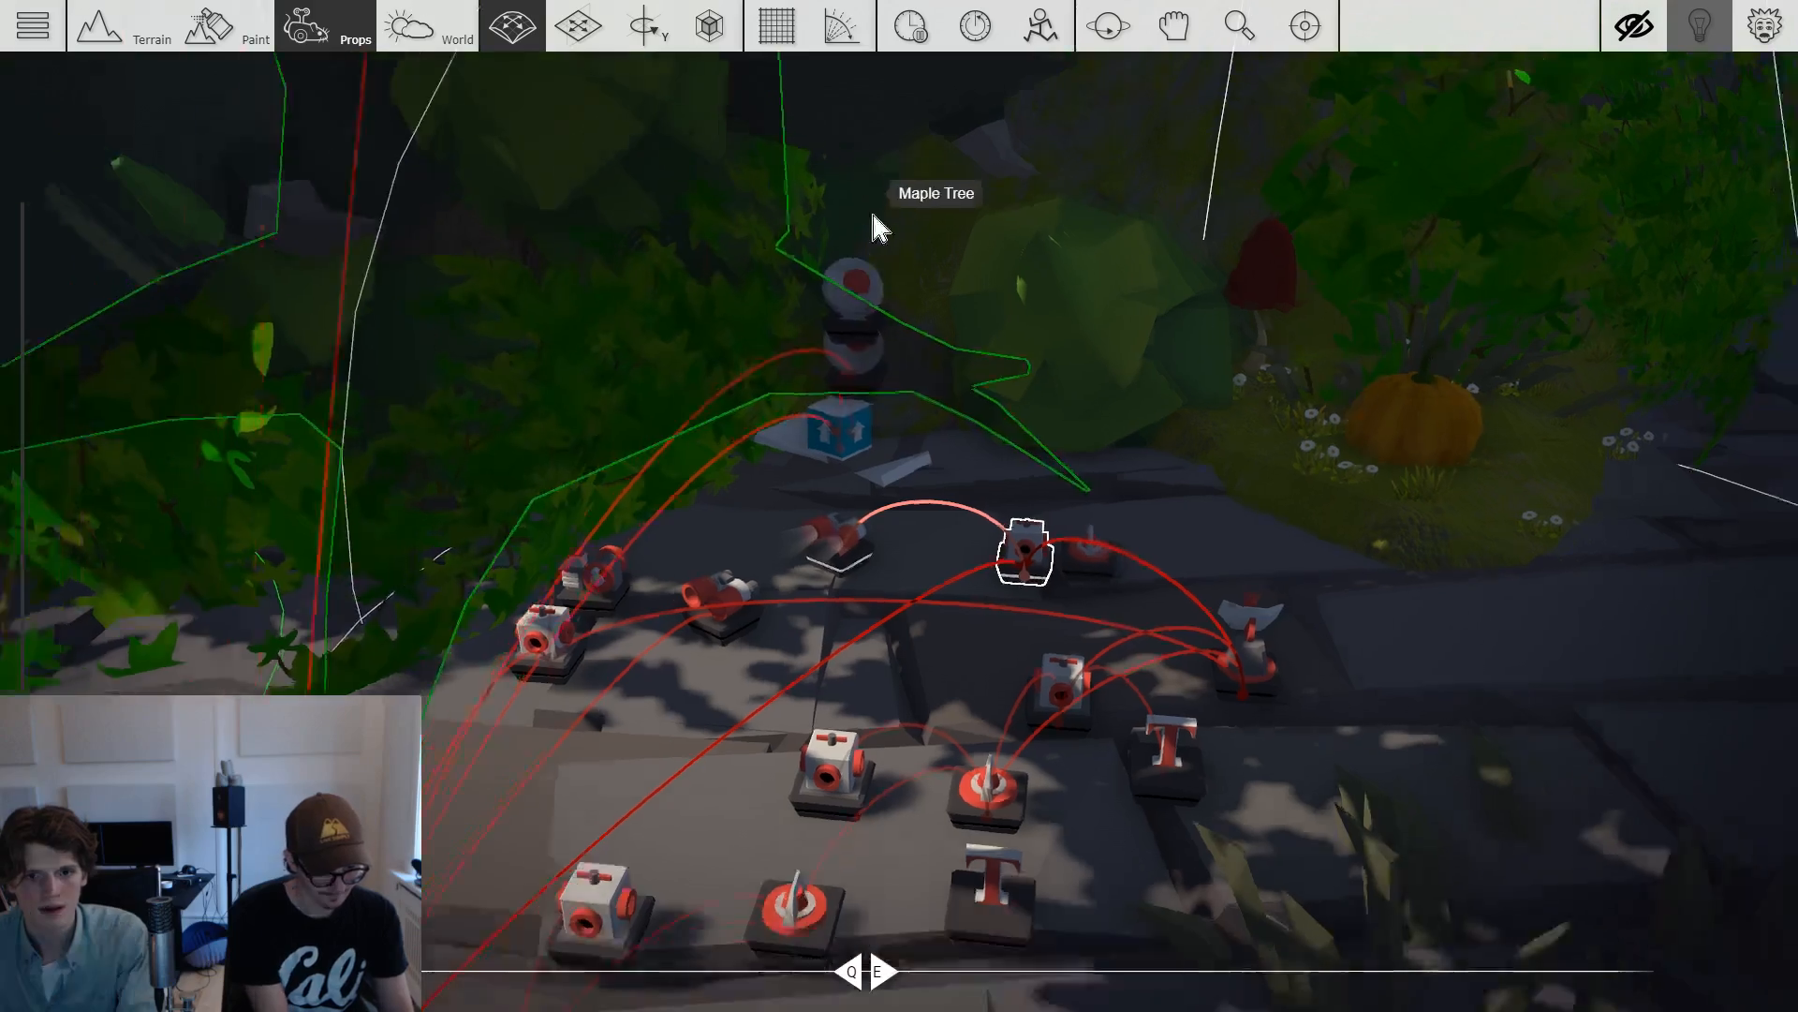
pyautogui.scroll(2, 1255, 553)
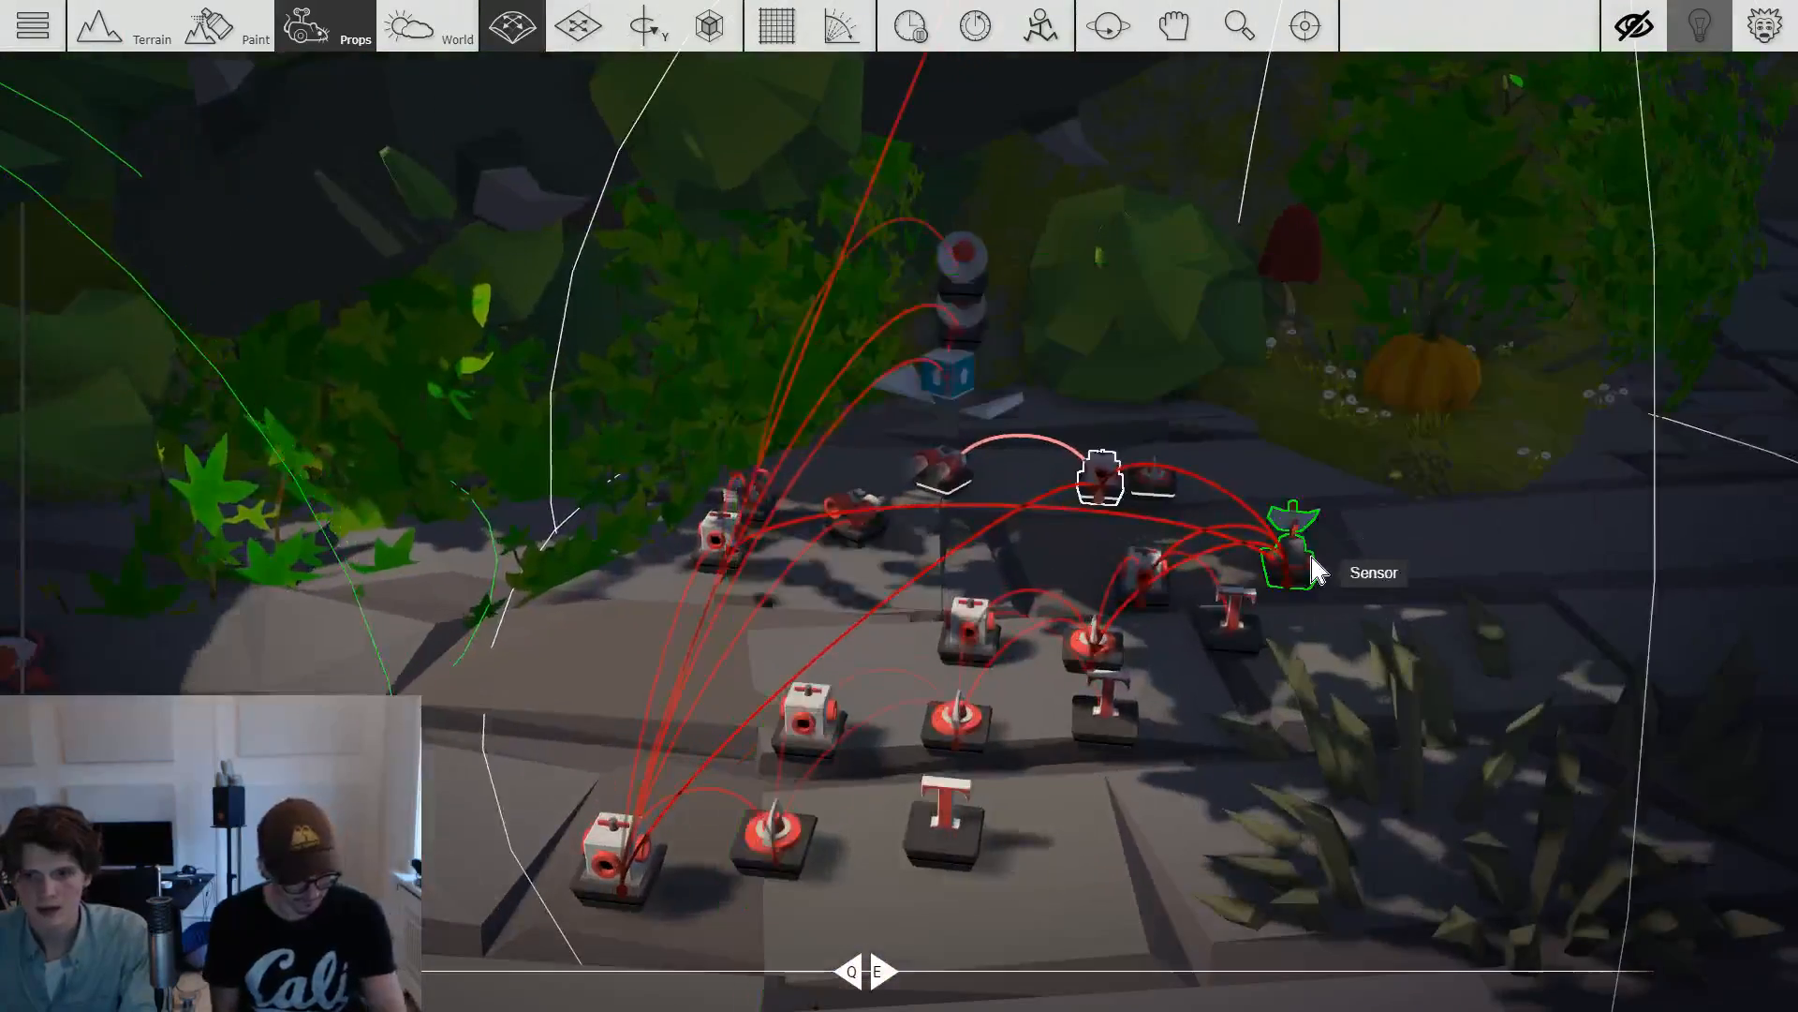
pyautogui.press('d')
pyautogui.press('w')
pyautogui.scroll(3, 1264, 655)
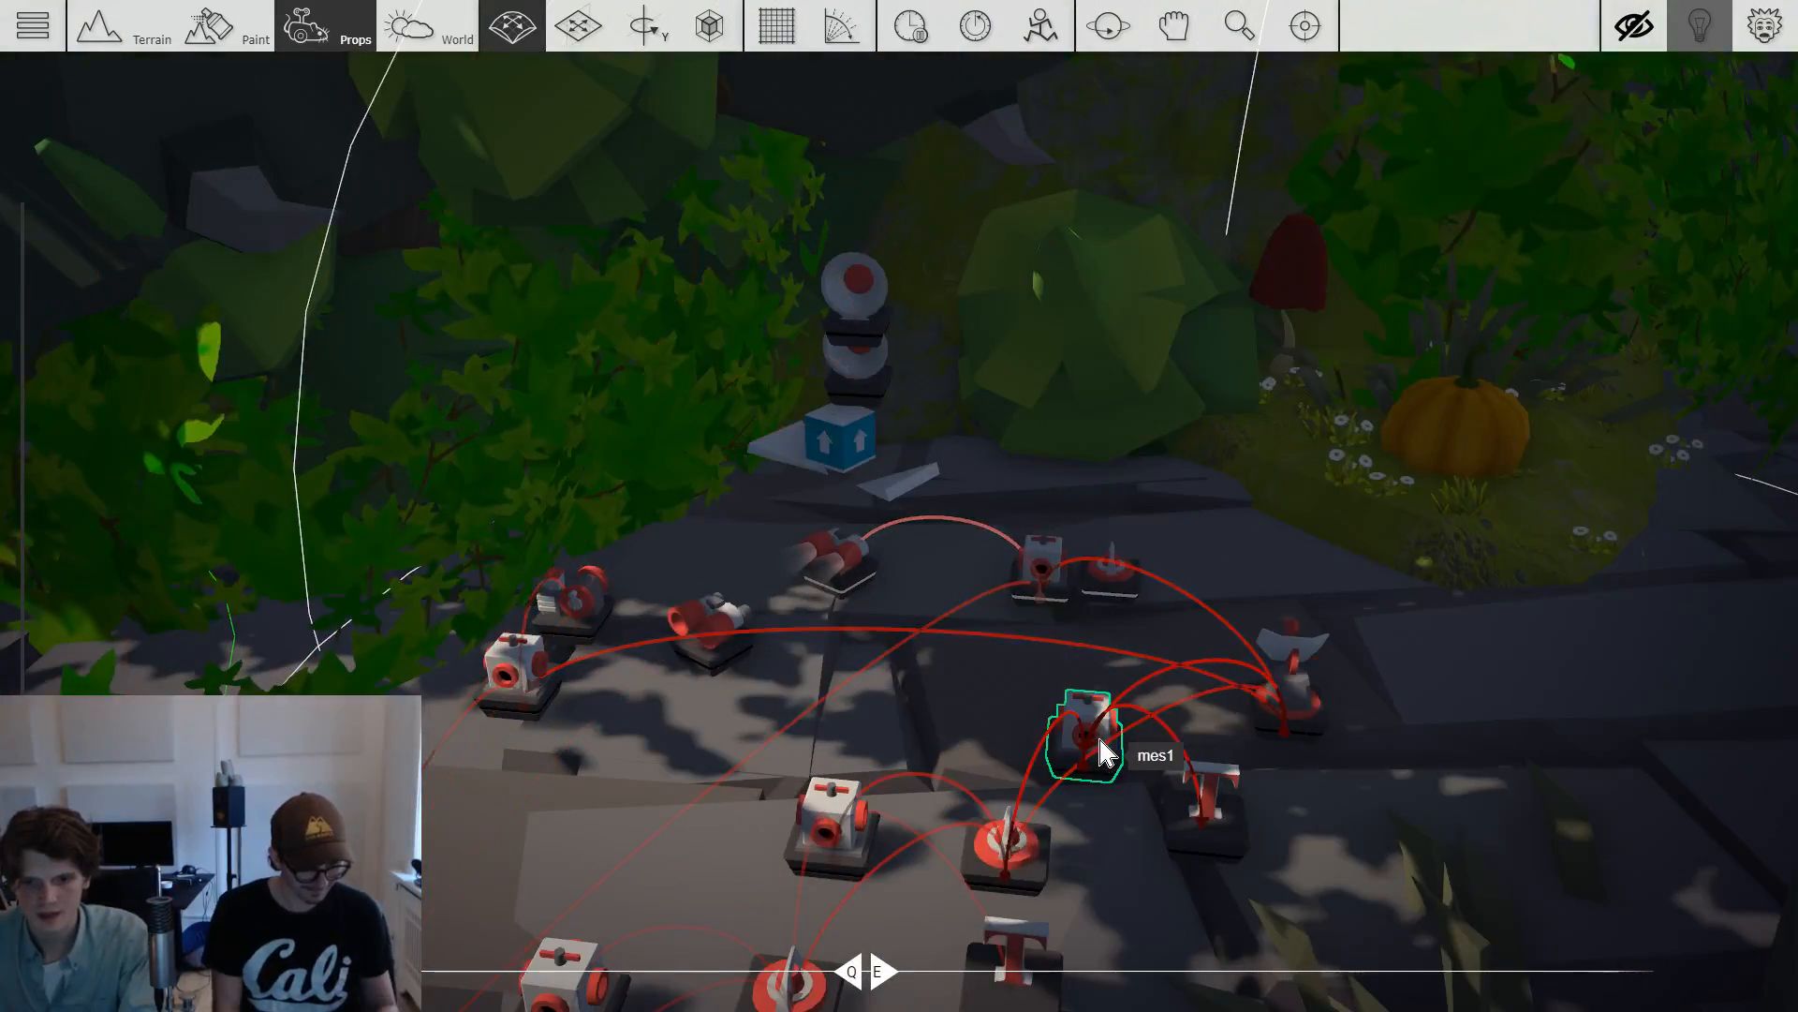
# Review the settings of the mes1 connector nearest the Sensor and of the mes1 text gadget wired to it.
pyautogui.click(1101, 749)
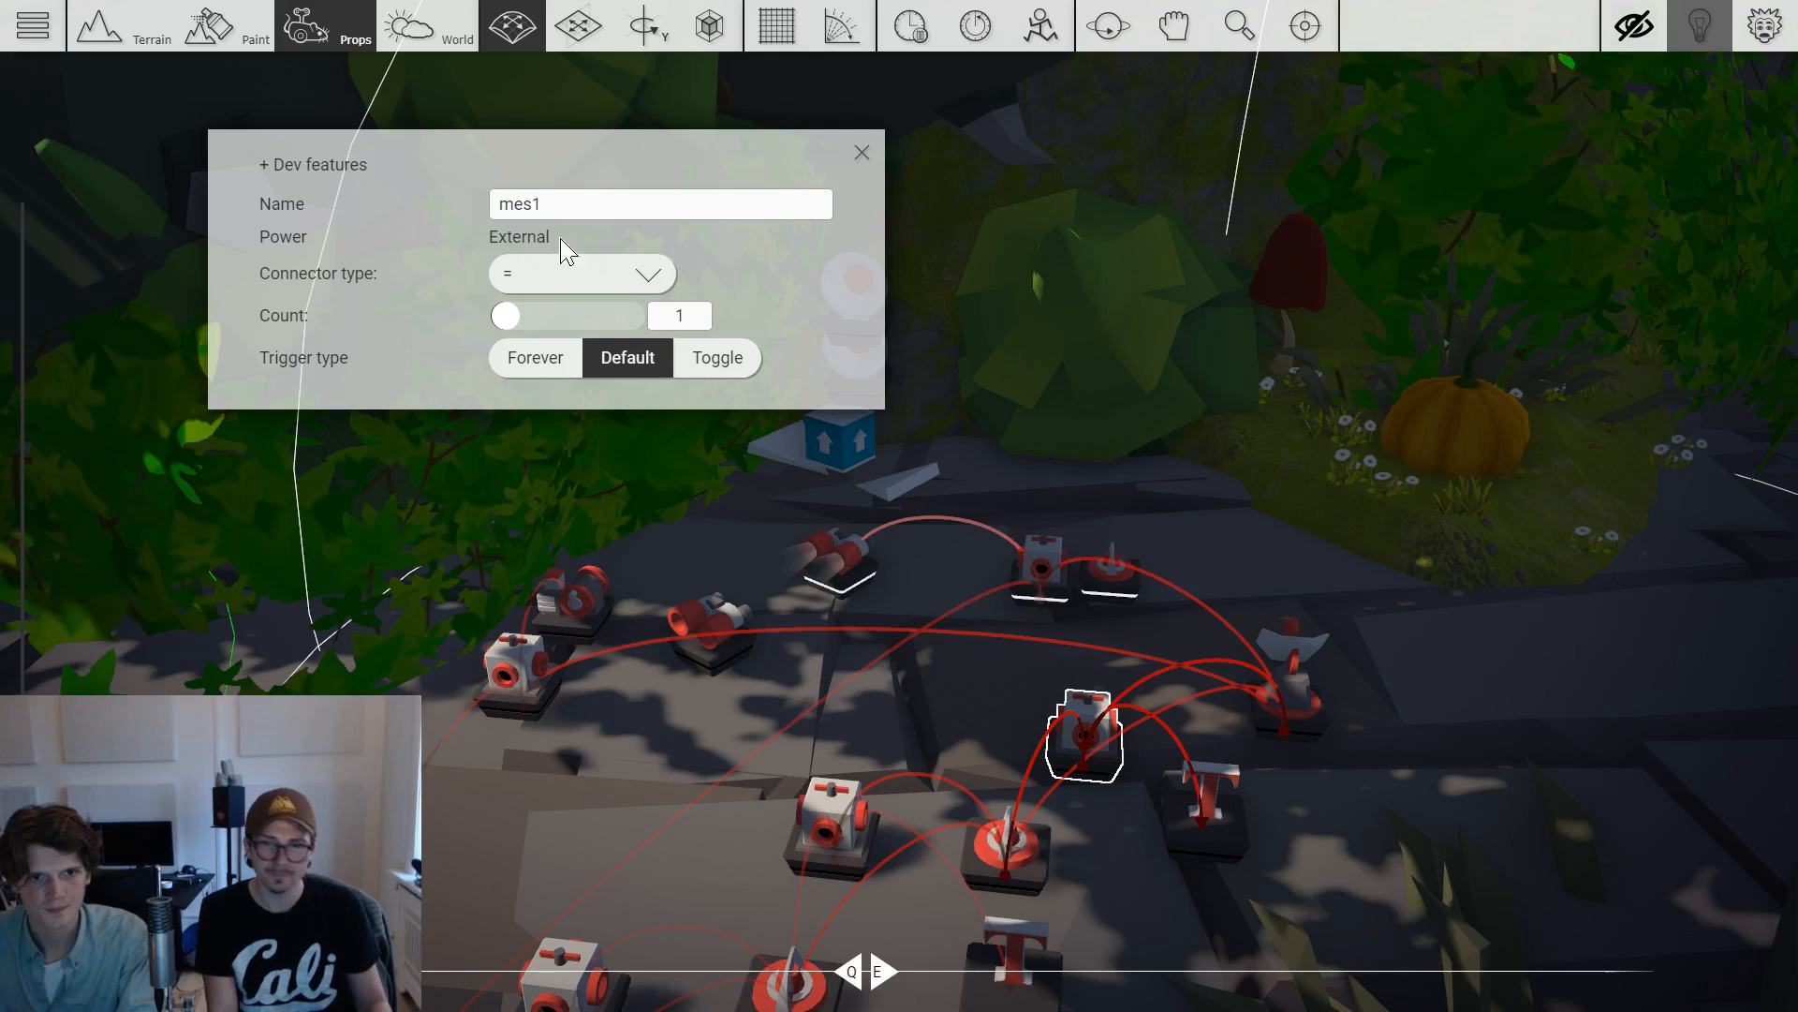
pyautogui.click(866, 152)
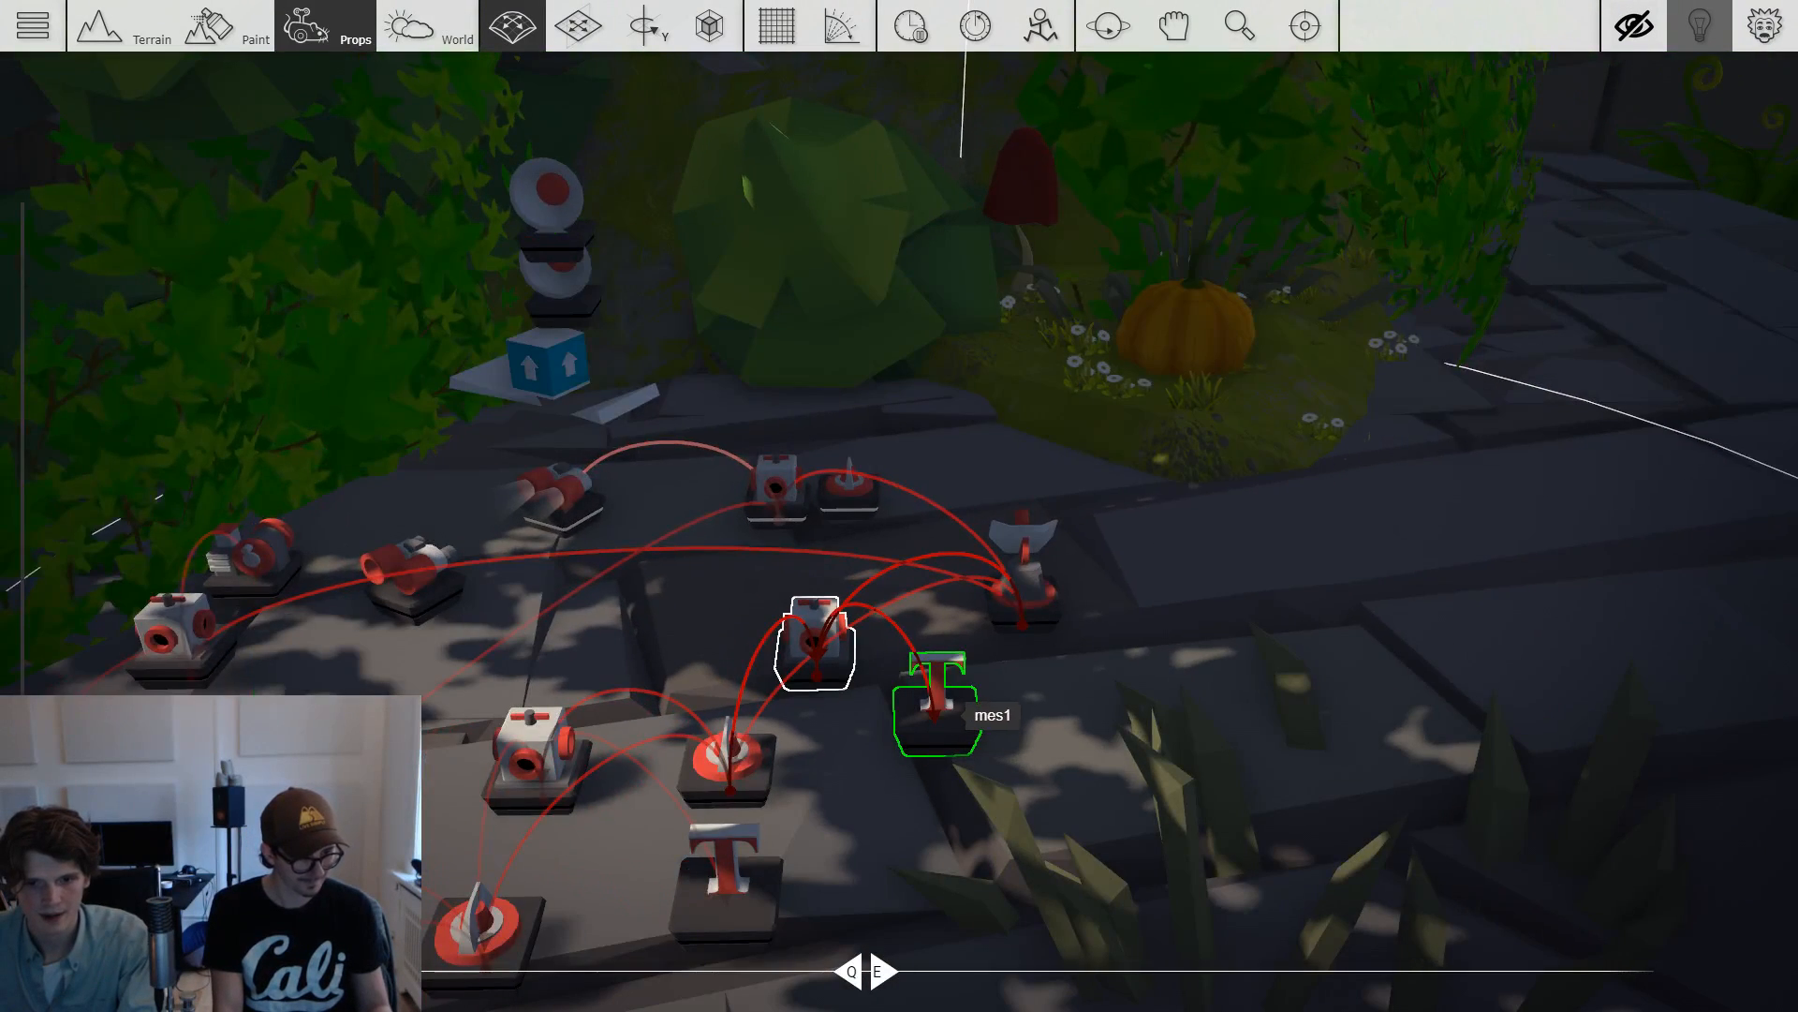
pyautogui.click(937, 707)
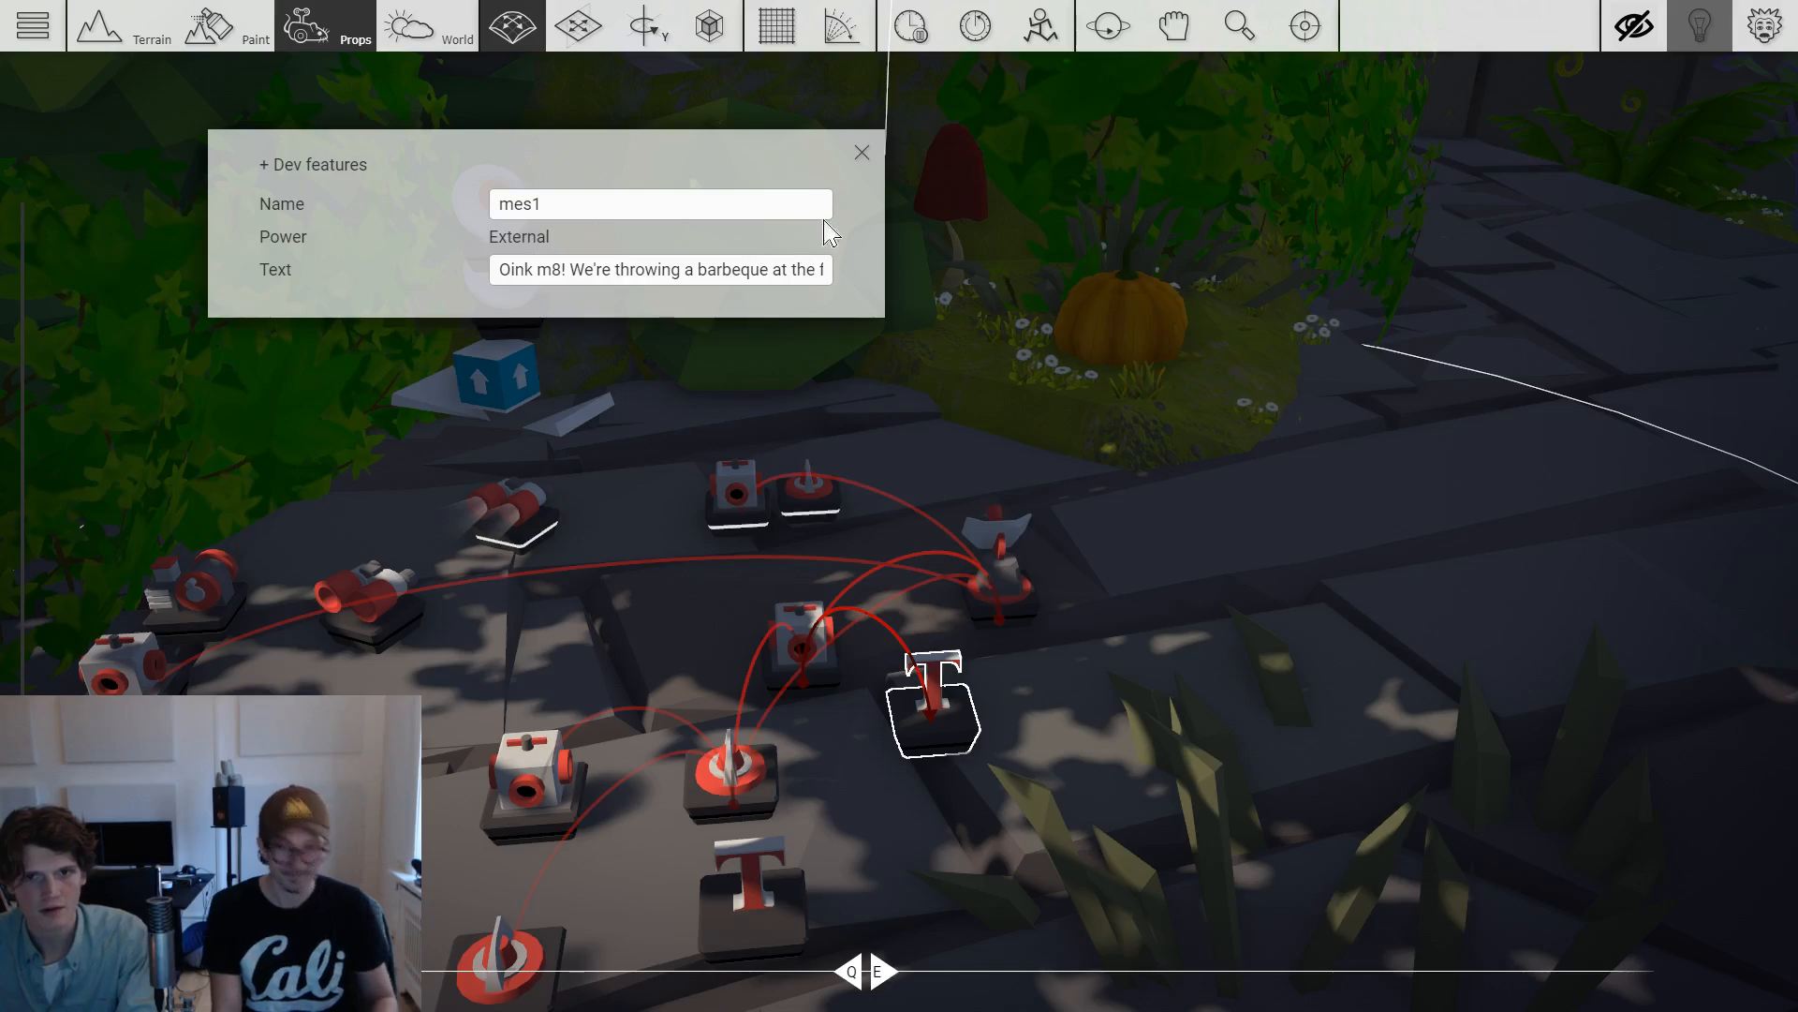
pyautogui.click(863, 152)
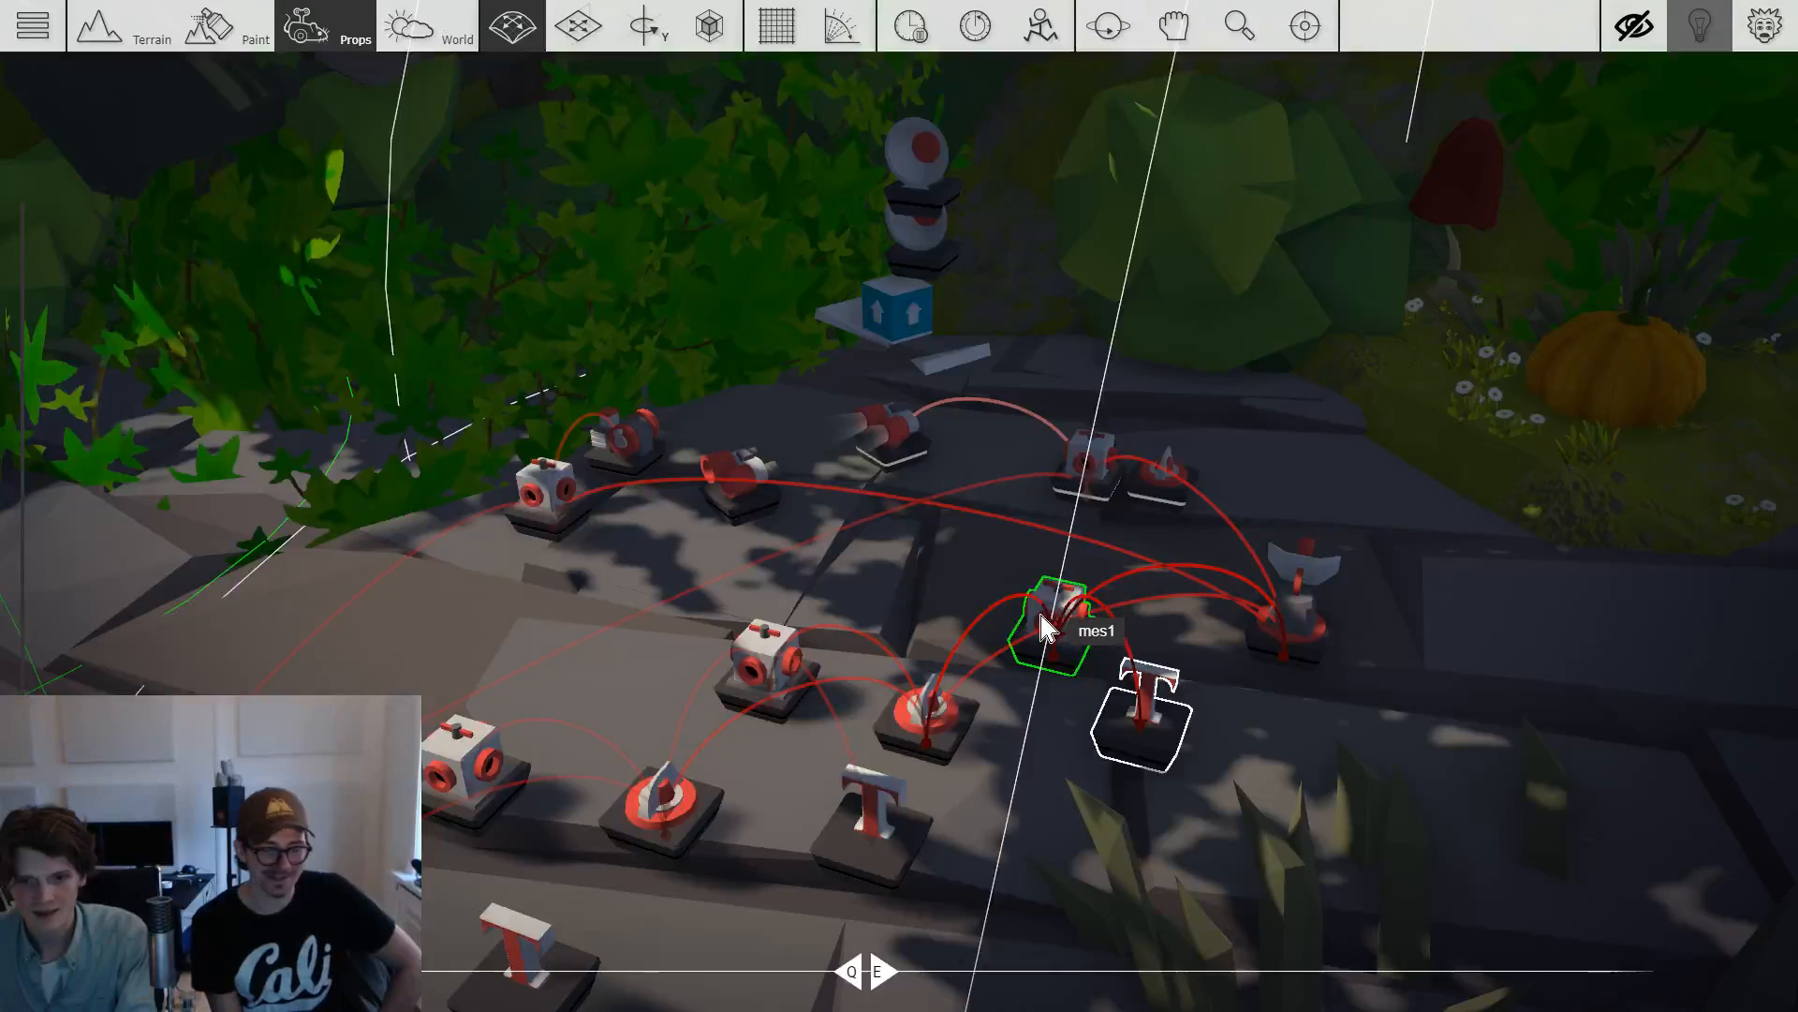
# Examine from several angles how the Sensor is wired to the first mes1 connector, its text gadget and the Timer.
pyautogui.moveTo(1073, 628); pyautogui.dragTo(1217, 675)
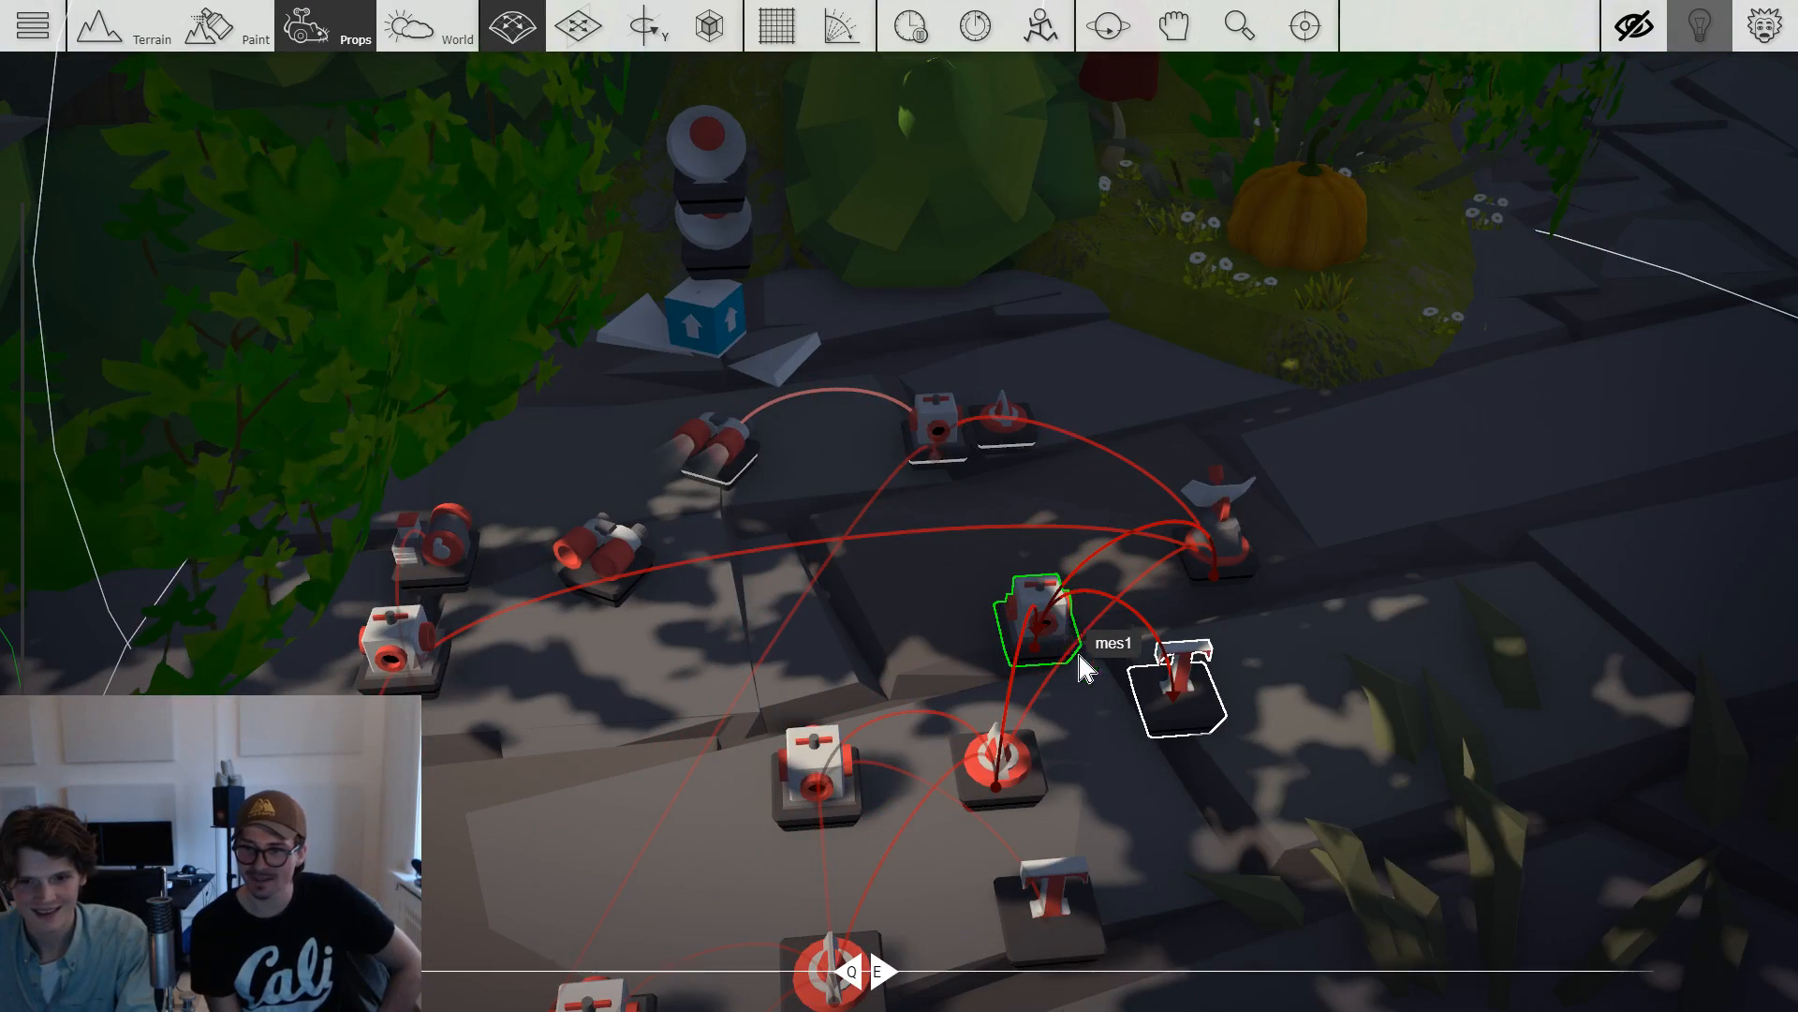
pyautogui.click(1219, 545)
pyautogui.moveTo(1222, 545); pyautogui.dragTo(1087, 545)
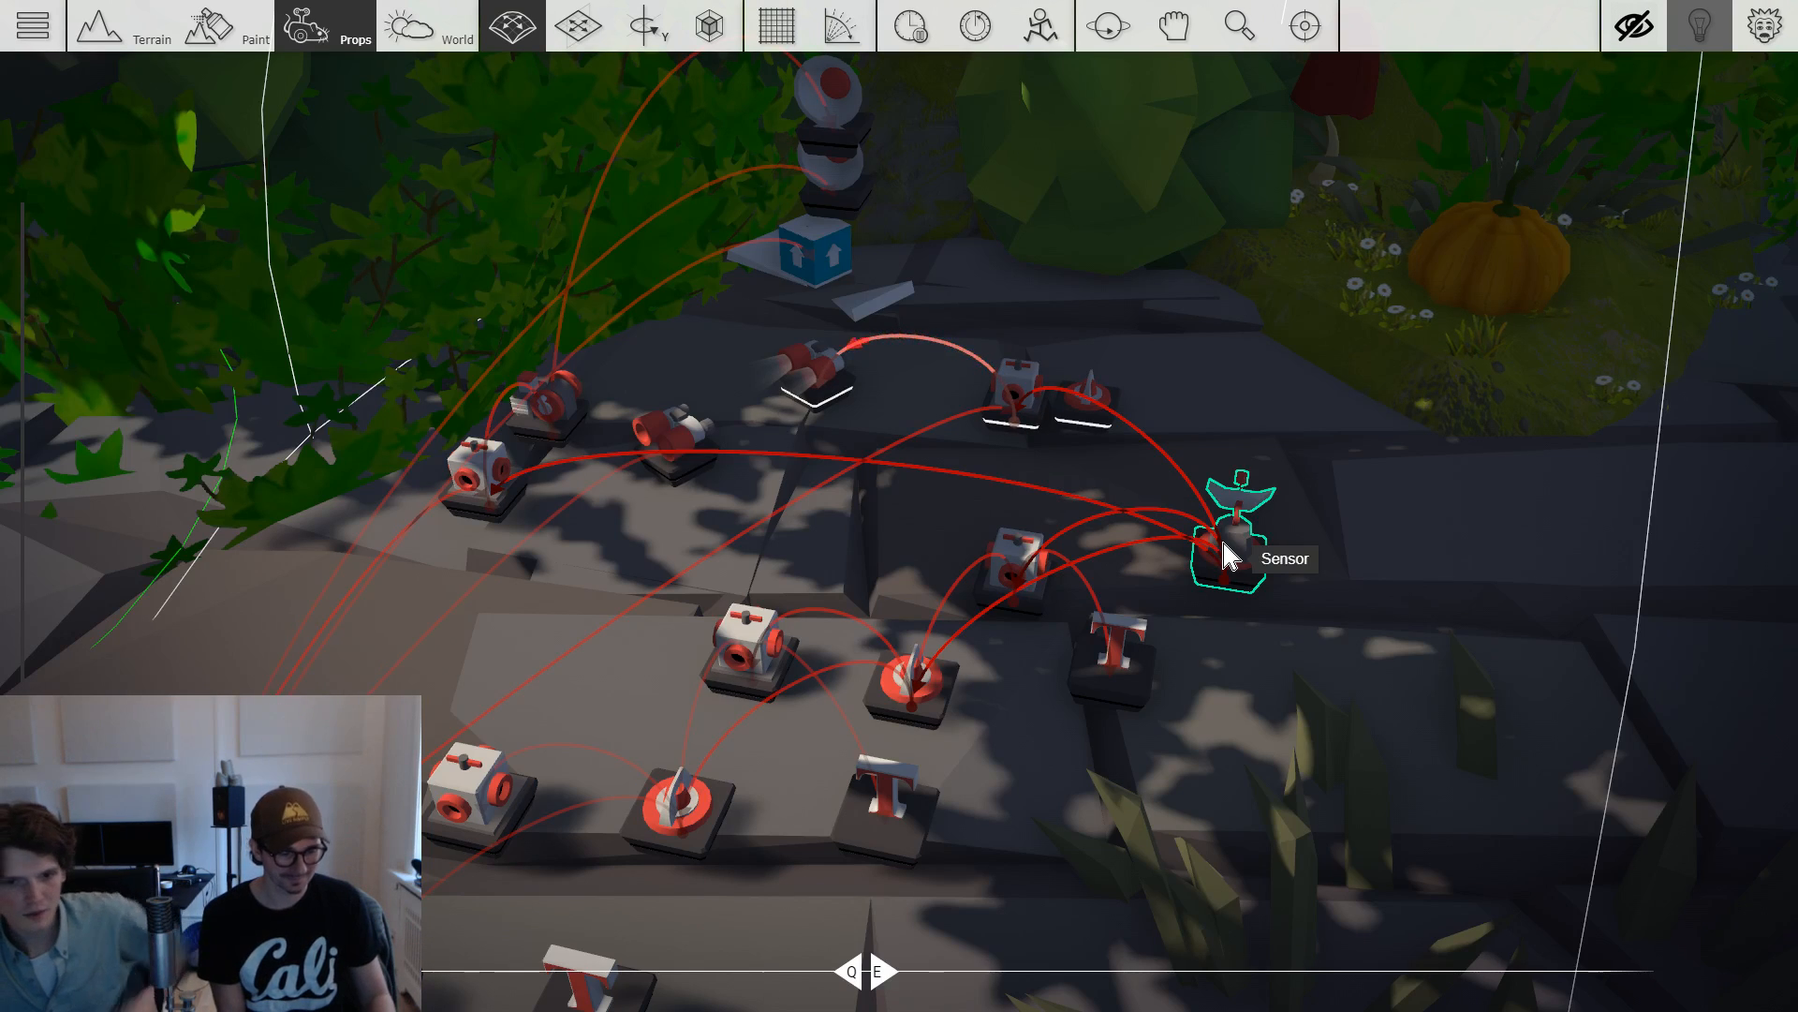
pyautogui.moveTo(1205, 532); pyautogui.dragTo(1278, 522)
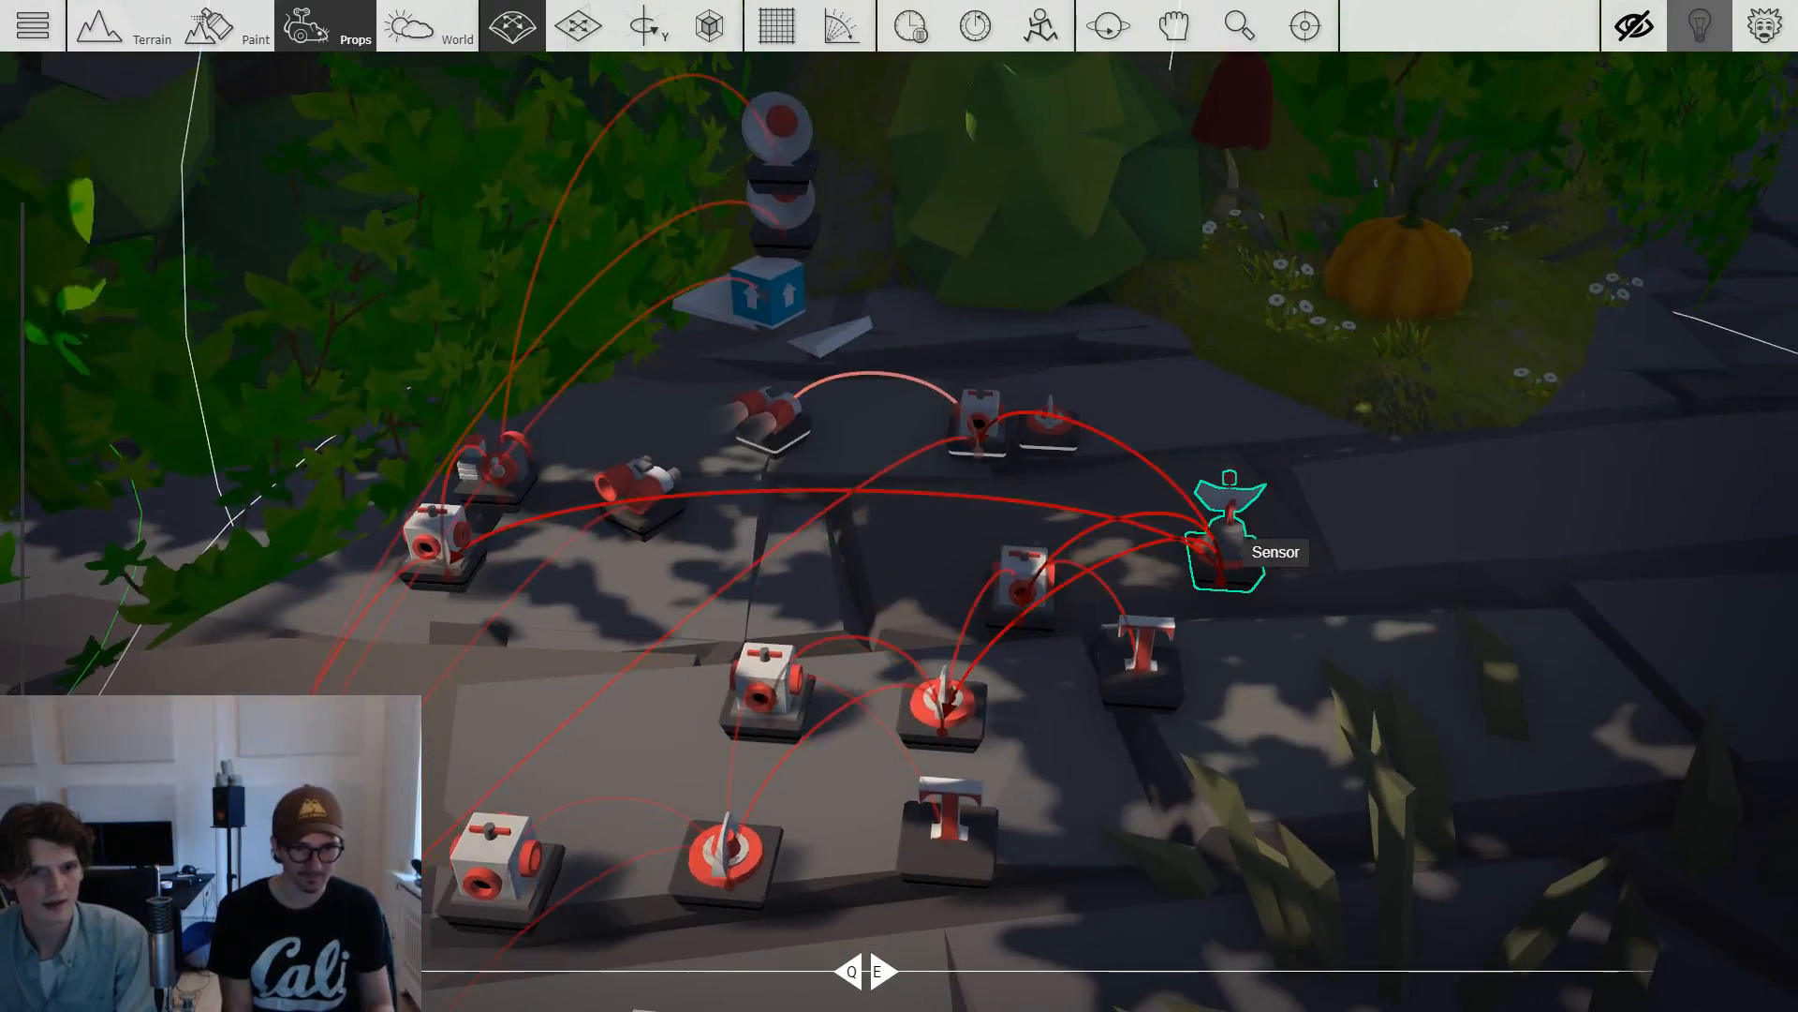
pyautogui.moveTo(1142, 673); pyautogui.dragTo(1234, 673)
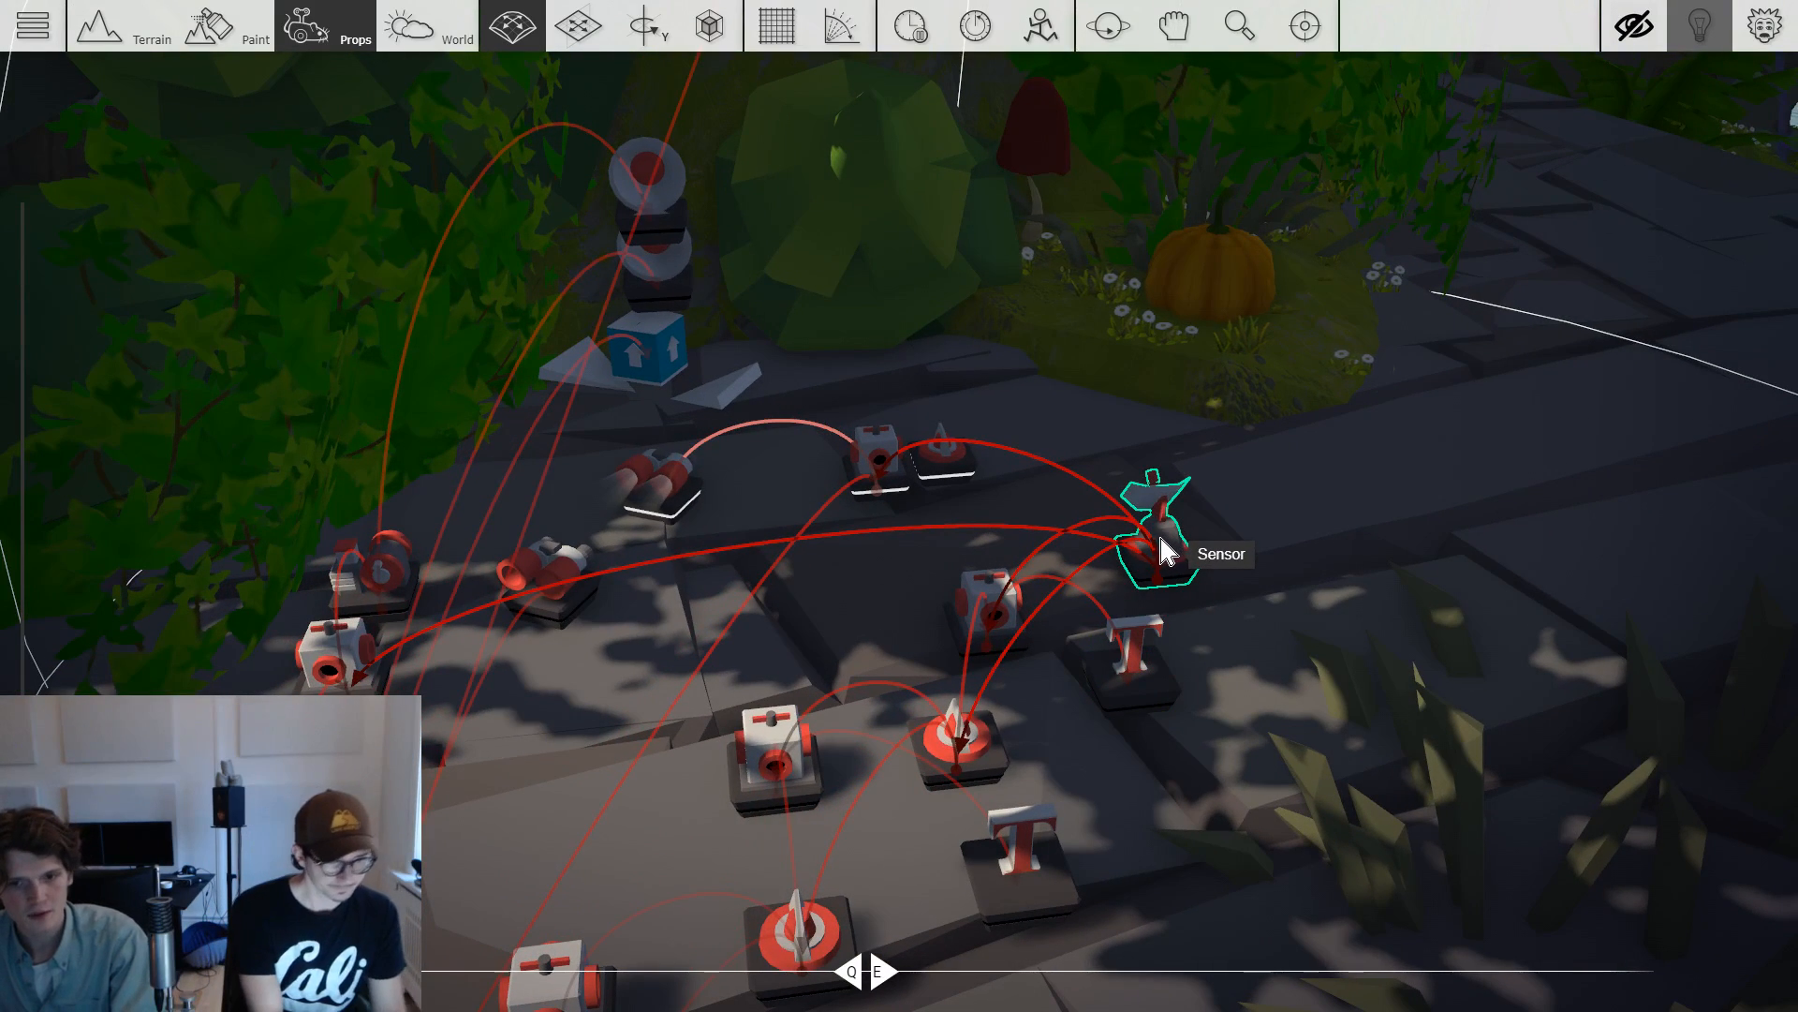
pyautogui.moveTo(992, 622); pyautogui.dragTo(998, 613)
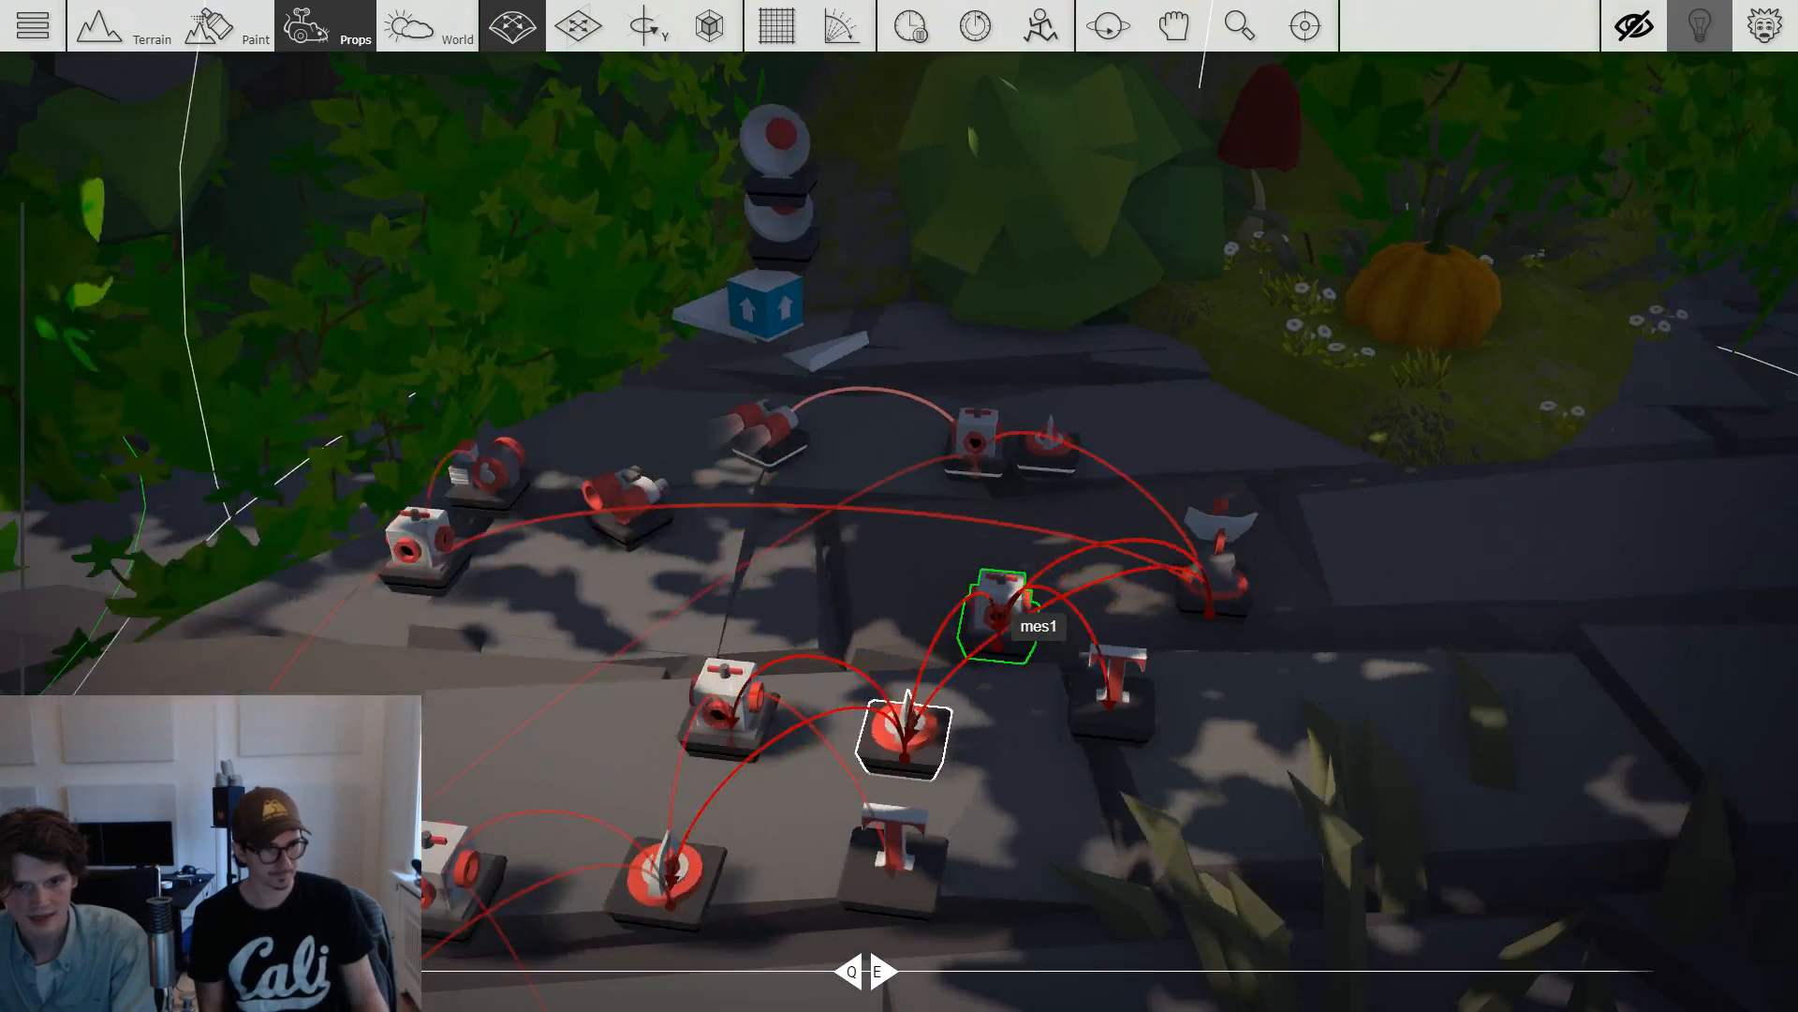
# Compare the count and trigger settings of the first mes1 connector with the time settings of the Timer linked to it.
pyautogui.click(991, 604)
pyautogui.click(860, 153)
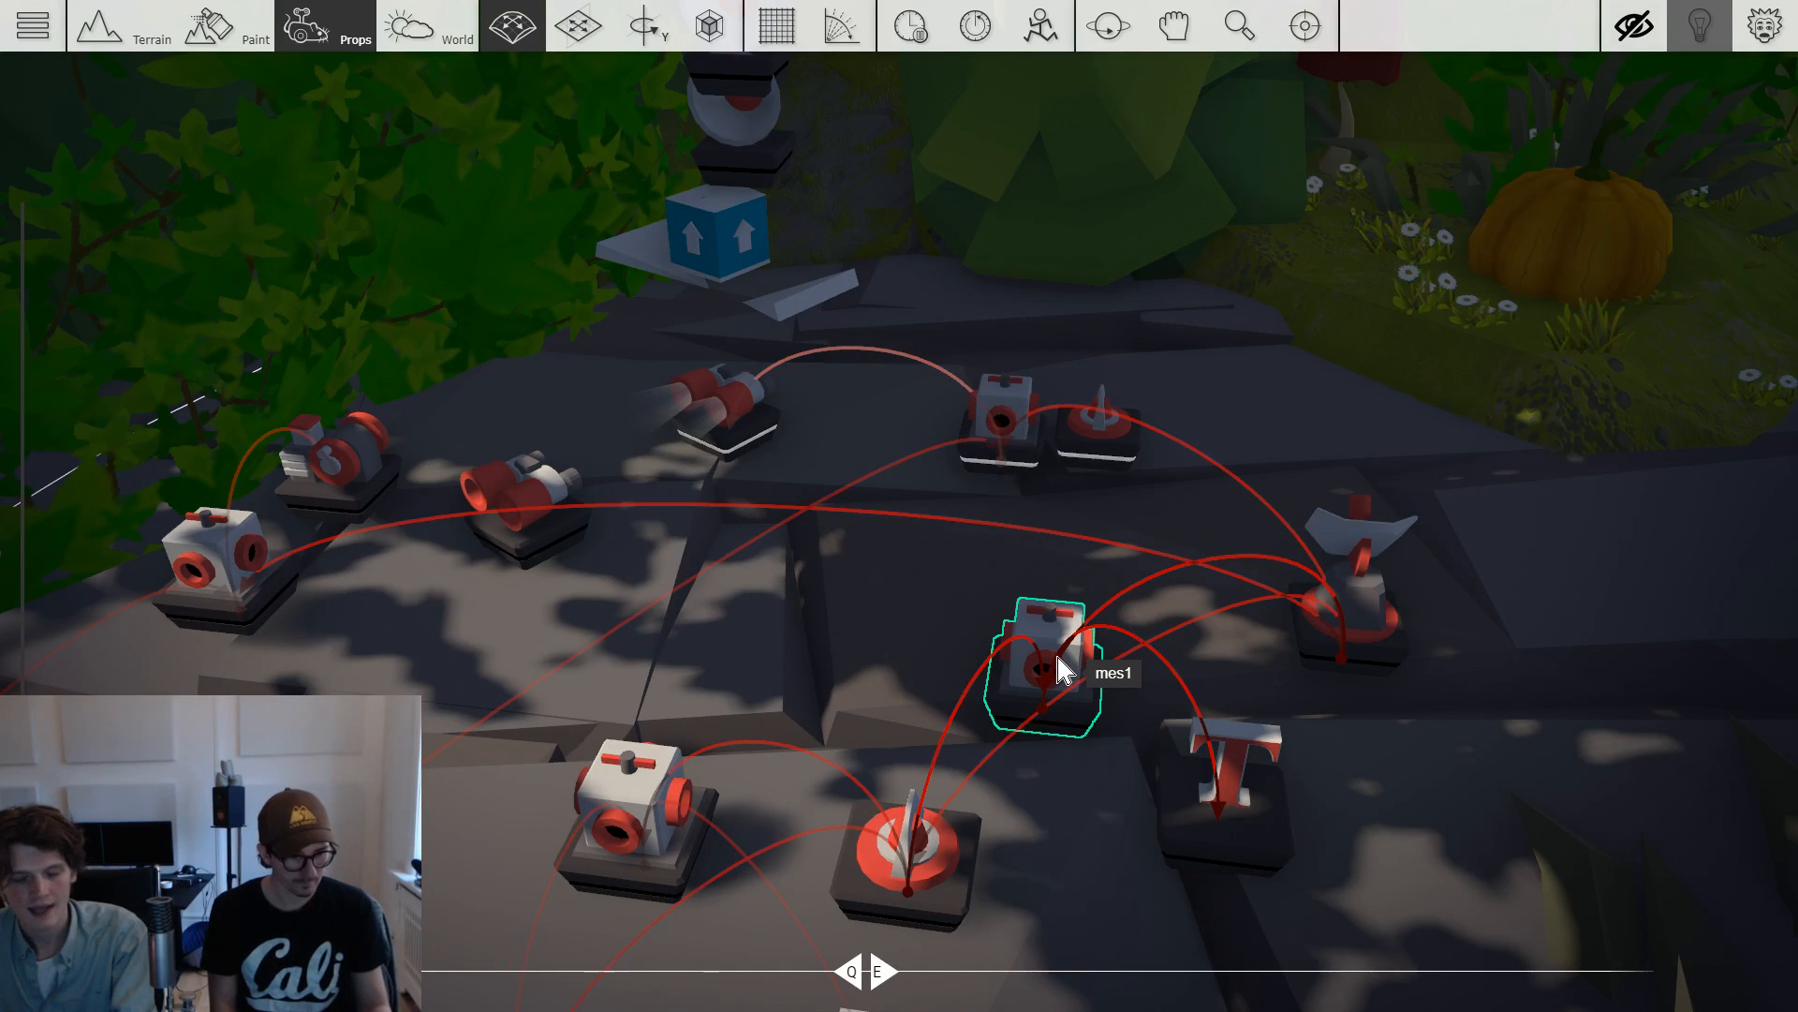
pyautogui.click(1061, 671)
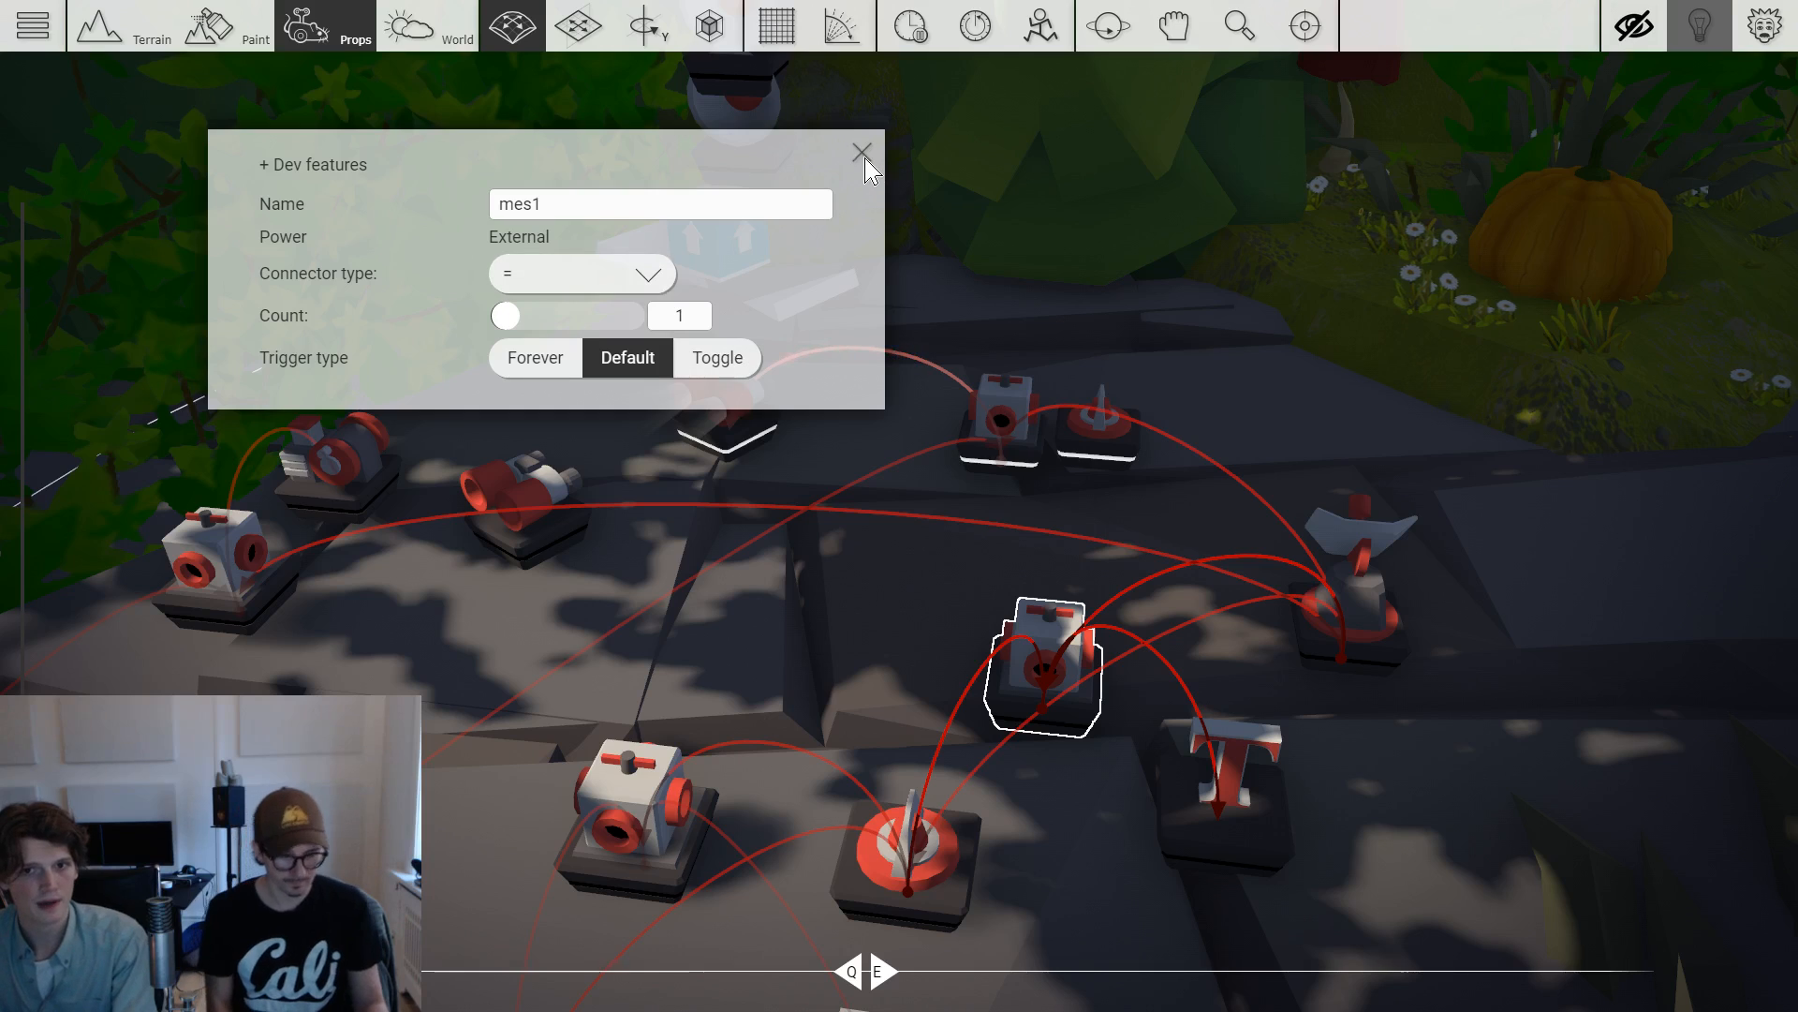
pyautogui.click(863, 155)
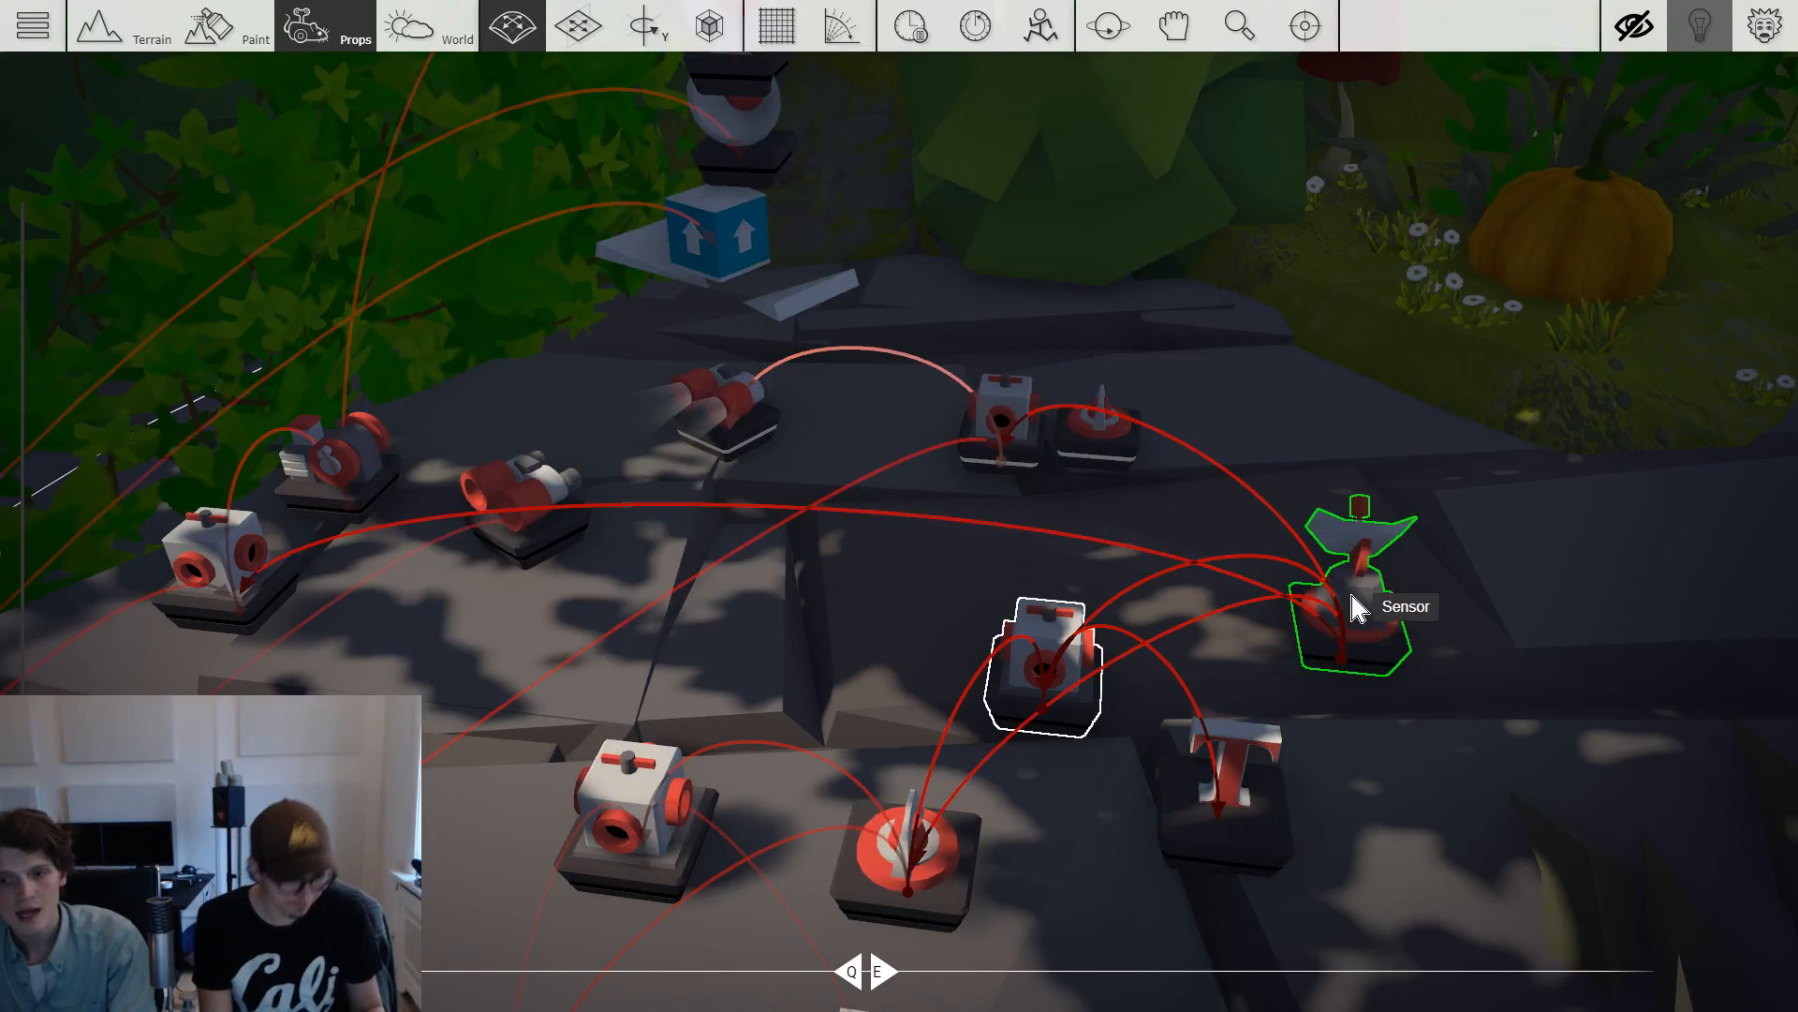
pyautogui.click(969, 820)
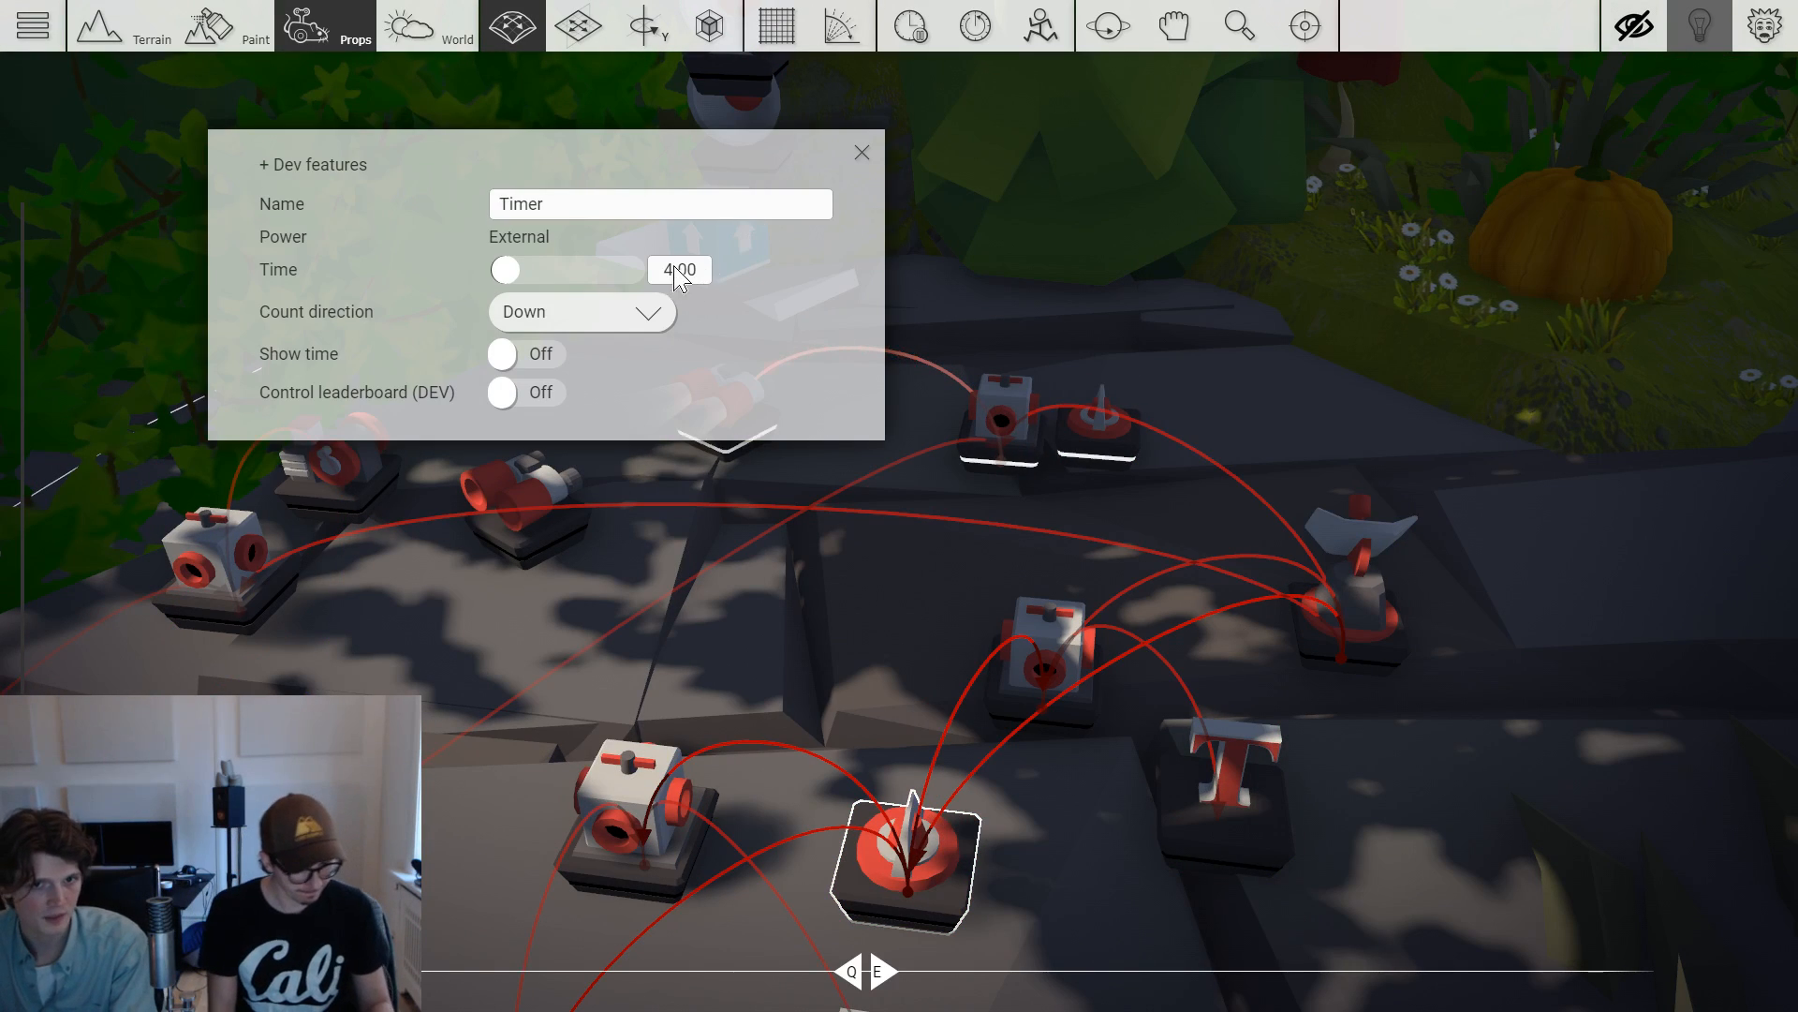
pyautogui.click(864, 155)
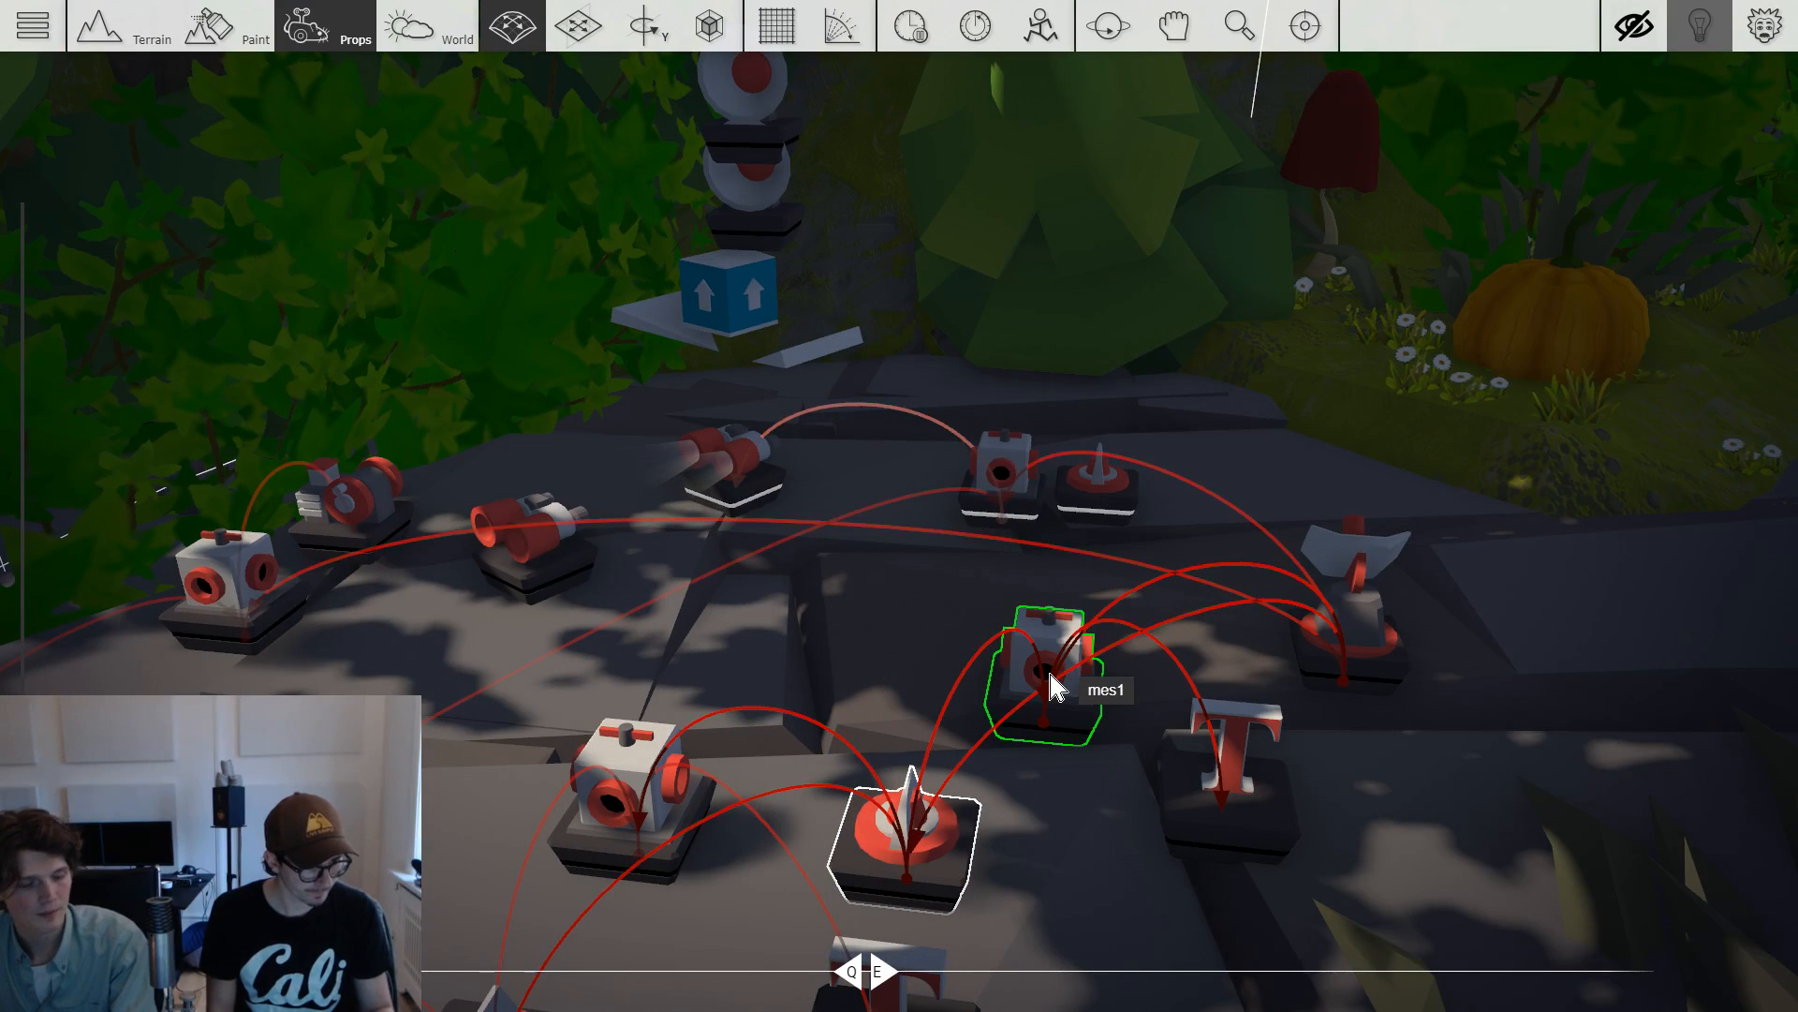
pyautogui.click(1051, 684)
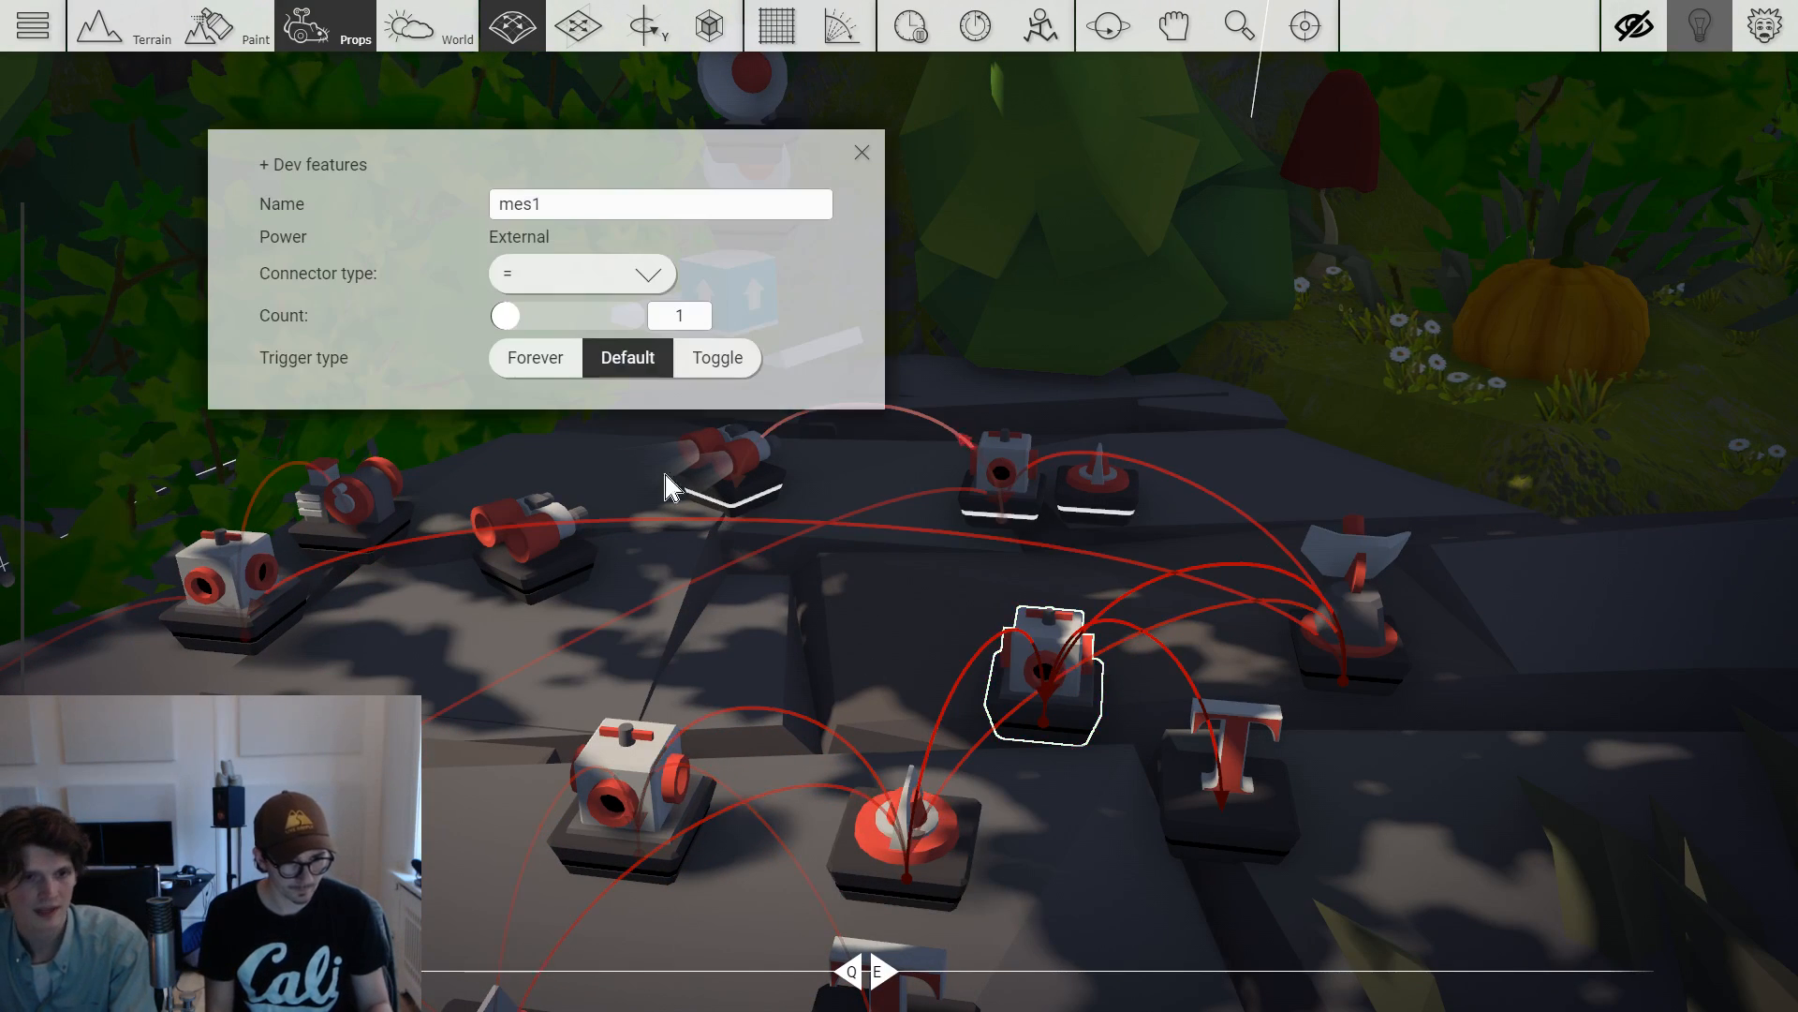
pyautogui.click(862, 154)
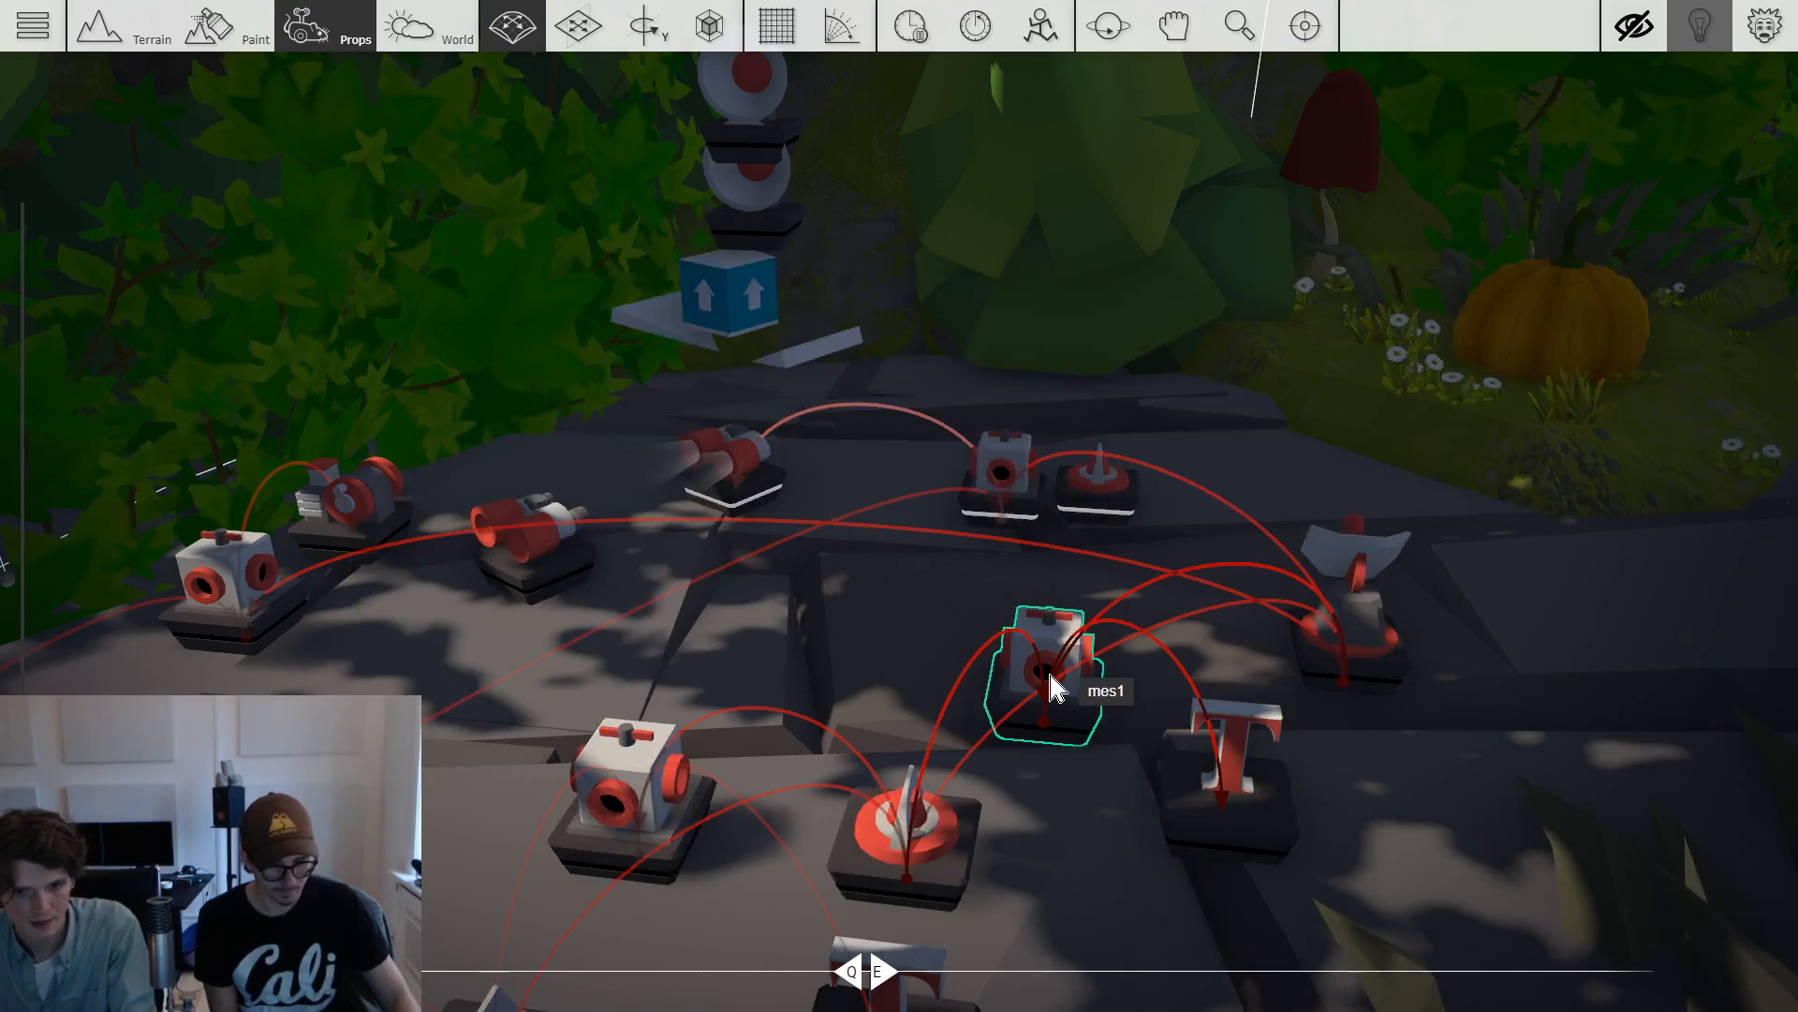
# Examine all the connections running from the Sensor to the surrounding gadgets on the stone path.
pyautogui.scroll(-5, 1054, 691)
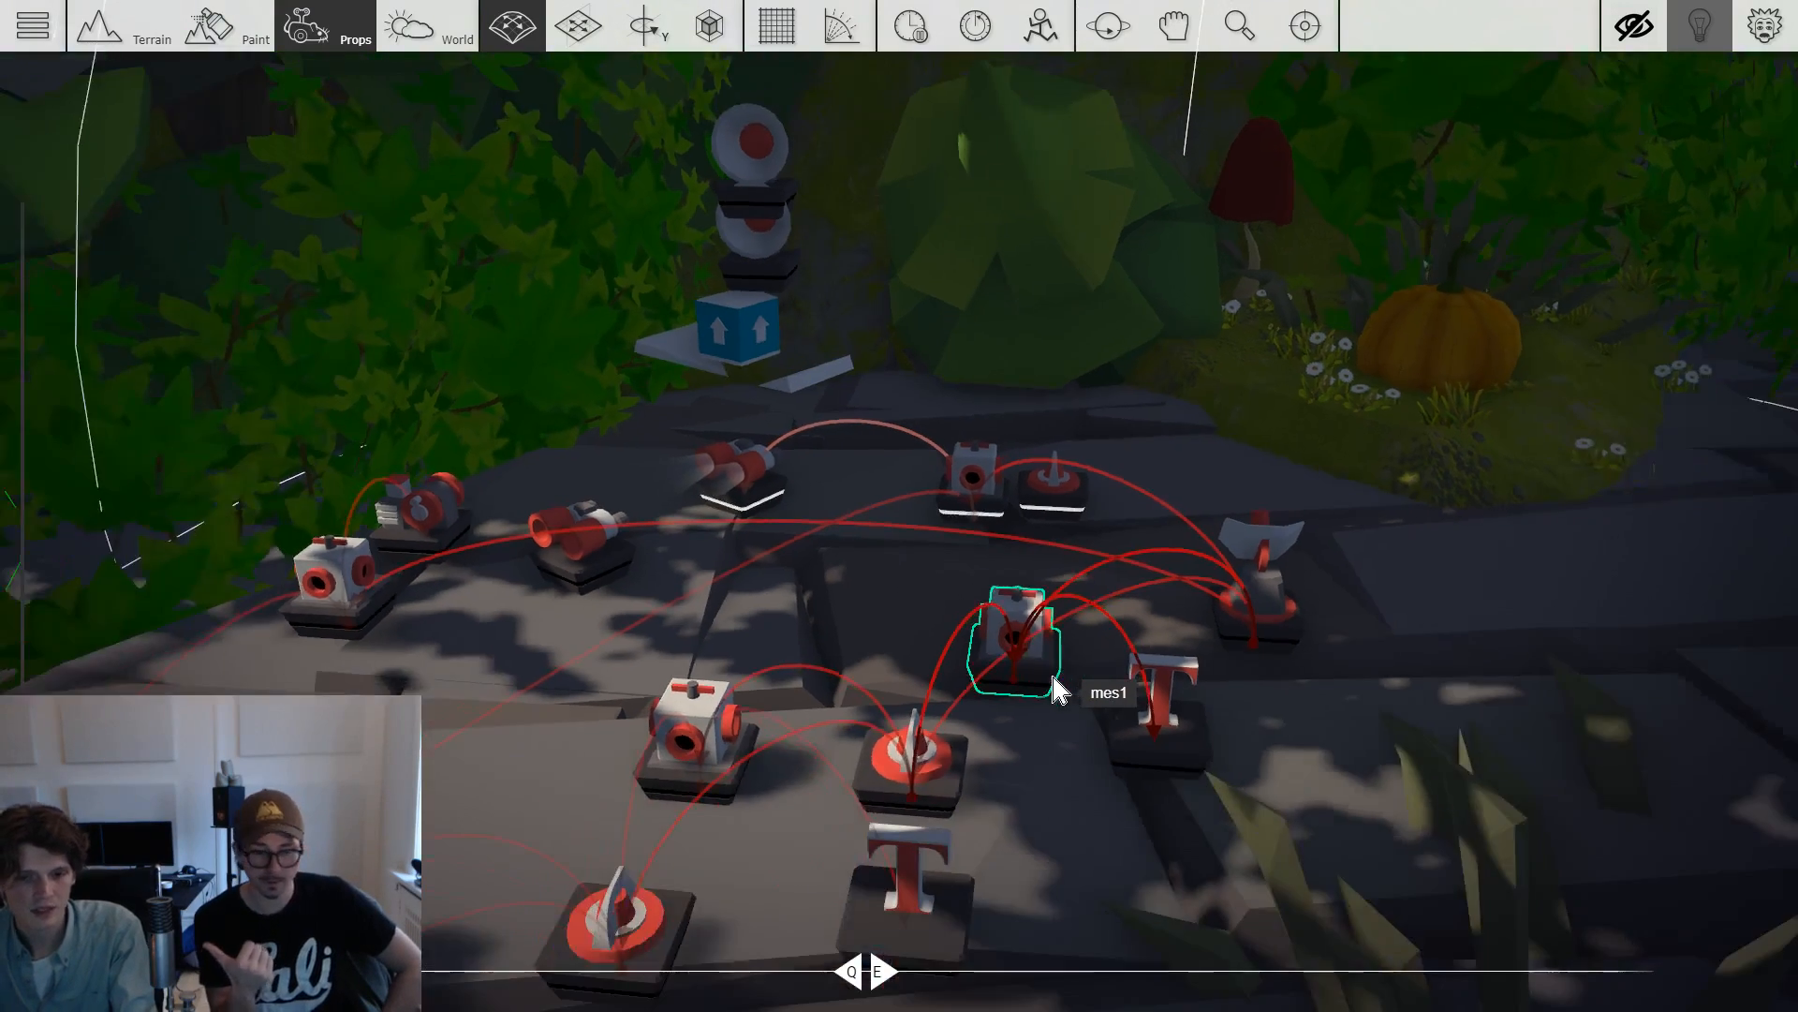
pyautogui.scroll(3, 1128, 599)
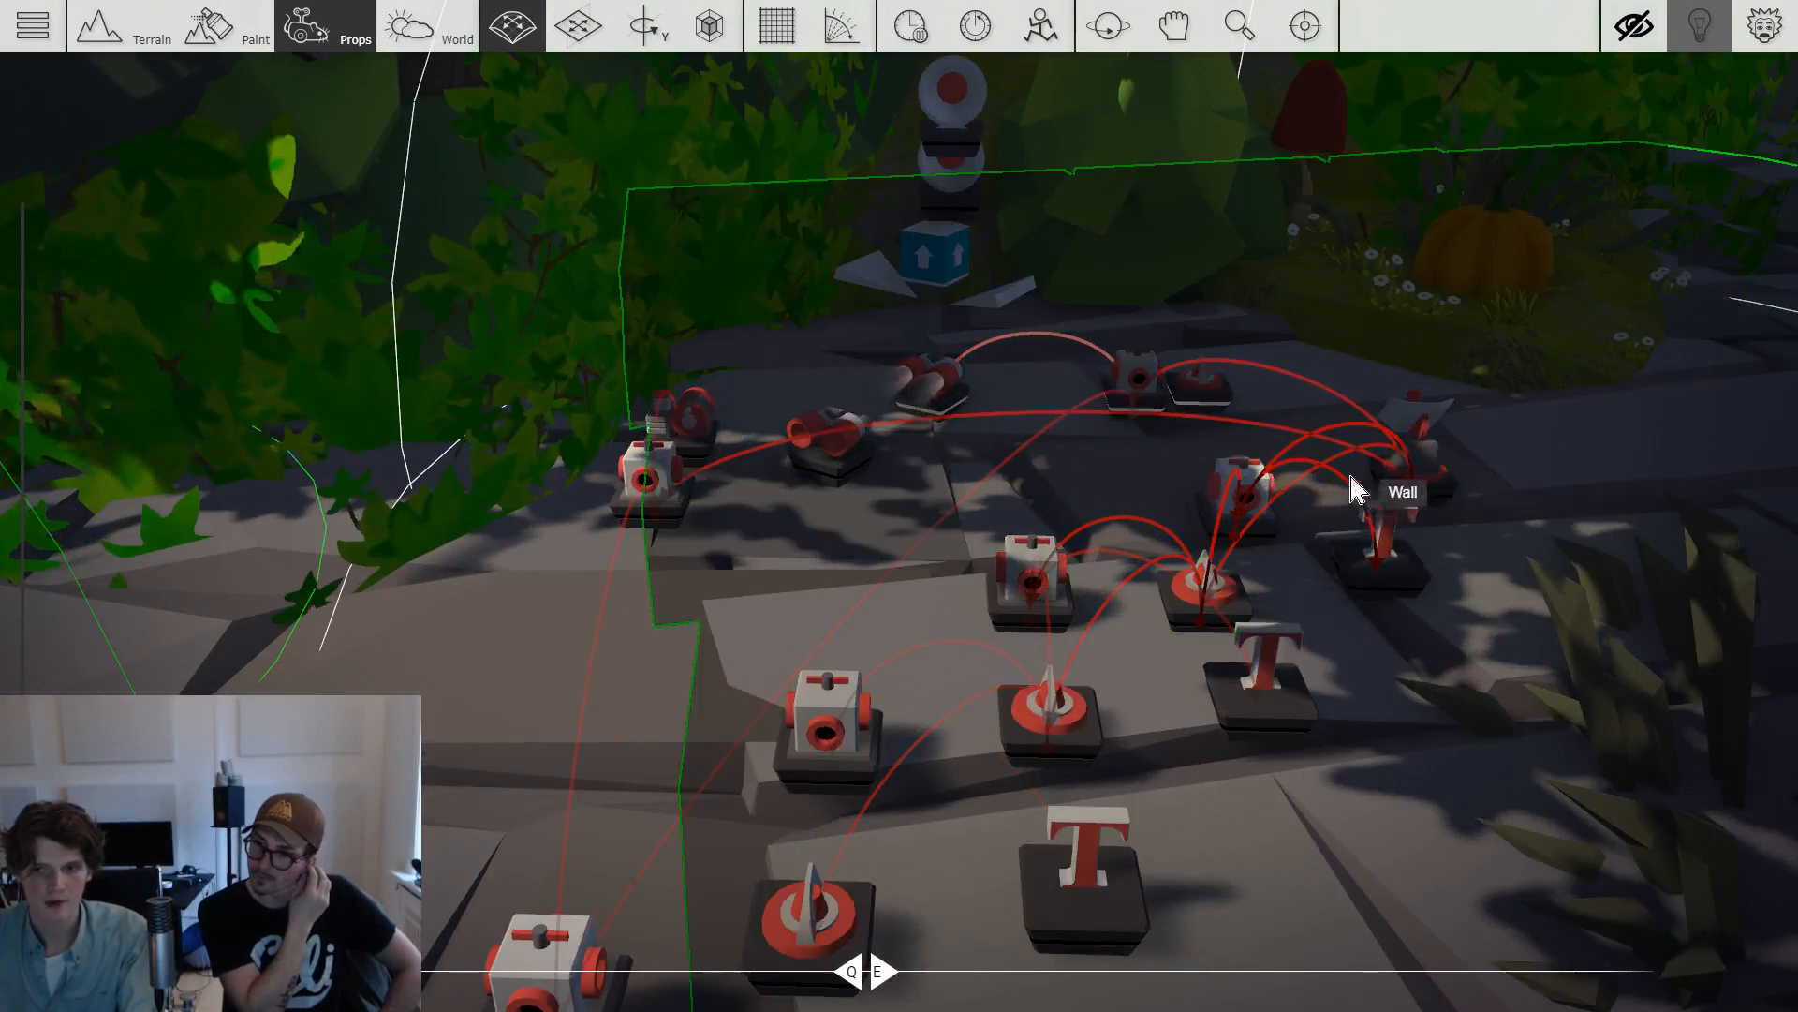
pyautogui.click(1414, 476)
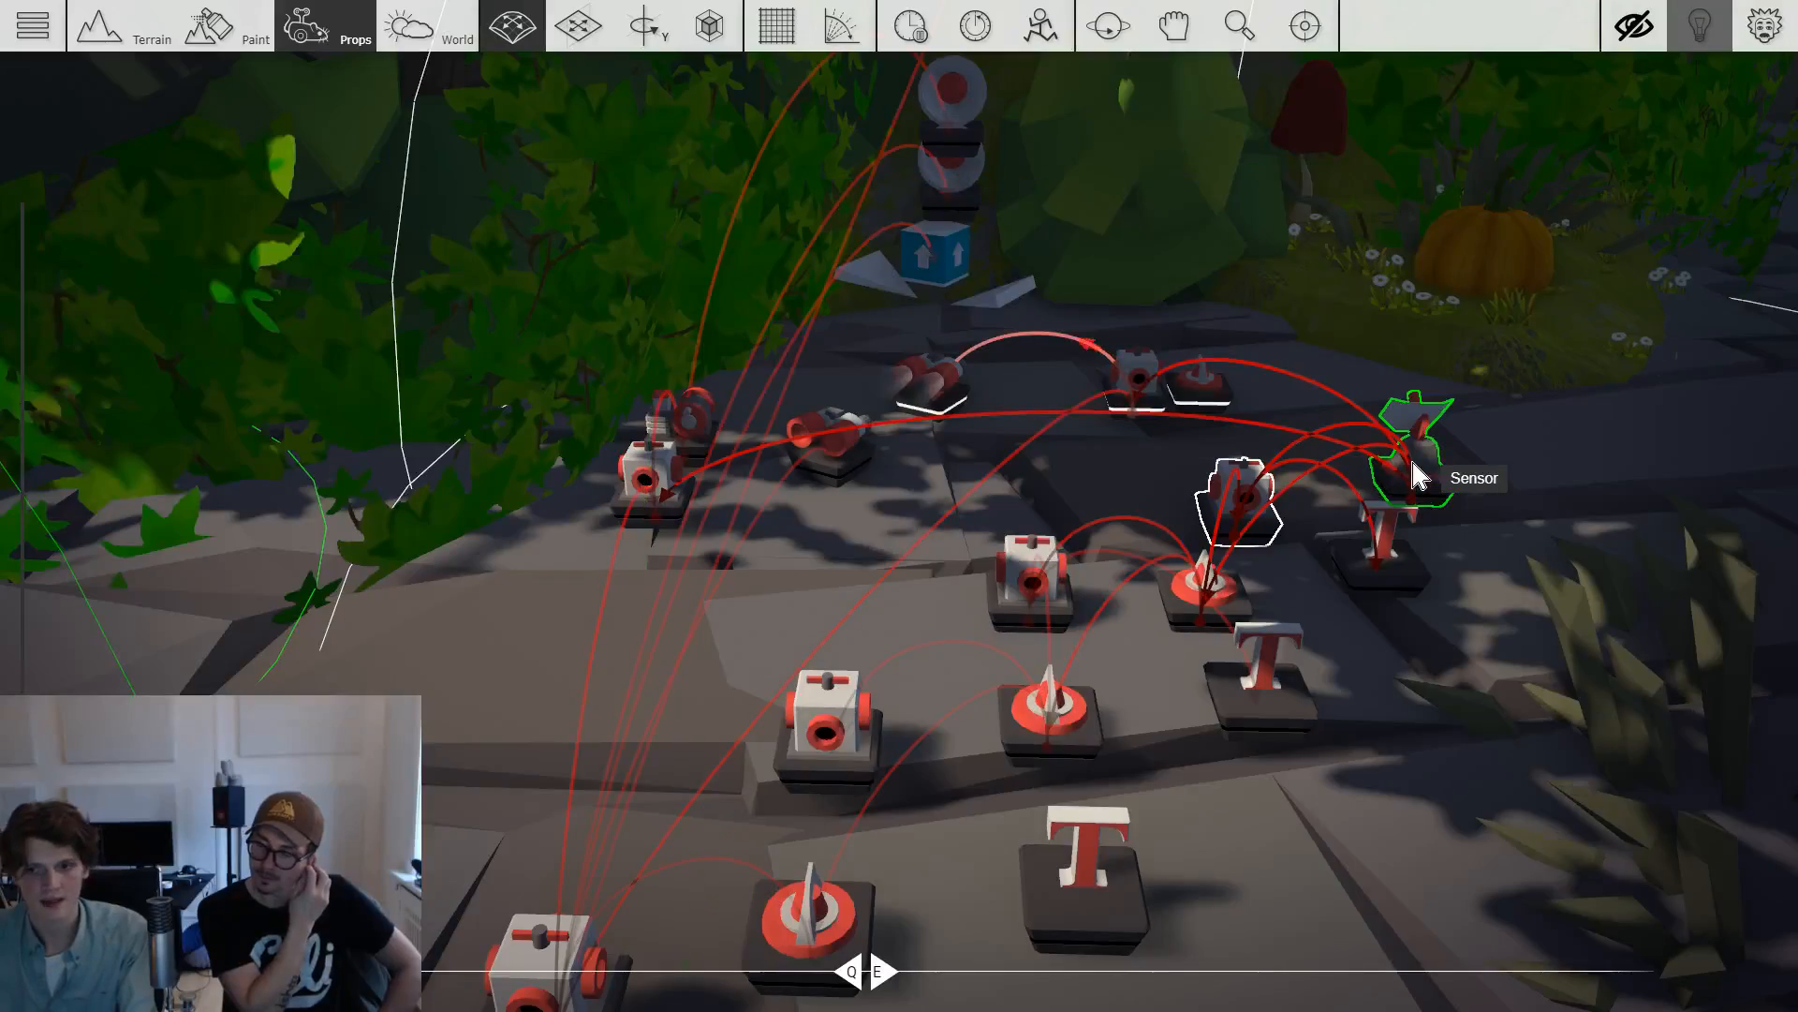
pyautogui.scroll(-5, 1311, 580)
pyautogui.scroll(4, 931, 683)
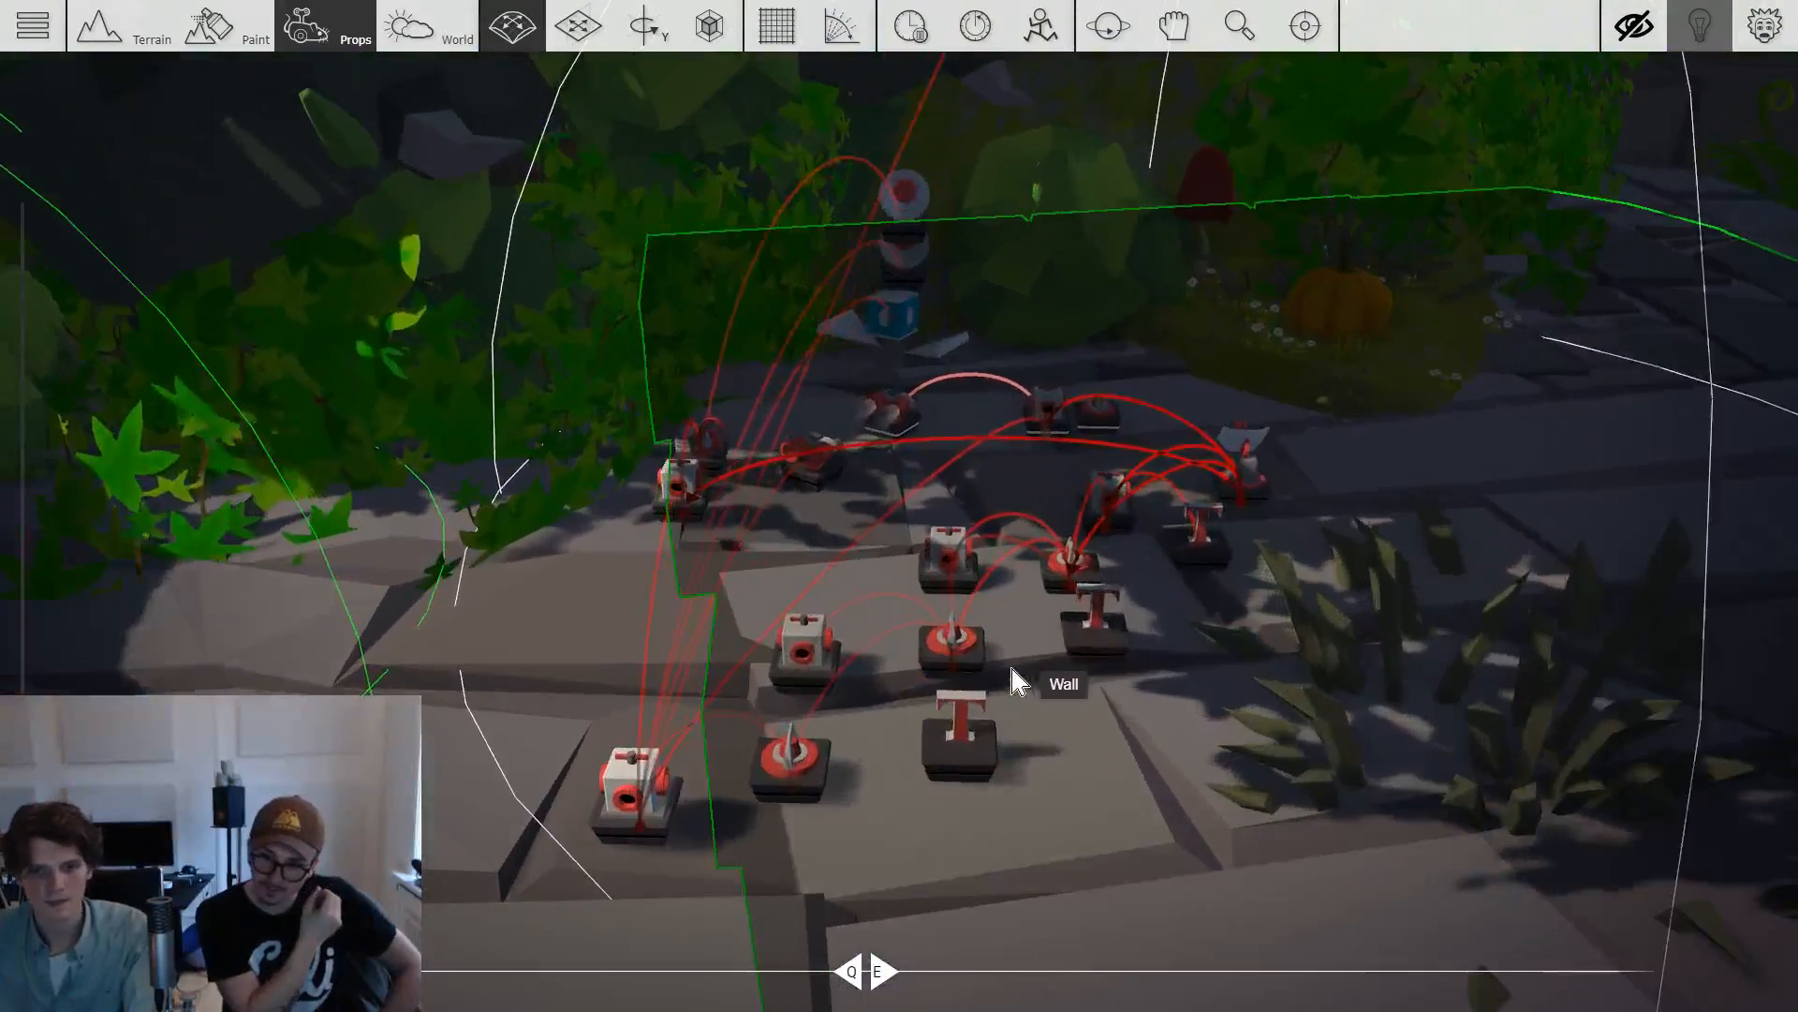
# Trace the message chain from the first Timer to the second mes1 connector and its text gadget.
pyautogui.click(633, 804)
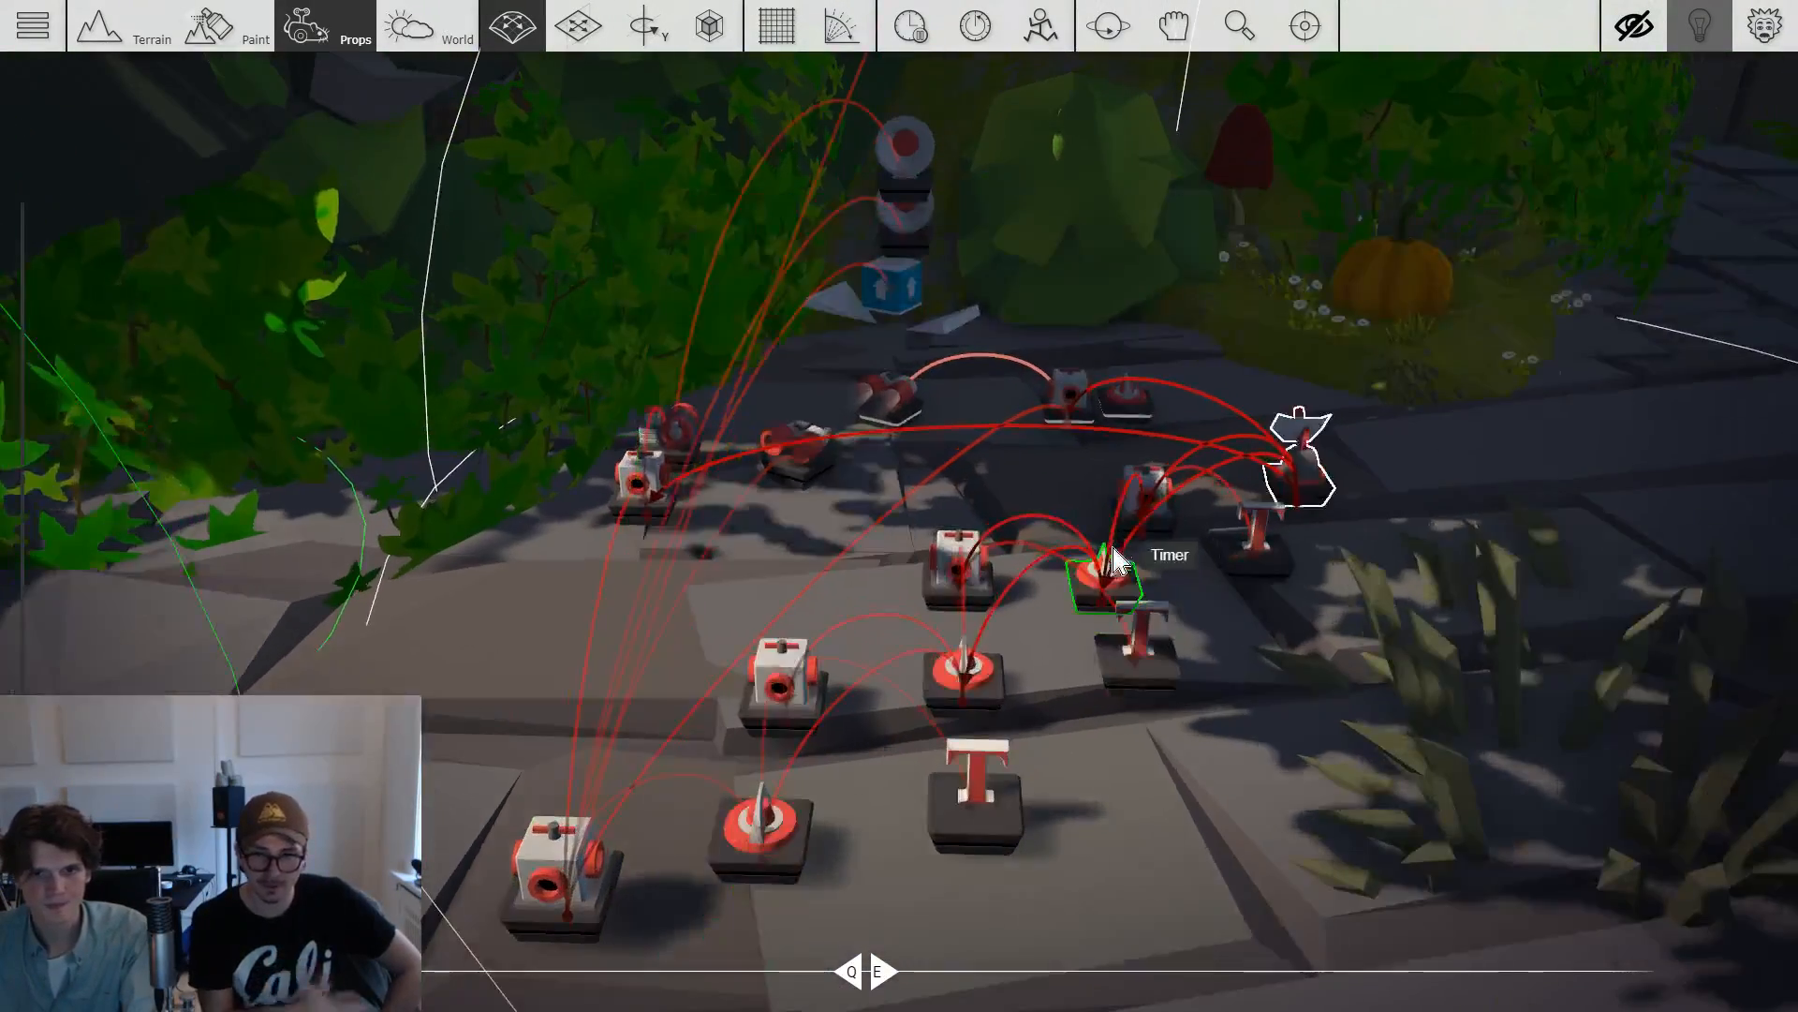
pyautogui.click(1119, 576)
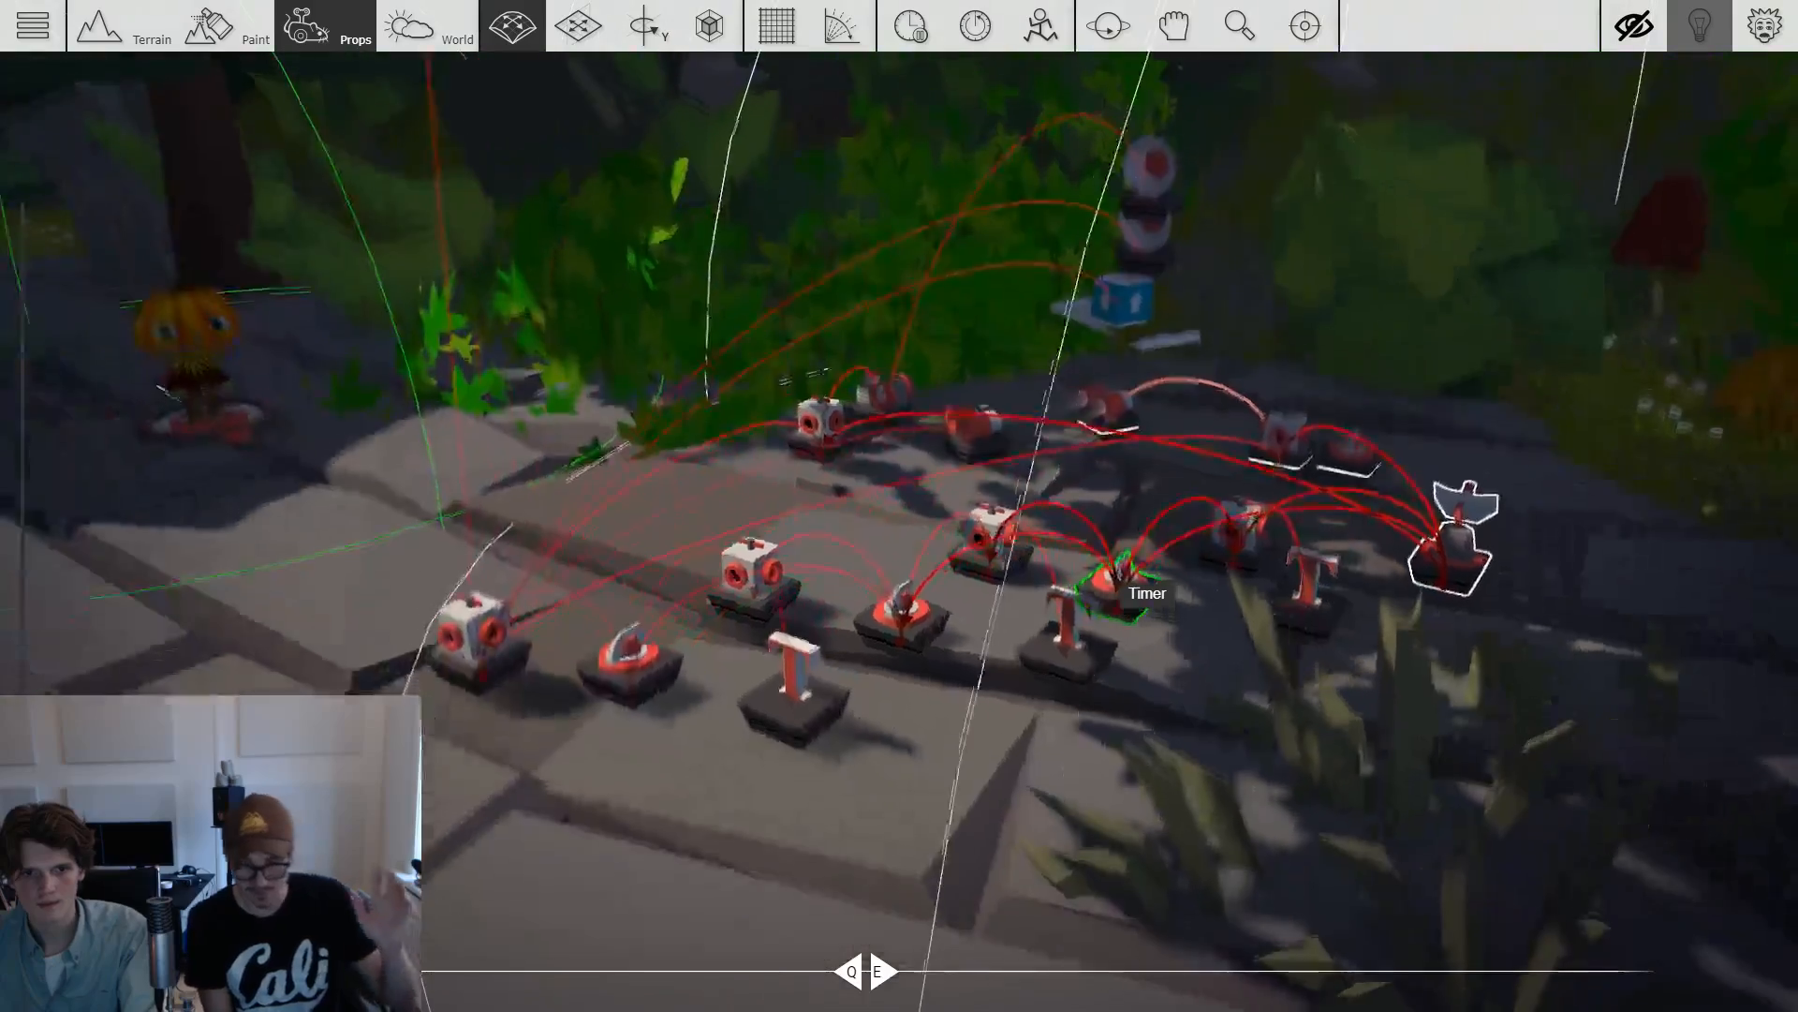
pyautogui.scroll(-3, 1119, 576)
pyautogui.scroll(5, 1257, 795)
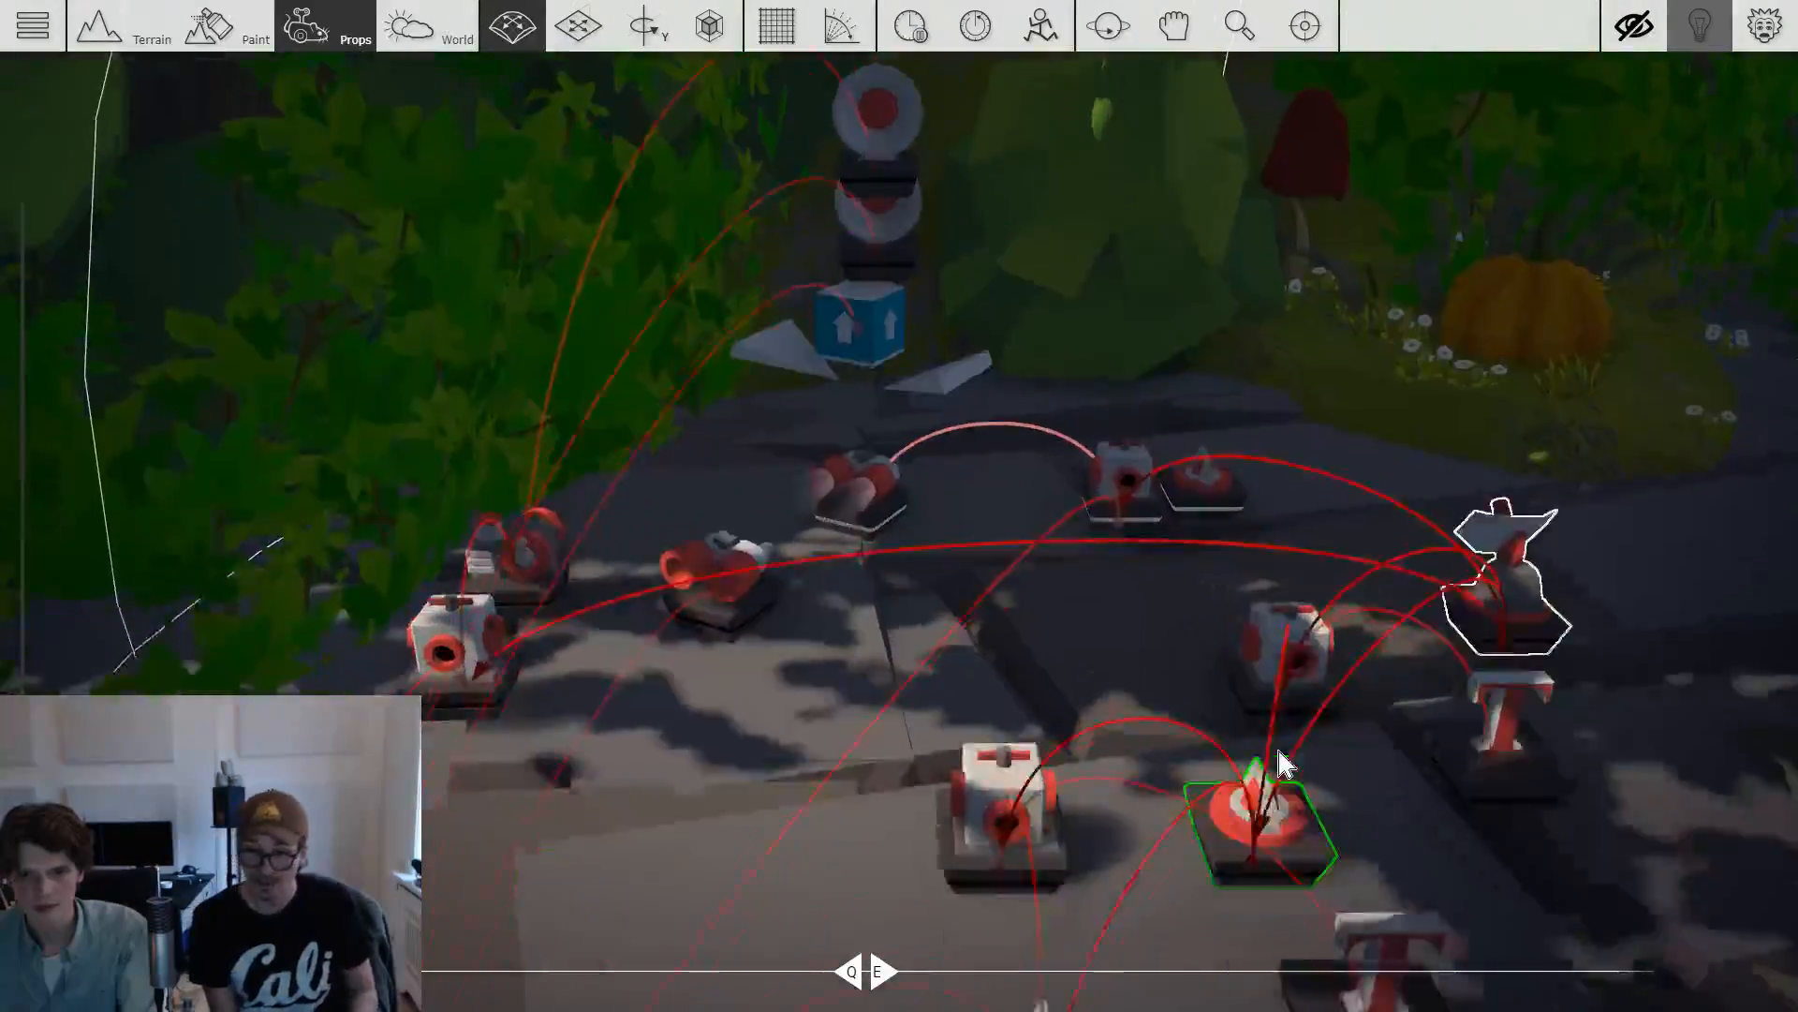
pyautogui.click(1148, 714)
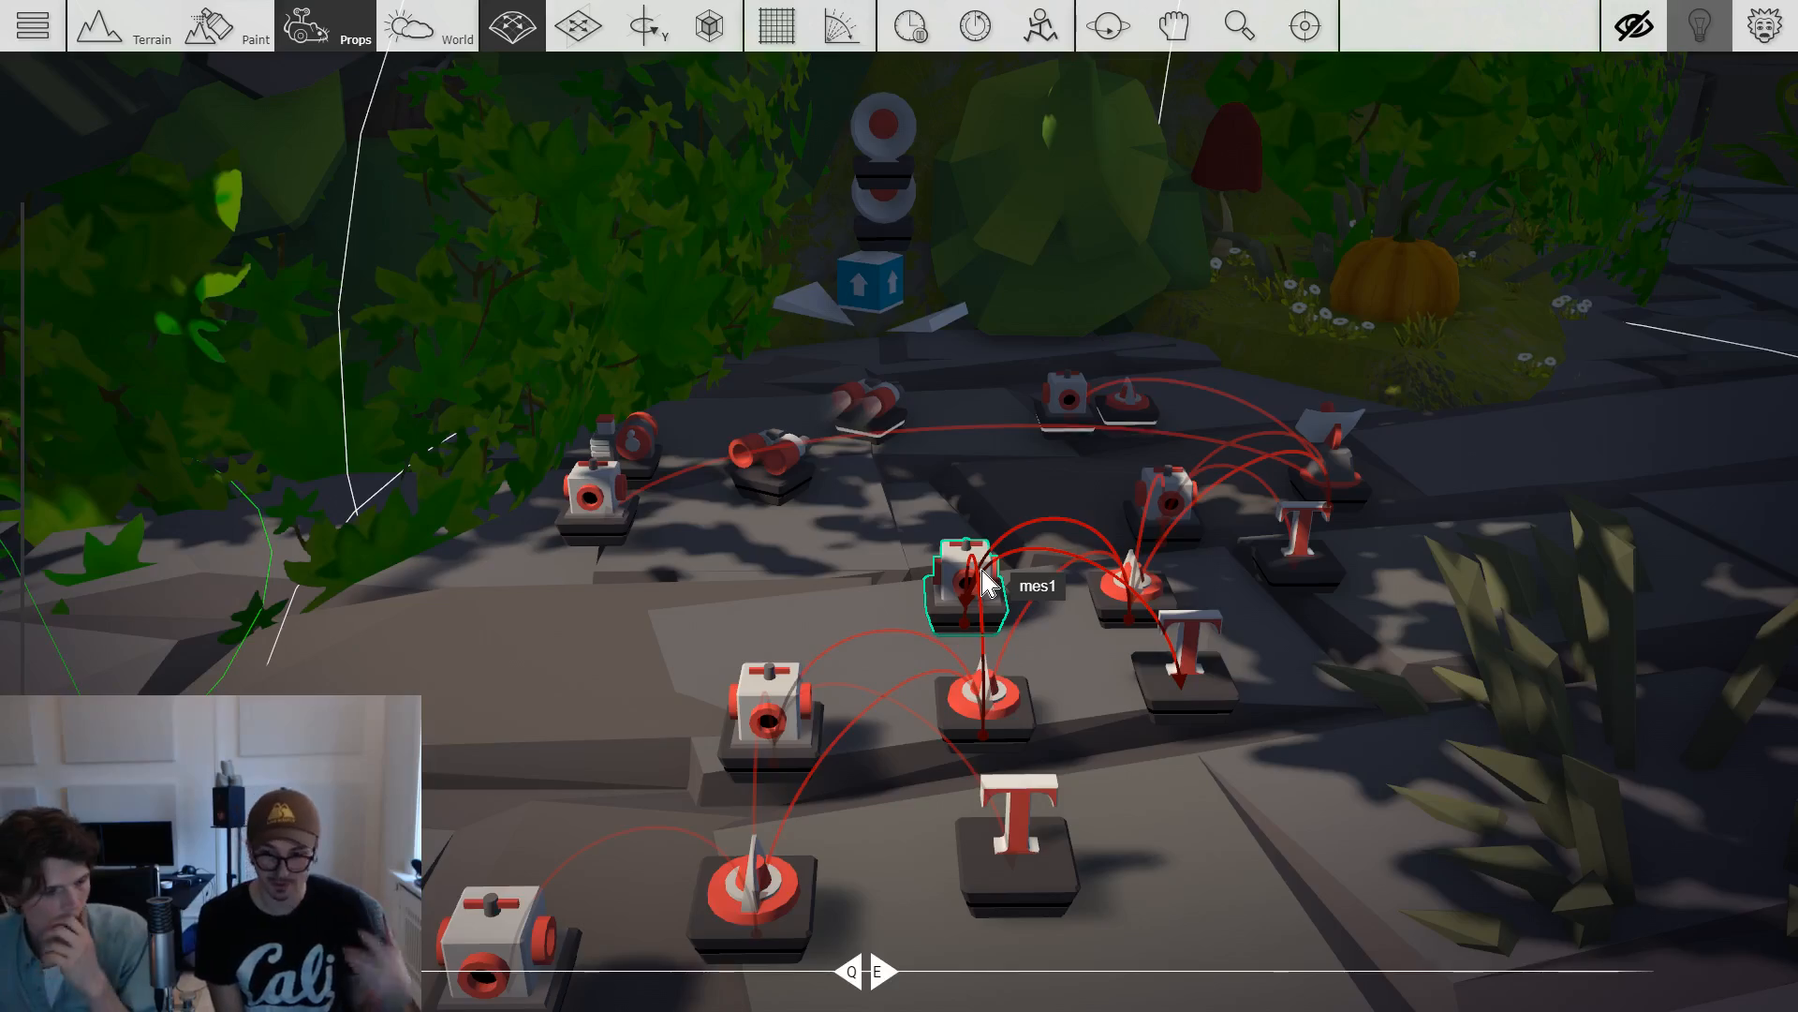
pyautogui.scroll(2, 994, 592)
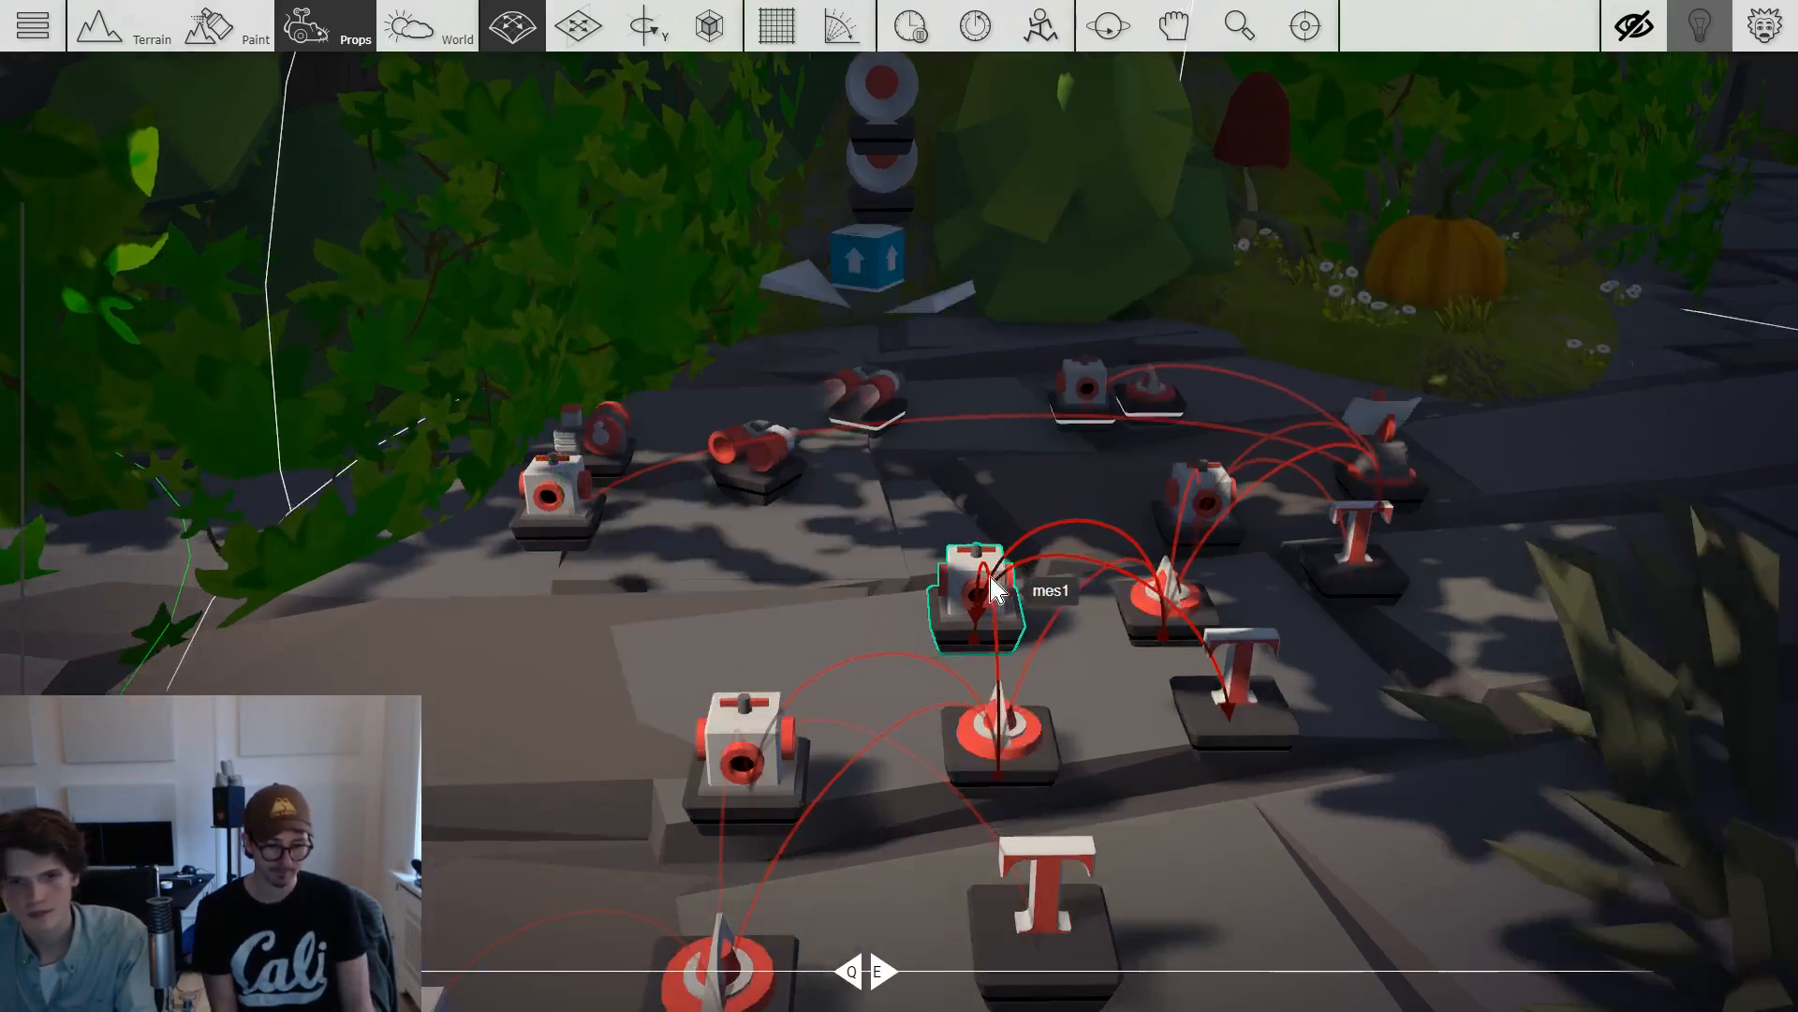
pyautogui.scroll(-5, 957, 588)
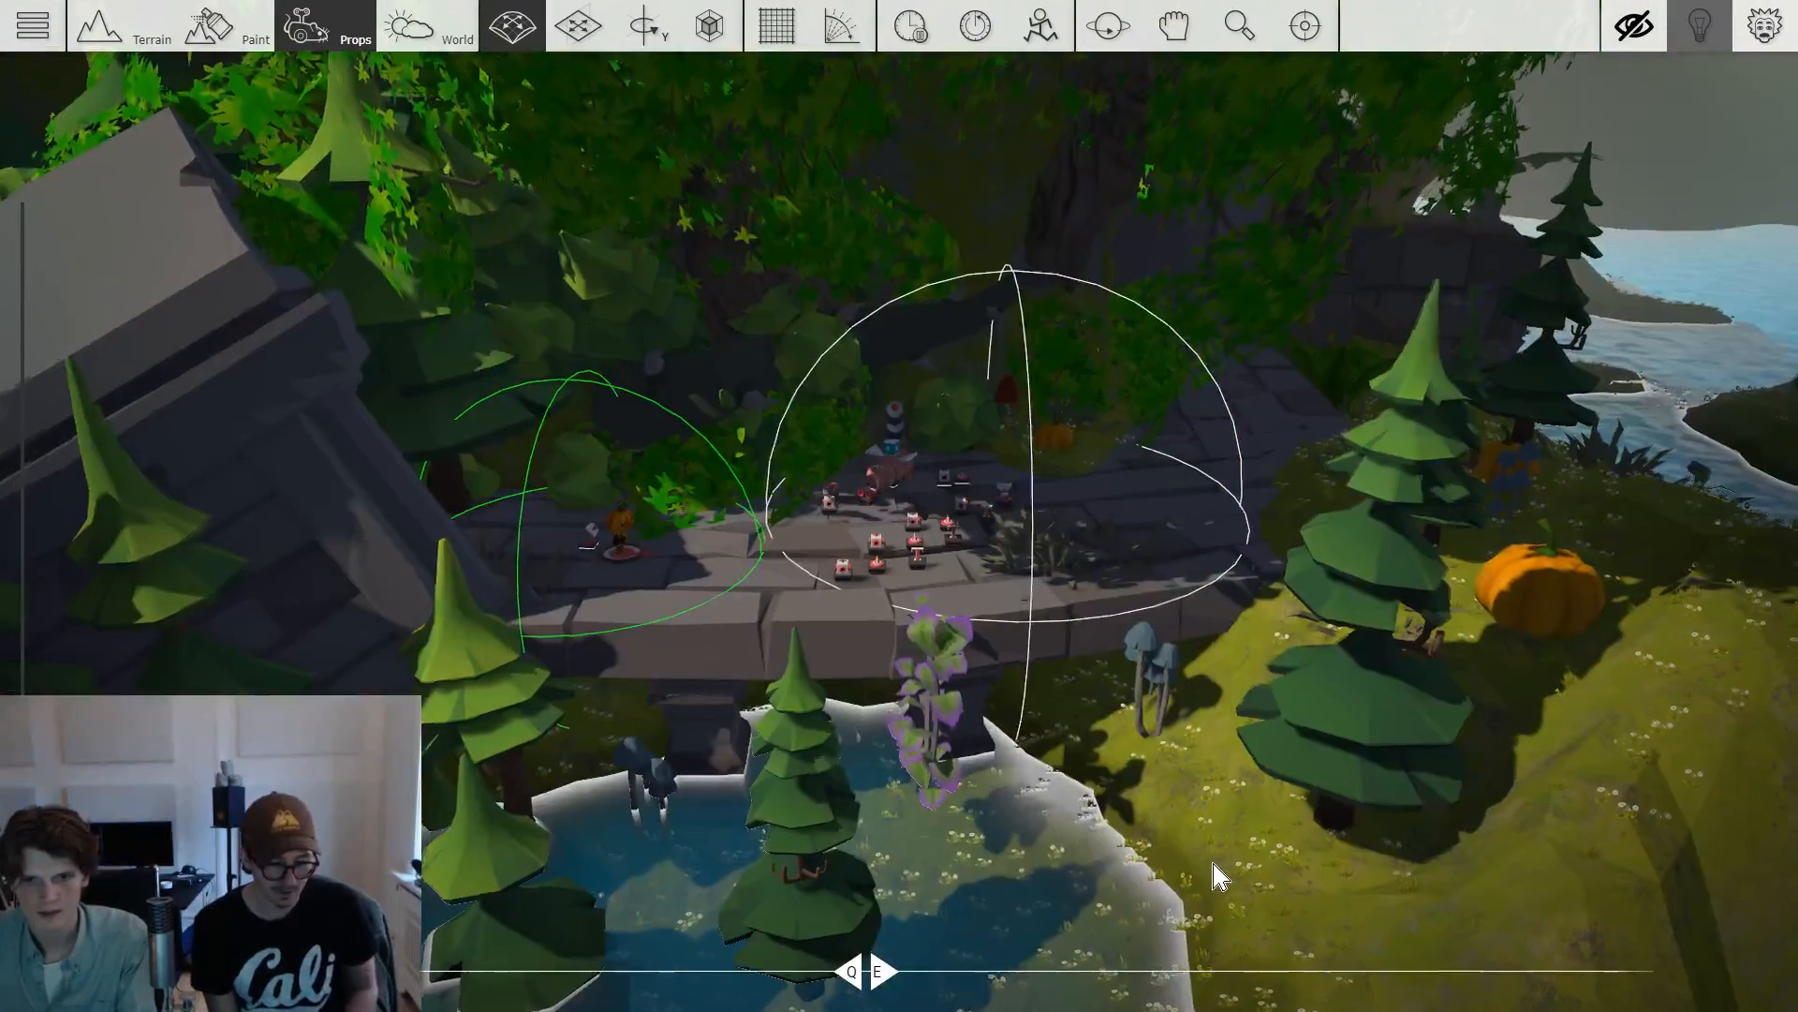
# Examine how the mes1 connectors and text gadgets in front of the pig are linked through the Timers.
pyautogui.scroll(5, 1077, 401)
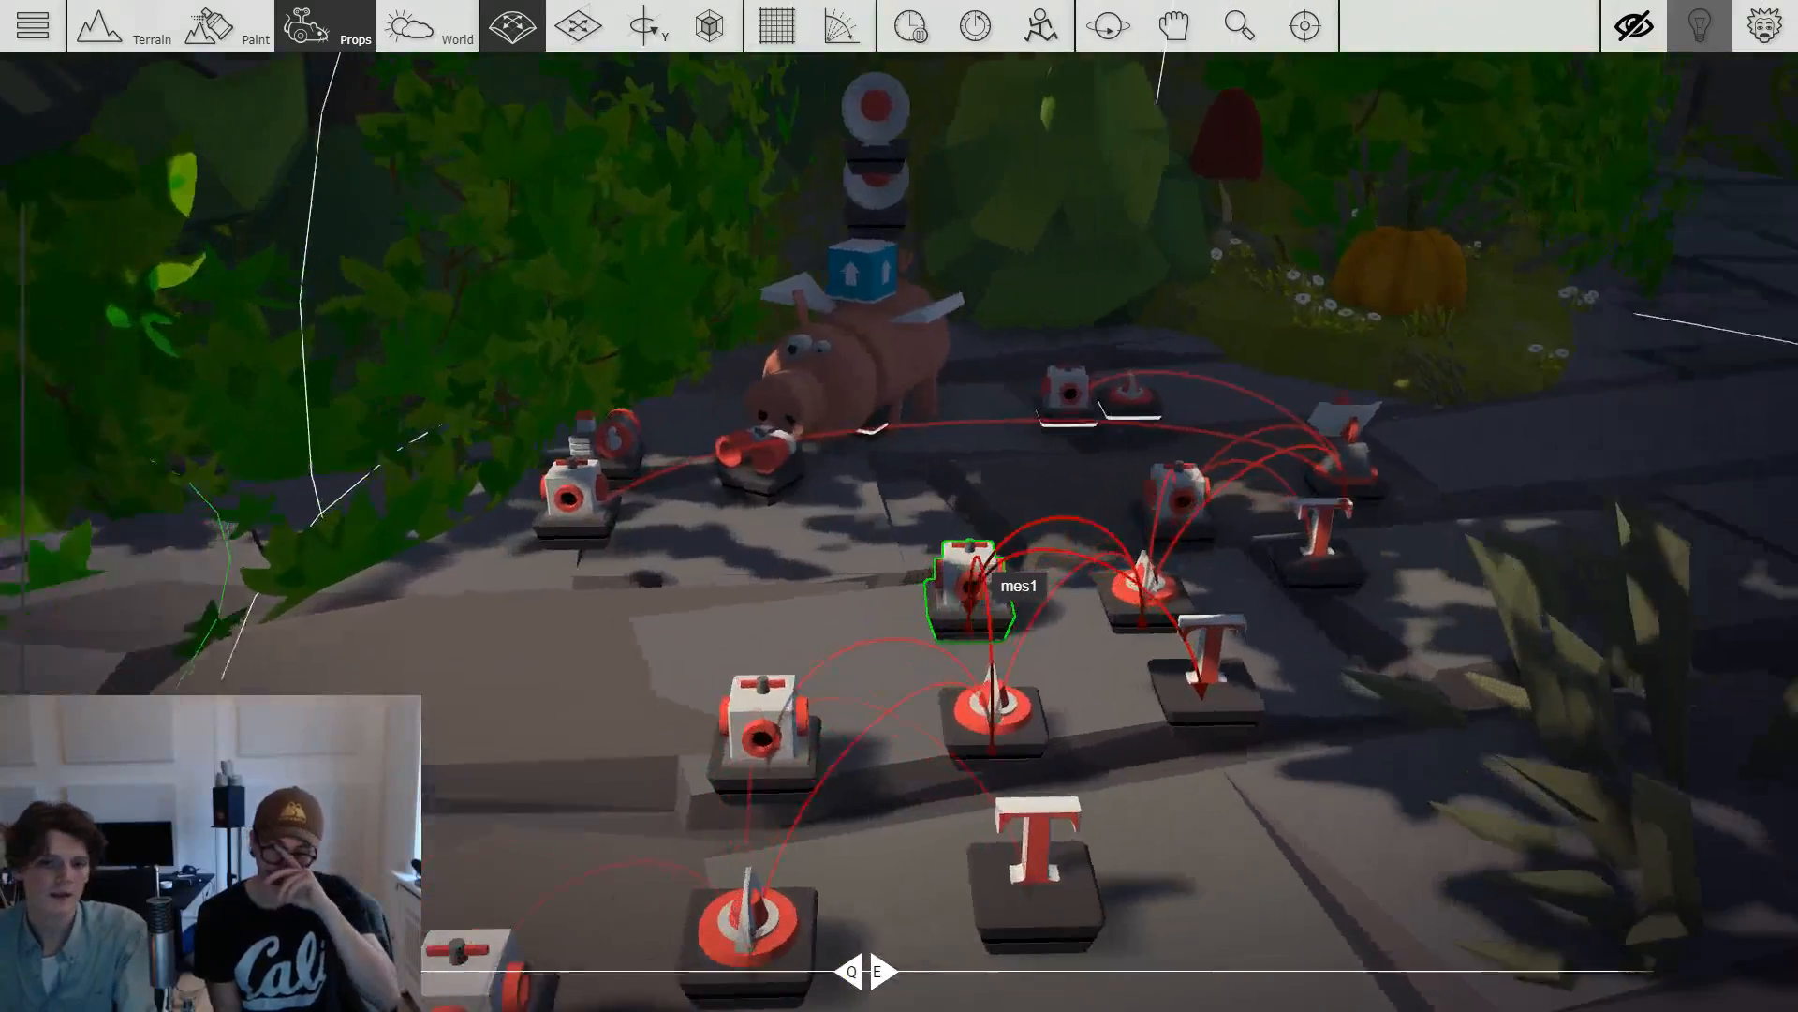
pyautogui.scroll(-3, 1077, 506)
pyautogui.scroll(3, 1148, 513)
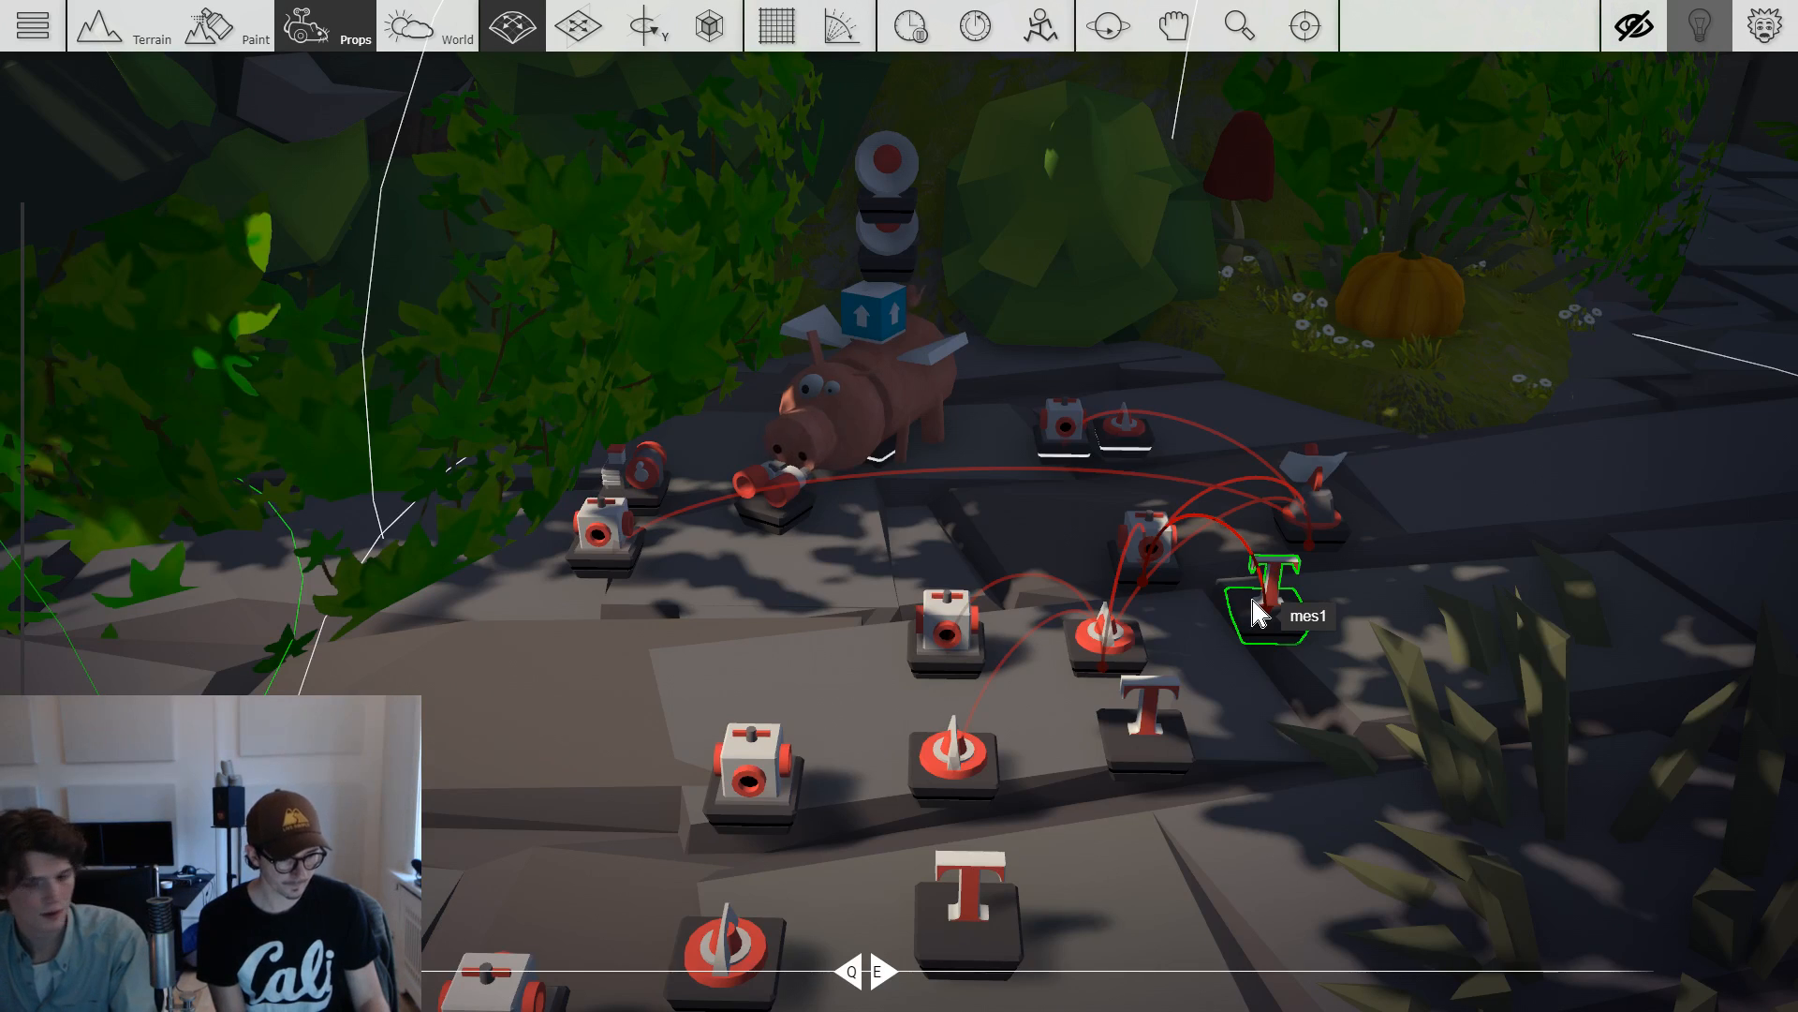
pyautogui.scroll(-3, 1002, 885)
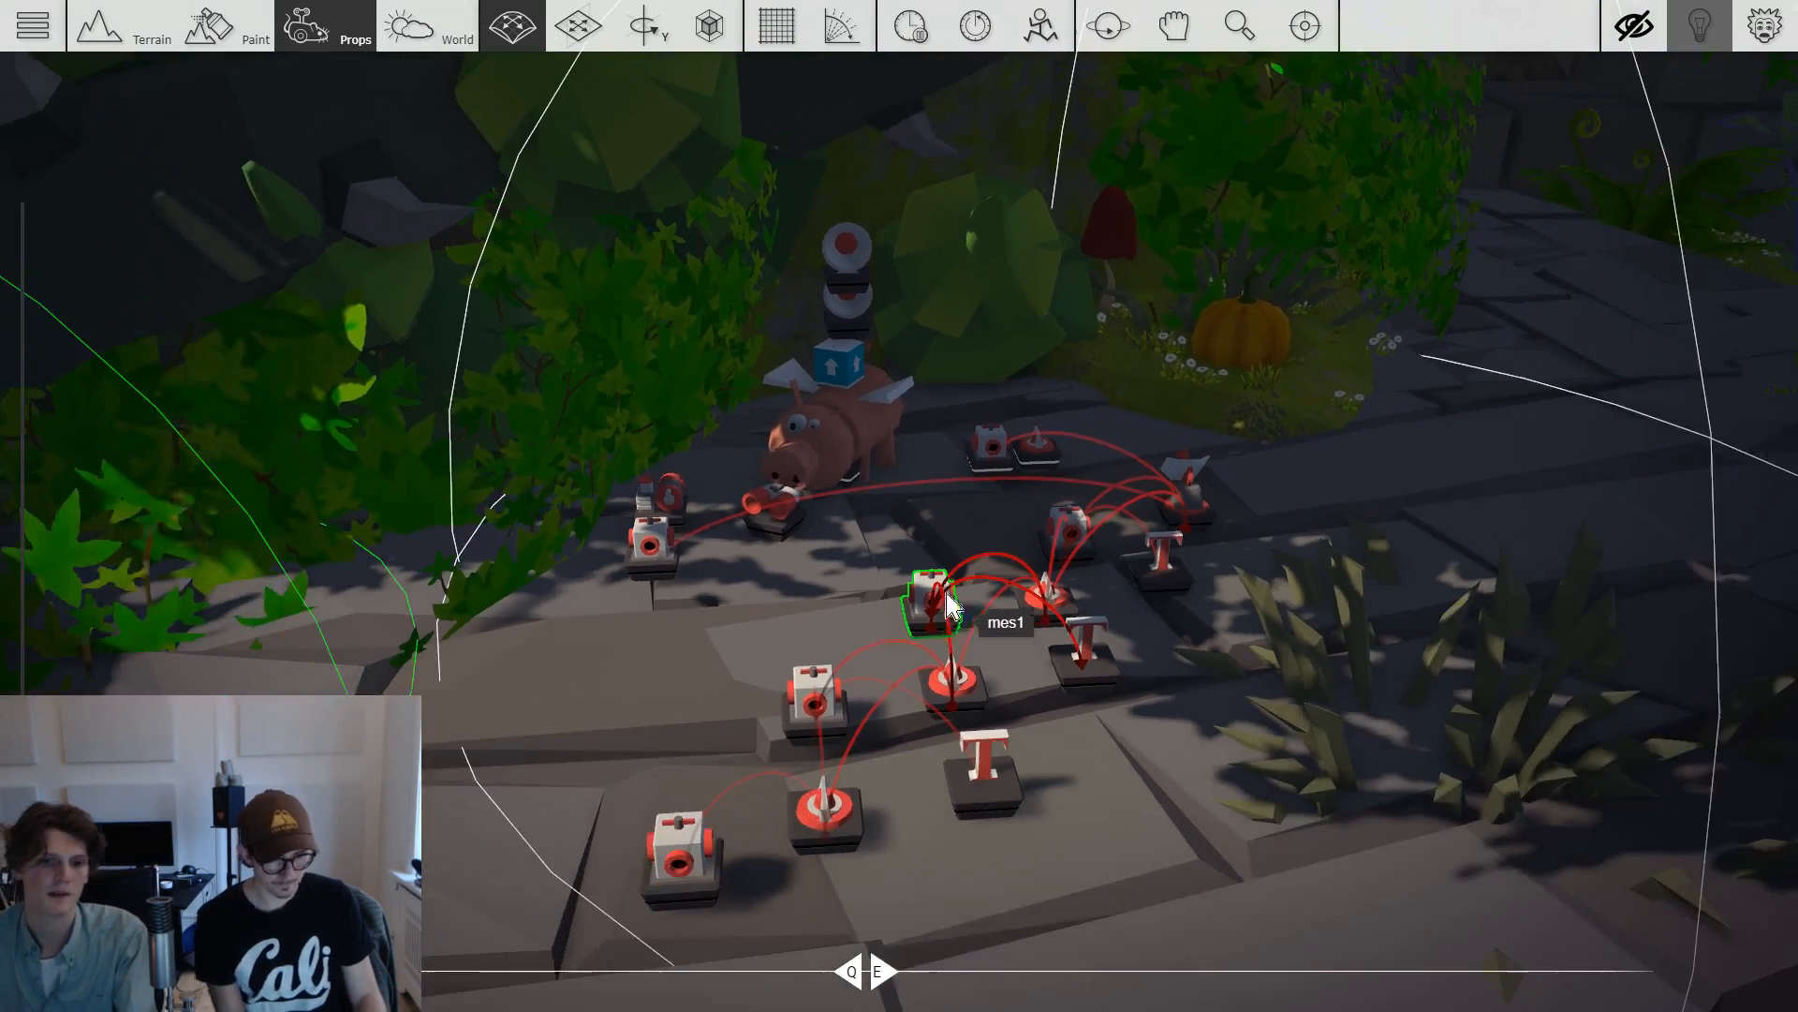
pyautogui.scroll(3, 946, 599)
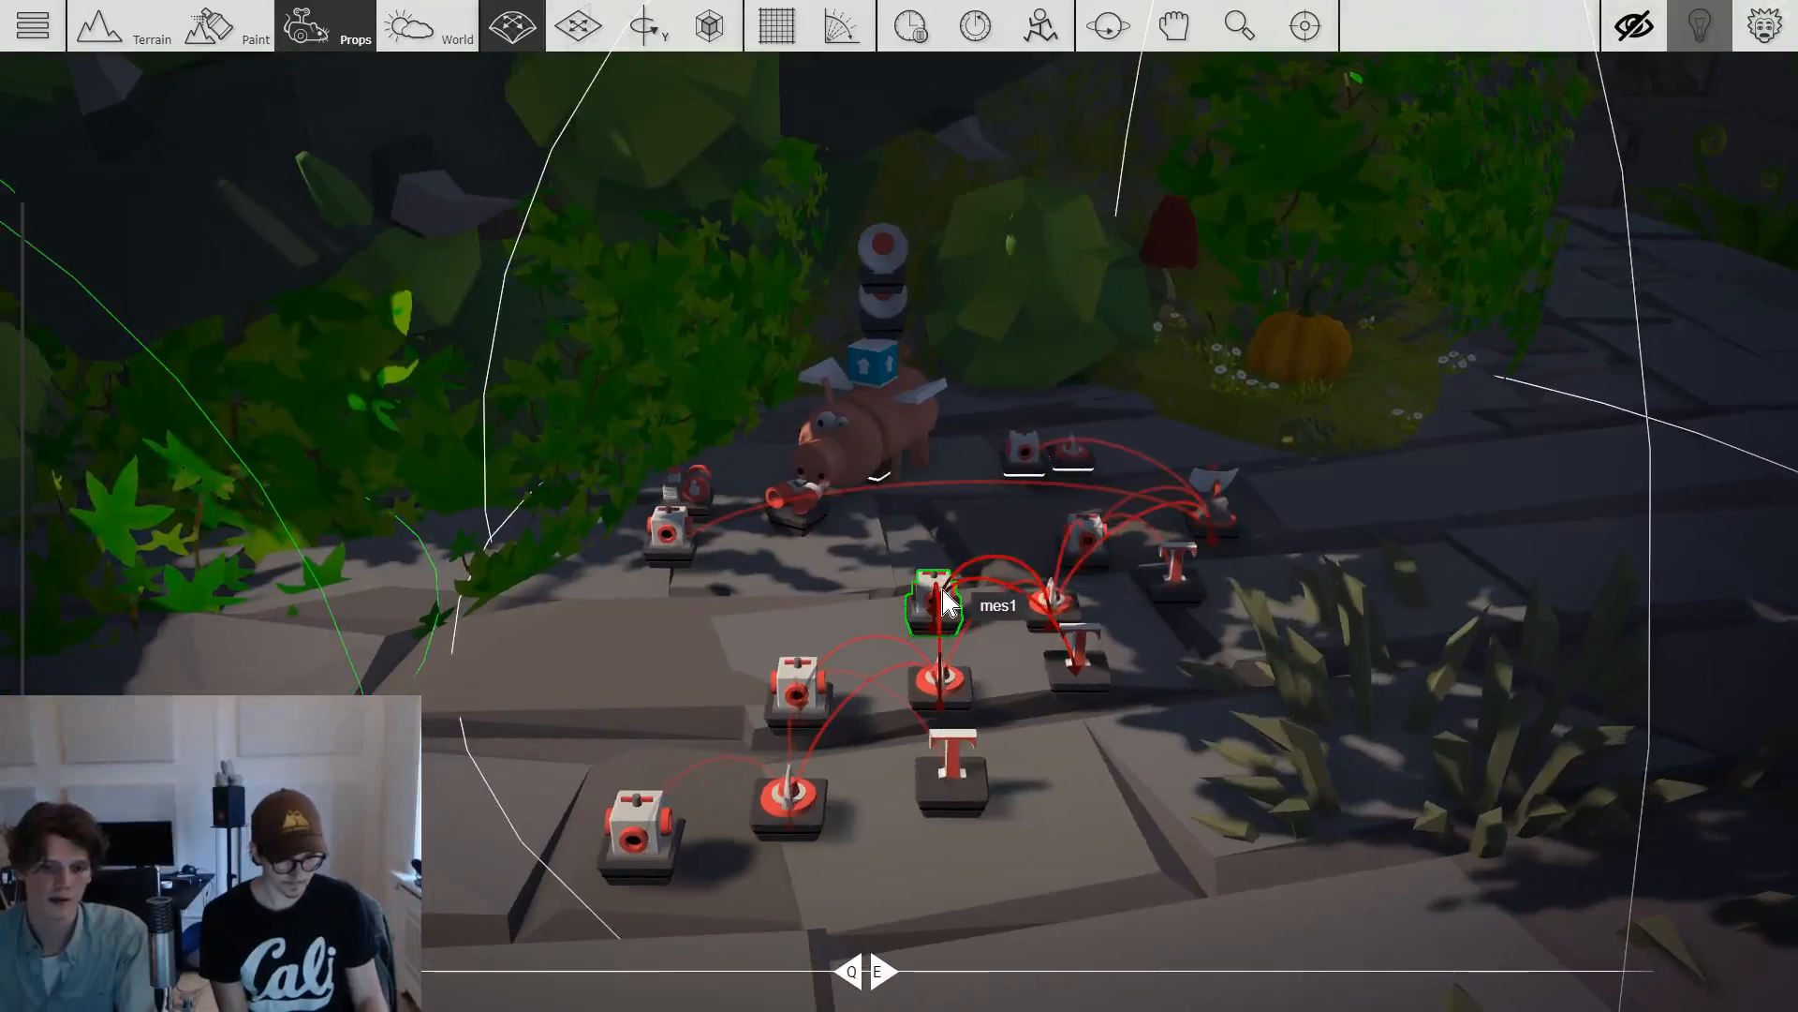
pyautogui.scroll(-3, 947, 602)
pyautogui.scroll(4, 1075, 541)
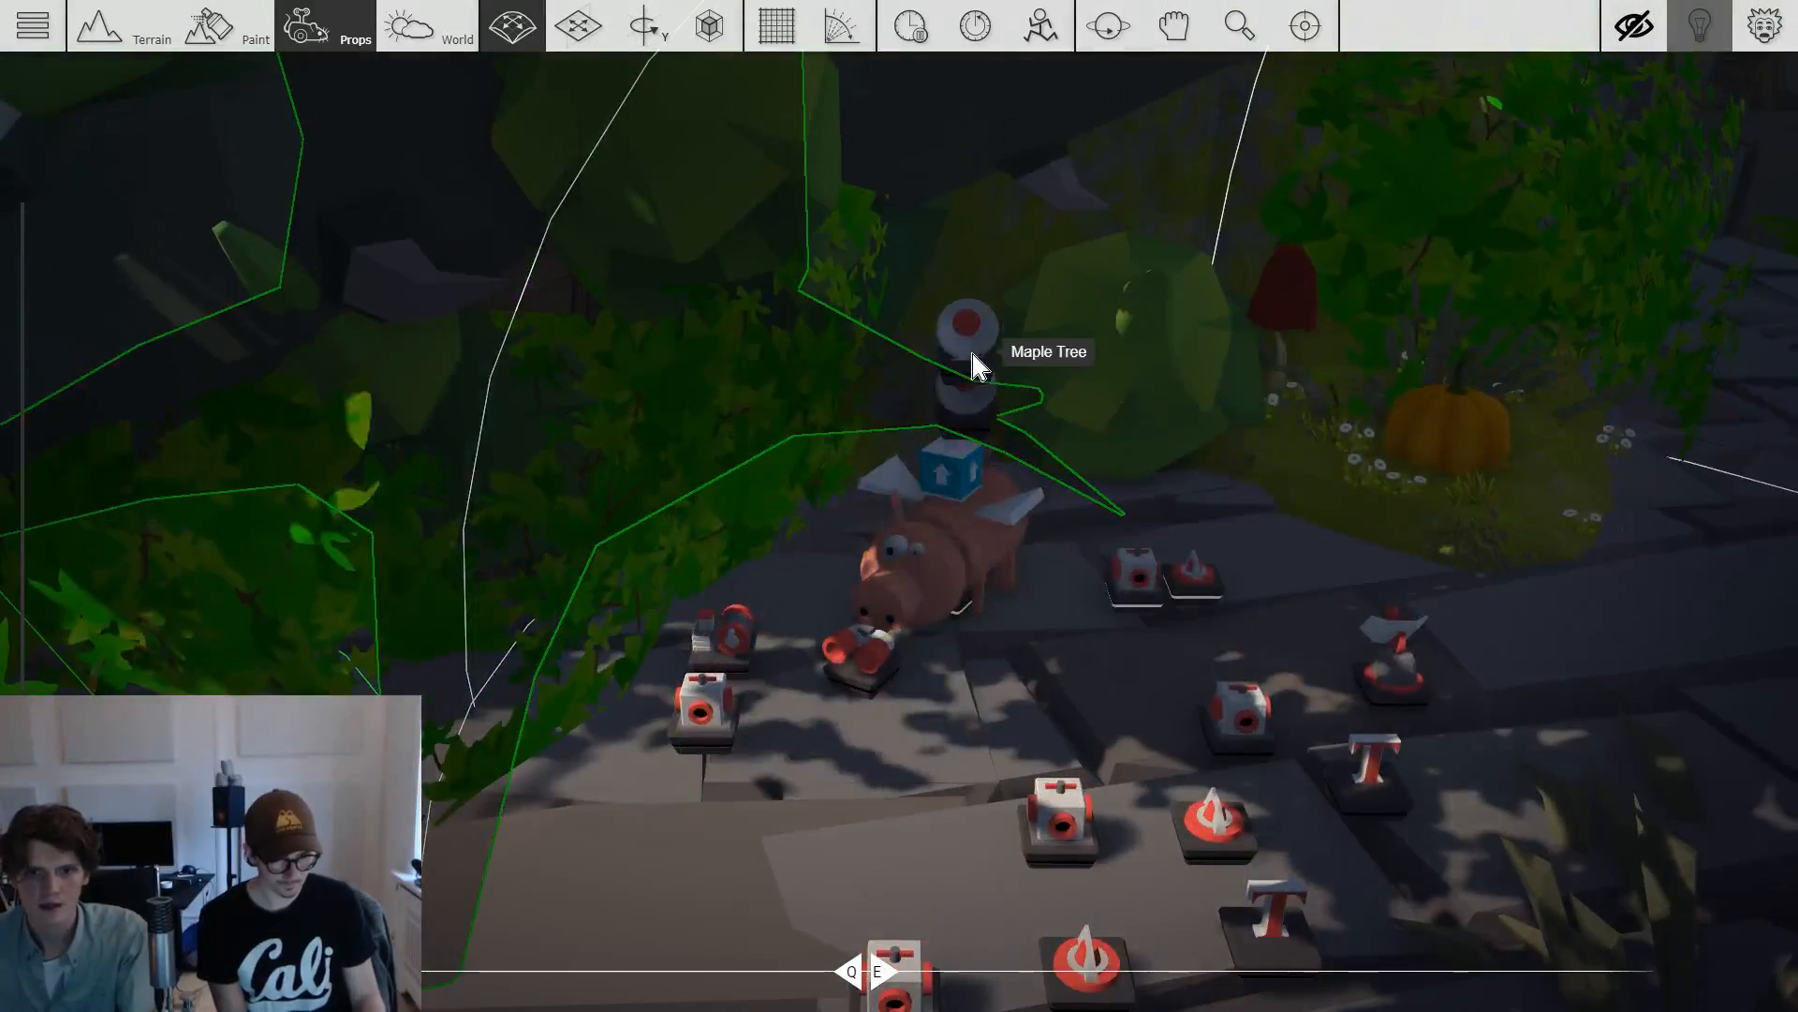
# Inspect the gadgets around the pig and check the connector type, count and trigger settings of the look at connector.
pyautogui.scroll(-2, 974, 366)
pyautogui.scroll(4, 1002, 431)
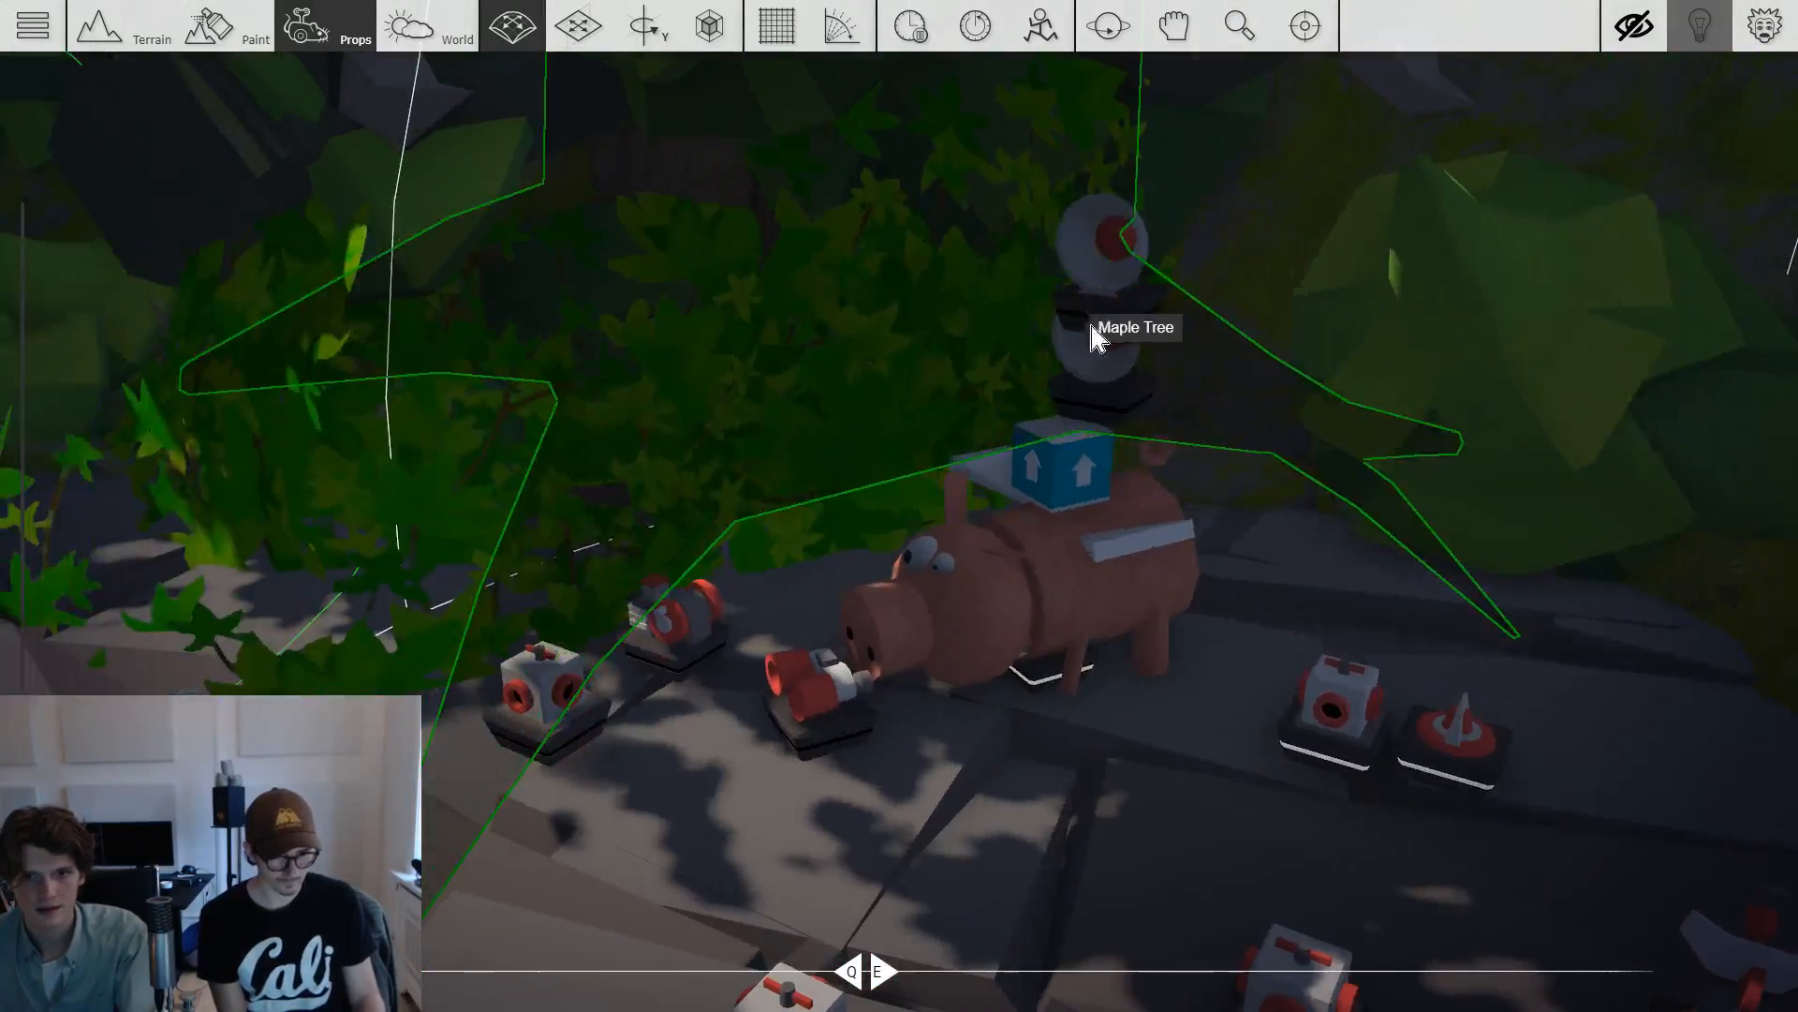
pyautogui.scroll(-5, 1085, 333)
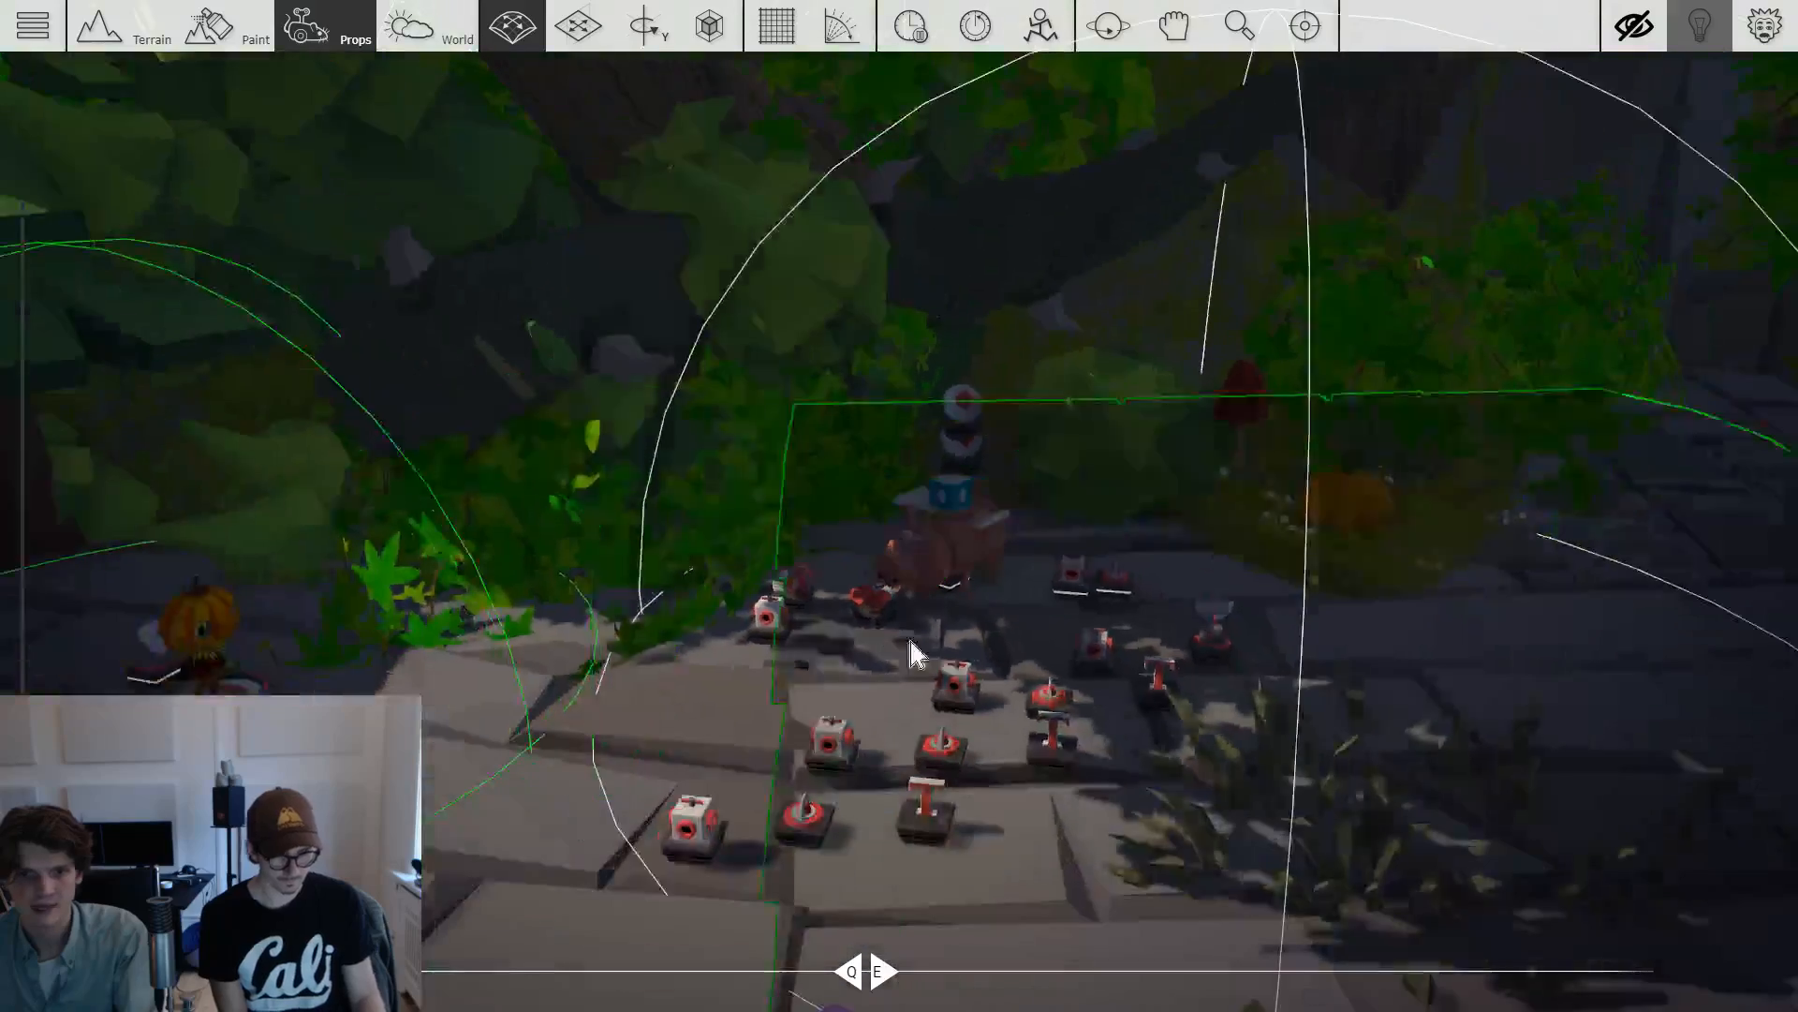
pyautogui.scroll(-2, 1457, 711)
pyautogui.scroll(4, 915, 630)
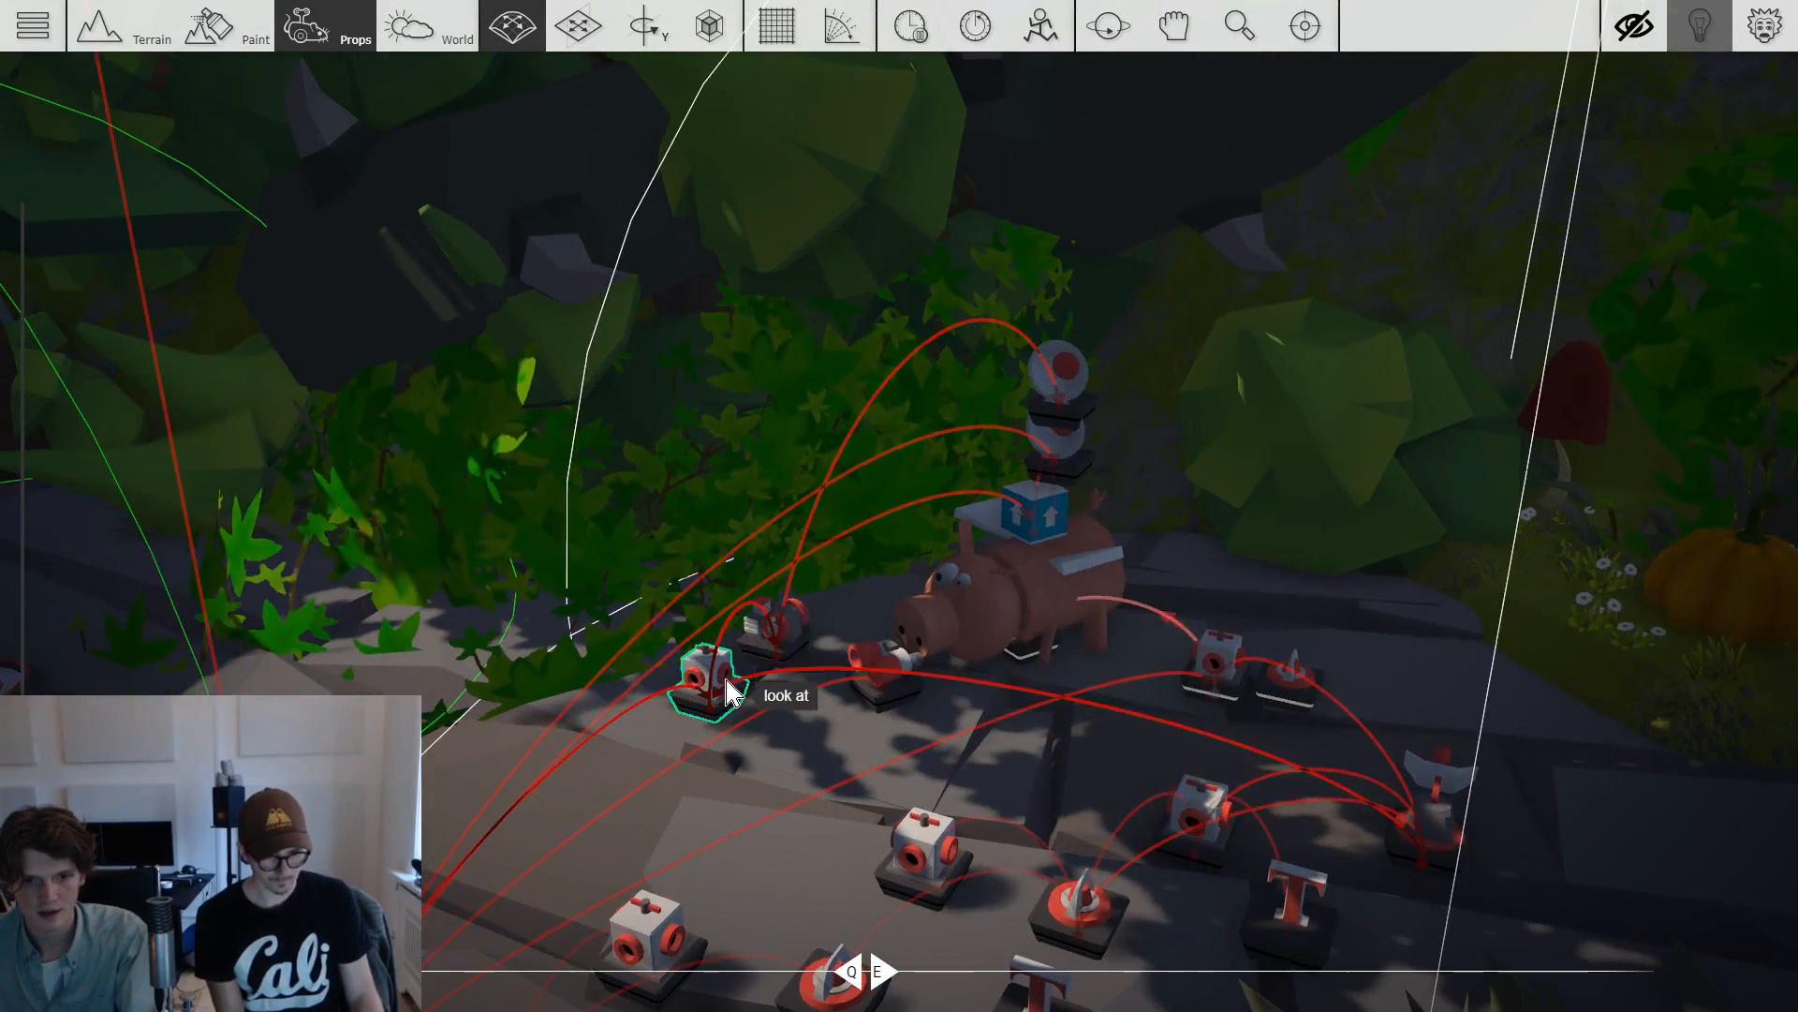
pyautogui.click(728, 689)
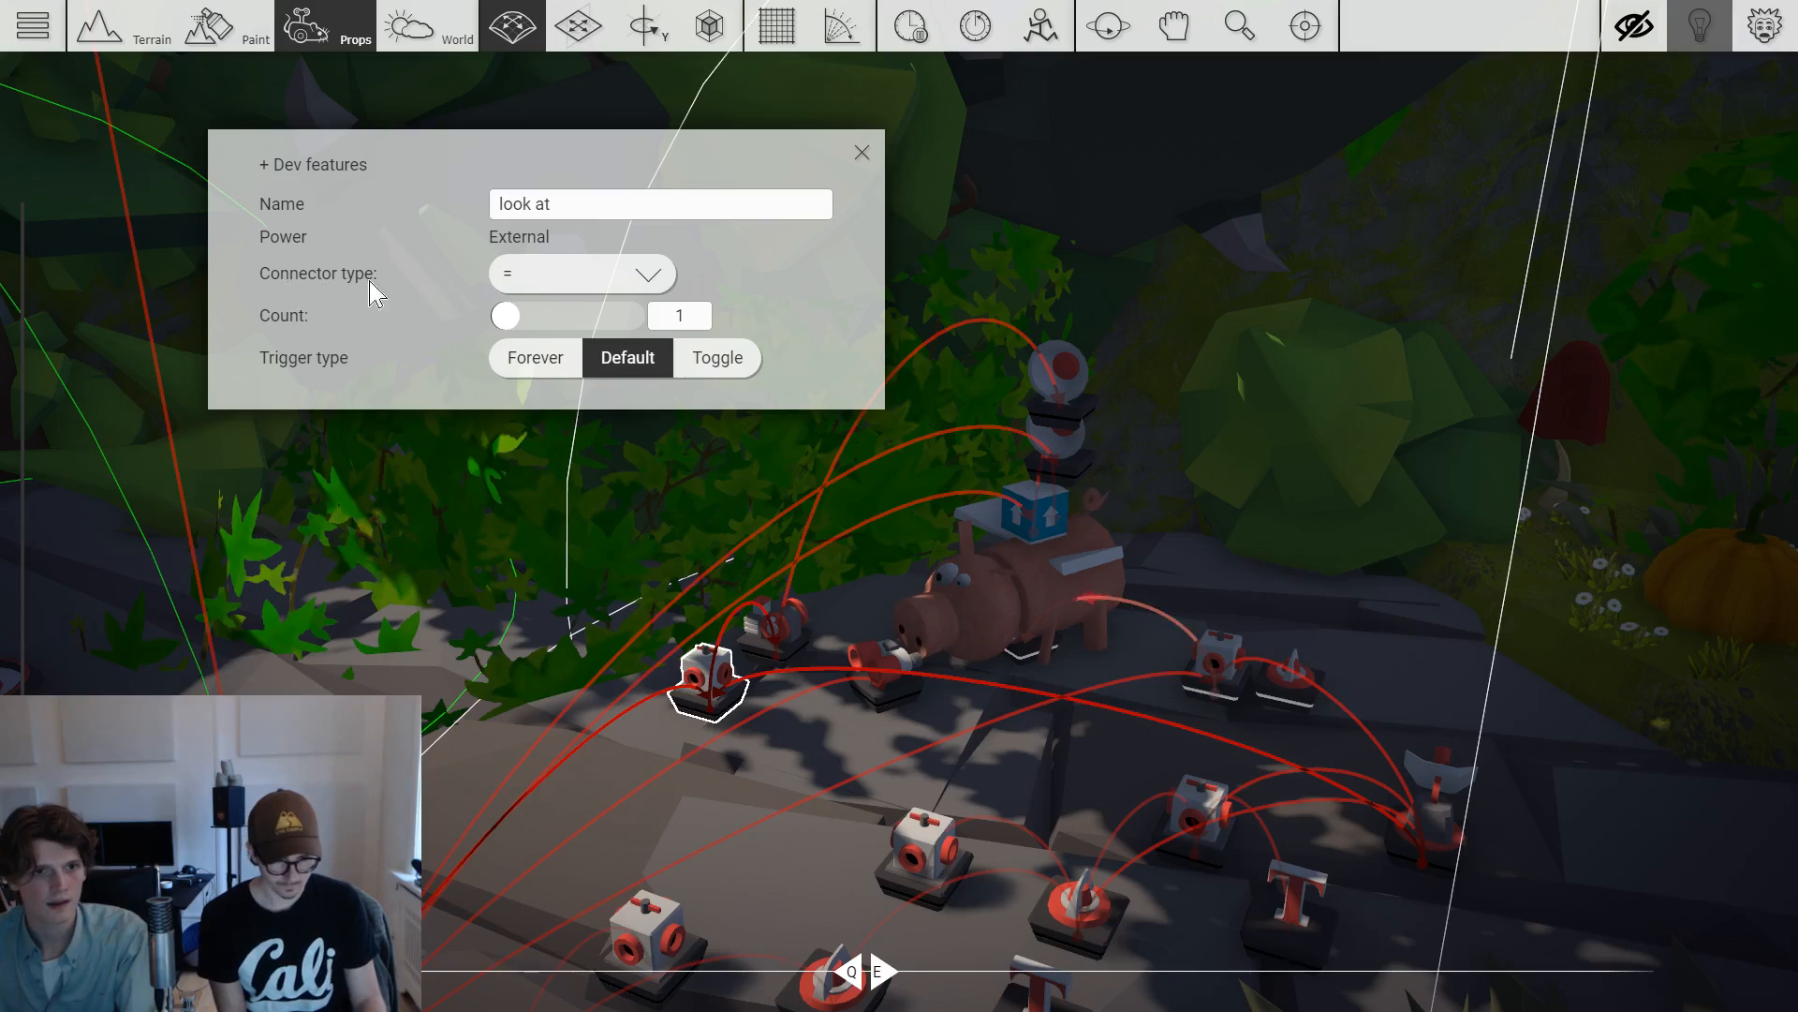
pyautogui.click(862, 169)
pyautogui.scroll(-2, 1409, 763)
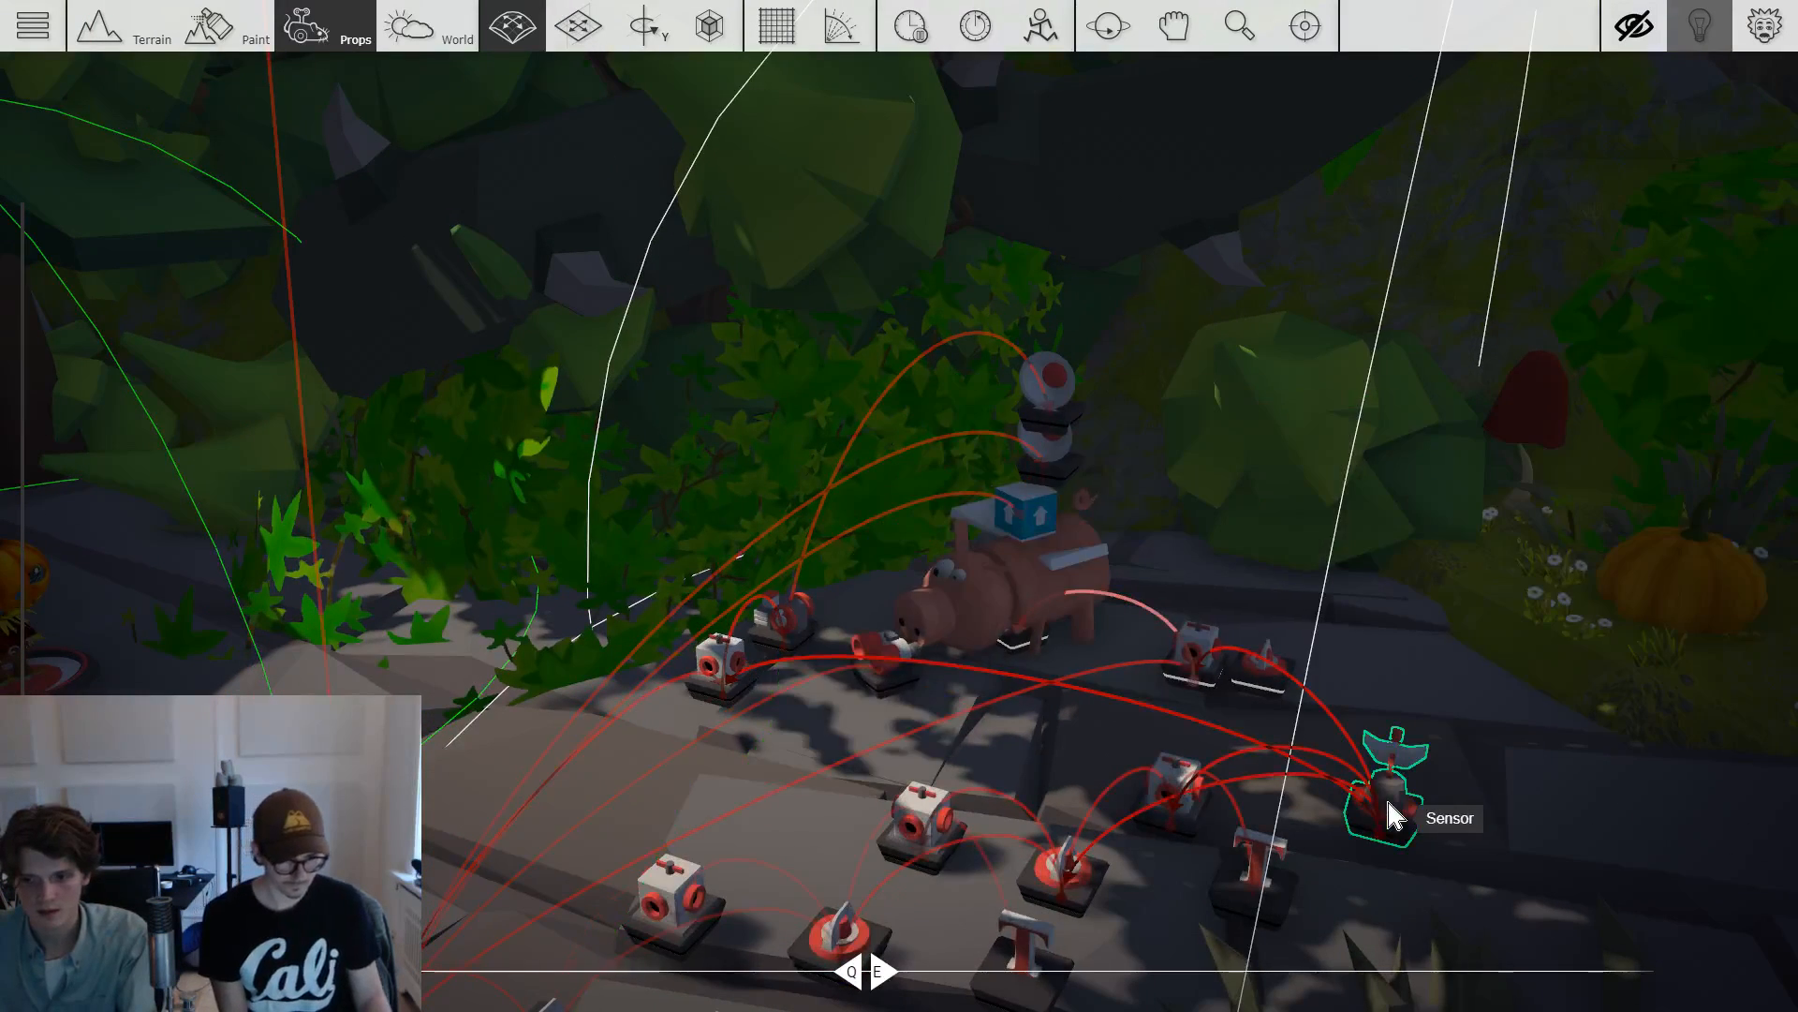
# Inspect the Sensor and the Generator beside the pig, including their connections and settings.
pyautogui.click(1387, 803)
pyautogui.scroll(3, 770, 730)
pyautogui.scroll(1, 1037, 408)
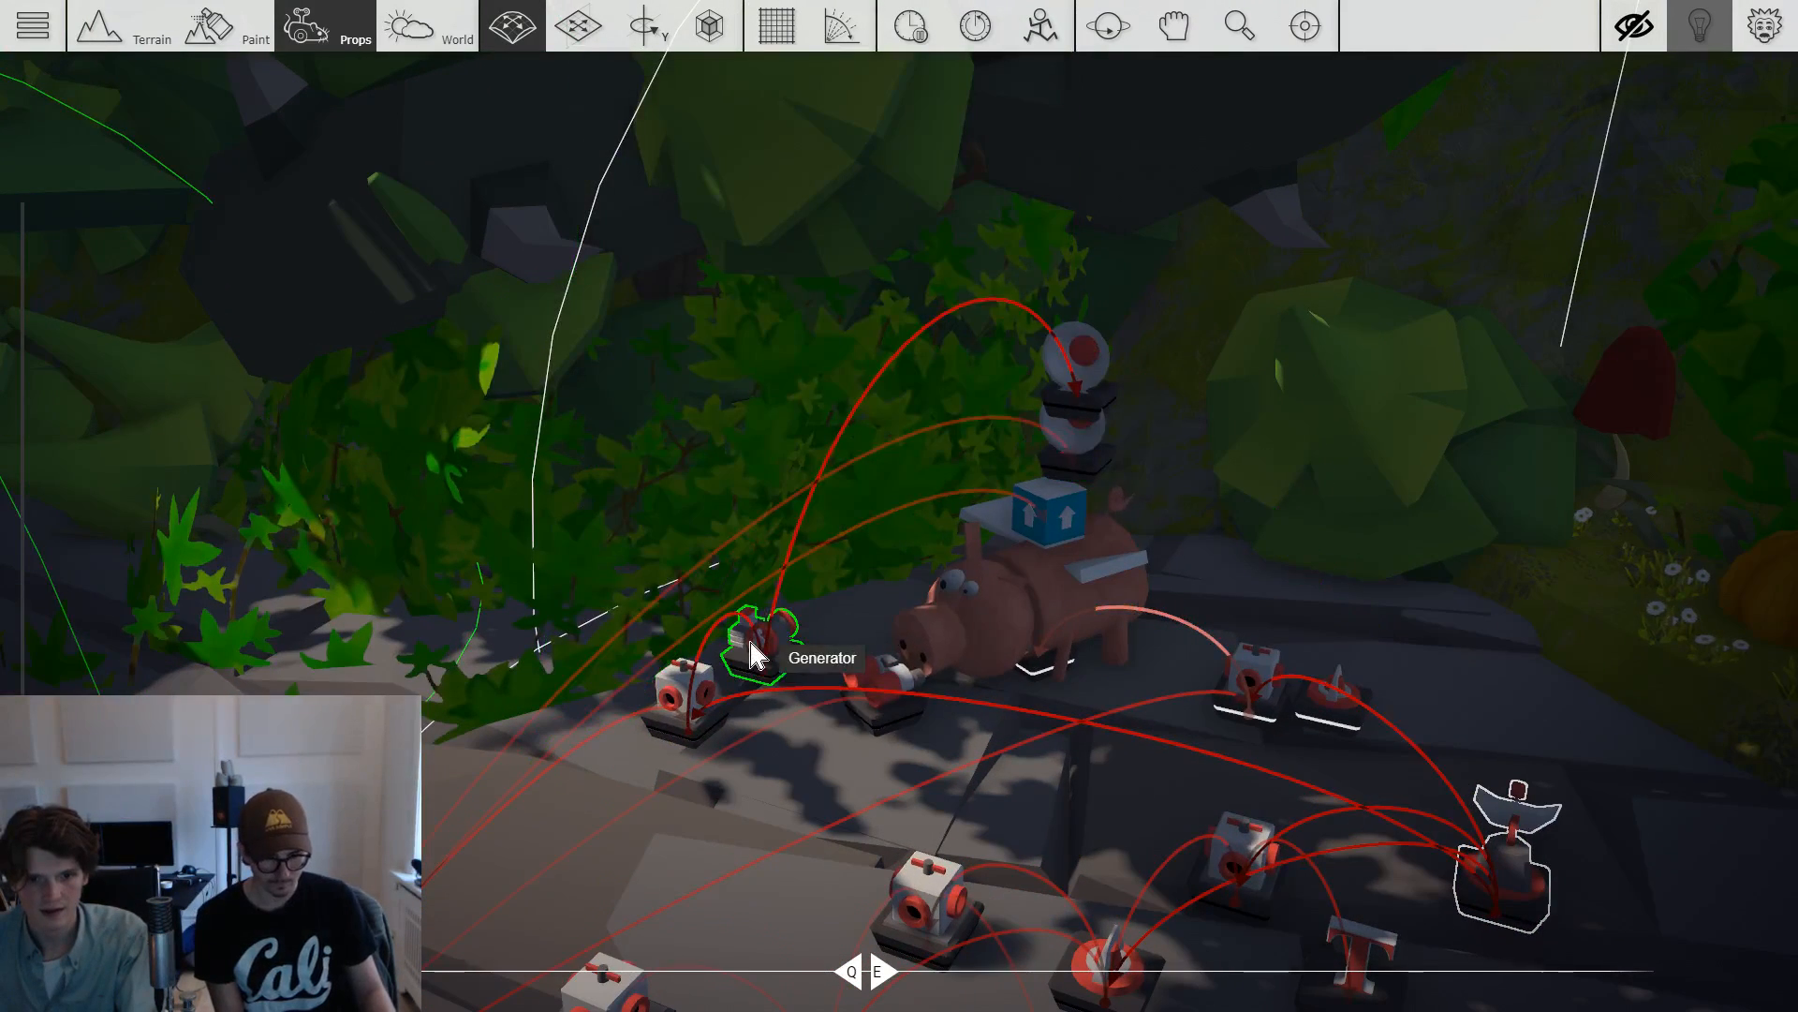
pyautogui.click(757, 655)
pyautogui.click(863, 153)
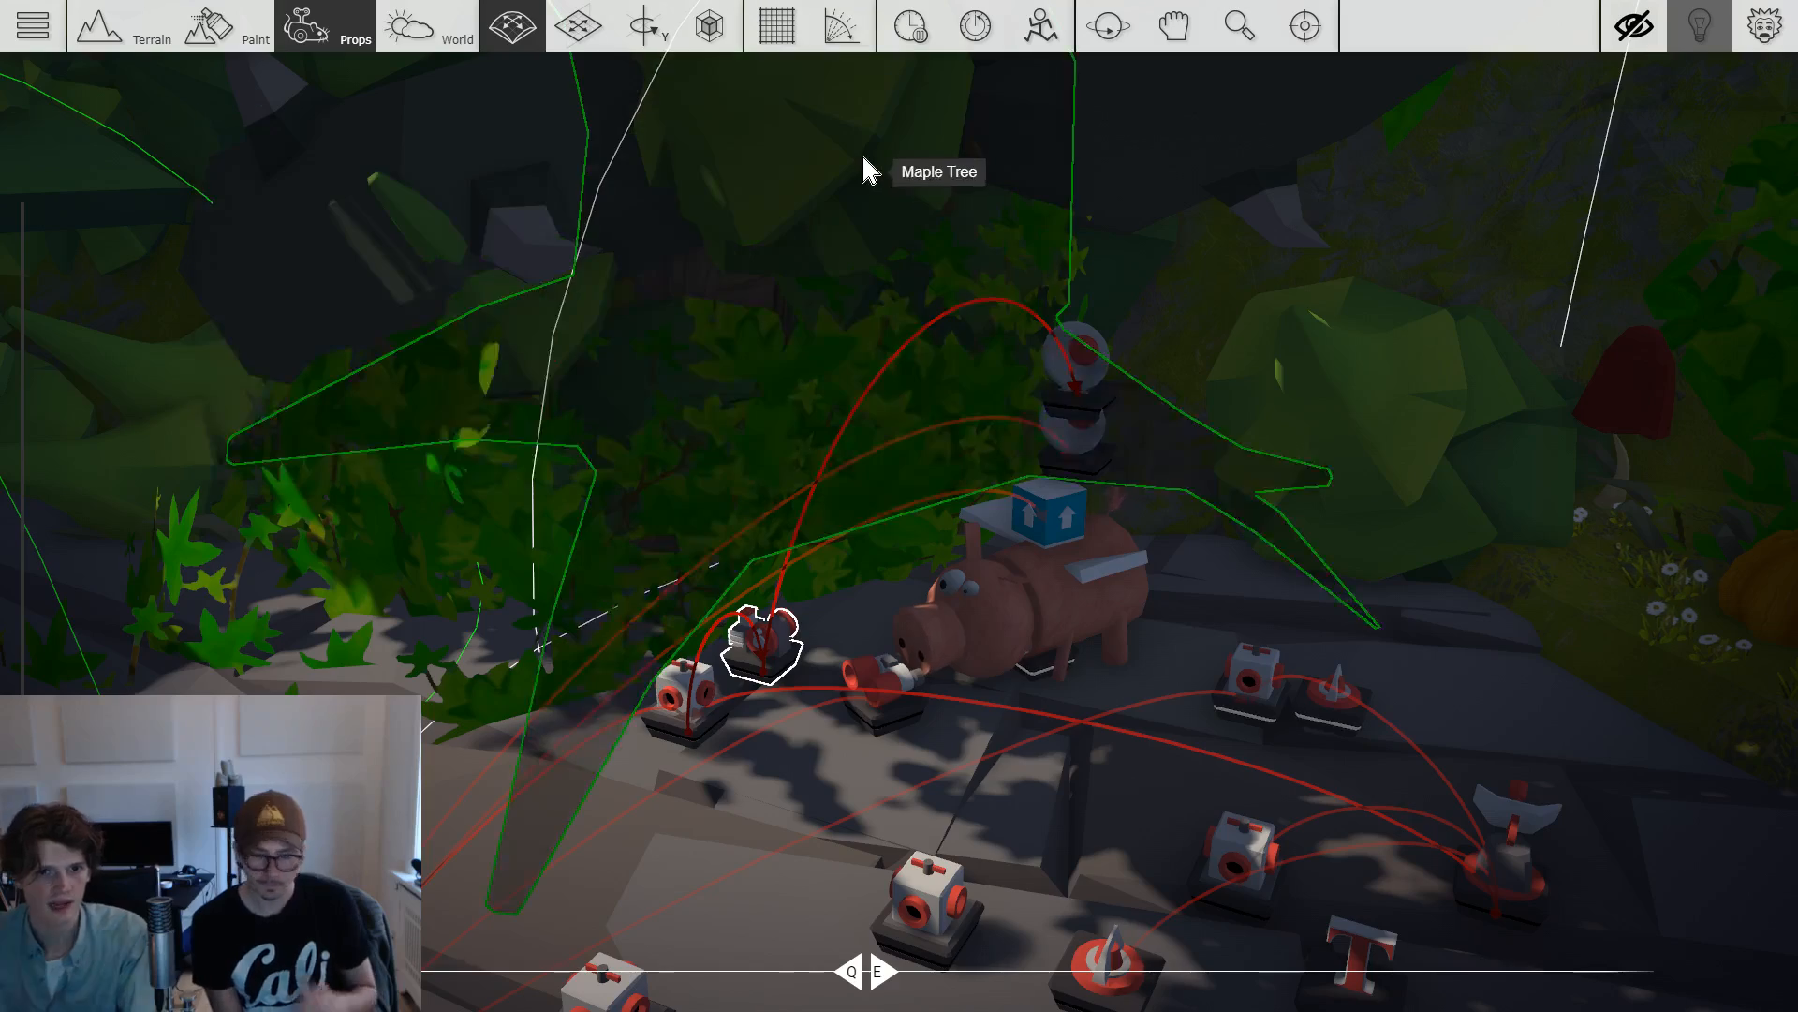
pyautogui.moveTo(1078, 373); pyautogui.dragTo(755, 510)
pyautogui.click(755, 490)
pyautogui.click(864, 149)
# Trace the connections from the frontmost mes1 connector to the pig's gadgets, including the Box it up gadget.
pyautogui.press('w')
pyautogui.press('a')
pyautogui.moveTo(728, 796); pyautogui.dragTo(709, 823)
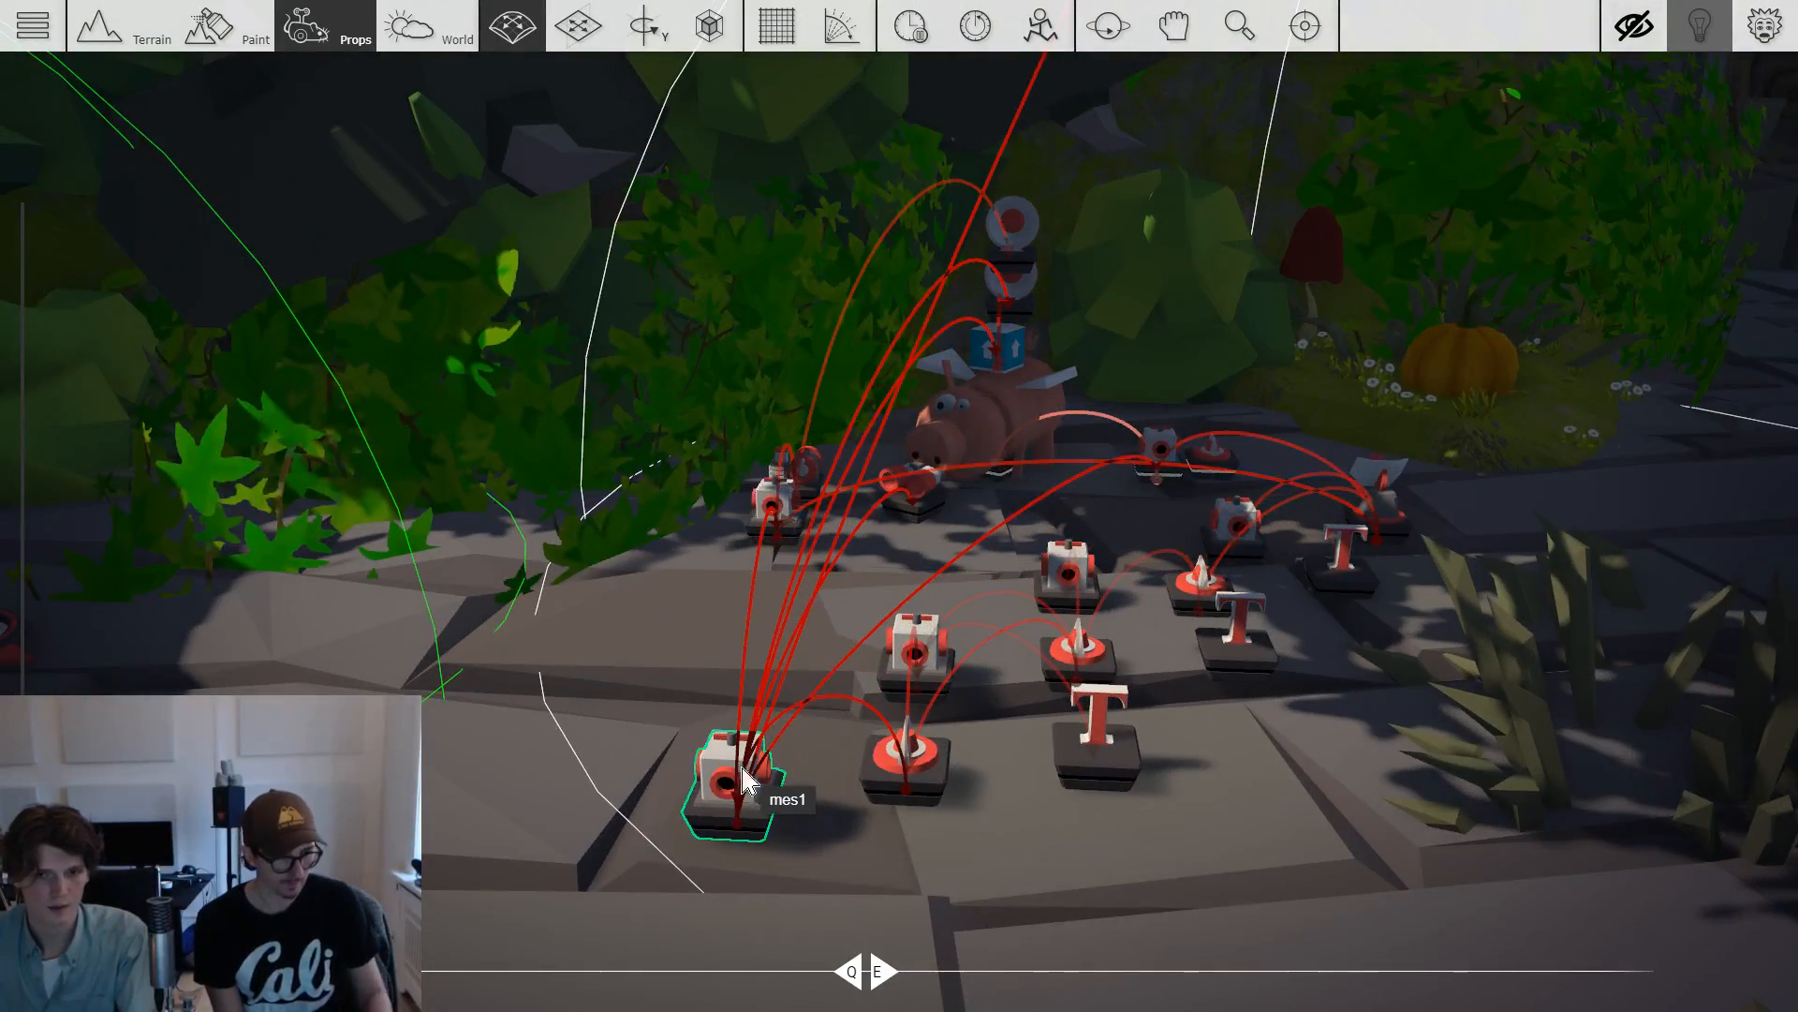
pyautogui.press('w')
pyautogui.moveTo(1041, 421); pyautogui.dragTo(1038, 422)
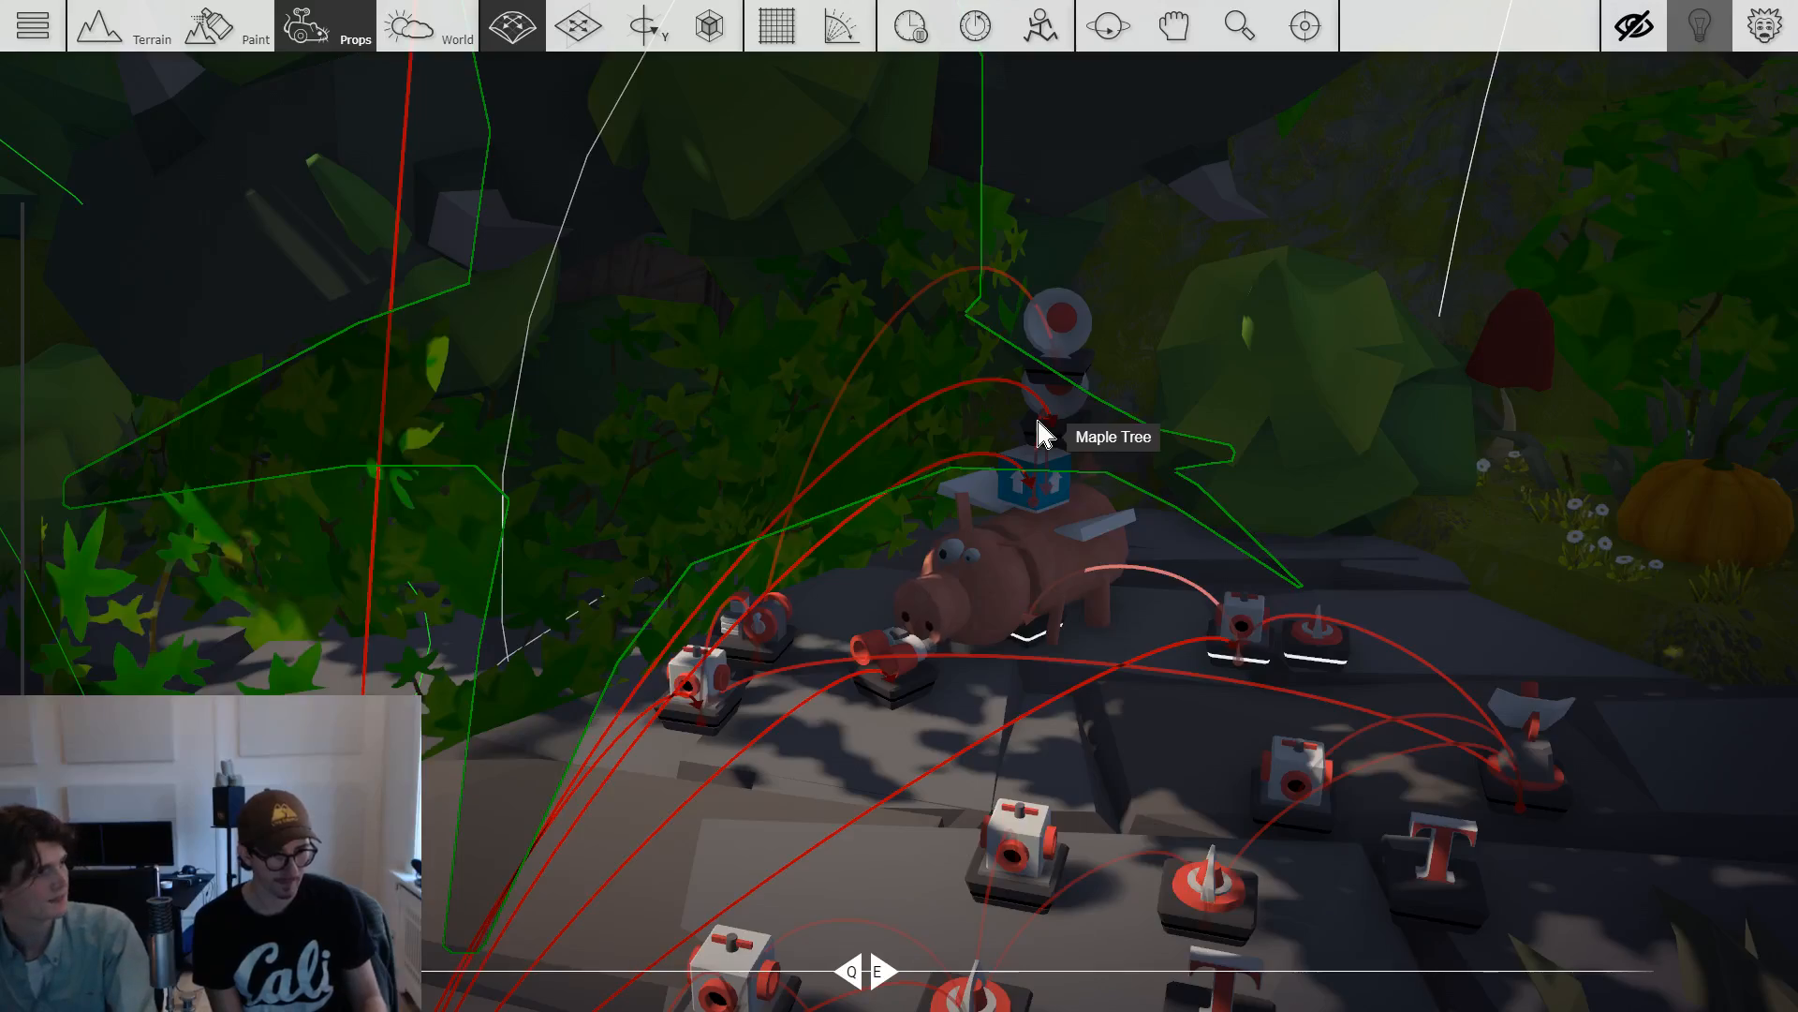
pyautogui.scroll(-3, 1038, 423)
pyautogui.scroll(2, 1040, 432)
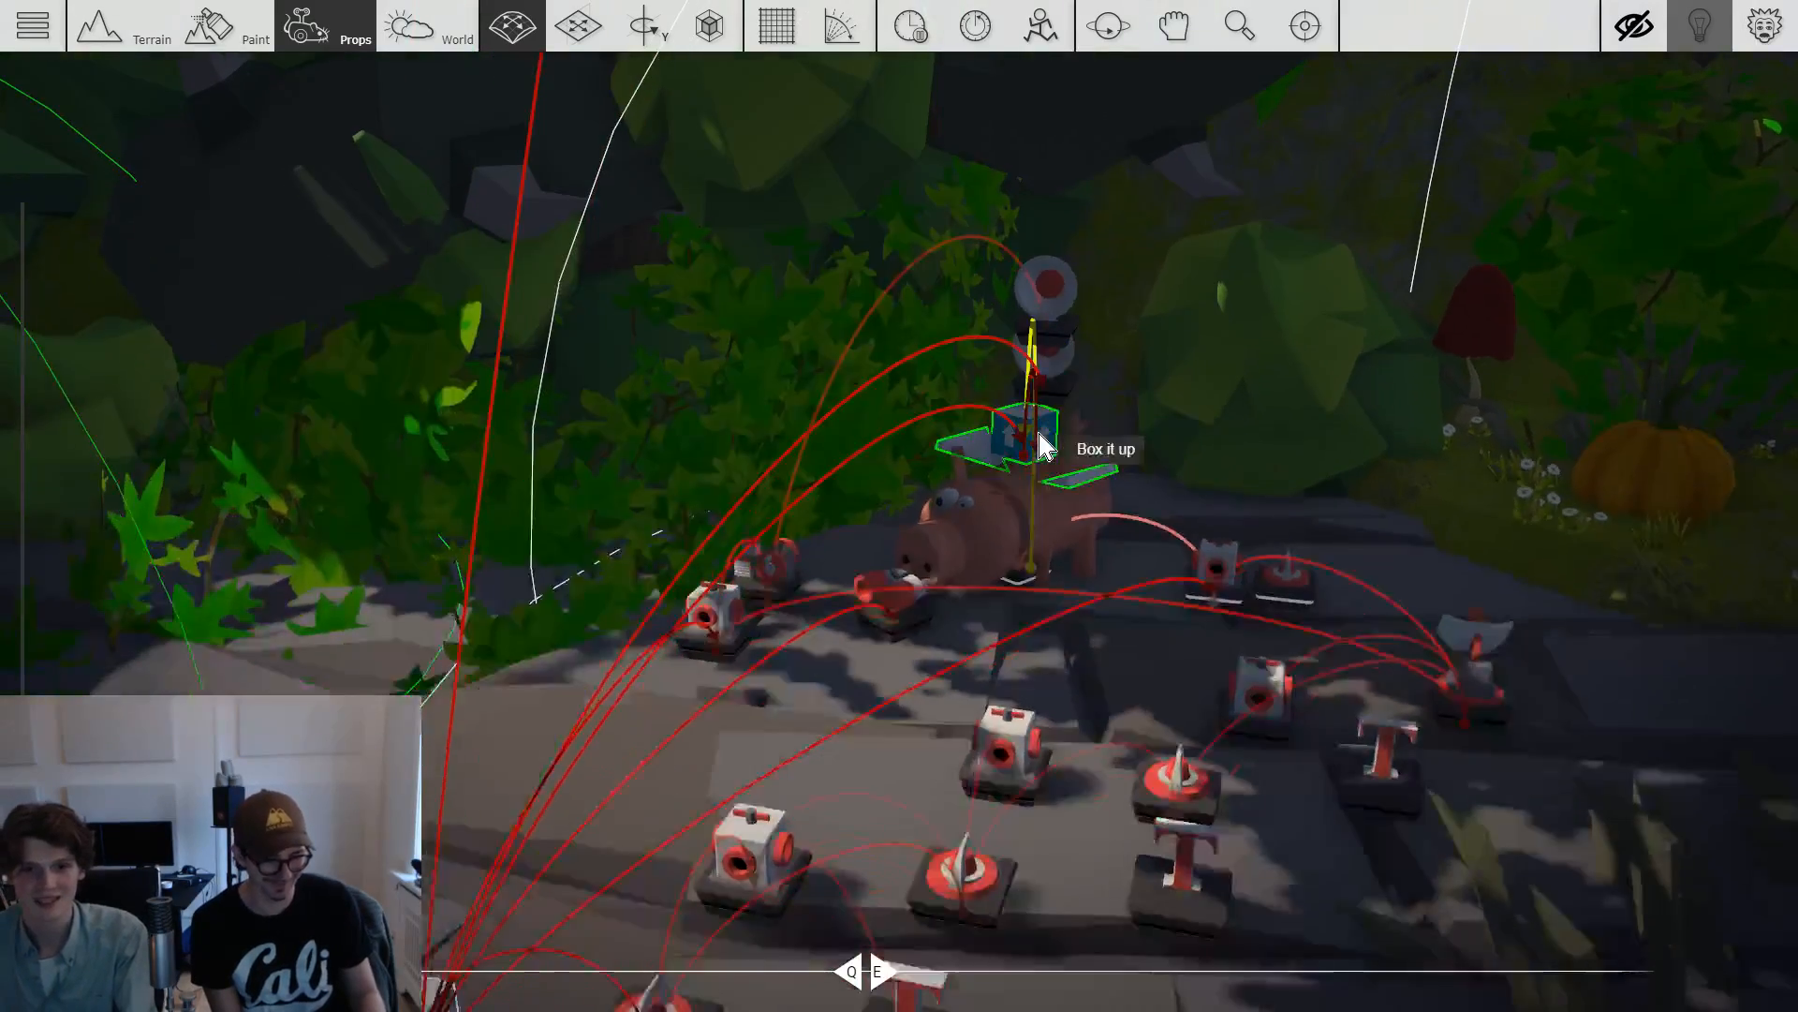
# Compare the frontmost mes1 connector's links with those of the other mes1 connectors and the Timer.
pyautogui.scroll(-2, 1011, 723)
pyautogui.moveTo(1005, 721); pyautogui.dragTo(995, 718)
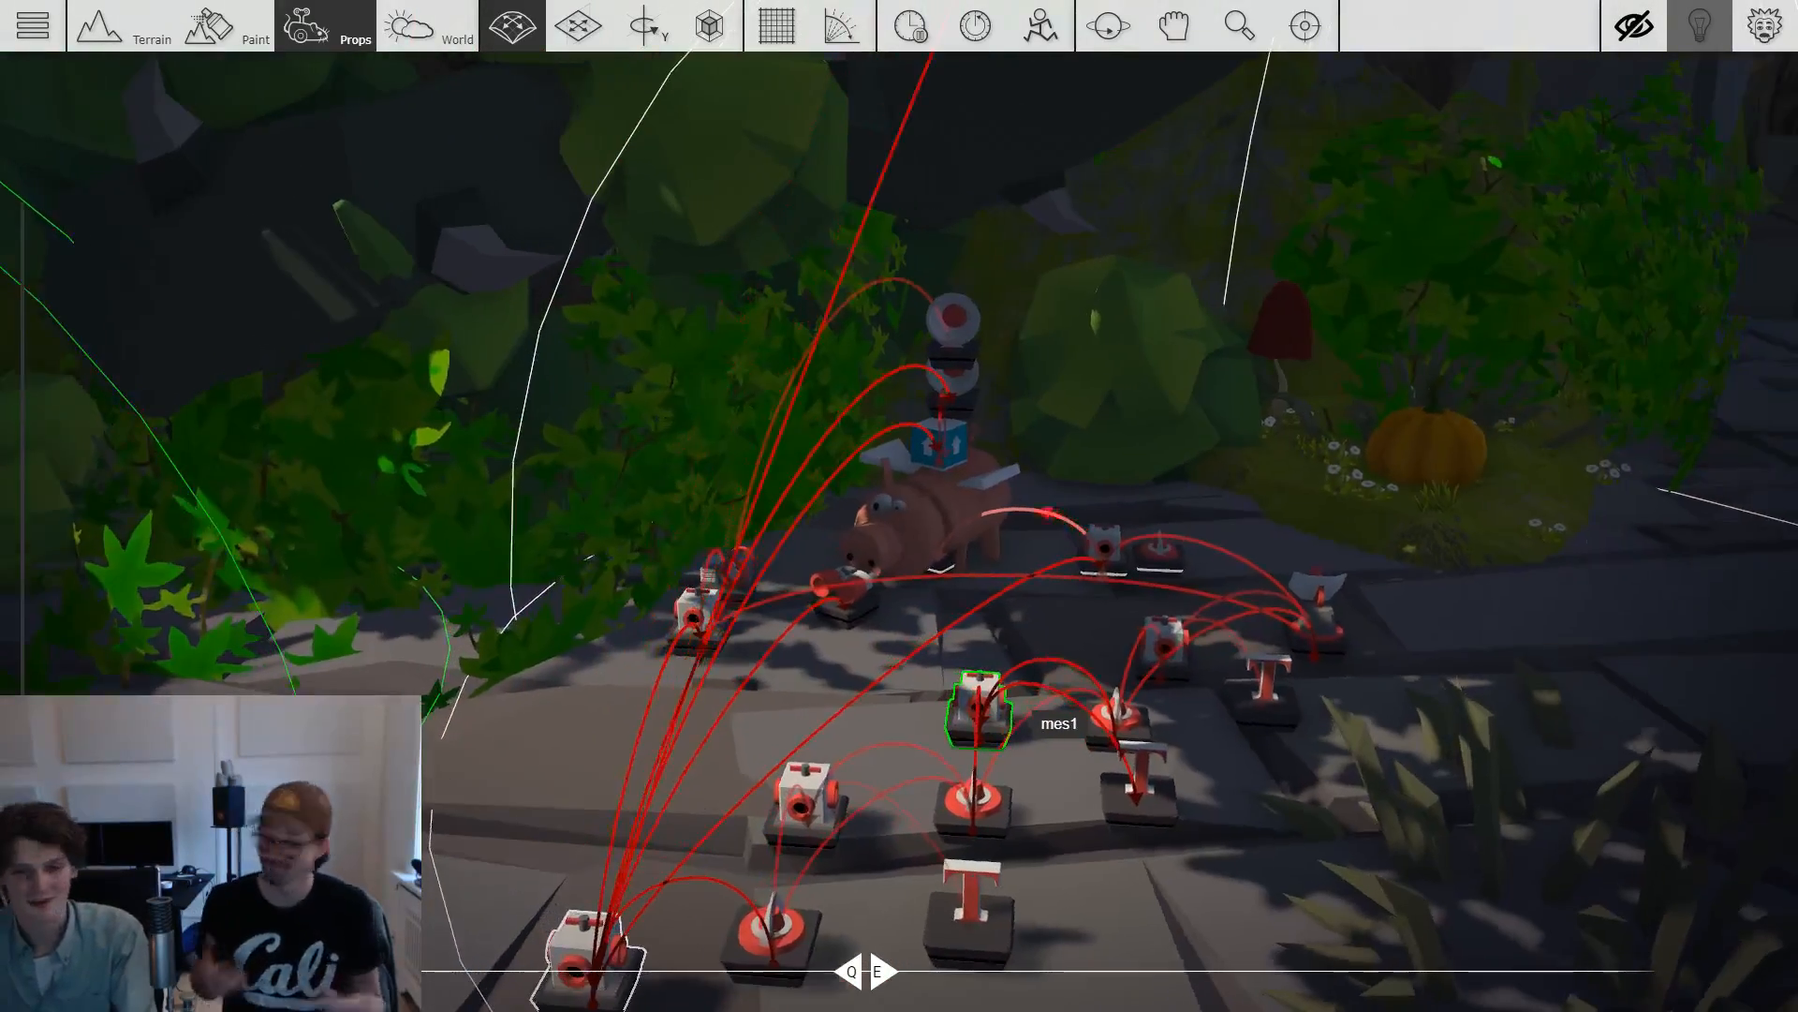
pyautogui.scroll(-3, 996, 719)
pyautogui.scroll(3, 941, 511)
pyautogui.scroll(-5, 940, 511)
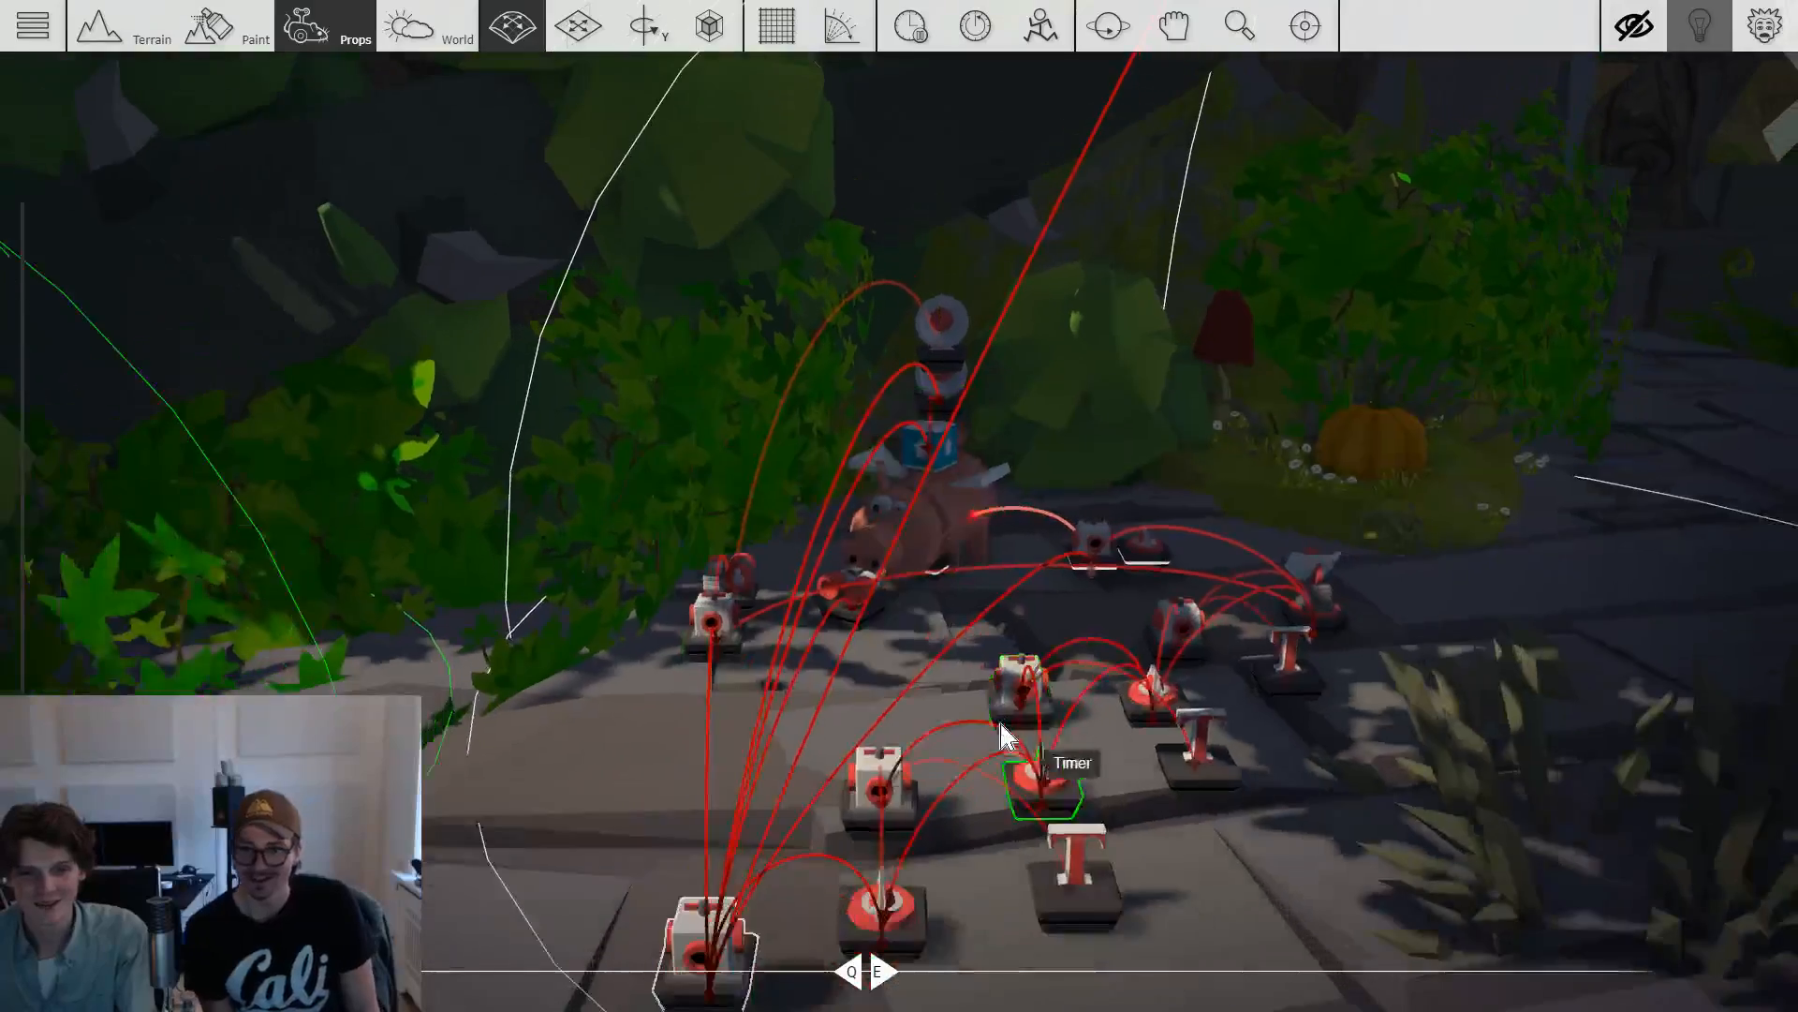
pyautogui.scroll(-3, 1008, 698)
# Start a playtest and move the pumpkin-headed character around the pig to play through its whole message sequence.
pyautogui.press('Tab')
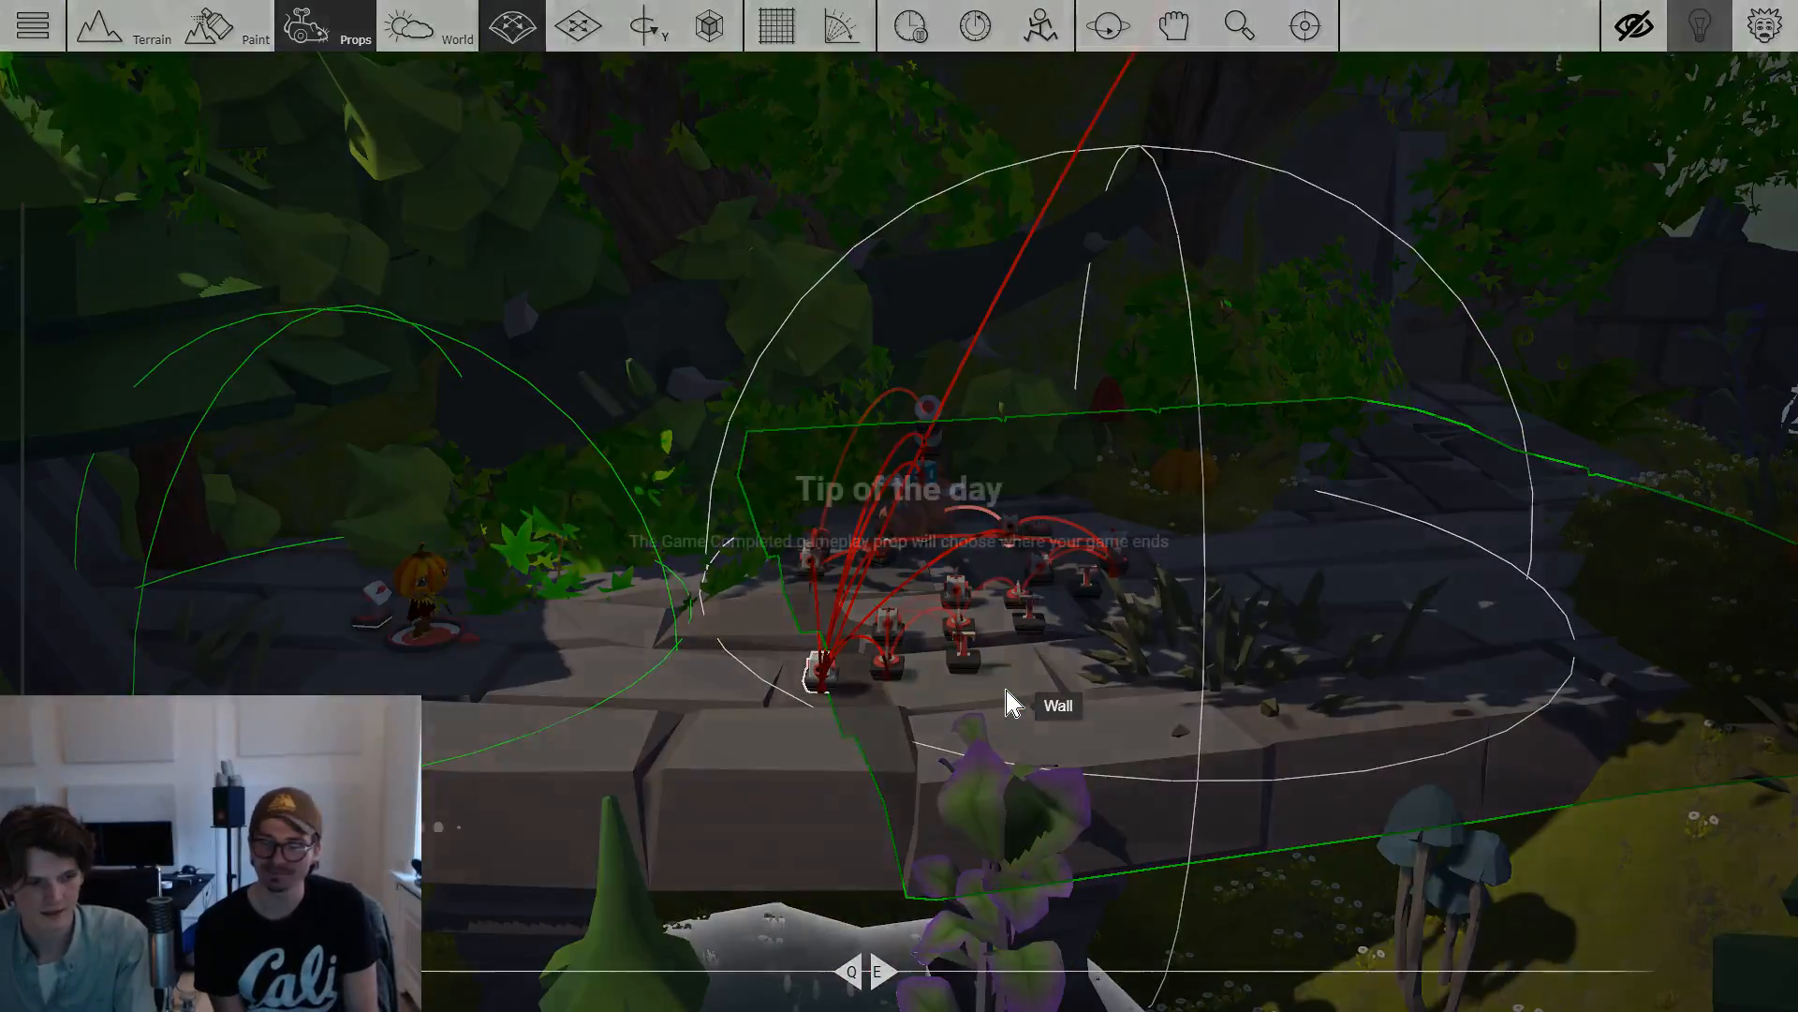
pyautogui.press('d')
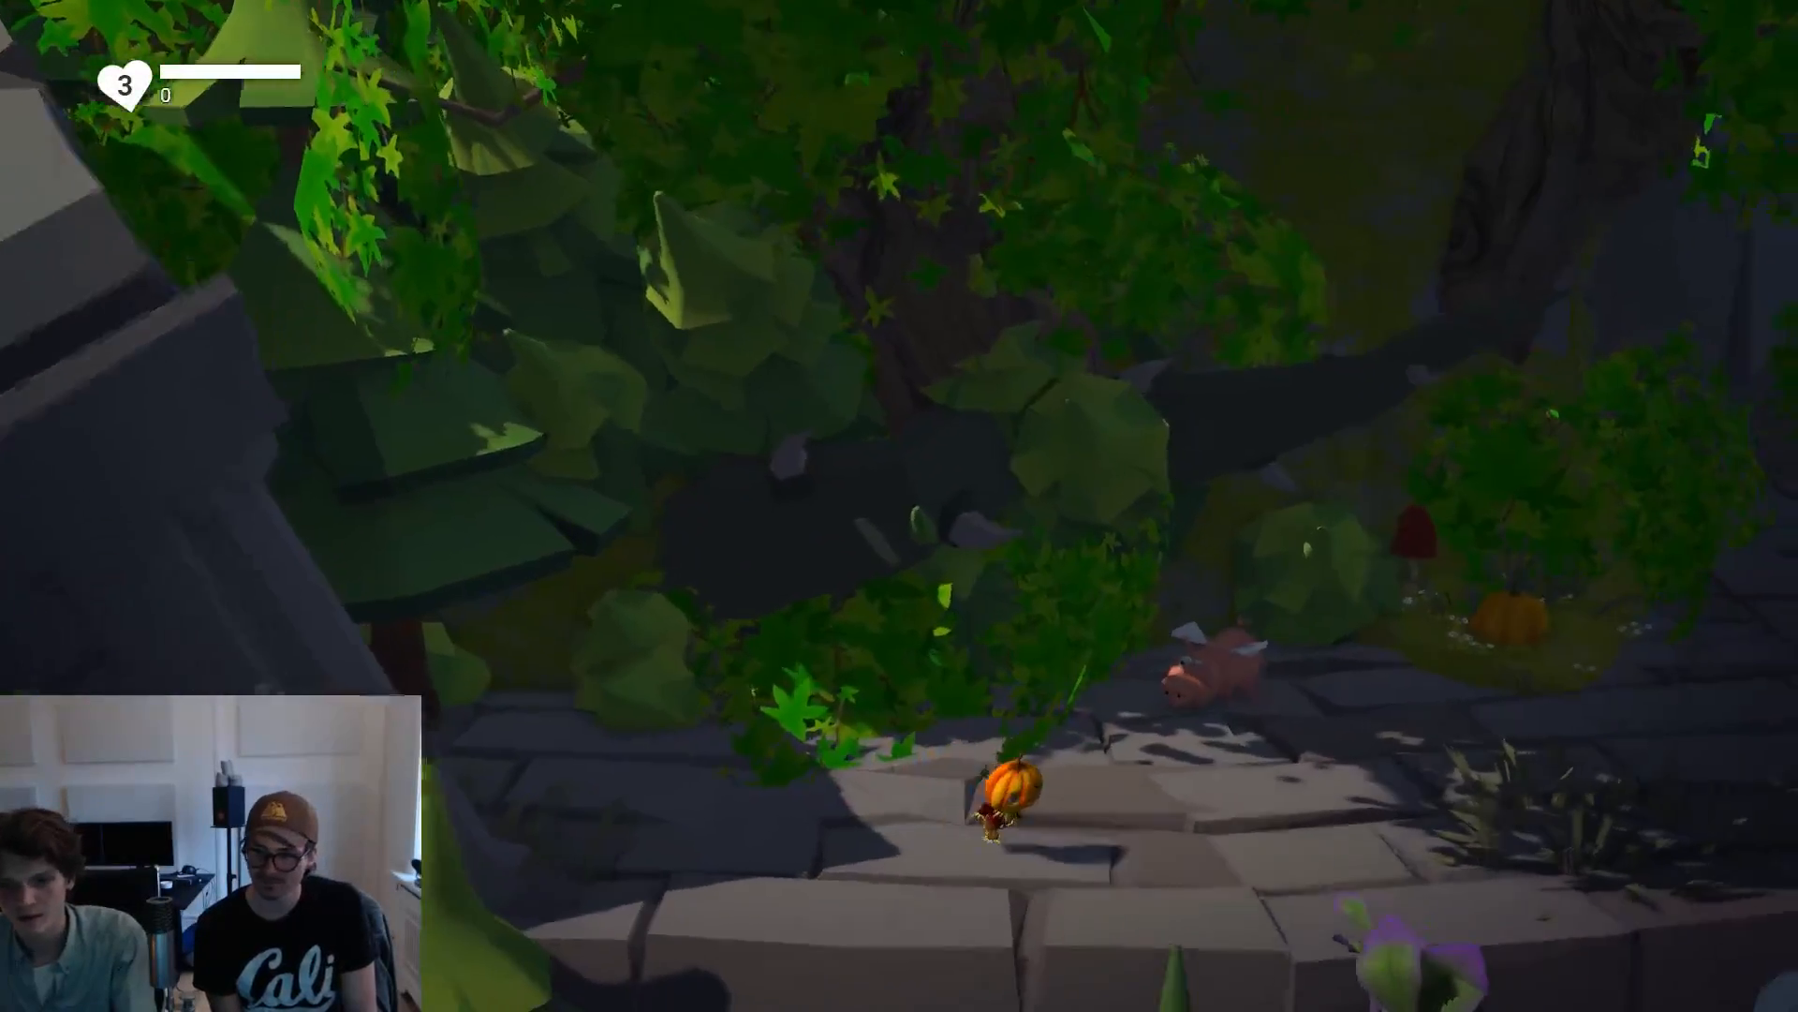
pyautogui.press('a')
pyautogui.press('d')
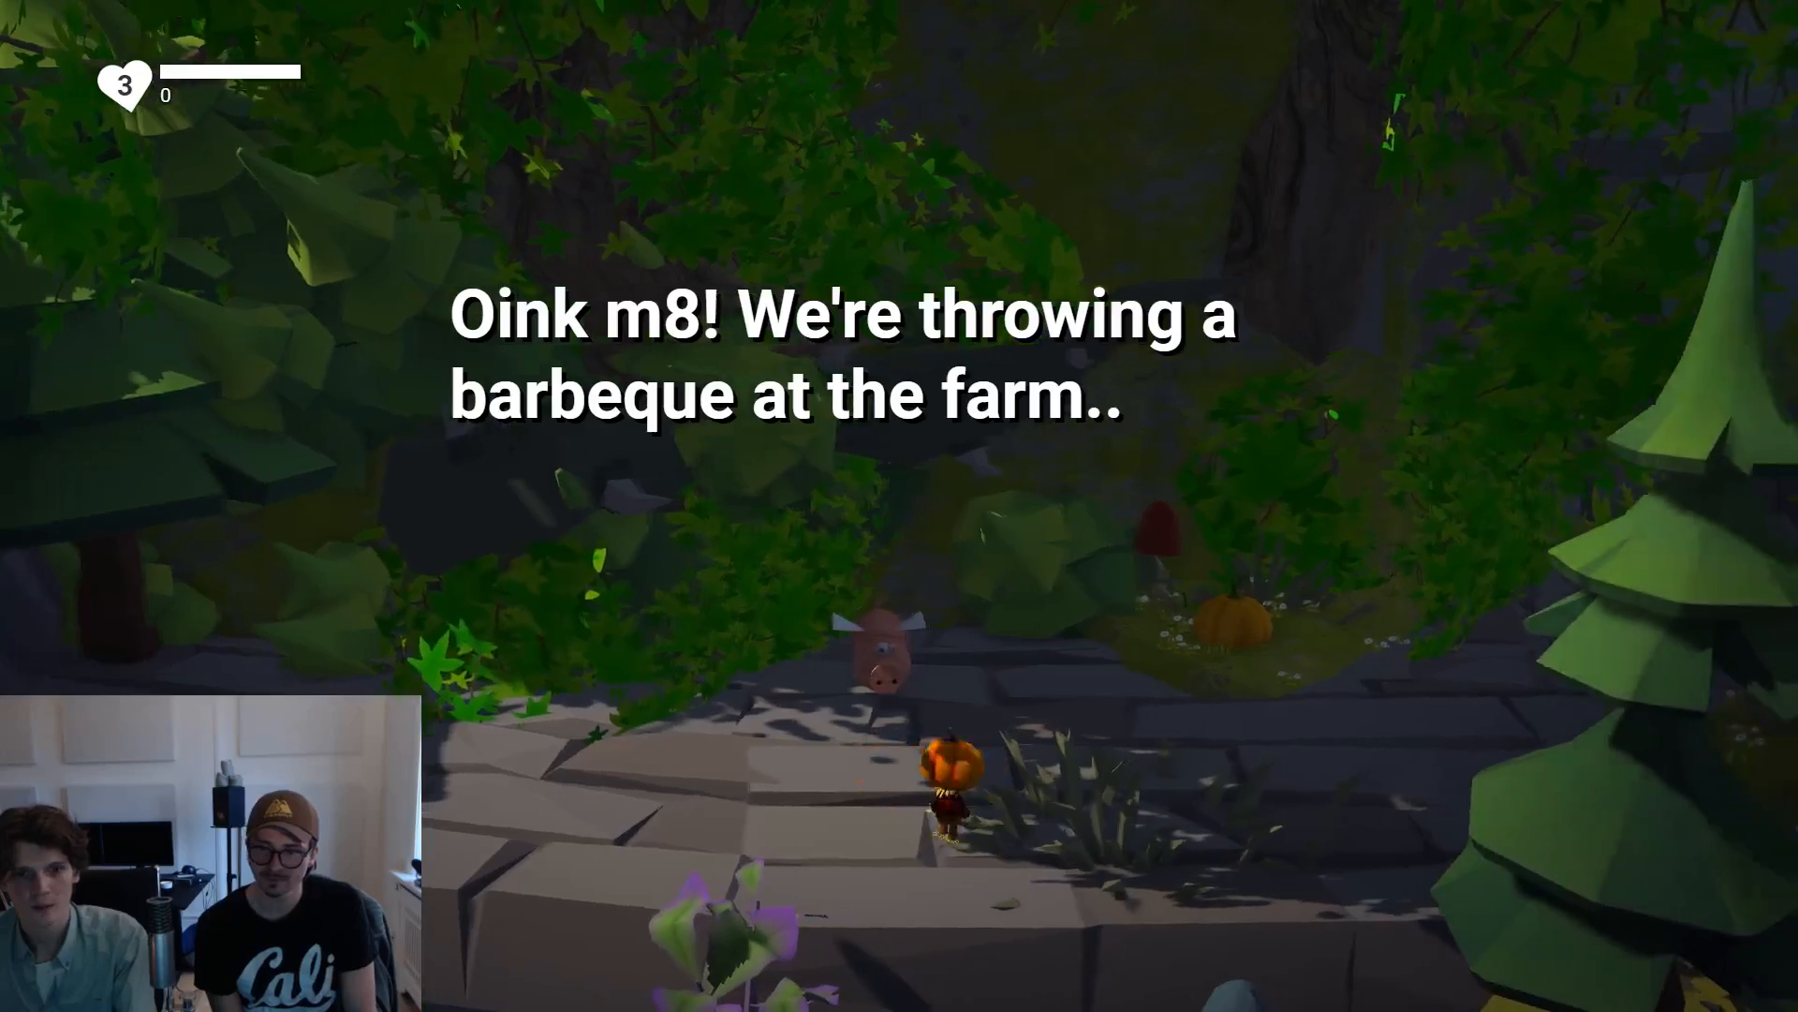
pyautogui.press('a')
pyautogui.press('d')
pyautogui.press('a')
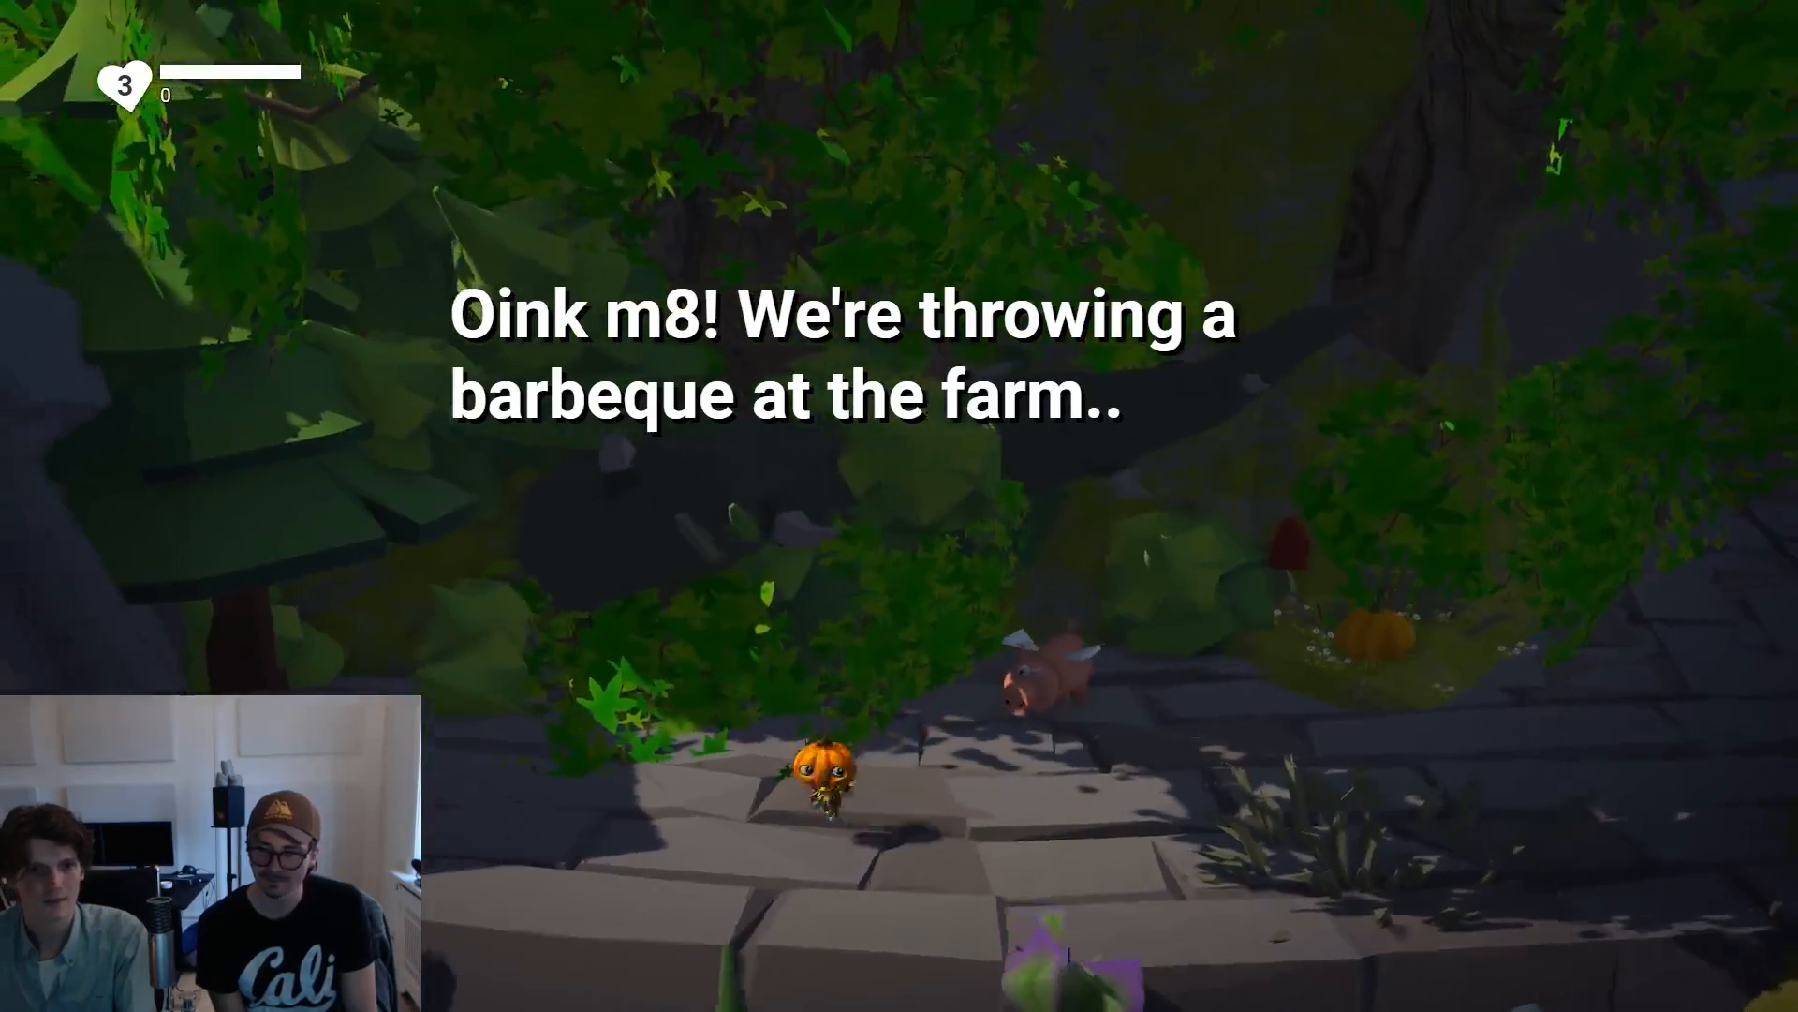
pyautogui.press('d')
pyautogui.press('a')
pyautogui.press('d')
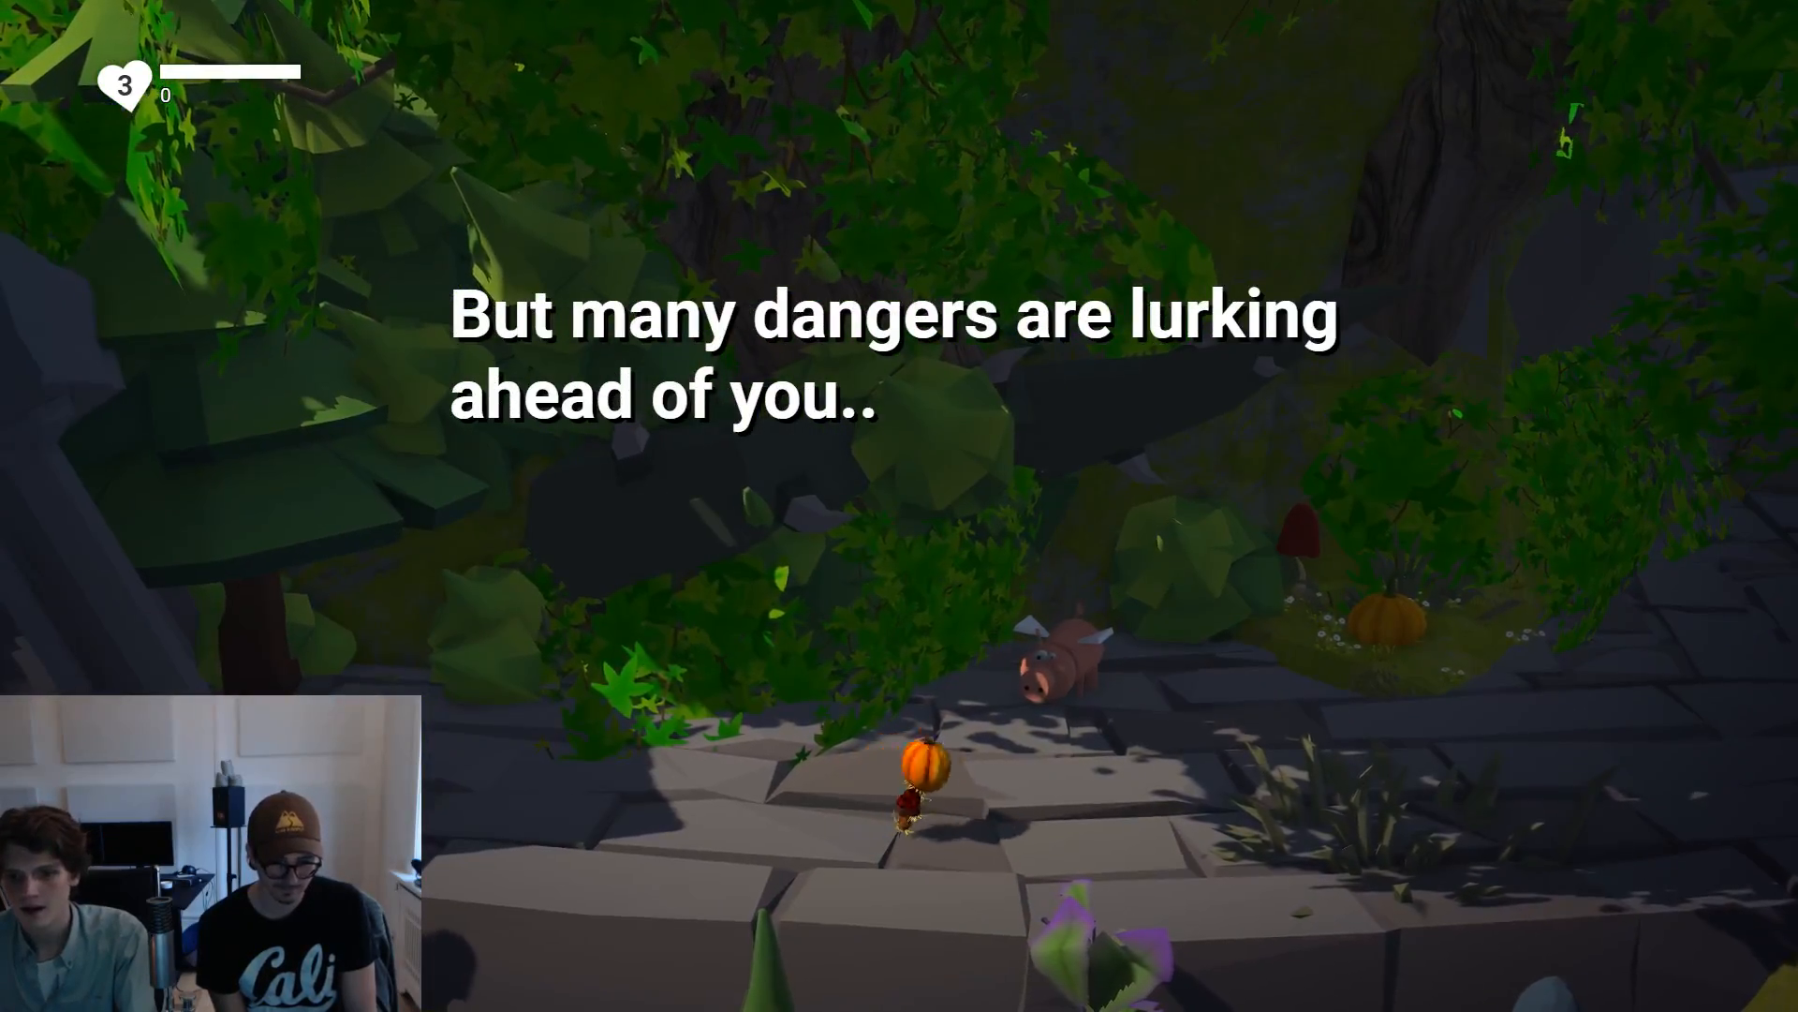
pyautogui.press('d')
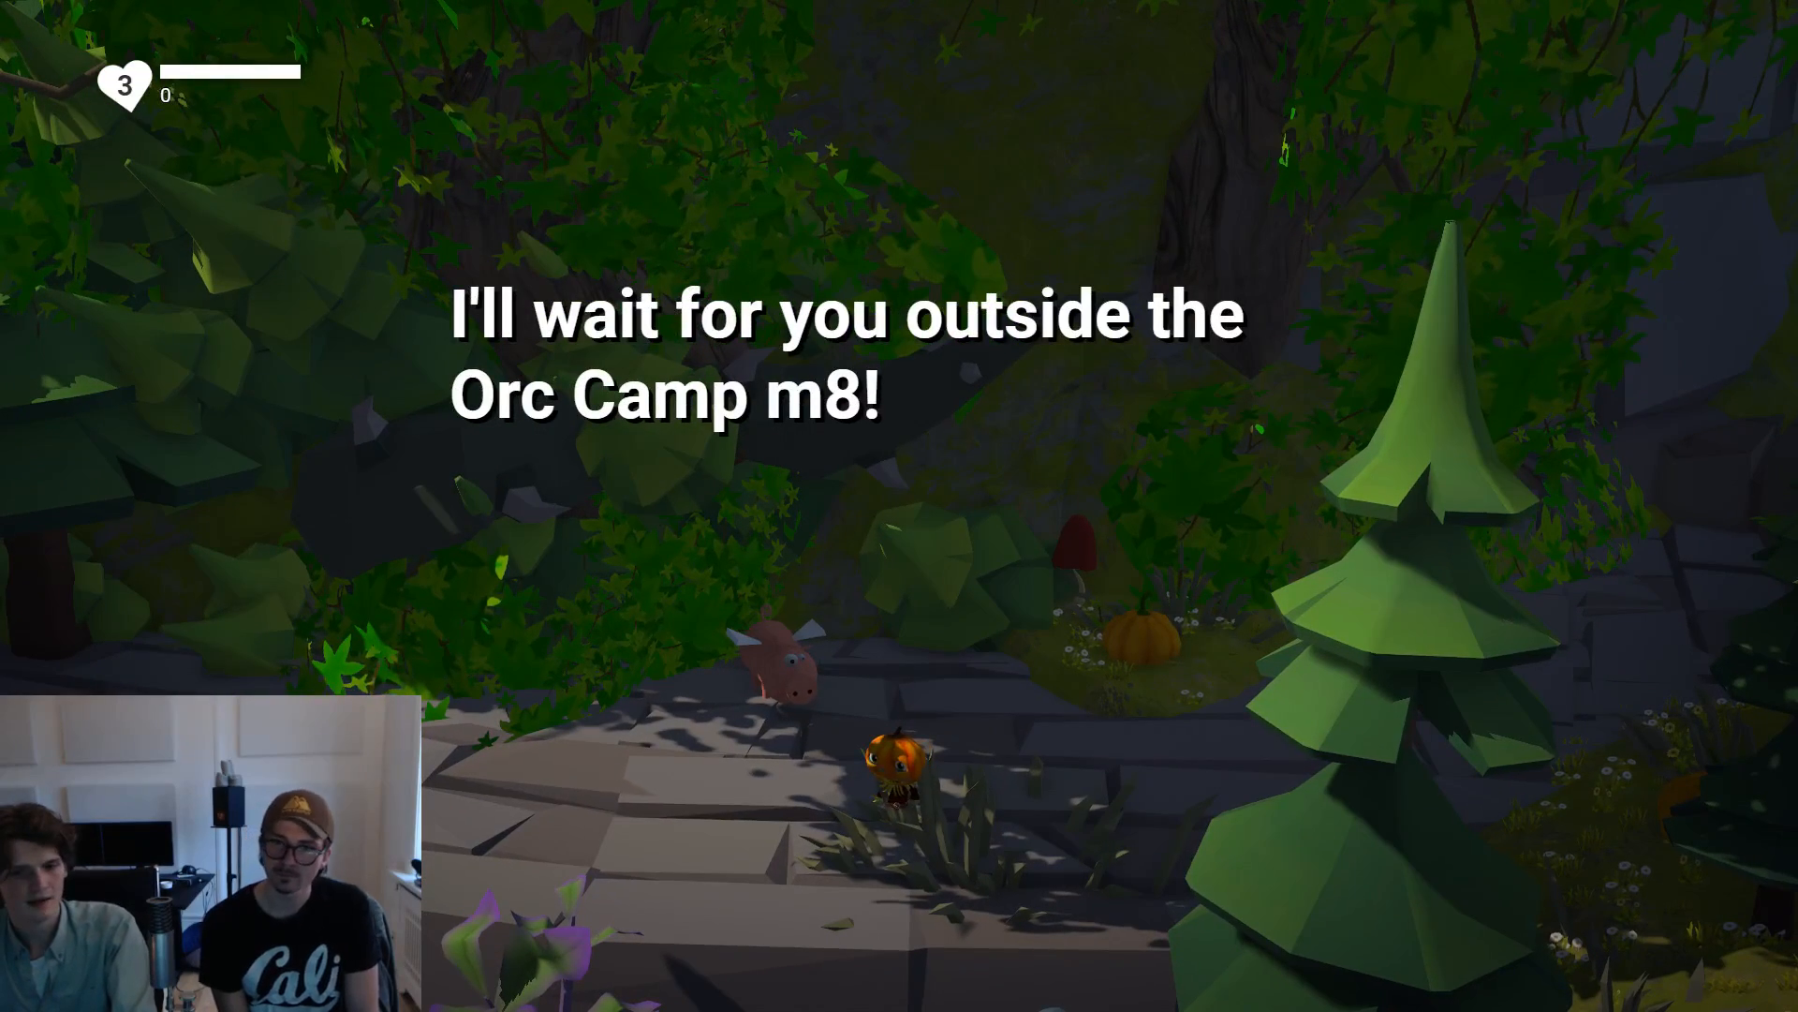
# Guide the pumpkin-headed character through the dark forest and past the red crystals towards the pig at the Orc camp.
pyautogui.press('w')
pyautogui.press('a')
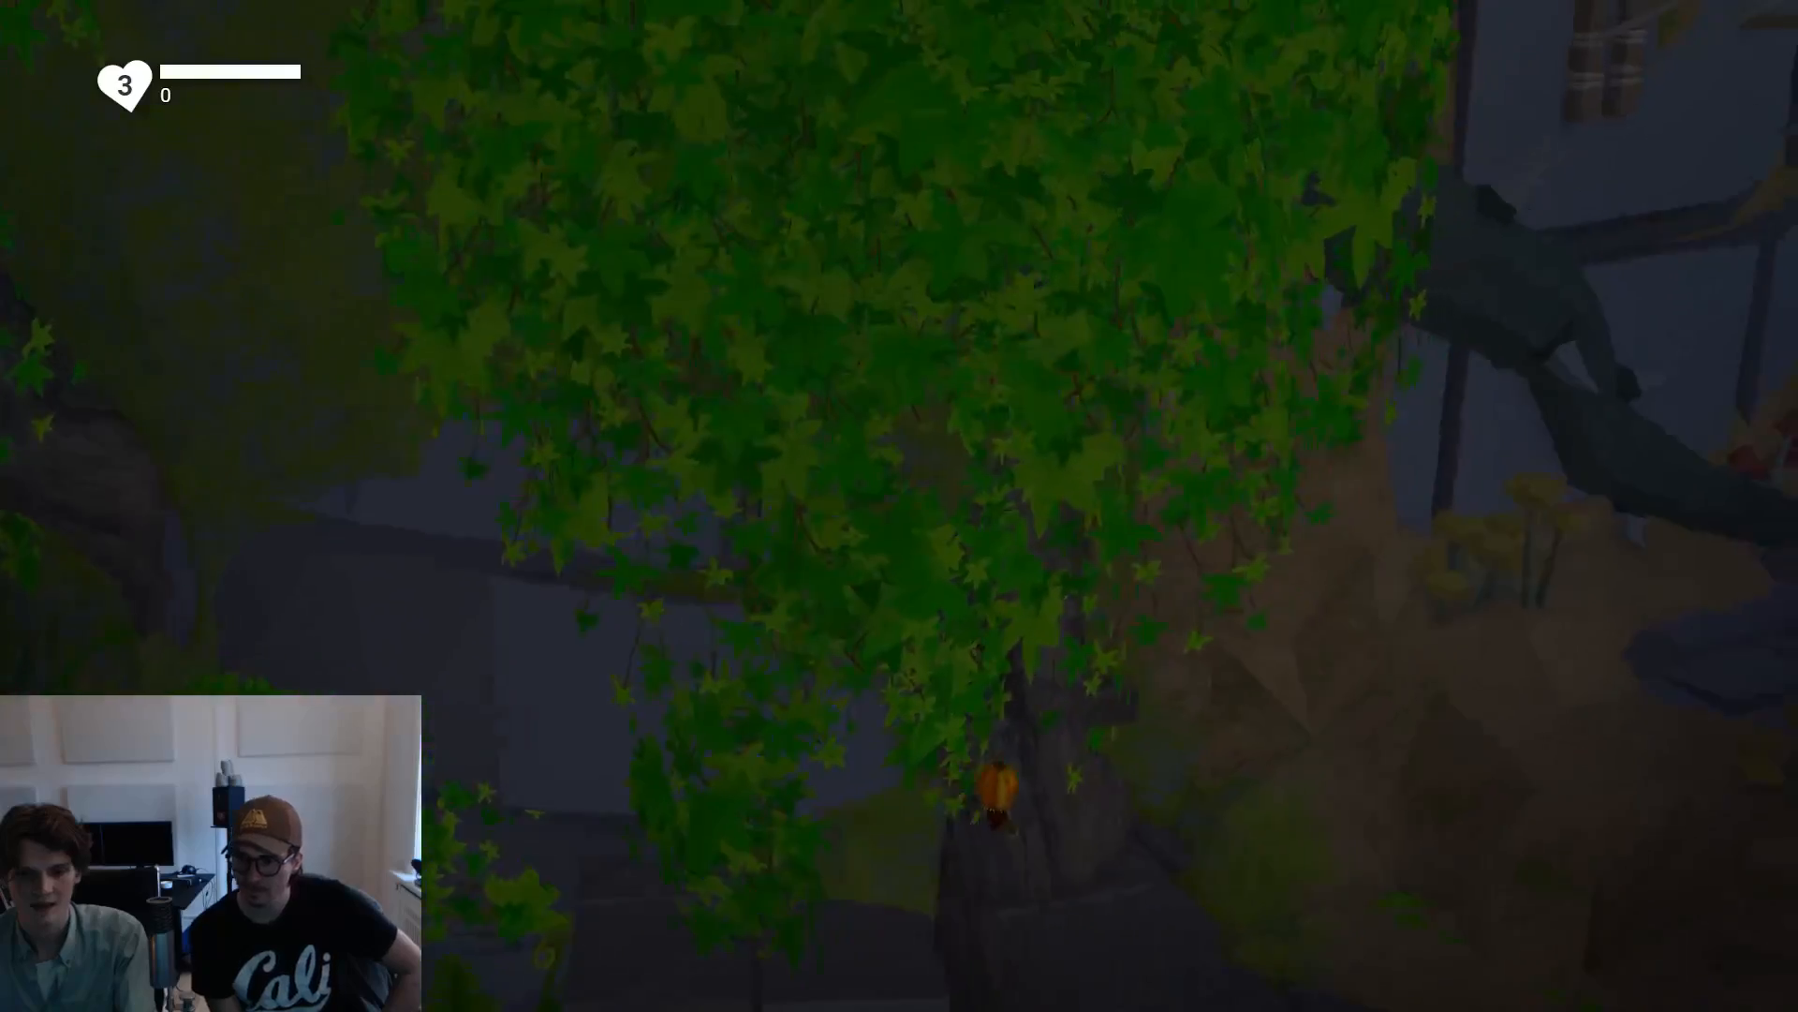
pyautogui.press('d')
pyautogui.press('space')
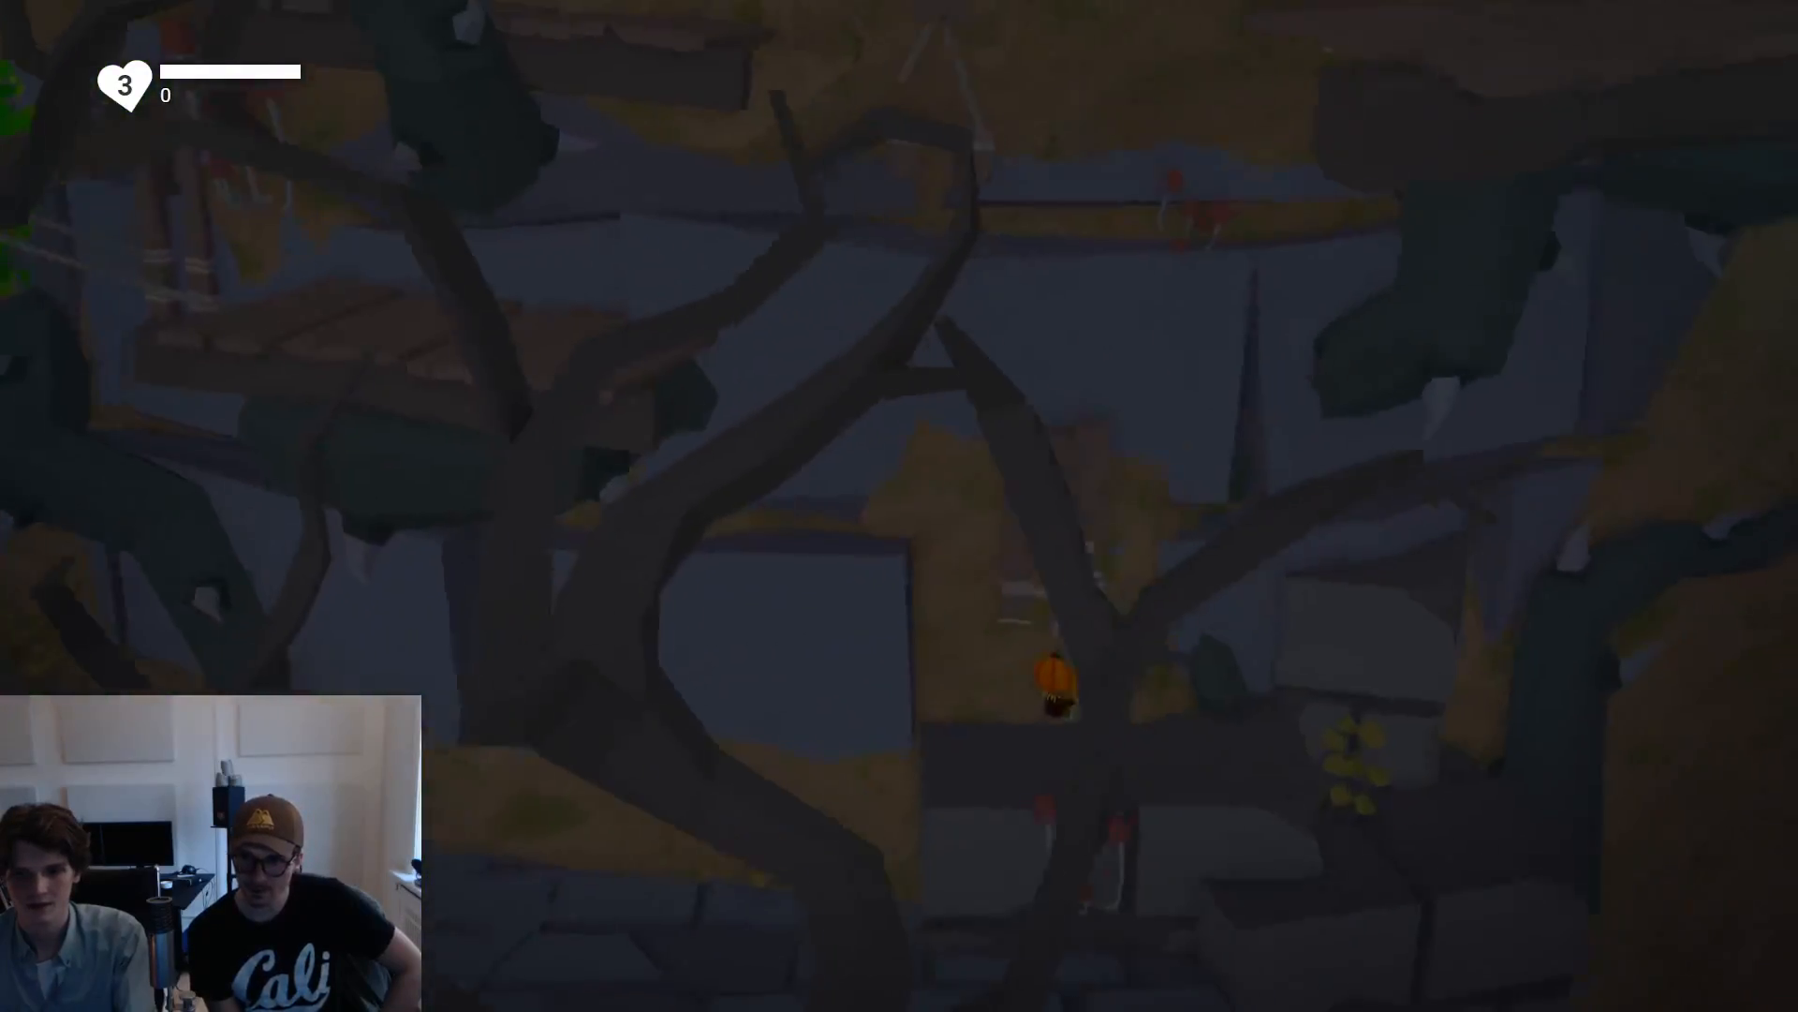
pyautogui.press('d')
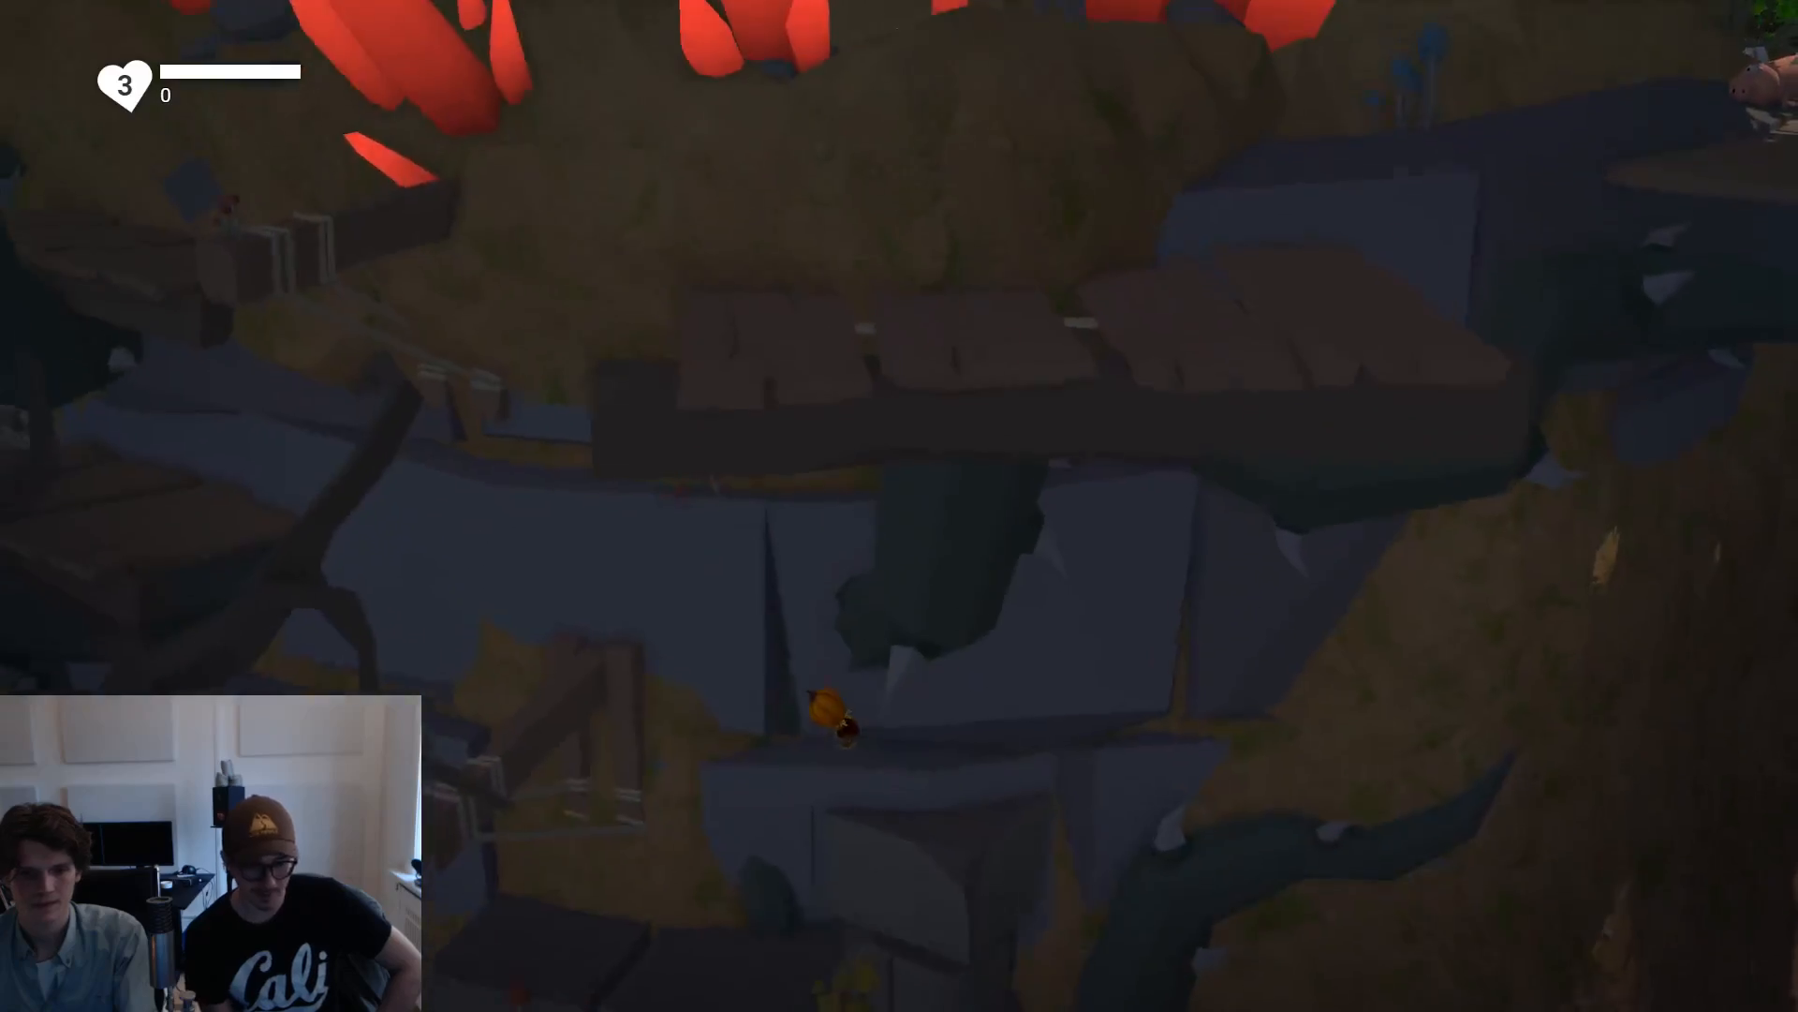
pyautogui.press('a')
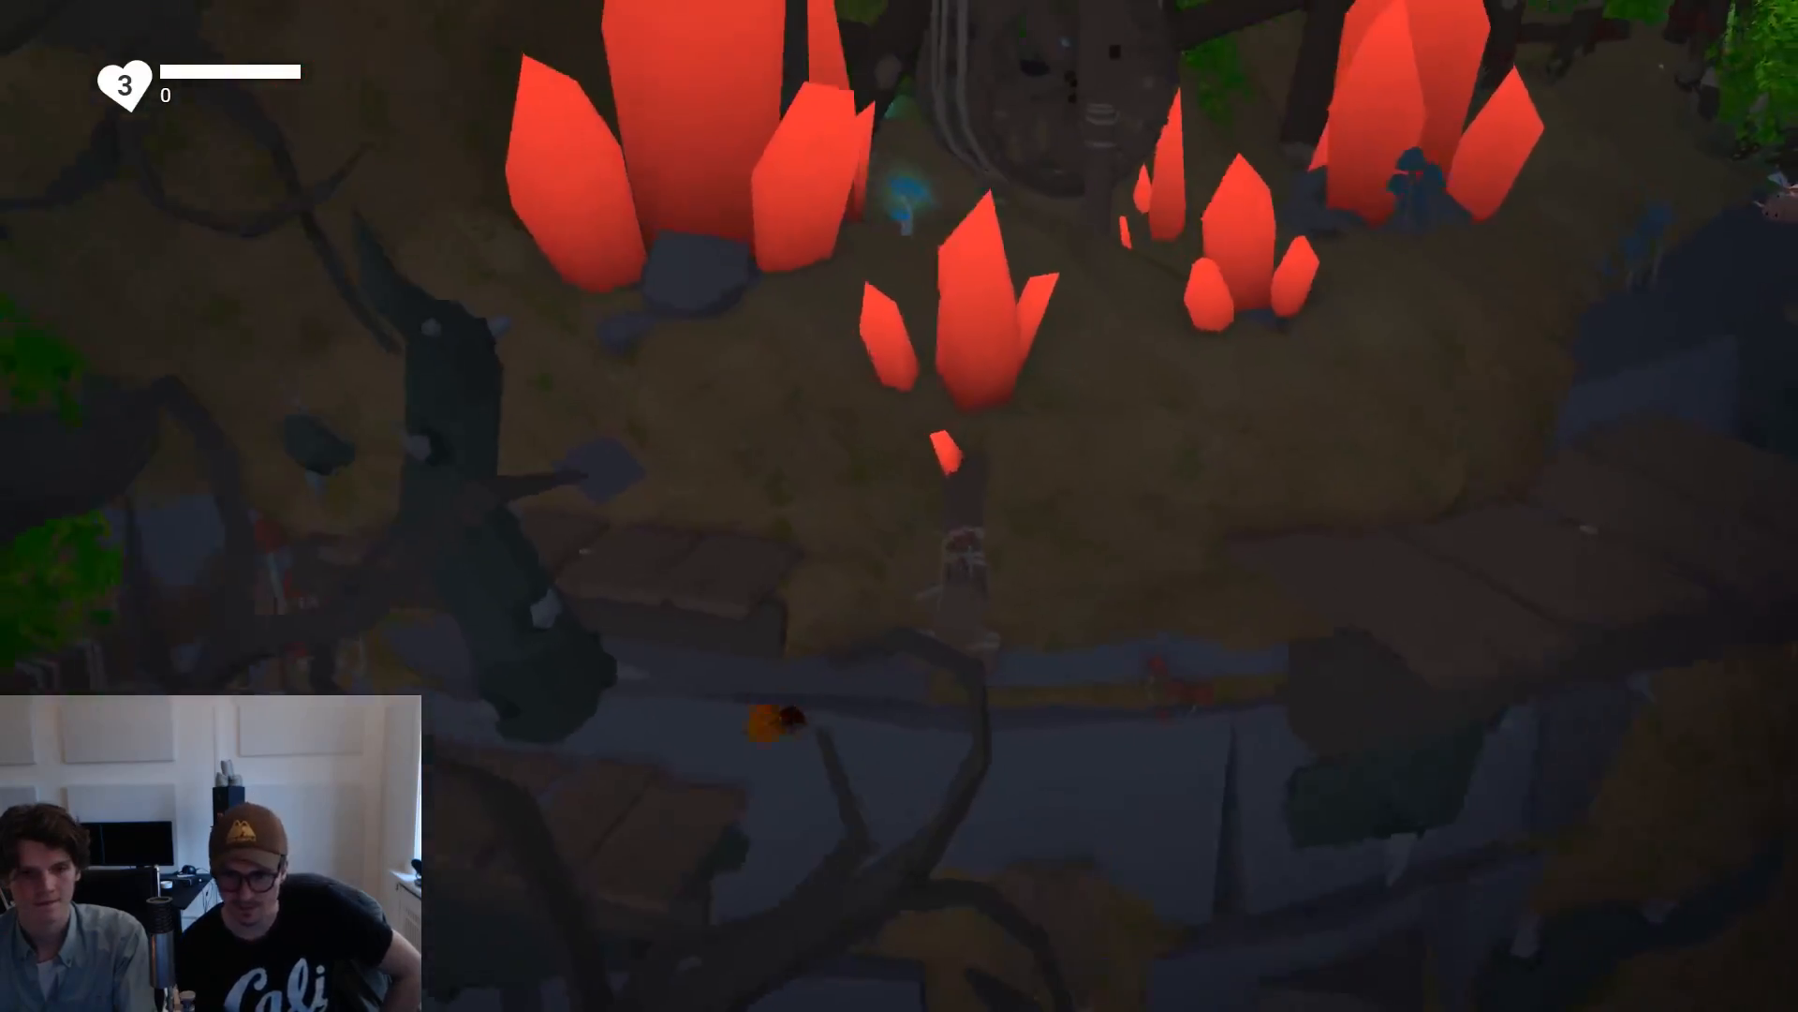
pyautogui.press('a')
pyautogui.press('space')
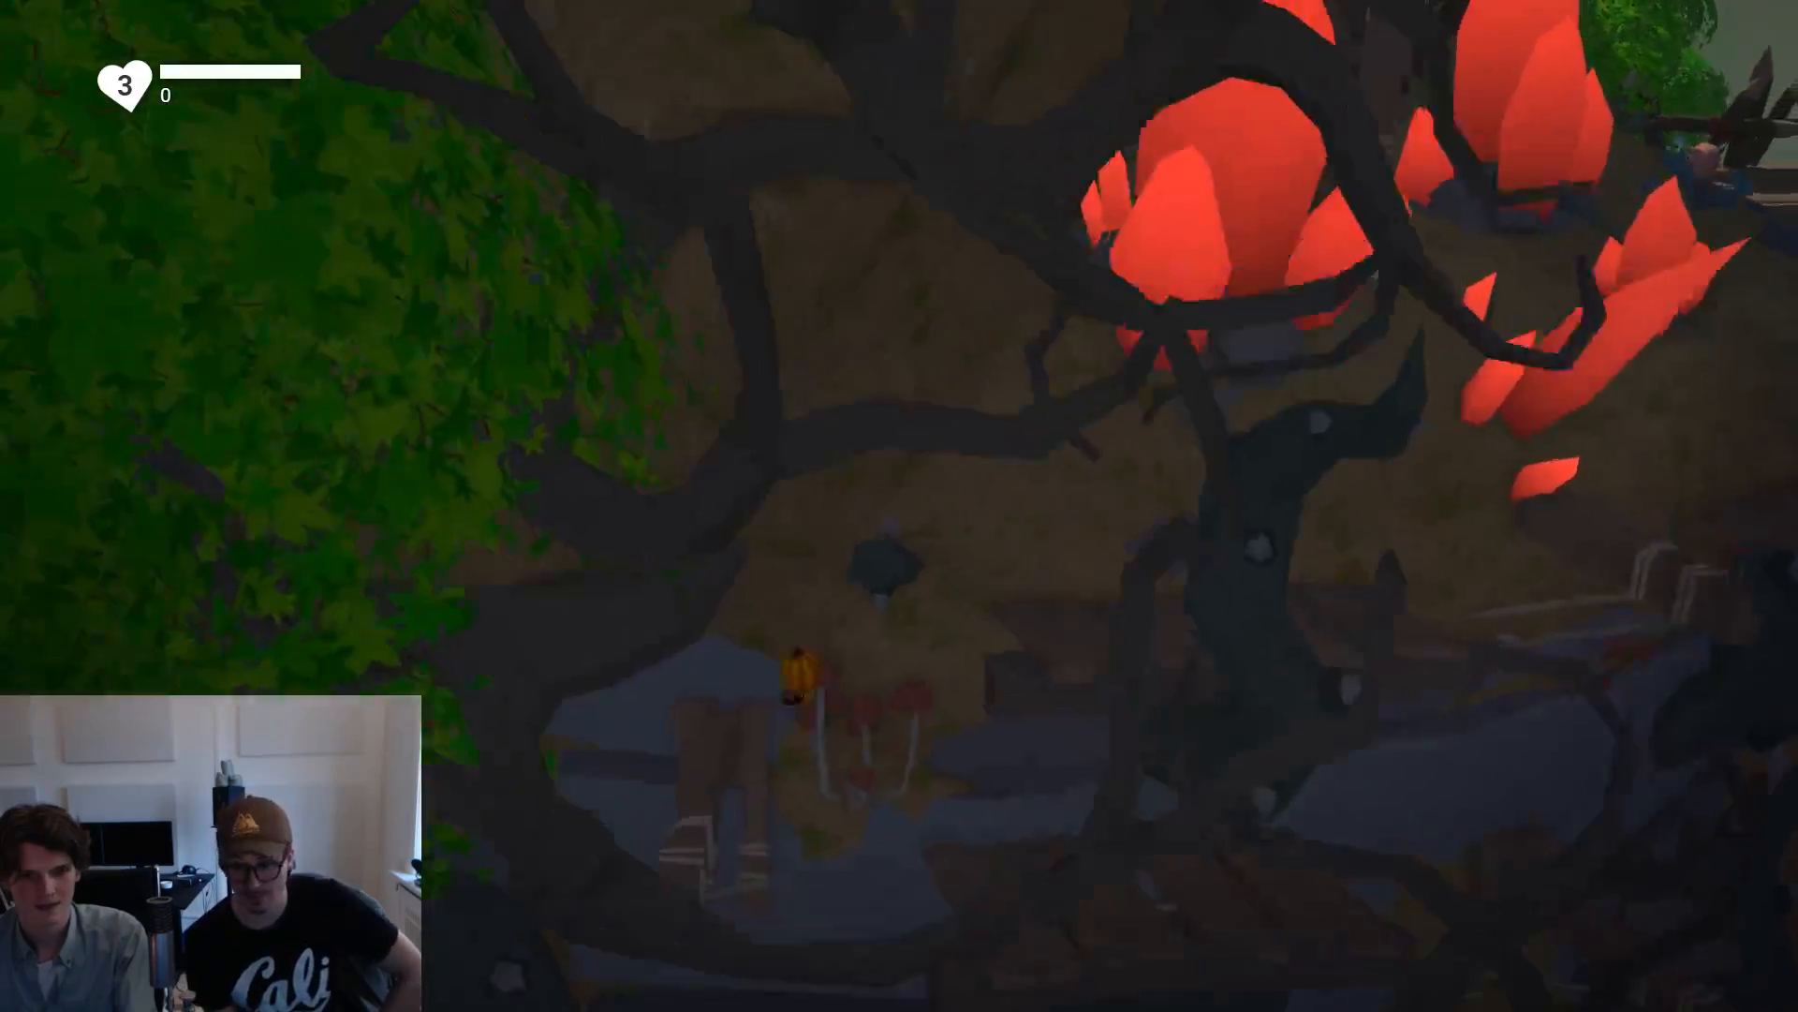
pyautogui.press('d')
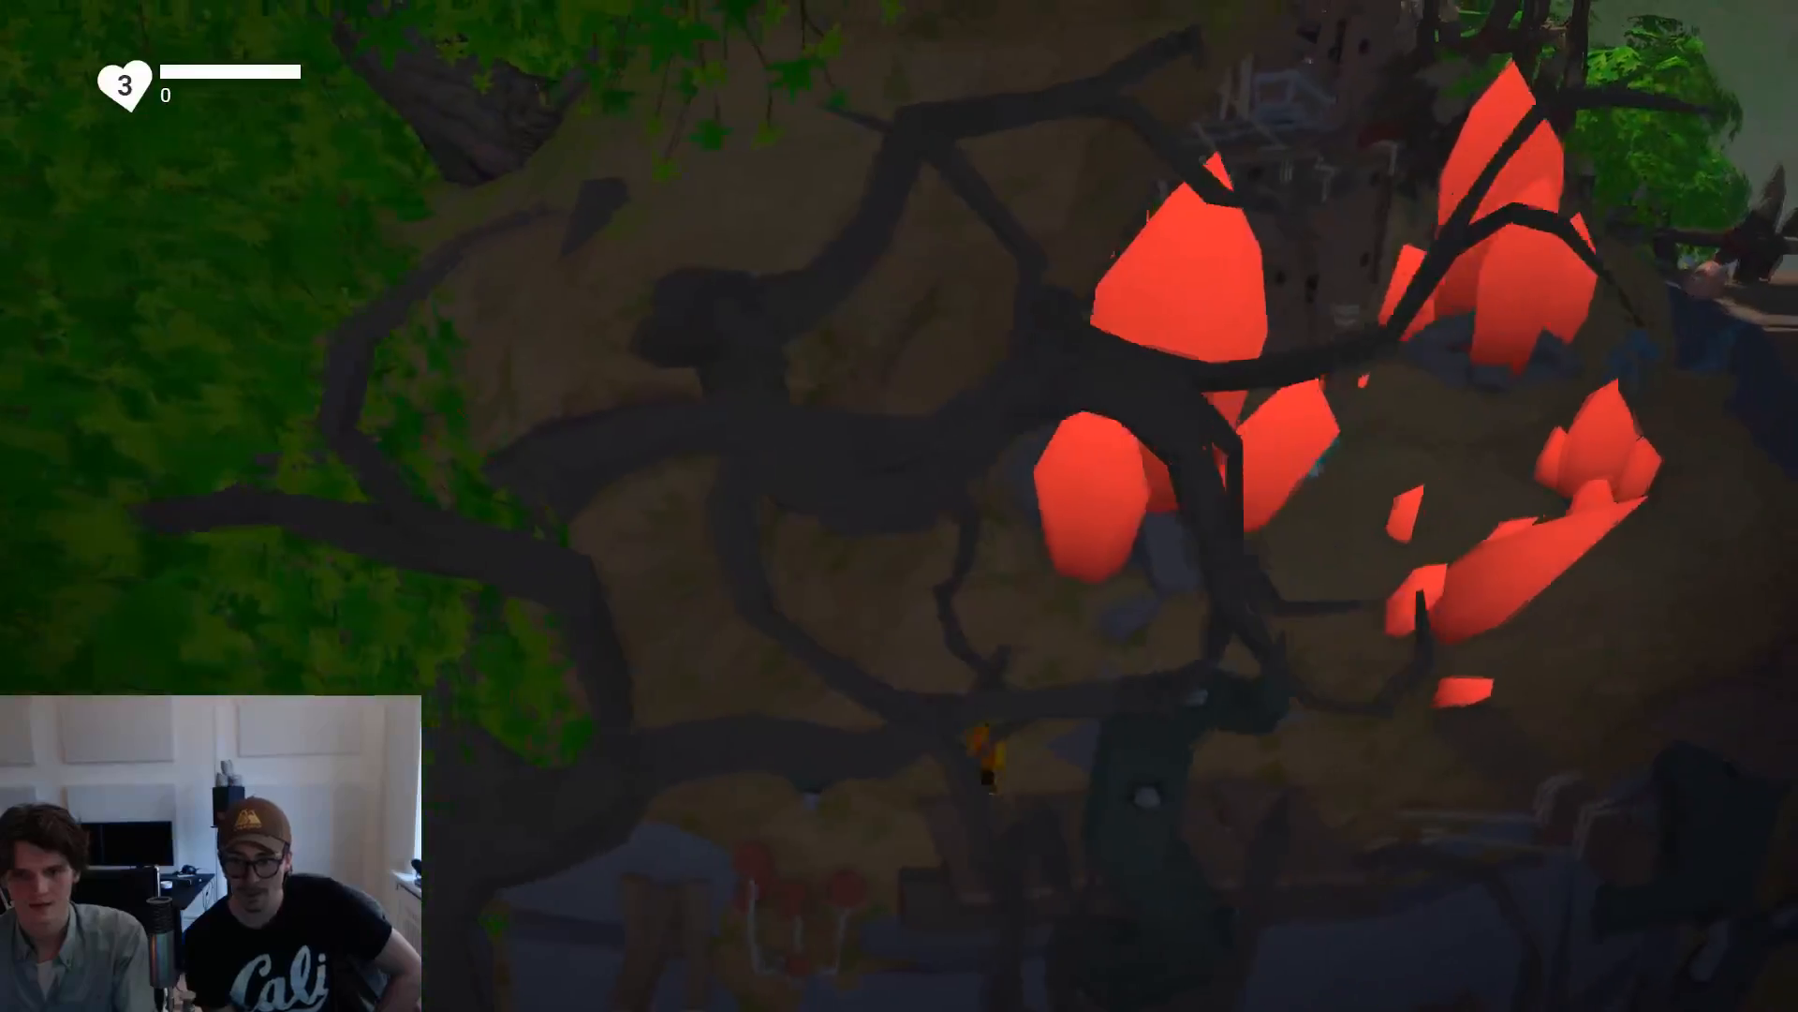
pyautogui.press('space')
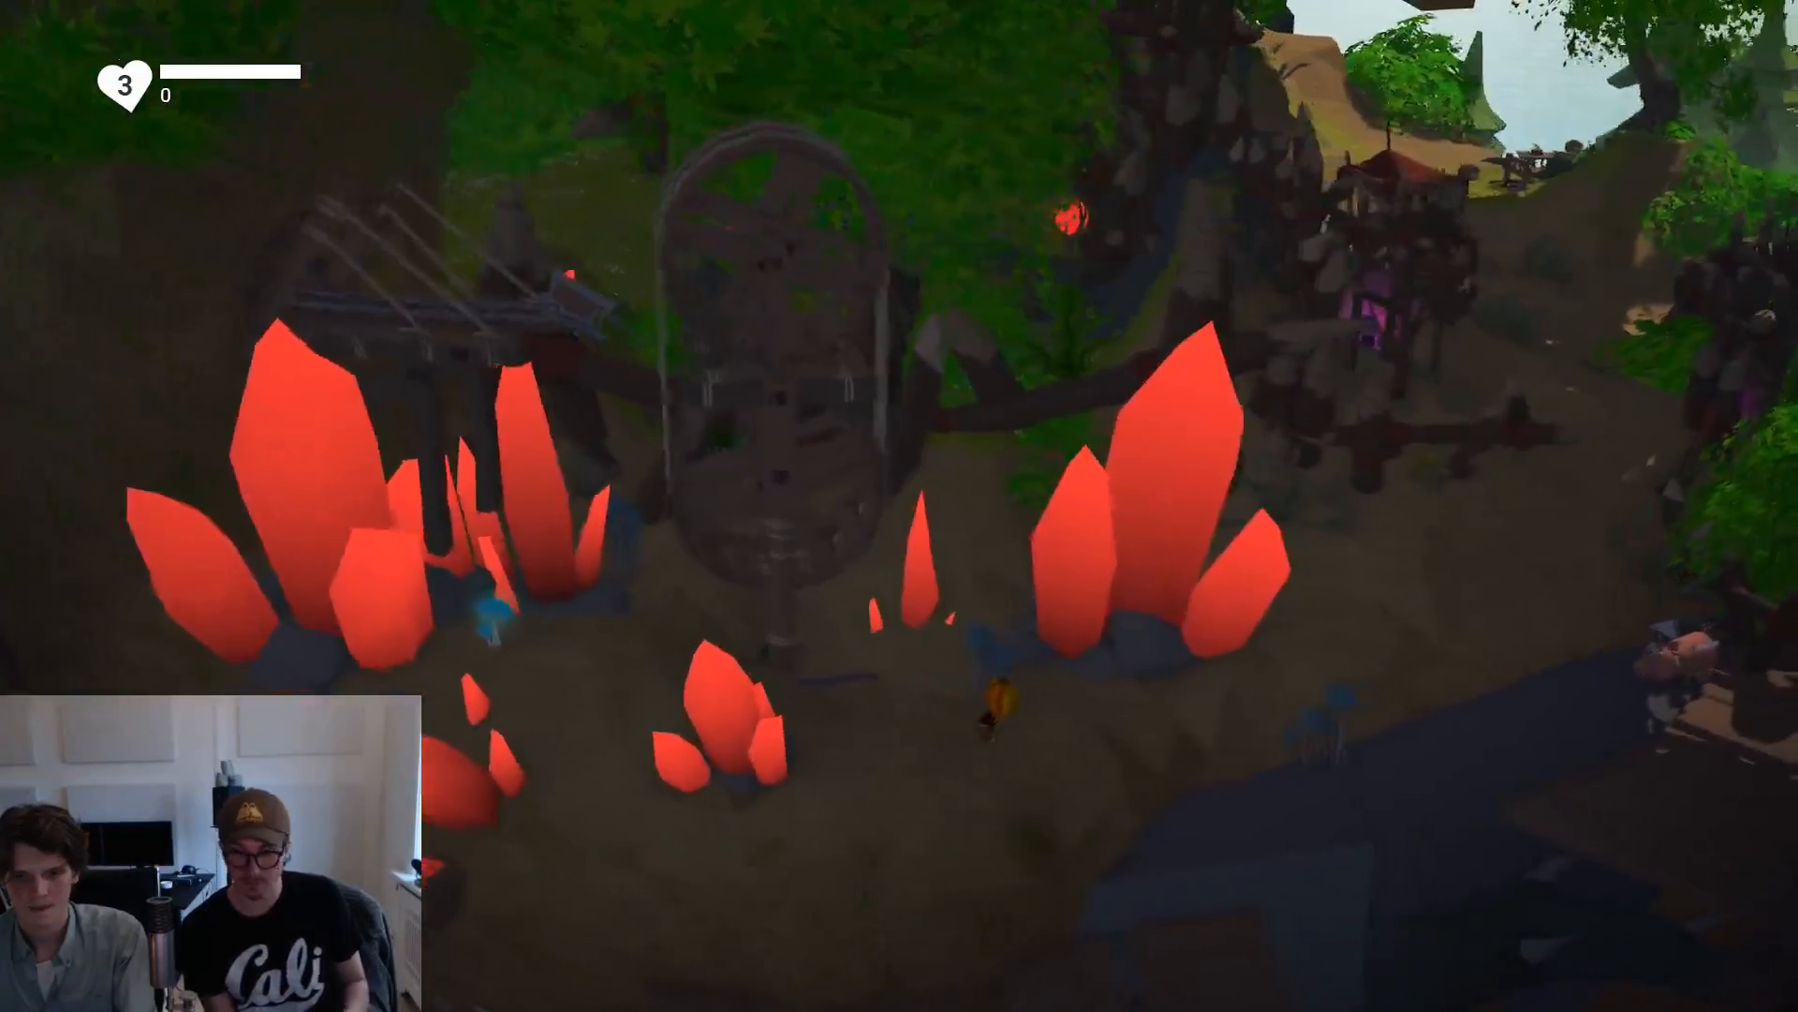
pyautogui.press('d')
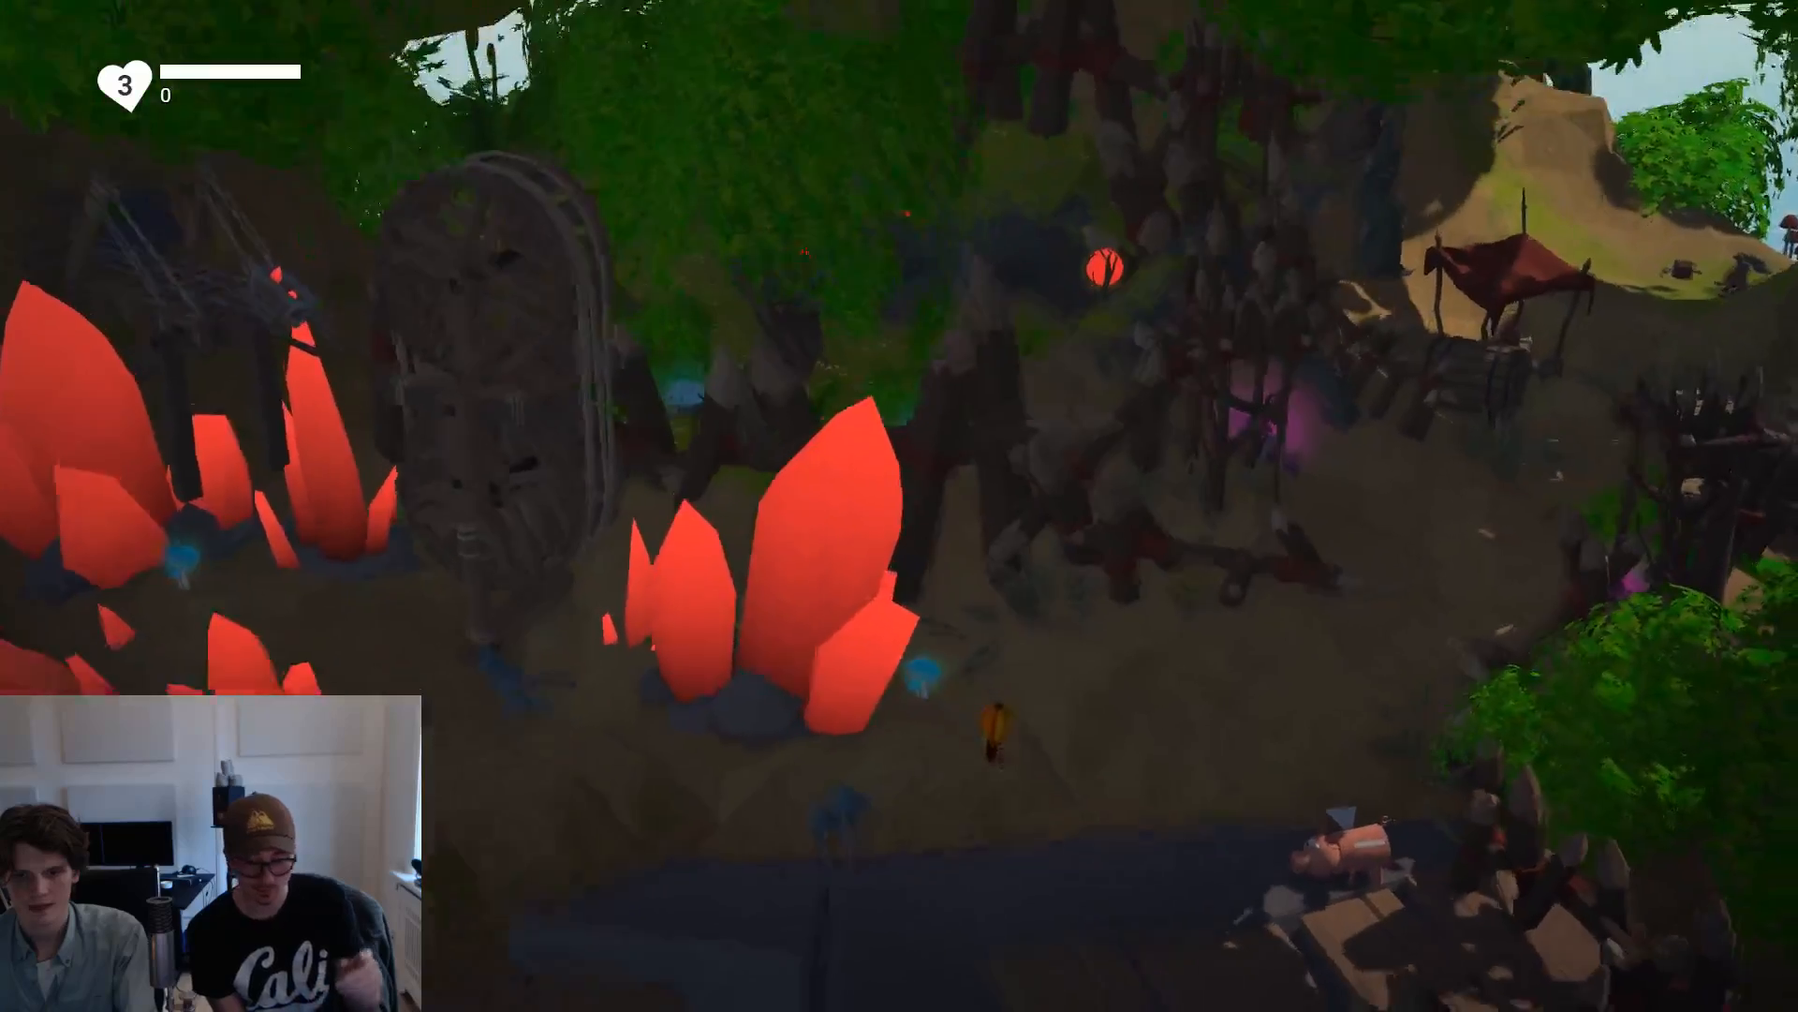
# Approach the pig outside the Orc camp and stay near it to play through its messages.
pyautogui.press('d')
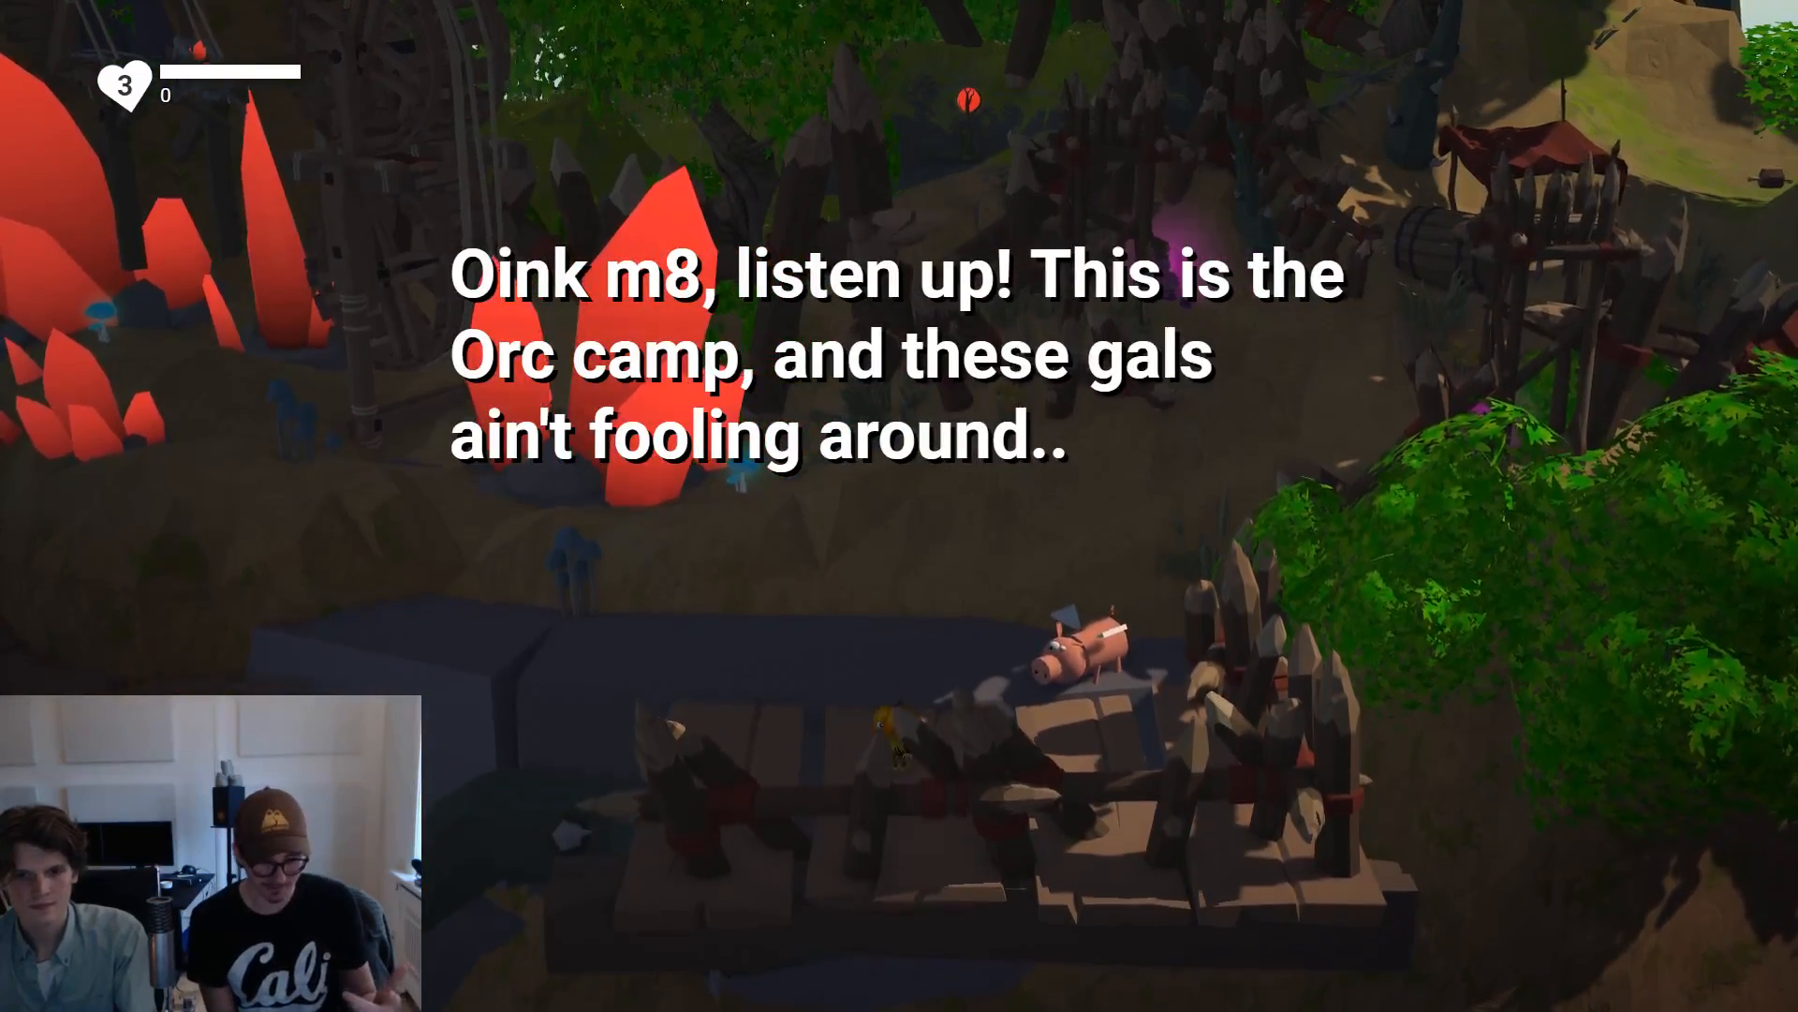
pyautogui.press('space')
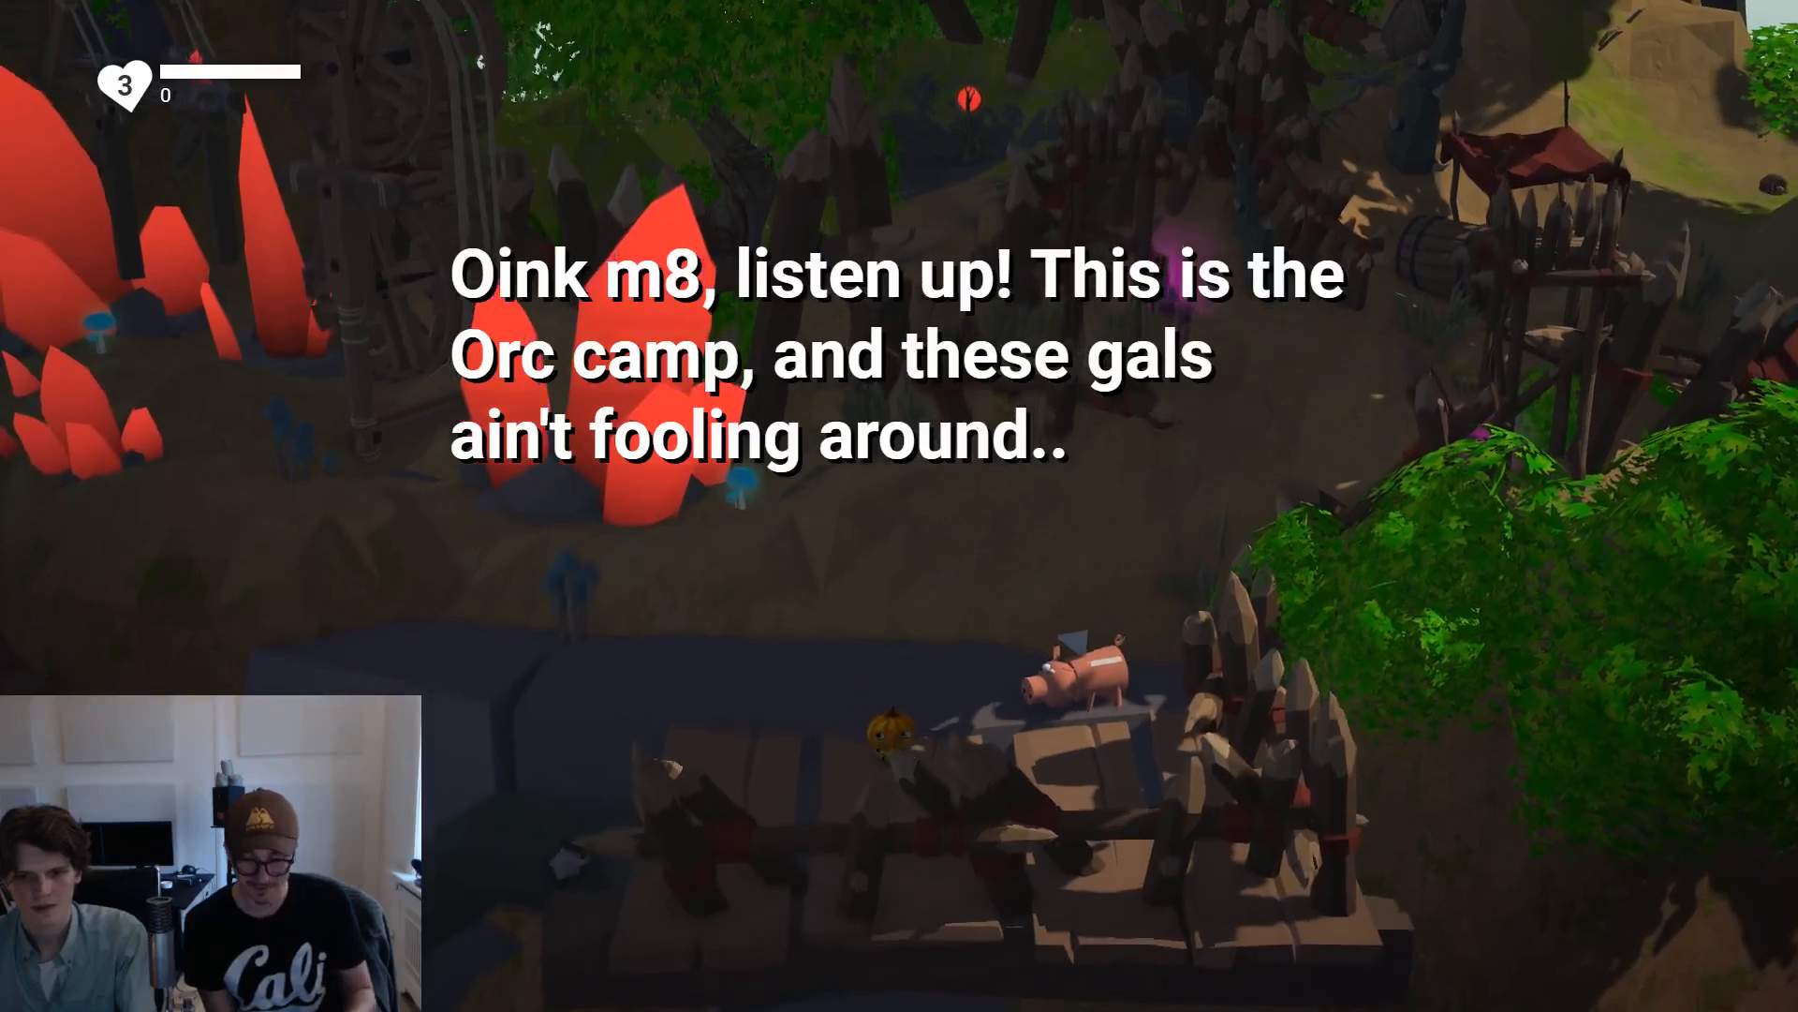
pyautogui.press('d')
pyautogui.press('d')
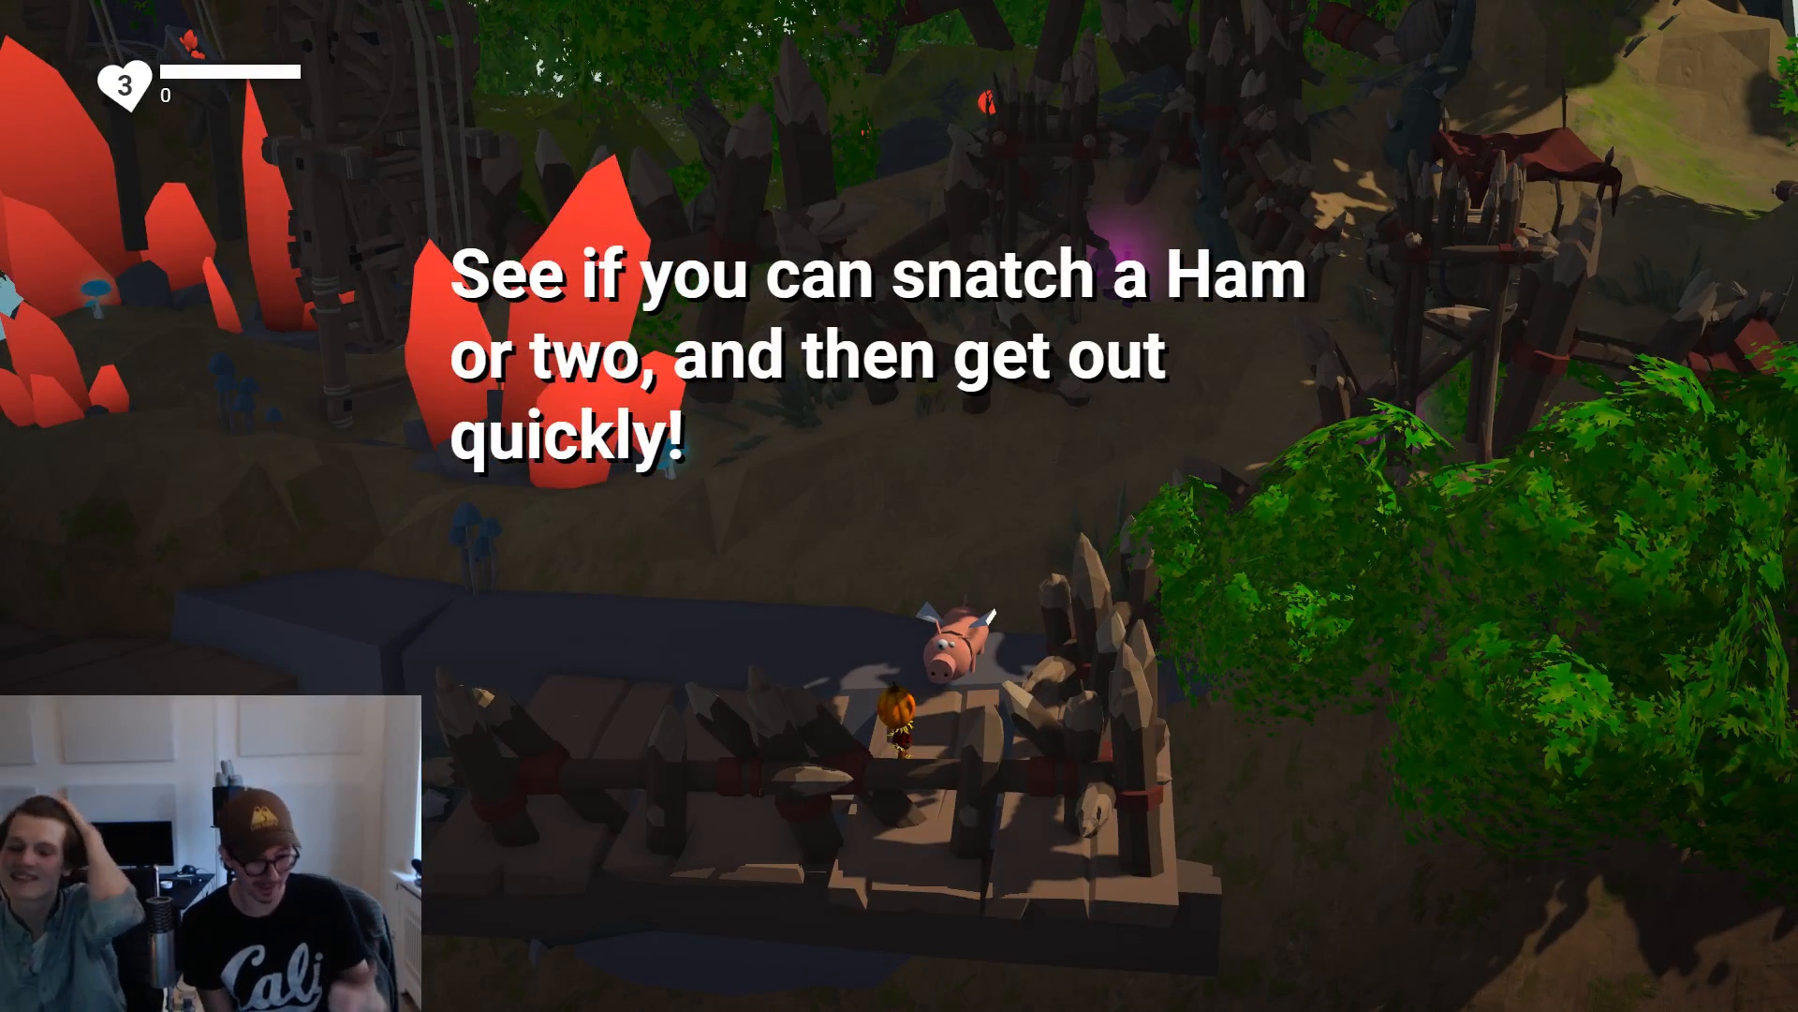
pyautogui.press('space')
pyautogui.press('a')
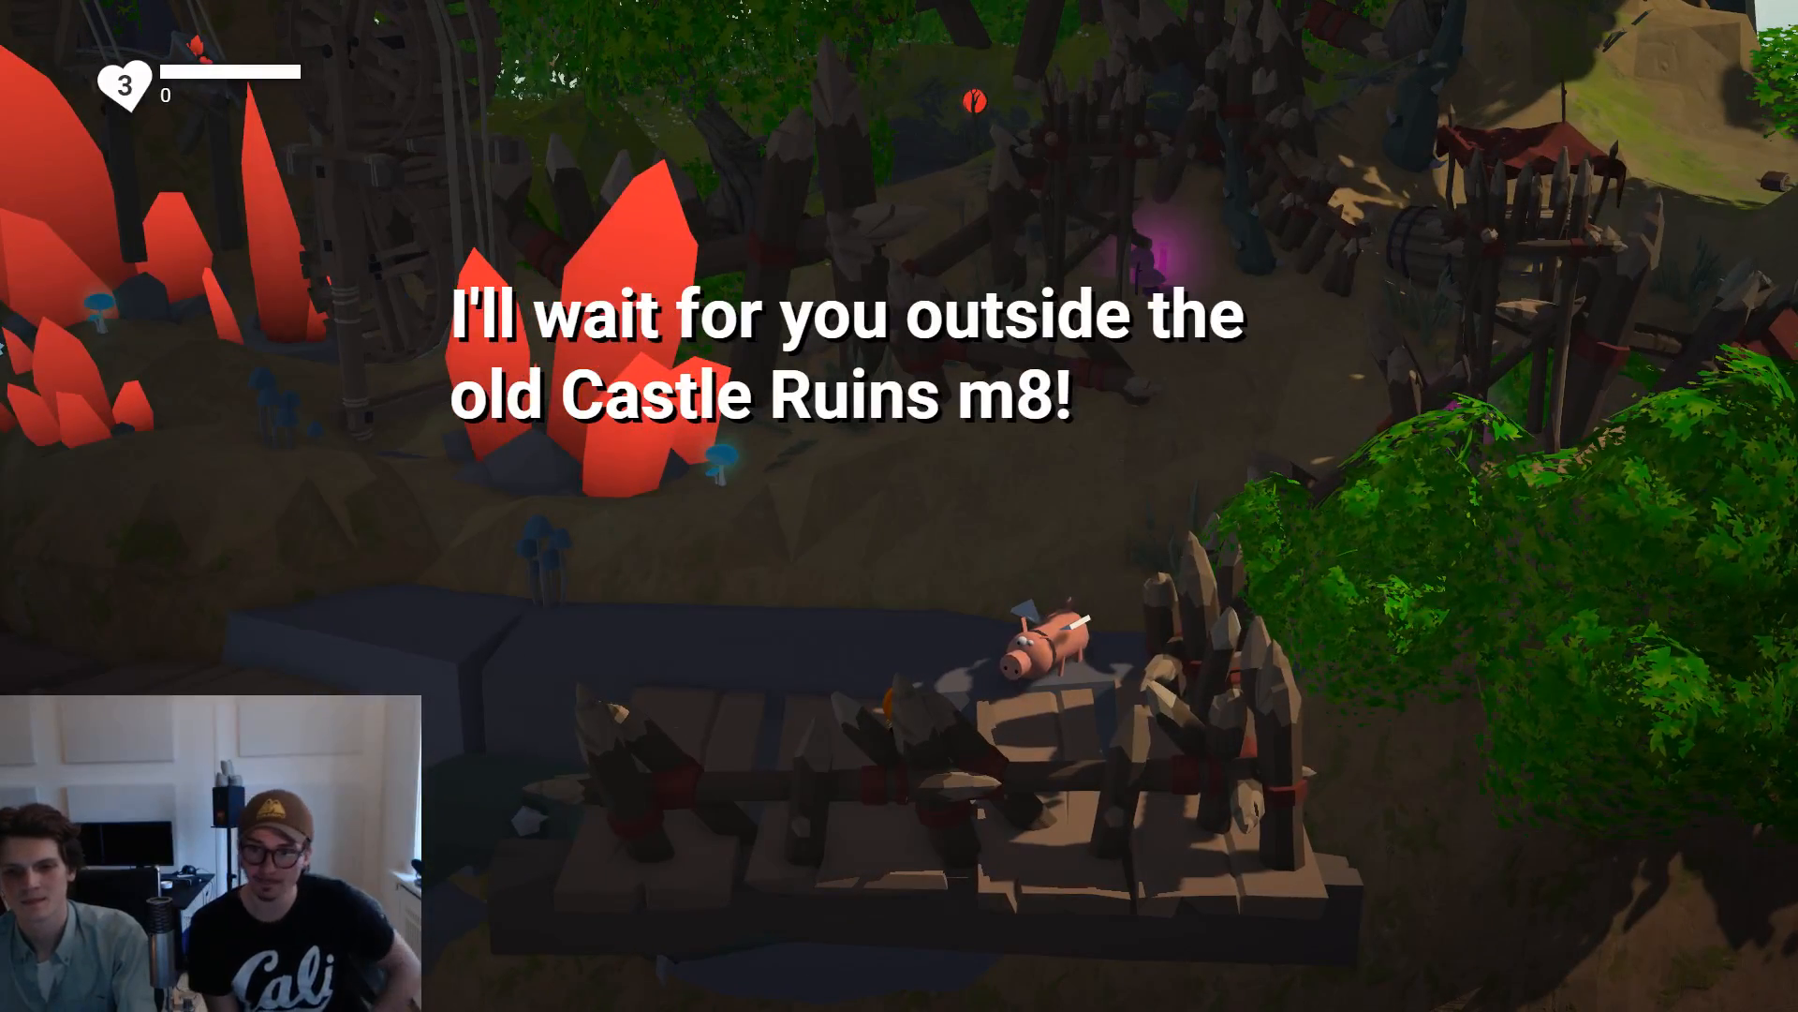
# Guide the character to the pig by the large tree to play its first message, and end the playtest.
pyautogui.press('w')
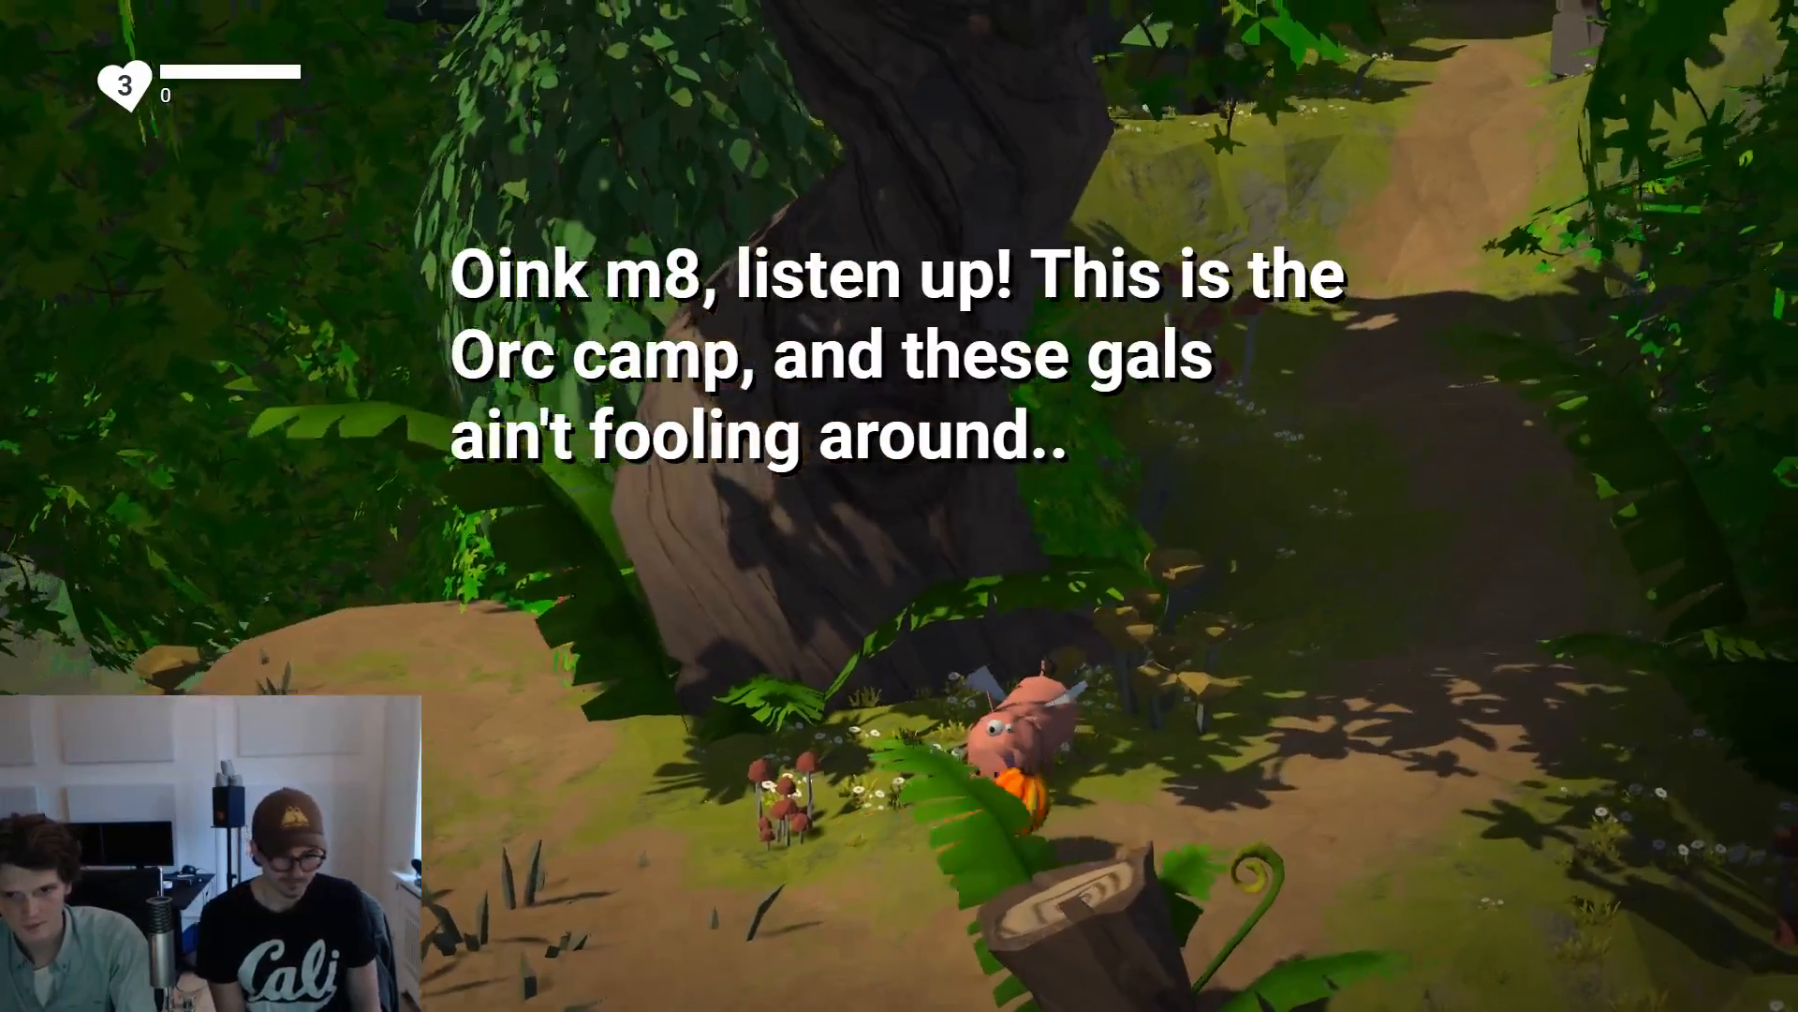
pyautogui.press('Escape')
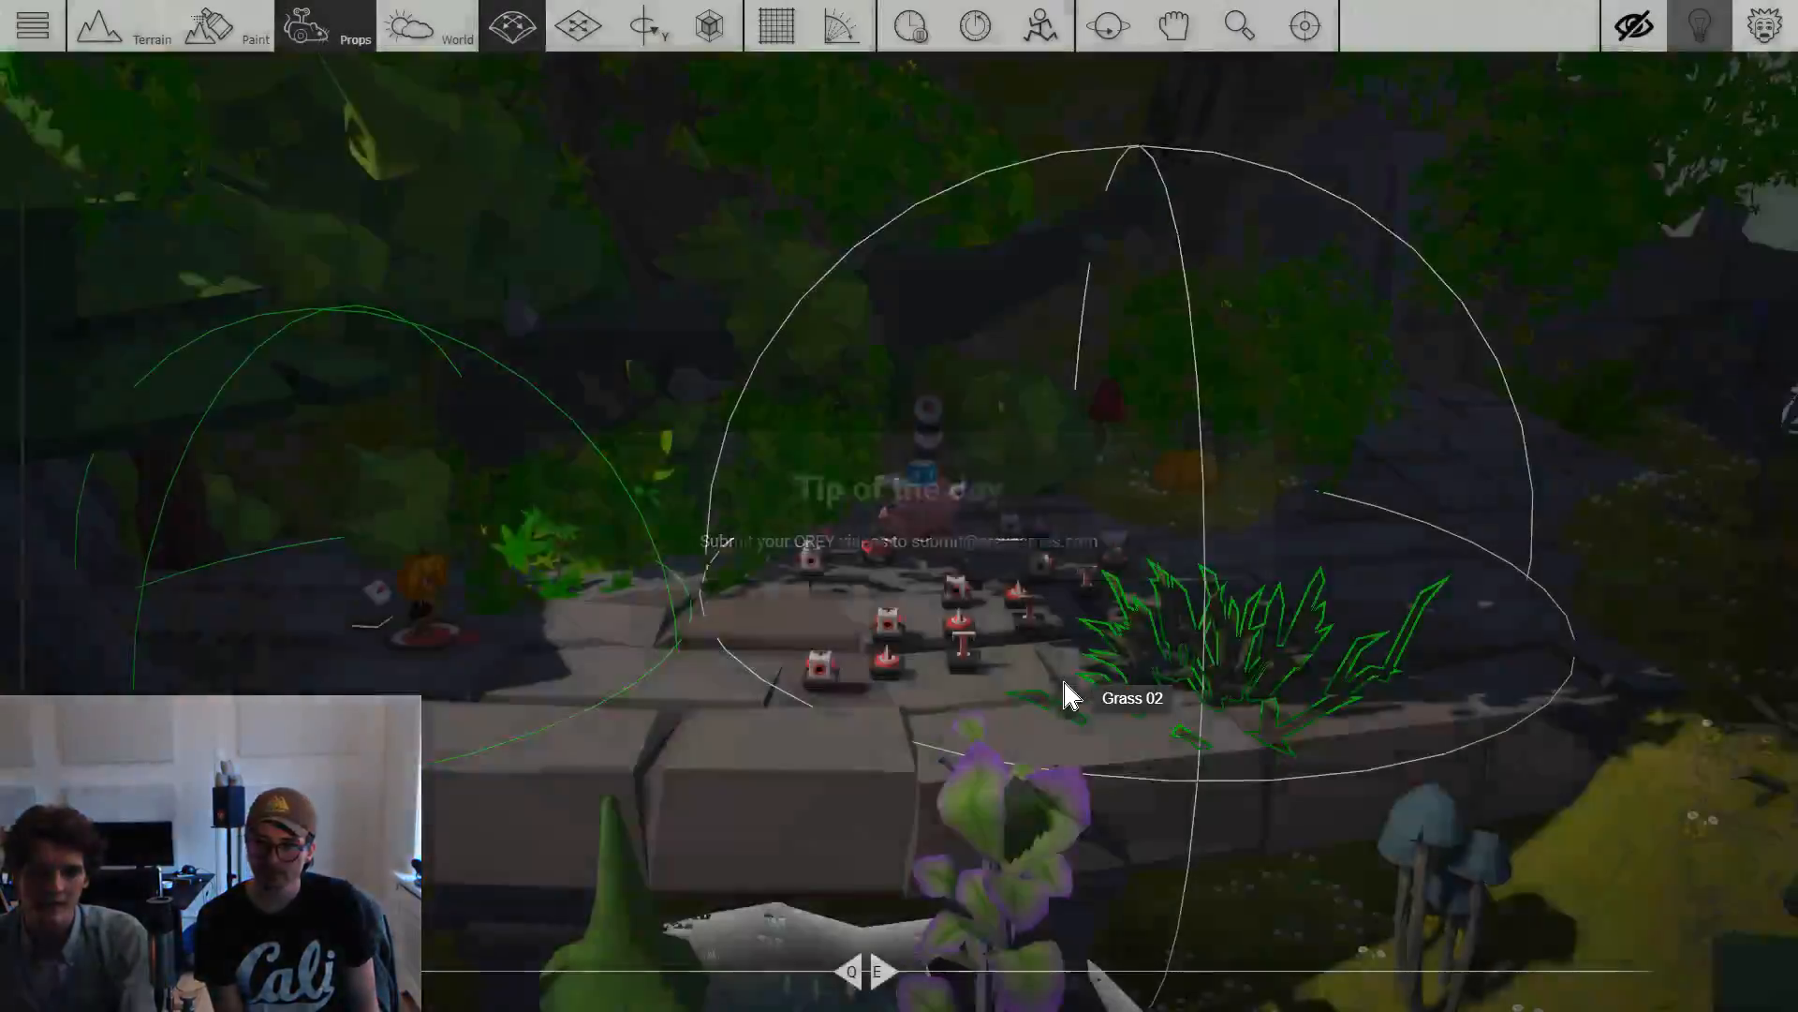
# Delete the fern and tree stump covering the message gadgets beside the pig at the large twisted tree.
pyautogui.press('s')
pyautogui.moveTo(1216, 661); pyautogui.dragTo(1217, 661)
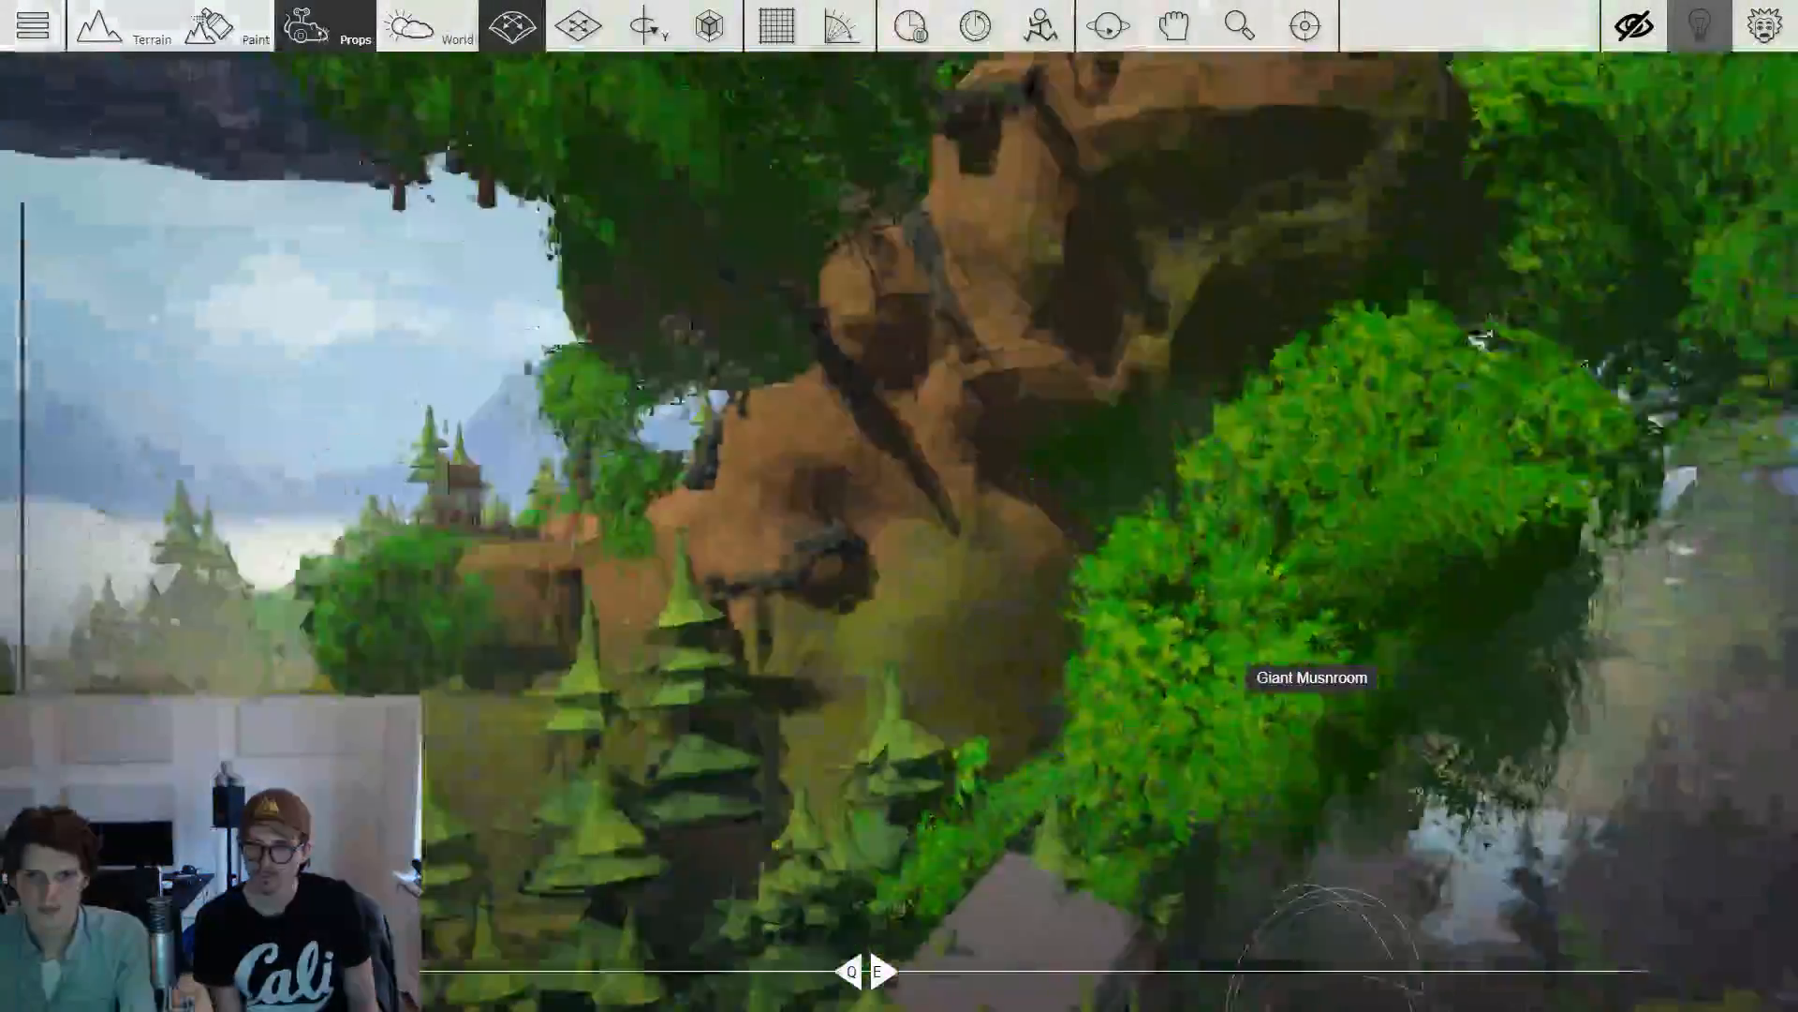
pyautogui.press('w')
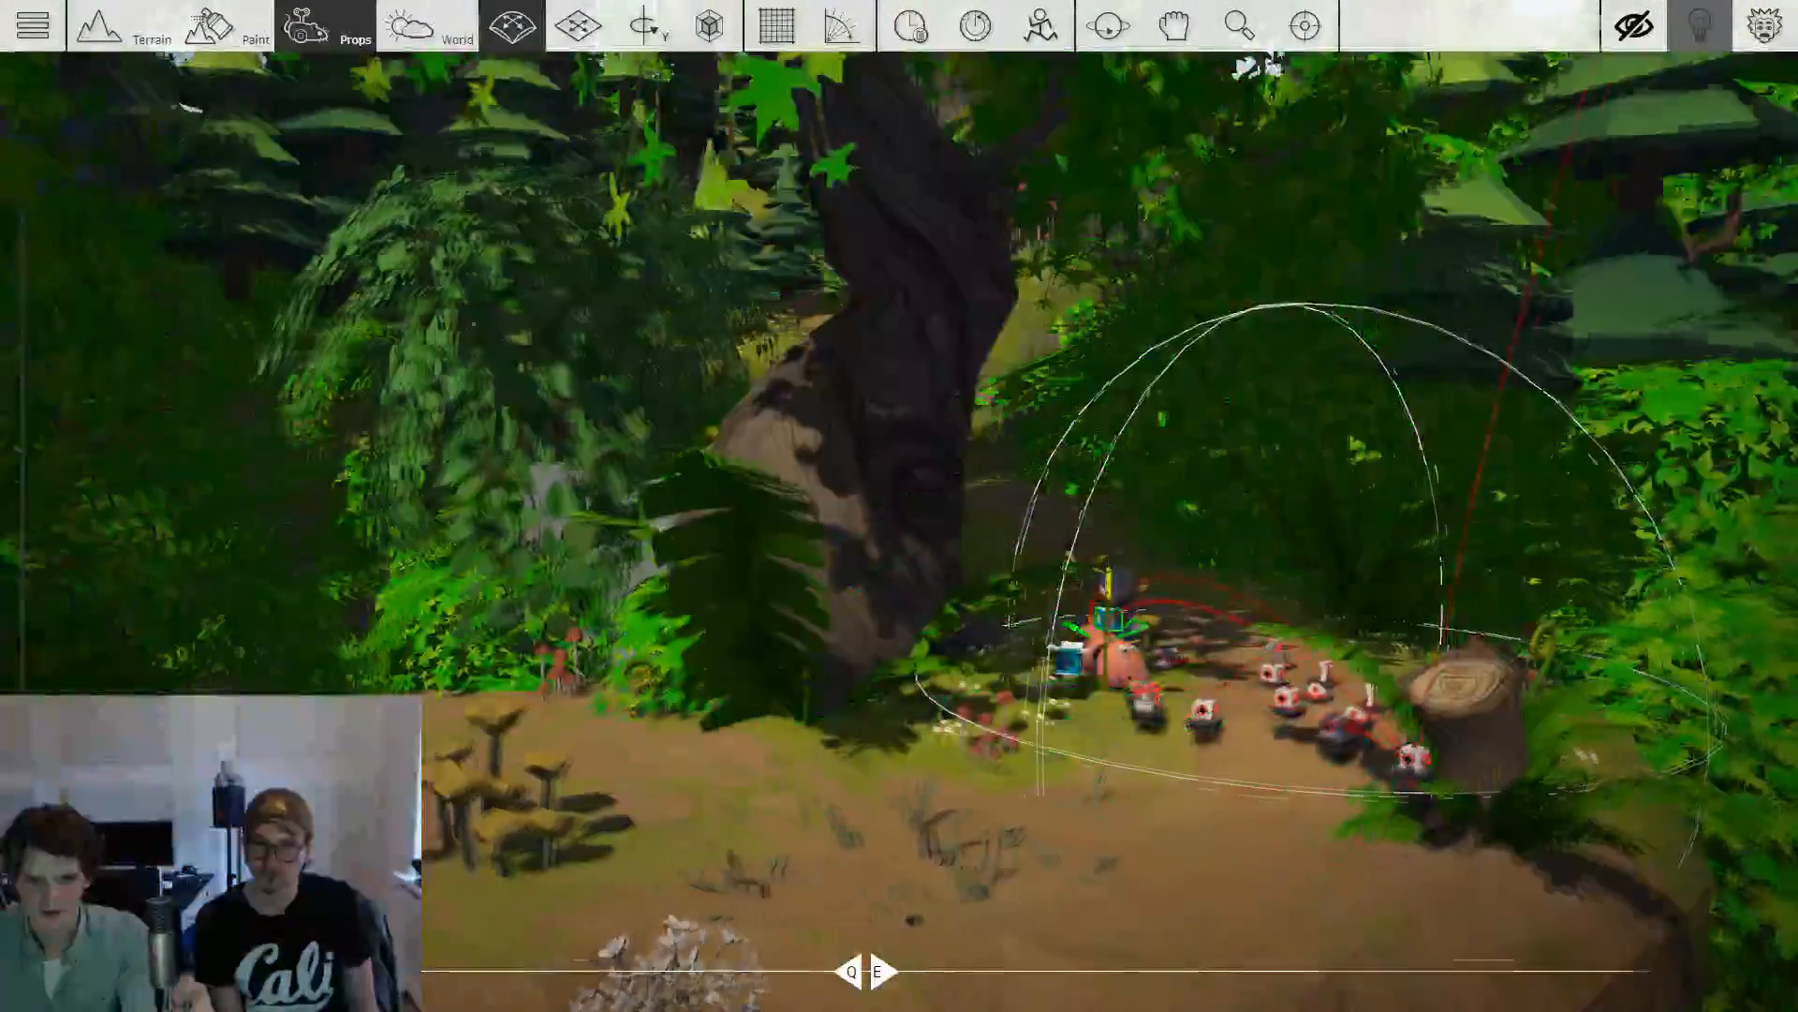
pyautogui.moveTo(1115, 834); pyautogui.dragTo(1115, 833)
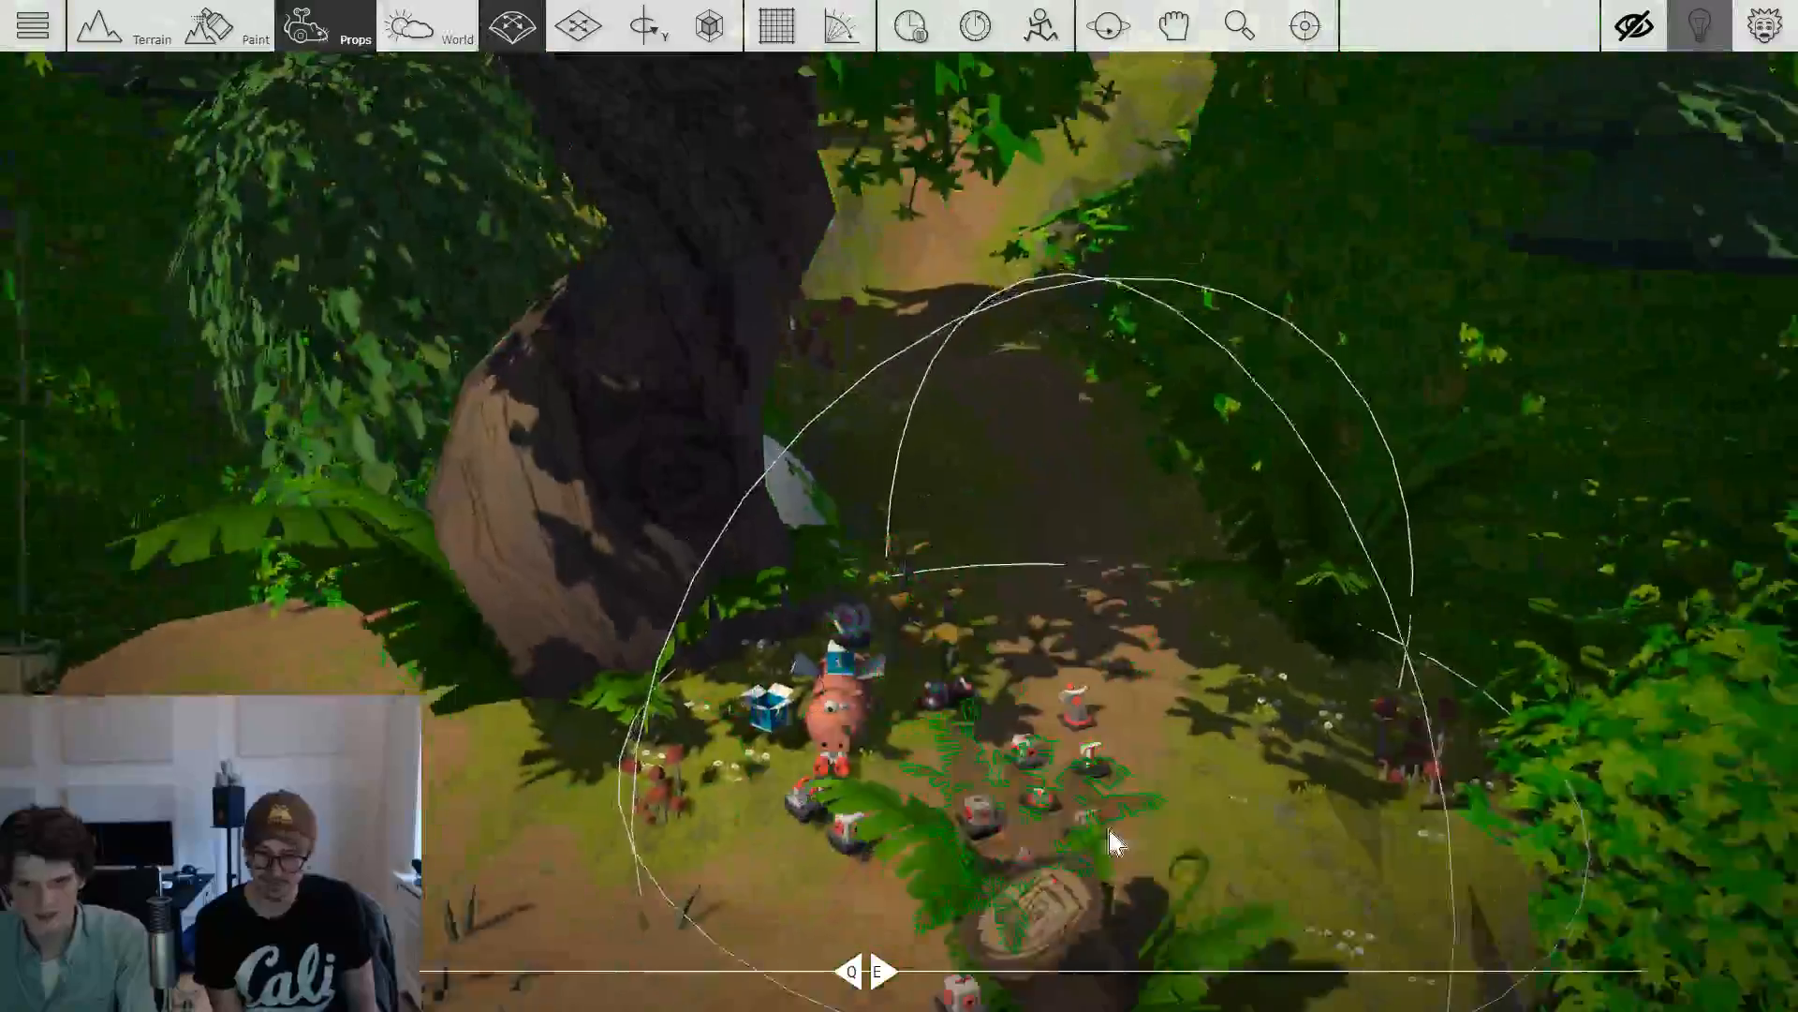
pyautogui.press('s')
pyautogui.press('Delete')
pyautogui.press('Delete')
pyautogui.press('d')
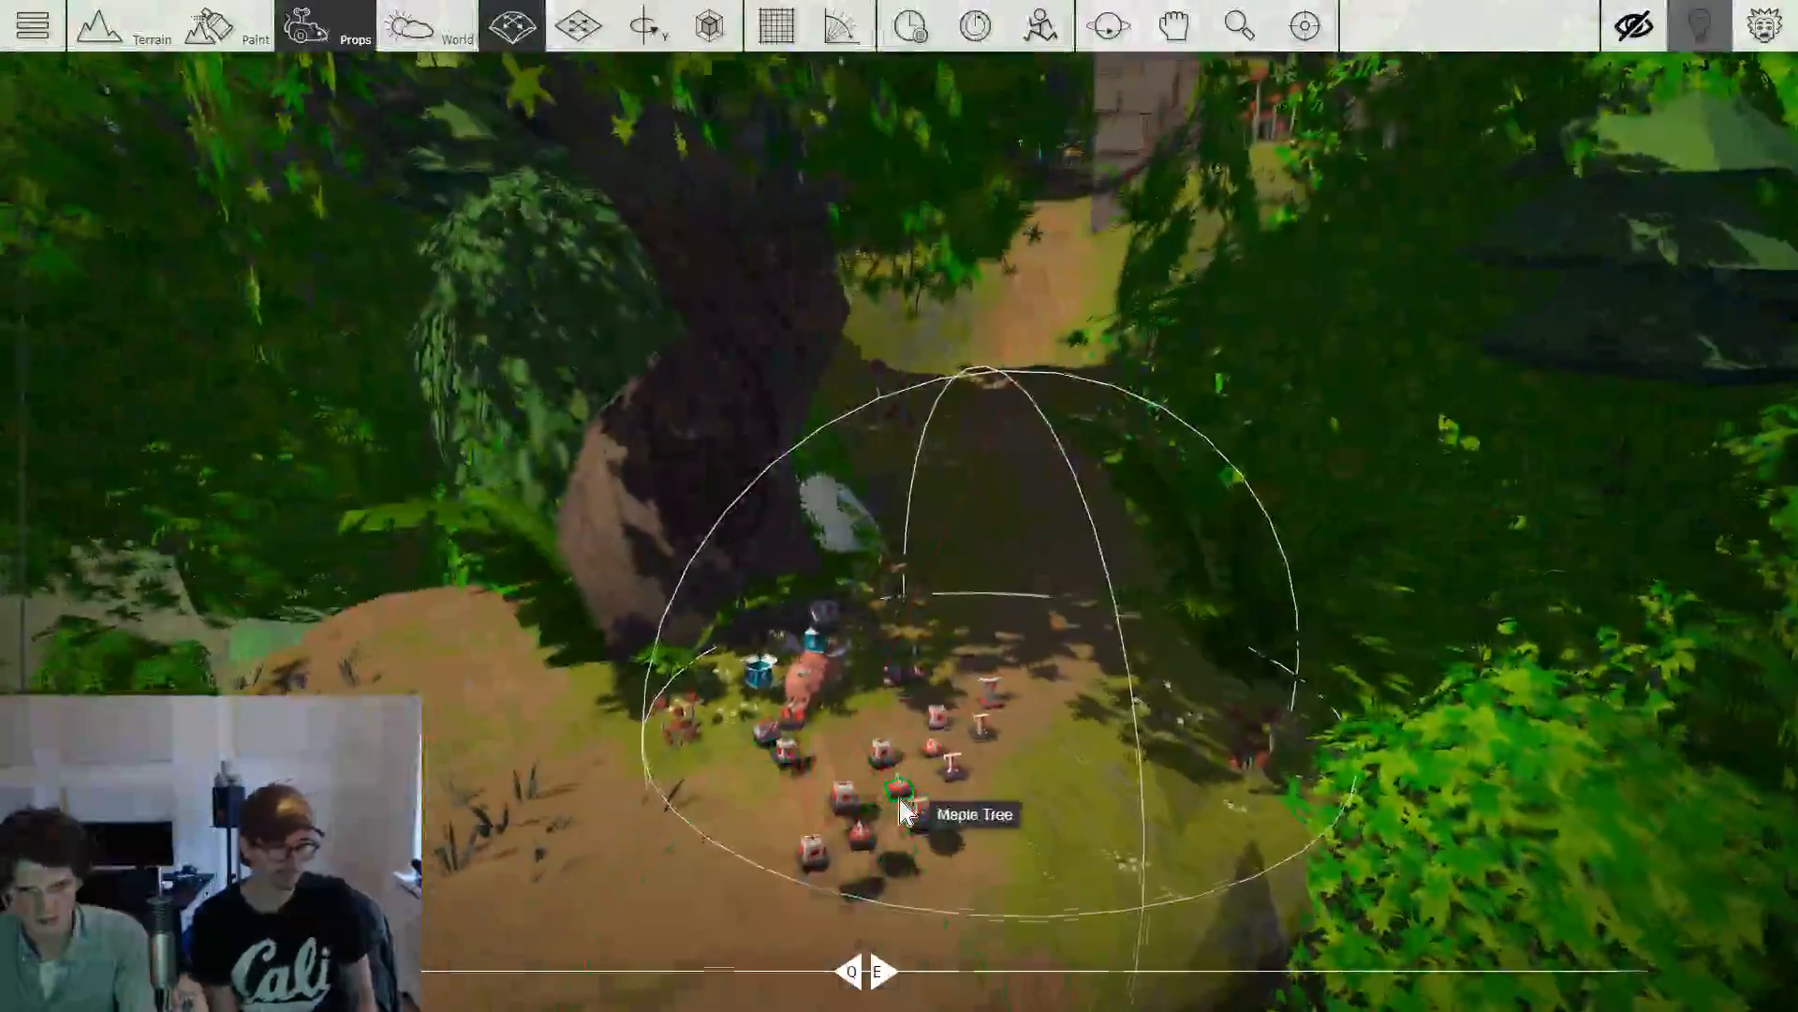
# Shorten the text of the mes1 message gadget near this pig to "Oink m8, listen up!".
pyautogui.scroll(3, 904, 812)
pyautogui.moveTo(768, 568); pyautogui.dragTo(768, 567)
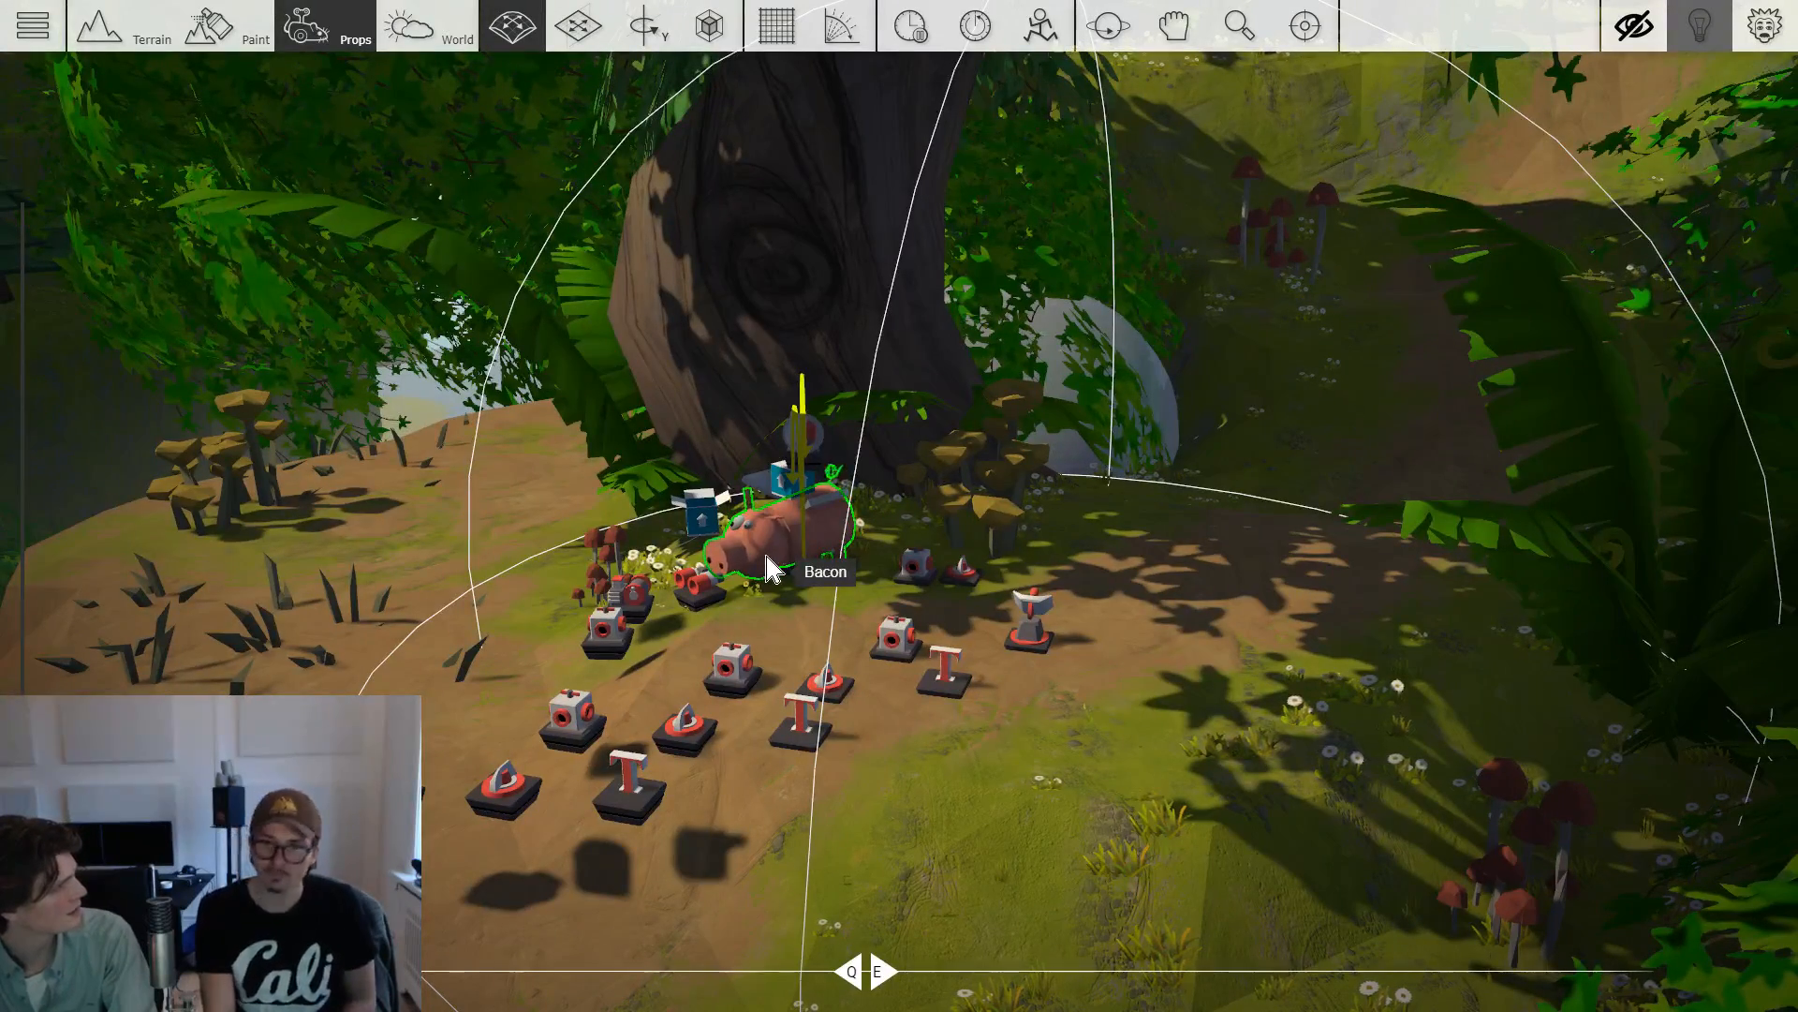
pyautogui.scroll(2, 768, 567)
pyautogui.moveTo(999, 673); pyautogui.dragTo(999, 672)
pyautogui.scroll(2, 1124, 758)
pyautogui.click(1049, 735)
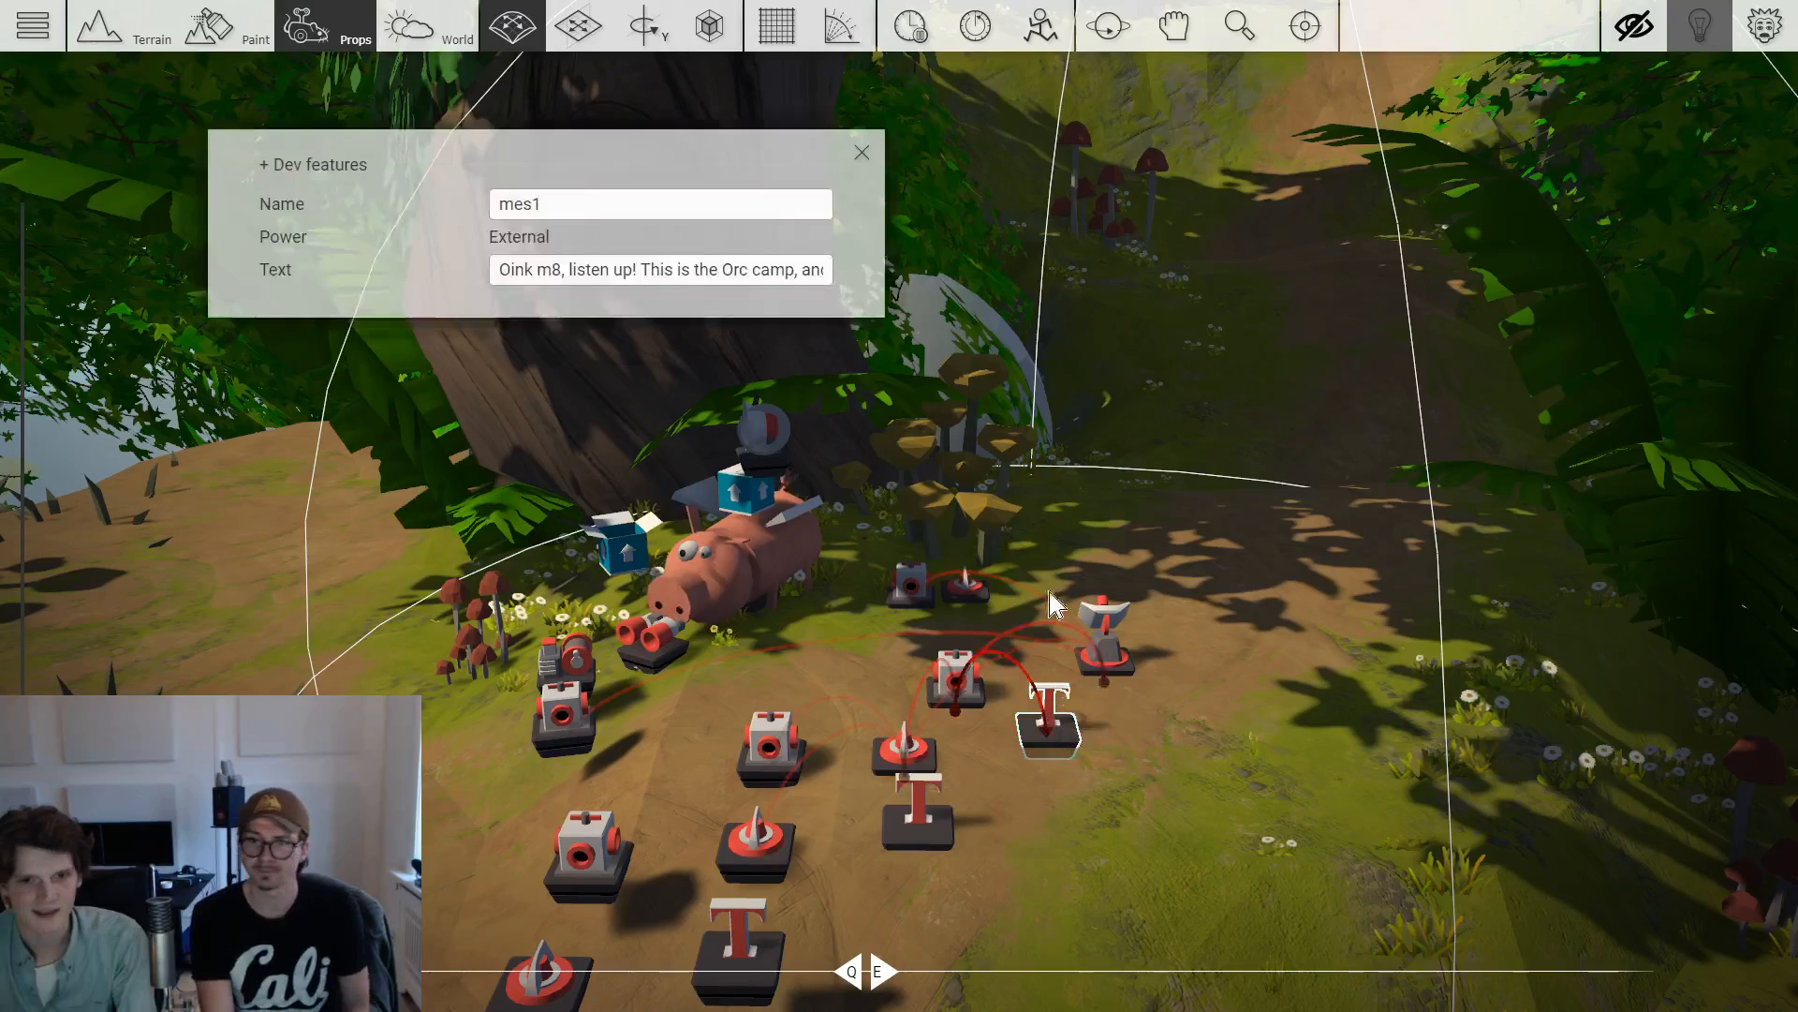
pyautogui.click(639, 274)
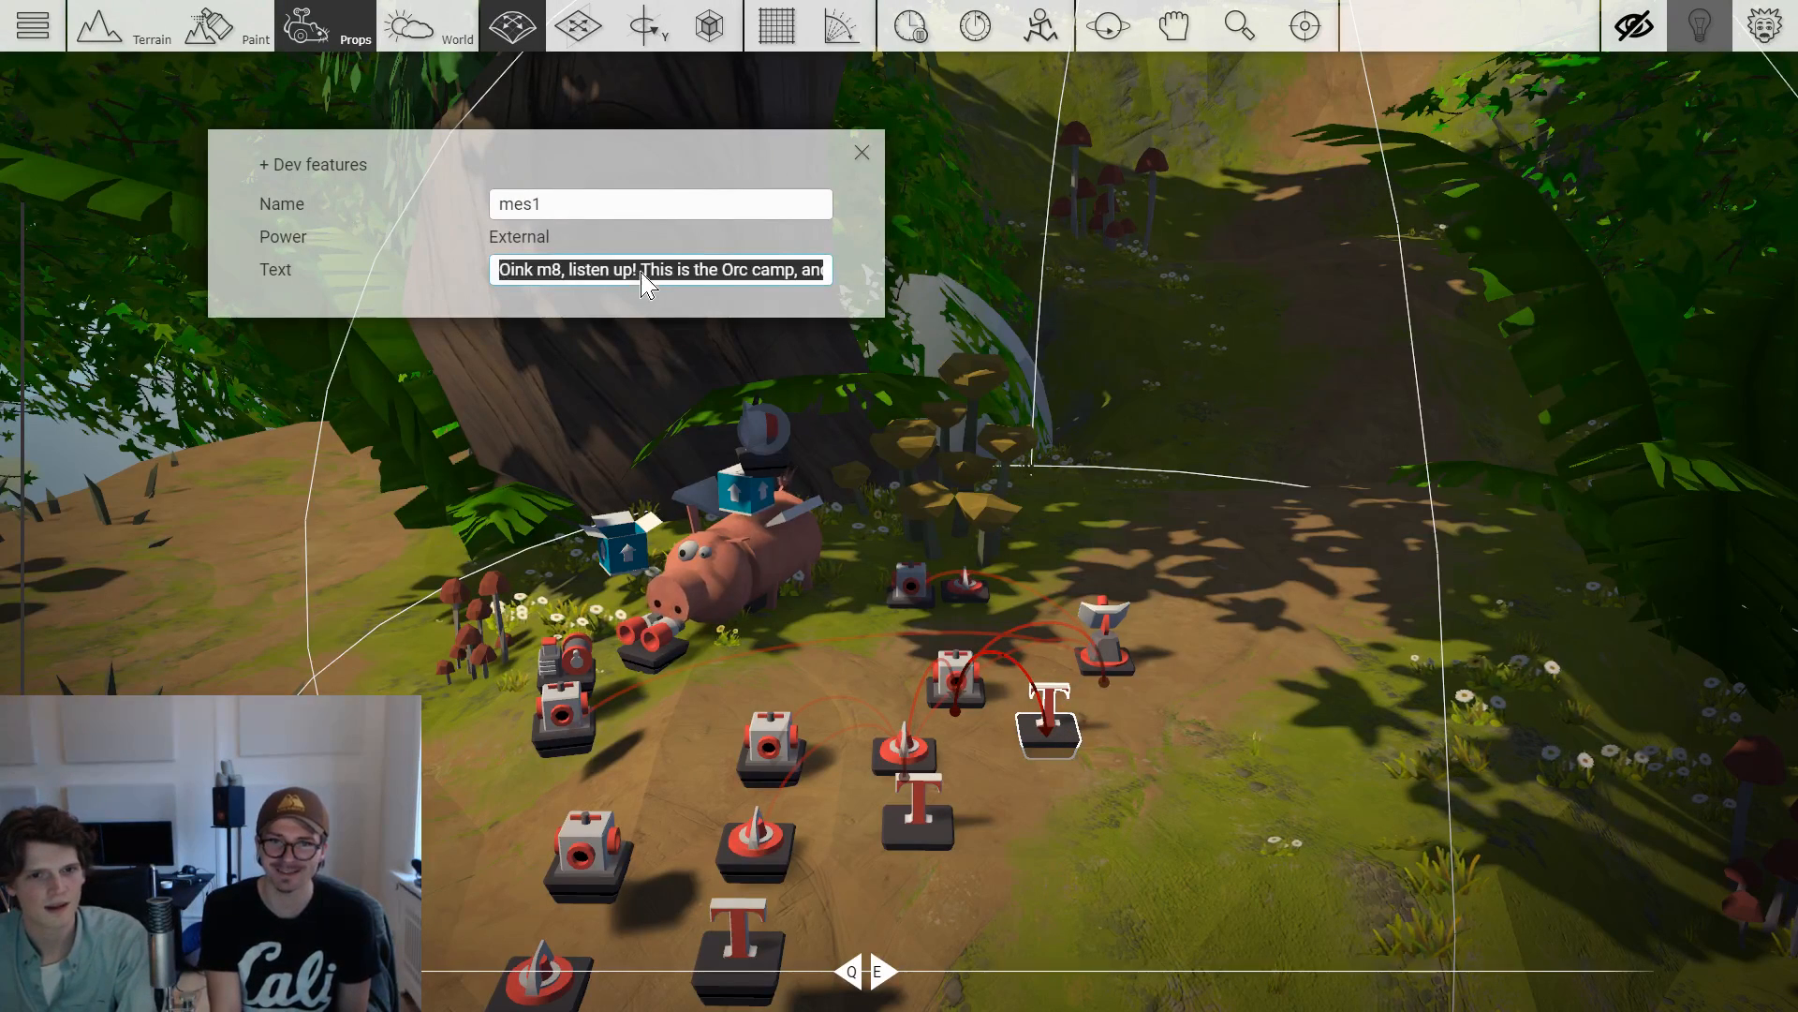
pyautogui.click(642, 271)
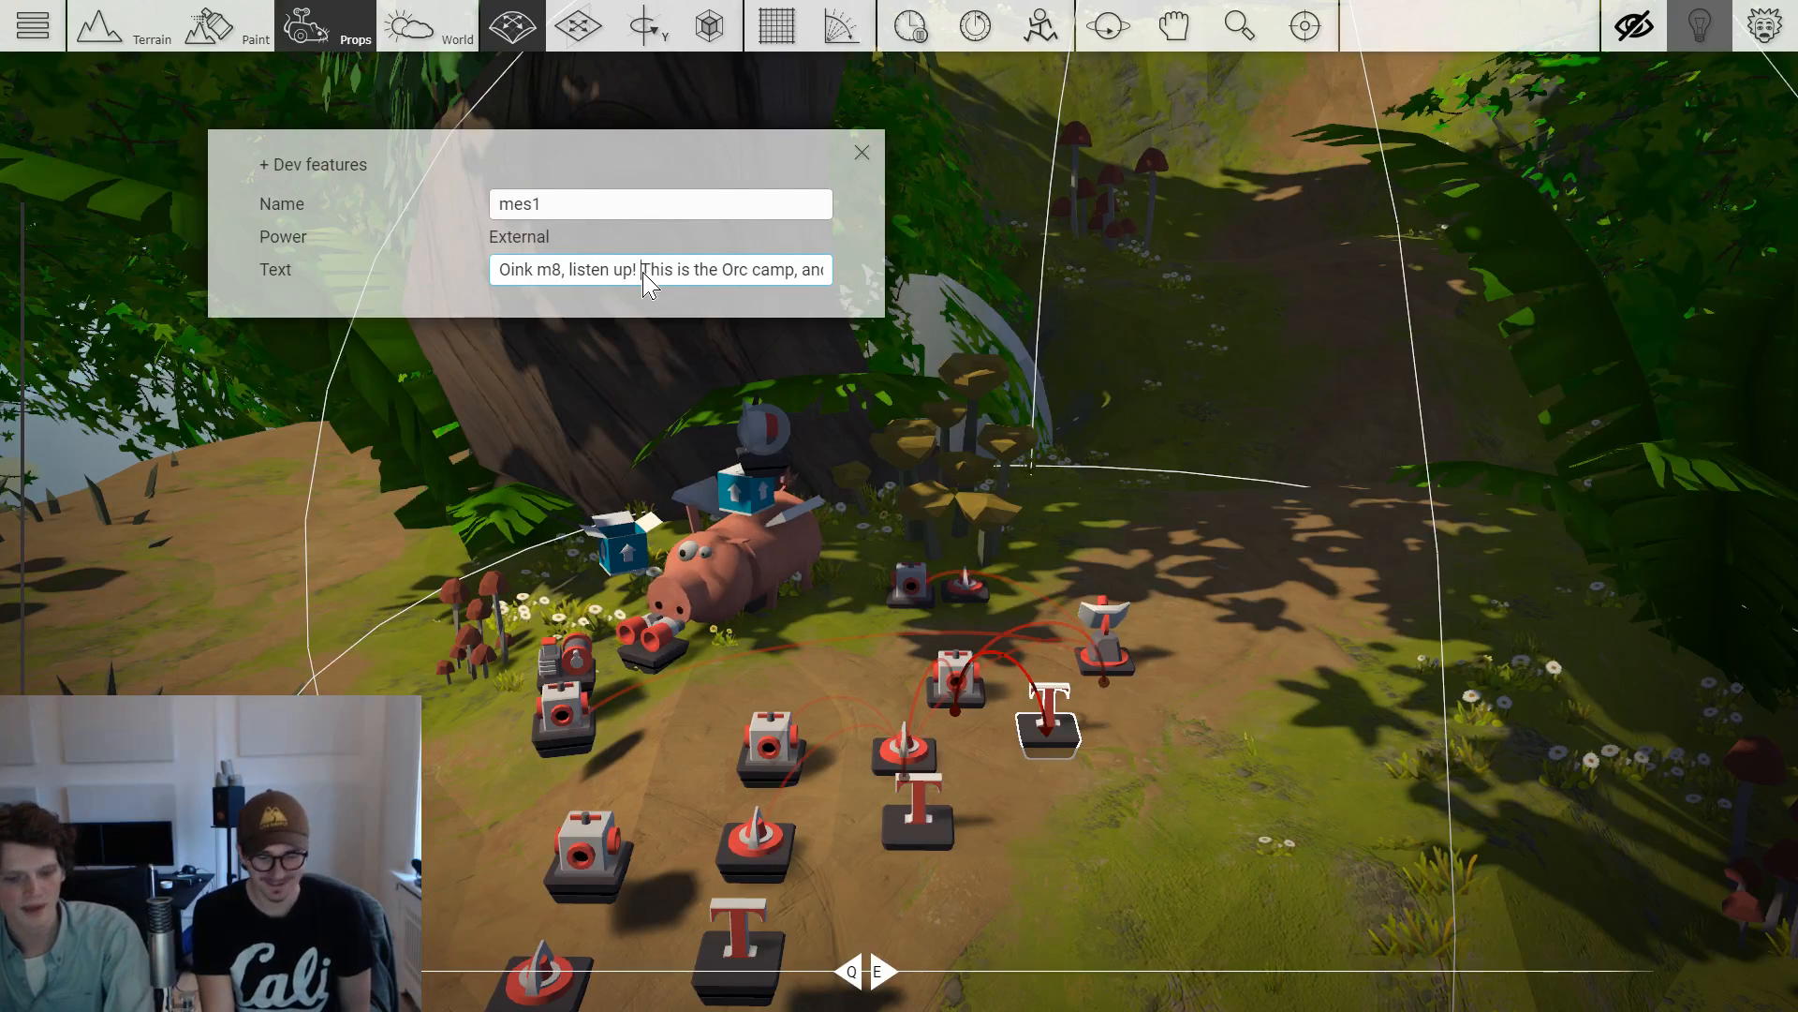
pyautogui.hotkey('shift', 'Home')
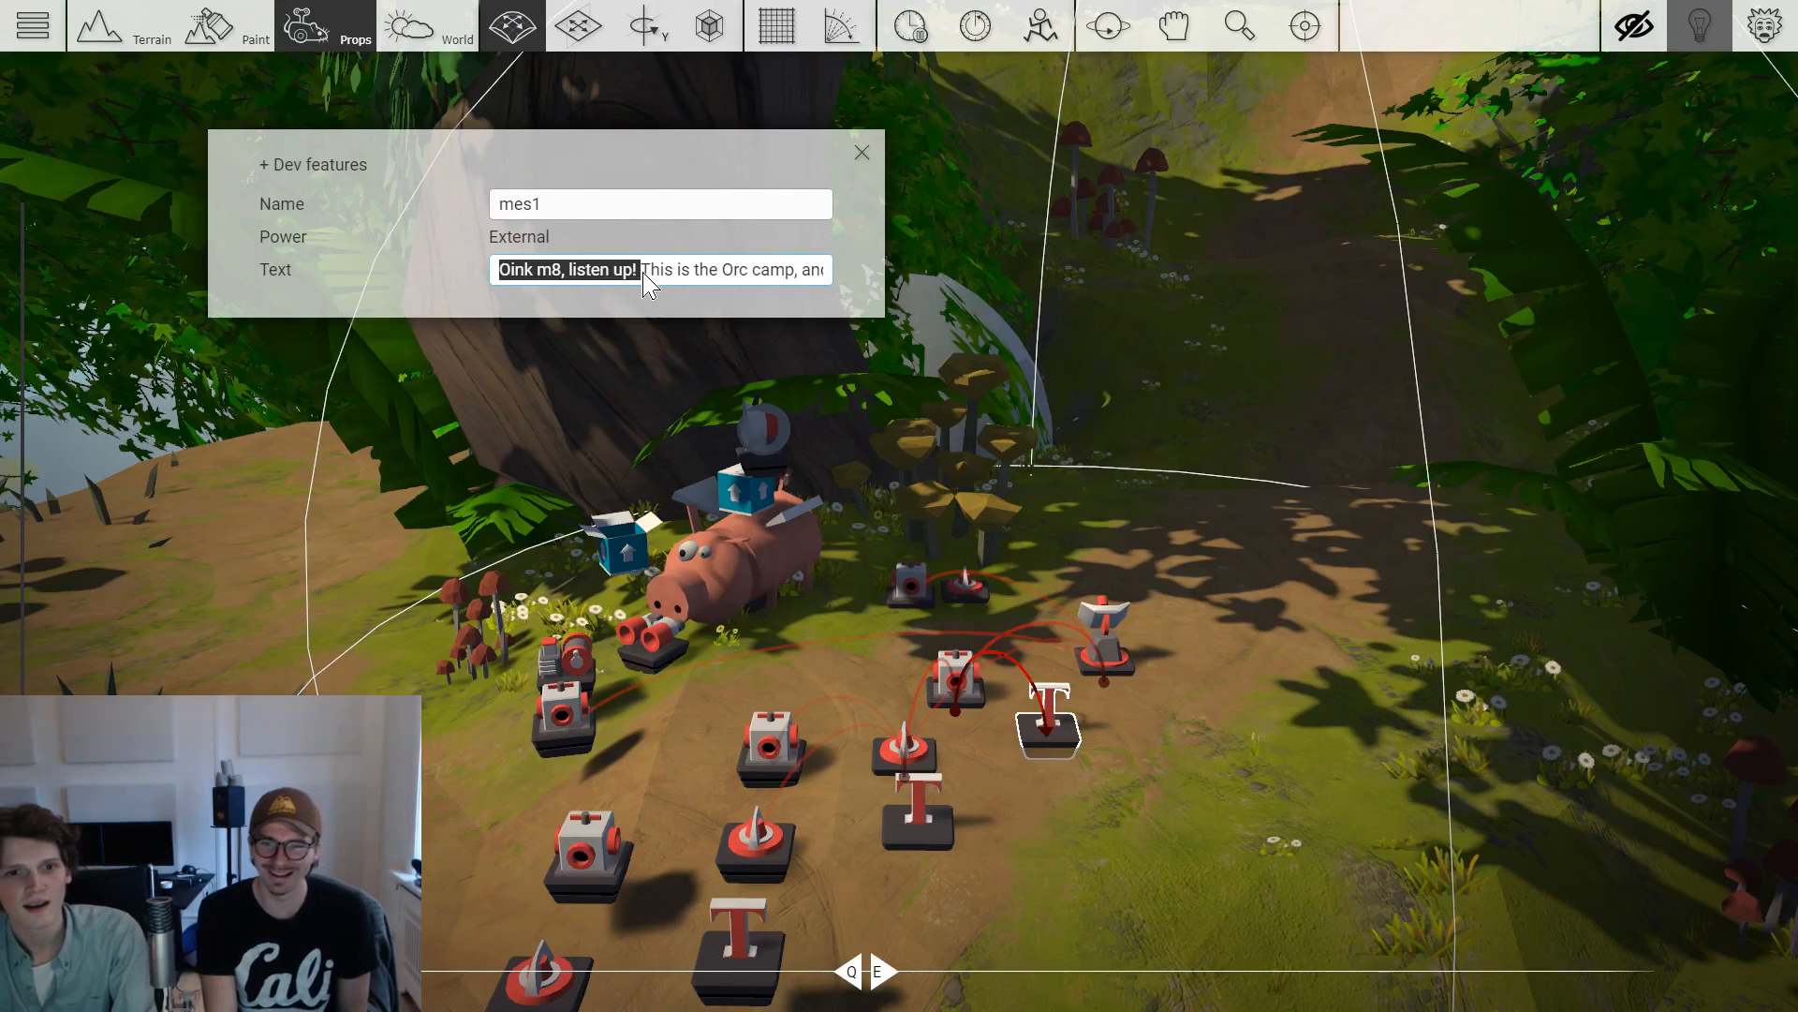
pyautogui.hotkey('ctrl', 'a')
pyautogui.press('Delete')
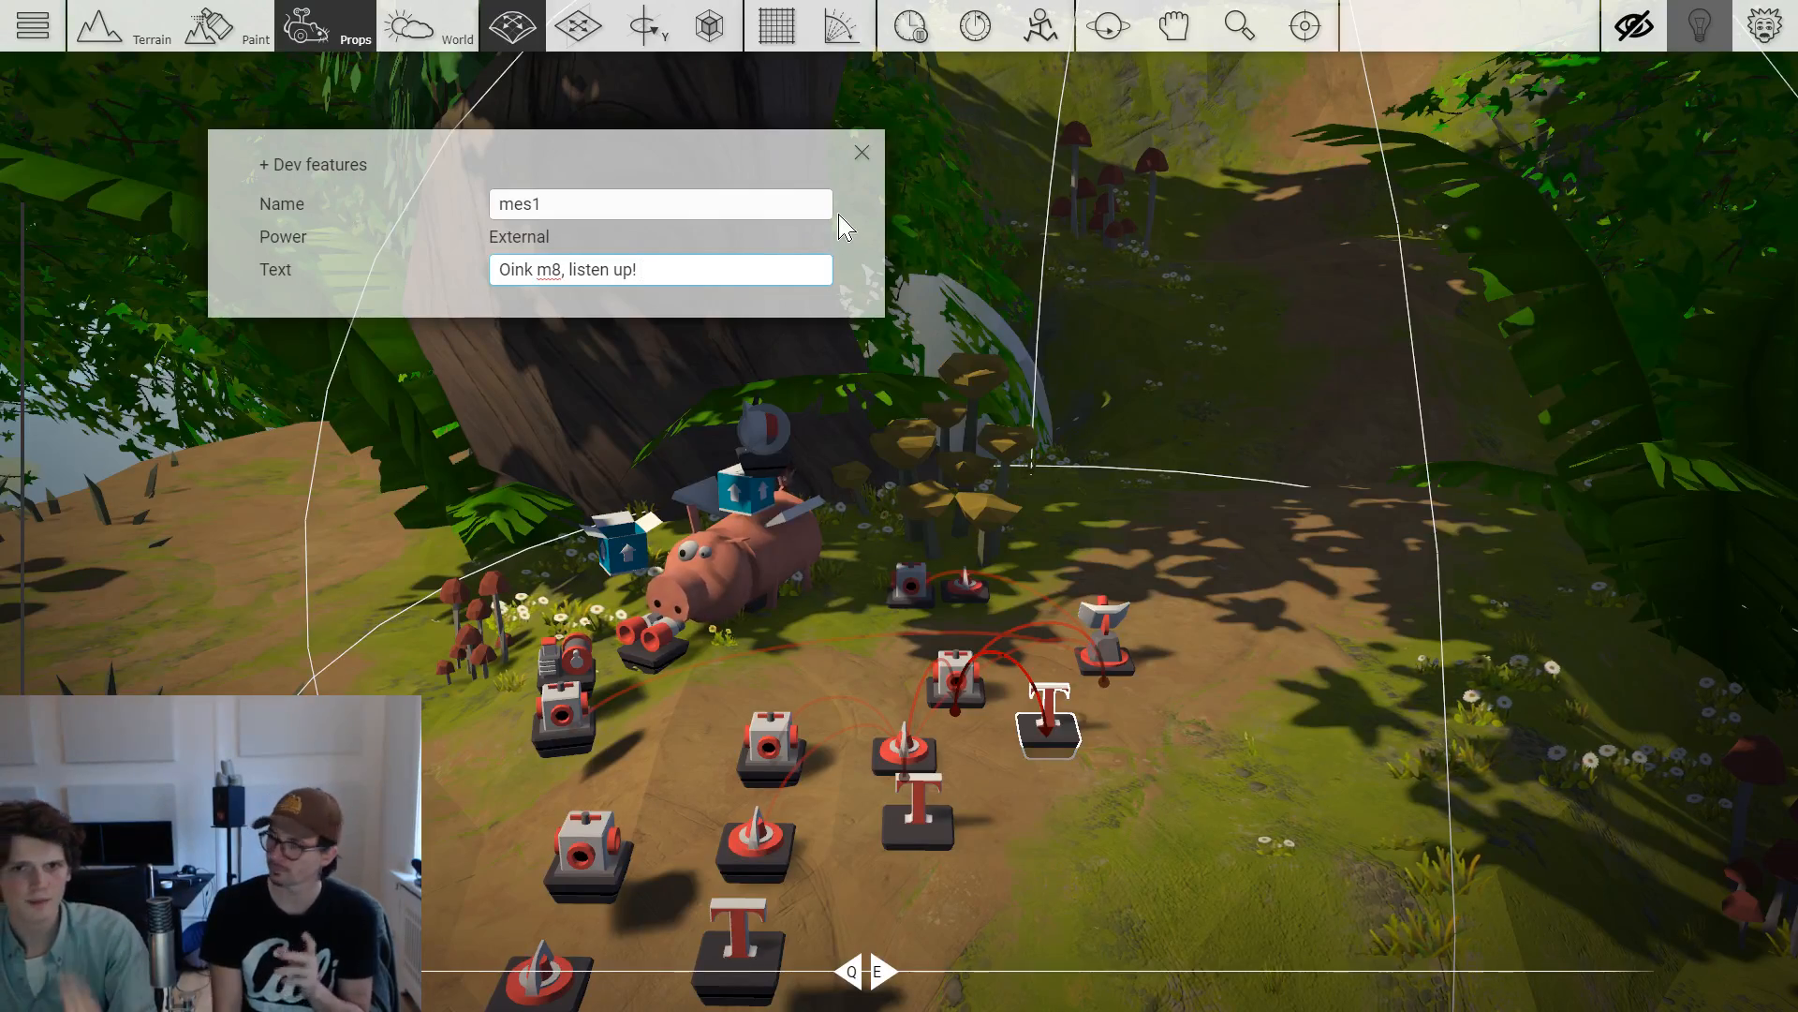
pyautogui.click(862, 152)
# Examine the castle ruins and the pigs placed along the forest path among the stone pillars and pines.
pyautogui.press('w')
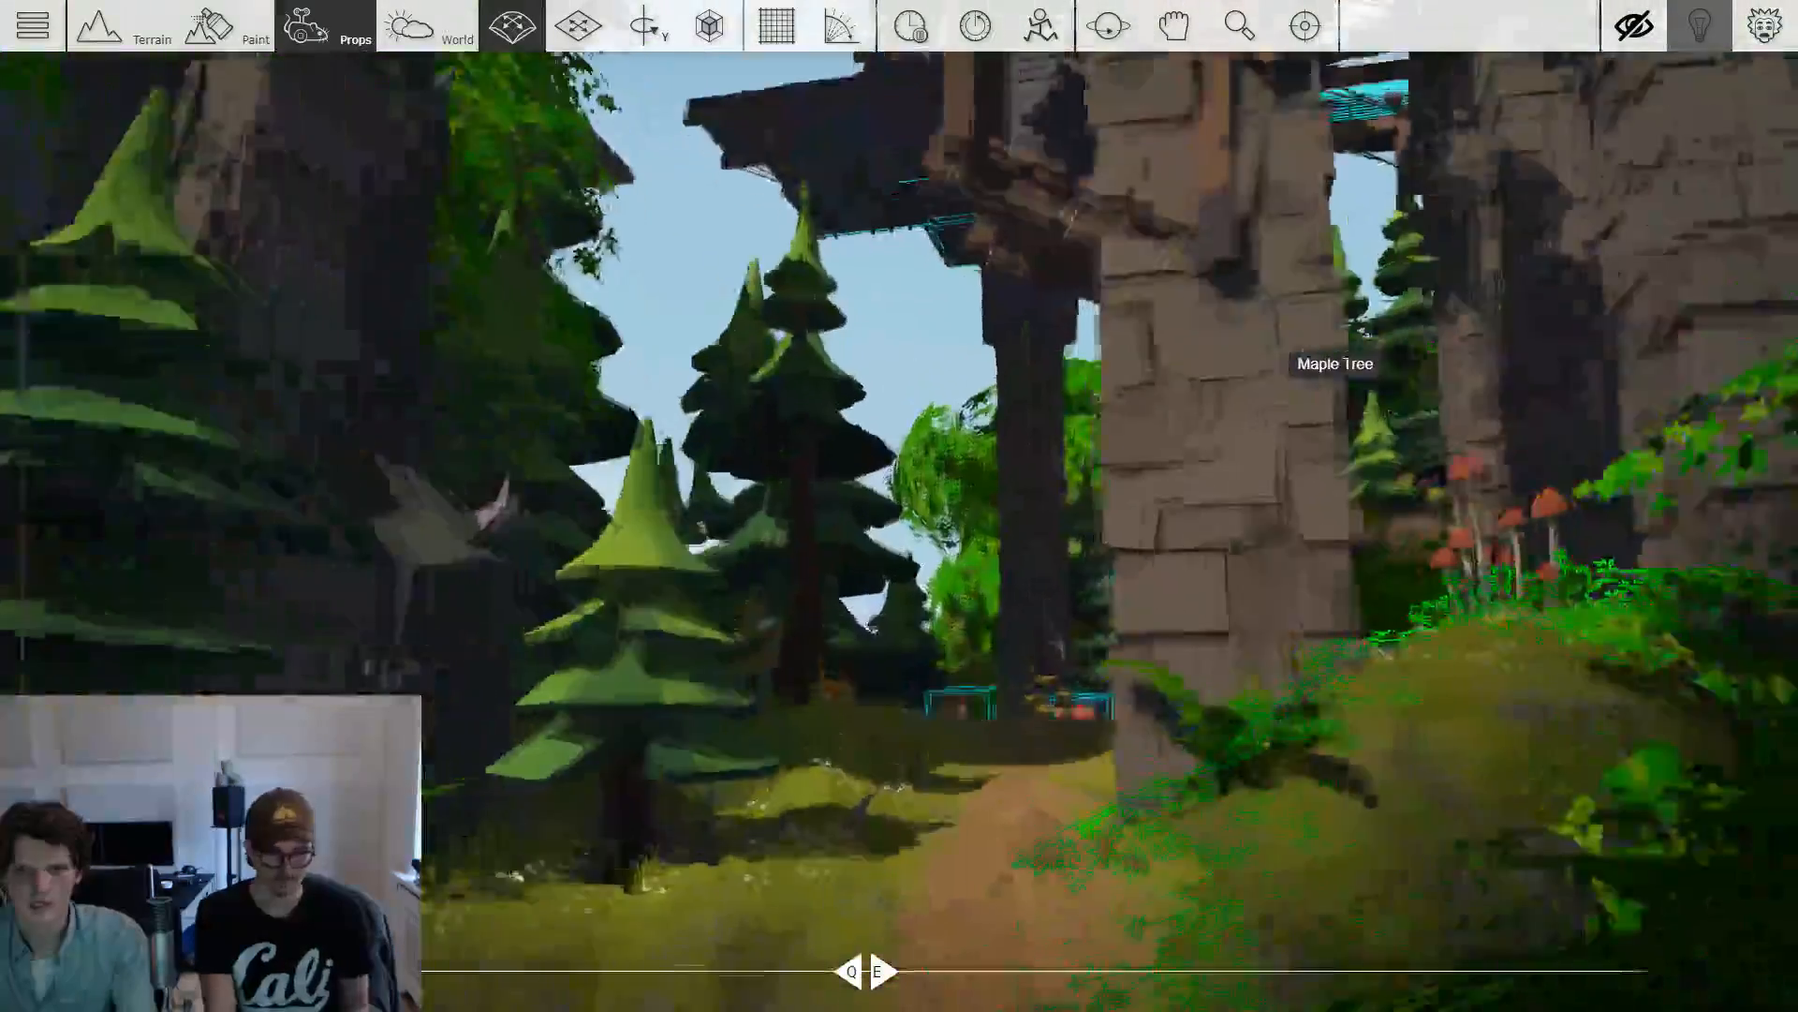
pyautogui.press('w')
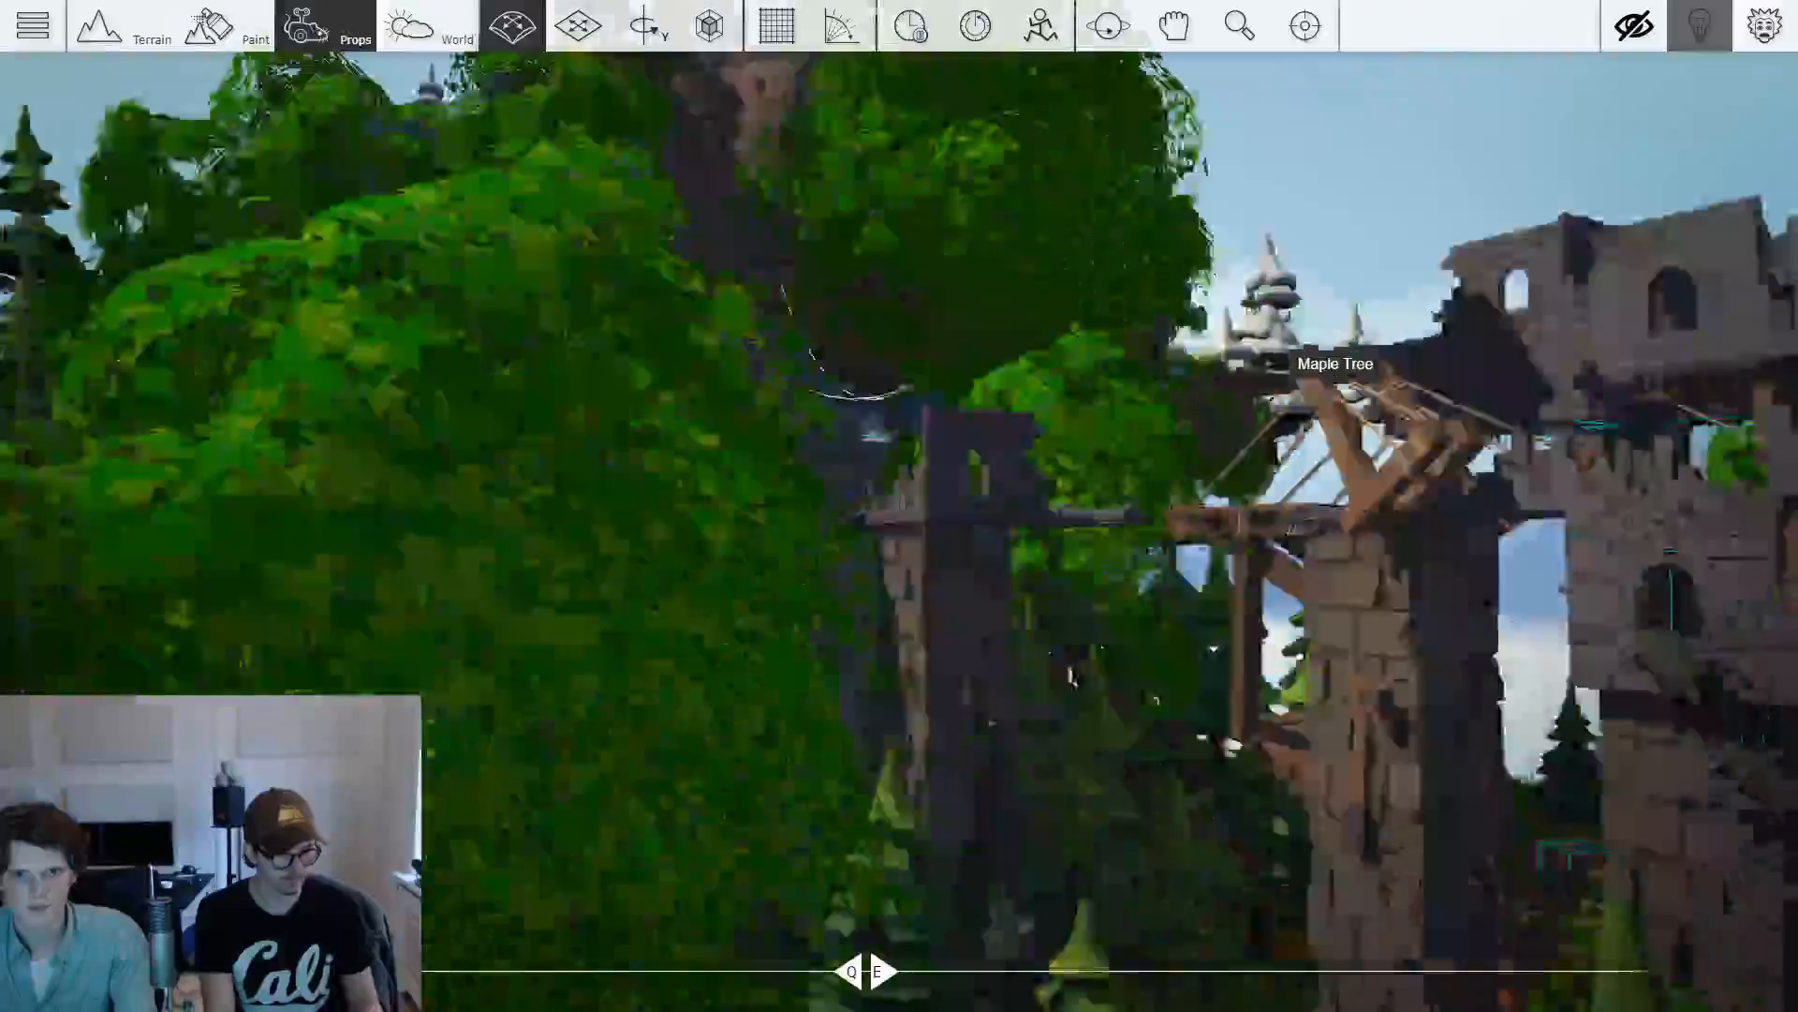
pyautogui.press('s')
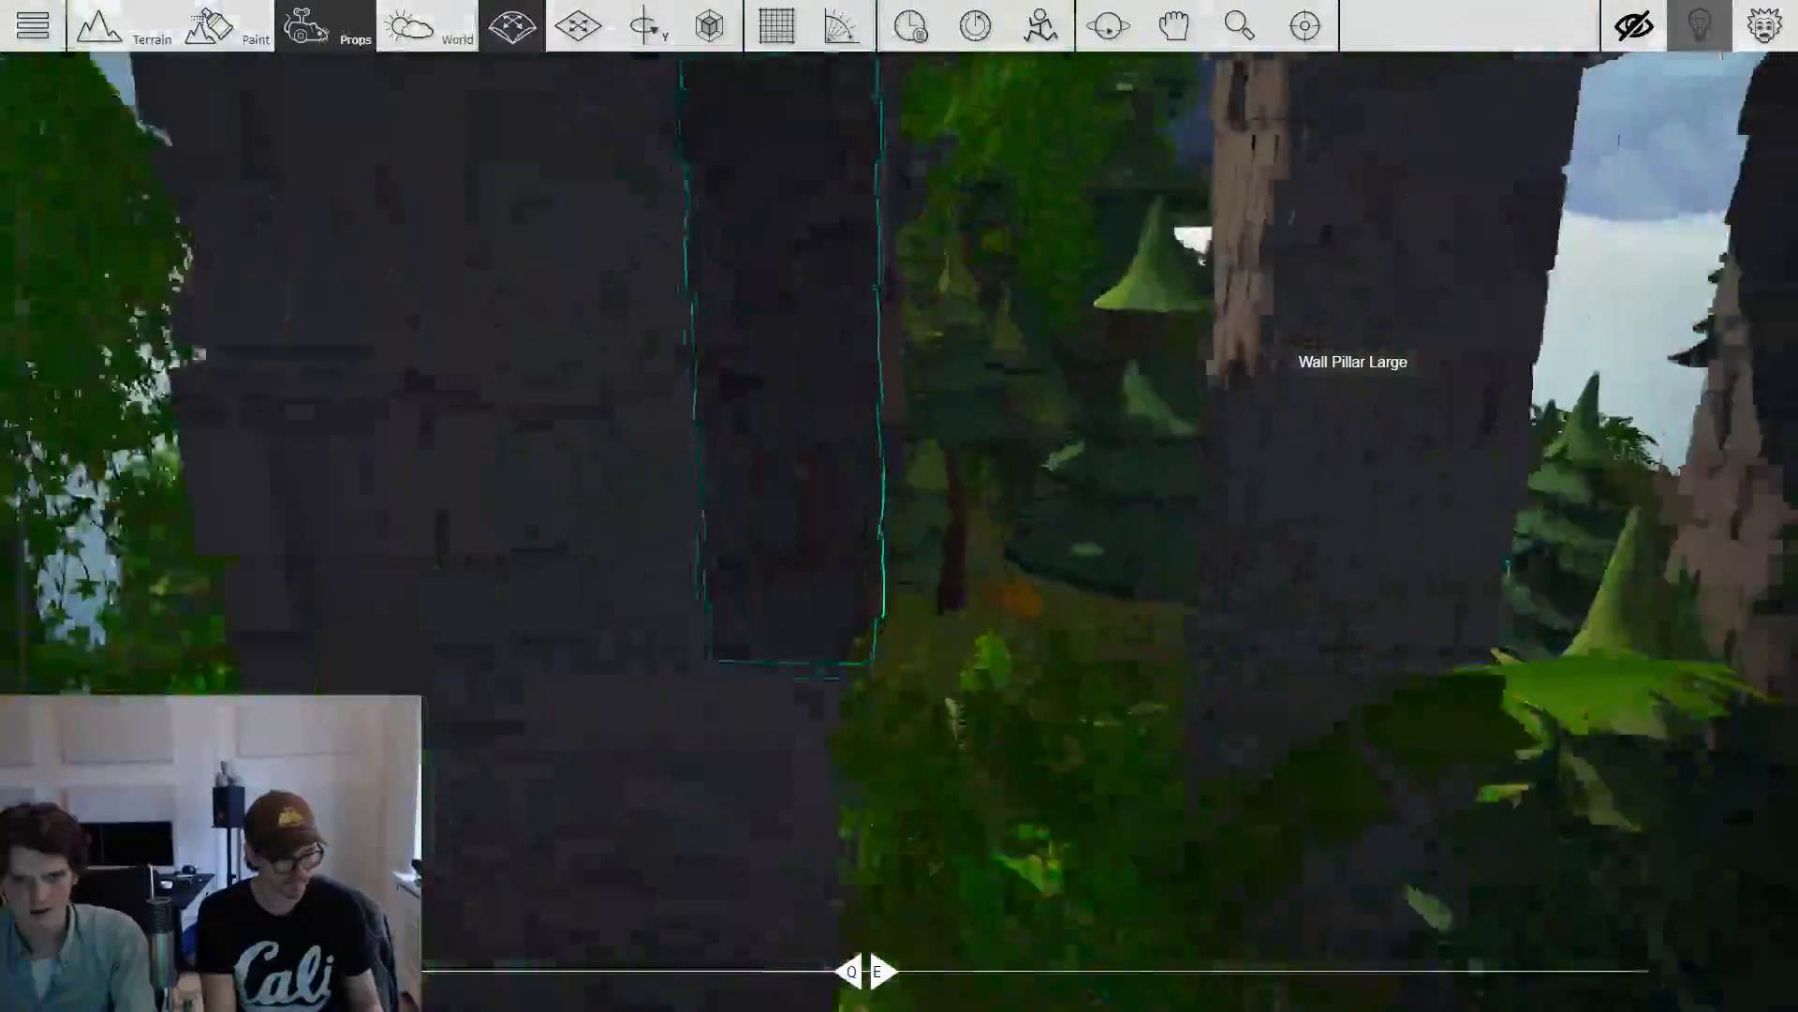
pyautogui.press('w')
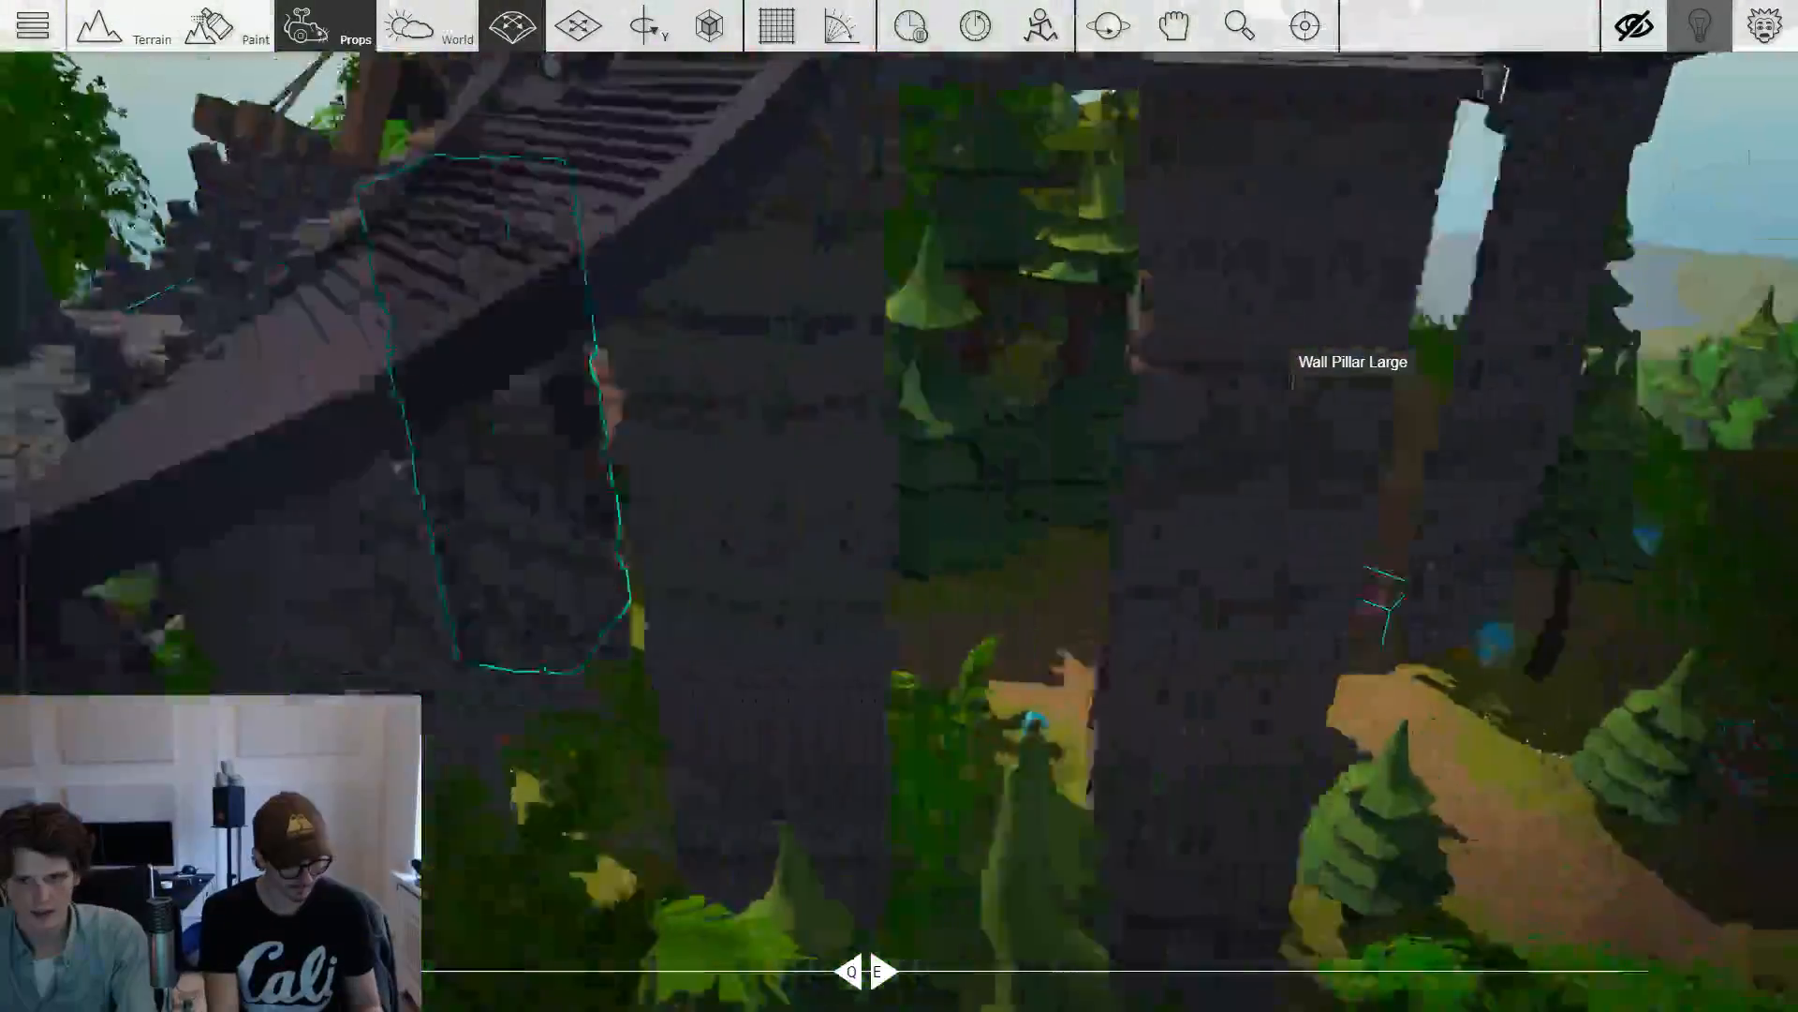
pyautogui.press('w')
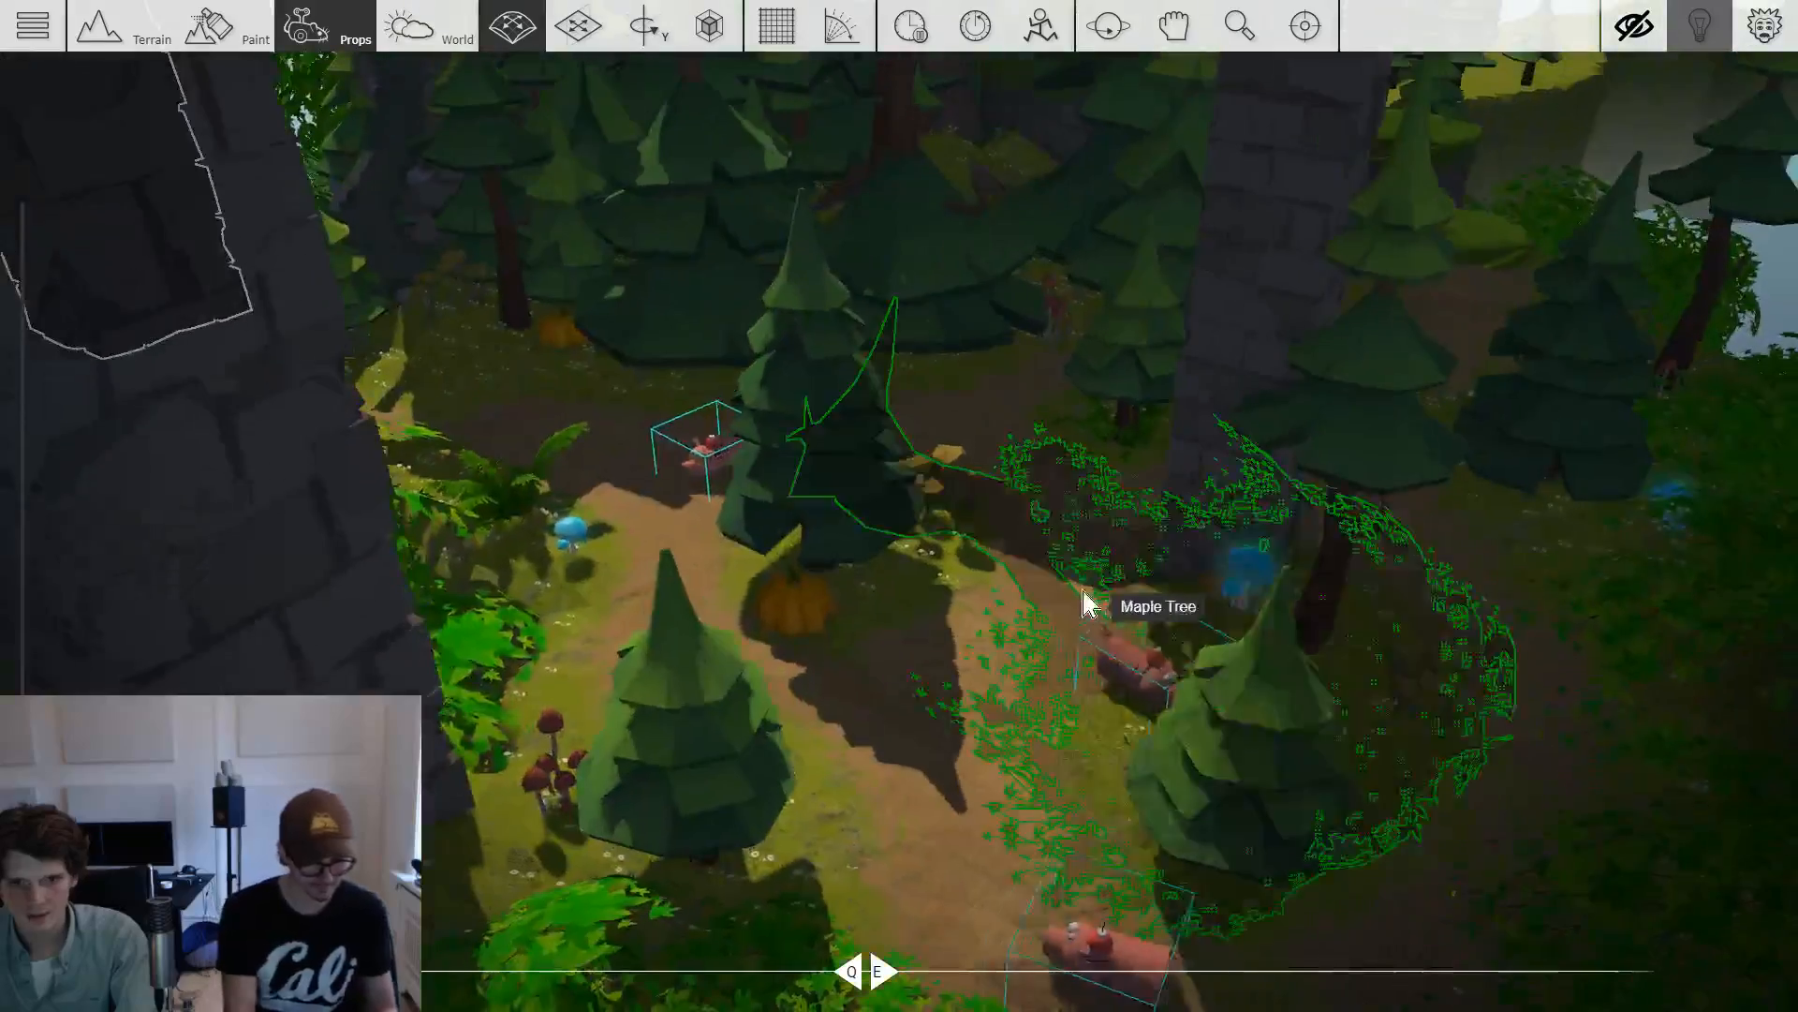
pyautogui.press('s')
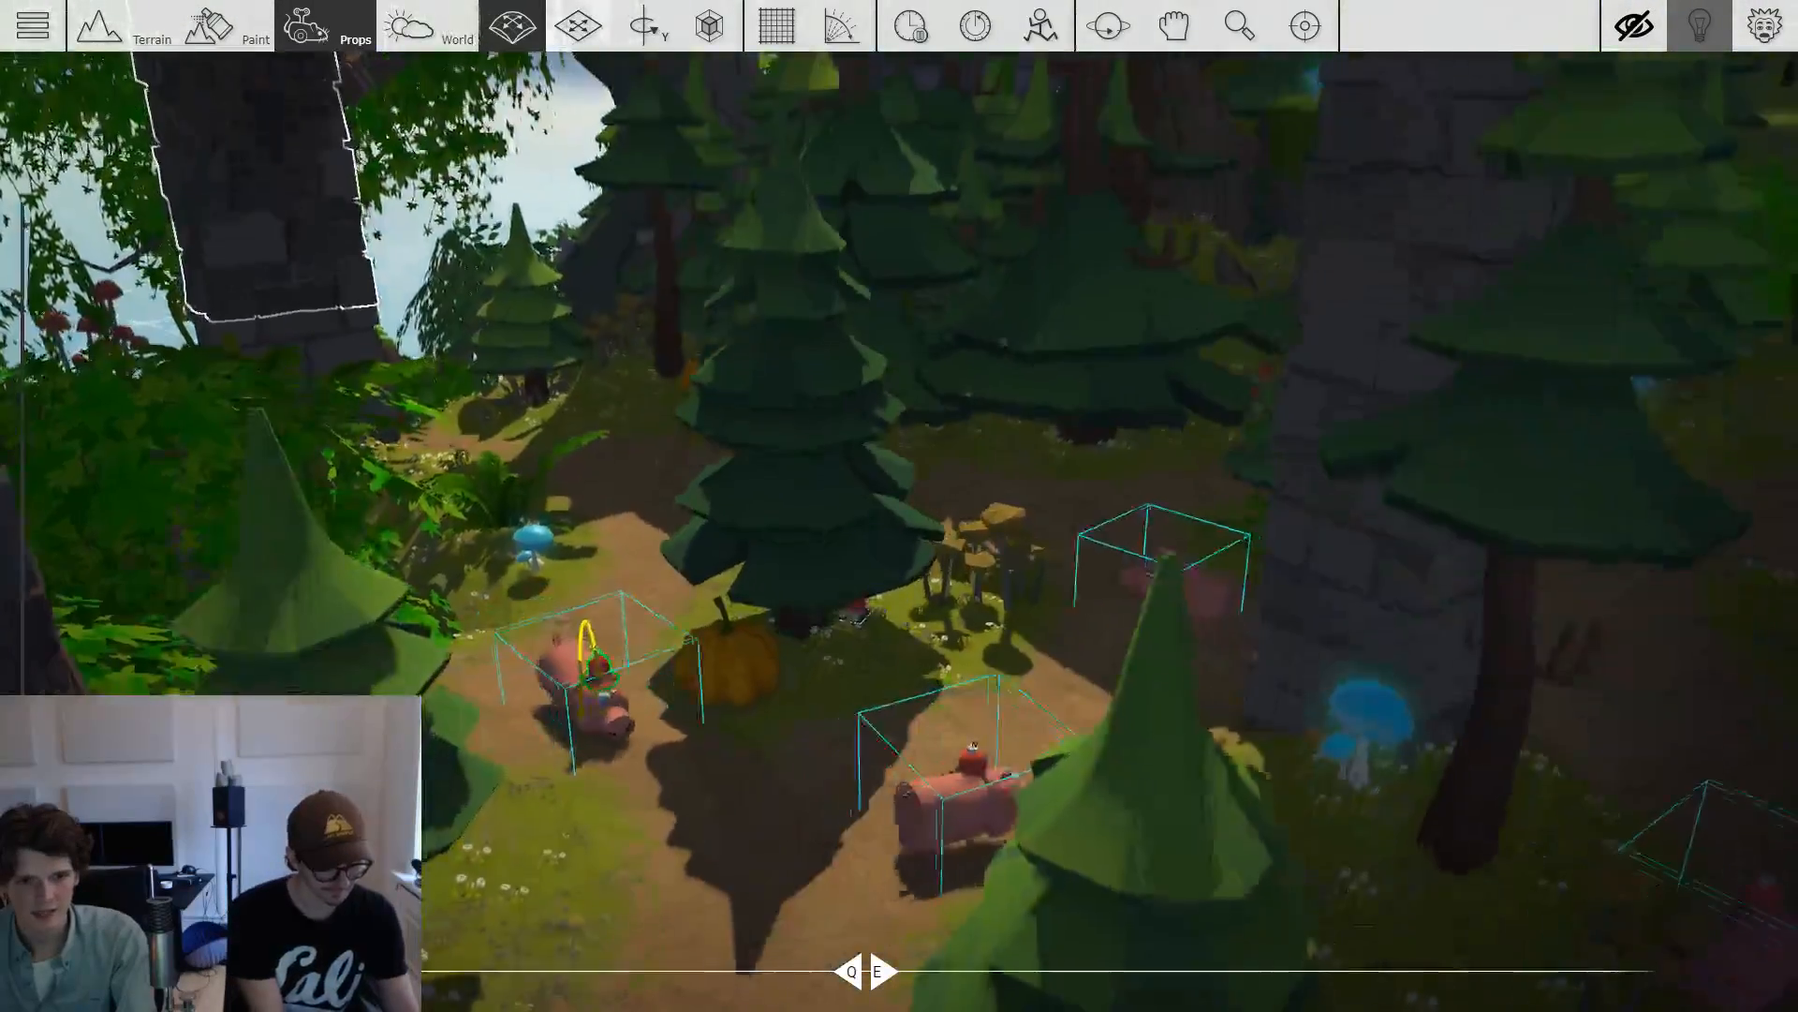
pyautogui.press('e')
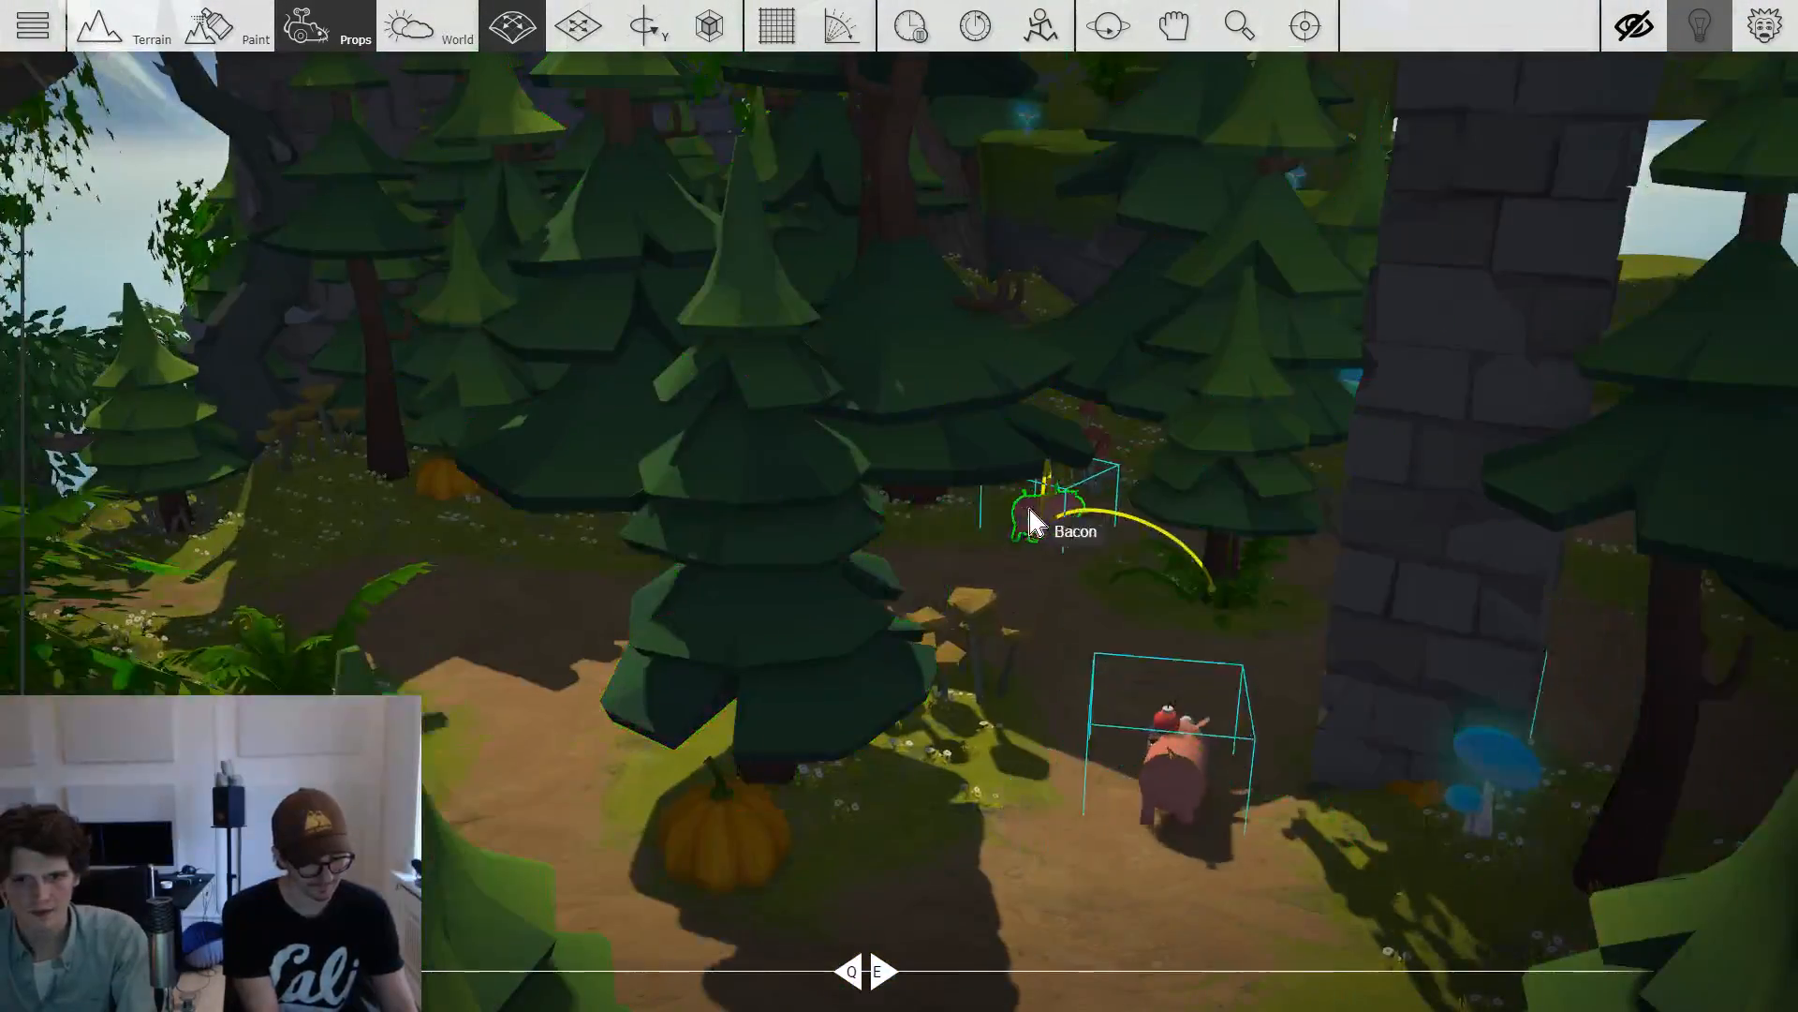
pyautogui.press('w')
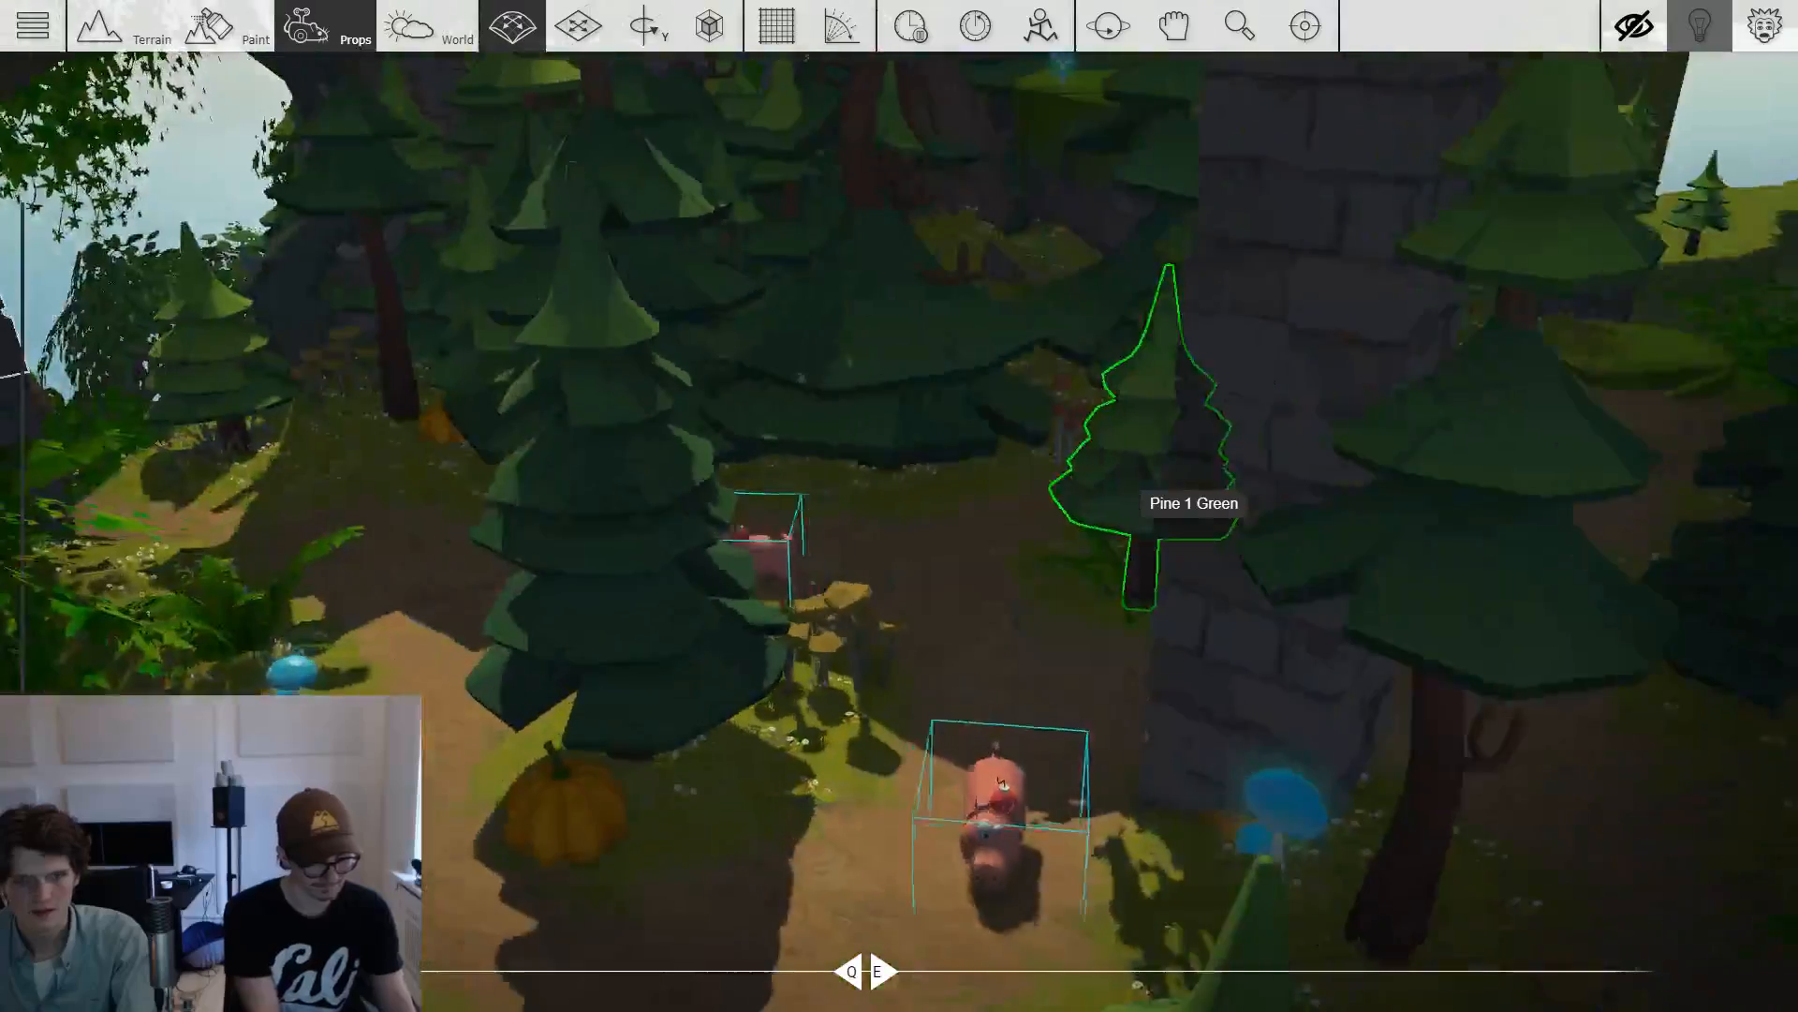
pyautogui.press('s')
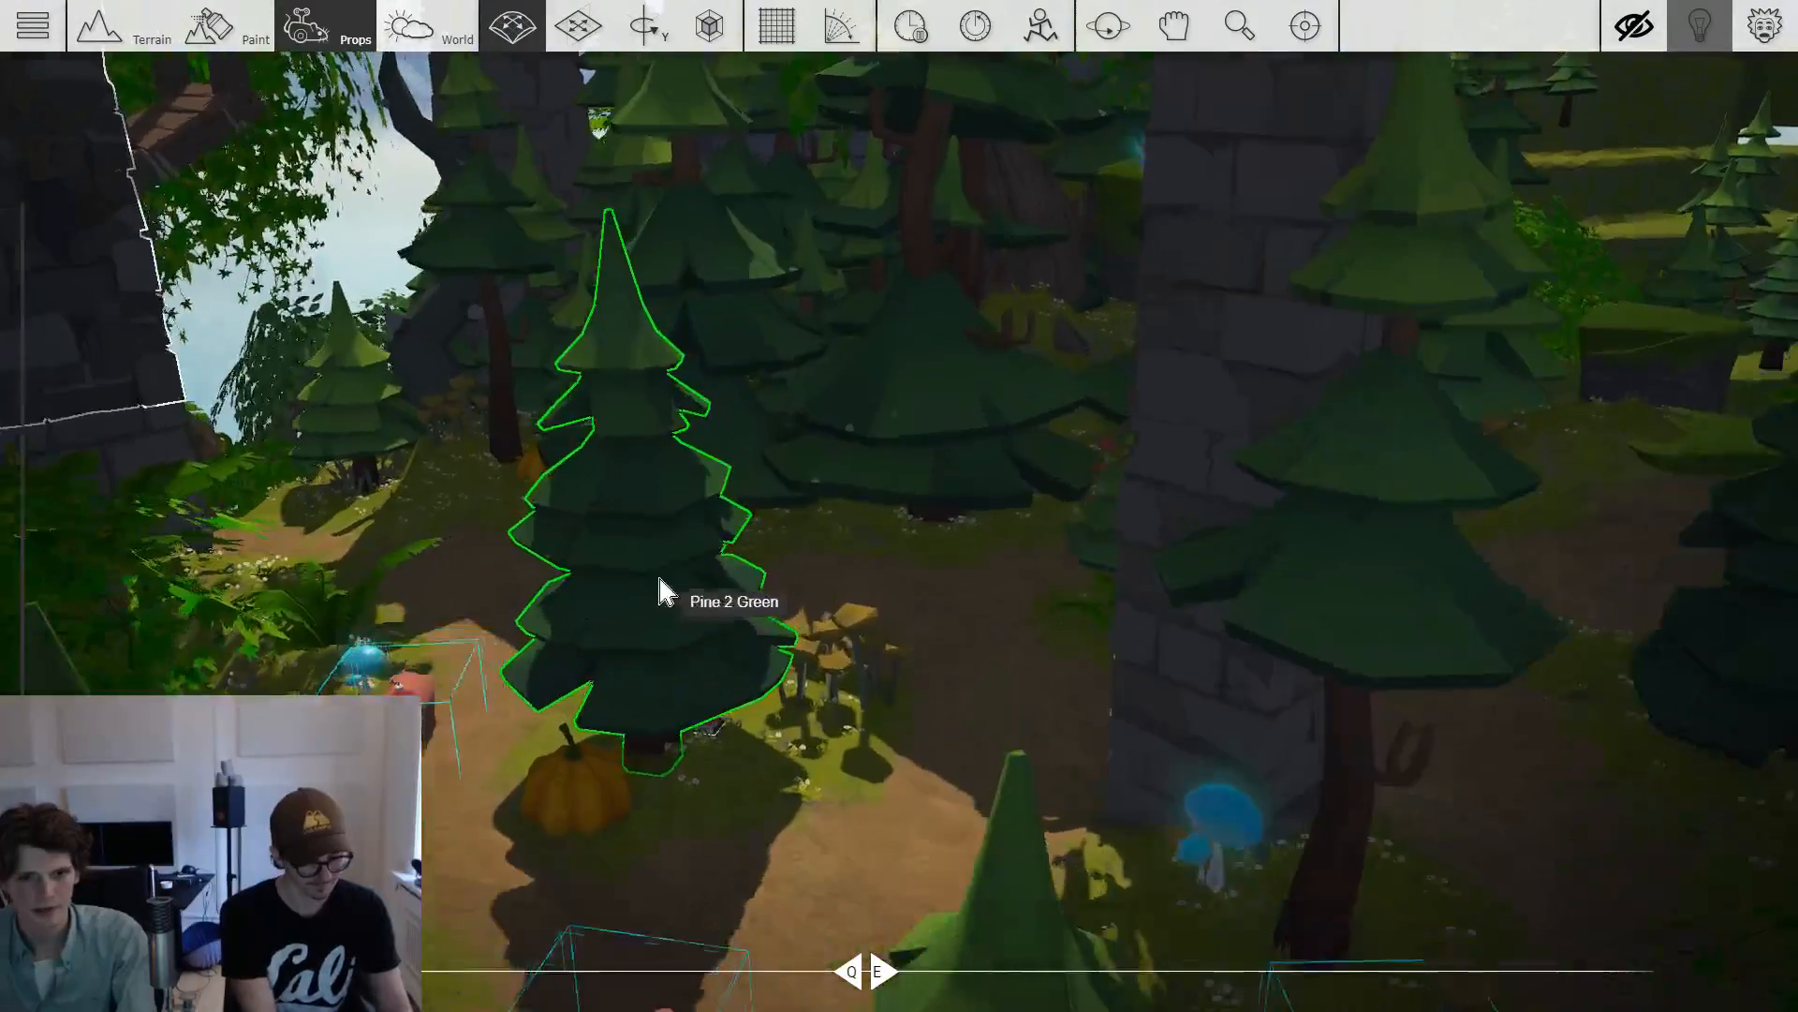
pyautogui.press('w')
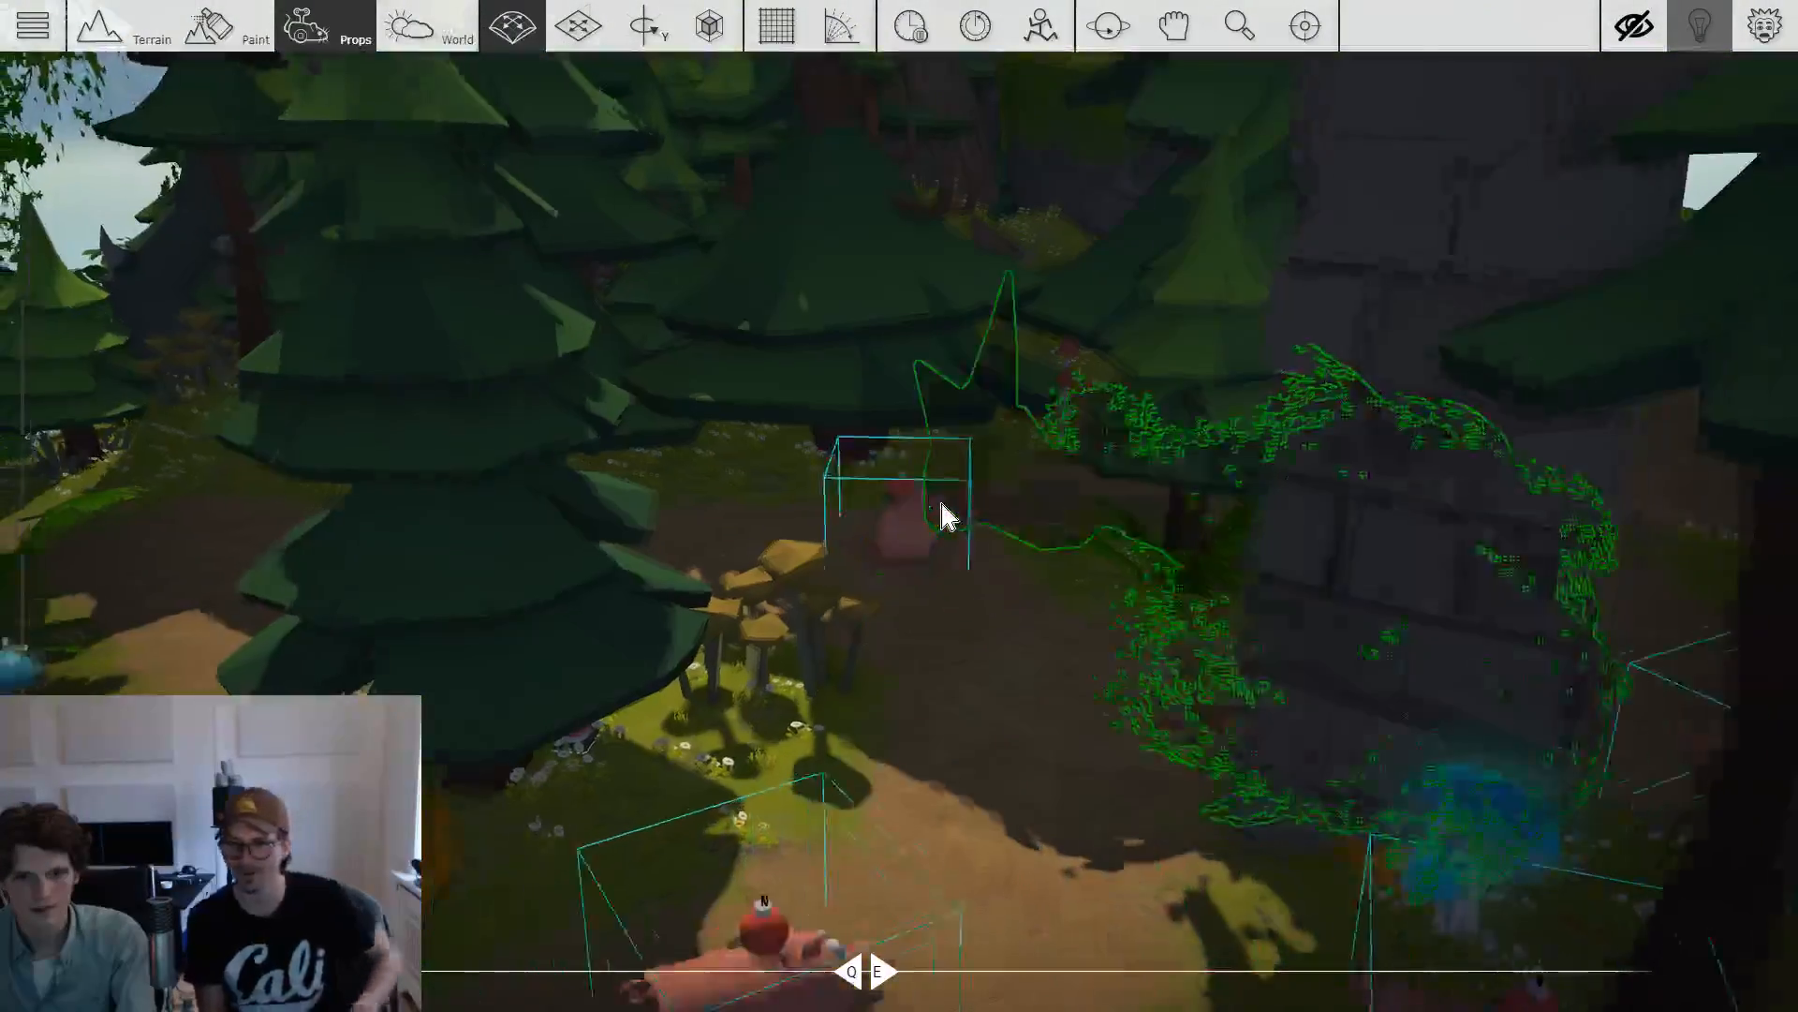
pyautogui.press('s')
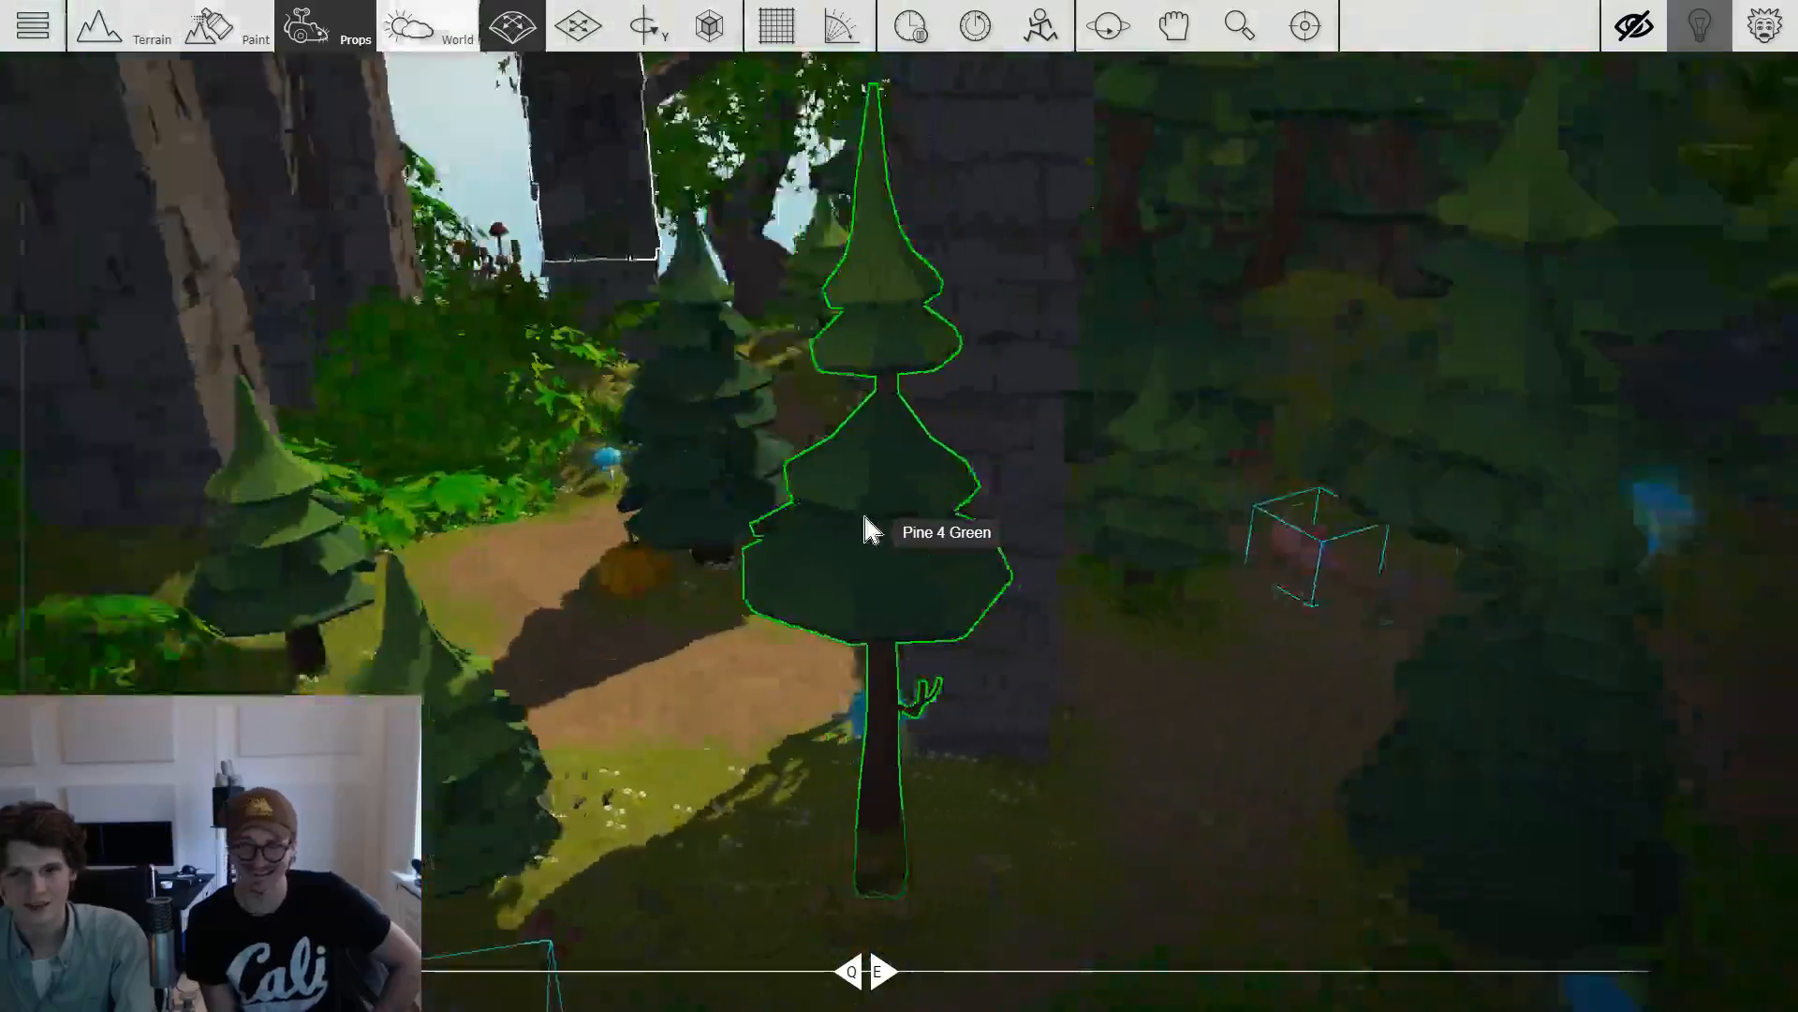
pyautogui.press('w')
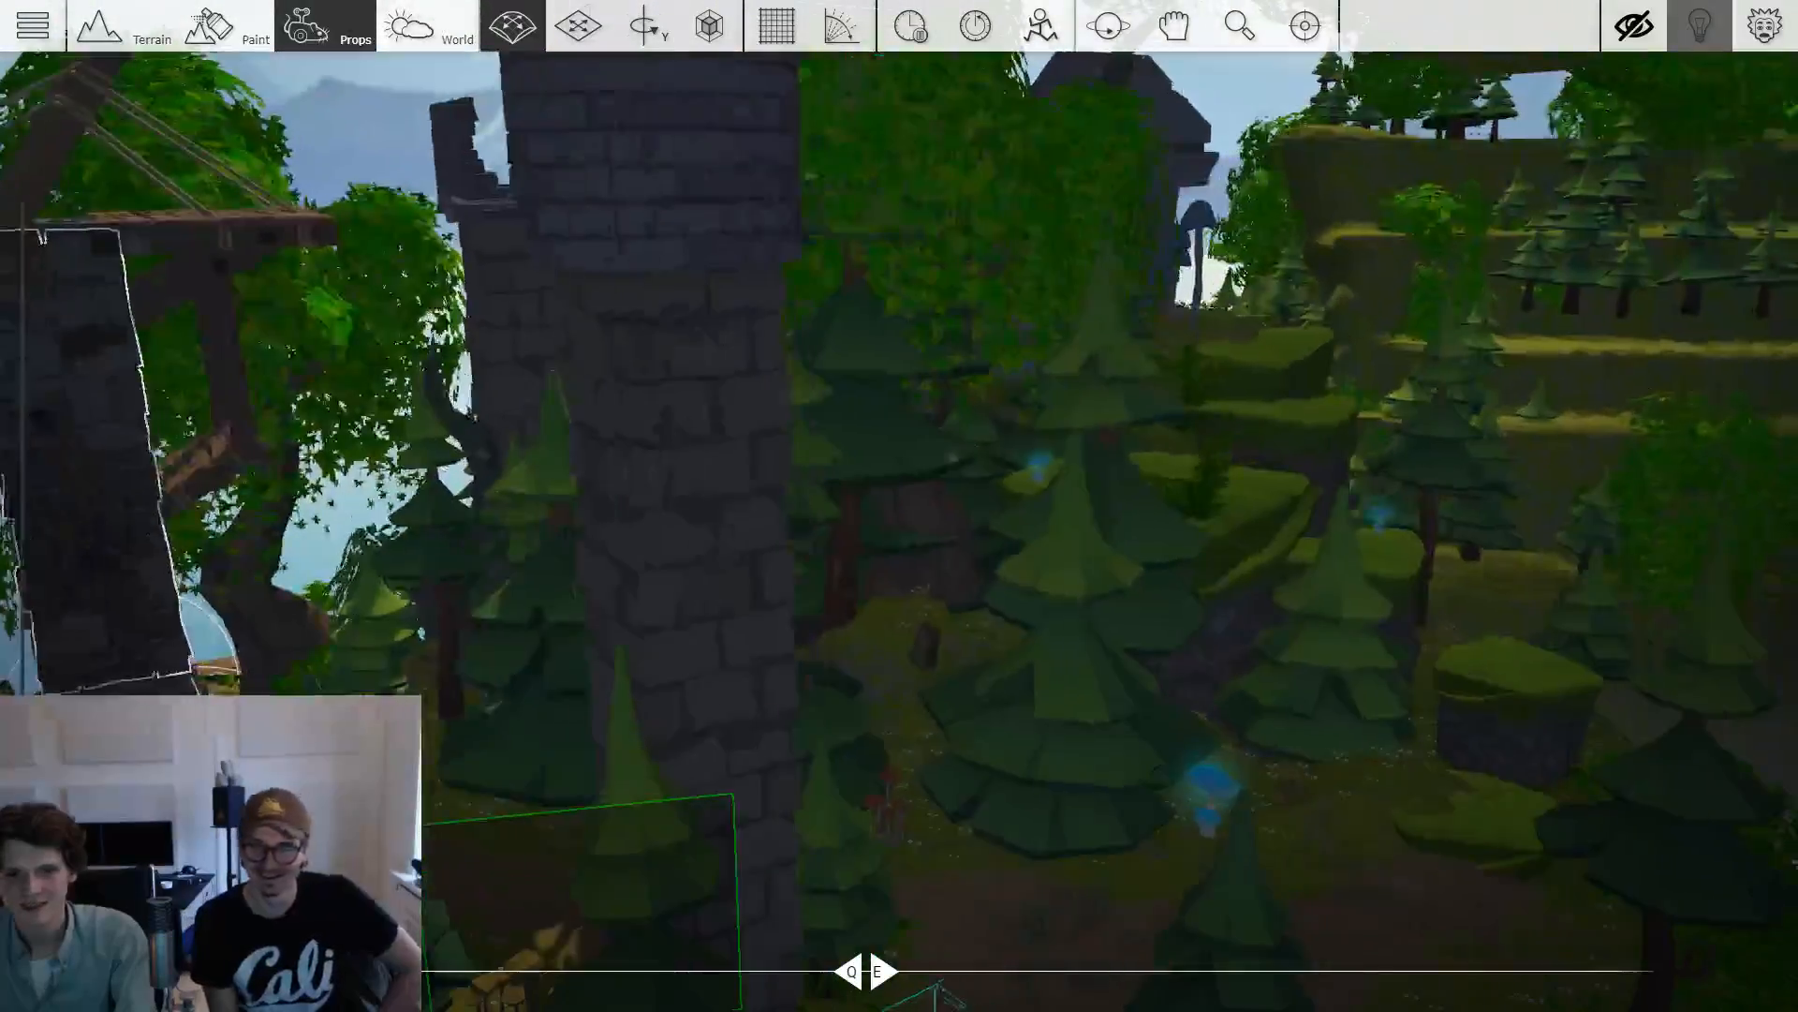
# Extend the text of the mes1 message gadget by the large tree with "I grew up 'round these parts..".
pyautogui.press('f')
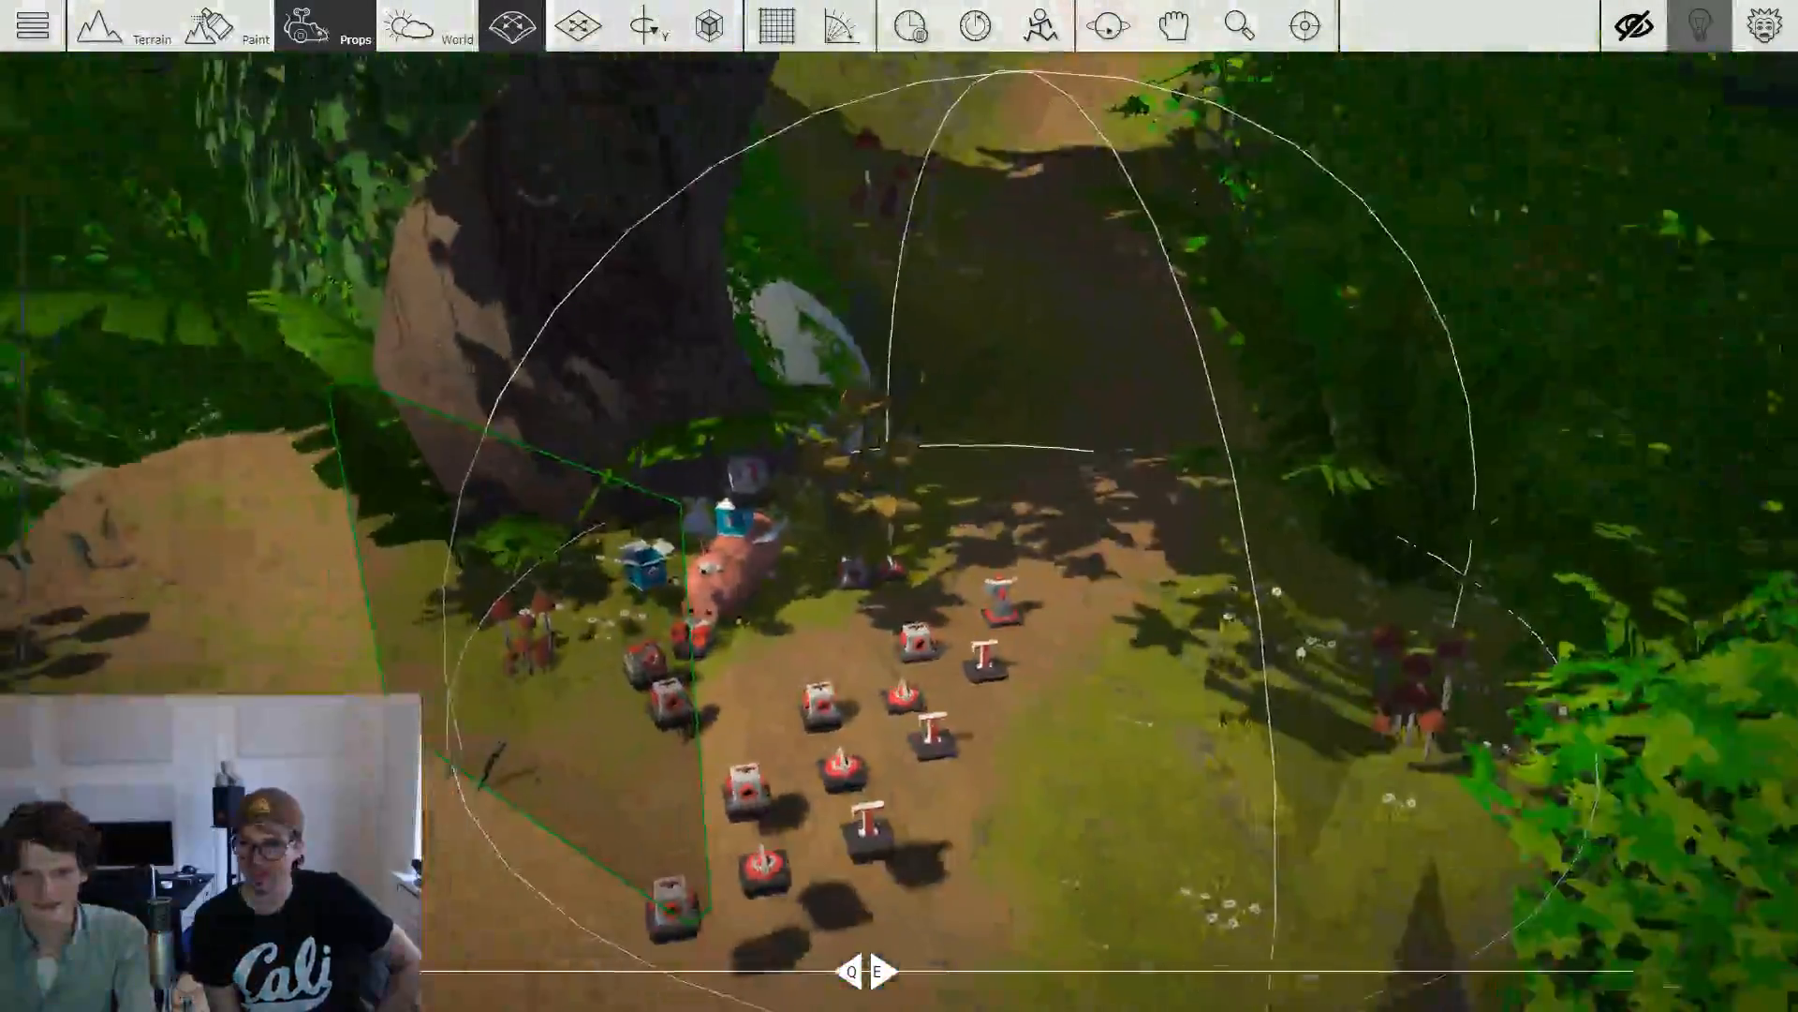
pyautogui.rightClick(863, 434)
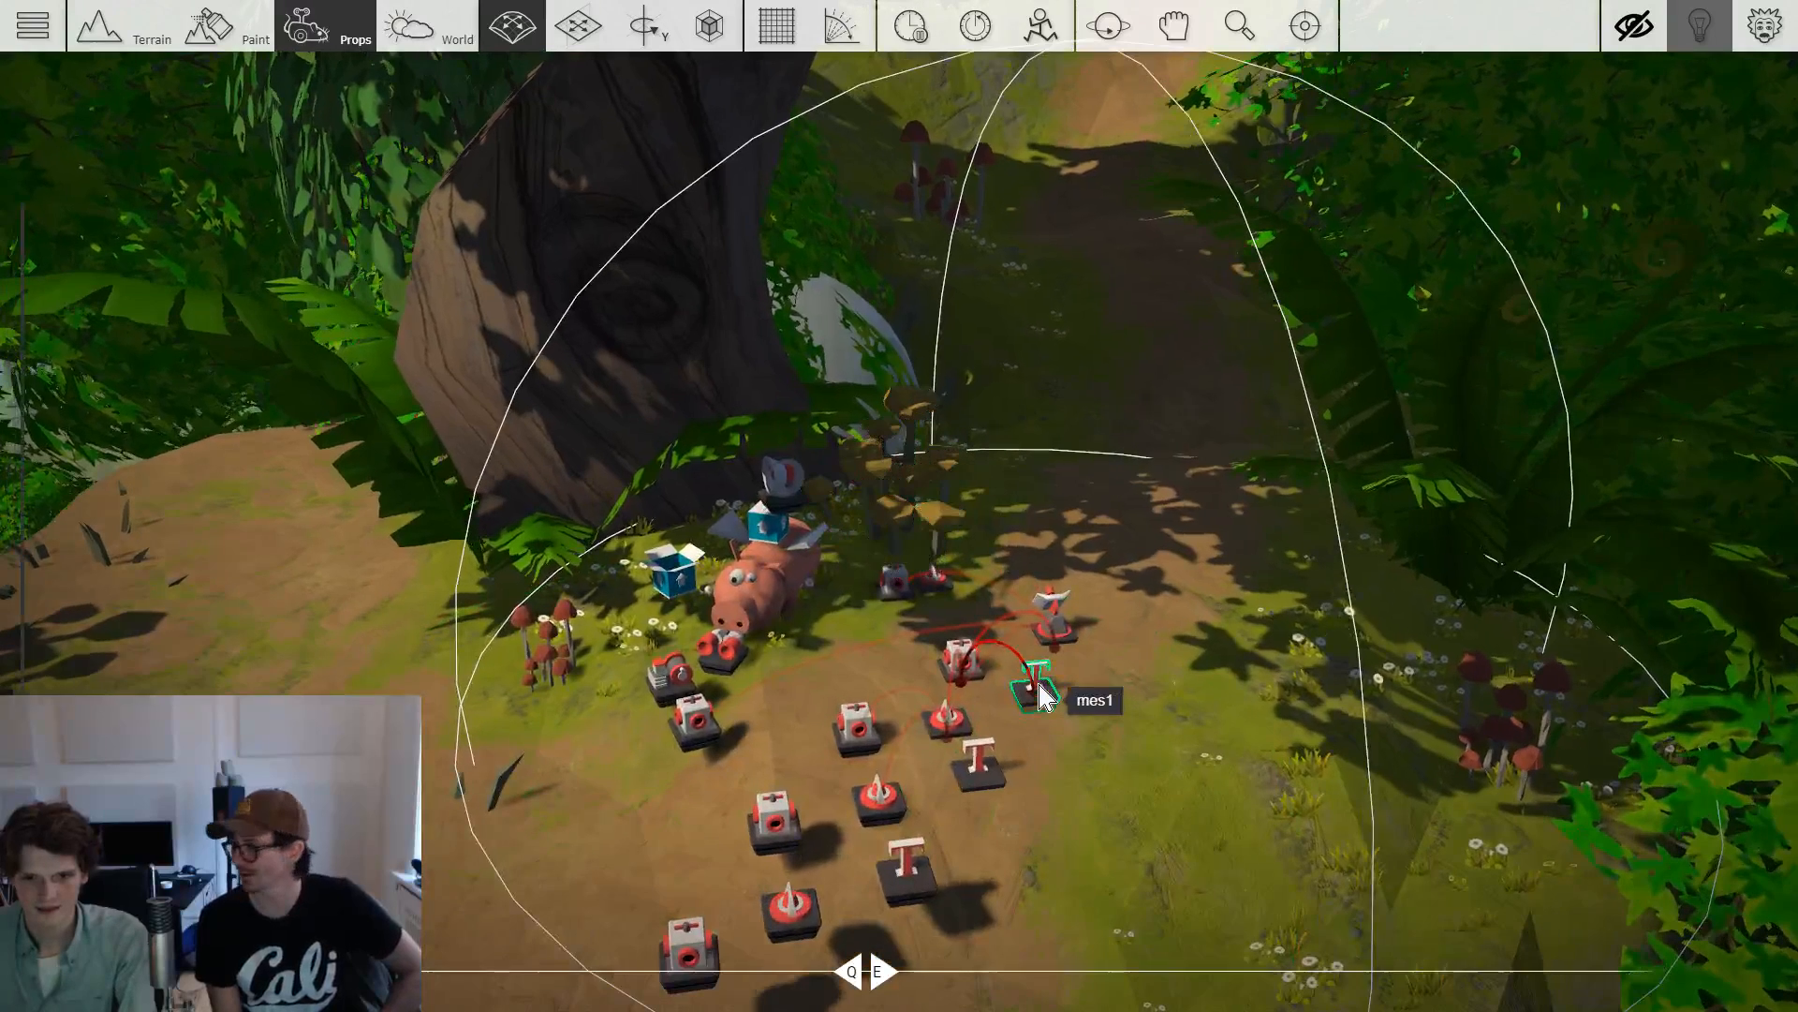
pyautogui.click(1023, 690)
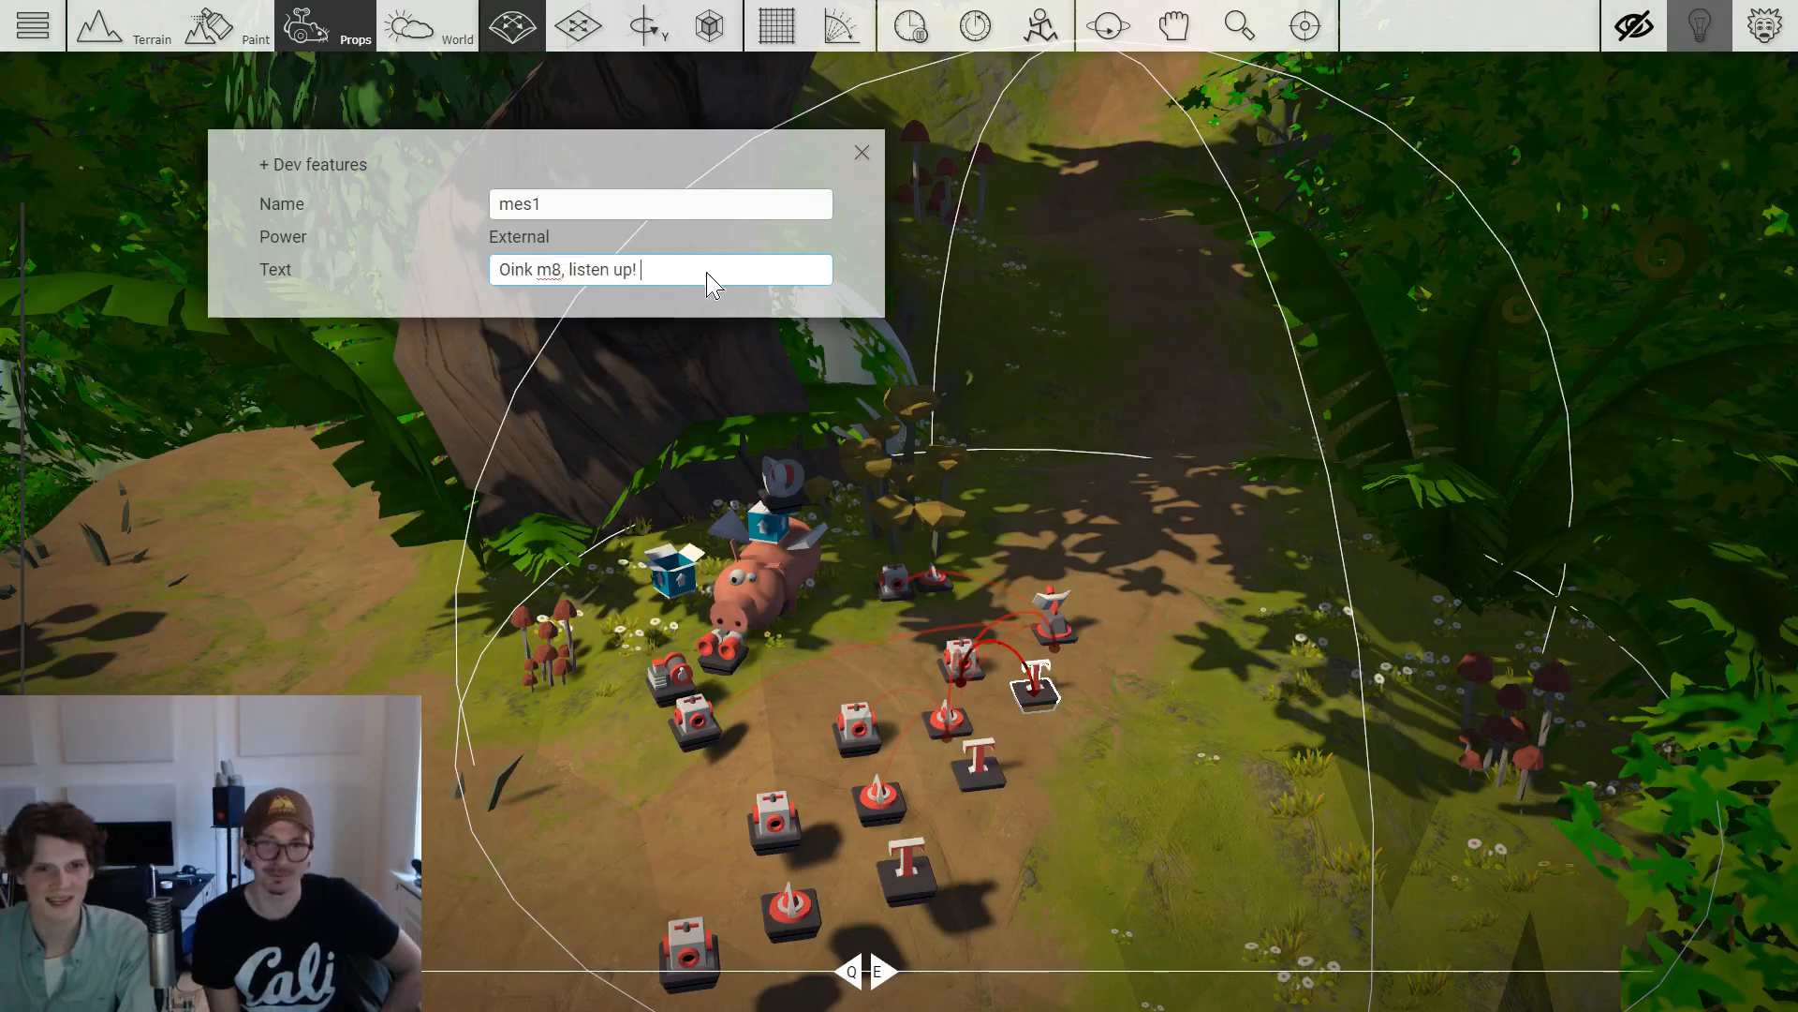
pyautogui.write('I')
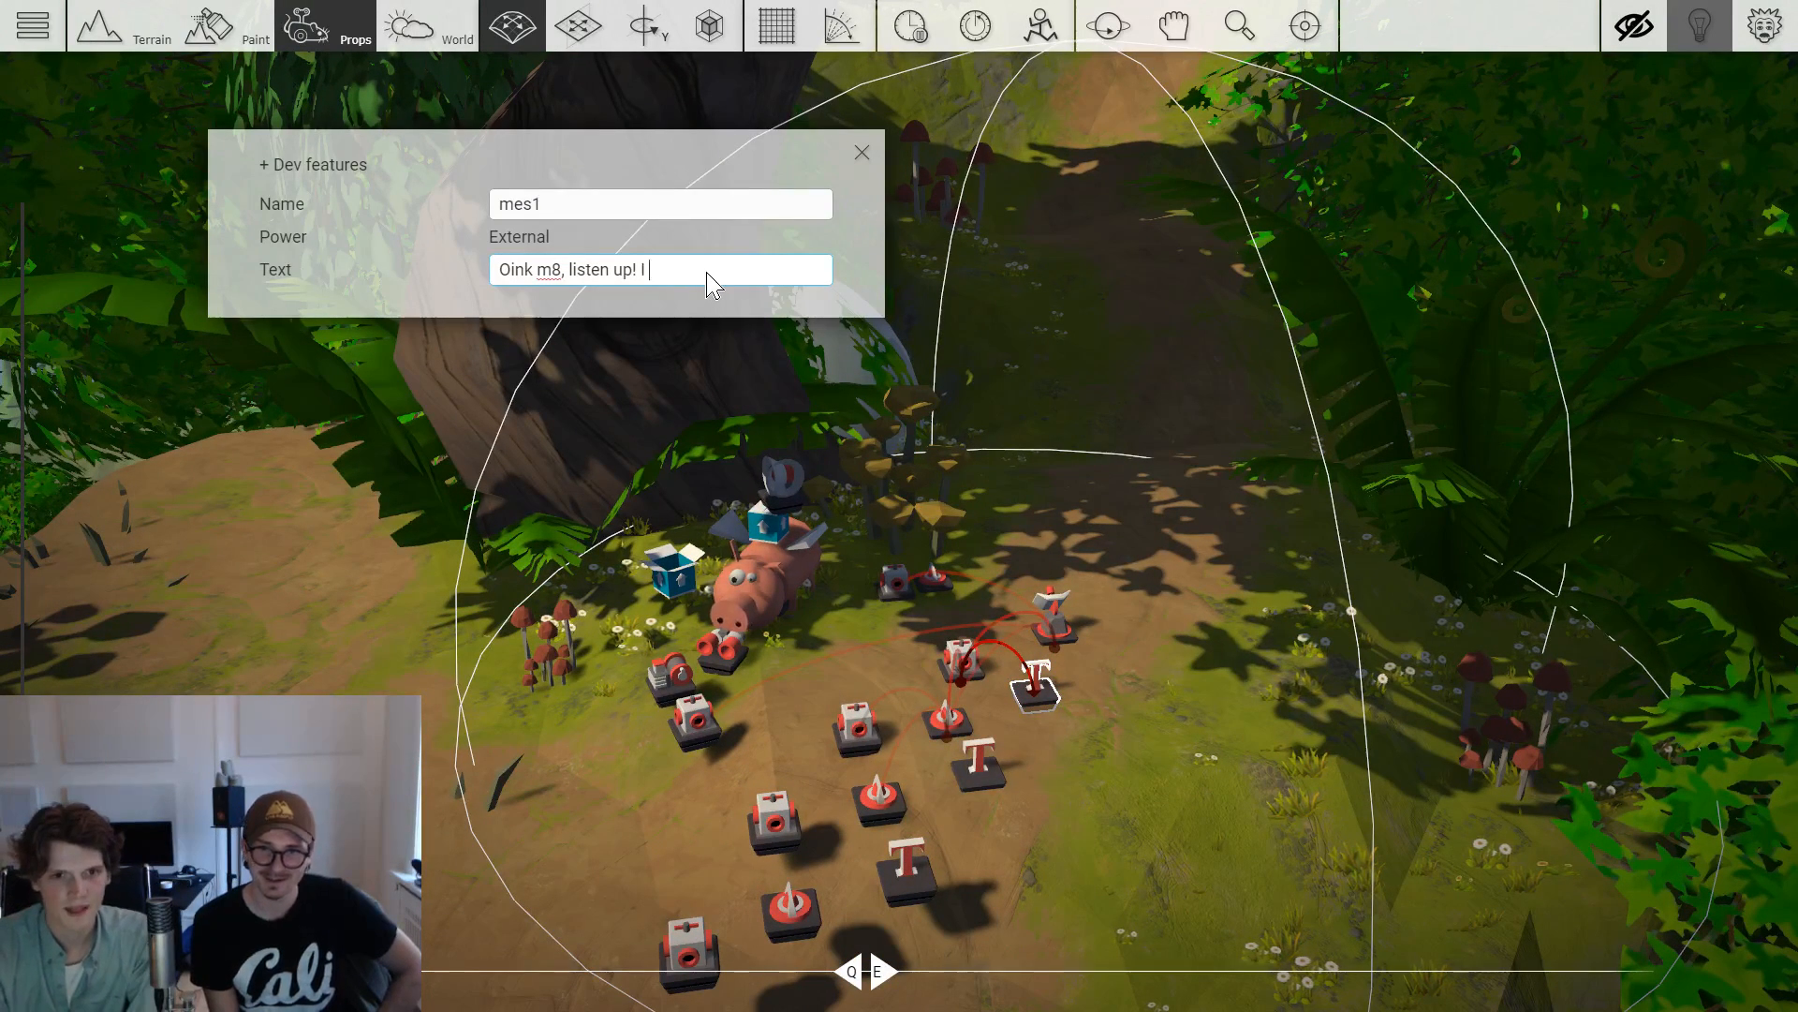
pyautogui.write(' grew up ')
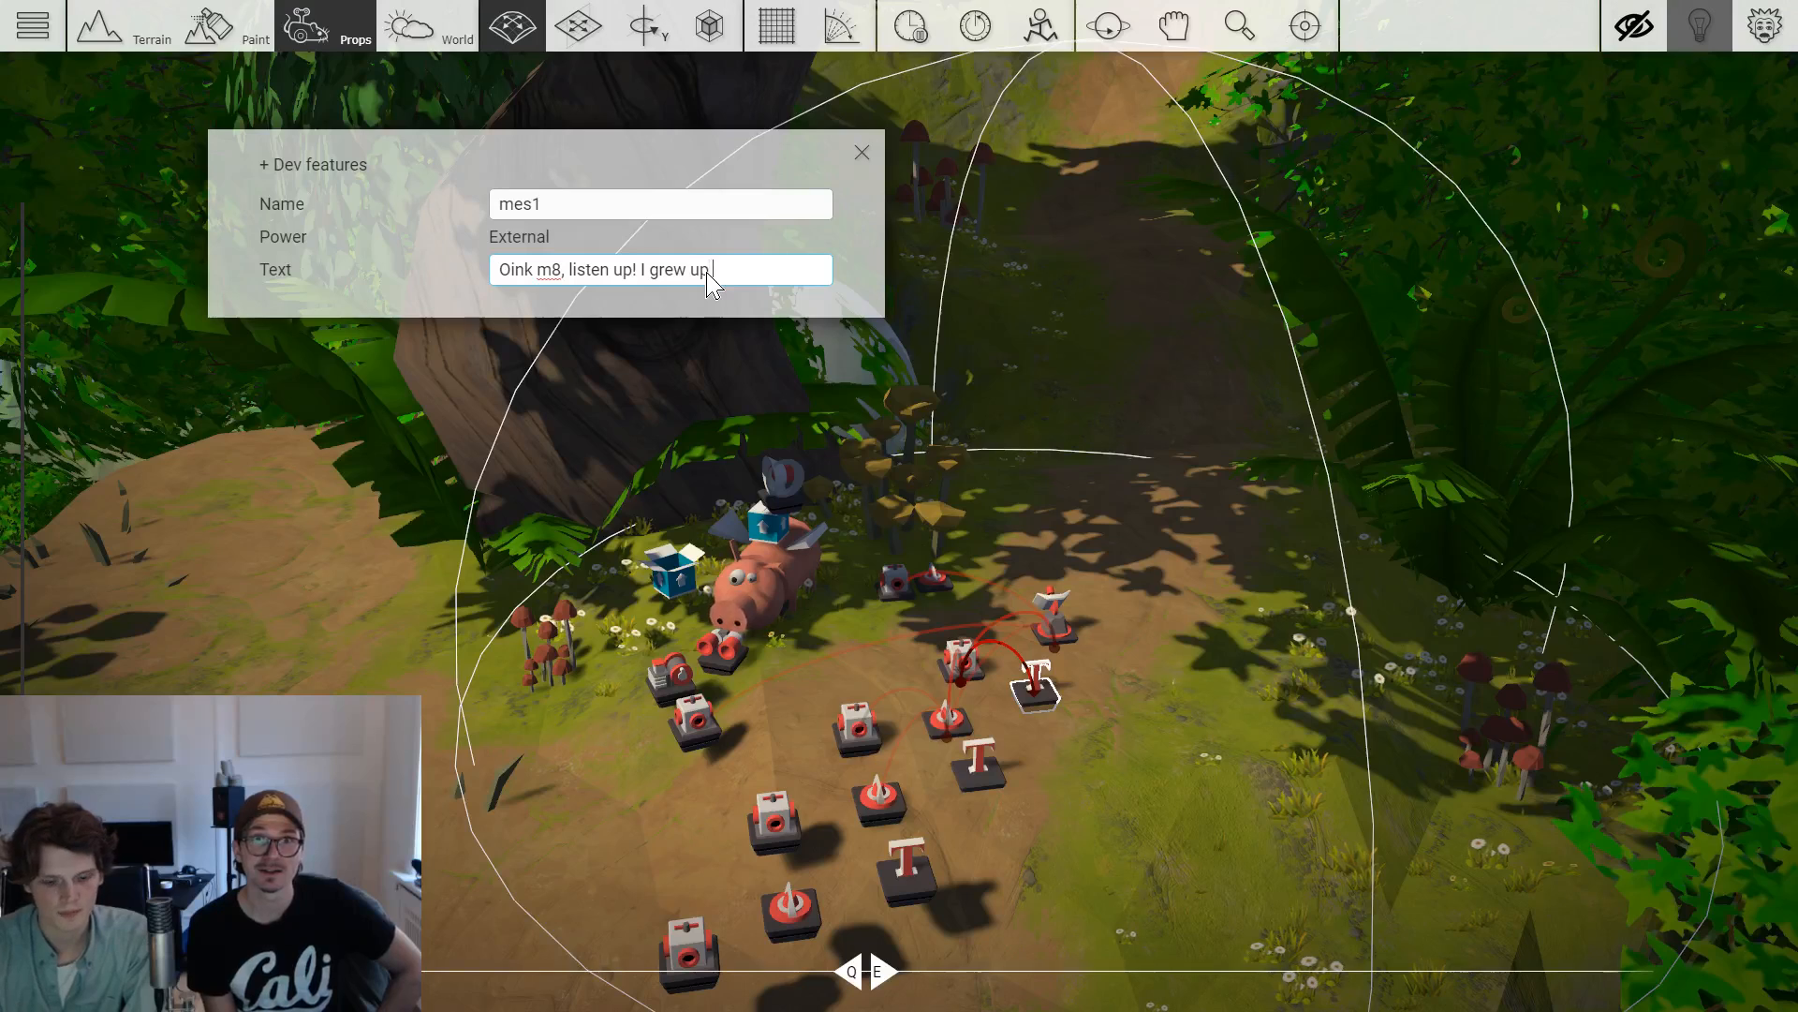
pyautogui.write("'round these parts!")
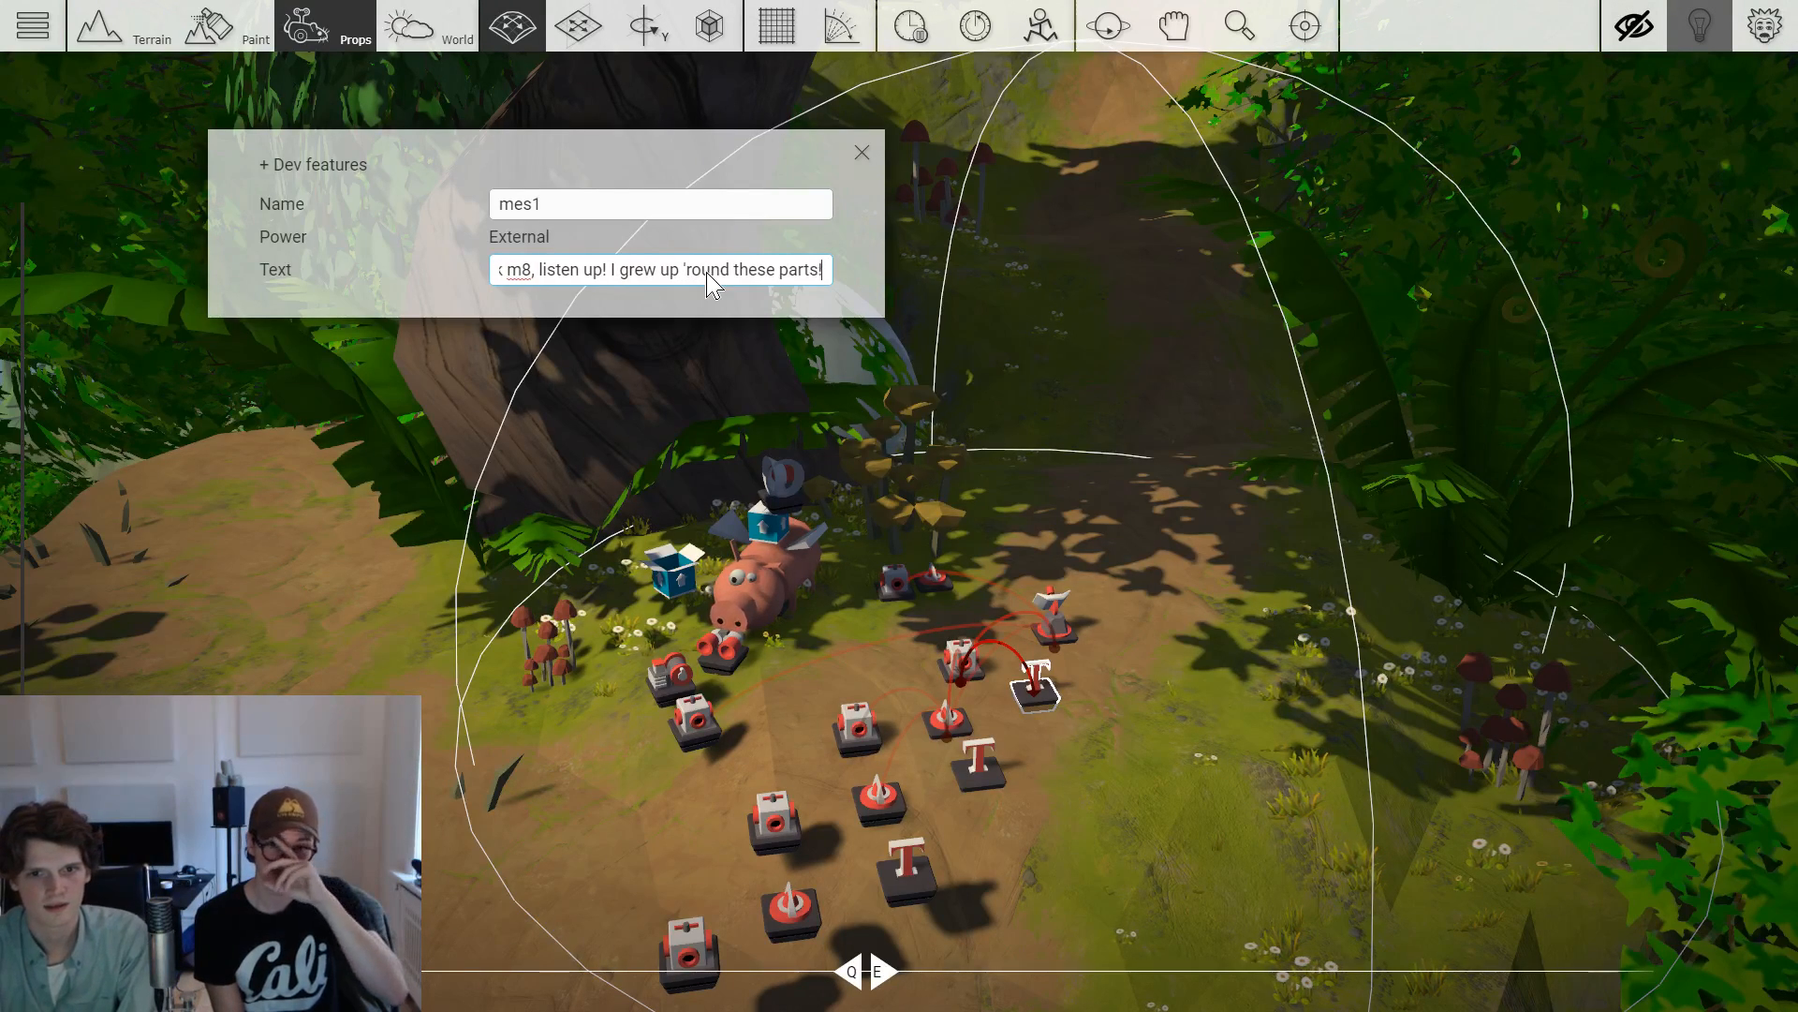
pyautogui.press('BackSpace')
pyautogui.write('..')
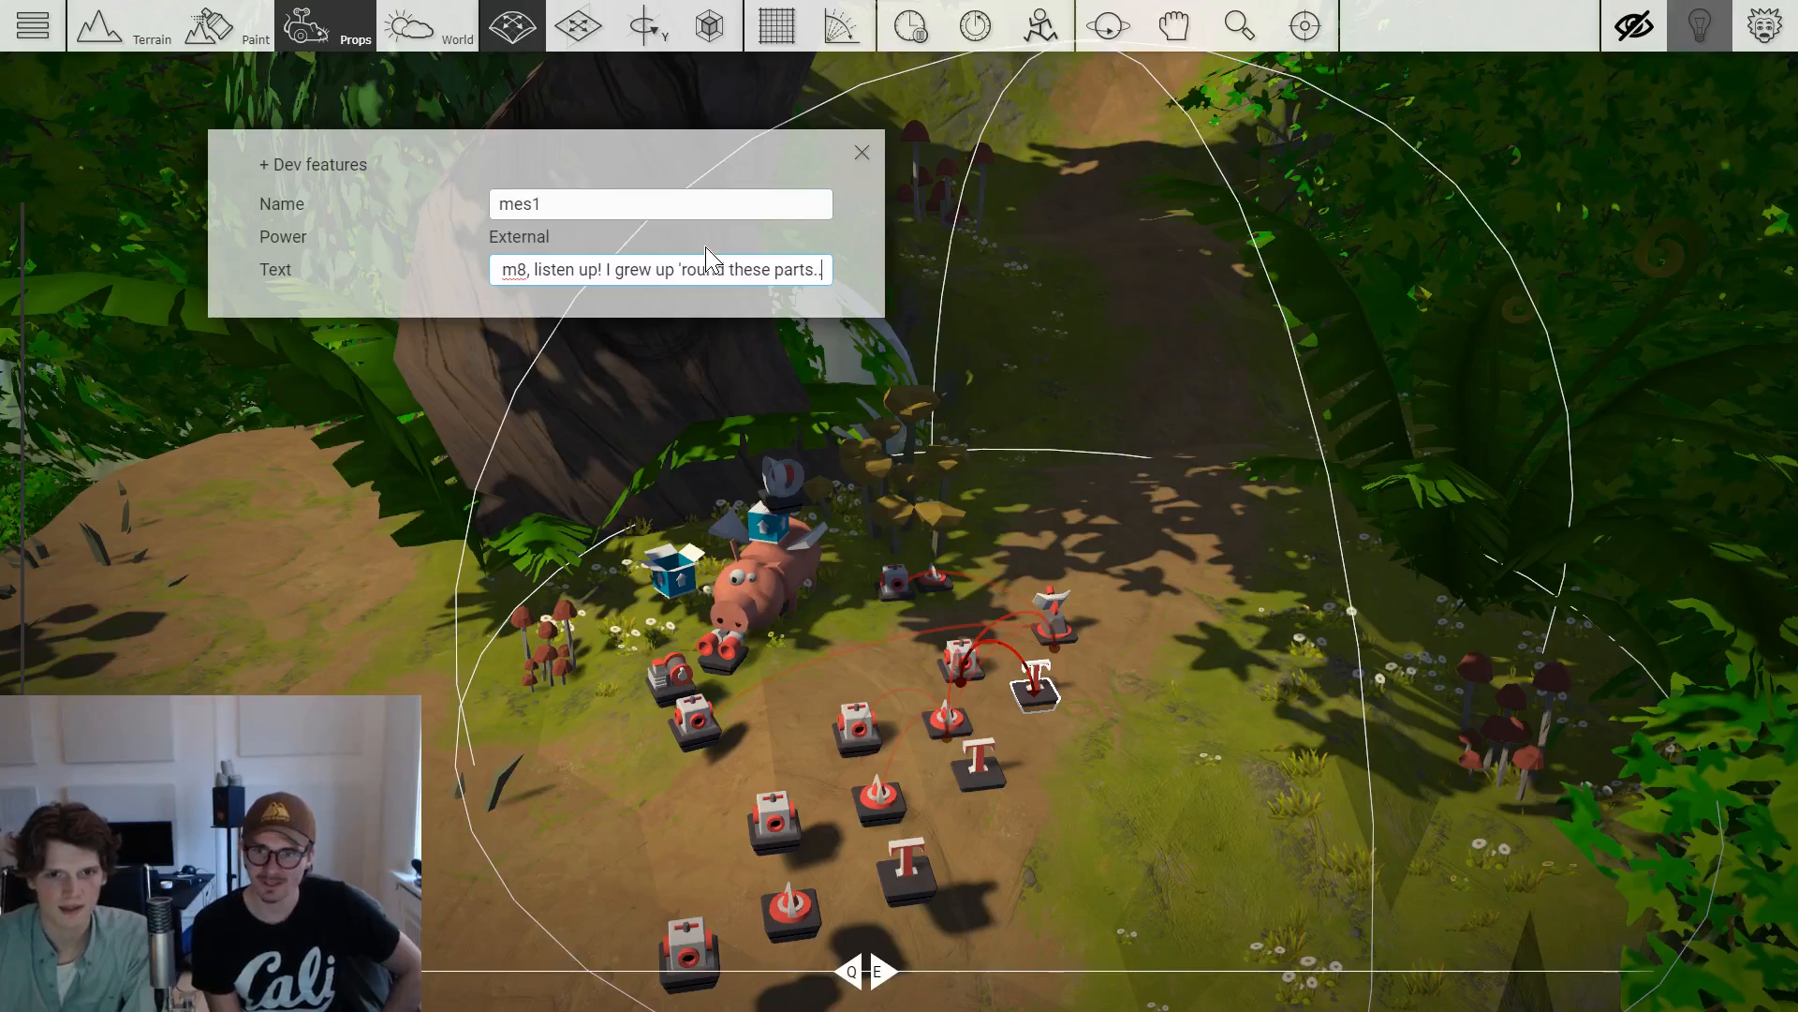
pyautogui.click(862, 152)
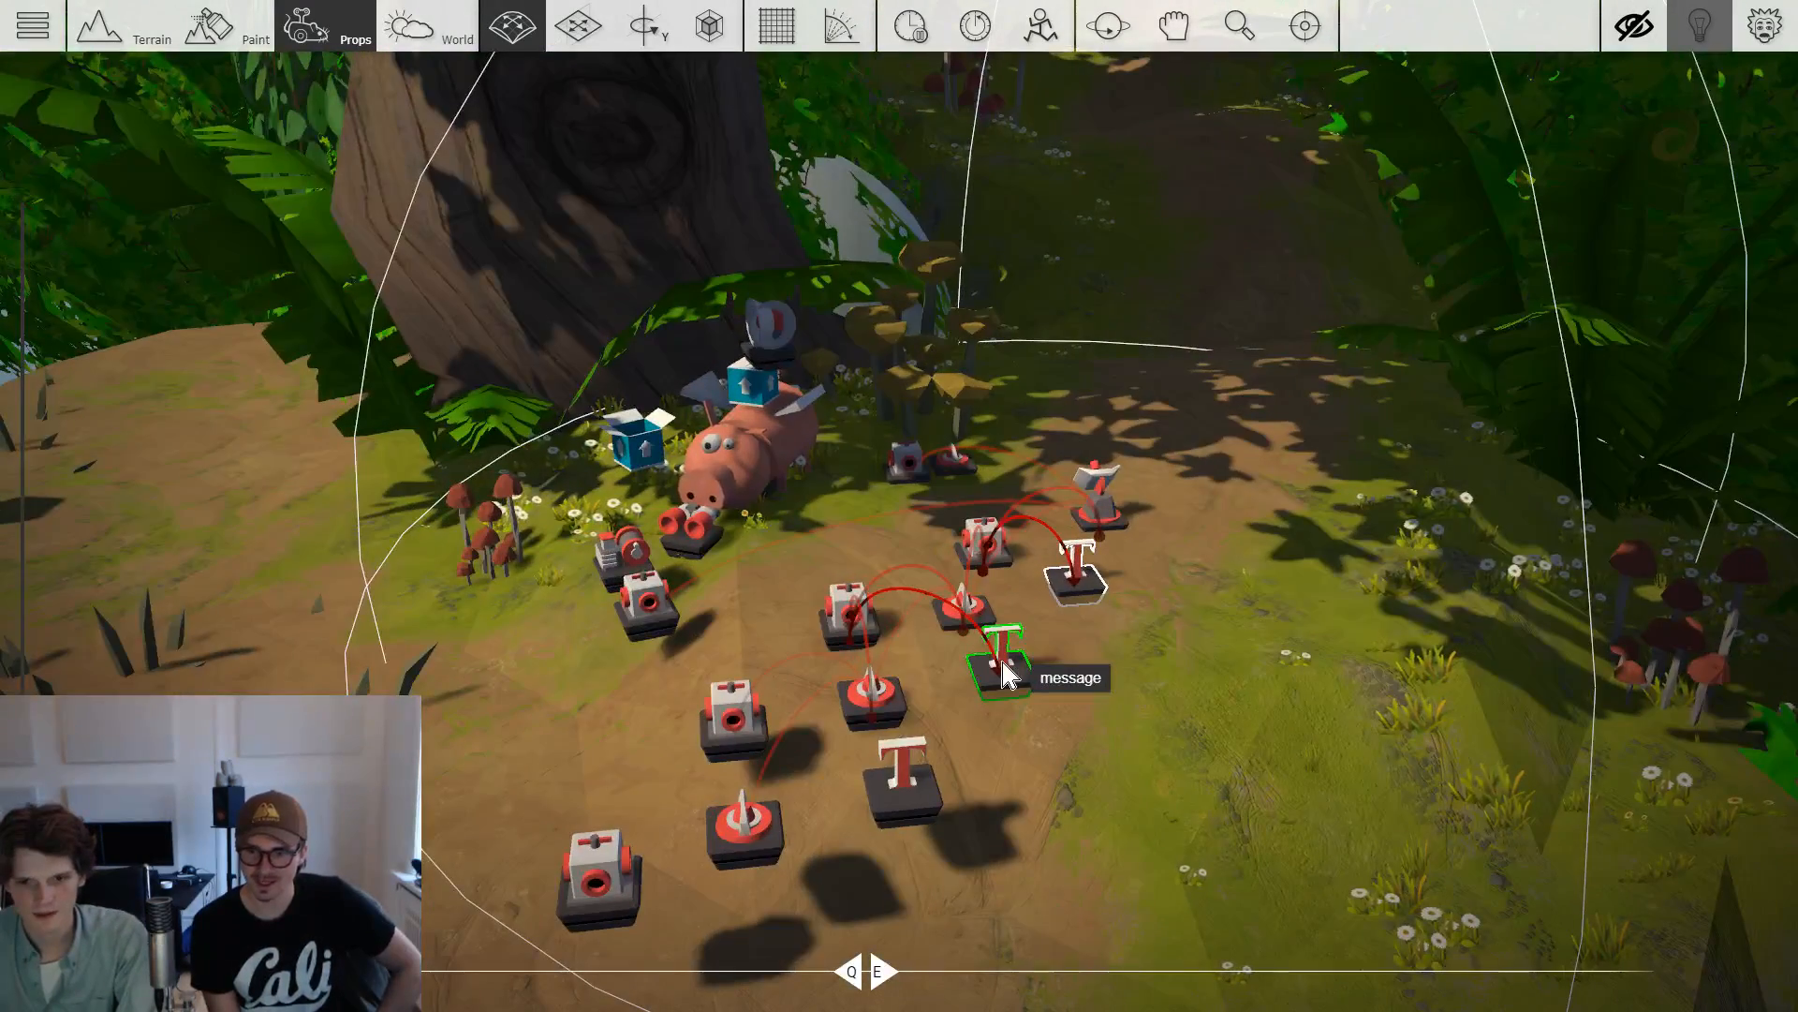
# Set the text of the second message gadget near the pig to "And we don't take kindly to strangers 'round these lands!".
pyautogui.click(1002, 672)
pyautogui.click(777, 274)
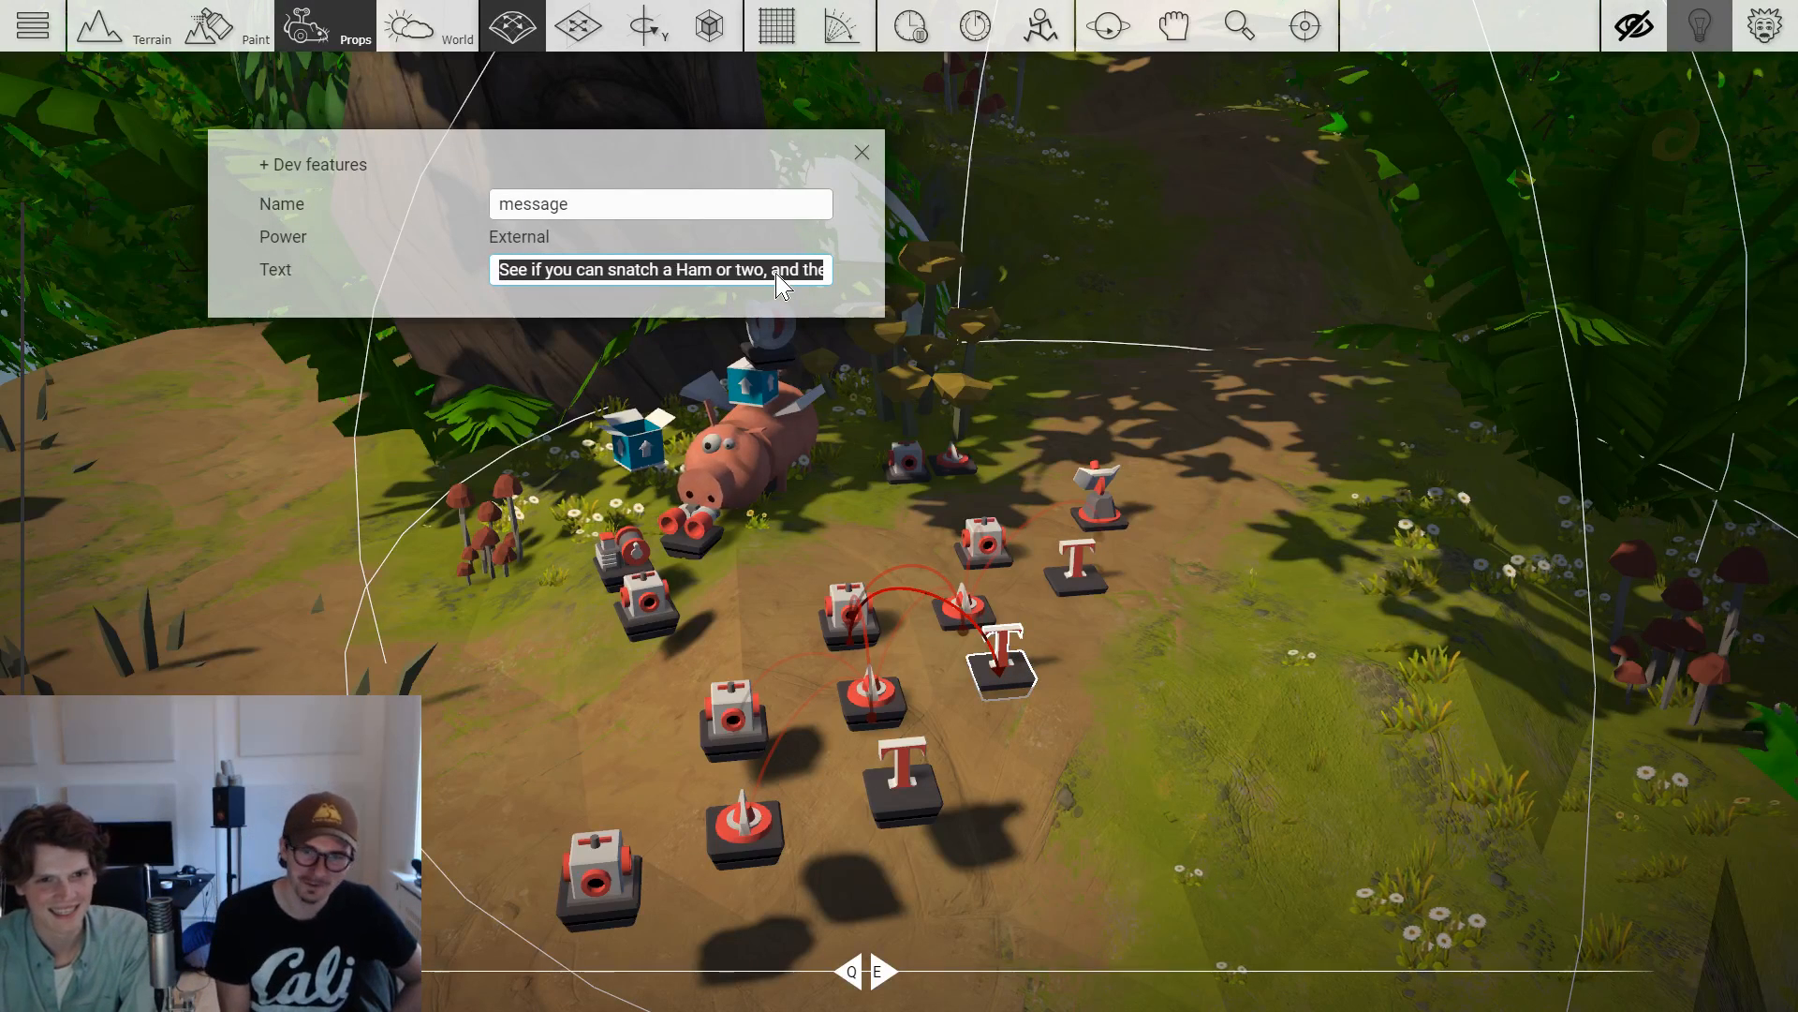
pyautogui.write('And we don')
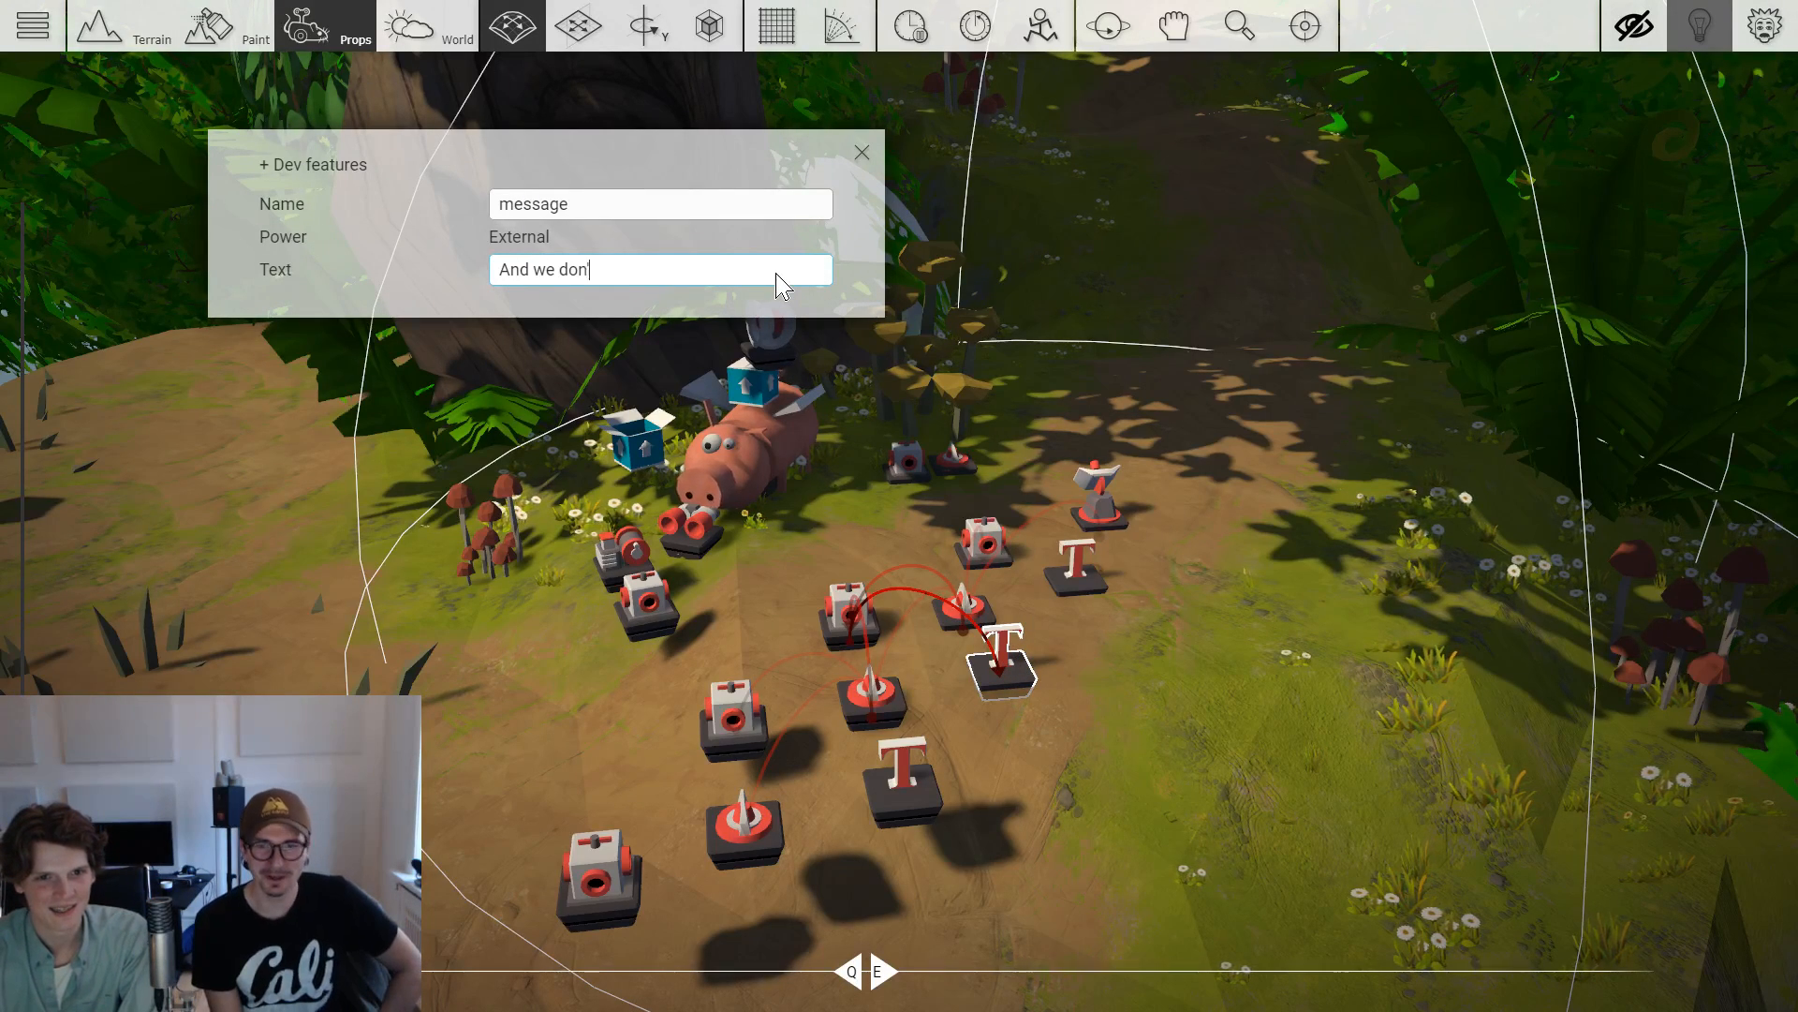
pyautogui.write("'t kake ")
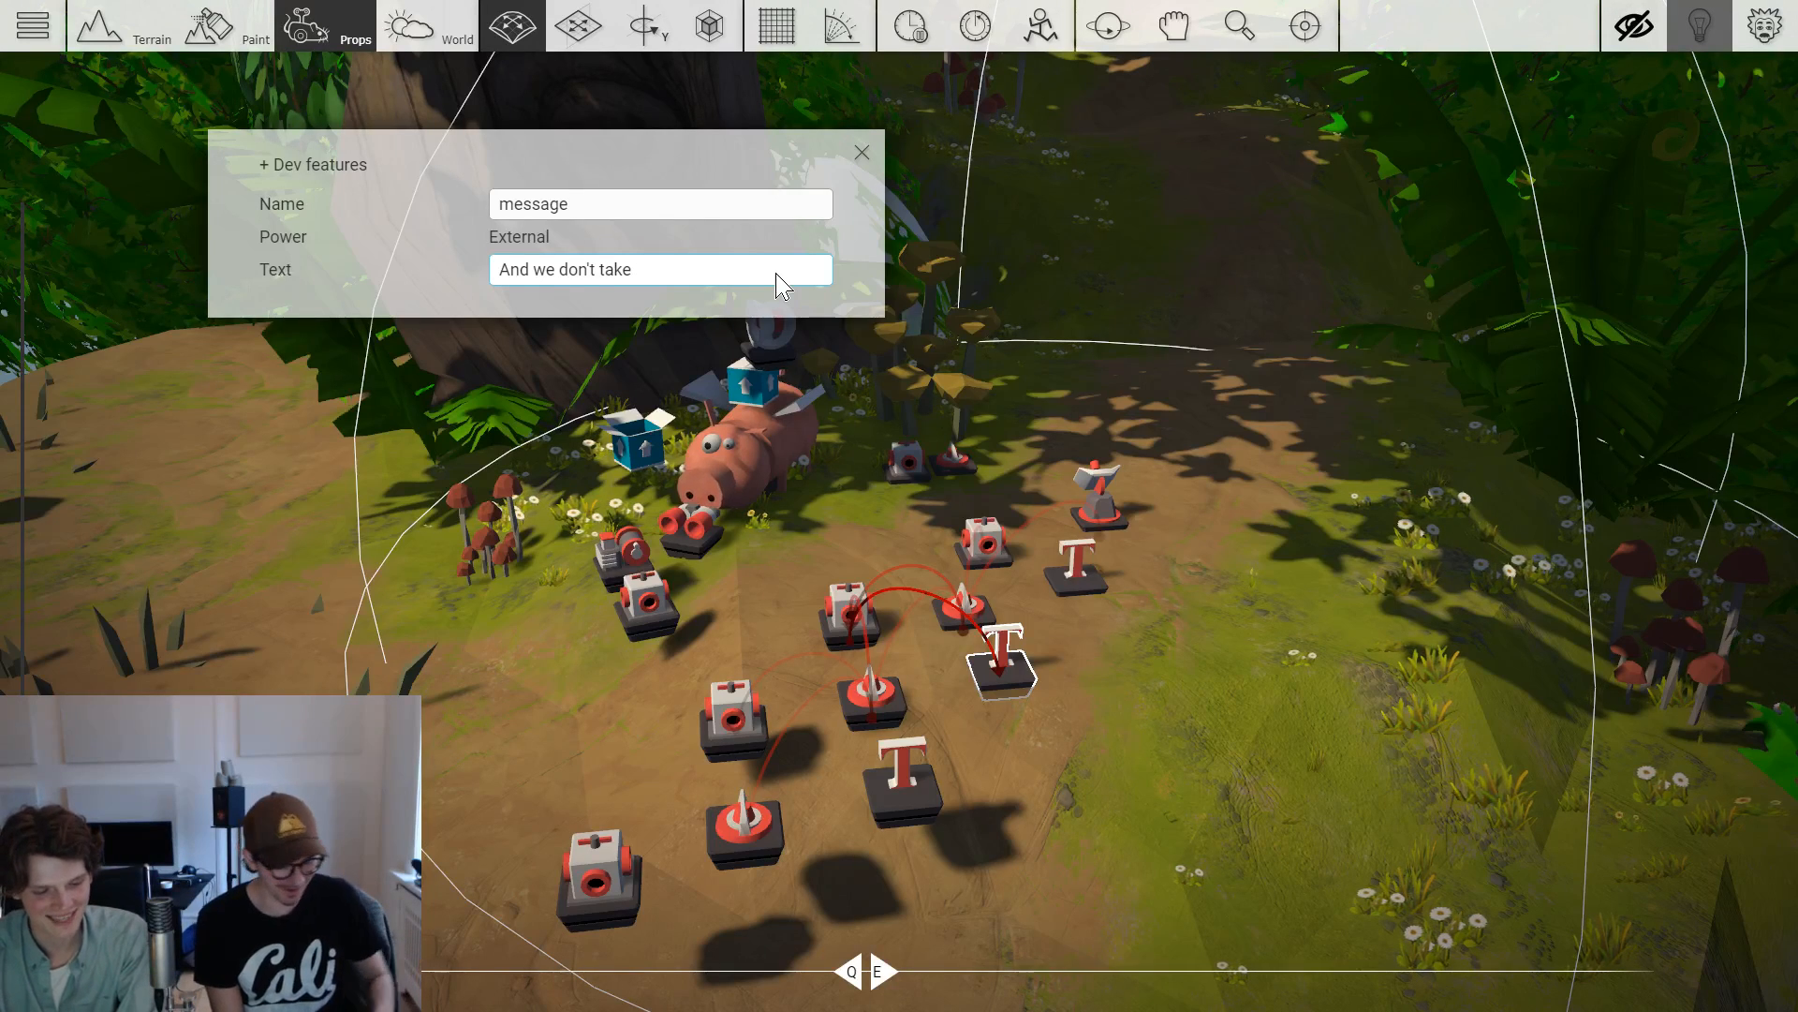
pyautogui.write('kindly to strang')
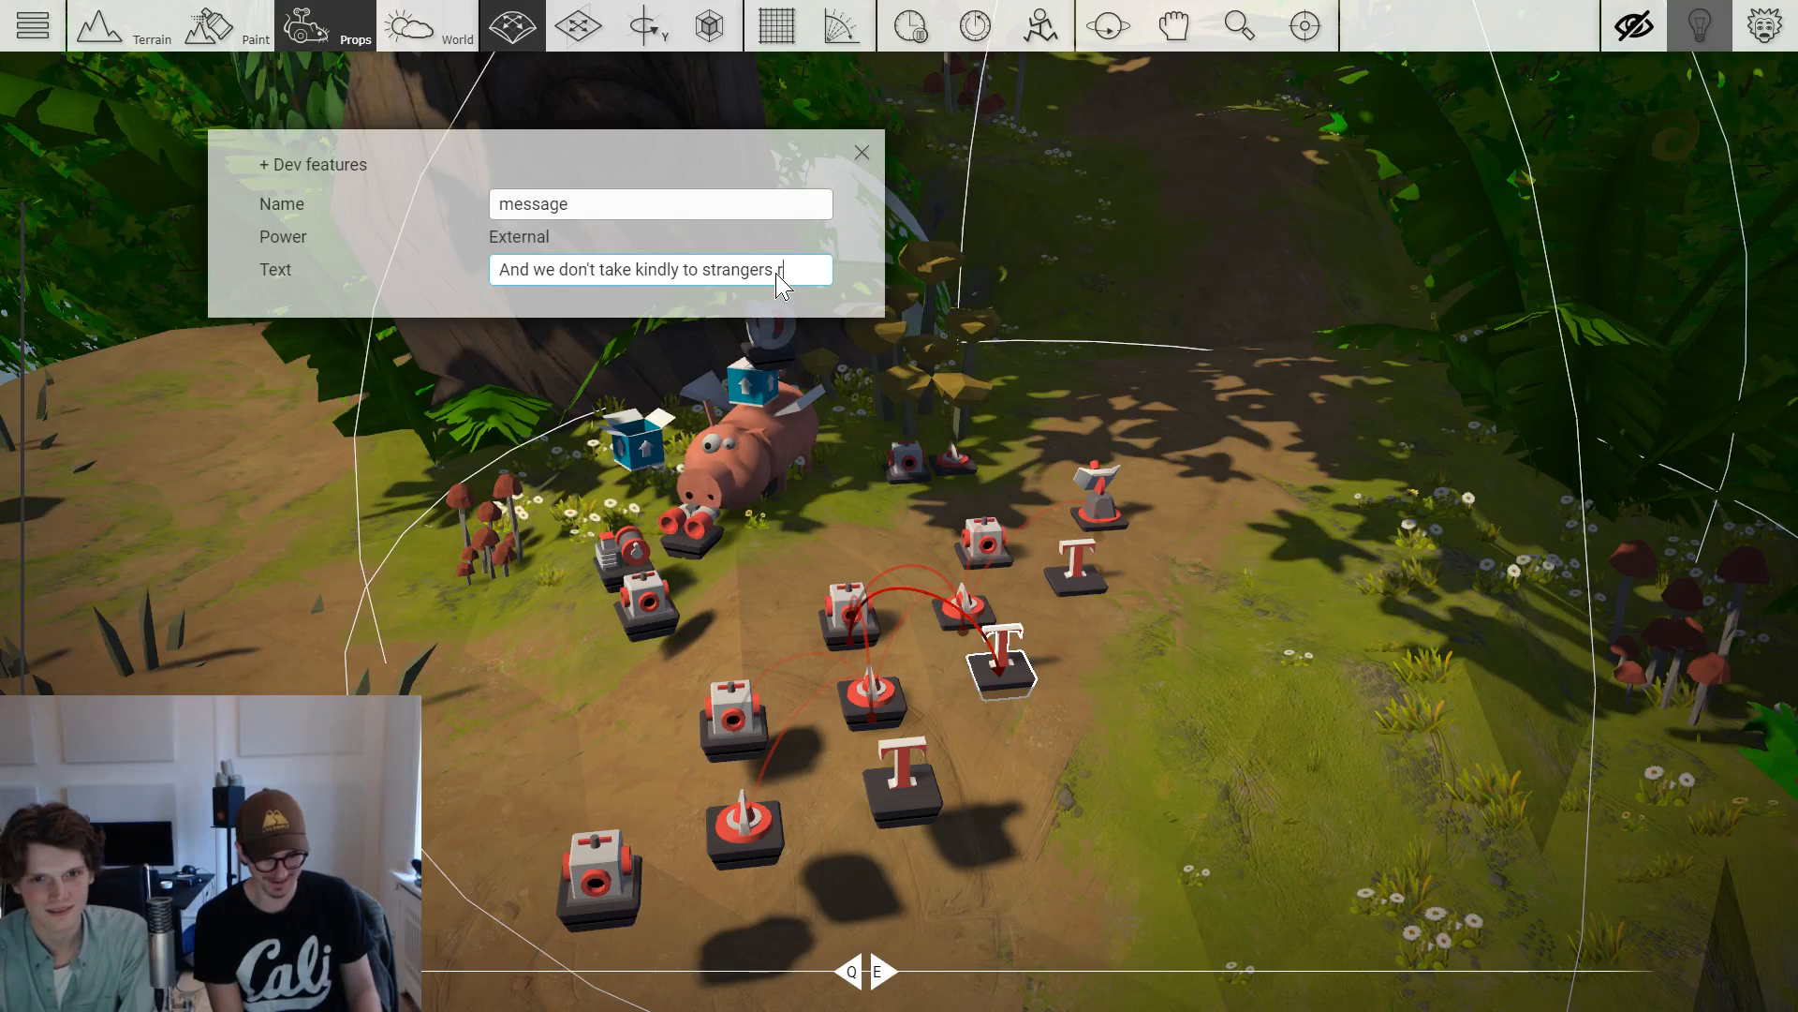
pyautogui.write("ers 'round these ")
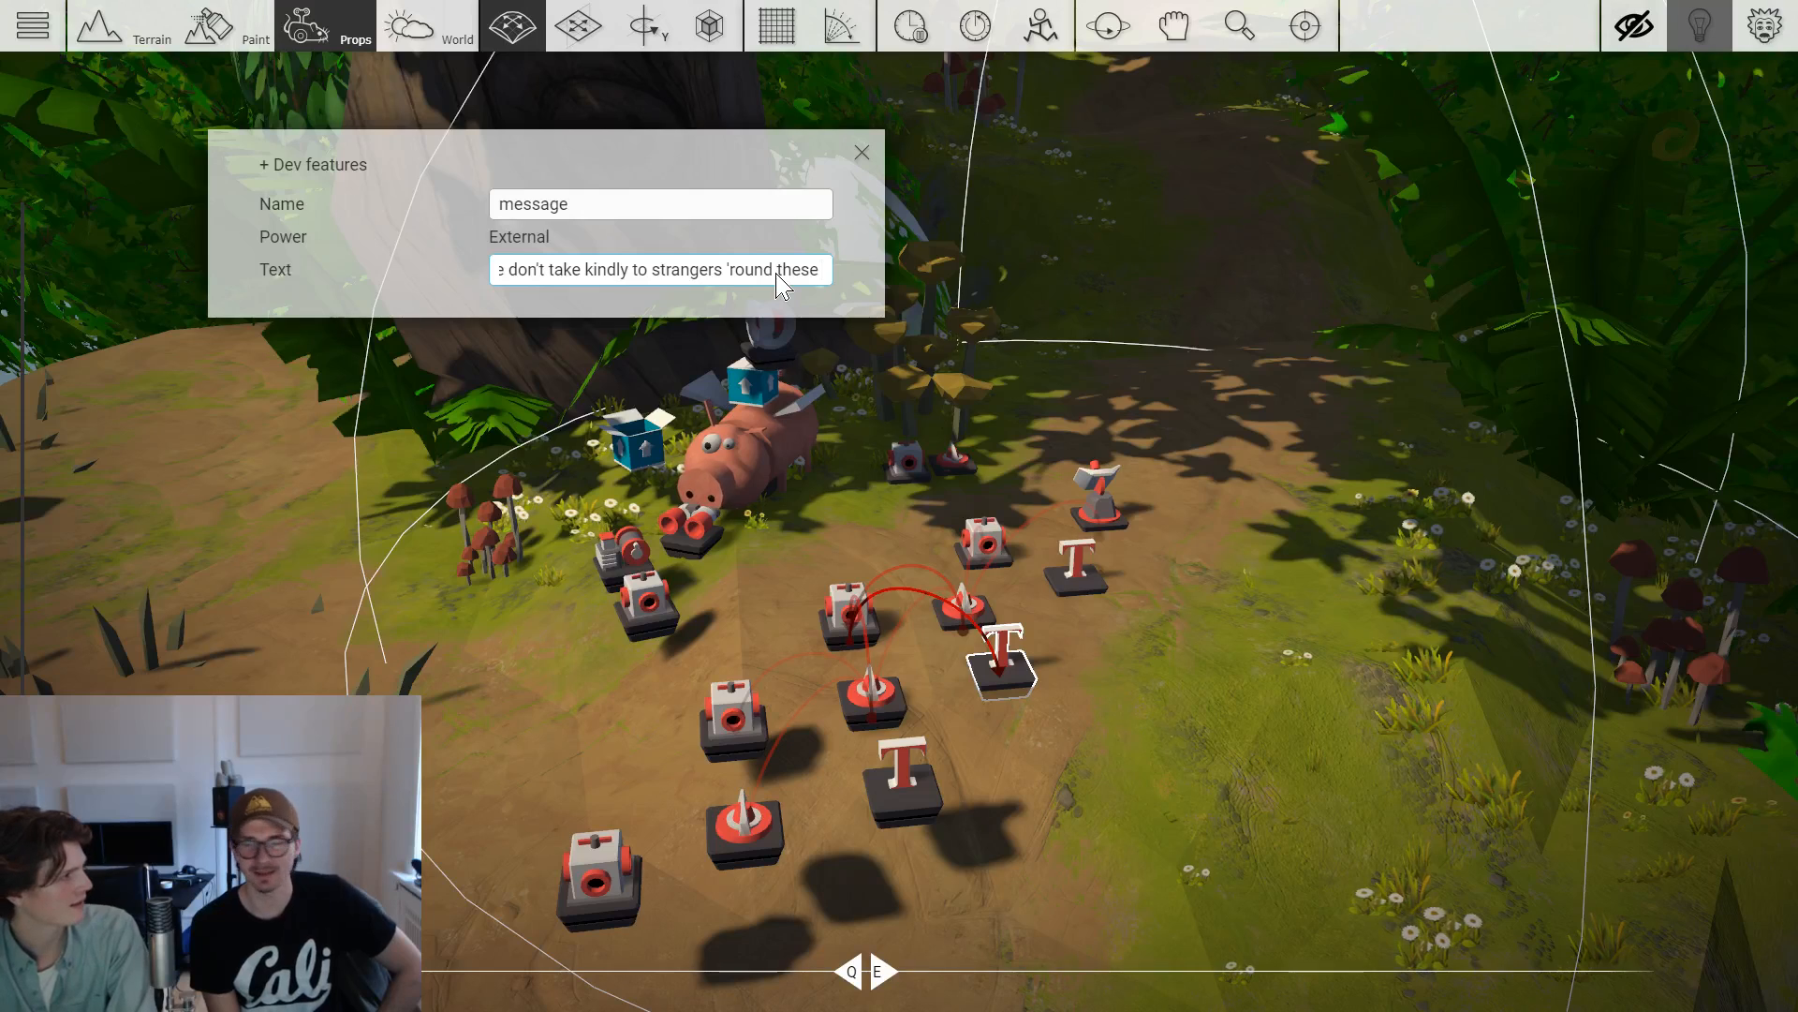
pyautogui.write('lands')
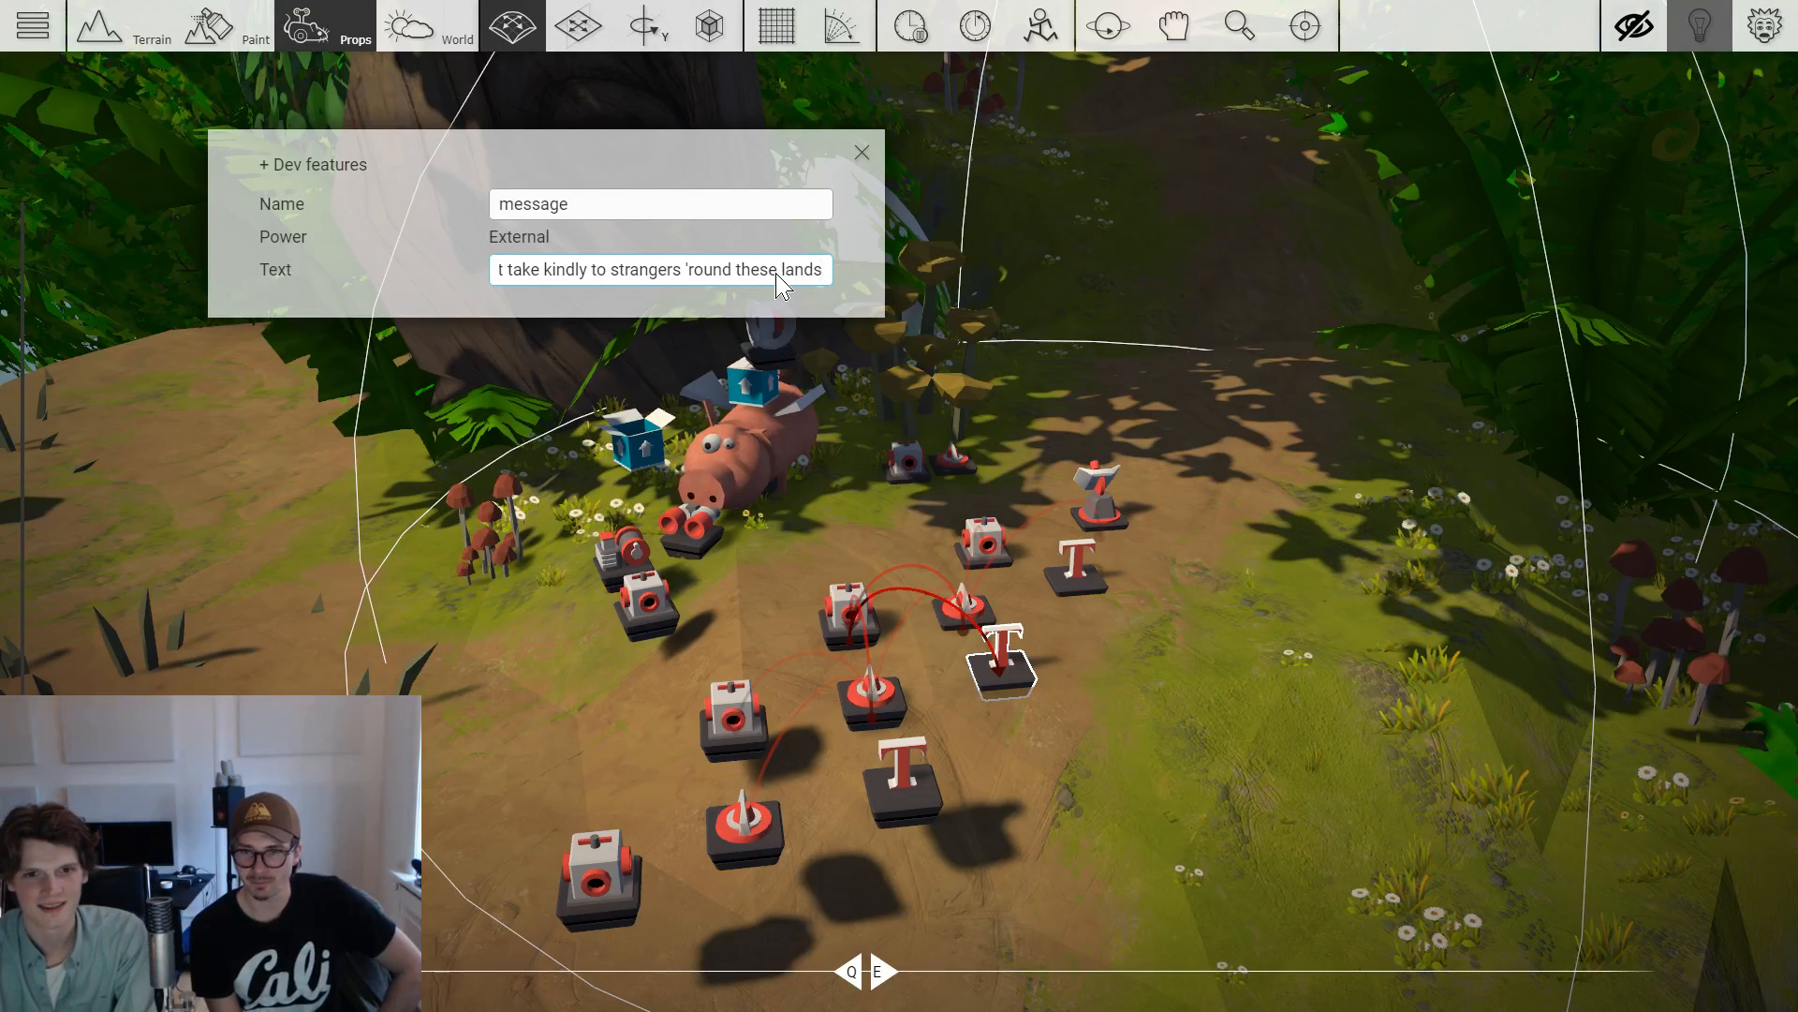
pyautogui.write('!')
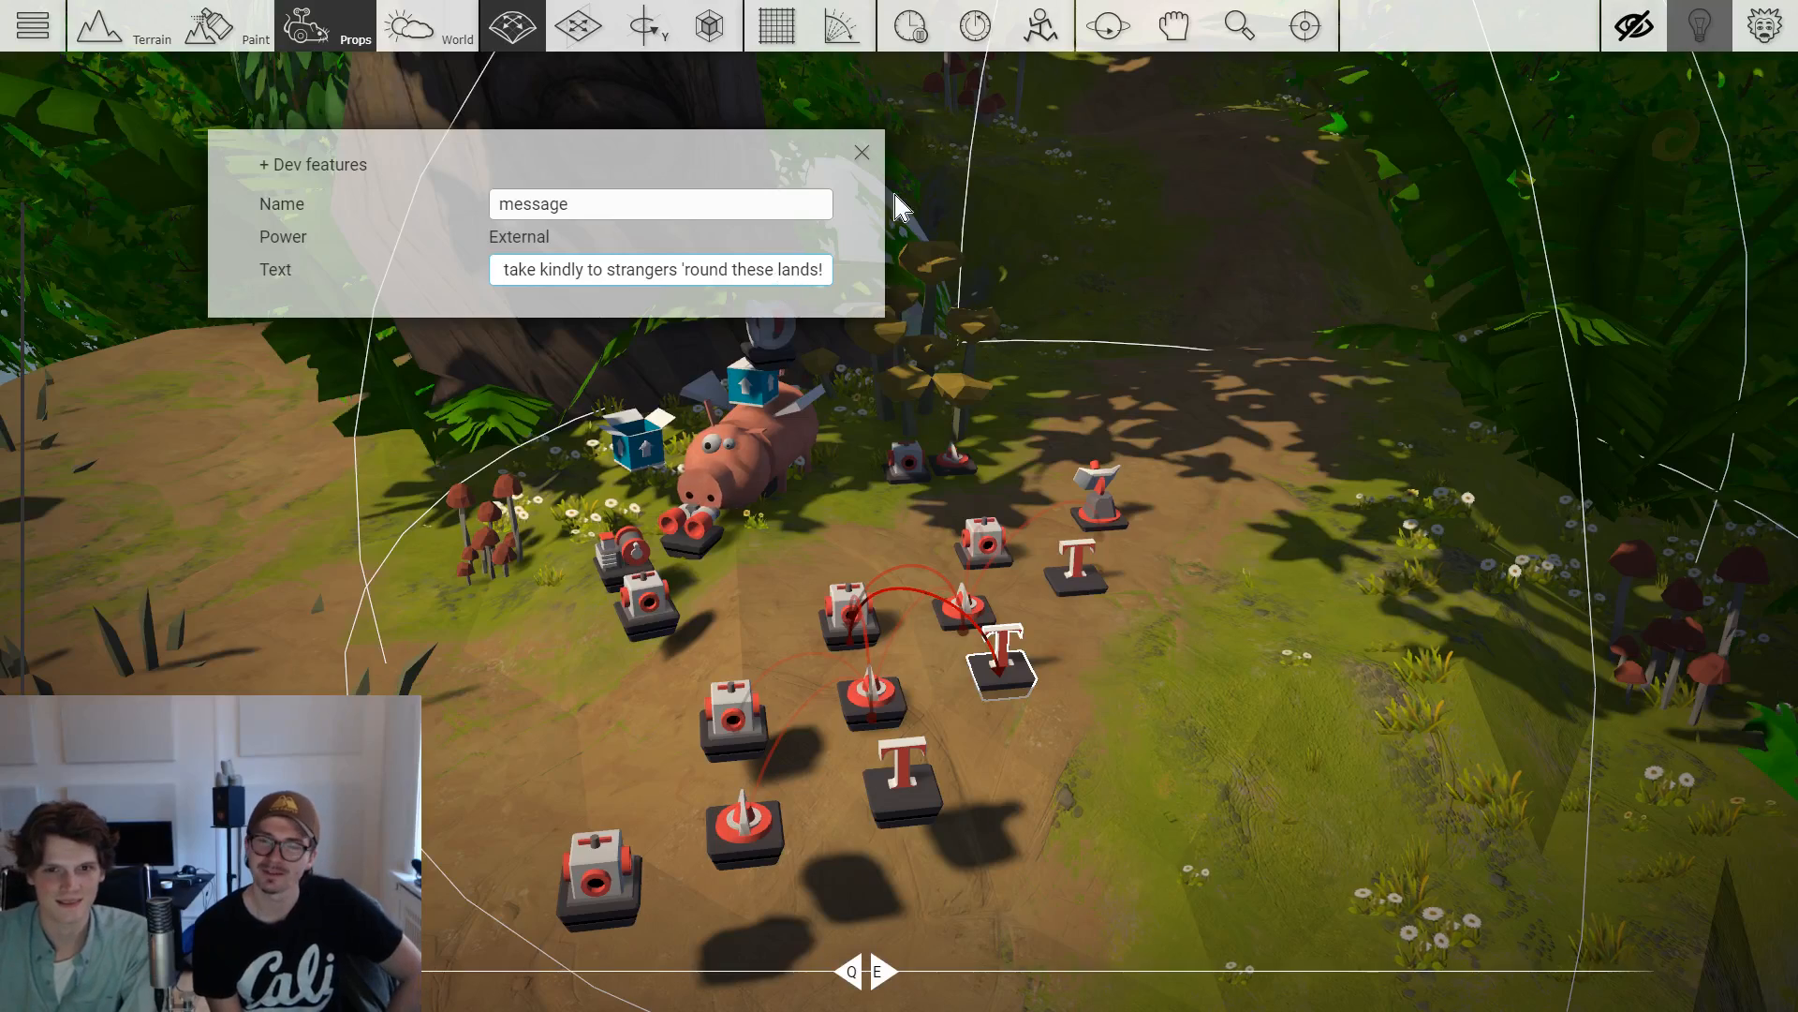
pyautogui.click(862, 152)
# Clear the Castle Ruins text from the third message gadget and review the wording of the second one.
pyautogui.click(907, 641)
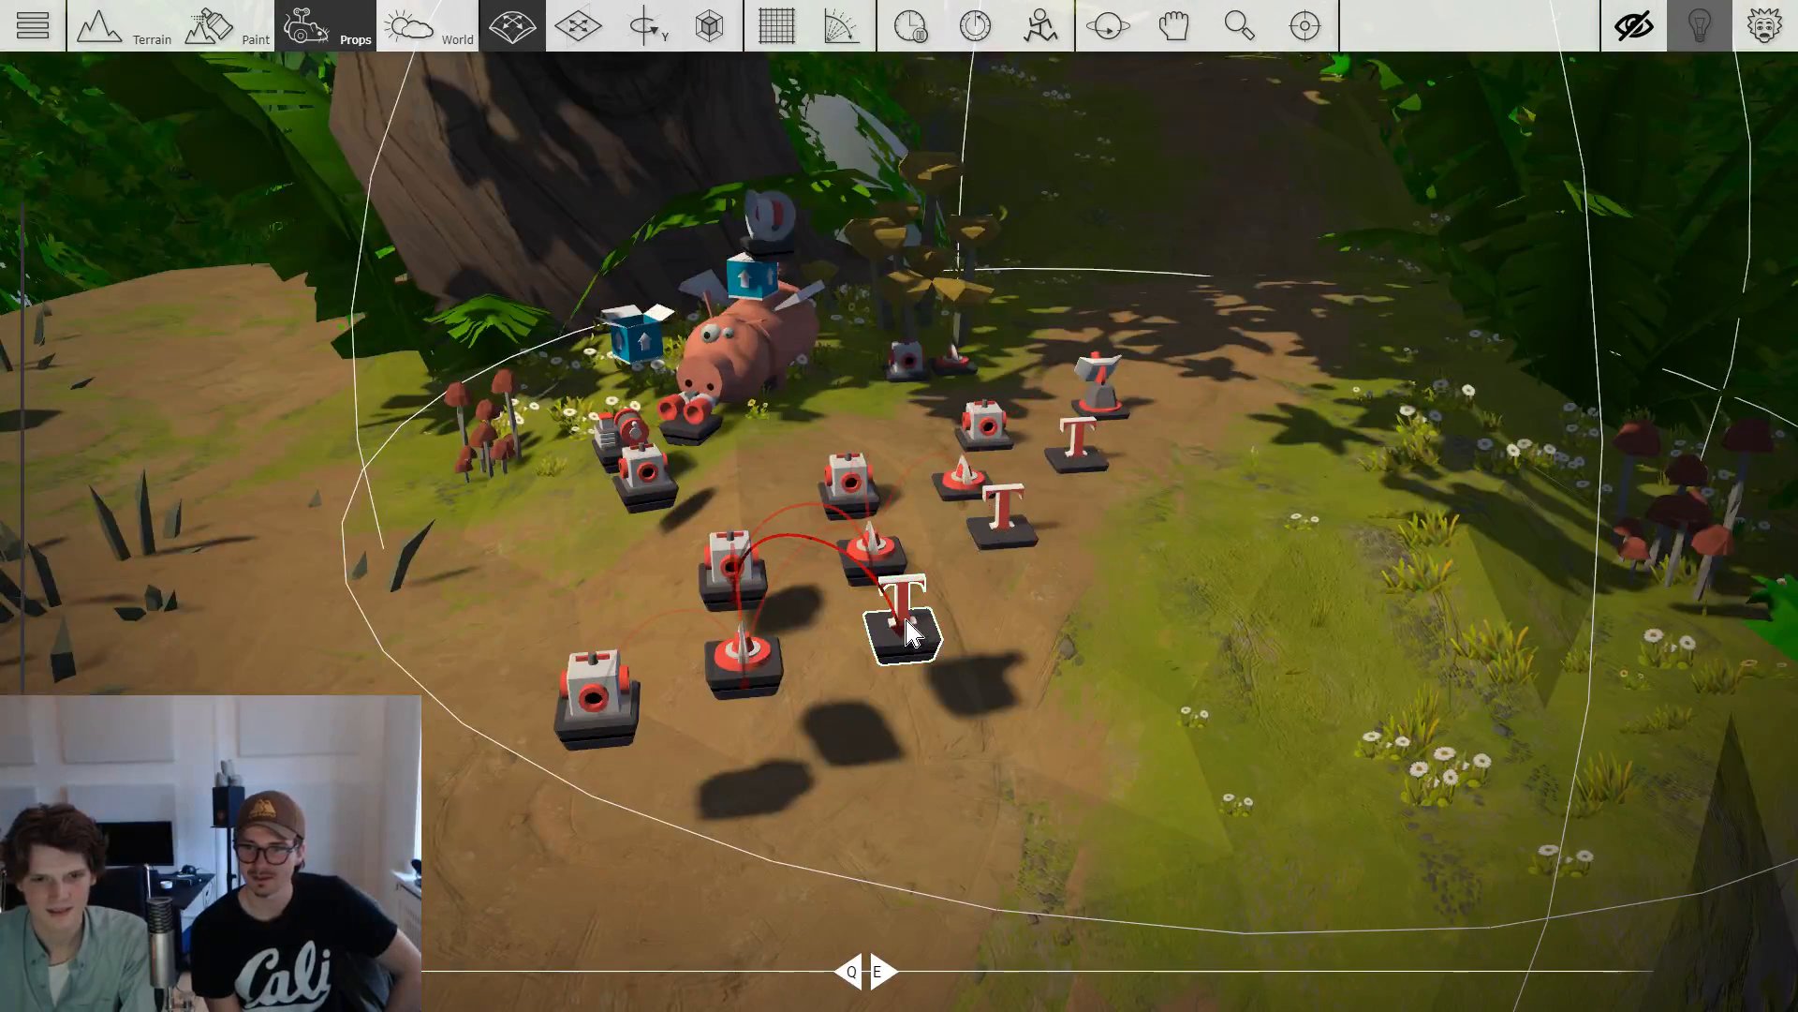
pyautogui.click(688, 272)
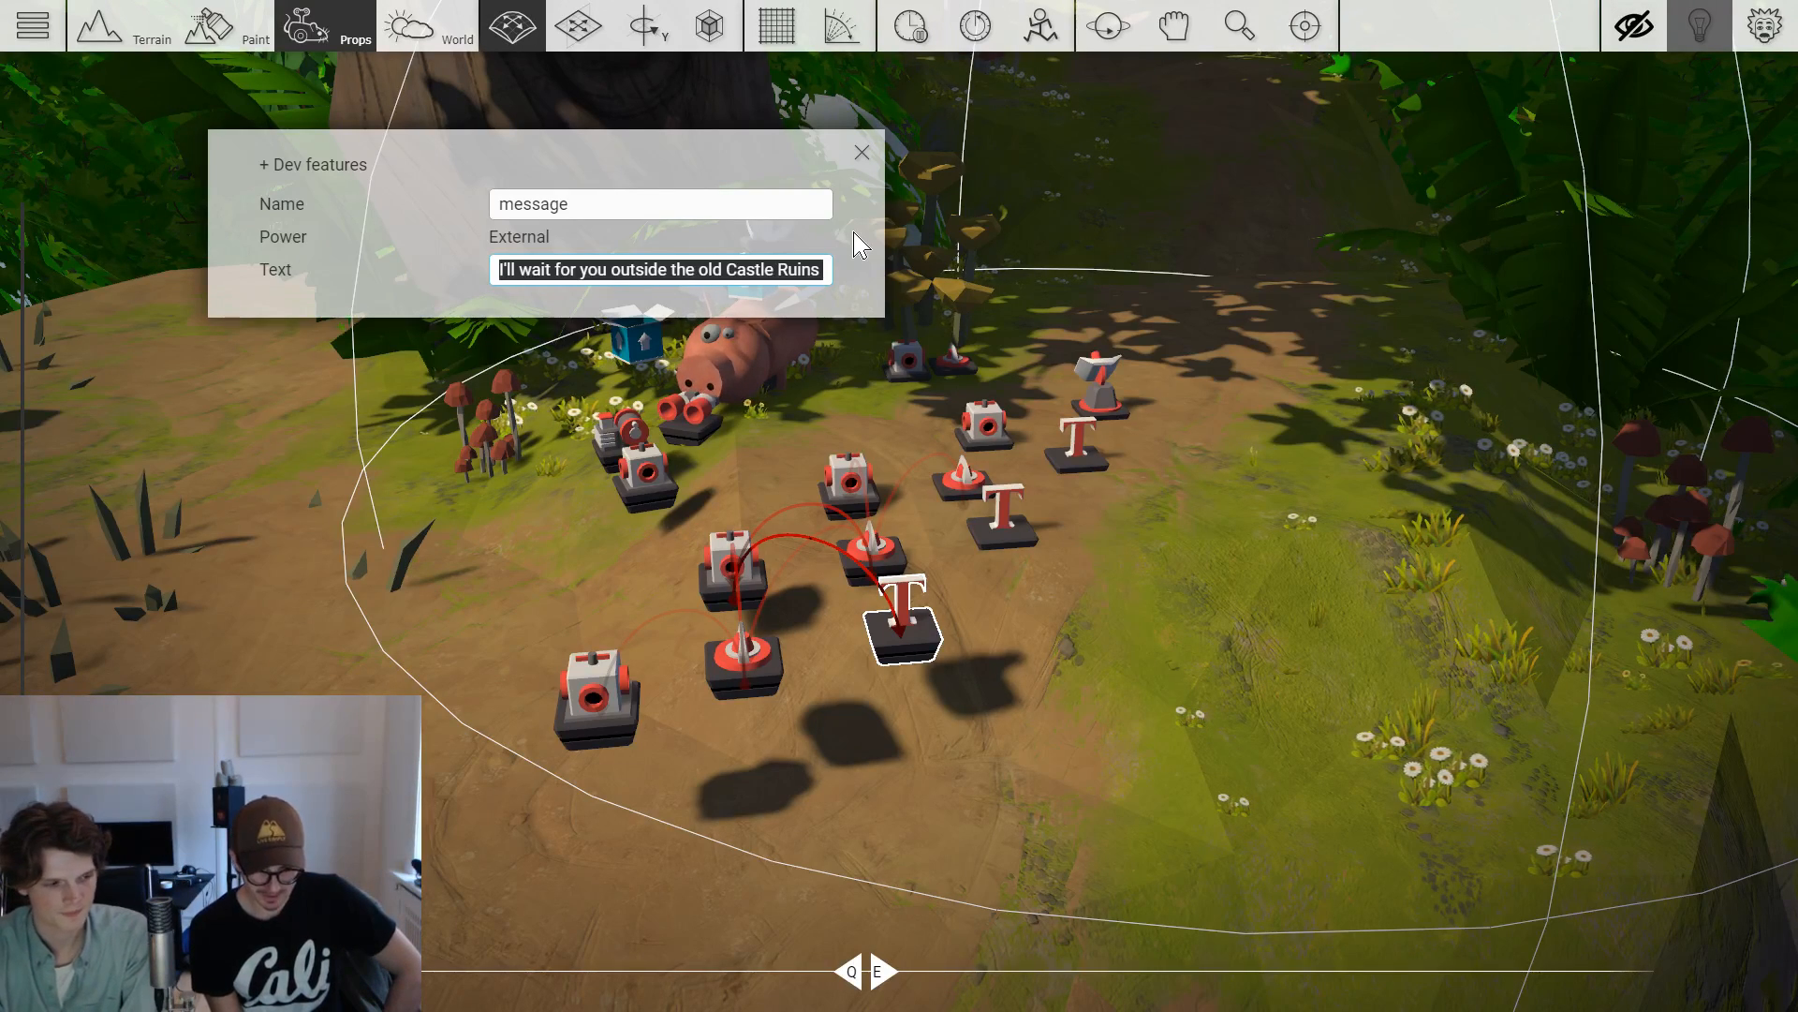
pyautogui.write('M')
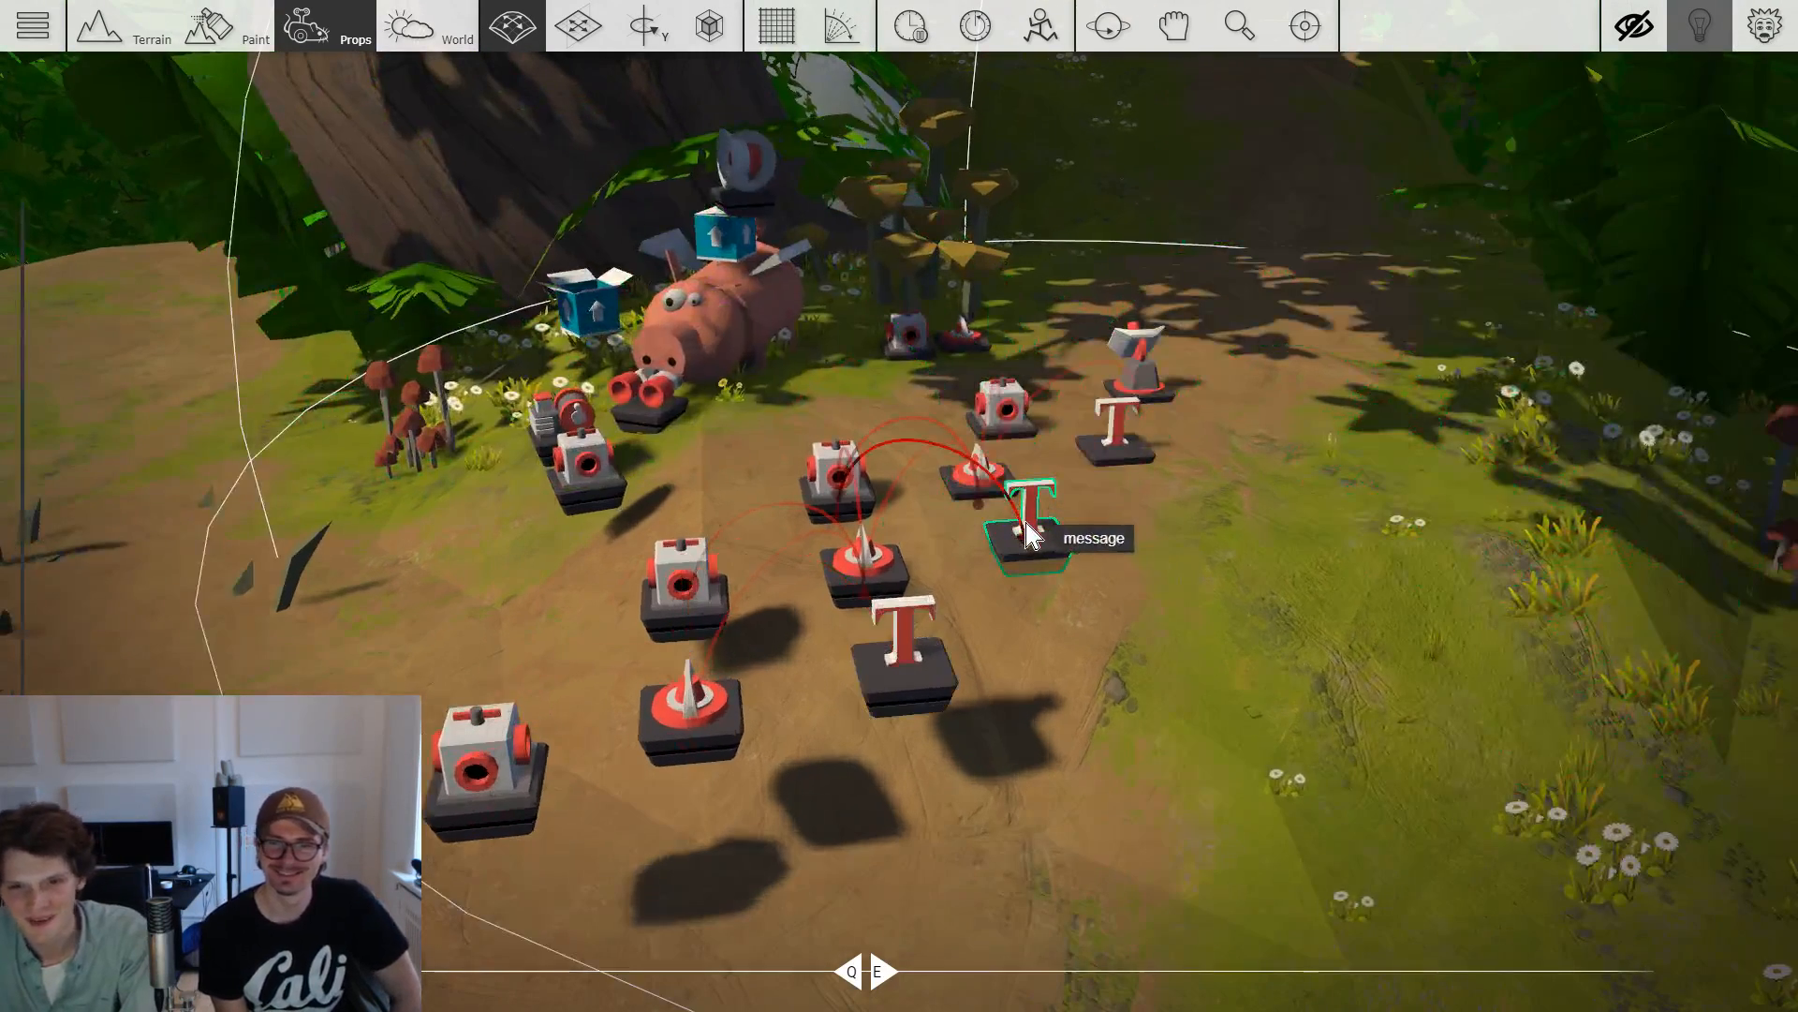
pyautogui.click(1025, 525)
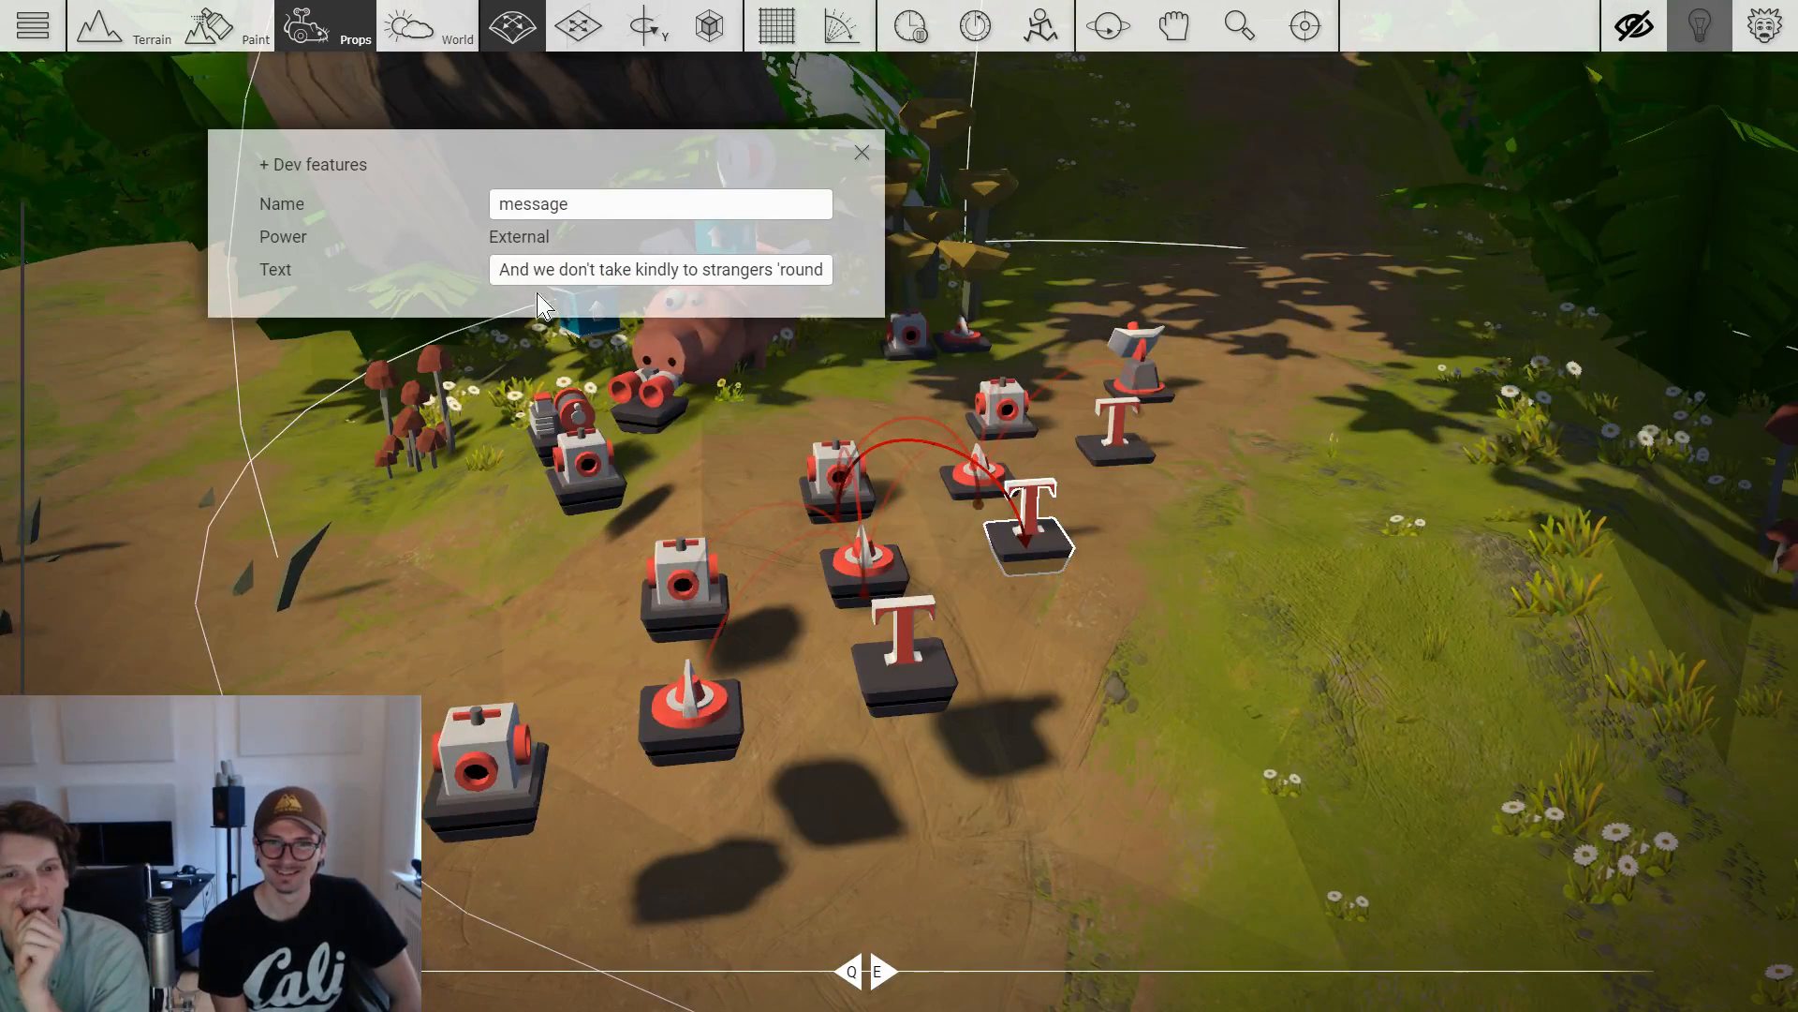
pyautogui.click(861, 152)
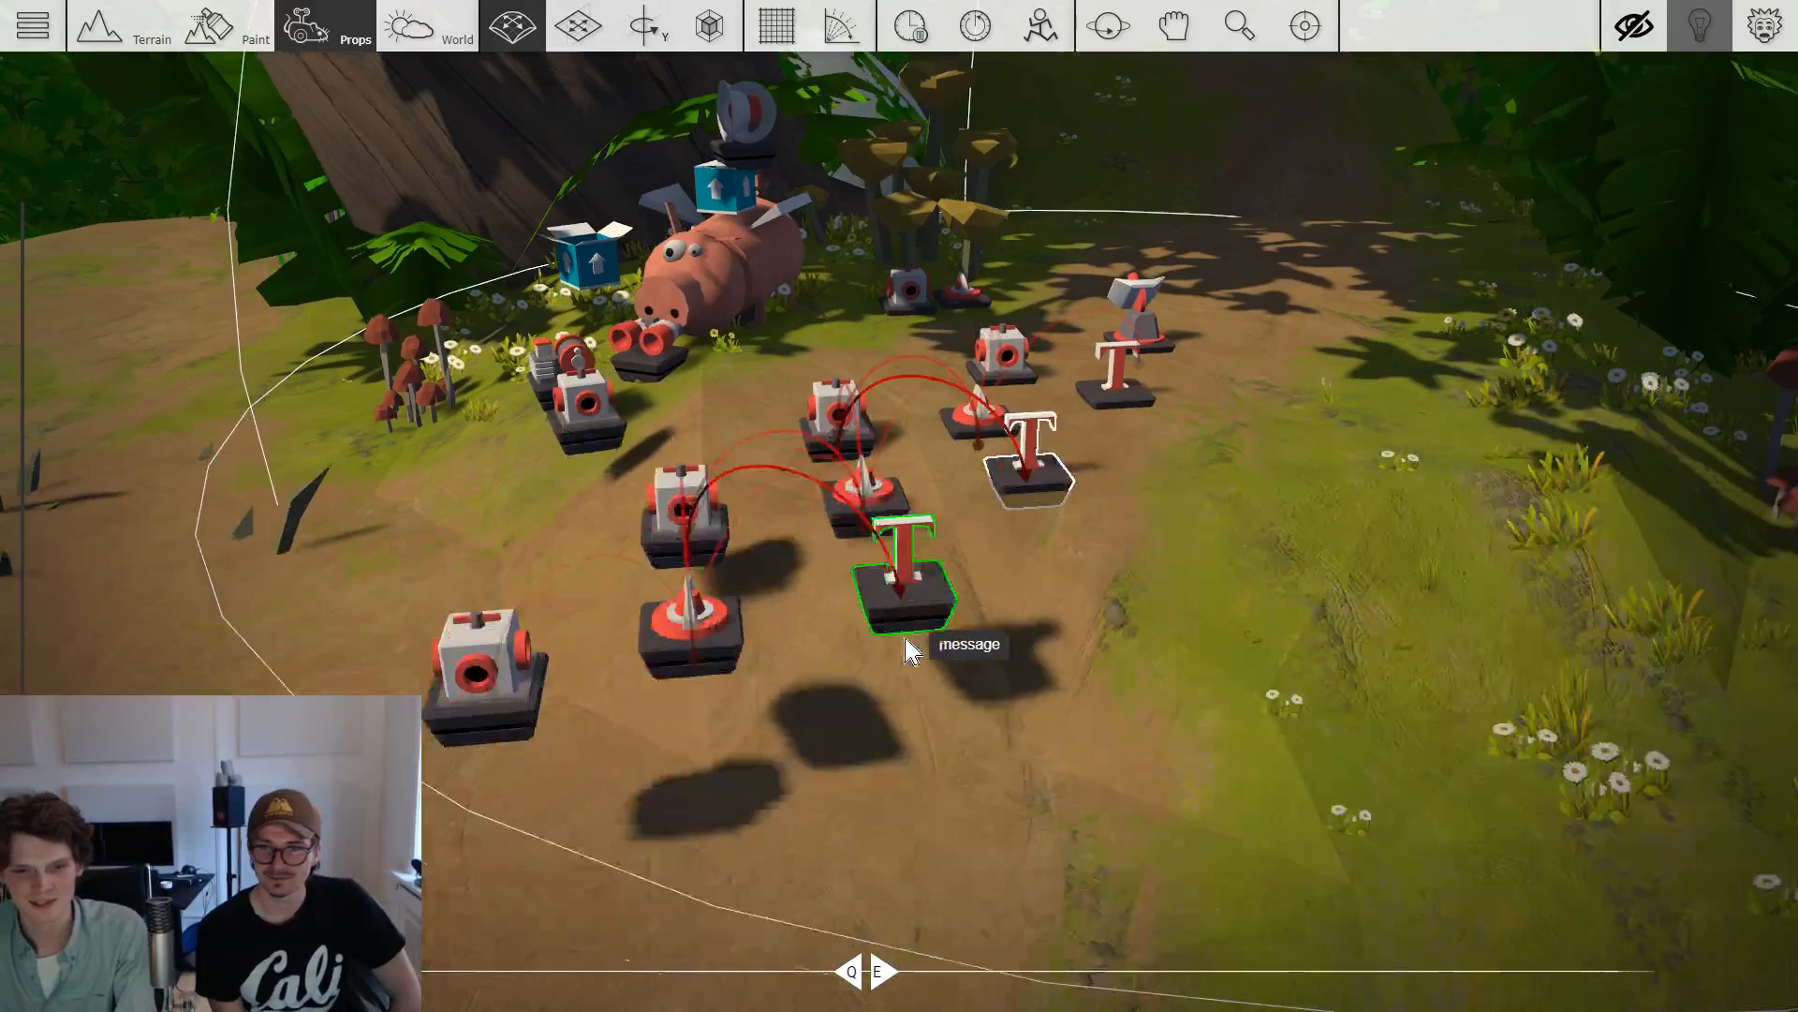
# Set the third message gadget's text to "Get past my crazed brethren, and i'll meet you where the snow hits the ground!".
pyautogui.click(915, 579)
pyautogui.click(722, 276)
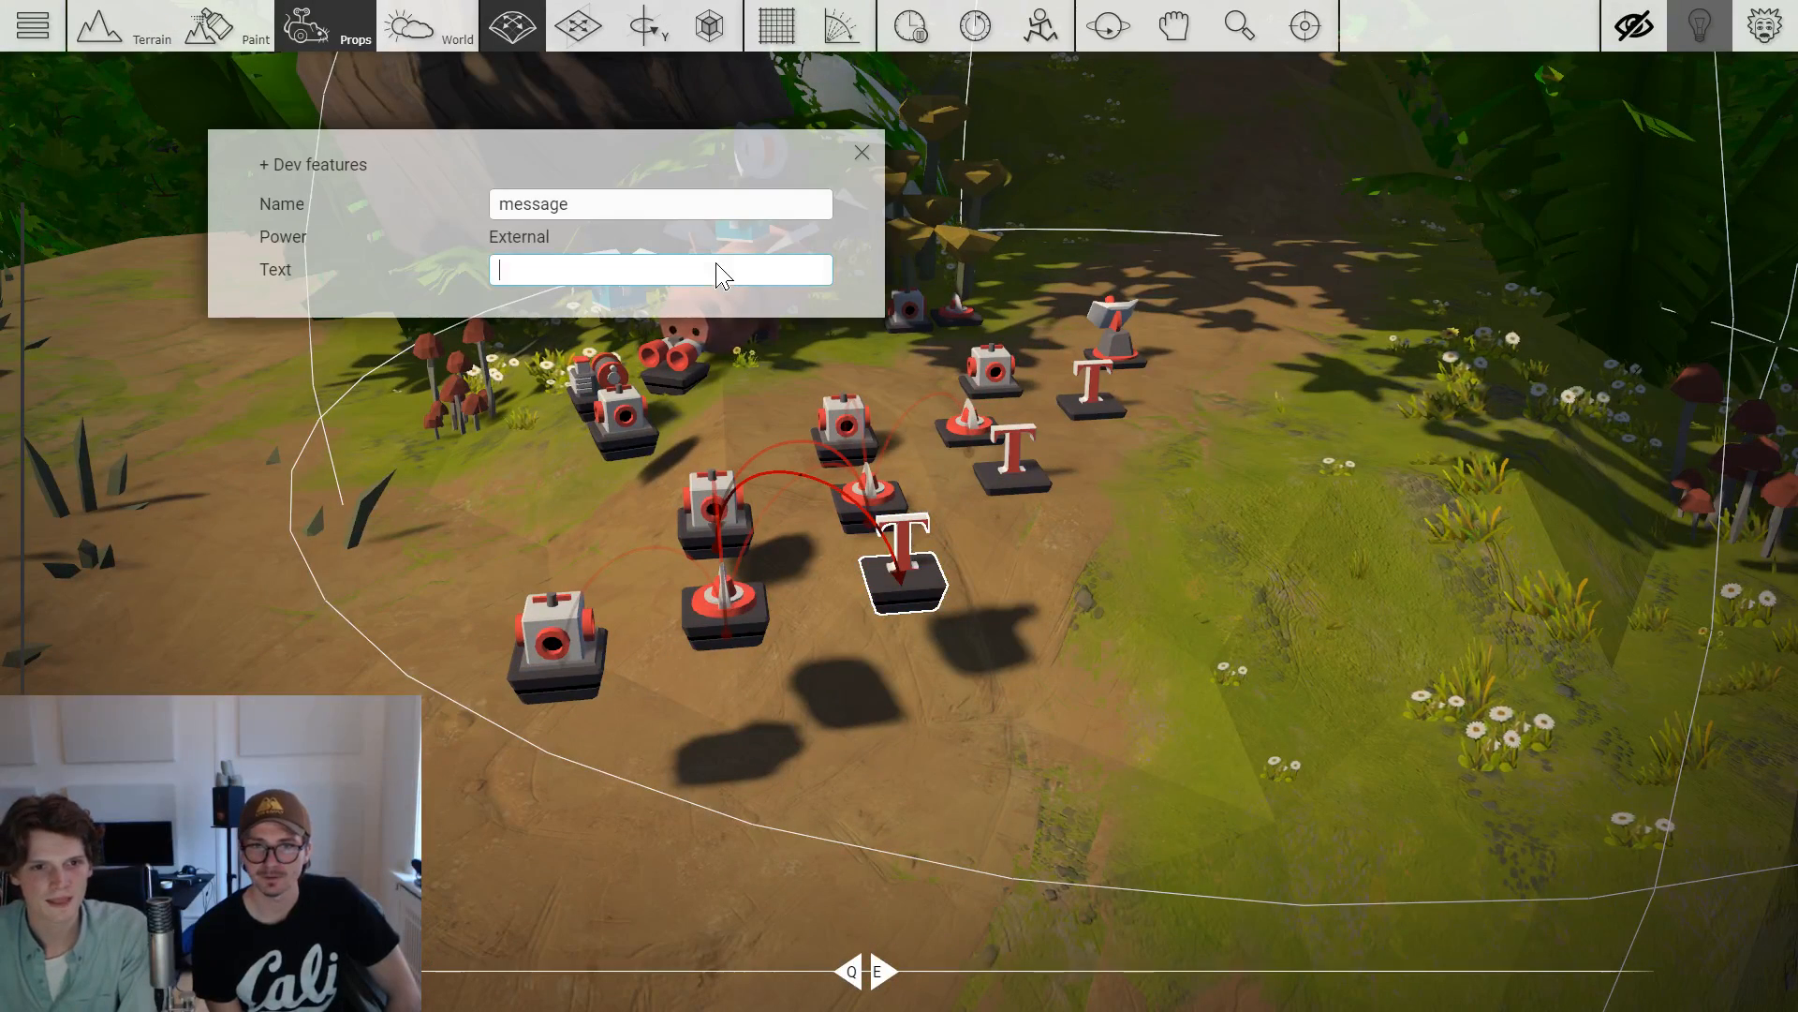
pyautogui.write('G')
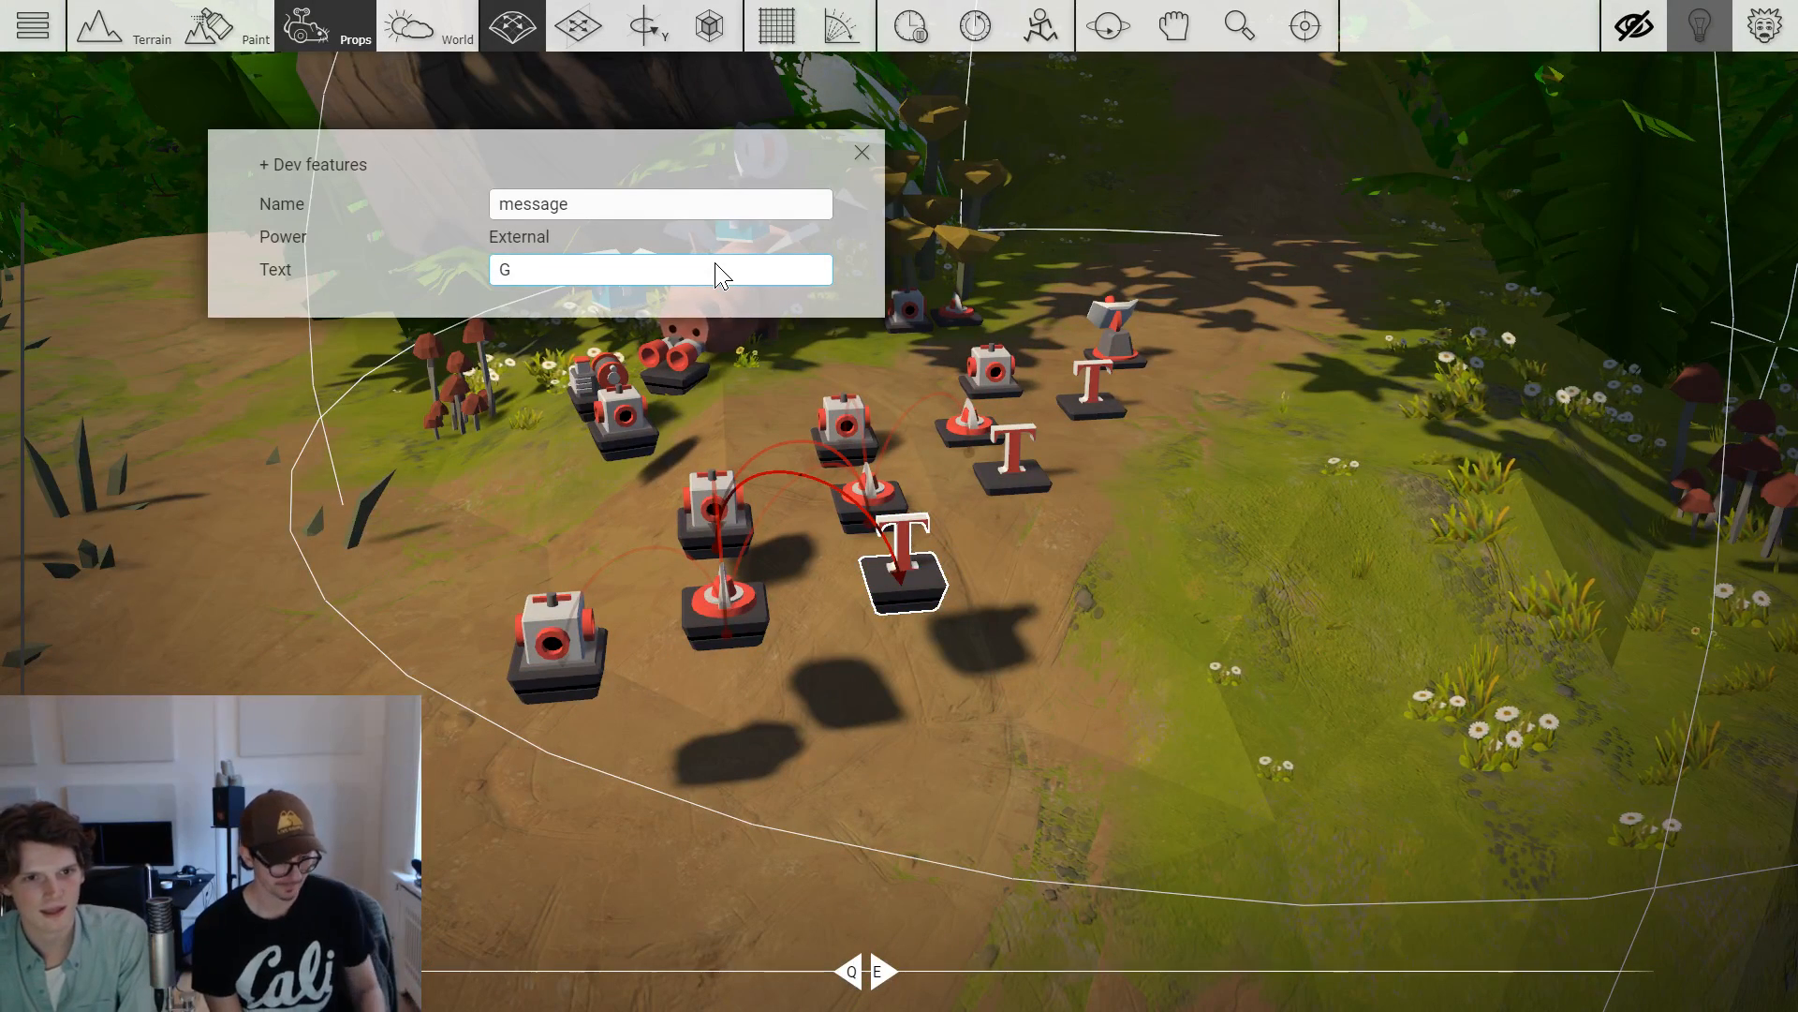
pyautogui.write('et past the')
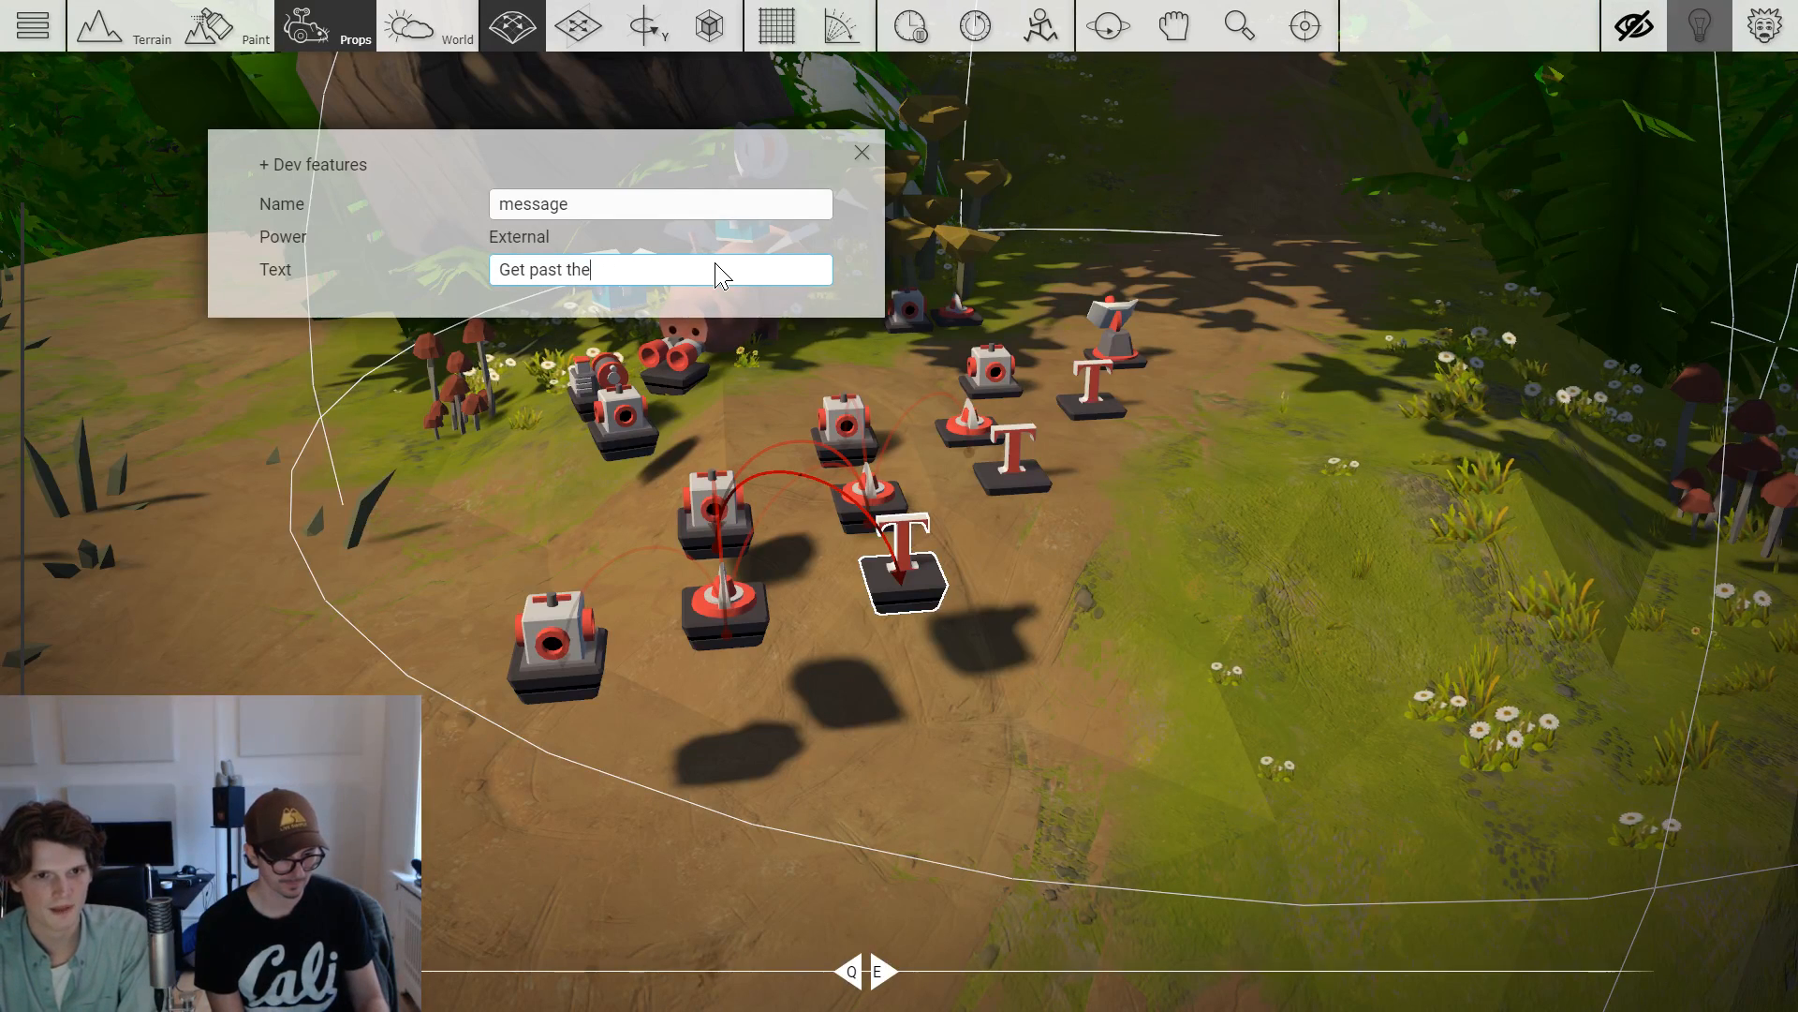
pyautogui.write(' cramy crazed brethren')
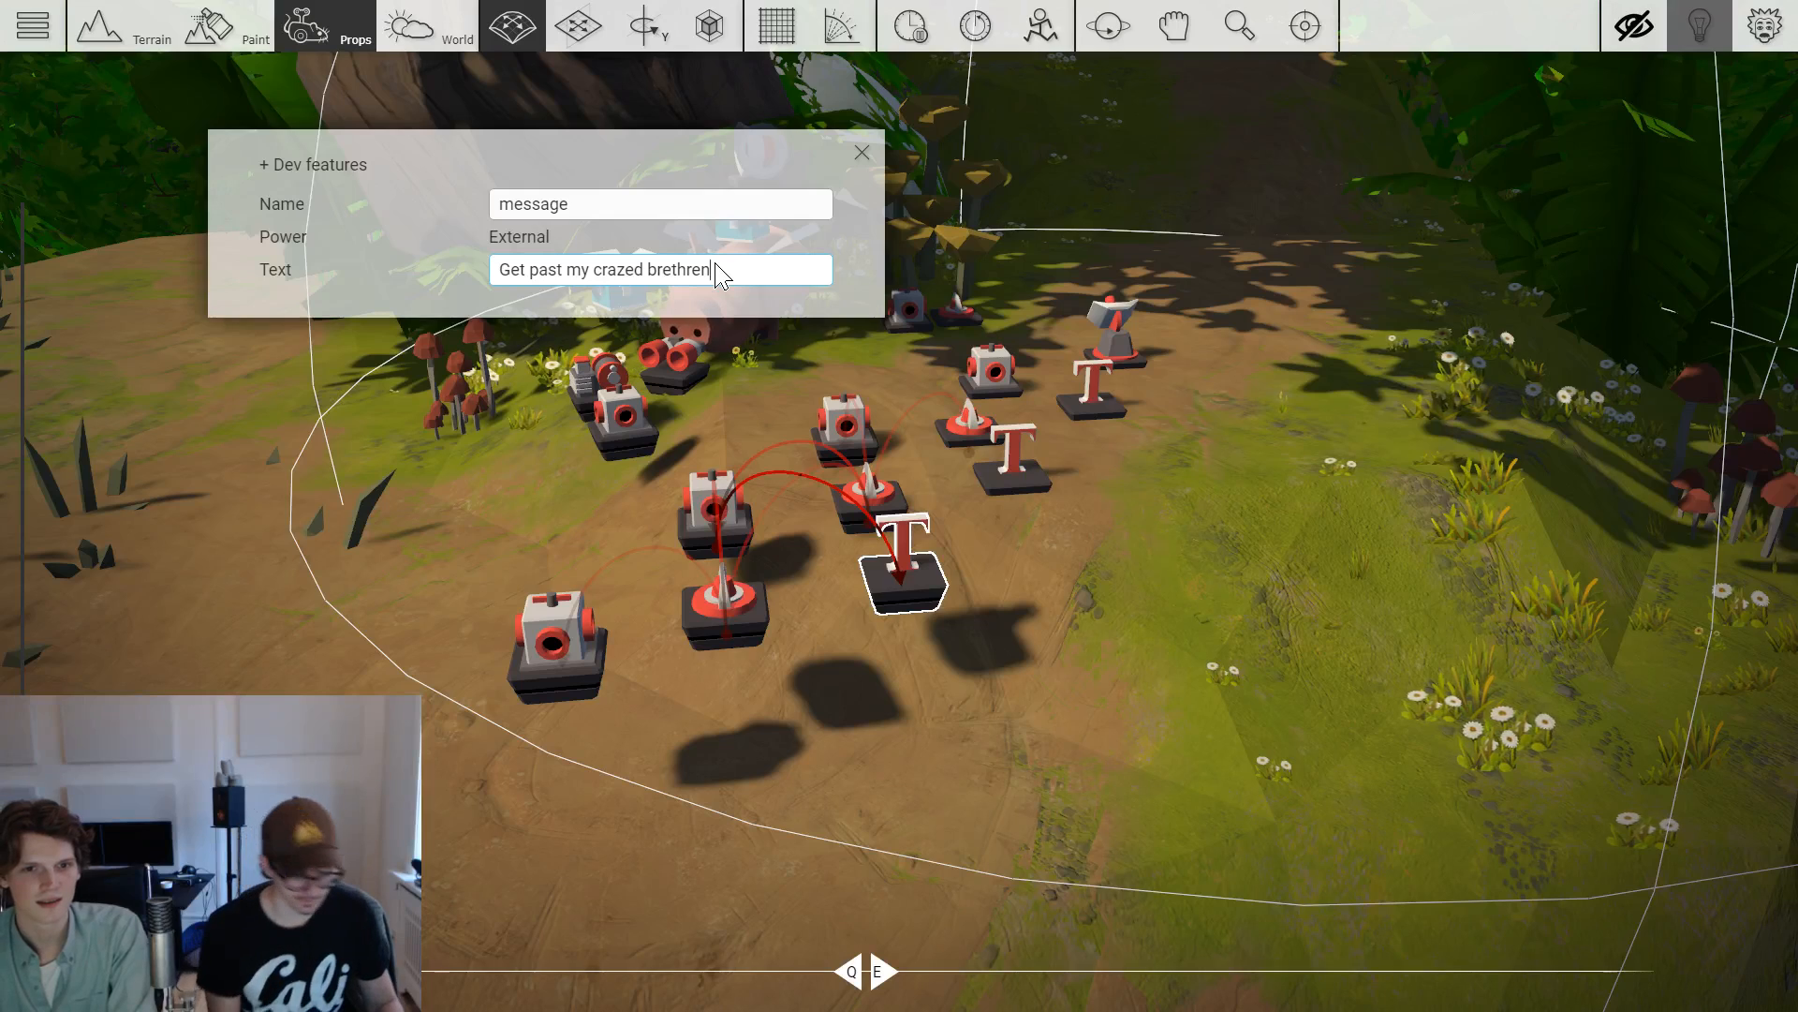
pyautogui.write(',')
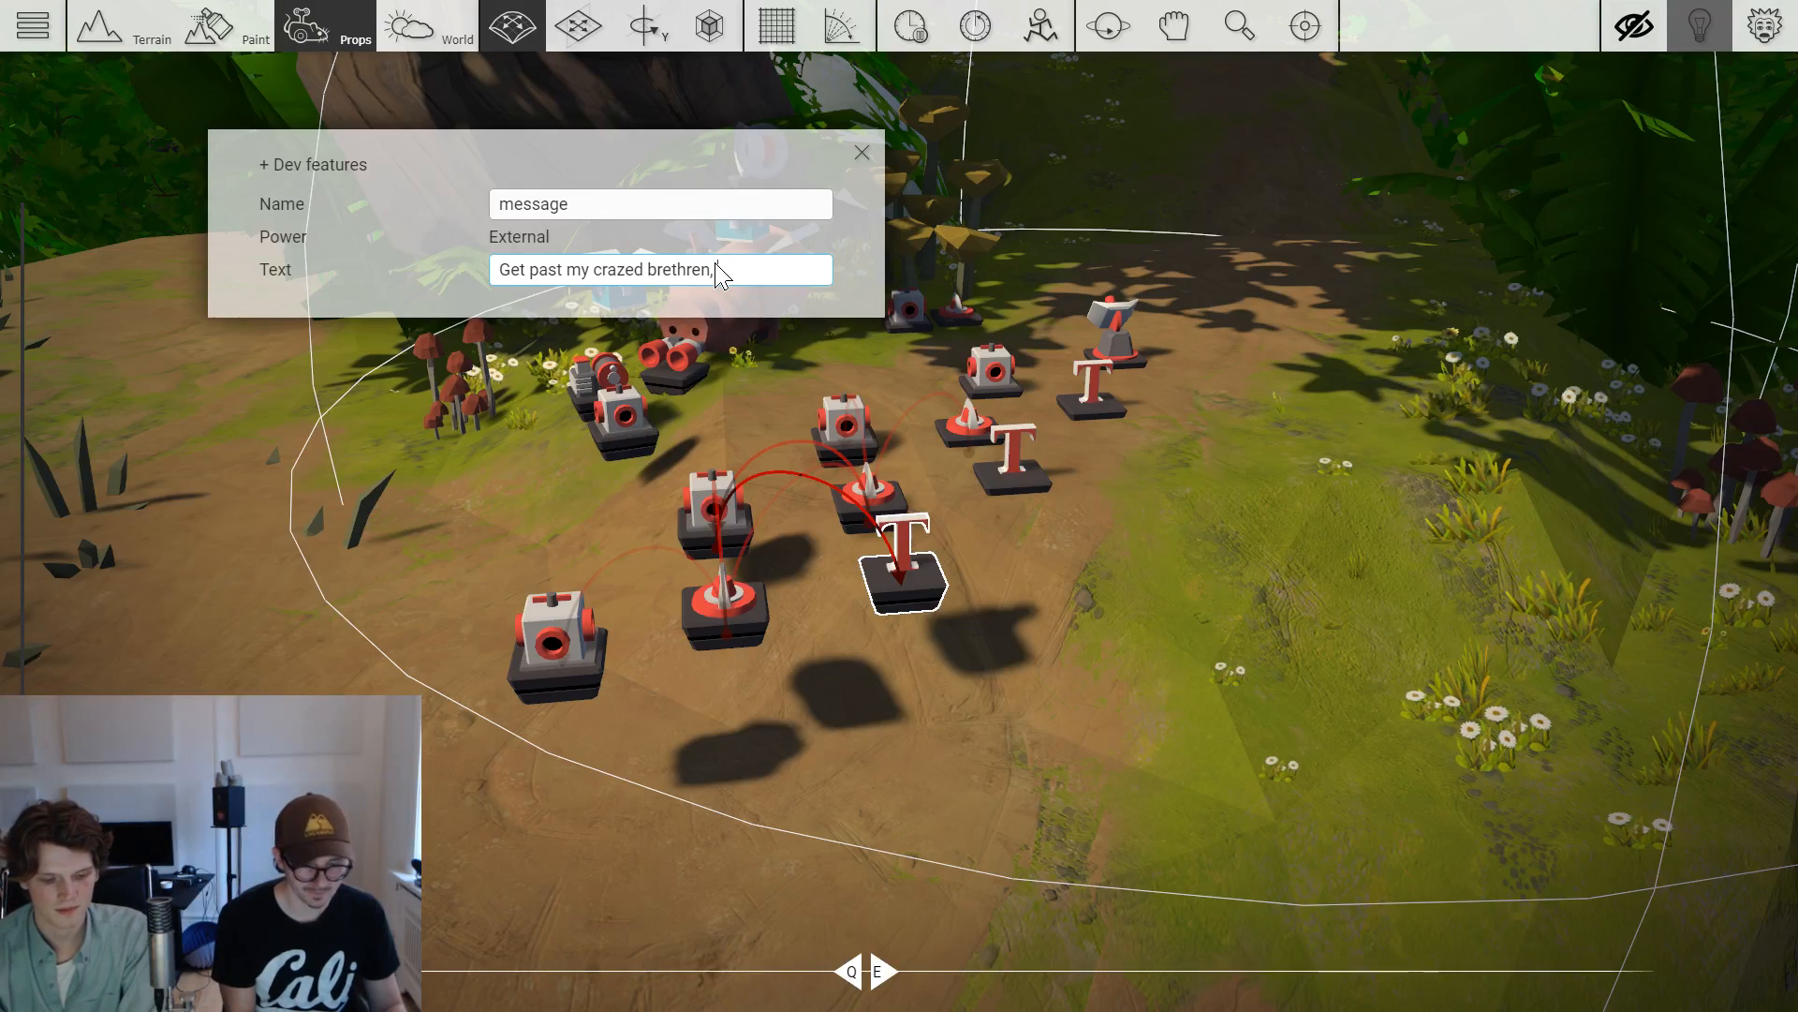
pyautogui.write(" and i'll")
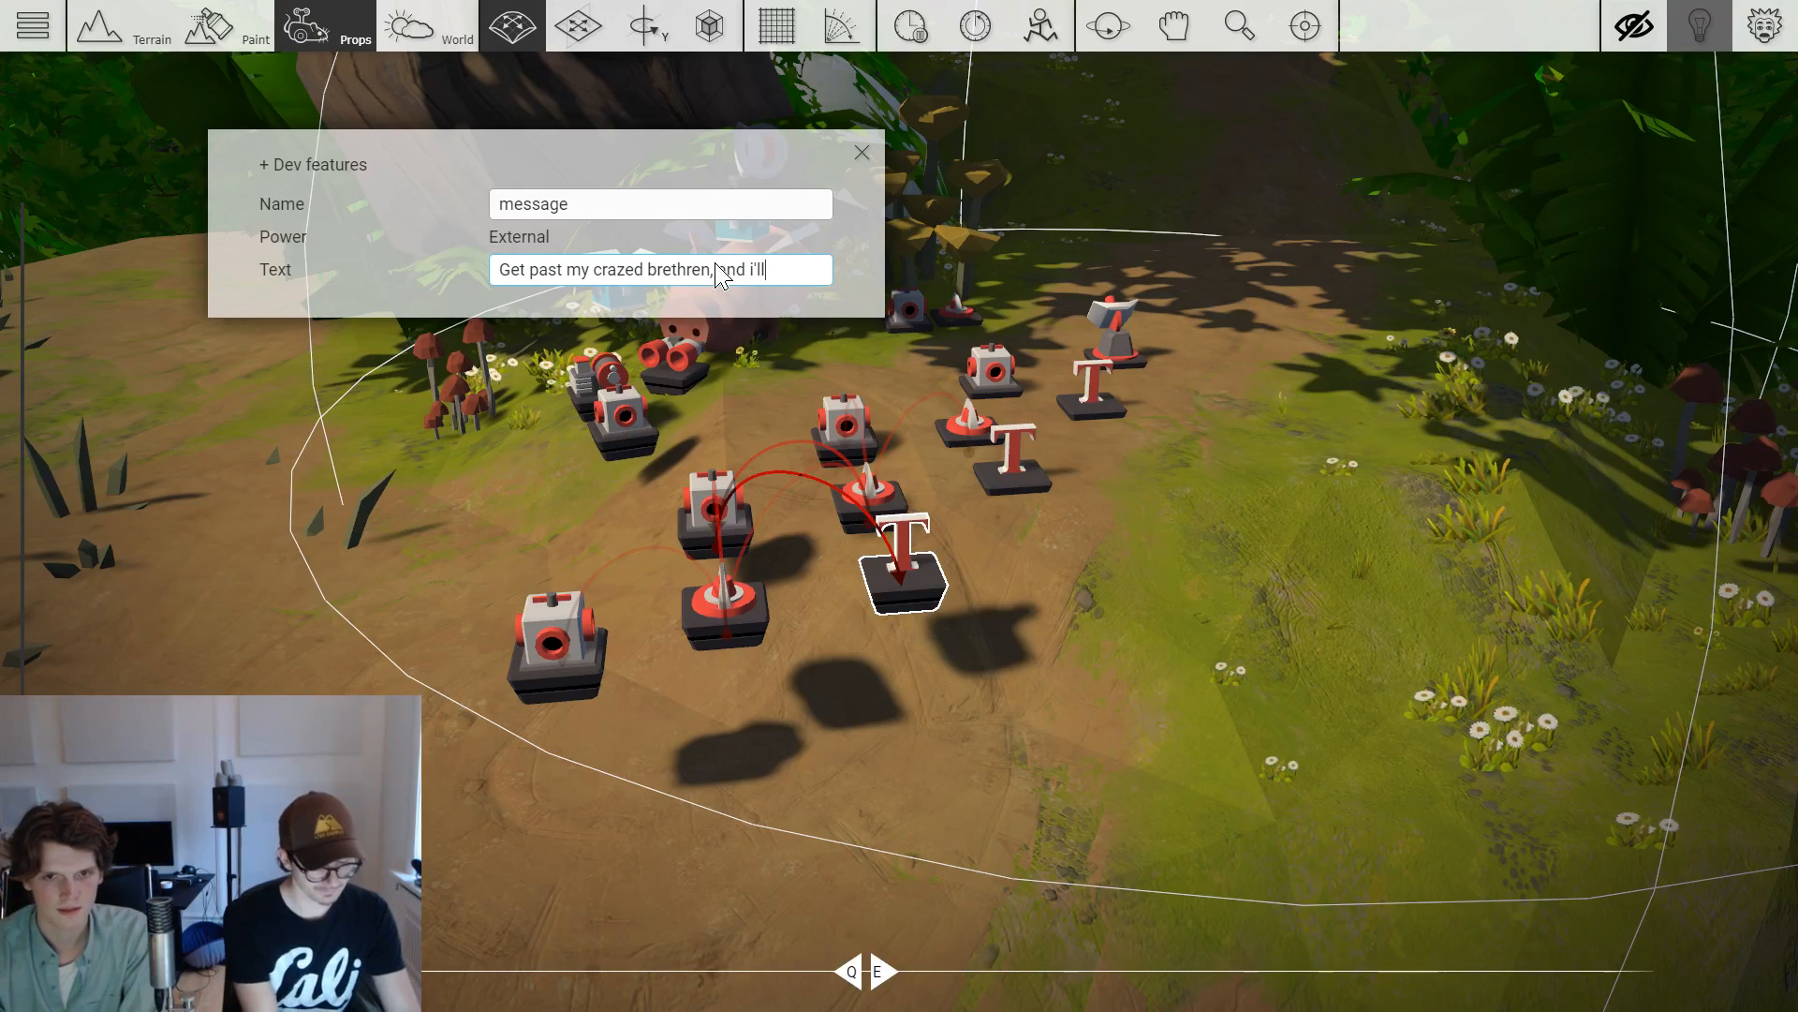
pyautogui.write(' meet you')
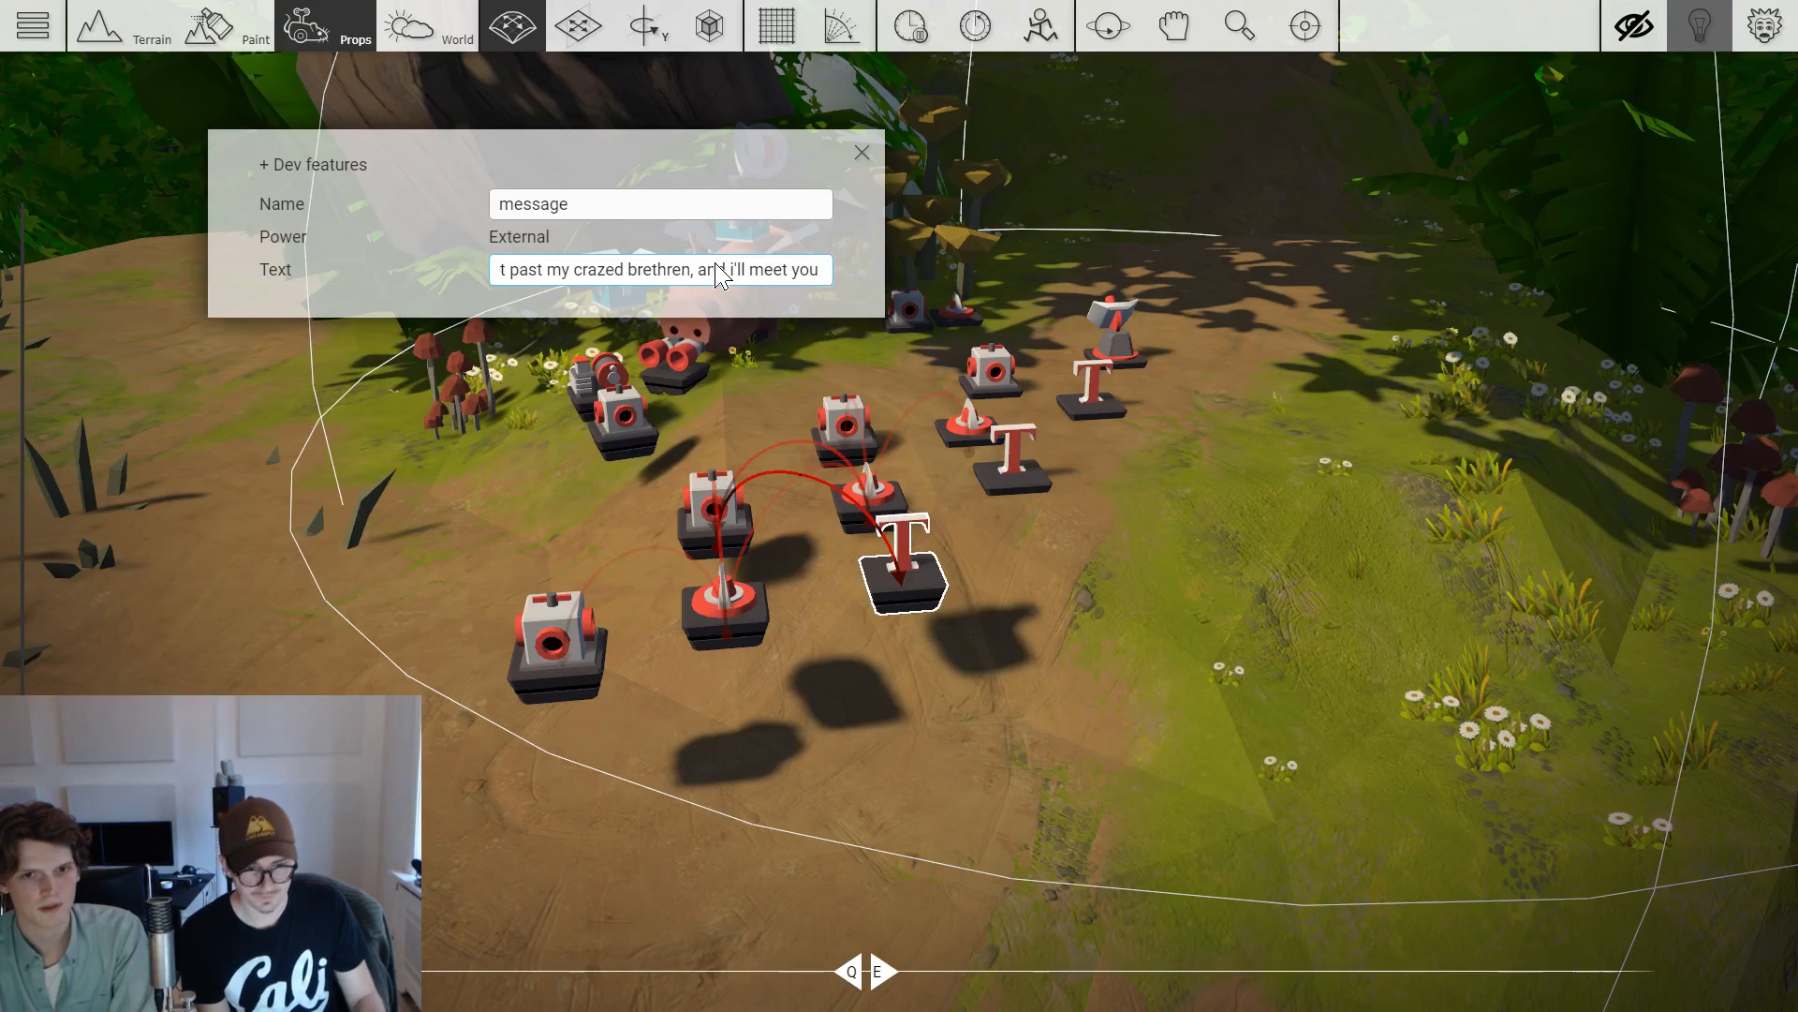
pyautogui.write(' where ')
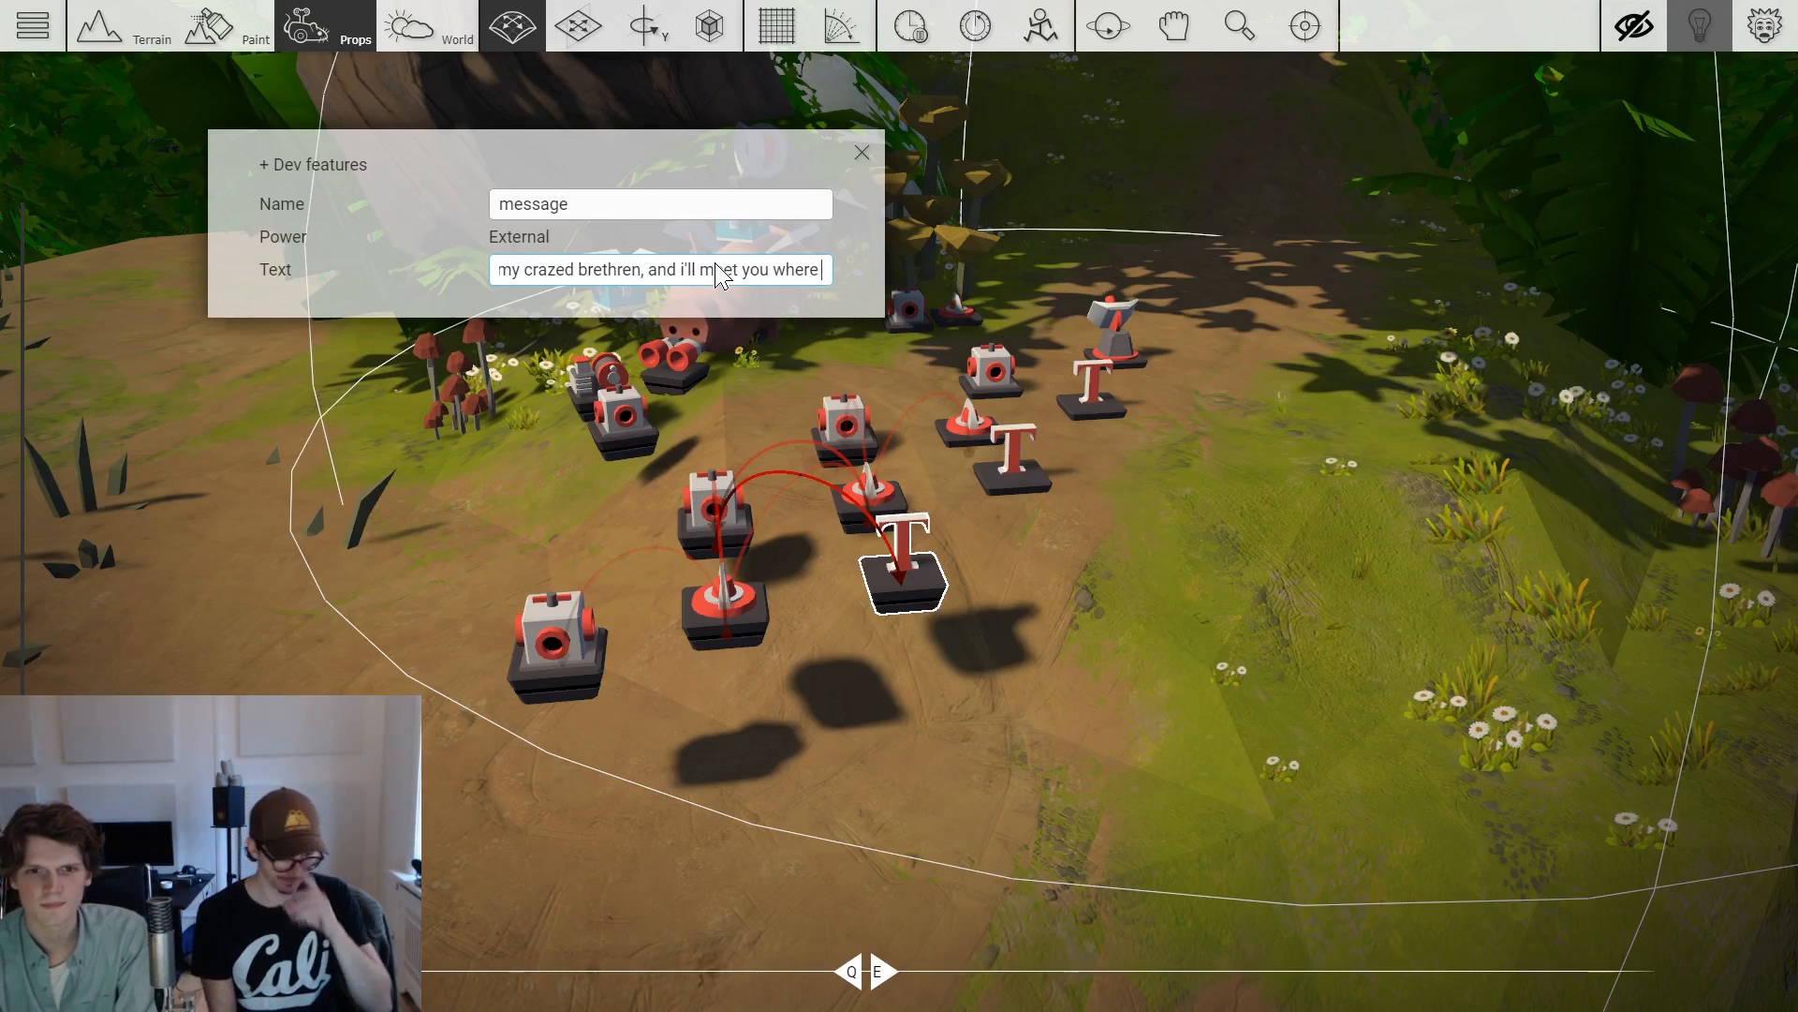
pyautogui.write('the snow iits ')
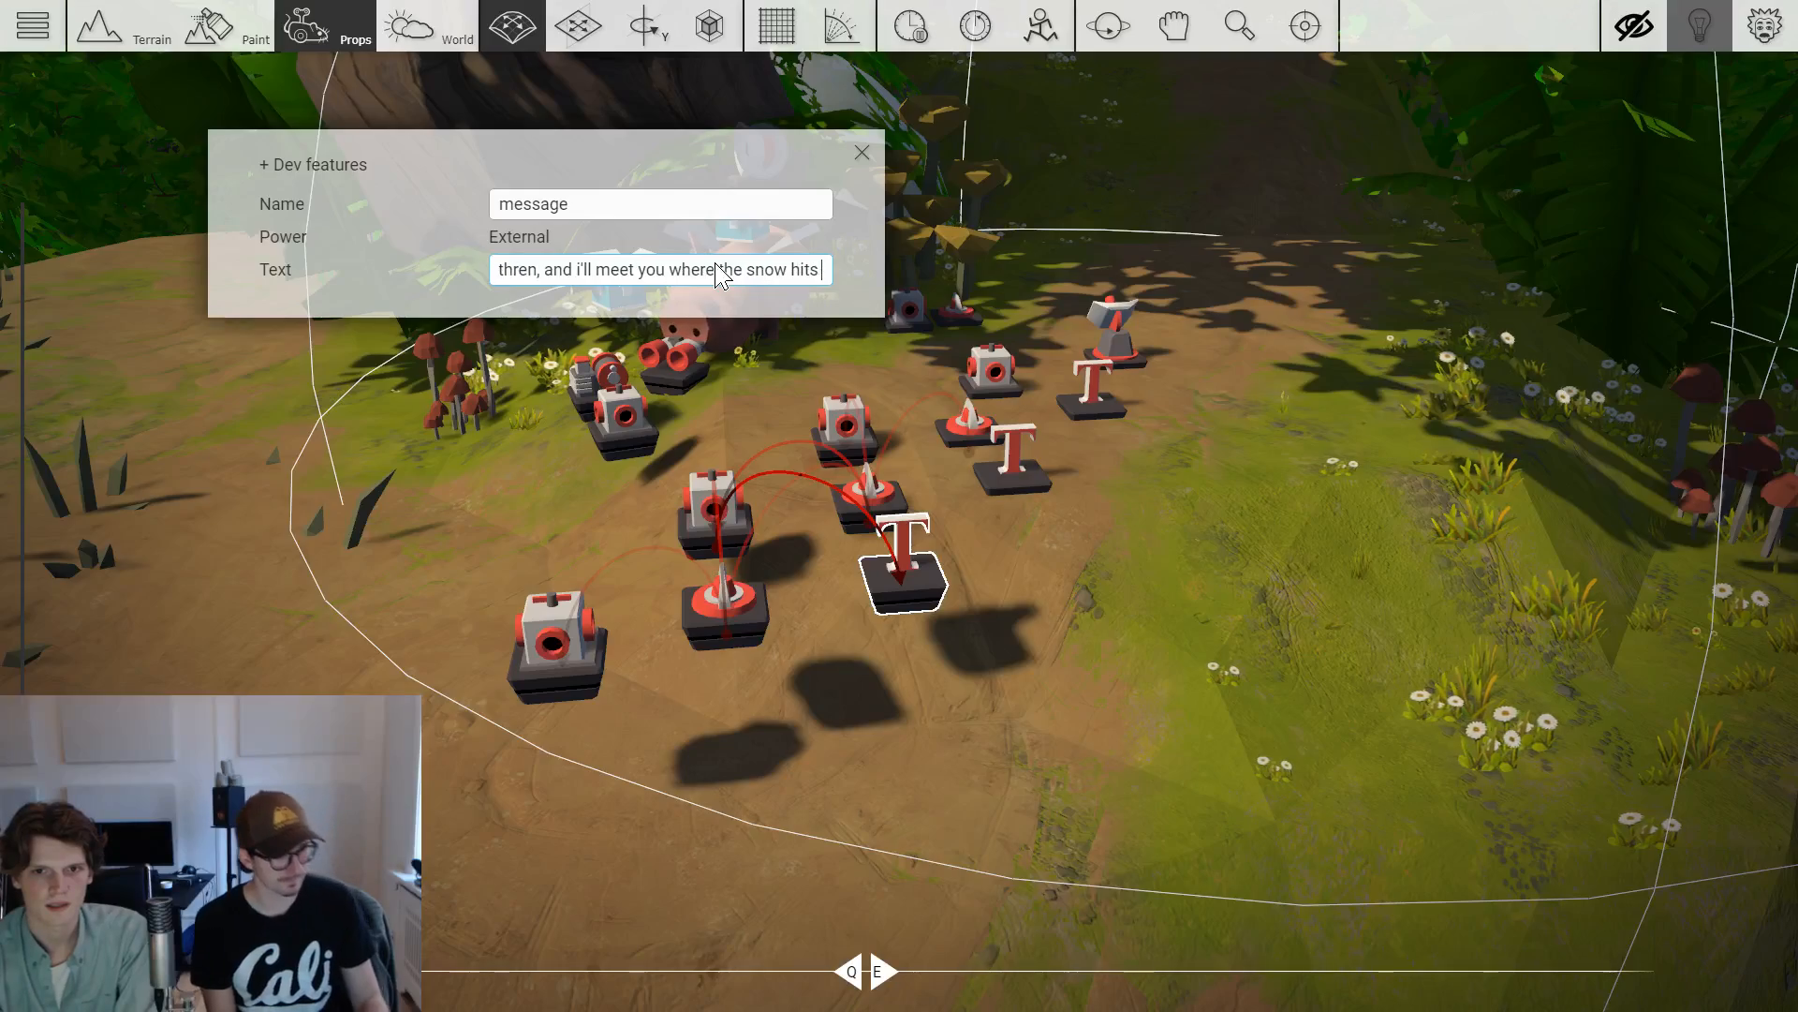
pyautogui.write('the ground!')
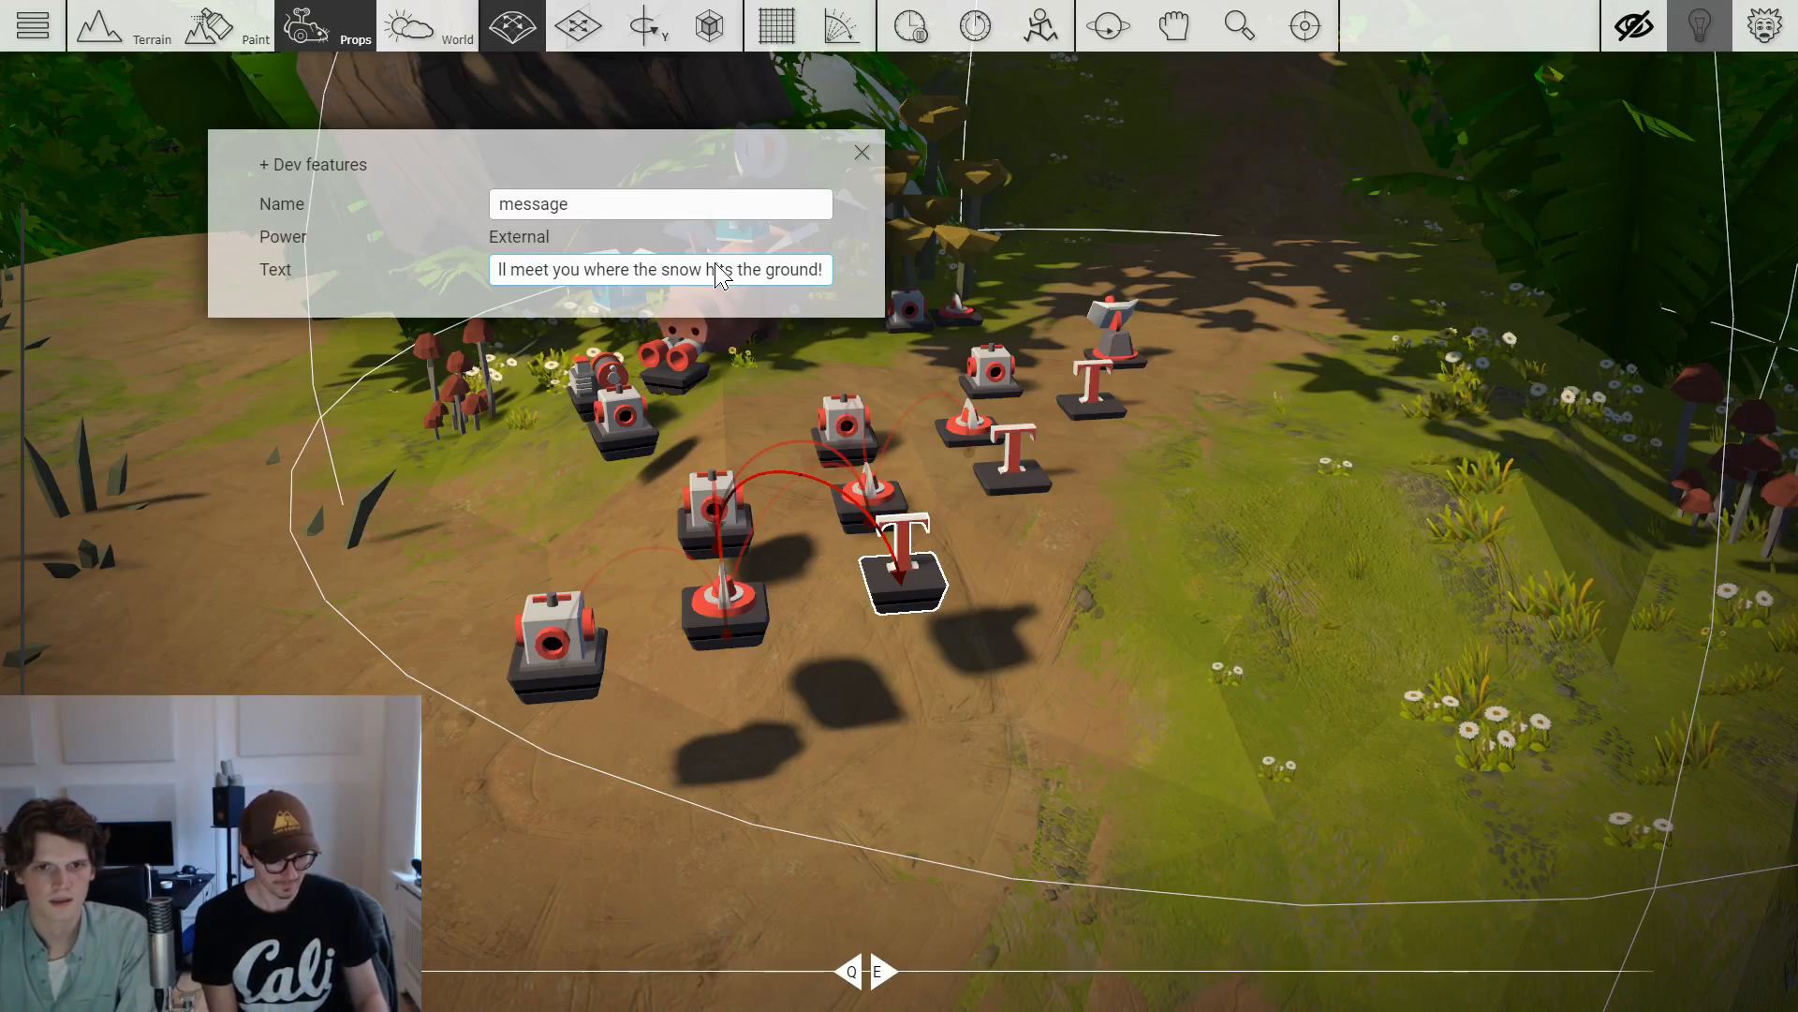
pyautogui.click(861, 152)
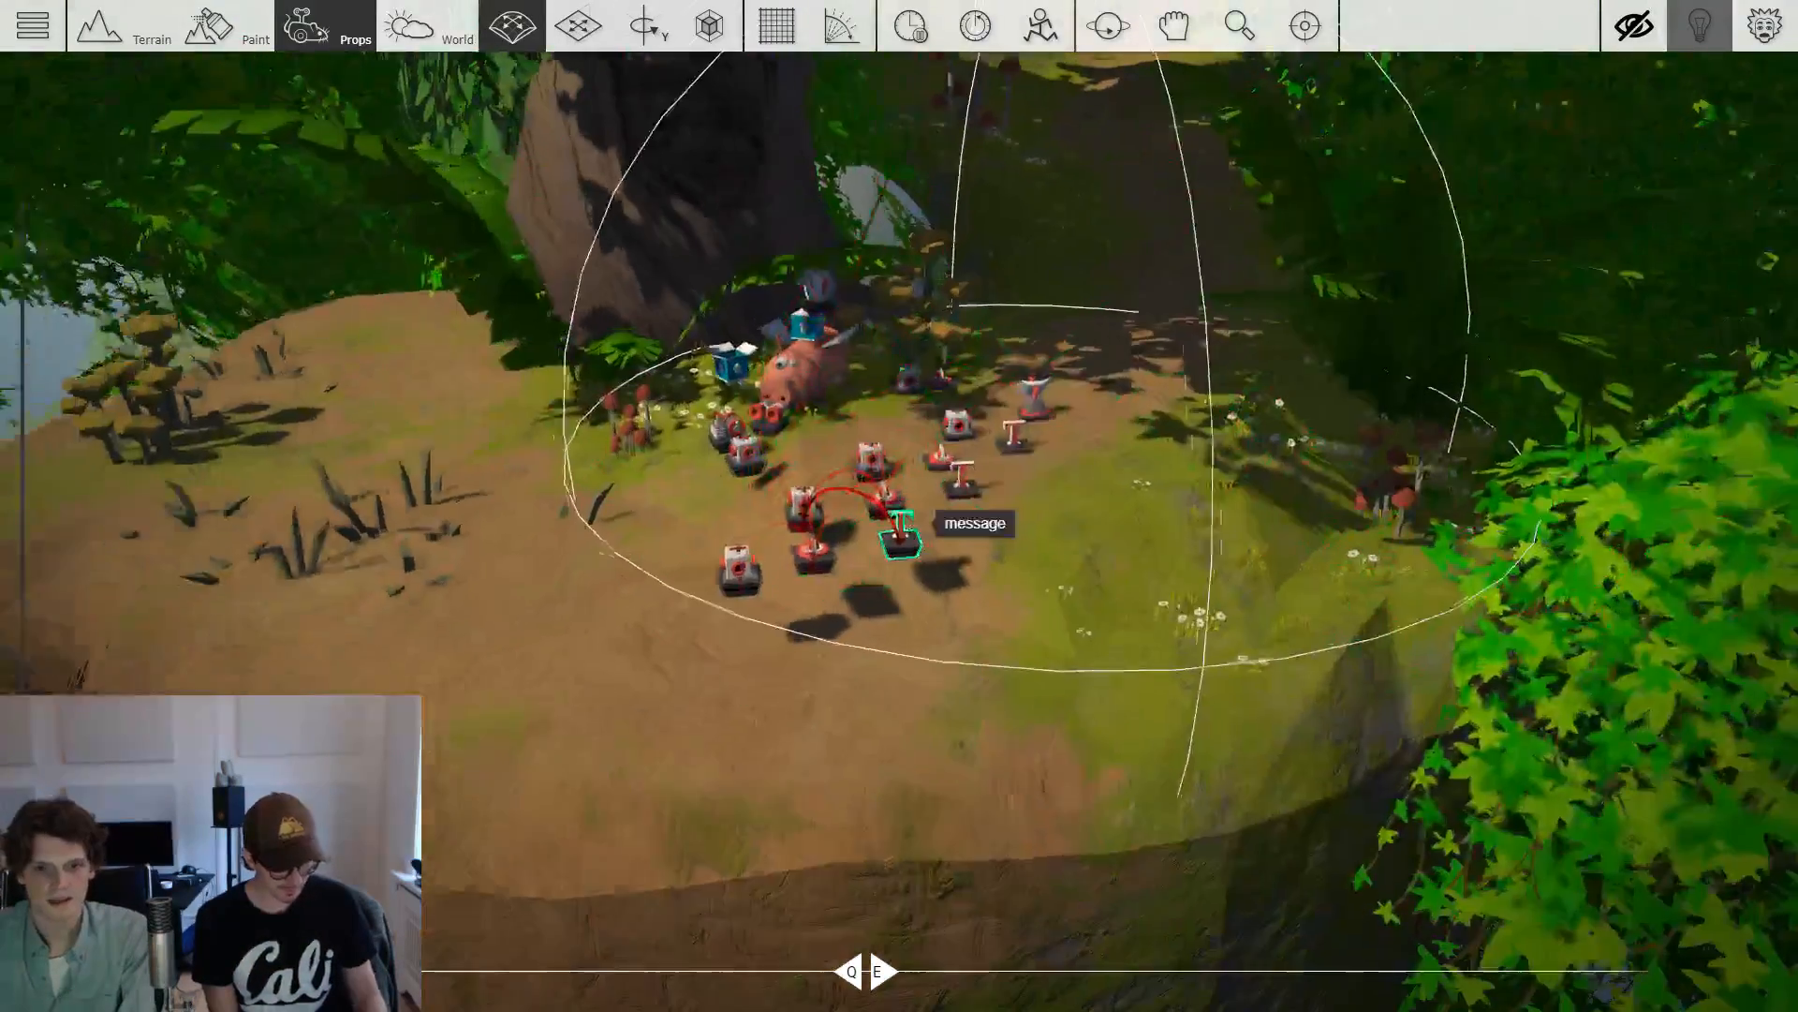
# Review the time settings of the three chained timers and the text of the third message gadget near the pig.
pyautogui.scroll(-3, 913, 514)
pyautogui.scroll(5, 912, 582)
pyautogui.moveTo(894, 737); pyautogui.dragTo(893, 732)
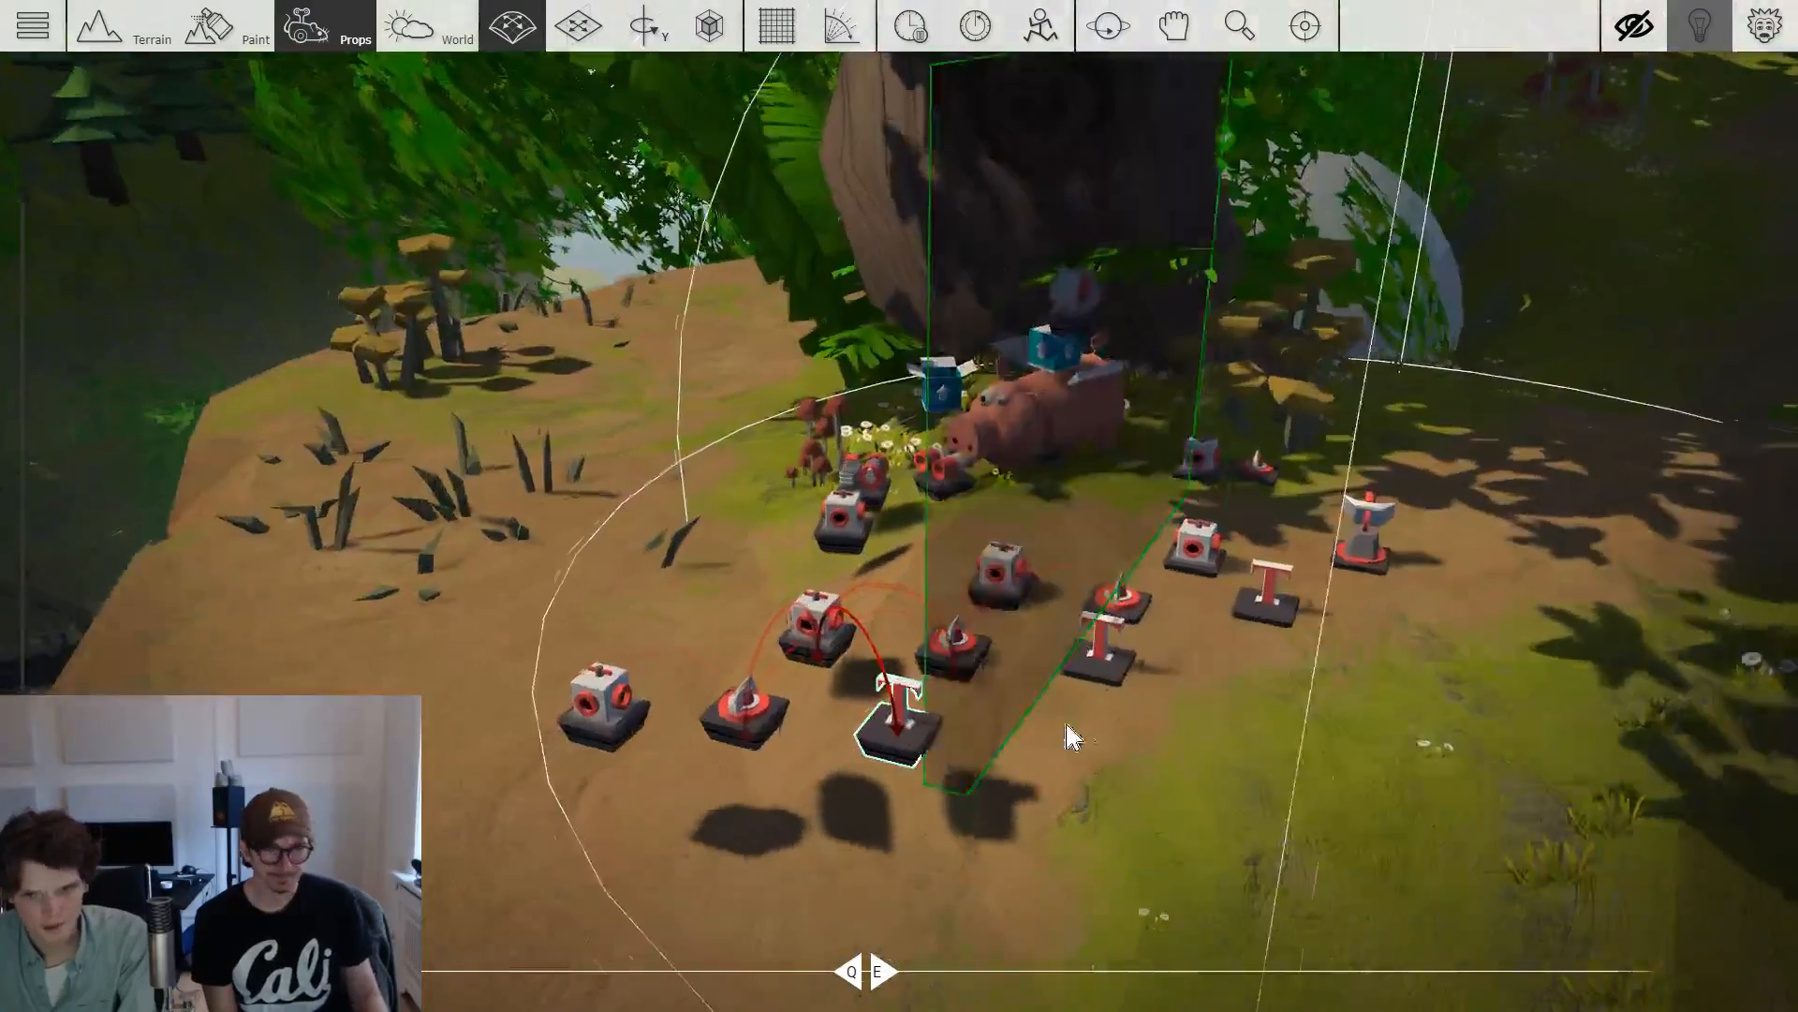
pyautogui.hotkey('ctrl', 'd')
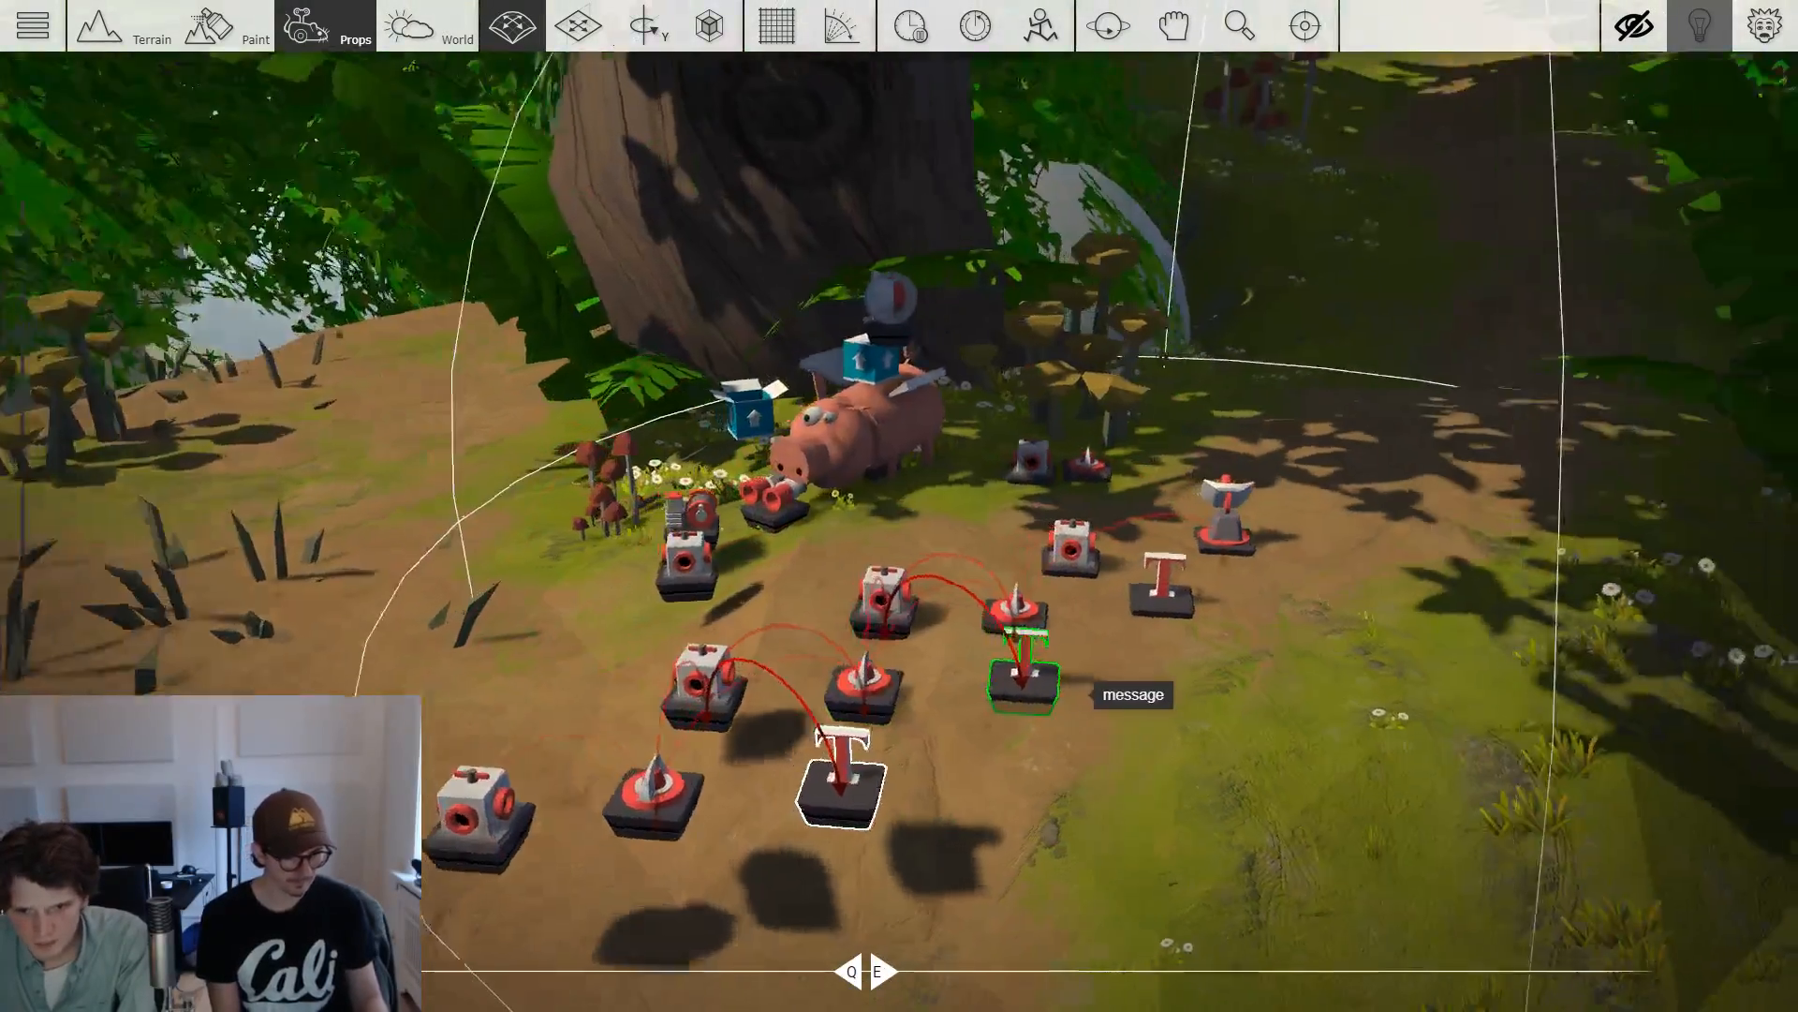
pyautogui.scroll(-1, 1050, 651)
pyautogui.doubleClick(1013, 576)
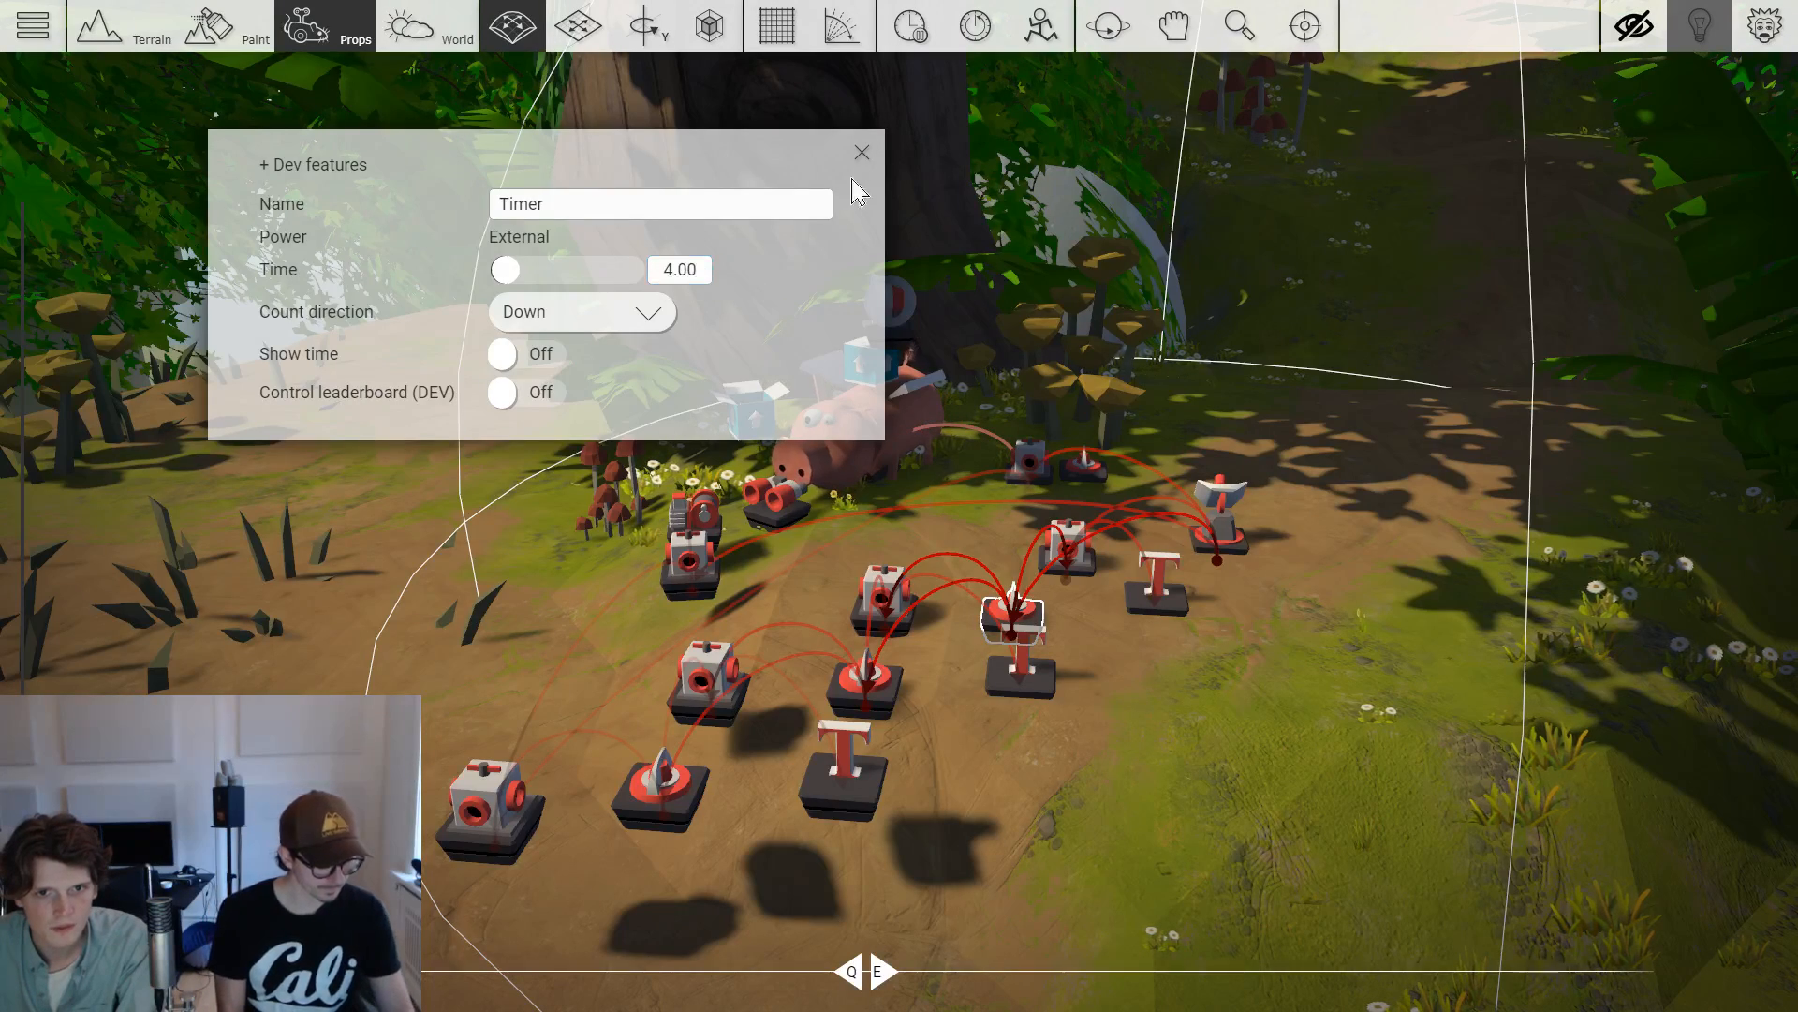
pyautogui.click(862, 154)
pyautogui.scroll(2, 823, 766)
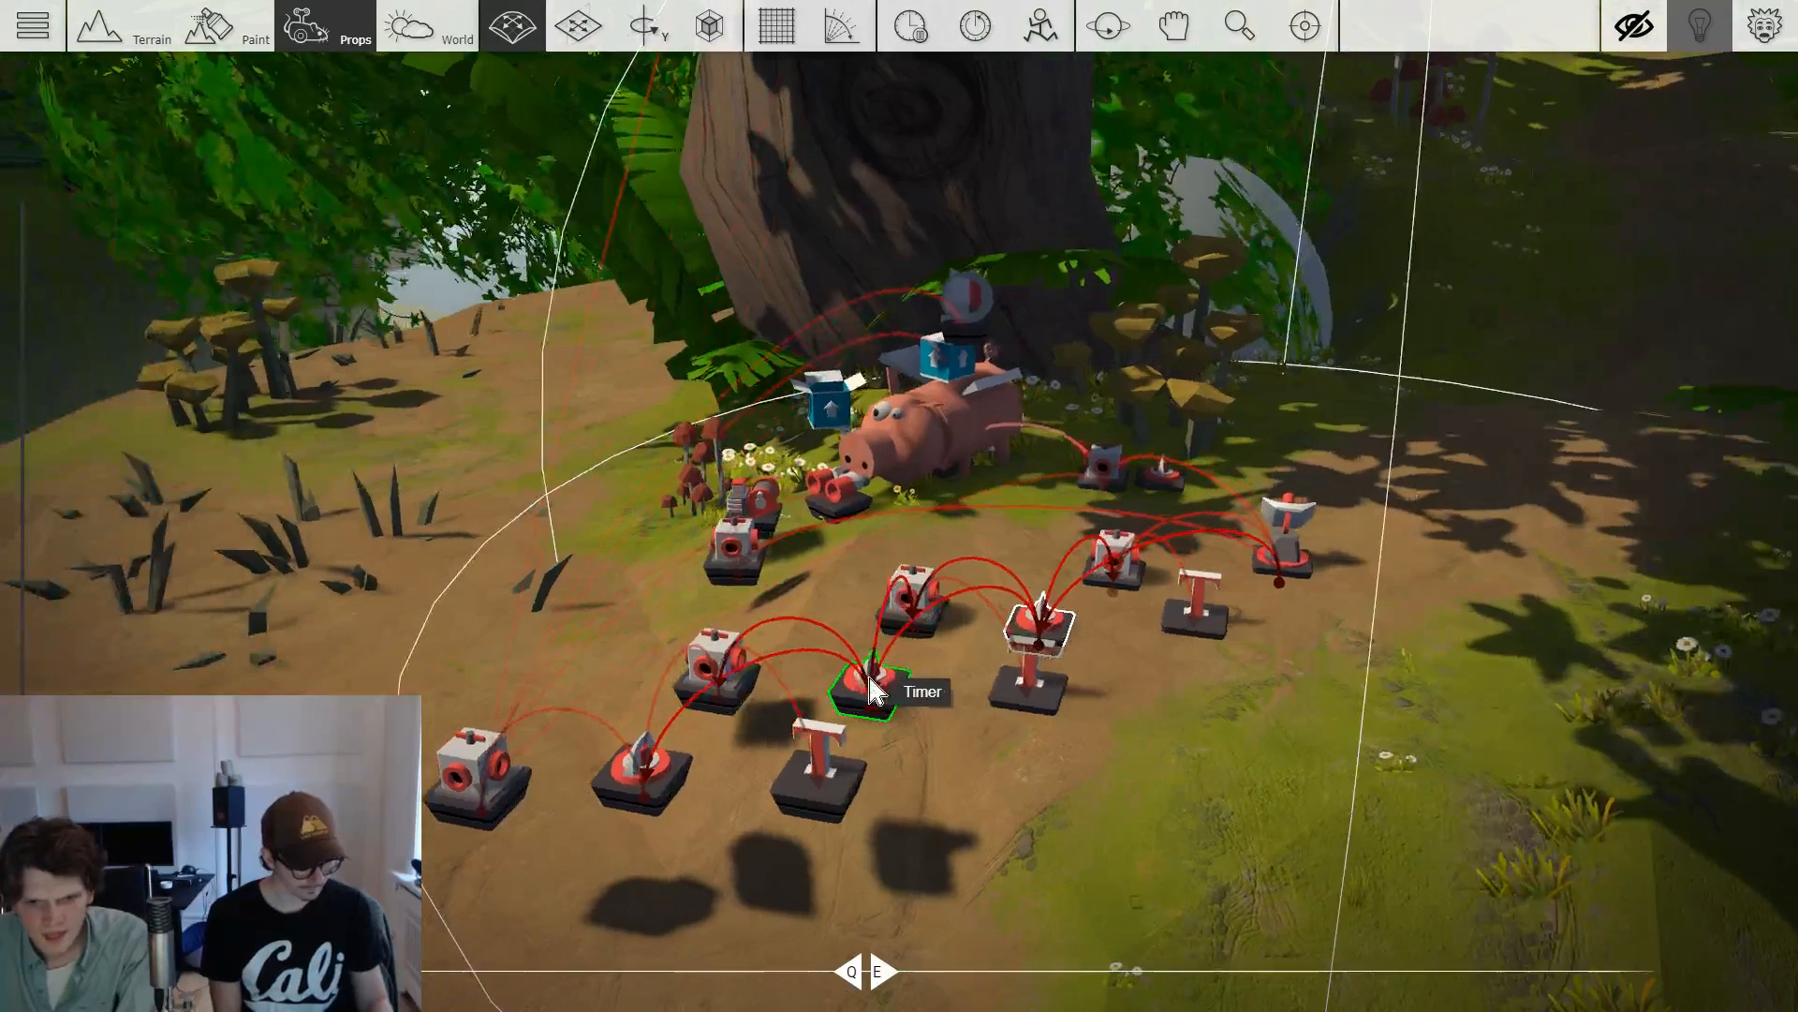
pyautogui.doubleClick(820, 766)
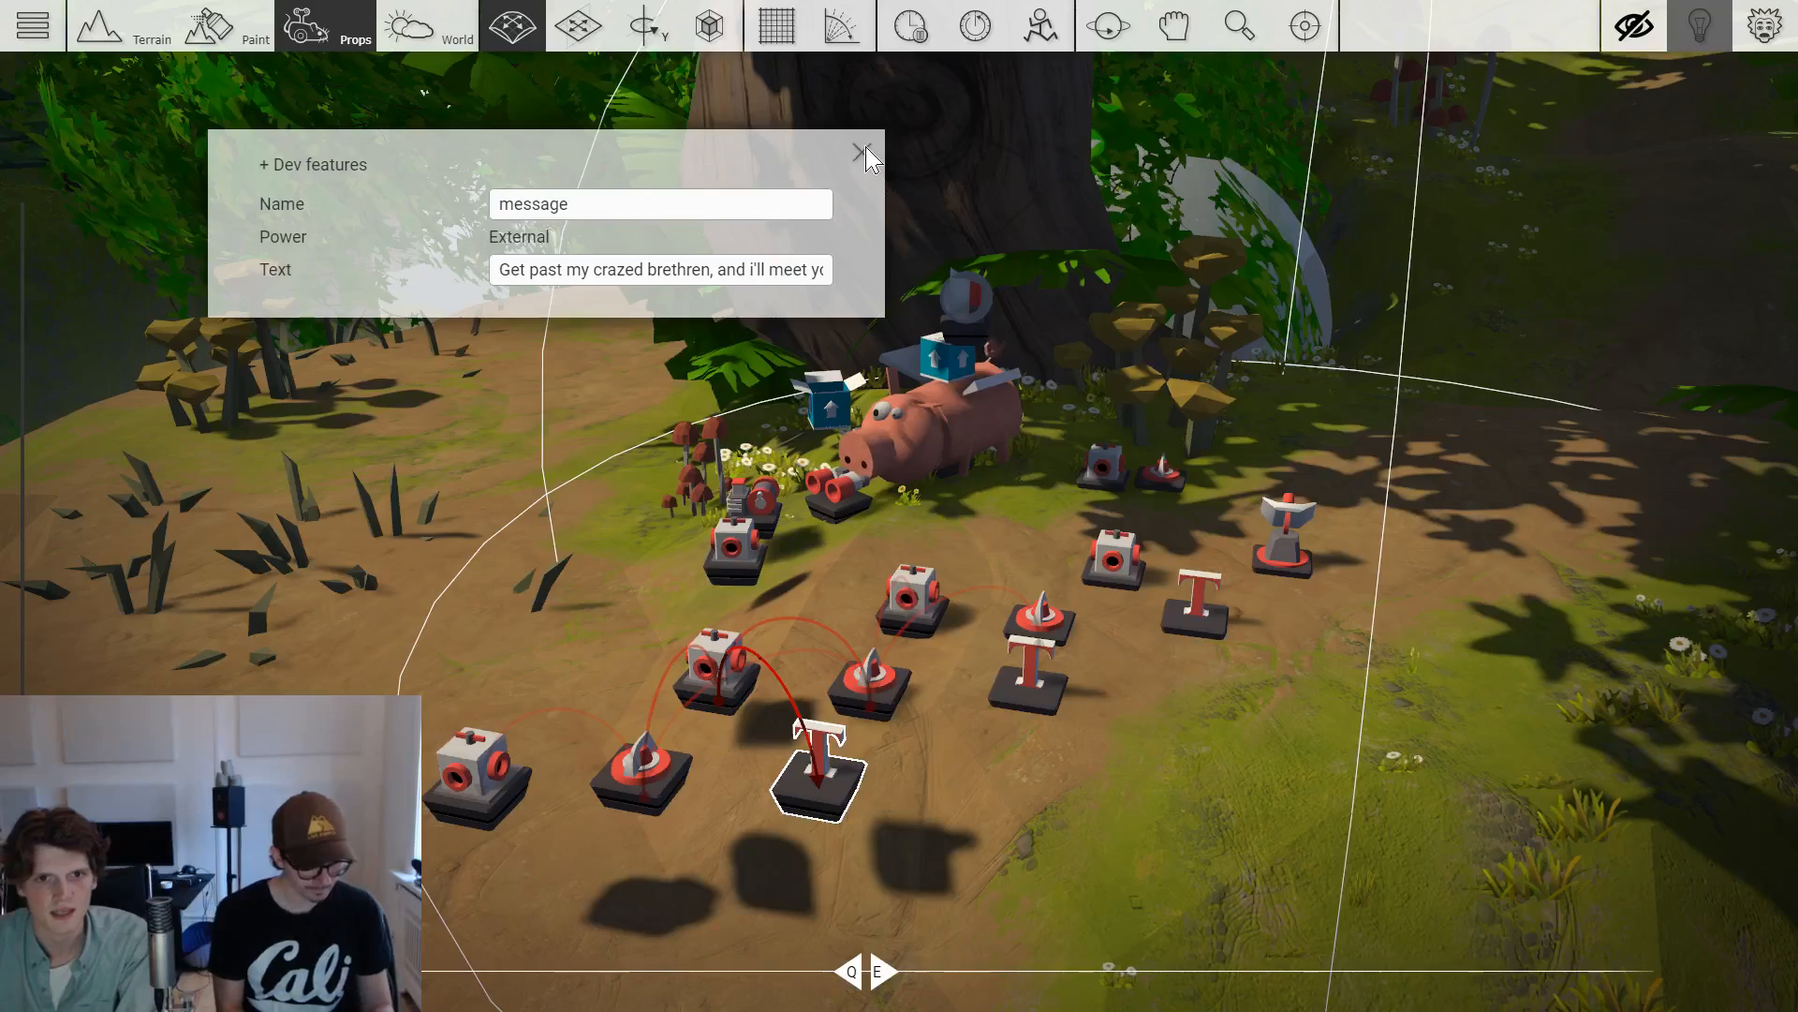
pyautogui.click(864, 150)
pyautogui.moveTo(655, 754); pyautogui.dragTo(807, 754)
pyautogui.doubleClick(939, 702)
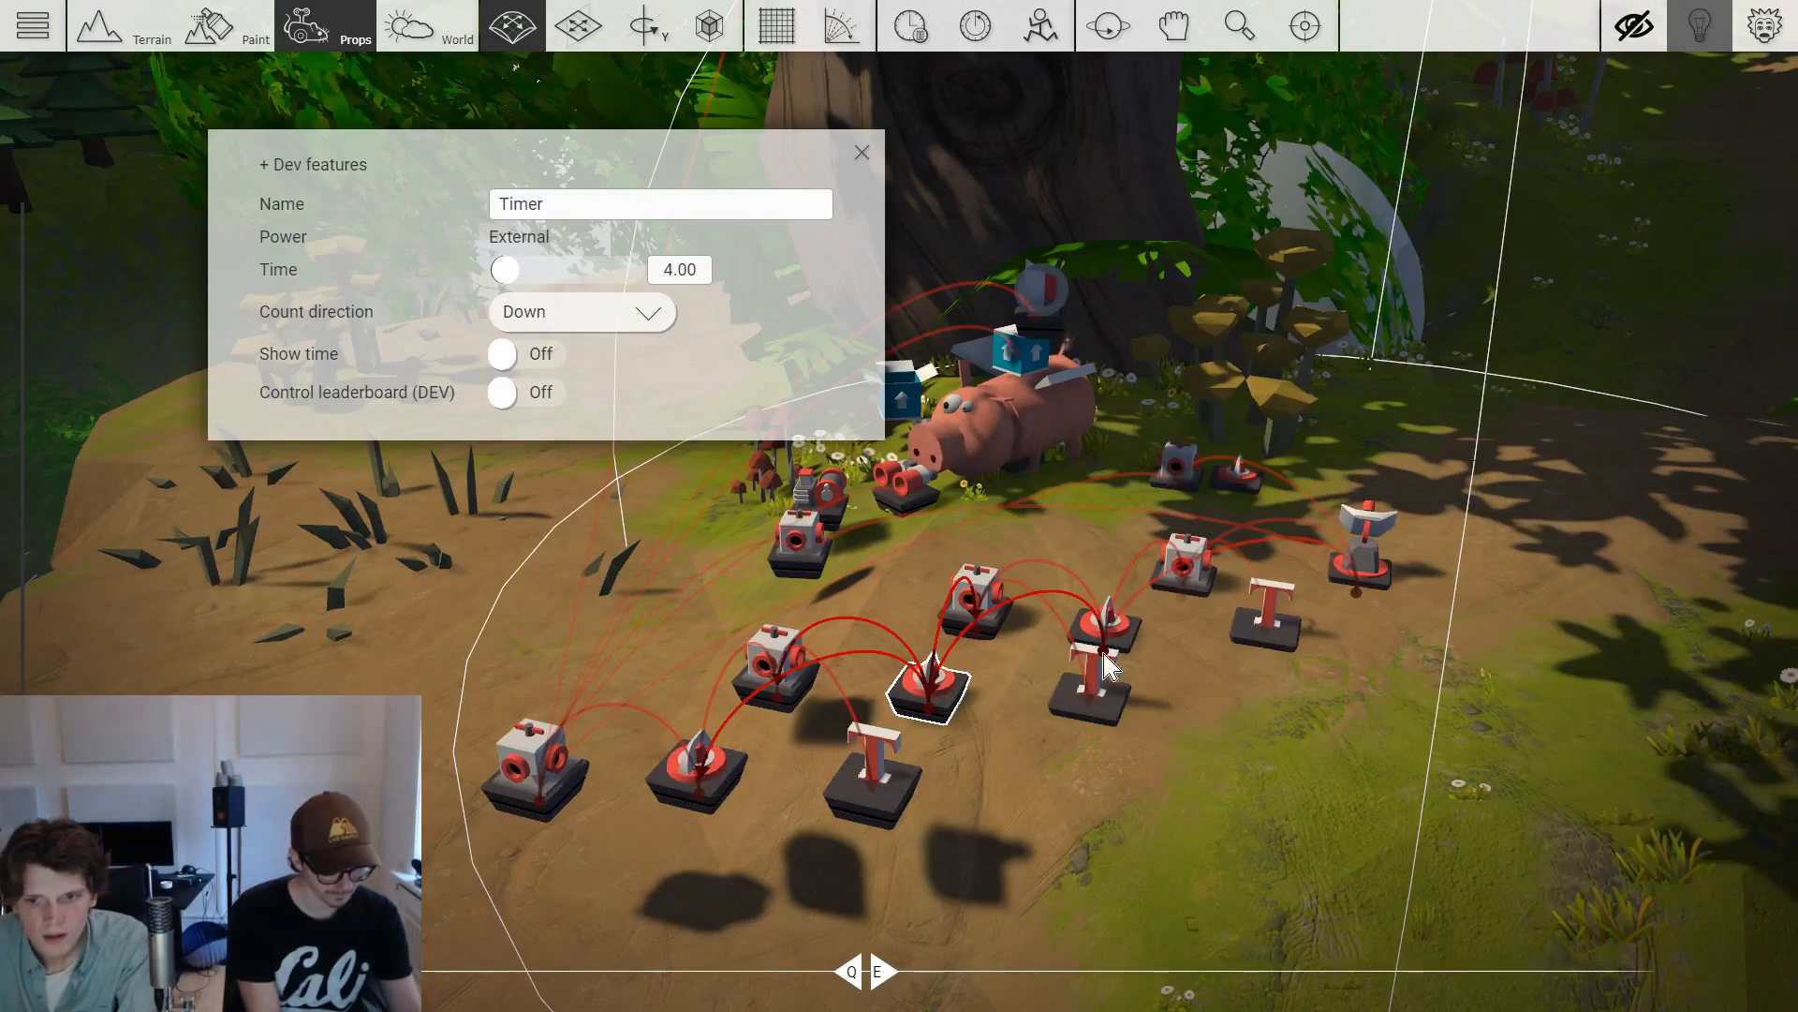
pyautogui.click(863, 154)
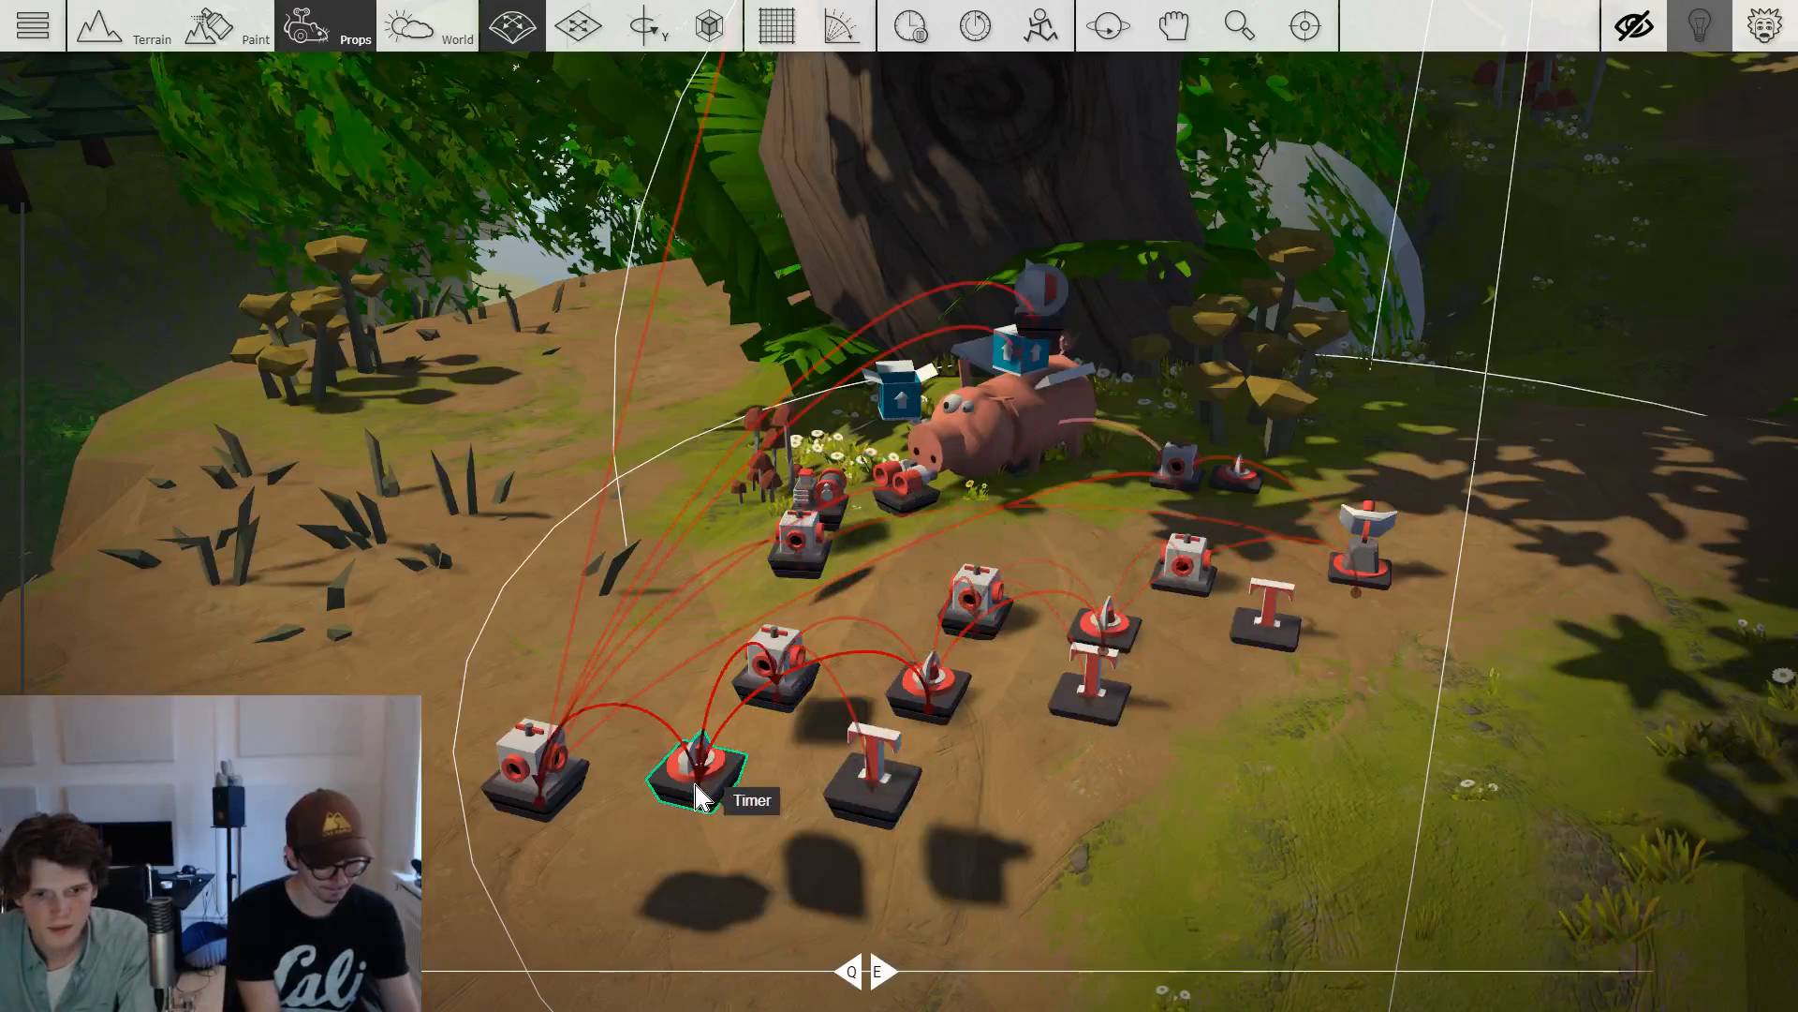
pyautogui.doubleClick(696, 786)
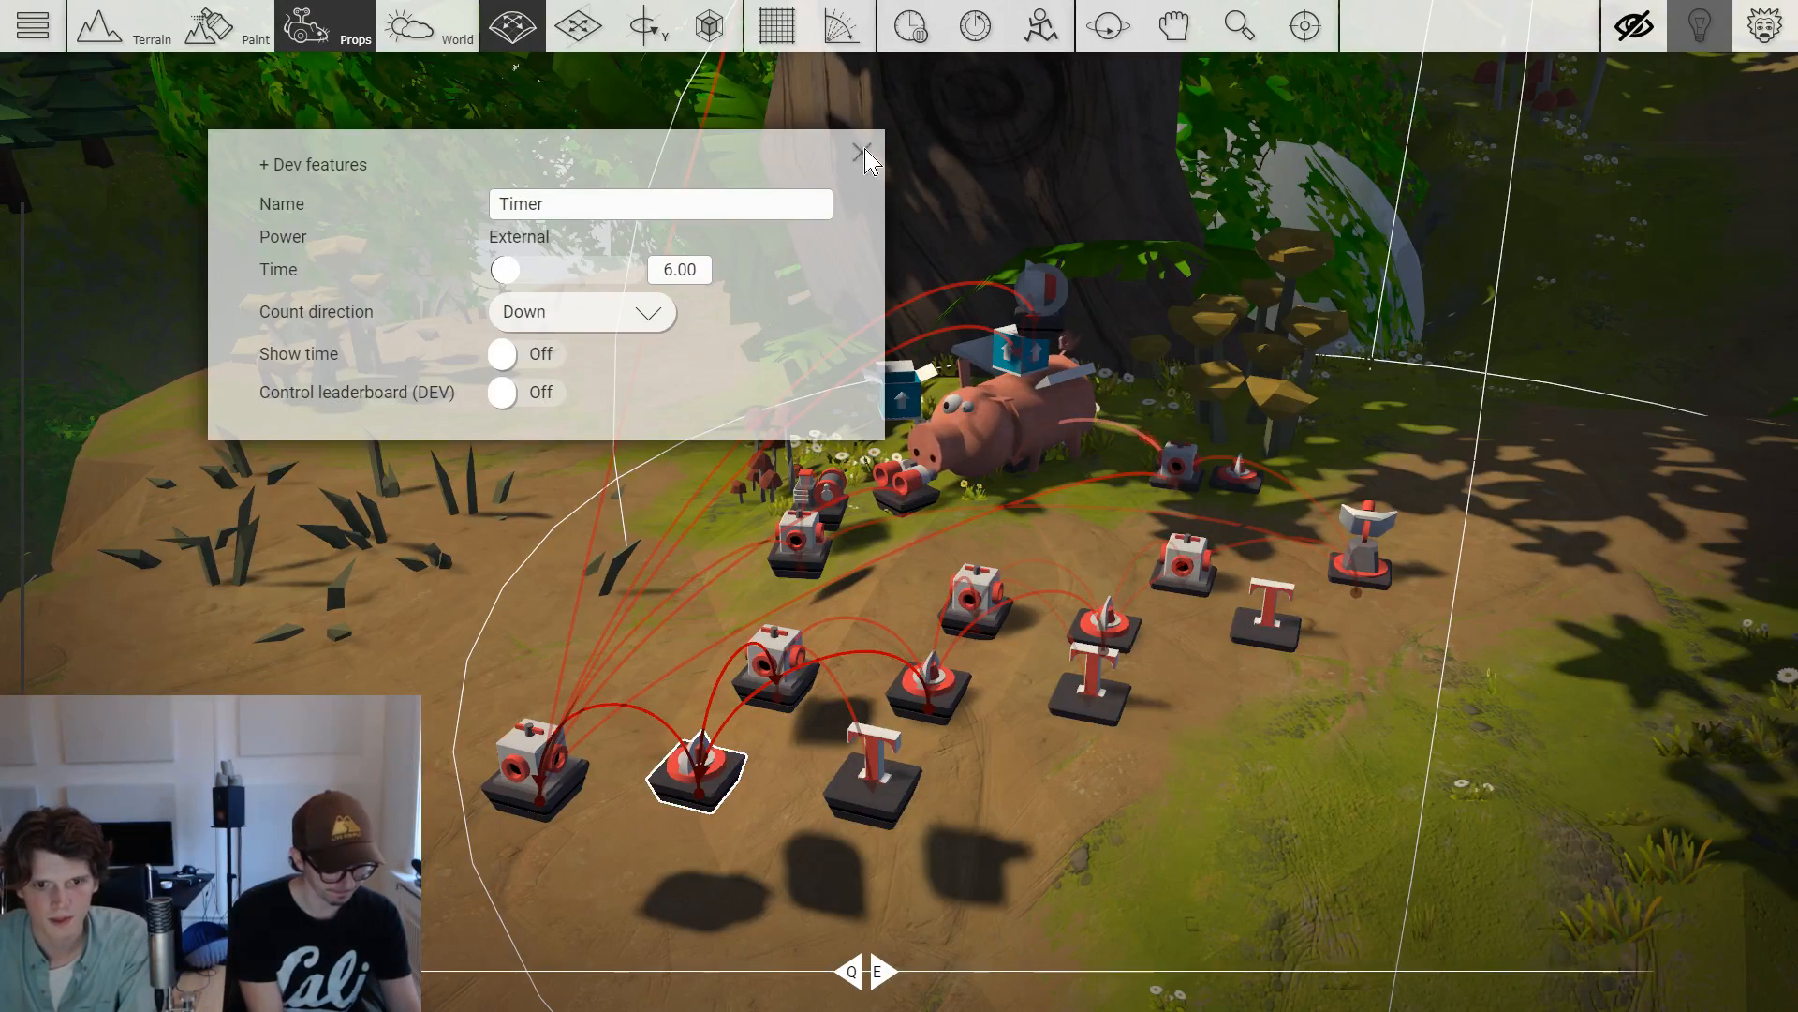
pyautogui.click(861, 154)
# Survey the level from the pig by the large tree past the castle pillars to the large box behind the wooden palisade.
pyautogui.press('e')
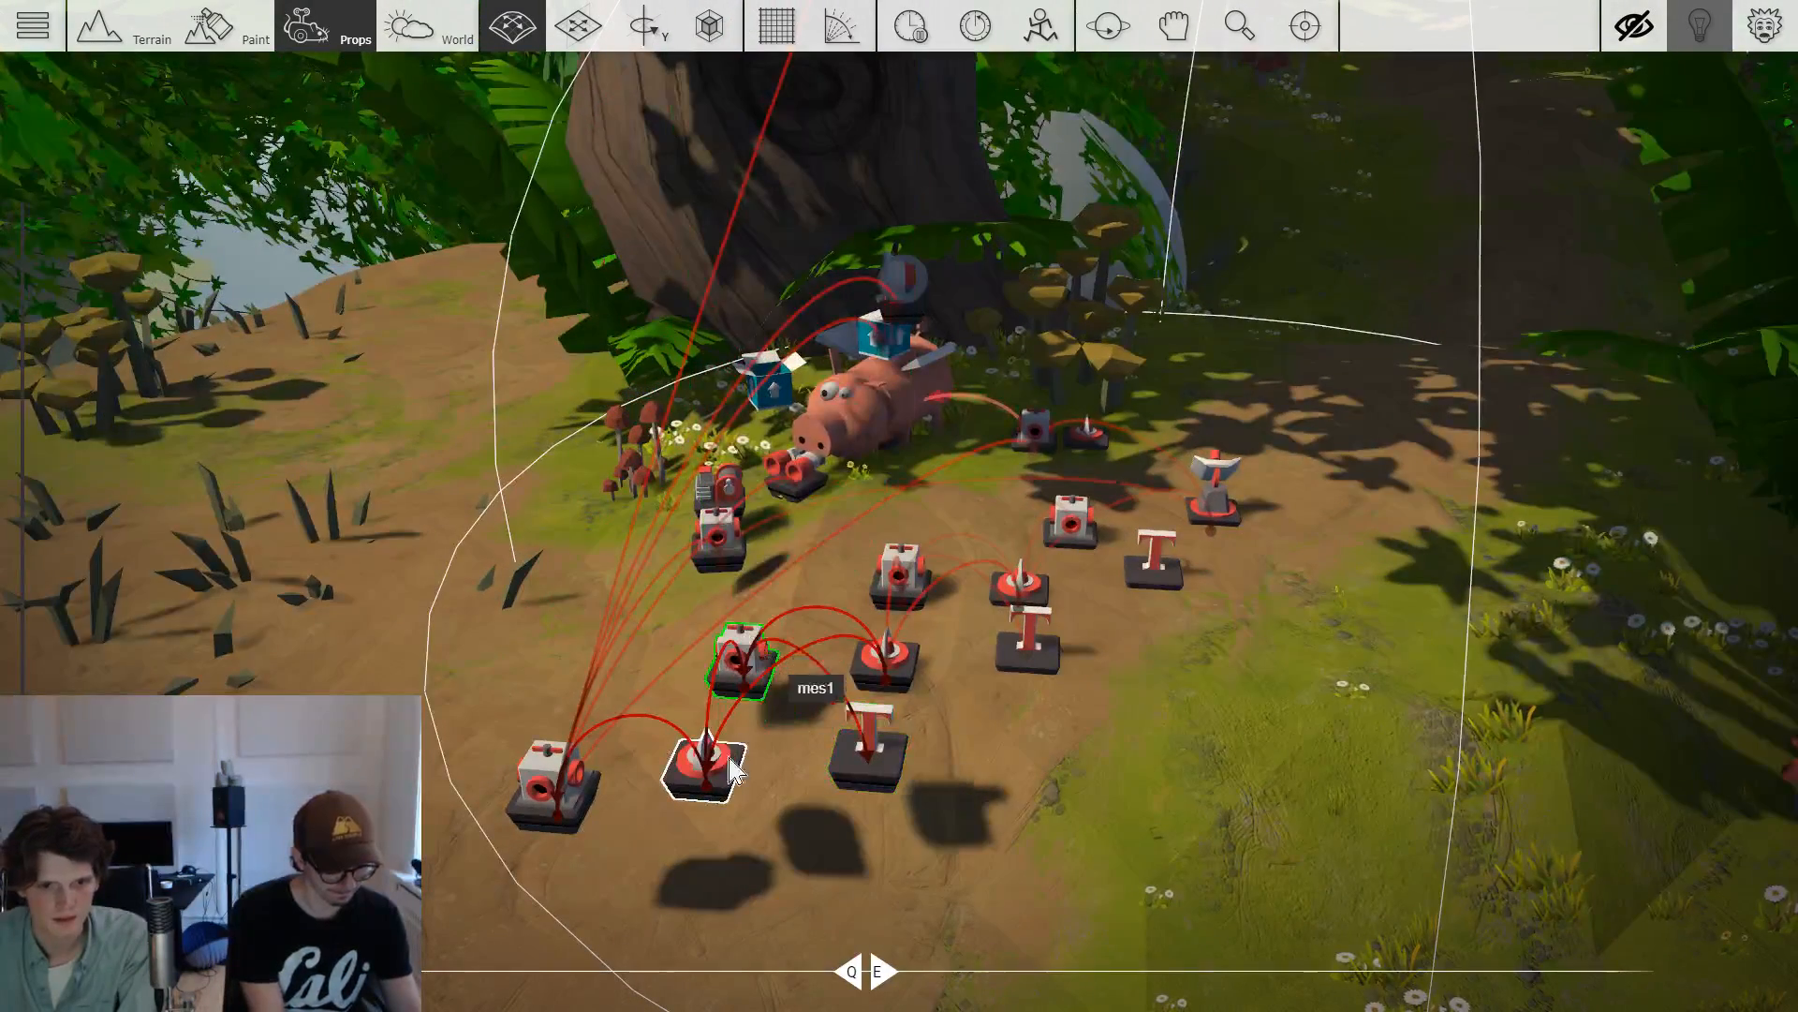
pyautogui.scroll(-5, 714, 794)
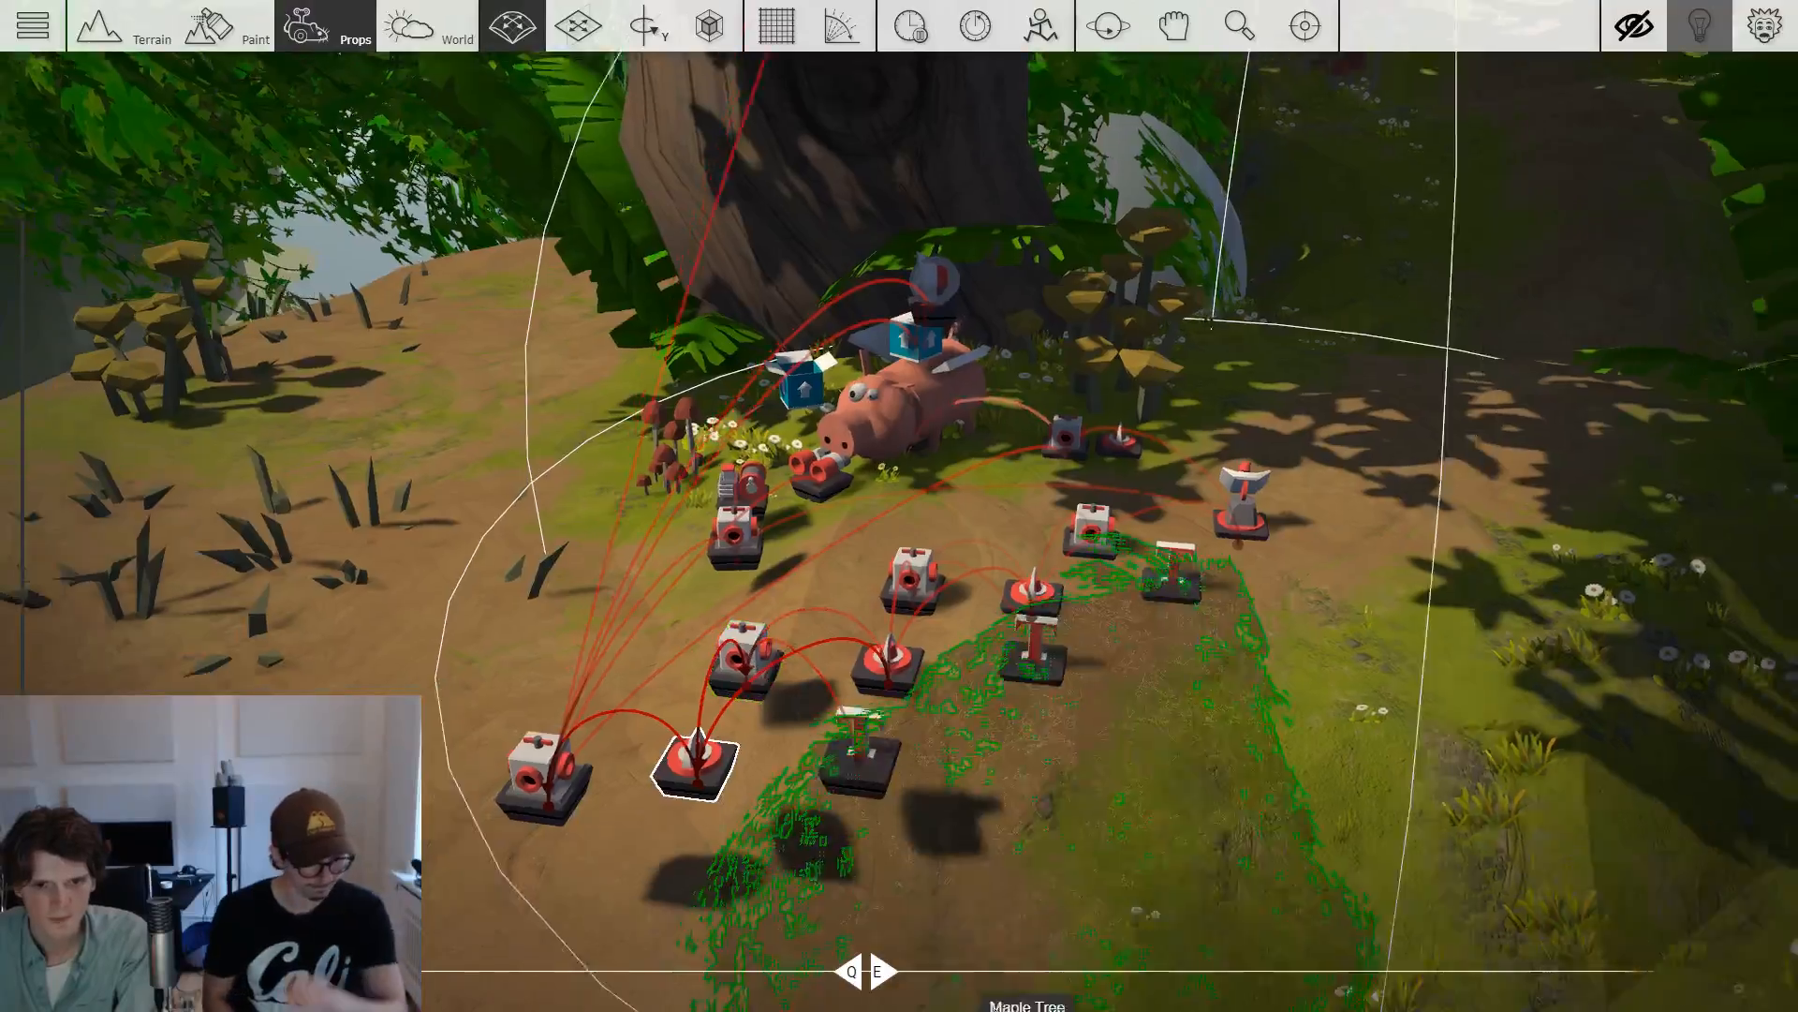
pyautogui.scroll(-6, 1086, 726)
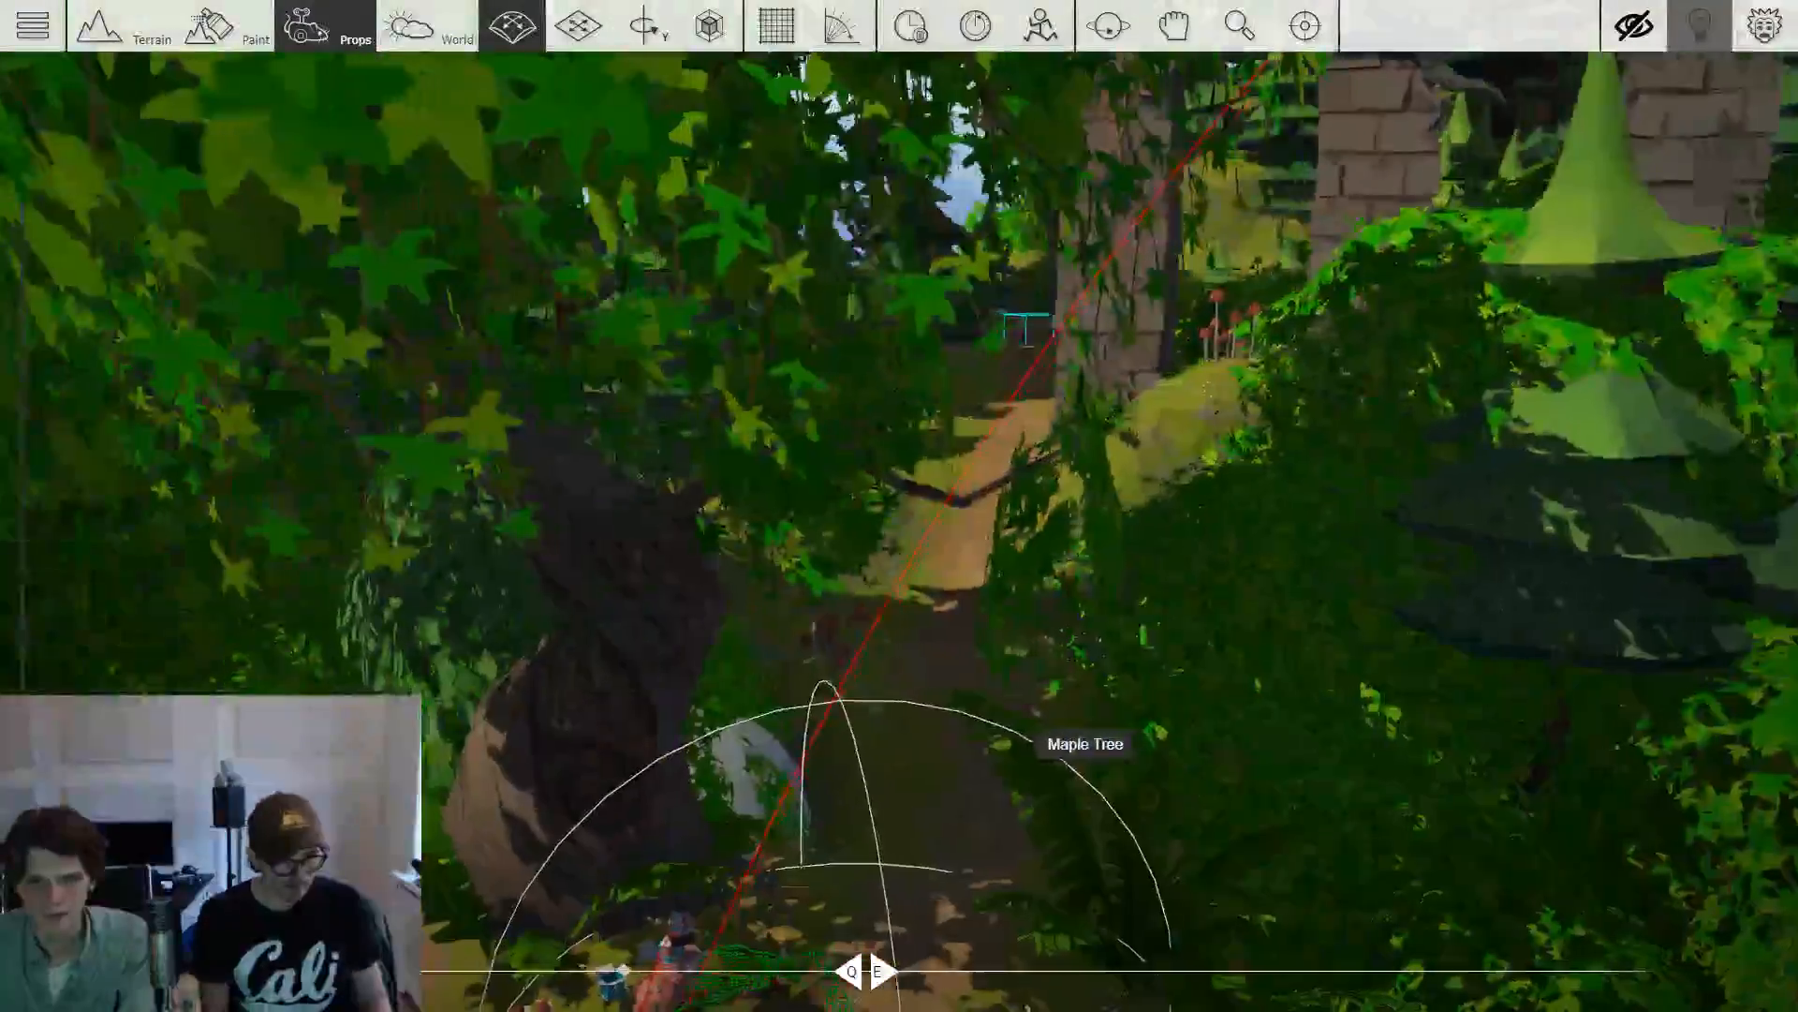
pyautogui.scroll(5, 1086, 740)
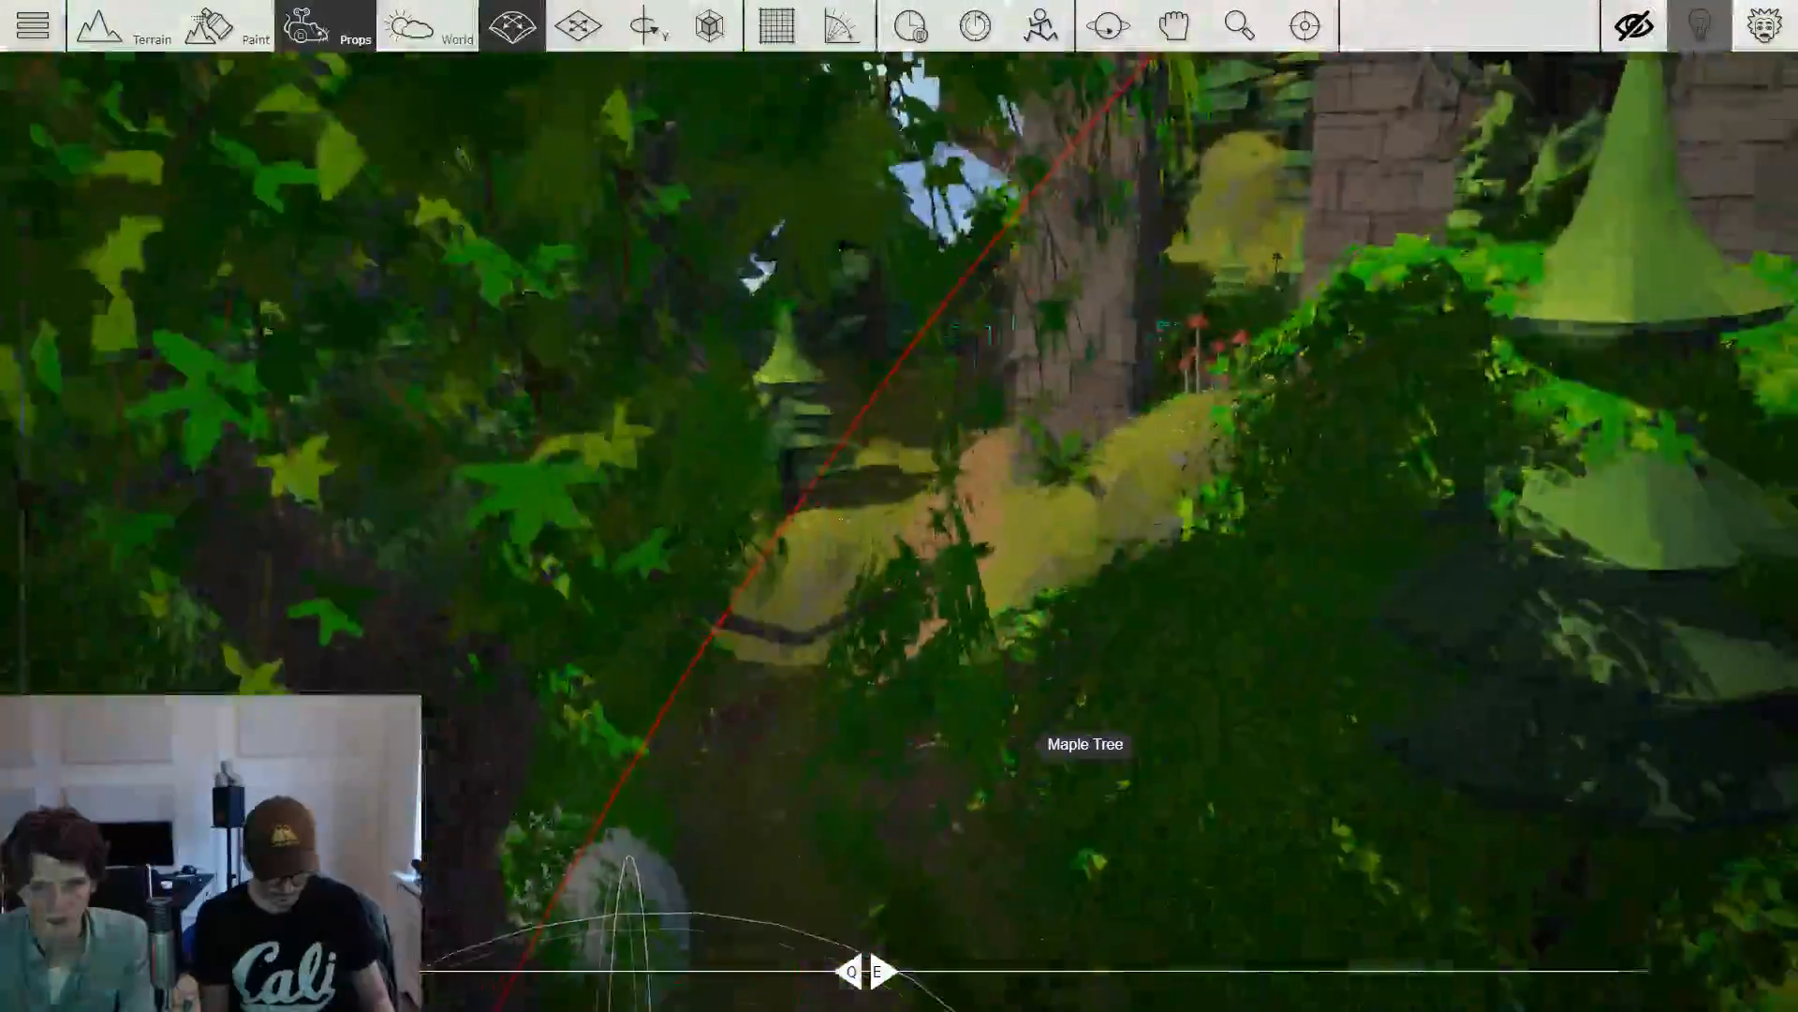
pyautogui.scroll(8, 1086, 740)
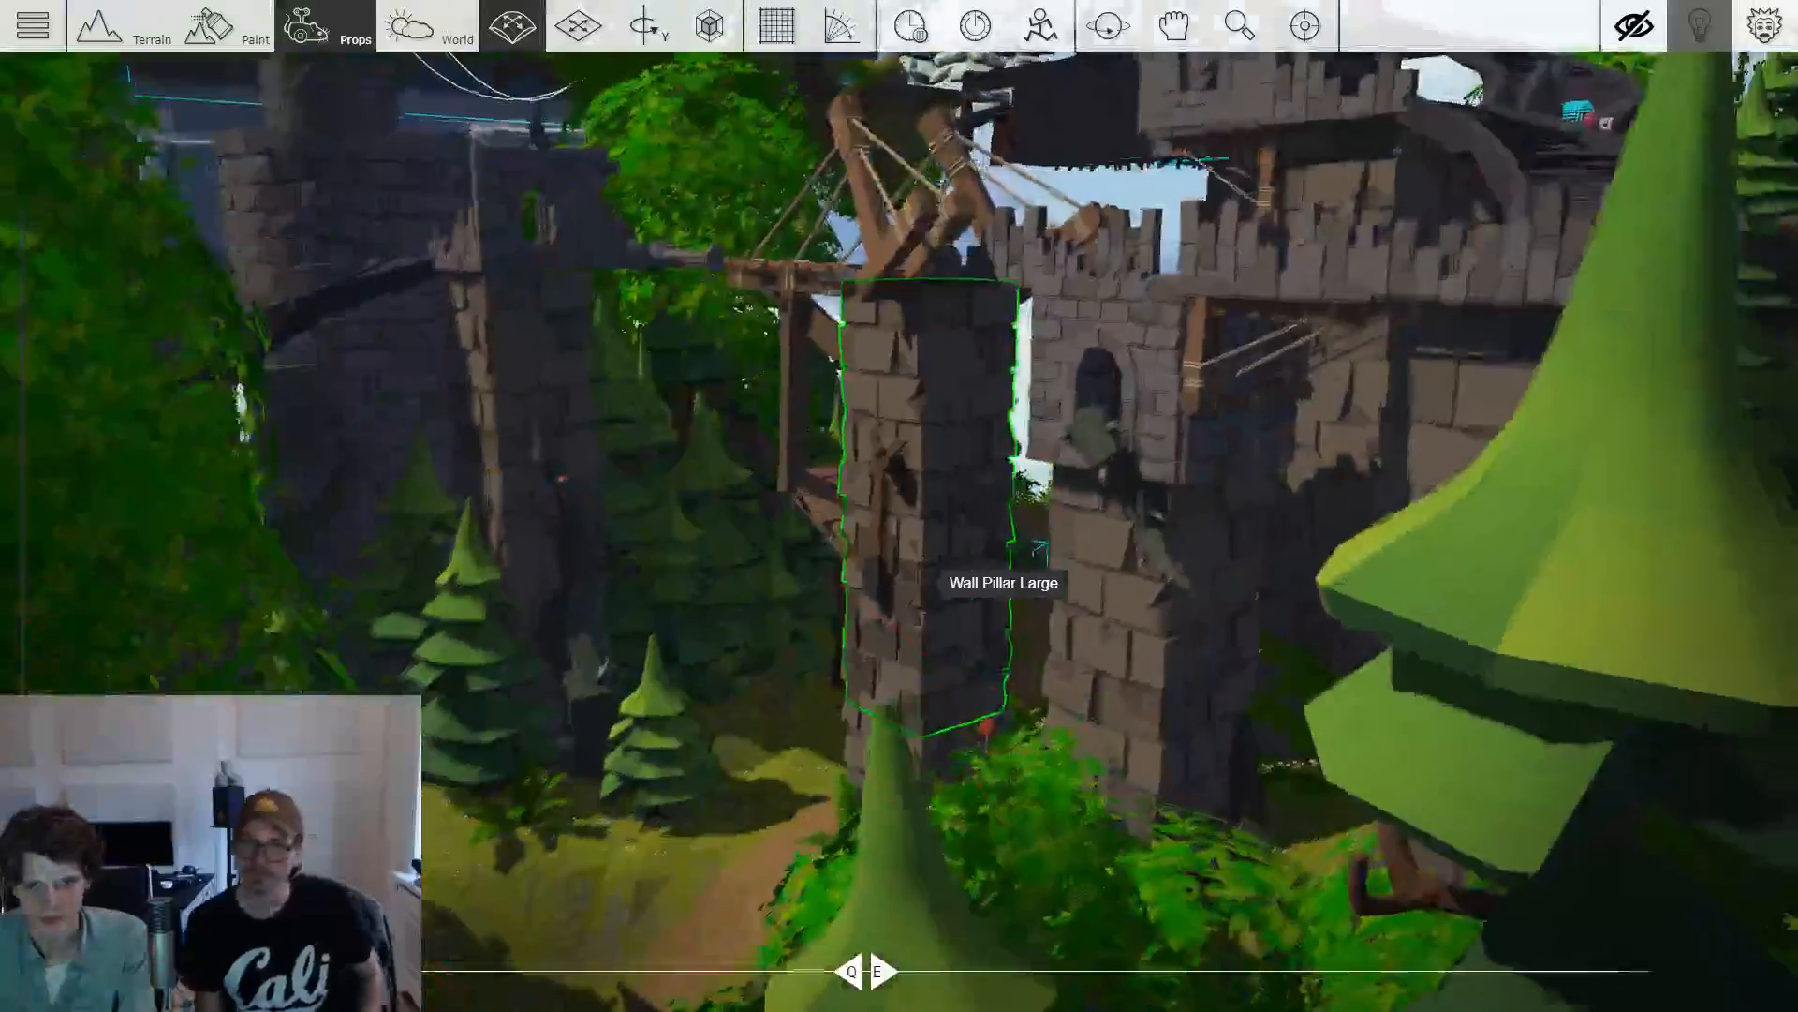
pyautogui.press('f')
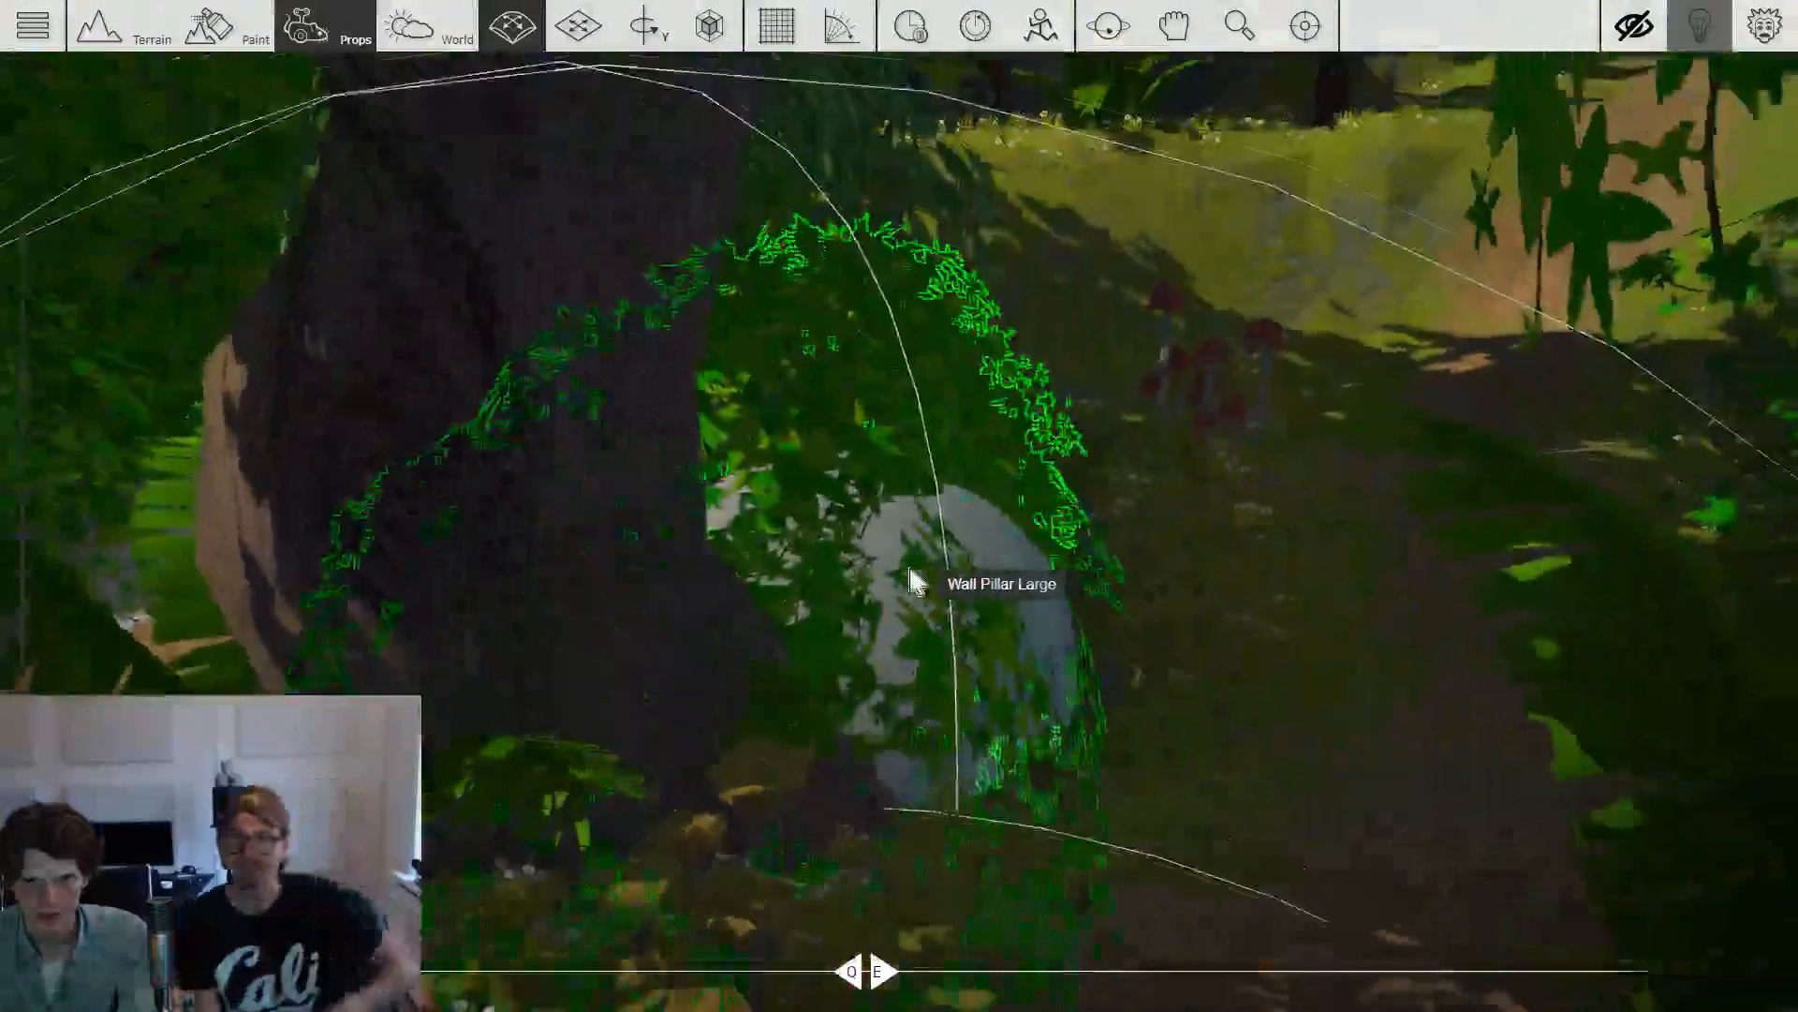
pyautogui.moveTo(914, 581); pyautogui.dragTo(1086, 604)
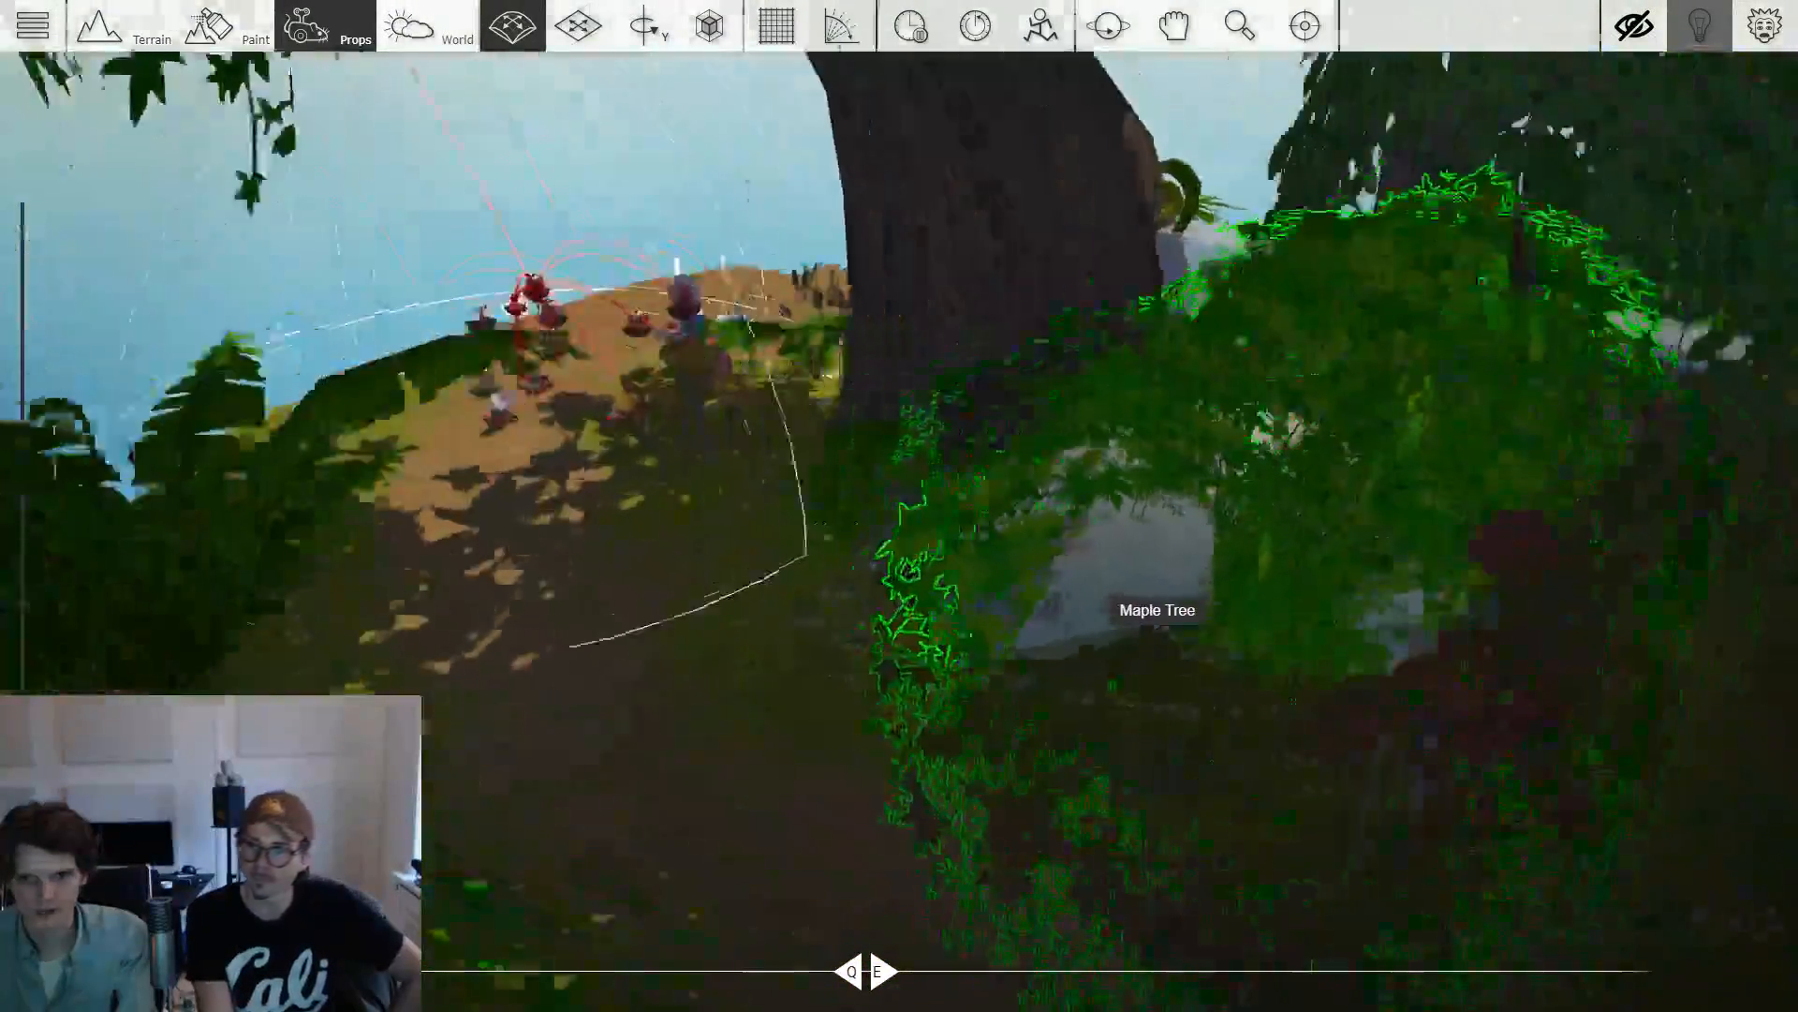
pyautogui.scroll(5, 1105, 604)
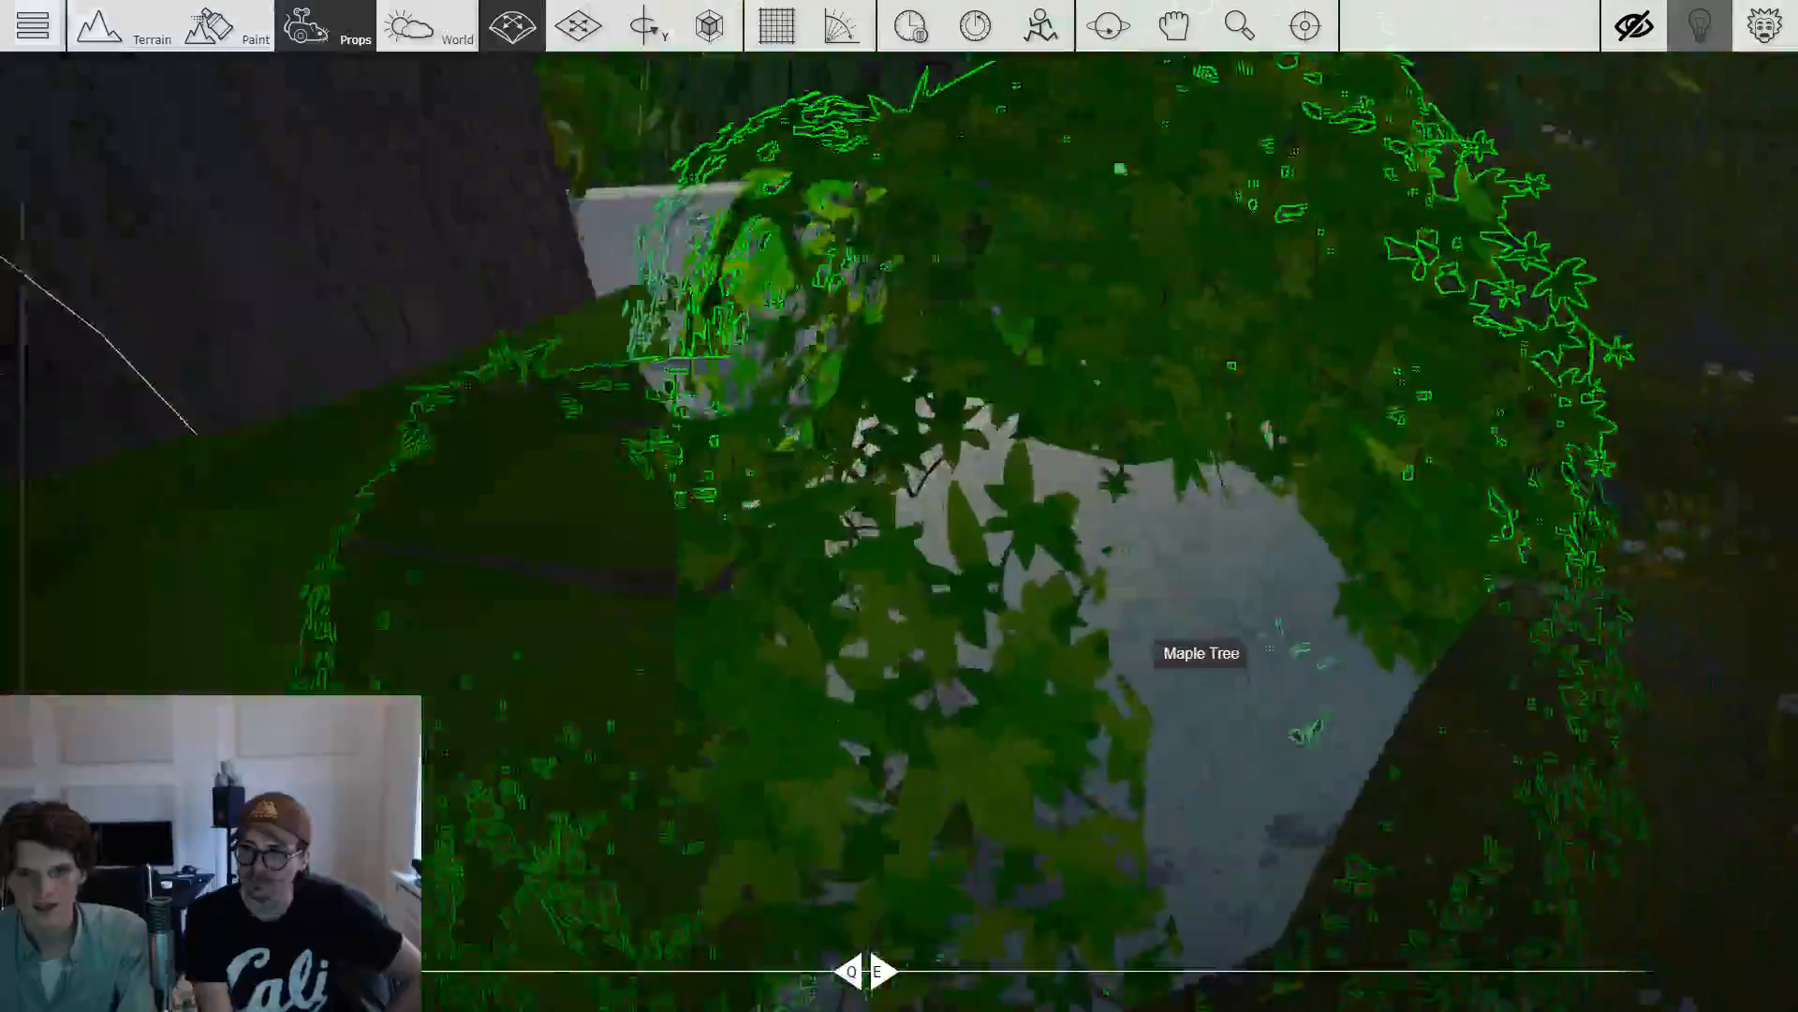
pyautogui.scroll(-10, 1154, 647)
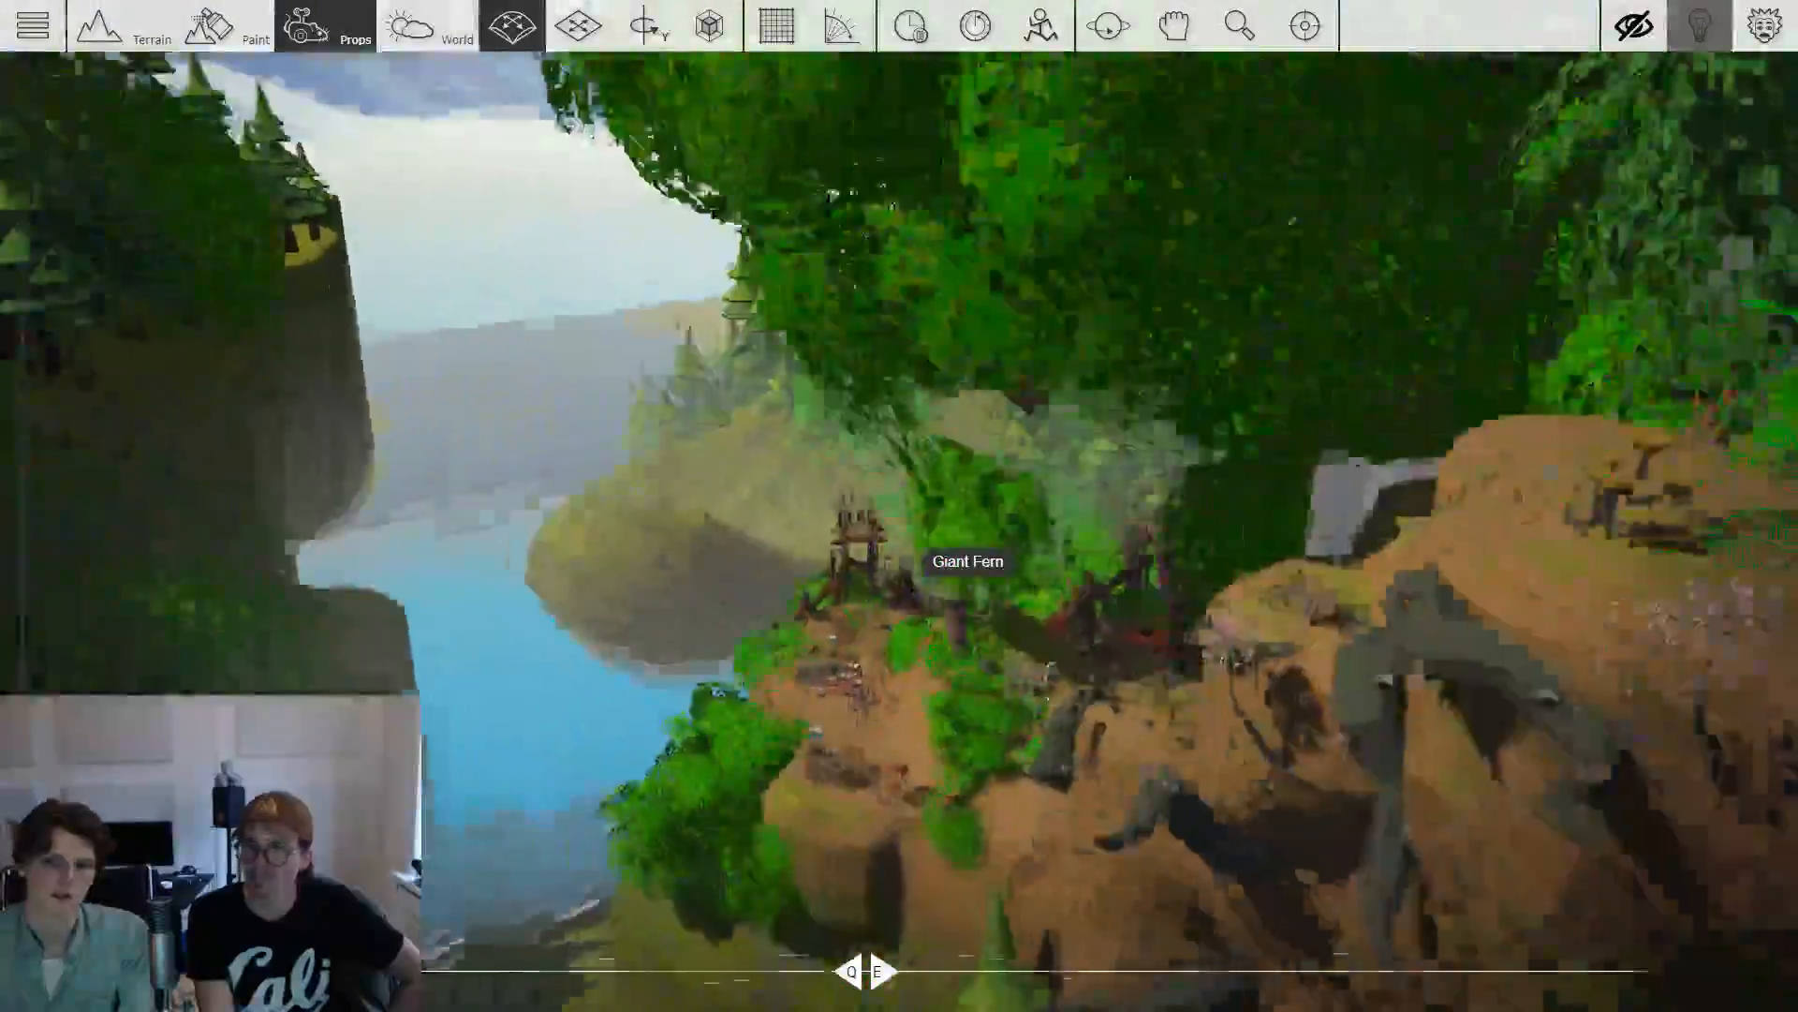
pyautogui.scroll(10, 967, 567)
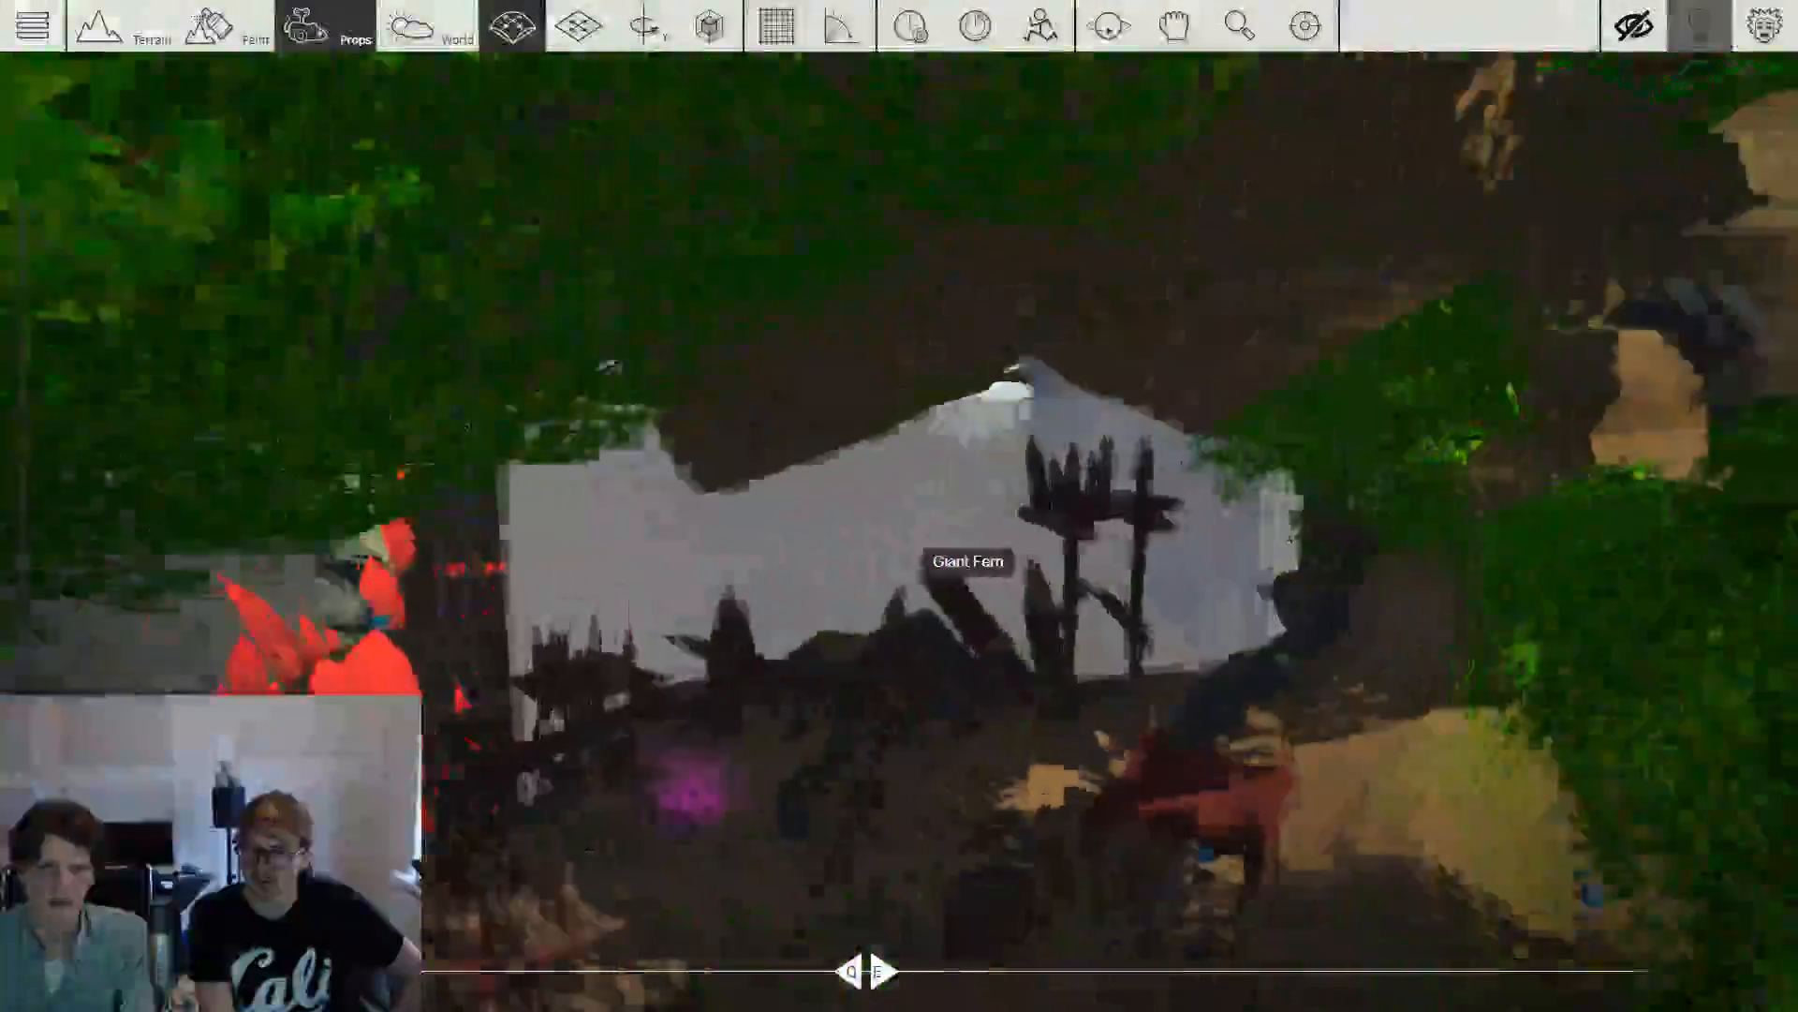
pyautogui.scroll(10, 884, 589)
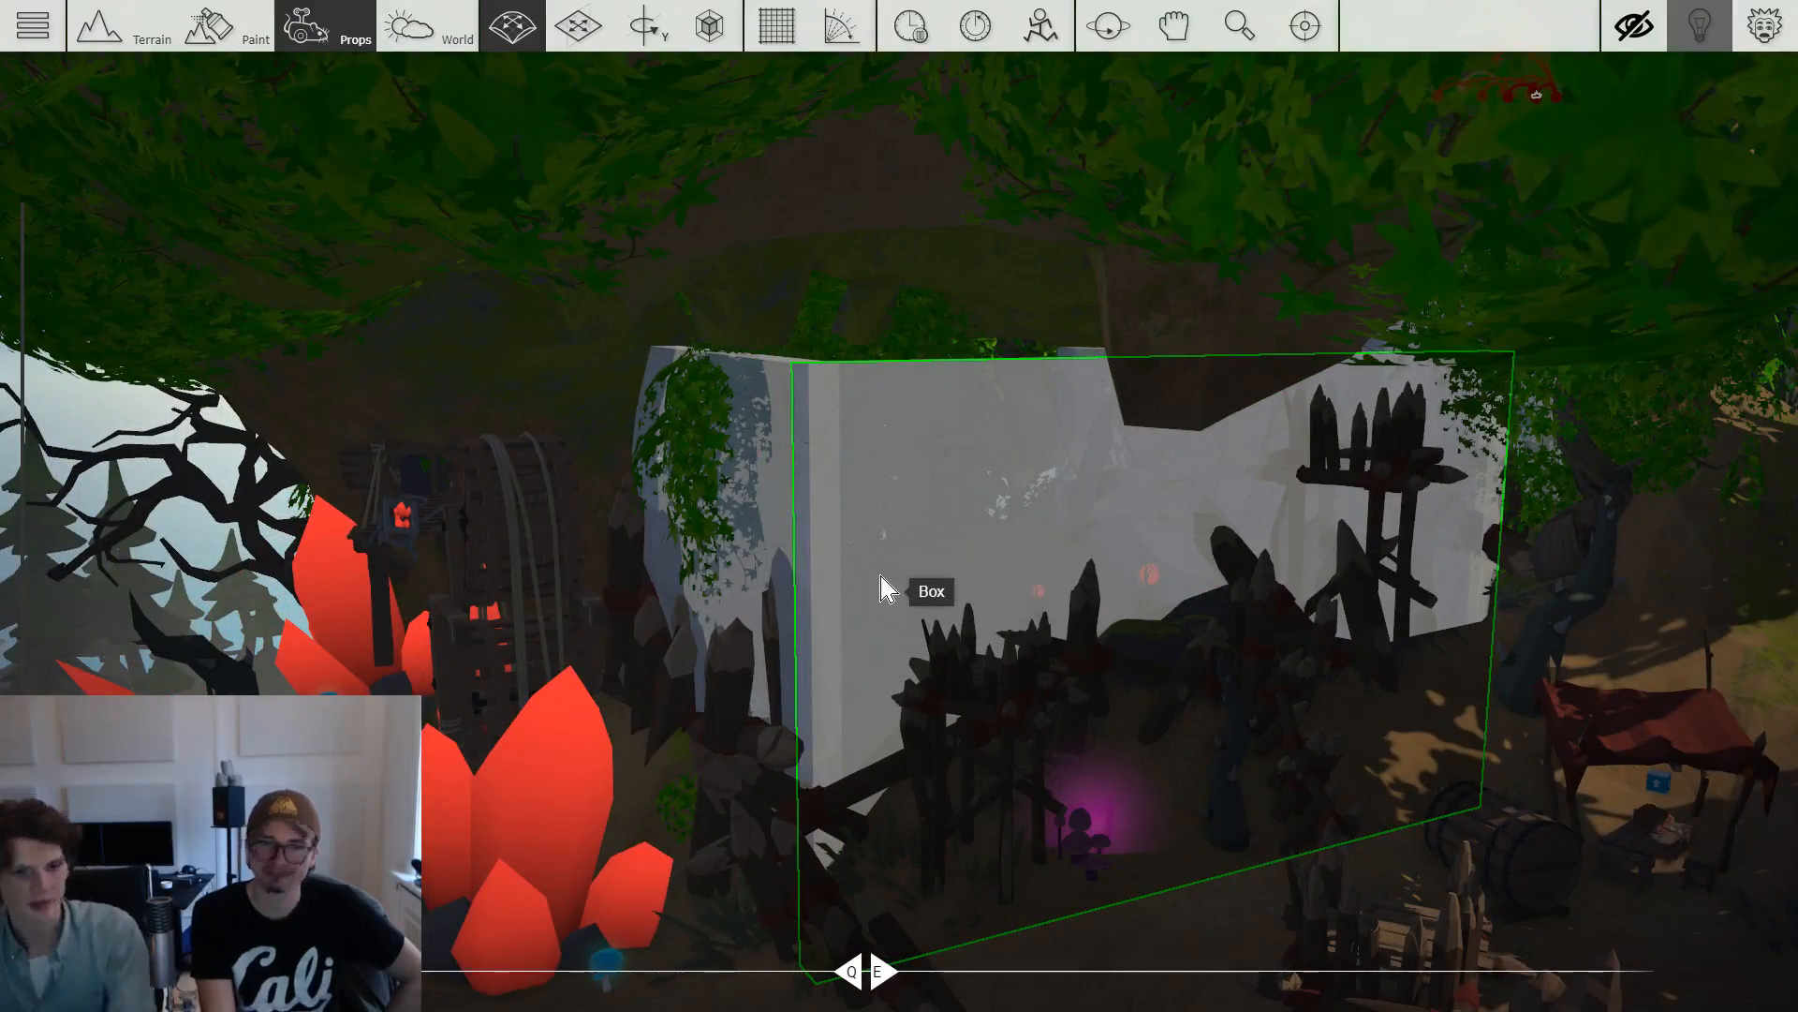
pyautogui.scroll(6, 890, 581)
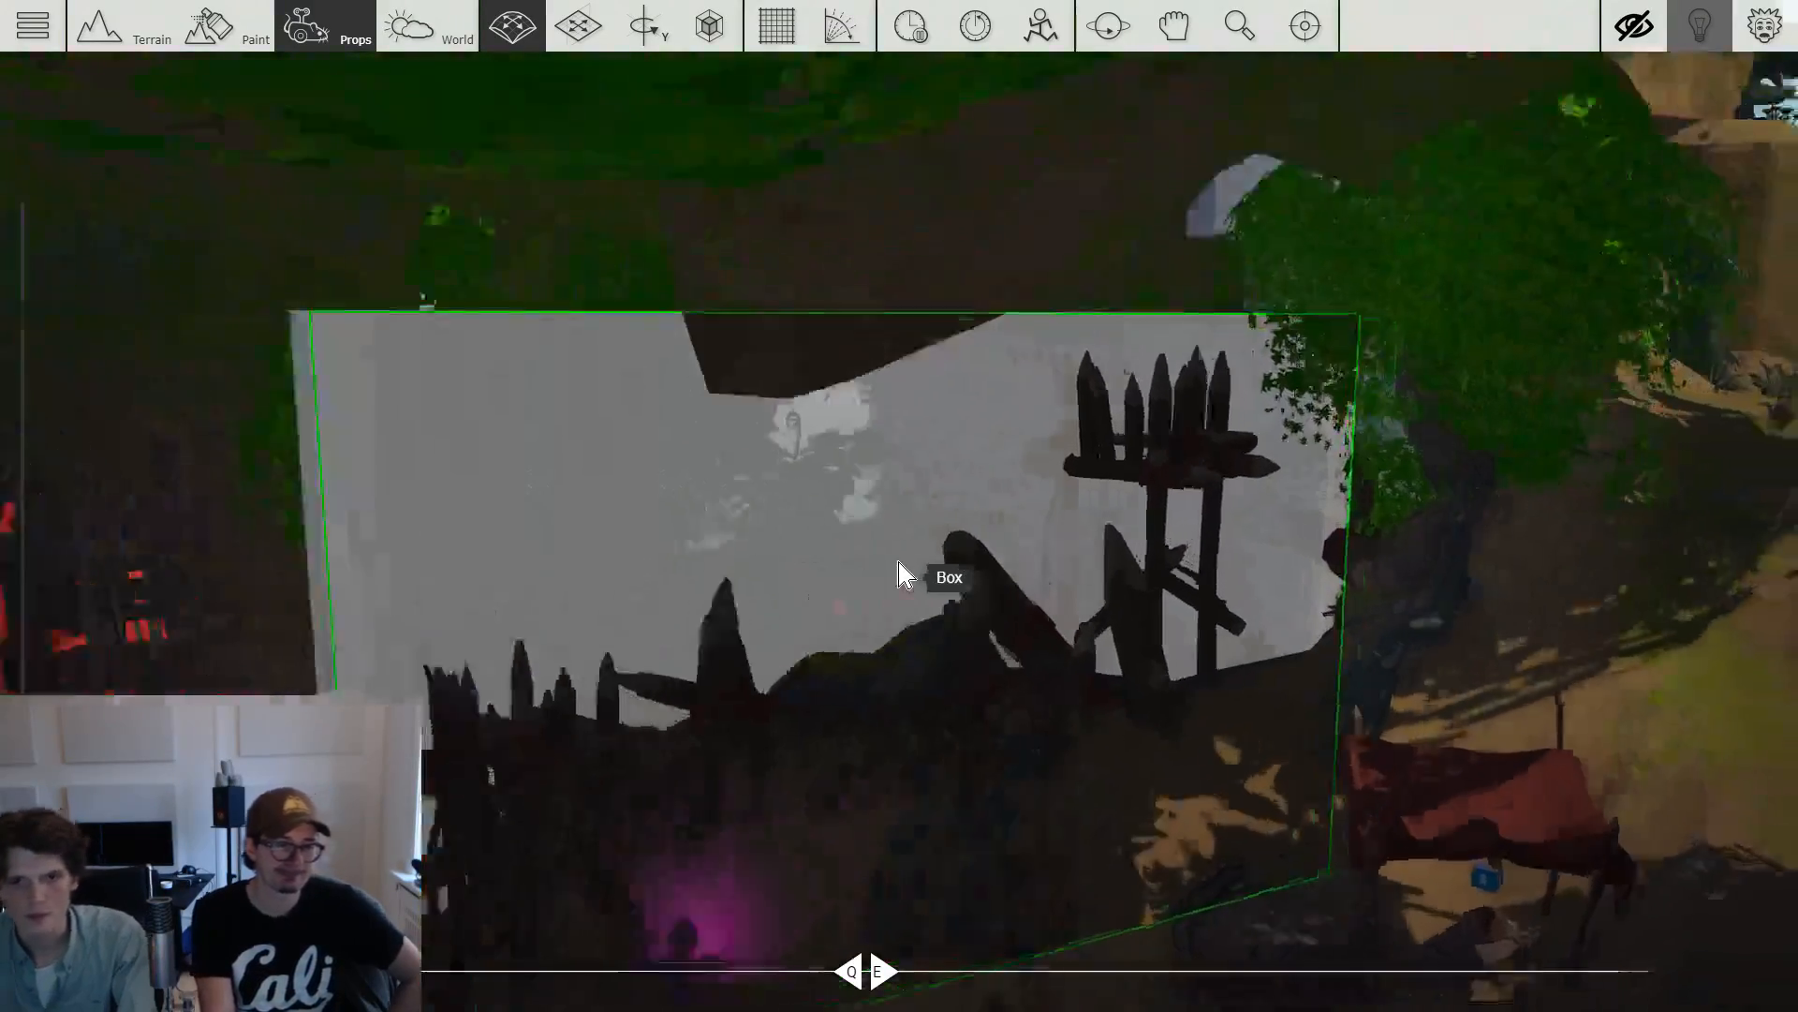
pyautogui.scroll(-4, 918, 534)
pyautogui.scroll(-6, 921, 543)
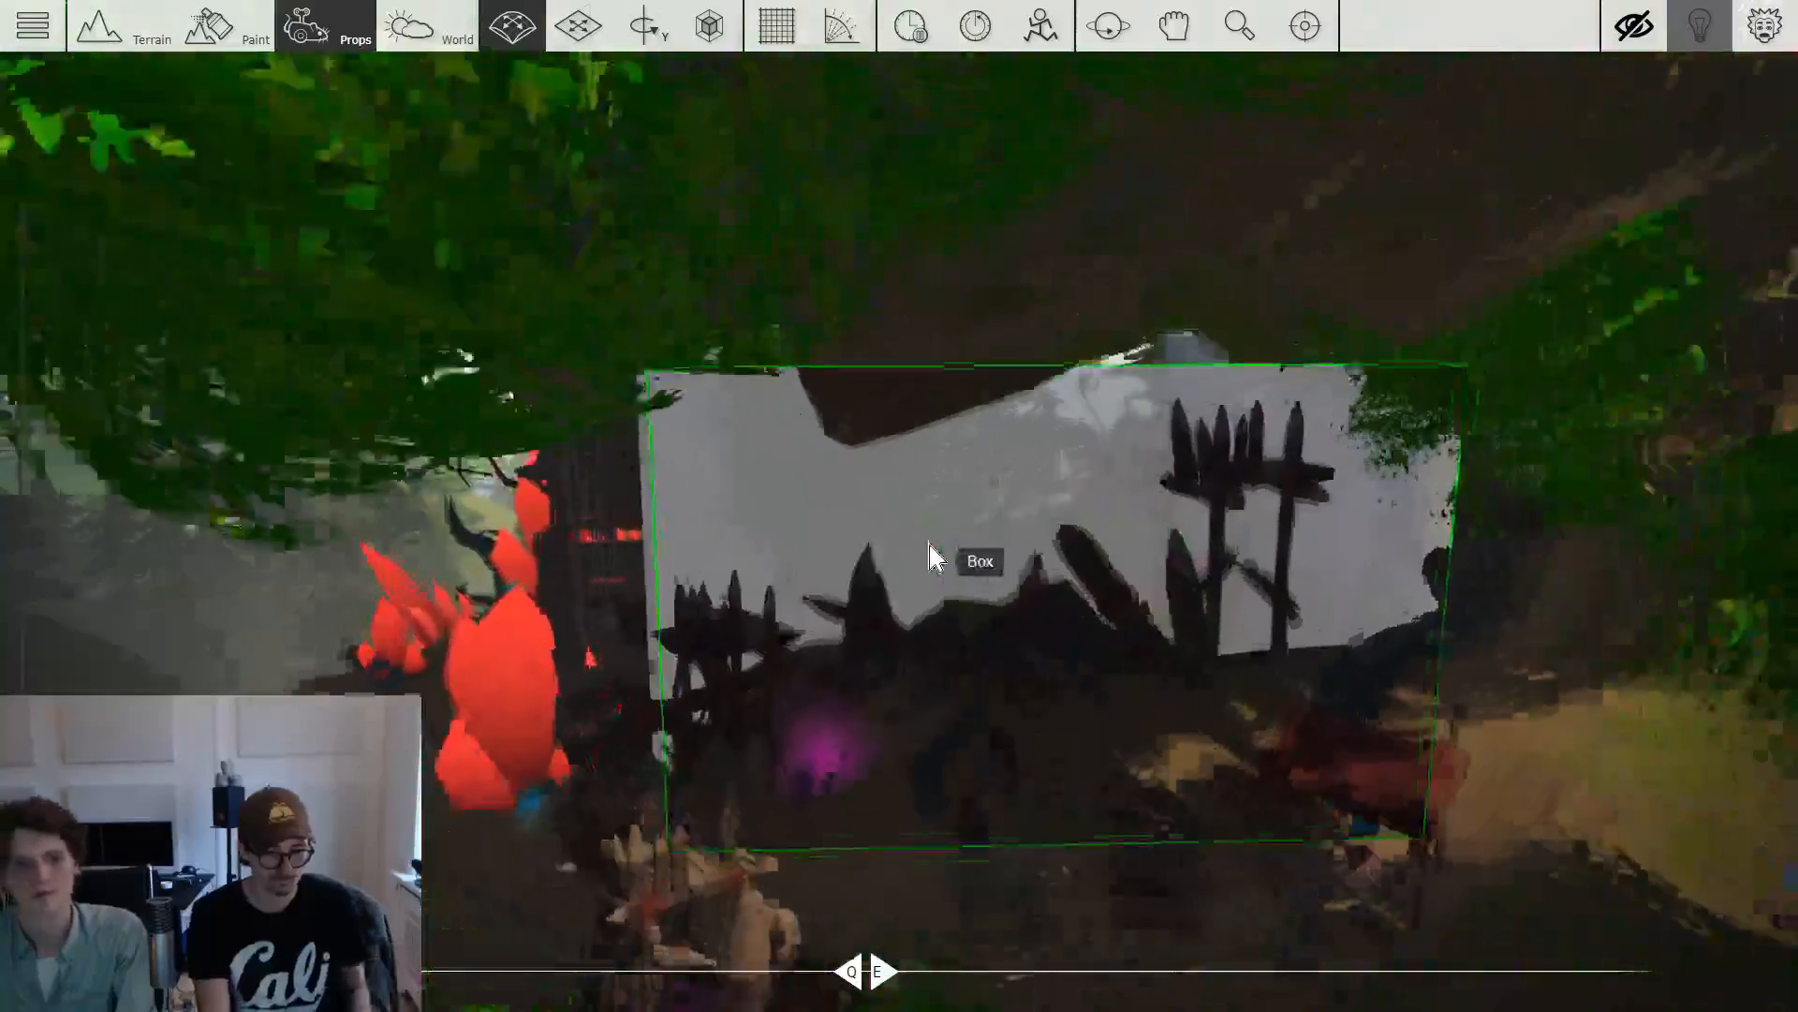
pyautogui.scroll(3, 911, 436)
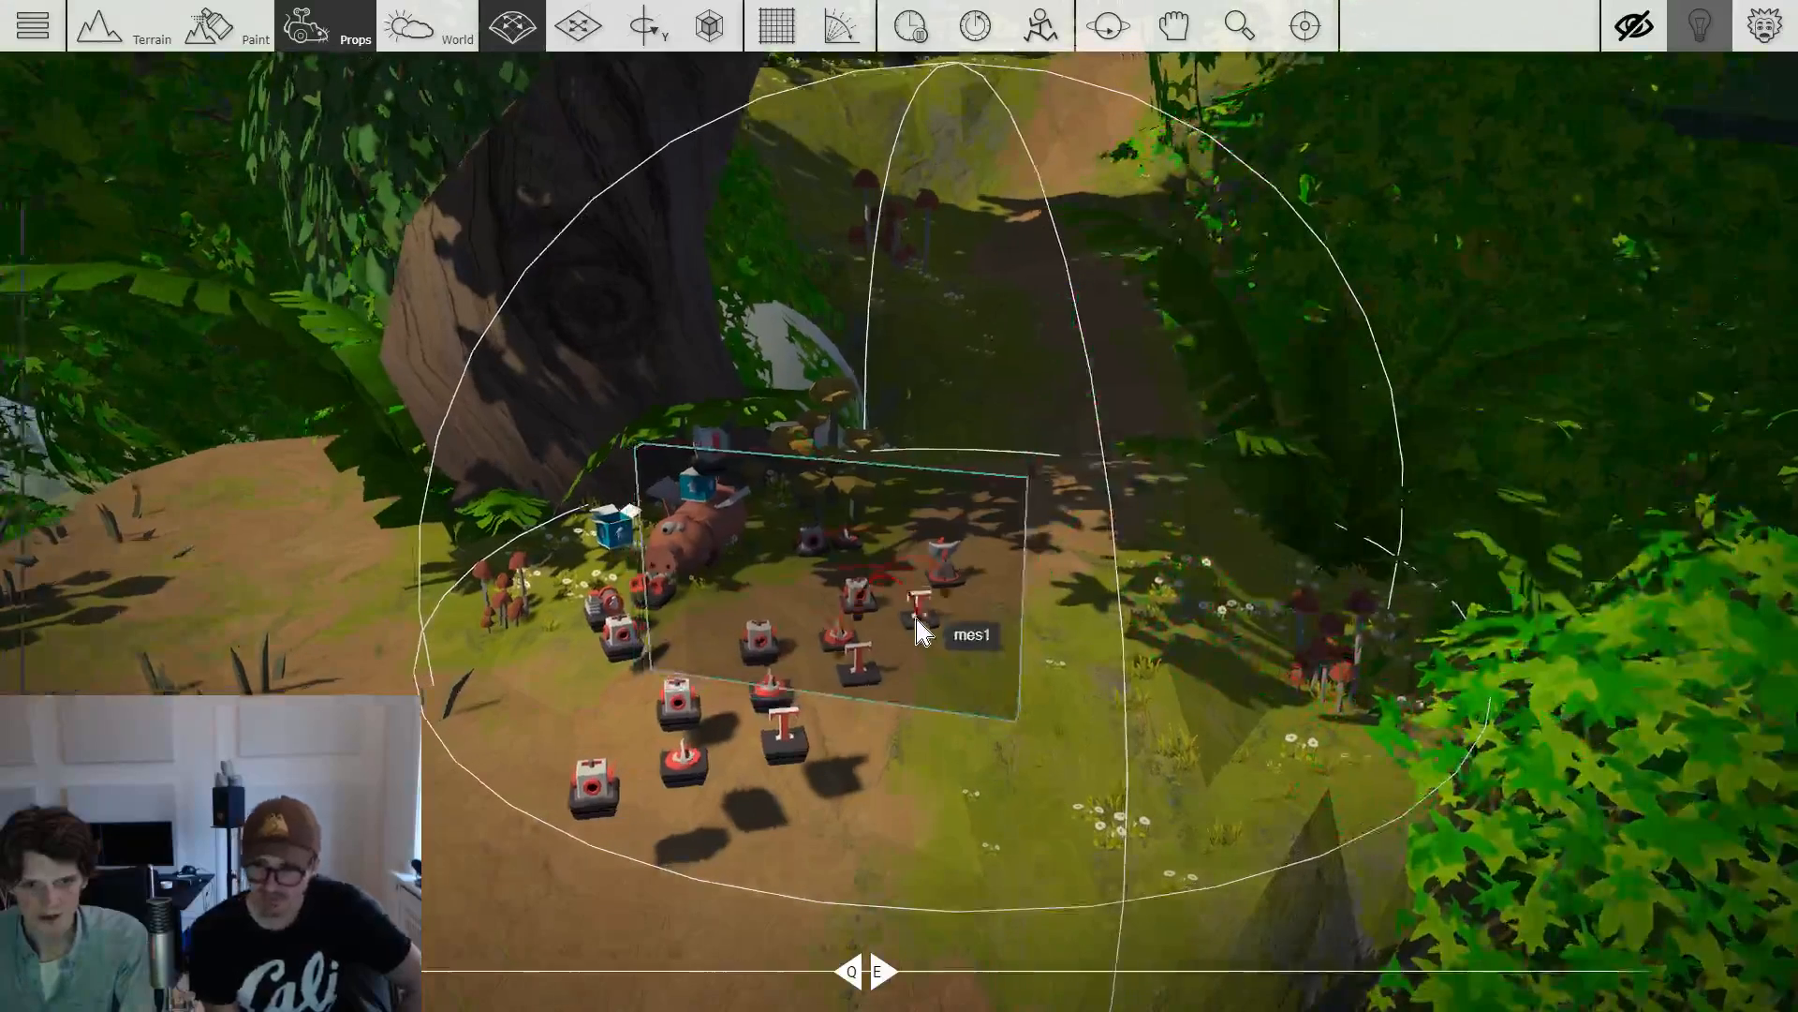
# Review the wording of the mes1 gadget and of the third message gadget near the pig.
pyautogui.click(916, 622)
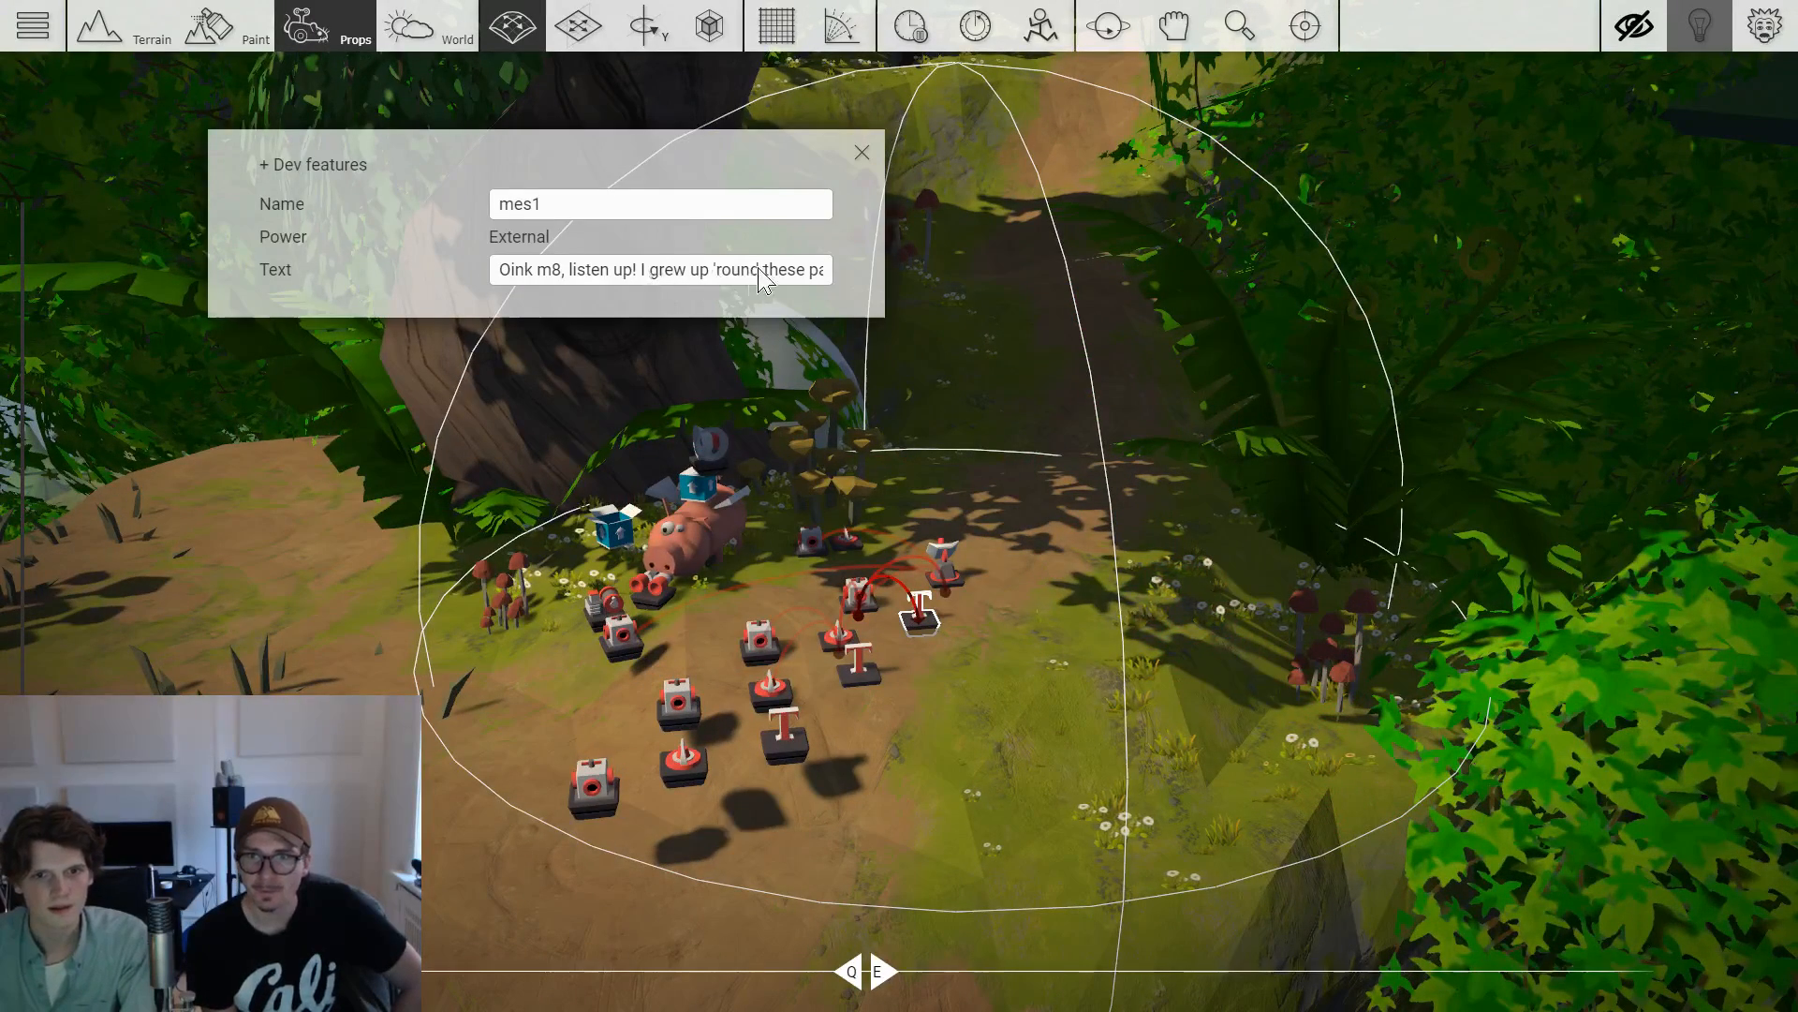
pyautogui.click(862, 152)
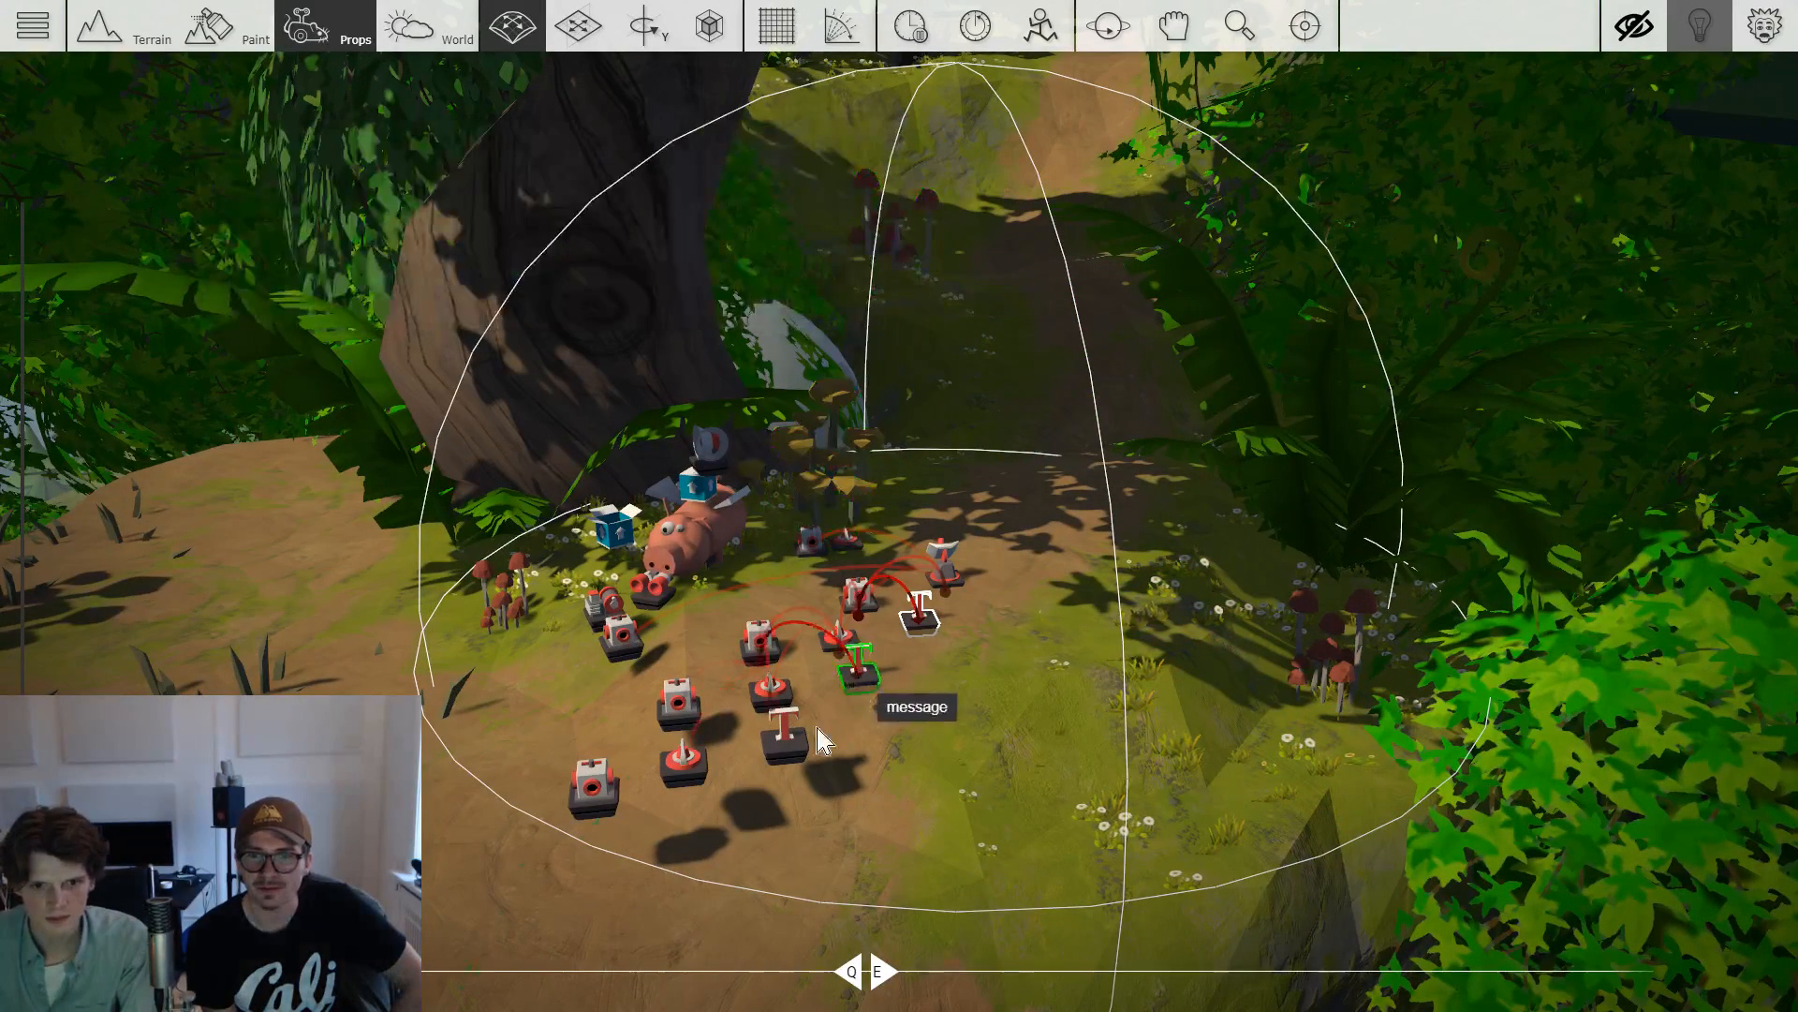
pyautogui.click(785, 735)
pyautogui.click(766, 272)
pyautogui.click(763, 272)
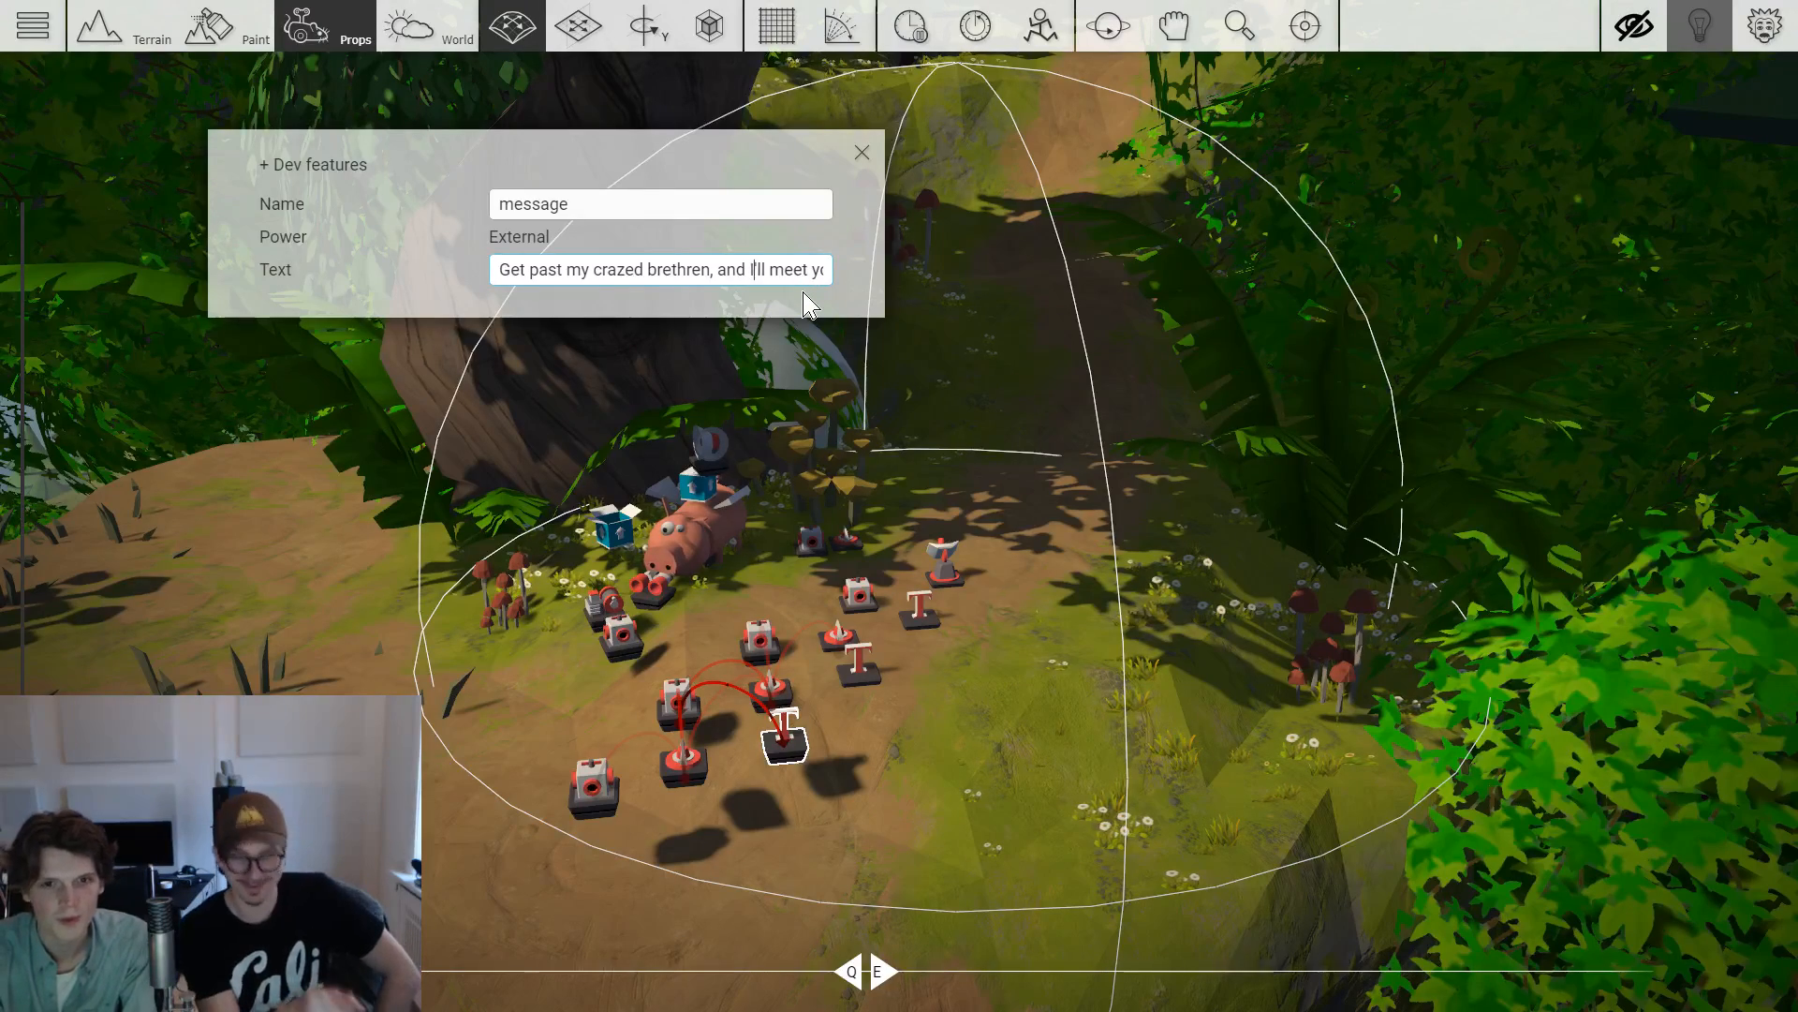
pyautogui.click(862, 153)
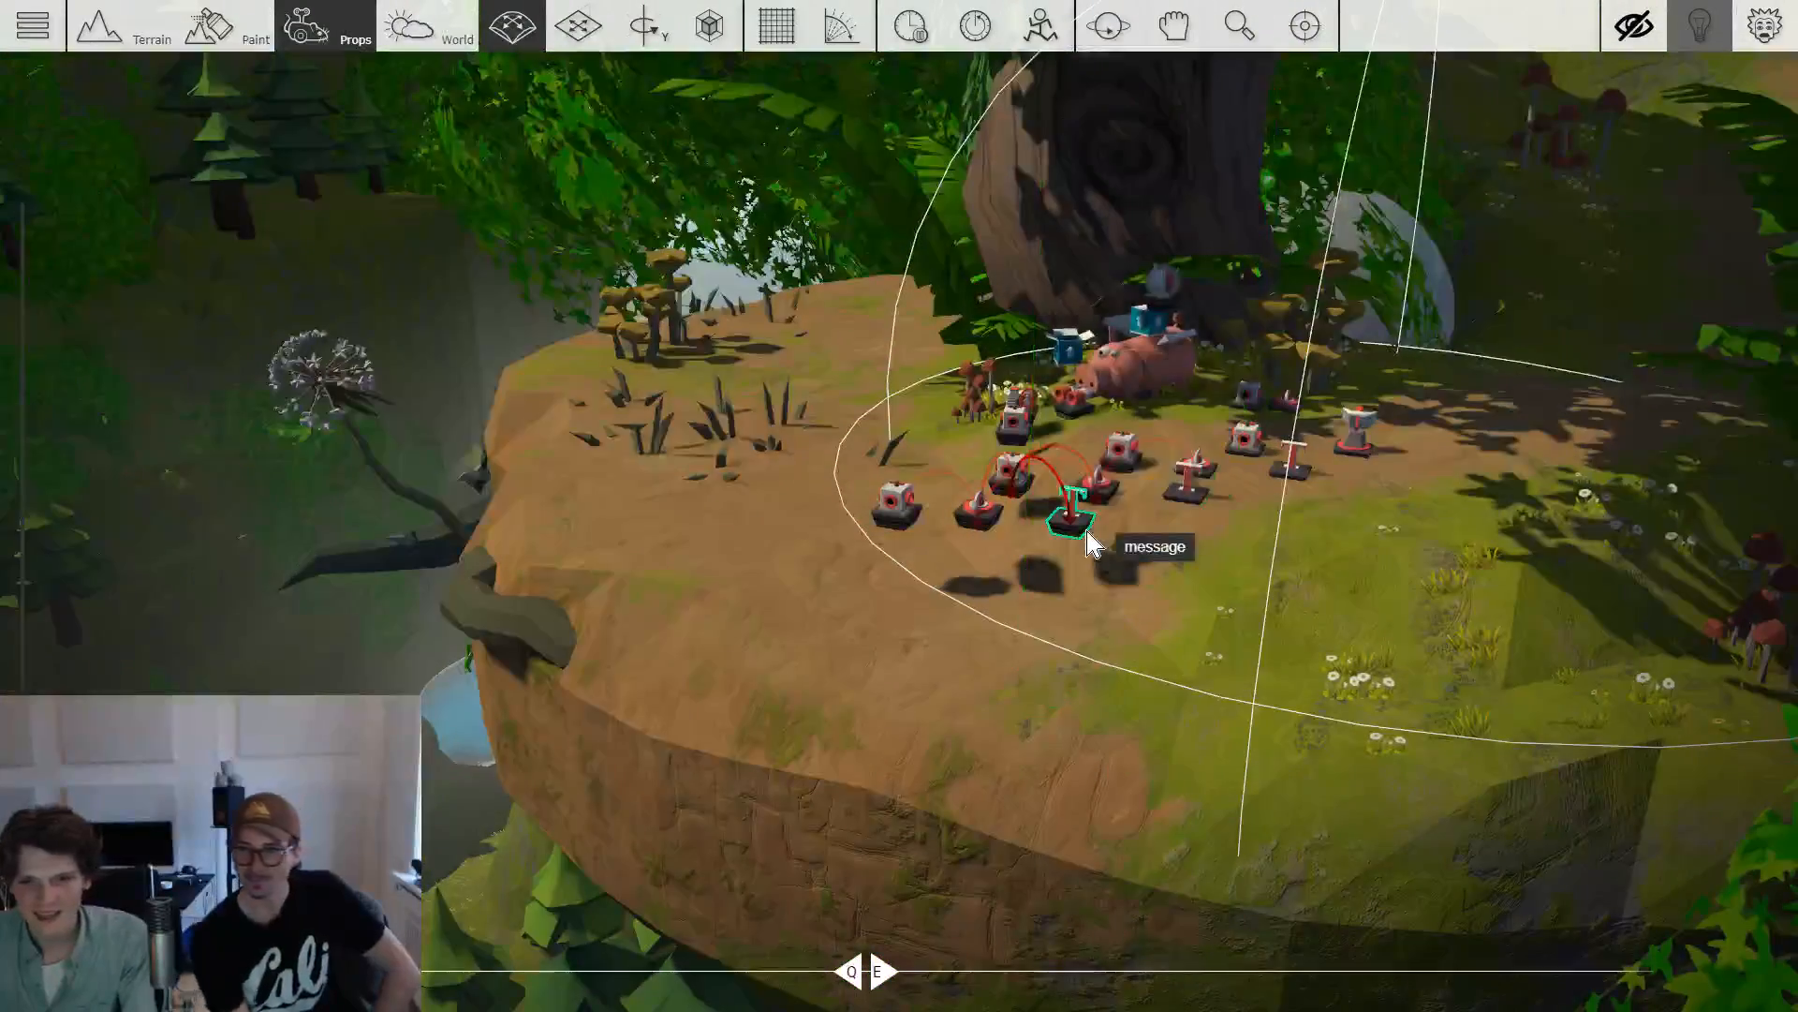
pyautogui.click(1085, 542)
pyautogui.click(781, 274)
pyautogui.click(755, 272)
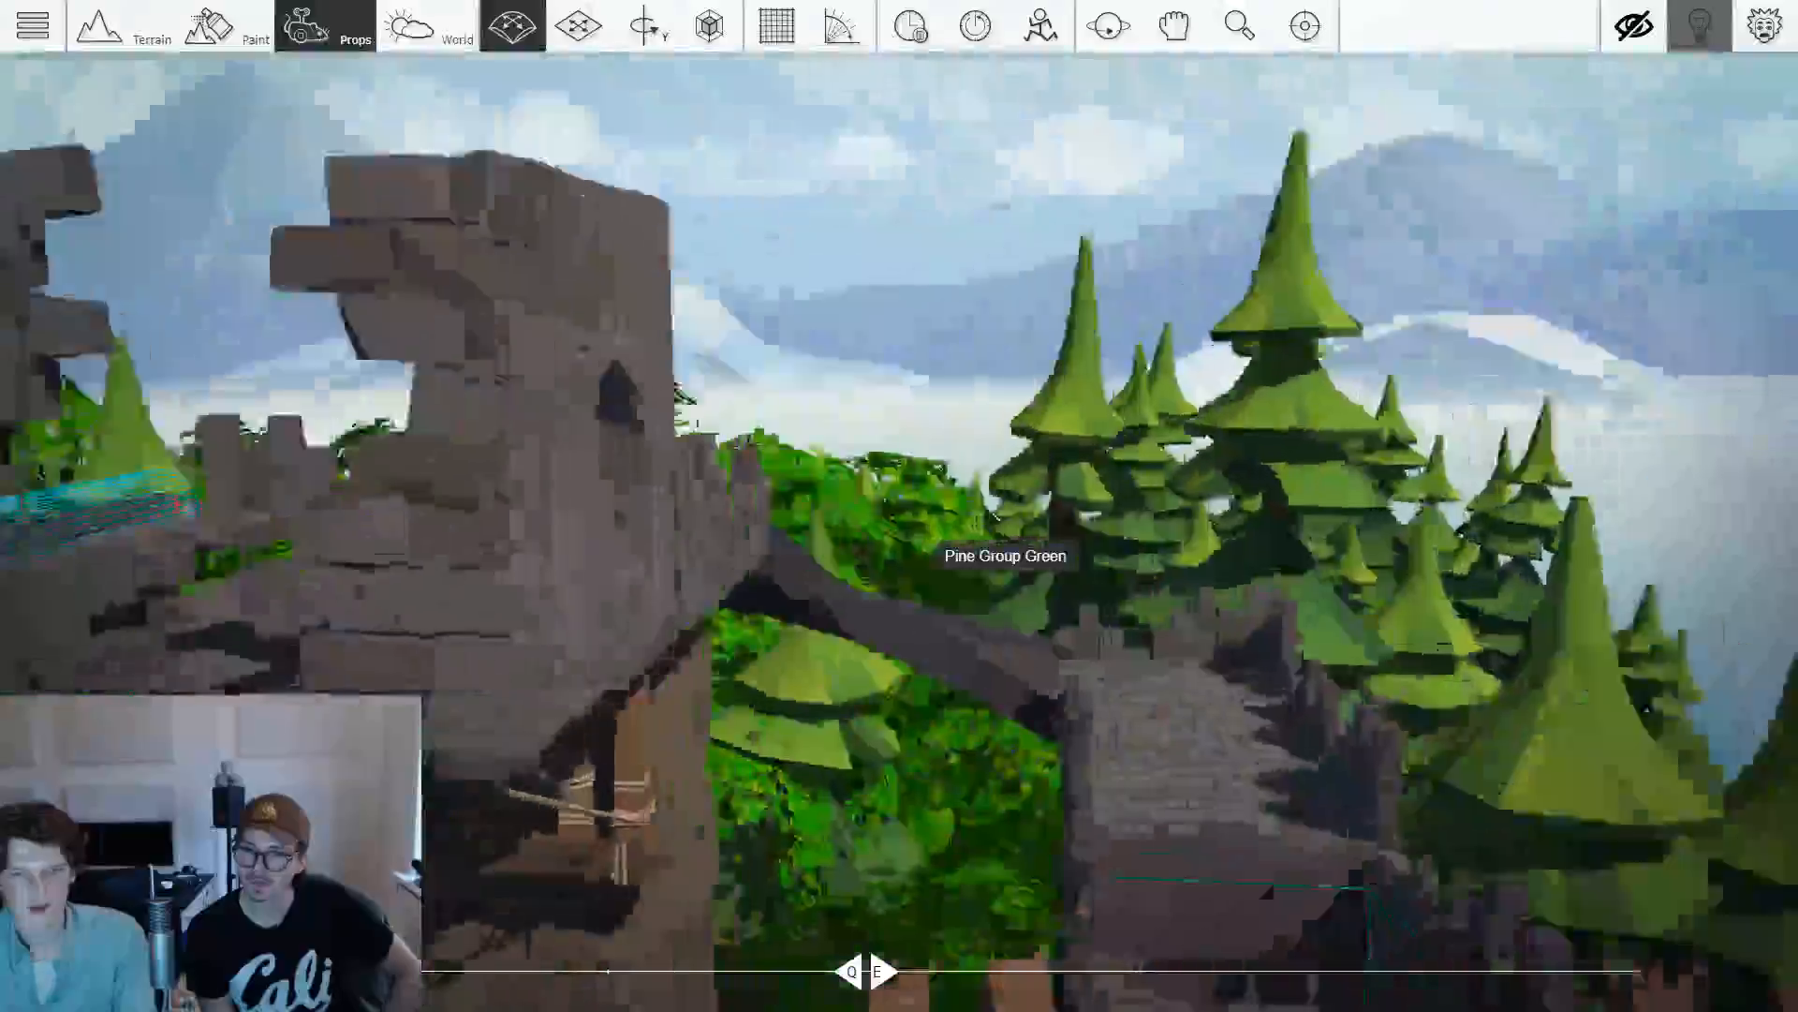
# Survey the castle ruins and examine the round tower's walled ledge with the arched window.
pyautogui.press('s')
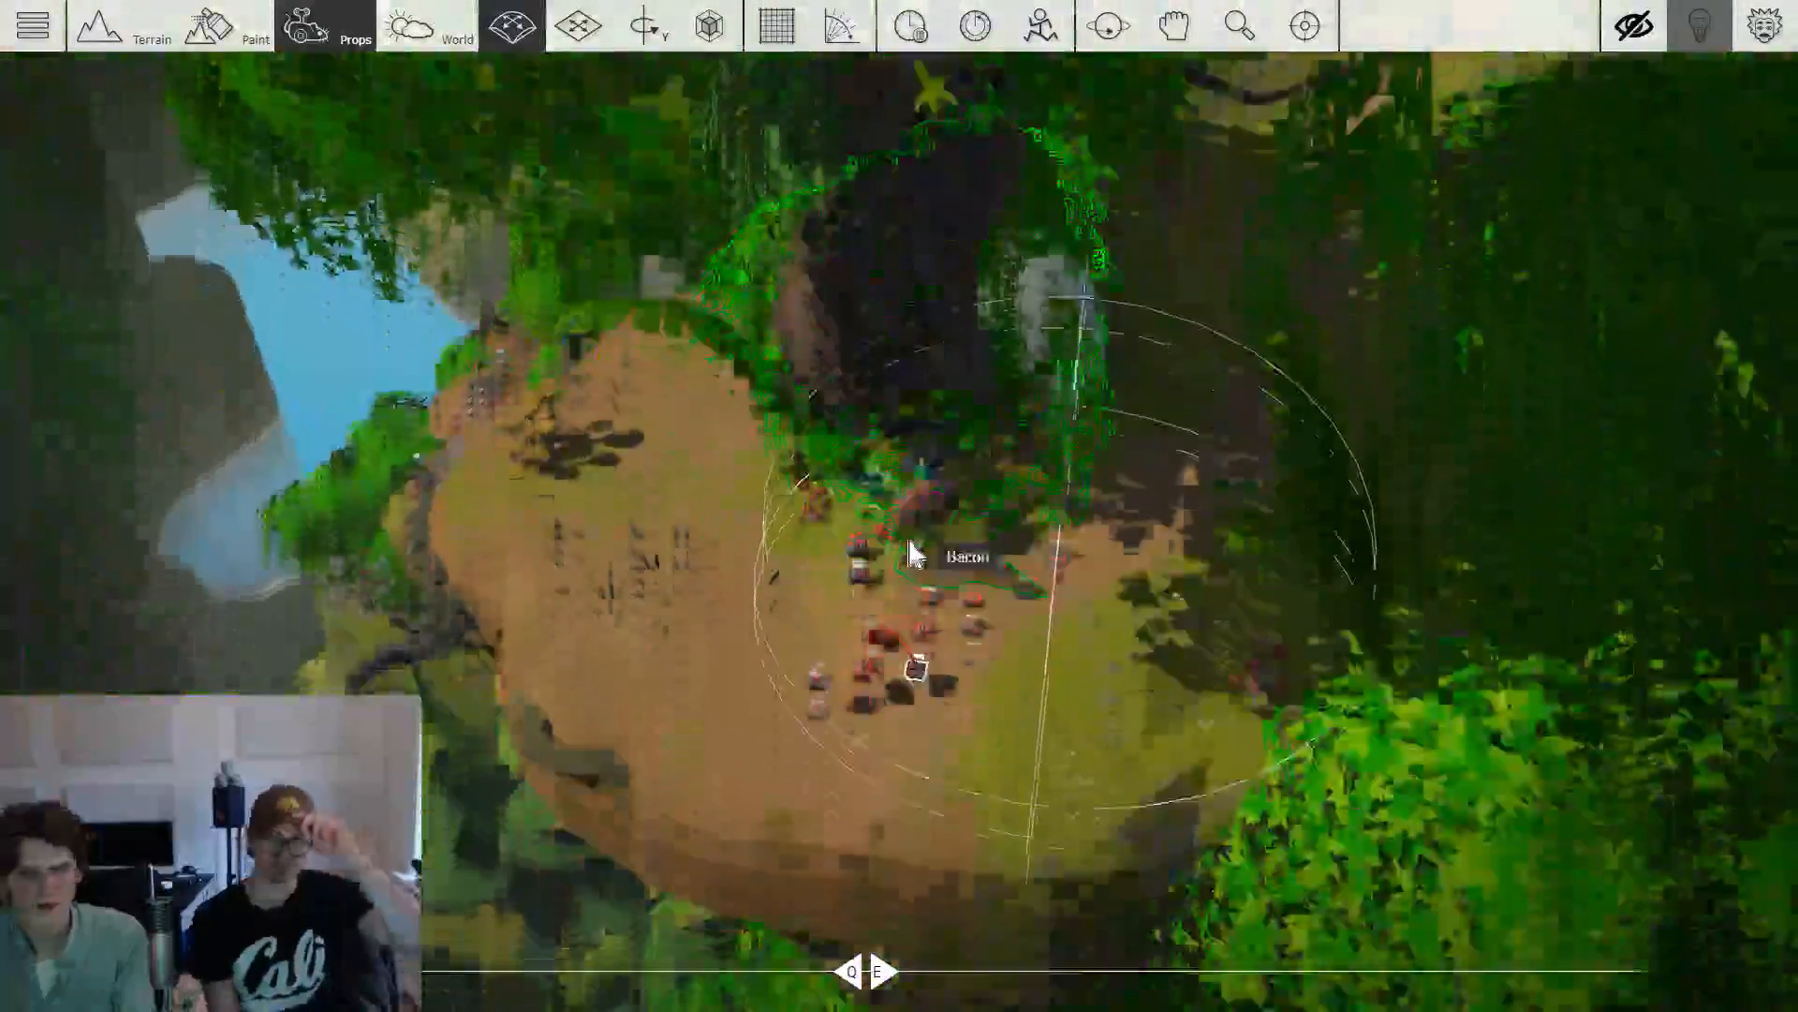
pyautogui.rightClick(903, 537)
pyautogui.press('w')
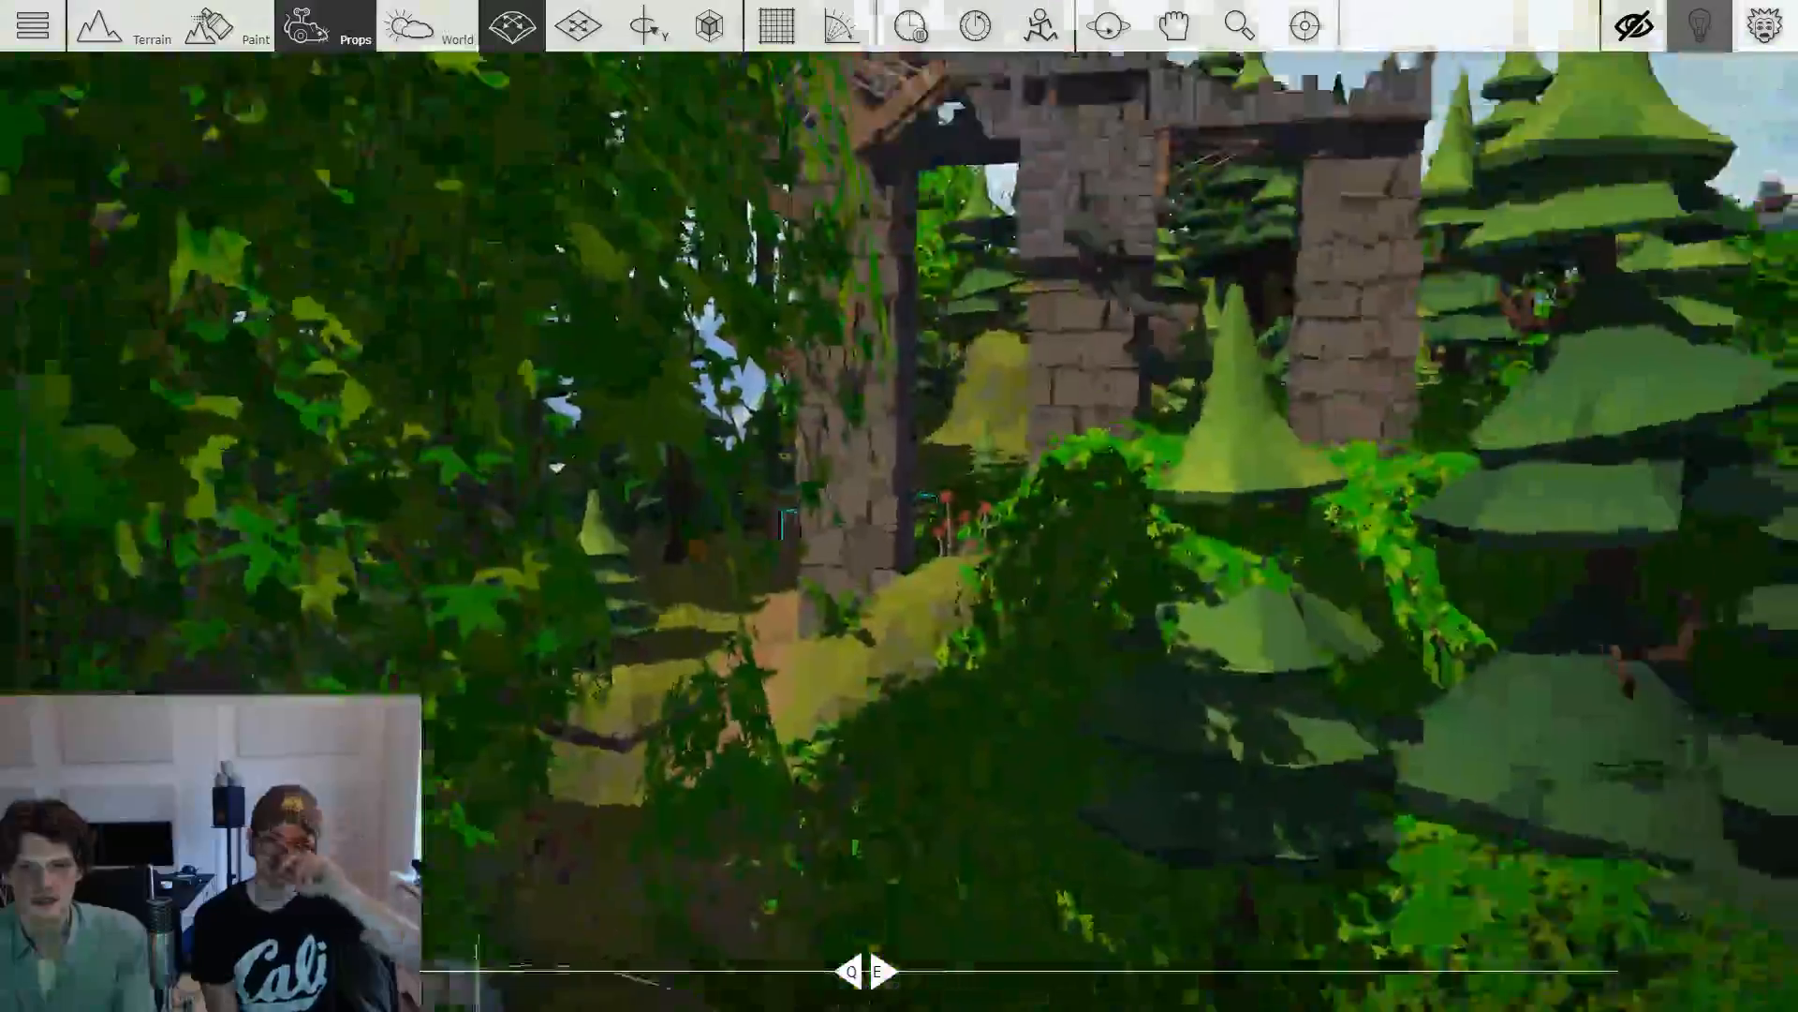
pyautogui.press('w')
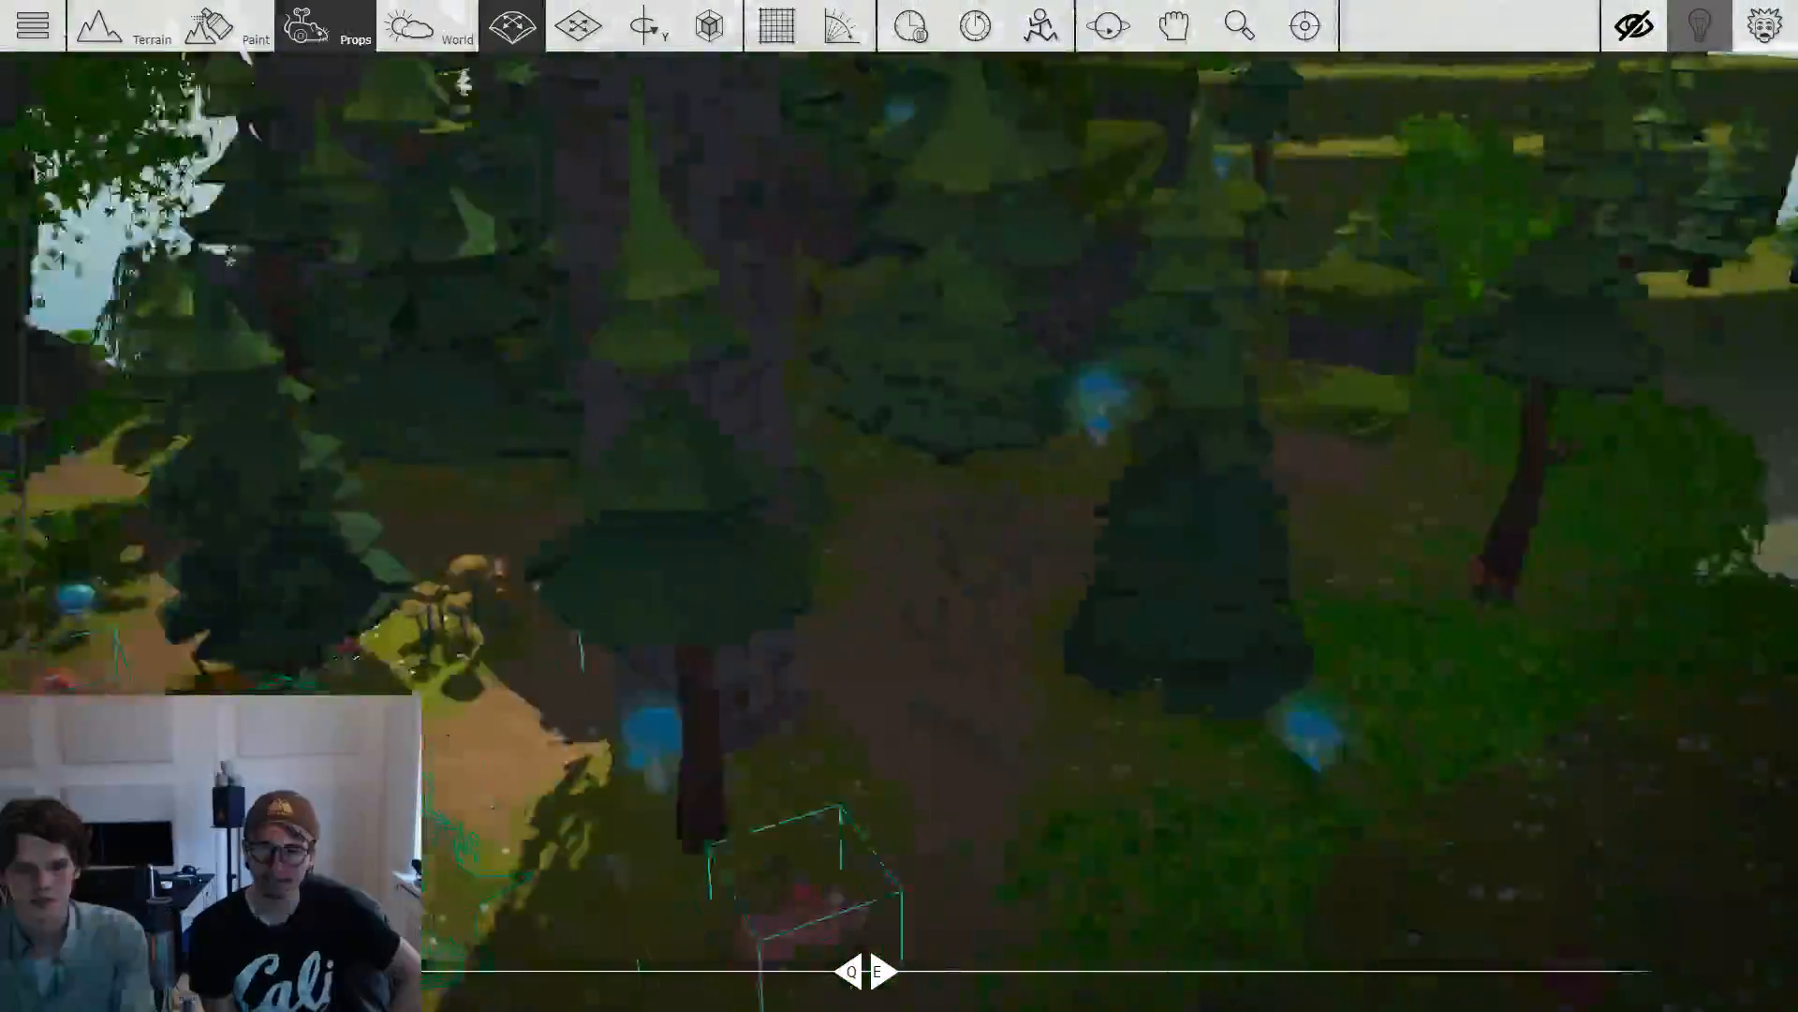
pyautogui.press('w')
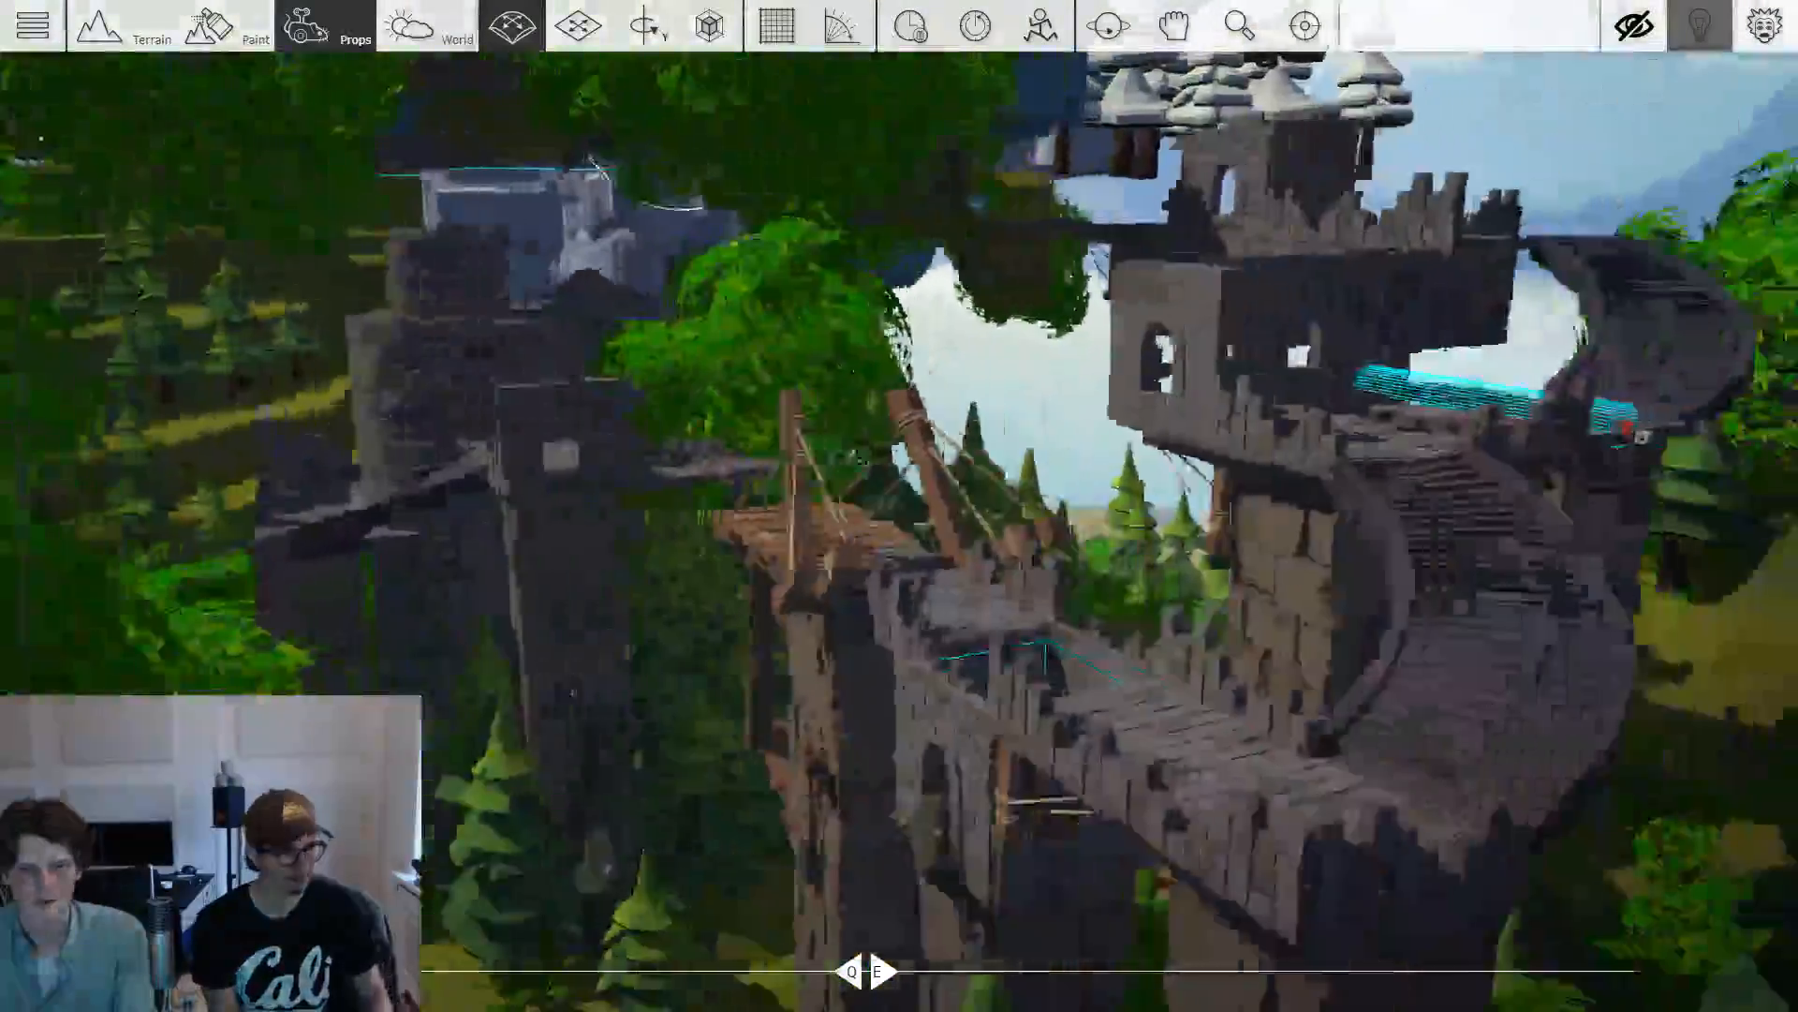
pyautogui.press('w')
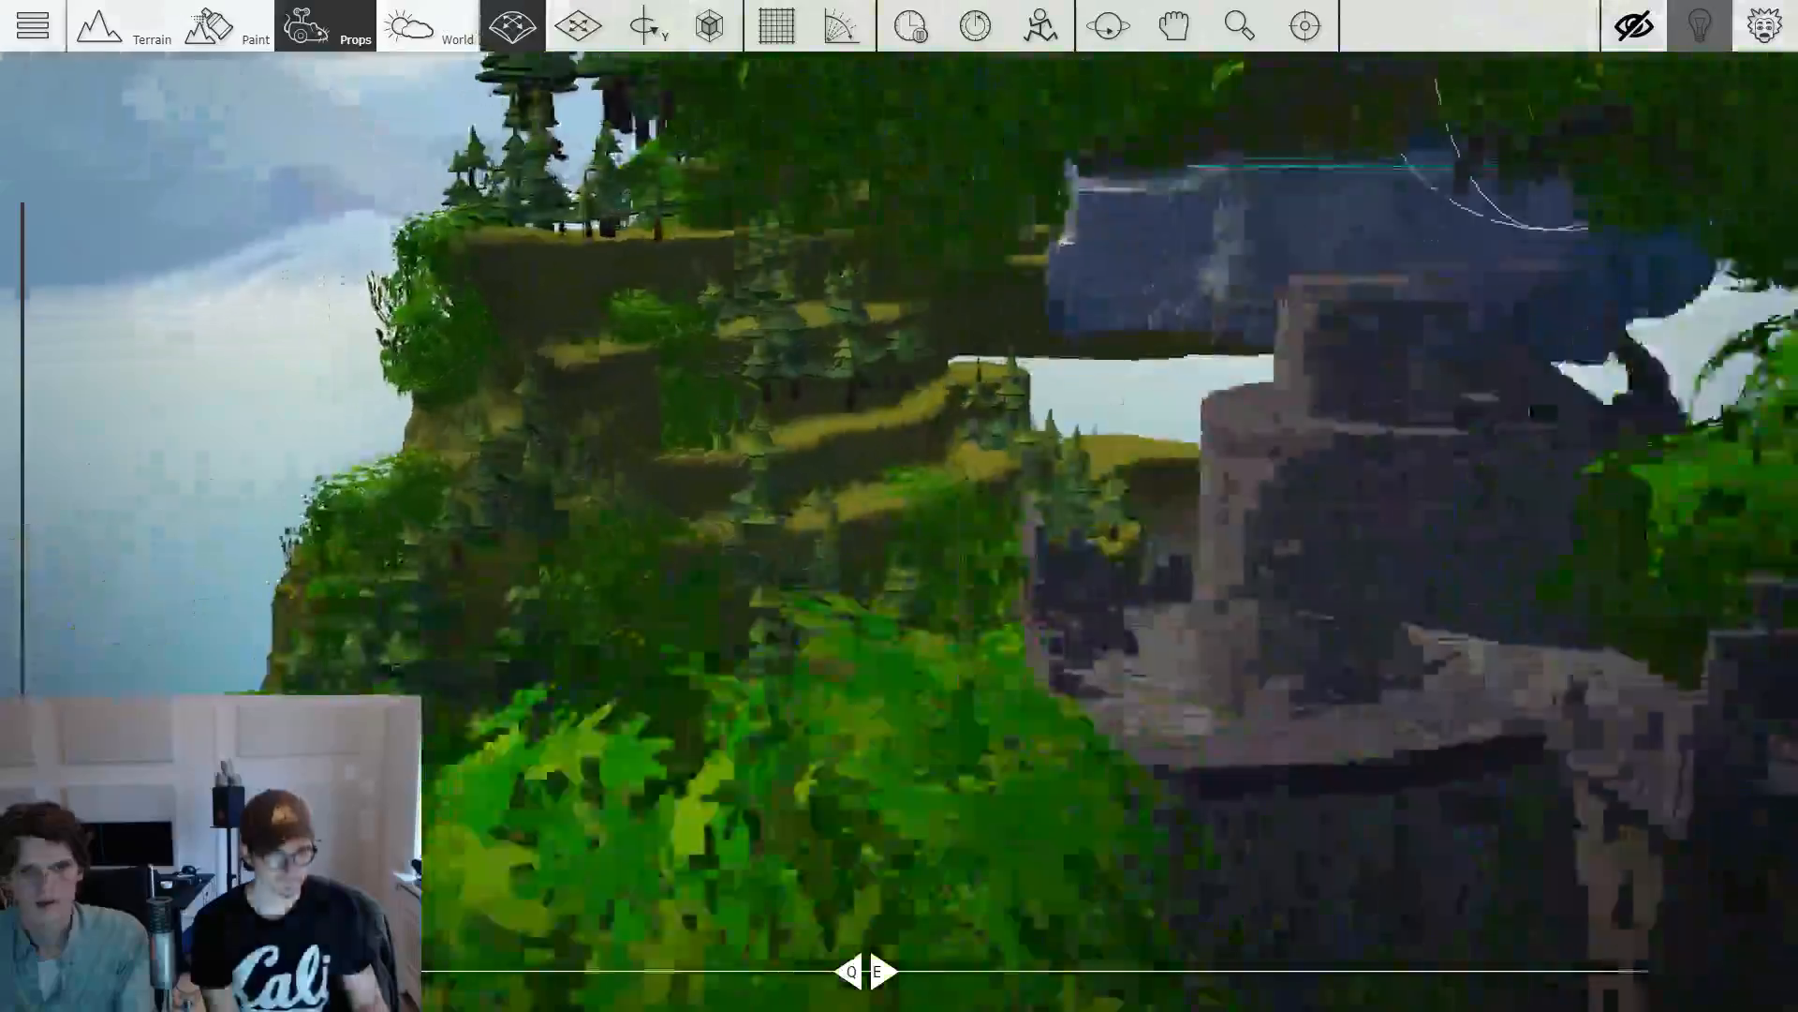
pyautogui.press('s')
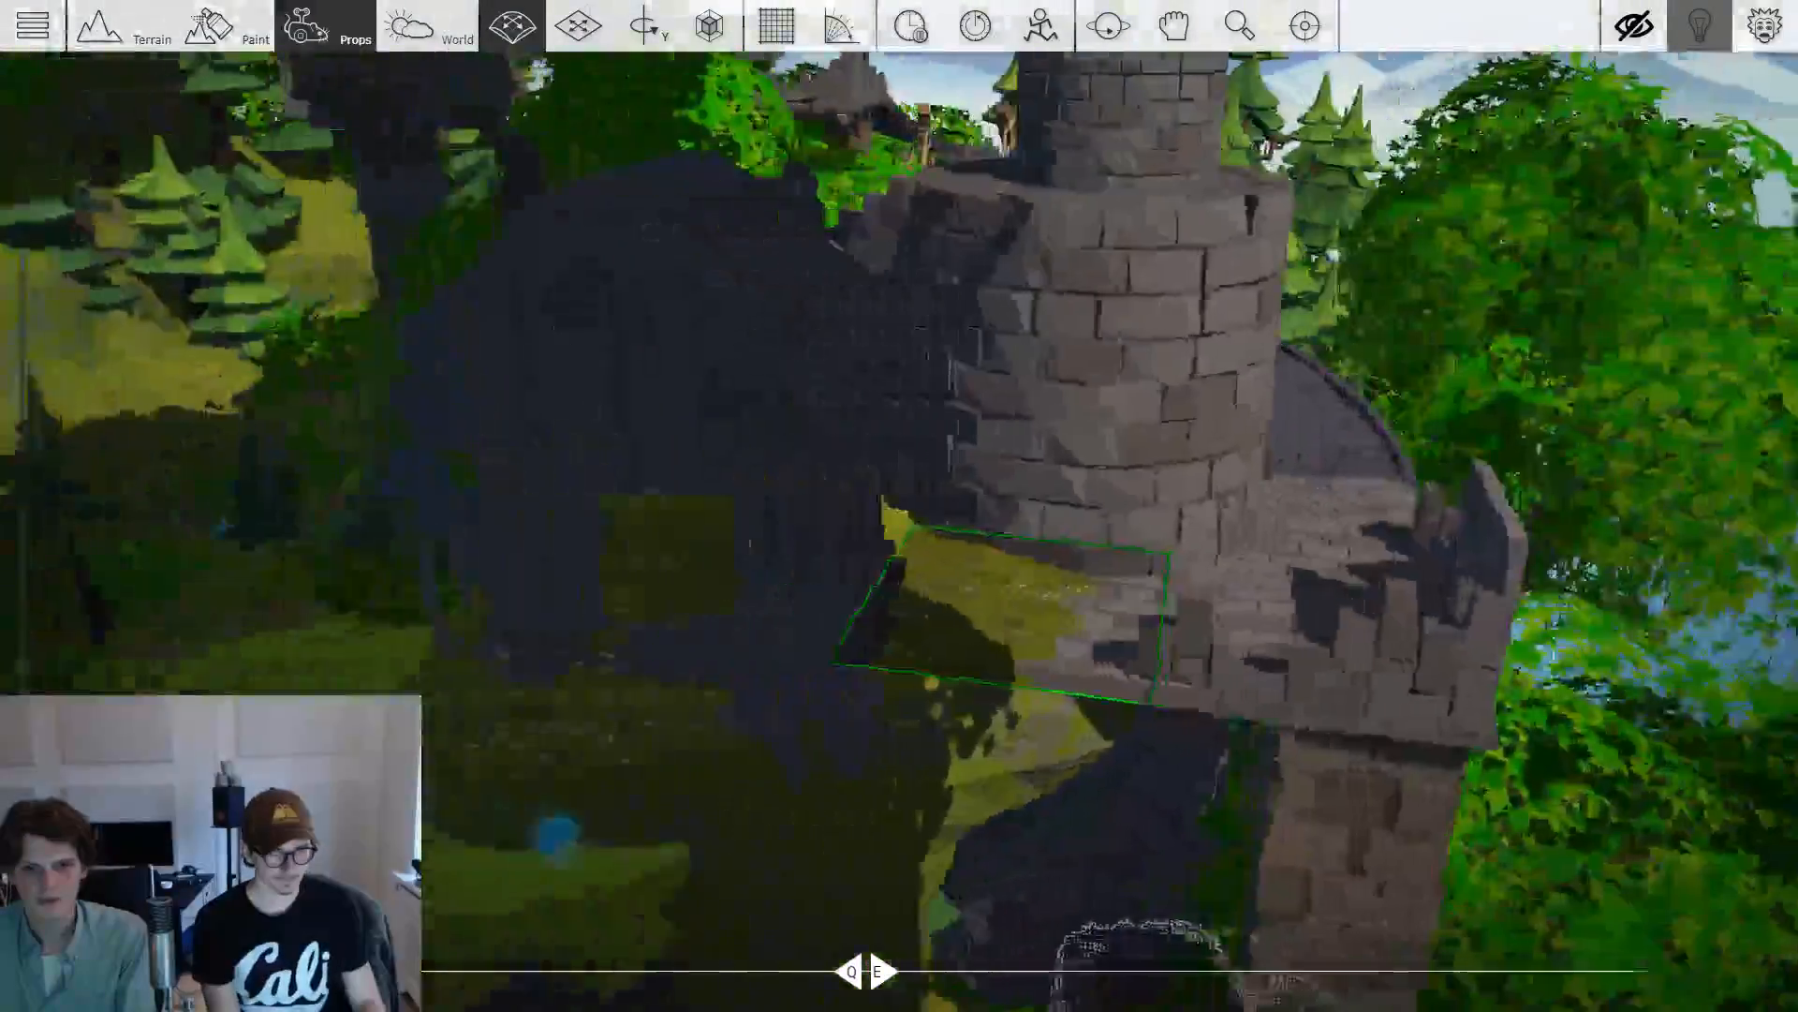
pyautogui.press('w')
pyautogui.press('w')
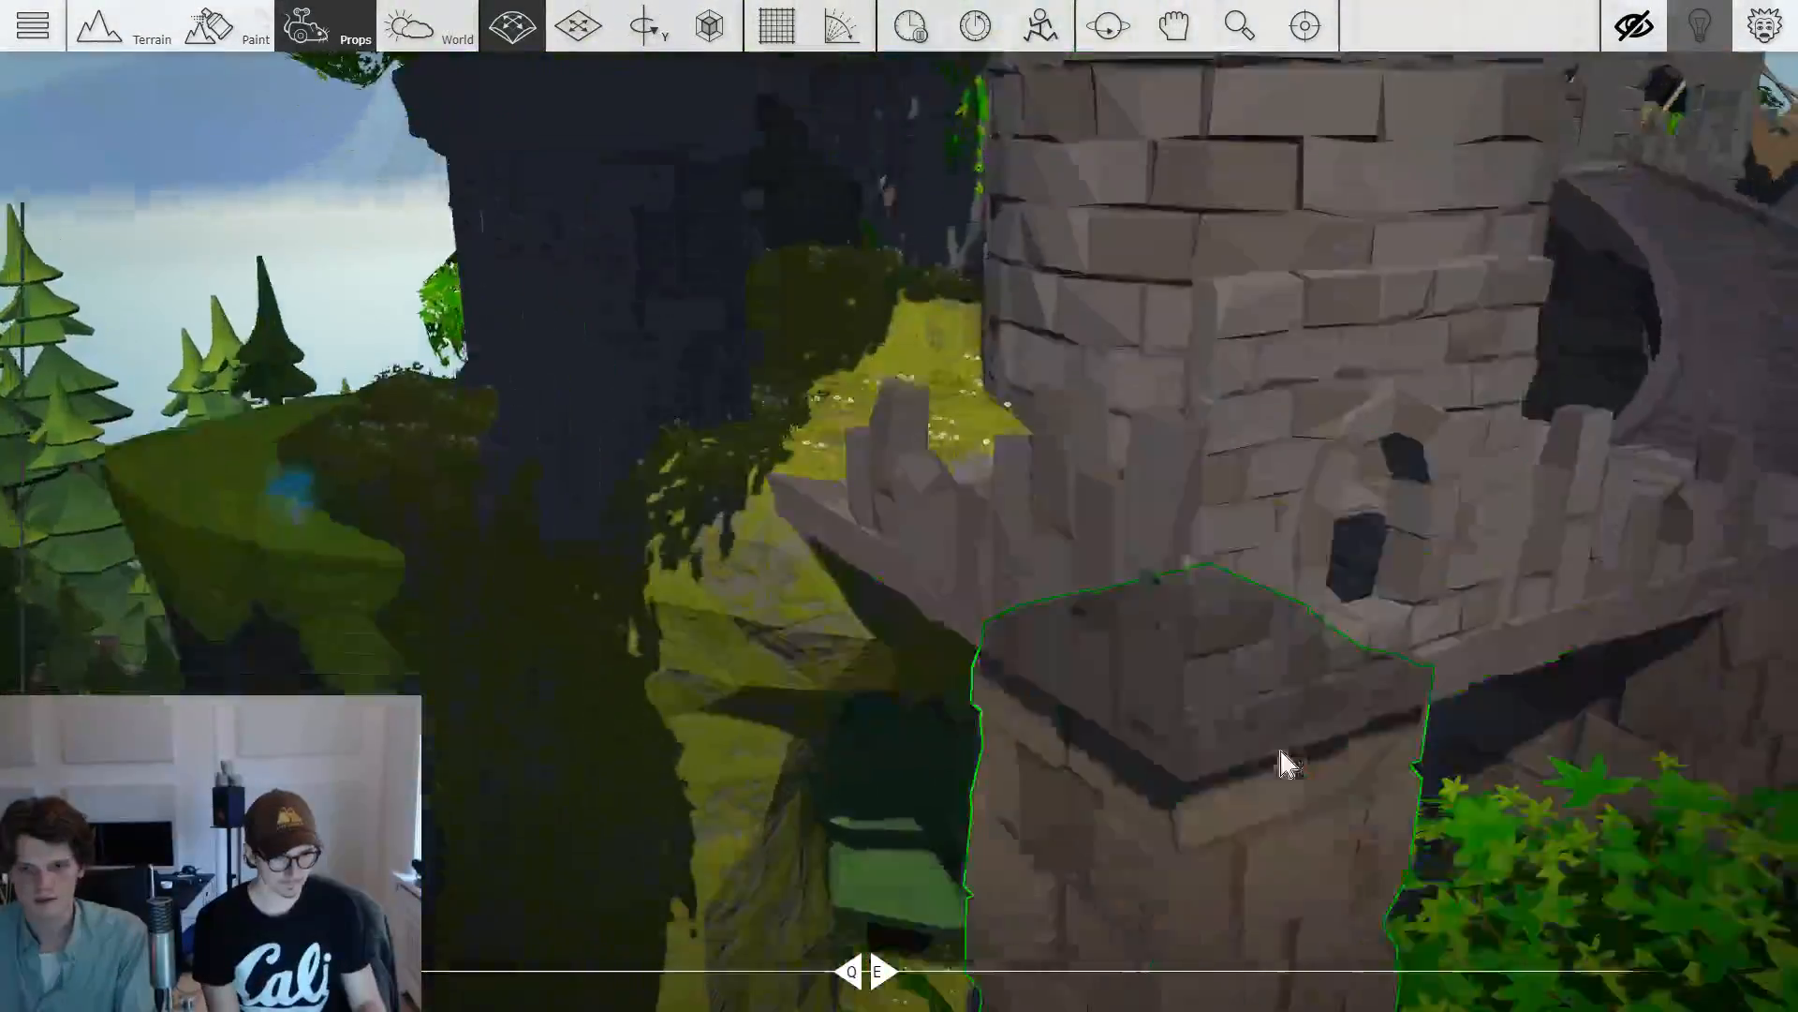
pyautogui.press('s')
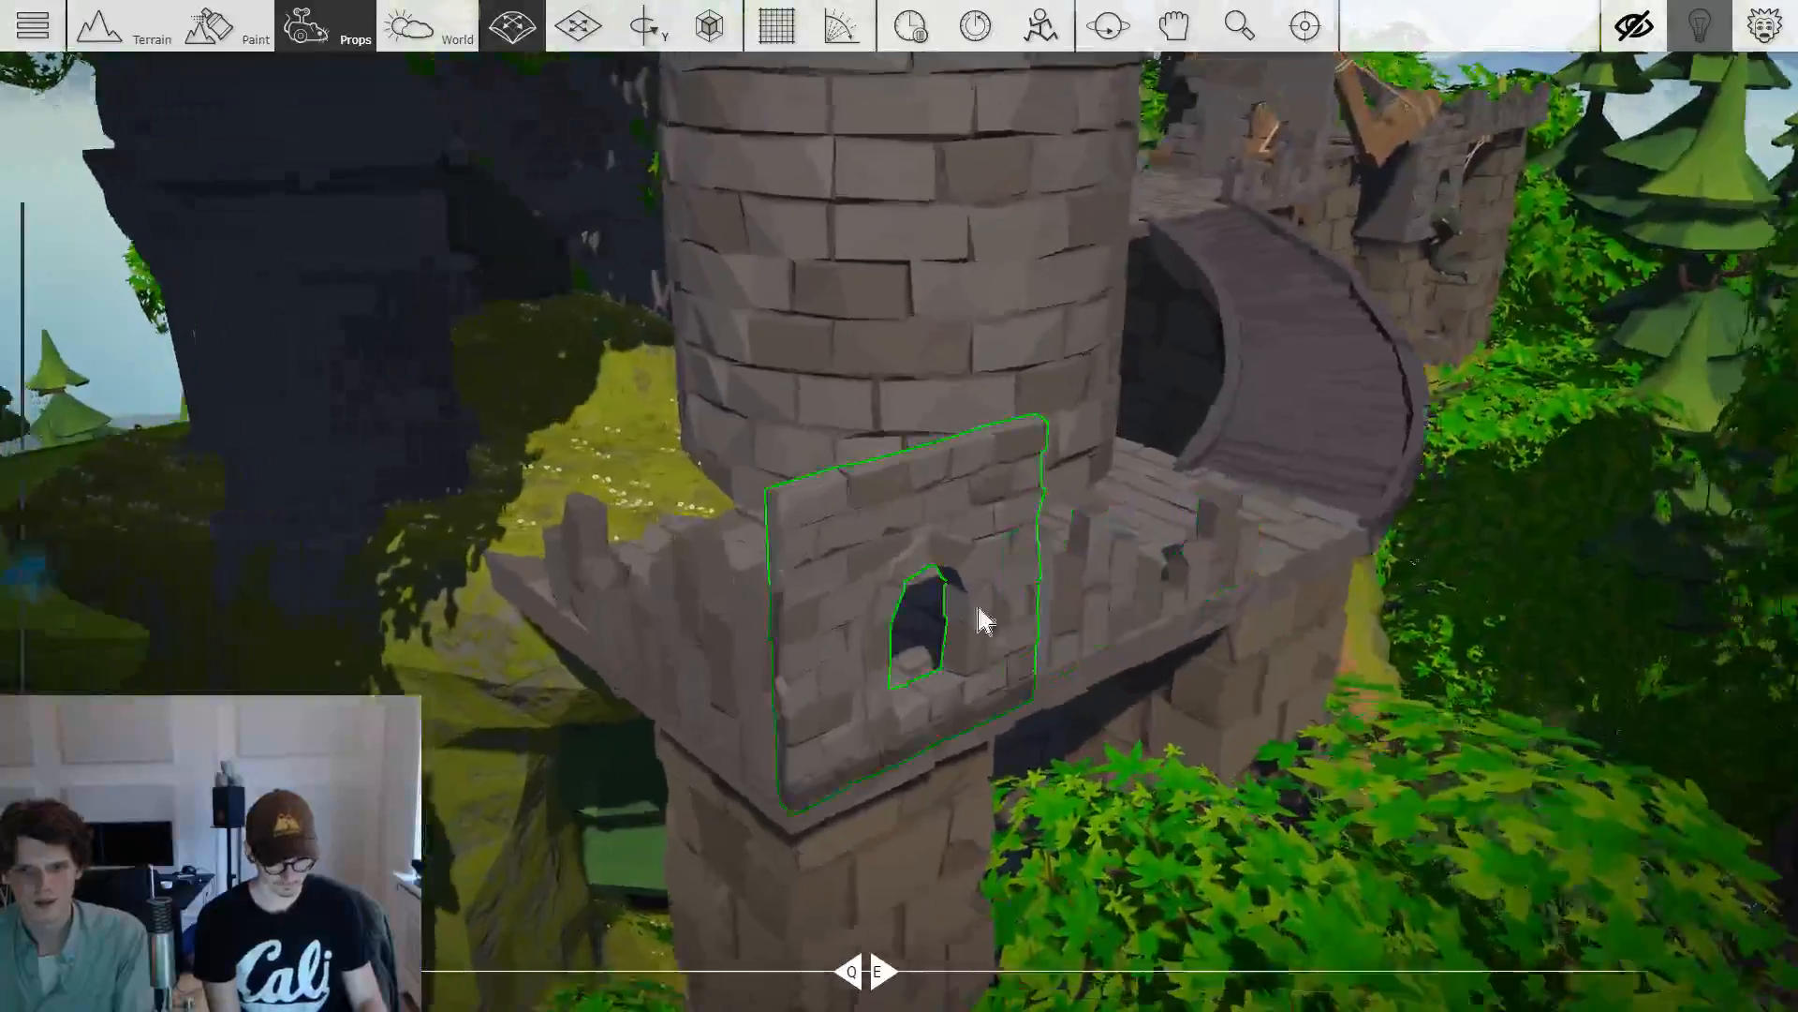
pyautogui.press('w')
# Place a Sensor from Crey's Gameplay gadgets in front of the arched window on the round tower's ledge.
pyautogui.press('Tab')
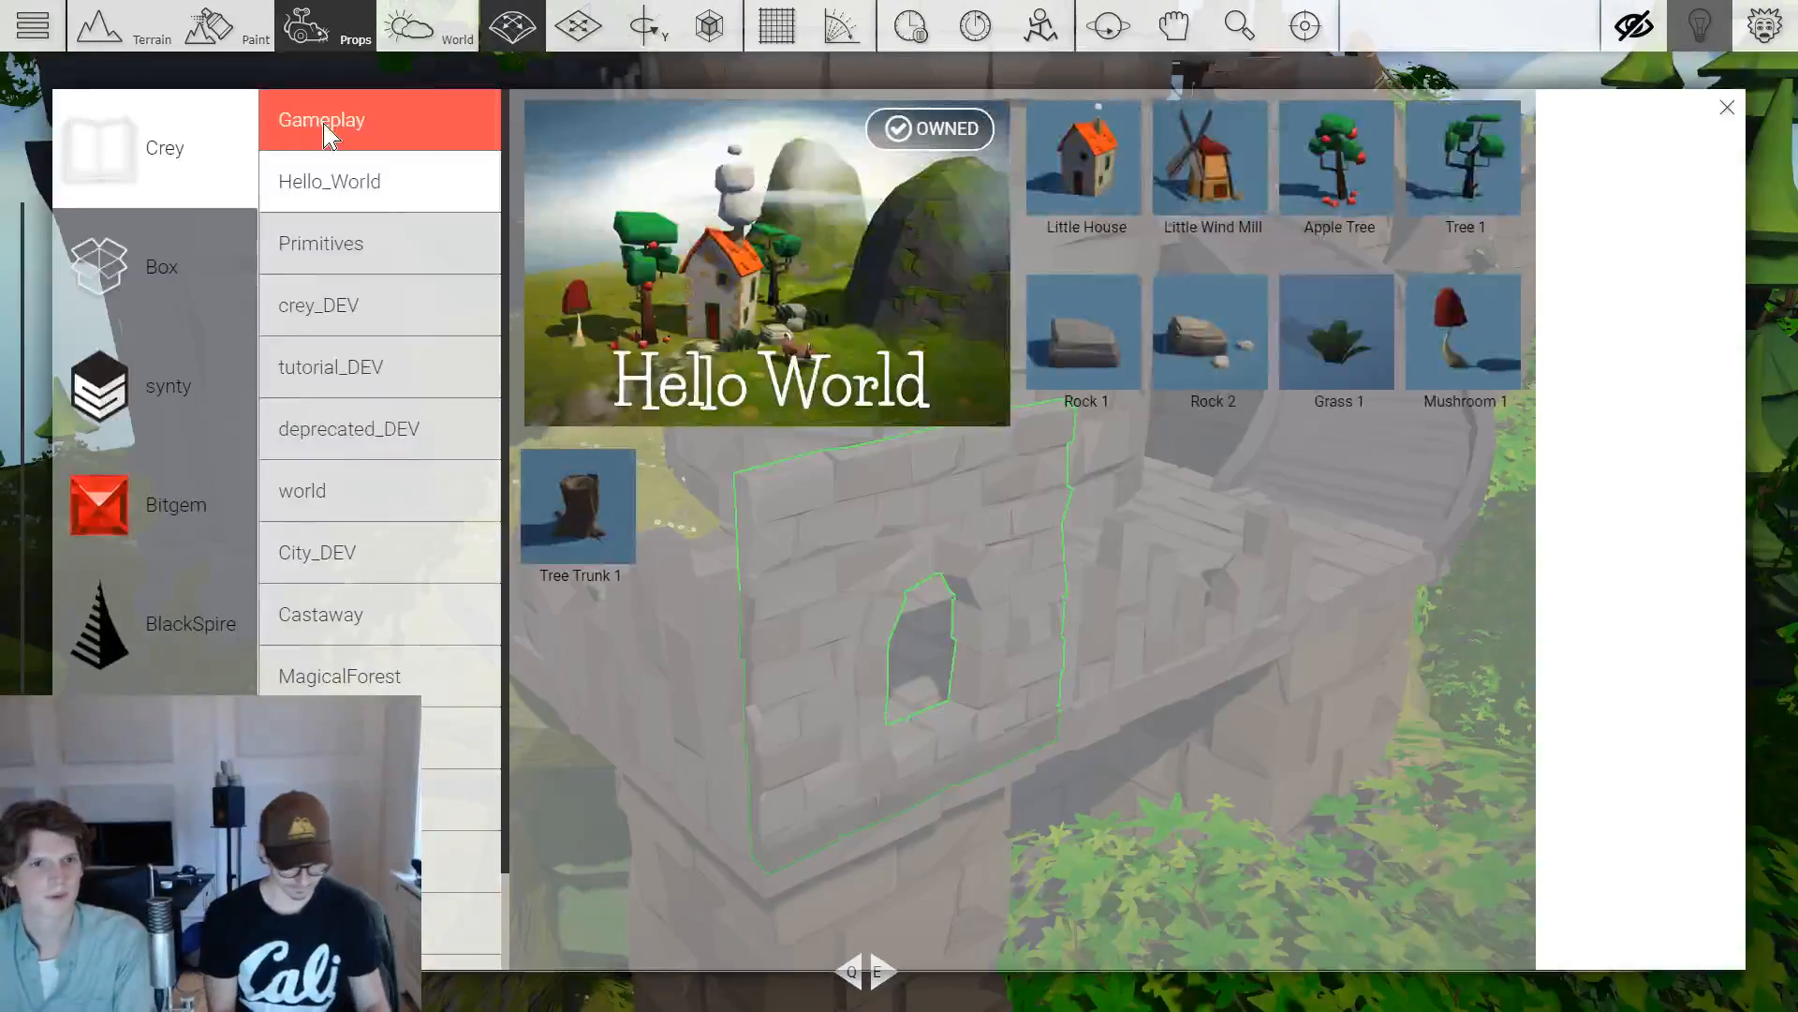
pyautogui.click(281, 131)
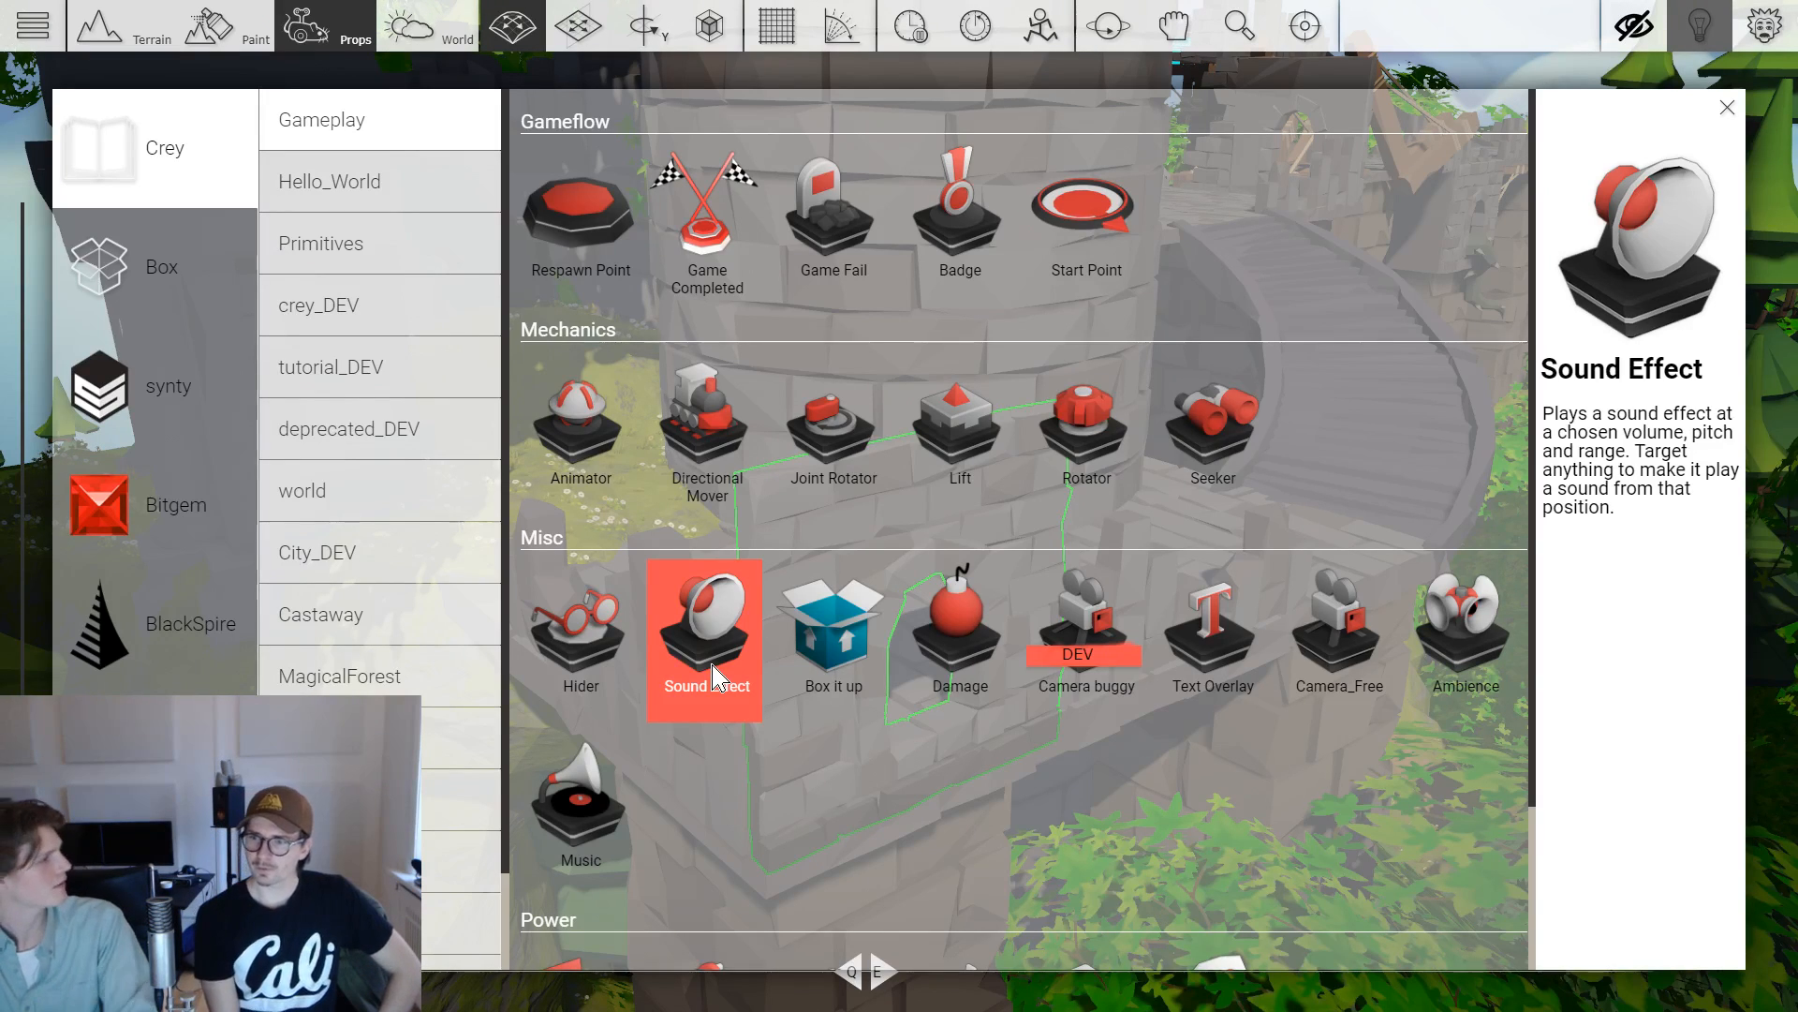
pyautogui.scroll(-2, 1064, 531)
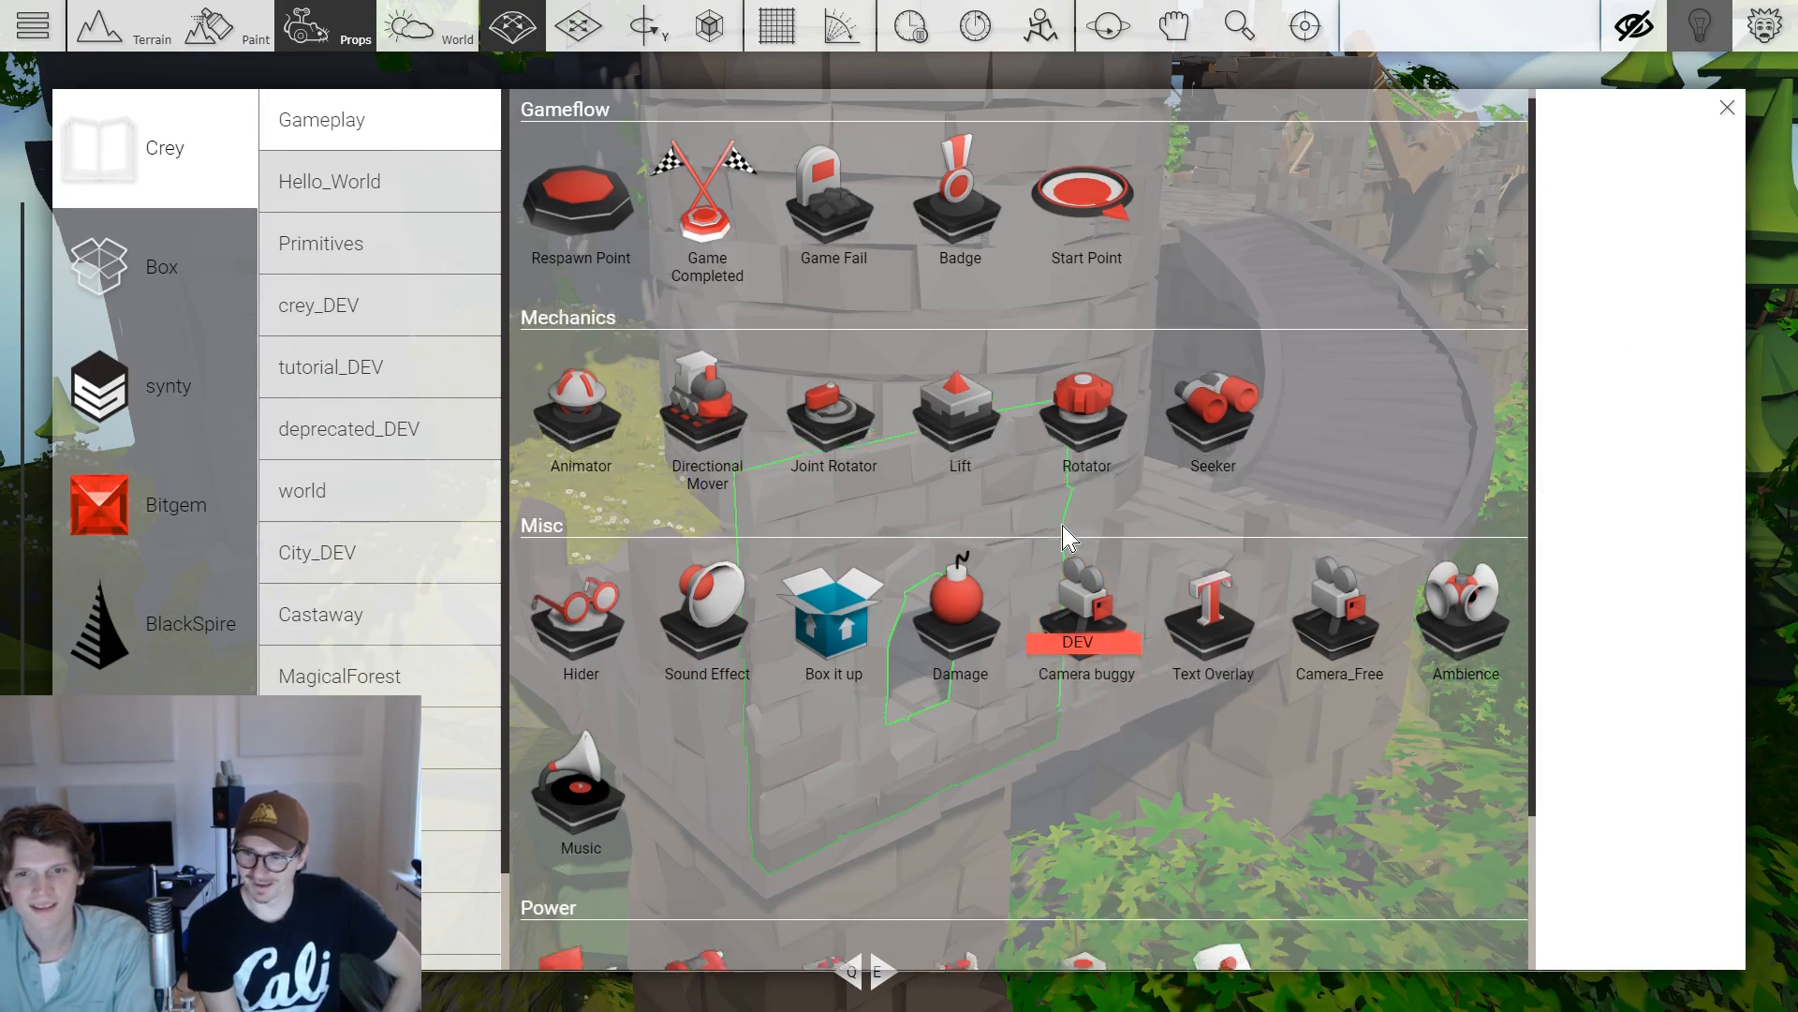
pyautogui.click(1214, 804)
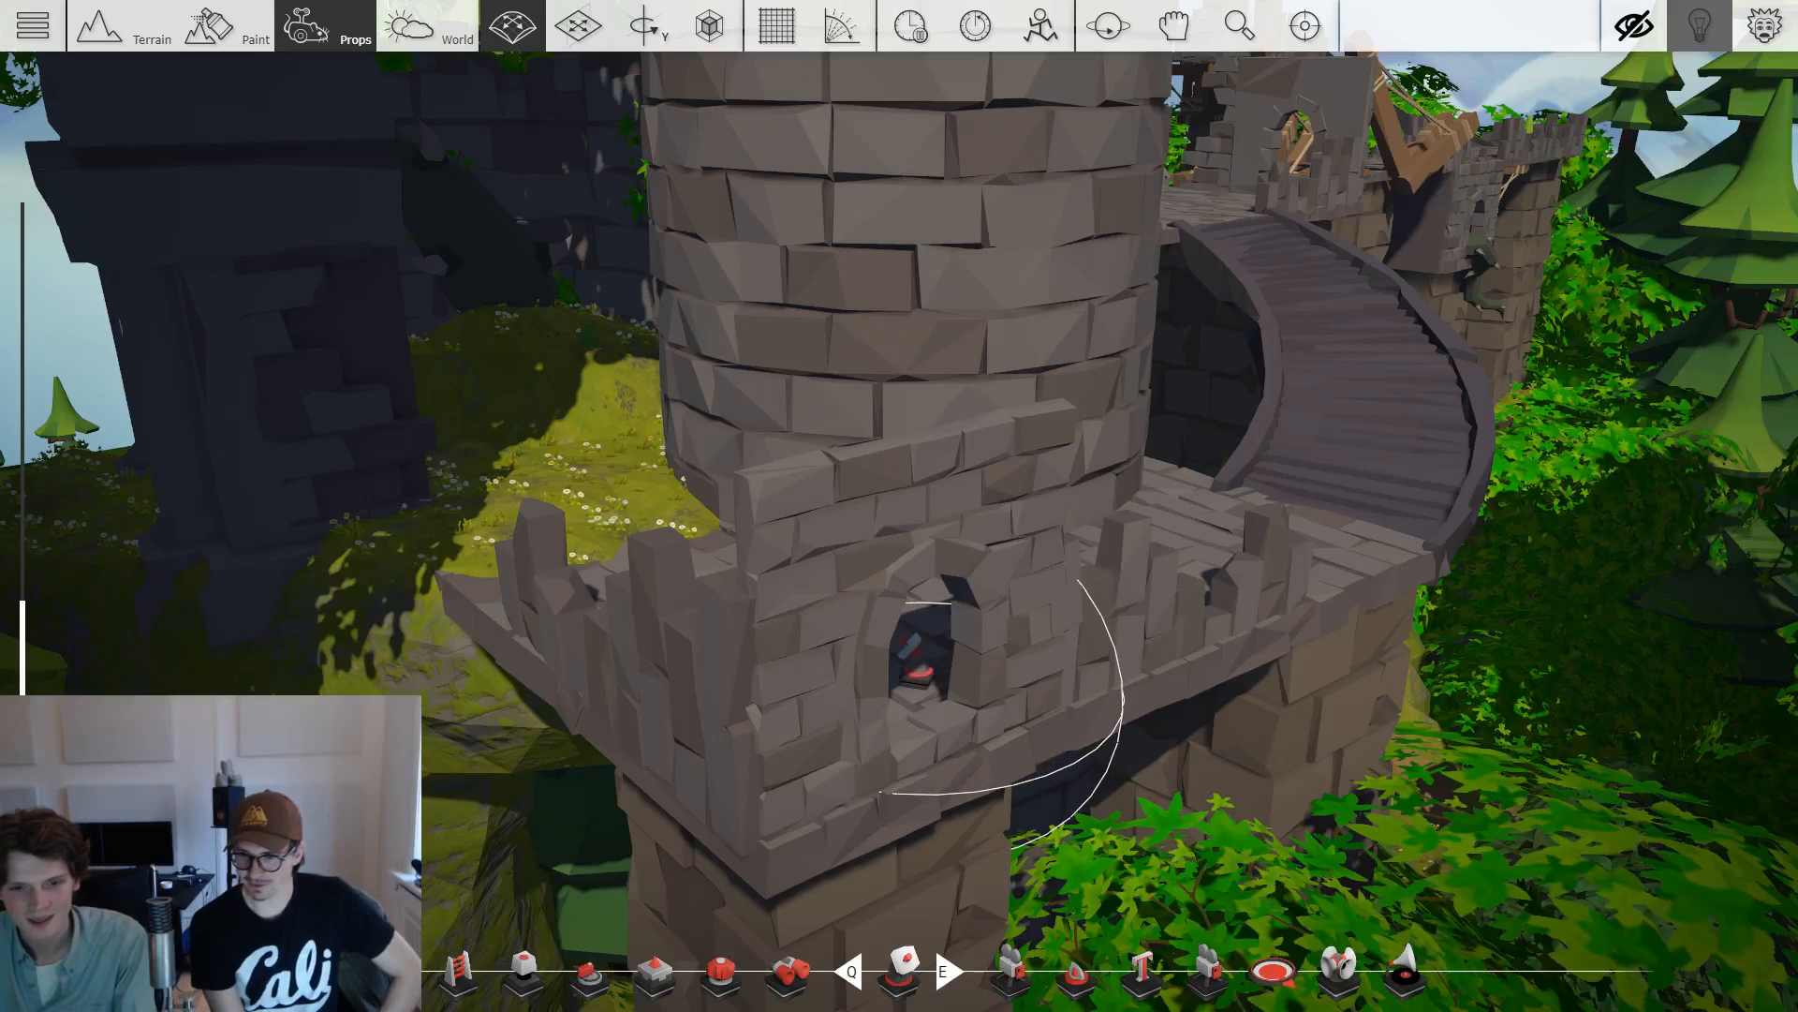
pyautogui.press('Tab')
pyautogui.press('Tab')
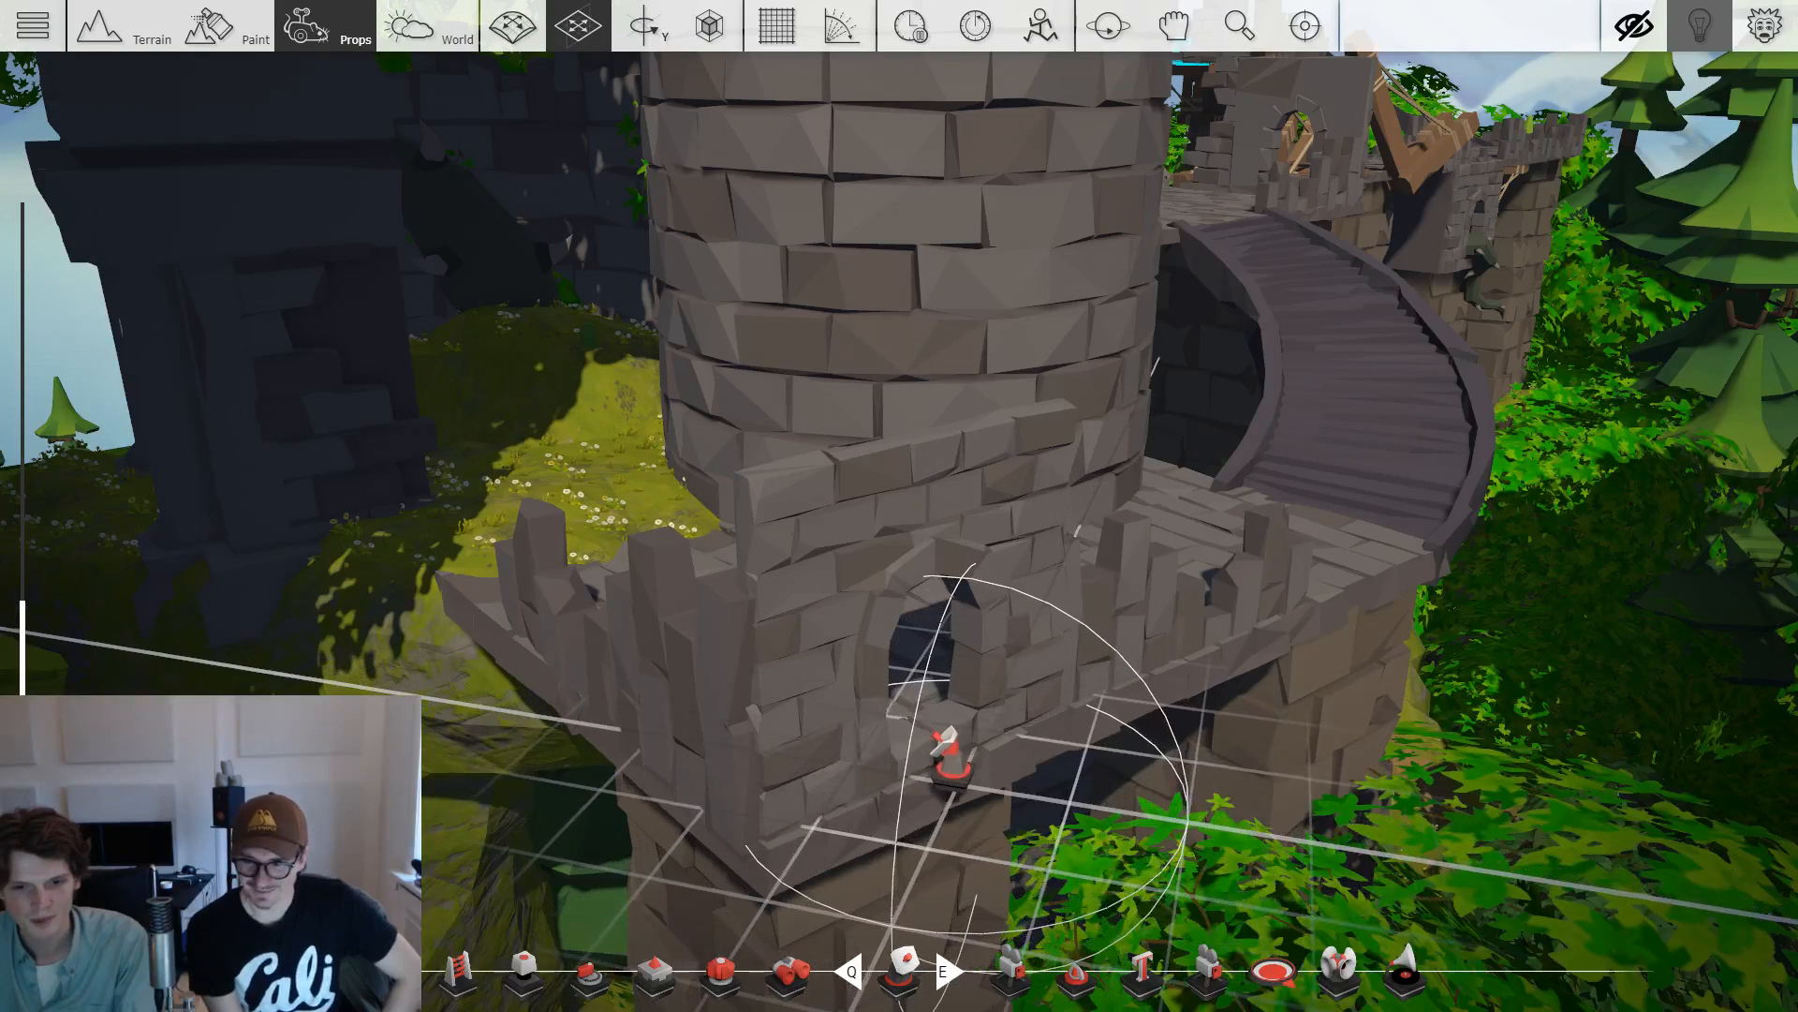
pyautogui.press('Tab')
pyautogui.press('Tab')
pyautogui.press('Tab')
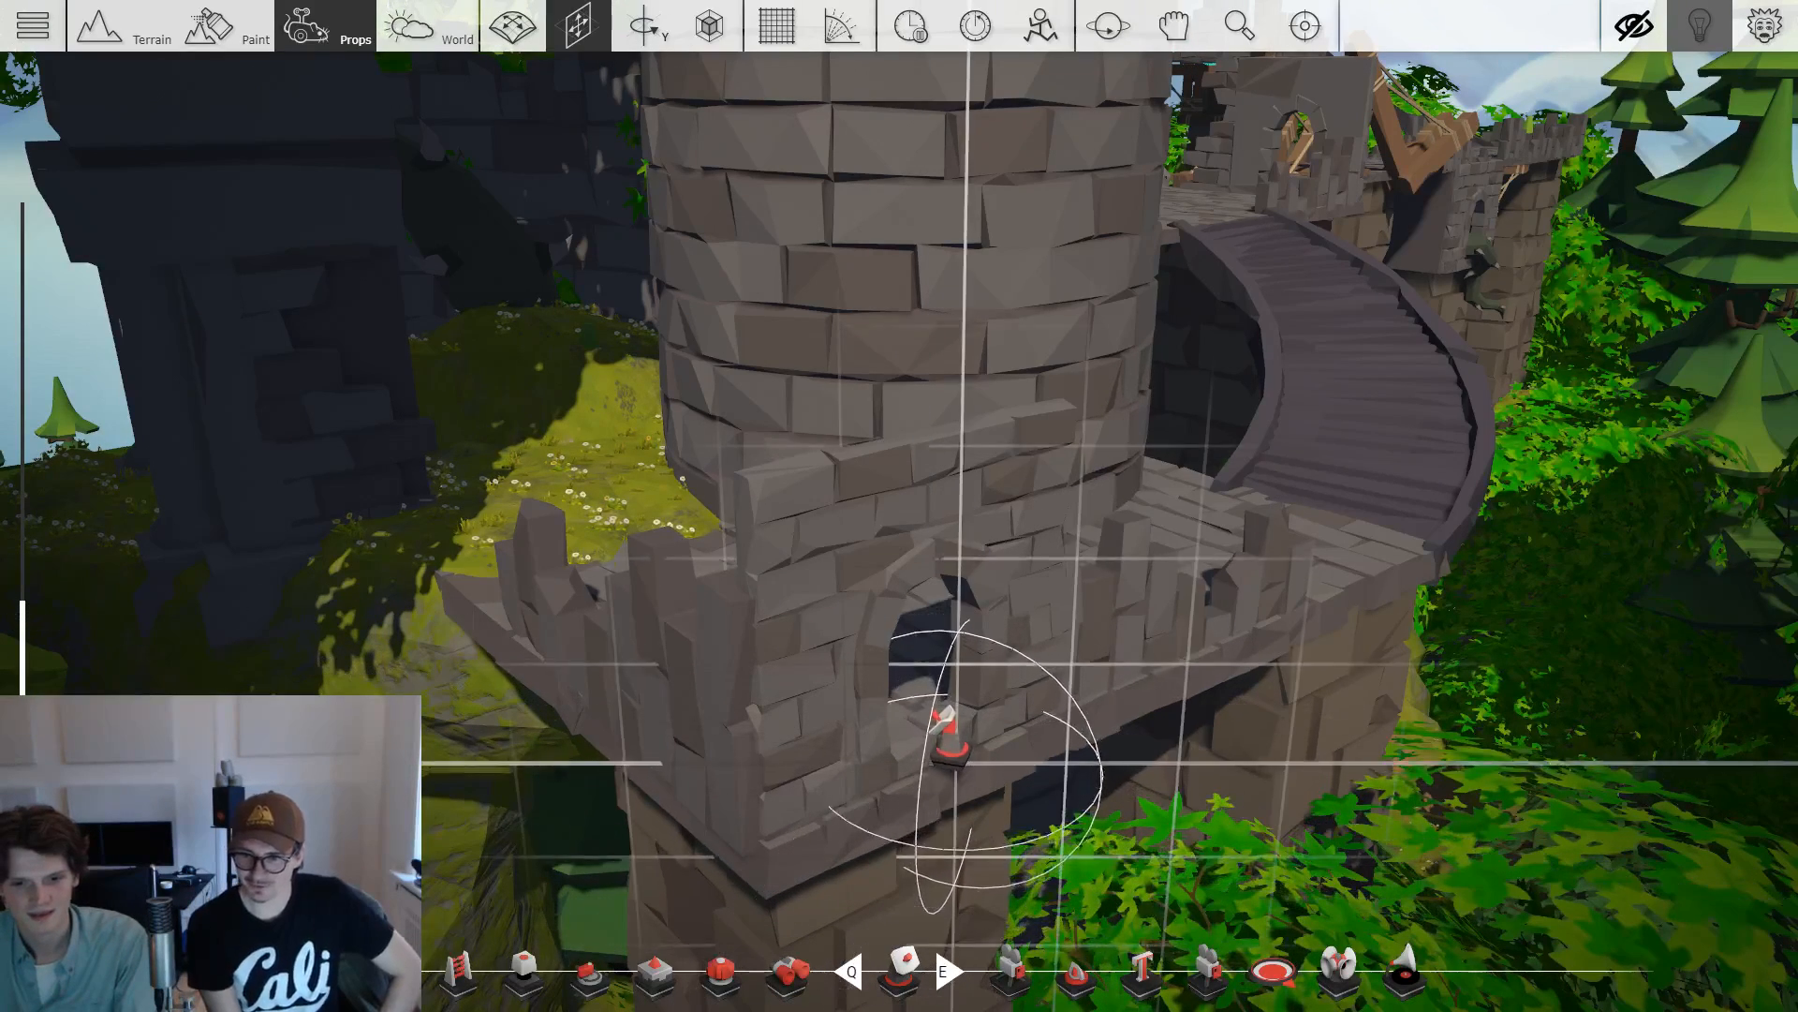
pyautogui.moveTo(947, 684); pyautogui.dragTo(941, 695)
# Set the new sensor's trigger type to Forever and bring up the Gameplay gadget library again.
pyautogui.click(942, 694)
pyautogui.click(552, 284)
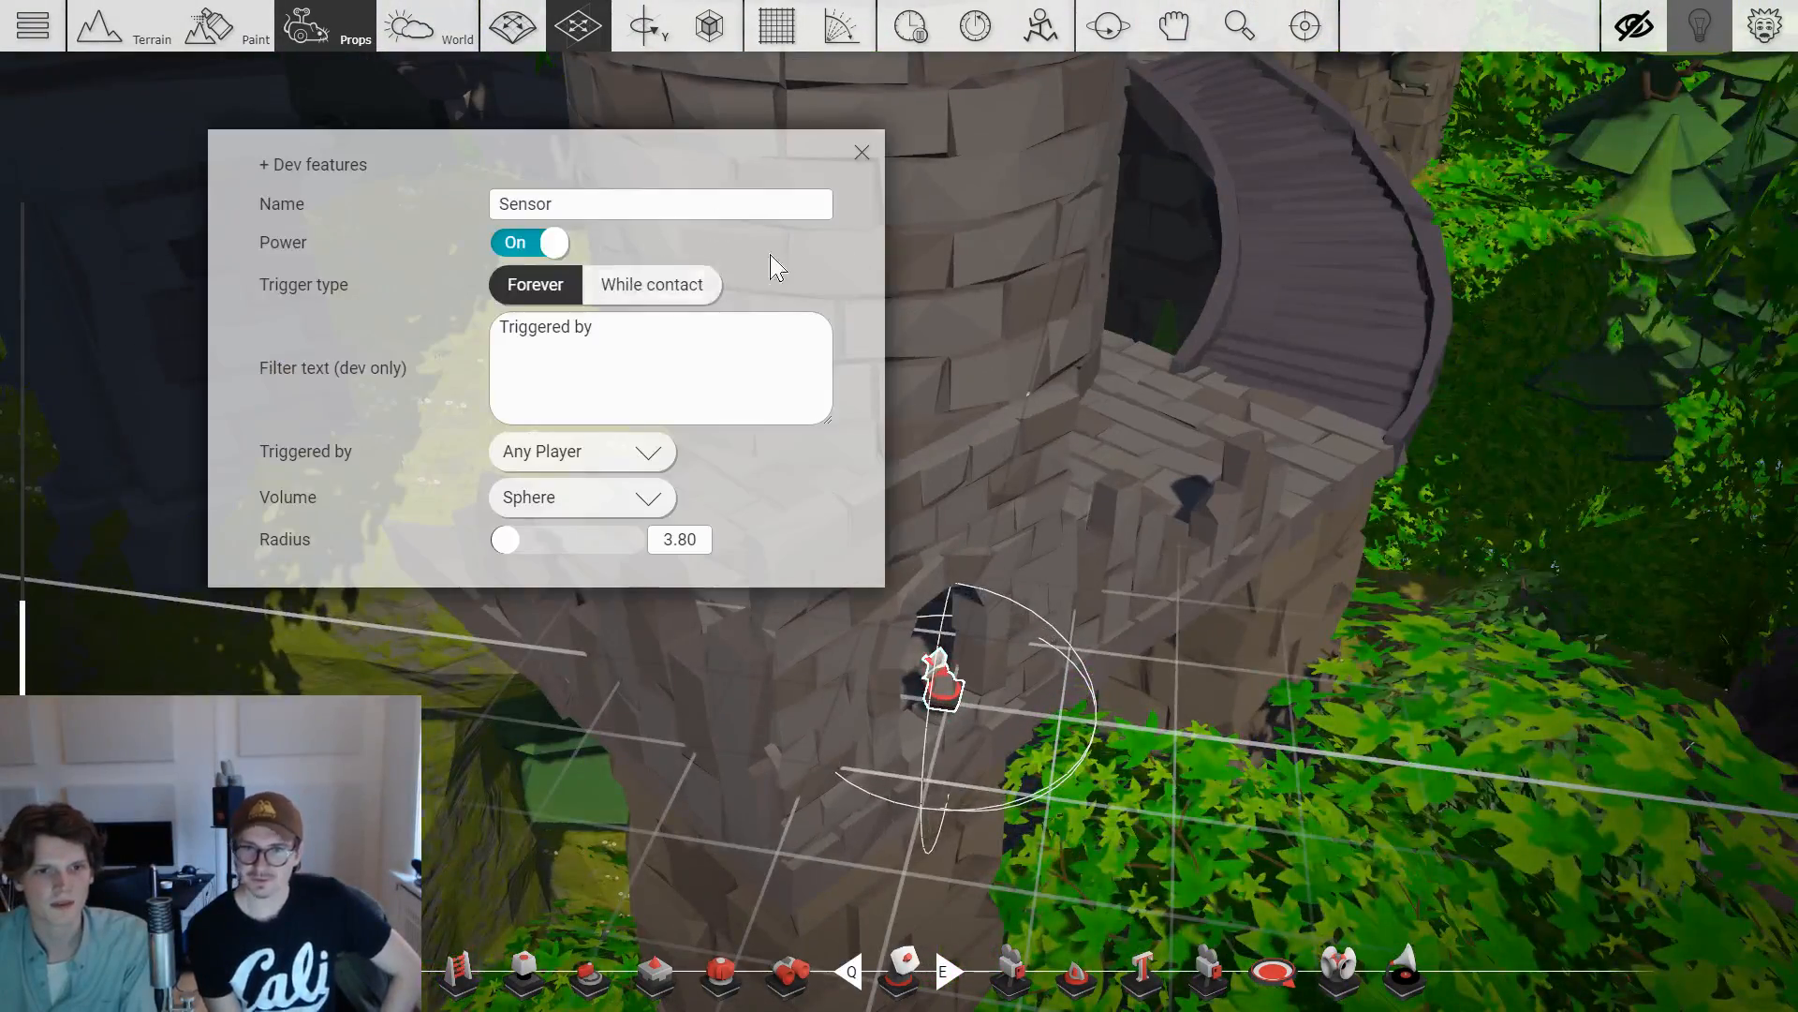
pyautogui.click(864, 153)
pyautogui.press('Tab')
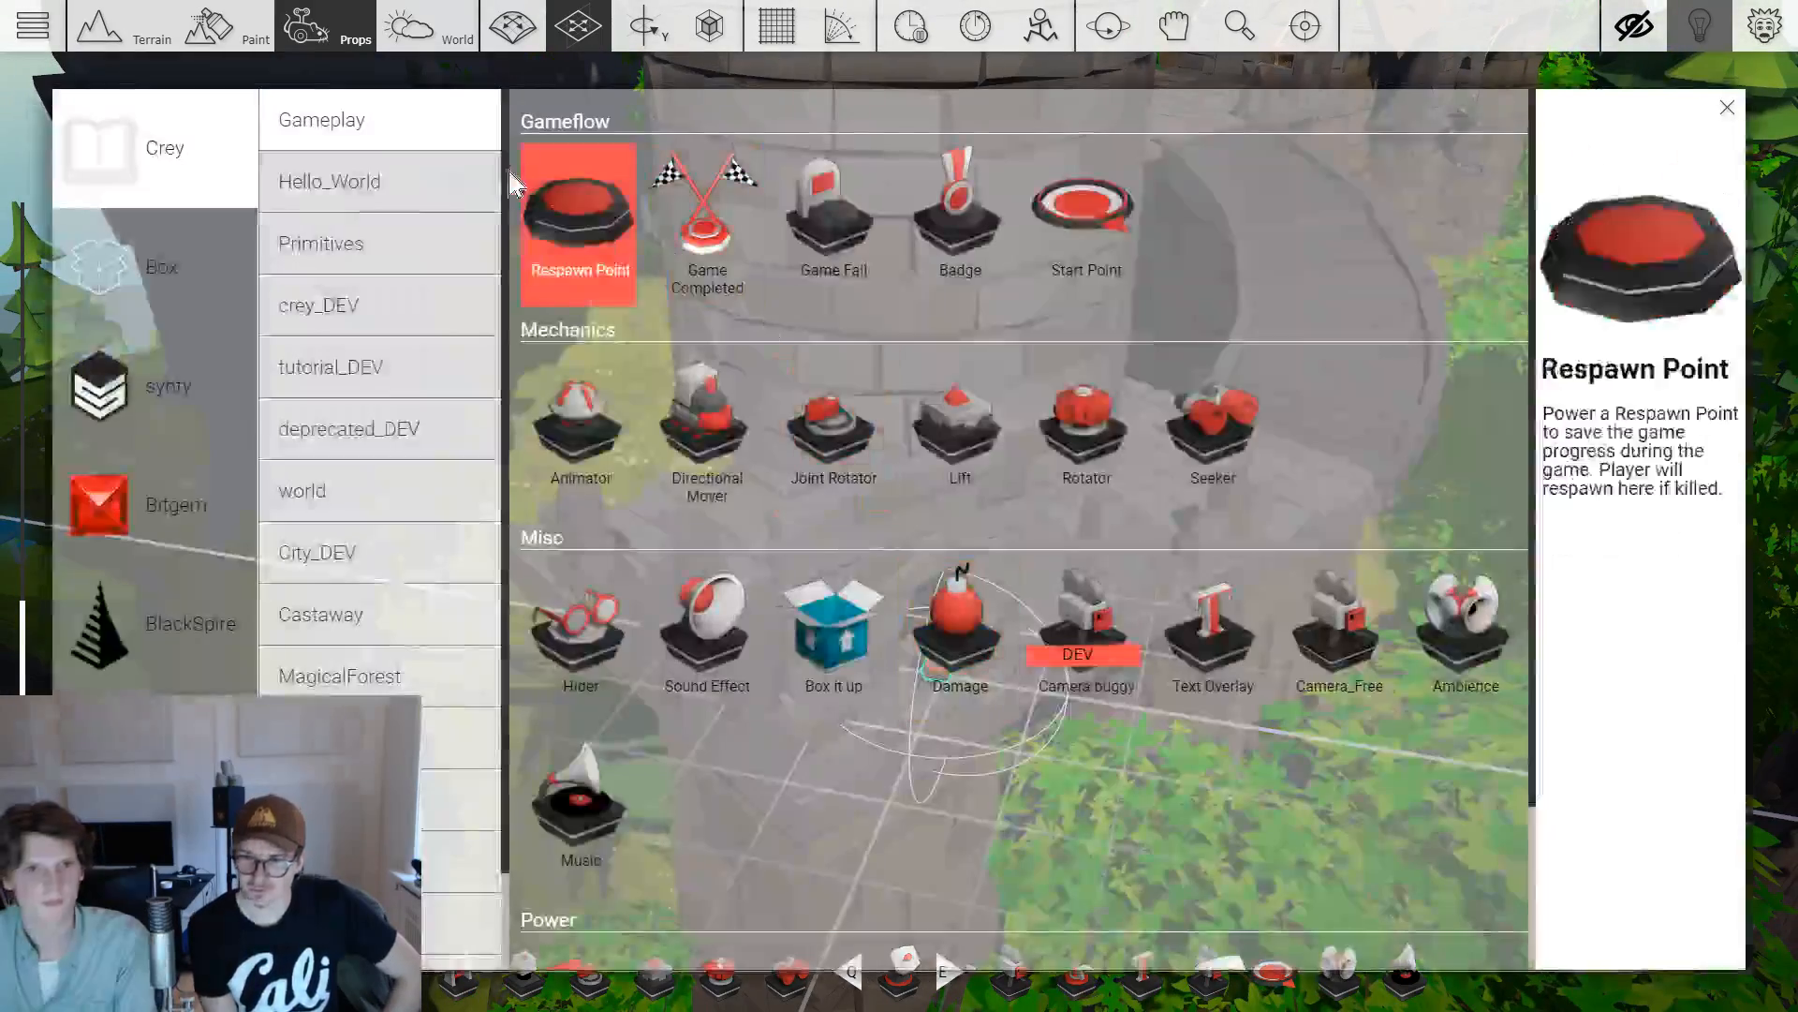
# Place a Badge gadget on the round tower's ledge, beside the sensor at the arched window.
pyautogui.scroll(-1, 1260, 313)
pyautogui.click(1250, 323)
pyautogui.press('Tab')
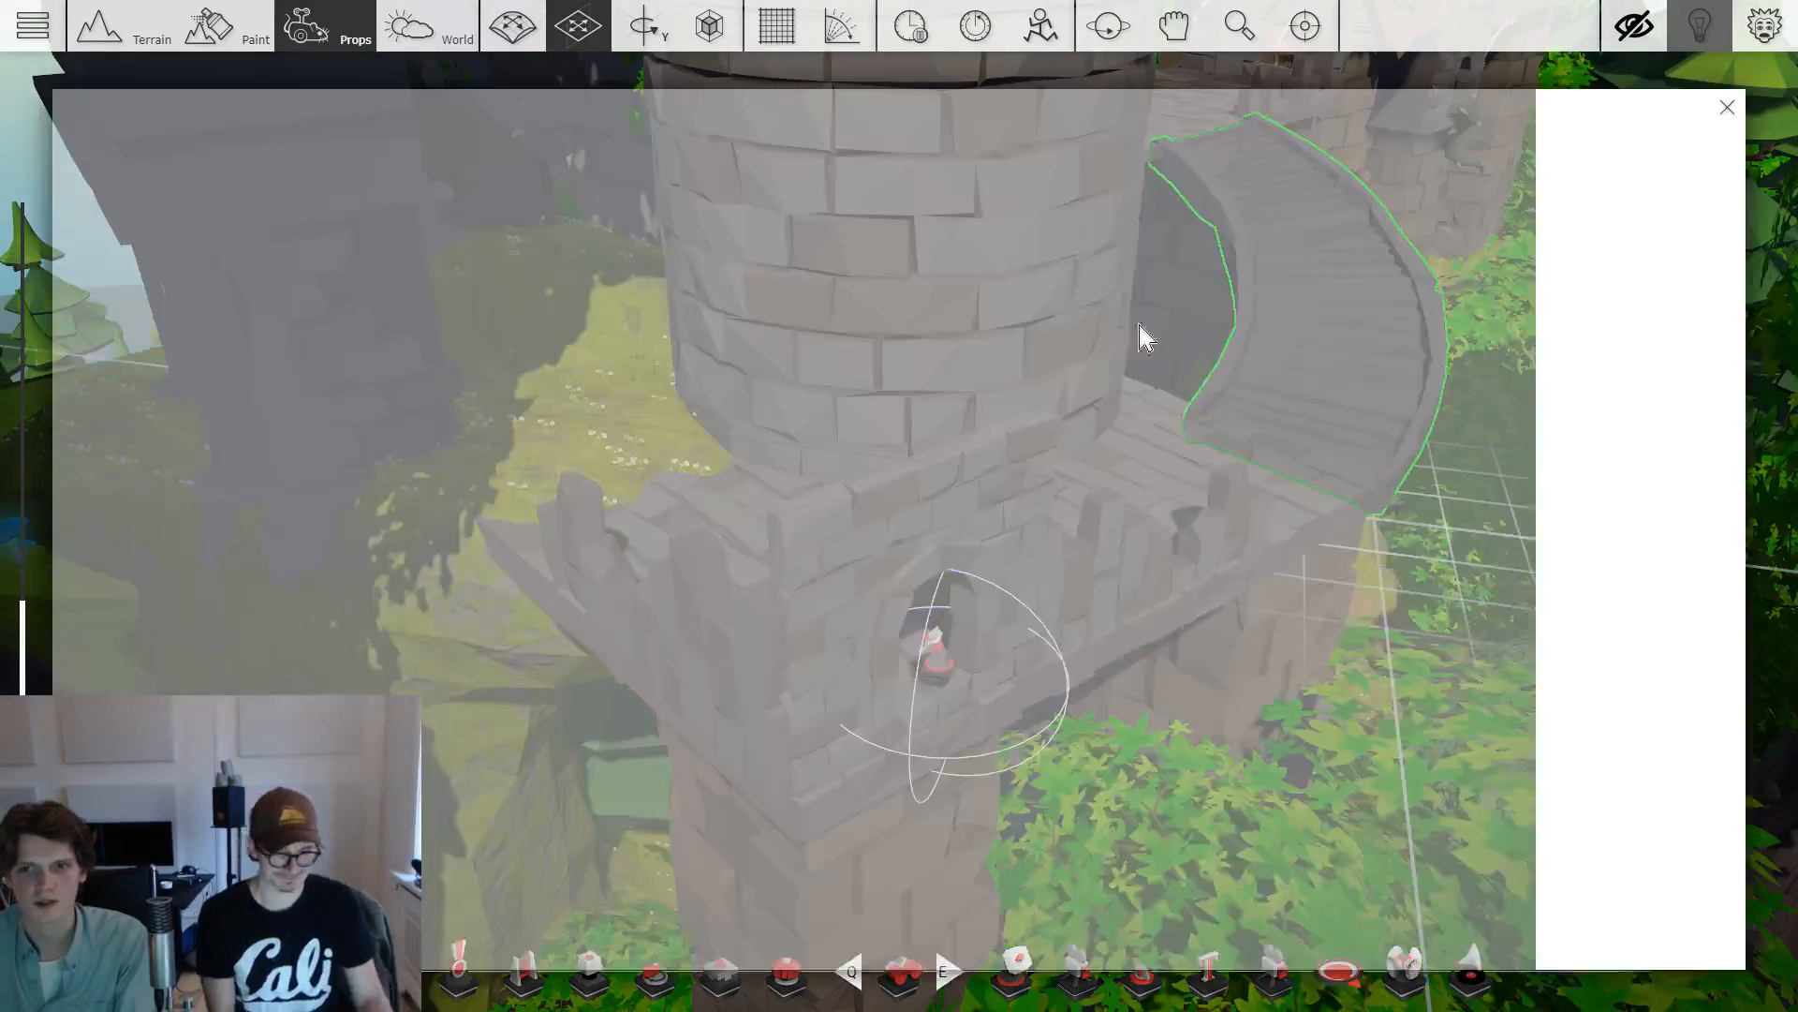
pyautogui.click(951, 233)
pyautogui.click(1082, 714)
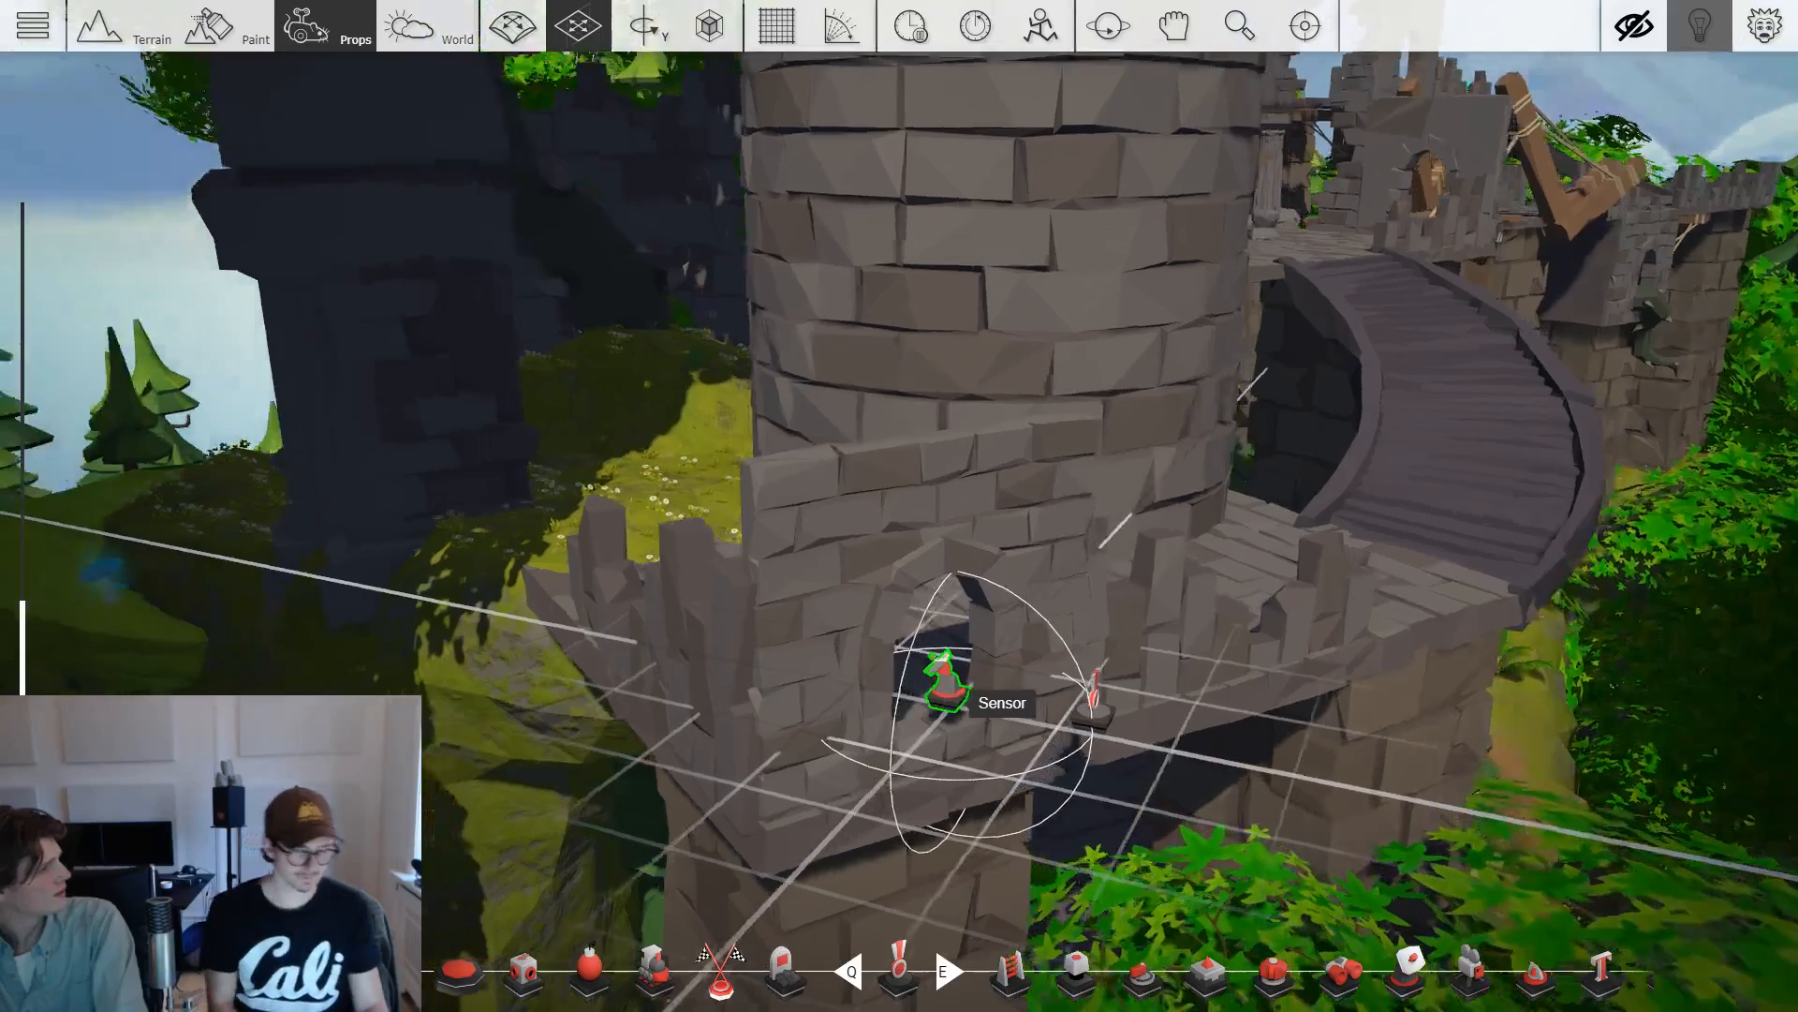
# Wire the window sensor to the Badge gadget so that the sensor powers it.
pyautogui.scroll(2, 957, 720)
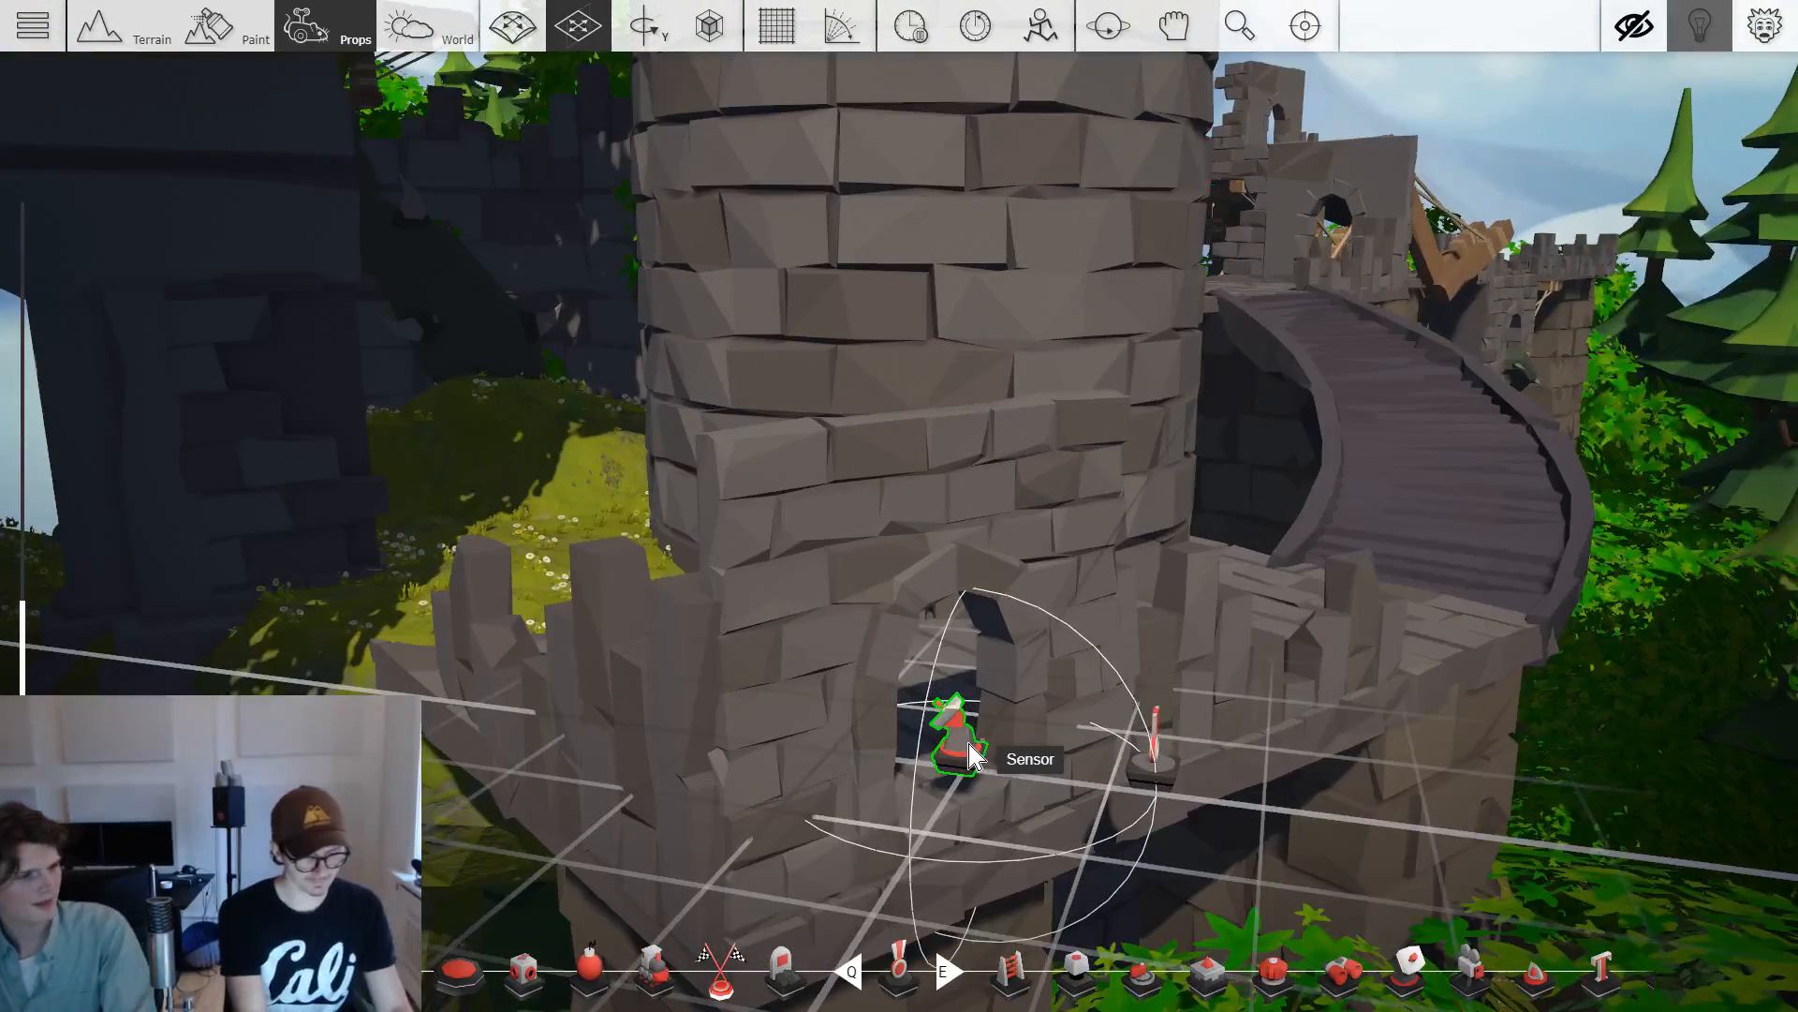
pyautogui.moveTo(969, 745); pyautogui.dragTo(975, 747)
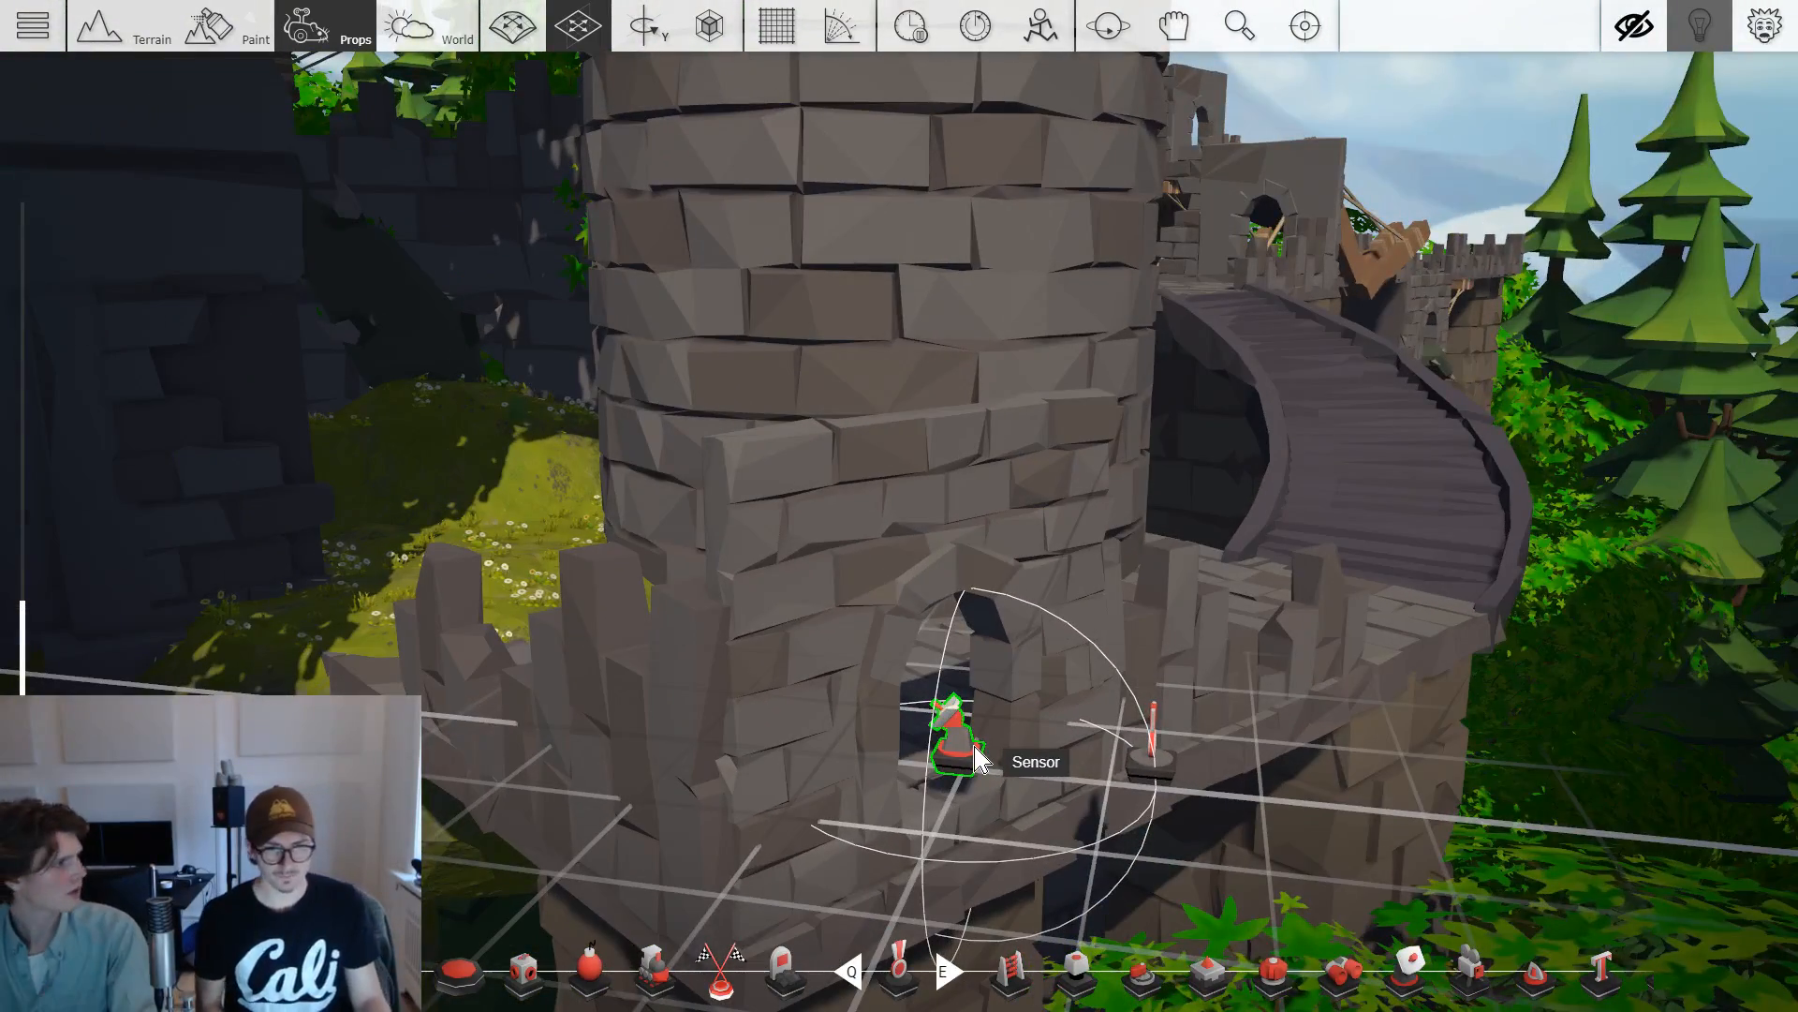
pyautogui.scroll(3, 962, 756)
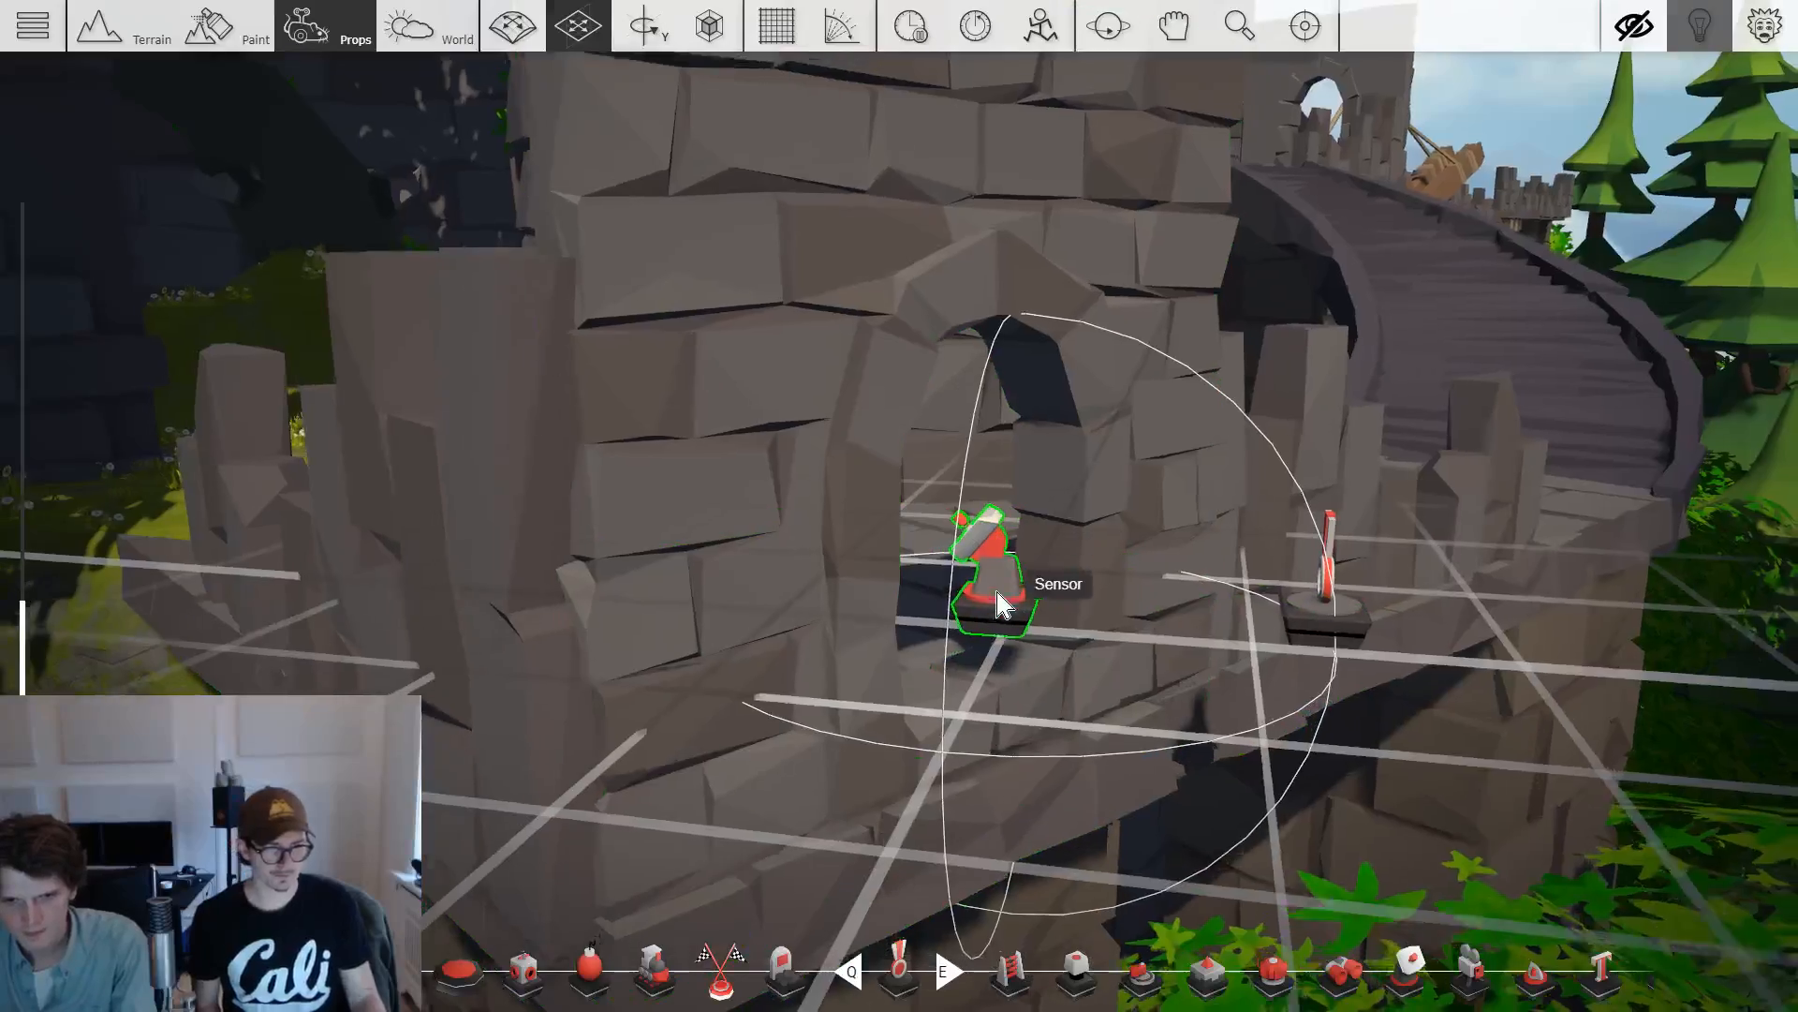
pyautogui.scroll(-1, 996, 599)
pyautogui.moveTo(977, 612); pyautogui.dragTo(1275, 630)
pyautogui.moveTo(962, 599); pyautogui.dragTo(888, 598)
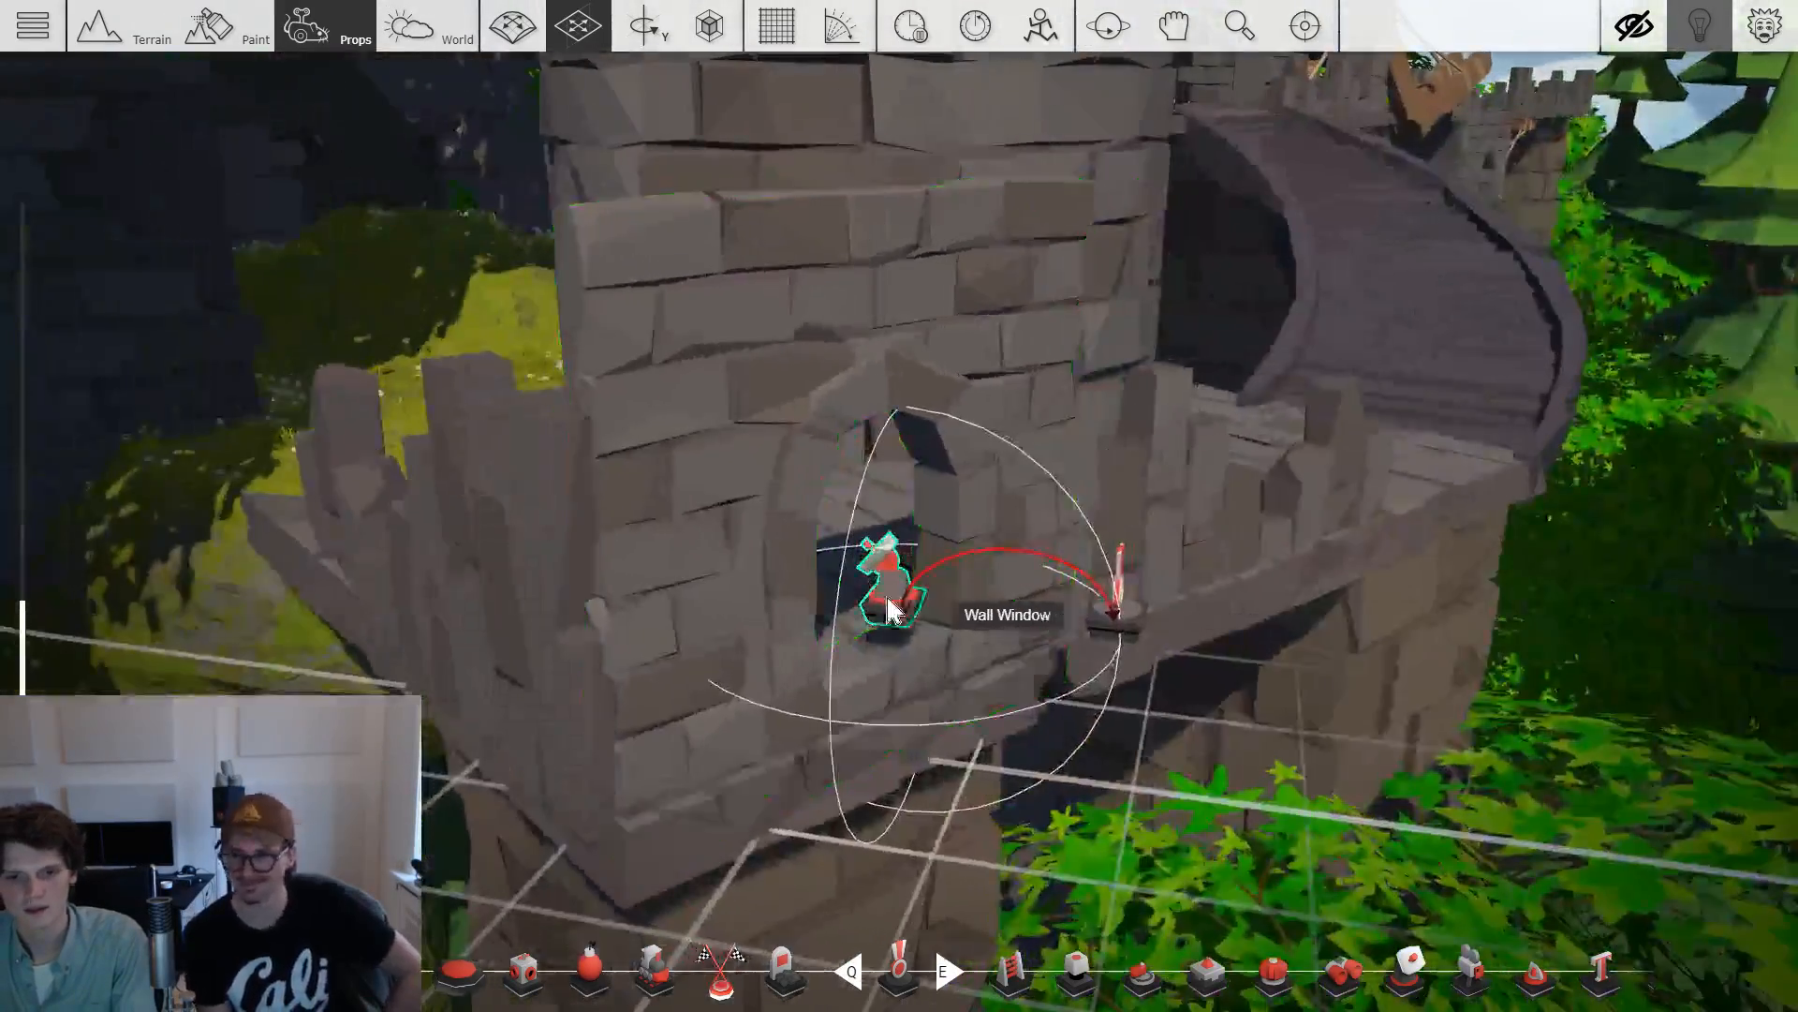
# Give the badge the display name "This is not a photo".
pyautogui.click(1104, 620)
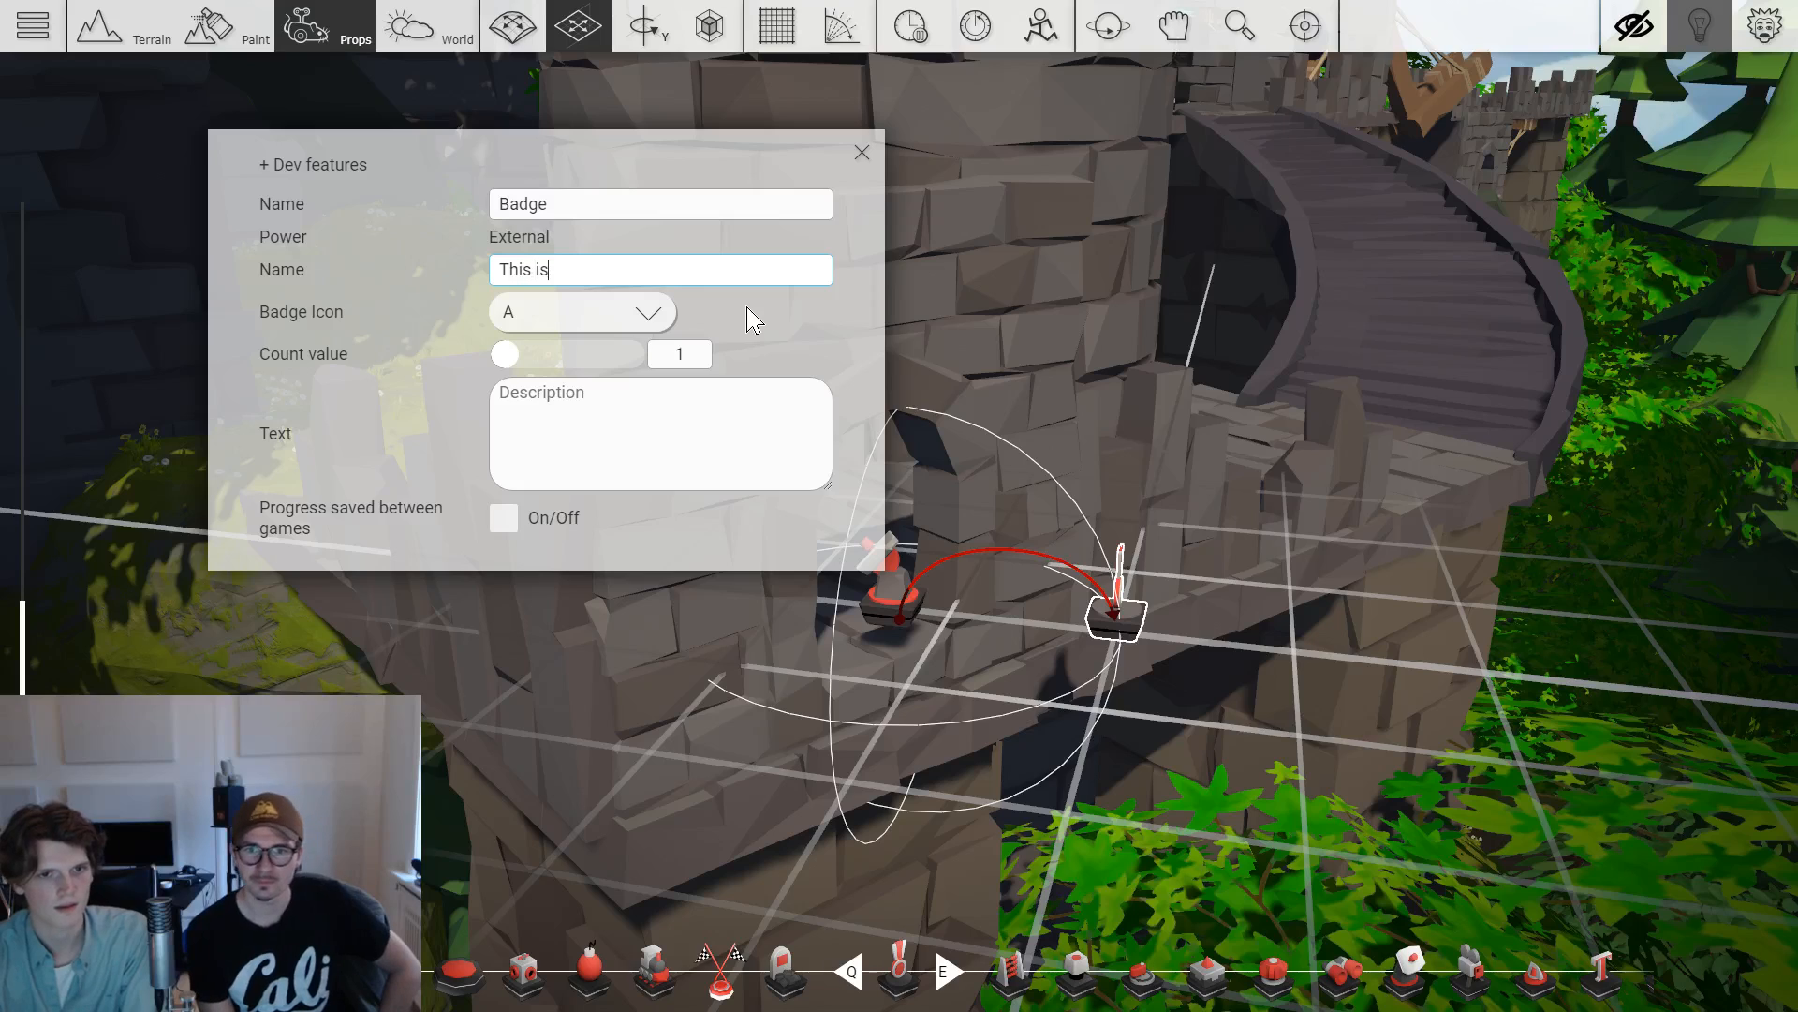
pyautogui.write('a photo')
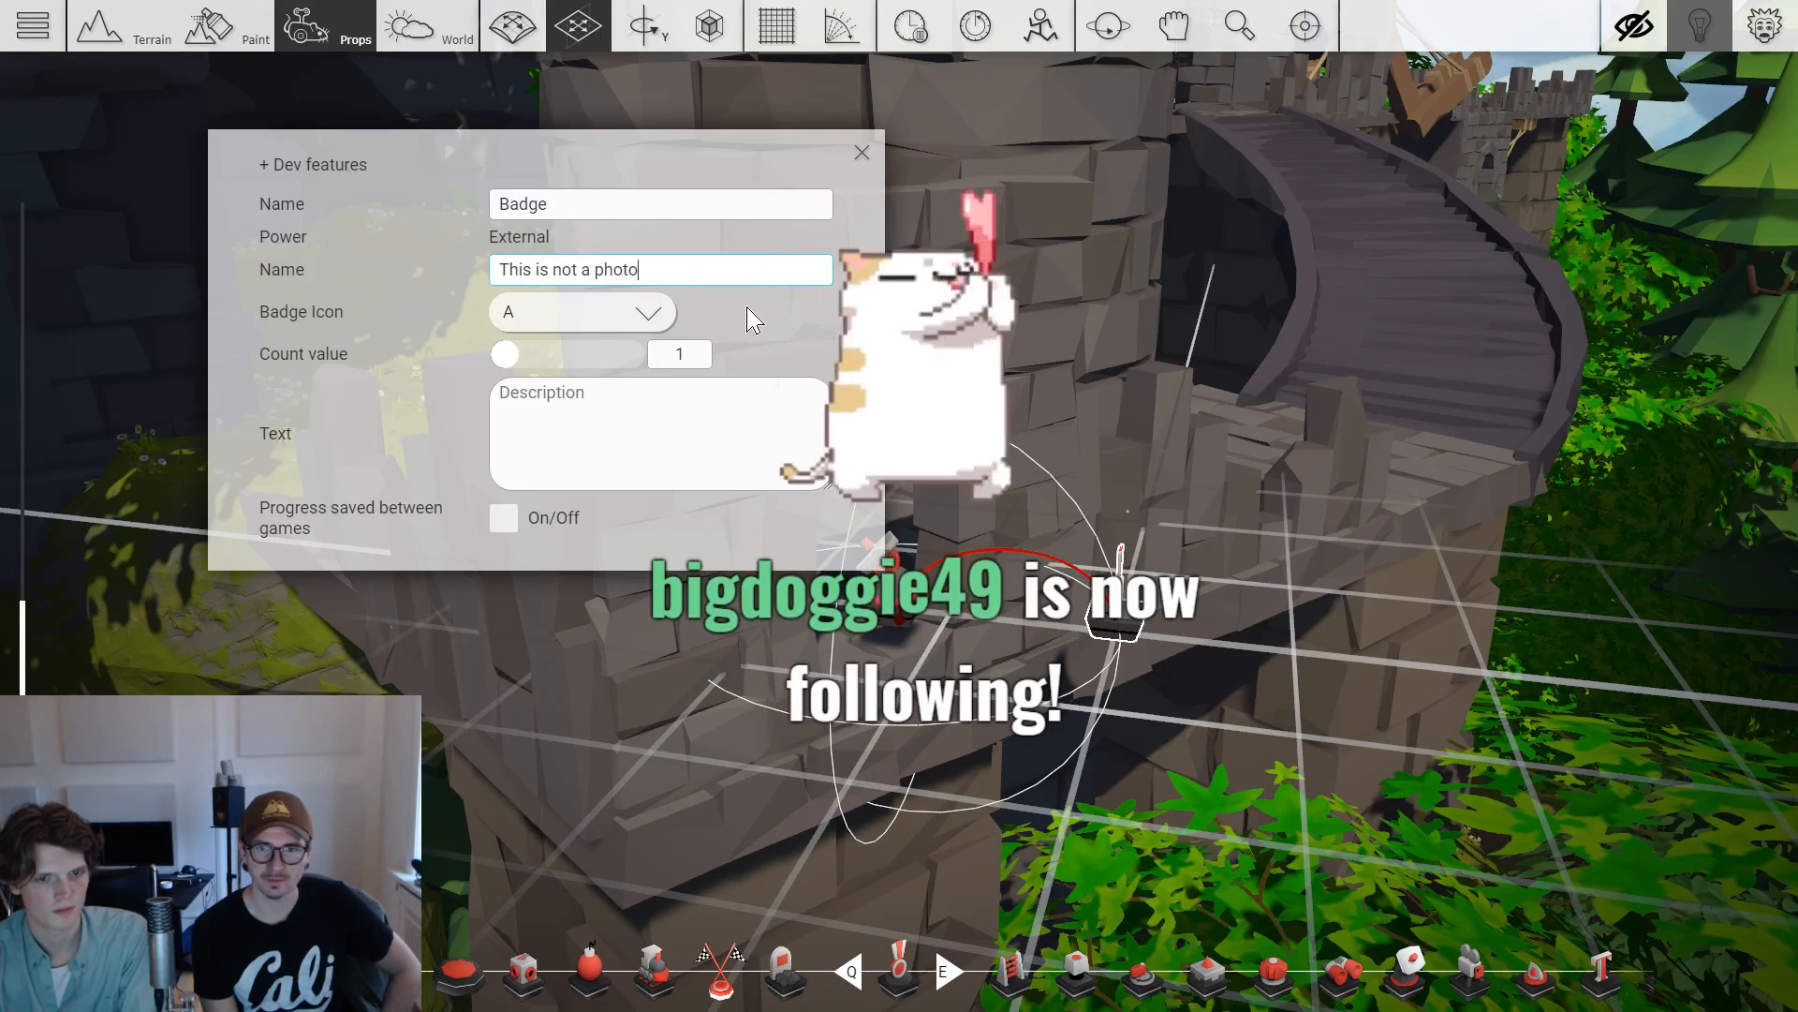
pyautogui.write('opp')
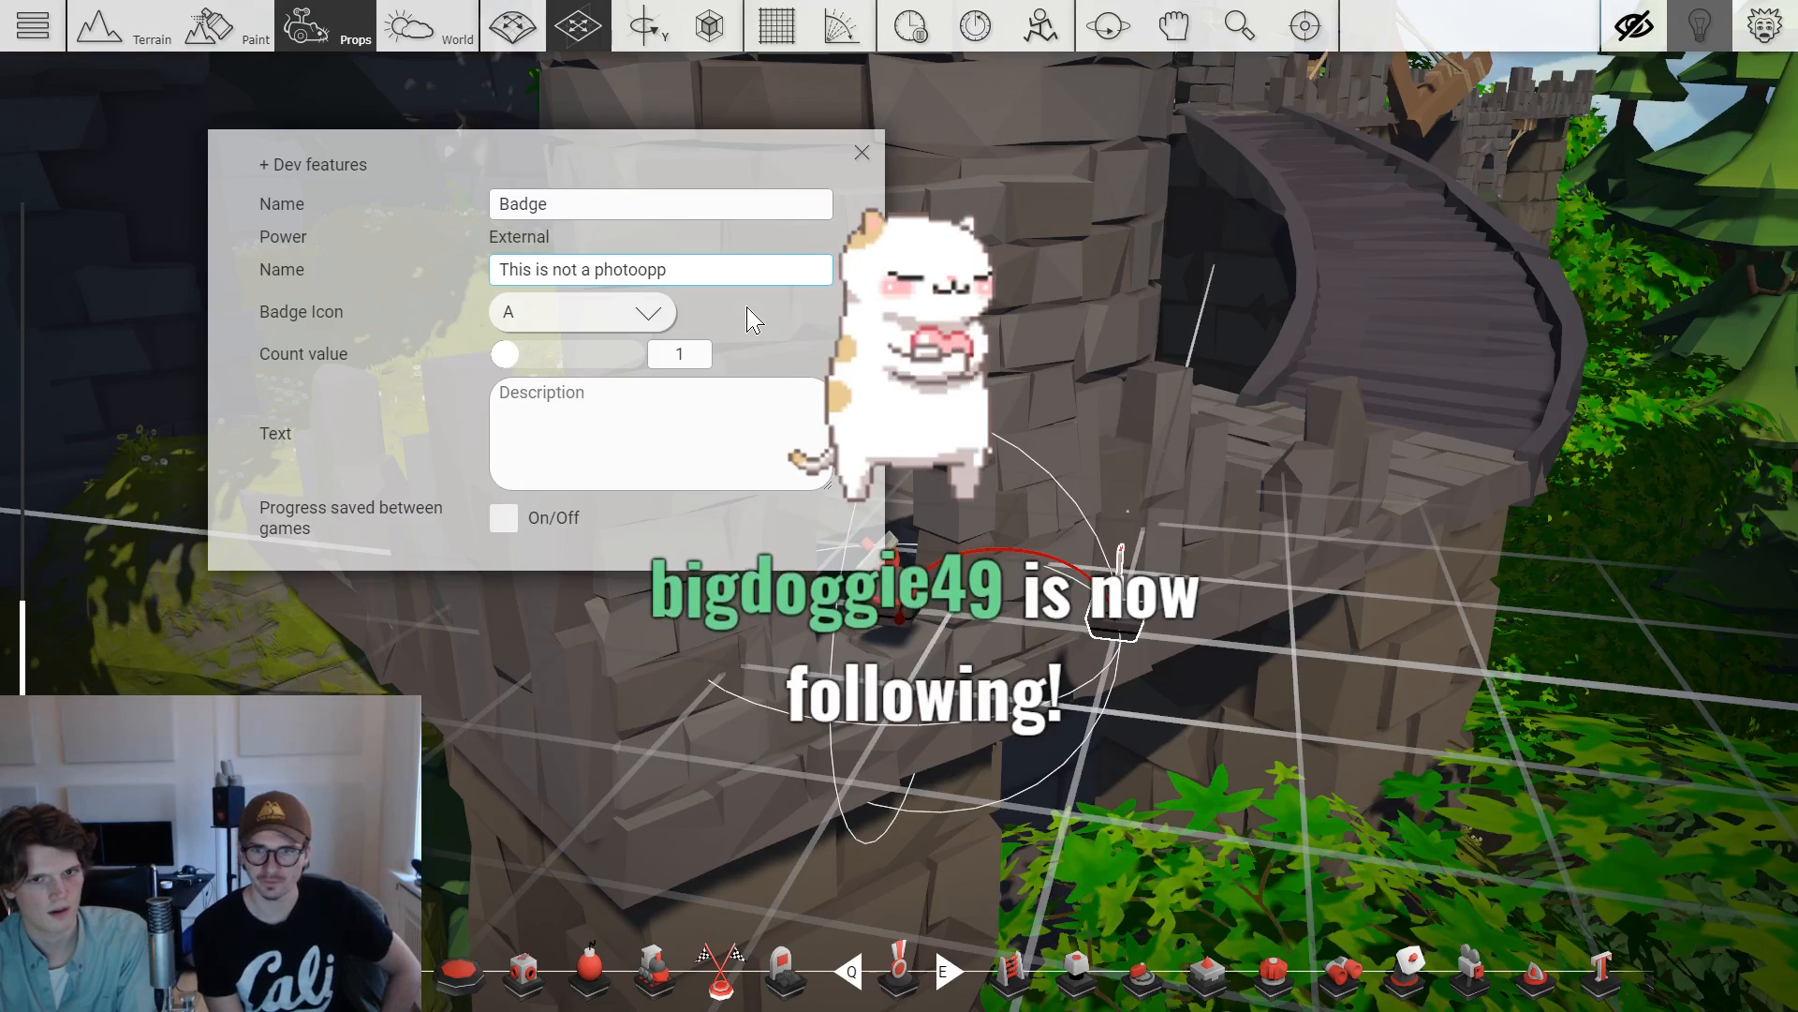
pyautogui.press('BackSpace')
pyautogui.press('BackSpace')
pyautogui.press('BackSpace')
pyautogui.press('BackSpace')
pyautogui.press('BackSpace')
pyautogui.press('BackSpace')
pyautogui.press('BackSpace')
pyautogui.write('hoth')
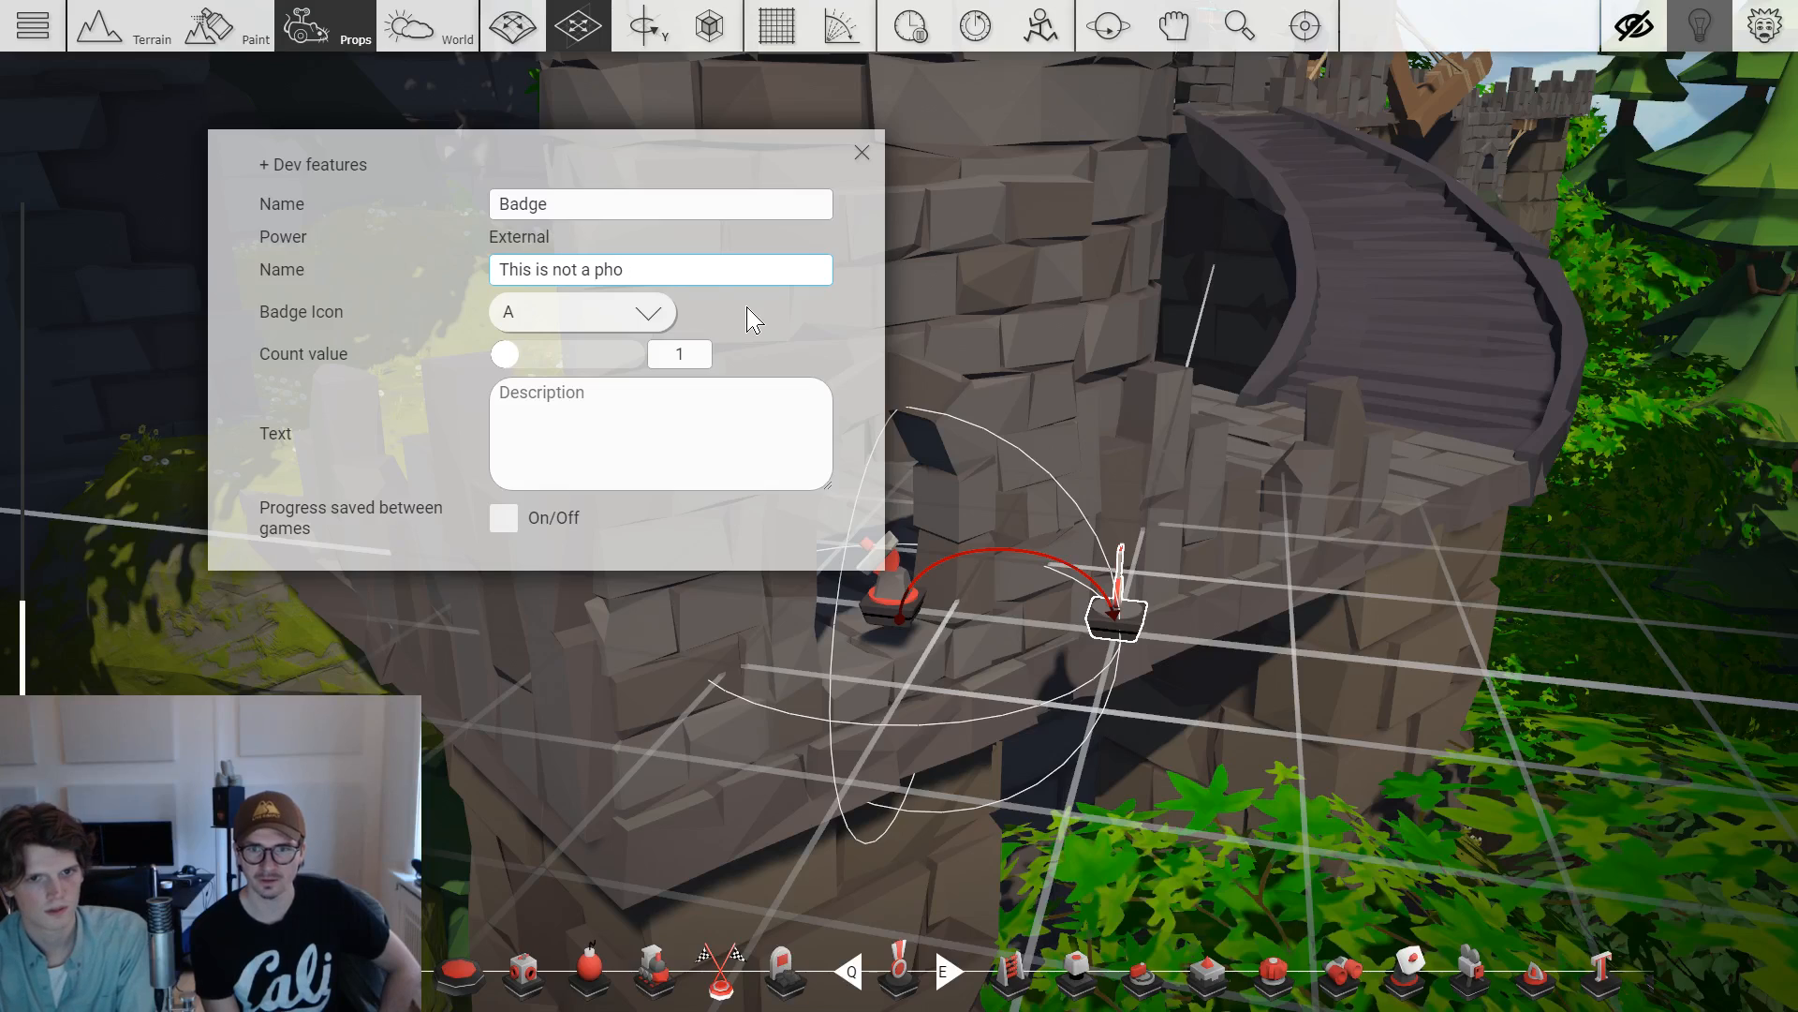
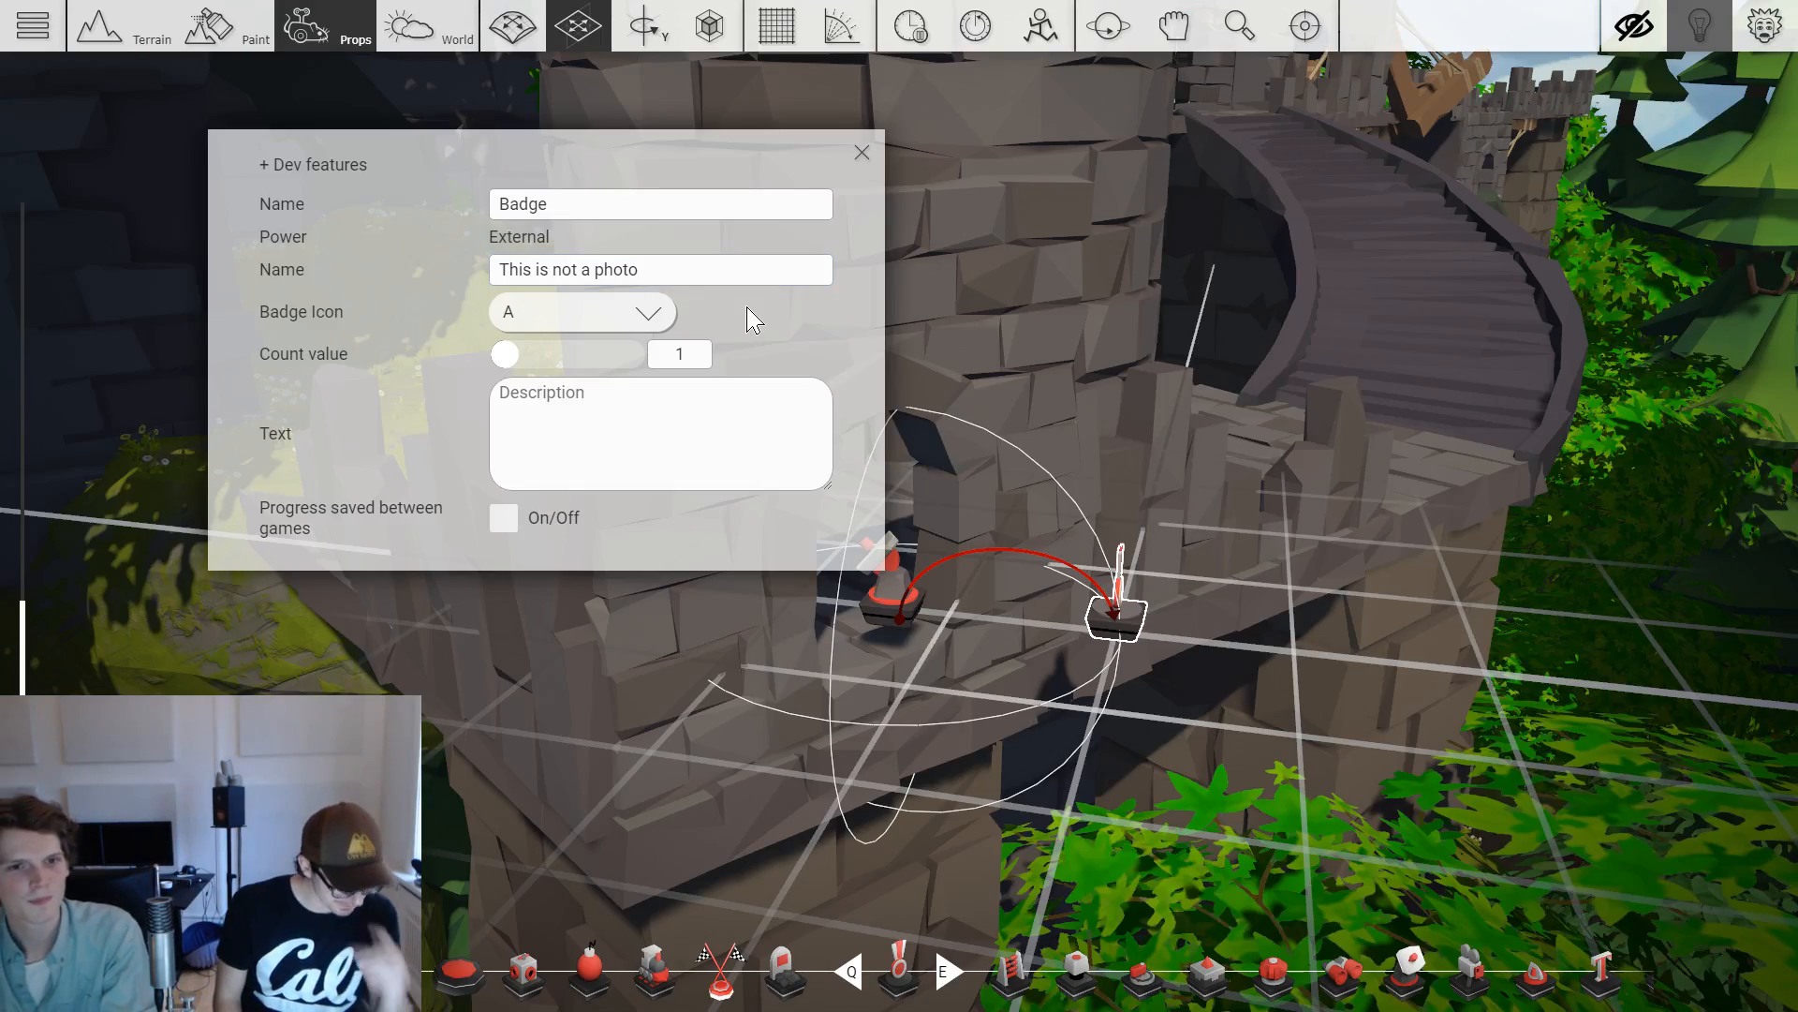
pyautogui.click(862, 152)
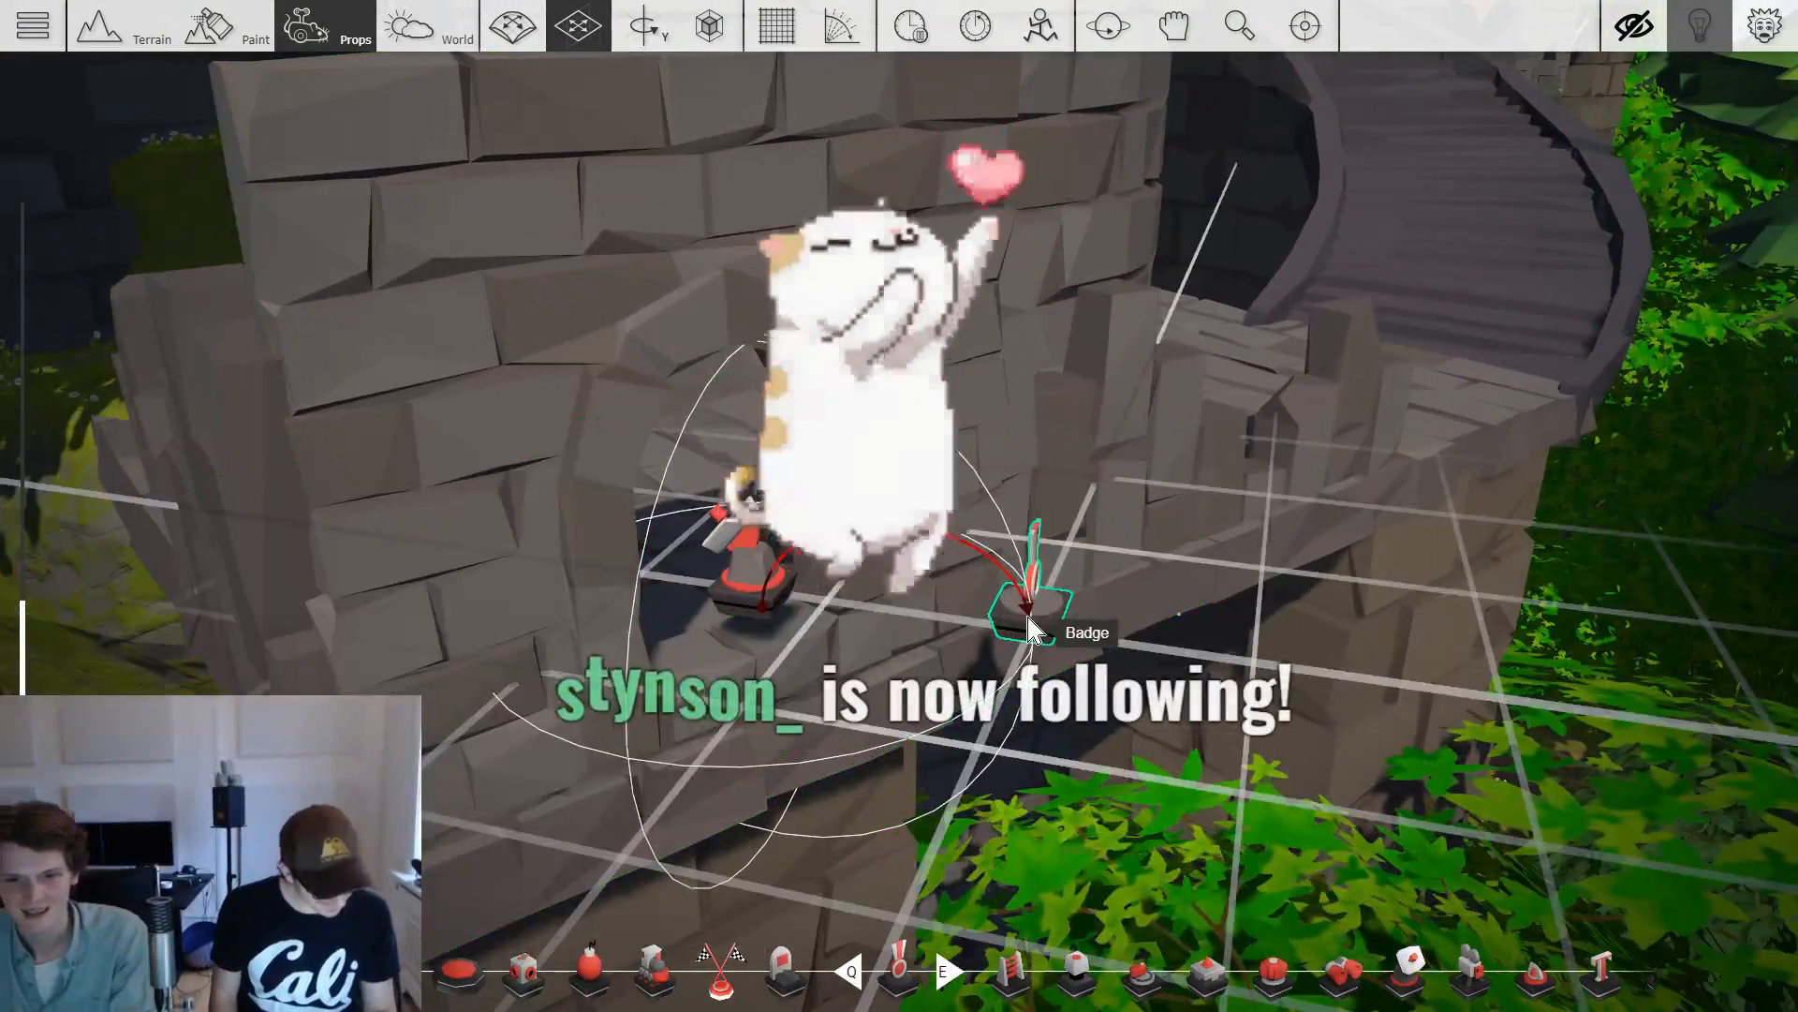
# Set the badge's display name to "This is not photo opportunity", its icon to C and its text to "Take your selfie-stick somewhere else!".
pyautogui.click(1030, 604)
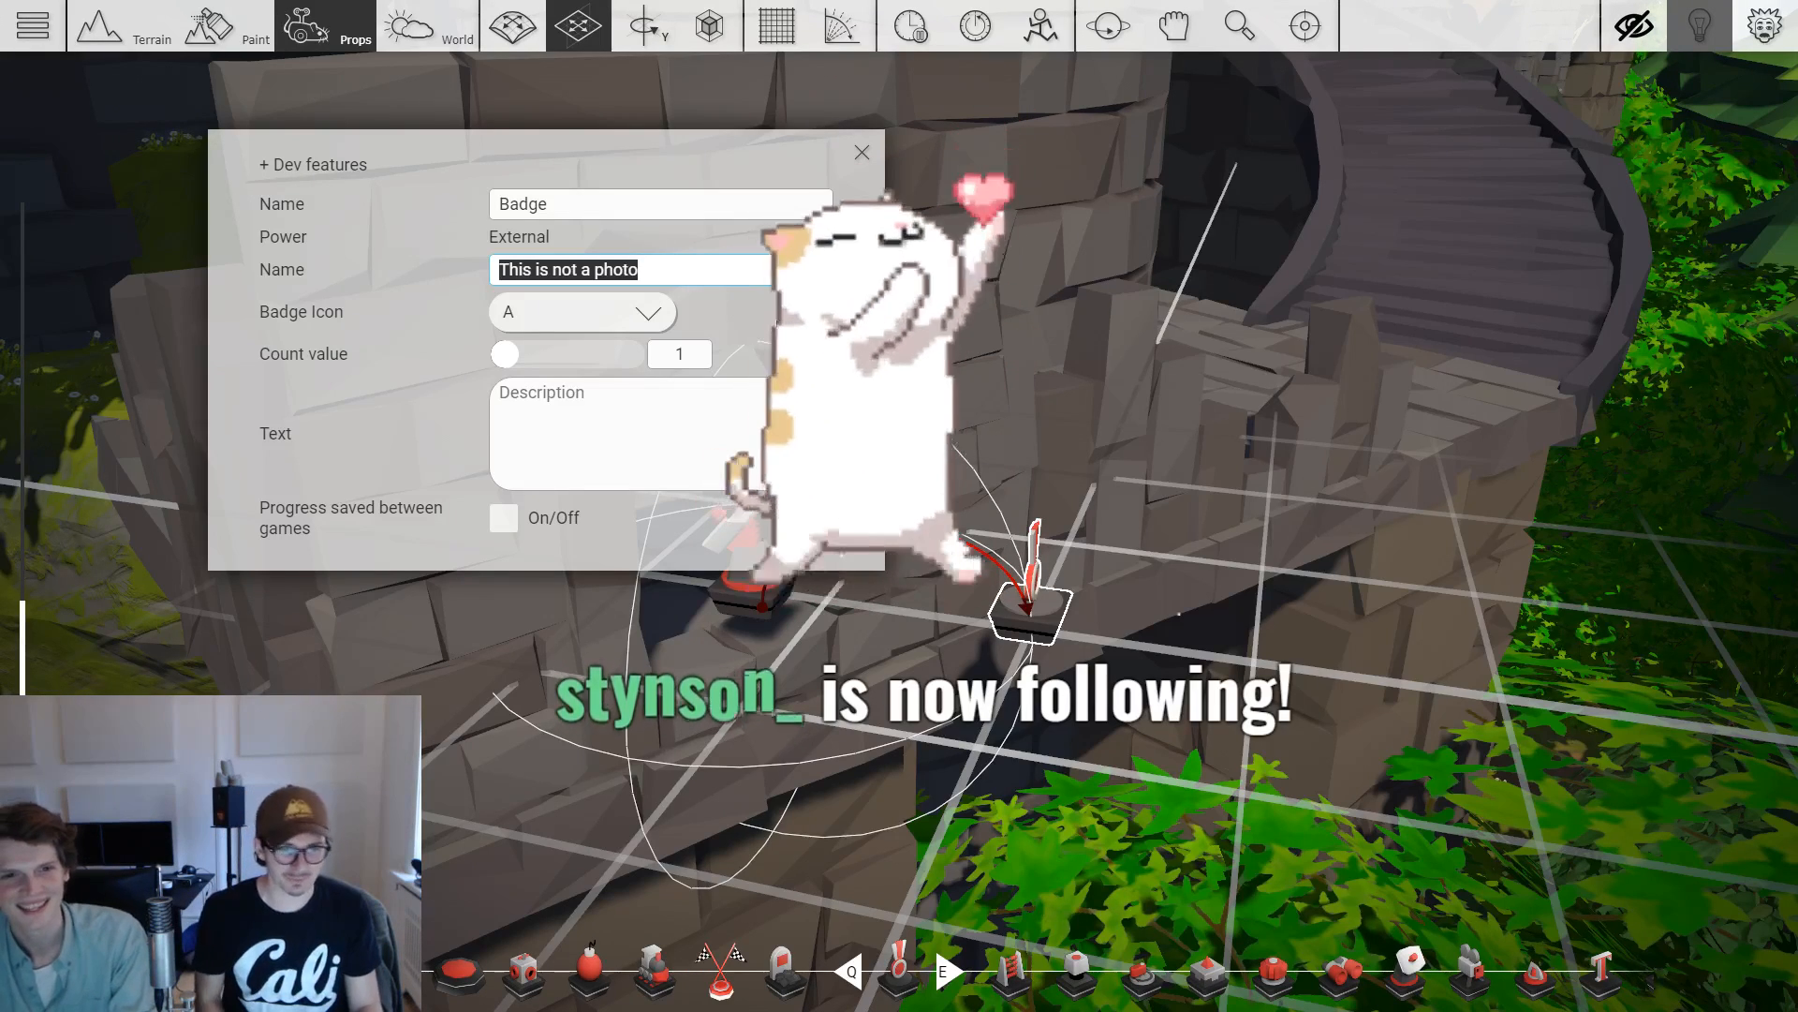
pyautogui.press('BackSpace')
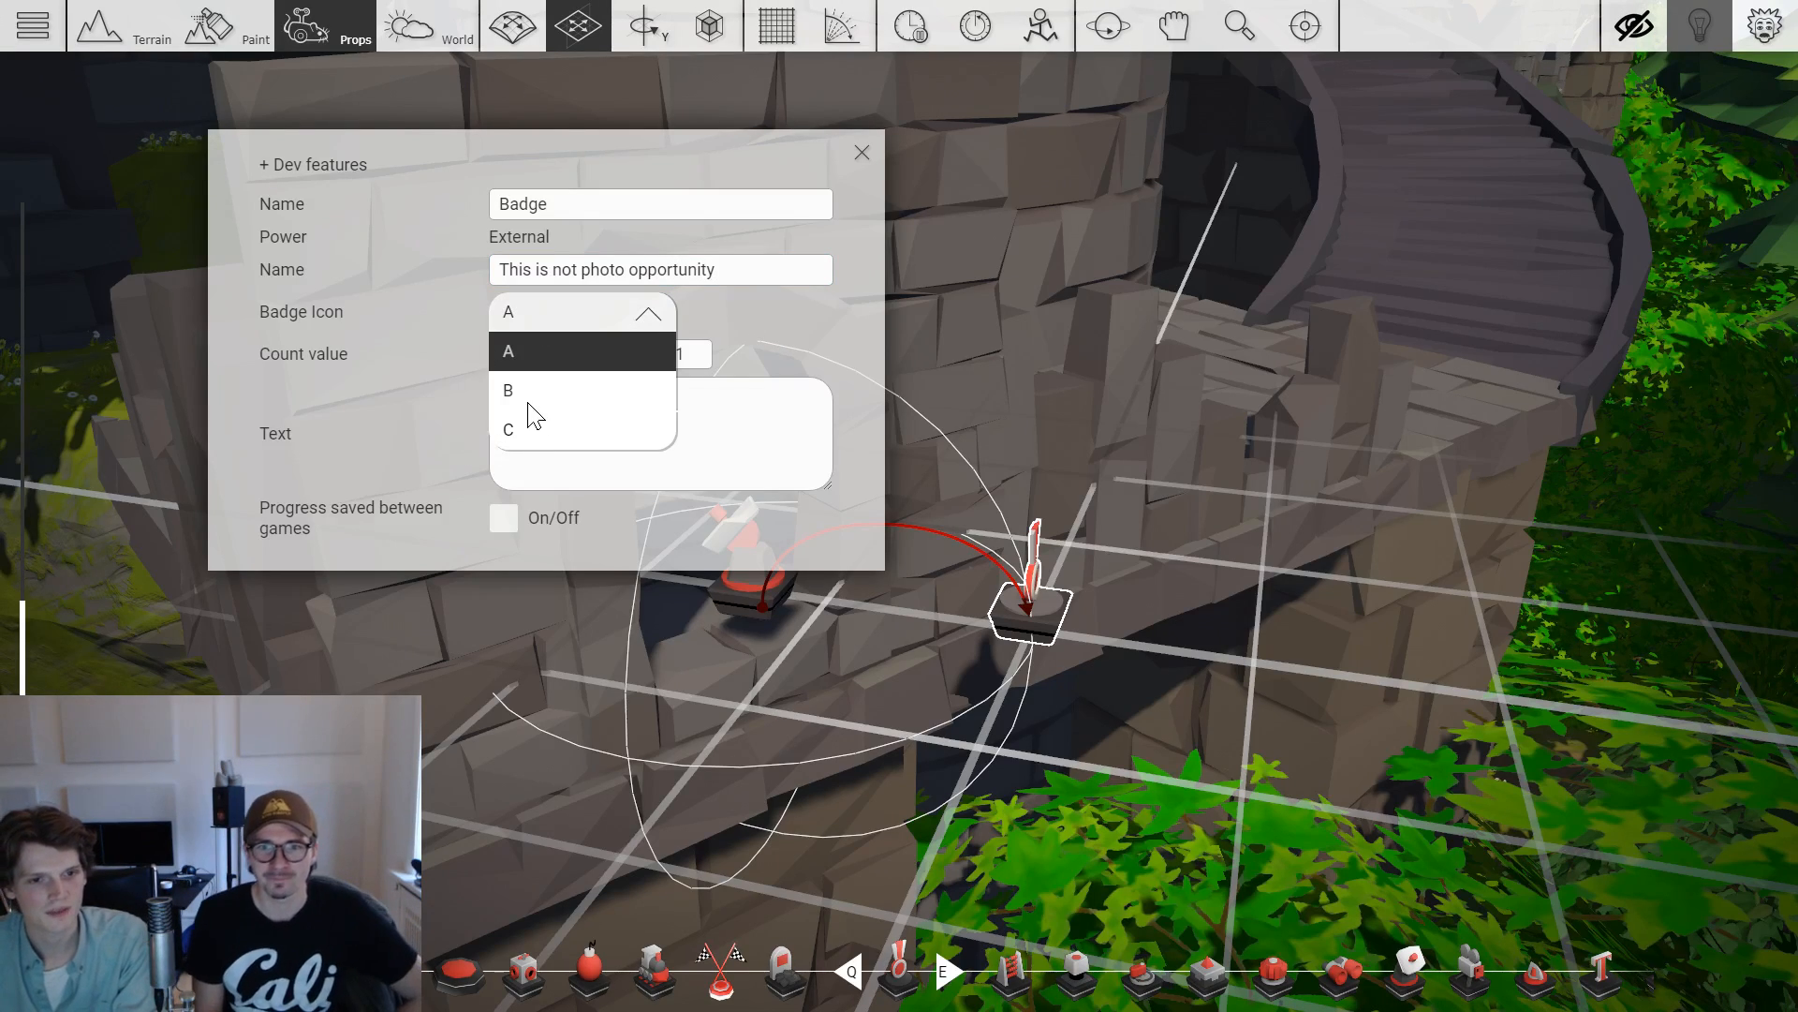
pyautogui.click(529, 433)
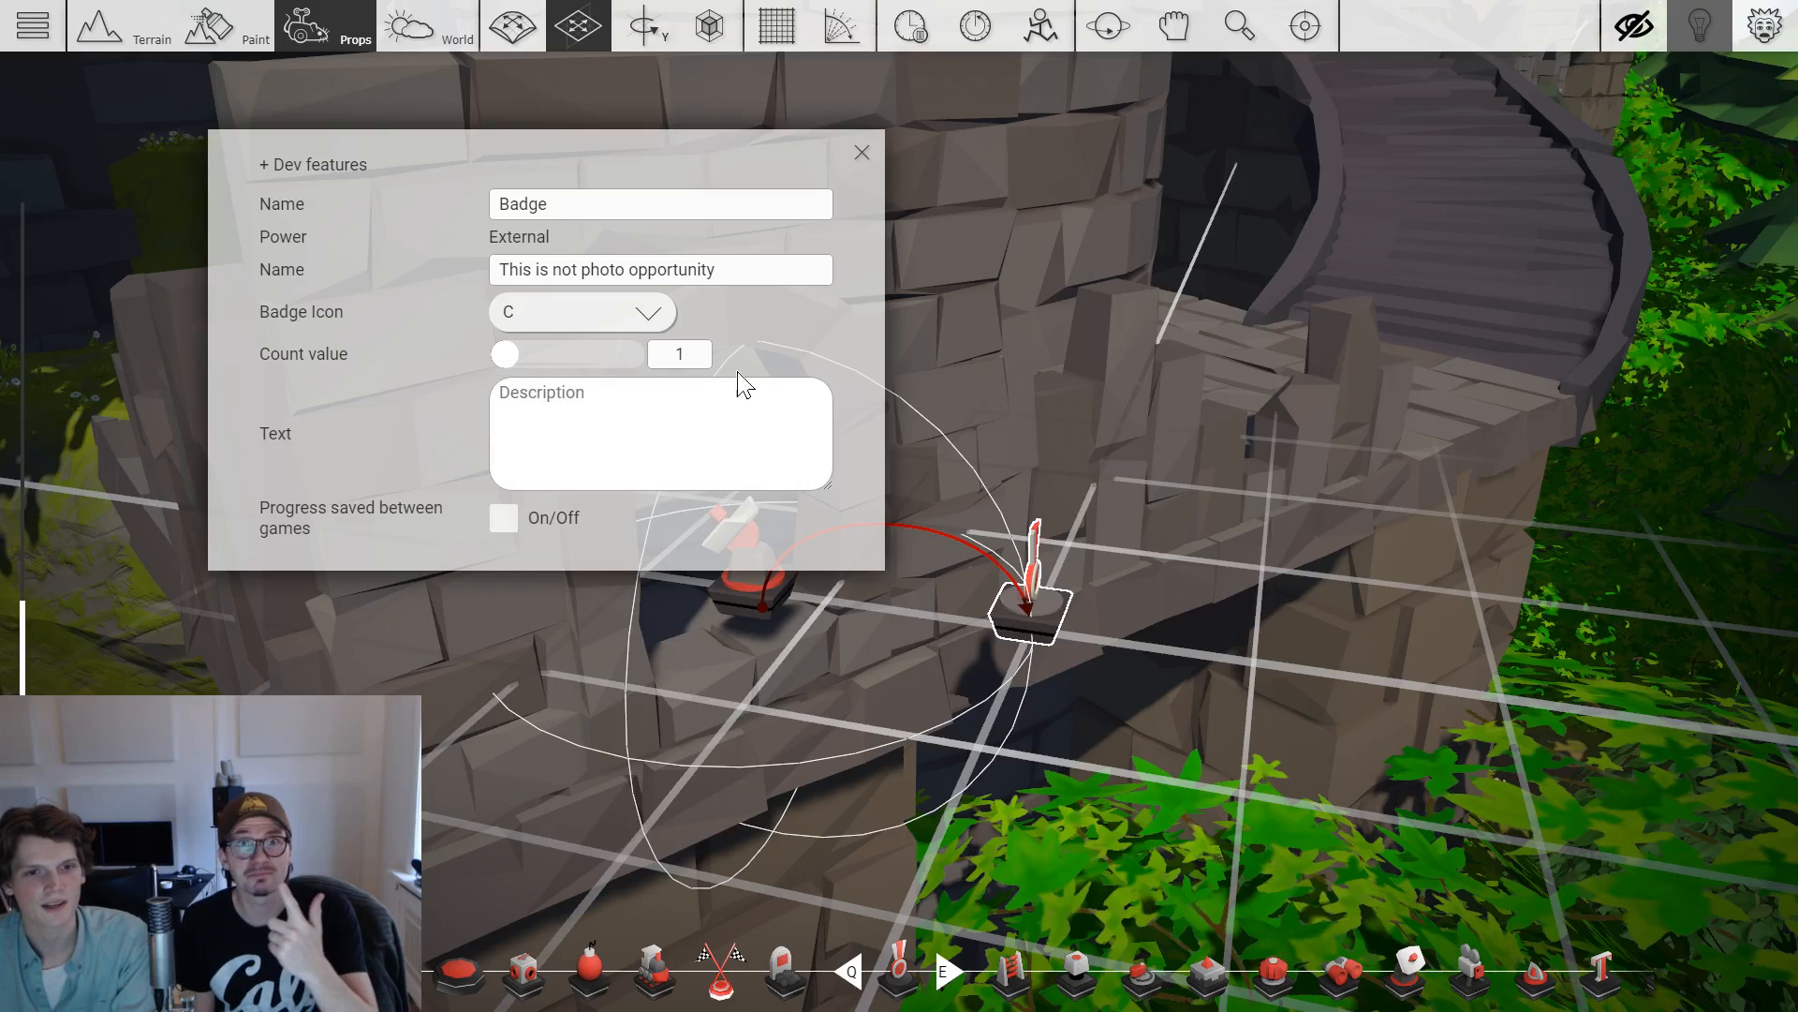
pyautogui.click(659, 321)
pyautogui.click(644, 316)
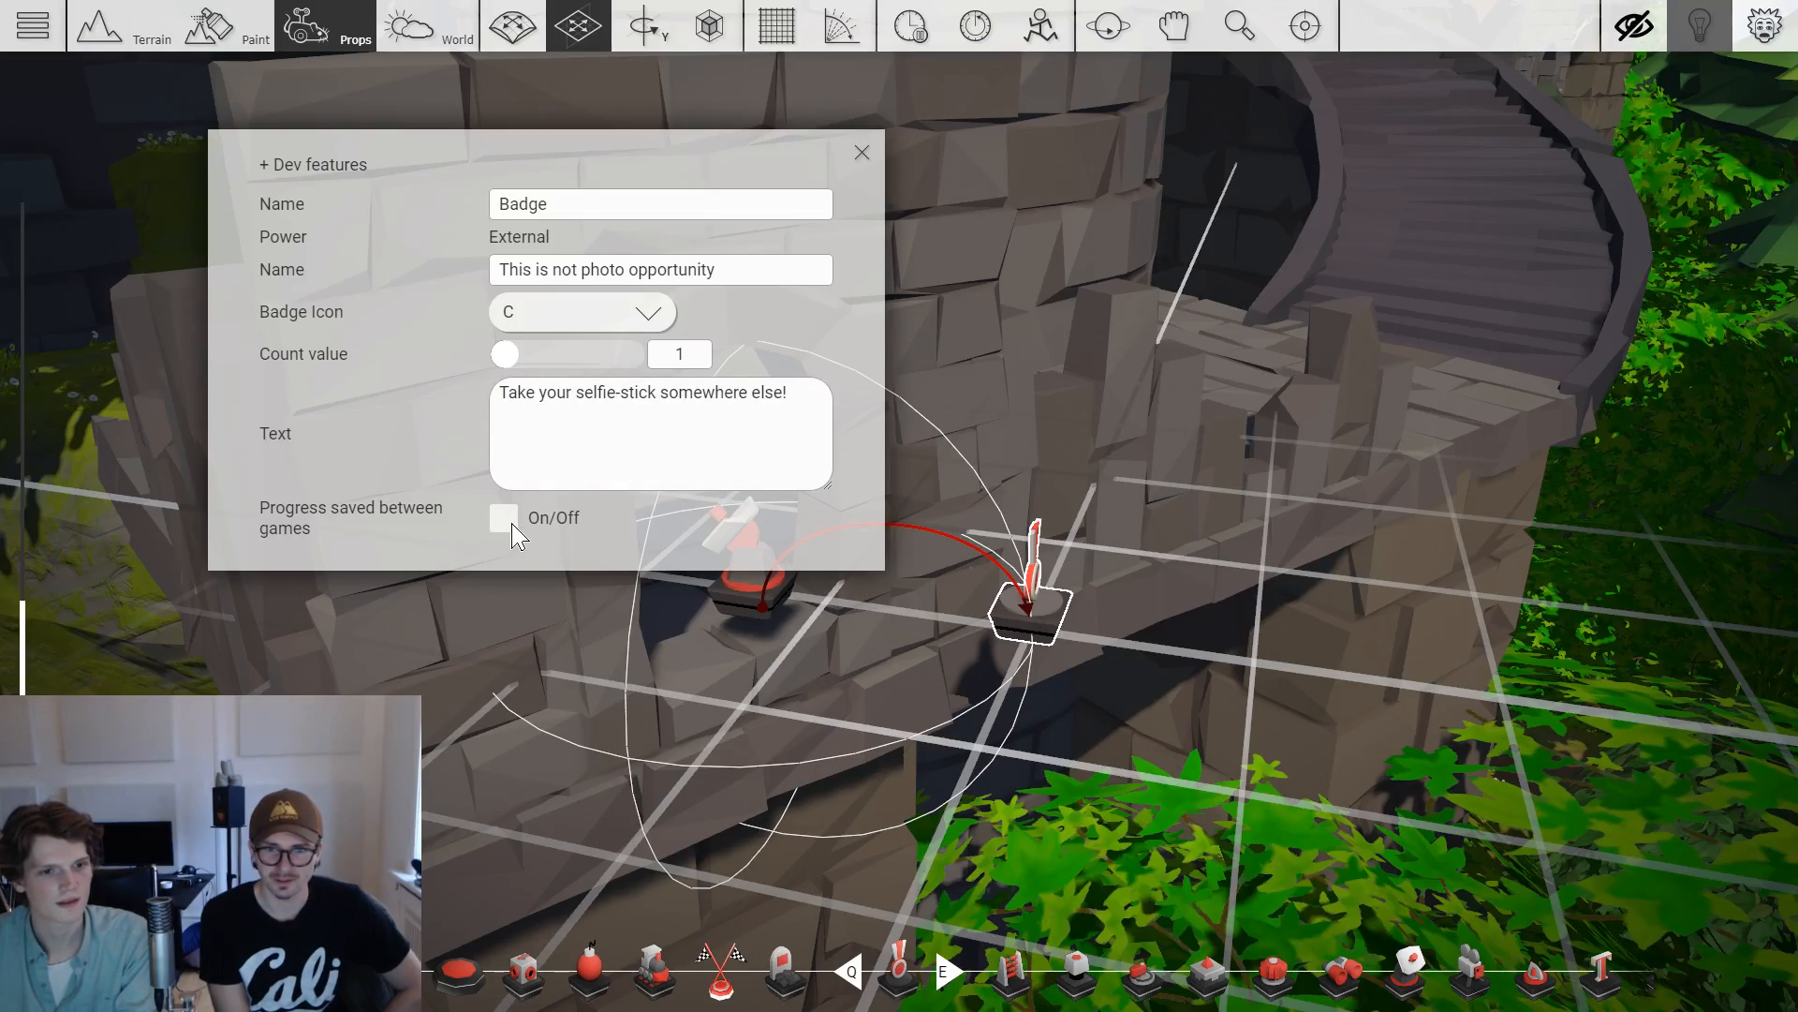
pyautogui.click(861, 153)
# Survey the castle's towers, wooden bridge, window walls and spiral stairs from several sides.
pyautogui.scroll(-10, 1016, 590)
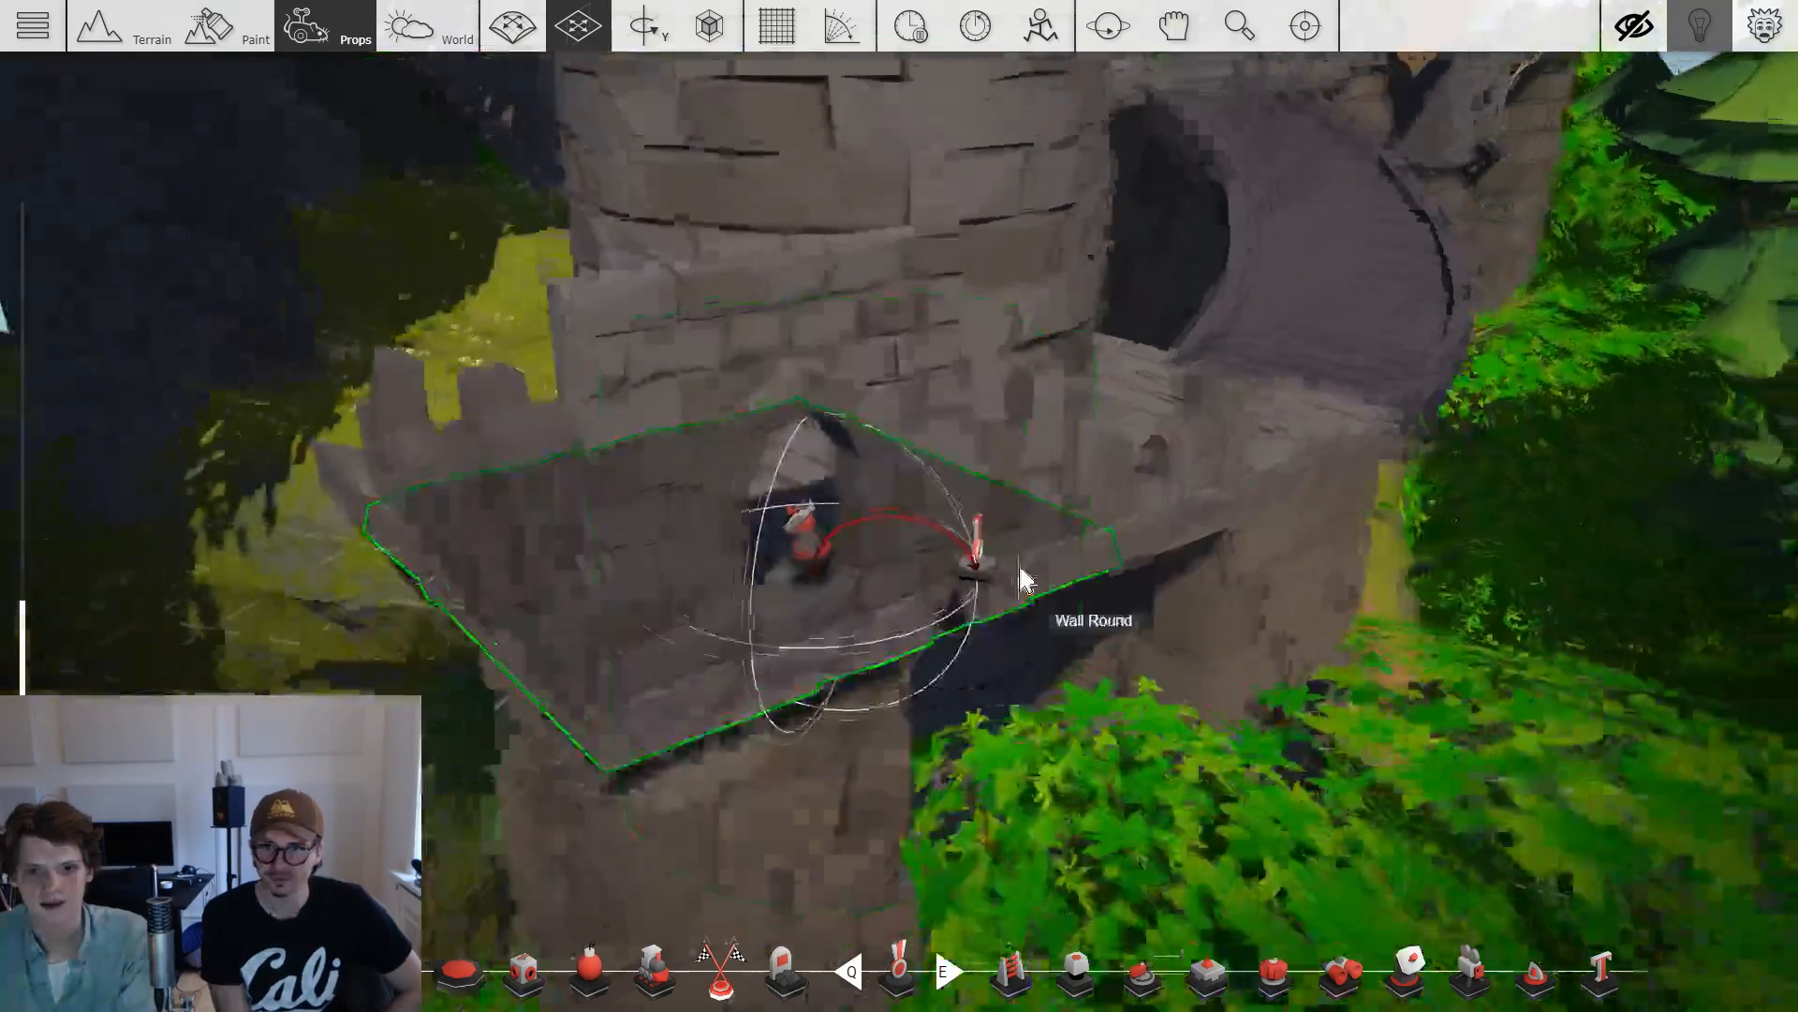
pyautogui.scroll(5, 983, 510)
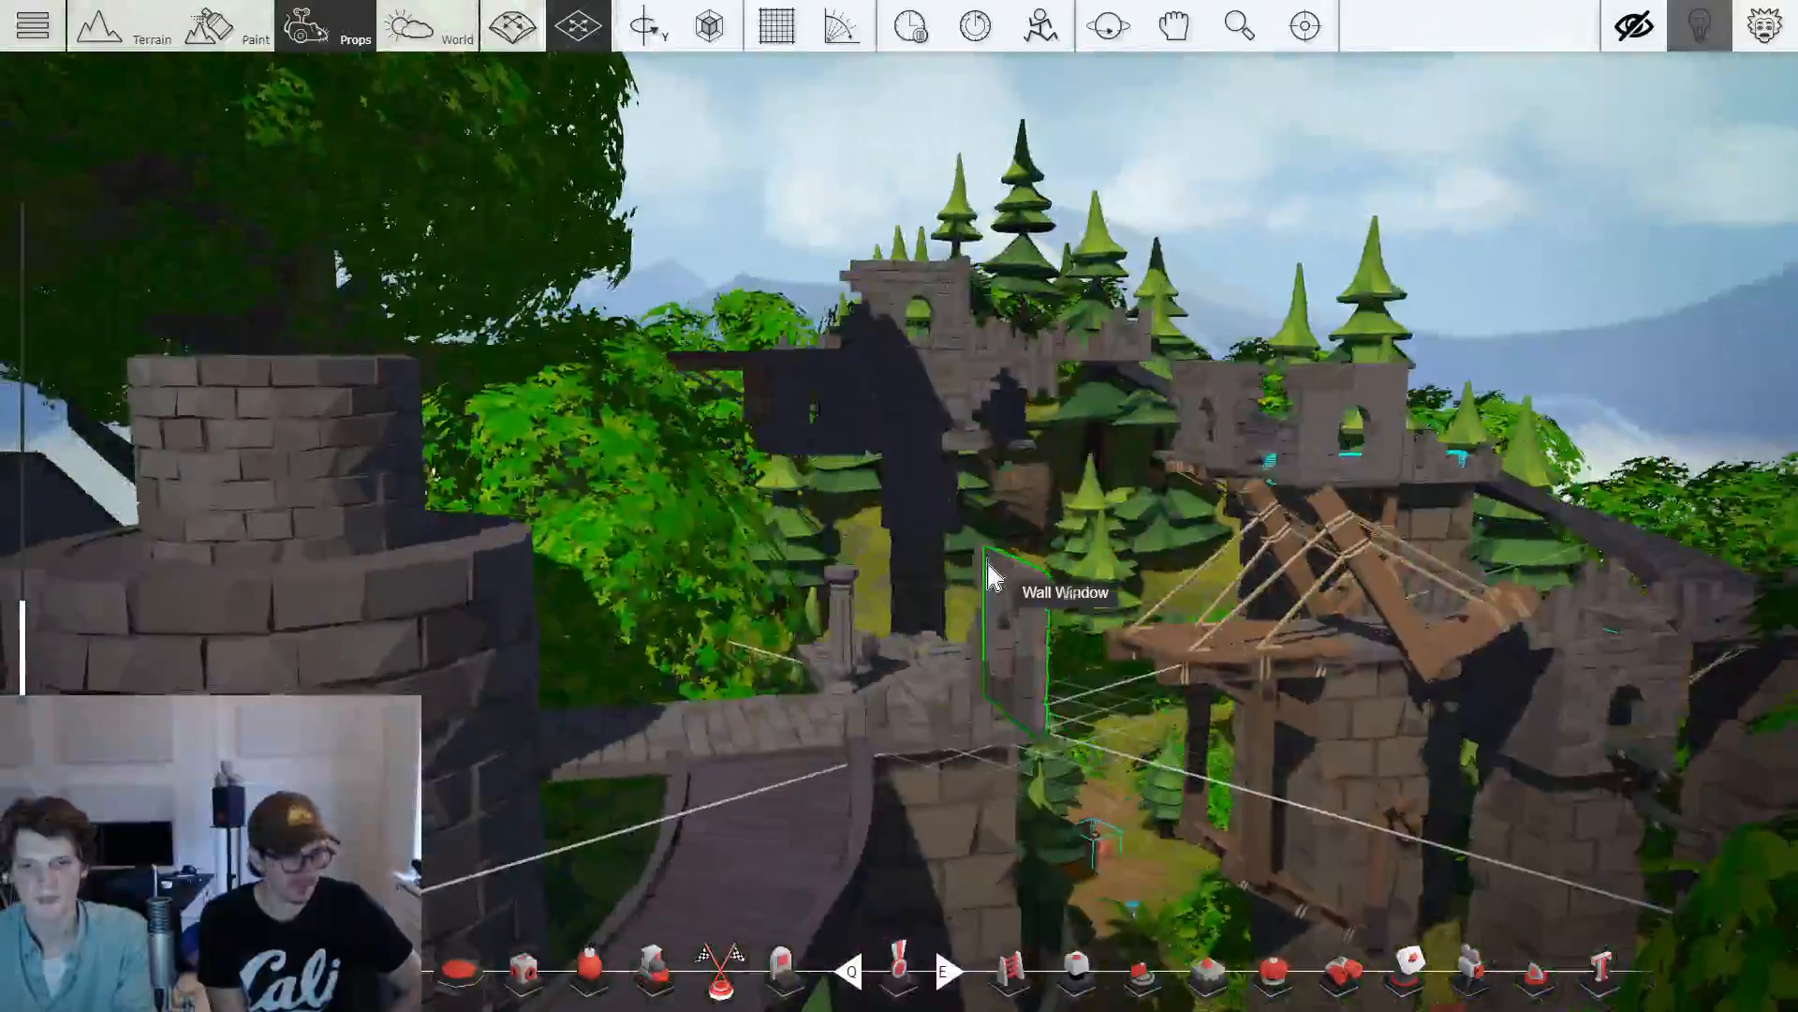
pyautogui.scroll(5, 899, 505)
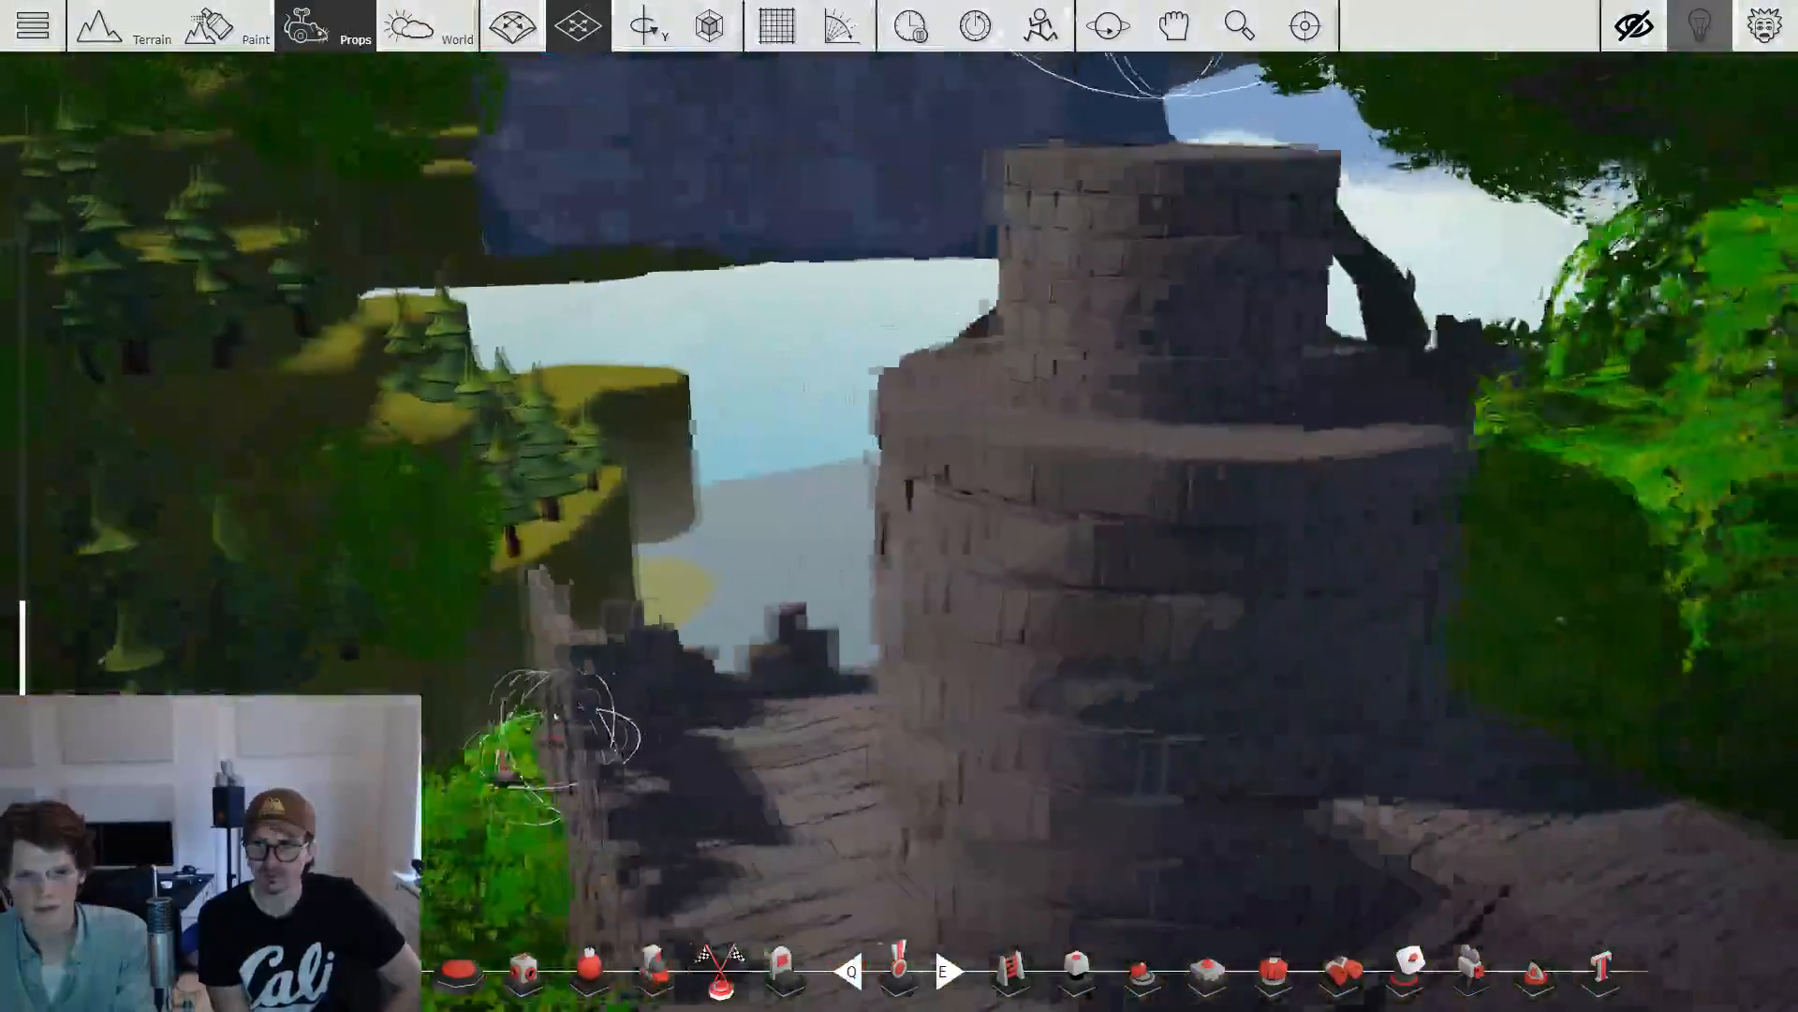
pyautogui.scroll(-5, 899, 506)
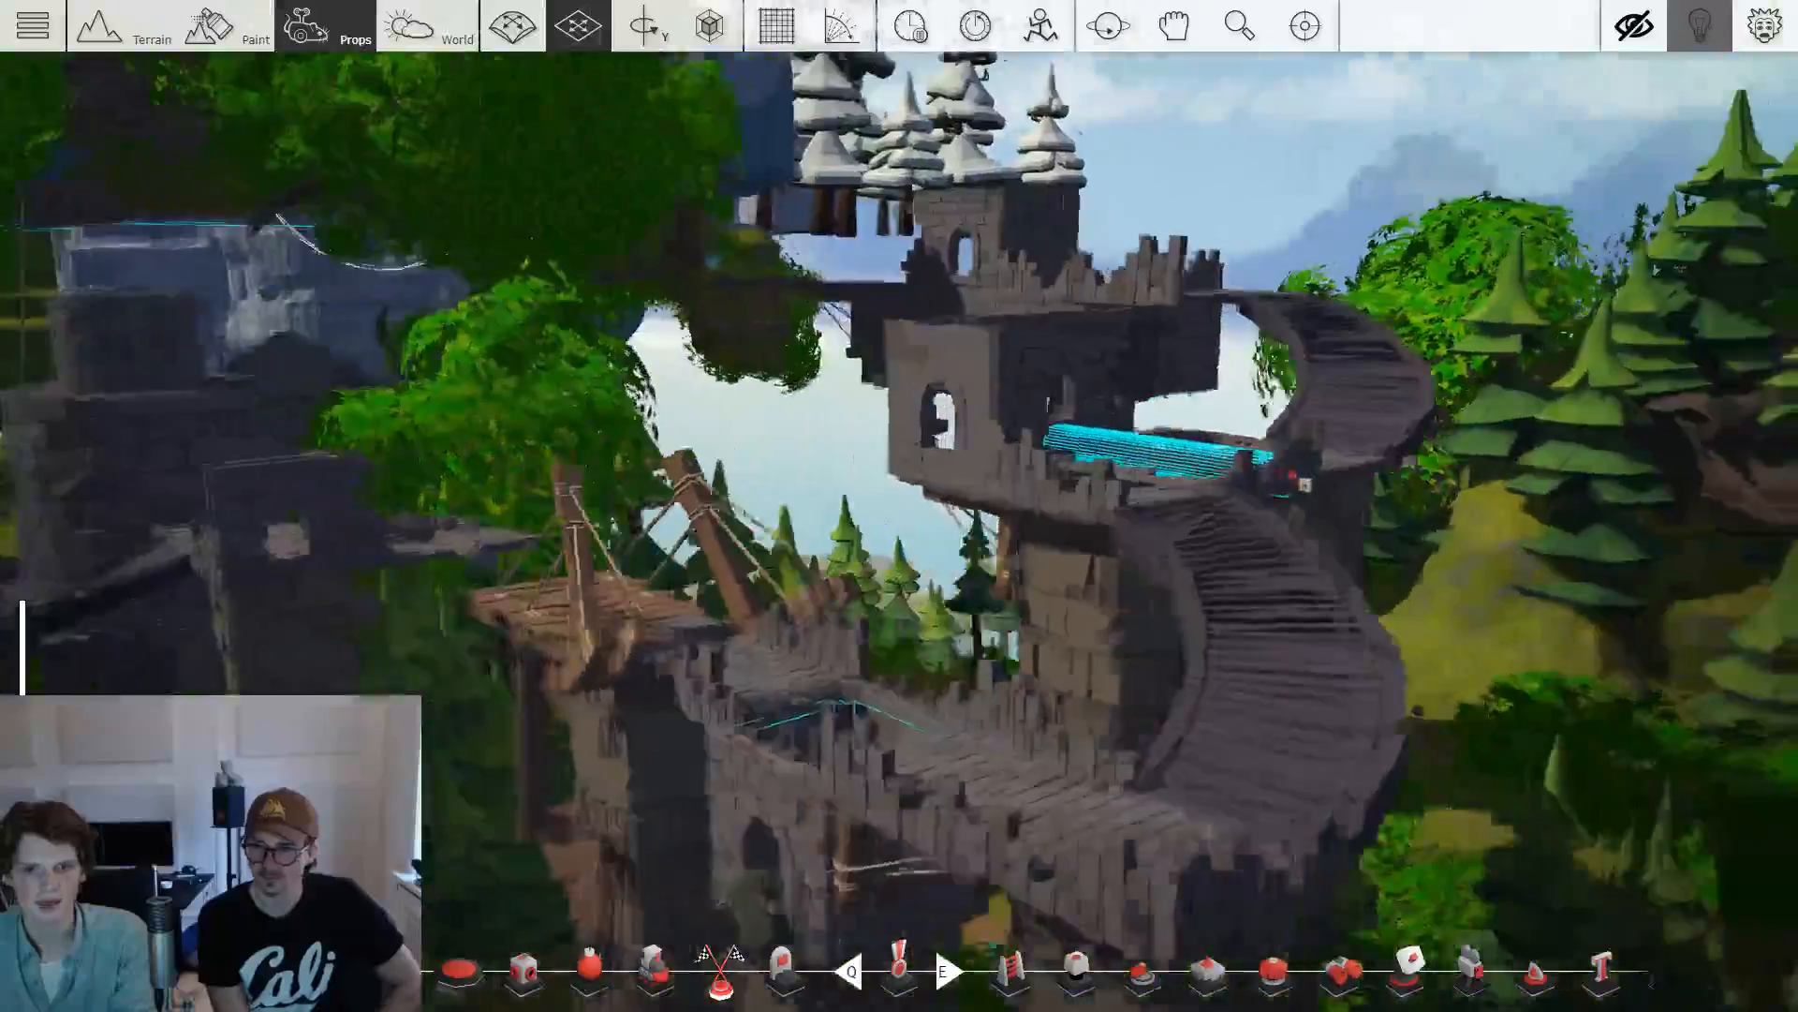
pyautogui.scroll(5, 1042, 328)
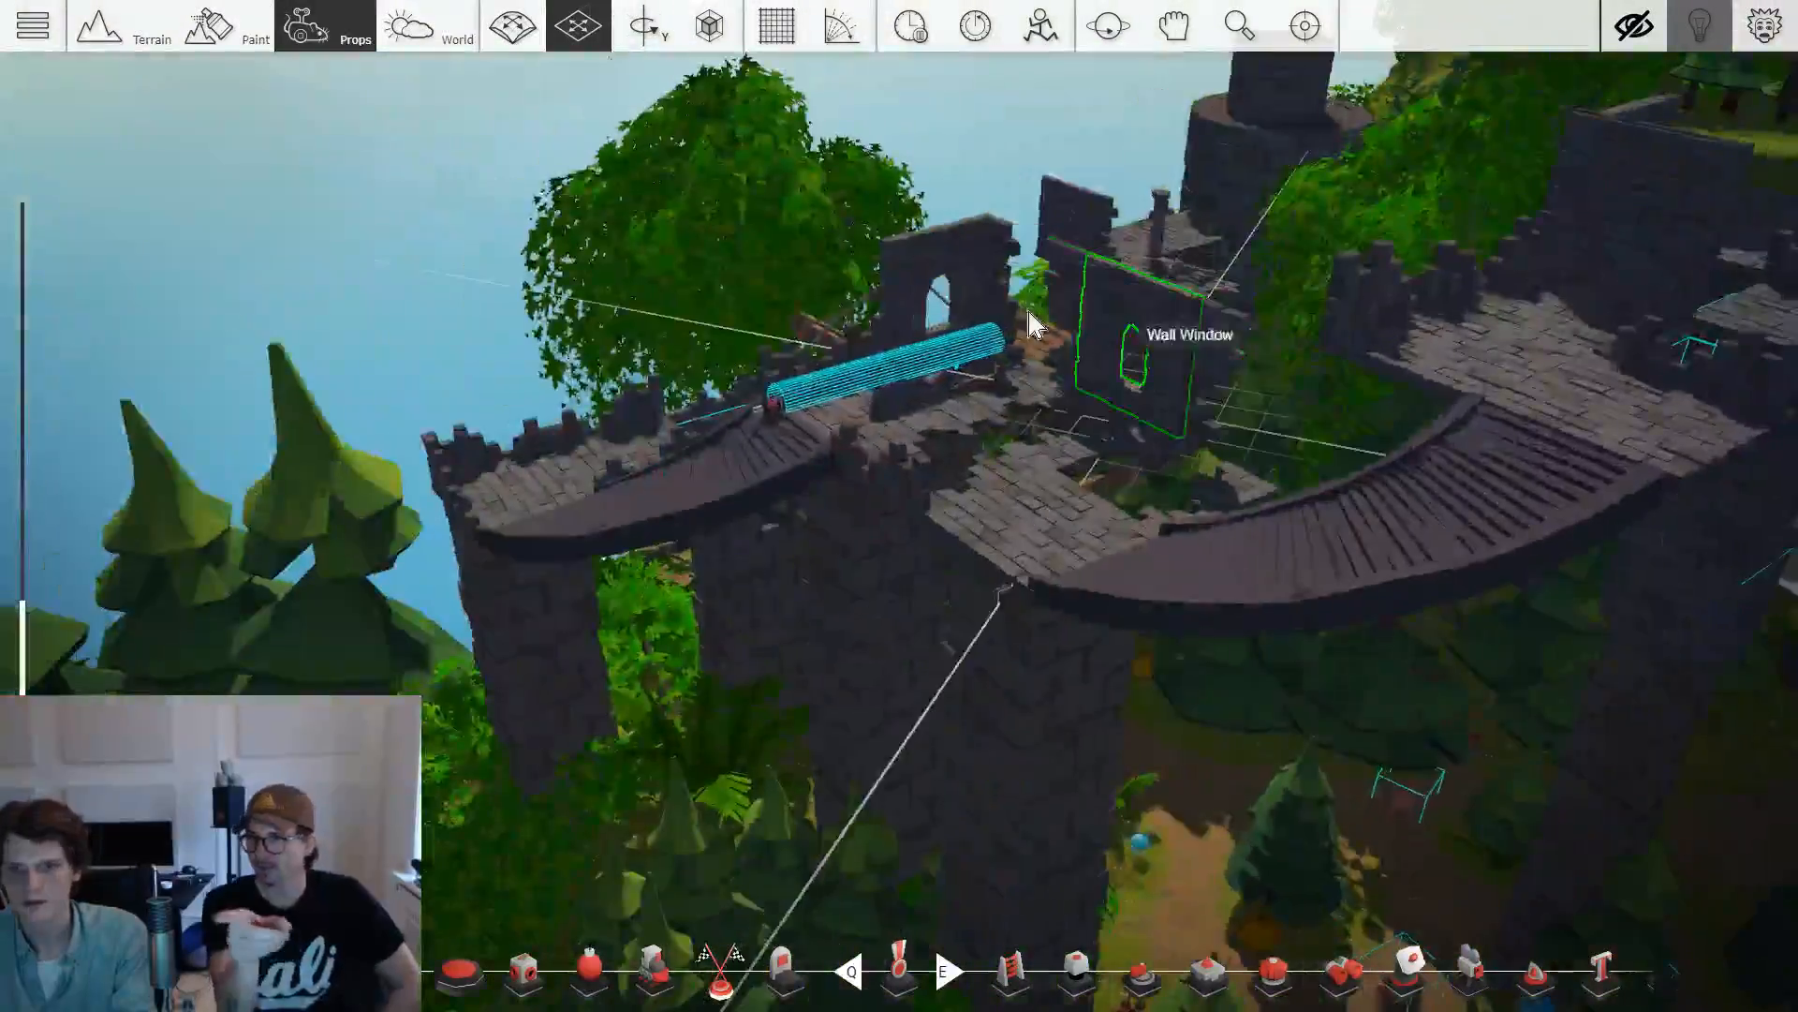
pyautogui.scroll(-5, 1042, 328)
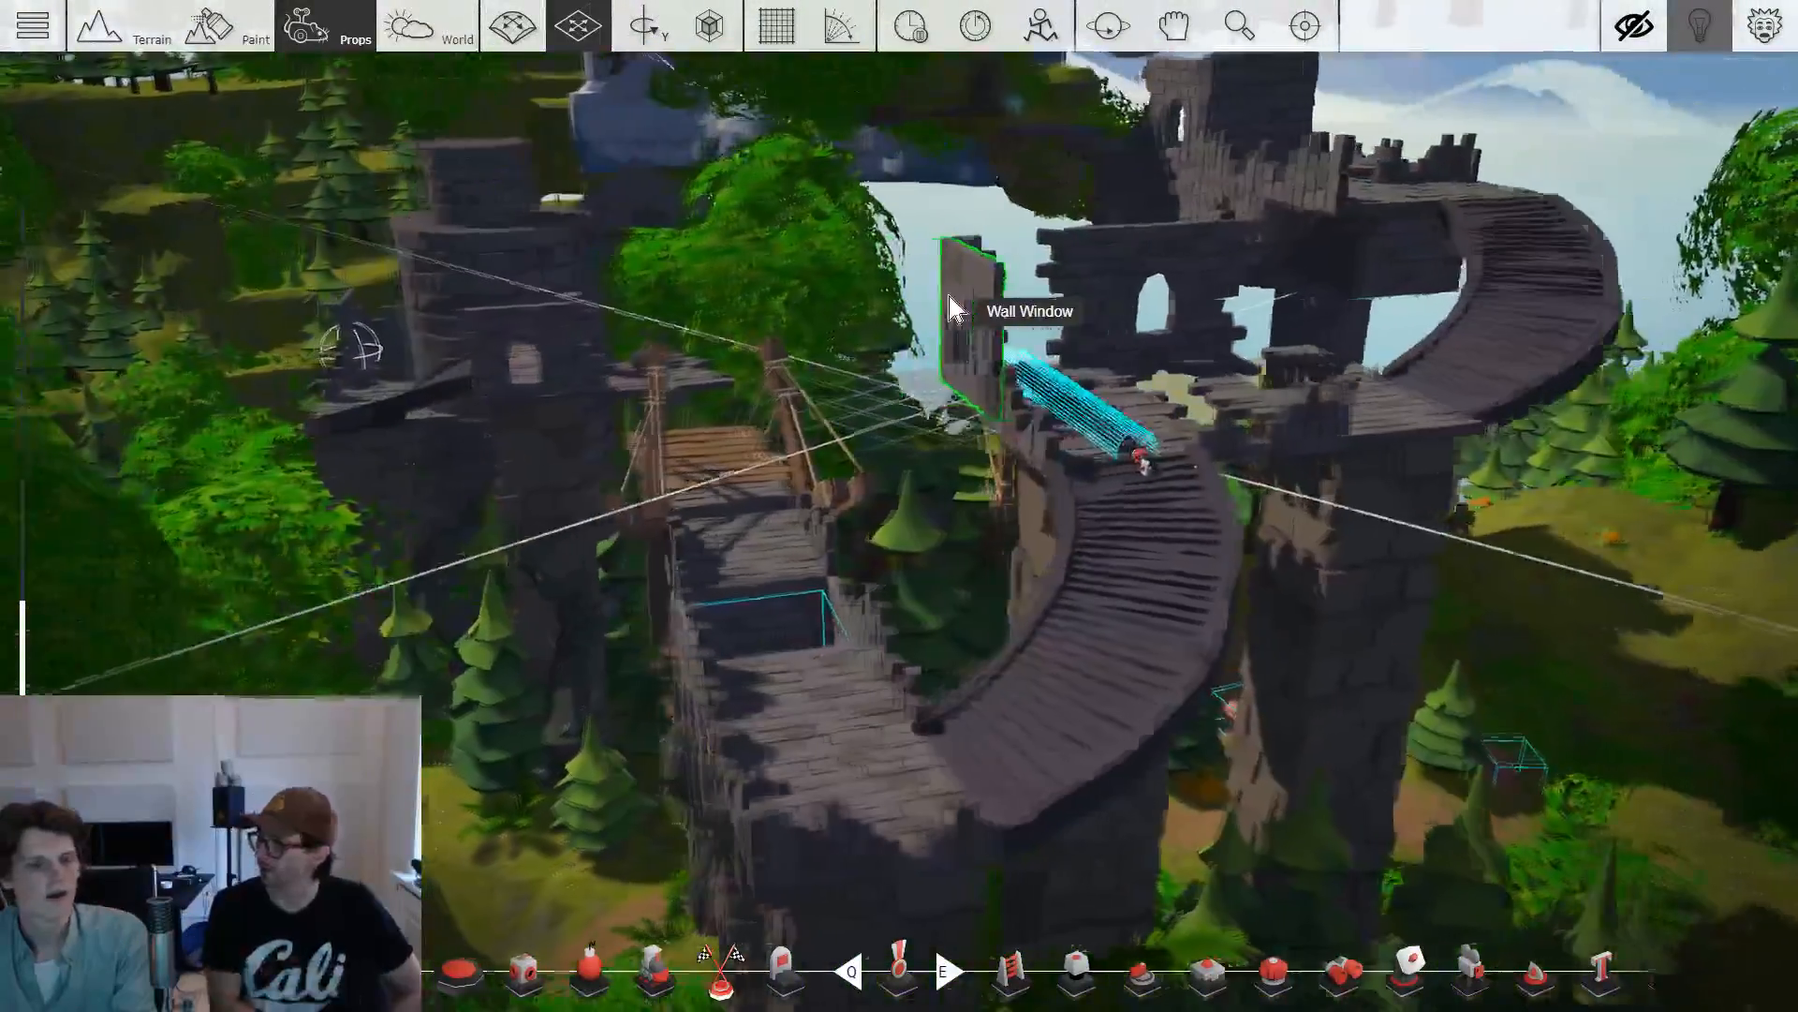
pyautogui.scroll(5, 871, 482)
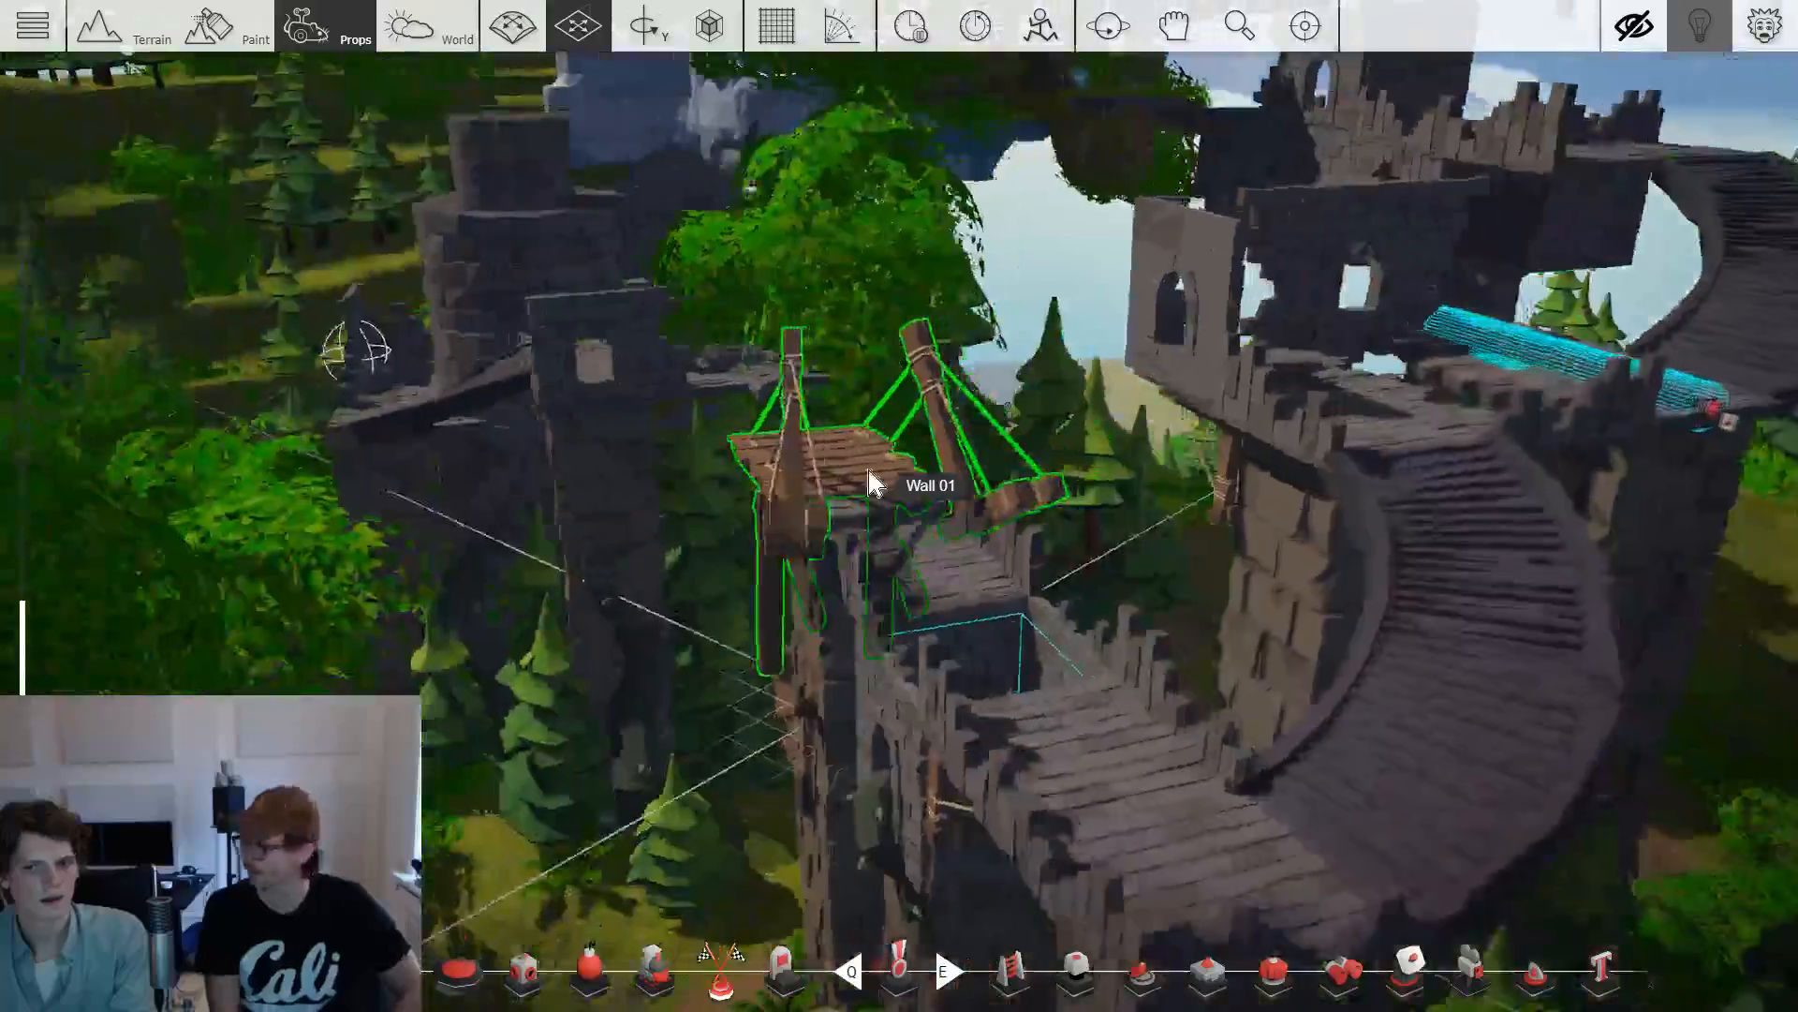
pyautogui.press('d')
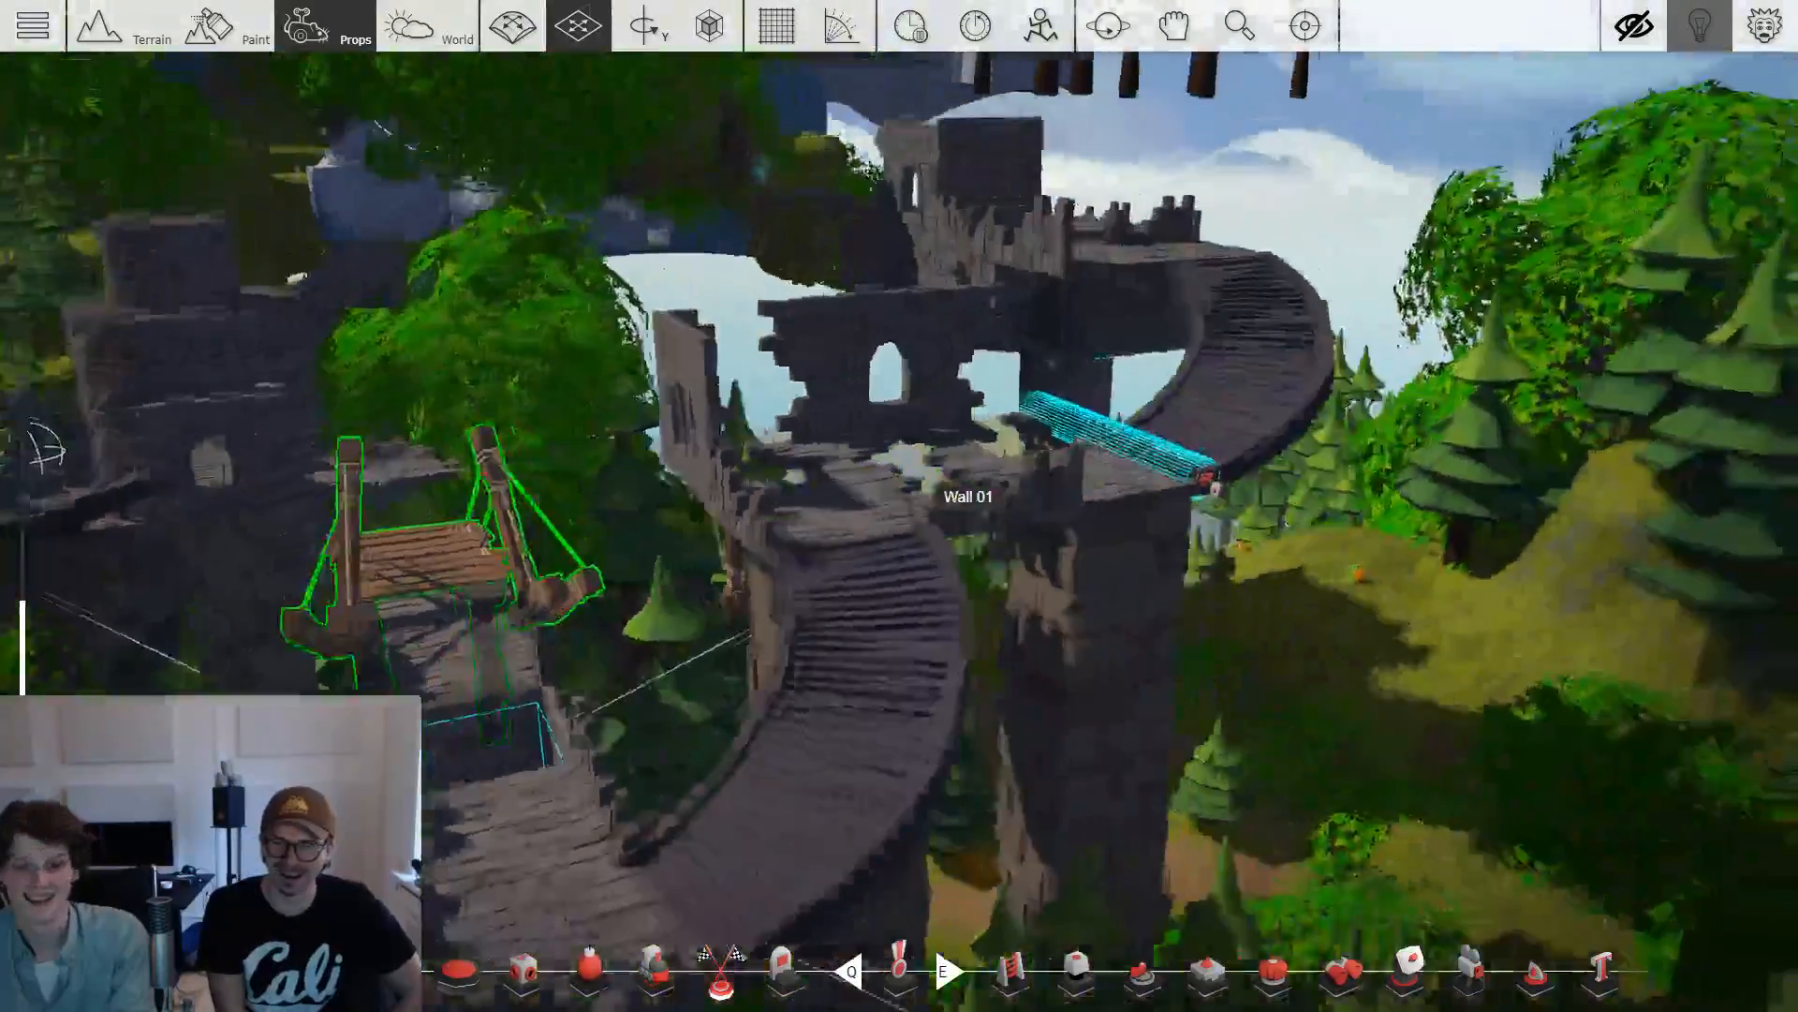
pyautogui.scroll(5, 923, 487)
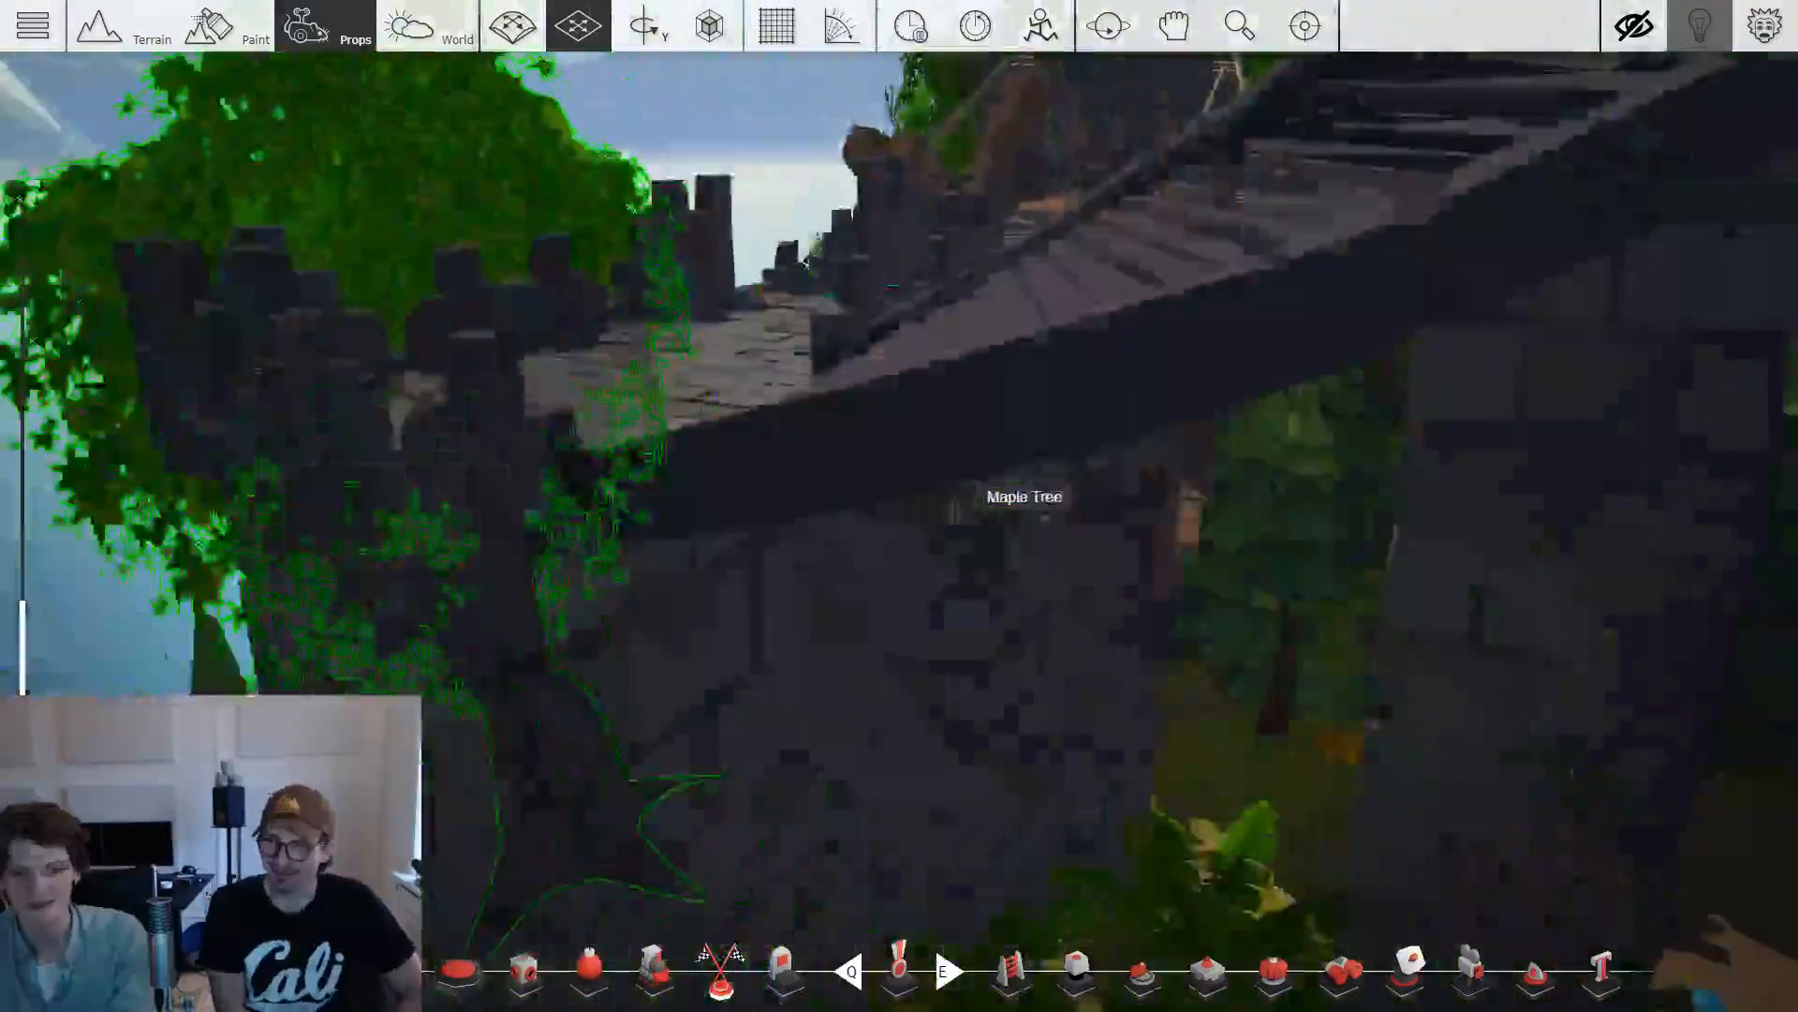
pyautogui.scroll(-5, 1024, 497)
pyautogui.scroll(5, 1031, 497)
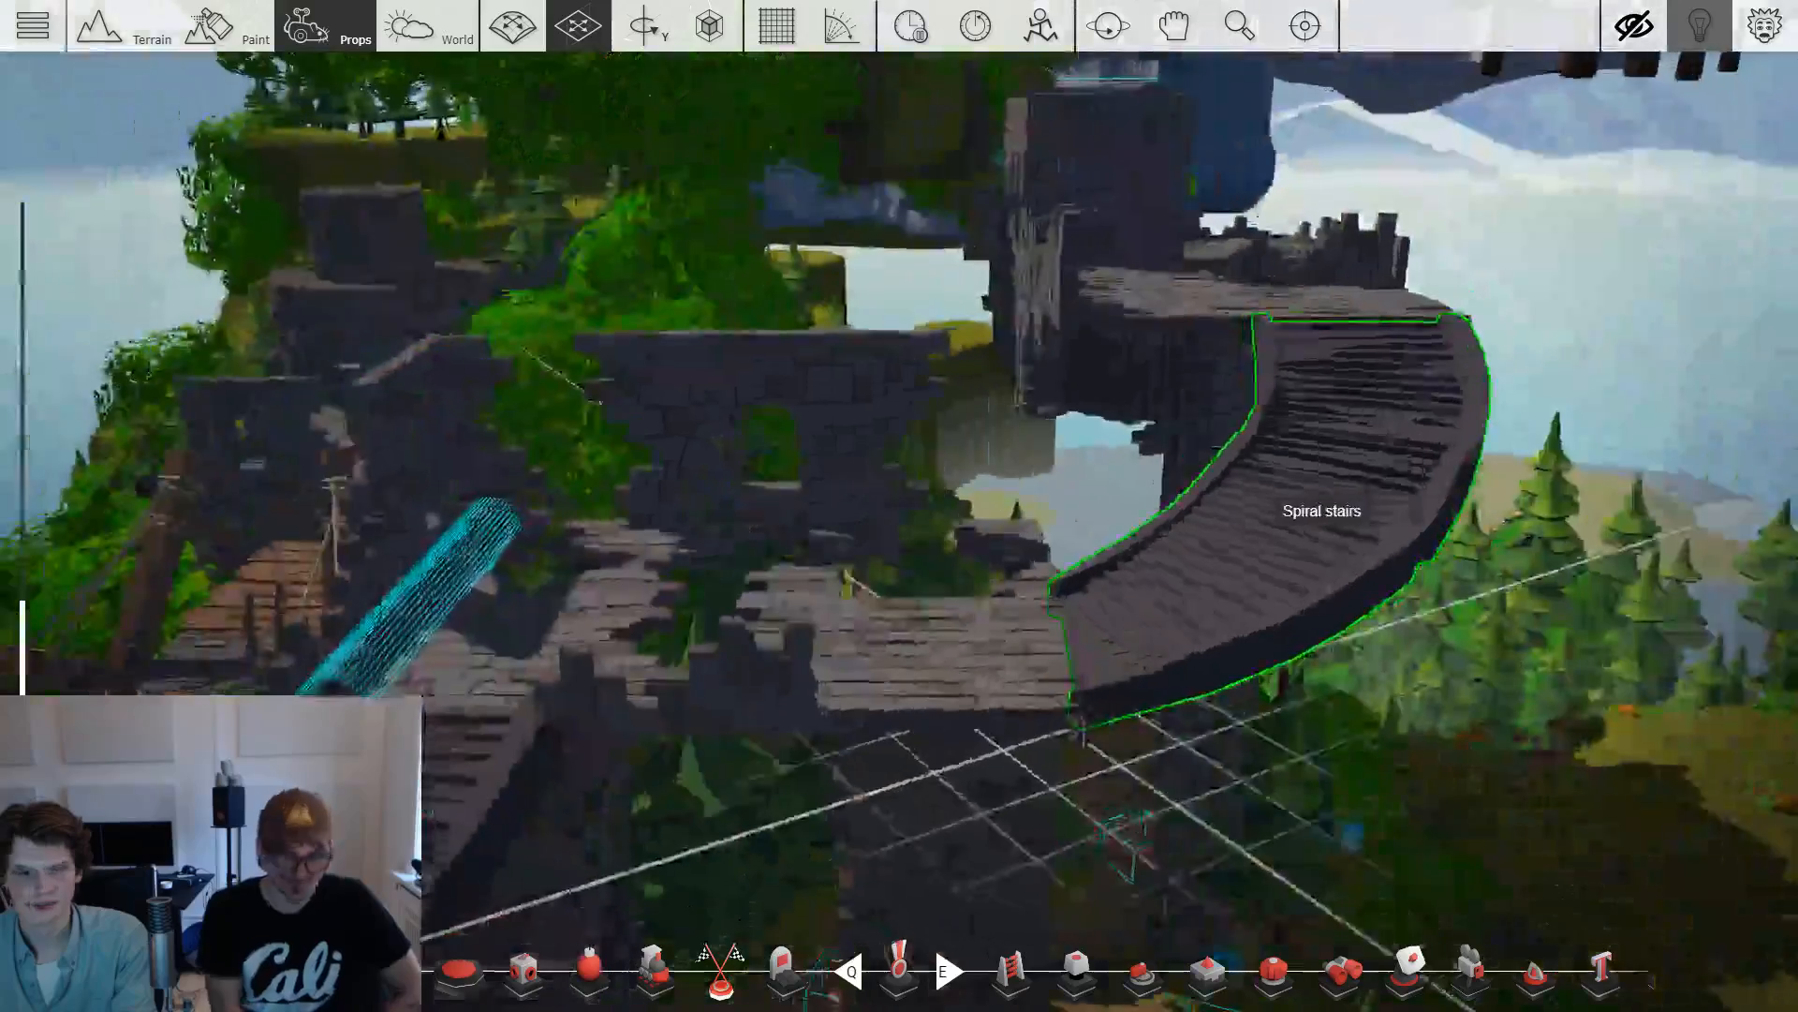
# Examine the grinder trap and the broken stone floor between the window walls and the spiral stairs.
pyautogui.scroll(8, 851, 406)
pyautogui.scroll(10, 843, 405)
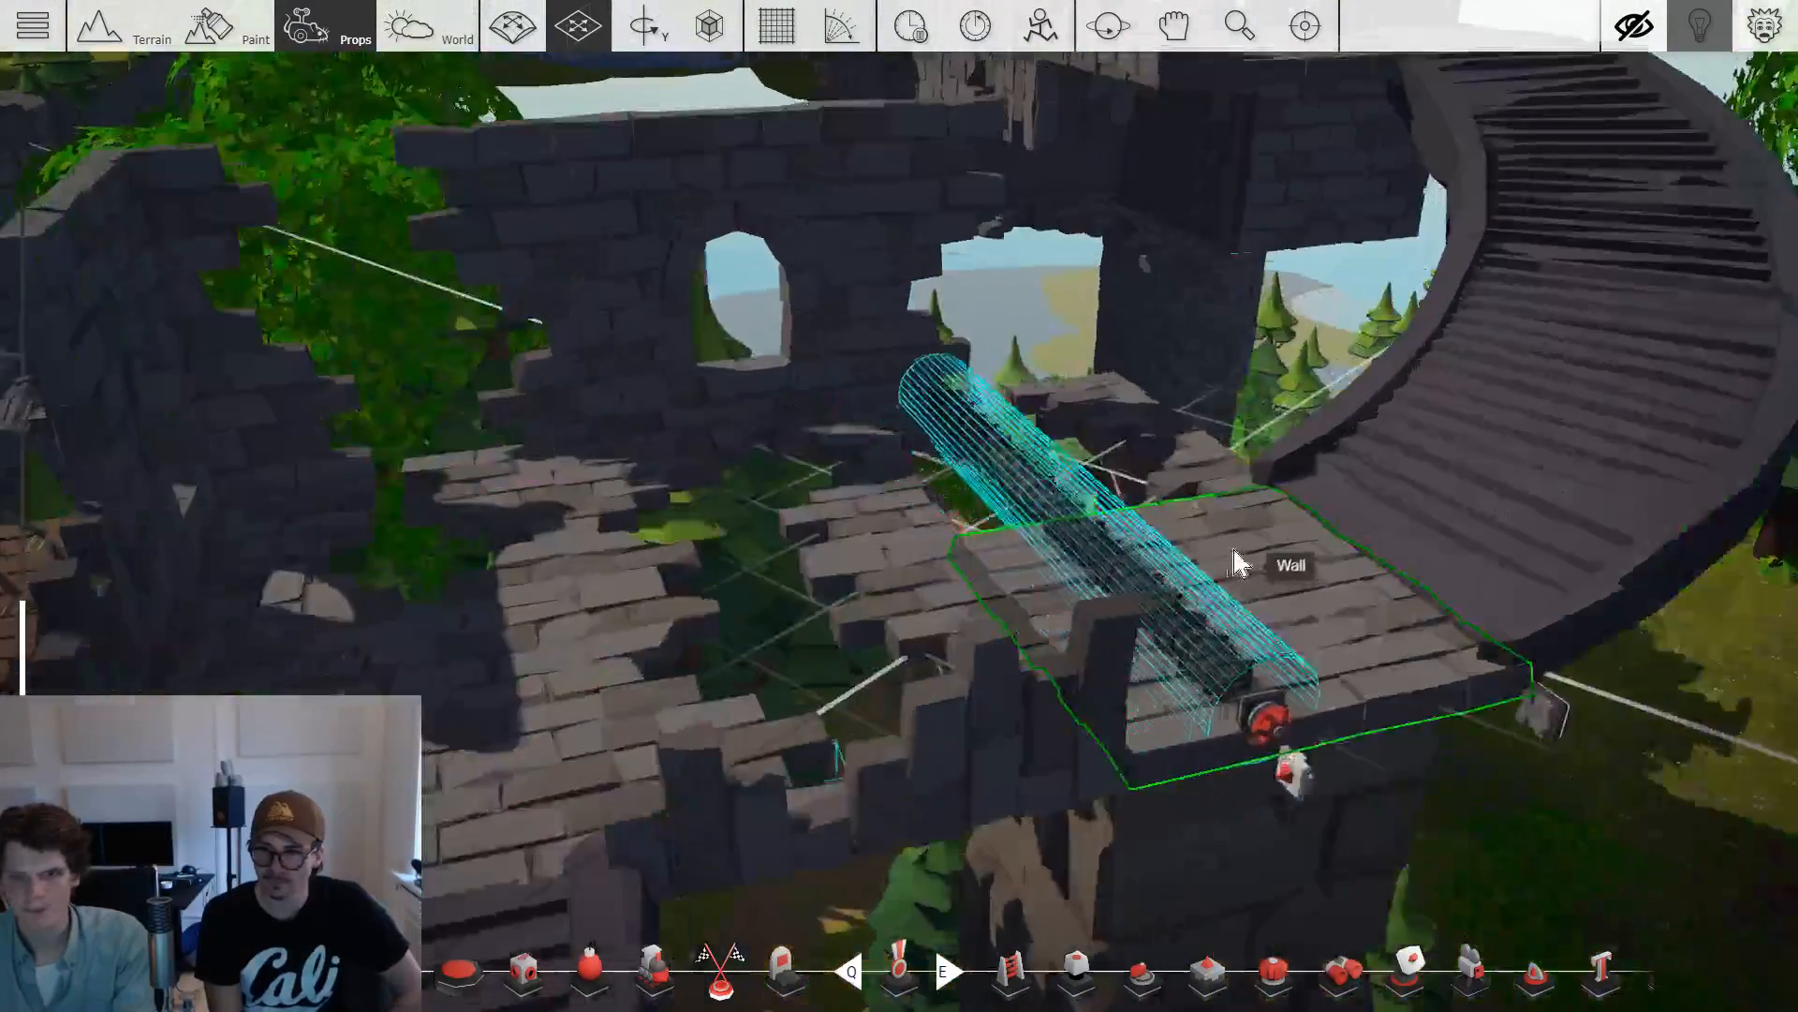
pyautogui.scroll(10, 1238, 560)
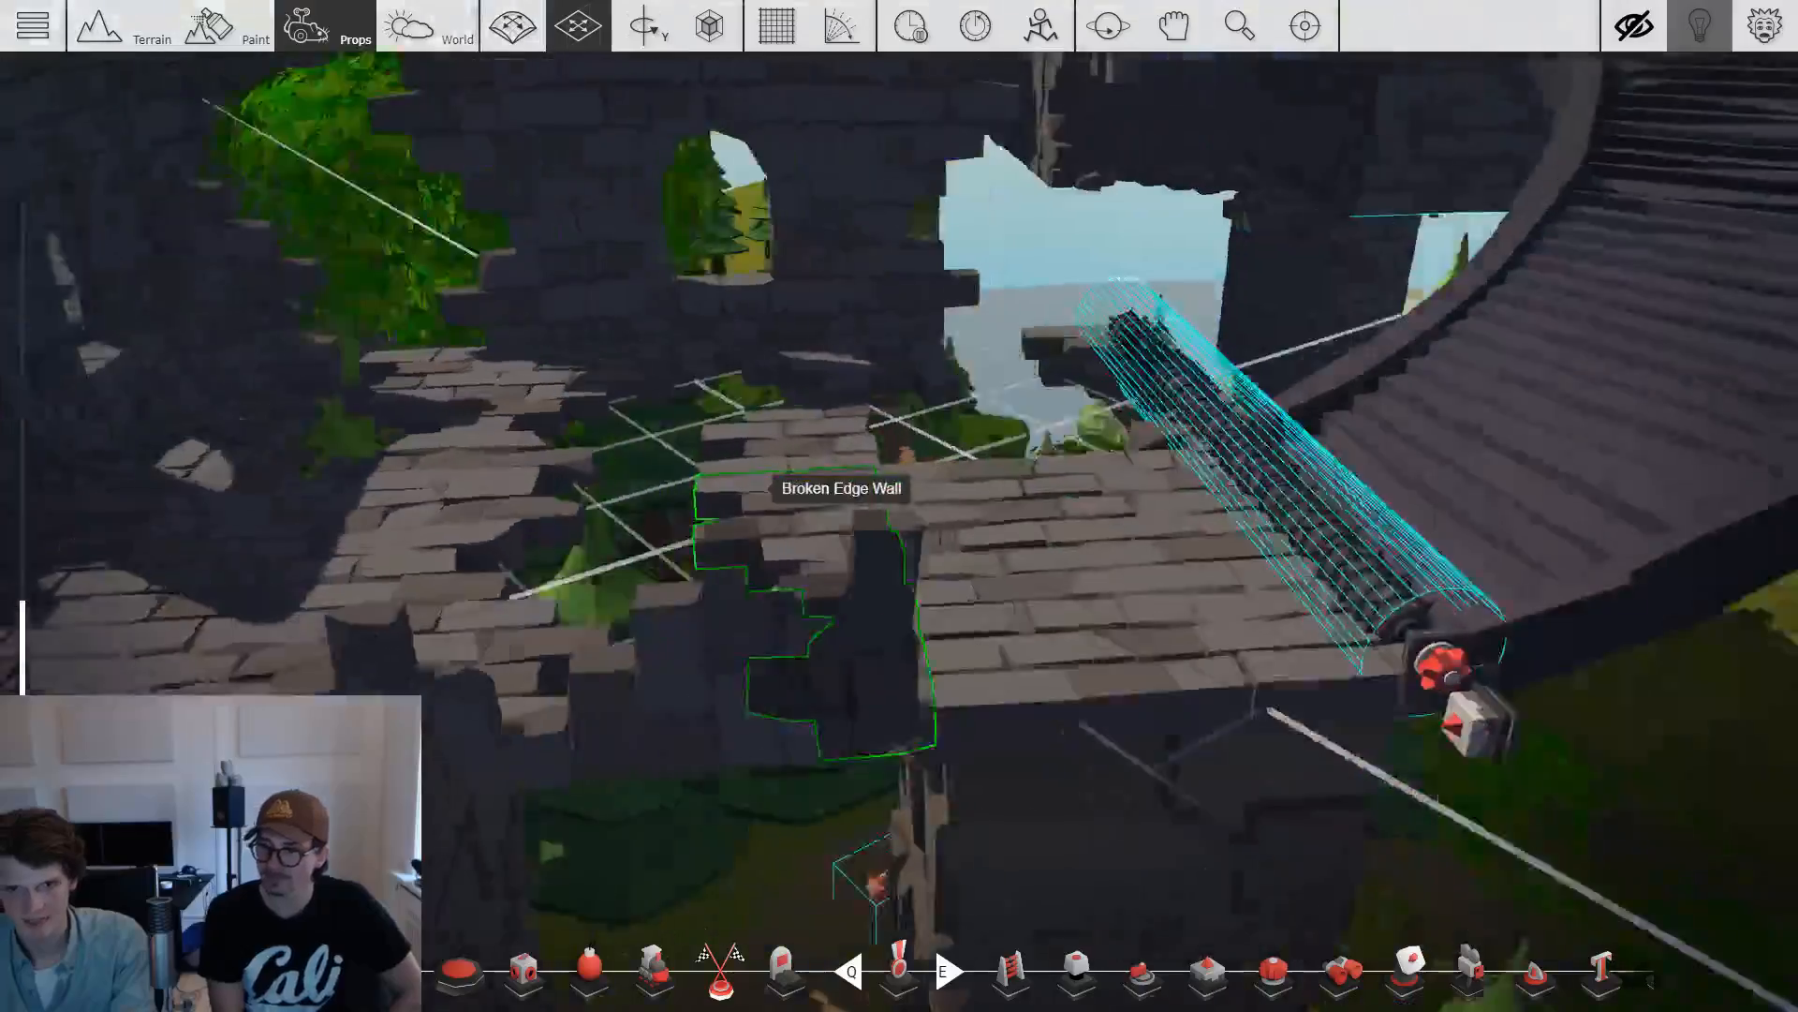
pyautogui.scroll(10, 974, 510)
pyautogui.scroll(10, 974, 510)
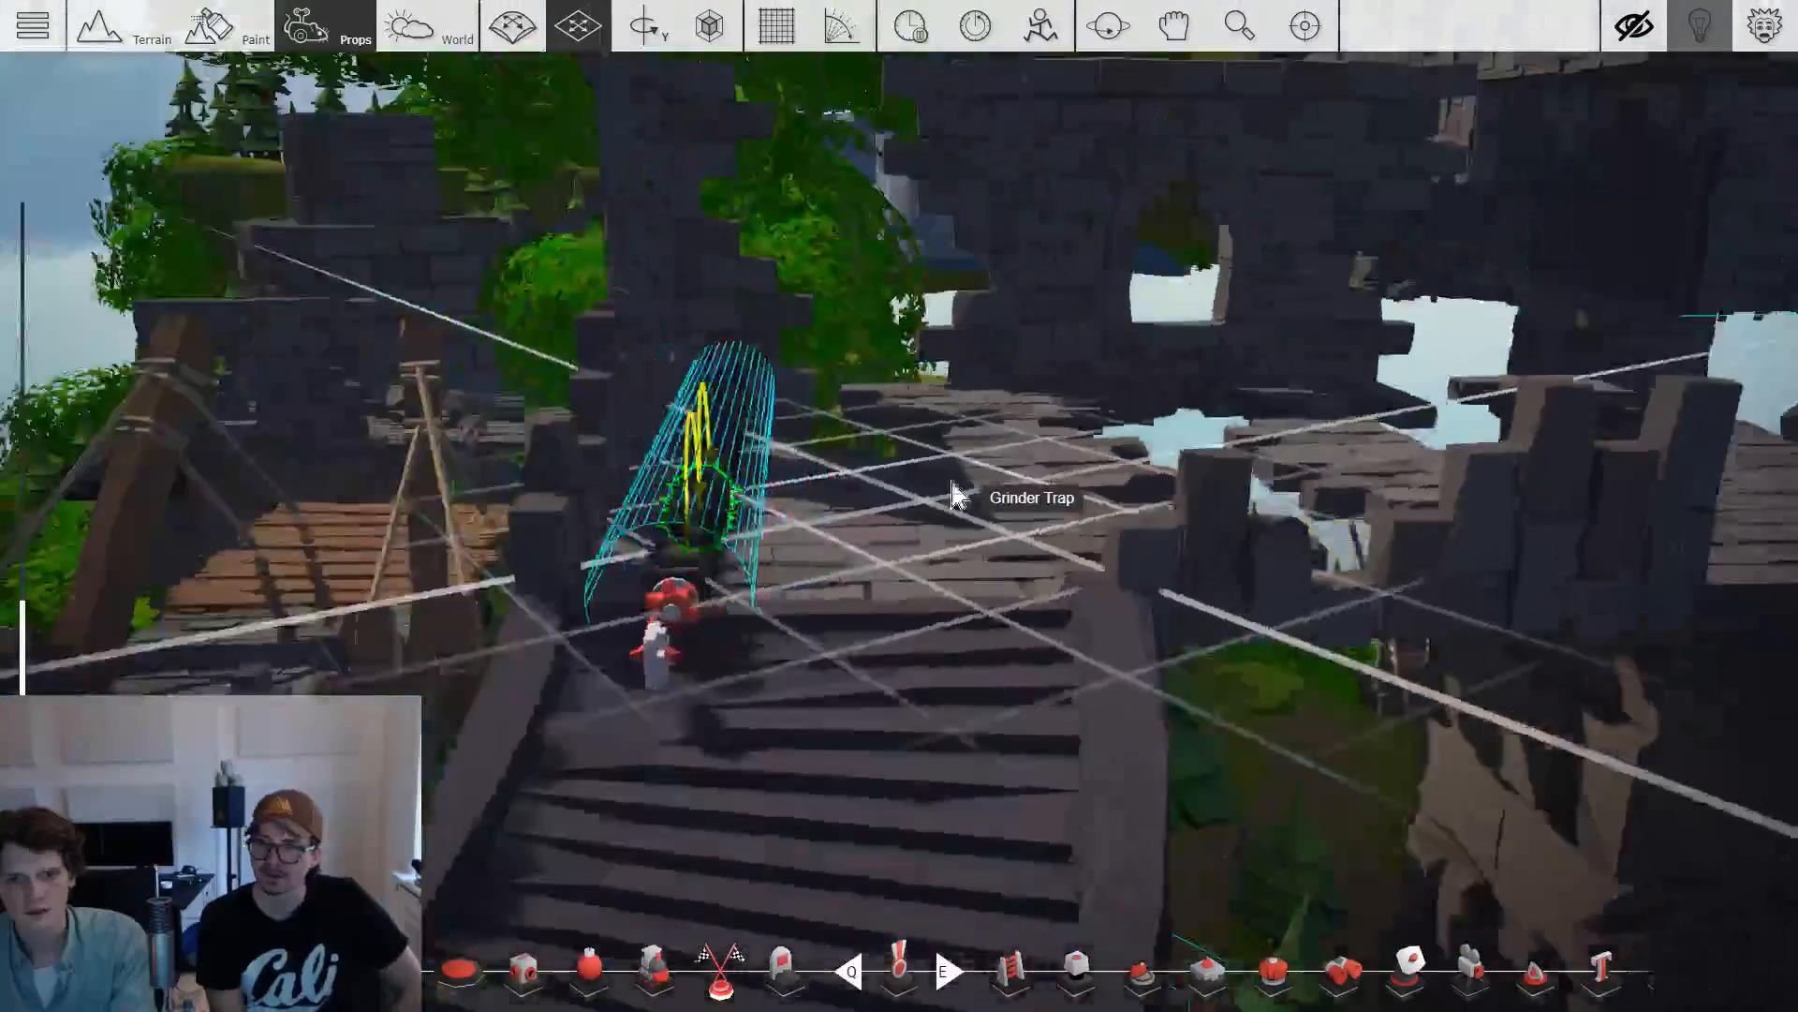
pyautogui.scroll(10, 960, 491)
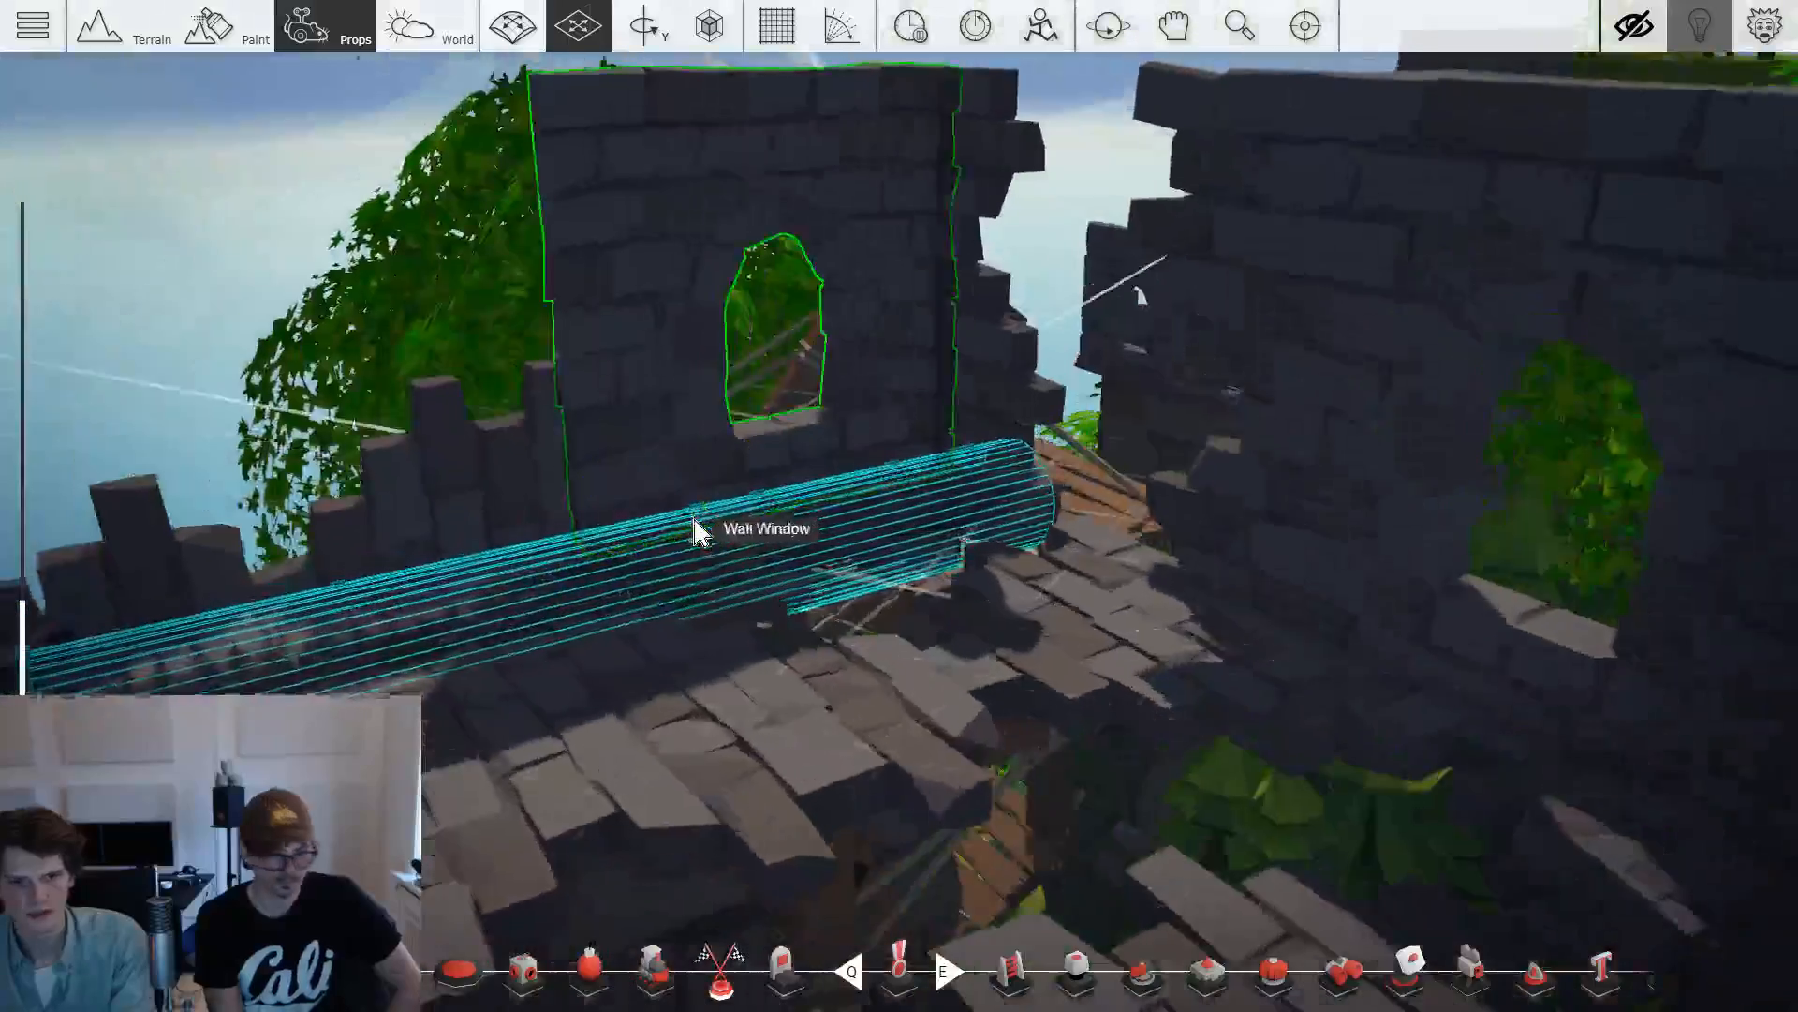
pyautogui.scroll(10, 692, 520)
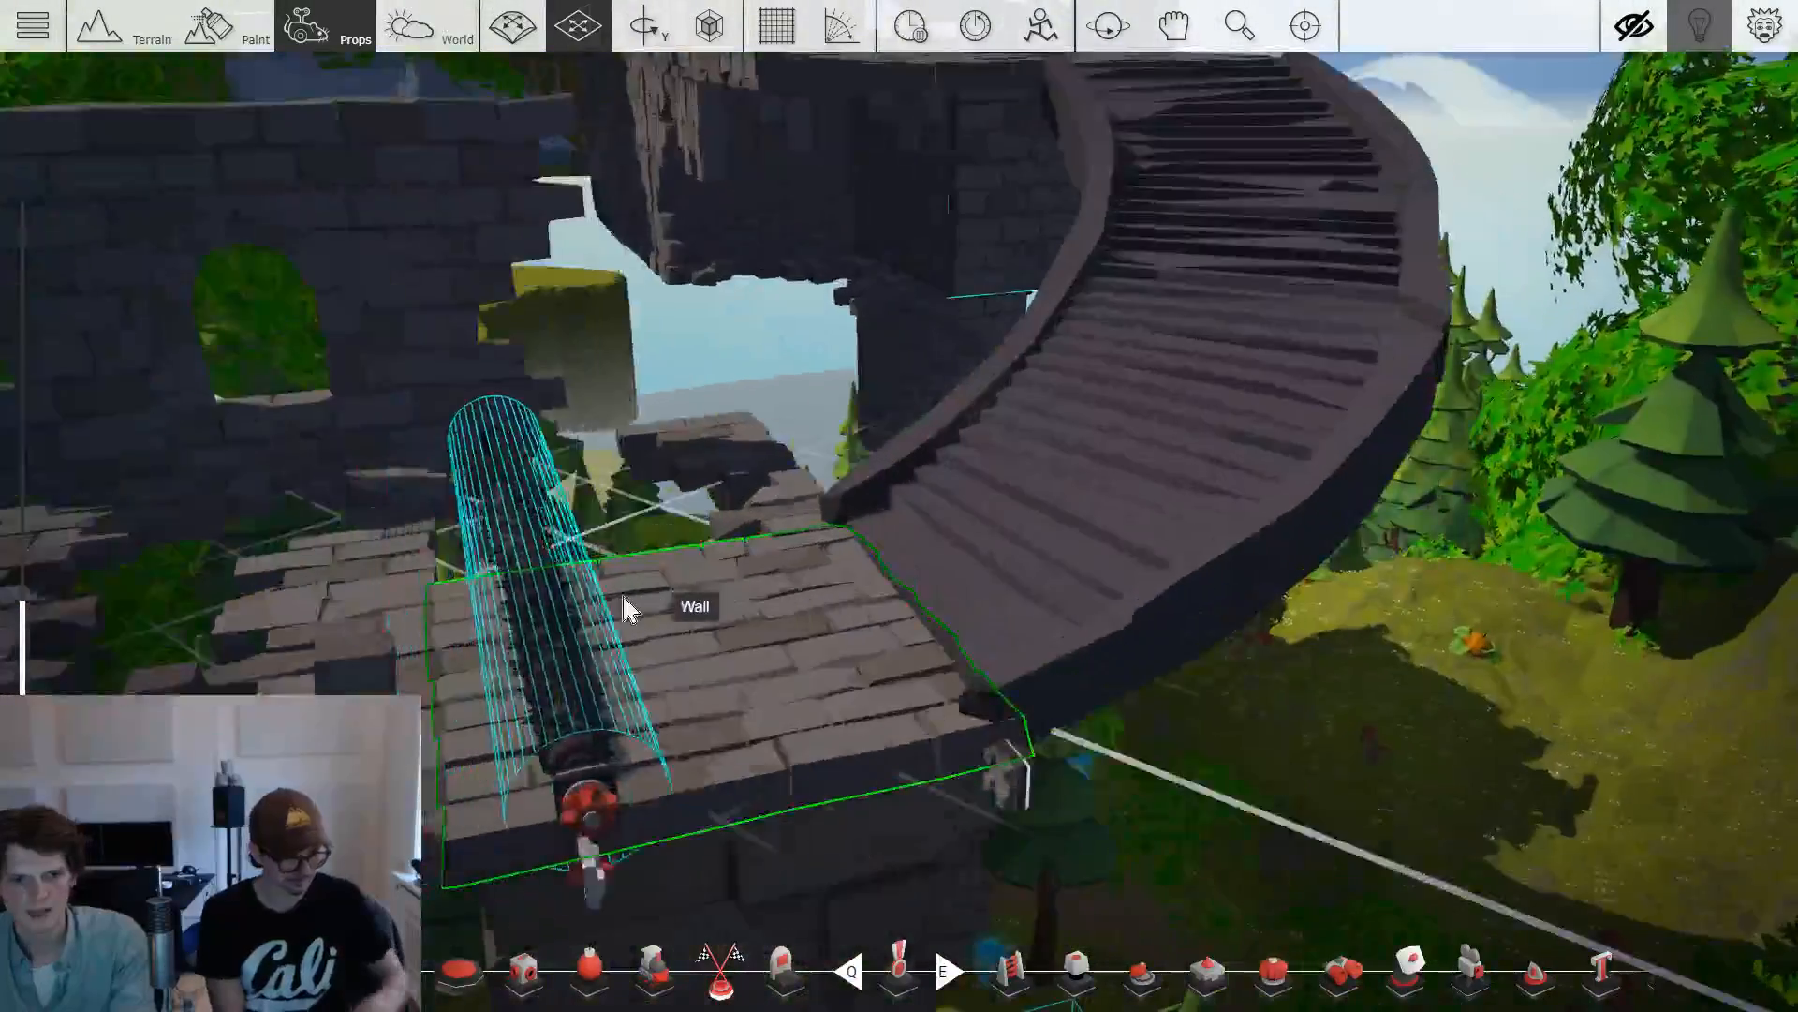
pyautogui.press('a')
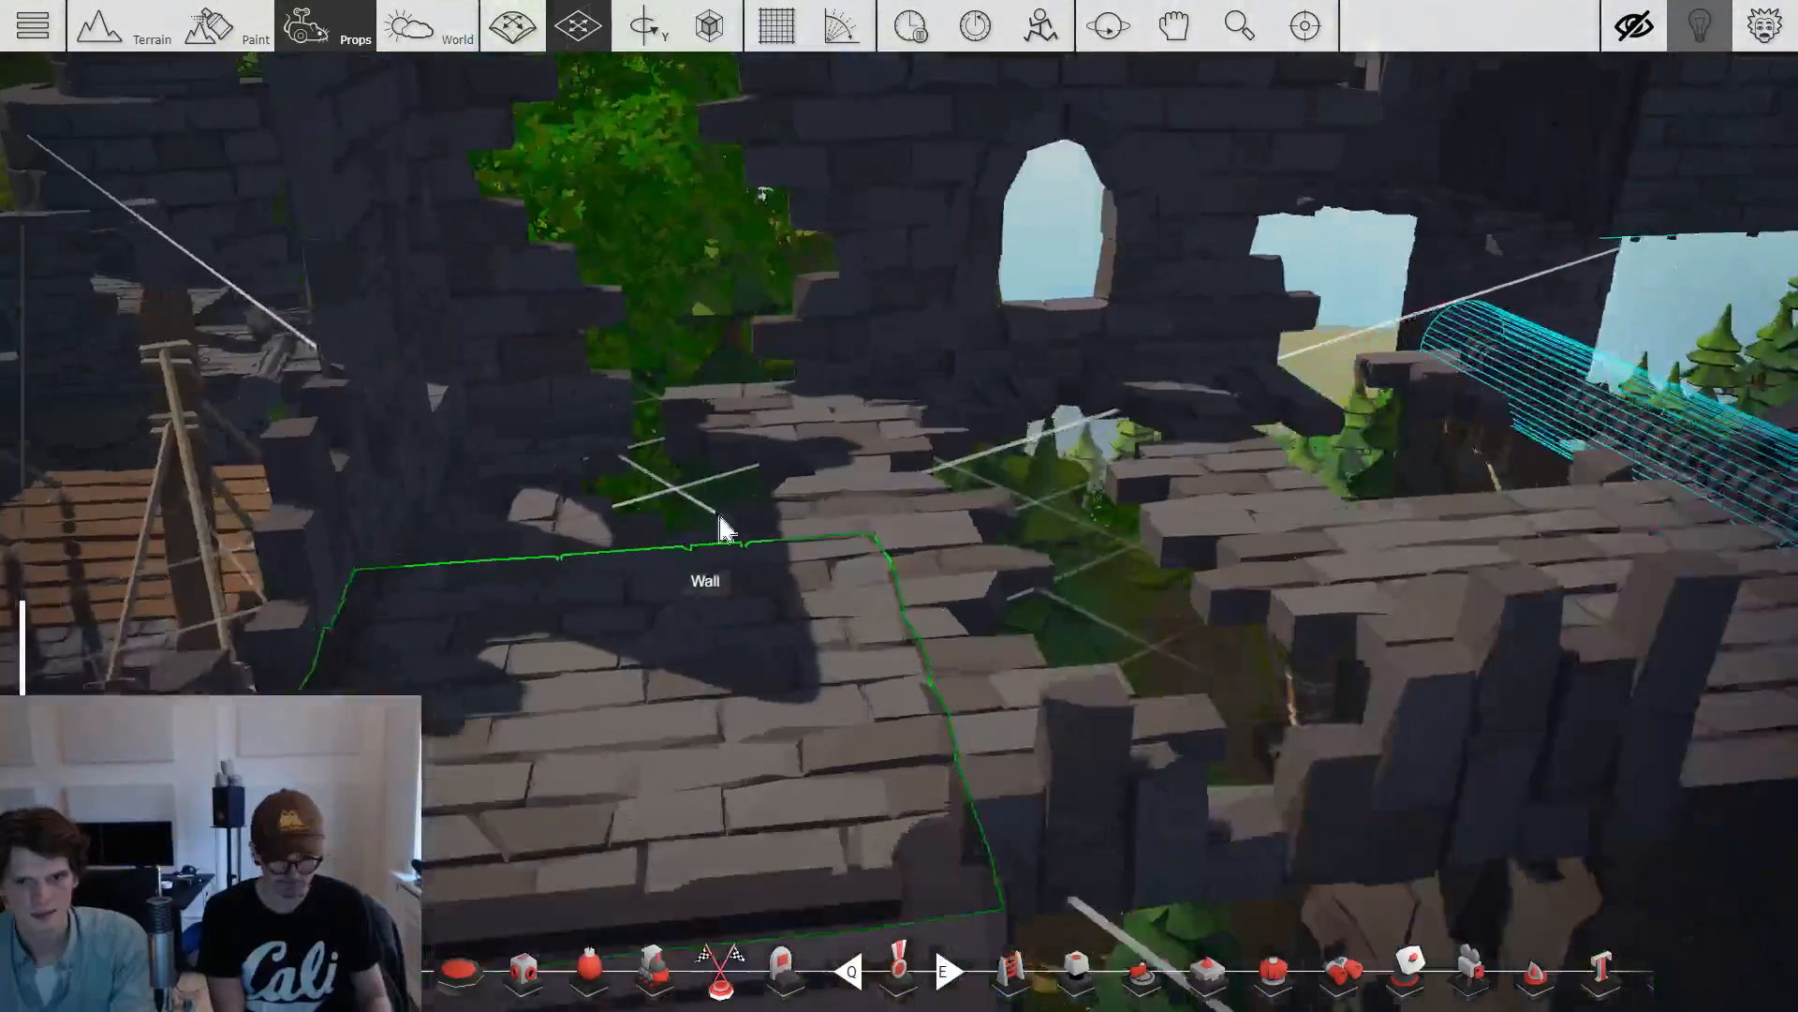
pyautogui.press('d')
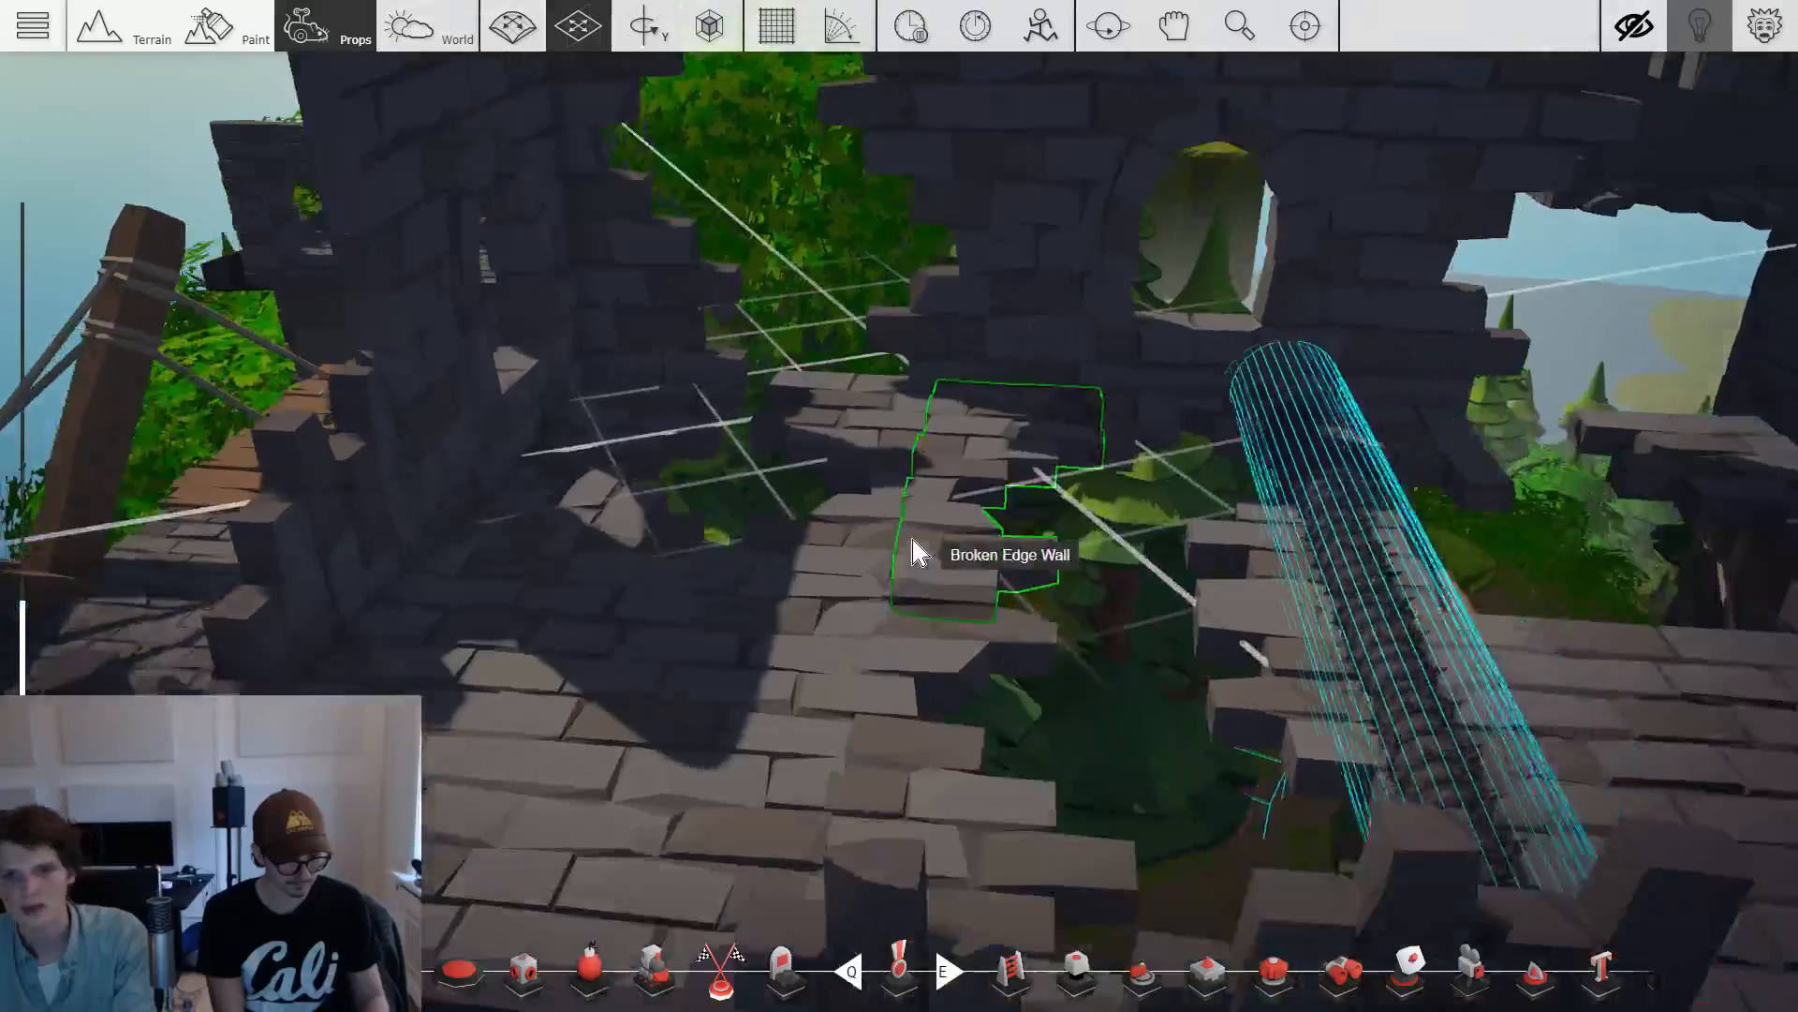
pyautogui.press('d')
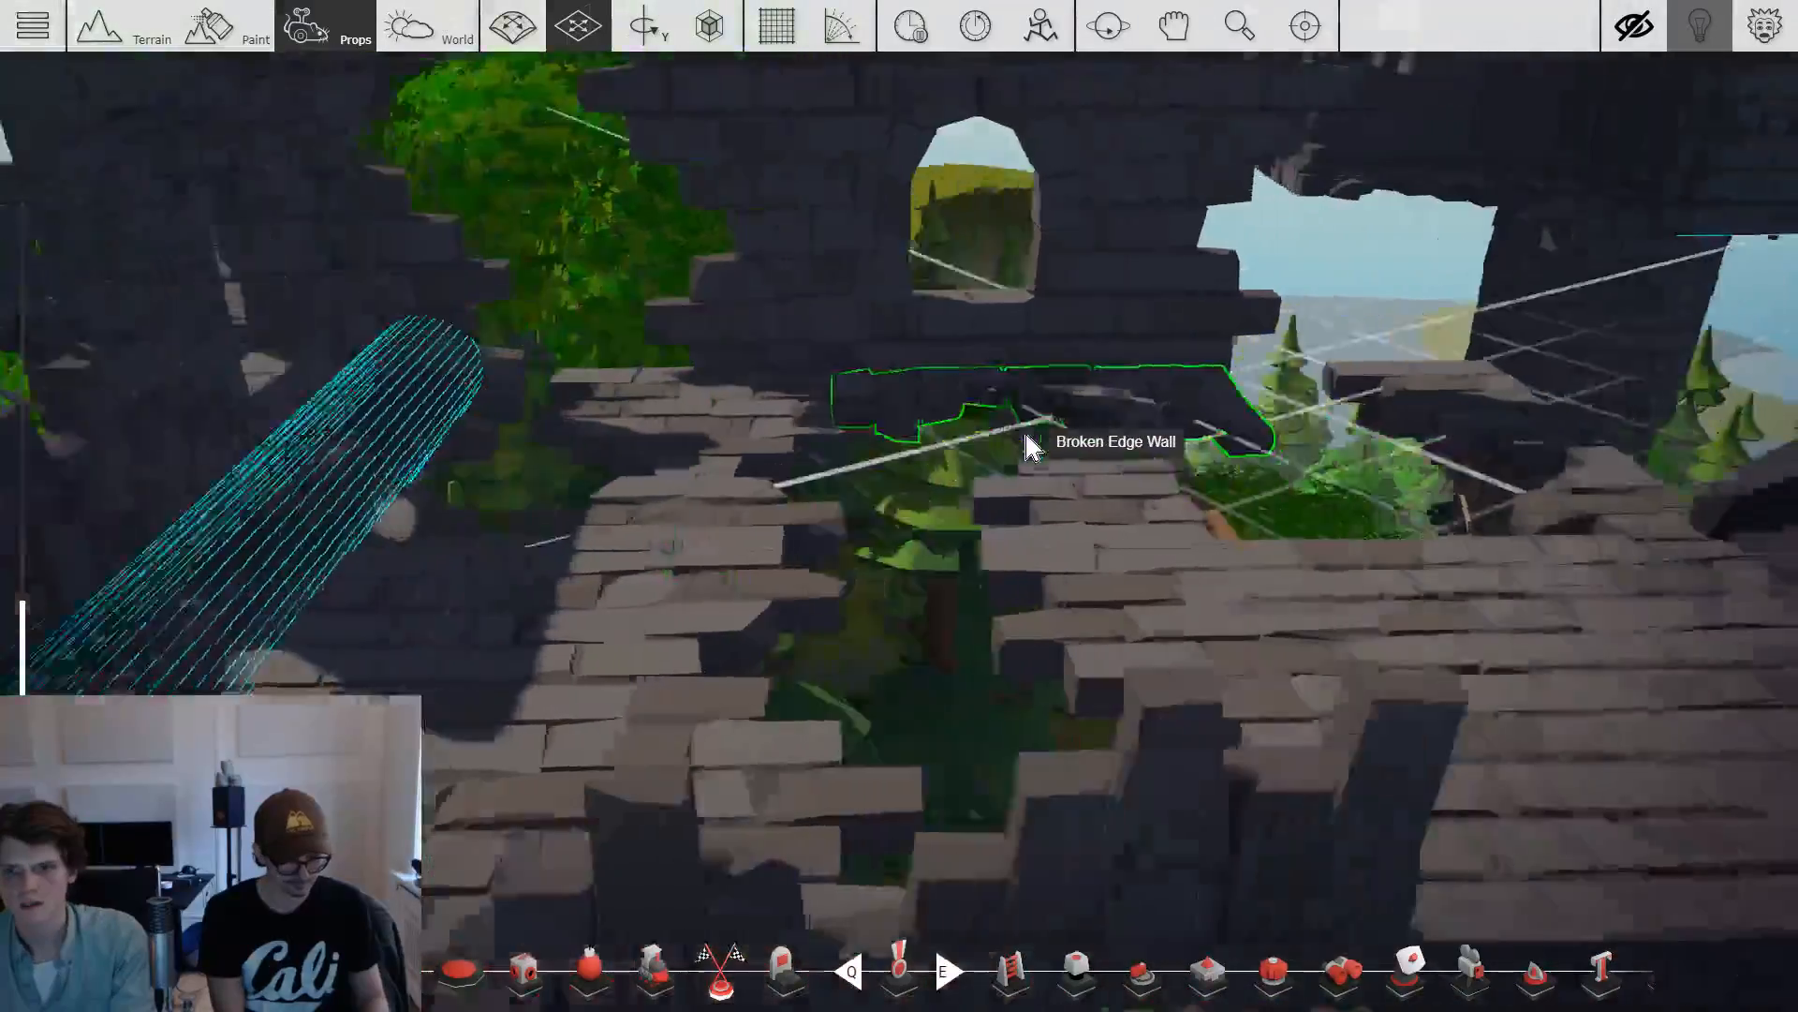
pyautogui.moveTo(1030, 447)
pyautogui.mouseDown()
pyautogui.moveTo(1048, 469)
pyautogui.moveTo(1030, 447)
pyautogui.mouseUp()
pyautogui.press('w')
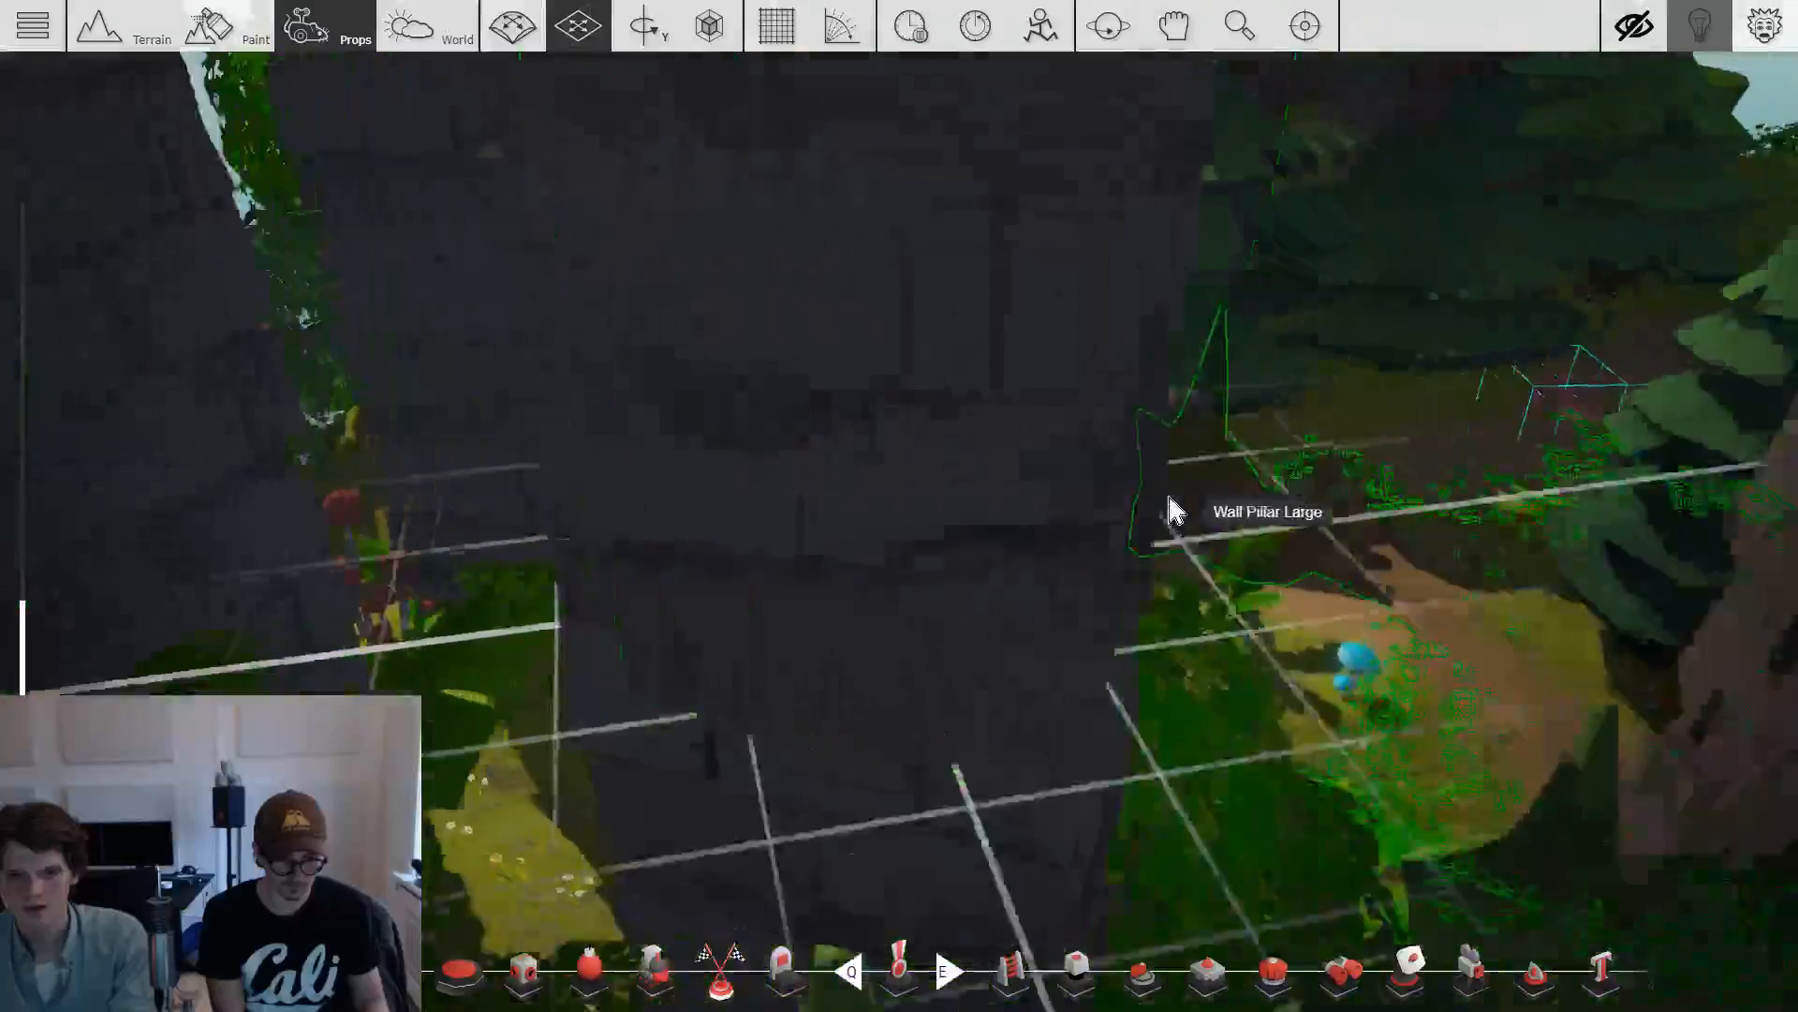
# Survey the castle ruins, the spiral stairs and the maple trees on the terraces beside them.
pyautogui.press('s')
pyautogui.press('d')
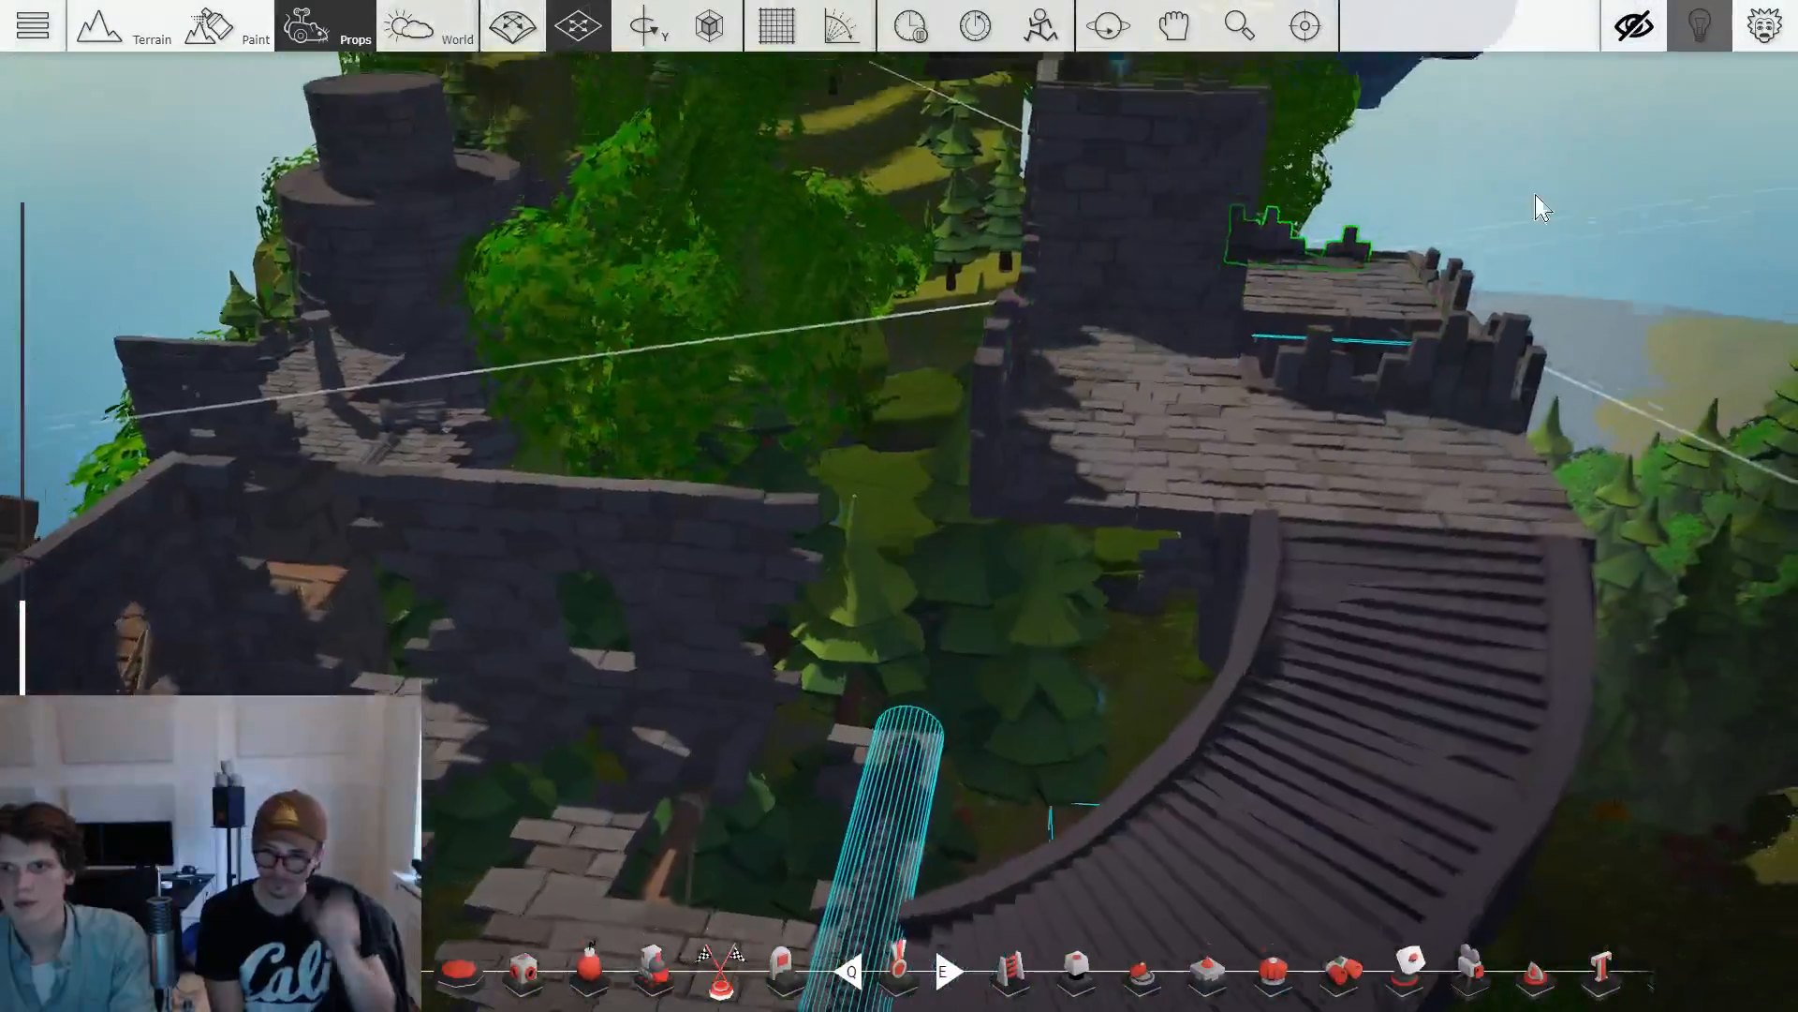
pyautogui.press('s')
pyautogui.press('w')
pyautogui.moveTo(1191, 431); pyautogui.dragTo(1010, 459)
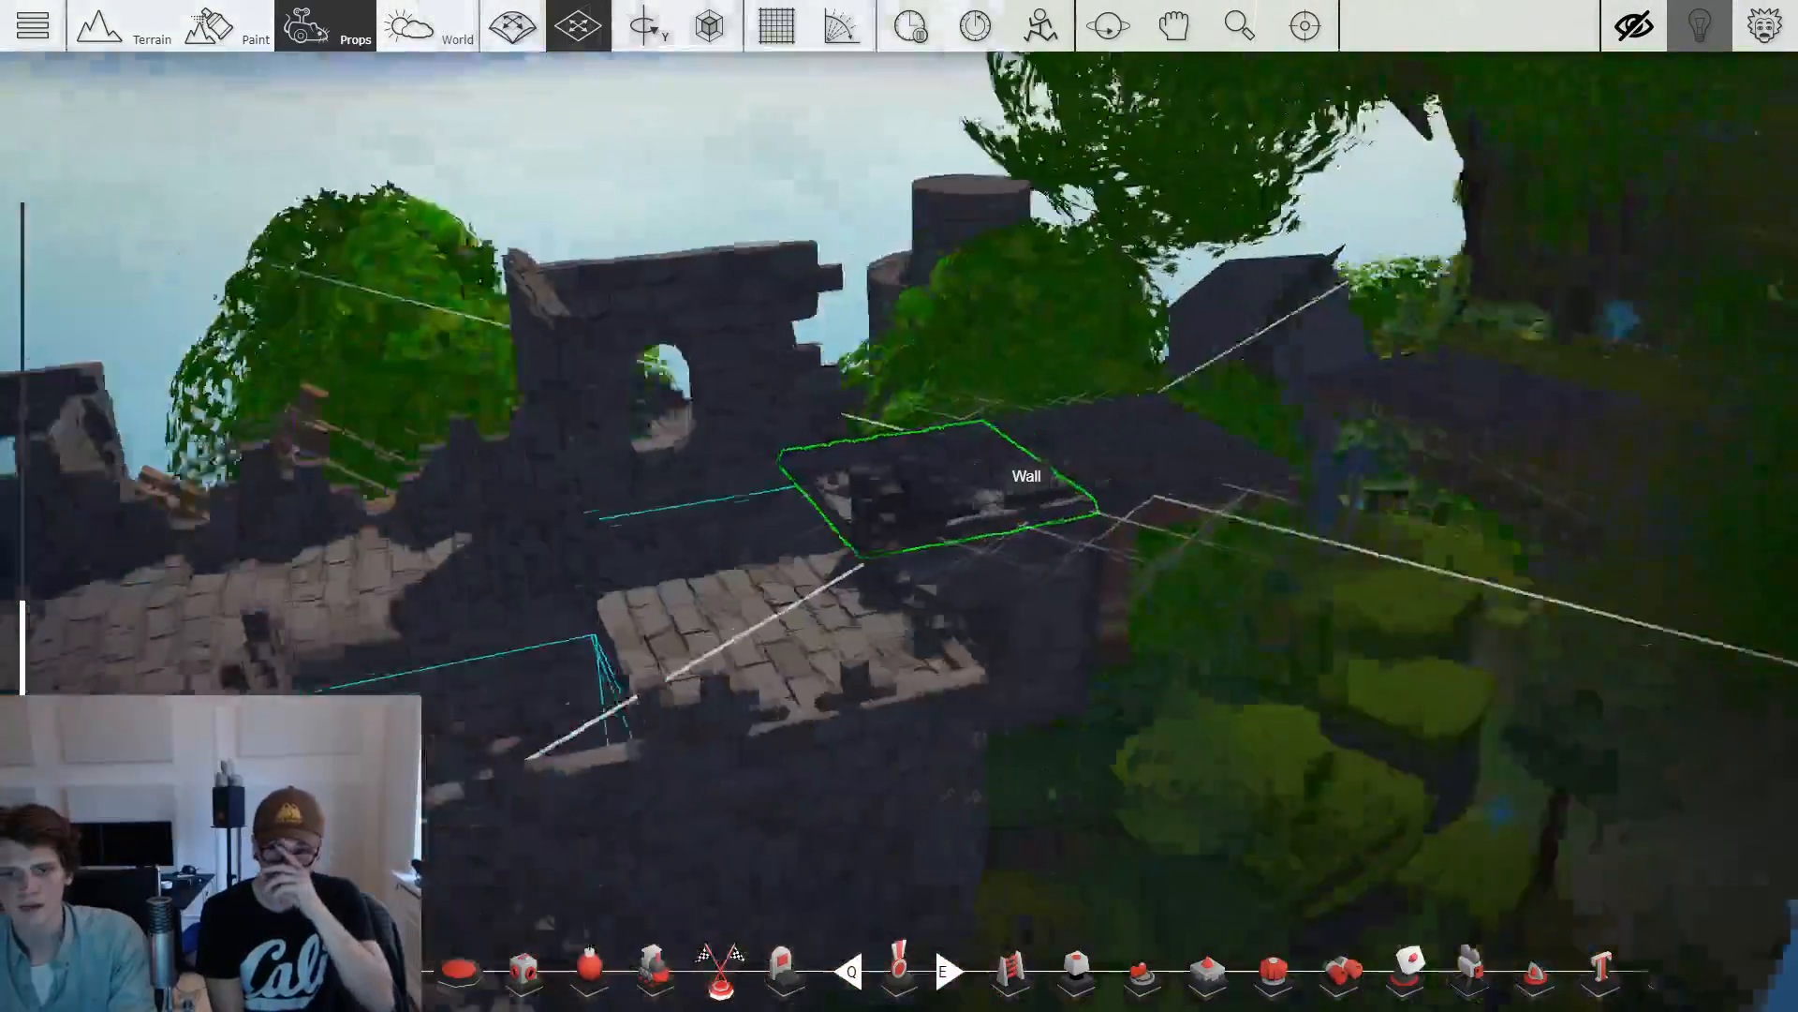
pyautogui.press('w')
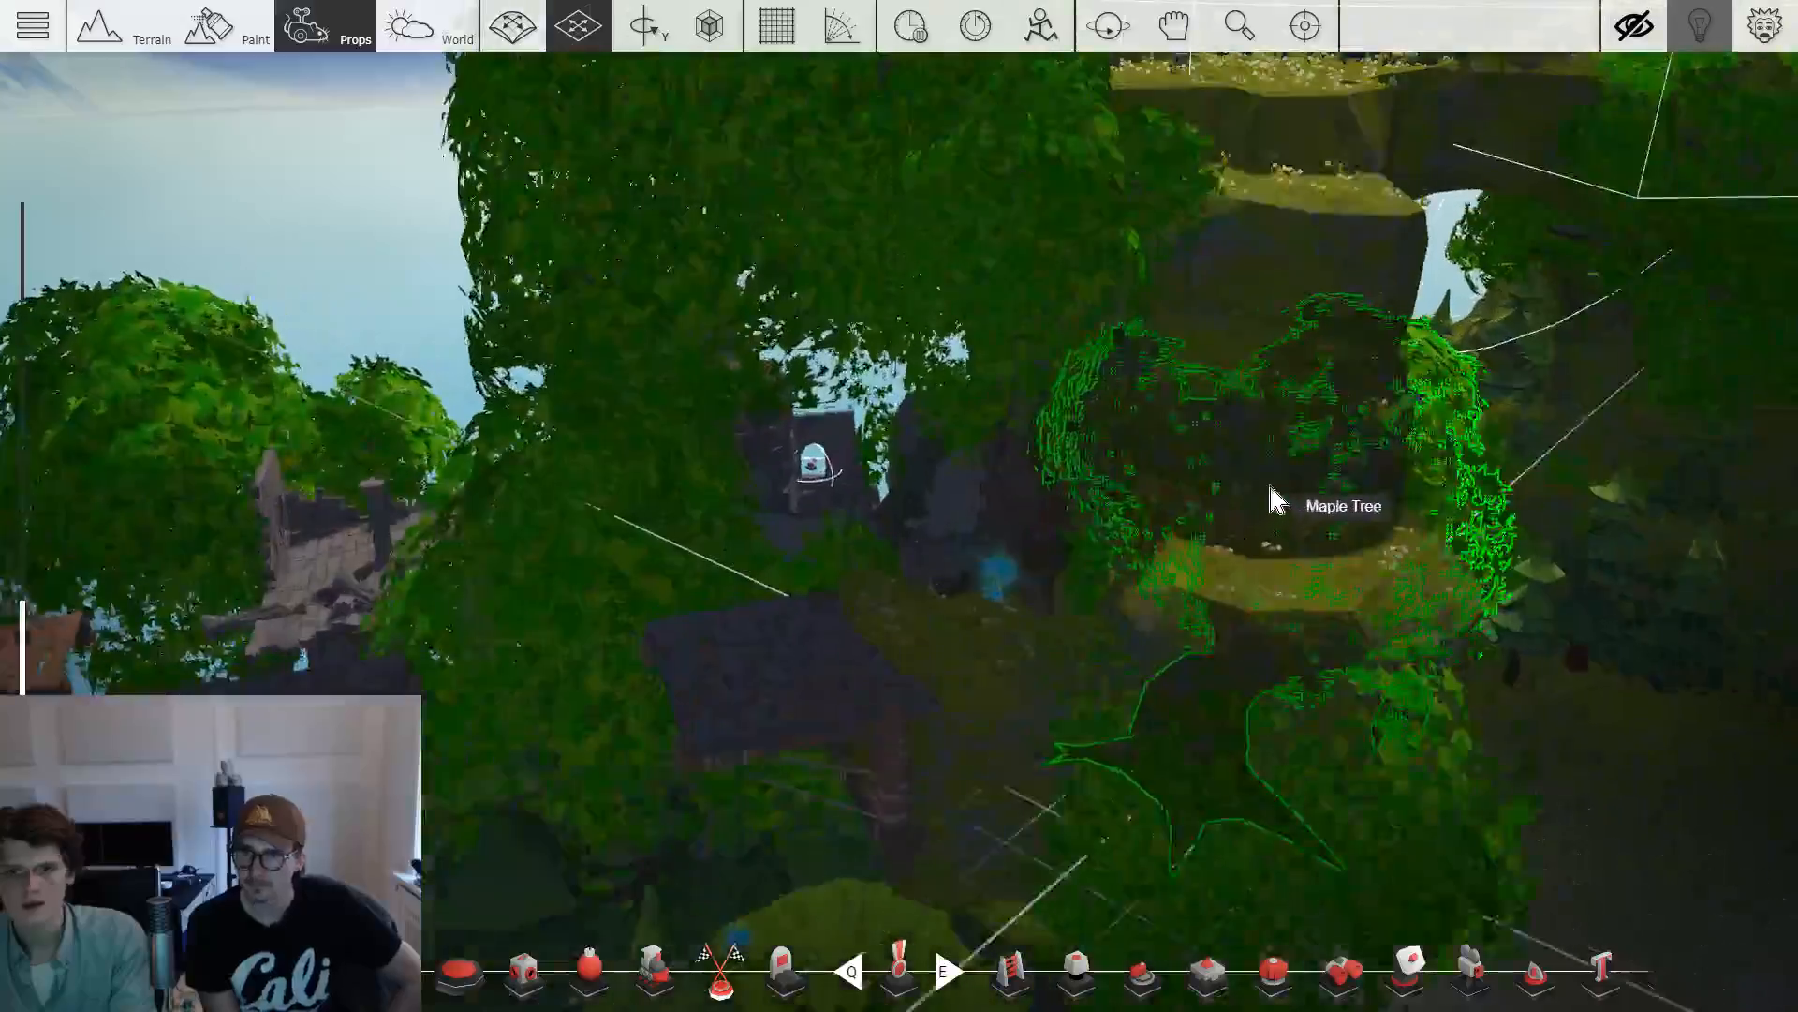
pyautogui.press('s')
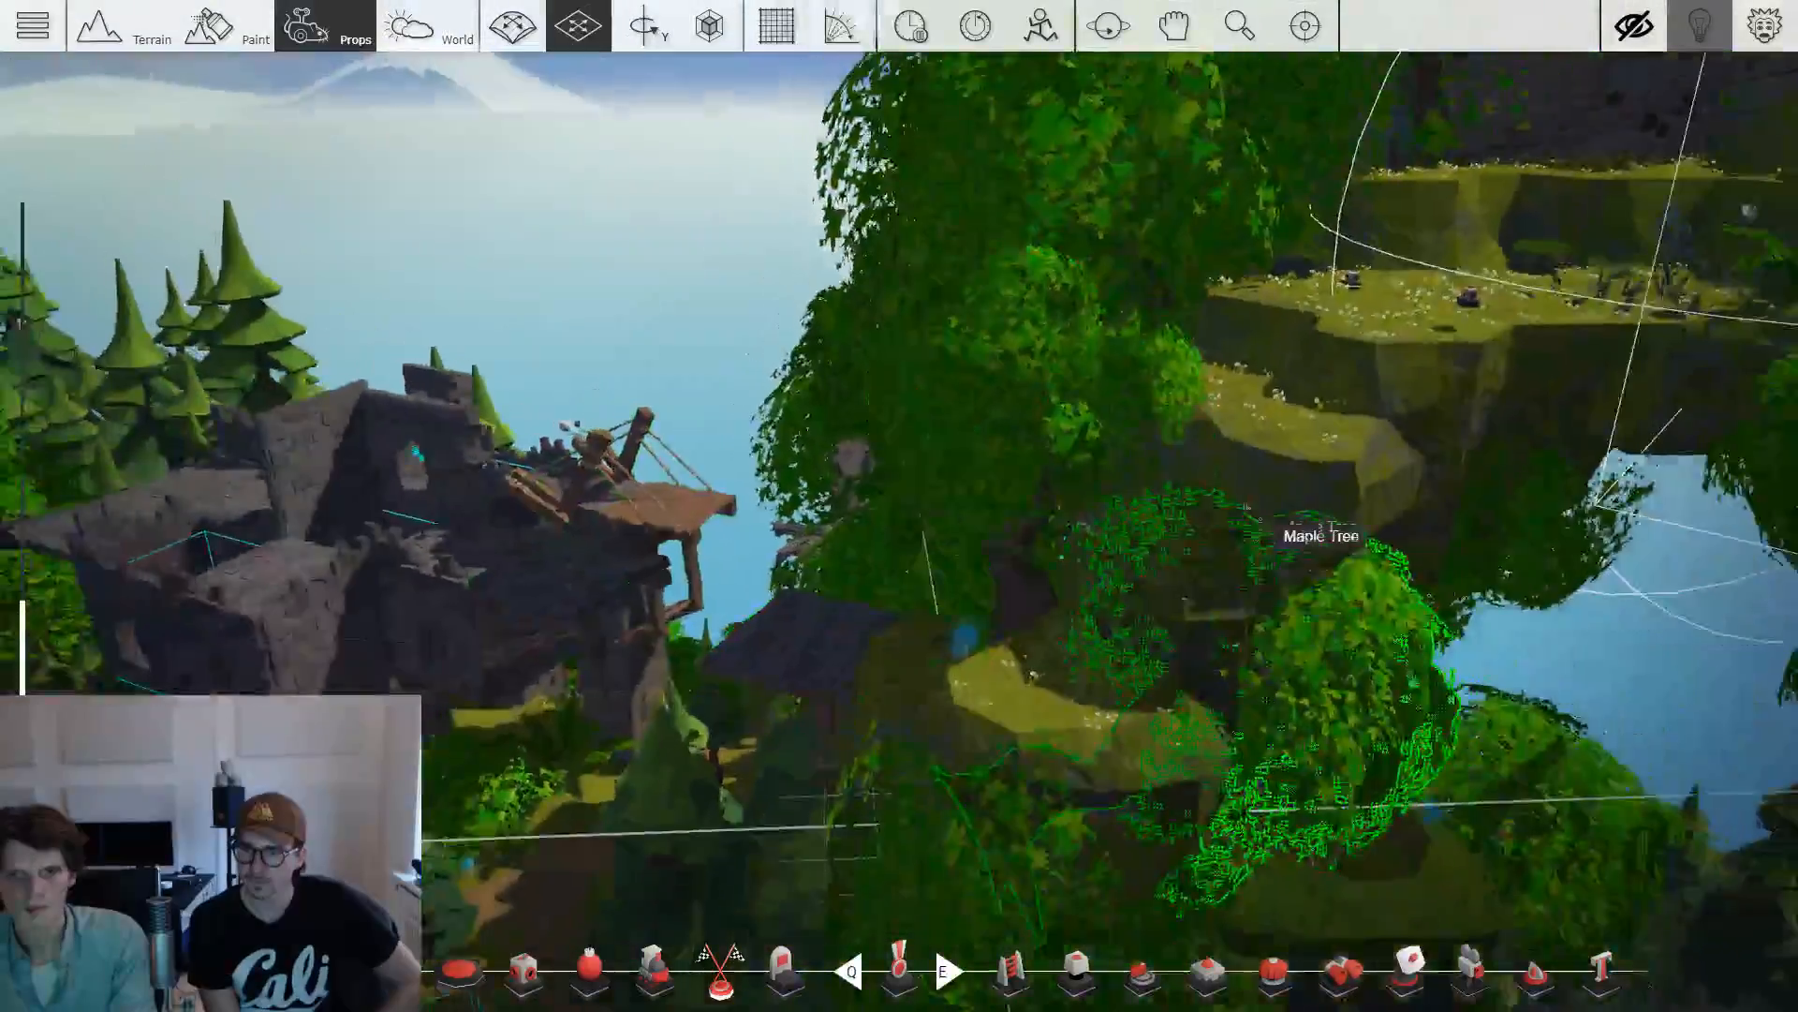
pyautogui.press('s')
pyautogui.press('w')
pyautogui.moveTo(1246, 488); pyautogui.dragTo(1208, 645)
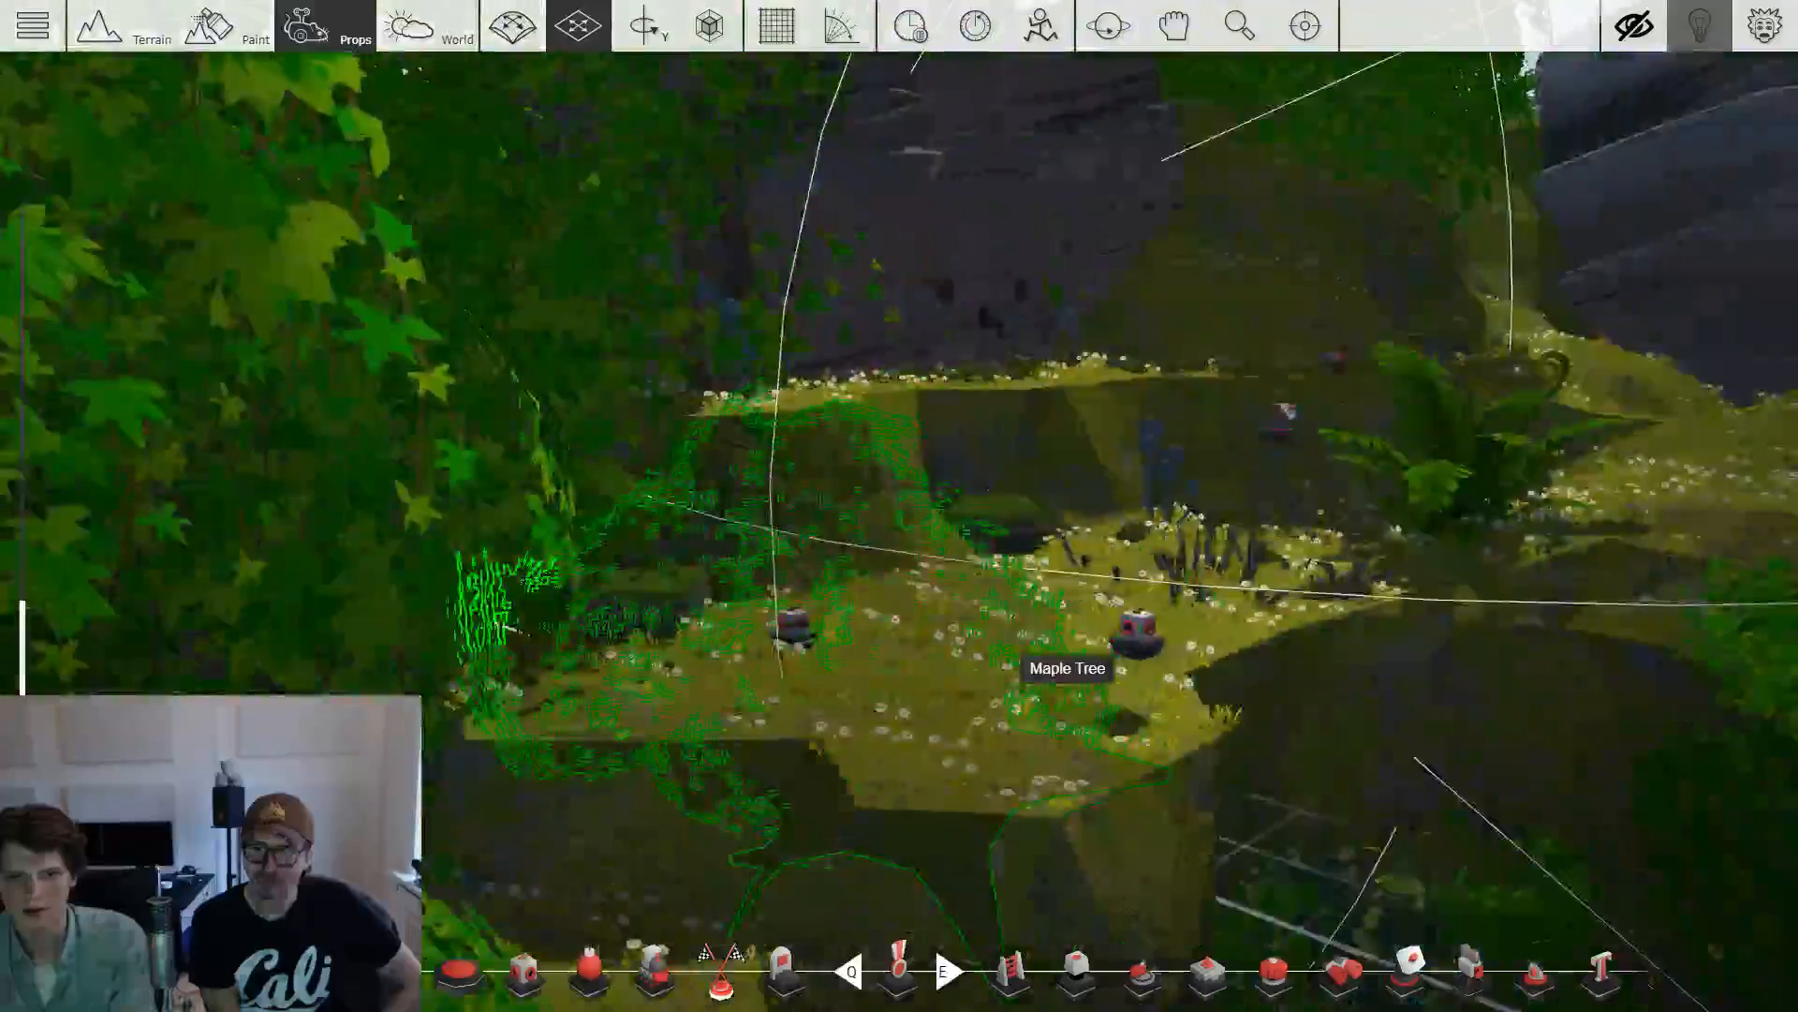
# Inspect the flowery terraces, the rocky clearing and the route towards the snowy forest.
pyautogui.press('s')
pyautogui.moveTo(1011, 656); pyautogui.dragTo(794, 427)
pyautogui.press('s')
pyautogui.press('s')
pyautogui.press('w')
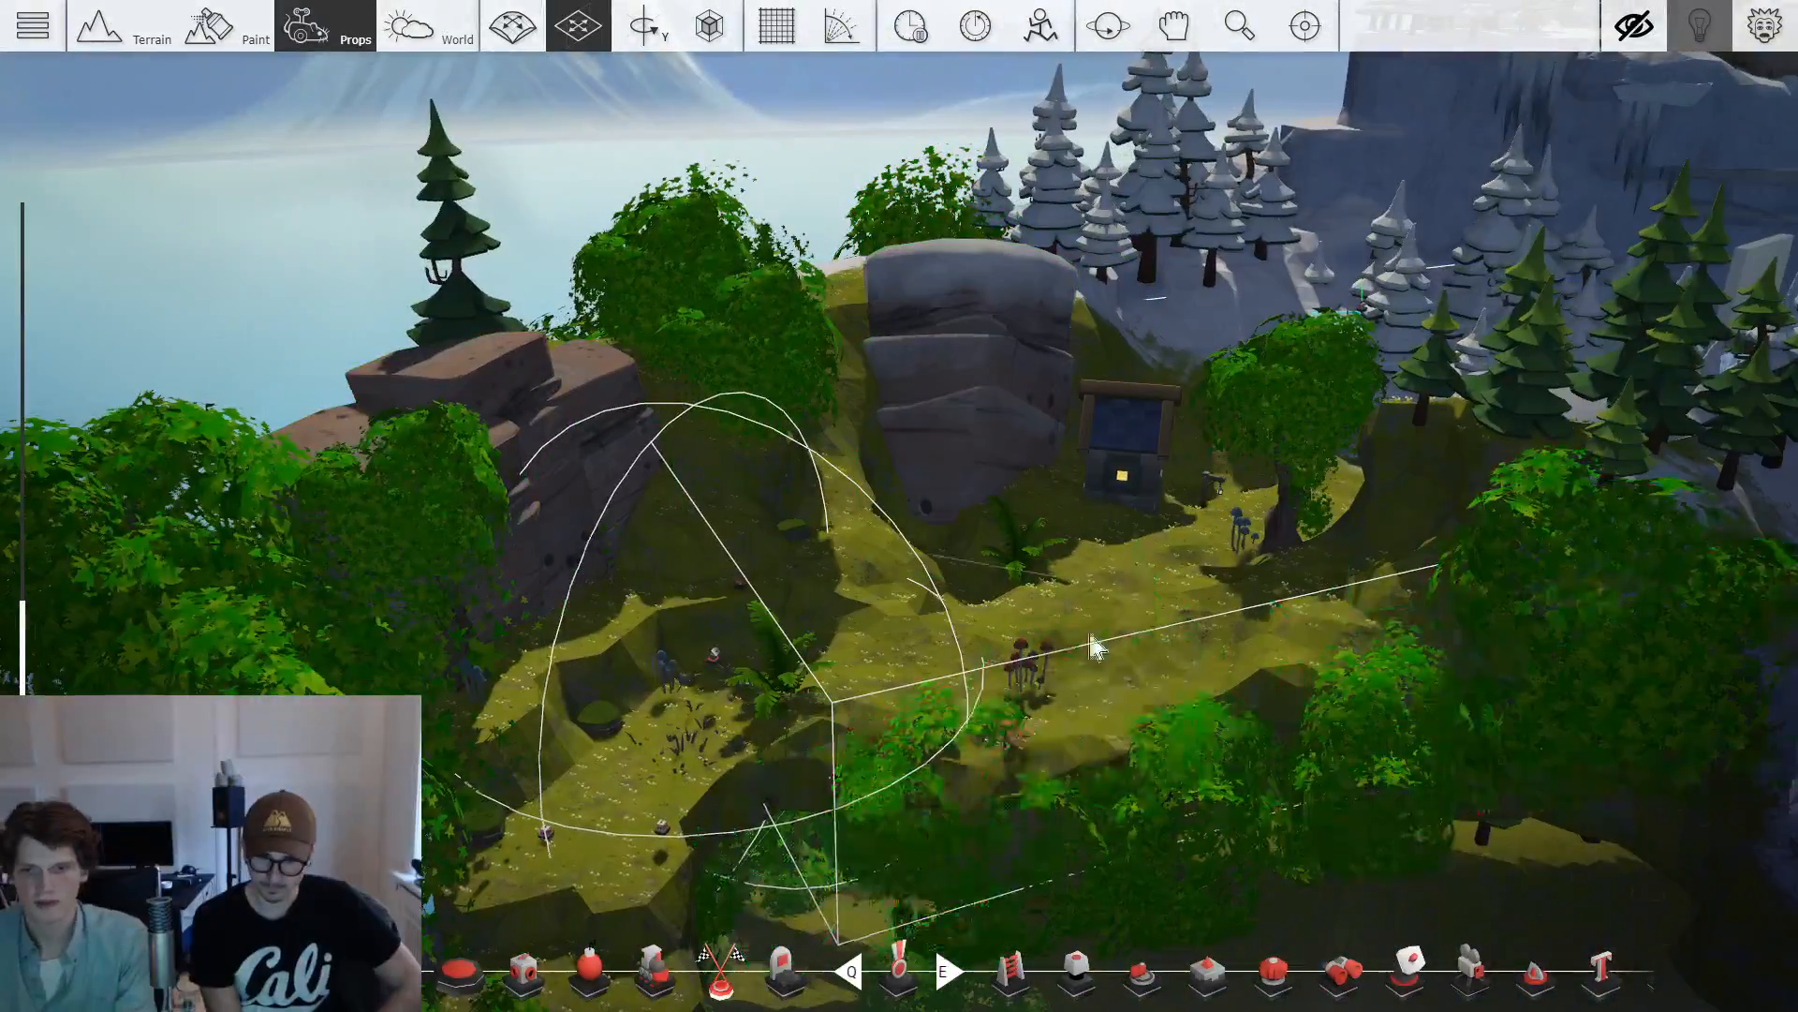
pyautogui.press('w')
pyautogui.moveTo(1112, 646); pyautogui.dragTo(1311, 600)
pyautogui.press('w')
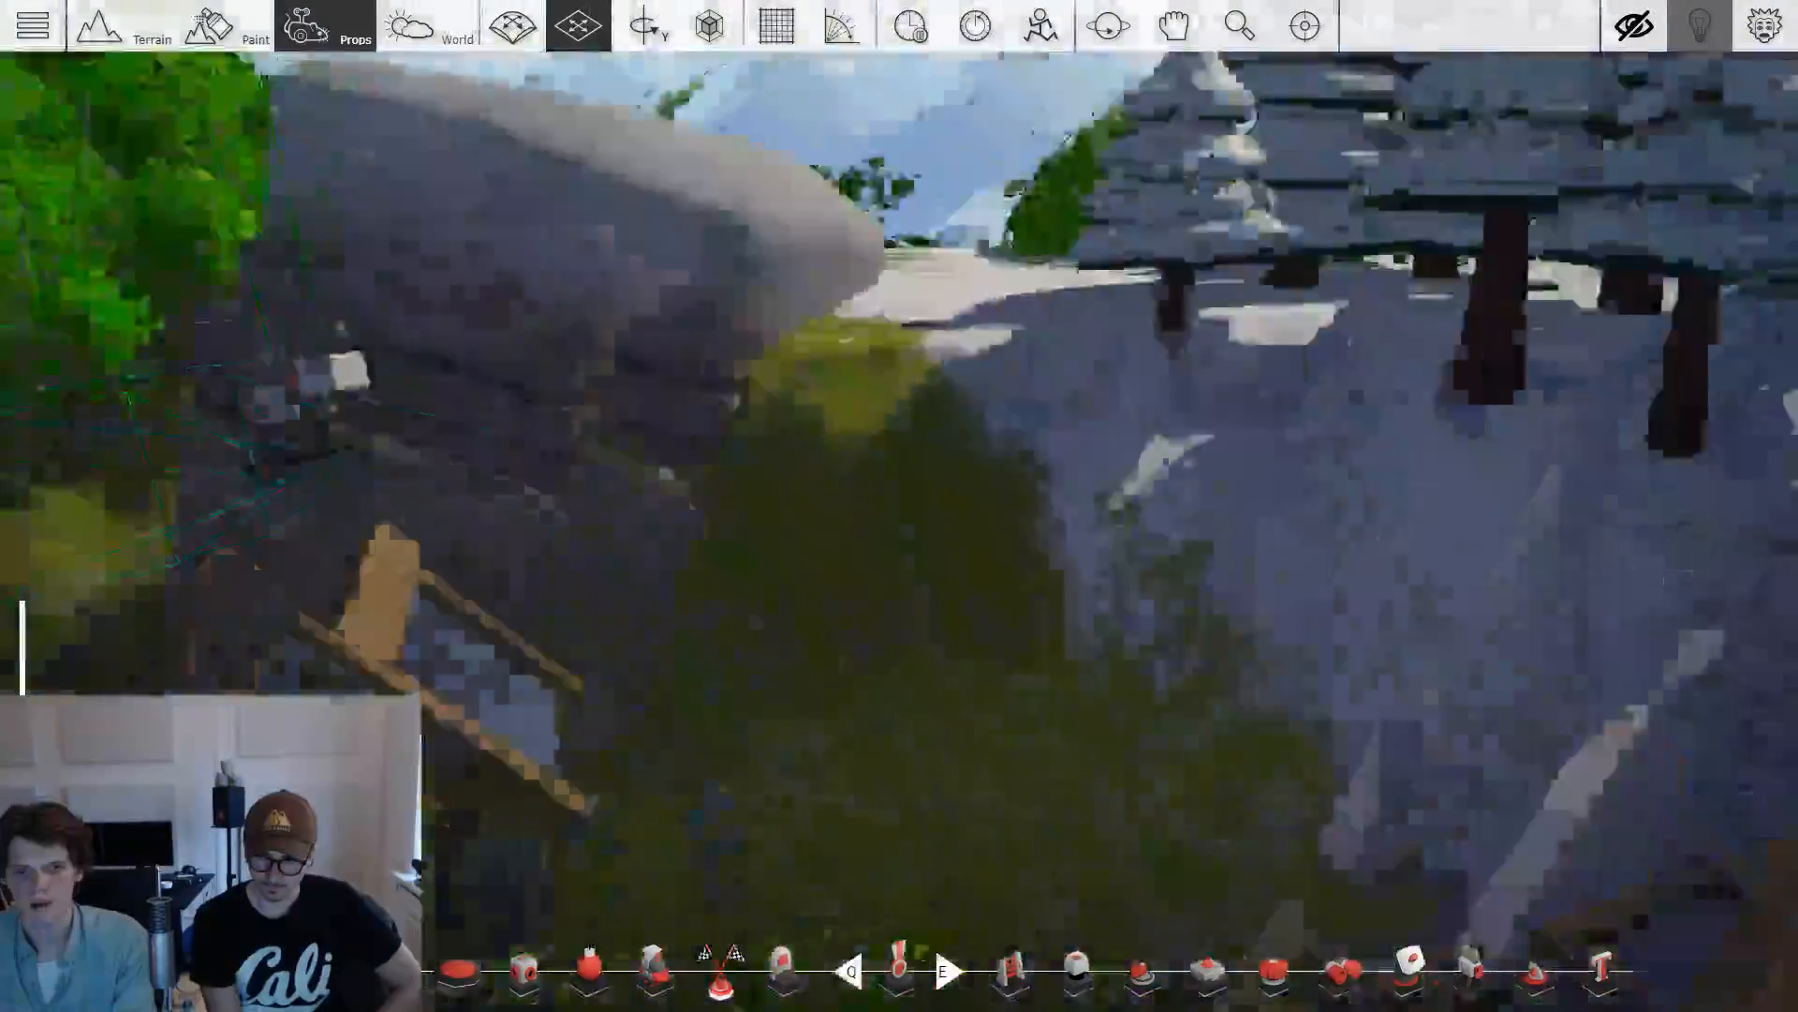
# Examine the palisaded camp and the red crystals beneath the tree-covered overhang.
pyautogui.press('w')
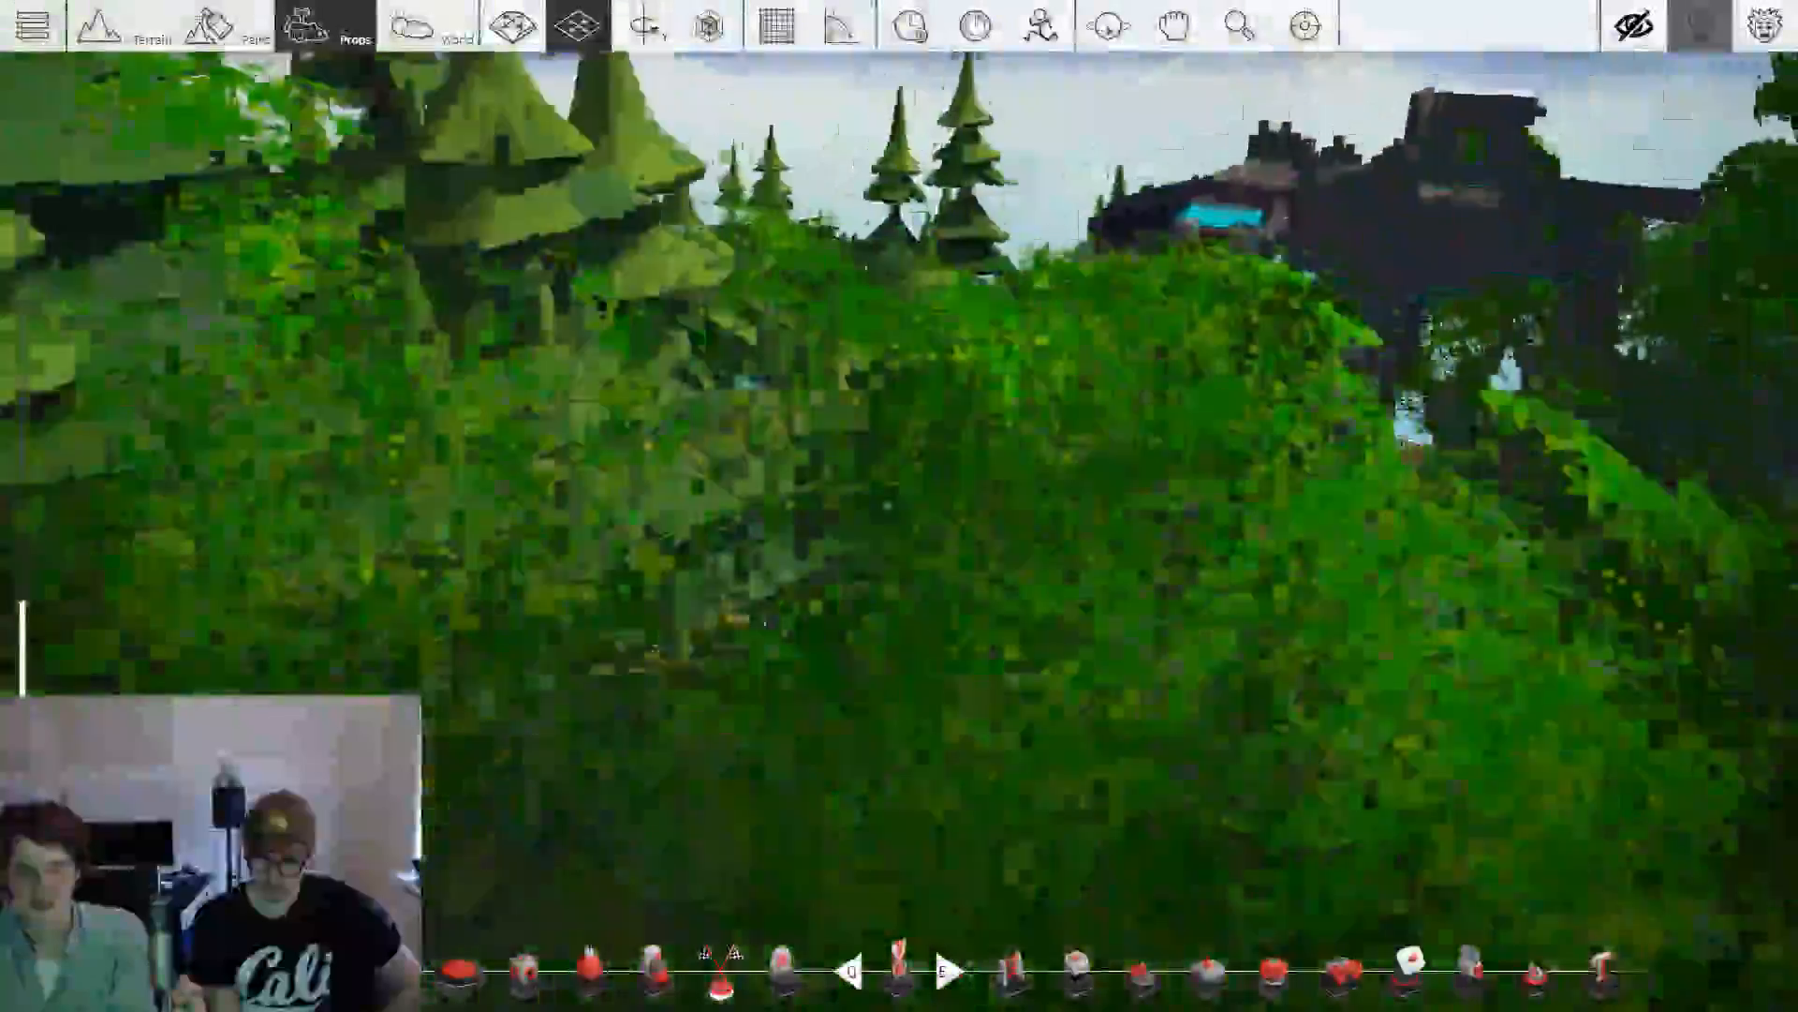
pyautogui.press('w')
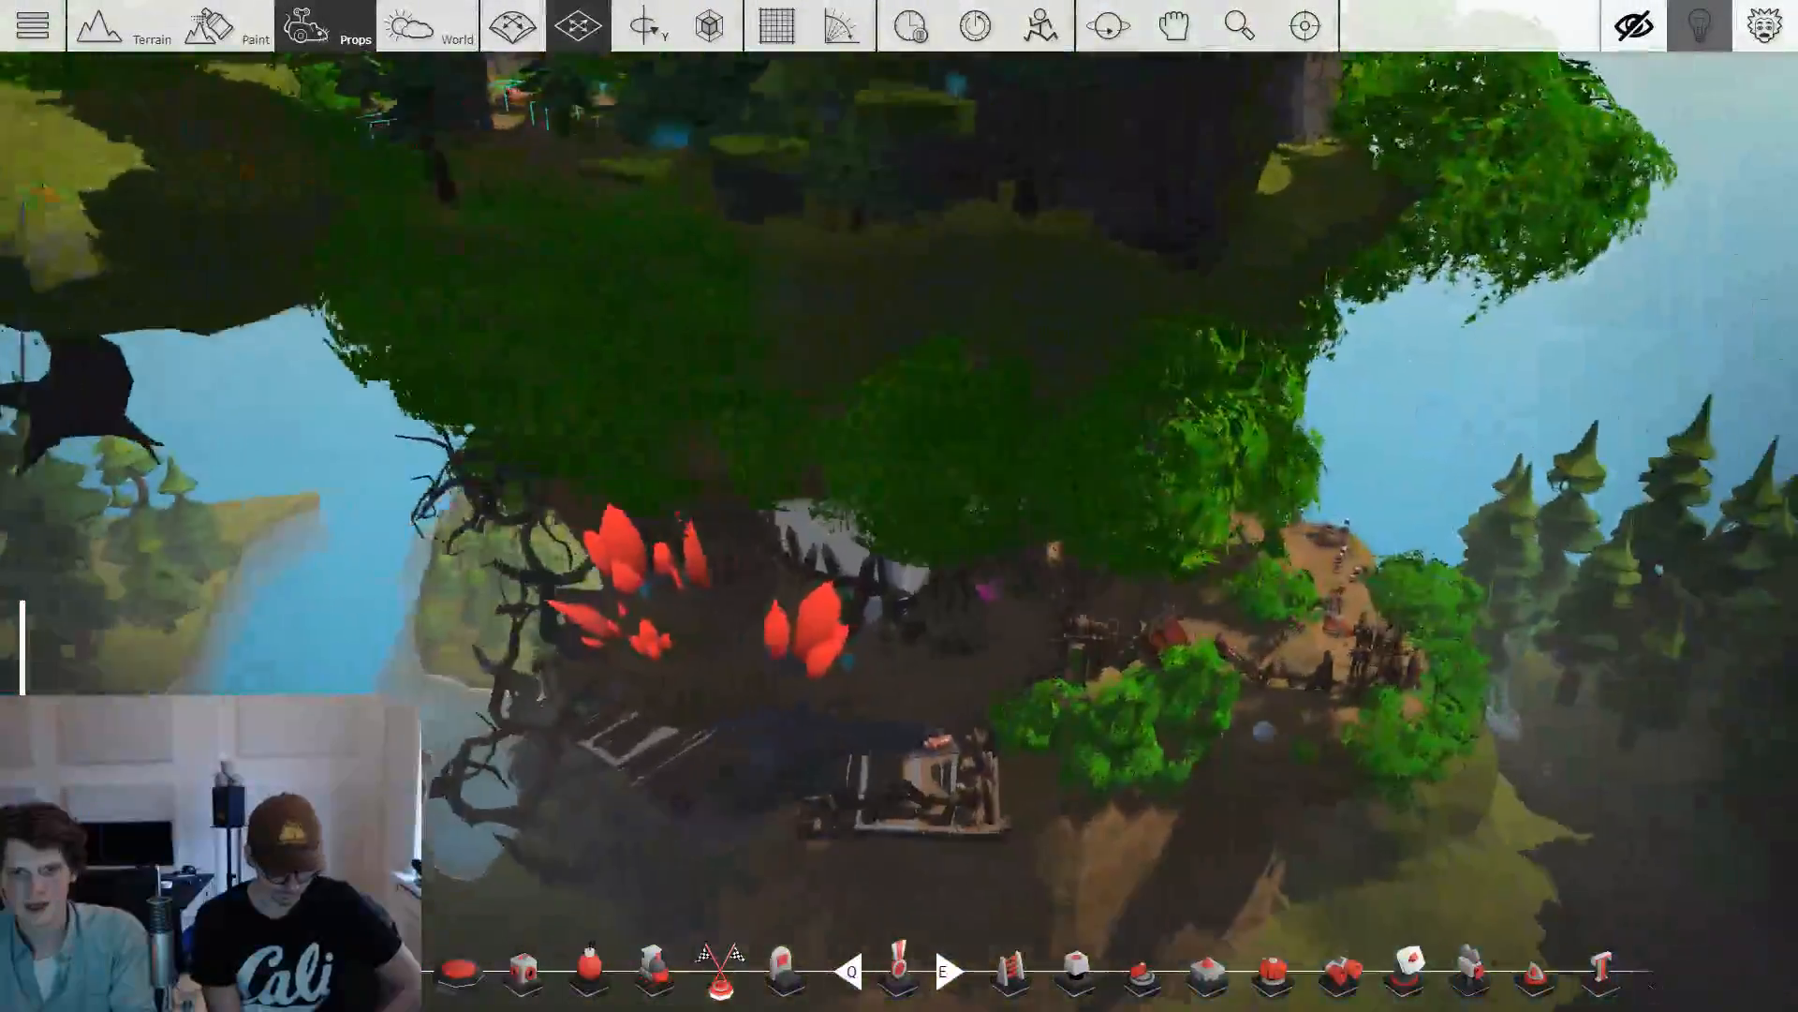
pyautogui.press('w')
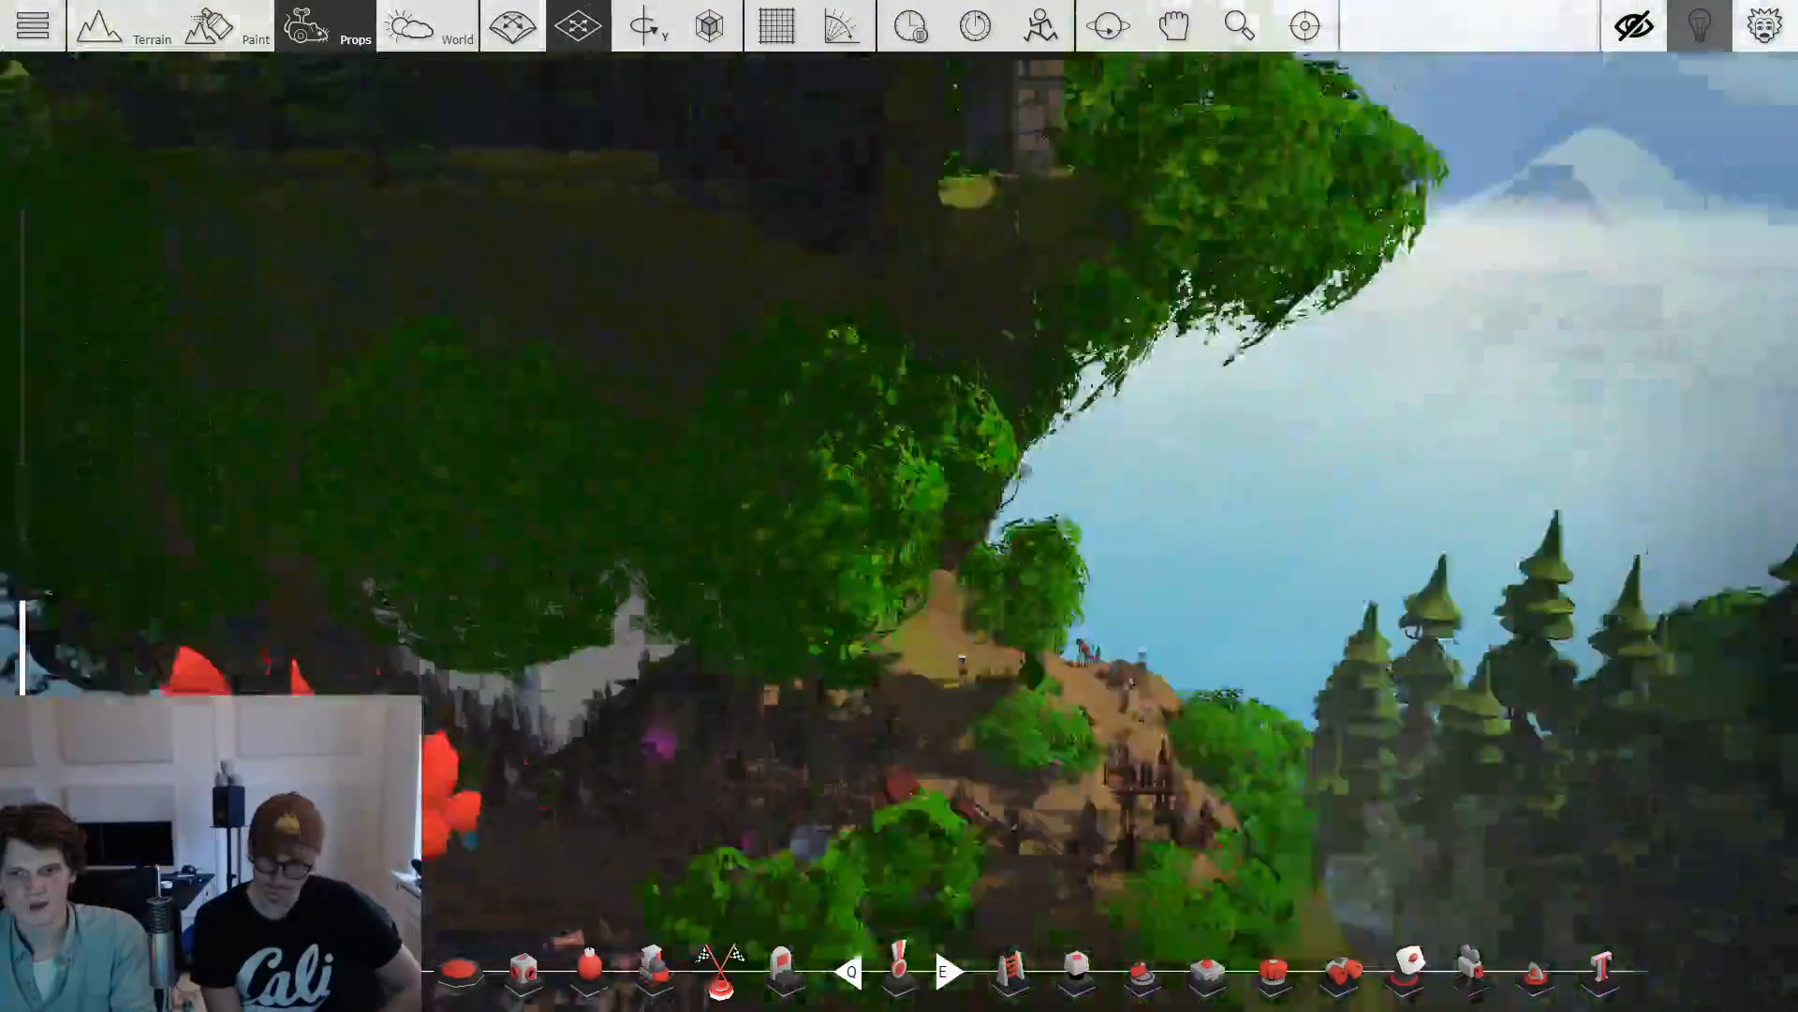
pyautogui.rightClick(1091, 569)
pyautogui.press('w')
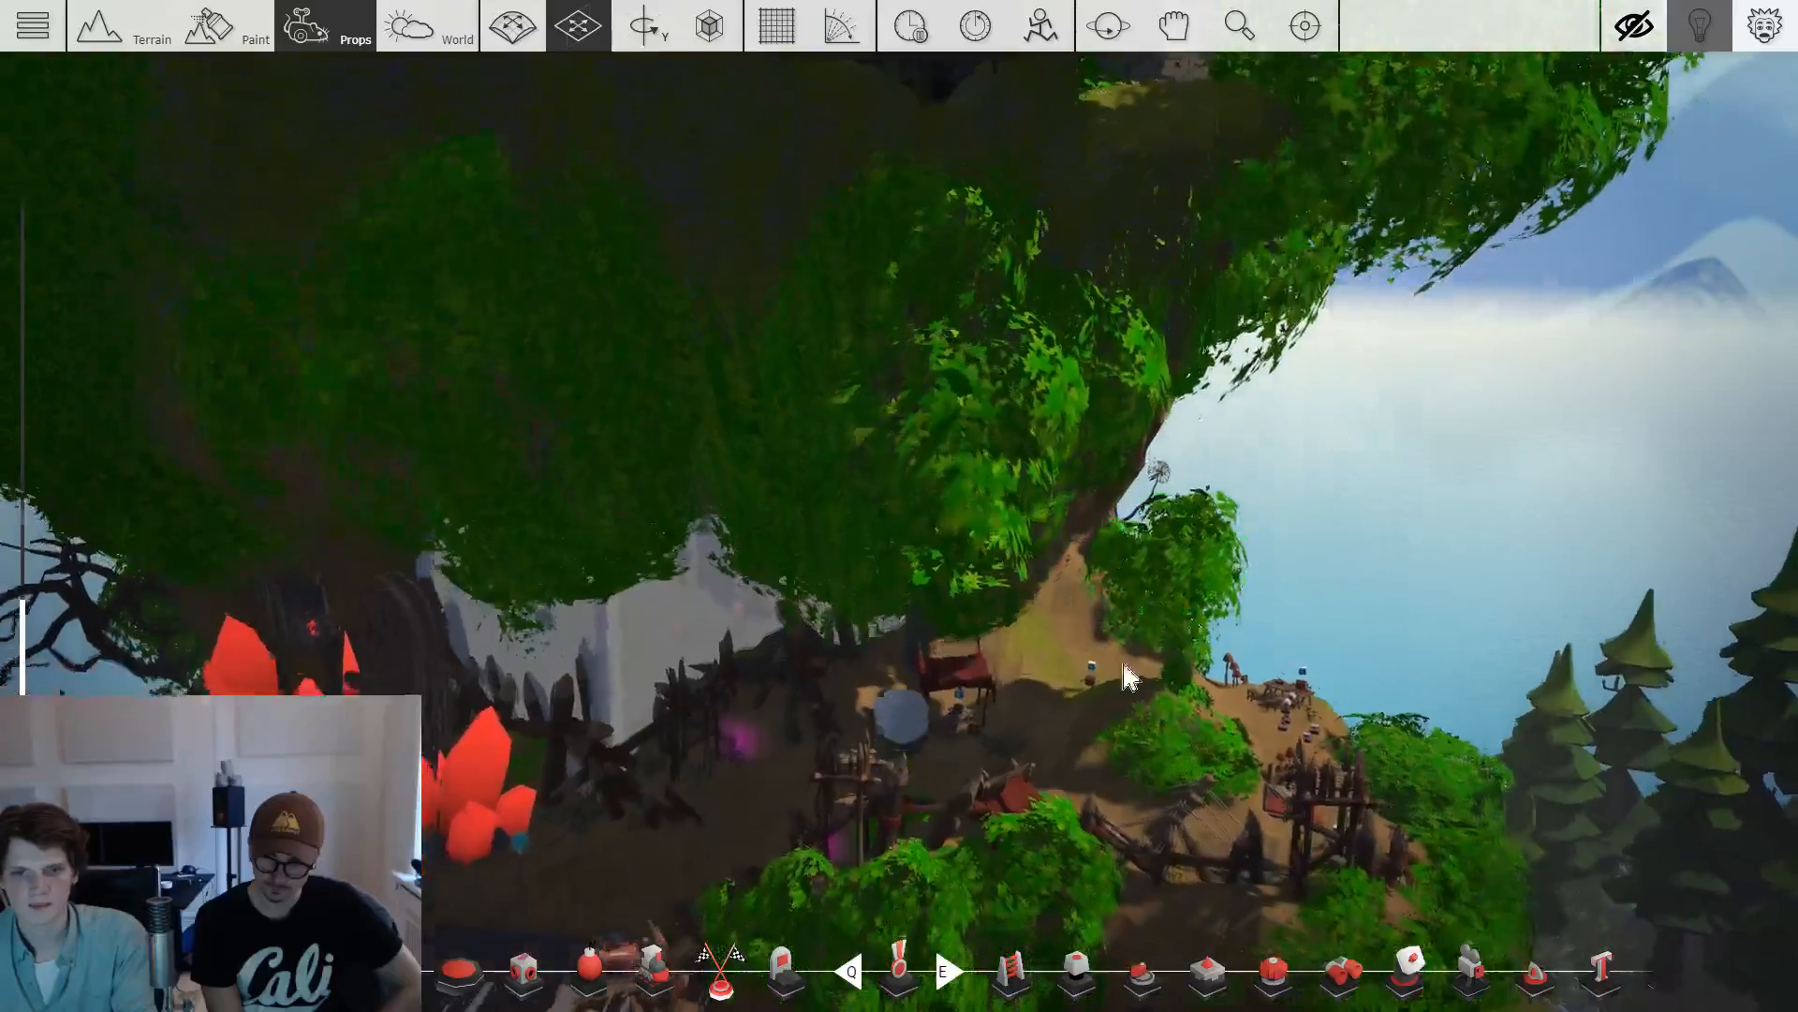
pyautogui.press('s')
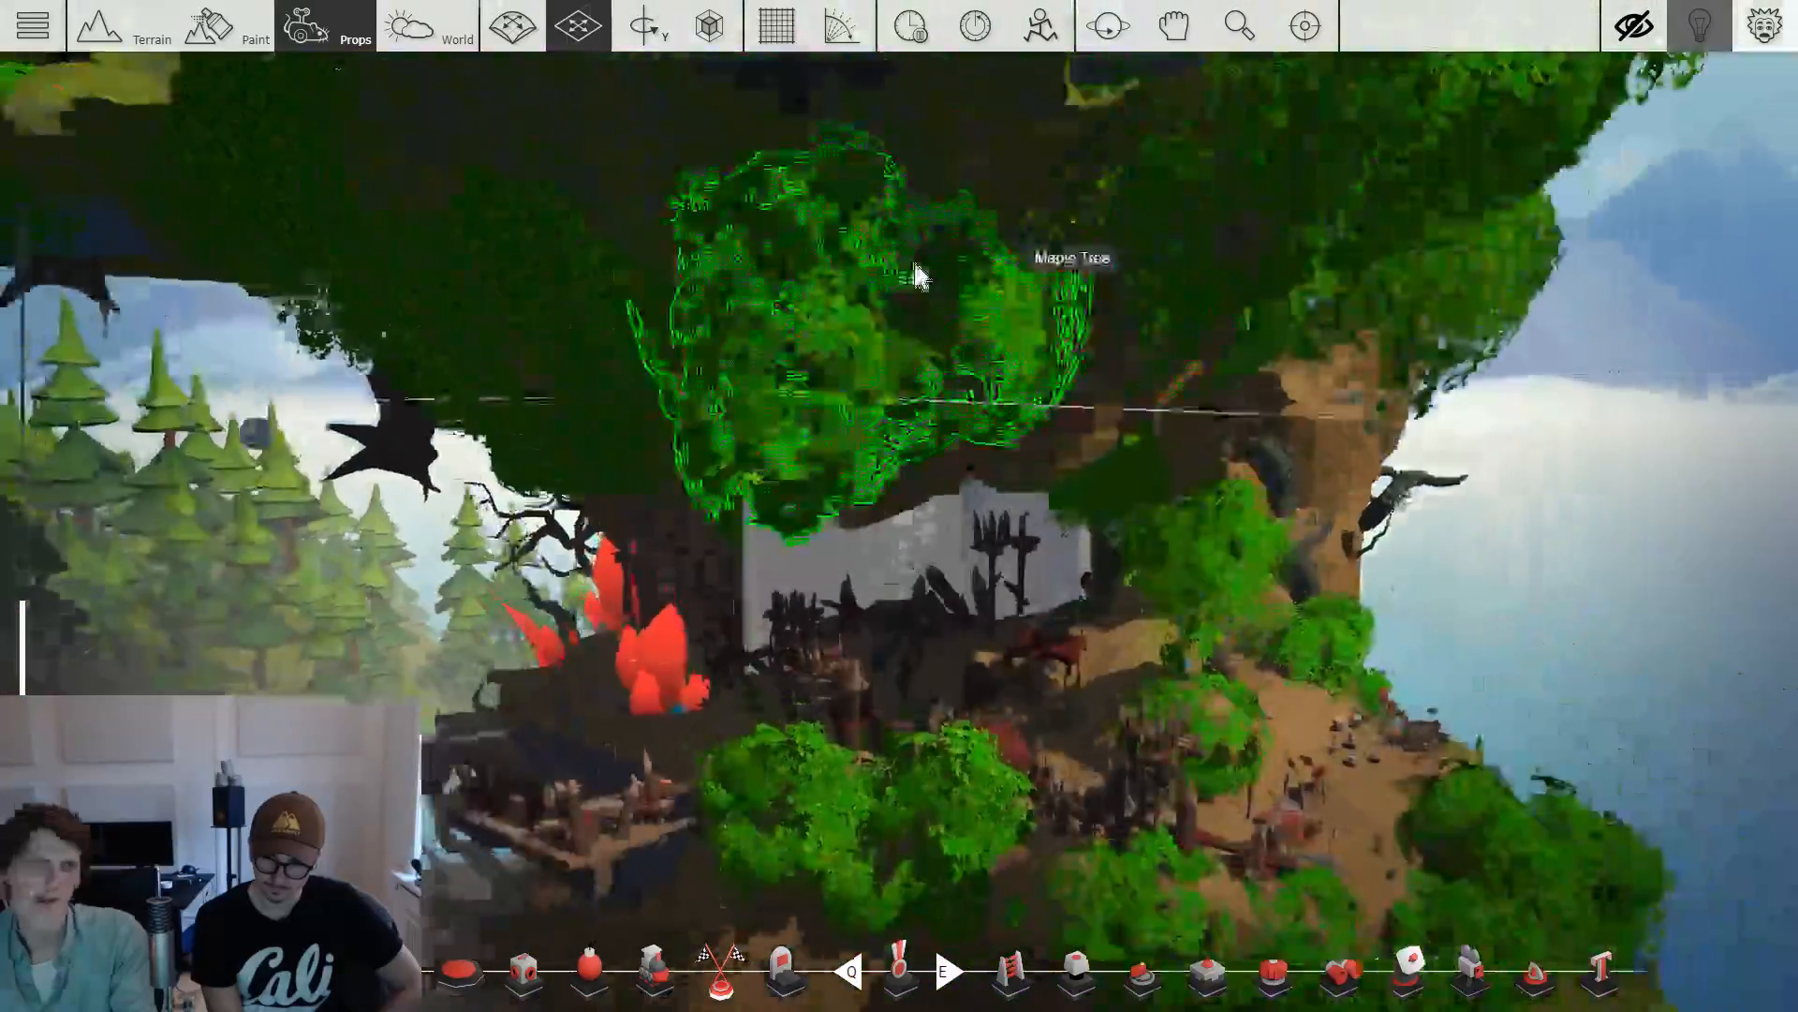
pyautogui.press('w')
pyautogui.press('s')
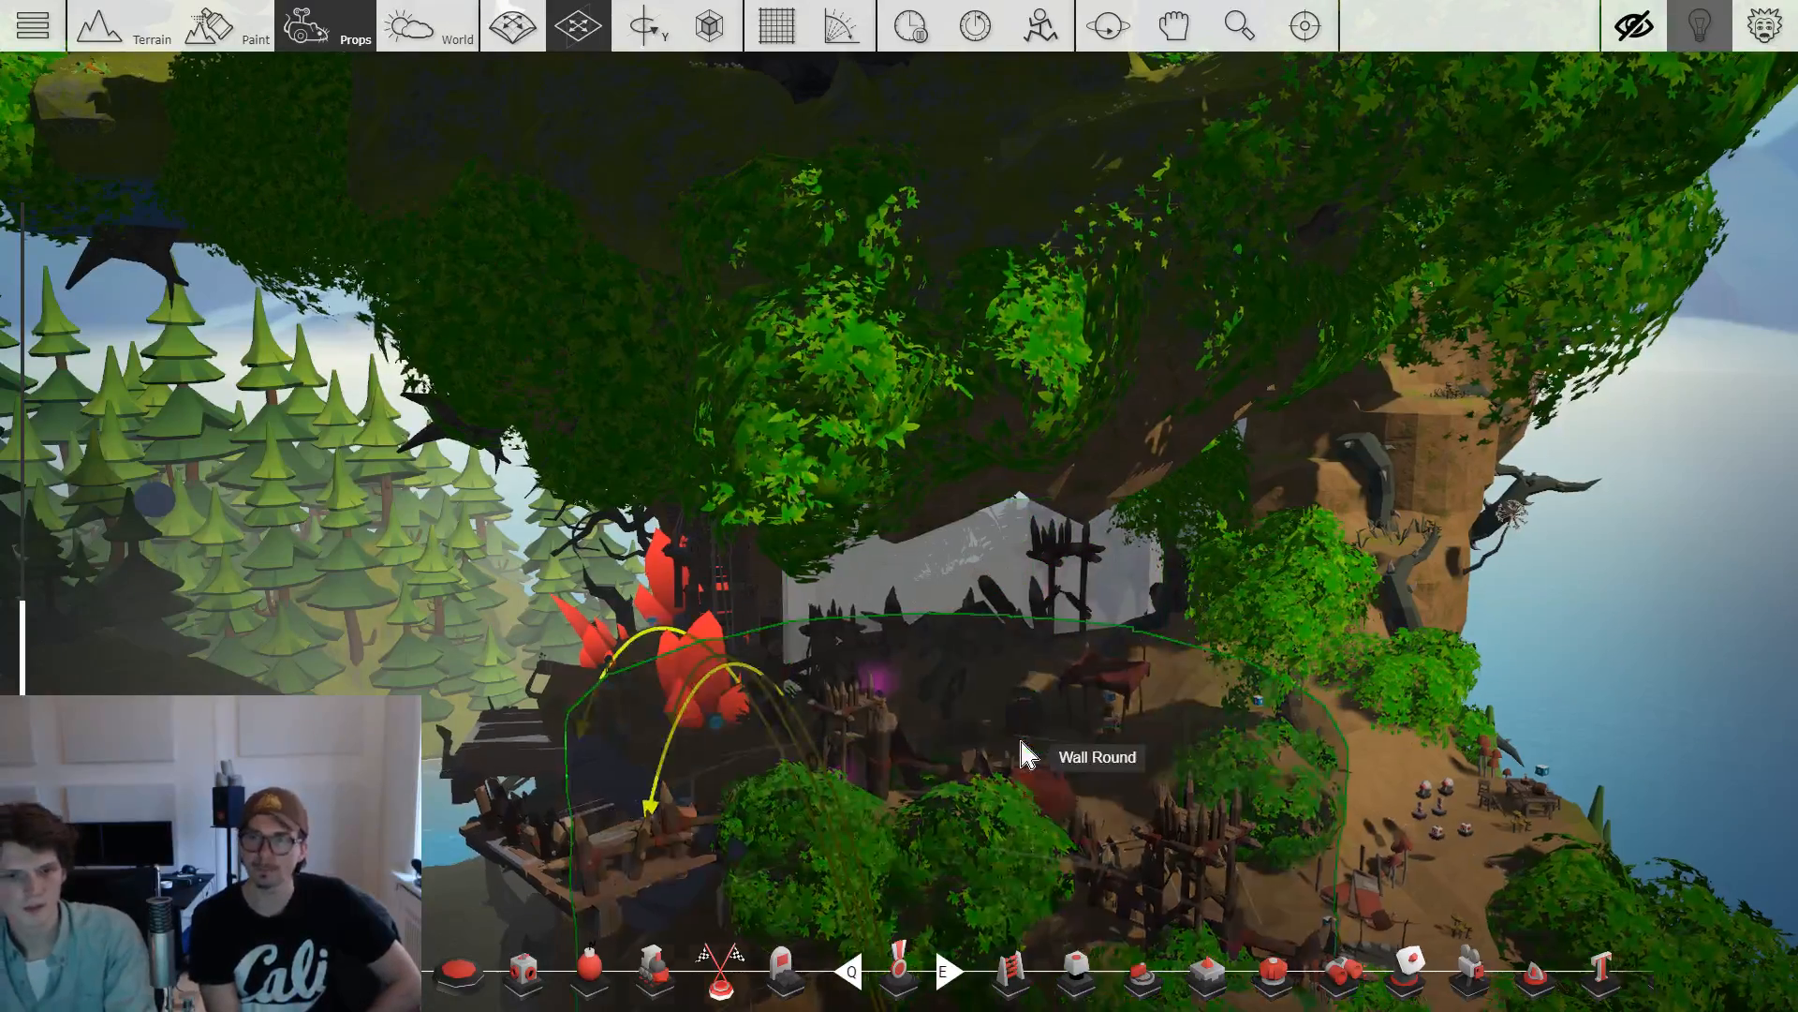
pyautogui.press('w')
pyautogui.press('a')
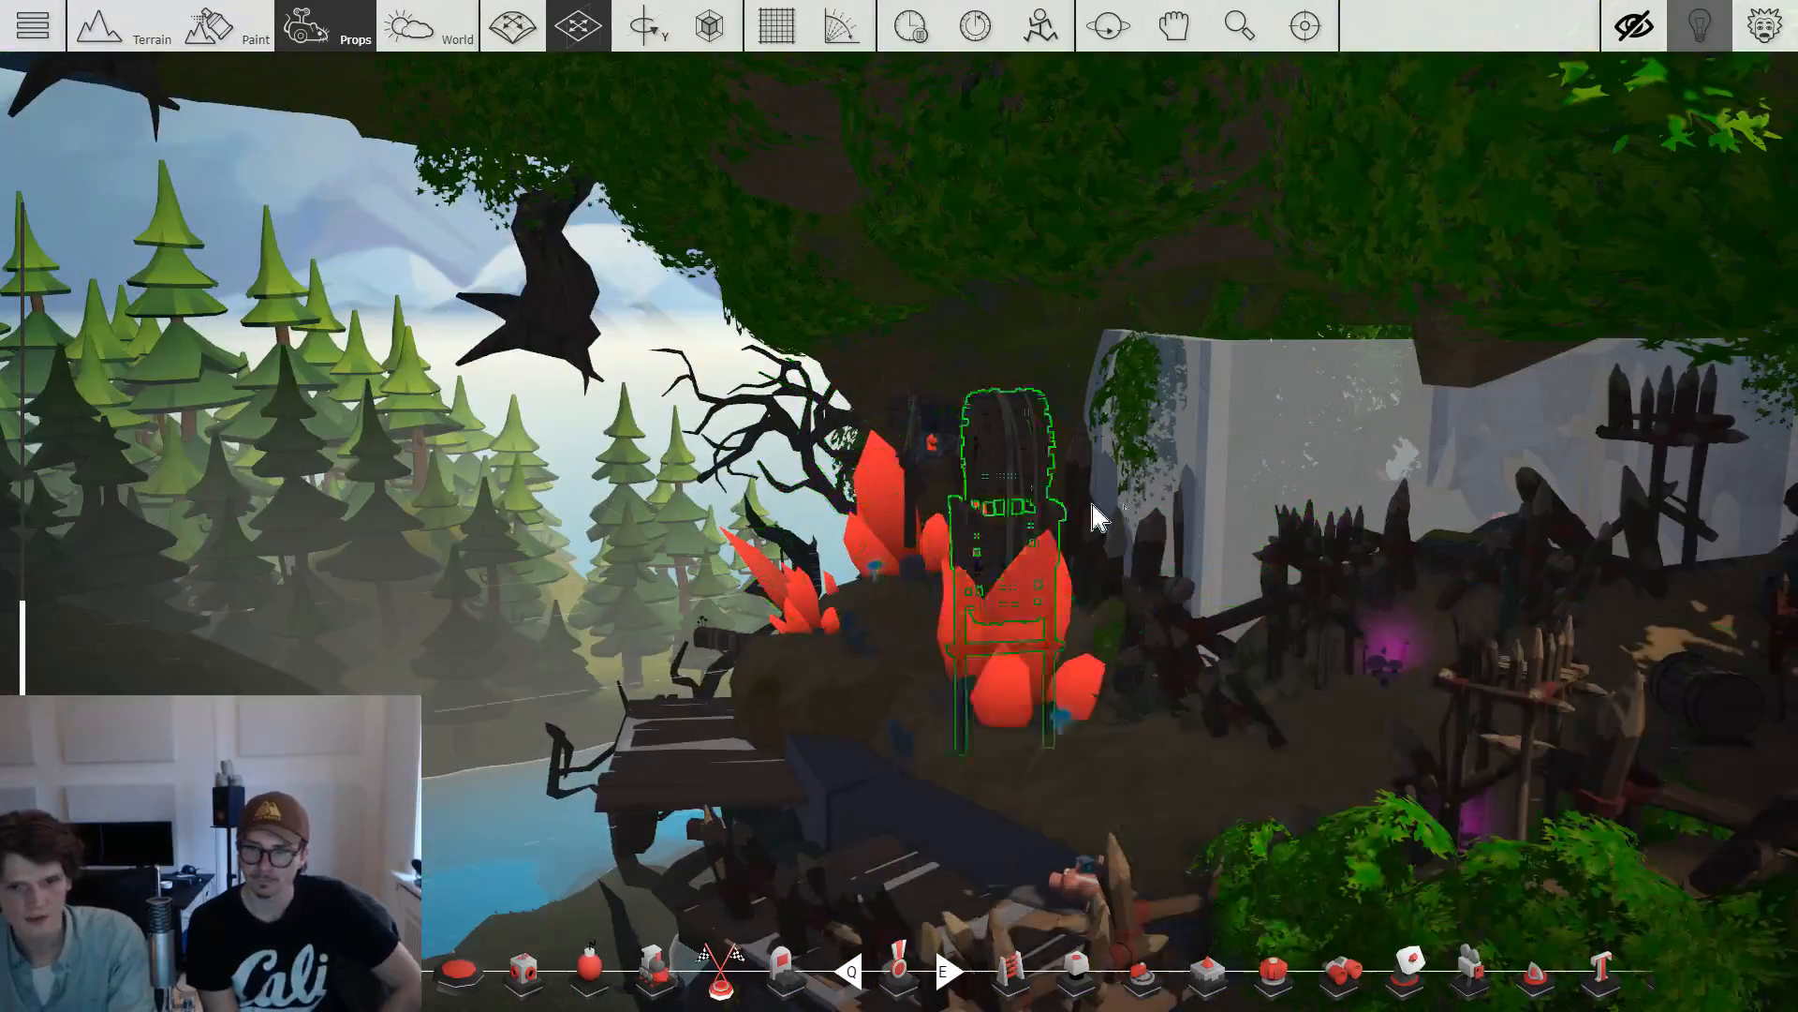
# Inspect the red gem clusters and the wooden construction wheel in front of the pale rock wall.
pyautogui.press('d')
pyautogui.press('w')
pyautogui.press('w')
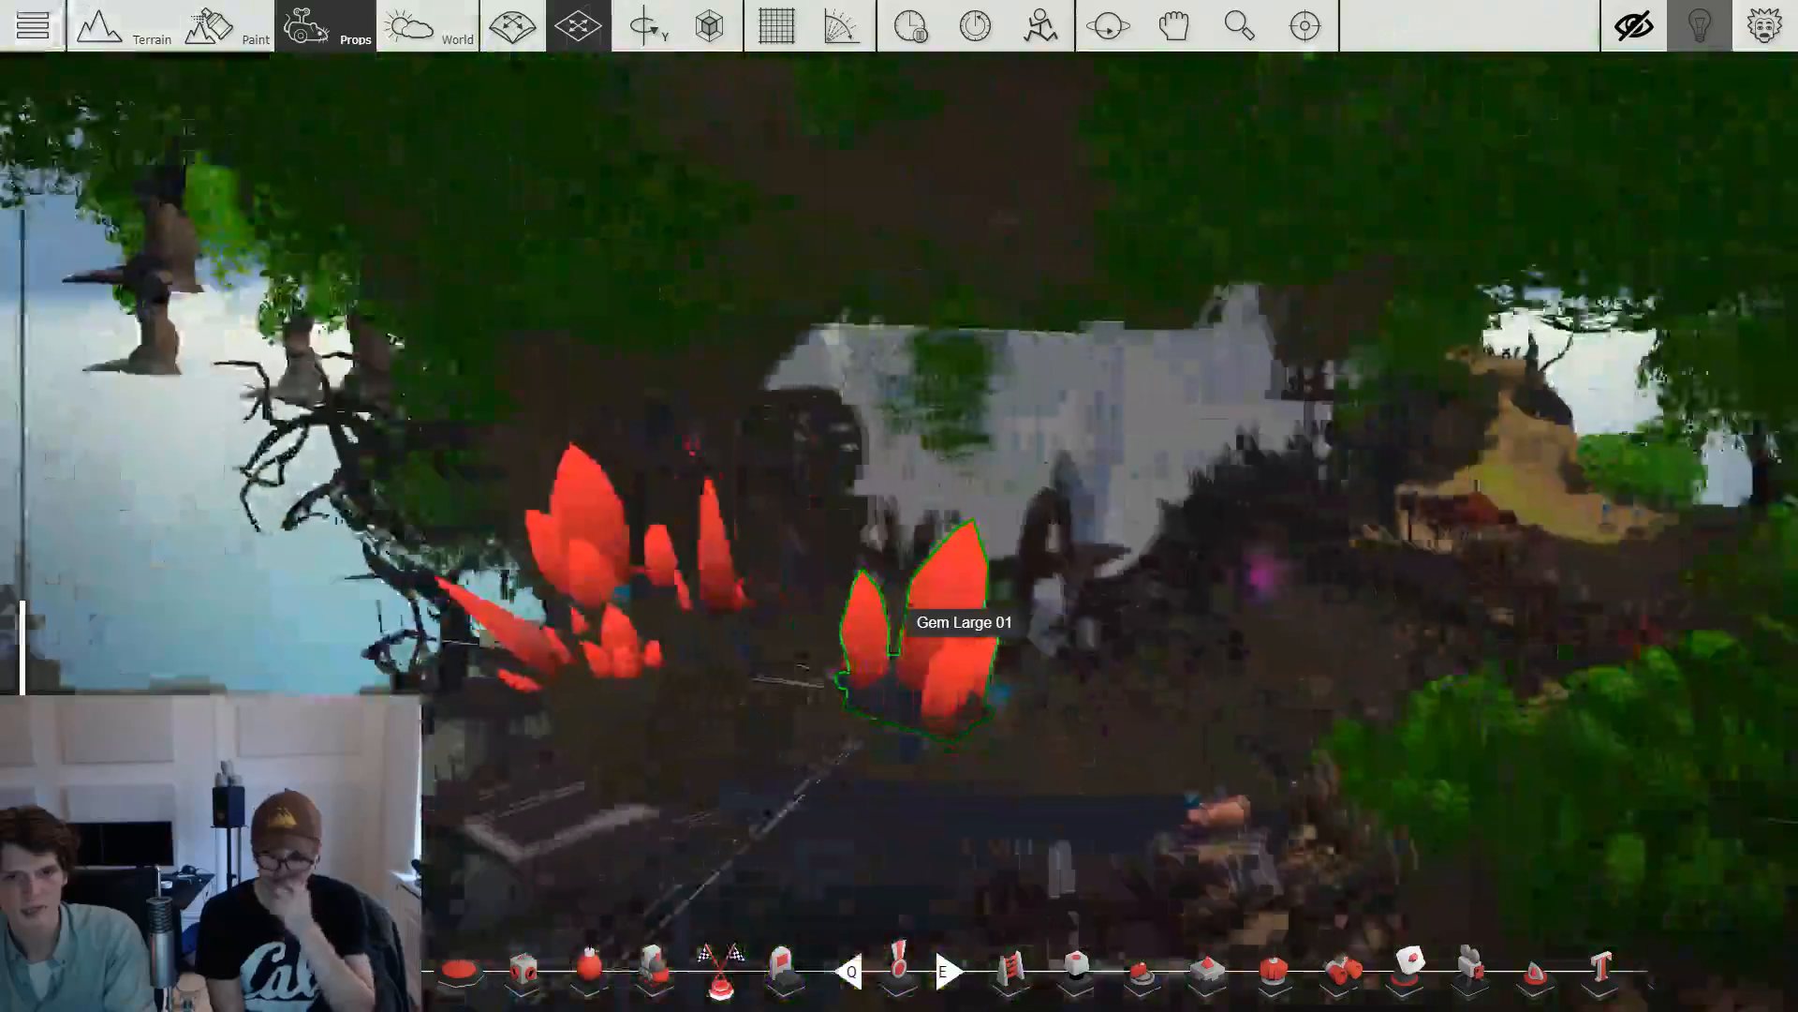
pyautogui.press('s')
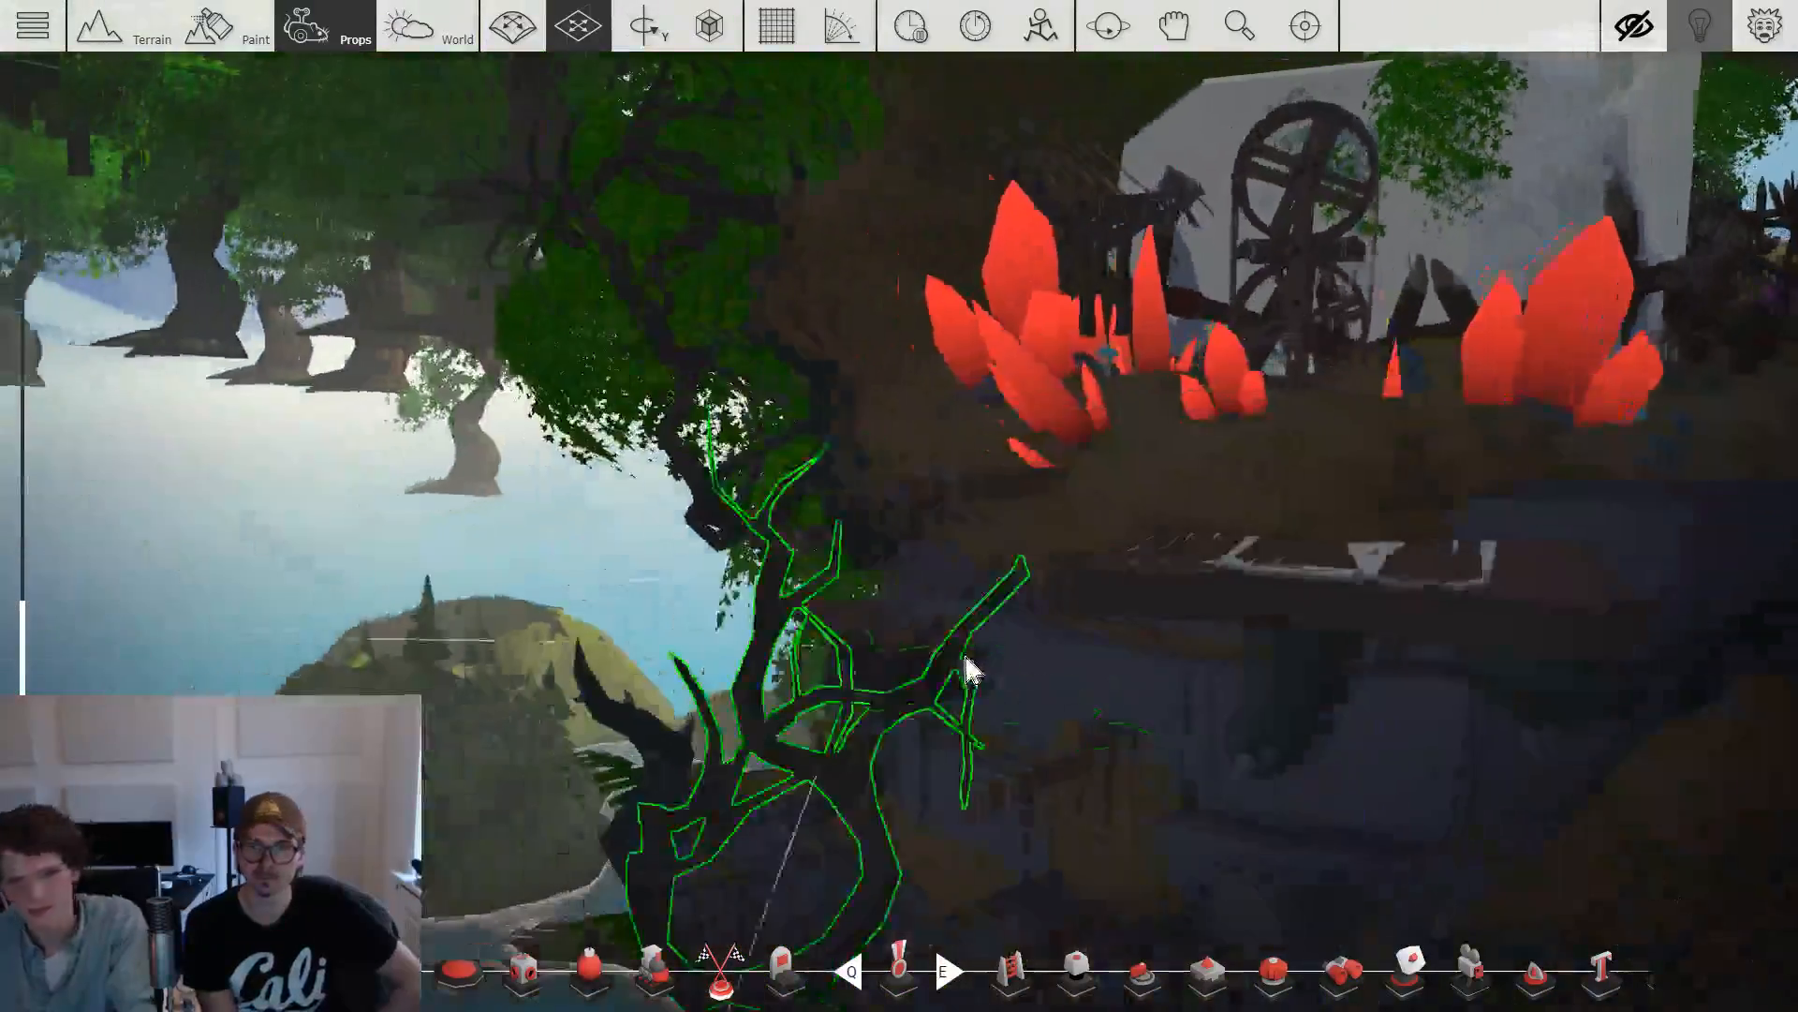
pyautogui.press('a')
pyautogui.press('w')
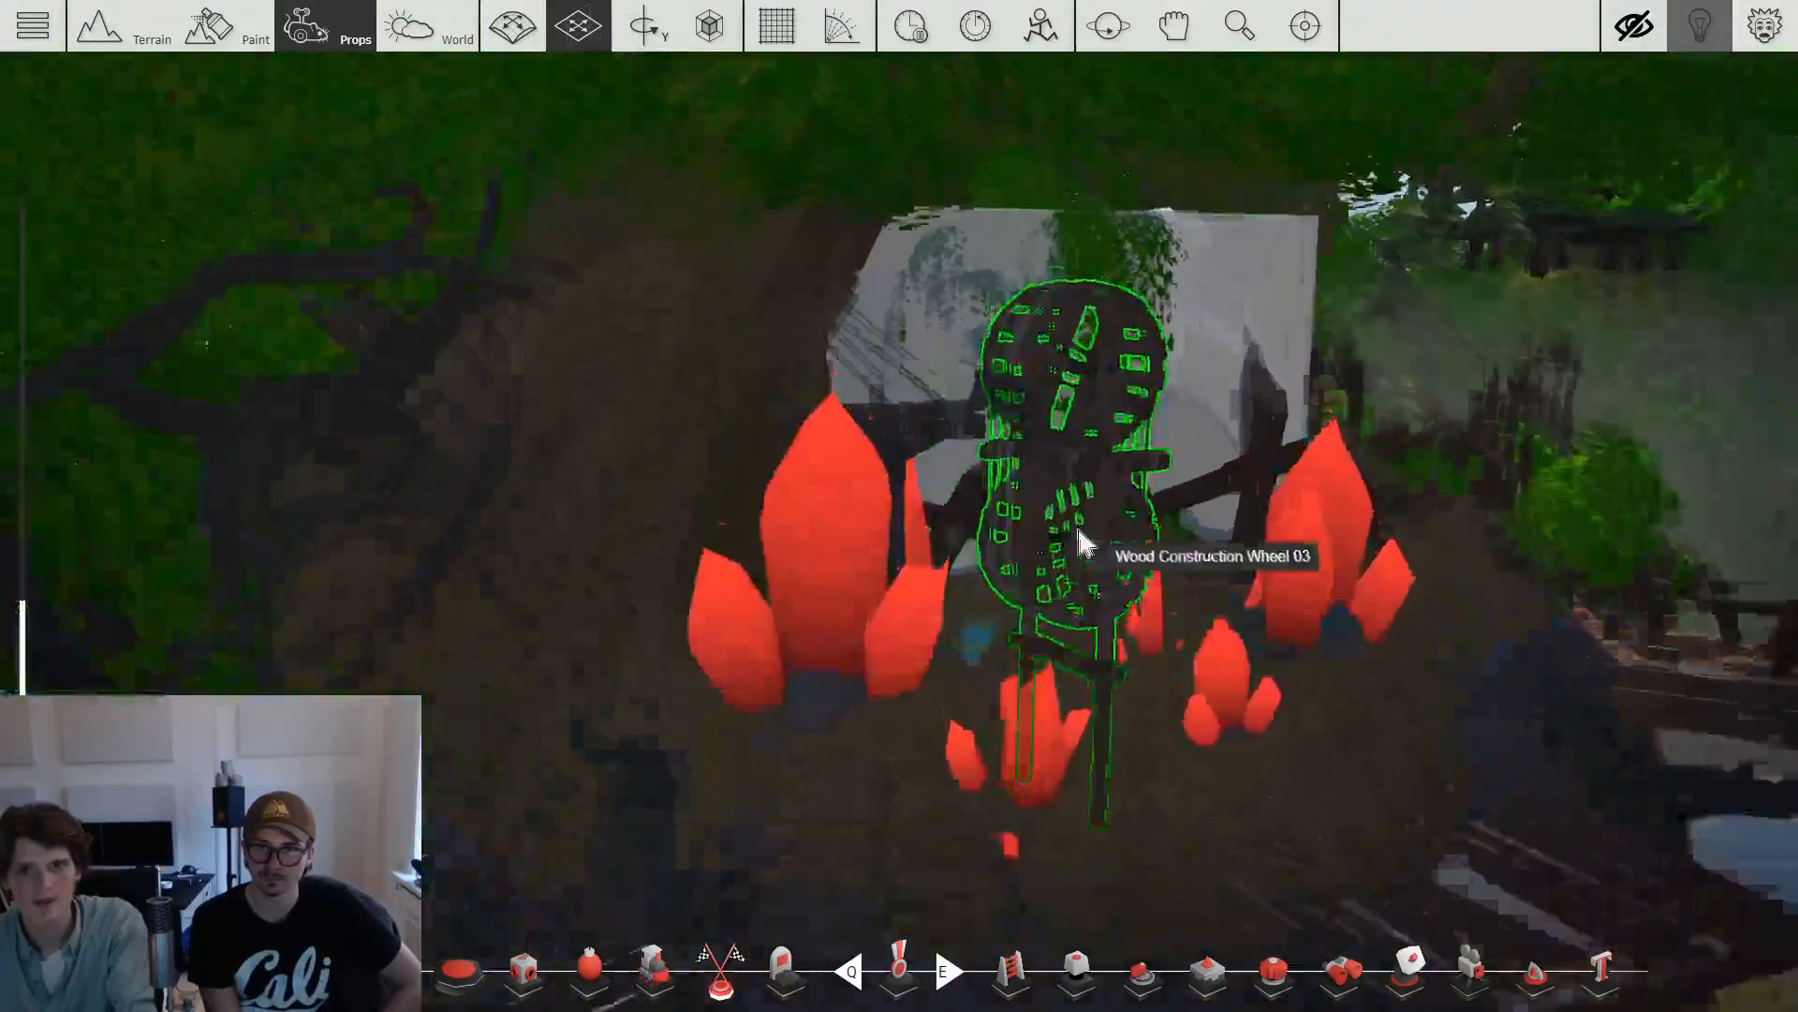
pyautogui.press('s')
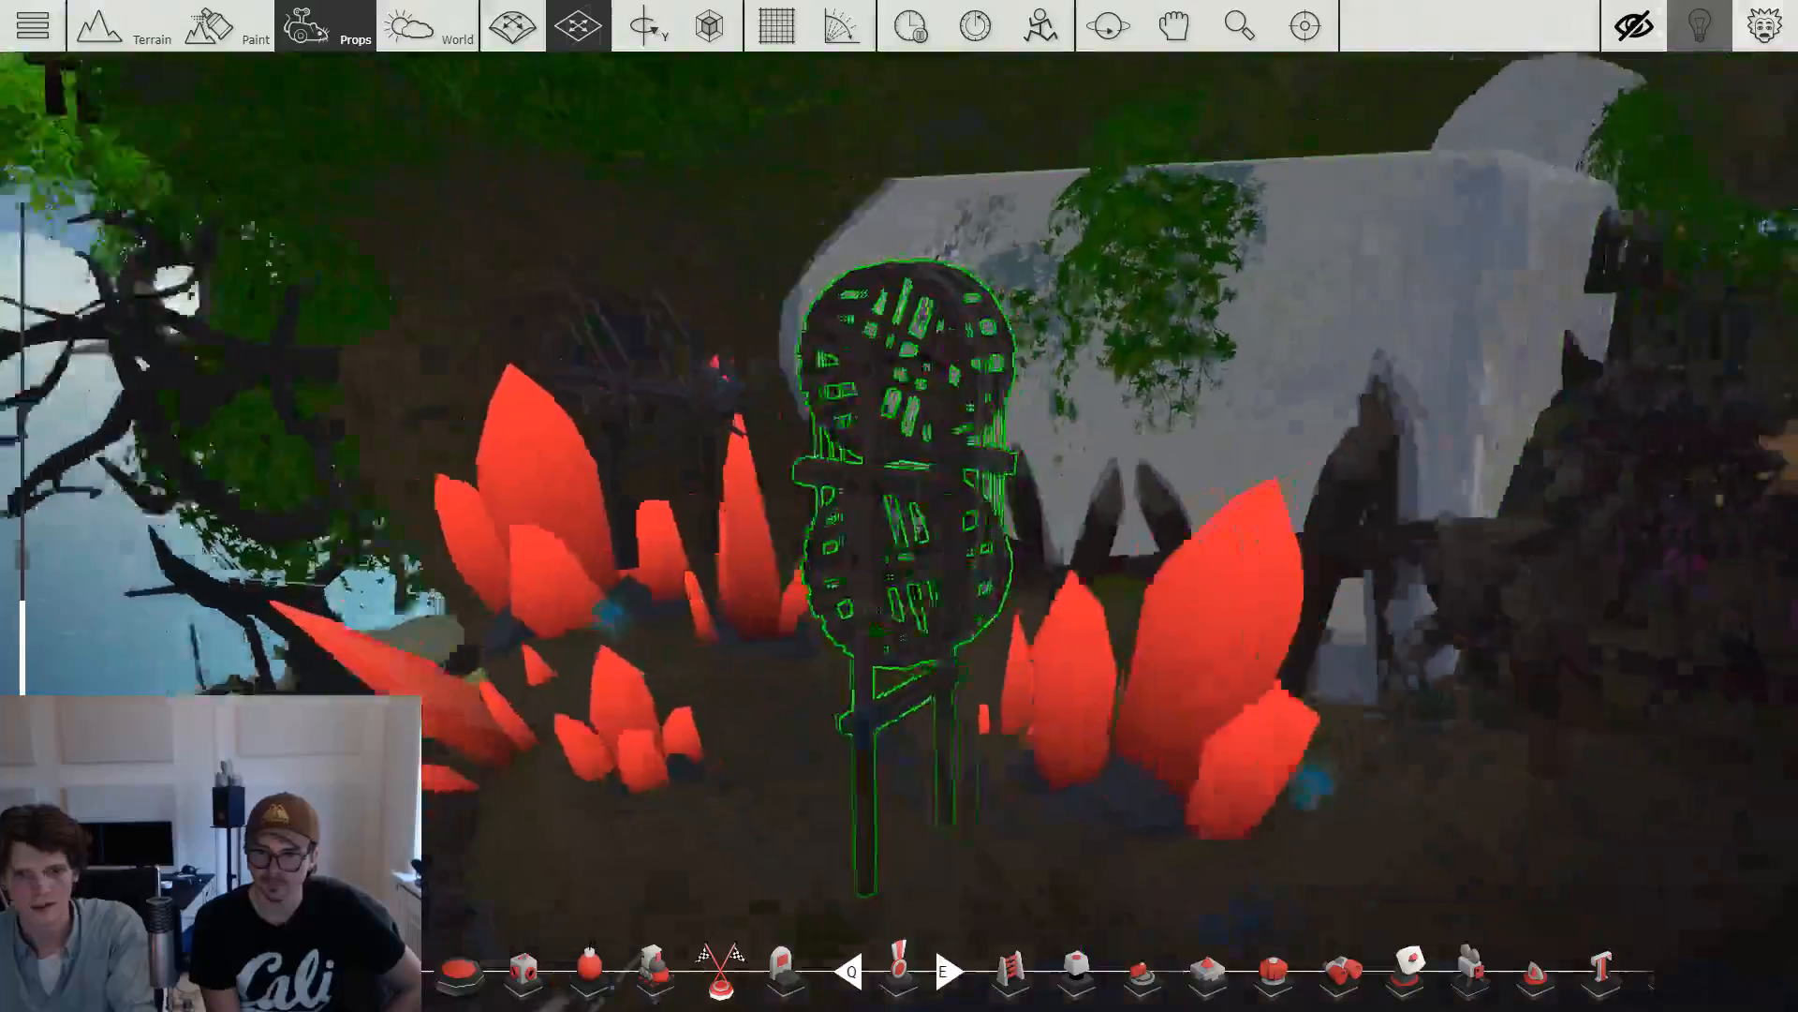
pyautogui.press('s')
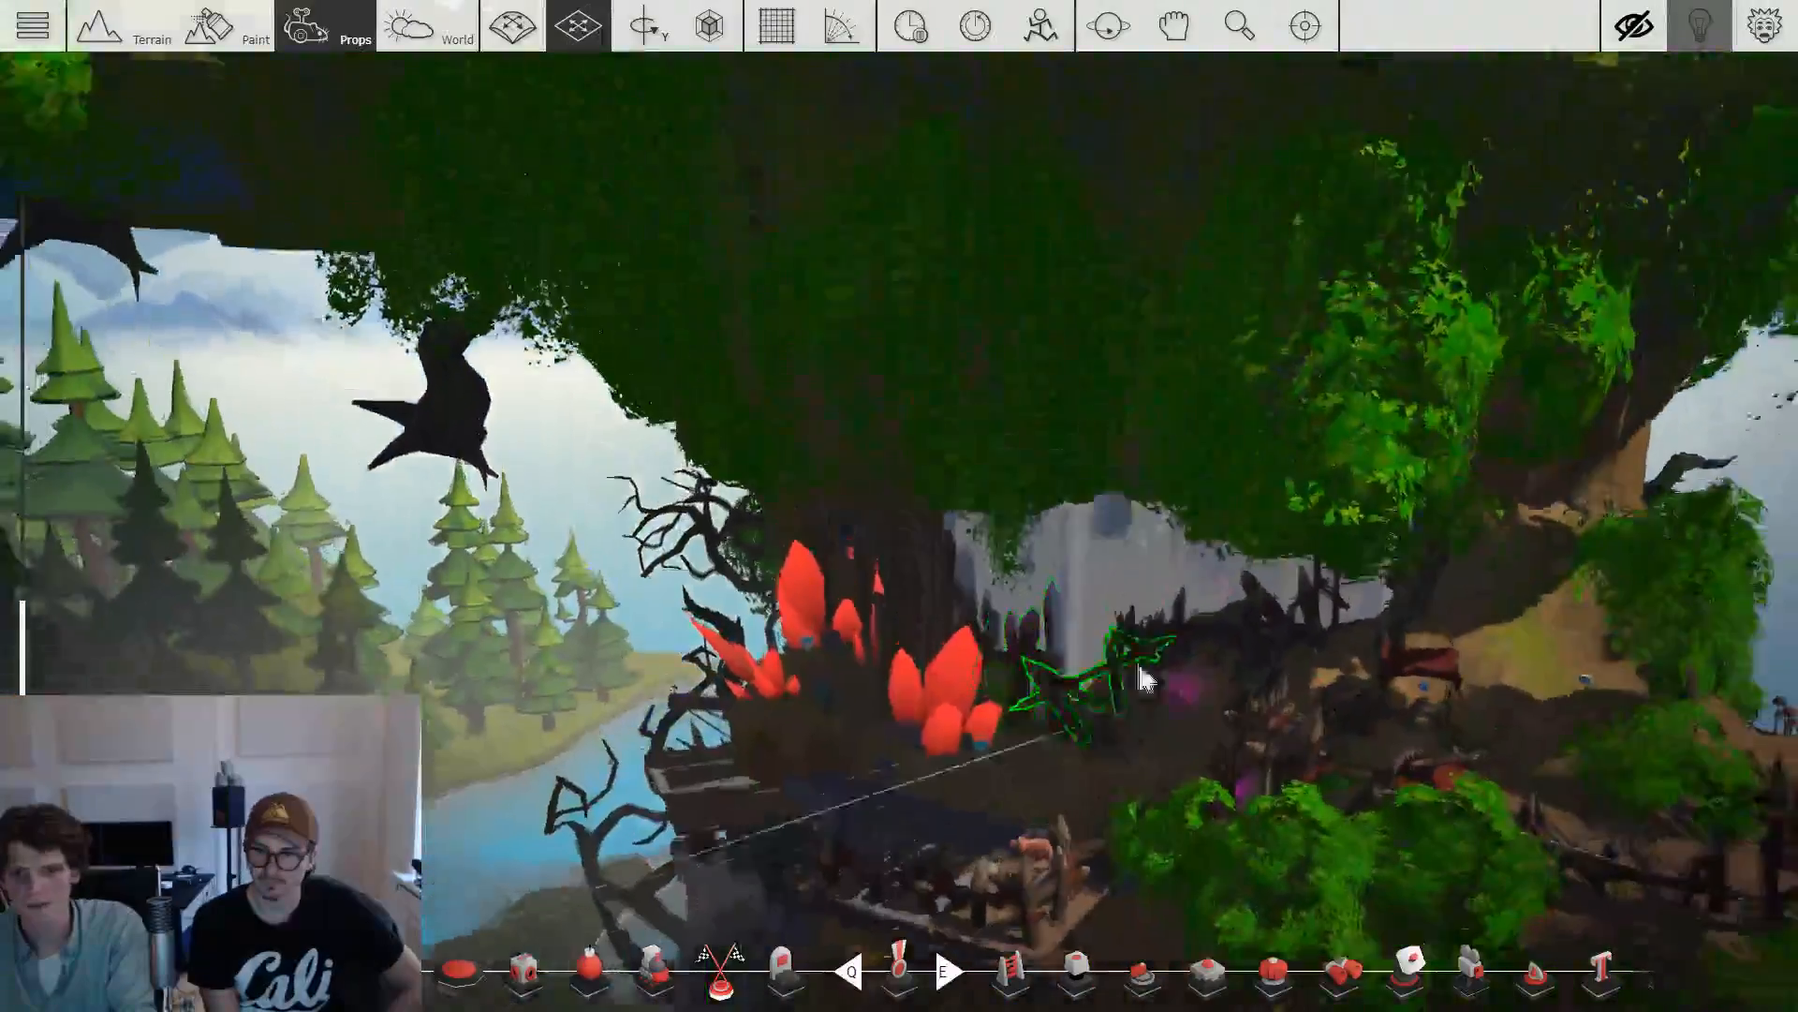
# Follow the route from the camp past the sandy clearing and up the rooted cliff.
pyautogui.press('d')
pyautogui.press('d')
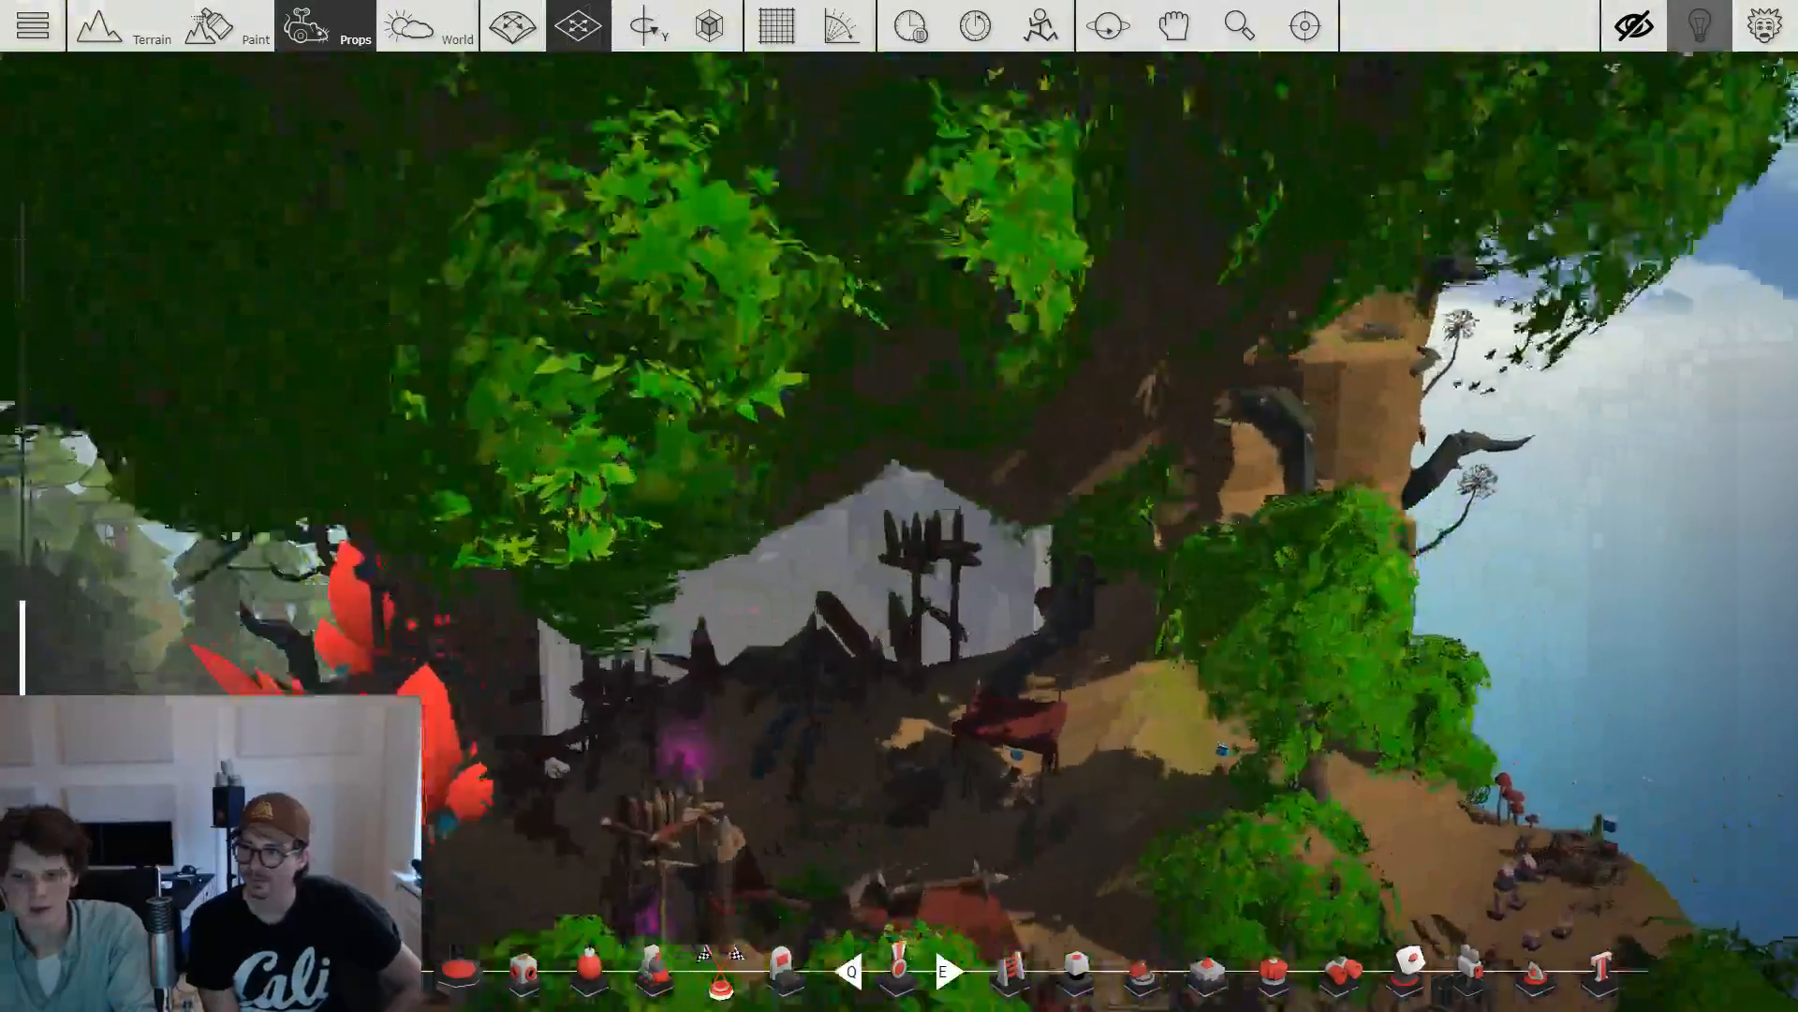
pyautogui.press('w')
pyautogui.press('d')
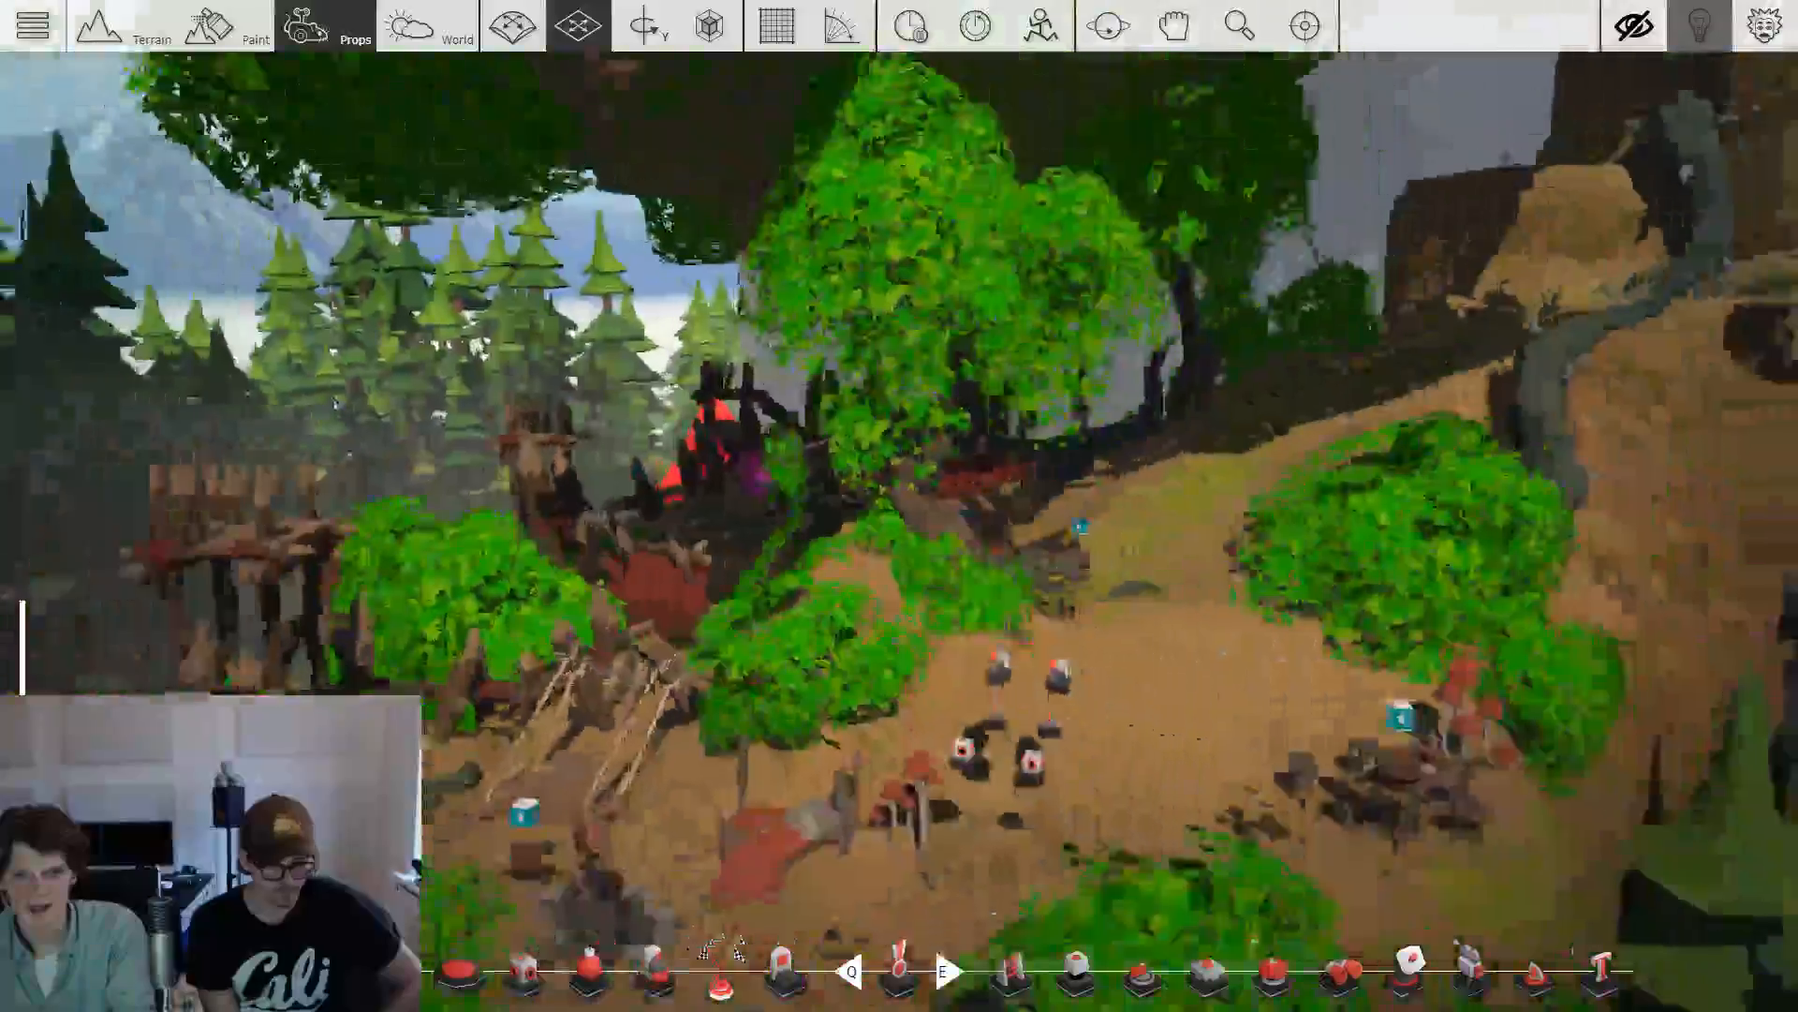
pyautogui.press('d')
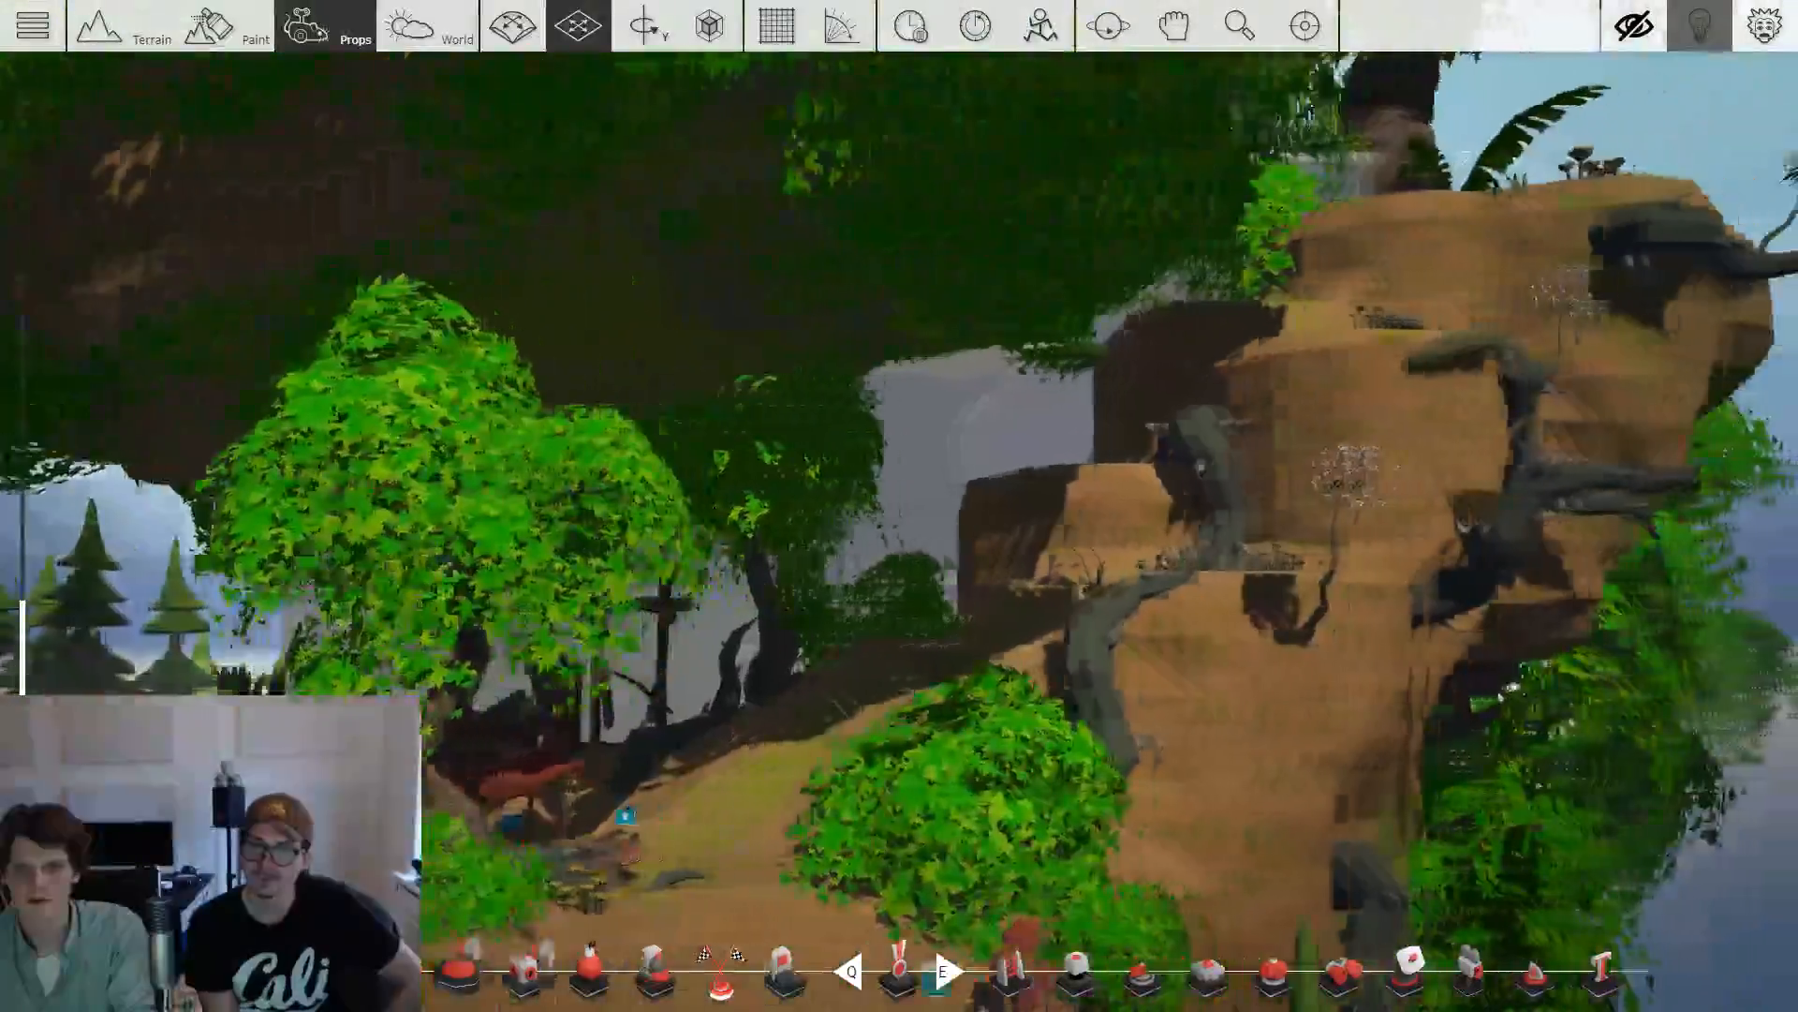
pyautogui.press('w')
pyautogui.press('d')
pyautogui.press('w')
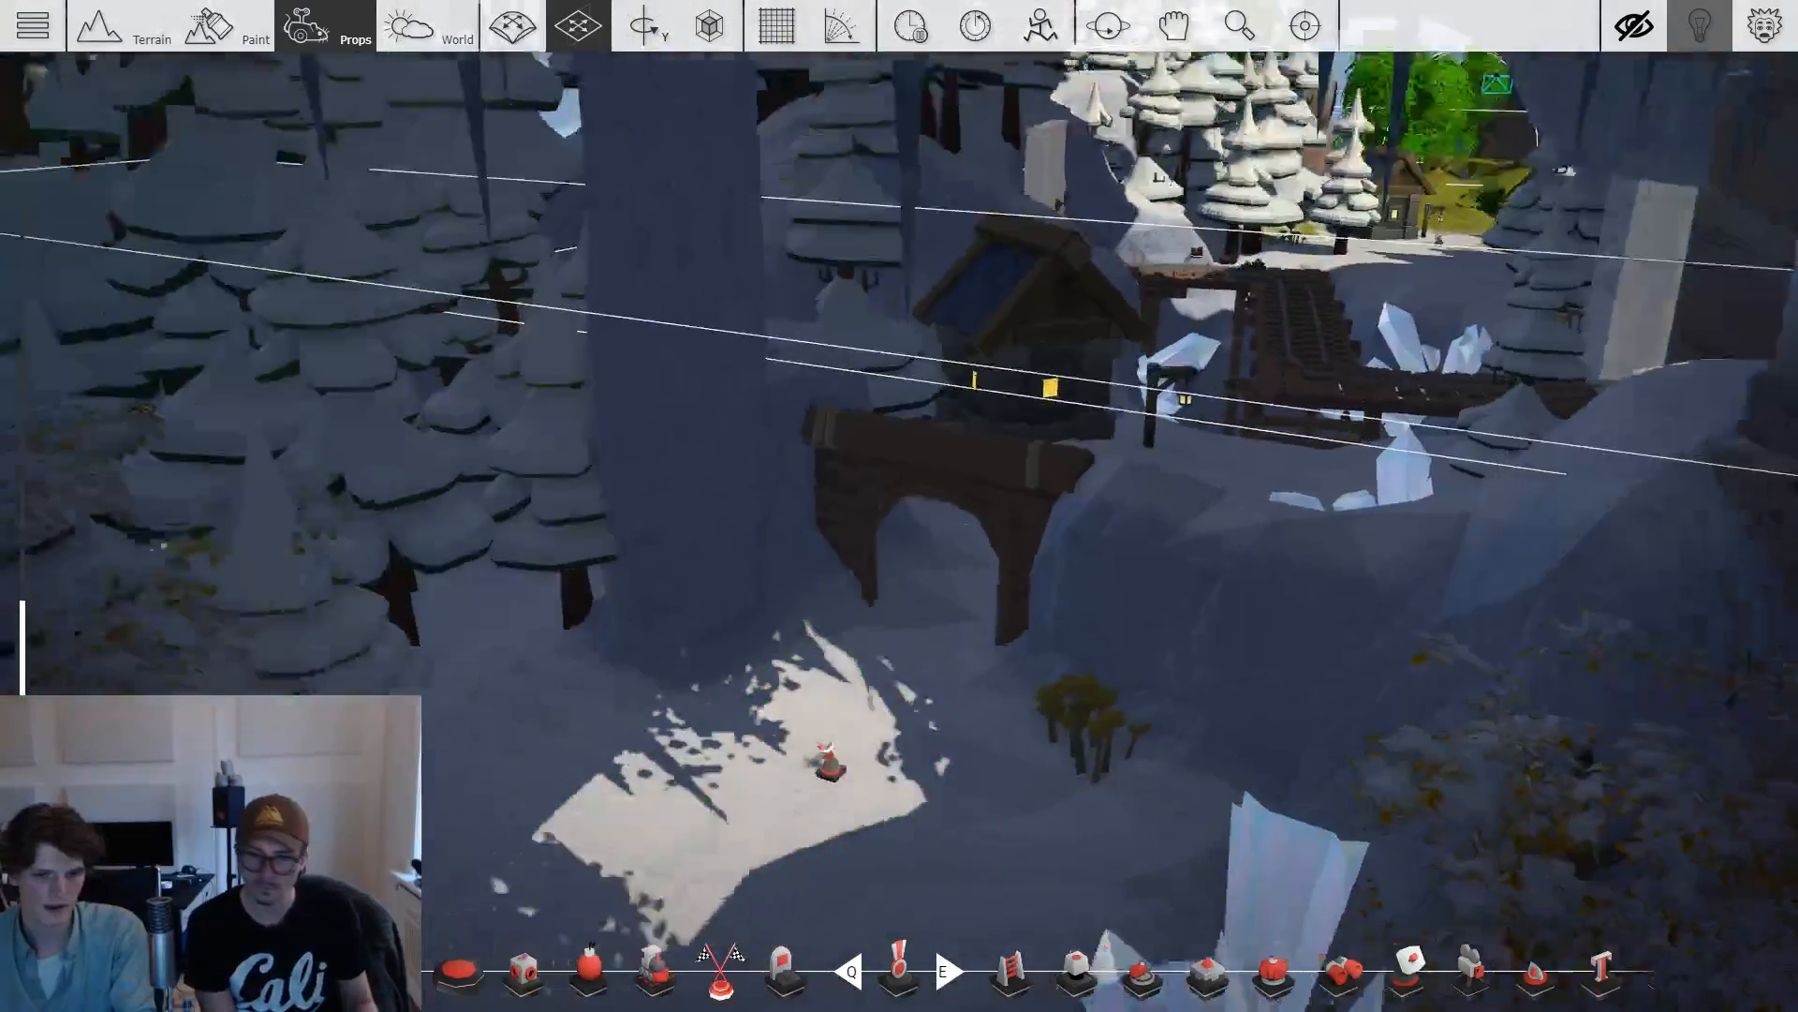
# Survey the snowy area with its ice crystals, icicles, winter birches and rope bridge, and return to the castle ruins.
pyautogui.press('s')
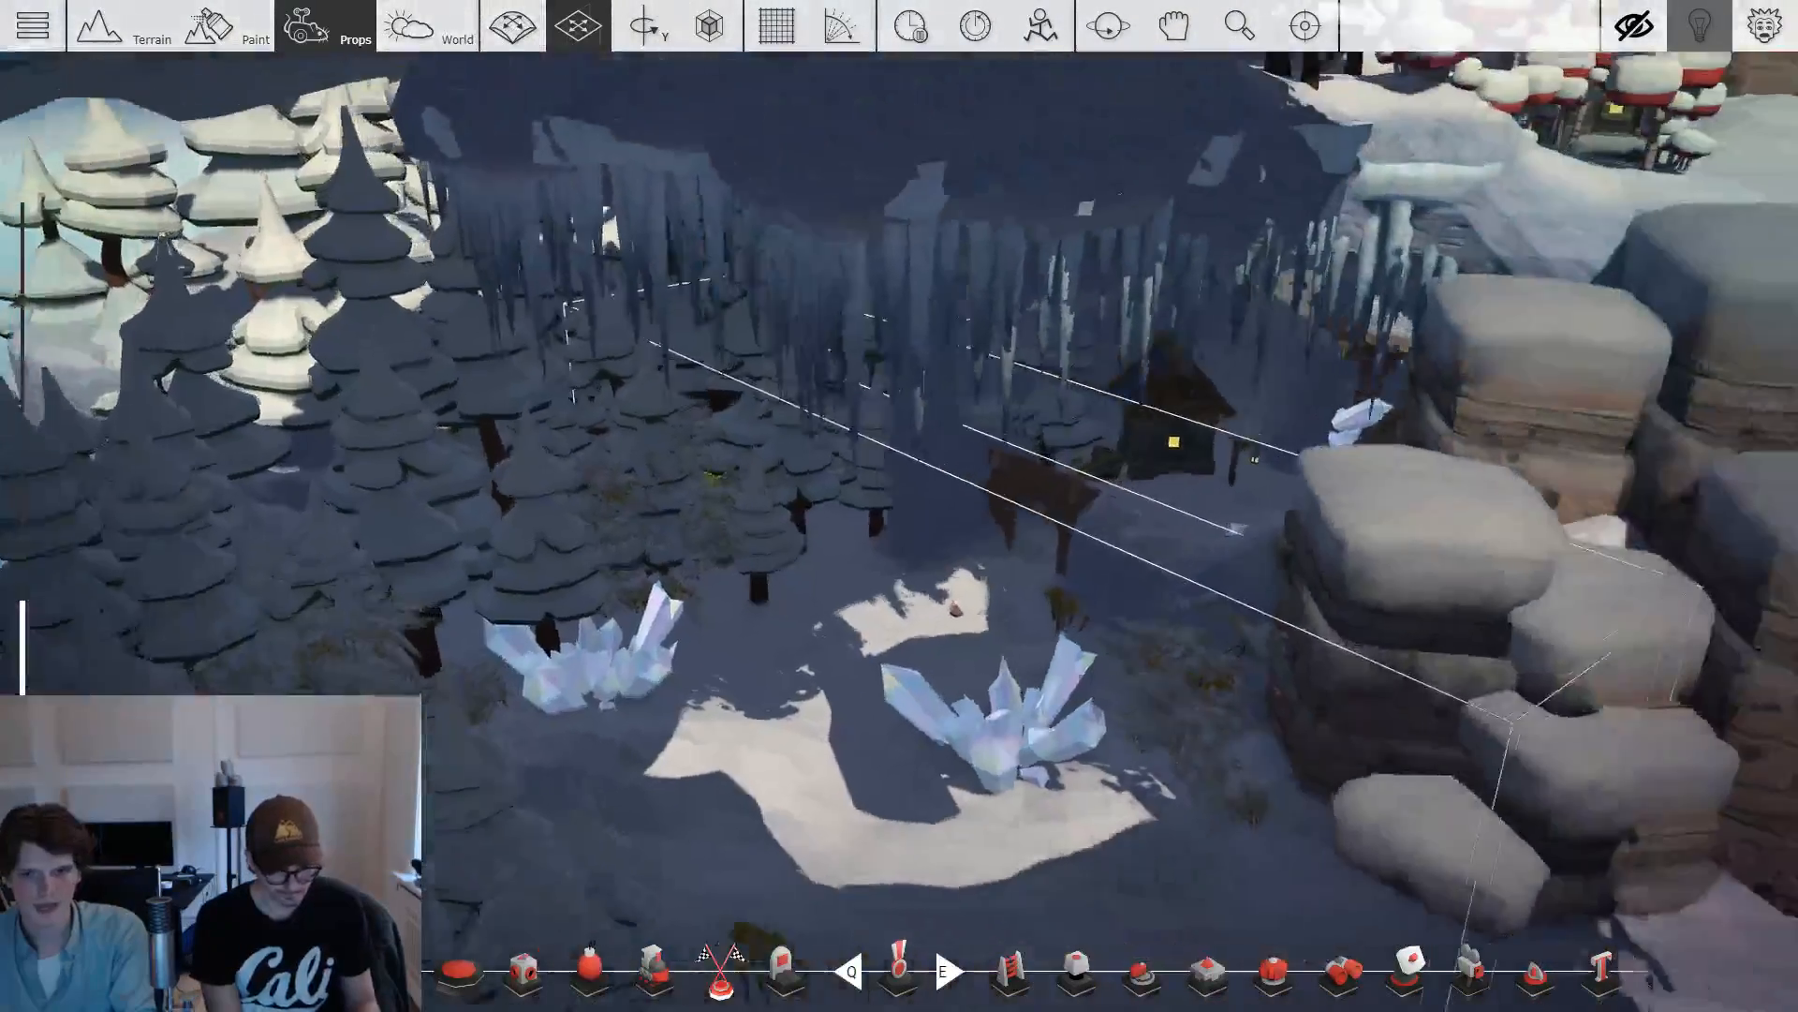
pyautogui.press('s')
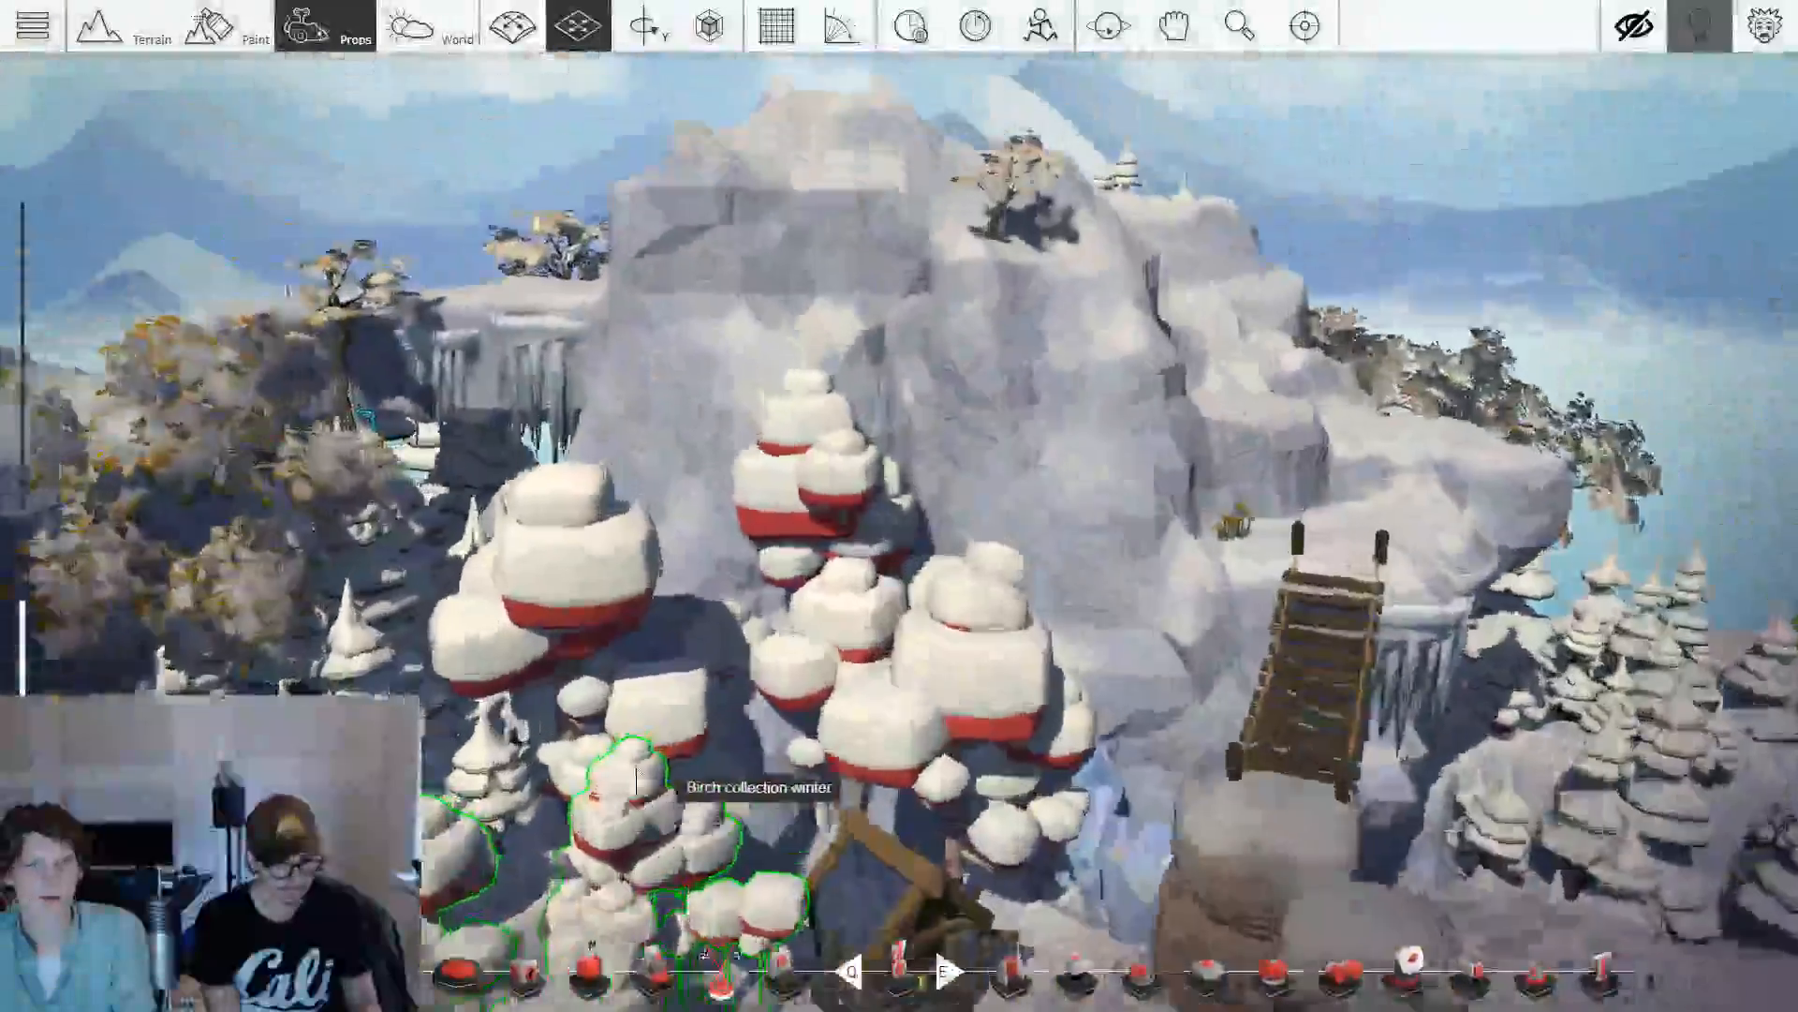
pyautogui.moveTo(757, 772); pyautogui.dragTo(632, 763)
pyautogui.click(634, 774)
pyautogui.moveTo(766, 667); pyautogui.dragTo(823, 655)
pyautogui.press('w')
pyautogui.press('w')
pyautogui.press('s')
pyautogui.moveTo(1087, 477); pyautogui.dragTo(982, 468)
pyautogui.press('w')
pyautogui.press('w')
pyautogui.rightClick(982, 469)
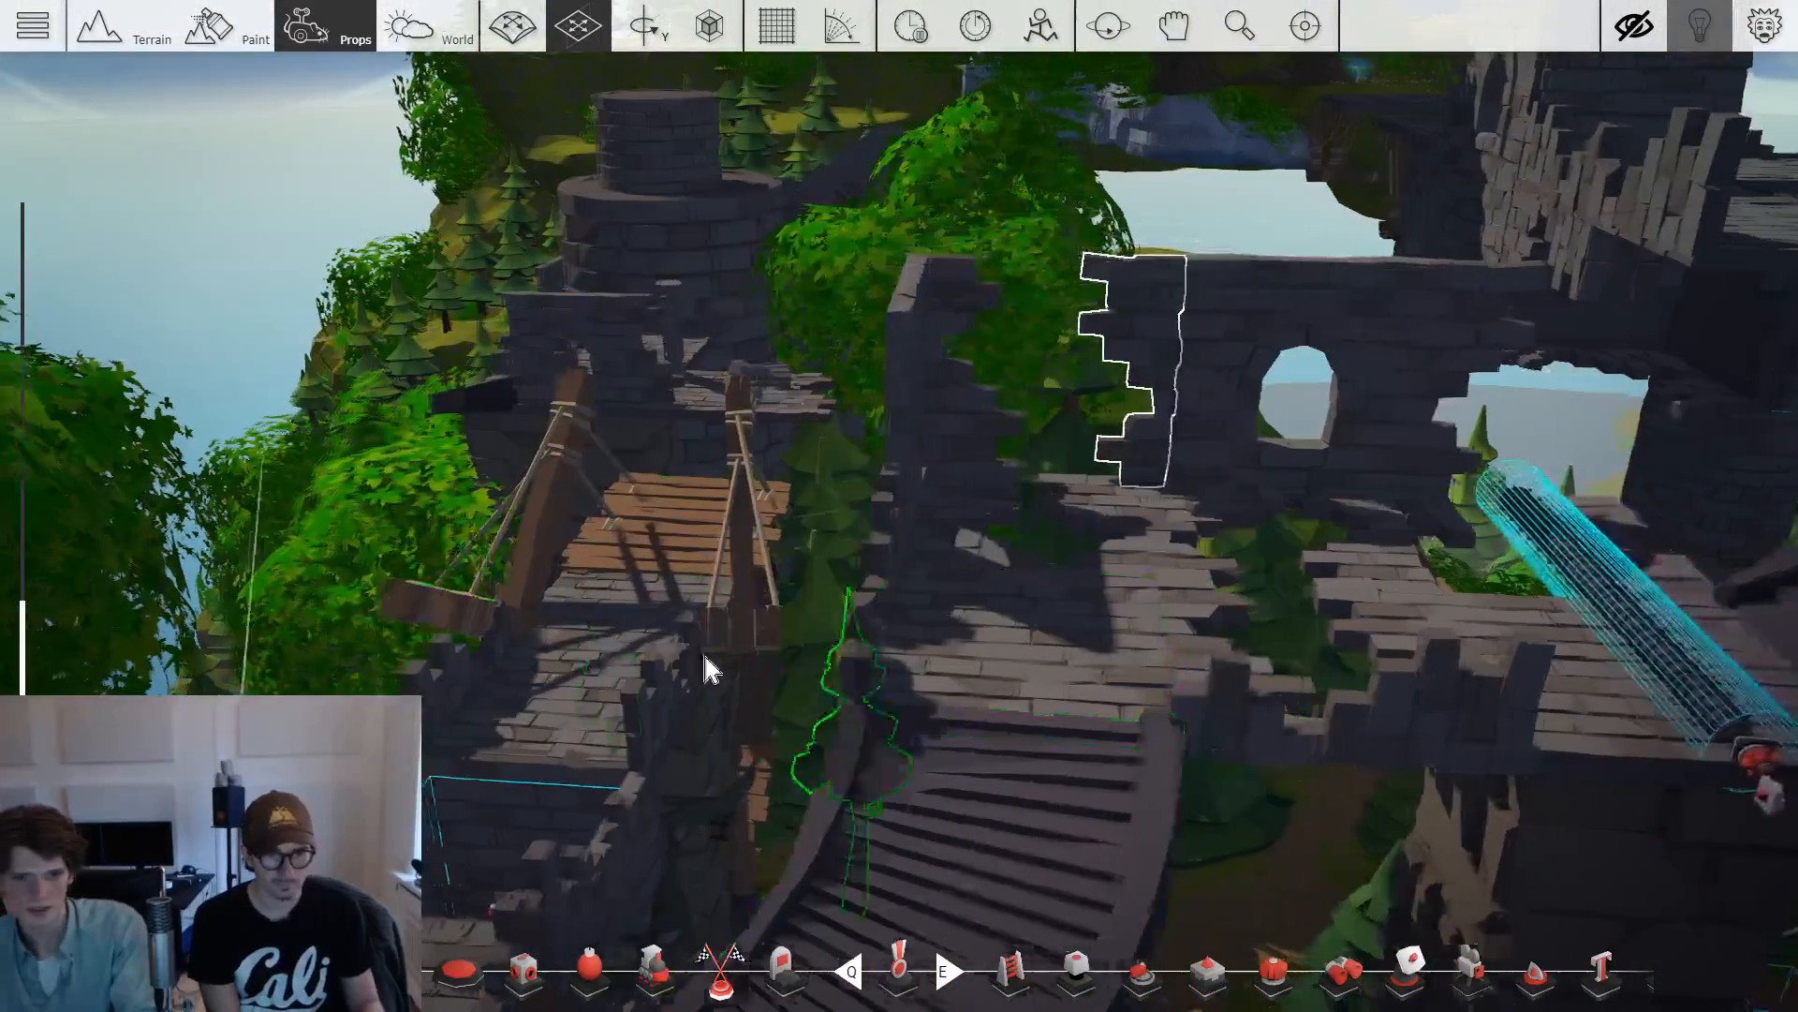
# Play-test the level with the pumpkin-headed character by the big tree and return to the editor.
pyautogui.press('a')
pyautogui.press('w')
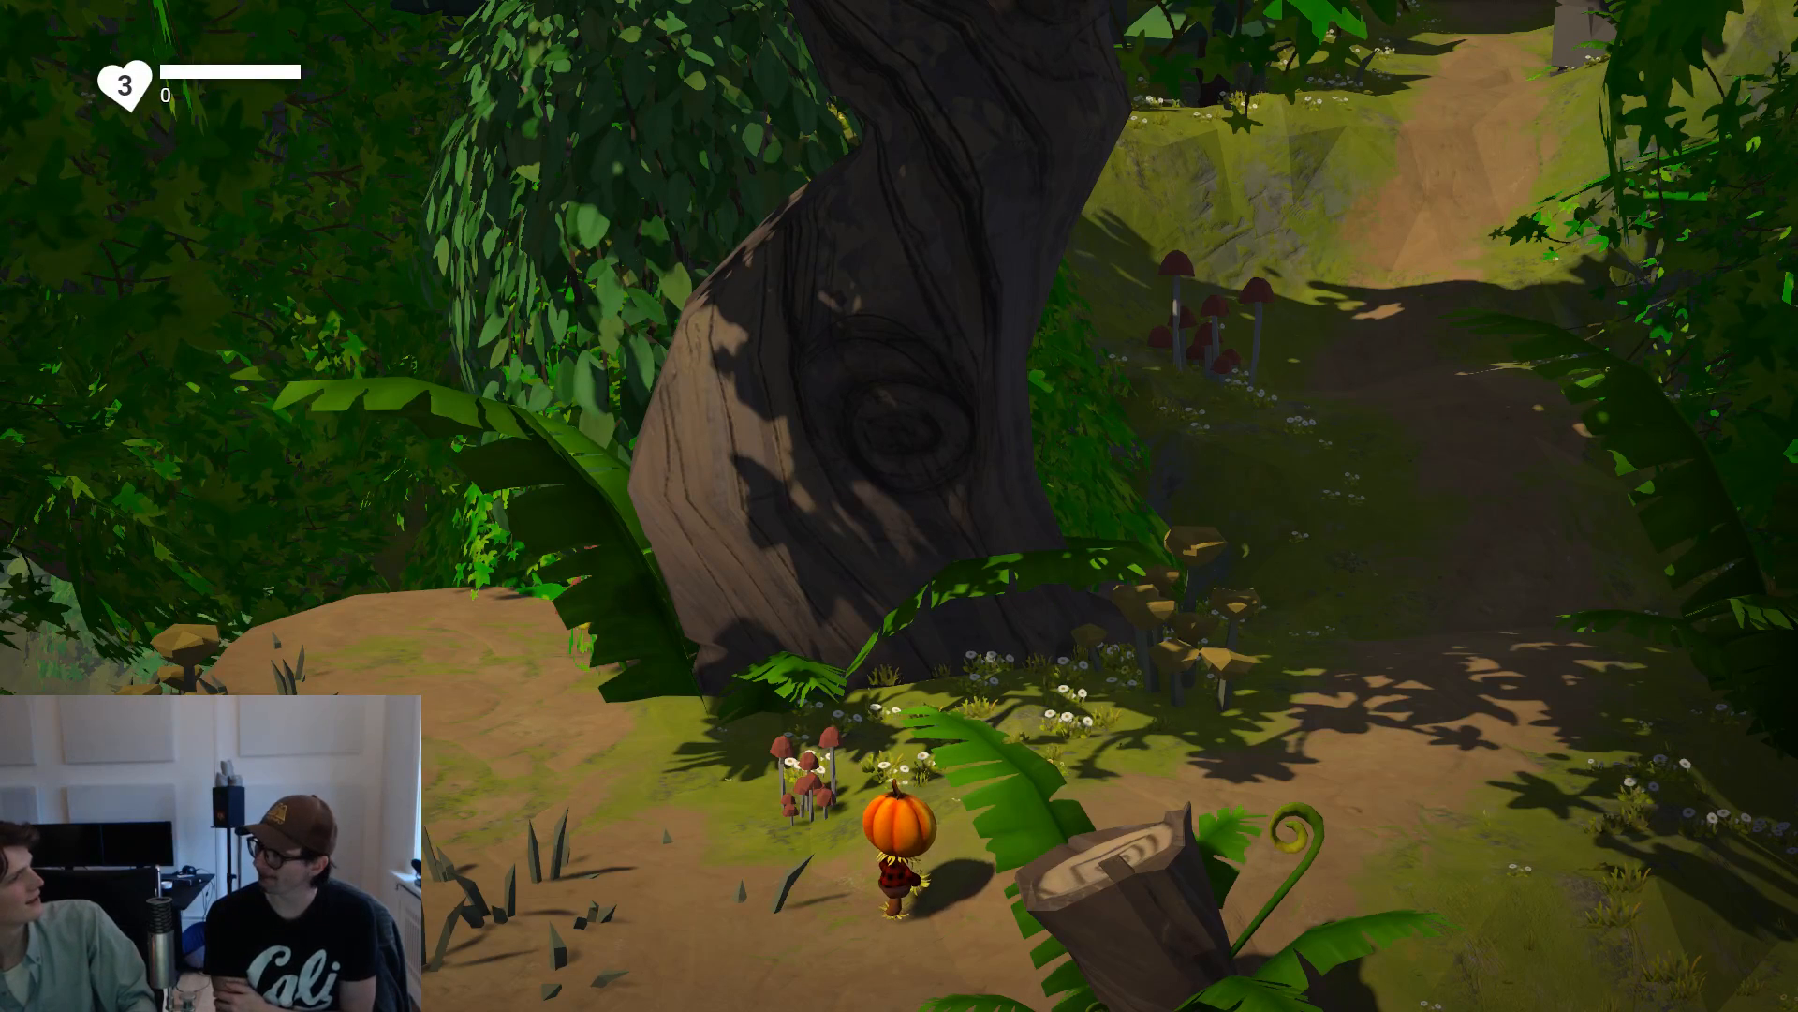
pyautogui.press('a')
pyautogui.press('w')
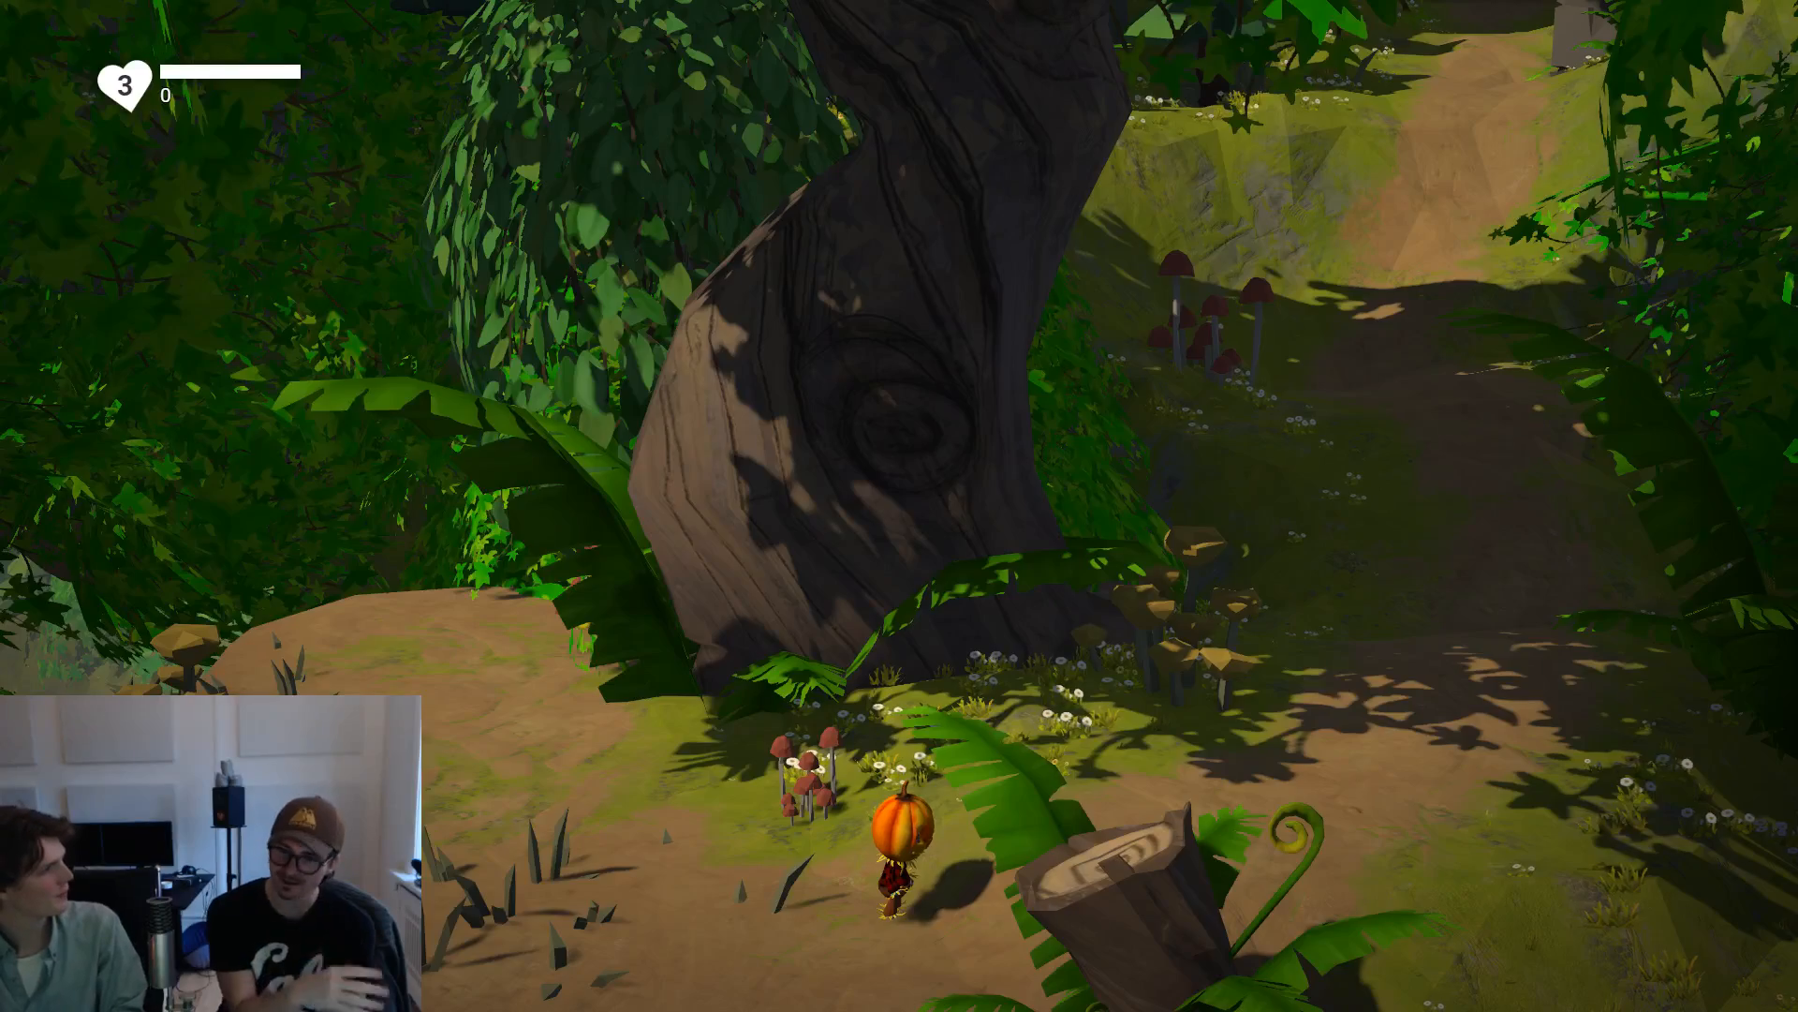
pyautogui.press('Escape')
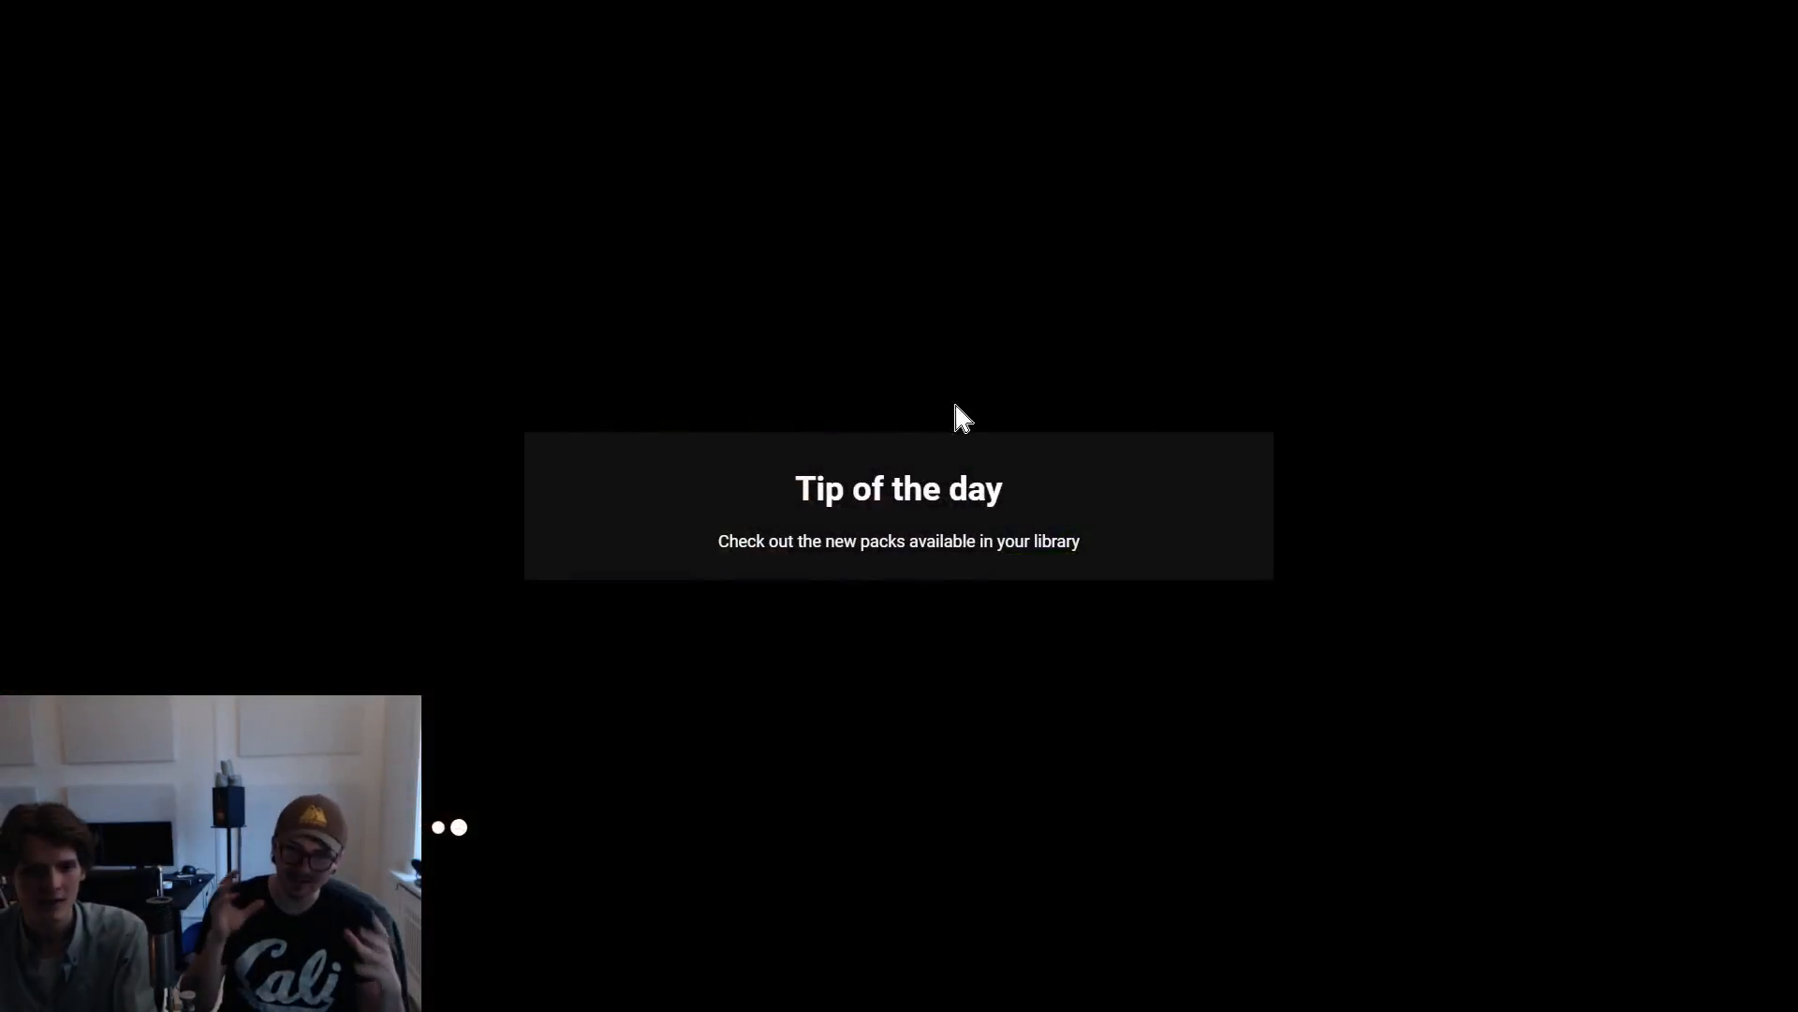
# Replace the words "And we don't" with "My family" in the text of the message gadget near the pig.
pyautogui.press('w')
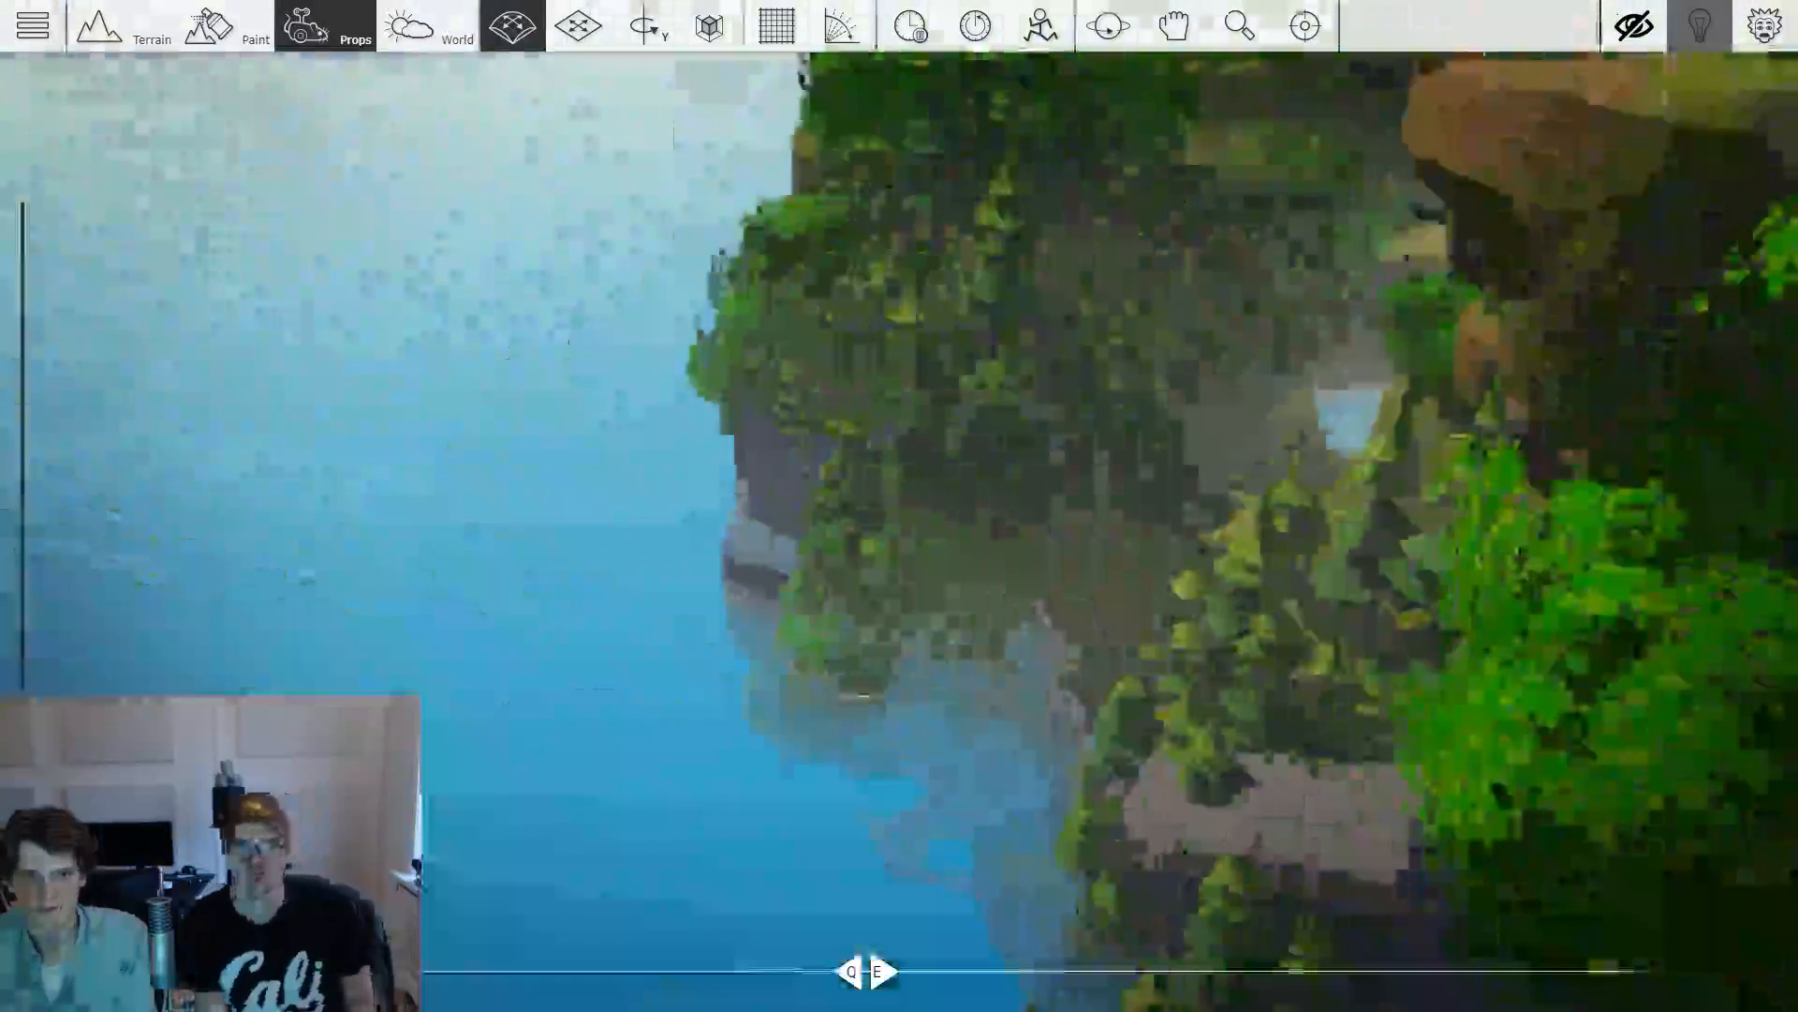
pyautogui.press('w')
pyautogui.click(1220, 599)
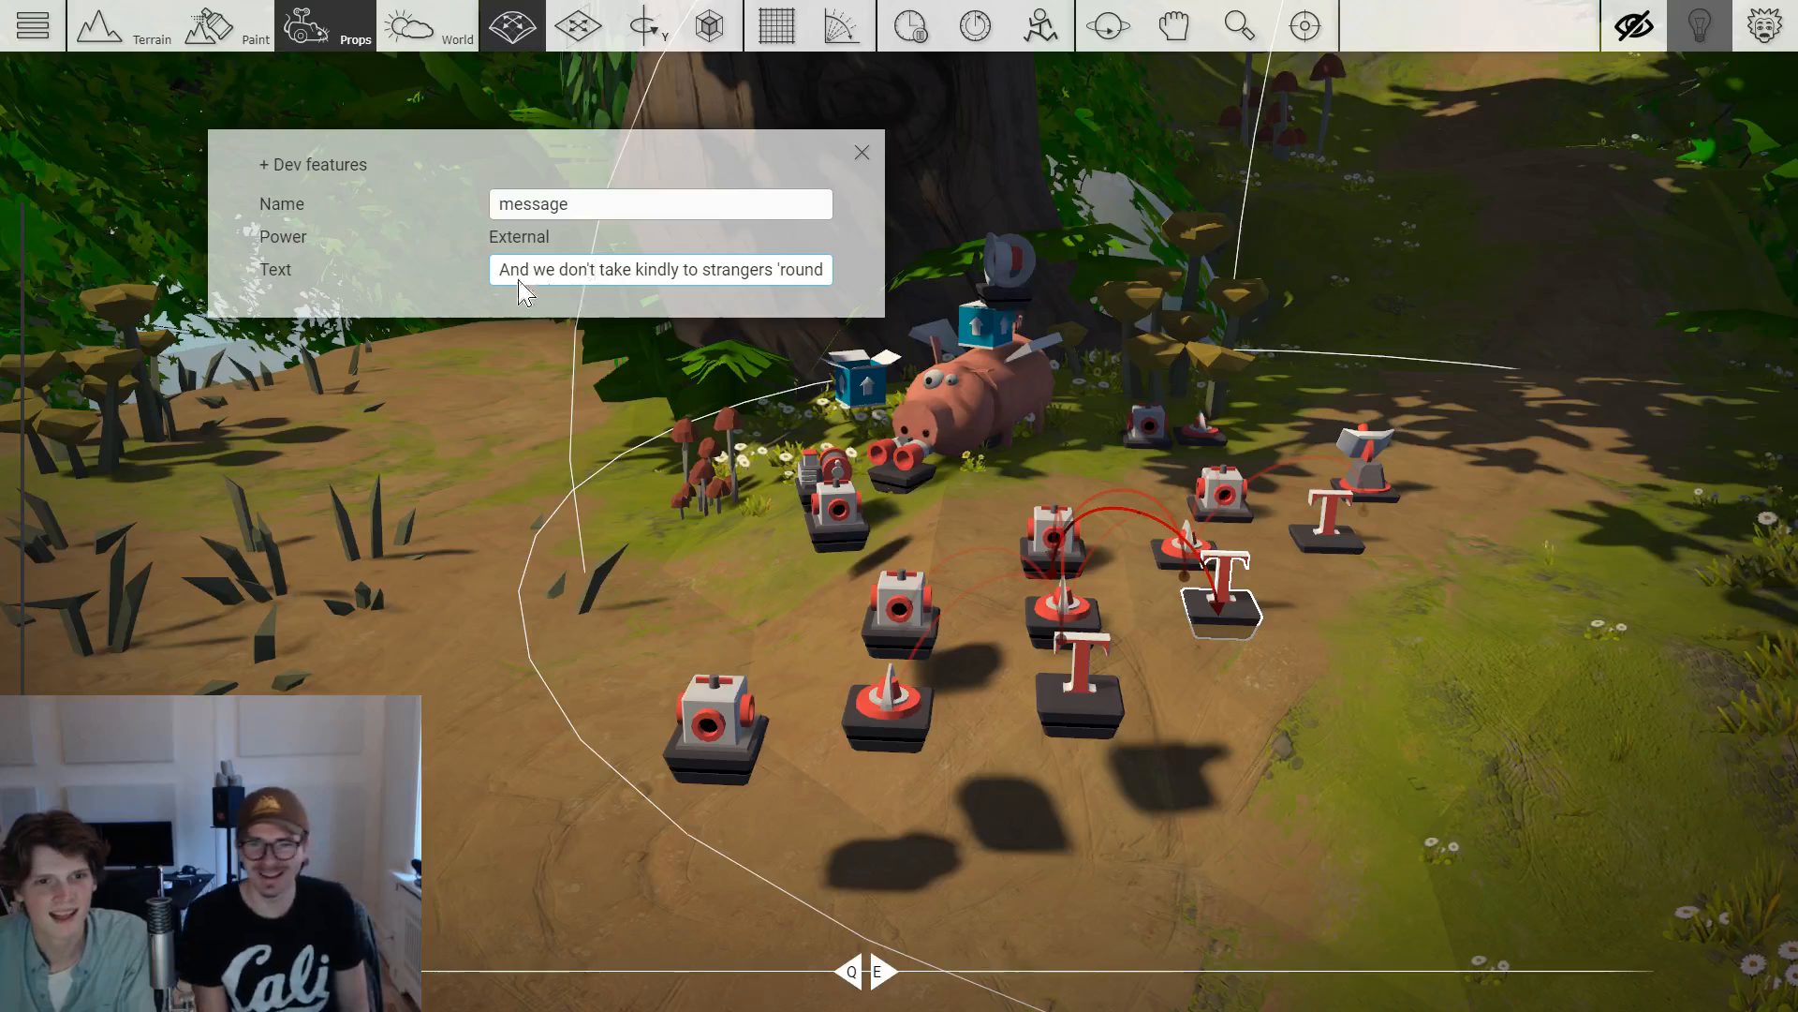
pyautogui.moveTo(593, 272); pyautogui.dragTo(511, 274)
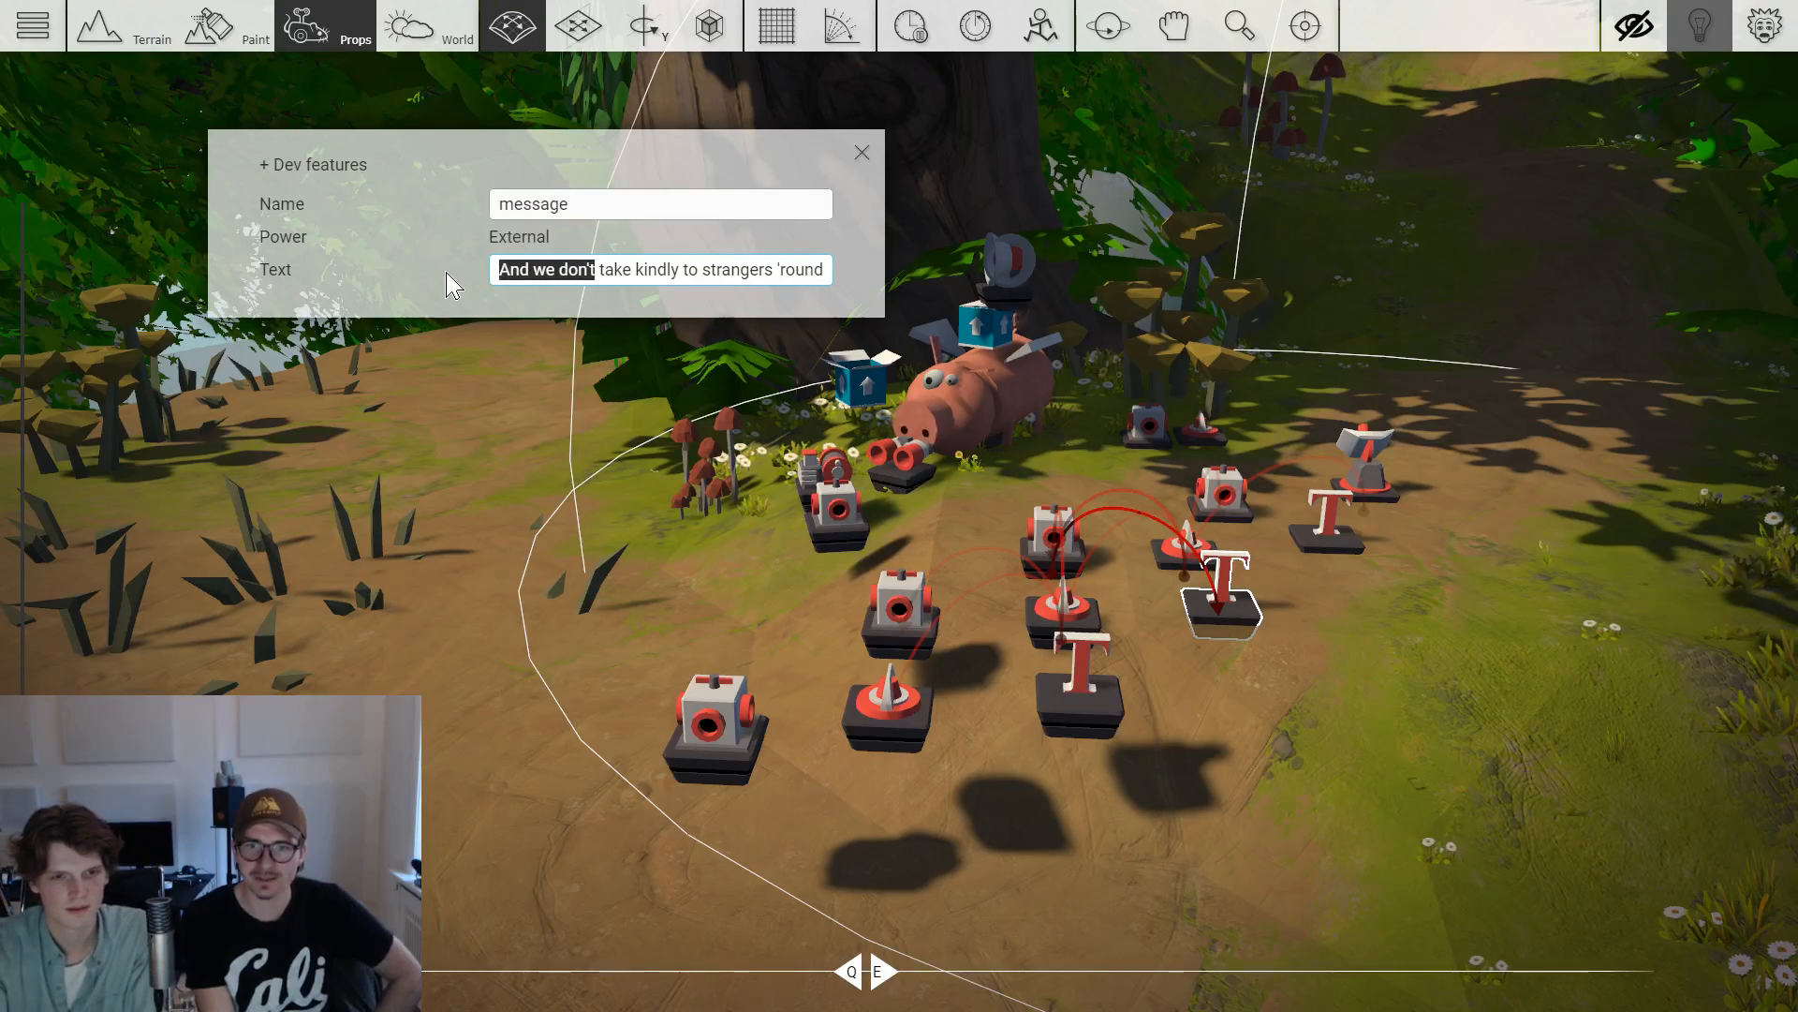
pyautogui.write('My familiity')
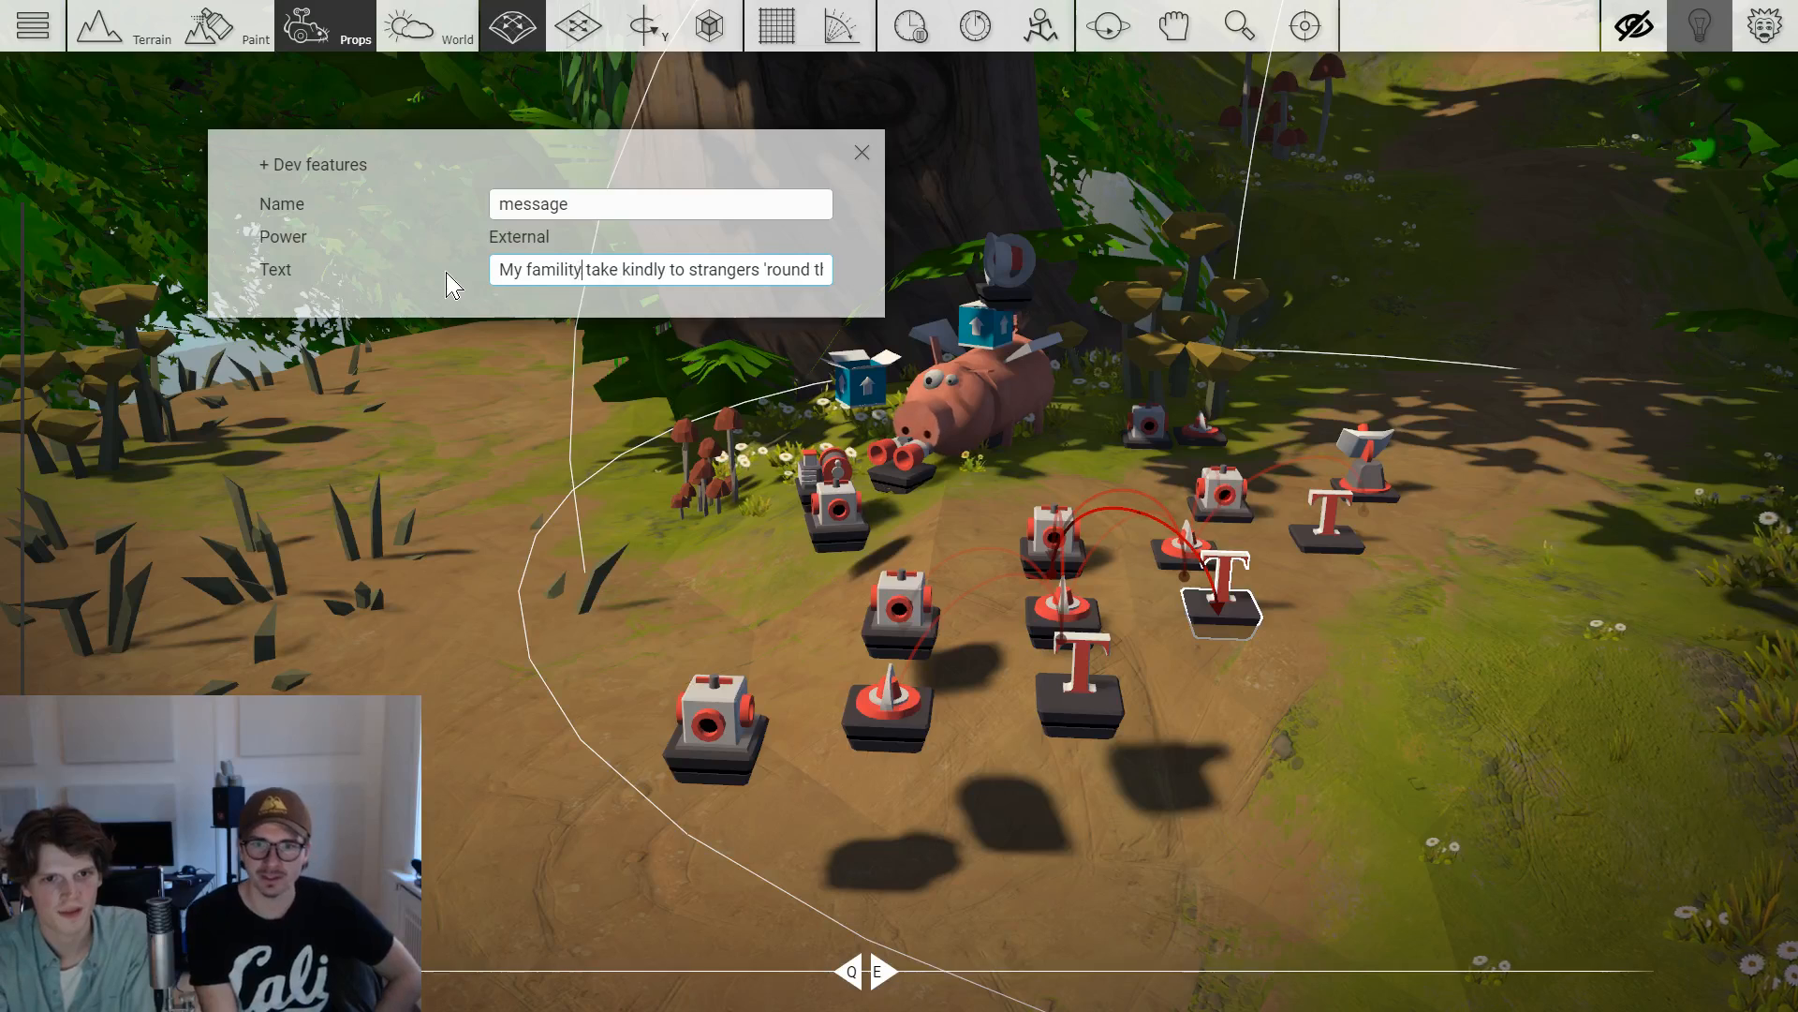
pyautogui.press('BackSpace')
pyautogui.press('BackSpace')
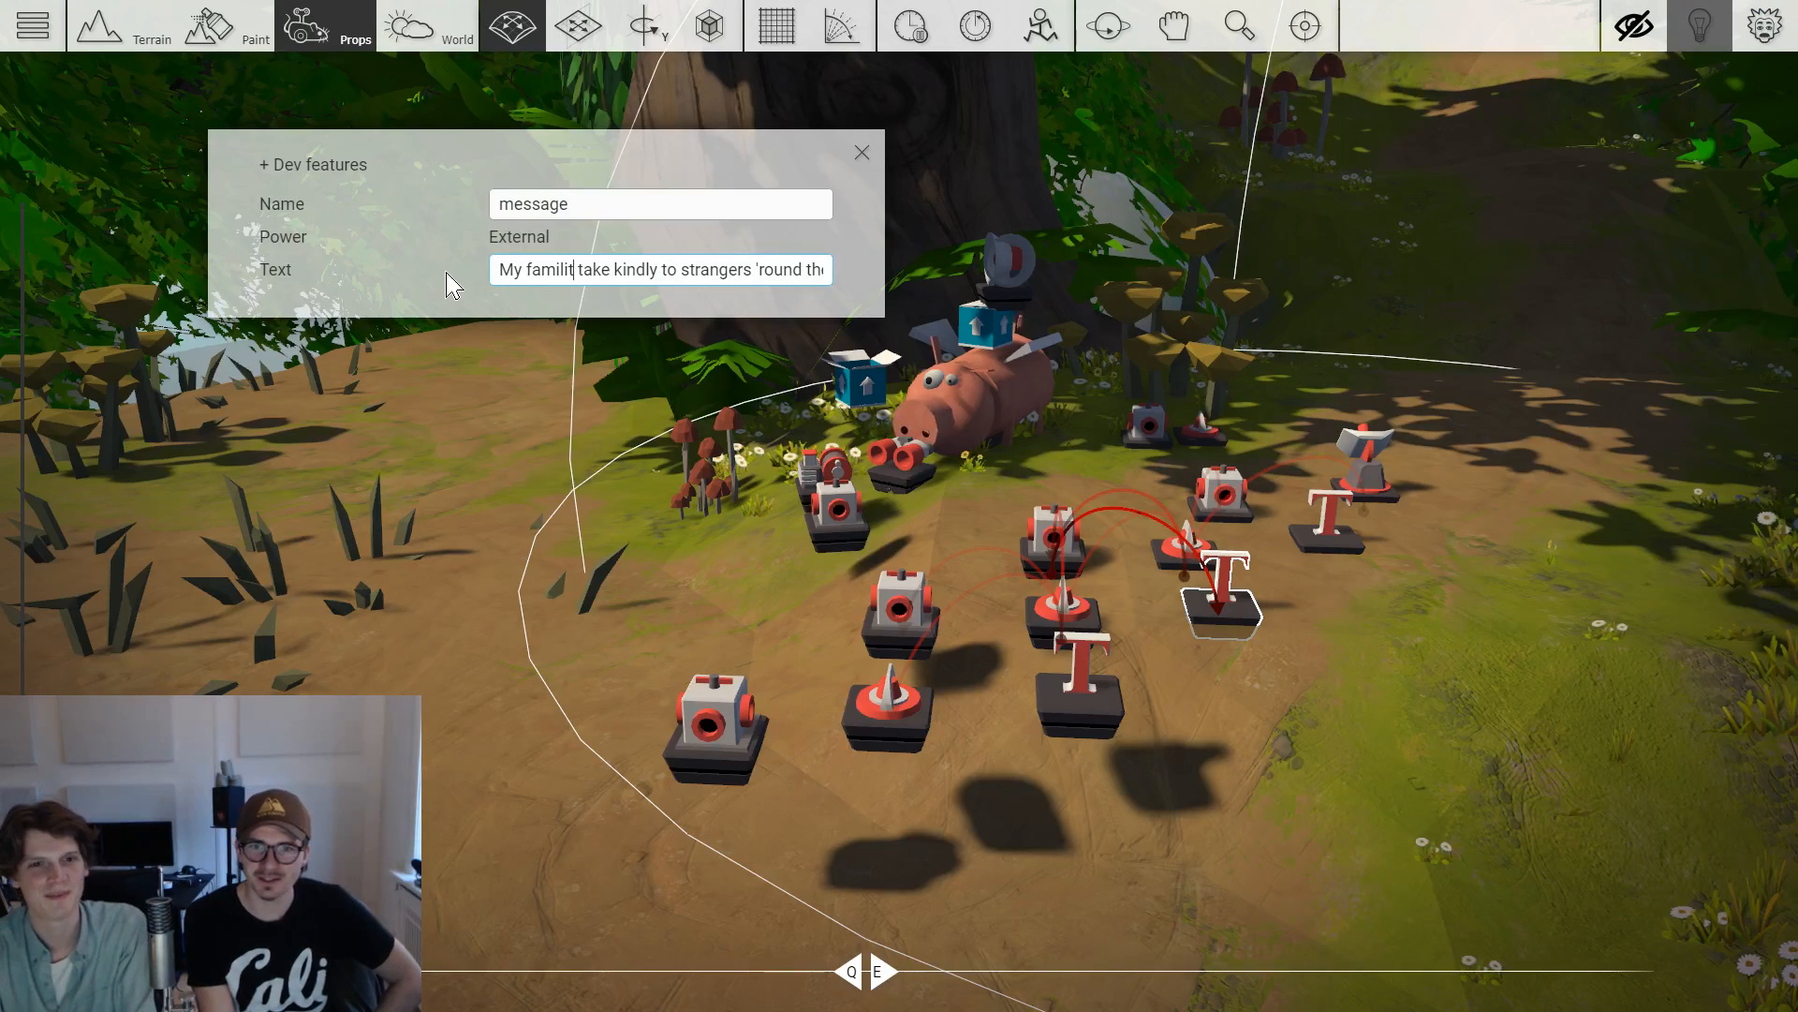
pyautogui.press('BackSpace')
pyautogui.write('y')
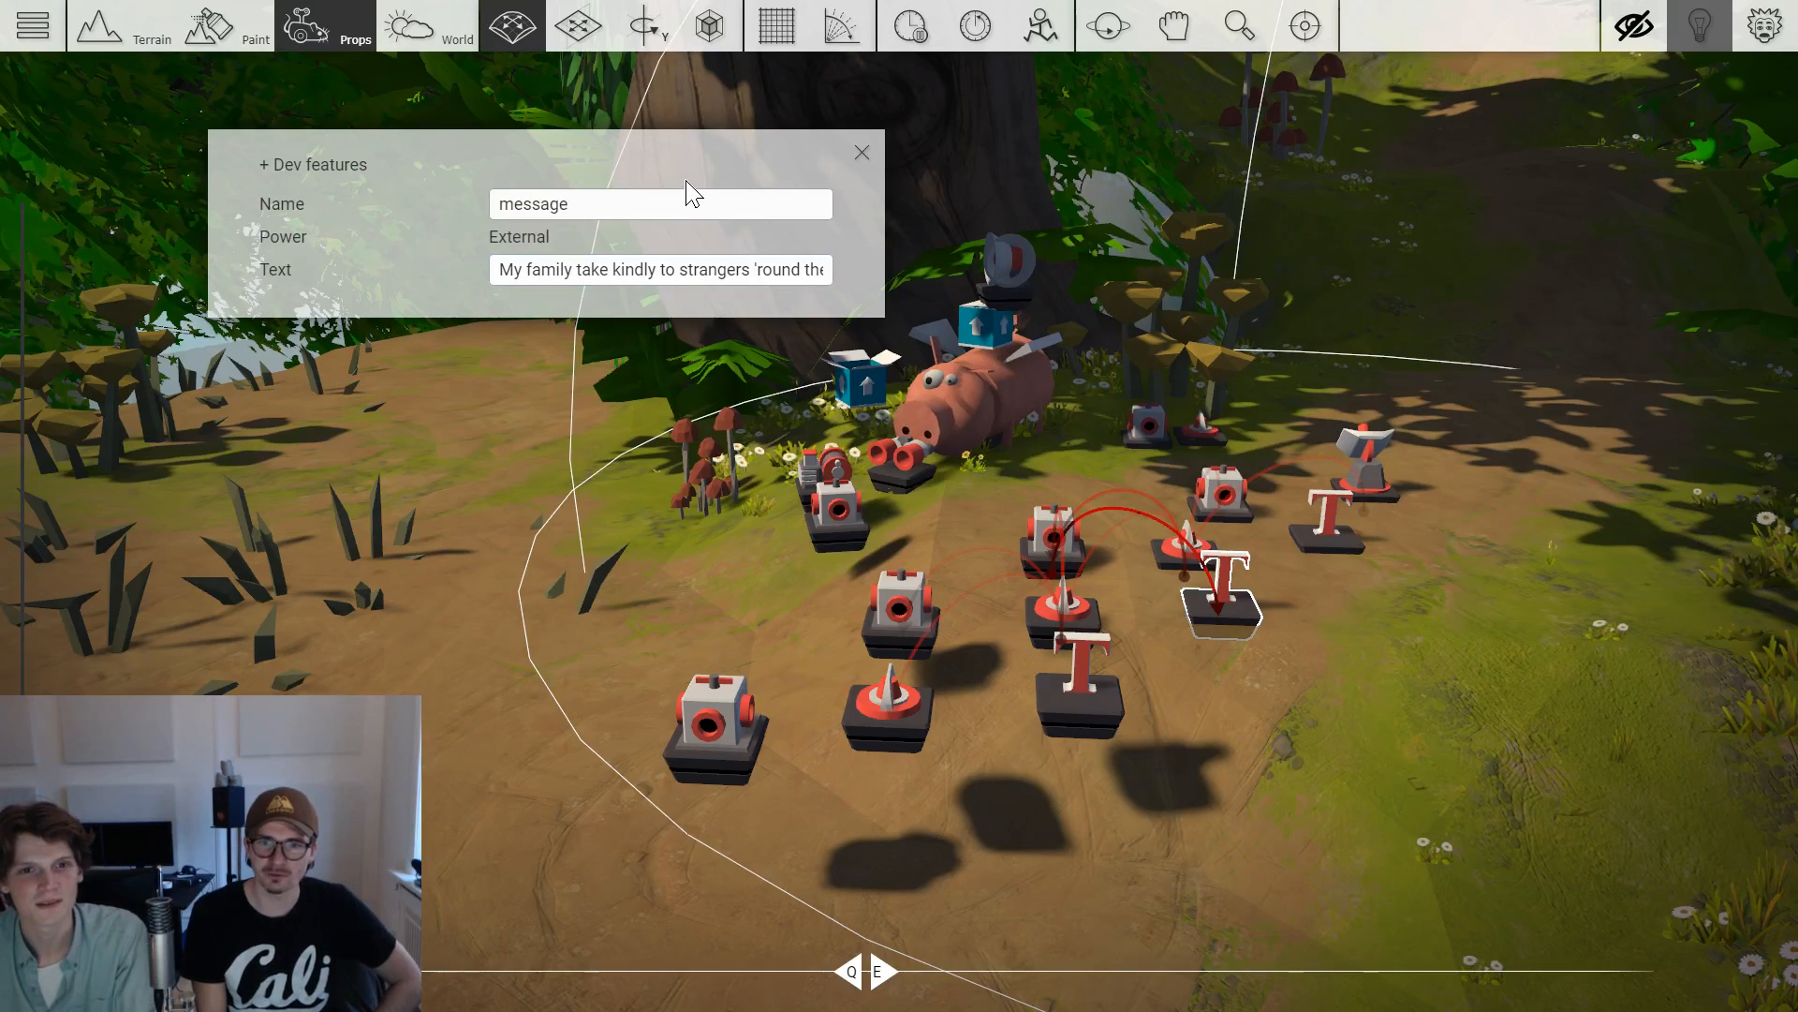
# Add "don't" after "My family" in the message gadget's text about strangers.
pyautogui.click(580, 271)
pyautogui.click(576, 271)
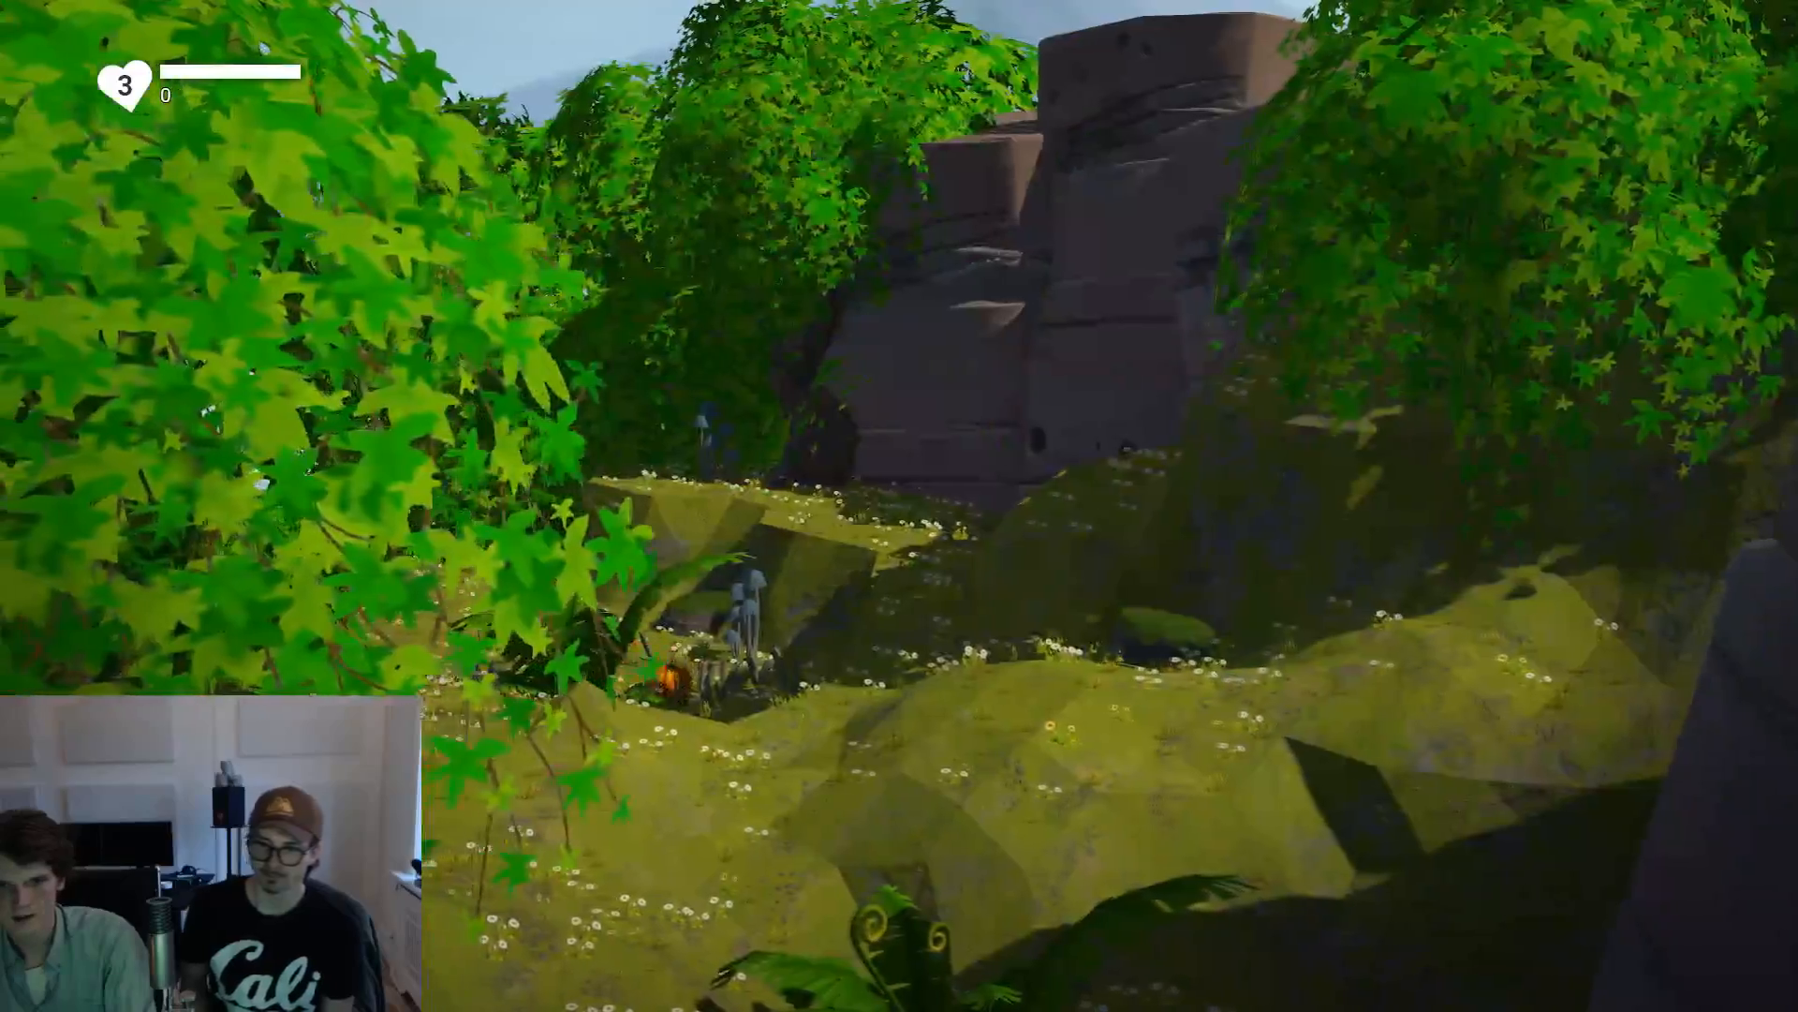
# Play-test the walk from the mossy meadow into the snowy village and return to the editor.
pyautogui.press('Escape')
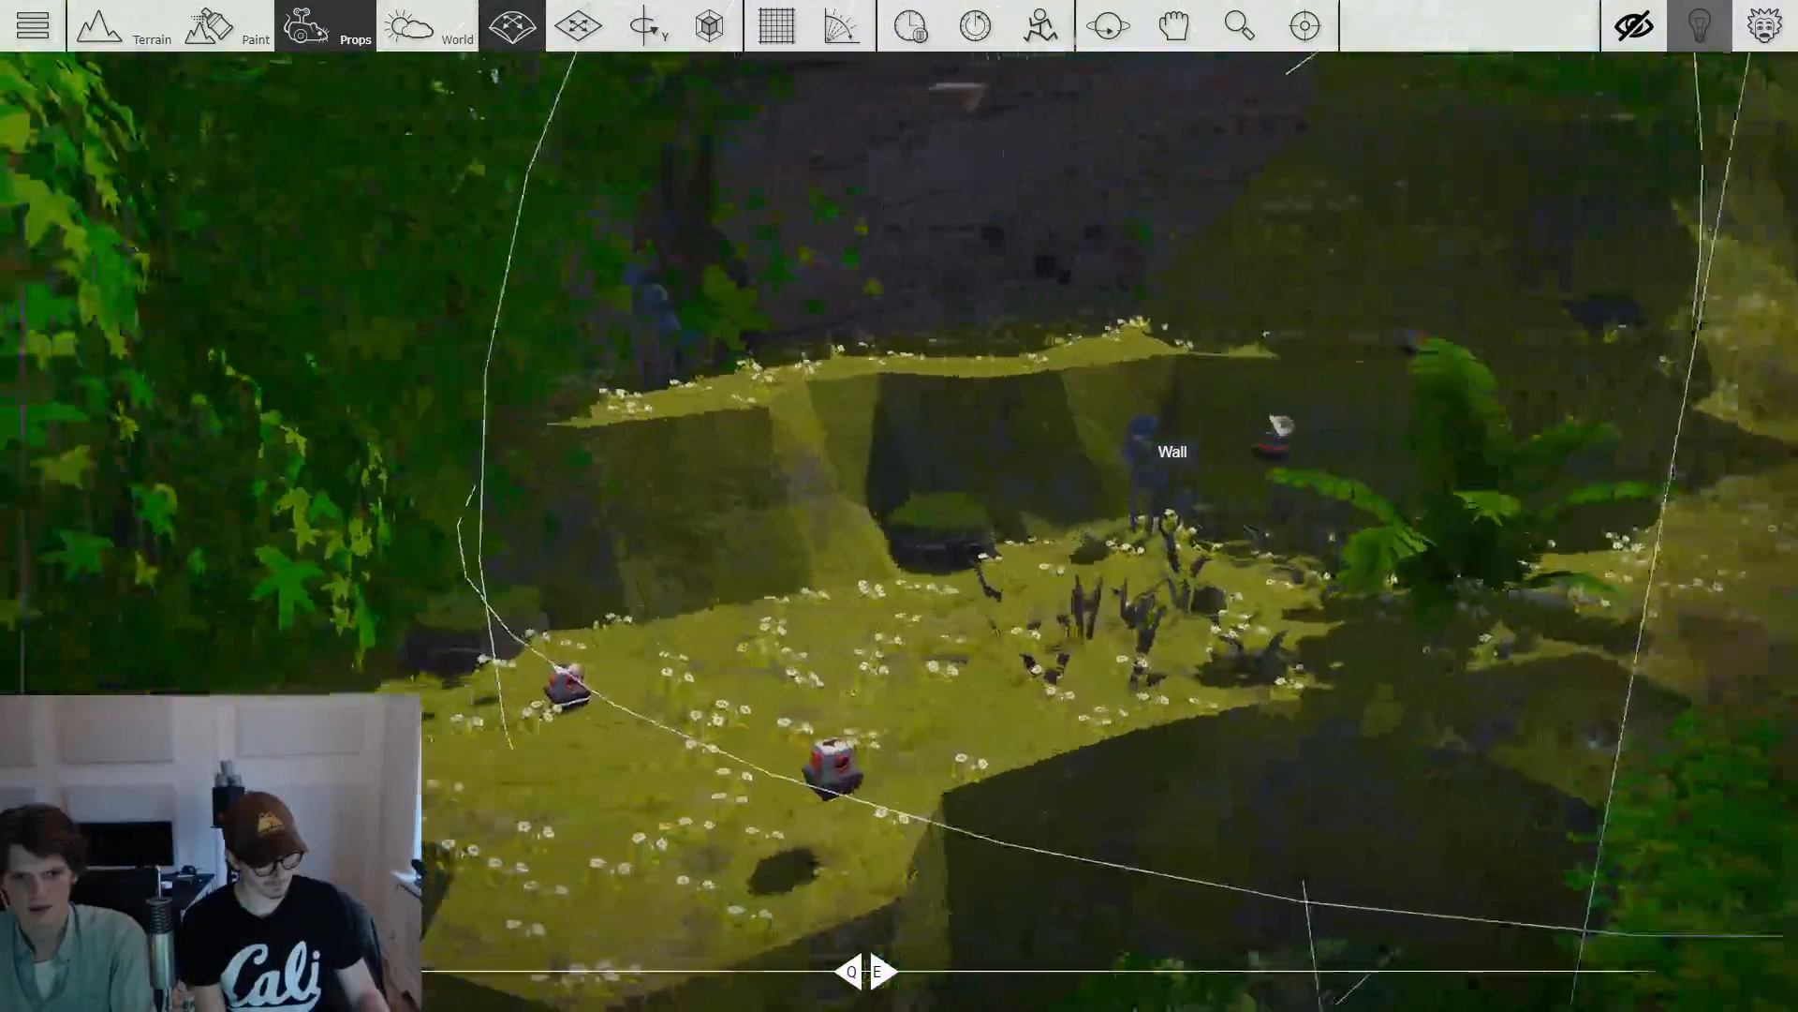
pyautogui.rightClick(1120, 436)
pyautogui.press('F5')
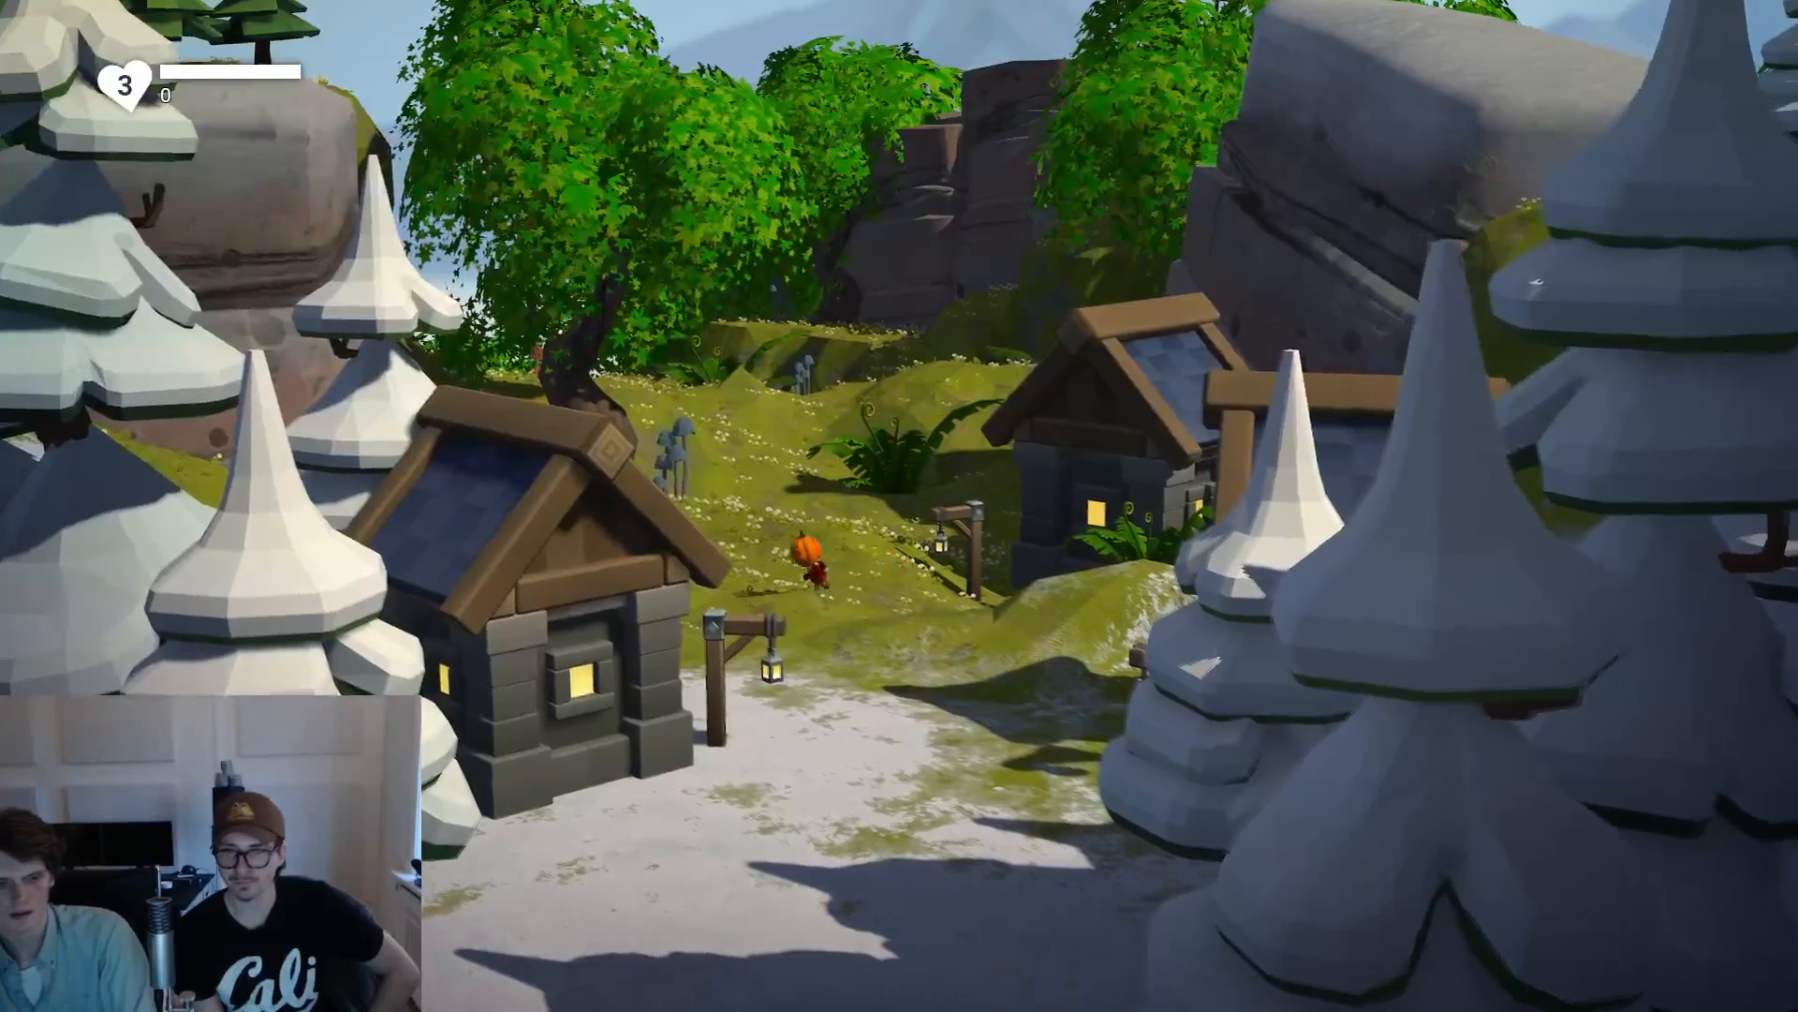
pyautogui.press('d')
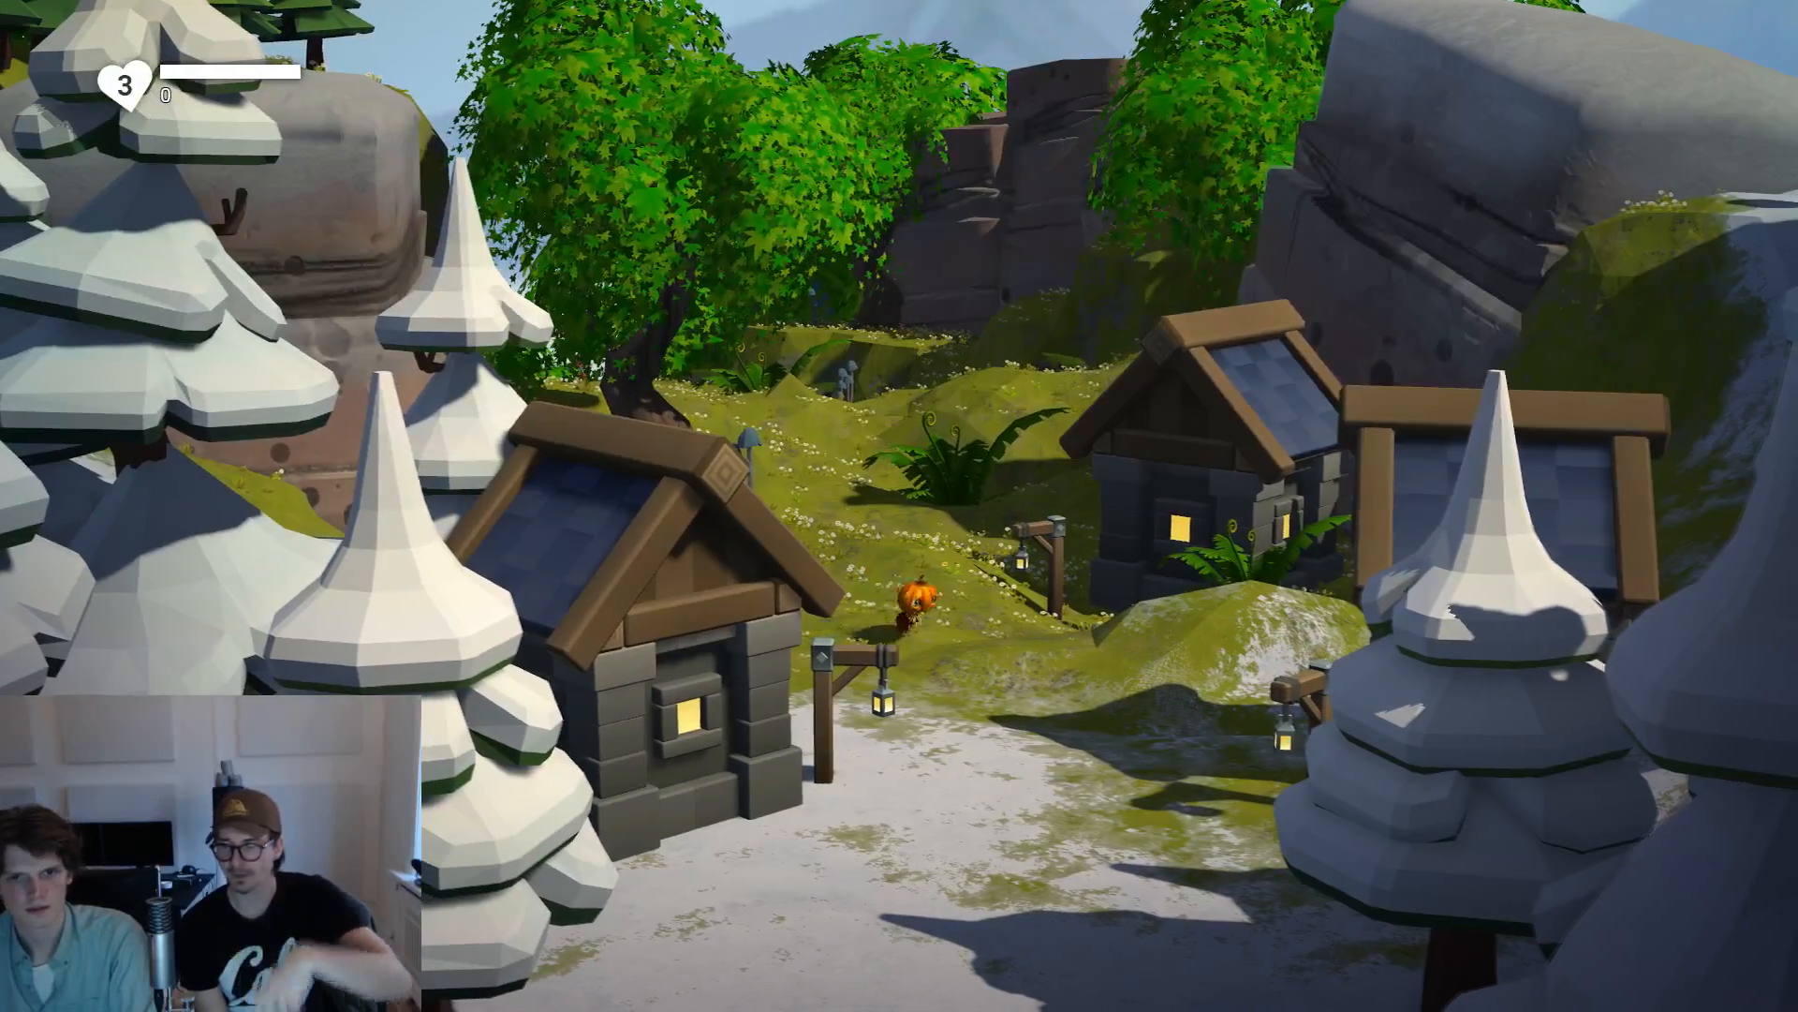
pyautogui.press('s')
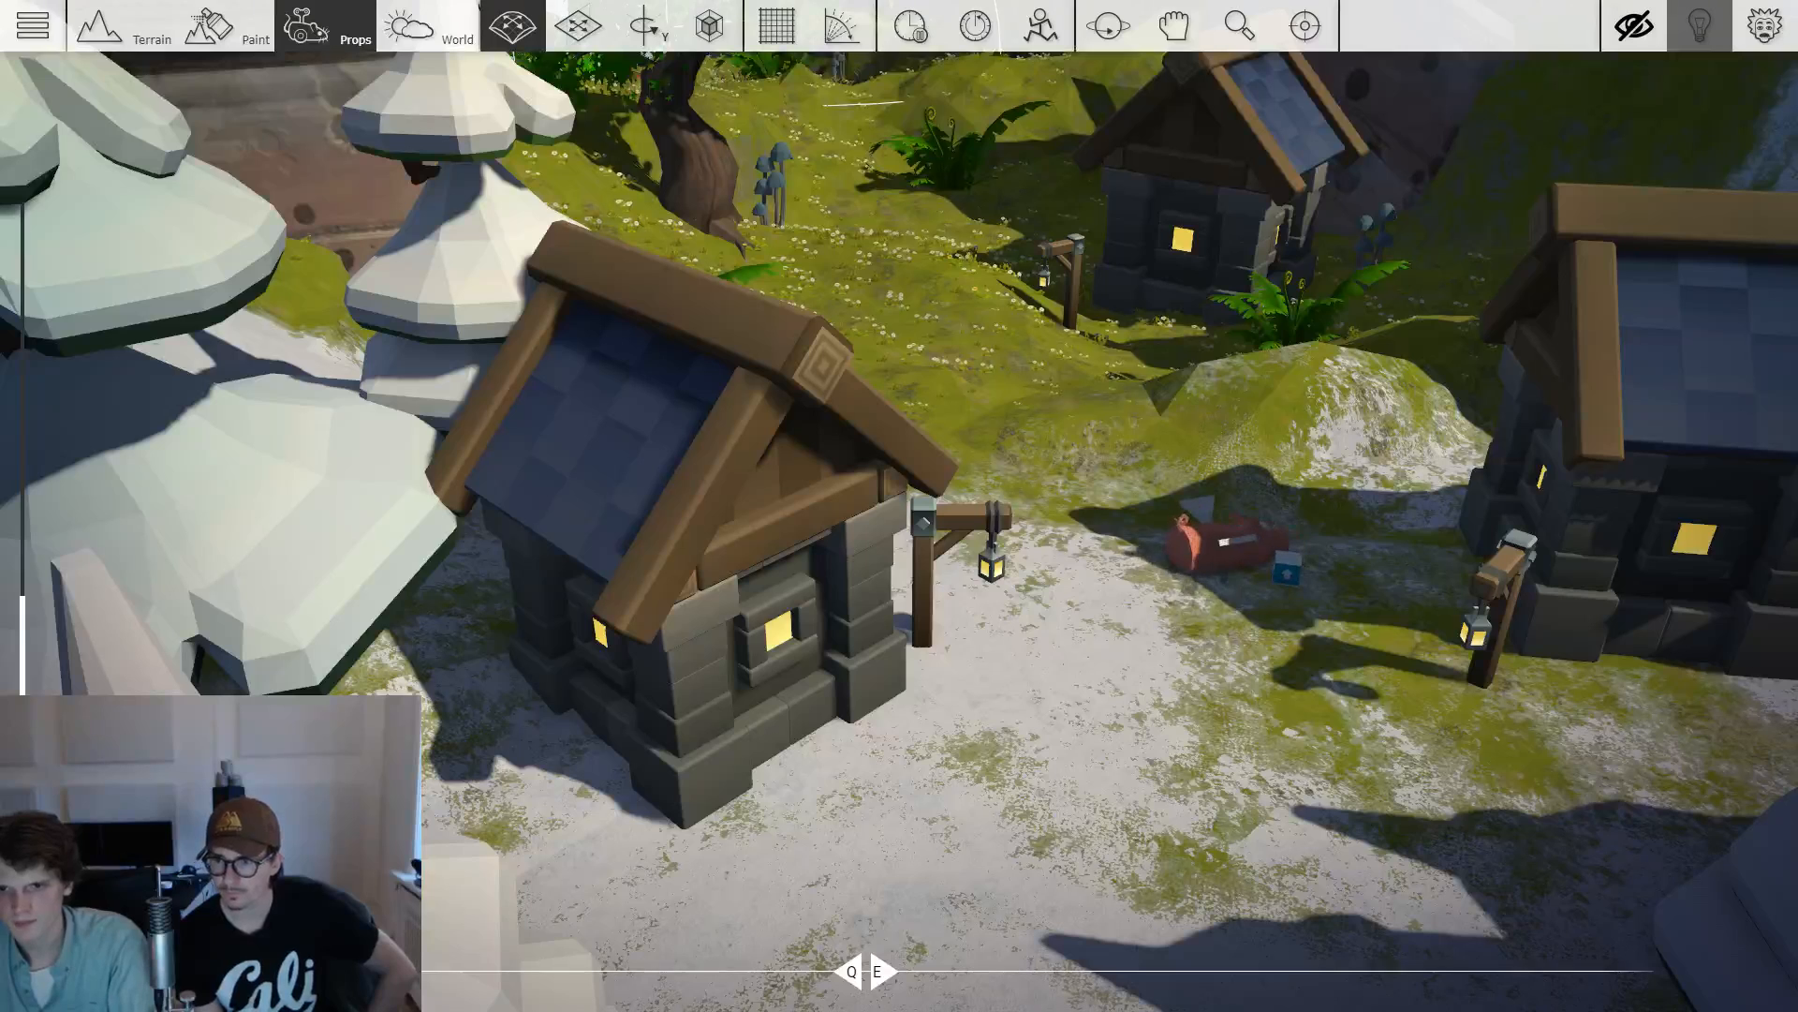
# Turn the boxed pig and place it on the ground between the village houses.
pyautogui.press('e')
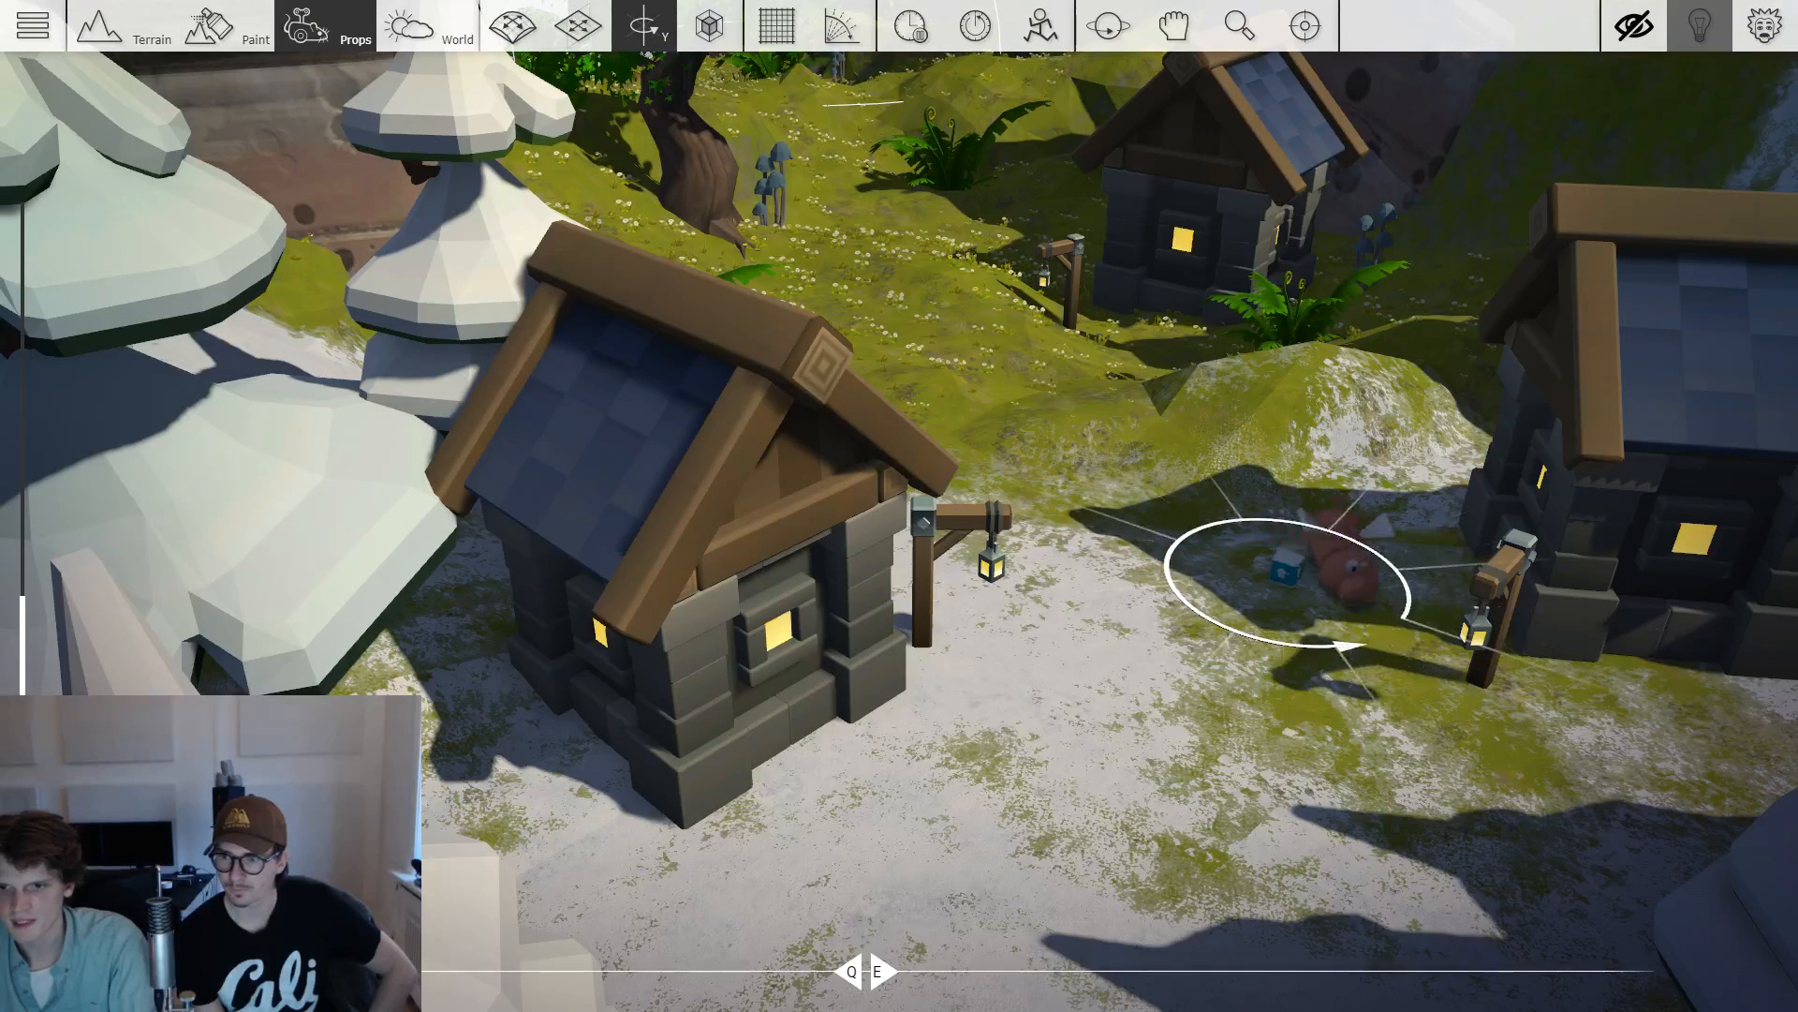
pyautogui.press('2')
pyautogui.moveTo(1292, 570); pyautogui.dragTo(1255, 509)
pyautogui.press('2')
pyautogui.press('3')
pyautogui.press('2')
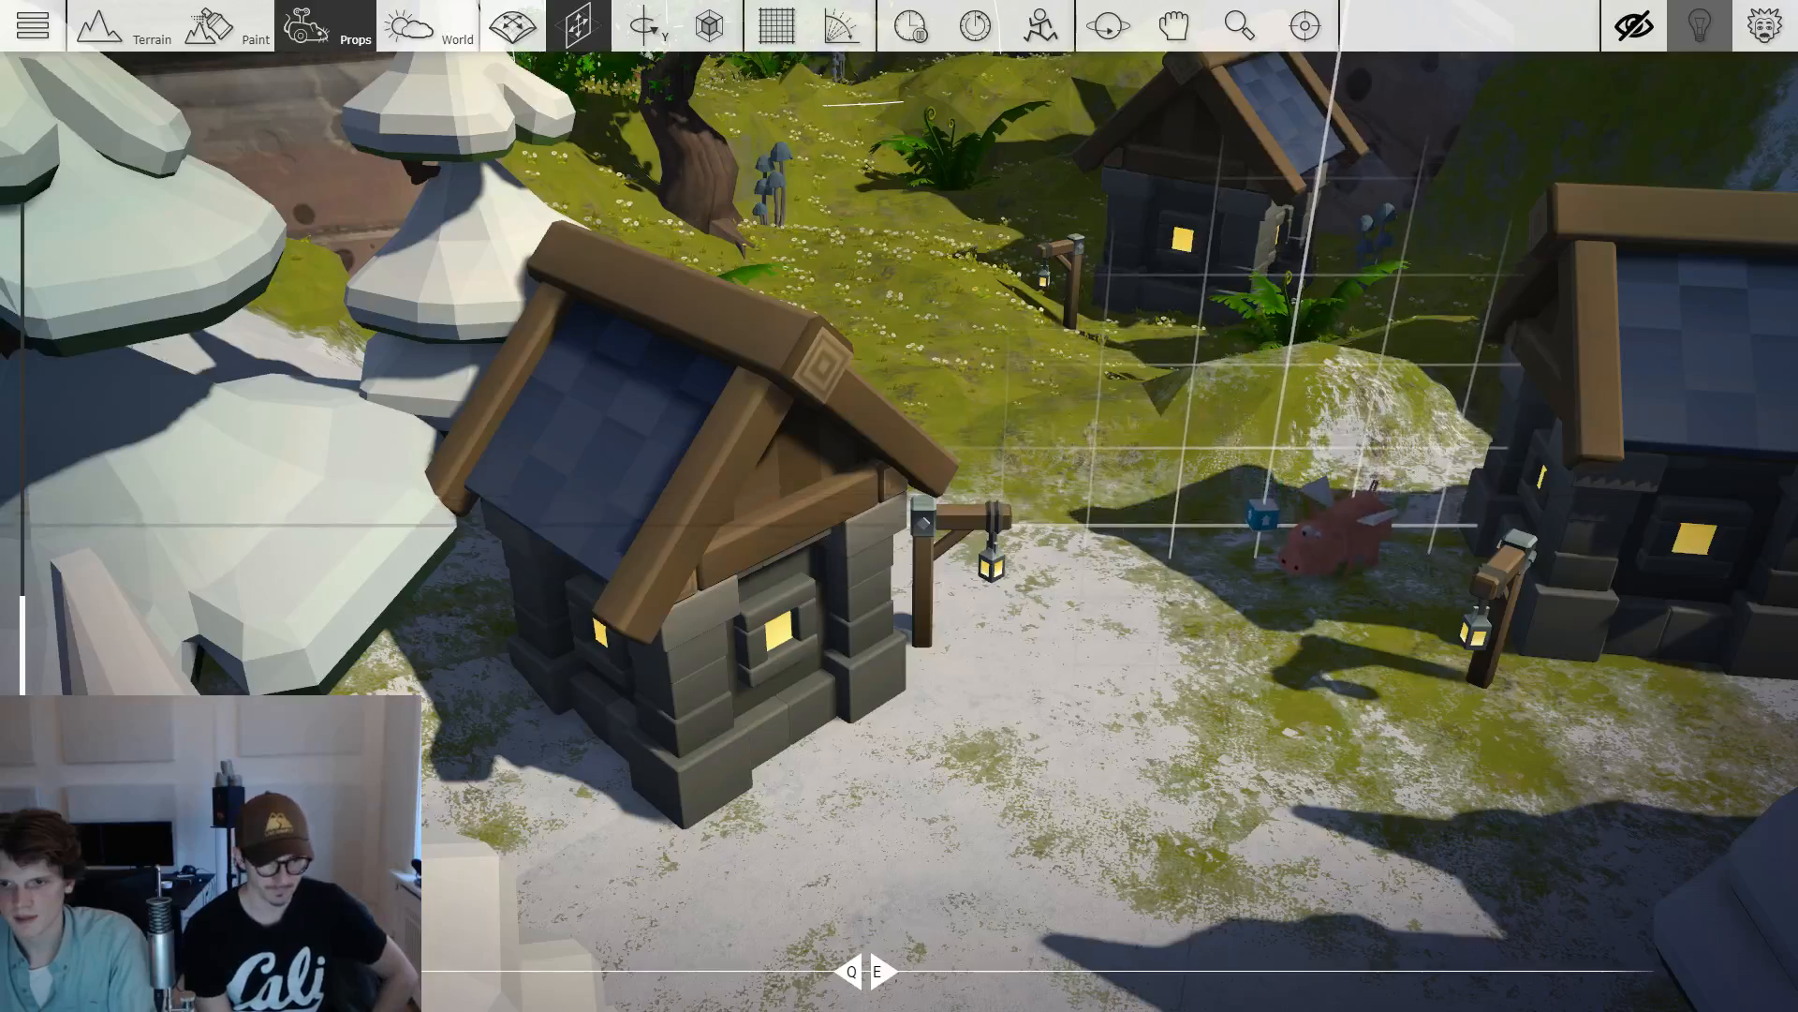
pyautogui.moveTo(1343, 551); pyautogui.dragTo(1301, 544)
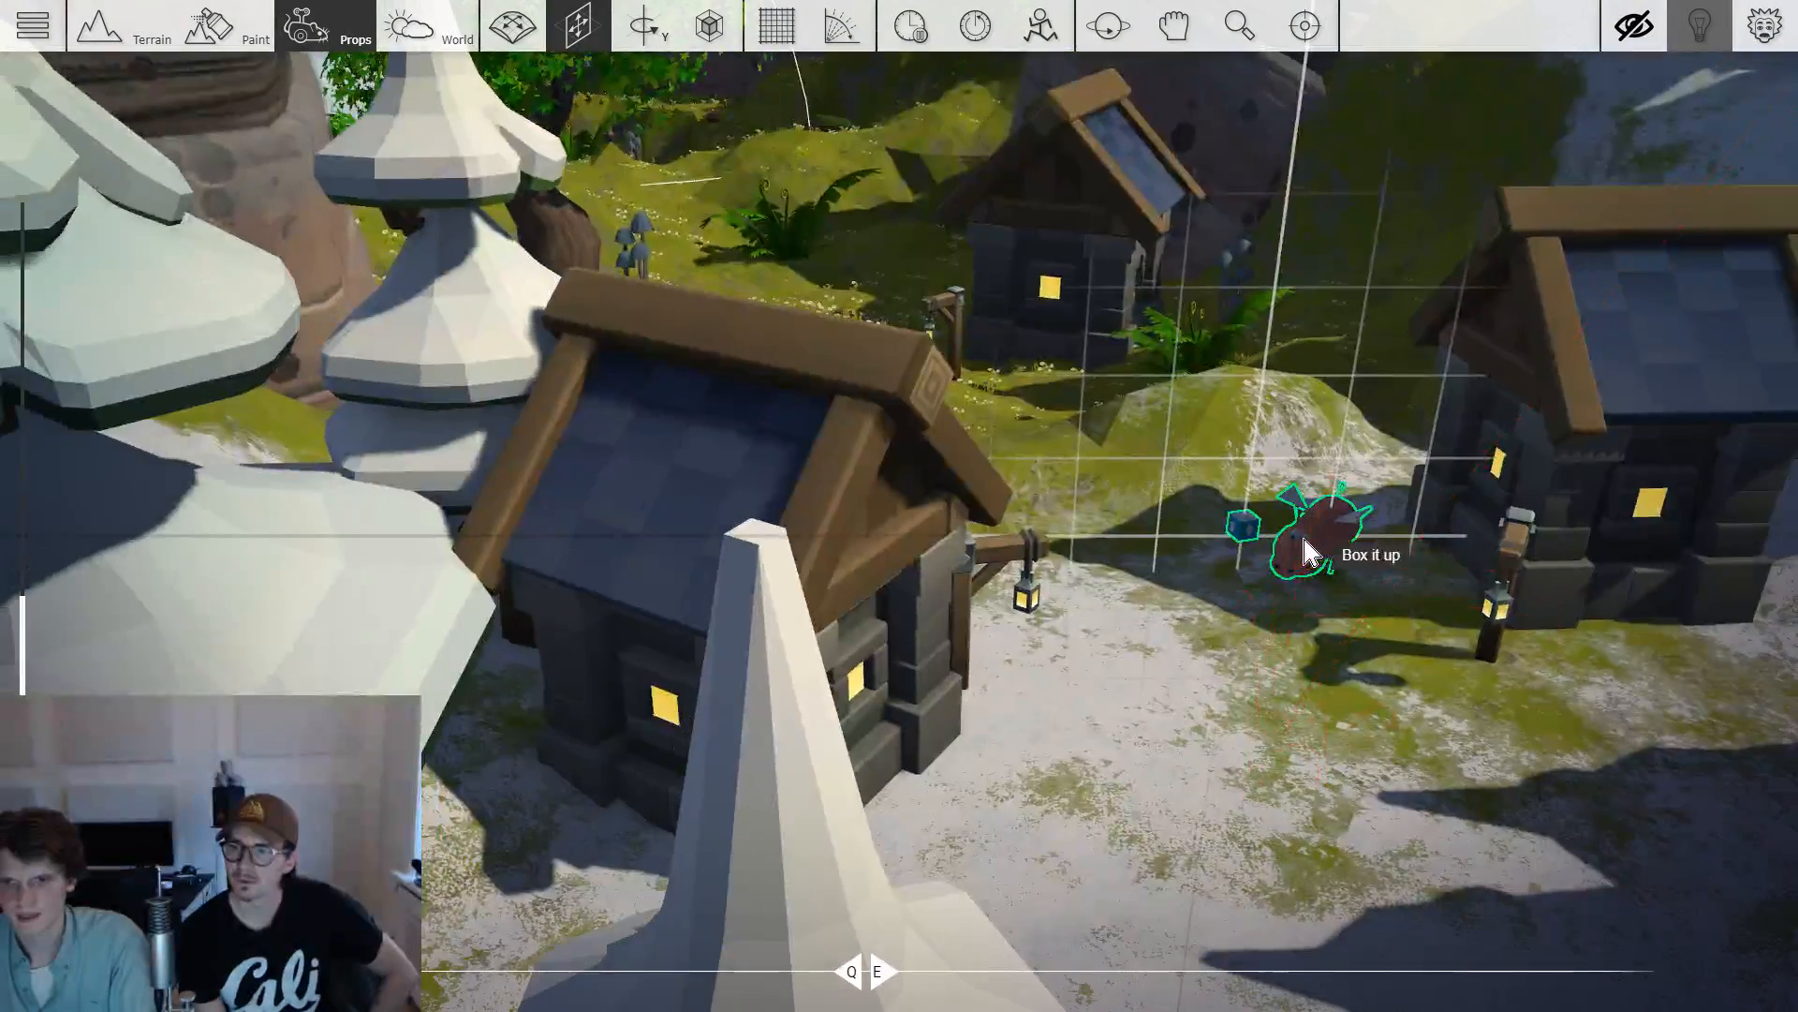
# Open the pig's "Box it up" container and adjust the position of the Seeker gadget in front of it.
pyautogui.rightClick(1301, 544)
pyautogui.click(503, 231)
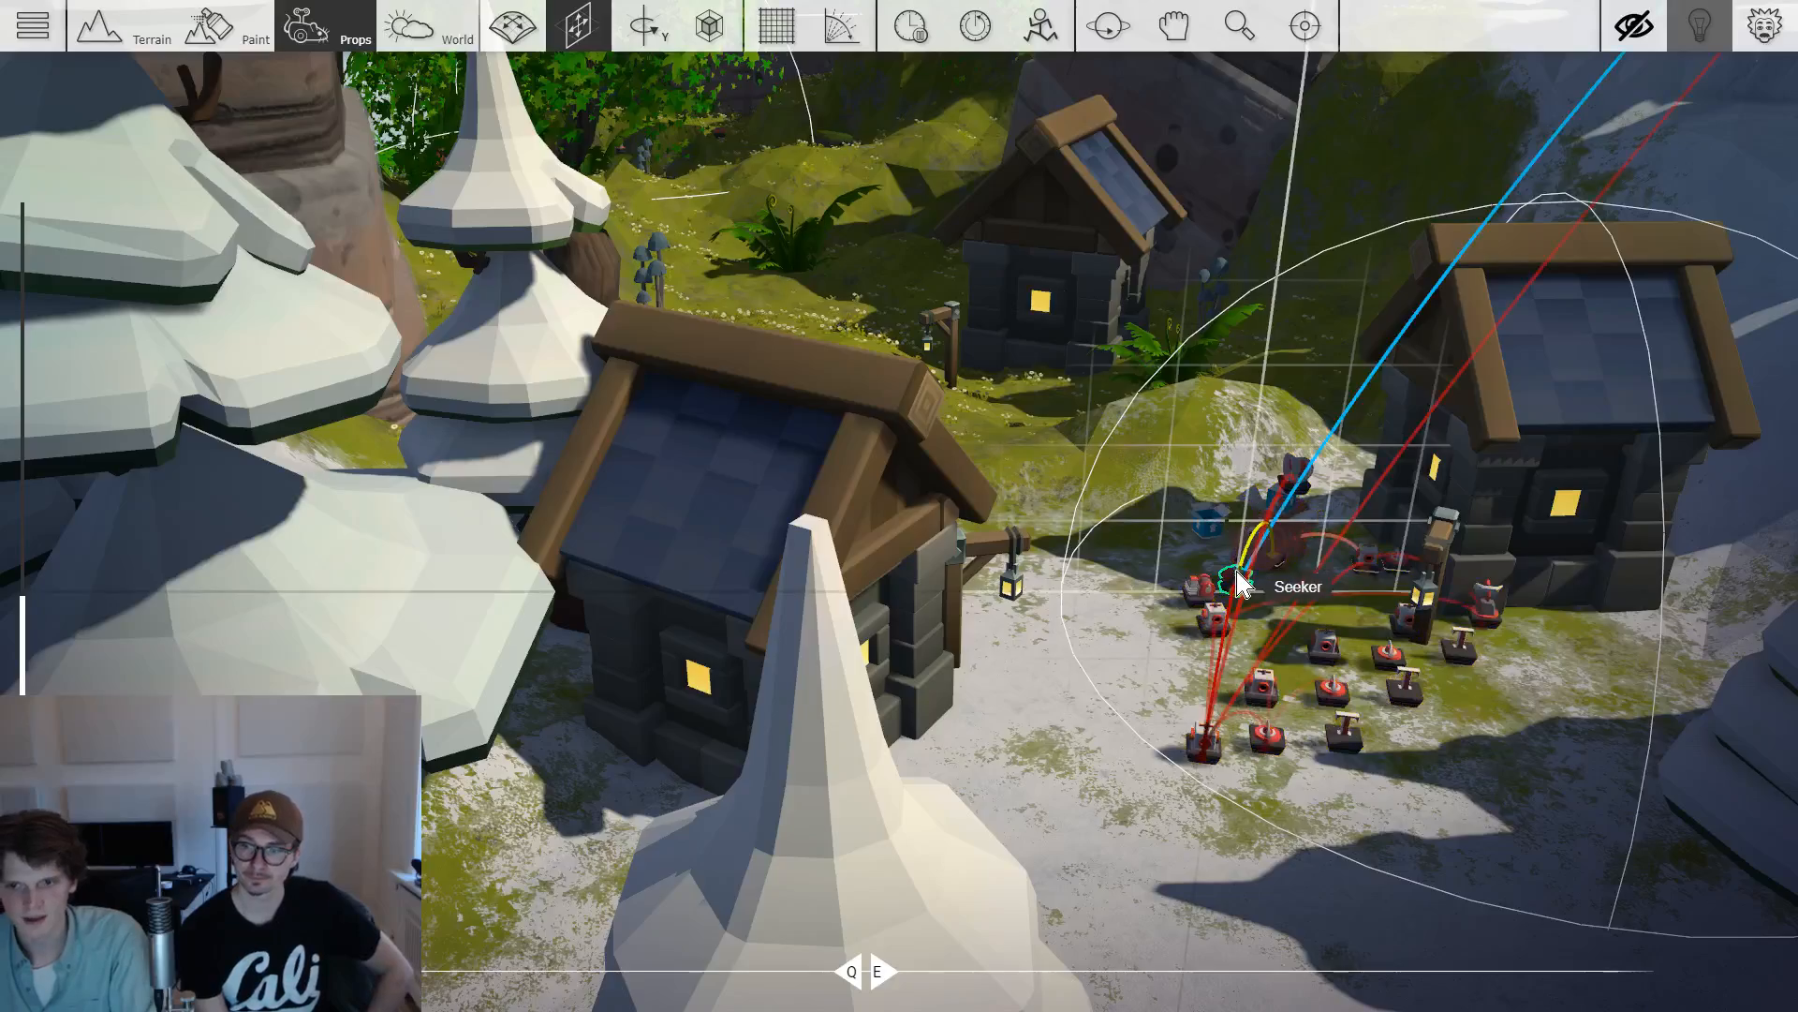
pyautogui.scroll(3, 1243, 590)
pyautogui.moveTo(1256, 601); pyautogui.dragTo(1272, 596)
pyautogui.scroll(-1, 1272, 597)
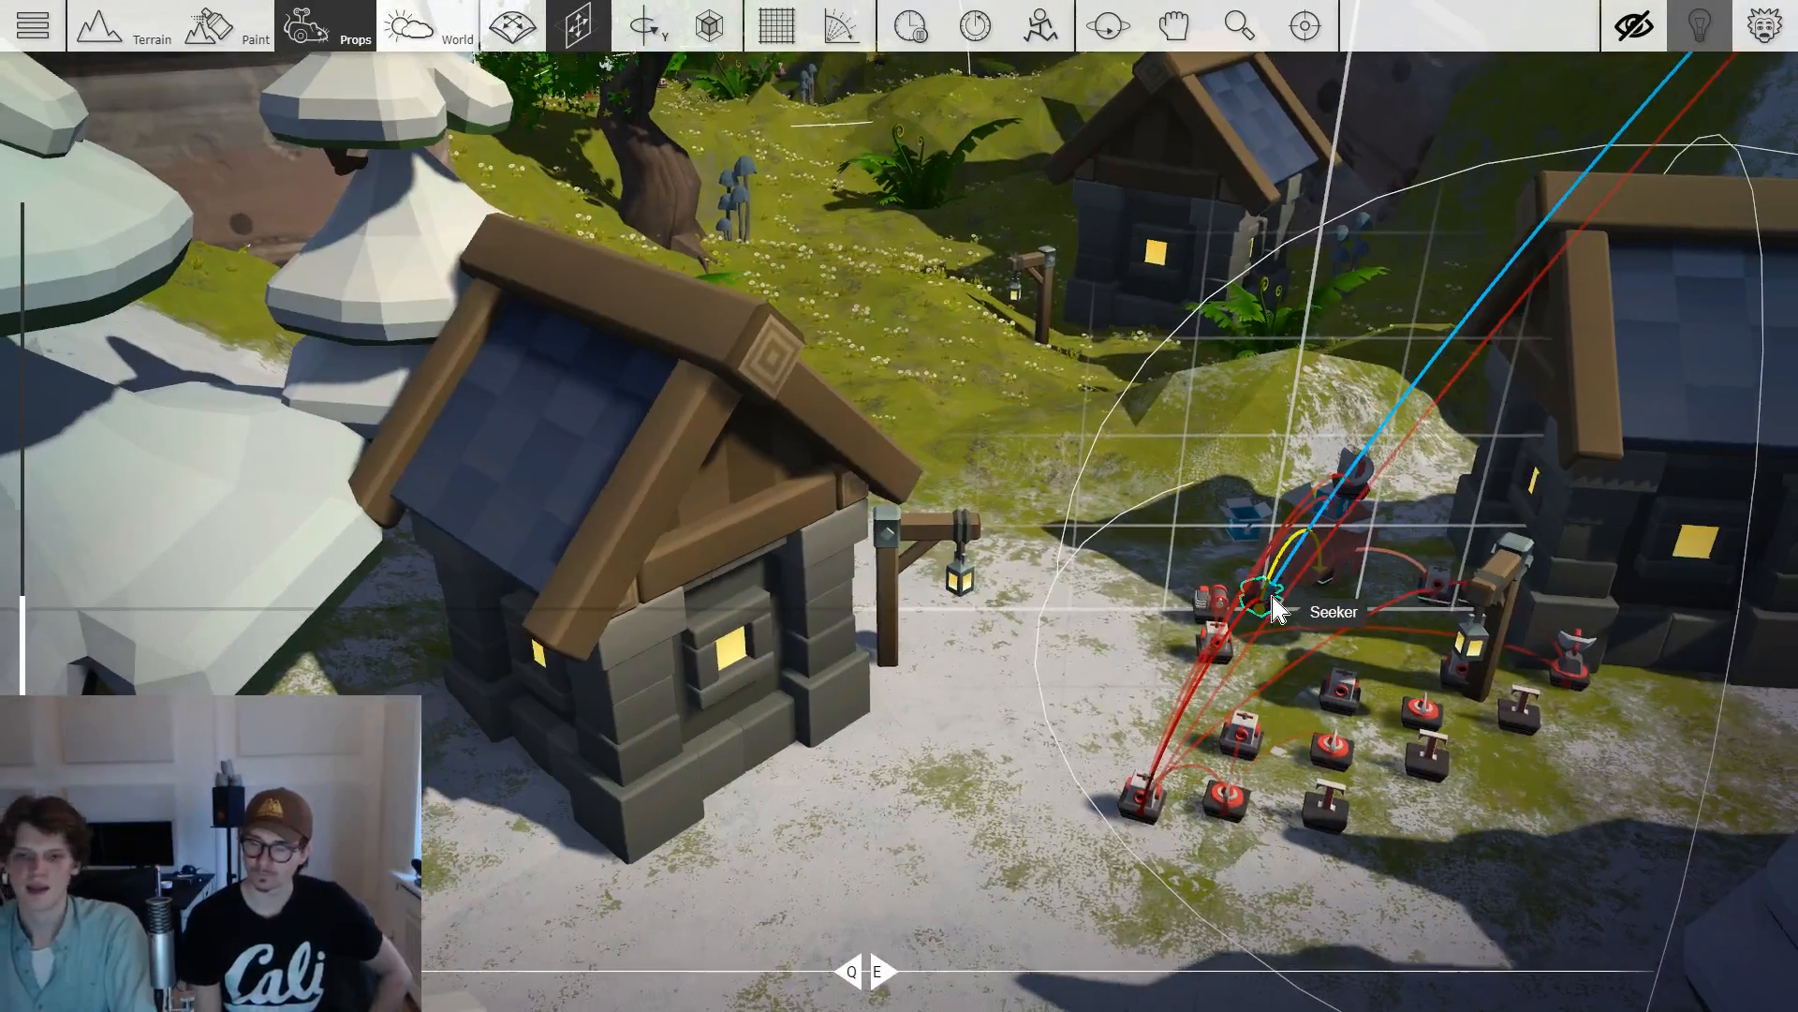
# Reposition the Sensor gadget among the gadgets in front of the pig.
pyautogui.scroll(-5, 1259, 597)
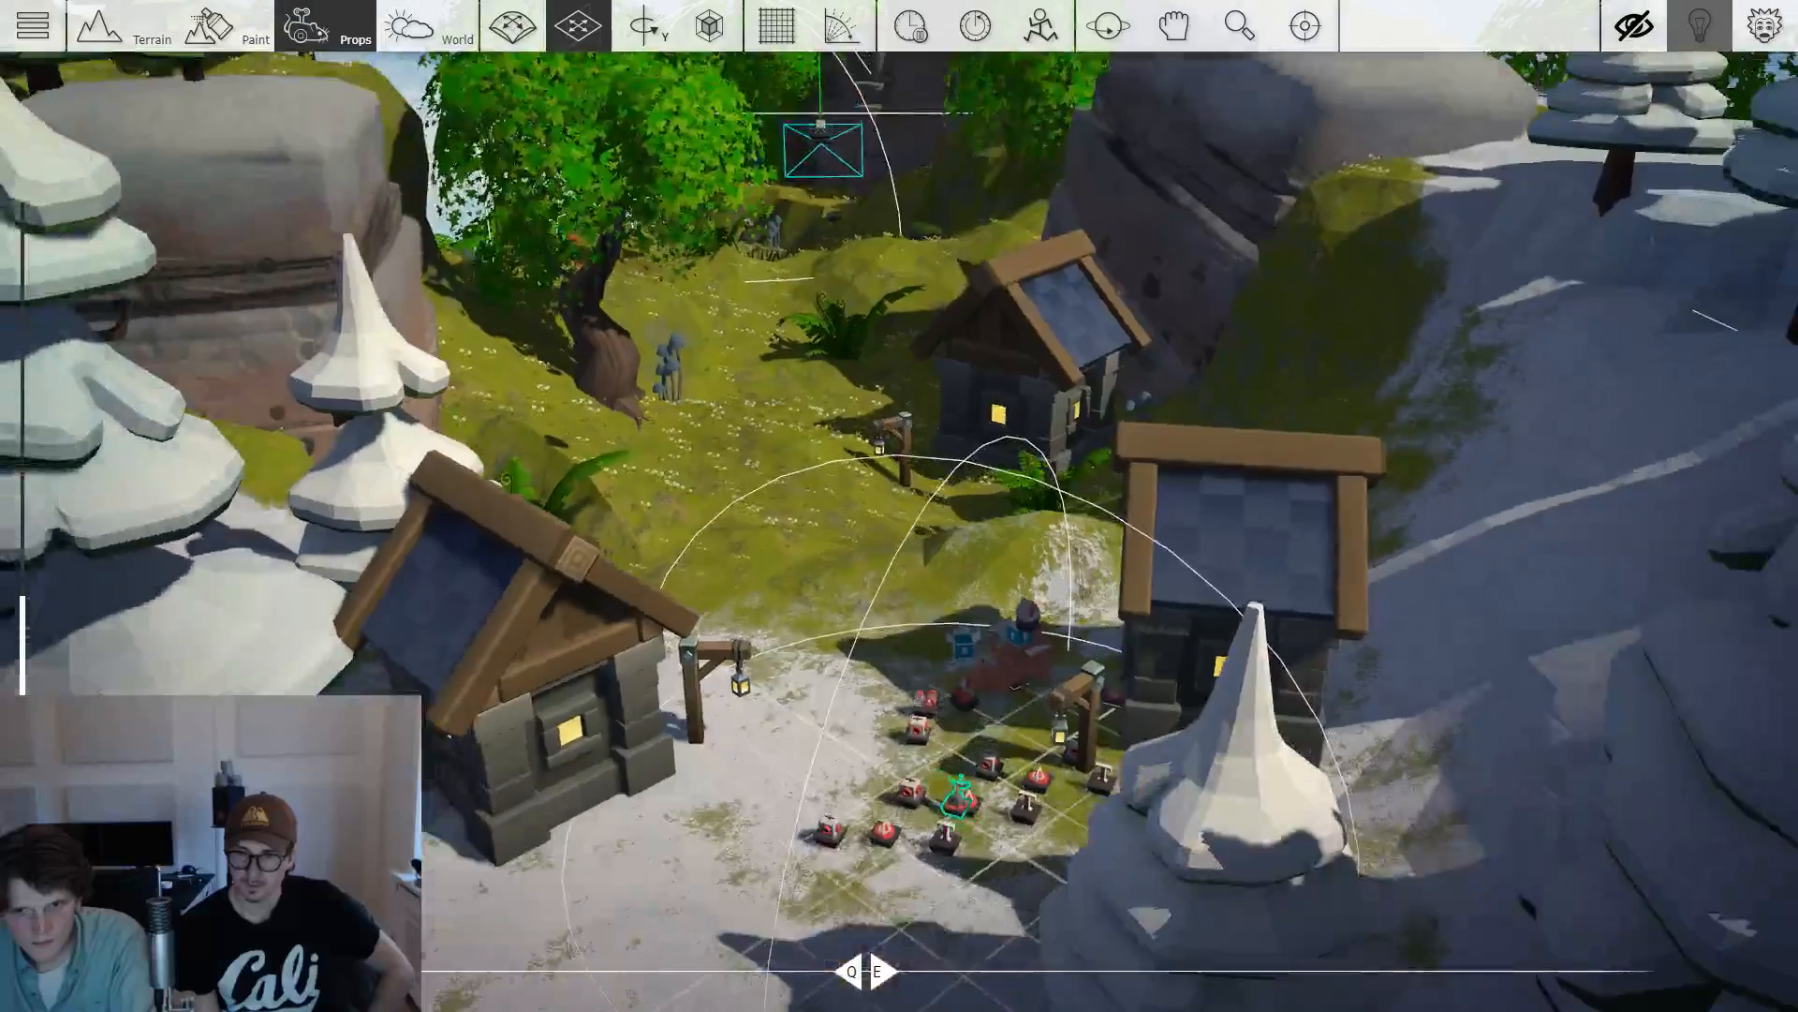
pyautogui.moveTo(958, 789); pyautogui.dragTo(946, 801)
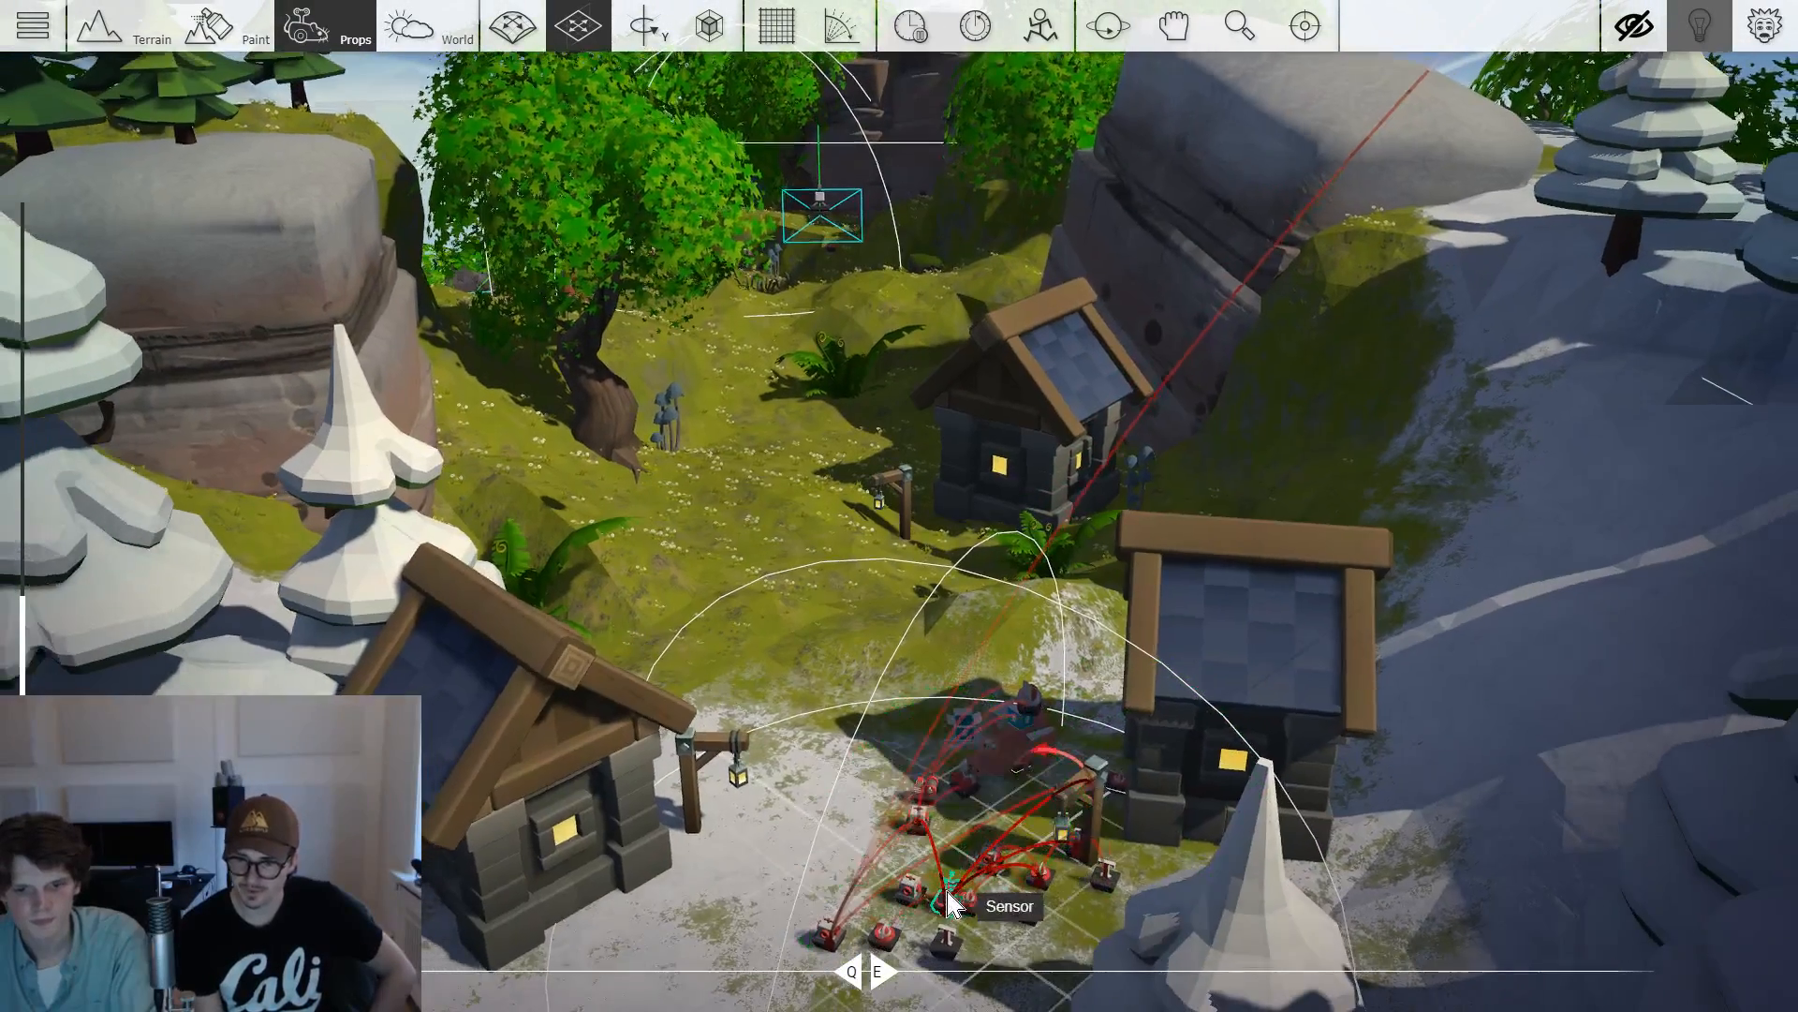
pyautogui.moveTo(951, 900); pyautogui.dragTo(948, 862)
pyautogui.moveTo(1072, 688); pyautogui.dragTo(1086, 637)
# Move the pumpkin-headed character's start from the castle ruins to the flowery meadow beside the village.
pyautogui.press('w')
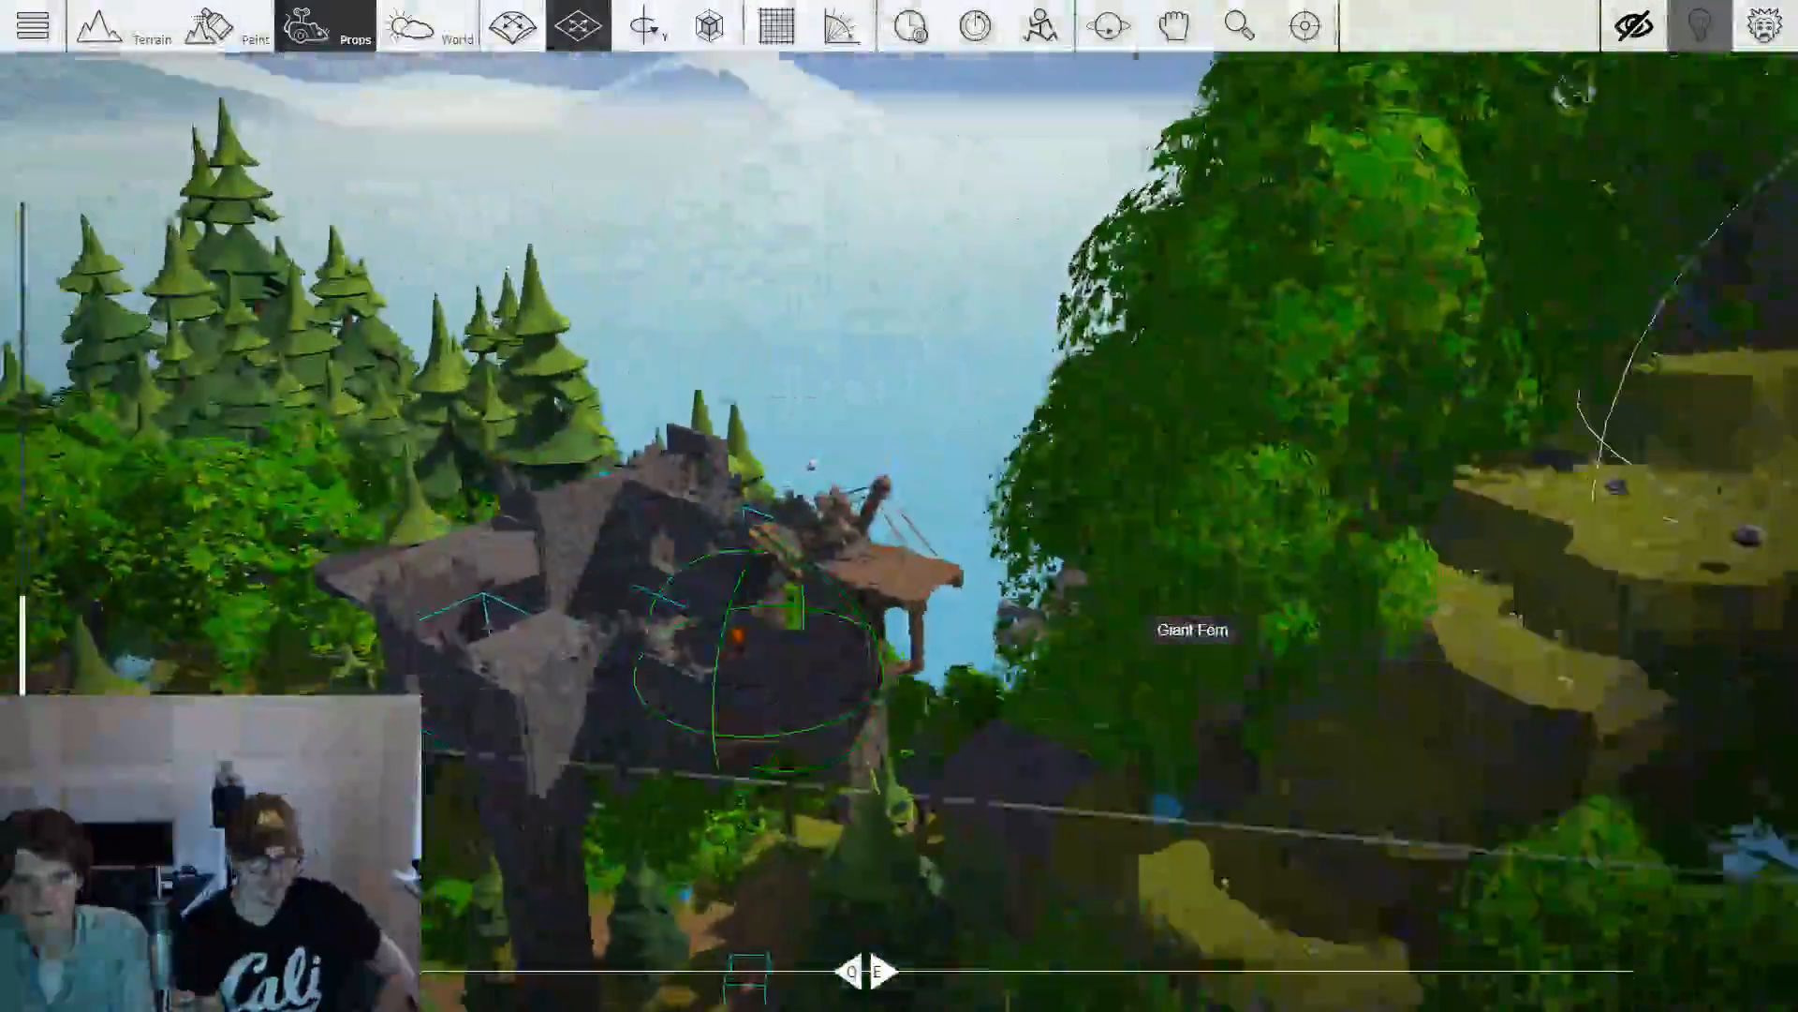
pyautogui.rightClick(1117, 573)
pyautogui.press('1')
pyautogui.moveTo(818, 632); pyautogui.dragTo(1573, 648)
pyautogui.press('d')
pyautogui.press('w')
pyautogui.press('a')
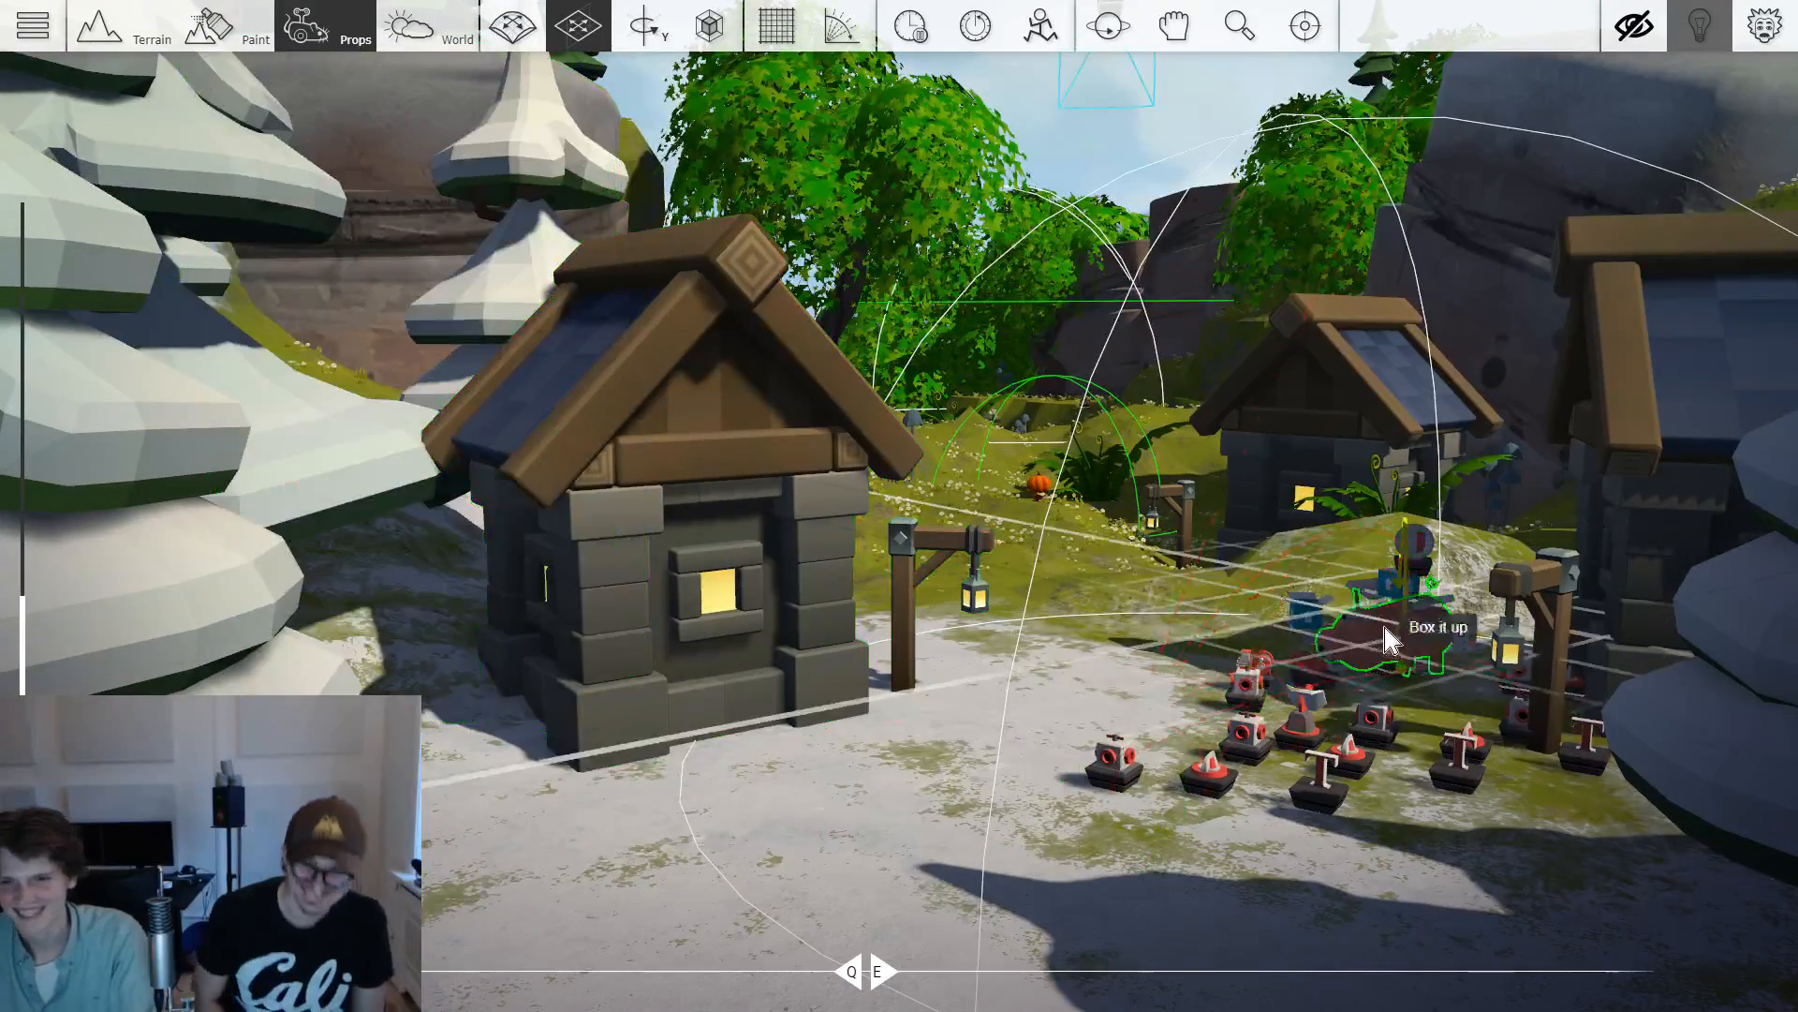
# Close the pig's "Box it up" container and place the pig in front of the stone house beside the snowy pines.
pyautogui.moveTo(1389, 601); pyautogui.dragTo(1391, 602)
pyautogui.click(1312, 623)
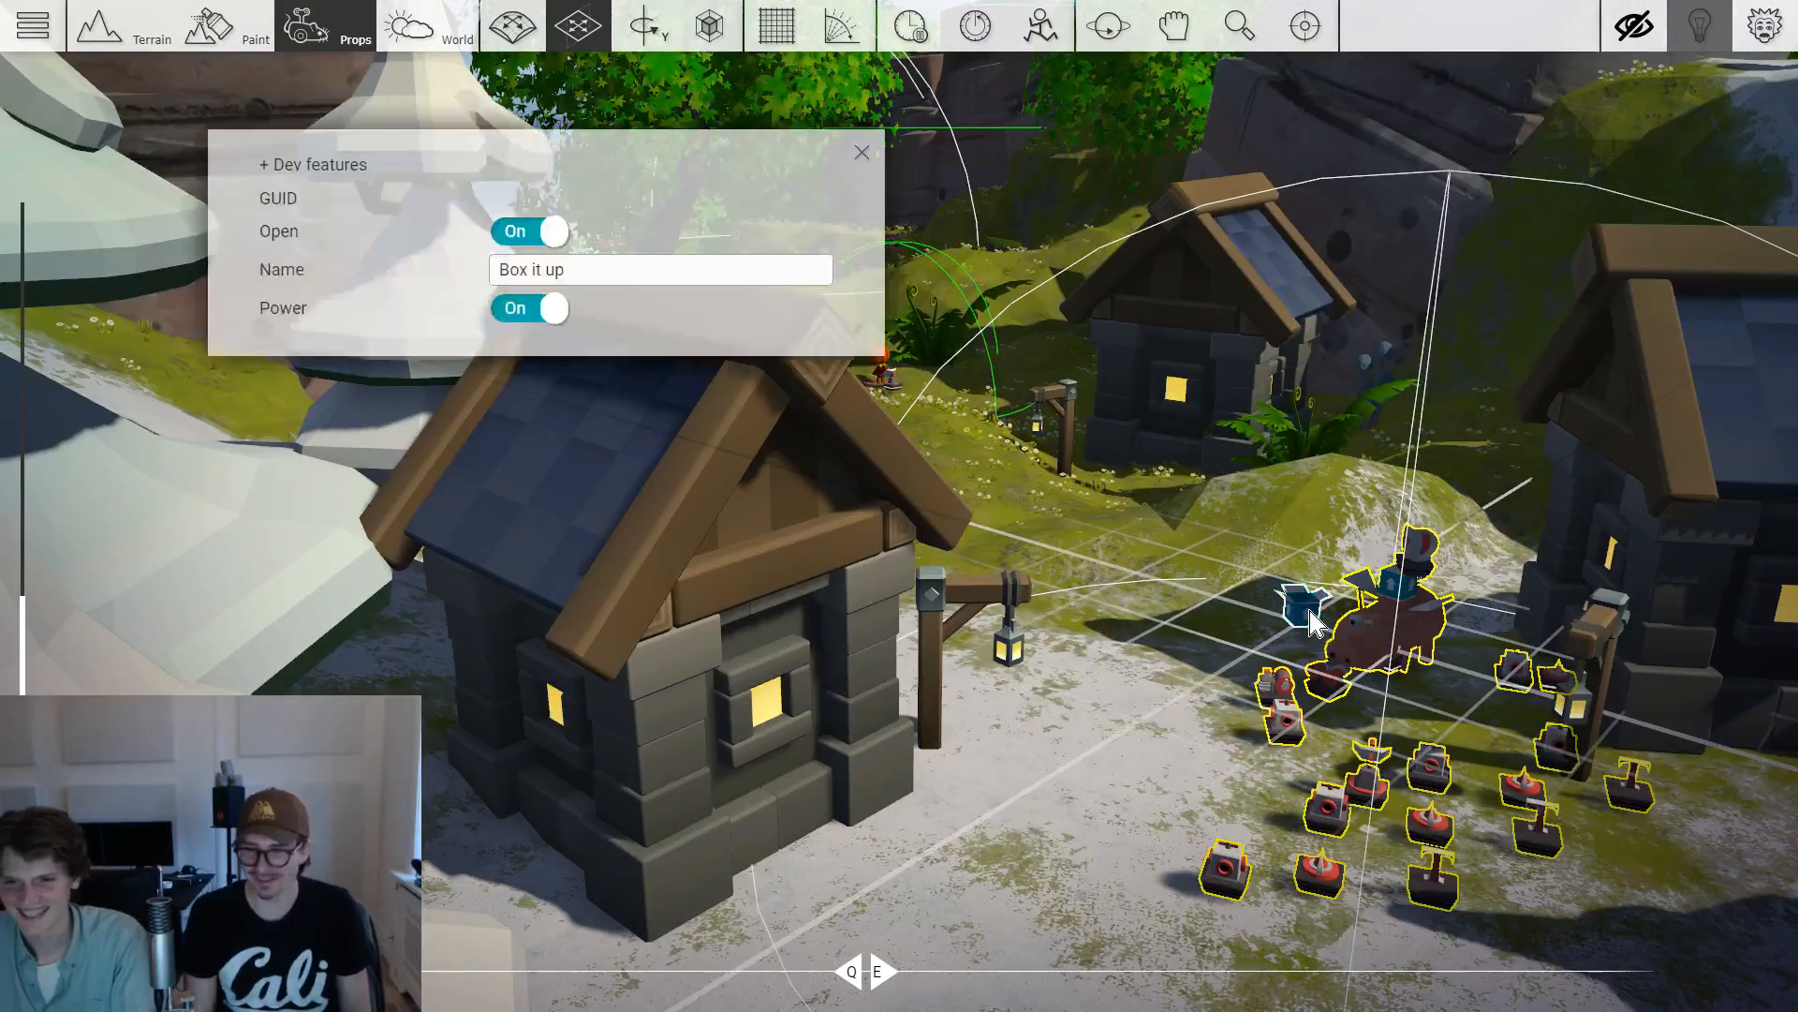
pyautogui.click(502, 204)
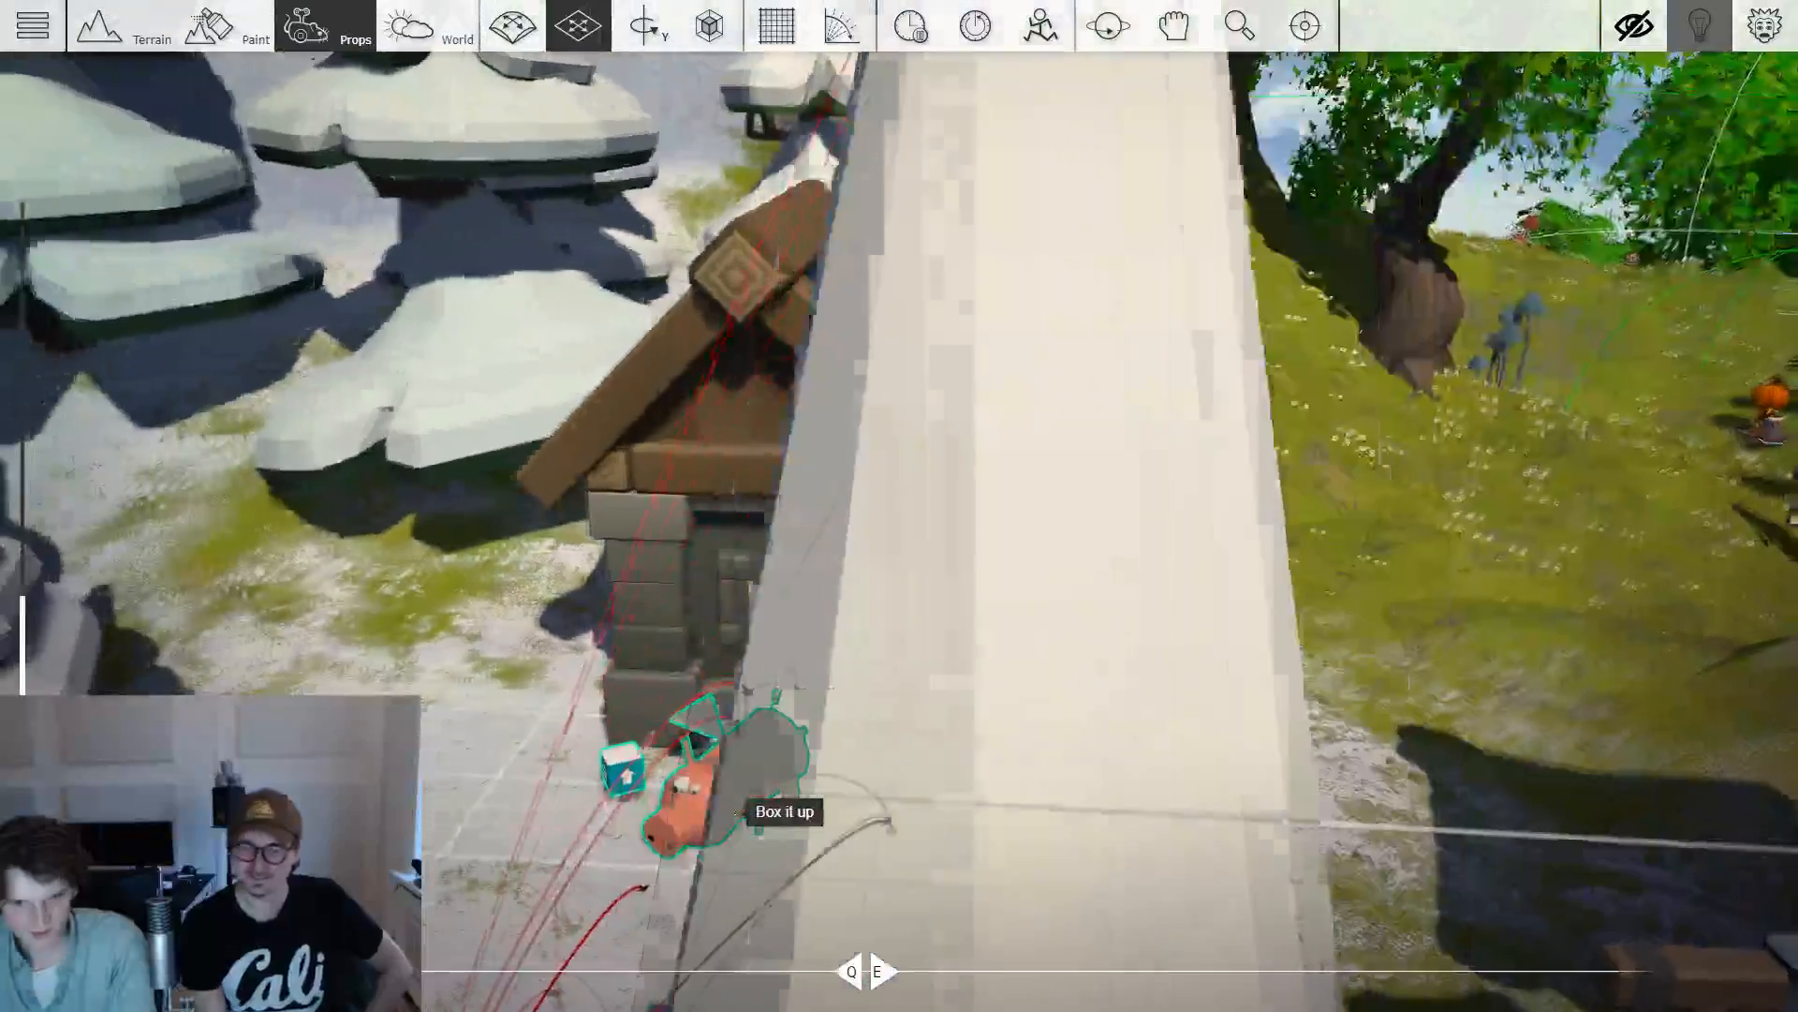
pyautogui.scroll(5, 722, 811)
pyautogui.moveTo(646, 786); pyautogui.dragTo(573, 759)
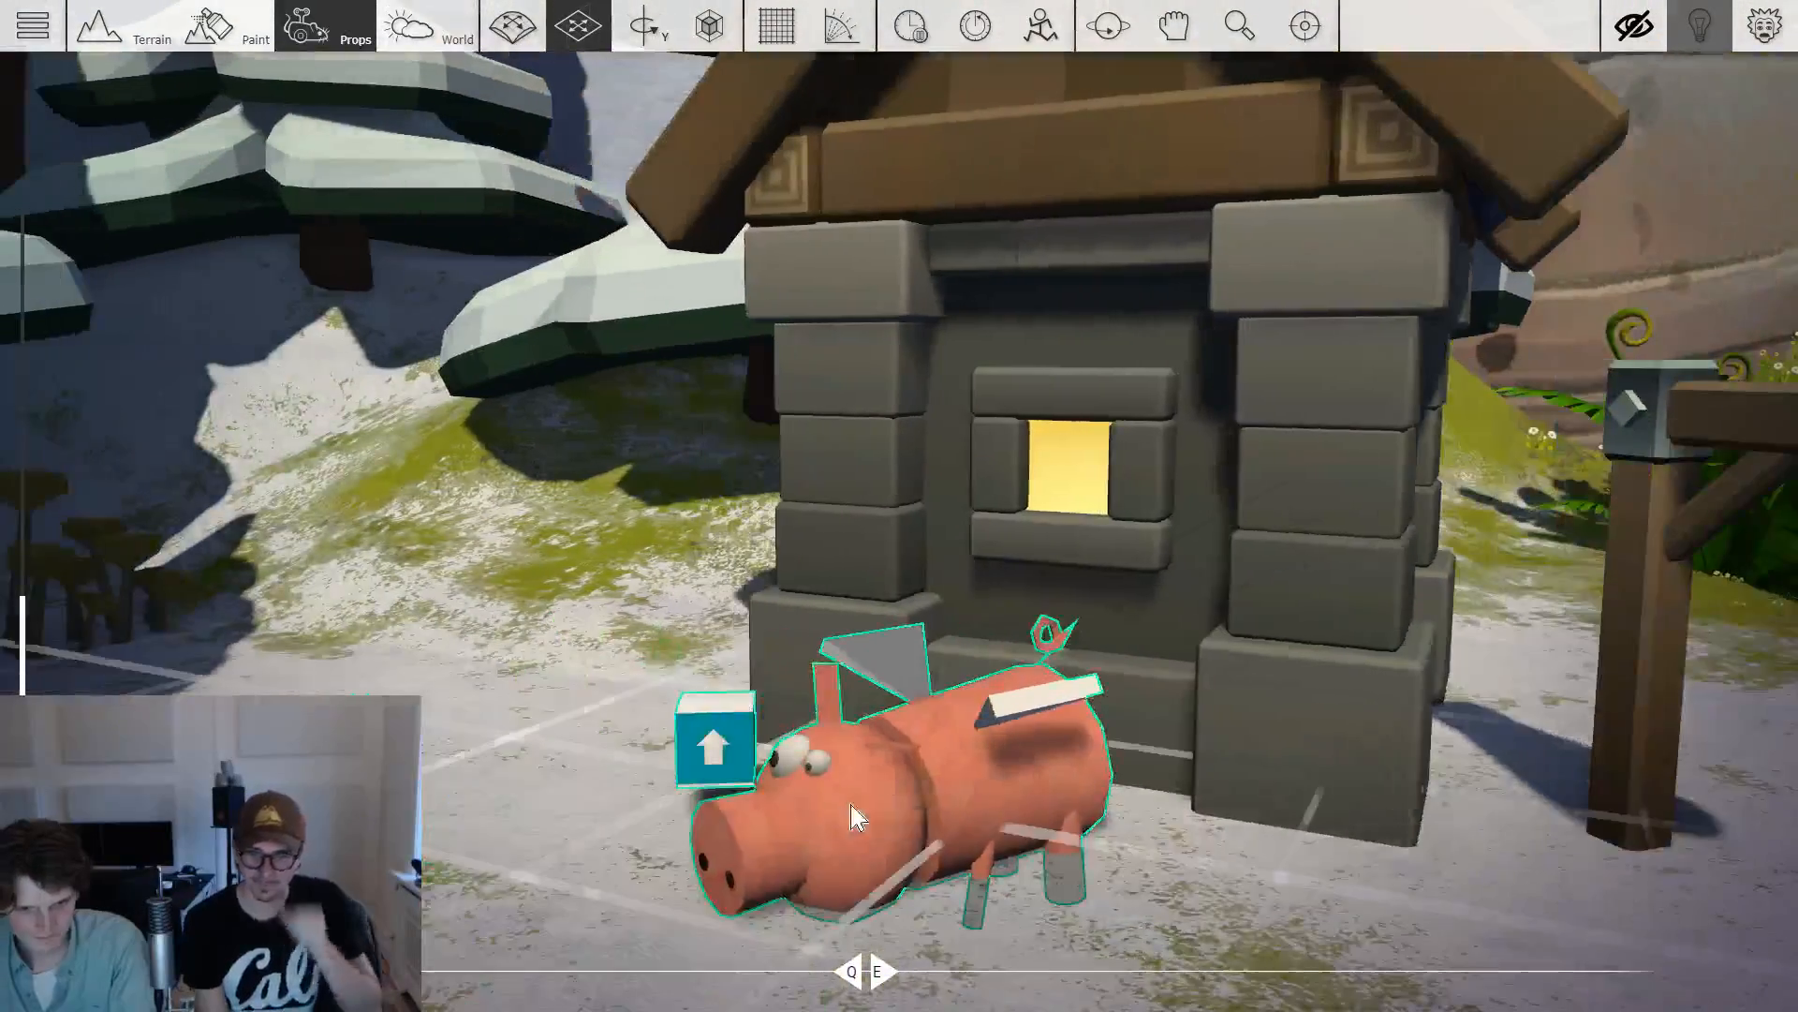
pyautogui.moveTo(923, 810); pyautogui.dragTo(904, 843)
pyautogui.moveTo(869, 770); pyautogui.dragTo(866, 702)
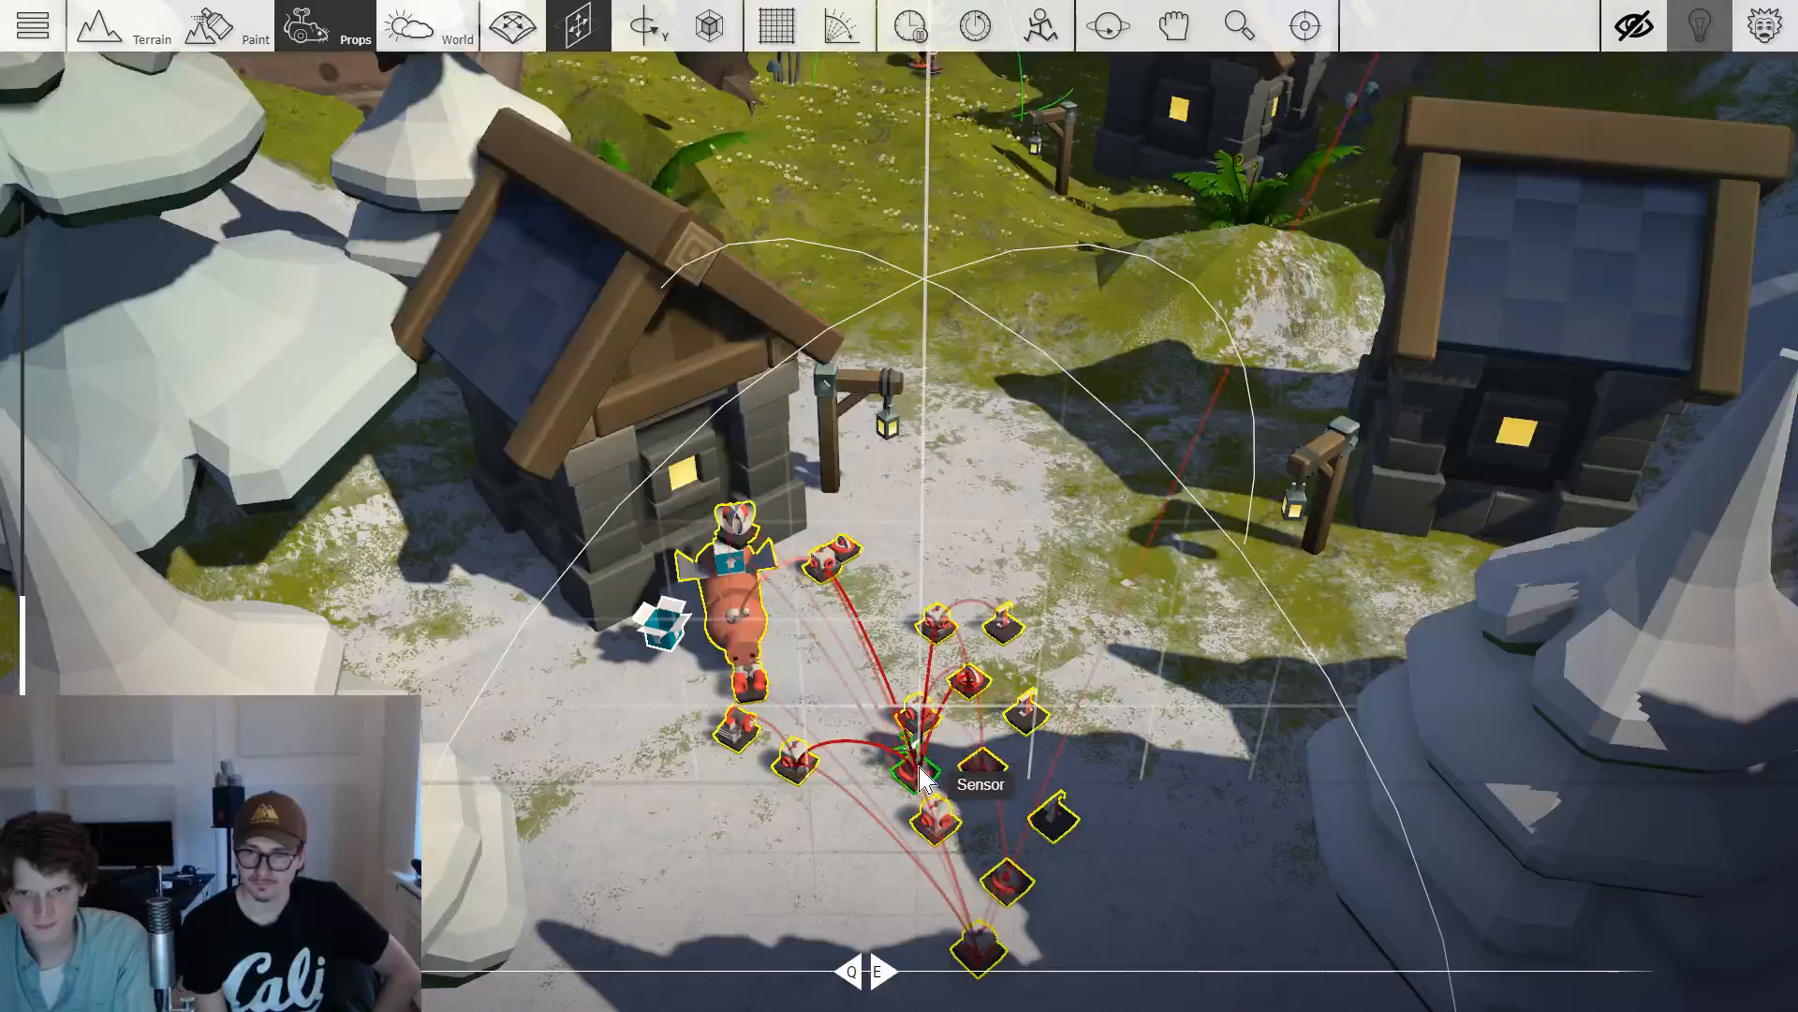
# Reposition the Sensor gadget on the ground in front of the pig and play-test from the meadow.
pyautogui.scroll(-3, 857, 805)
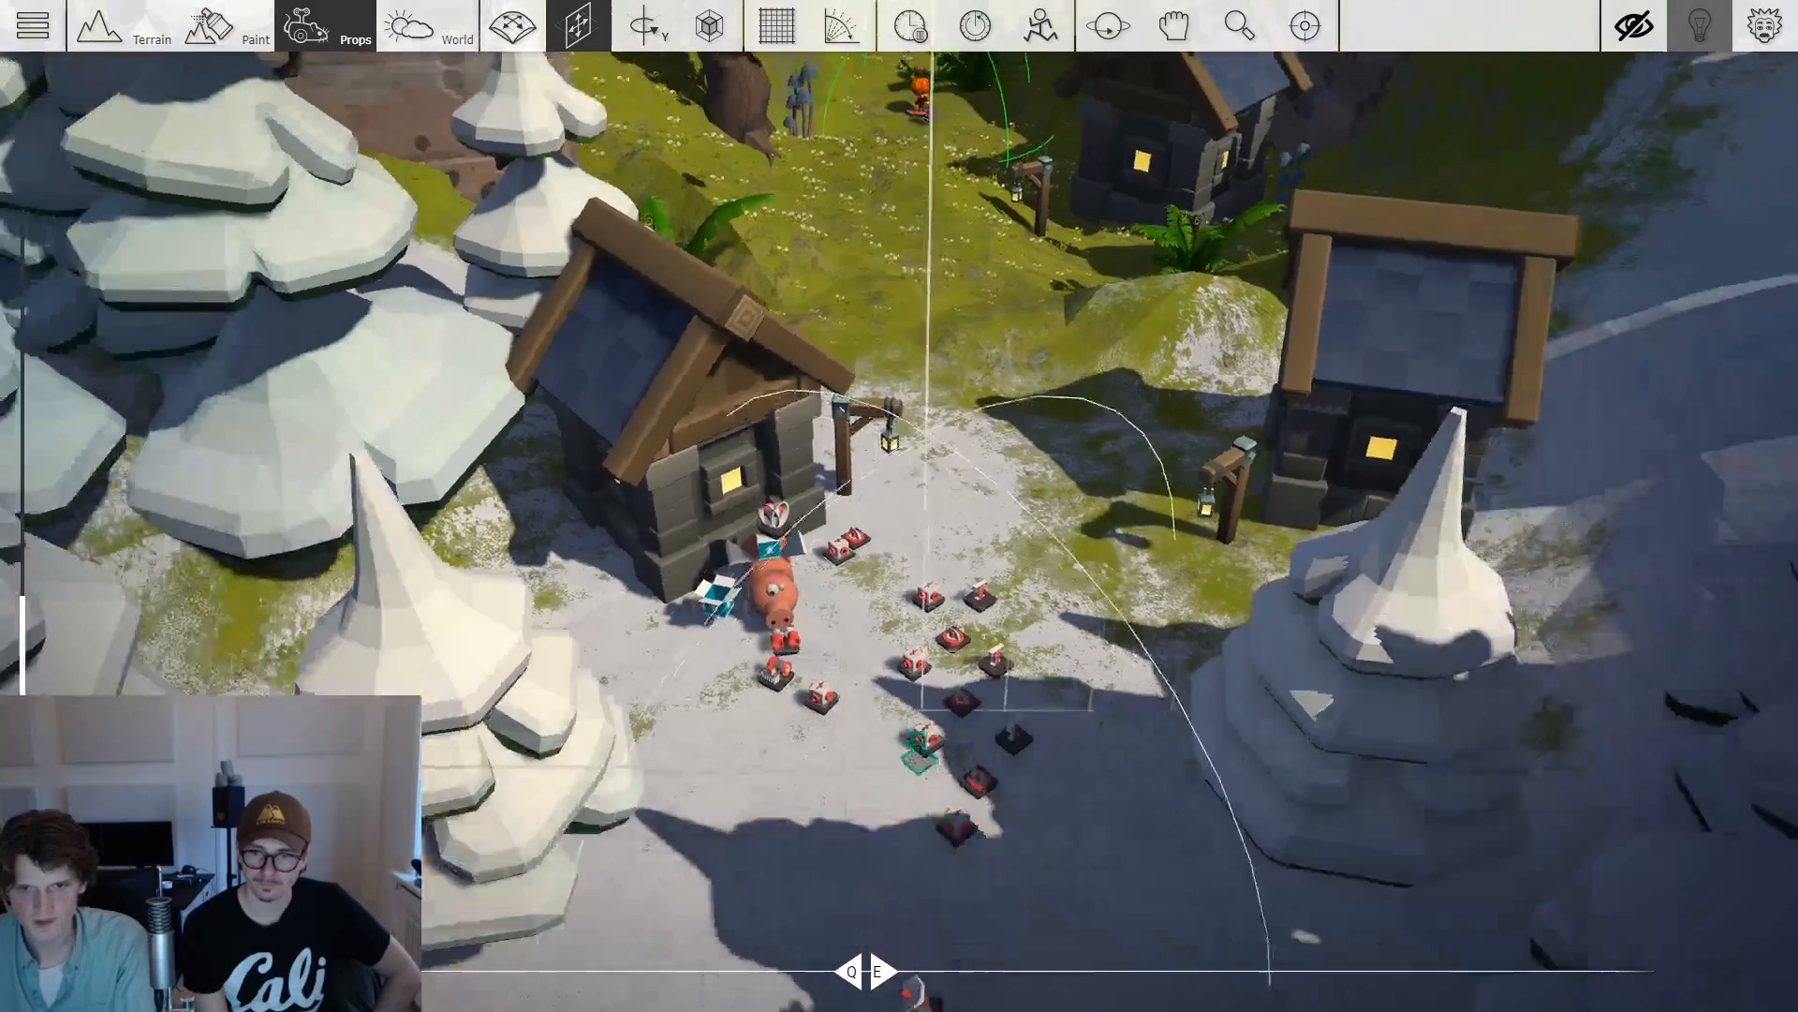
pyautogui.moveTo(930, 745); pyautogui.dragTo(989, 716)
pyautogui.moveTo(938, 170); pyautogui.dragTo(939, 258)
pyautogui.press('Tab')
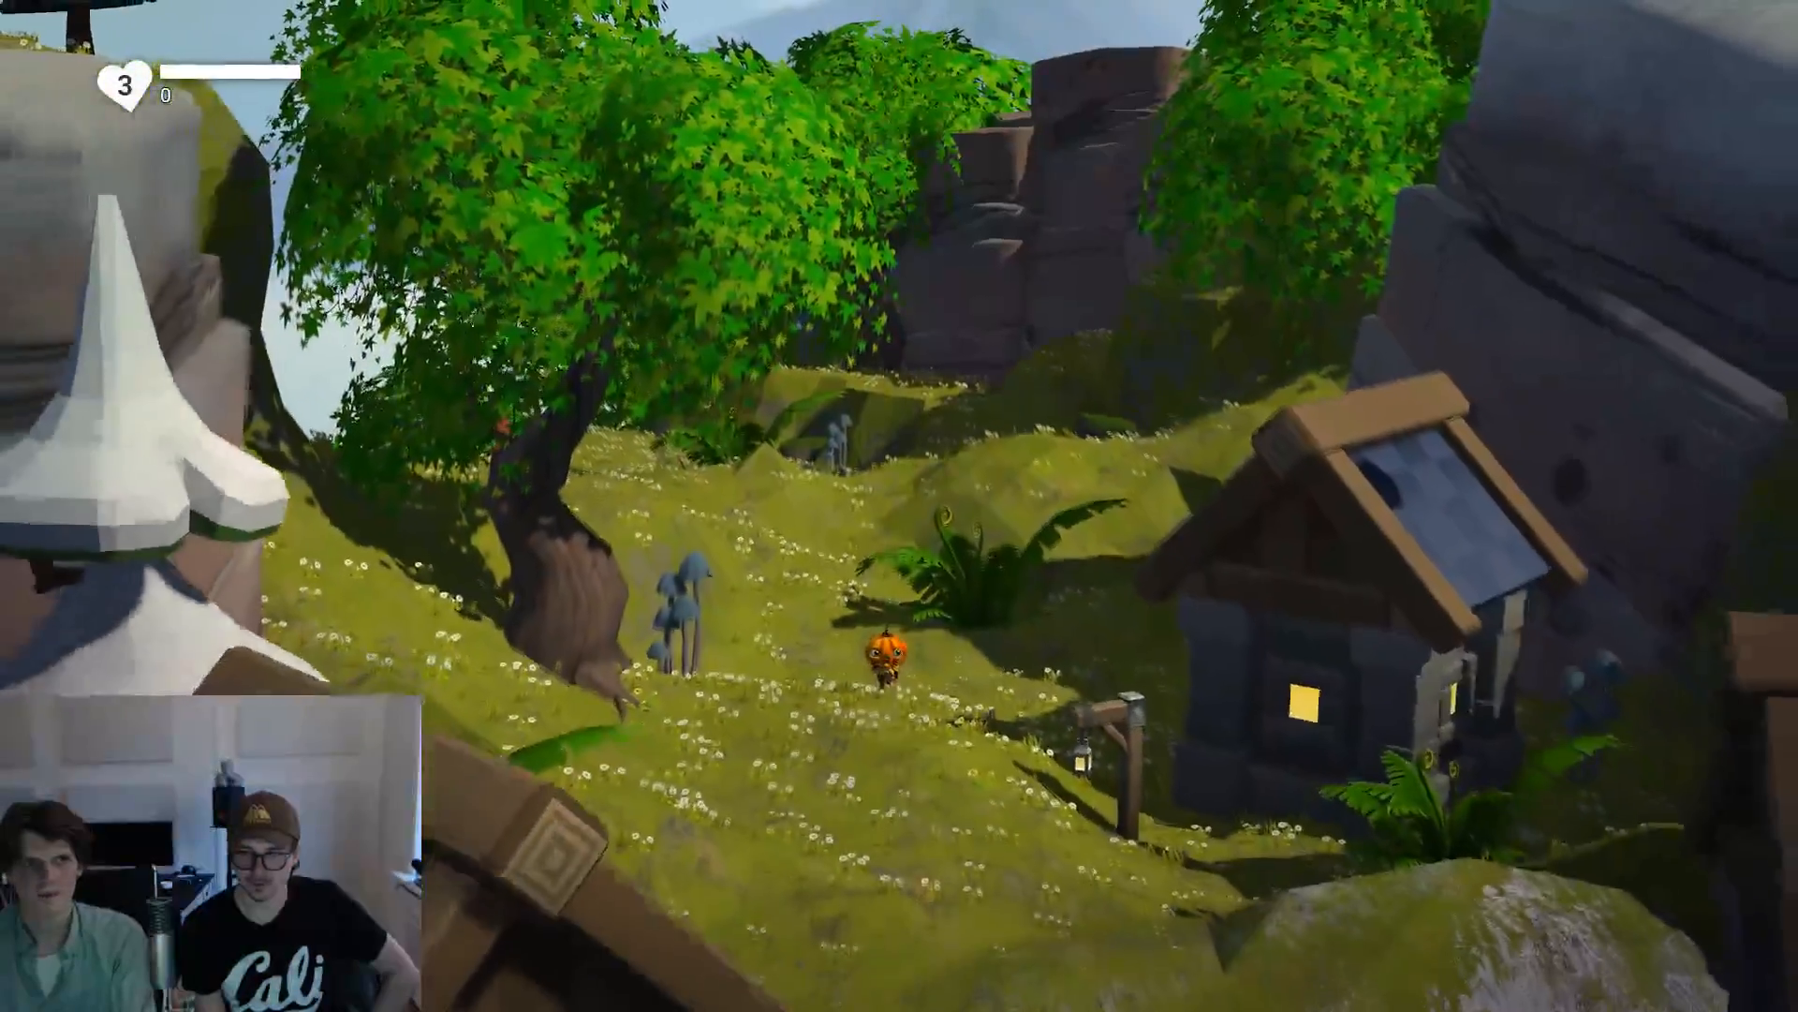
pyautogui.press('Tab')
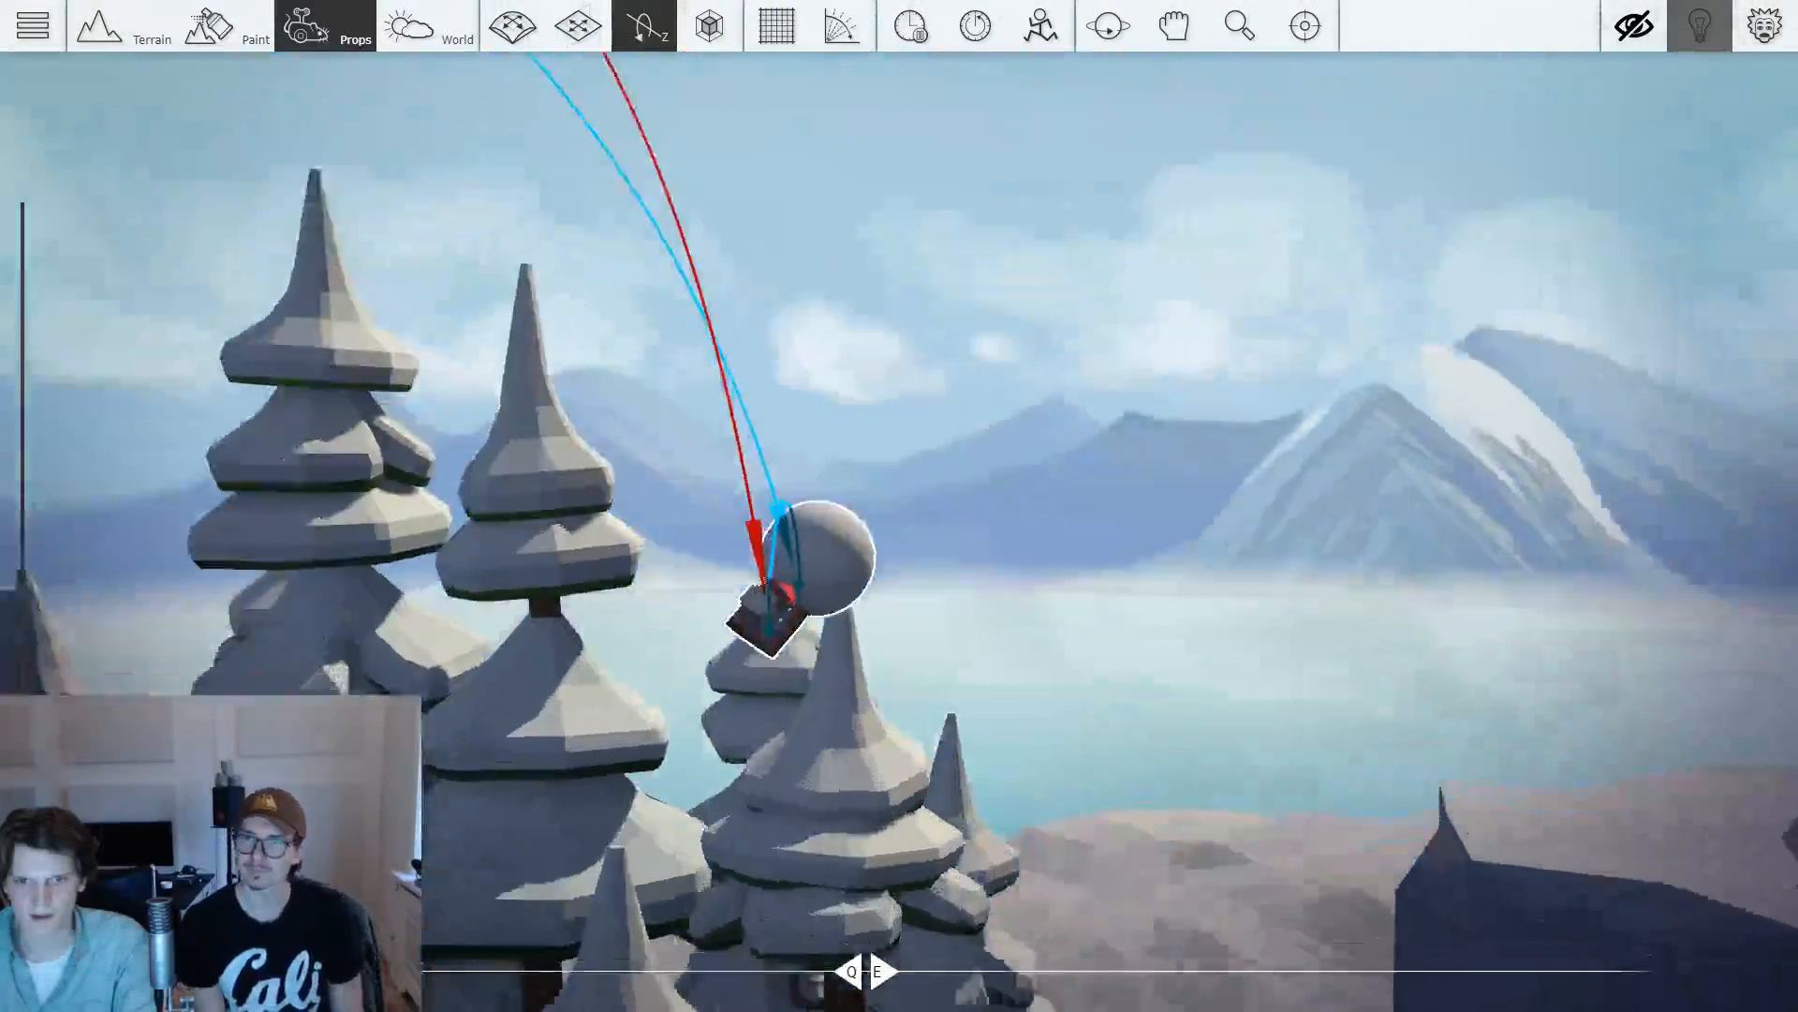
# Reposition the wired gadget and sphere hovering above the snowy pines.
pyautogui.click(740, 527)
pyautogui.moveTo(756, 544); pyautogui.dragTo(1115, 487)
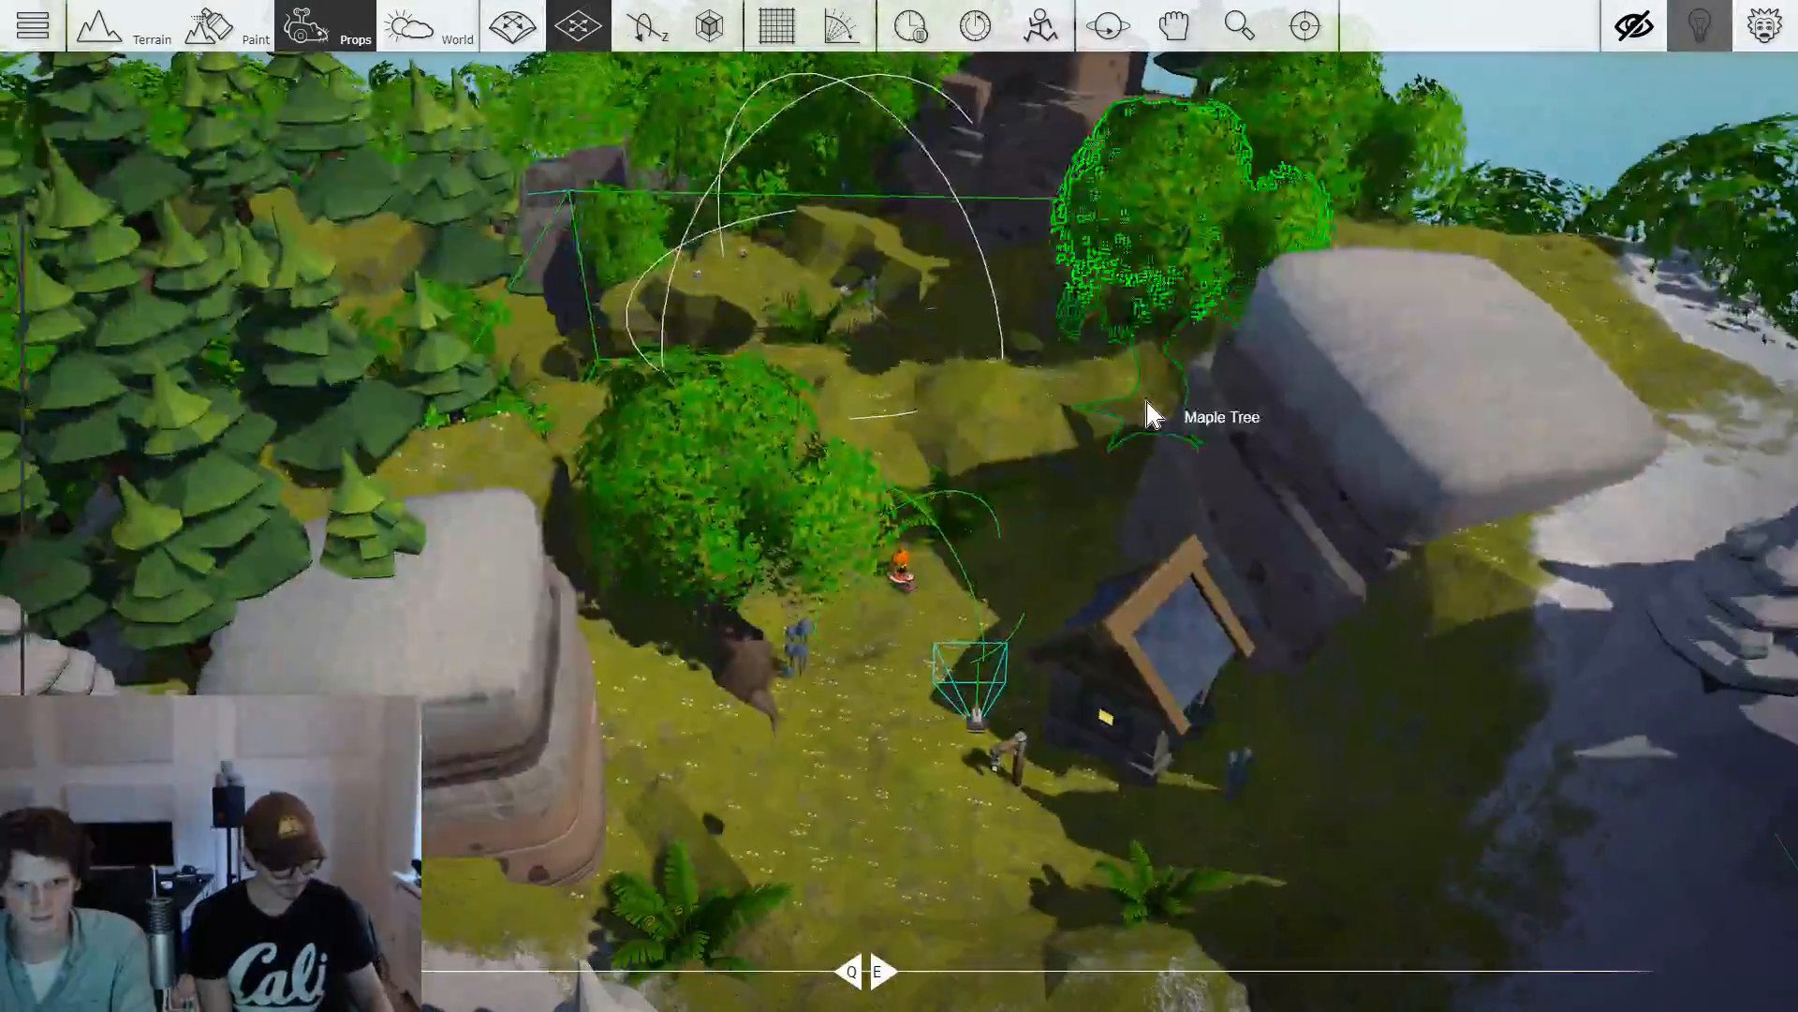
# Play-test the walk from the meadow to the pig, trigger its message, and return to the editor.
pyautogui.press('p')
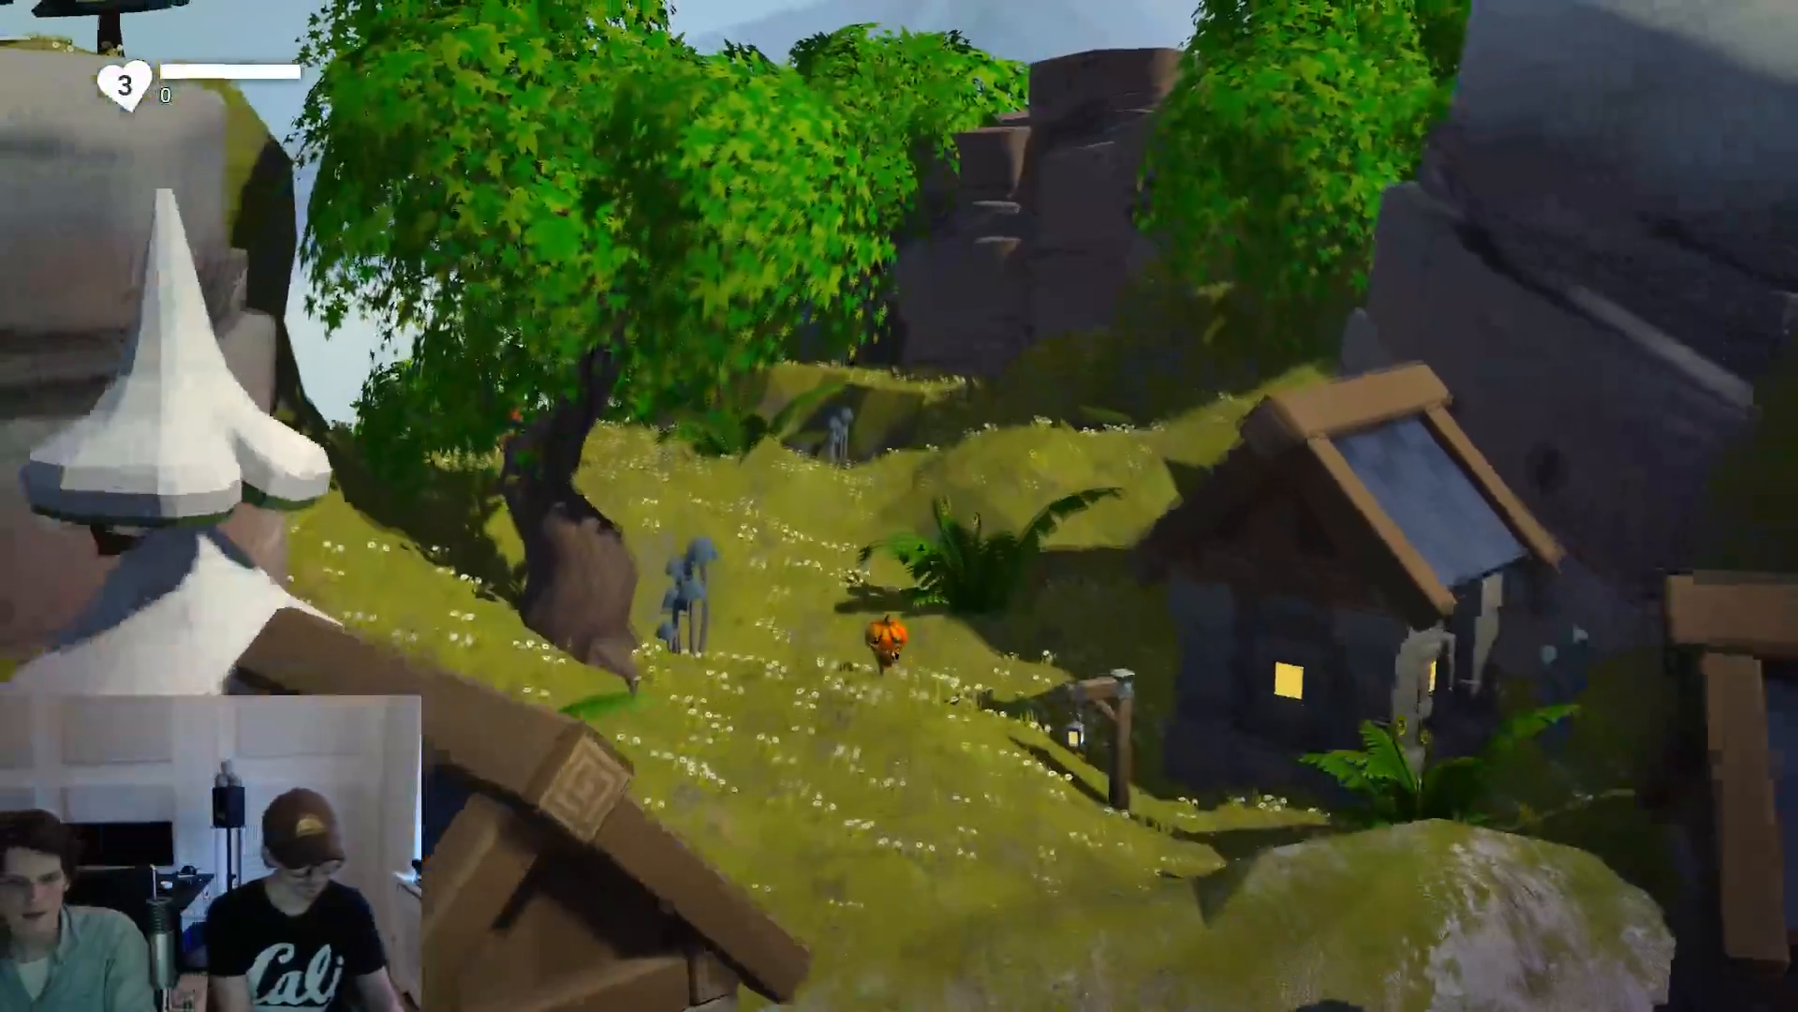
pyautogui.press('s')
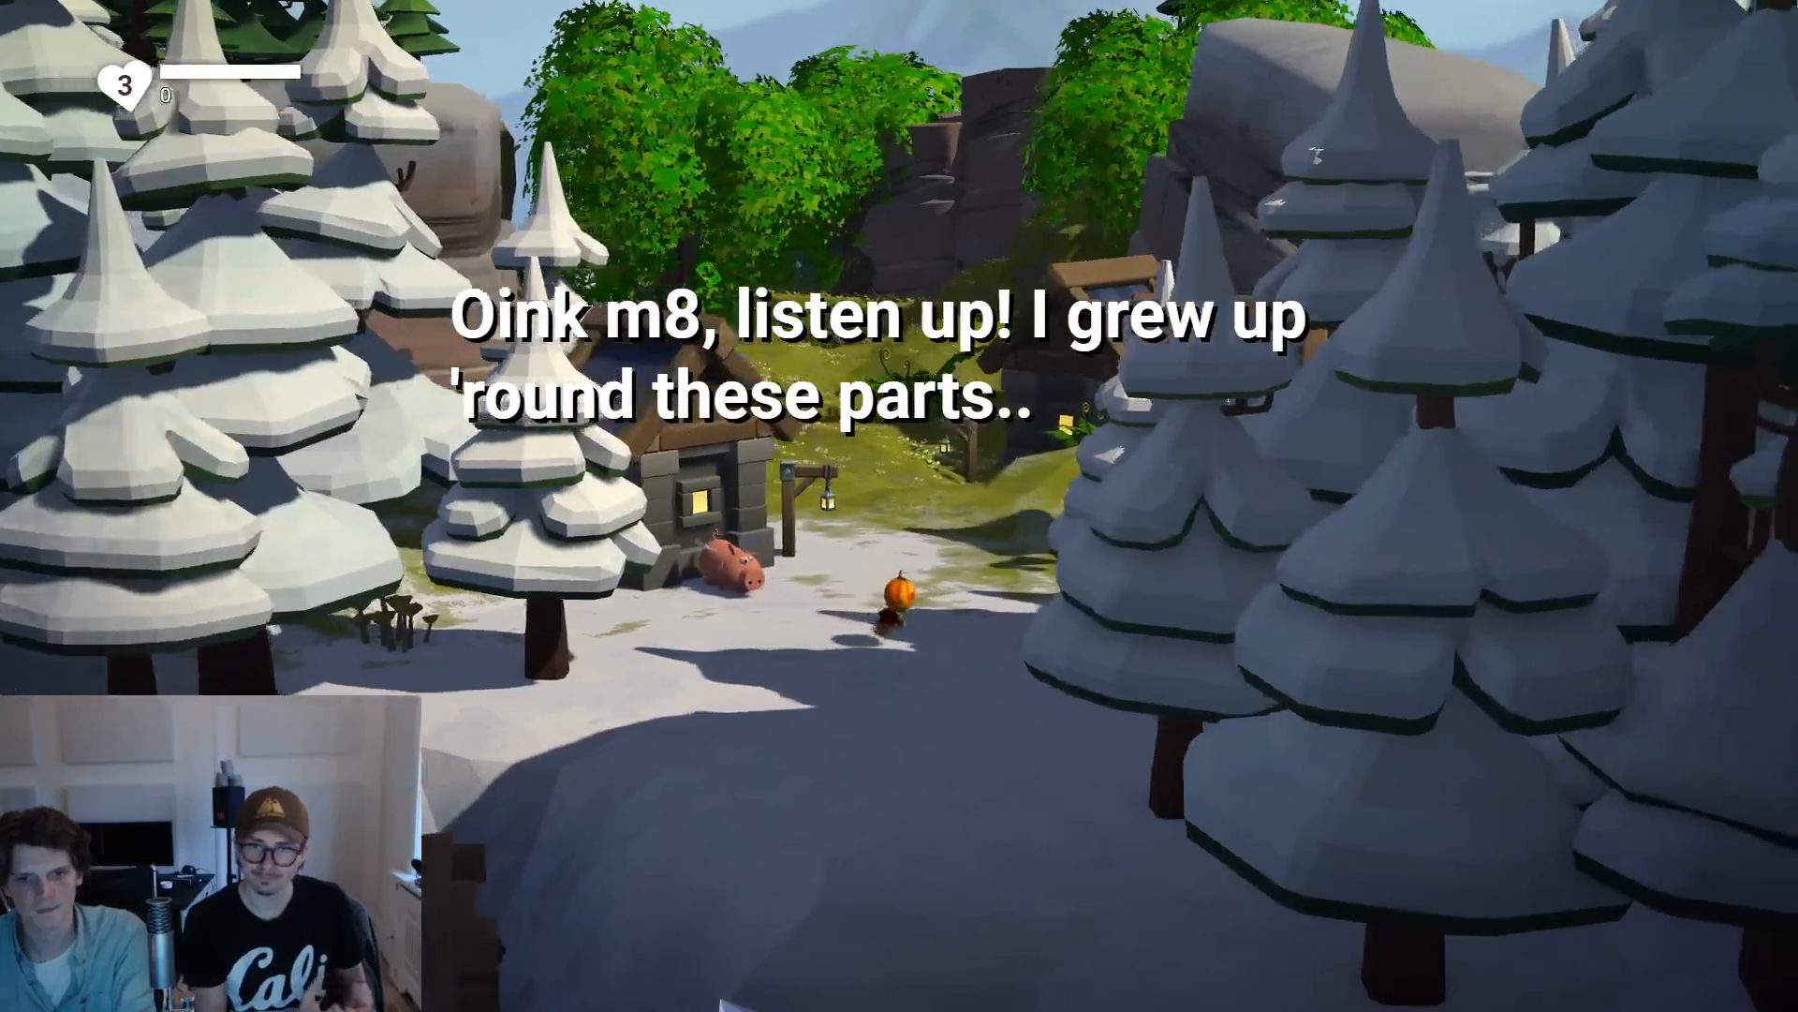
pyautogui.press('Escape')
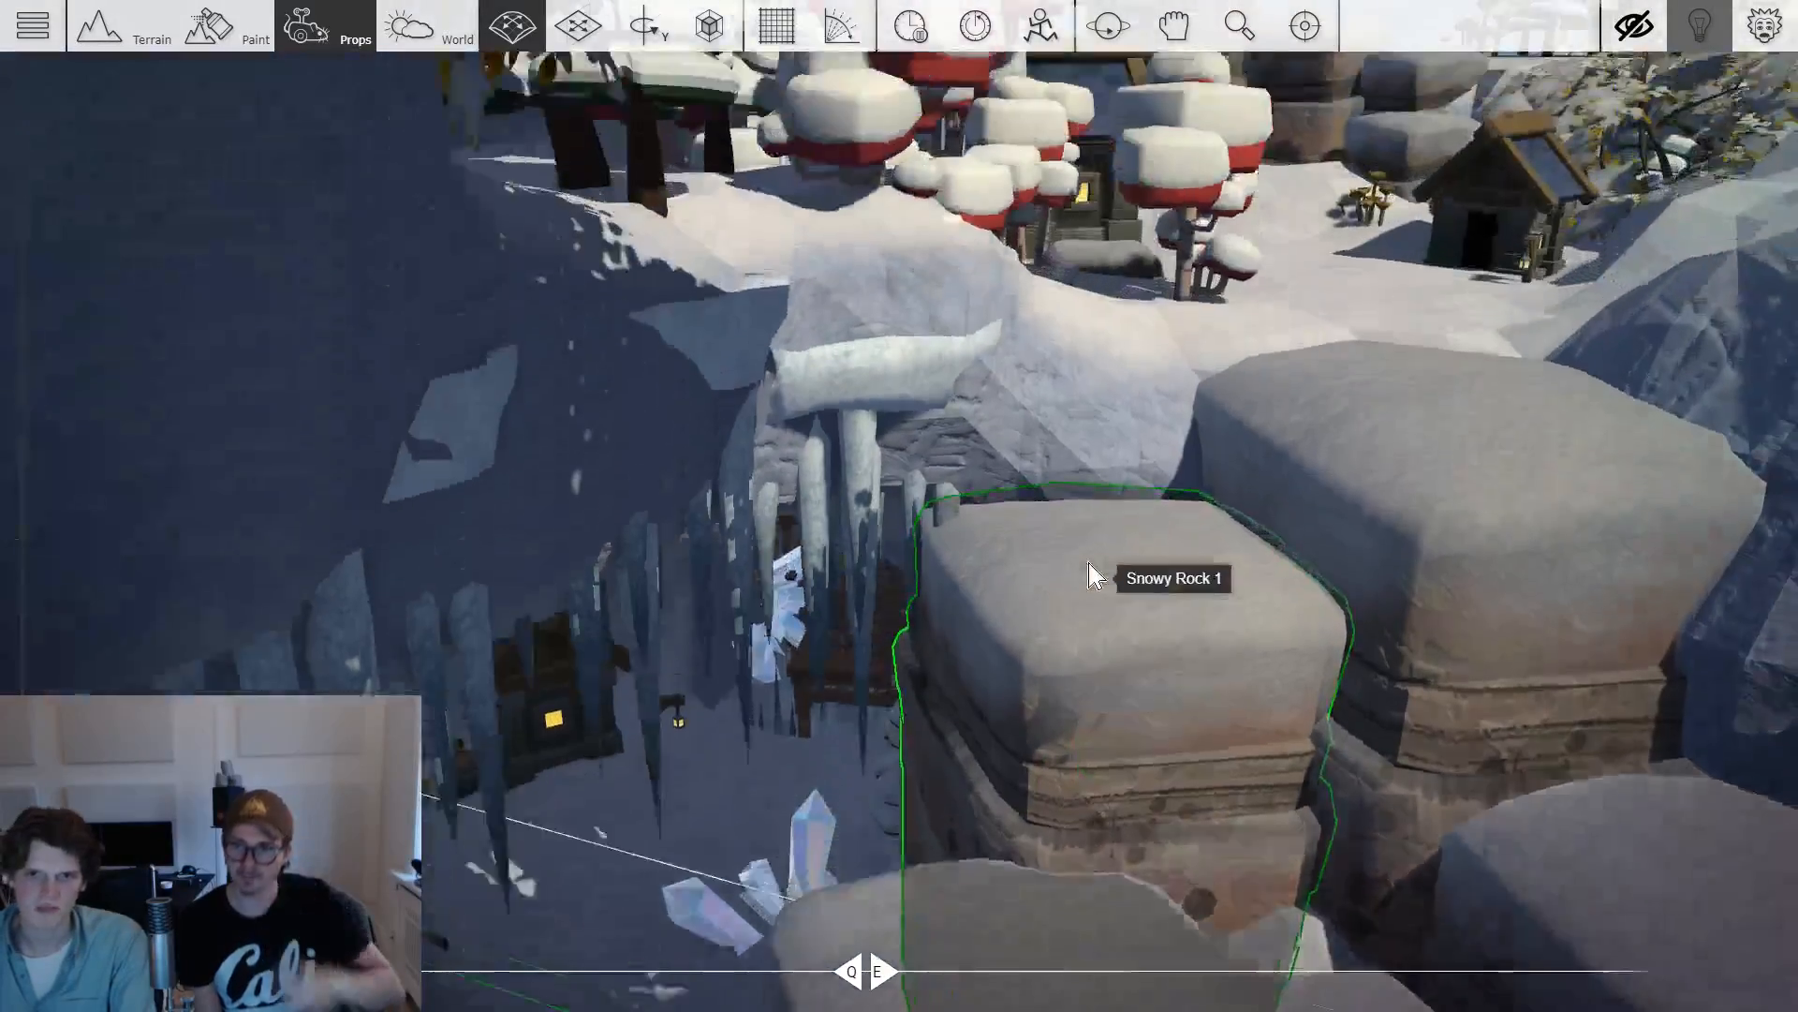
# Change the text of the mes1 gadget to "Oink m8, listen up! That's the last step before we hit the BQ..".
pyautogui.press('s')
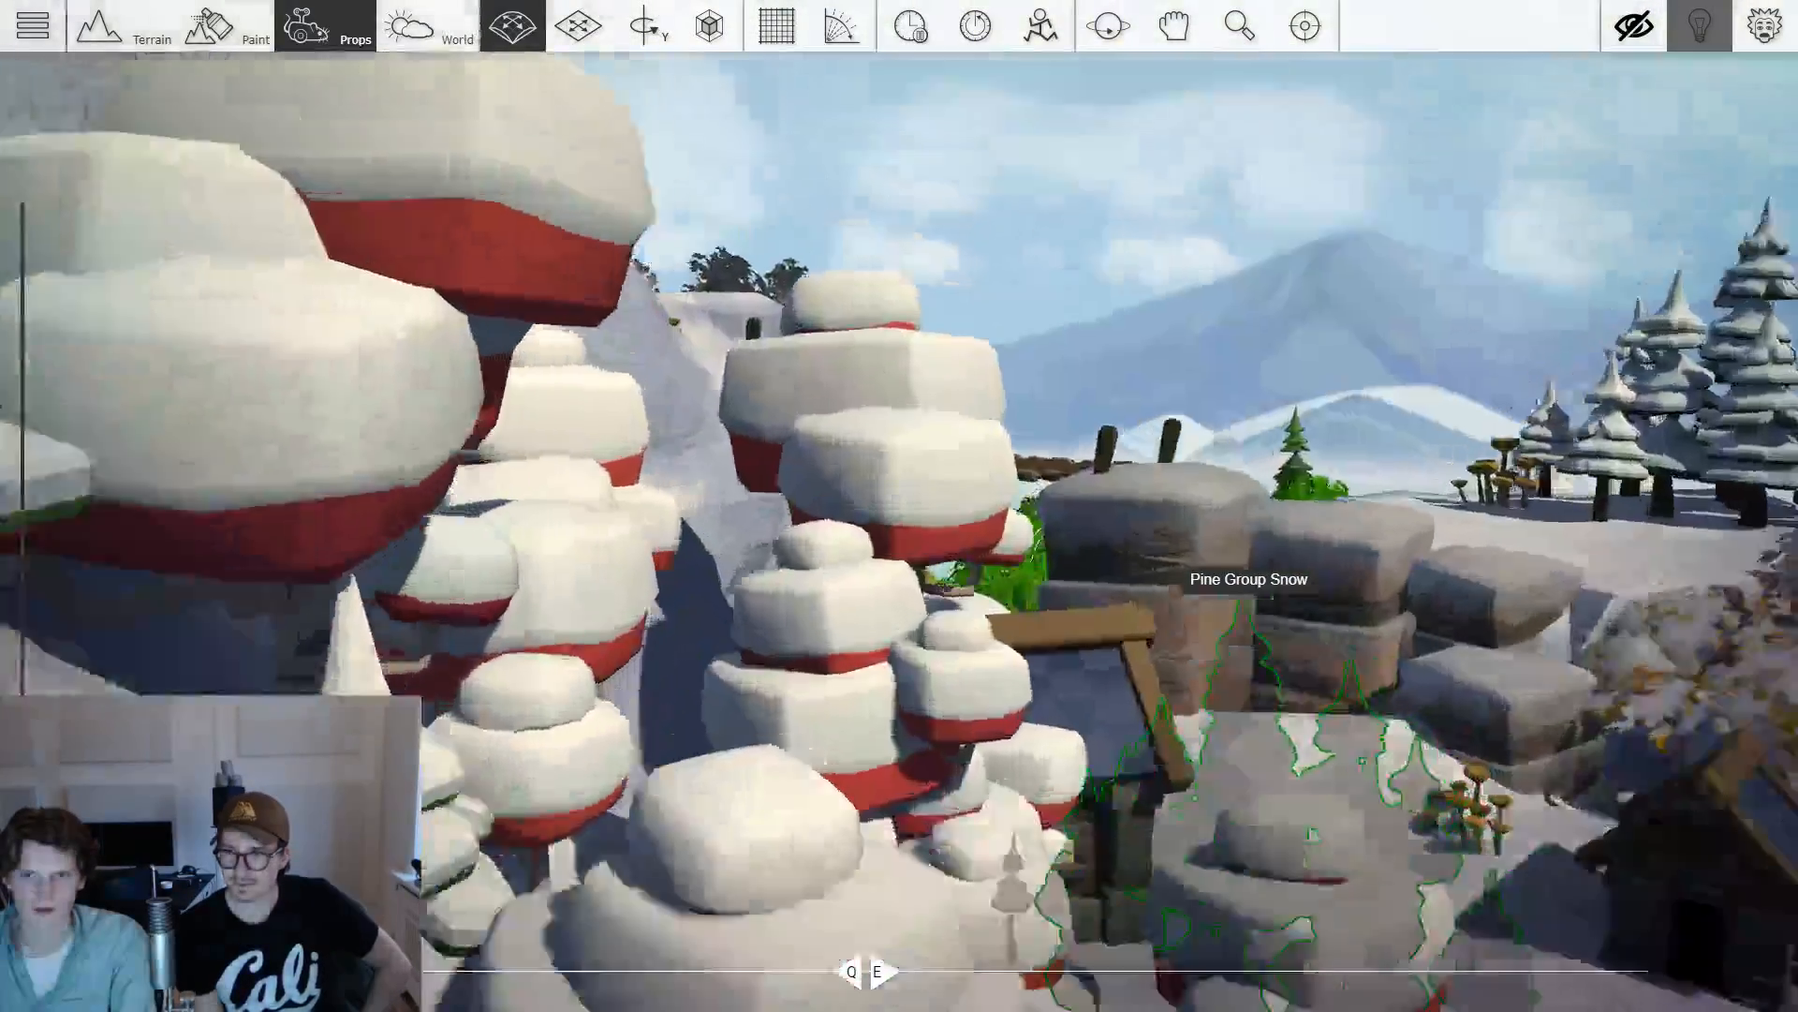
pyautogui.press('w')
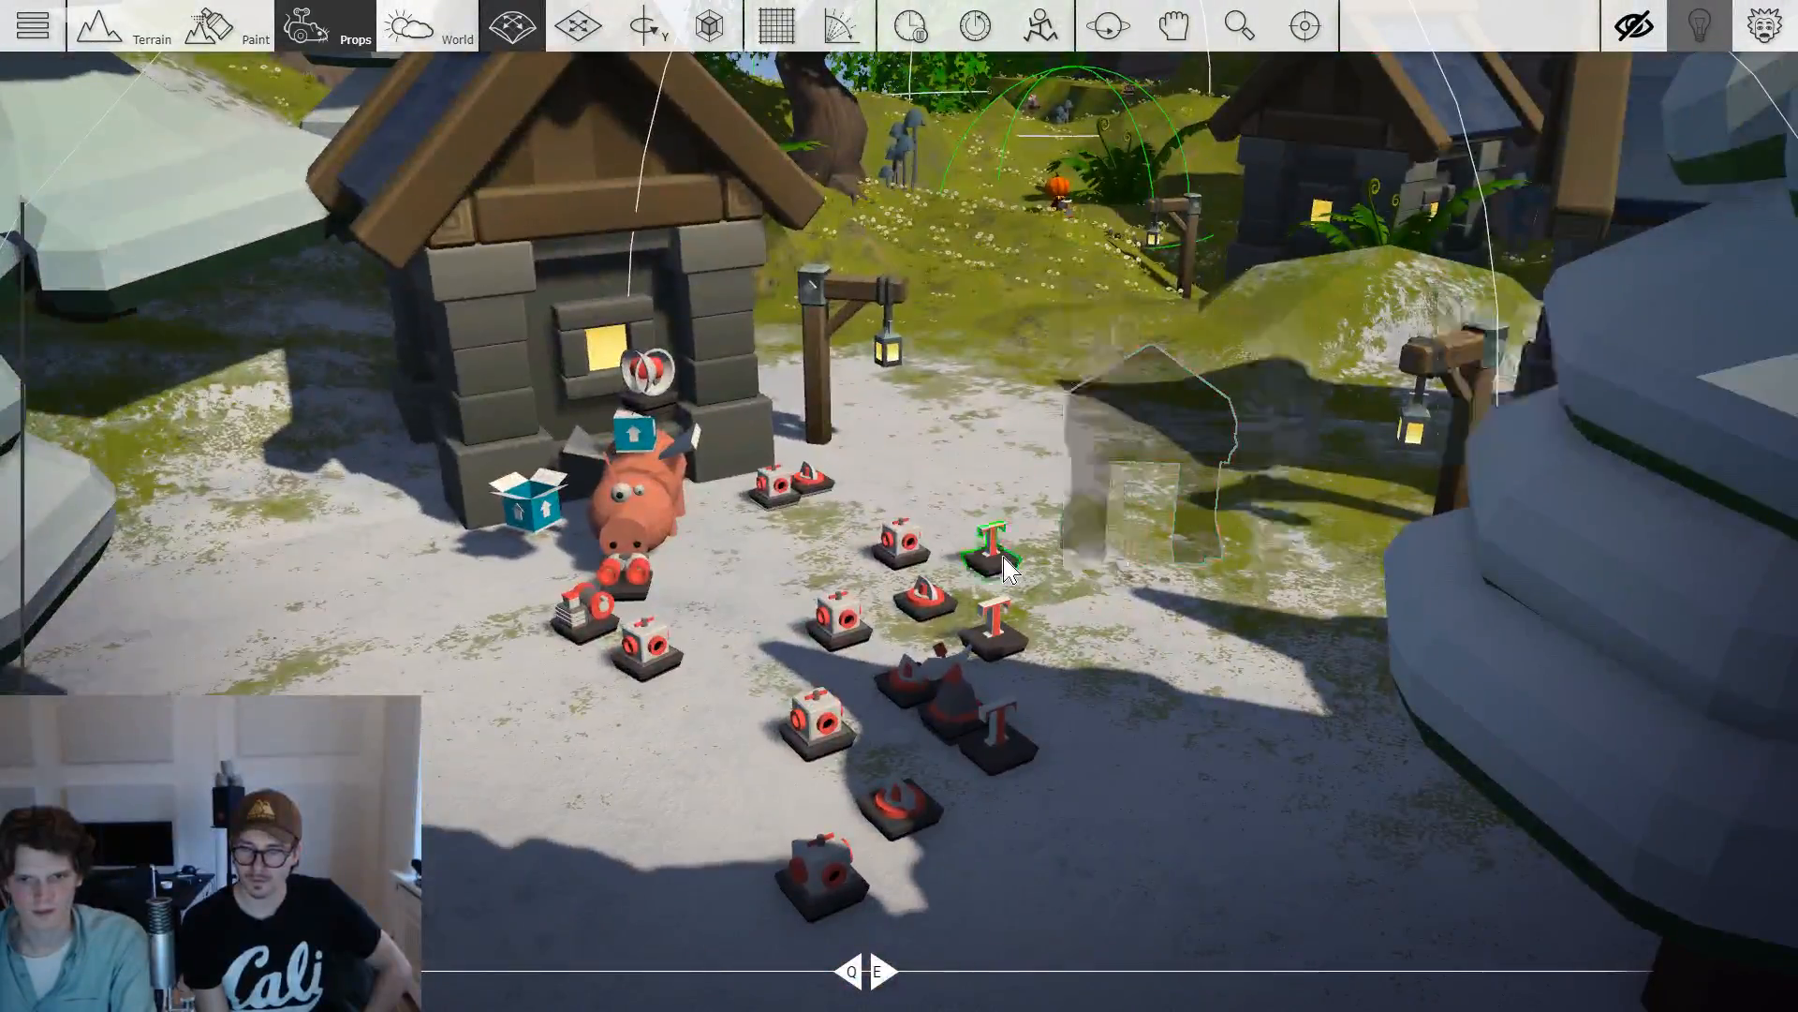
pyautogui.click(993, 552)
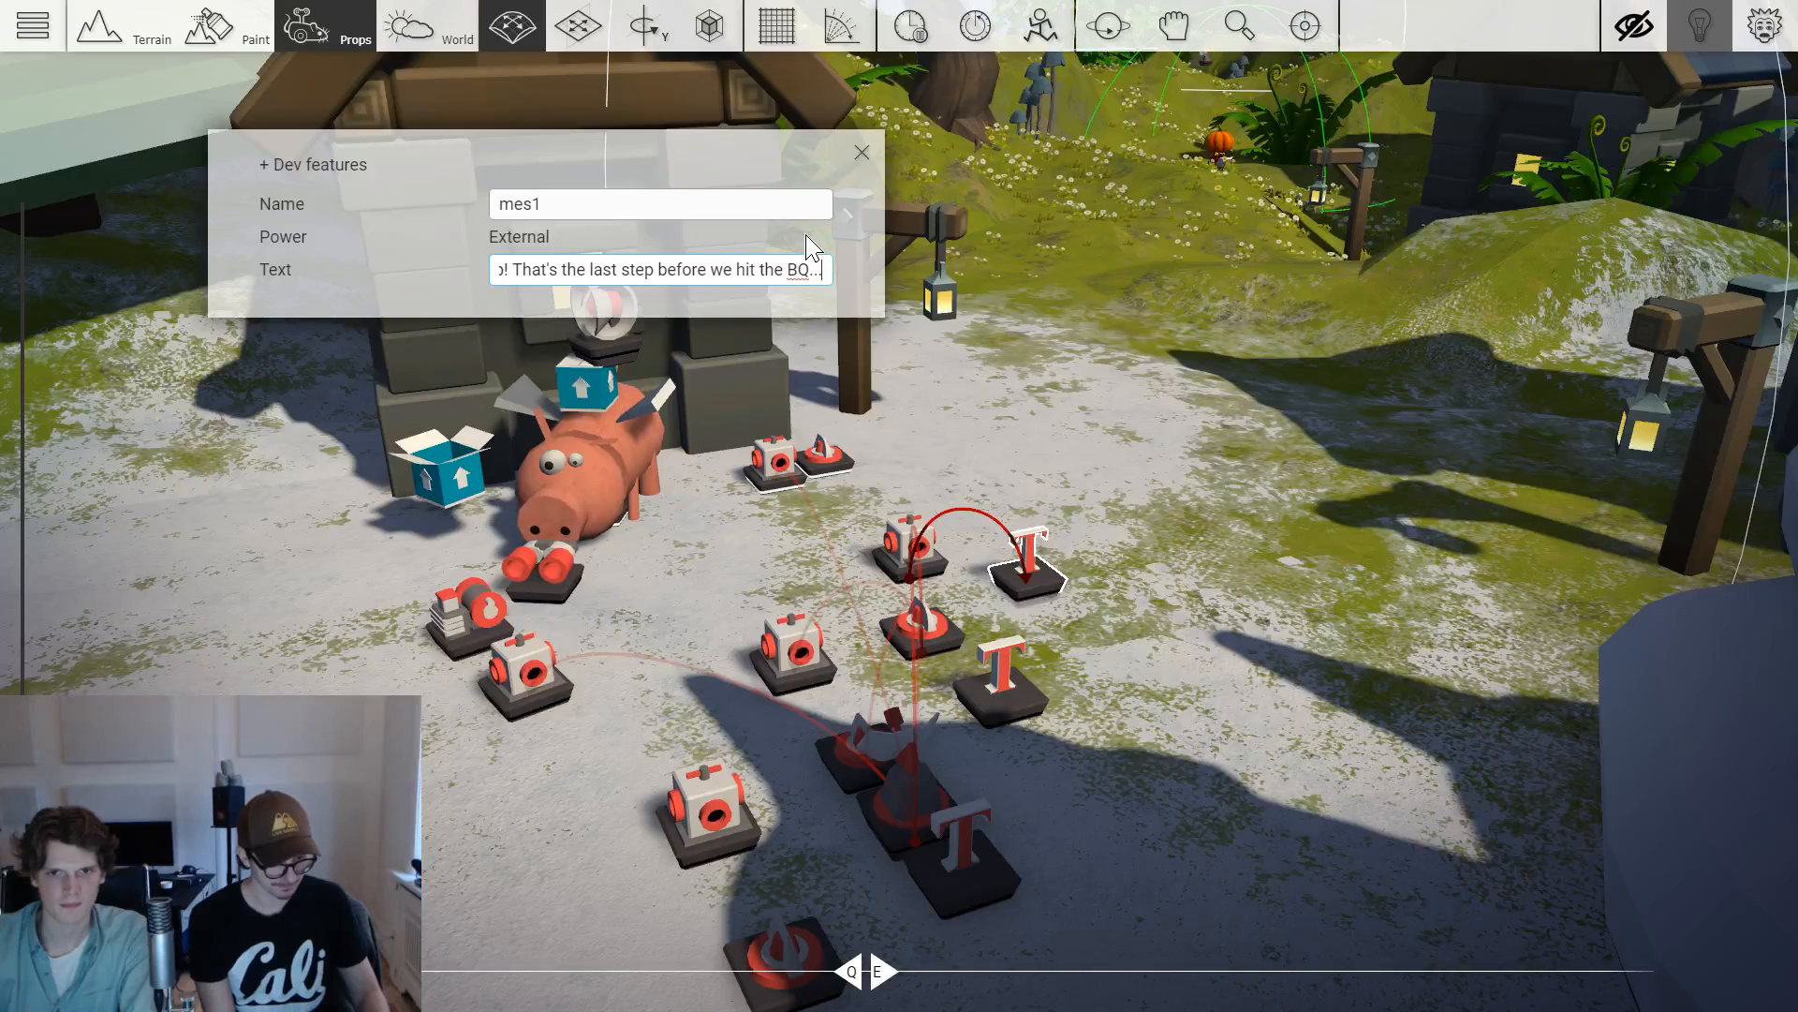
pyautogui.click(862, 153)
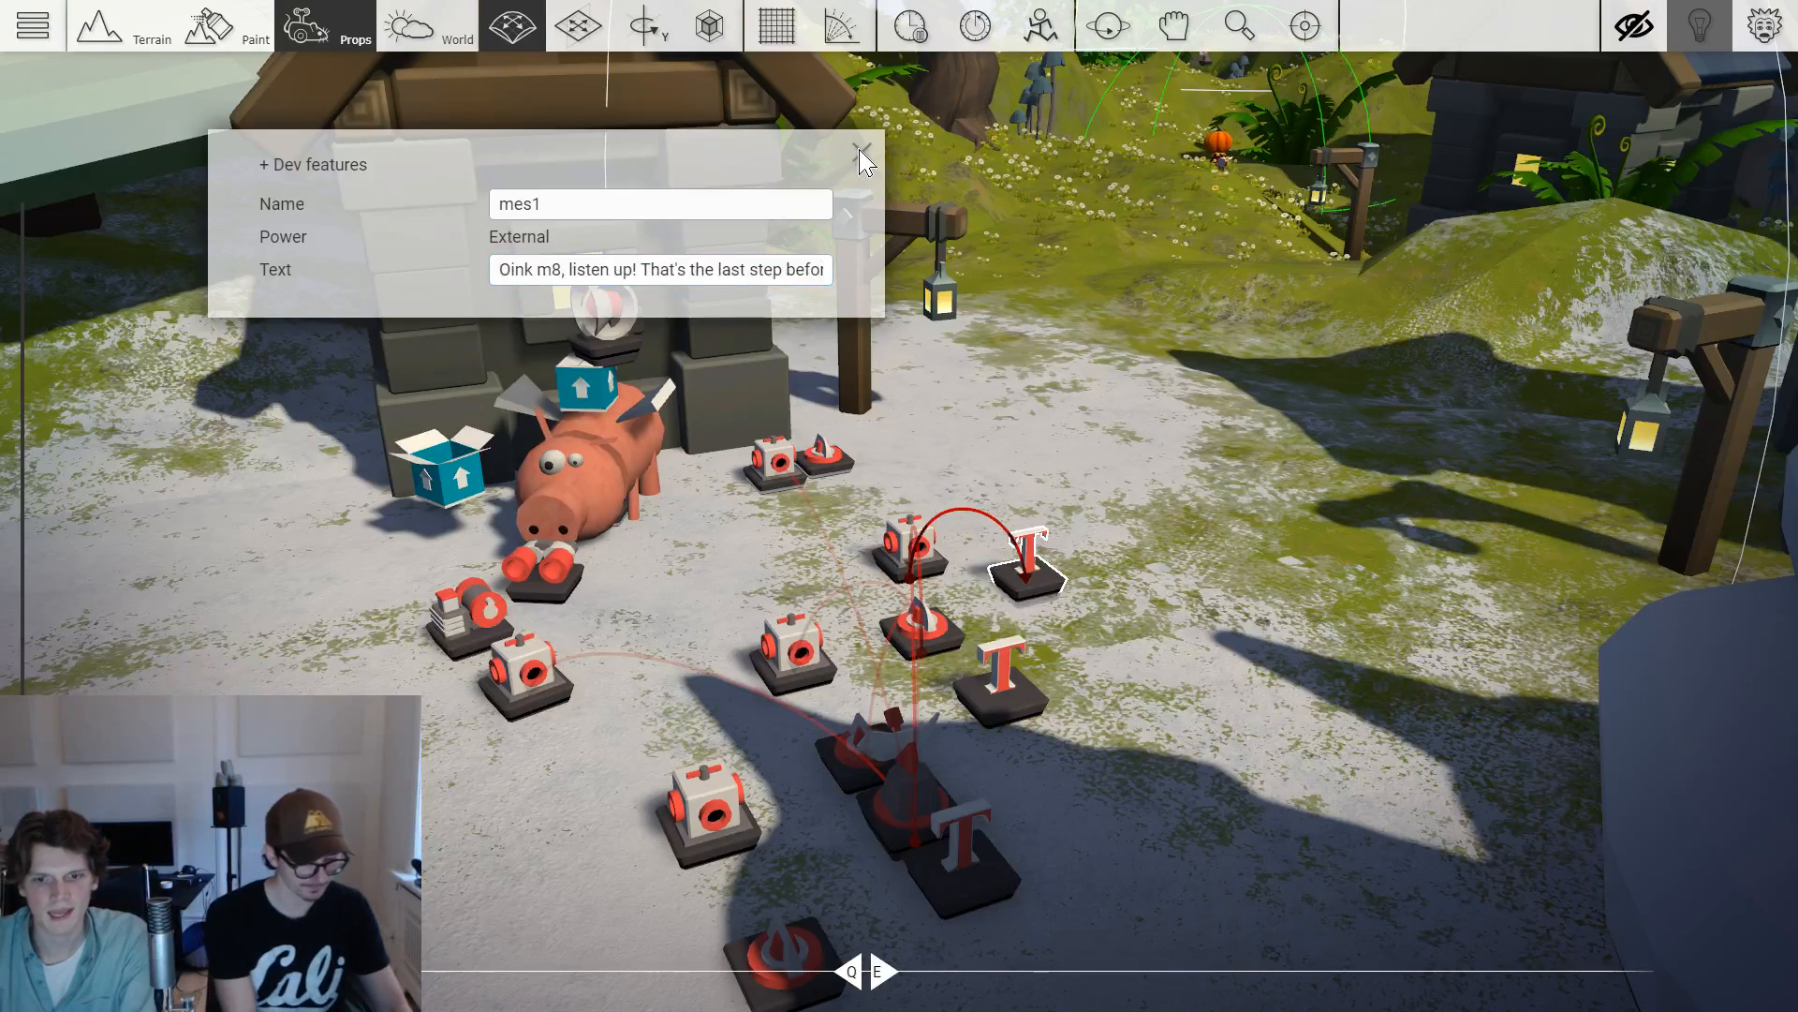
# Clear the text of the second message gadget, the one about the pig's family and strangers.
pyautogui.click(1002, 679)
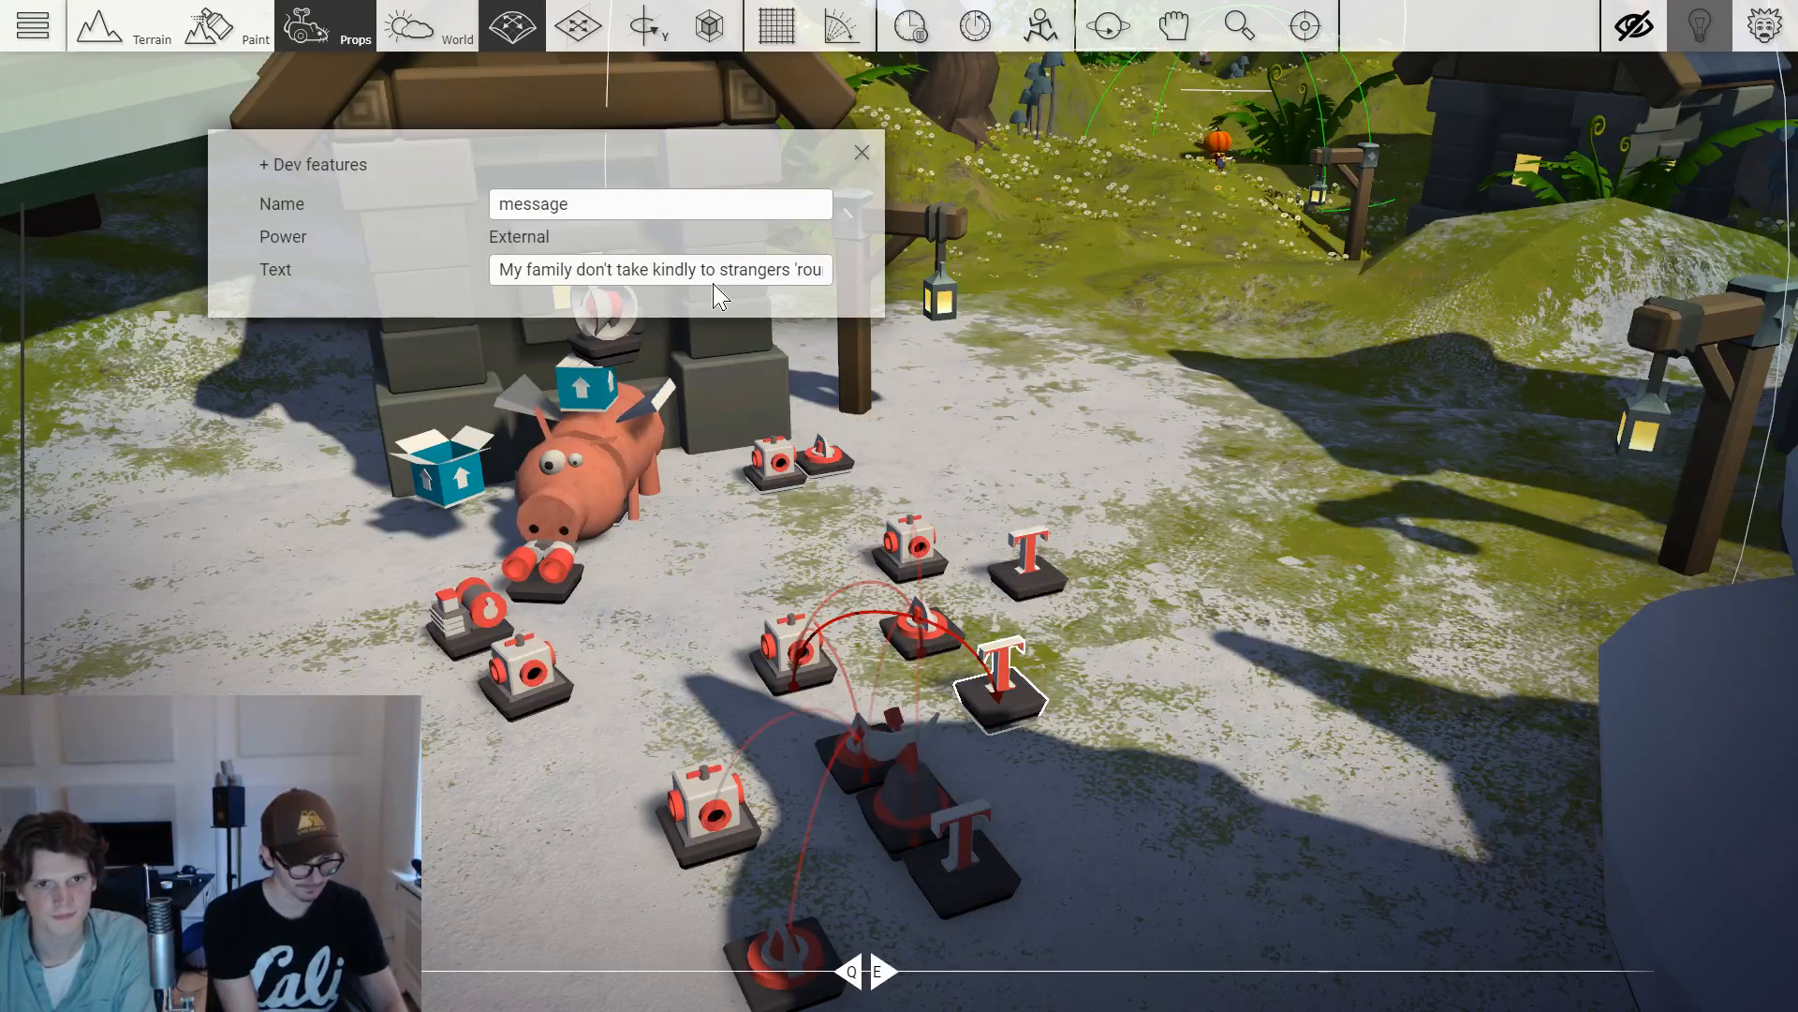
pyautogui.click(819, 269)
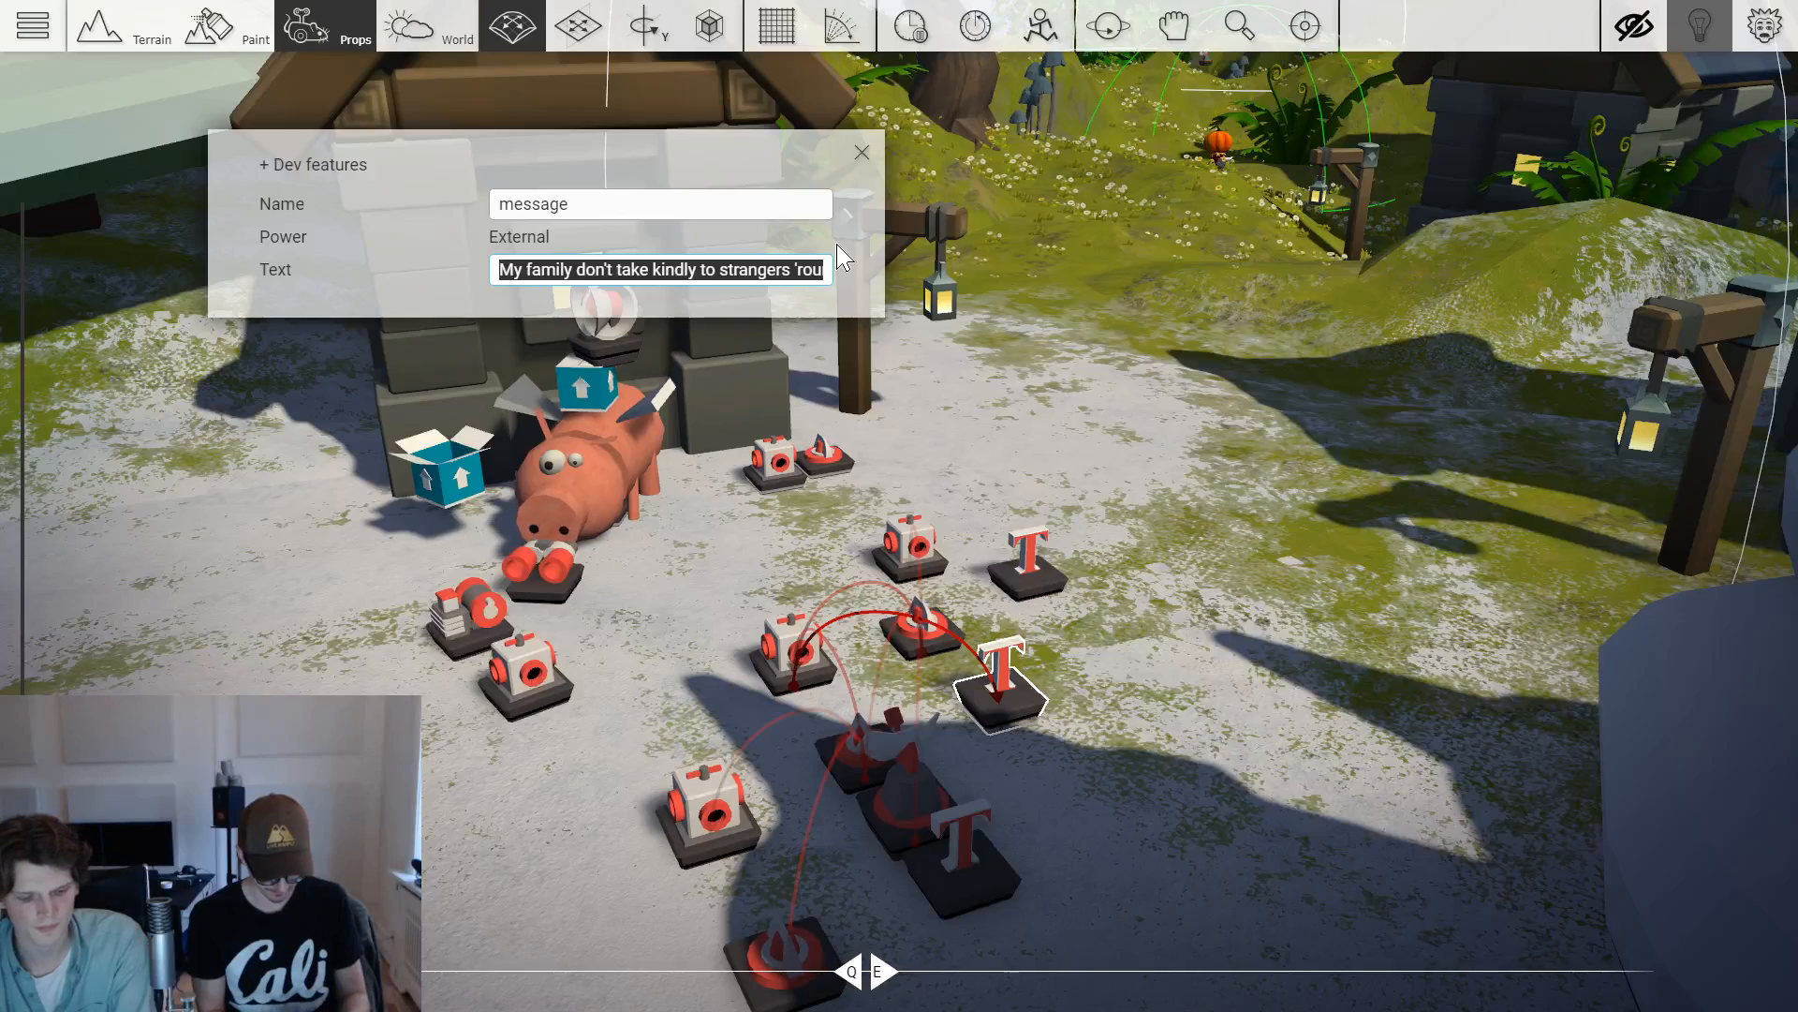
pyautogui.write('B')
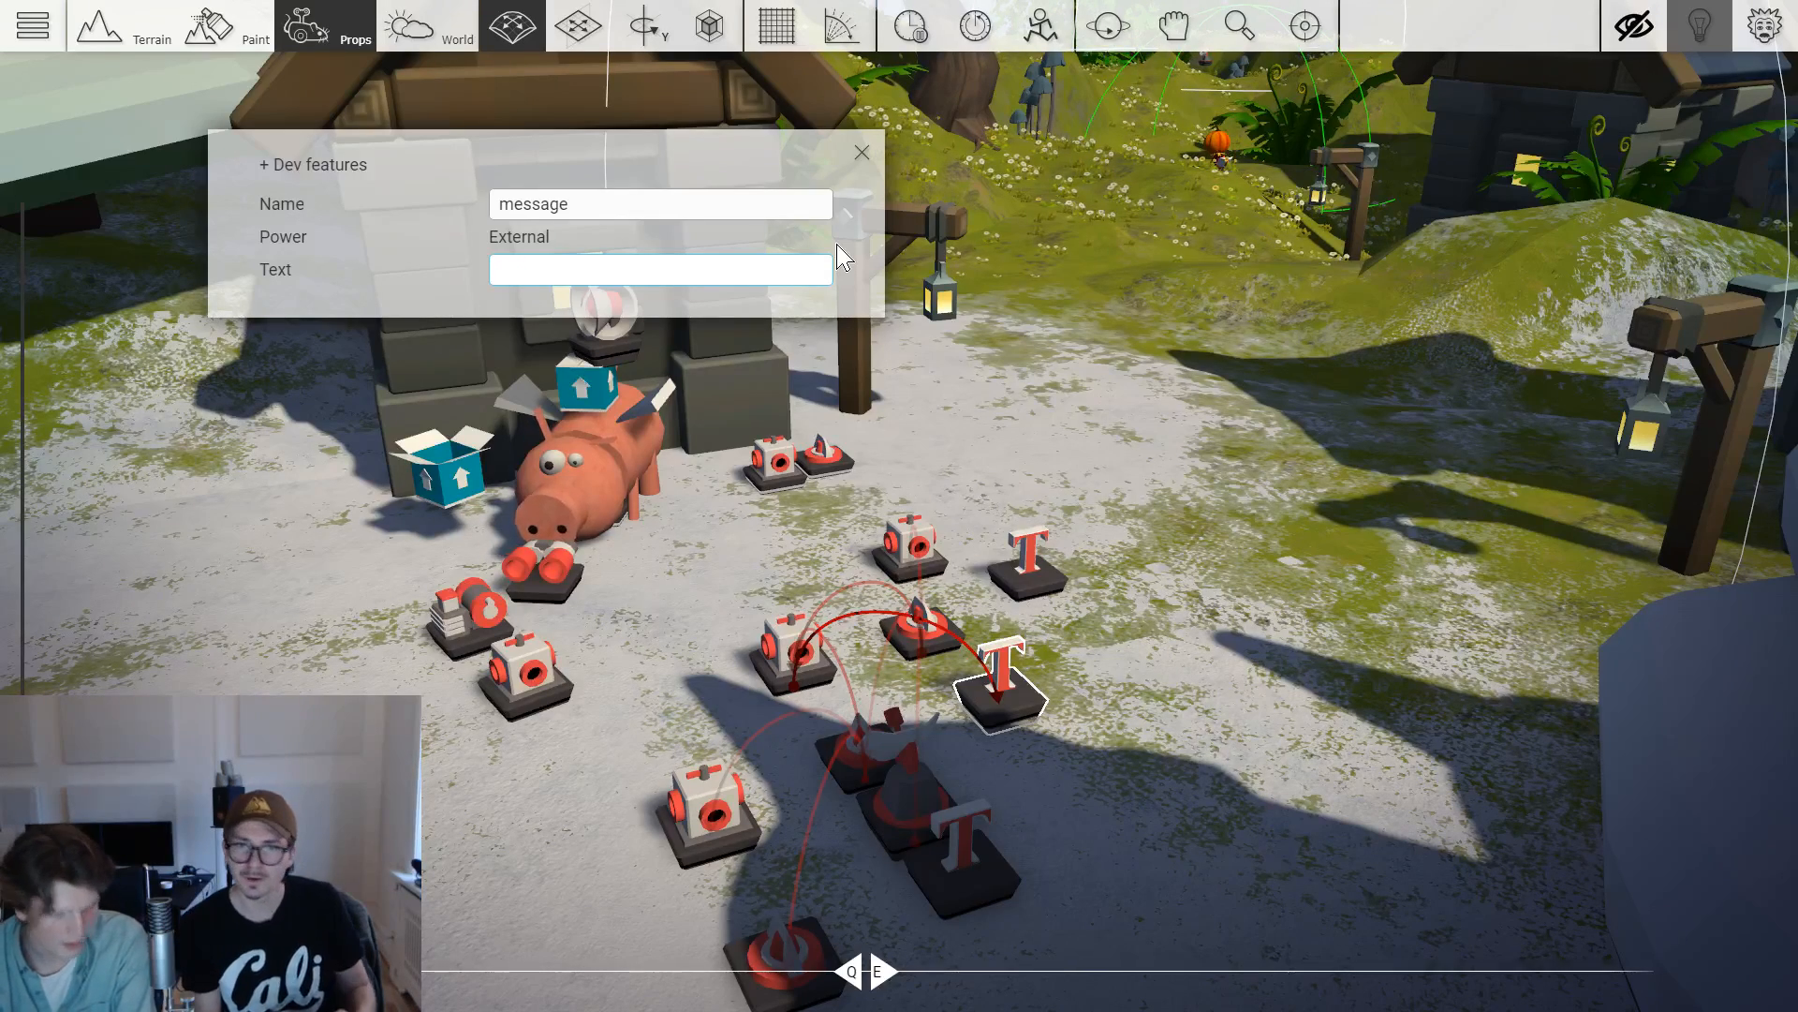
pyautogui.click(862, 151)
# Correct the ending of mes1's text, after "the last step before we hit the", by entering a B.
pyautogui.scroll(2, 1040, 572)
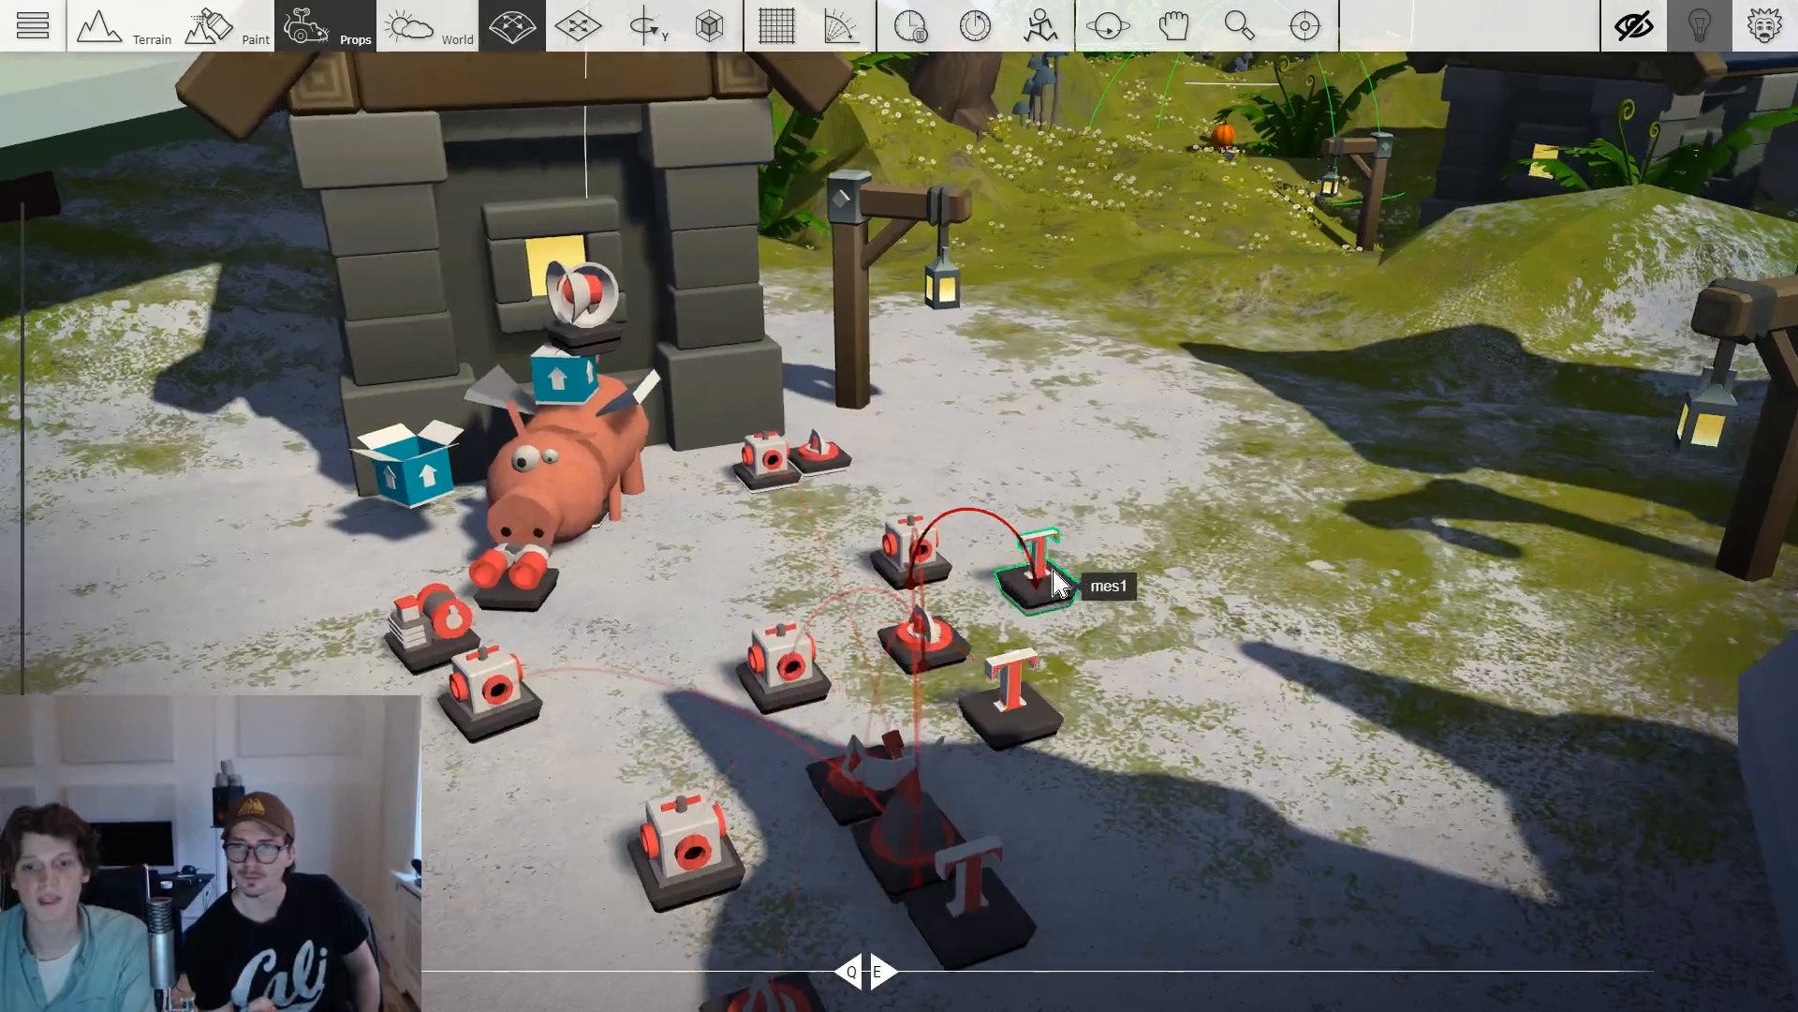
pyautogui.click(1056, 583)
pyautogui.click(823, 272)
pyautogui.press('End')
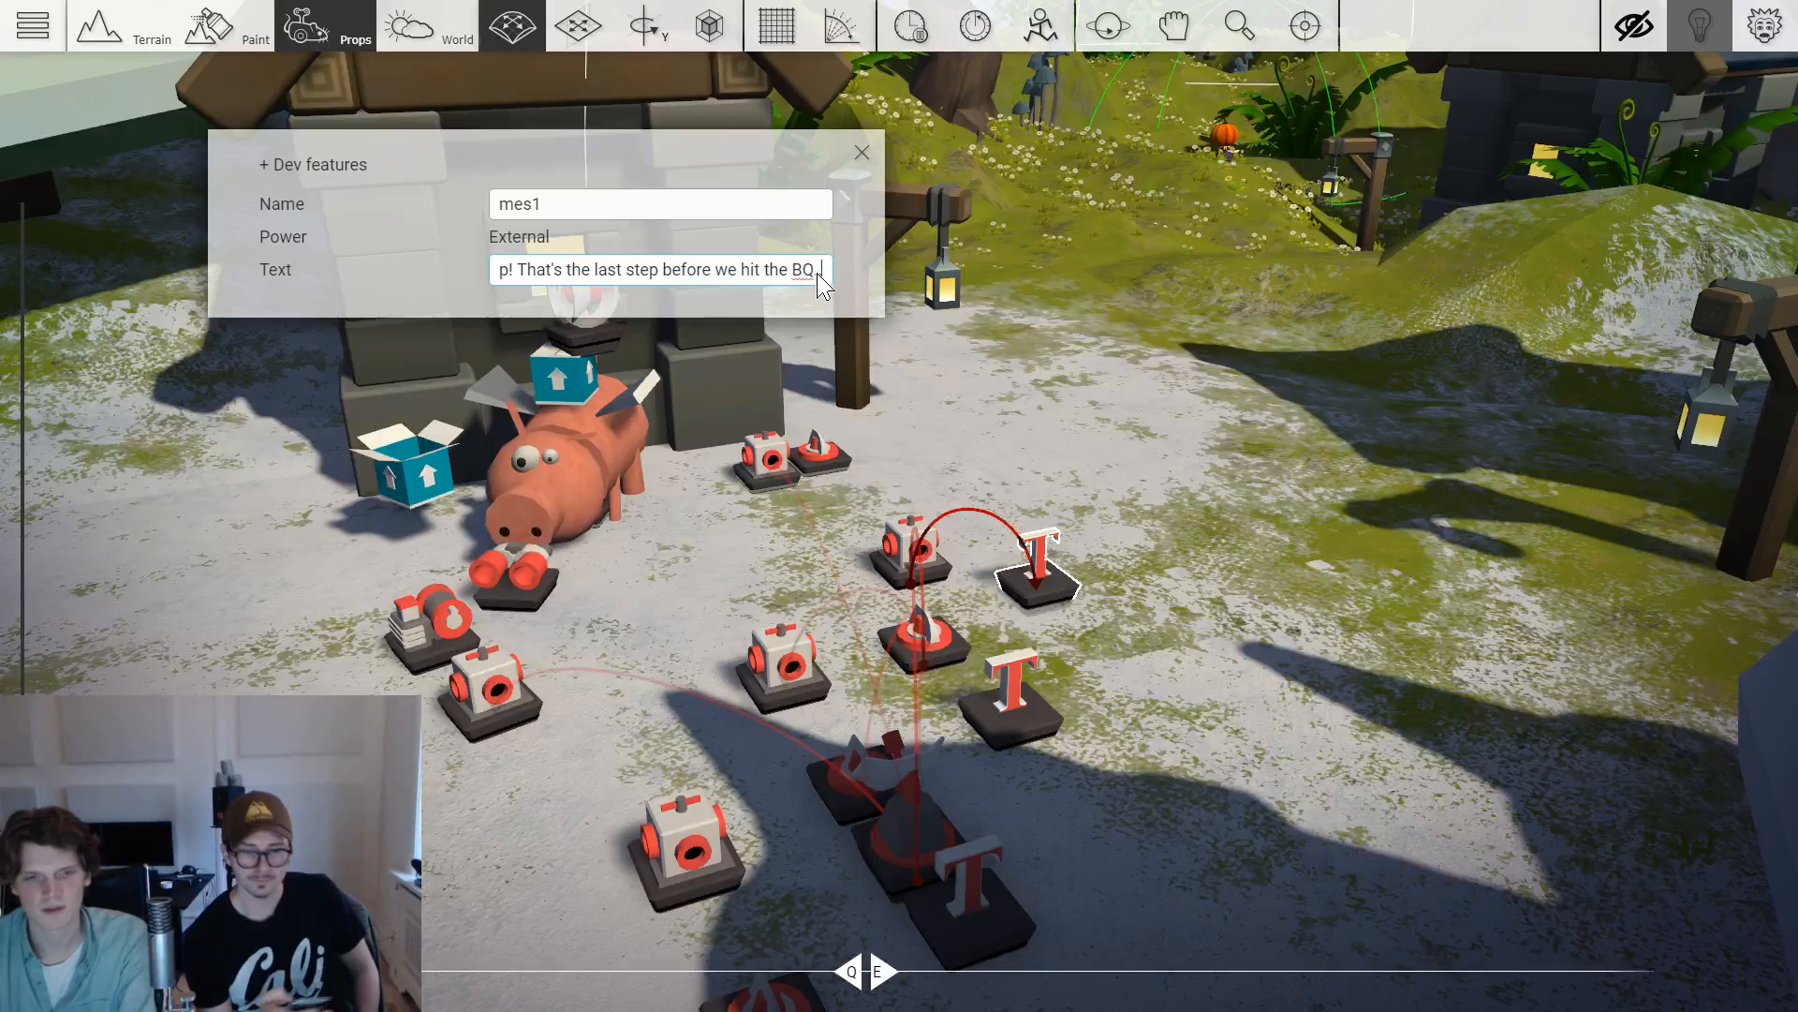
pyautogui.press('BackSpace')
pyautogui.write('B')
pyautogui.press('Return')
pyautogui.click(862, 152)
# Open the properties of the gadget named "message" beside mes1.
pyautogui.press('w')
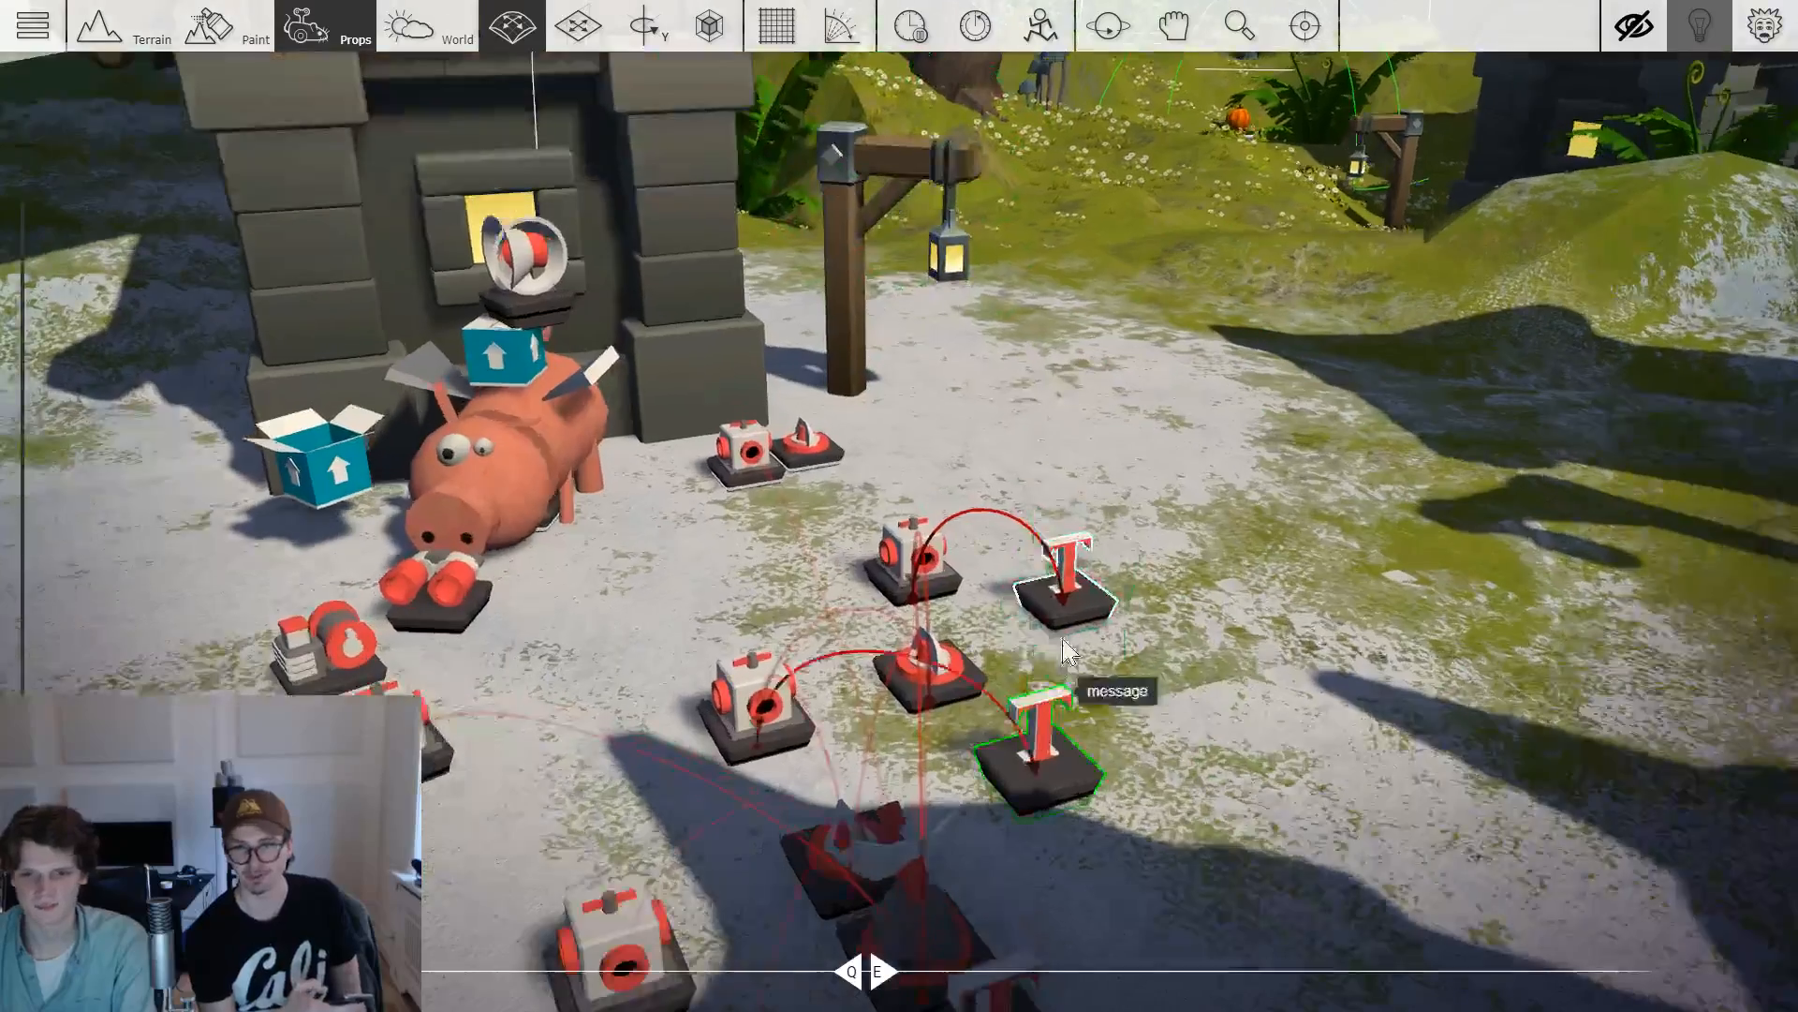
pyautogui.press('d')
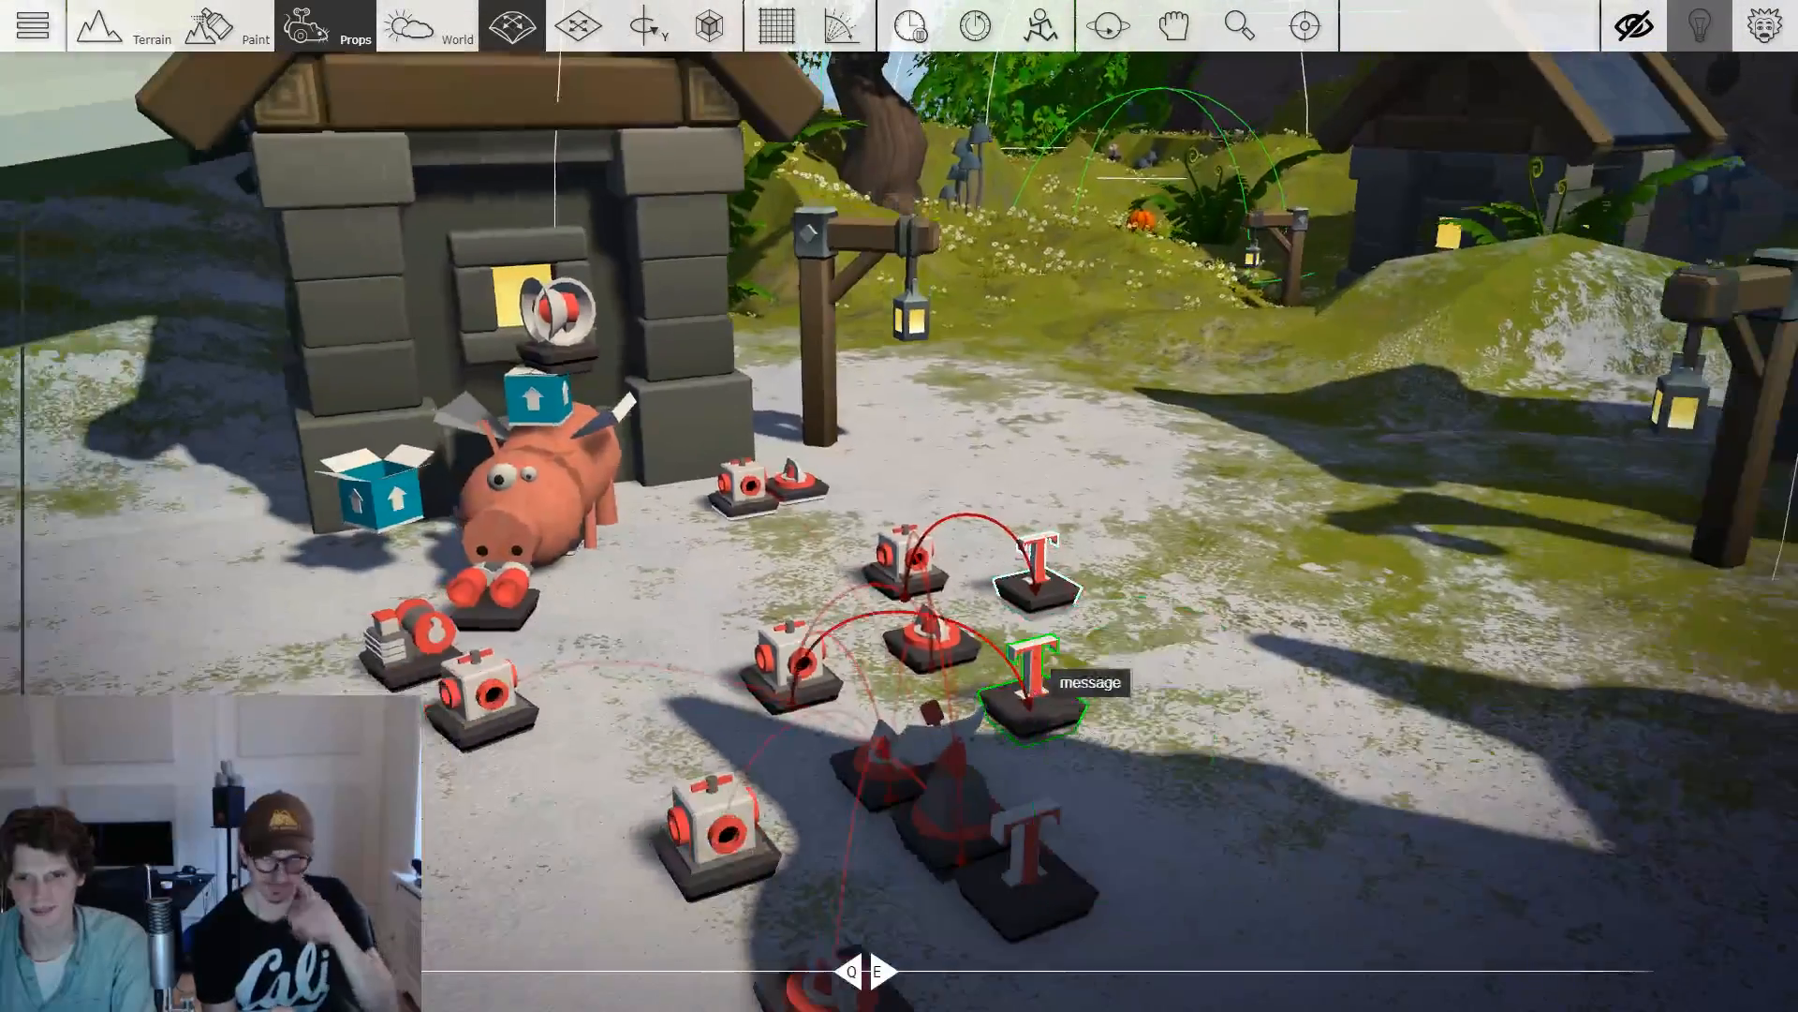
pyautogui.press('s')
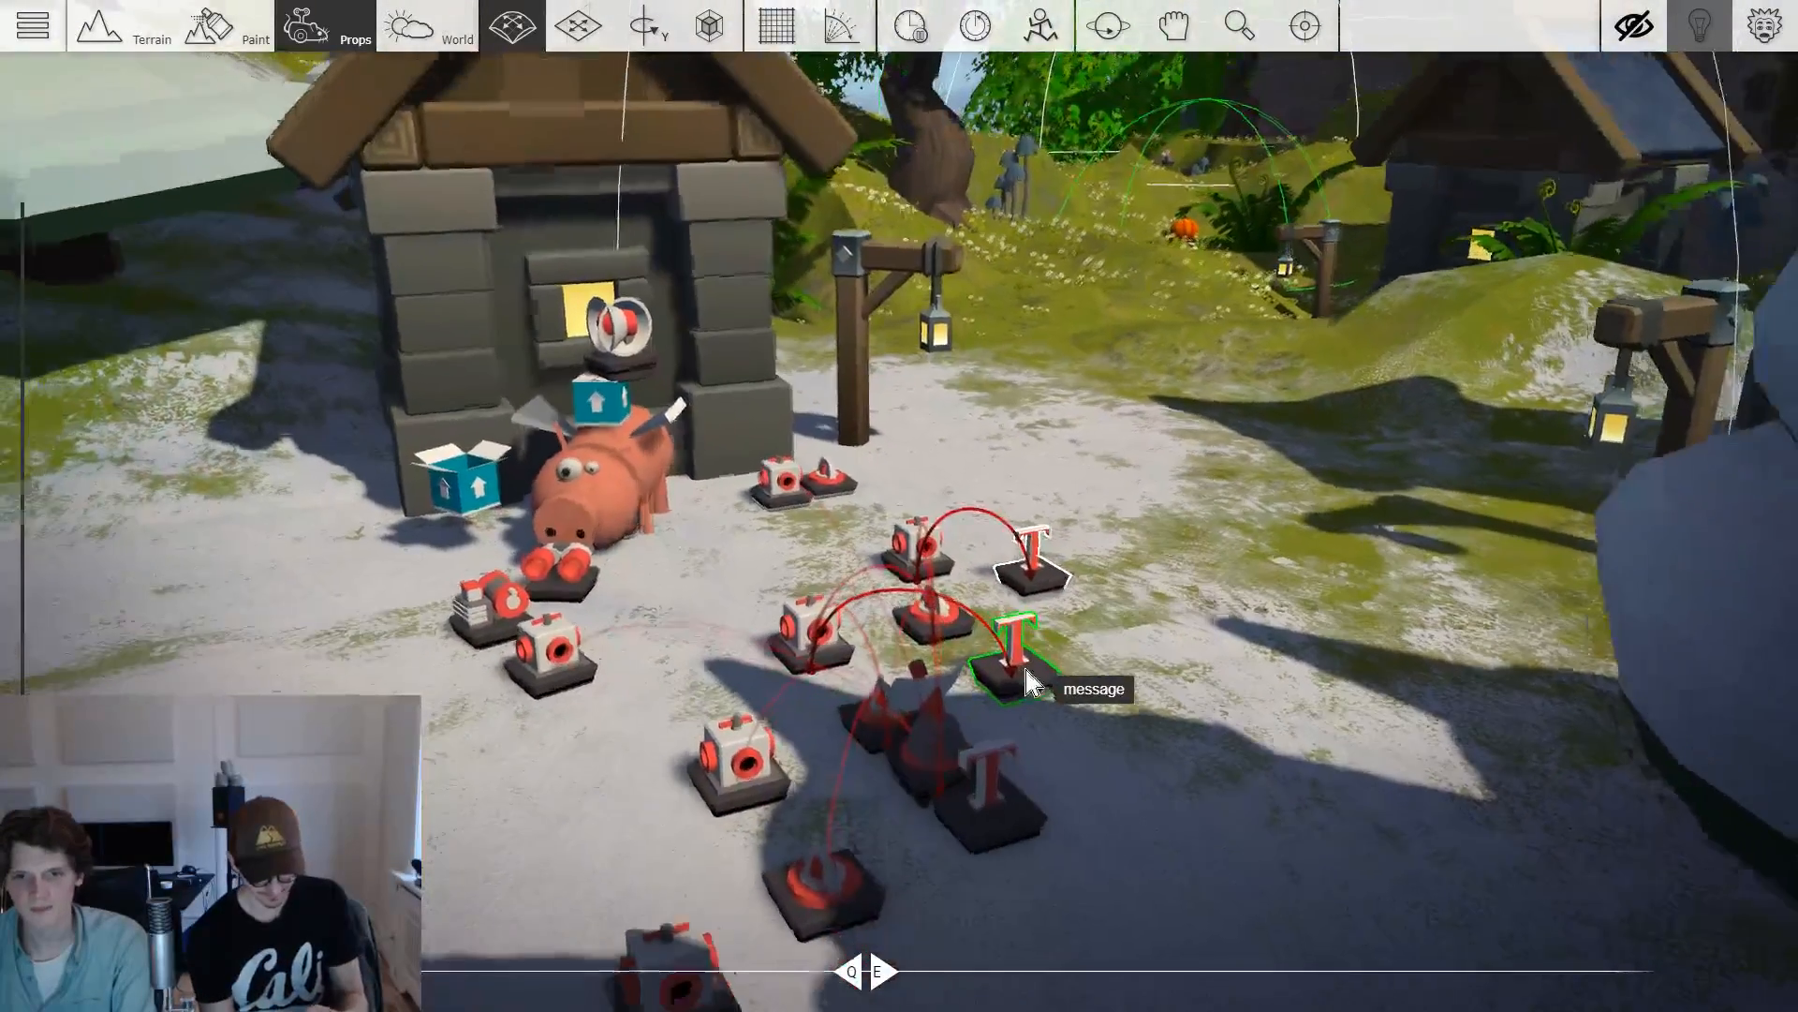
pyautogui.press('a')
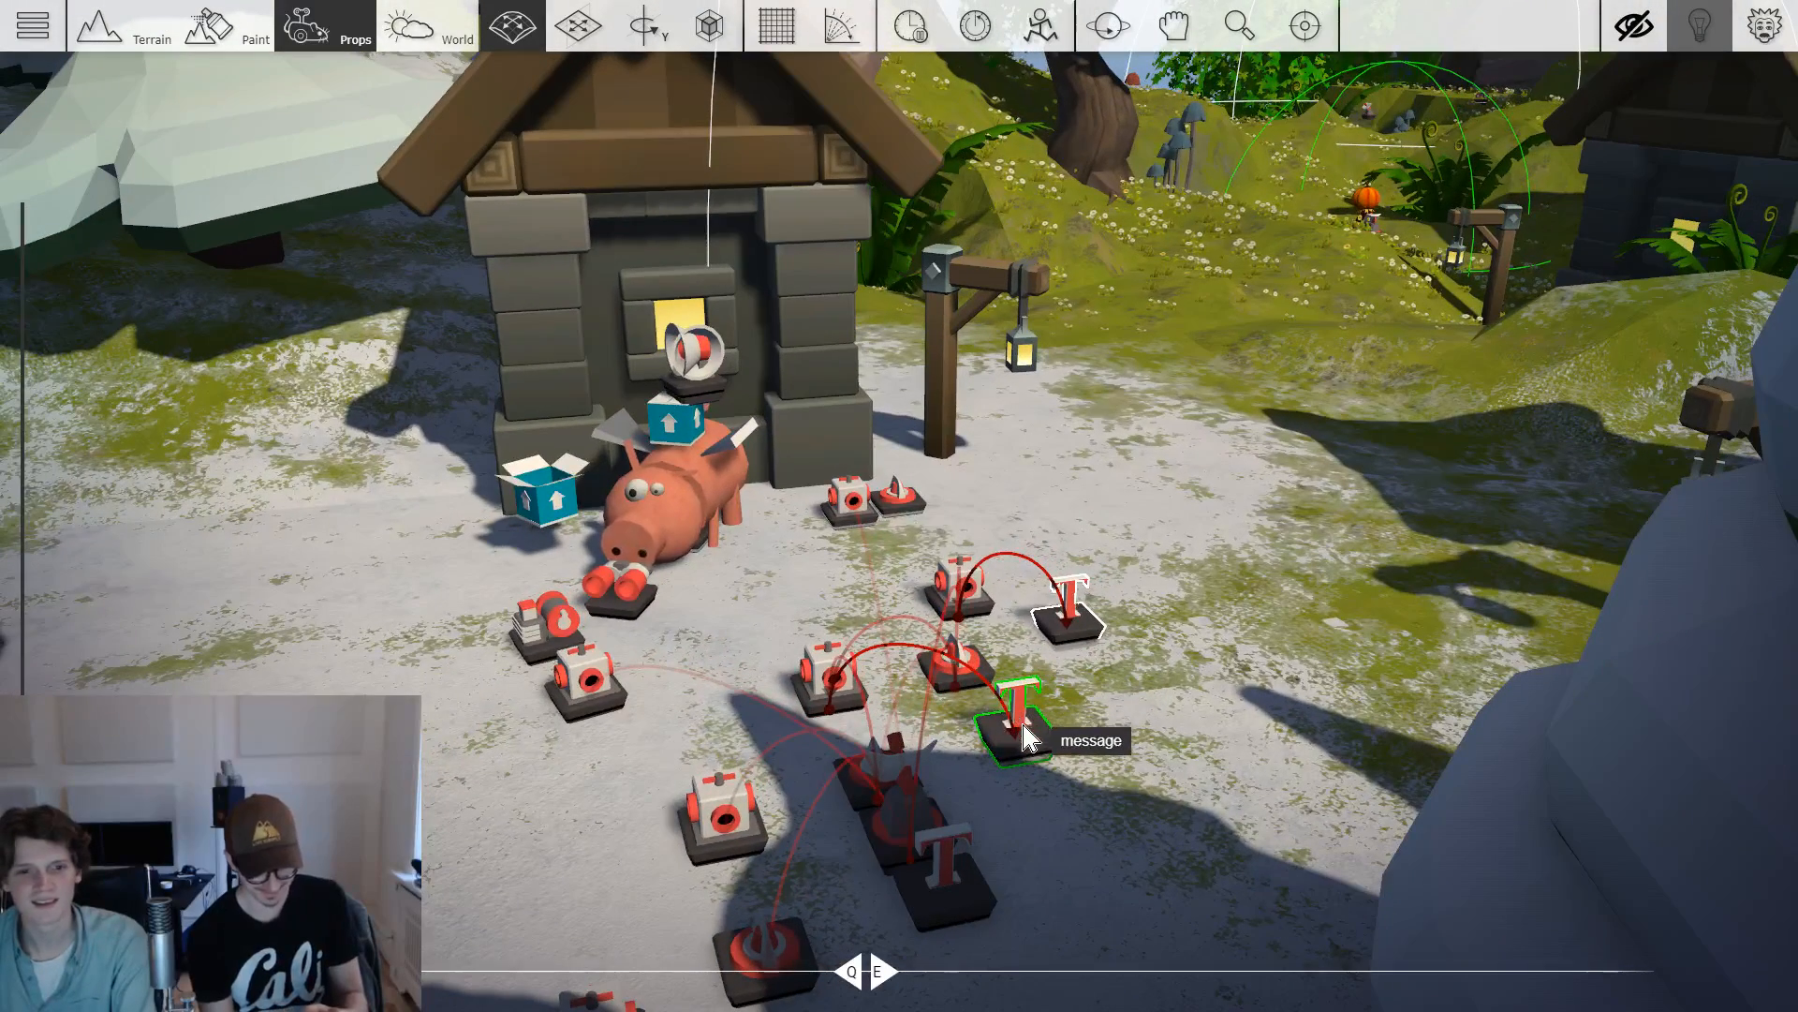
pyautogui.click(1030, 735)
pyautogui.click(1035, 740)
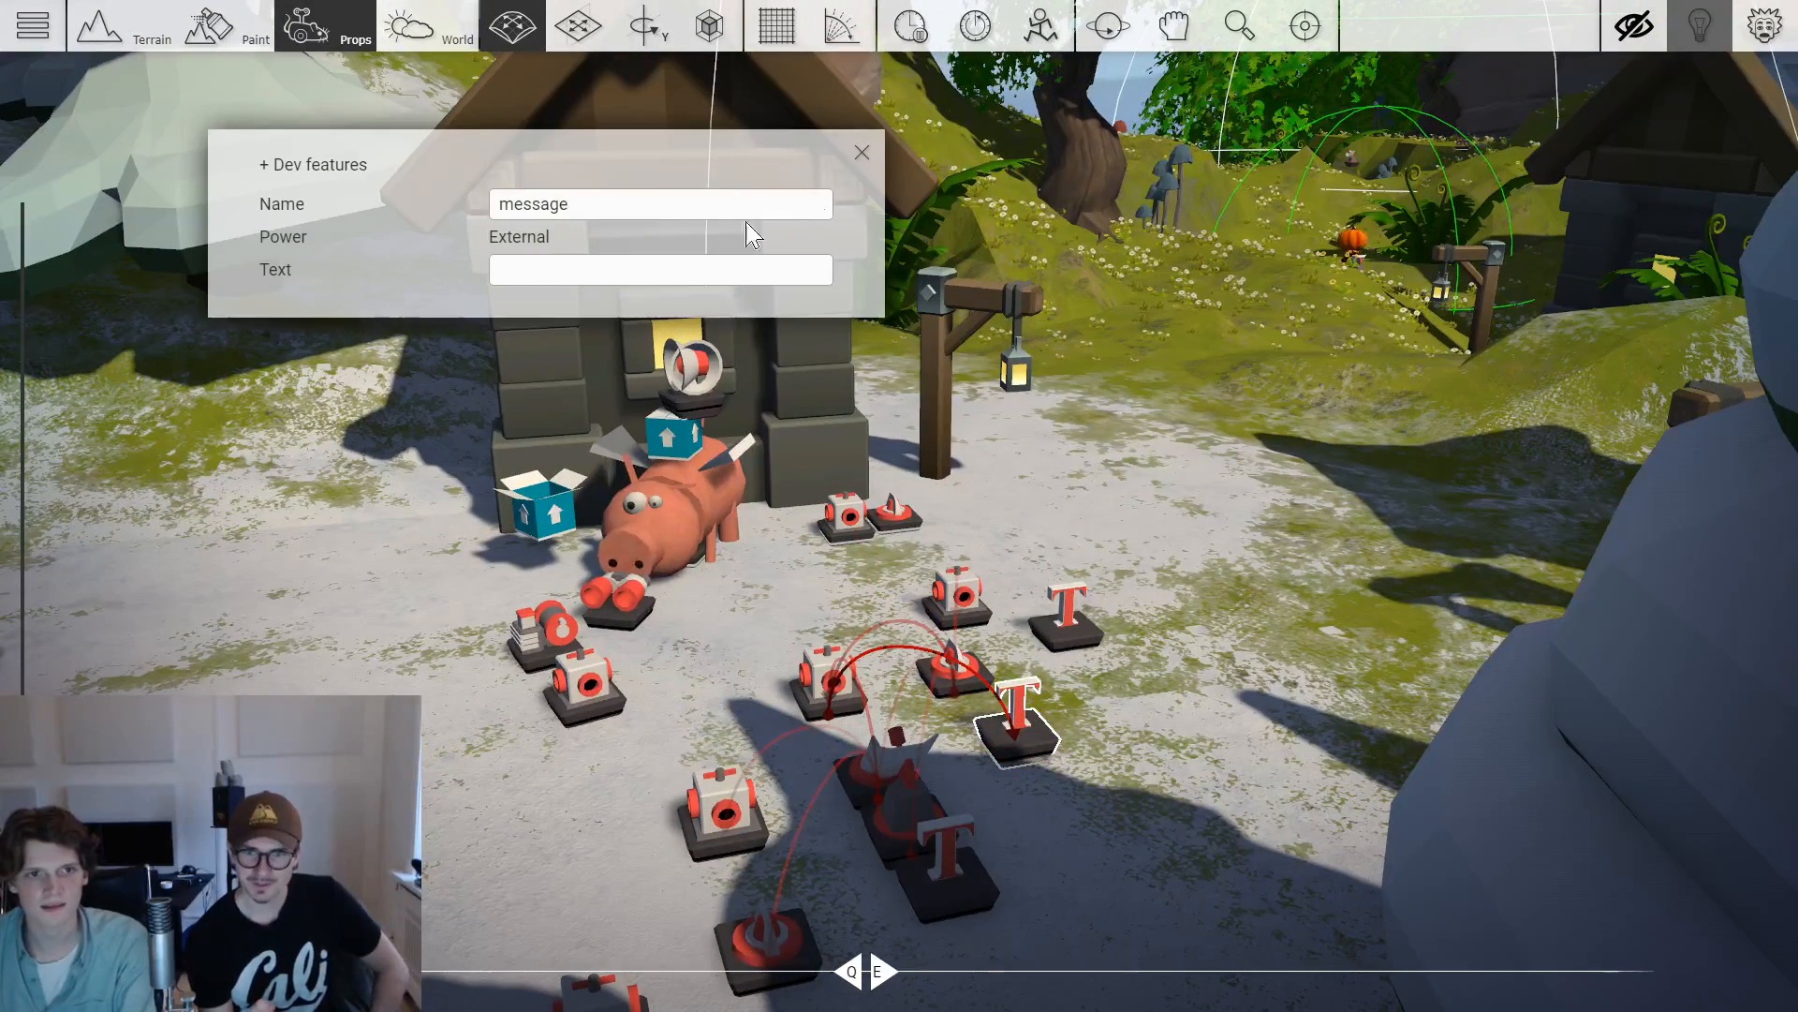
# Check the empty message prop beside the linked logic blocks, then read the text of the mes1 prop through to its end.
pyautogui.click(1030, 778)
pyautogui.click(1030, 777)
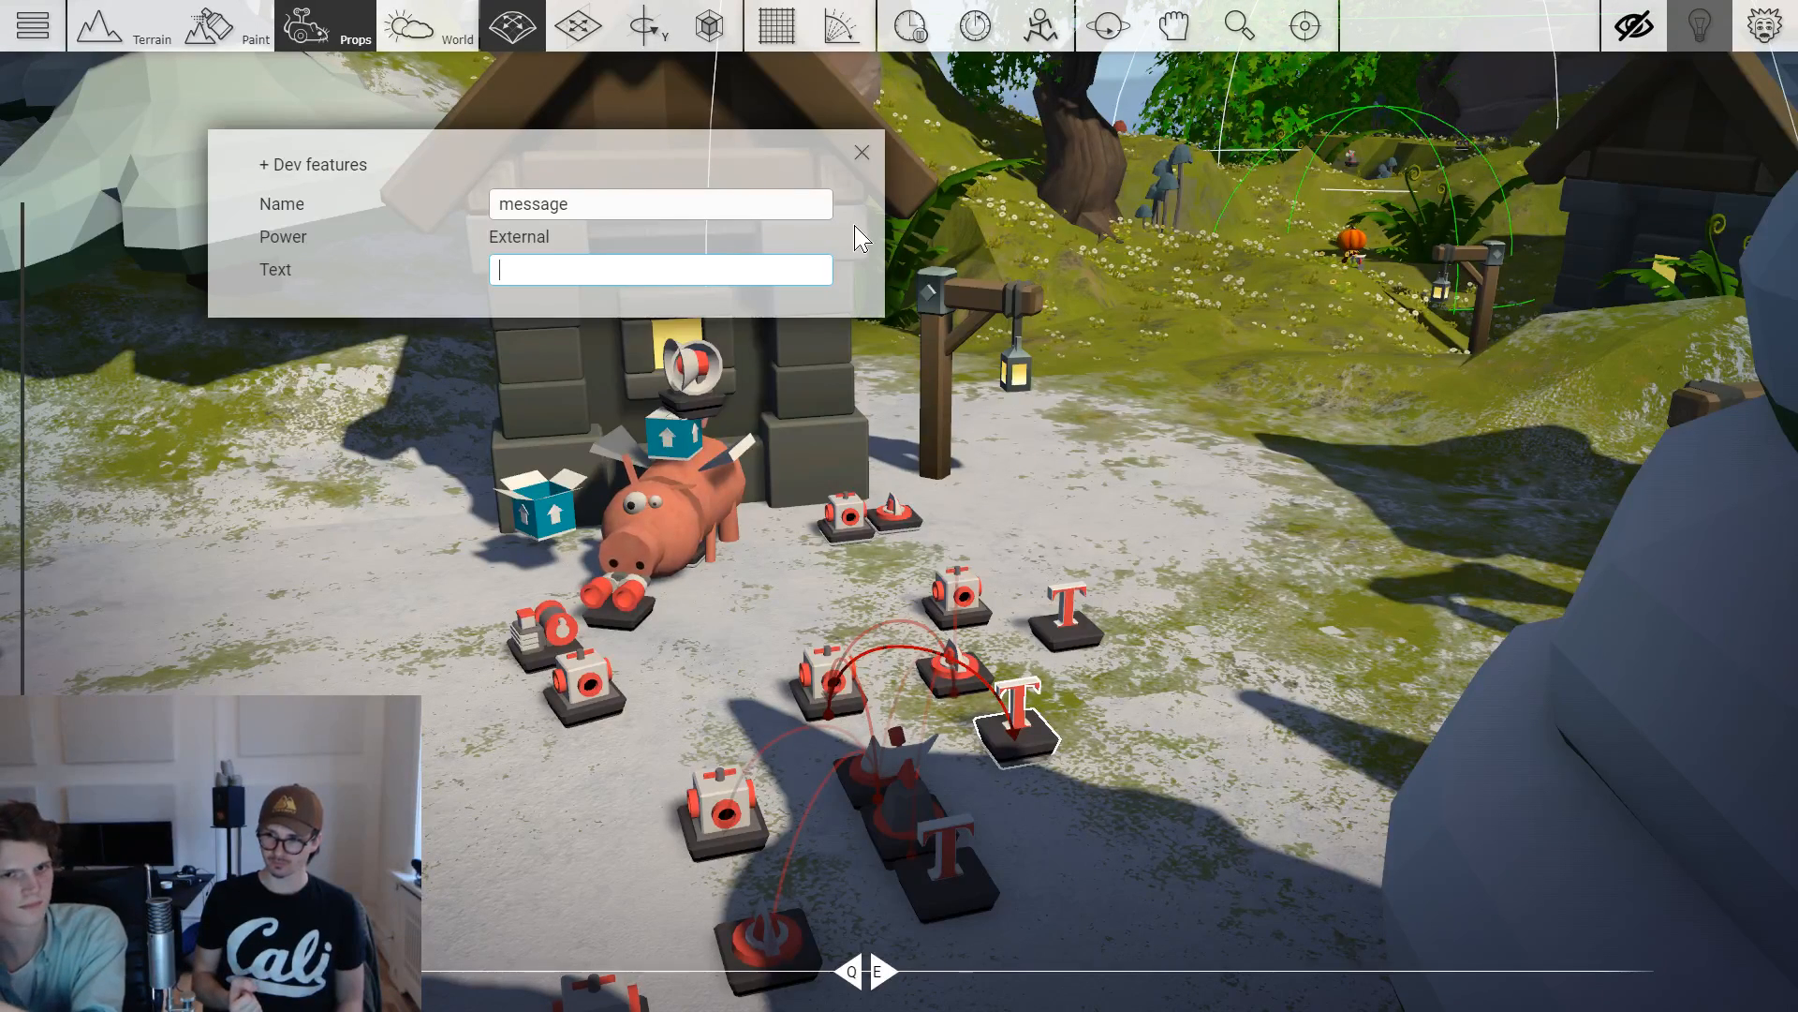
pyautogui.click(862, 152)
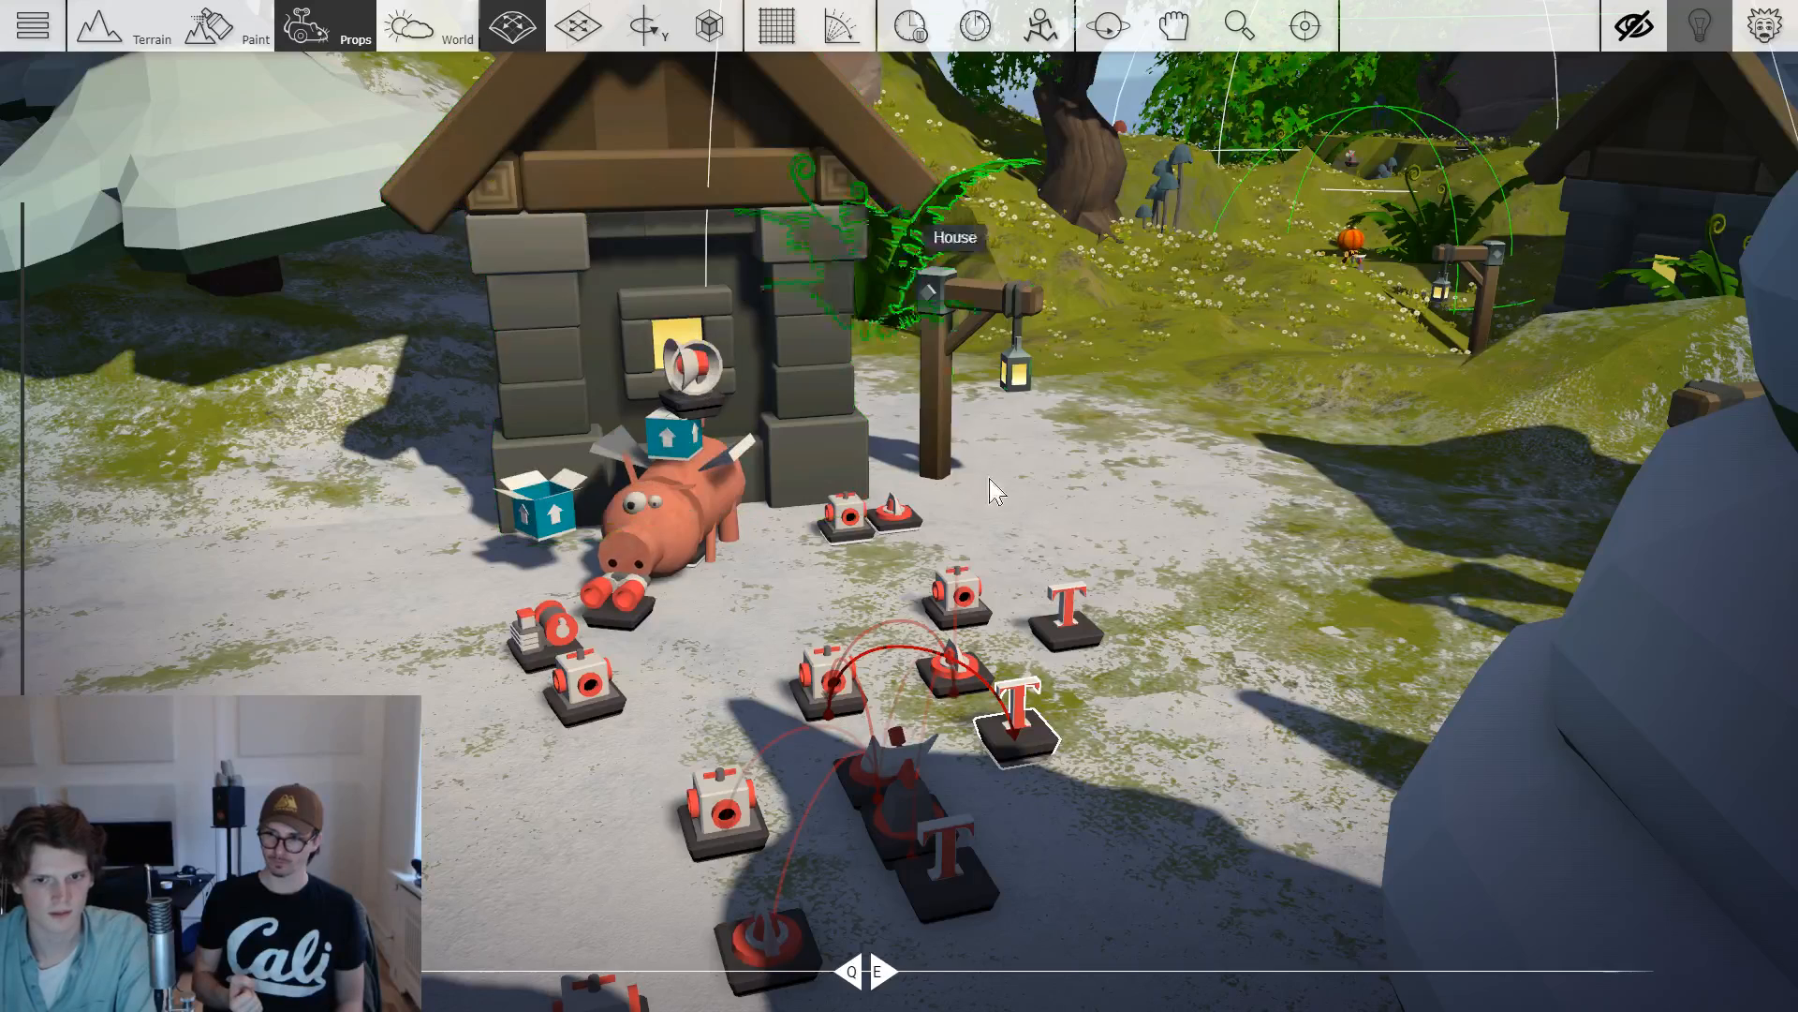
pyautogui.click(1066, 626)
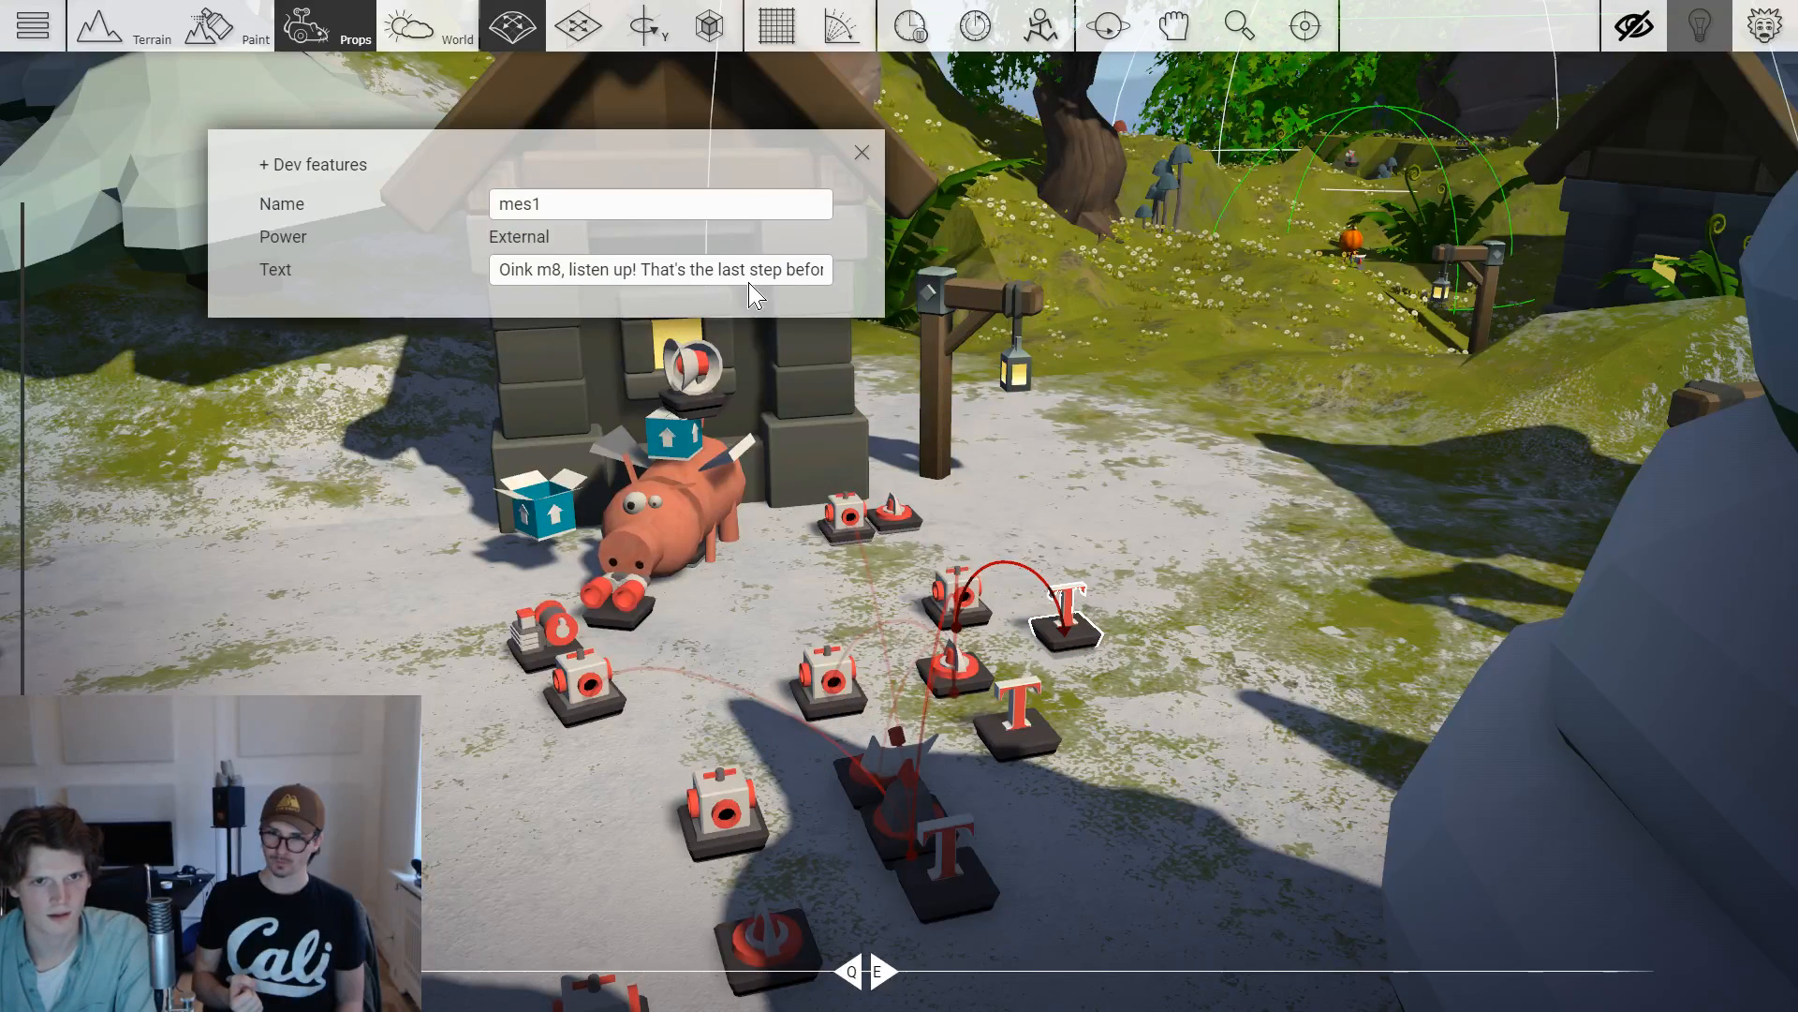
pyautogui.click(809, 274)
pyautogui.click(812, 275)
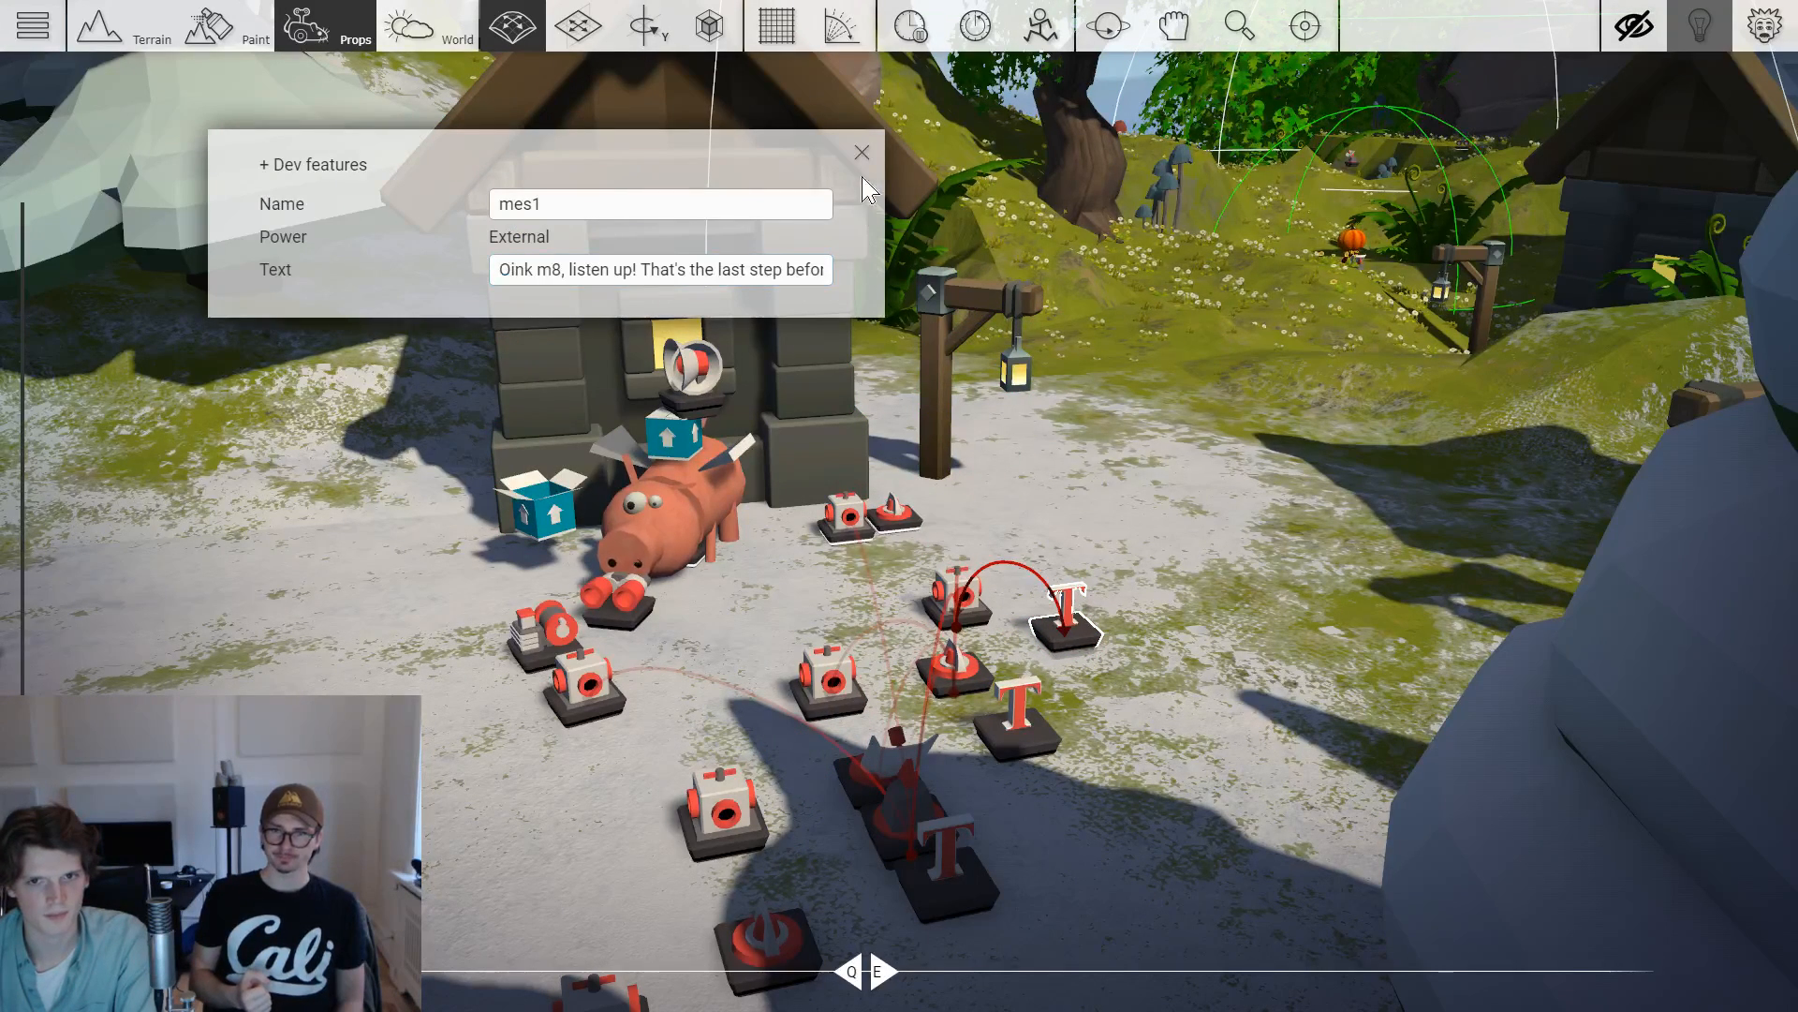
pyautogui.click(821, 275)
pyautogui.press('Right')
pyautogui.press('Right')
pyautogui.press('Right')
pyautogui.press('Right')
pyautogui.press('Right')
pyautogui.press('Right')
pyautogui.press('Right')
pyautogui.press('Right')
pyautogui.press('Right')
pyautogui.press('Right')
pyautogui.press('Right')
pyautogui.press('Right')
pyautogui.press('Right')
pyautogui.press('Right')
pyautogui.press('Right')
pyautogui.press('Right')
pyautogui.press('Right')
pyautogui.press('Right')
pyautogui.press('Right')
pyautogui.press('Right')
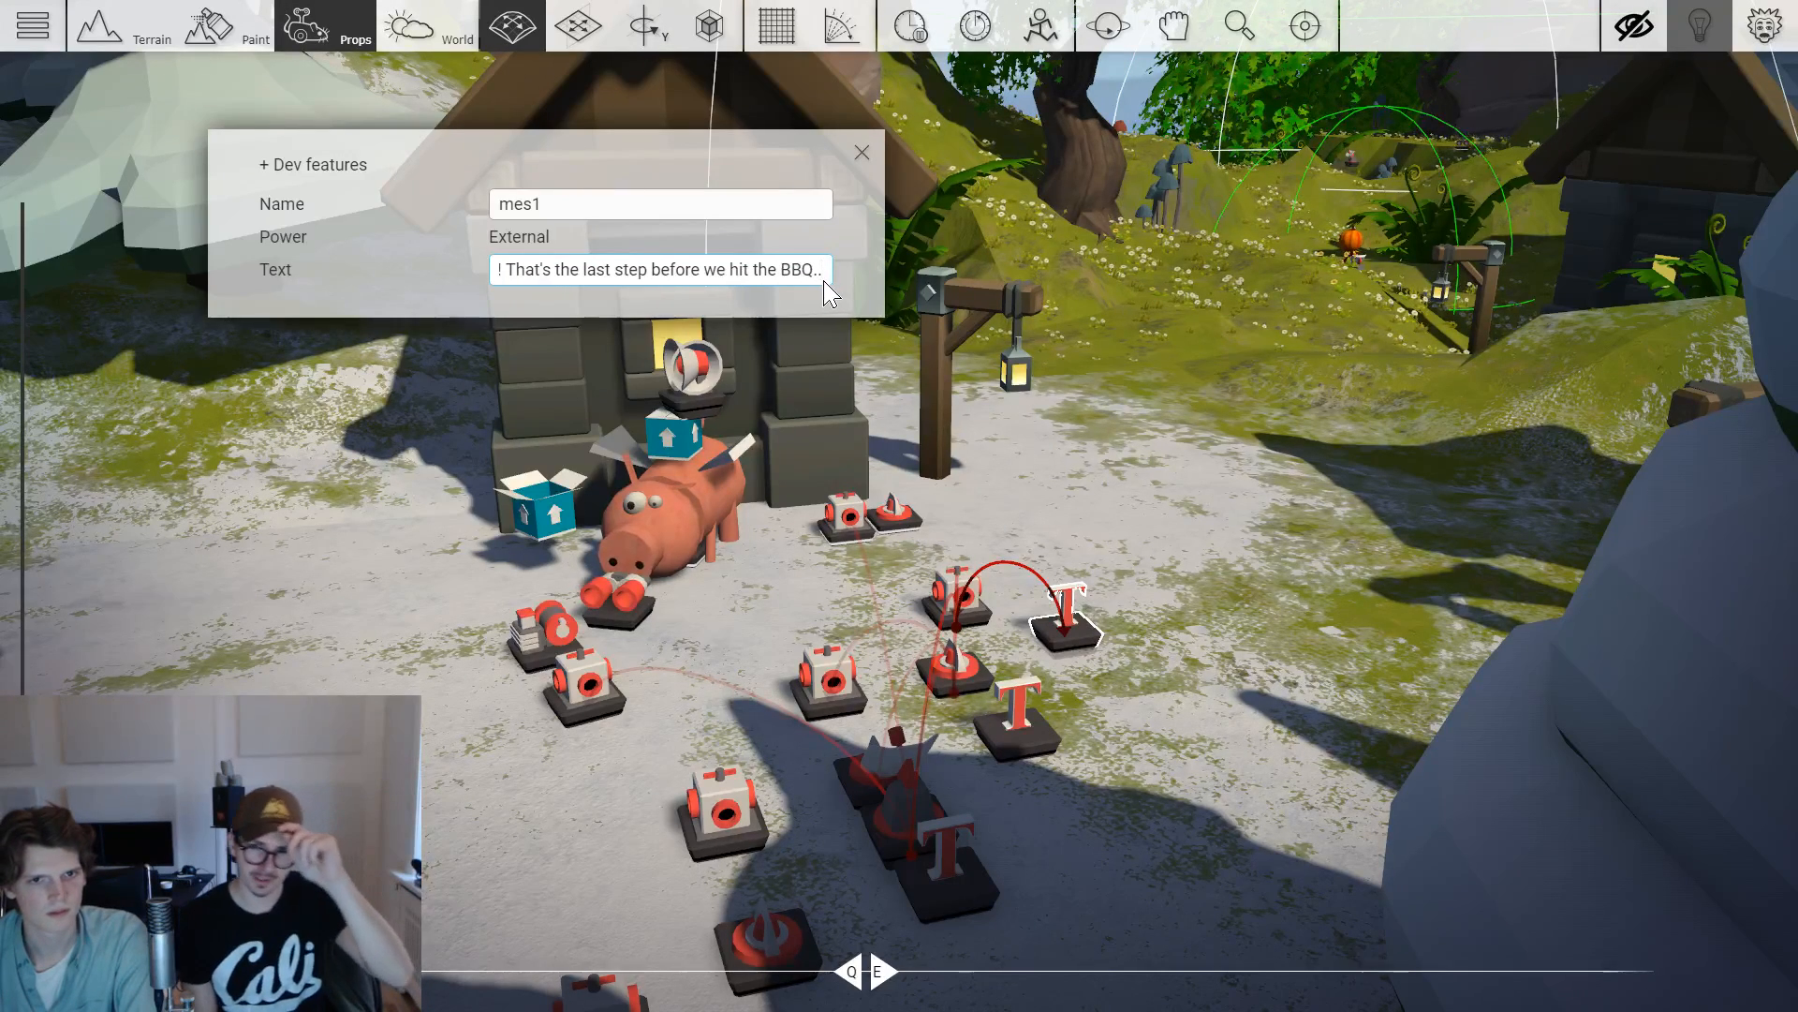
pyautogui.click(861, 153)
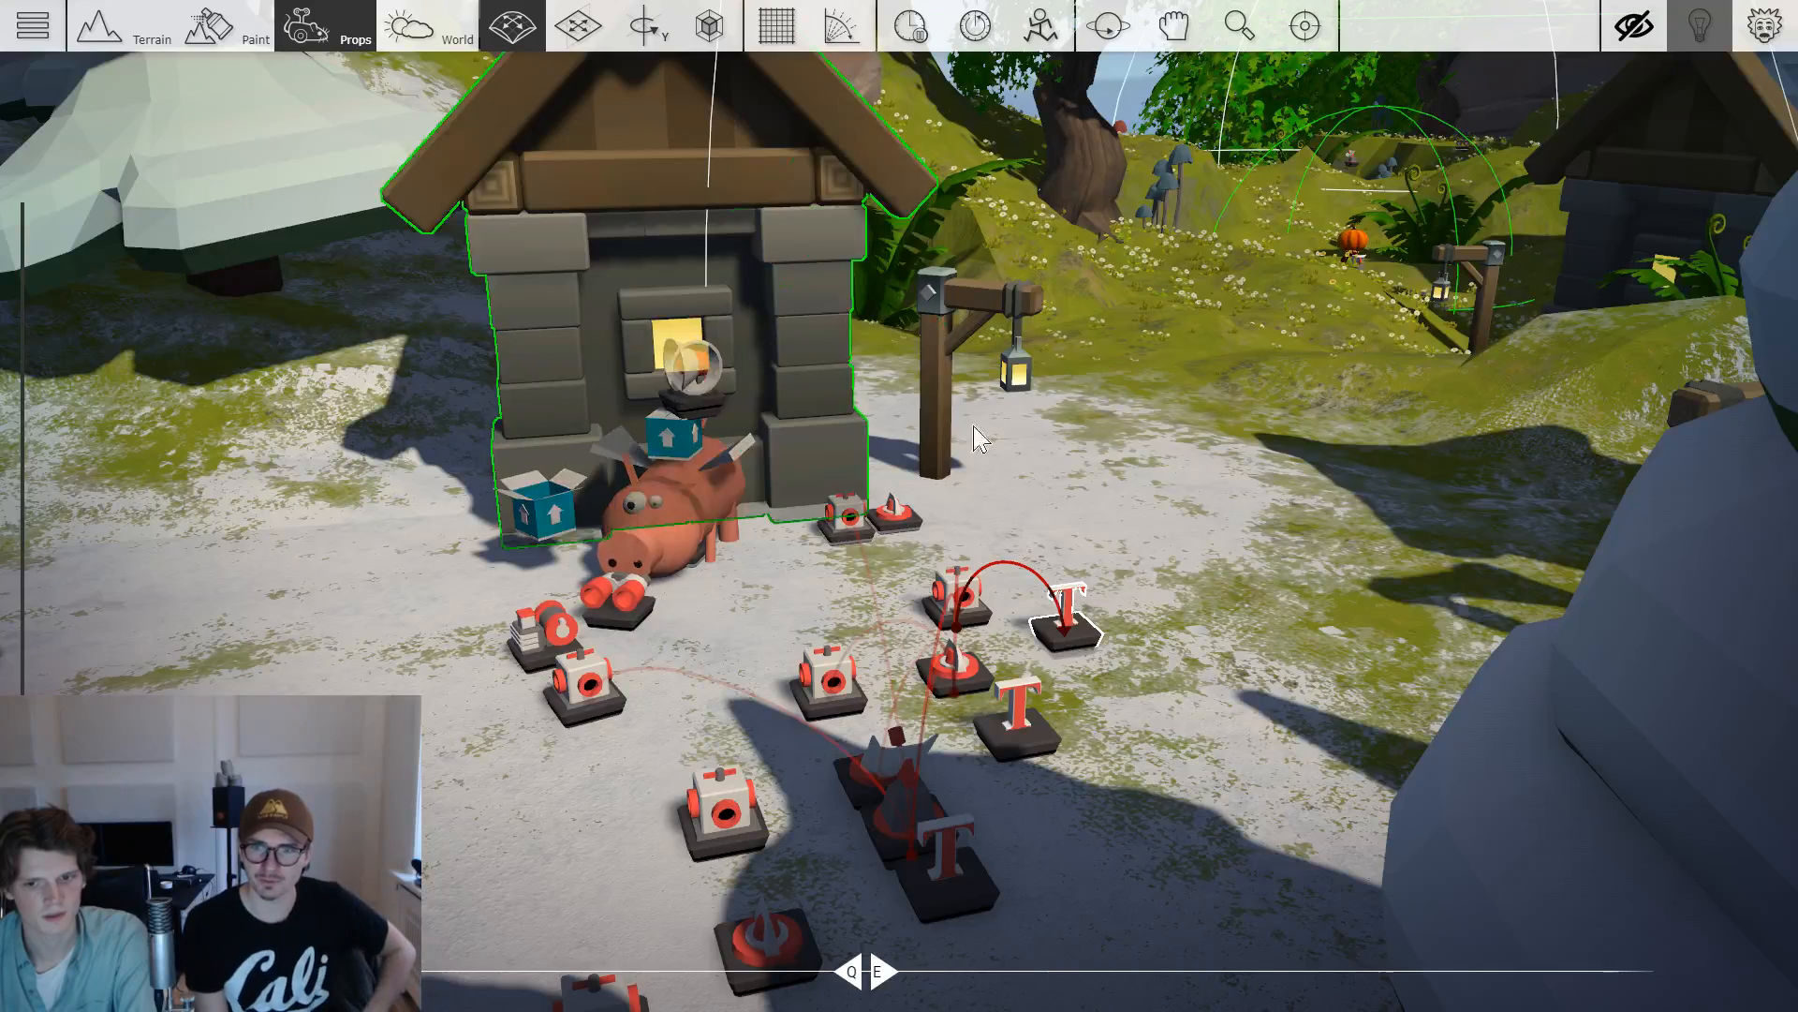
# Begin the text of the empty message prop in front of mes1 with "But these lands are wet and slippery,".
pyautogui.doubleClick(1021, 717)
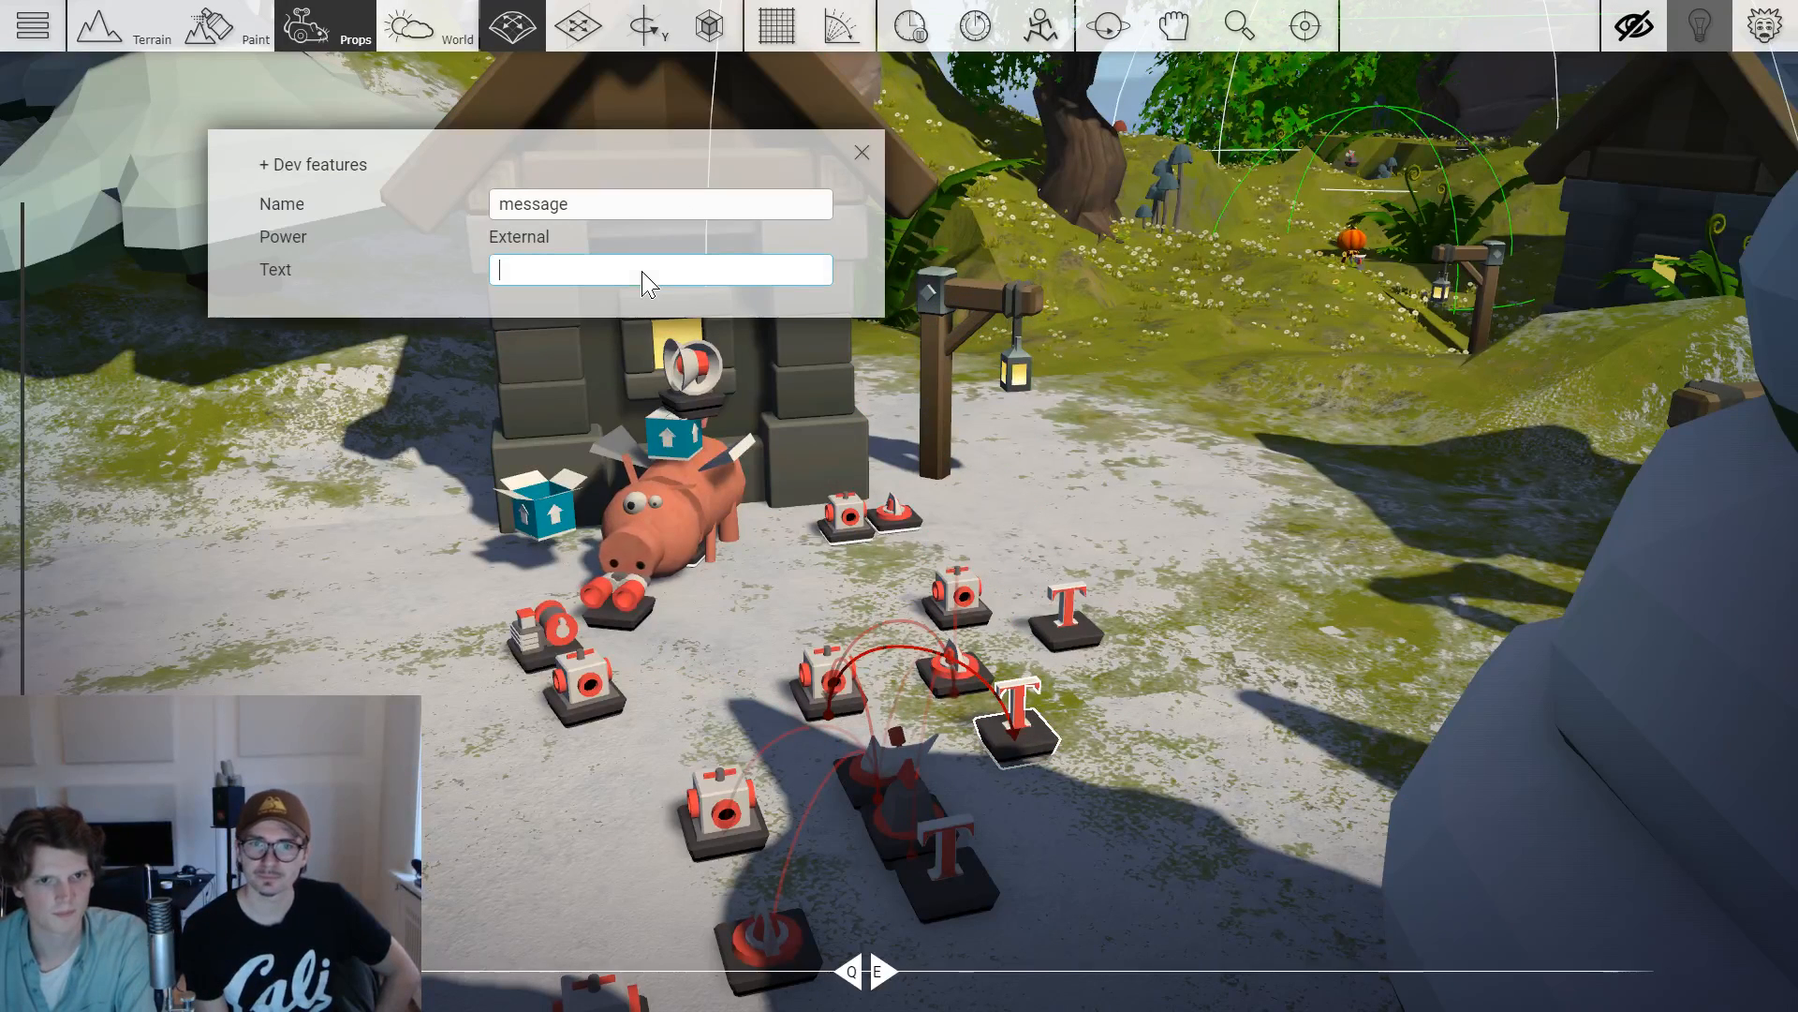
pyautogui.write('Bu')
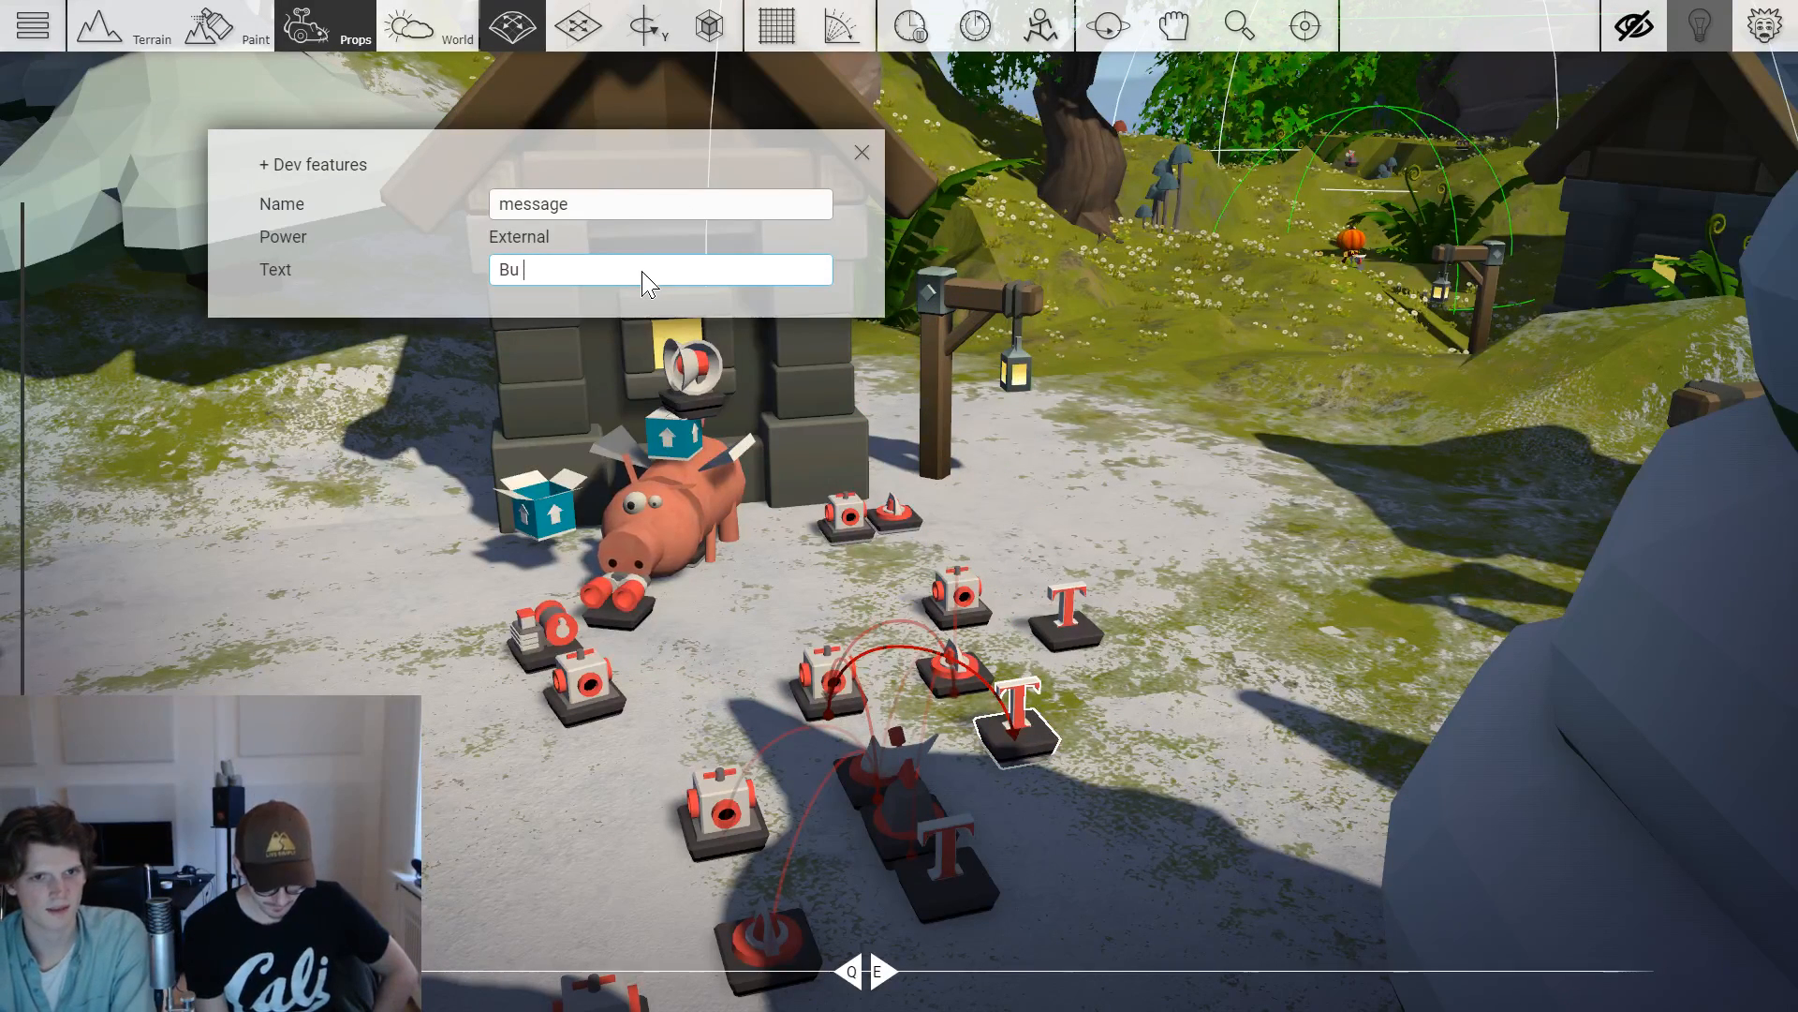
pyautogui.write('ut the')
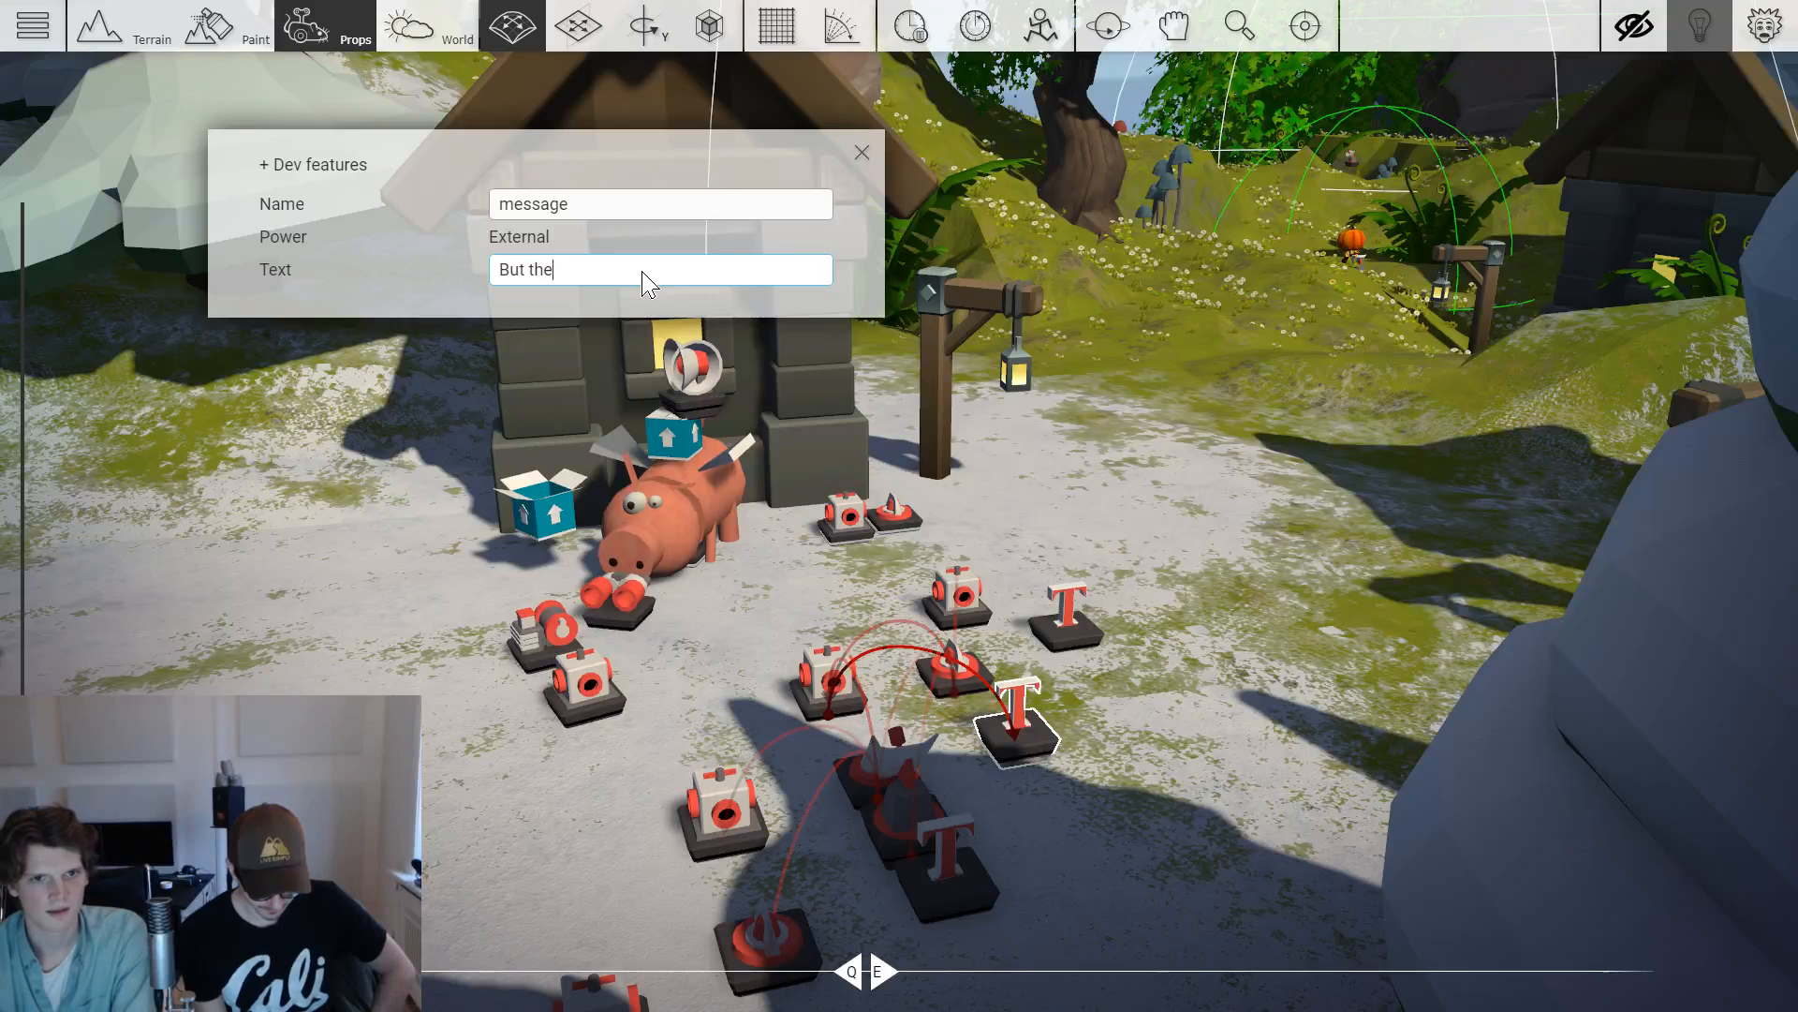
pyautogui.write('se lands are')
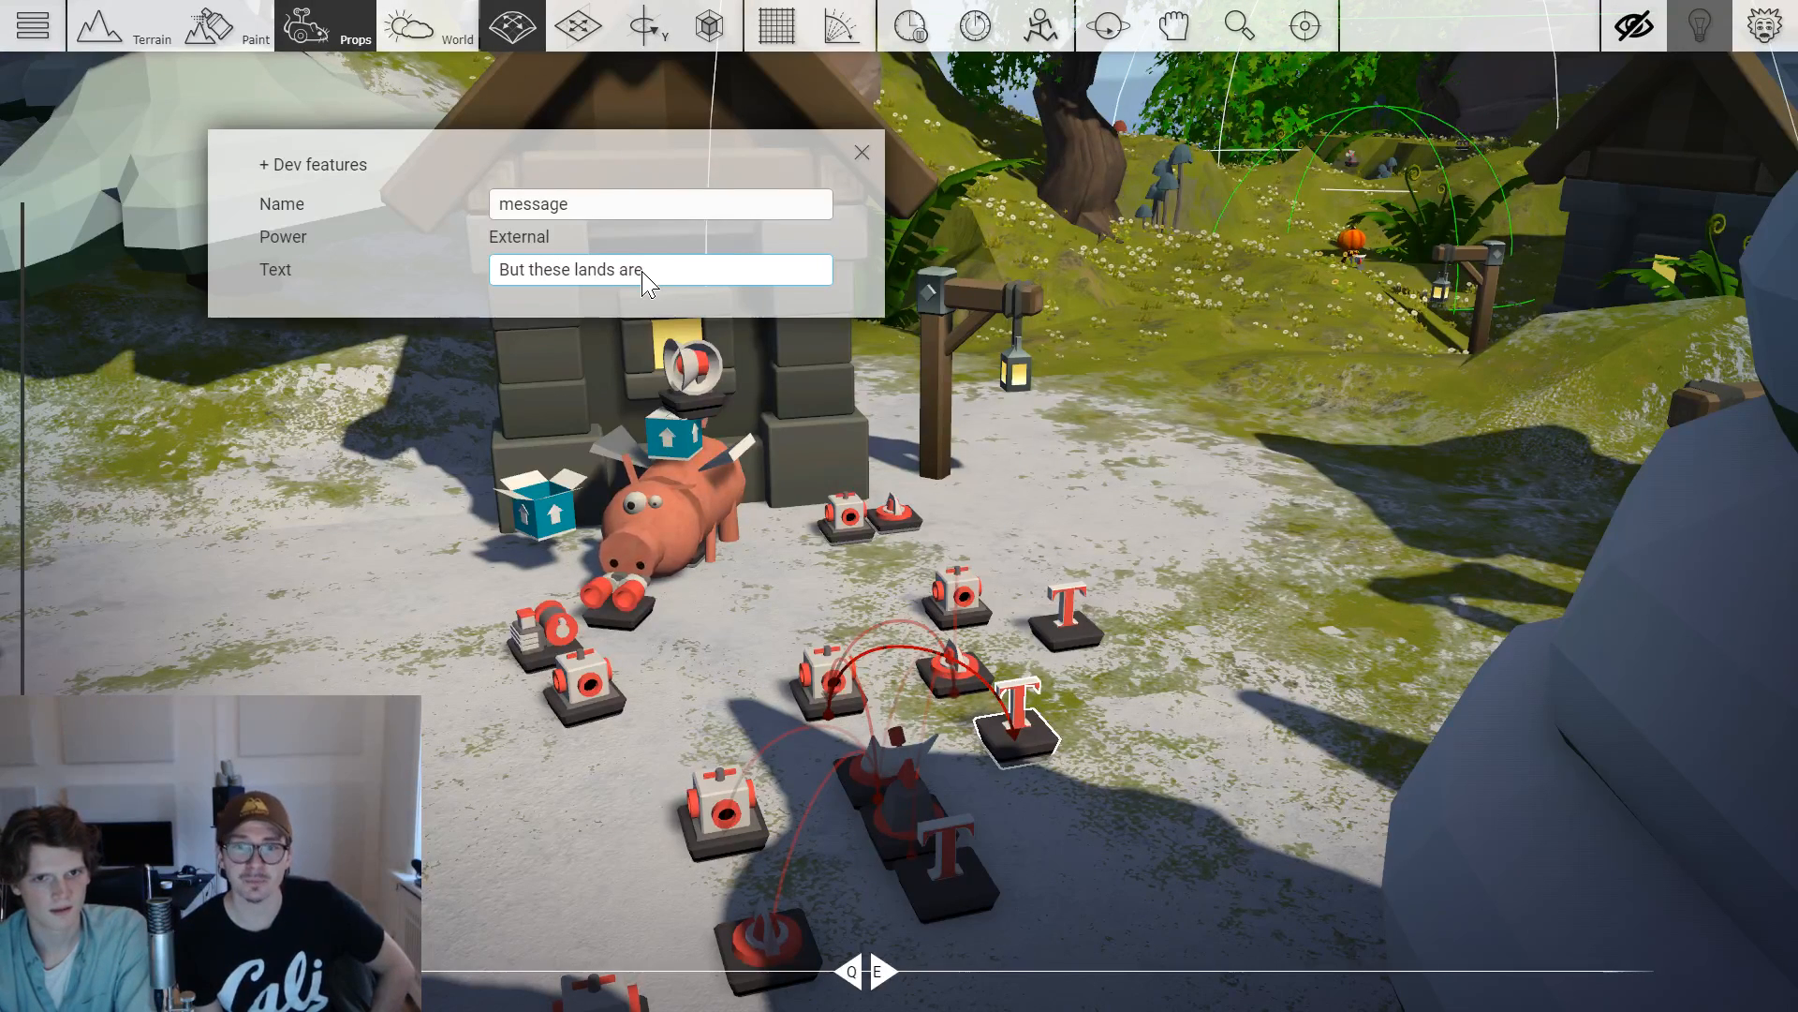
pyautogui.write(' wet and ')
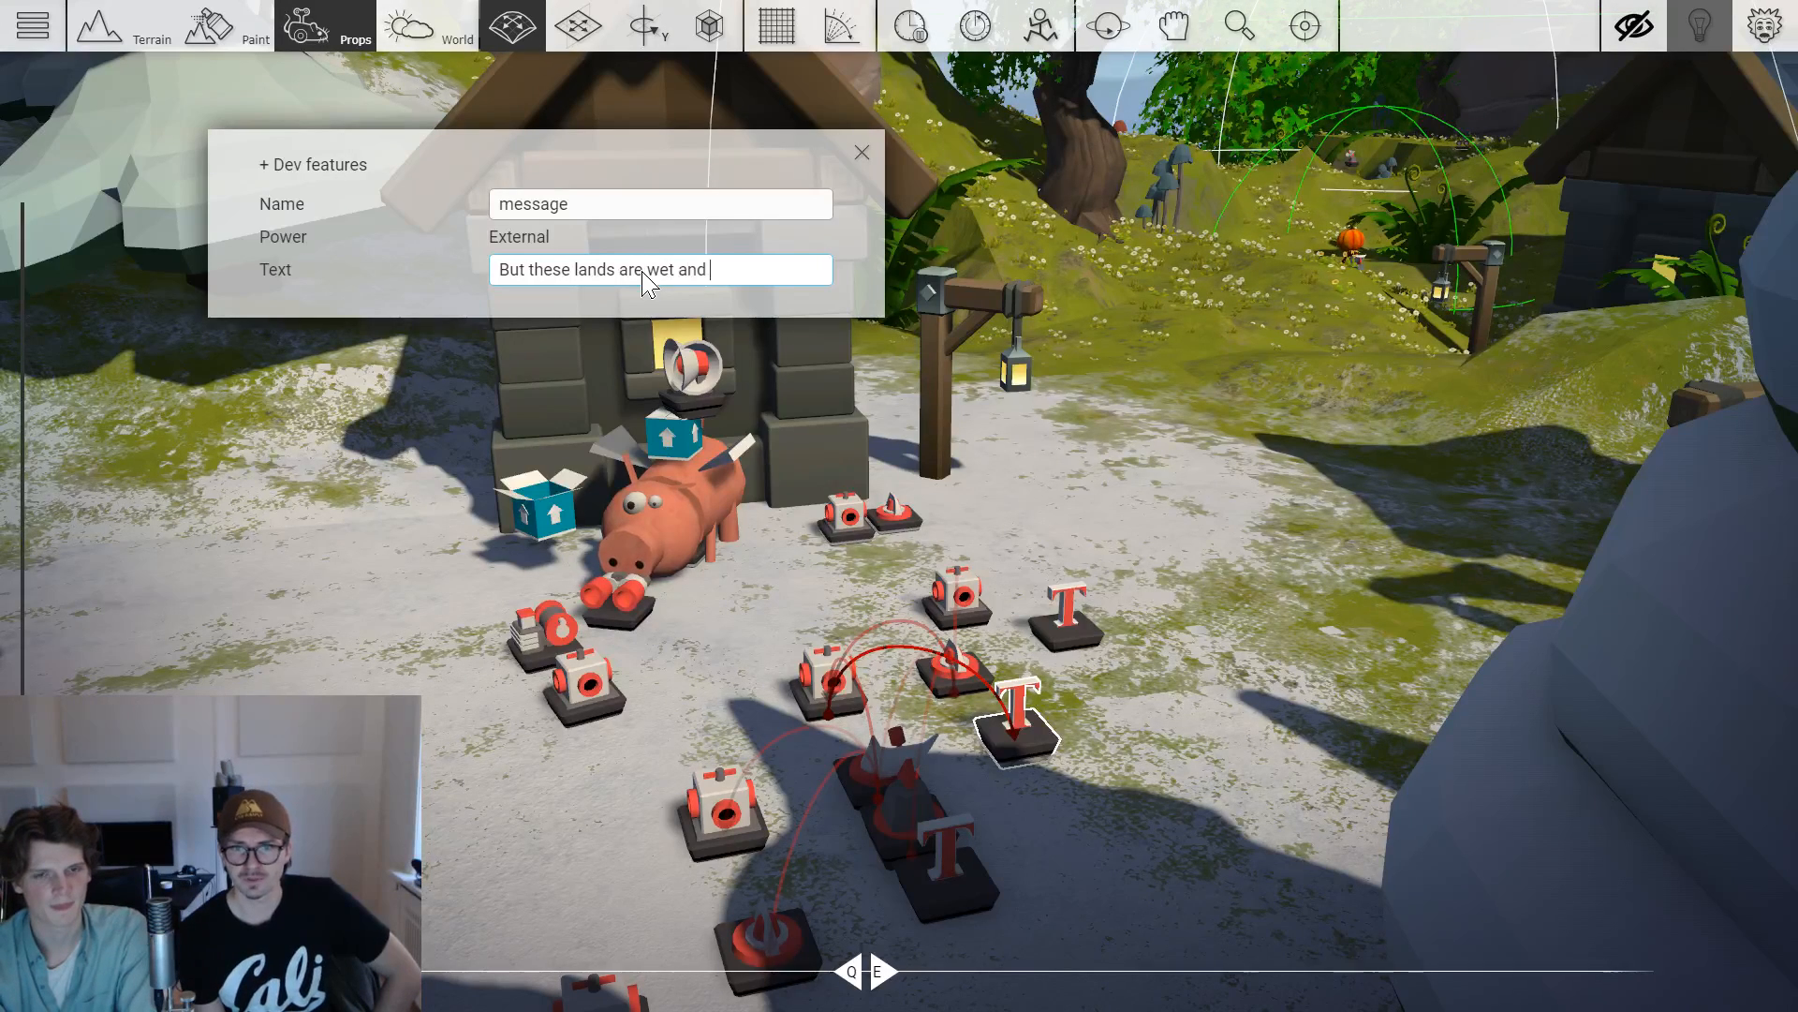
pyautogui.write('slippe')
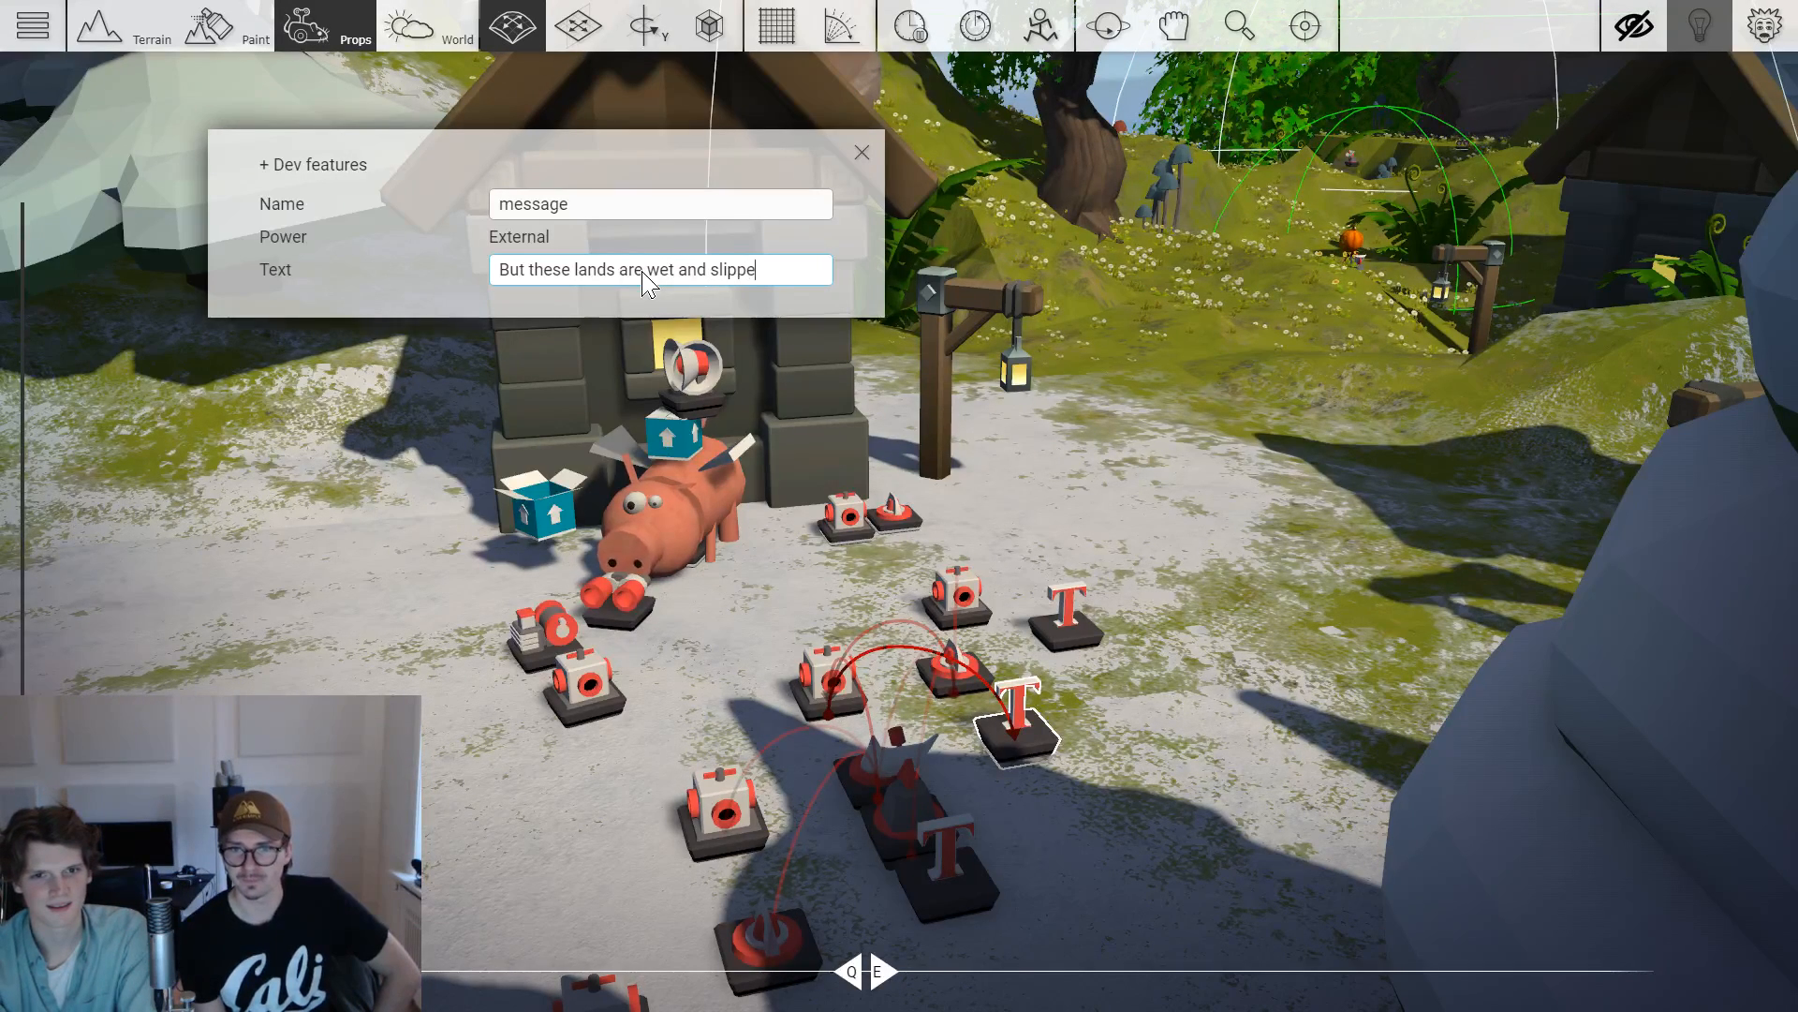
pyautogui.write('ry, dangou')
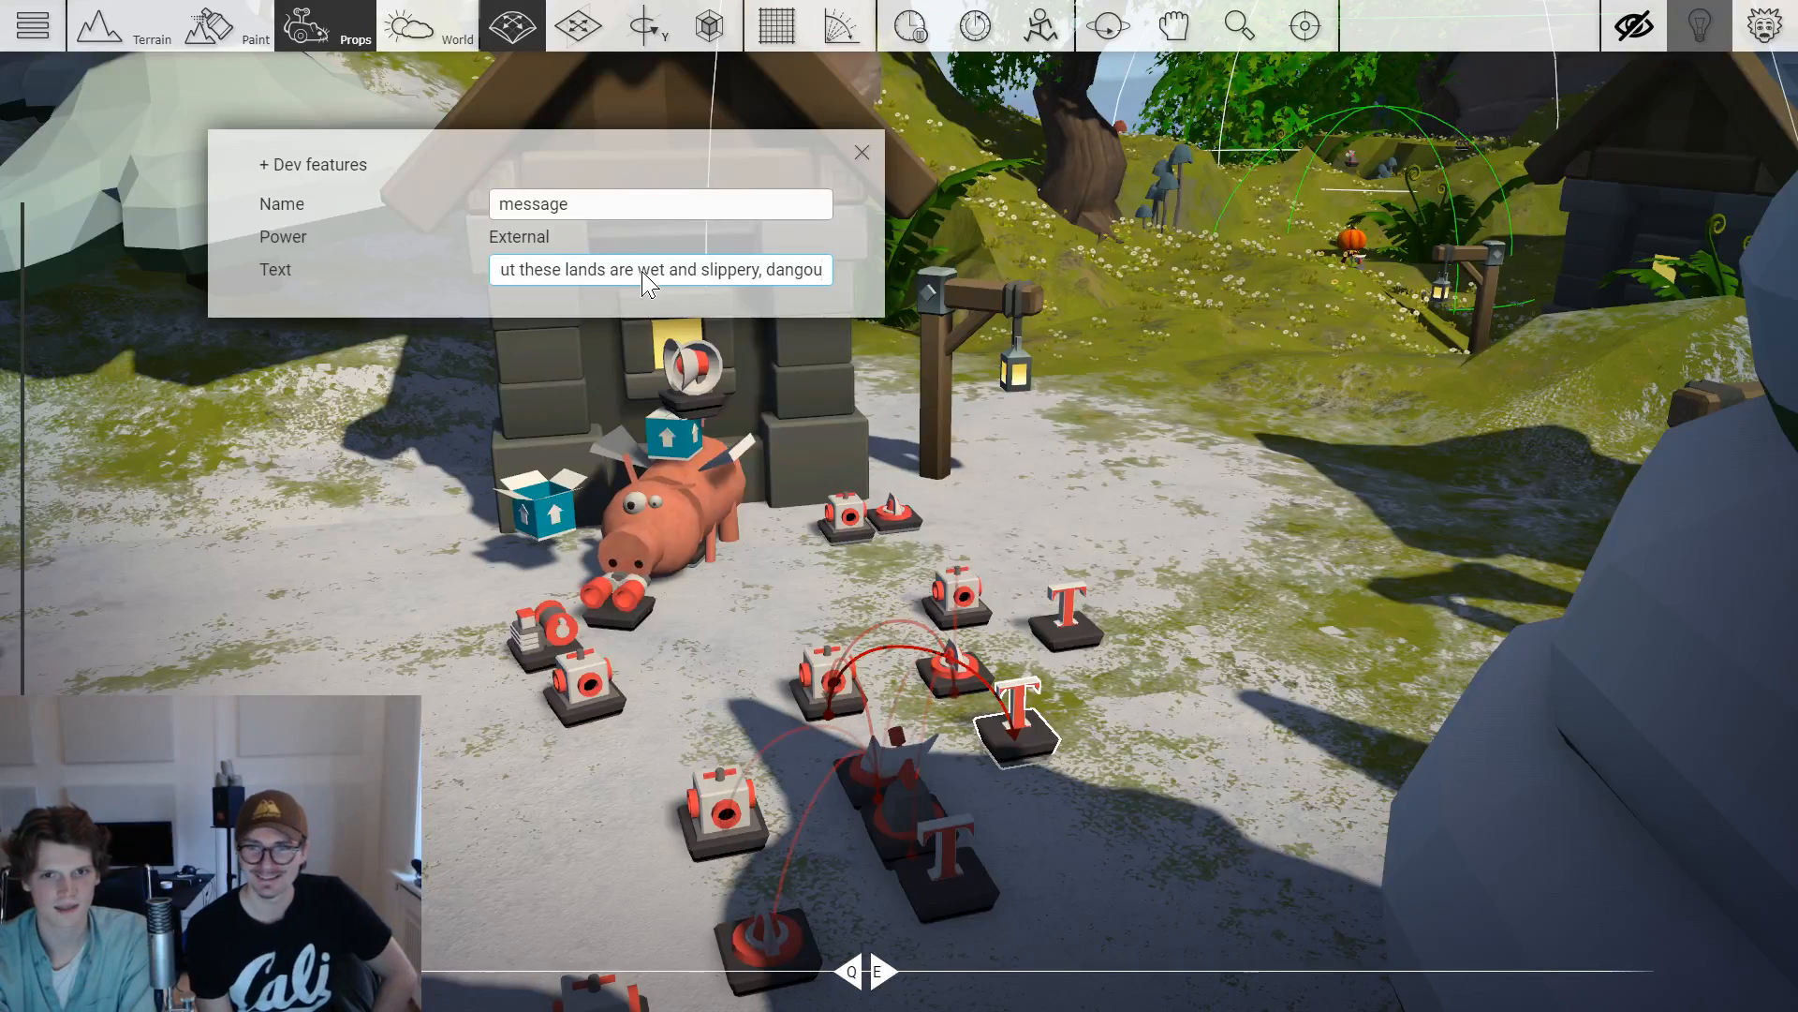
pyautogui.press('BackSpace')
pyautogui.write('roiusaf')
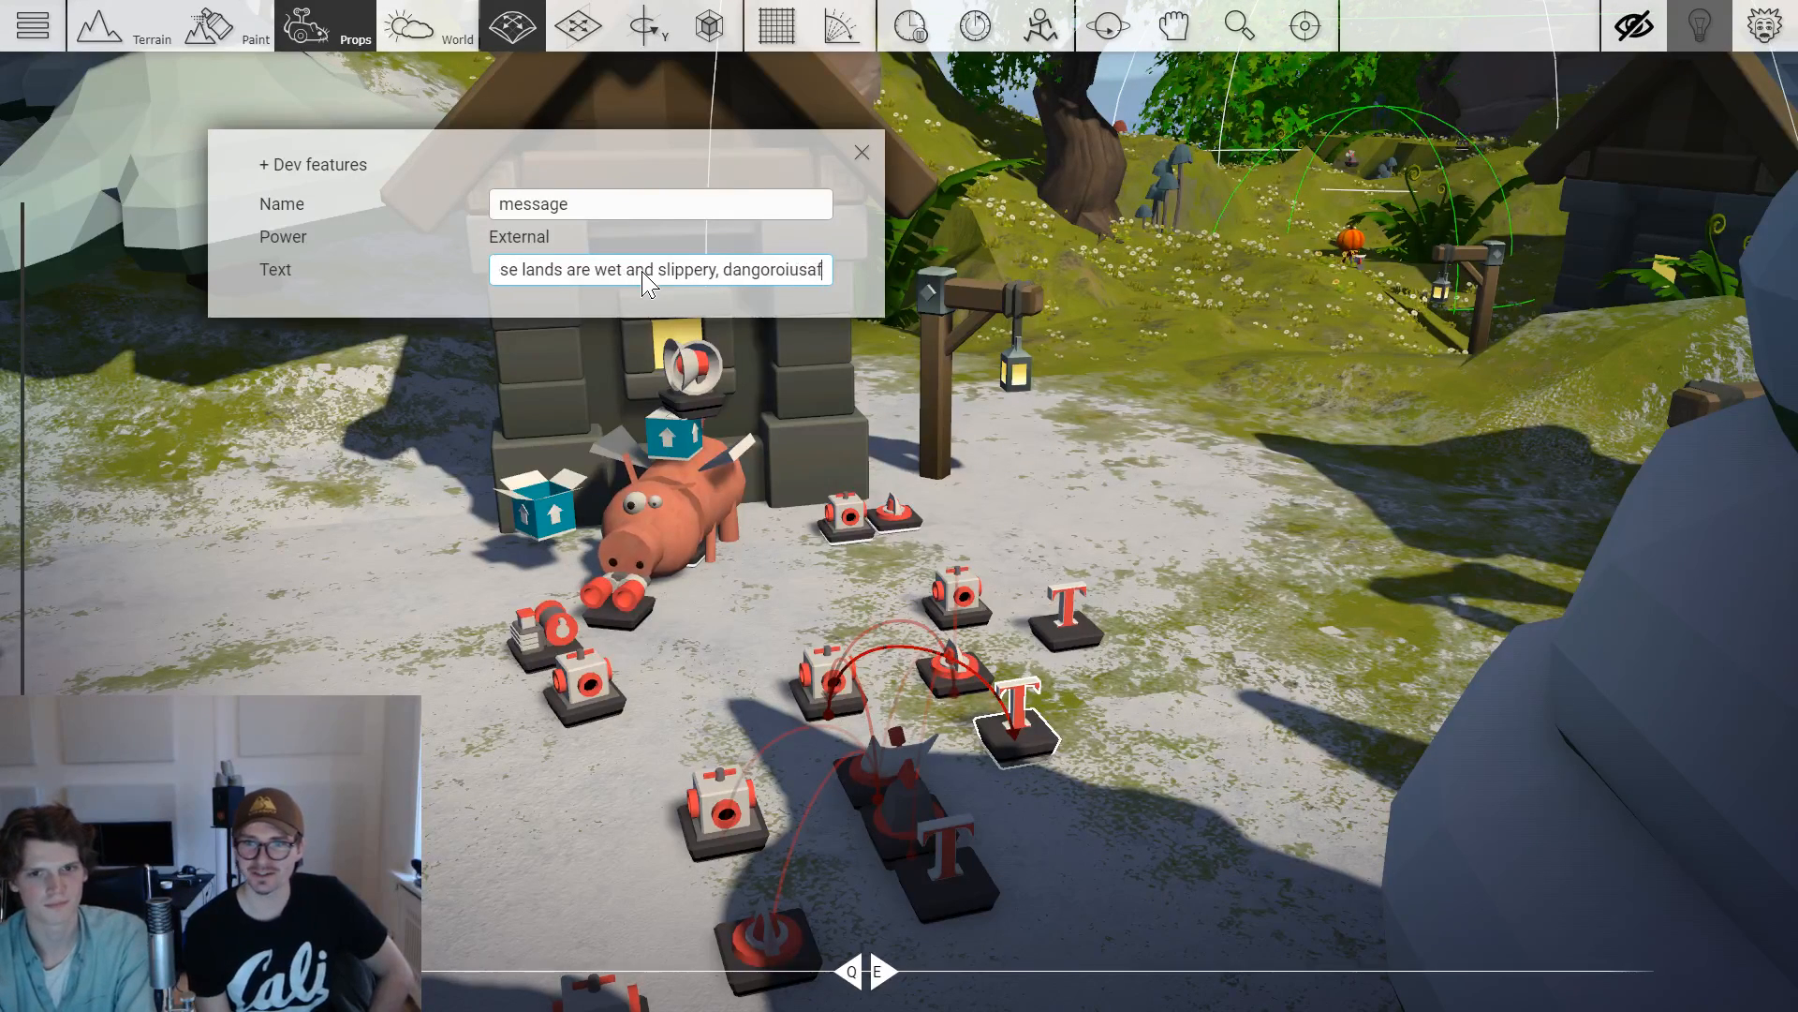
pyautogui.write('kdsfa and')
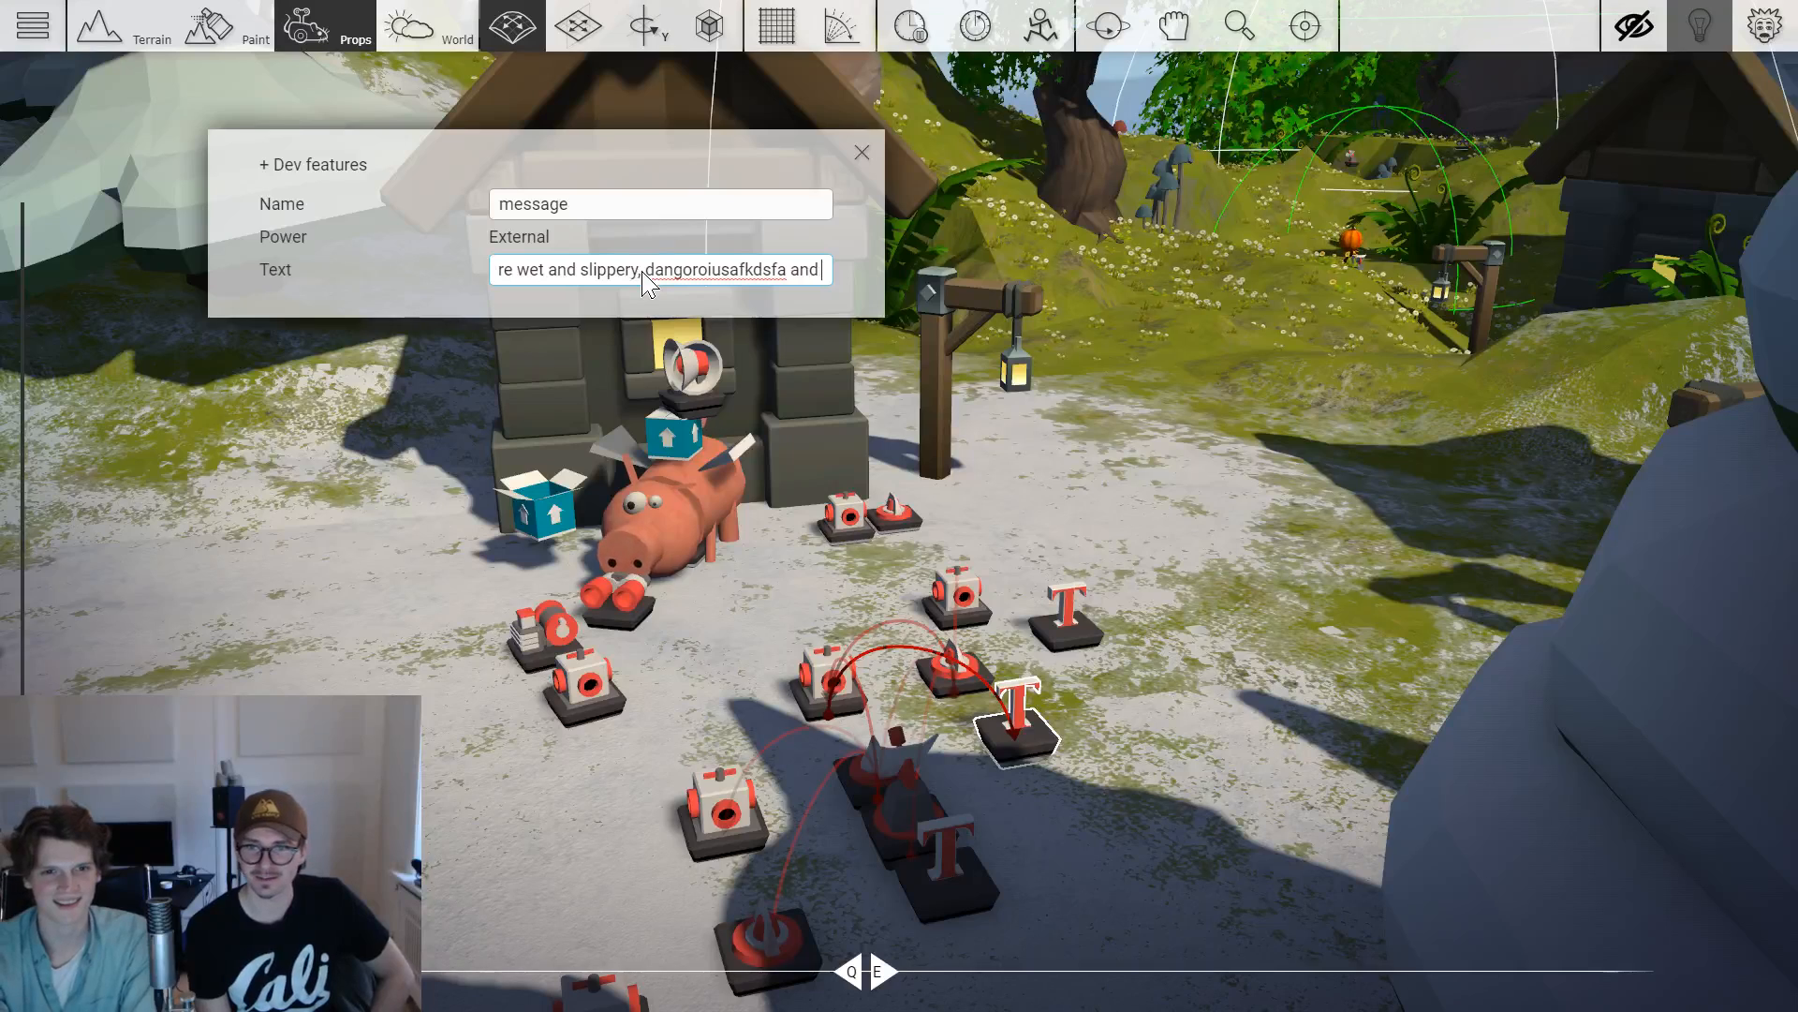
pyautogui.press('BackSpace')
pyautogui.press('BackSpace')
pyautogui.press('BackSpace')
pyautogui.press('BackSpace')
pyautogui.press('BackSpace')
pyautogui.press('BackSpace')
pyautogui.press('BackSpace')
pyautogui.press('BackSpace')
pyautogui.press('BackSpace')
pyautogui.press('BackSpace')
pyautogui.press('BackSpace')
pyautogui.press('BackSpace')
pyautogui.press('BackSpace')
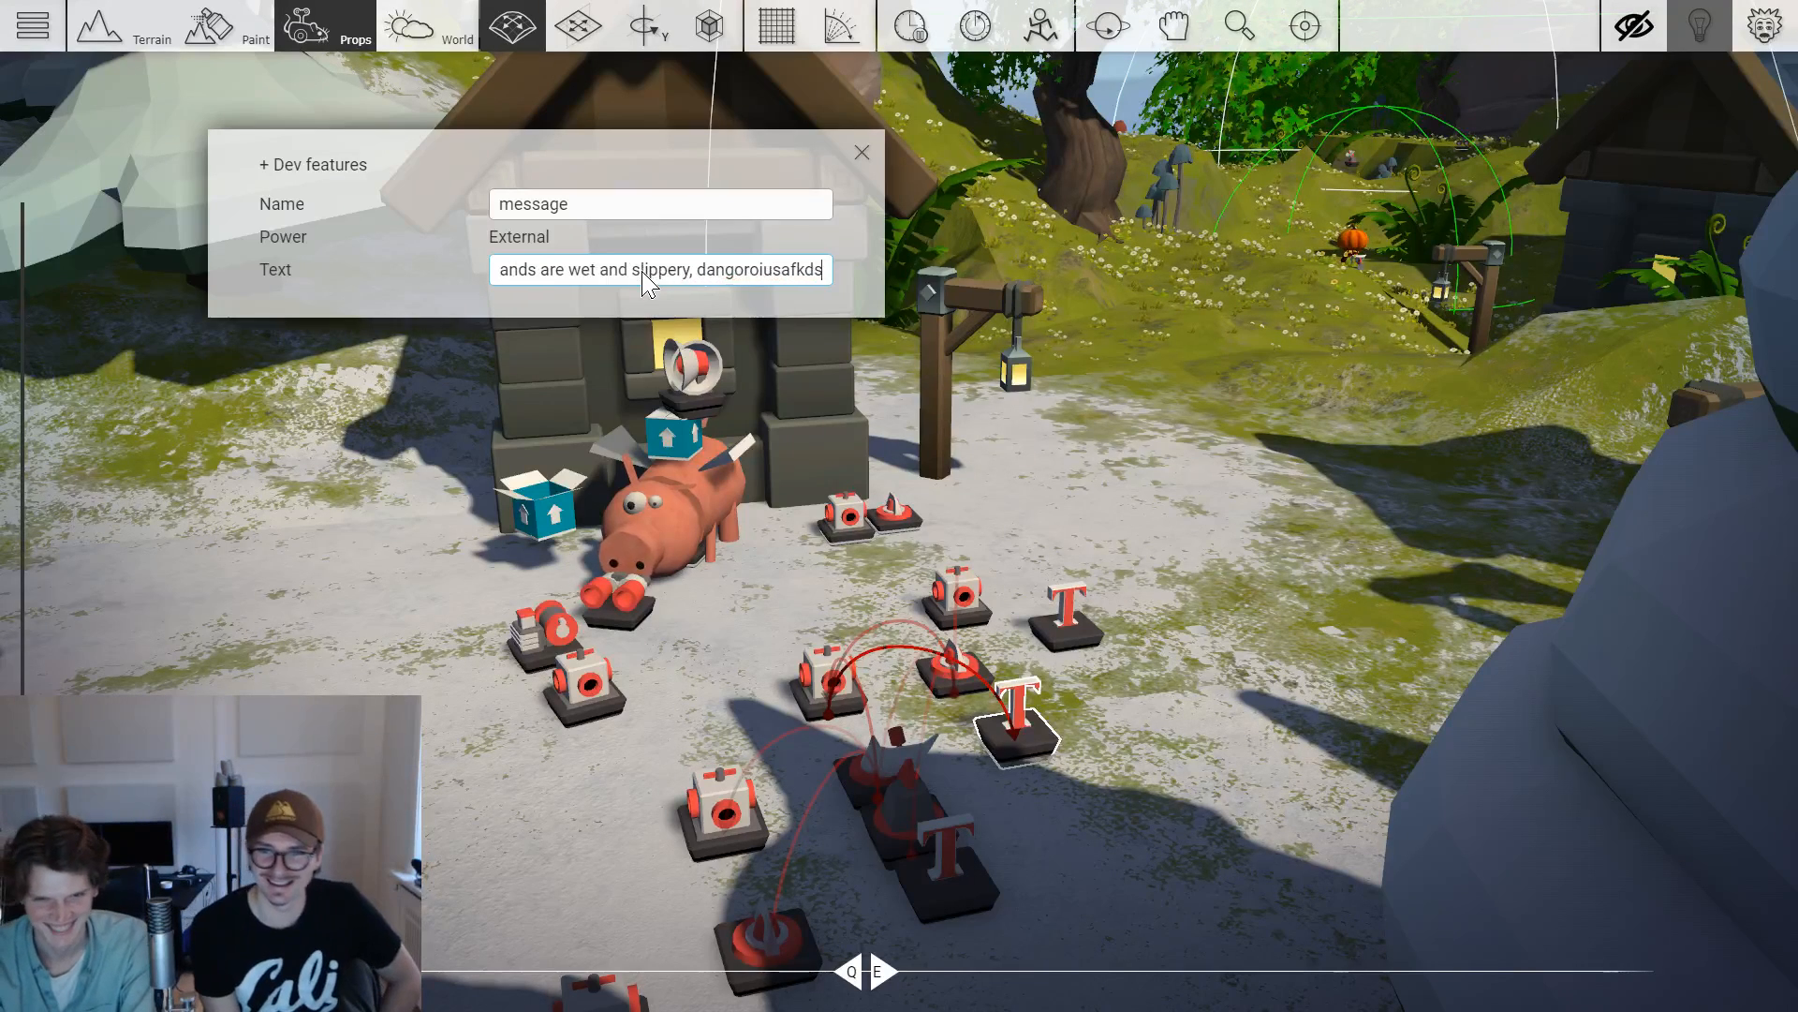
pyautogui.press('BackSpace')
pyautogui.press('BackSpace')
pyautogui.press('BackSpace')
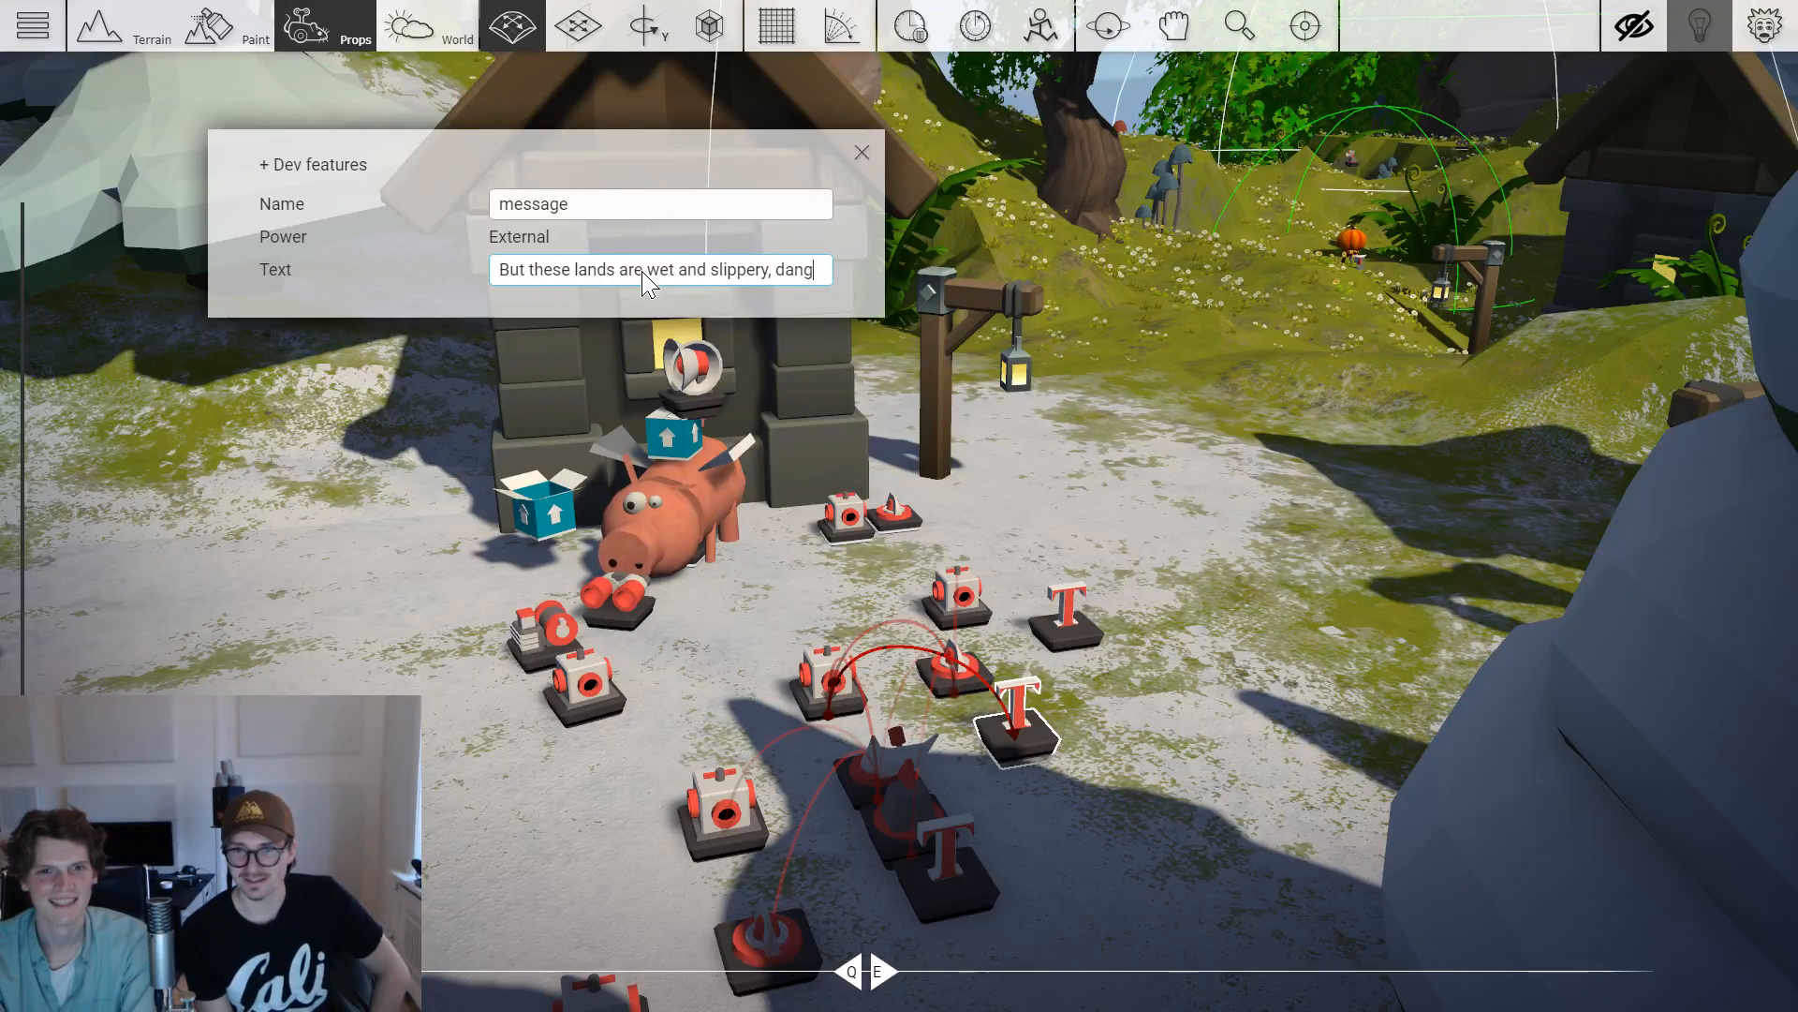
# Complete the message text with "filled with danger and... snow.. and stuff!" and close the prop's properties.
pyautogui.write('filled with')
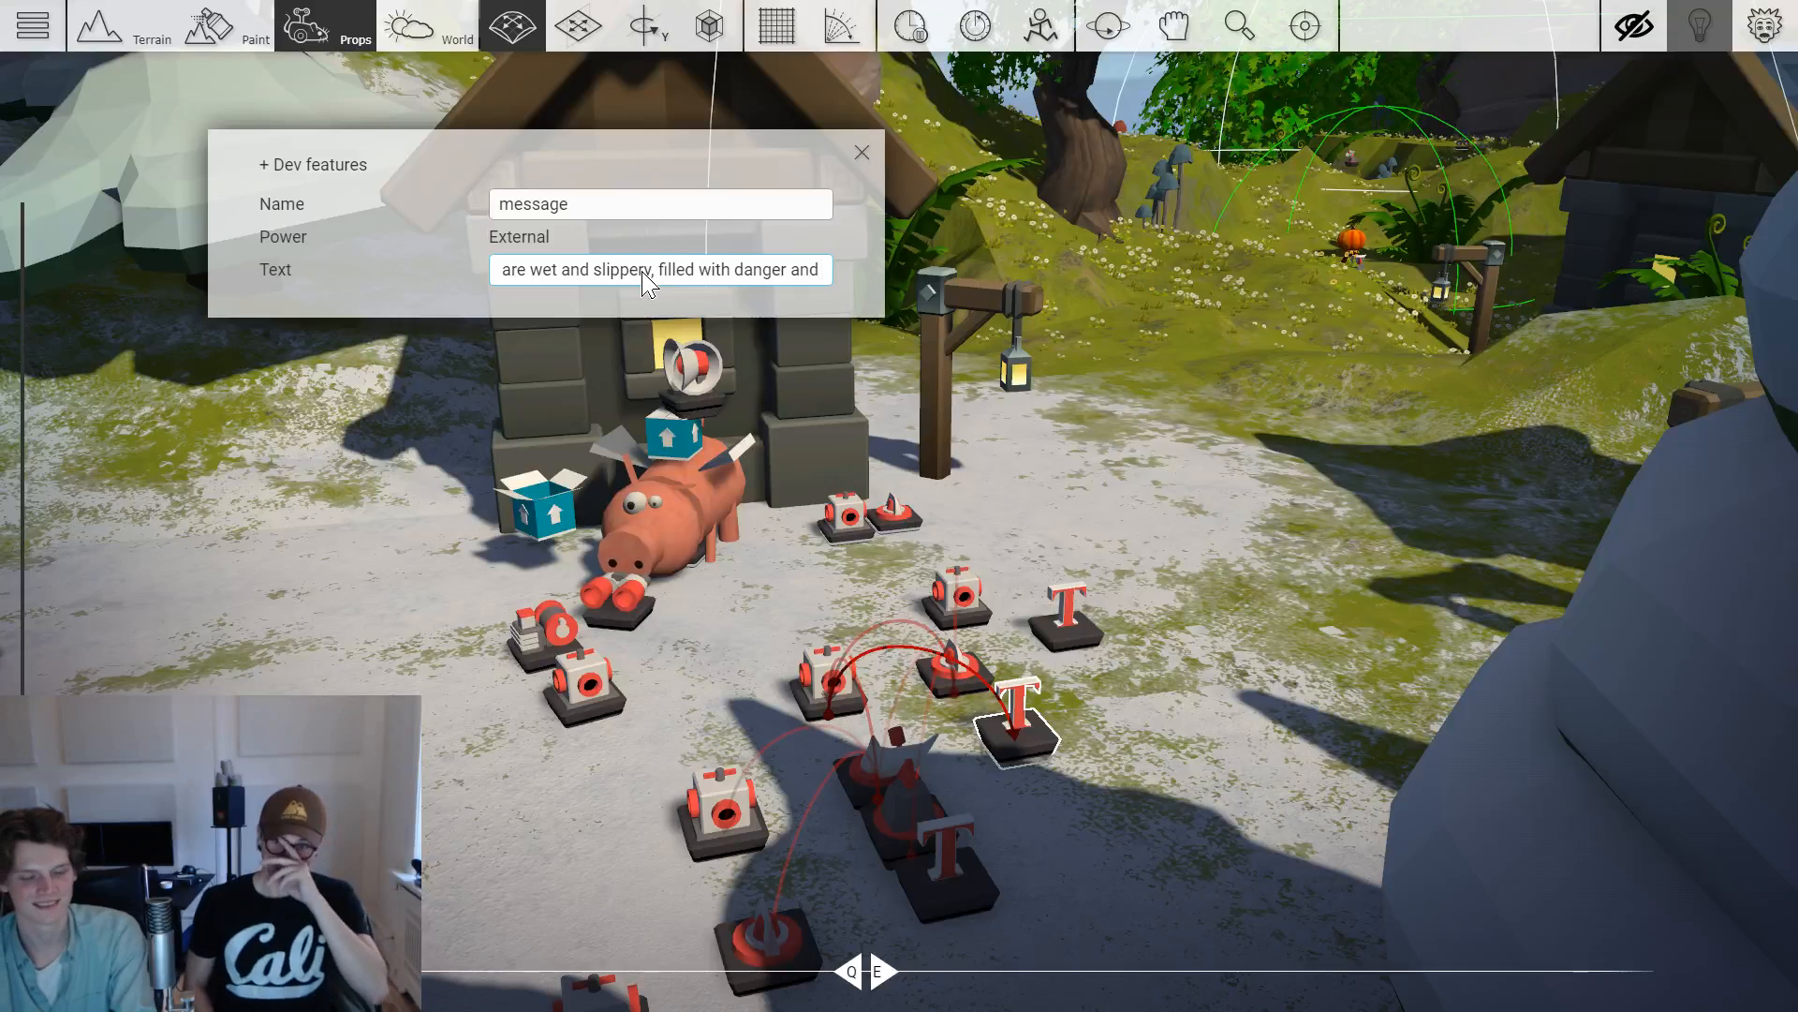
pyautogui.write('danger and snow and')
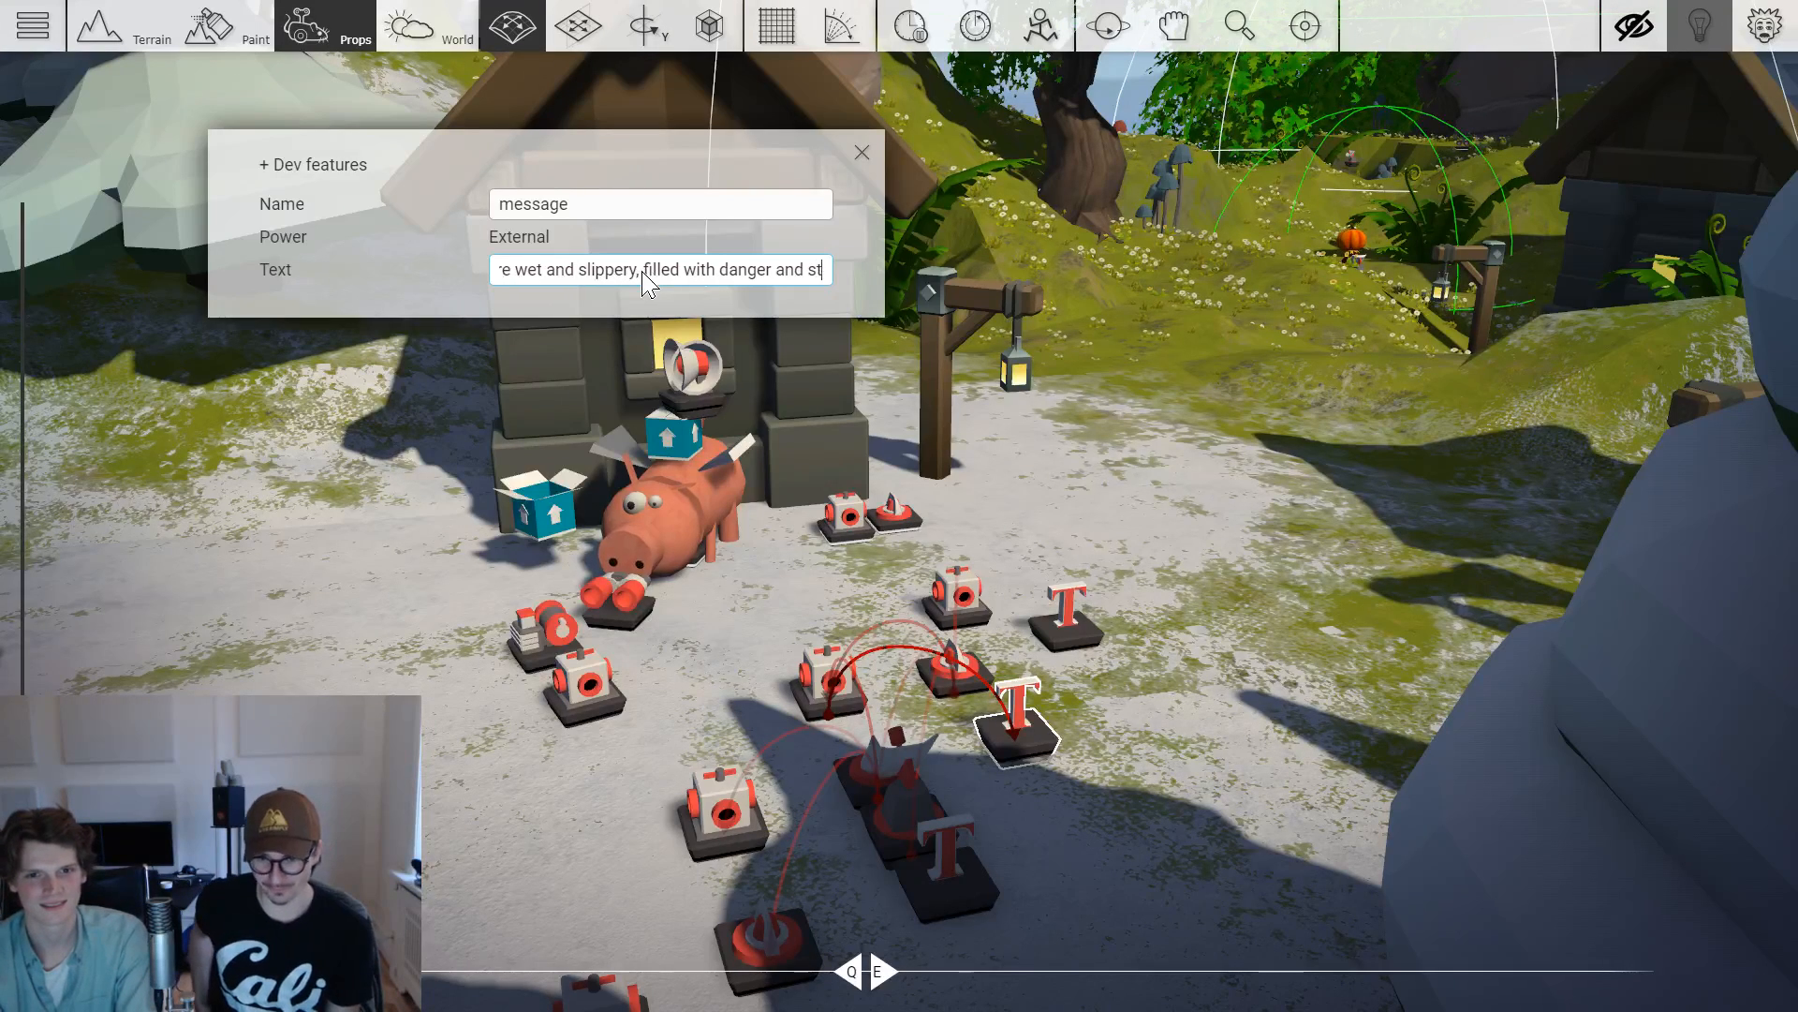
pyautogui.press('BackSpace')
pyautogui.press('BackSpace')
pyautogui.press('BackSpace')
pyautogui.press('BackSpace')
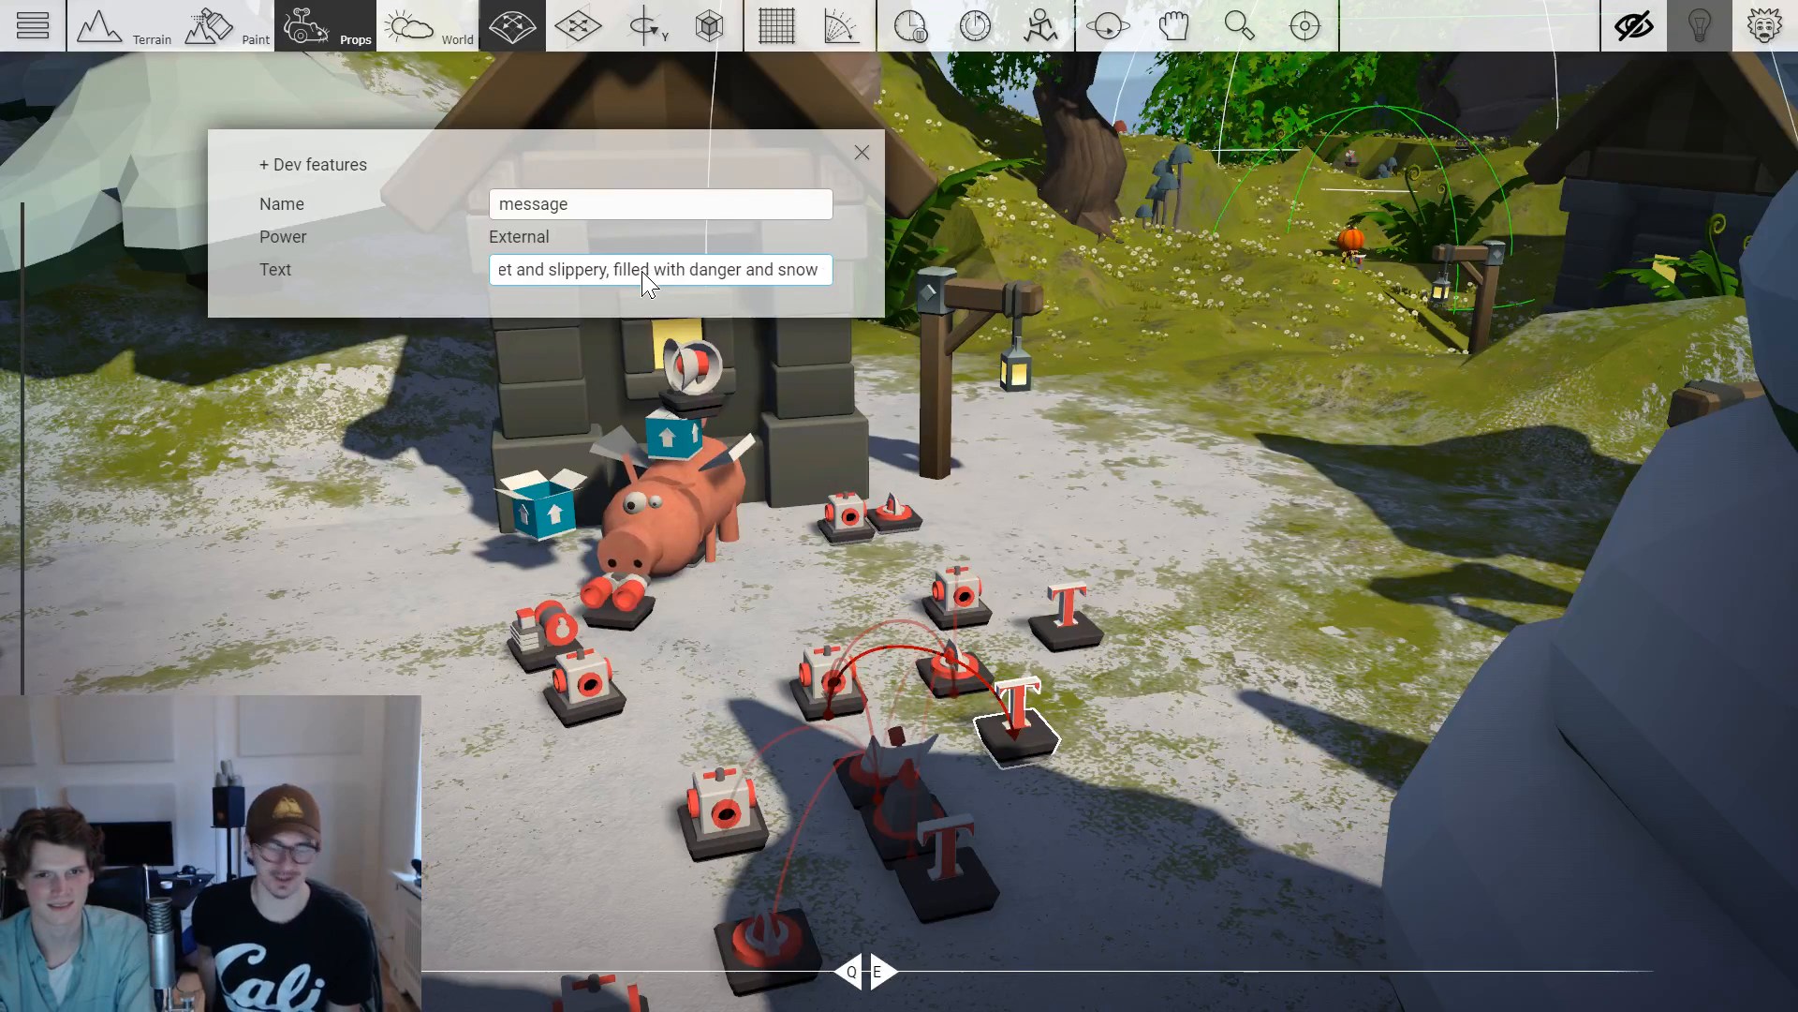
pyautogui.write('...')
pyautogui.press('BackSpace')
pyautogui.press('BackSpace')
pyautogui.press('BackSpace')
pyautogui.press('BackSpace')
pyautogui.press('BackSpace')
pyautogui.press('BackSpace')
pyautogui.press('BackSpace')
pyautogui.press('BackSpace')
pyautogui.write('... snow.. and stuff!')
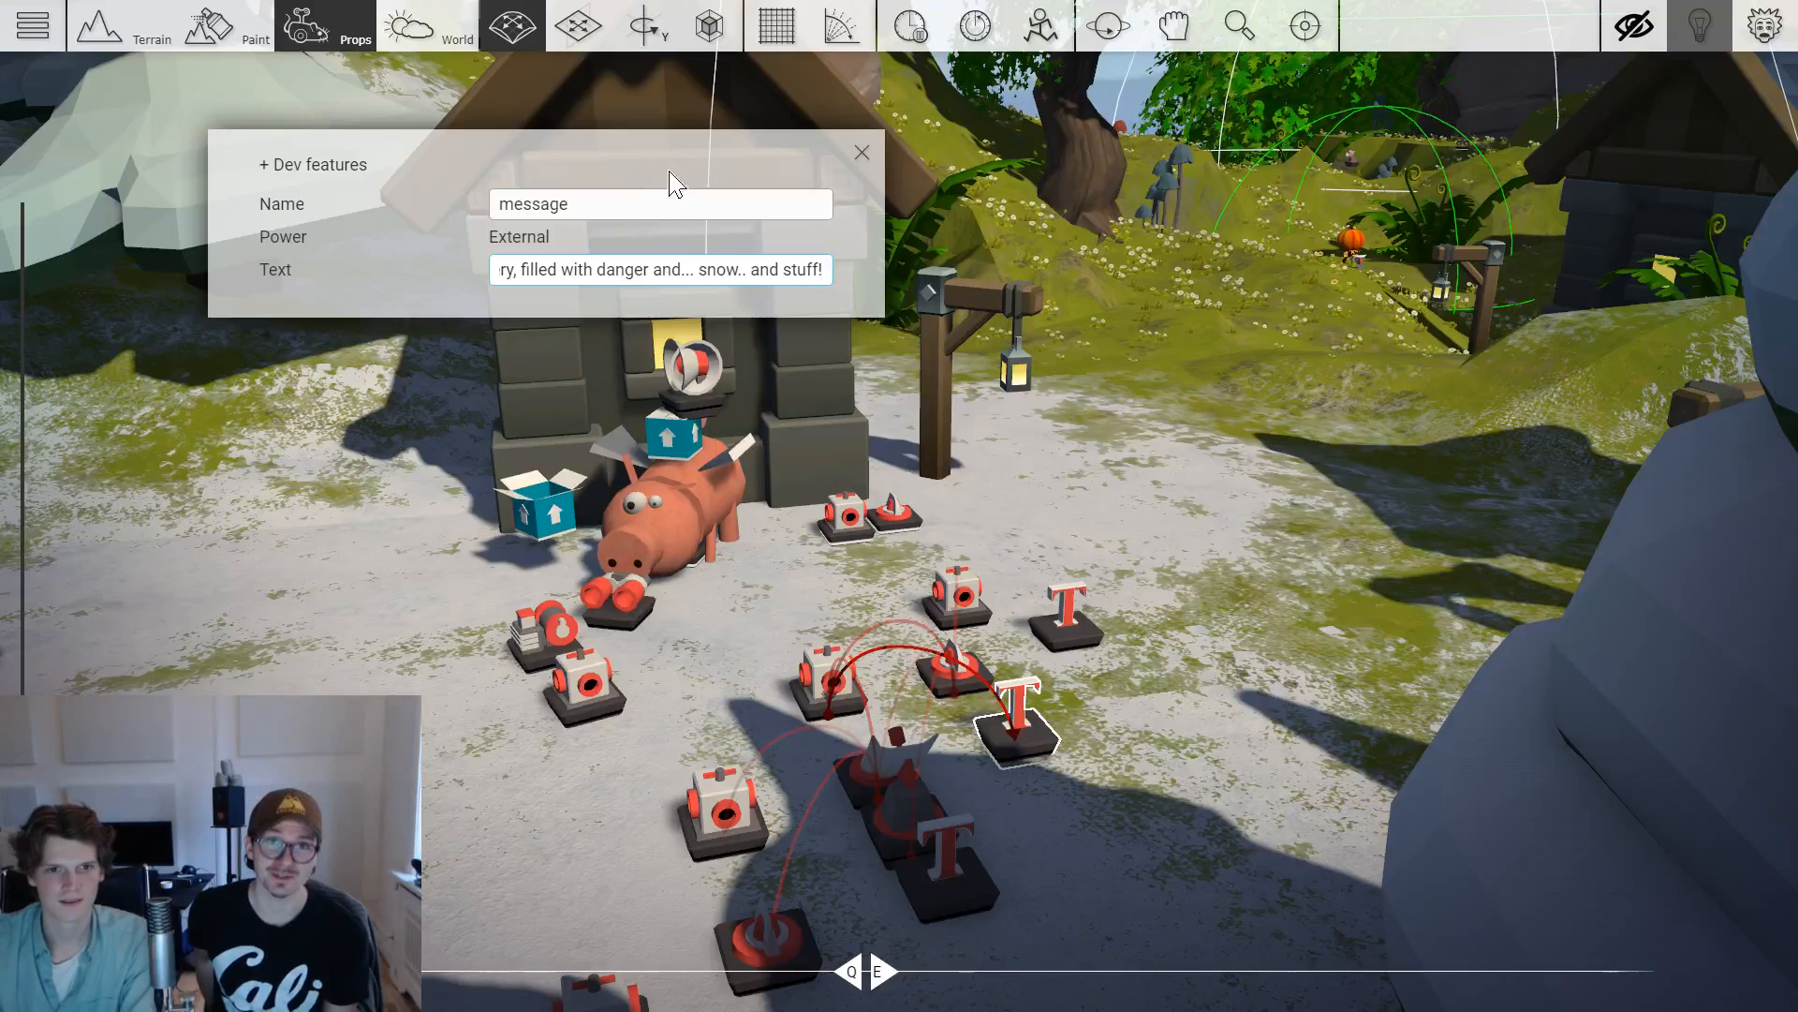
pyautogui.press('Return')
pyautogui.click(862, 153)
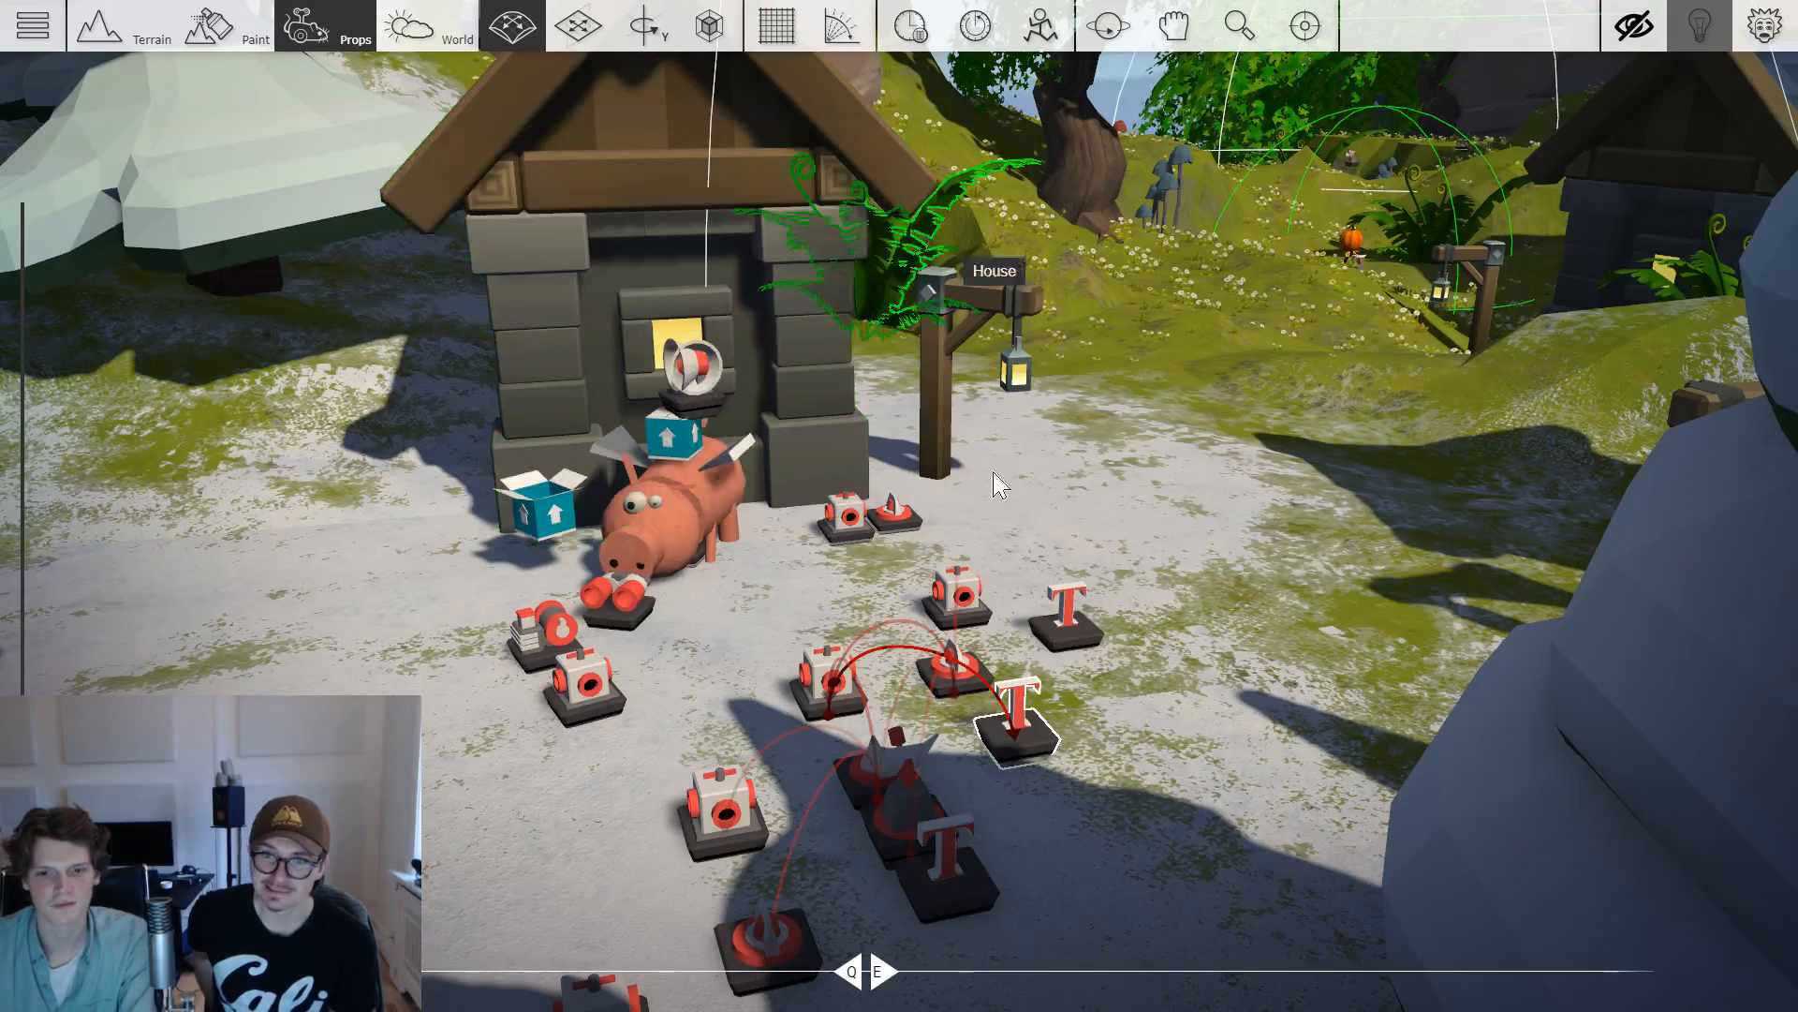
# Check the text of the nearest message prop, the one starting "Get past my crazed brethren", and of the mes1 prop.
pyautogui.click(946, 847)
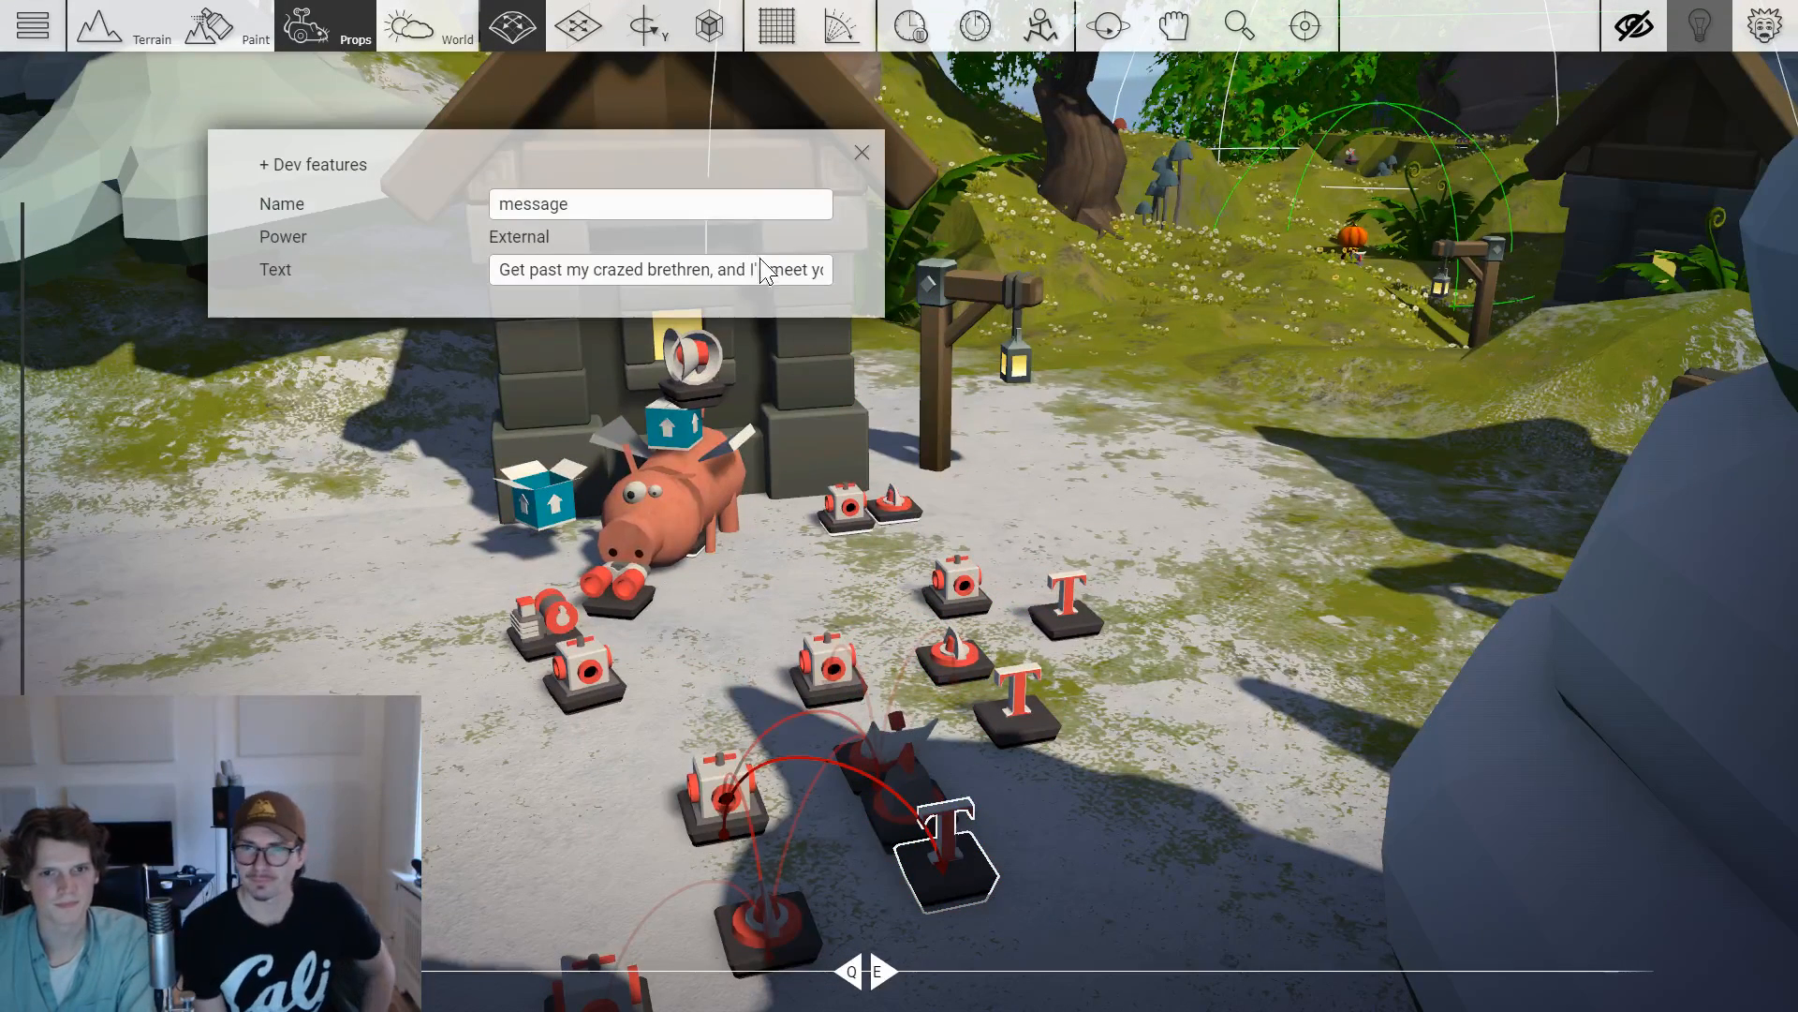
pyautogui.click(661, 272)
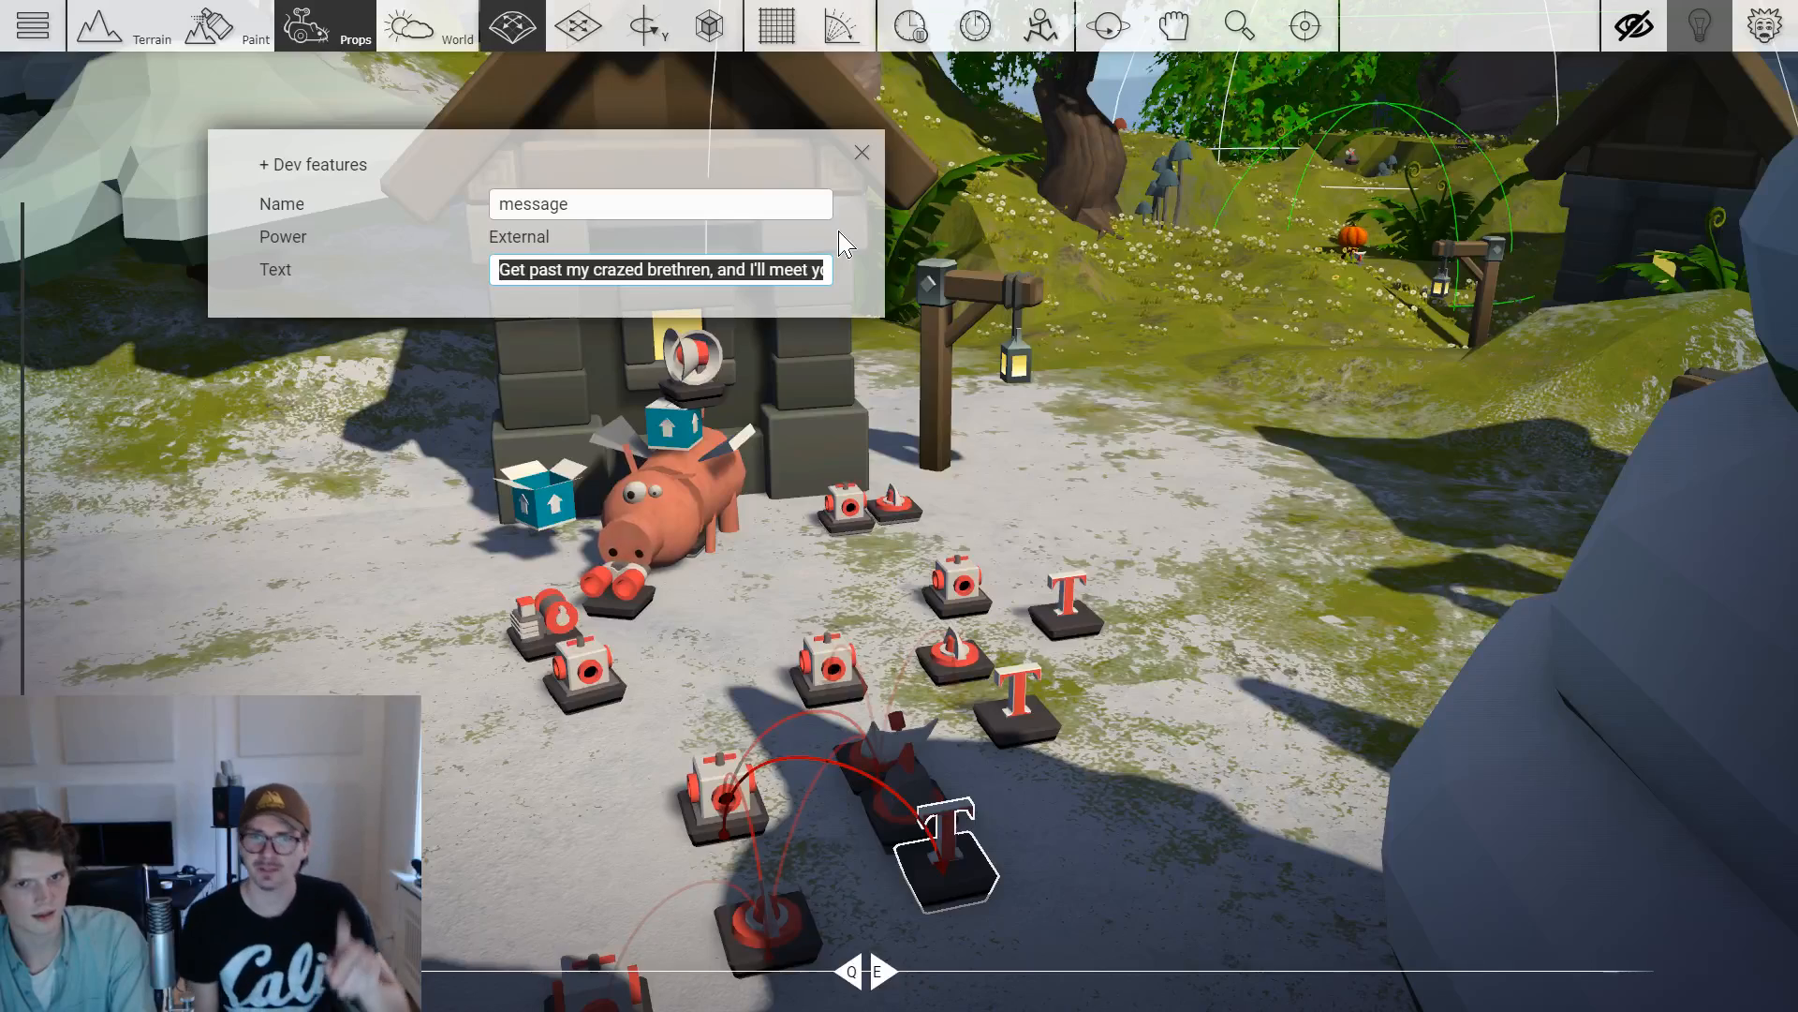
pyautogui.click(861, 152)
pyautogui.click(1125, 496)
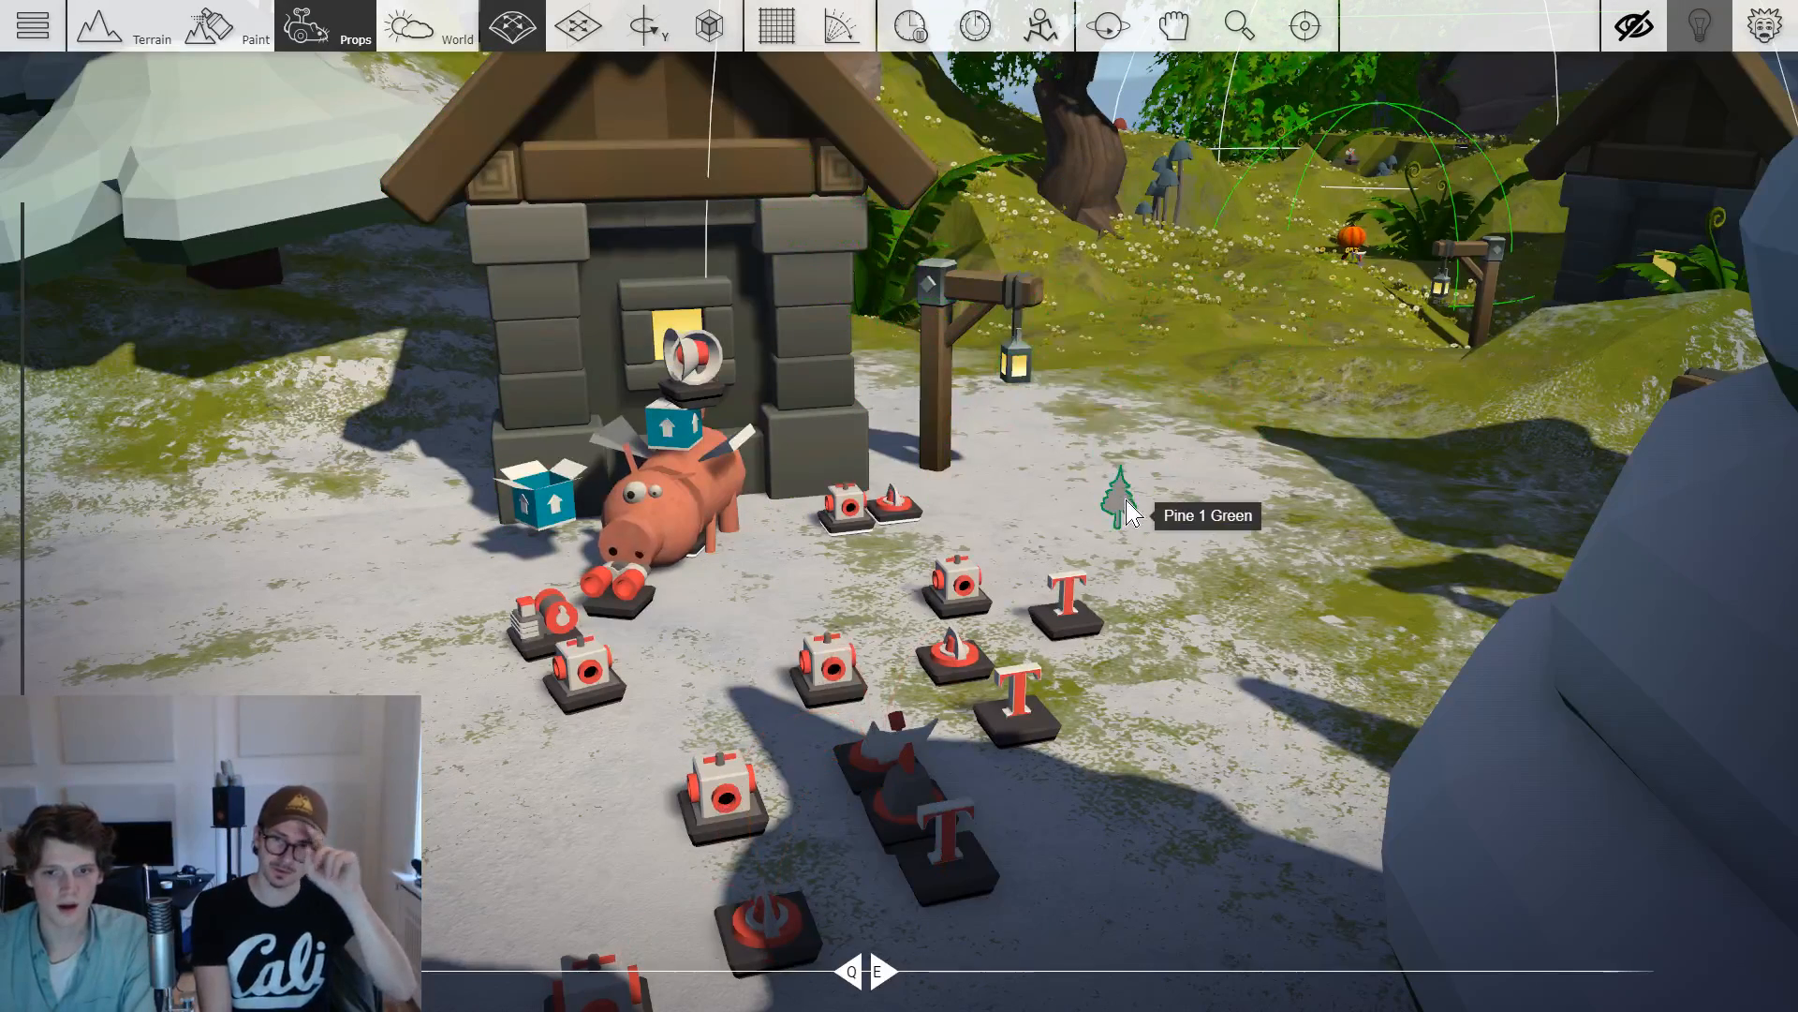
pyautogui.click(1073, 613)
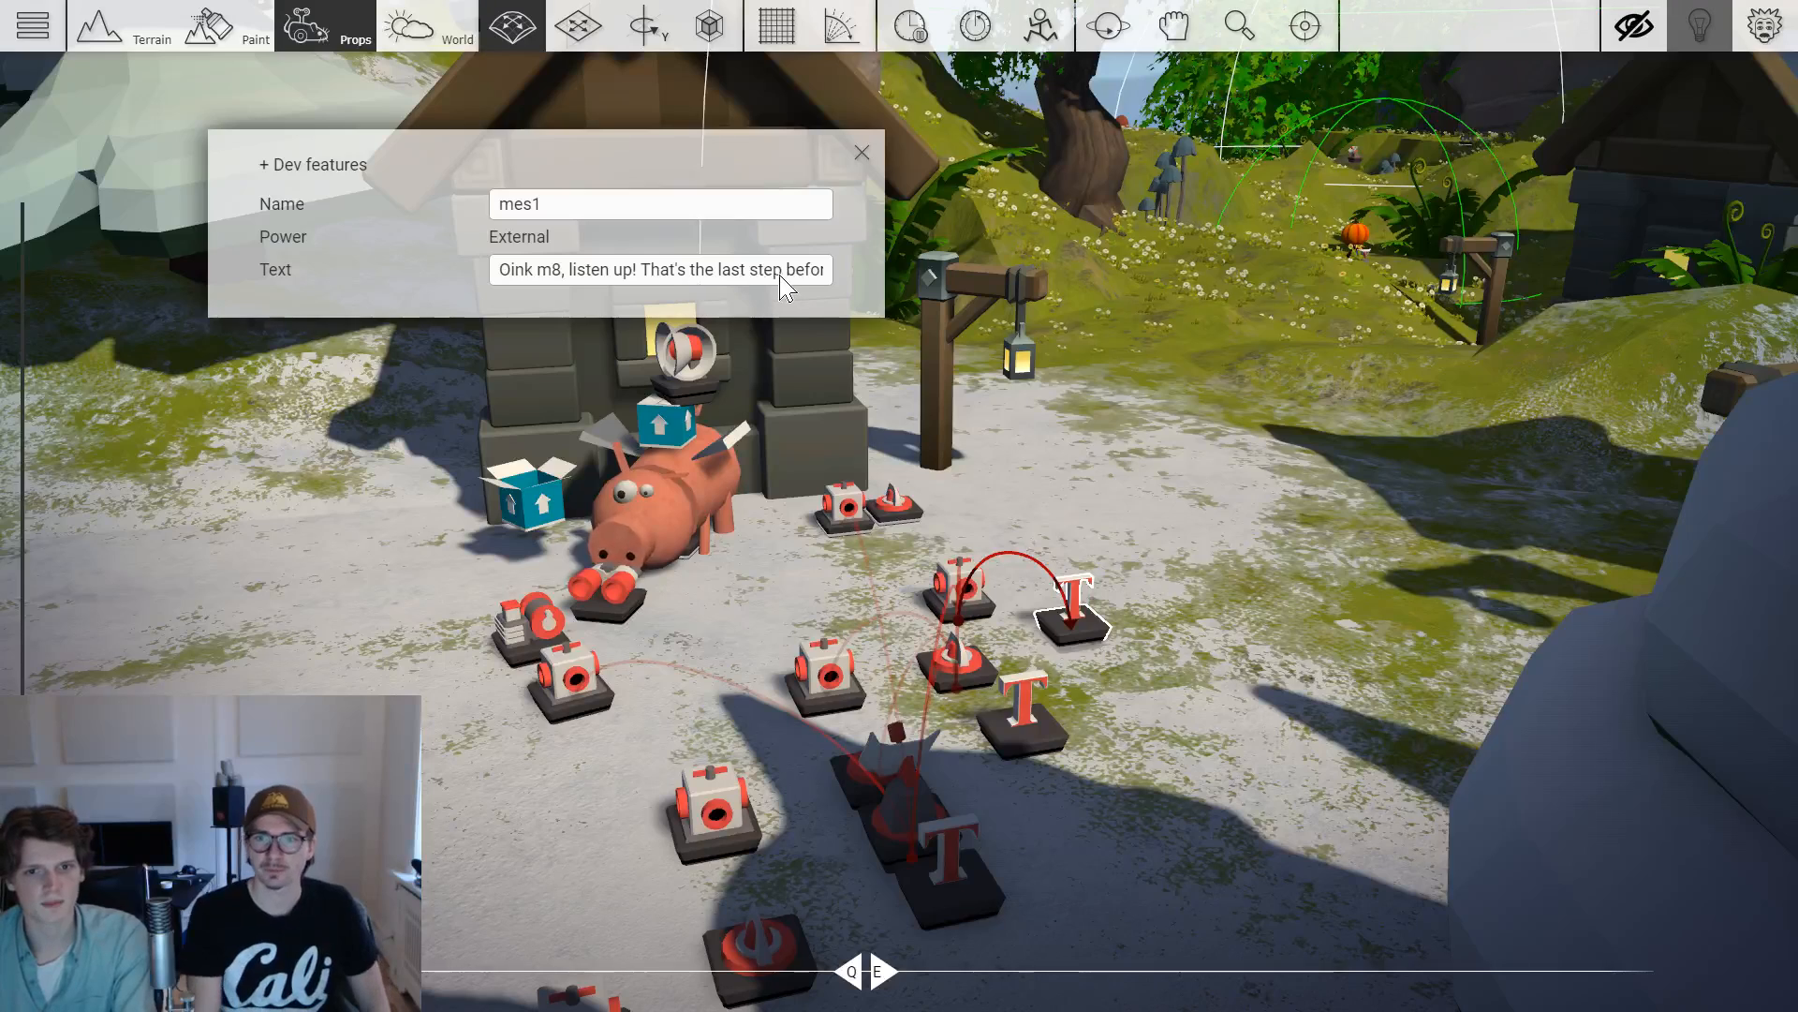
pyautogui.click(783, 281)
pyautogui.click(861, 152)
# Read the text of the middle message prop, starting "But these lands are wet", through to its end.
pyautogui.click(1020, 729)
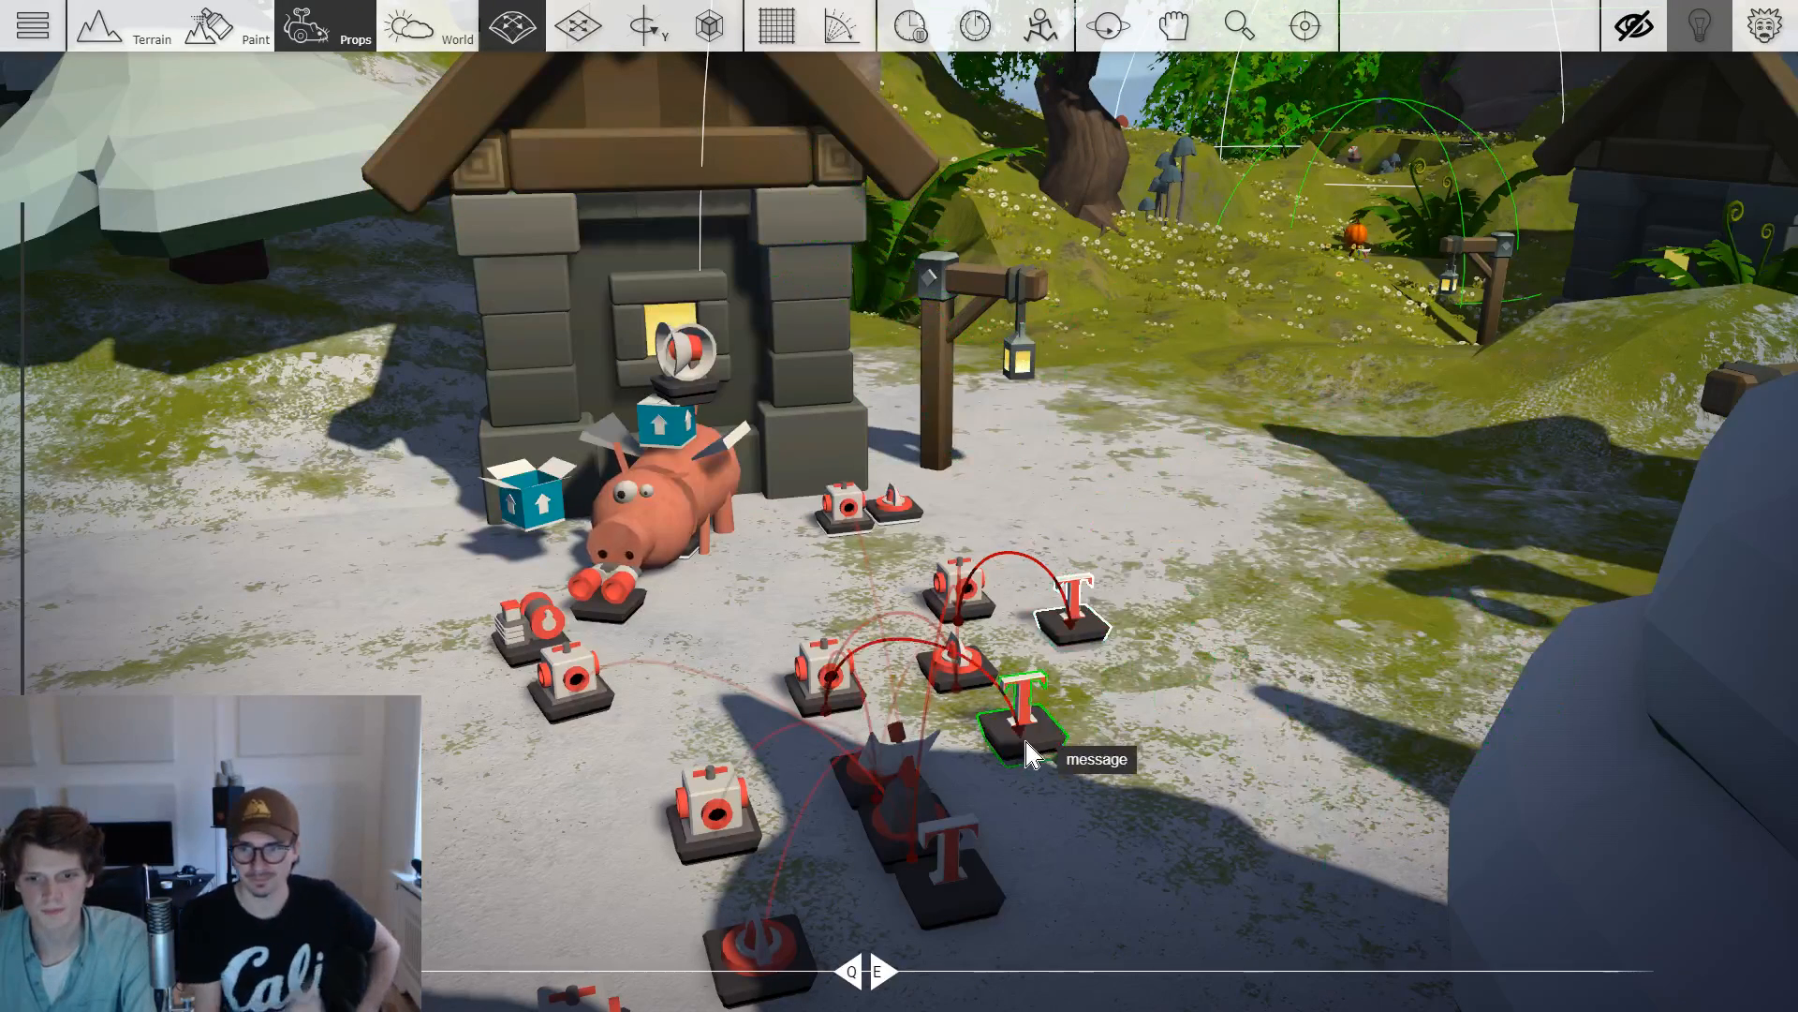
pyautogui.click(809, 279)
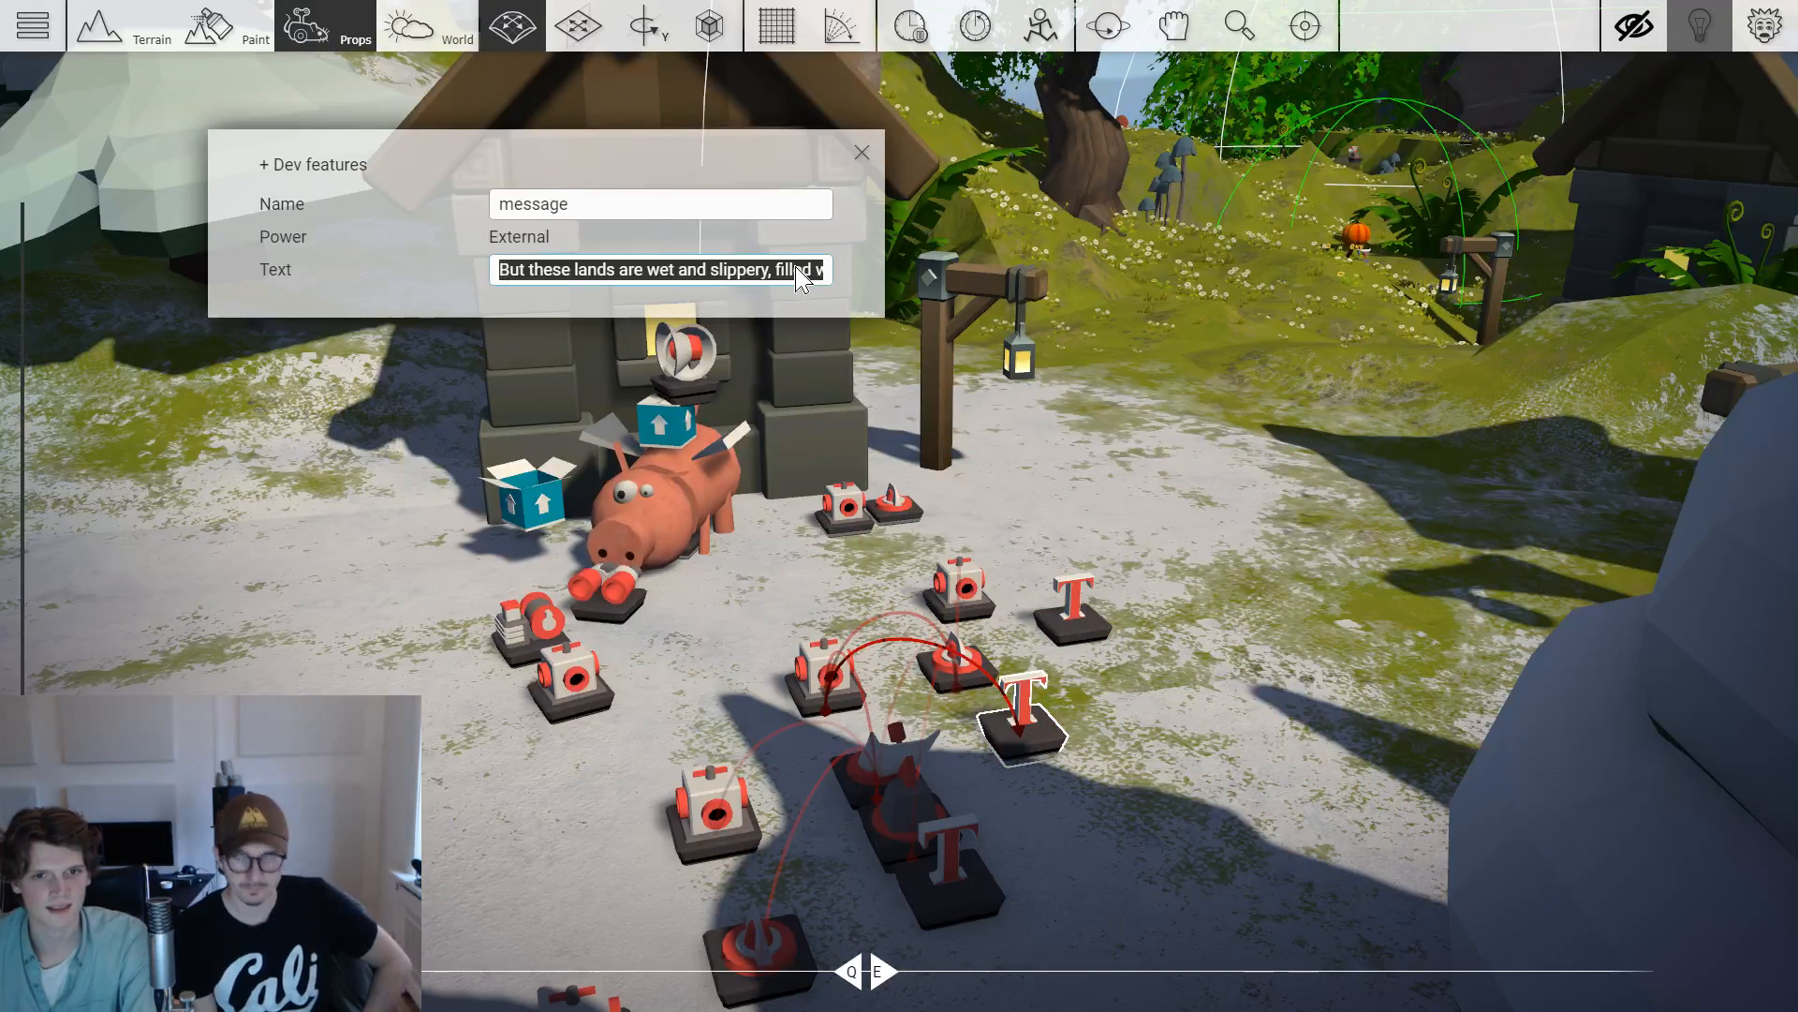
pyautogui.click(813, 271)
pyautogui.press('Right')
pyautogui.press('Right')
pyautogui.press('Right')
pyautogui.press('Right')
pyautogui.press('Right')
pyautogui.press('Right')
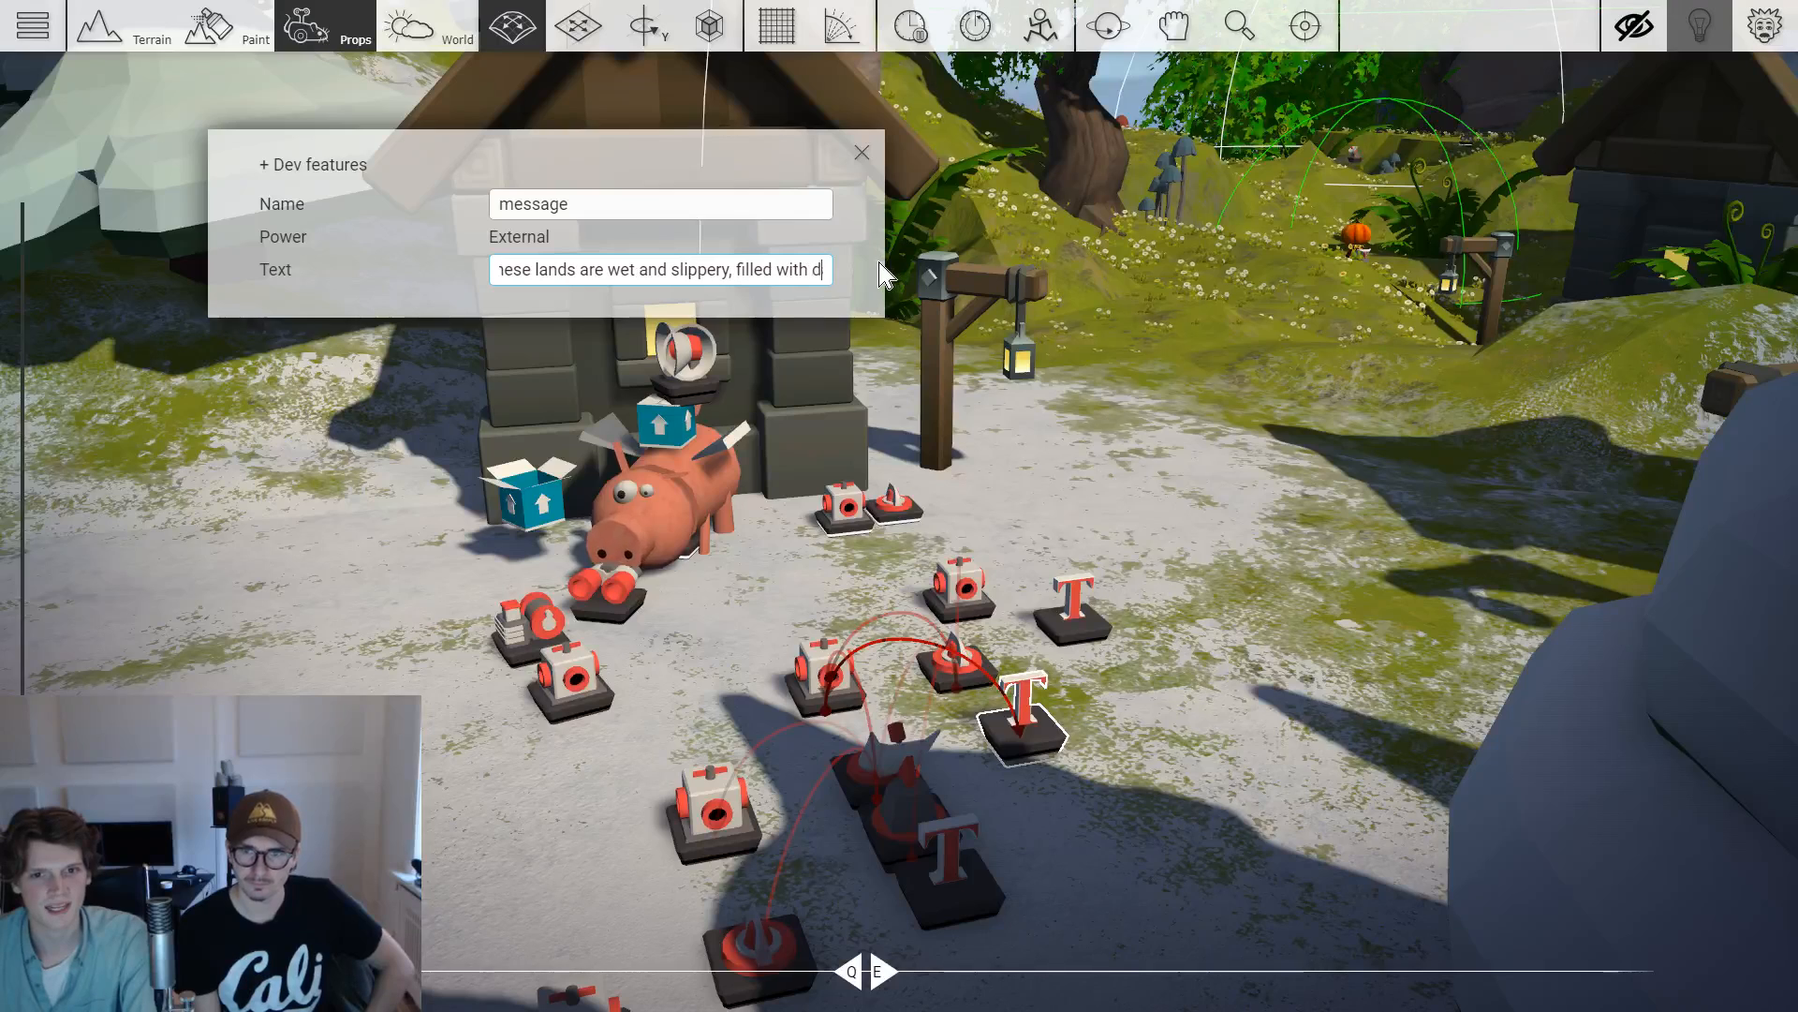
pyautogui.press('Right')
pyautogui.press('Right')
pyautogui.press('Right')
pyautogui.press('Right')
pyautogui.press('Right')
pyautogui.press('Right')
pyautogui.press('Right')
pyautogui.press('Right')
pyautogui.press('Right')
pyautogui.press('Right')
pyautogui.press('Right')
pyautogui.press('Right')
pyautogui.press('Right')
pyautogui.press('Right')
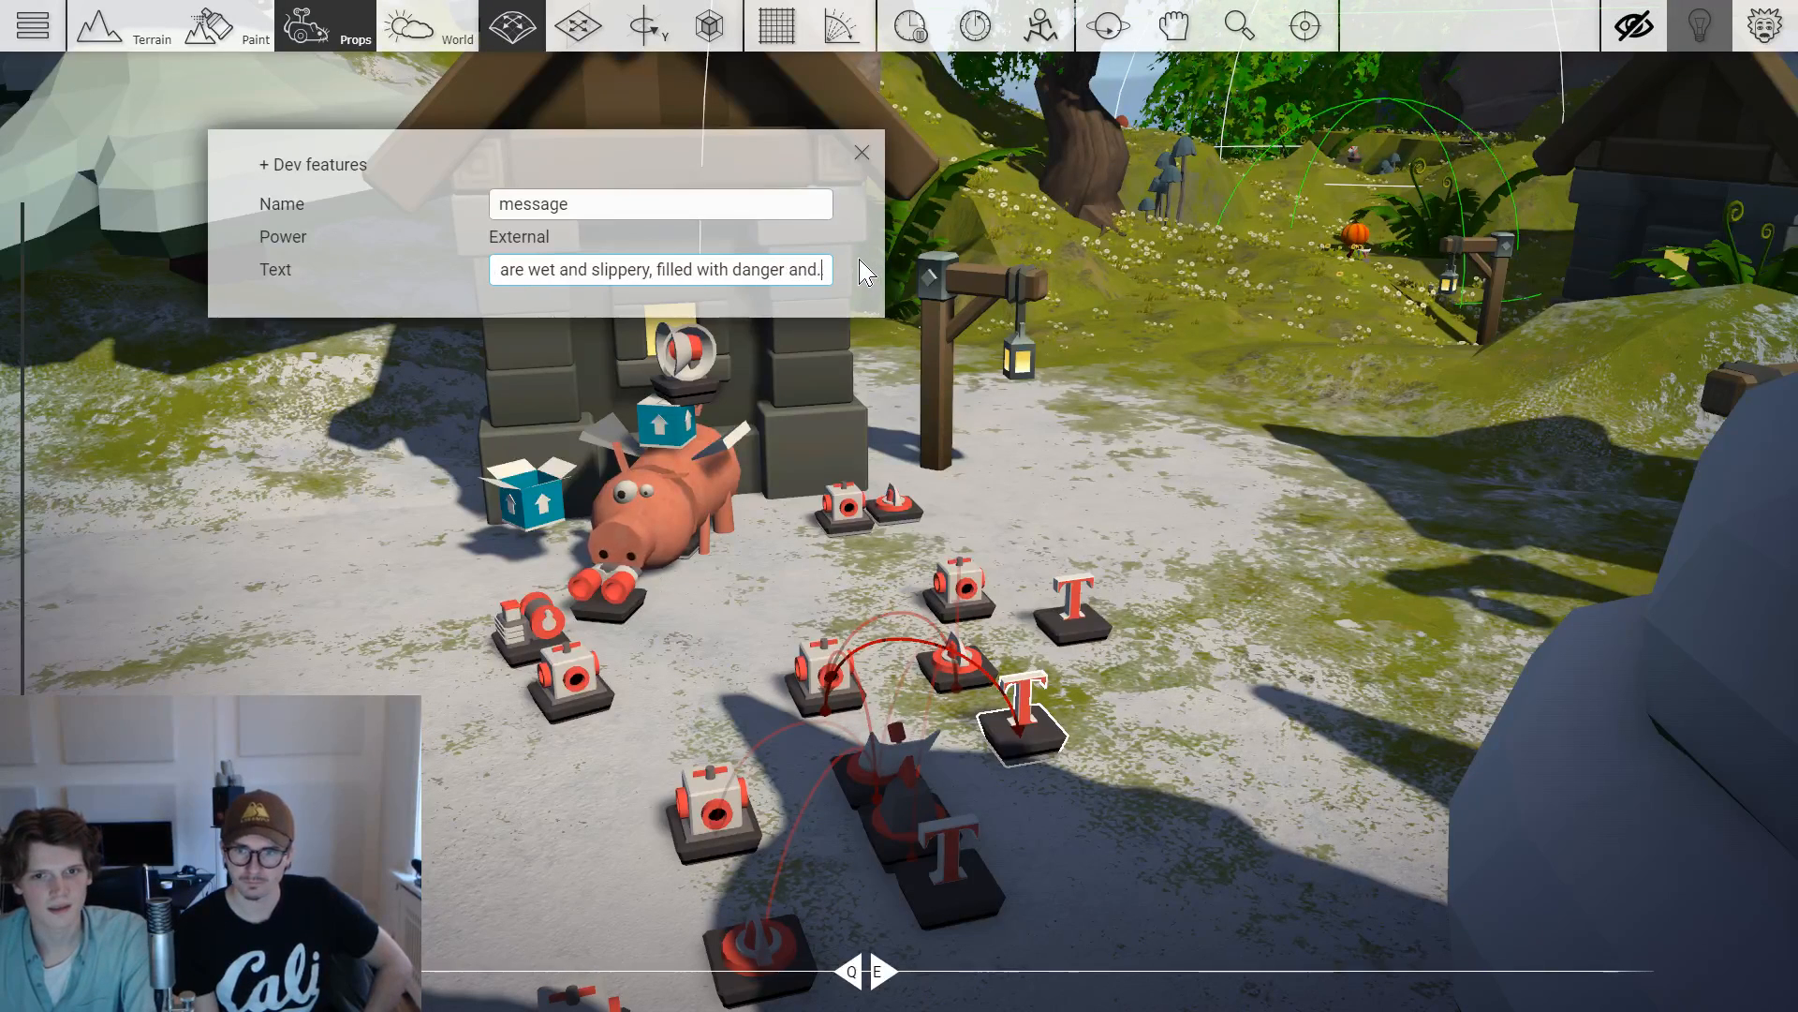
pyautogui.press('Right')
pyautogui.press('Right')
pyautogui.press('Right')
pyautogui.press('Right')
pyautogui.press('Right')
pyautogui.press('Right')
pyautogui.press('Right')
pyautogui.press('Right')
pyautogui.press('Right')
pyautogui.press('Right')
pyautogui.press('Right')
pyautogui.press('Right')
pyautogui.press('Right')
pyautogui.press('Right')
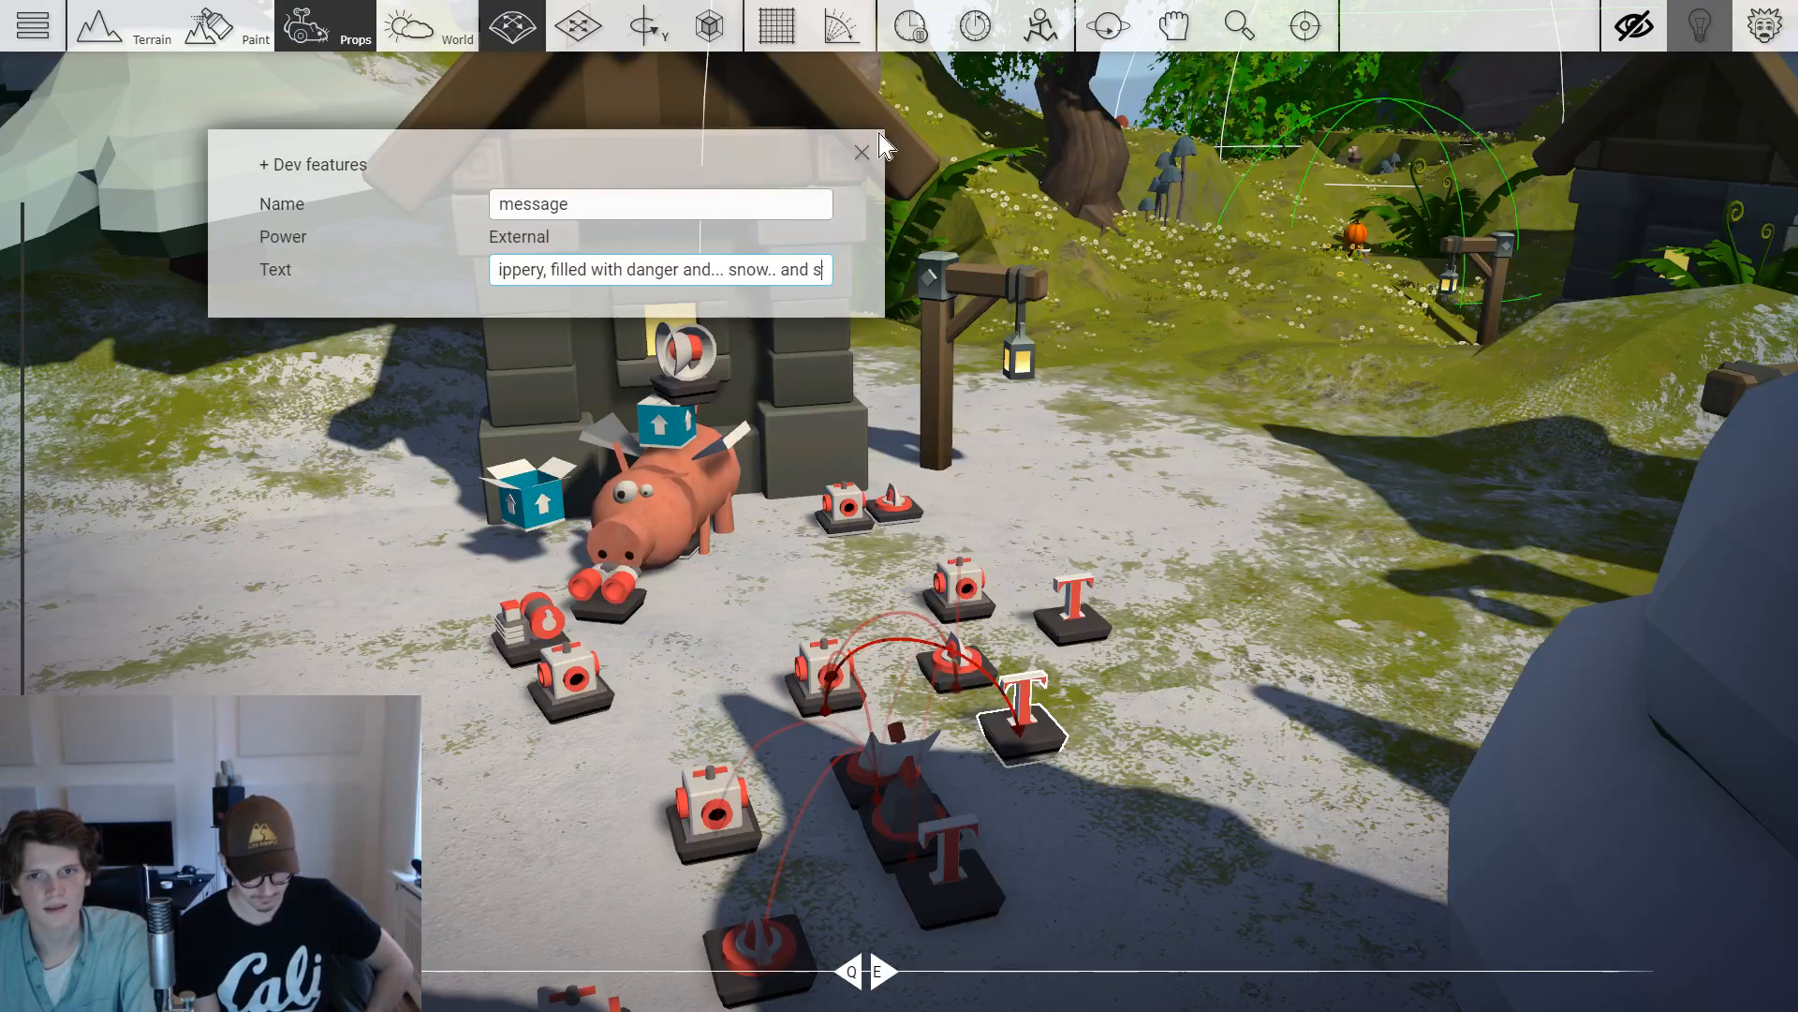
pyautogui.click(860, 152)
# Replace the text of the nearest message prop with "It's been a hell of a ride - now hurry up so we can".
pyautogui.click(963, 897)
pyautogui.click(965, 906)
pyautogui.click(613, 270)
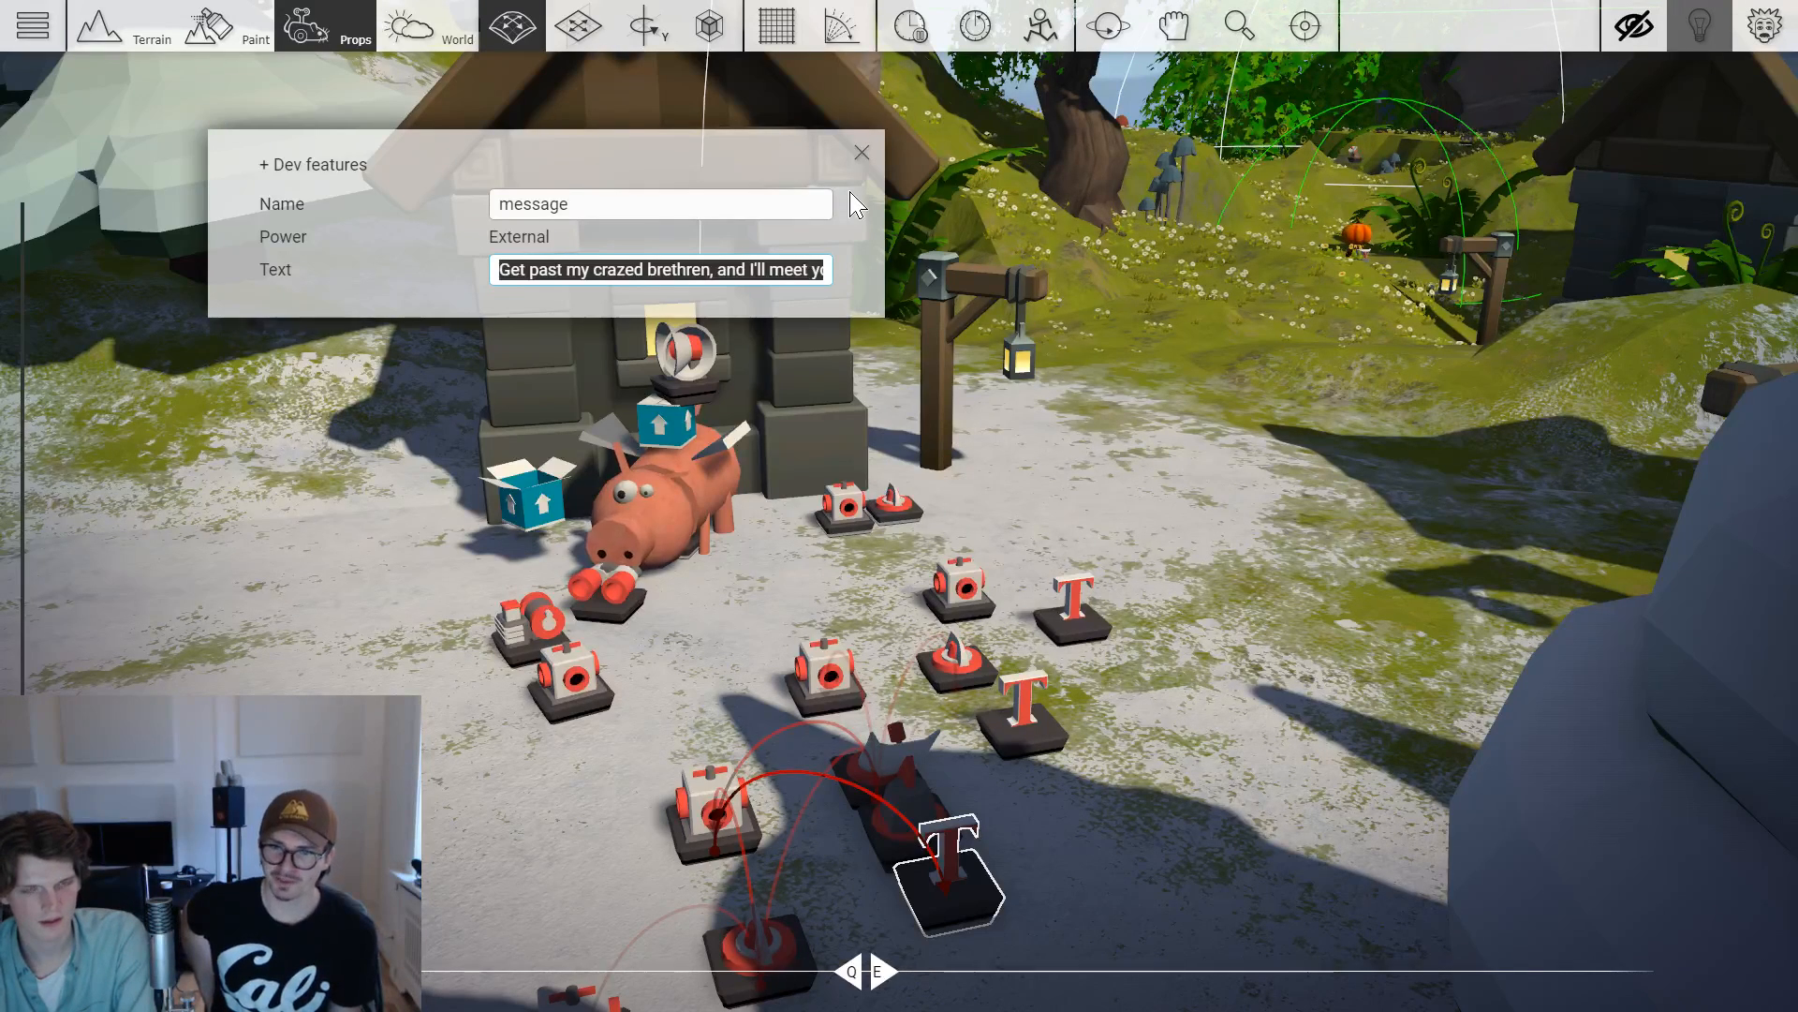
pyautogui.write("It's")
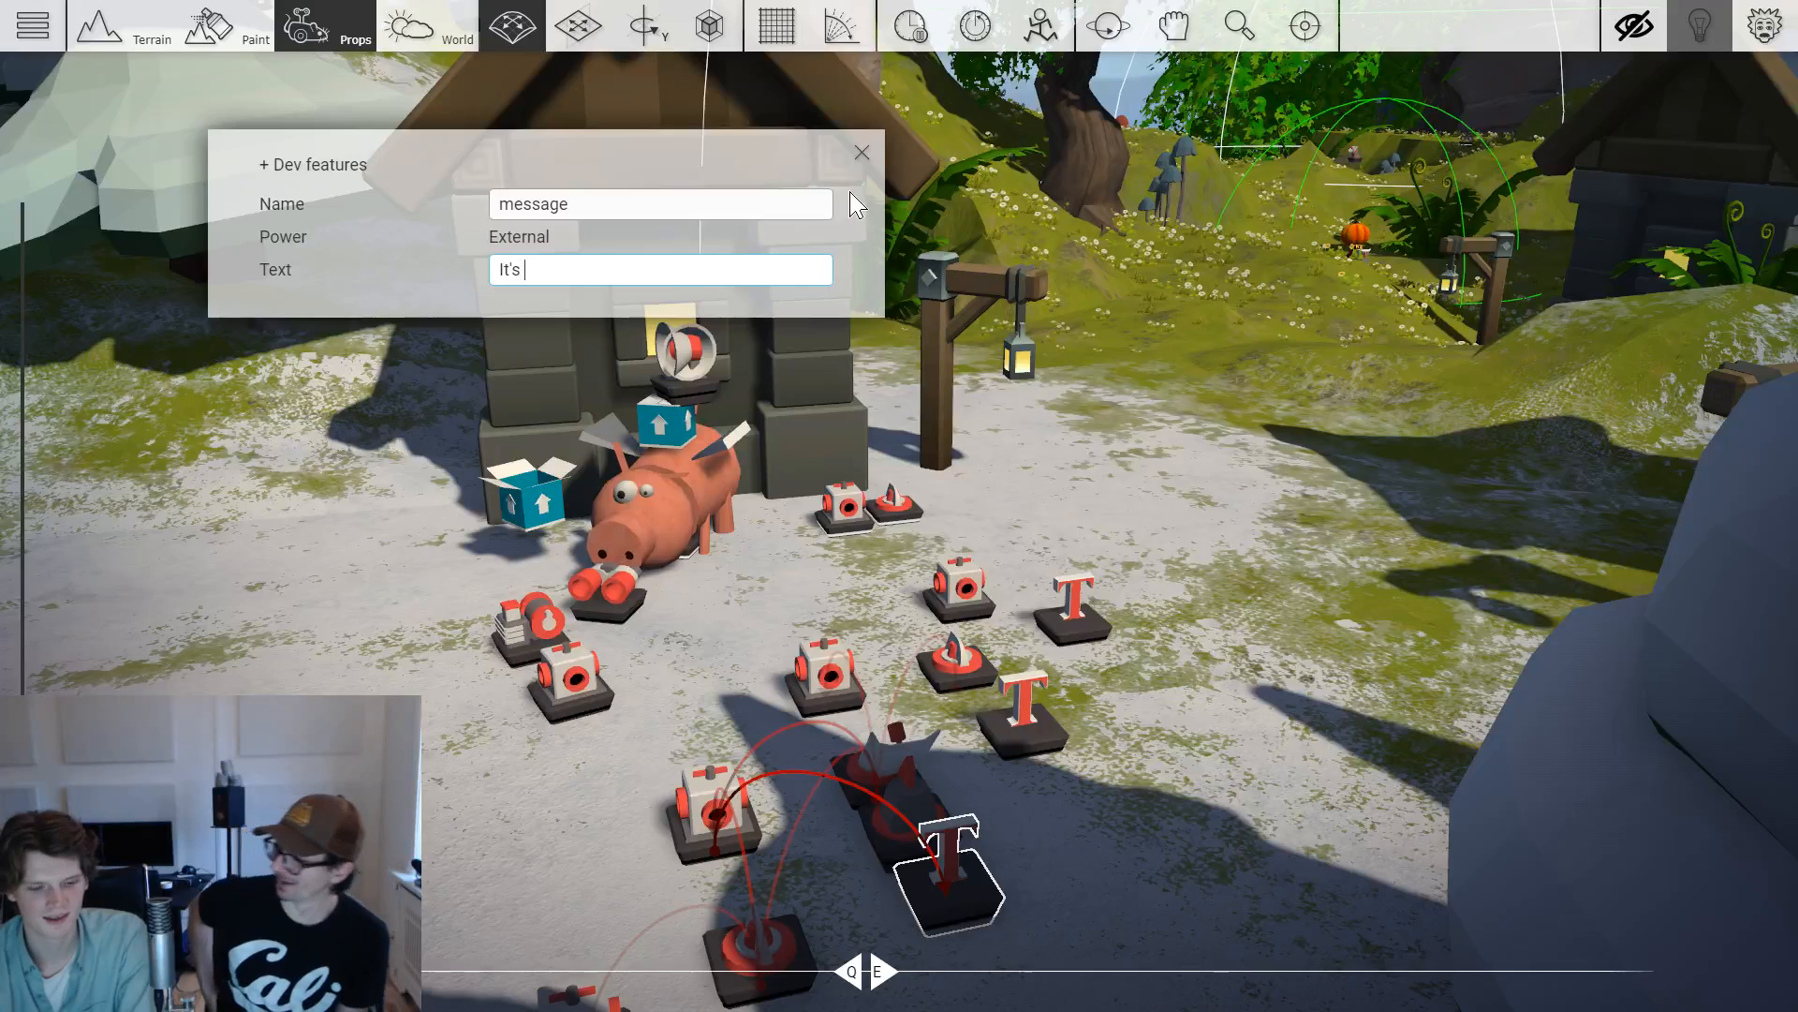
pyautogui.write(' been a hell of a ride - n')
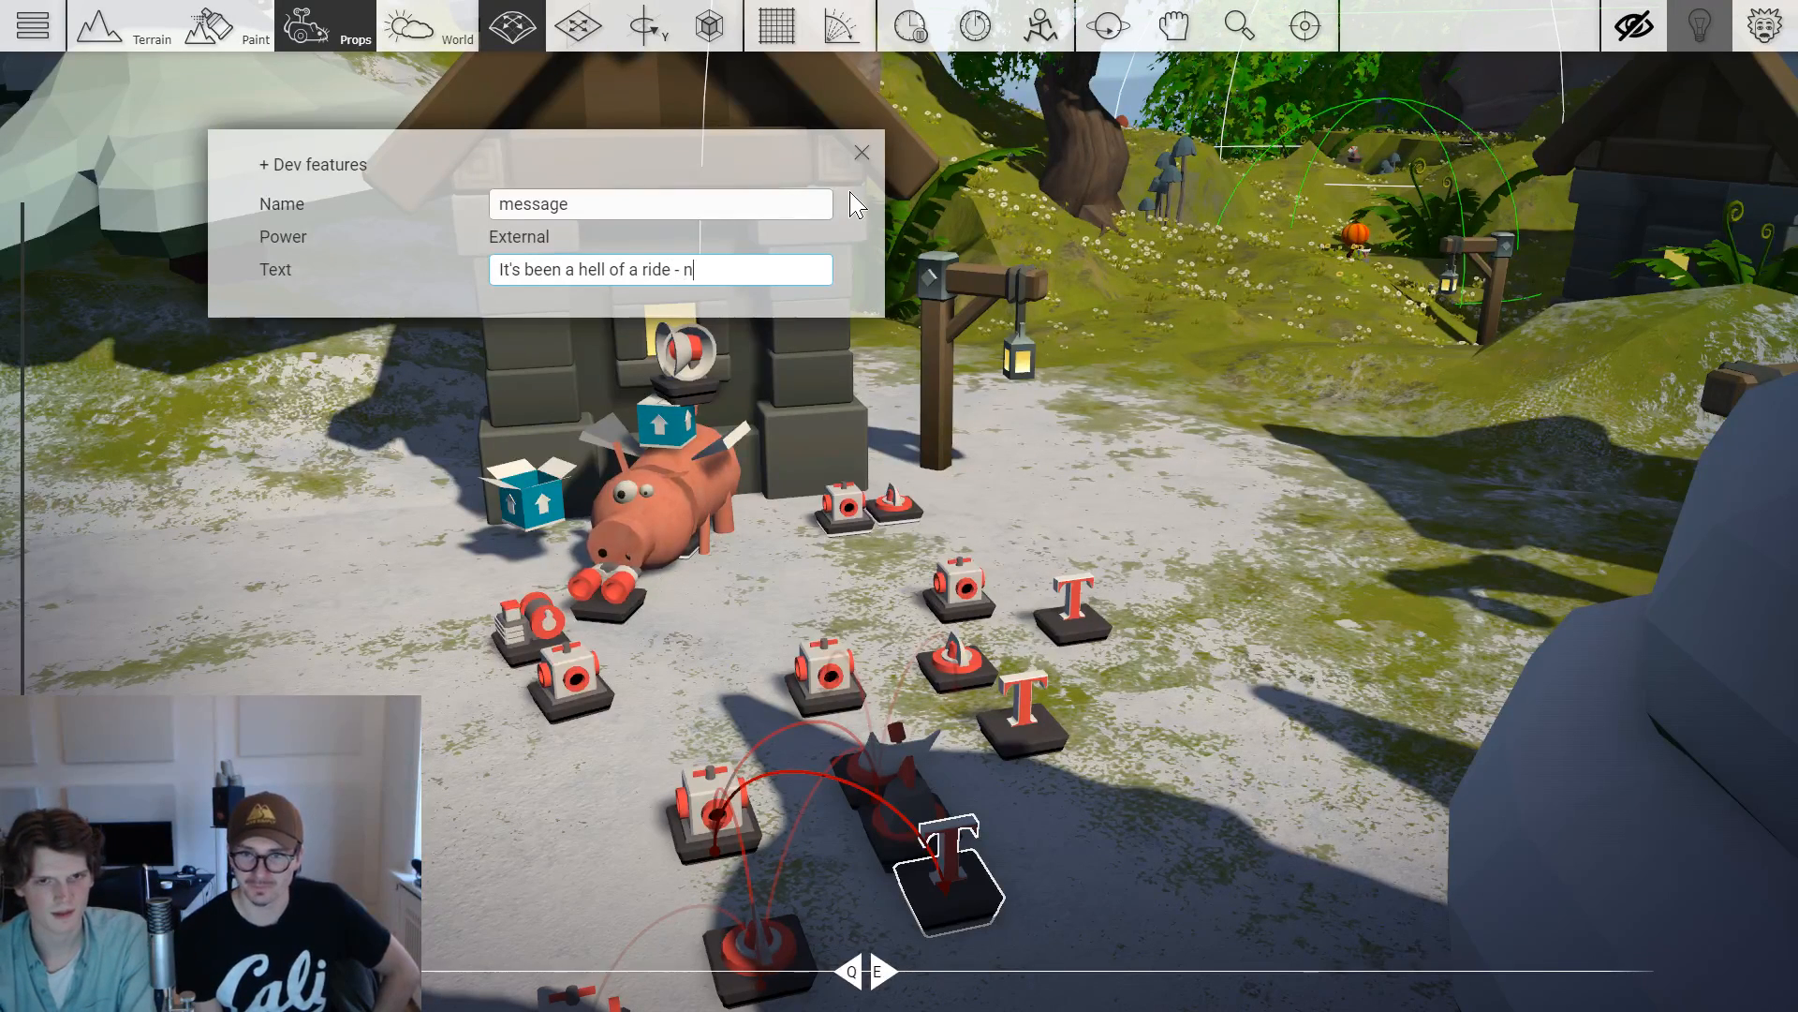
pyautogui.write('make')
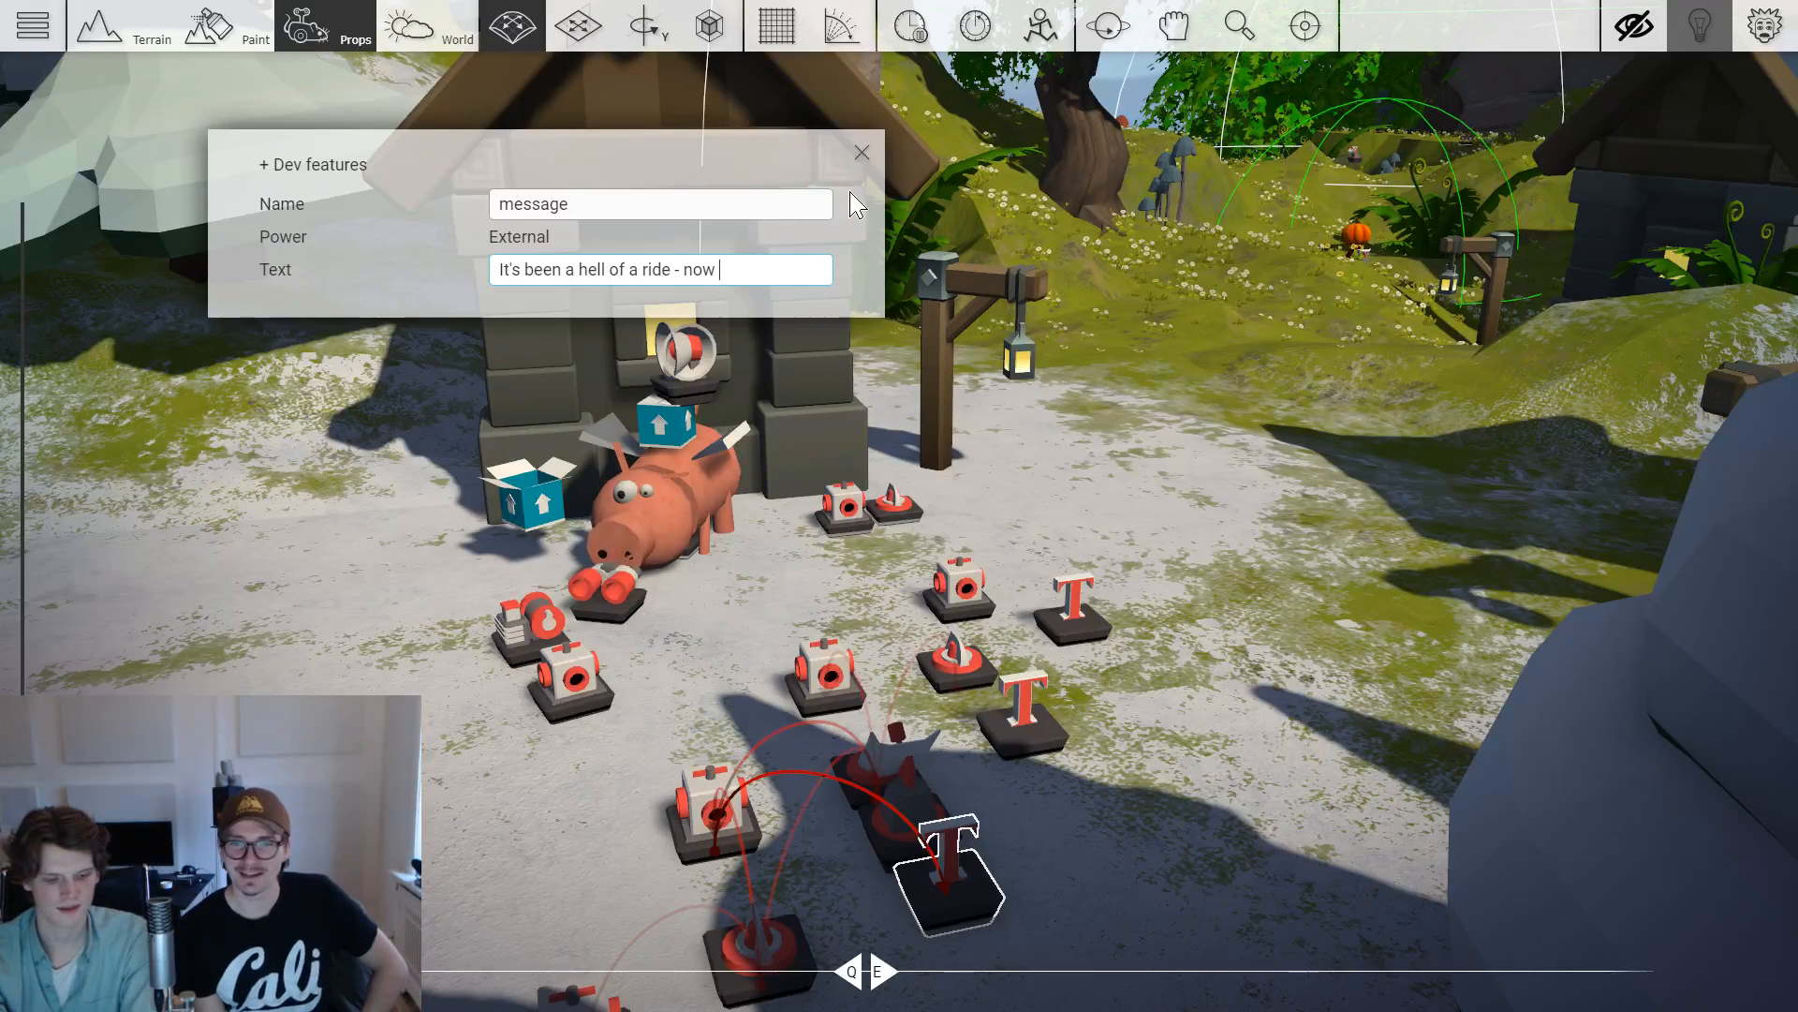
pyautogui.write('so we can')
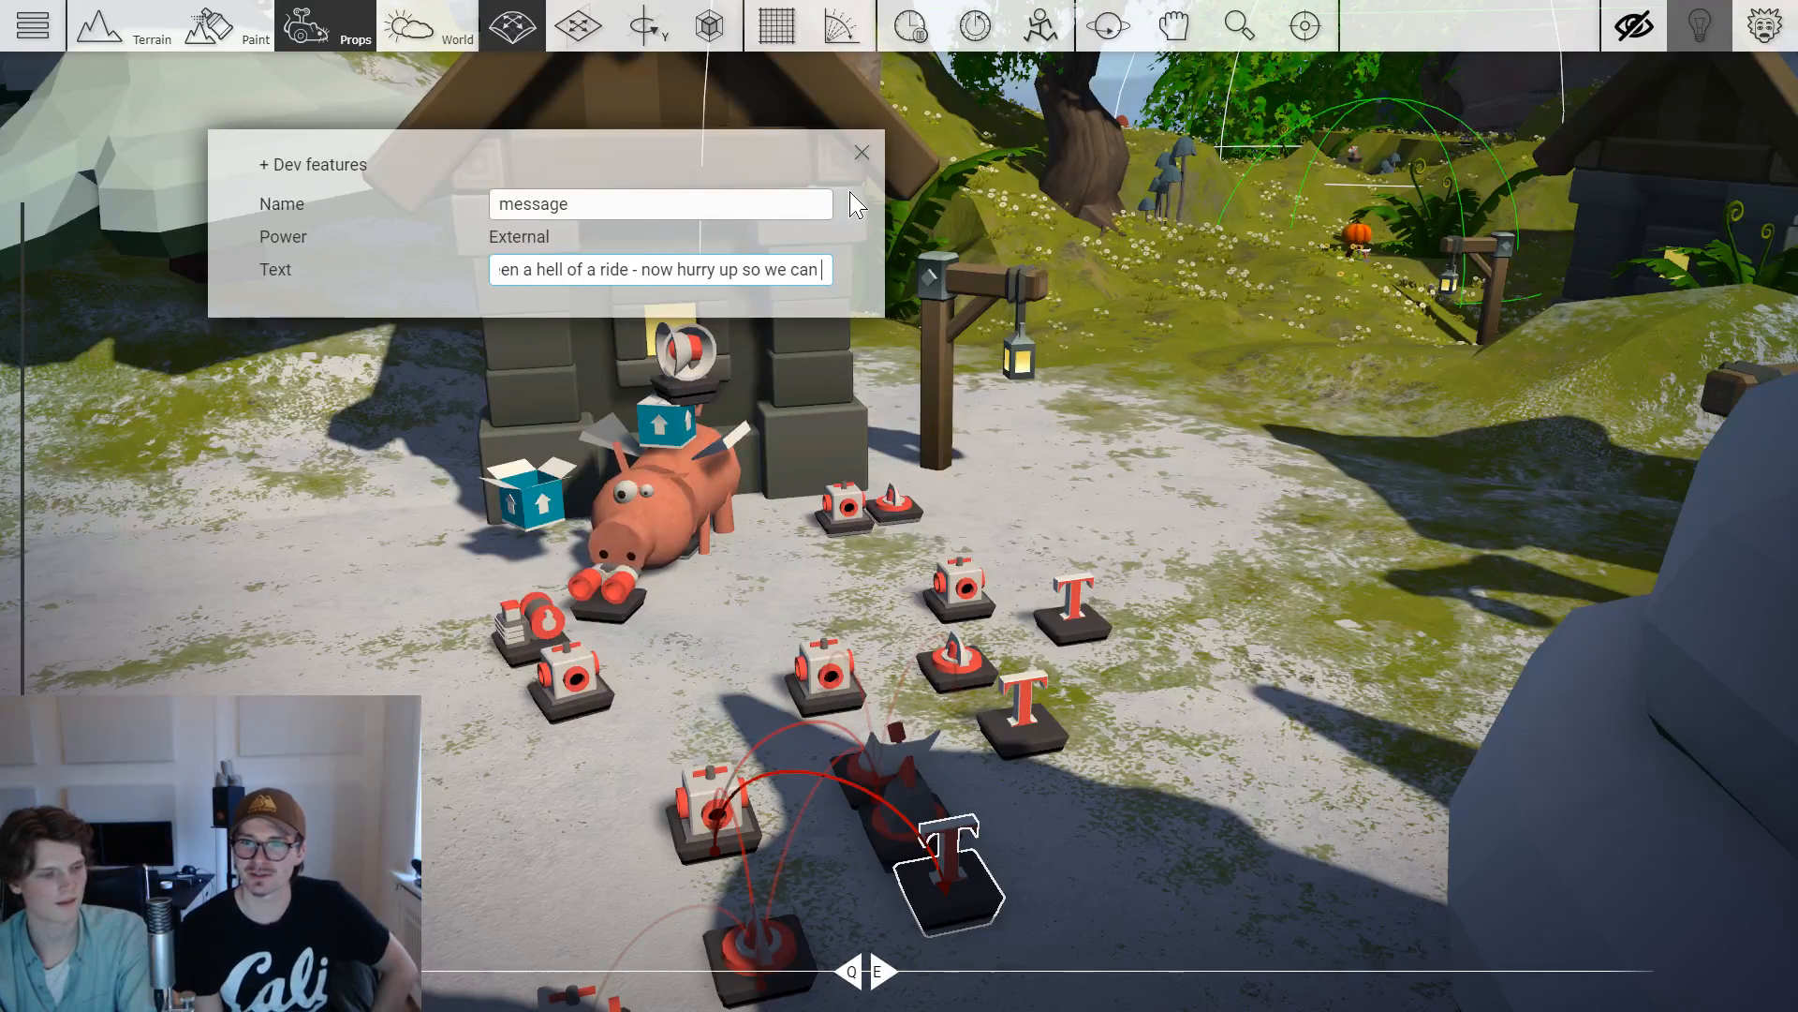
# Finish the message text with "feast and celebrate!" and close the prop's properties.
pyautogui.write(' celebrate')
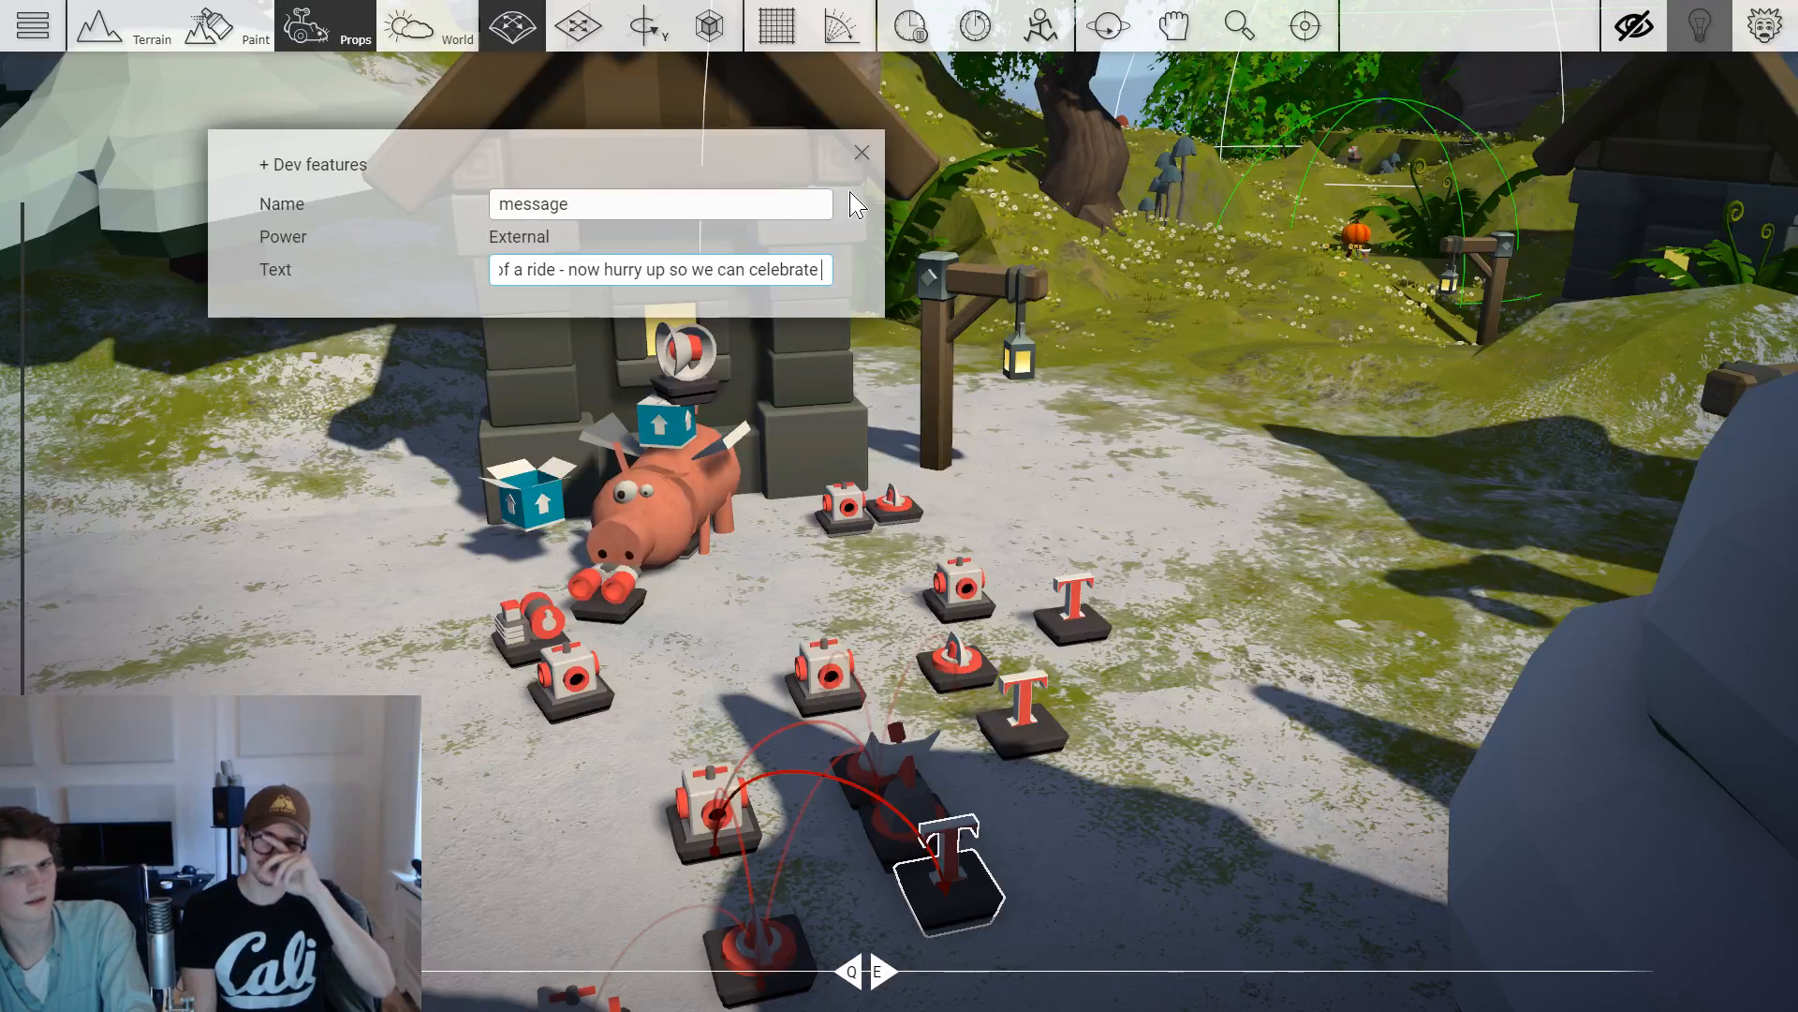
pyautogui.press('BackSpace')
pyautogui.press('BackSpace')
pyautogui.press('BackSpace')
pyautogui.press('BackSpace')
pyautogui.press('BackSpace')
pyautogui.press('BackSpace')
pyautogui.press('BackSpace')
pyautogui.press('BackSpace')
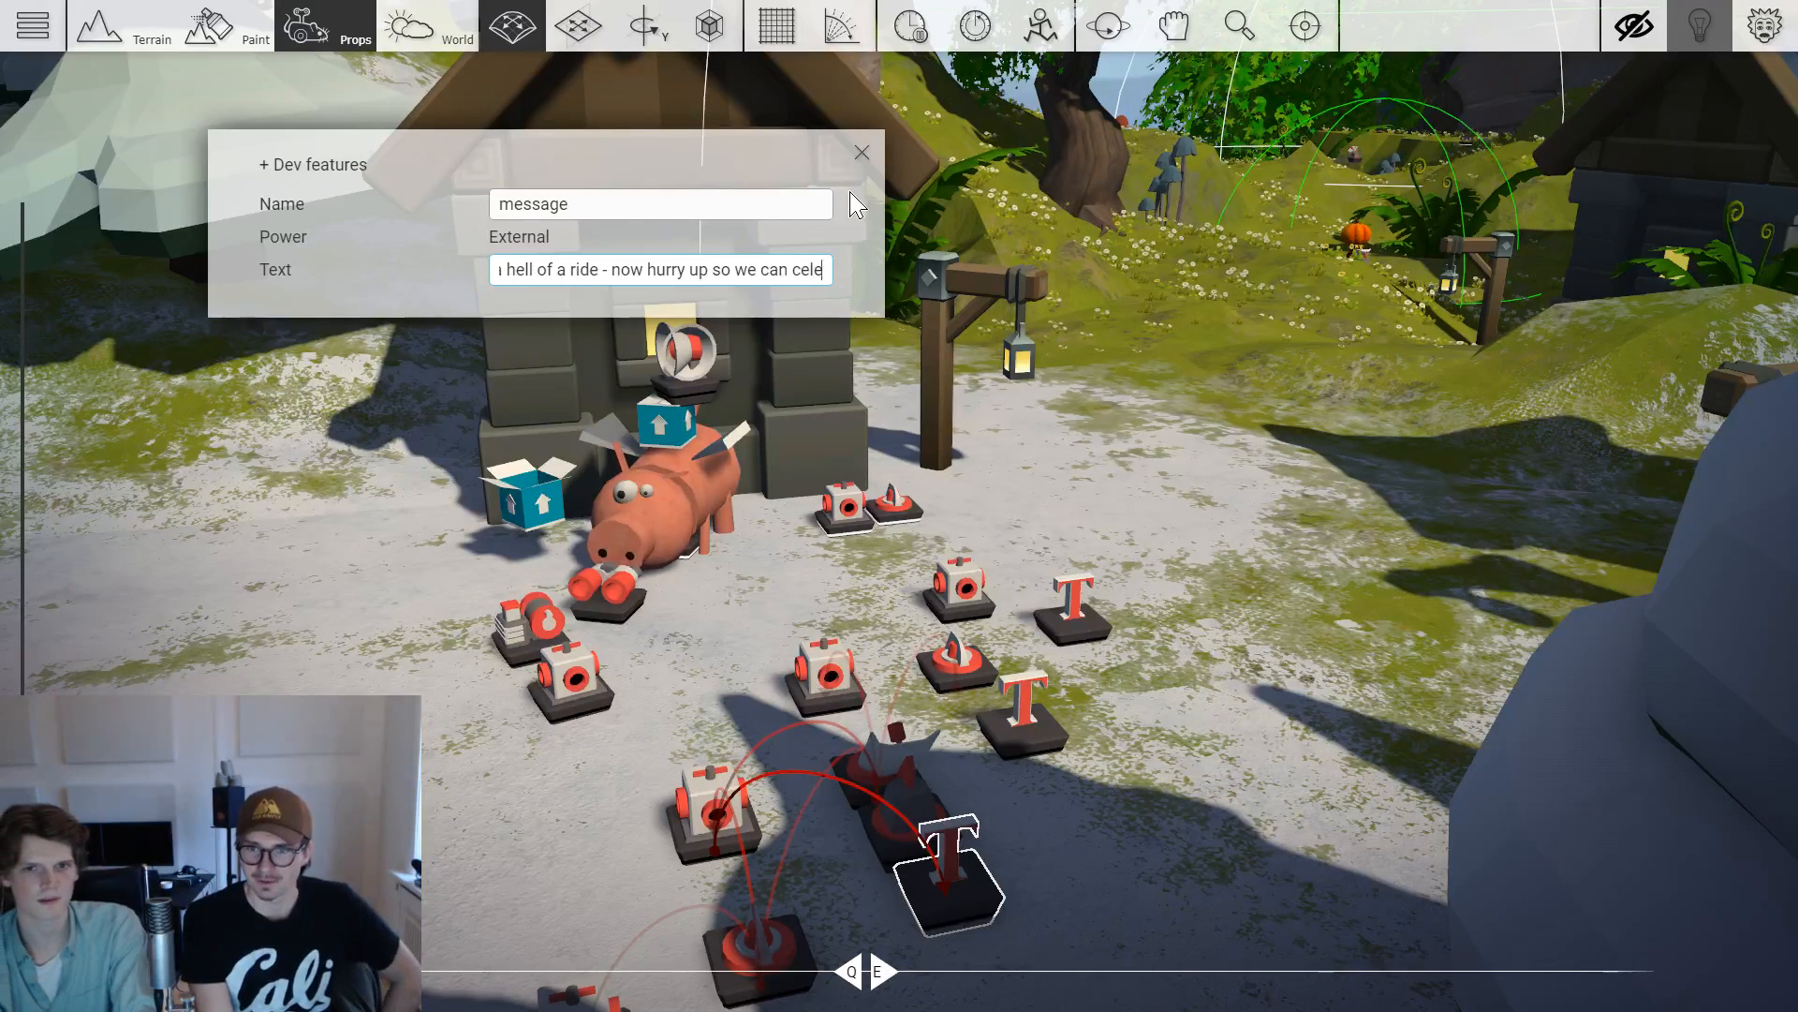
pyautogui.press('BackSpace')
pyautogui.write('feast ')
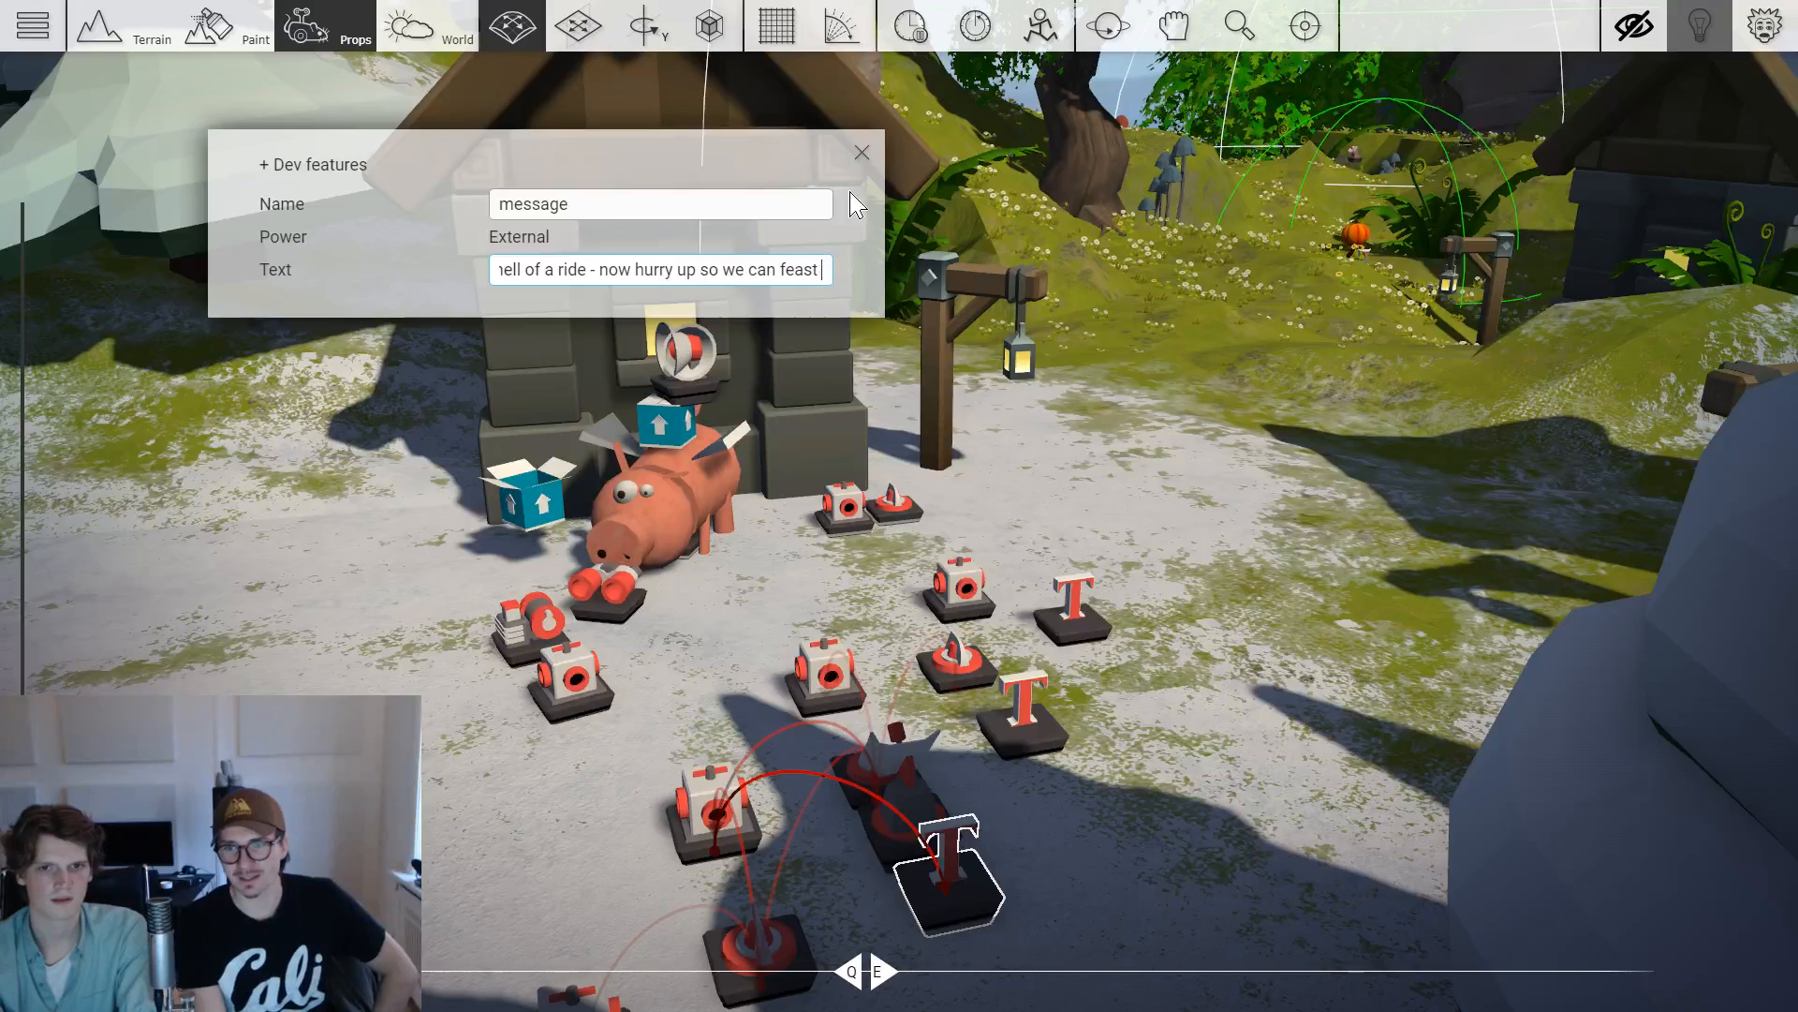
pyautogui.write('and cele')
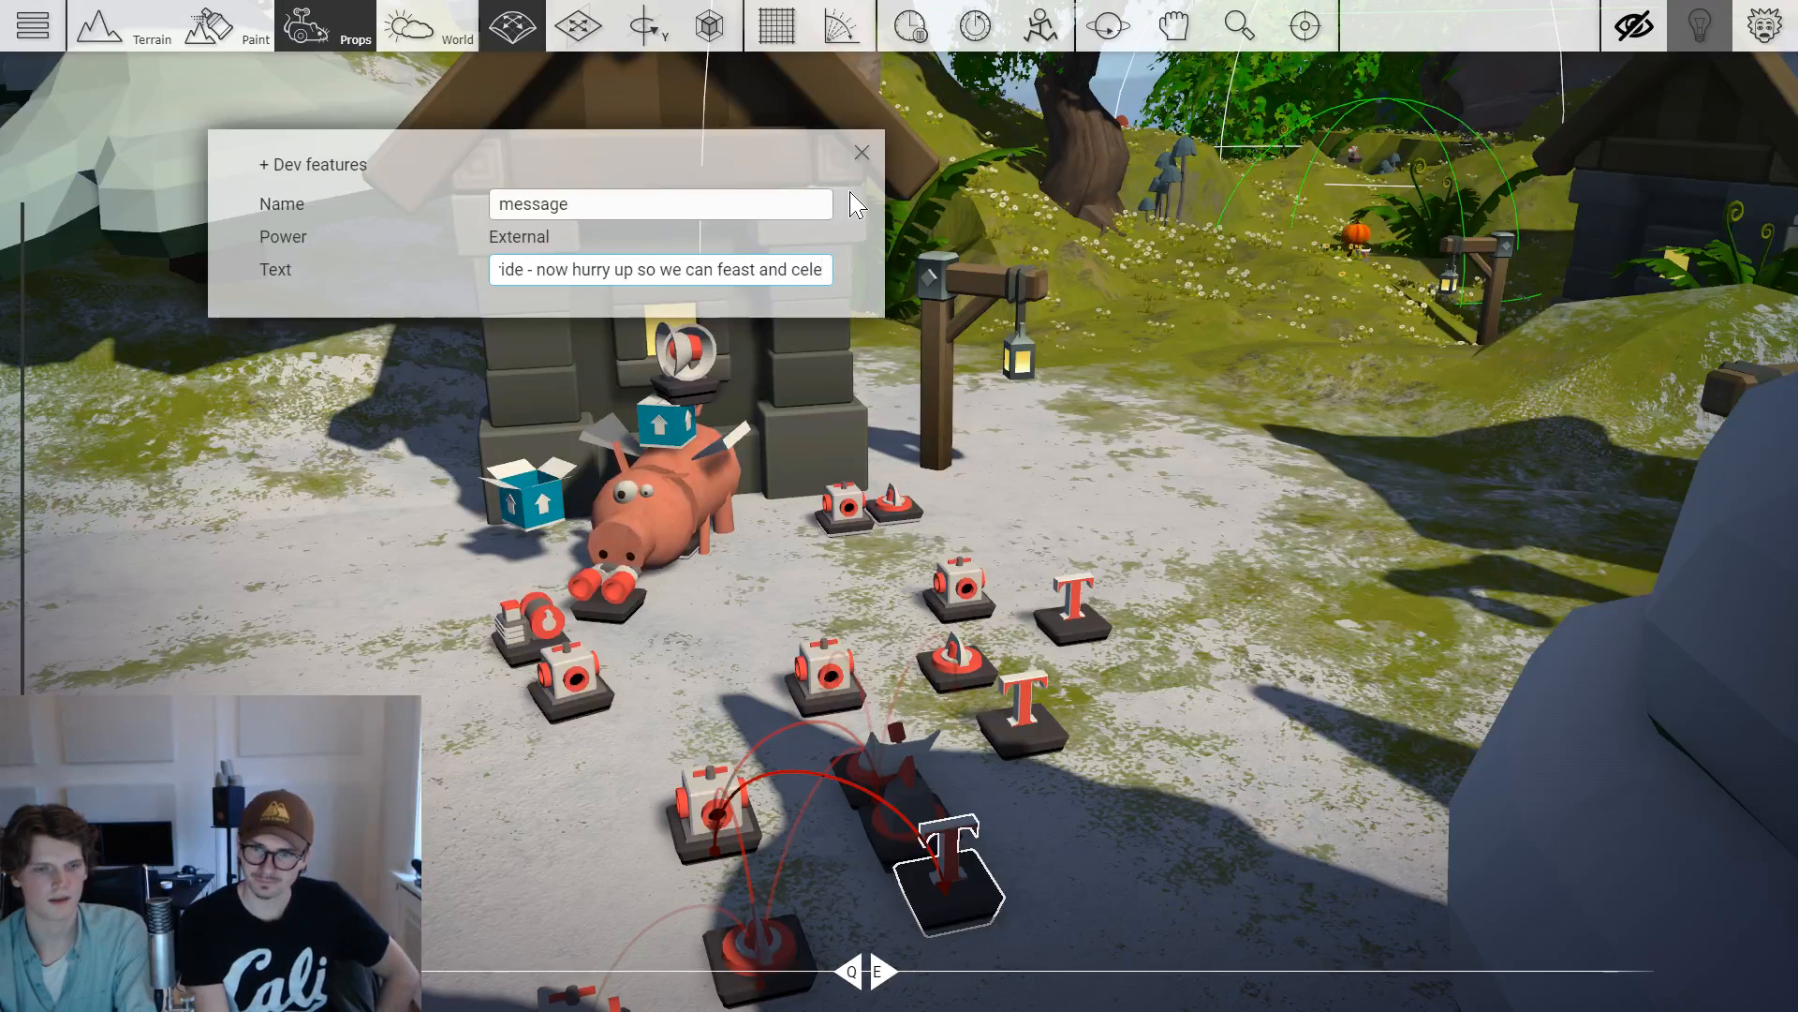
pyautogui.press('BackSpace')
pyautogui.write('e')
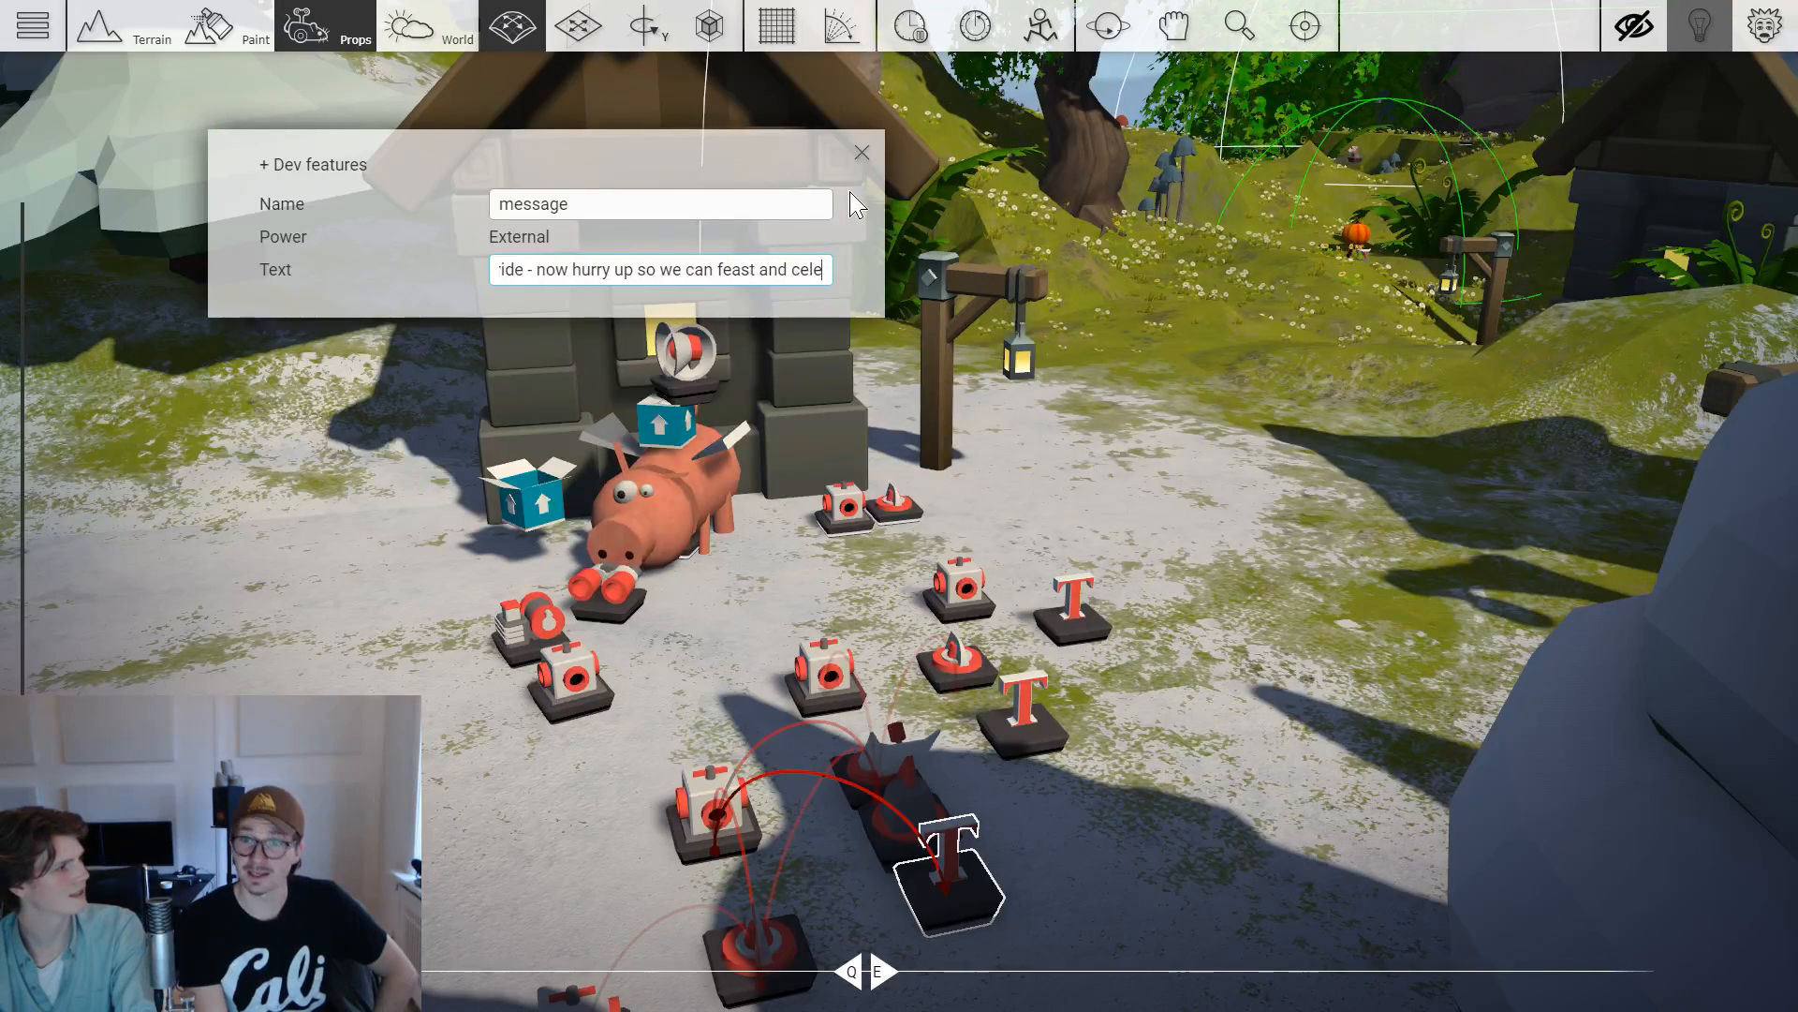
pyautogui.write('brate!')
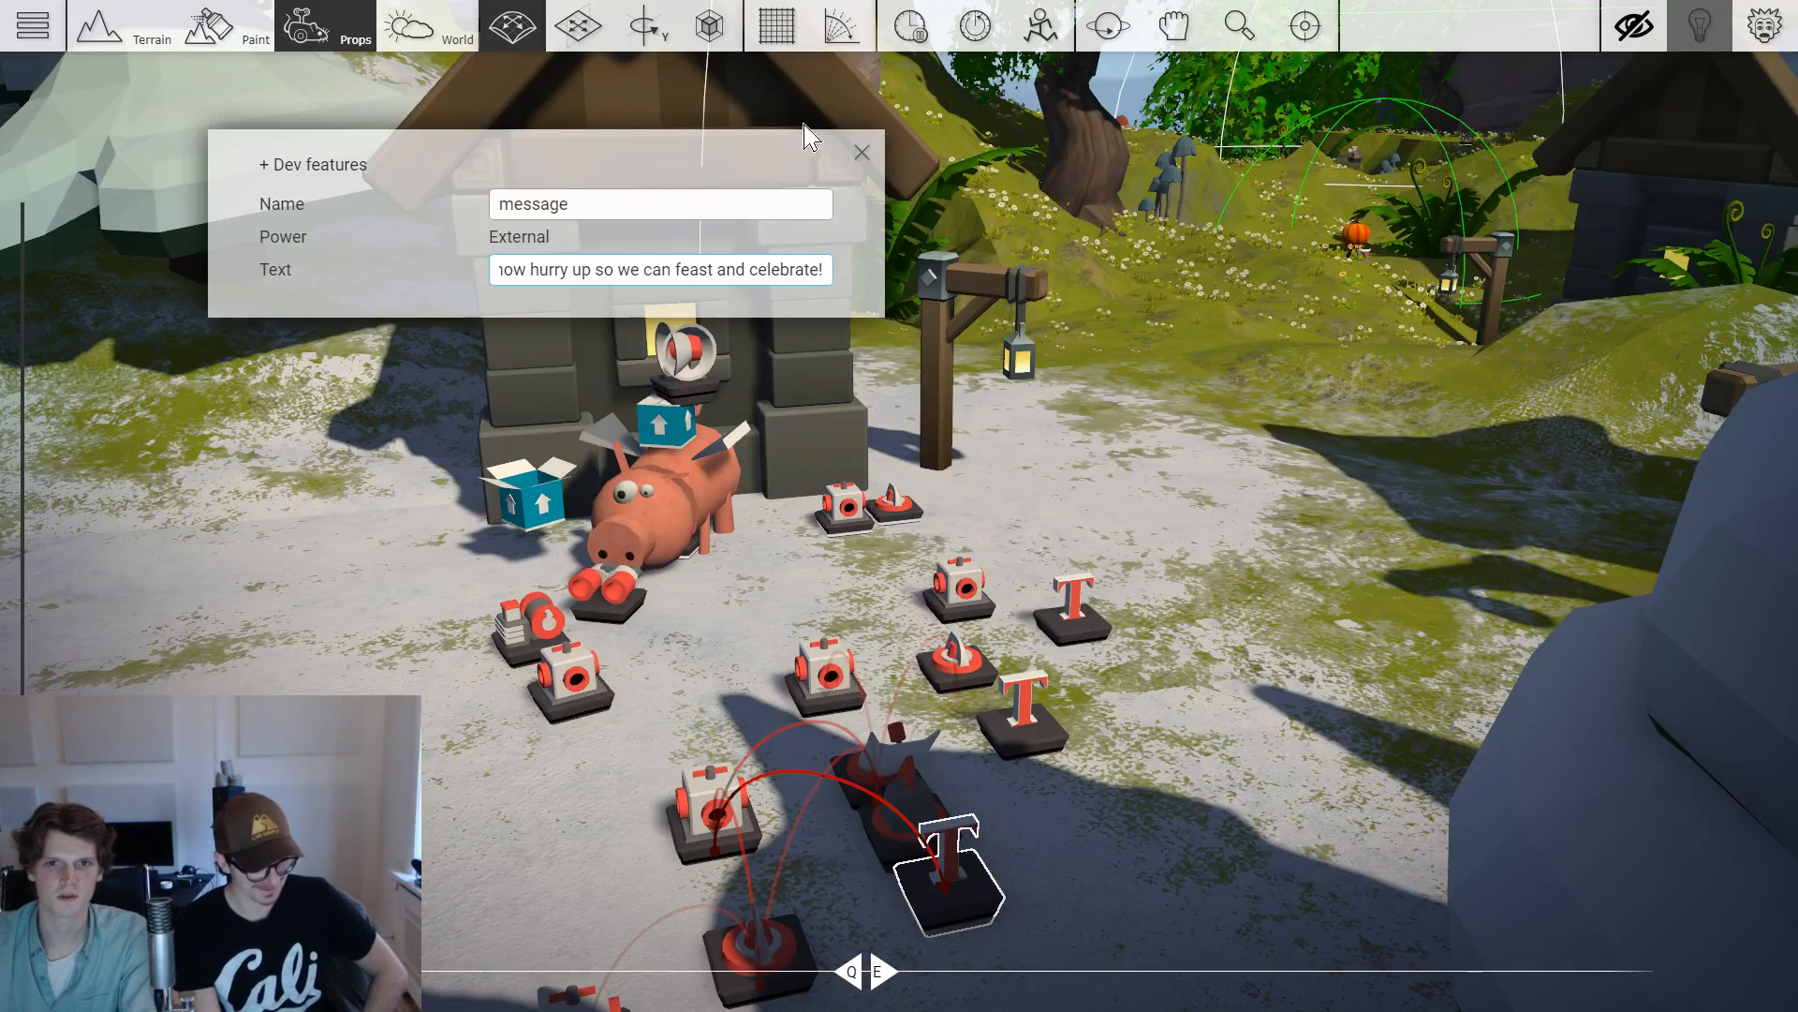
pyautogui.click(862, 151)
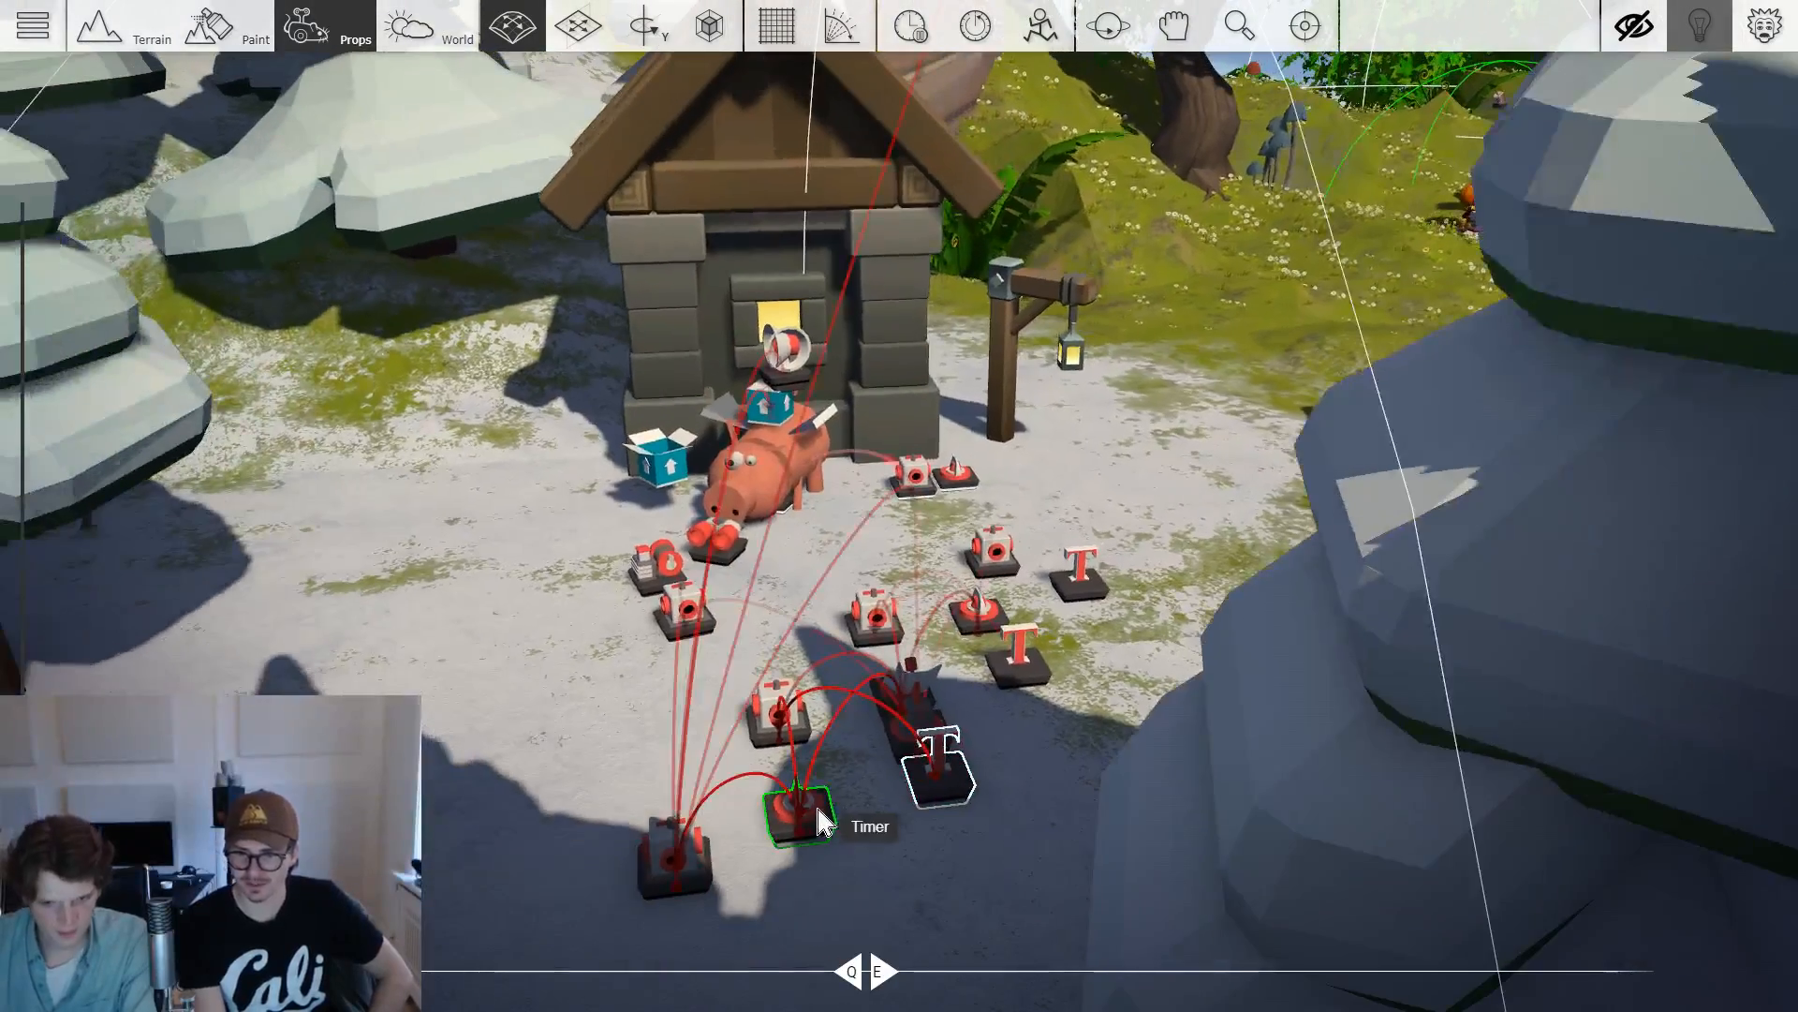
# Check the time setting of the timer linked to the nearest message prop and close its properties.
pyautogui.click(820, 822)
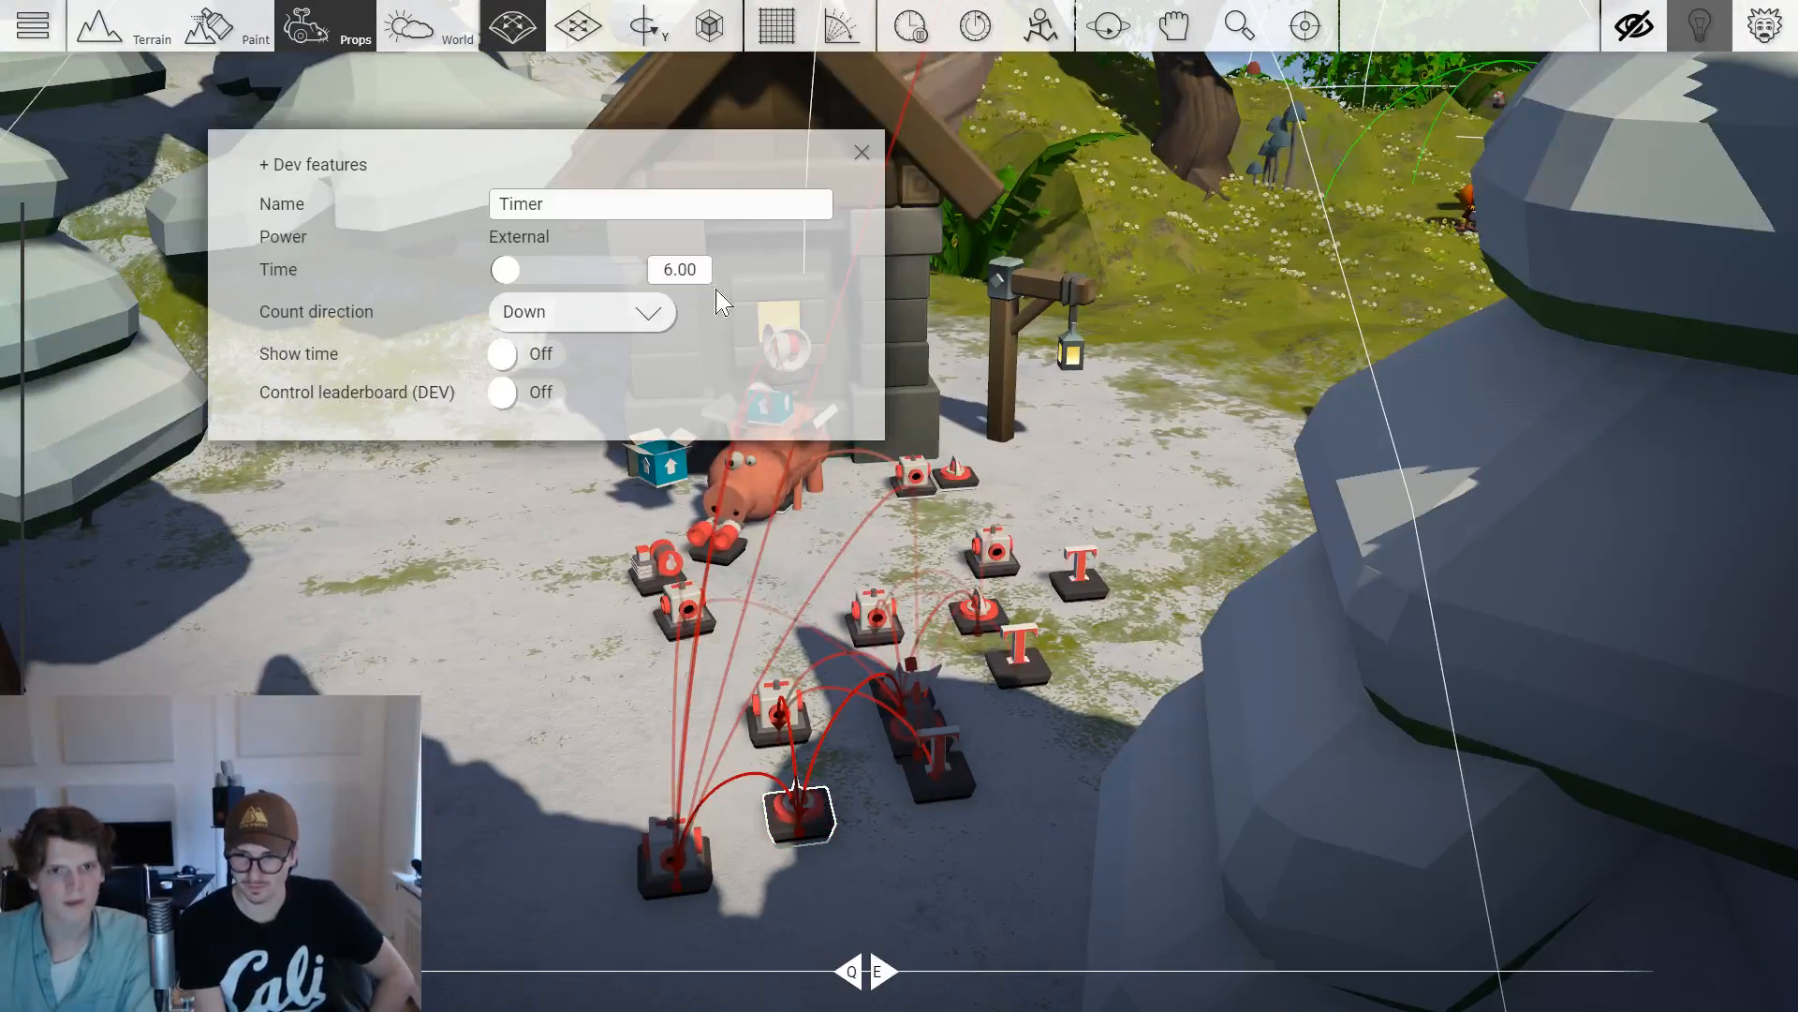
pyautogui.press('Return')
pyautogui.click(862, 152)
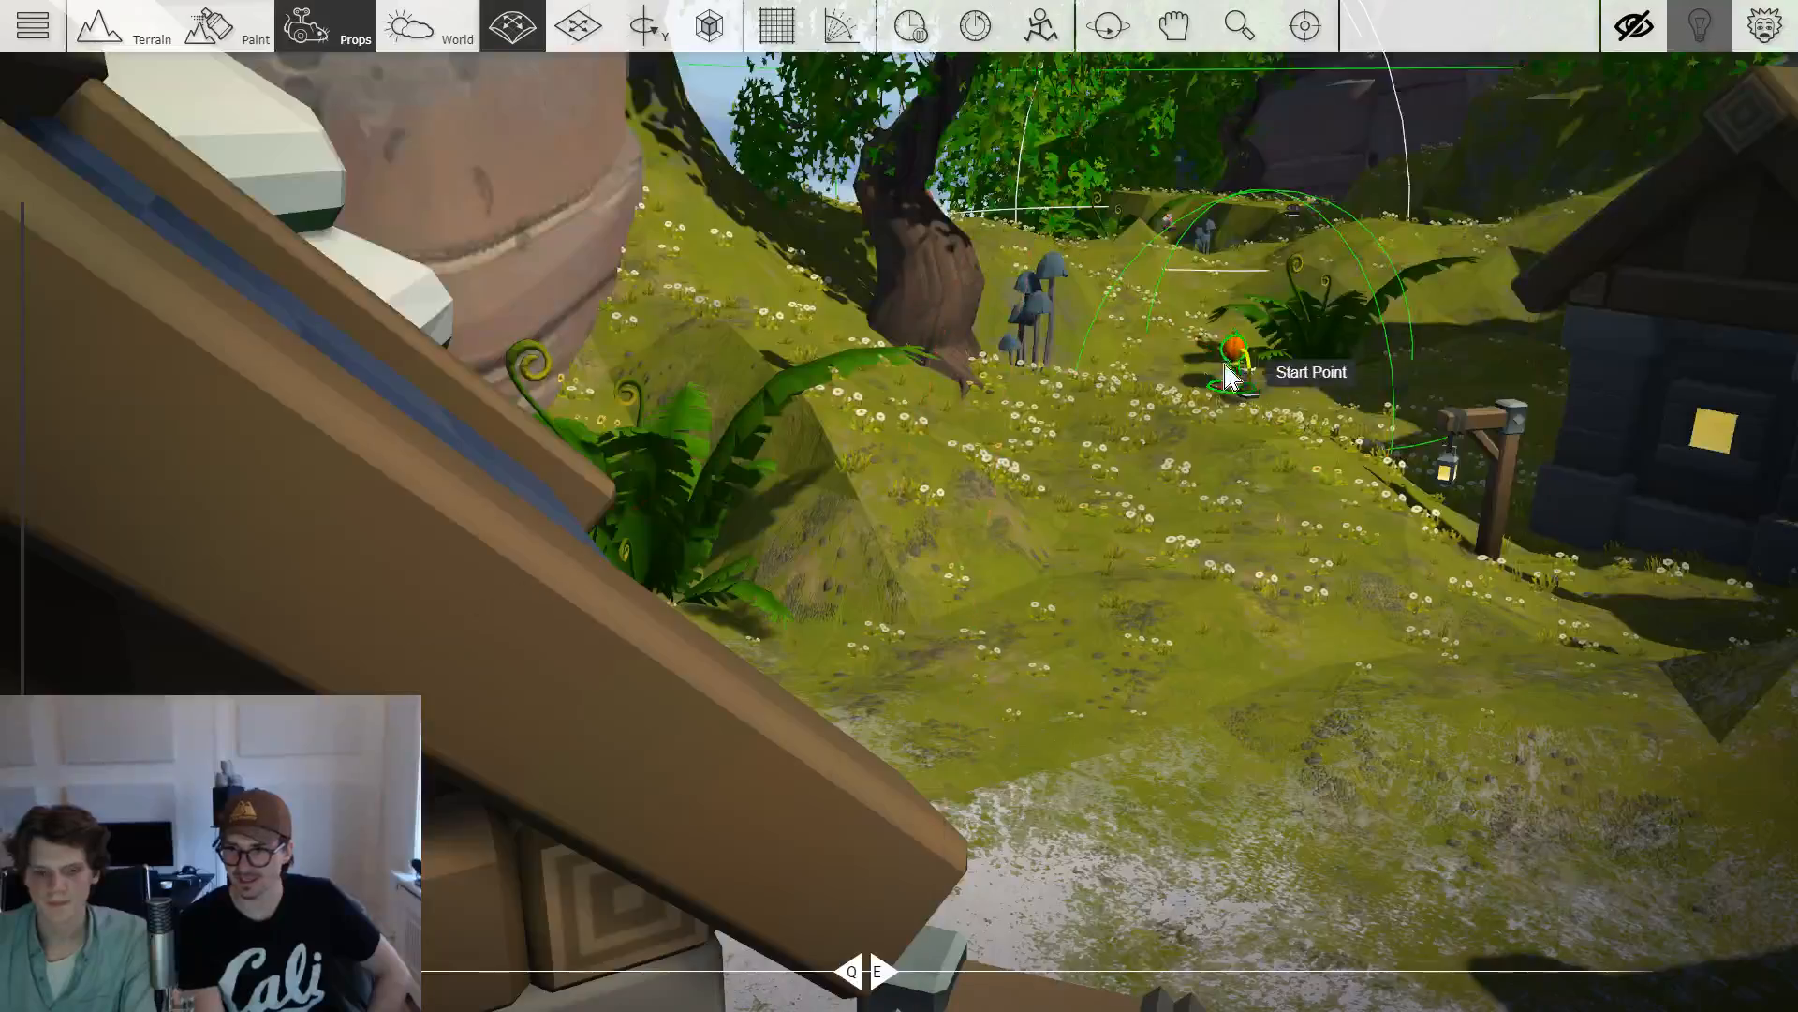
# Playtest the level and walk the pumpkin character down to the pig to watch the whole message sequence.
pyautogui.press('F1')
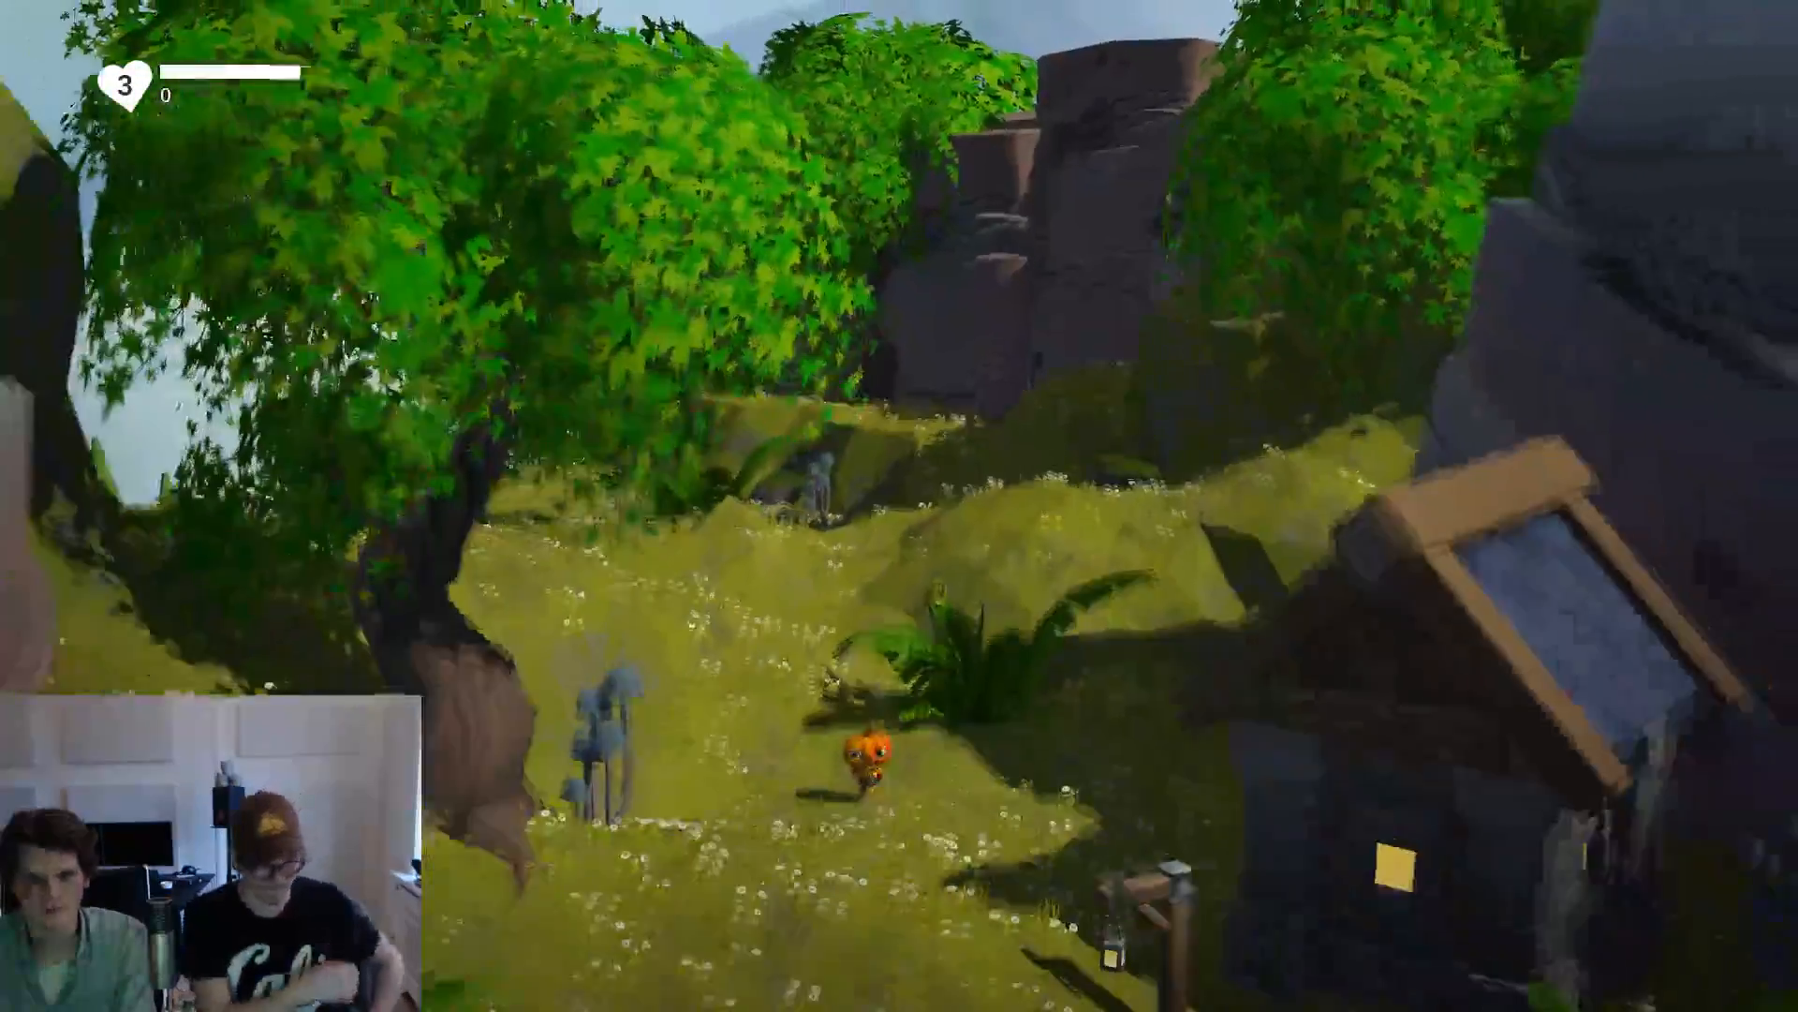
pyautogui.press('s')
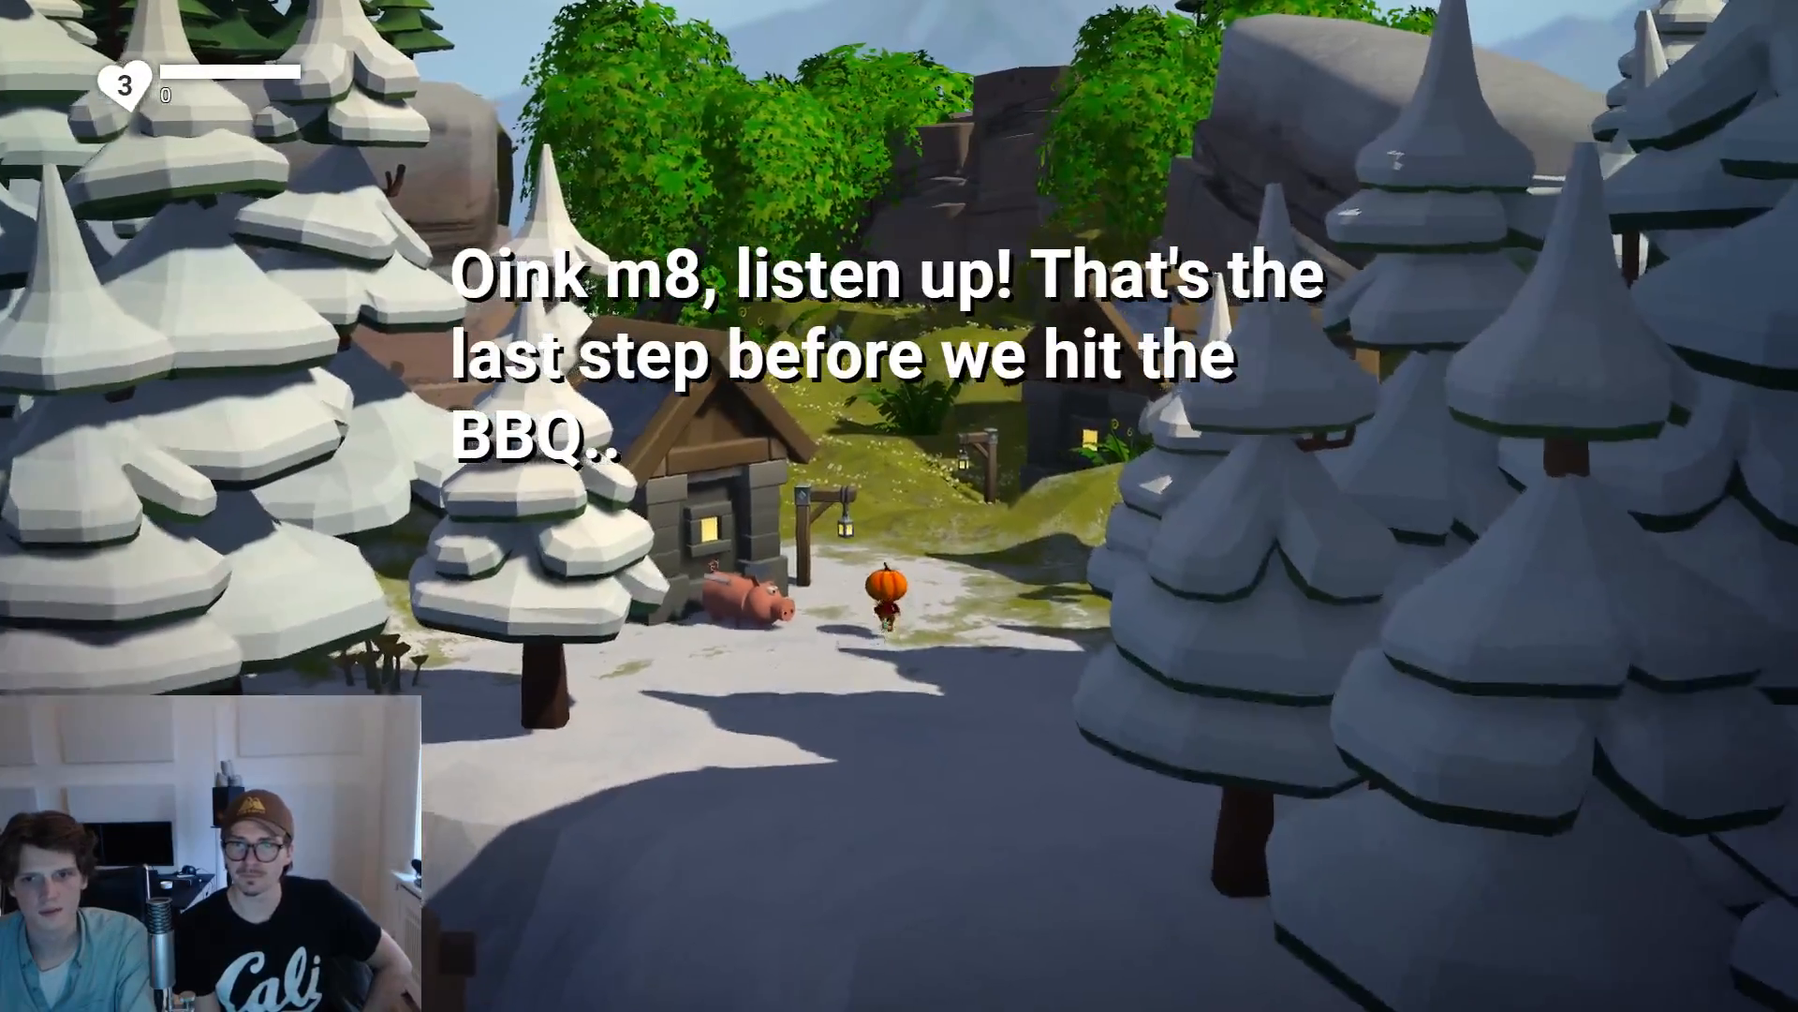
pyautogui.press('s')
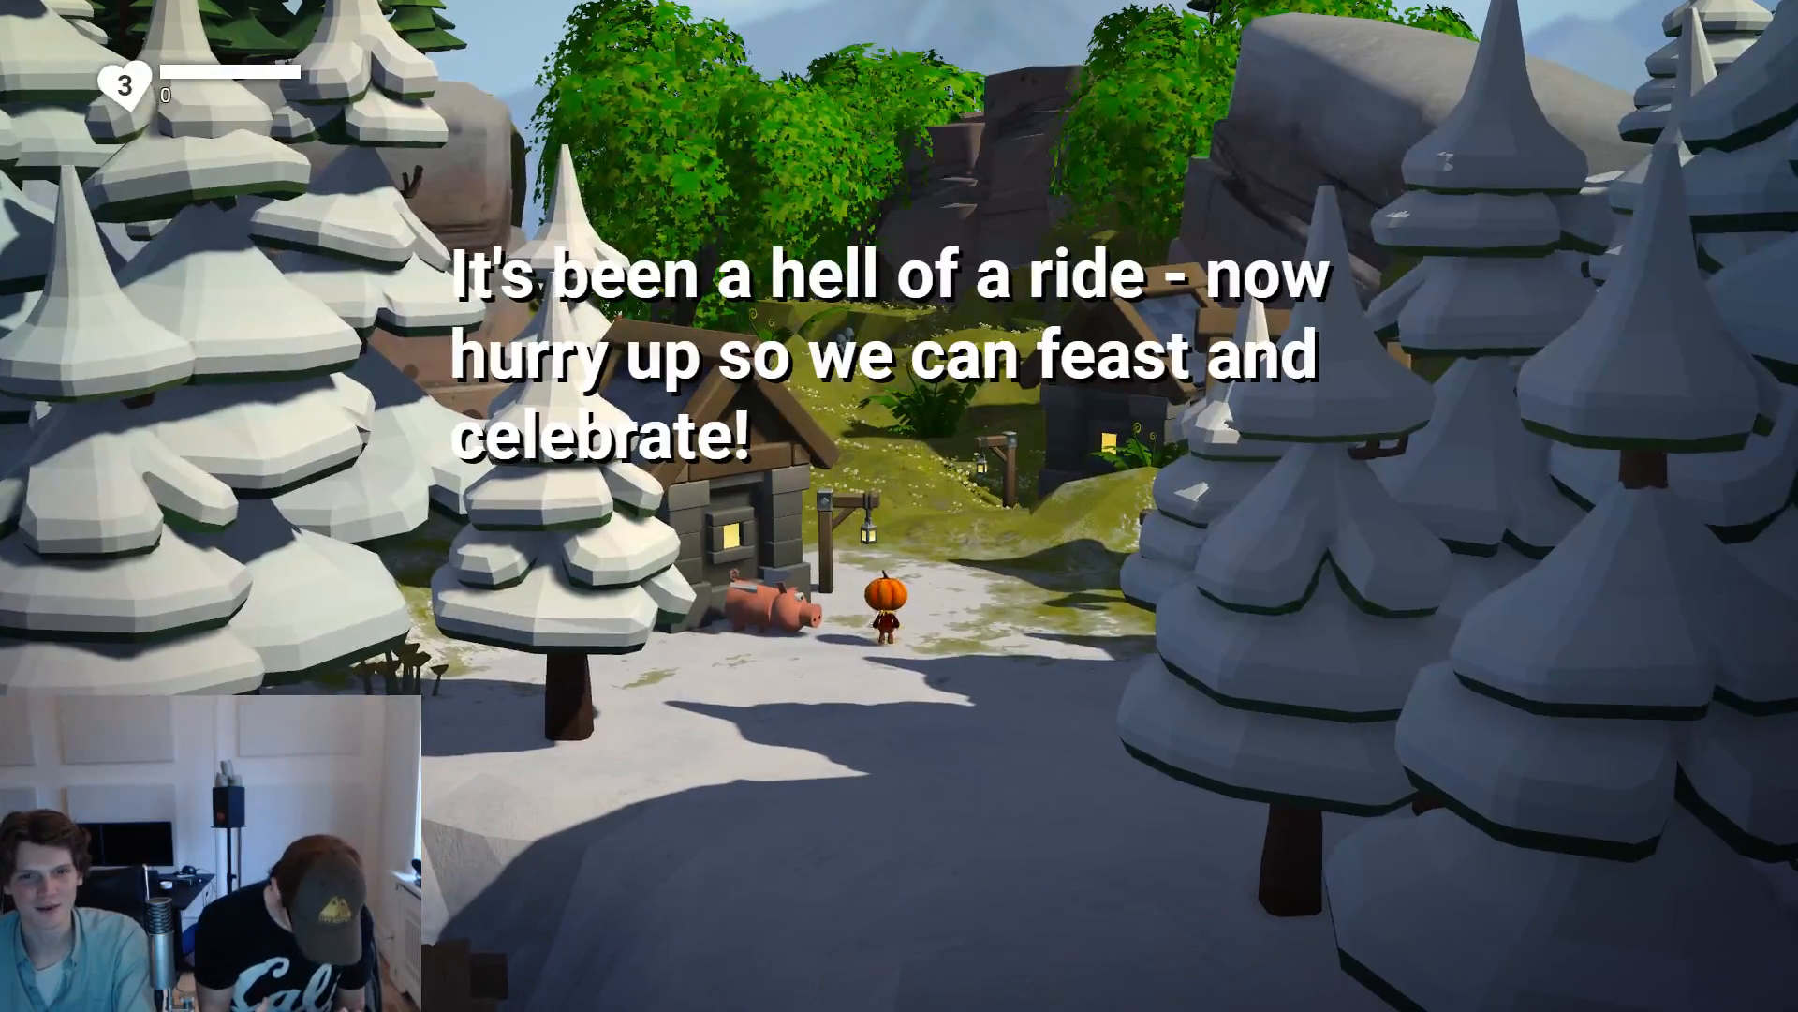
pyautogui.press('s')
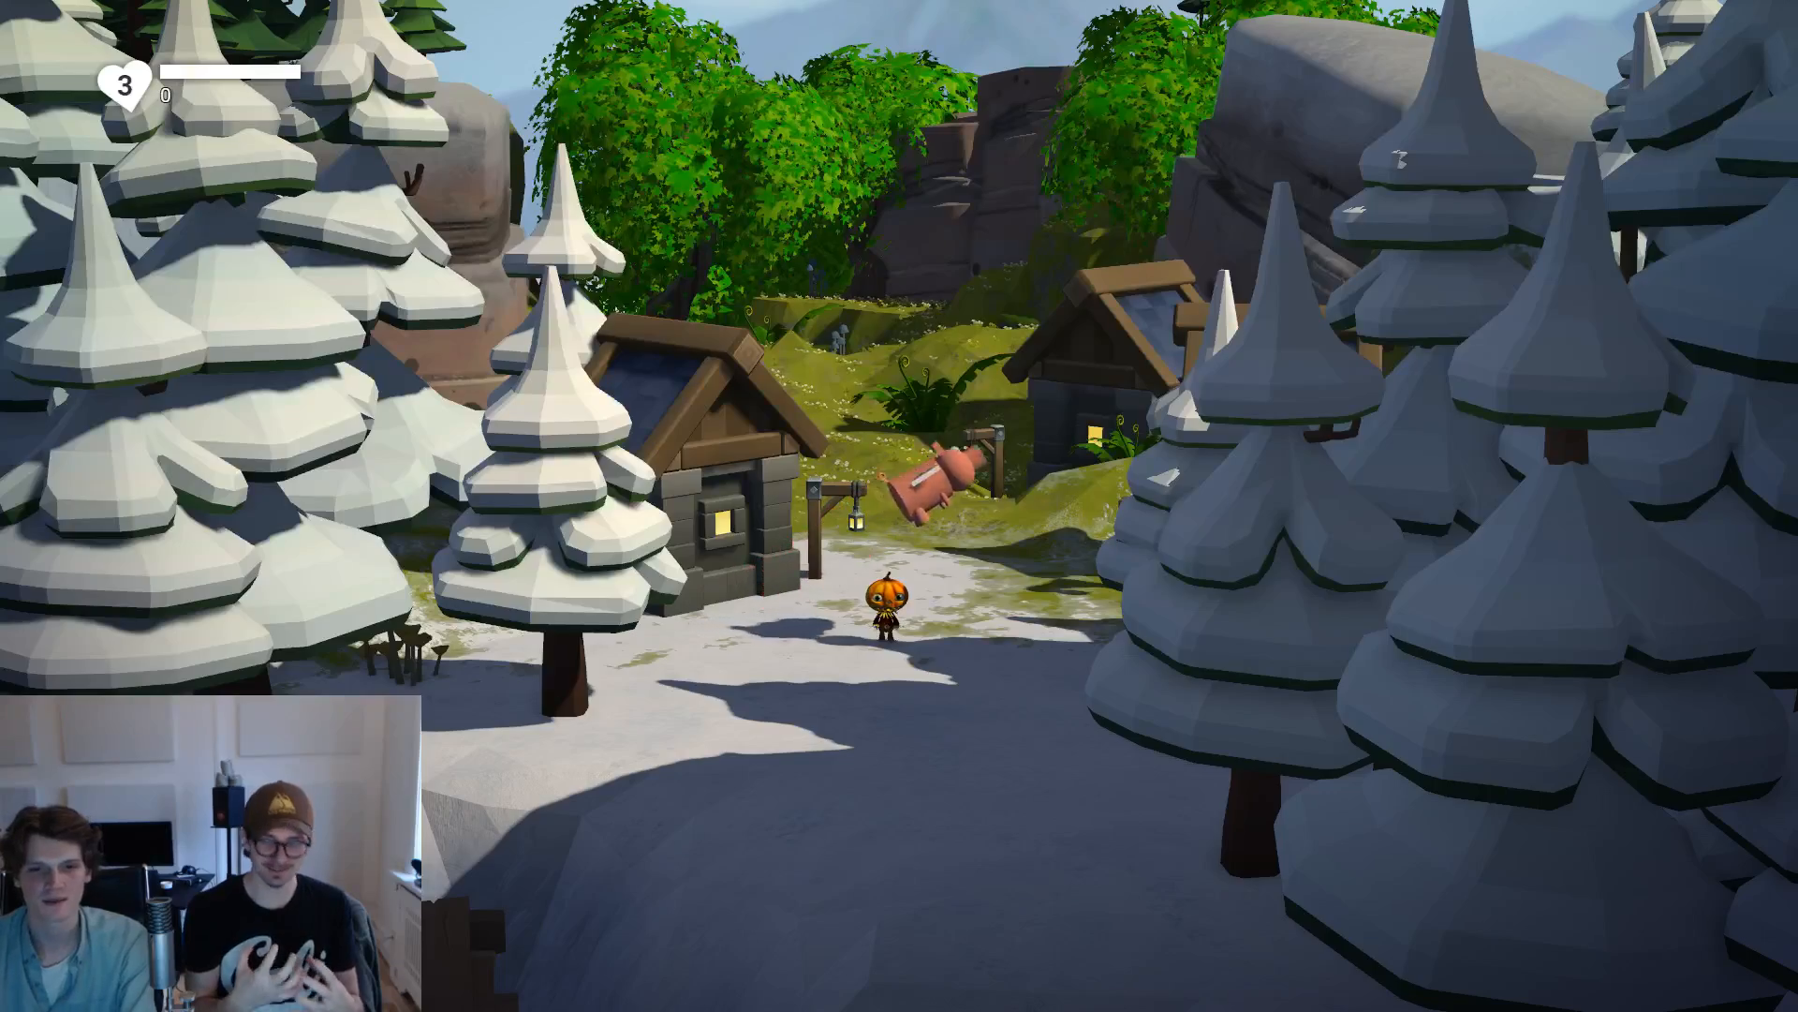
pyautogui.press('a')
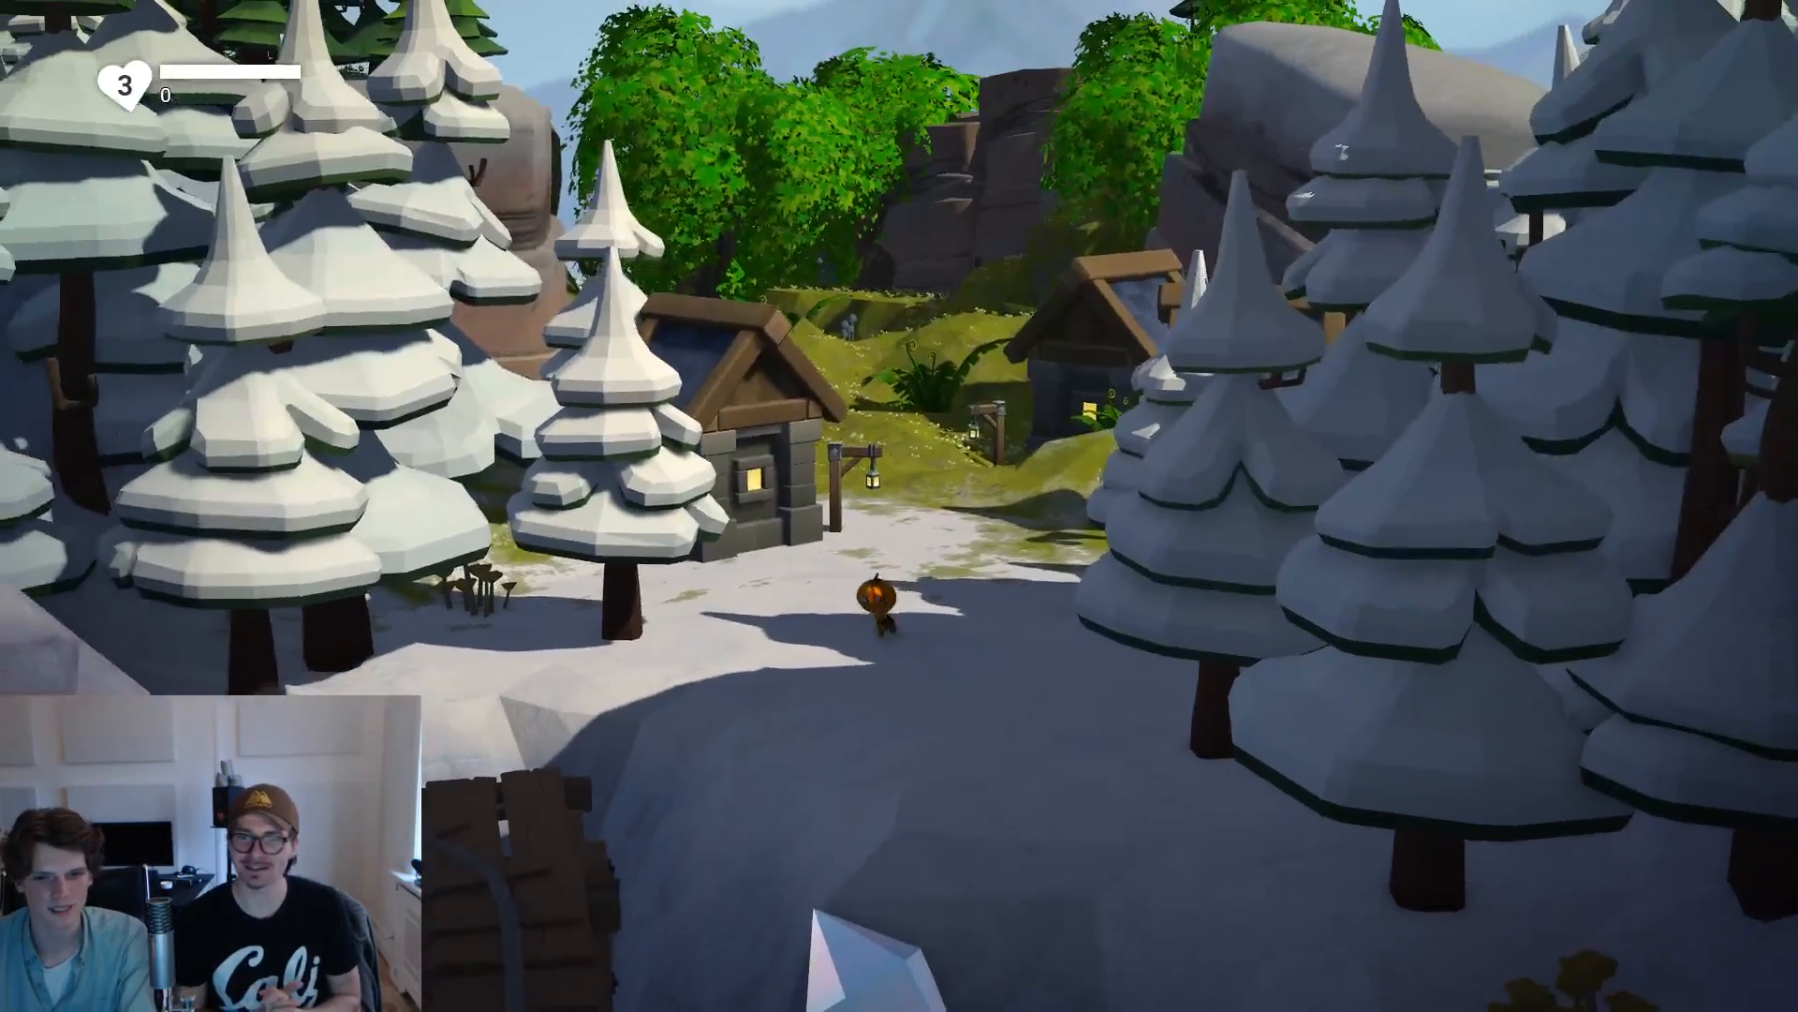
# Walk the character onto the wooden rail bridge and back past the huts, and end the playtest.
pyautogui.press('s')
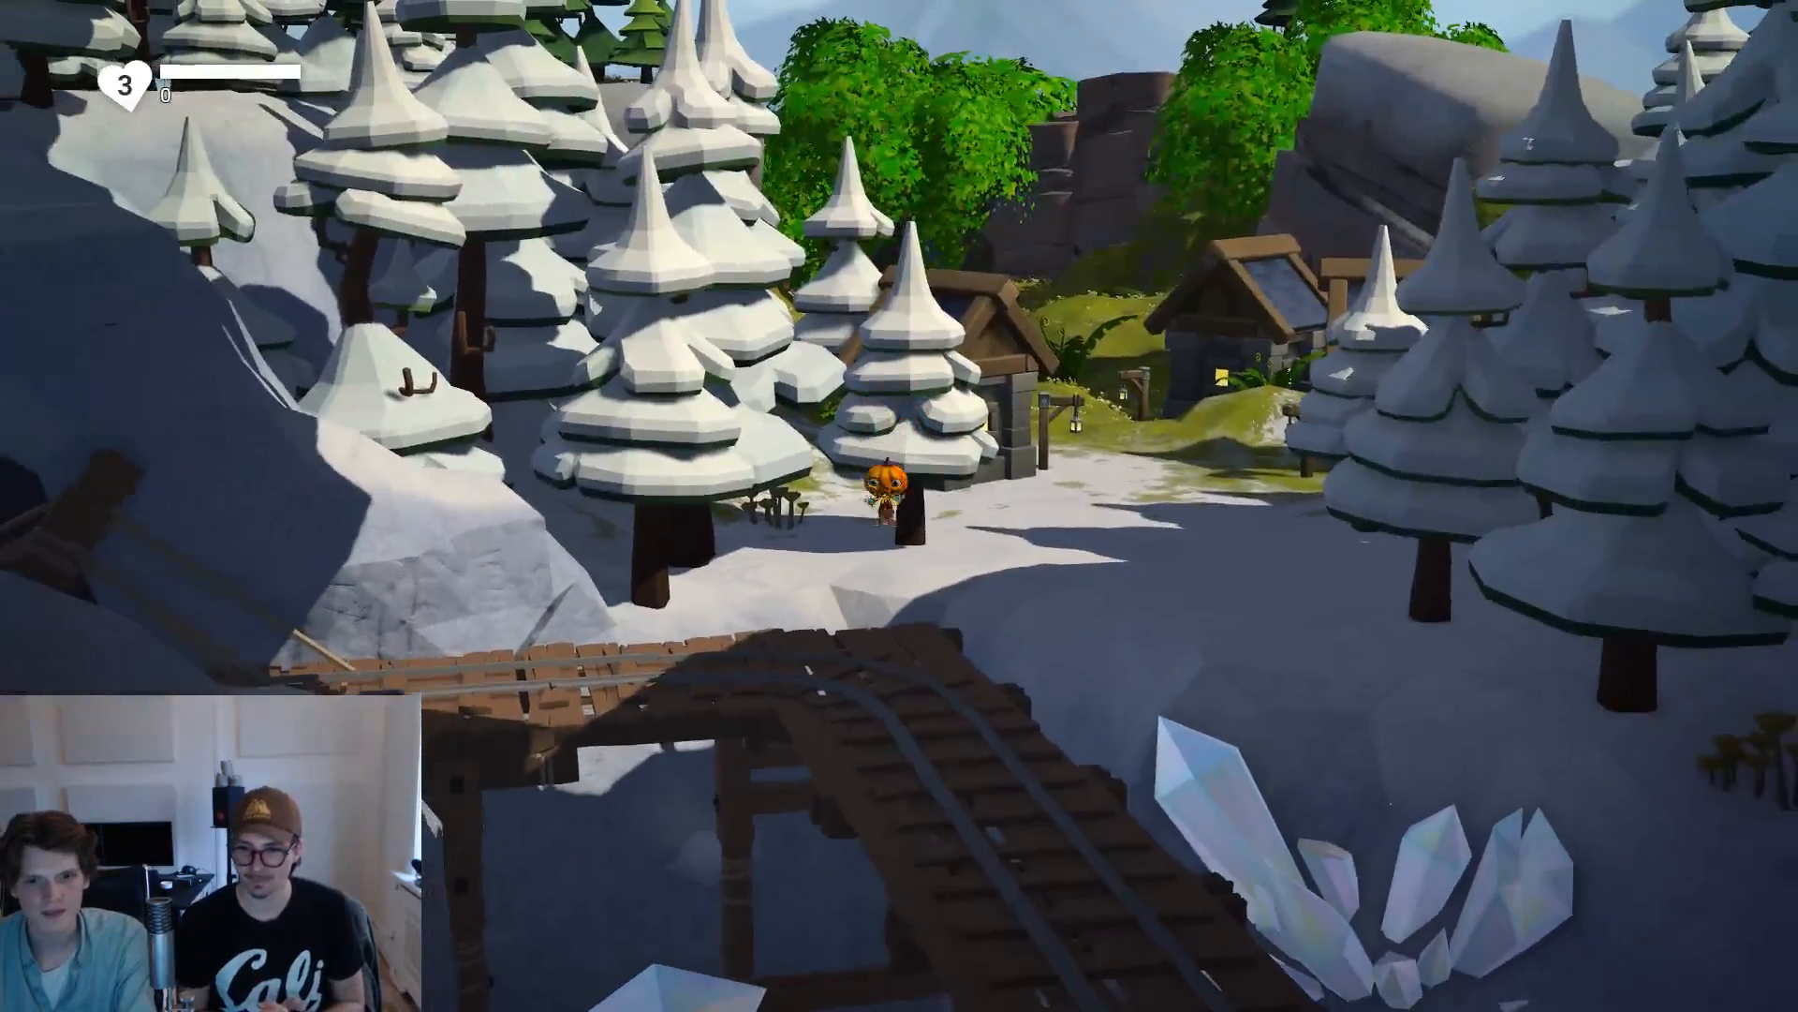
pyautogui.press('s')
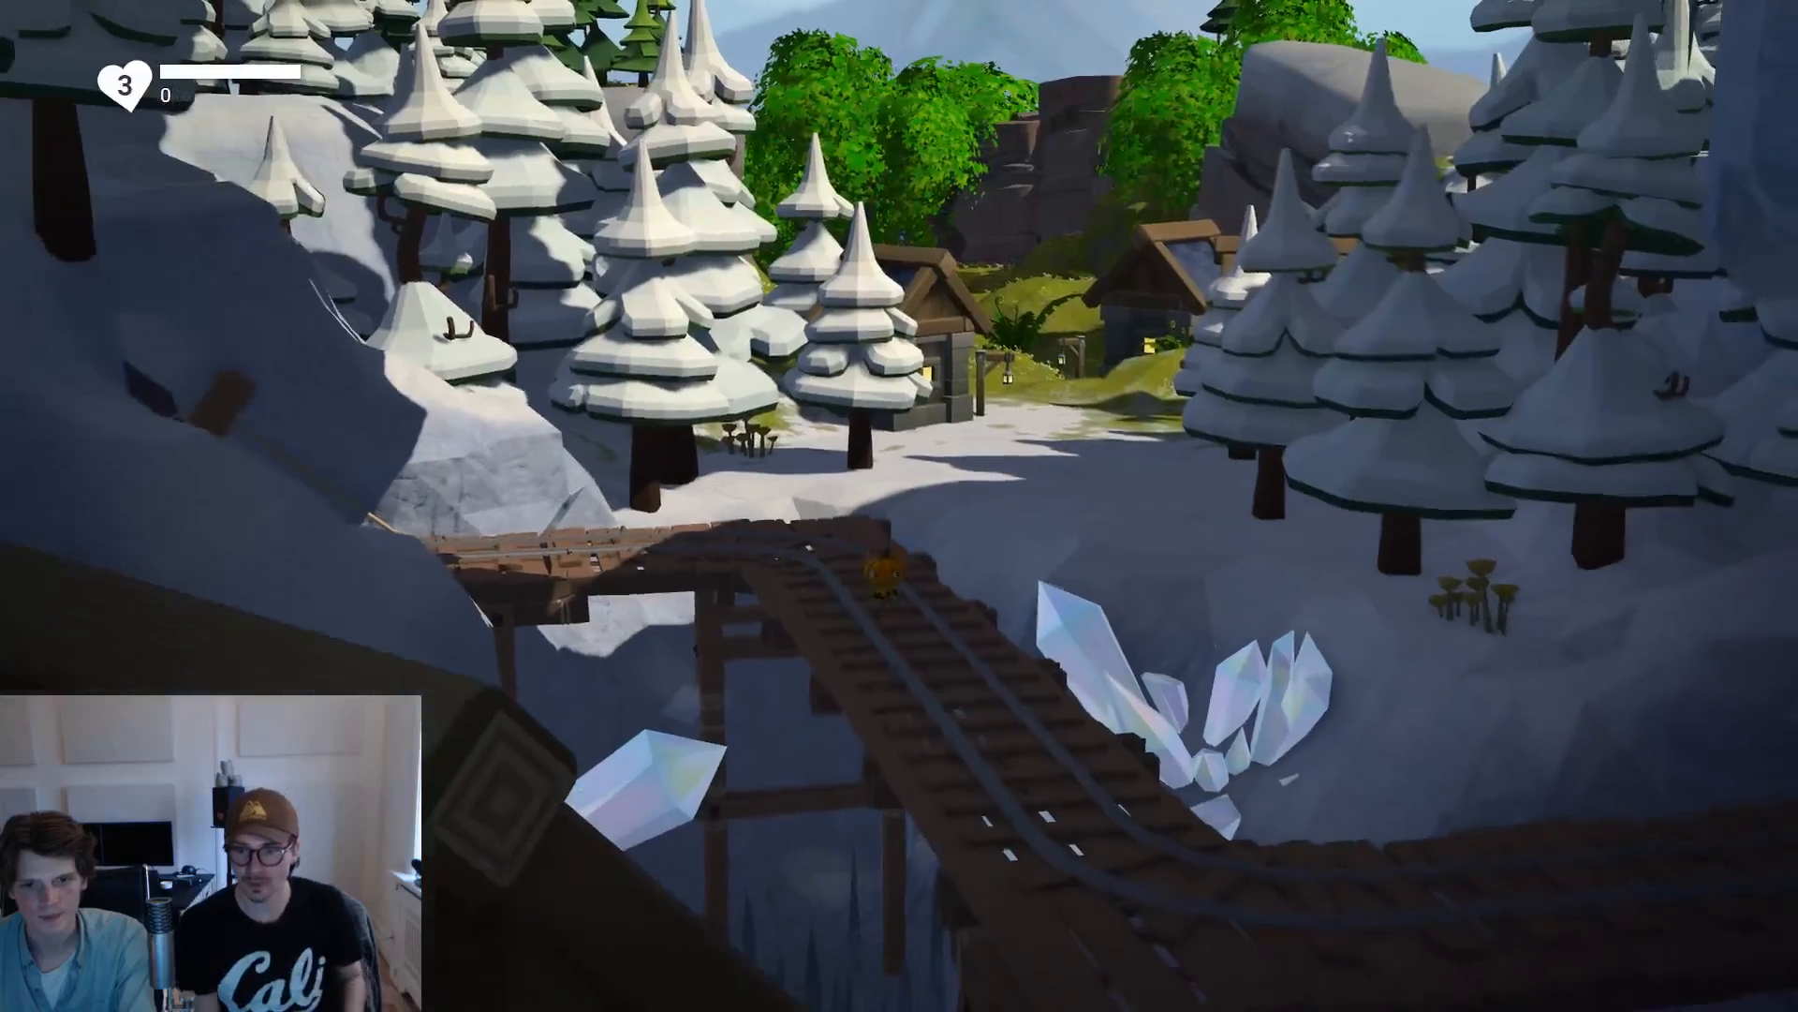
pyautogui.press('a')
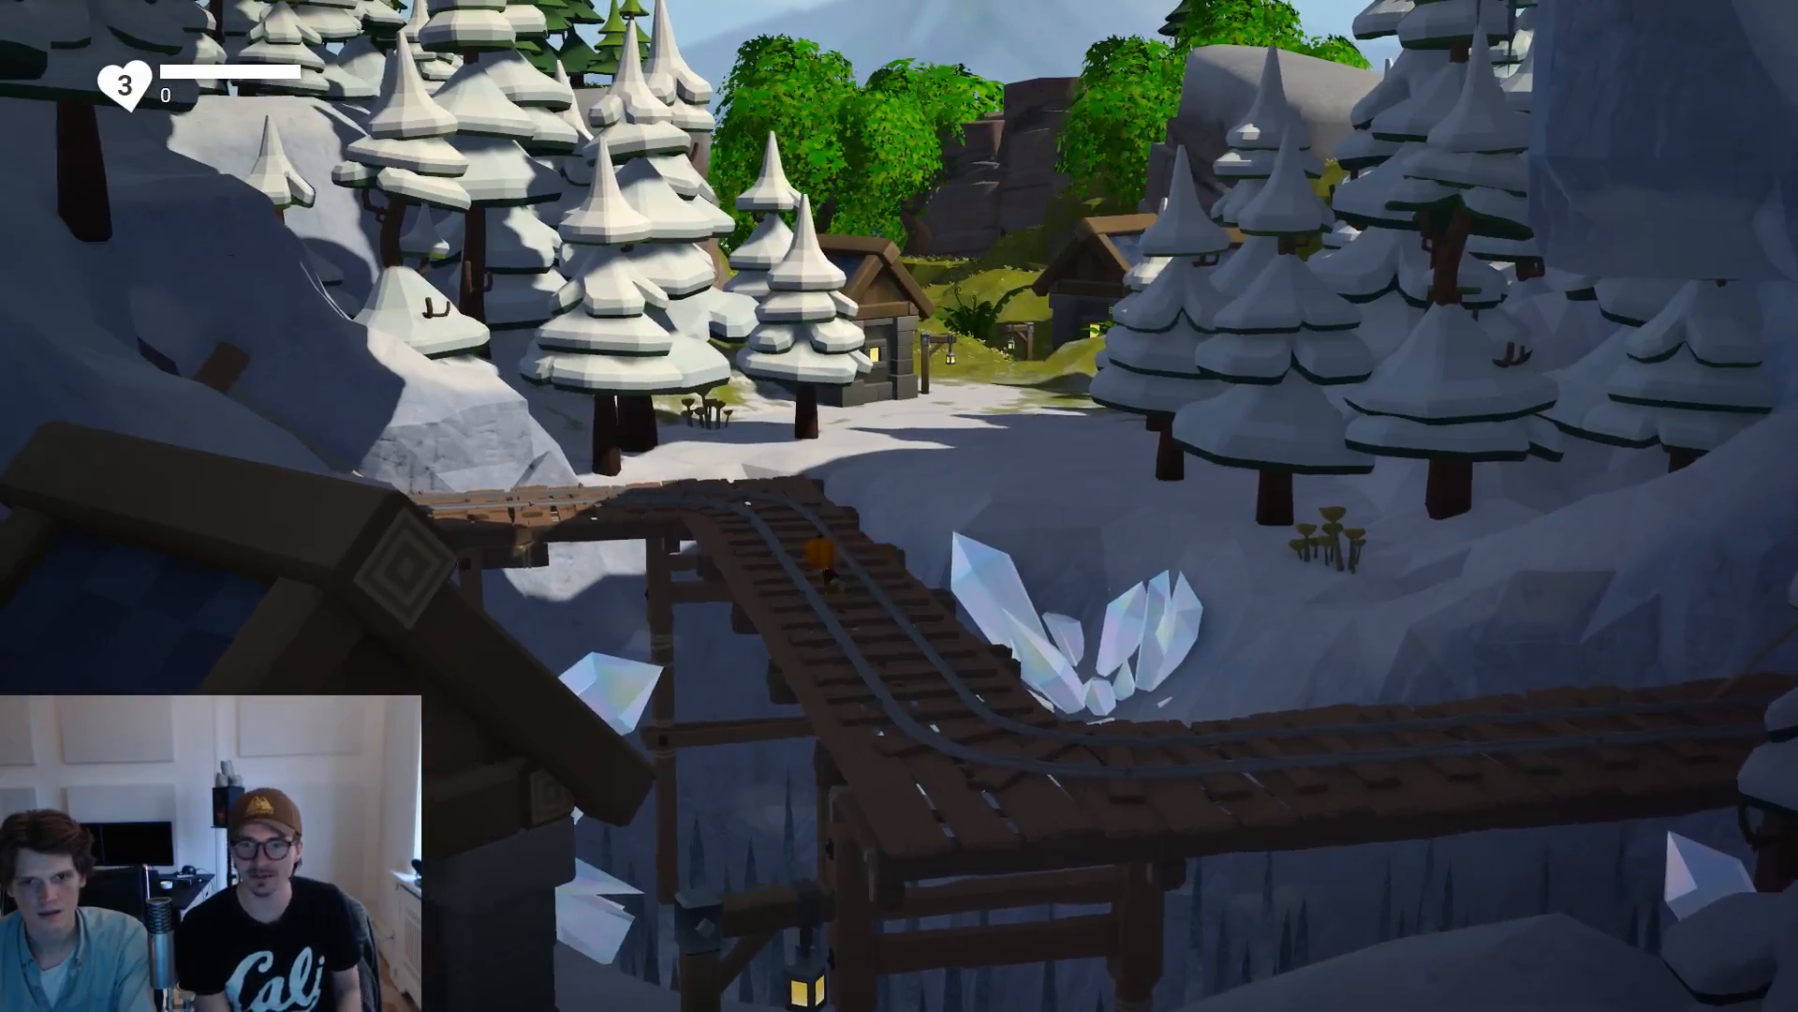
pyautogui.press('d')
pyautogui.press('w')
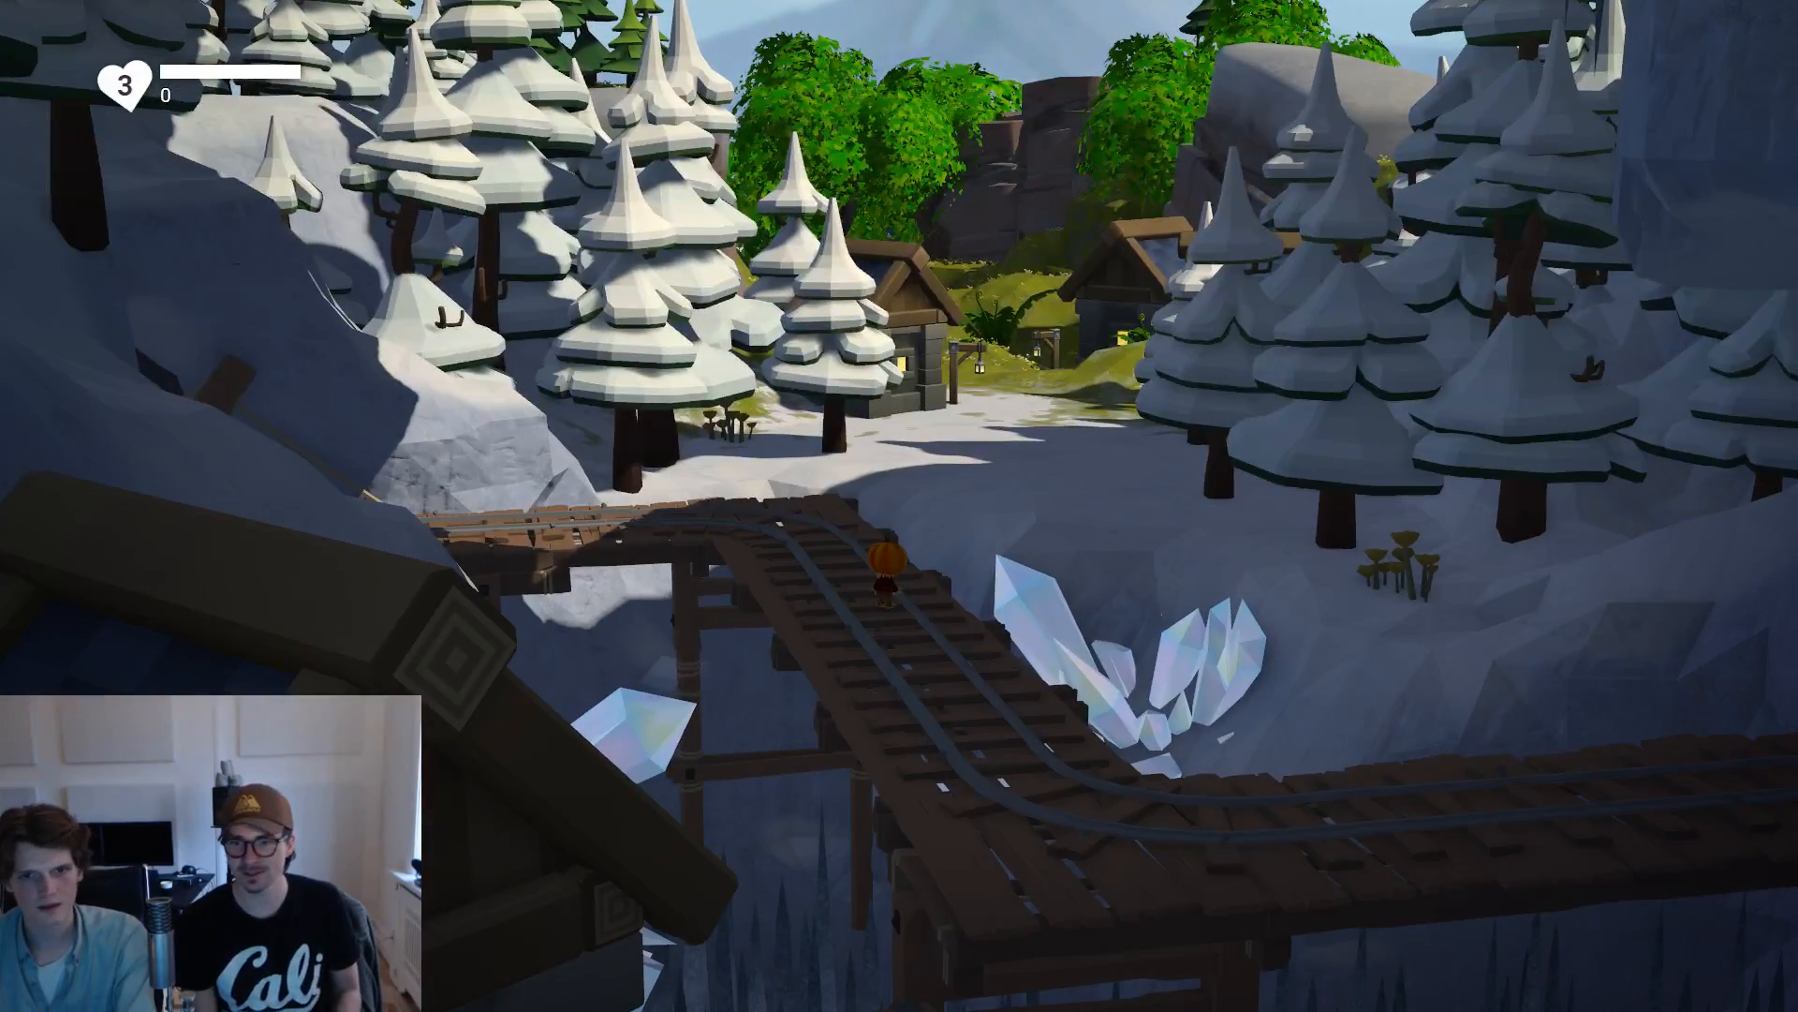
pyautogui.press('w')
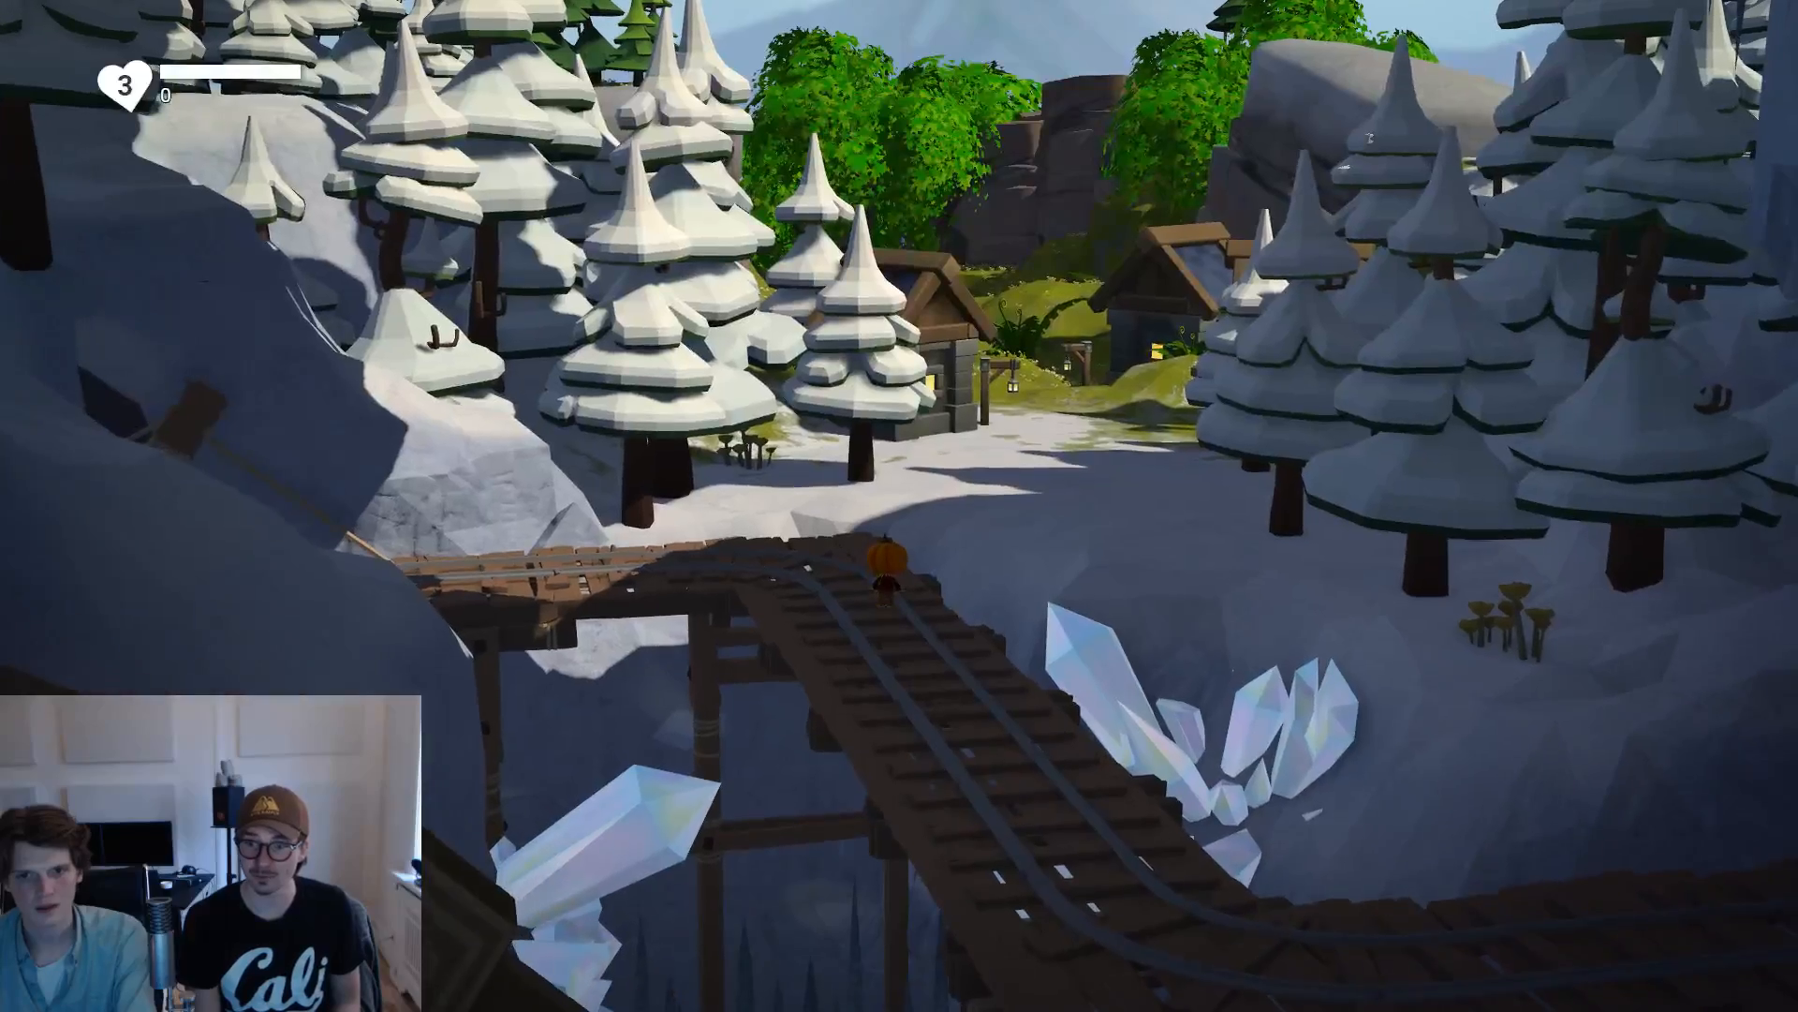
pyautogui.press('w')
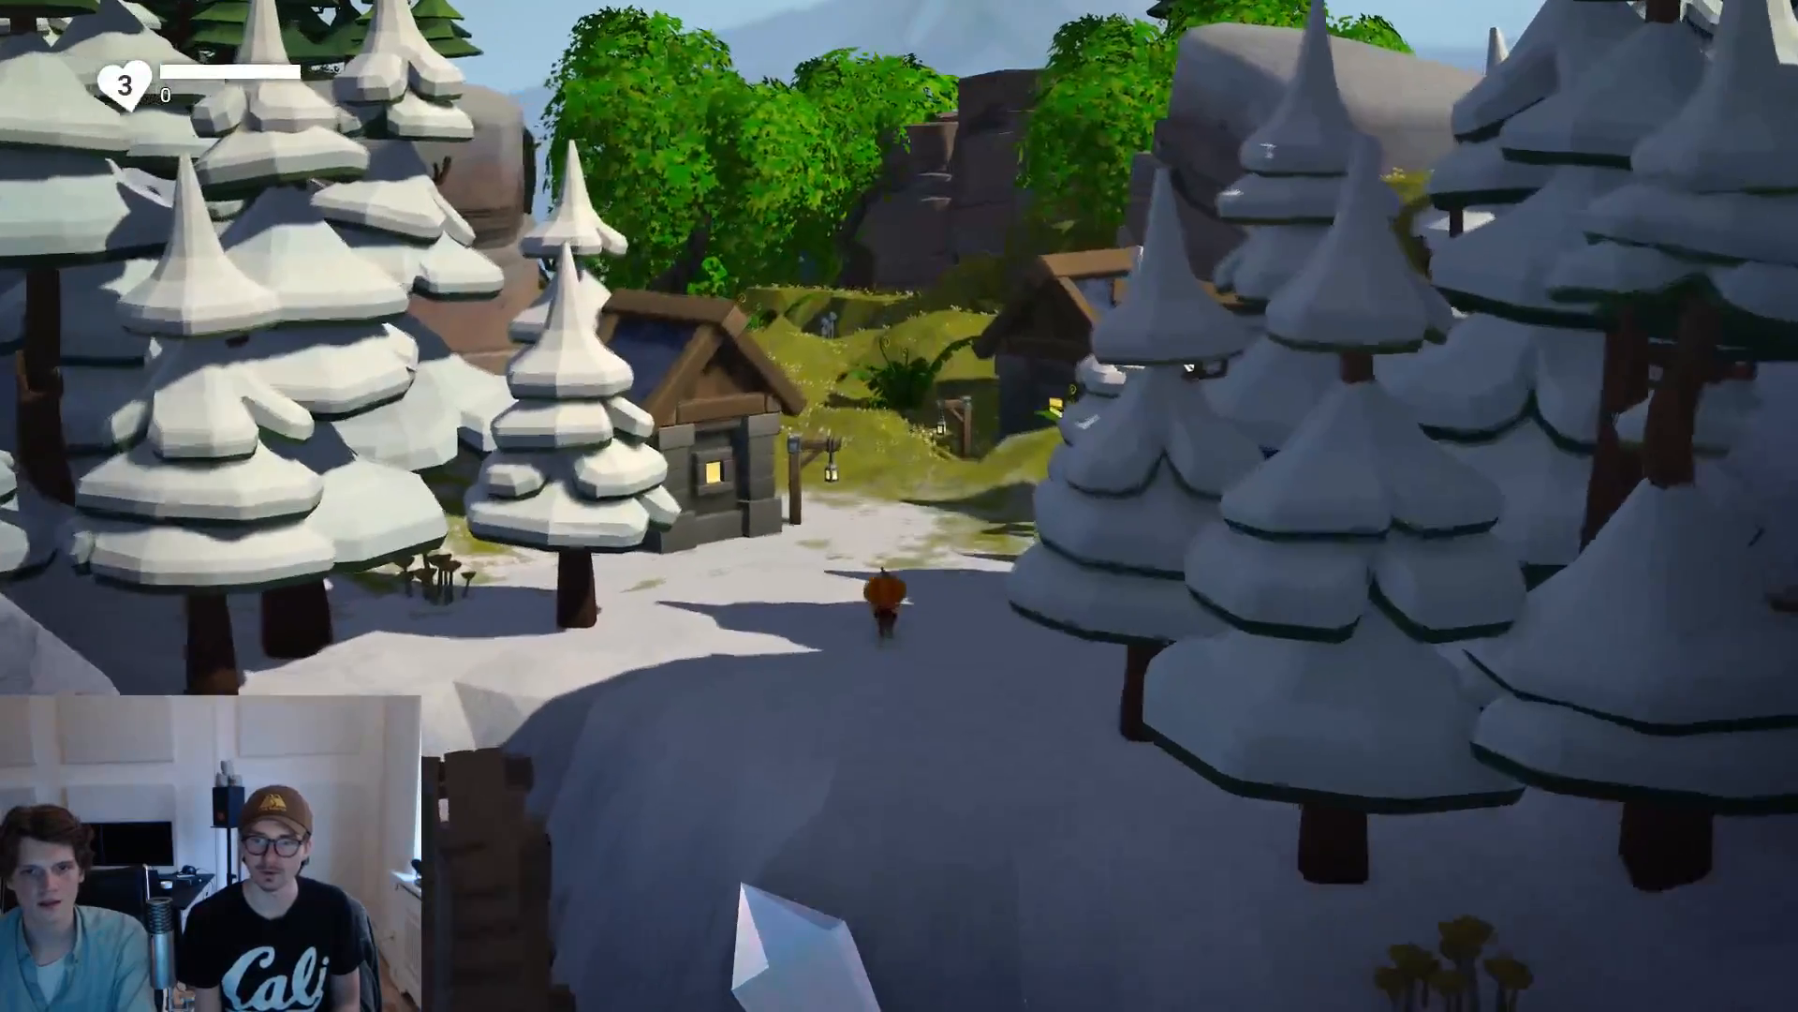
pyautogui.press('w')
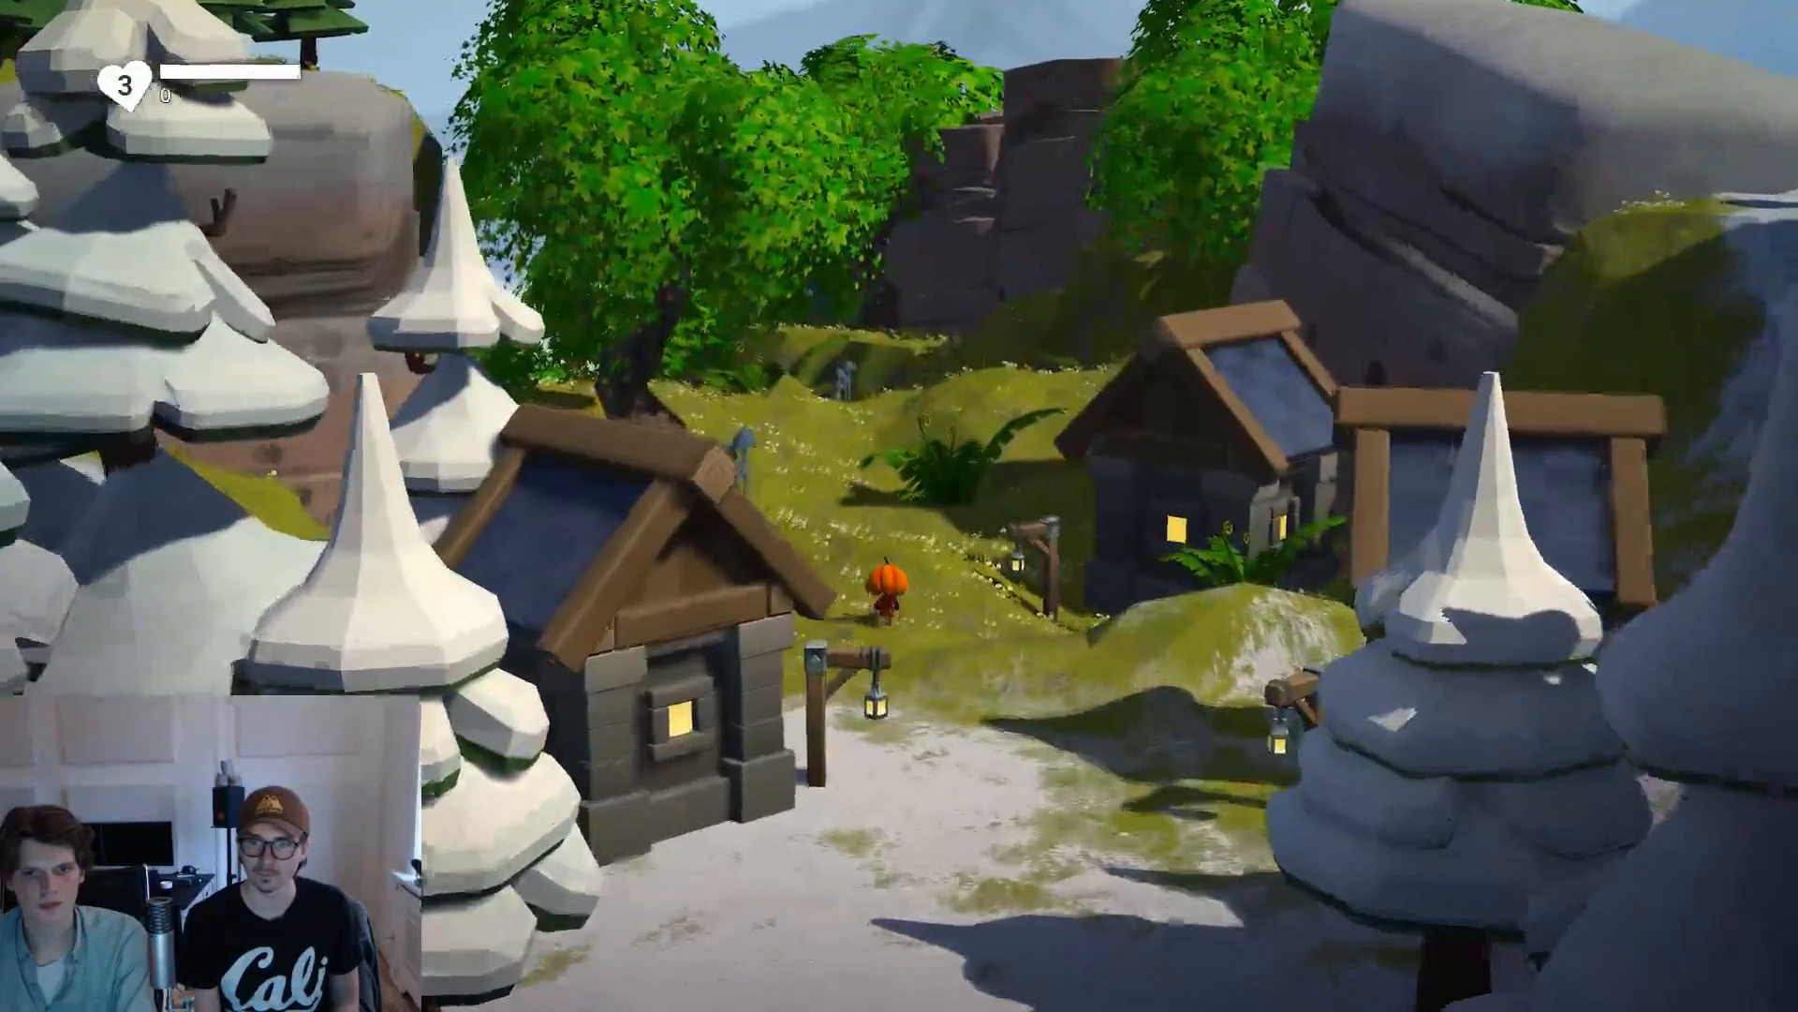
pyautogui.press('s')
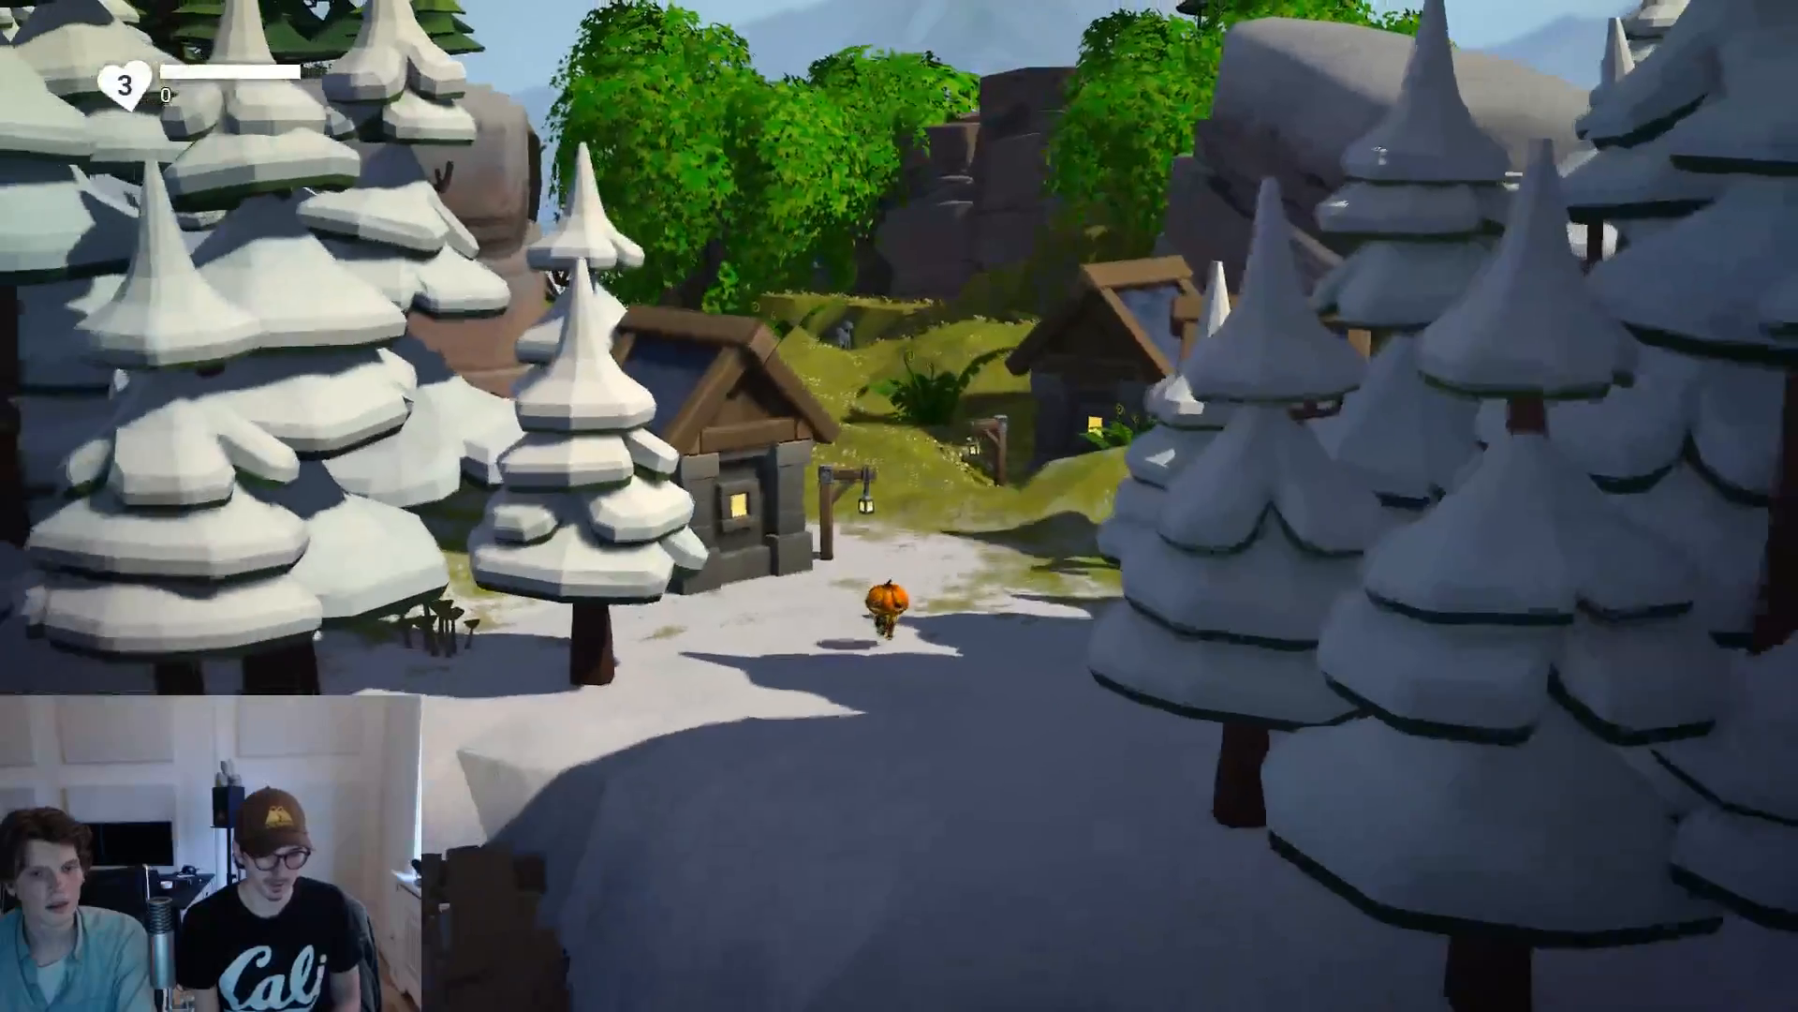
pyautogui.press('a')
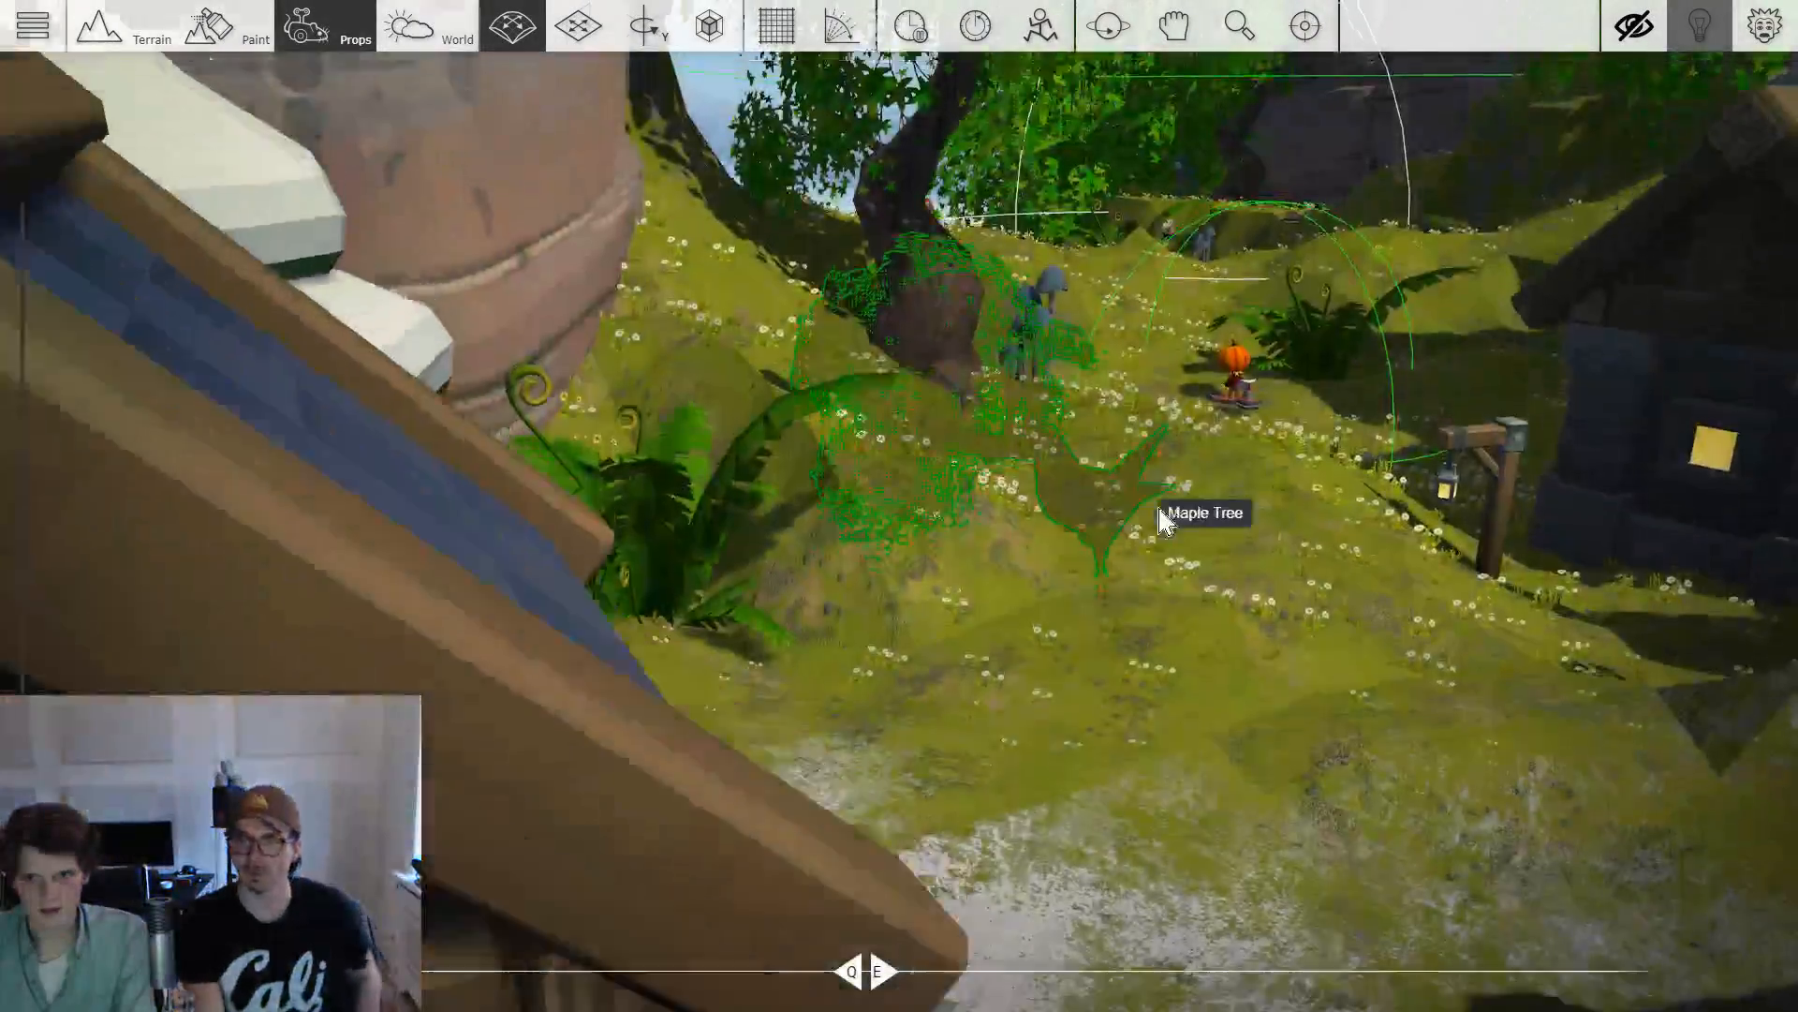
# Survey the level from the rail bridge and its logic props across the forest to the snowy ravine with the rope bridge.
pyautogui.scroll(-8, 1164, 514)
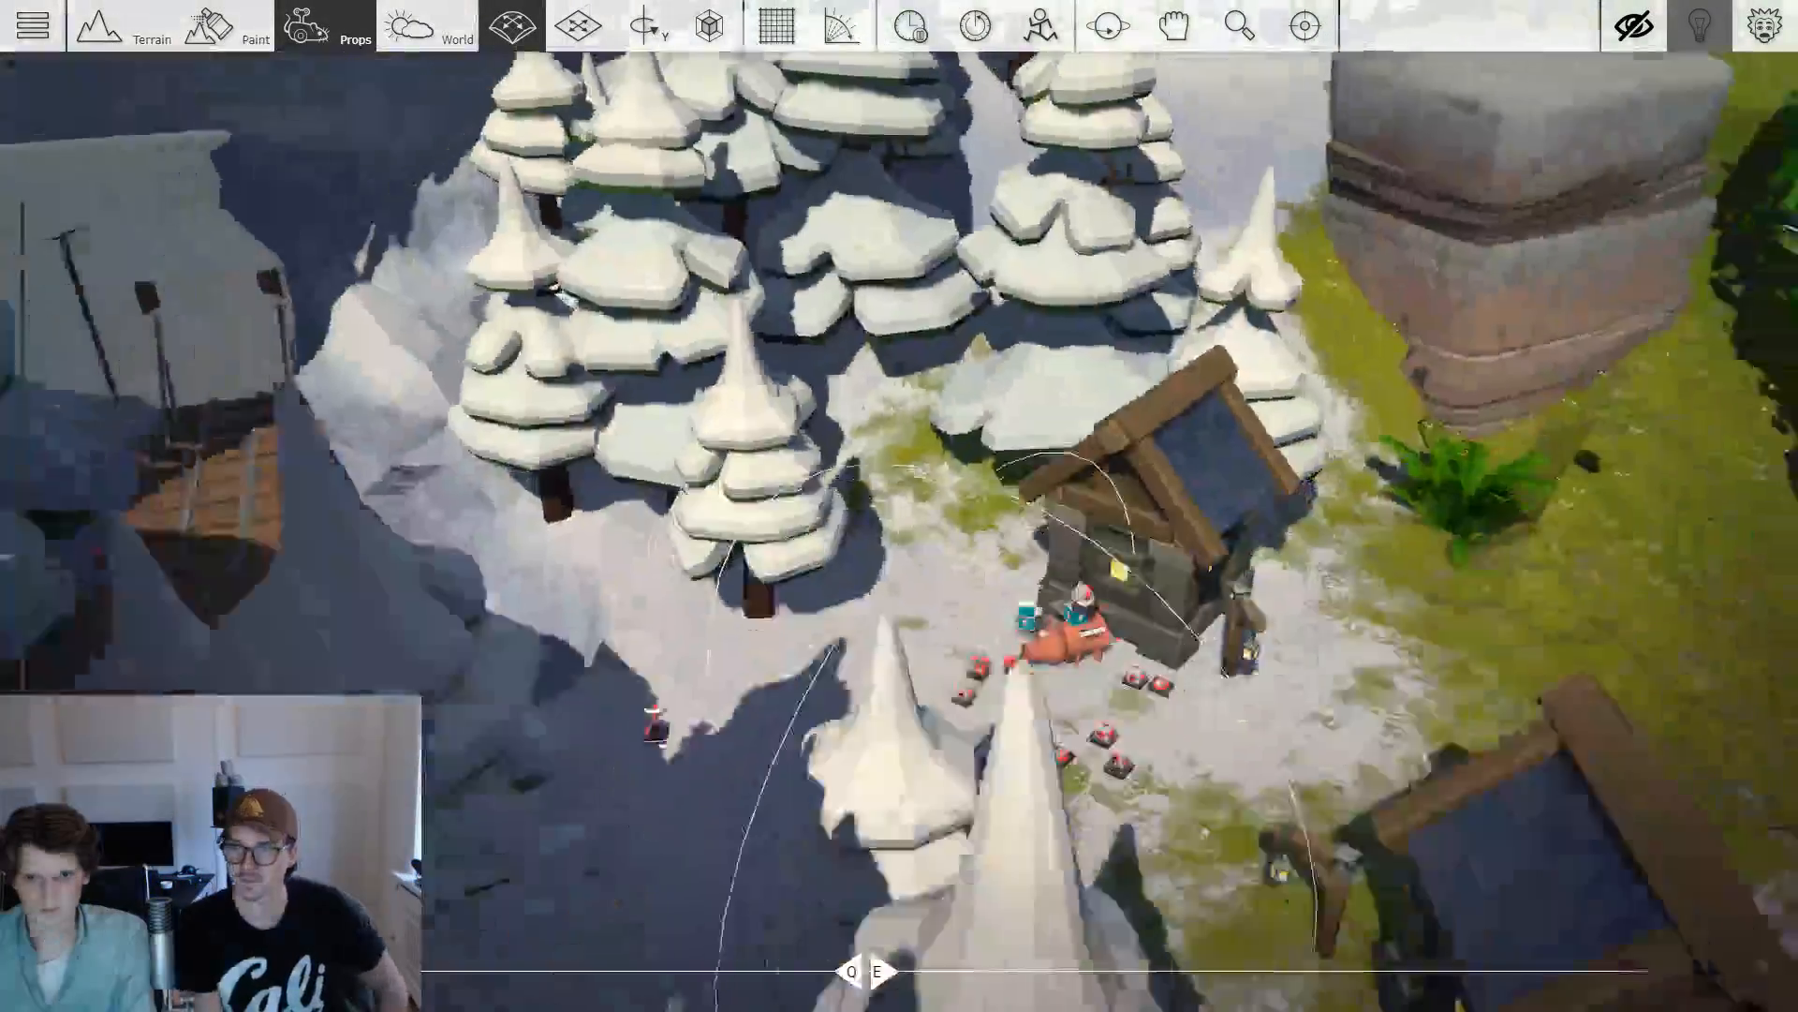
pyautogui.scroll(8, 1164, 514)
pyautogui.scroll(-8, 1164, 514)
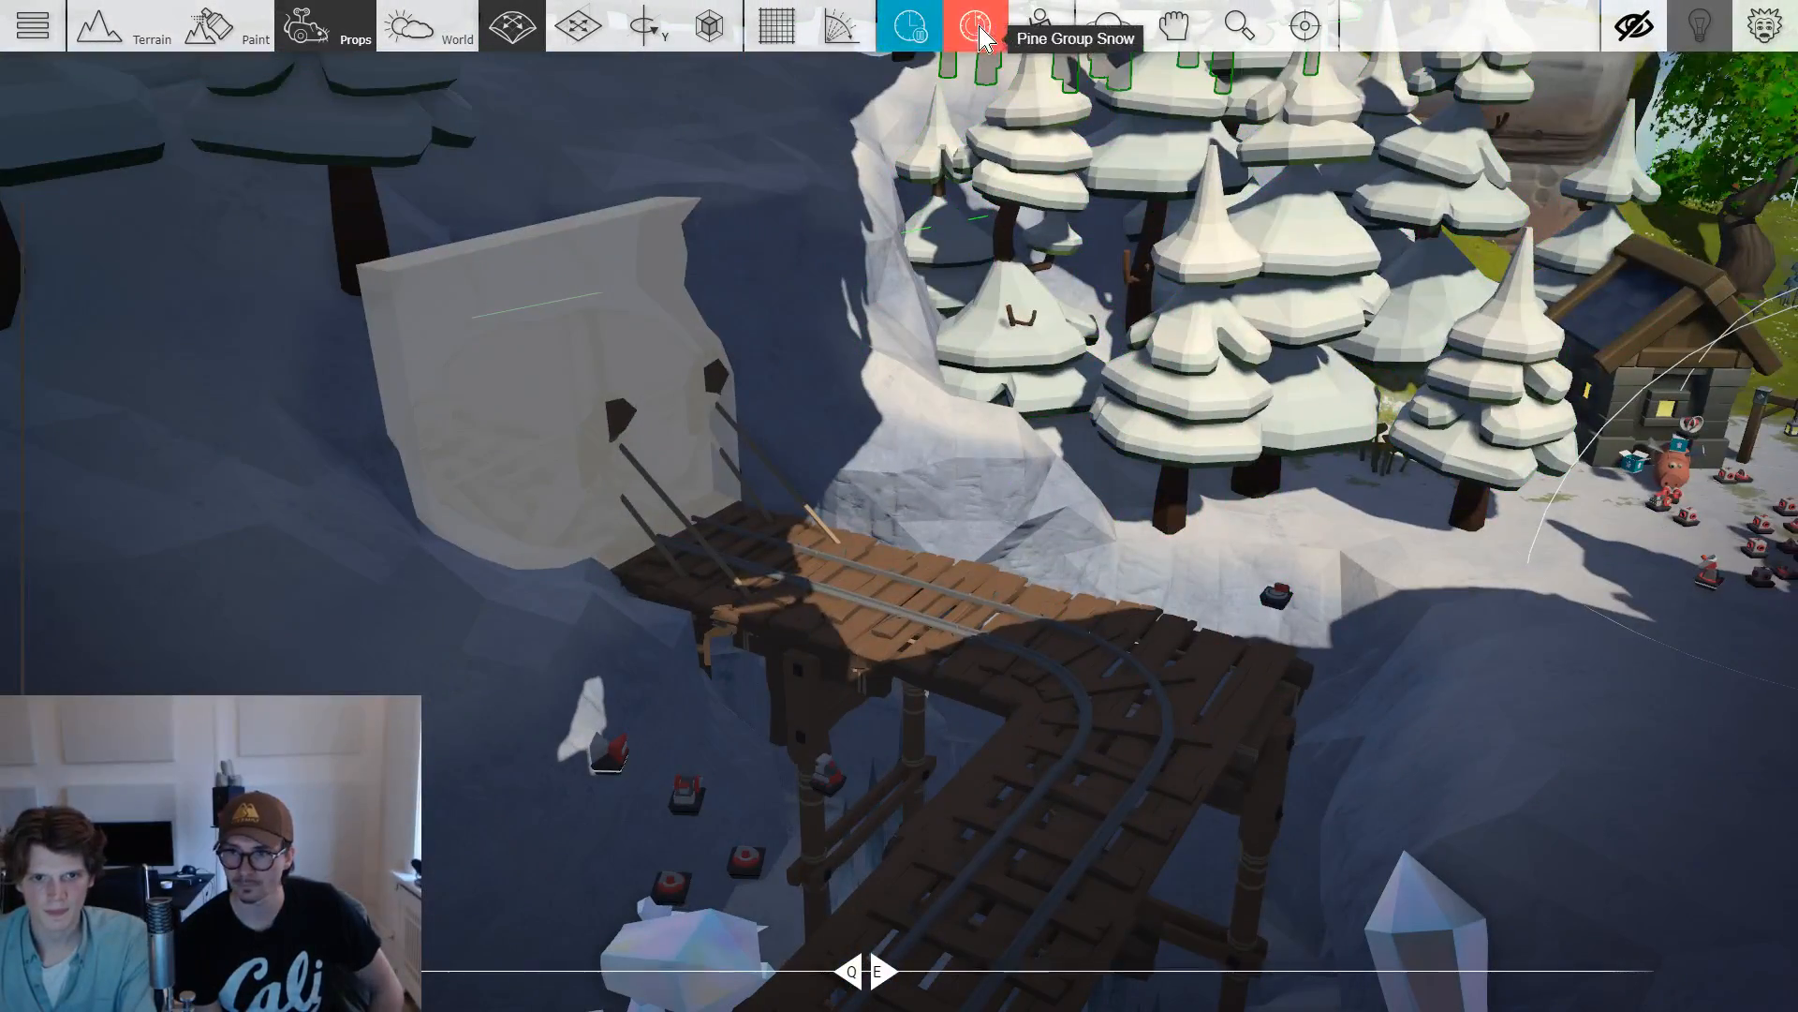
pyautogui.scroll(2, 1030, 590)
pyautogui.scroll(-2, 1311, 604)
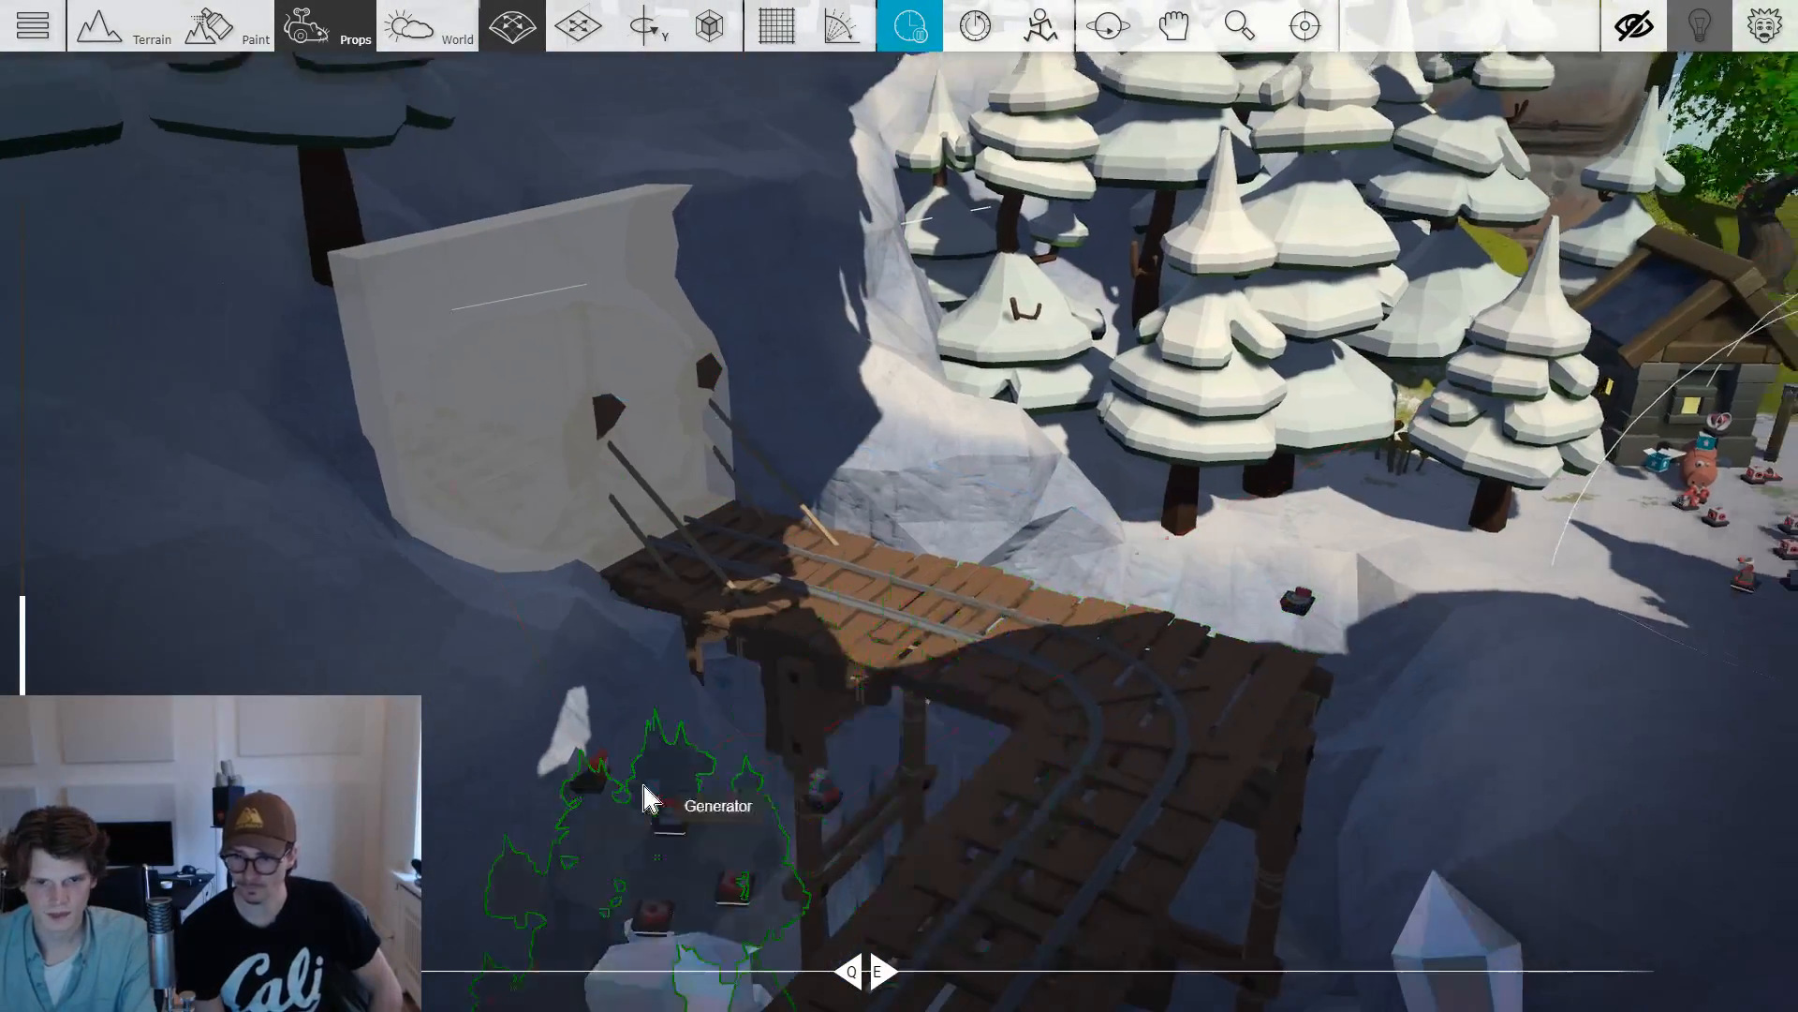
pyautogui.press('w')
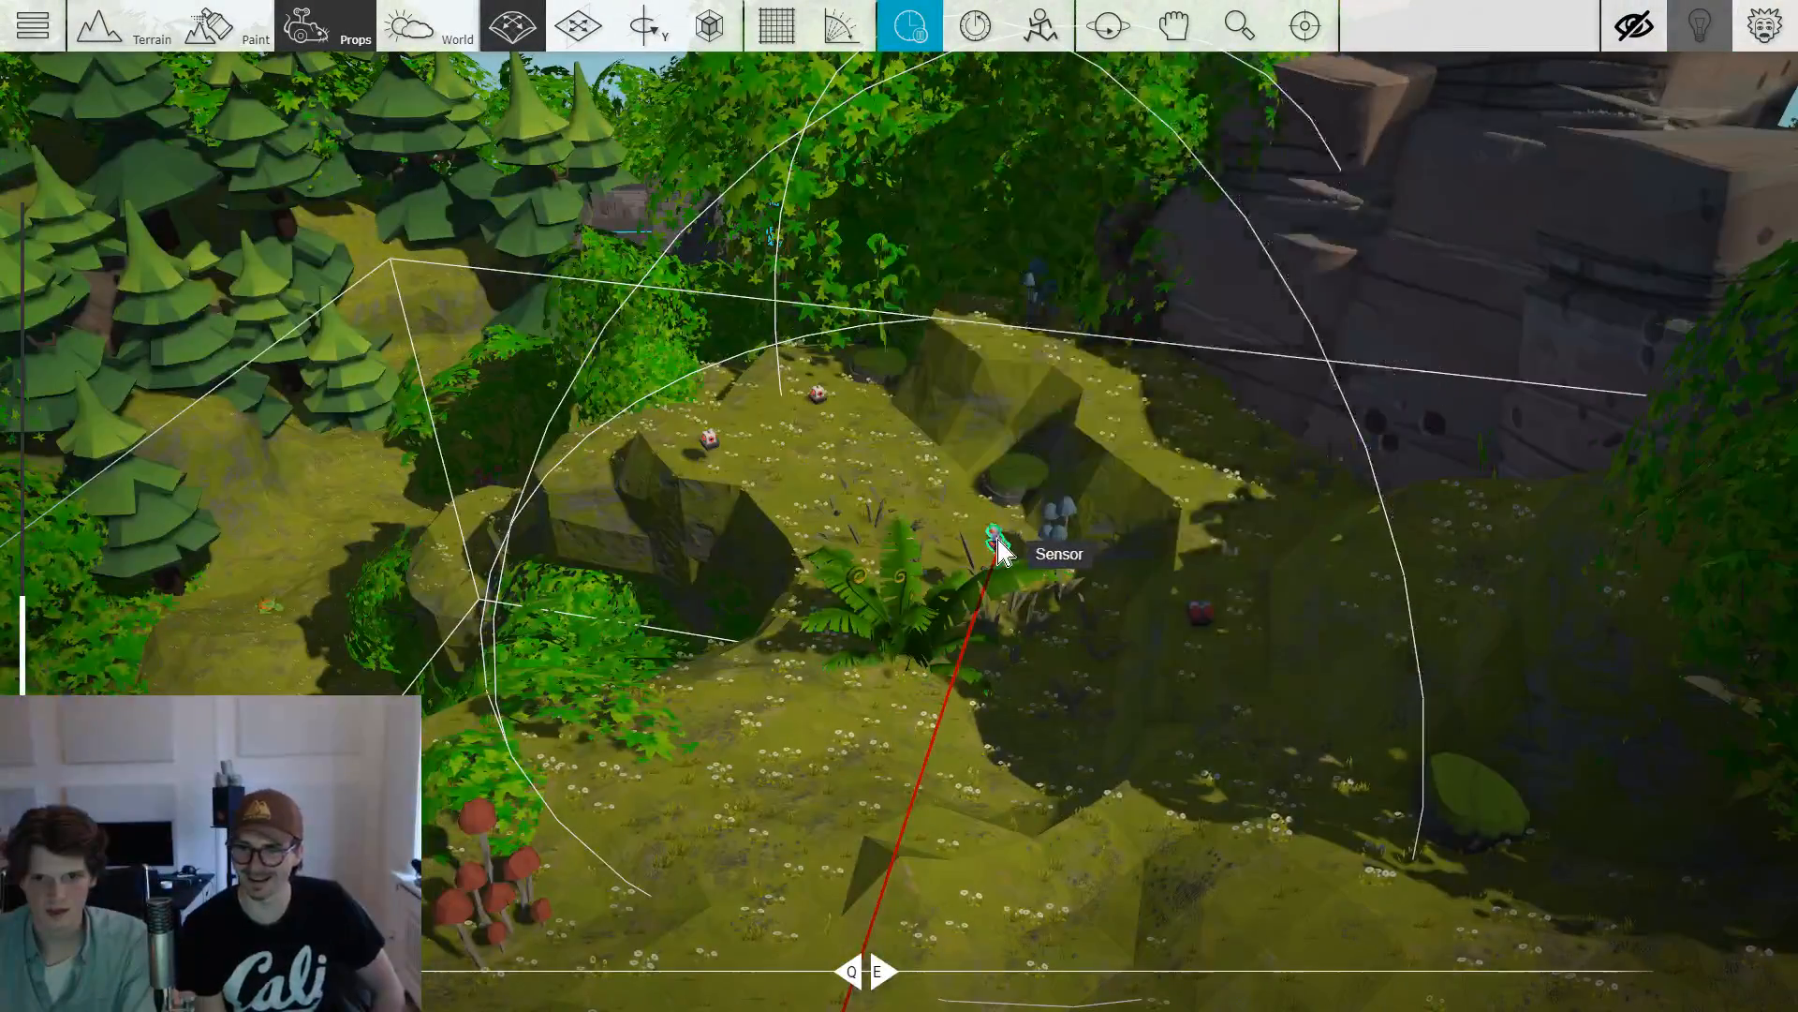
pyautogui.scroll(-2, 1003, 542)
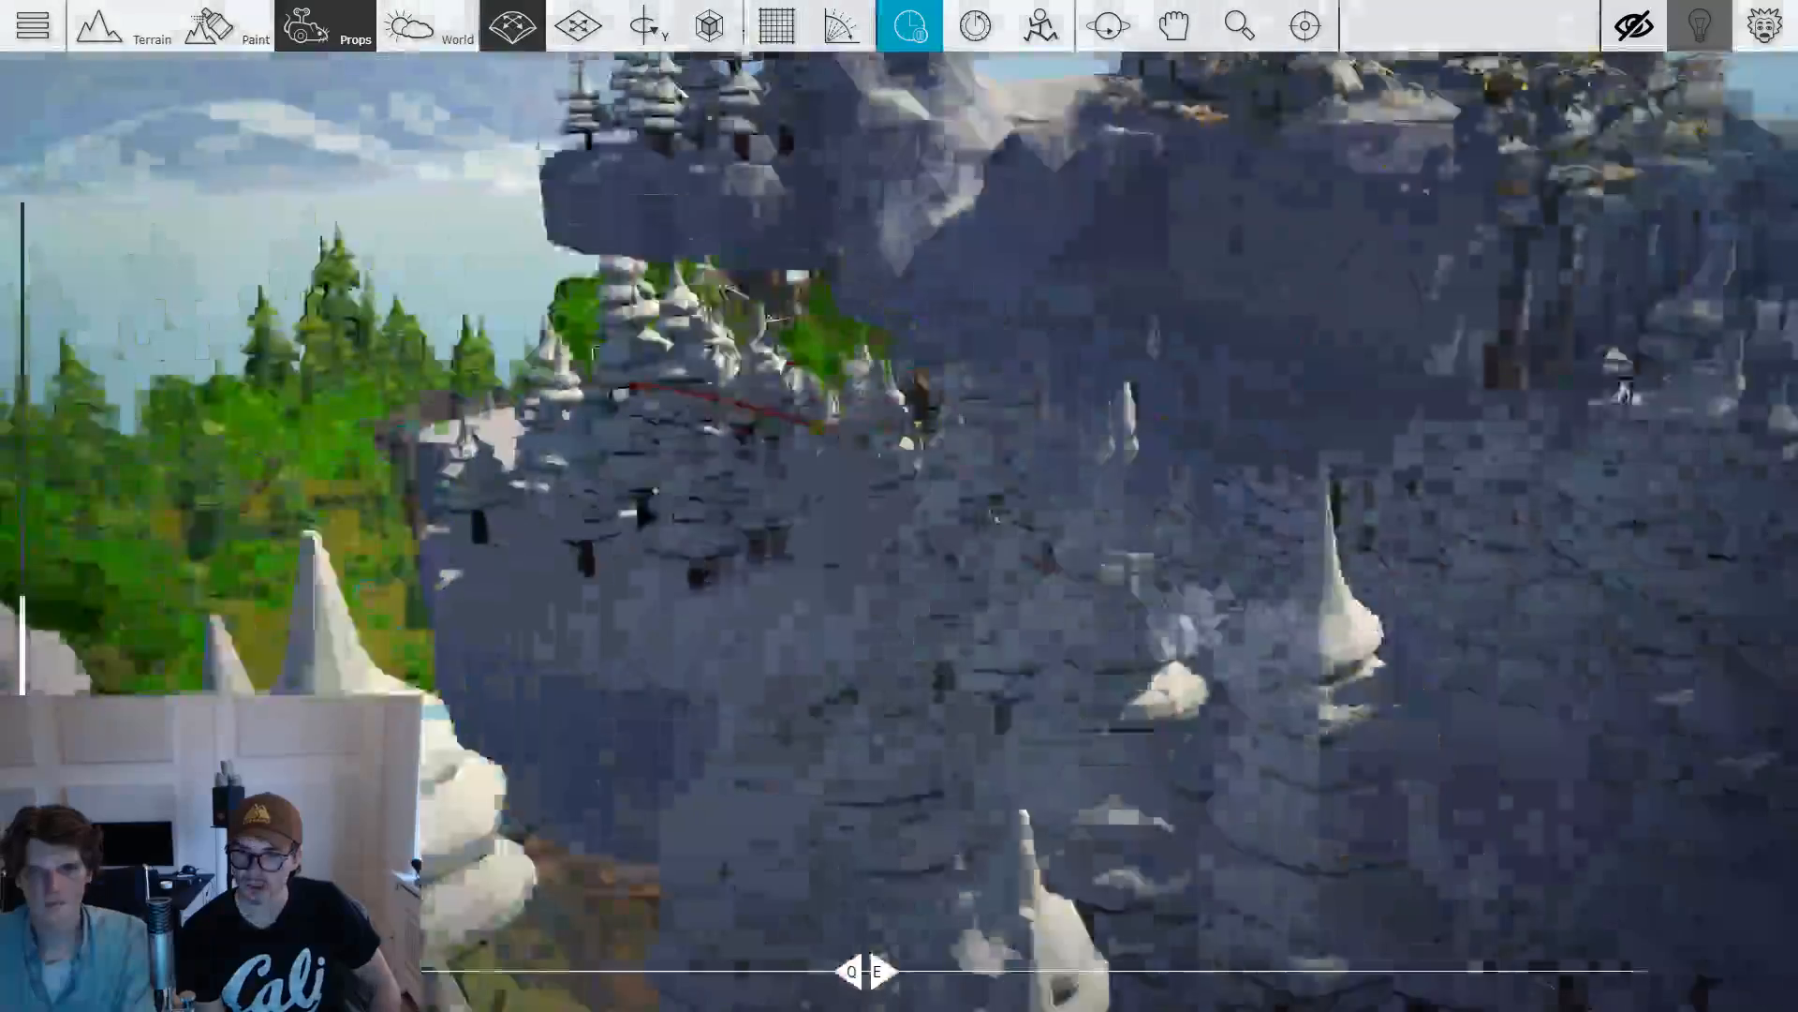
pyautogui.press('w')
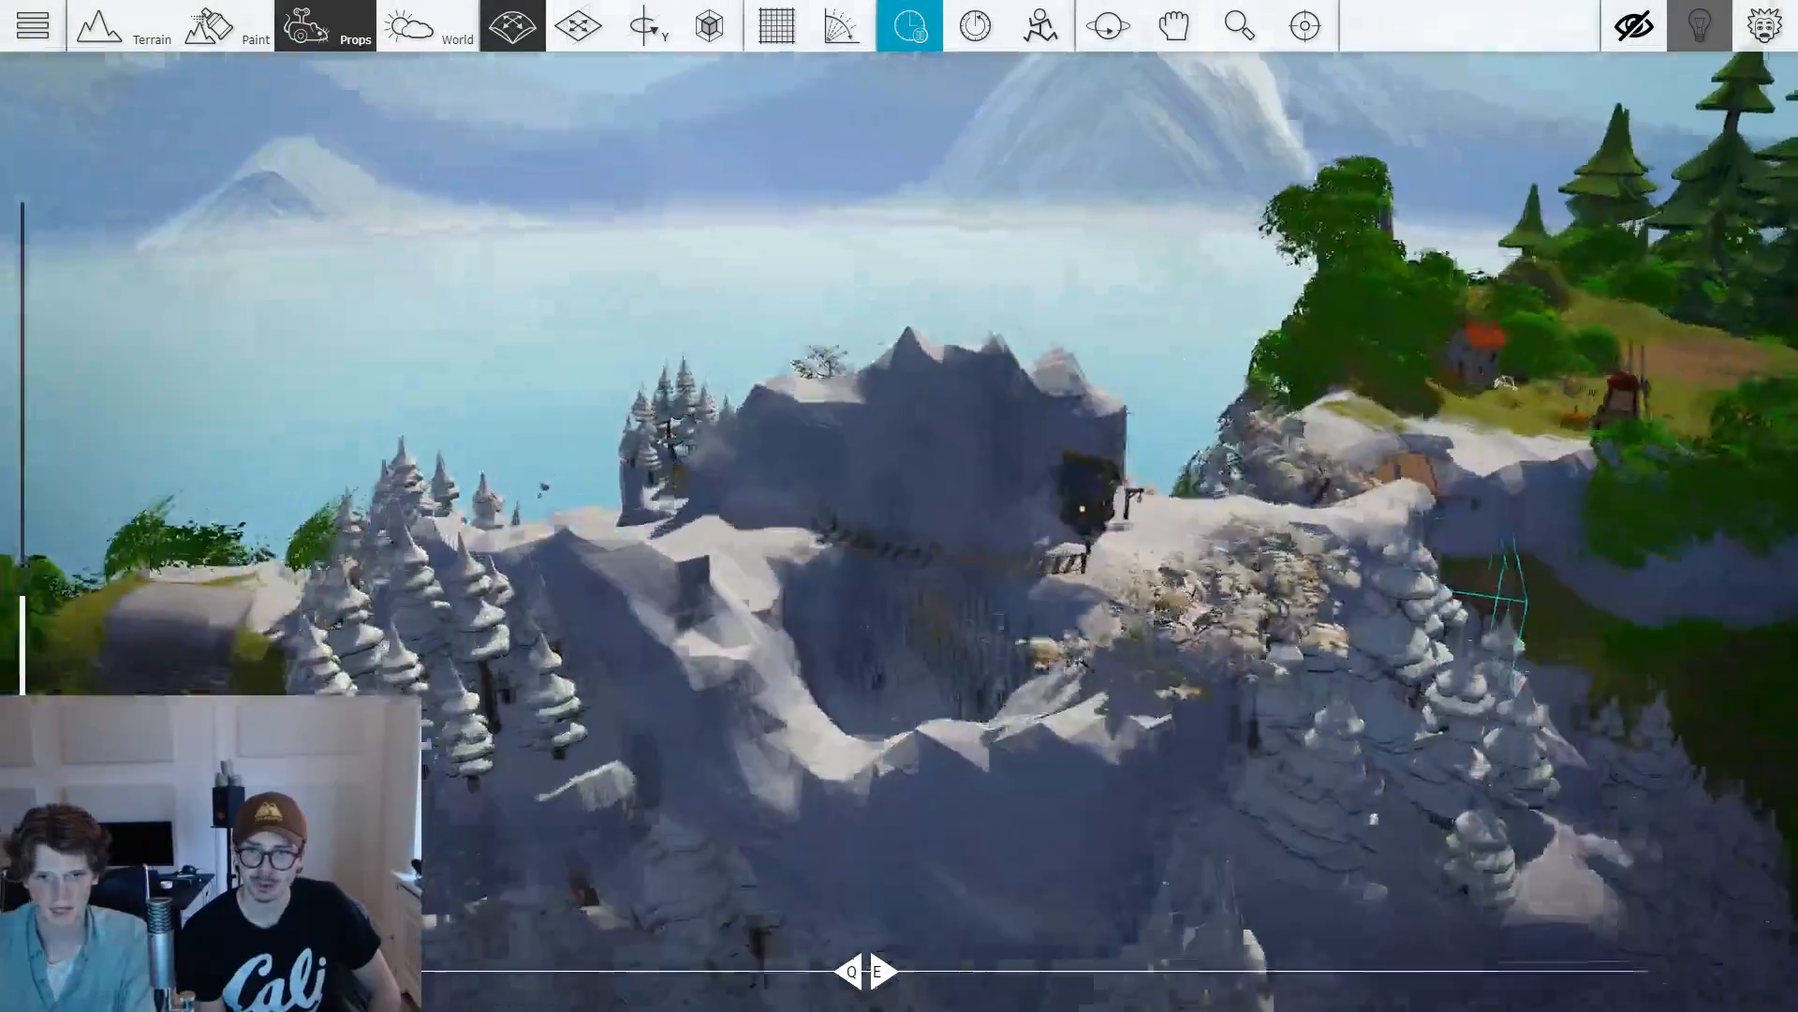
# Add a box-shaped area prop from the Gameplay pack and lower it into the icy ravine beneath the rope bridge.
pyautogui.press('Tab')
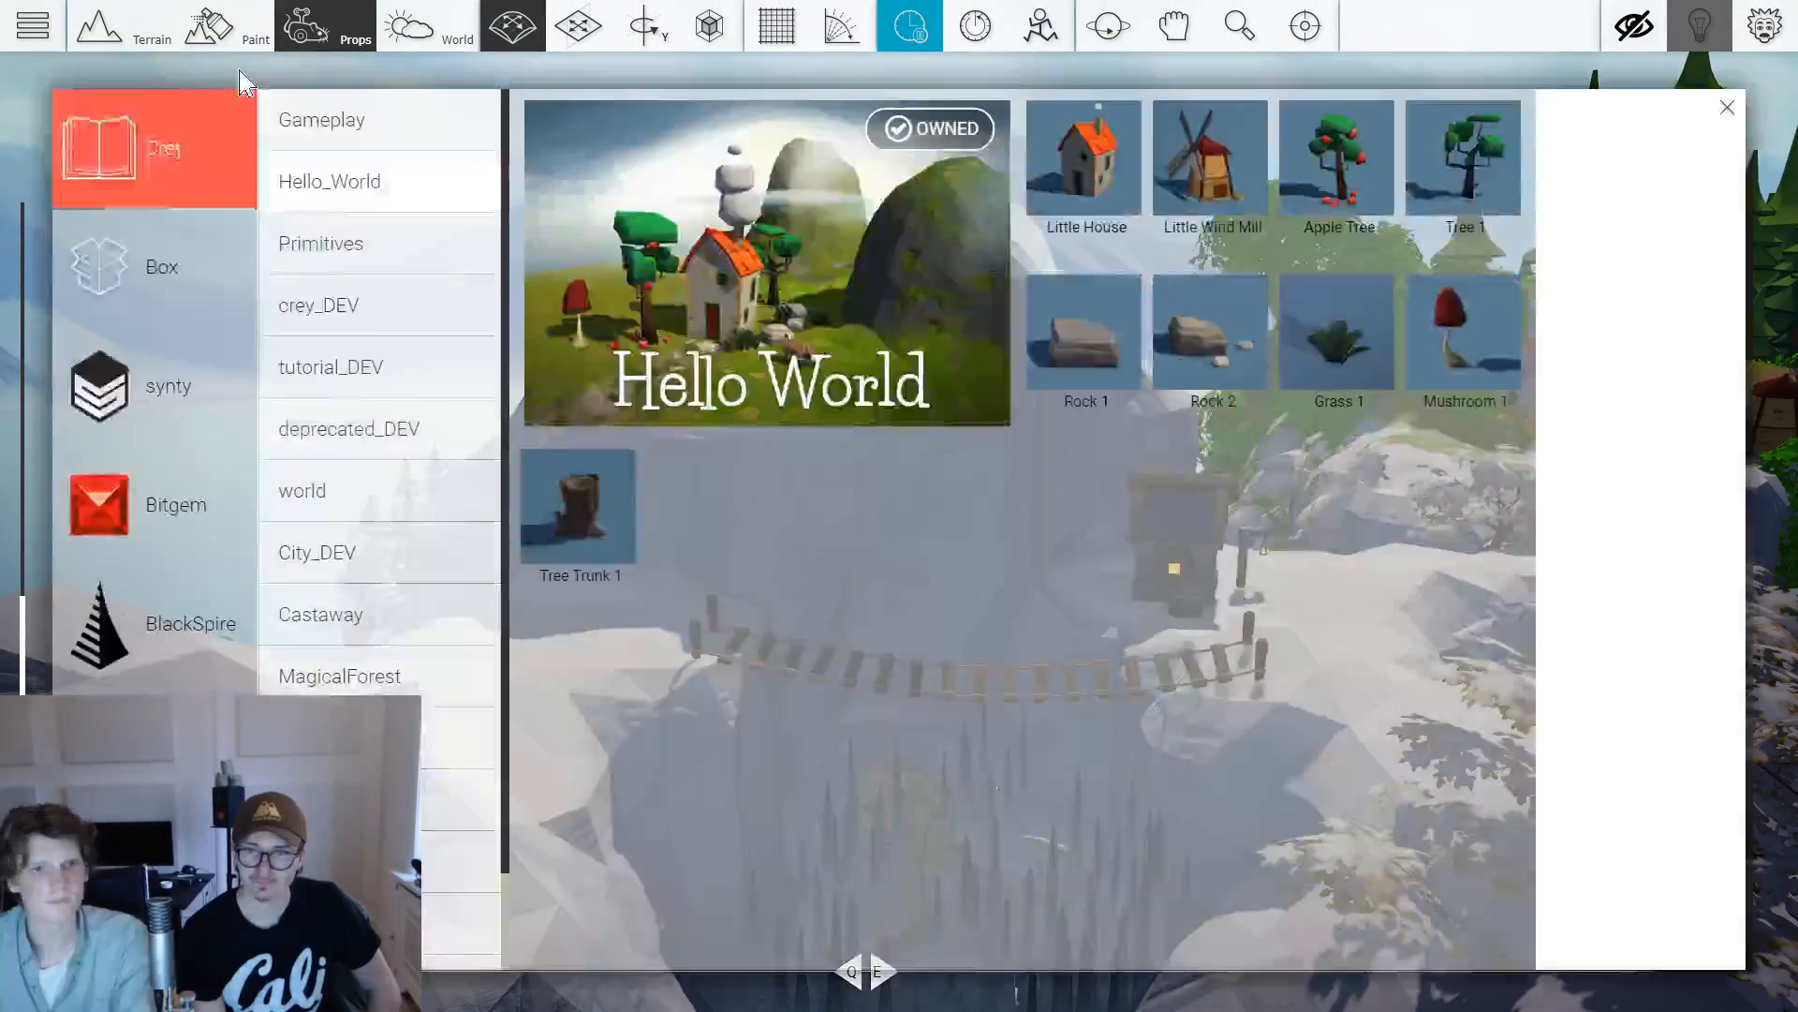
pyautogui.click(374, 123)
pyautogui.scroll(-3, 957, 515)
pyautogui.click(960, 497)
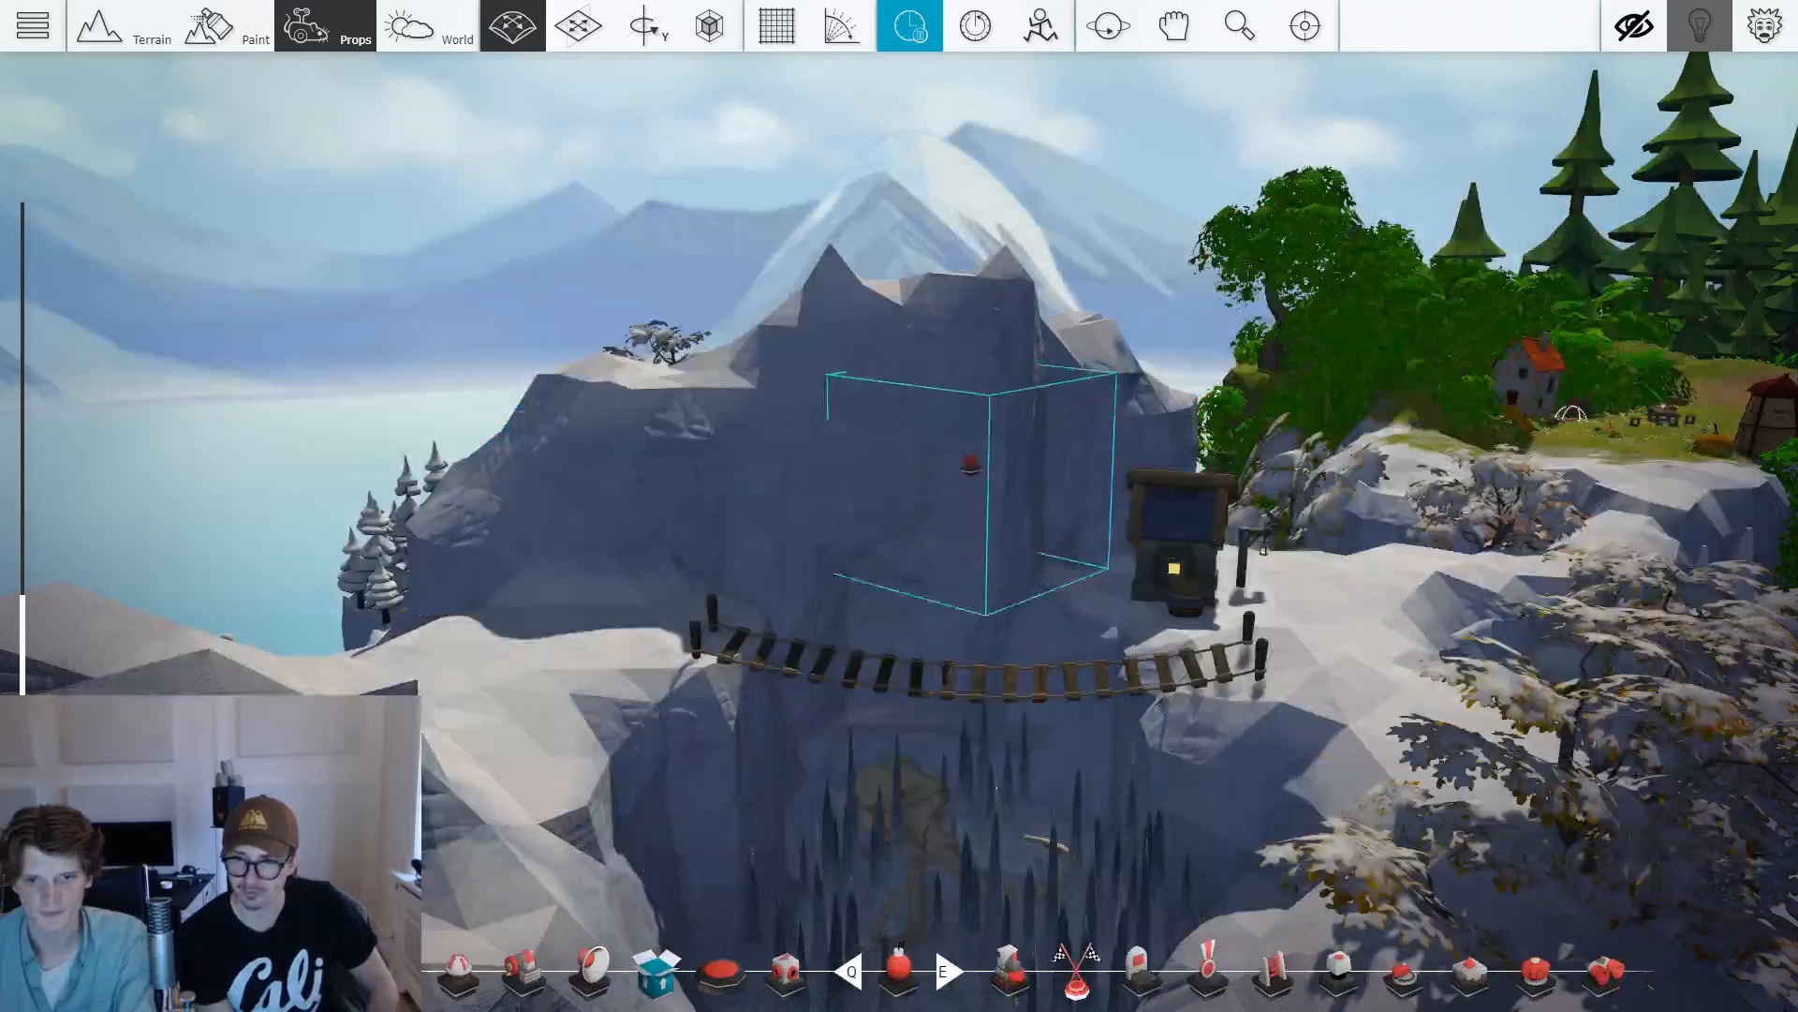
pyautogui.press('2')
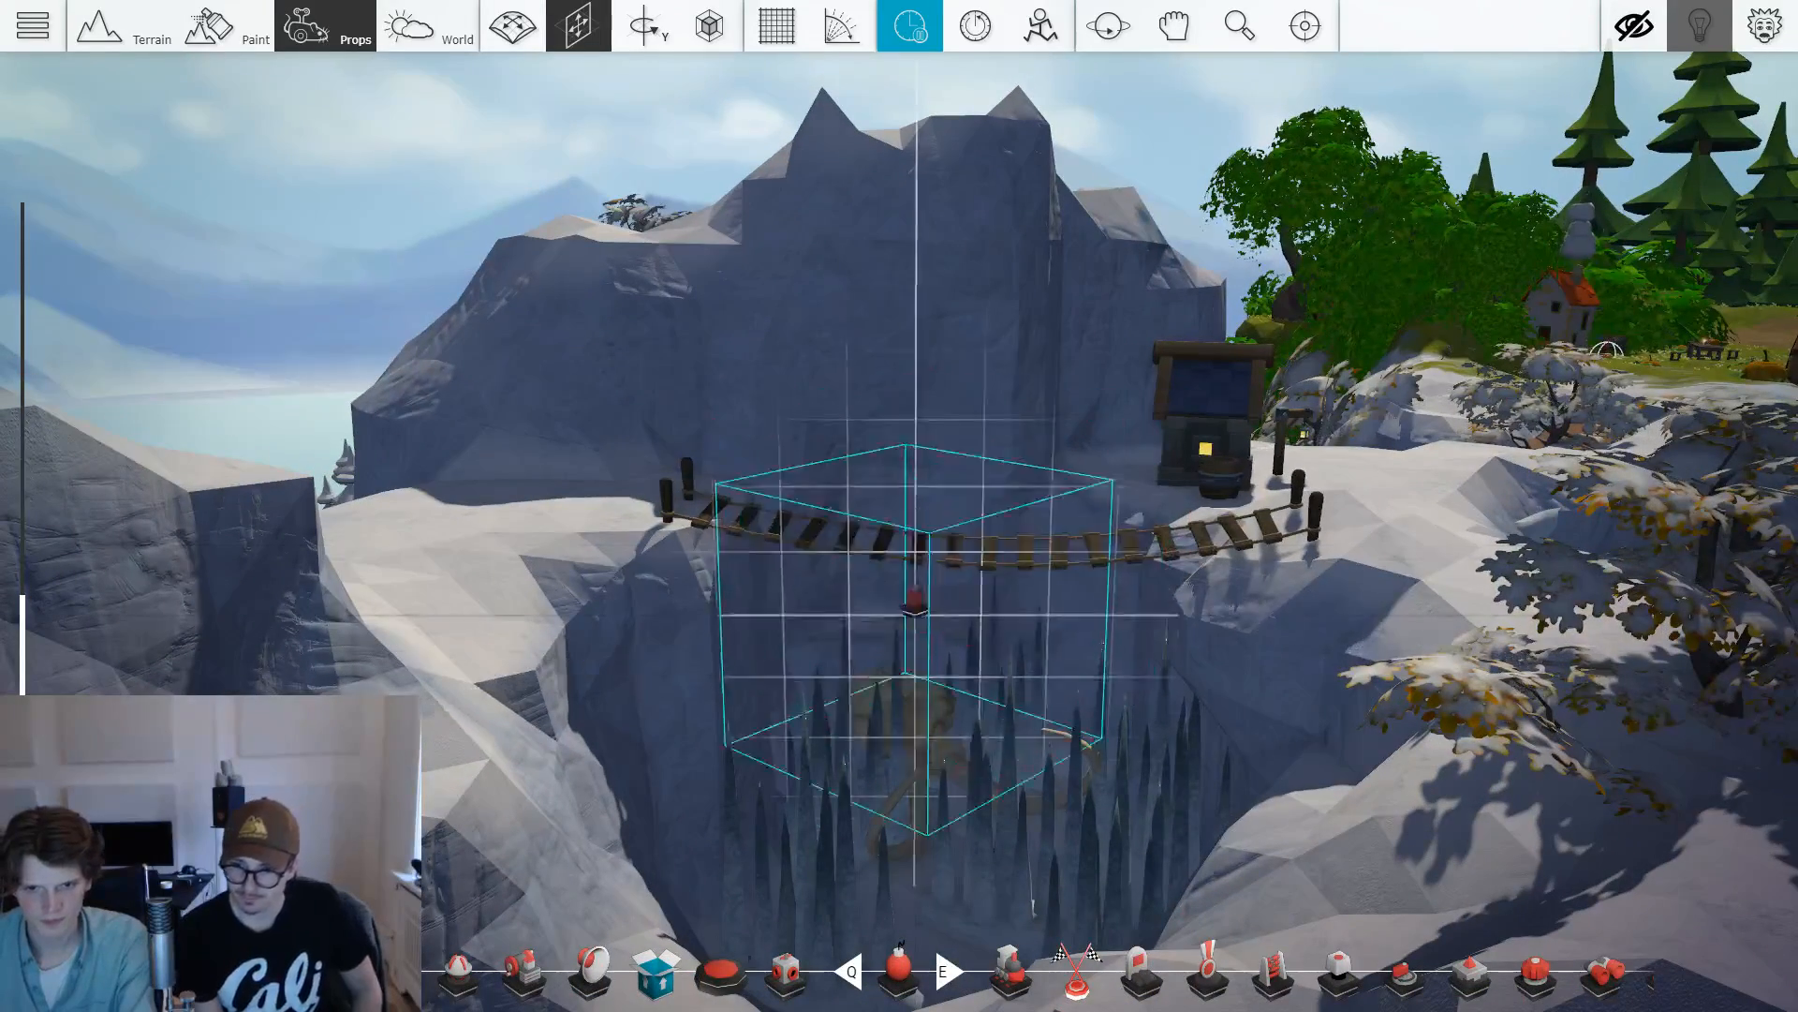
pyautogui.press('4')
pyautogui.press('3')
# Scale the area prop's volume across the ravine and position it over the spikes at the mammoth skull beneath the rope bridge.
pyautogui.press('4')
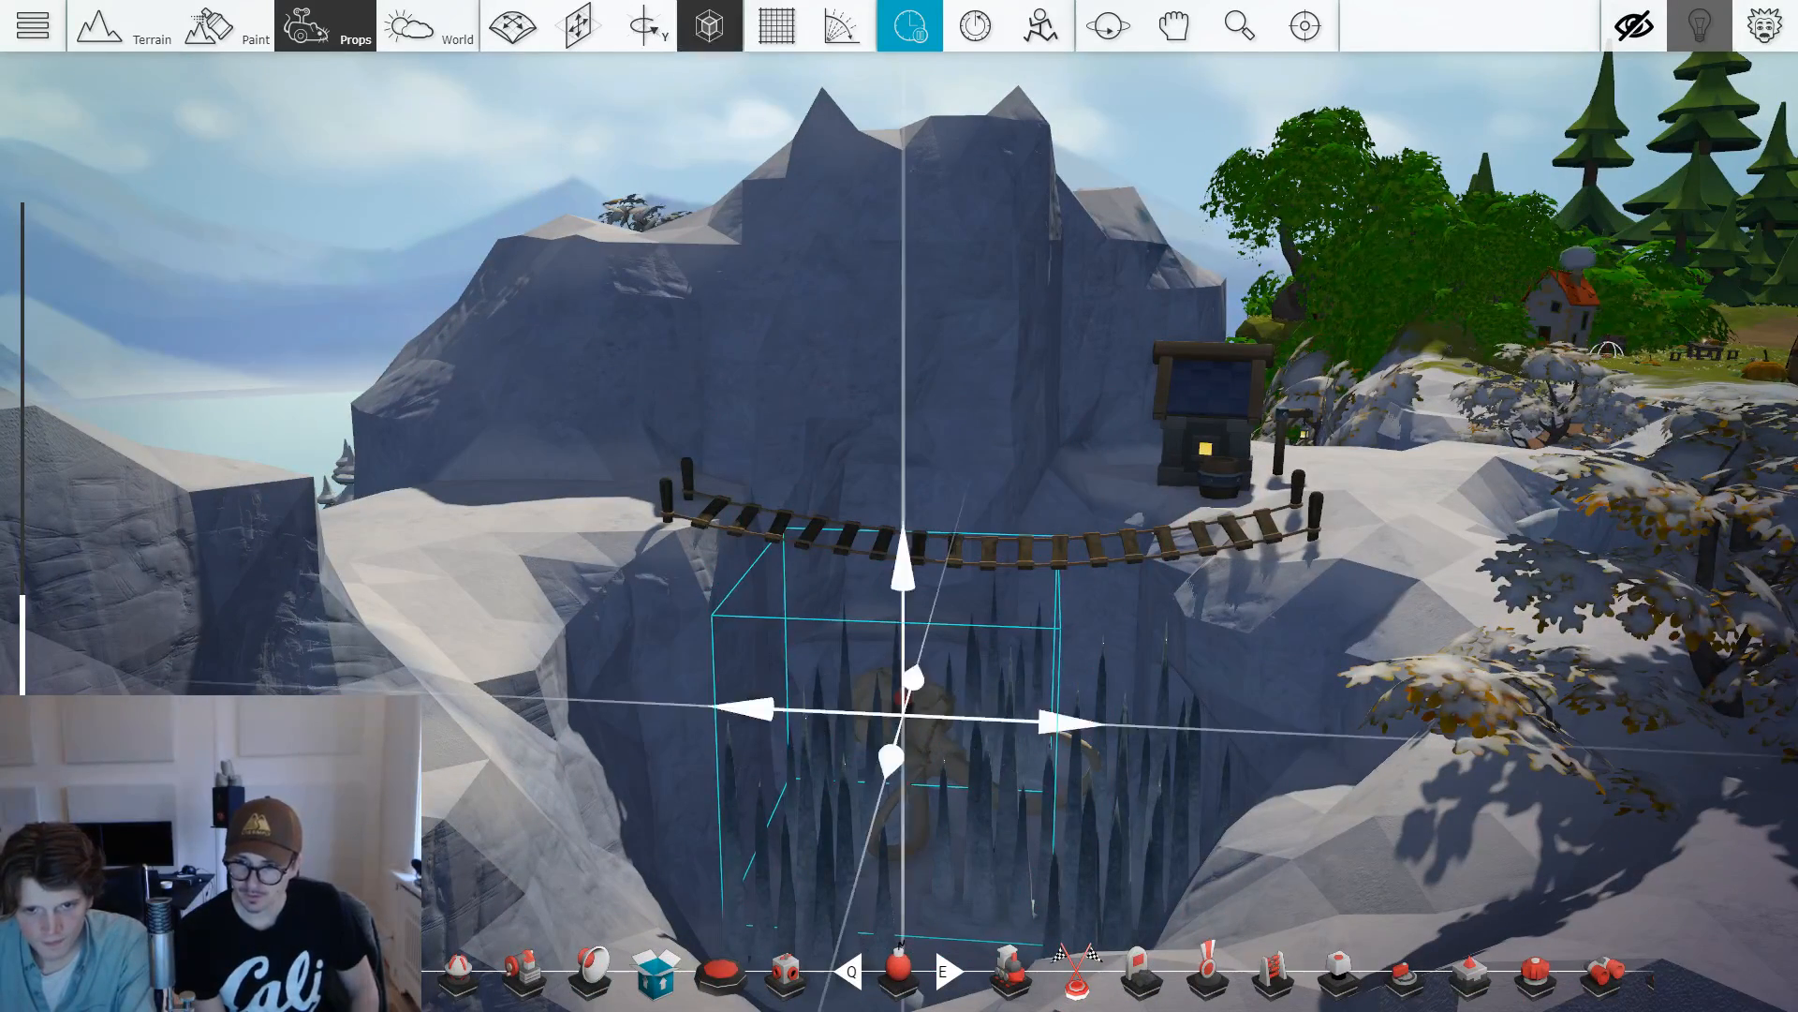
pyautogui.press('2')
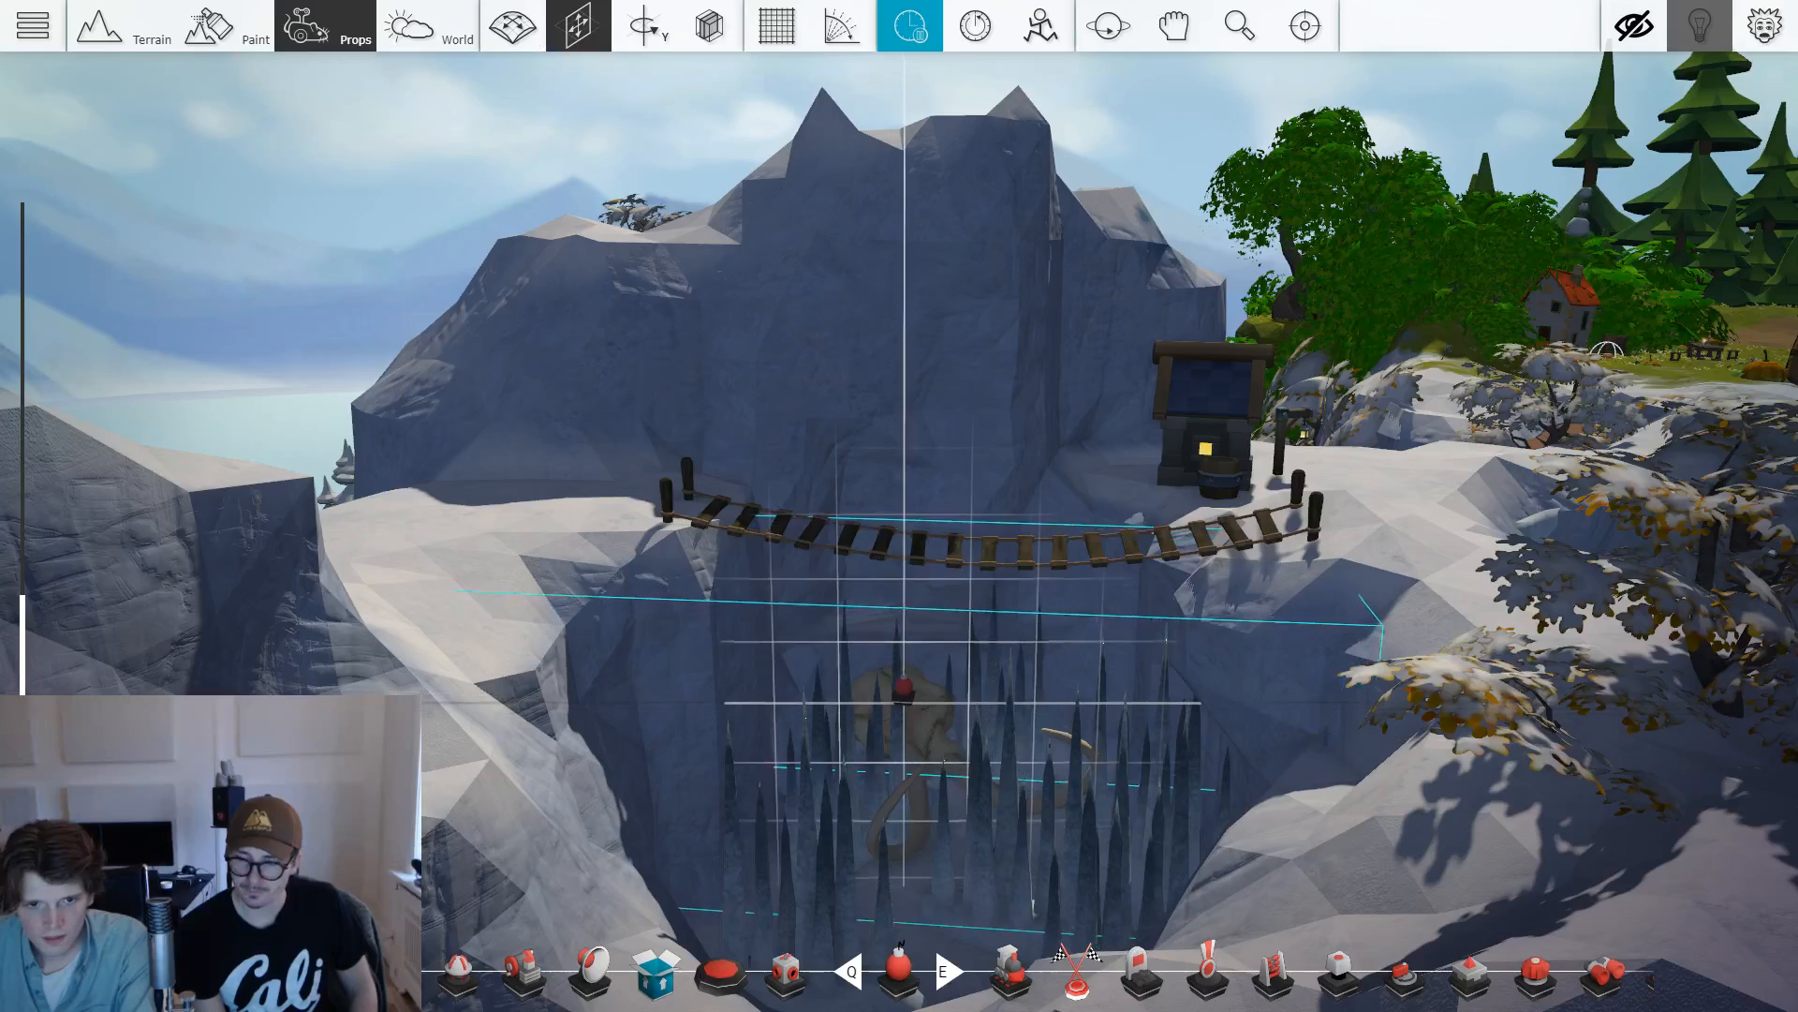
pyautogui.press('2')
pyautogui.press('4')
pyautogui.moveTo(907, 762); pyautogui.dragTo(805, 787)
pyautogui.press('2')
pyautogui.moveTo(941, 727); pyautogui.dragTo(923, 742)
pyautogui.press('s')
pyautogui.press('d')
pyautogui.press('s')
pyautogui.press('w')
pyautogui.moveTo(1044, 798); pyautogui.dragTo(991, 768)
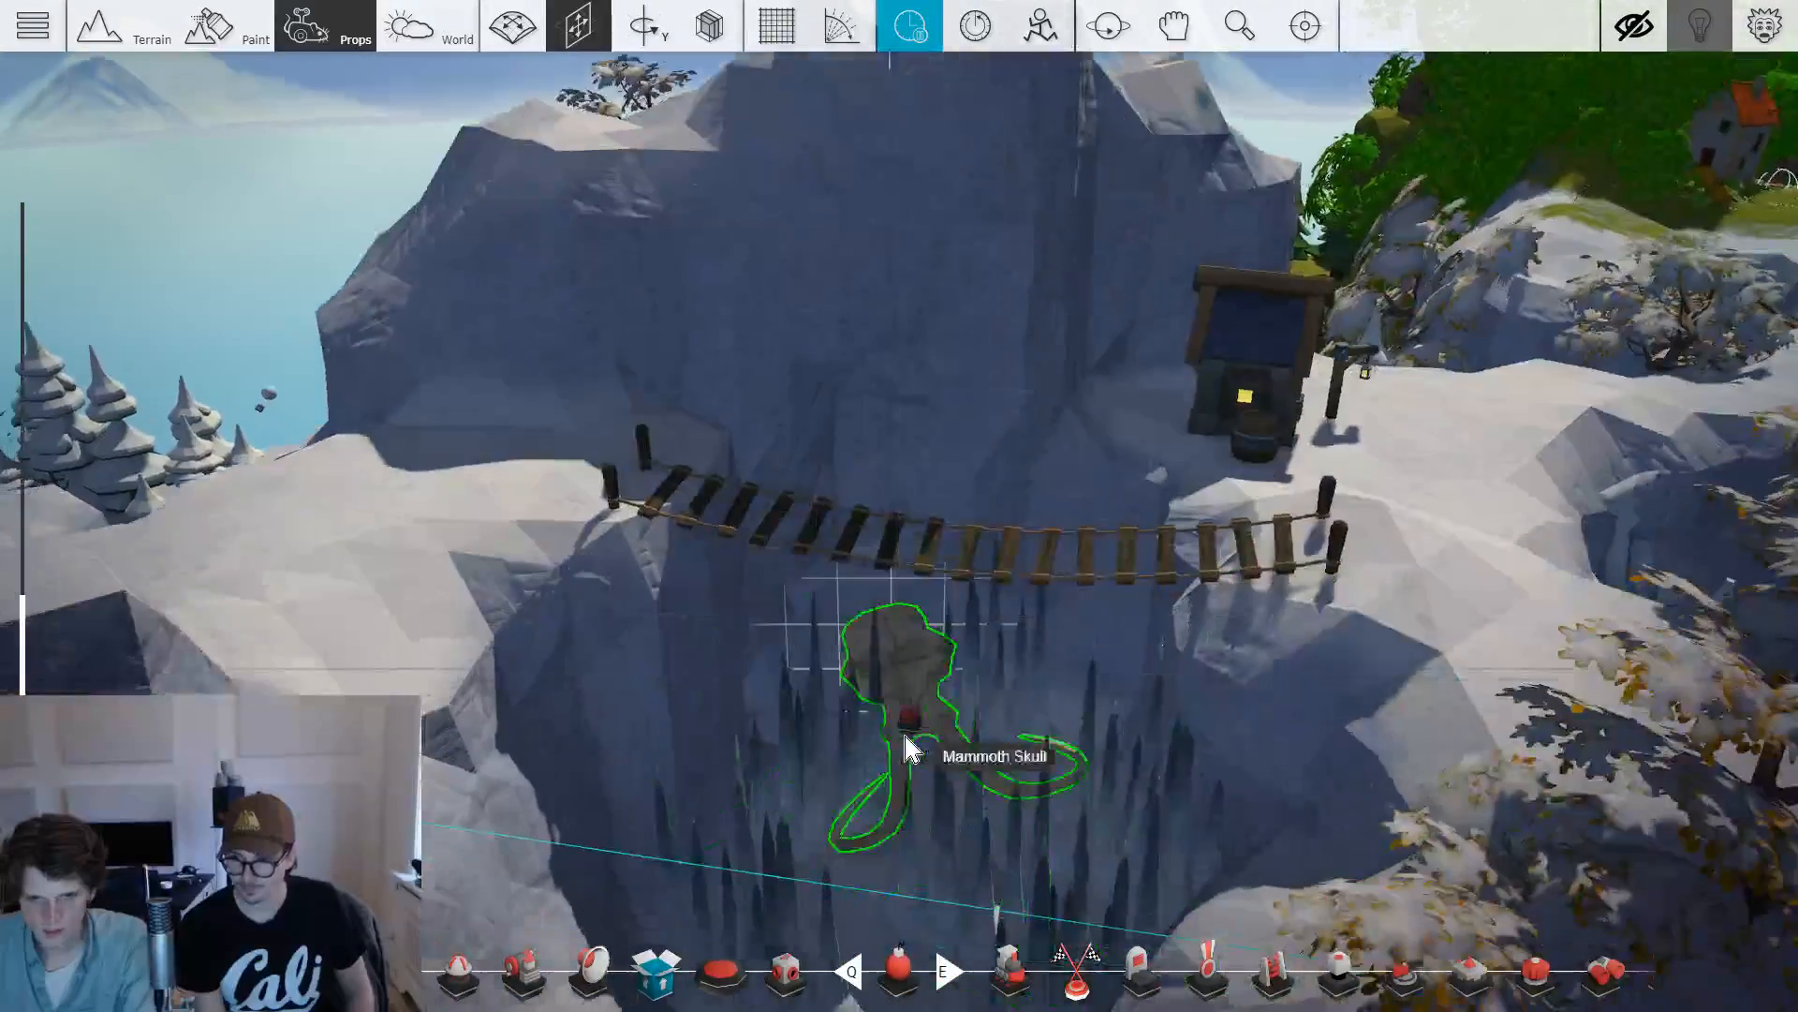
pyautogui.doubleClick(910, 721)
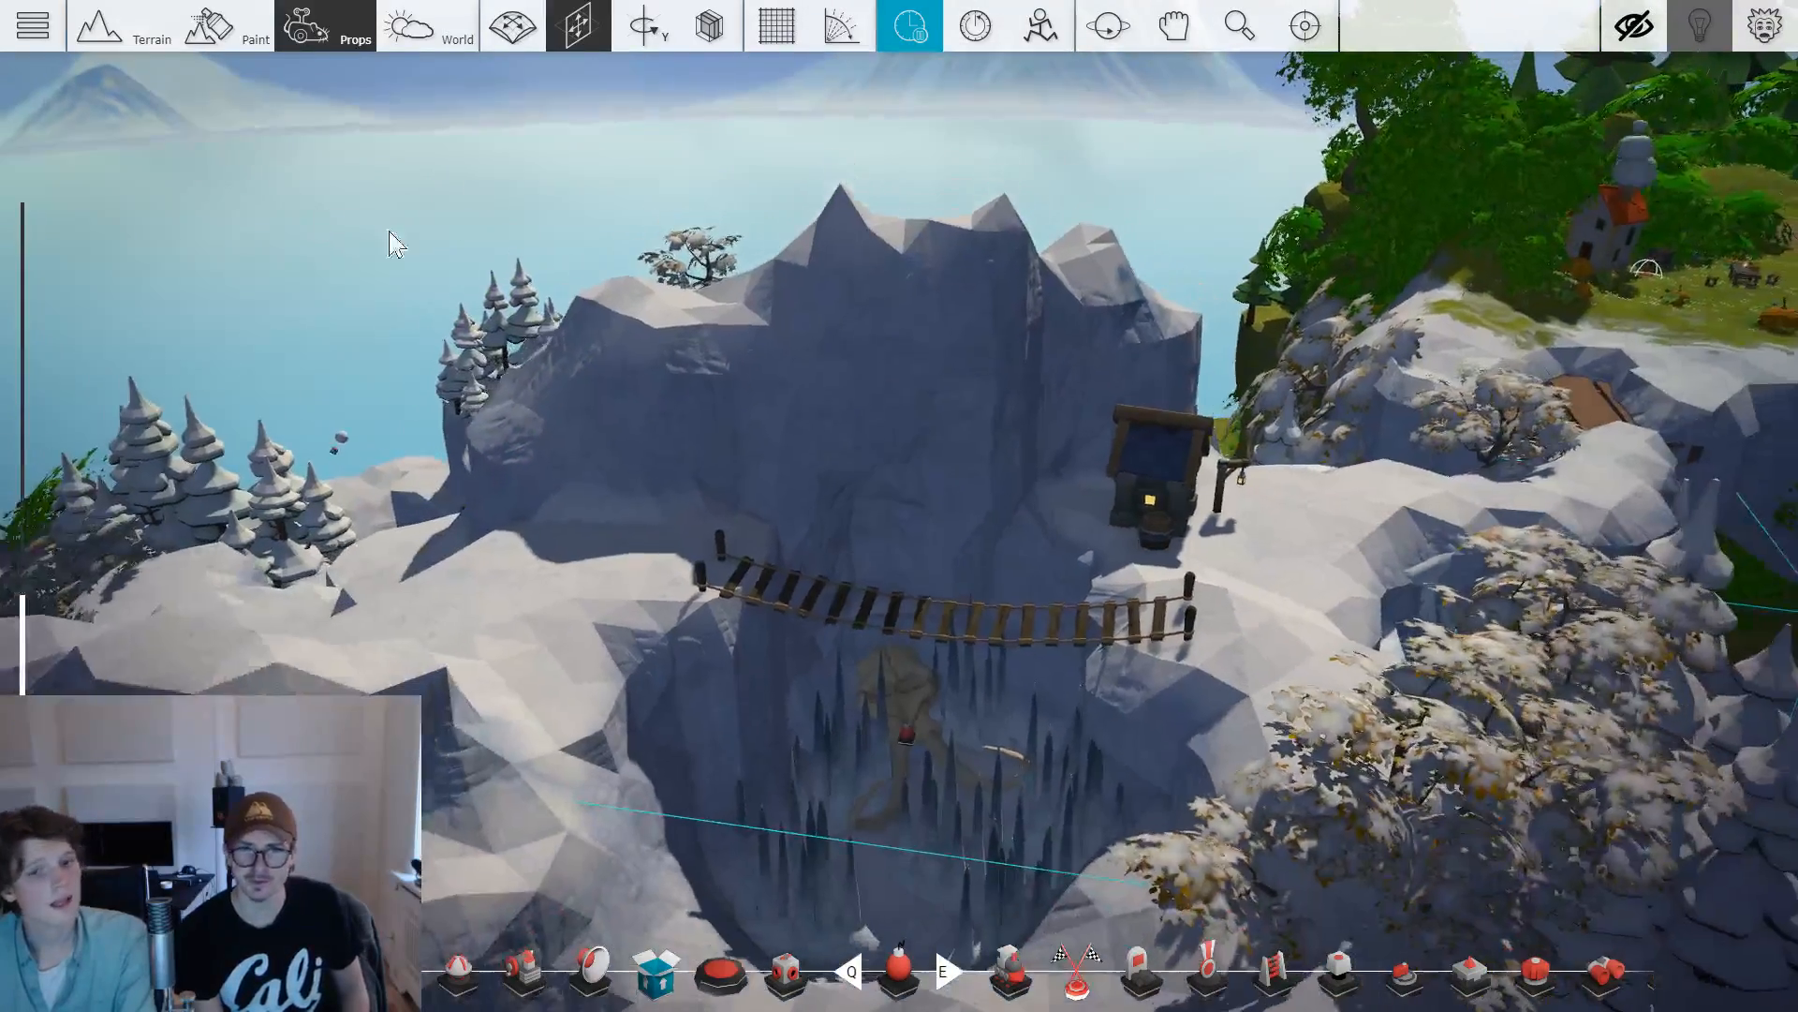
# Survey the level from the ravine over the windmill meadow, the hanging brick towers, the forest and the snowy mountain.
pyautogui.scroll(2, 867, 349)
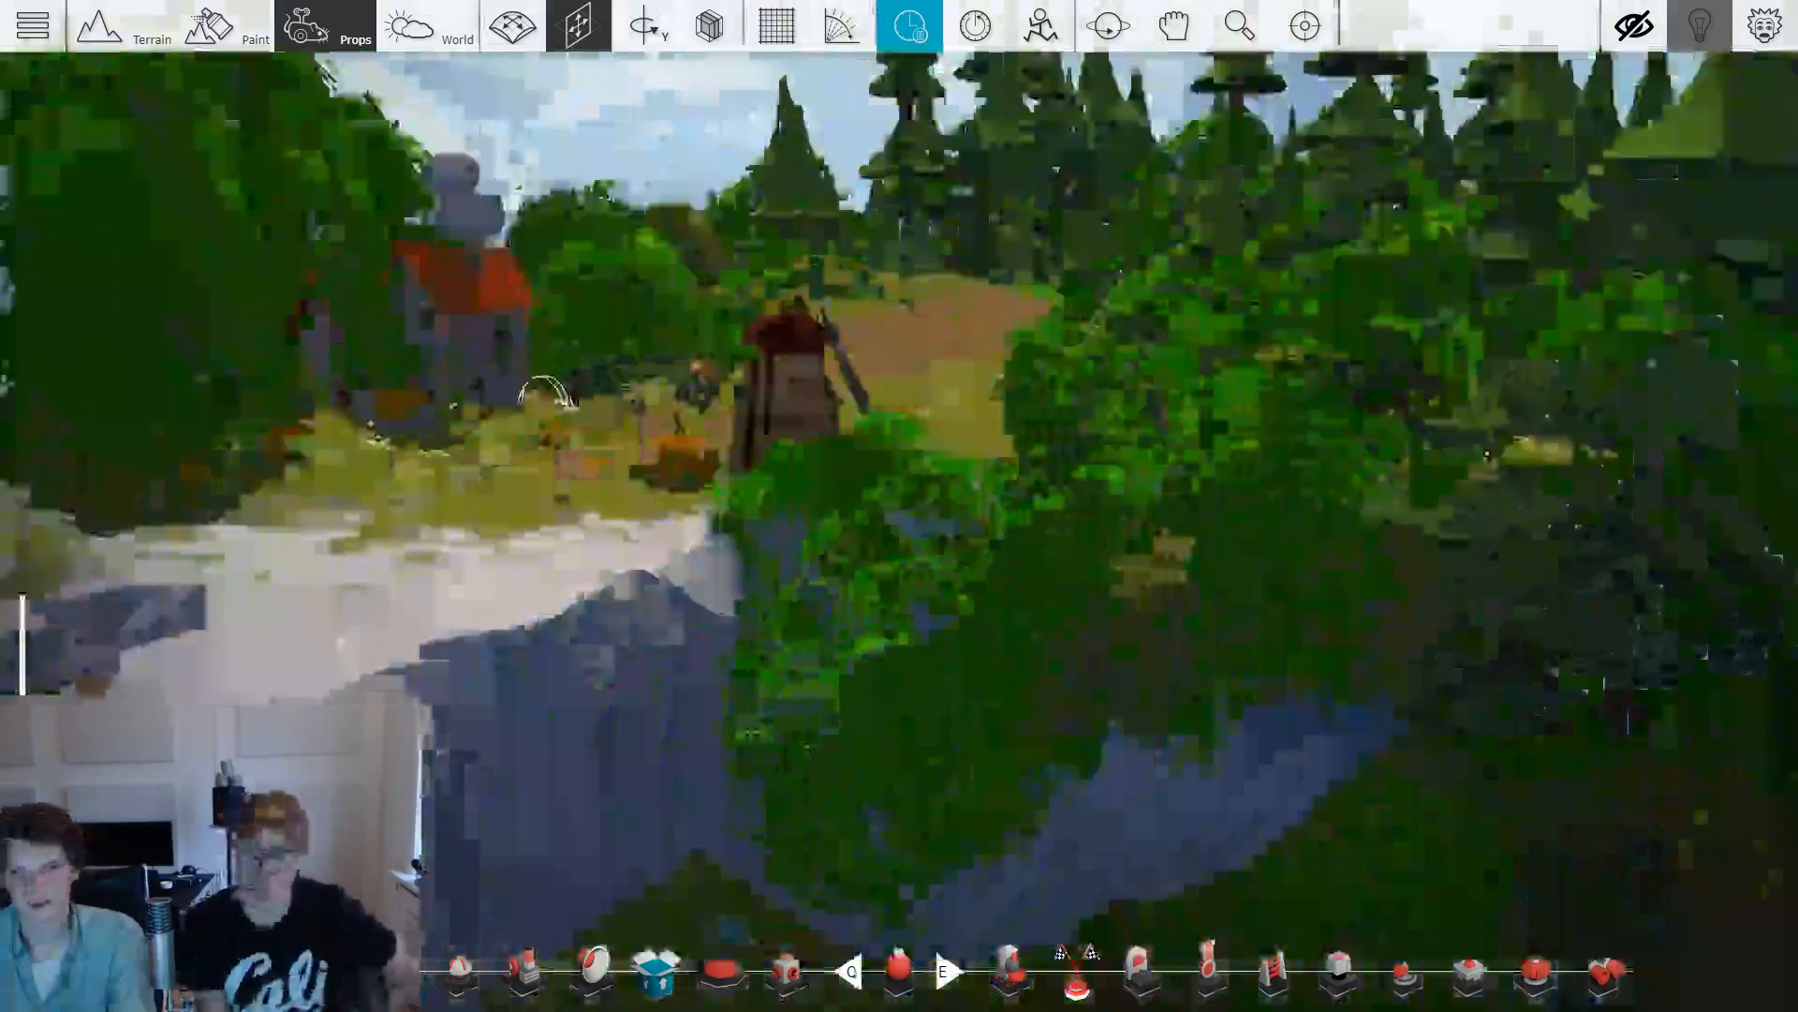
pyautogui.press('w')
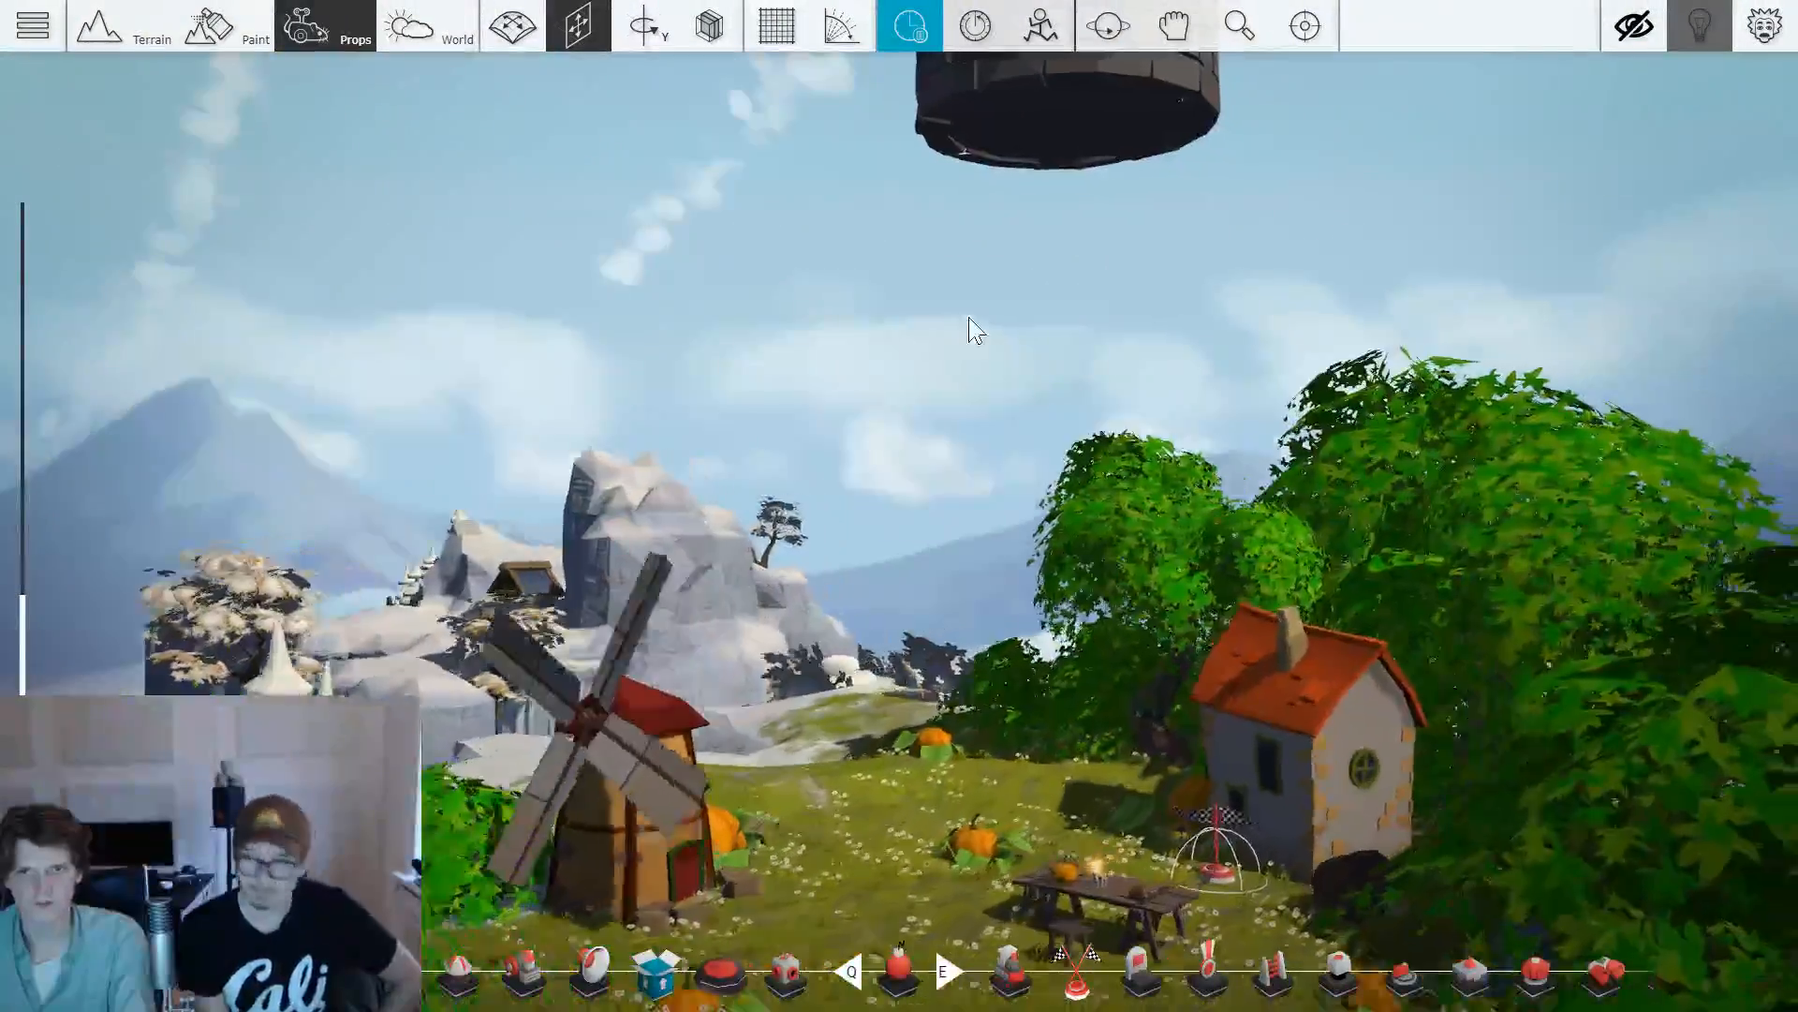
pyautogui.moveTo(971, 319); pyautogui.dragTo(983, 117)
pyautogui.moveTo(1096, 306); pyautogui.dragTo(984, 412)
pyautogui.press('w')
pyautogui.moveTo(954, 236); pyautogui.dragTo(1124, 267)
pyautogui.moveTo(1027, 236); pyautogui.dragTo(1021, 150)
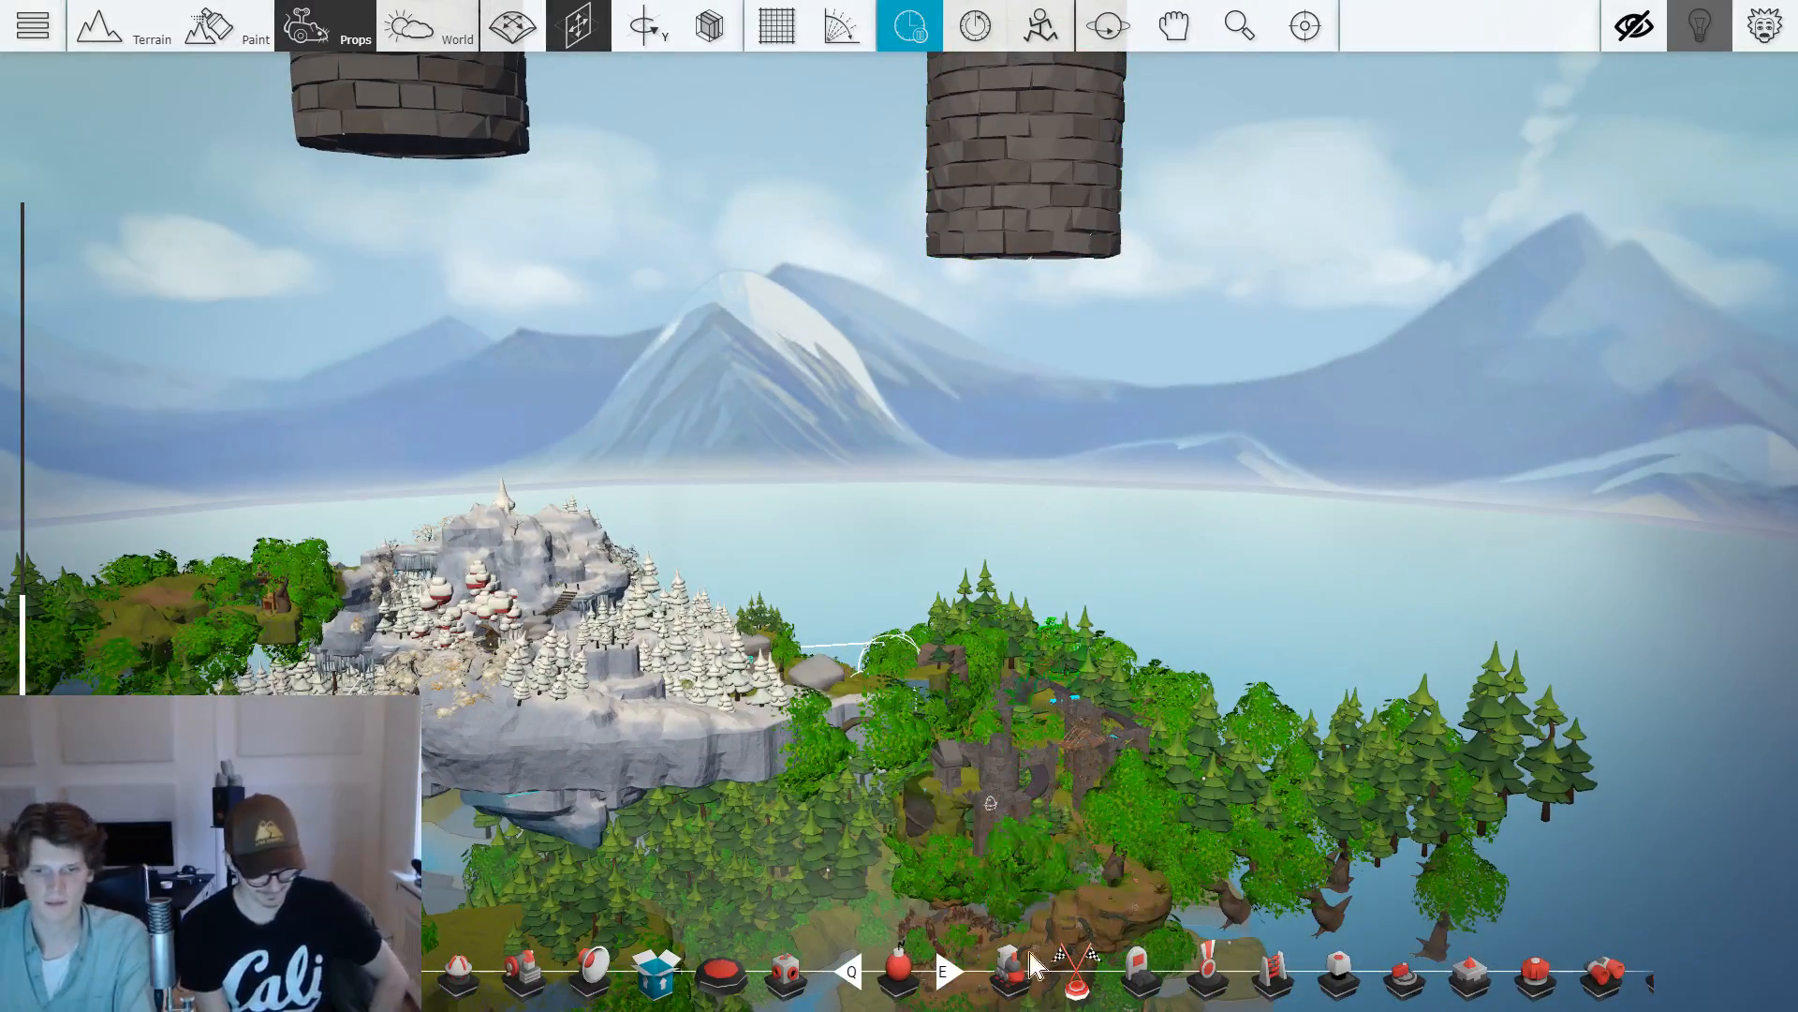
pyautogui.scroll(1, 1232, 327)
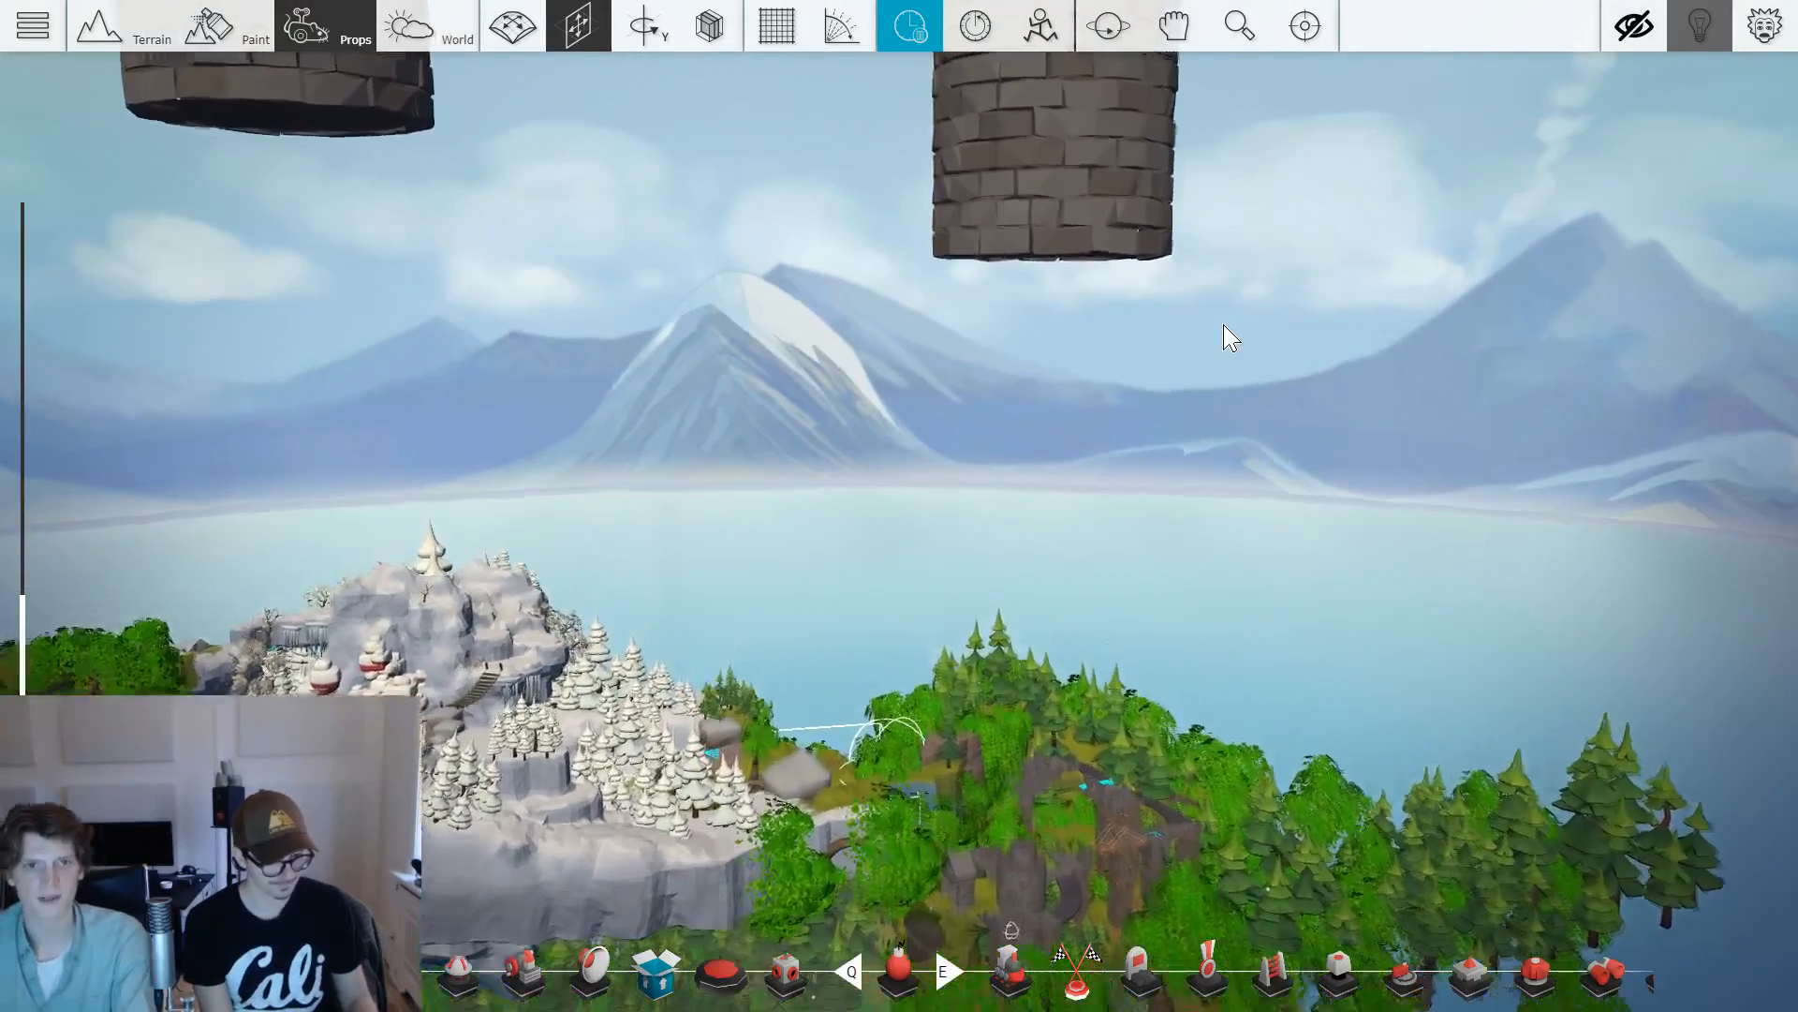
pyautogui.scroll(5, 1230, 338)
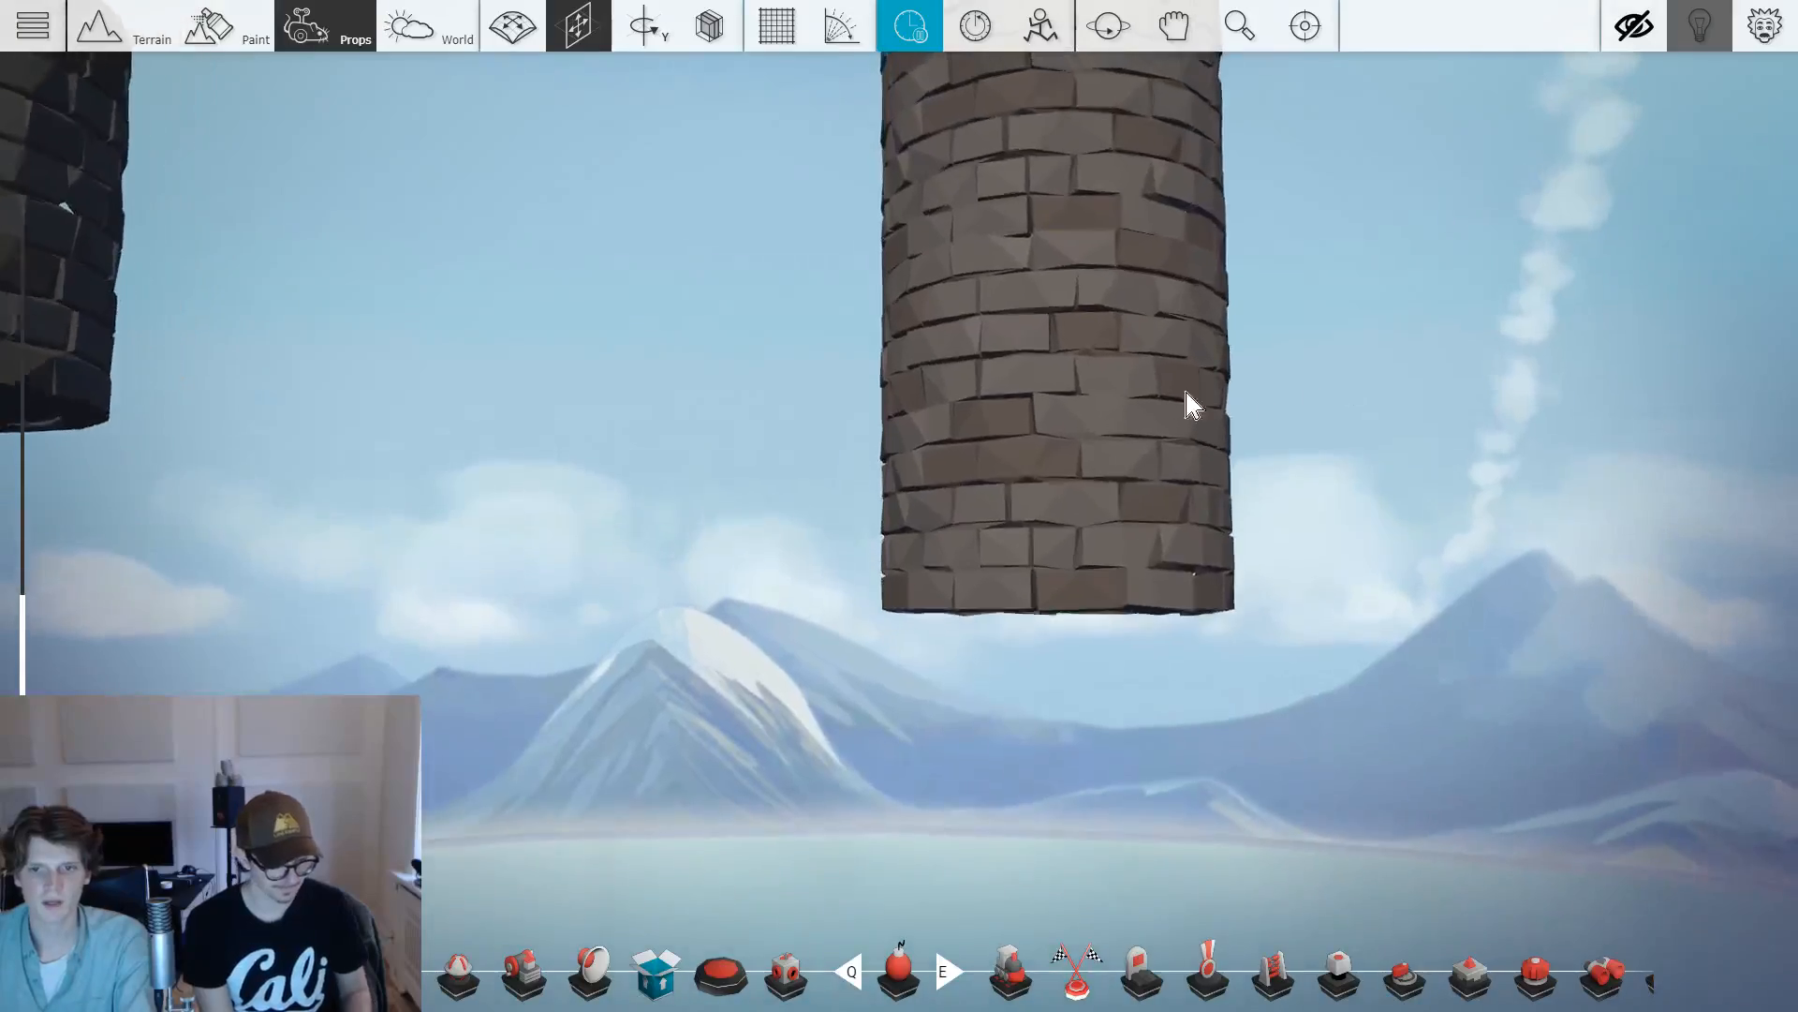
pyautogui.moveTo(1186, 392); pyautogui.dragTo(929, 171)
pyautogui.scroll(2, 1162, 330)
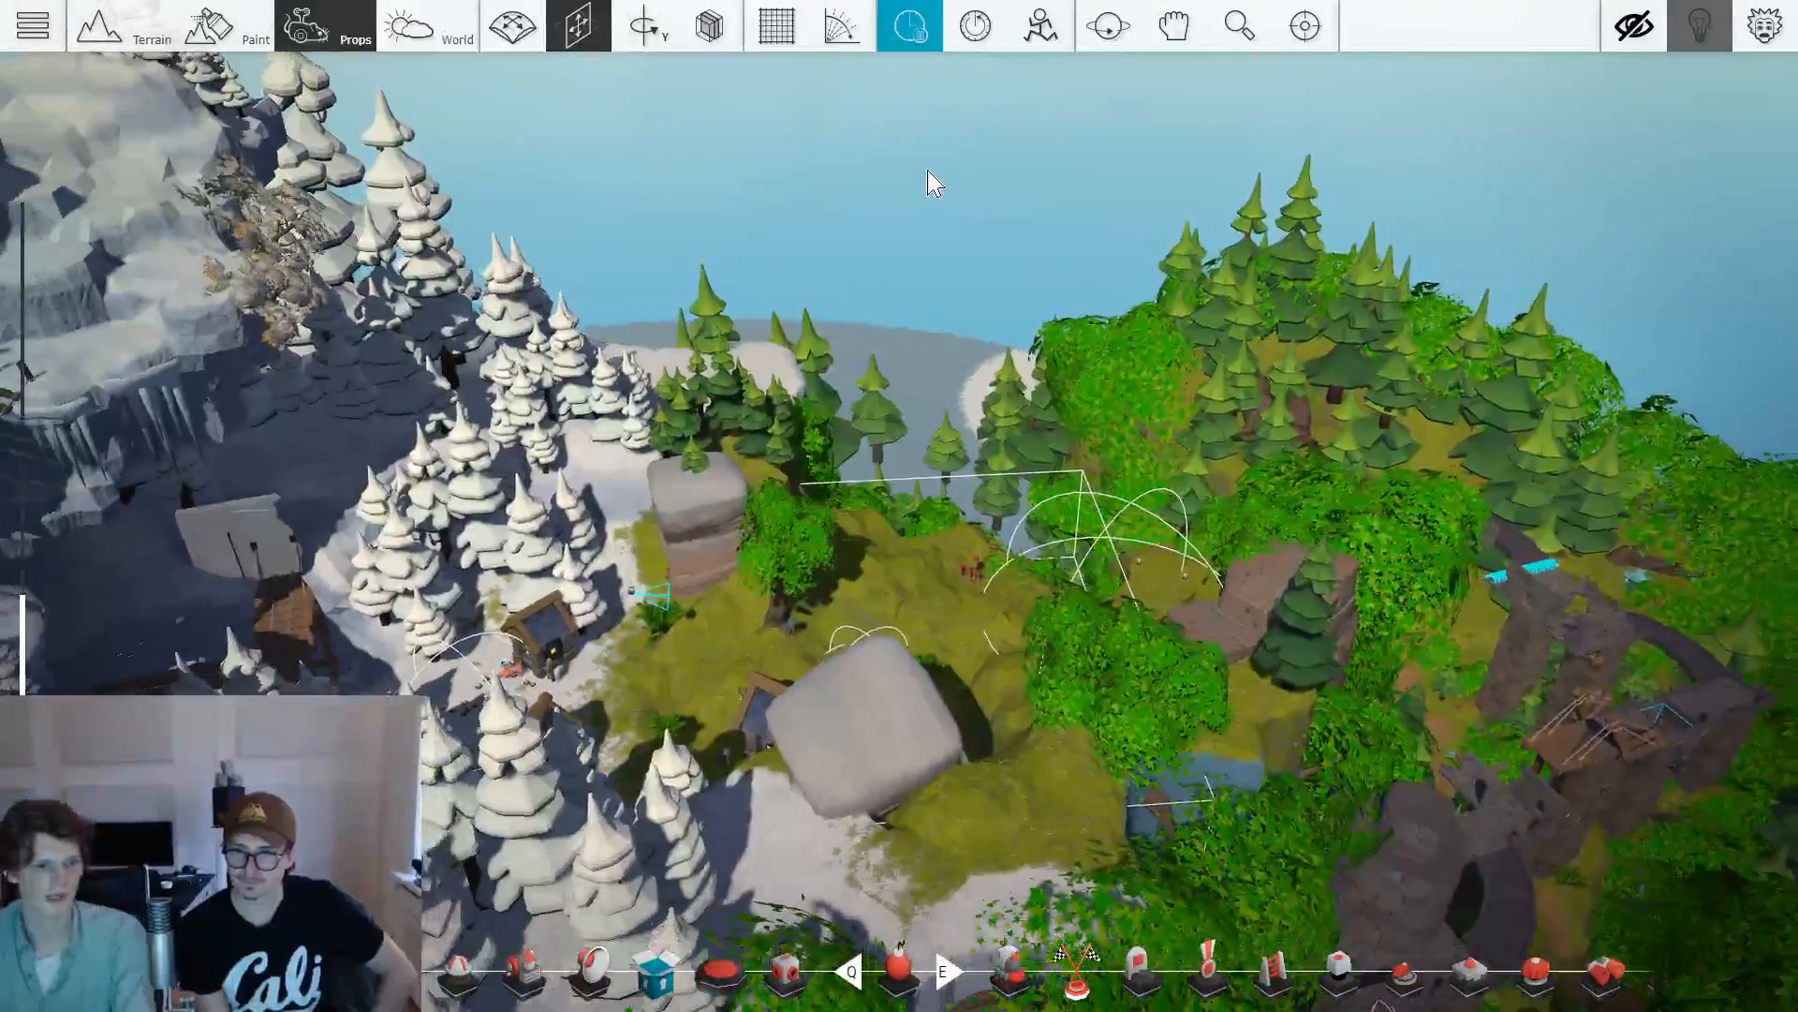
pyautogui.scroll(2, 913, 234)
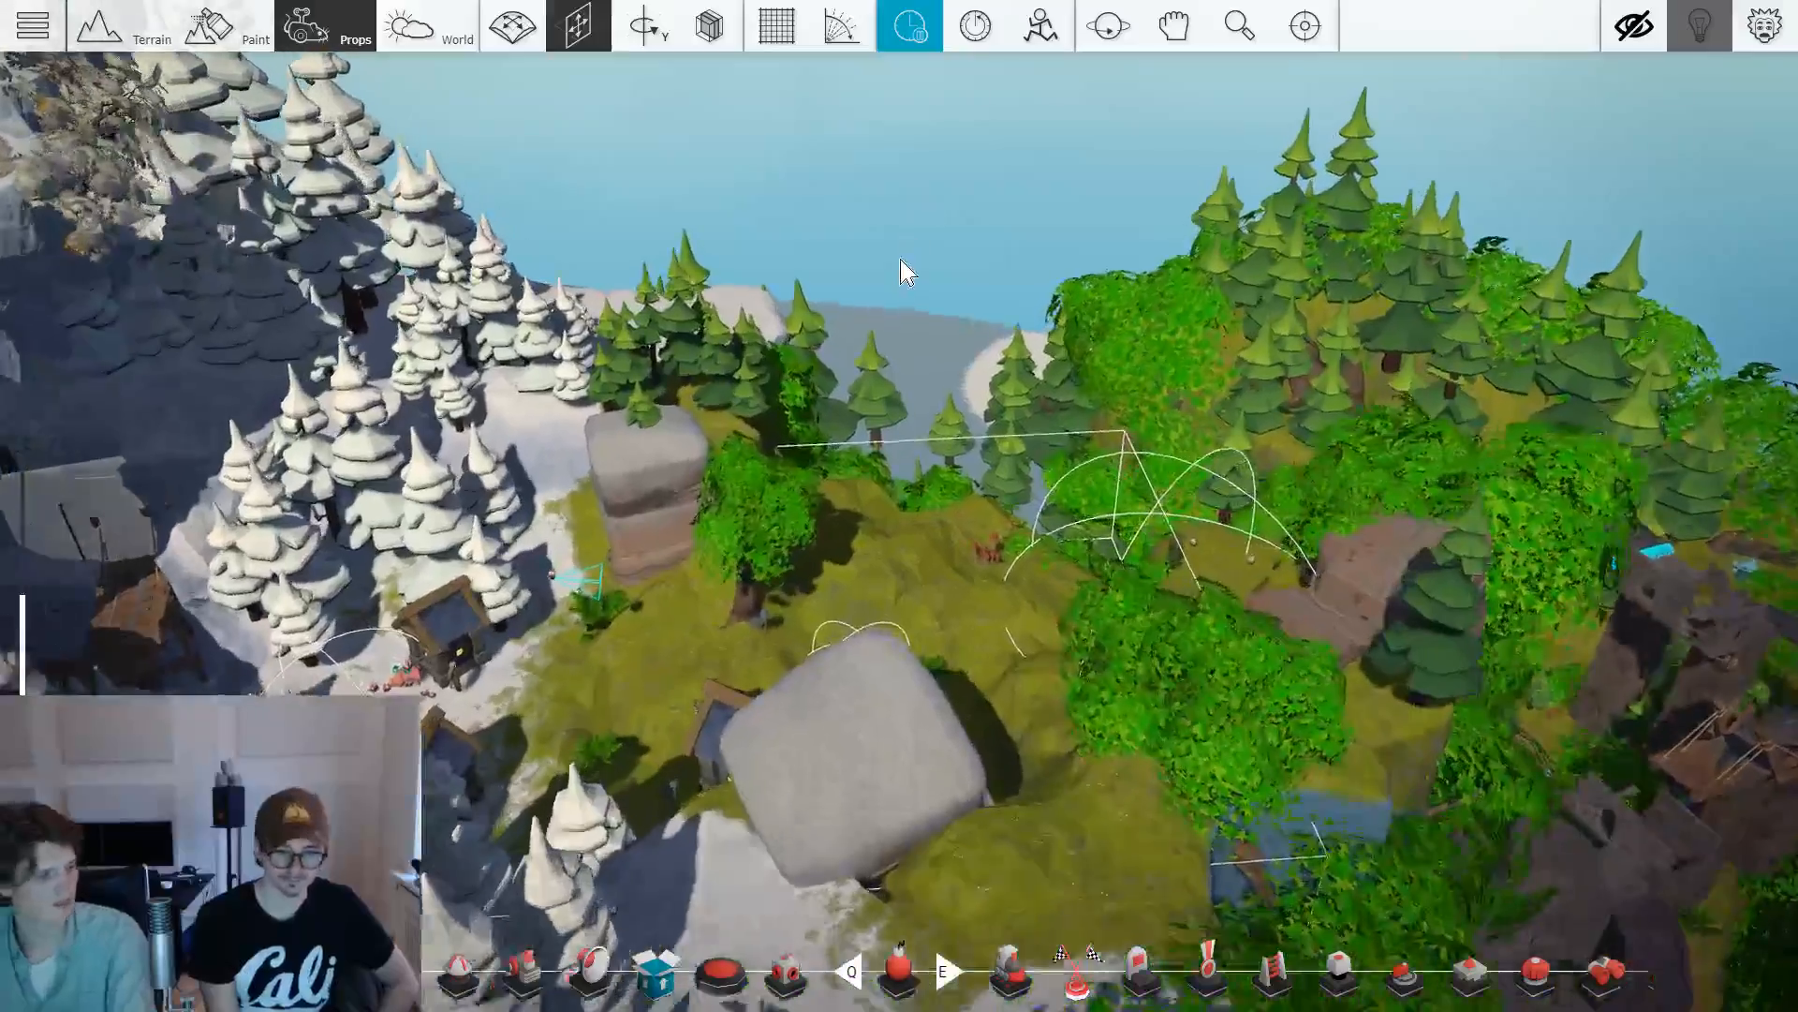
pyautogui.moveTo(857, 287); pyautogui.dragTo(937, 711)
pyautogui.scroll(4, 839, 345)
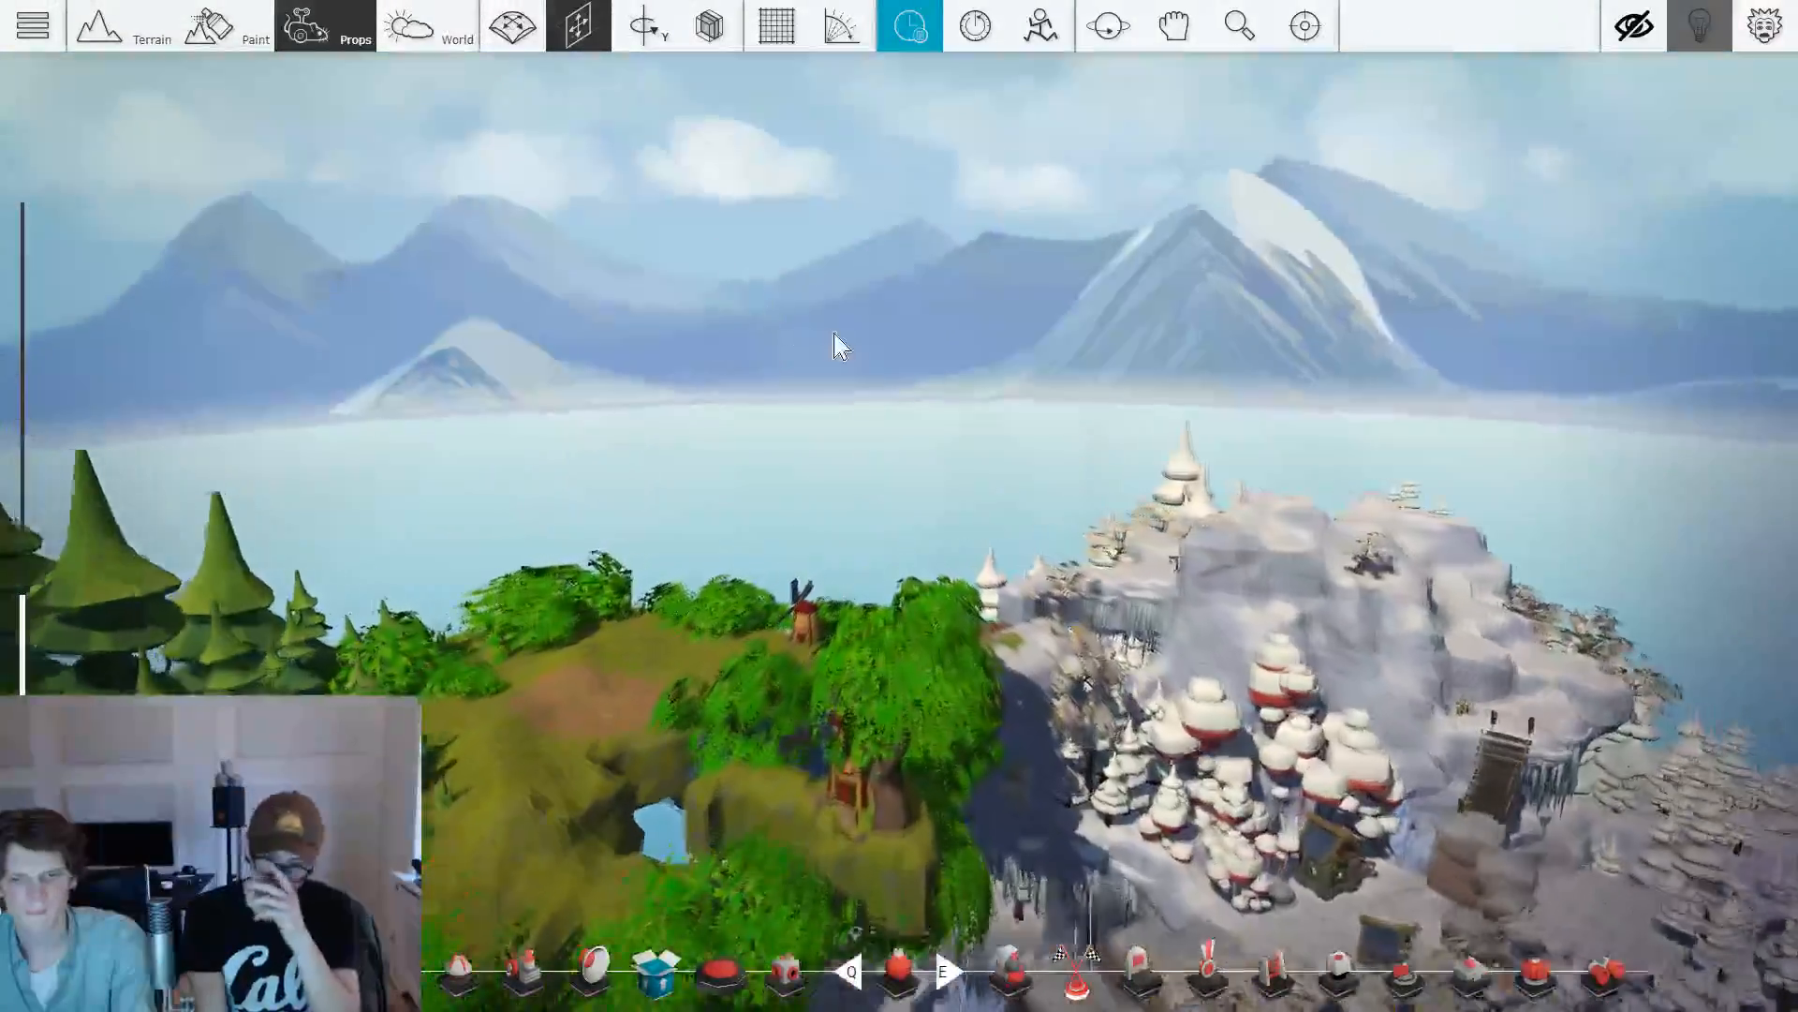
pyautogui.moveTo(840, 346); pyautogui.dragTo(876, 349)
# Copy Goblin Meat 01 from the picnic table, enlarge the copy greatly, rotate it and set it in front of the windmill.
pyautogui.scroll(8, 891, 369)
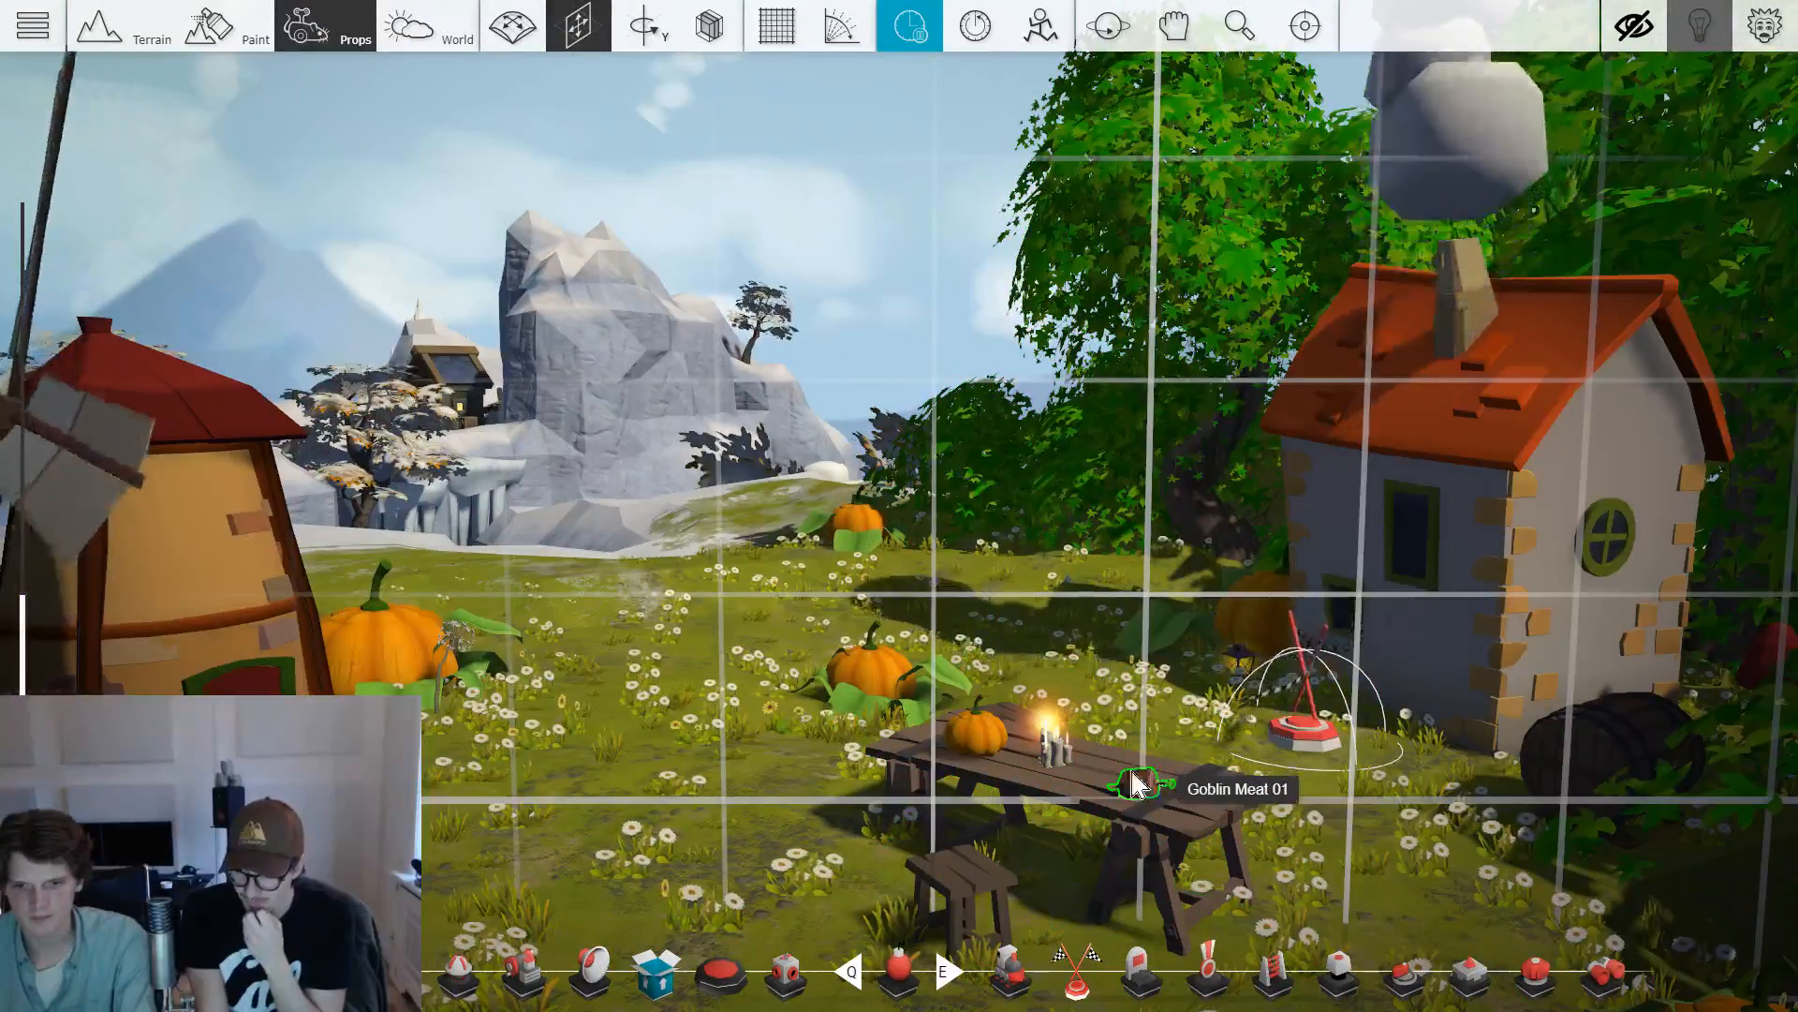
pyautogui.scroll(-5, 1149, 785)
pyautogui.press('r')
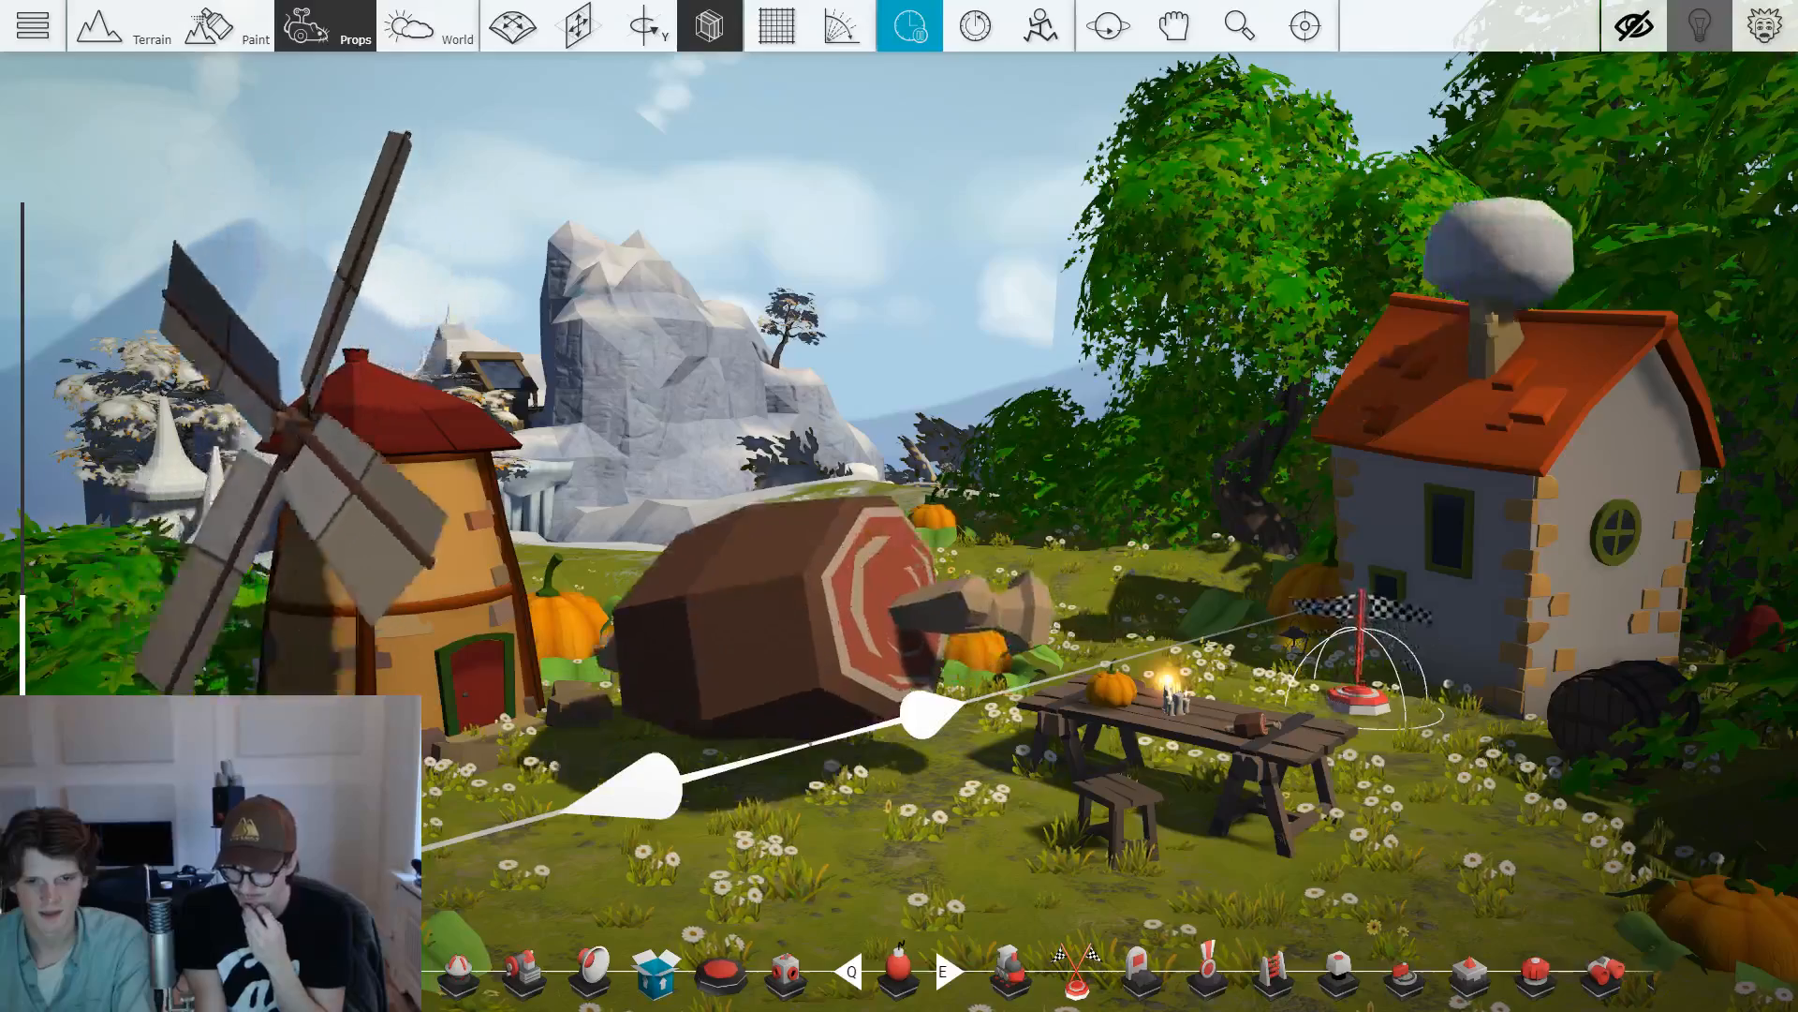
pyautogui.press('e')
pyautogui.press('w')
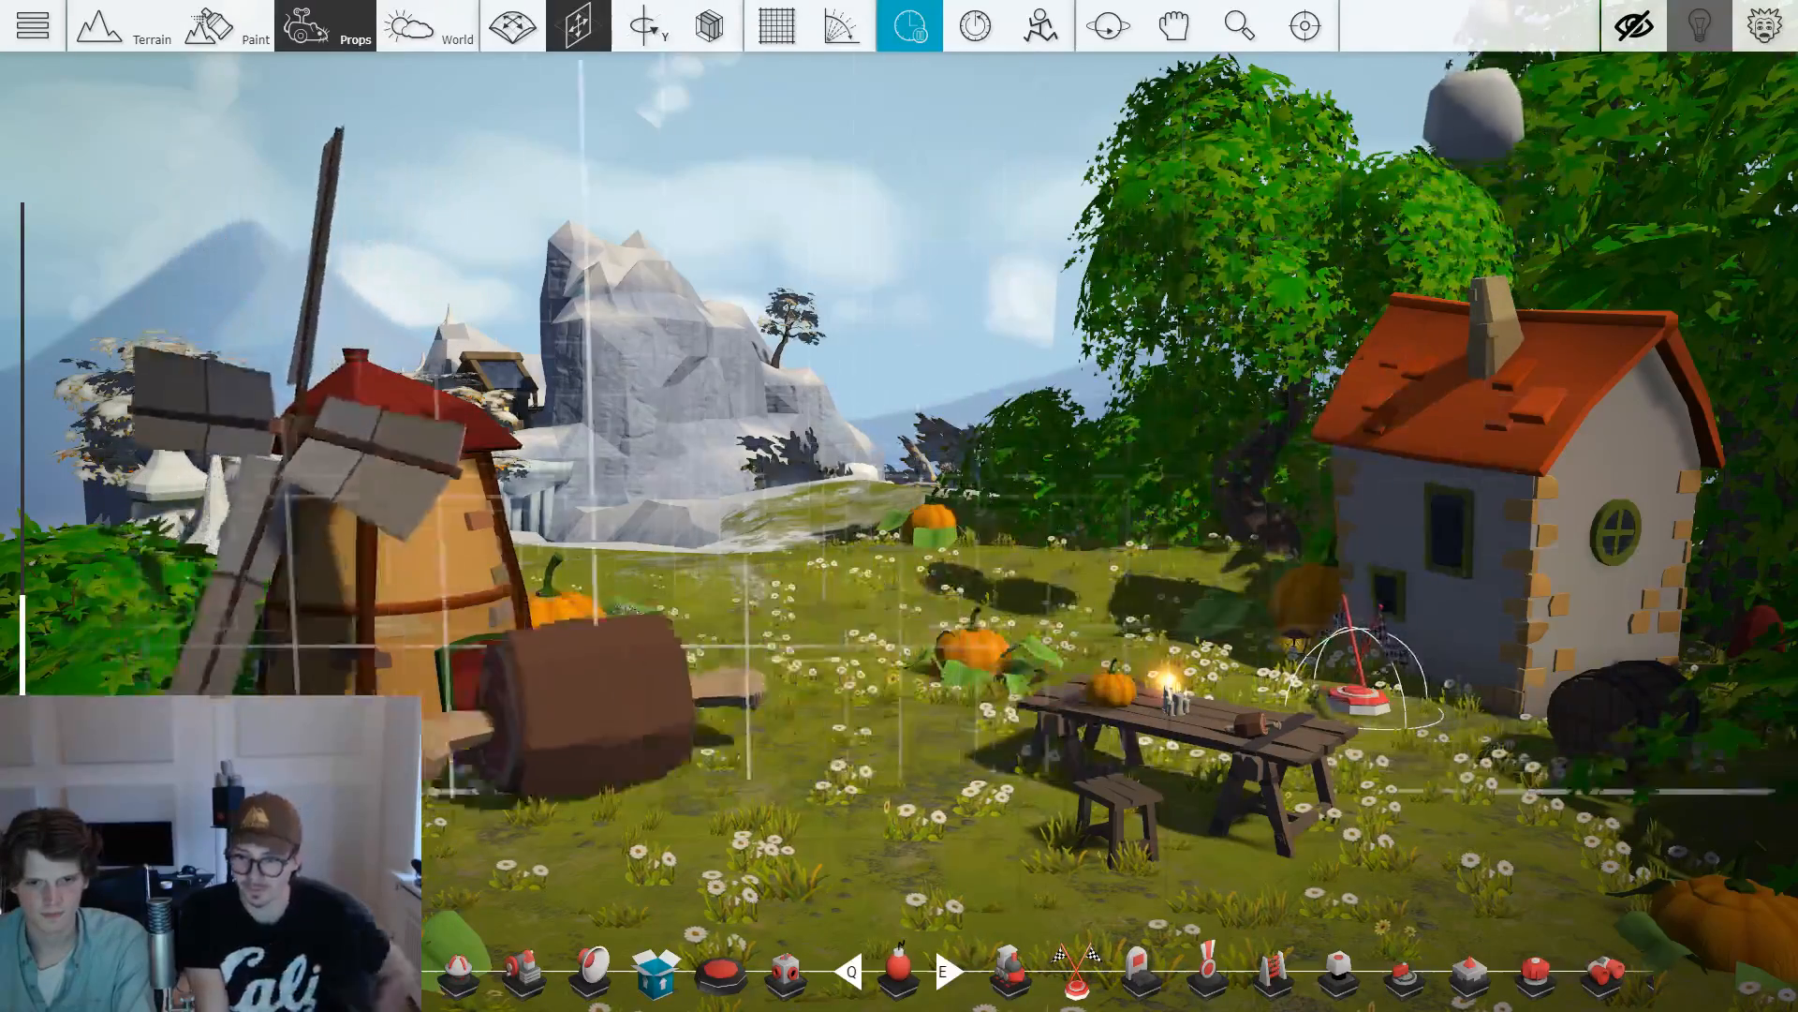
pyautogui.press('e')
pyautogui.press('w')
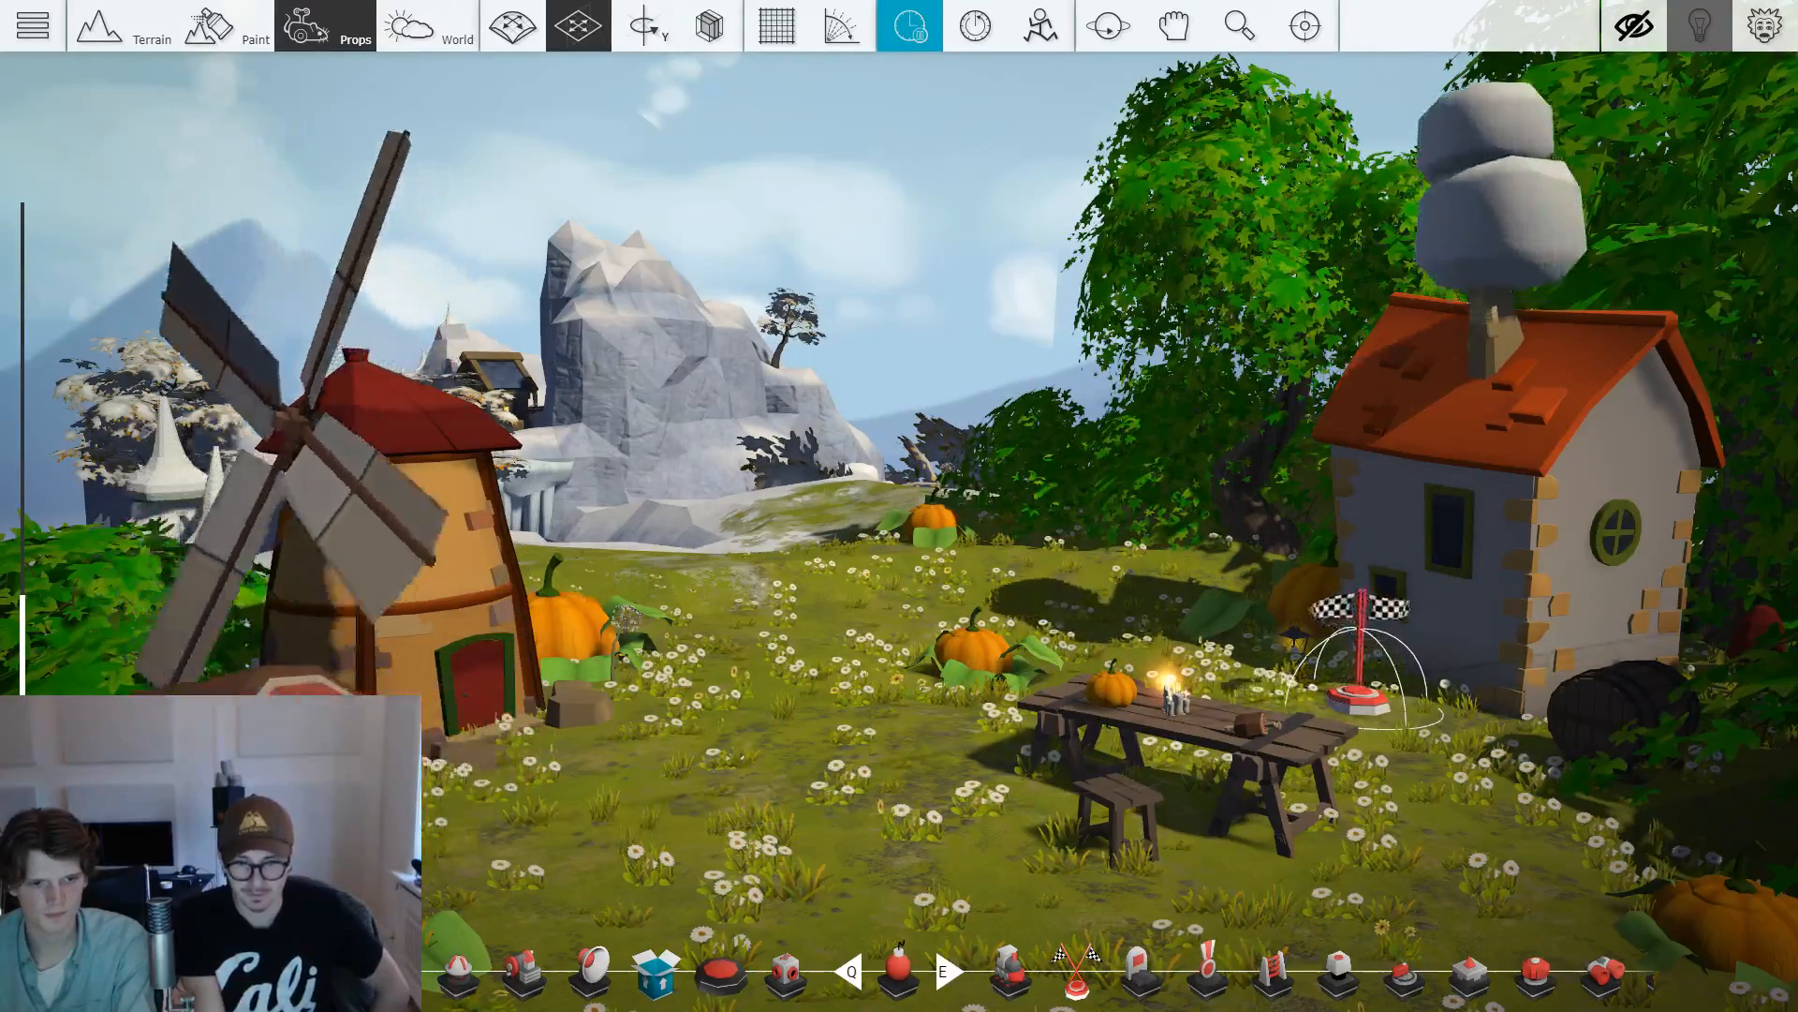
# Place another giant goblin meat, tilted onto its side, on the grass beneath the maple tree near the house.
pyautogui.scroll(5, 899, 505)
pyautogui.press('e')
pyautogui.press('w')
pyautogui.press('e')
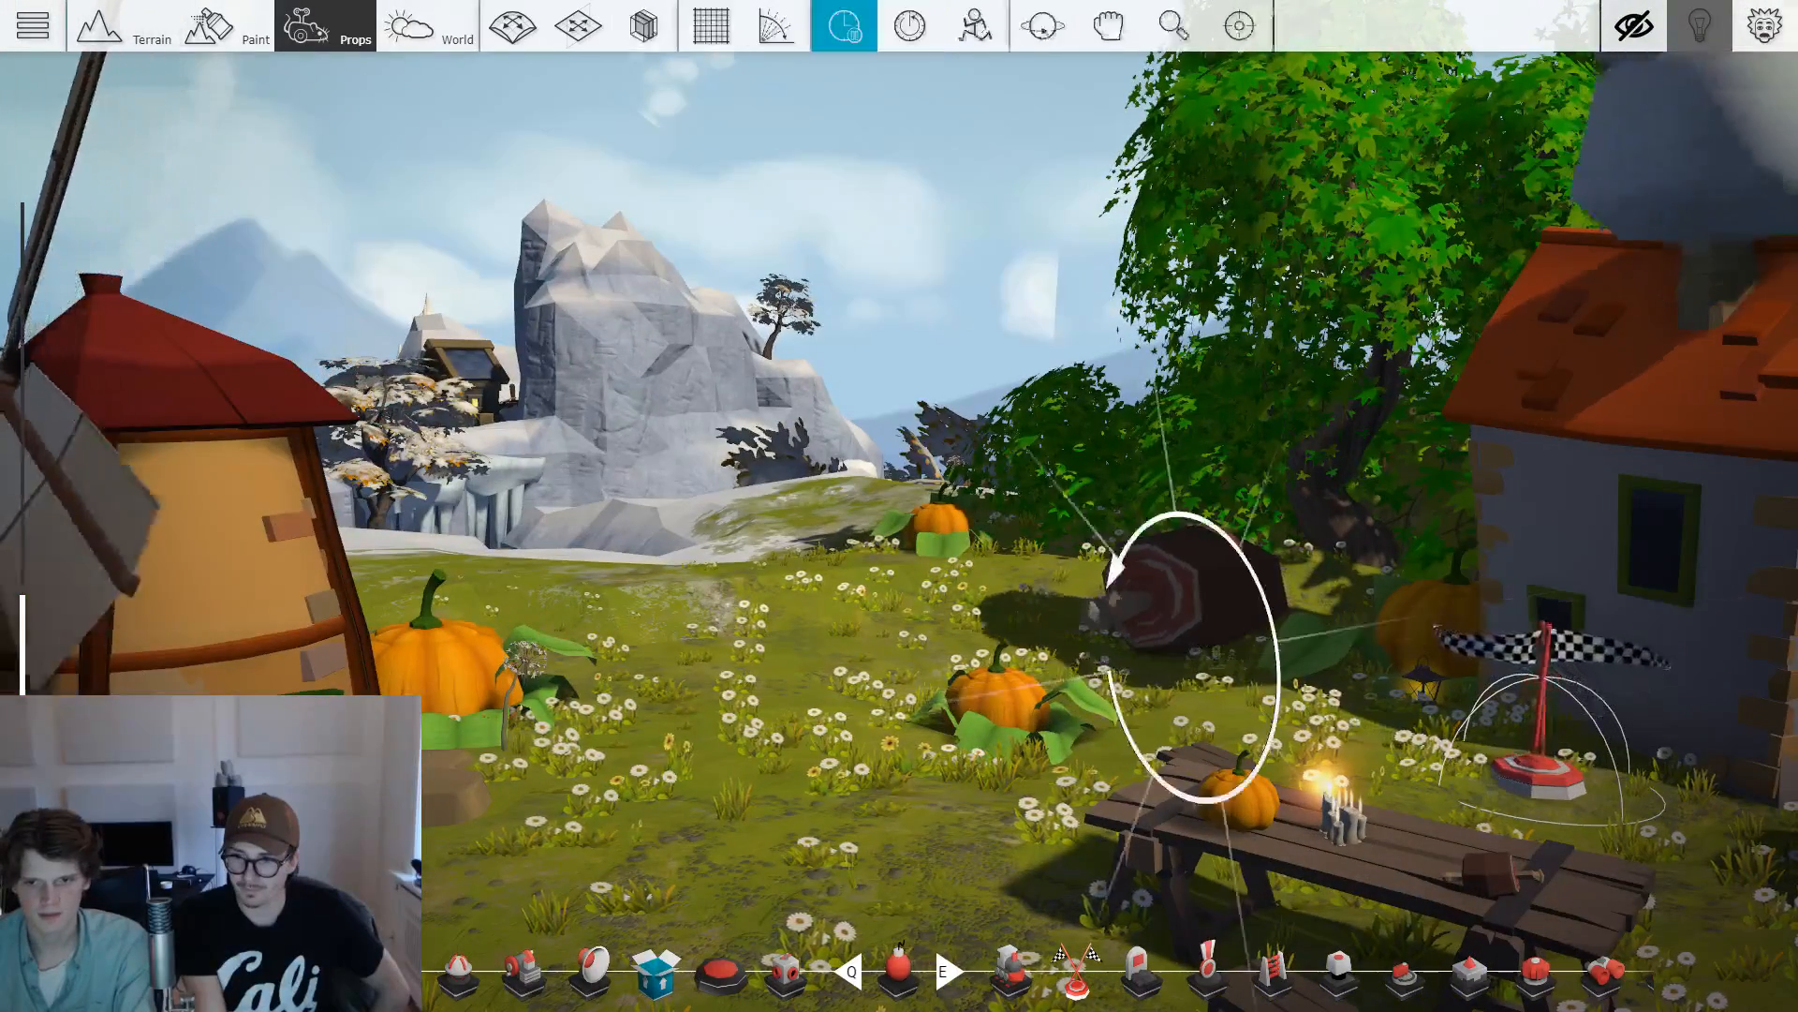
pyautogui.press('e')
pyautogui.press('w')
pyautogui.click(1189, 599)
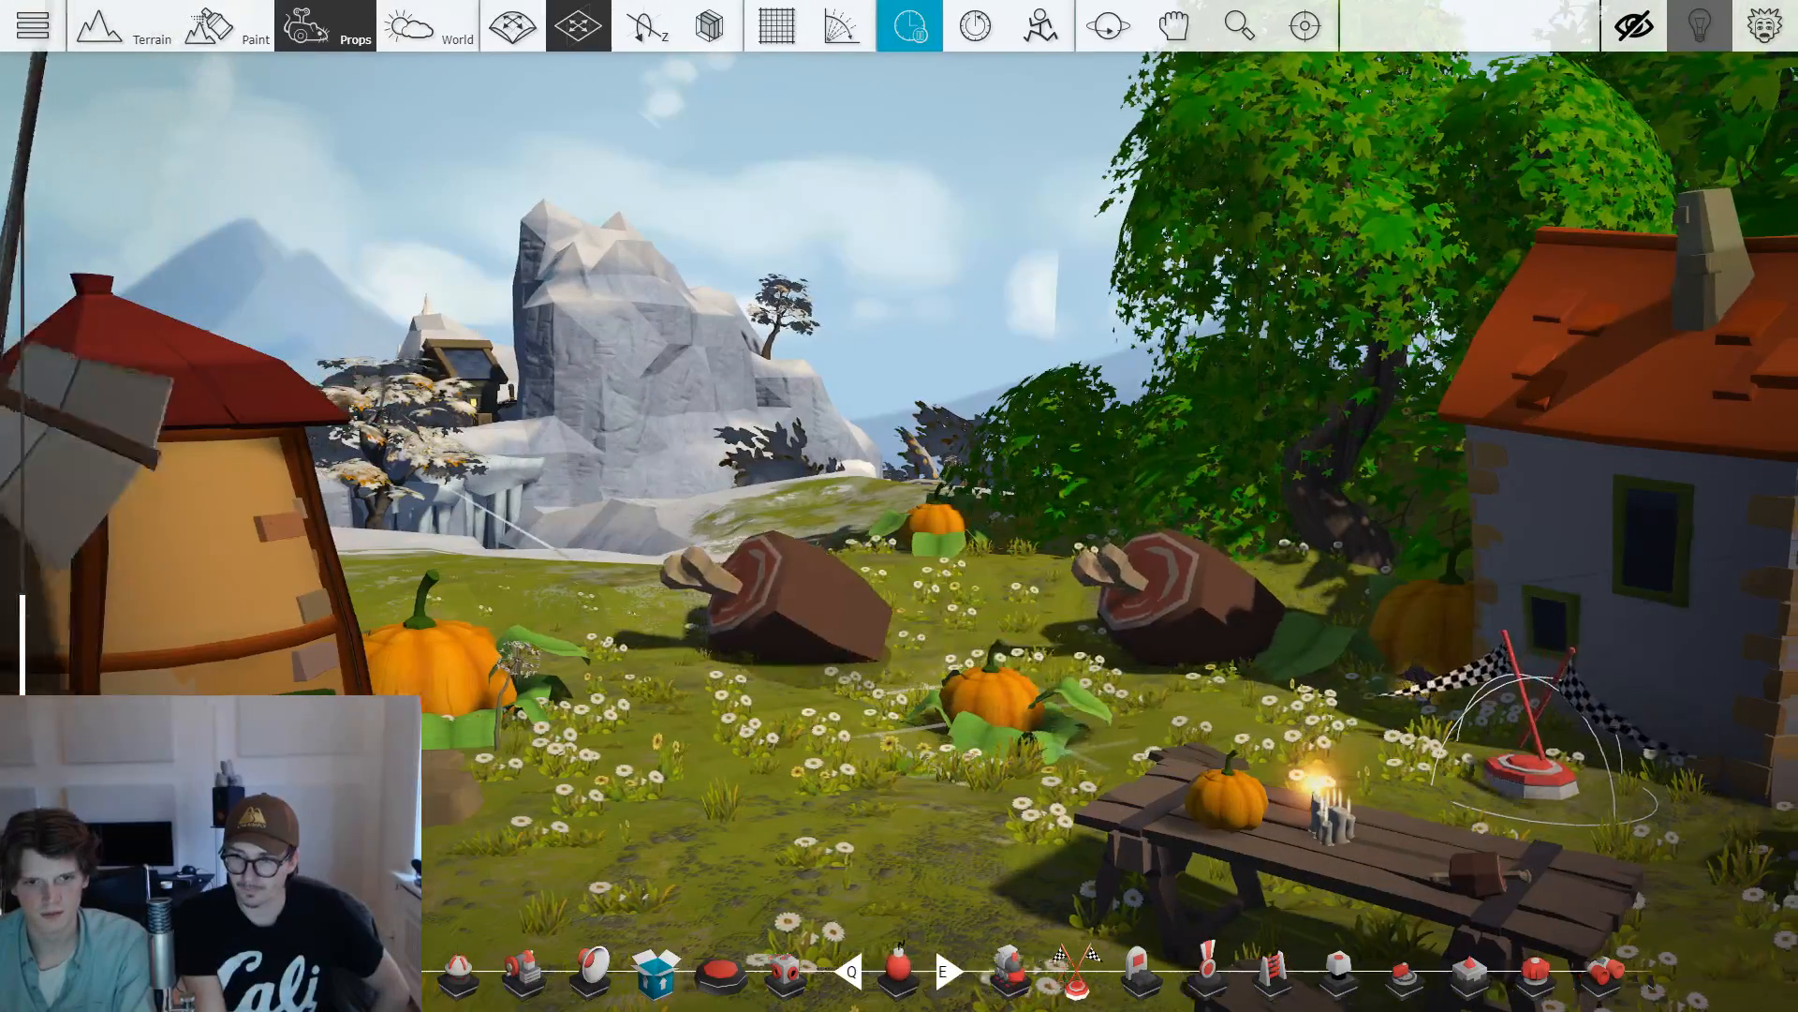
# Move a further giant goblin meat next to the windmill and rotate it above the large pumpkin.
pyautogui.press('a')
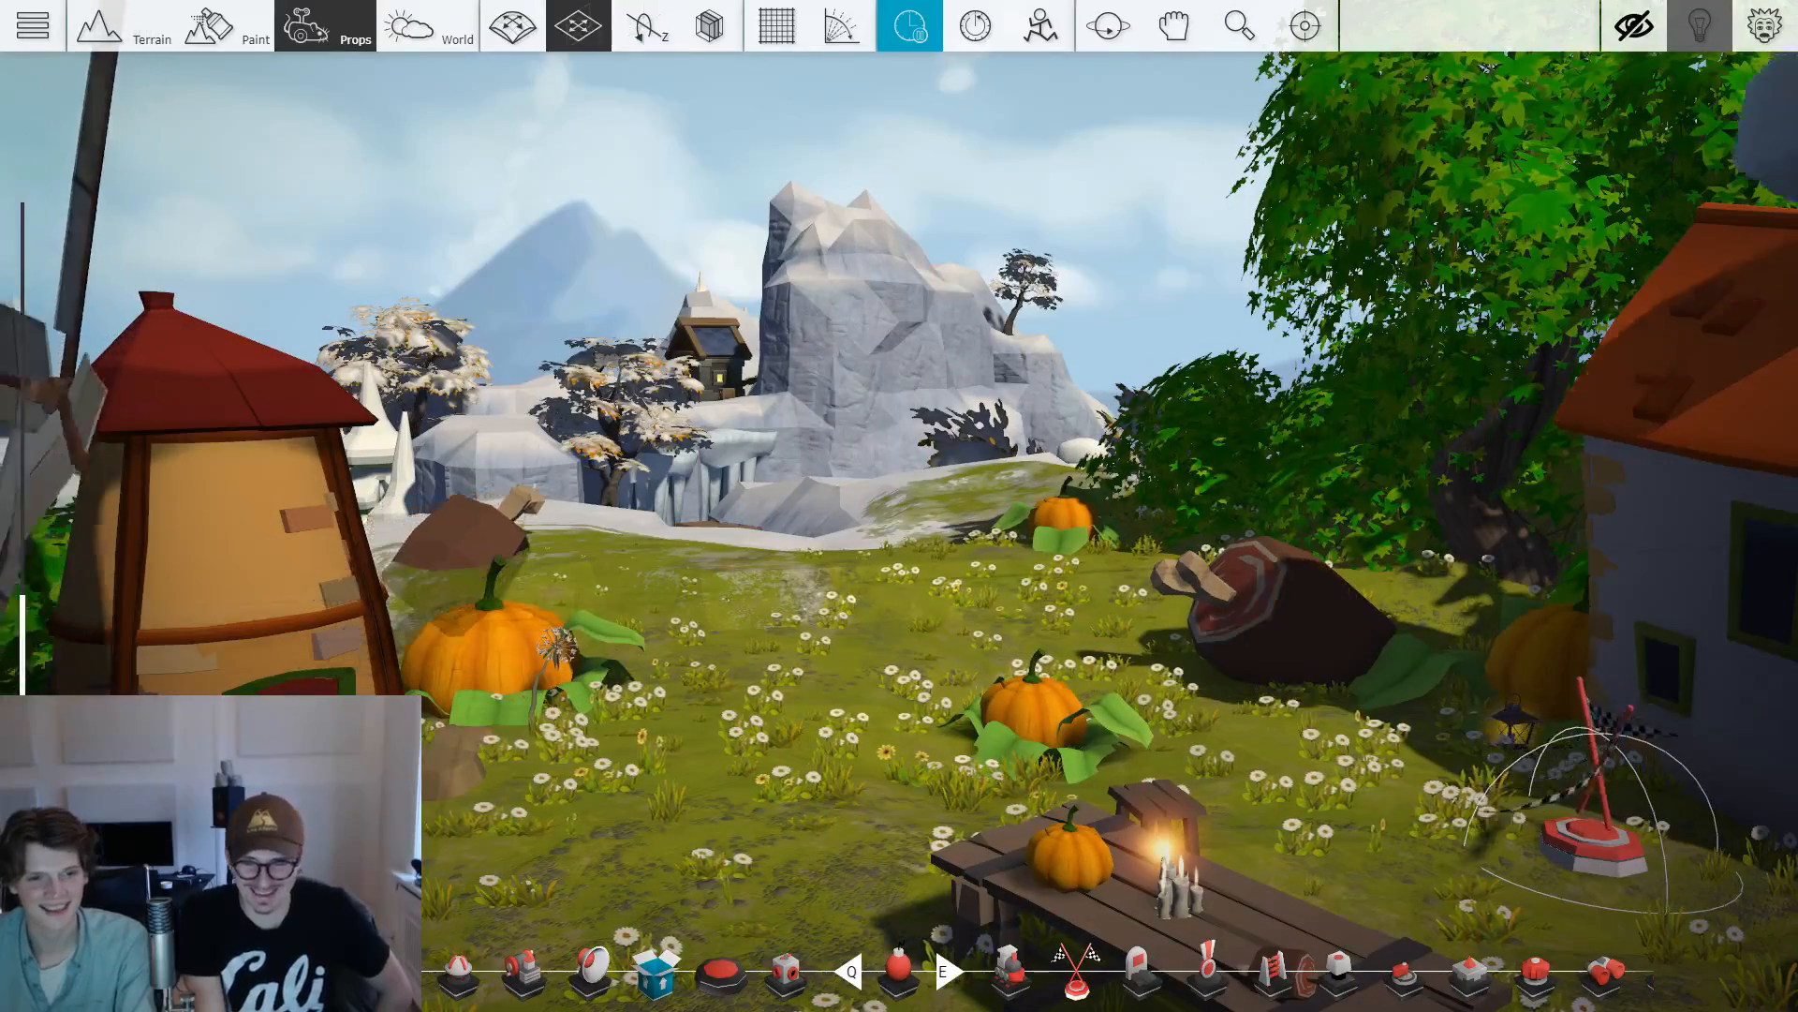
pyautogui.press('e')
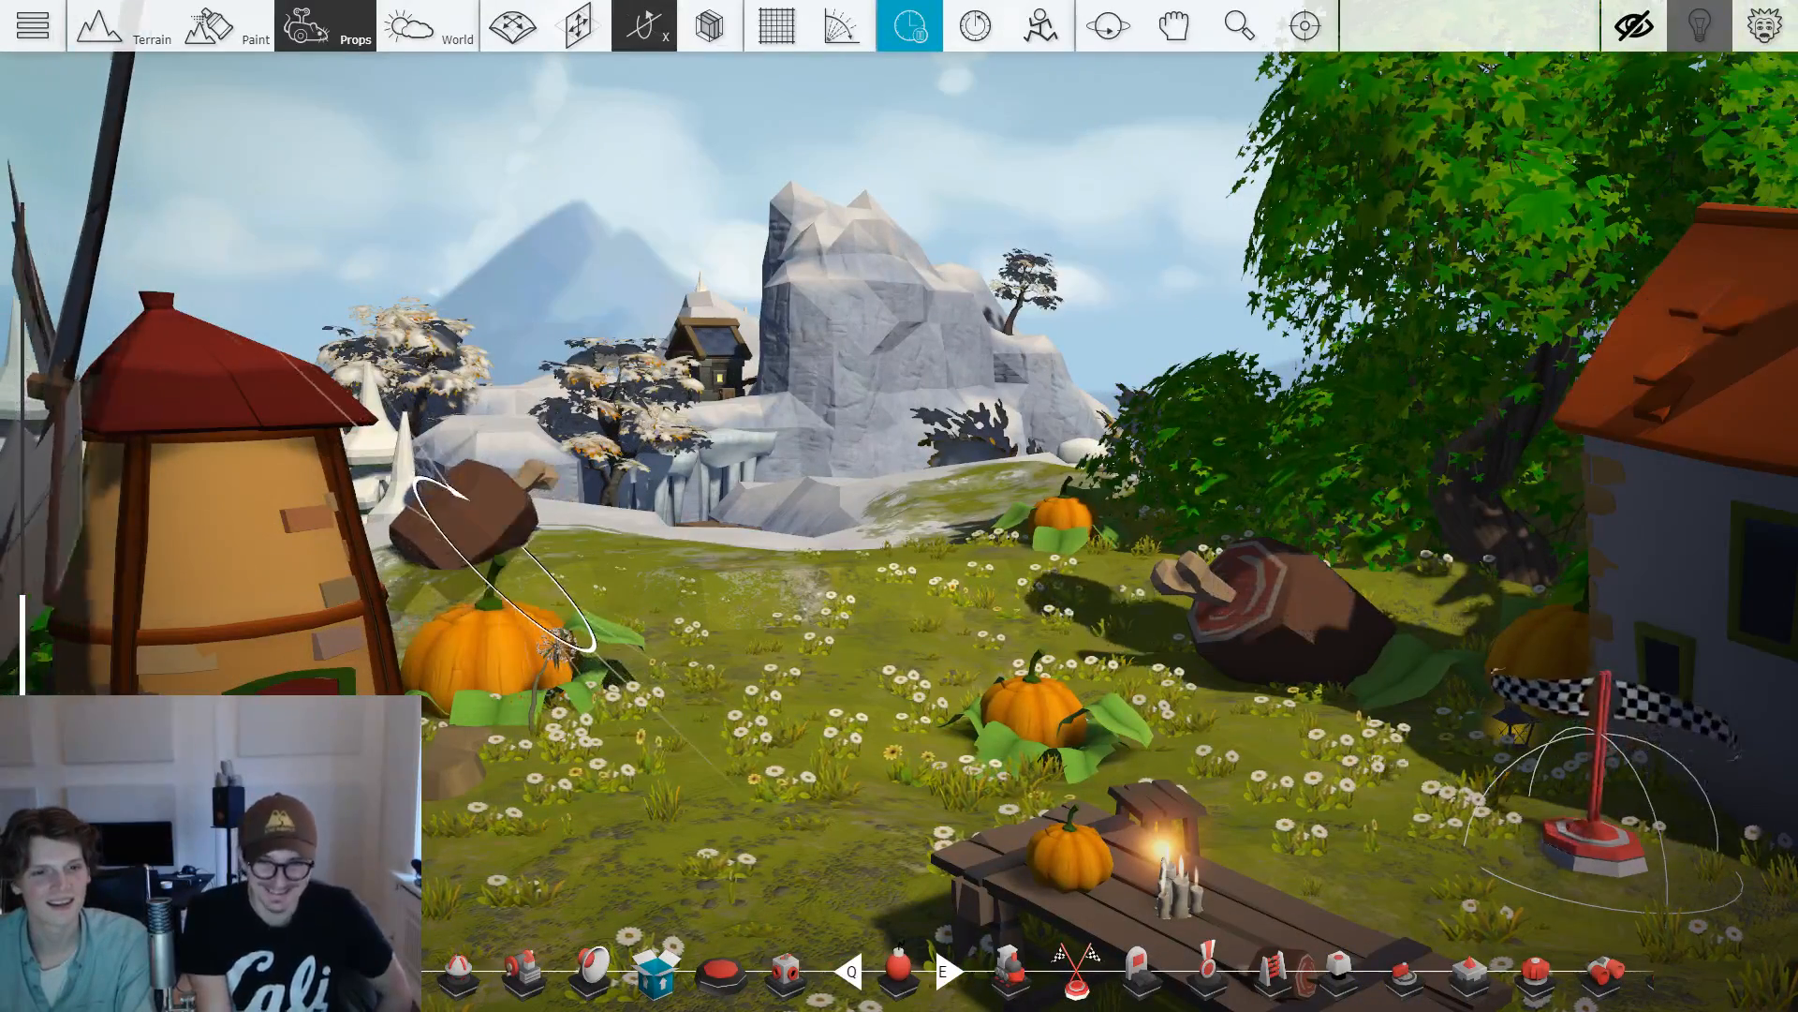
pyautogui.press('e')
pyautogui.press('w')
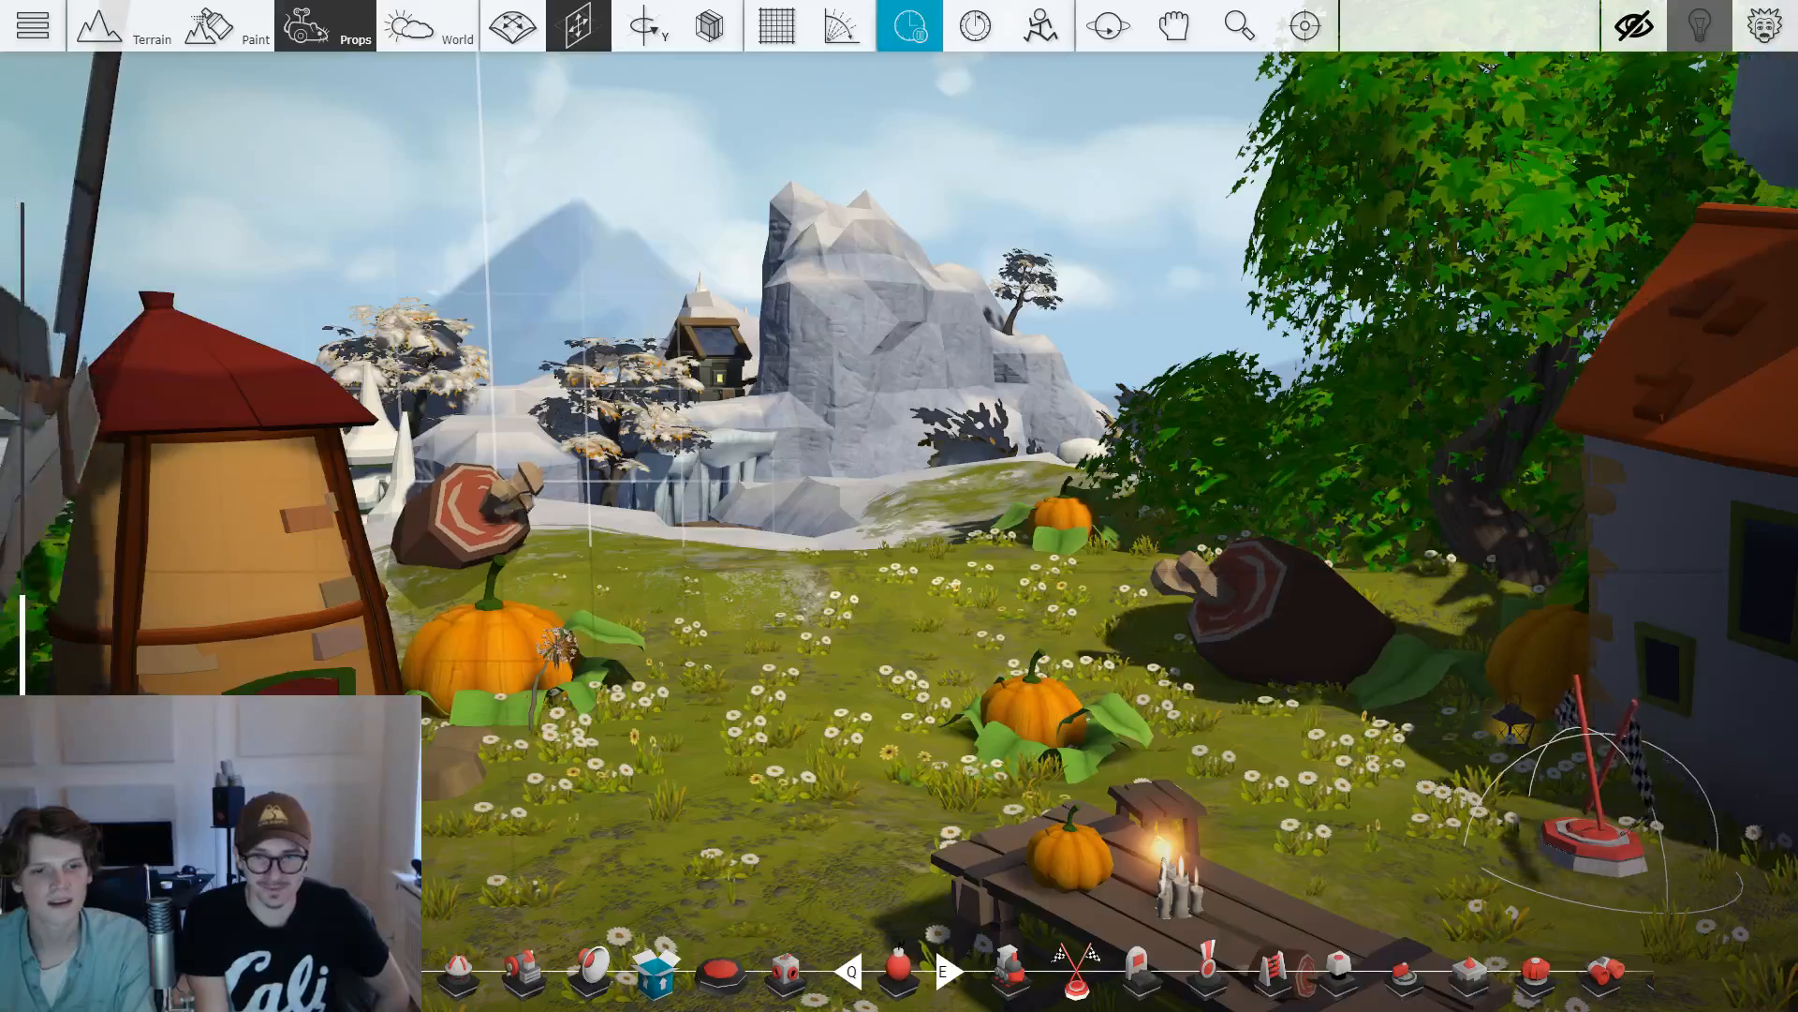
# Place one more giant goblin meat near the barrel at the house corner and adjust its scale and position.
pyautogui.press('q')
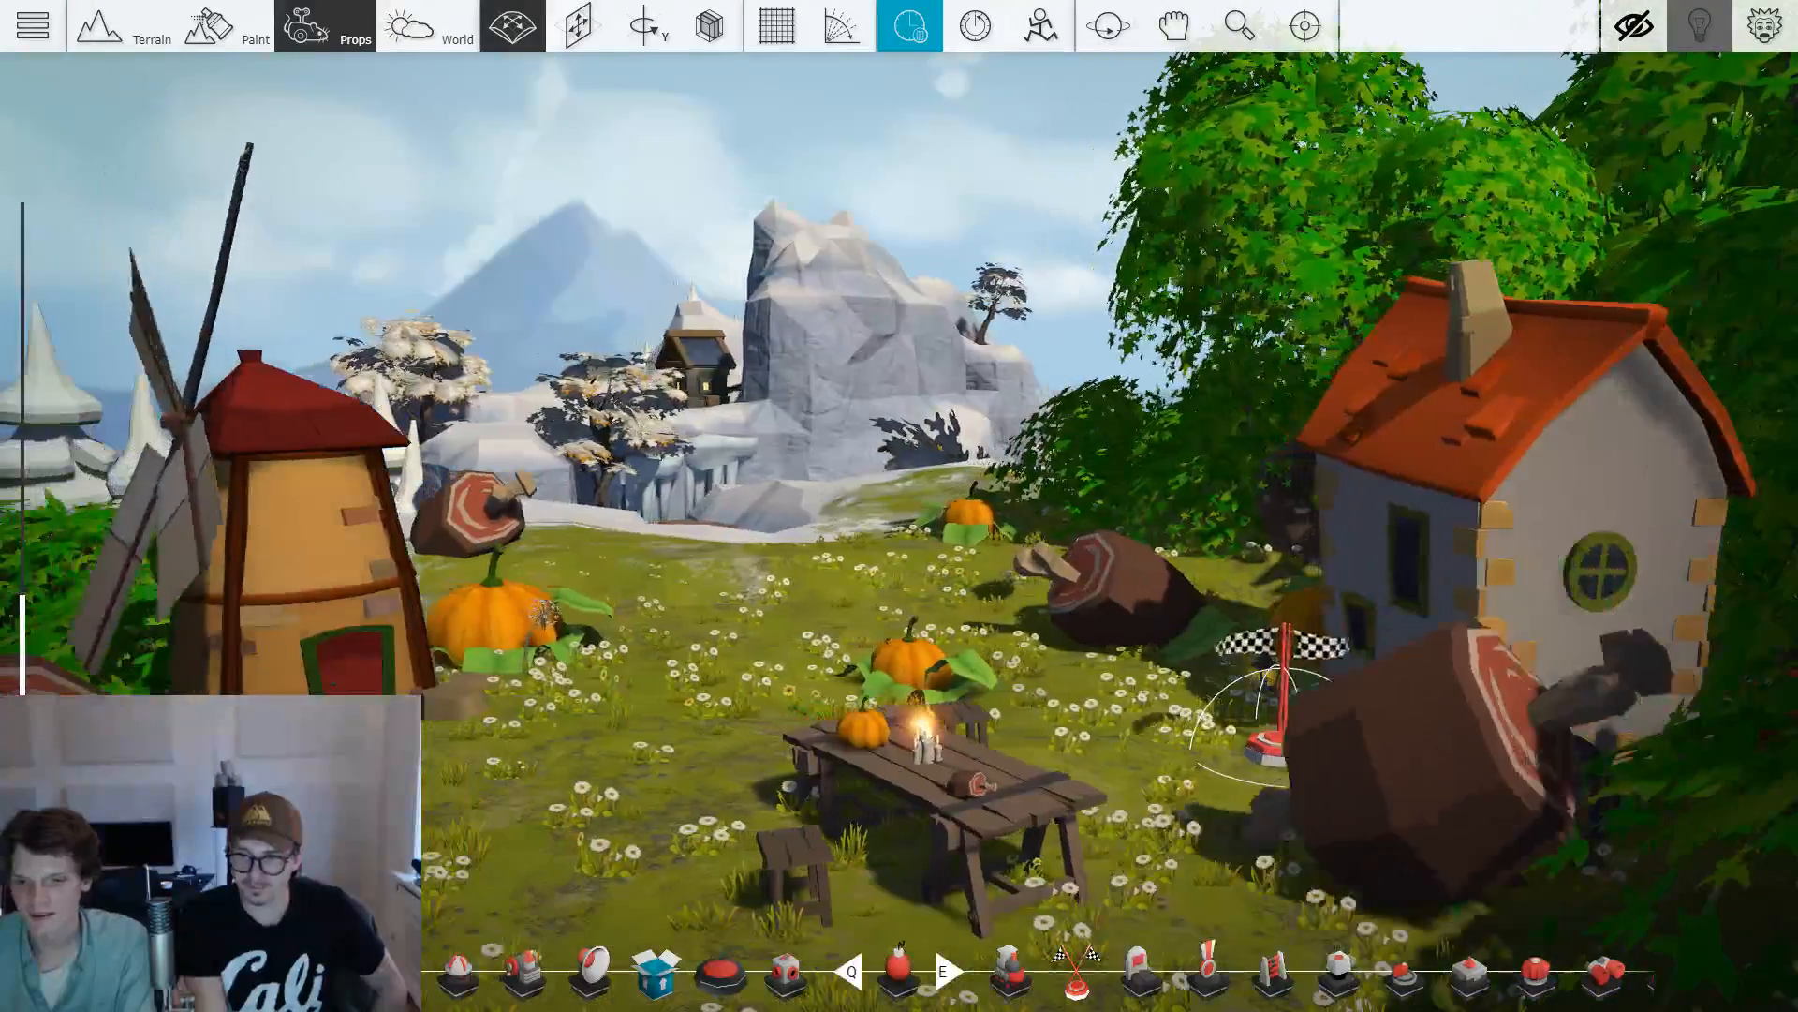
pyautogui.press('r')
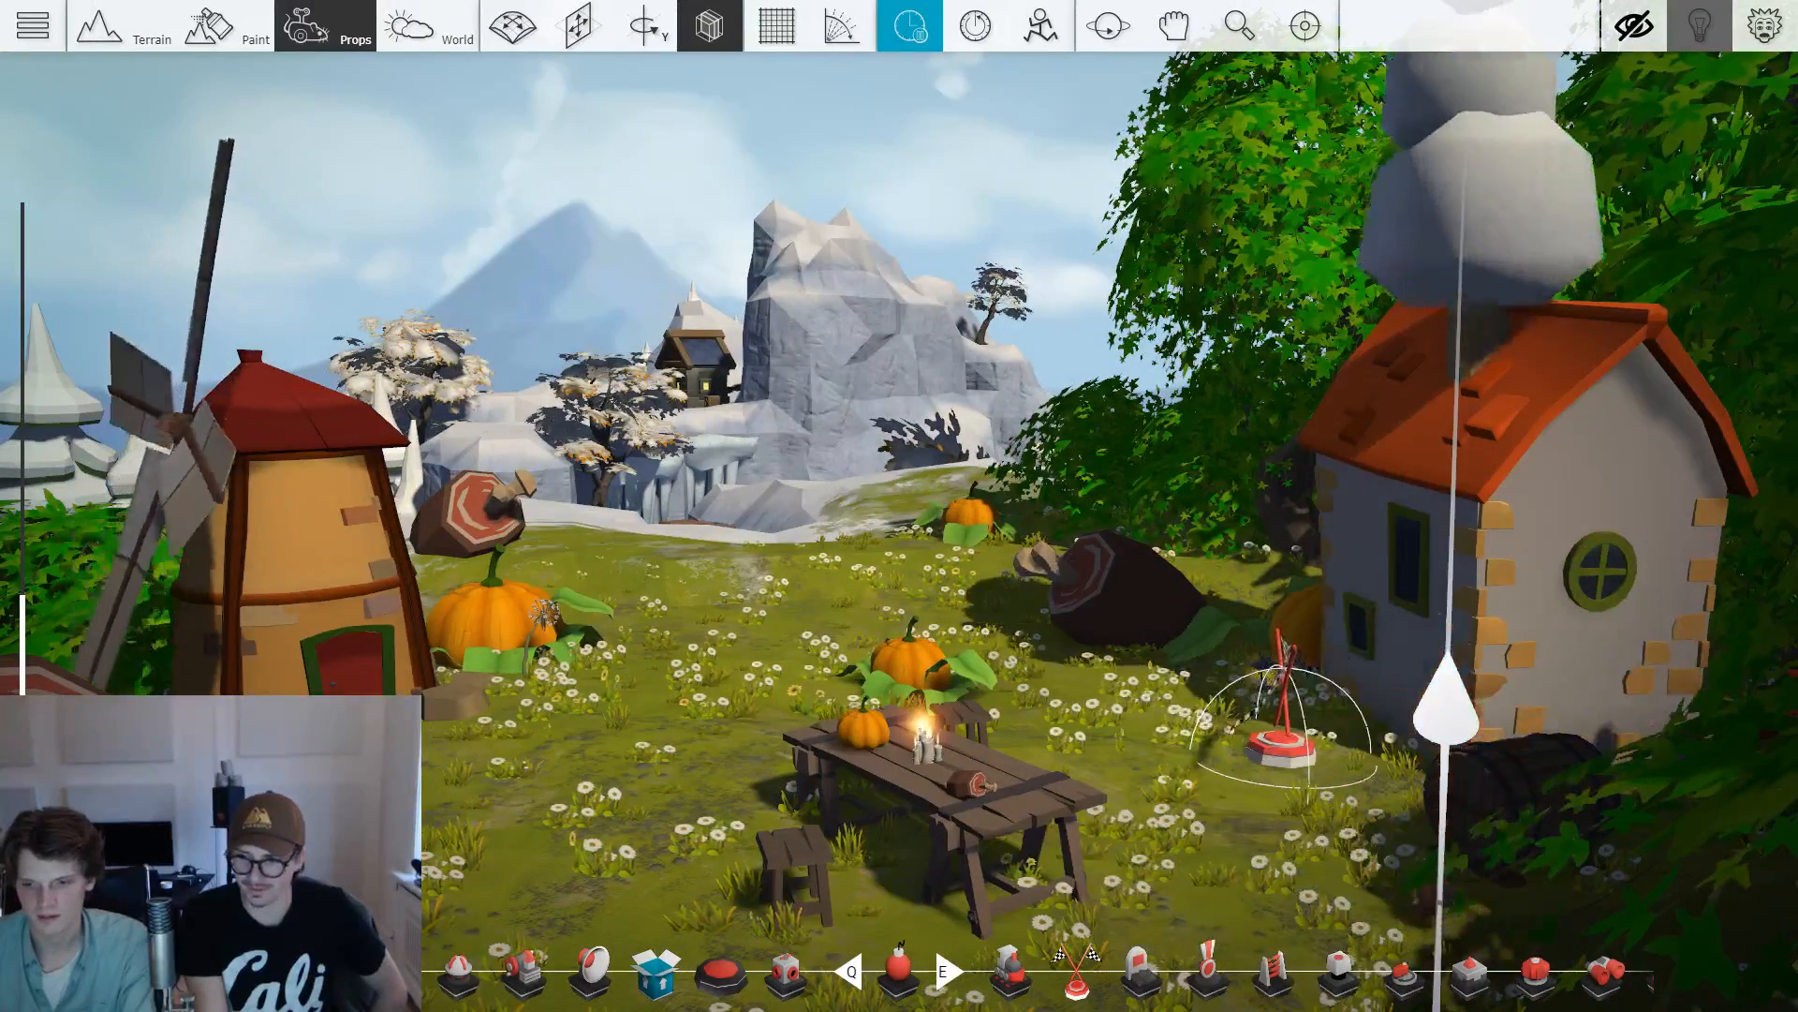
pyautogui.press('w')
pyautogui.press('r')
pyautogui.press('w')
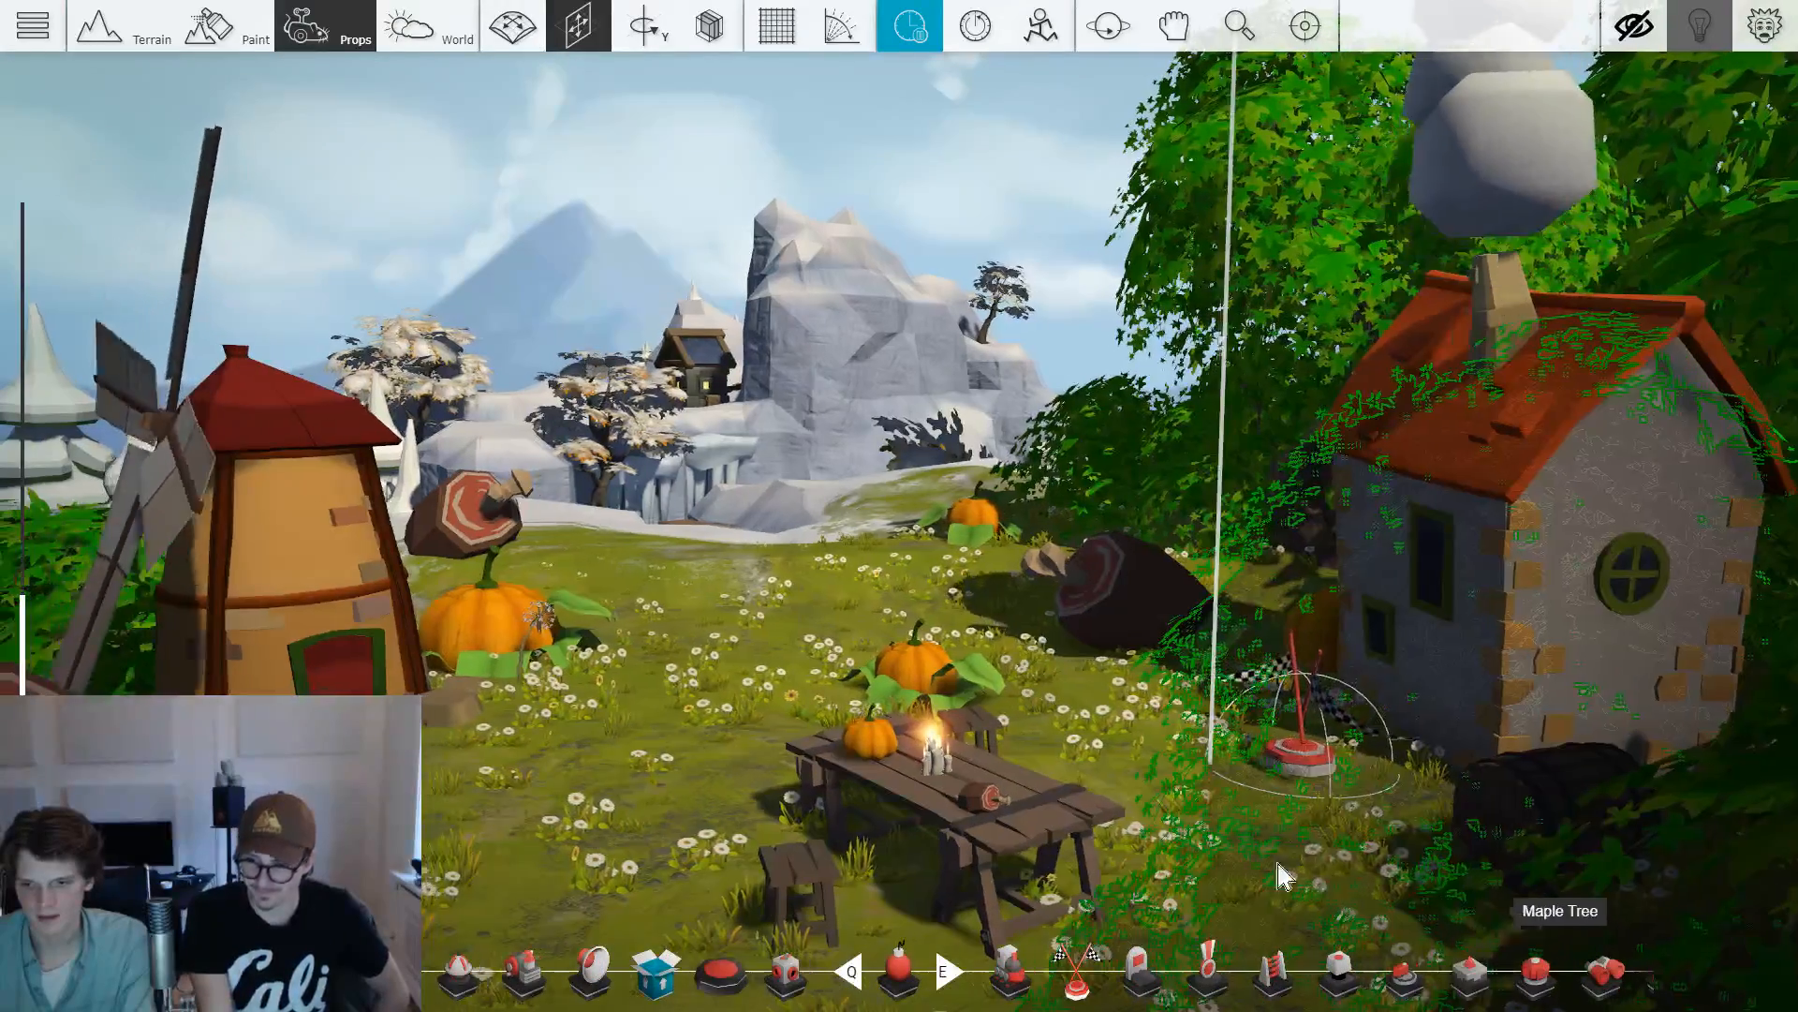
# Return to the pig in front of the hut and show the links of the blue prop on its back.
pyautogui.scroll(-3, 1028, 298)
pyautogui.moveTo(1159, 277); pyautogui.dragTo(1028, 258)
pyautogui.scroll(5, 1027, 257)
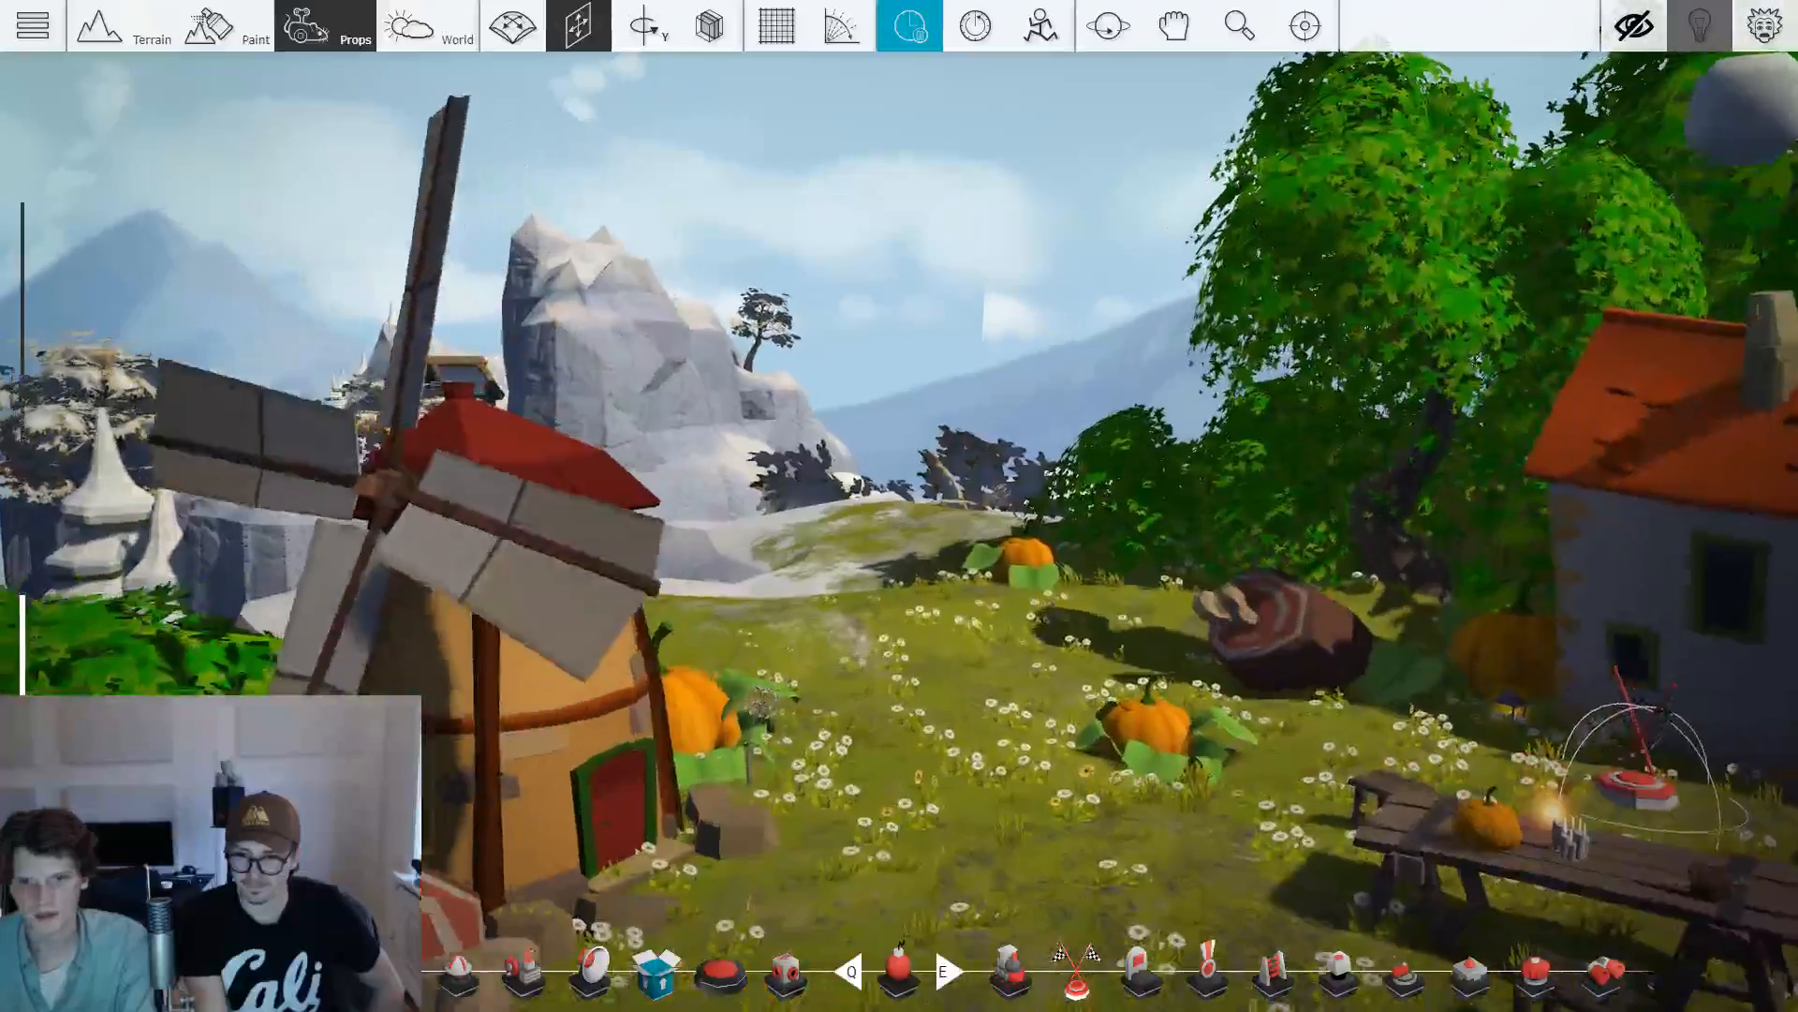
pyautogui.scroll(-5, 1068, 323)
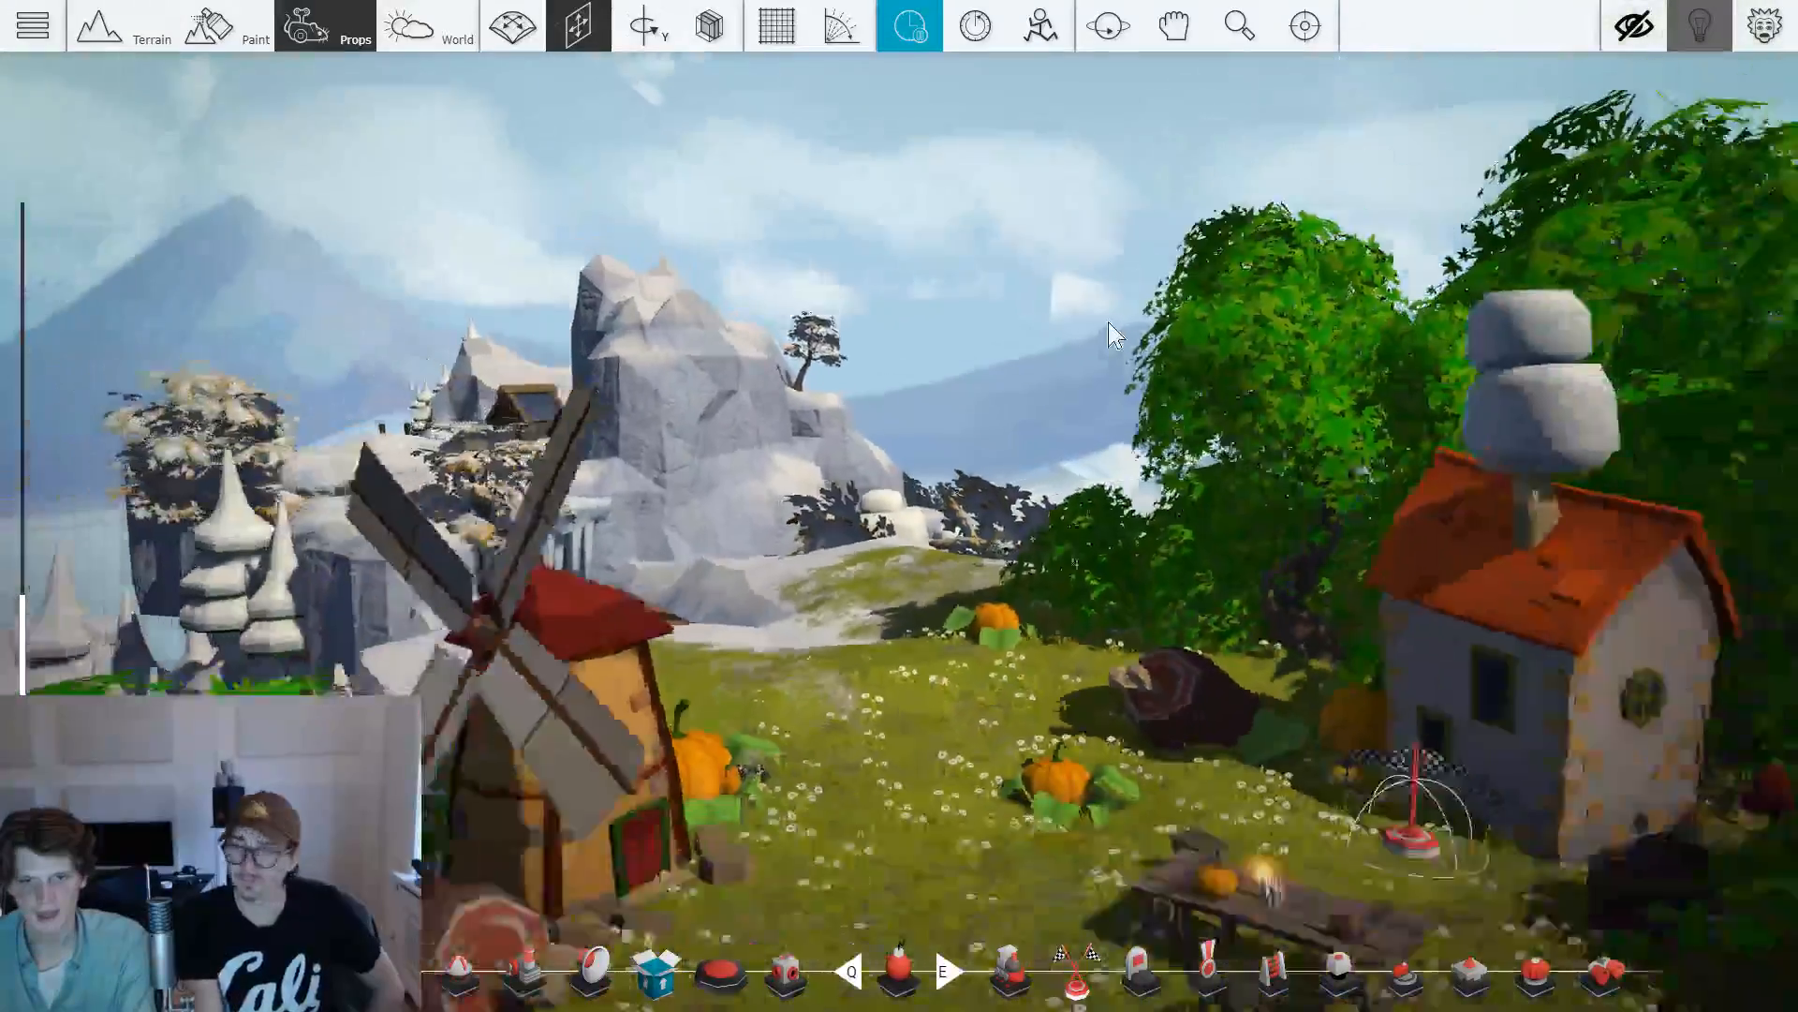
pyautogui.scroll(10, 1049, 333)
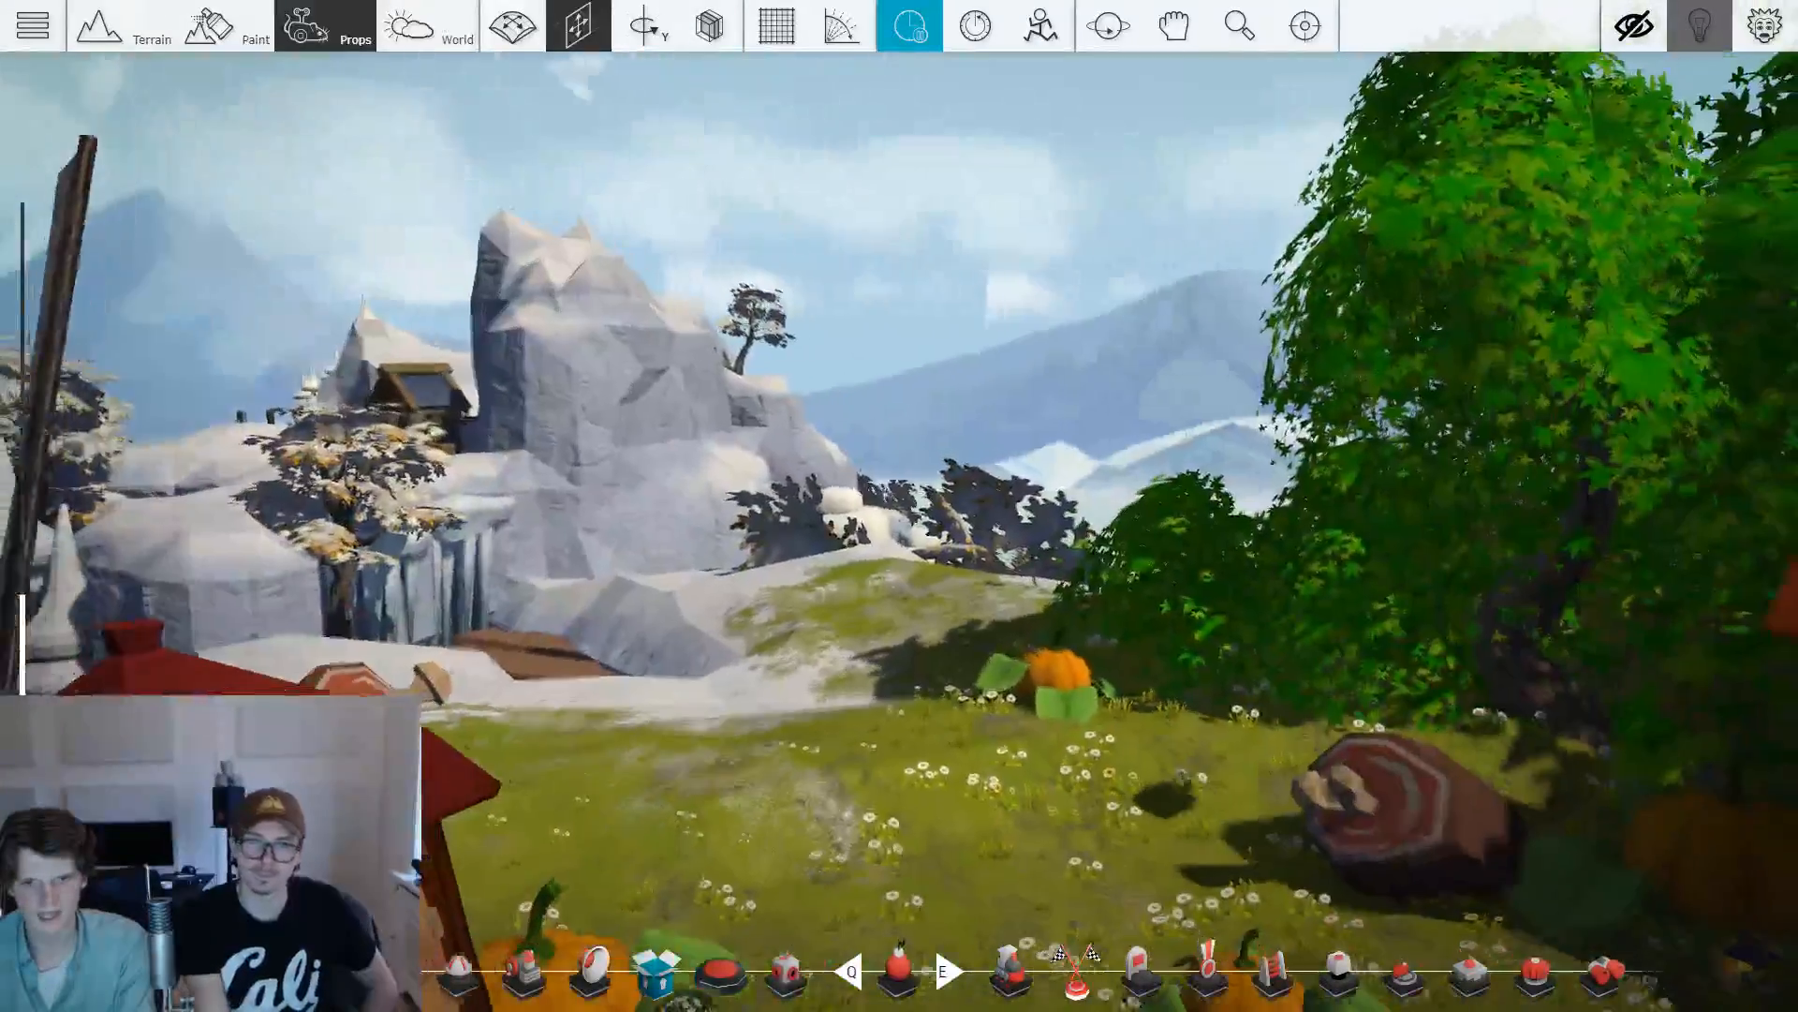
pyautogui.scroll(10, 1031, 468)
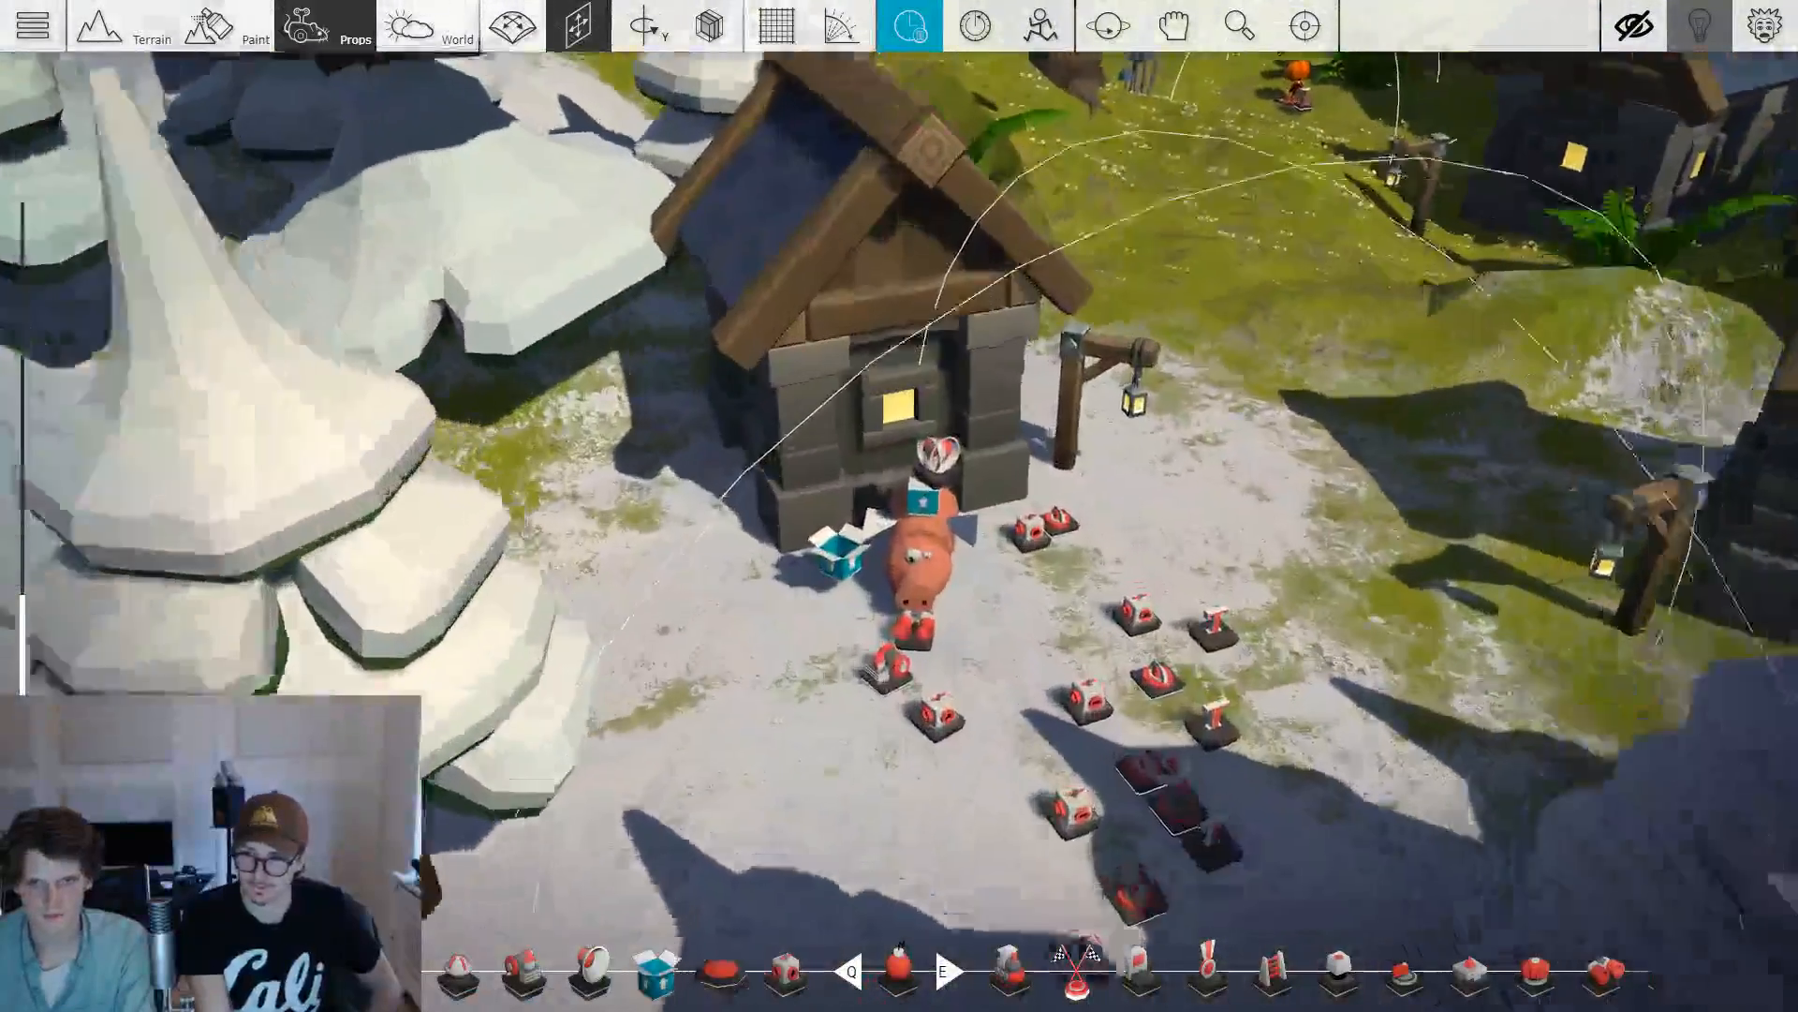
pyautogui.click(922, 553)
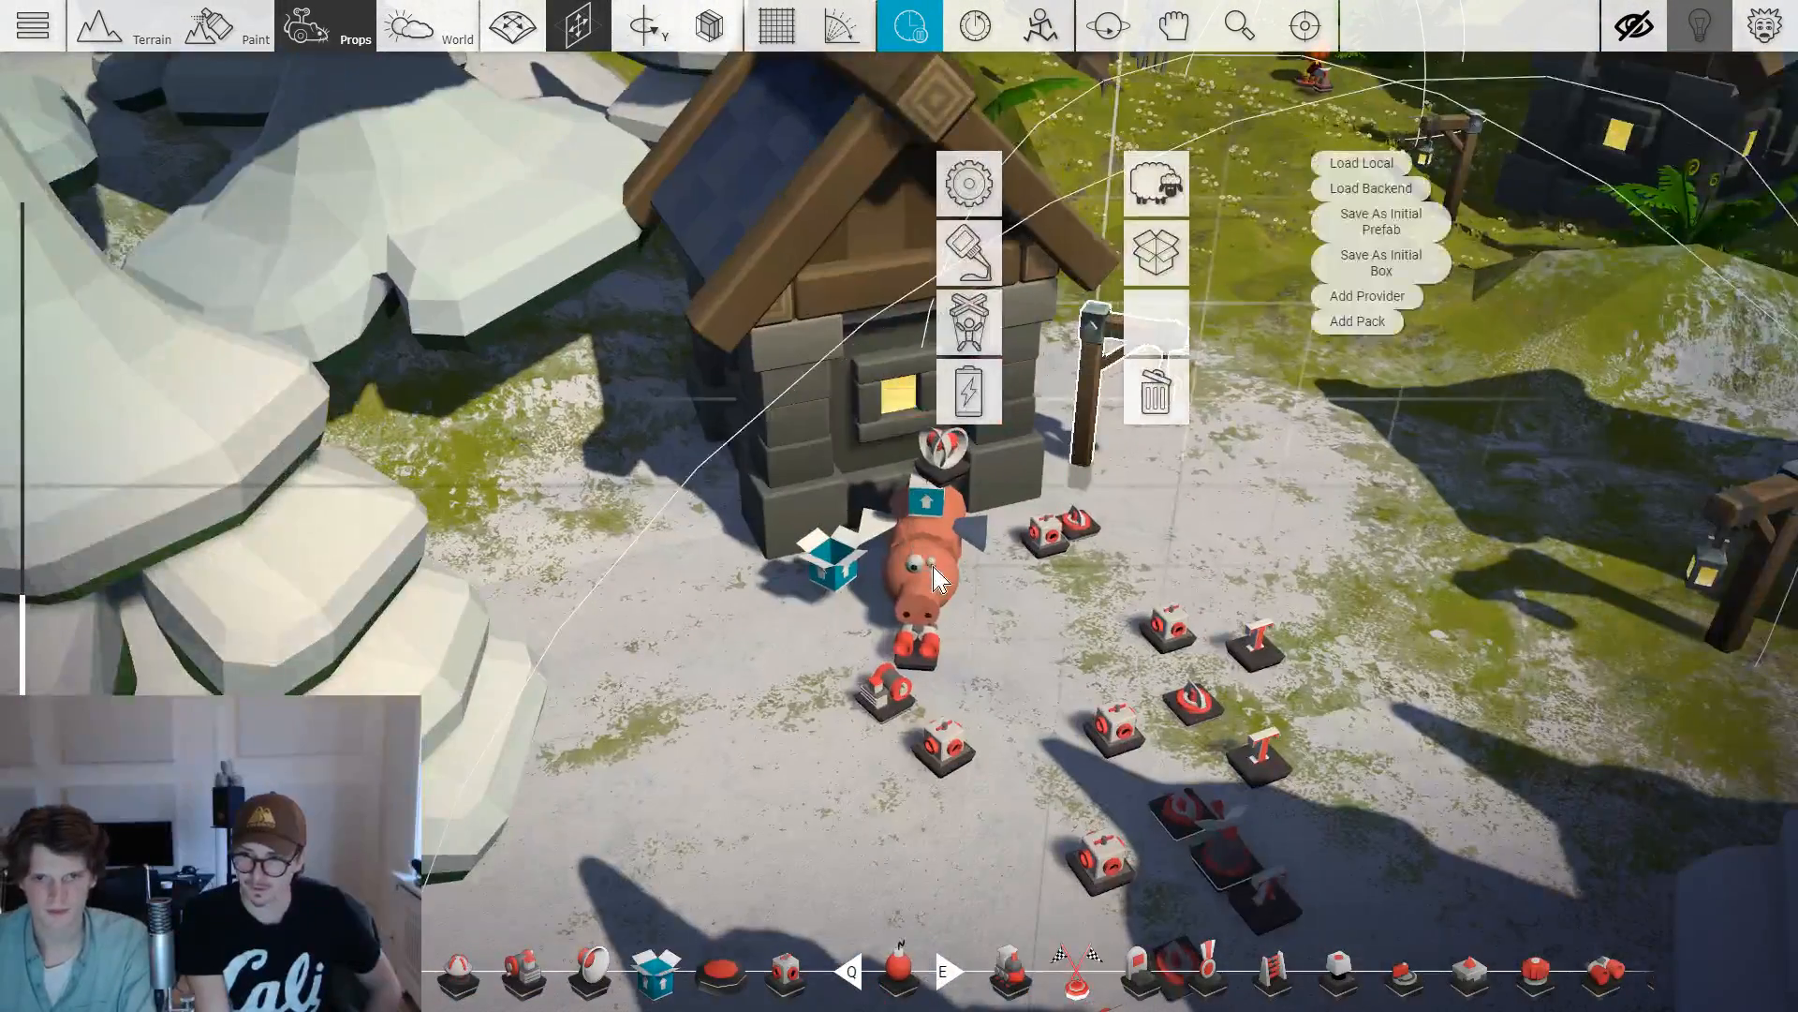
pyautogui.click(936, 513)
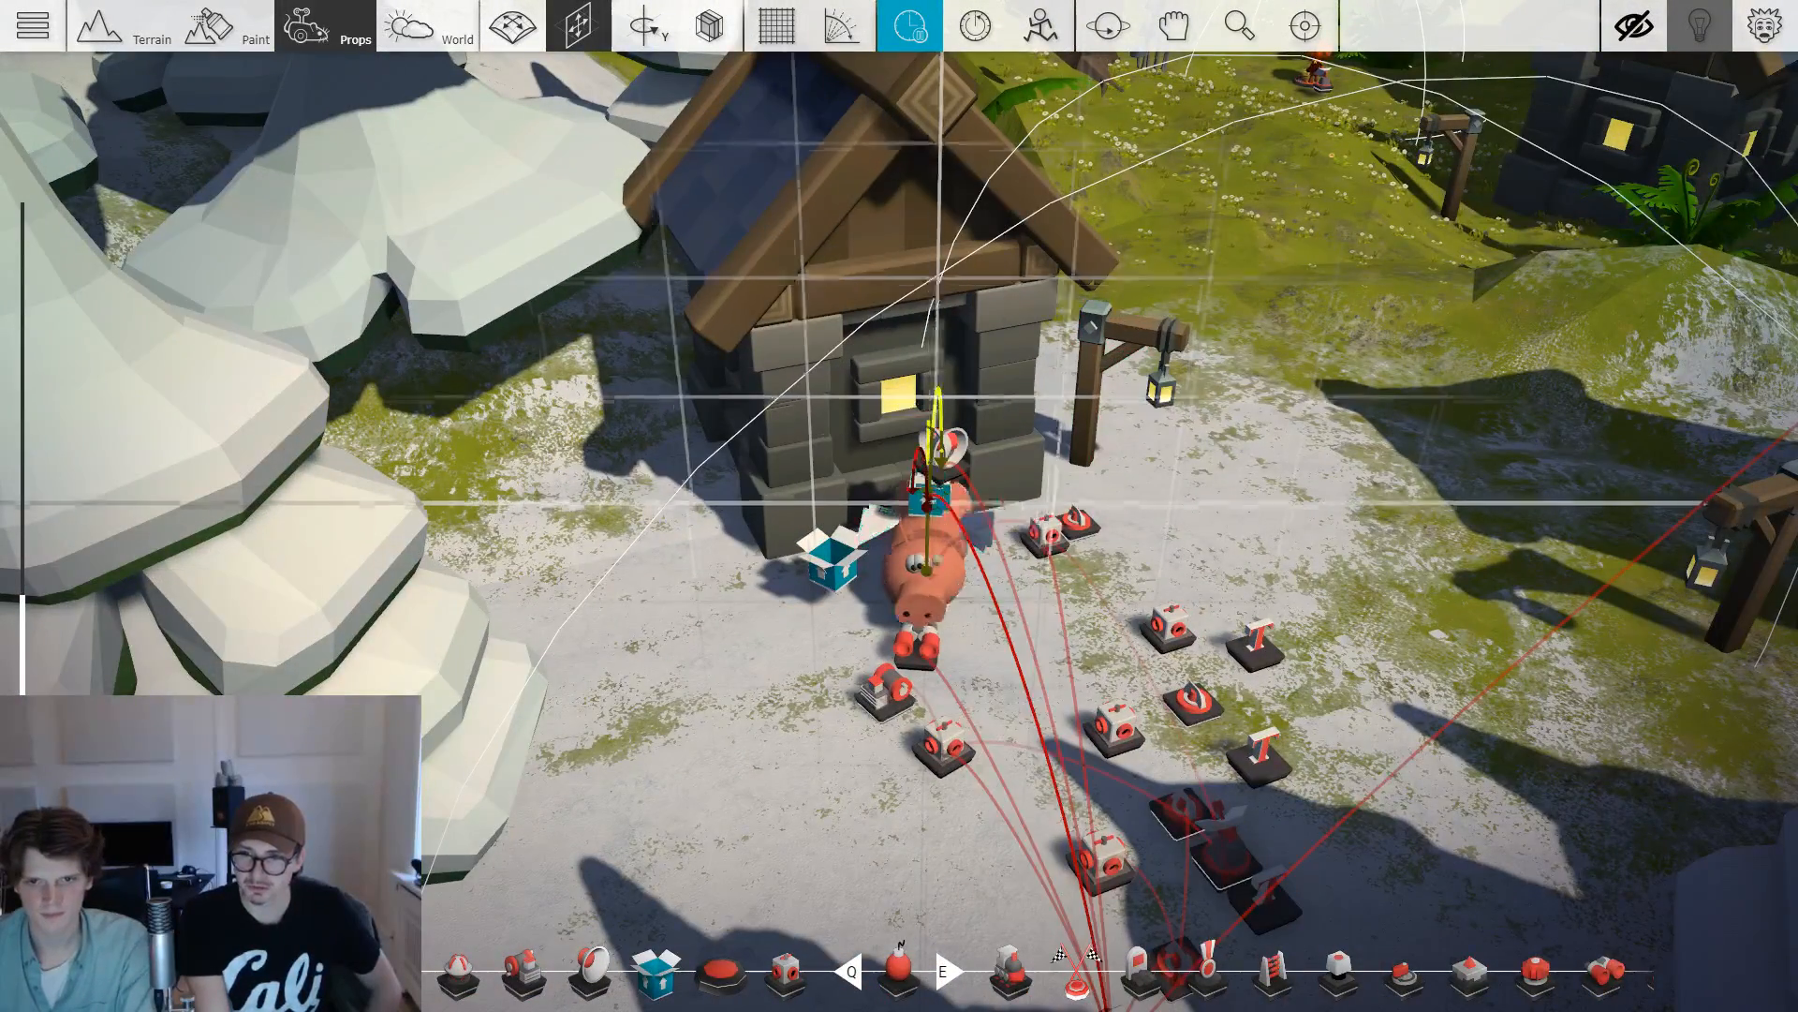
pyautogui.scroll(-5, 918, 525)
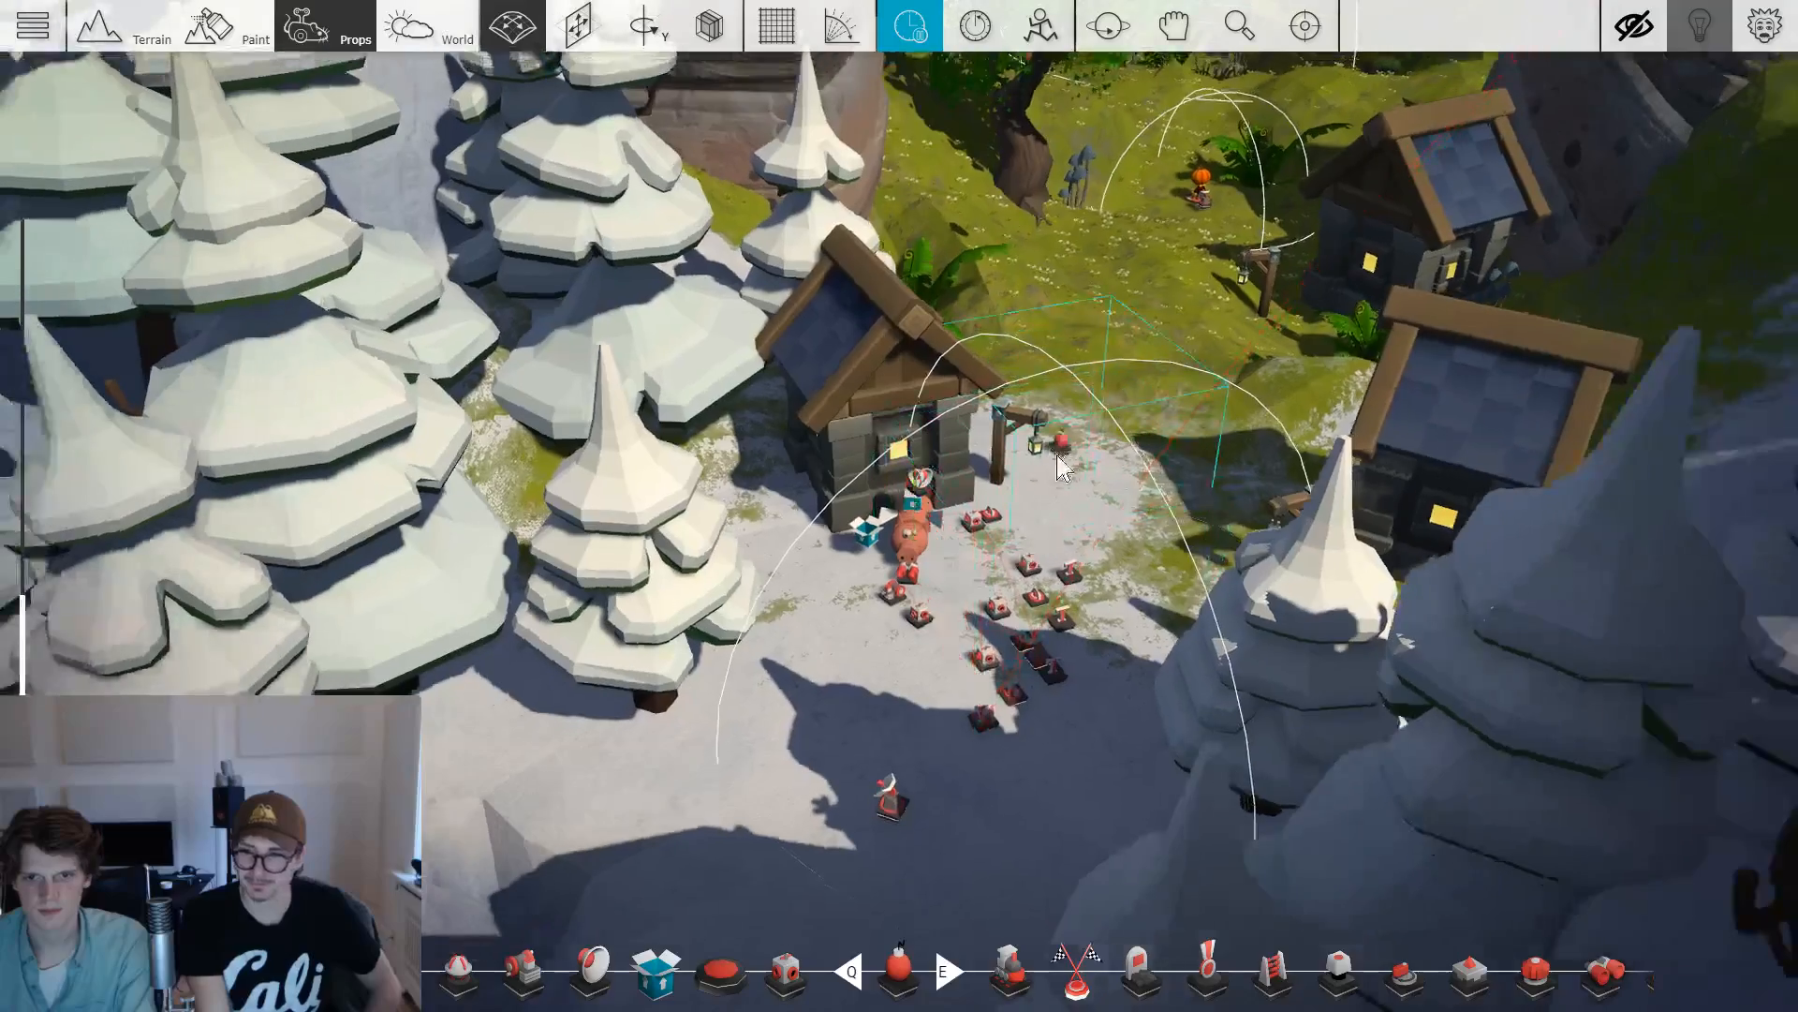
pyautogui.click(913, 513)
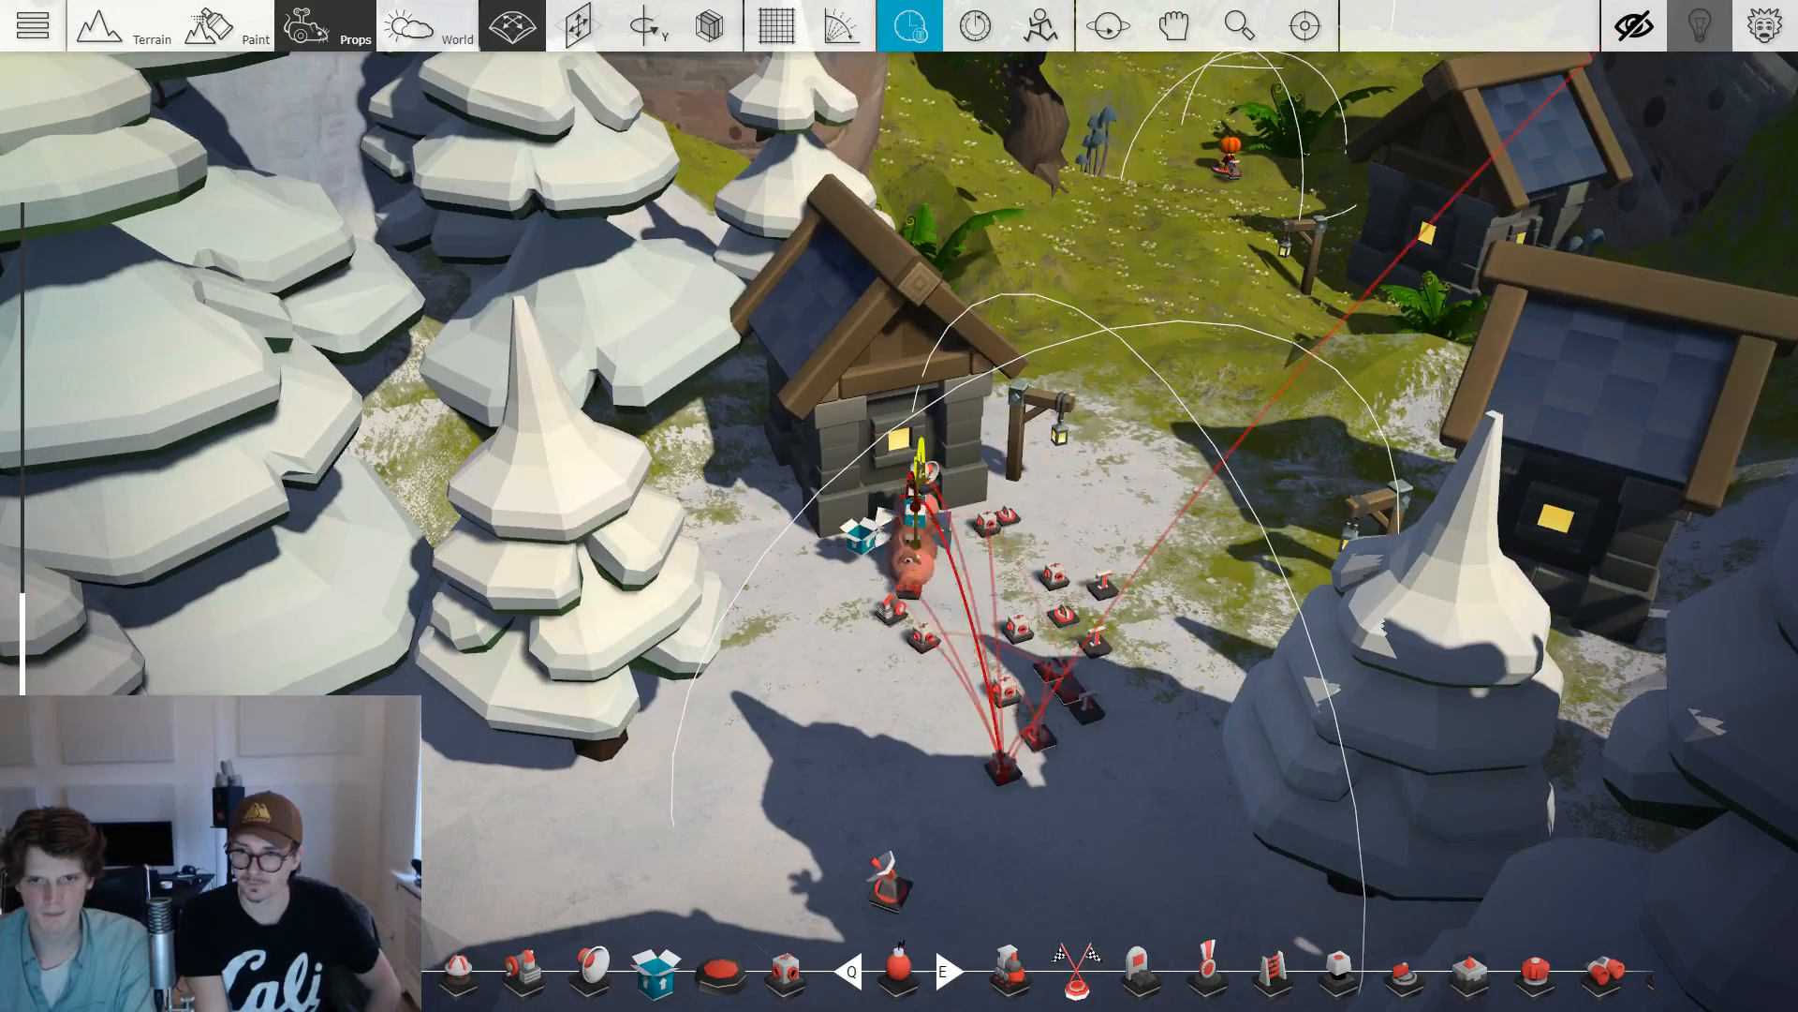
# Move the pig with its blue box from the snowy huts to the grass between the windmill and the orange-roofed house.
pyautogui.scroll(-5, 913, 524)
pyautogui.scroll(10, 900, 506)
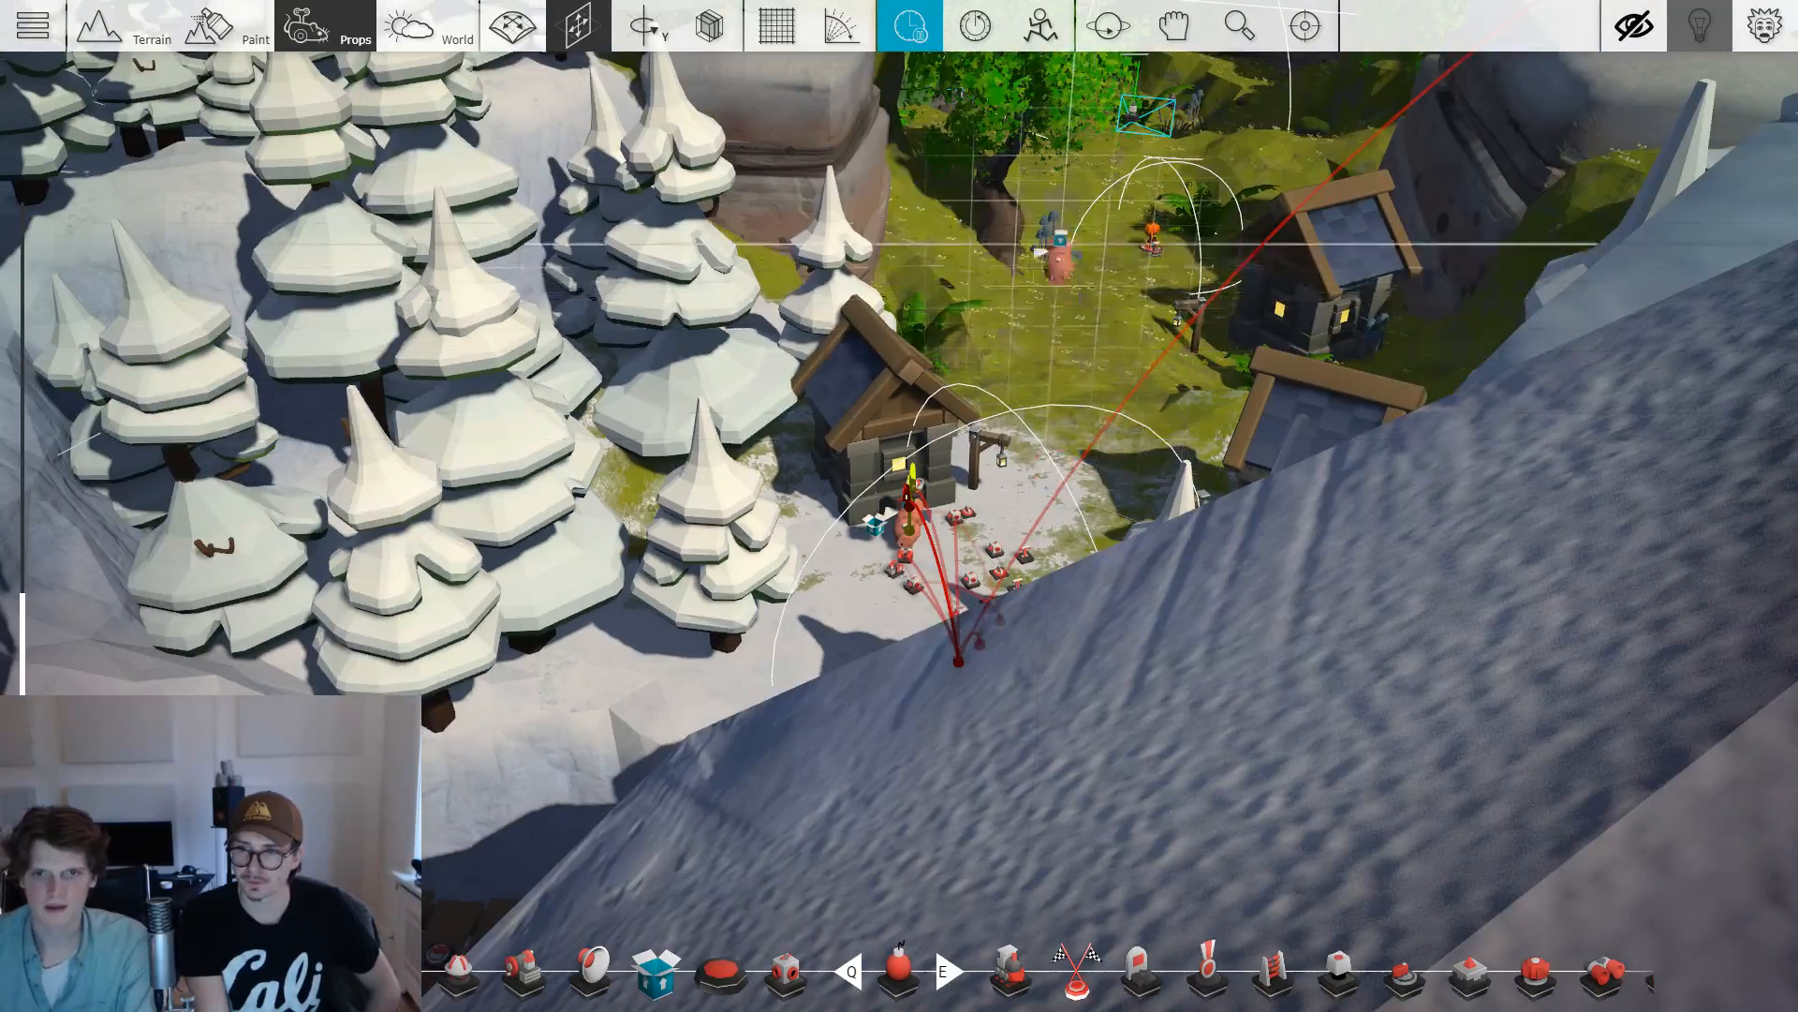
pyautogui.scroll(-10, 899, 505)
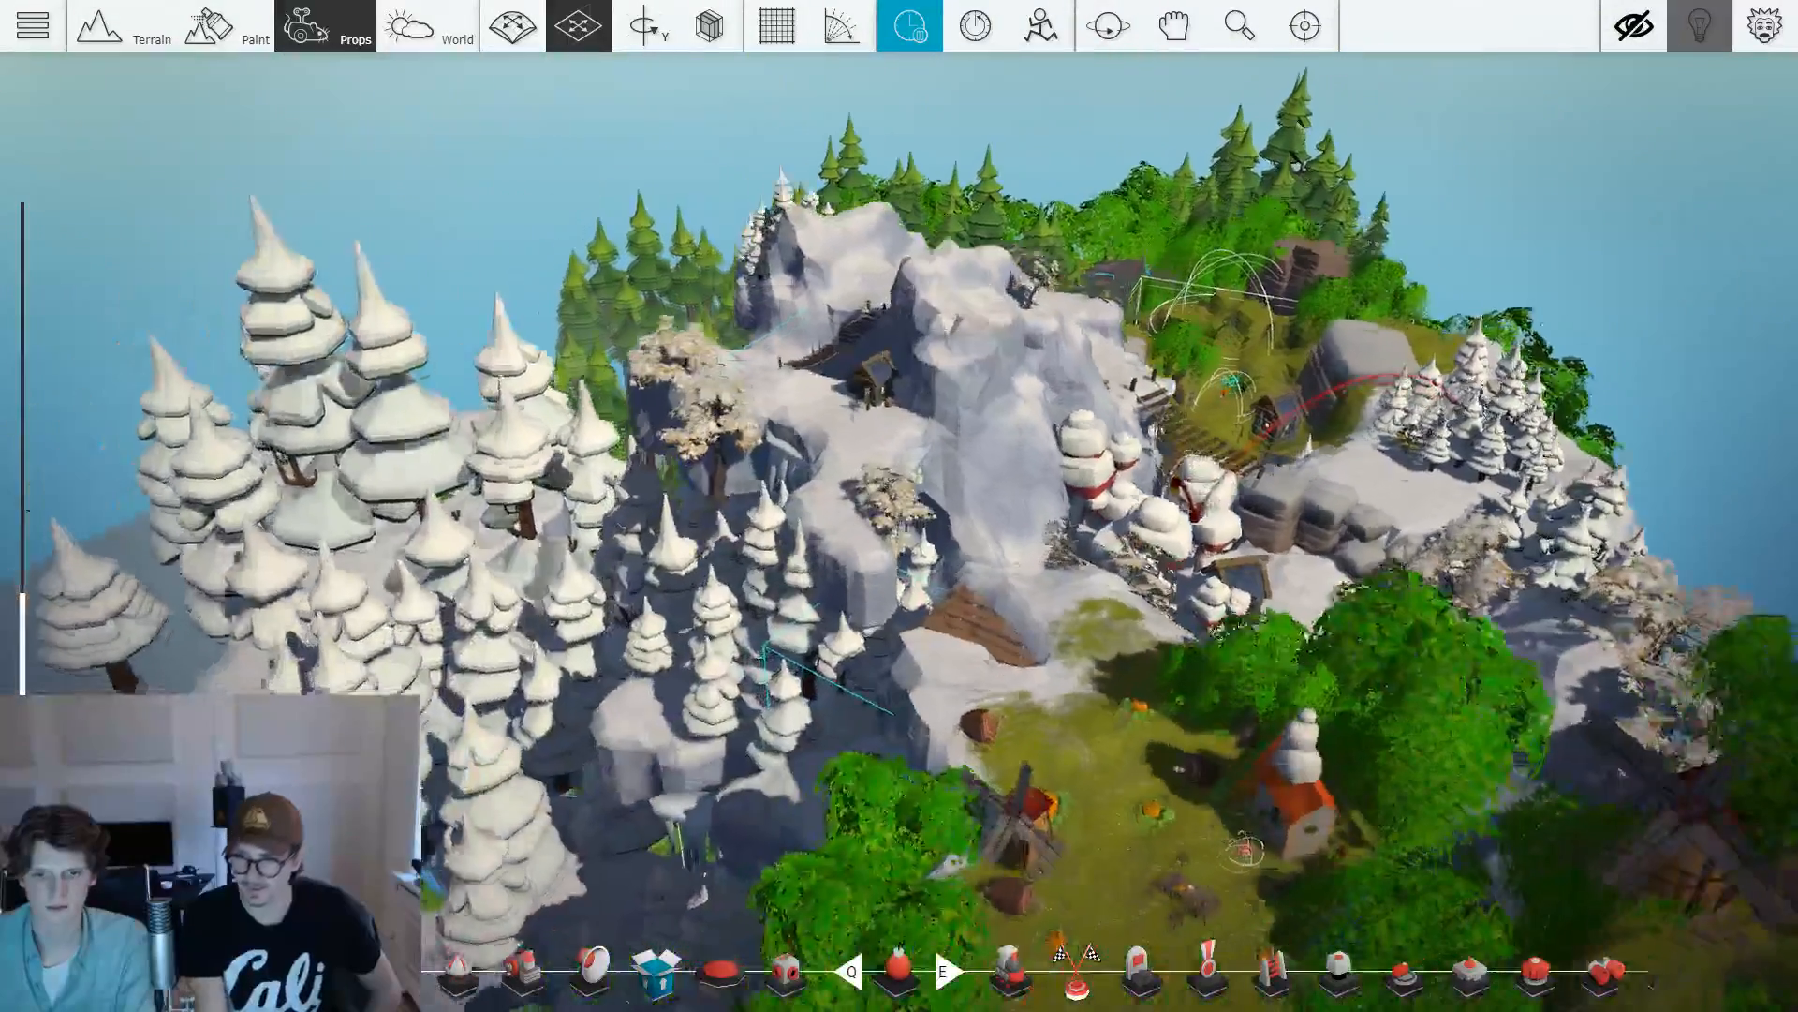
pyautogui.scroll(8, 899, 505)
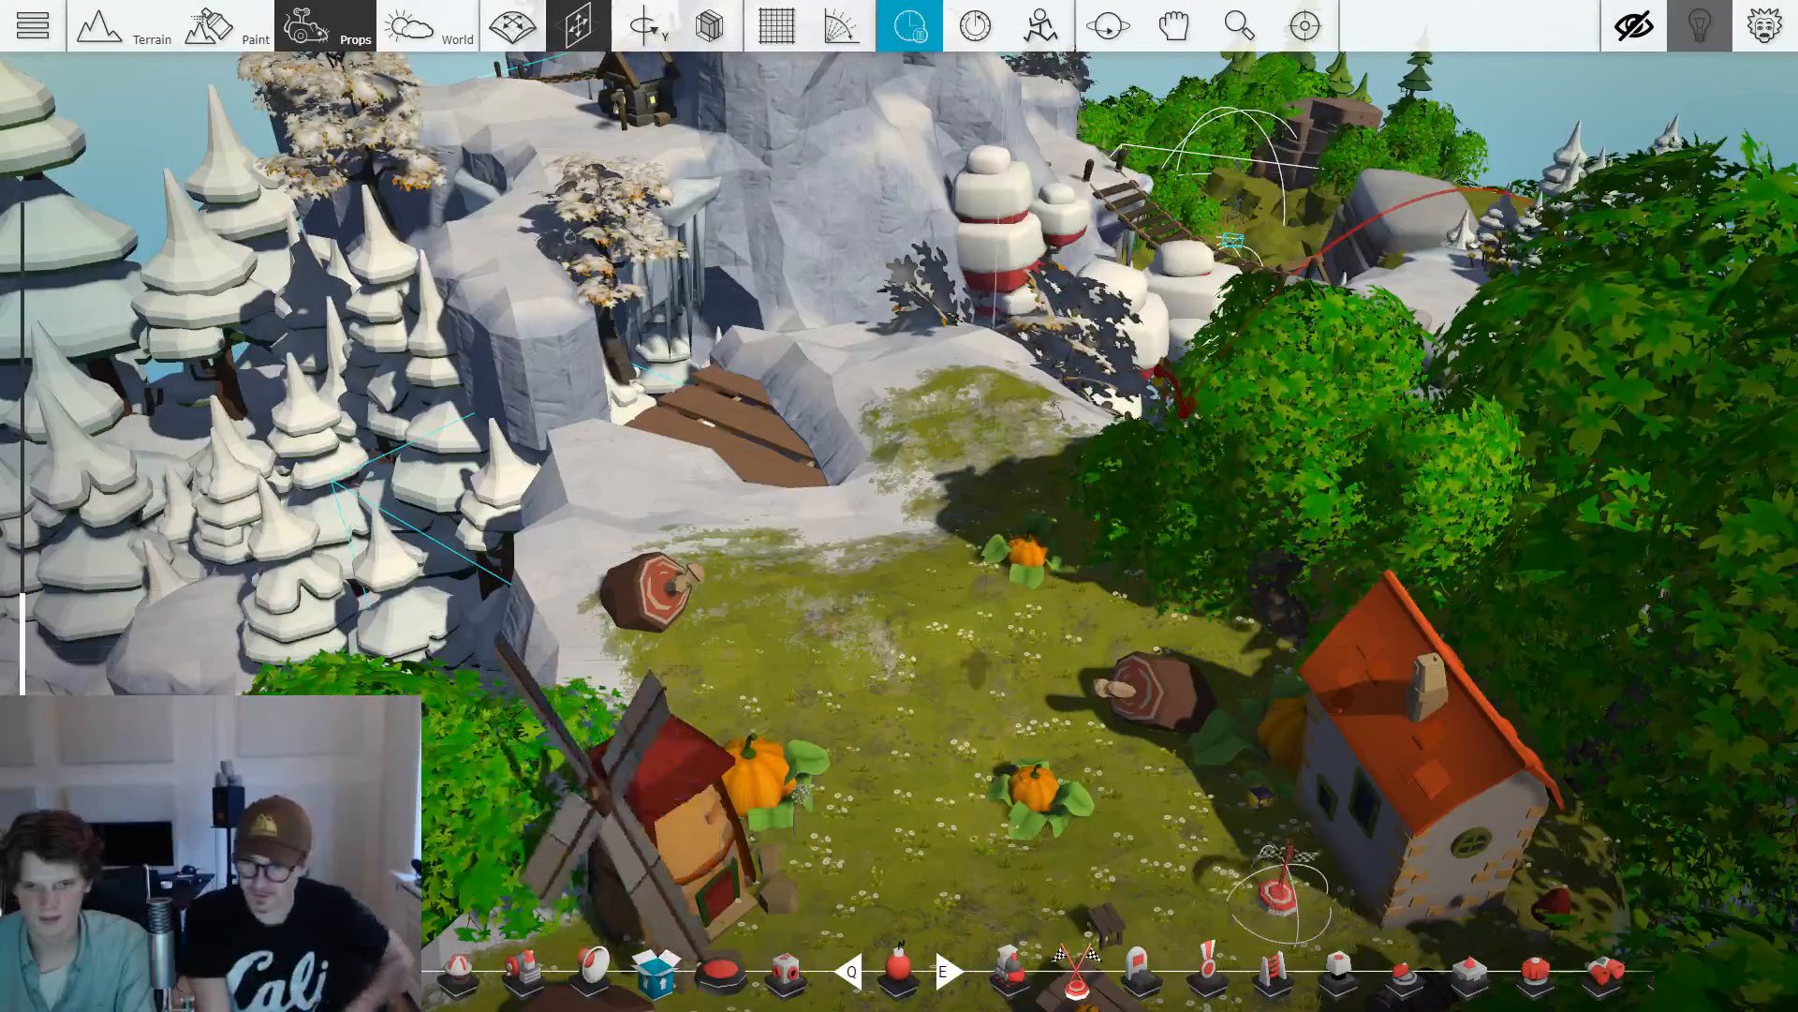
pyautogui.scroll(8, 900, 506)
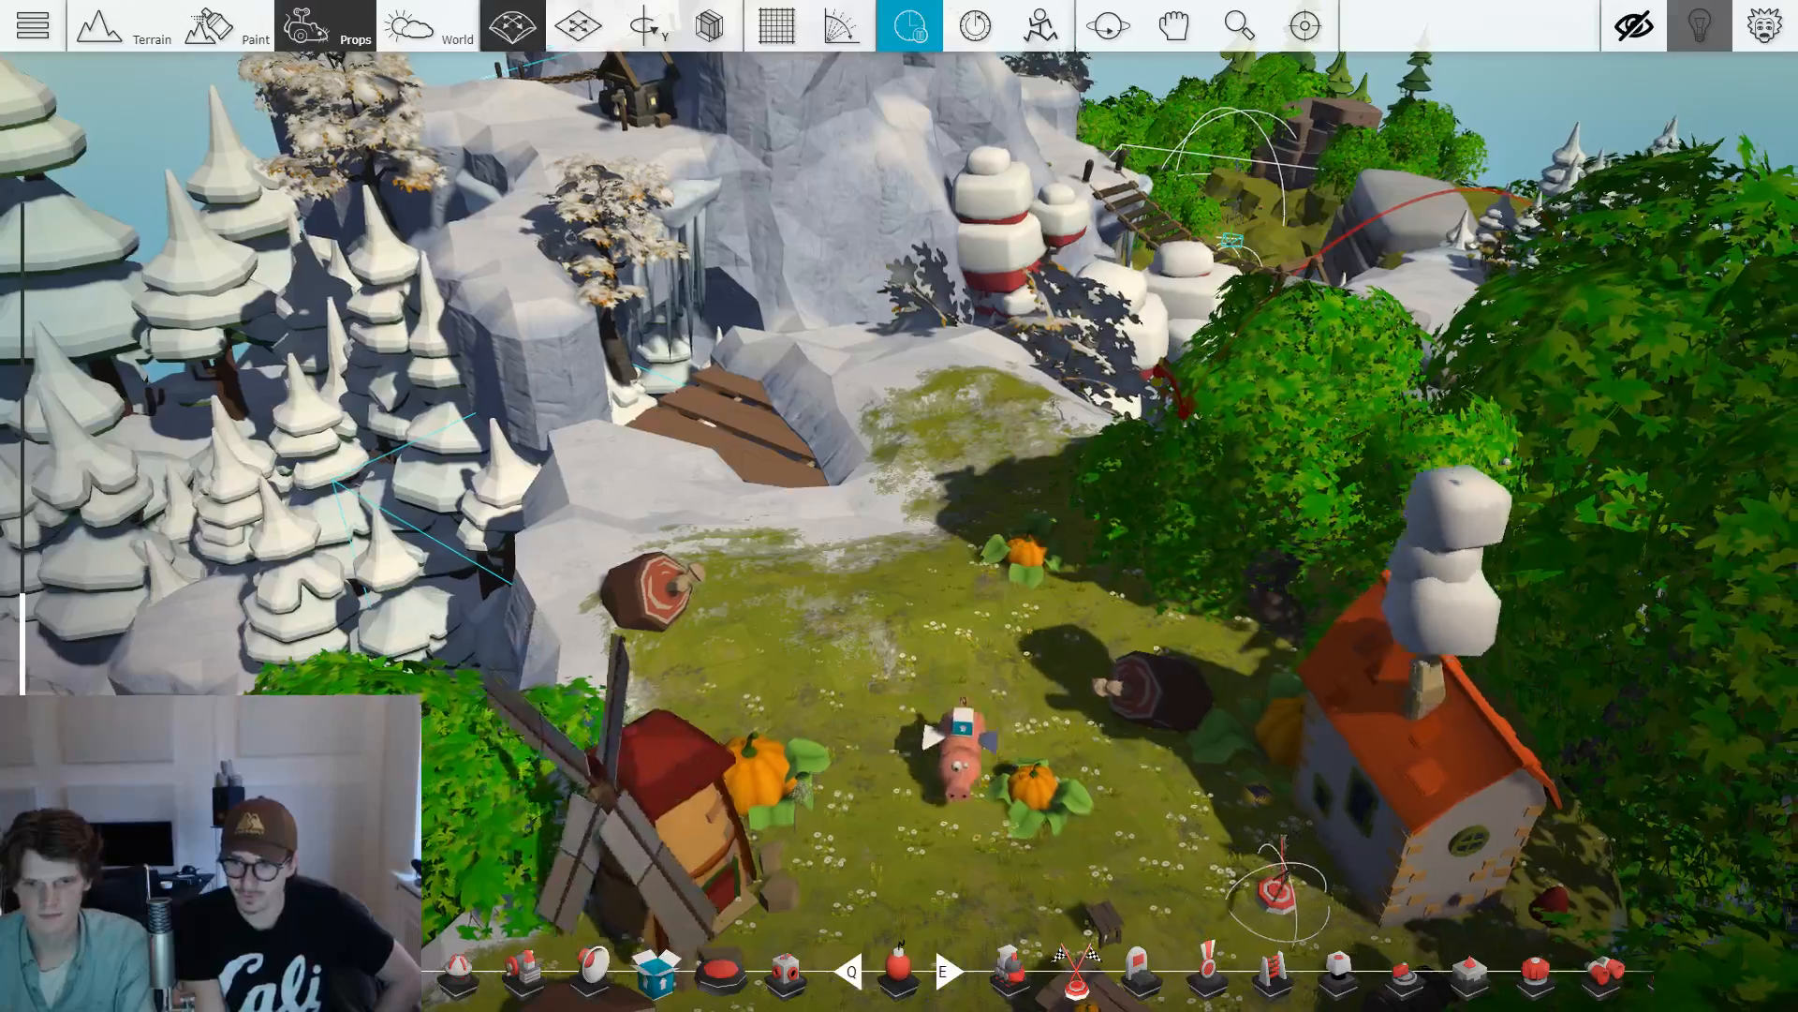
# Rotate the pig about its vertical axis and place it beside the orange-roofed house, near the checkered flag.
pyautogui.press('r')
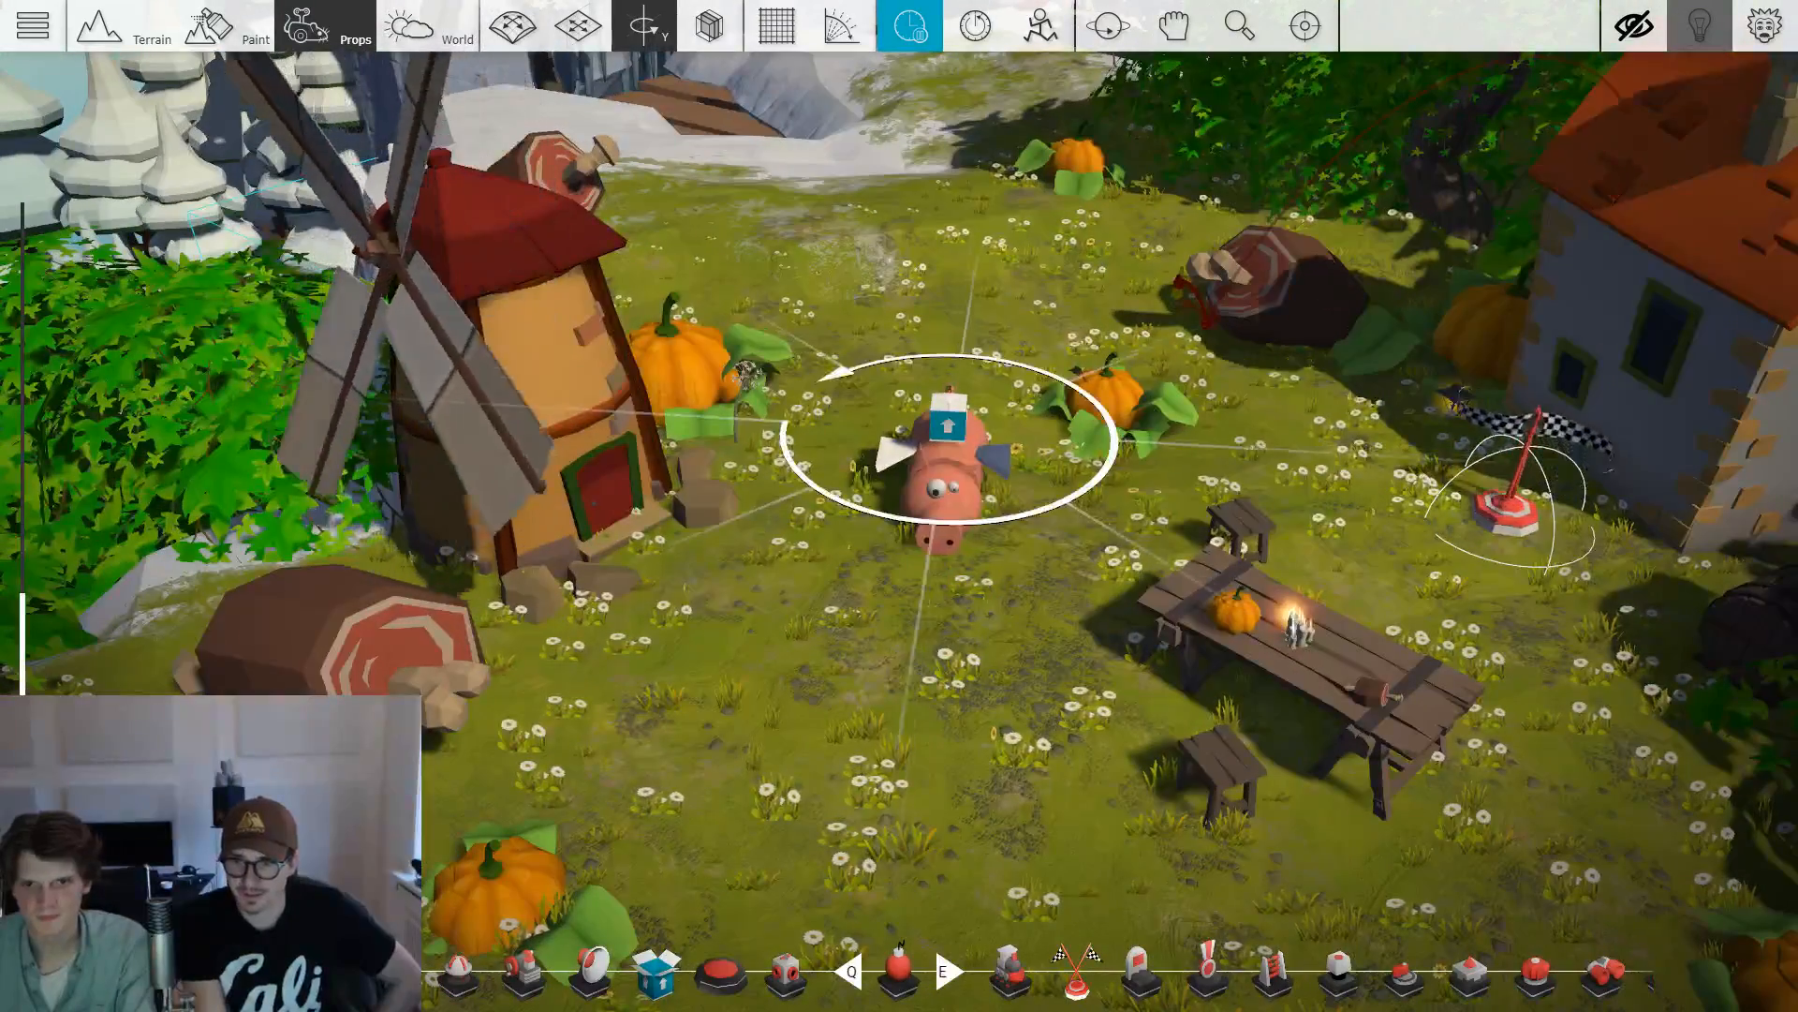
pyautogui.moveTo(974, 524); pyautogui.dragTo(781, 451)
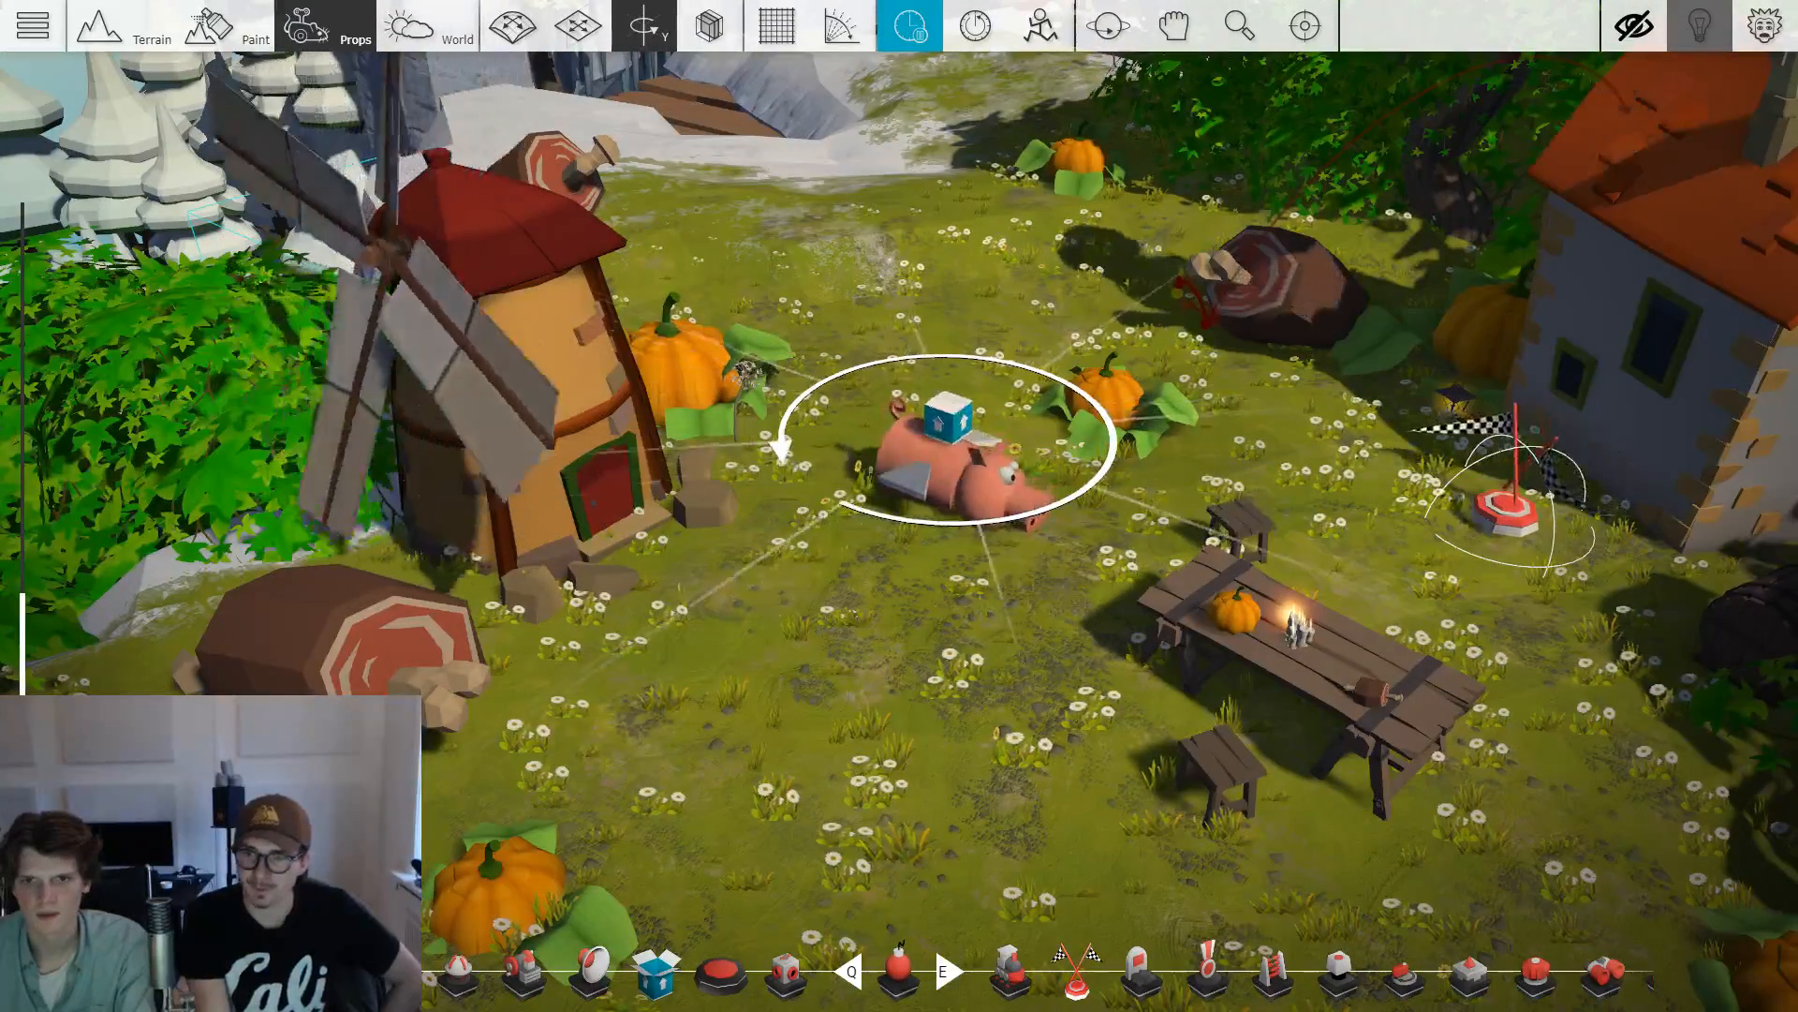
pyautogui.press('2')
pyautogui.moveTo(948, 455); pyautogui.dragTo(1363, 393)
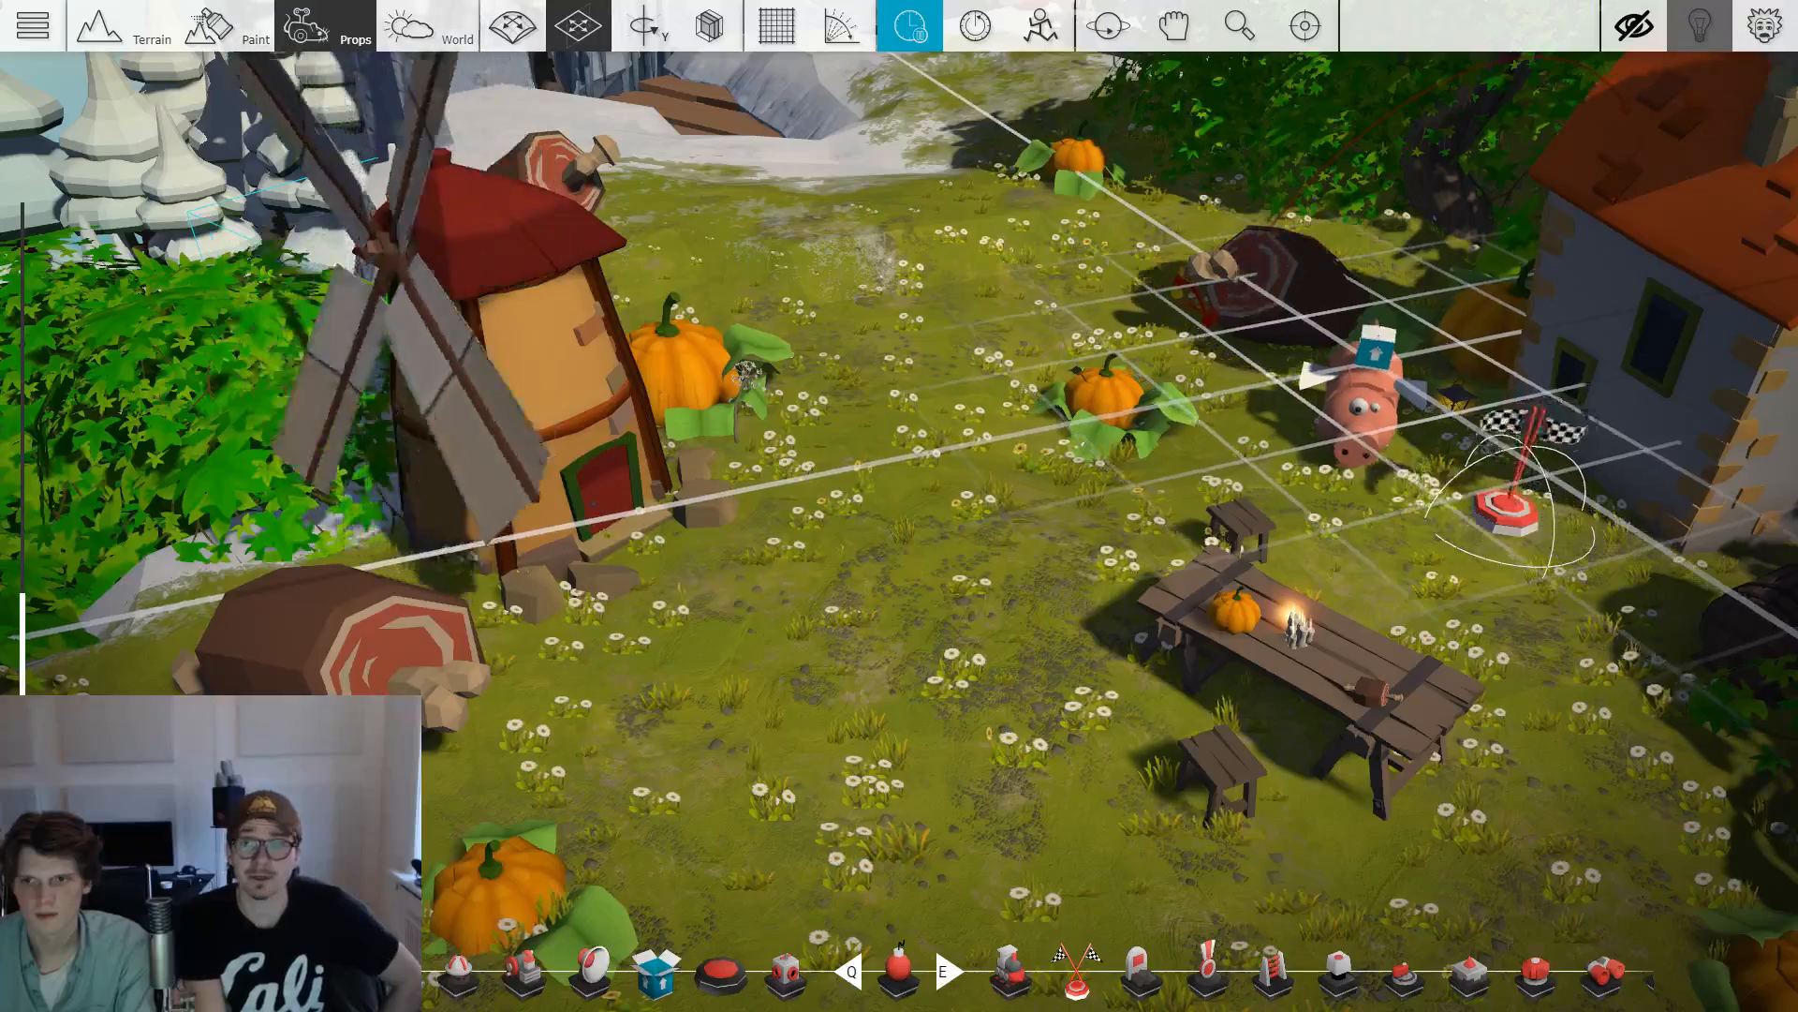
pyautogui.press('r')
pyautogui.press('2')
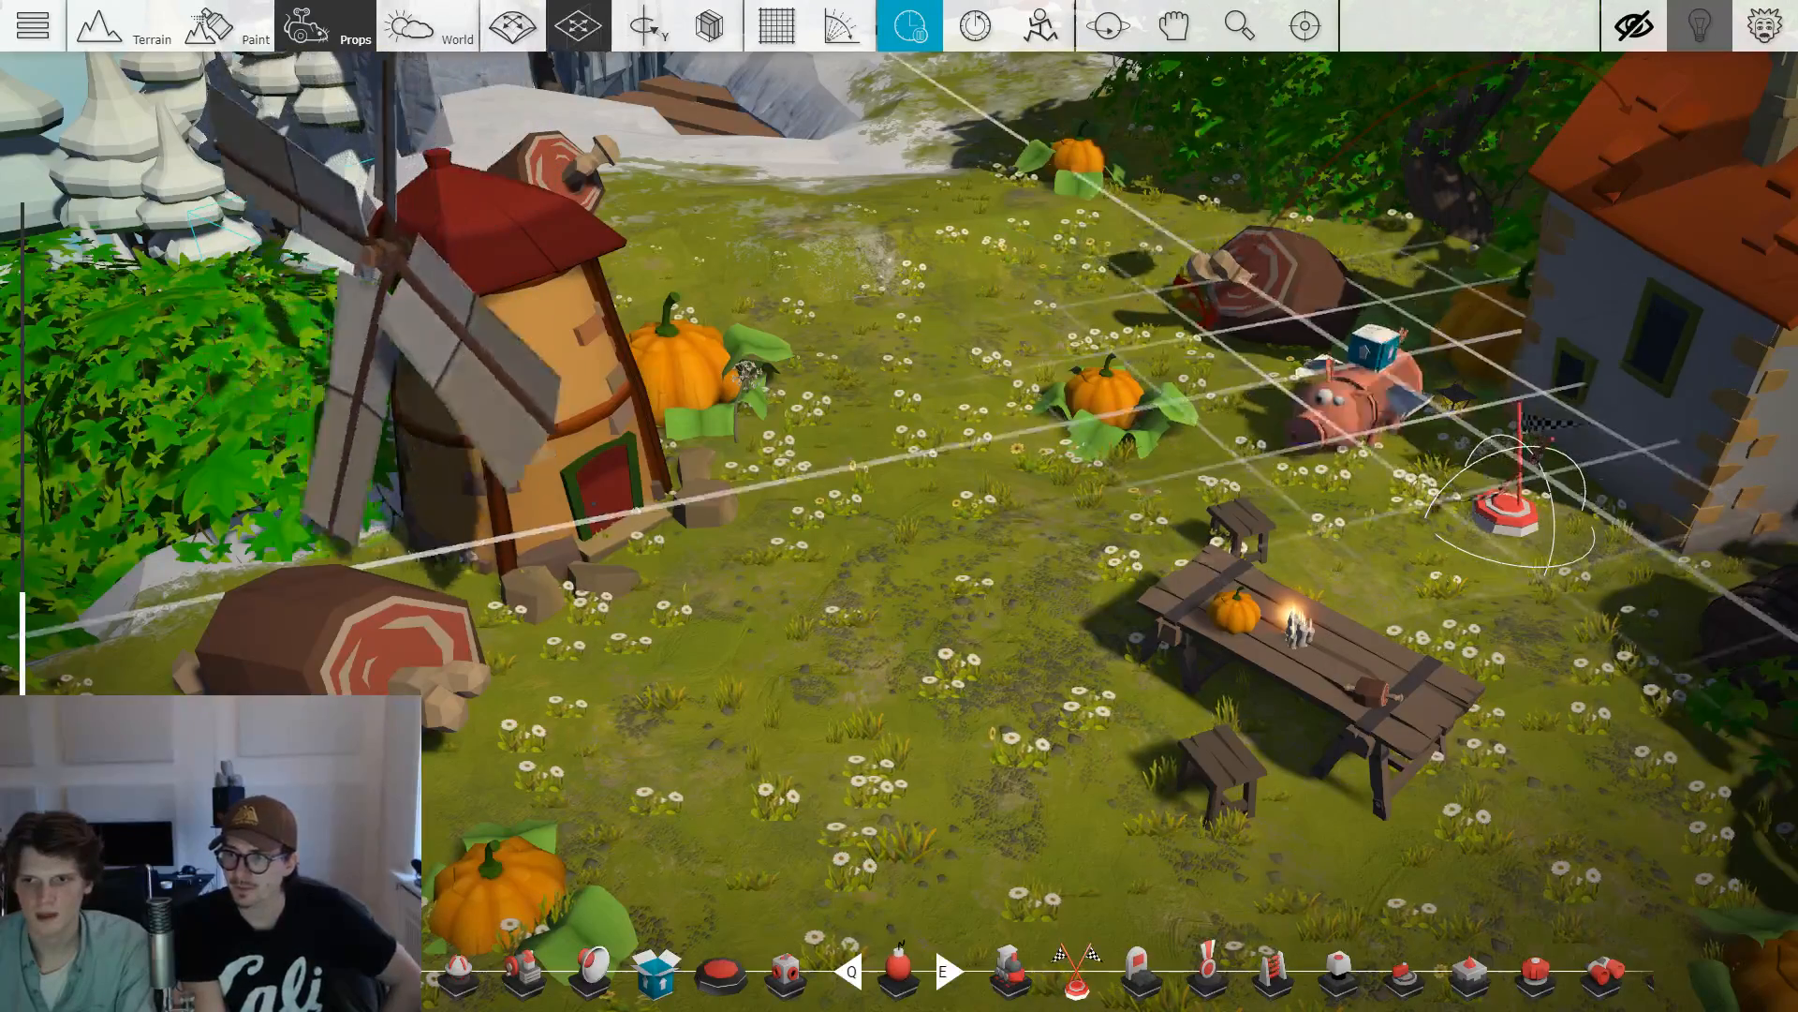
pyautogui.moveTo(1363, 425); pyautogui.dragTo(1241, 543)
pyautogui.scroll(3, 1241, 541)
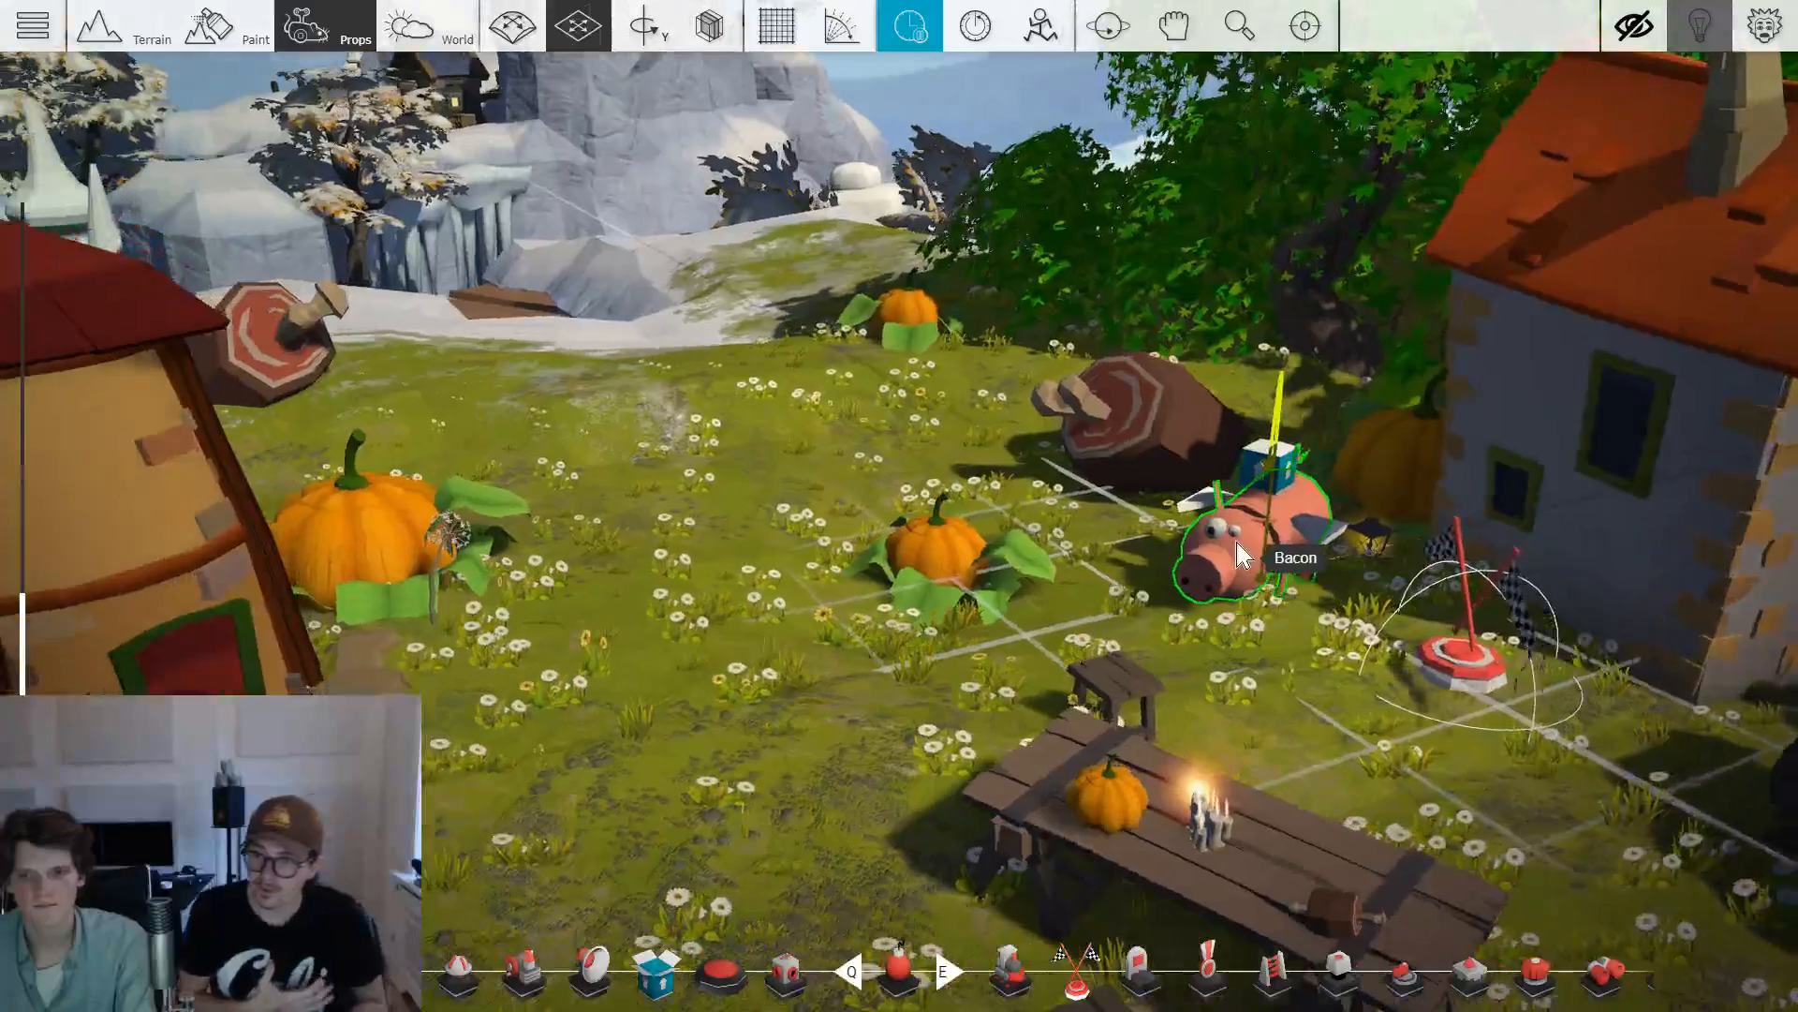
# Place a Seeker gameplay prop on the grass just in front of the pig's snout.
pyautogui.press('d')
pyautogui.press('Tab')
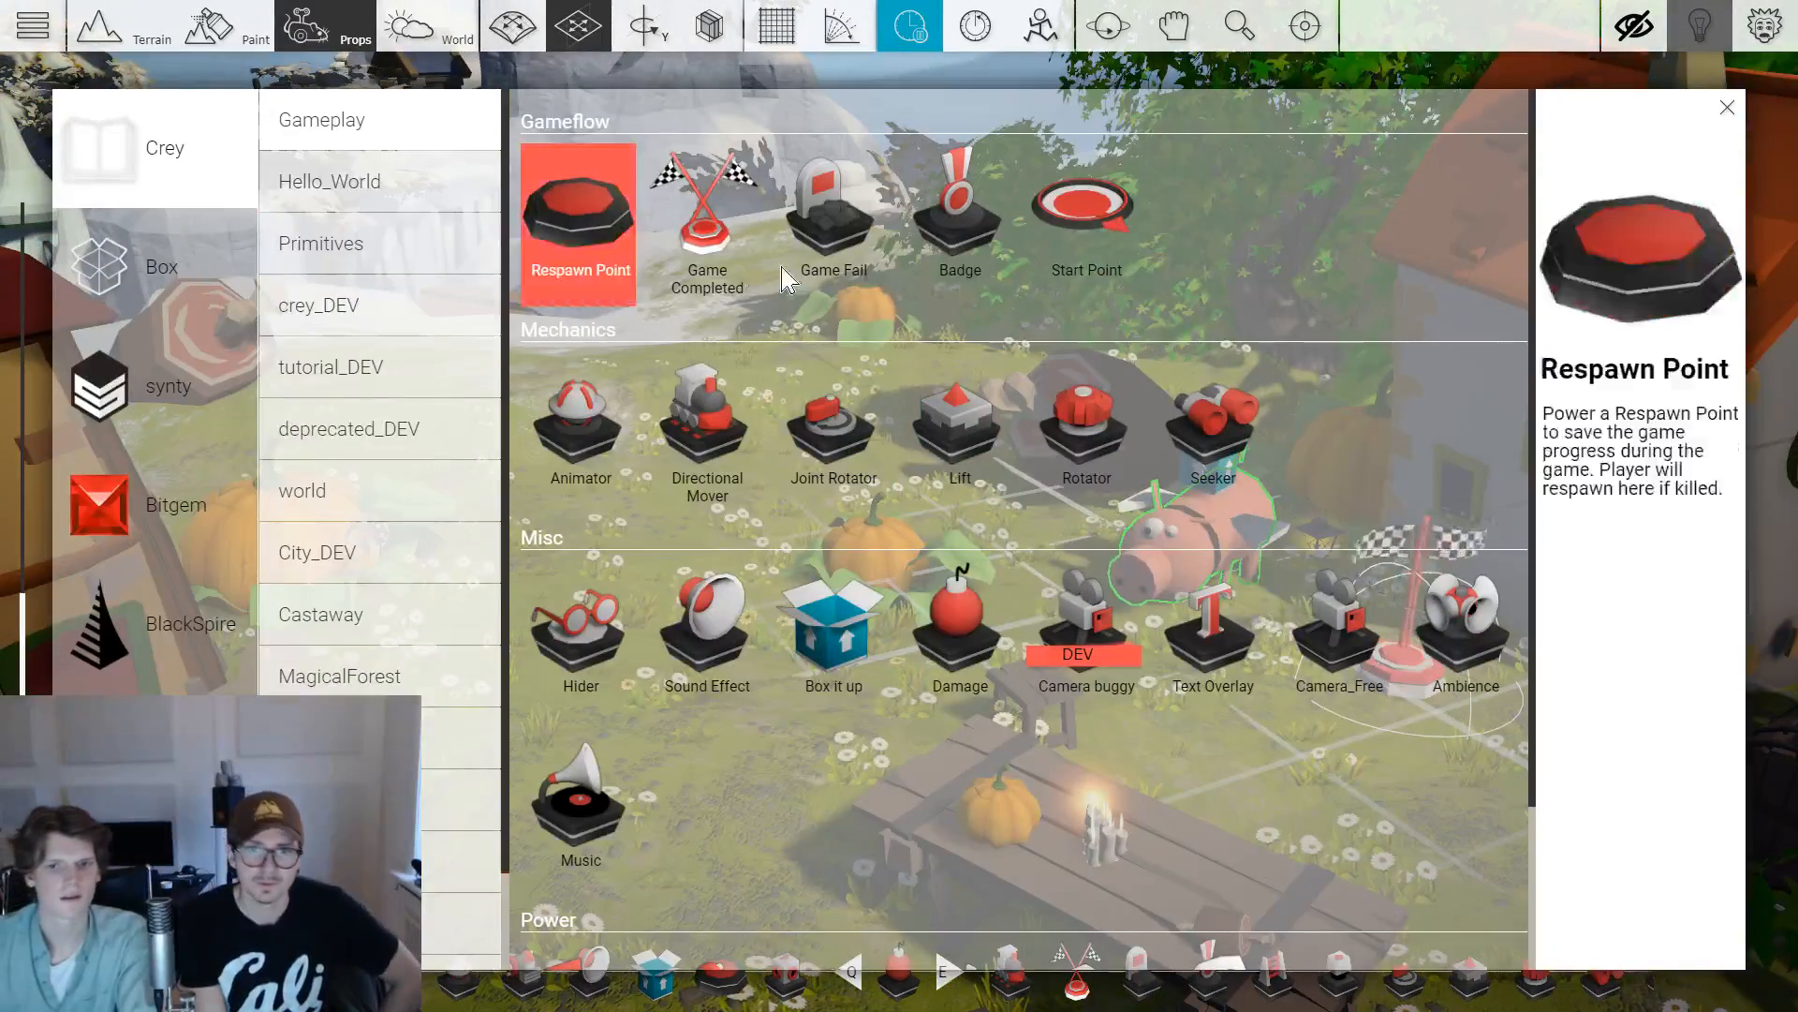
pyautogui.scroll(-2, 815, 288)
pyautogui.click(1213, 241)
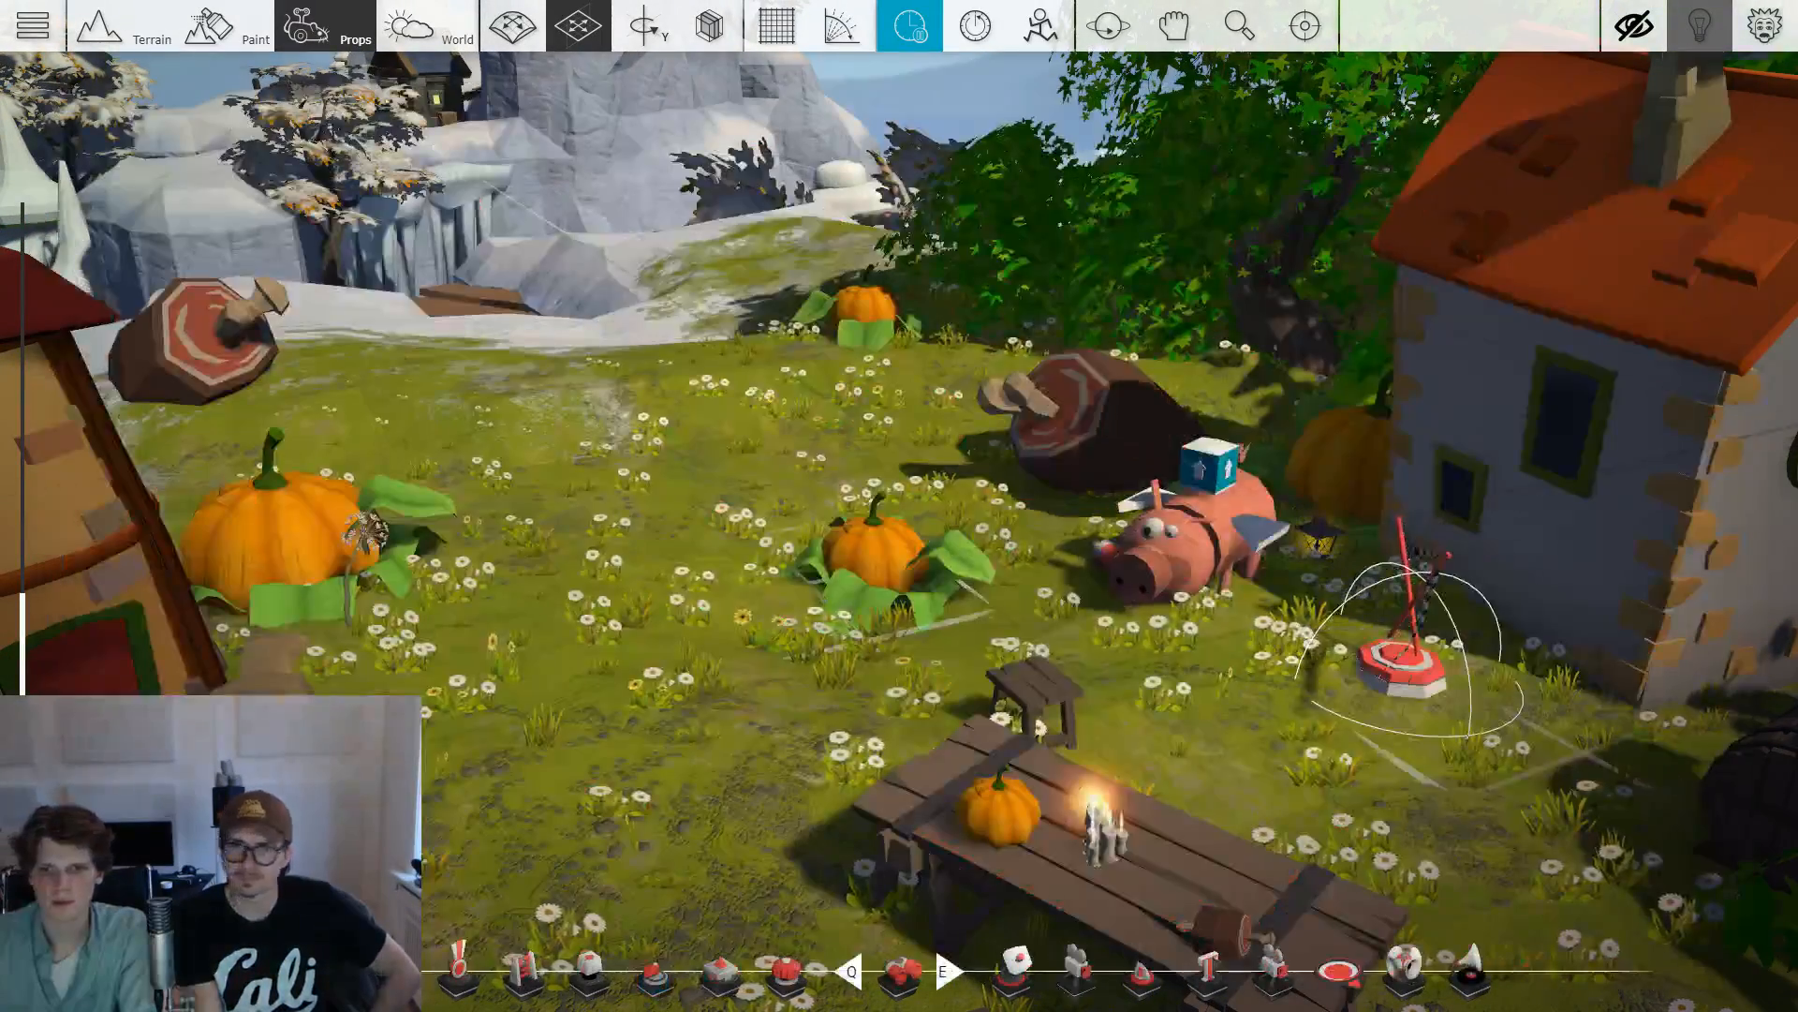
pyautogui.press('r')
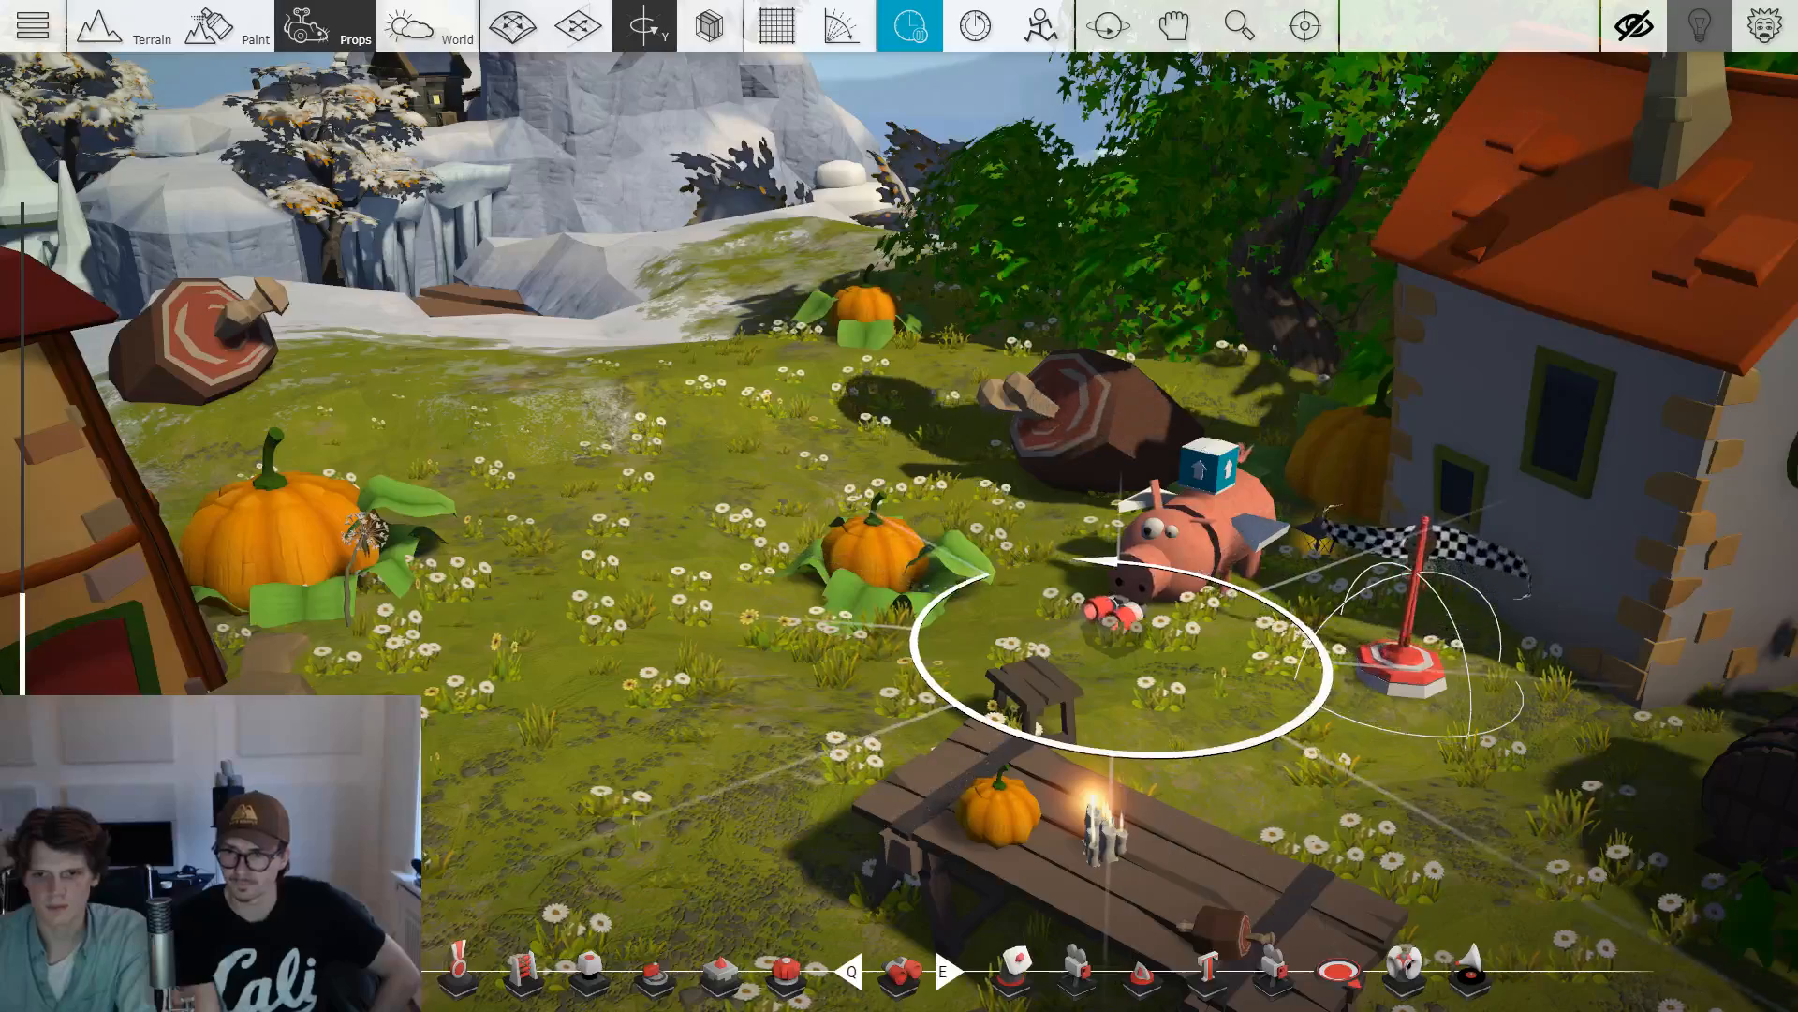
pyautogui.press('shift')
pyautogui.press('ctrl')
pyautogui.press('shift')
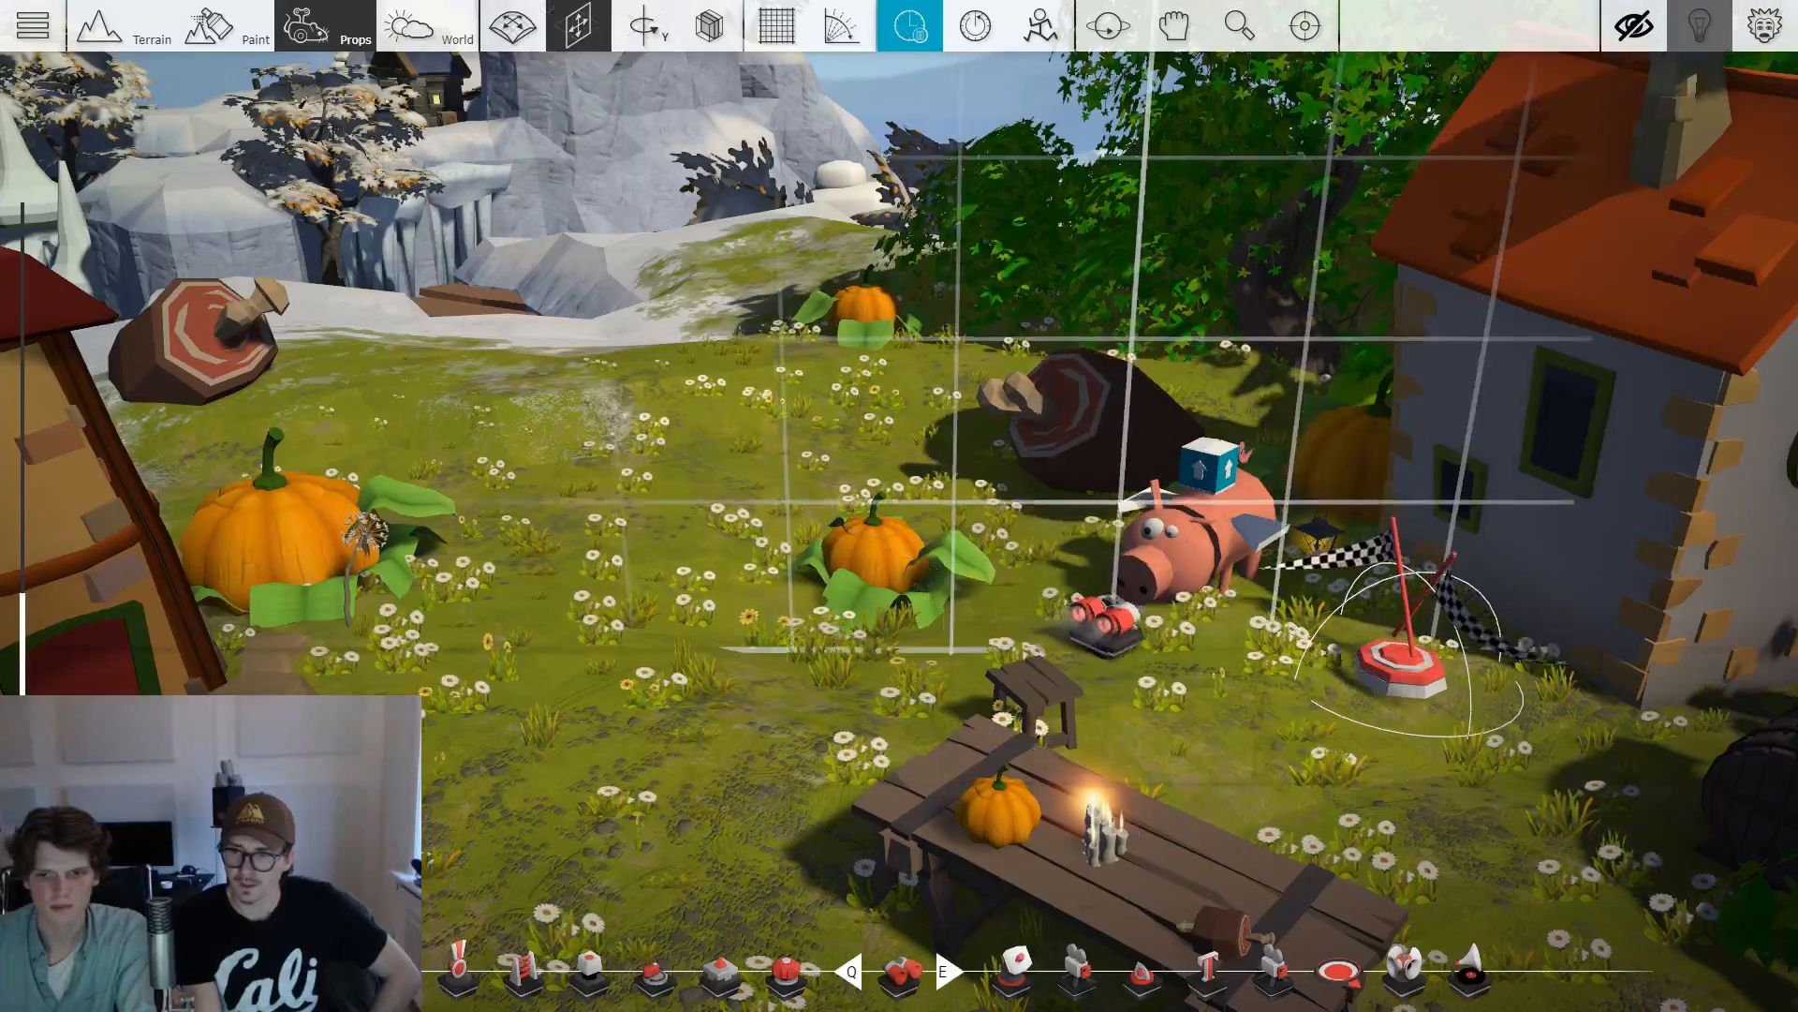
pyautogui.press('w')
# Turn off movement on X, Y and Z for the Seeker.
pyautogui.click(1110, 646)
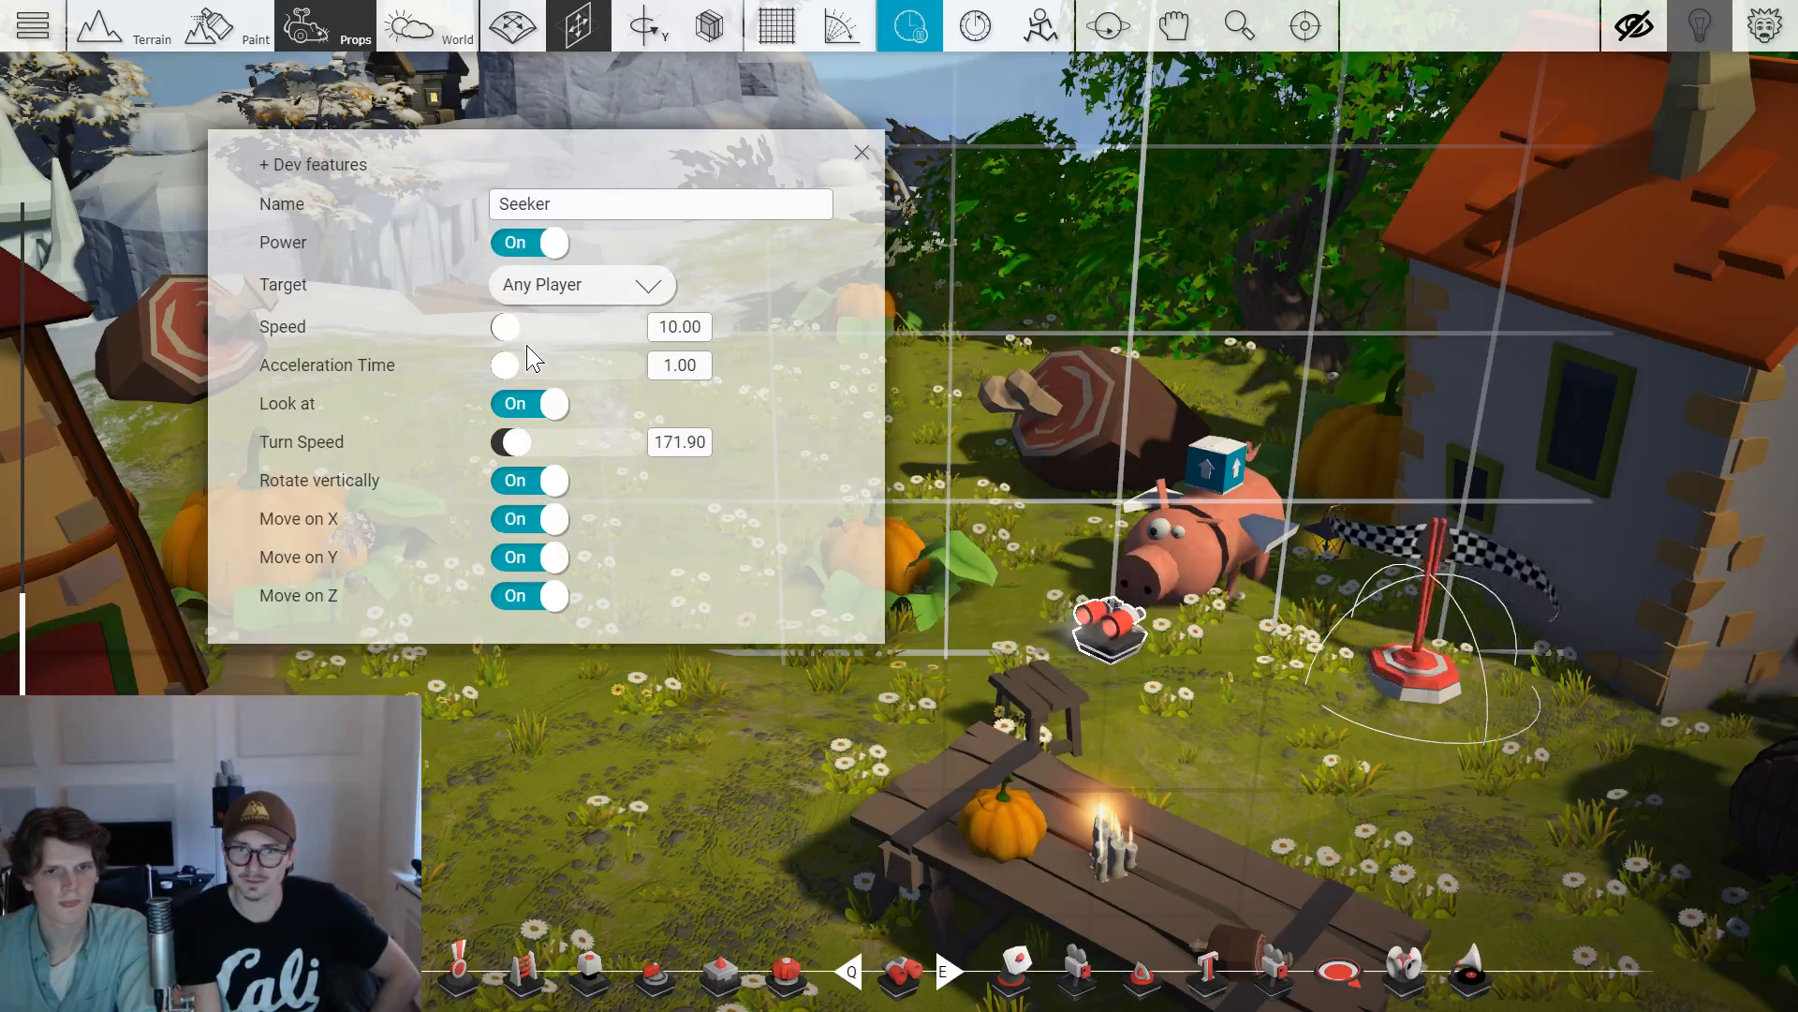
pyautogui.click(529, 518)
pyautogui.click(529, 557)
pyautogui.click(529, 595)
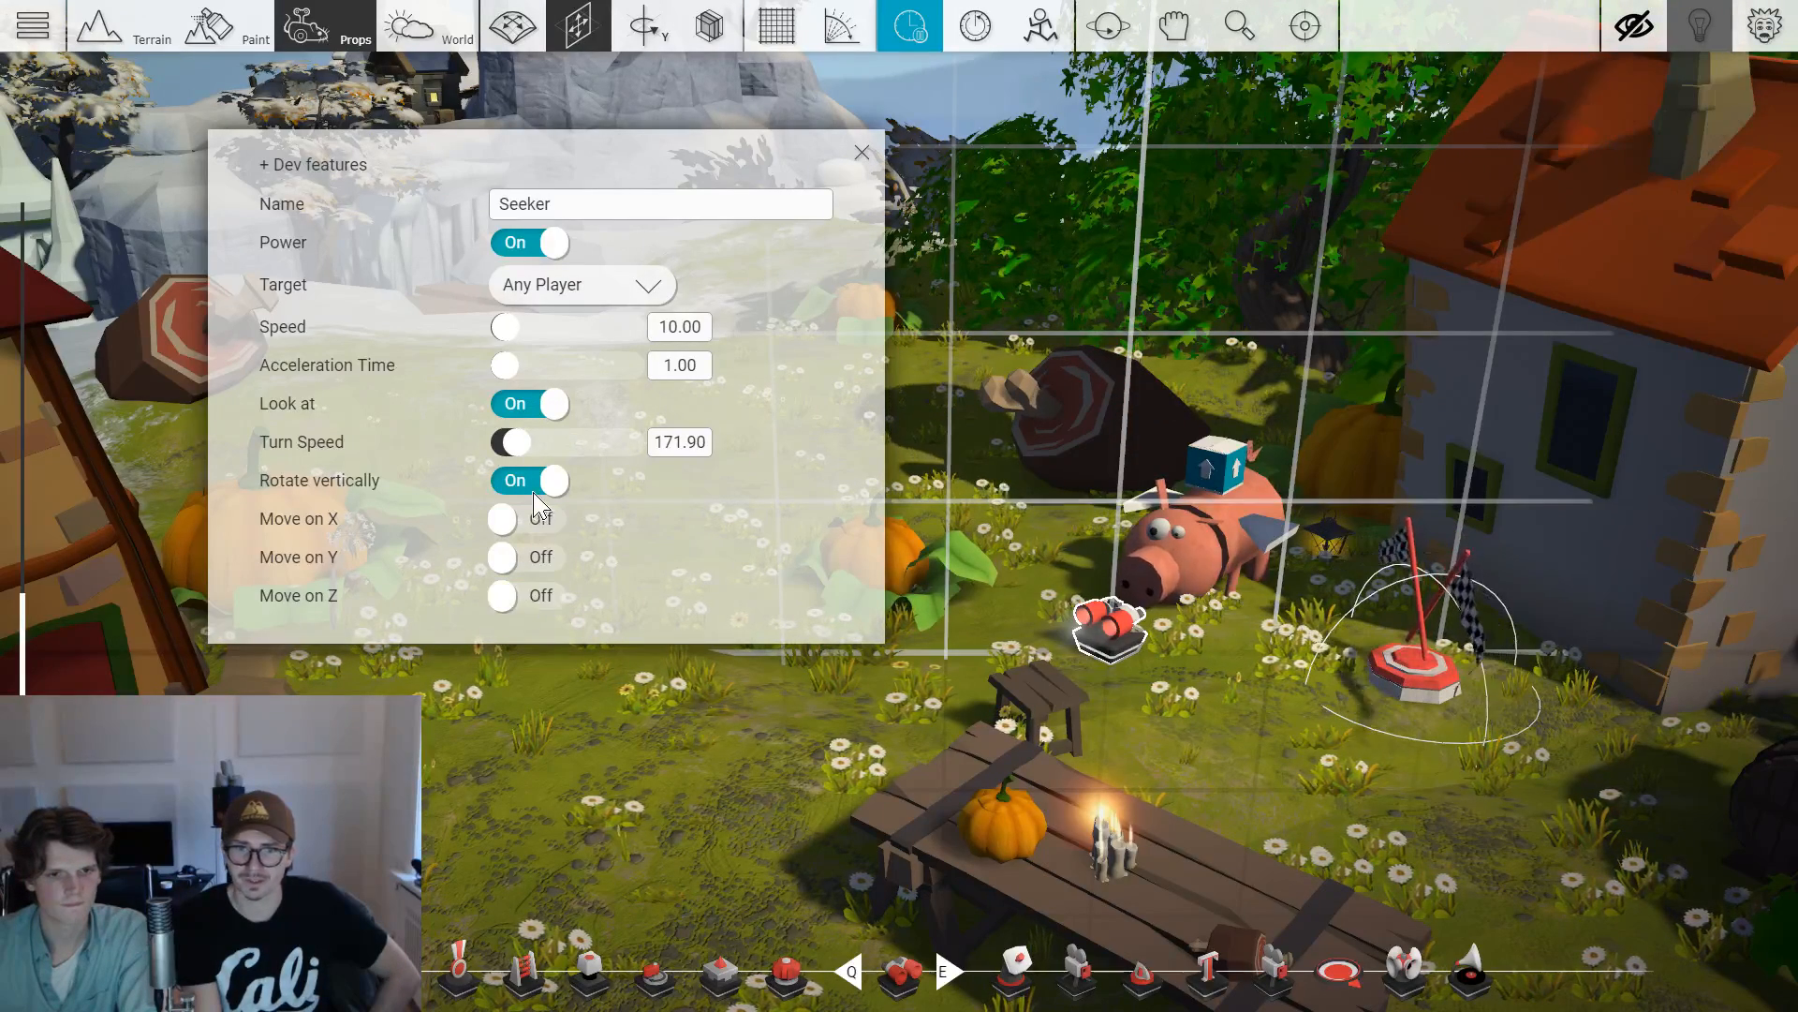
pyautogui.click(861, 155)
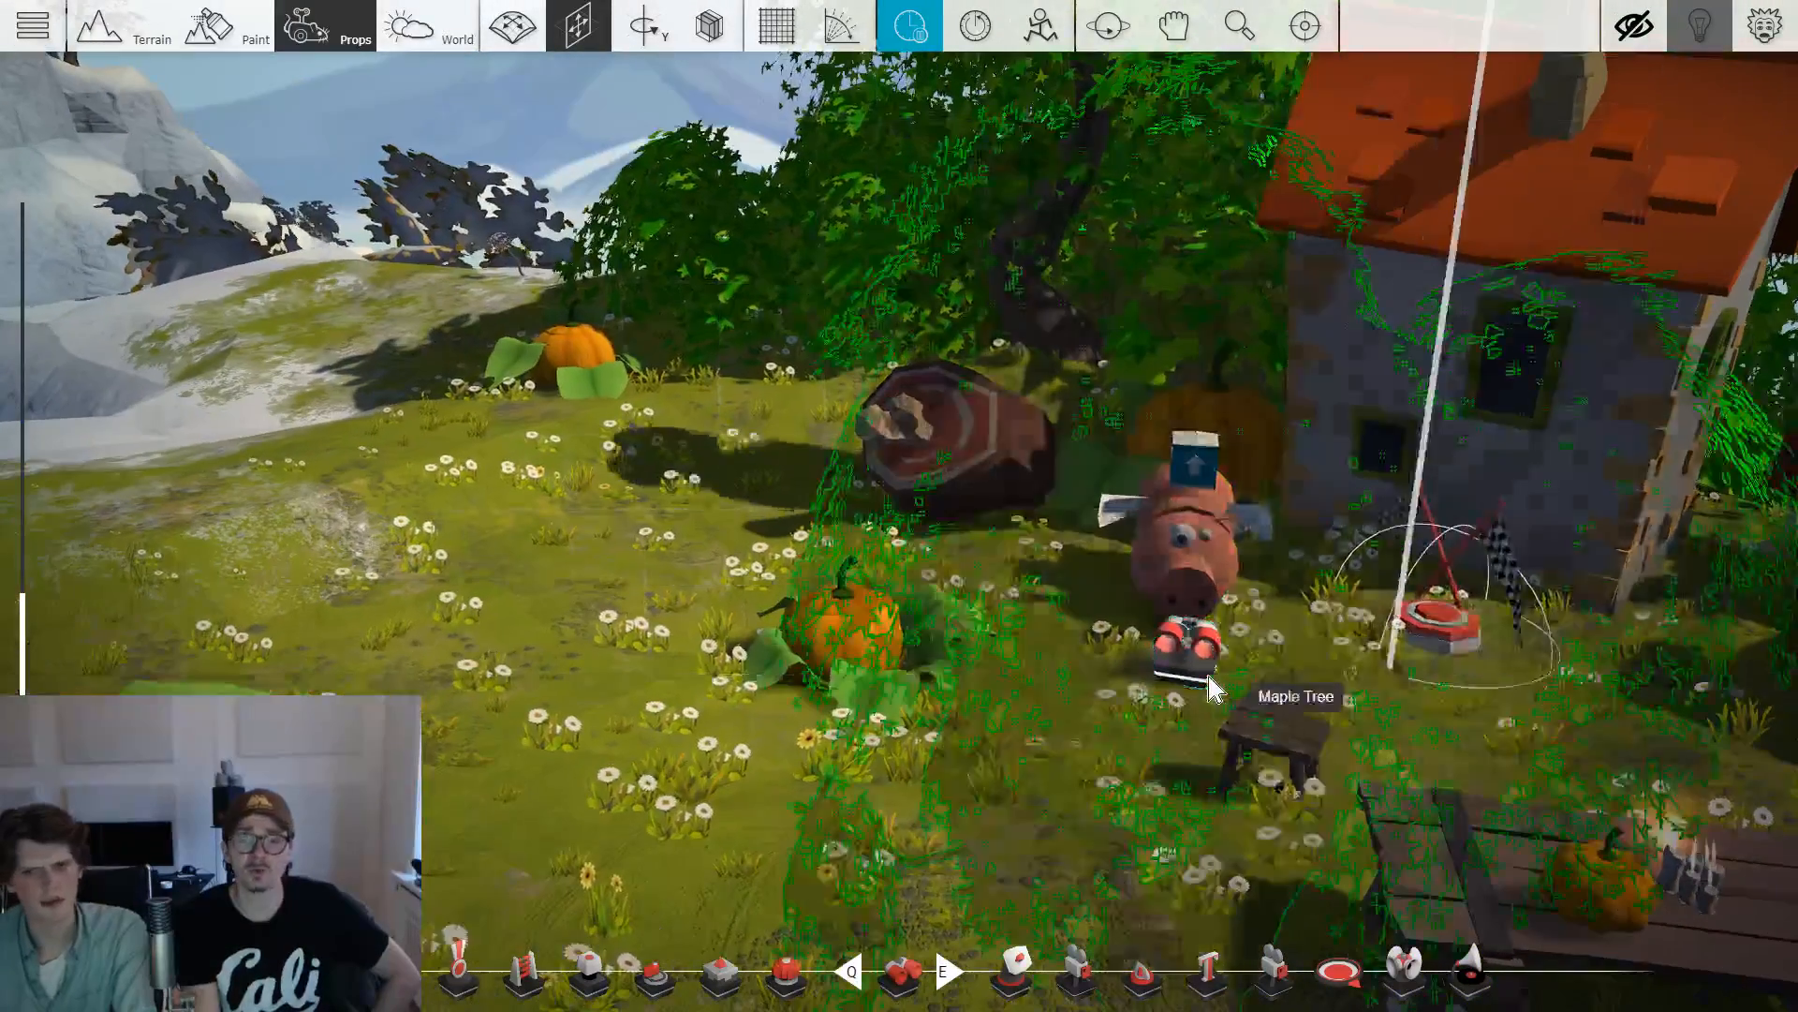
# Align the Seeker with the direction the pig faces and adjust its position under the snout.
pyautogui.click(1184, 656)
pyautogui.press('ctrl')
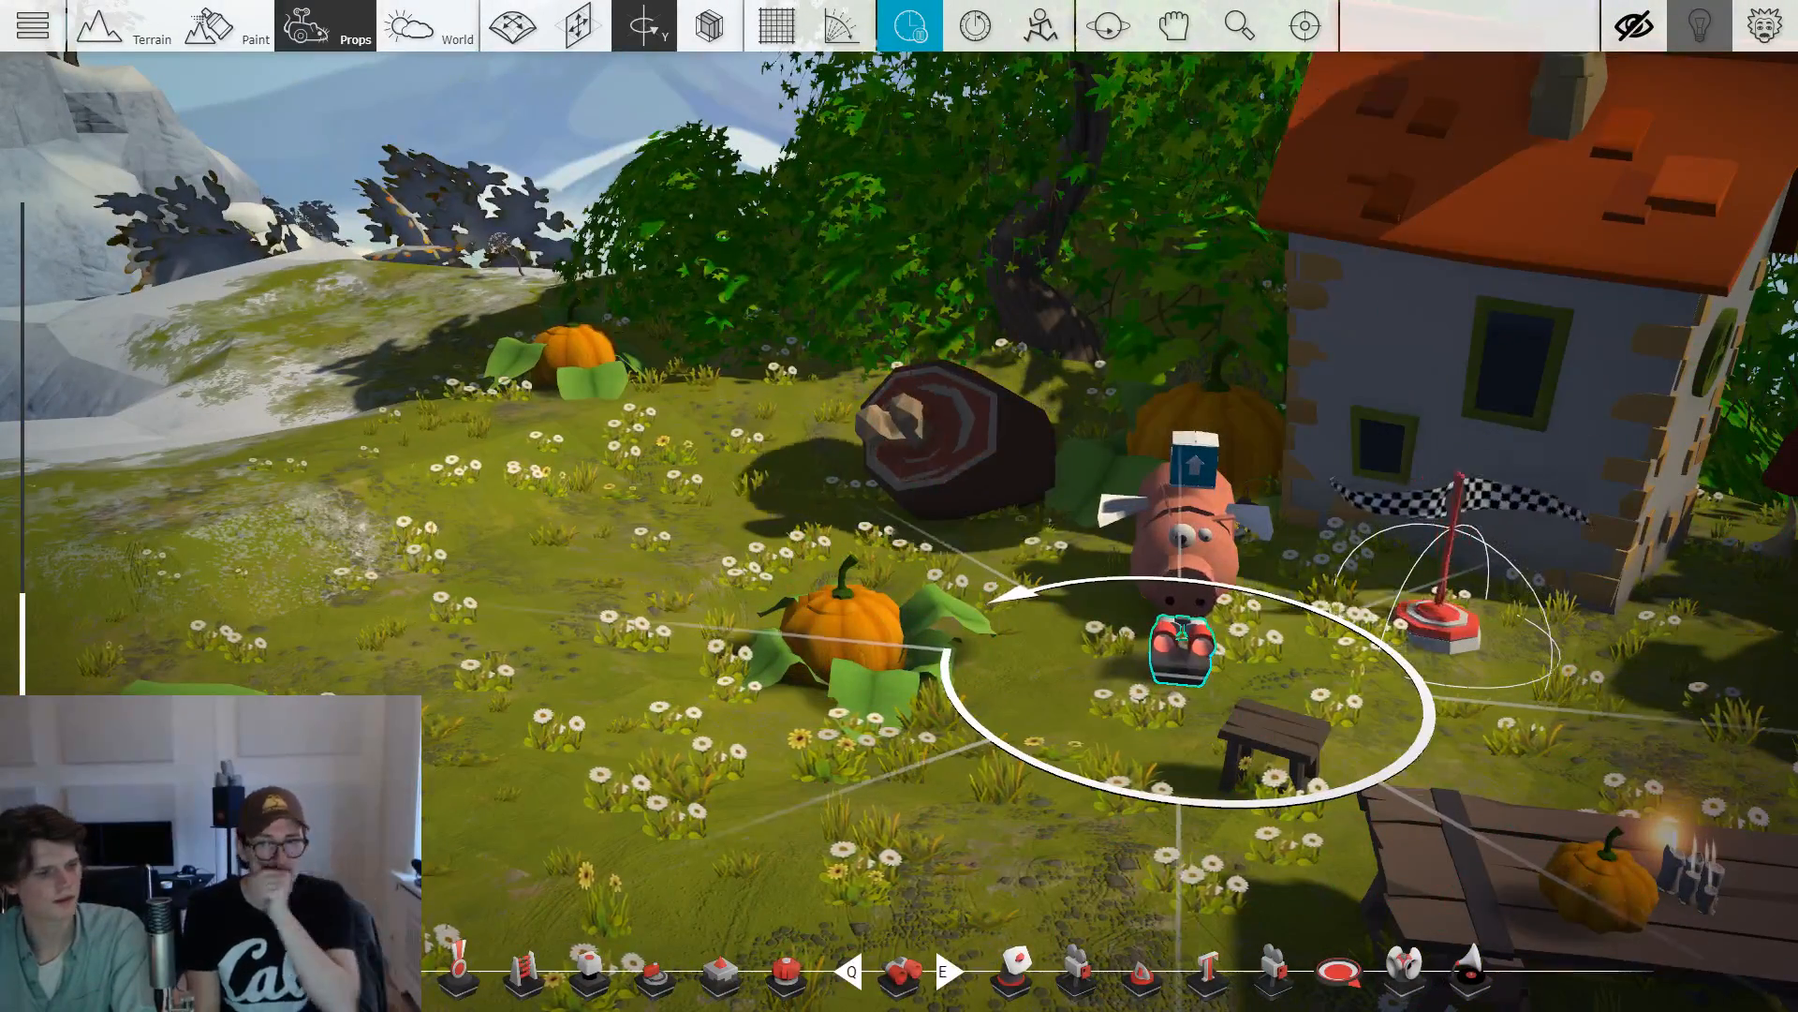
pyautogui.press('shift')
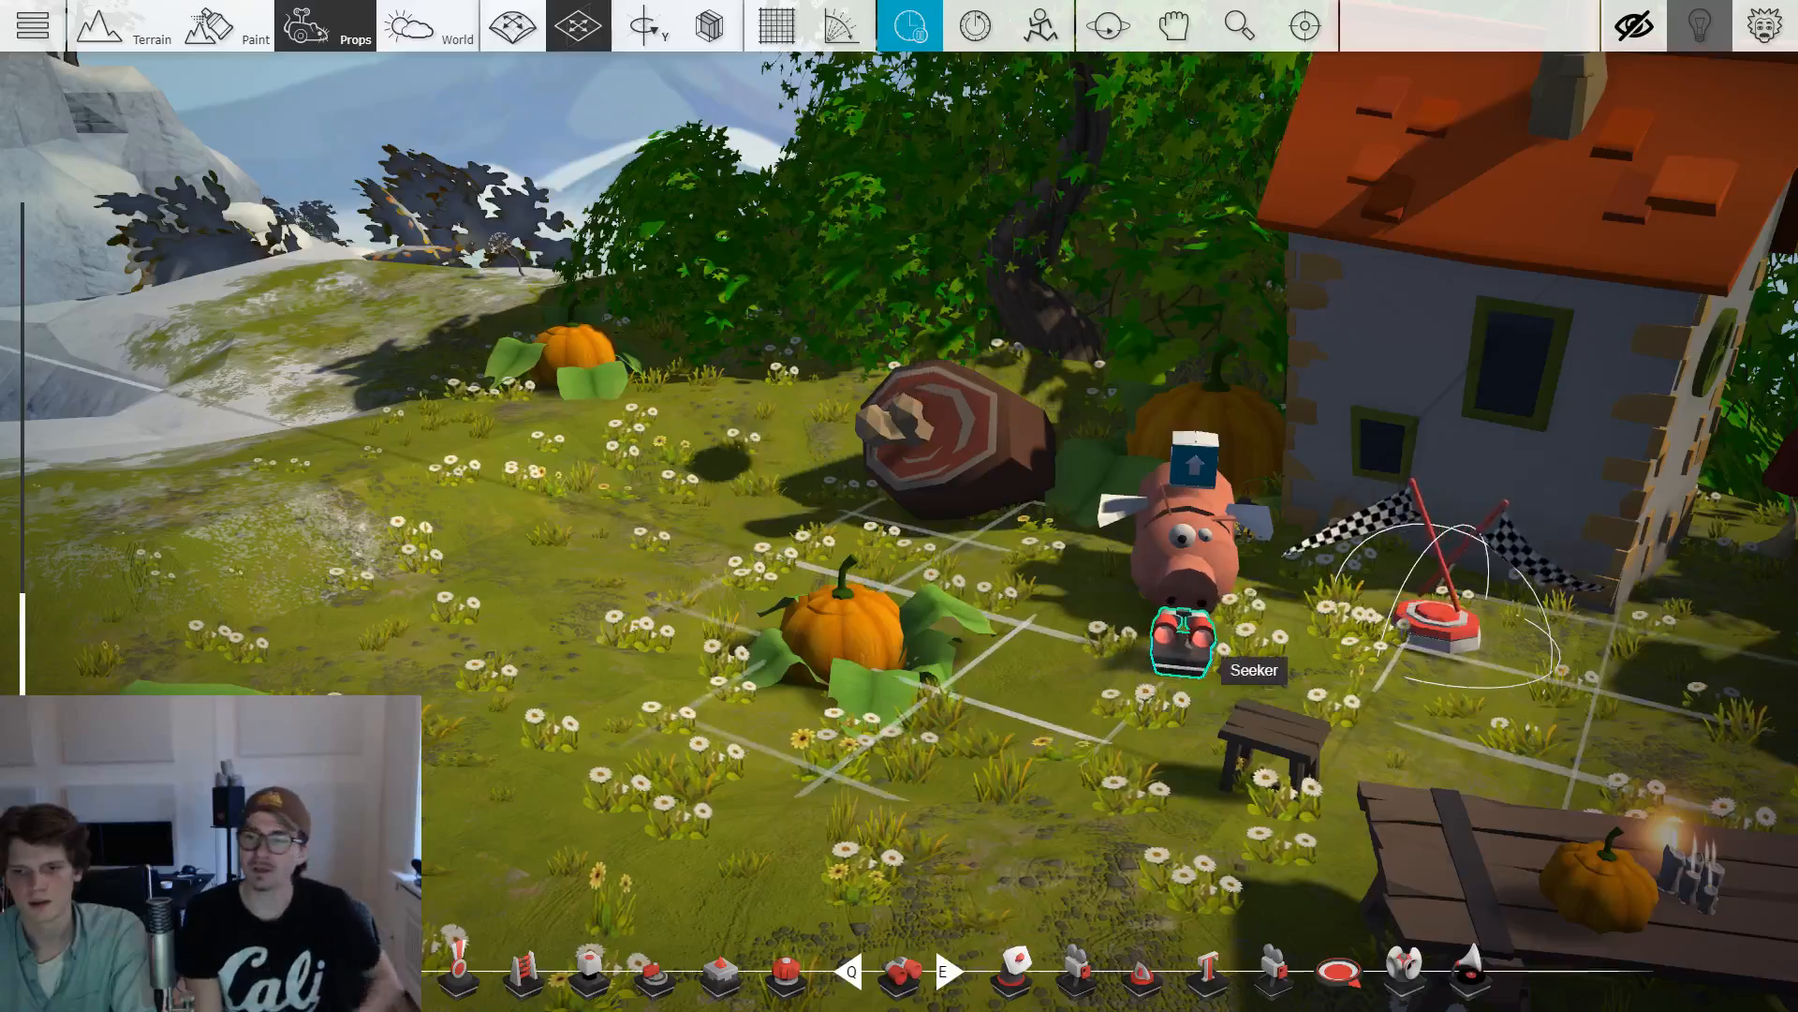
pyautogui.moveTo(1197, 662); pyautogui.dragTo(1173, 661)
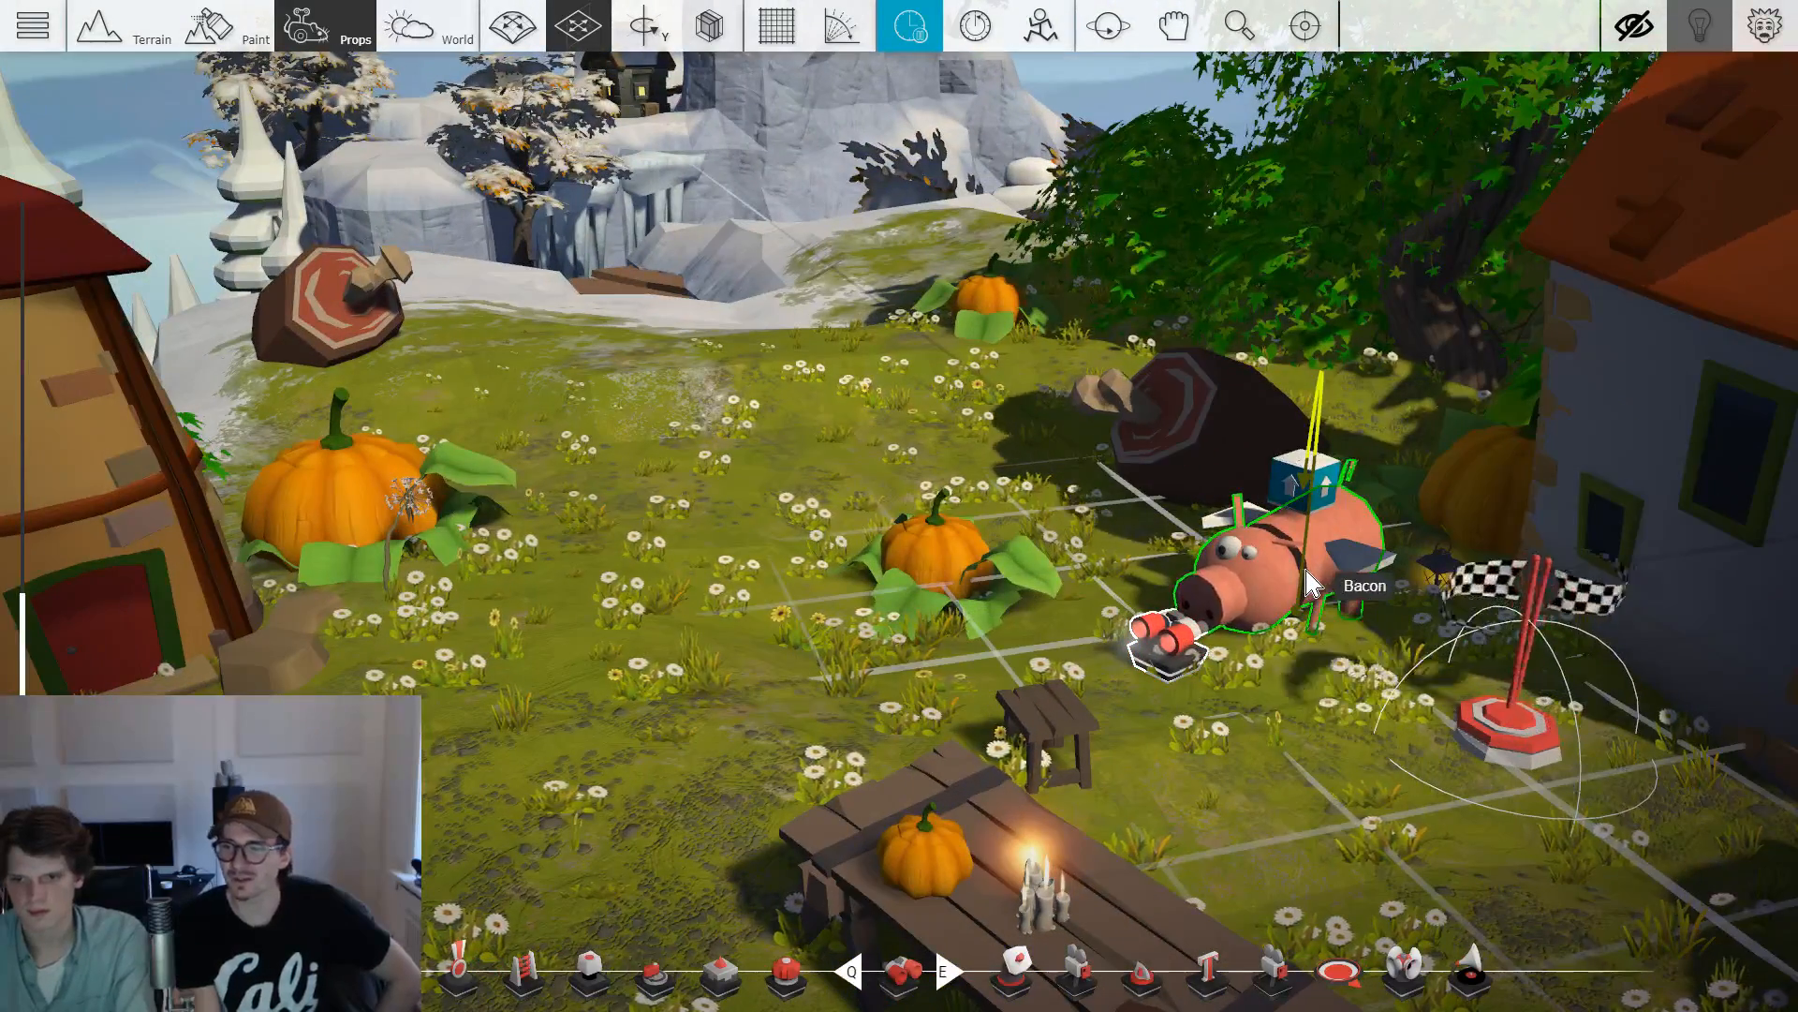
# Add the Seeker to the pig's box and position the boxed pig beside the house.
pyautogui.click(1316, 487)
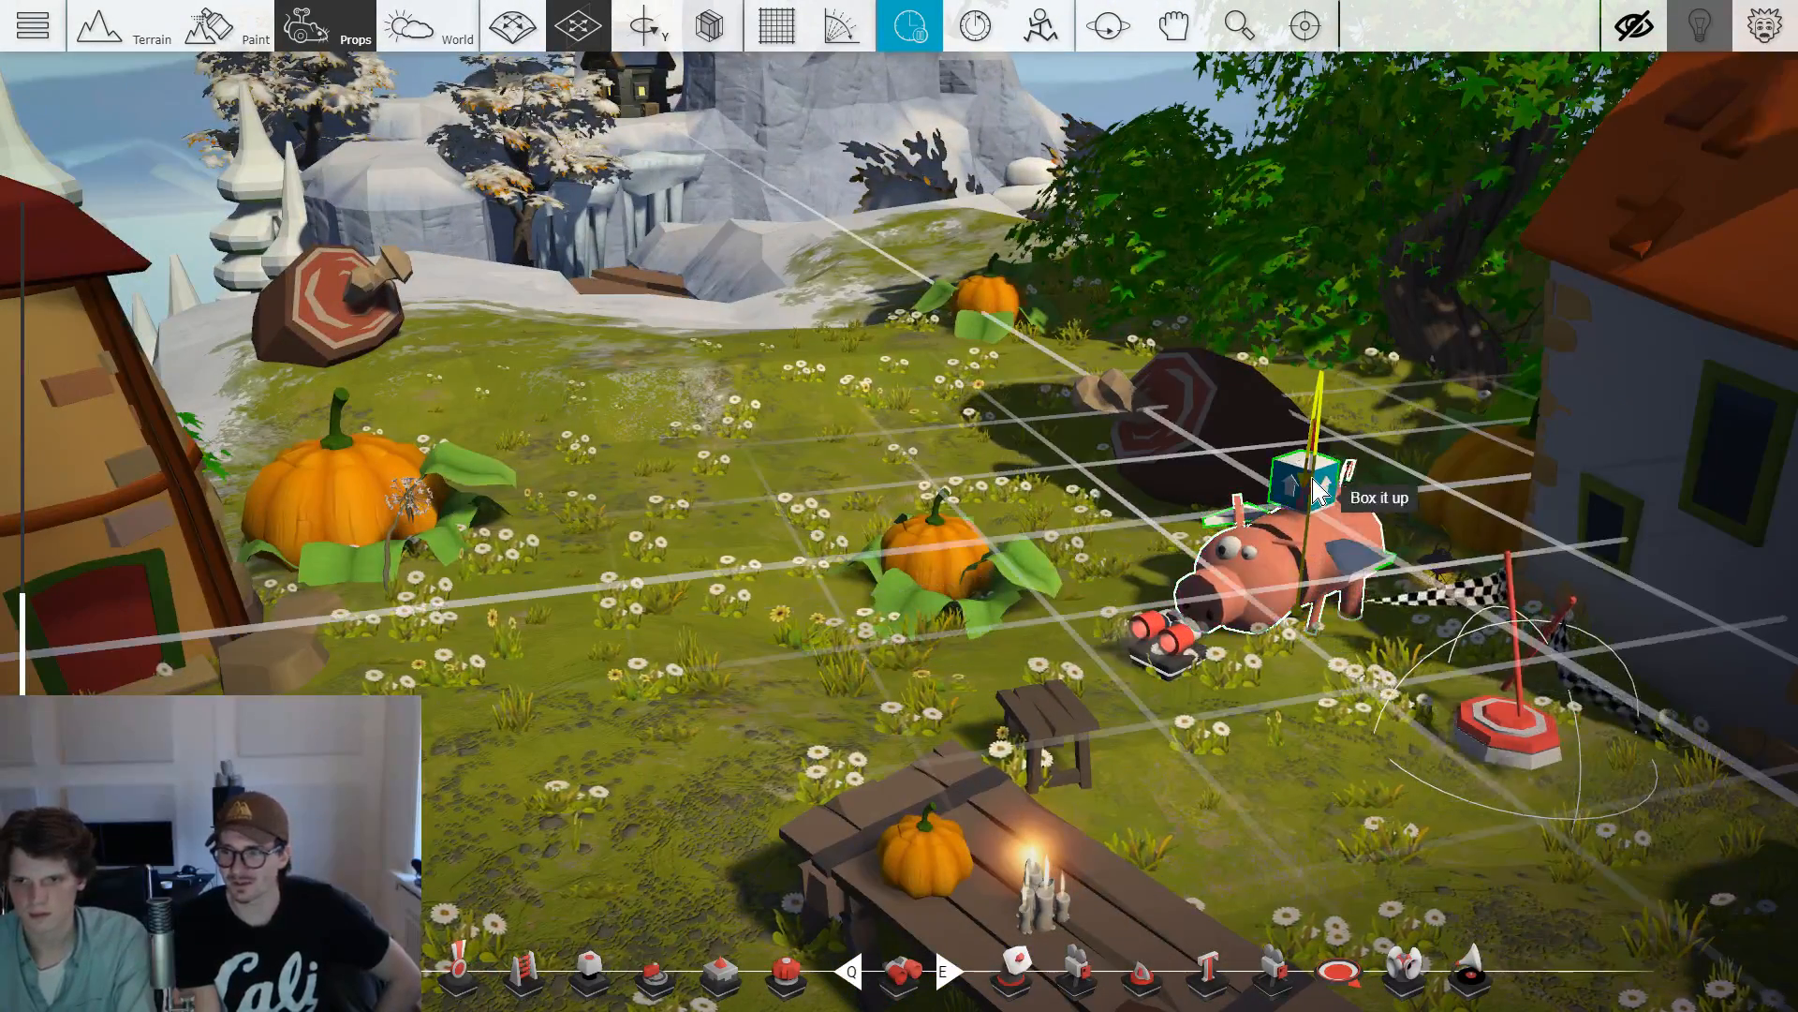
pyautogui.click(1168, 637)
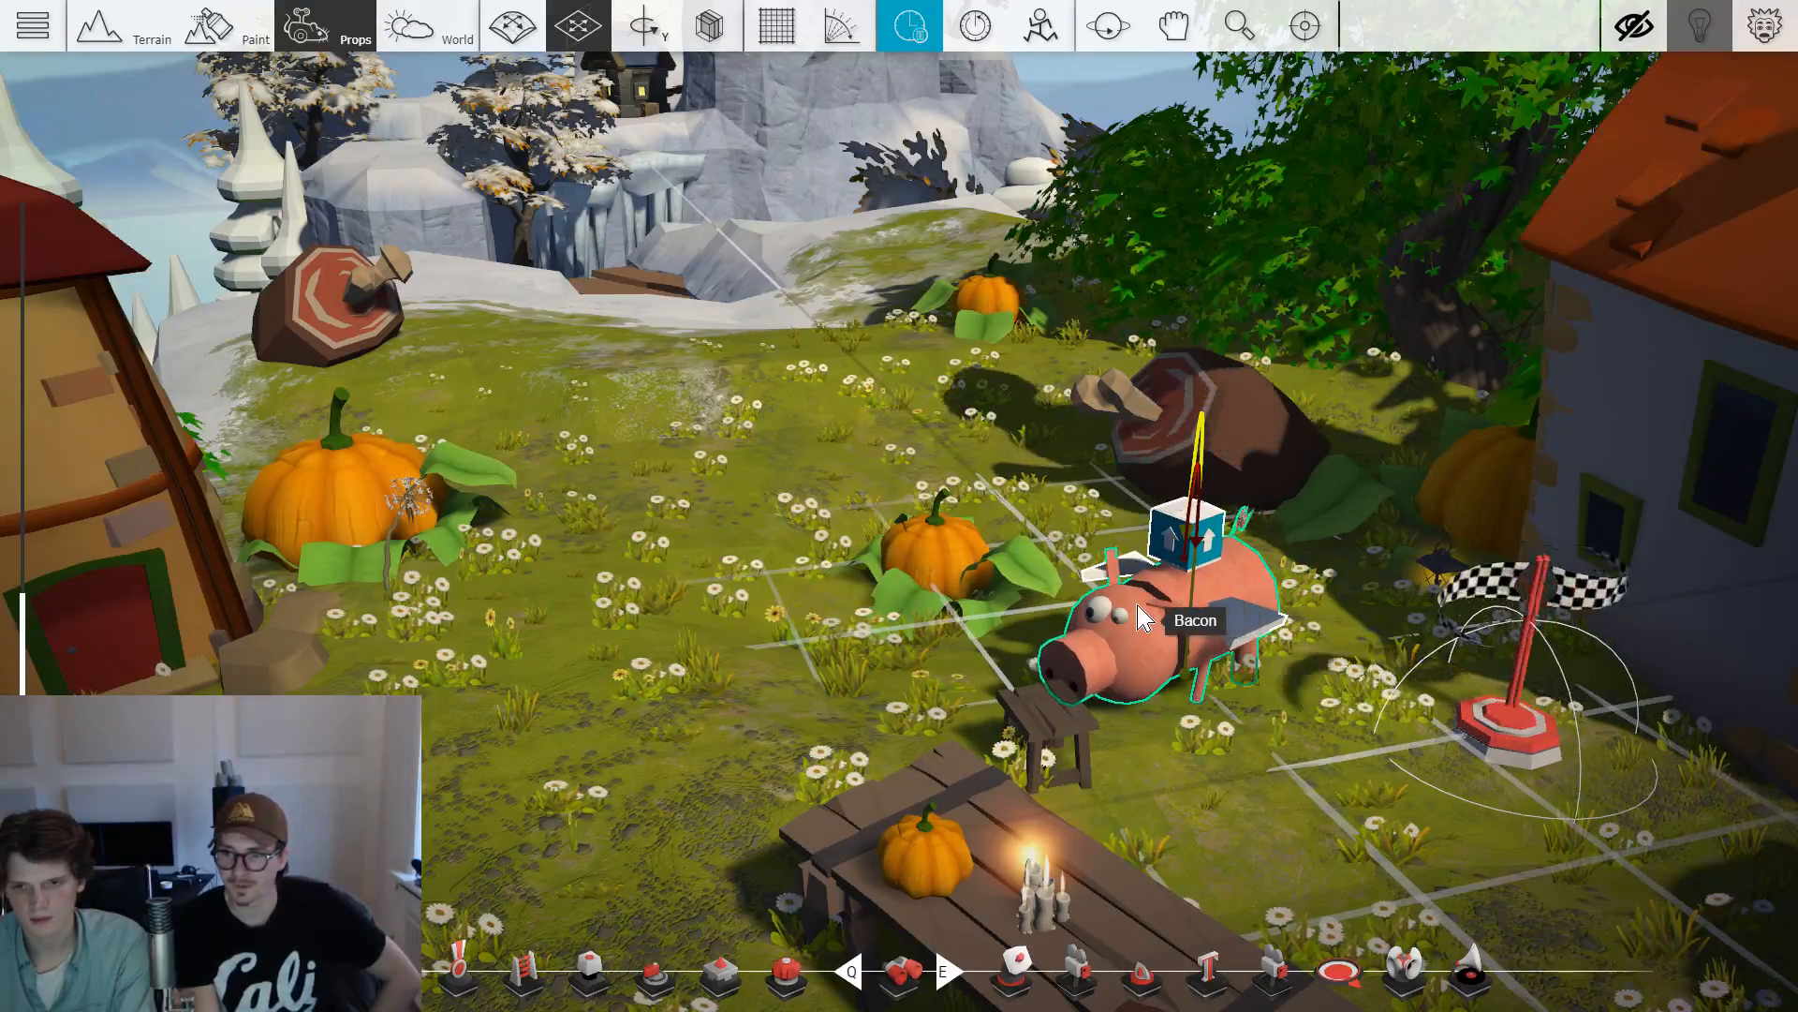
pyautogui.moveTo(1177, 643); pyautogui.dragTo(1351, 600)
pyautogui.scroll(-1, 797, 487)
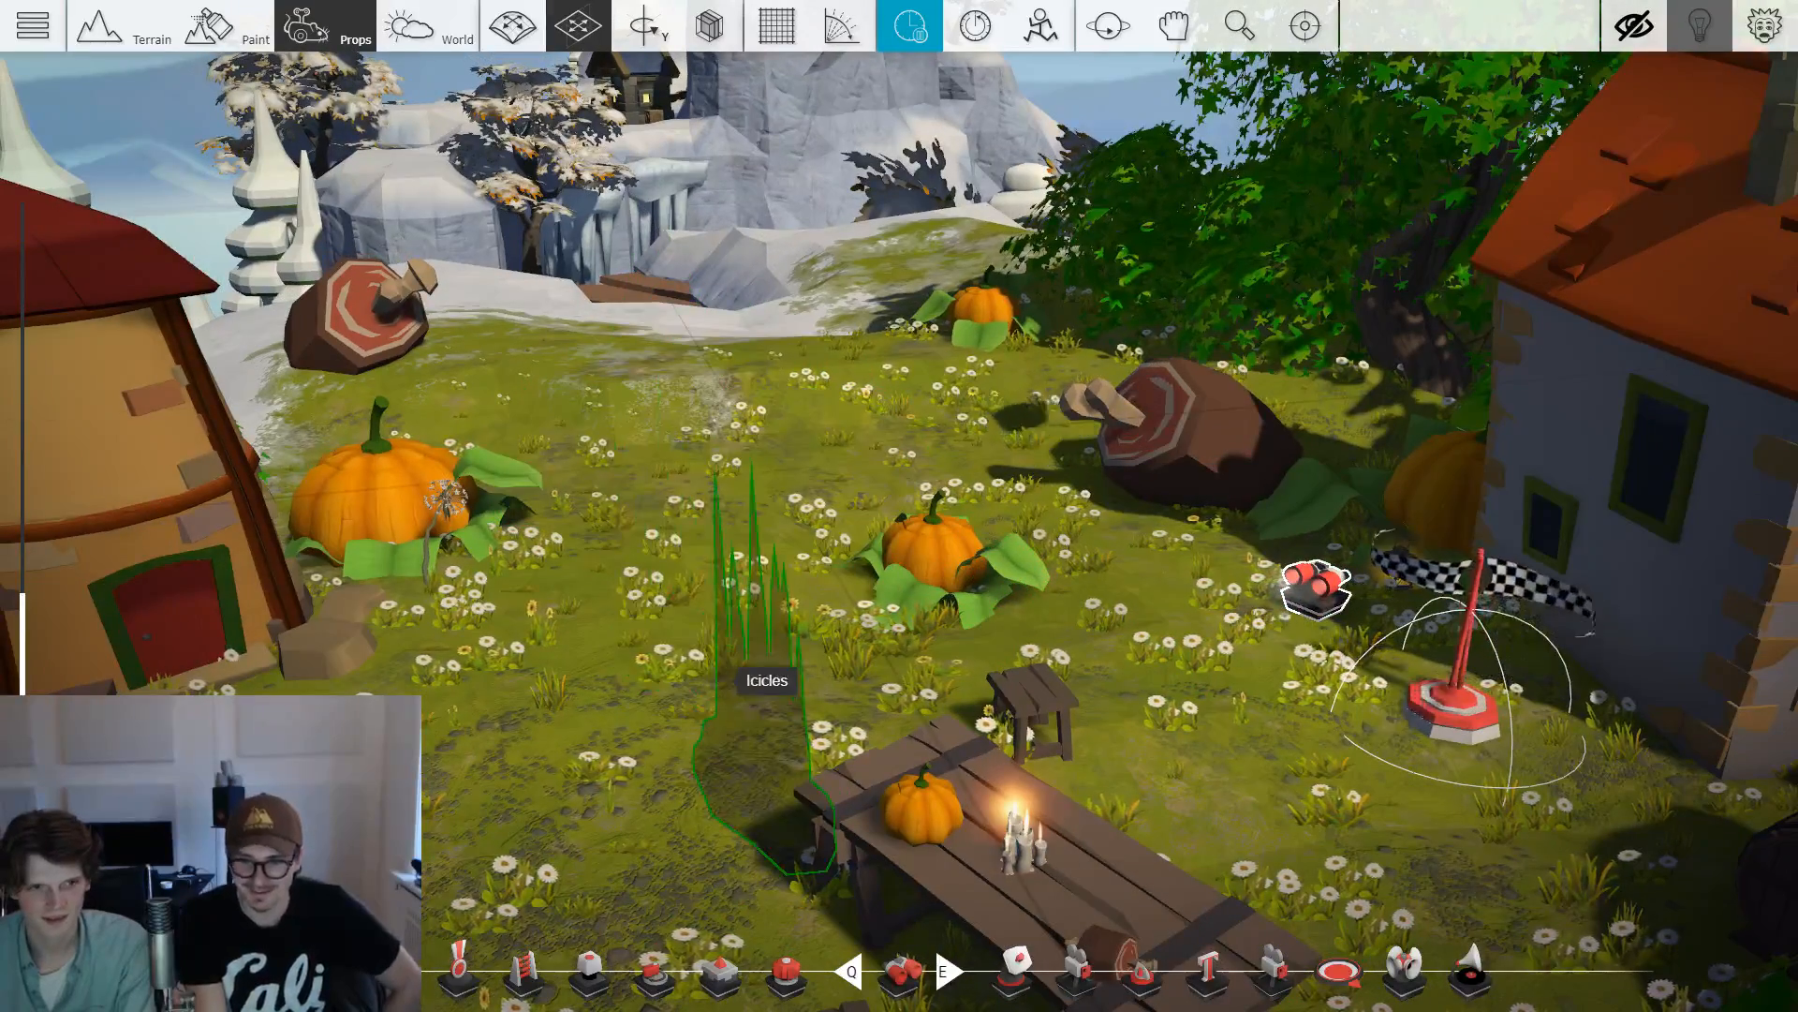
# Place a Sensor next to the pig's snout and enlarge the radius of its spherical trigger volume.
pyautogui.moveTo(768, 657); pyautogui.dragTo(622, 334)
pyautogui.press('s')
pyautogui.moveTo(654, 265); pyautogui.dragTo(860, 390)
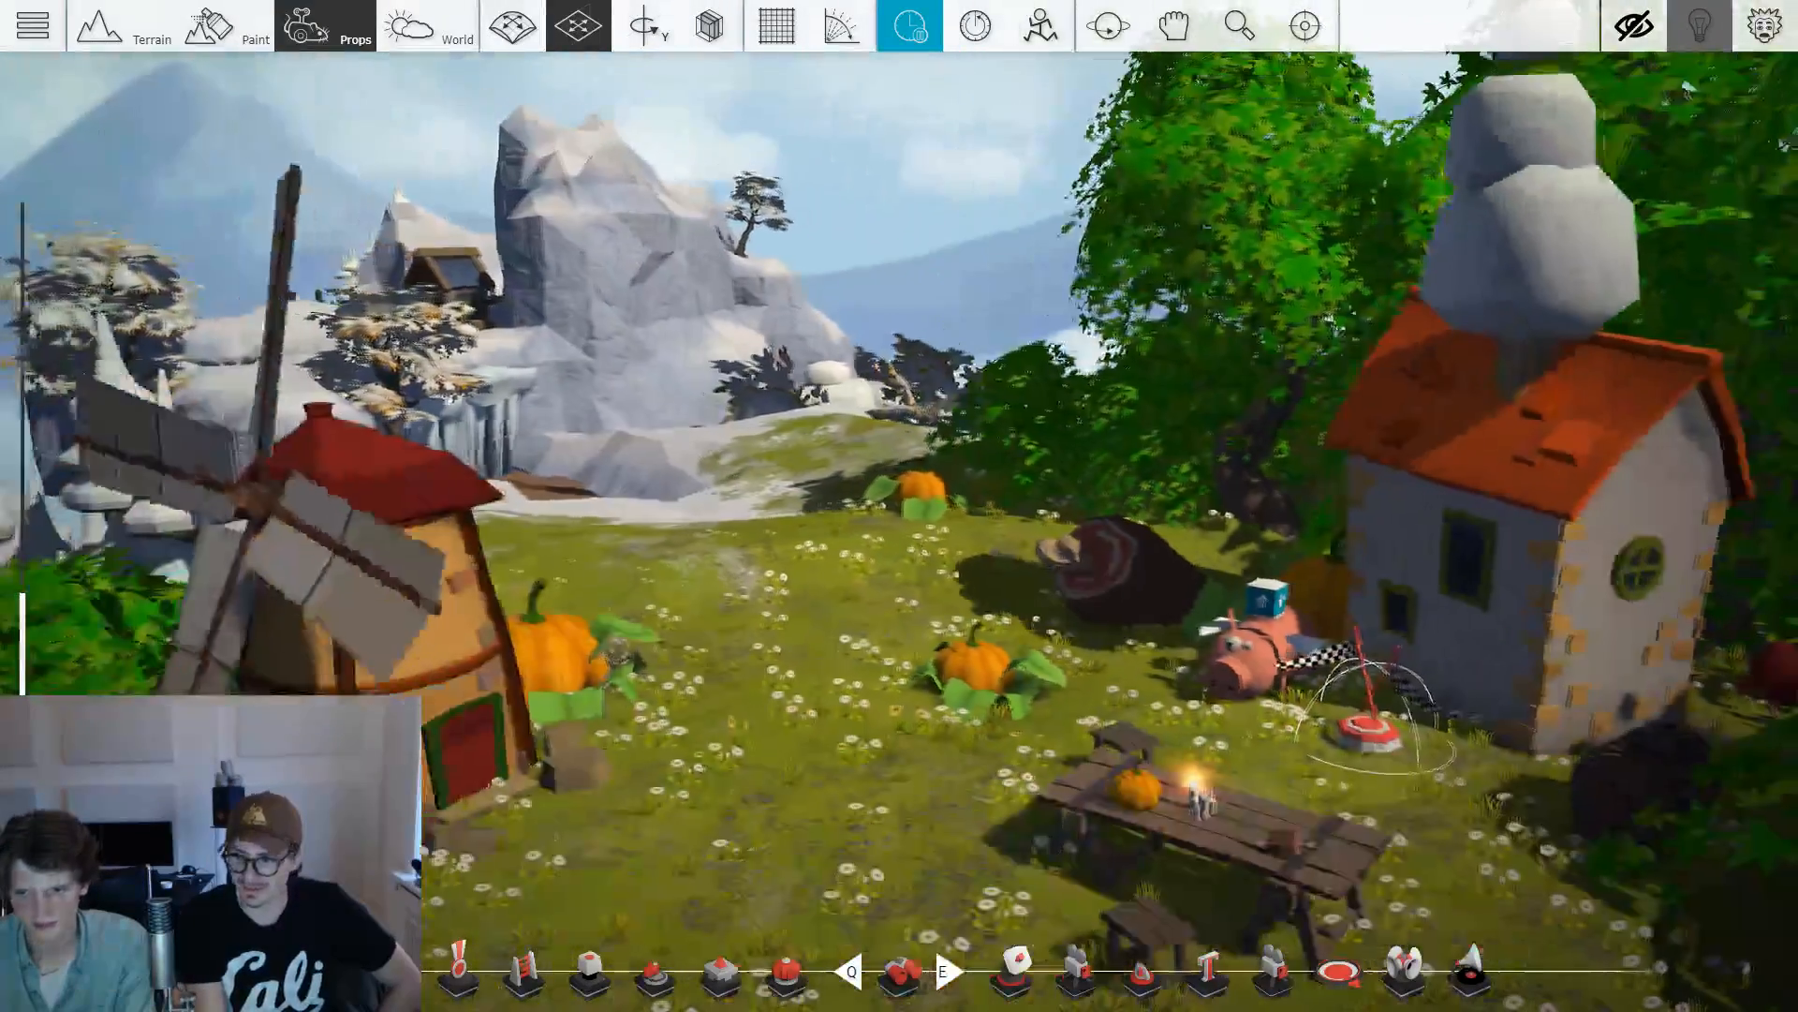
pyautogui.press('w')
pyautogui.press('w')
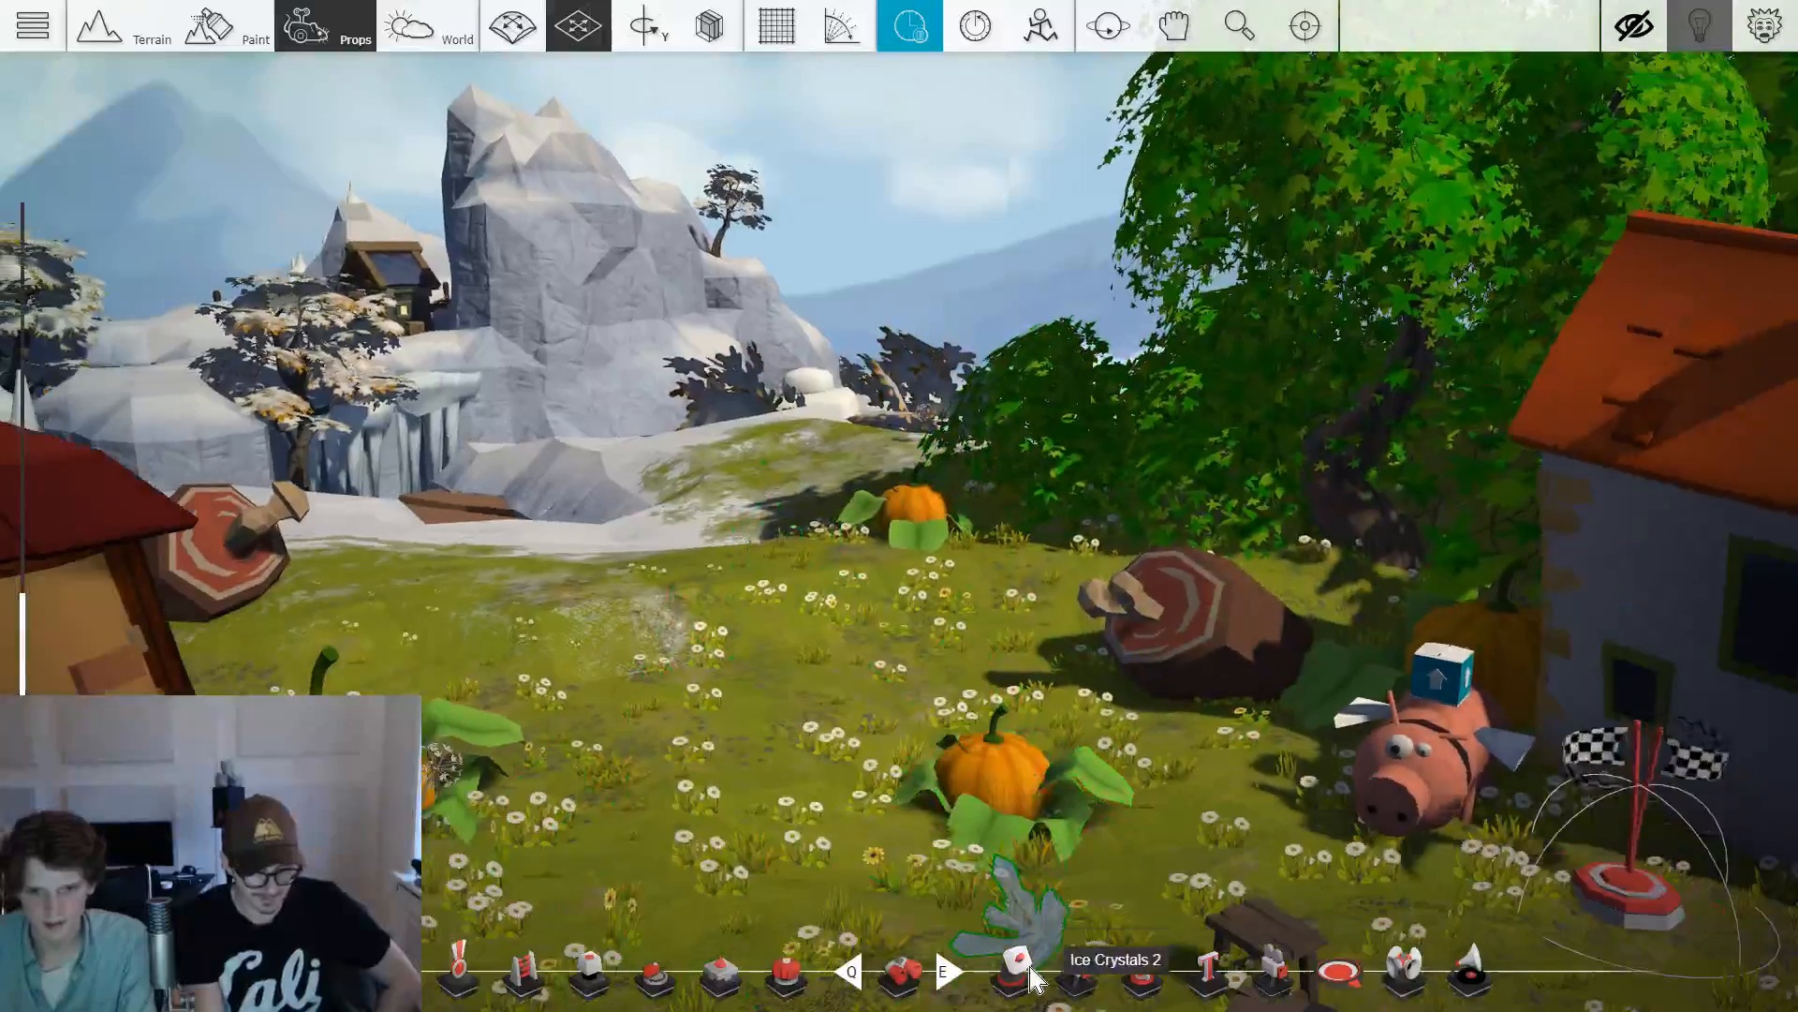
pyautogui.click(1019, 969)
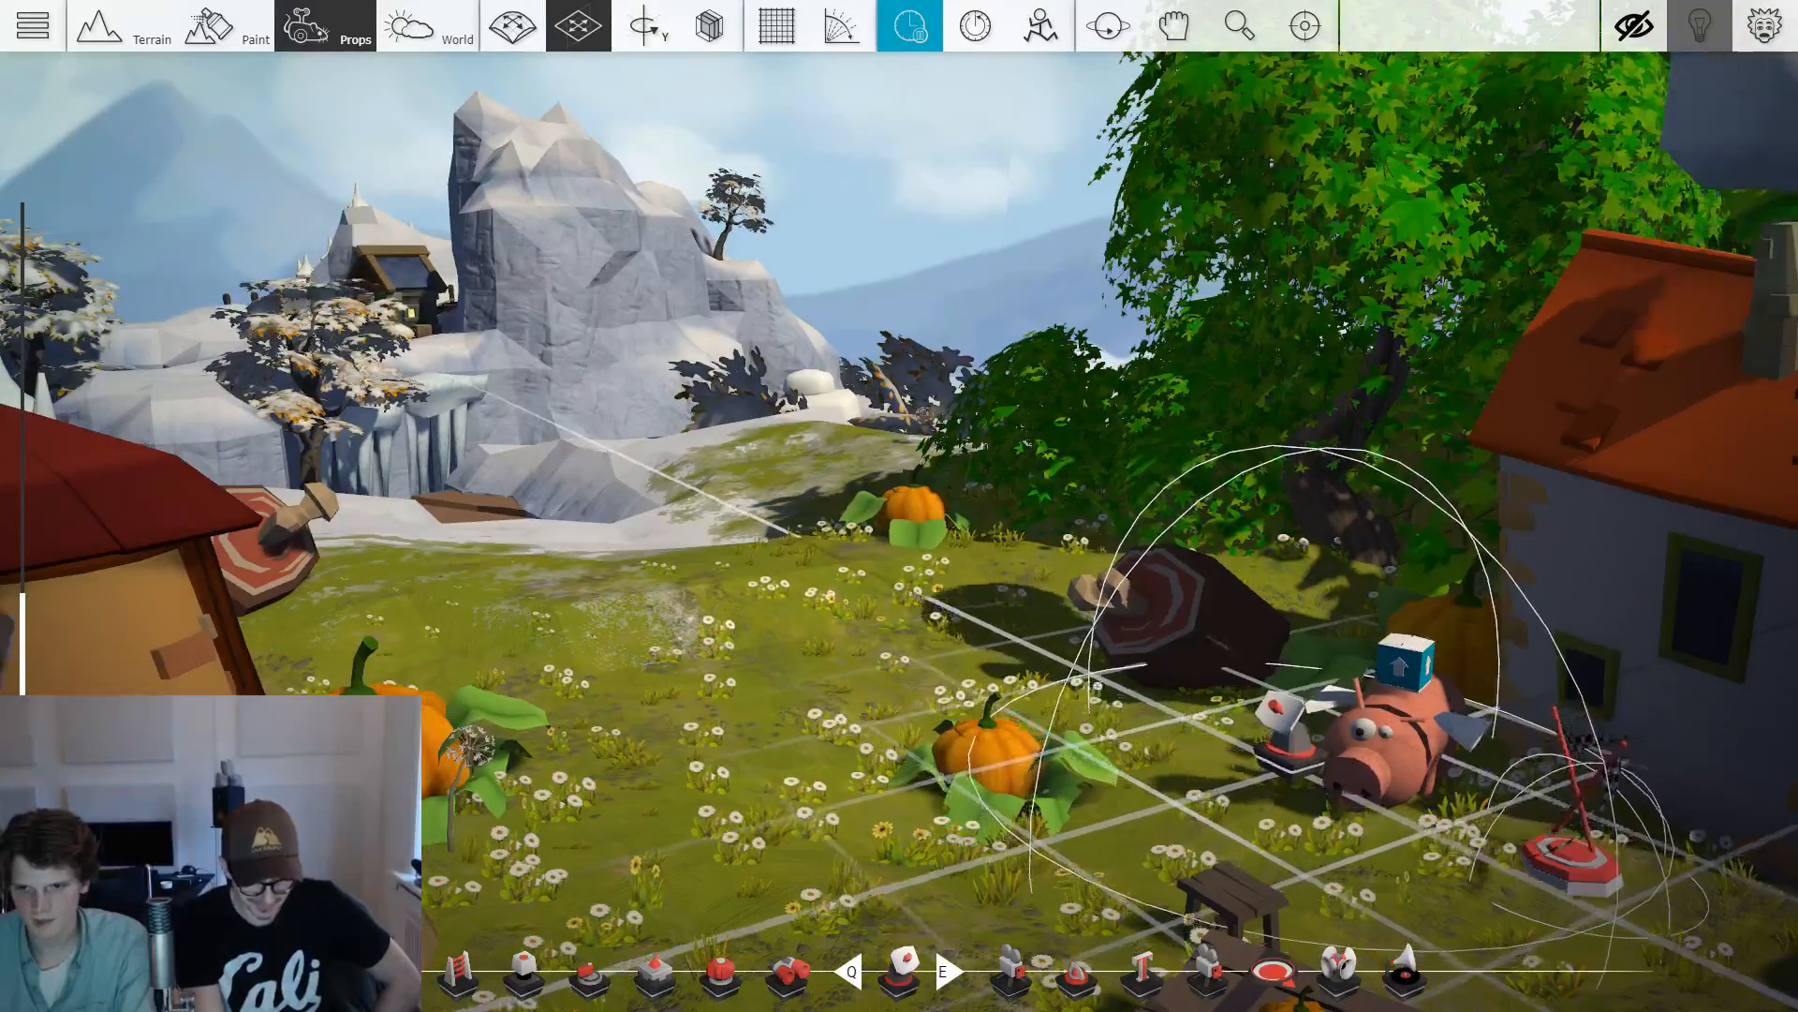
pyautogui.moveTo(1291, 749)
pyautogui.mouseDown()
pyautogui.moveTo(1234, 719)
pyautogui.moveTo(1249, 696)
pyautogui.moveTo(1302, 735)
pyautogui.moveTo(1240, 716)
pyautogui.moveTo(1272, 689)
pyautogui.mouseUp()
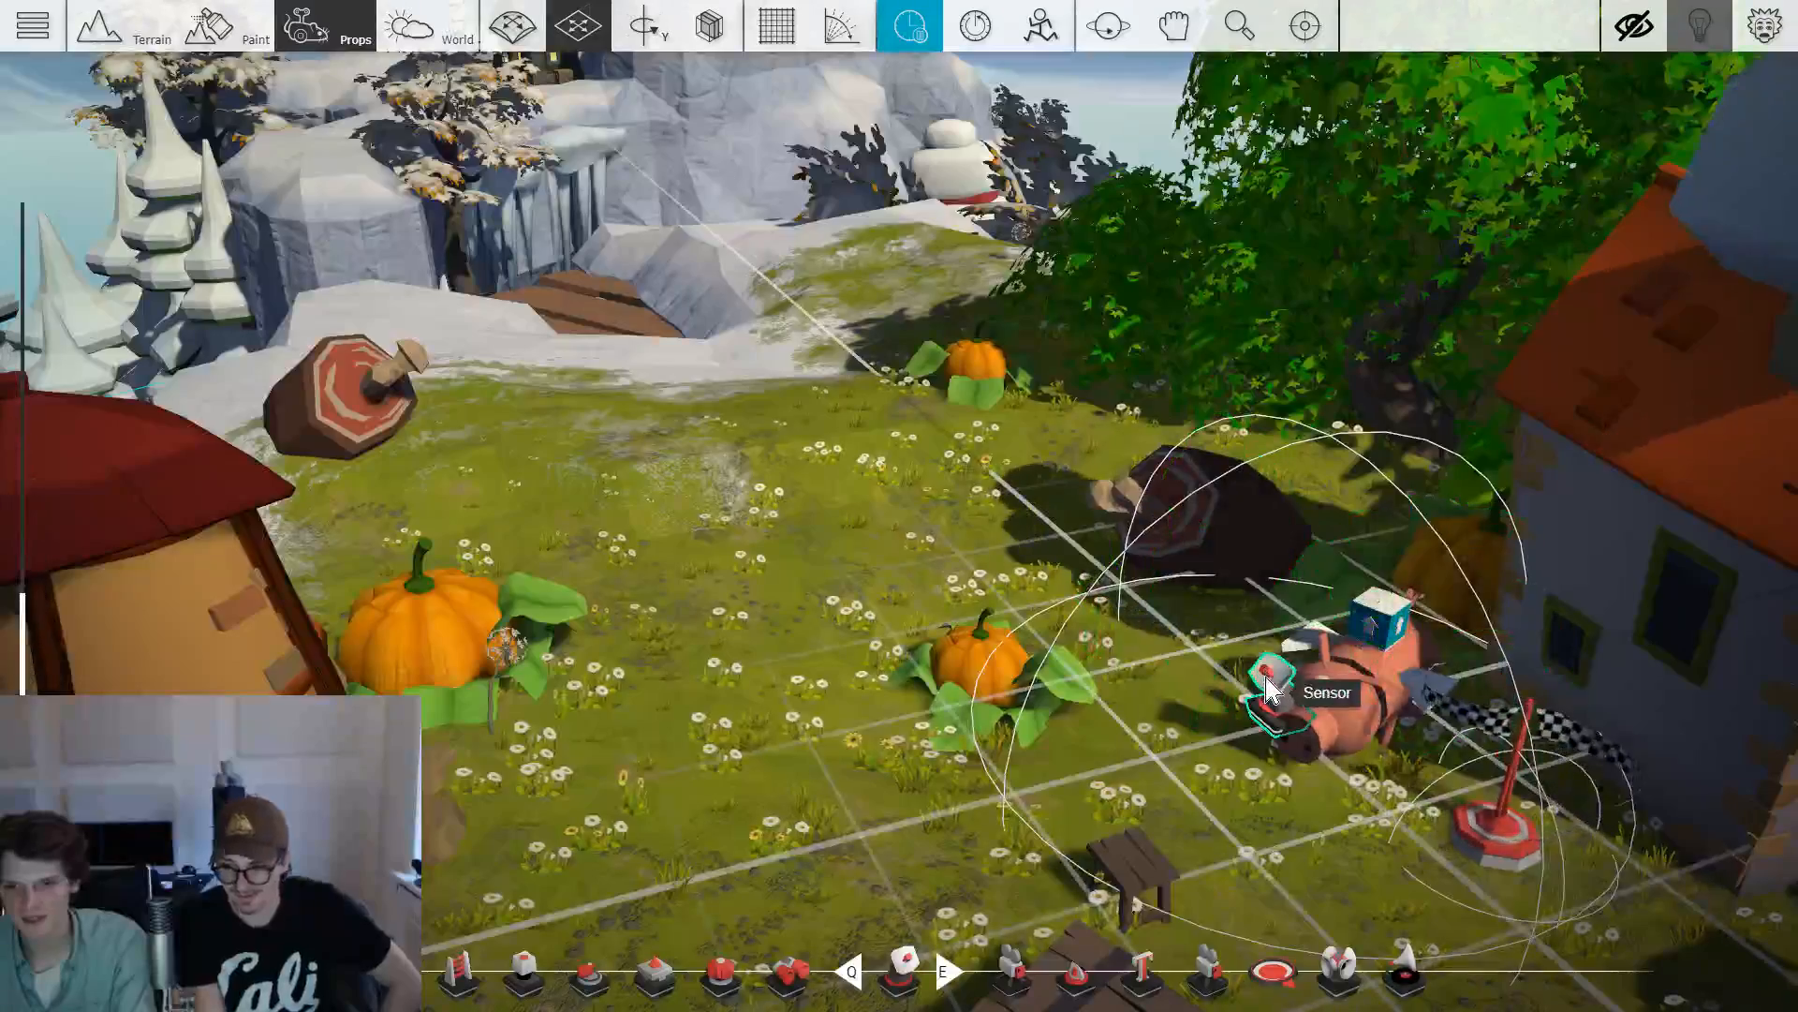
pyautogui.click(1274, 692)
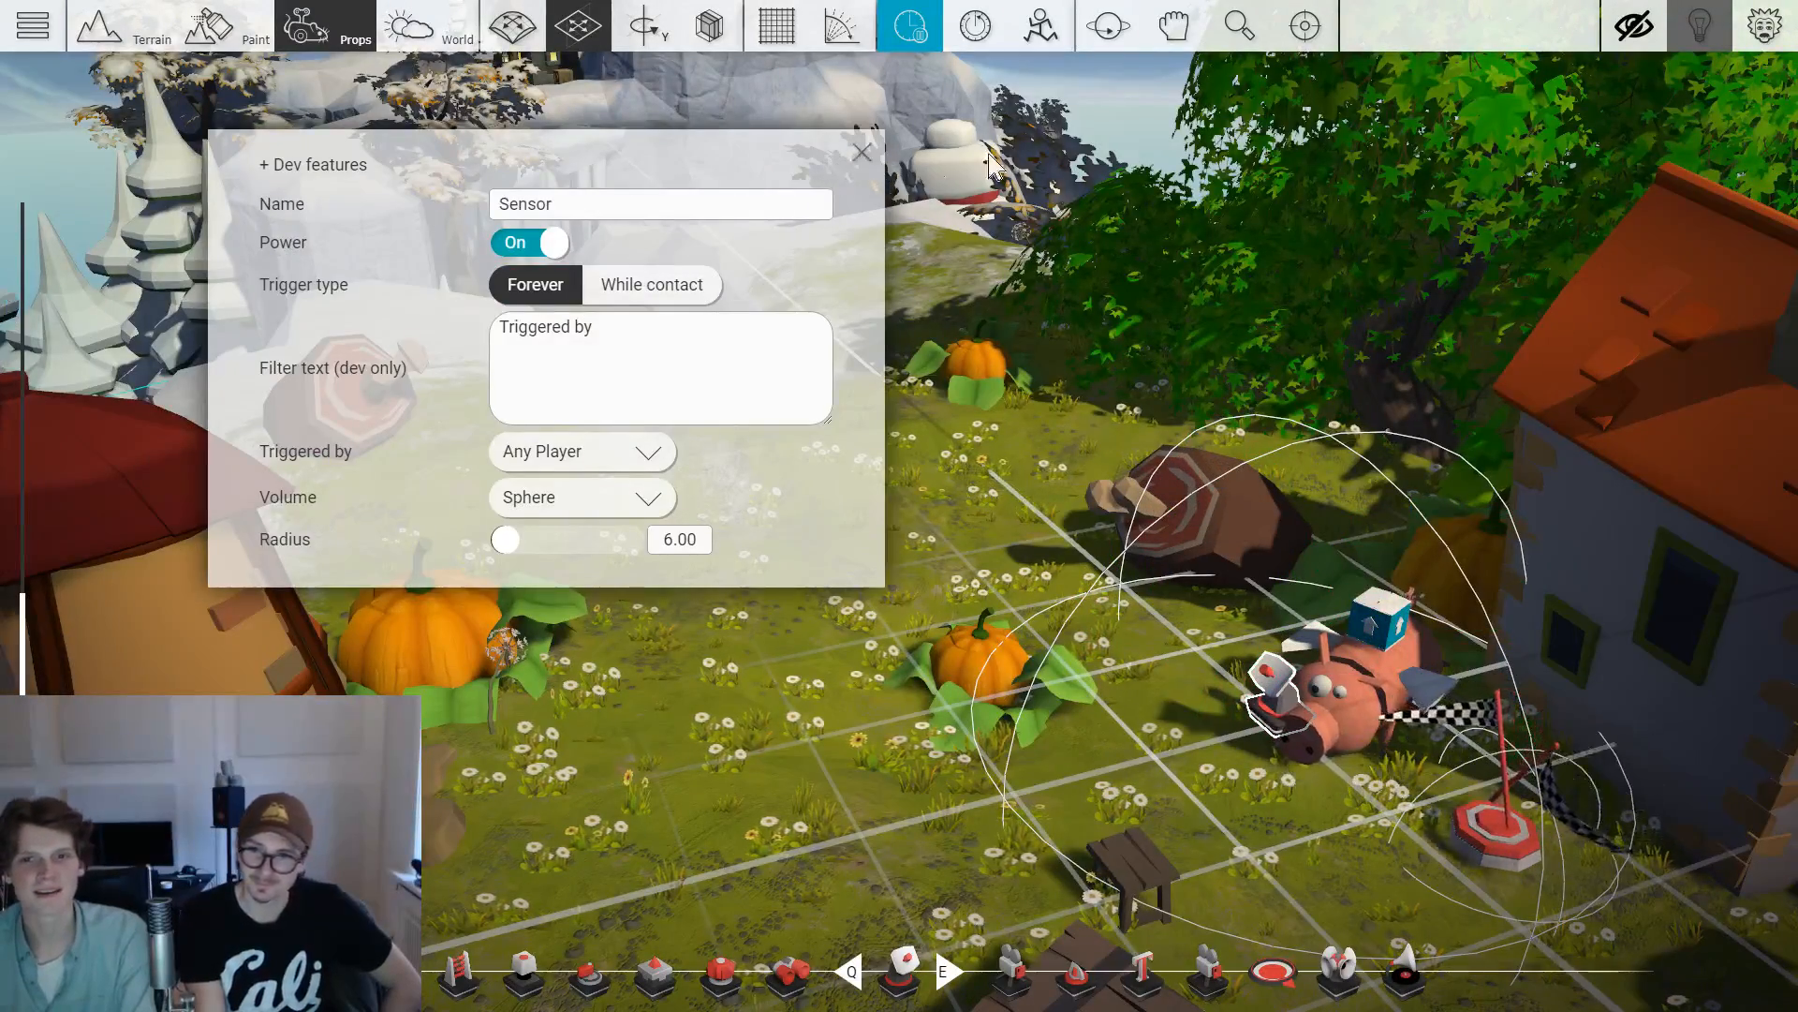
pyautogui.click(862, 153)
# Place a Text Overlay prop on the grass in front of the pig, near the stool.
pyautogui.scroll(-2, 1086, 109)
pyautogui.press('Tab')
pyautogui.scroll(-2, 923, 291)
pyautogui.click(1203, 447)
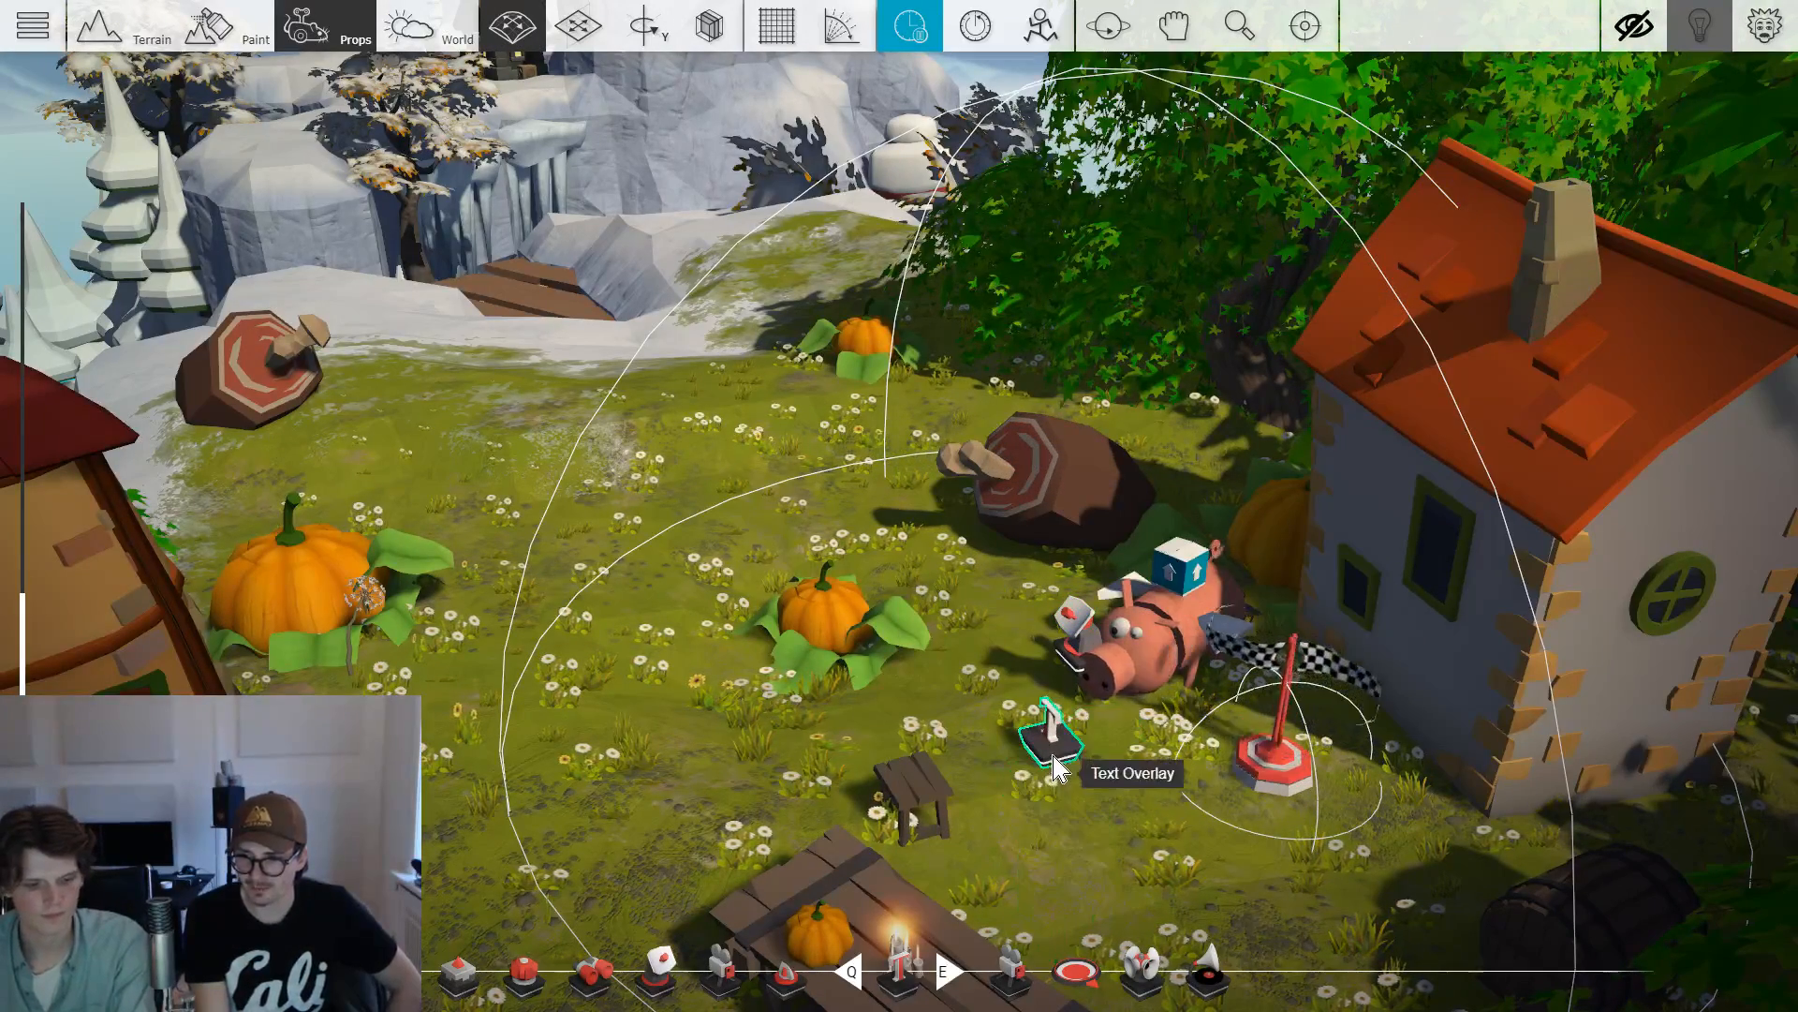
# Place a Connector on the grass between the pumpkin and the pig, and link the Sensor to it.
pyautogui.press('Tab')
pyautogui.scroll(-2, 796, 422)
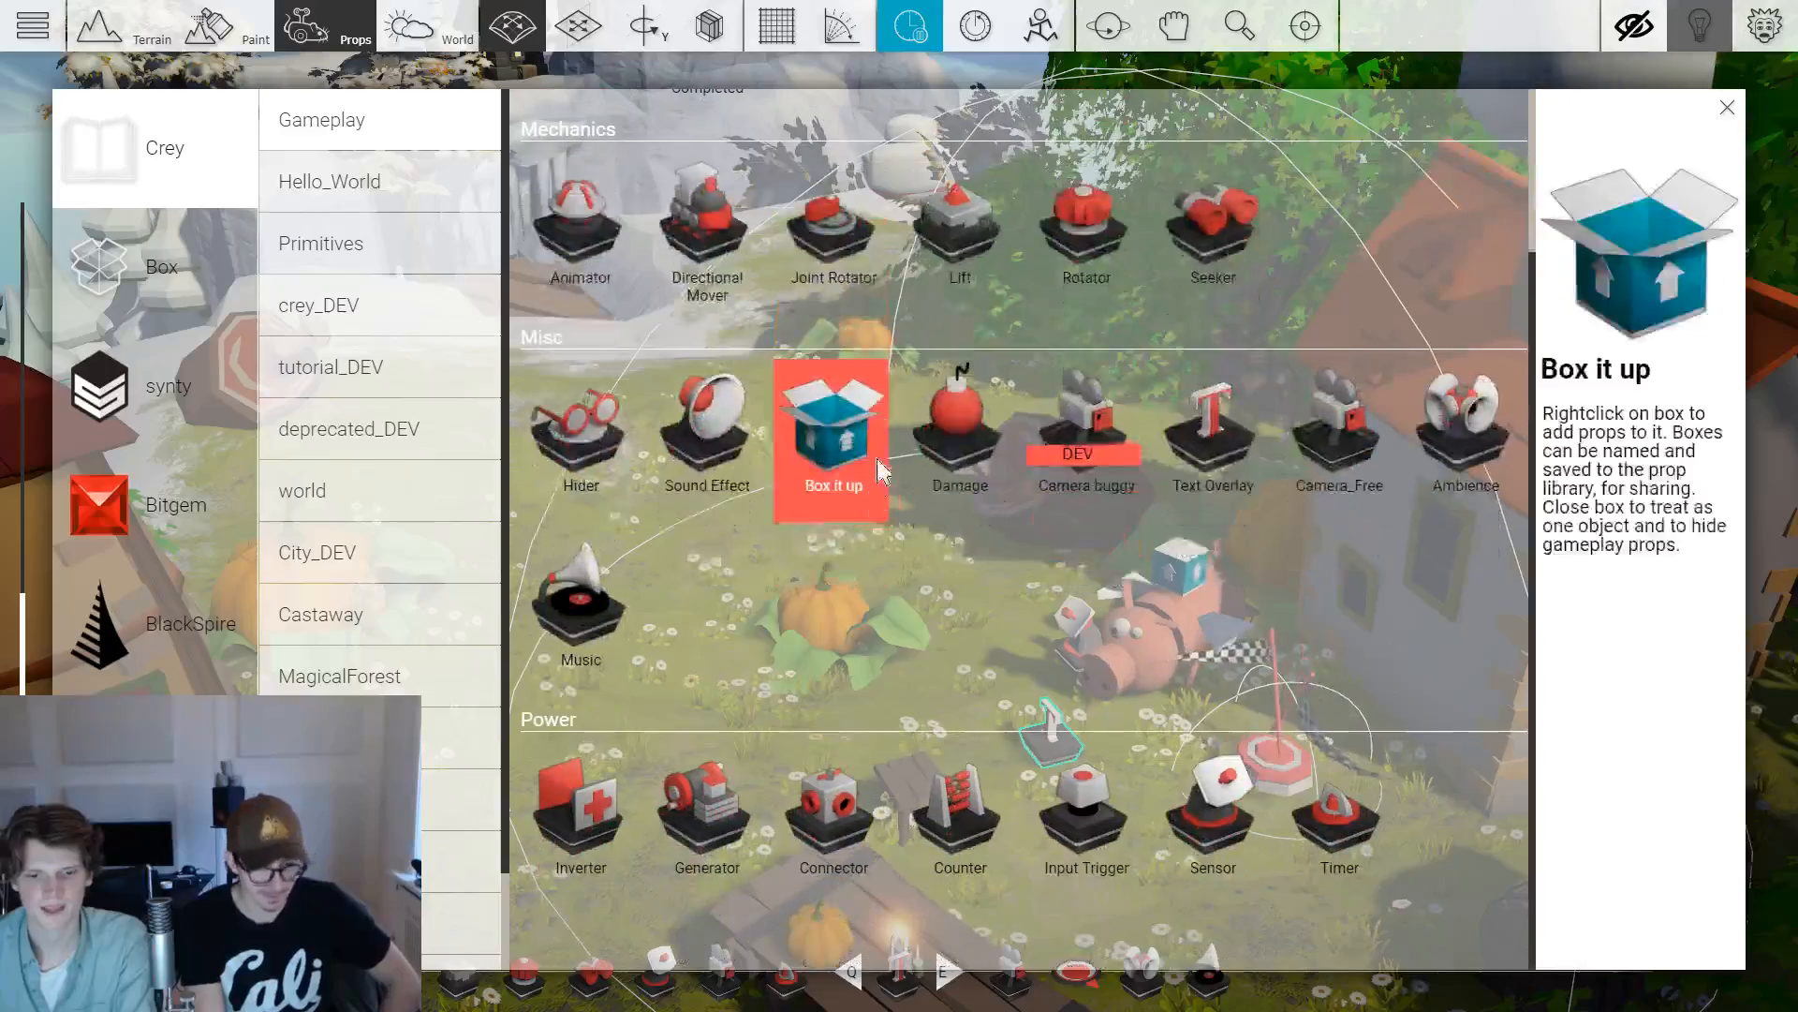
pyautogui.click(829, 815)
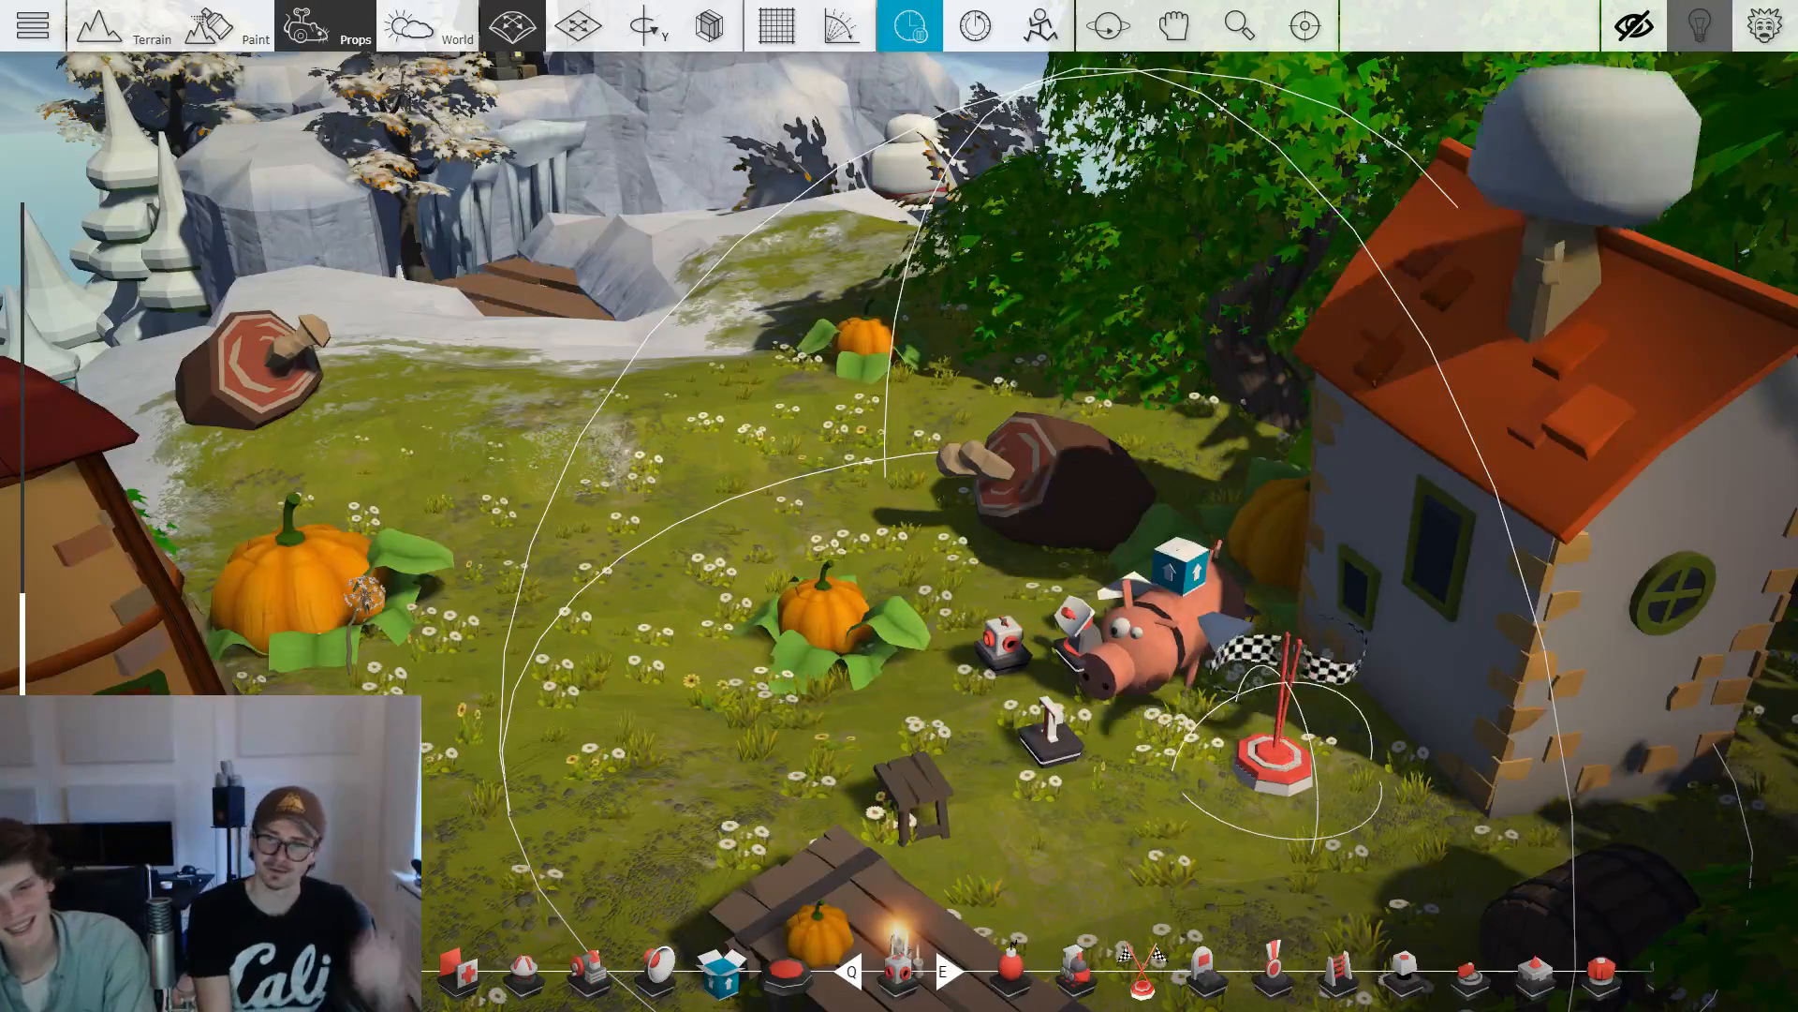
pyautogui.moveTo(1000, 657); pyautogui.dragTo(994, 654)
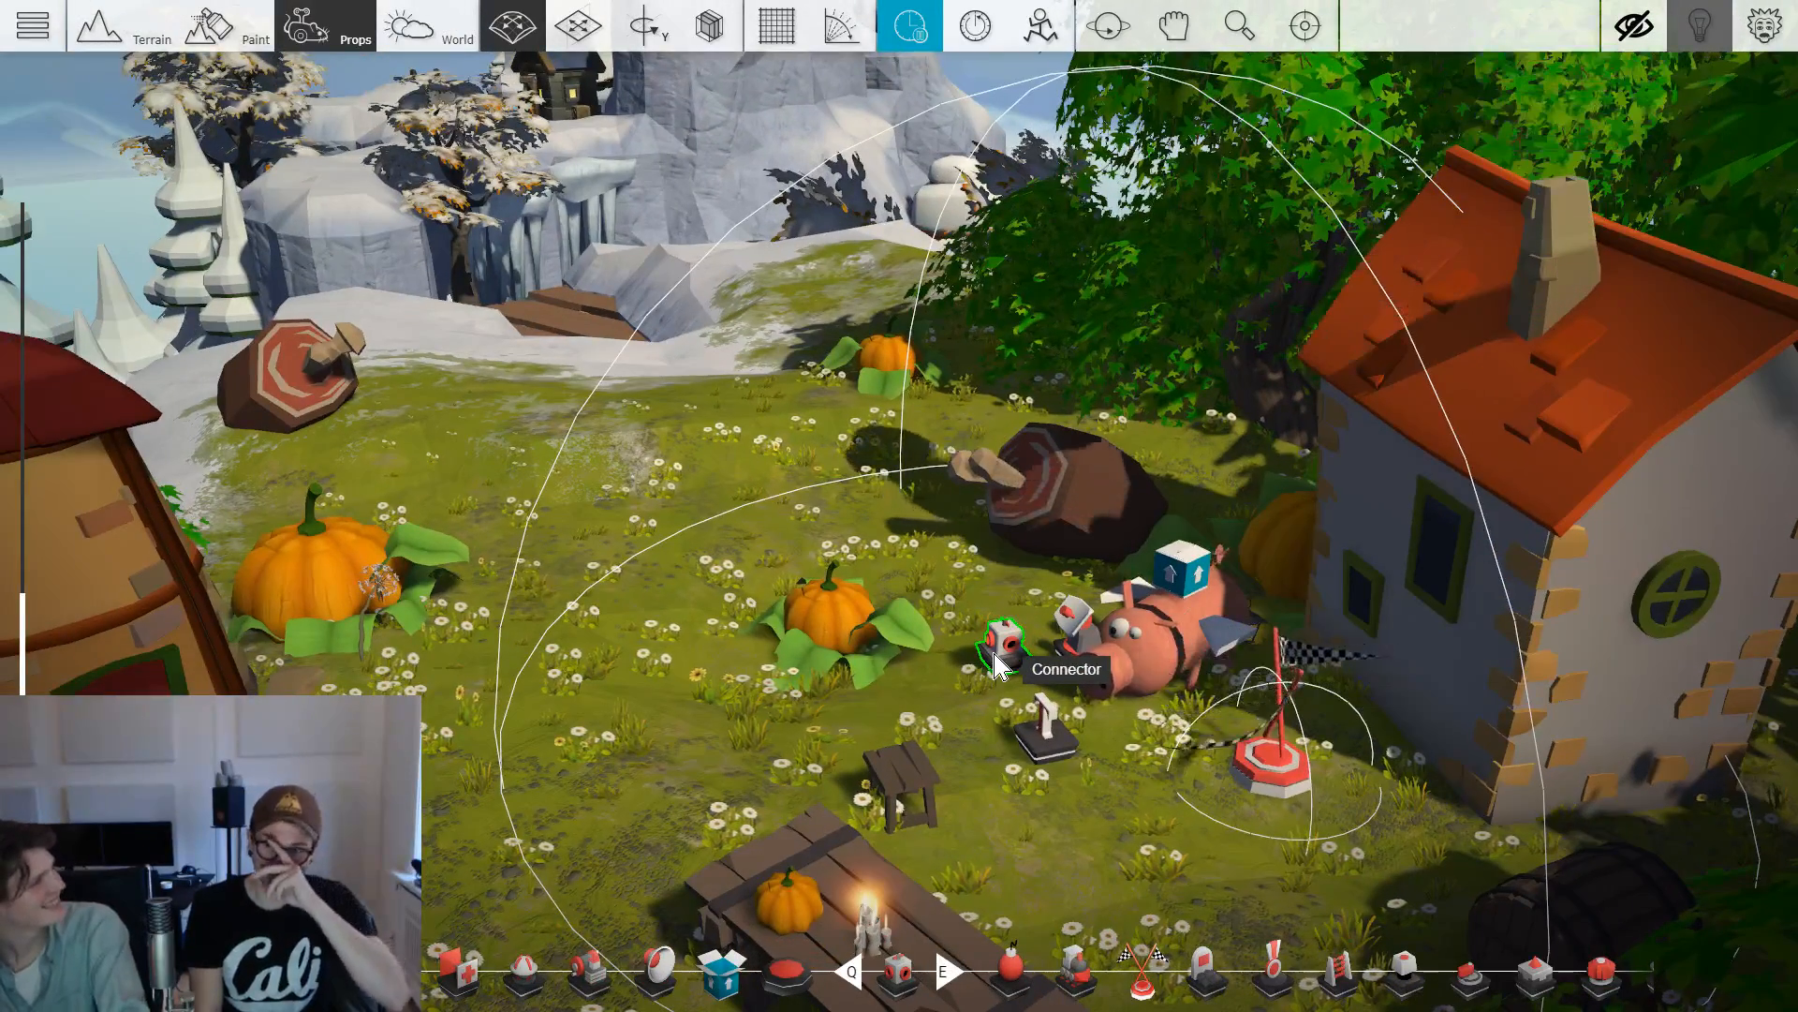
pyautogui.moveTo(993, 644); pyautogui.dragTo(1028, 702)
pyautogui.scroll(2, 1000, 656)
pyautogui.scroll(2, 1018, 693)
pyautogui.scroll(2, 1028, 697)
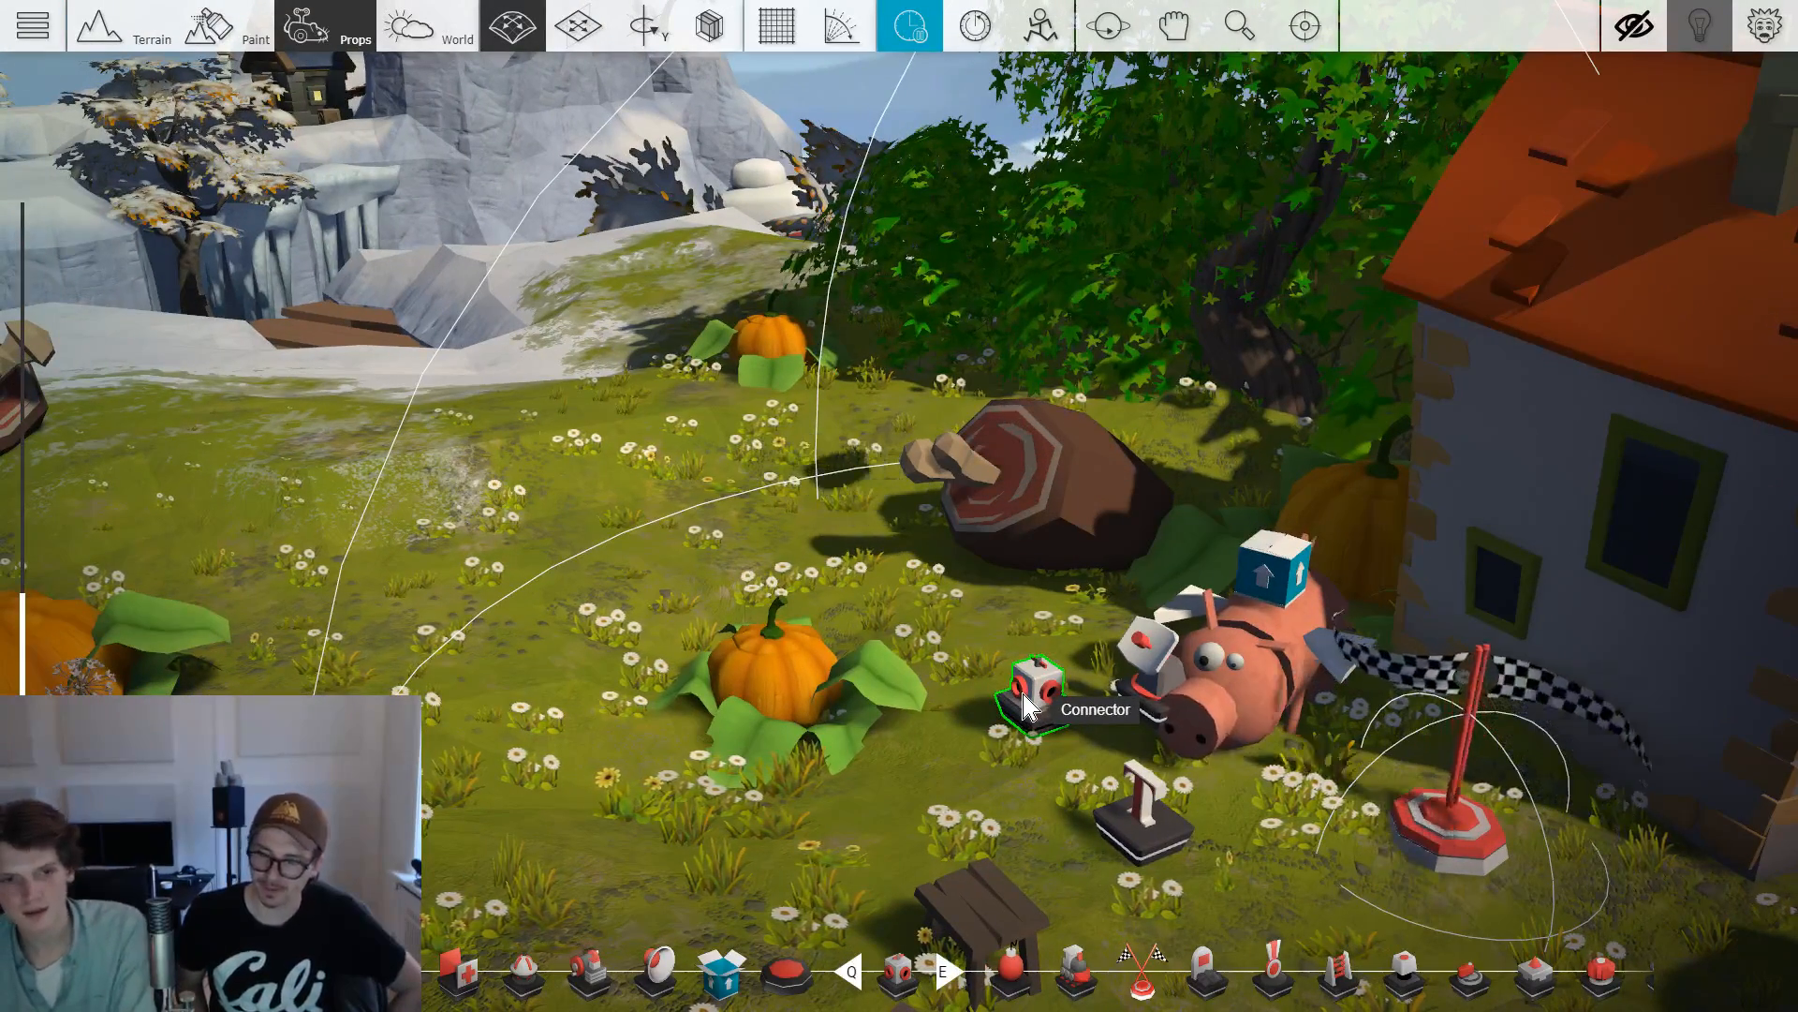
pyautogui.moveTo(1044, 693); pyautogui.dragTo(979, 742)
pyautogui.moveTo(1148, 670); pyautogui.dragTo(977, 745)
# Set the Connector's count to 1 and link the Connector to the Text Overlay.
pyautogui.press('Return')
pyautogui.click(667, 312)
pyautogui.write('1')
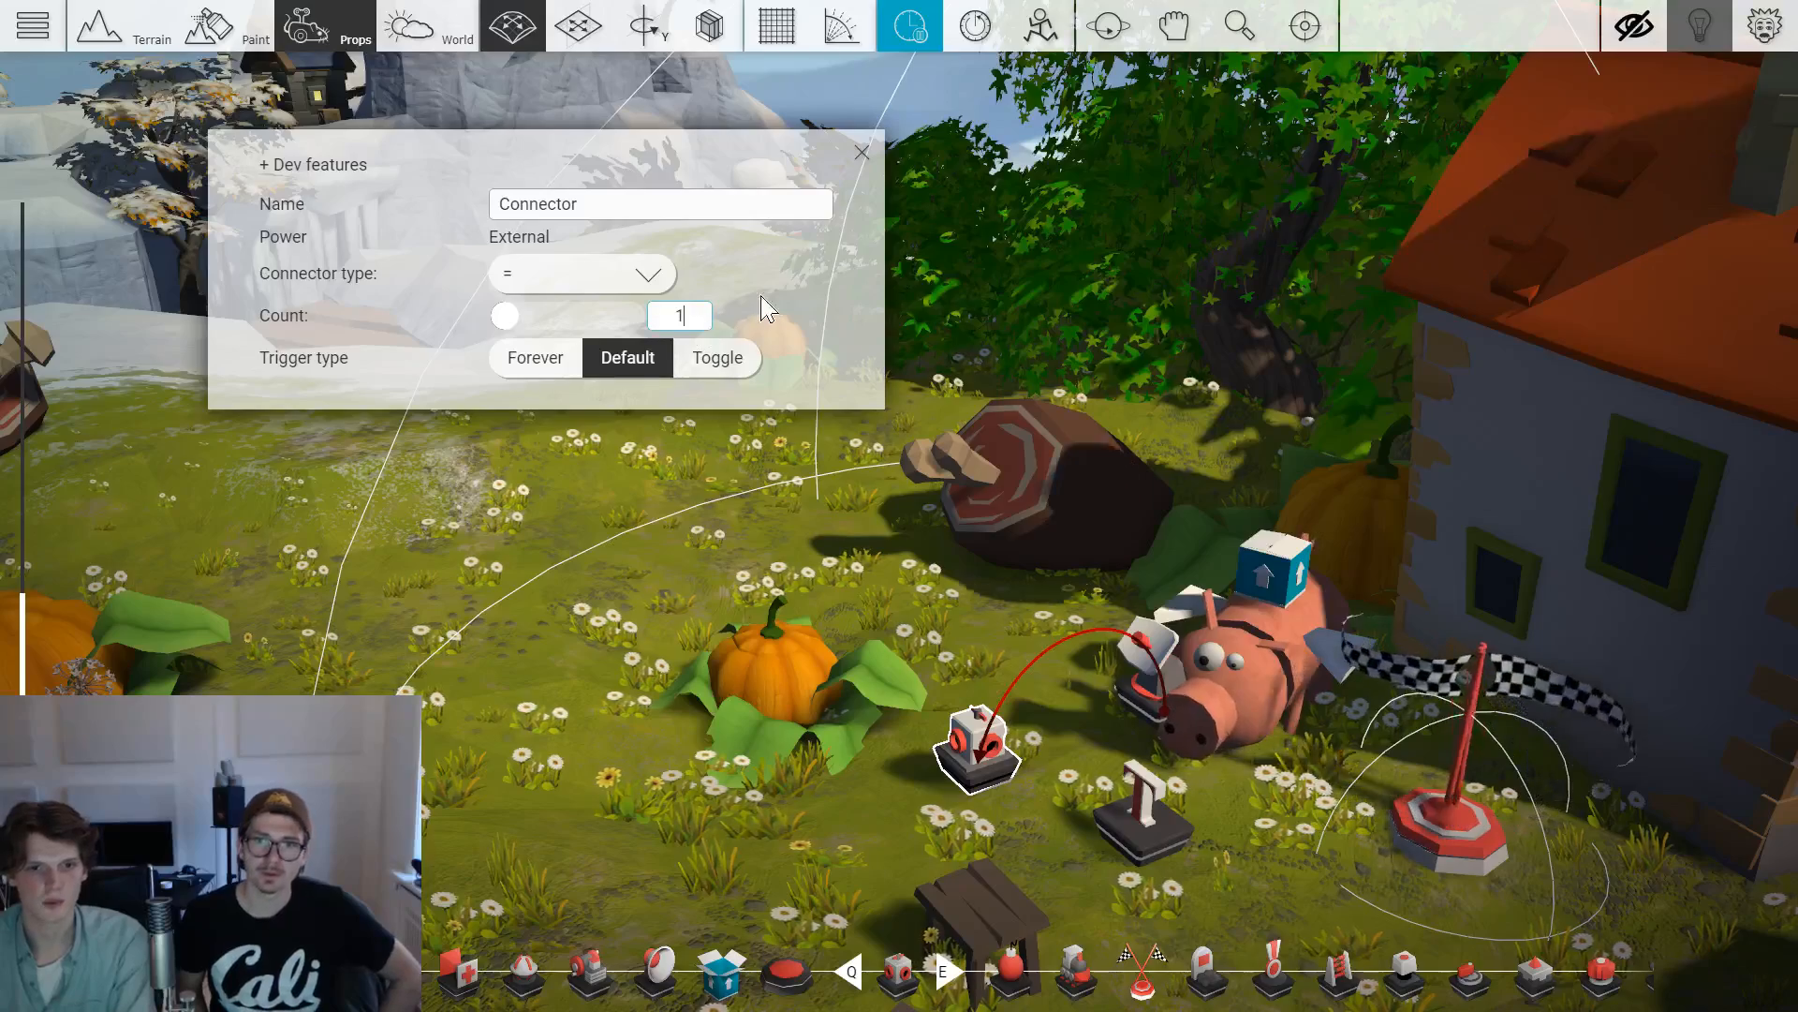
pyautogui.click(860, 154)
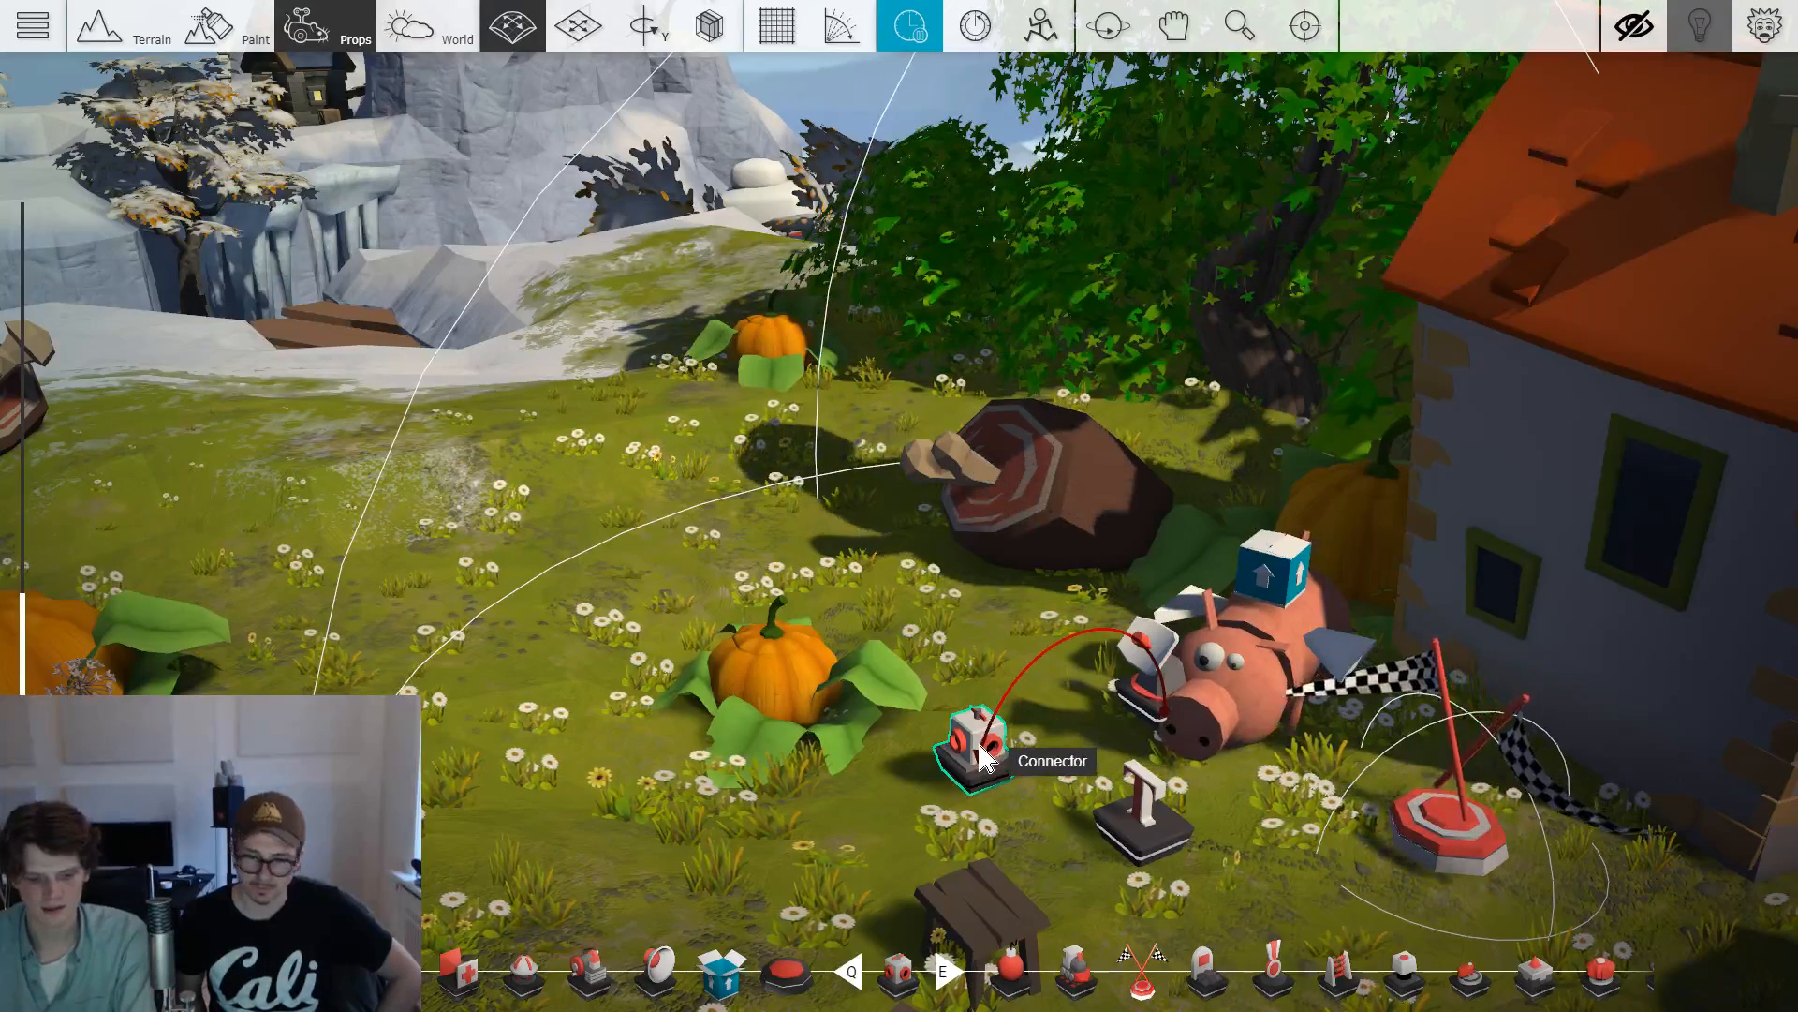
pyautogui.click(1143, 810)
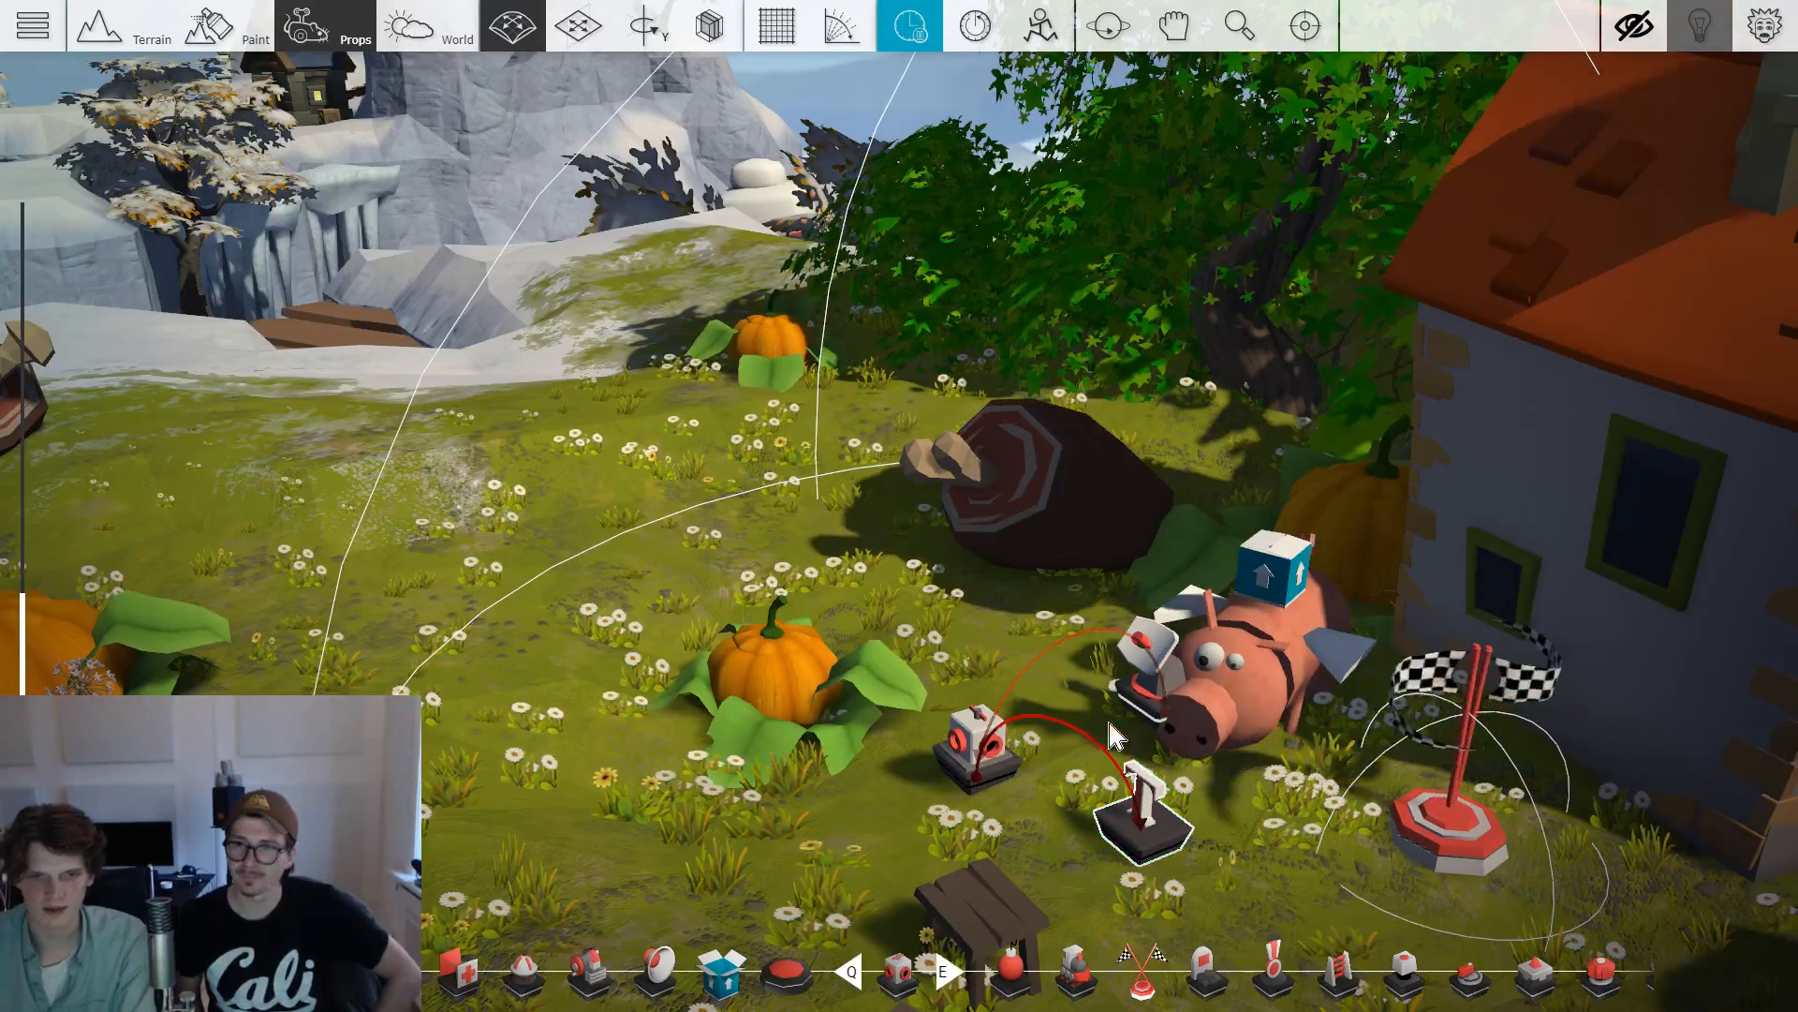
# Enter "Oink' m8!" as the Text Overlay's text.
pyautogui.click(672, 271)
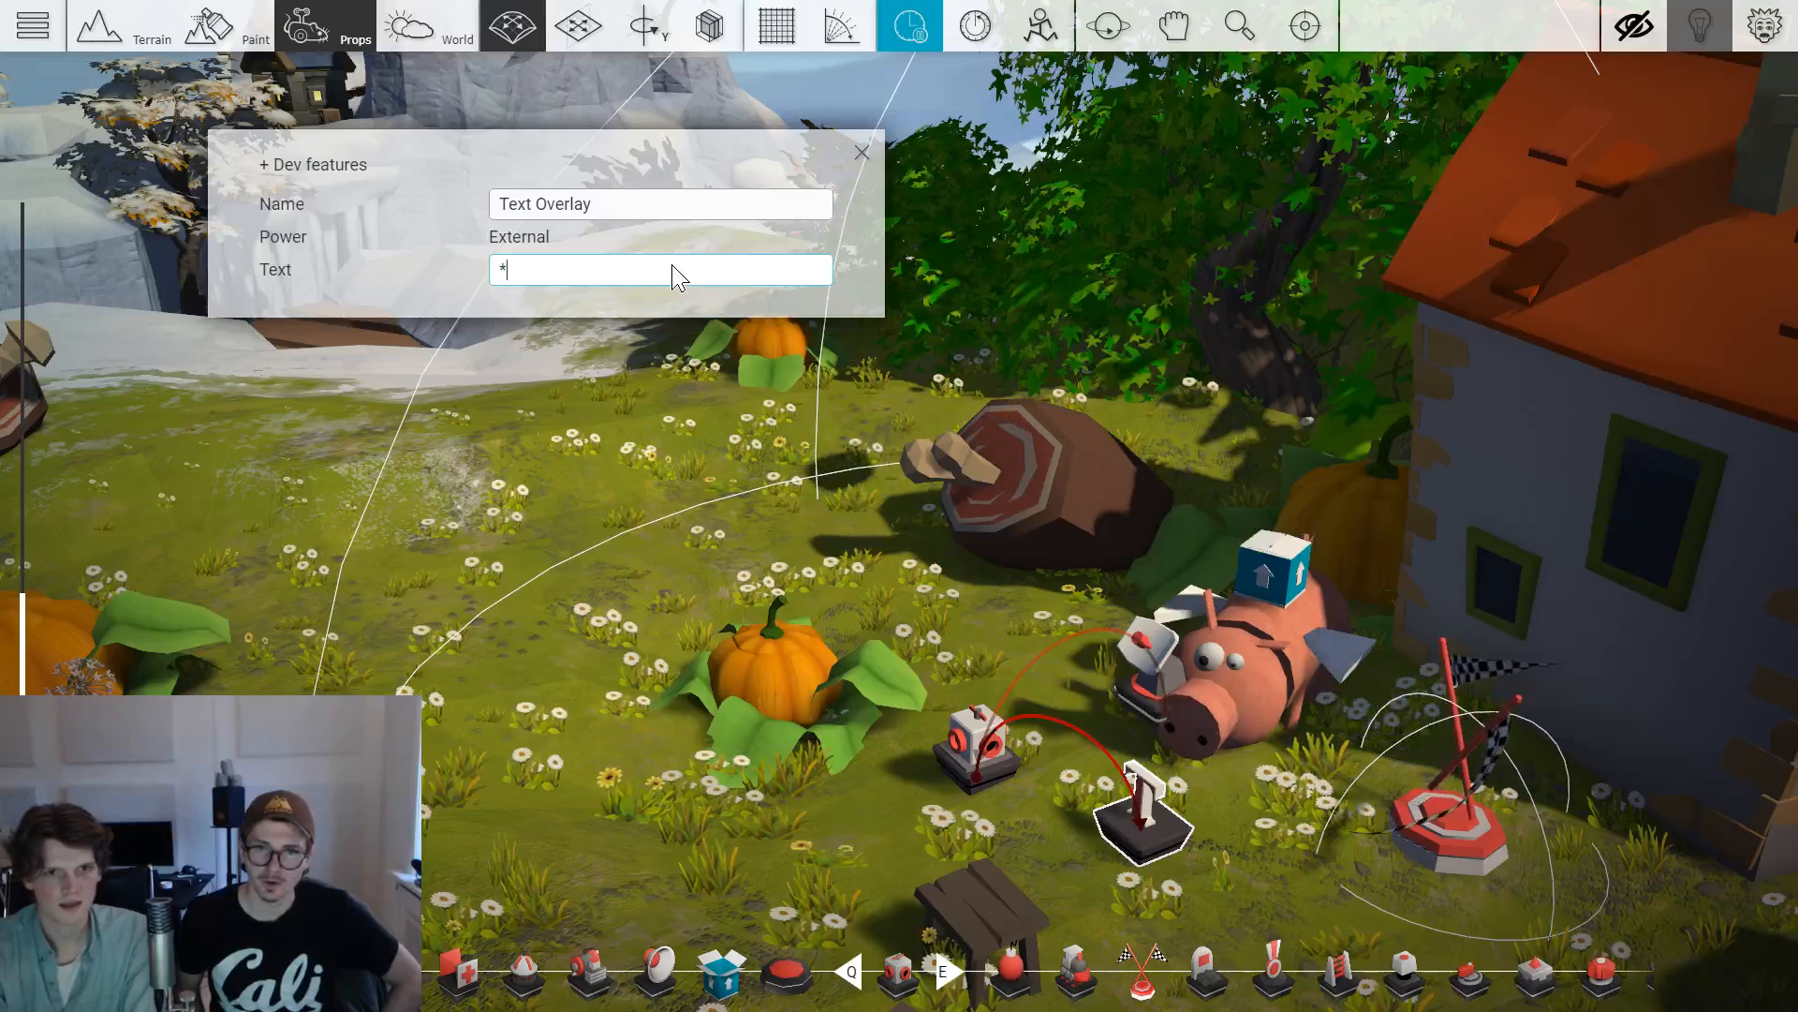
pyautogui.write('Oin')
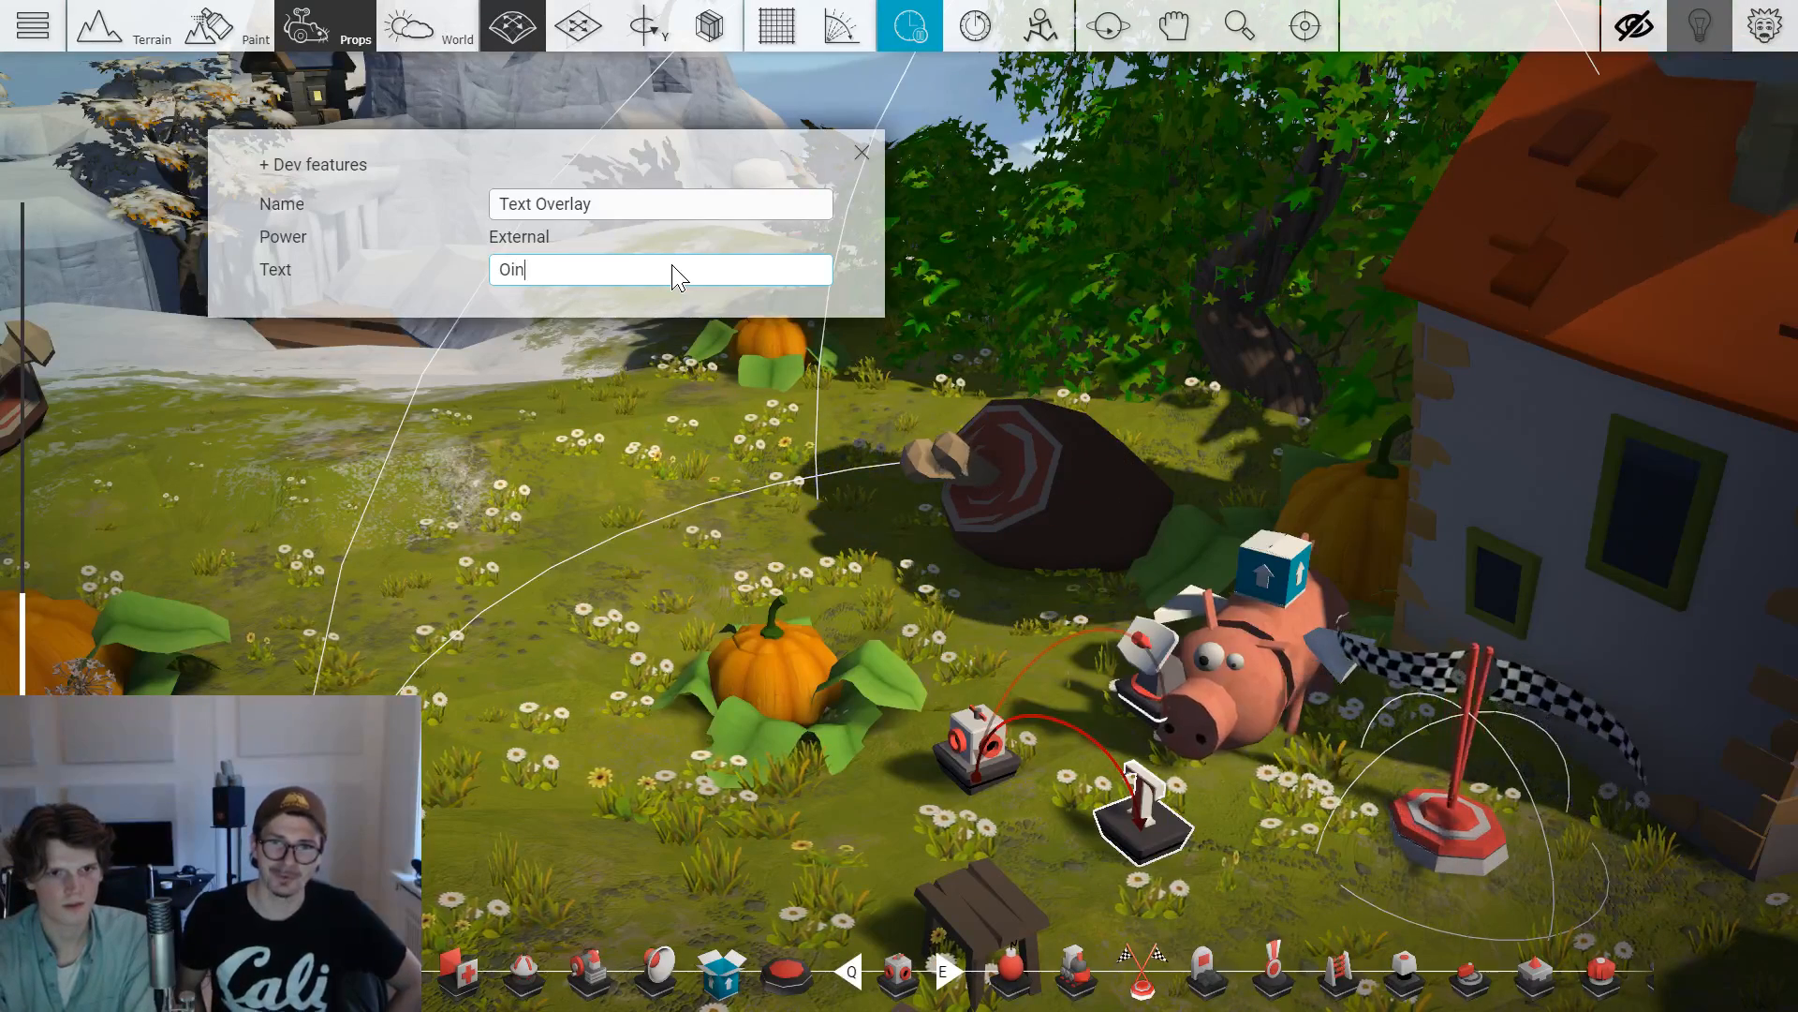
pyautogui.write('k m8!')
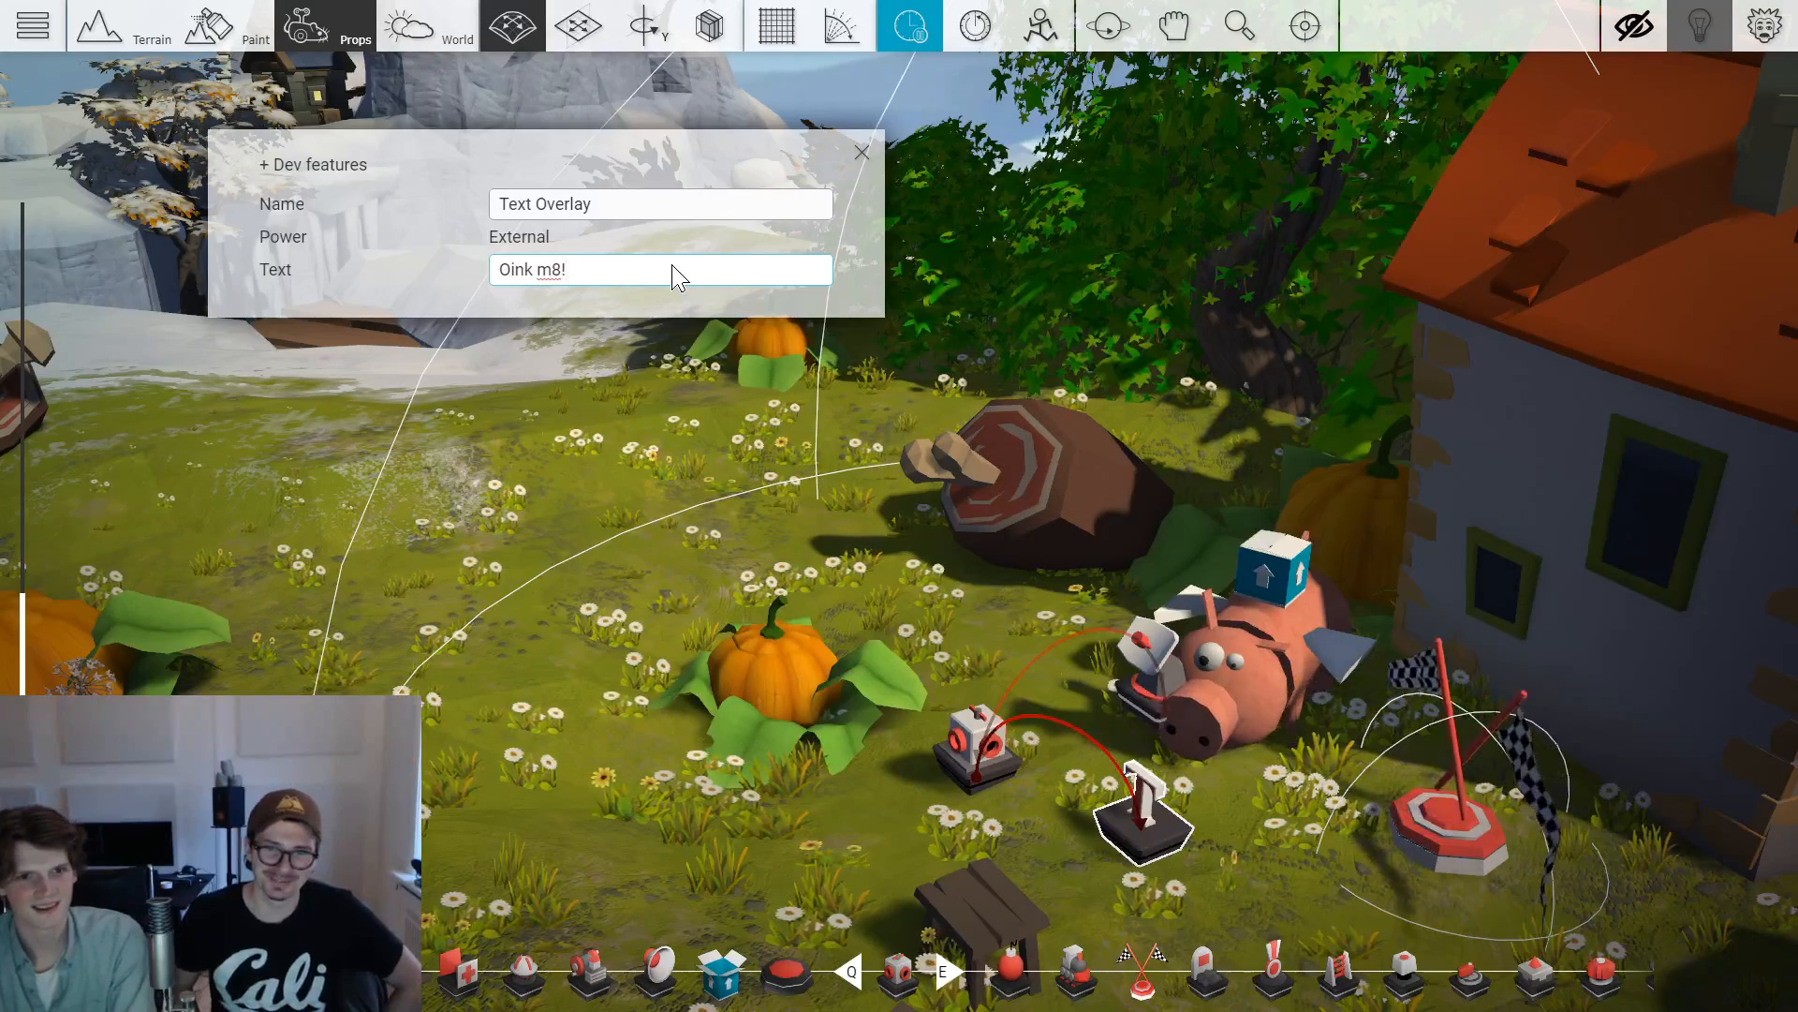
pyautogui.press('BackSpace')
pyautogui.write(',')
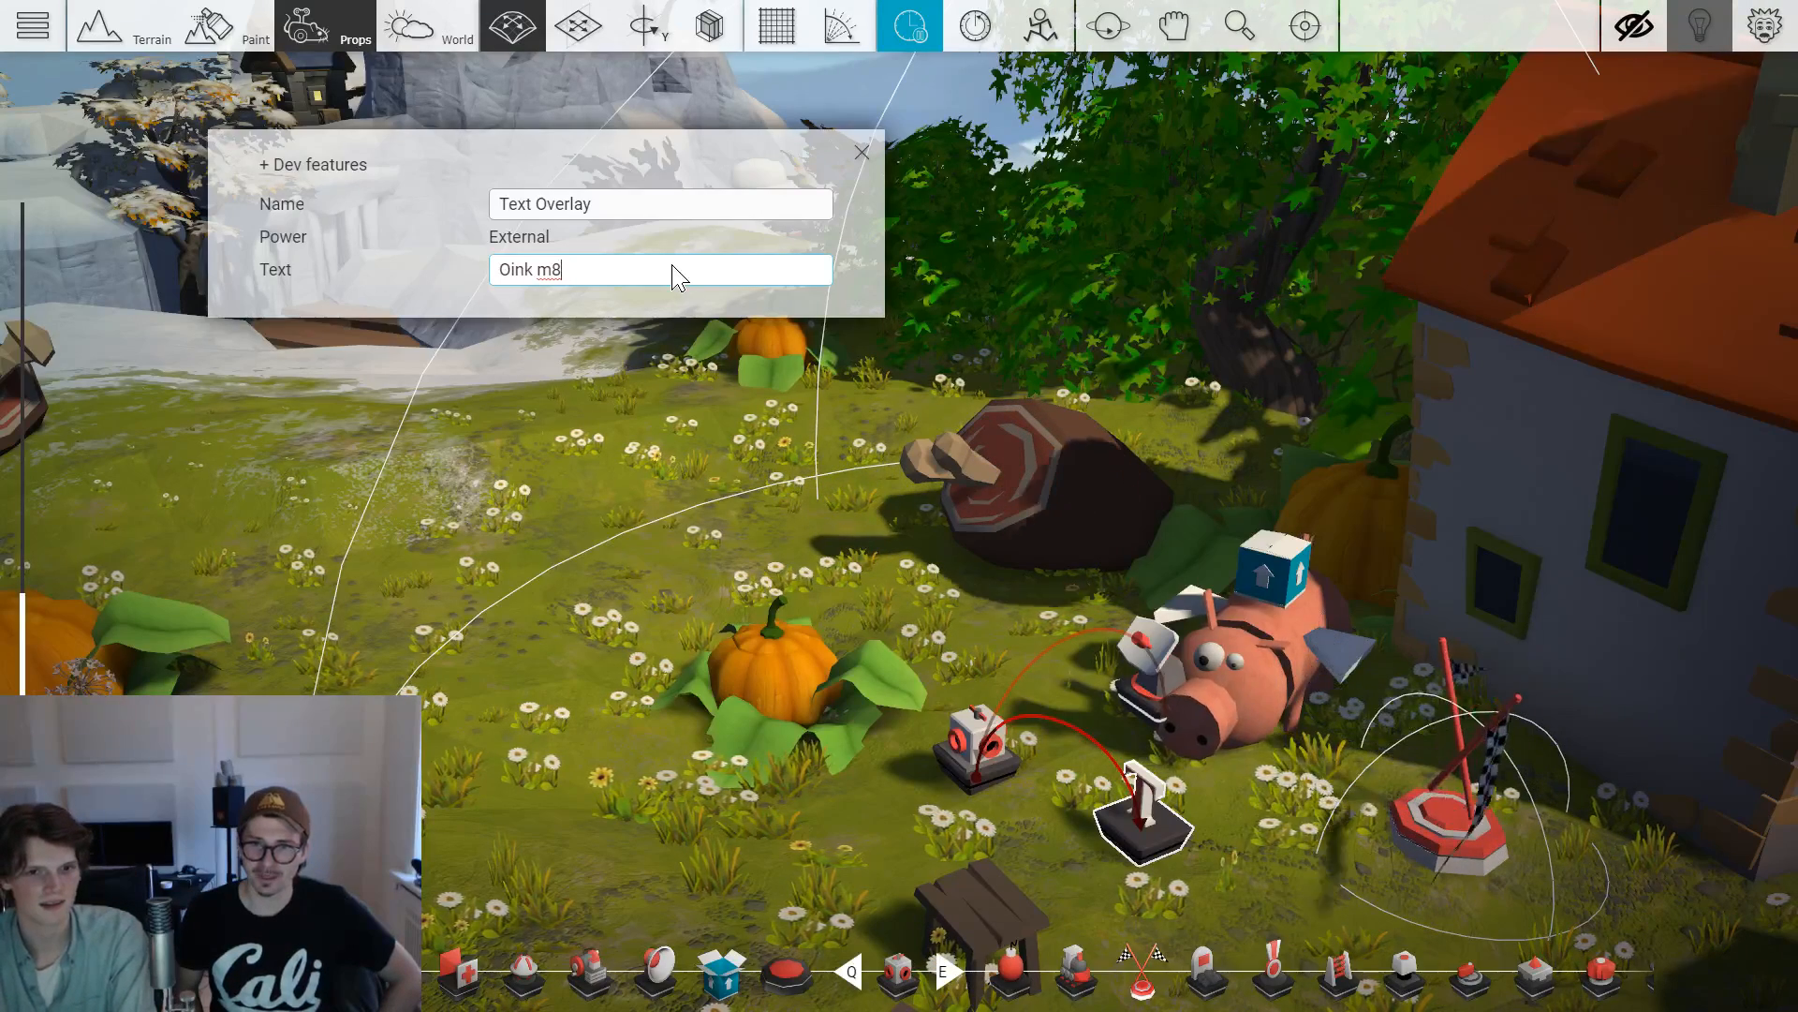
pyautogui.press('BackSpace')
pyautogui.press('BackSpace')
pyautogui.write('!')
pyautogui.click(535, 270)
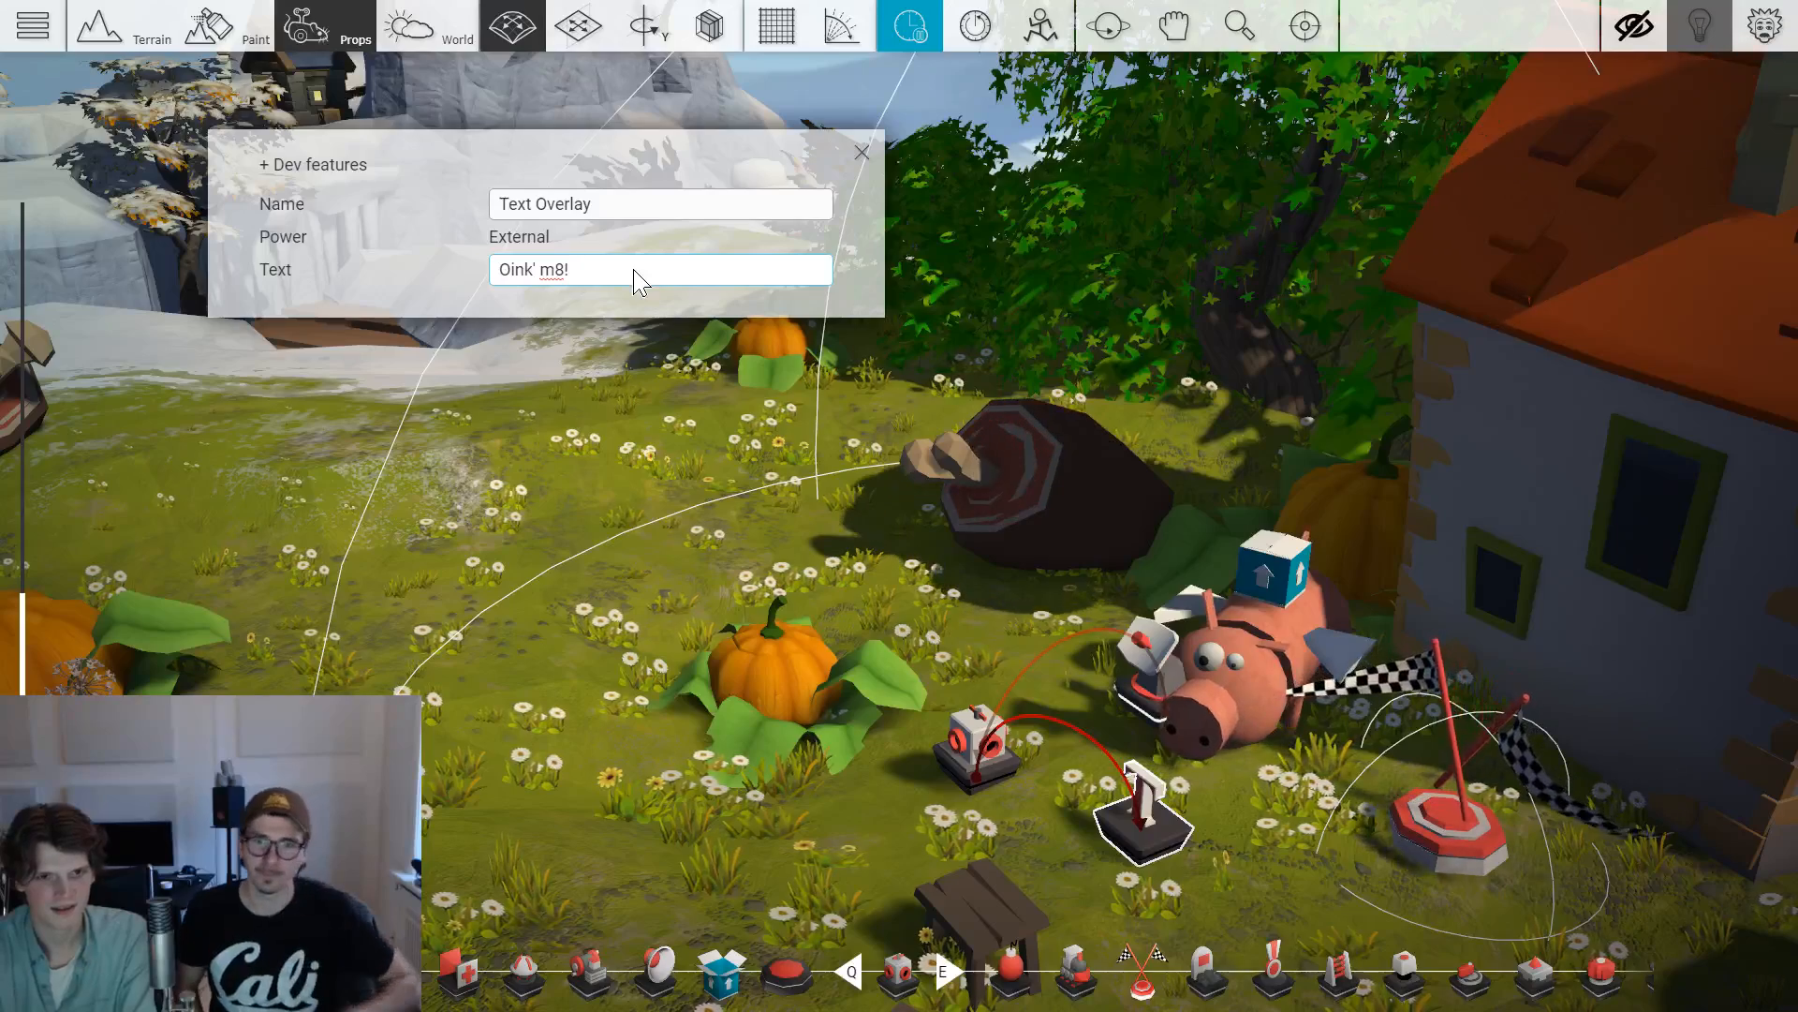
# Append "LET'S PARTYYYY!!" to the Text Overlay's text and close its settings.
pyautogui.write('LETS PARTYYYY!!')
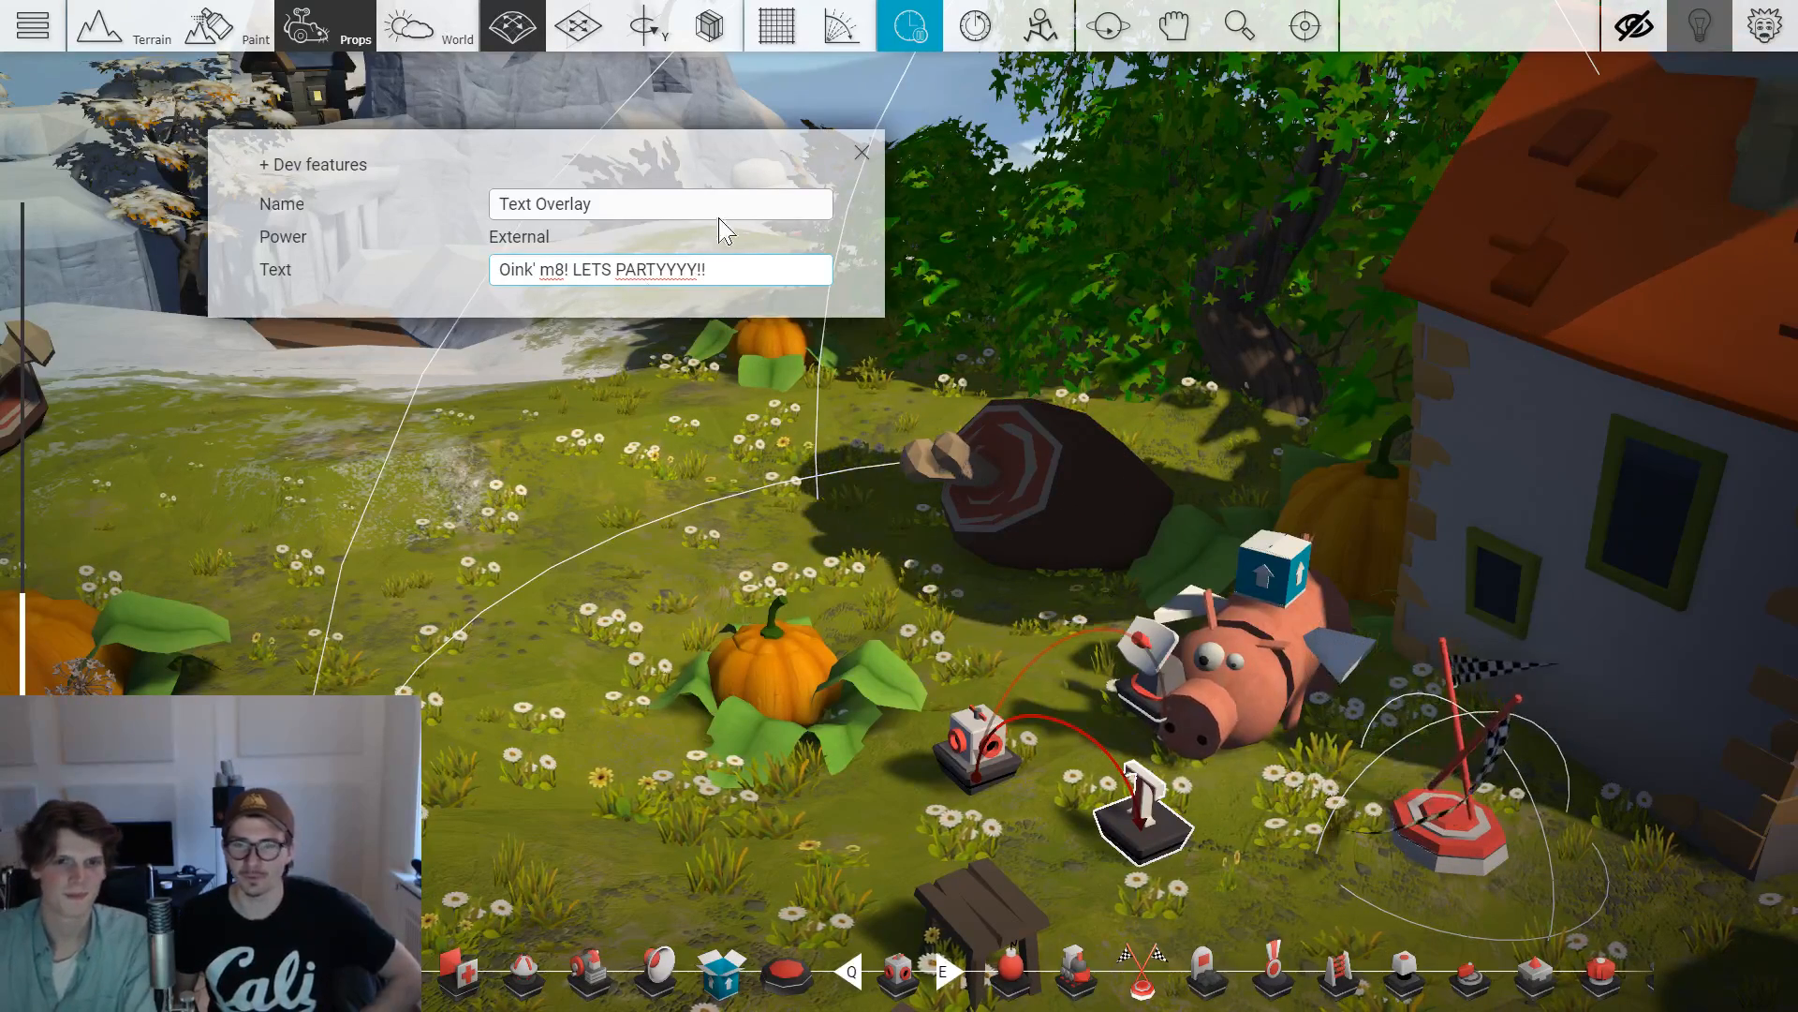
pyautogui.click(604, 278)
pyautogui.write("'")
pyautogui.click(777, 274)
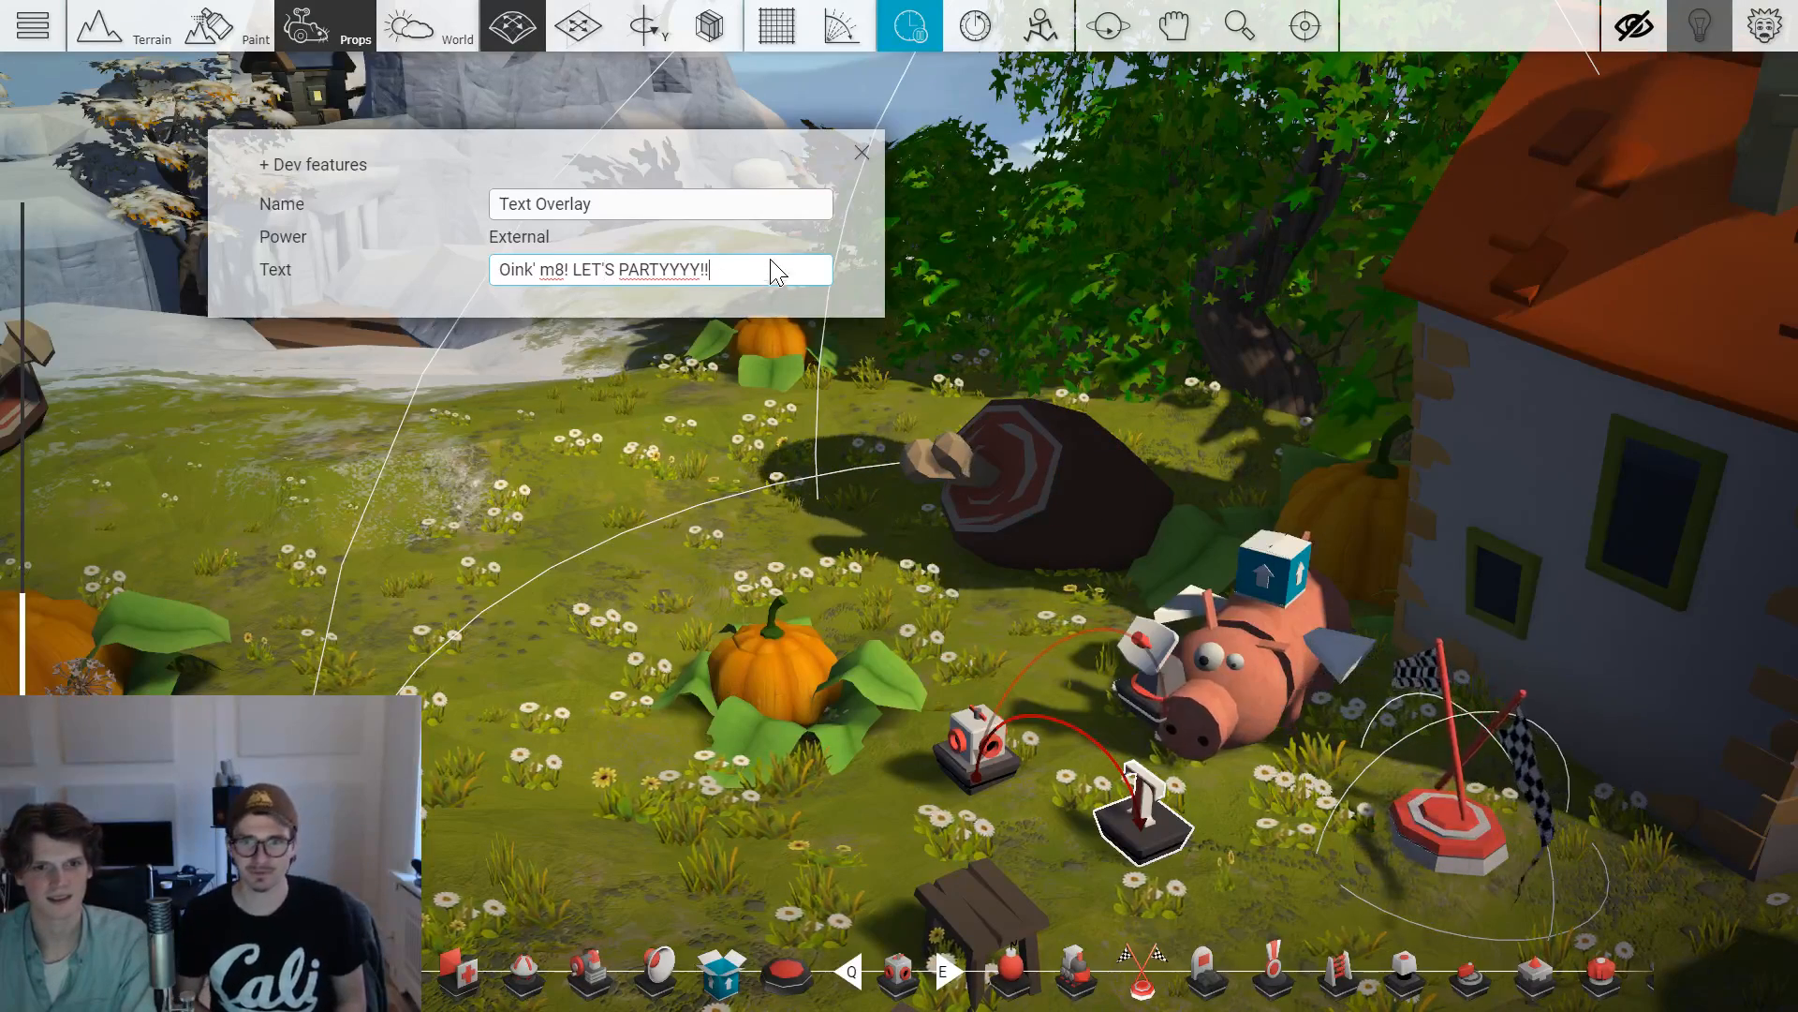
pyautogui.press('Return')
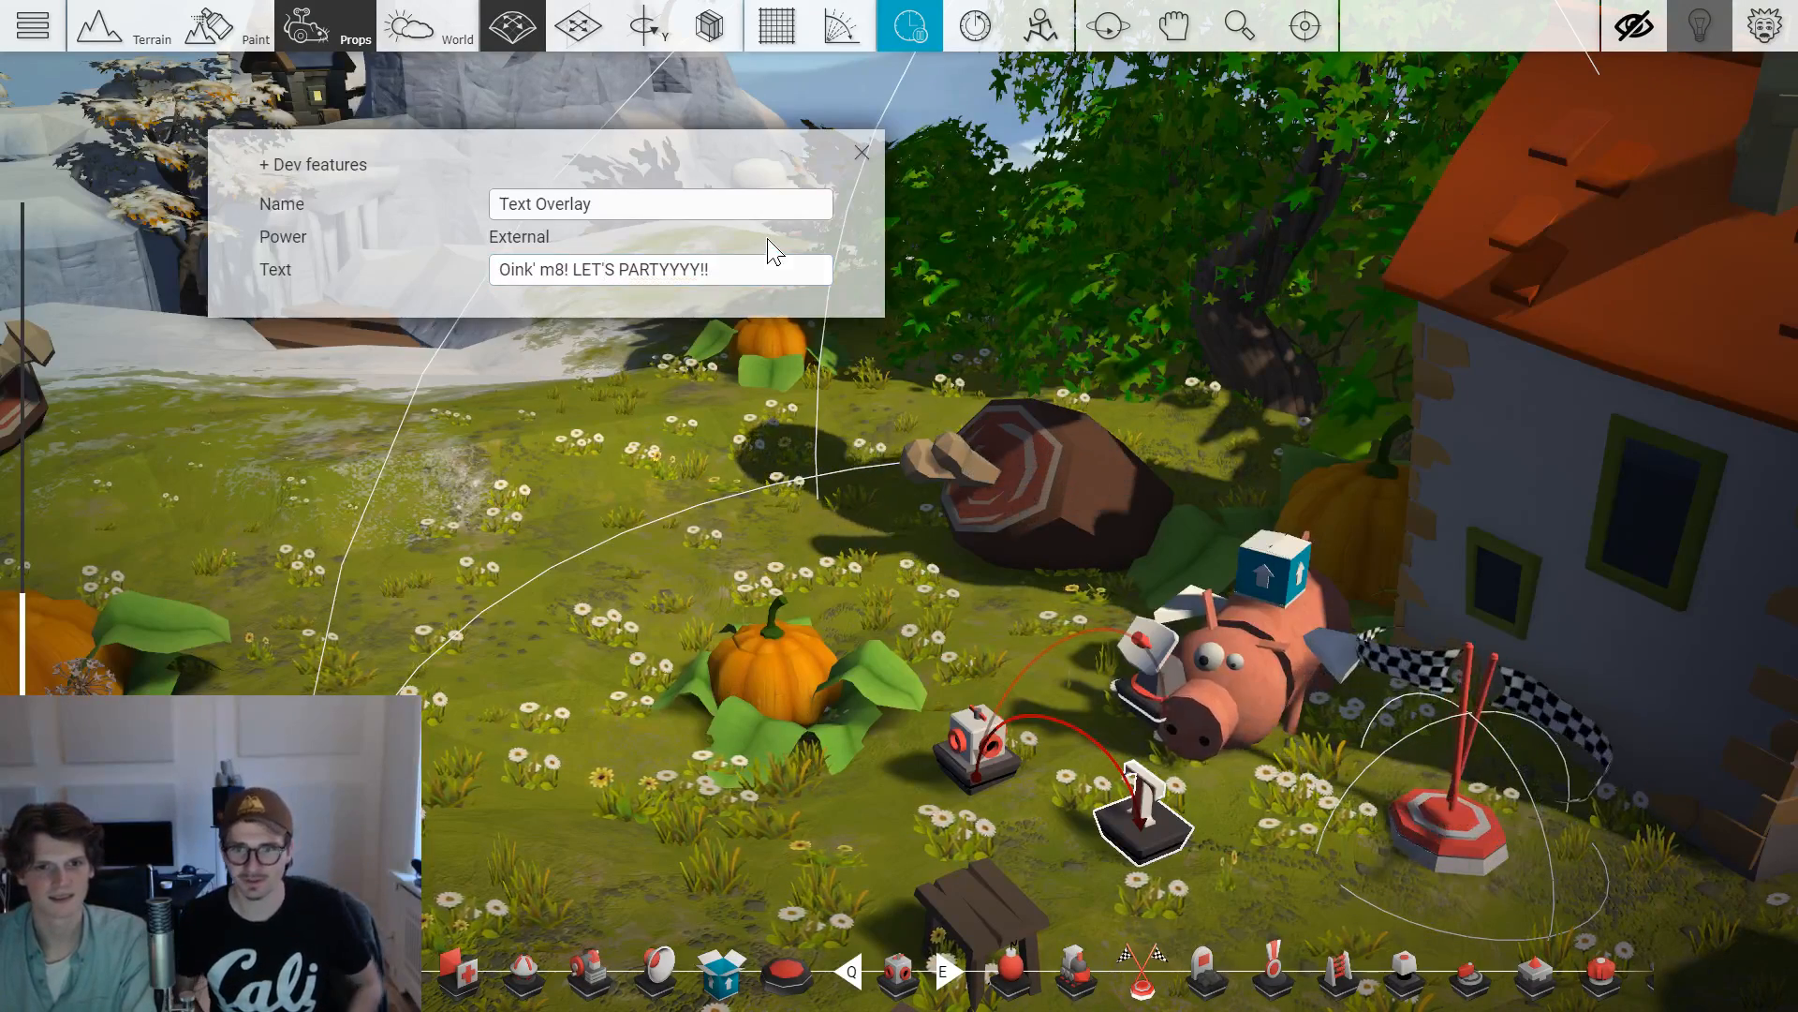
pyautogui.click(695, 274)
pyautogui.click(754, 270)
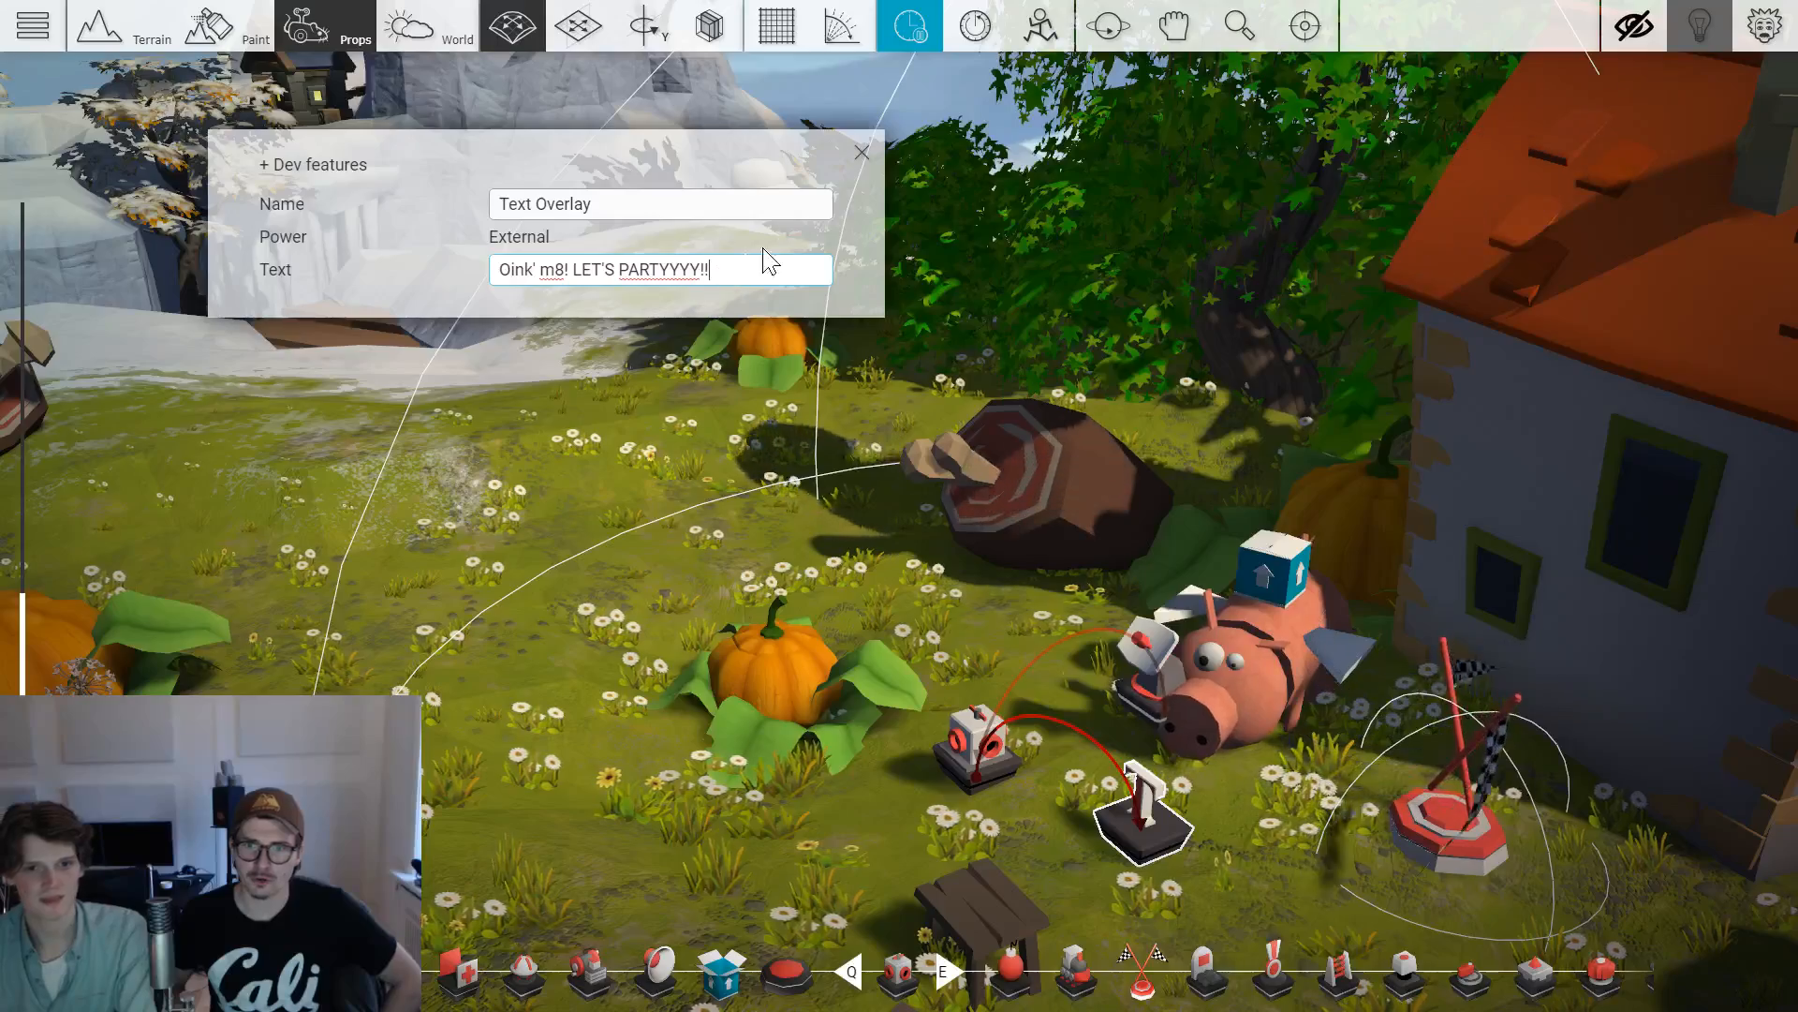
pyautogui.click(860, 157)
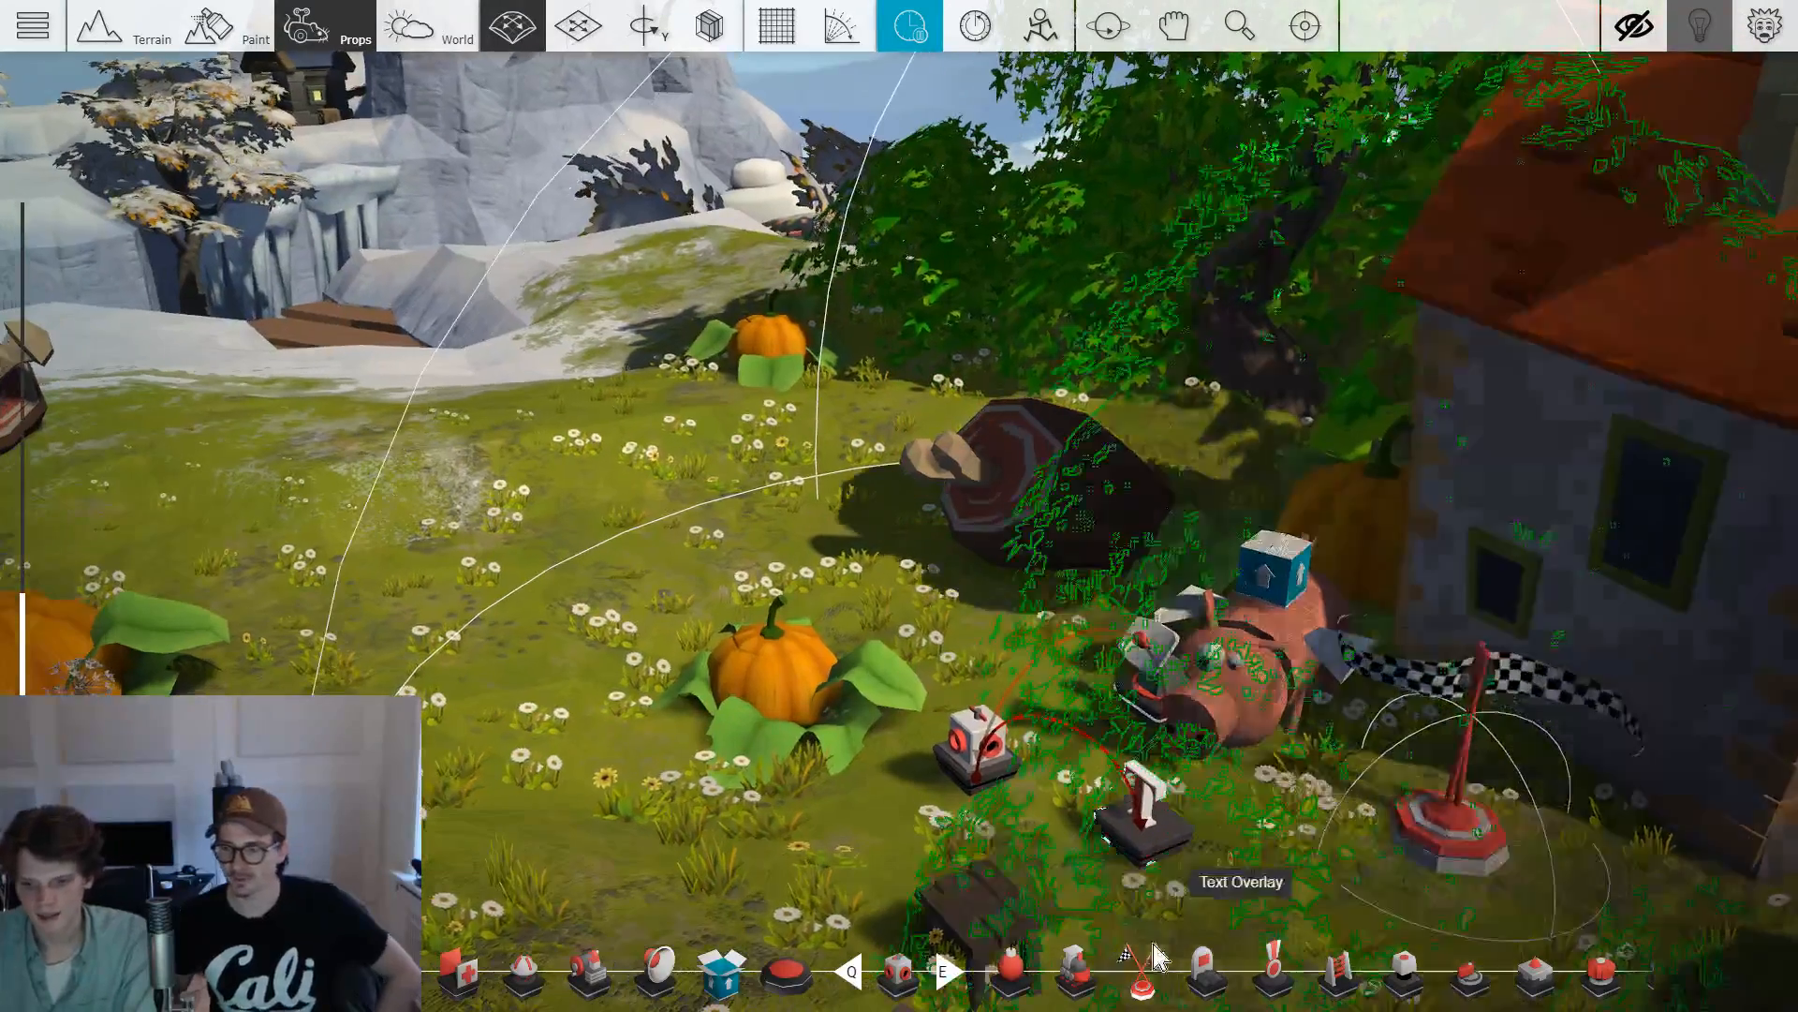
# Place a Timer on the grass between the Connector and the stool, and link the Sensor to it.
pyautogui.press('Tab')
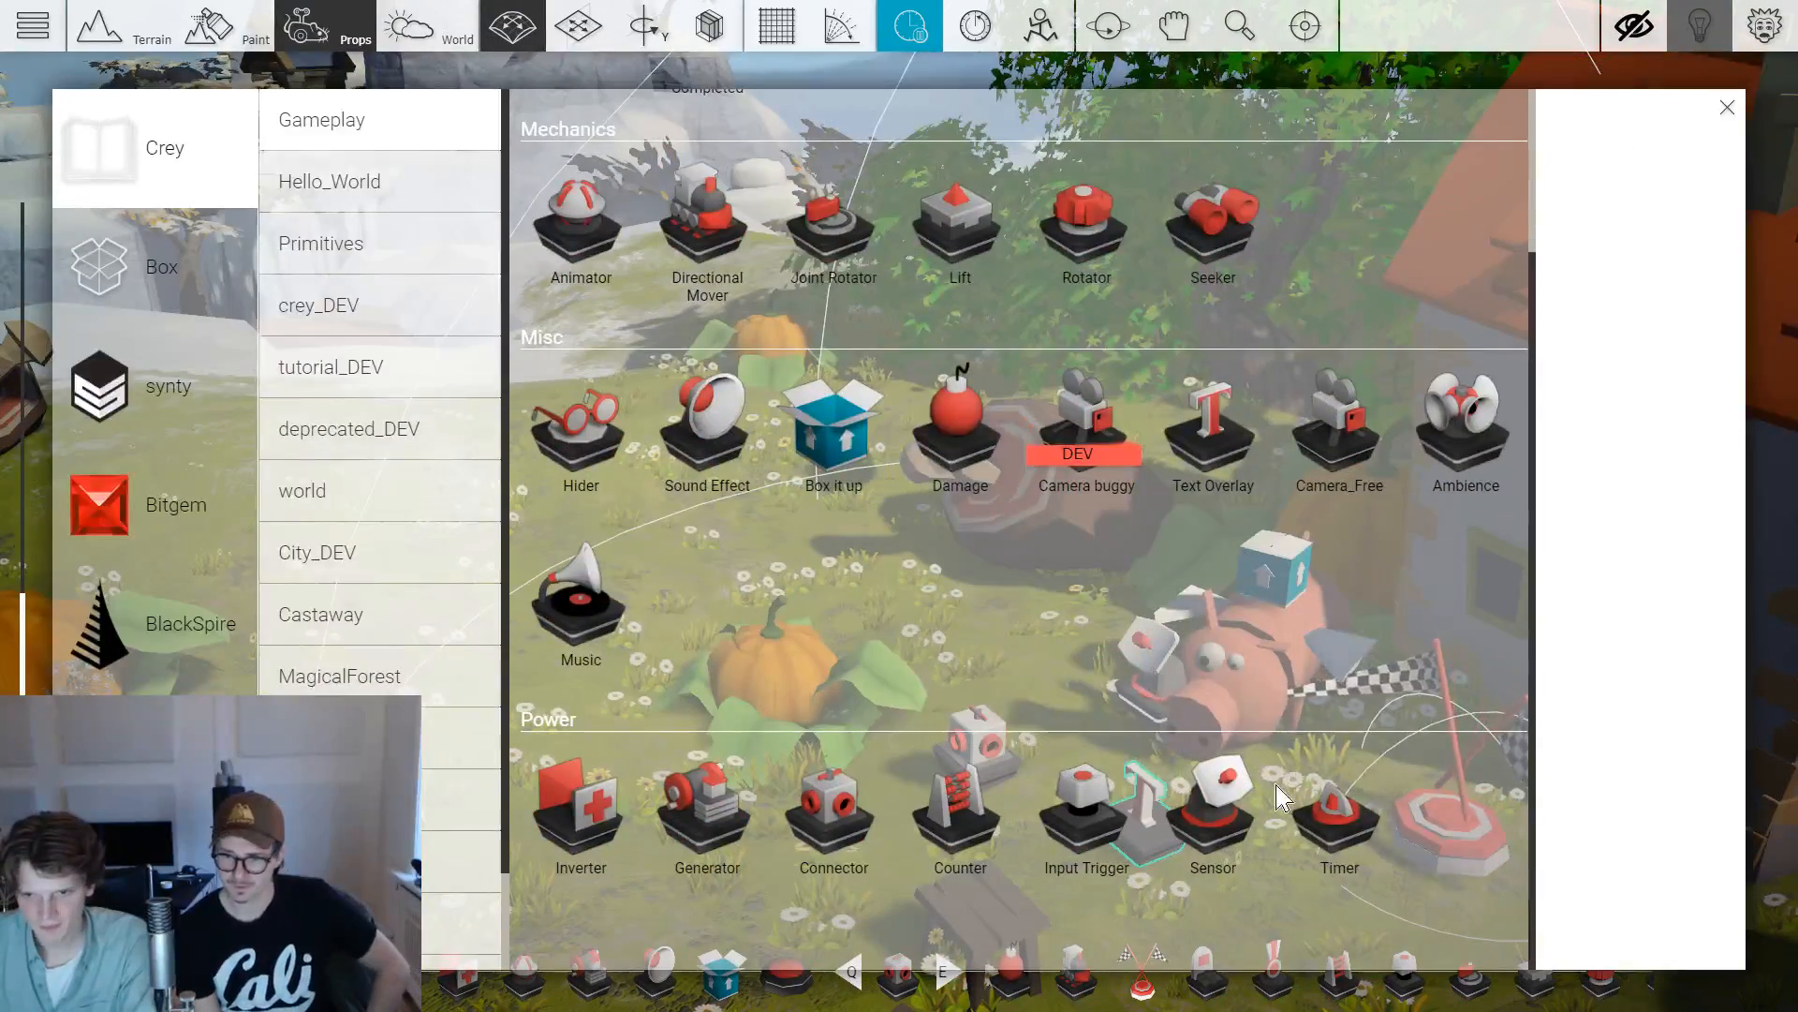
pyautogui.click(1338, 813)
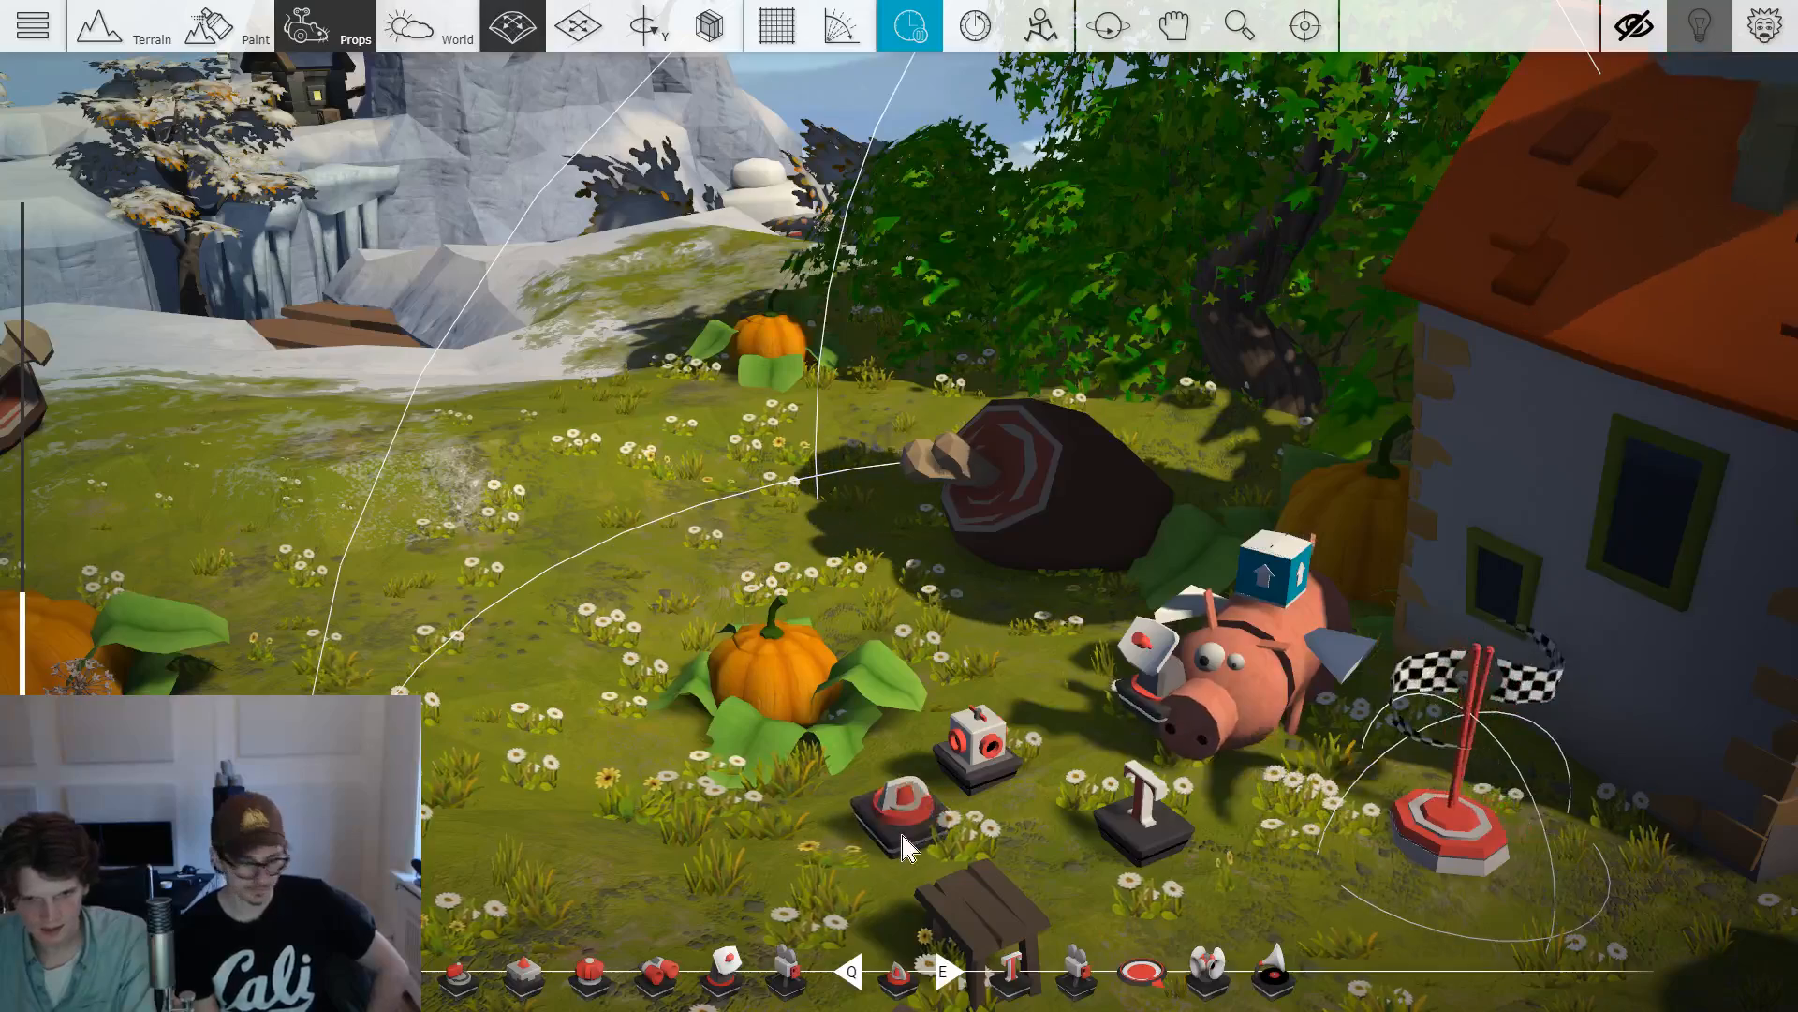
pyautogui.click(902, 811)
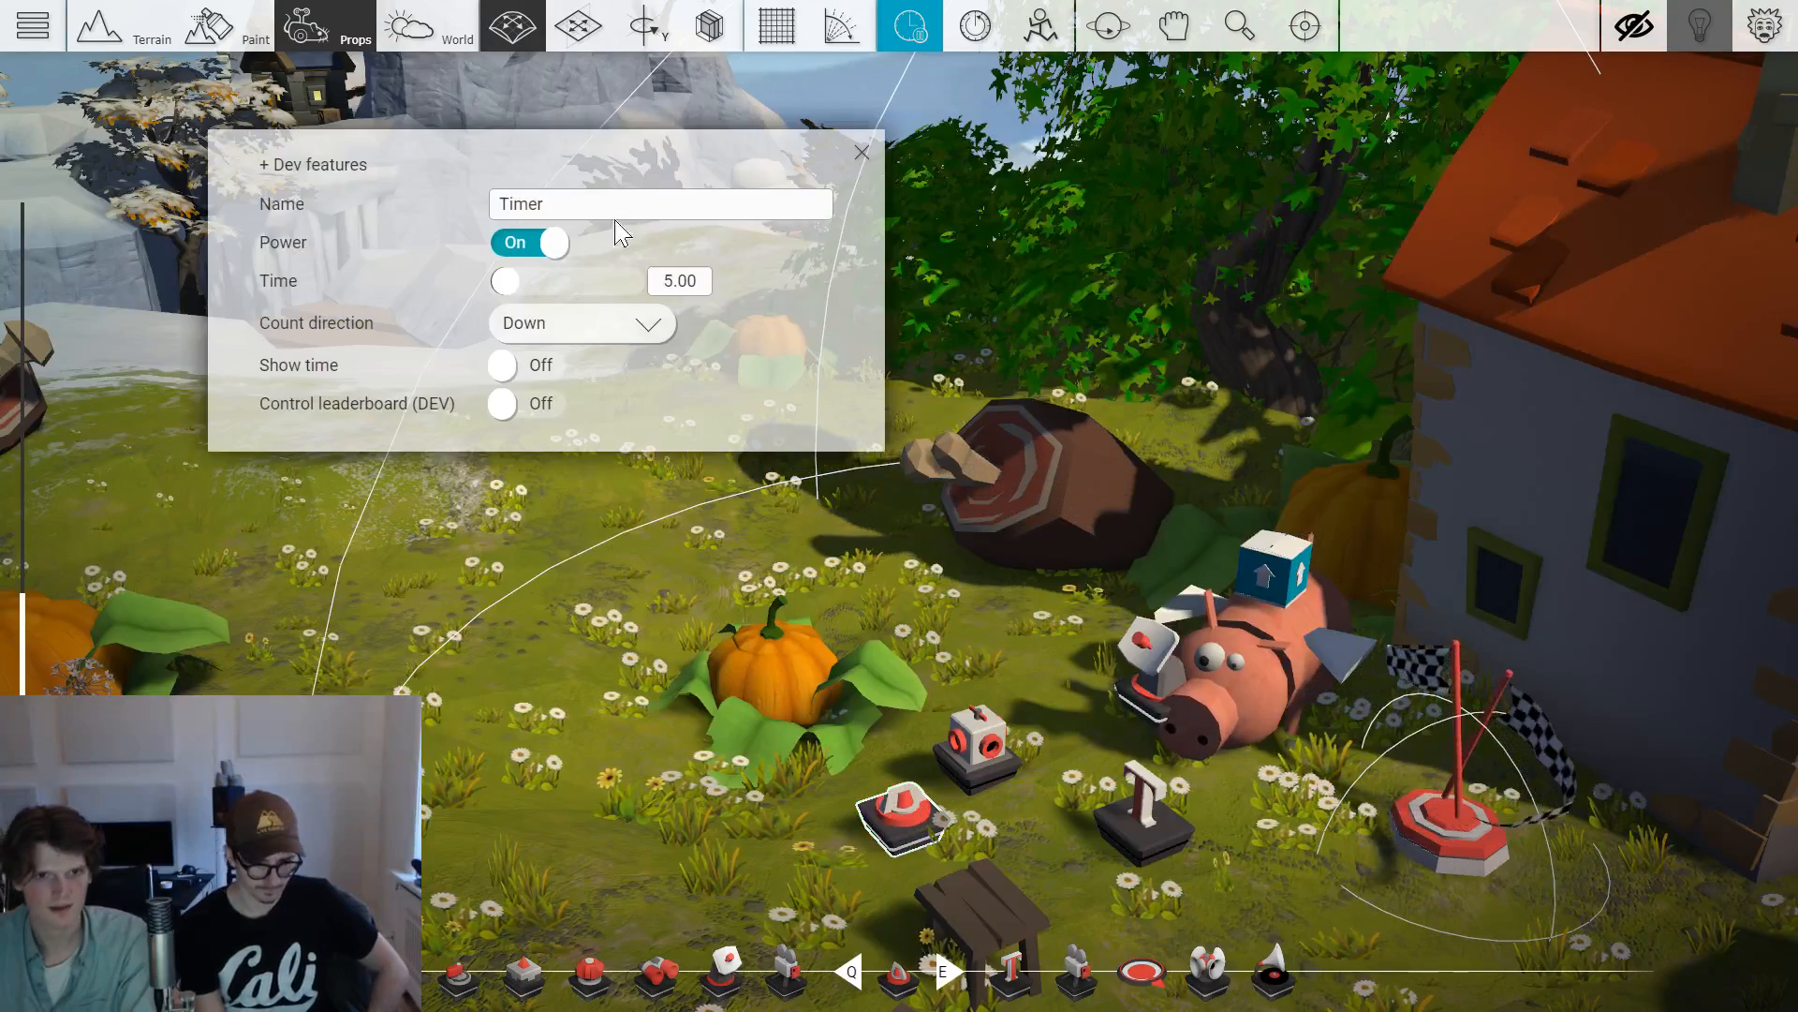
pyautogui.click(862, 152)
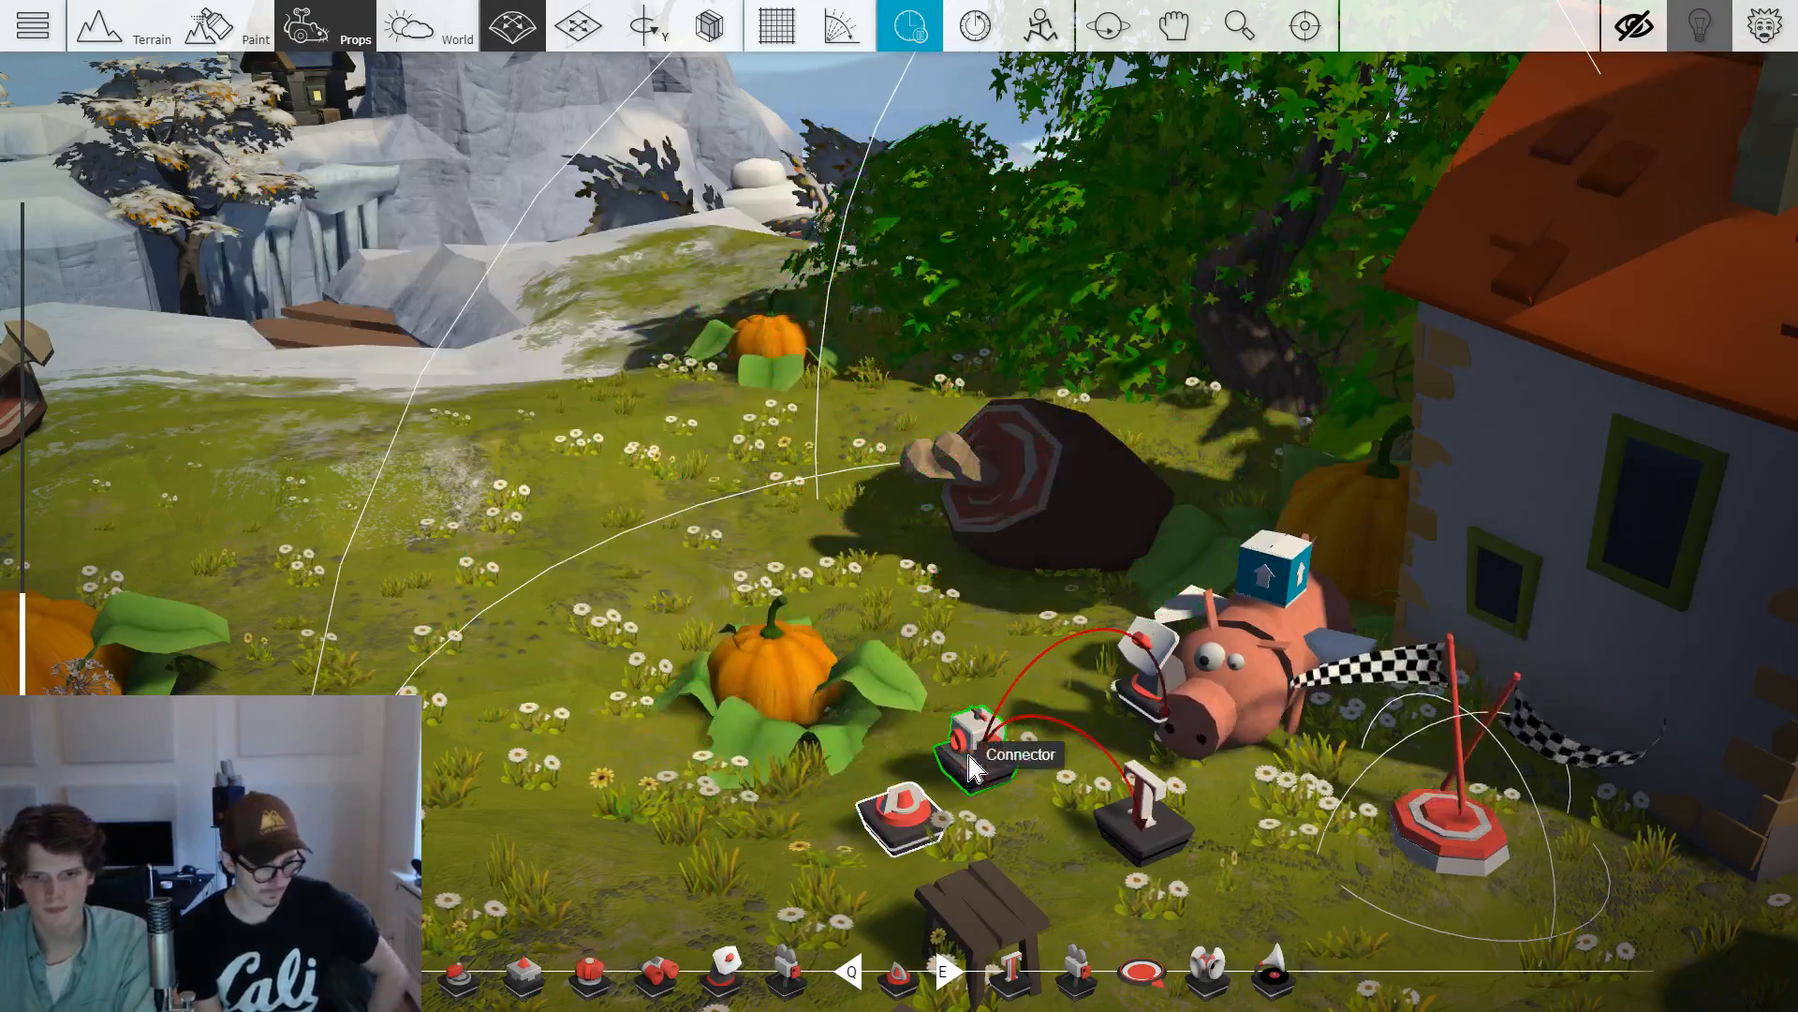
pyautogui.click(1148, 683)
pyautogui.click(923, 823)
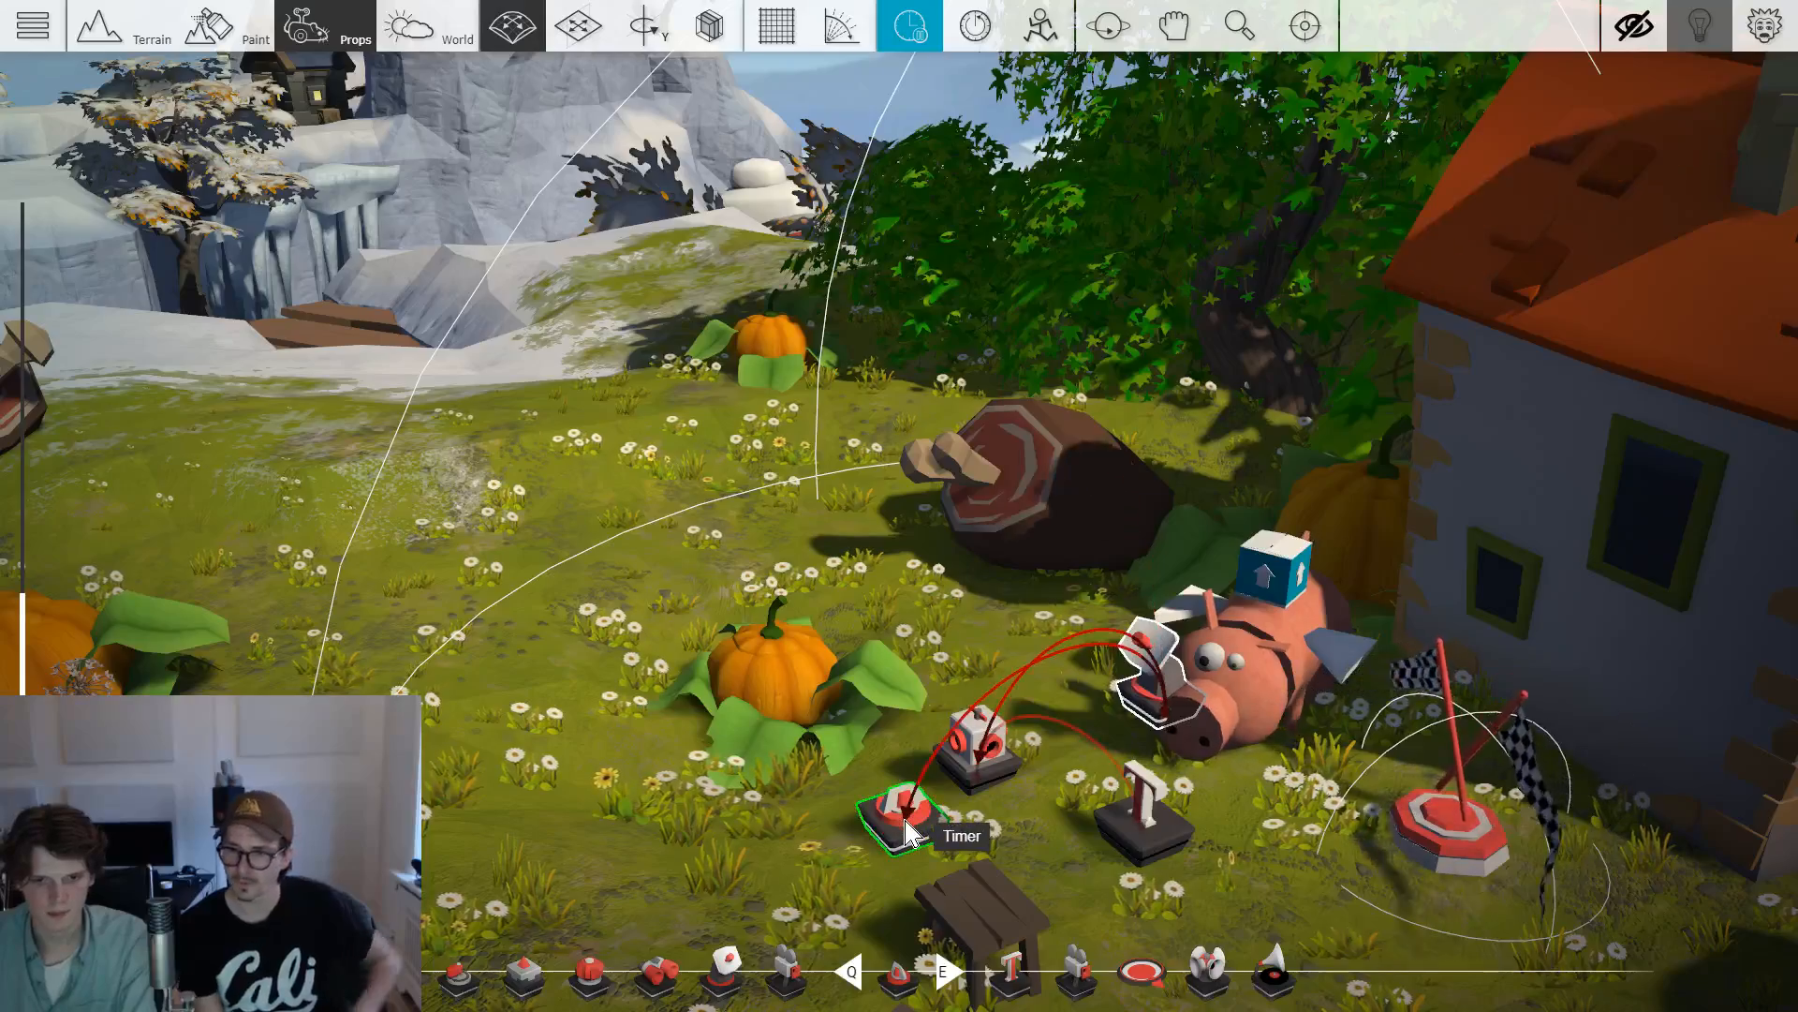
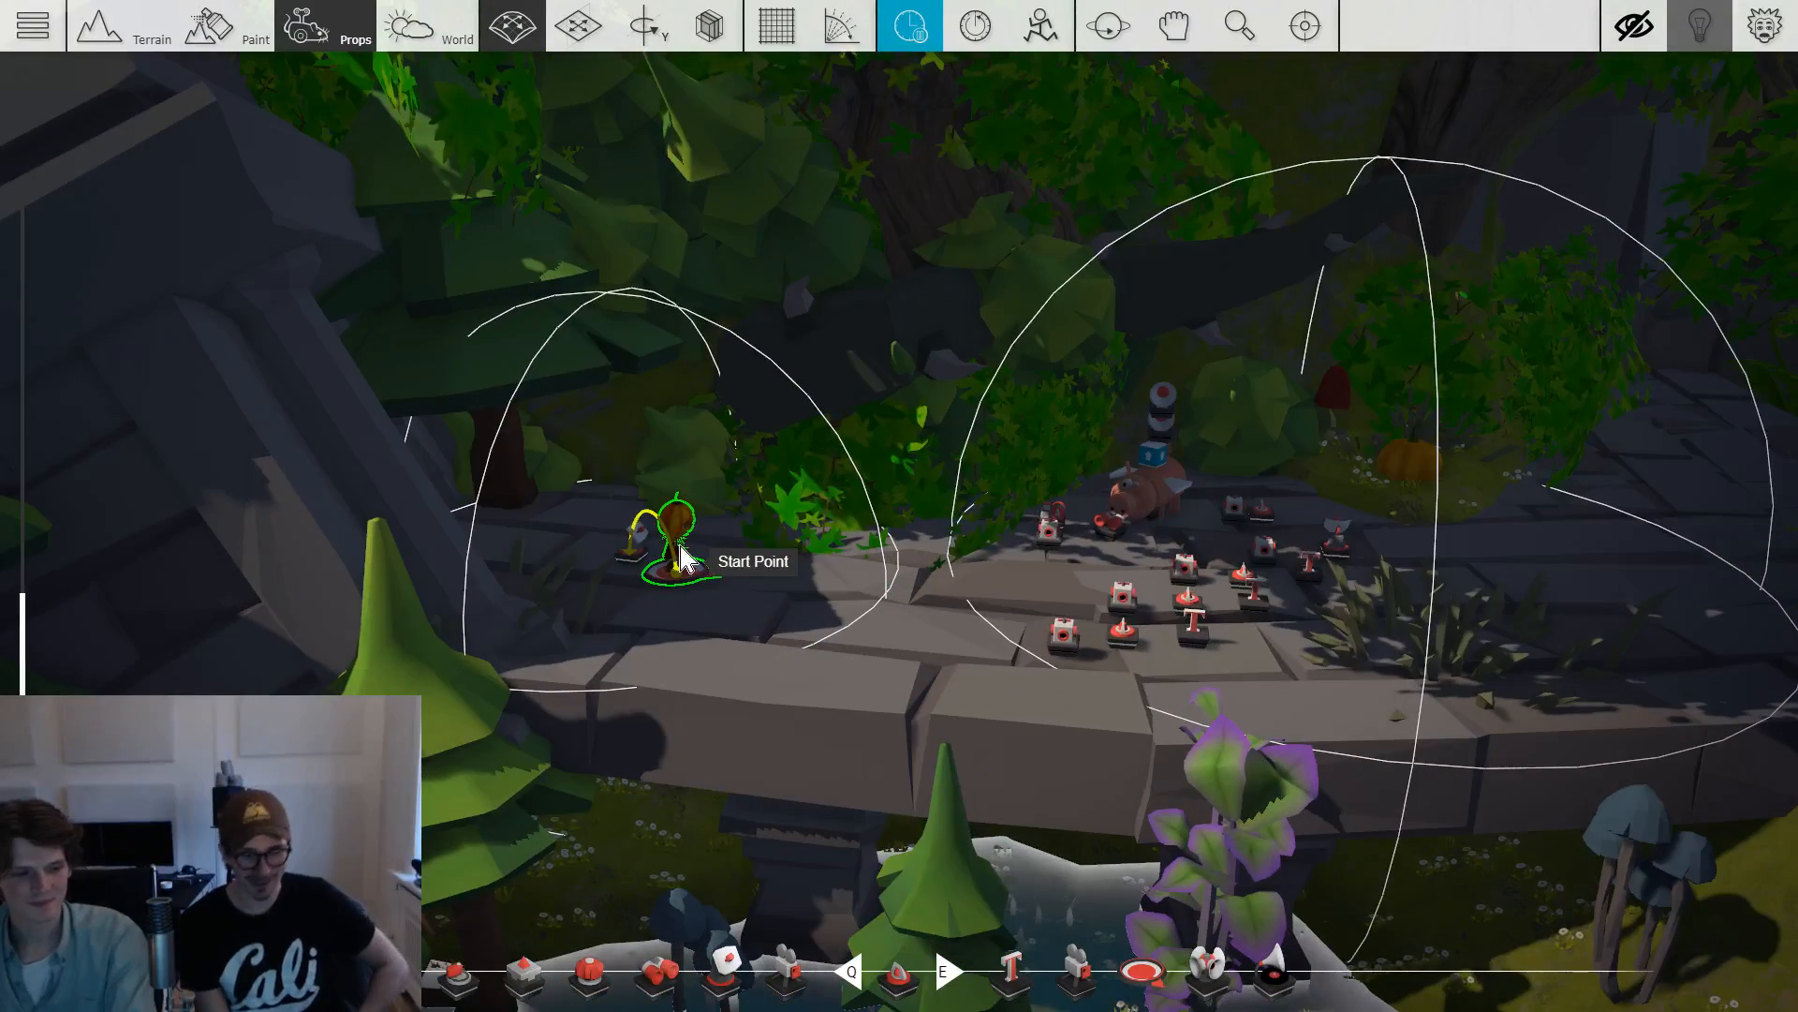
# Look through the Gameplay props in the library, from Gameflow and Mechanics to Misc and Power.
pyautogui.press('Tab')
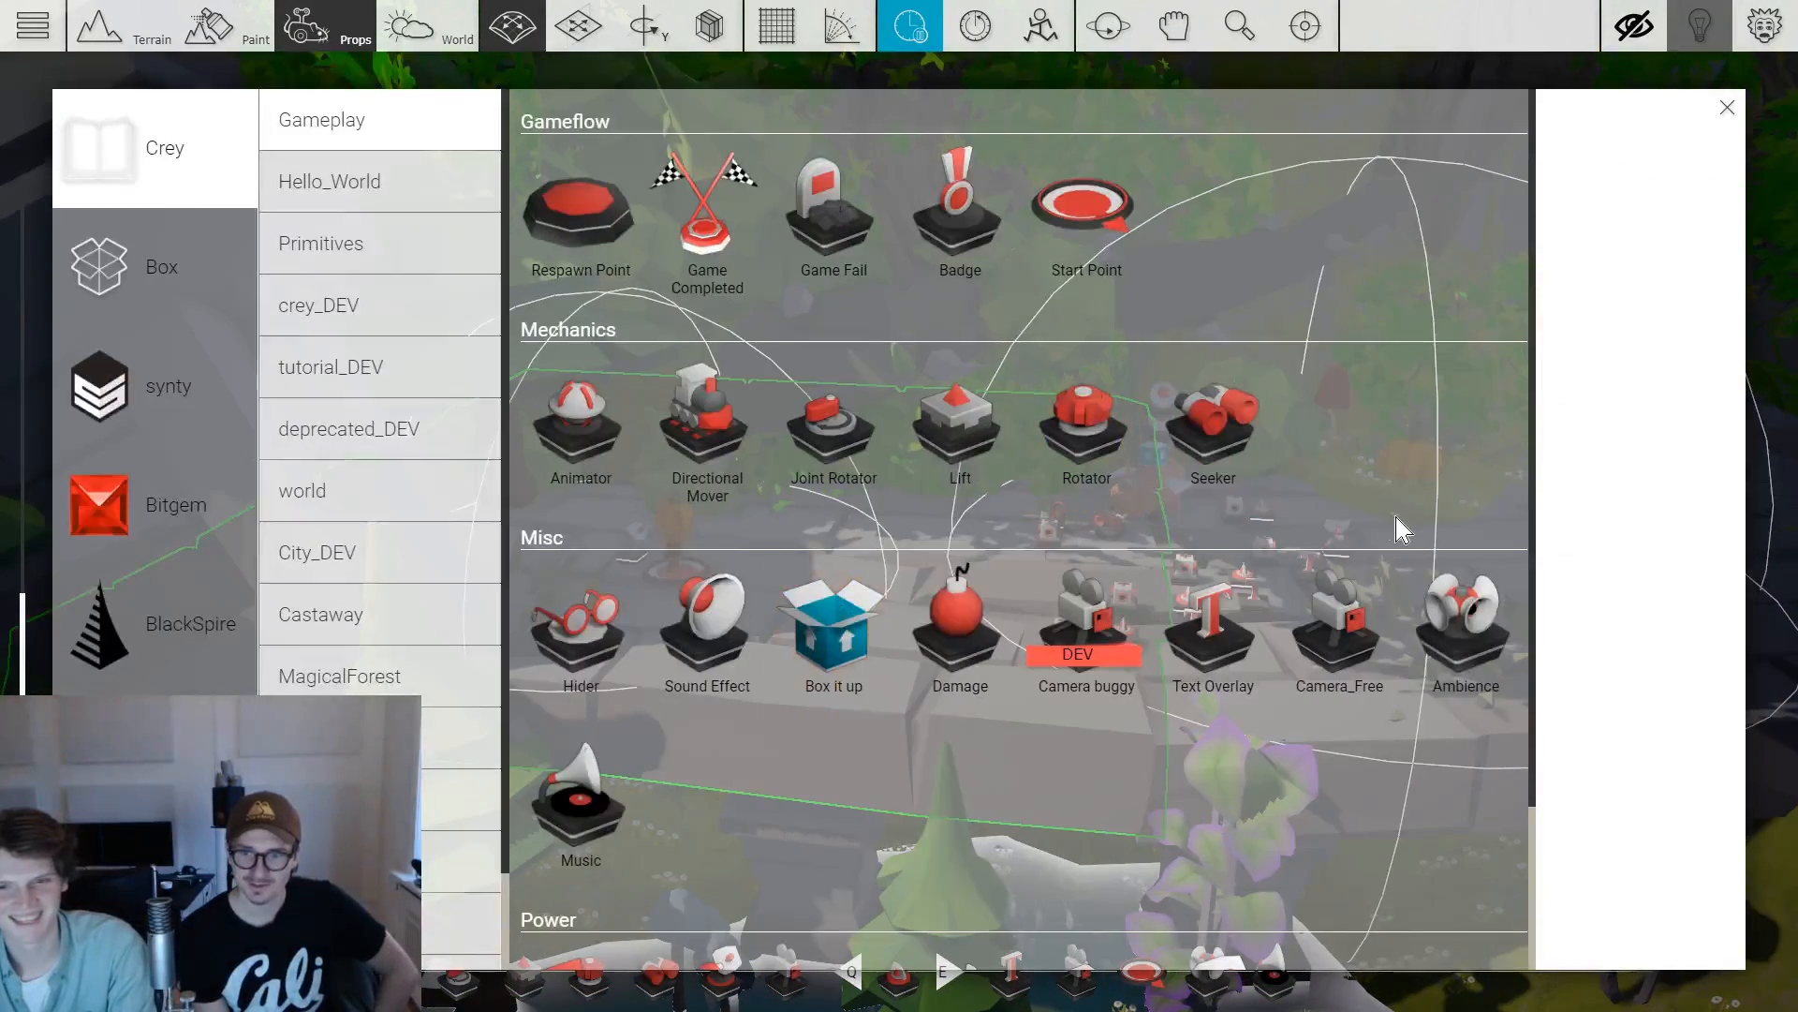
pyautogui.scroll(-2, 1278, 309)
pyautogui.scroll(2, 1264, 339)
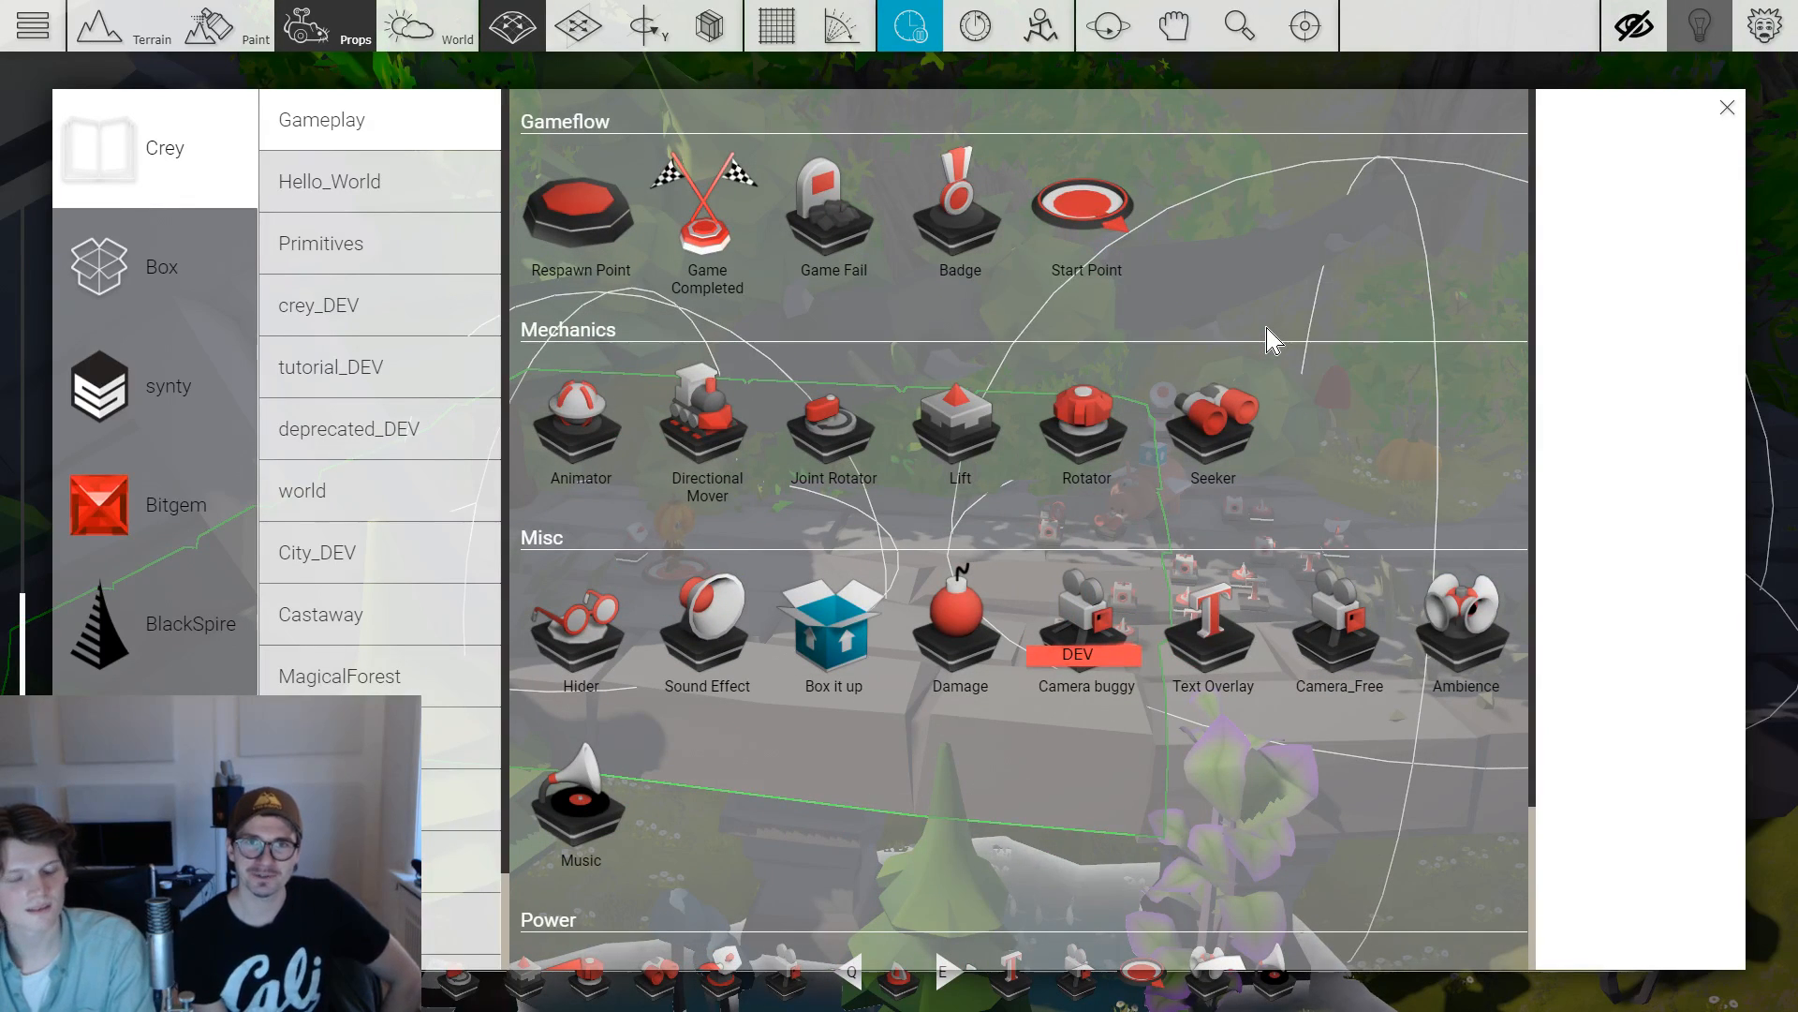
pyautogui.press('Tab')
pyautogui.scroll(-1, 1260, 365)
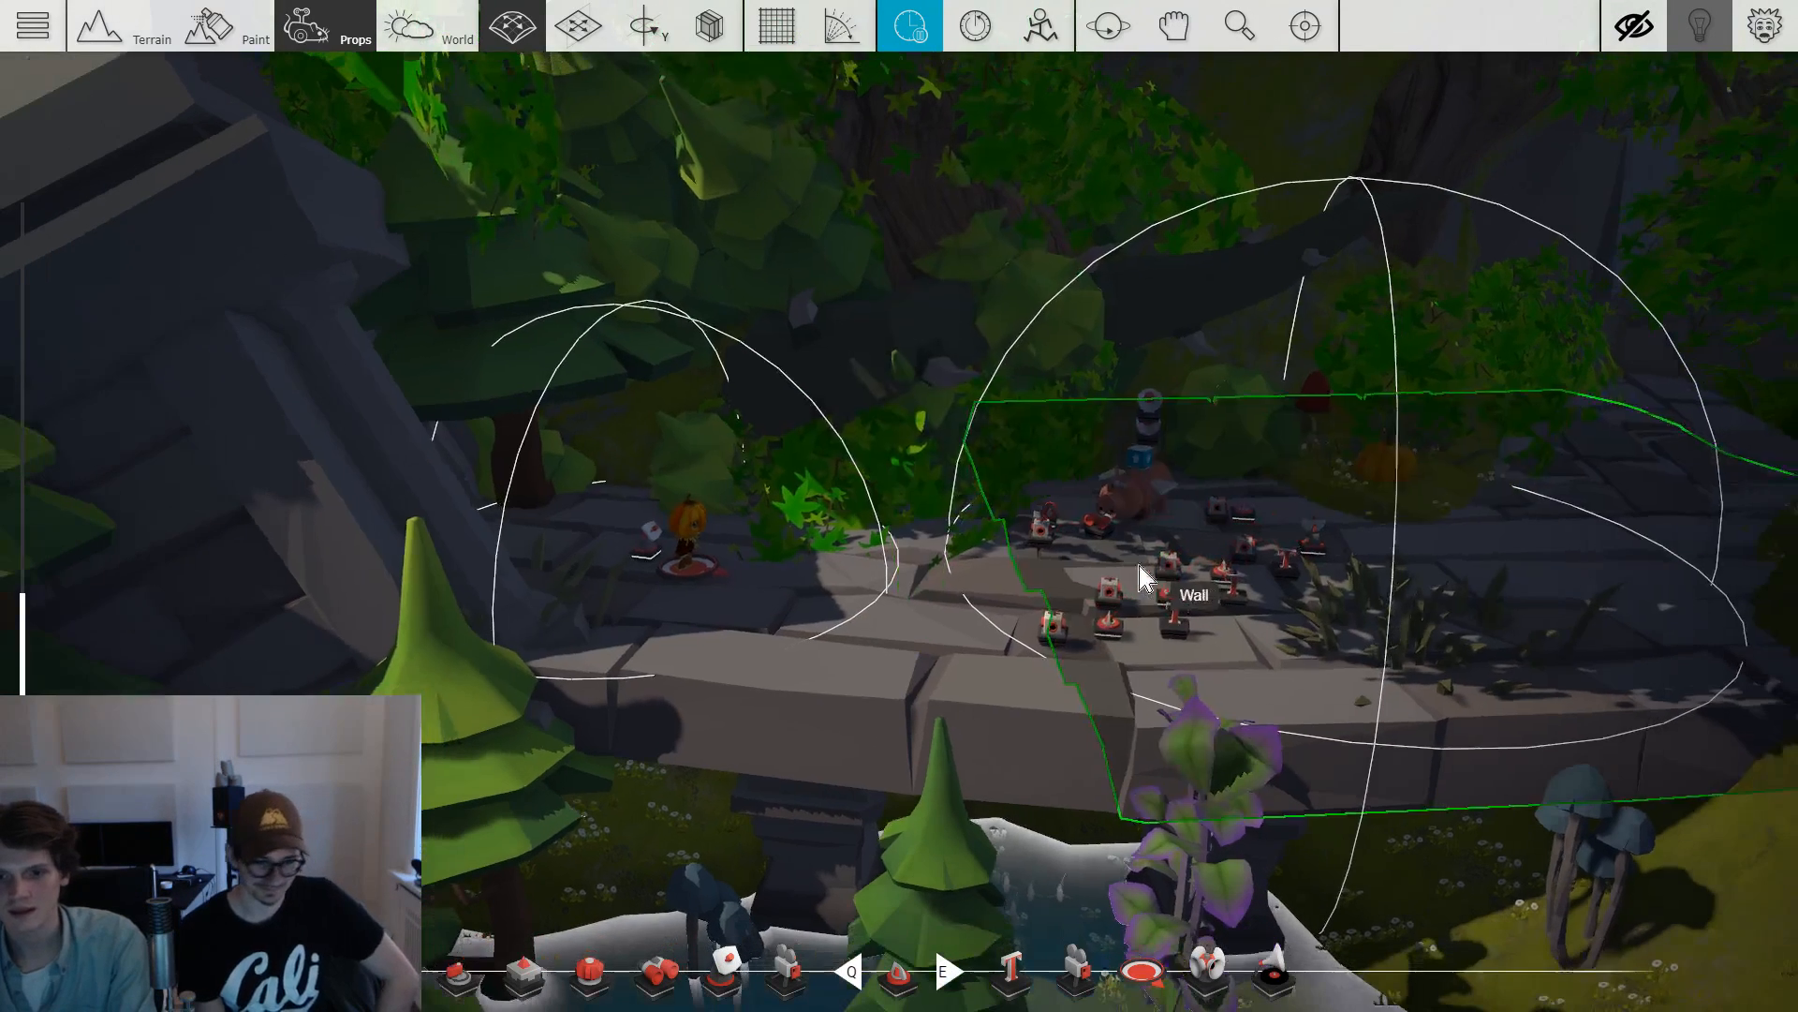
pyautogui.press('Tab')
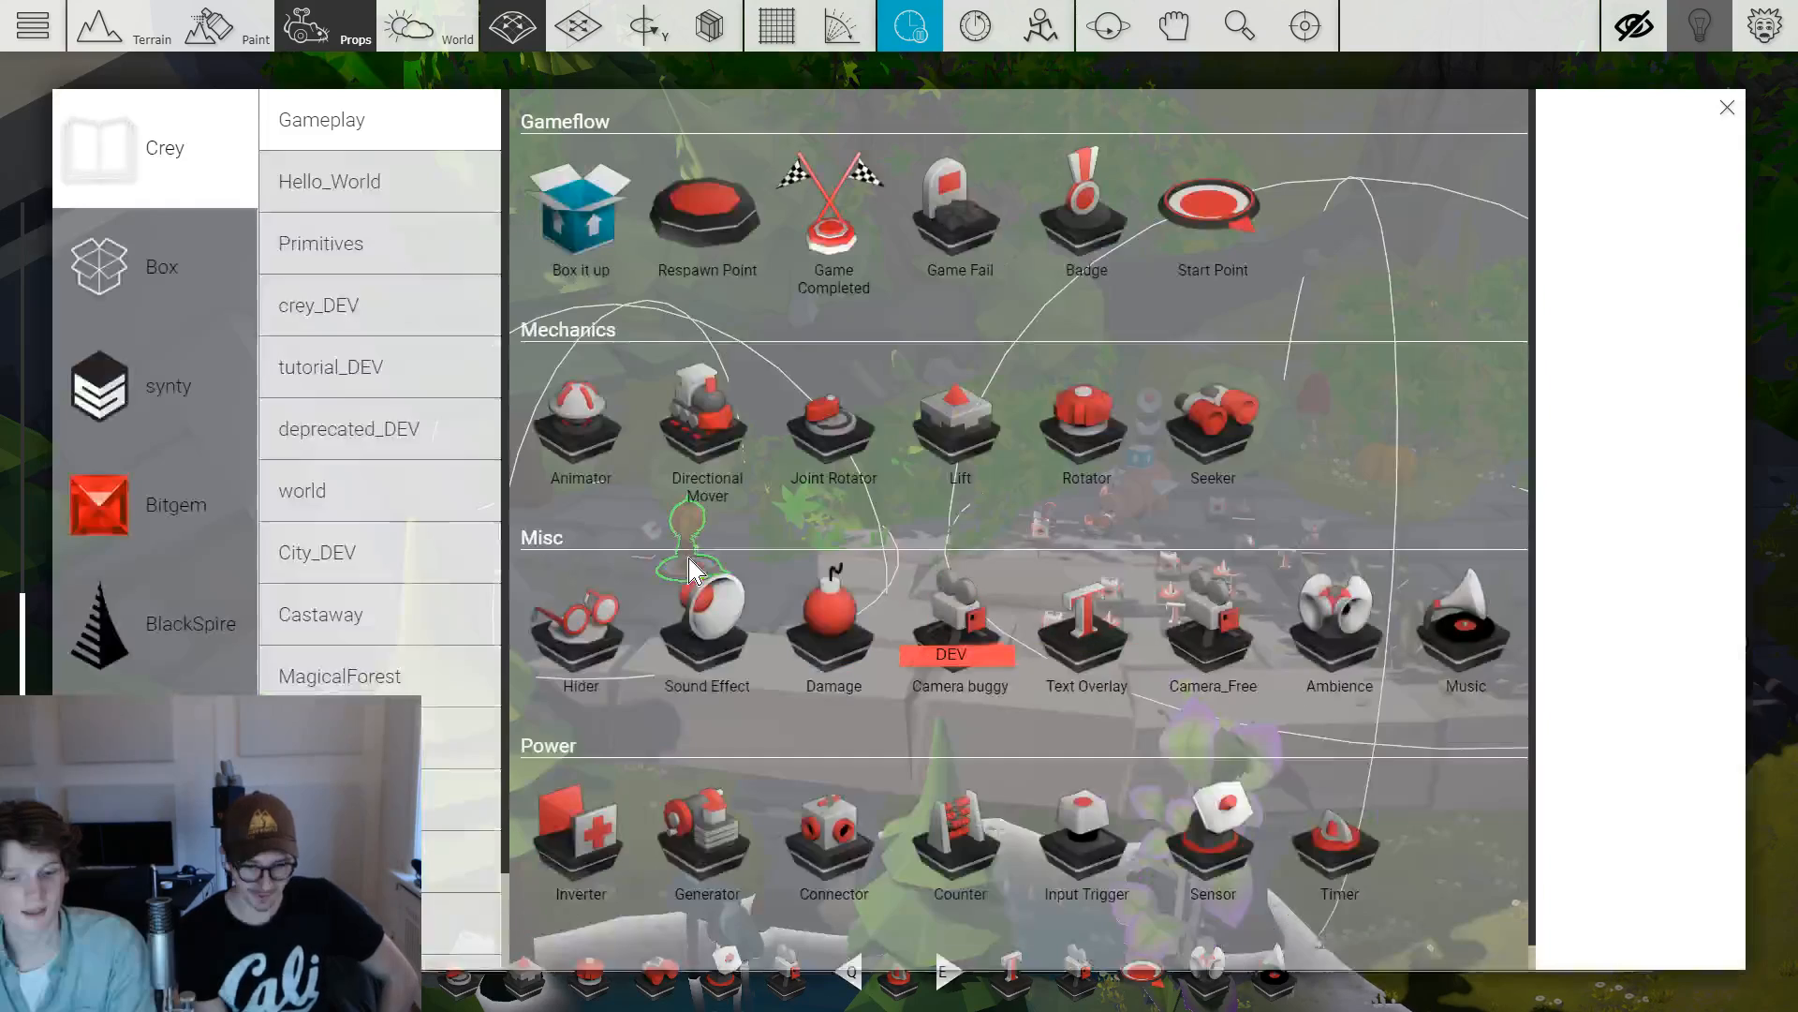
pyautogui.scroll(-1, 1266, 597)
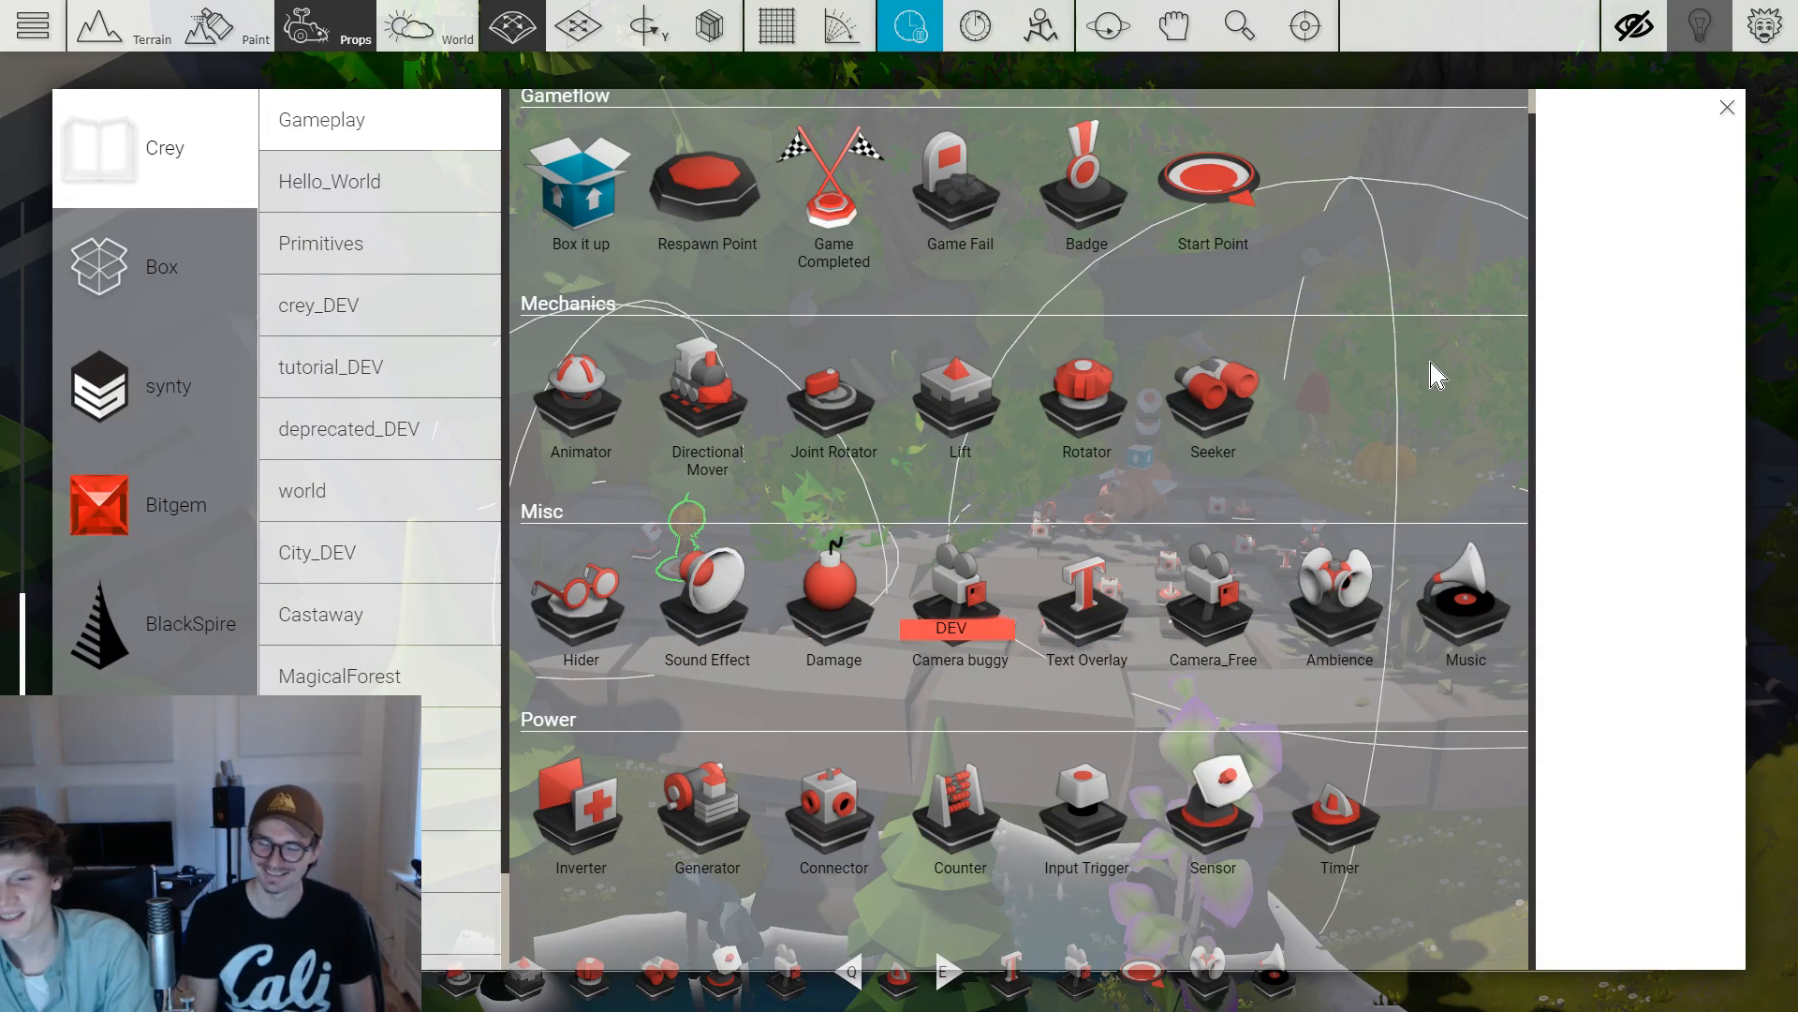
pyautogui.press('Tab')
pyautogui.press('Tab')
pyautogui.press('Tab')
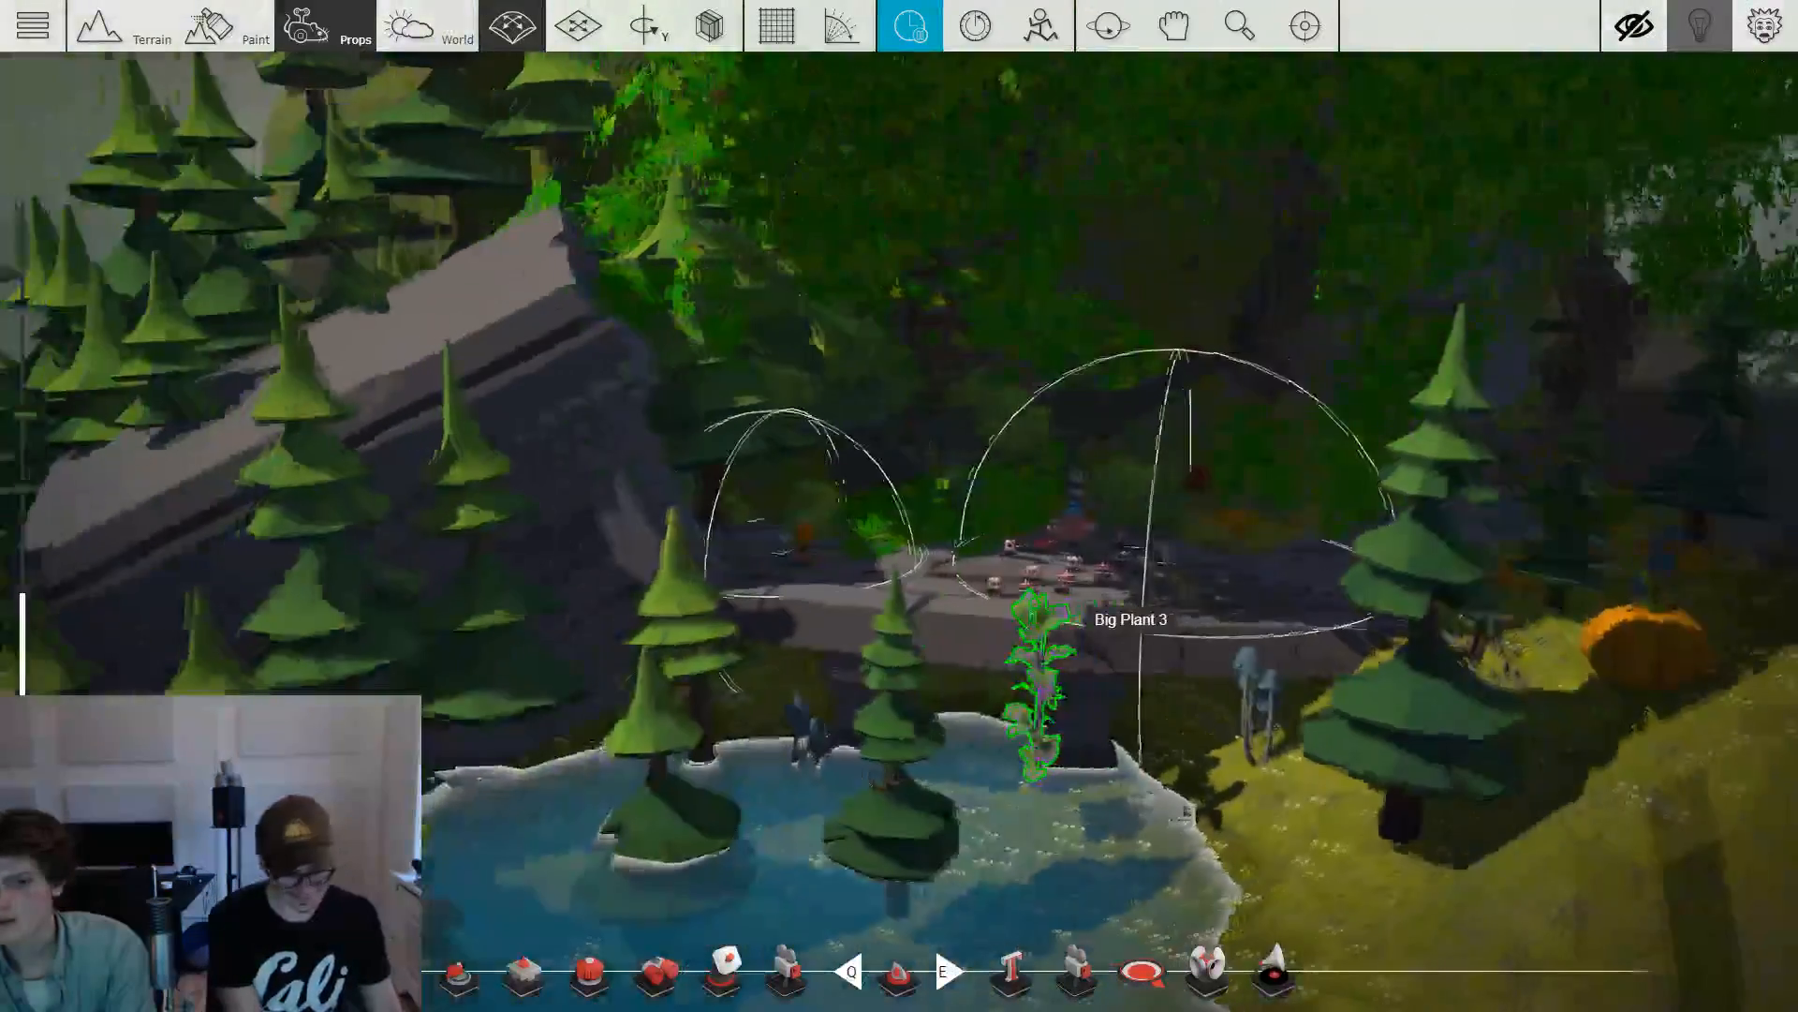
# Place a Respawn Point on the stone path beyond the pig's logic props.
pyautogui.press('Tab')
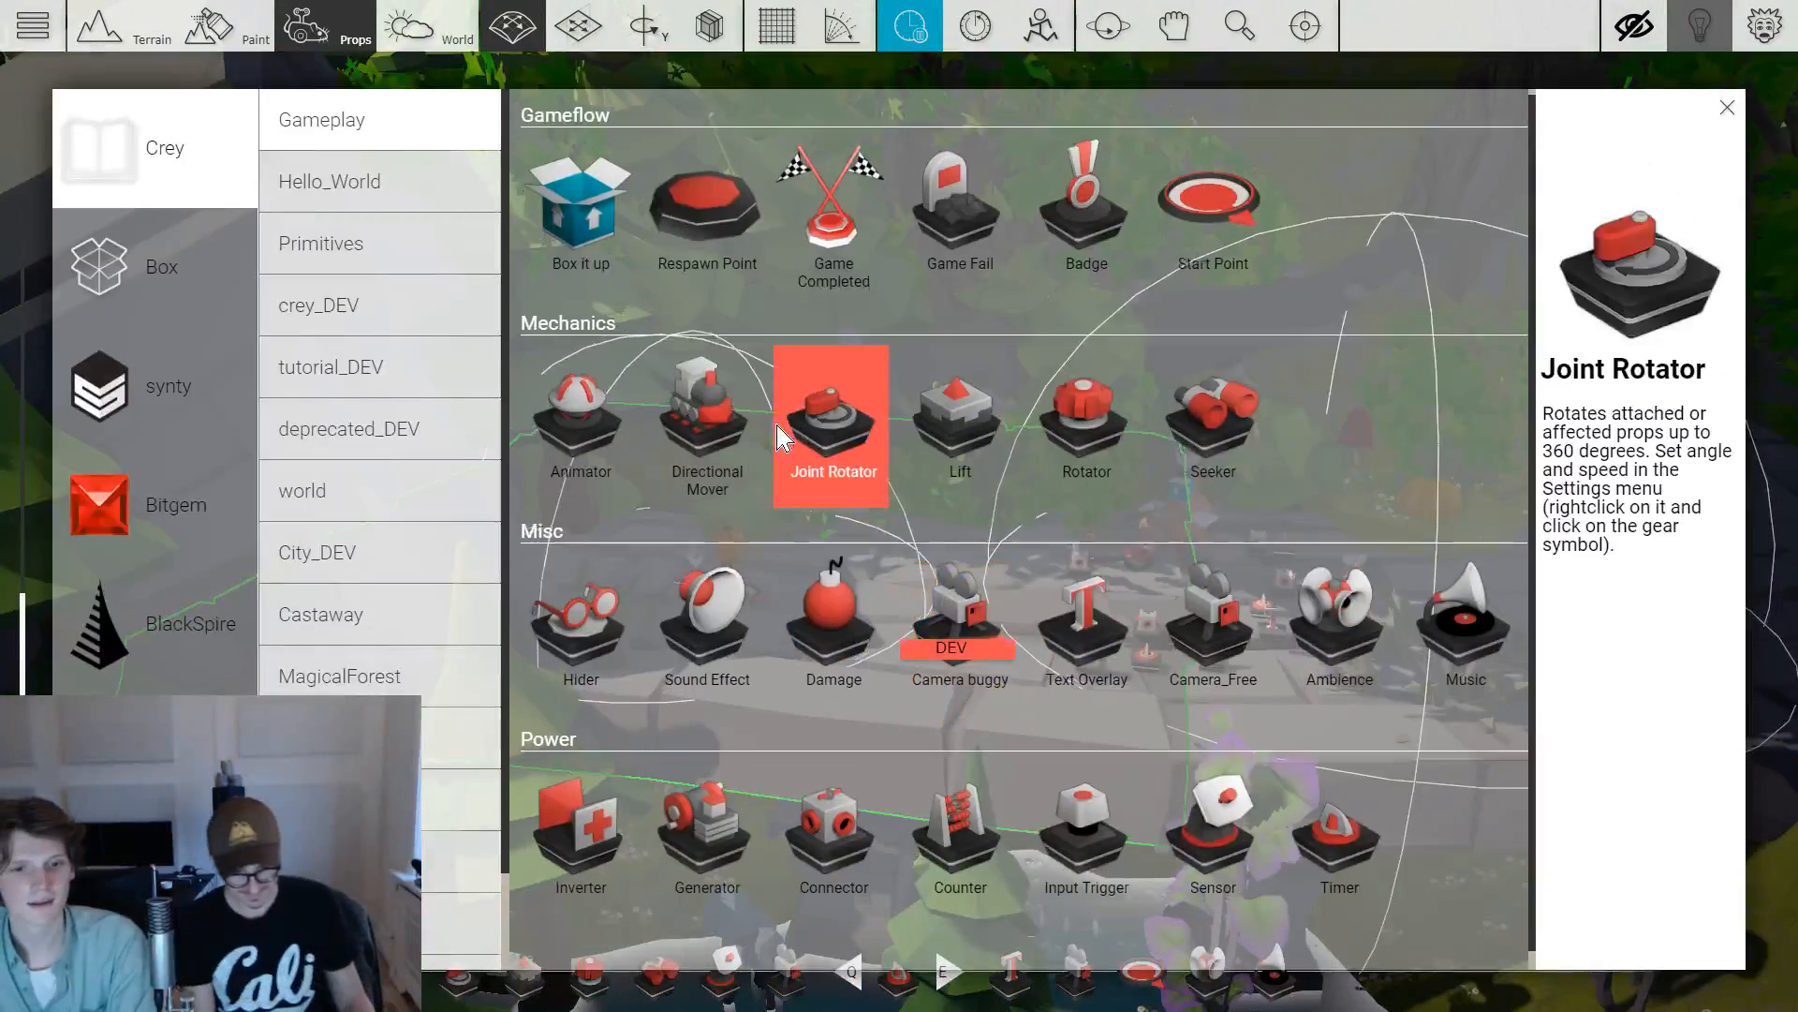
pyautogui.scroll(-1, 797, 480)
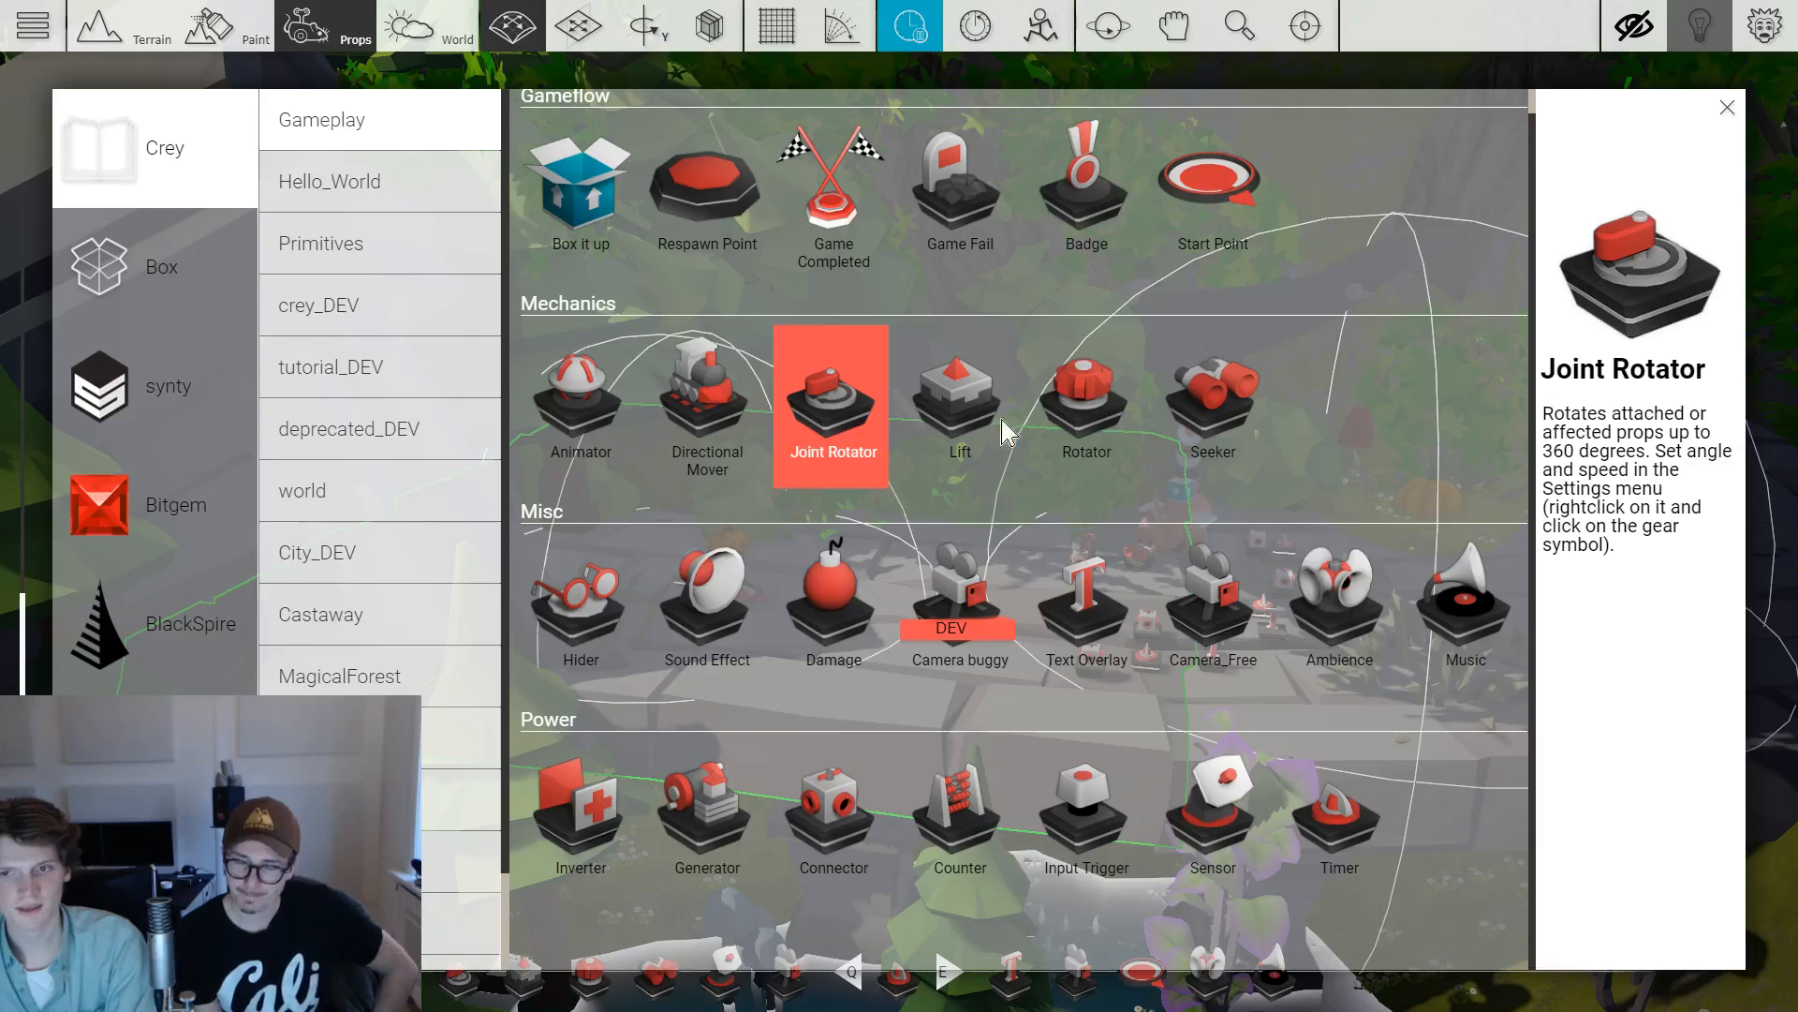
pyautogui.click(704, 187)
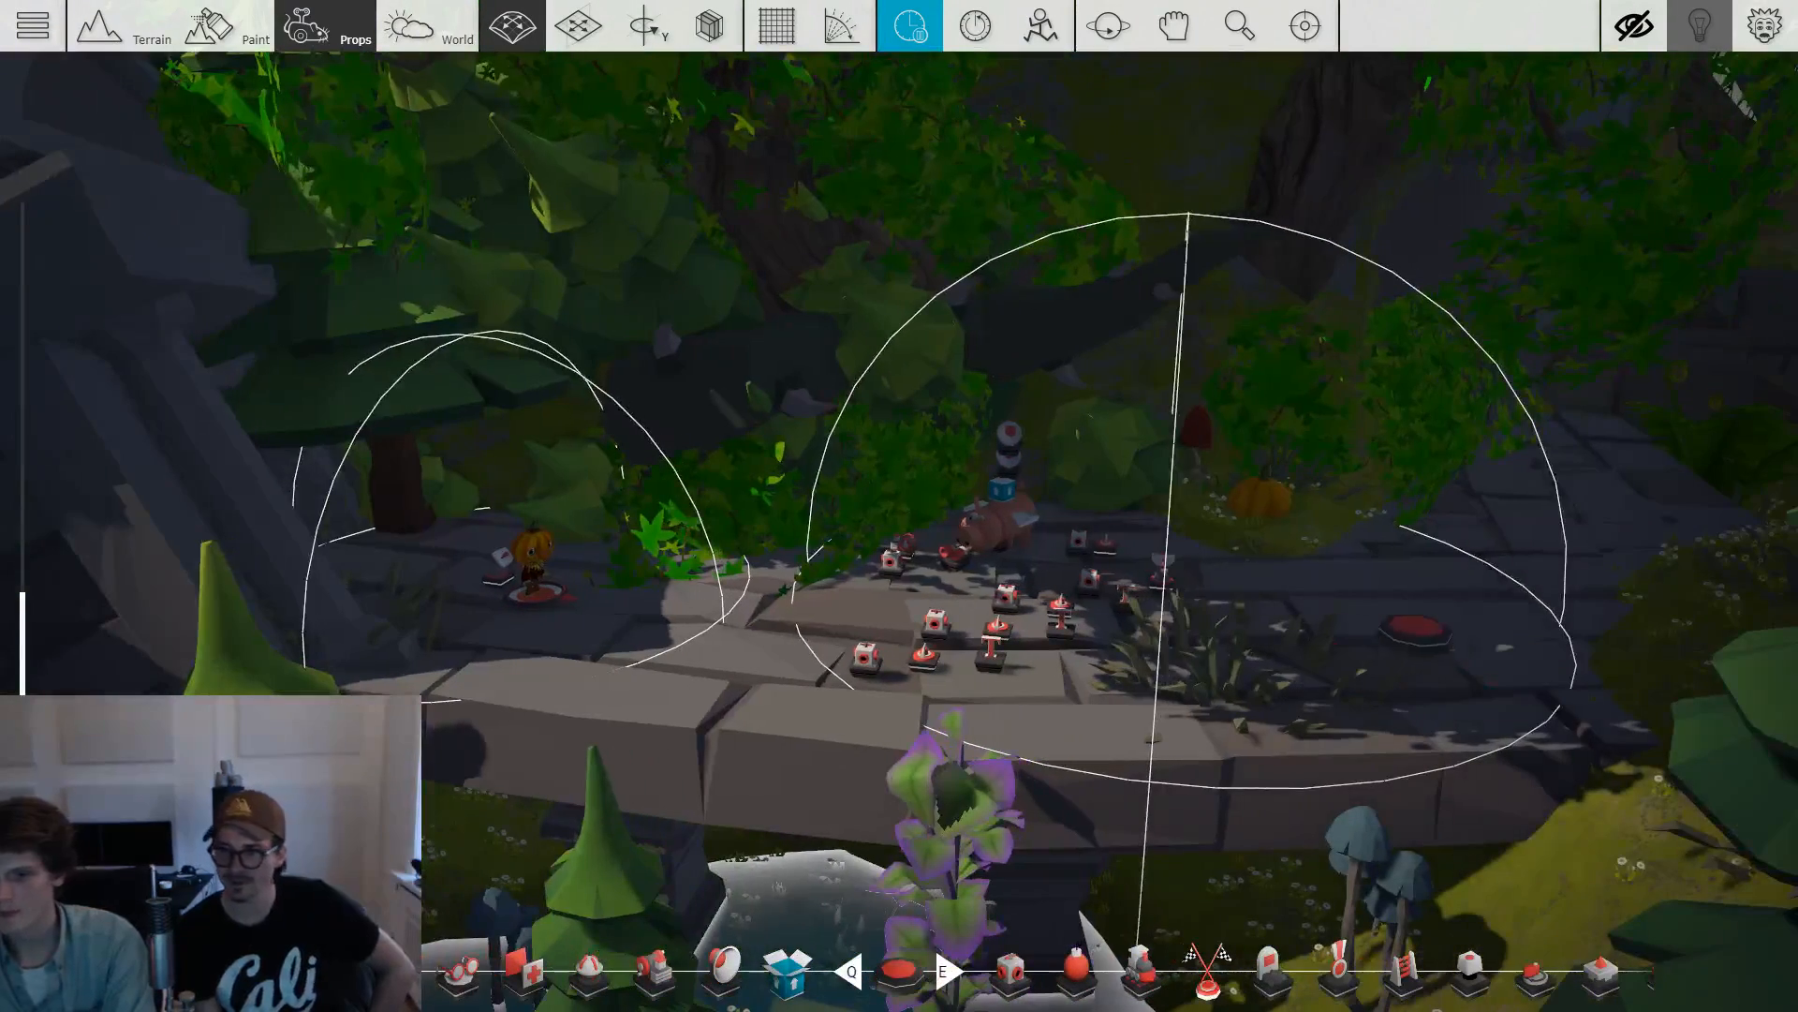
pyautogui.click(1470, 609)
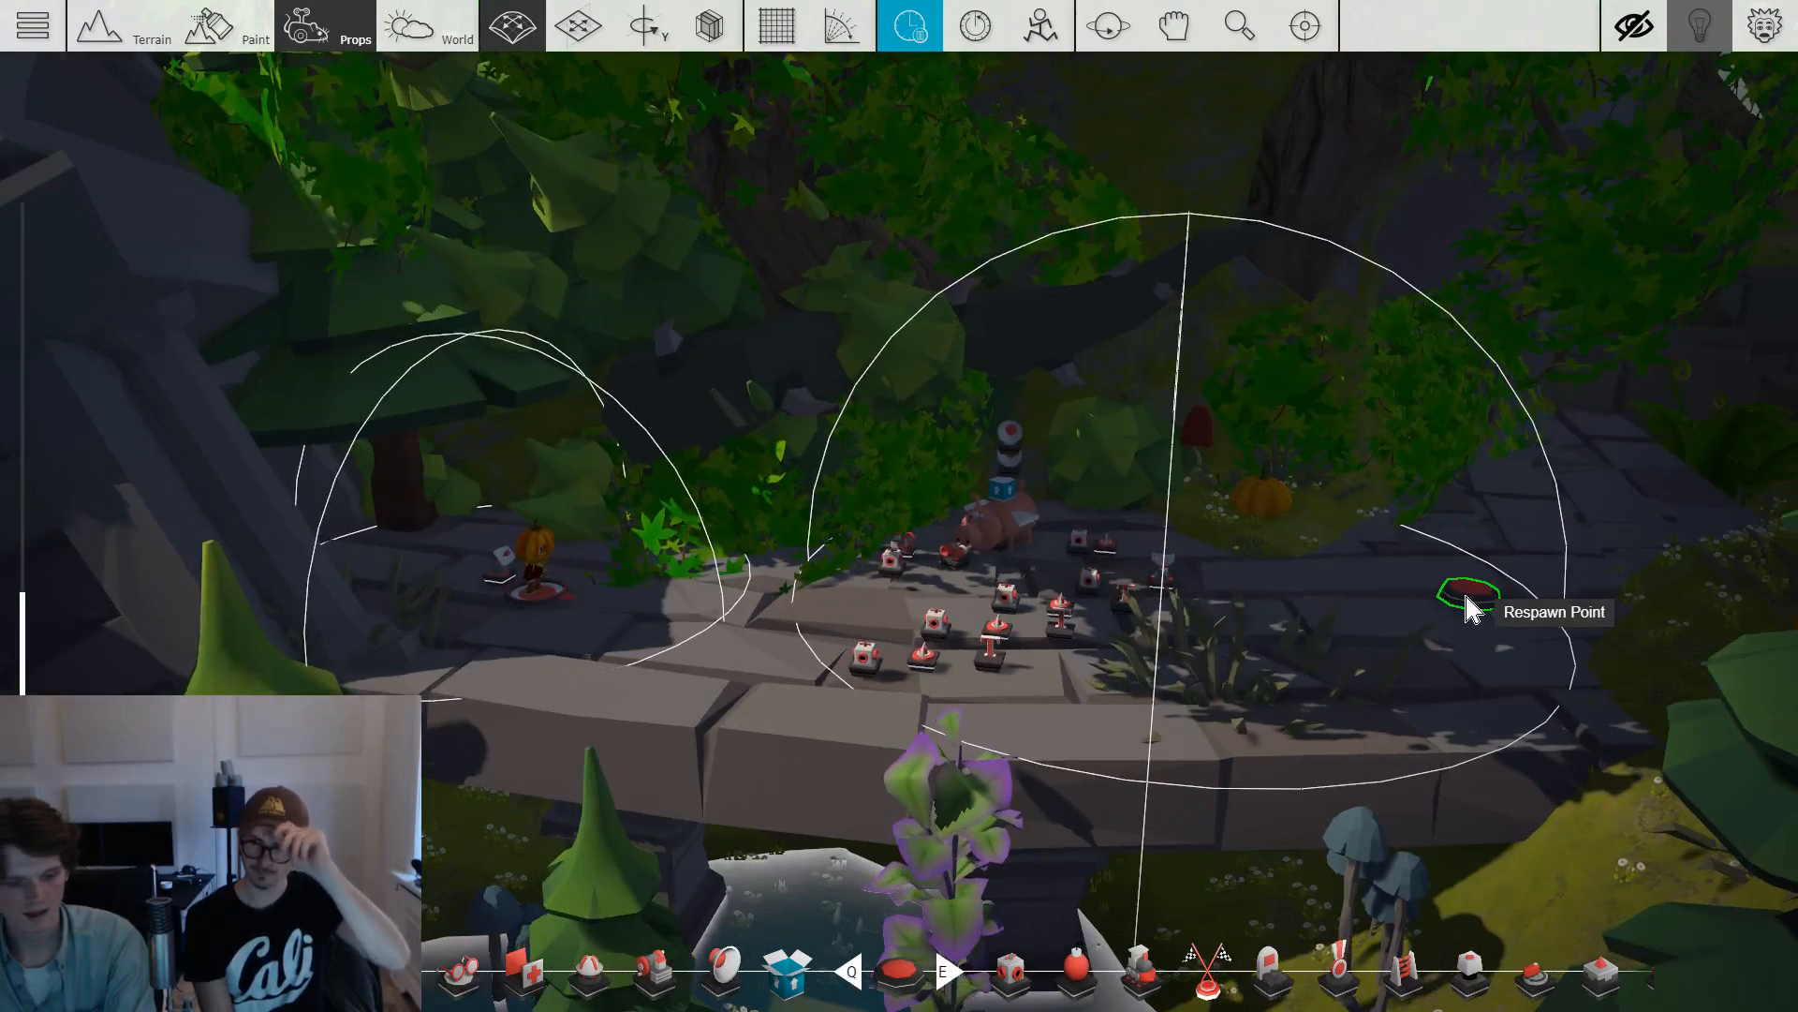
# Open the Box it up prop beside the pig near the red crystals to inspect the props packed inside.
pyautogui.scroll(-5, 1531, 567)
pyautogui.press('d')
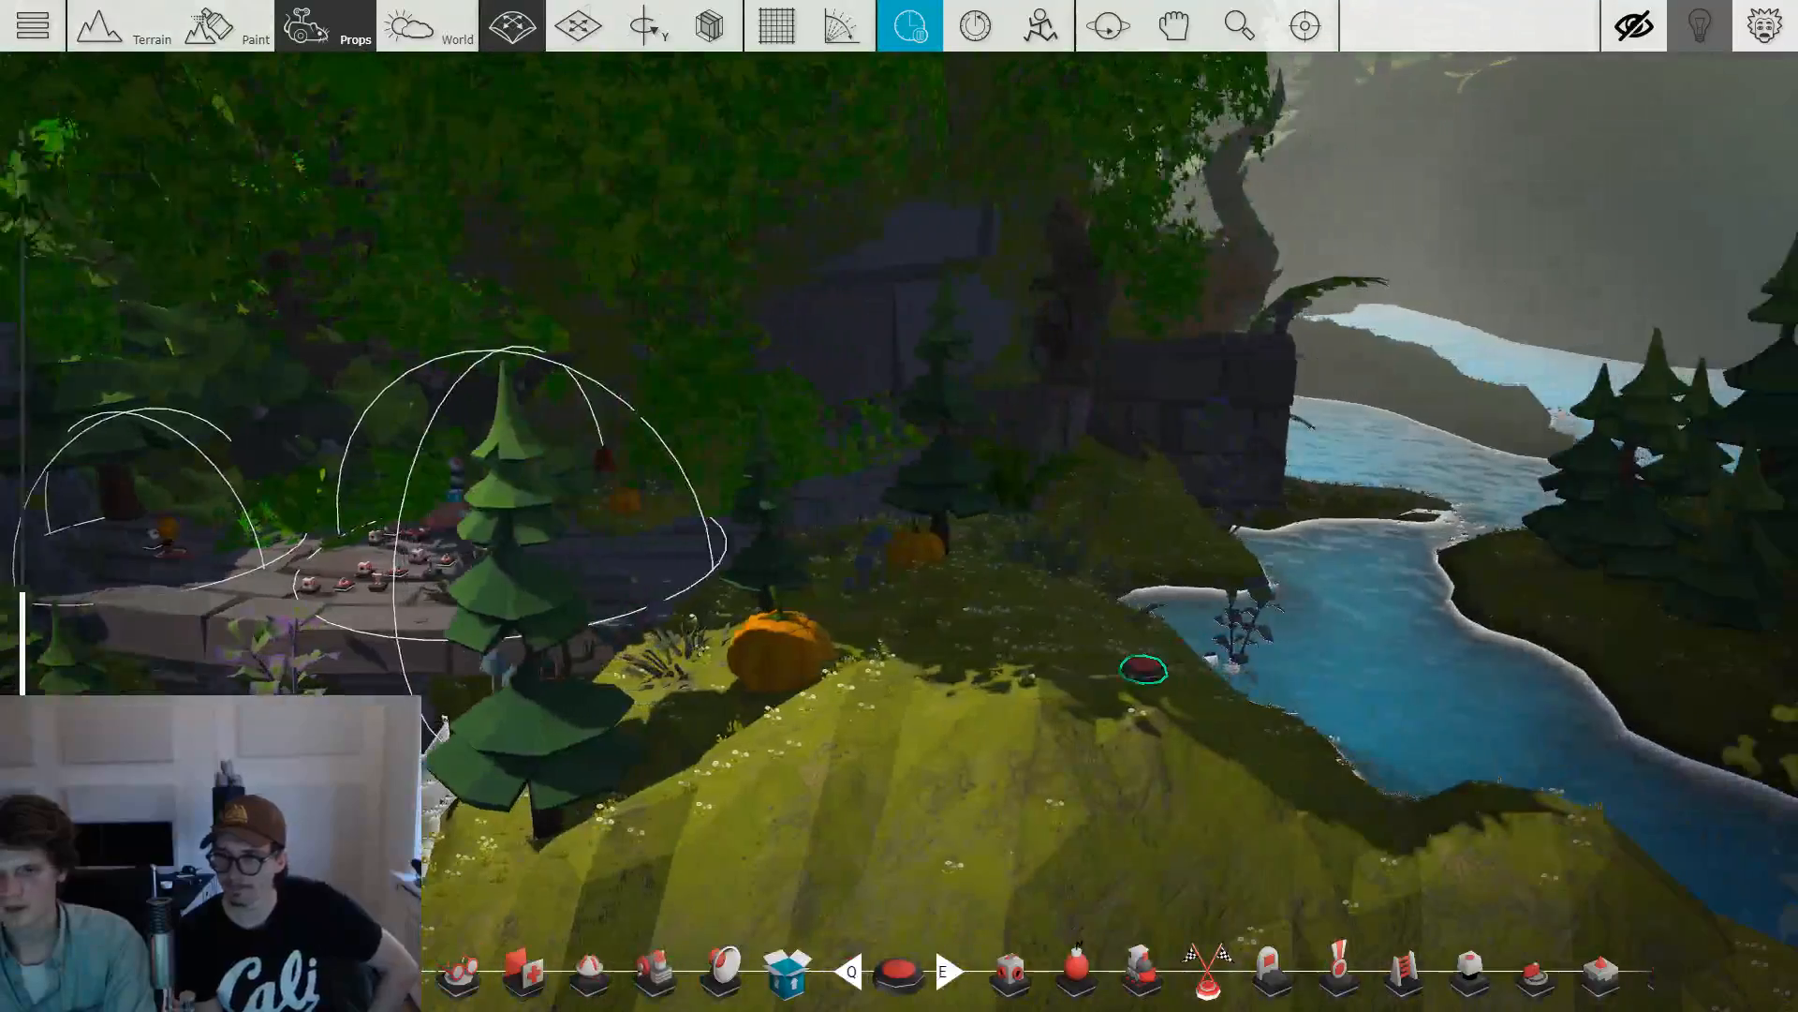
pyautogui.press('w')
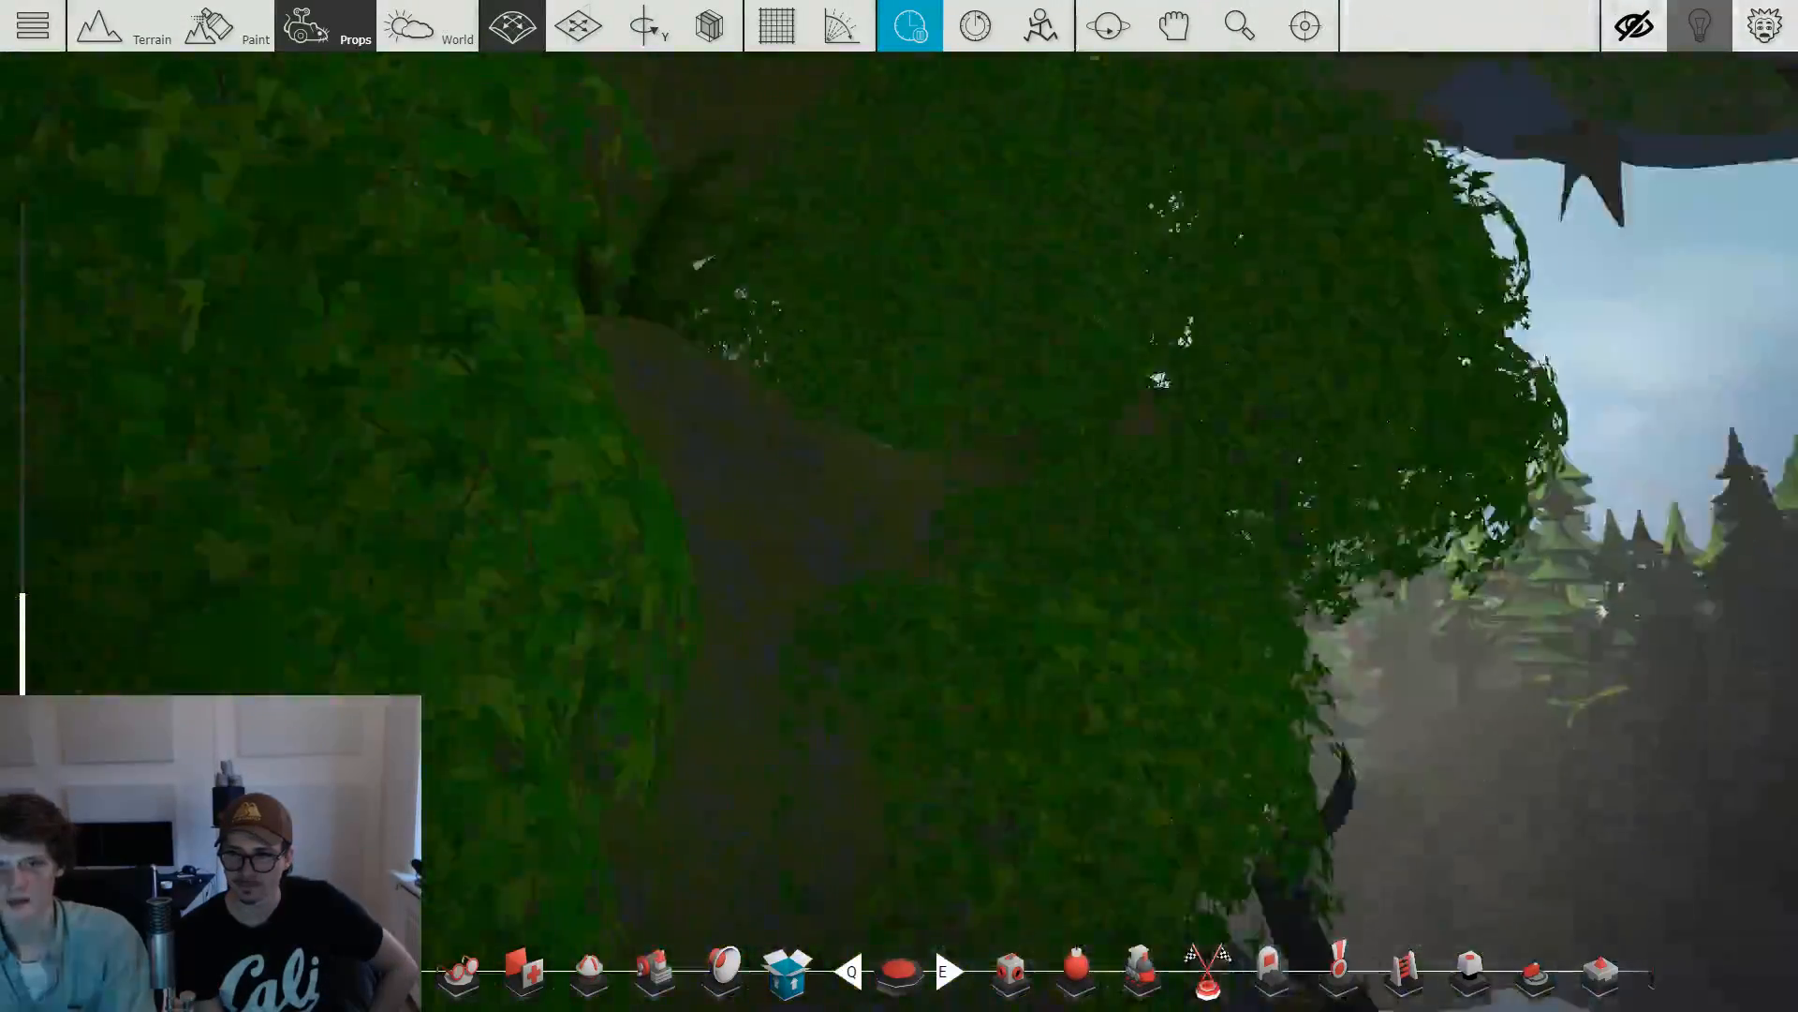
pyautogui.press('w')
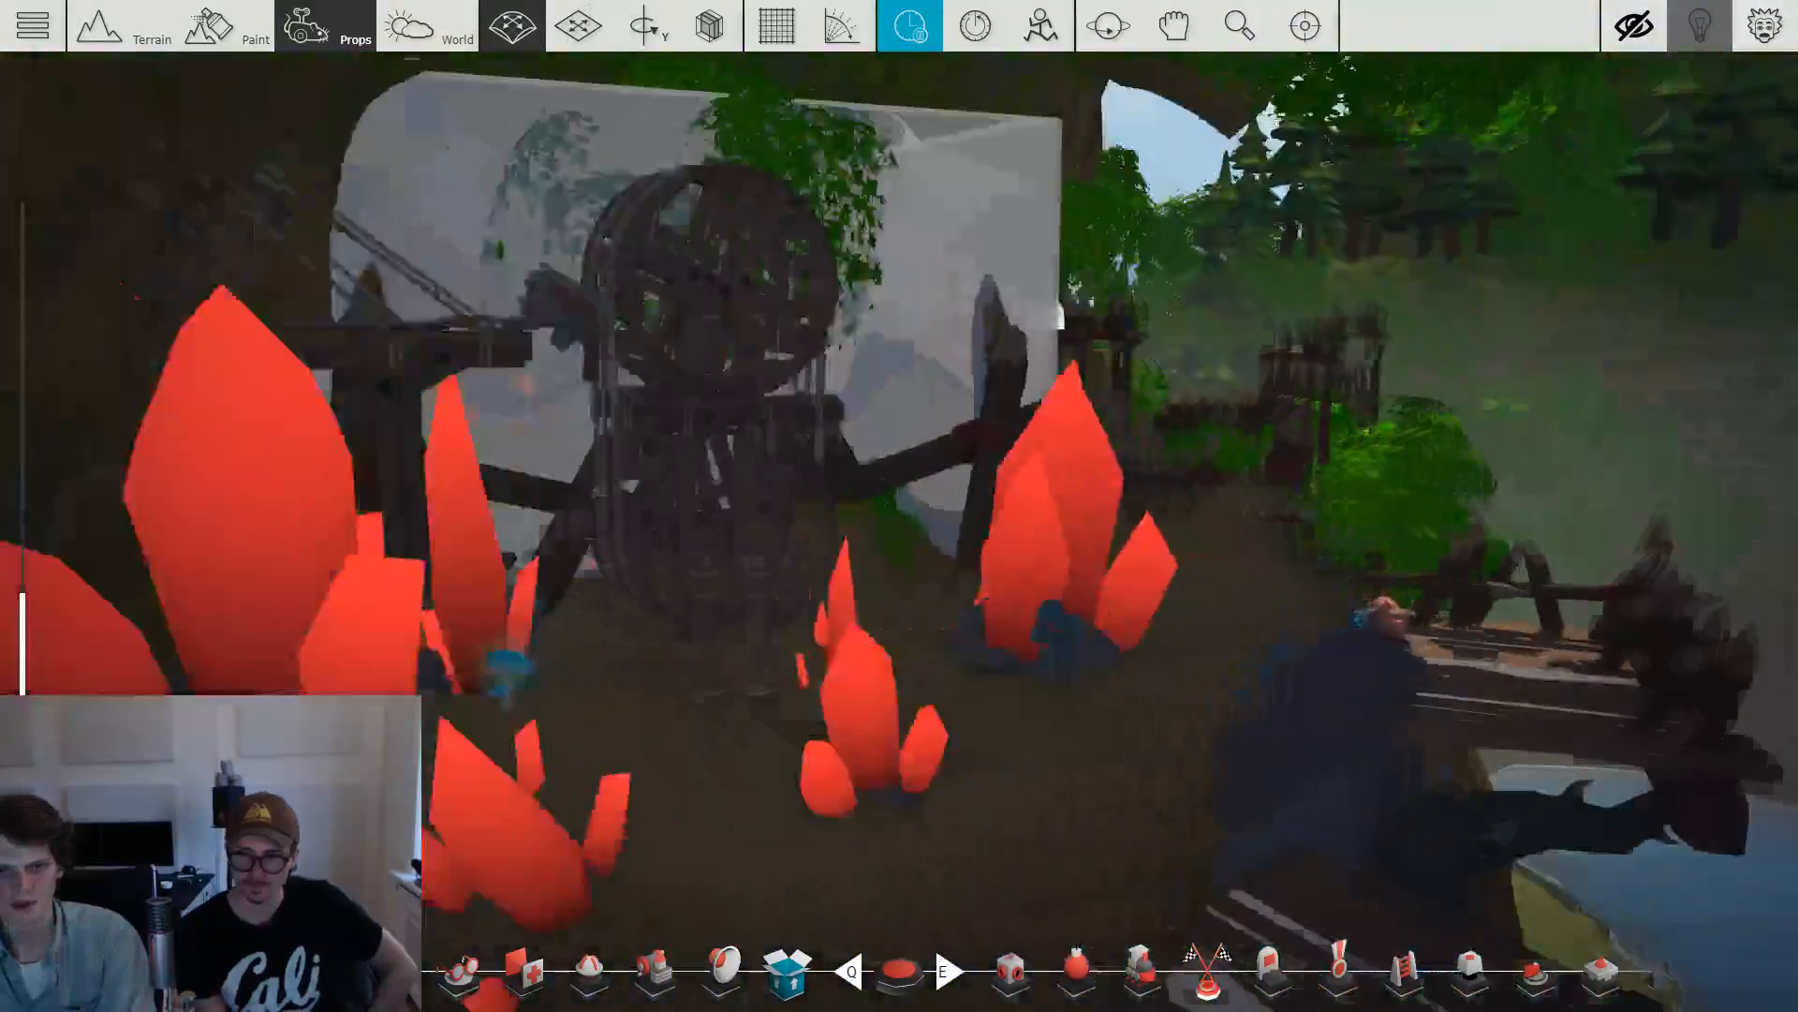
pyautogui.press('w')
pyautogui.click(1395, 646)
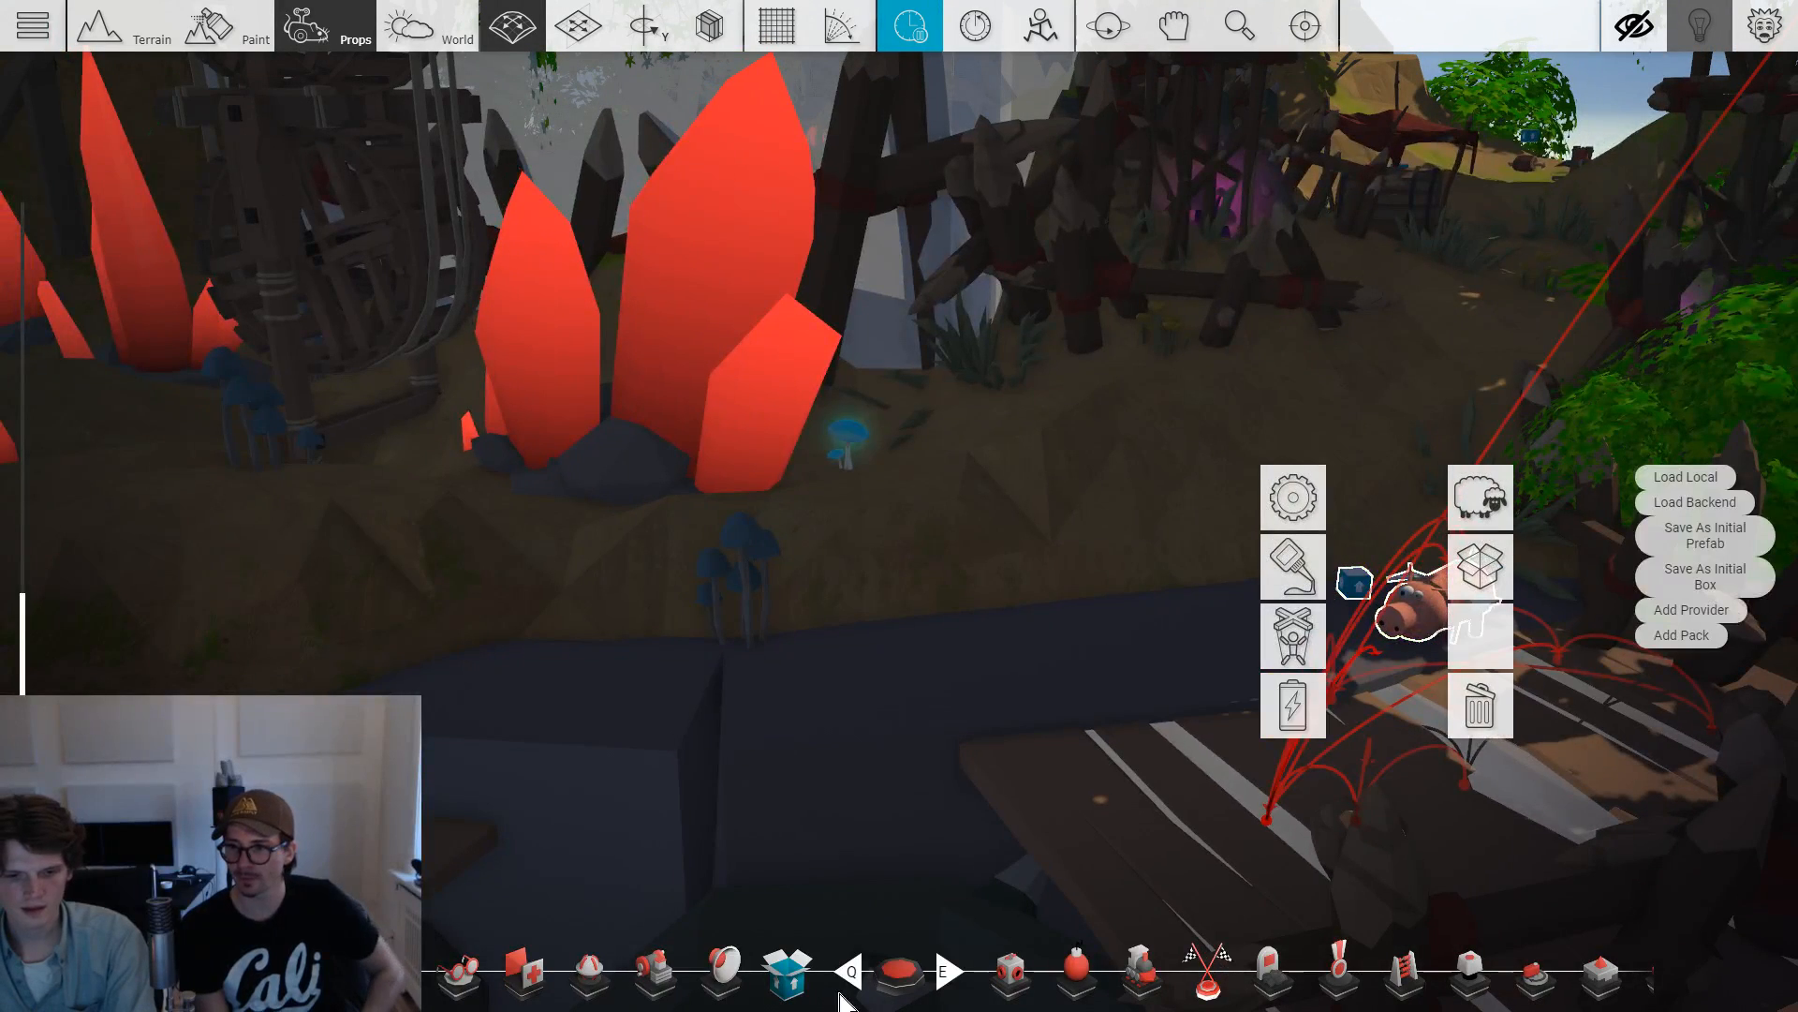
pyautogui.click(1350, 590)
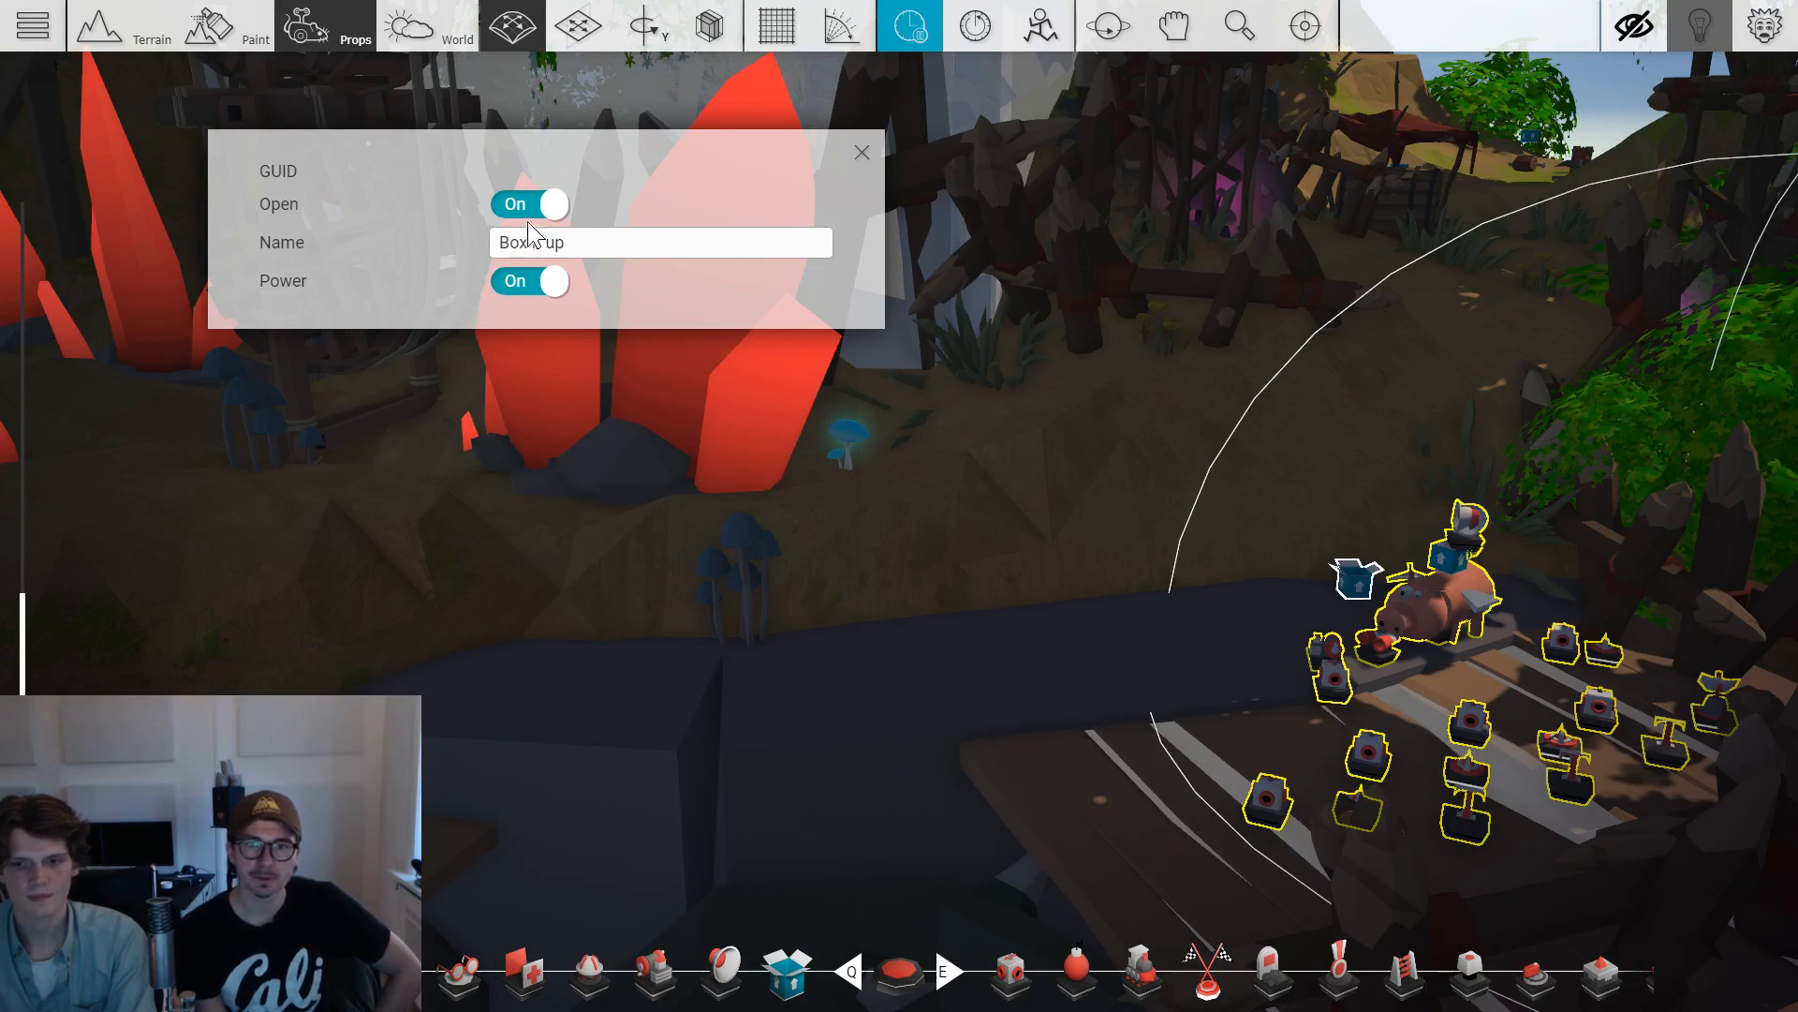
pyautogui.click(861, 152)
# Place a Respawn Point on the dark road in front of the pig, across from the large red crystals.
pyautogui.moveTo(911, 980); pyautogui.dragTo(1054, 581)
pyautogui.scroll(-2, 1045, 677)
pyautogui.press('2')
pyautogui.press('2')
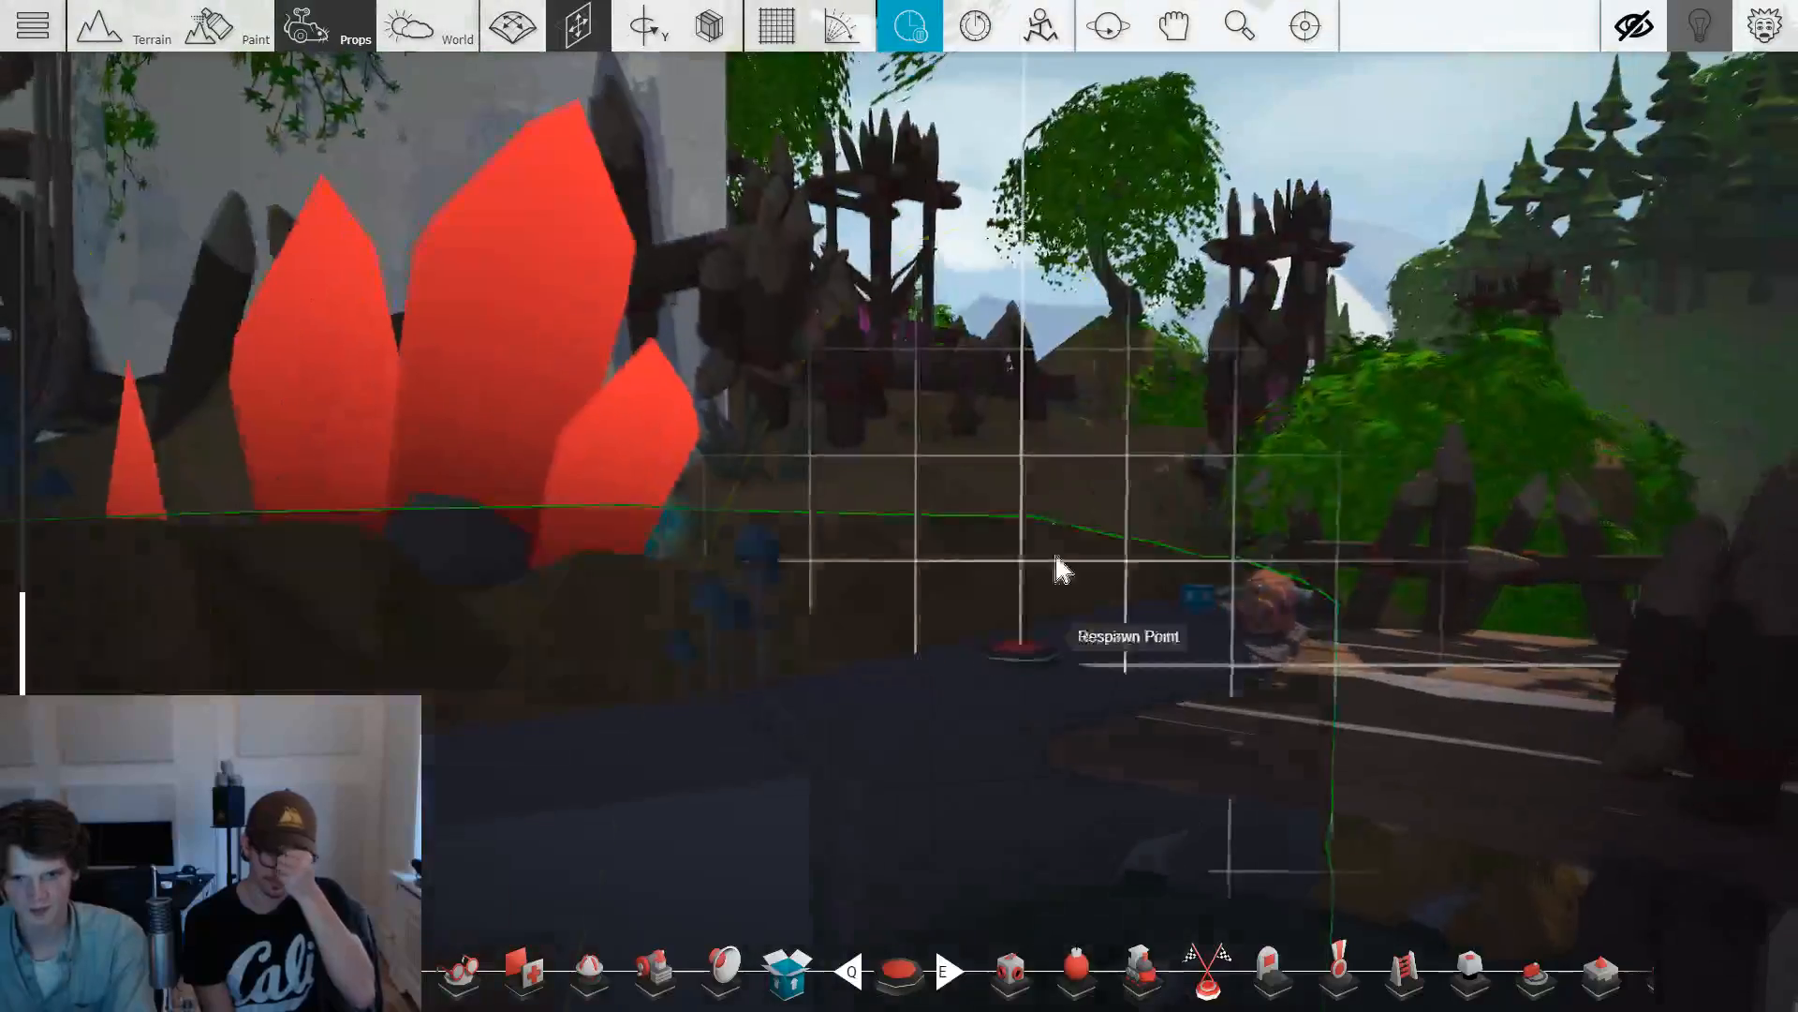
pyautogui.scroll(-2, 1054, 582)
pyautogui.press('w')
pyautogui.moveTo(1087, 752); pyautogui.dragTo(1107, 665)
pyautogui.press('s')
pyautogui.press('shift')
pyautogui.press('s')
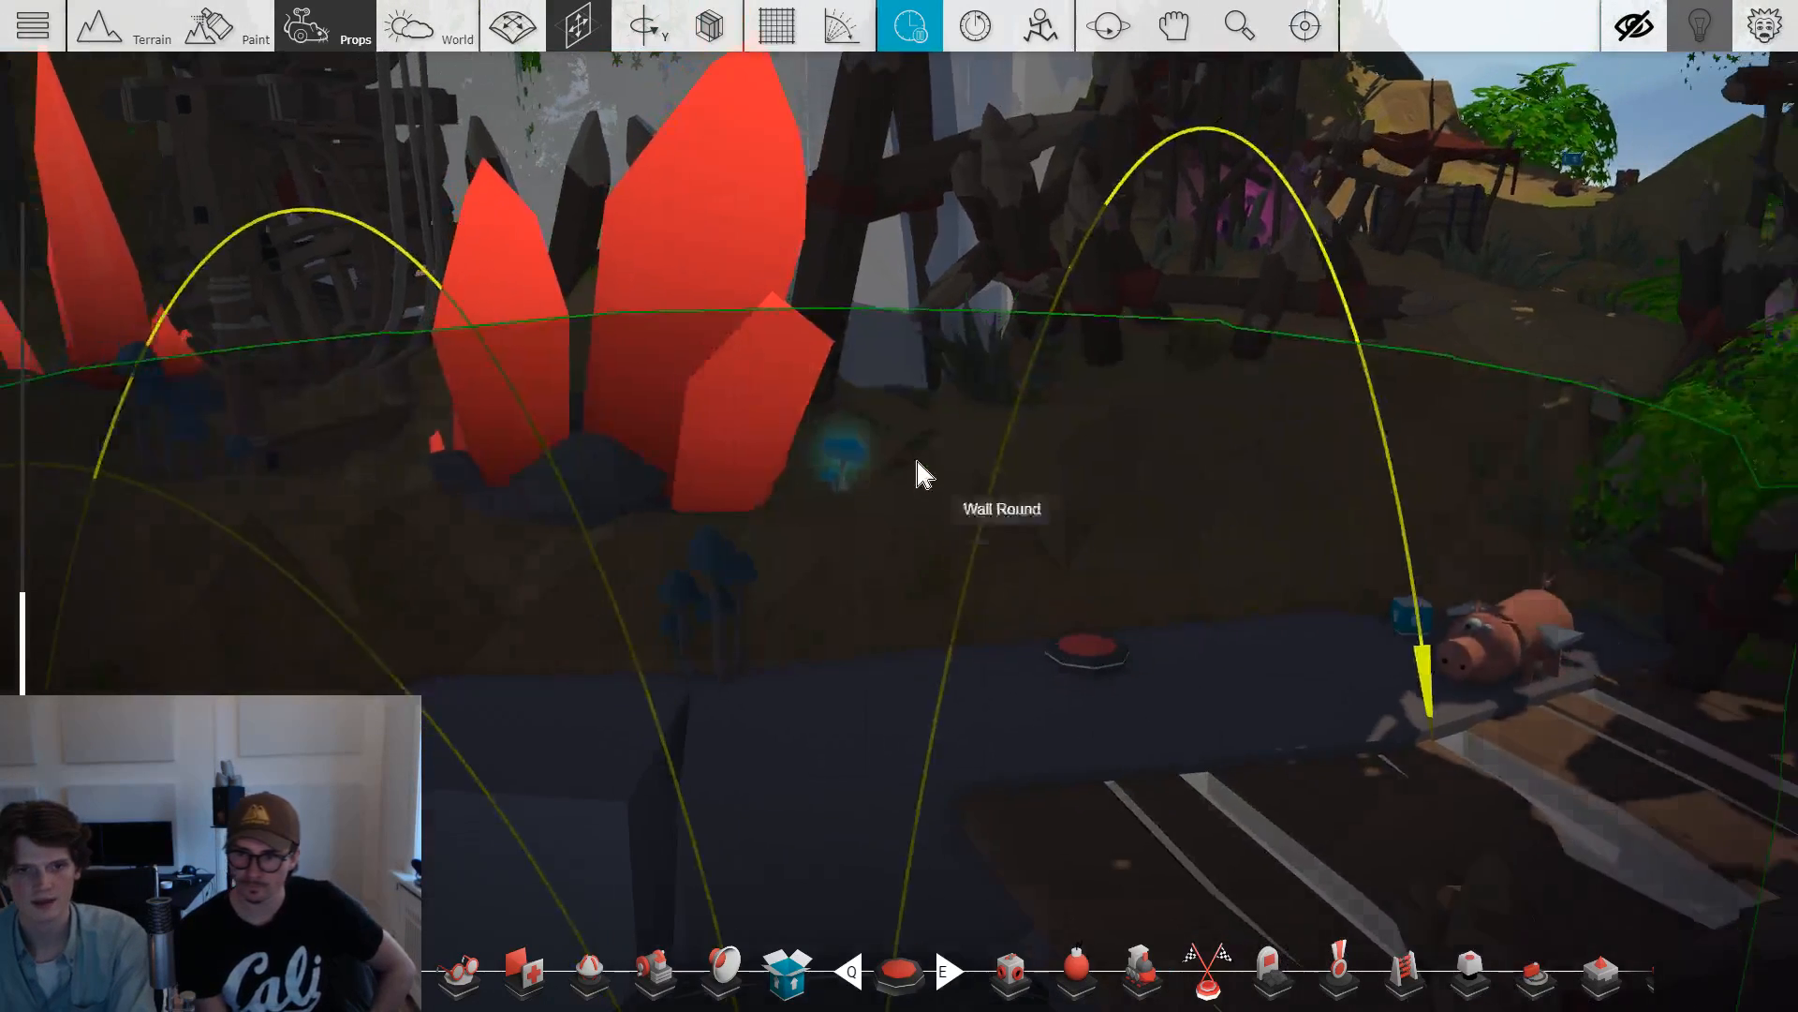
pyautogui.press('w')
pyautogui.click(831, 452)
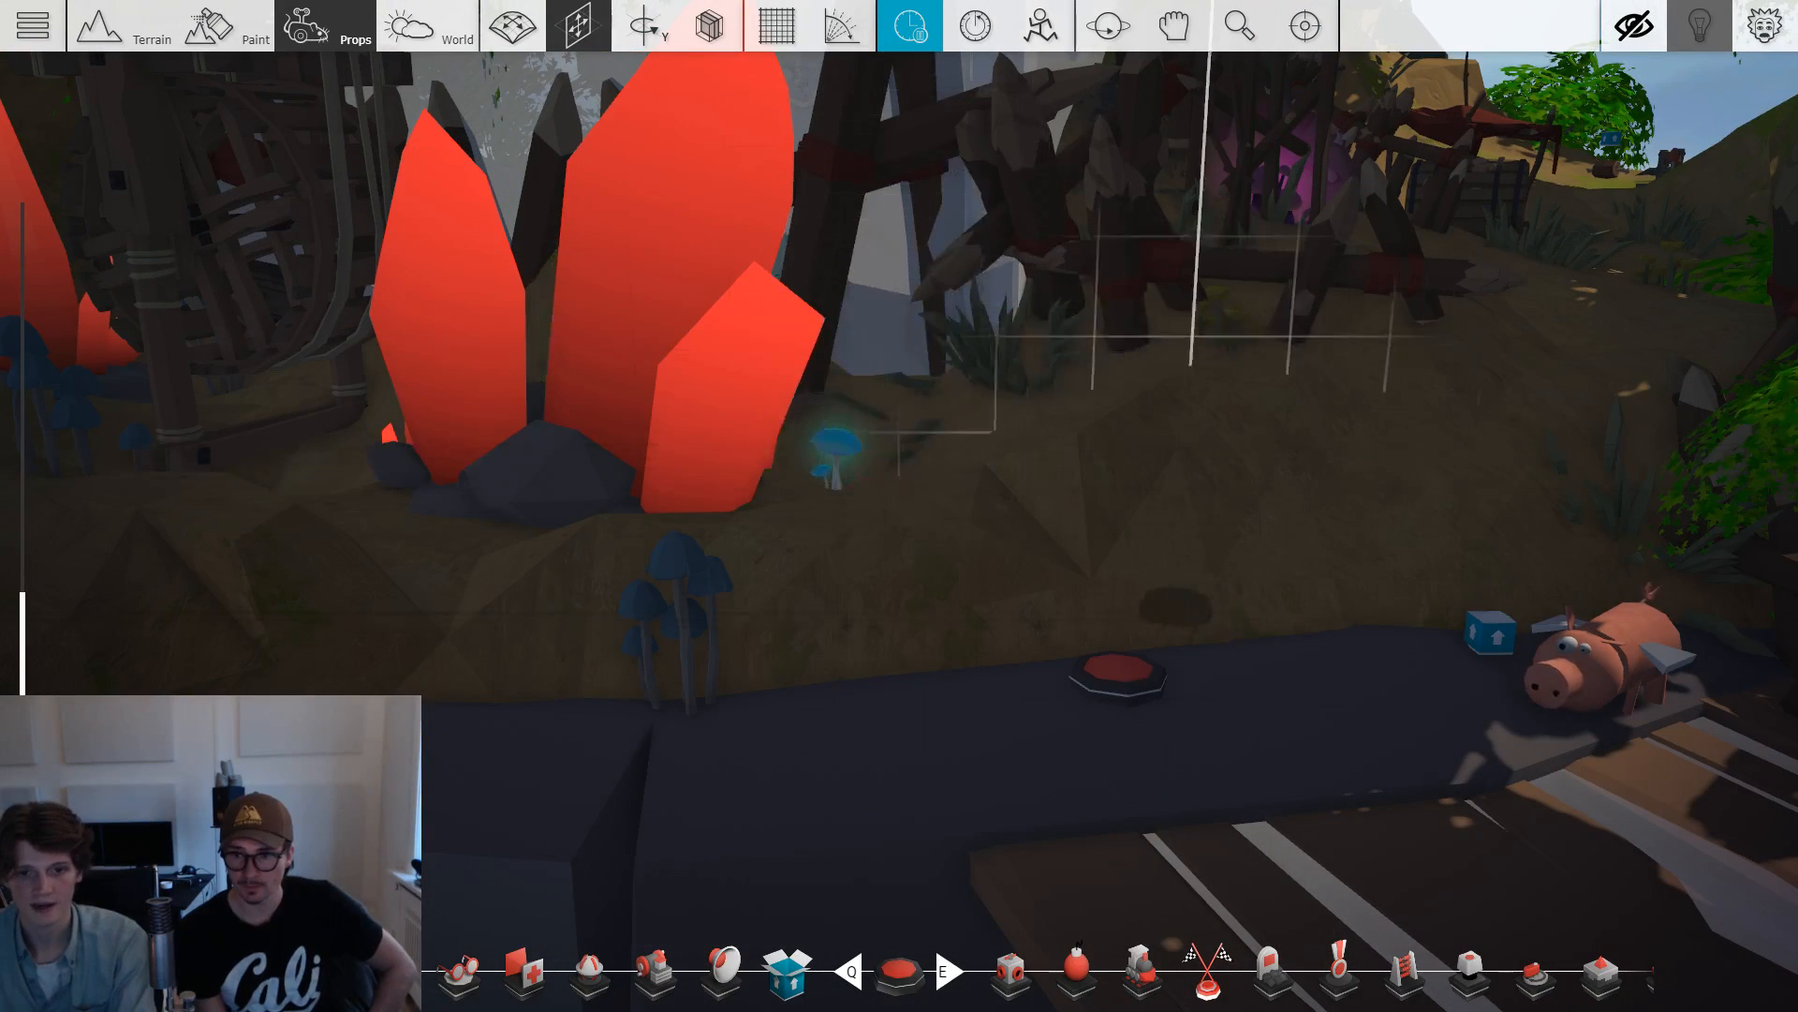
pyautogui.press('shift')
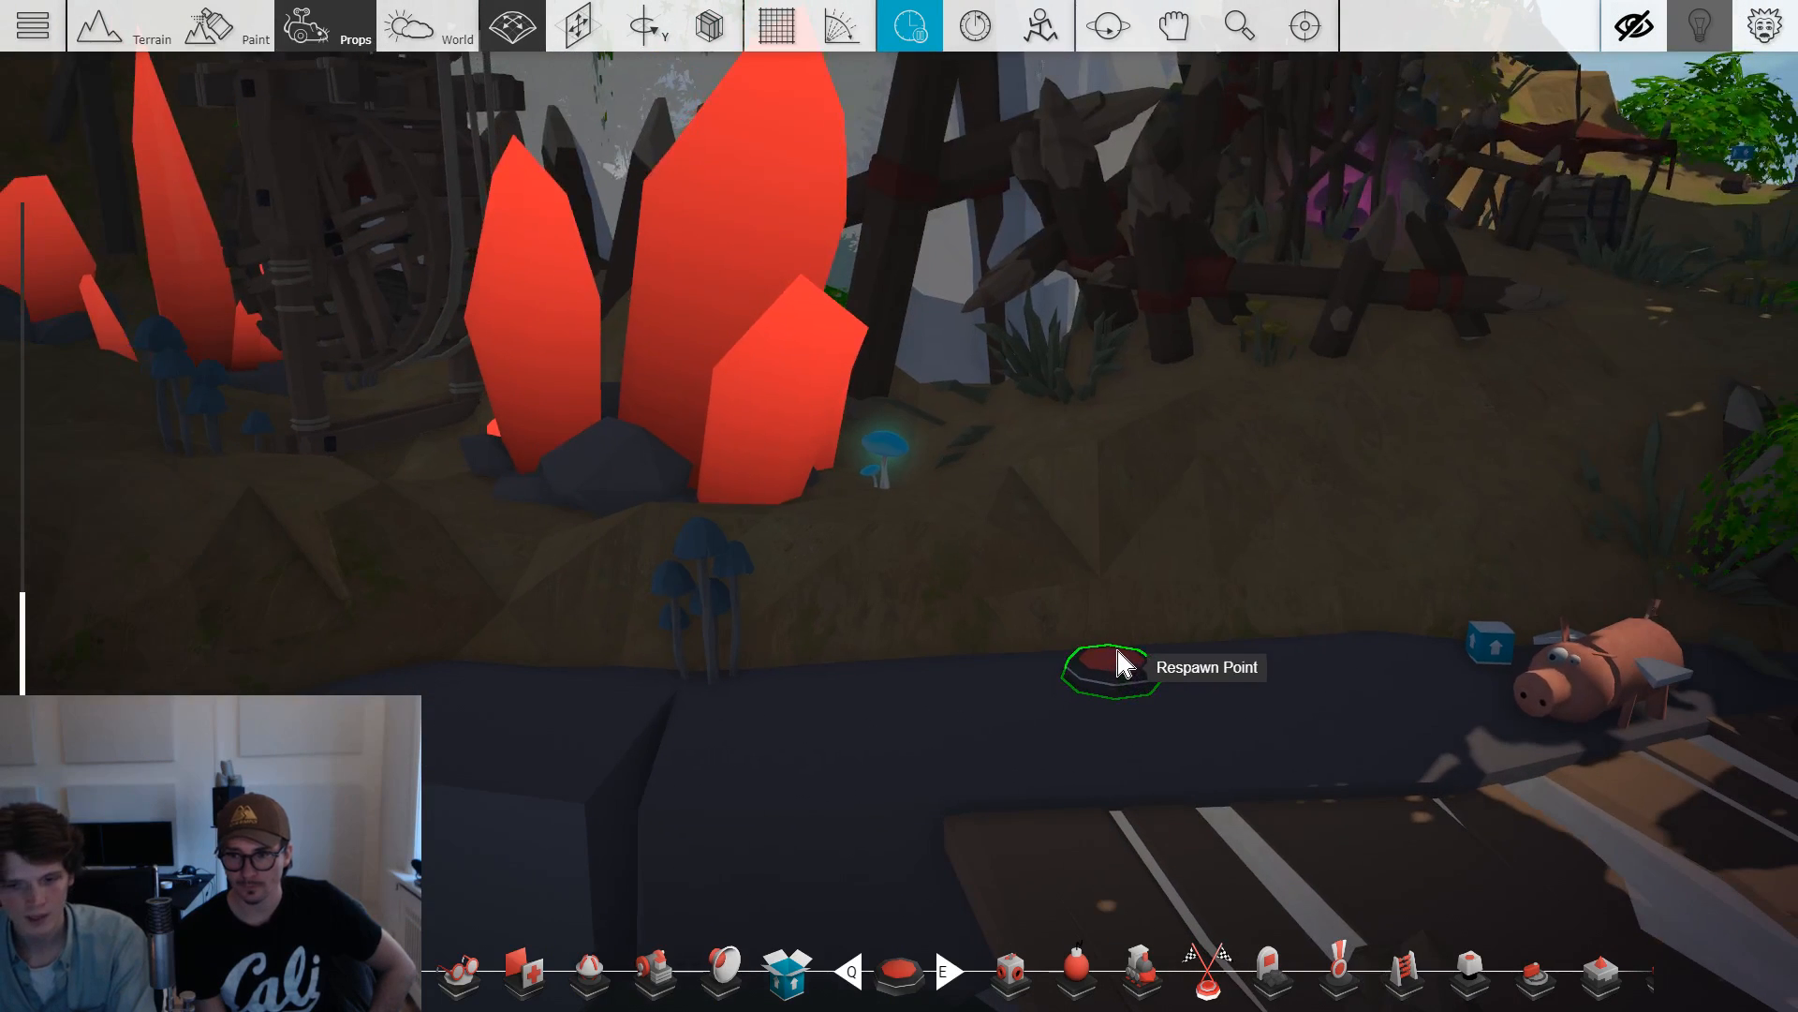
# Place a Sensor at the Respawn Point near the red crystals, shift it toward the pig and enlarge its trigger sphere.
pyautogui.press('Tab')
pyautogui.scroll(-1, 968, 559)
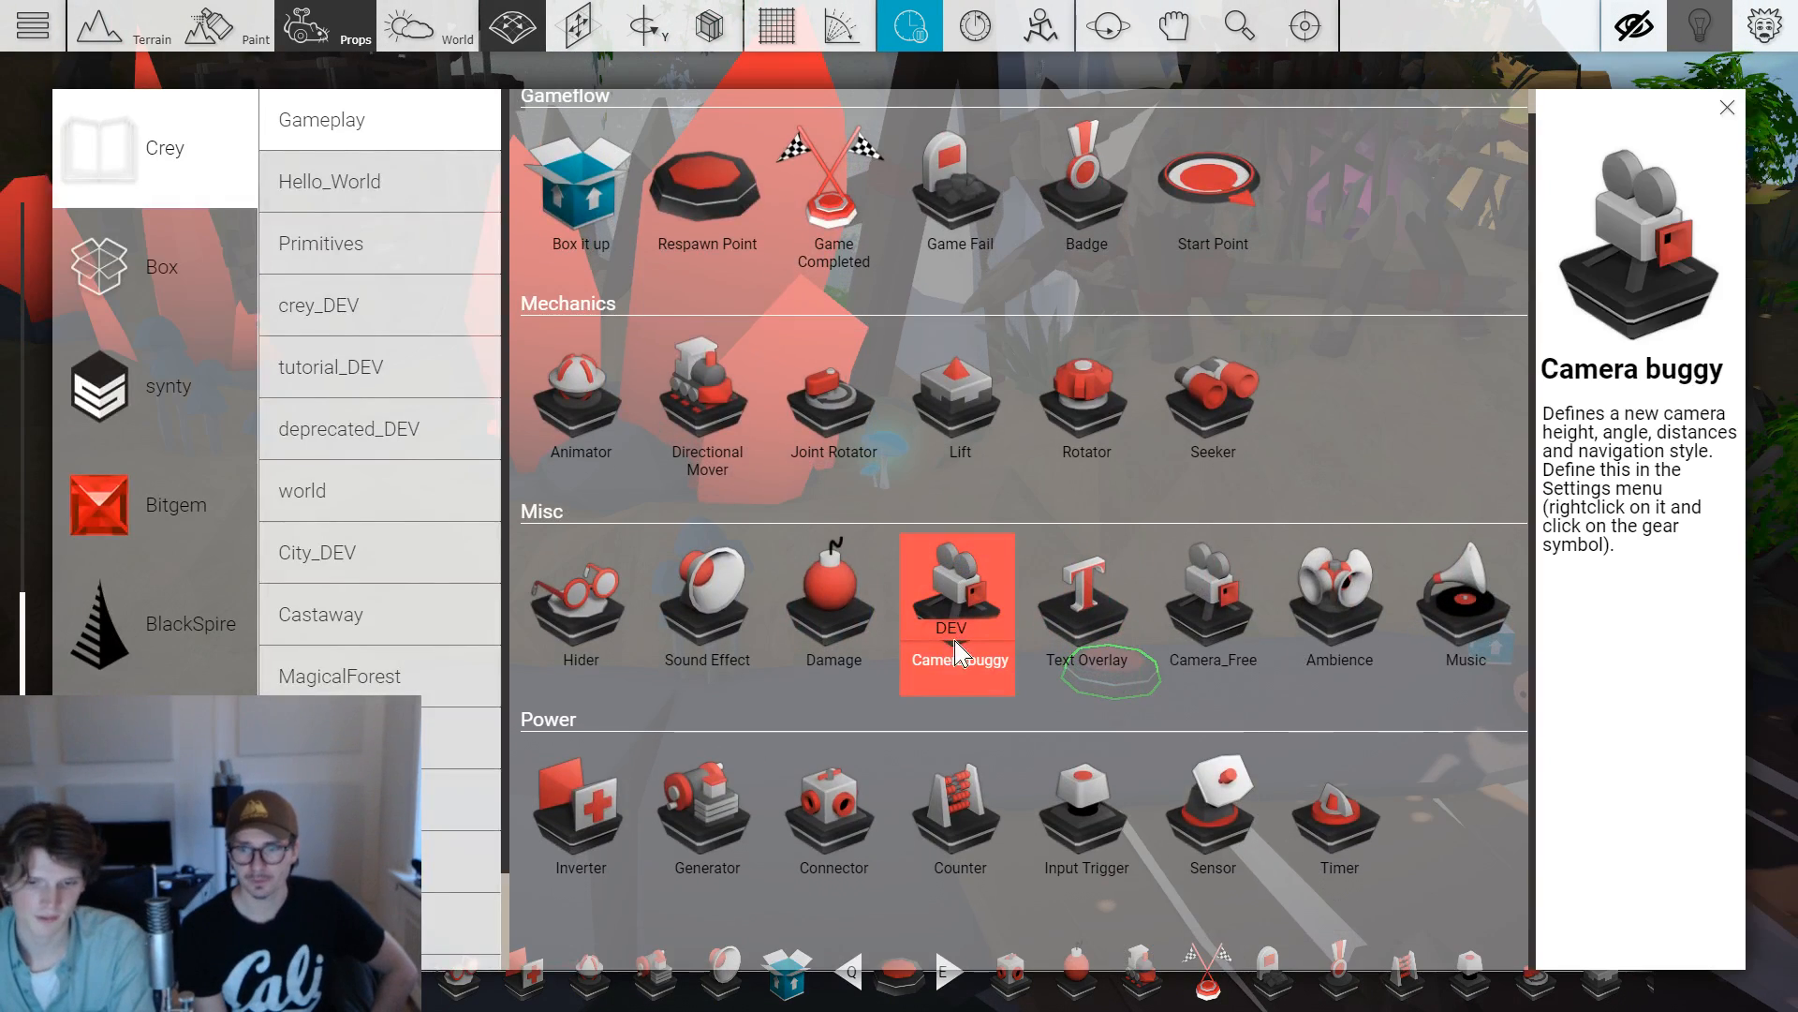
pyautogui.click(1209, 820)
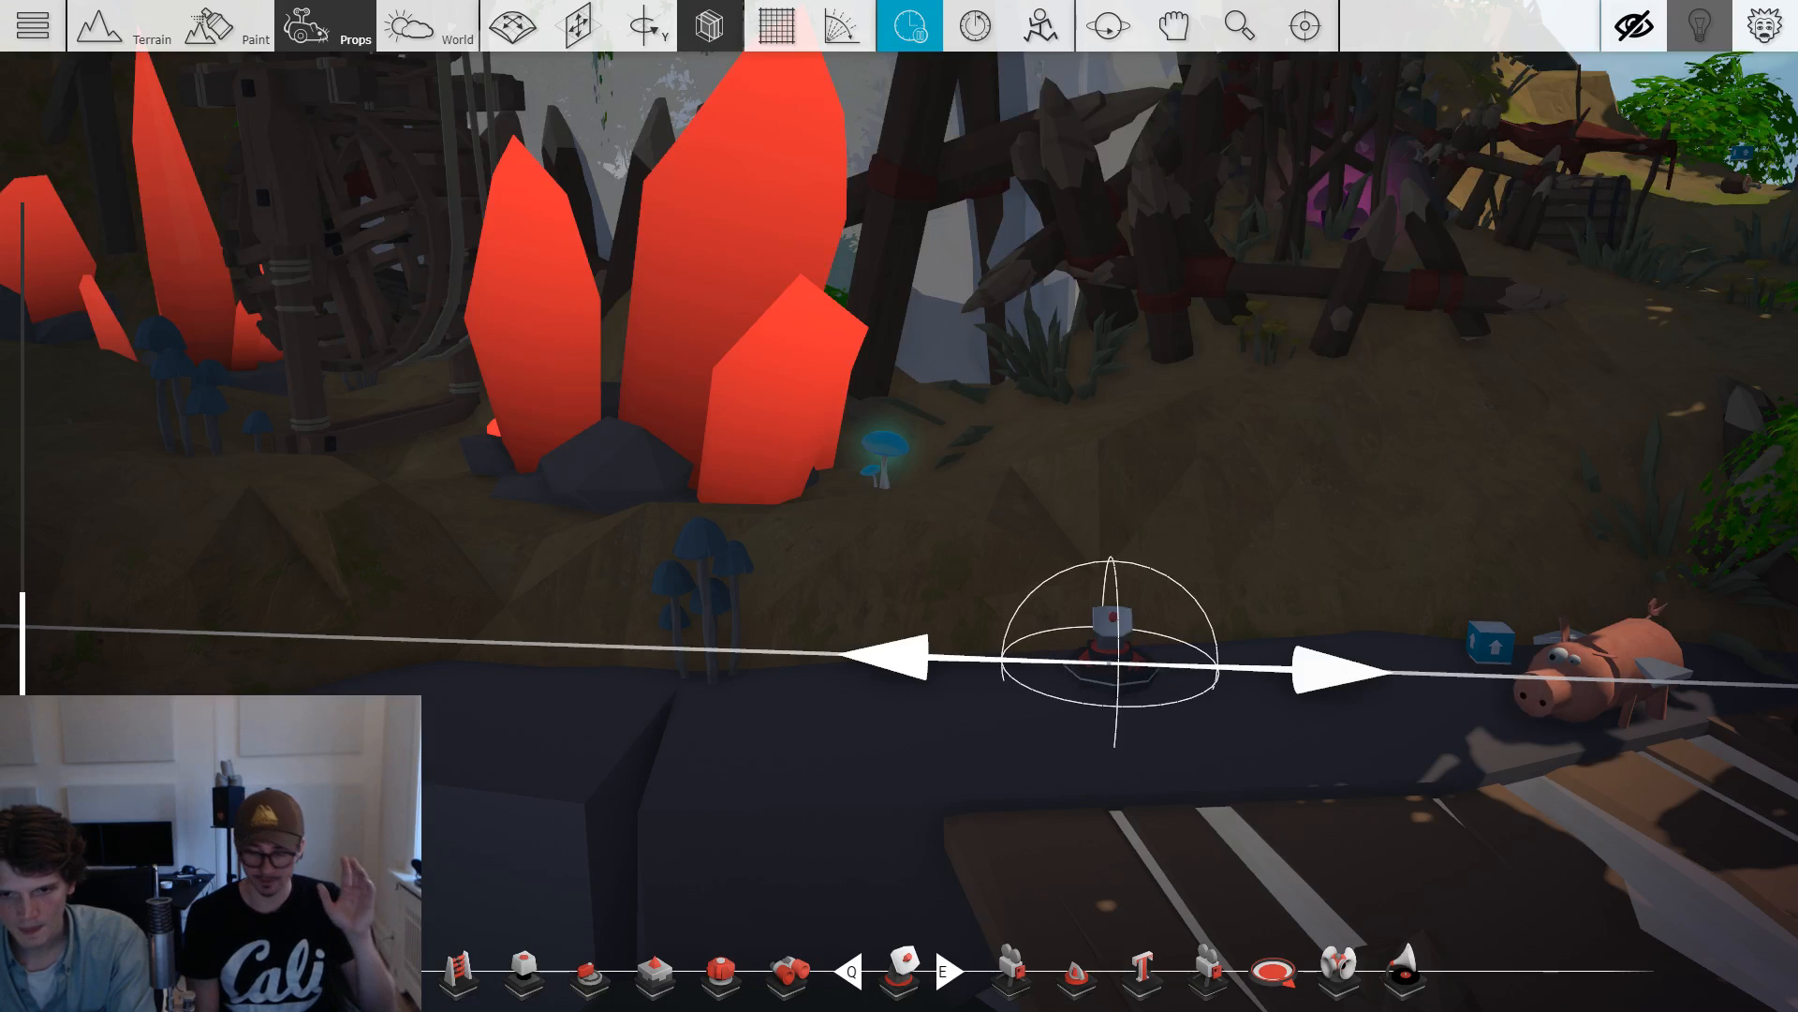
pyautogui.press('shift')
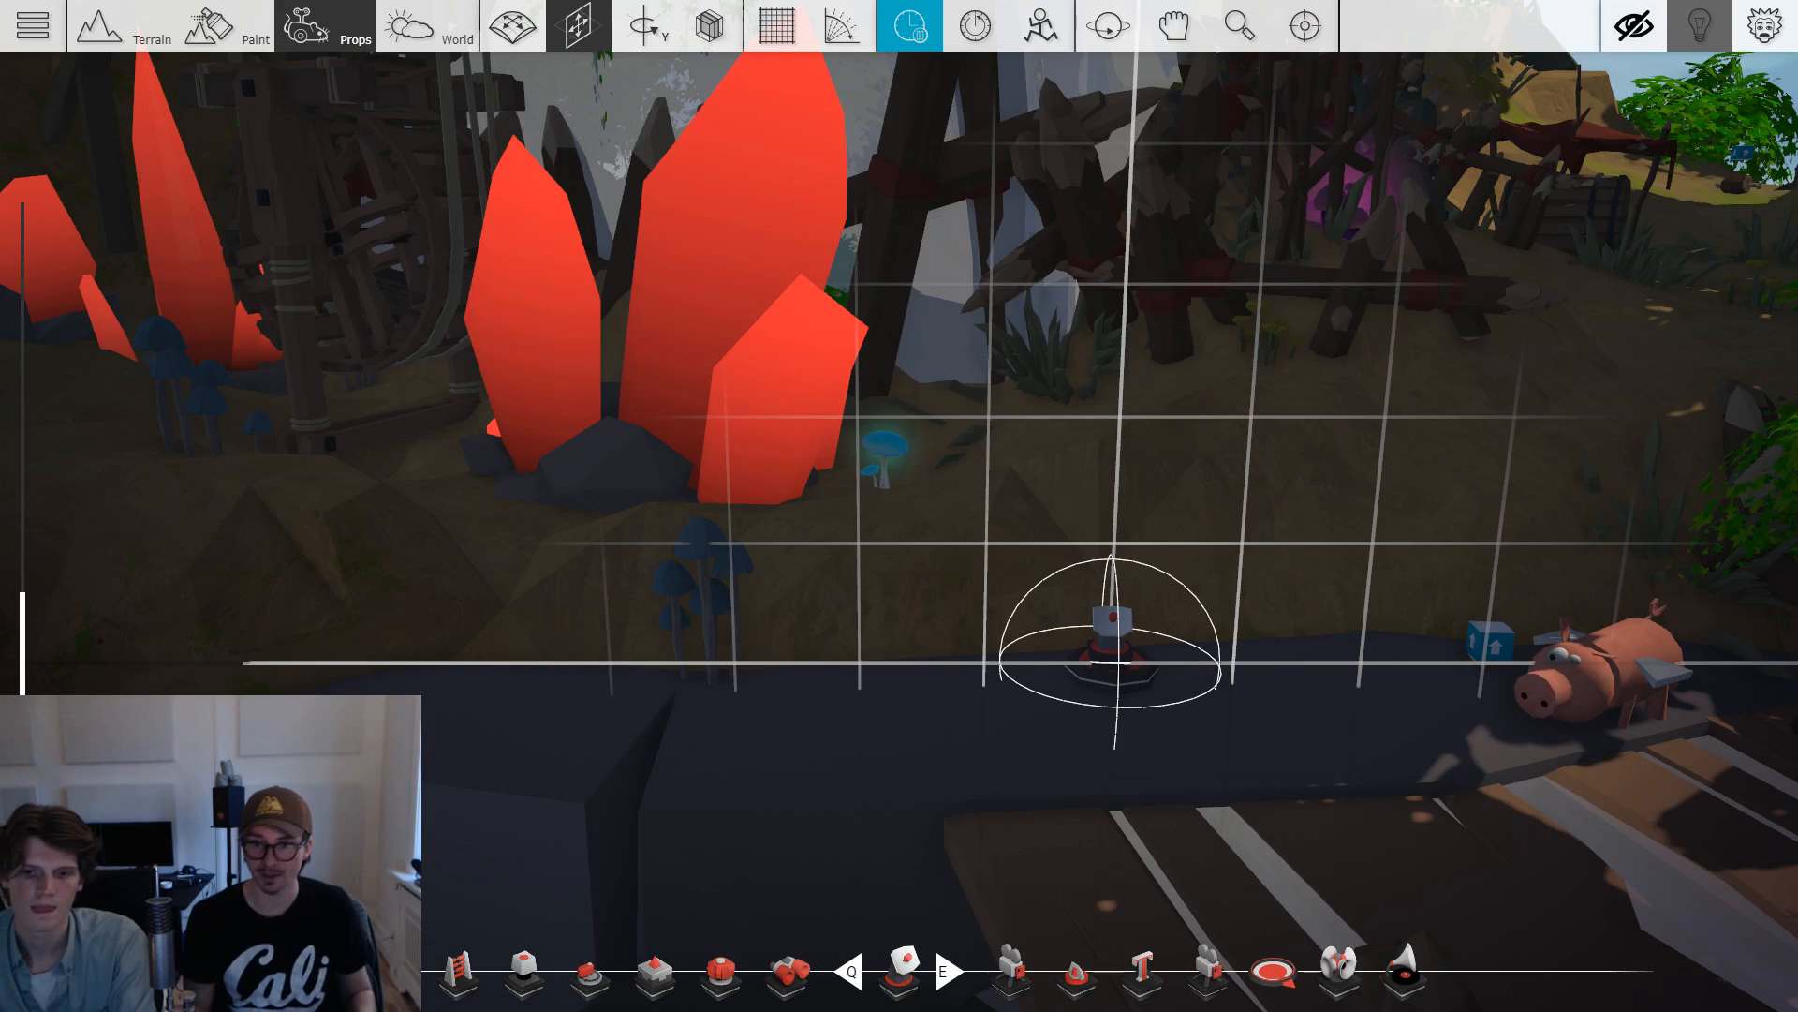
pyautogui.press('shift')
pyautogui.press('shift')
pyautogui.press('shift')
pyautogui.press('shift')
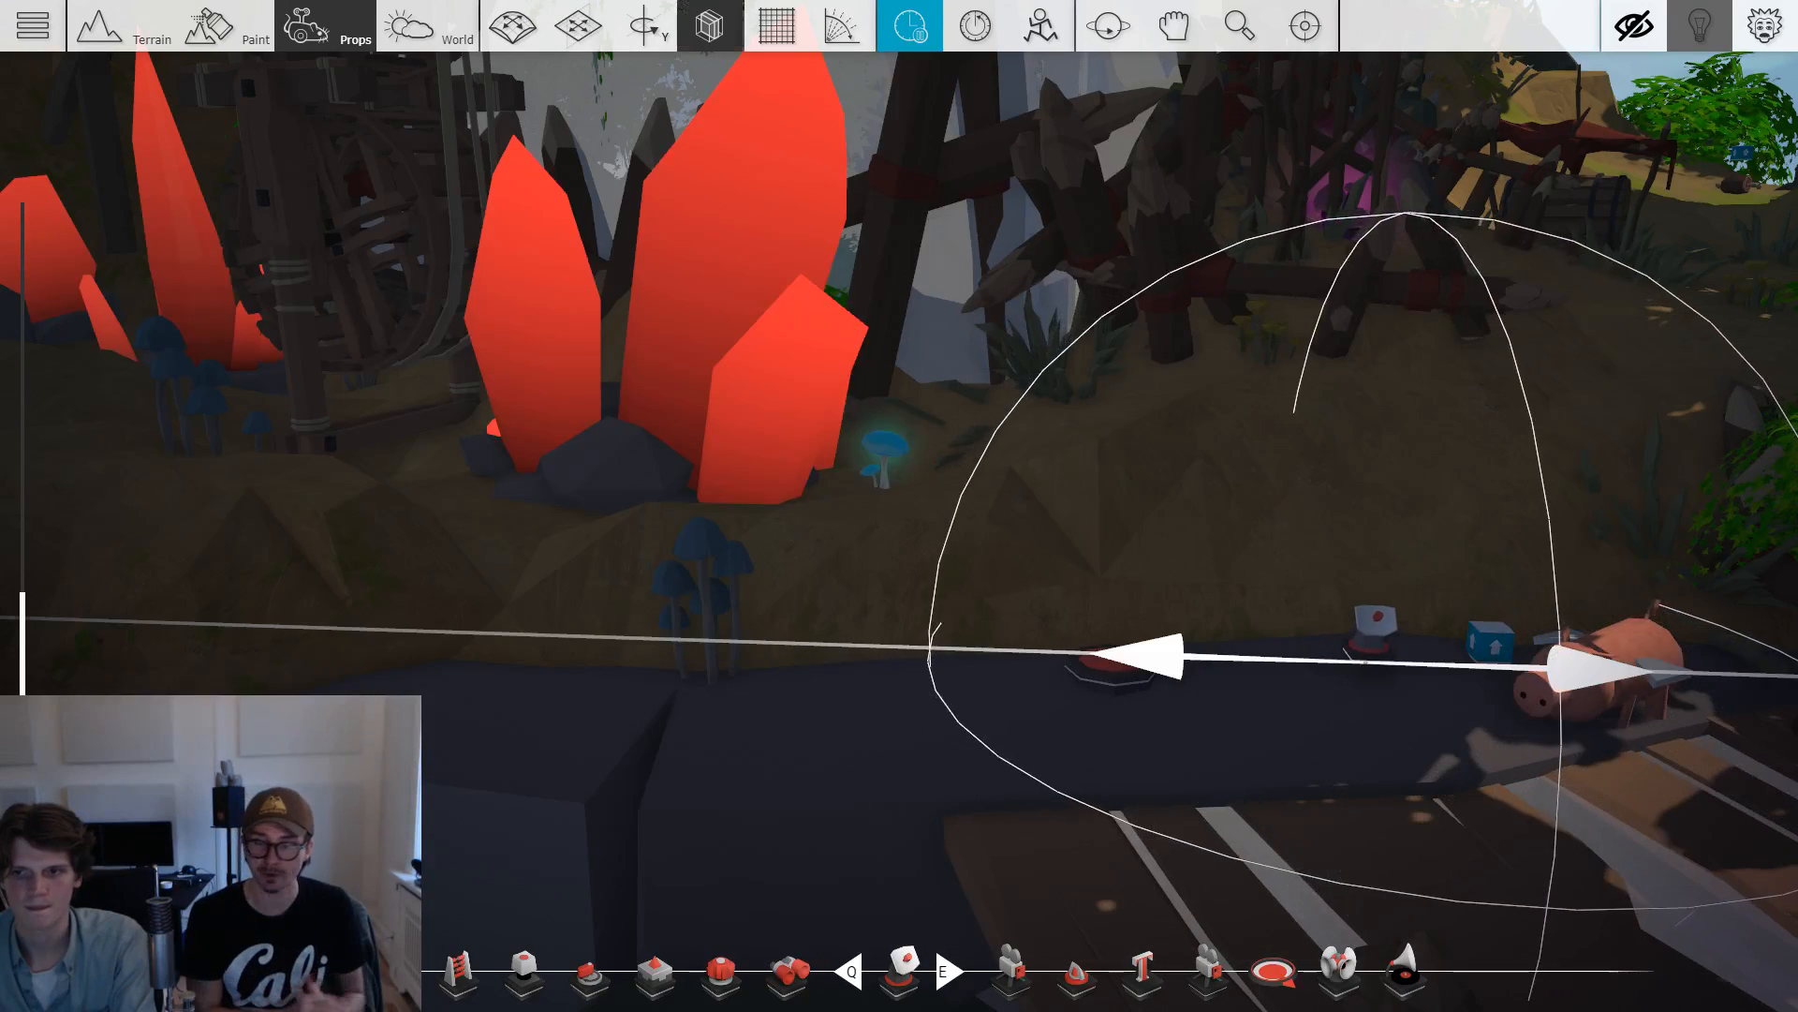
# Position the Sensor directly above the pig with a trigger sphere radius of about 16.
pyautogui.press('shift')
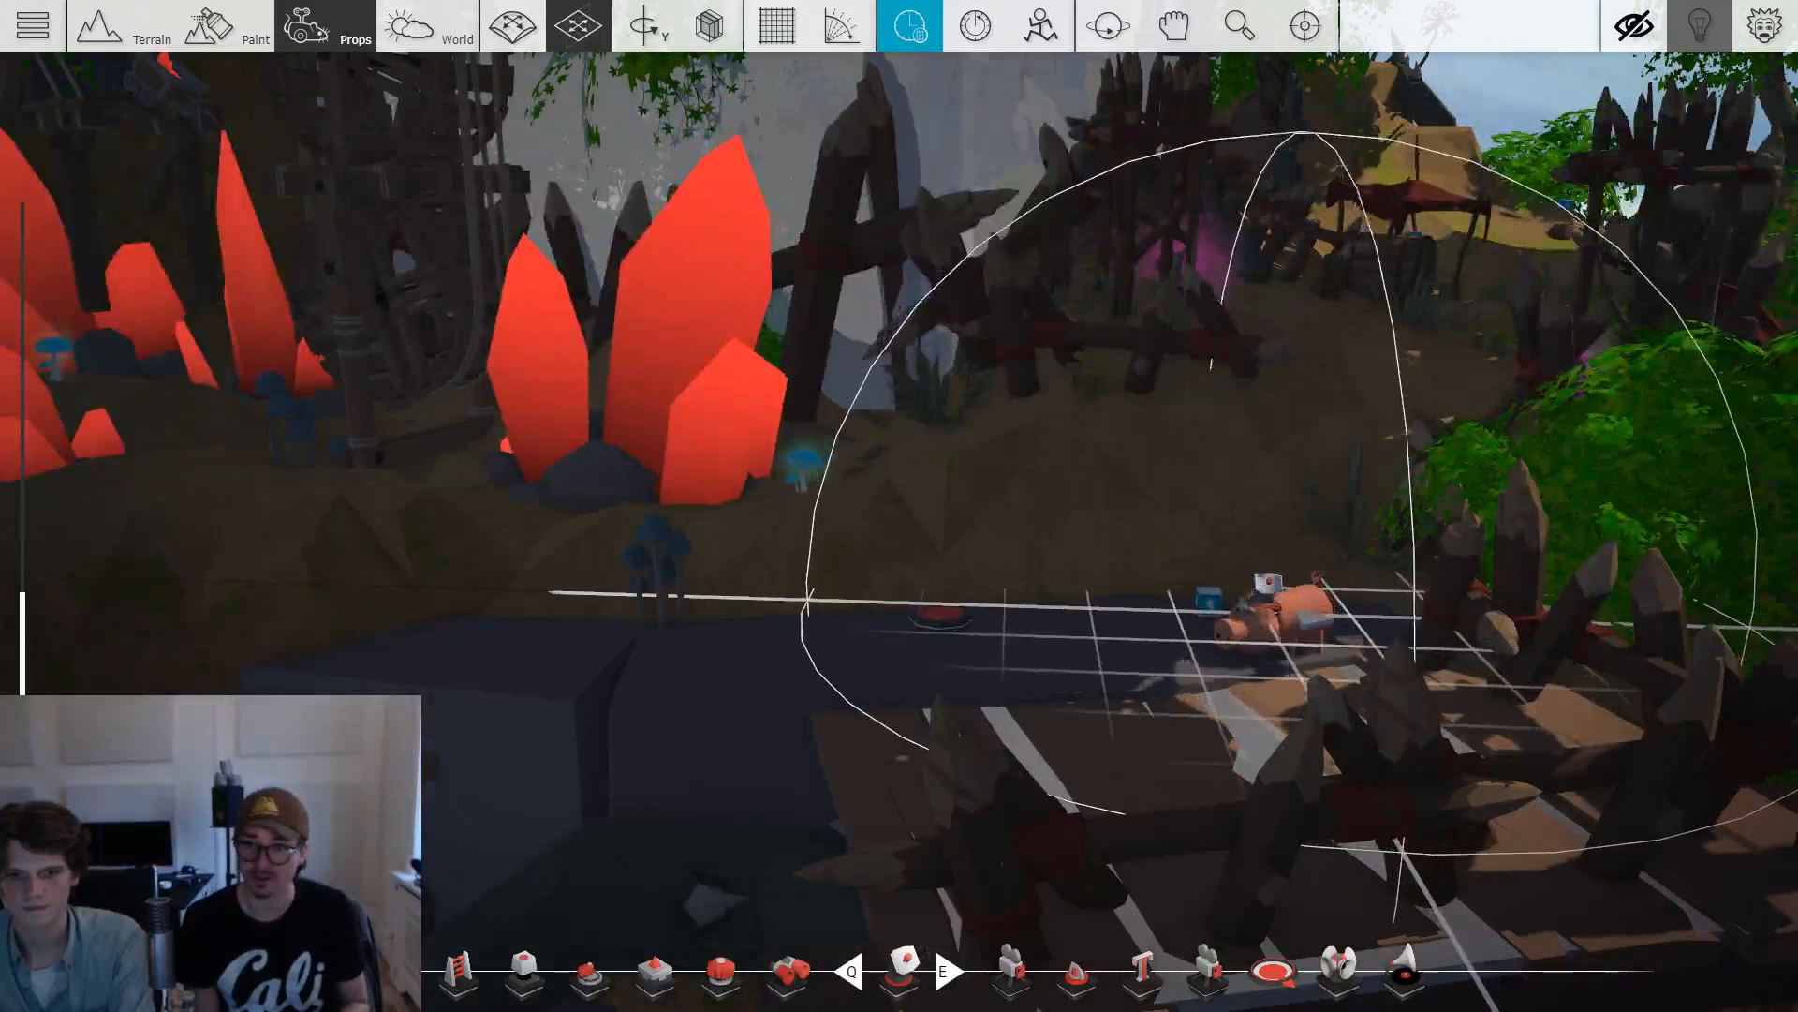
pyautogui.press('shift')
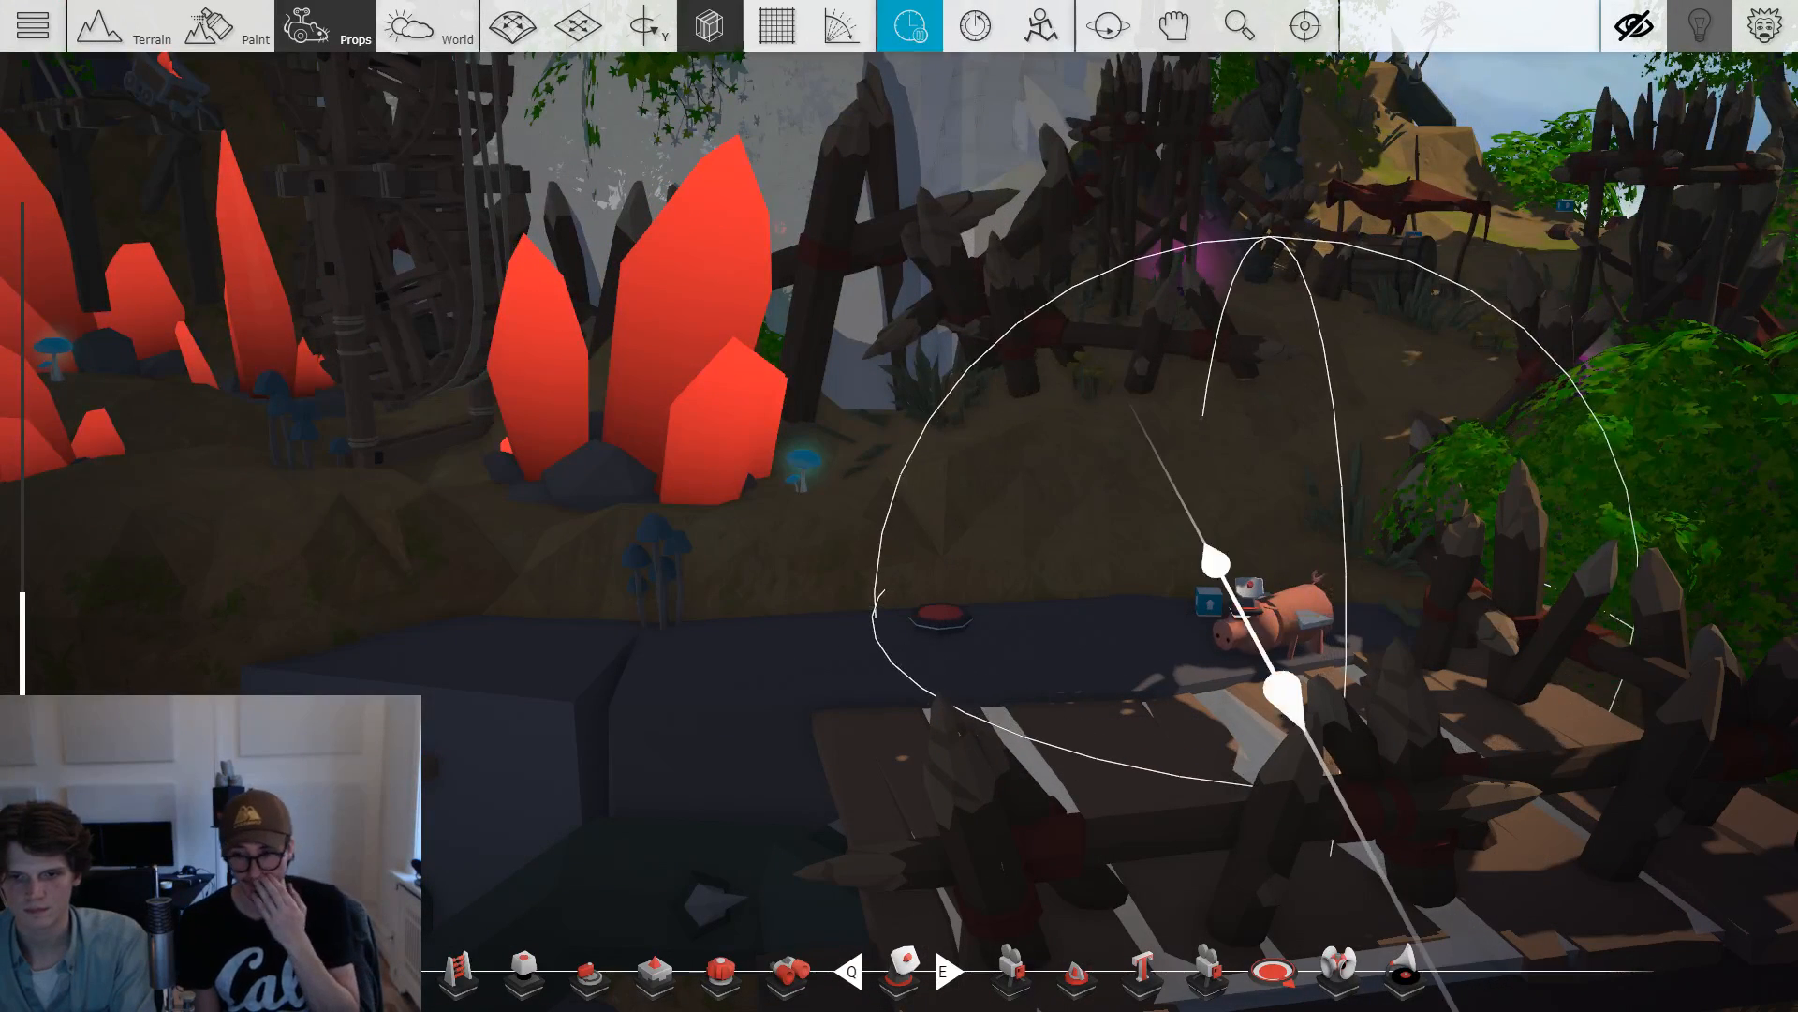
pyautogui.press('shift')
pyautogui.moveTo(1248, 588); pyautogui.dragTo(1280, 546)
pyautogui.press('shift')
pyautogui.scroll(1, 1283, 575)
# Set the trigger type of the Sensor above the pig to Forever.
pyautogui.doubleClick(1295, 573)
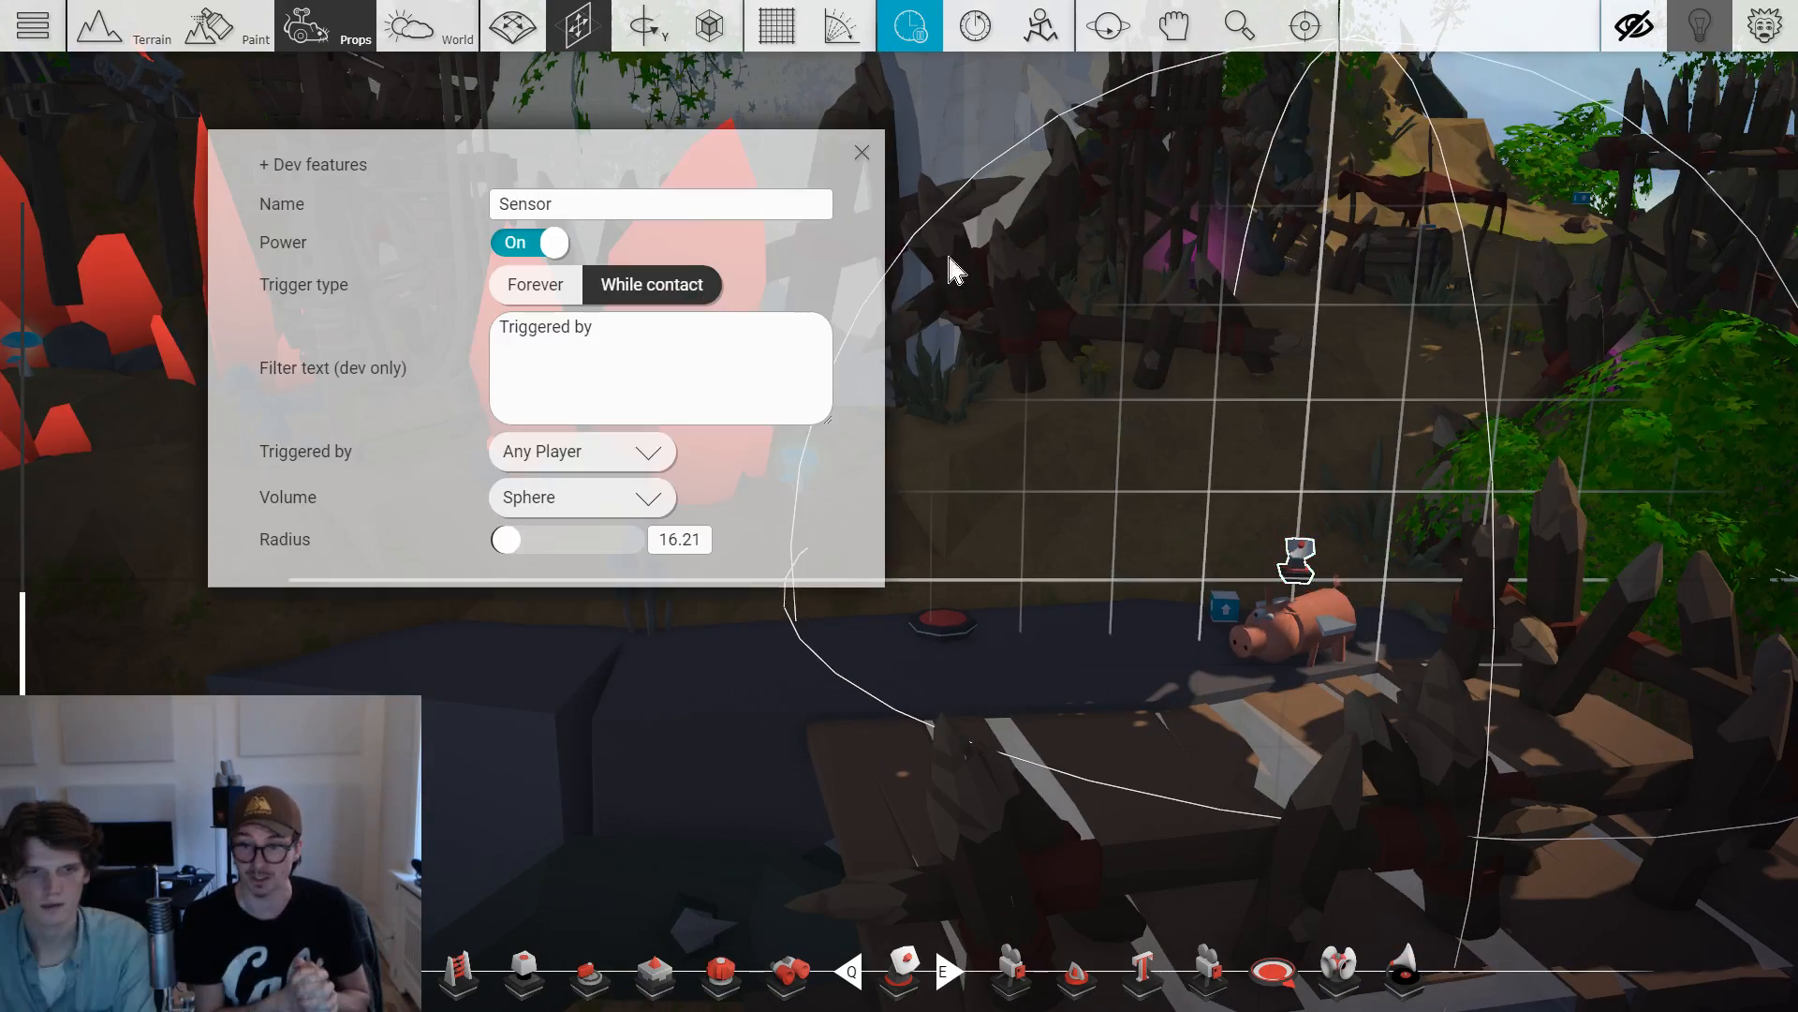
pyautogui.click(530, 292)
pyautogui.click(861, 151)
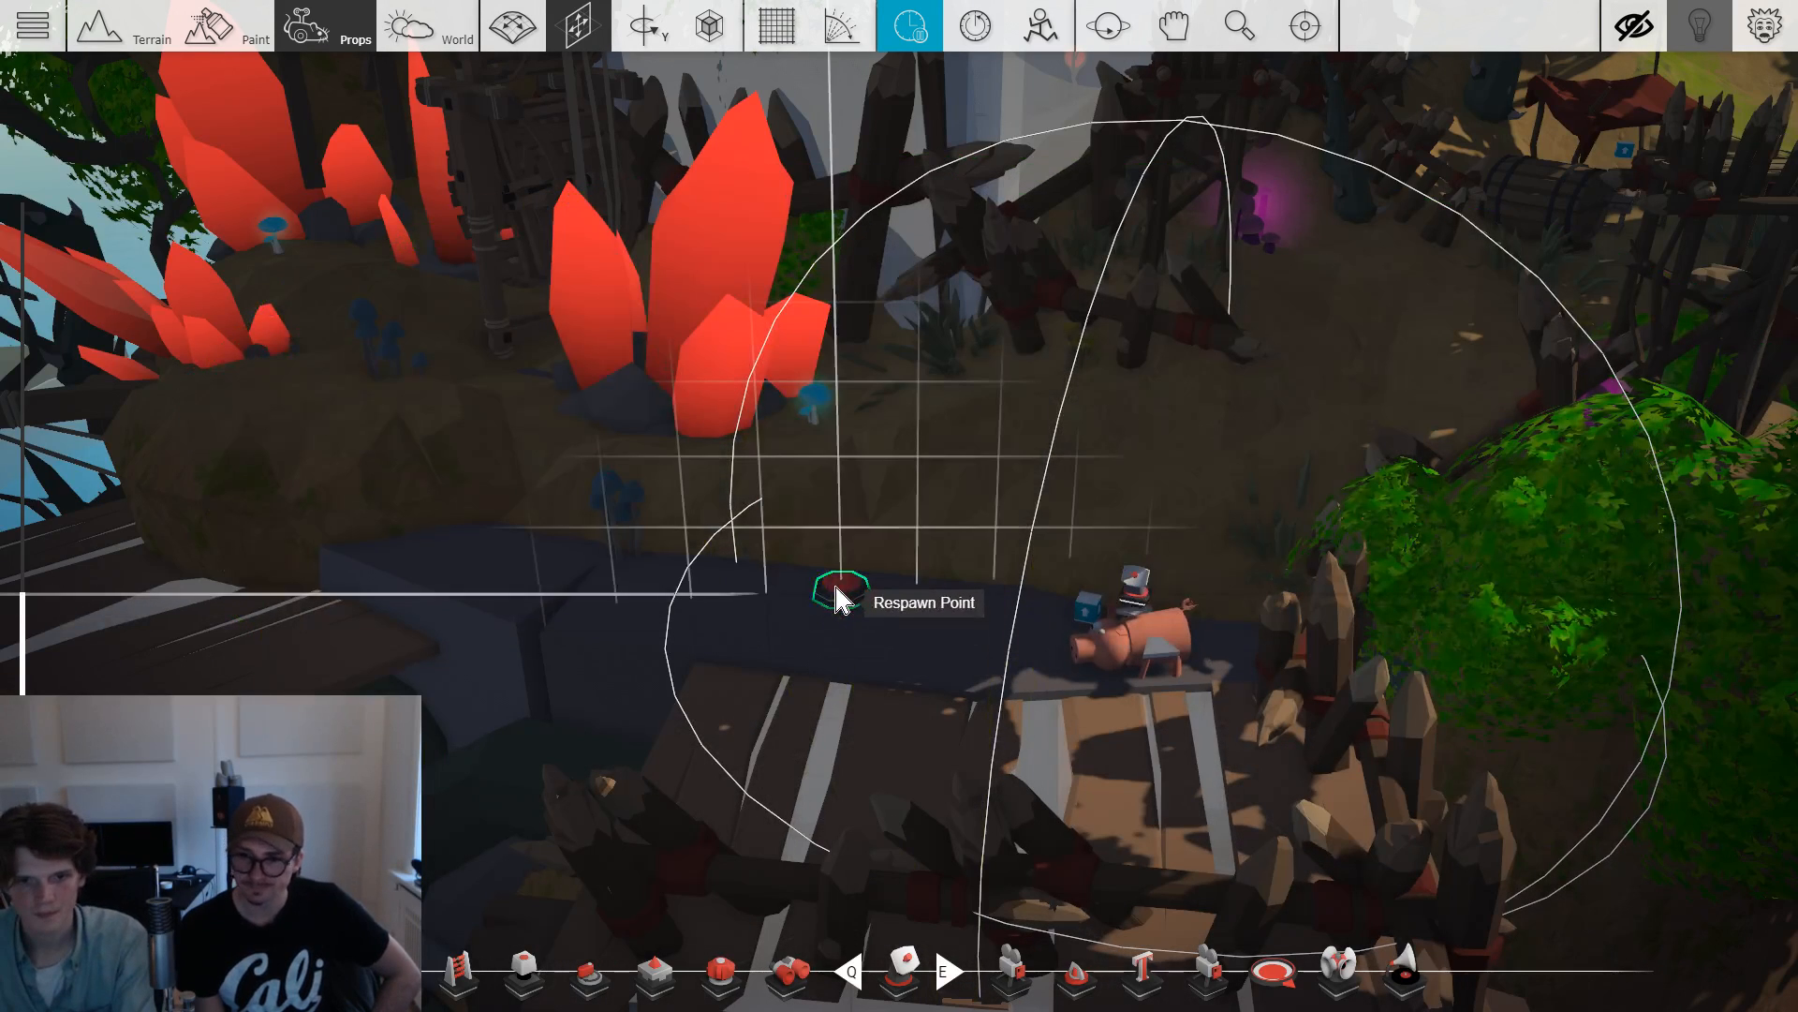
# Move the Respawn Point onto the wooden planks beside the pig and connect the Sensor above the pig to it.
pyautogui.moveTo(836, 588); pyautogui.dragTo(1020, 775)
pyautogui.press('2')
pyautogui.press('1')
pyautogui.click(1102, 607)
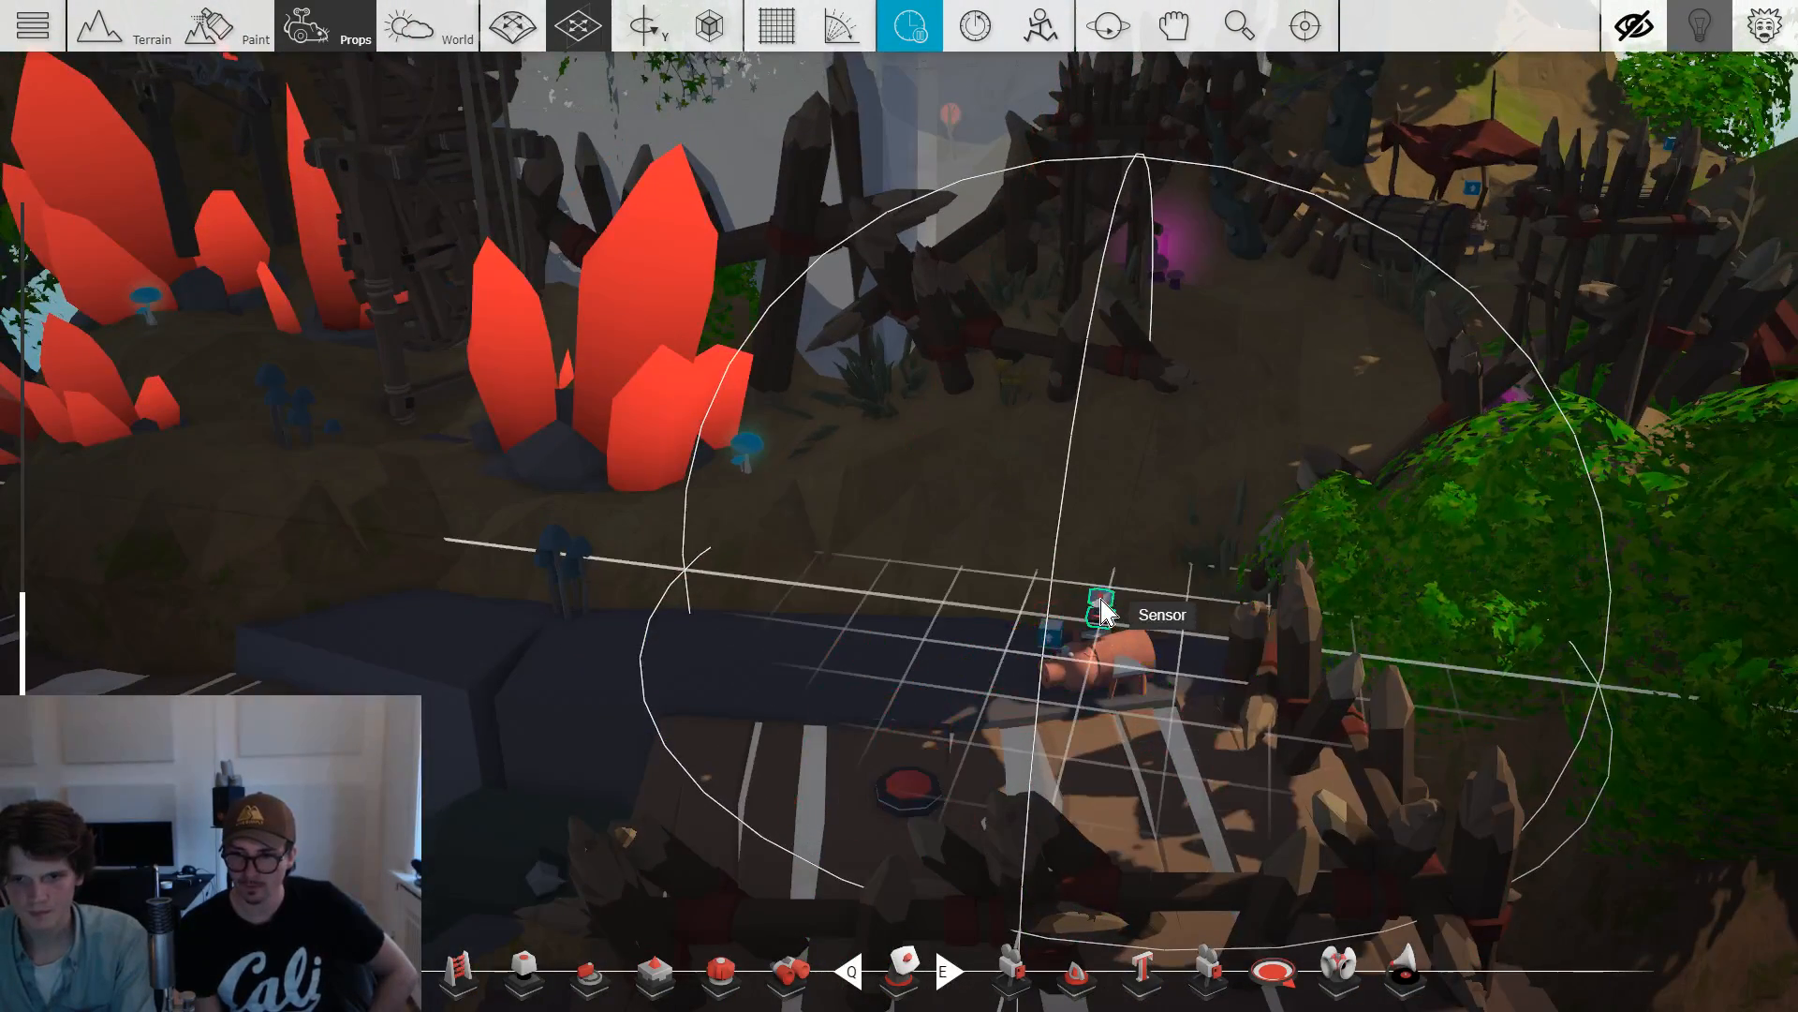
pyautogui.click(897, 763)
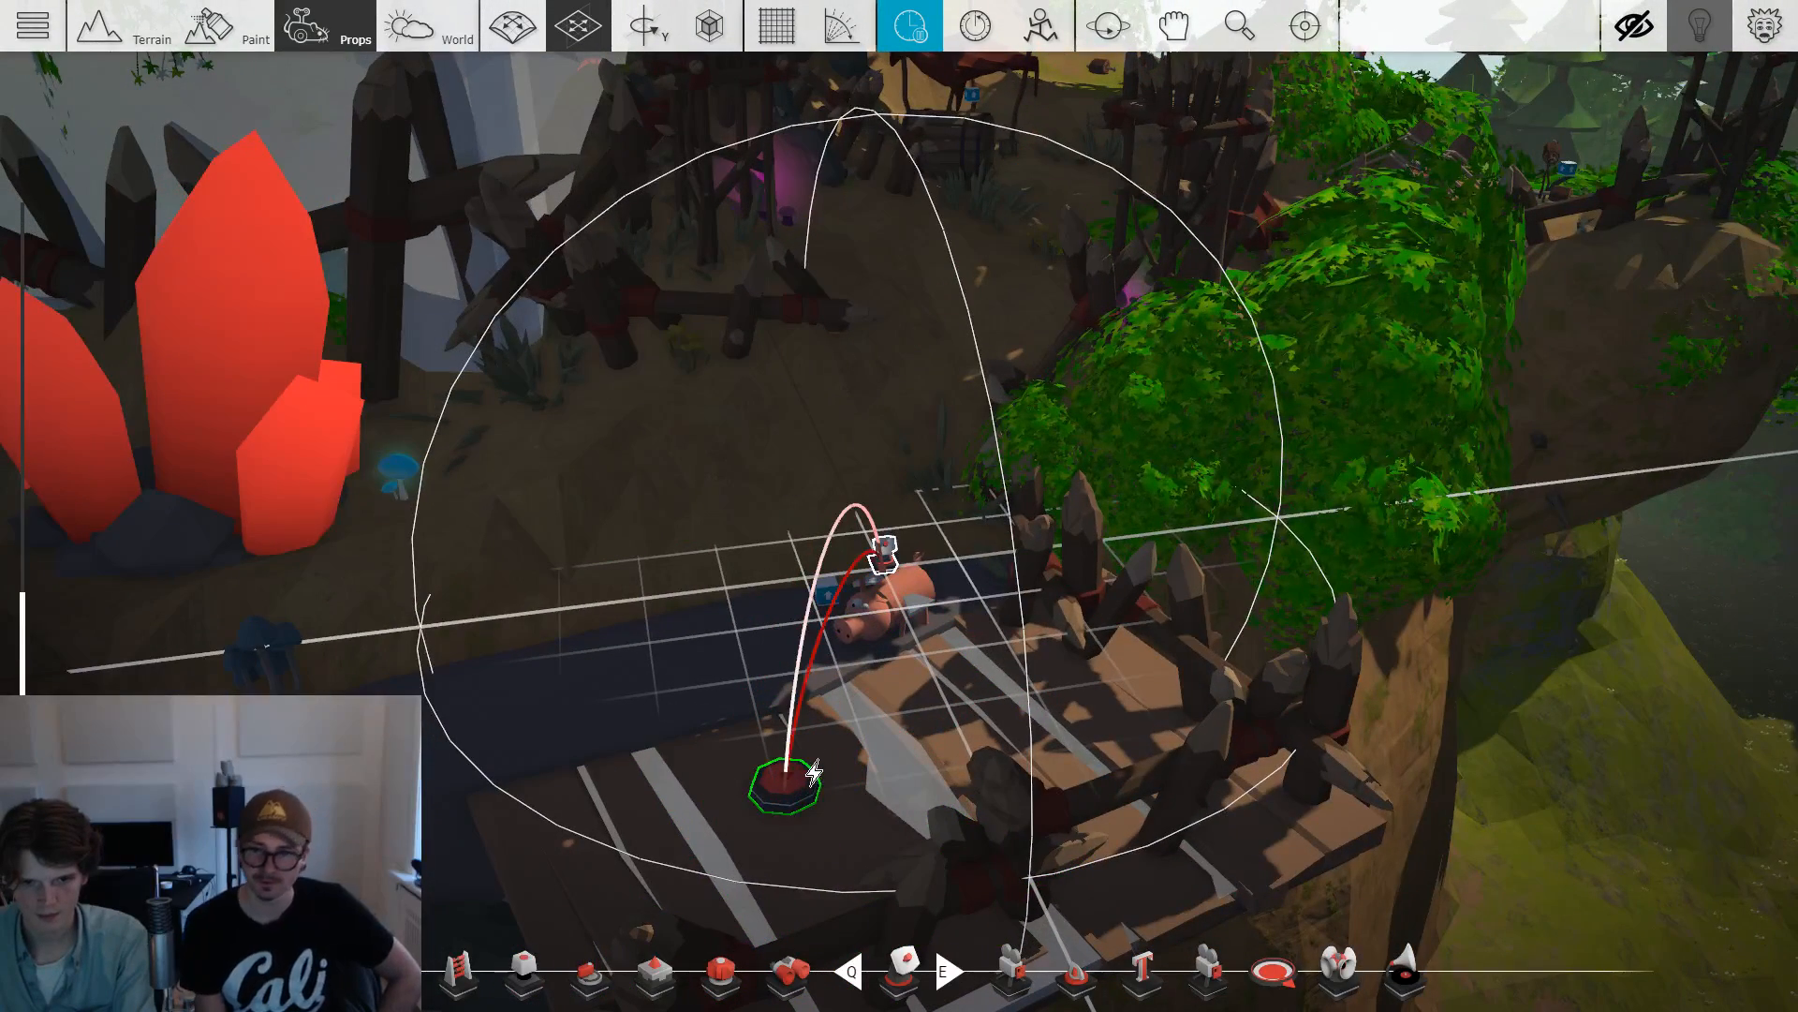
pyautogui.click(873, 562)
pyautogui.click(880, 565)
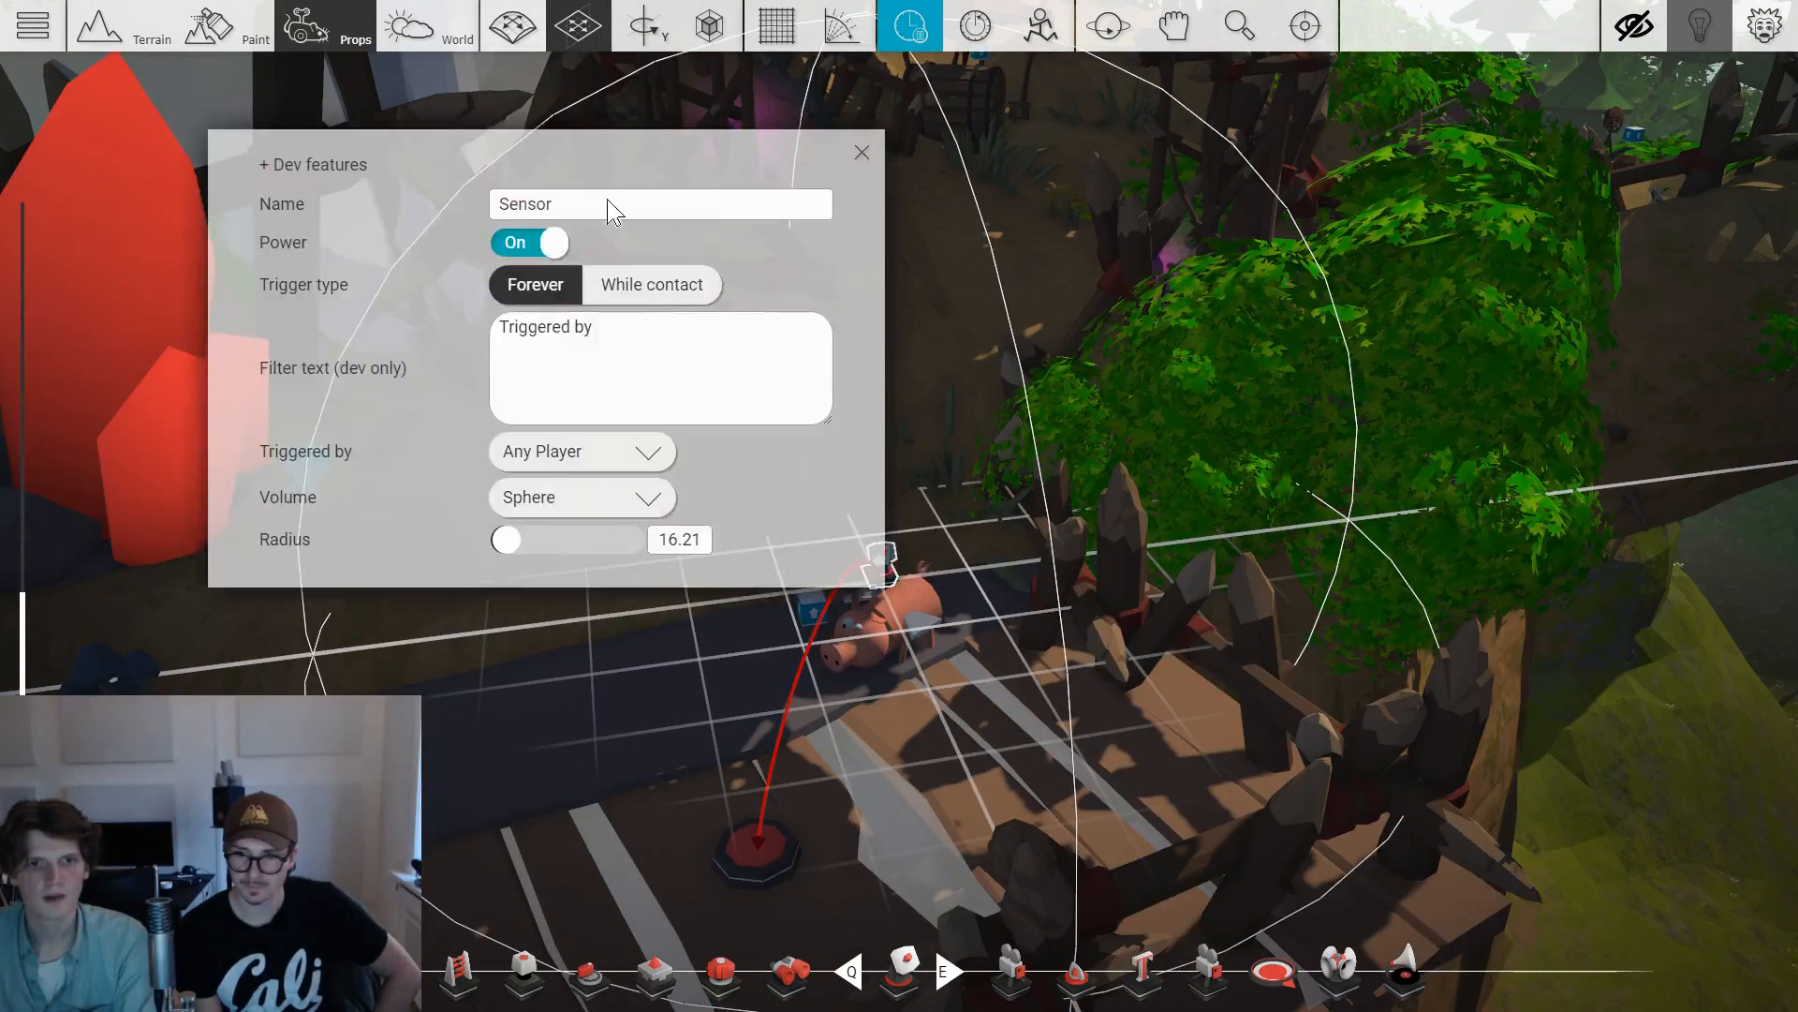
pyautogui.click(862, 153)
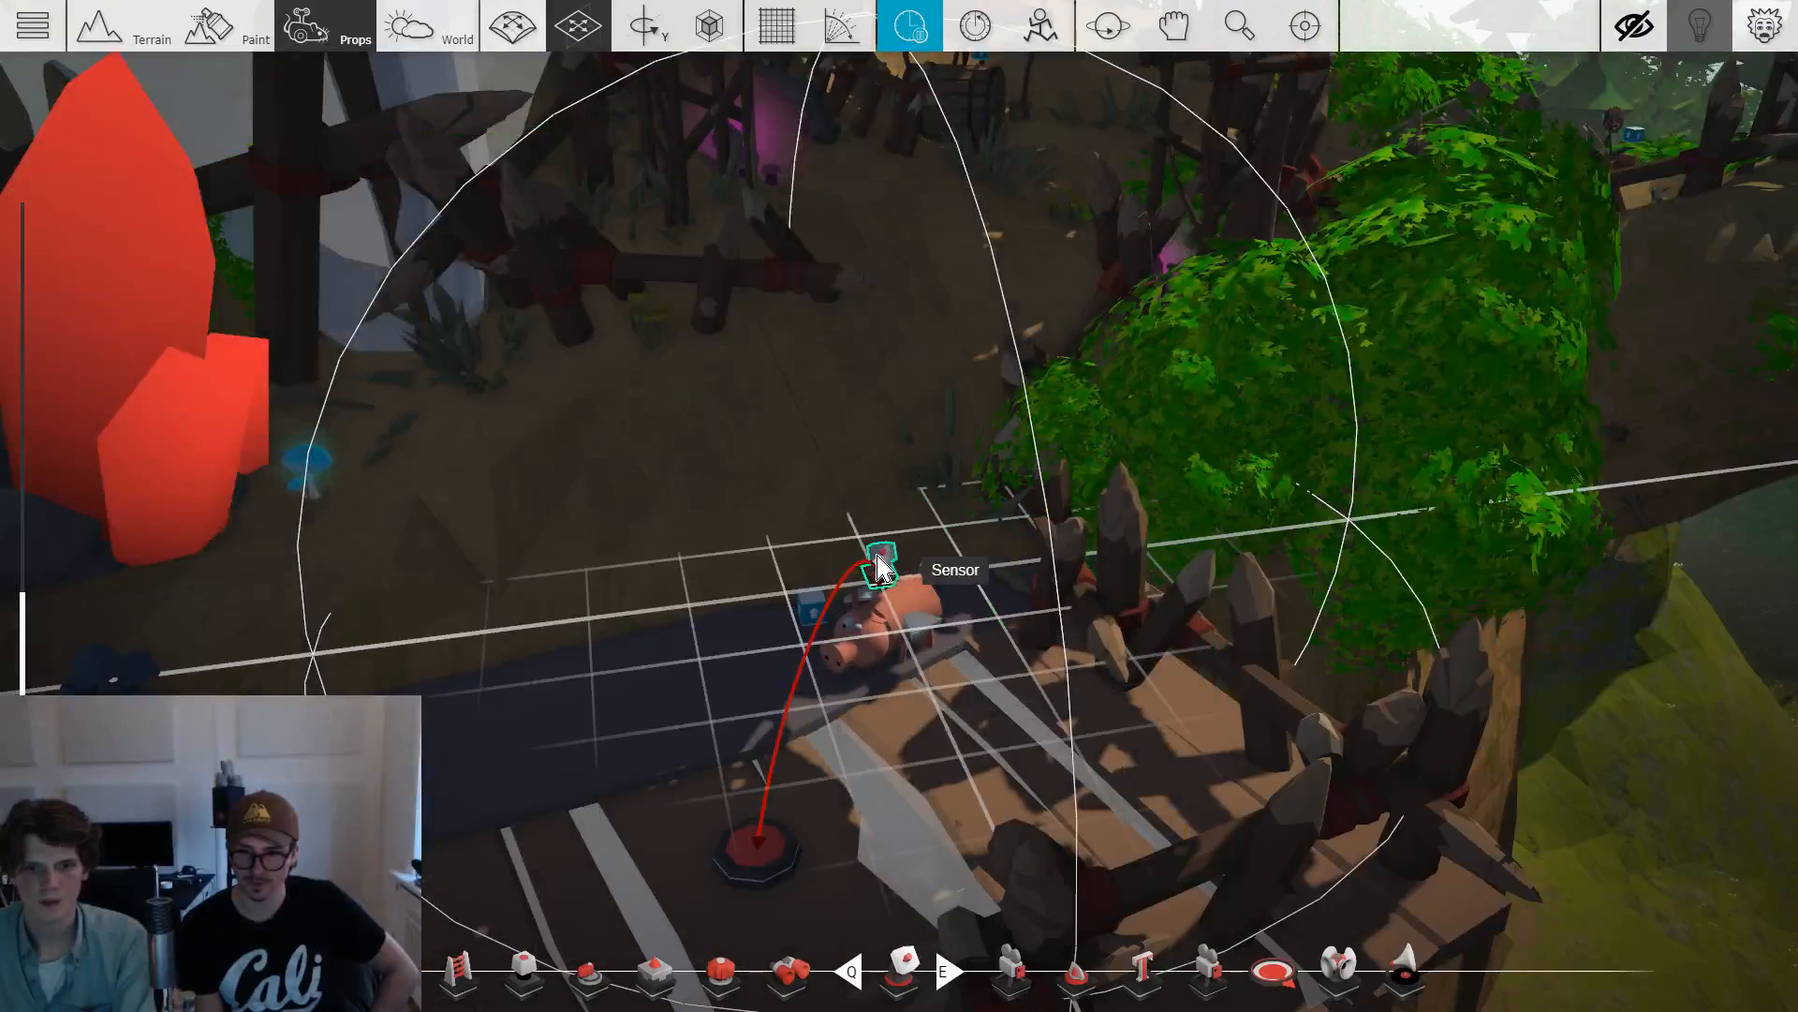
# Copy the linked Sensor and Respawn Point onto the dirt ledge near the pig by the large tree trunk.
pyautogui.moveTo(760, 885); pyautogui.dragTo(515, 694)
pyautogui.scroll(5, 899, 506)
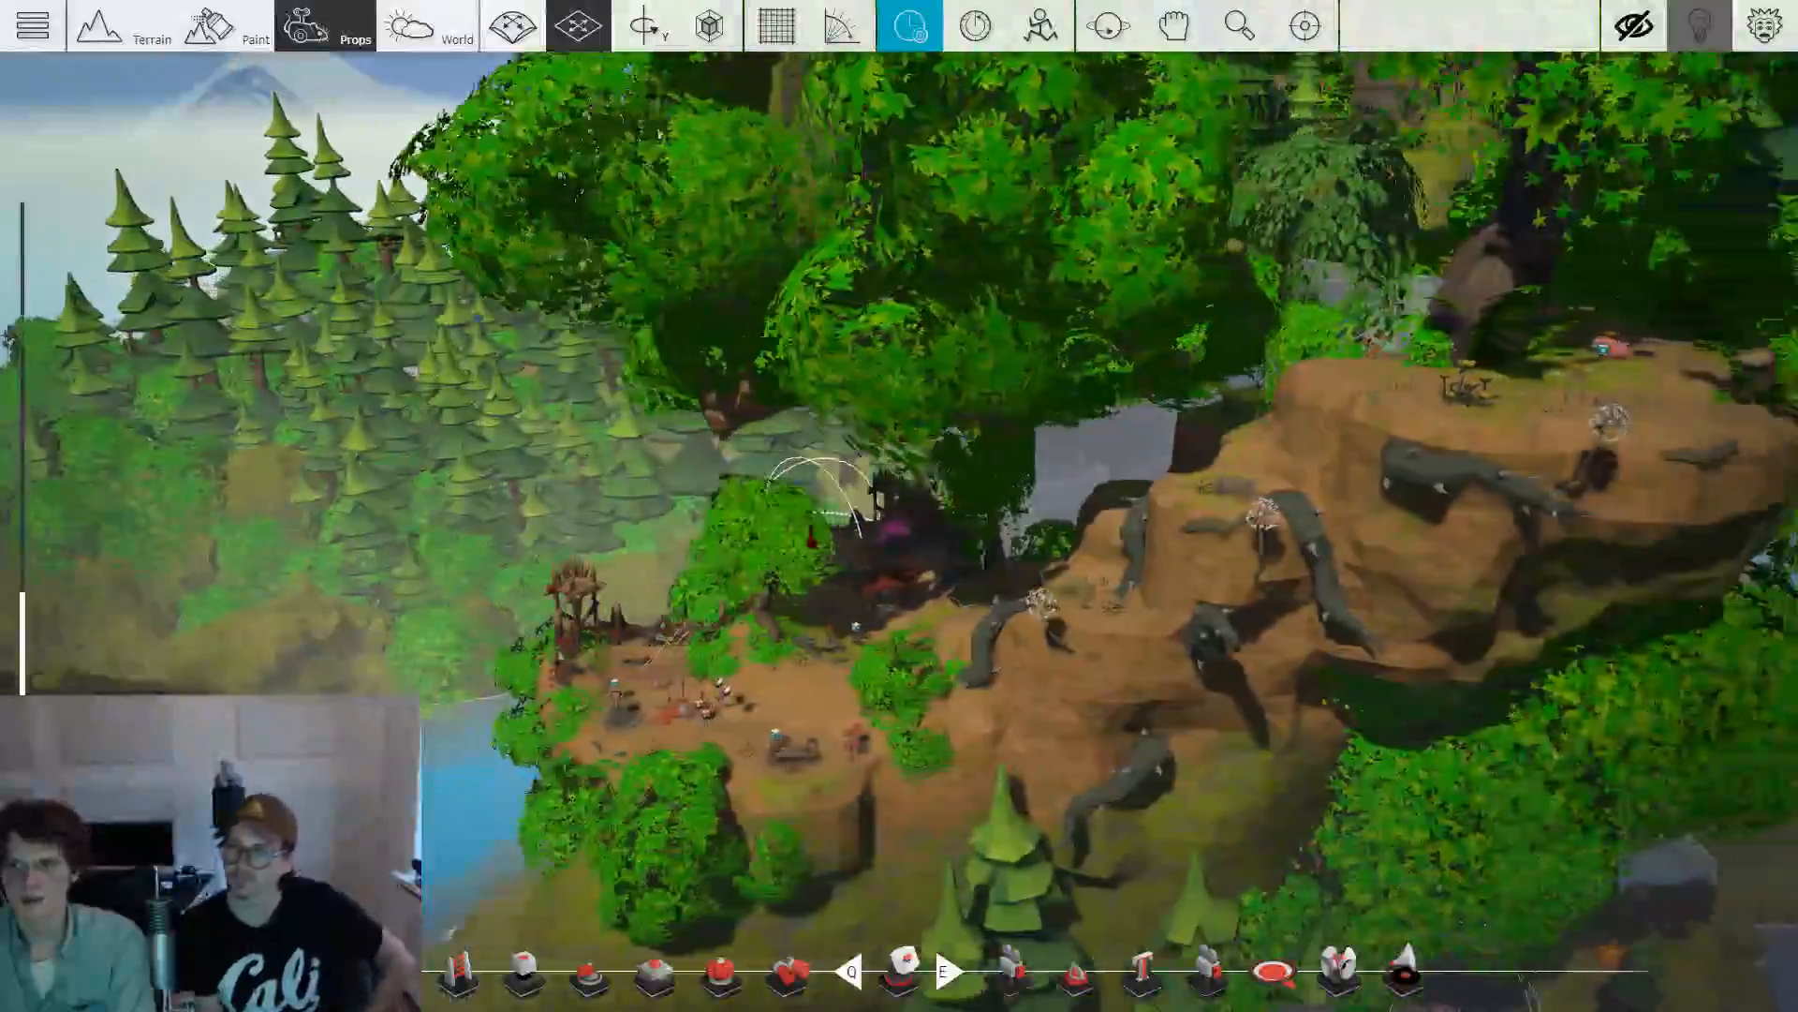
pyautogui.press('2')
pyautogui.scroll(3, 899, 506)
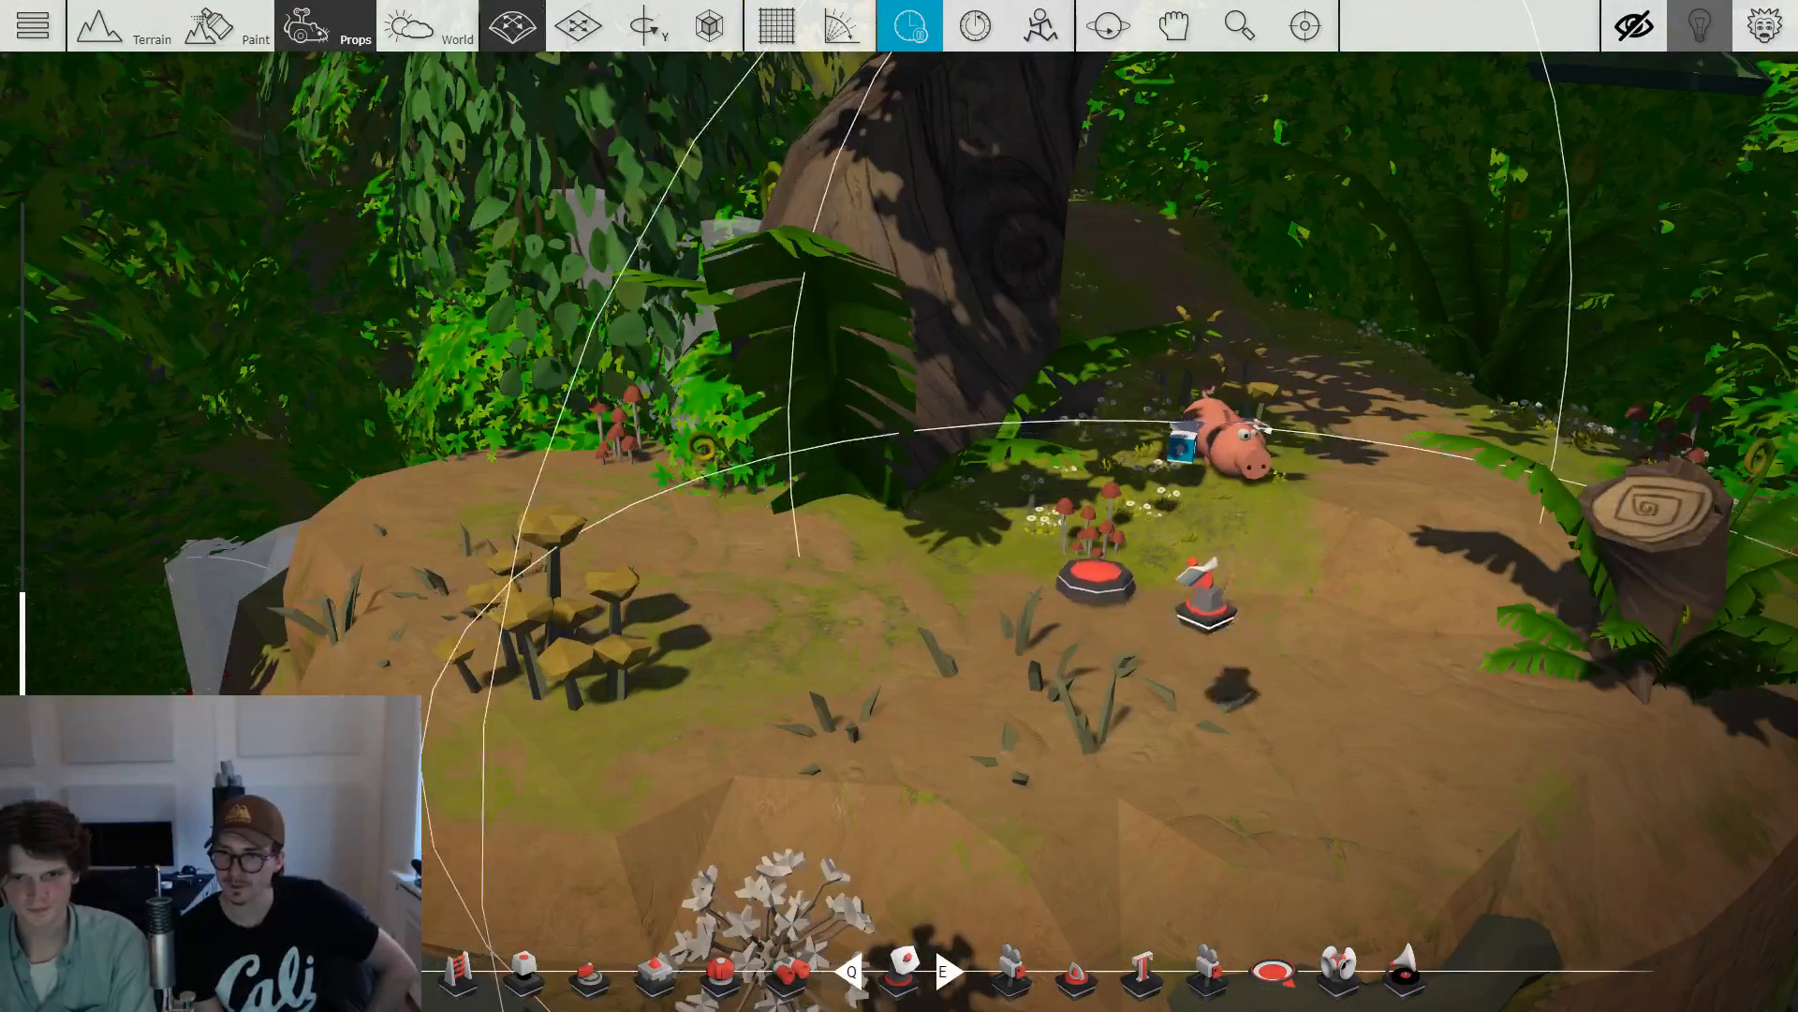
pyautogui.press('3')
pyautogui.moveTo(1110, 599); pyautogui.dragTo(1074, 608)
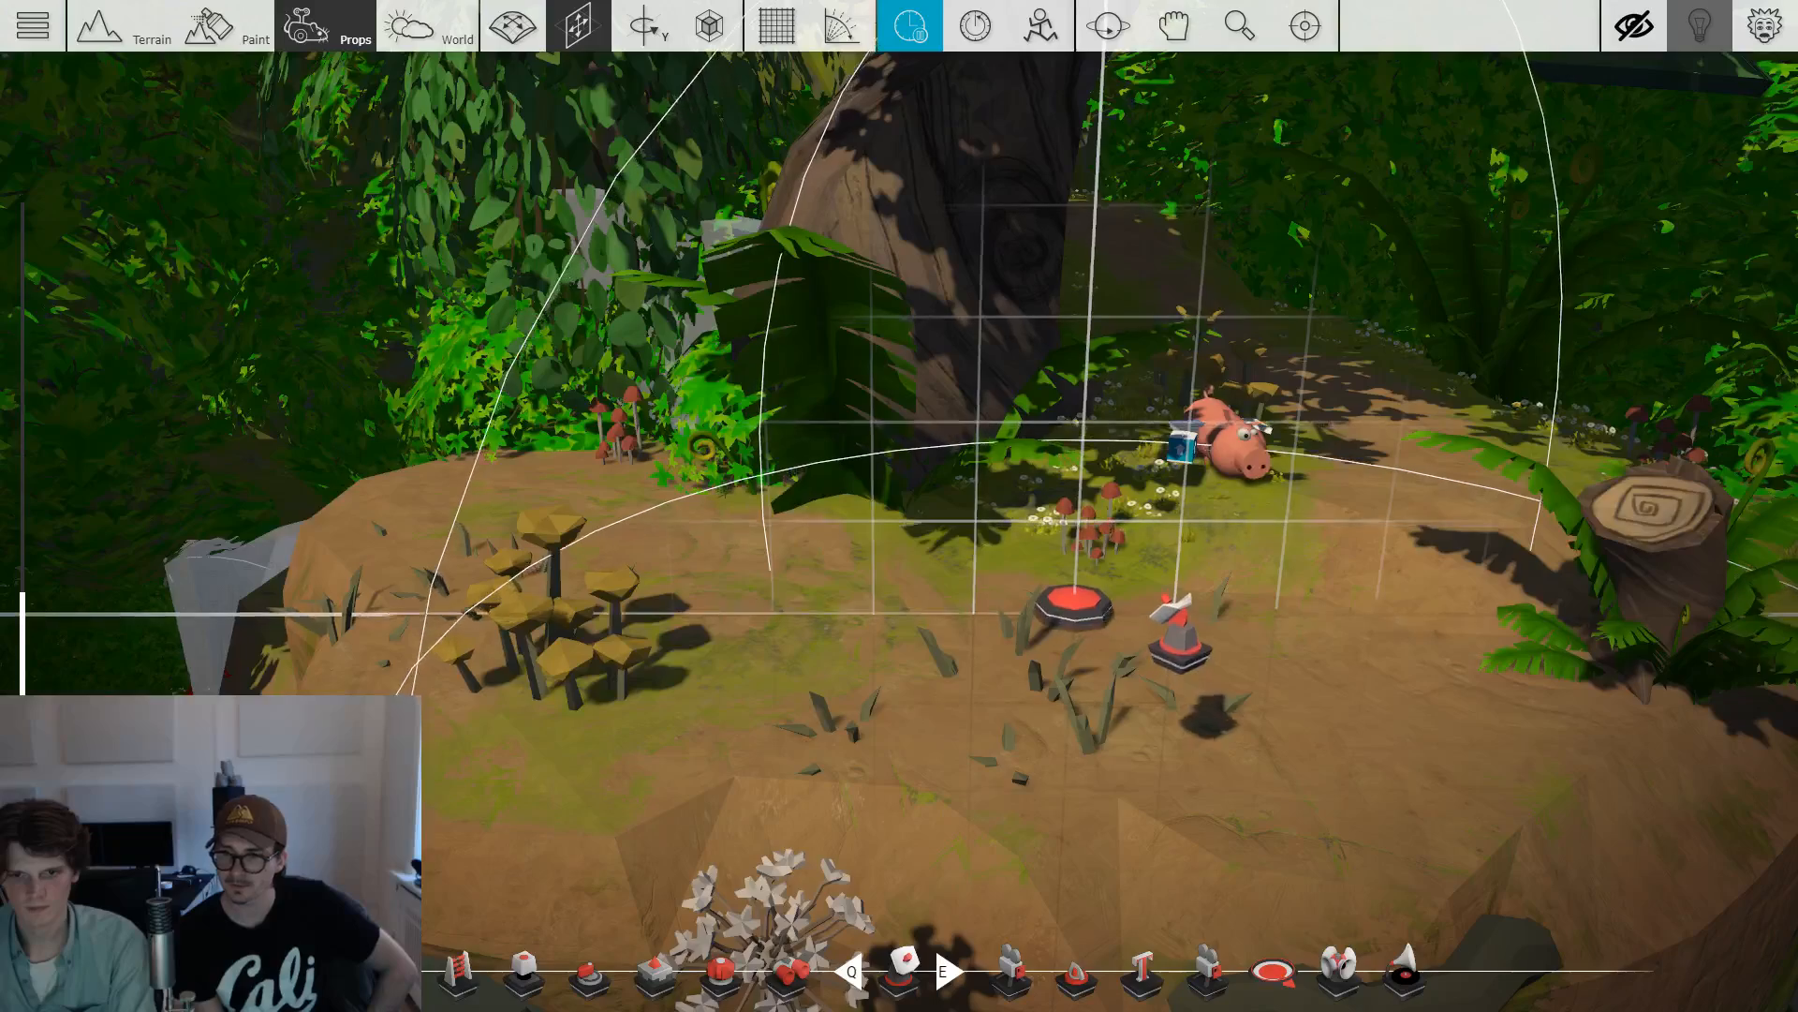
# Move the ledge's Sensor away from the Respawn Point and delete the Grass 01 clumps around that Respawn Point.
pyautogui.click(1183, 655)
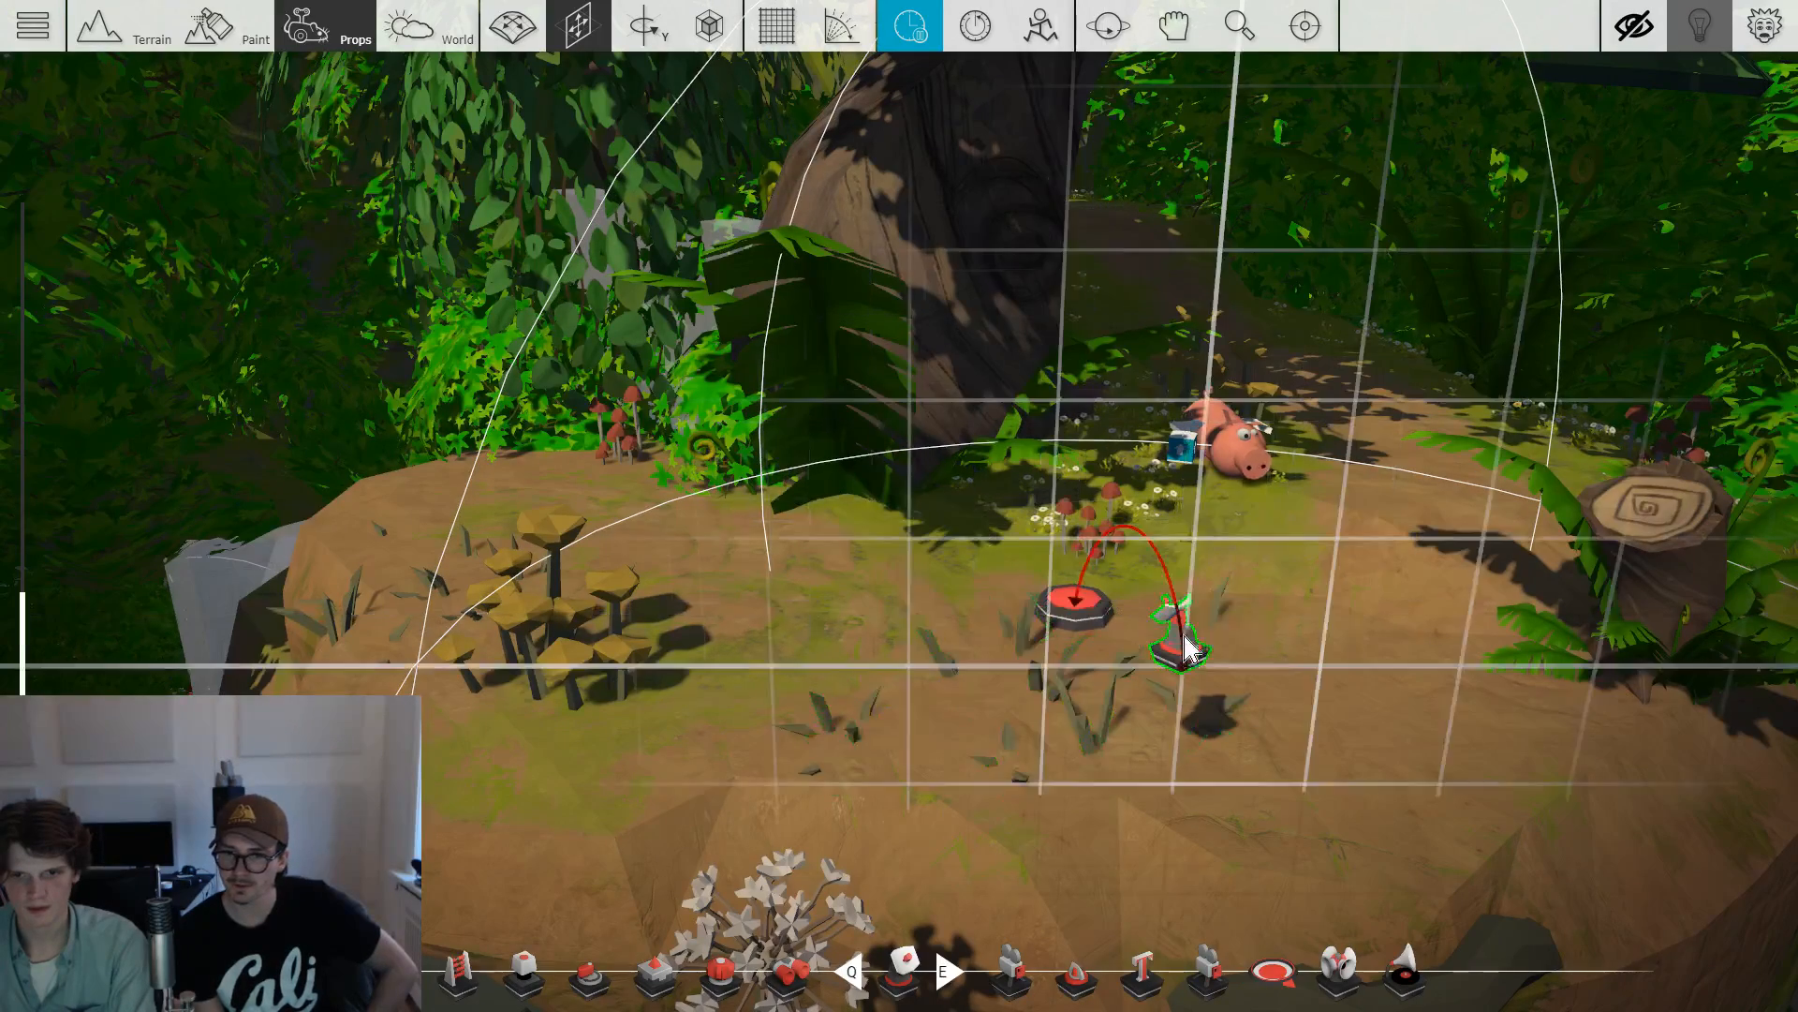
pyautogui.moveTo(1183, 656); pyautogui.dragTo(983, 567)
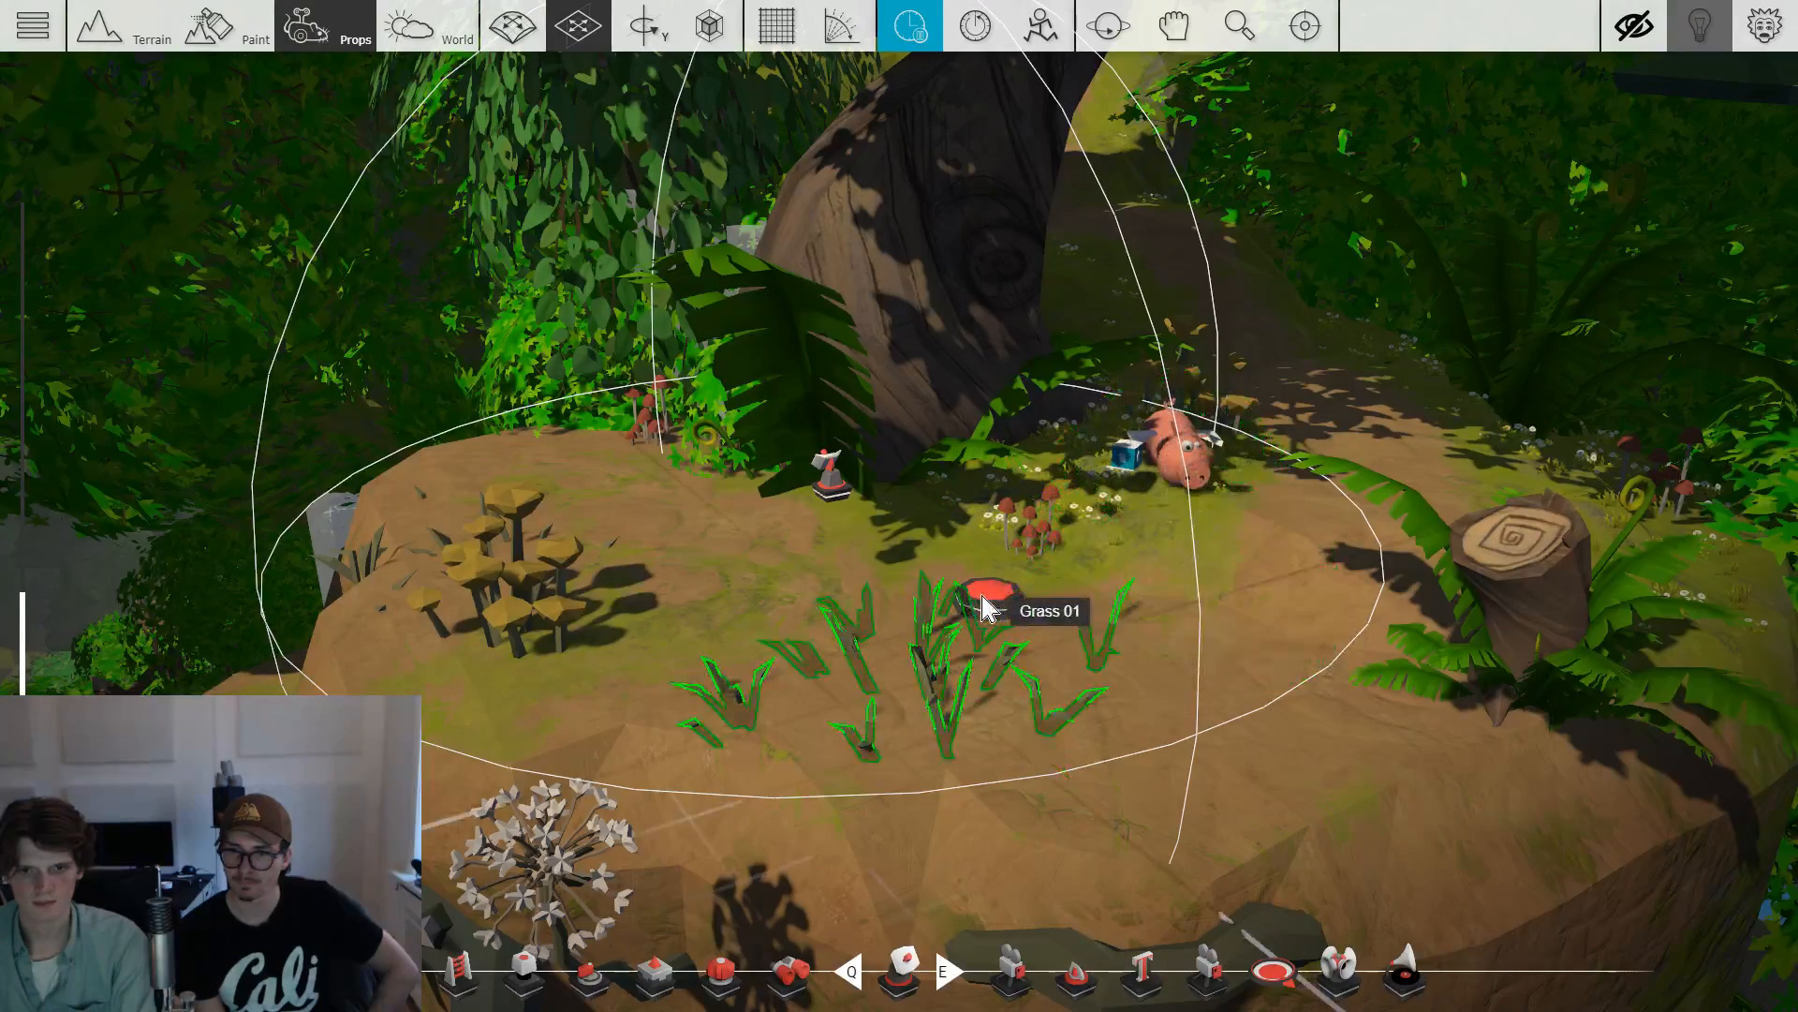
pyautogui.click(984, 609)
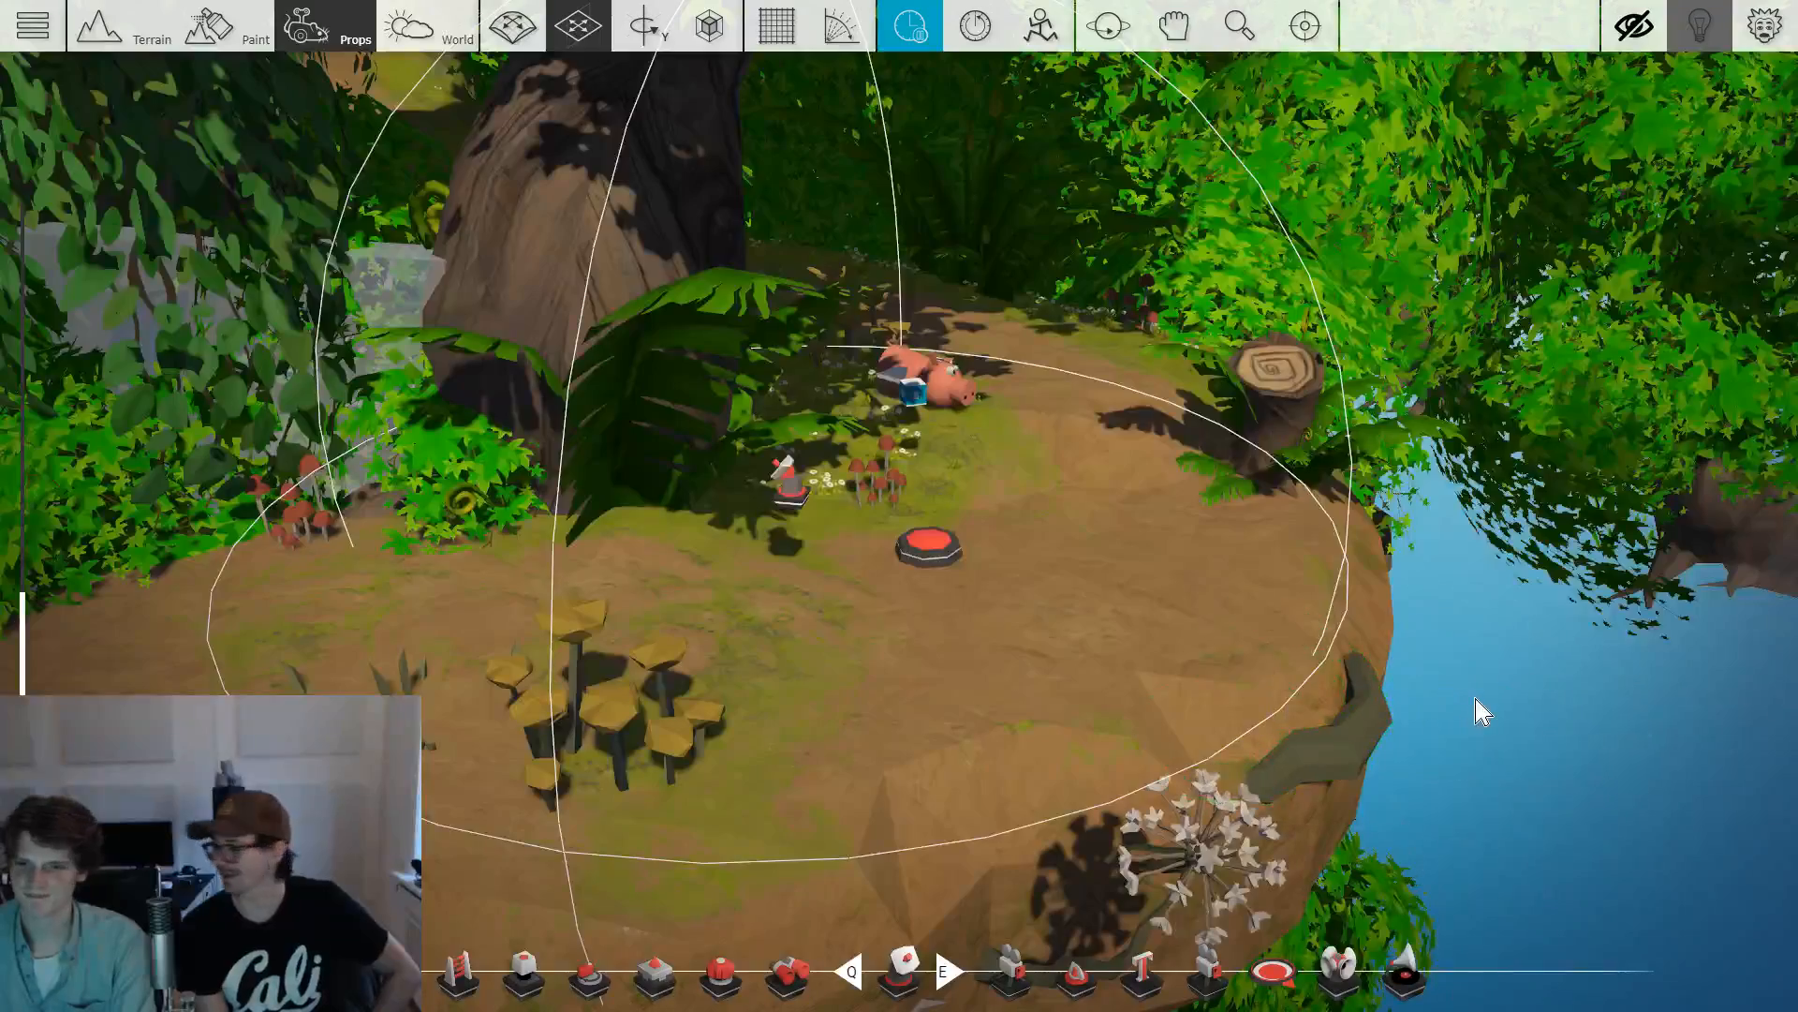
pyautogui.moveTo(1024, 594); pyautogui.dragTo(887, 525)
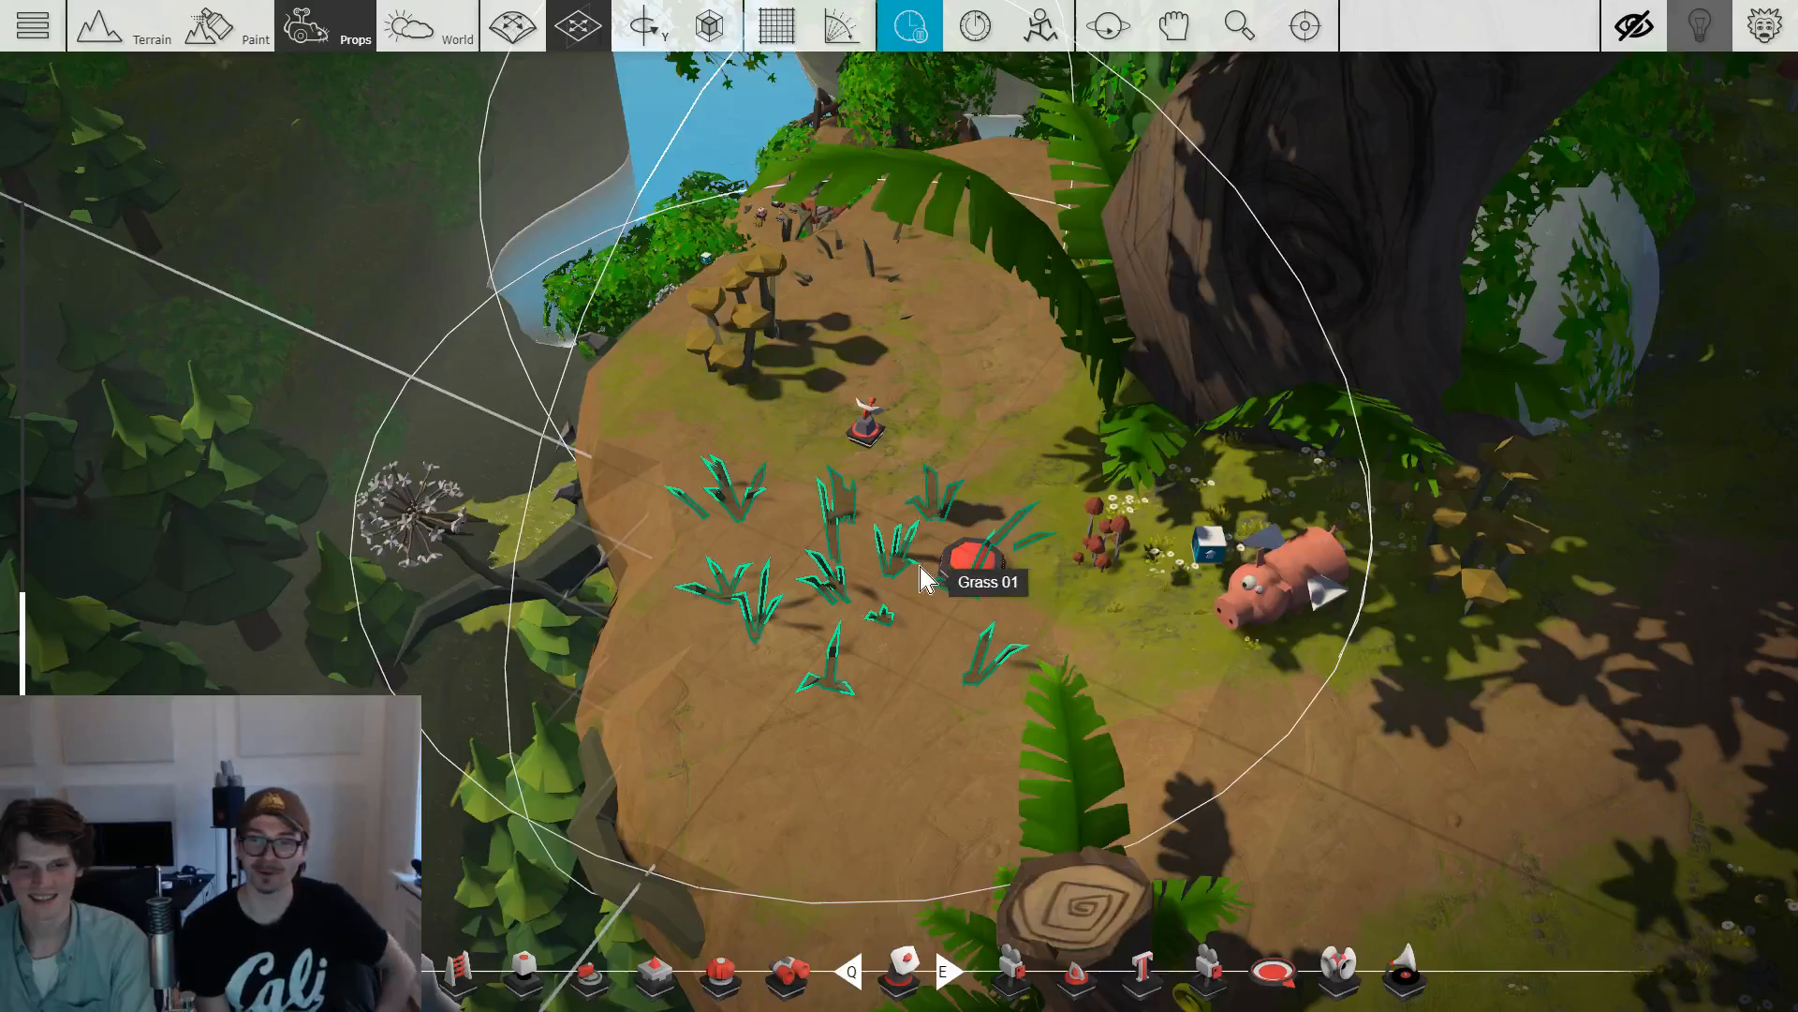
pyautogui.press('Delete')
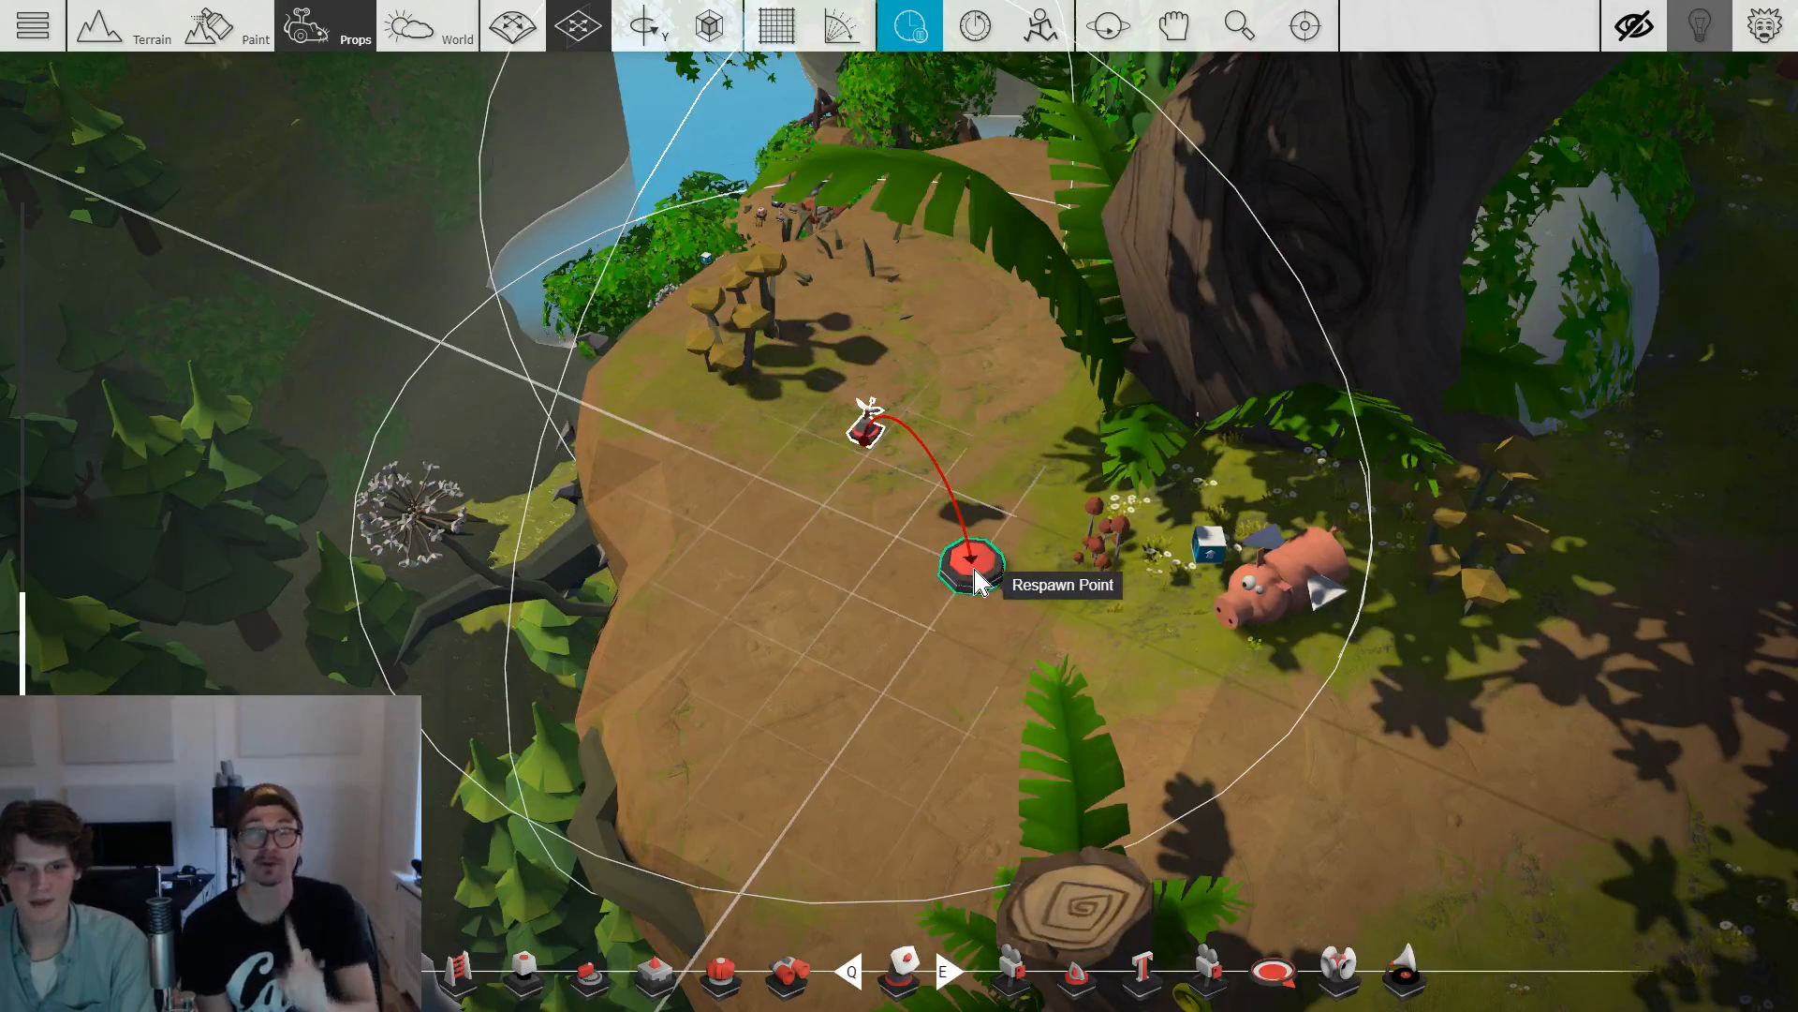
# Place another linked Sensor and Respawn Point pair on the shaded ledge beside the maple tree.
pyautogui.scroll(10, 899, 505)
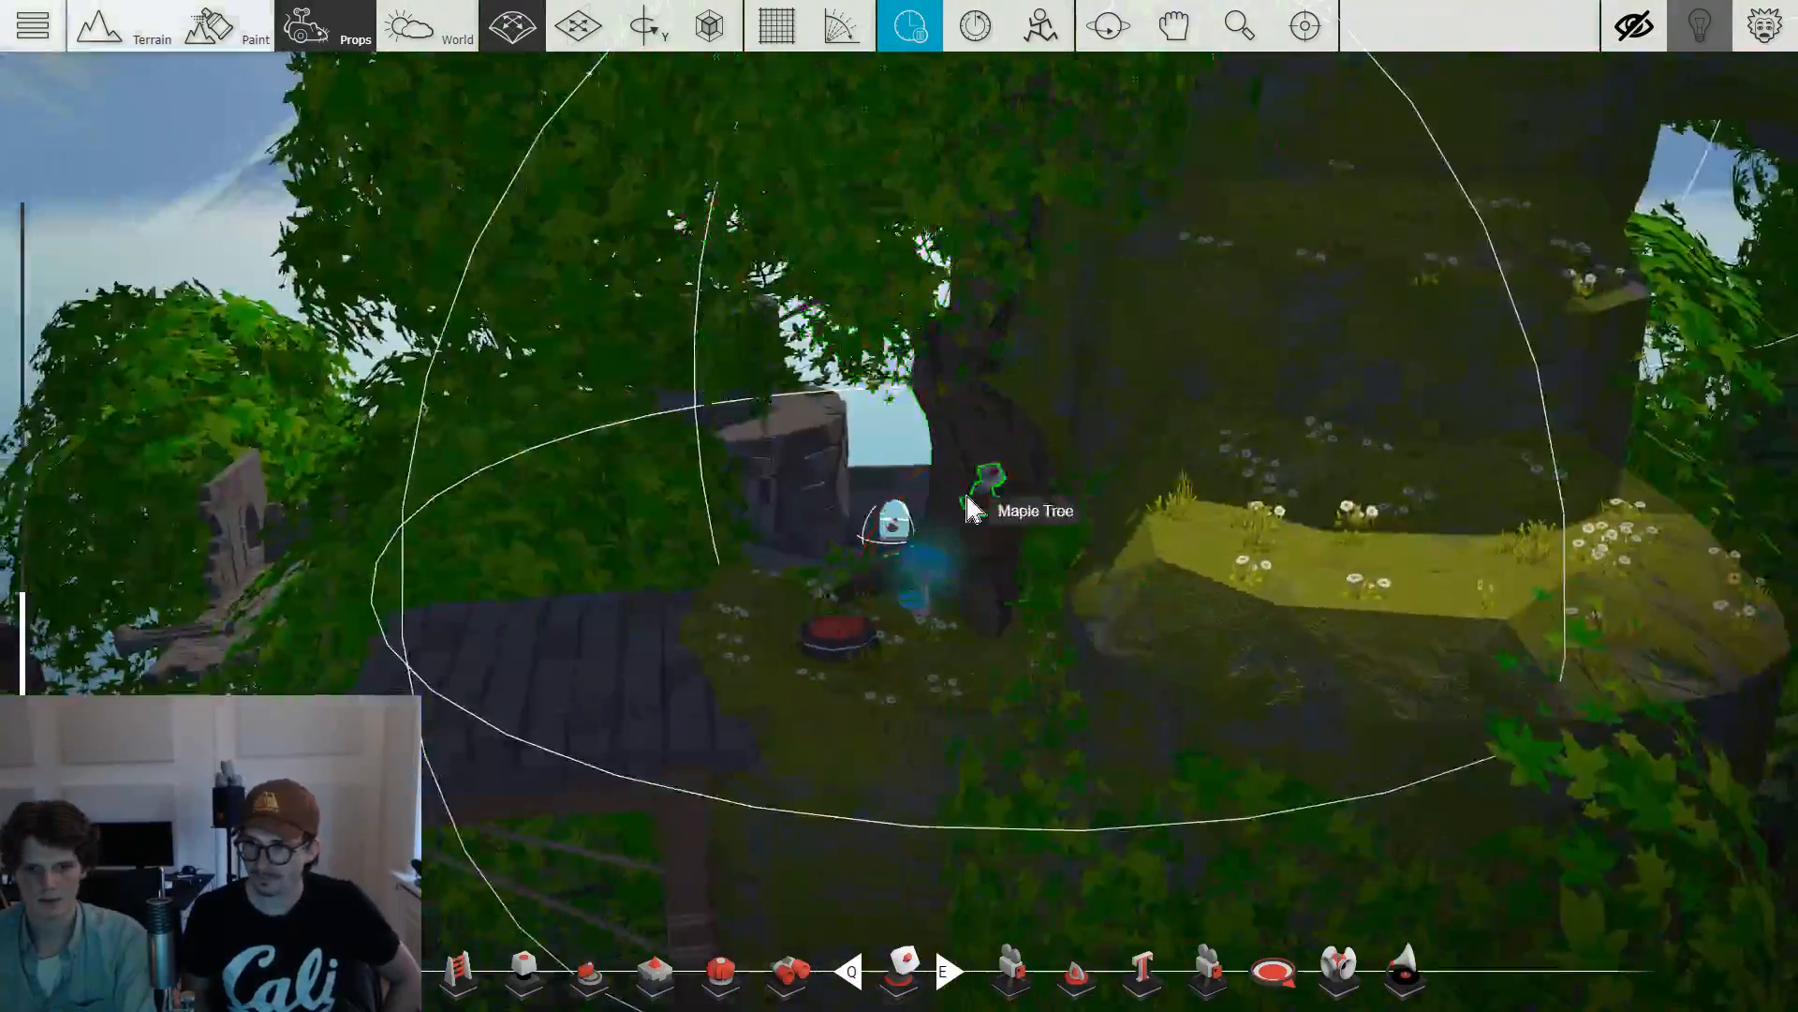
pyautogui.click(981, 501)
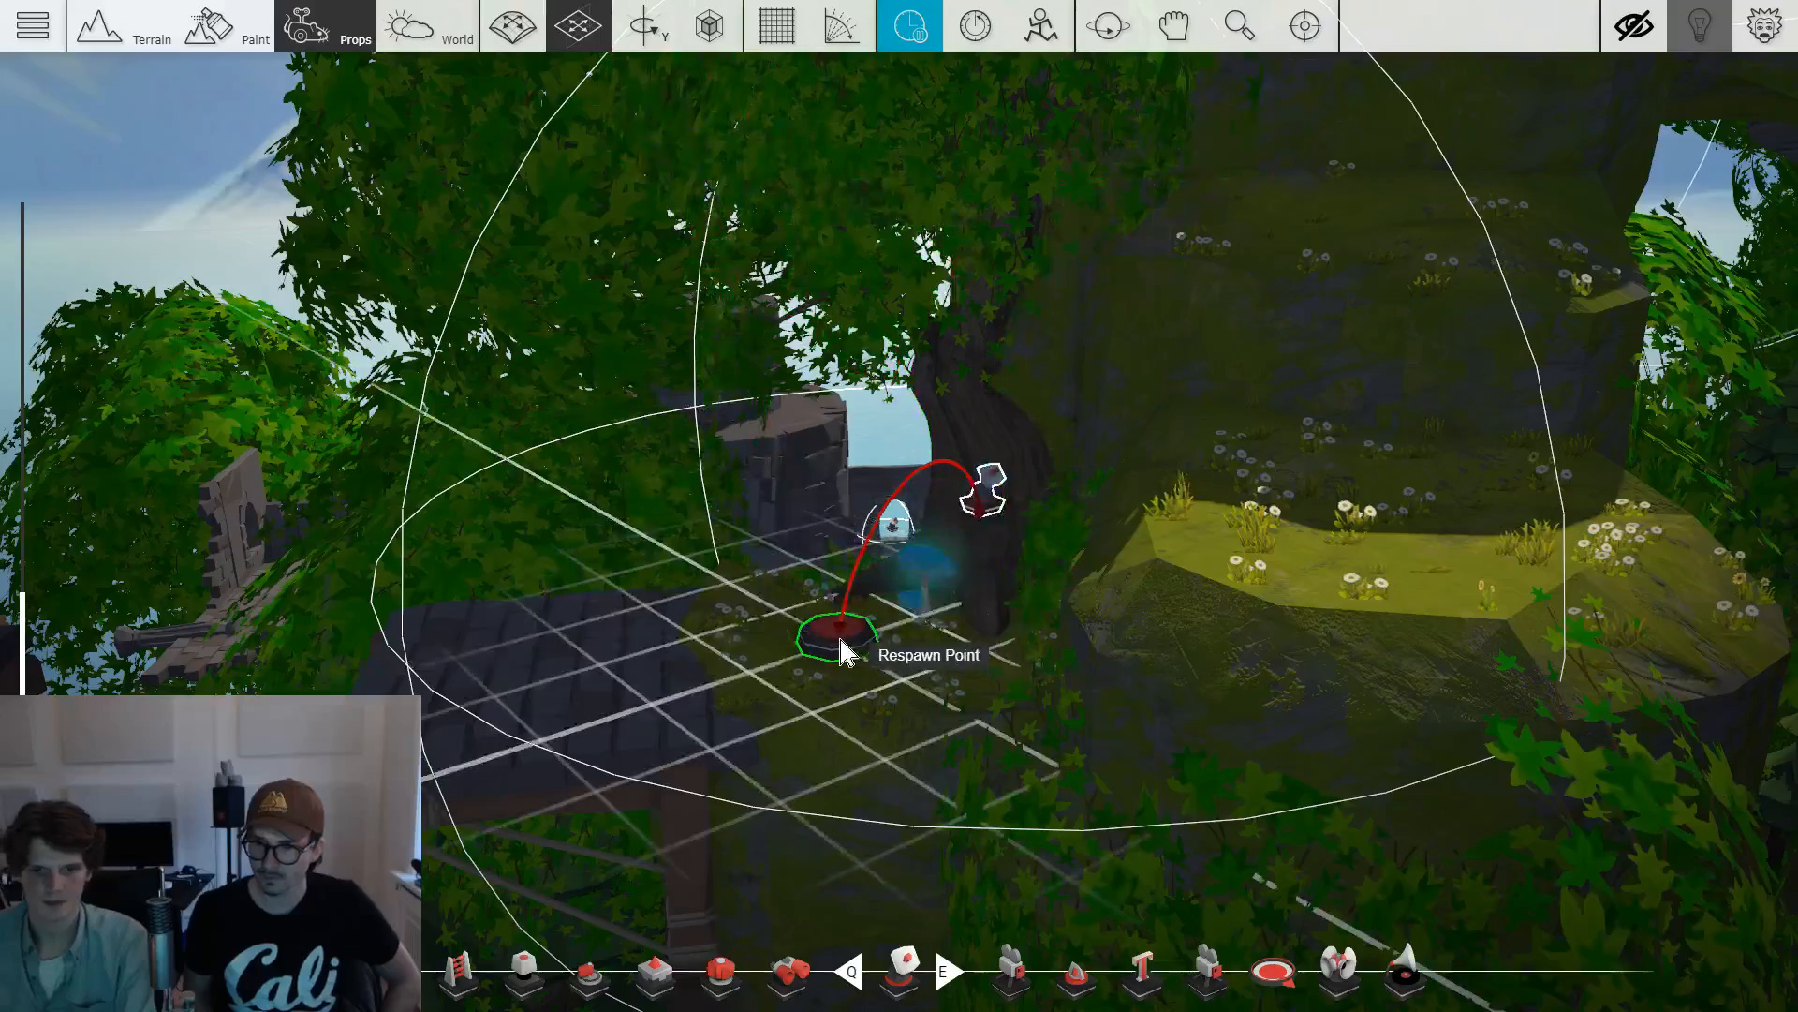
# Examine the route between the maple tree ledge, the flower meadow and the snowy houses for further respawn spots.
pyautogui.press('s')
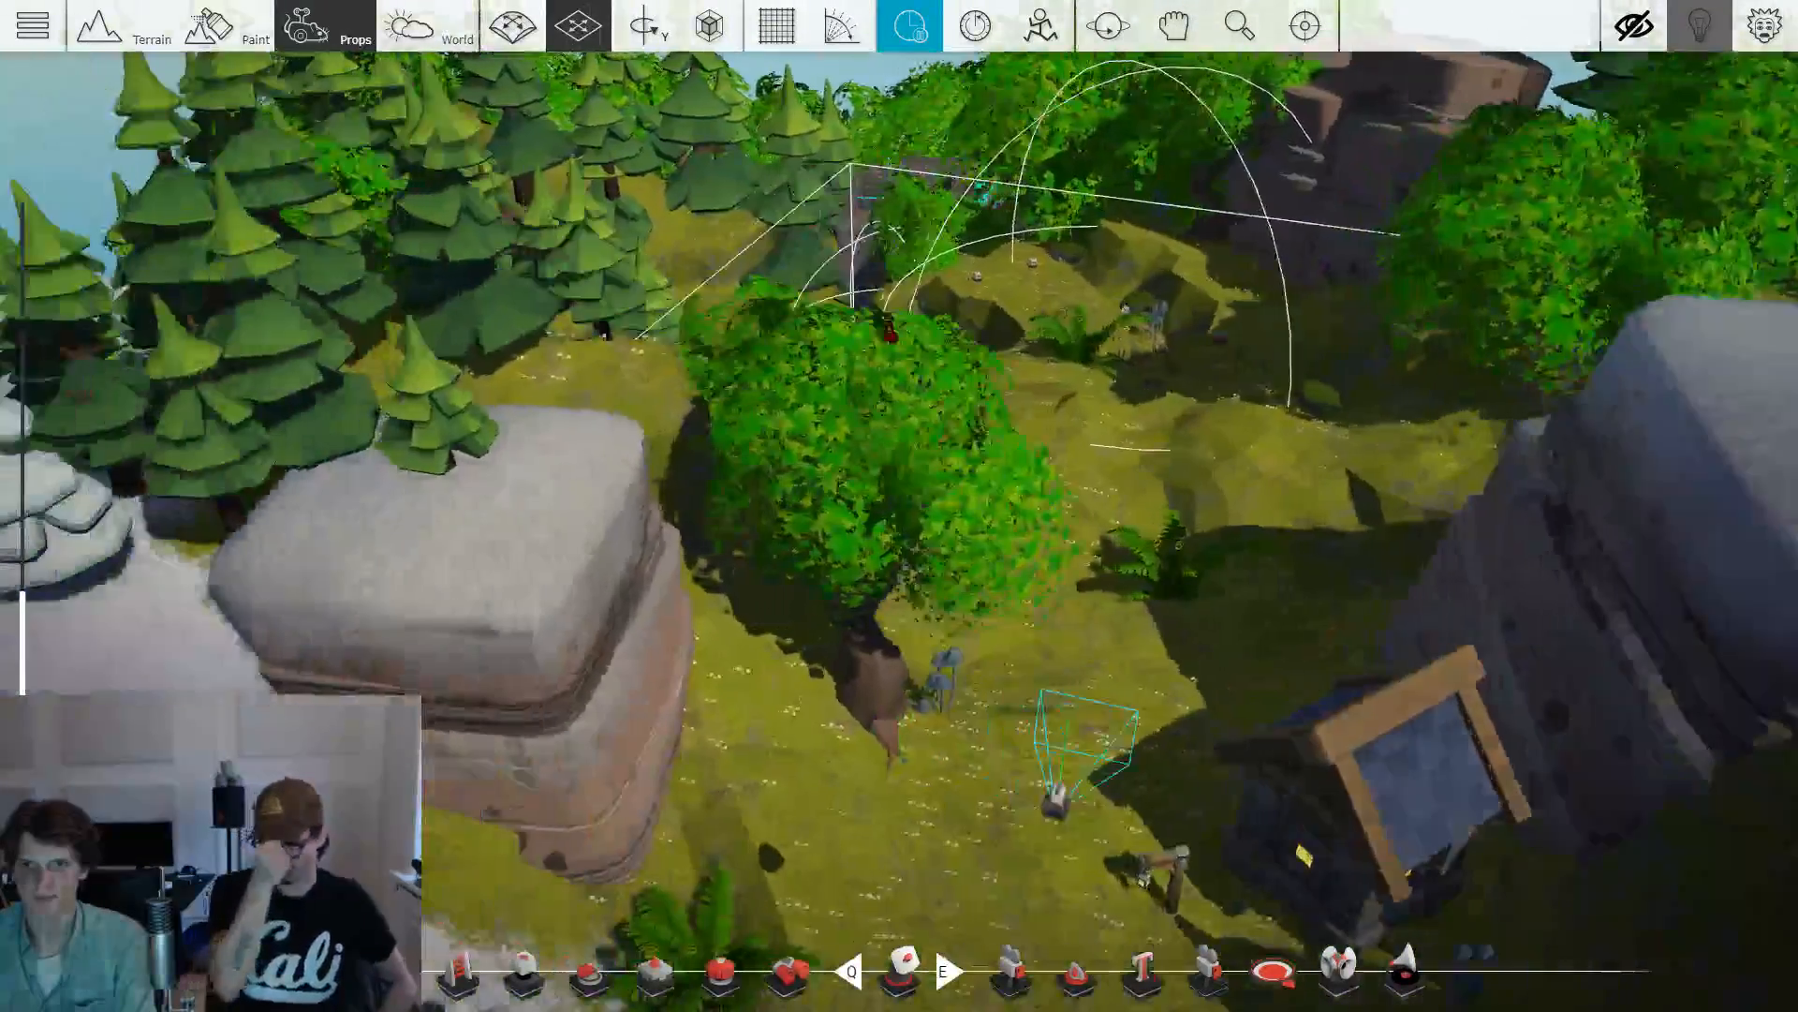
pyautogui.press('w')
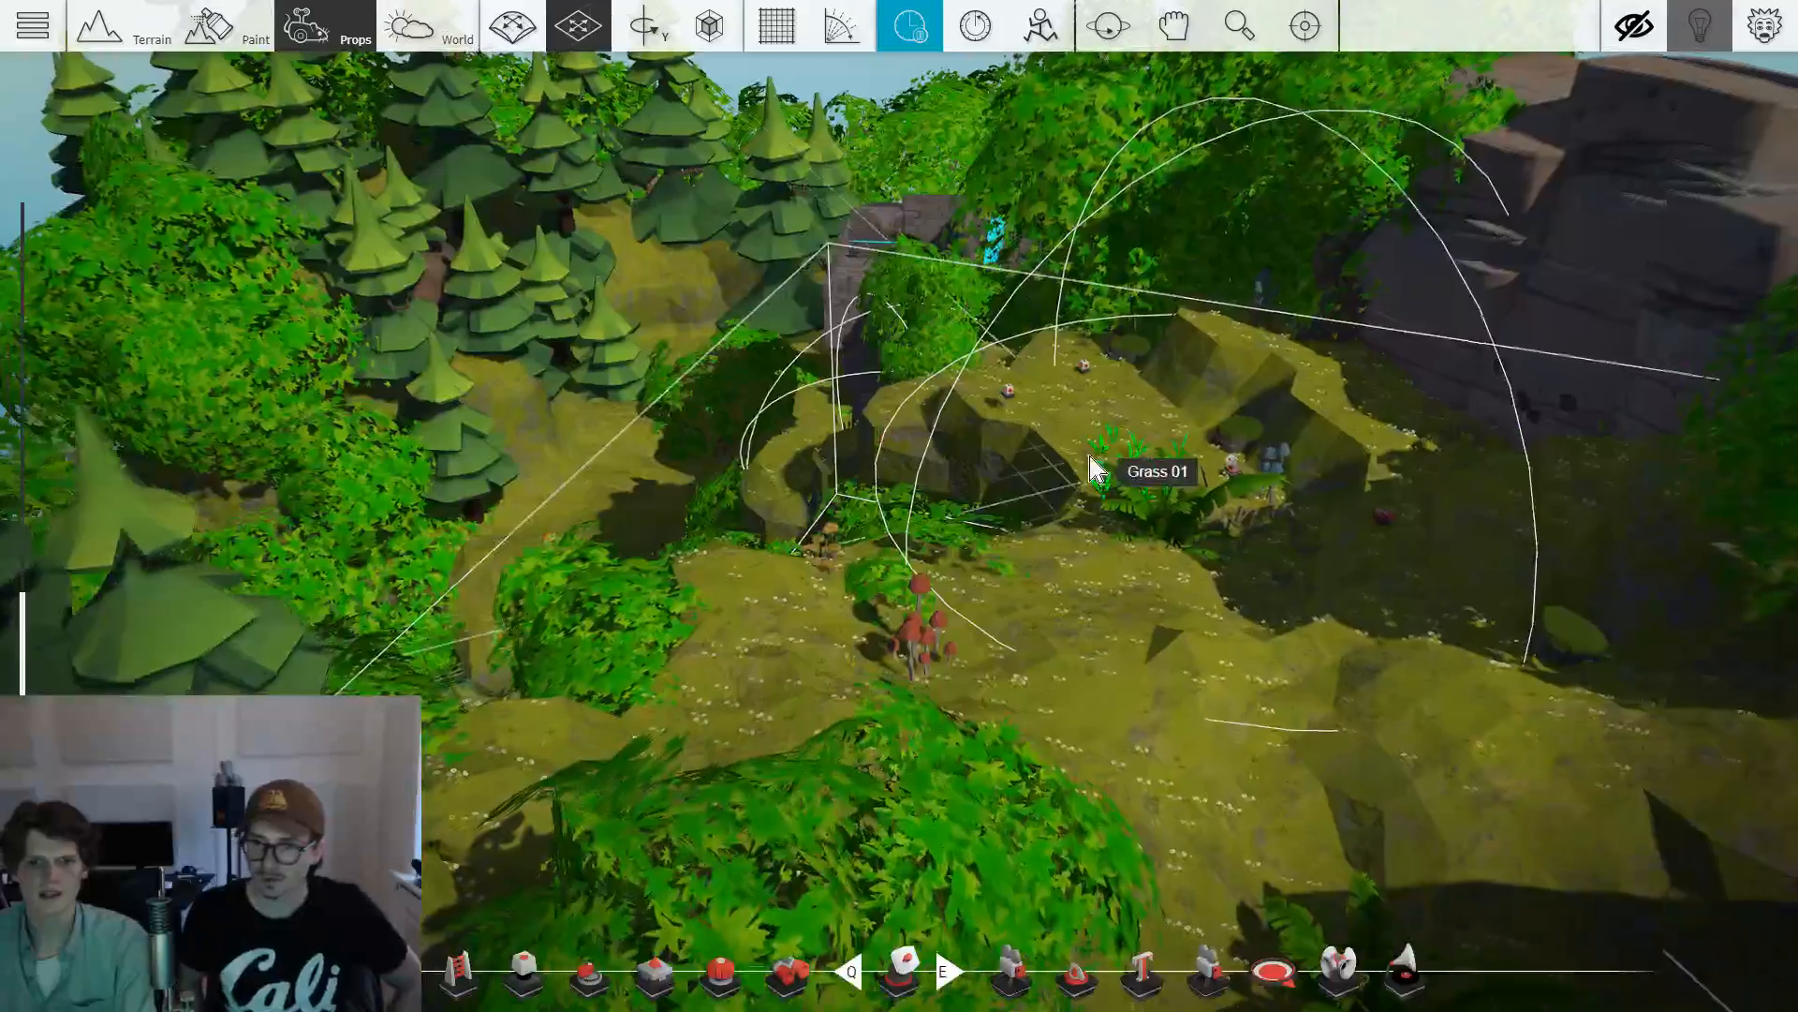
pyautogui.press('w')
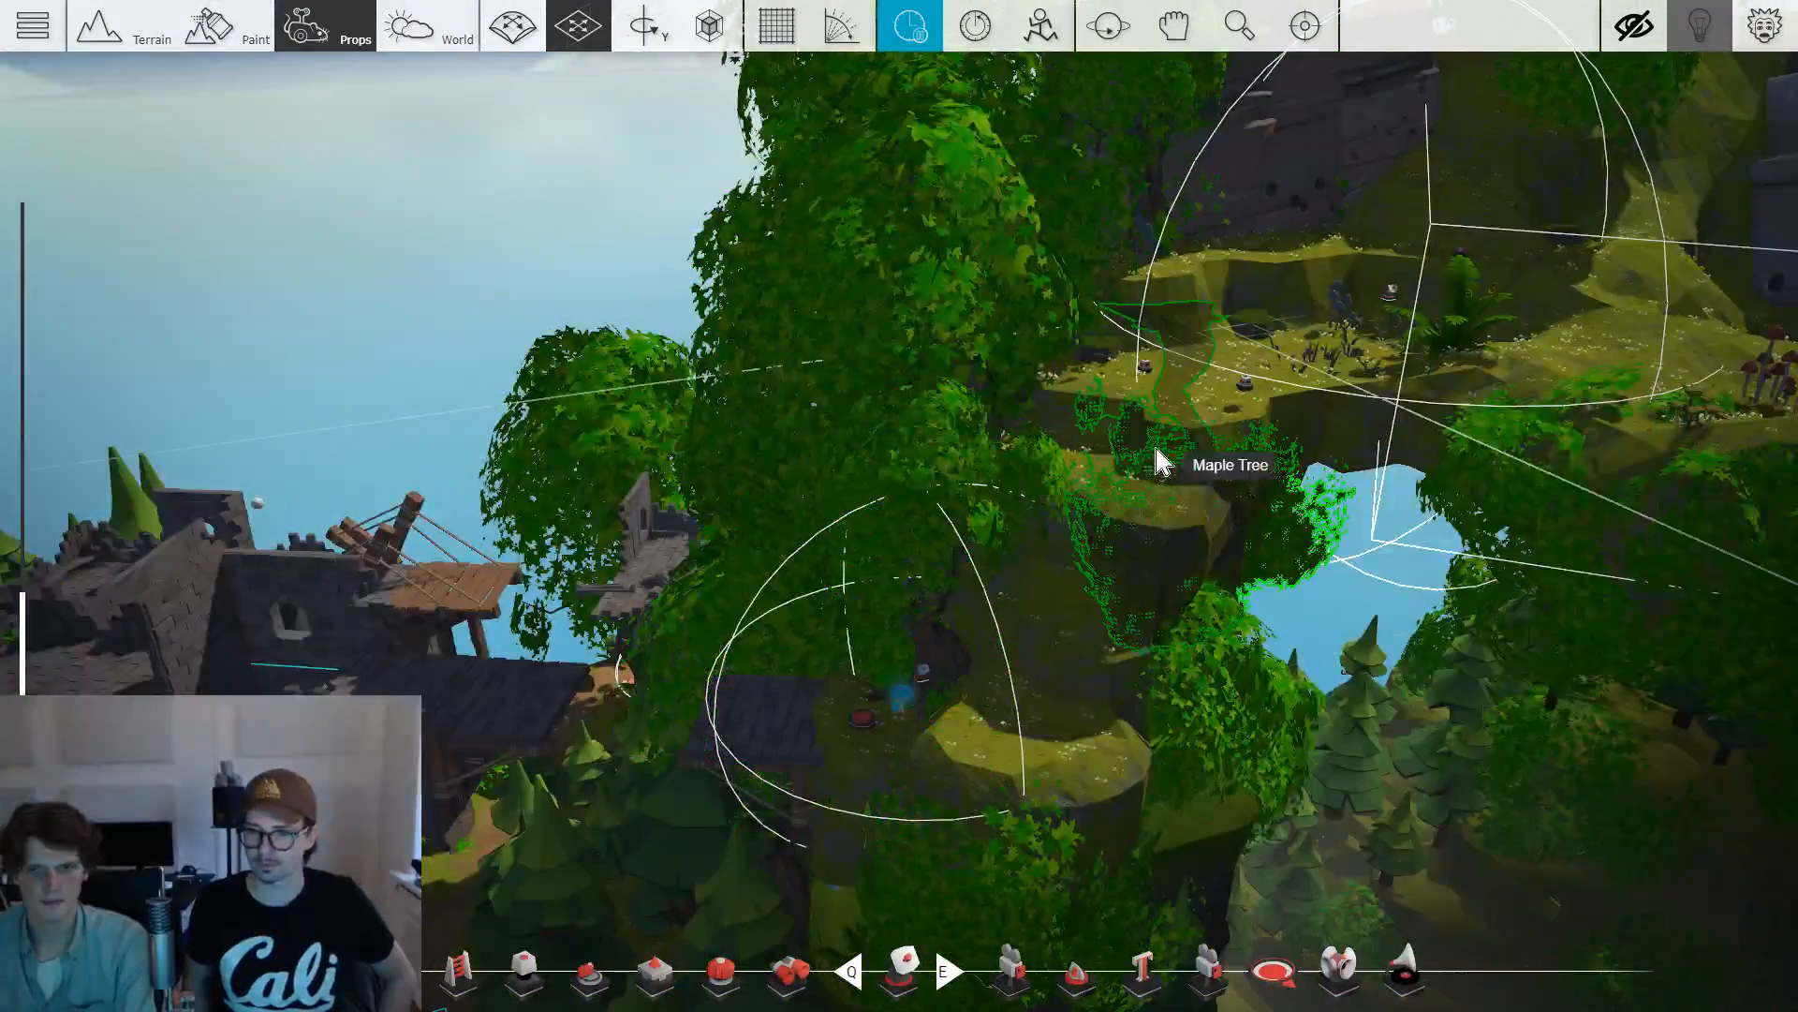
pyautogui.press('w')
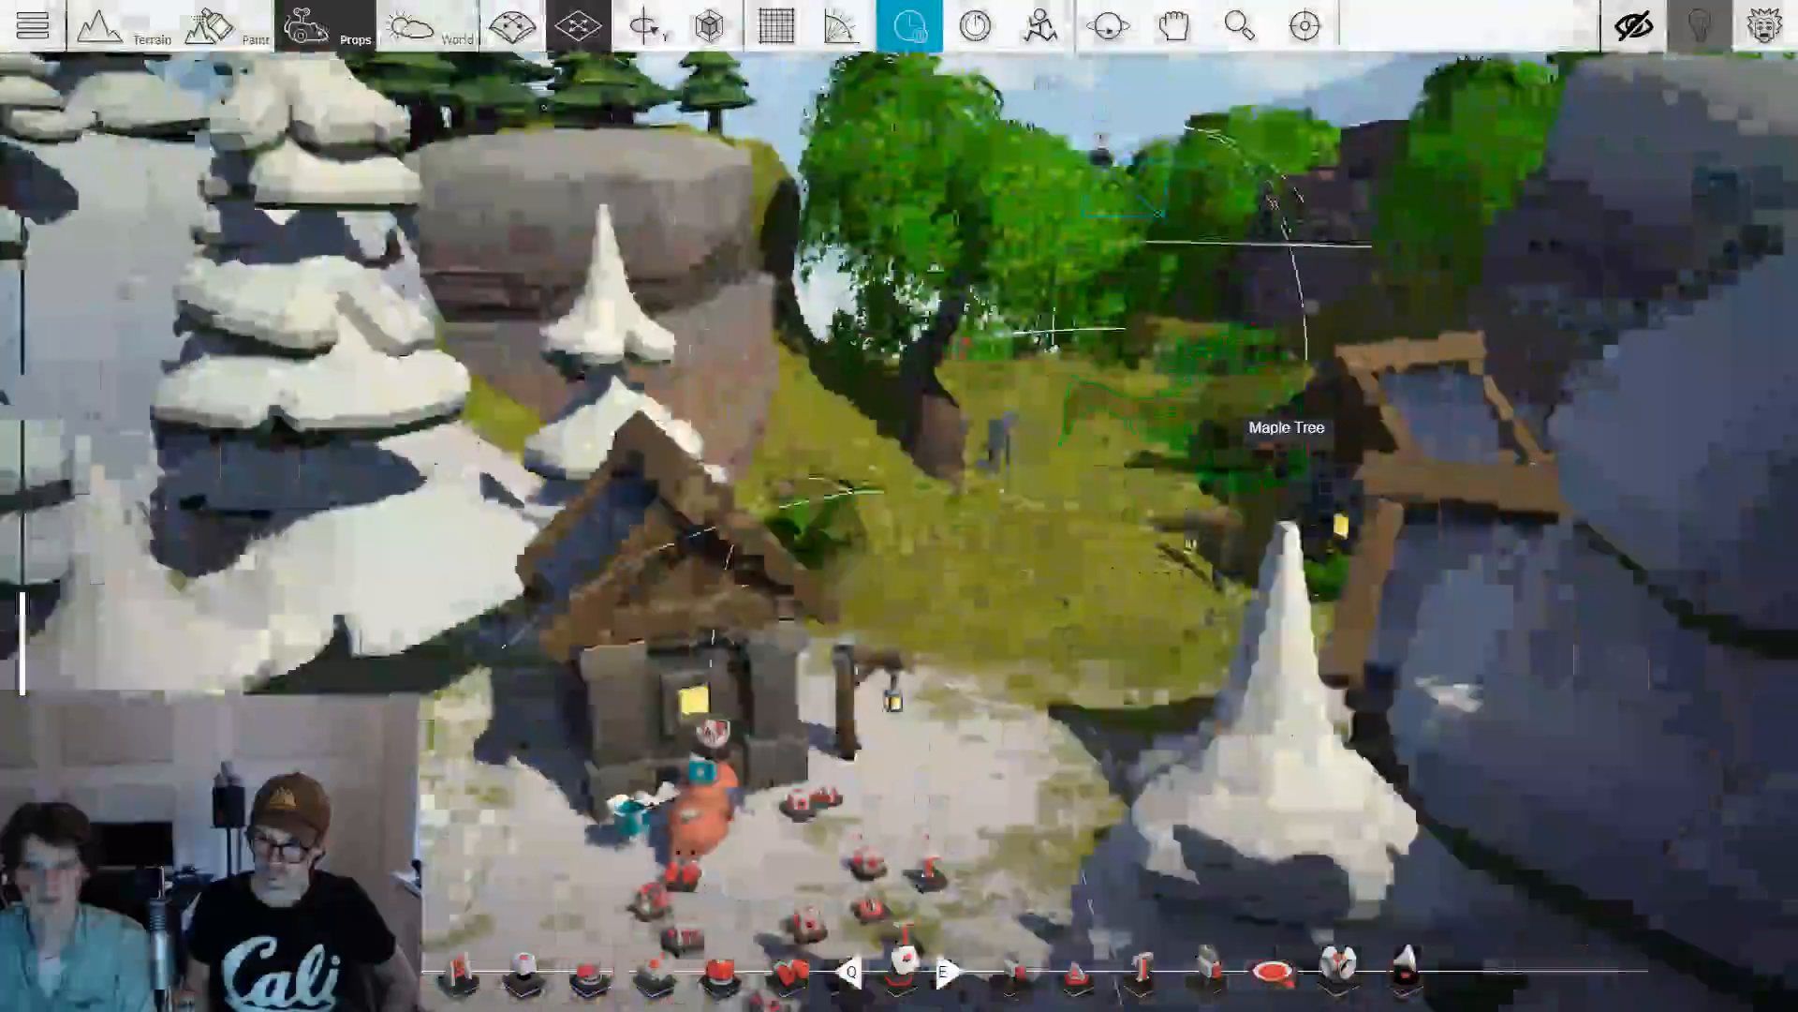
pyautogui.press('w')
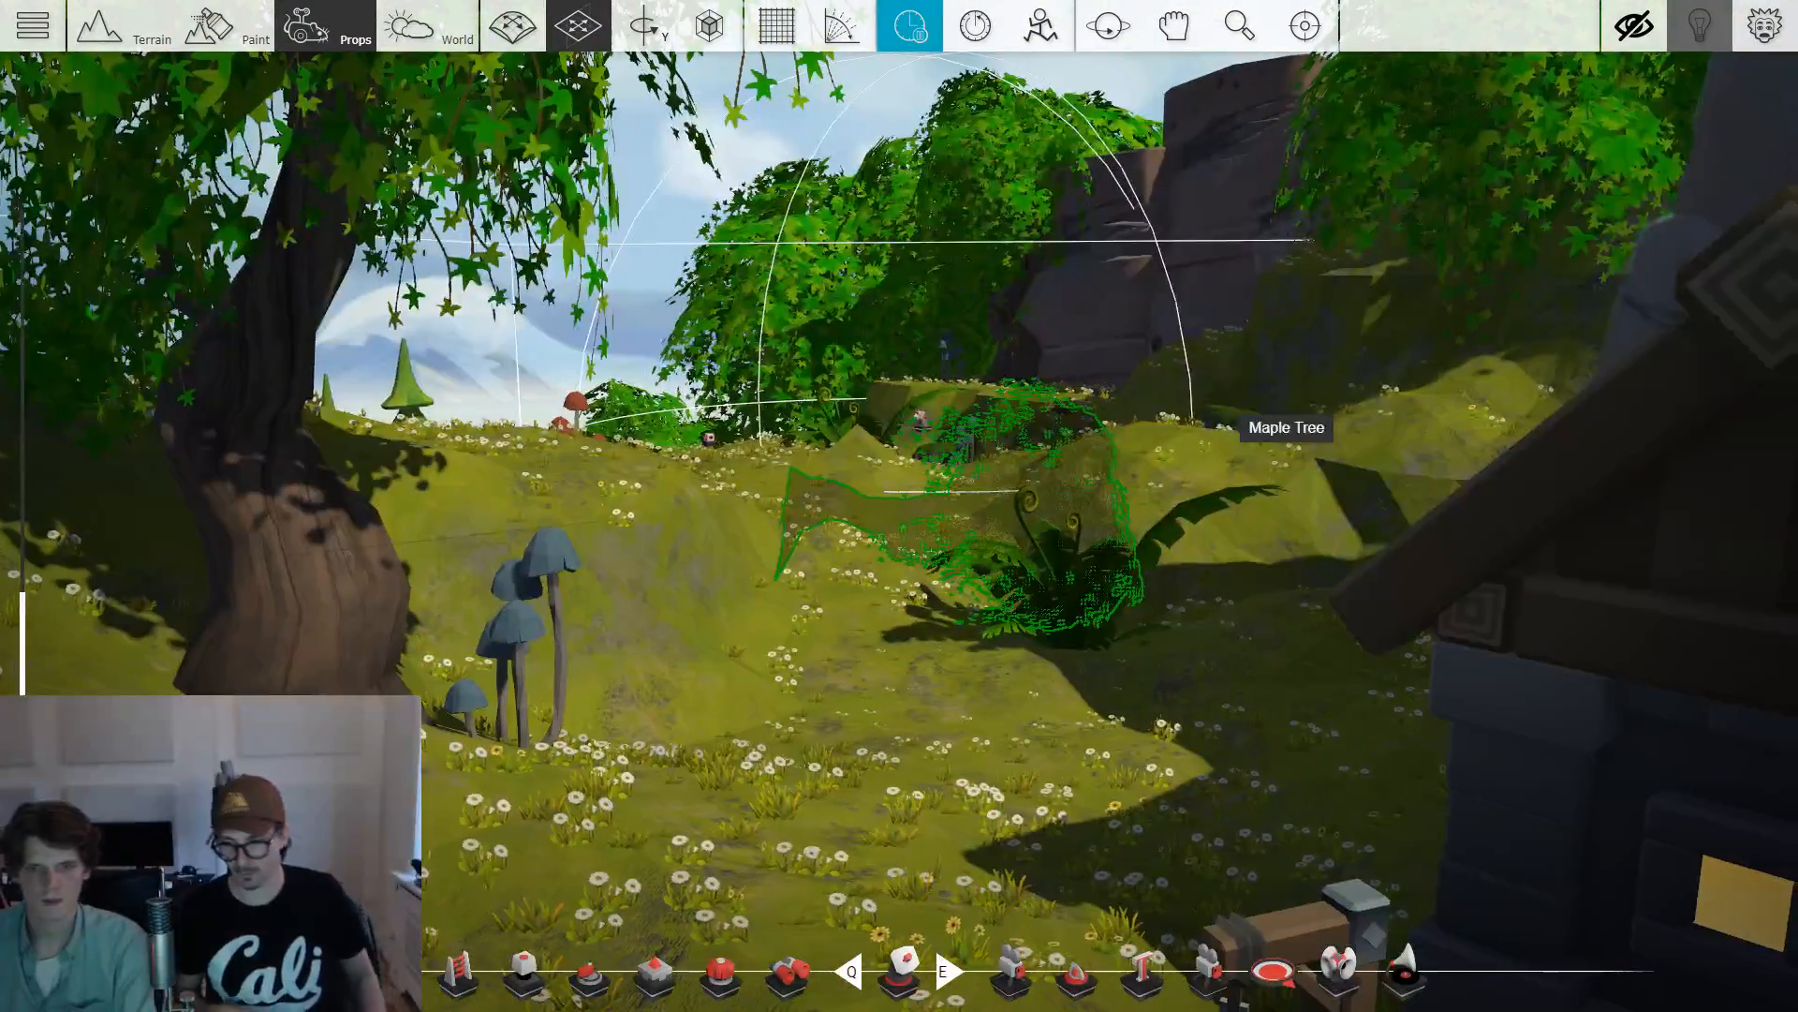
pyautogui.press('s')
pyautogui.press('w')
pyautogui.press('w')
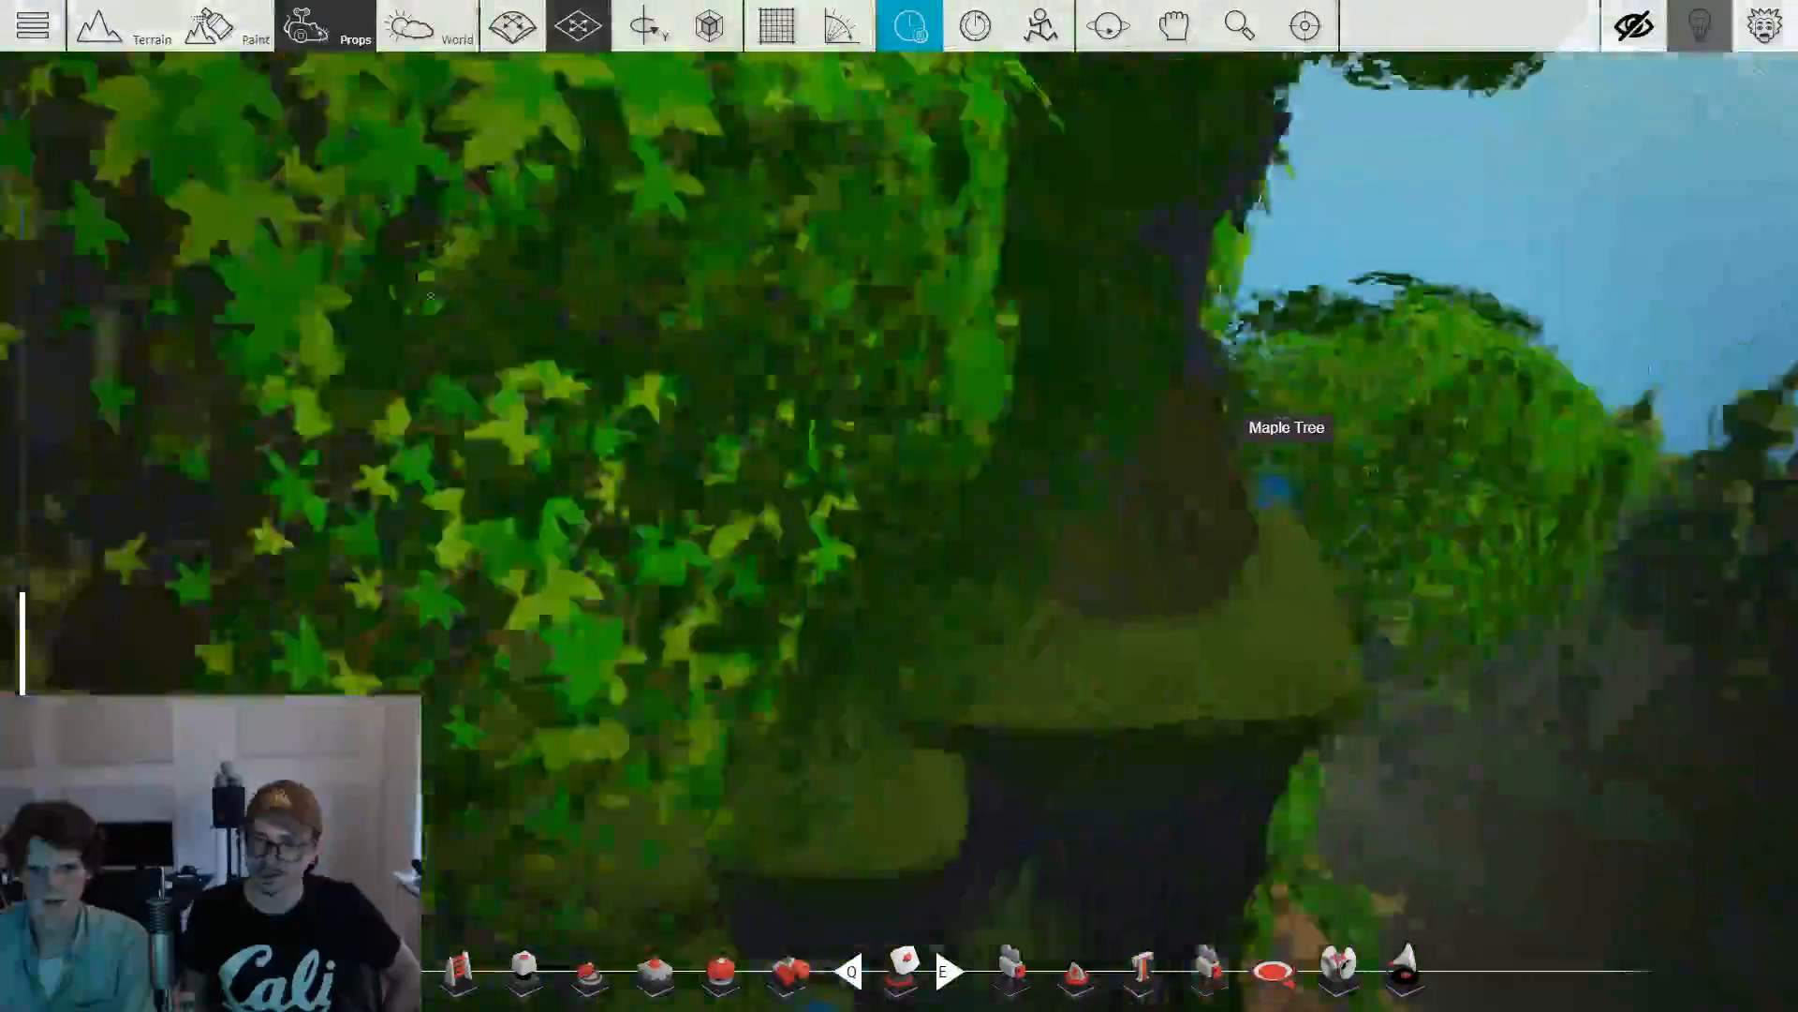
pyautogui.press('s')
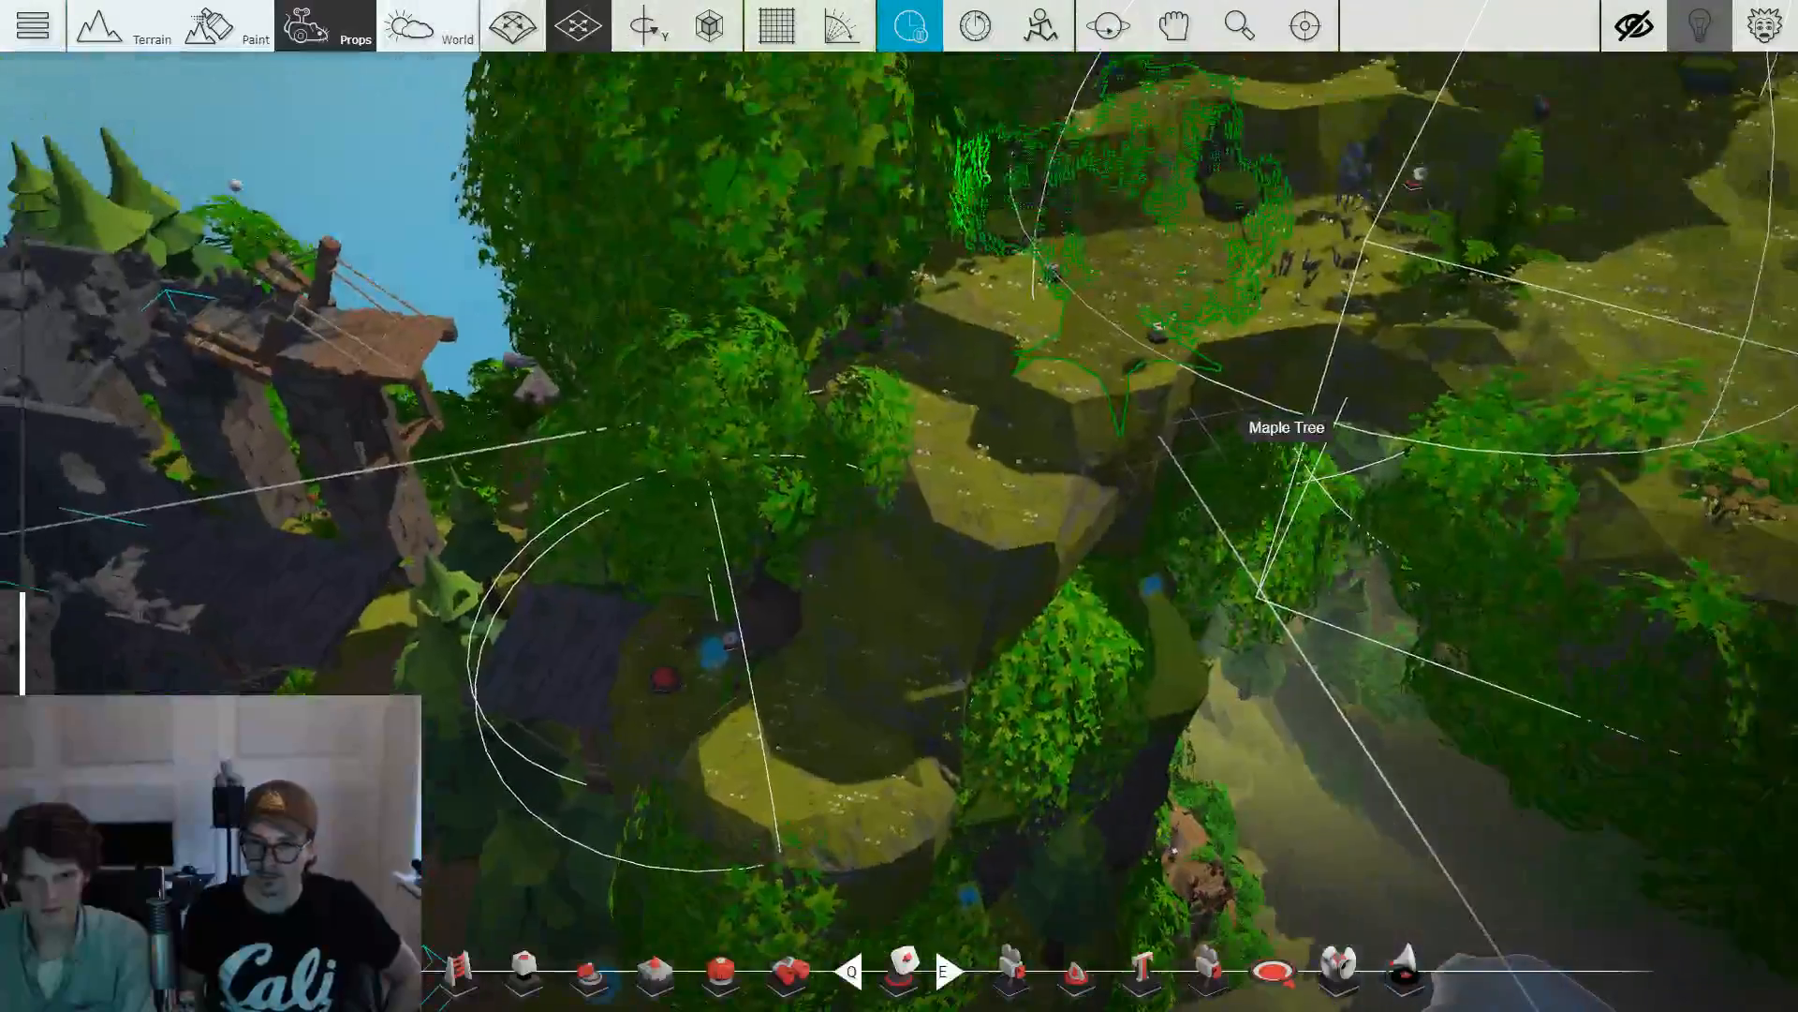
pyautogui.press('s')
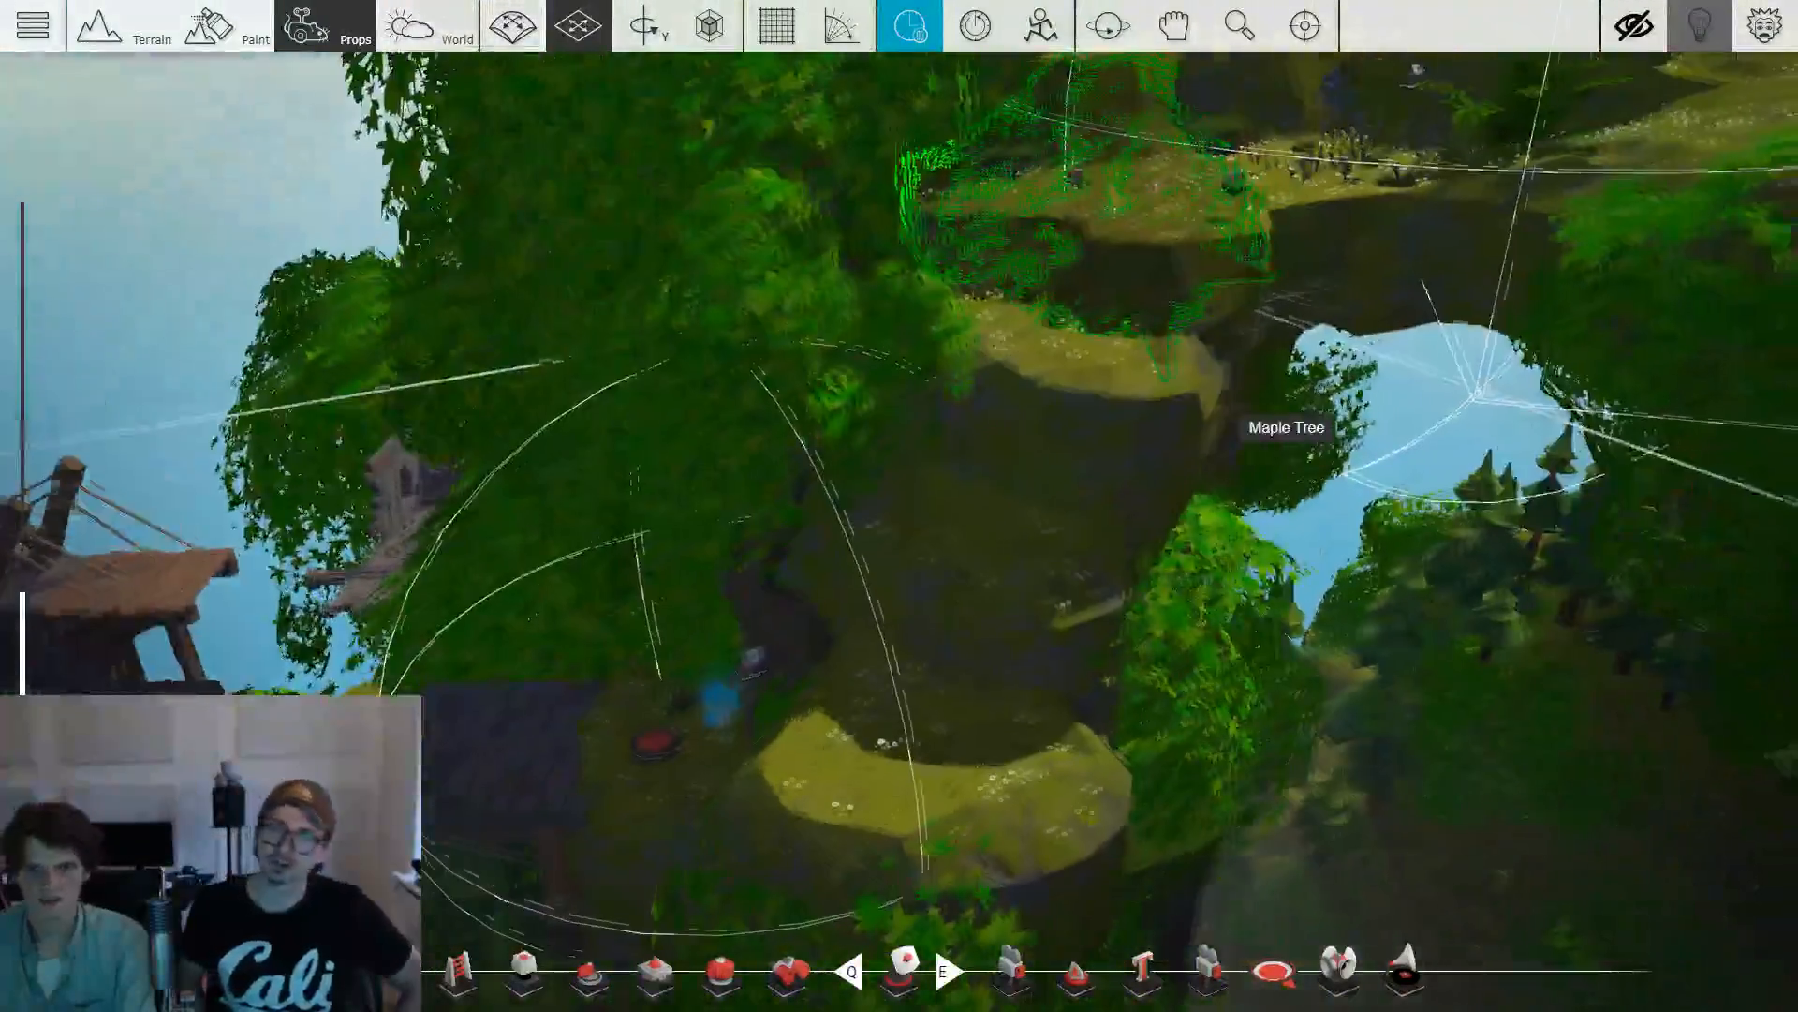
pyautogui.moveTo(1236, 421); pyautogui.dragTo(1359, 281)
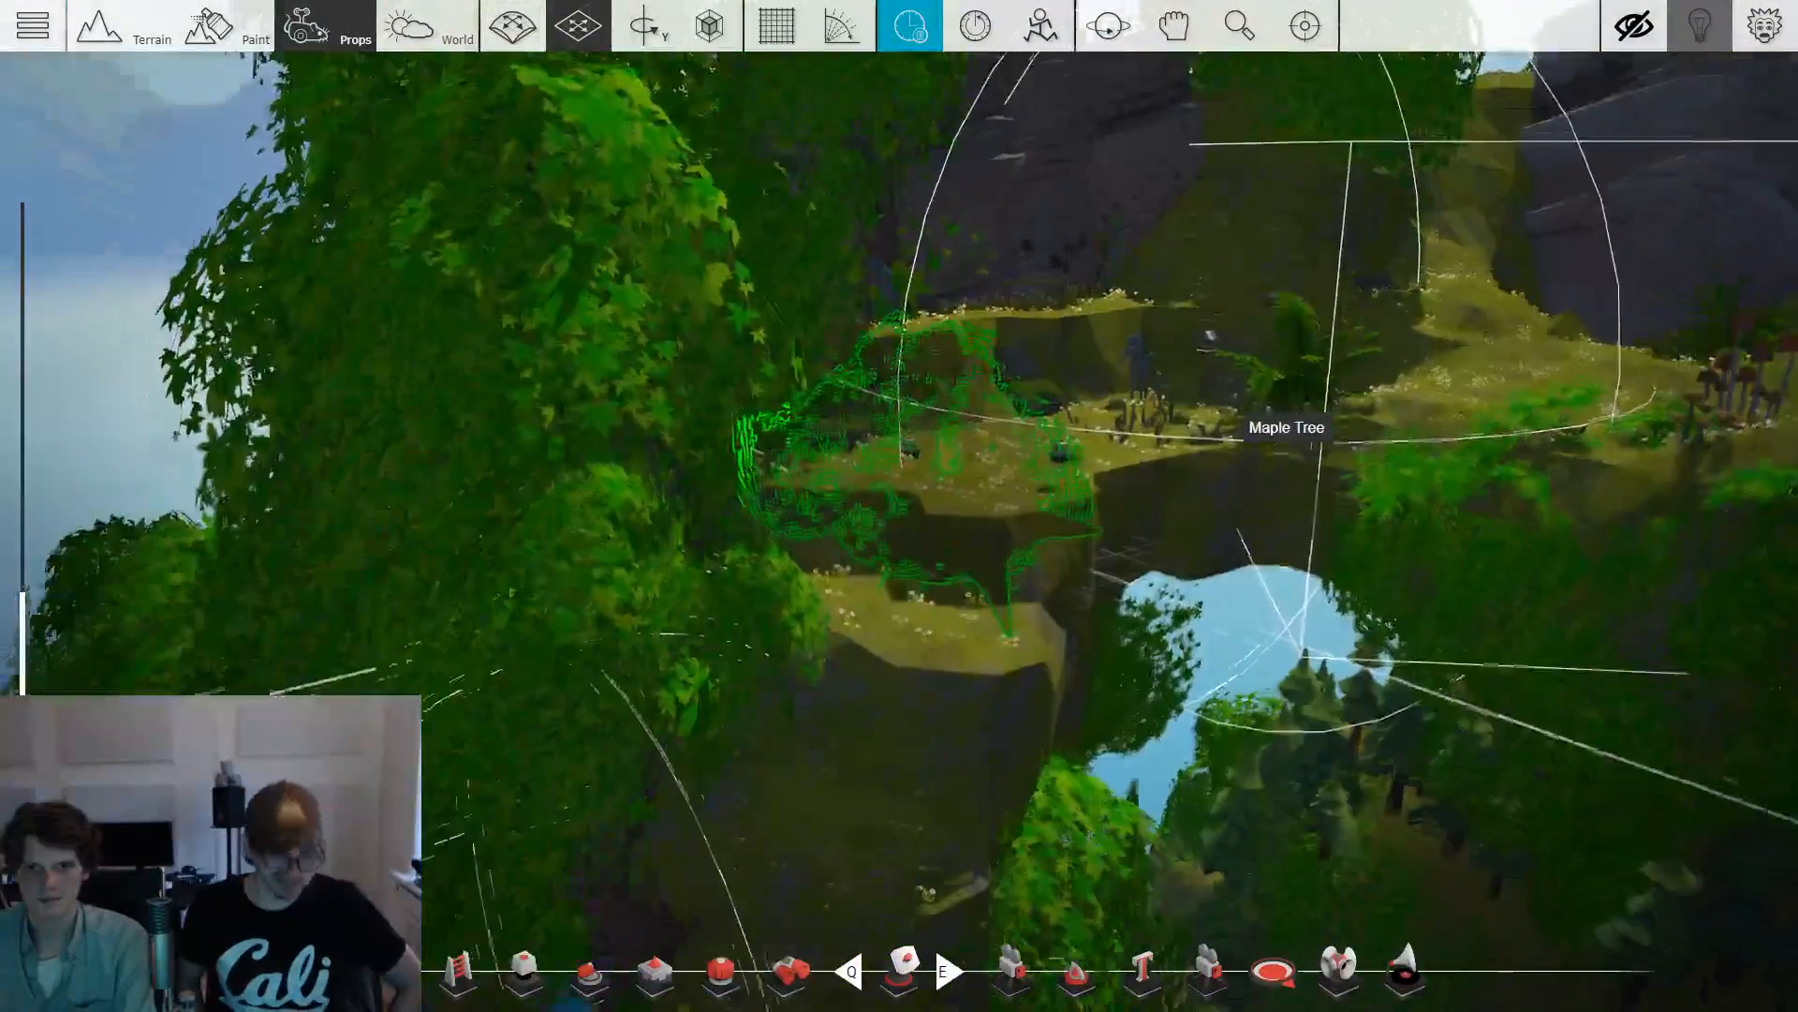
pyautogui.moveTo(1211, 412); pyautogui.dragTo(1077, 524)
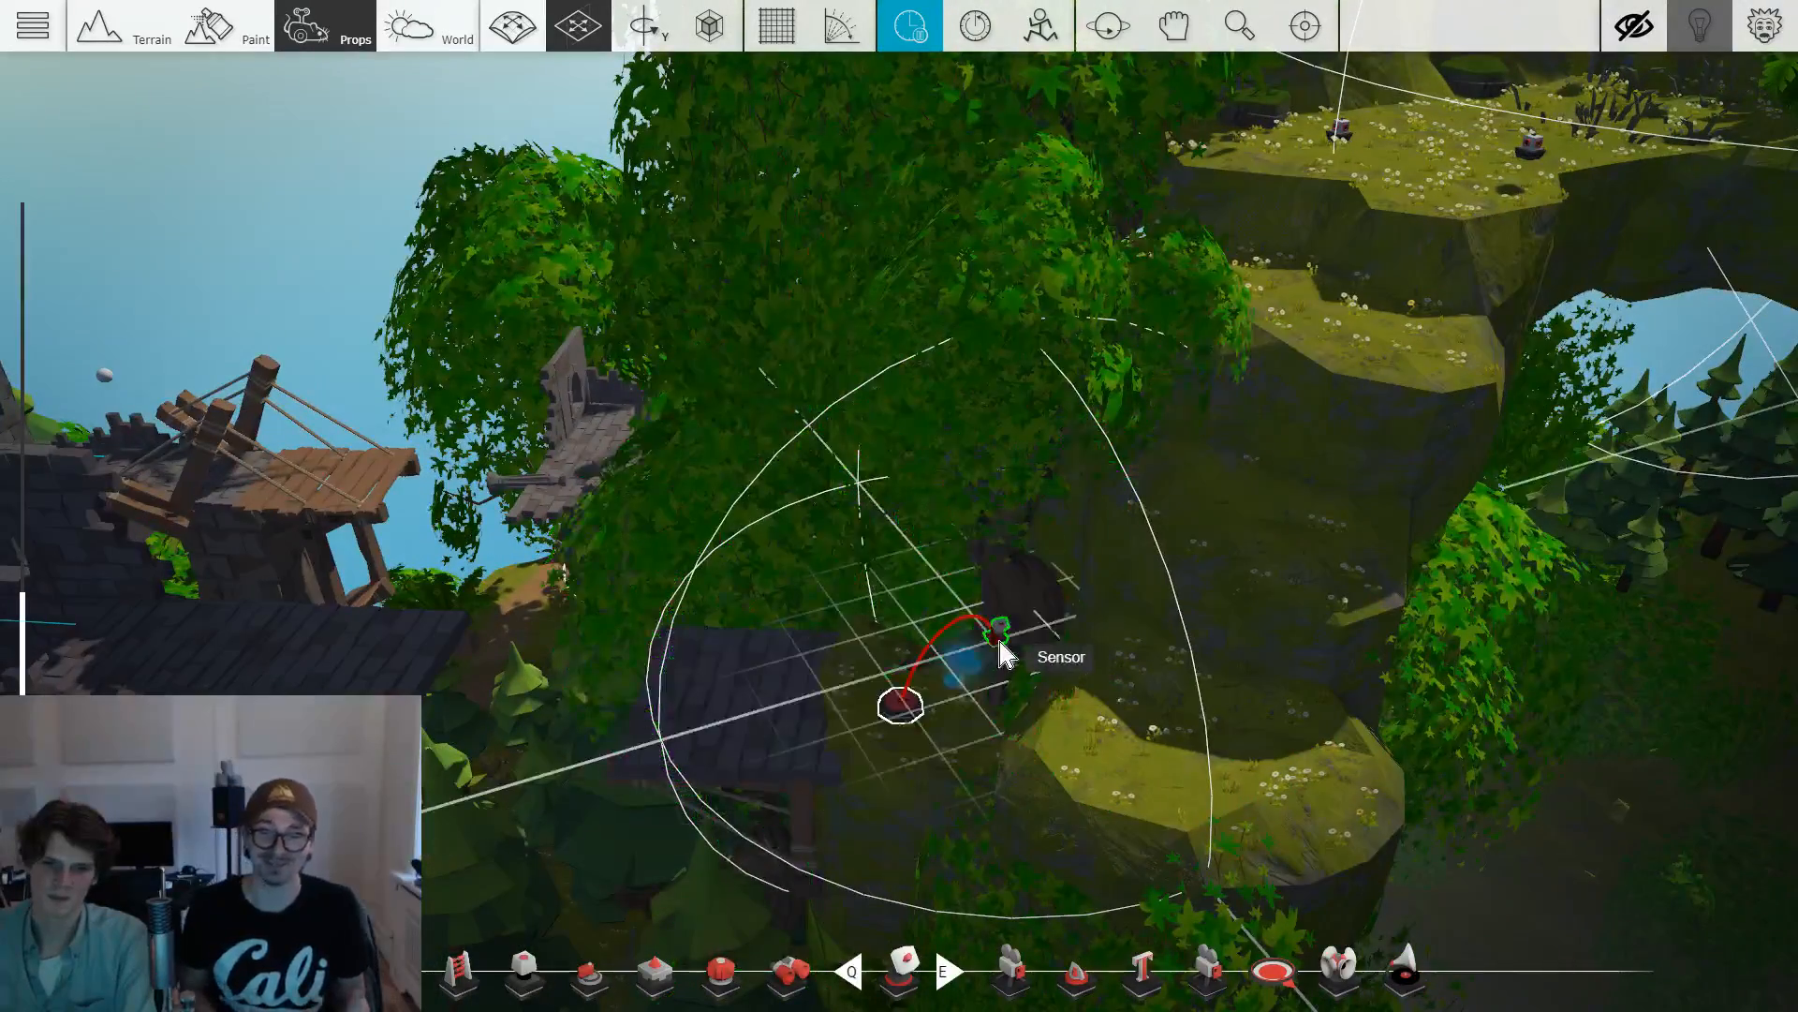
# Place a linked Sensor and Respawn Point pair by the lantern post in front of the stone house in the meadow.
pyautogui.press('w')
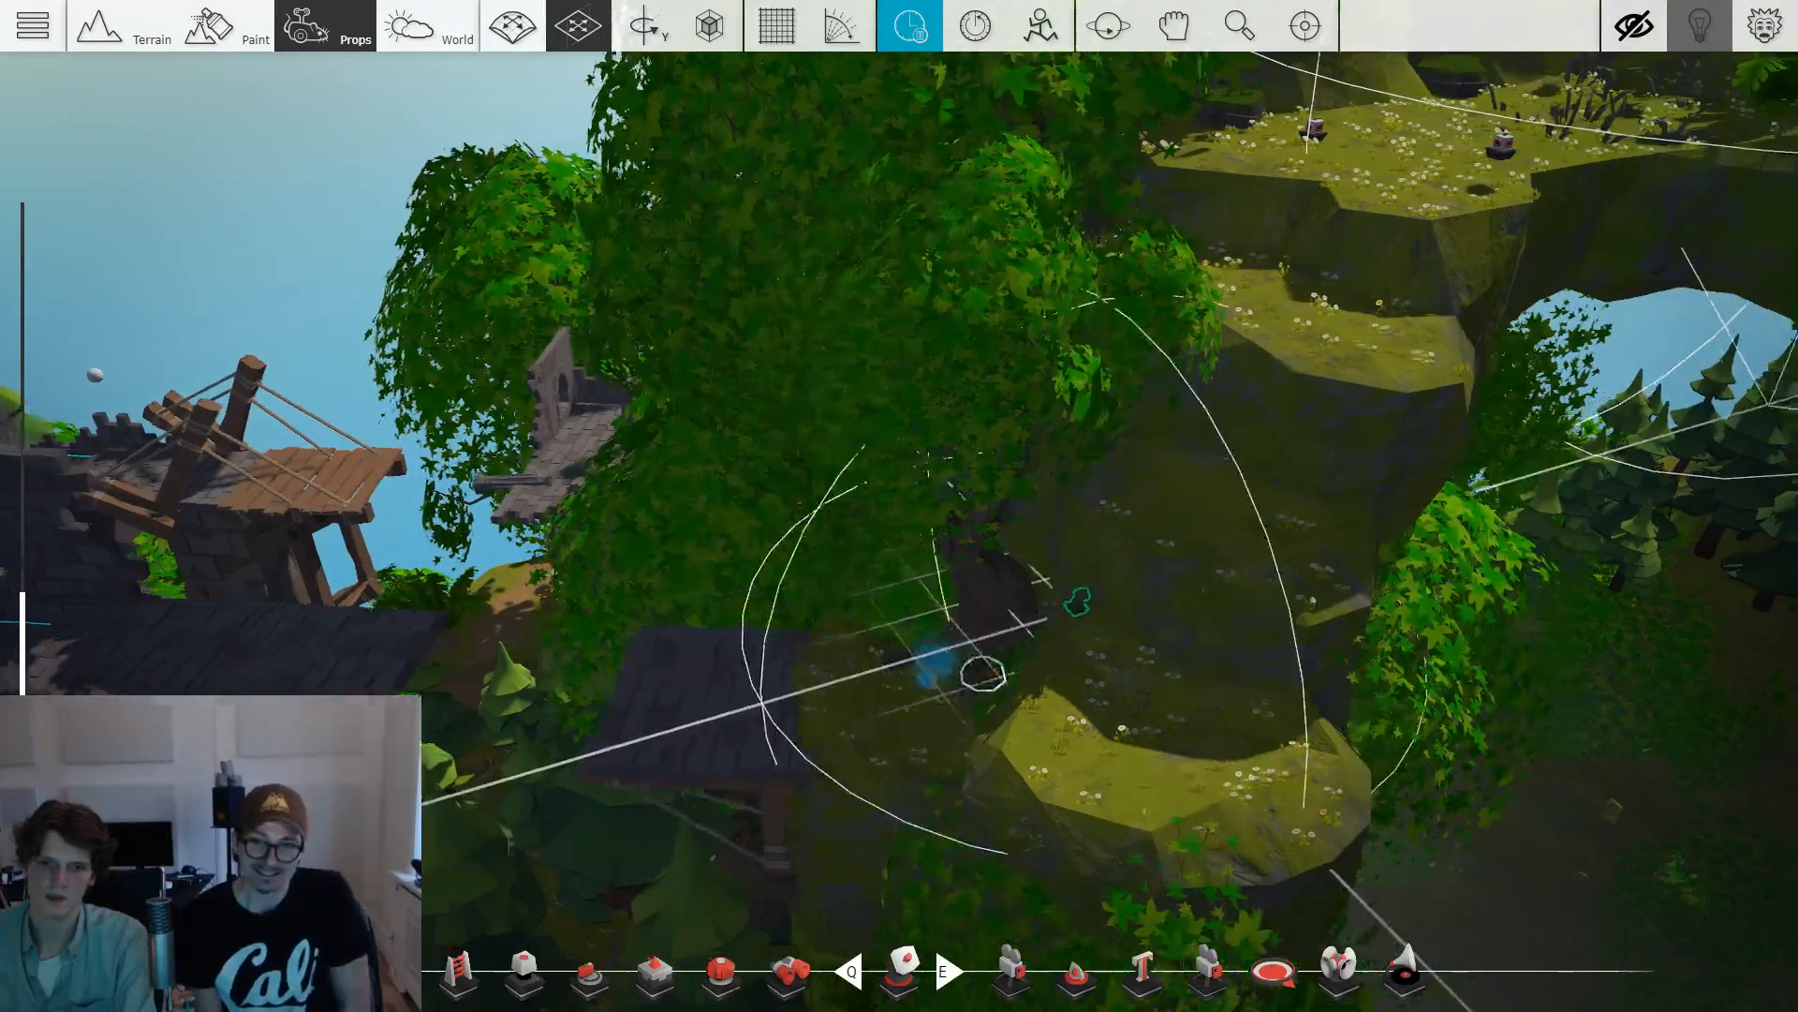
pyautogui.press('s')
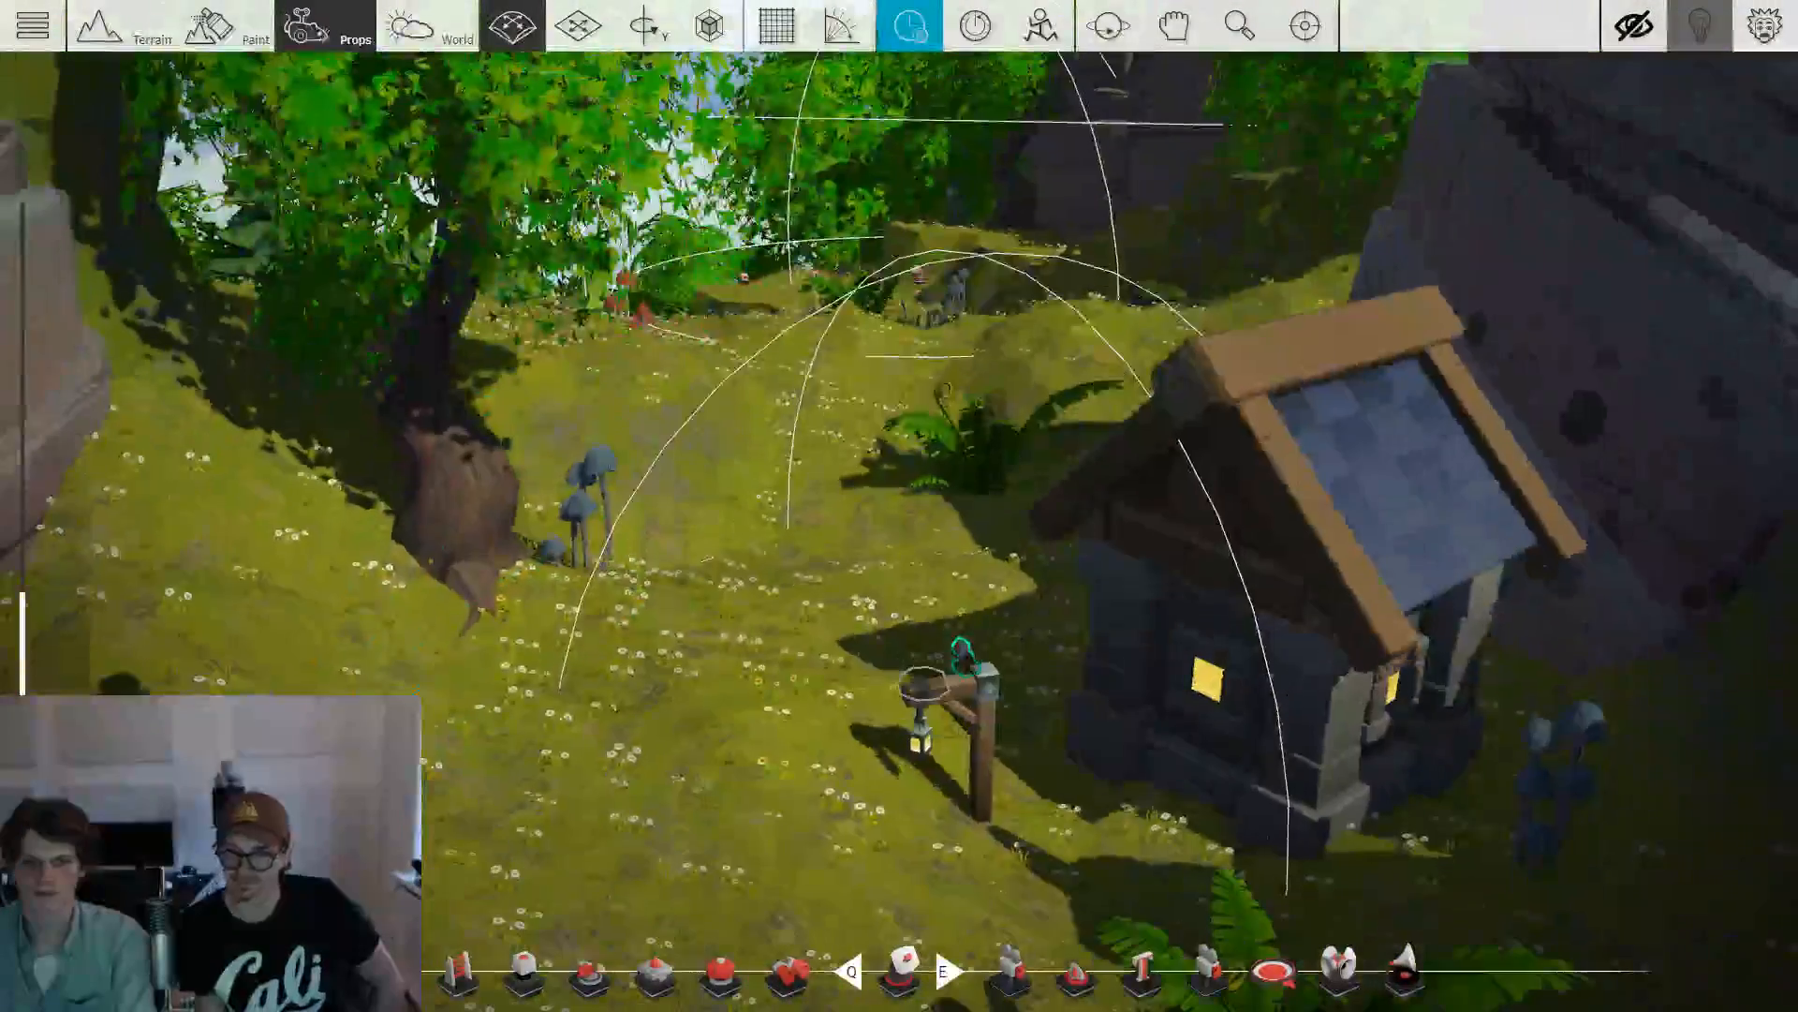
pyautogui.press('w')
# Adjust the height of the pair by the lantern post and enlarge the Sensor's trigger sphere to span the meadow passage.
pyautogui.press('shift')
pyautogui.moveTo(930, 599); pyautogui.dragTo(981, 497)
pyautogui.hotkey('ctrl', 'shift')
pyautogui.moveTo(979, 561); pyautogui.dragTo(885, 608)
pyautogui.scroll(-5, 1020, 600)
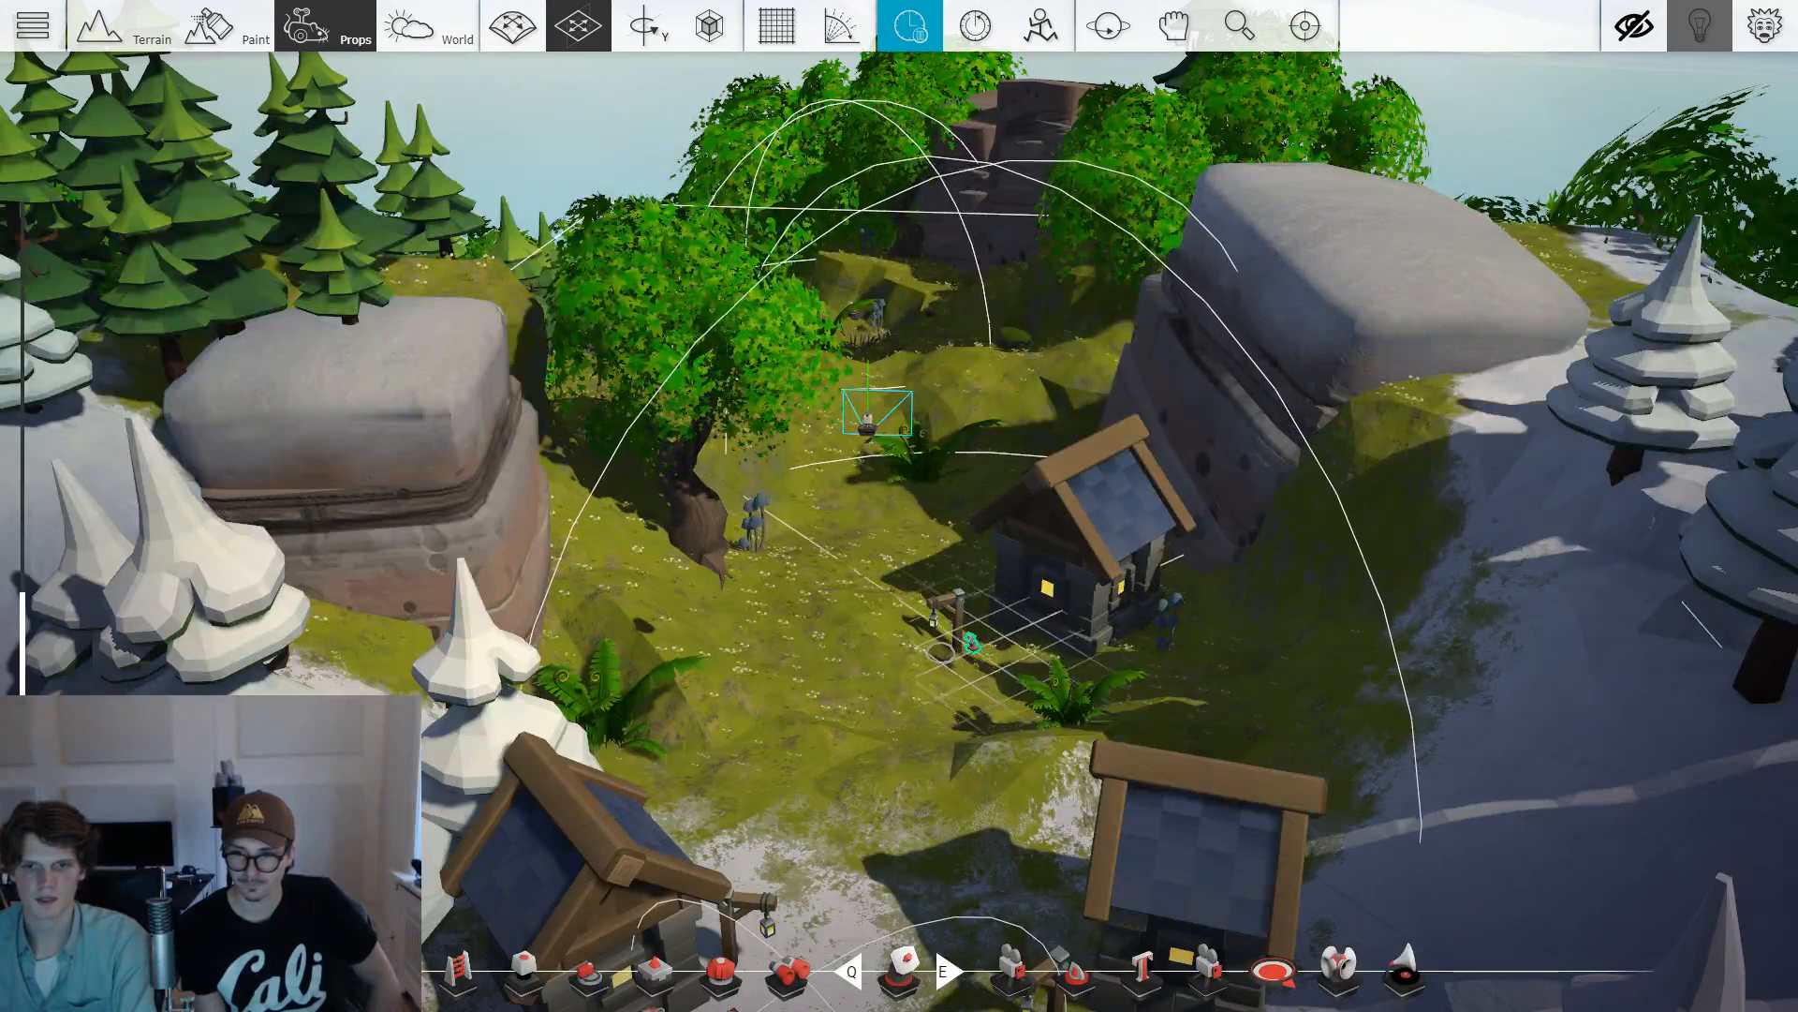
# Reposition the linked Sensor and Respawn Point on the meadow grass beside the lantern post at the stone house.
pyautogui.hotkey('ctrl', 'shift')
pyautogui.press('shift')
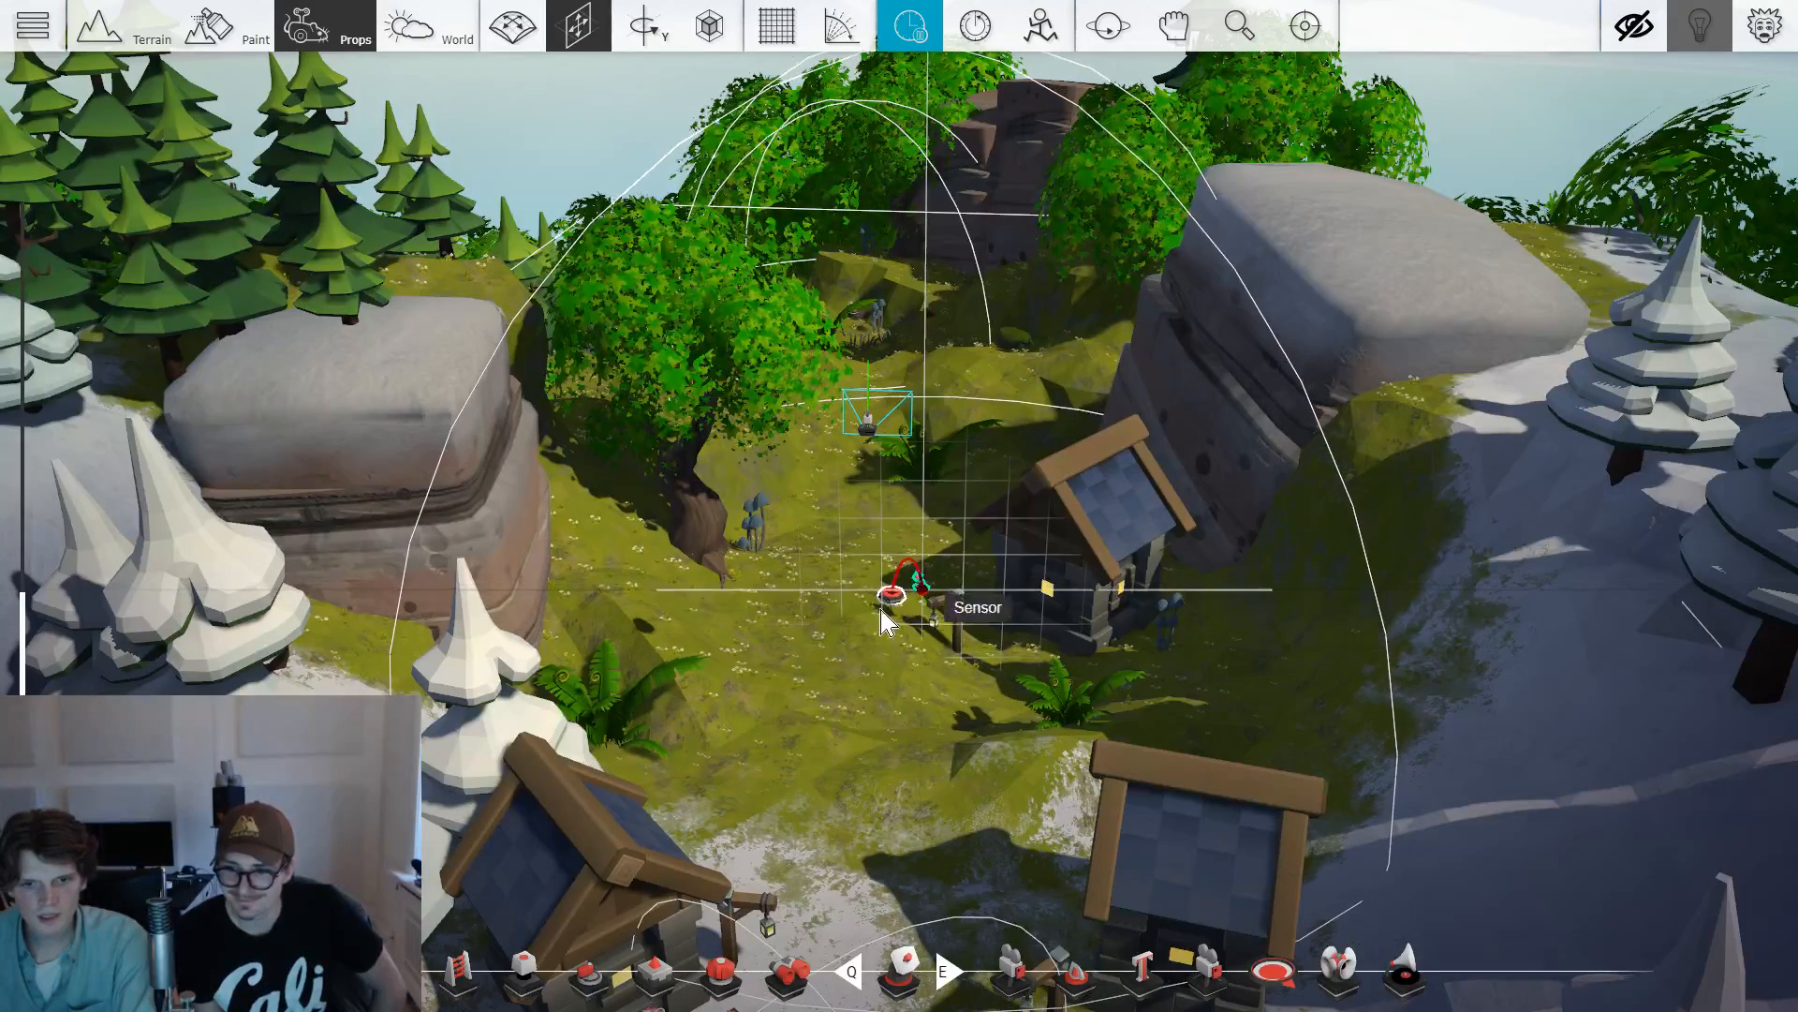
pyautogui.scroll(2, 894, 613)
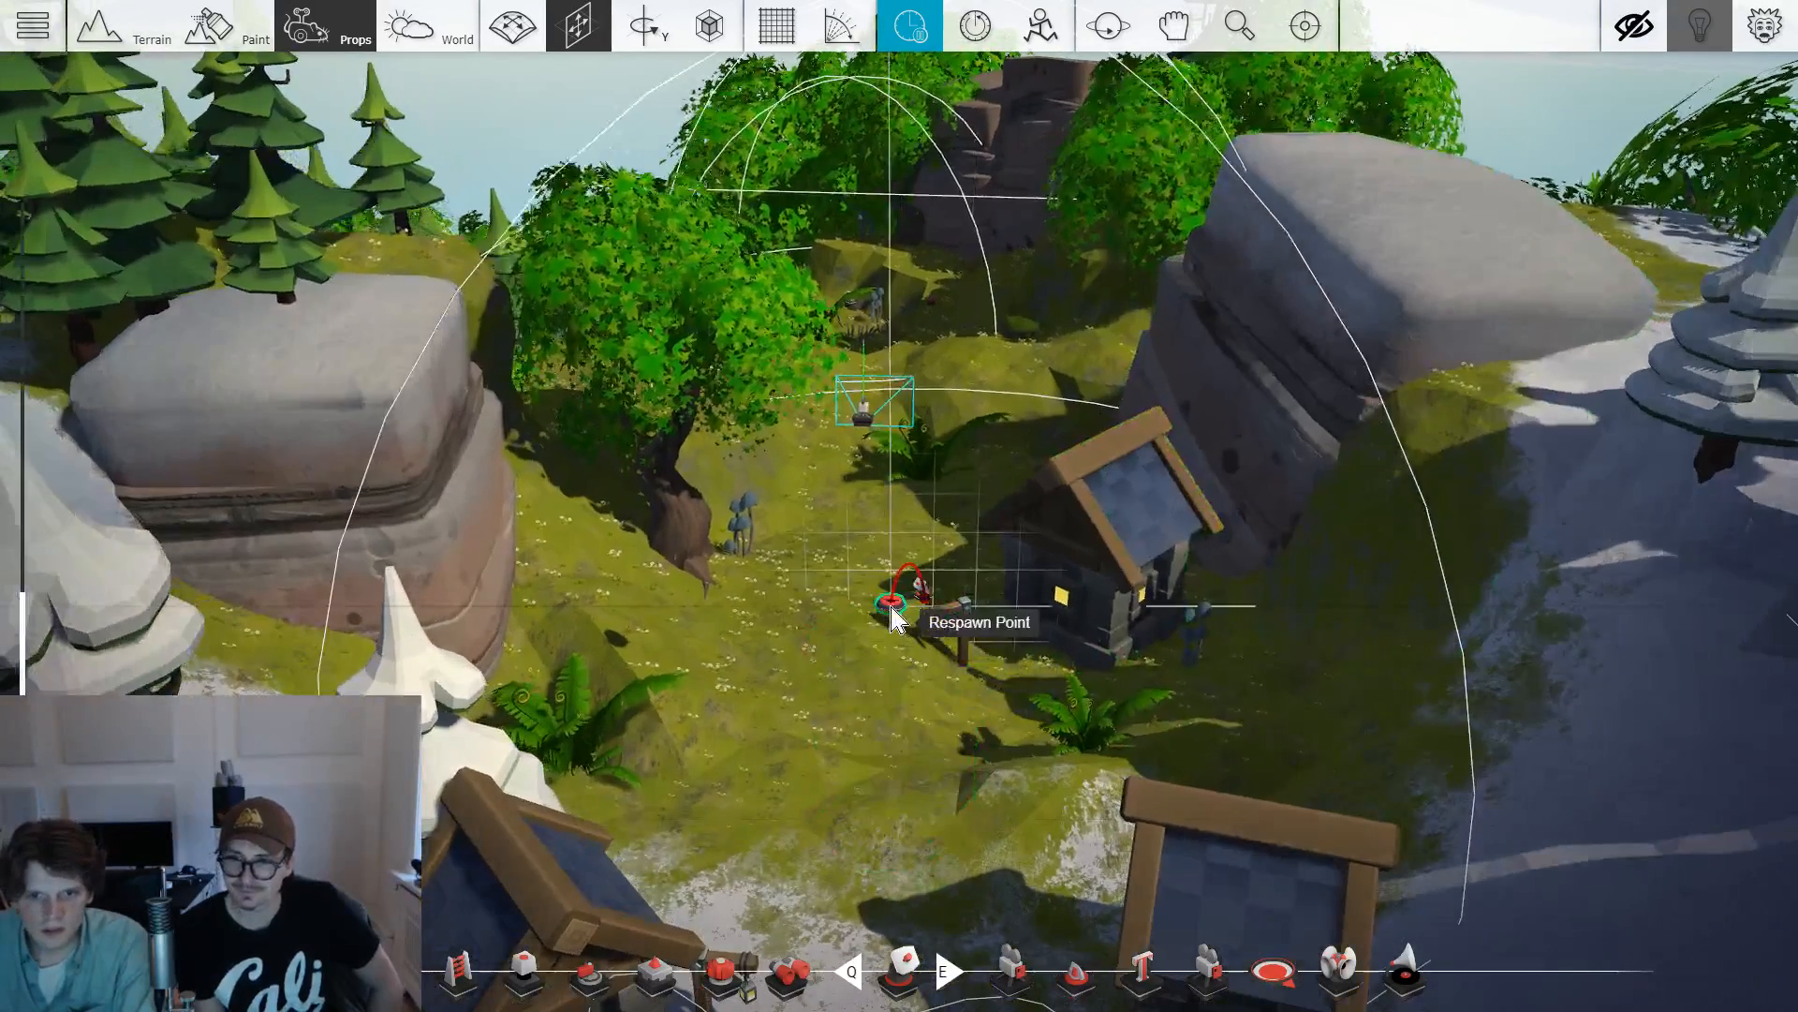
pyautogui.moveTo(891, 607); pyautogui.dragTo(911, 526)
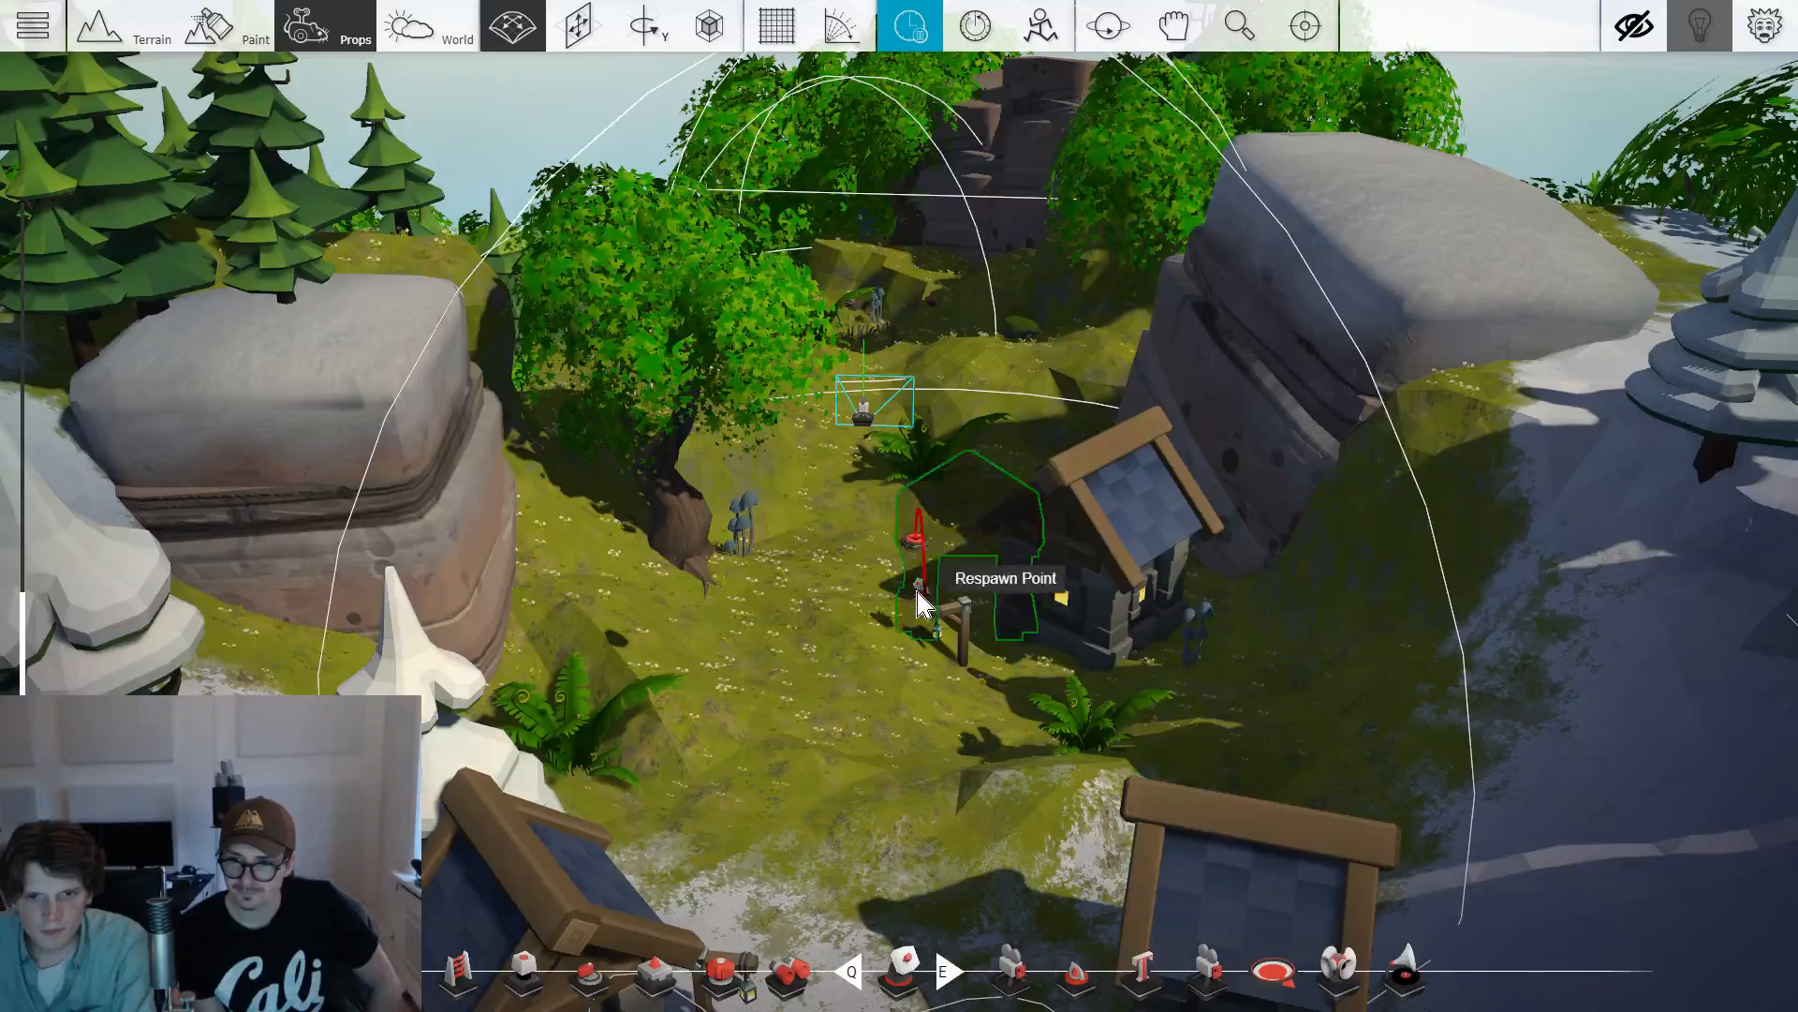
pyautogui.moveTo(923, 594); pyautogui.dragTo(920, 595)
# Place a Damage prop from the Gameplay collection in the dark grassy gully below the icicle ledge.
pyautogui.press('w')
pyautogui.moveTo(1084, 541)
pyautogui.mouseDown()
pyautogui.moveTo(1174, 545)
pyautogui.moveTo(1069, 538)
pyautogui.mouseUp()
pyautogui.press('w')
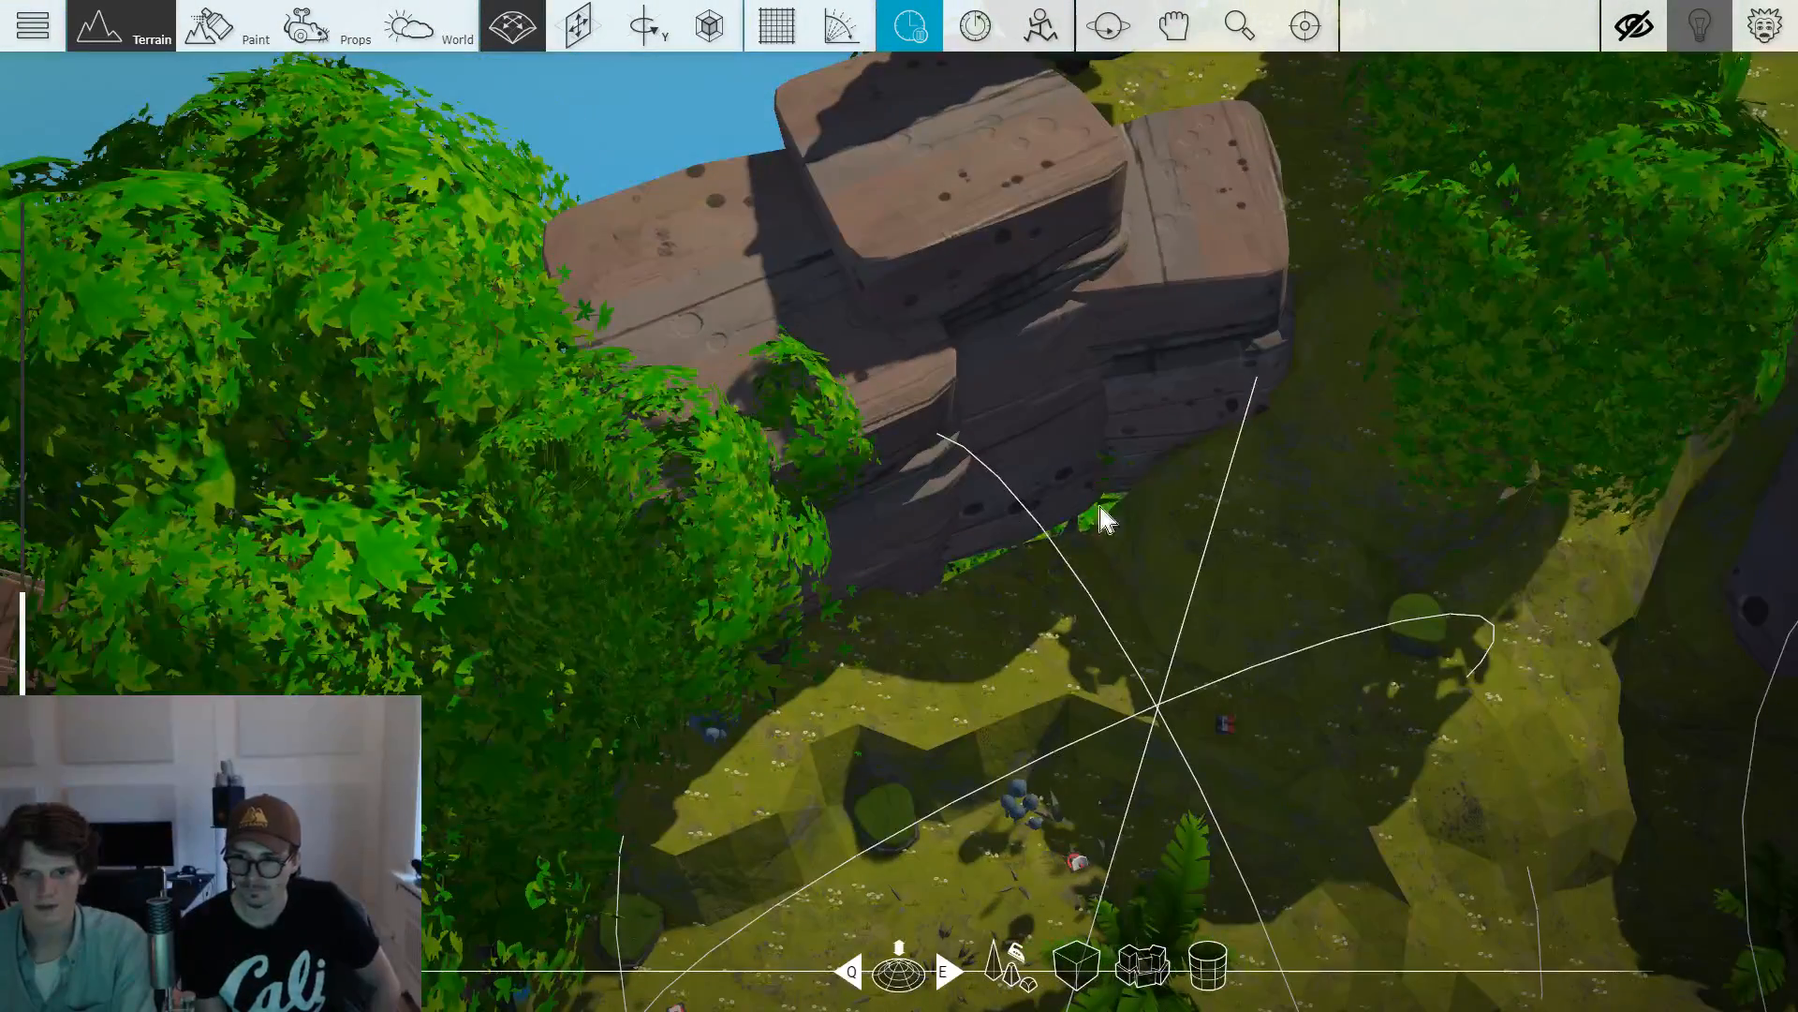
pyautogui.moveTo(960, 586); pyautogui.dragTo(1077, 546)
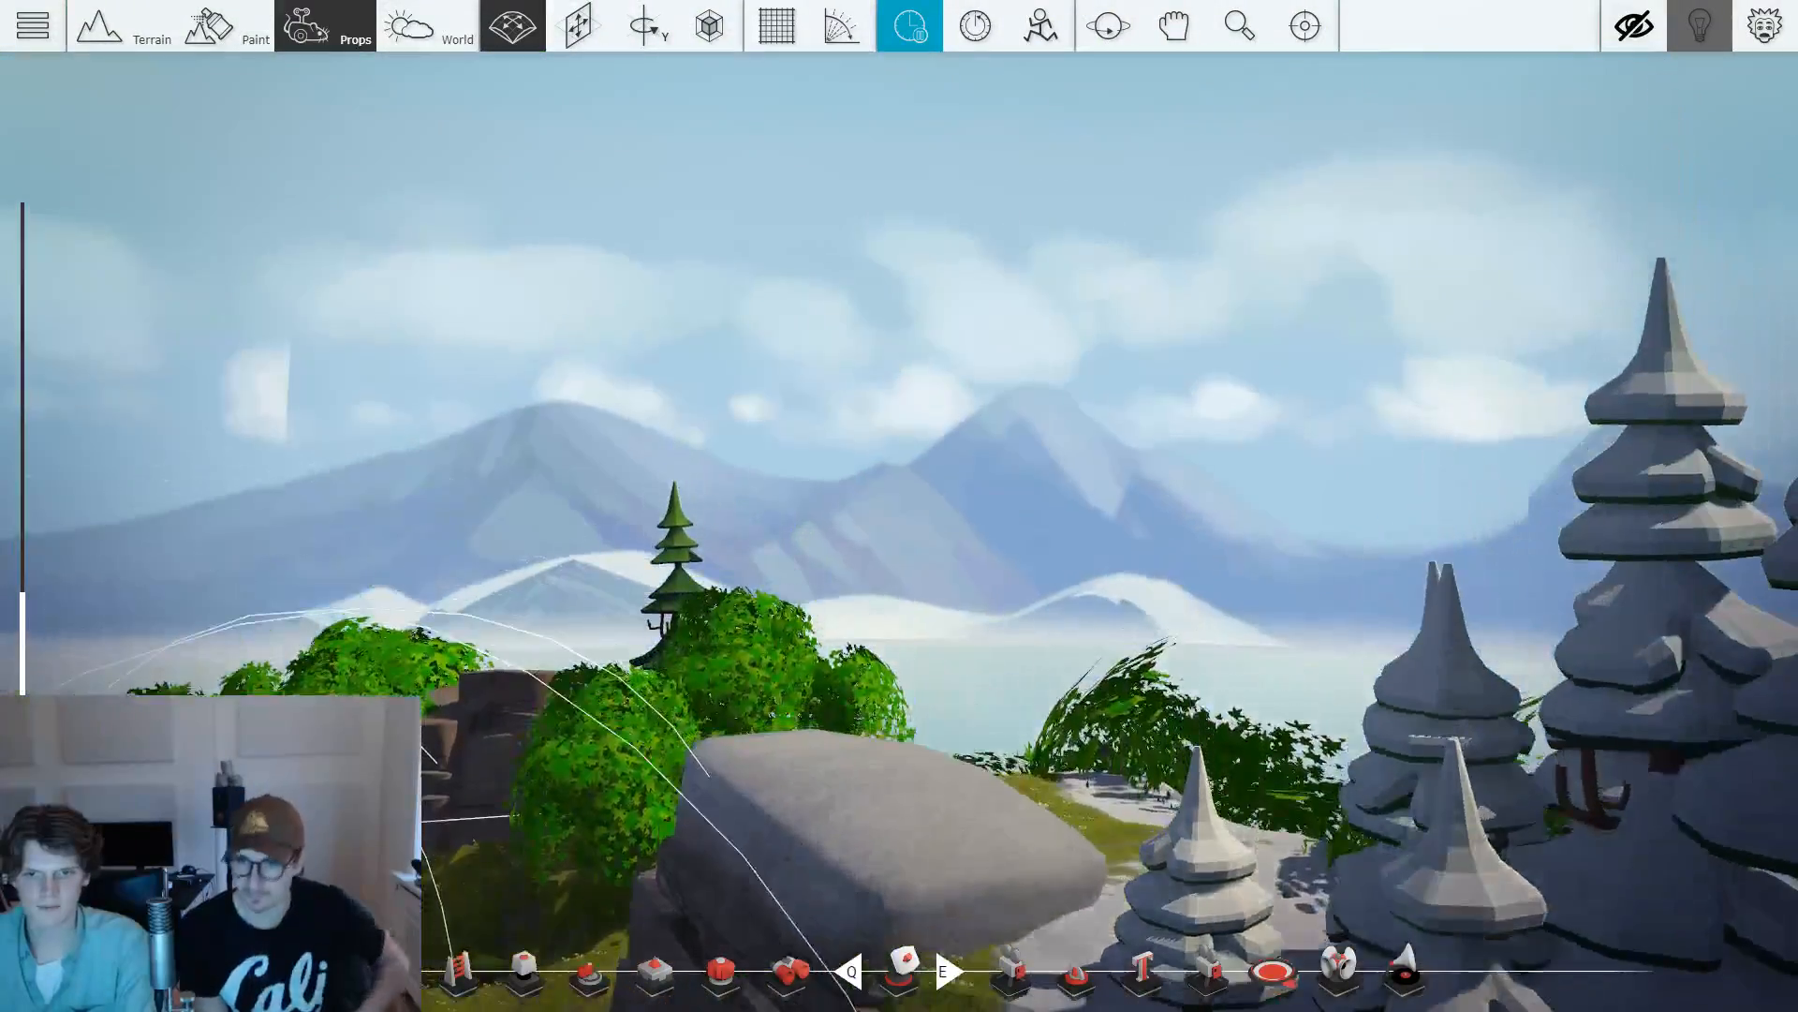
pyautogui.press('w')
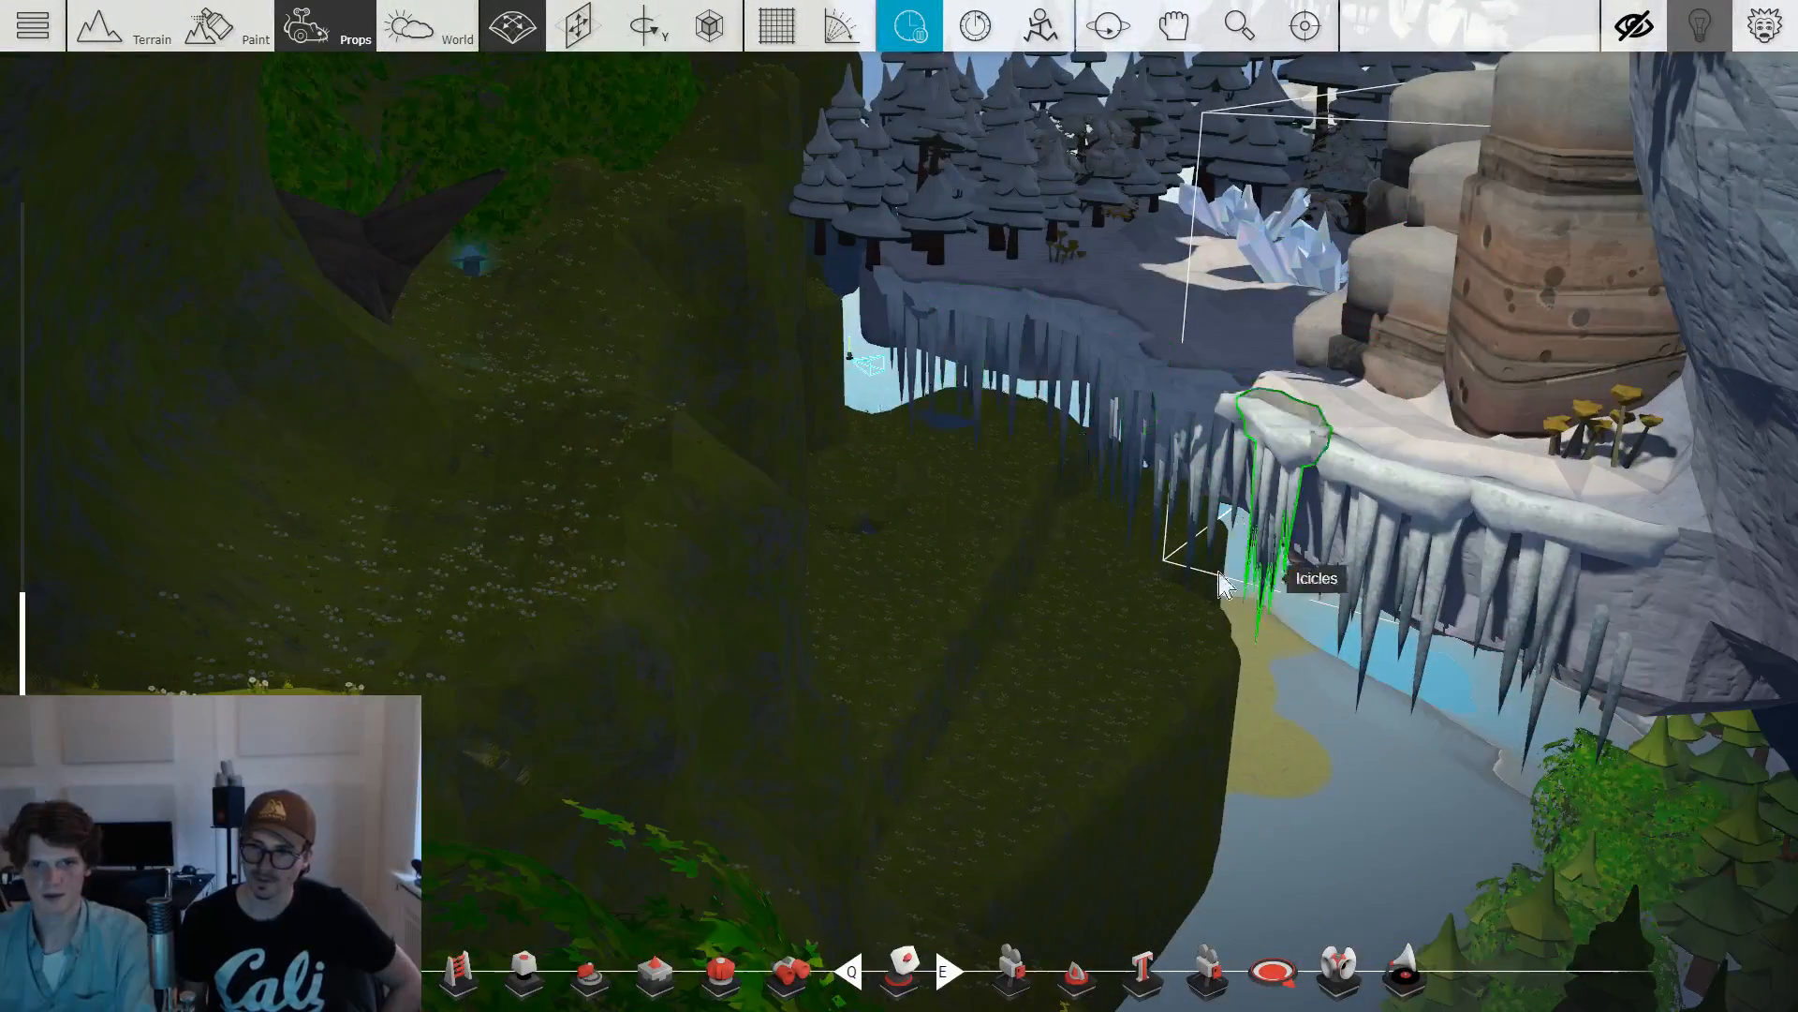
pyautogui.press('Tab')
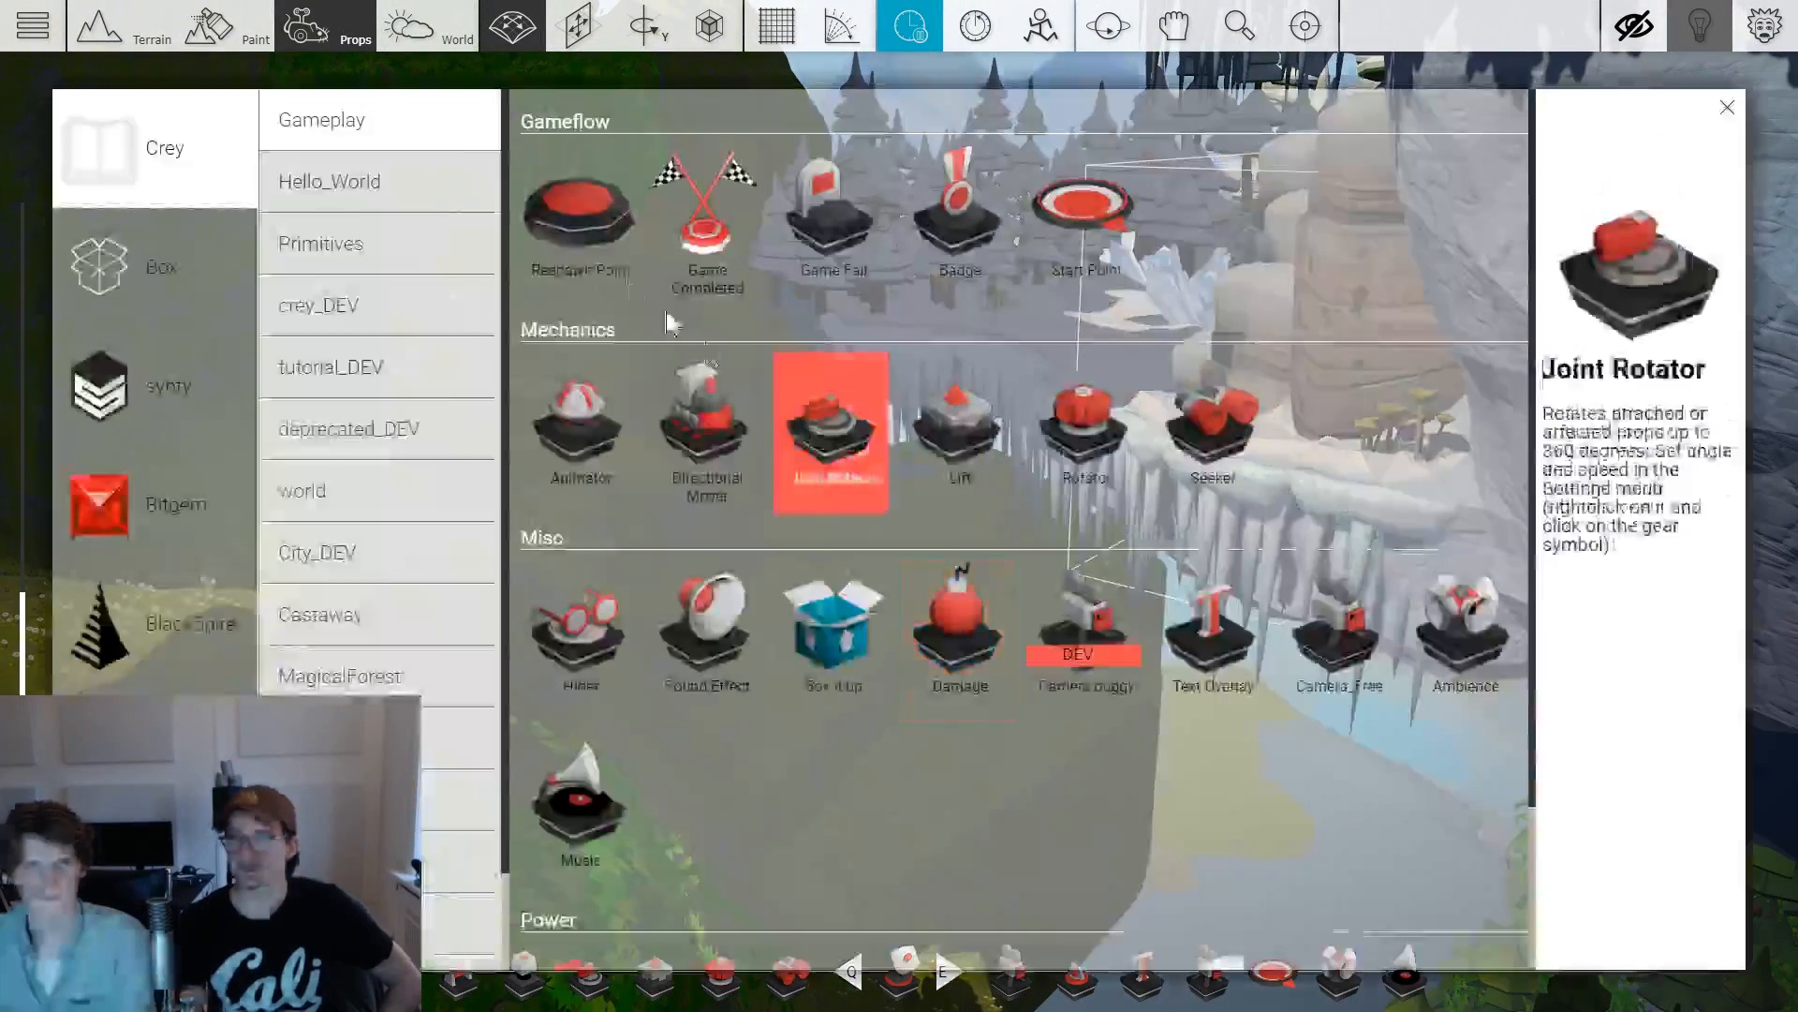
pyautogui.click(956, 683)
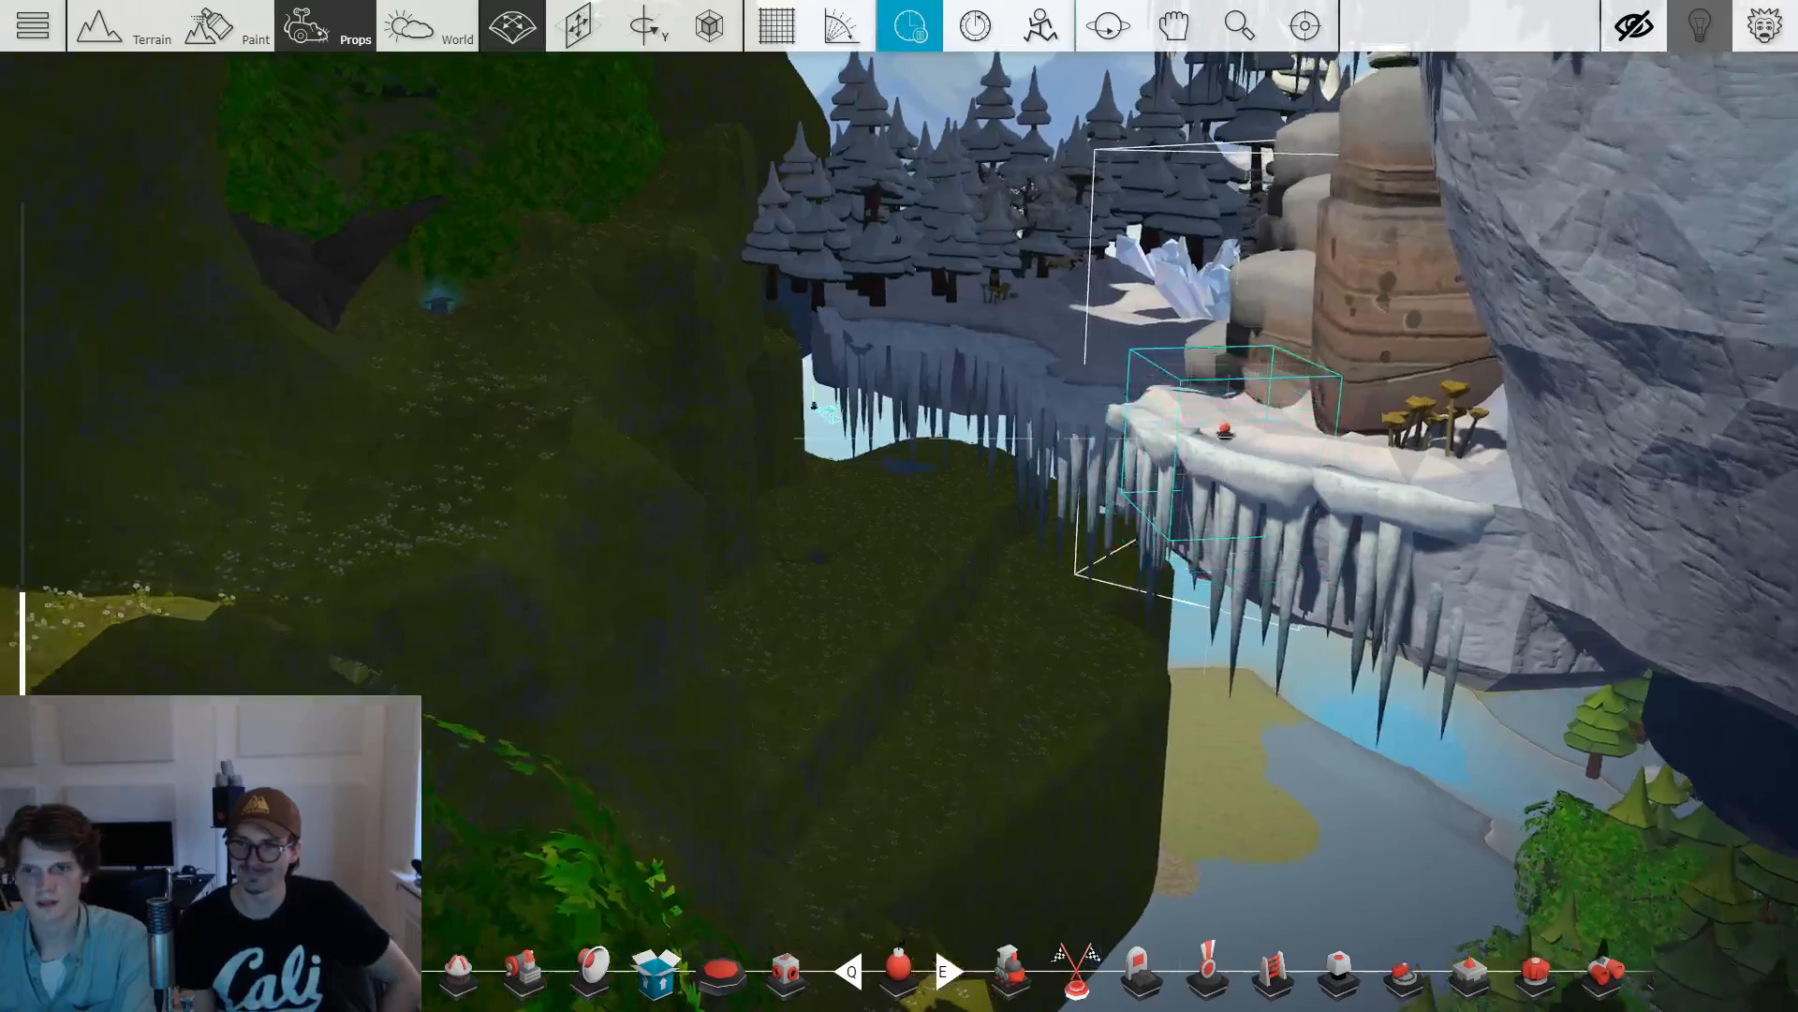
pyautogui.press('g')
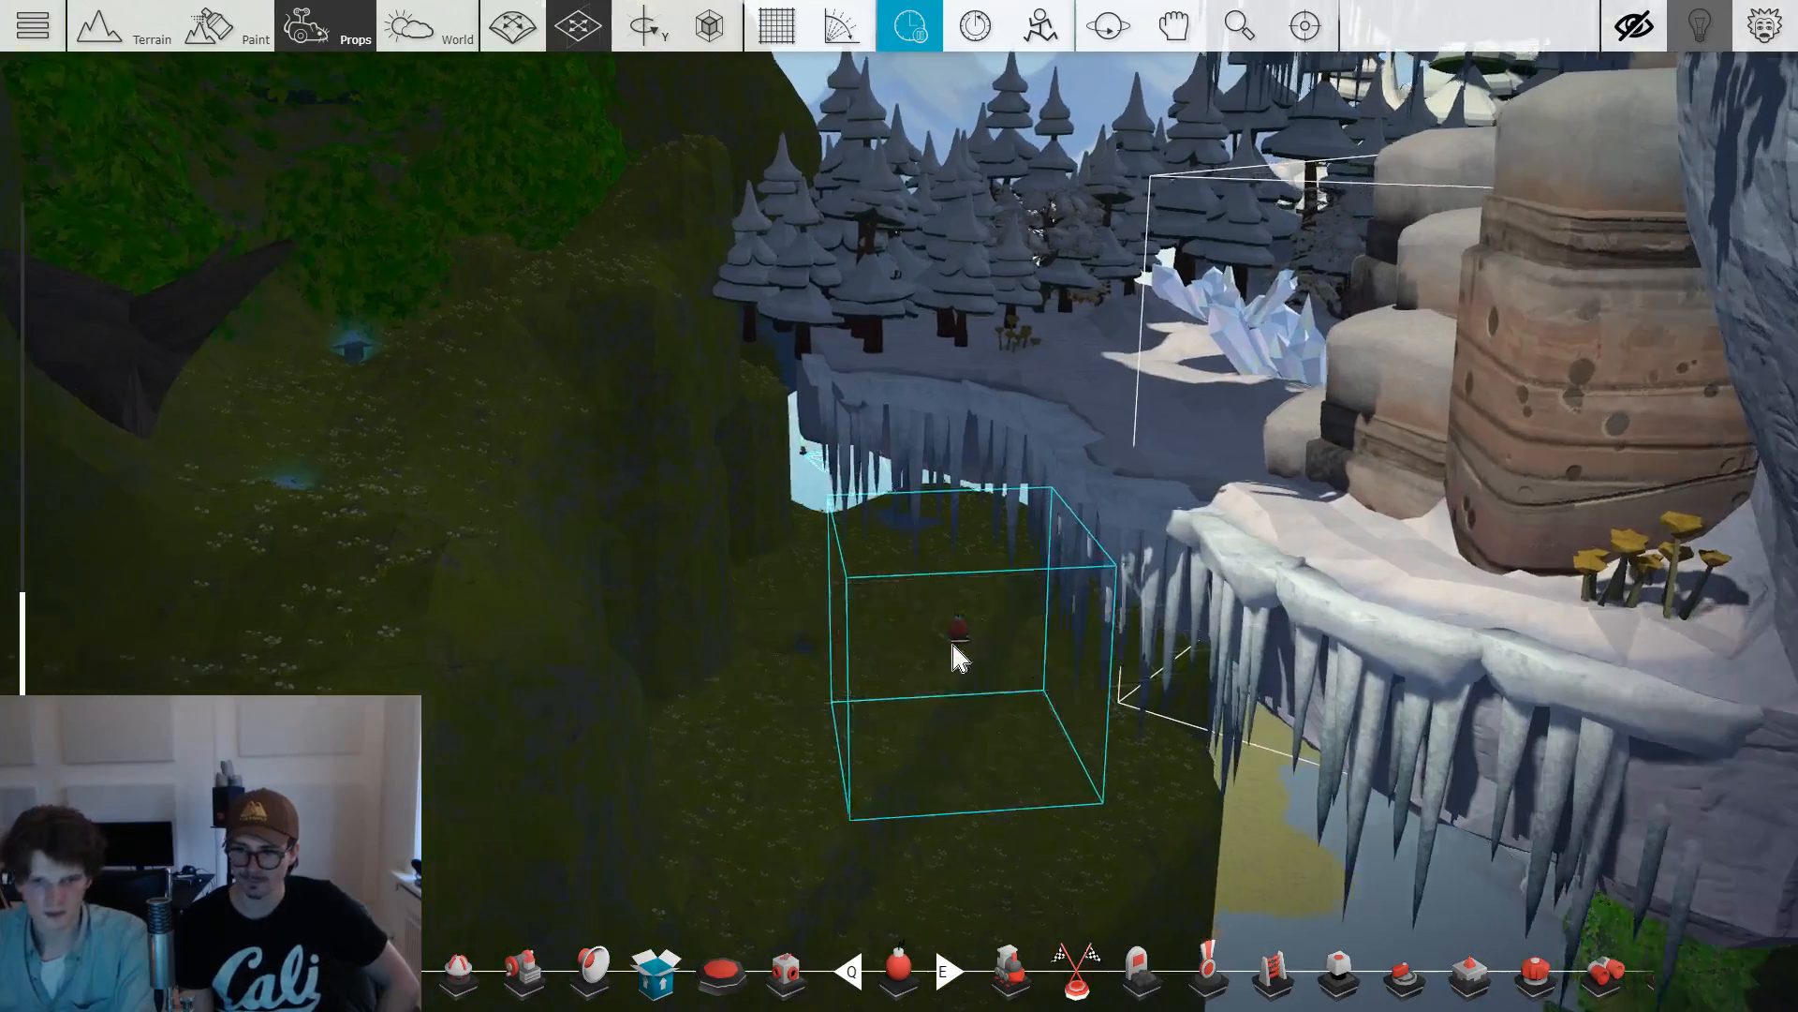
# Set the Damage prop's amount to 4736.
pyautogui.click(955, 637)
pyautogui.moveTo(555, 337); pyautogui.dragTo(566, 336)
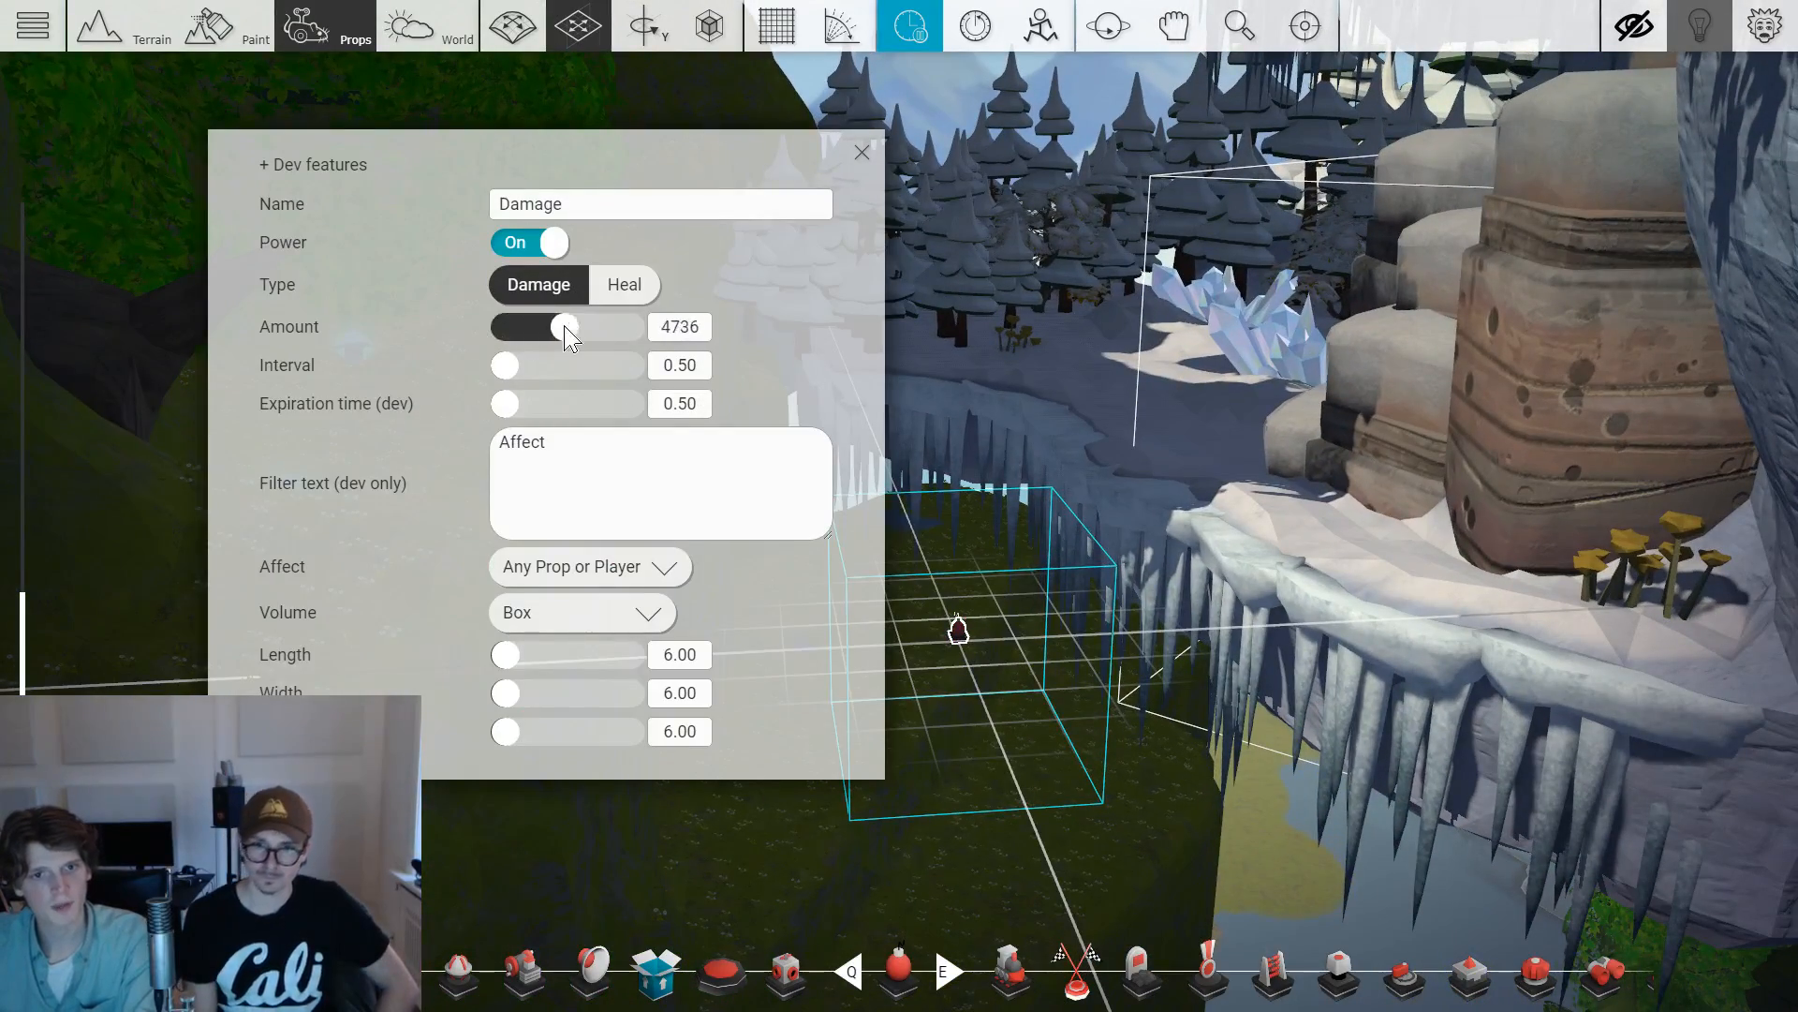
pyautogui.click(860, 152)
# Adjust the Damage prop's height in the gully and stretch its box volume to a length of about 24 and width of about 65.
pyautogui.click(950, 613)
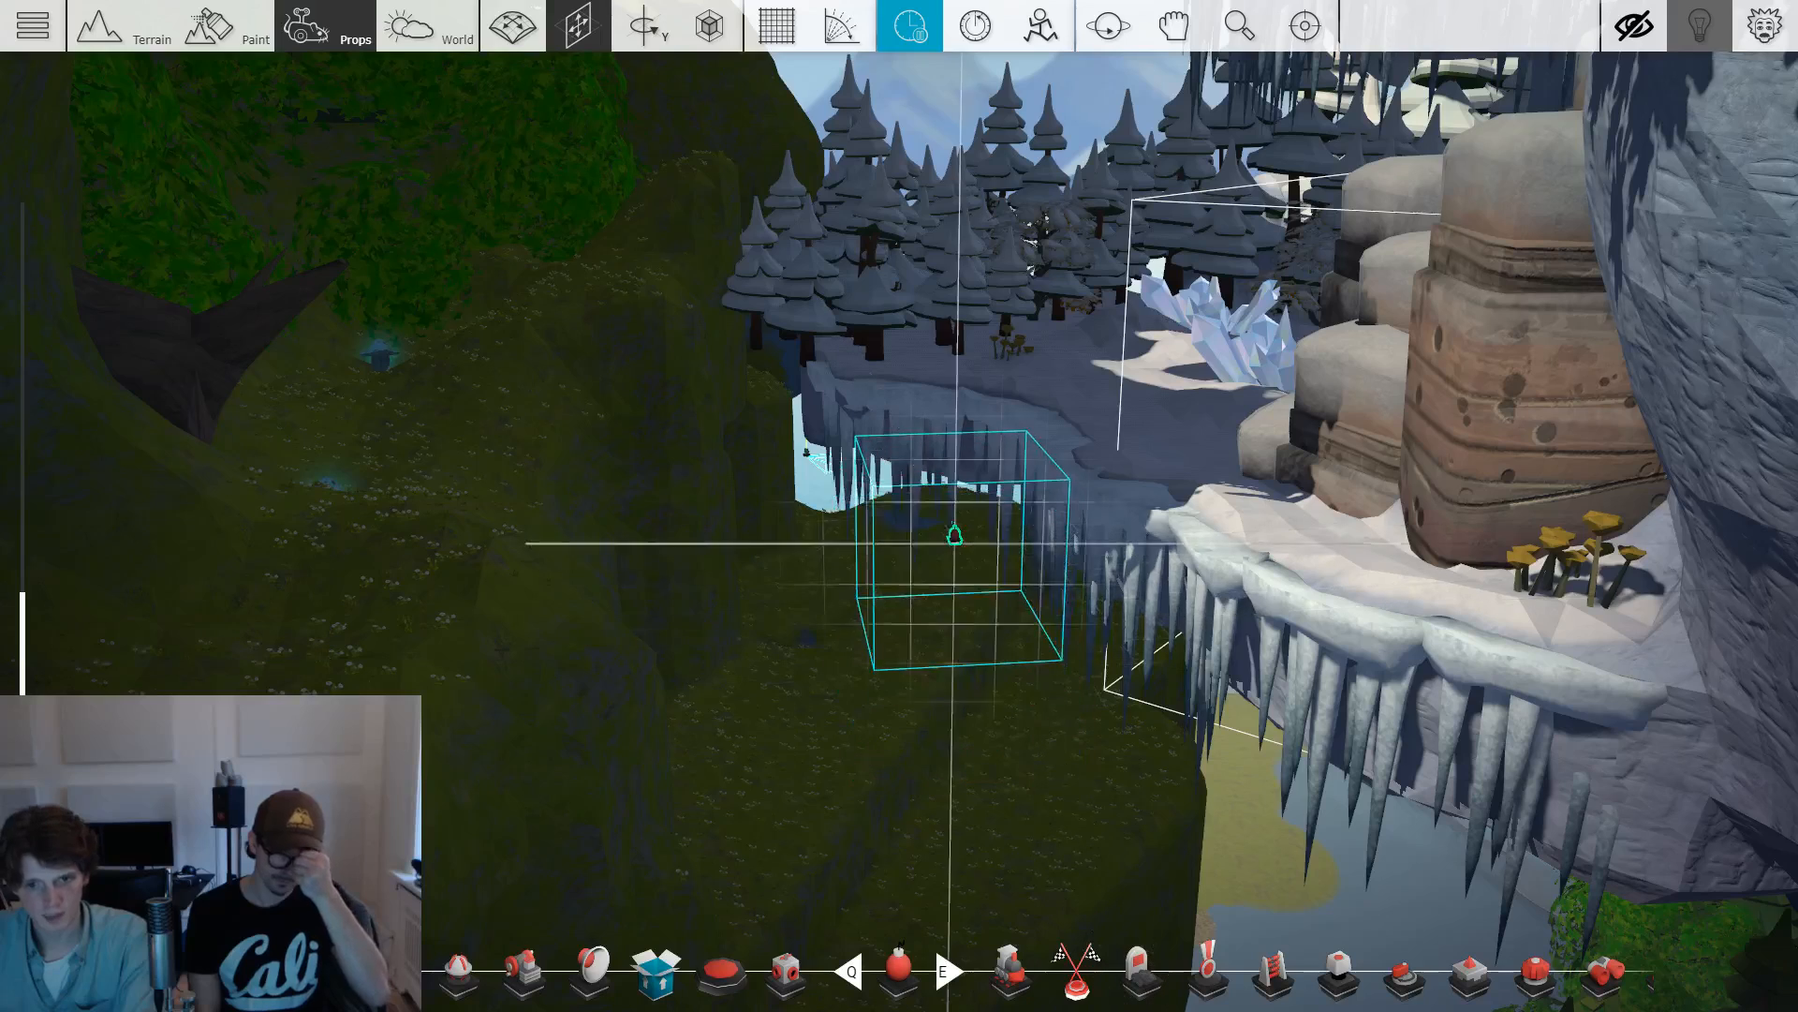
pyautogui.press('Tab')
pyautogui.press('Tab')
pyautogui.press('Tab')
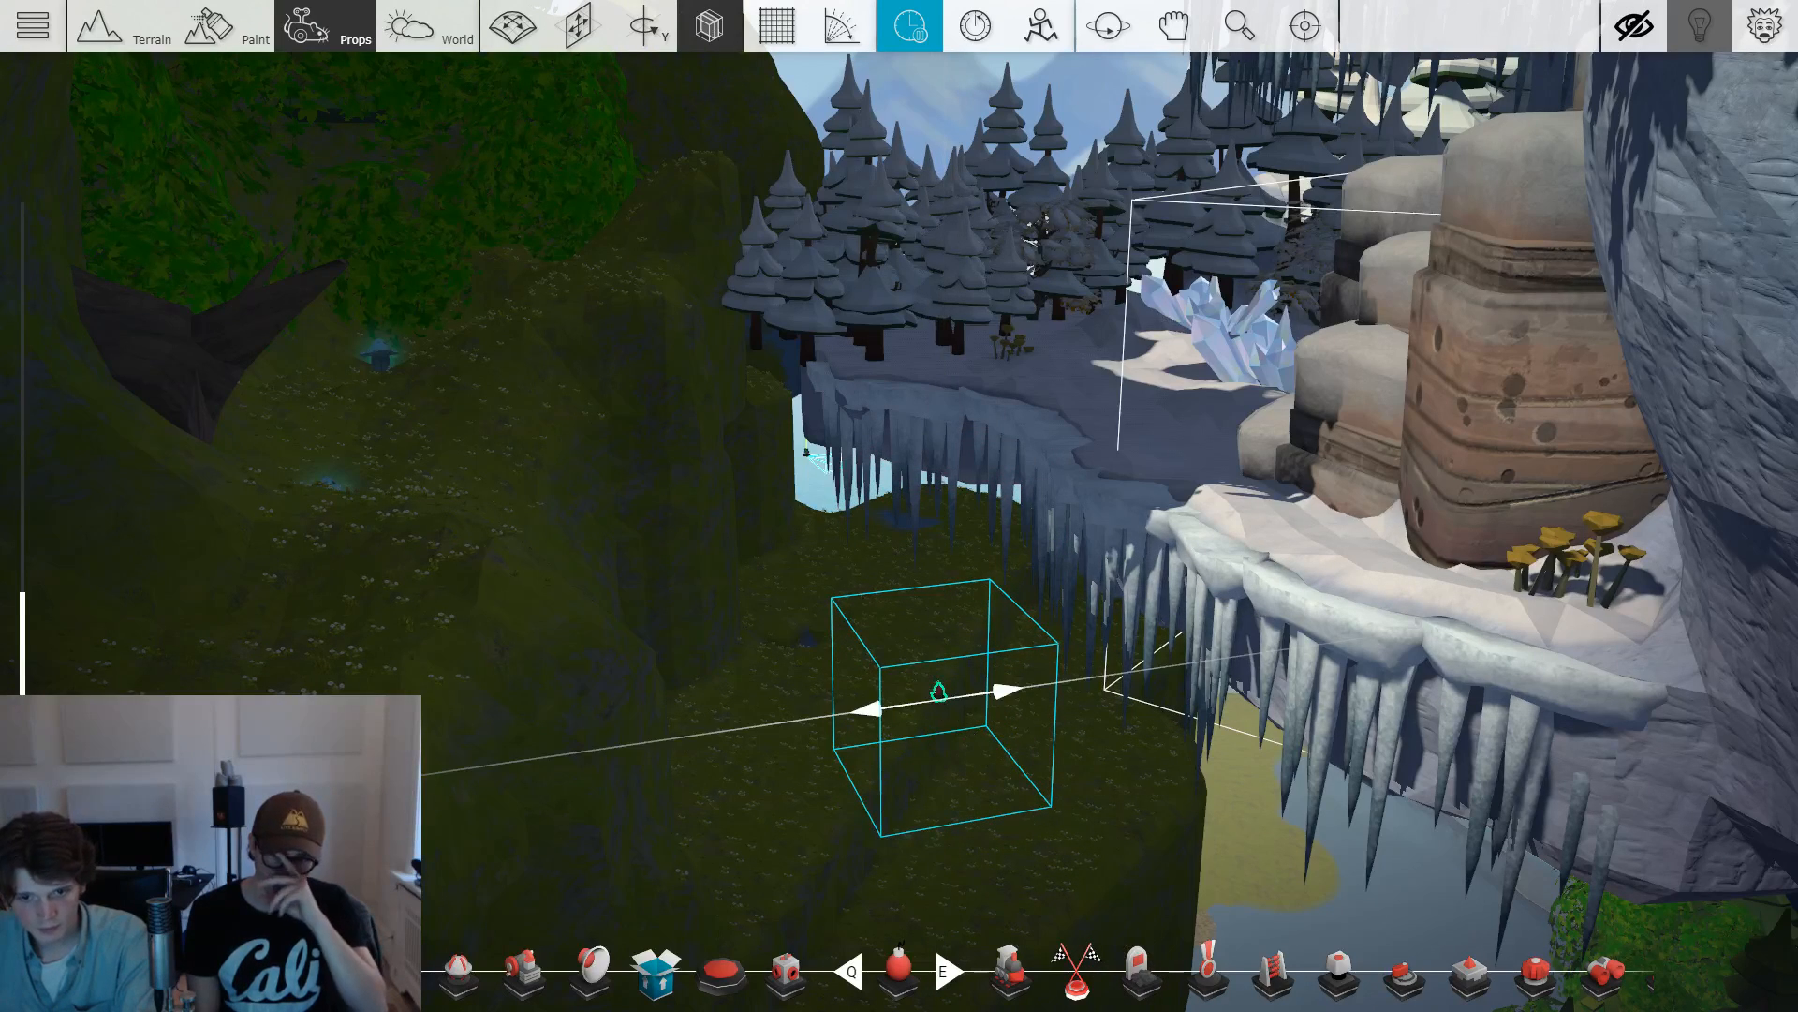
pyautogui.moveTo(909, 661); pyautogui.dragTo(809, 518)
pyautogui.press('Tab')
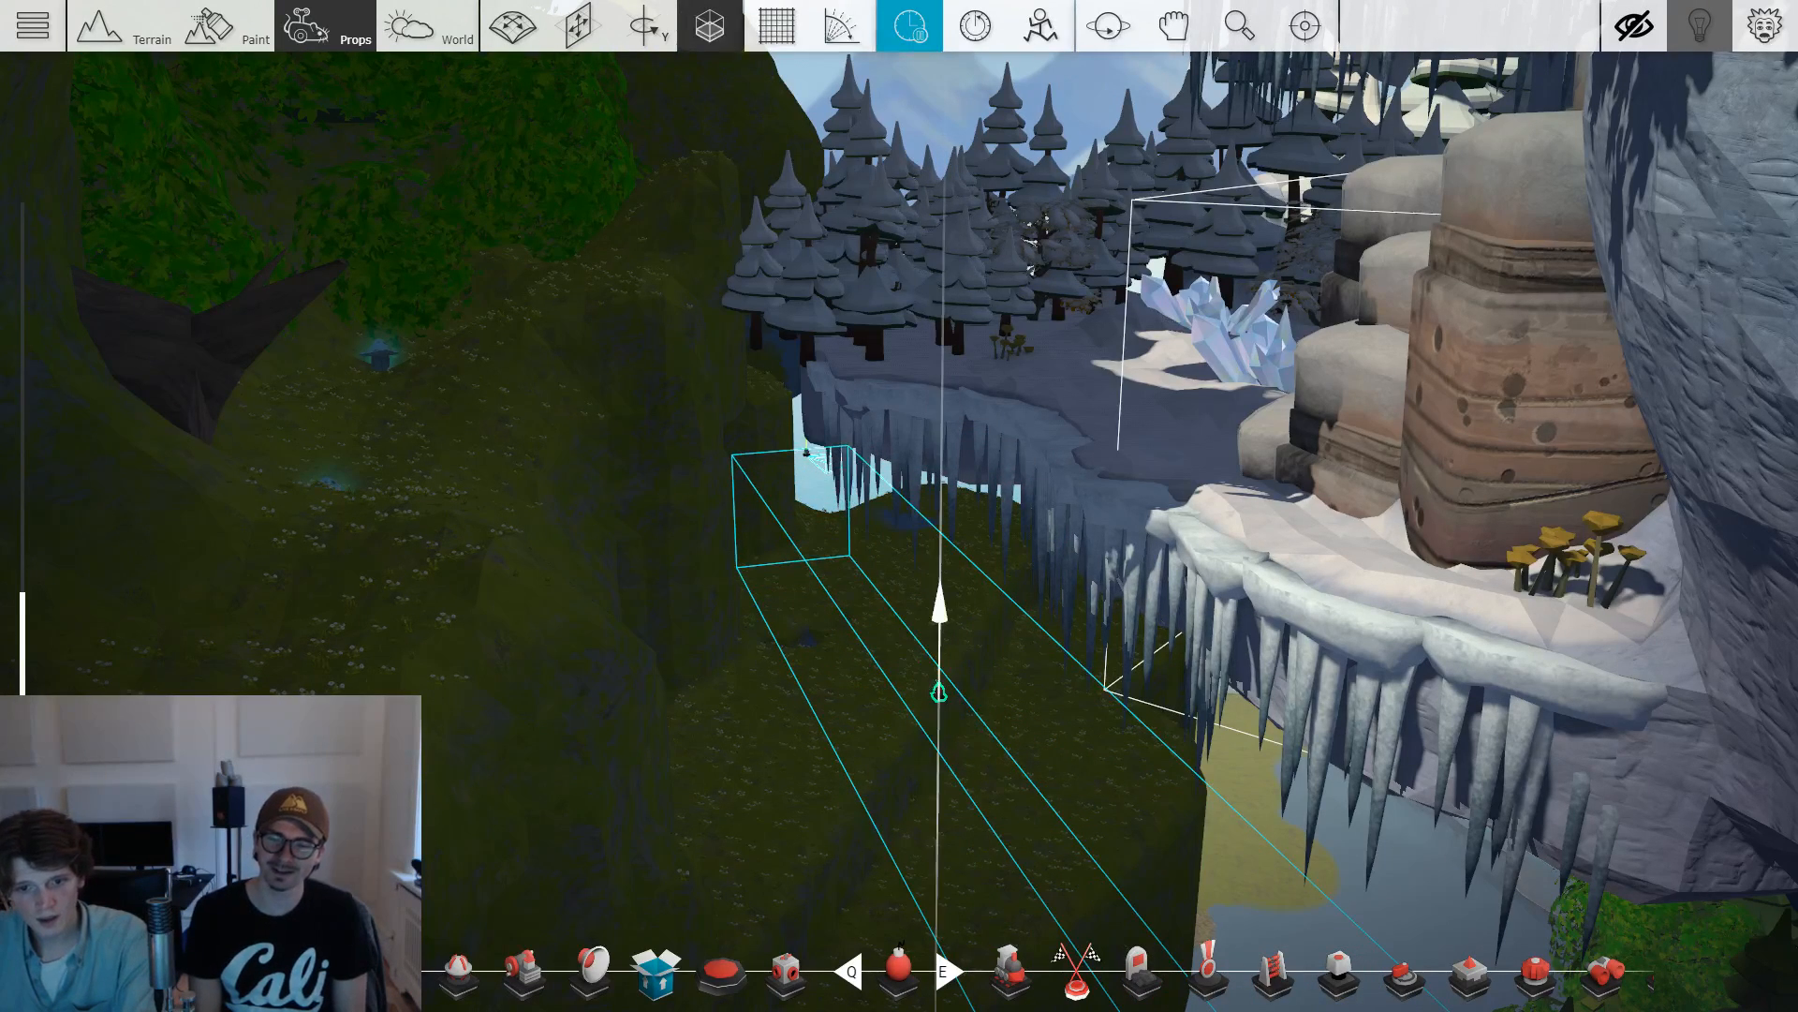
pyautogui.press('Tab')
pyautogui.moveTo(939, 691)
pyautogui.mouseDown()
pyautogui.moveTo(915, 631)
pyautogui.moveTo(903, 662)
pyautogui.moveTo(891, 631)
pyautogui.moveTo(899, 569)
pyautogui.moveTo(935, 678)
pyautogui.moveTo(855, 835)
pyautogui.moveTo(459, 426)
pyautogui.moveTo(947, 687)
pyautogui.mouseUp()
pyautogui.press('Tab')
pyautogui.press('Tab')
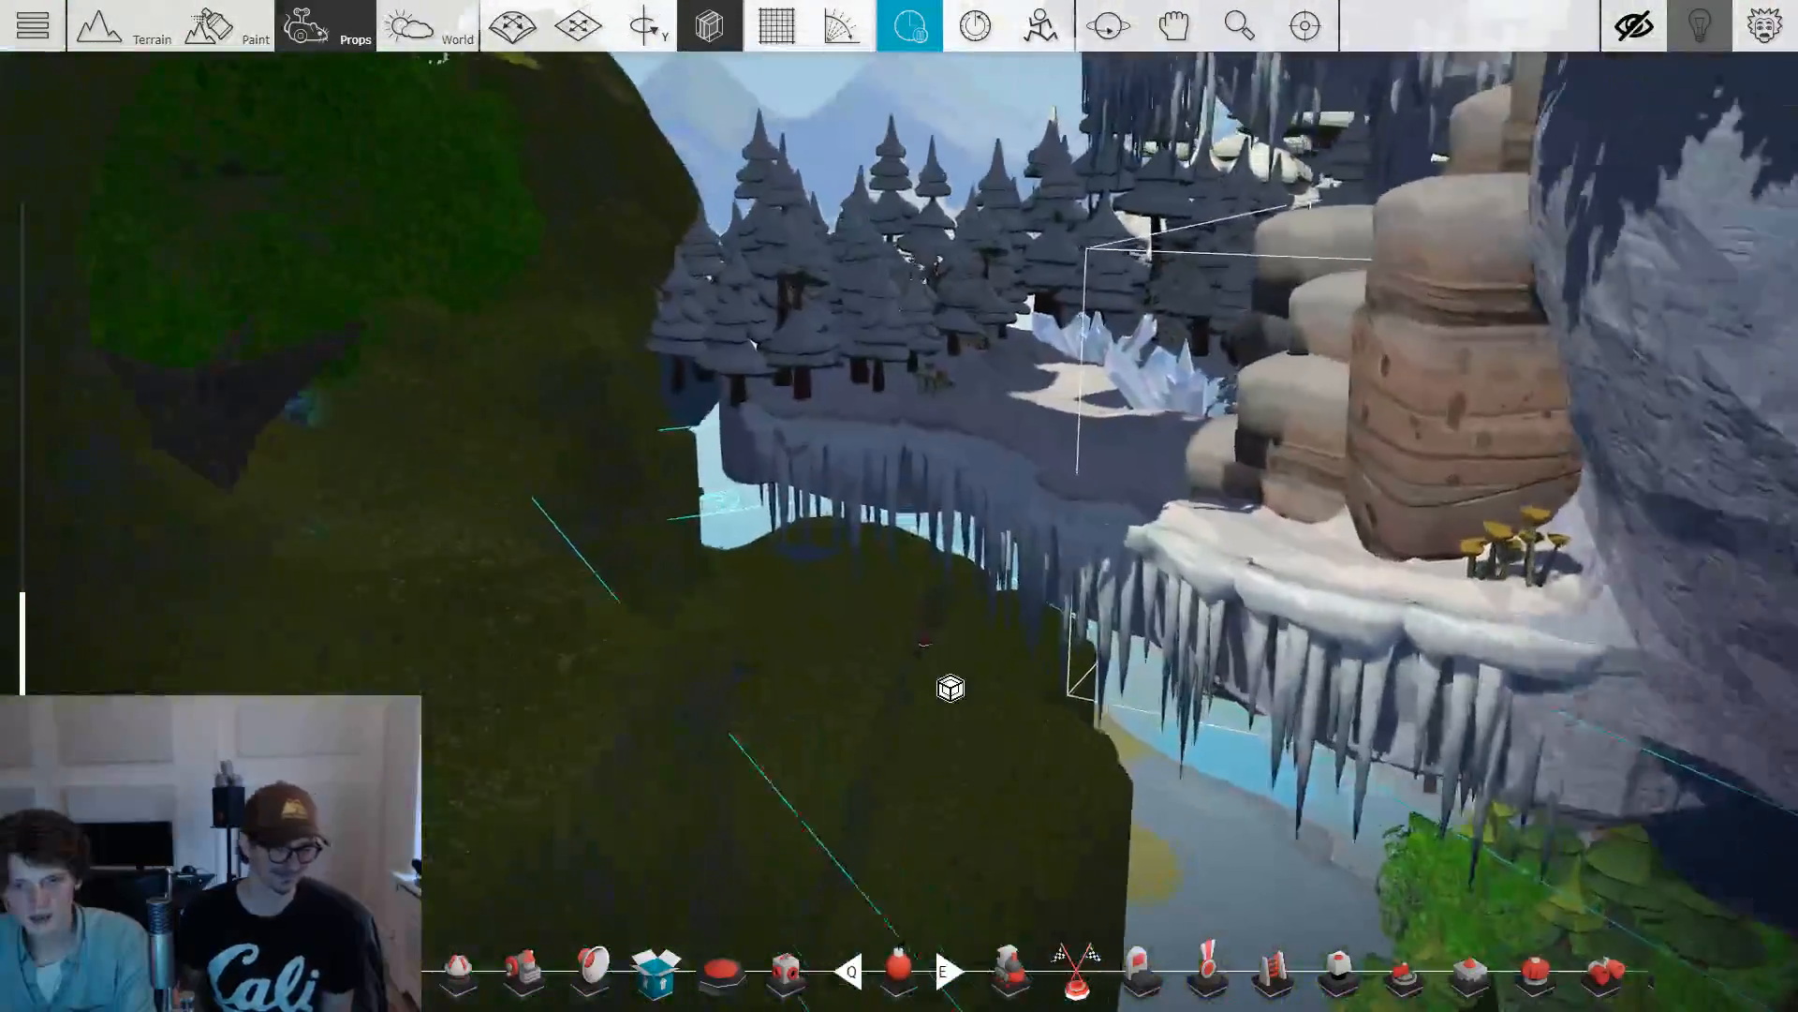
# Turn the Damage volume around its vertical axis to fit the gully and check its settings.
pyautogui.scroll(3, 984, 710)
pyautogui.press('Tab')
pyautogui.scroll(-3, 937, 693)
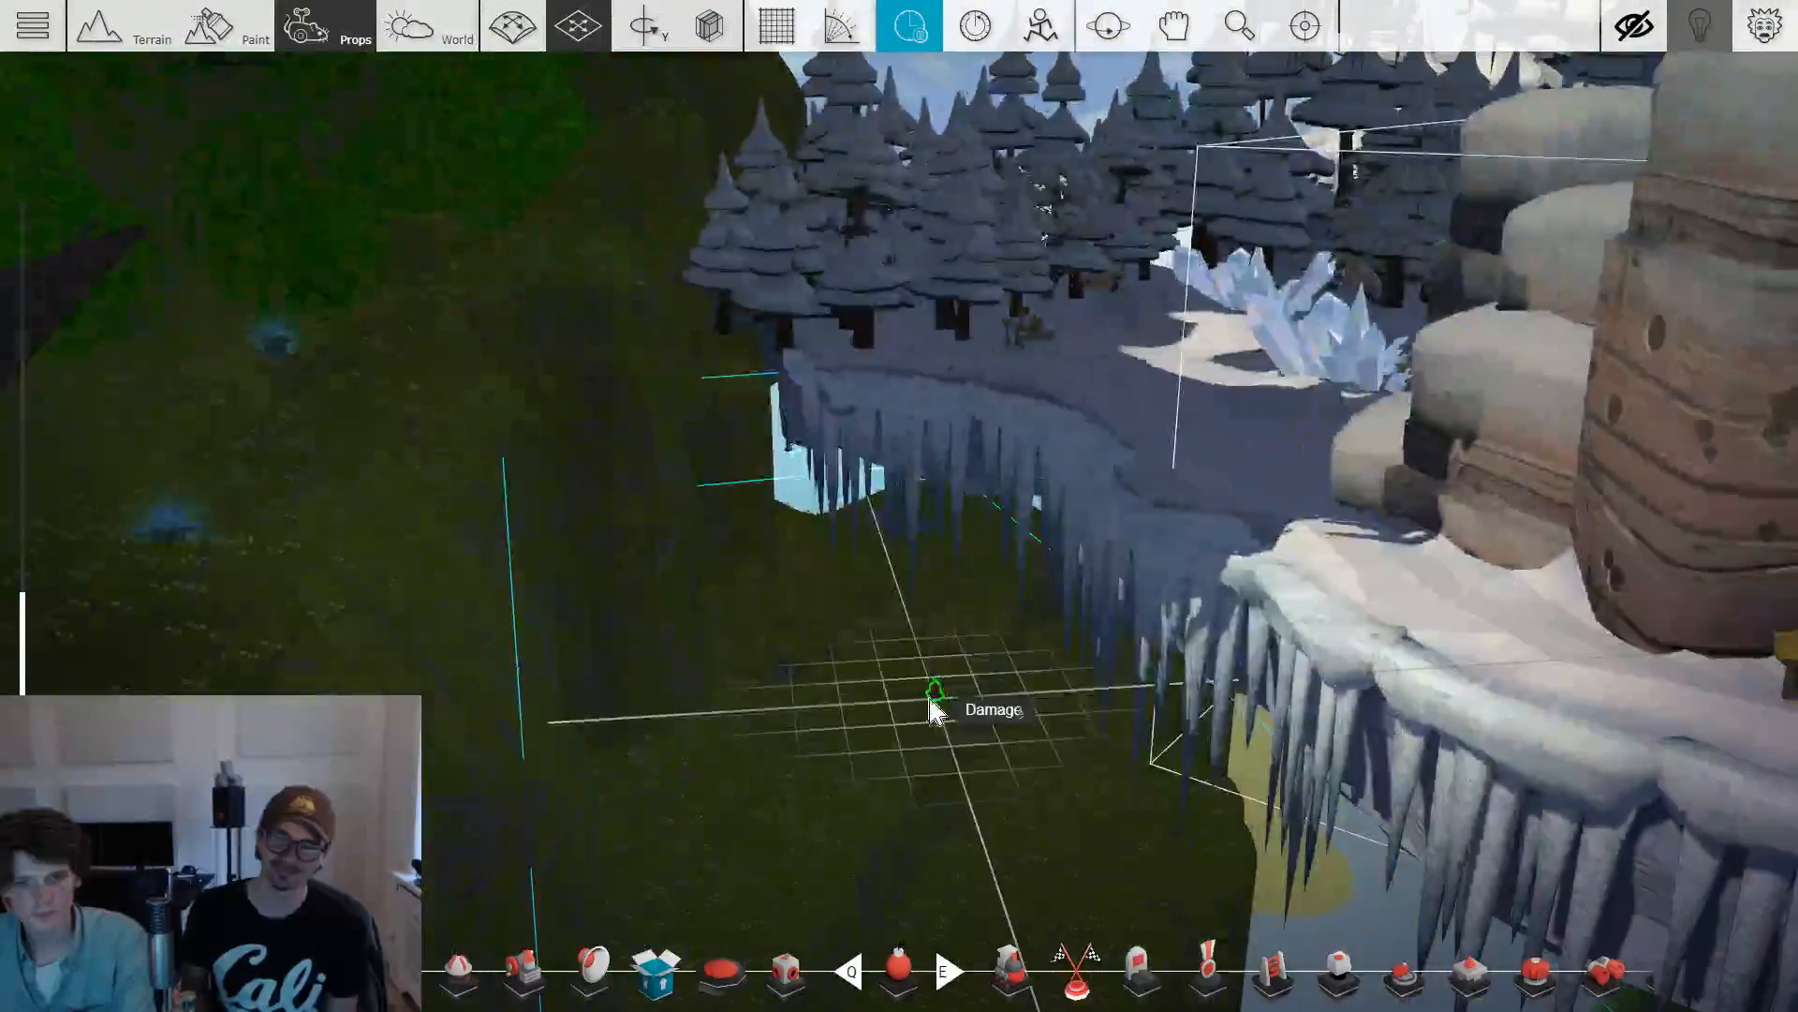
pyautogui.press('Tab')
pyautogui.moveTo(934, 698); pyautogui.dragTo(946, 701)
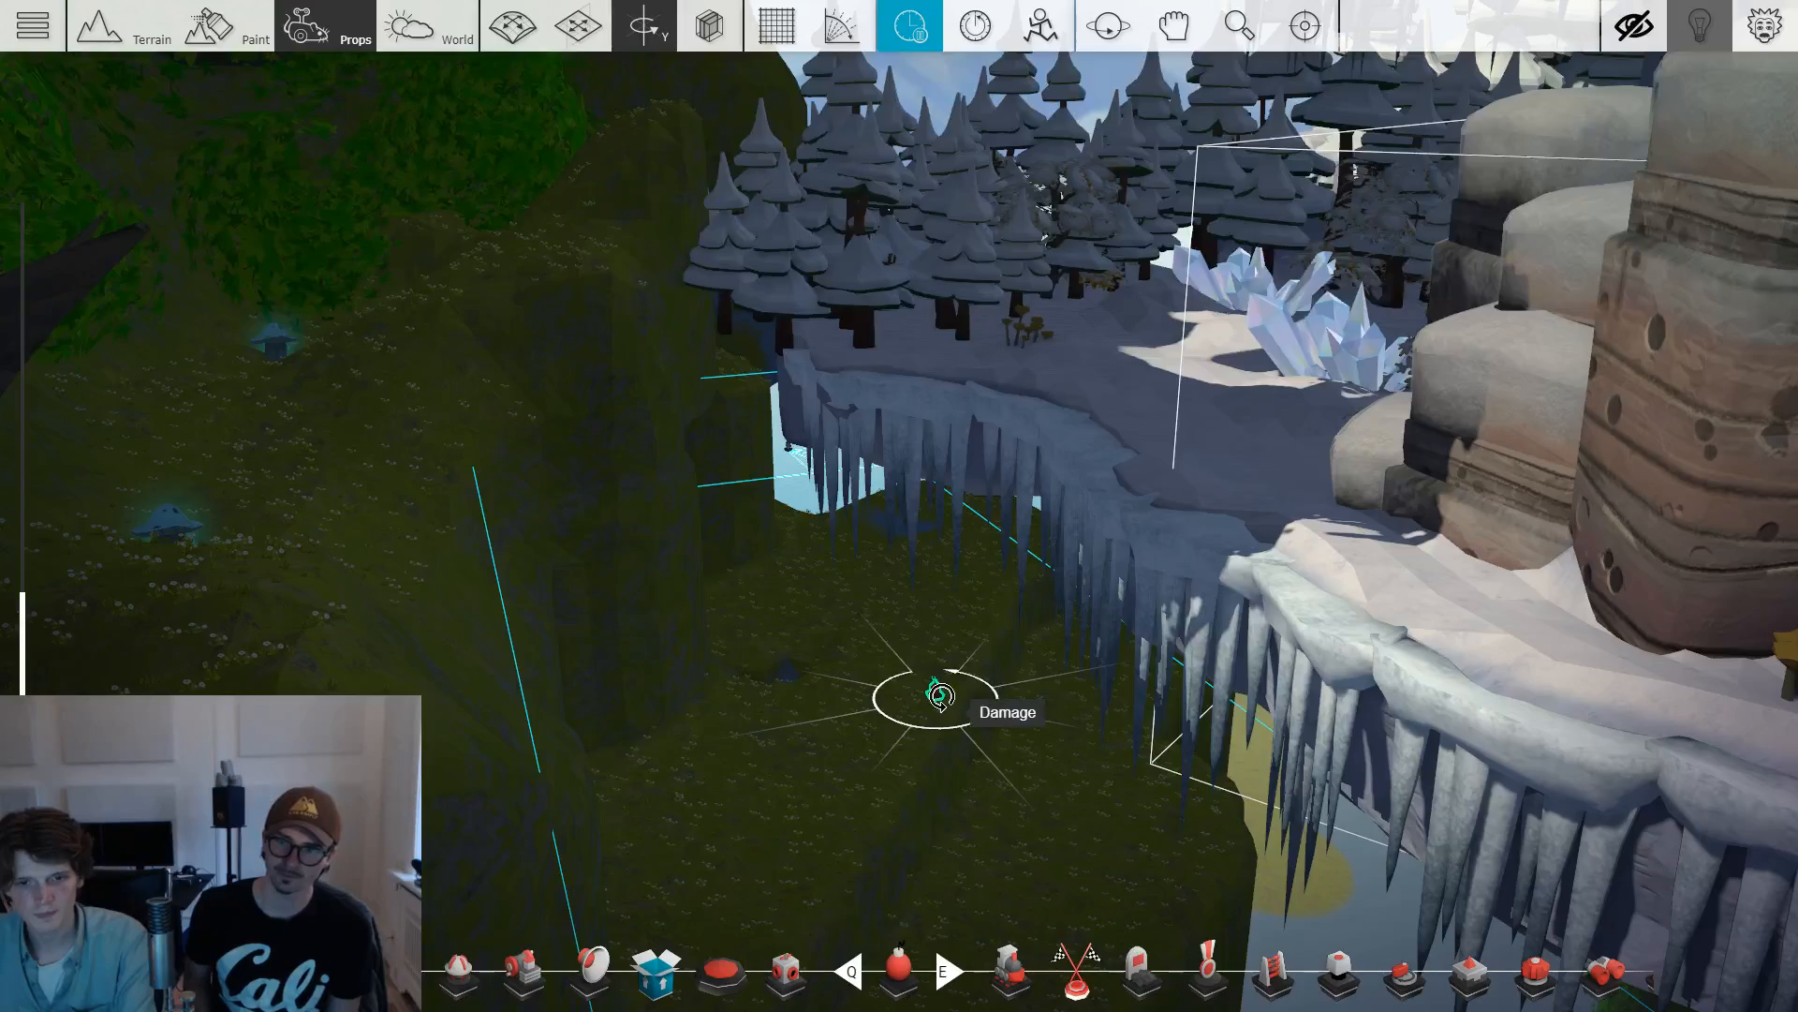
pyautogui.press('Tab')
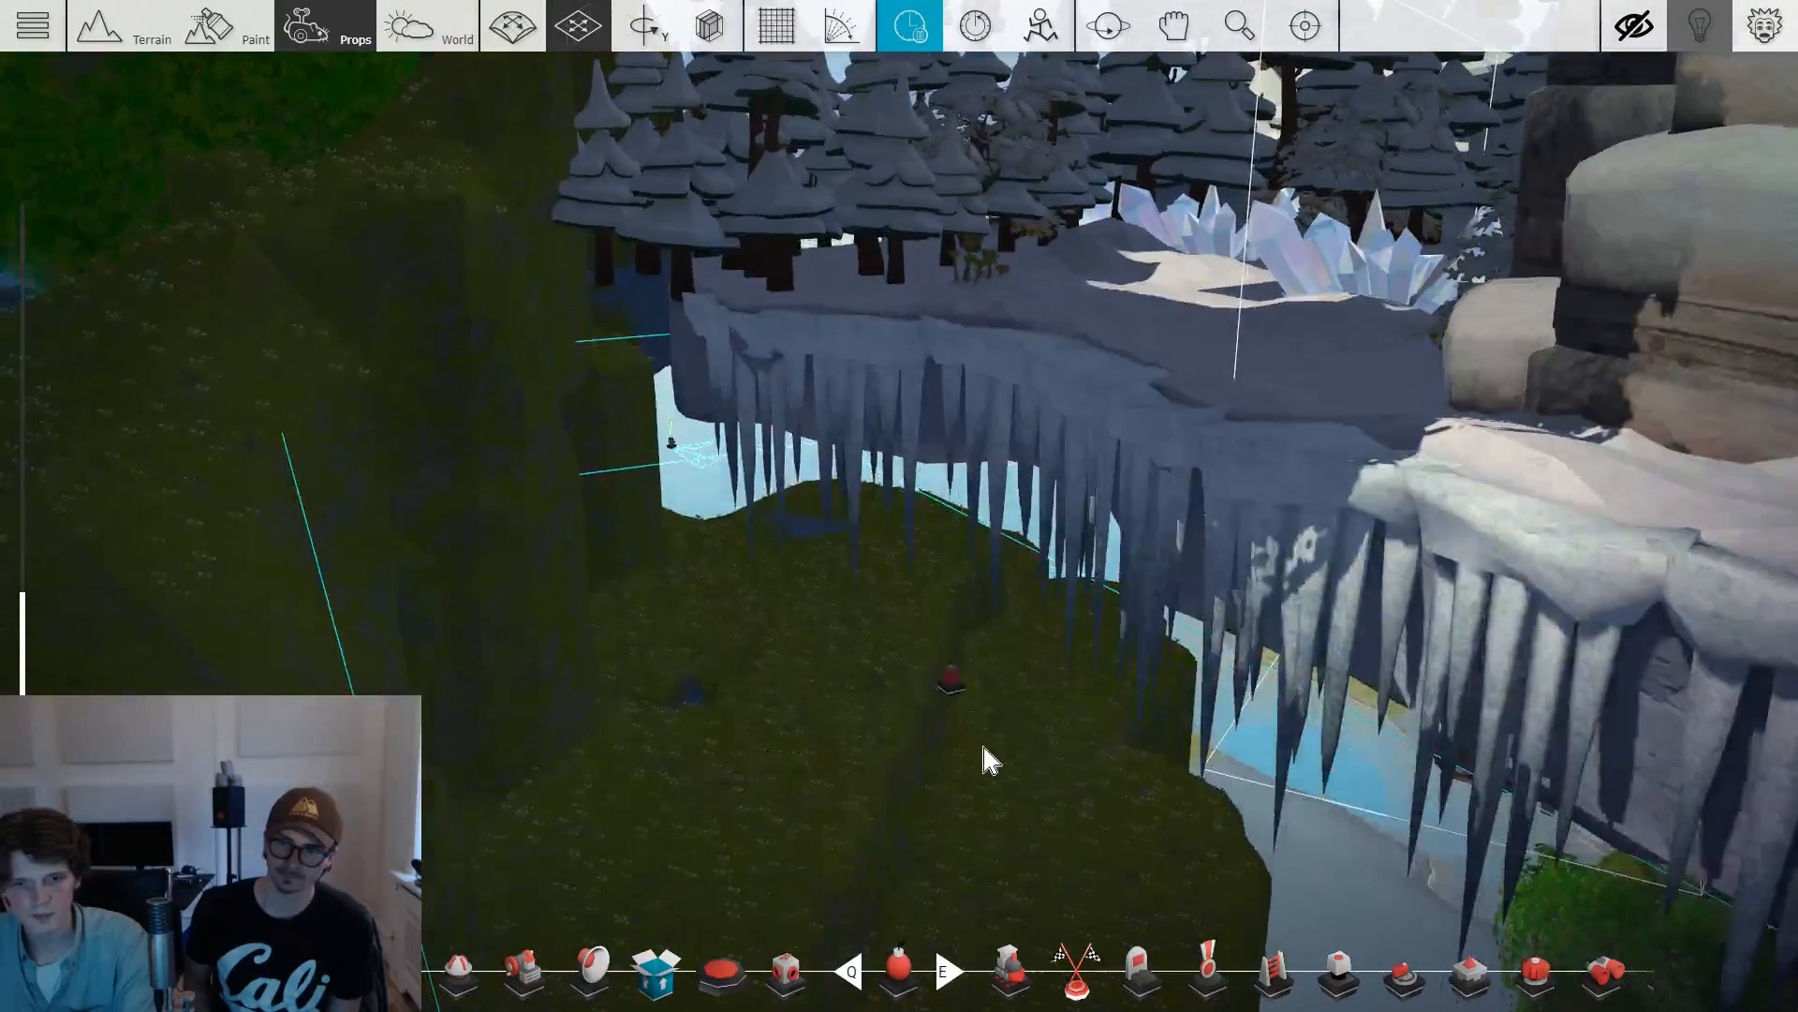
pyautogui.doubleClick(941, 673)
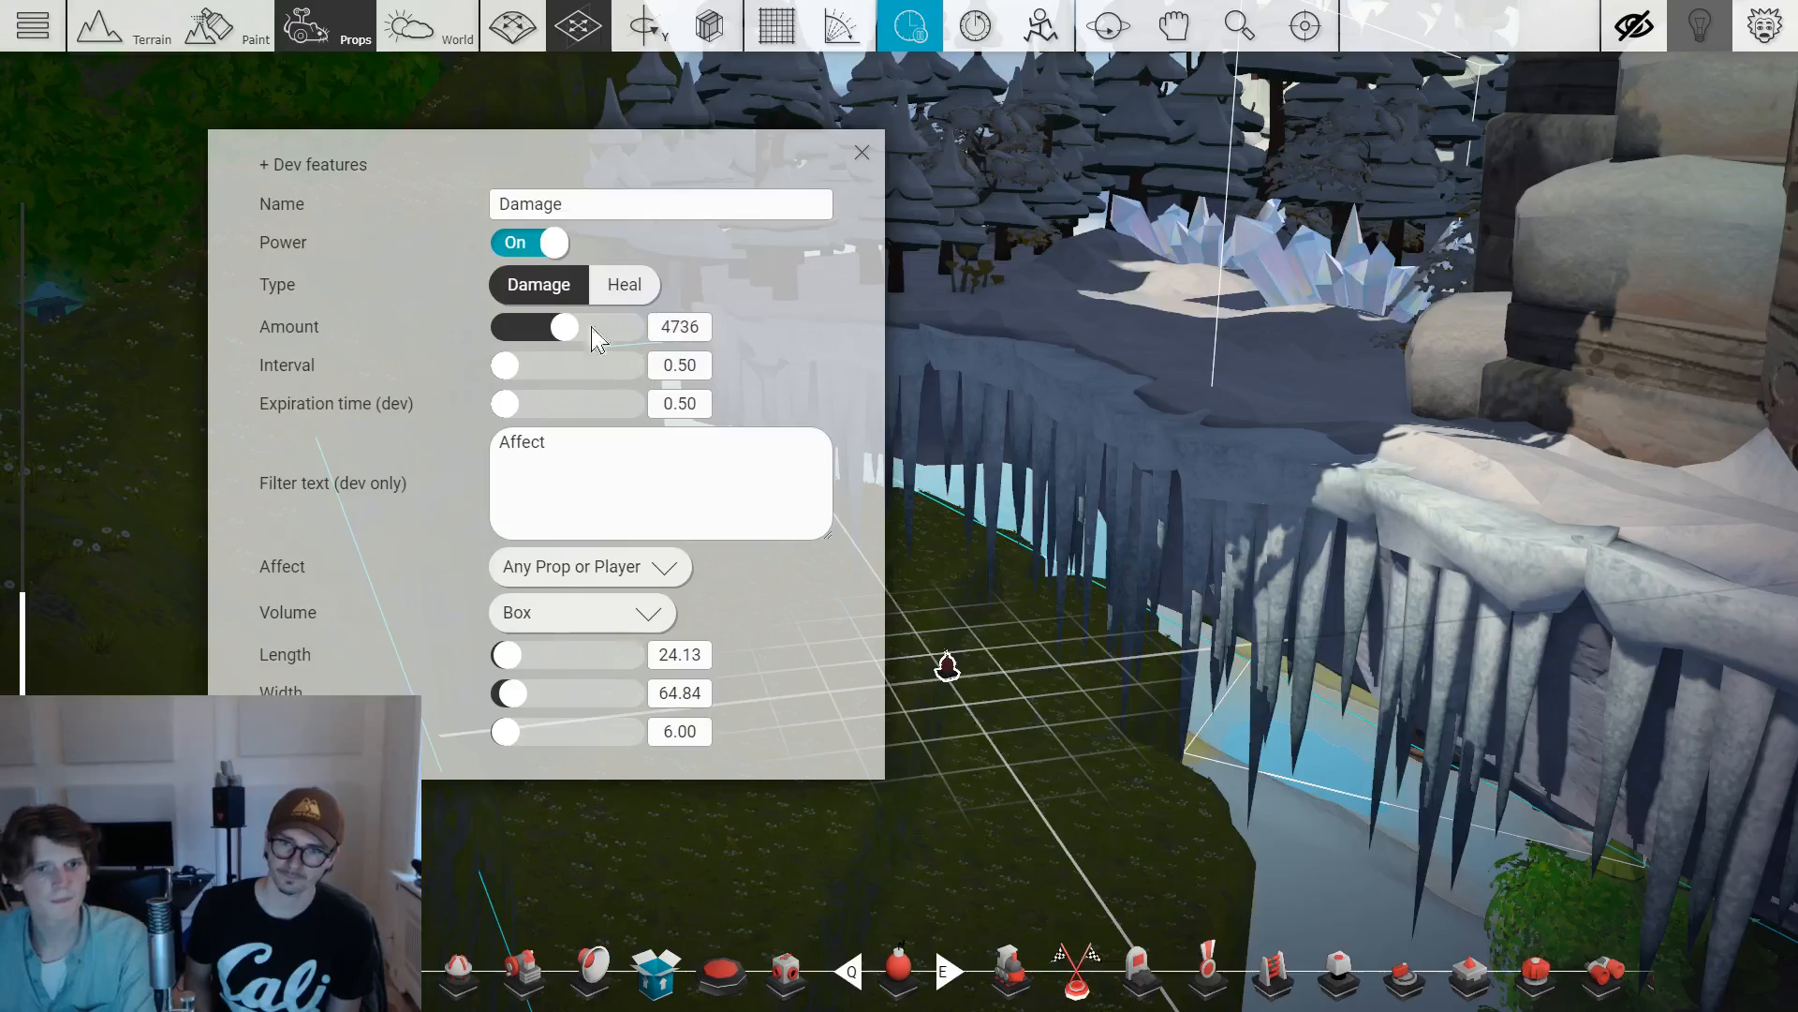
pyautogui.click(862, 153)
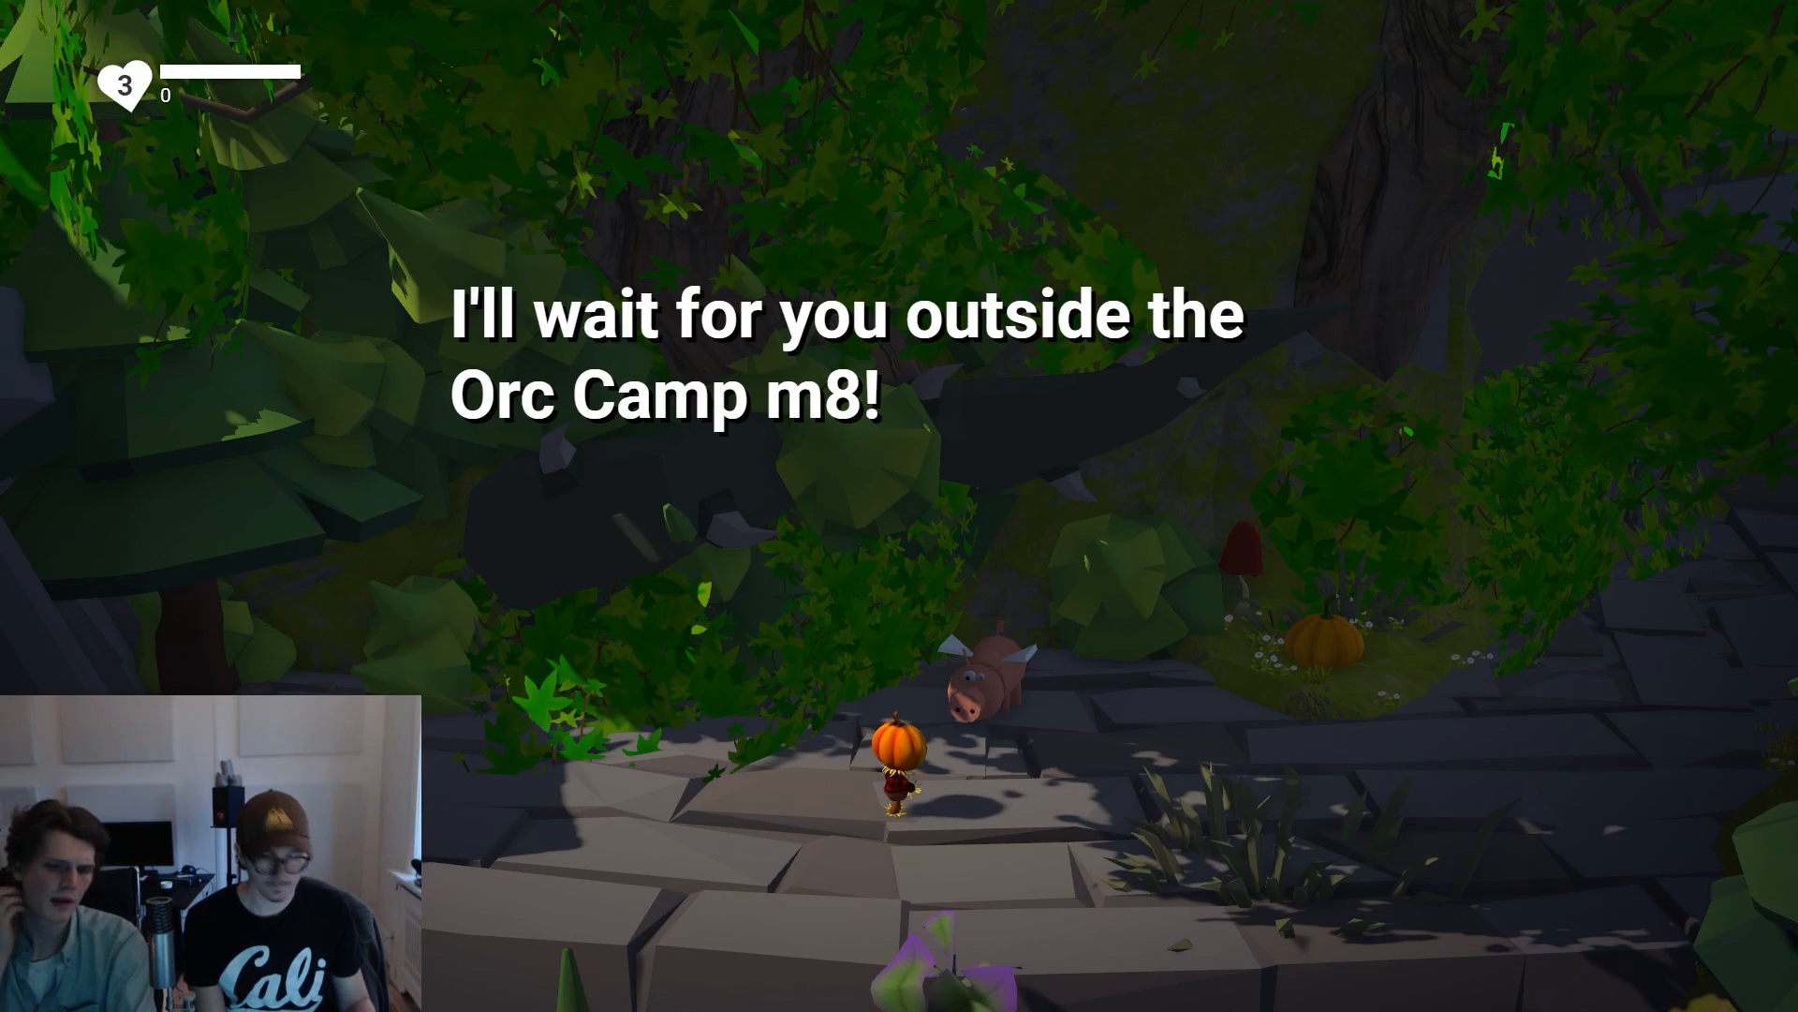
# Play-test the level by running from the first pig along the stone path past the maple tree to the mossy rock wall.
pyautogui.press('d')
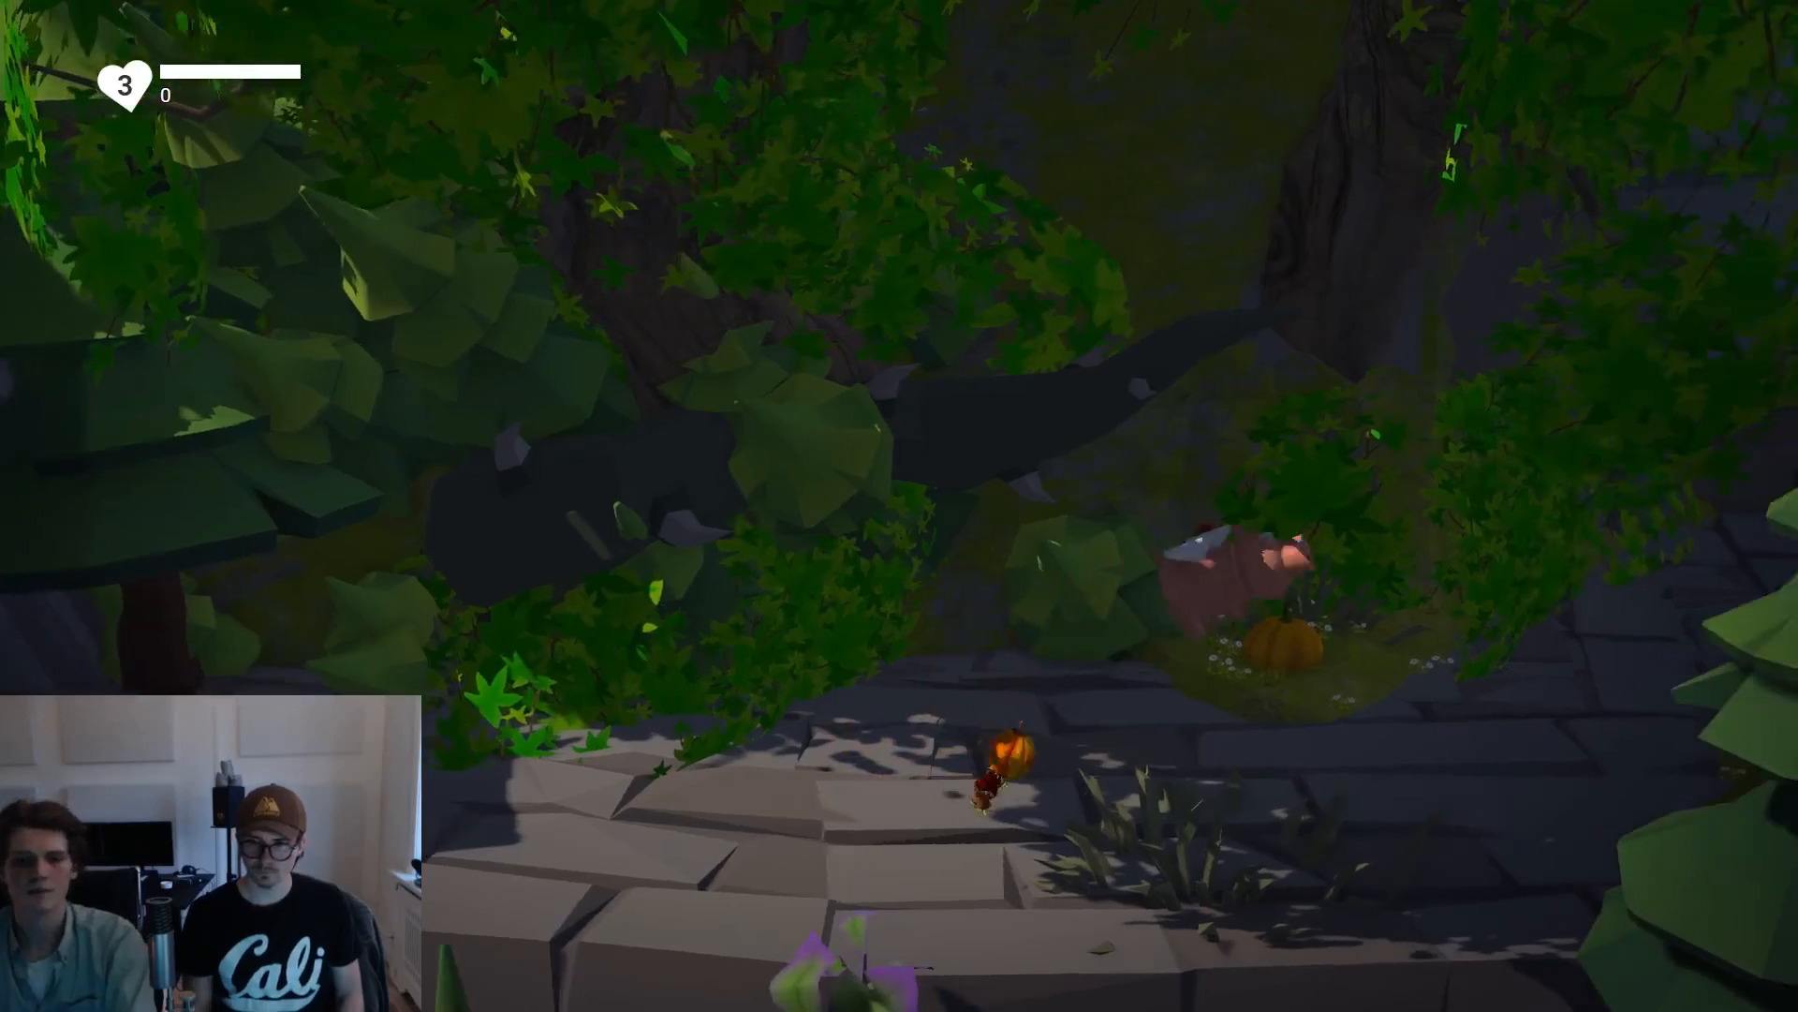
pyautogui.press('d')
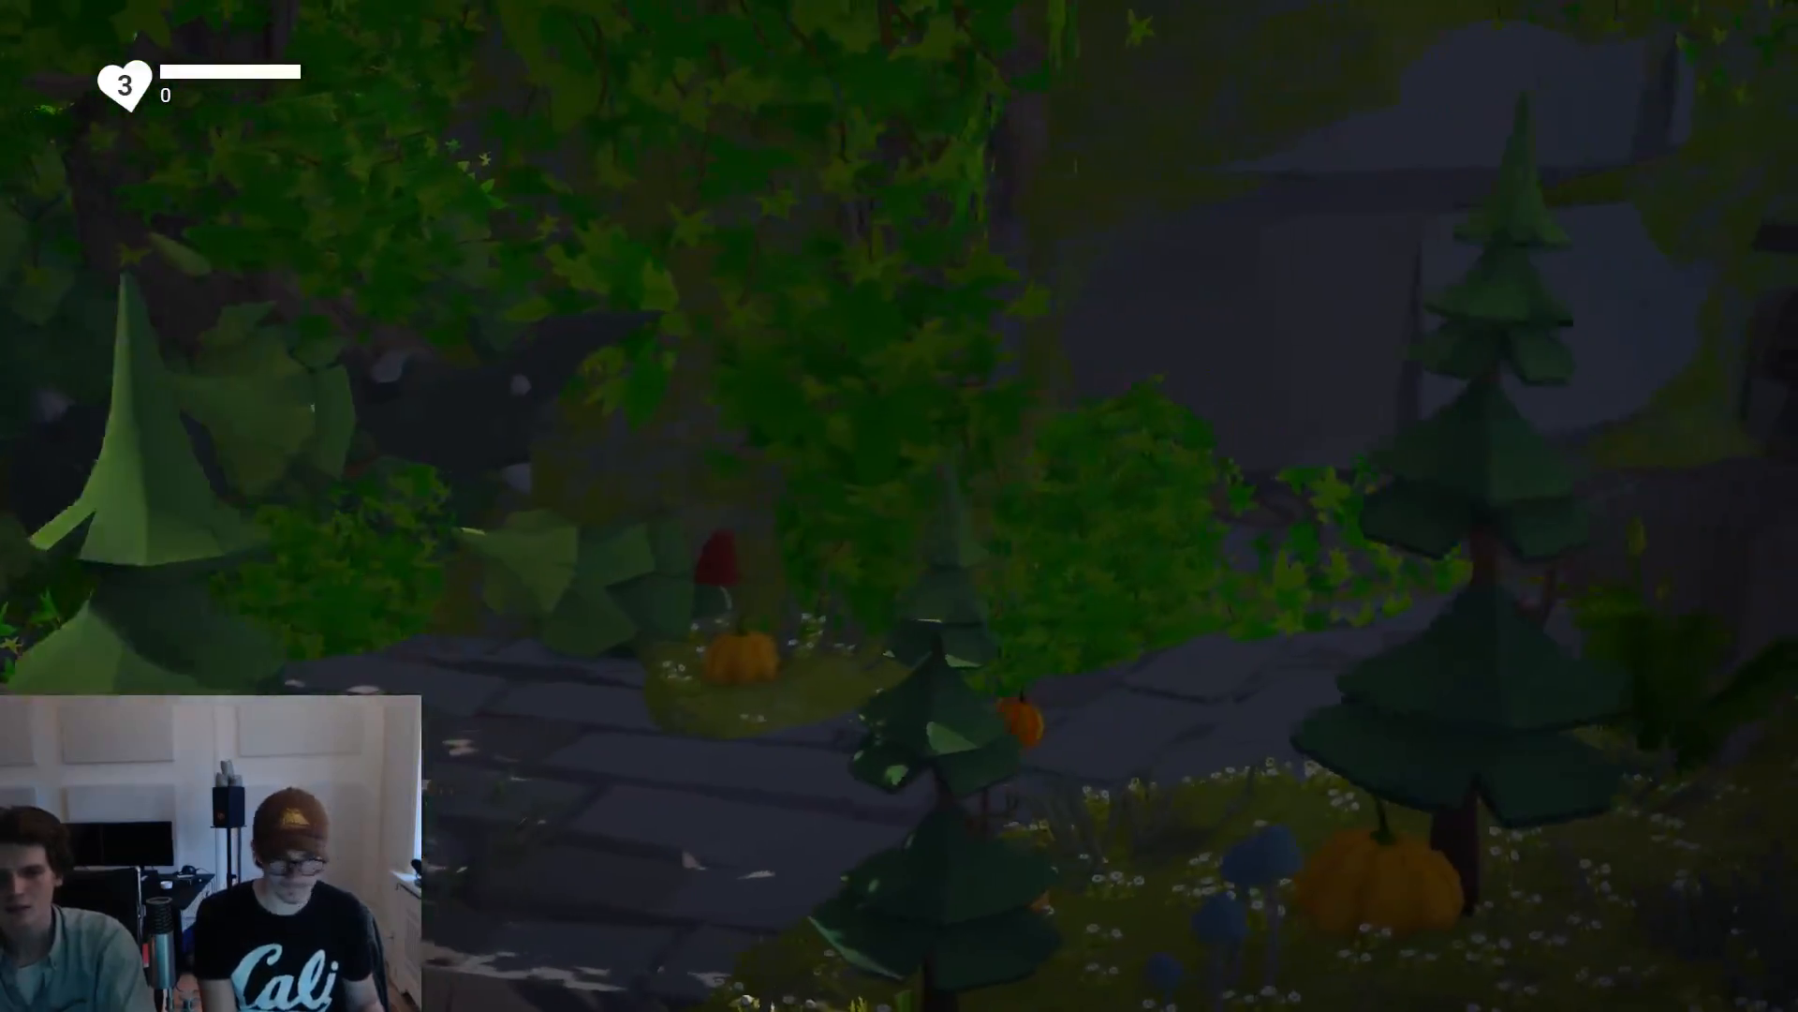
pyautogui.press('d')
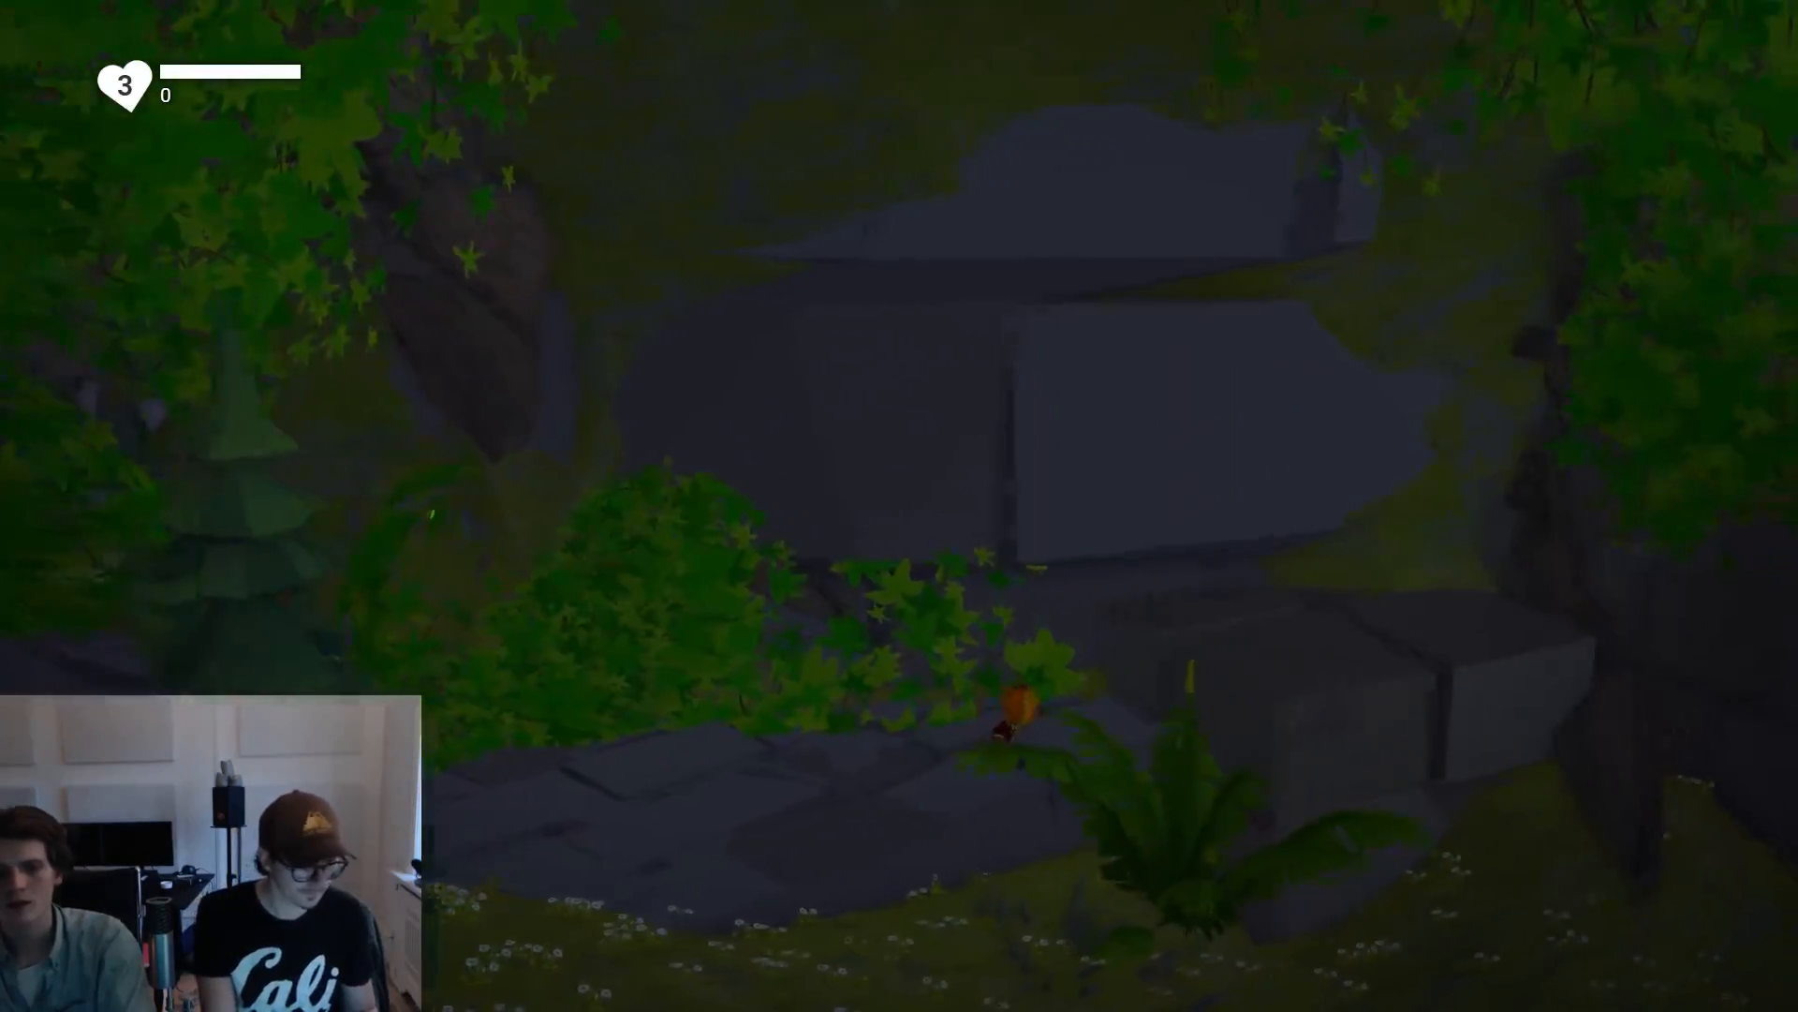
pyautogui.press('d')
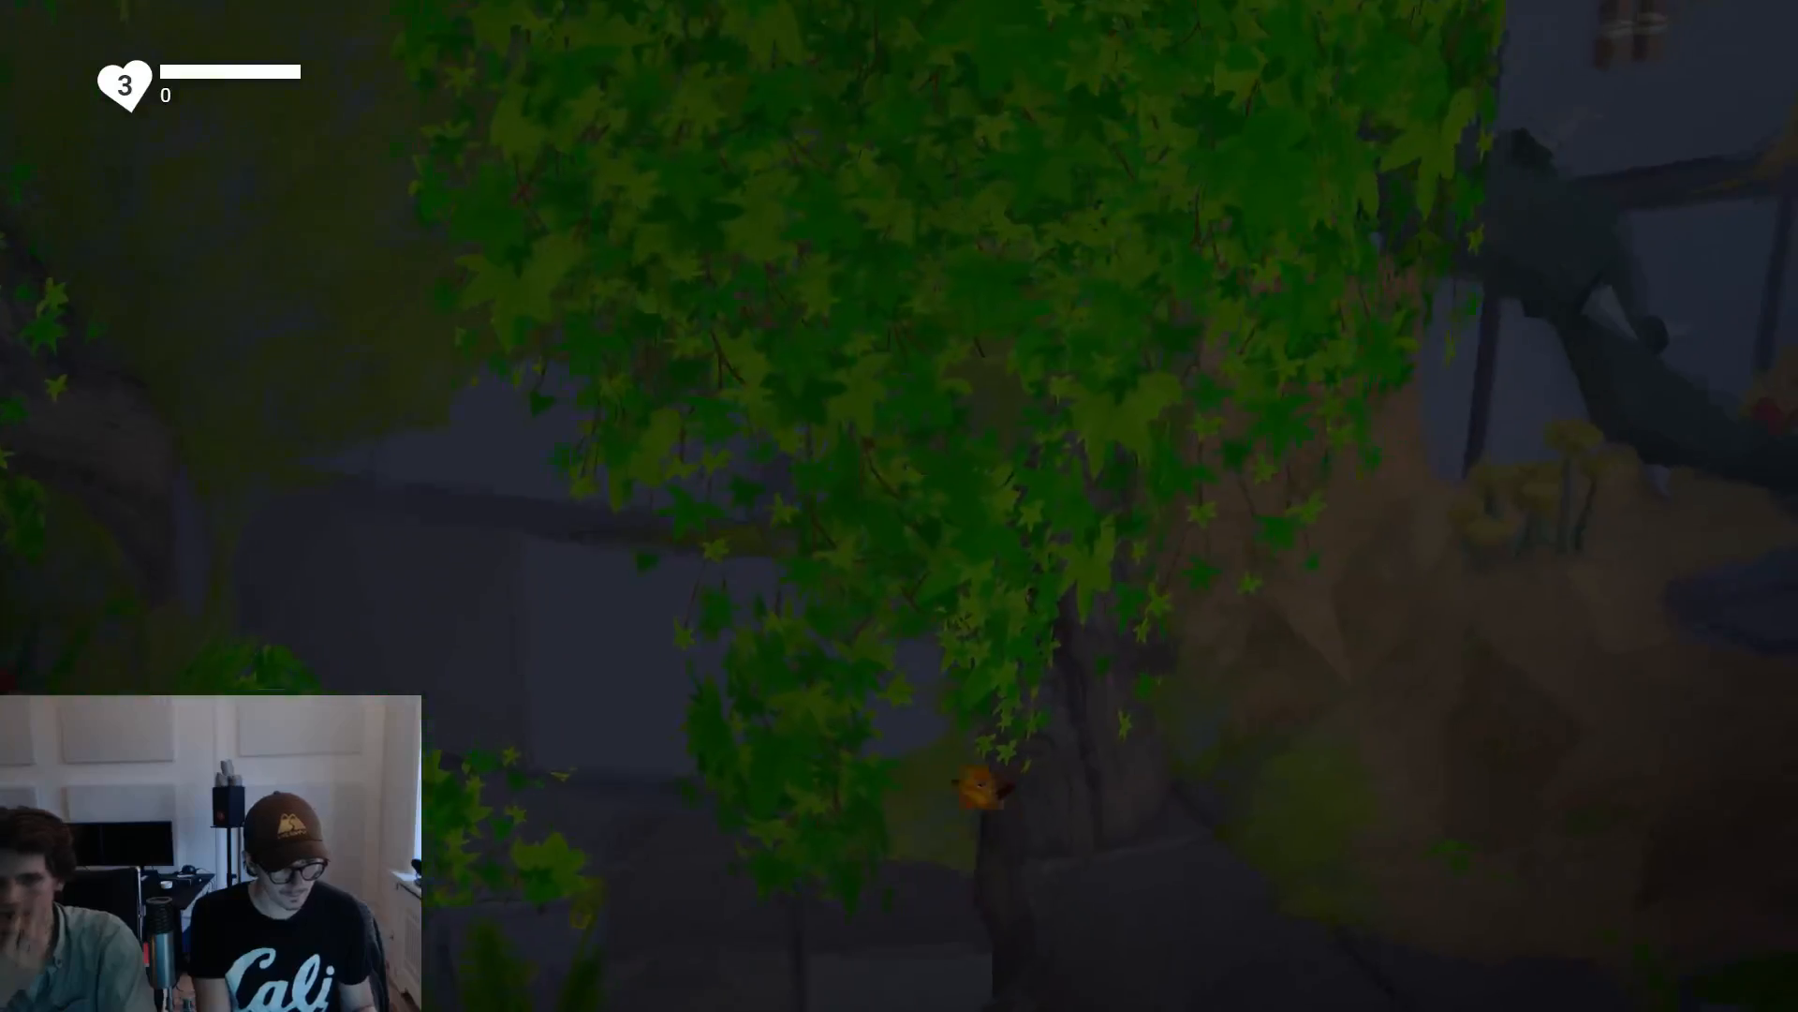
pyautogui.press('d')
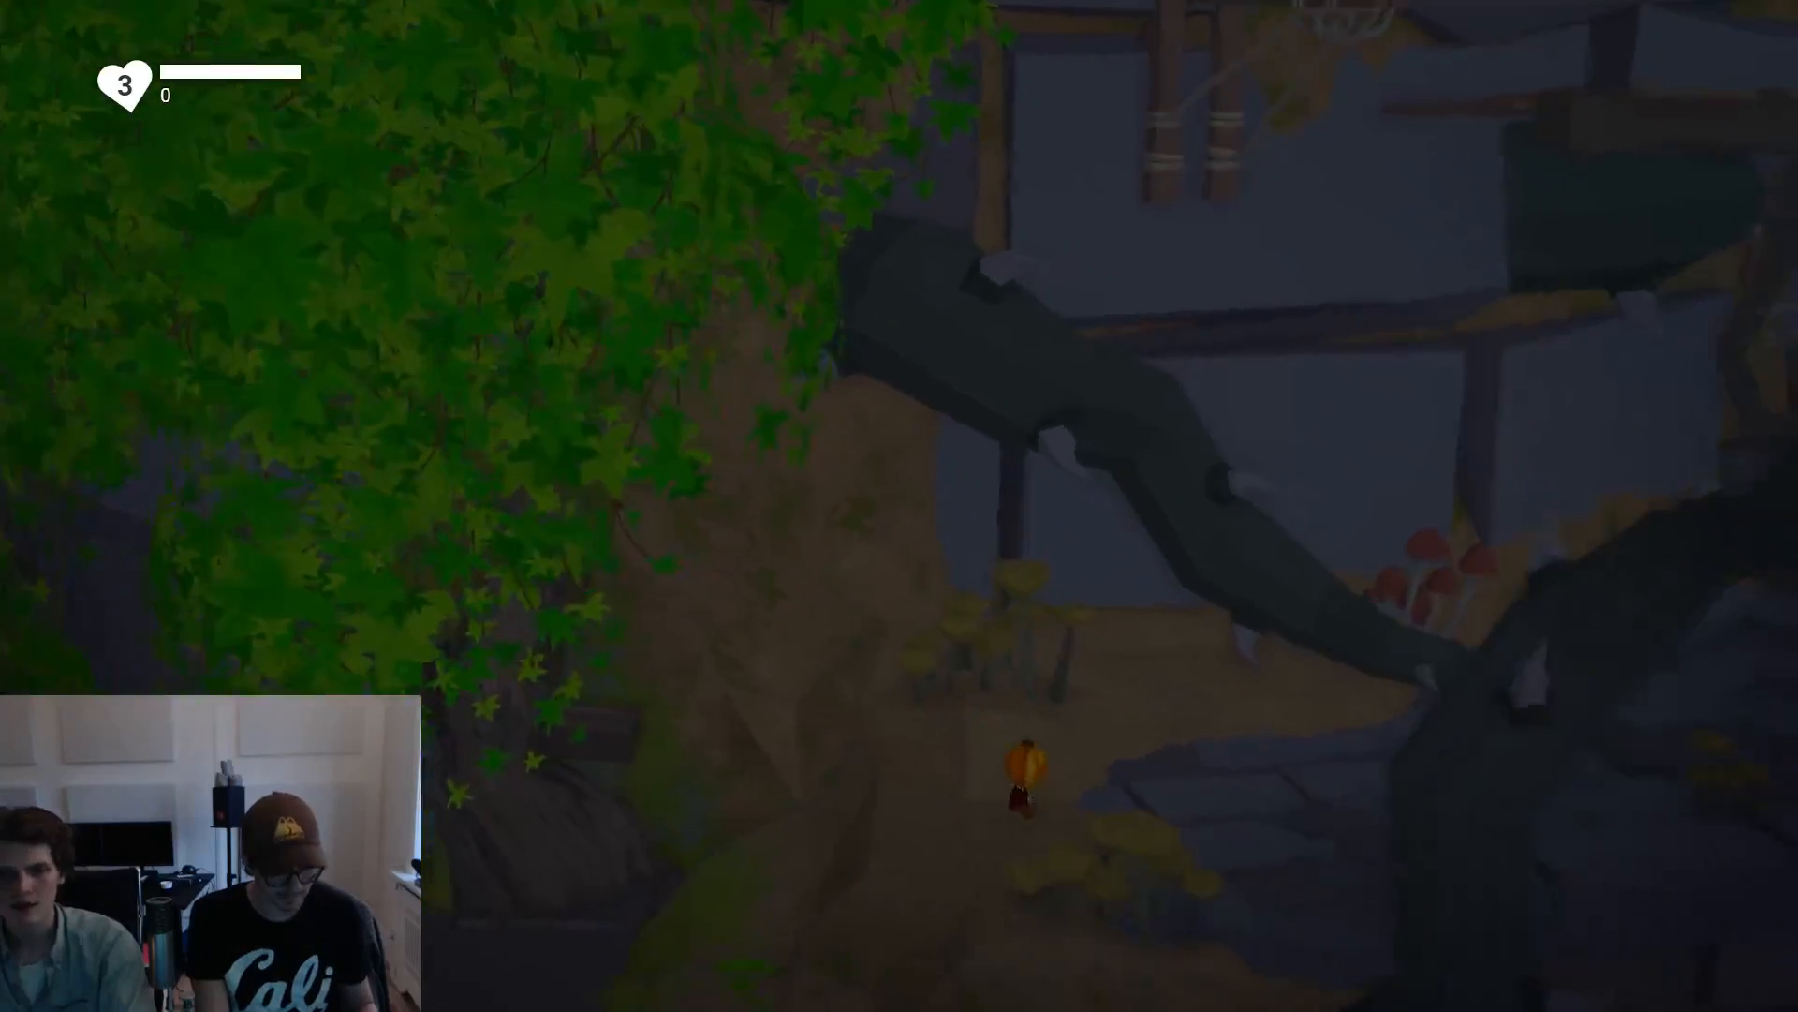
pyautogui.press('d')
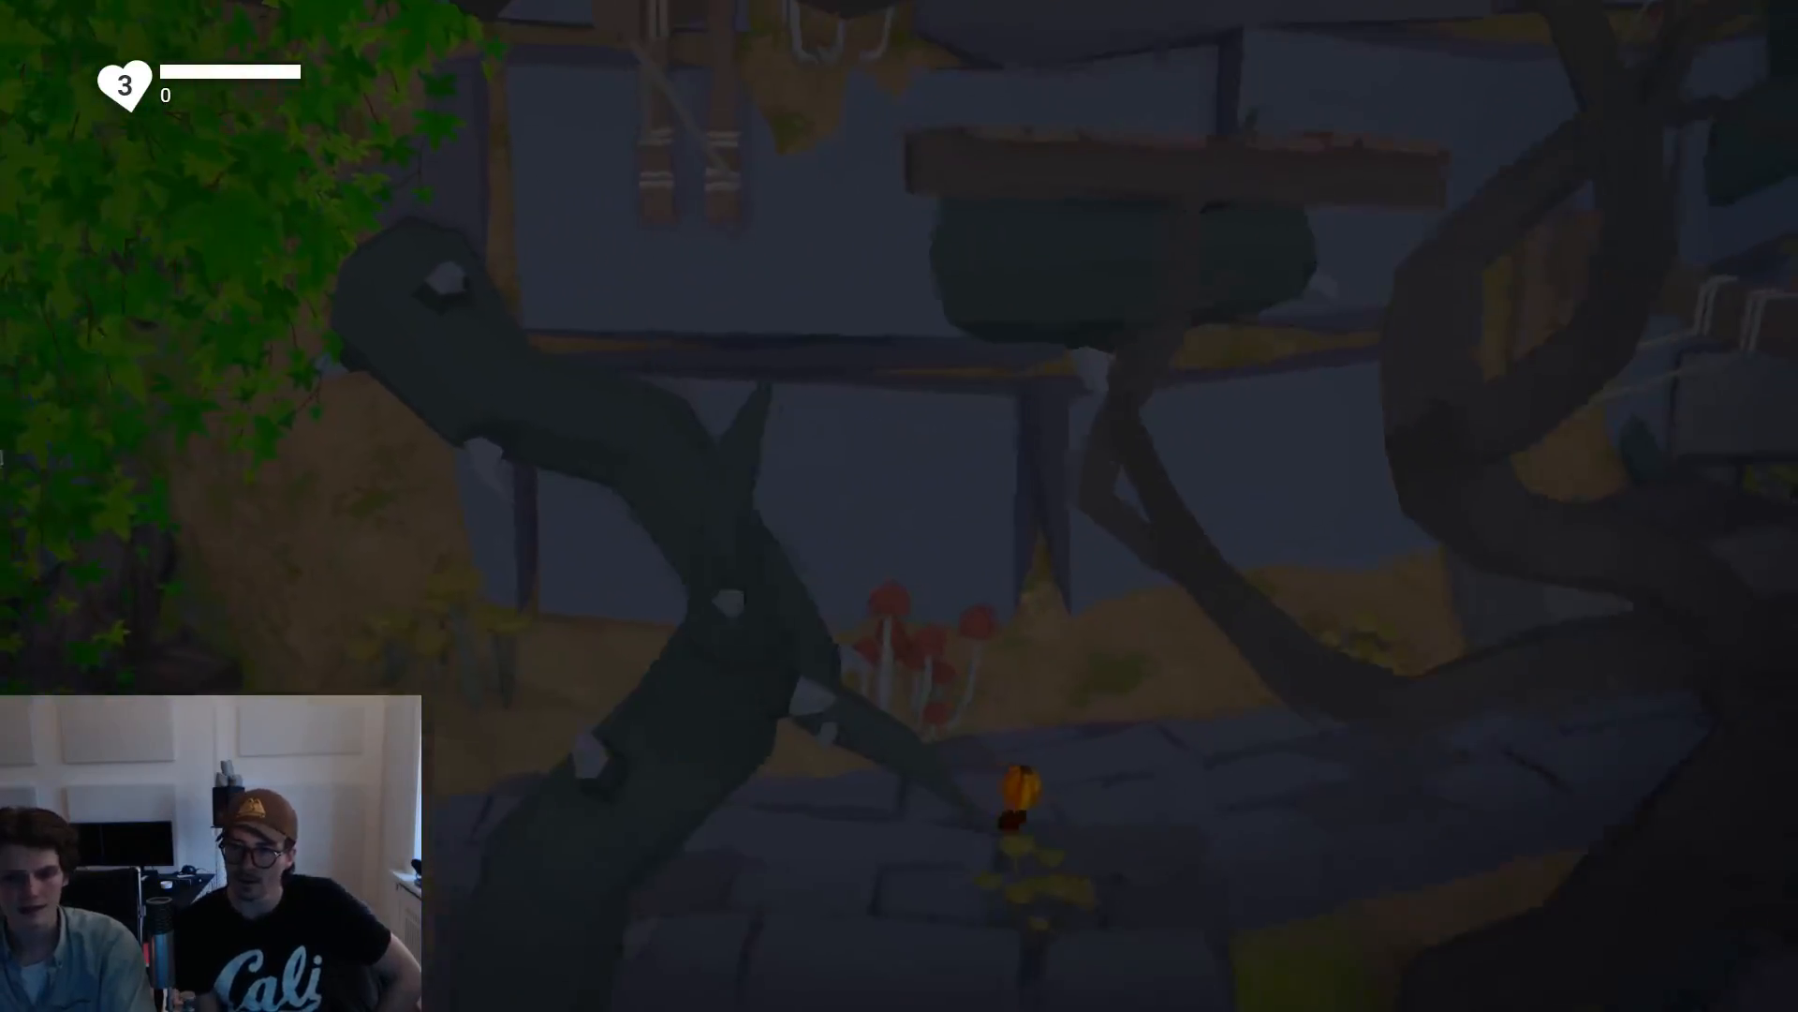
pyautogui.press('d')
# Play-test the climb over the stone blocks and wooden ledges up to the slope with the red crystals.
pyautogui.press('space')
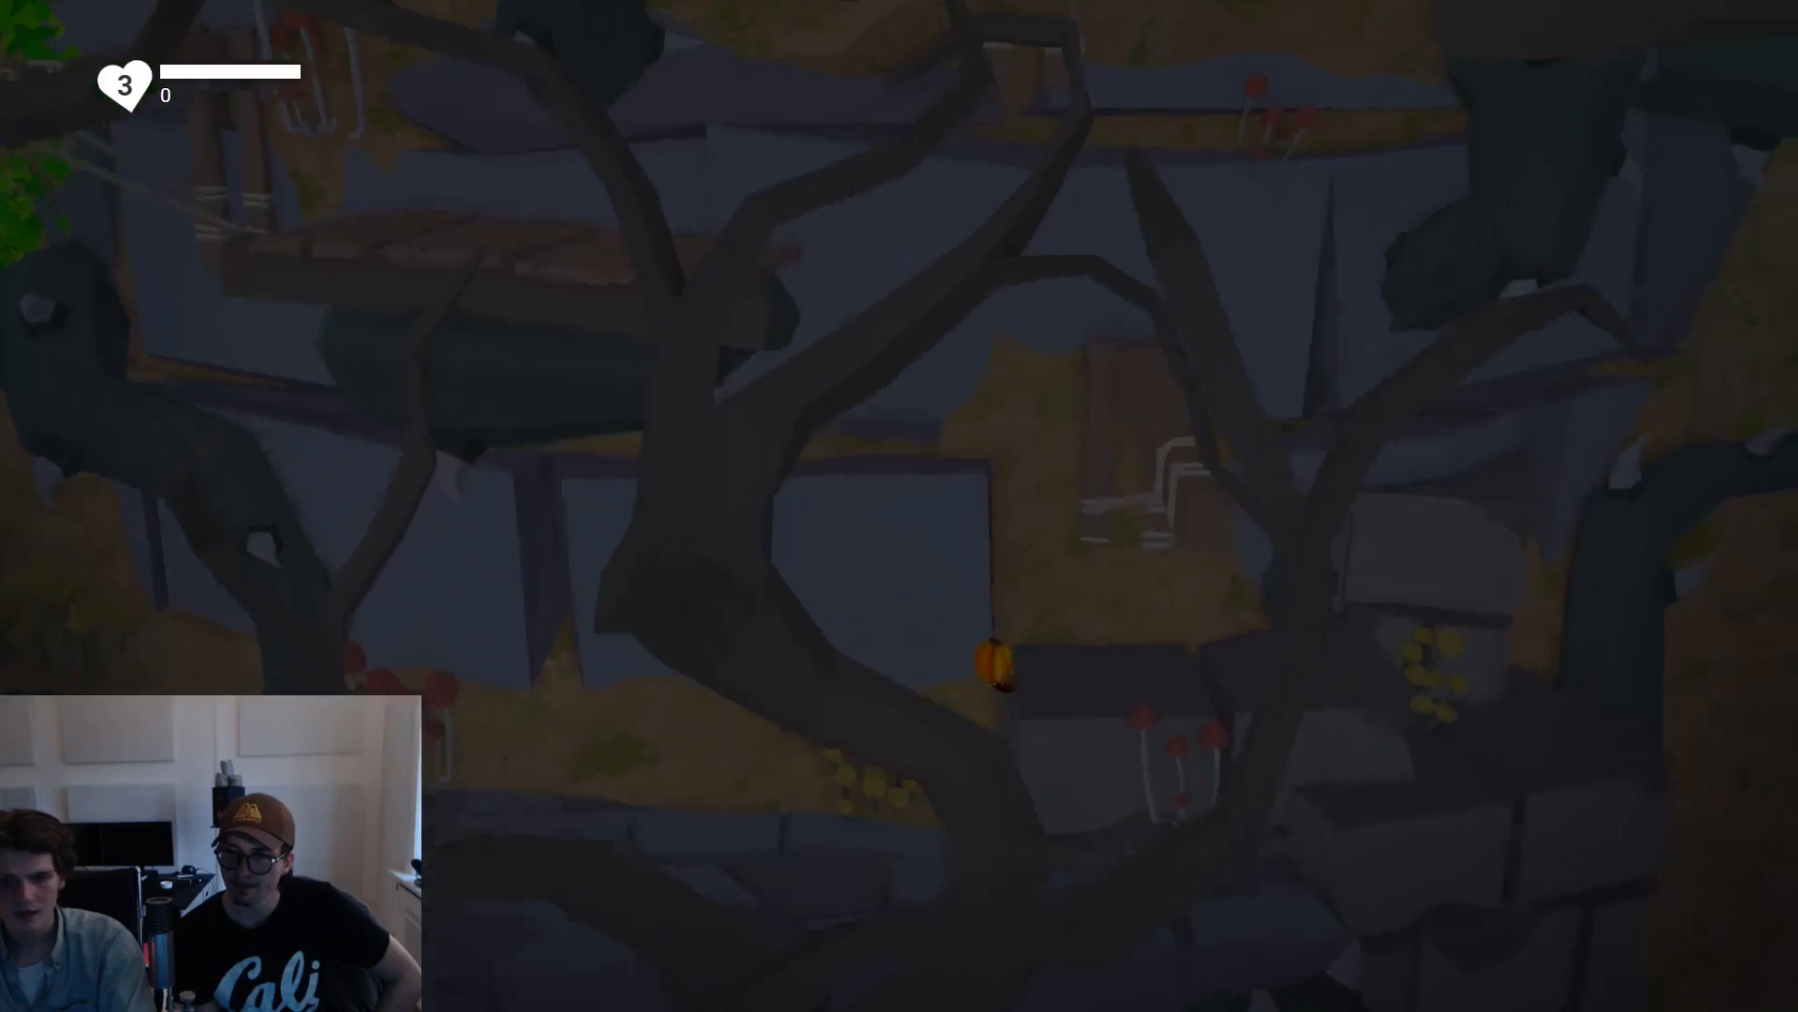
pyautogui.press('space')
pyautogui.press('a')
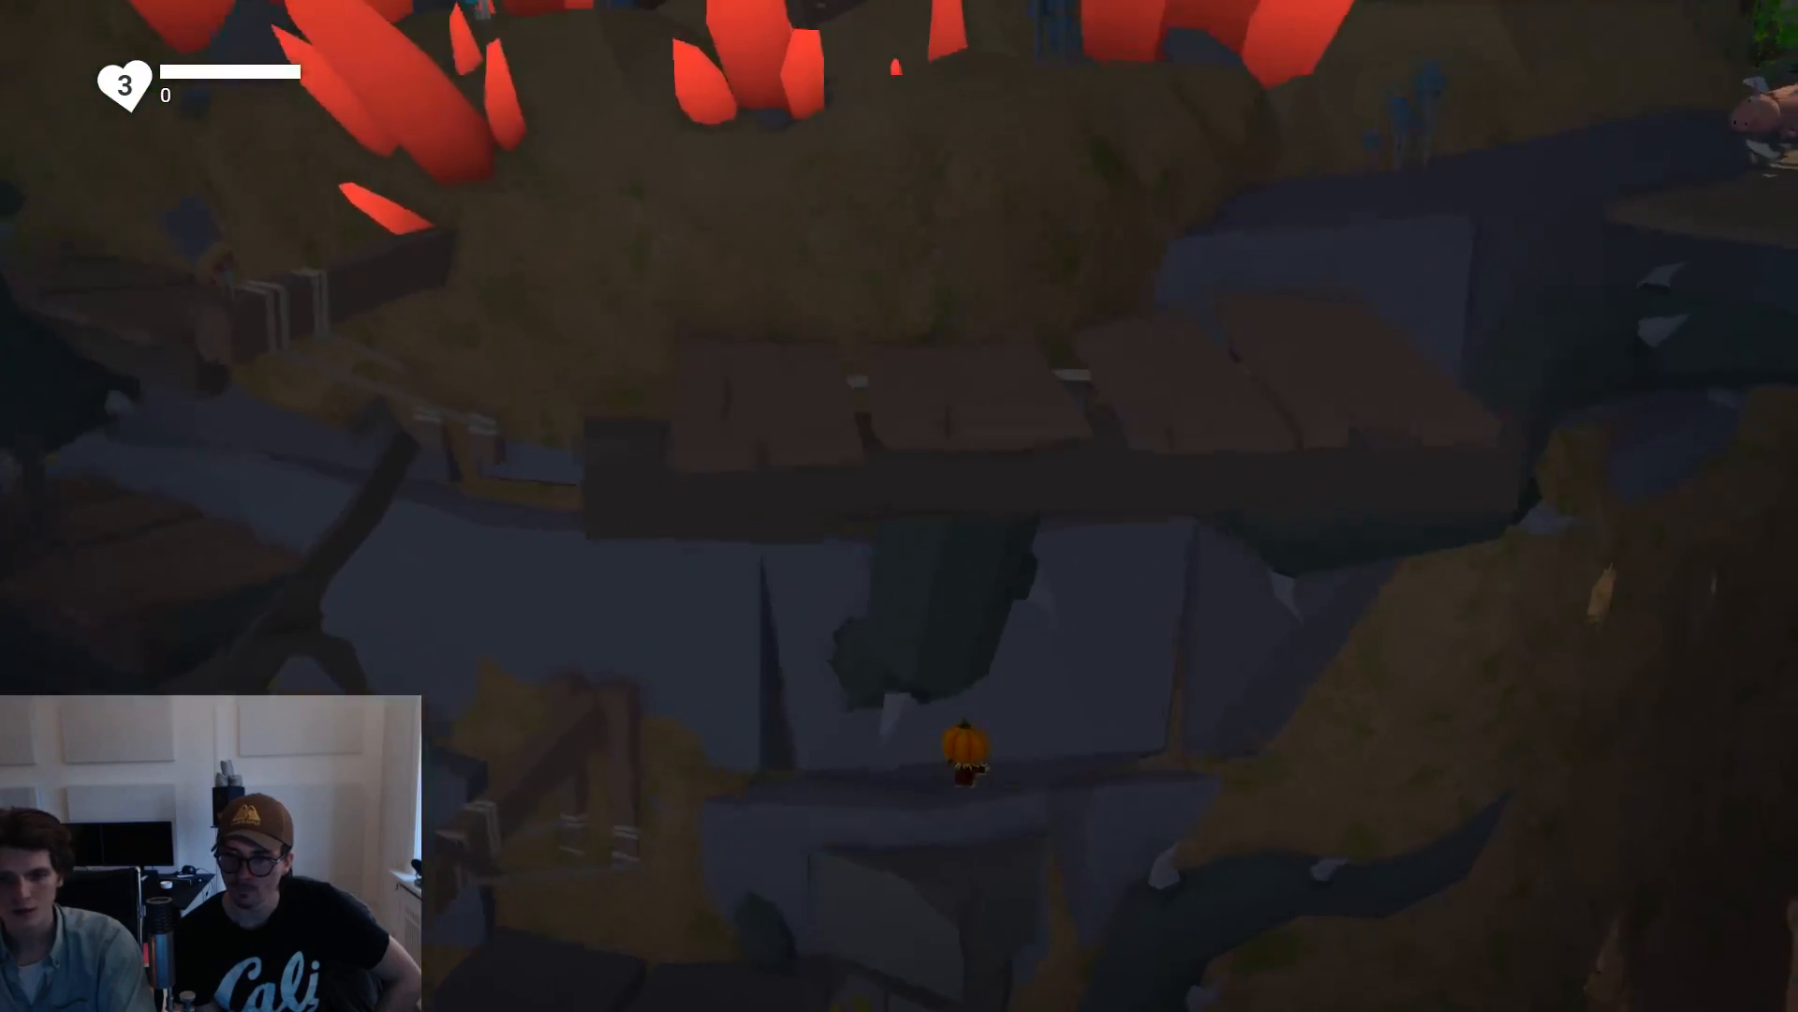
pyautogui.press('a')
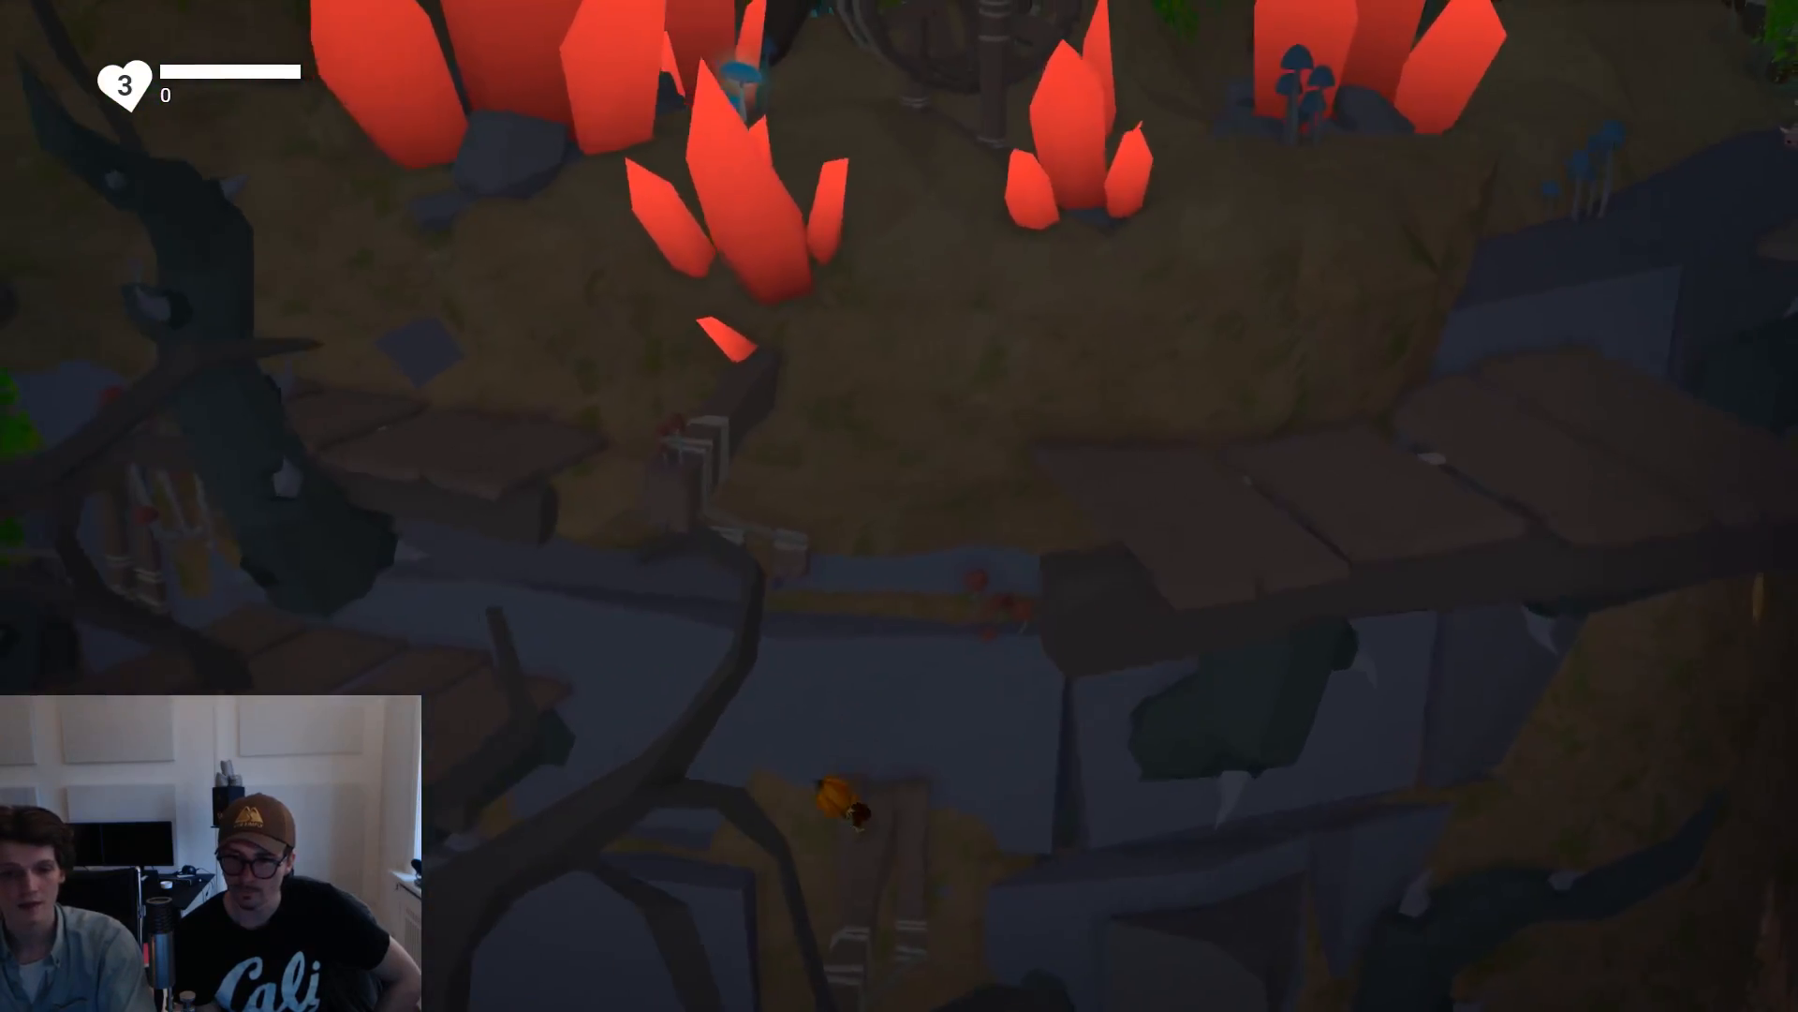
pyautogui.press('space')
pyautogui.press('a')
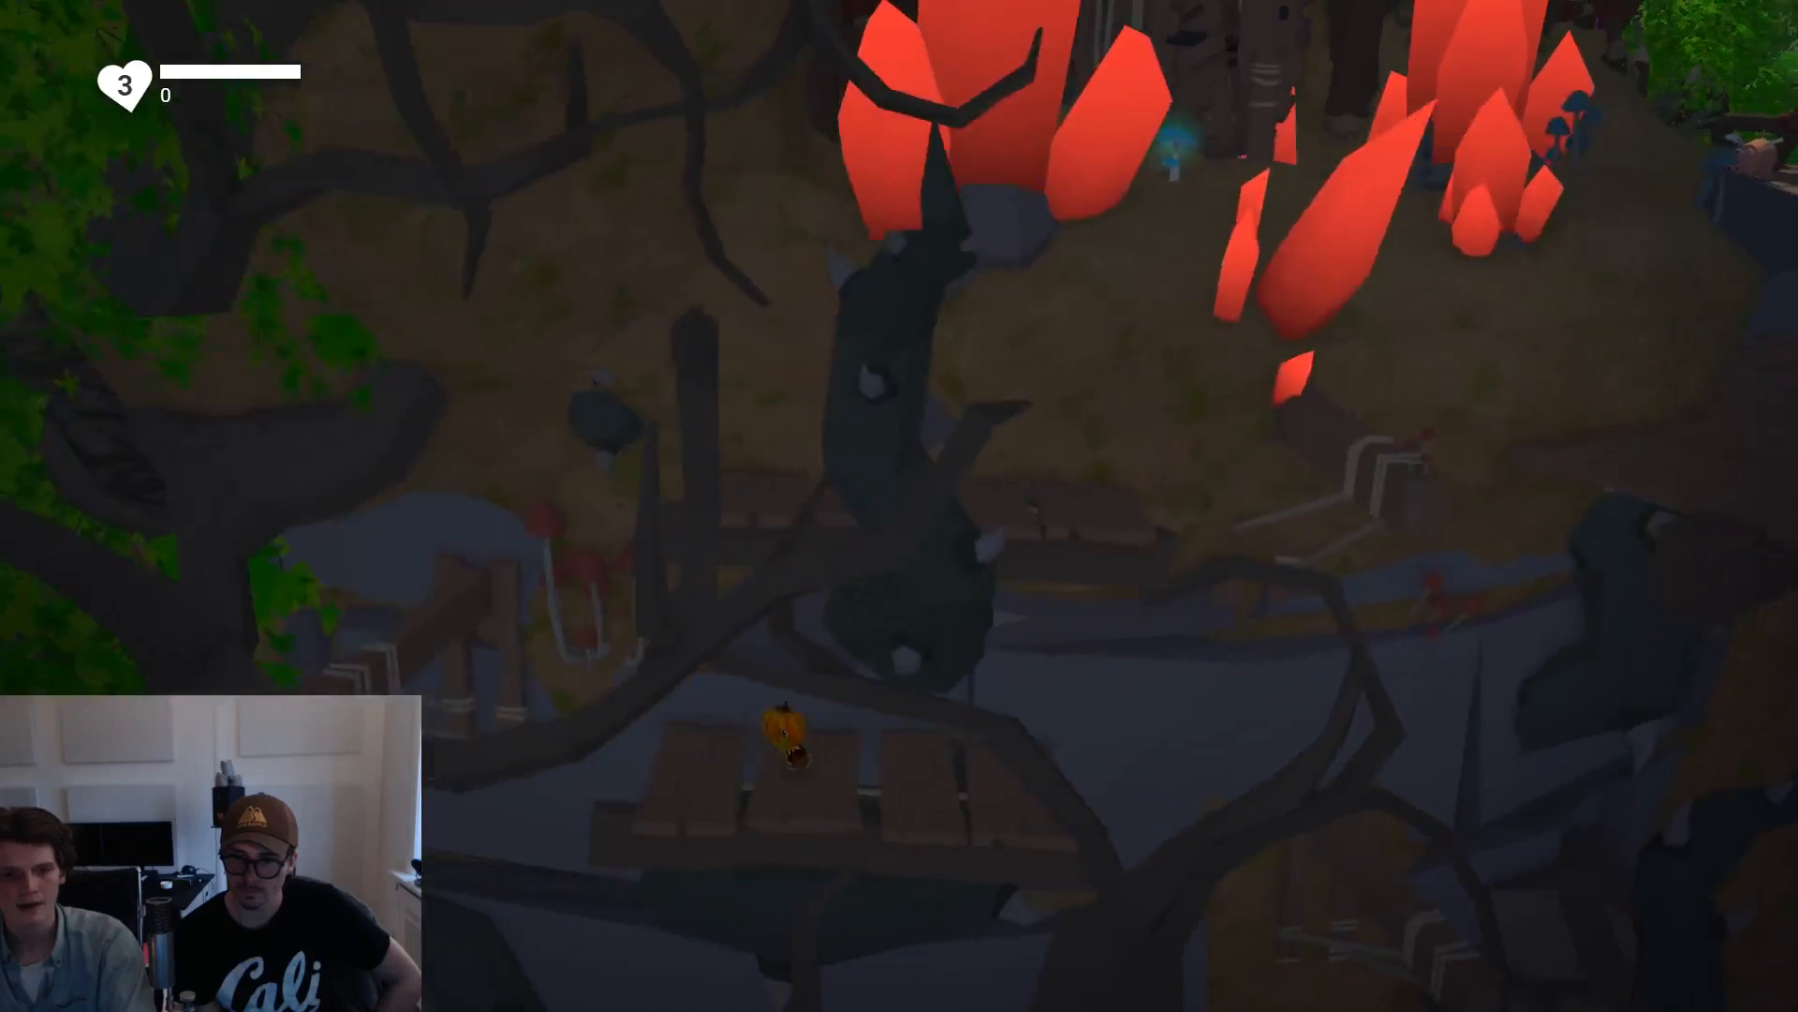
pyautogui.press('d')
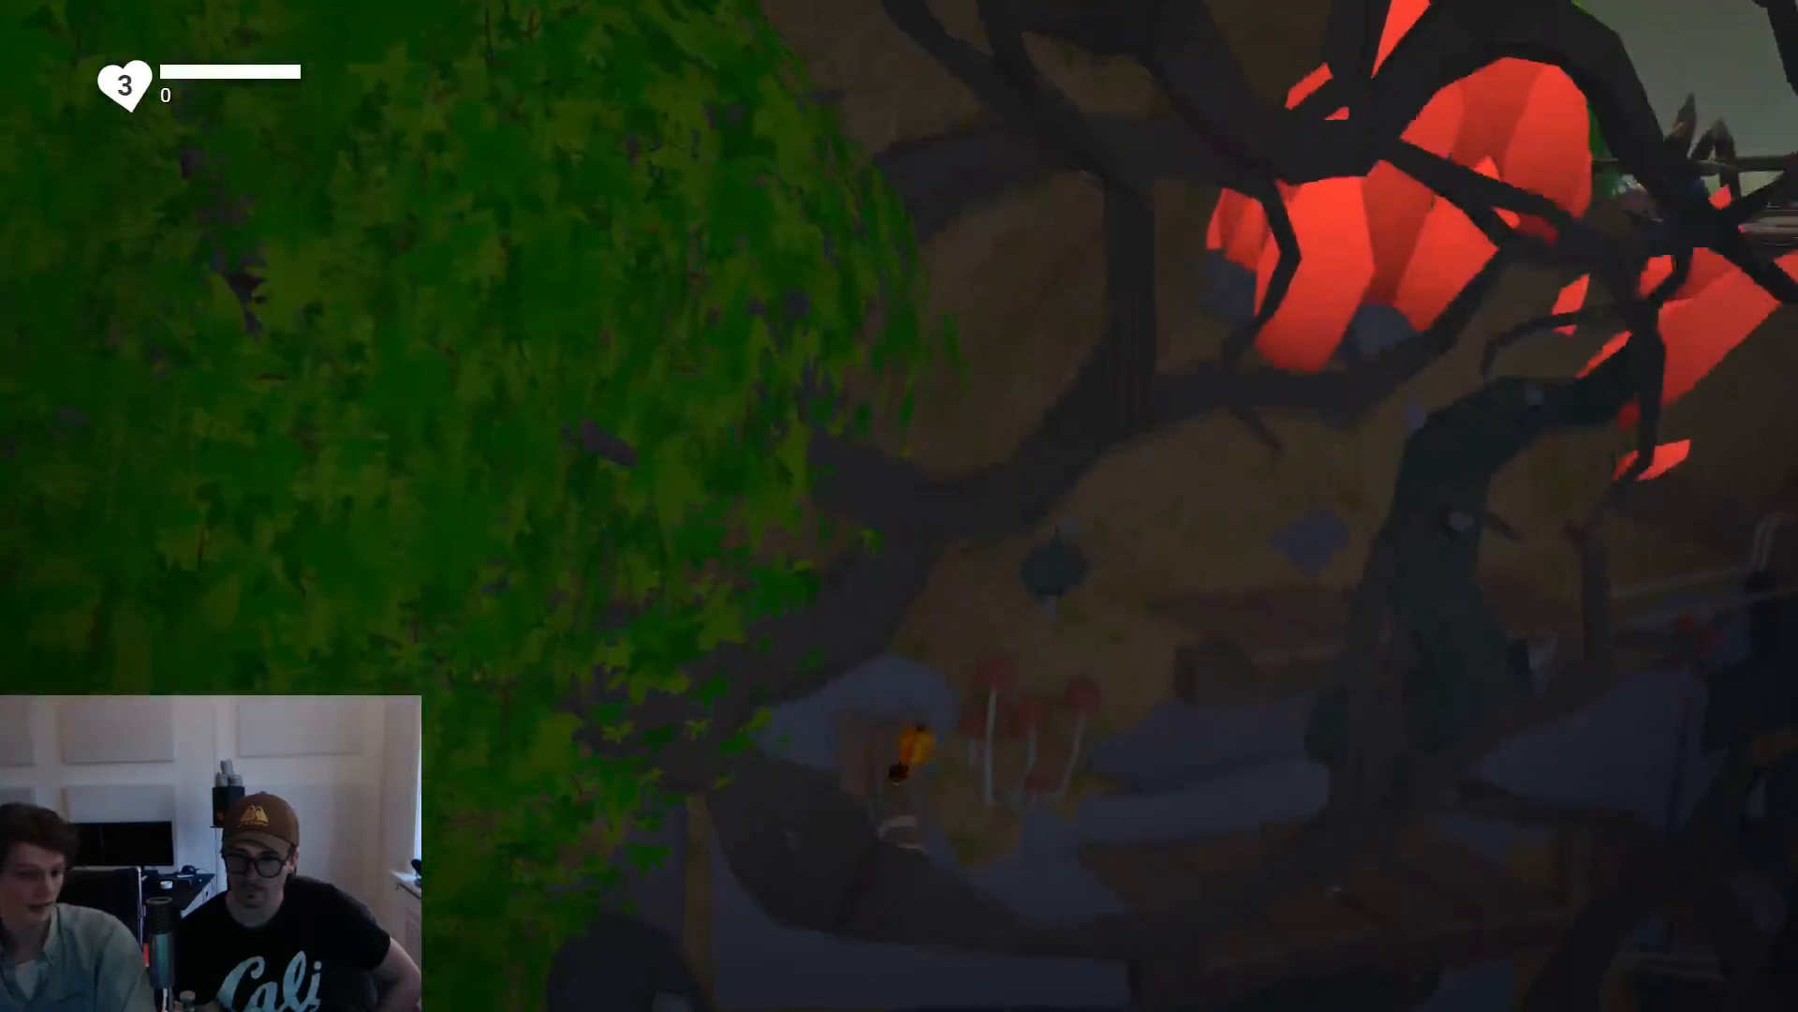
pyautogui.press('w')
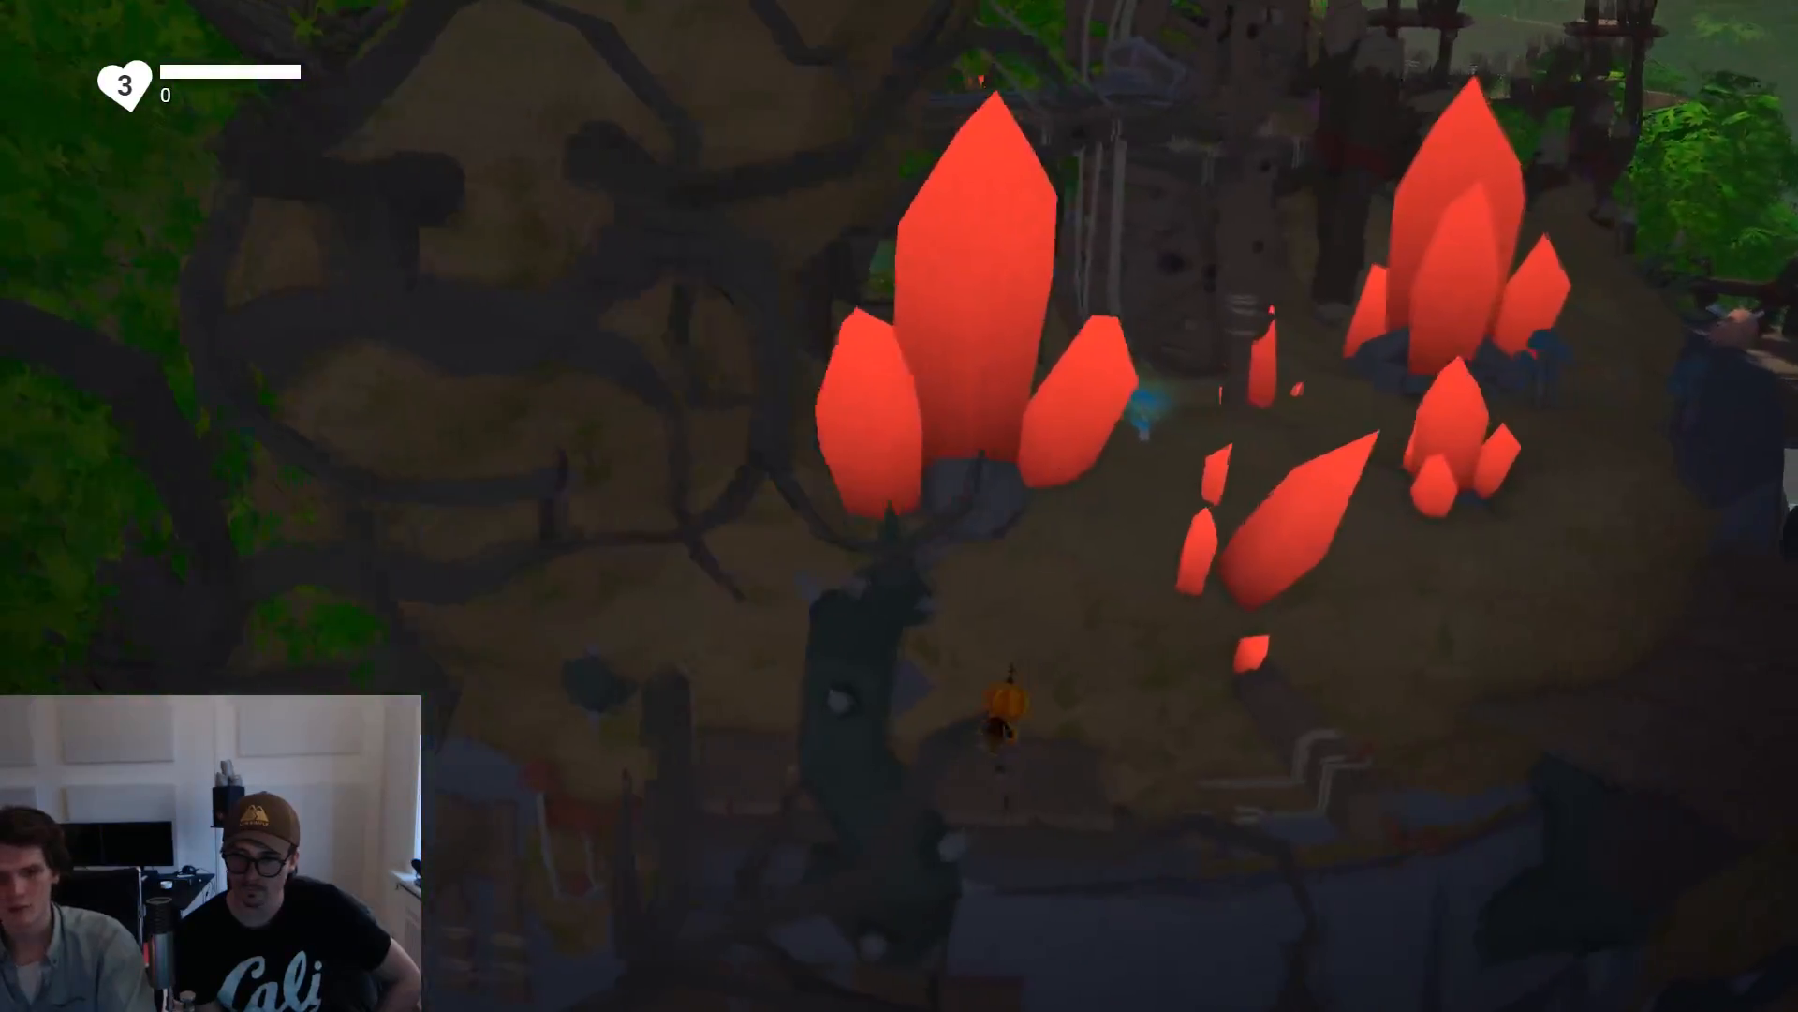
# Play-test the route past the red crystals to the pig at the Orc camp and trigger its dialogue.
pyautogui.press('d')
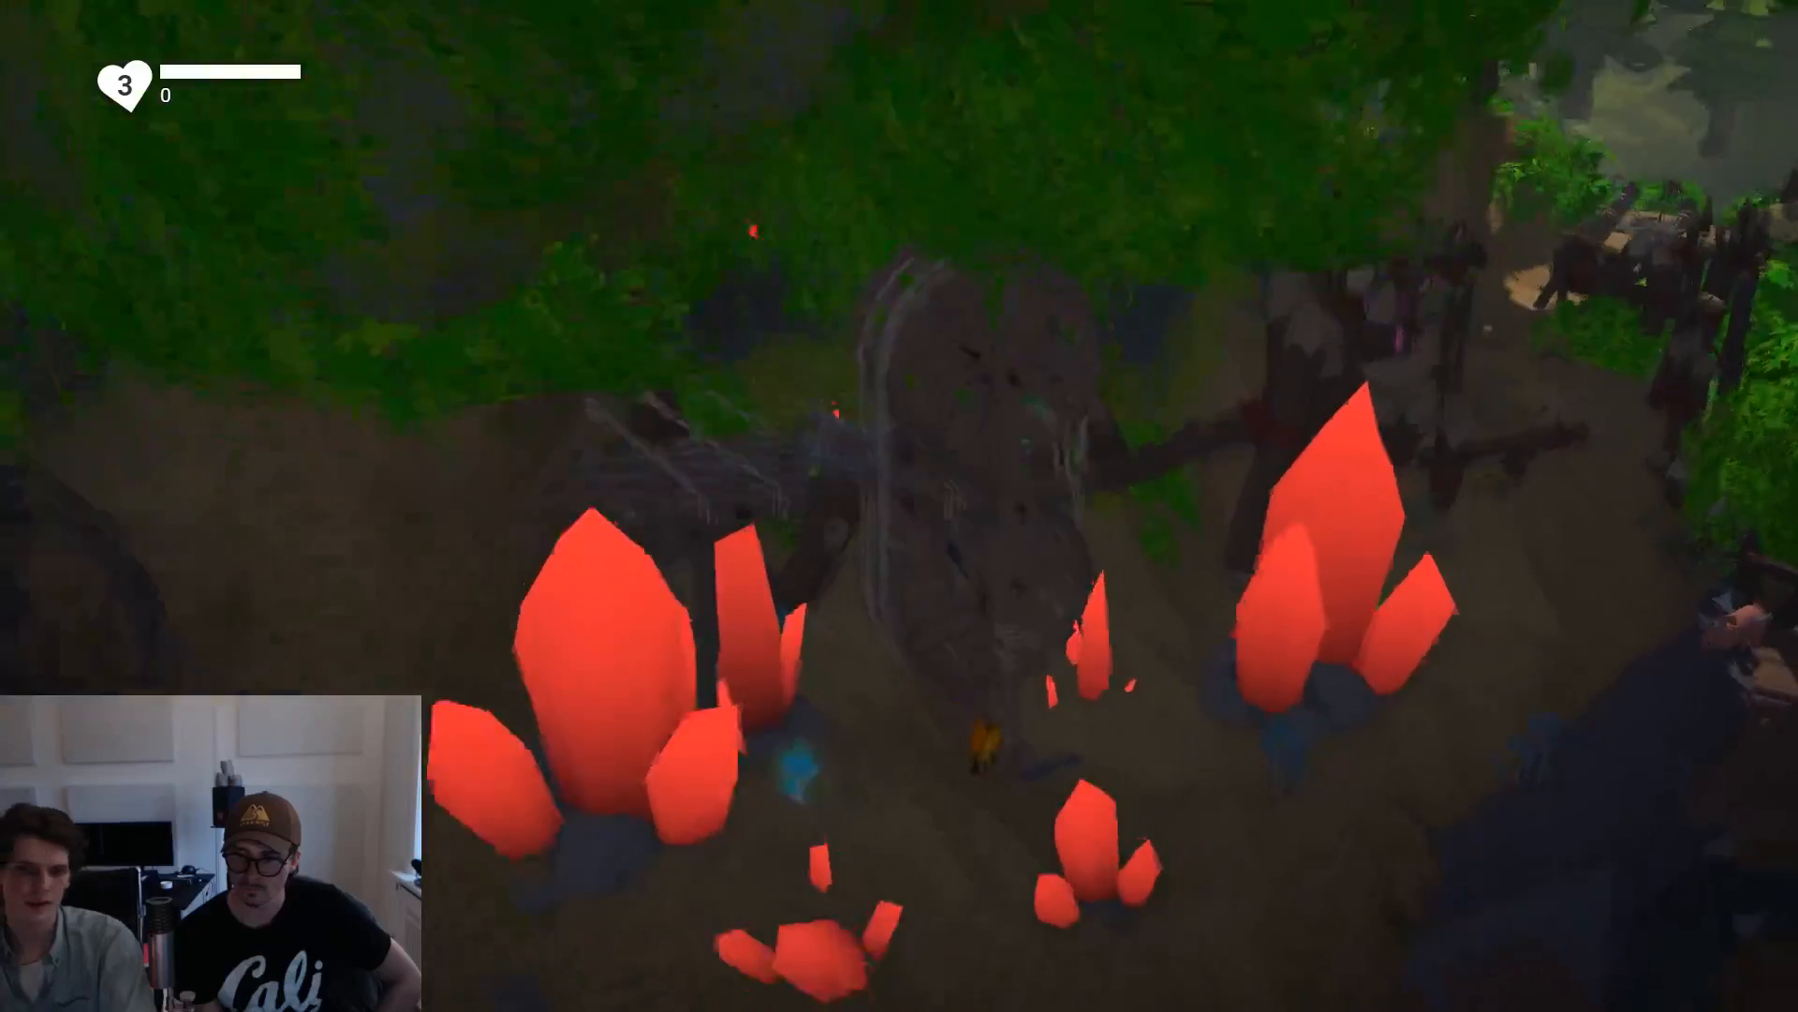
pyautogui.press('d')
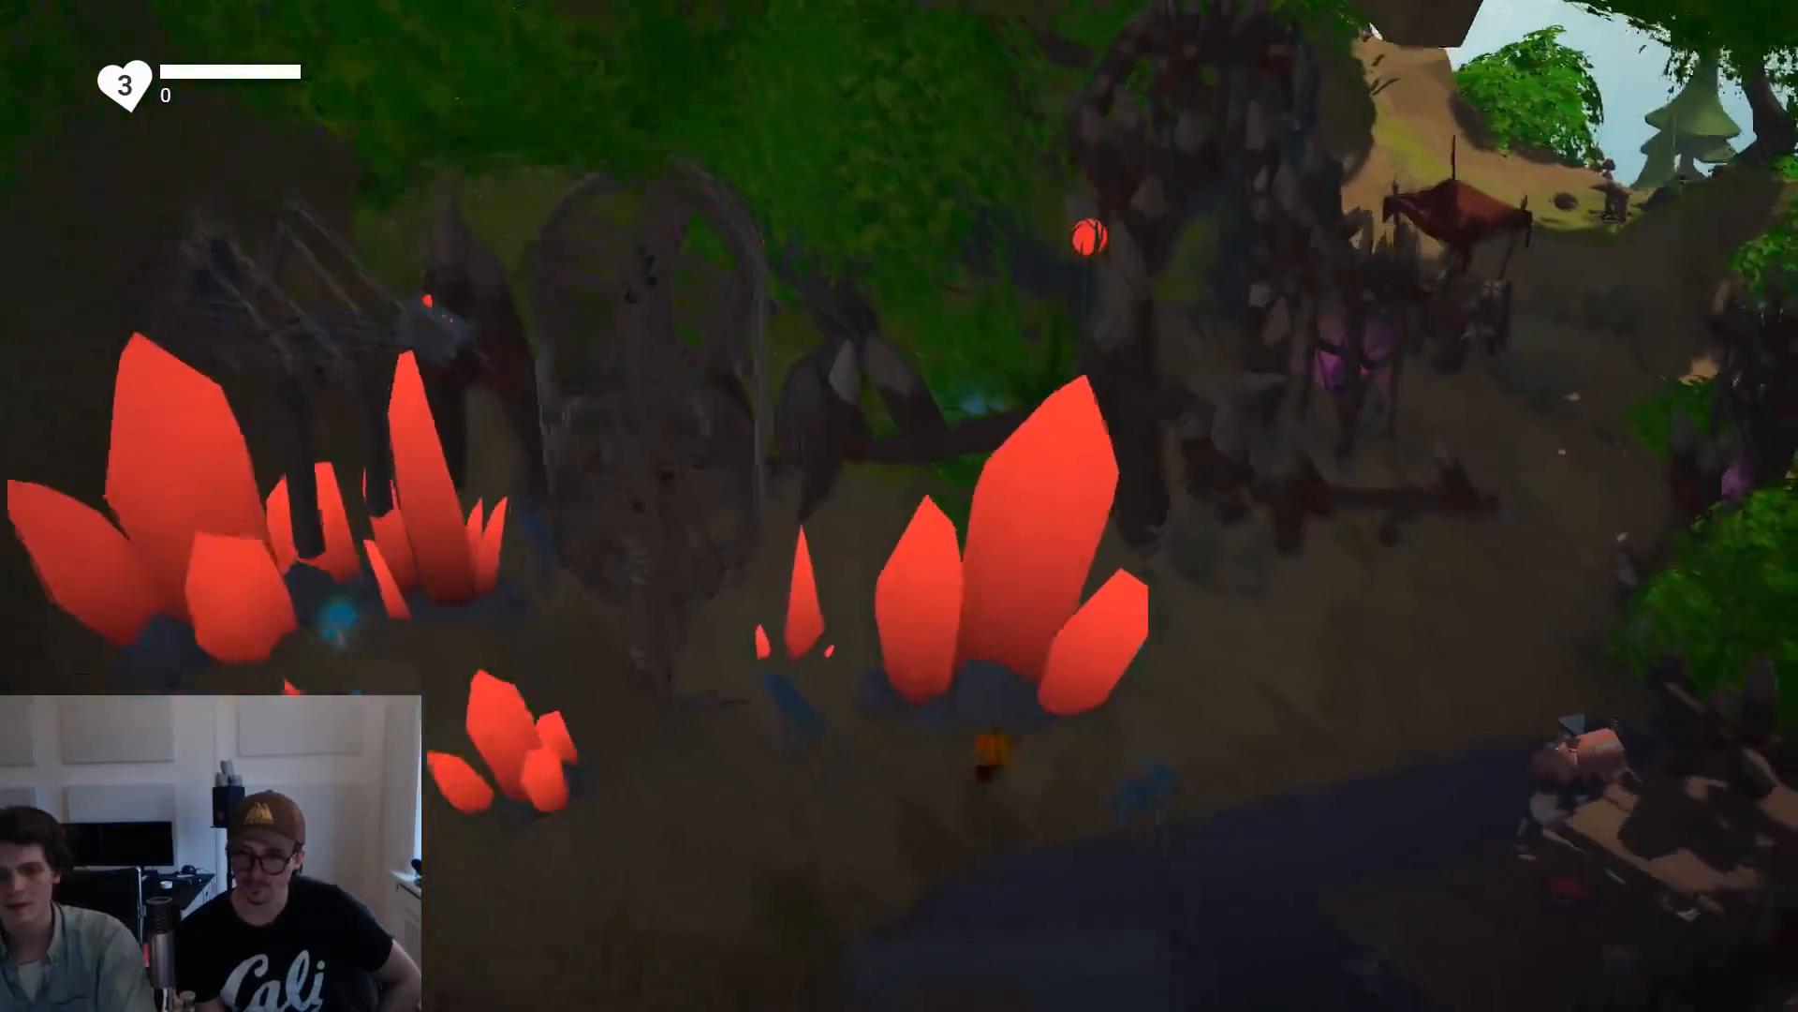
pyautogui.press('d')
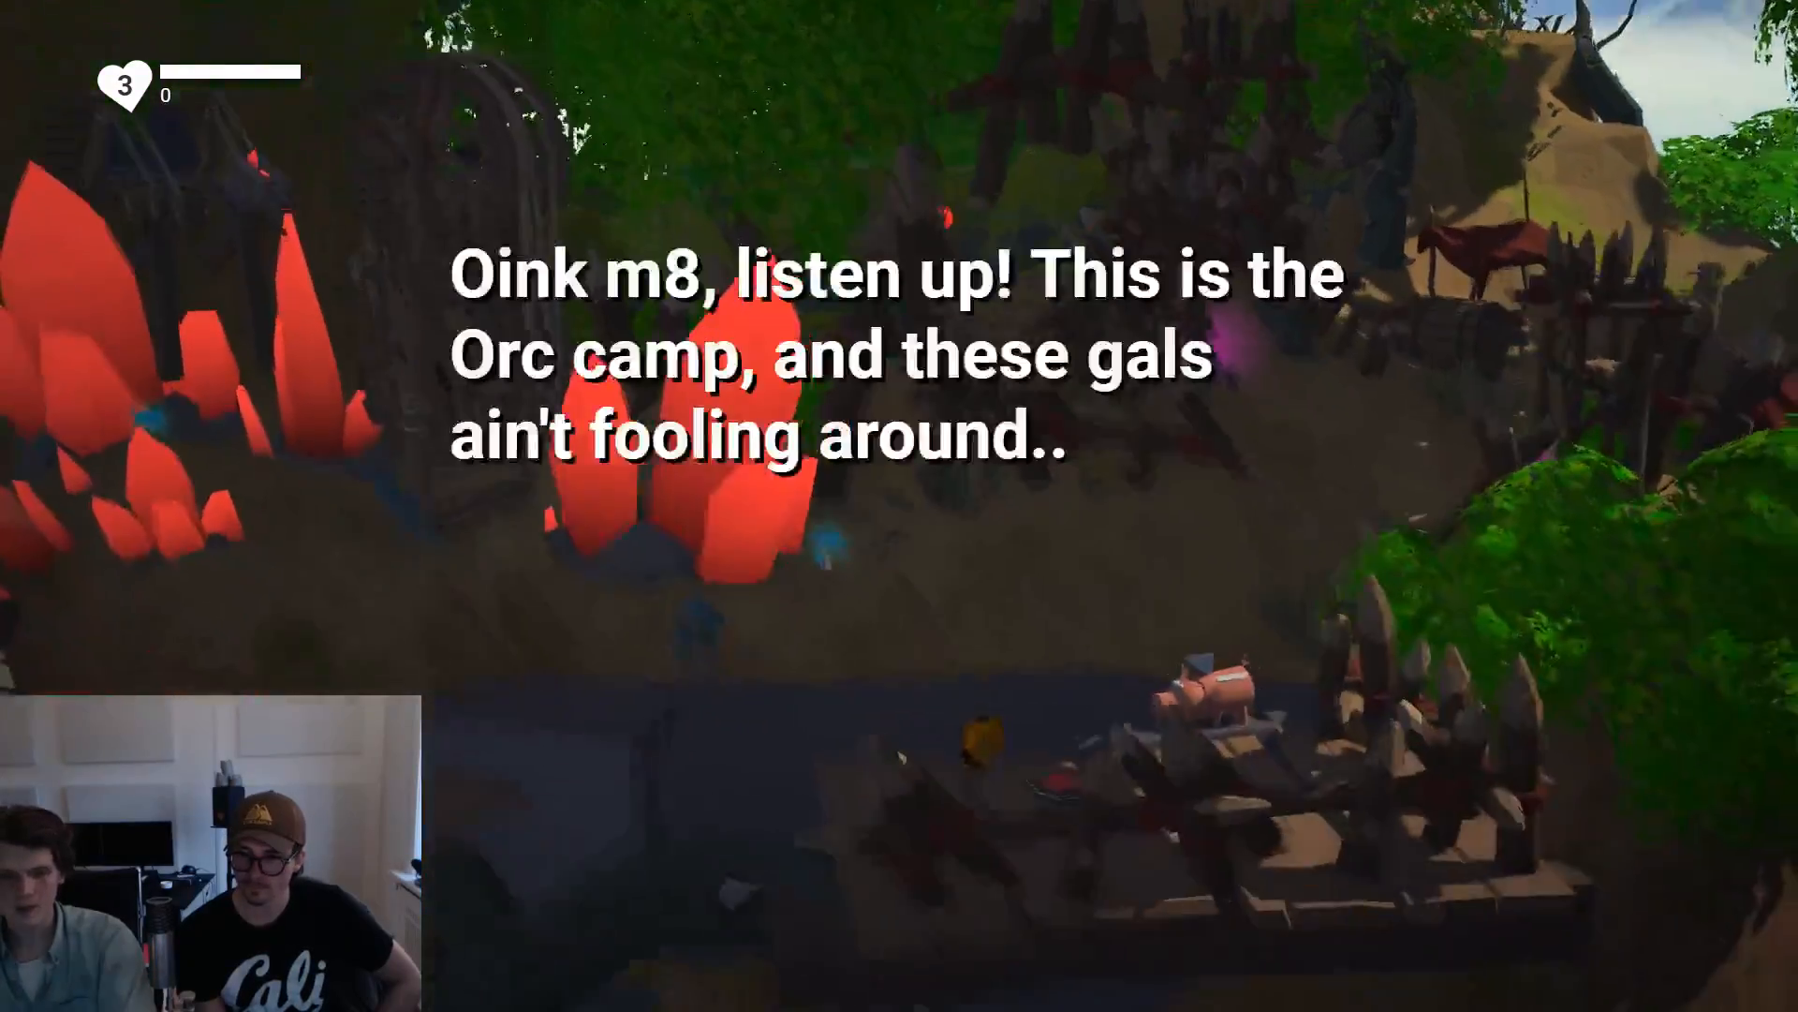
pyautogui.press('a')
pyautogui.press('s')
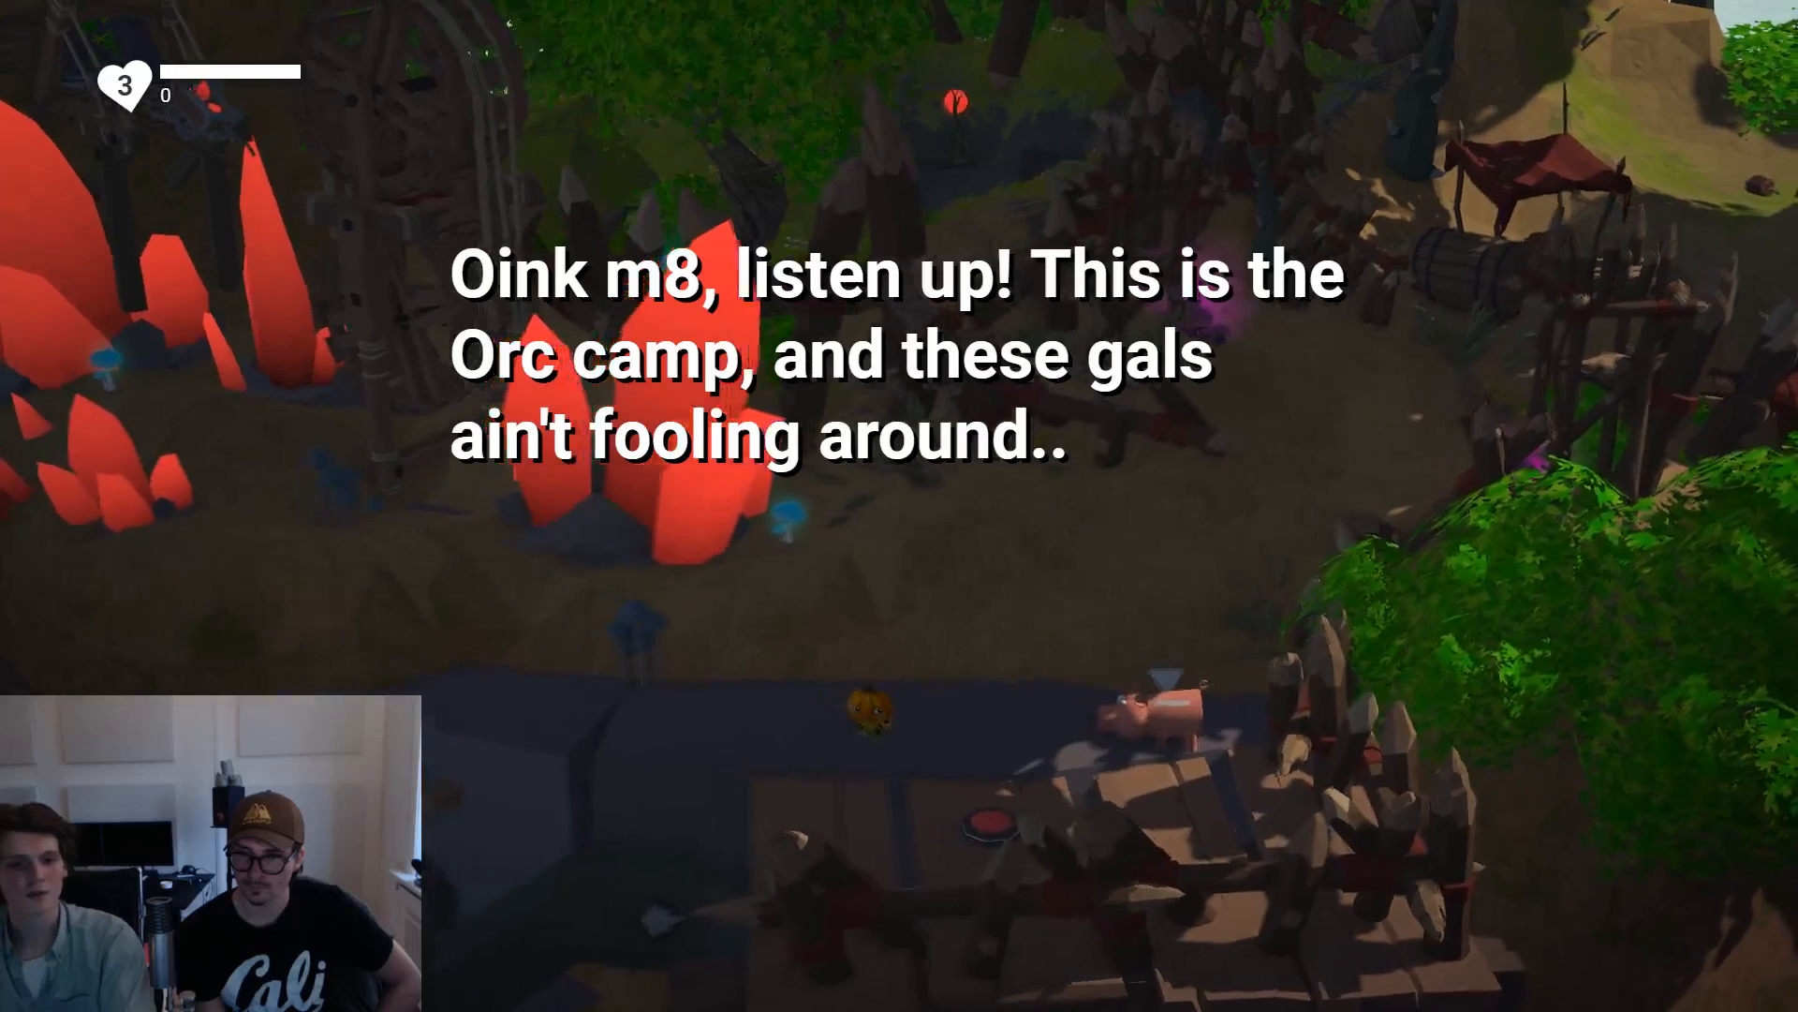
# Play-test the route from the Orc camp pig up the slope and past the wooden watchtower and barrel.
pyautogui.press('d')
pyautogui.press('w')
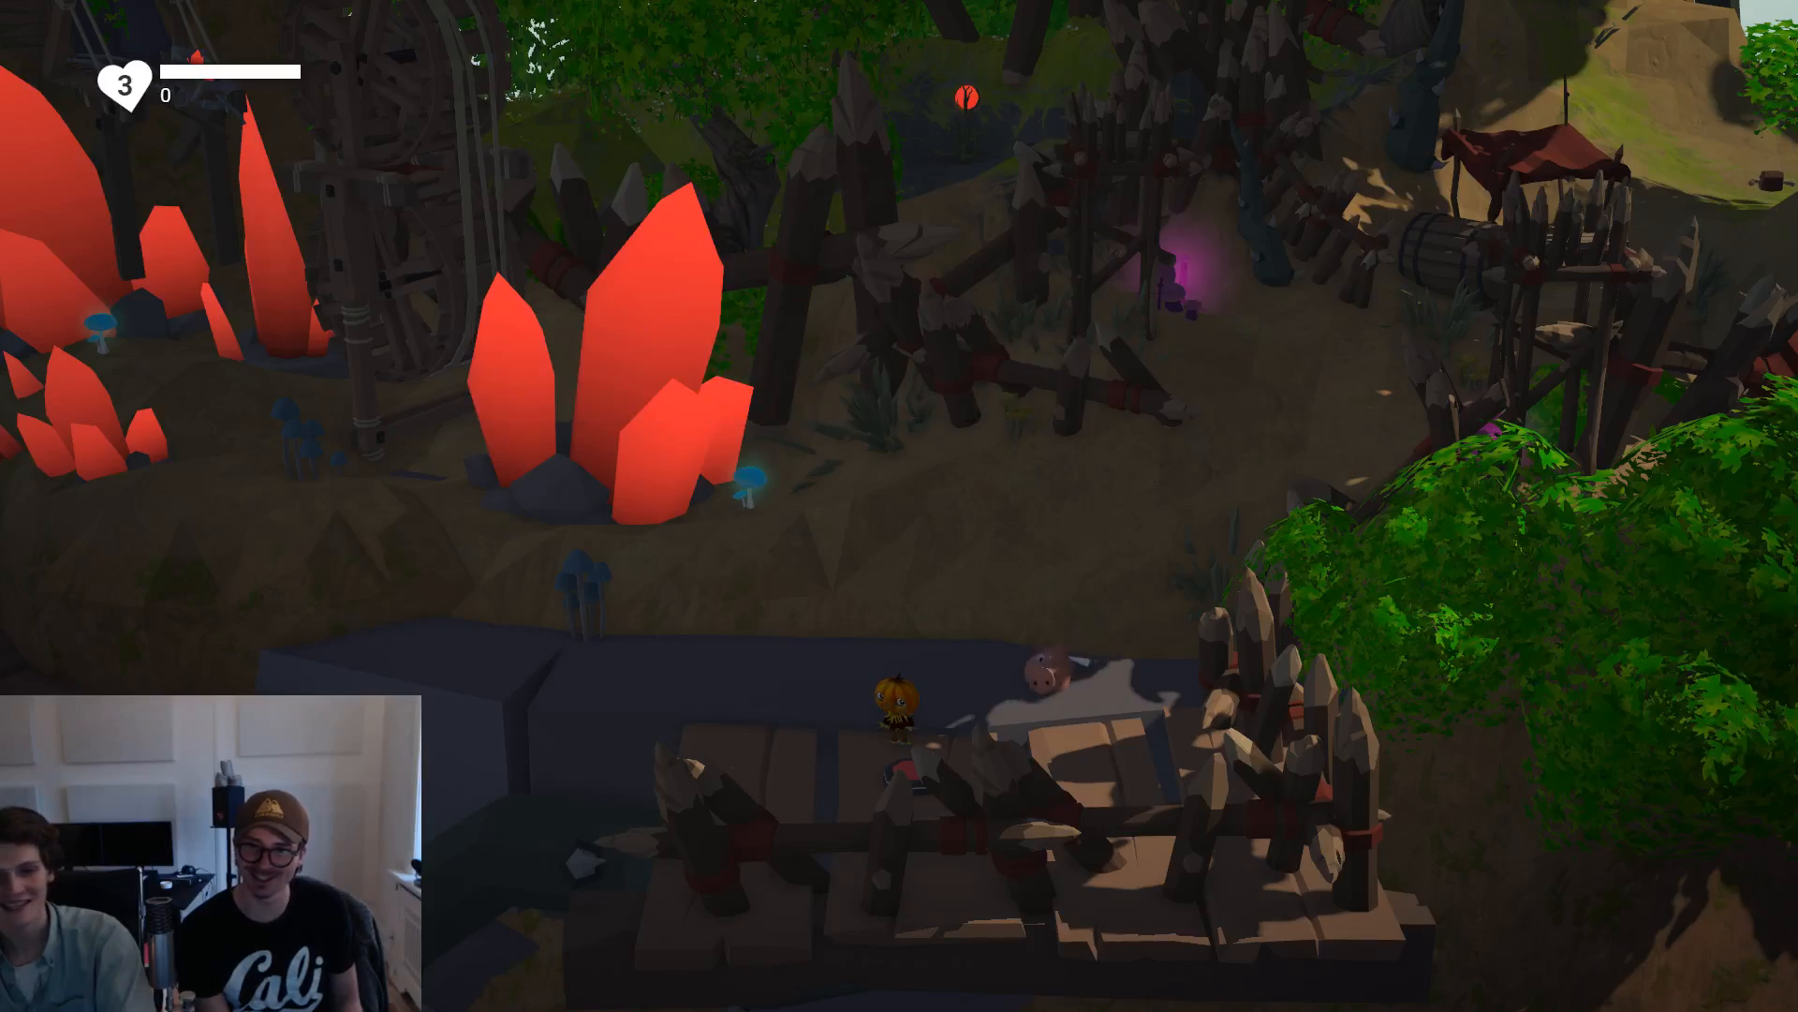
pyautogui.press('w')
pyautogui.press('d')
pyautogui.press('space')
pyautogui.press('d')
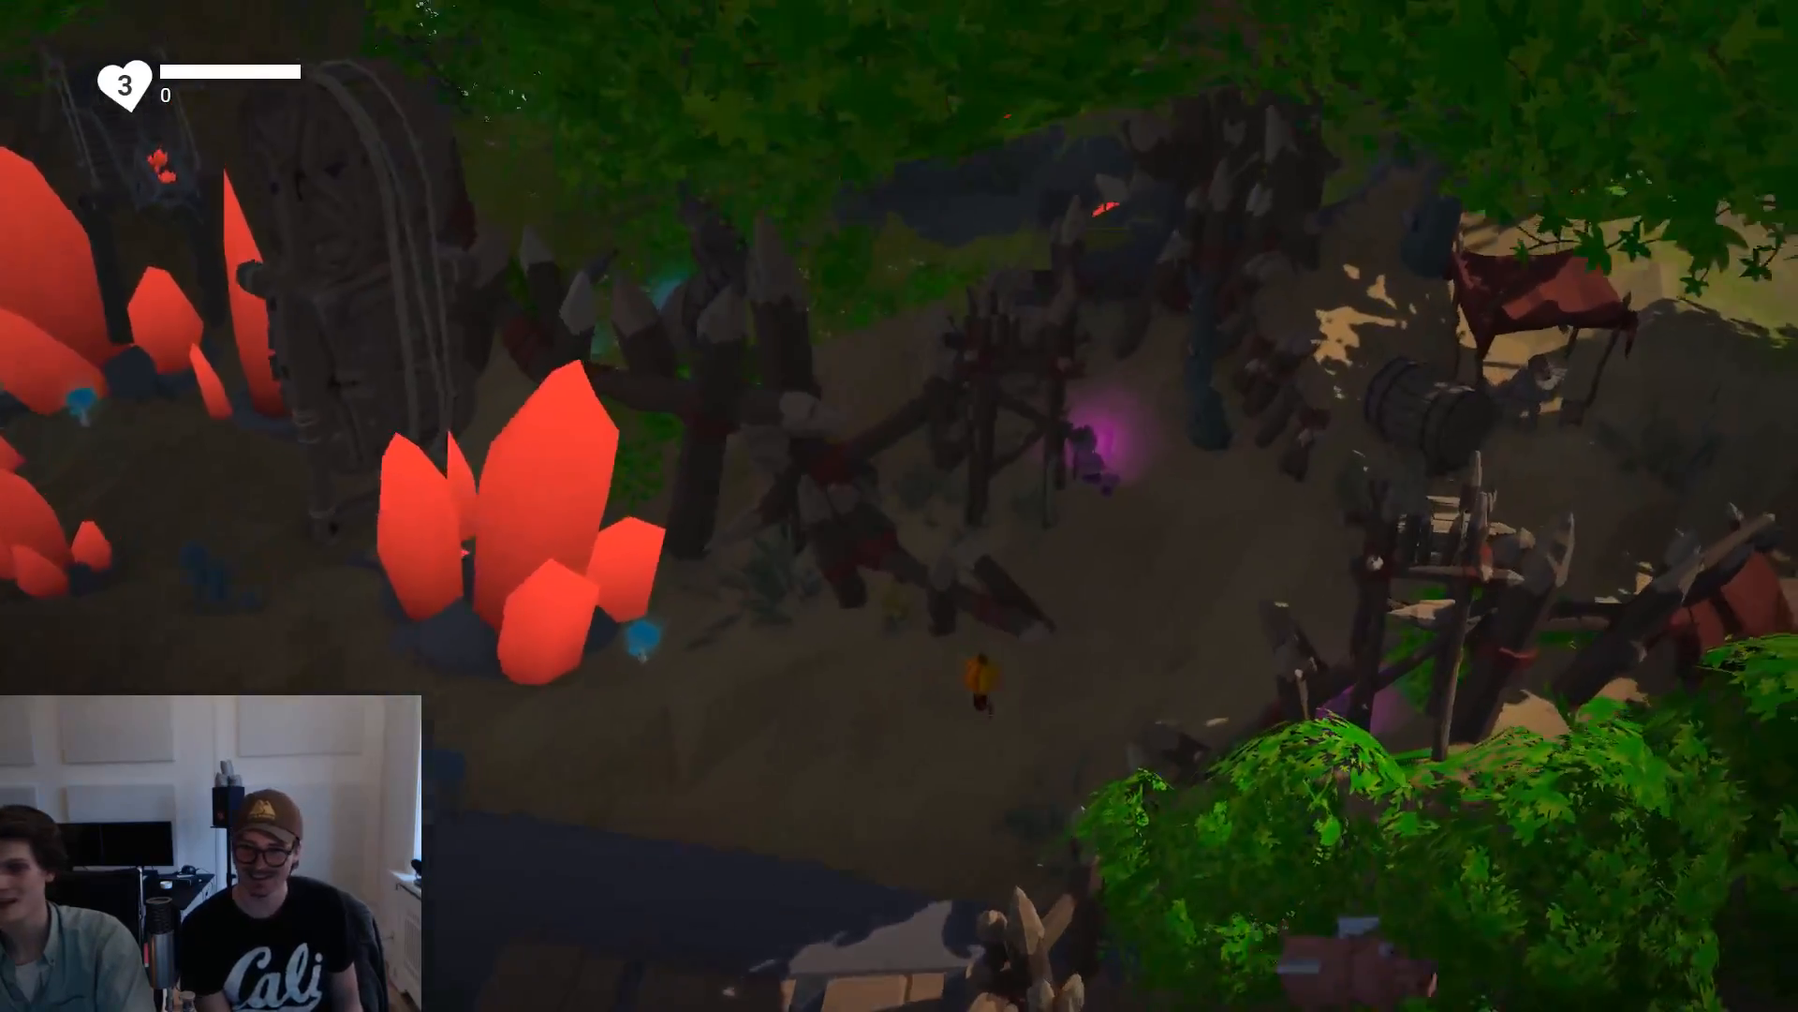
pyautogui.press('d')
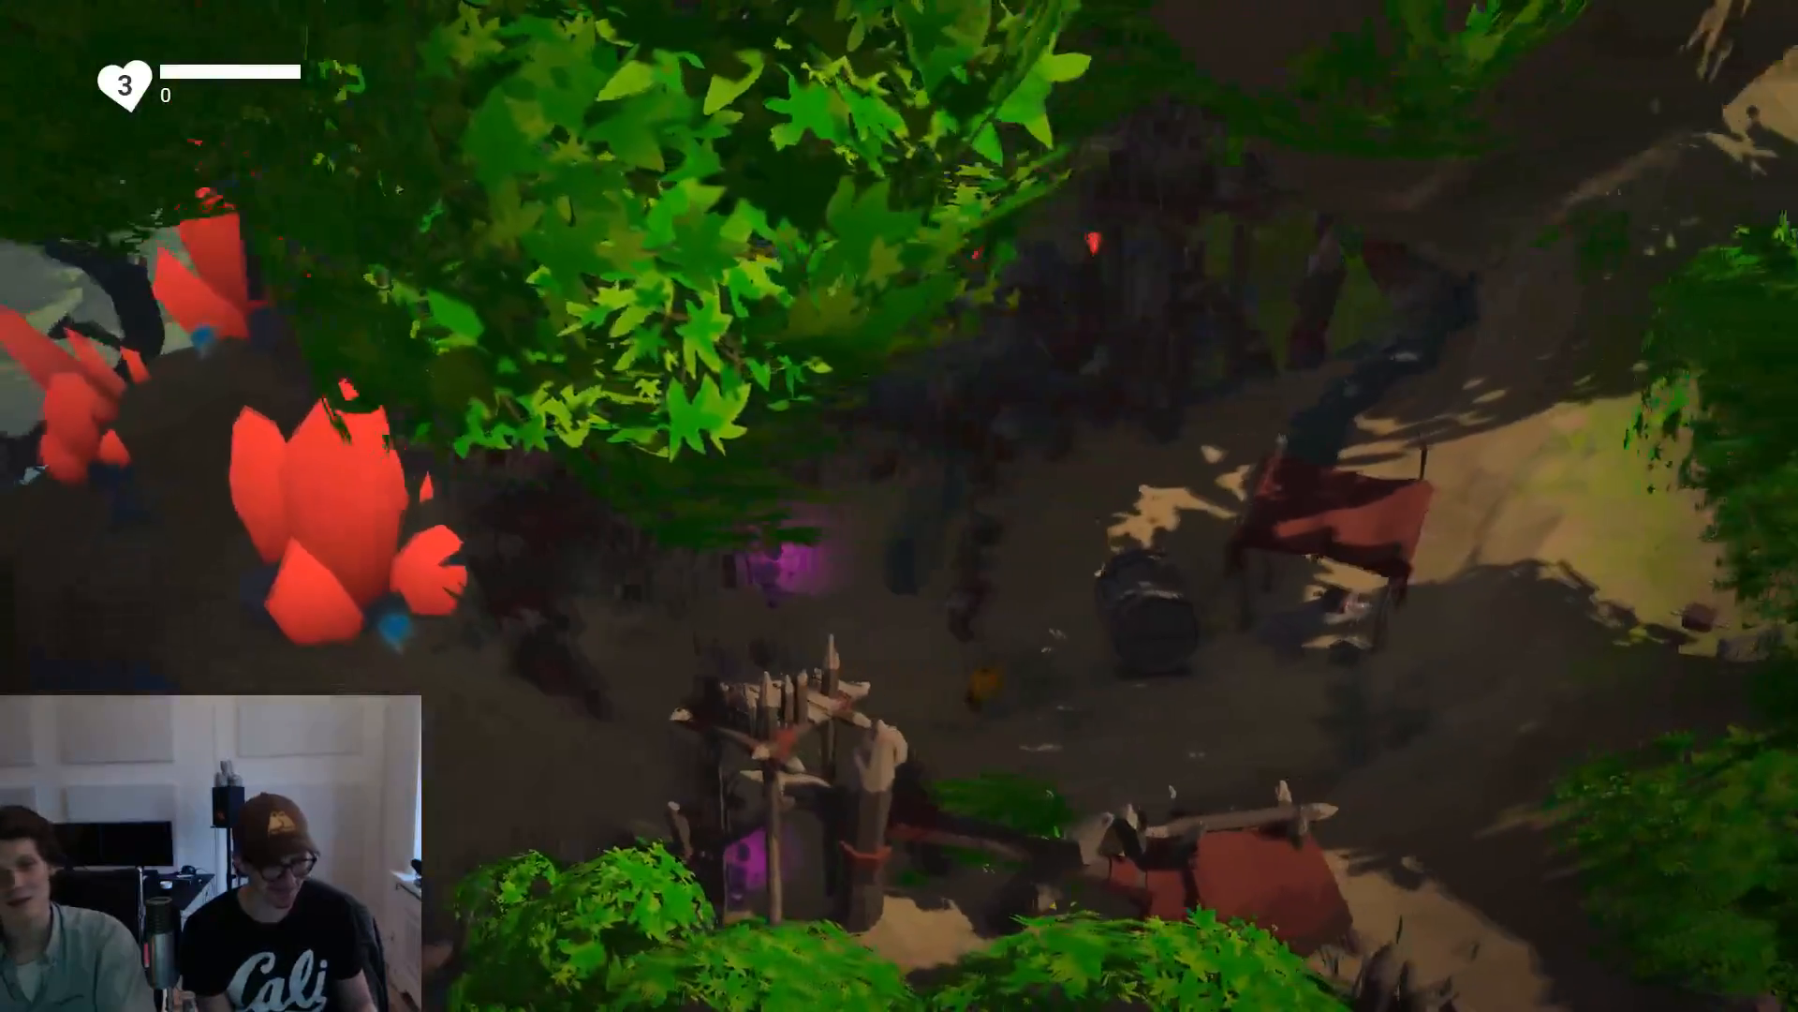
pyautogui.press('d')
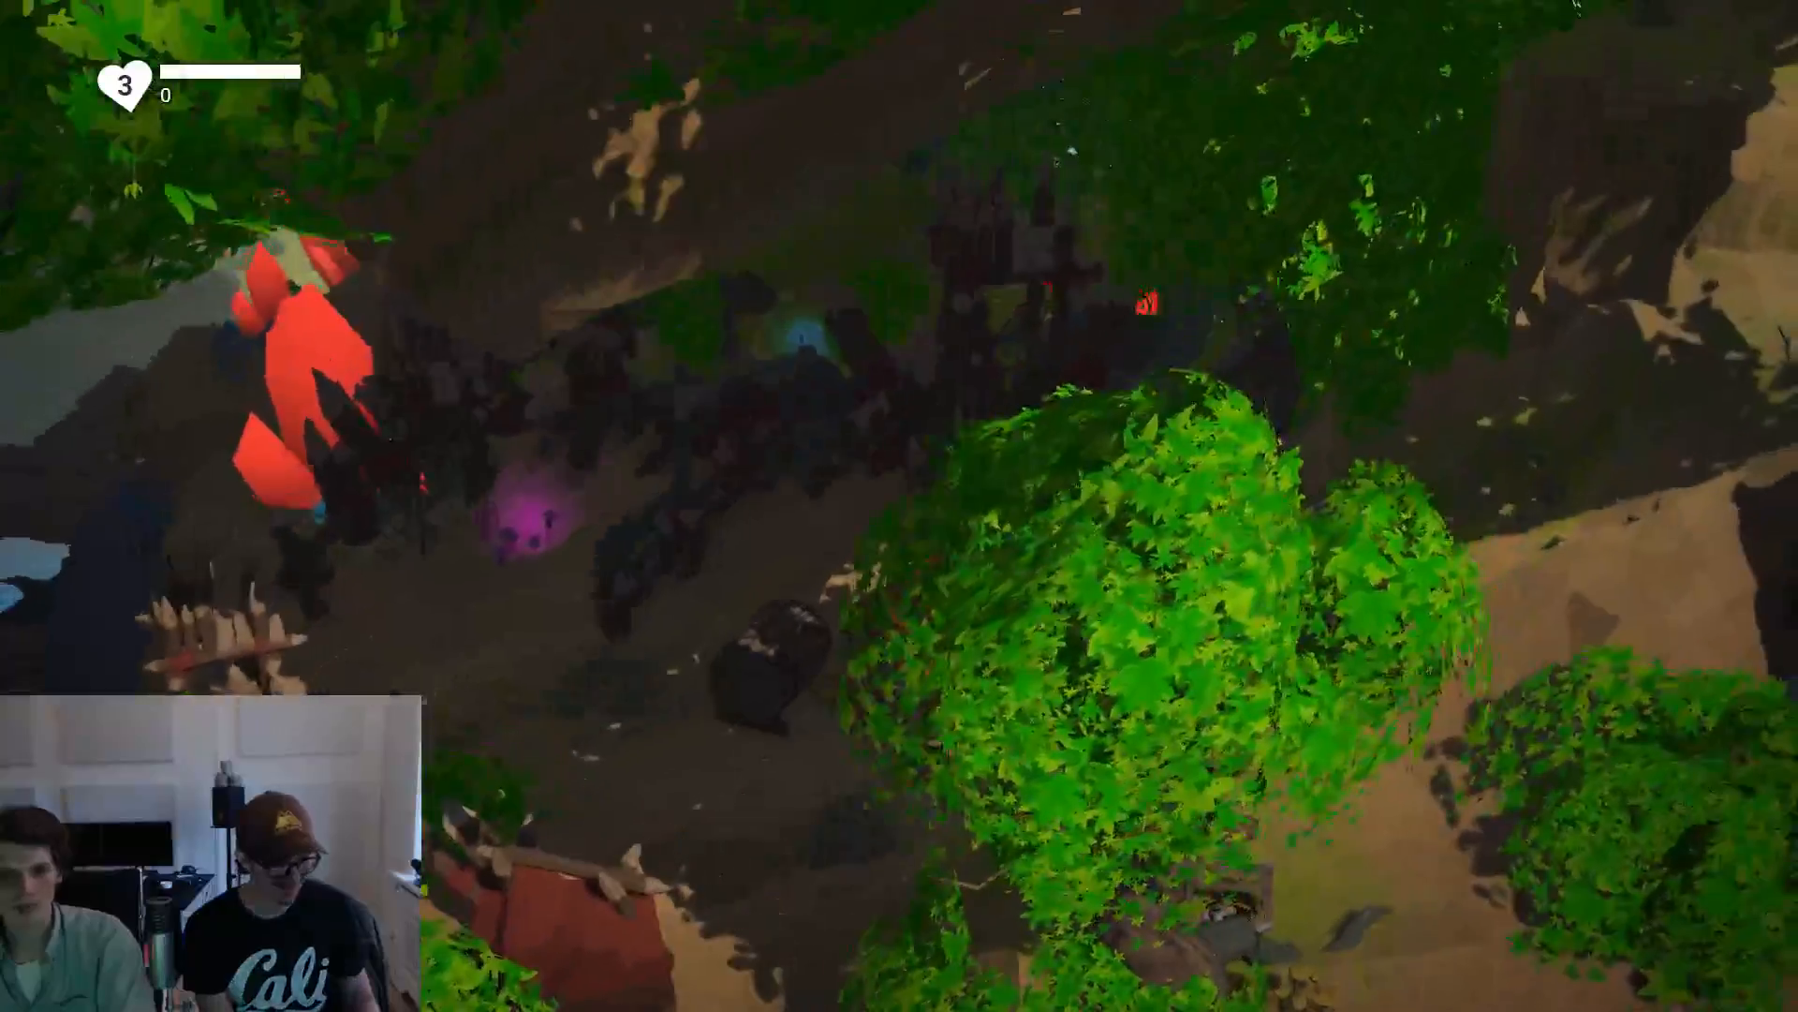
# Play-test the path down past the red tent to the campfire and on to the table by the mushrooms.
pyautogui.press('a')
pyautogui.press('s')
pyautogui.press('s')
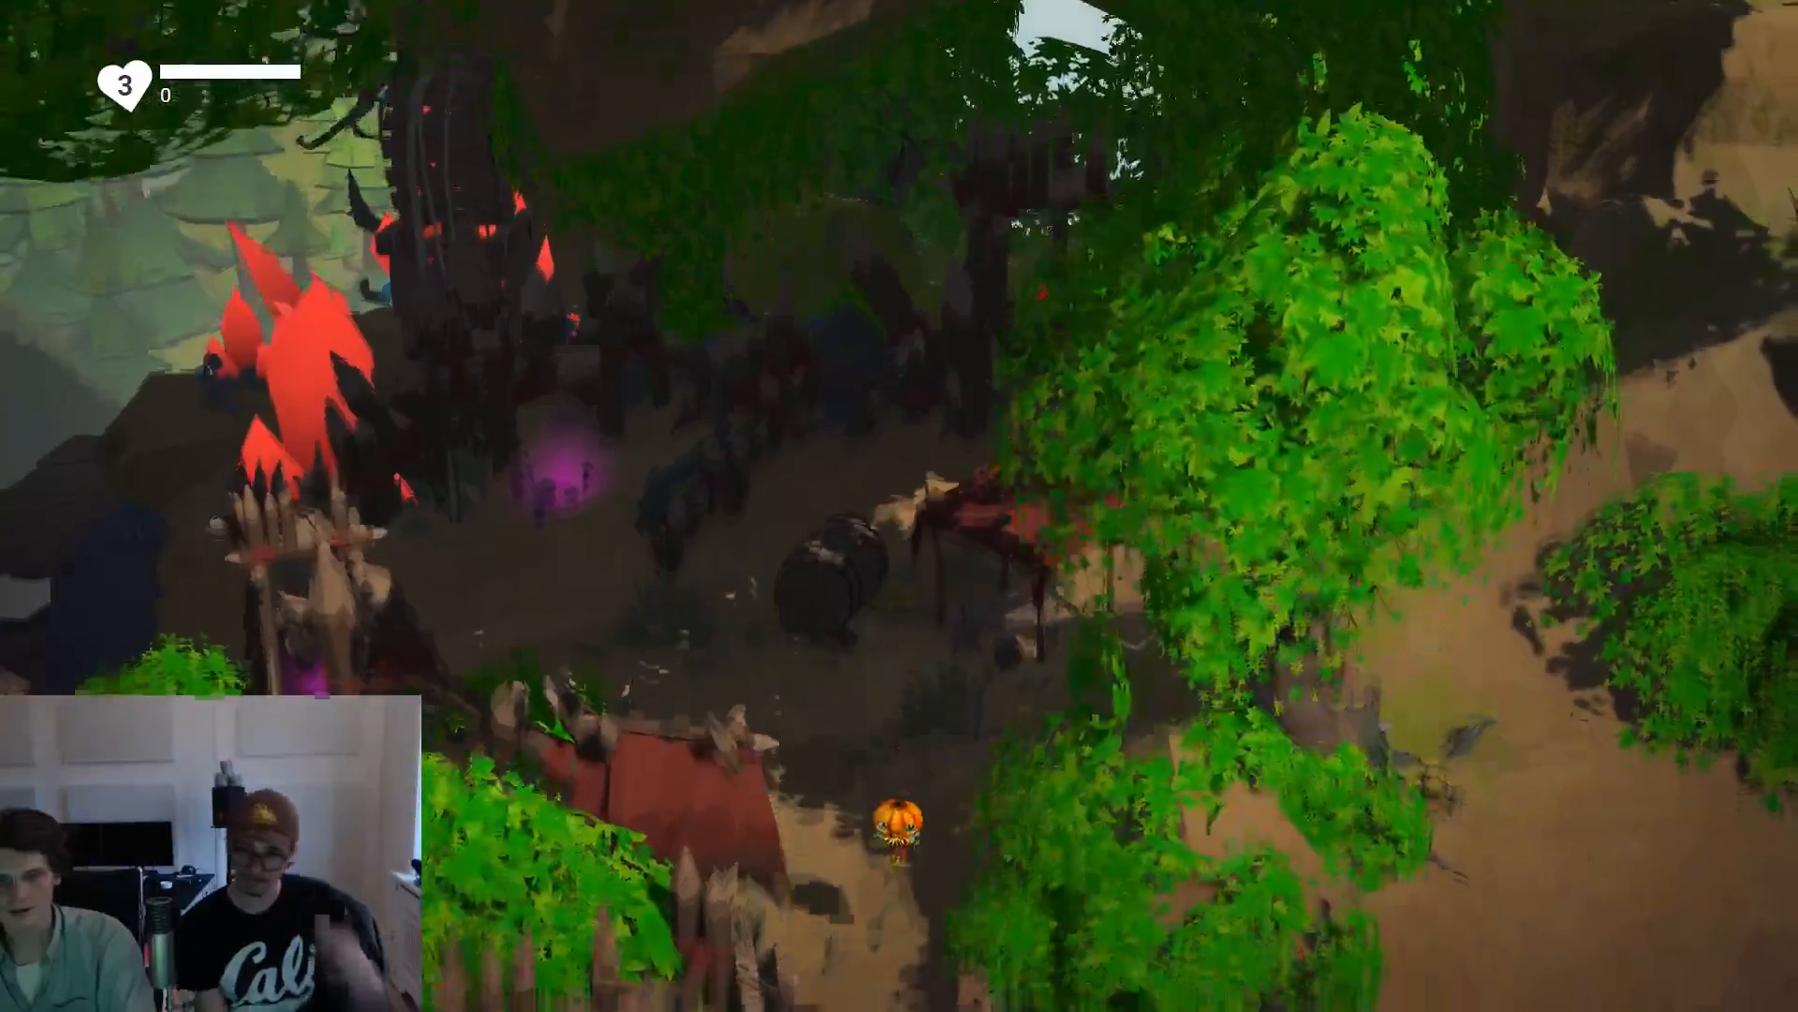
pyautogui.press('d')
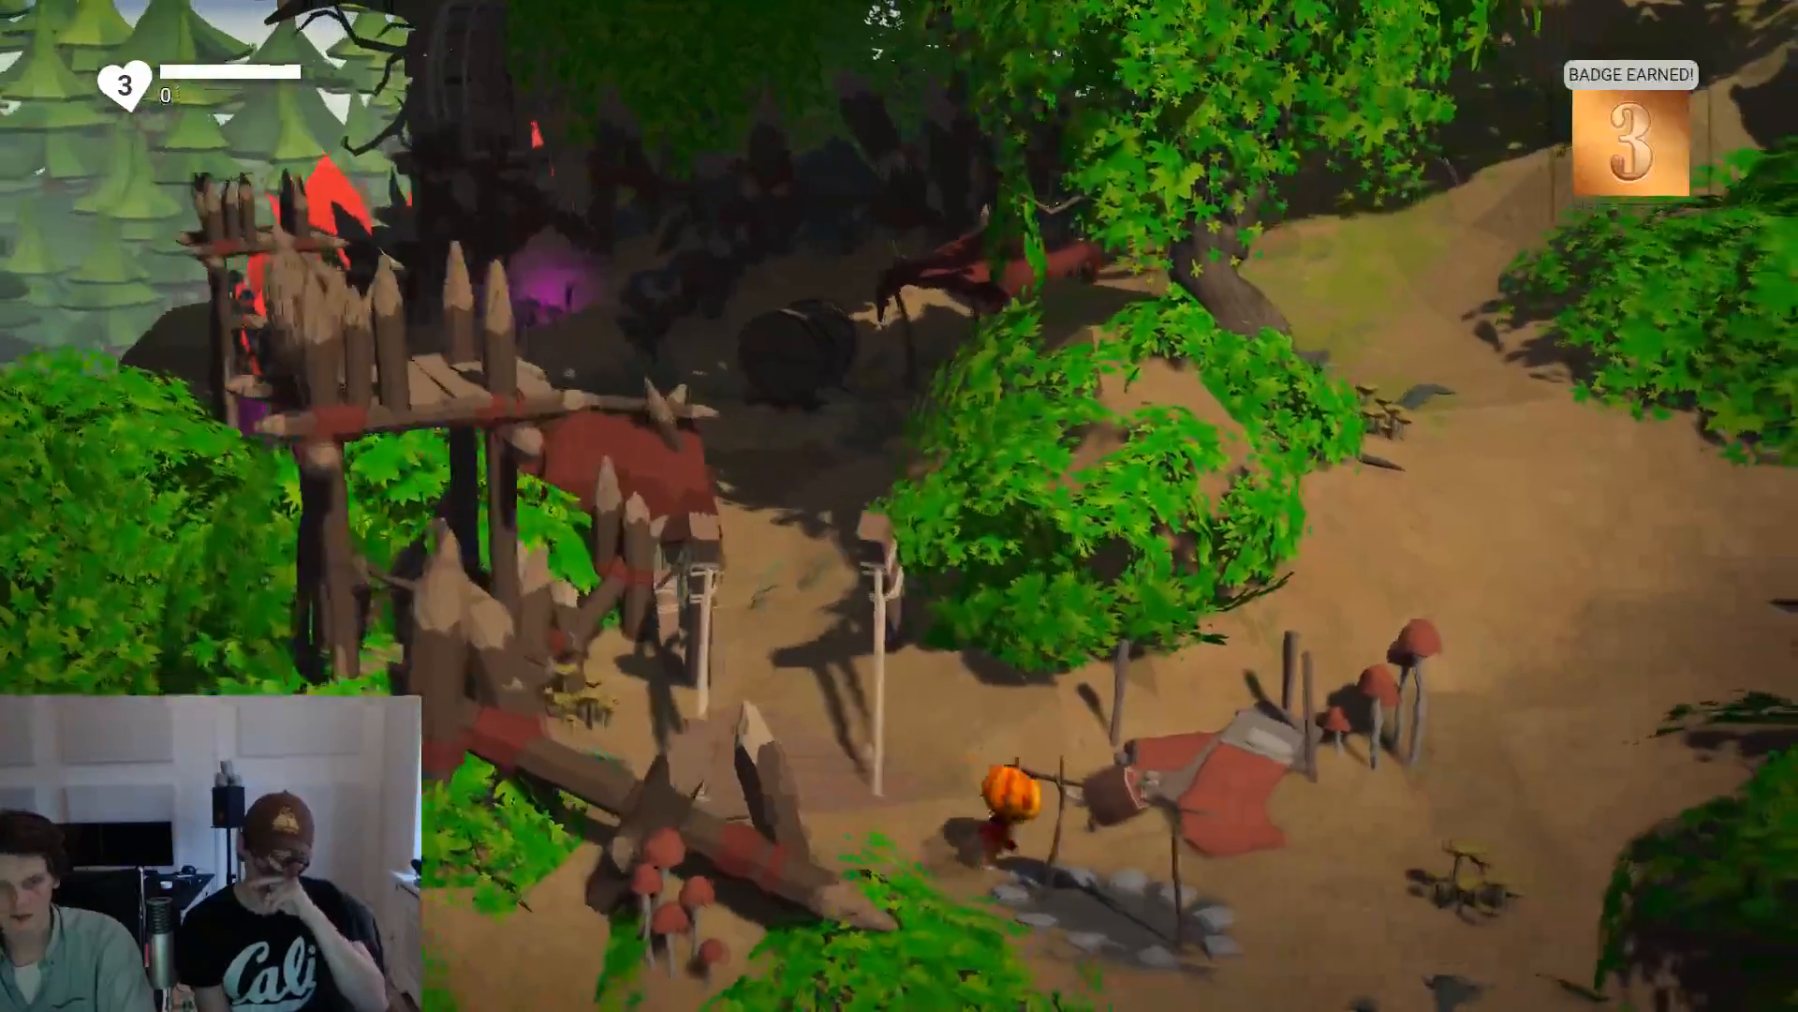
pyautogui.press('w')
pyautogui.press('d')
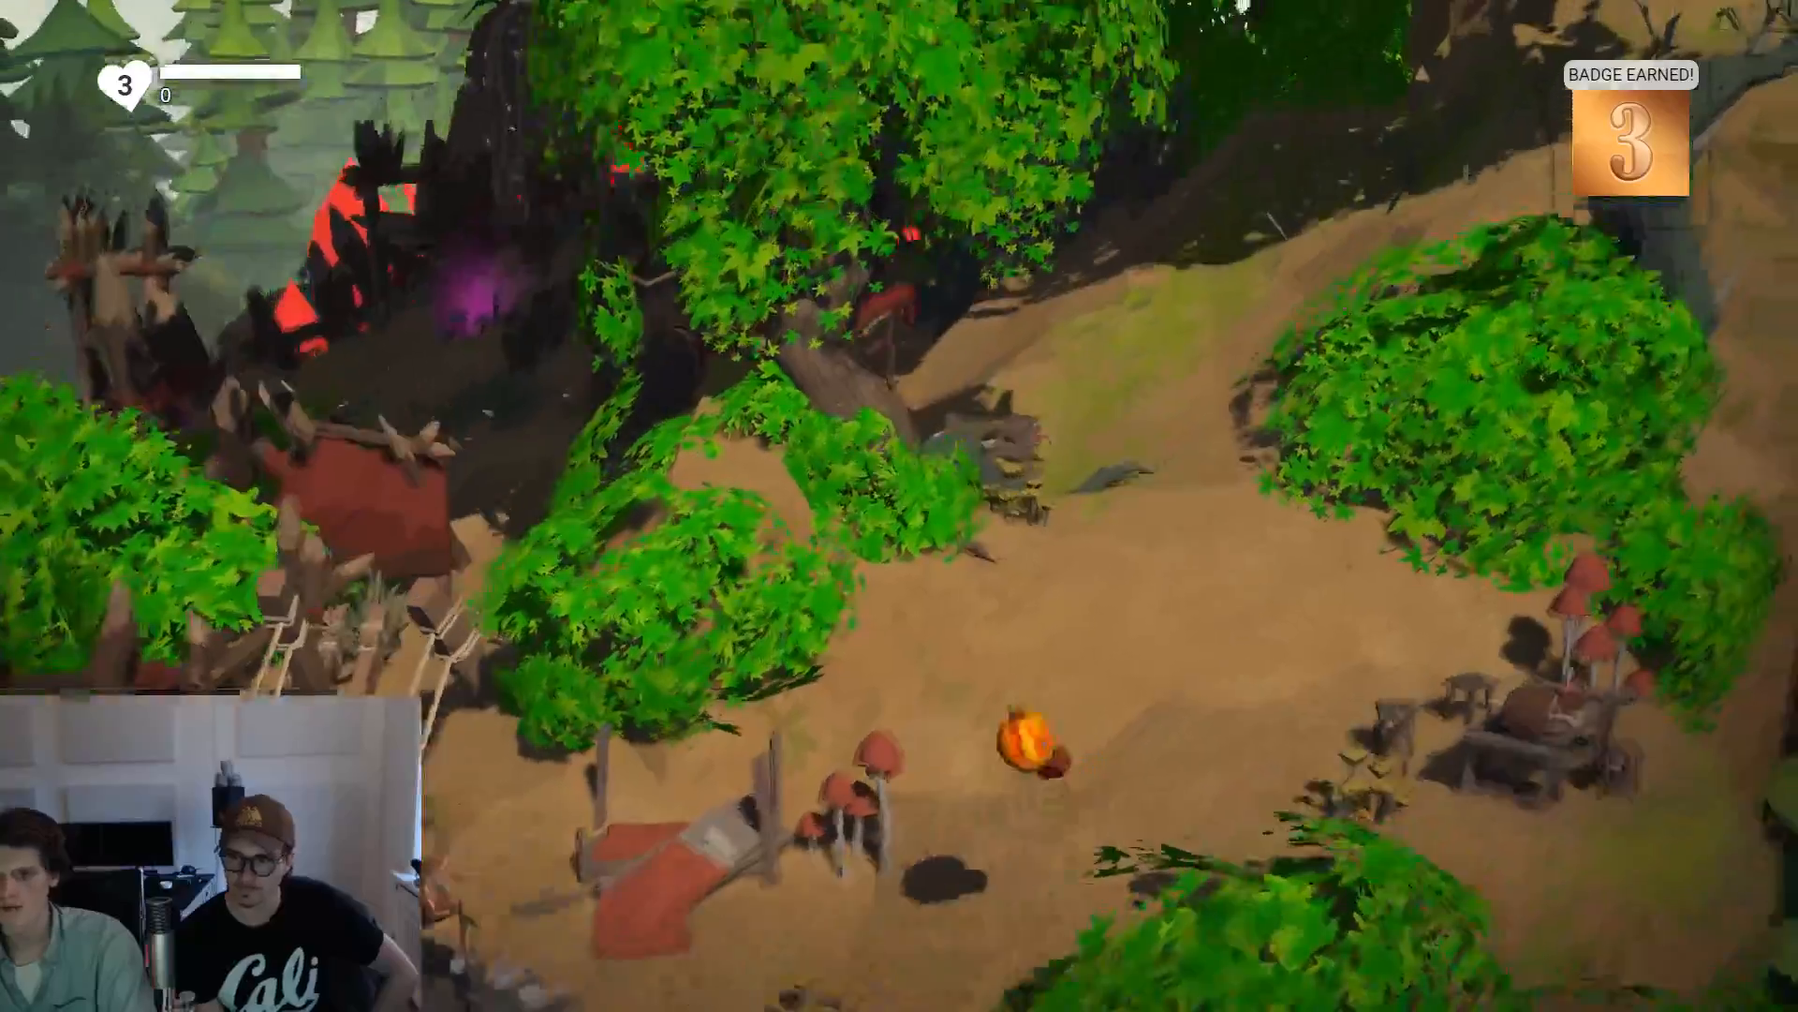
pyautogui.press('w')
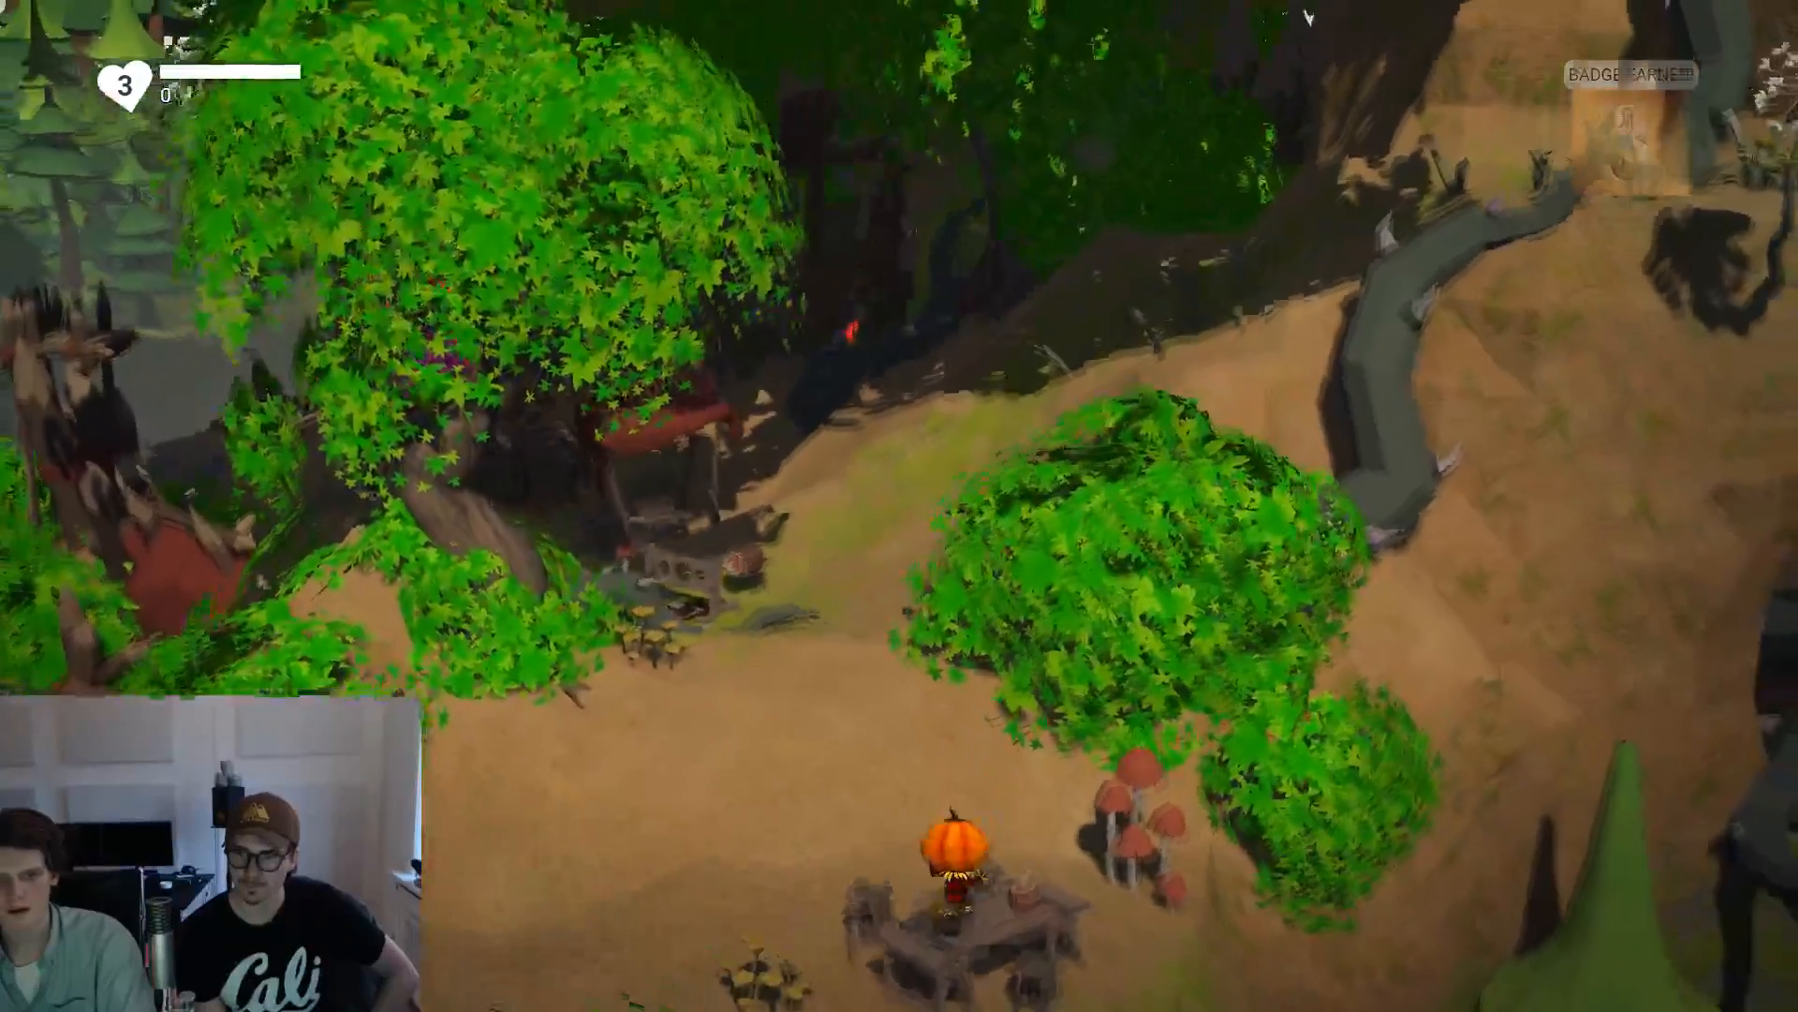
# Play-test the climb from the table past the maple tree up to the sandy ledge by the hanging foliage.
pyautogui.press('w')
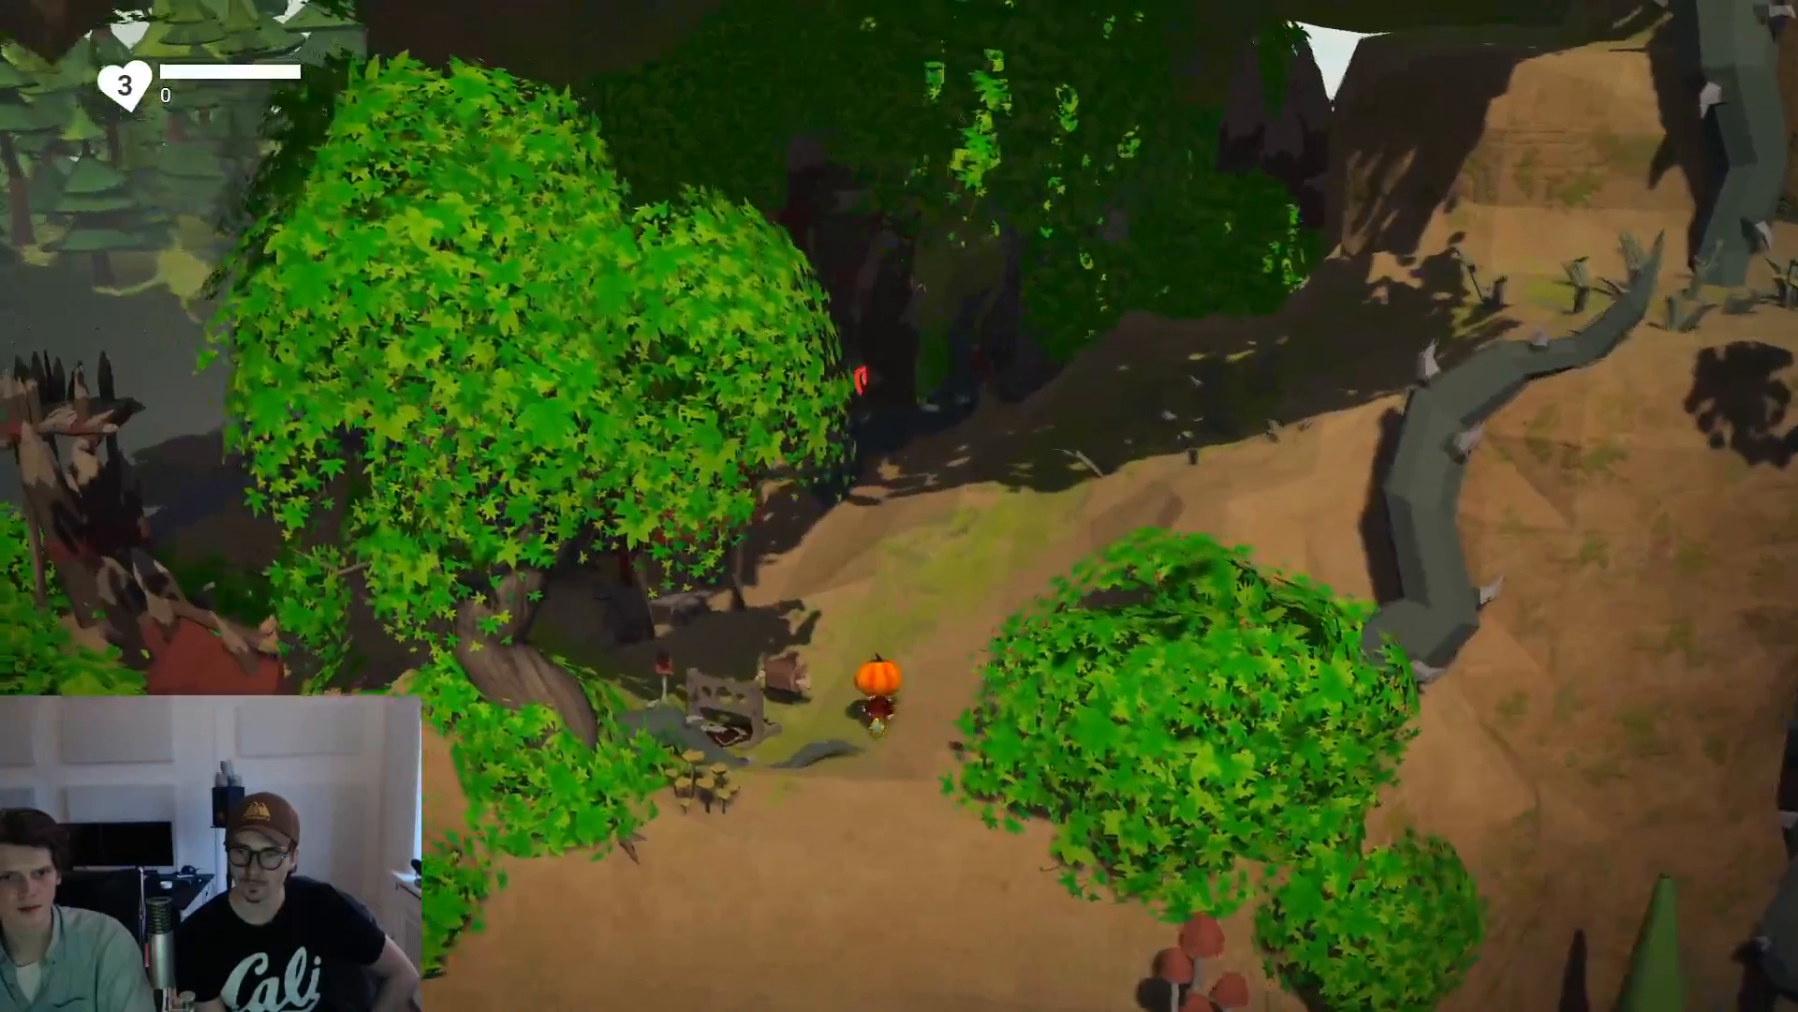
pyautogui.press('a')
pyautogui.press('w')
pyautogui.press('d')
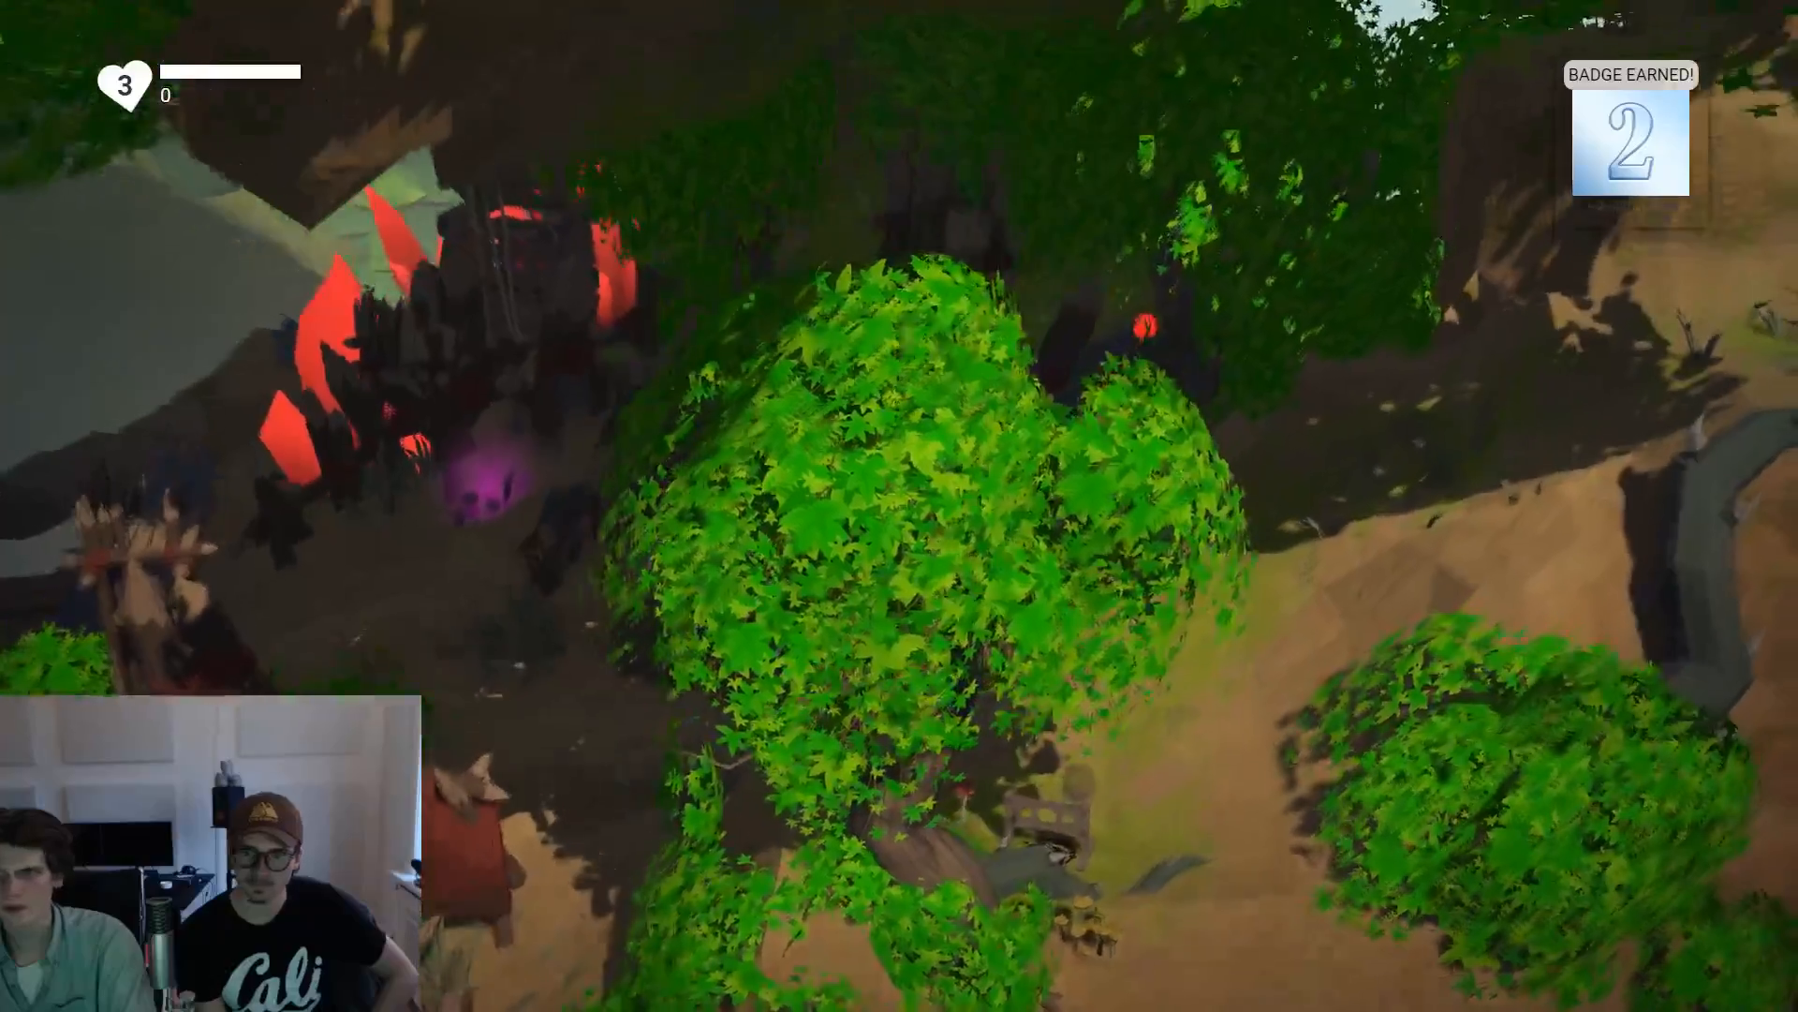
pyautogui.press('w')
pyautogui.press('d')
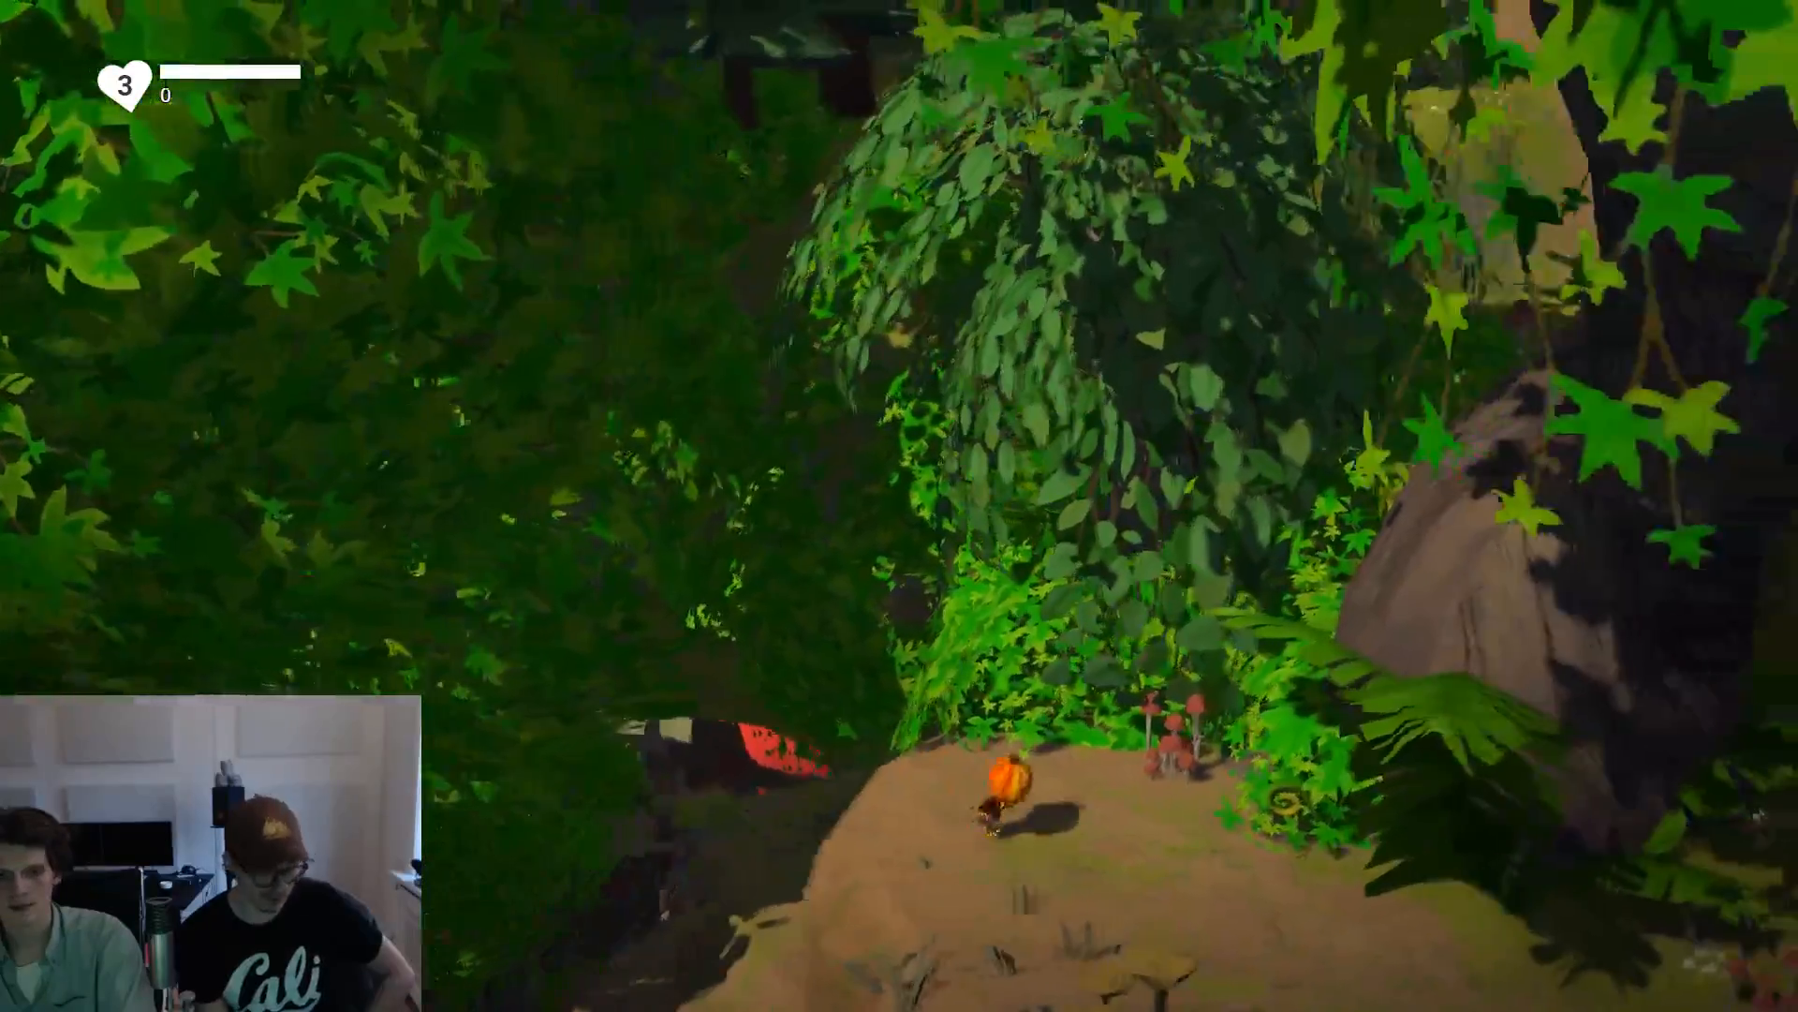
# Run to the pig beneath the big twisted tree and go through its dialogue.
pyautogui.press('s')
pyautogui.press('d')
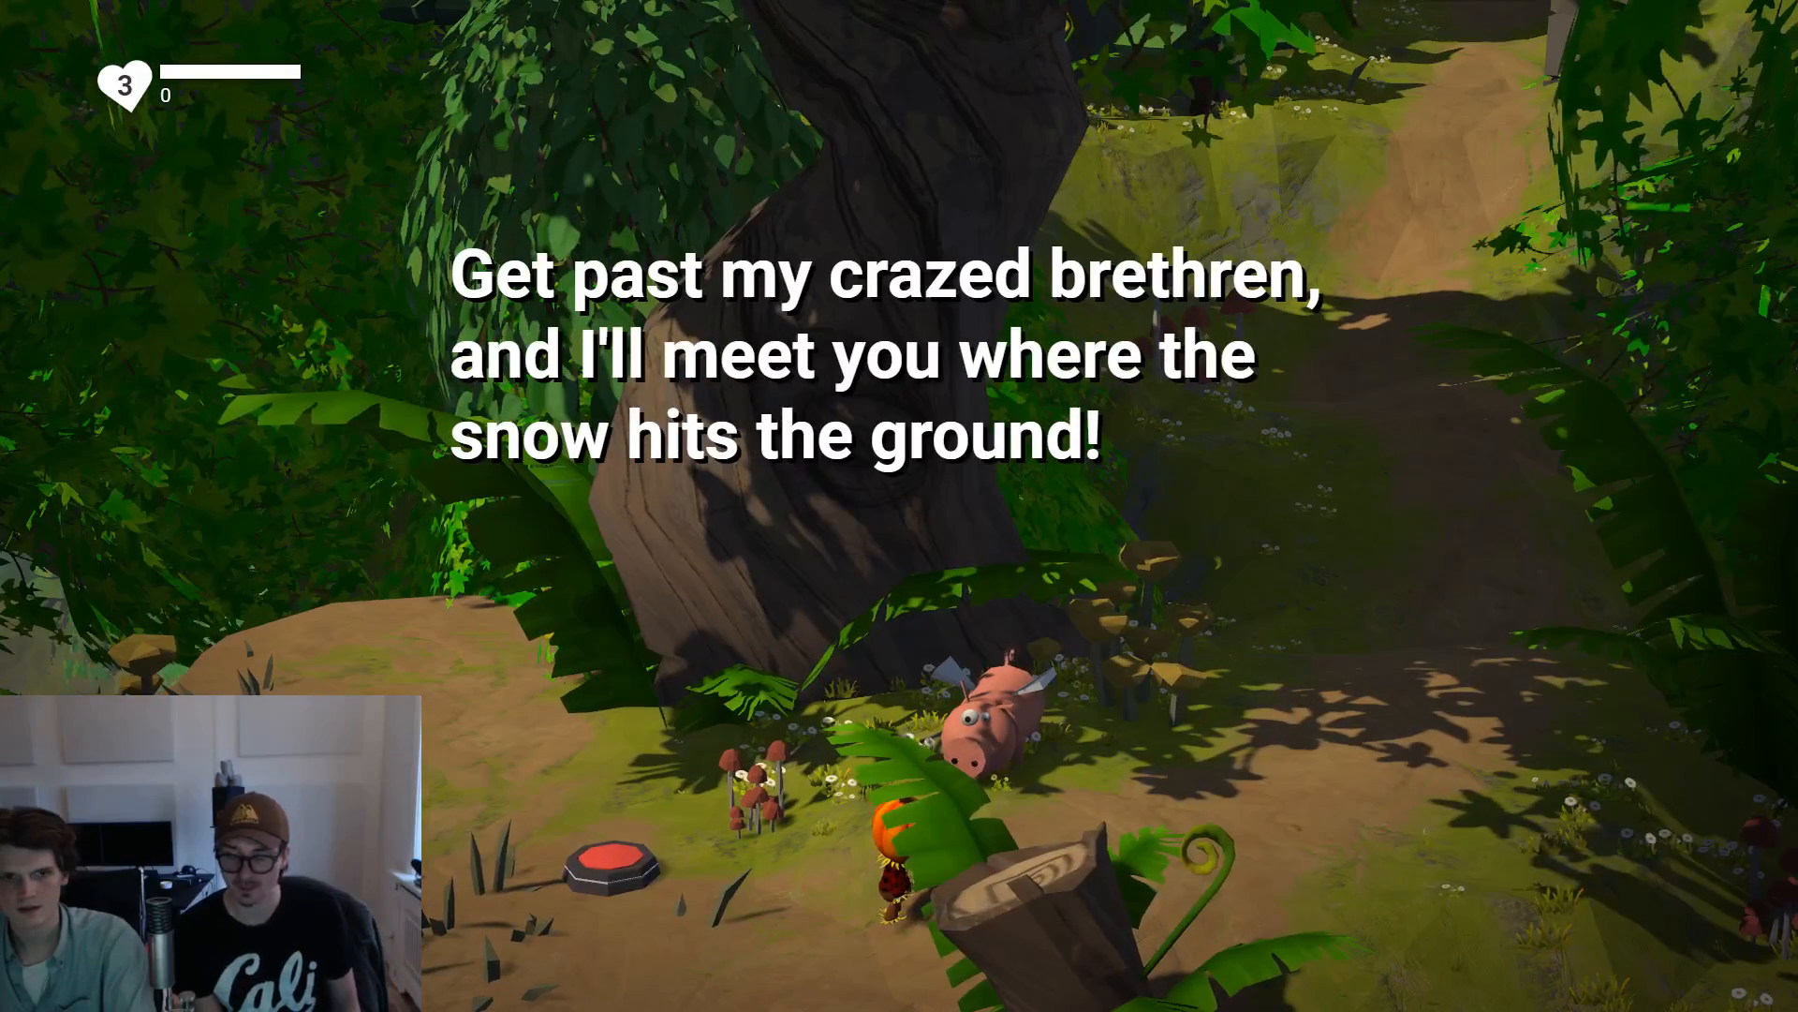
pyautogui.press('d')
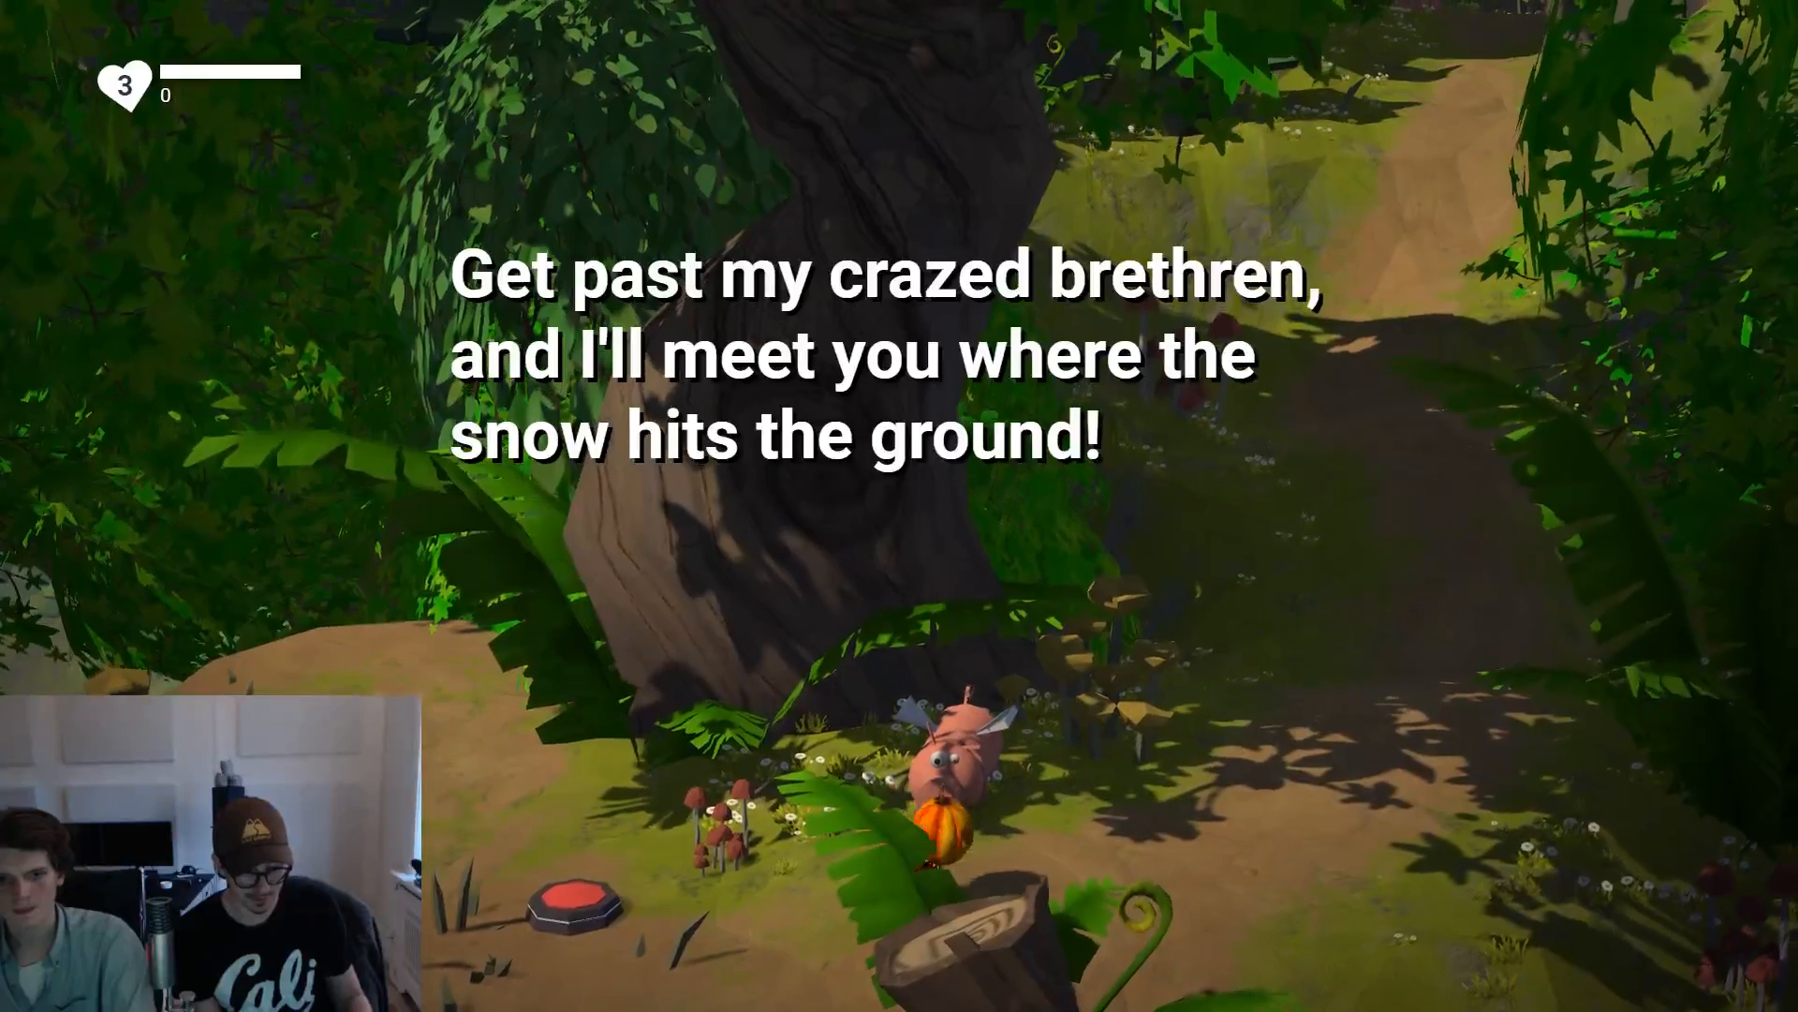
pyautogui.press('d')
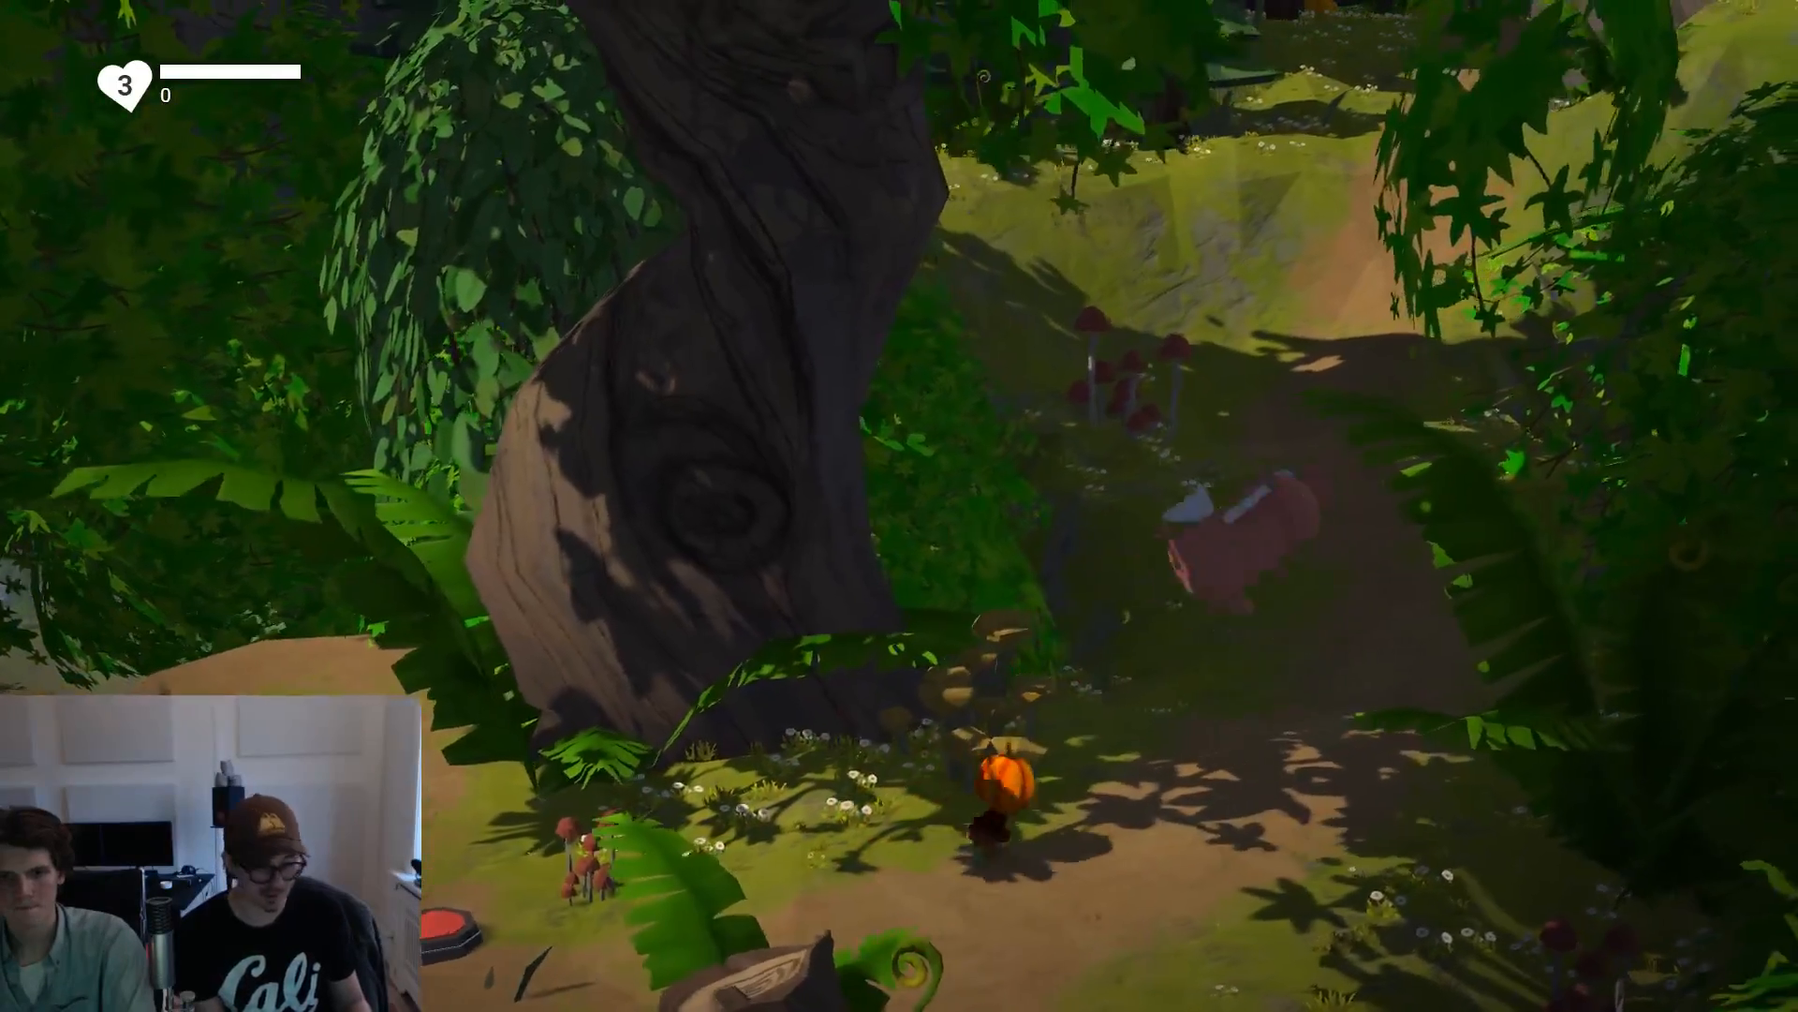
# Play-test the dirt path beneath the stone pillars and through the pine forest with the pigs to the first mossy rock.
pyautogui.press('w')
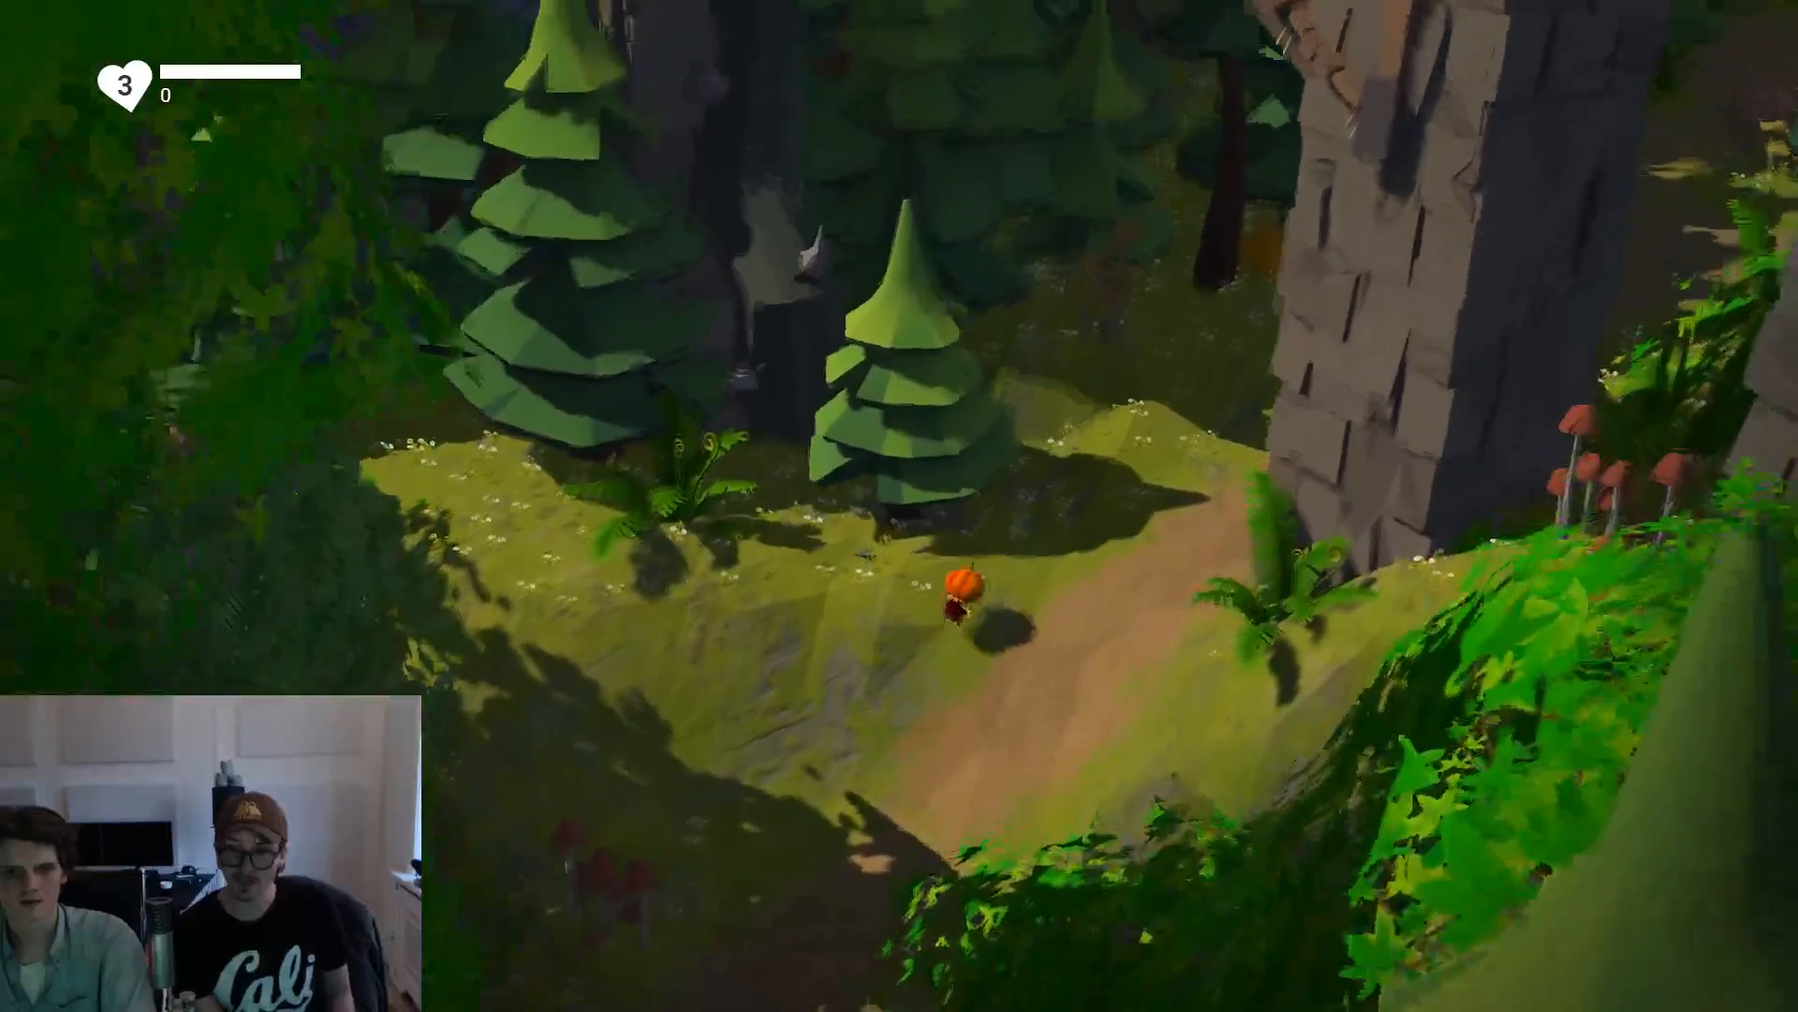
pyautogui.press('d')
pyautogui.press('d')
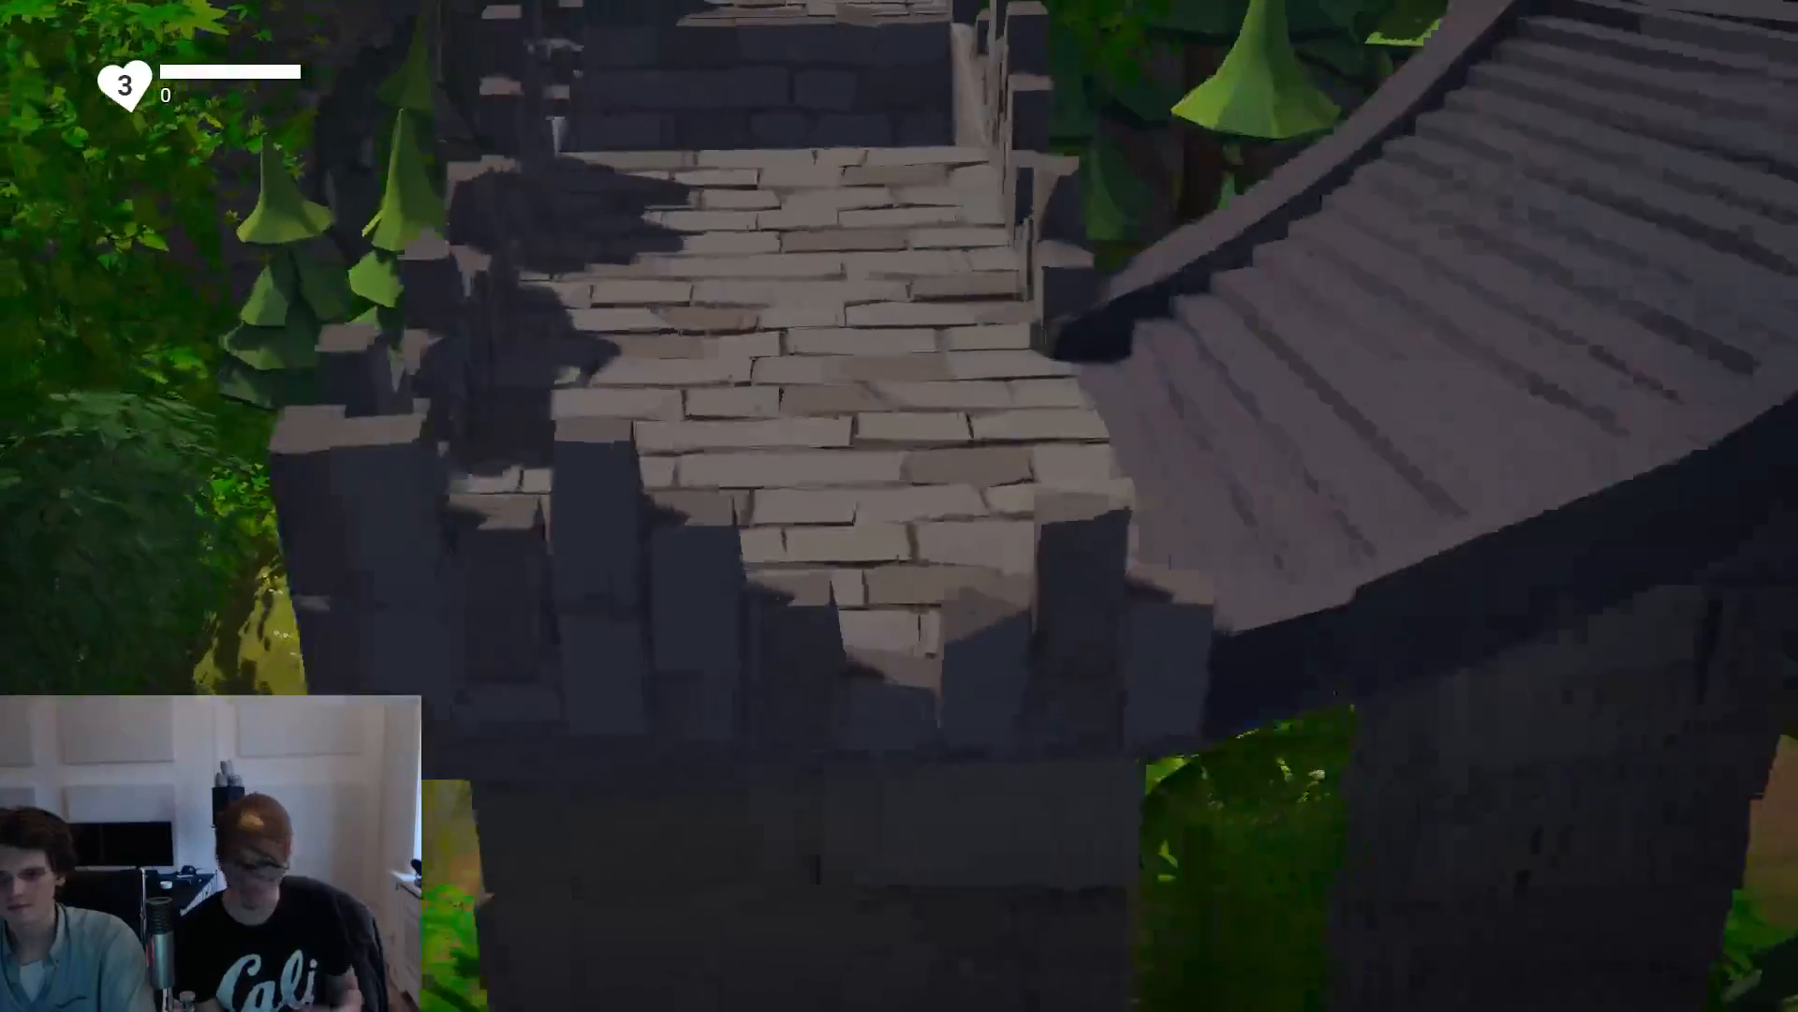
pyautogui.press('d')
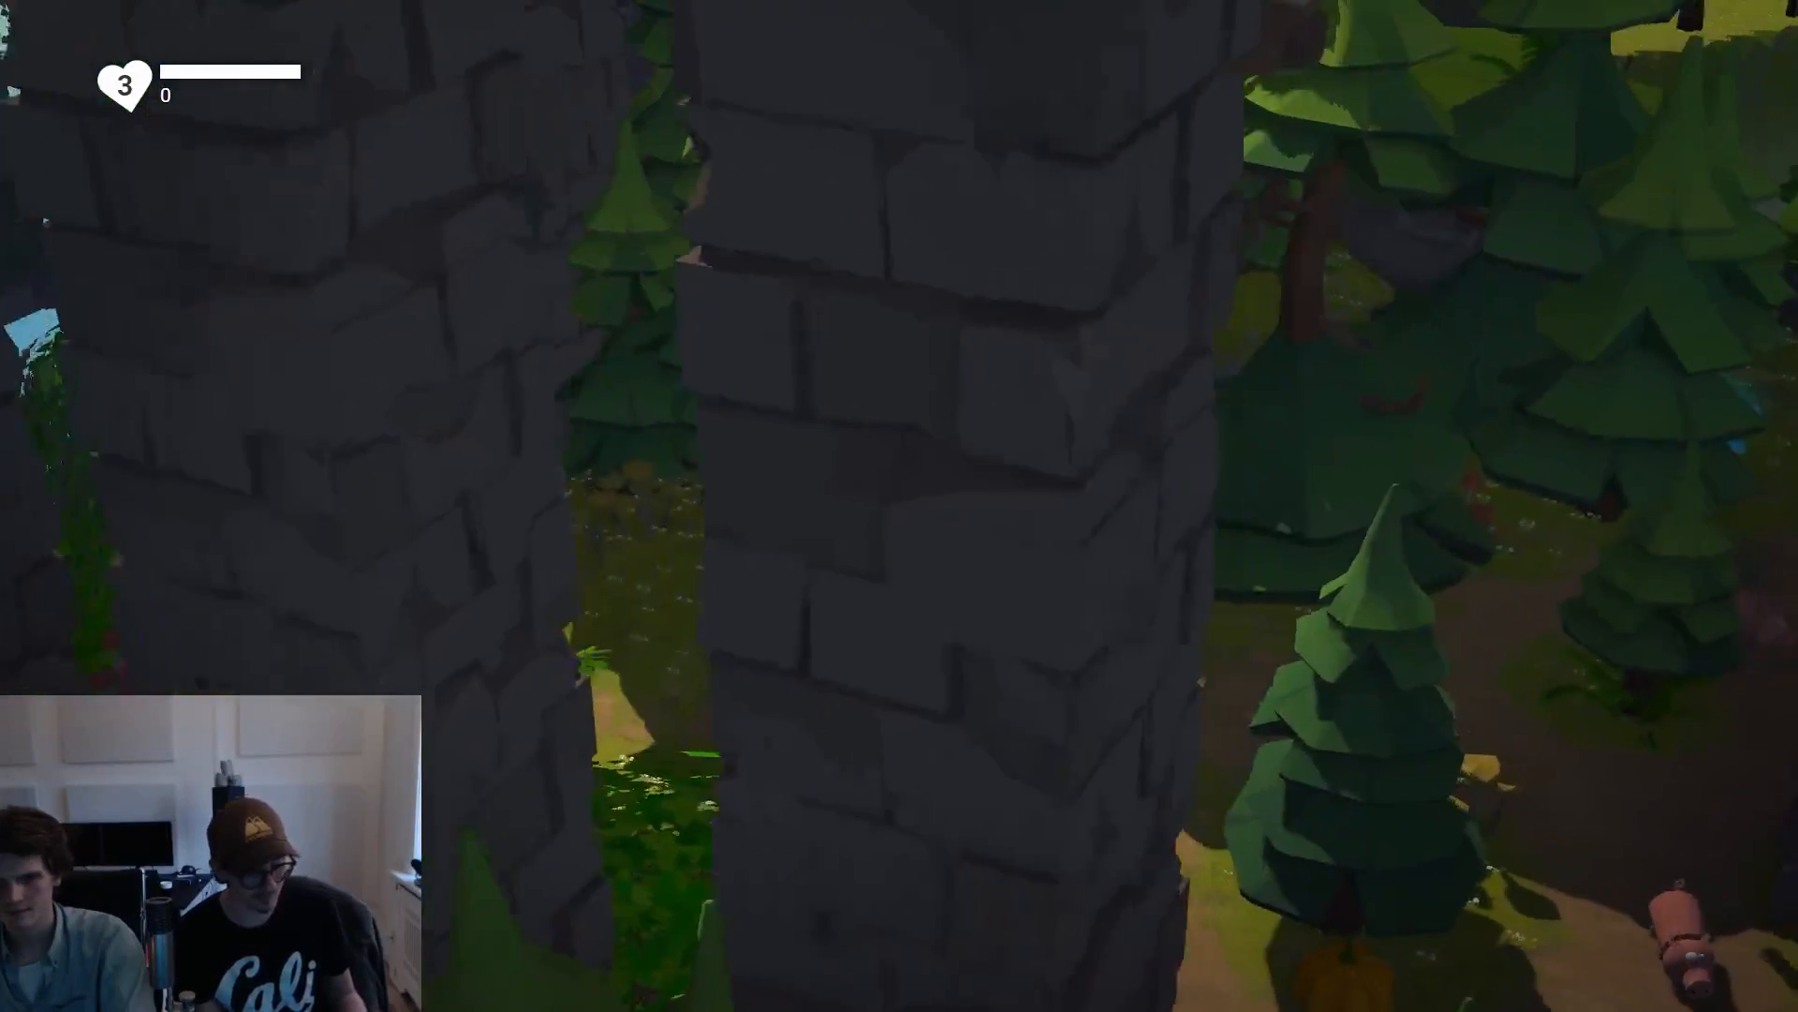
pyautogui.press('d')
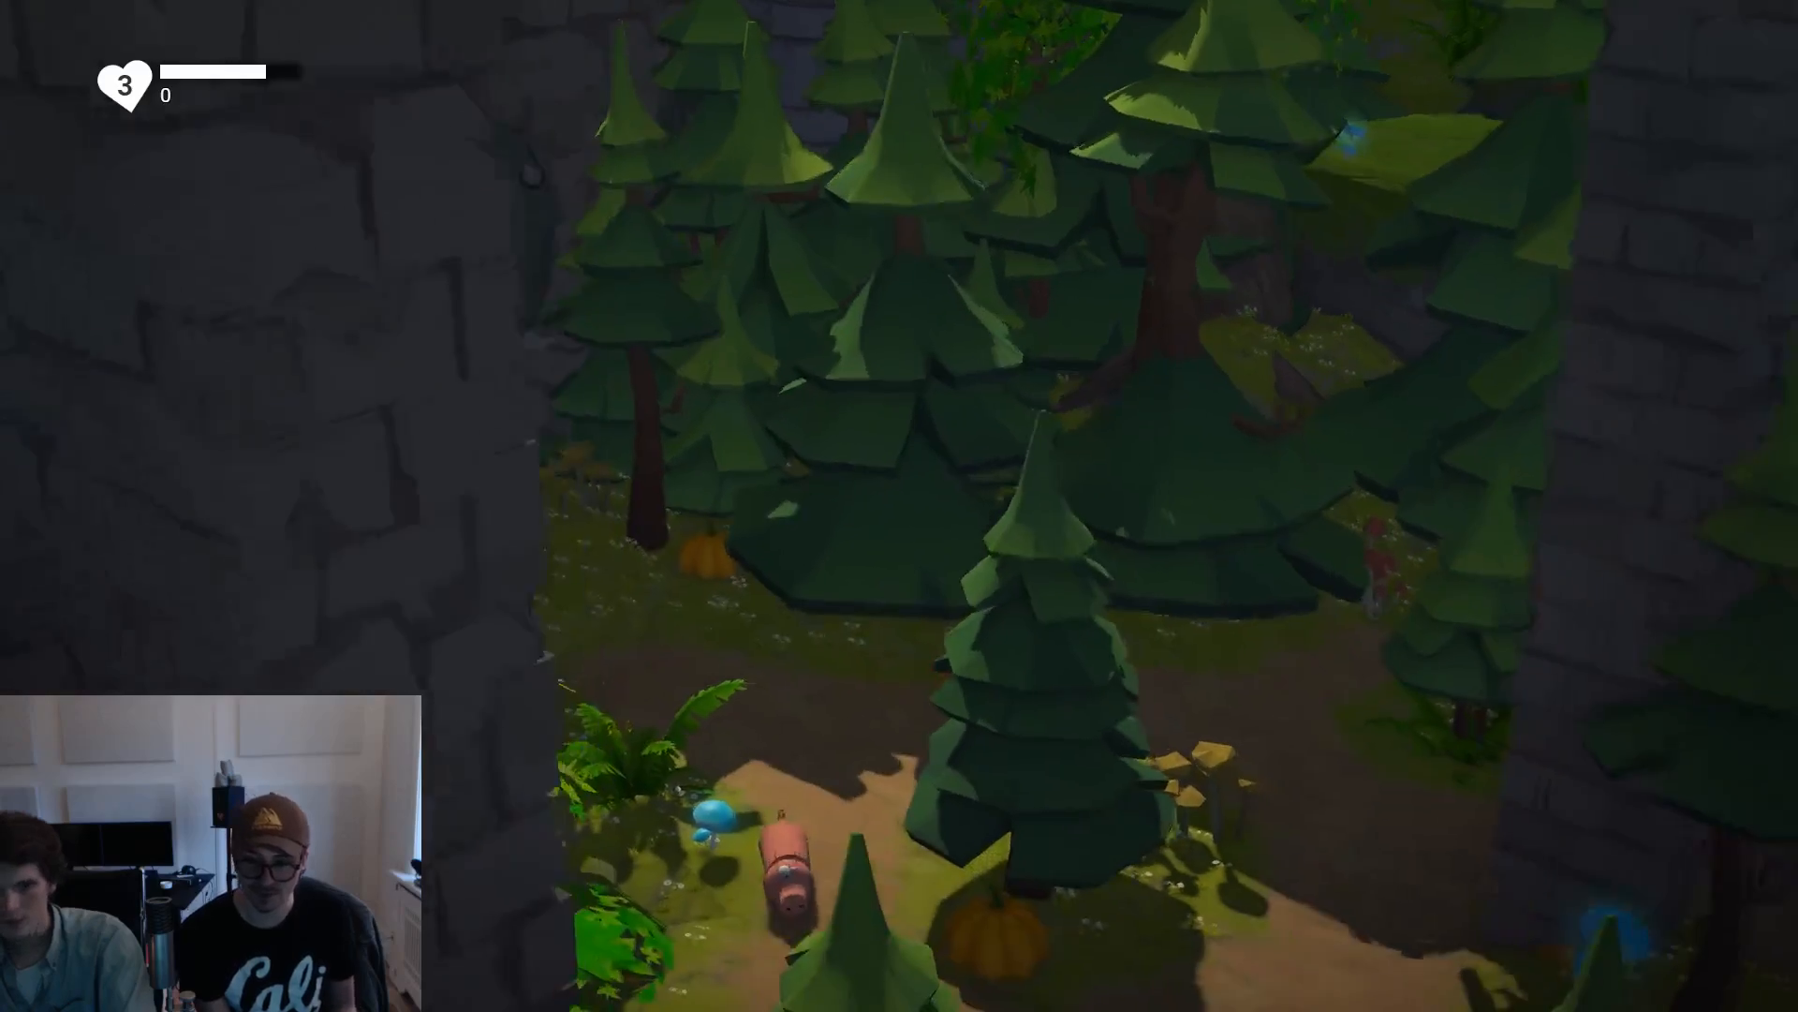
pyautogui.press('d')
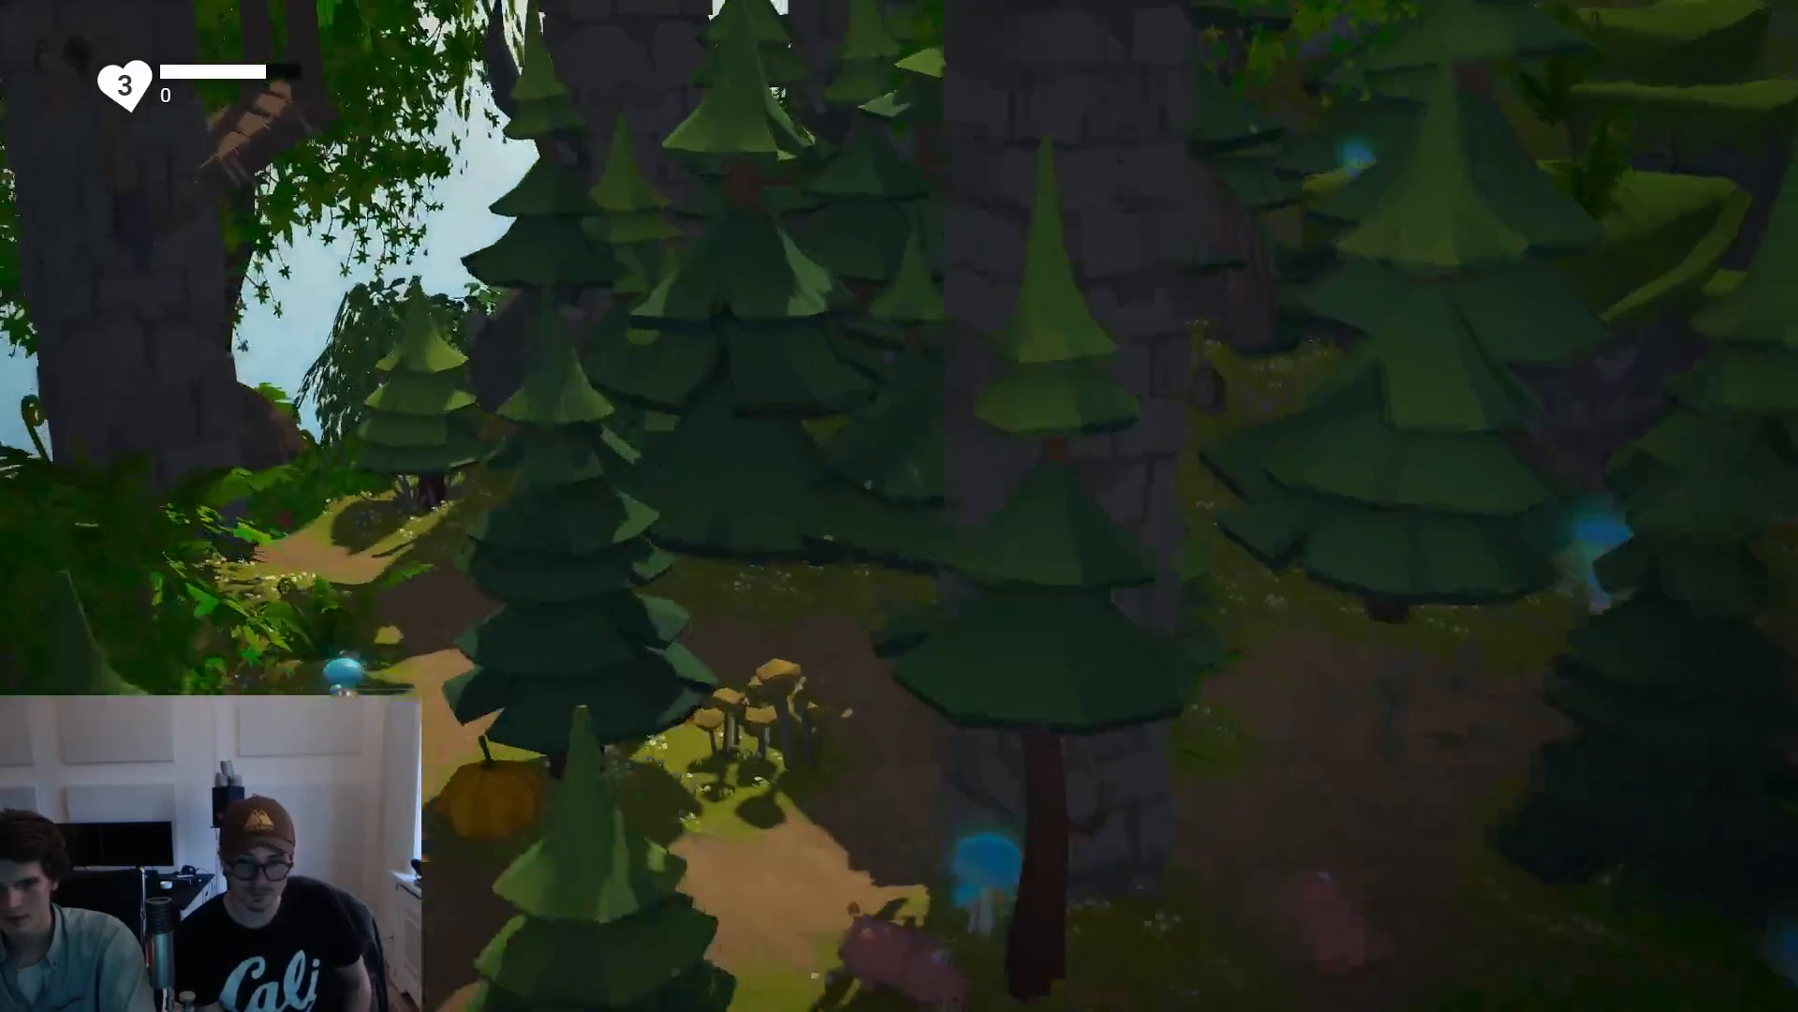
pyautogui.press('d')
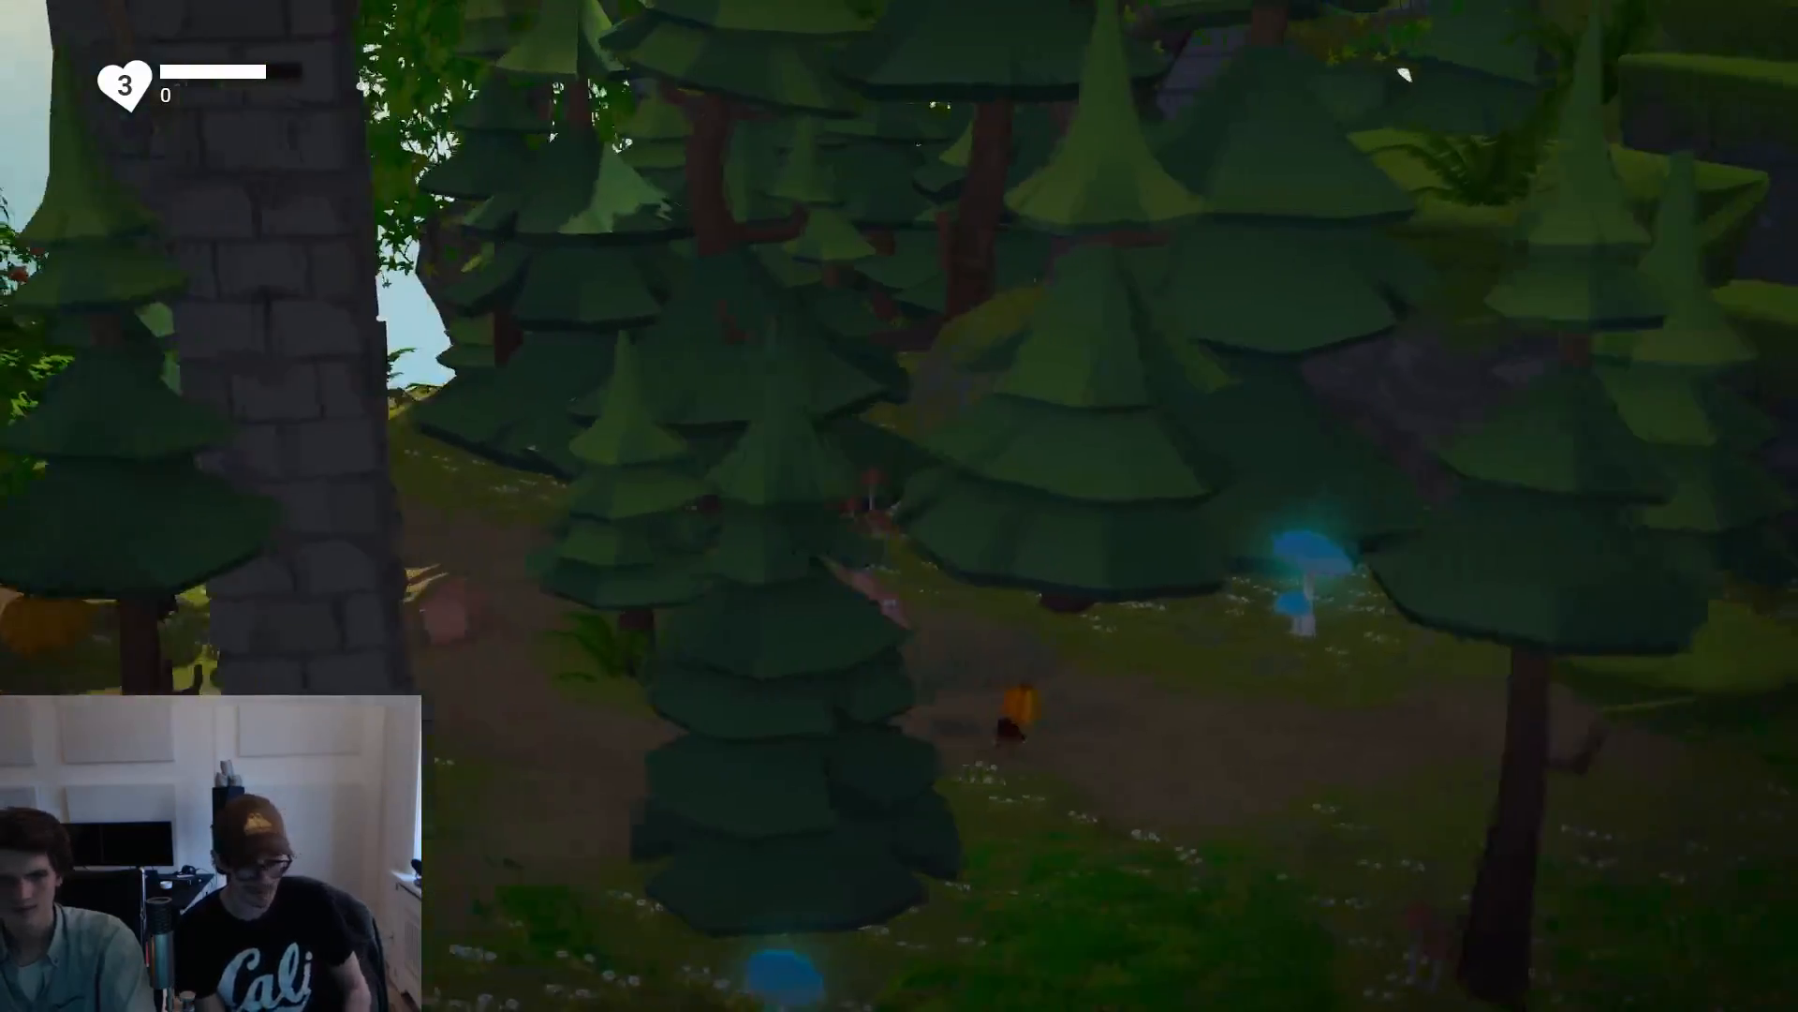
pyautogui.press('d')
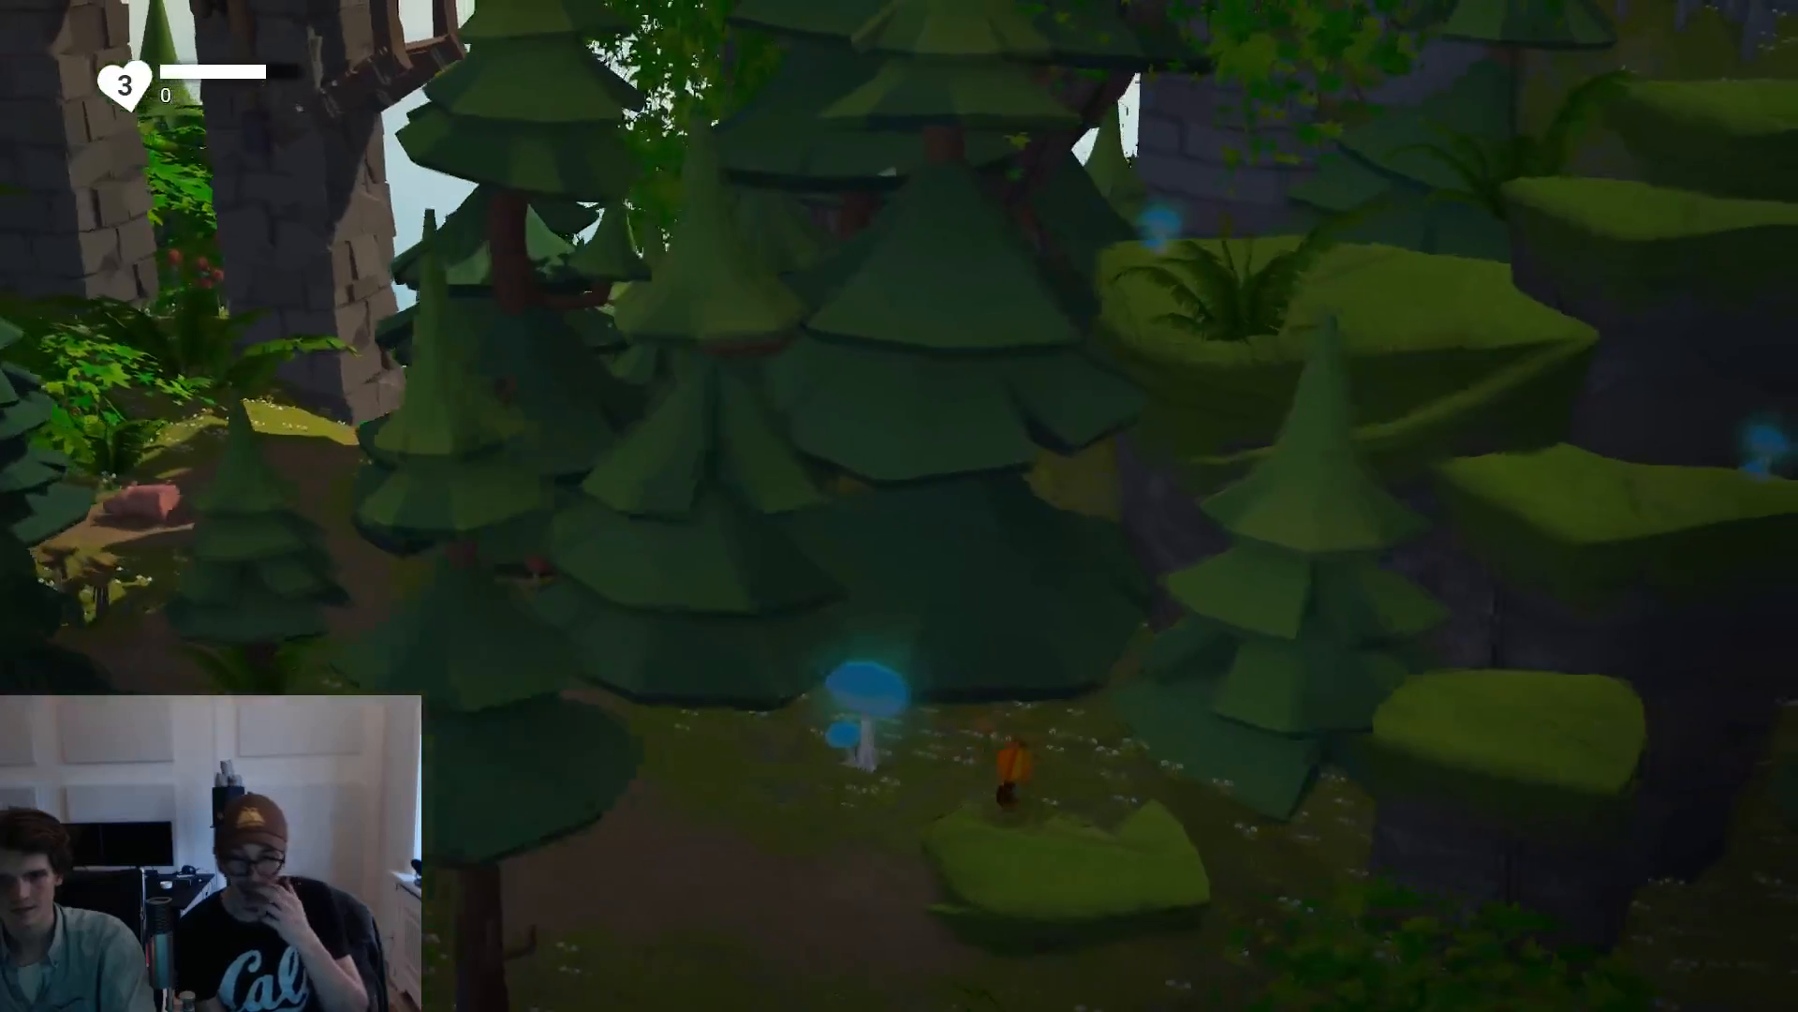
# Play-test the jumps up the mossy rock ledges to the ruined temple.
pyautogui.press('w')
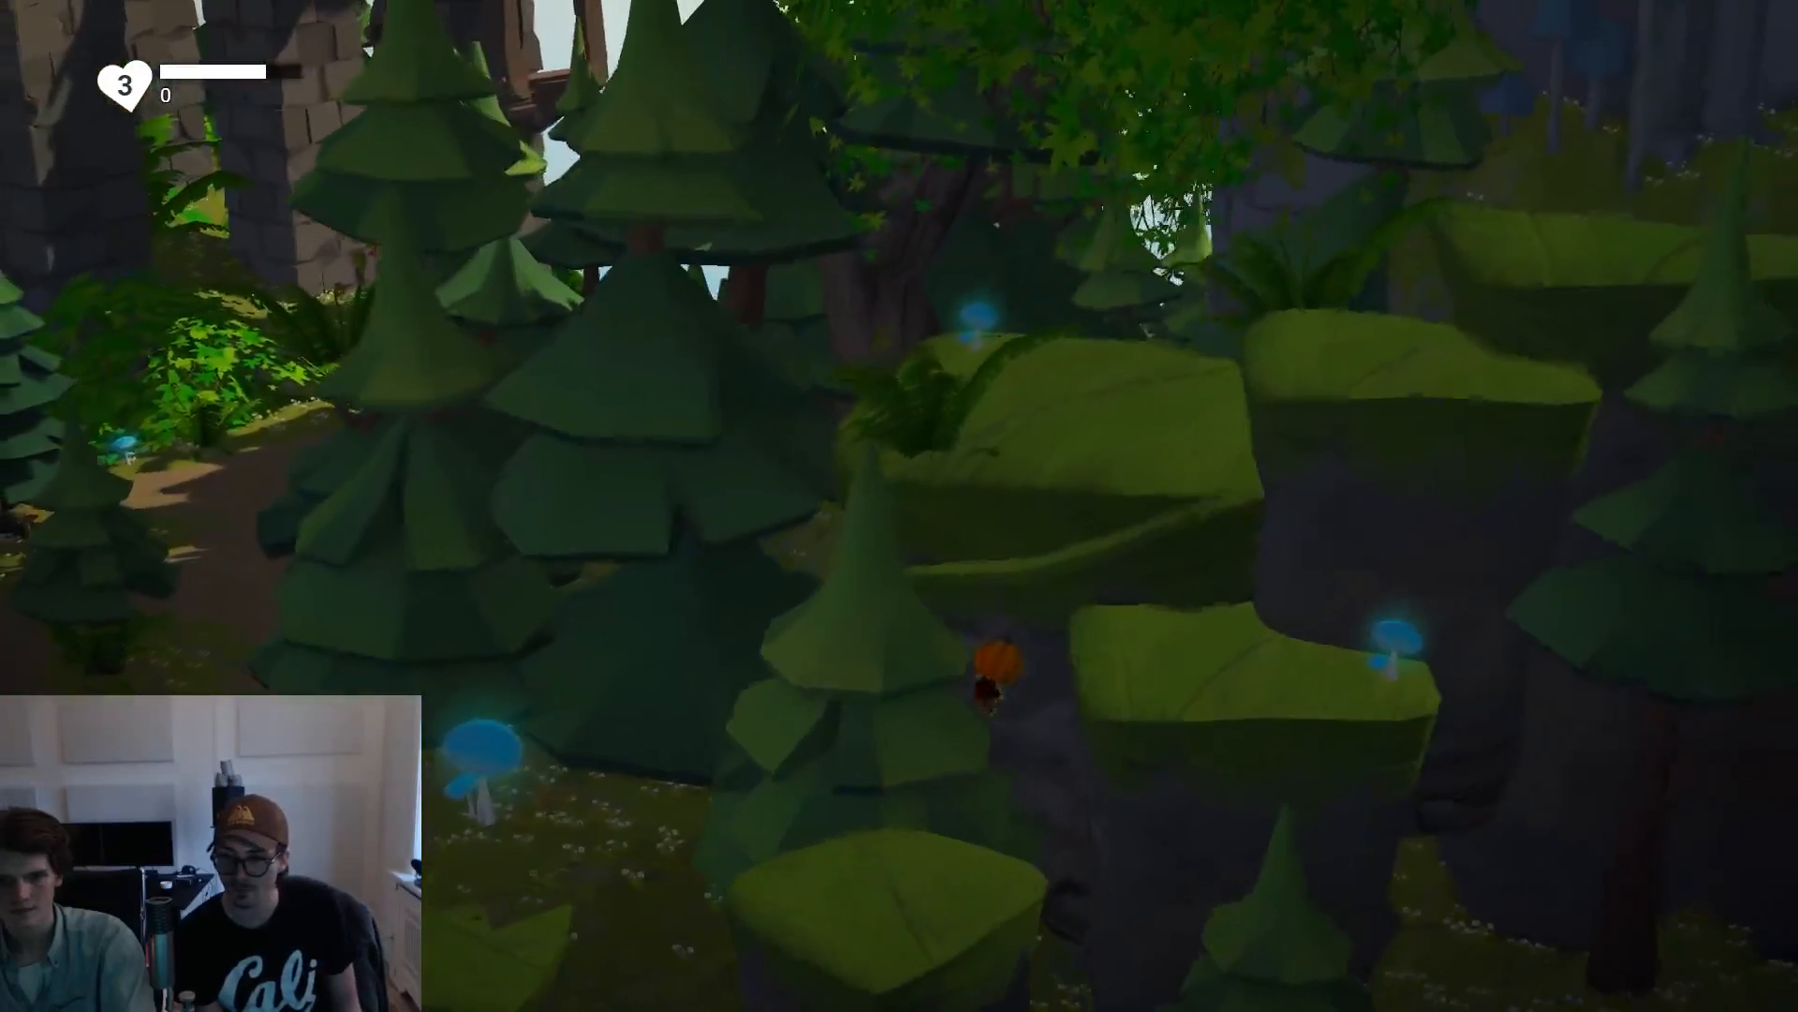
pyautogui.press('w')
pyautogui.press('space')
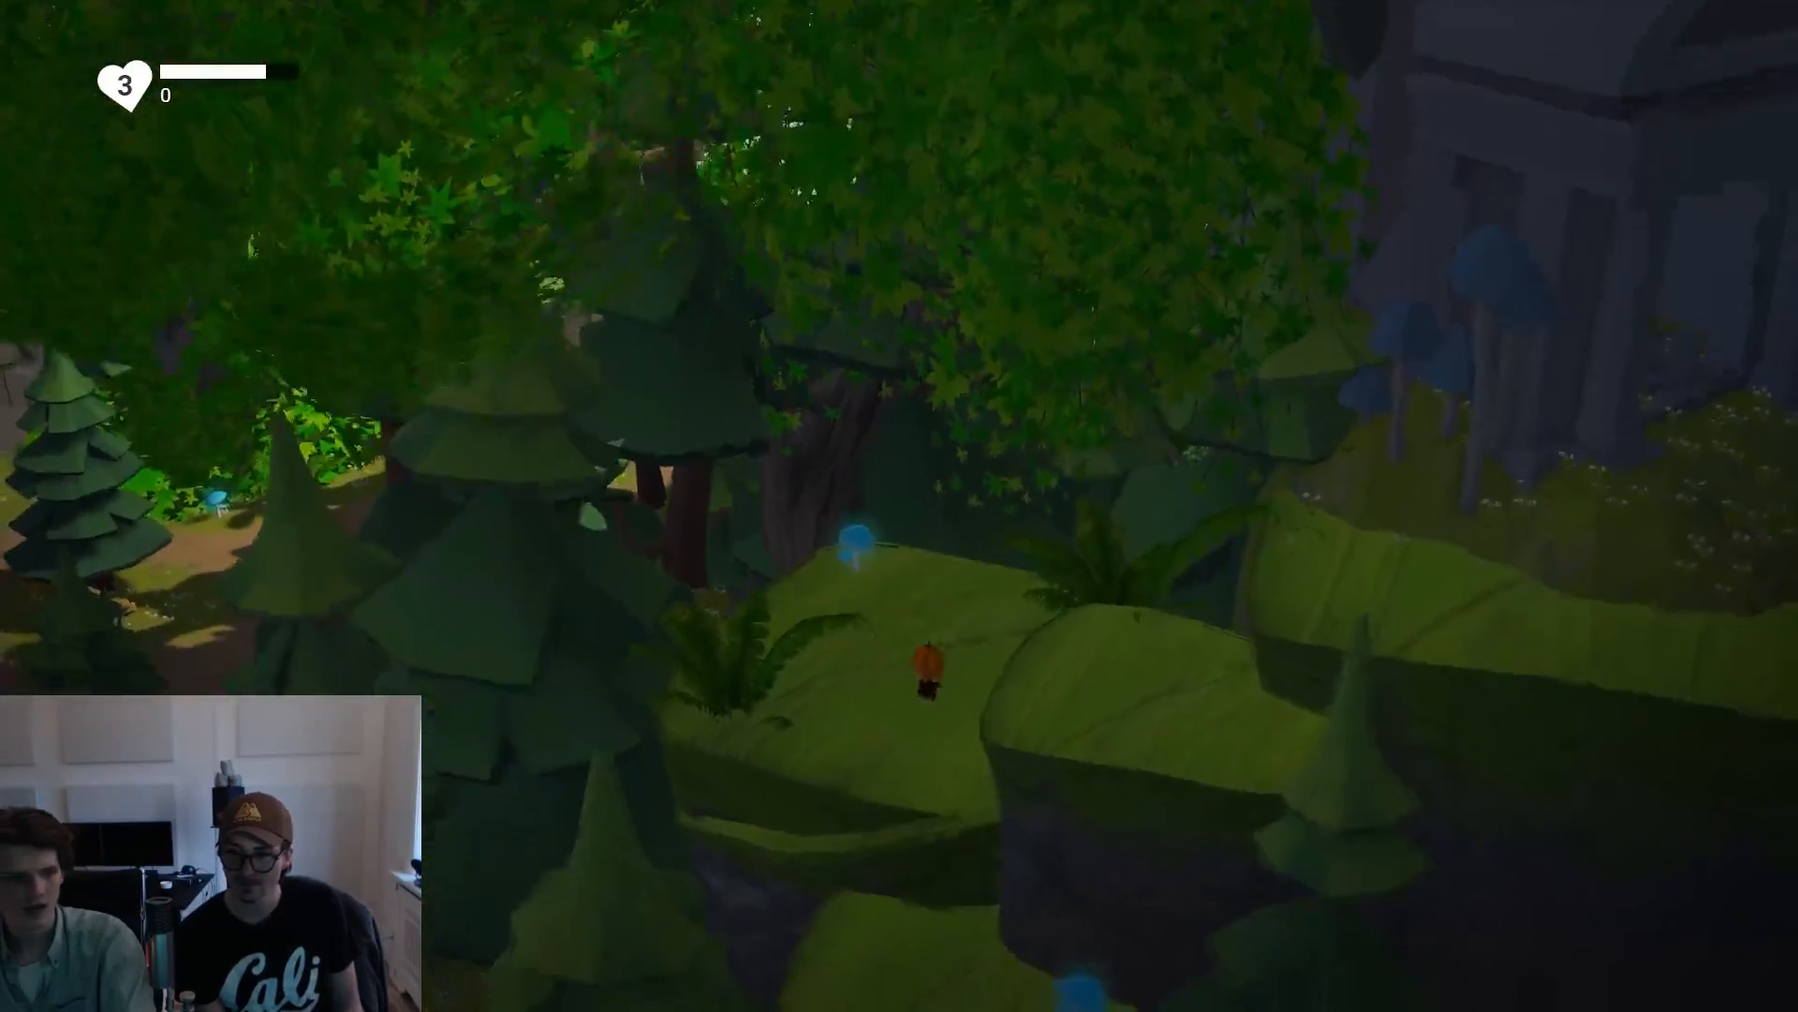
pyautogui.press('space')
pyautogui.press('w')
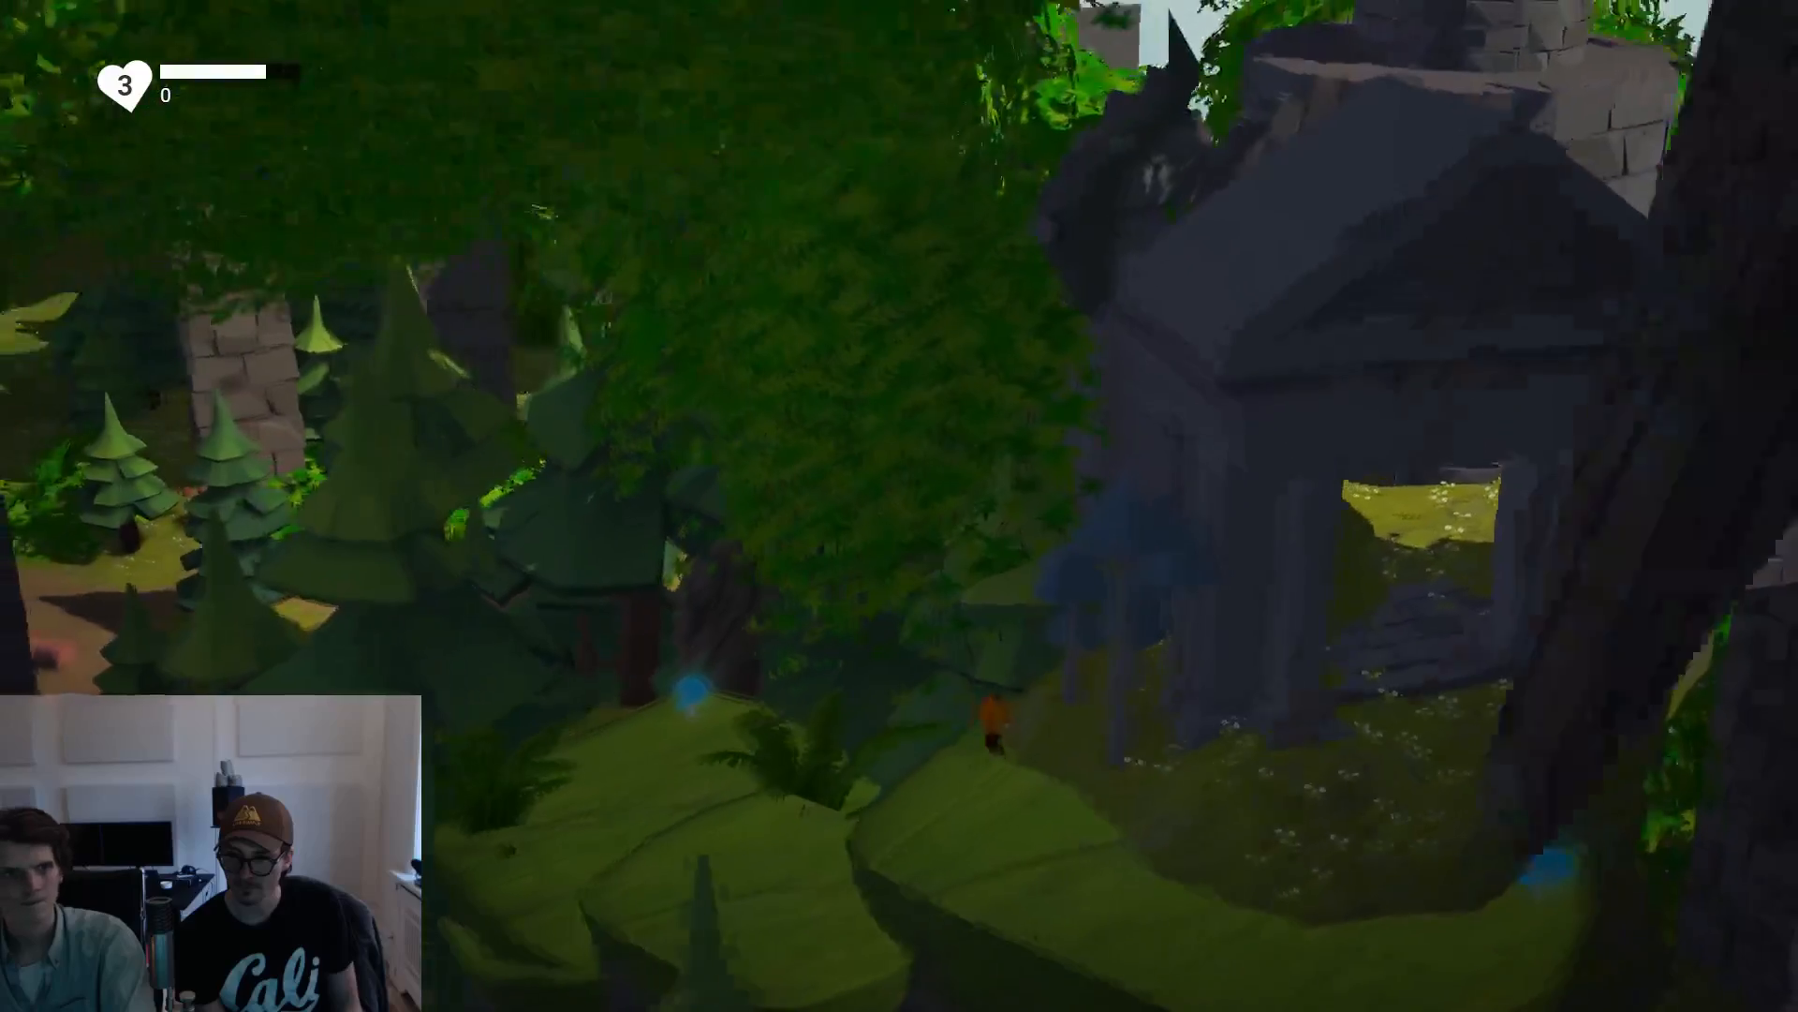
pyautogui.press('w')
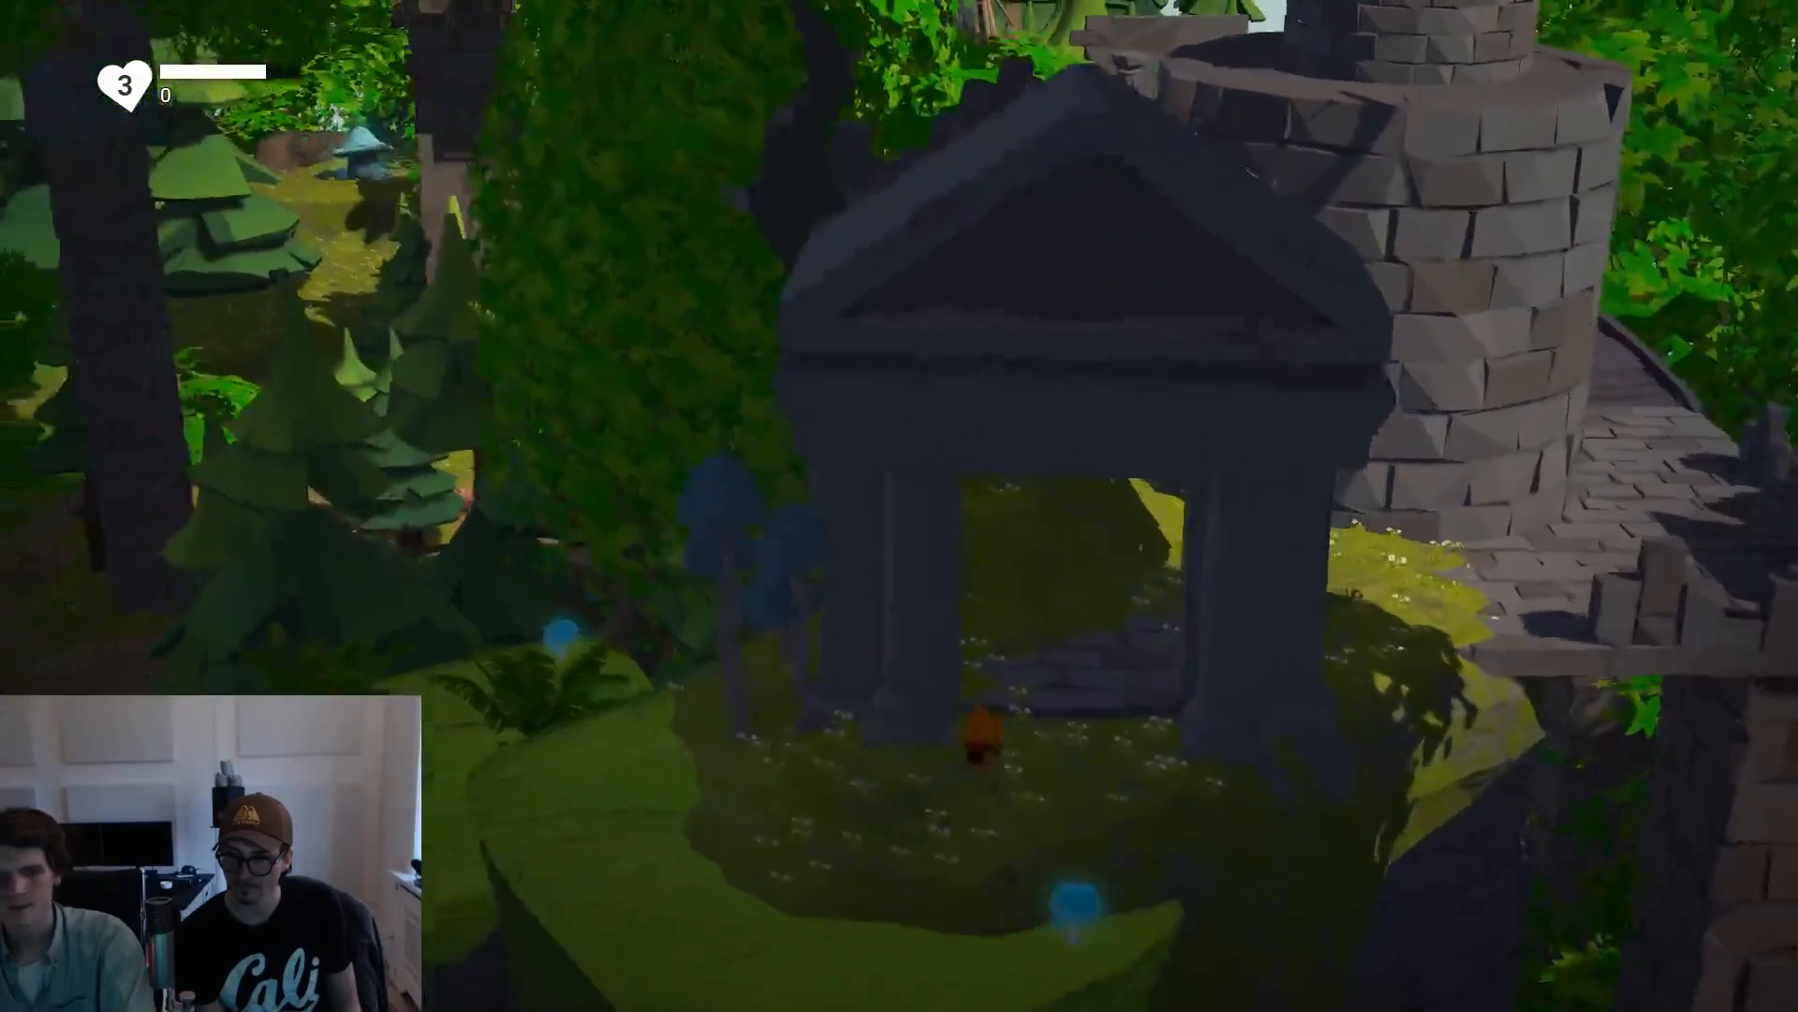
# Play-test the route from the temple around the round stone tower and up the curved ramp.
pyautogui.press('d')
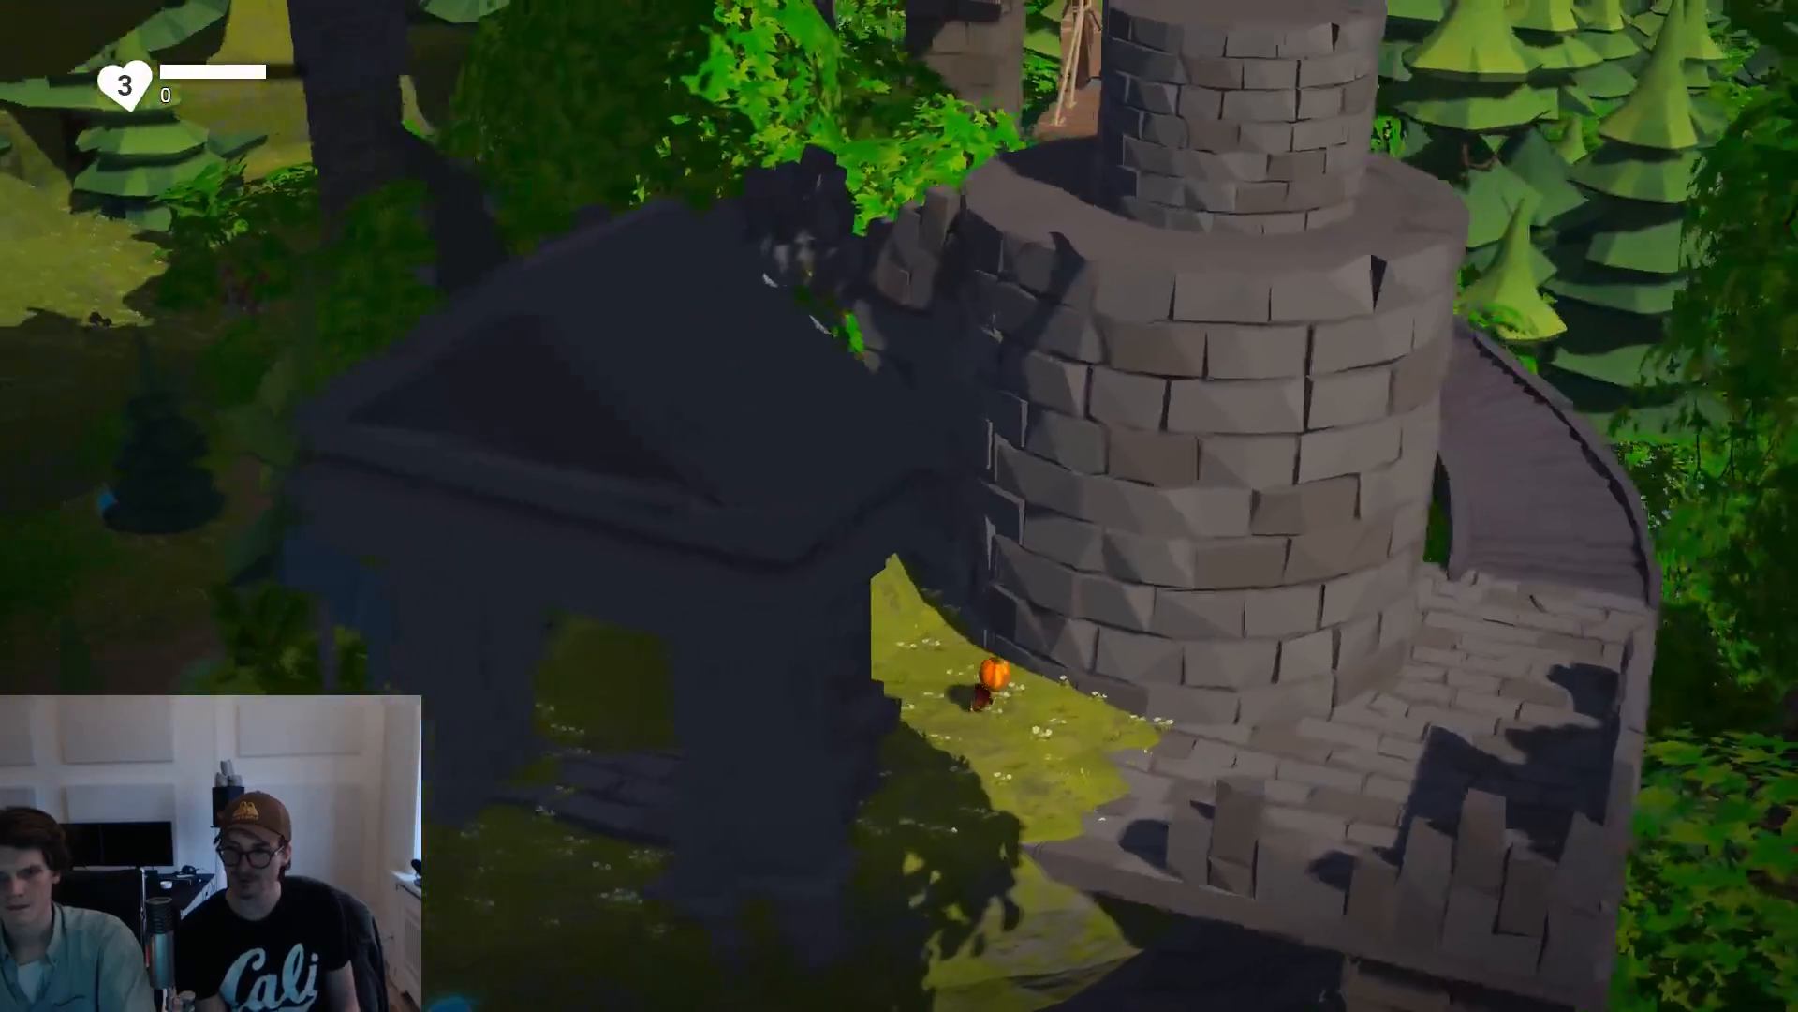
pyautogui.press('d')
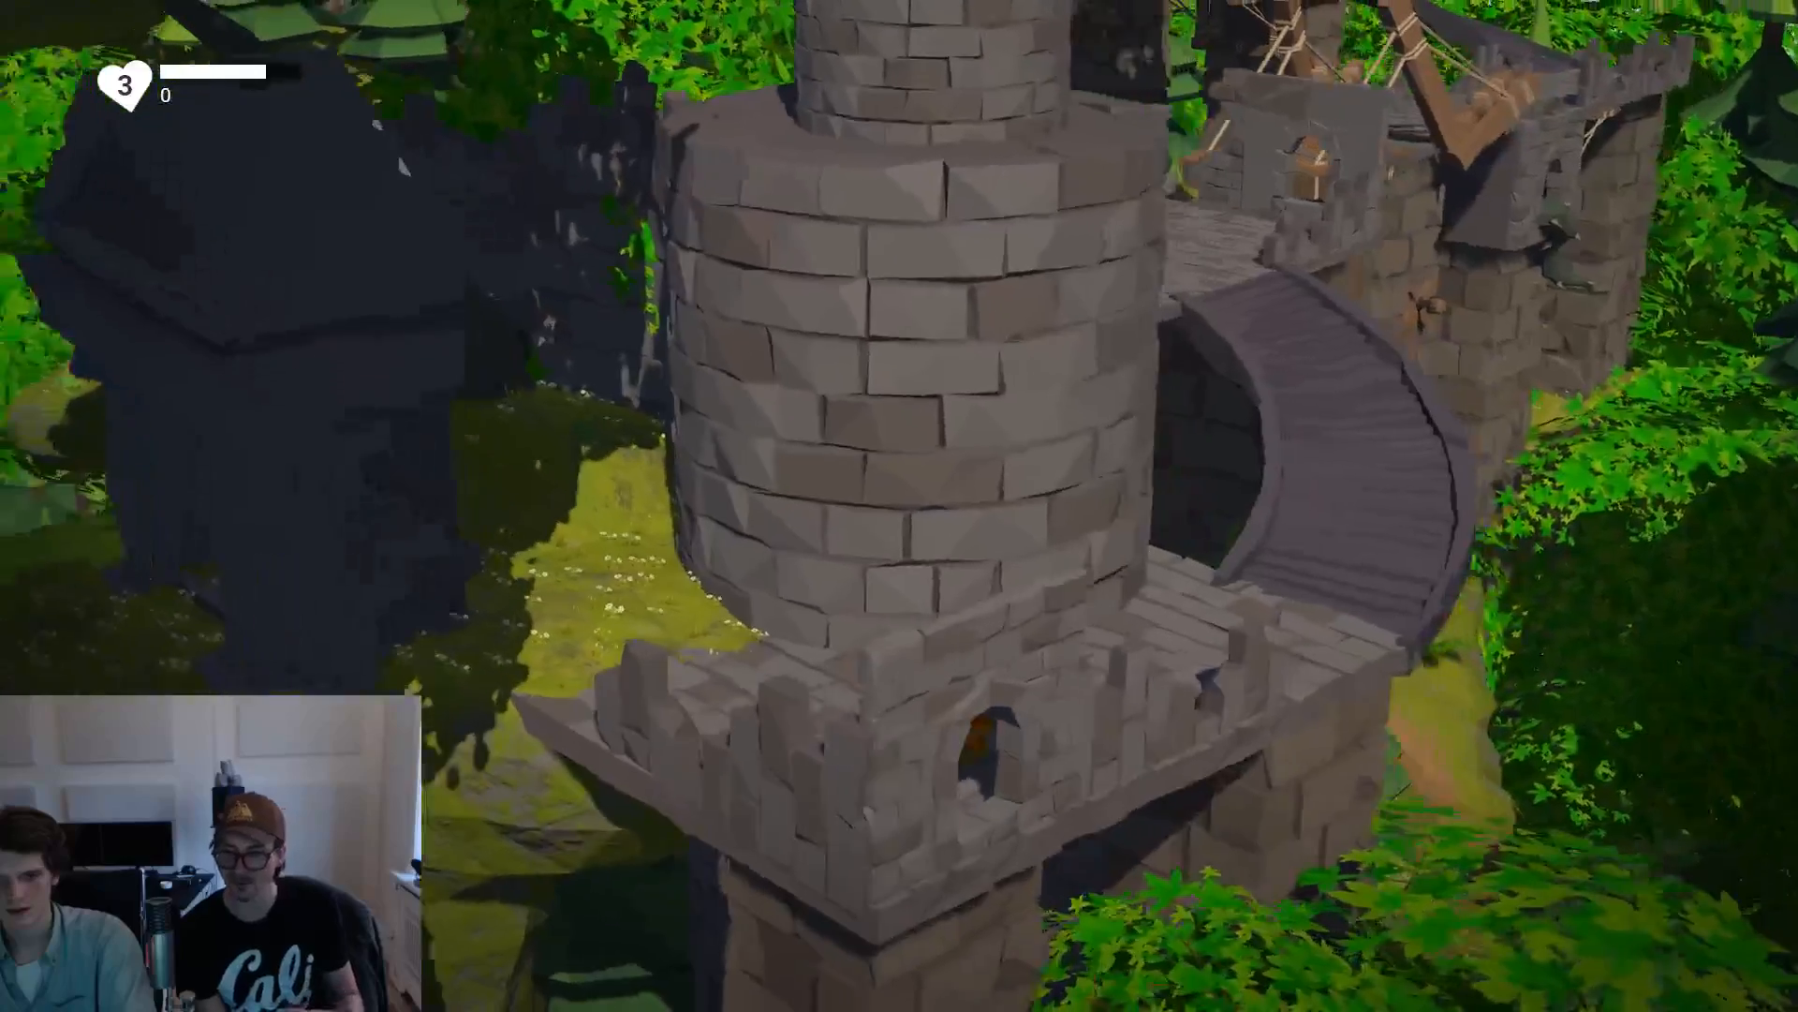
pyautogui.press('d')
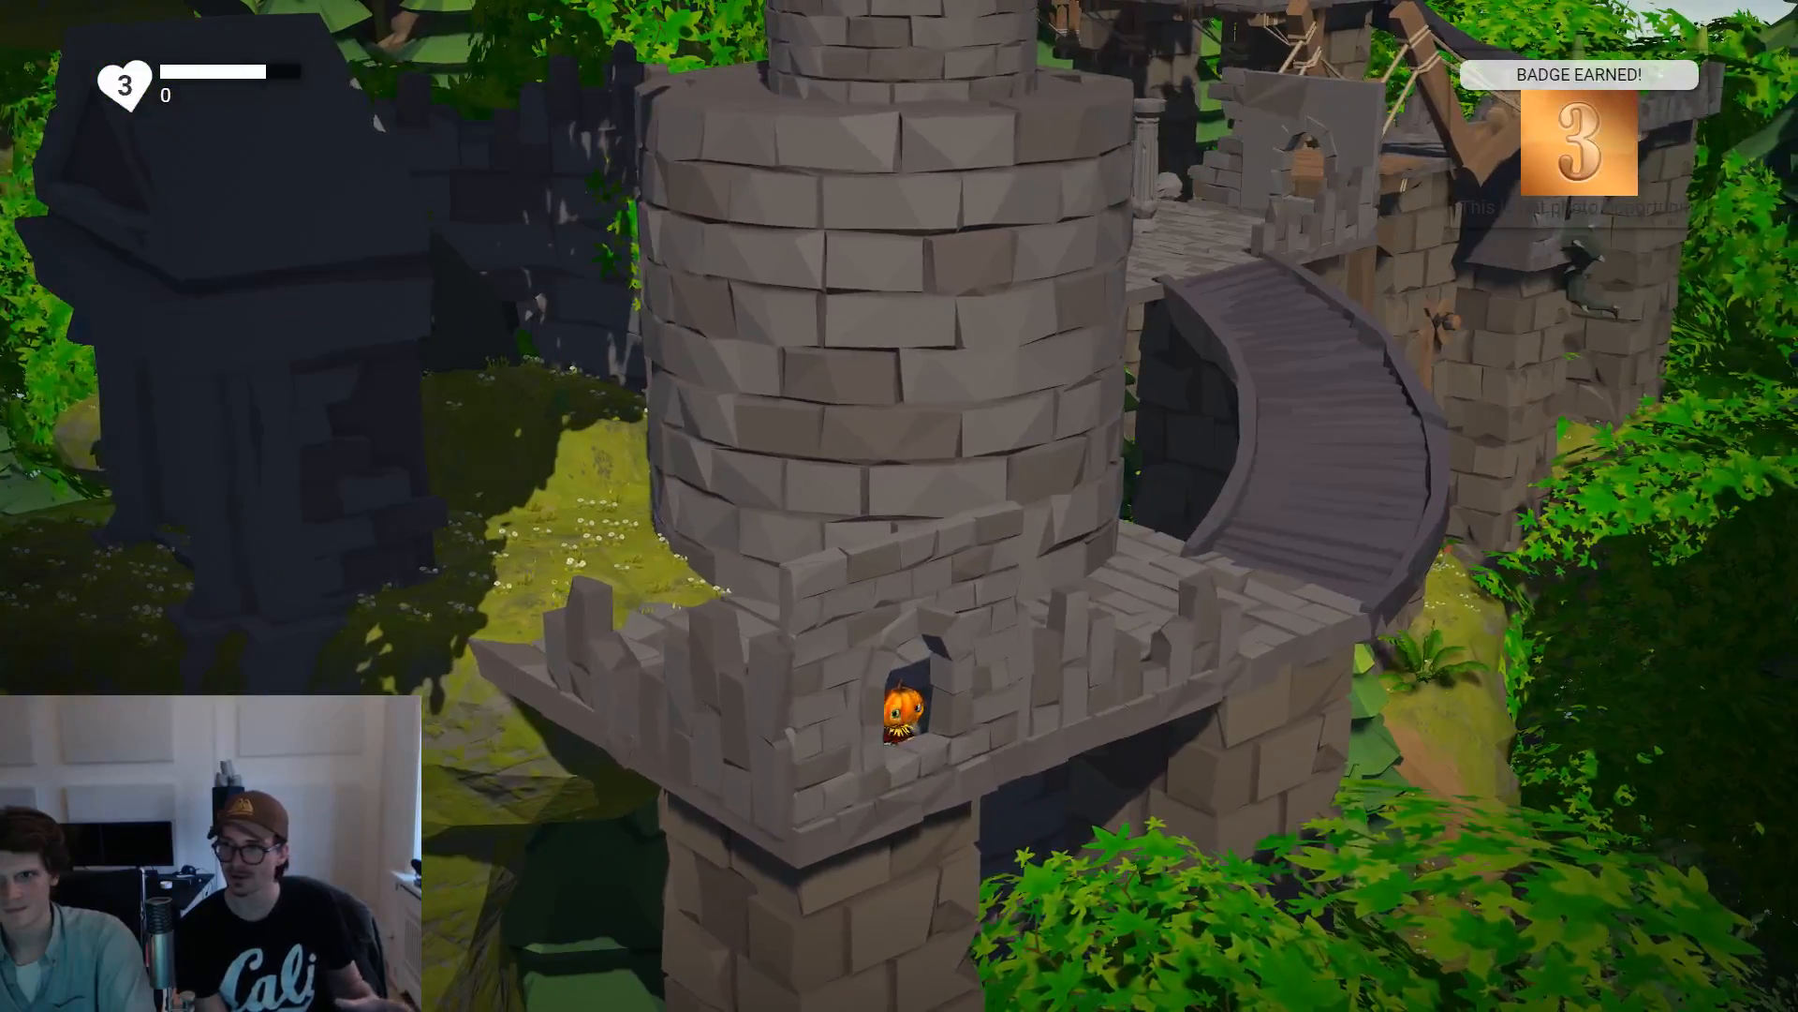
pyautogui.press('d')
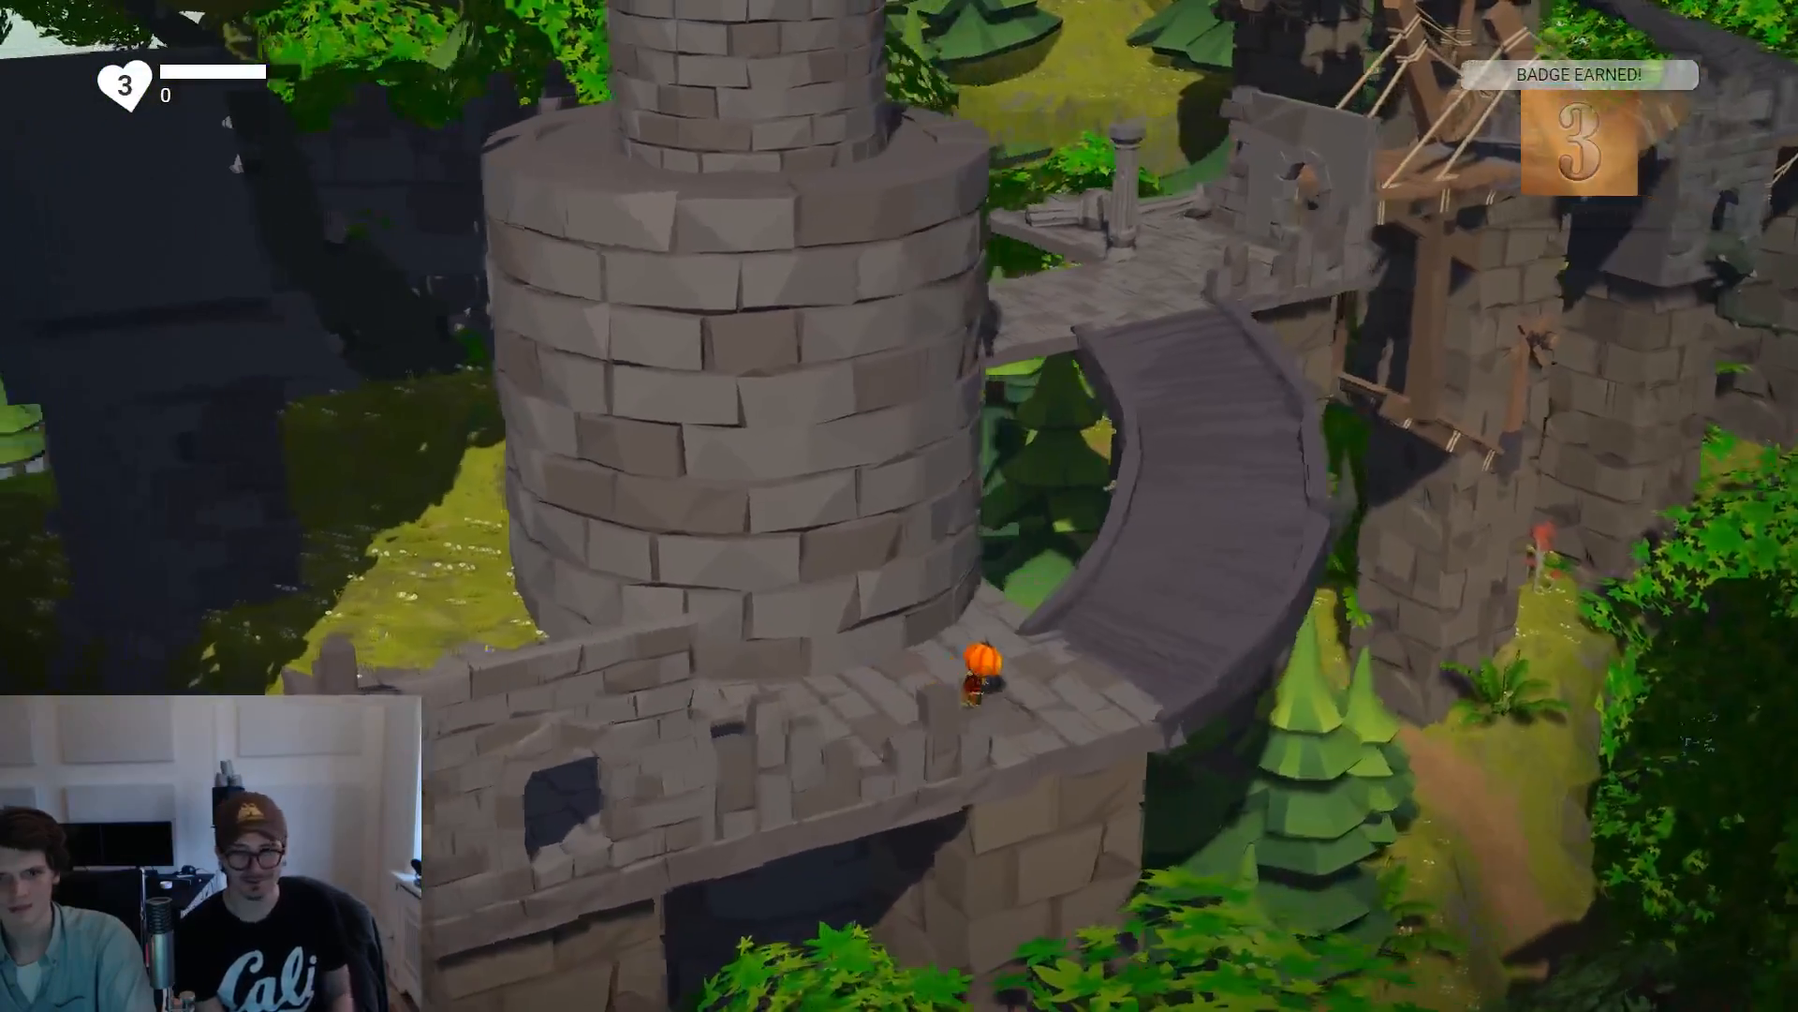
pyautogui.press('w')
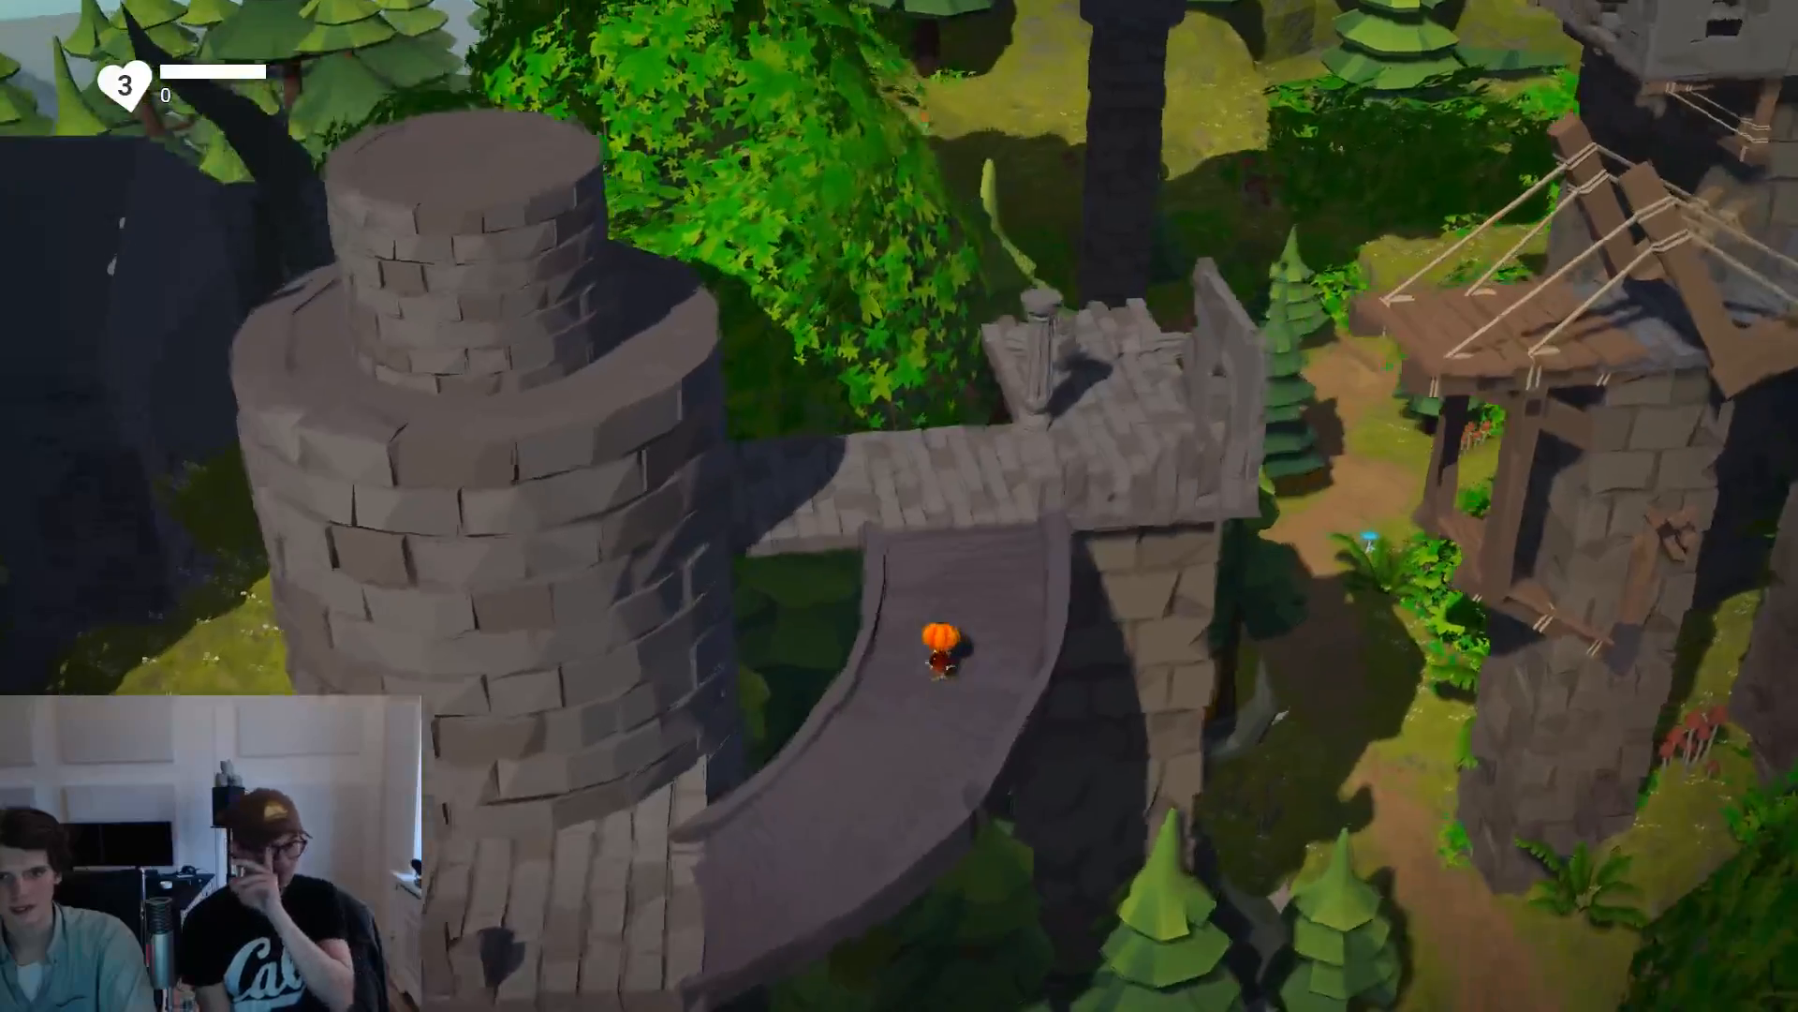
# Return to the foot of the curved ramp, climb it again and jump across to the wooden bridge on the opposite ruin.
pyautogui.press('s')
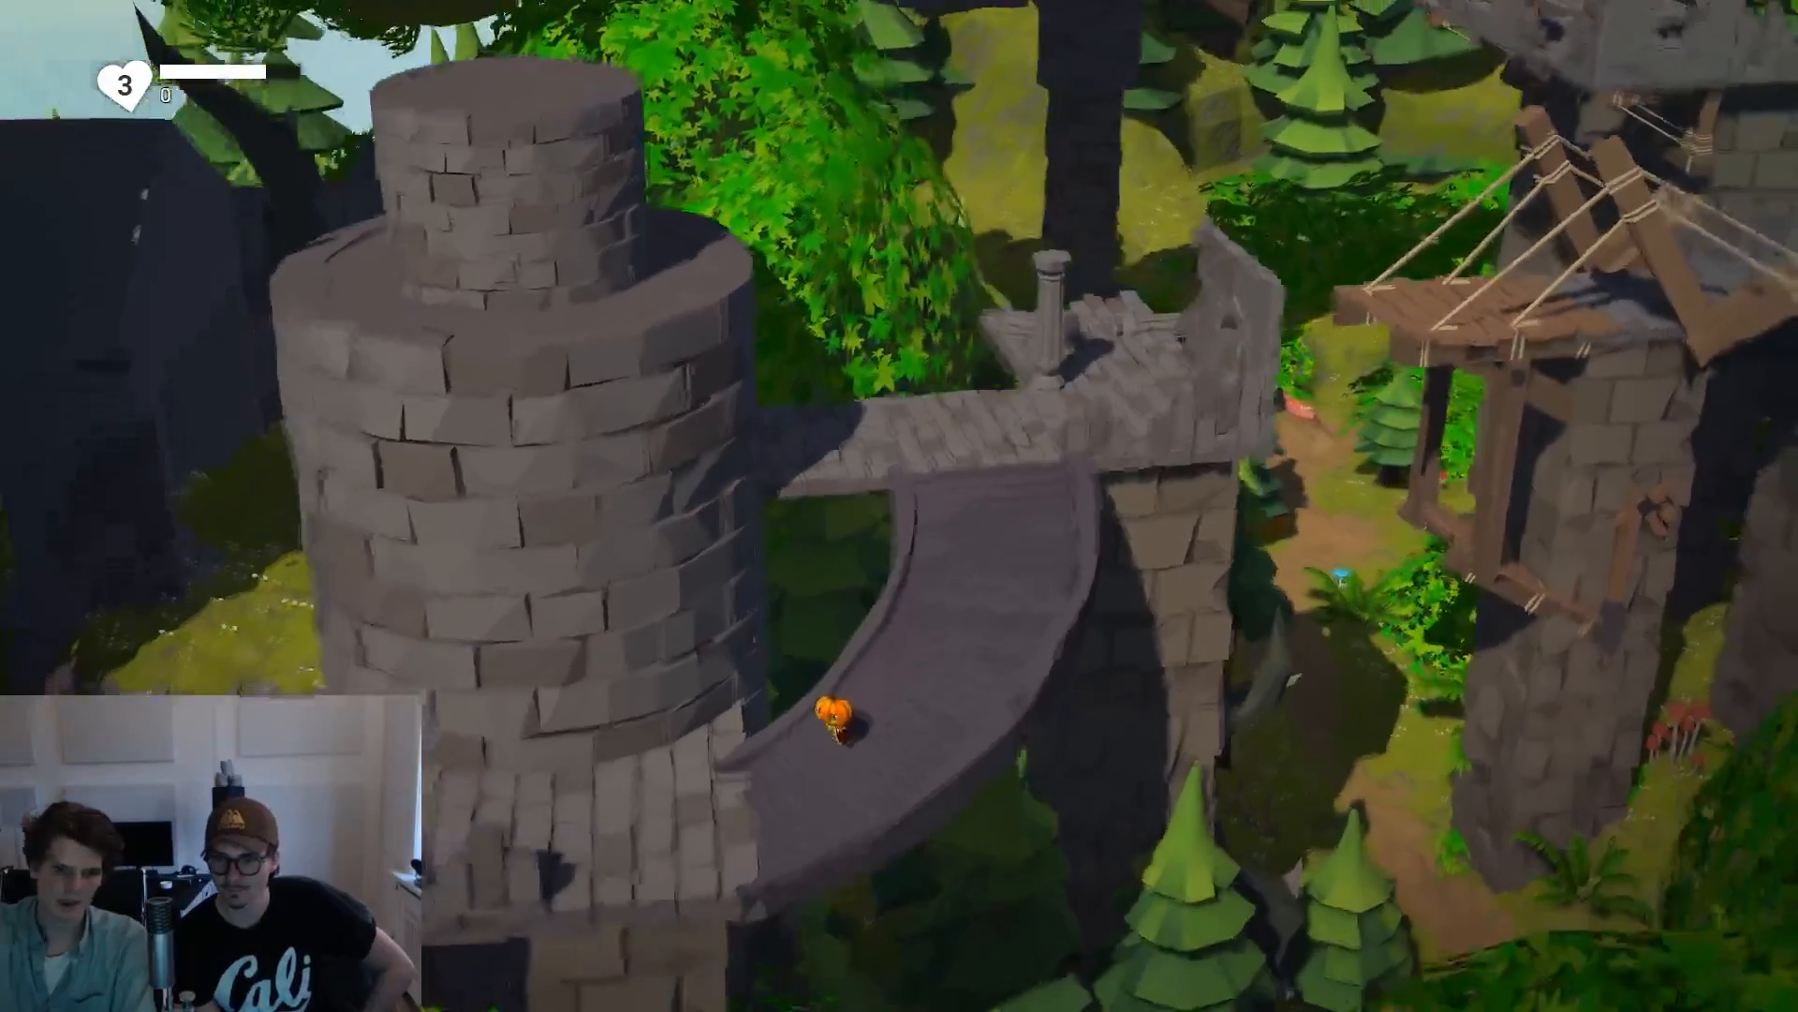
pyautogui.press('s')
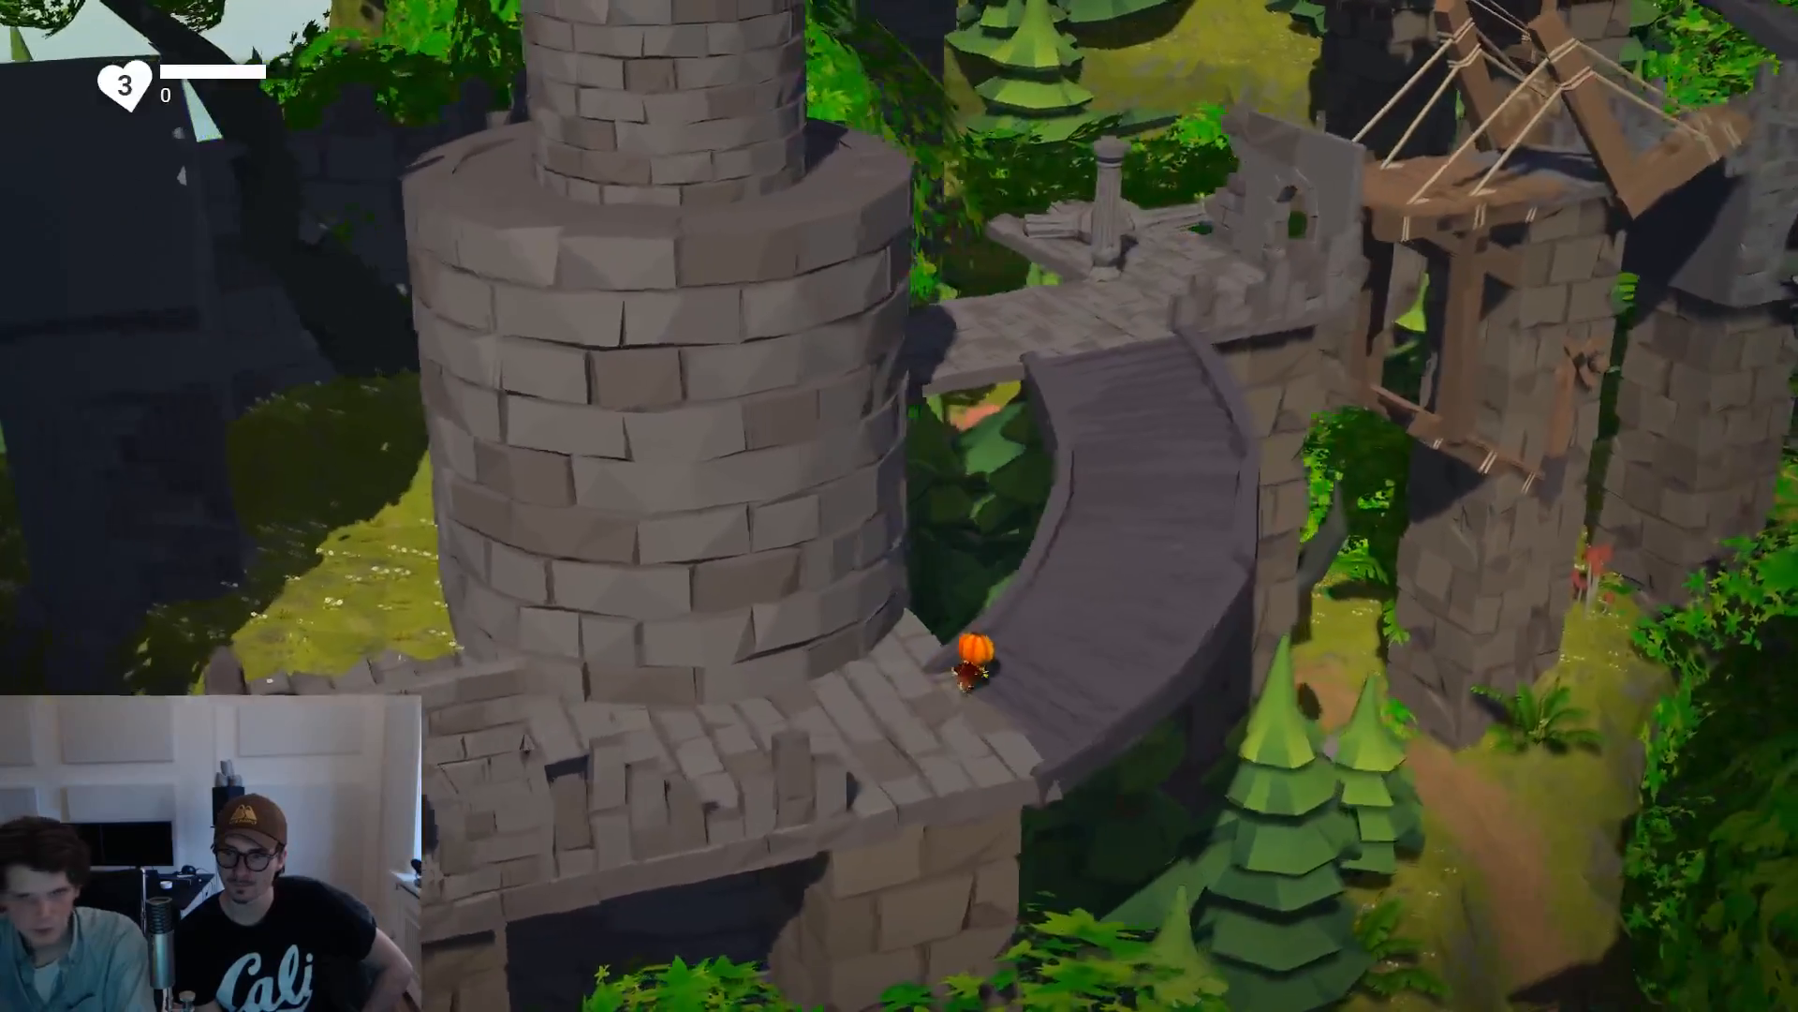
pyautogui.press('w')
pyautogui.press('w')
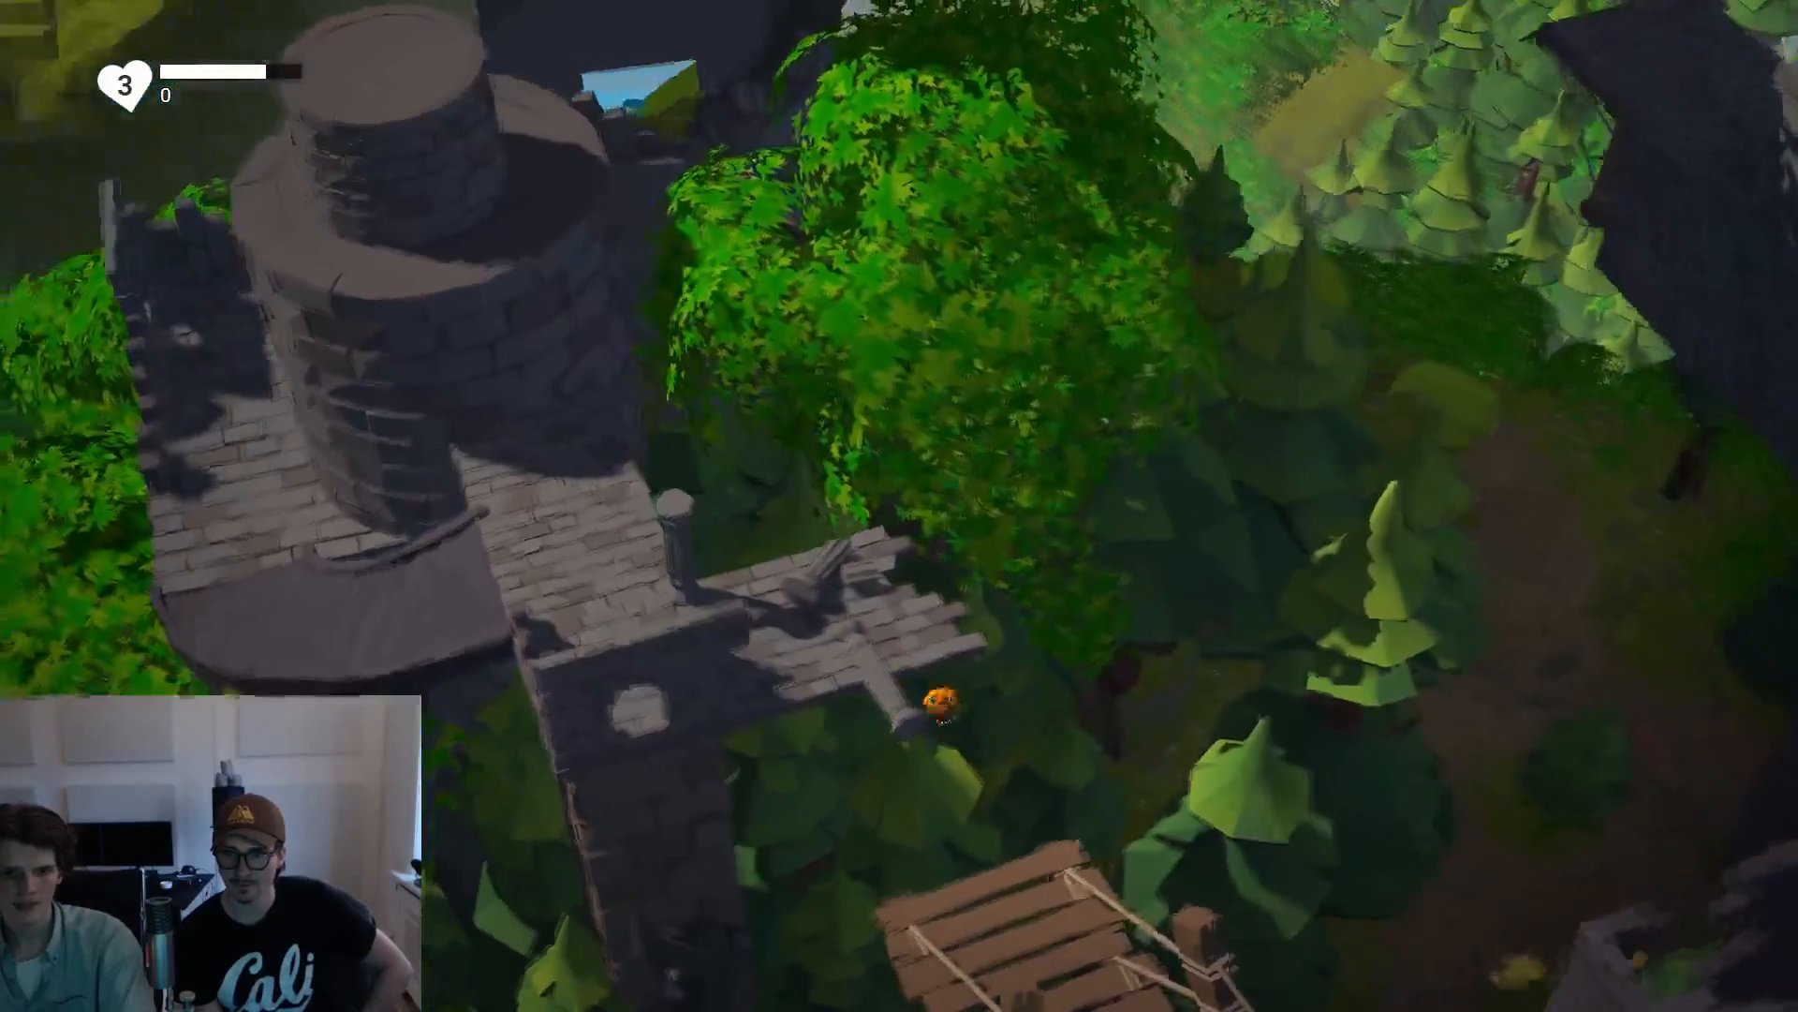
pyautogui.press('w')
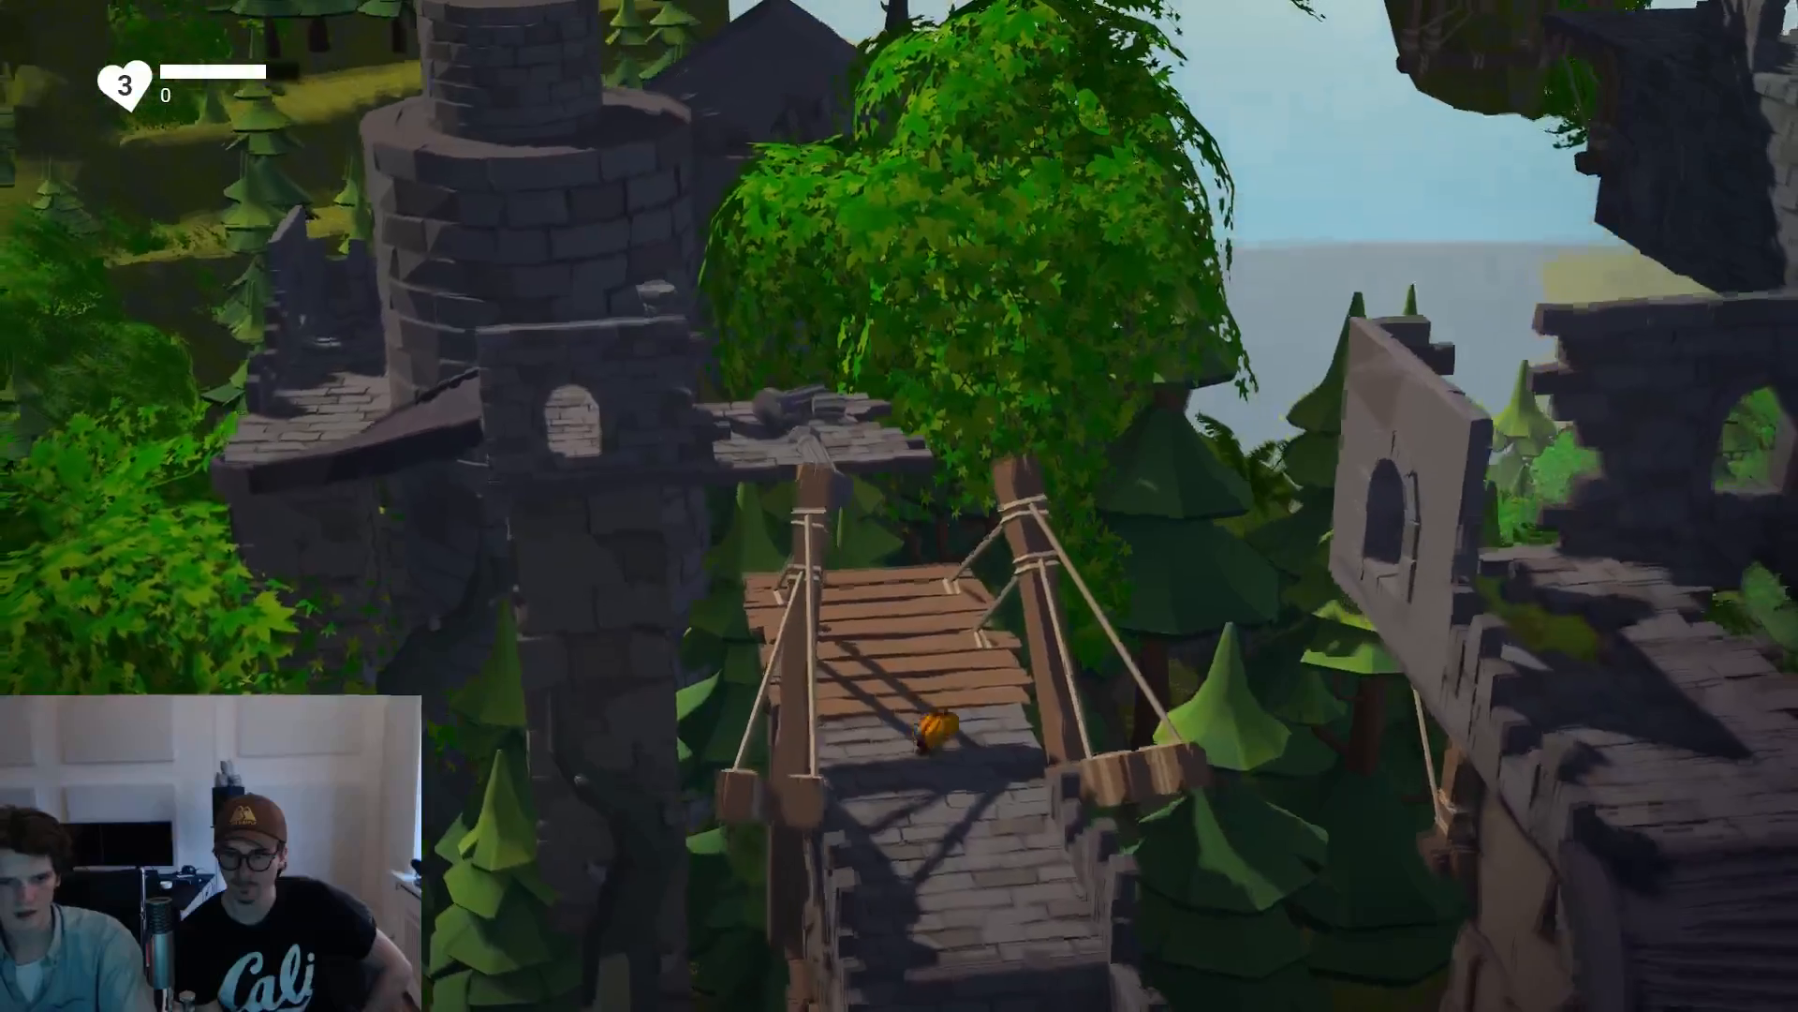
pyautogui.press('s')
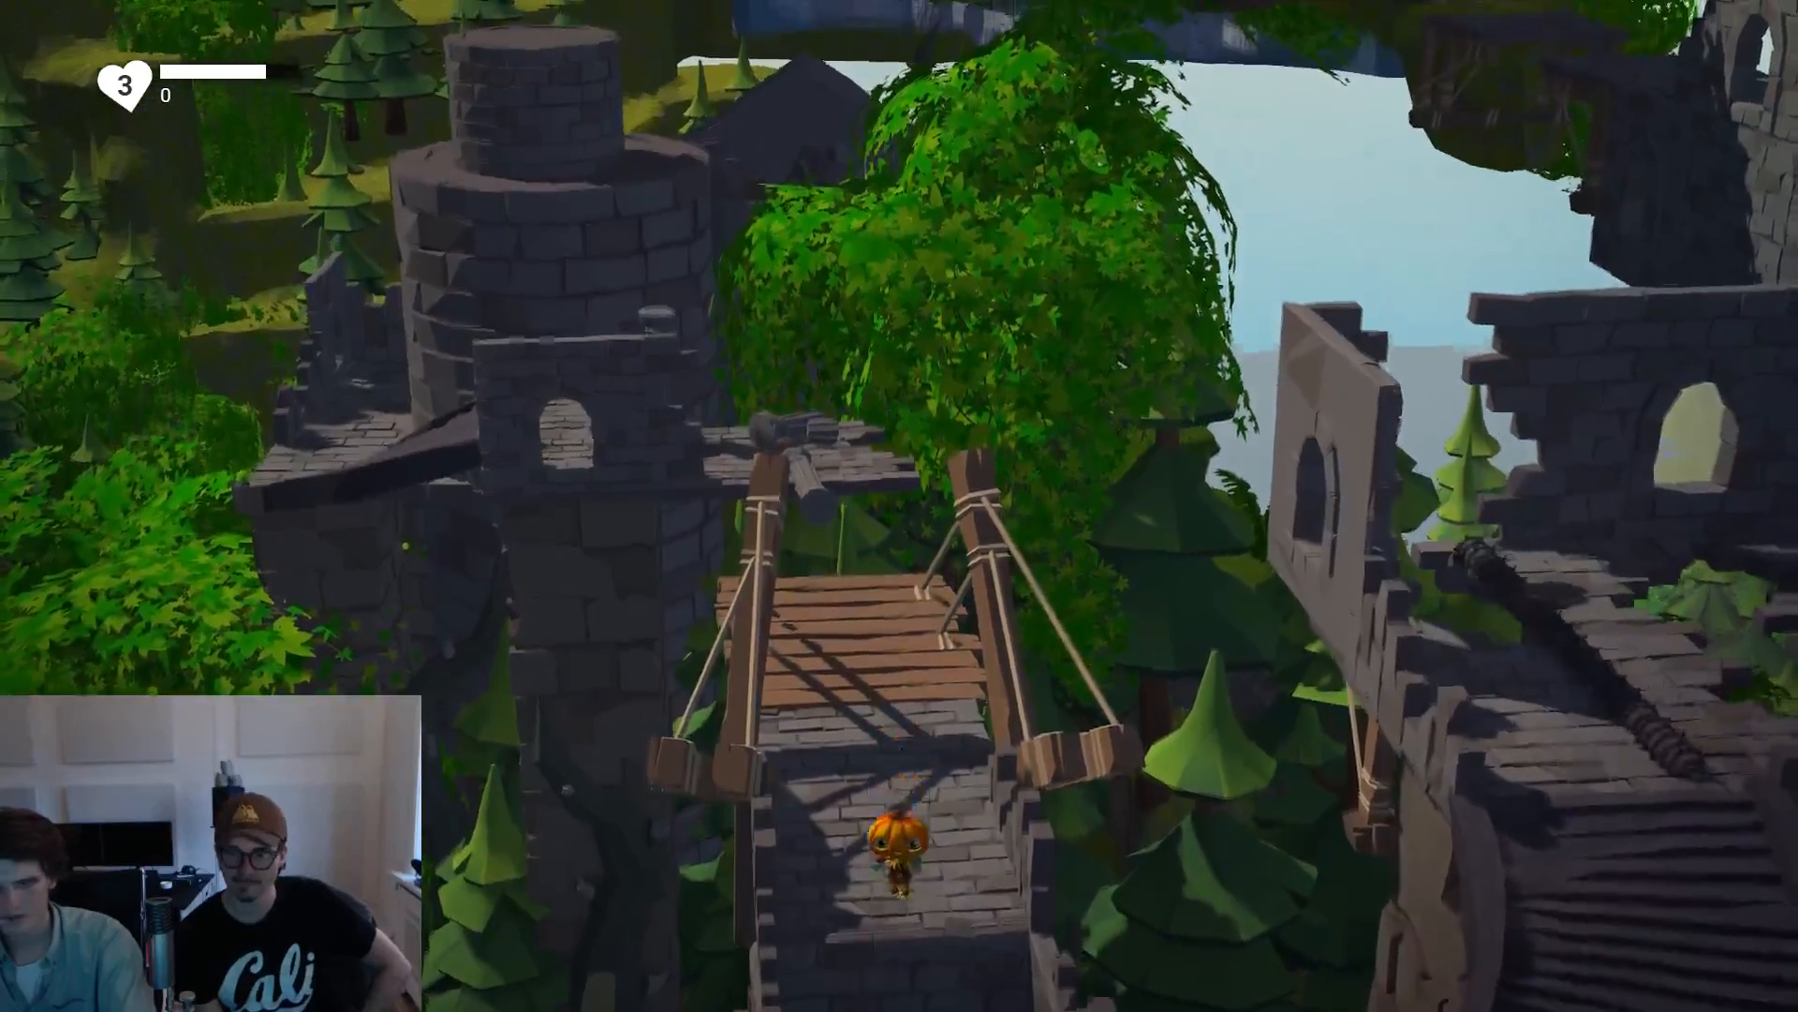
# Play-test the route up the curved stone ramp and past the small village to the mine-track bridge in the snow.
pyautogui.press('d')
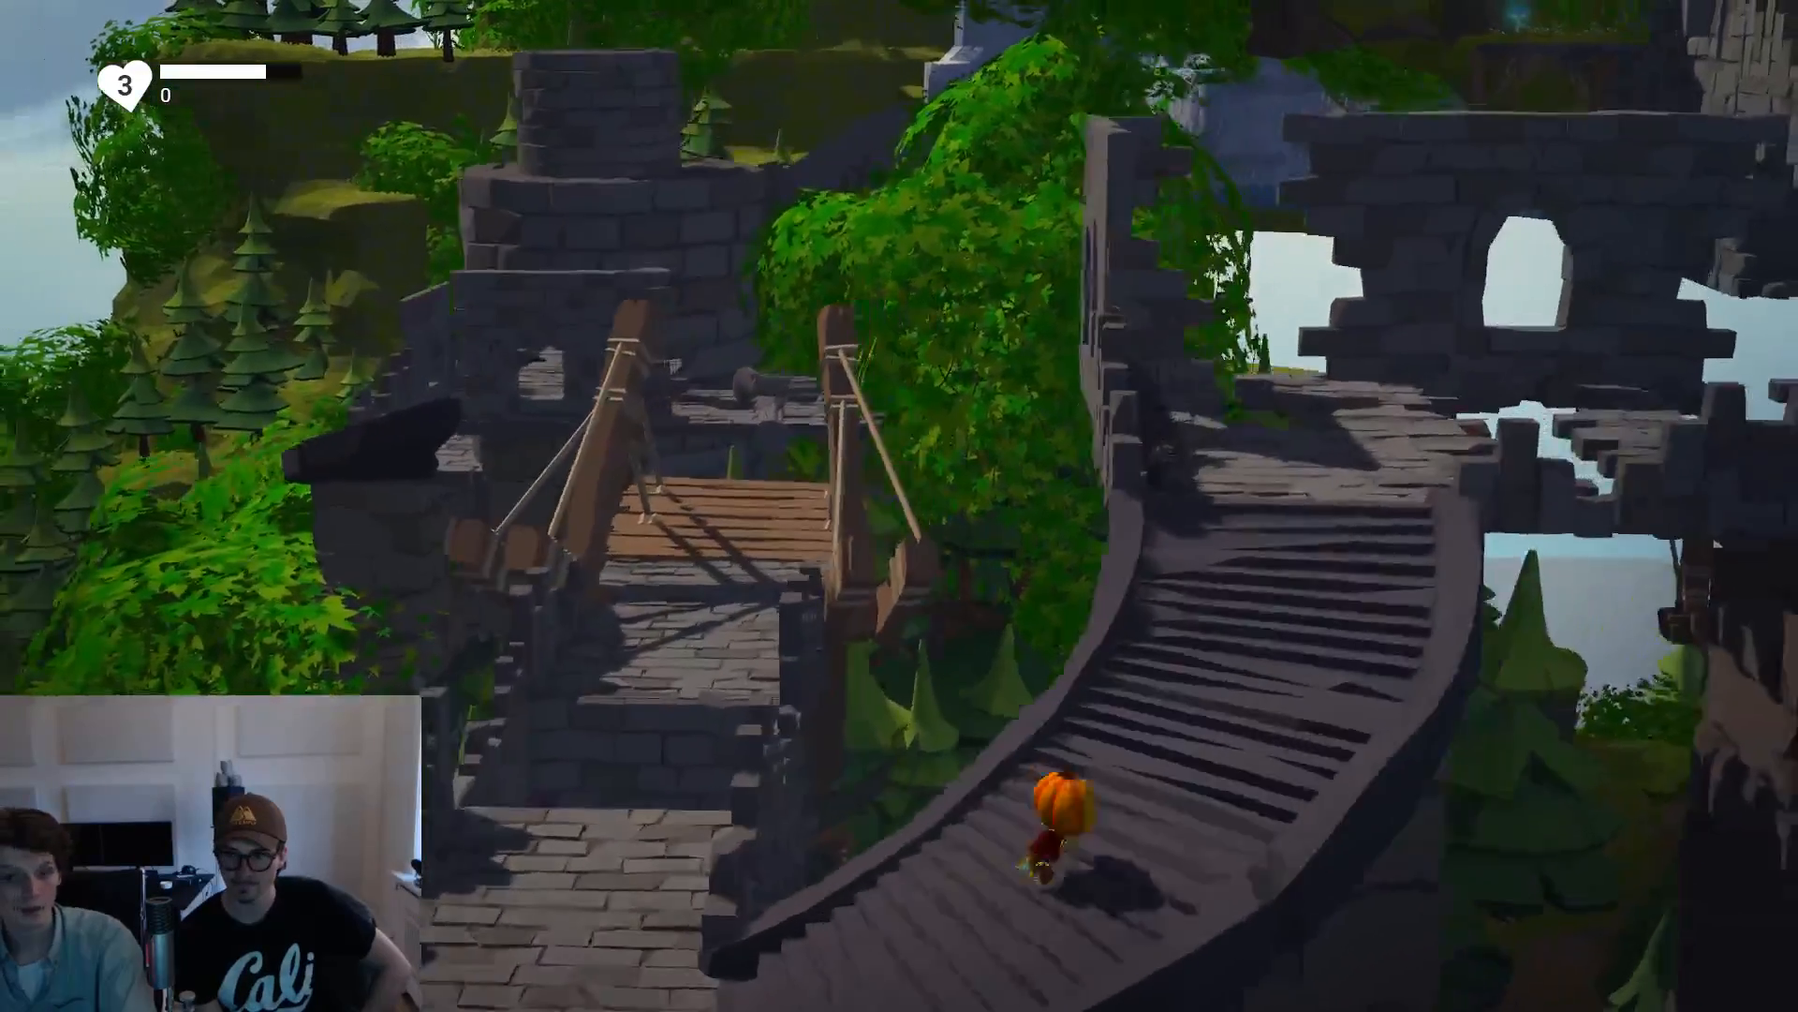
pyautogui.press('w')
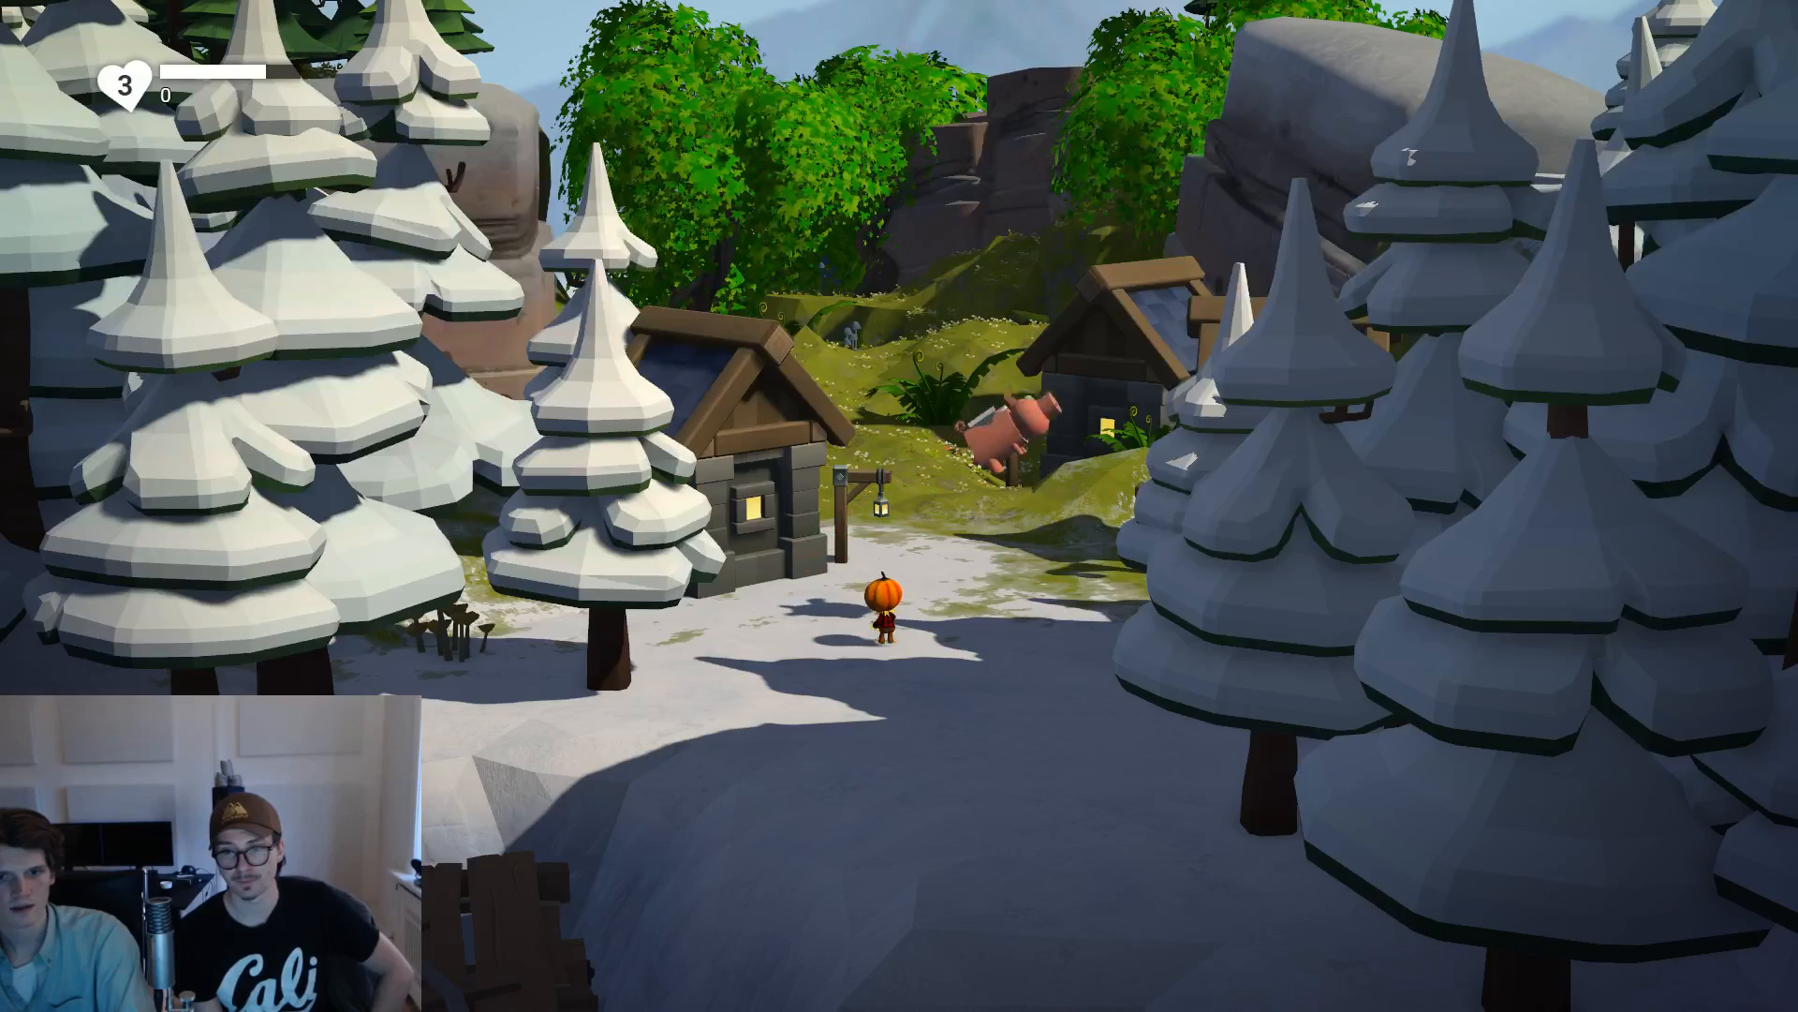
pyautogui.press('a')
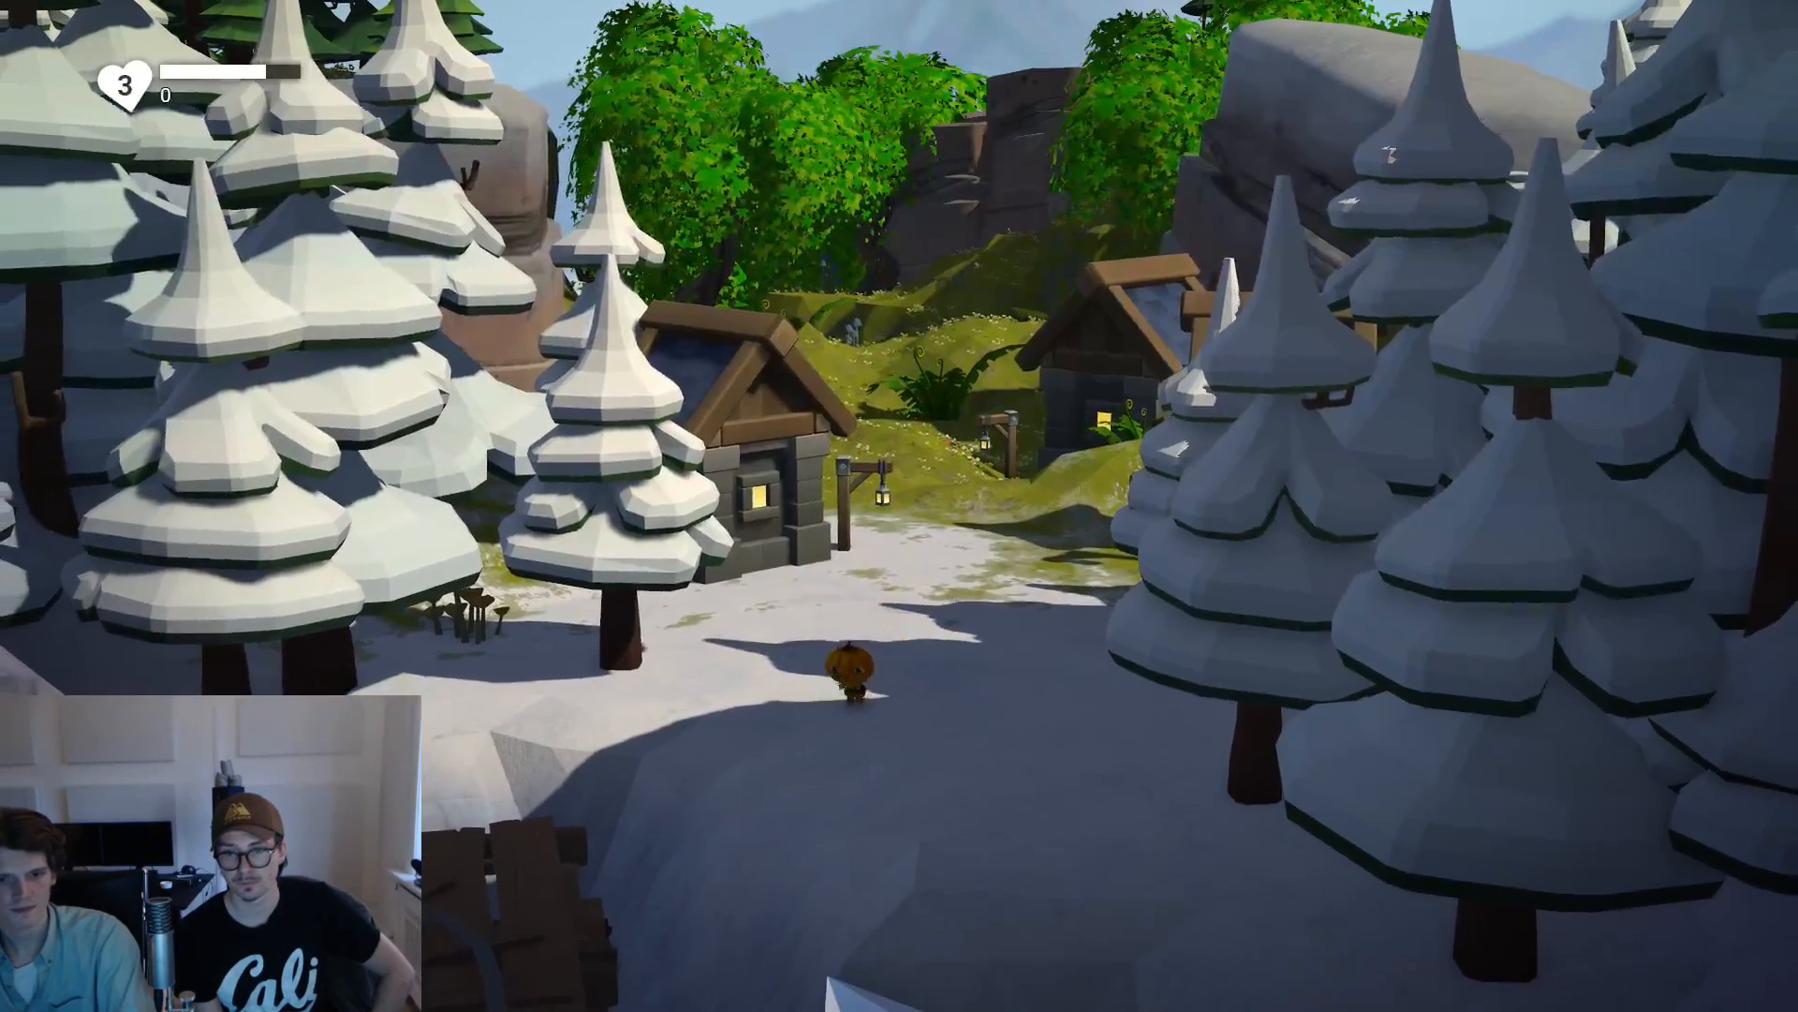
pyautogui.press('s')
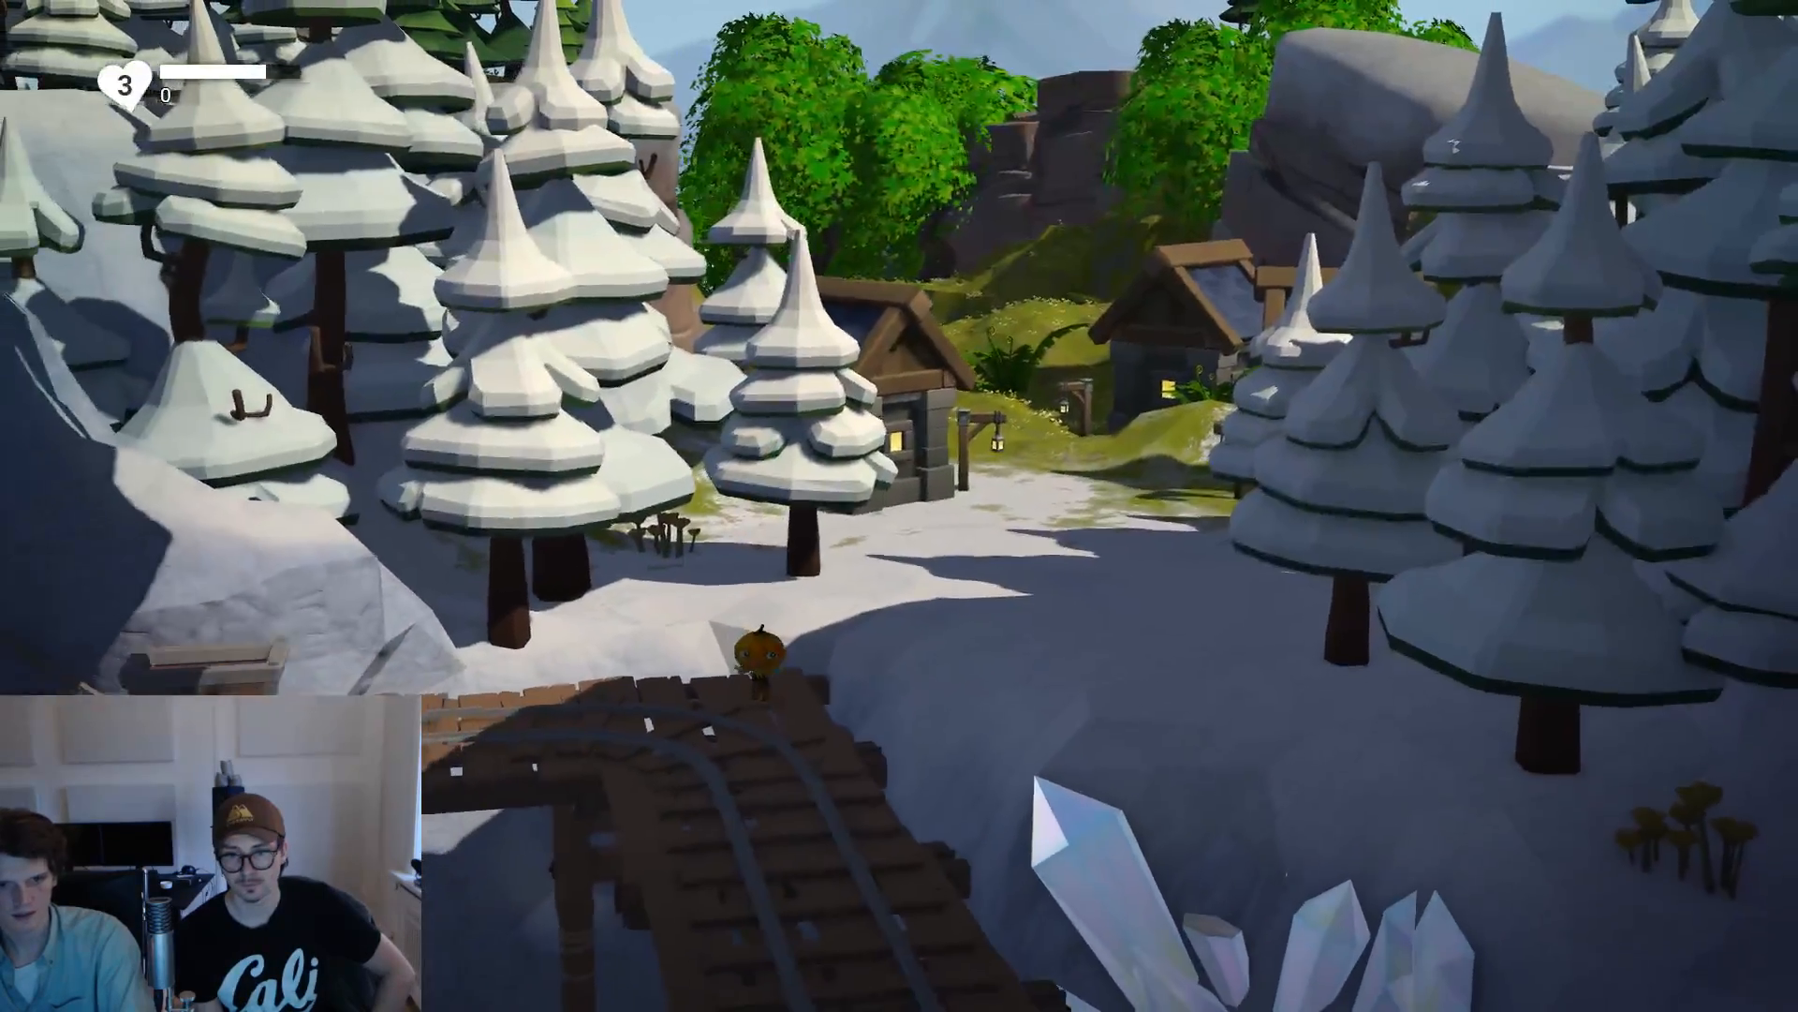
# Play-test the path from the village cabins again, over the mine-track bridge and through the wooden archway.
pyautogui.press('w')
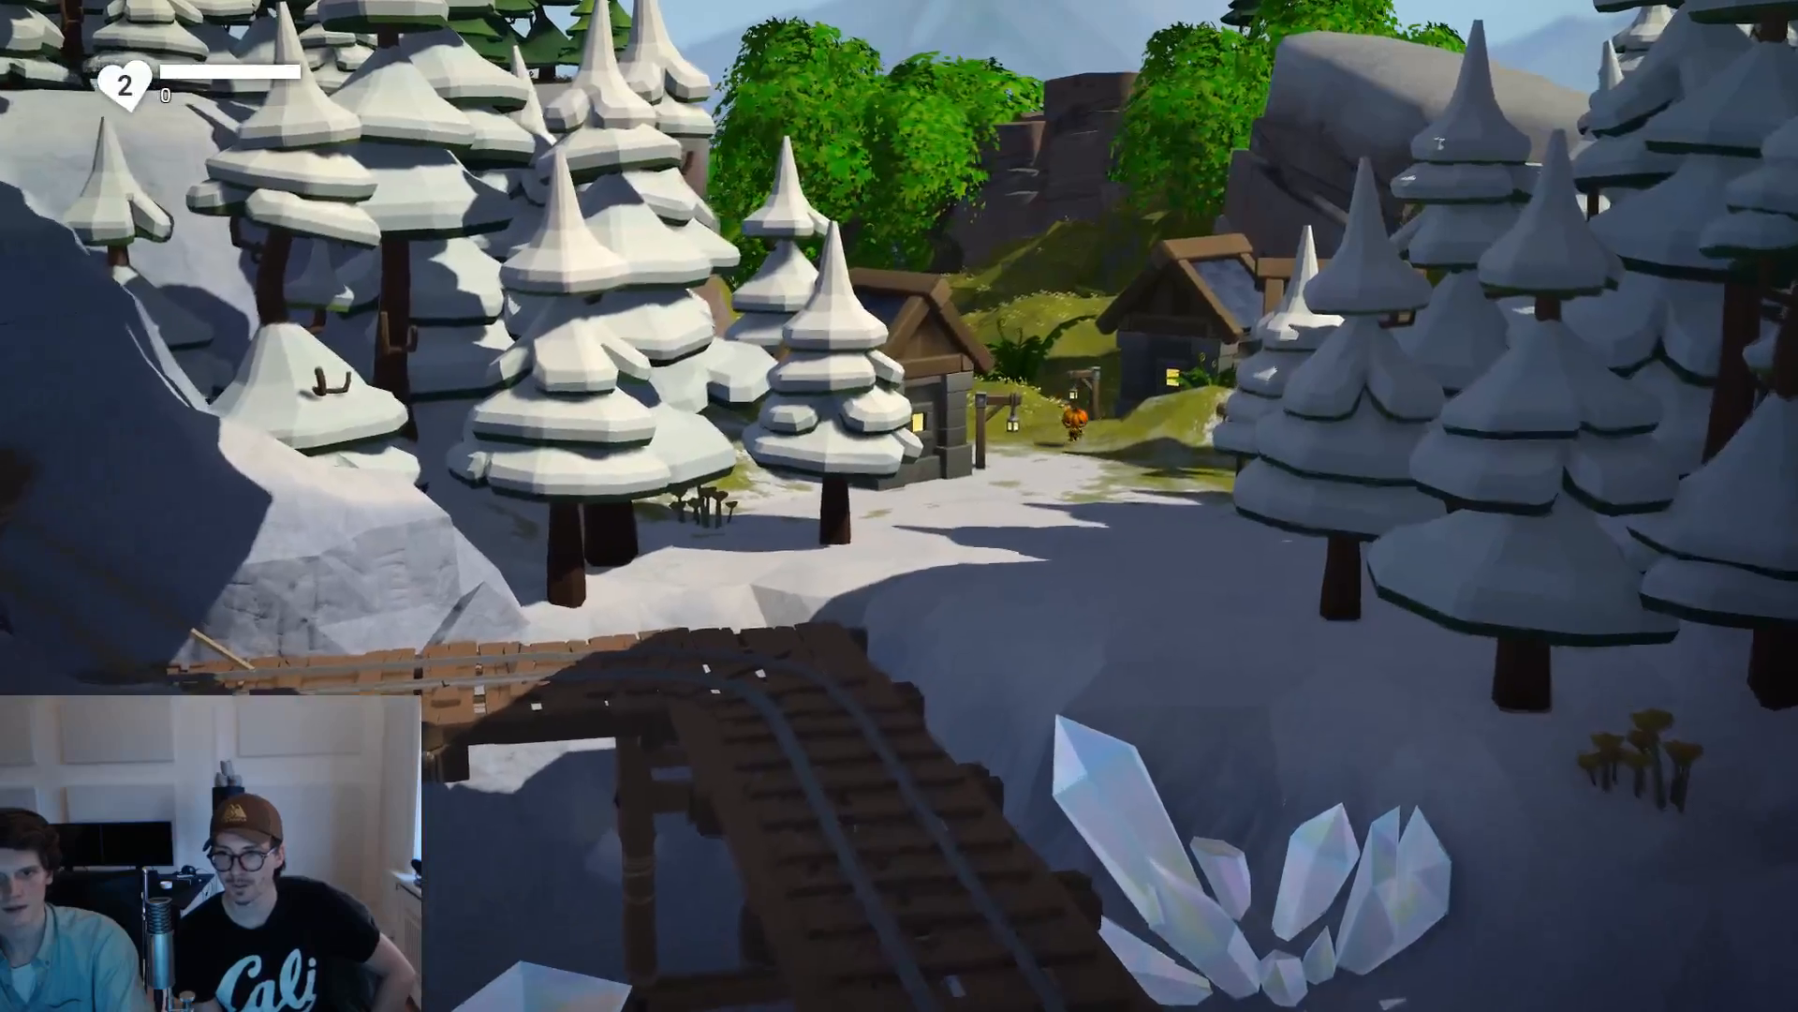
pyautogui.press('s')
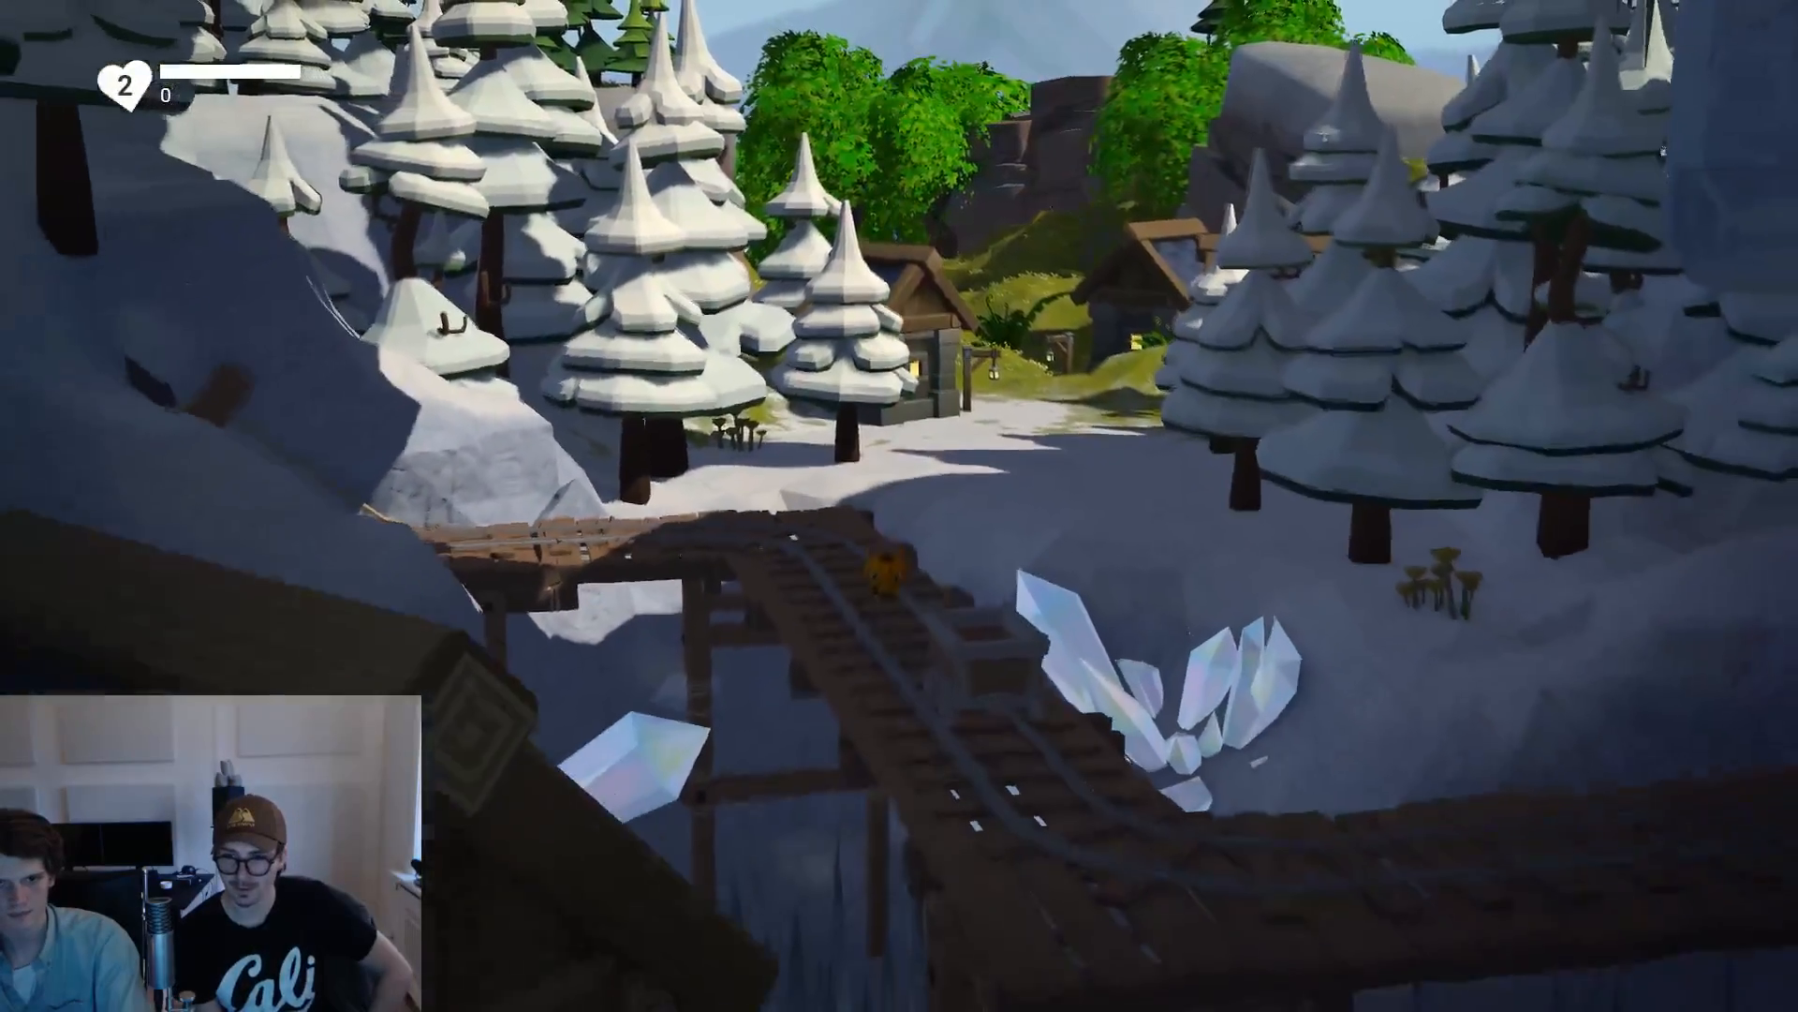
pyautogui.press('w')
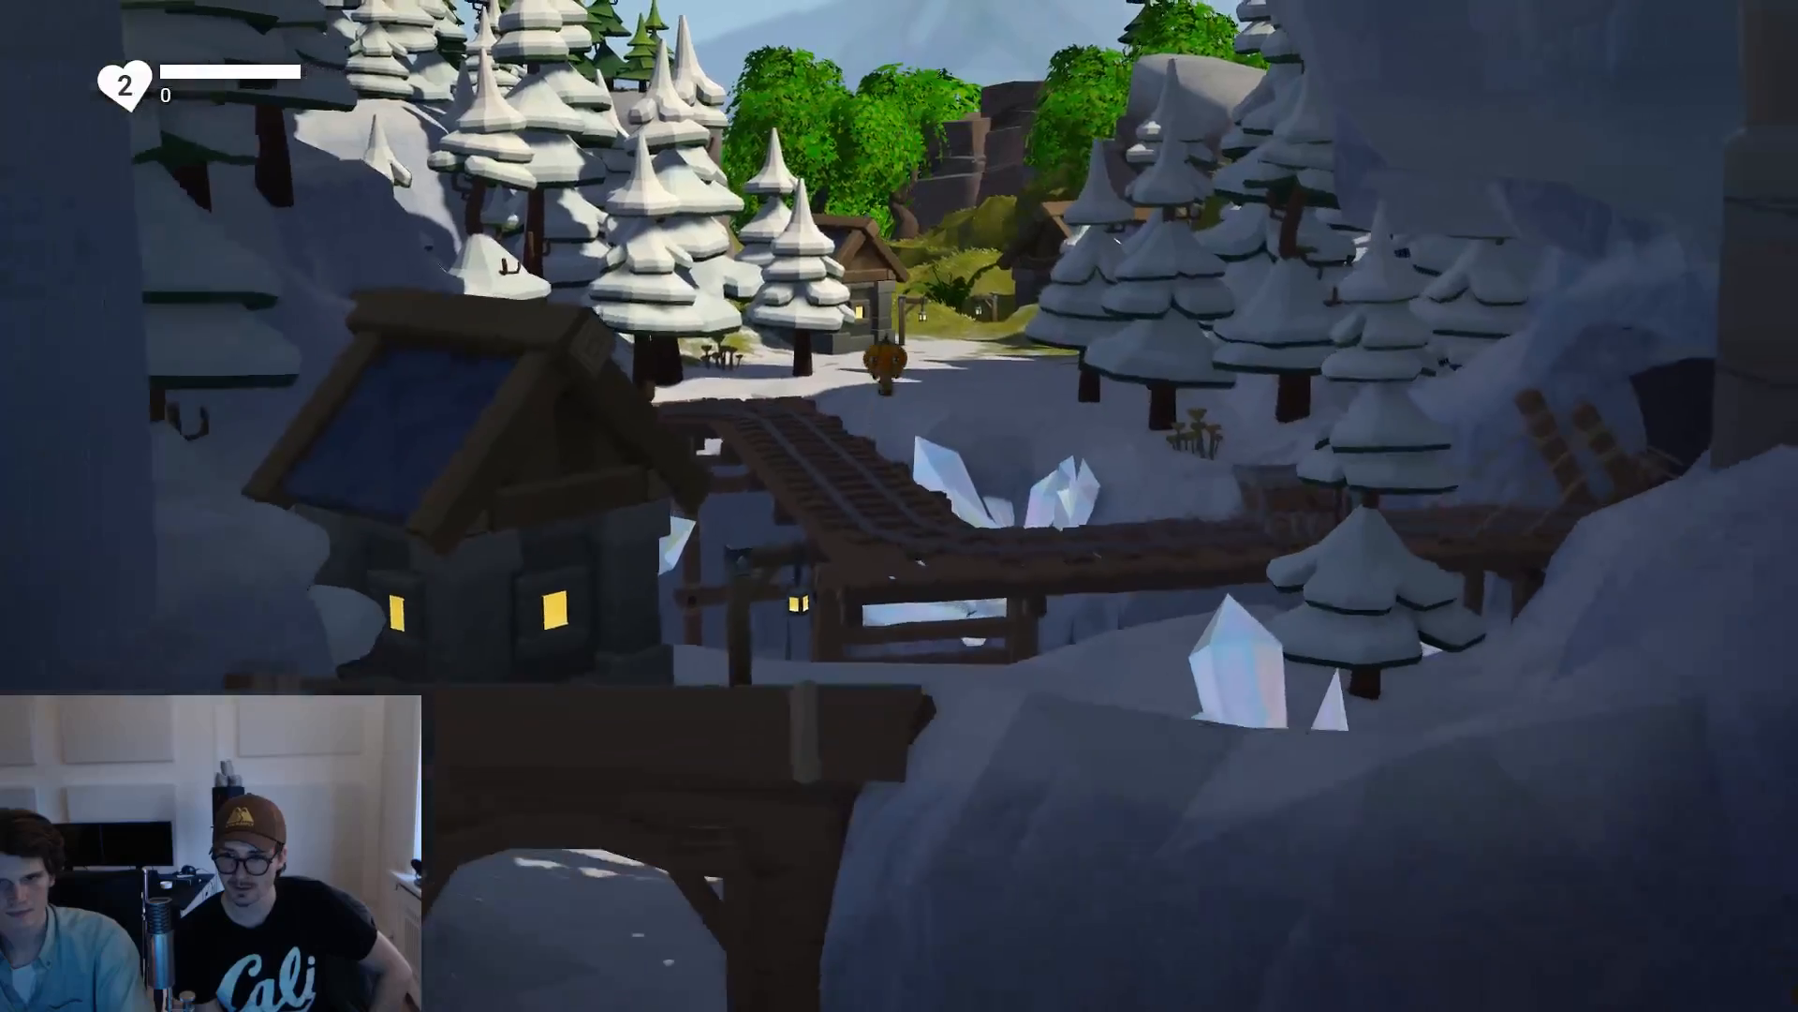
pyautogui.press('s')
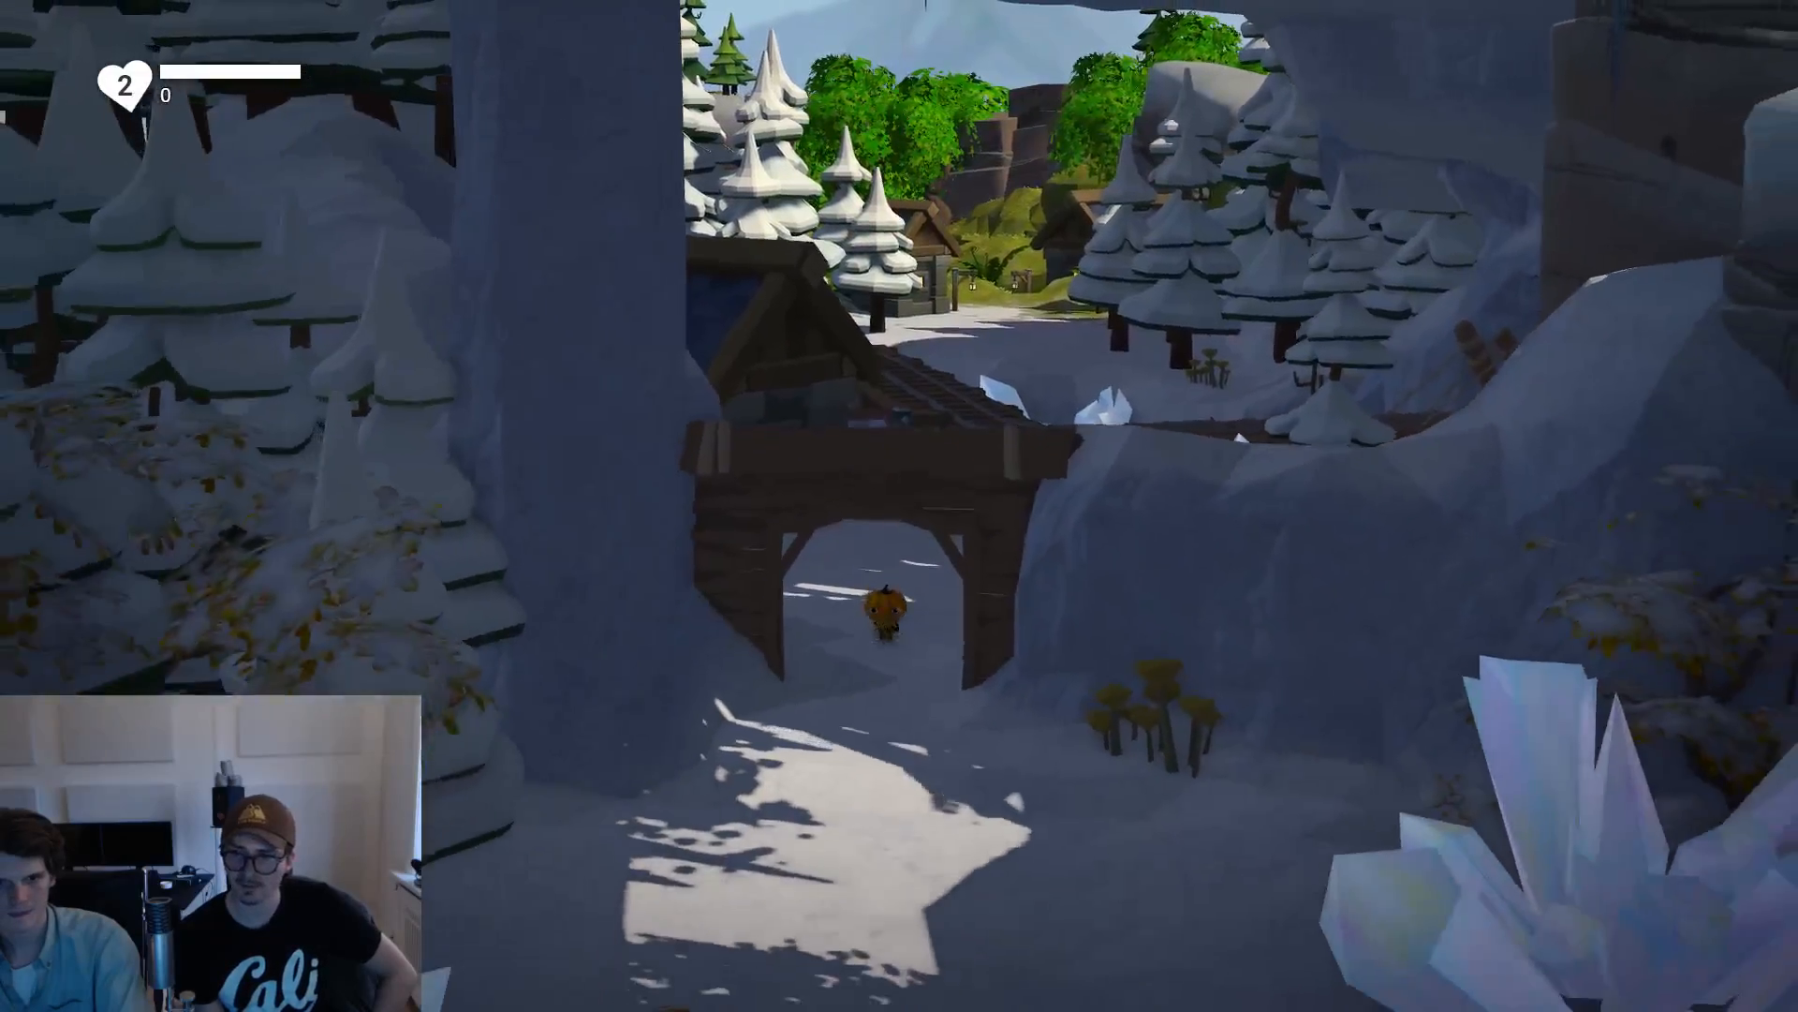
# Play-test the snowy path past the red-trimmed trees and cabins, up the boulders and across the first rope bridge.
pyautogui.press('s')
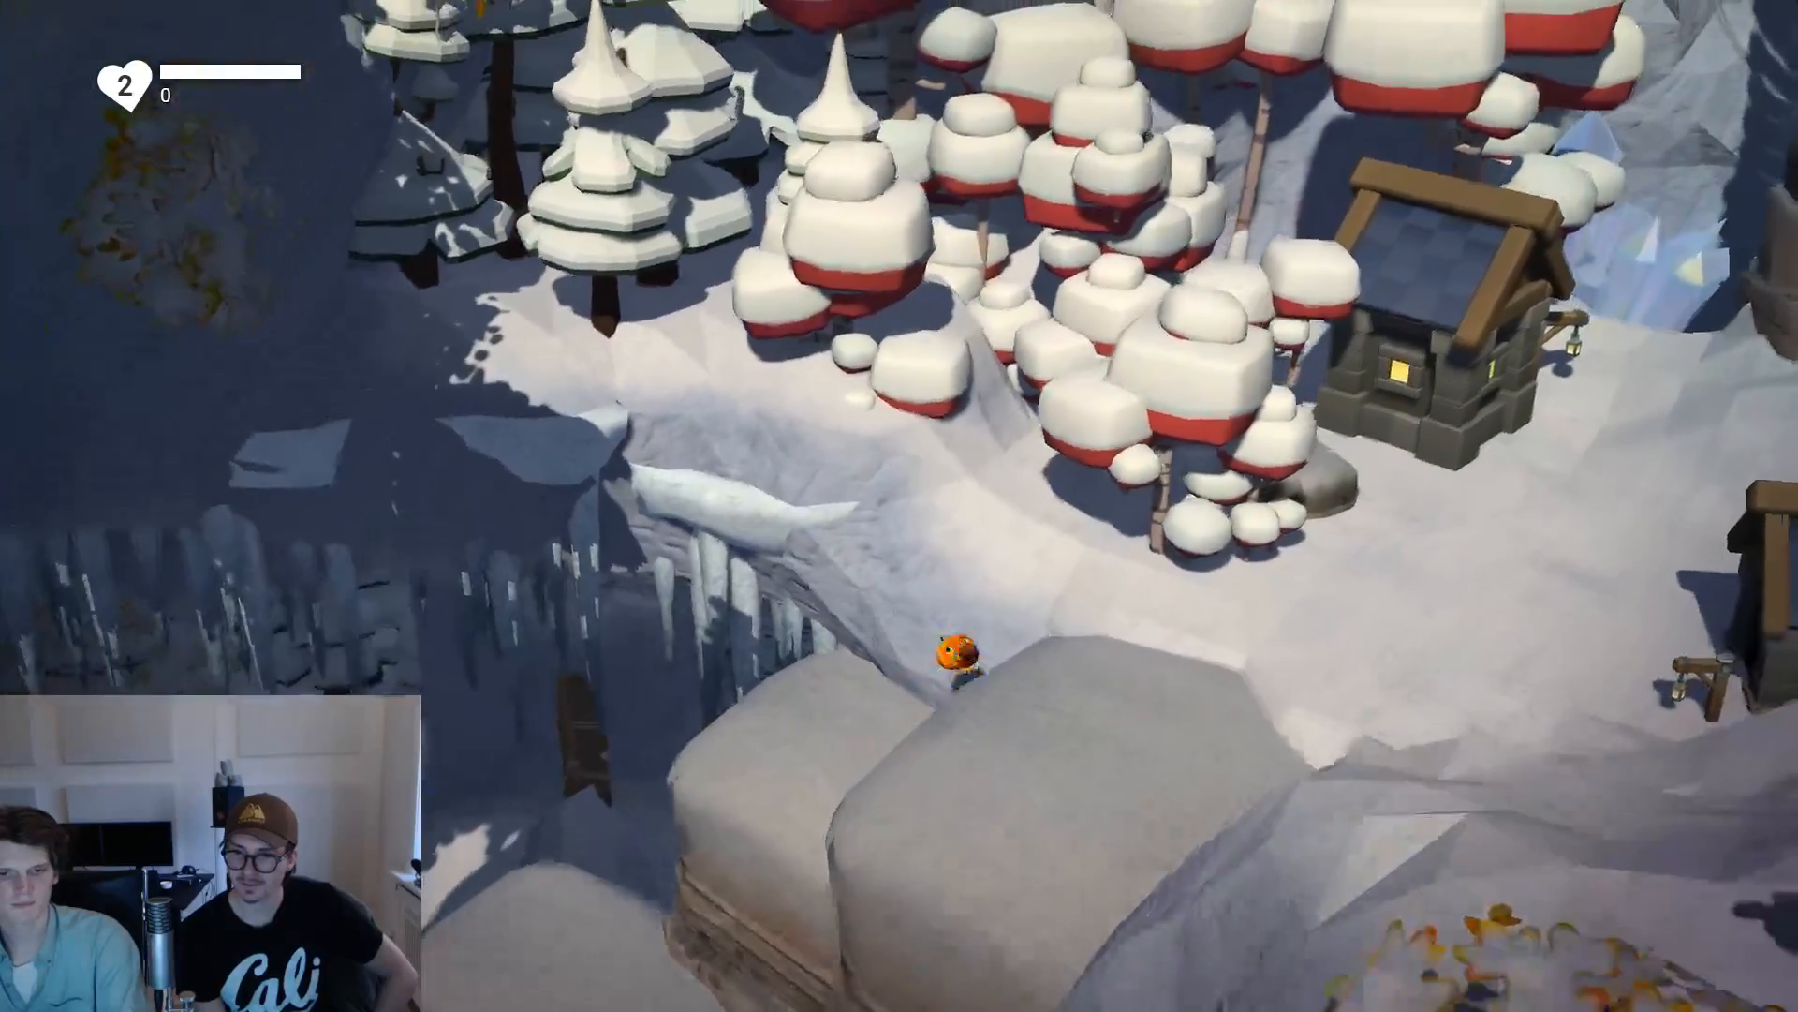
pyautogui.press('d')
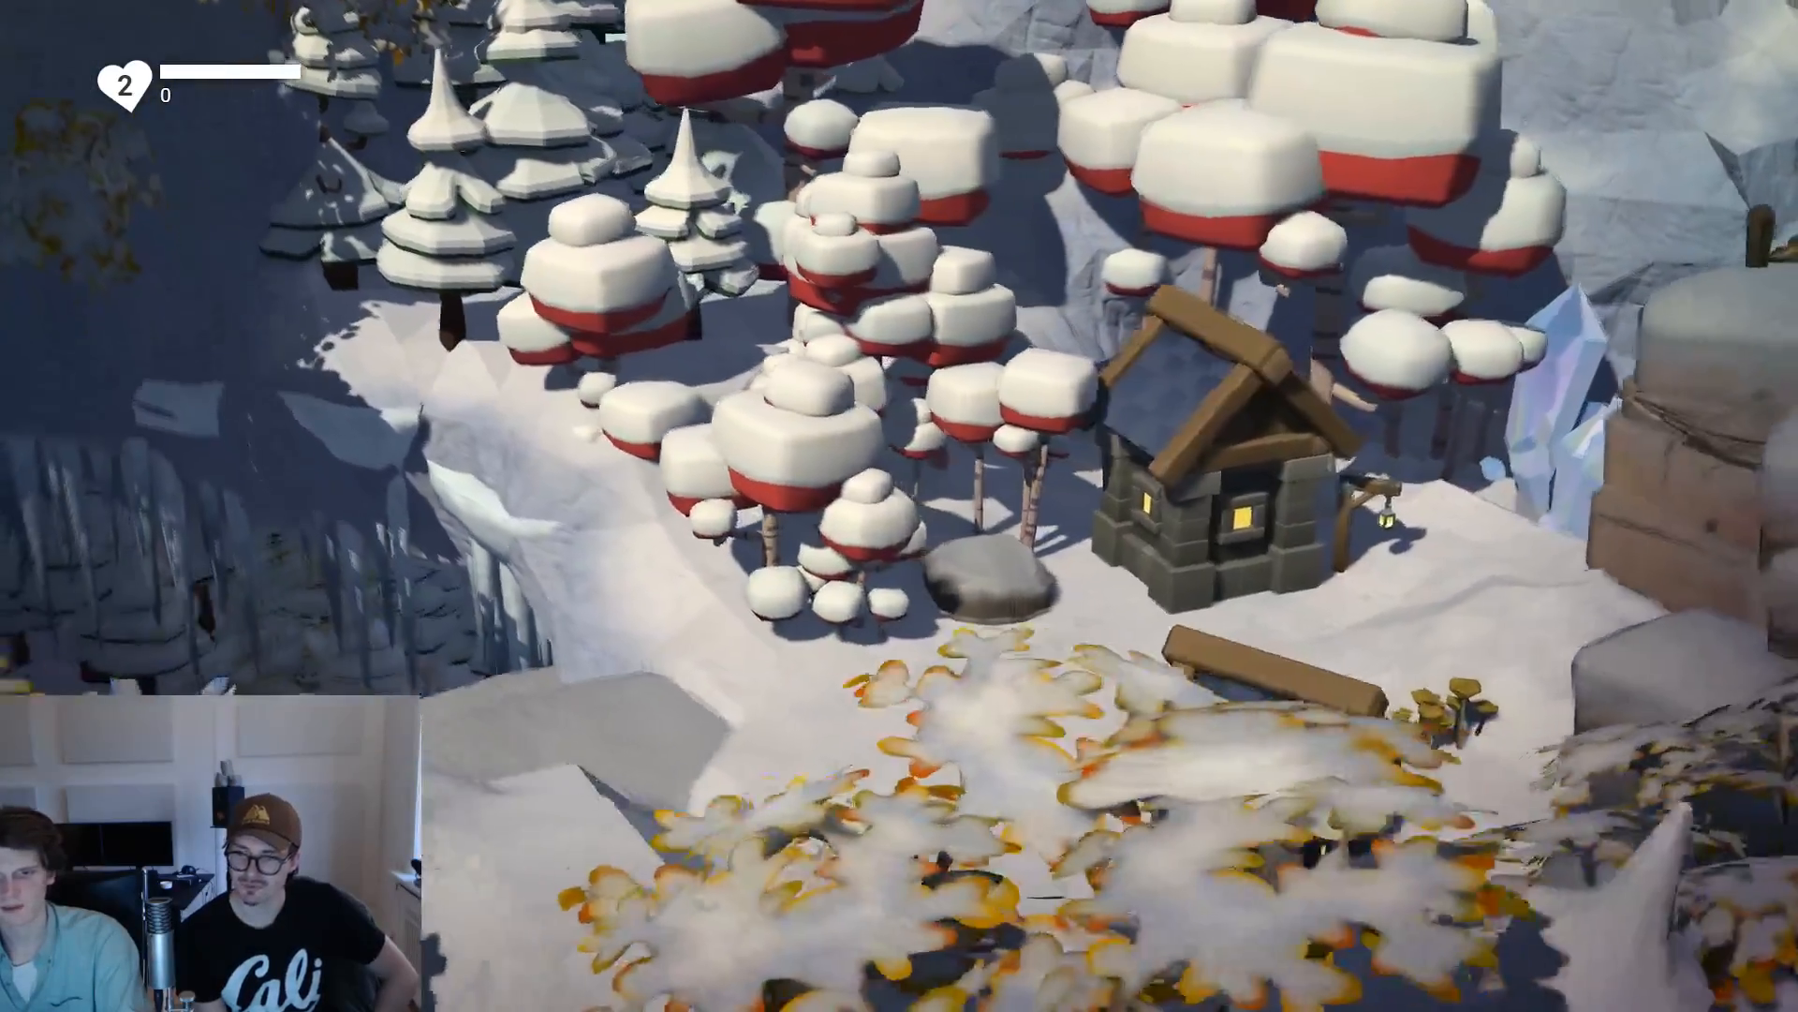
pyautogui.press('d')
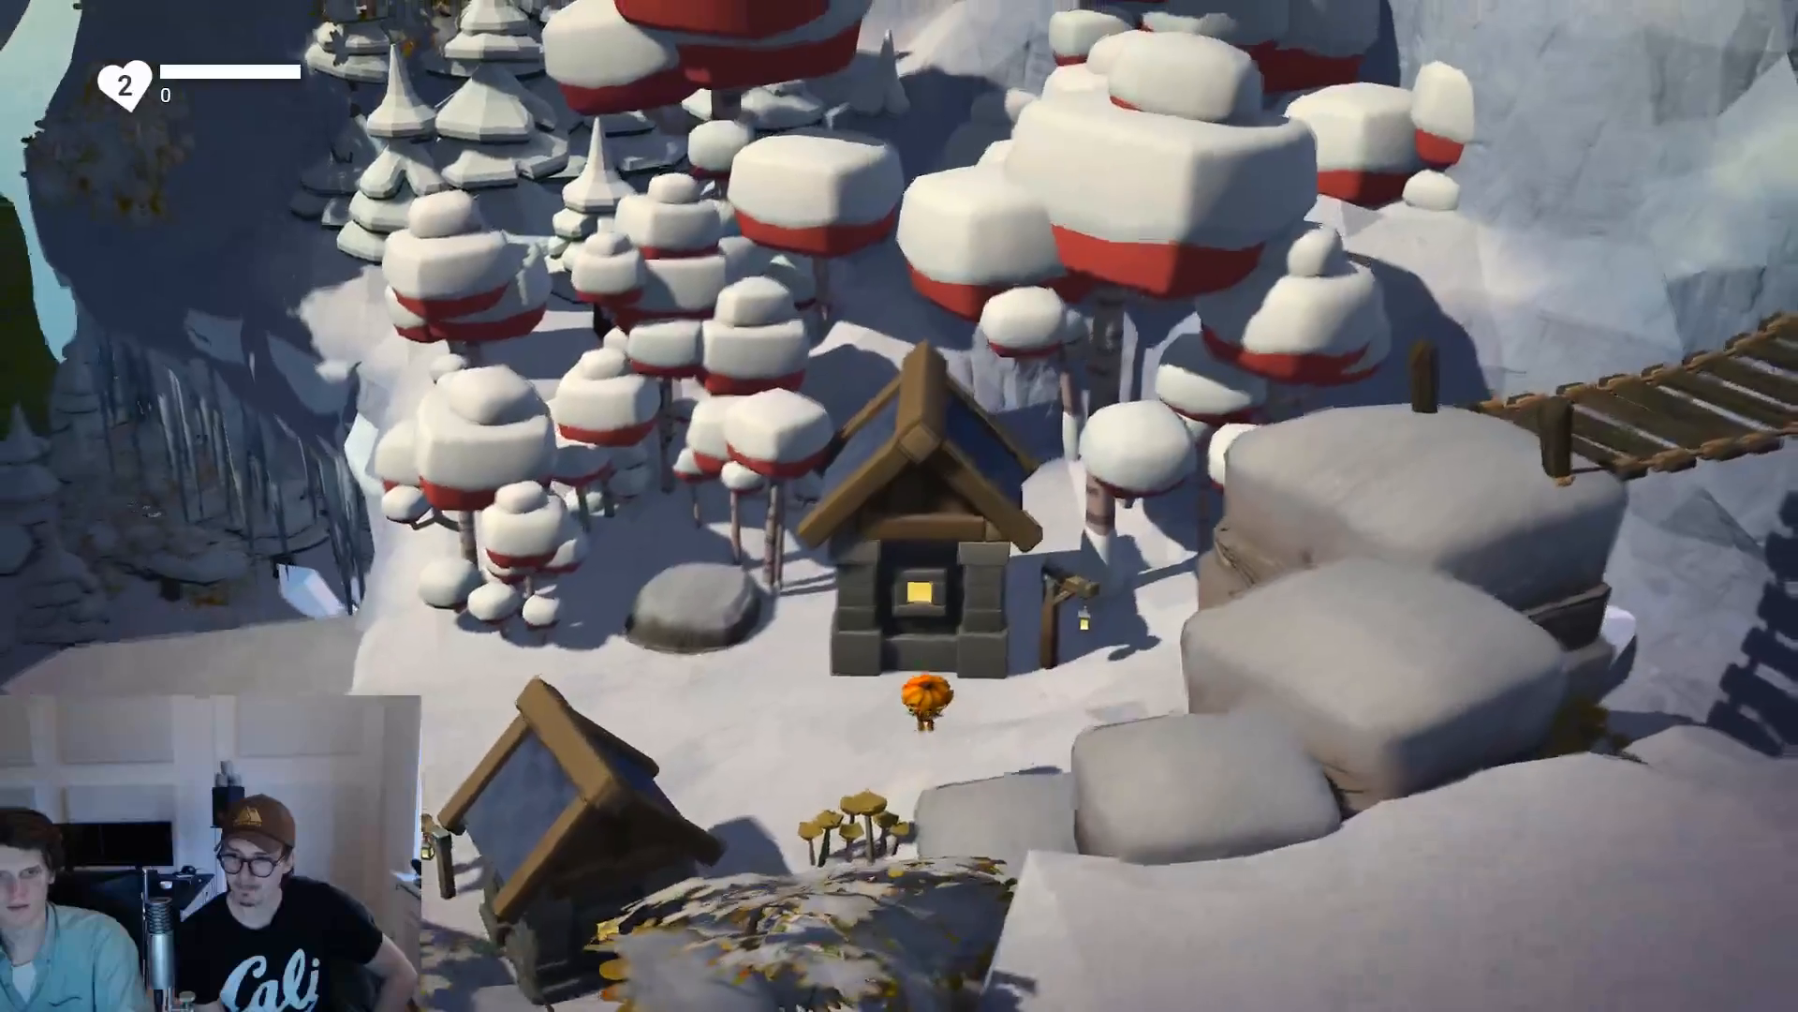
pyautogui.press('d')
pyautogui.press('space')
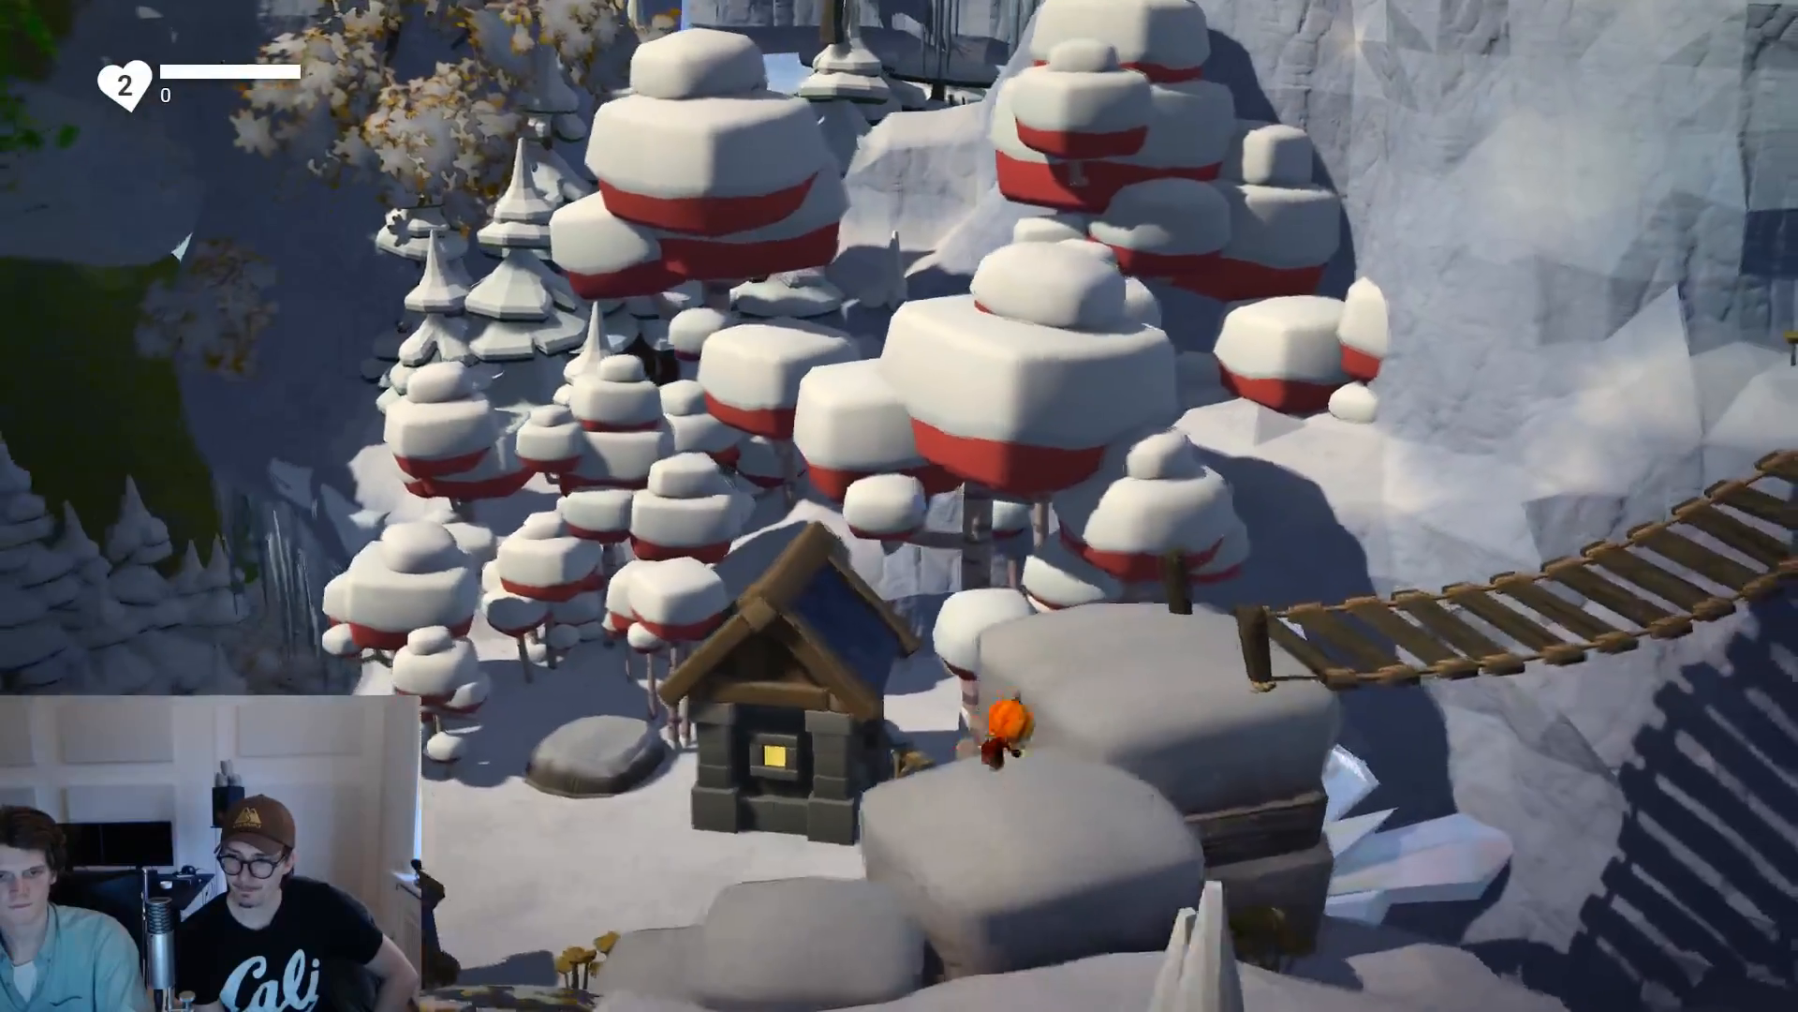
pyautogui.press('d')
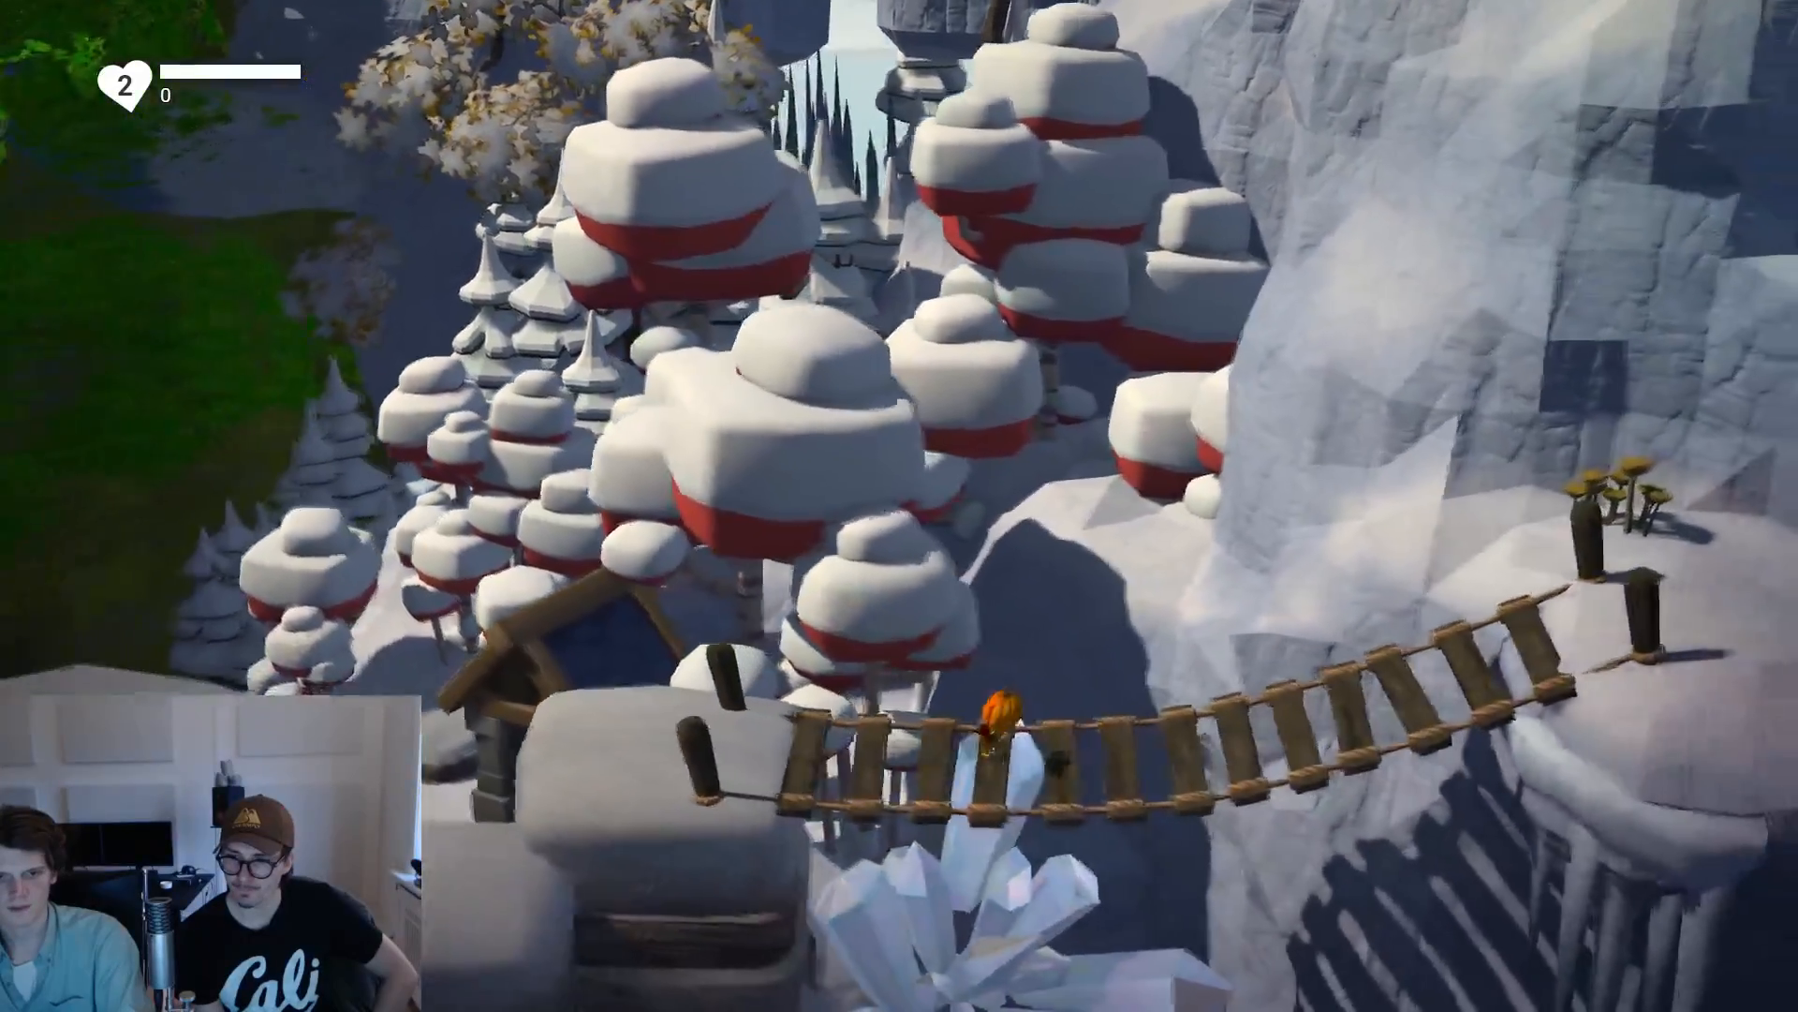
pyautogui.press('d')
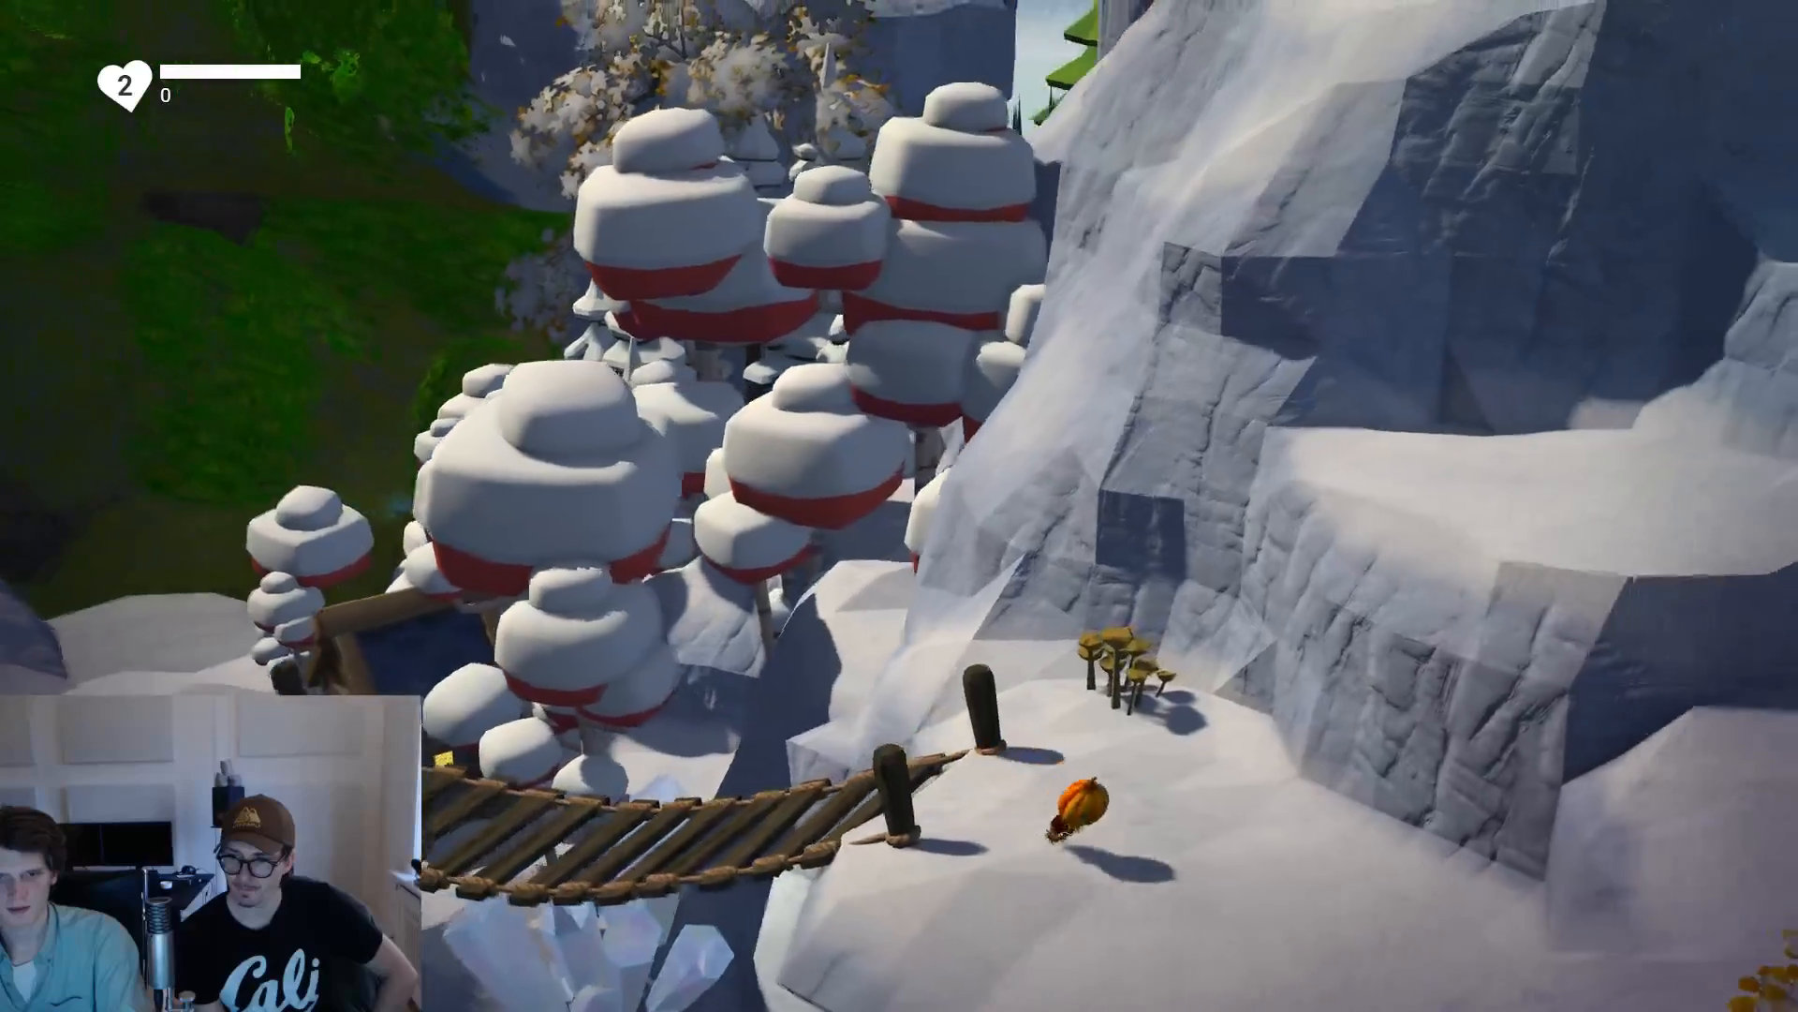
# Play-test the snowy mountain slope, the second rope bridge and the jump from the cliff to the brown plank bridge.
pyautogui.press('d')
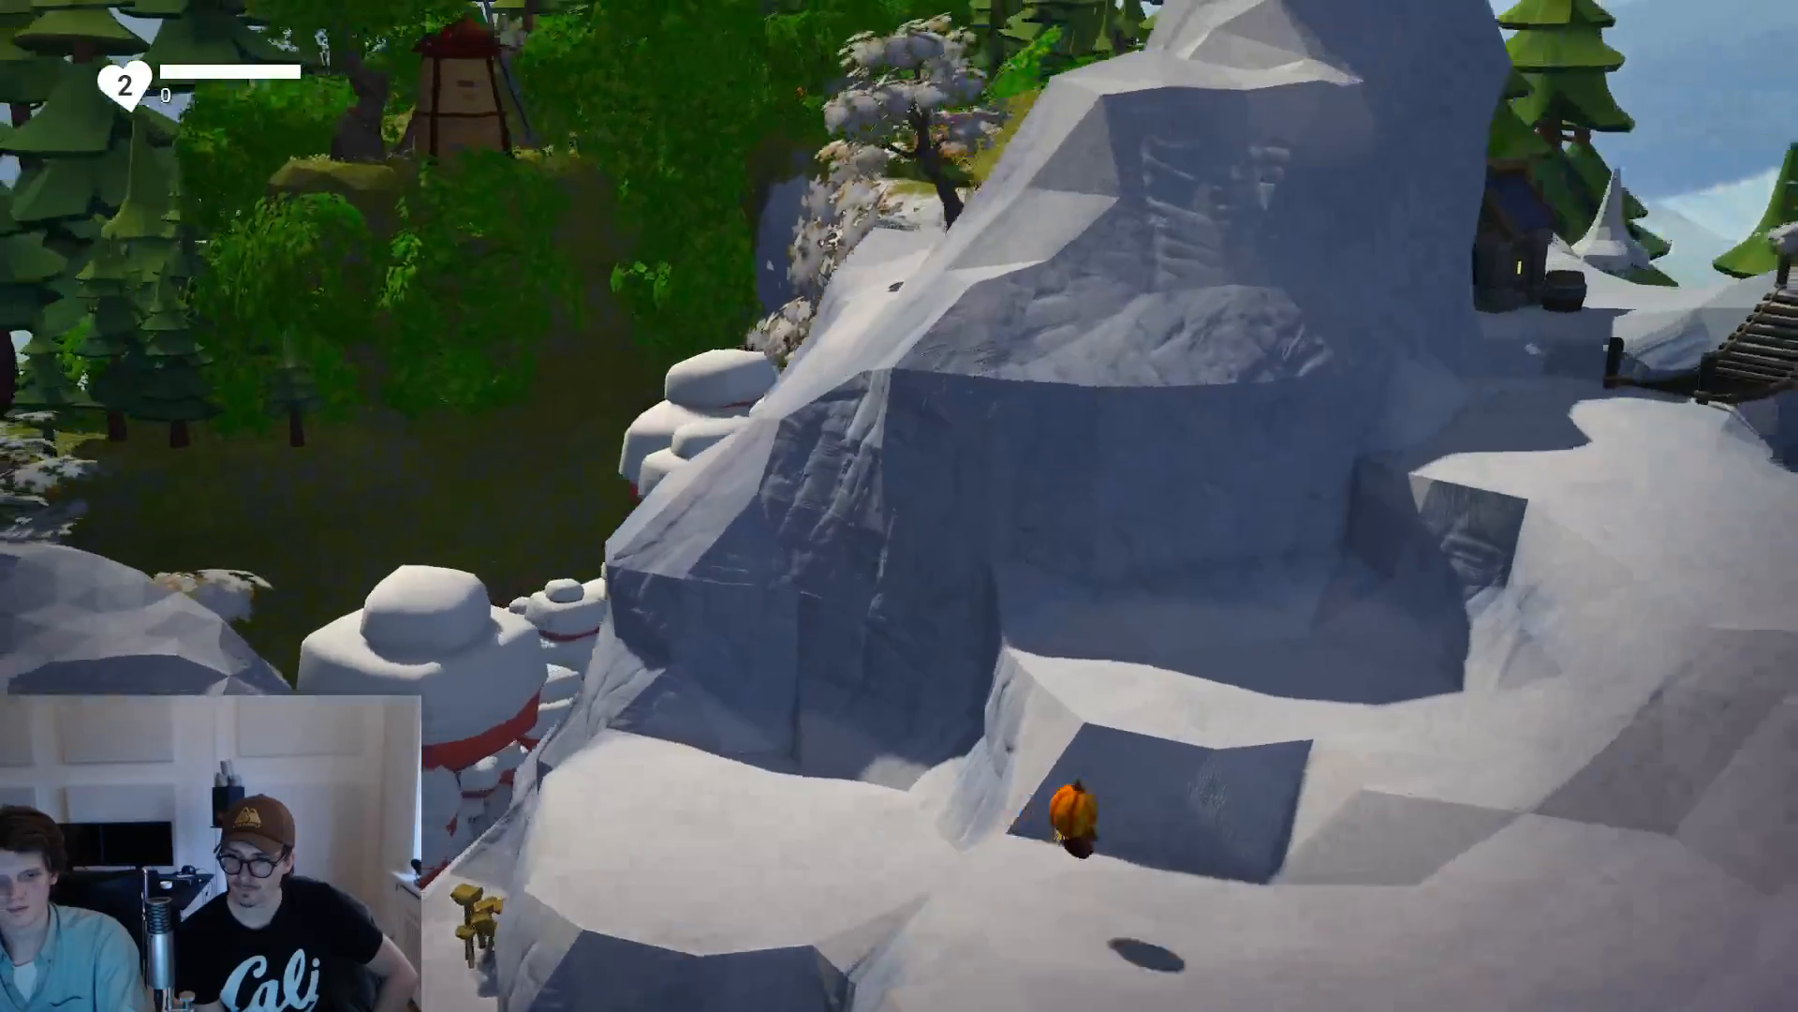
pyautogui.press('d')
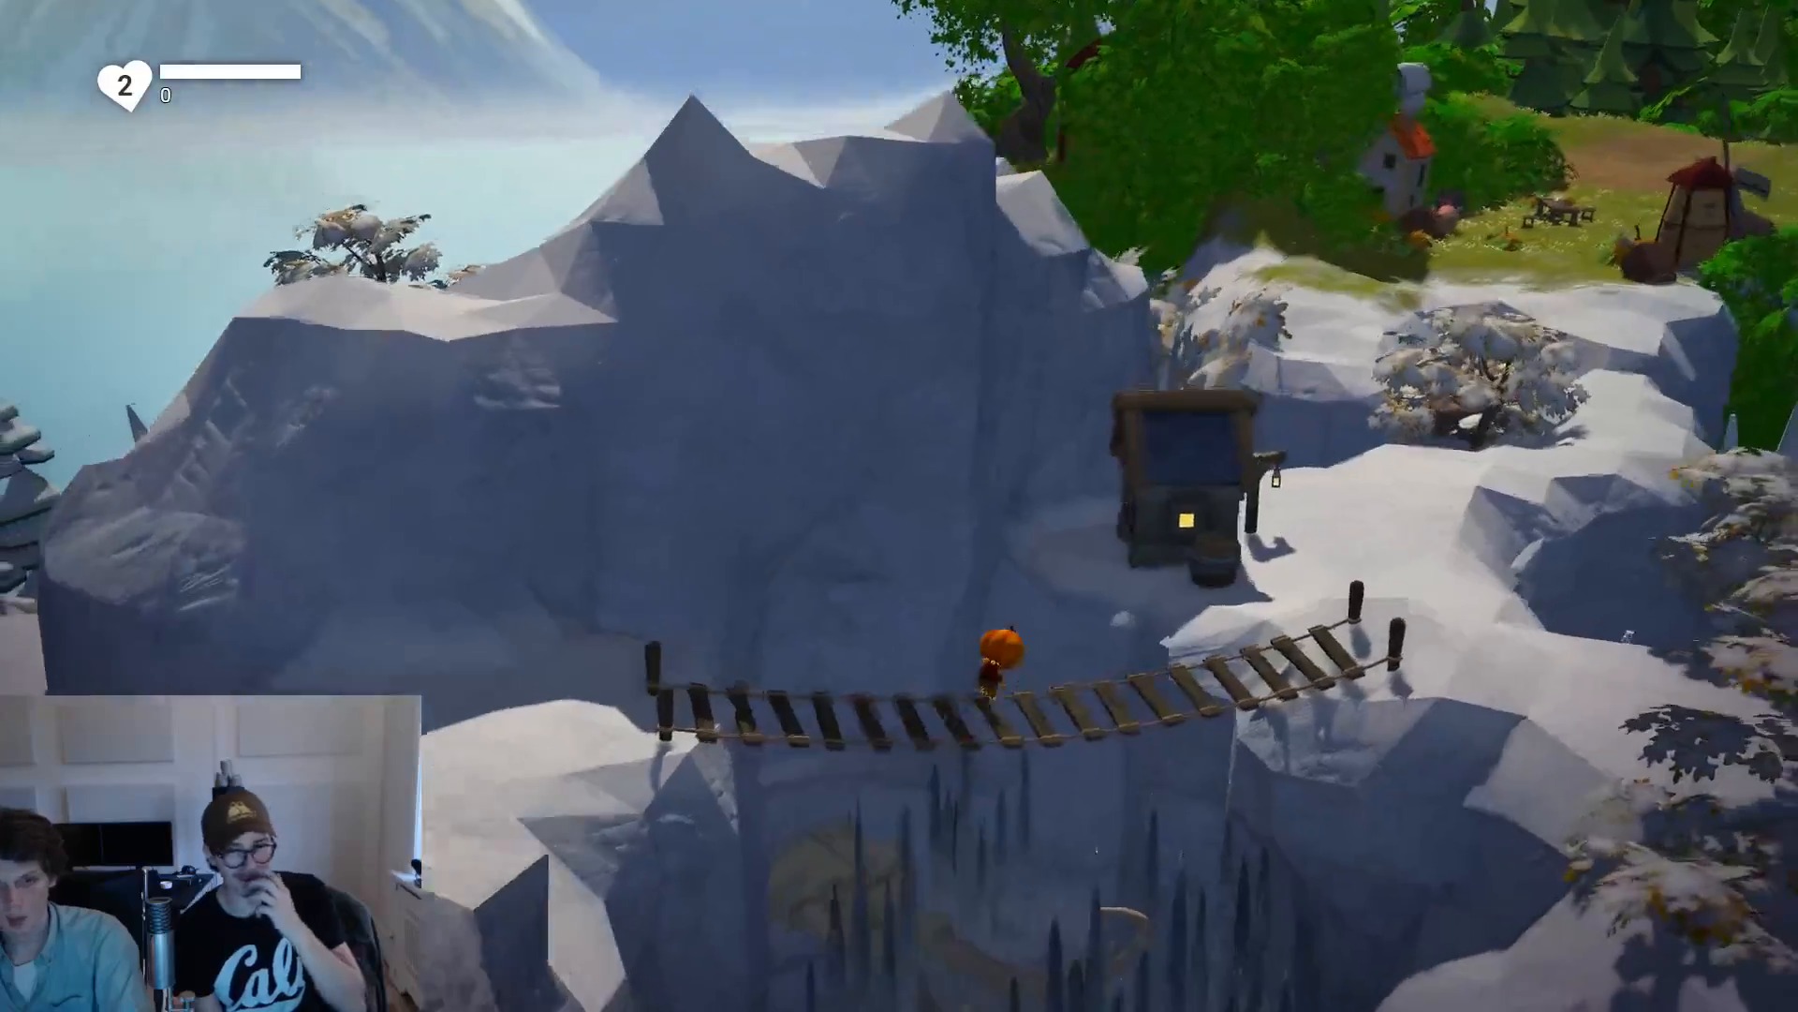
pyautogui.press('d')
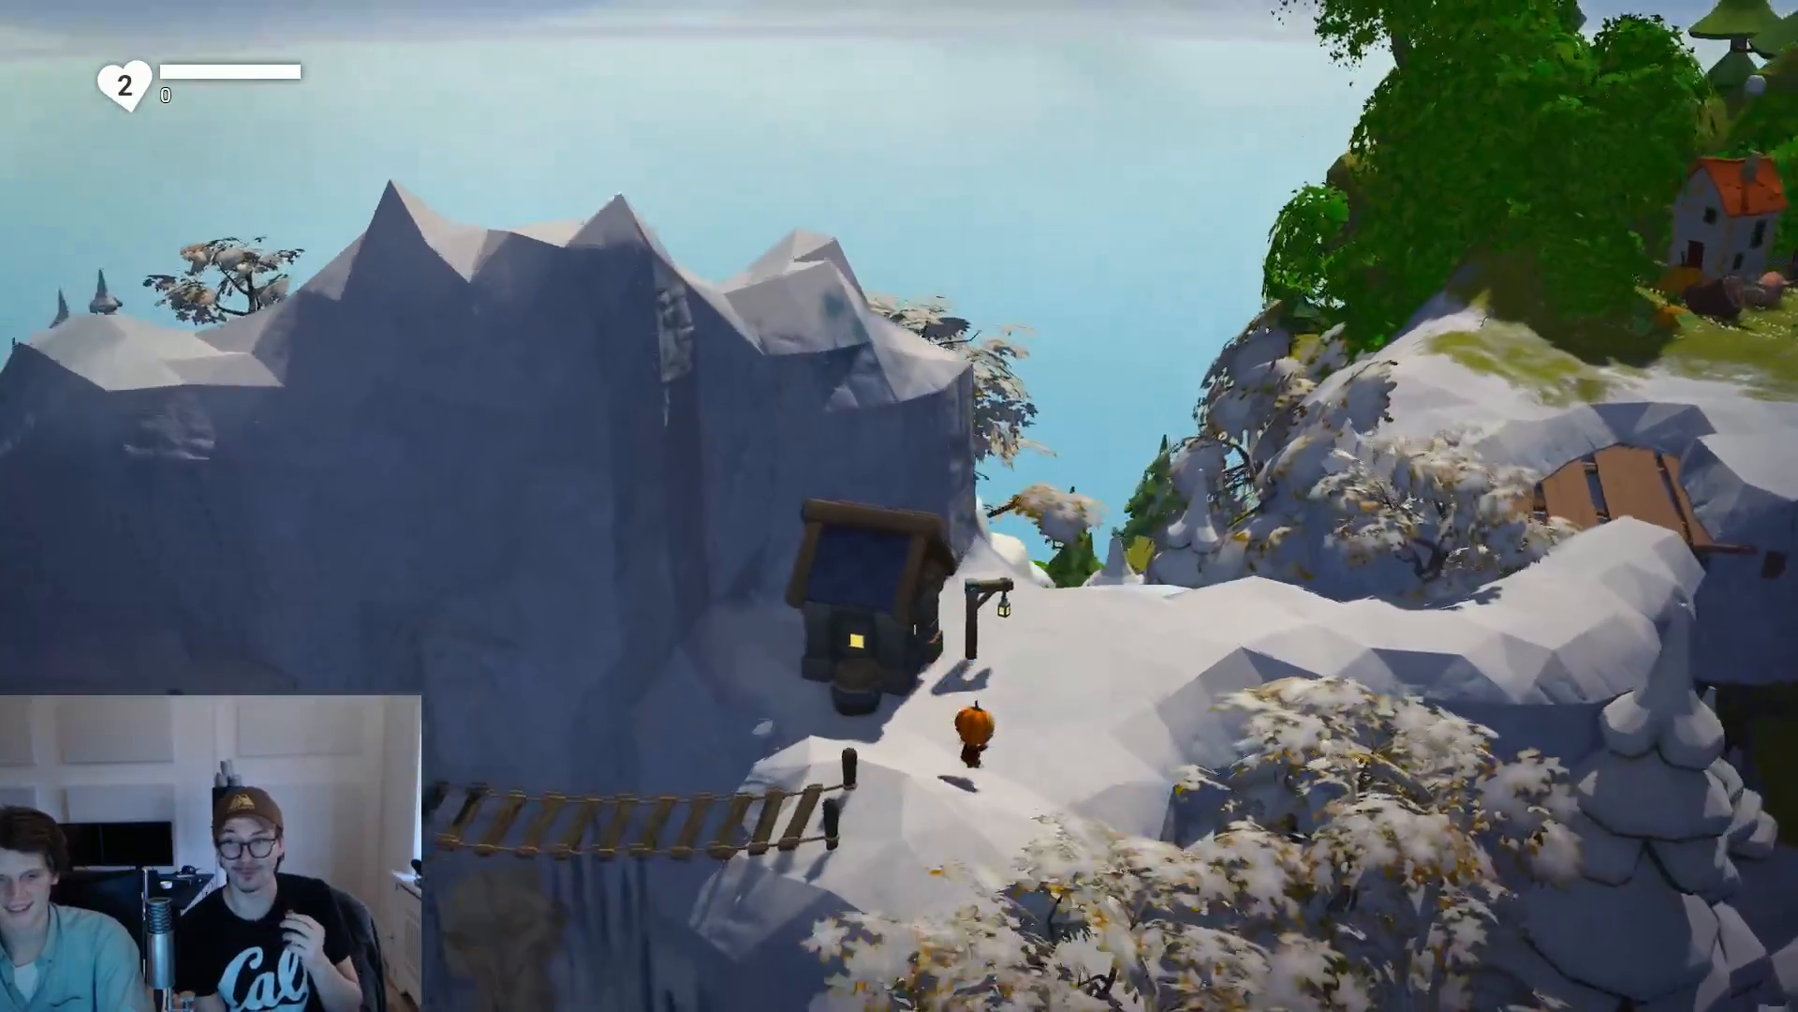
pyautogui.press('d')
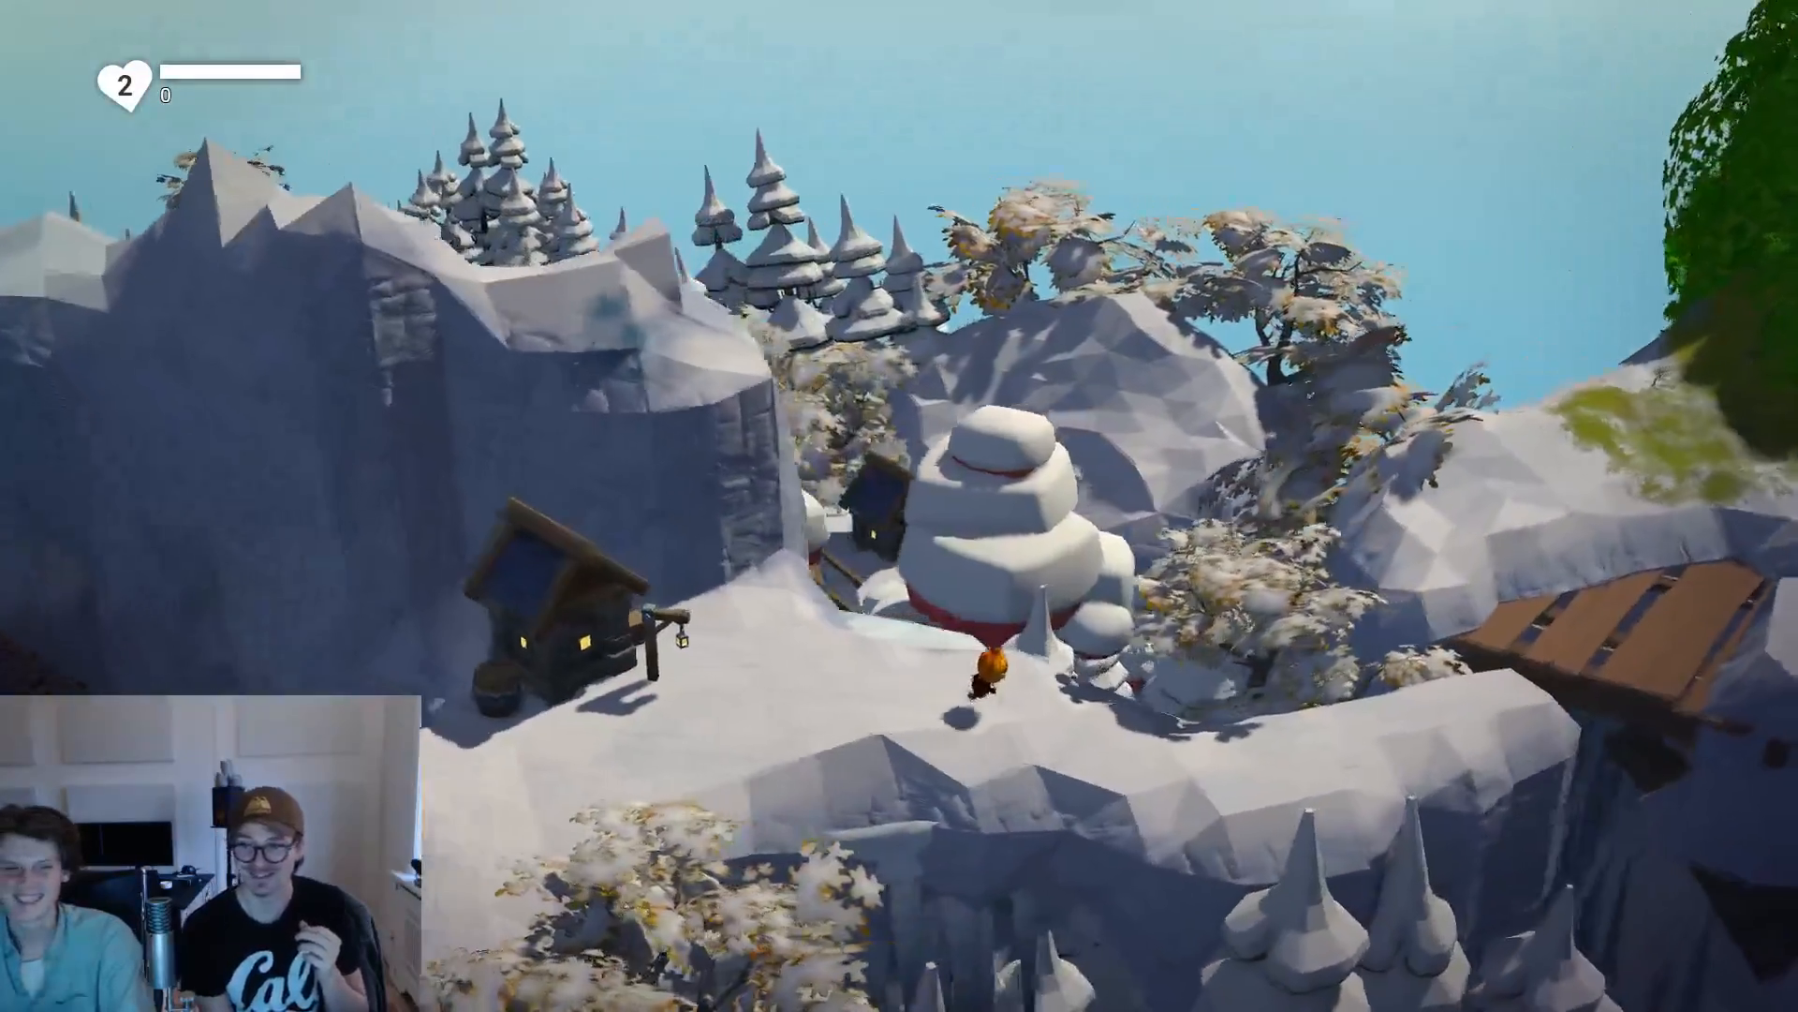
pyautogui.press('d')
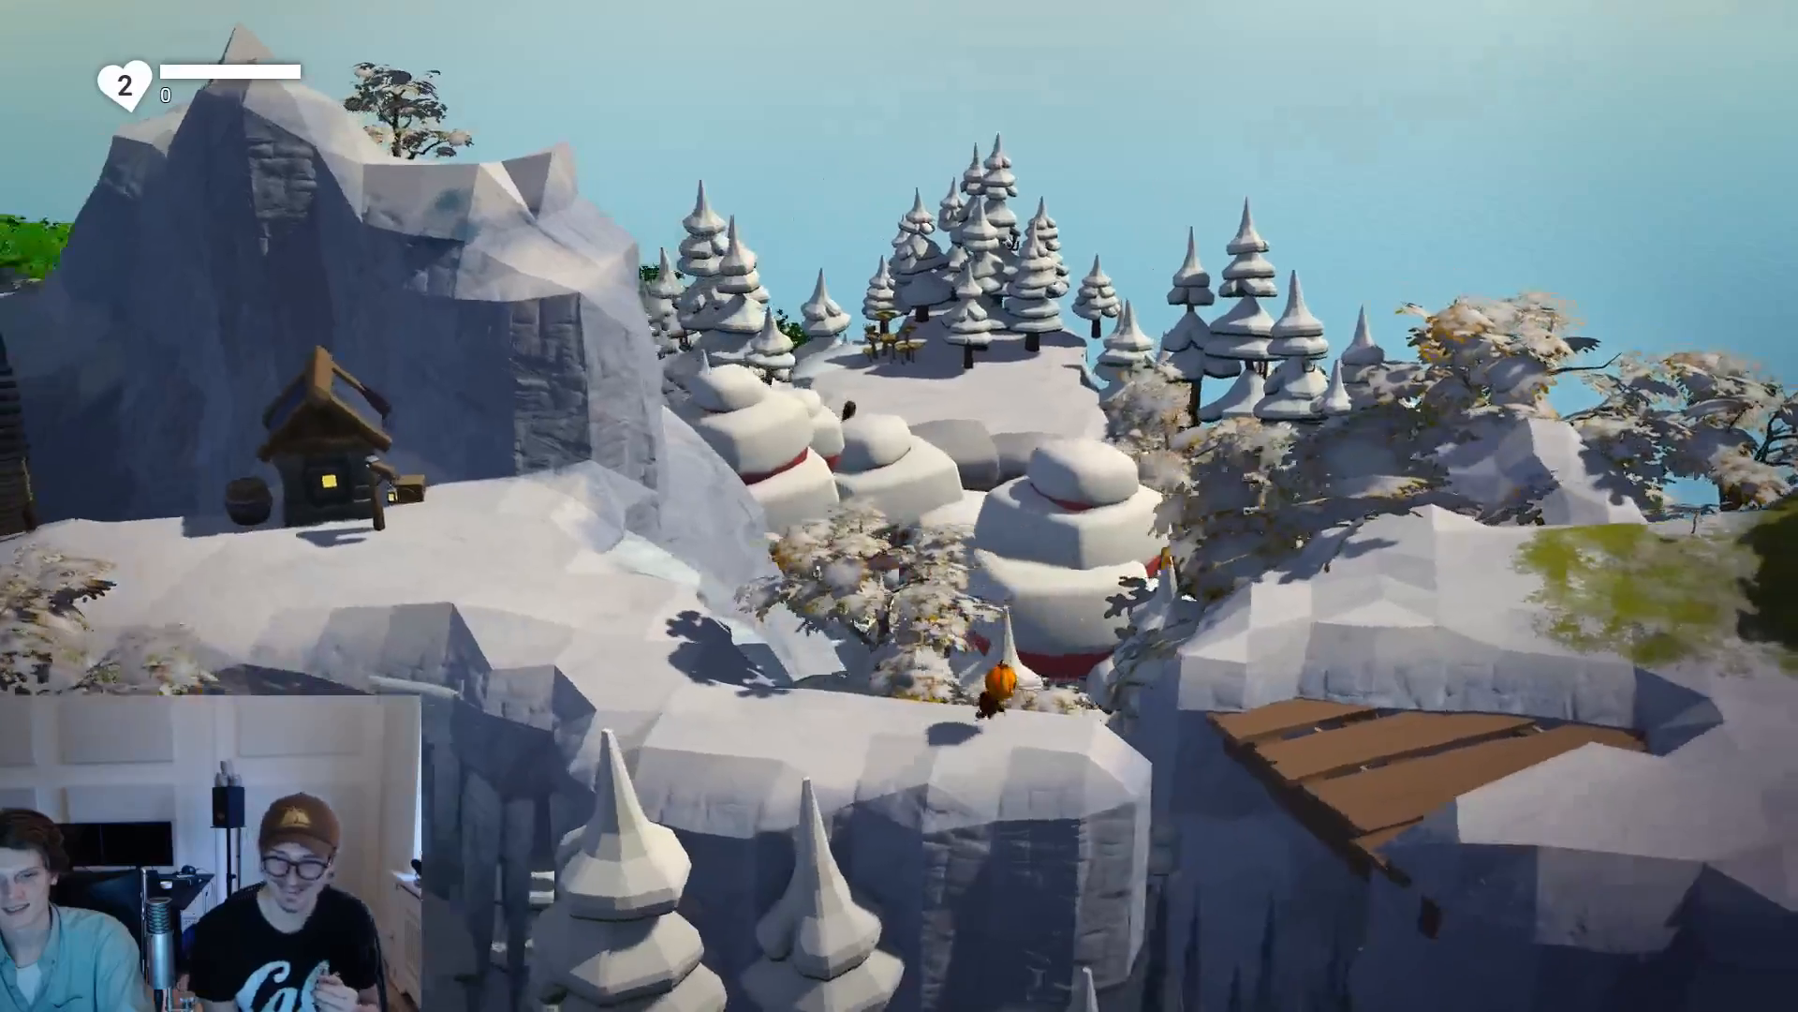
pyautogui.press('space')
pyautogui.press('d')
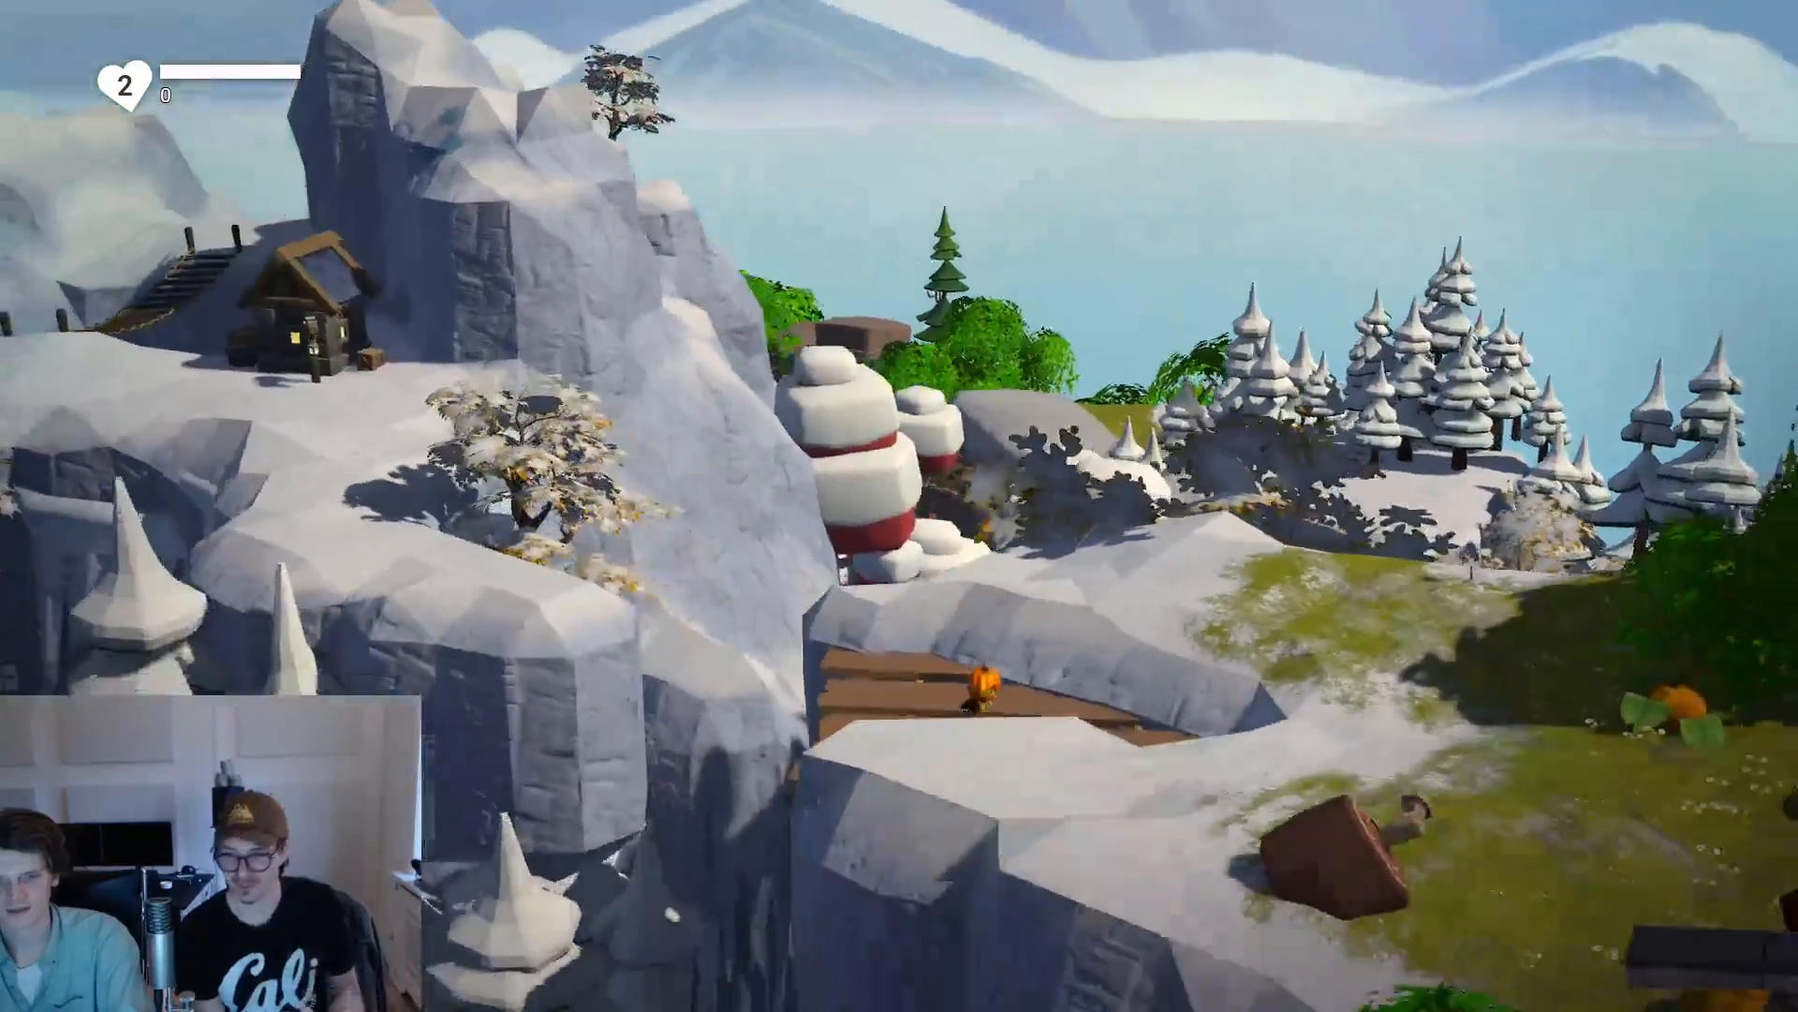
# Play-test the descent into the pumpkin meadow by the windmill, approach the pig beside the cottage and end the play-test.
pyautogui.press('d')
pyautogui.press('s')
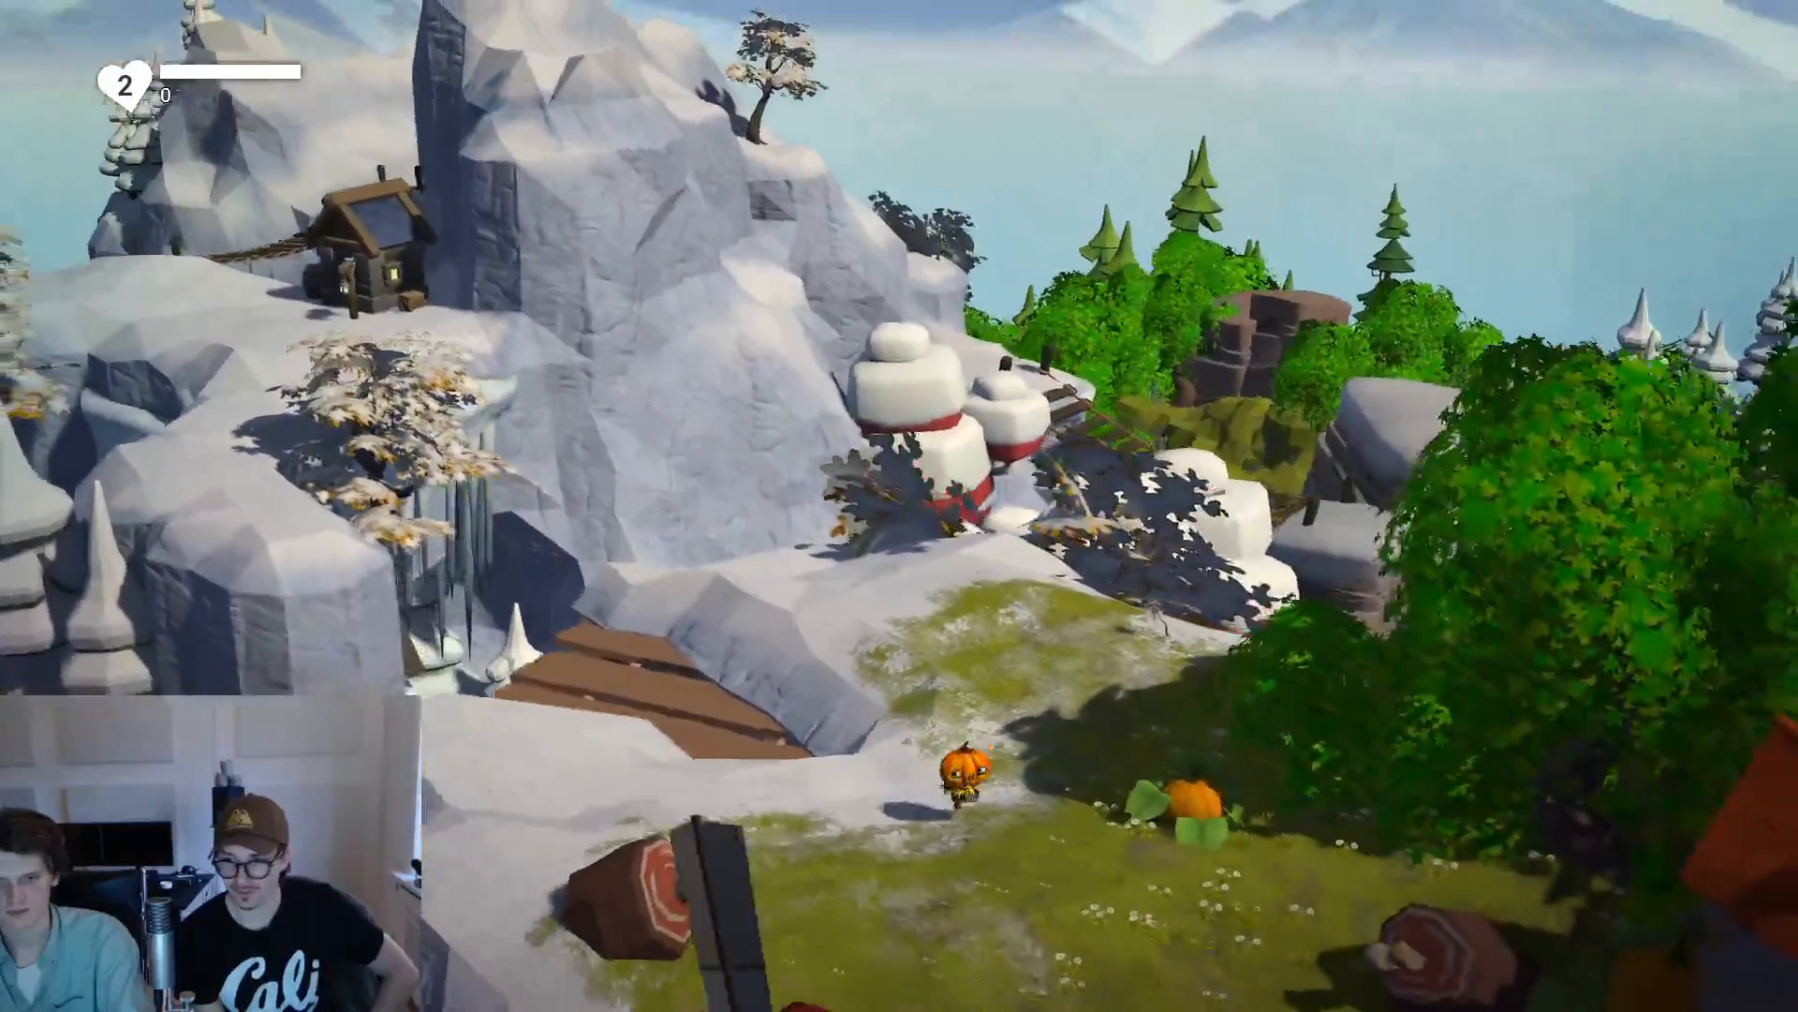
pyautogui.press('s')
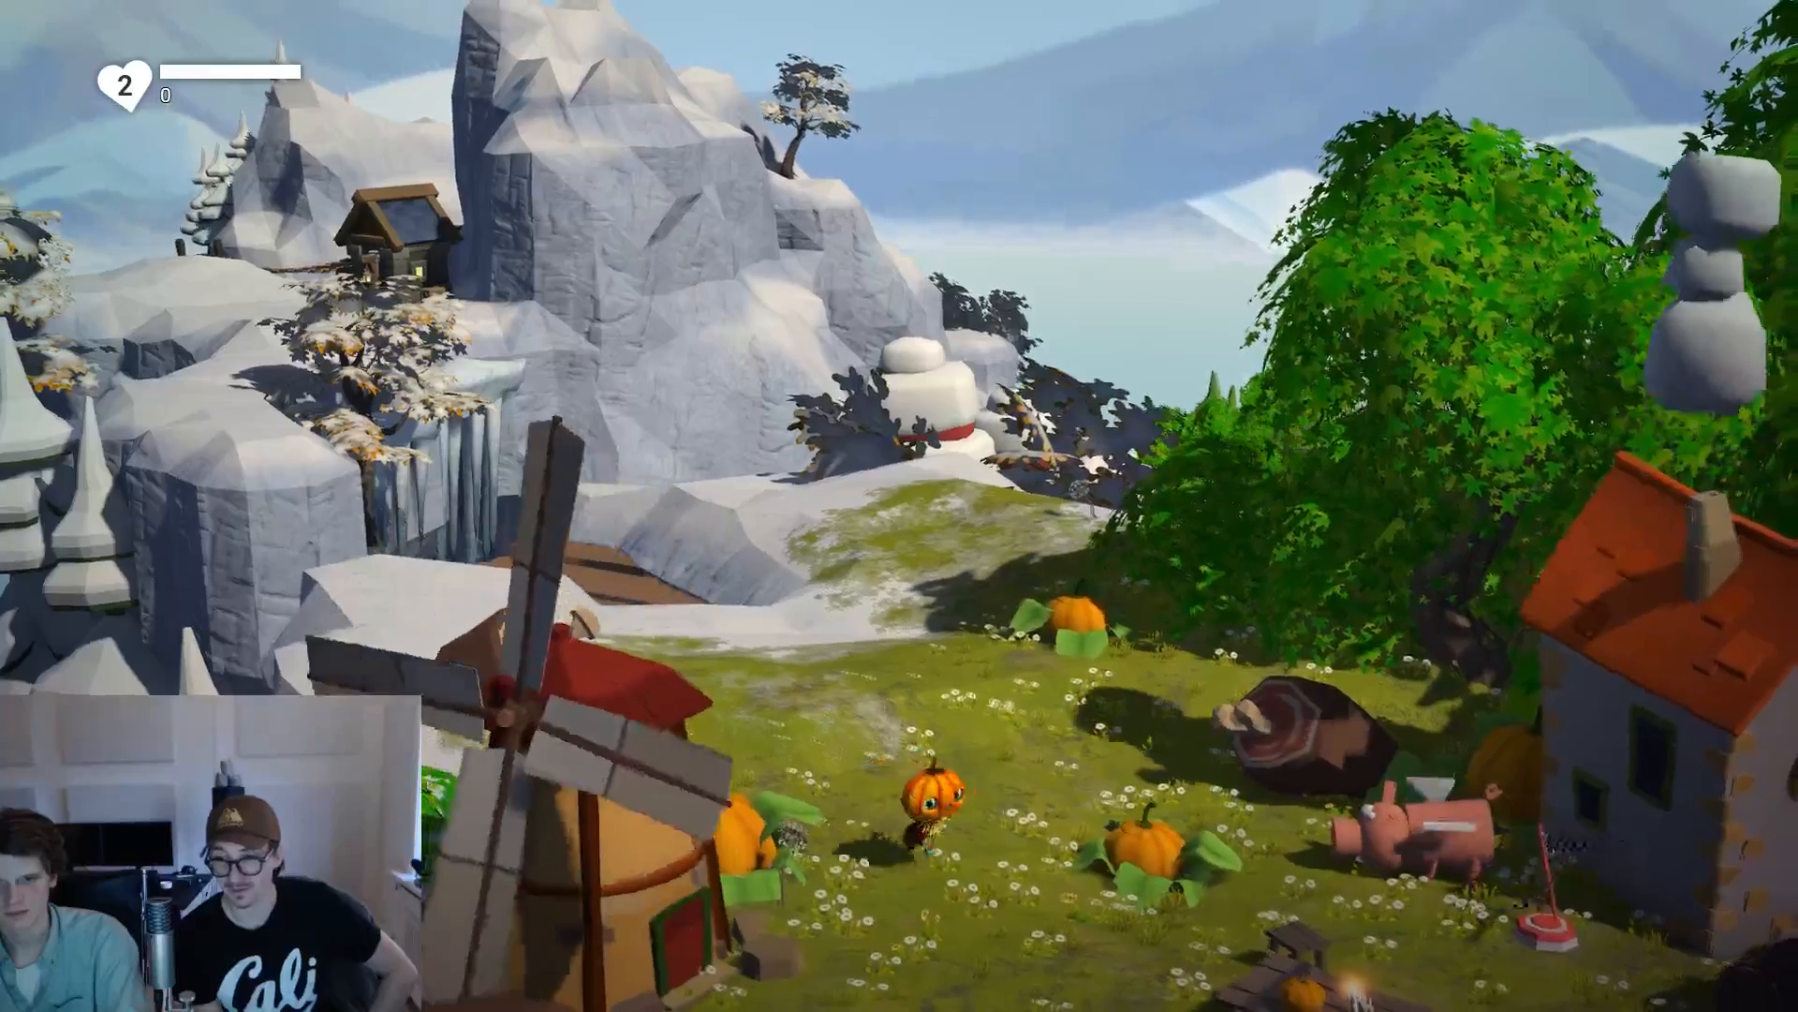
pyautogui.press('s')
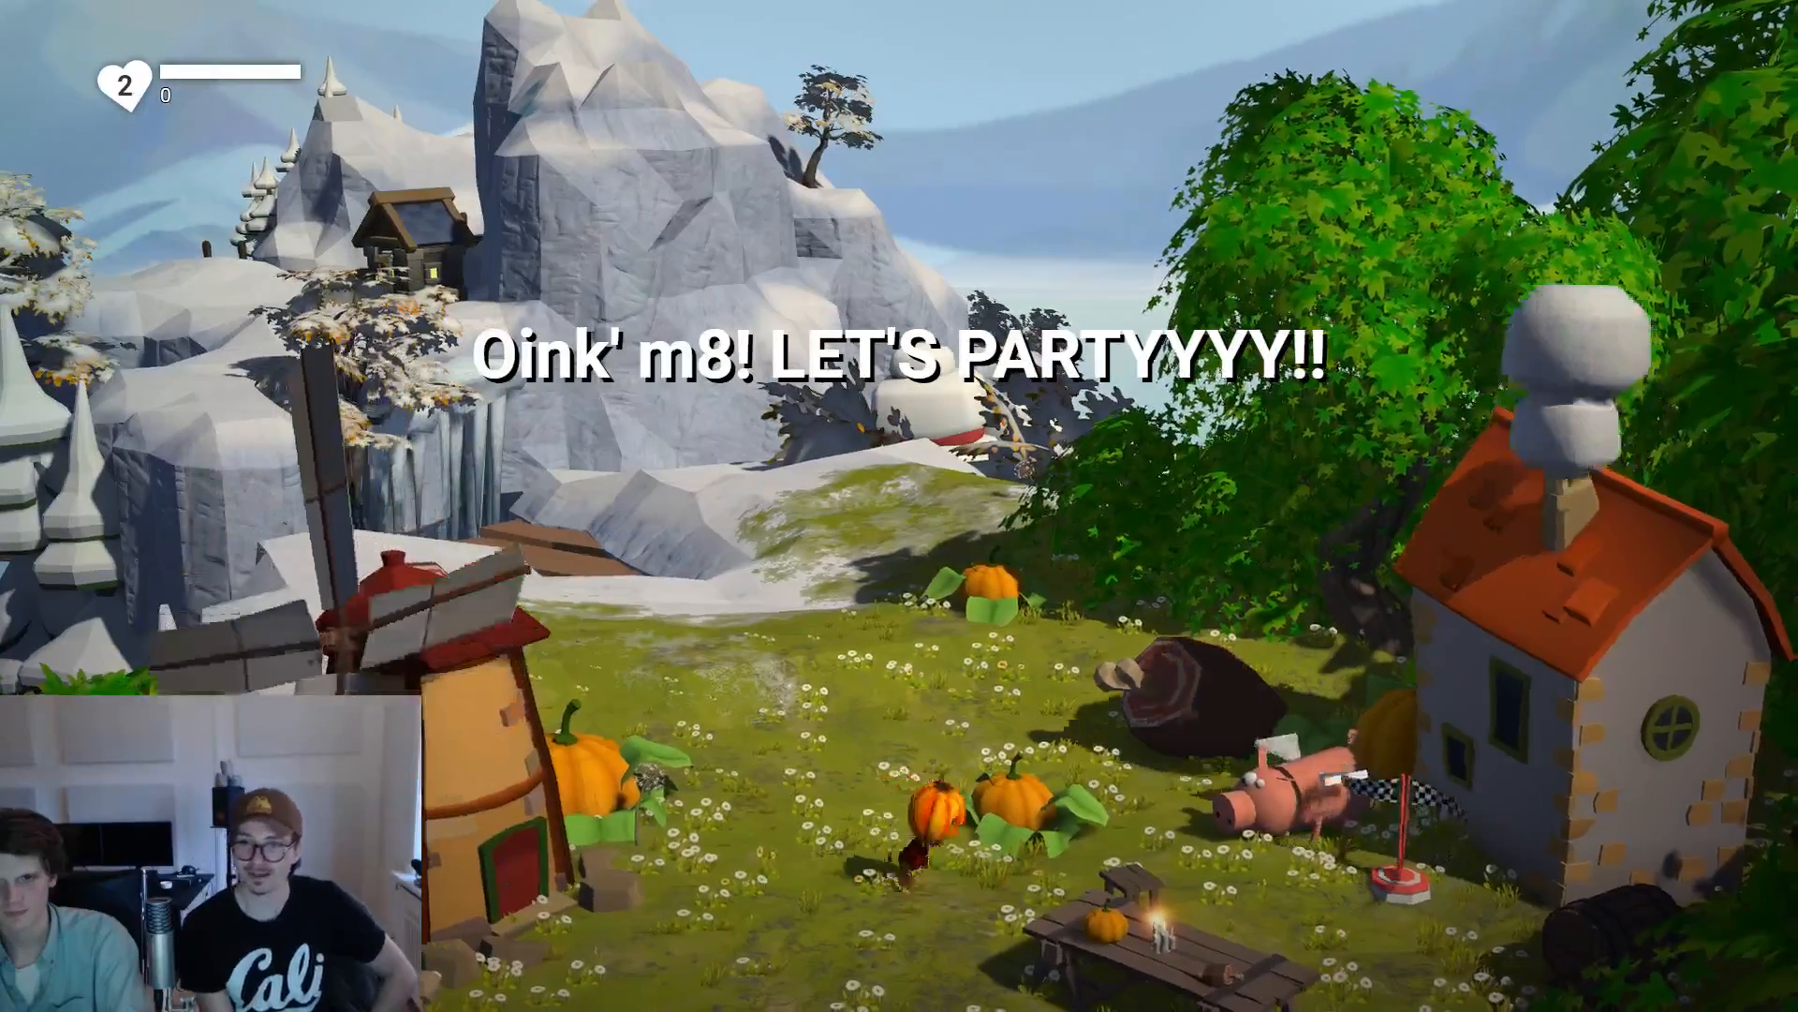
pyautogui.press('d')
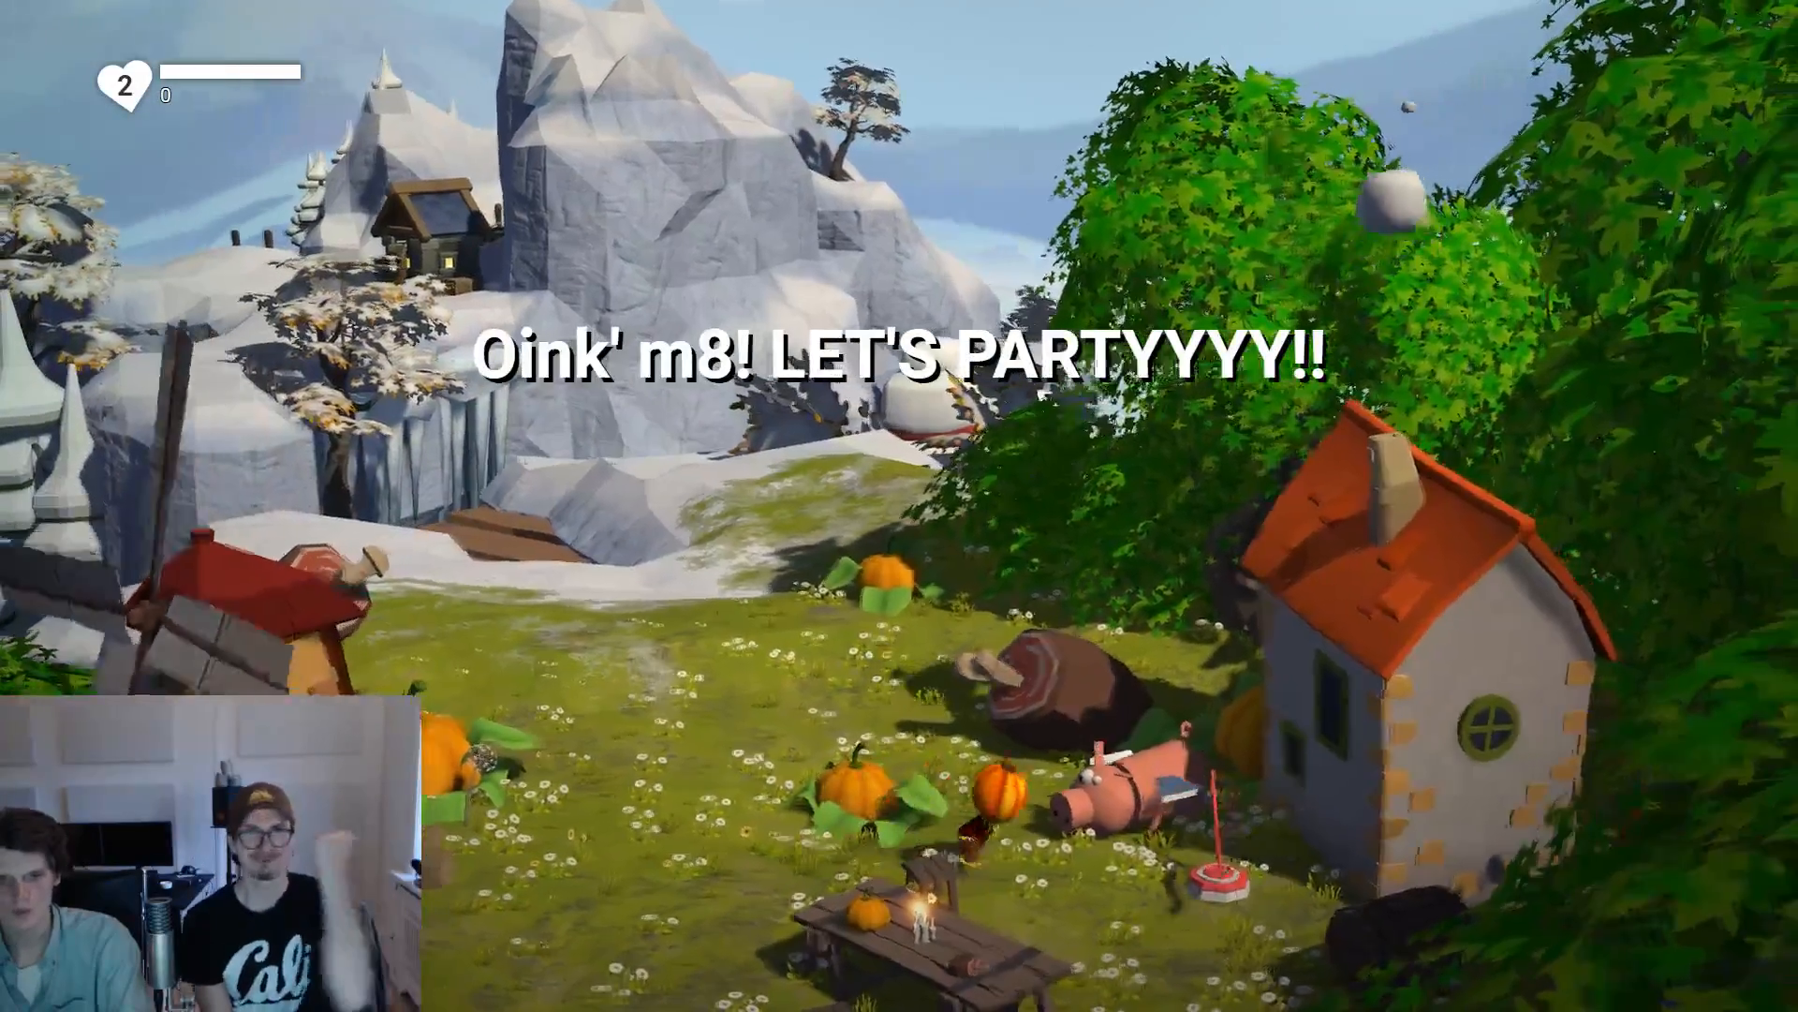
pyautogui.press('d')
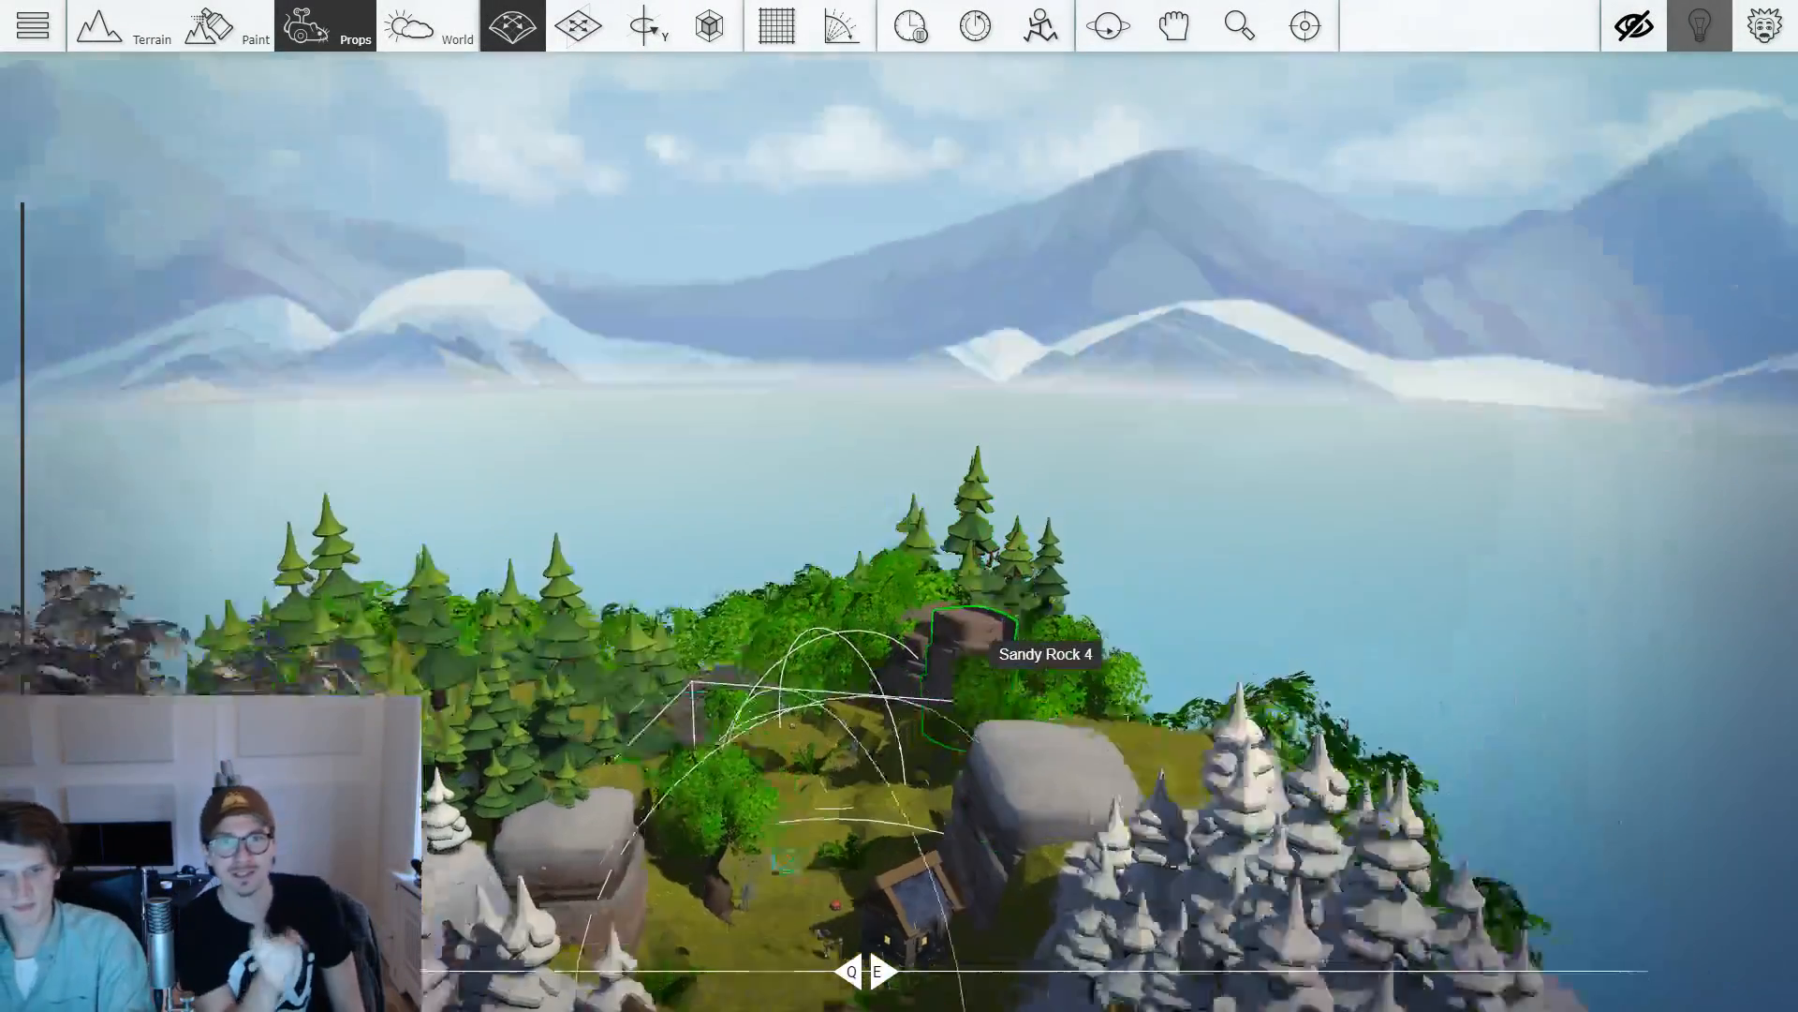
# Survey the level in the editor from the forested plateau, past the castle ruins and bridge, to the grassy clearing with the cabin.
pyautogui.moveTo(984, 642); pyautogui.dragTo(911, 303)
pyautogui.scroll(5, 927, 522)
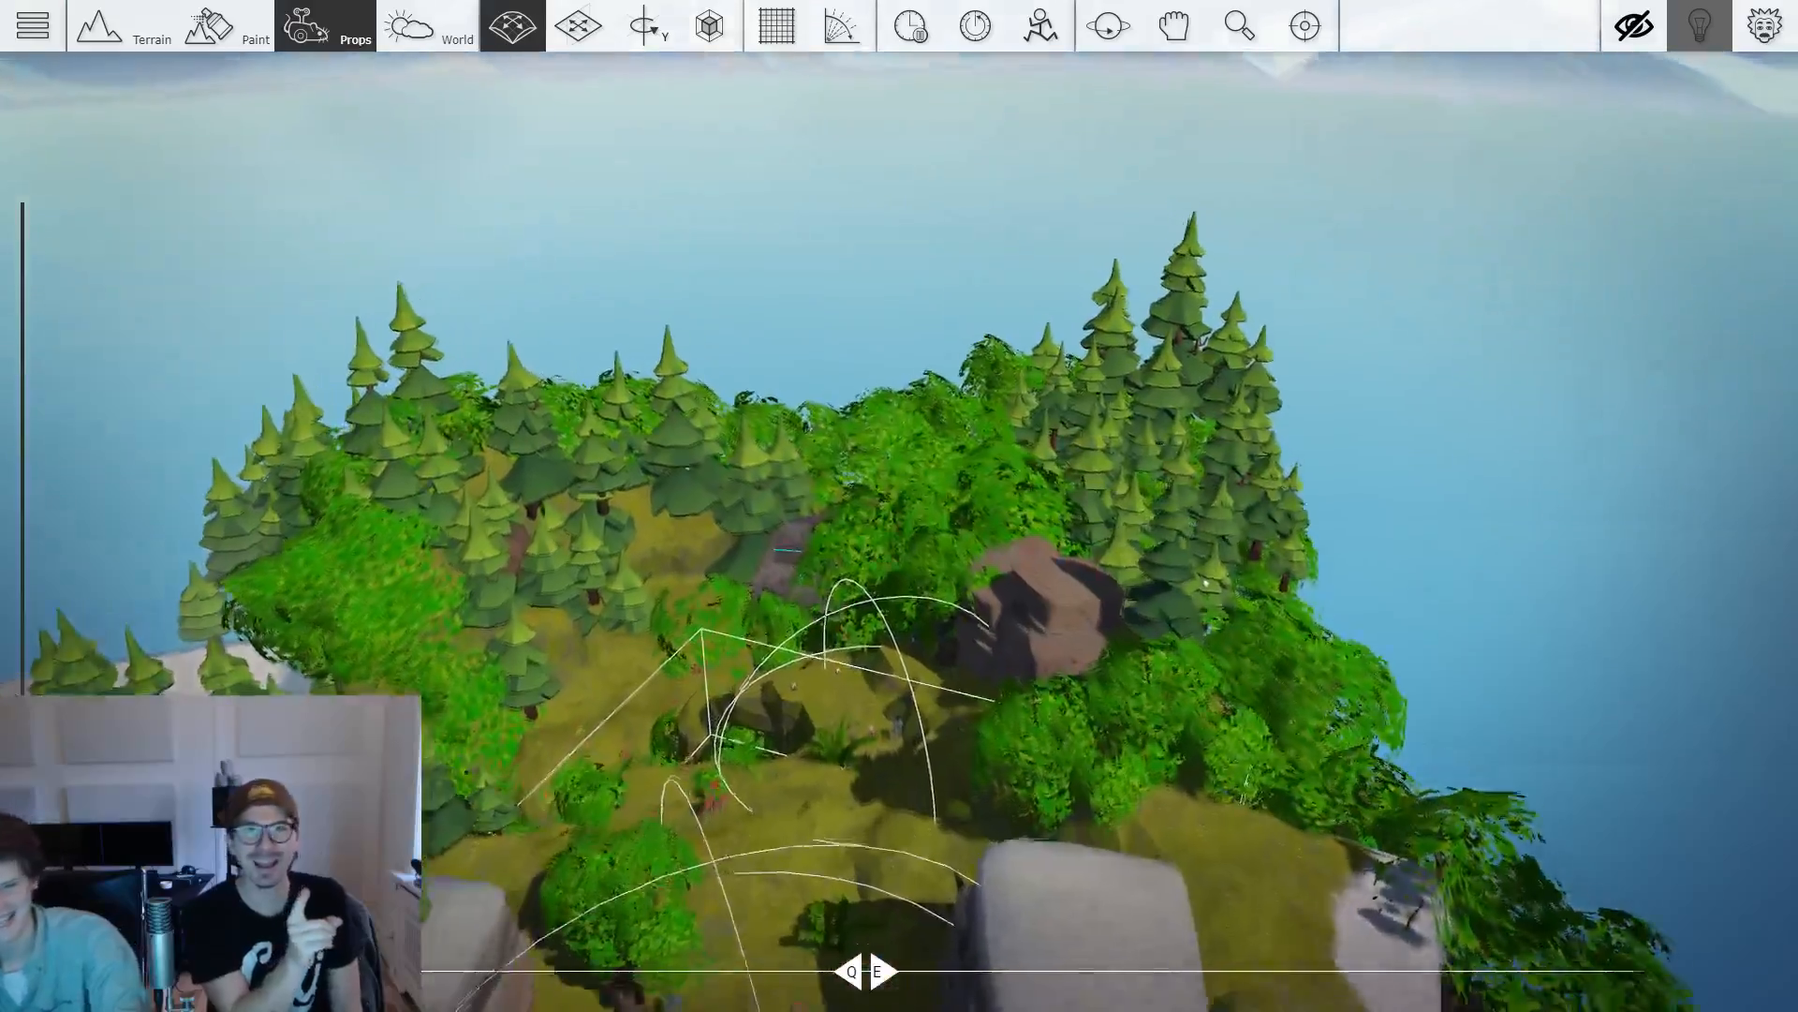
pyautogui.moveTo(938, 565)
pyautogui.mouseDown()
pyautogui.moveTo(1049, 525)
pyautogui.moveTo(947, 565)
pyautogui.mouseUp()
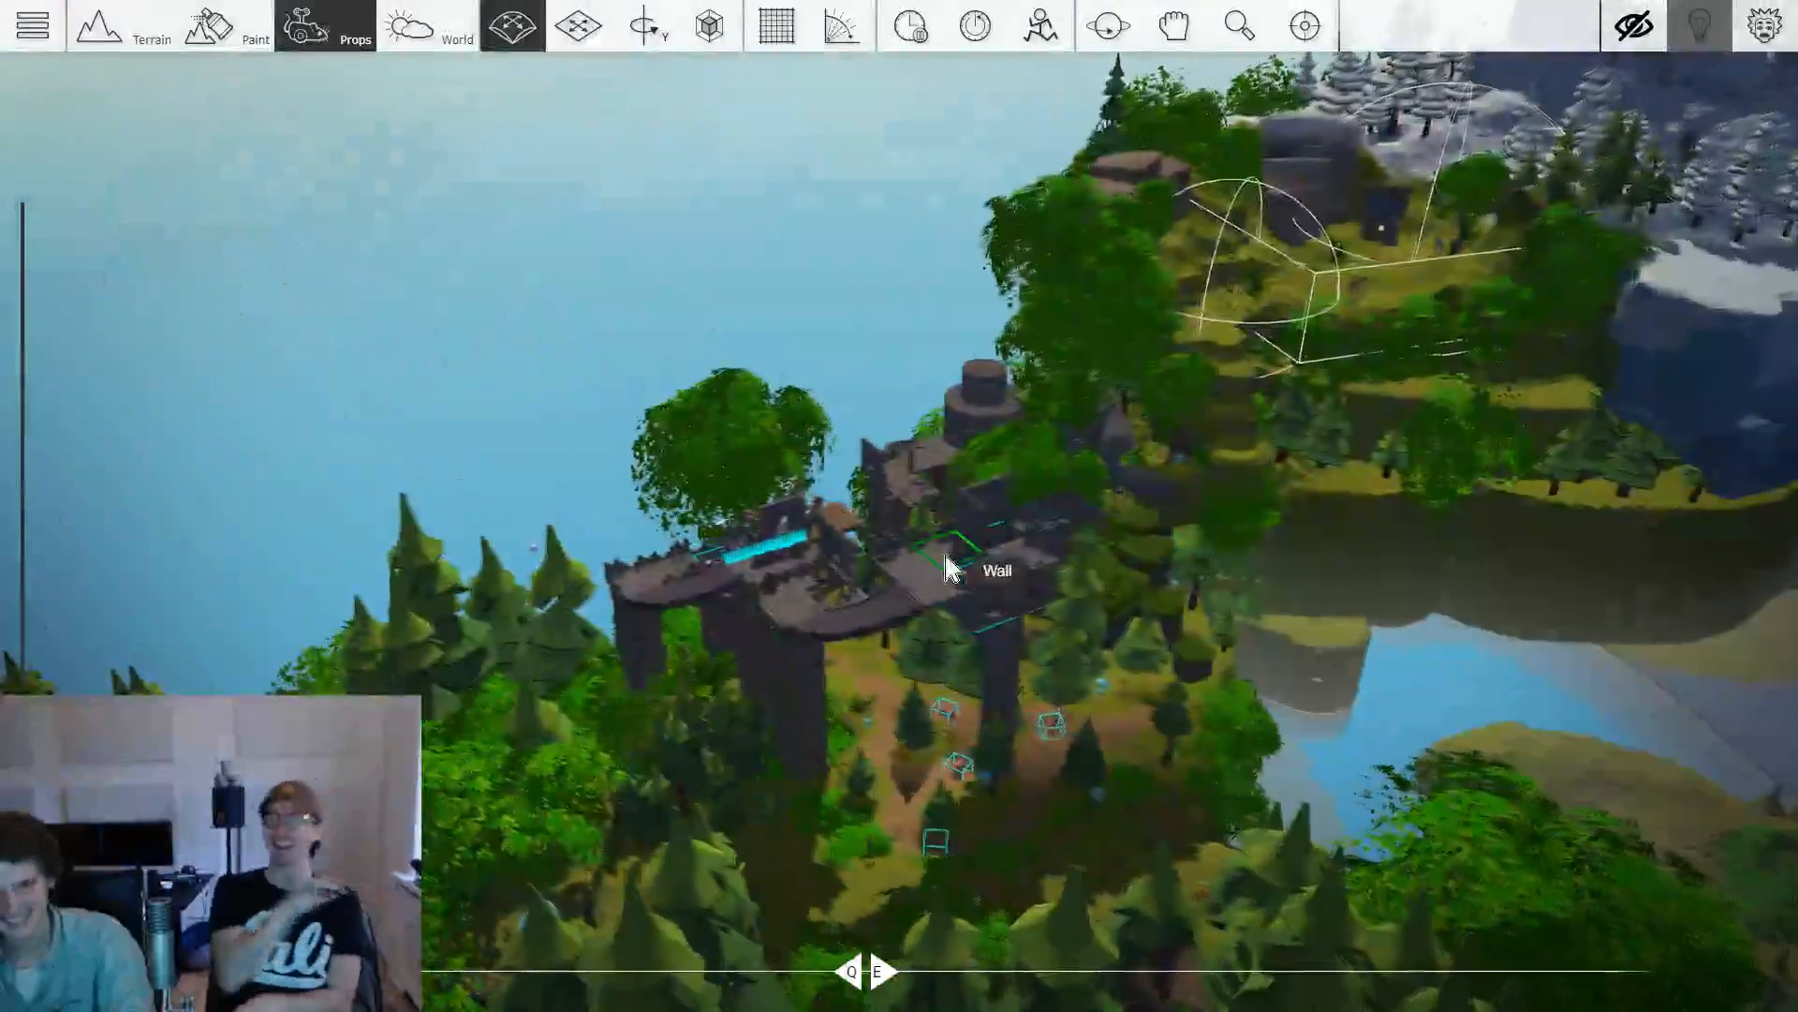
pyautogui.scroll(8, 908, 338)
pyautogui.moveTo(938, 897); pyautogui.dragTo(919, 232)
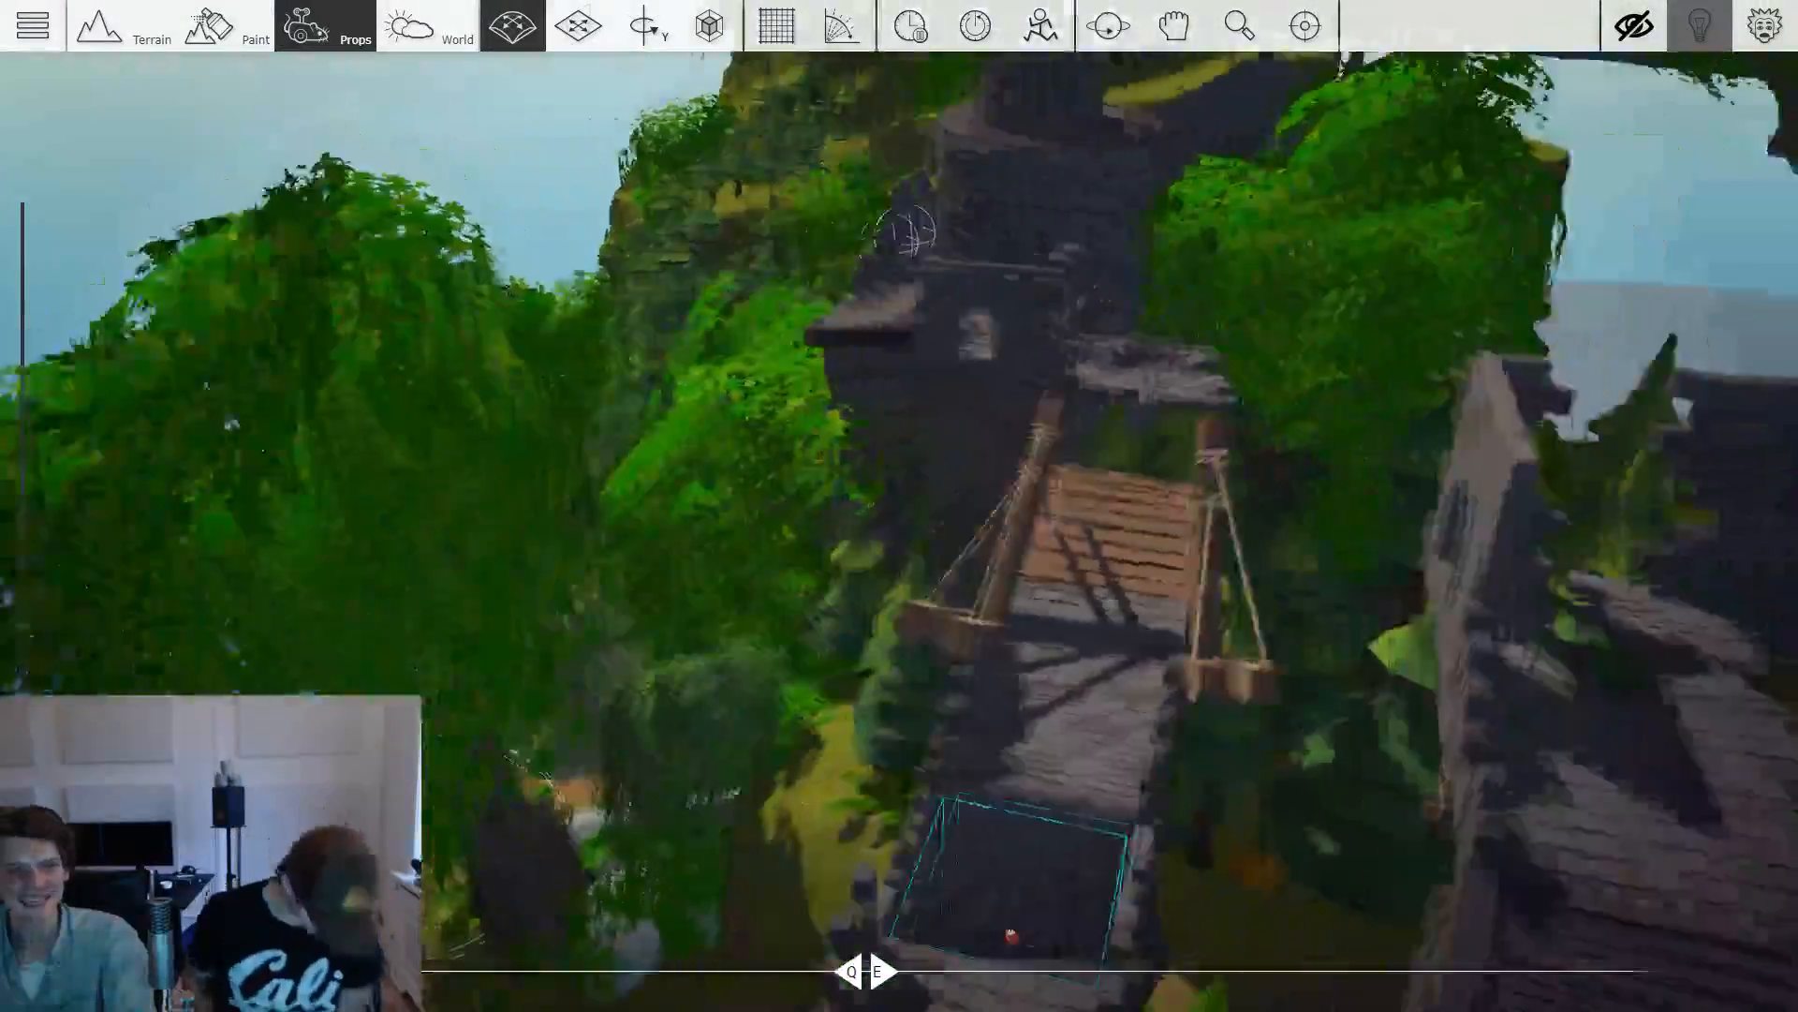
pyautogui.scroll(-5, 918, 280)
pyautogui.moveTo(899, 449); pyautogui.dragTo(831, 534)
pyautogui.scroll(5, 914, 322)
pyautogui.moveTo(913, 322); pyautogui.dragTo(1265, 459)
pyautogui.scroll(4, 843, 450)
pyautogui.scroll(6, 785, 471)
pyautogui.scroll(5, 899, 506)
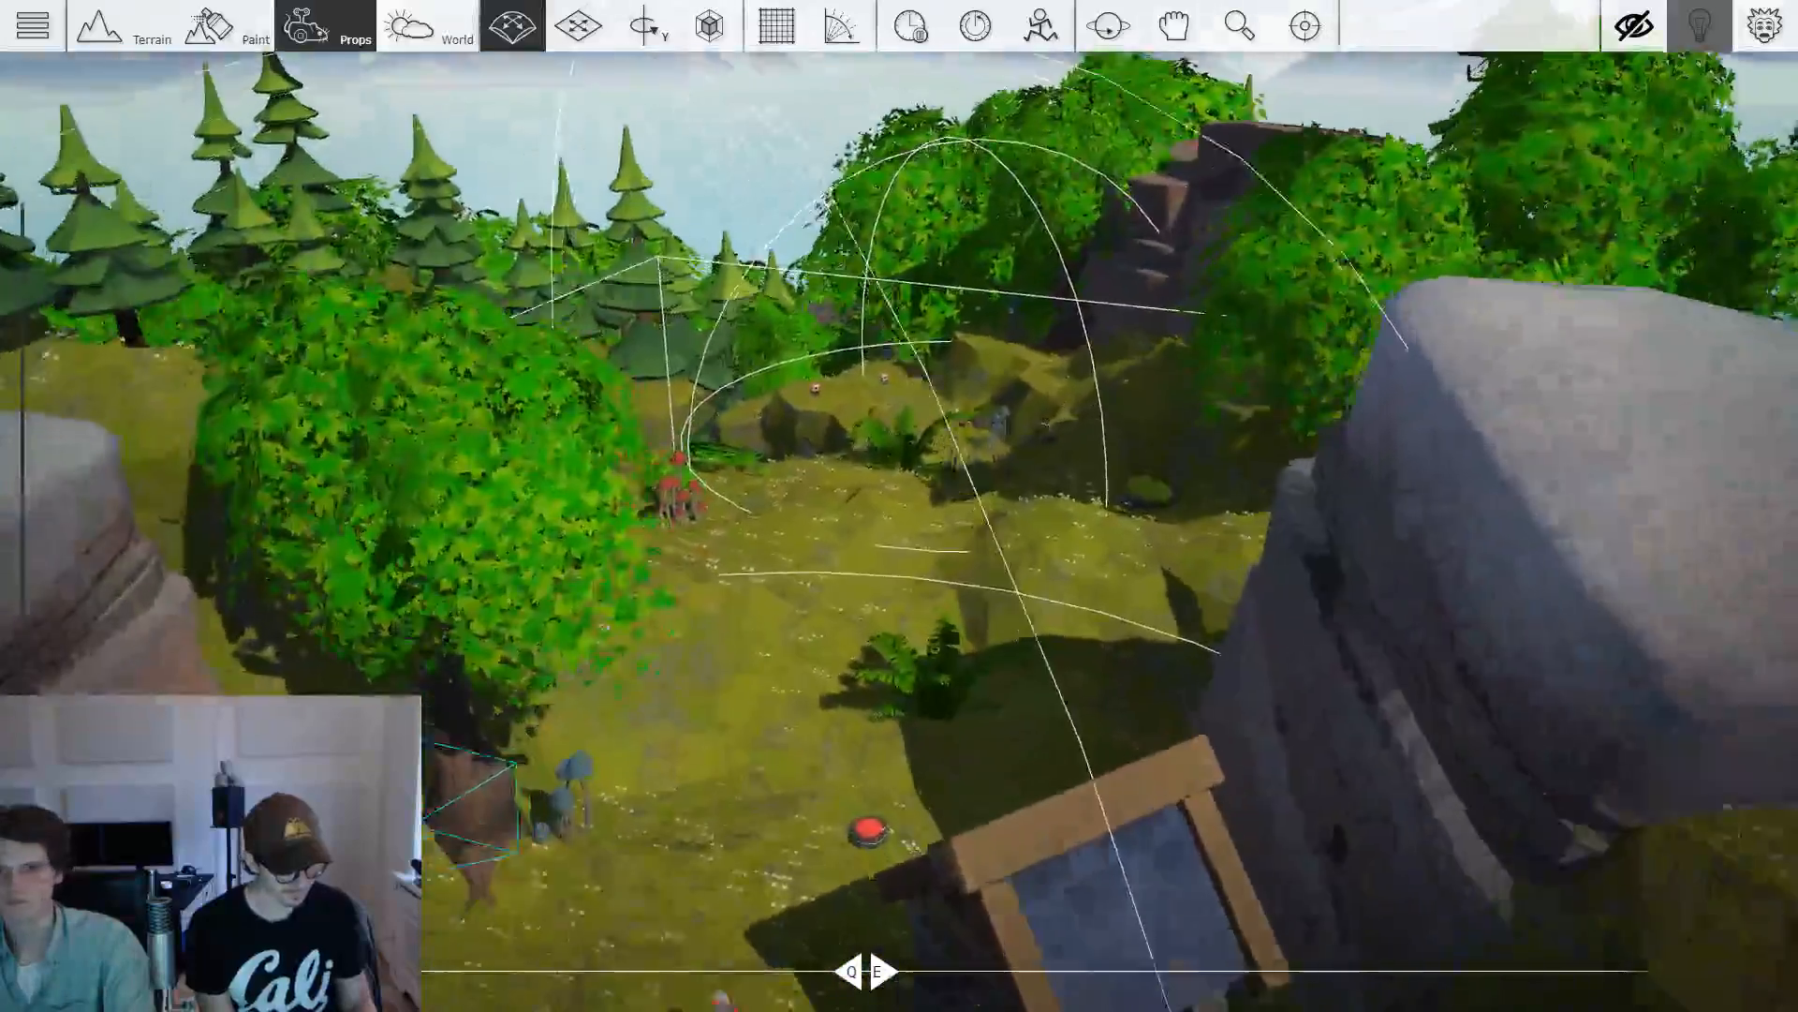
pyautogui.moveTo(899, 506); pyautogui.dragTo(843, 375)
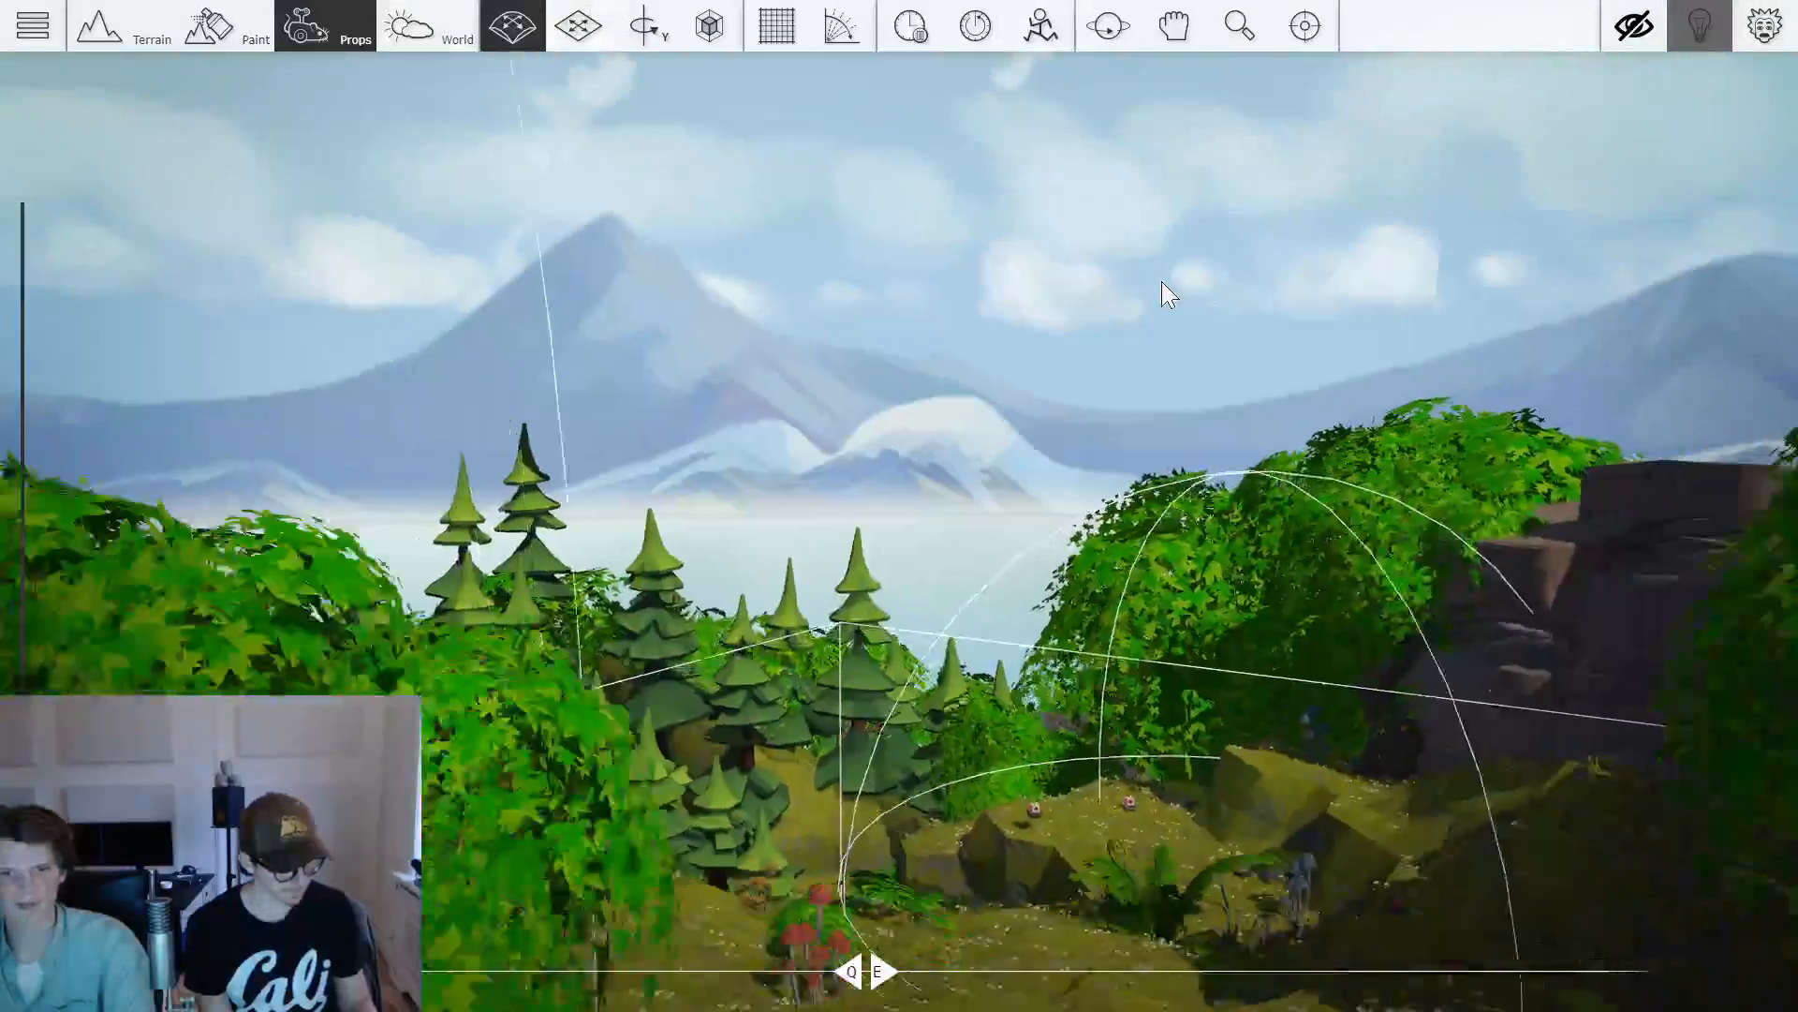
pyautogui.moveTo(1138, 377); pyautogui.dragTo(1158, 456)
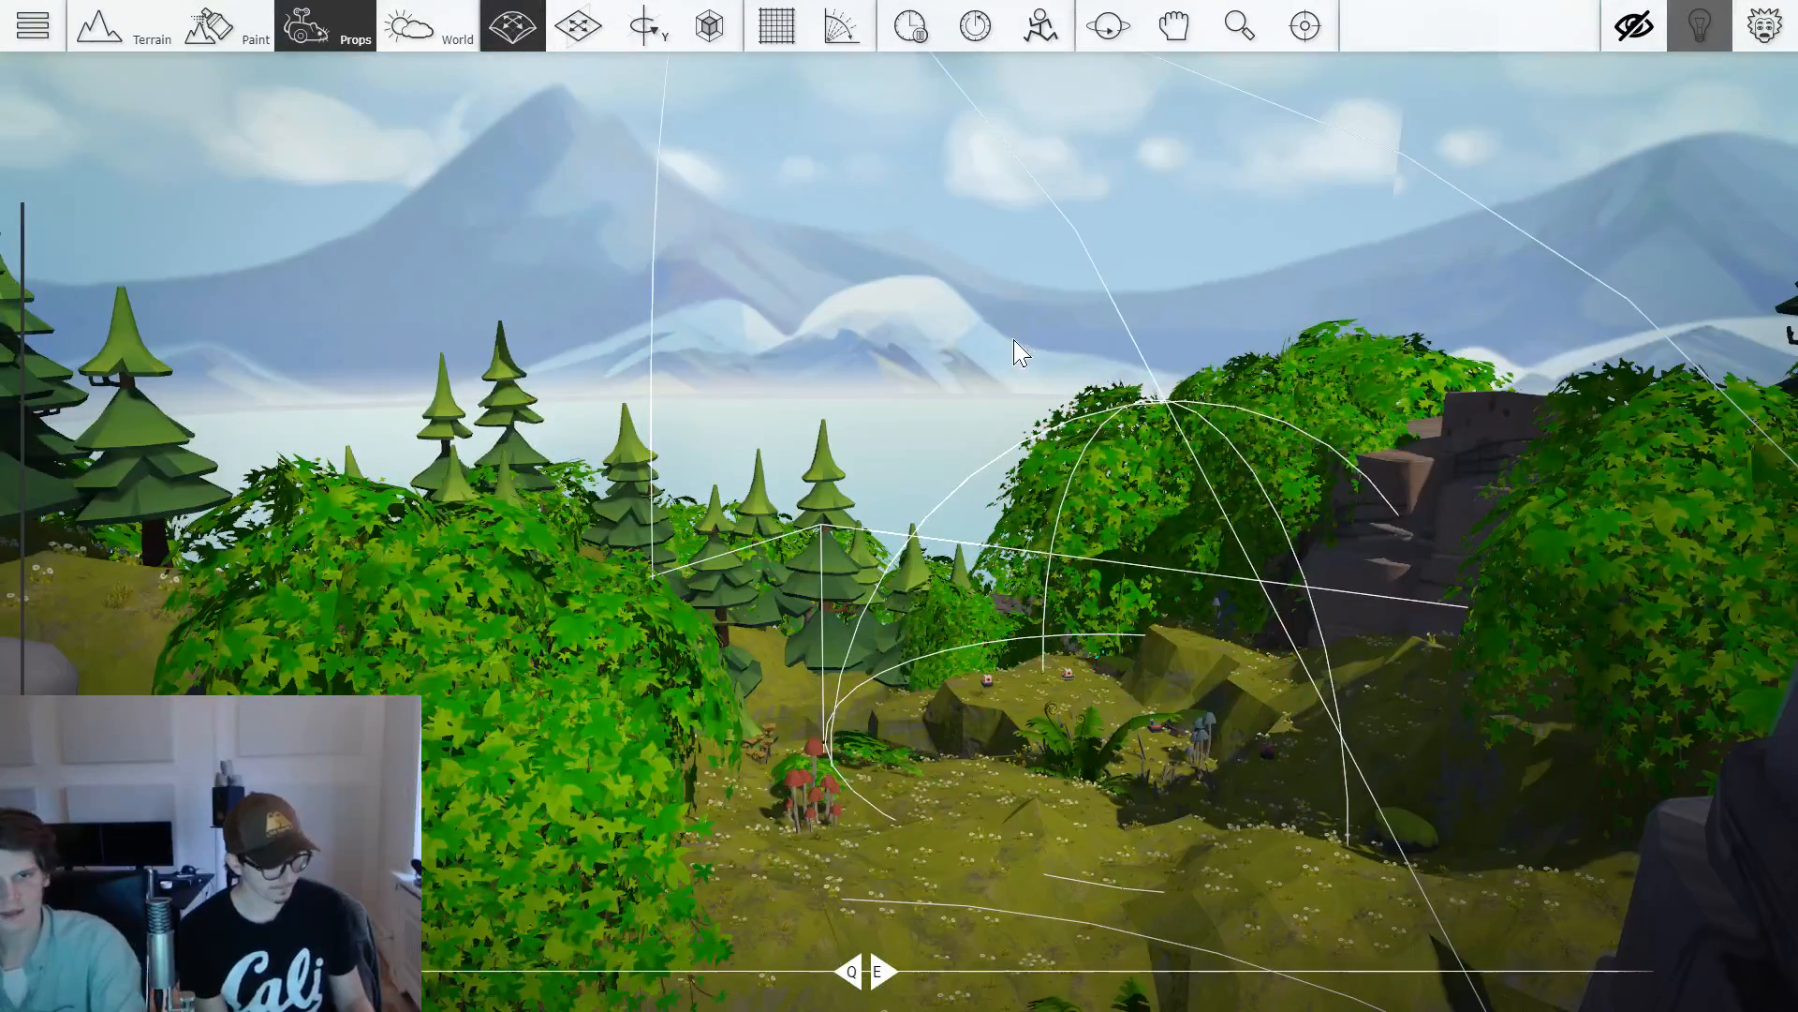
# Survey the level in the editor from the forested plateau, past the snowy cliffs and castle ruins, to the stone path with the pig's gadgets.
pyautogui.moveTo(1048, 307); pyautogui.dragTo(862, 327)
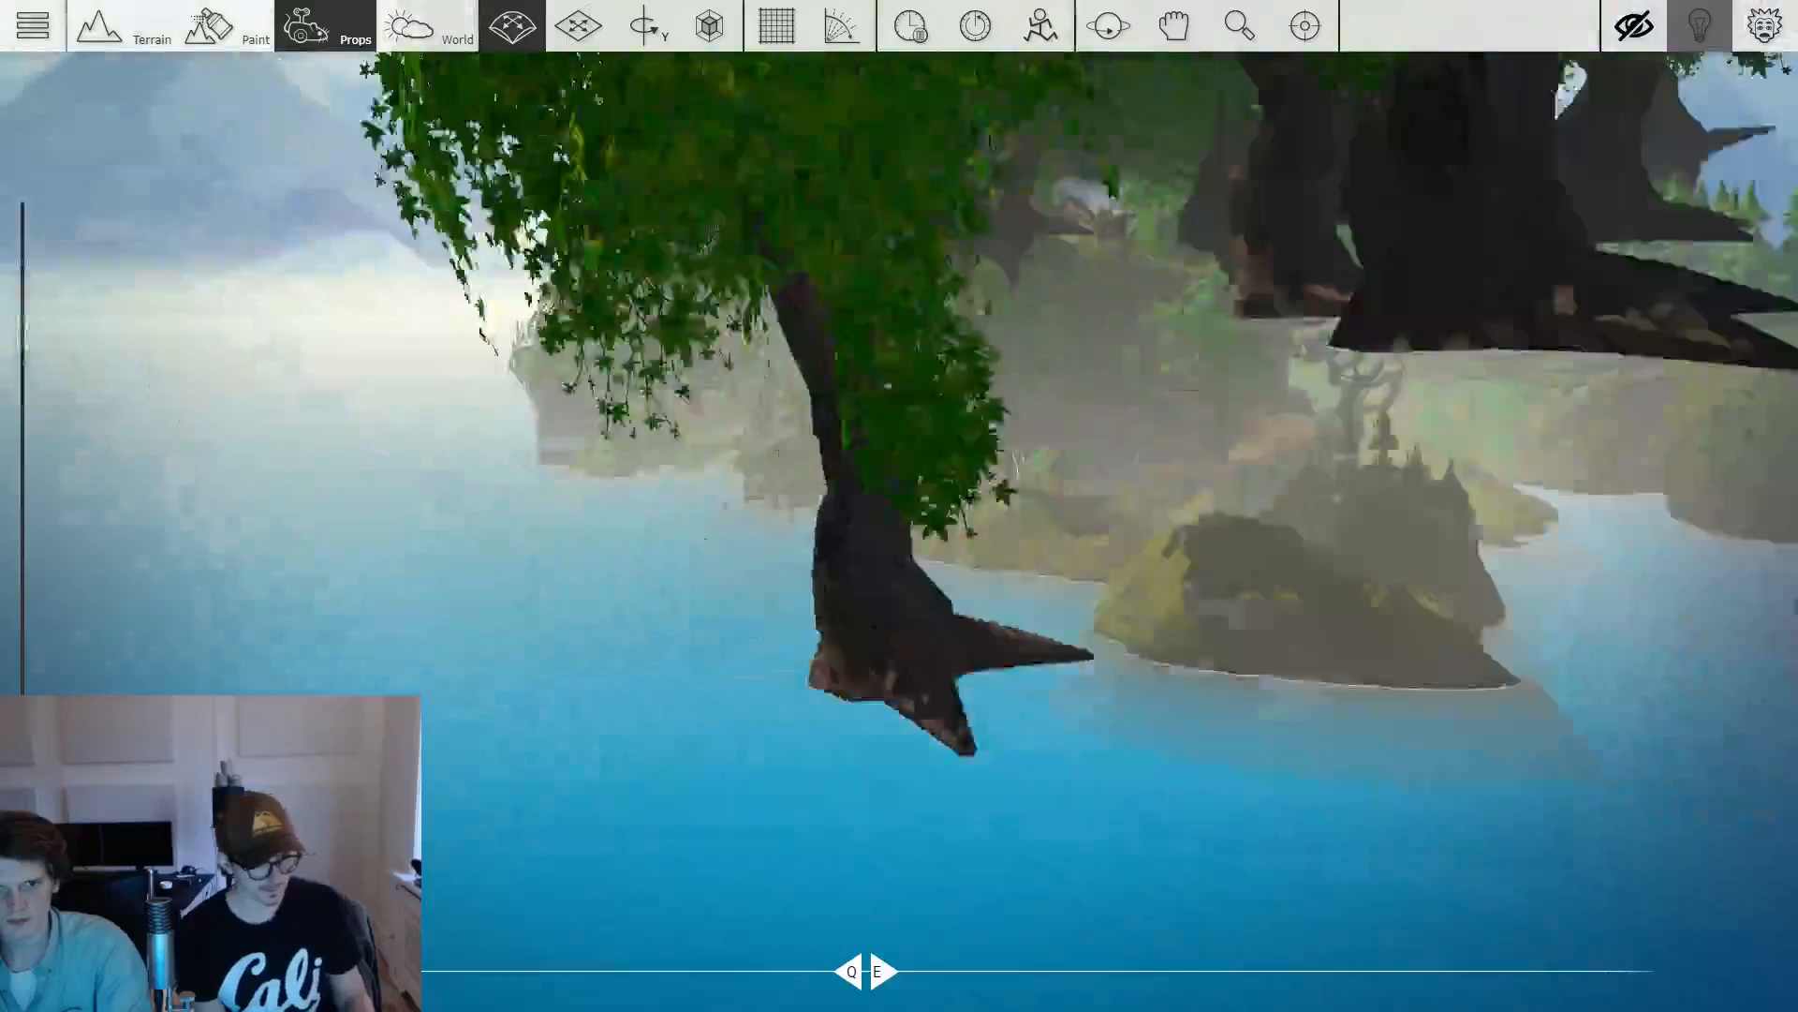
pyautogui.press('w')
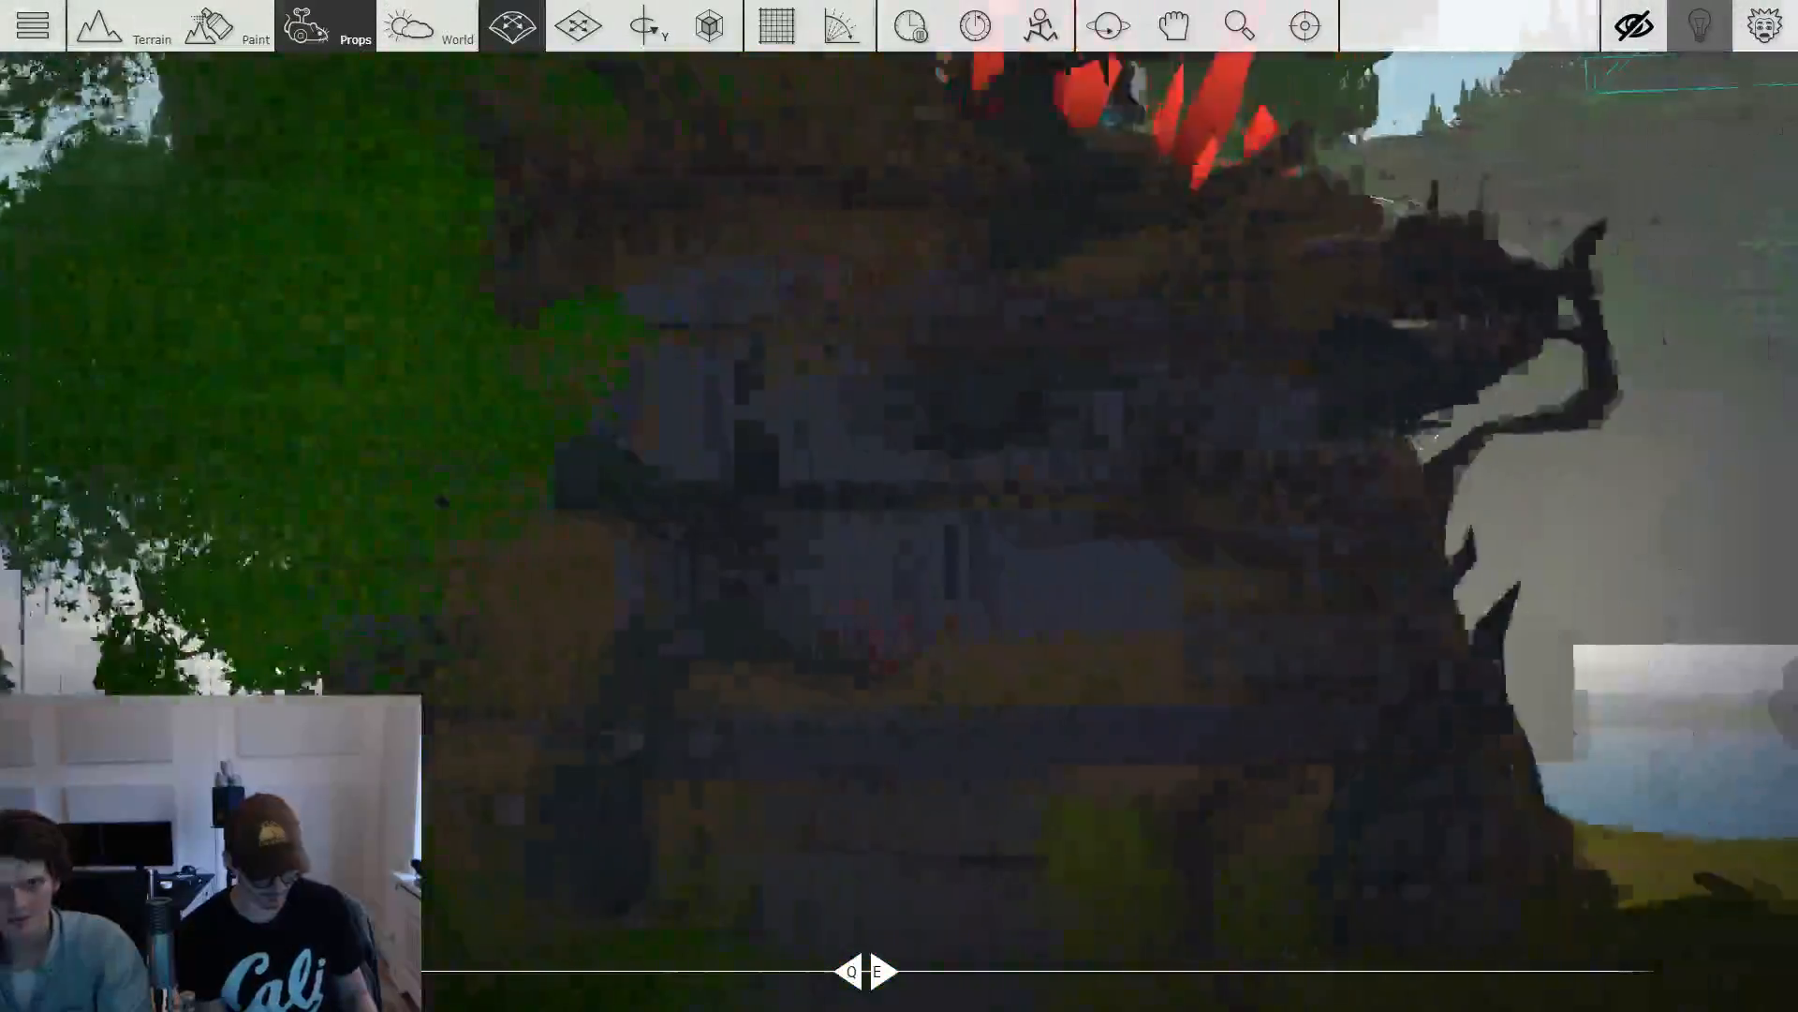
pyautogui.press('w')
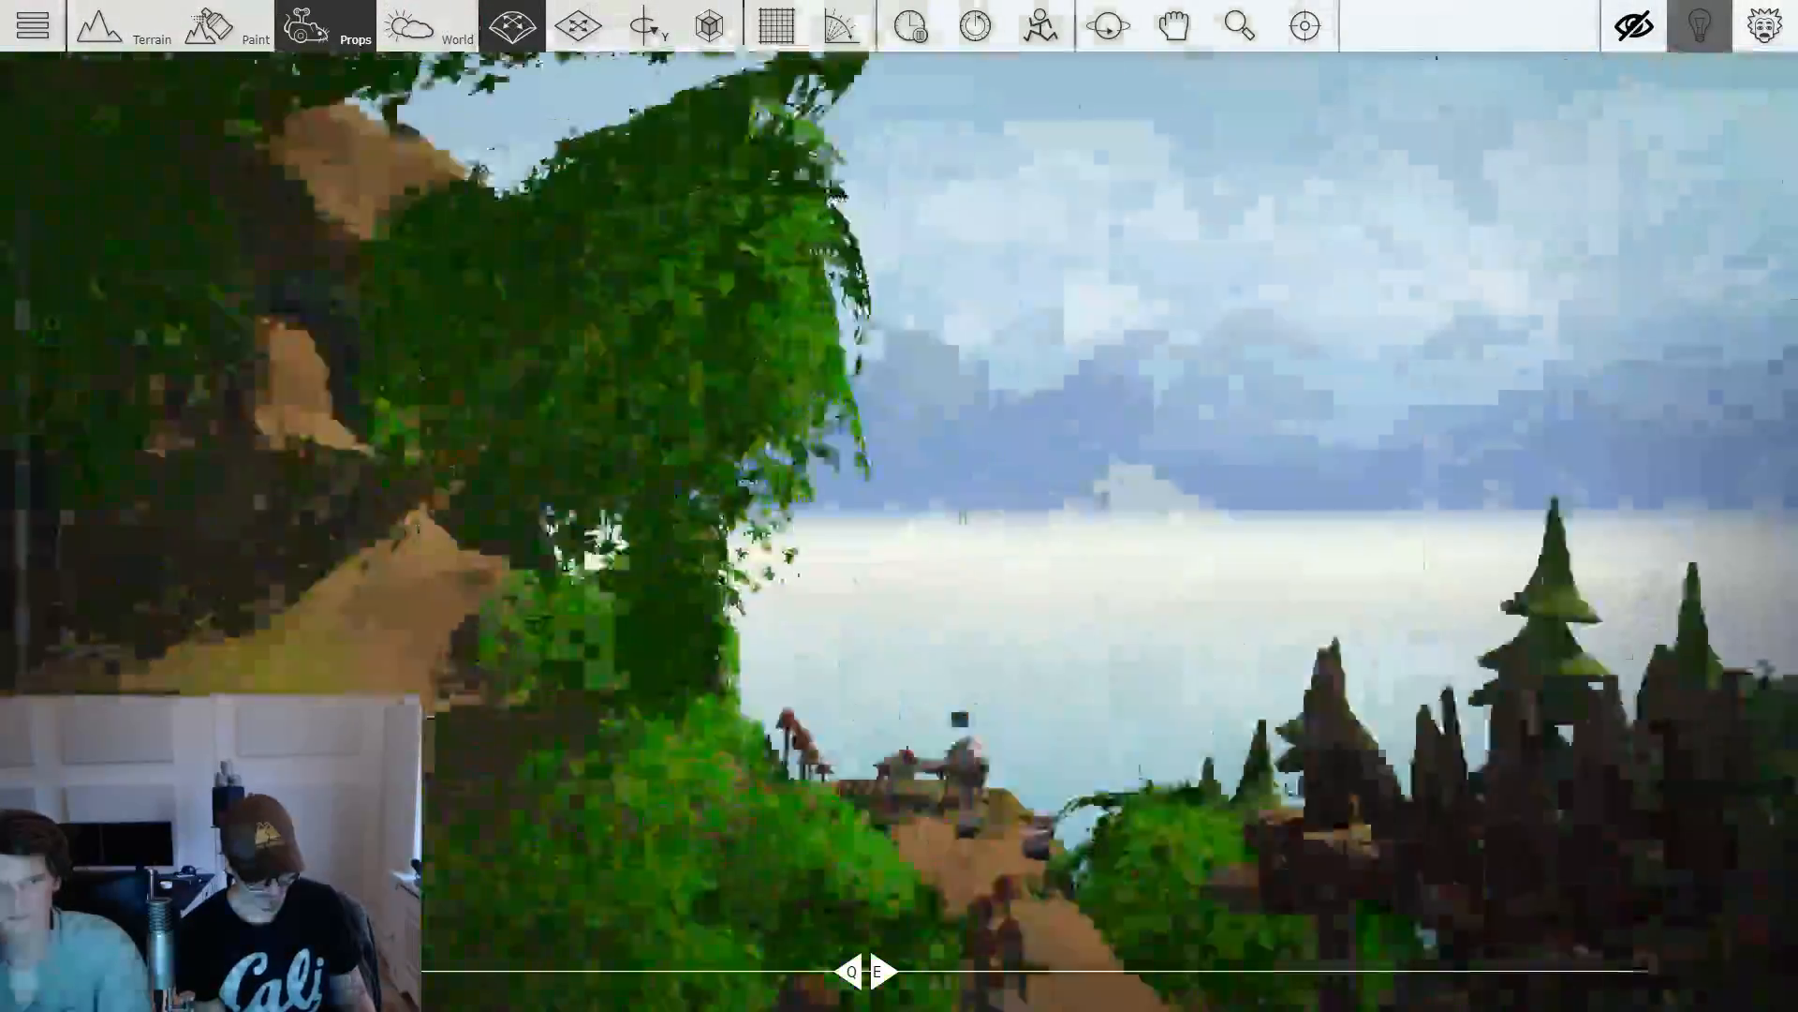
pyautogui.press('w')
pyautogui.press('s')
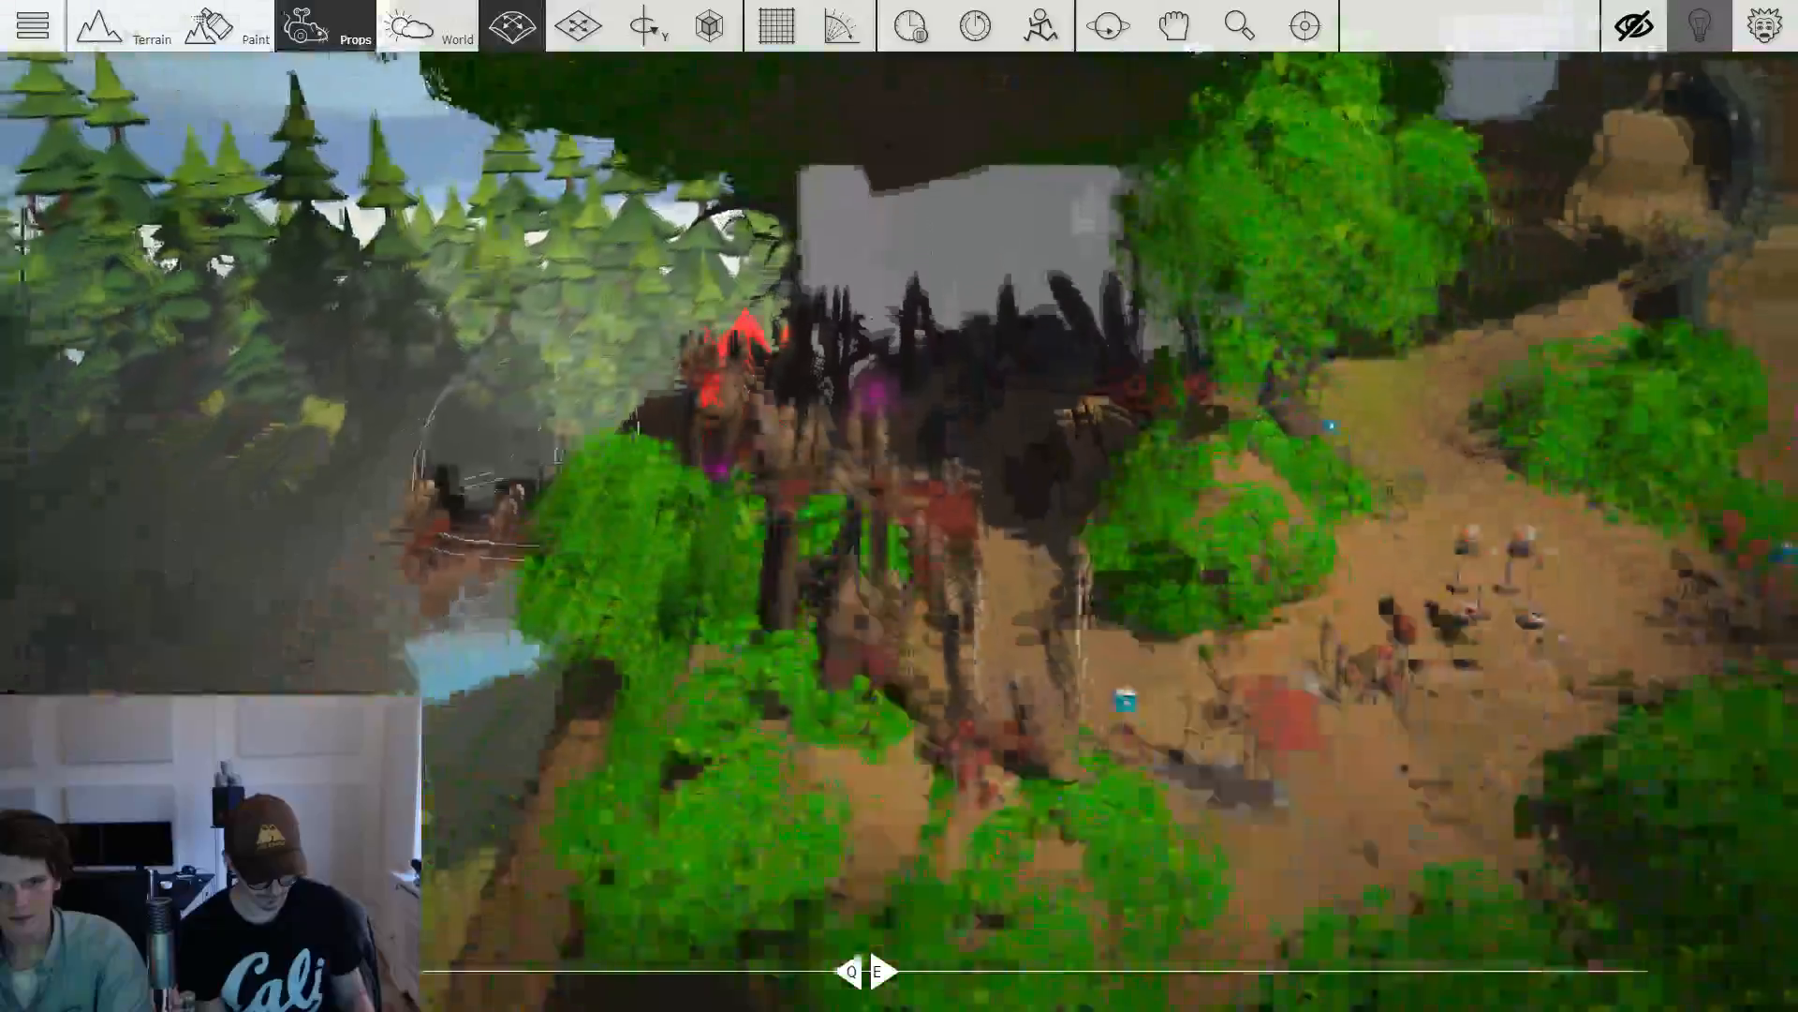
pyautogui.press('w')
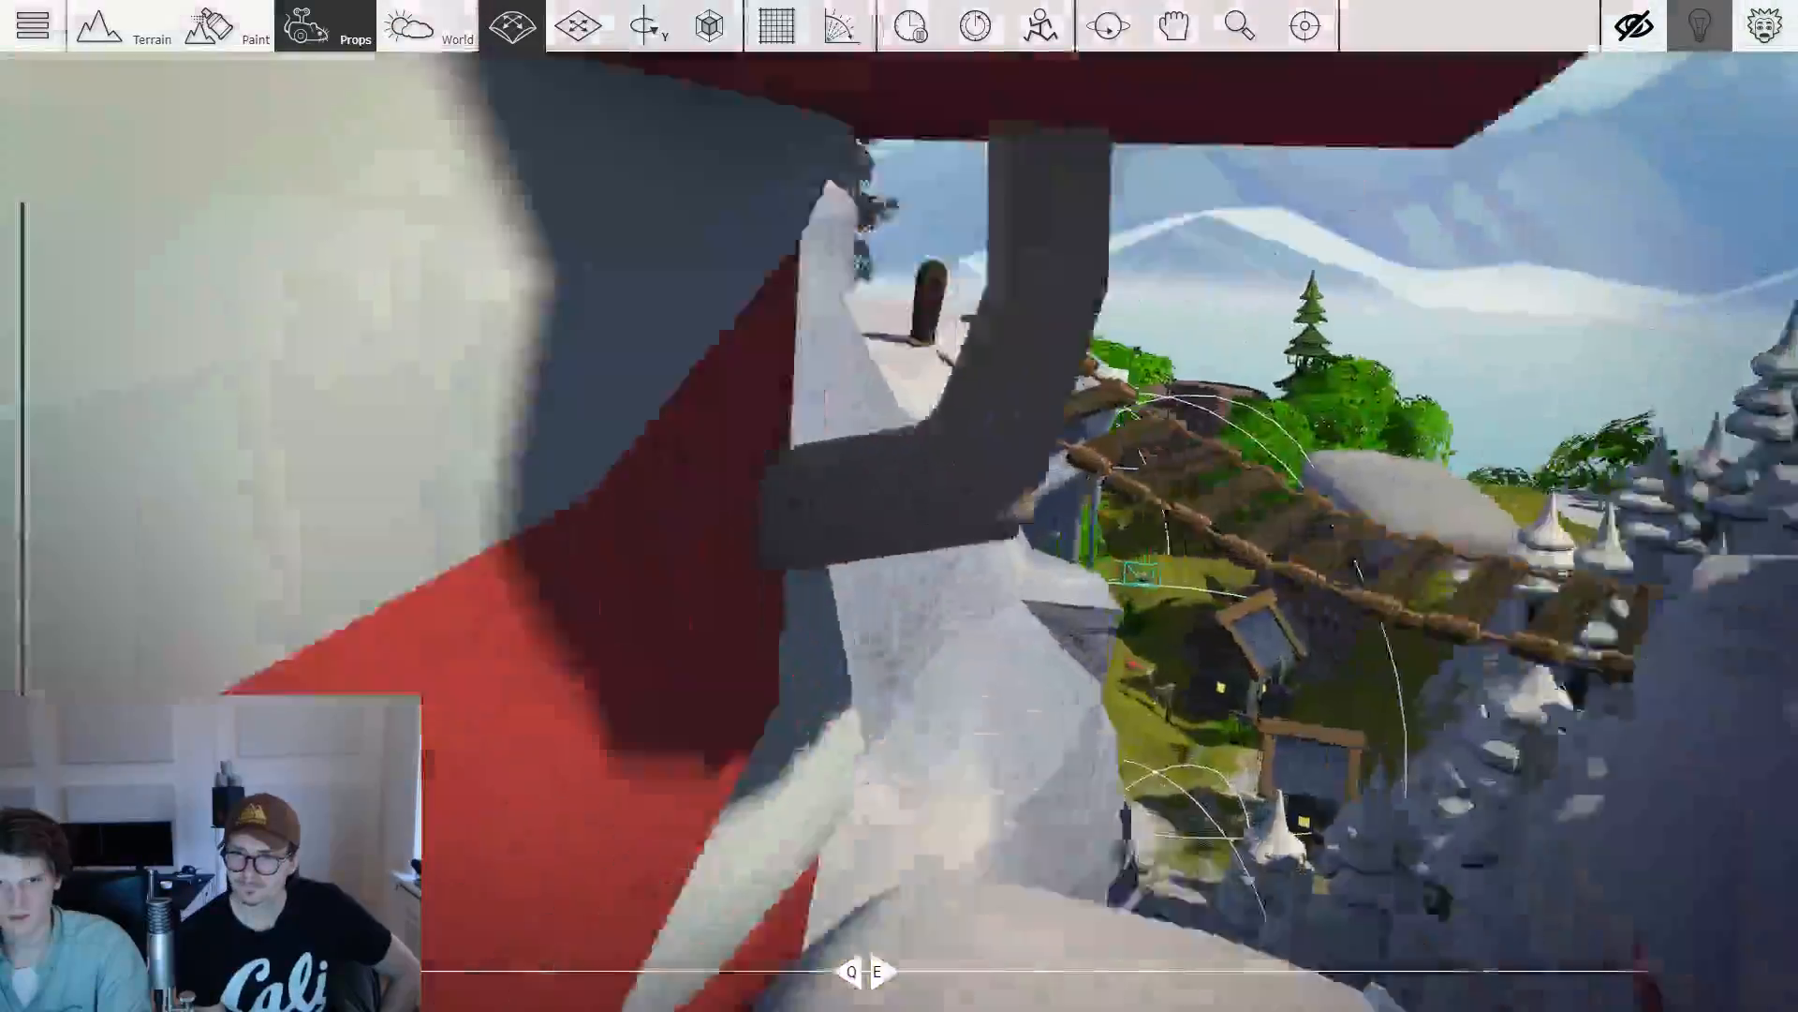
pyautogui.press('w')
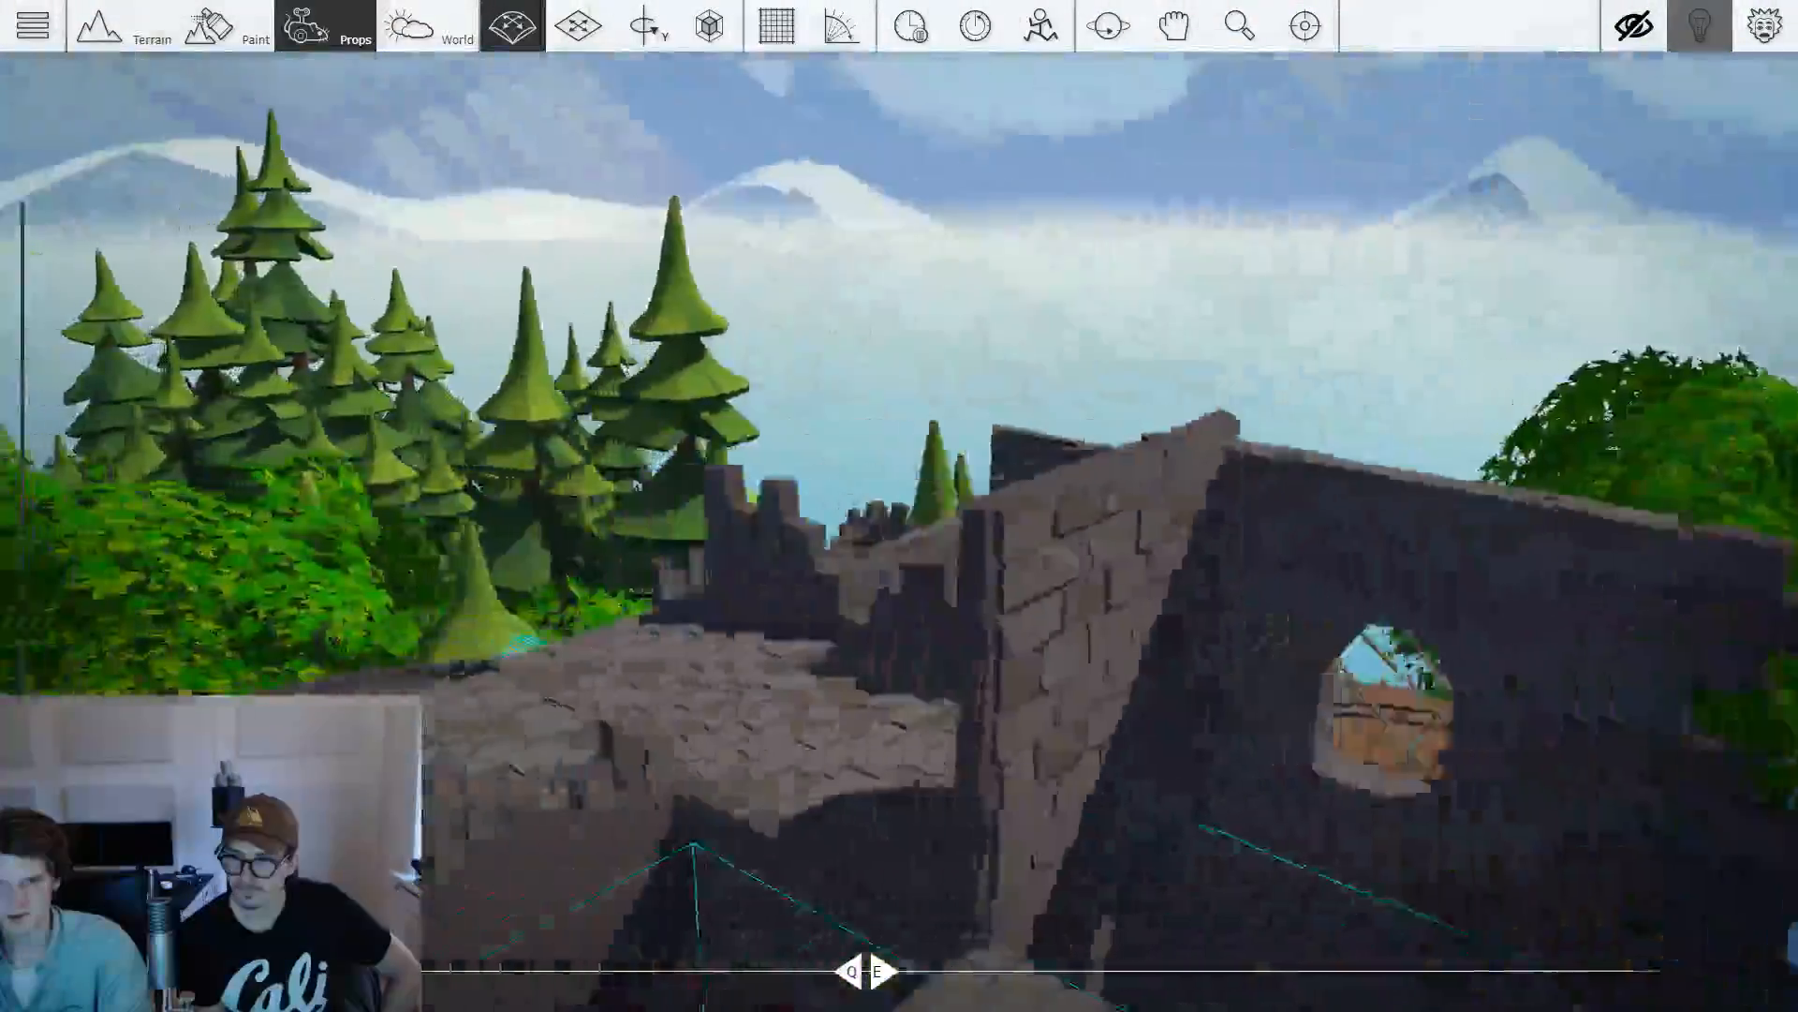
pyautogui.press('w')
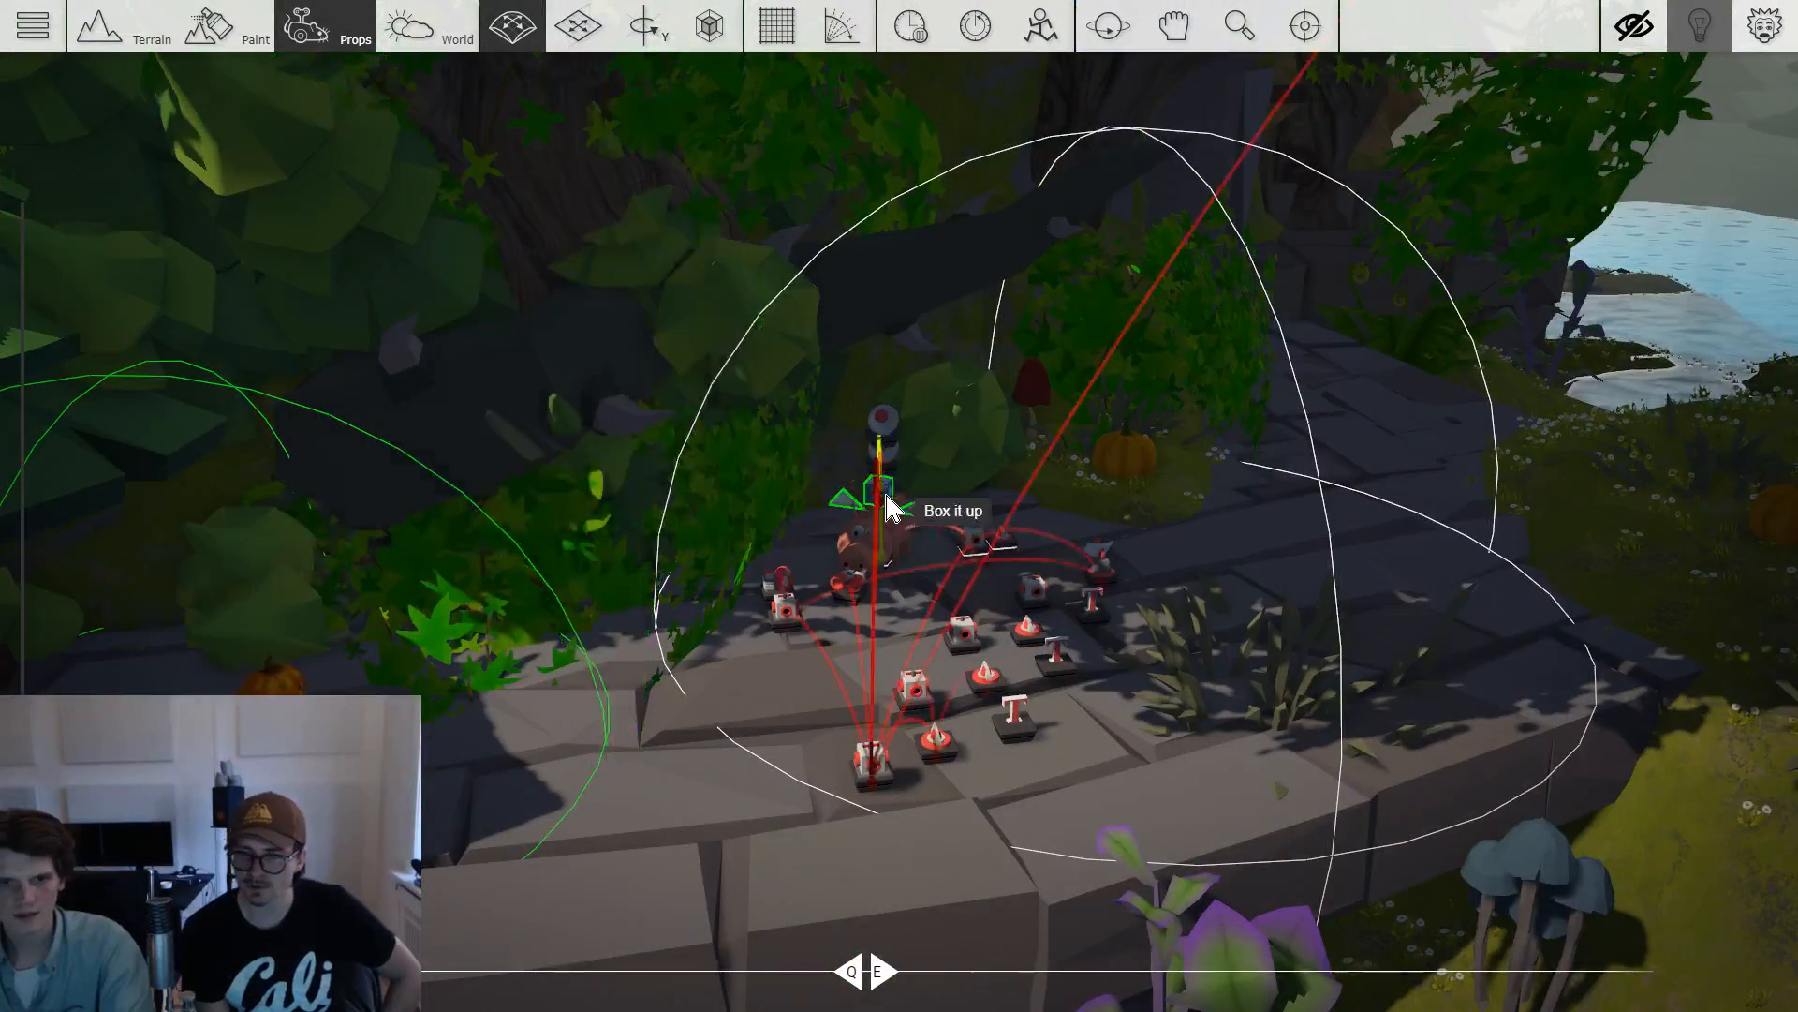
# Add a second Box it up gadget on the stone path beside the pig.
pyautogui.moveTo(886, 492); pyautogui.dragTo(805, 468)
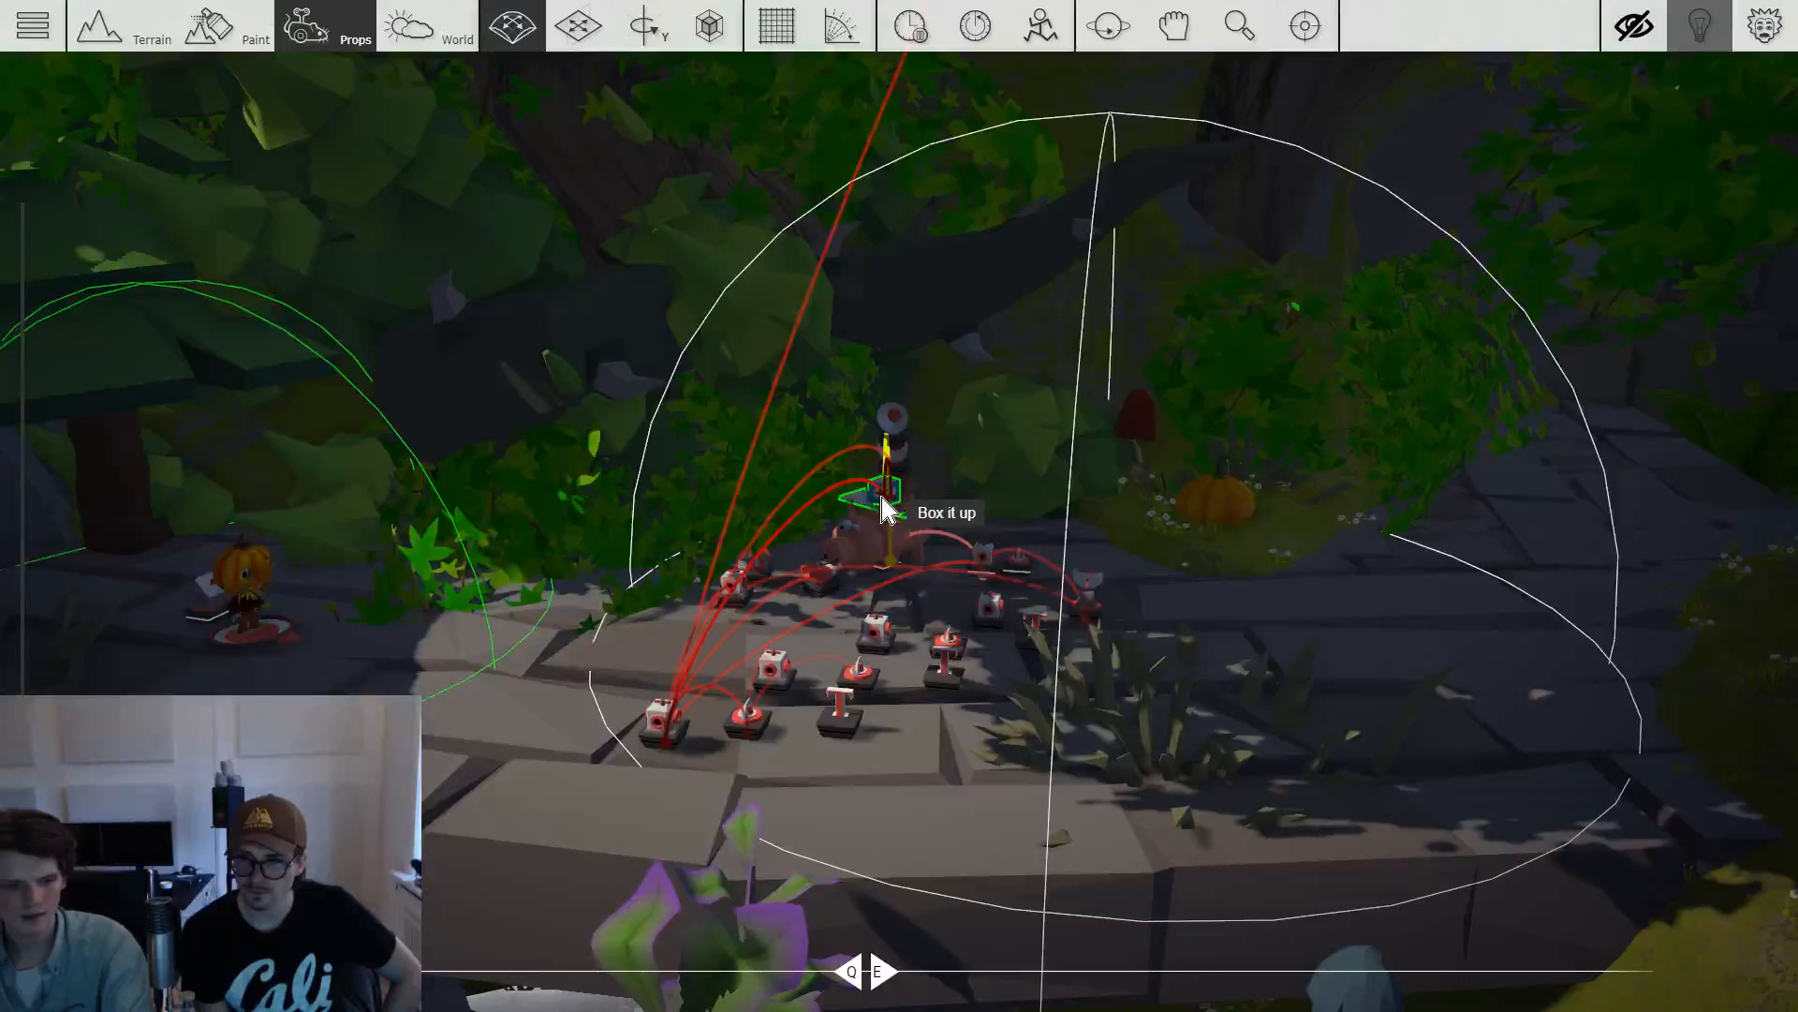
pyautogui.press('Tab')
pyautogui.click(369, 121)
pyautogui.press('Tab')
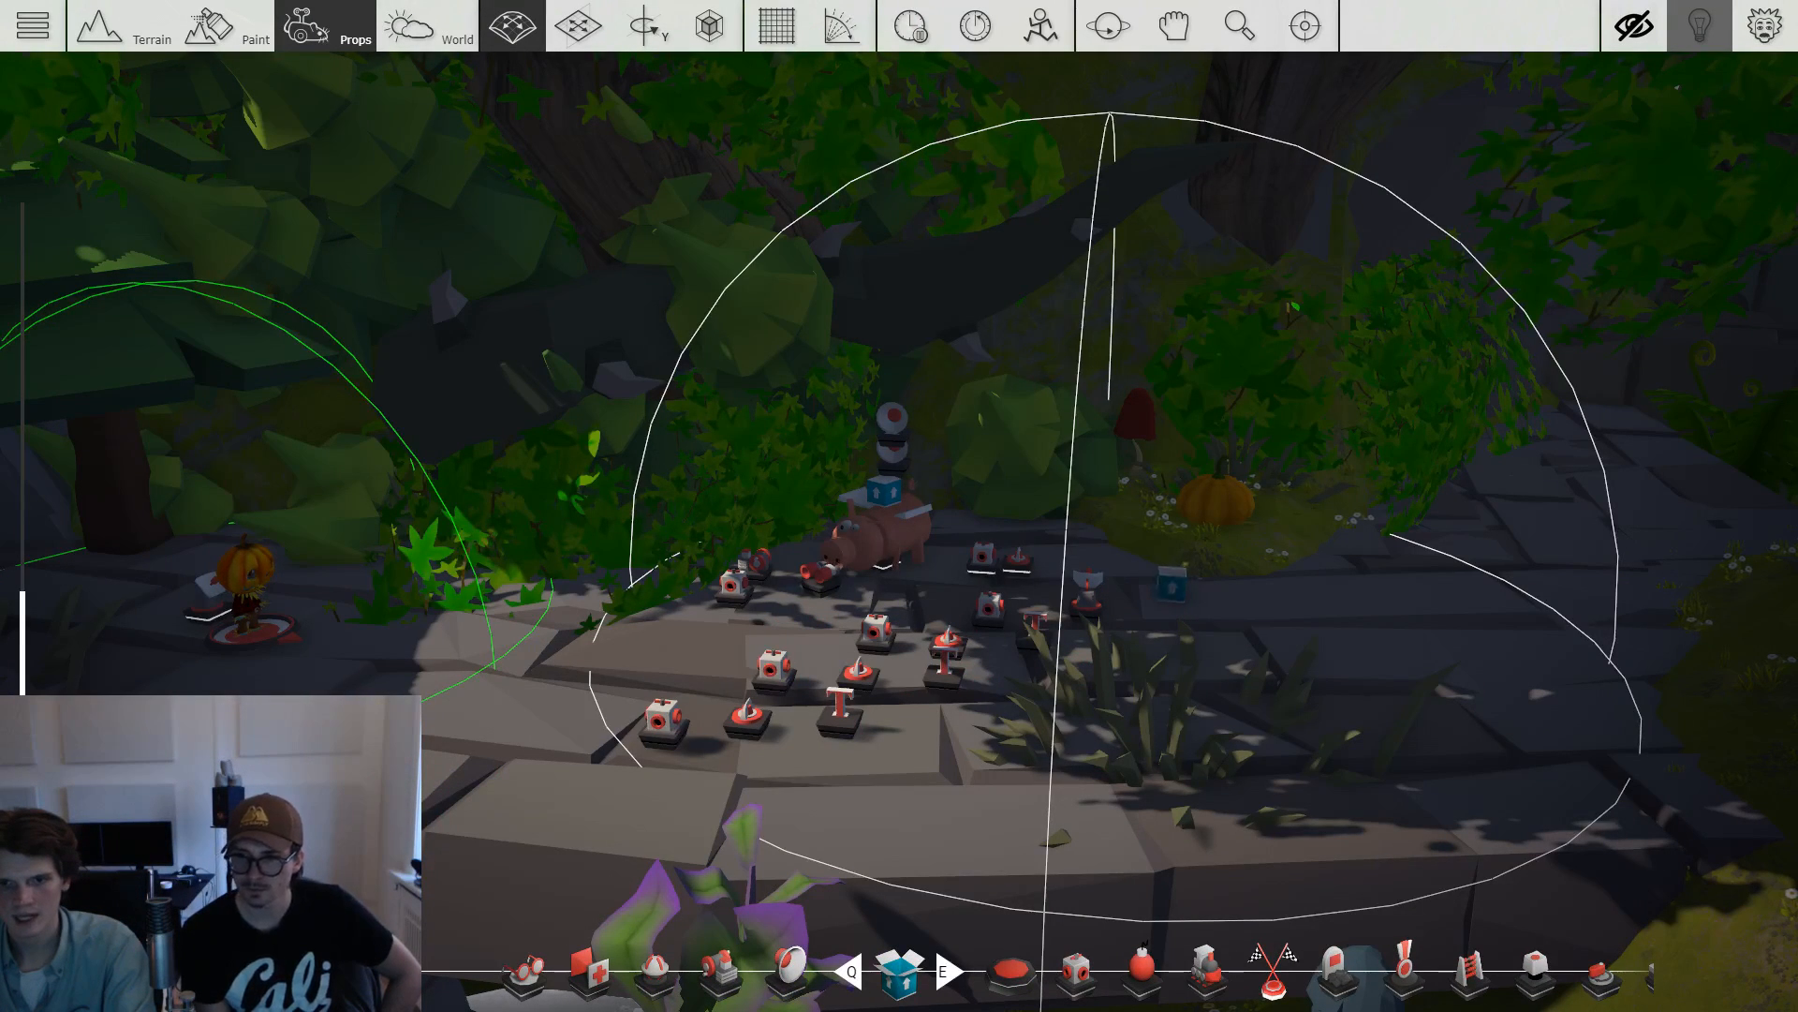
# Link the gadgets and scenery props around the pig to the new Box it up and box them away.
pyautogui.press('w')
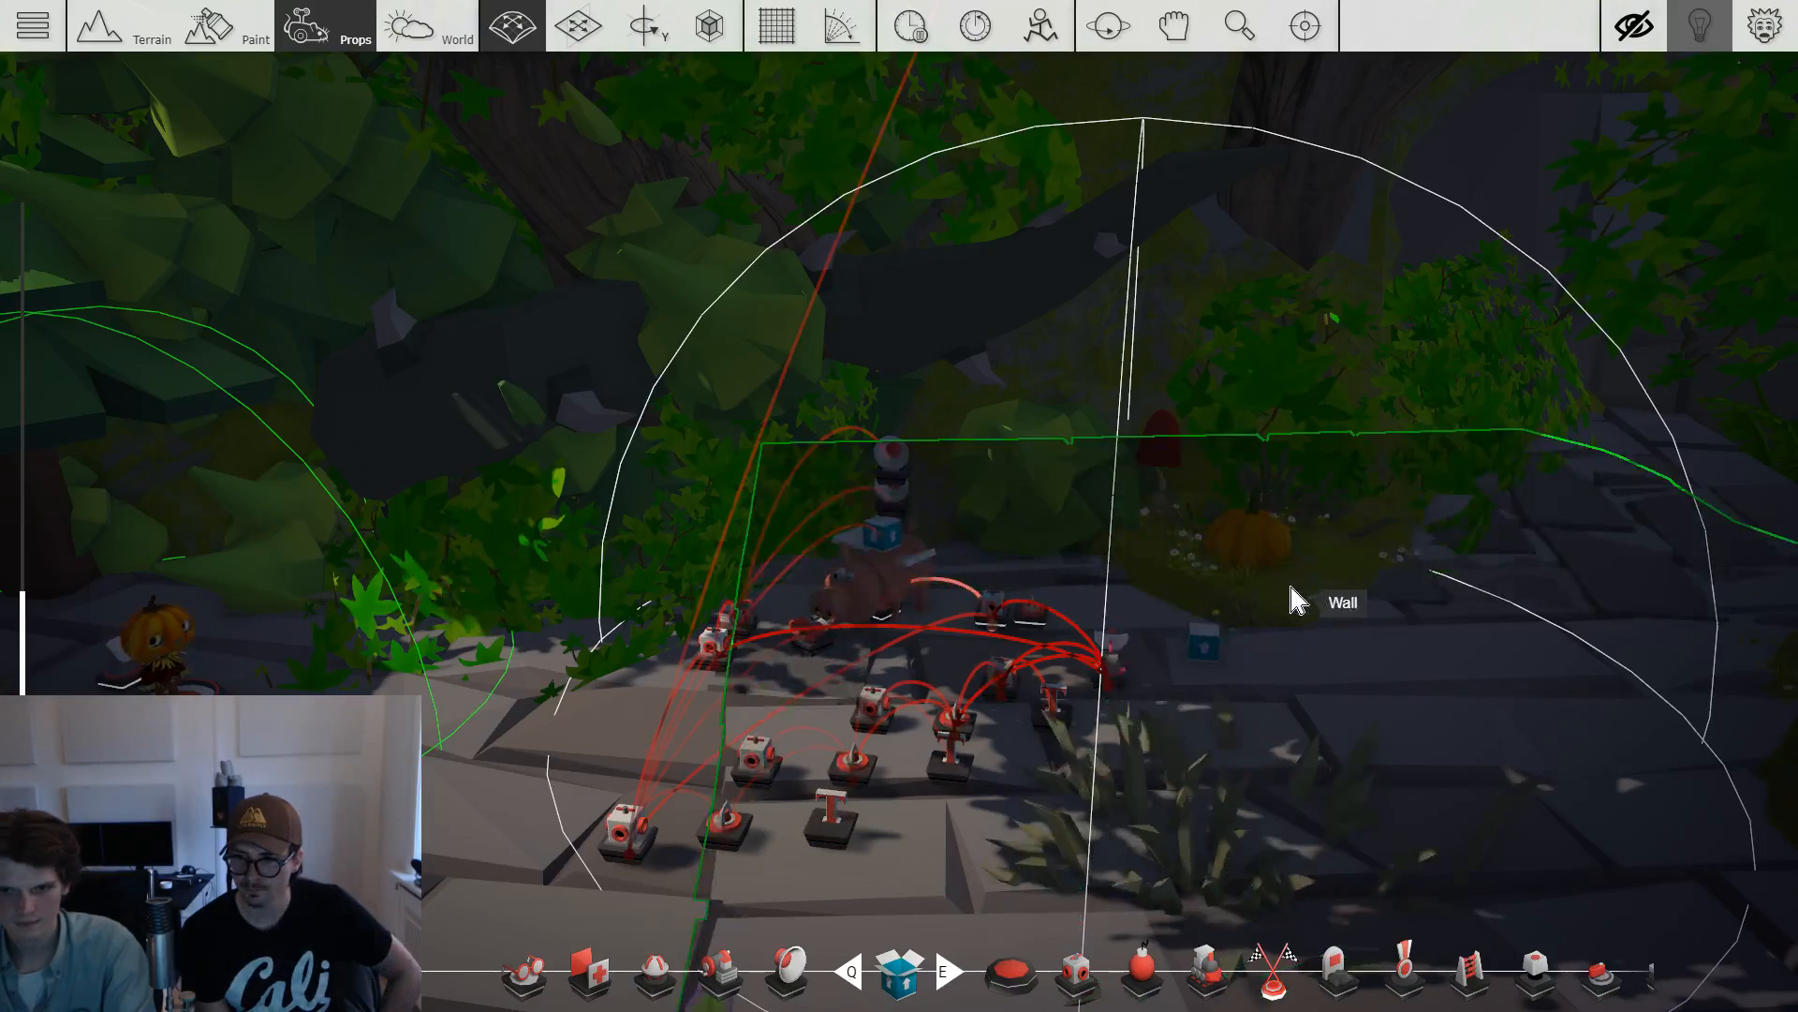
pyautogui.scroll(-5, 1292, 599)
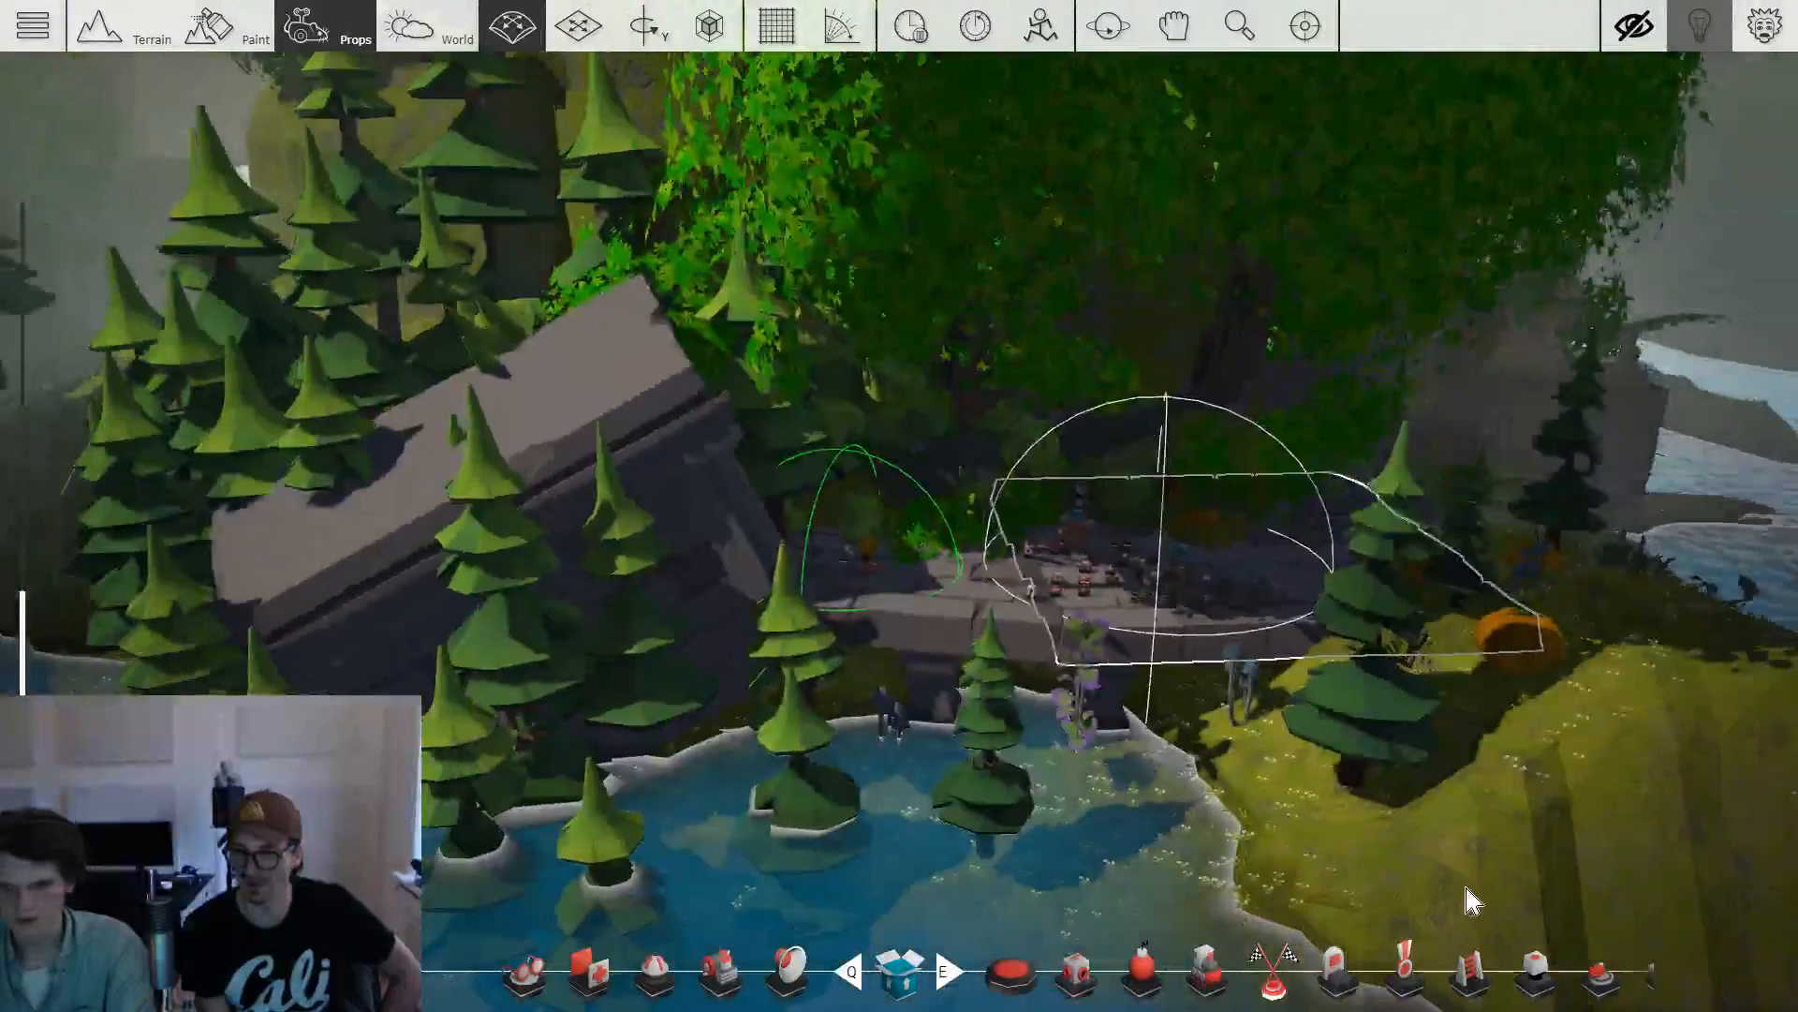
pyautogui.moveTo(1529, 854); pyautogui.dragTo(1013, 461)
pyautogui.scroll(3, 1218, 513)
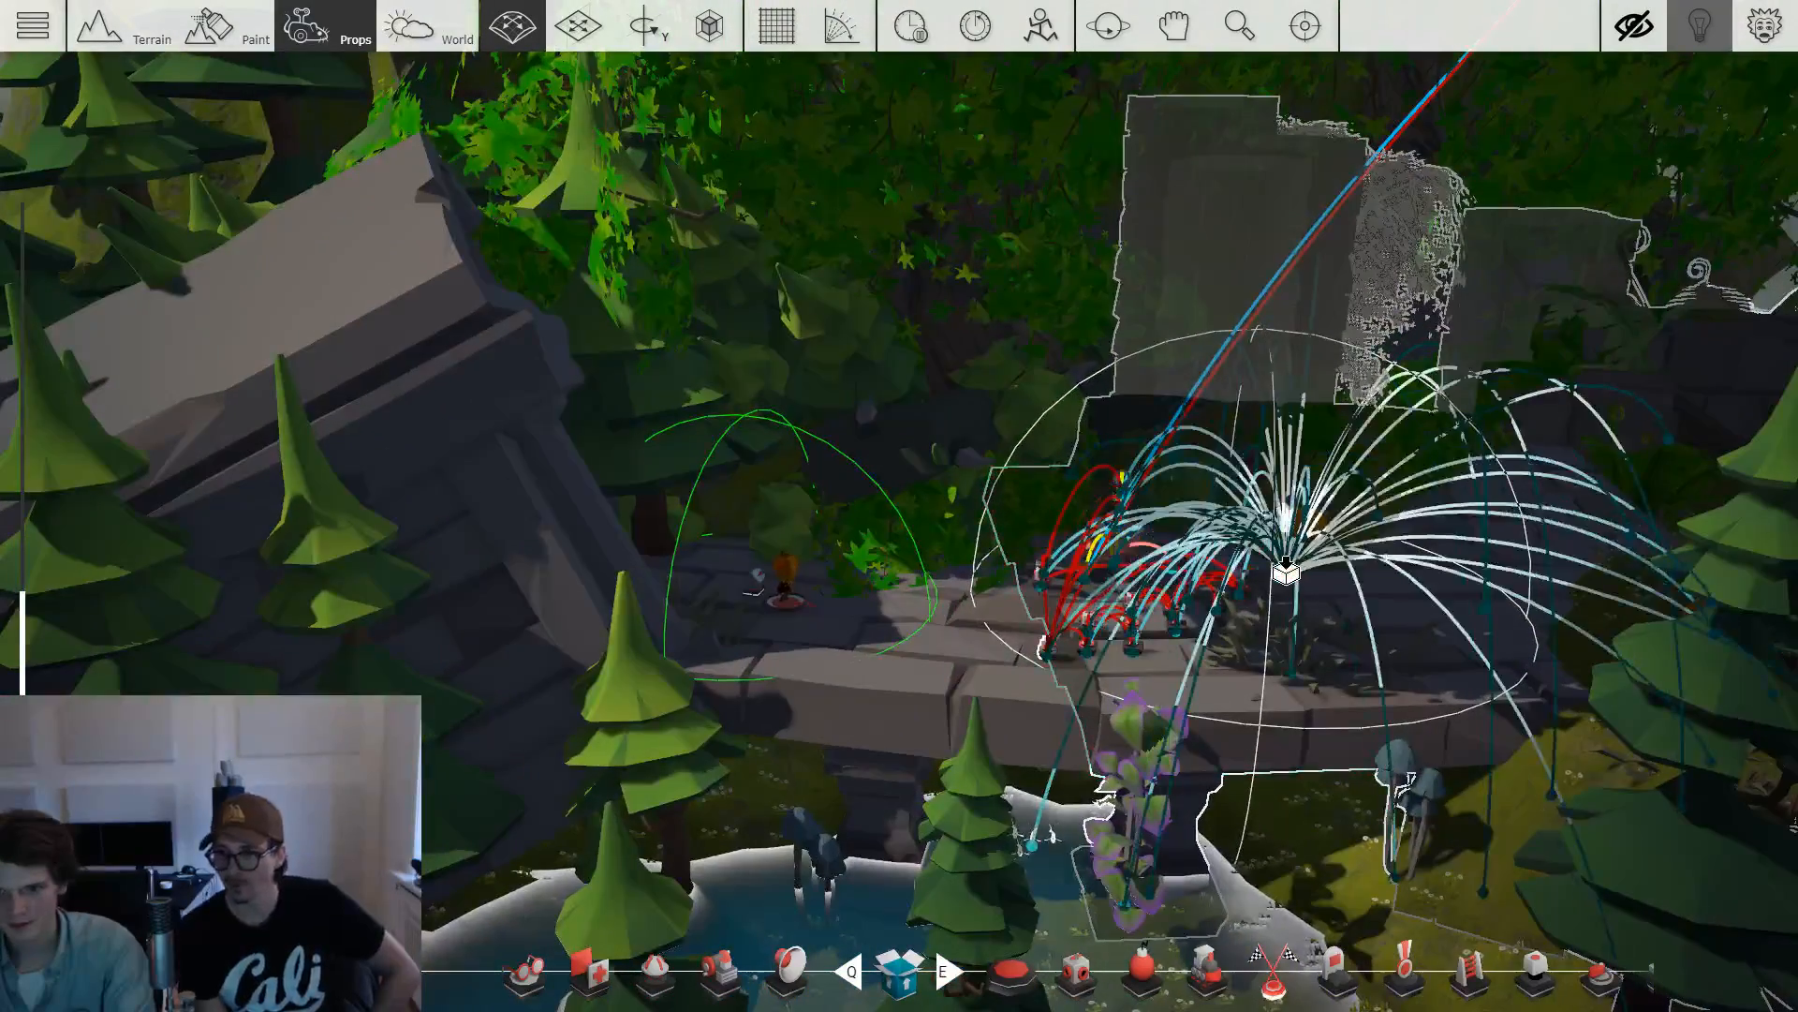
pyautogui.scroll(2, 1344, 590)
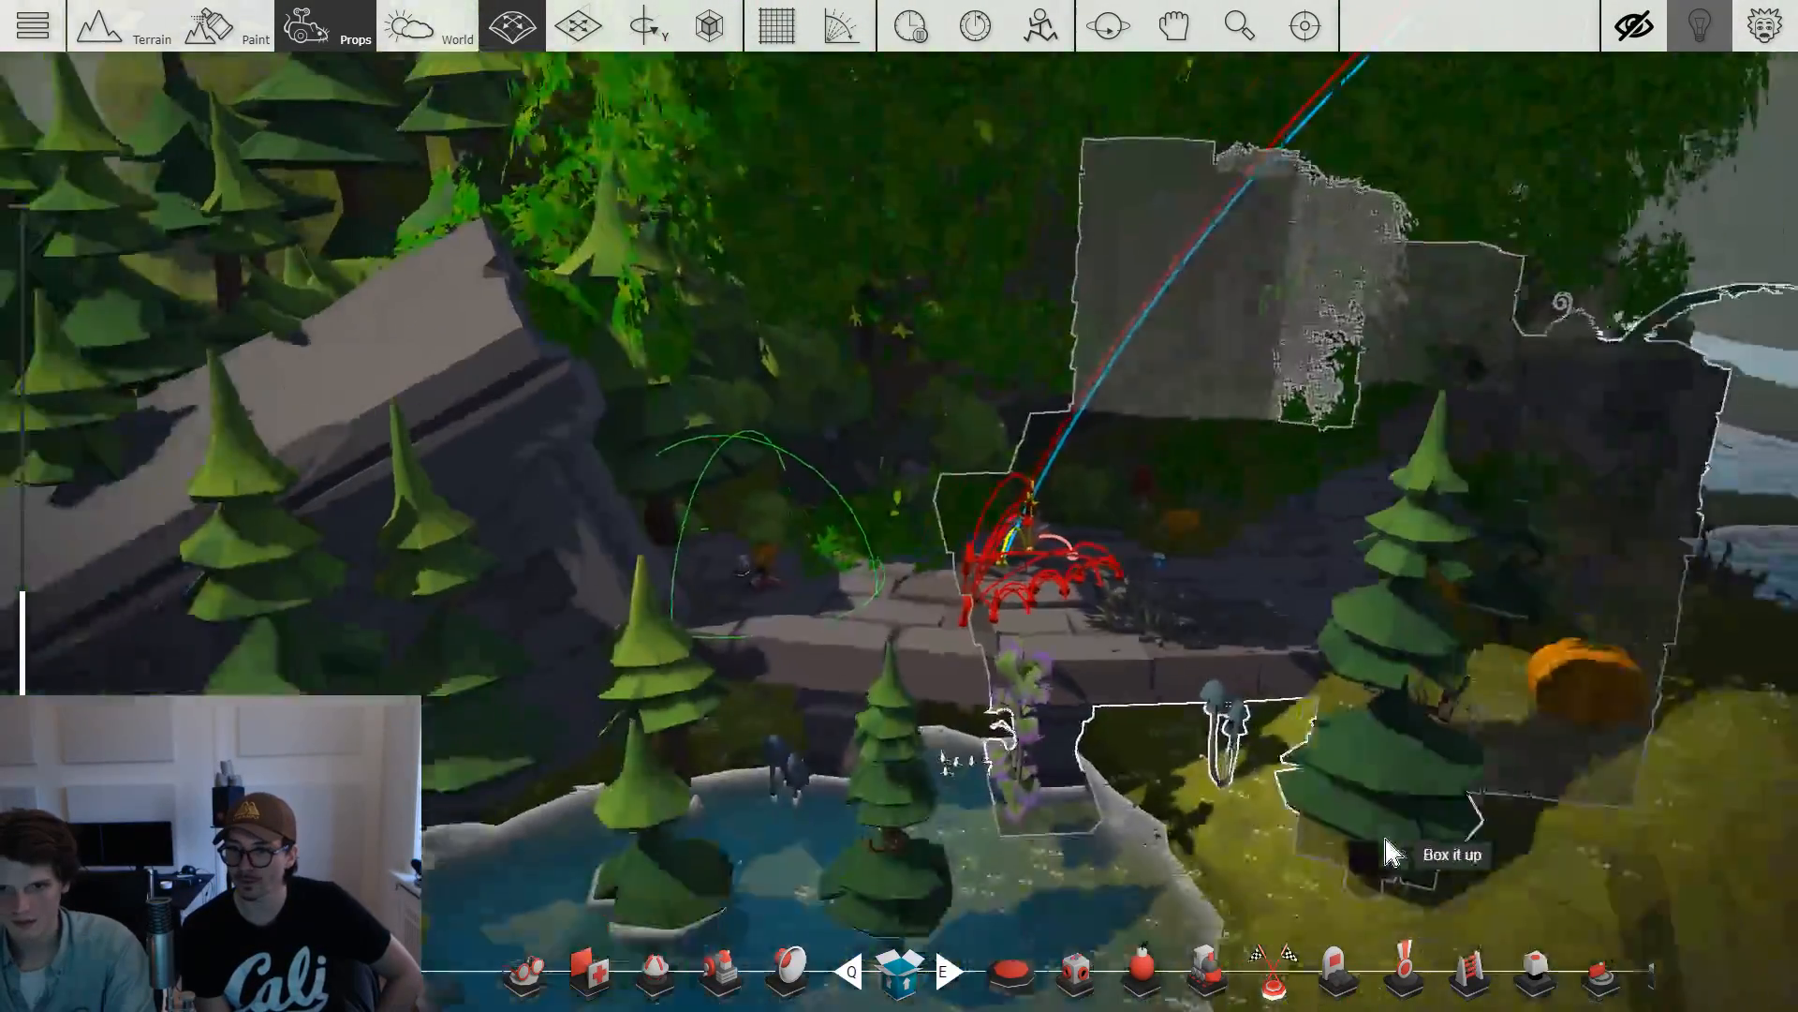
pyautogui.scroll(-2, 1395, 867)
pyautogui.scroll(3, 1386, 899)
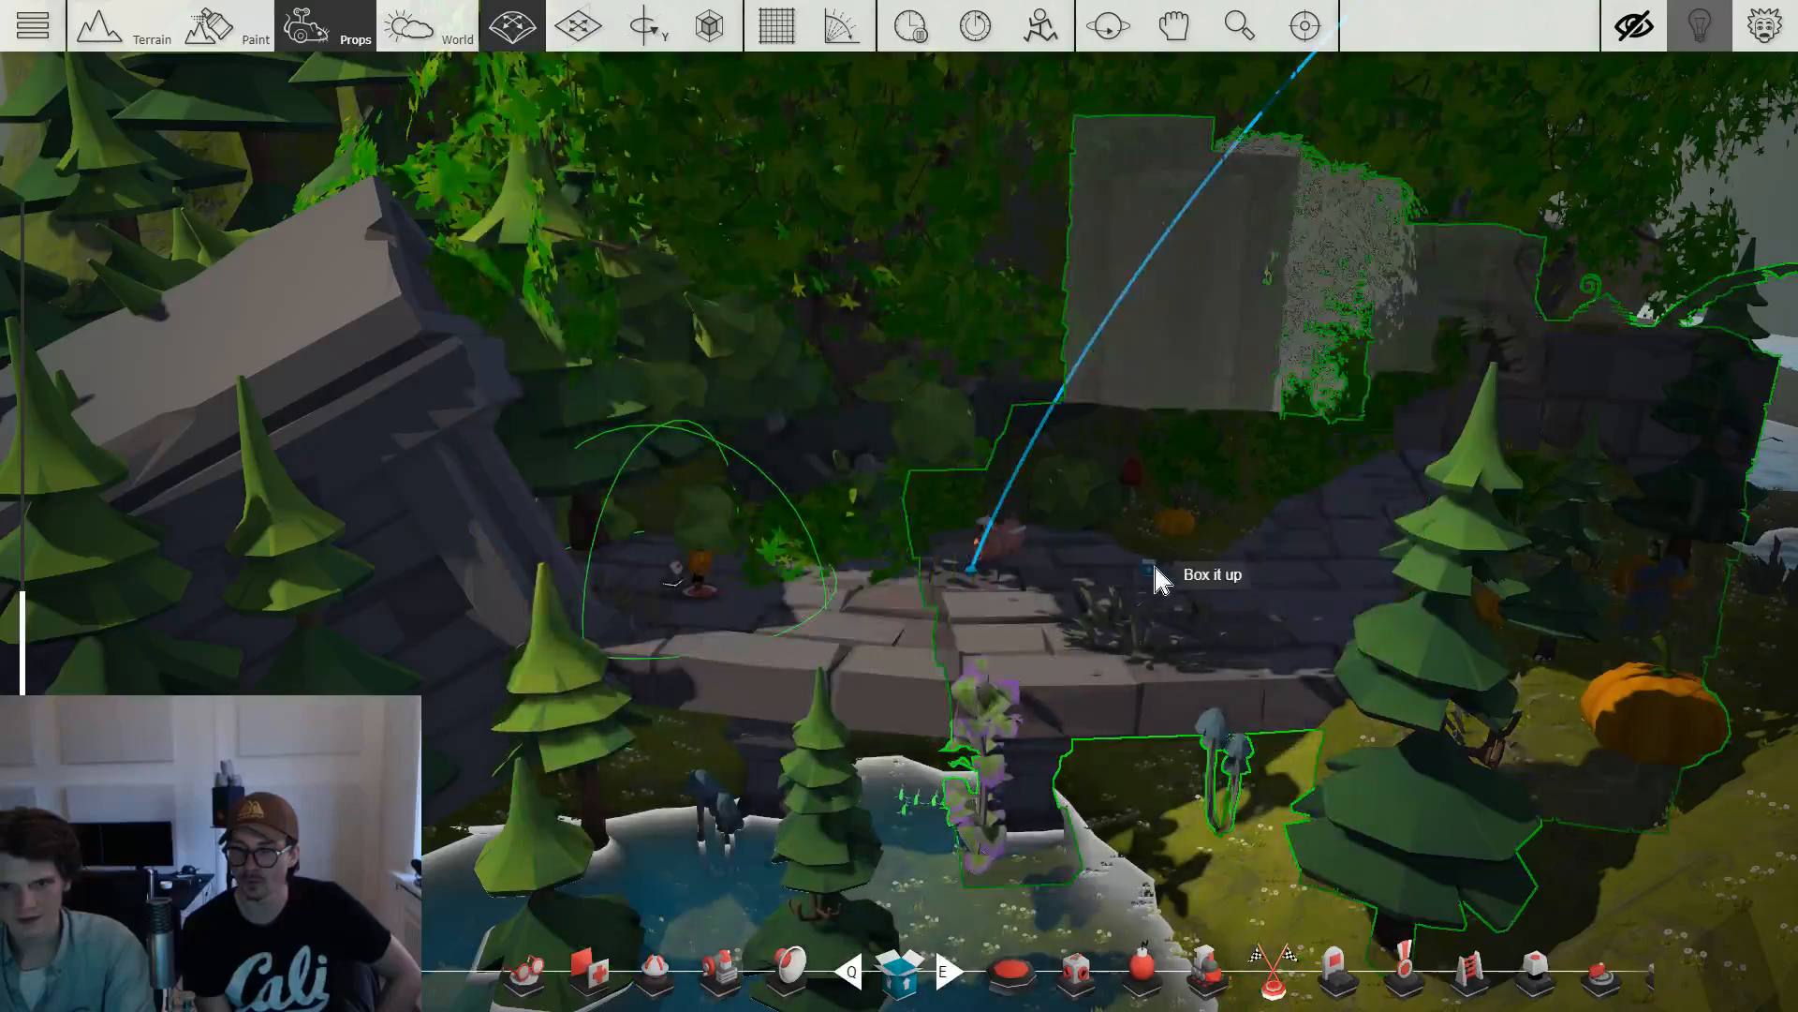
# Turn on the Open setting of the new Box it up beside the pig.
pyautogui.scroll(4, 1164, 600)
pyautogui.click(1012, 637)
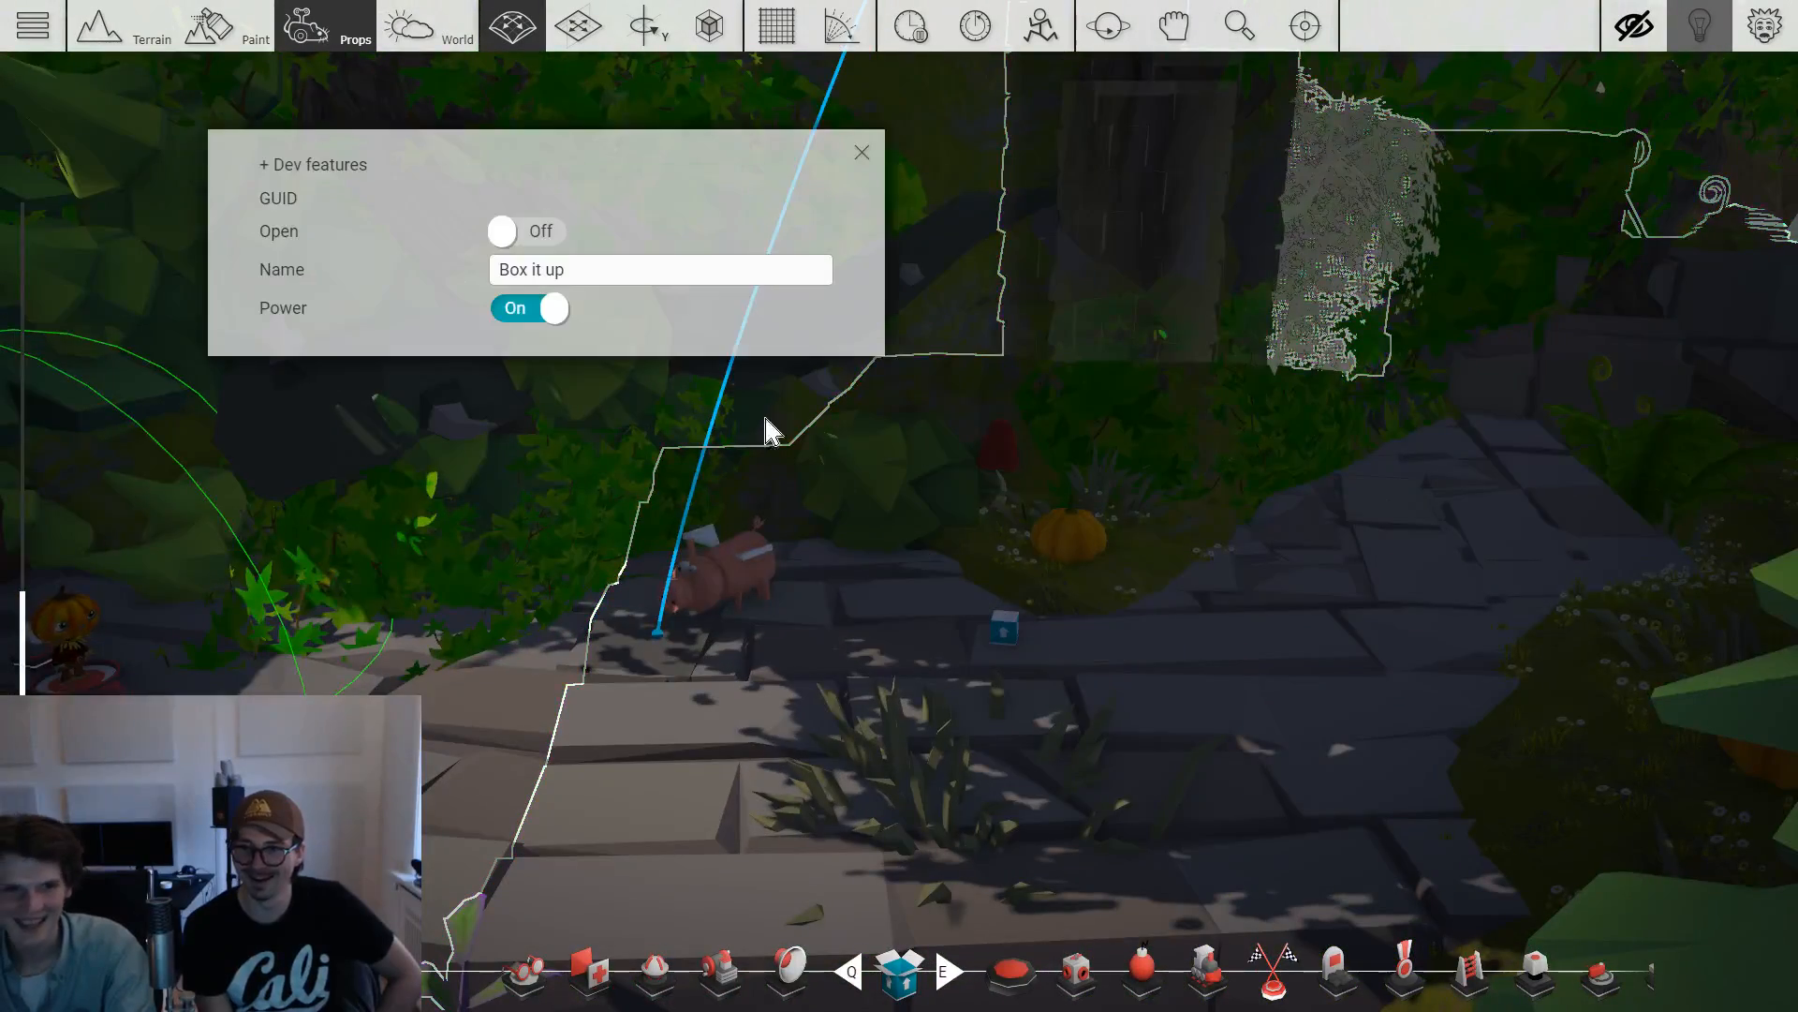
pyautogui.click(524, 232)
pyautogui.press('Escape')
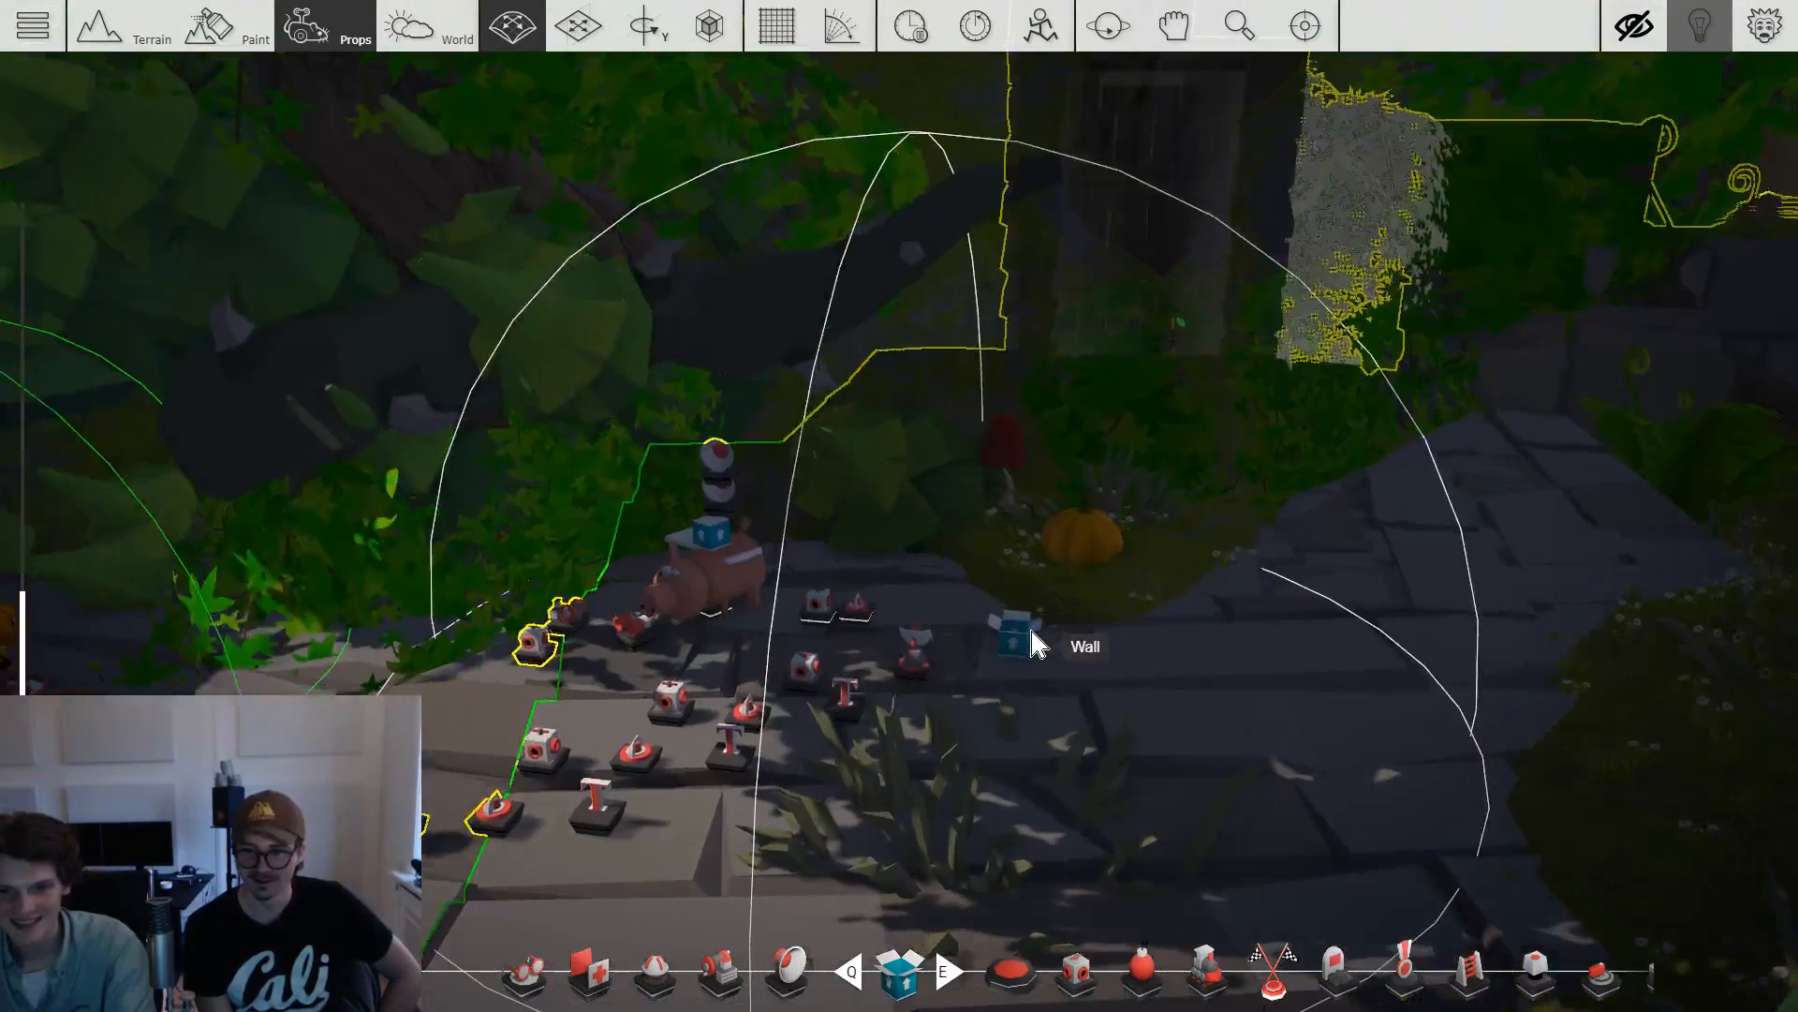
pyautogui.press('d')
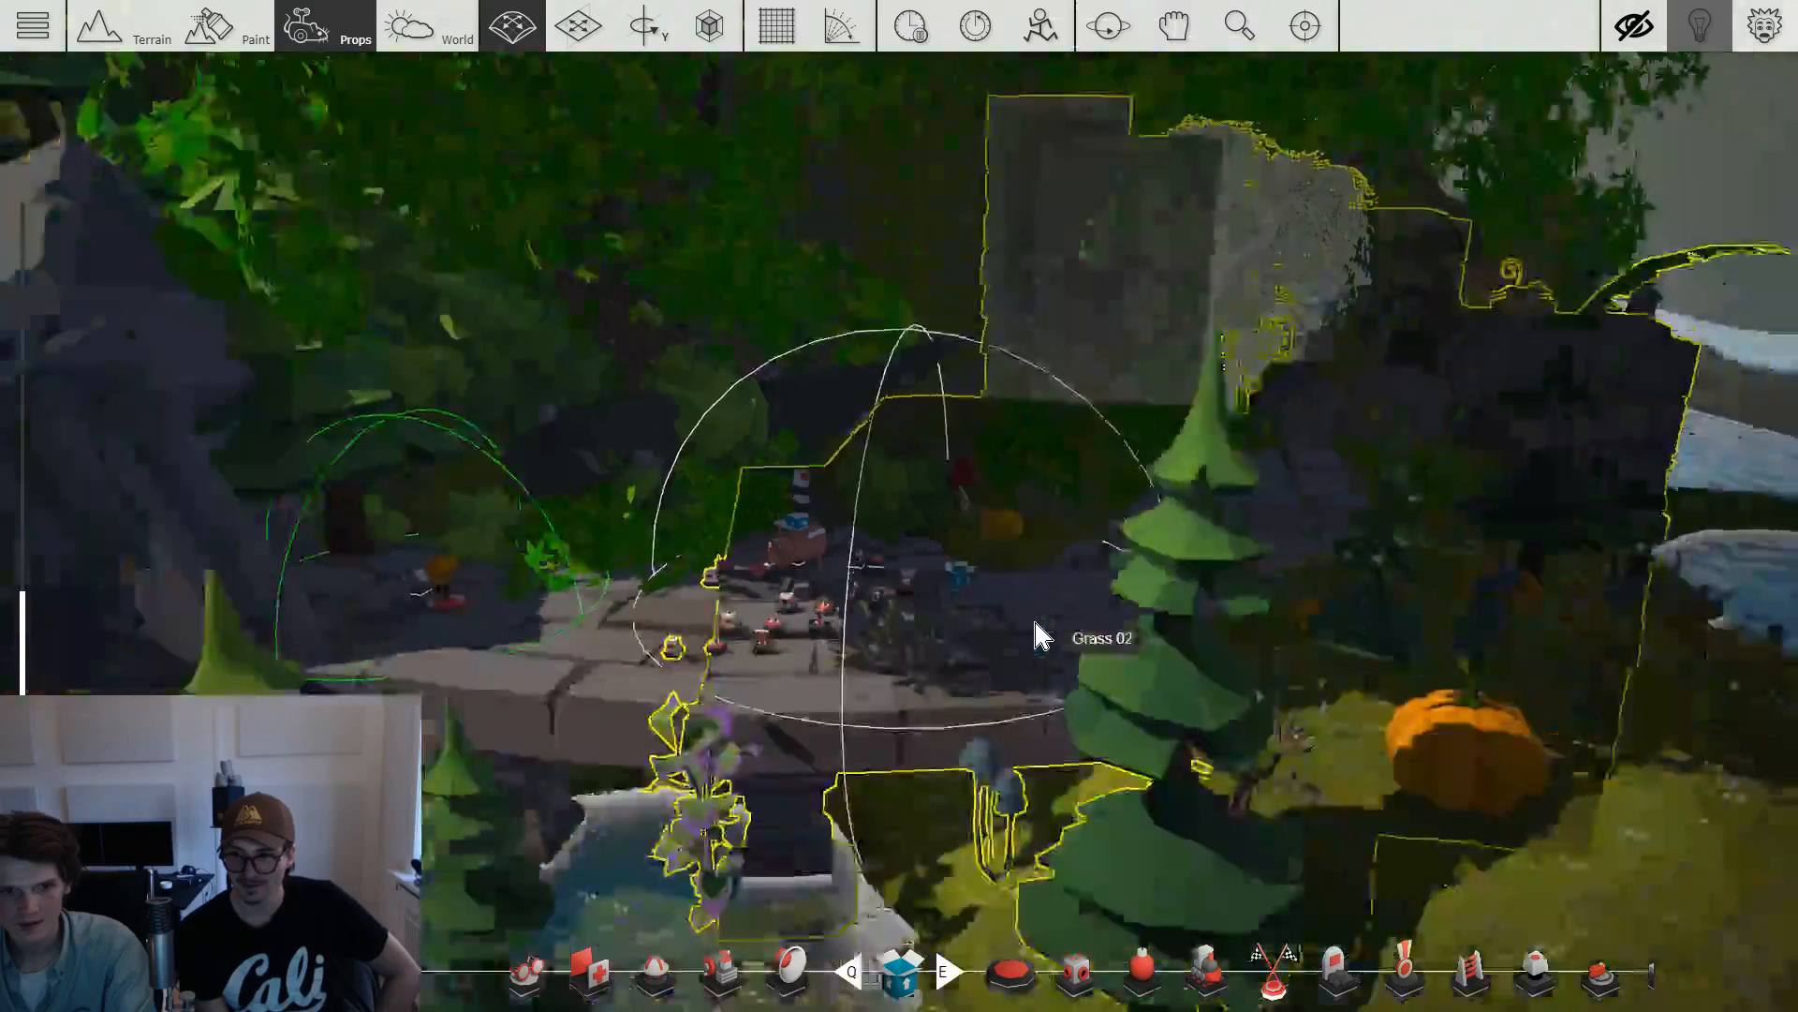
pyautogui.press('a')
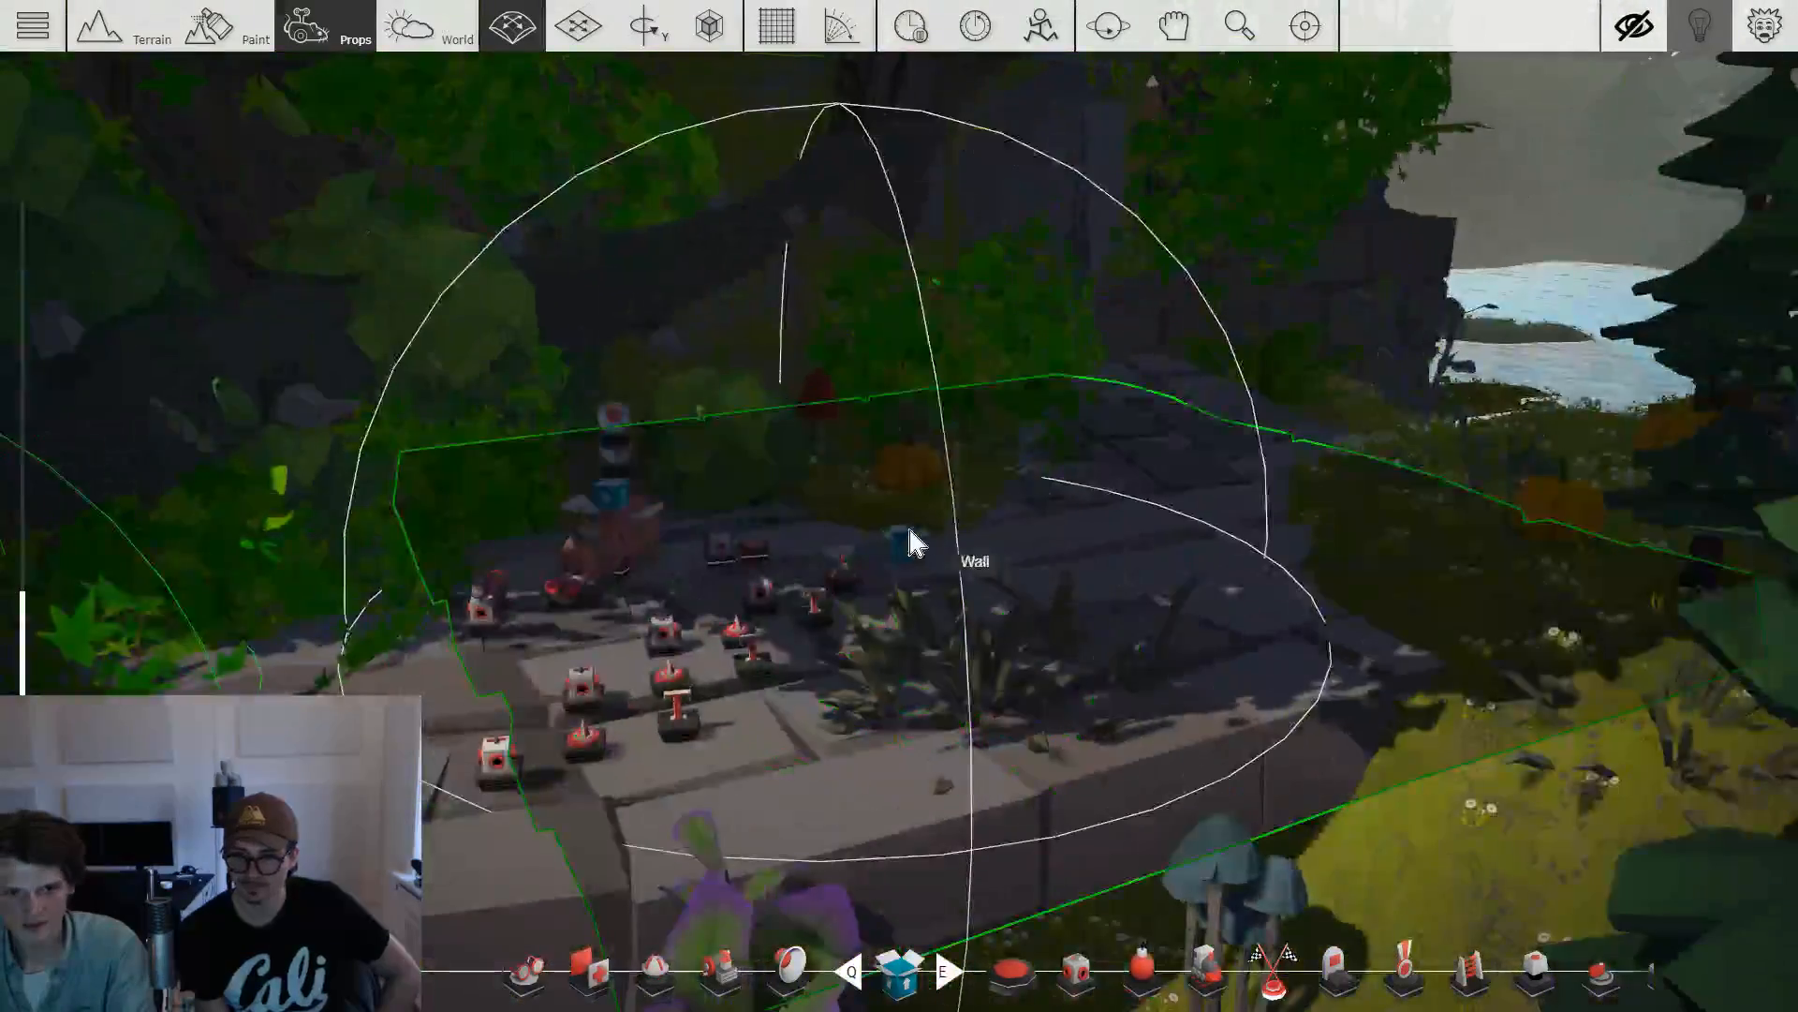
# Move the Box it up from the stone path to the pond by the grassy hill and switch its Open setting off.
pyautogui.press('2')
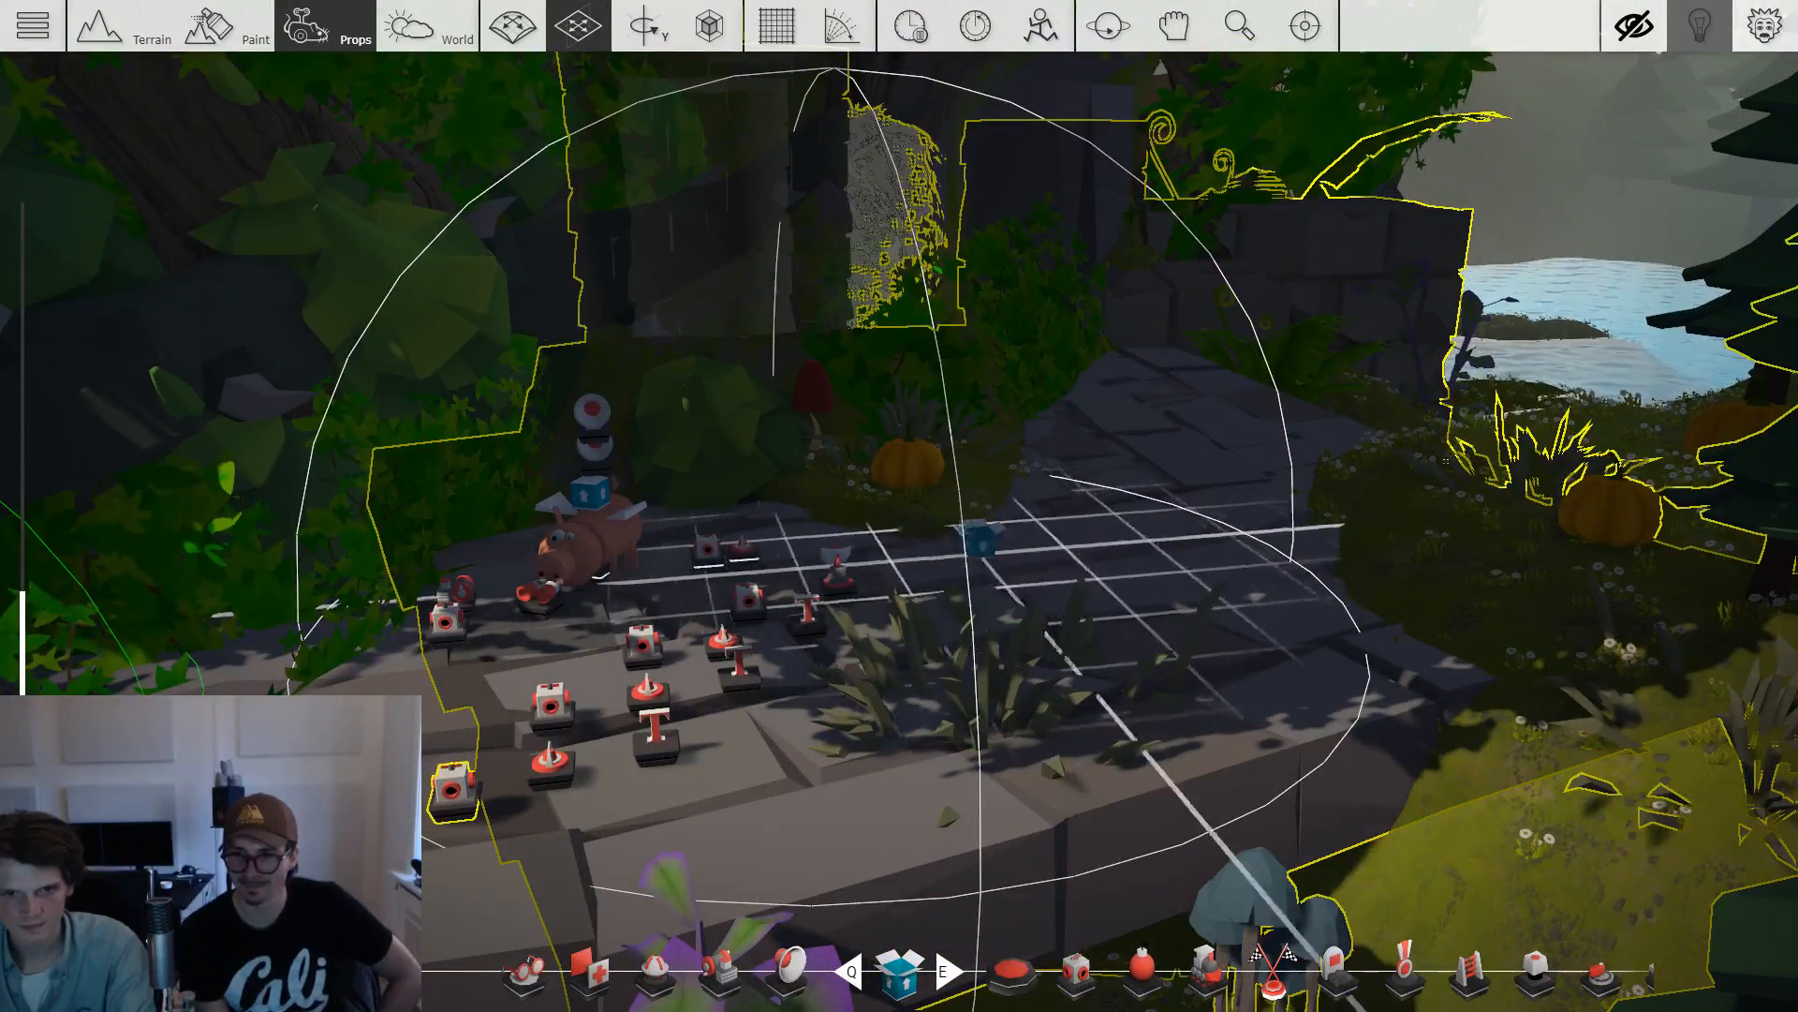
pyautogui.press('d')
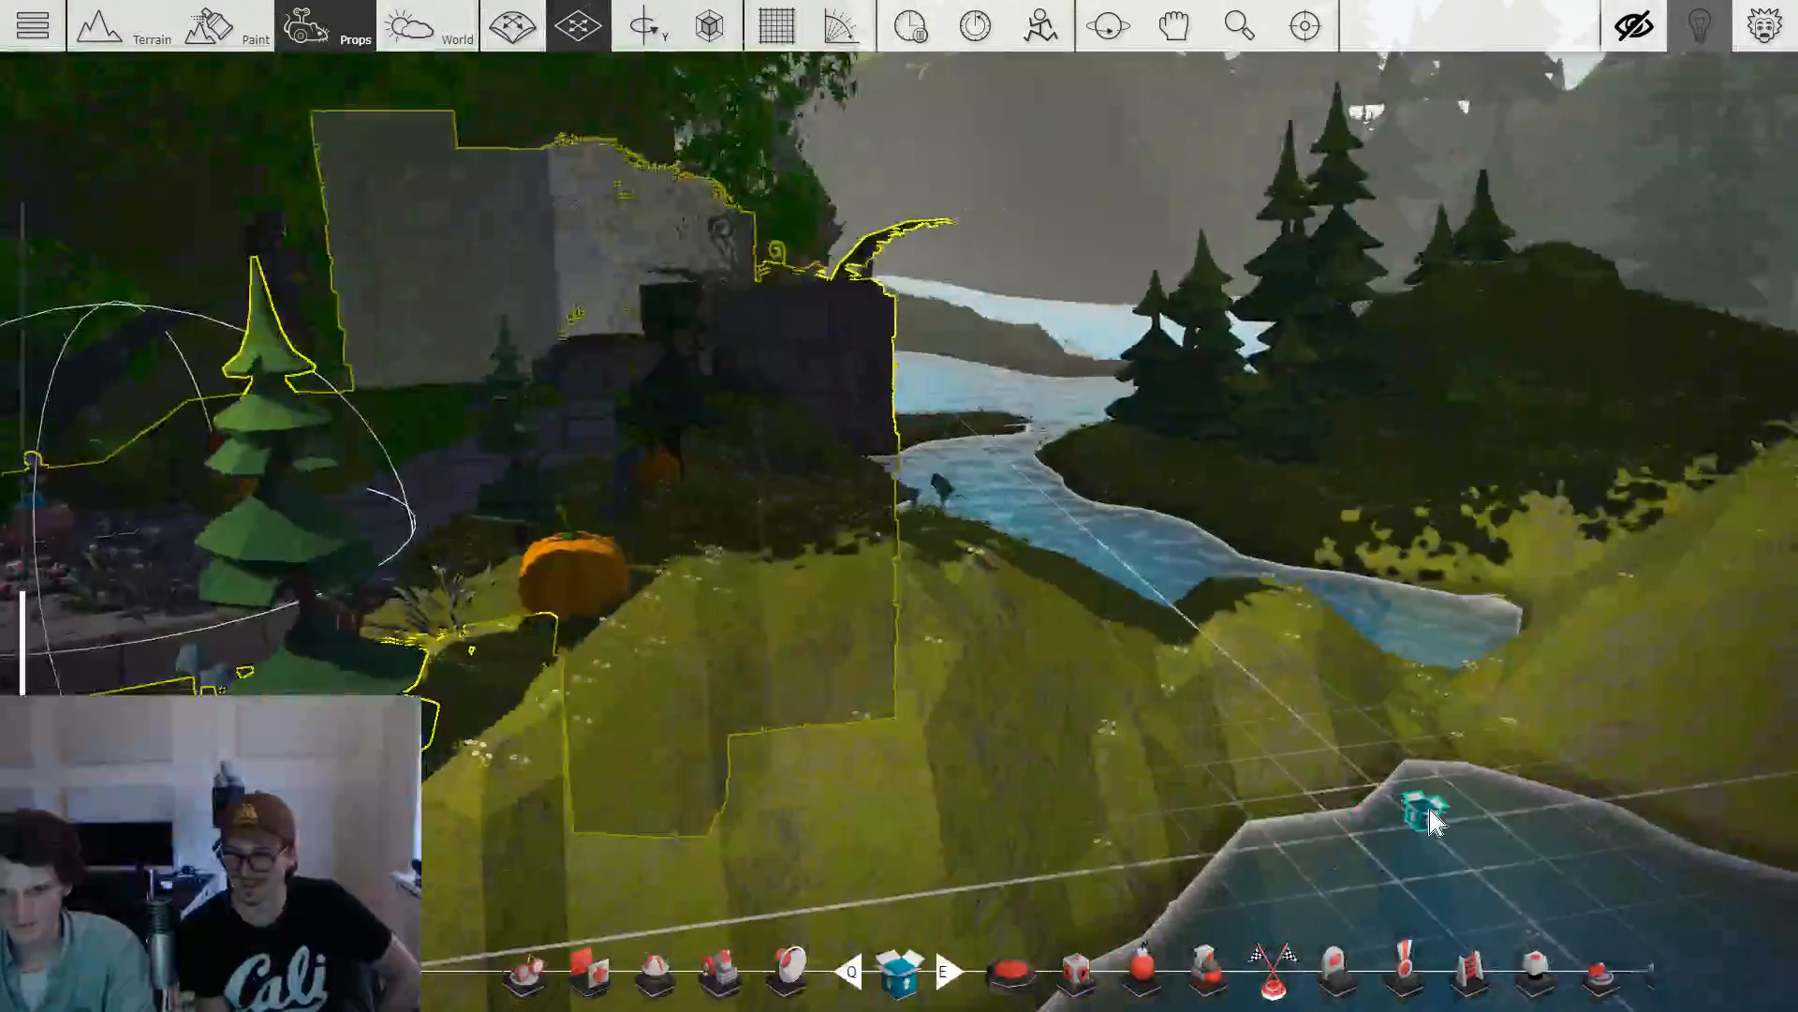
pyautogui.click(599, 231)
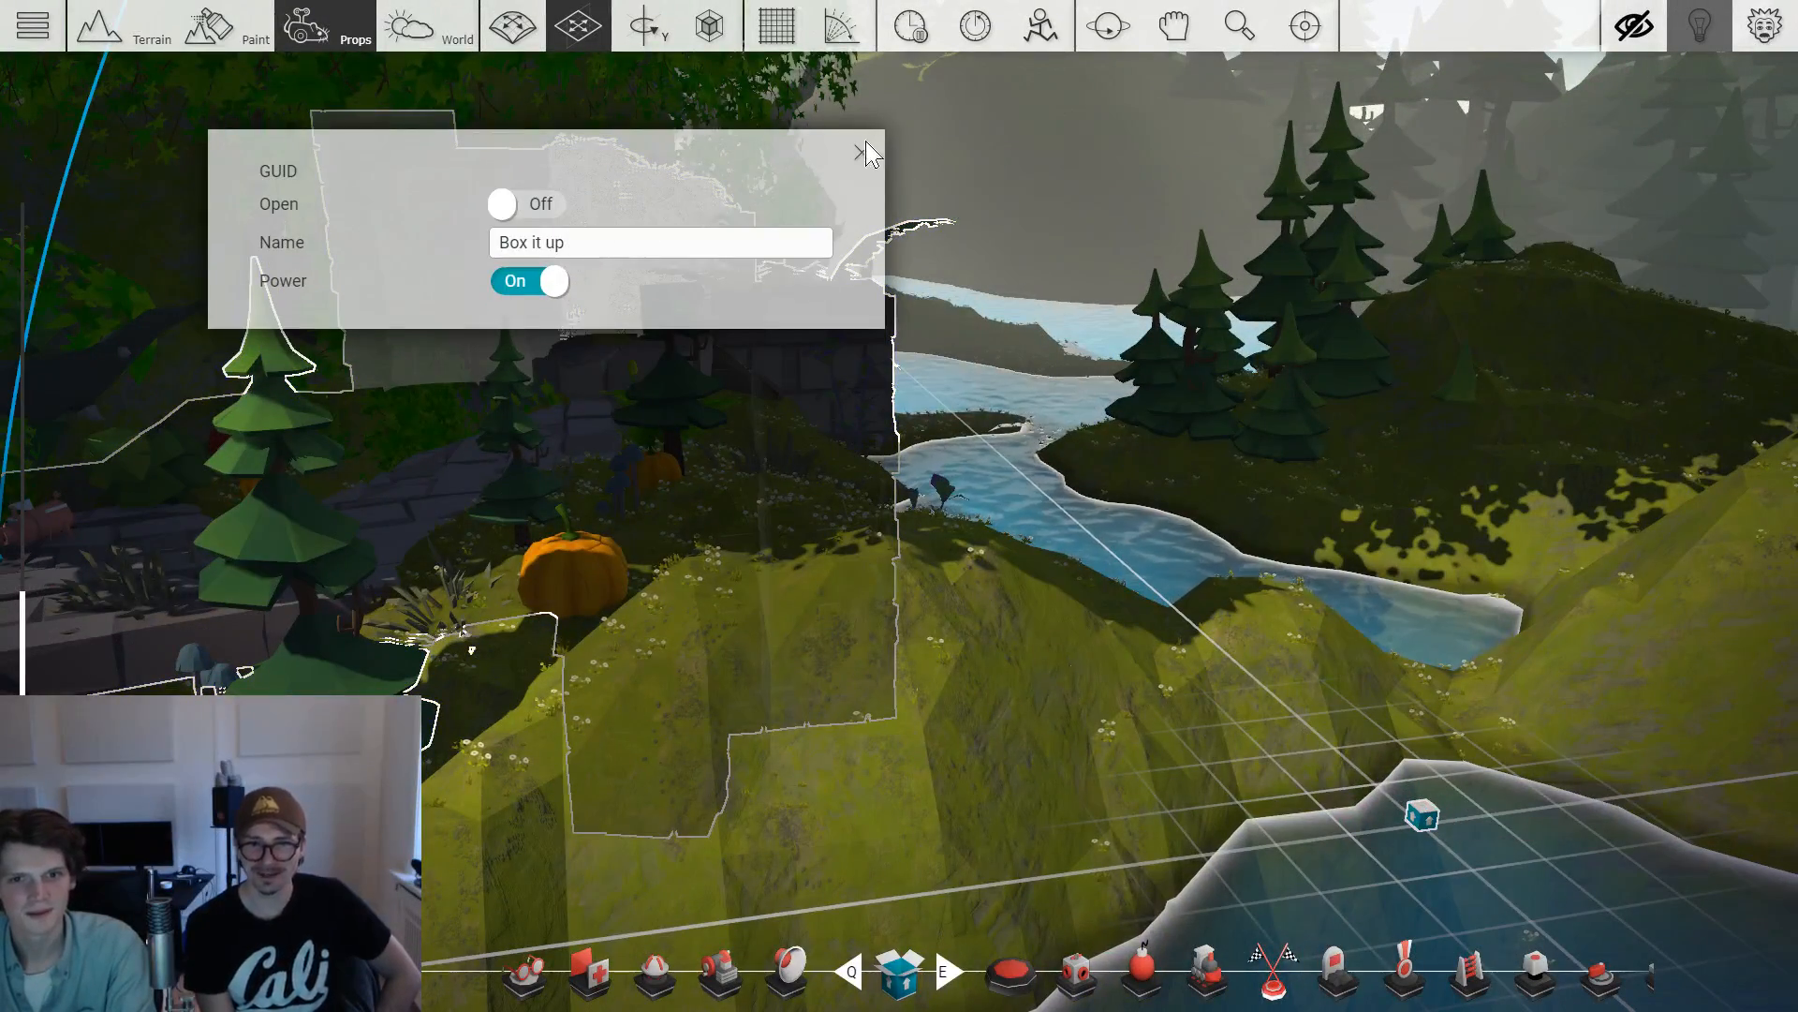
pyautogui.press('w')
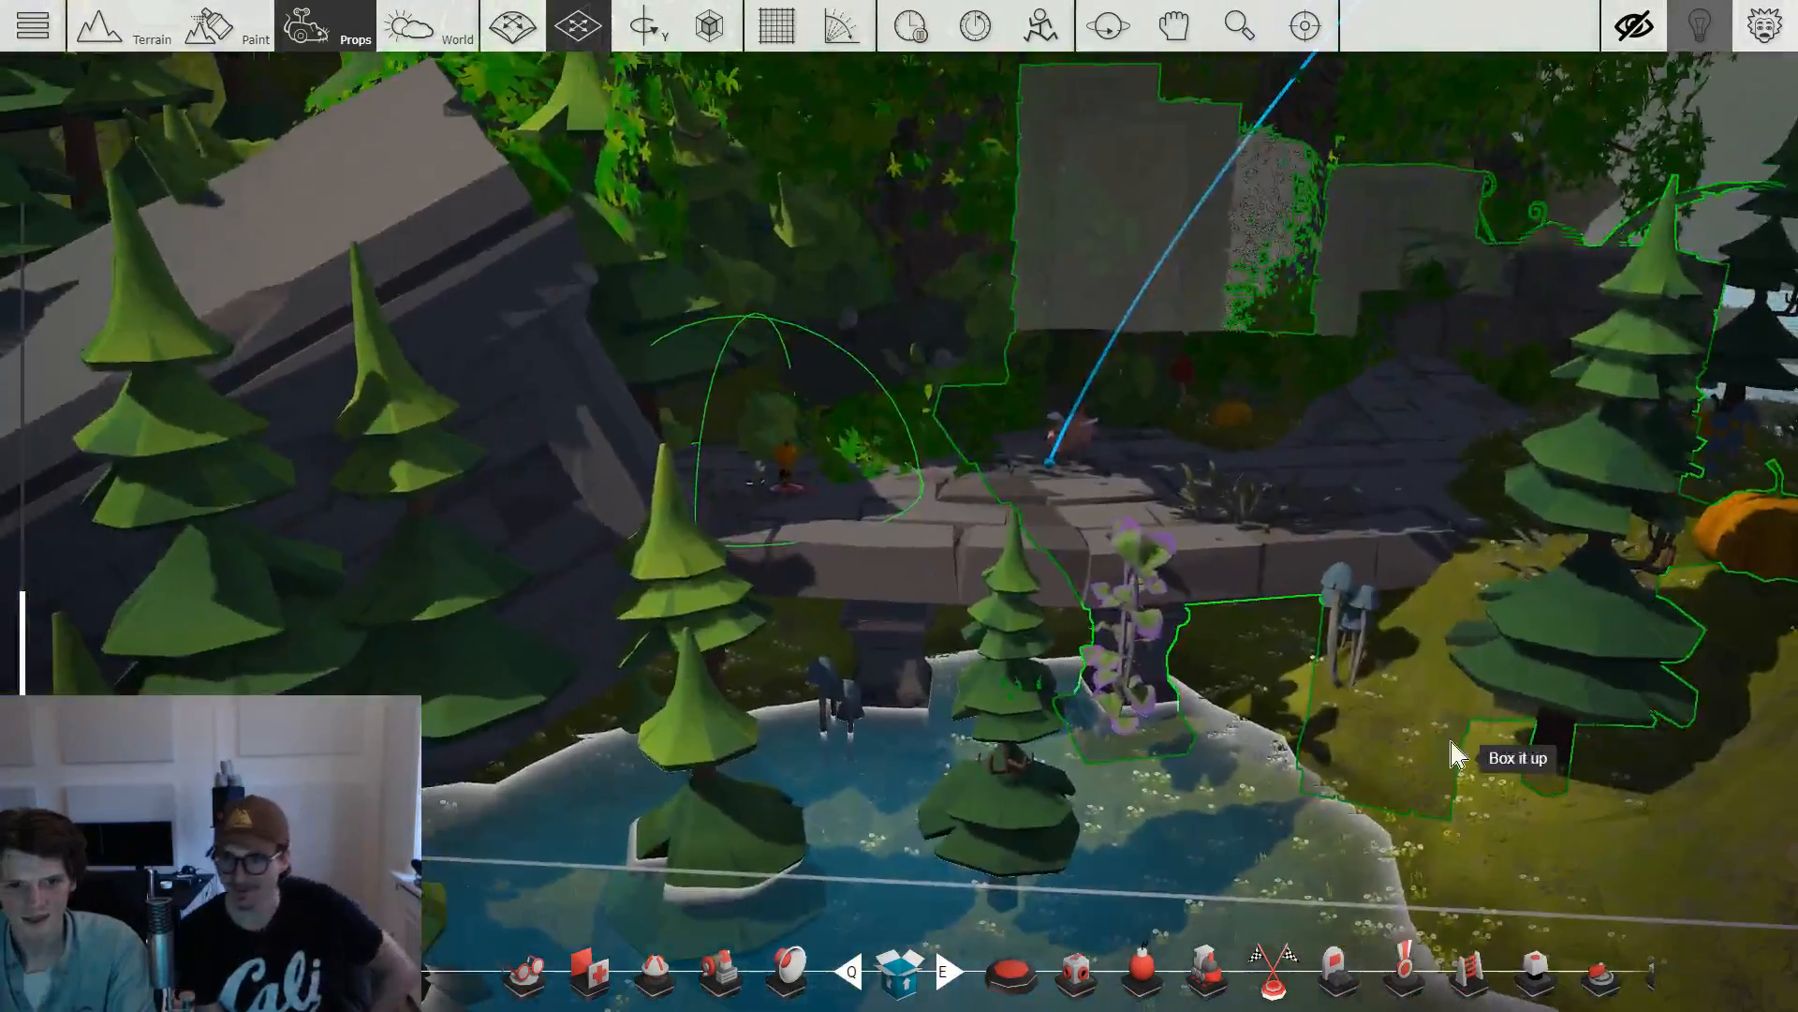
pyautogui.press('w')
# Reposition the sensor on the stone path beside the pumpkin-headed character near the collapsed ruin.
pyautogui.click(743, 482)
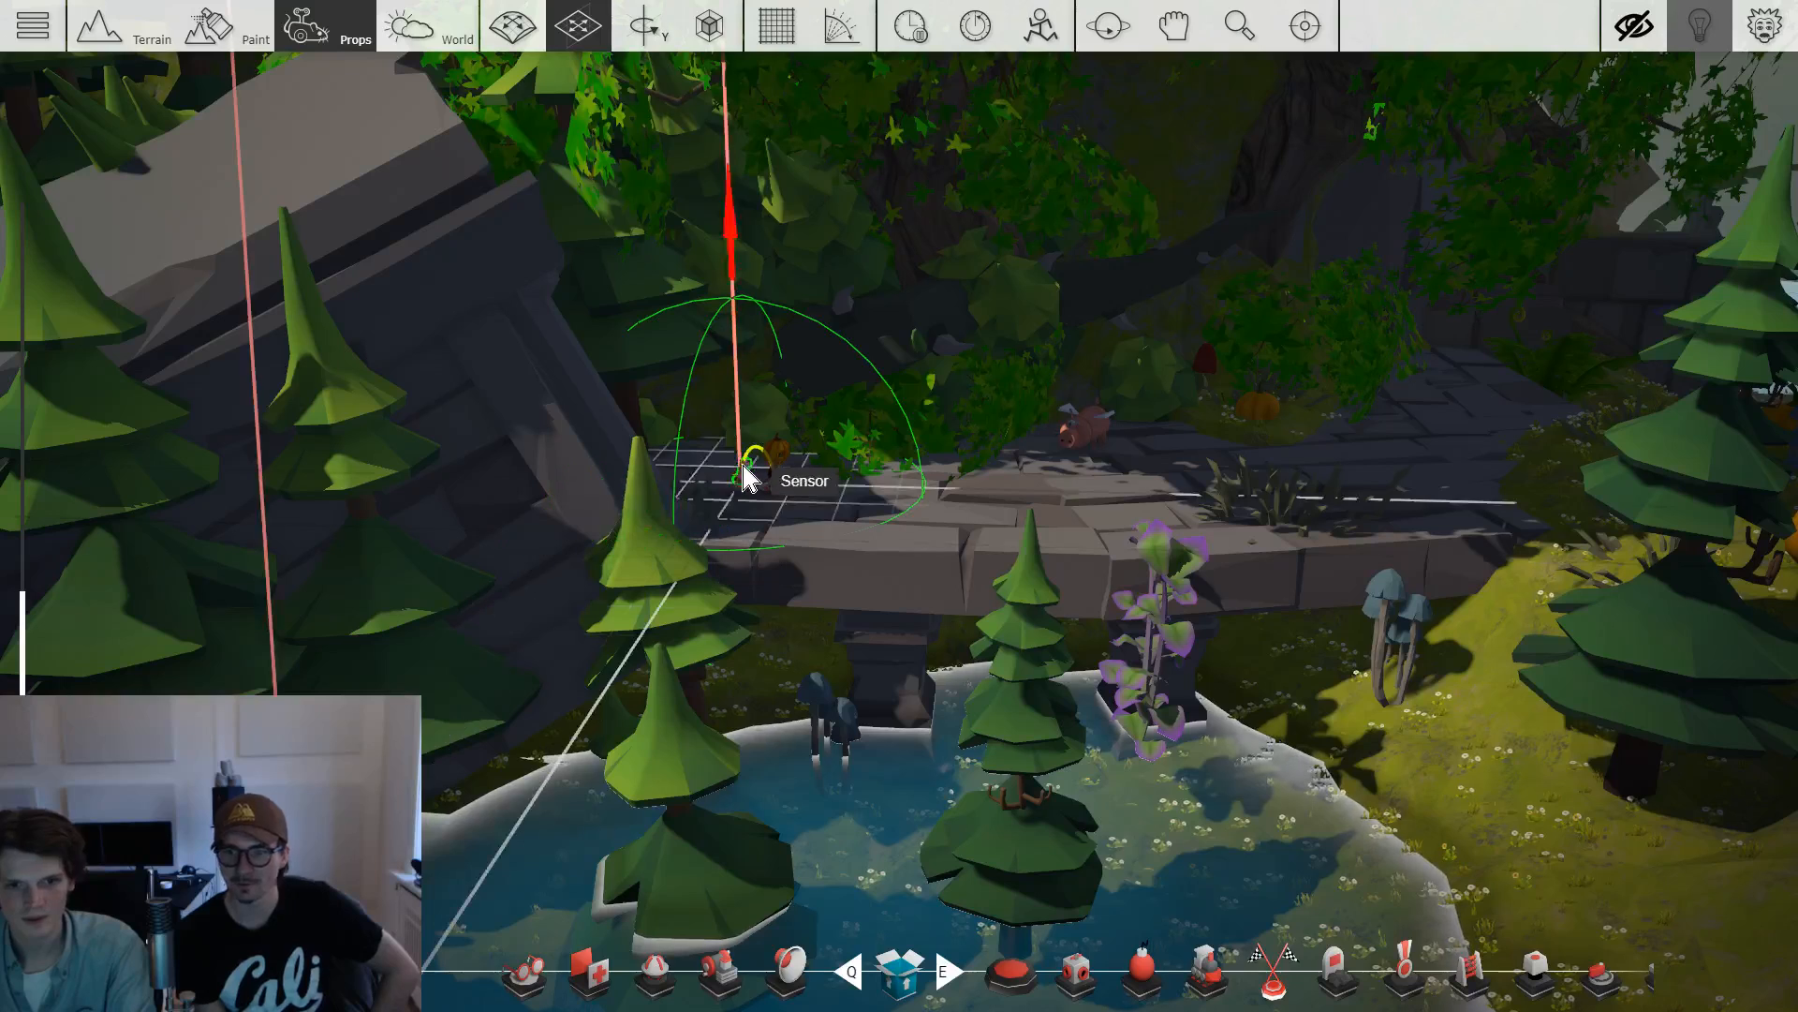
pyautogui.click(742, 480)
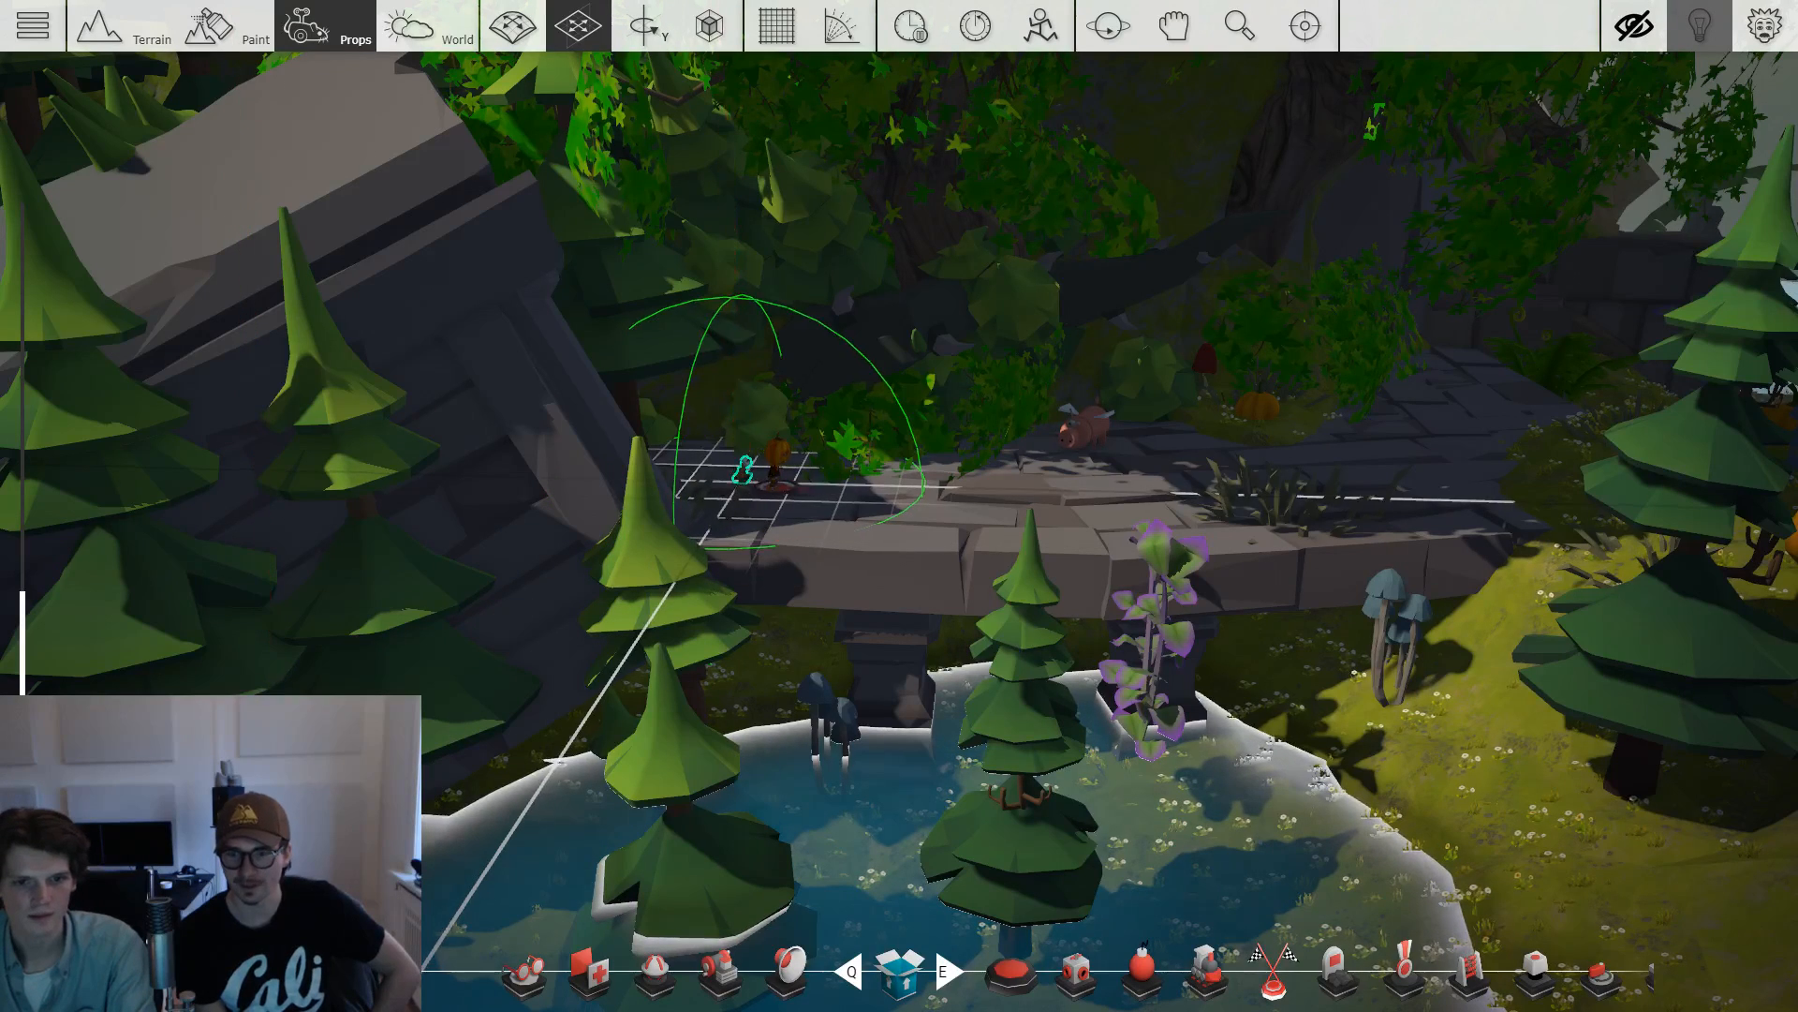
pyautogui.moveTo(744, 465)
pyautogui.mouseDown()
pyautogui.moveTo(645, 450)
pyautogui.moveTo(698, 618)
pyautogui.moveTo(787, 718)
pyautogui.mouseUp()
pyautogui.press('2')
pyautogui.press('2')
pyautogui.moveTo(683, 675)
pyautogui.mouseDown()
pyautogui.moveTo(618, 448)
pyautogui.moveTo(553, 475)
pyautogui.moveTo(762, 450)
pyautogui.moveTo(309, 481)
pyautogui.moveTo(128, 453)
pyautogui.moveTo(214, 415)
pyautogui.moveTo(815, 454)
pyautogui.mouseUp()
pyautogui.press('3')
pyautogui.press('4')
pyautogui.press('2')
pyautogui.scroll(-5, 796, 459)
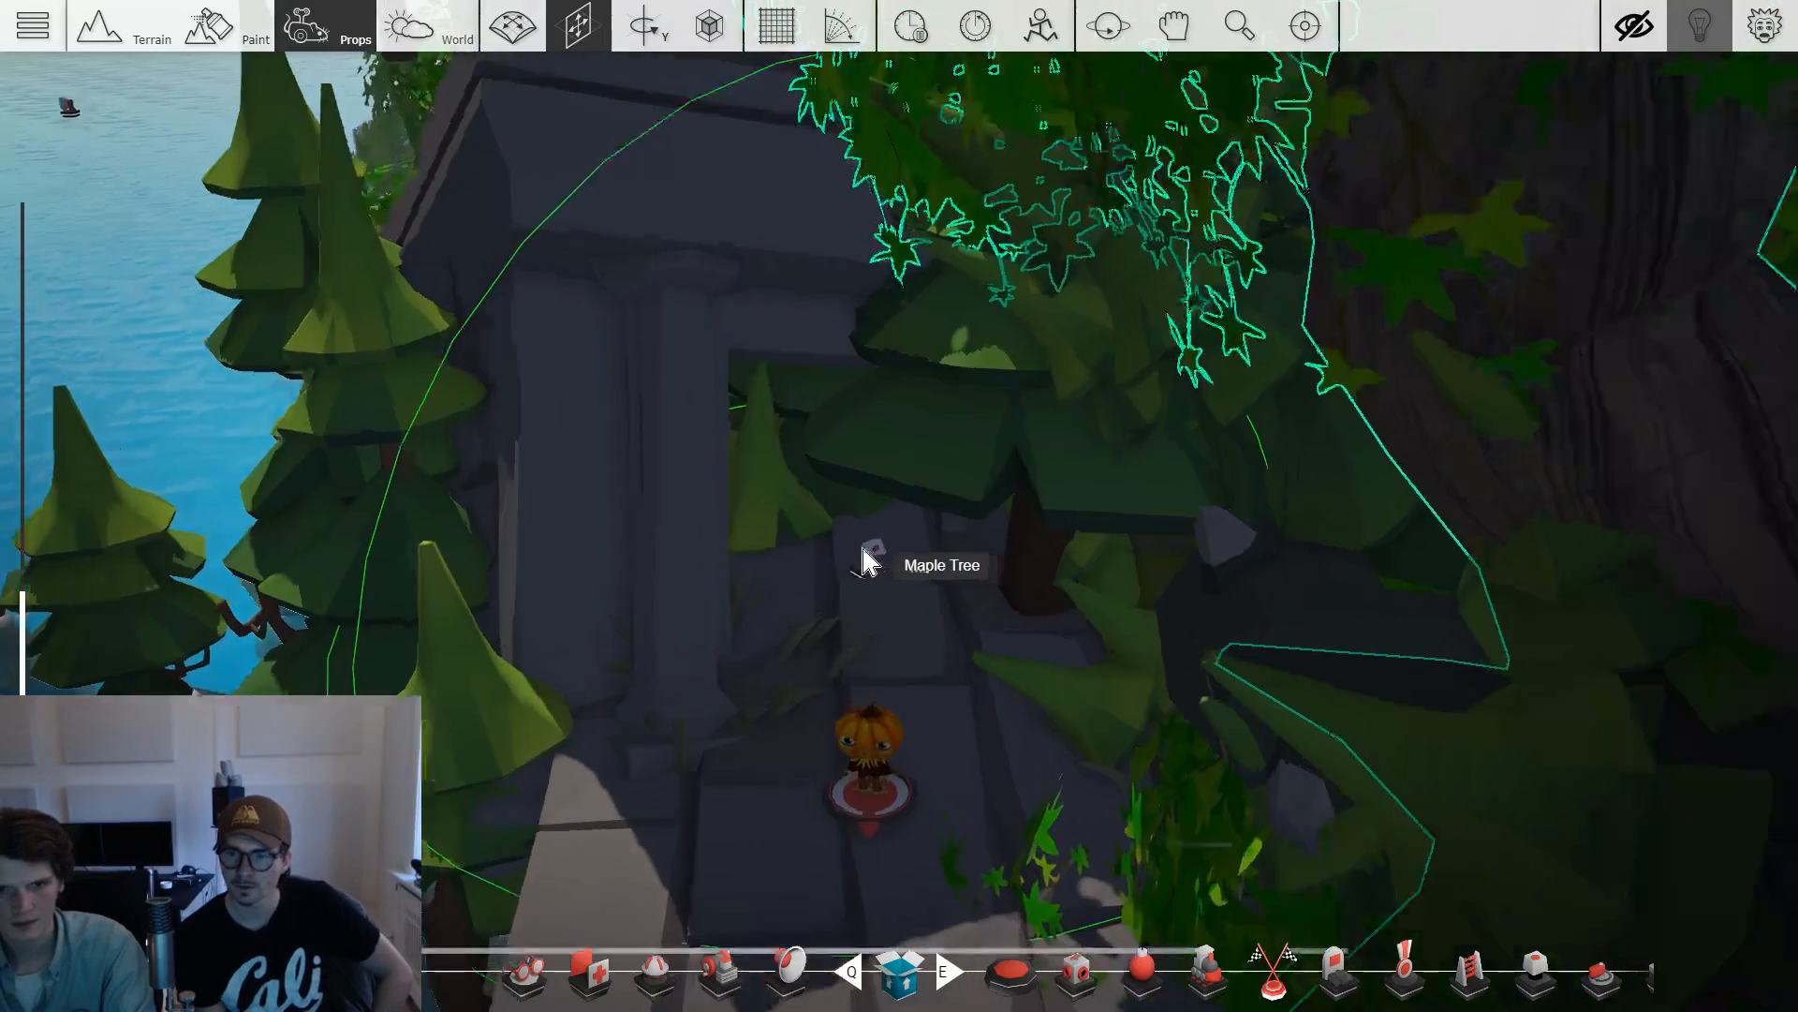
# Rotate the sensor near the pumpkin-headed character around its vertical axis.
pyautogui.scroll(10, 869, 562)
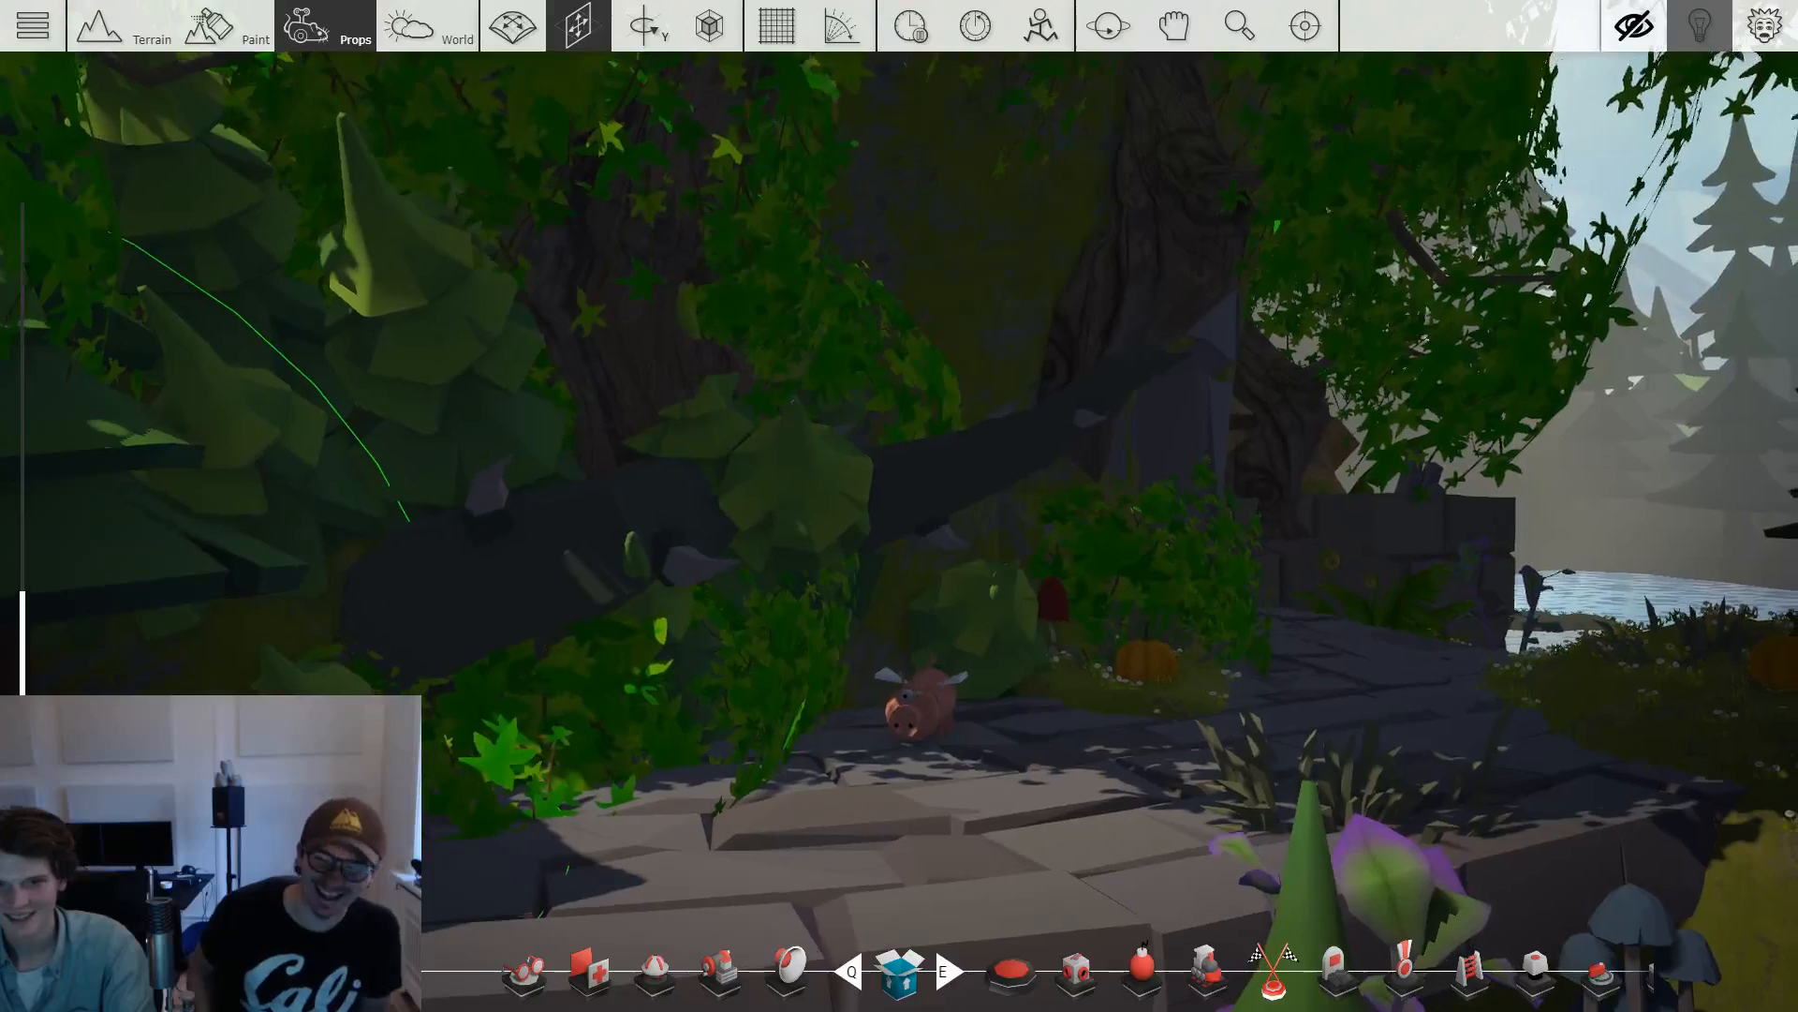
pyautogui.press('e')
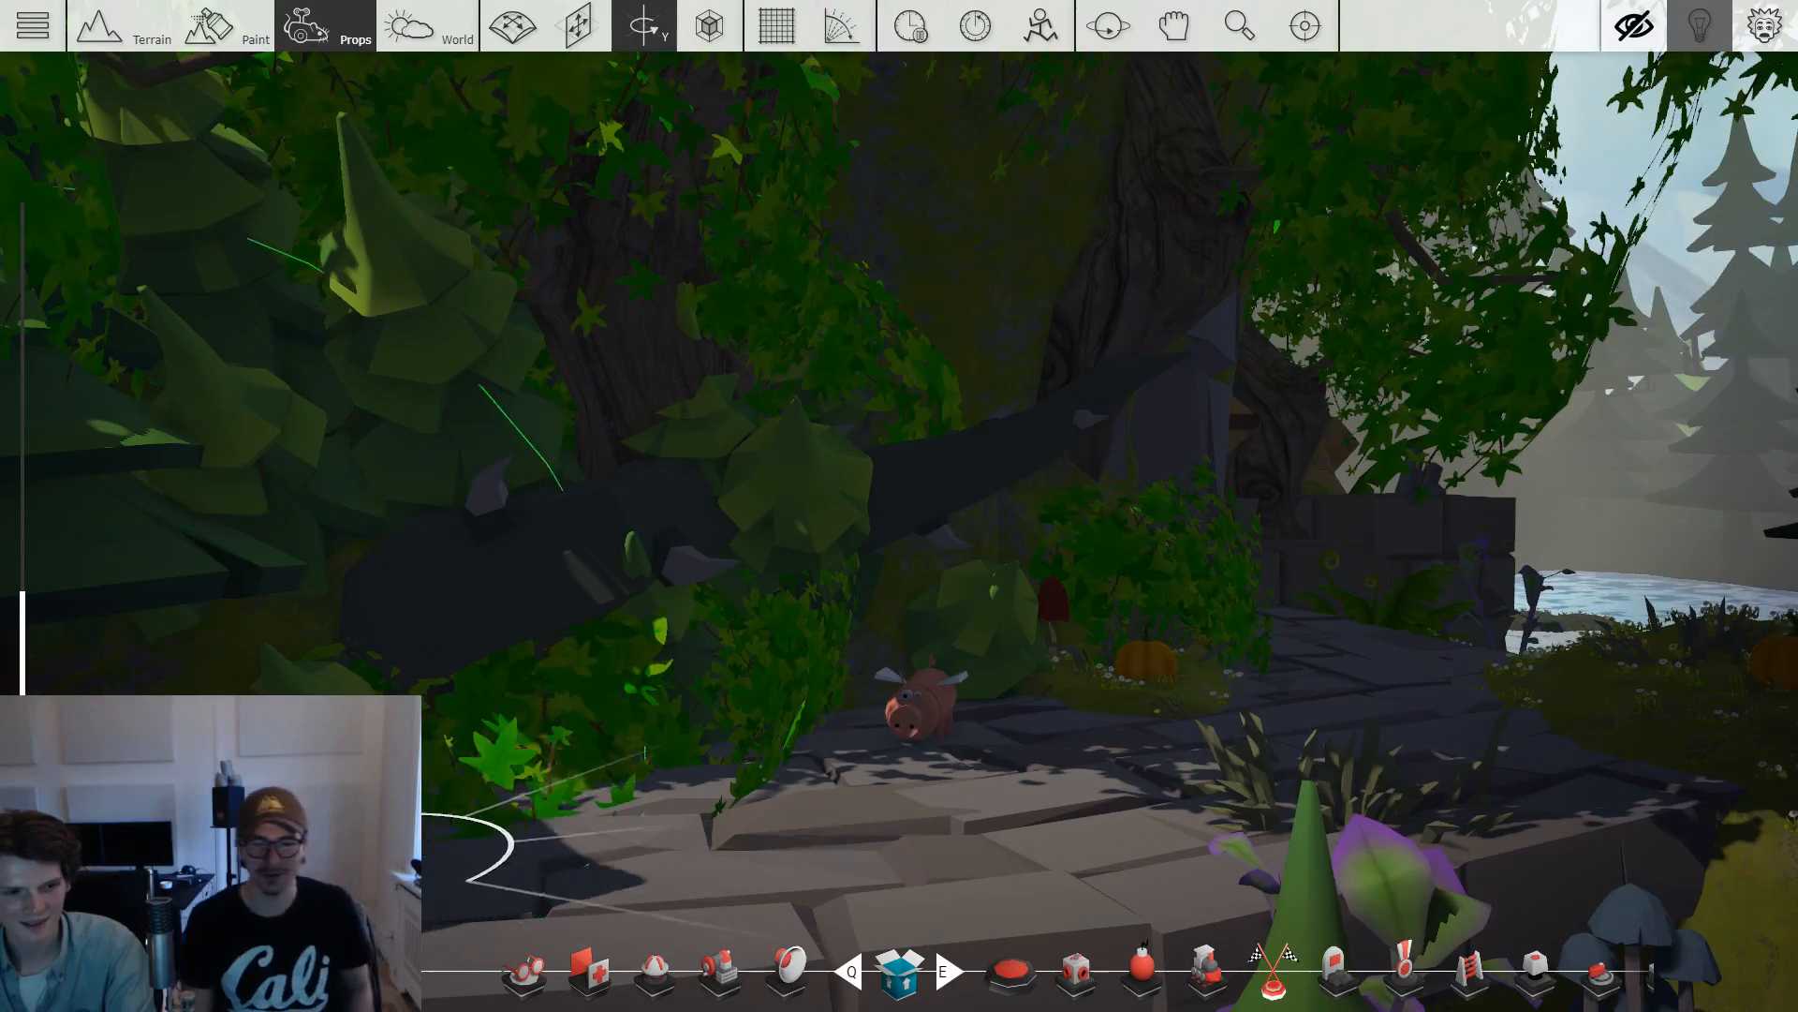
pyautogui.click(1625, 128)
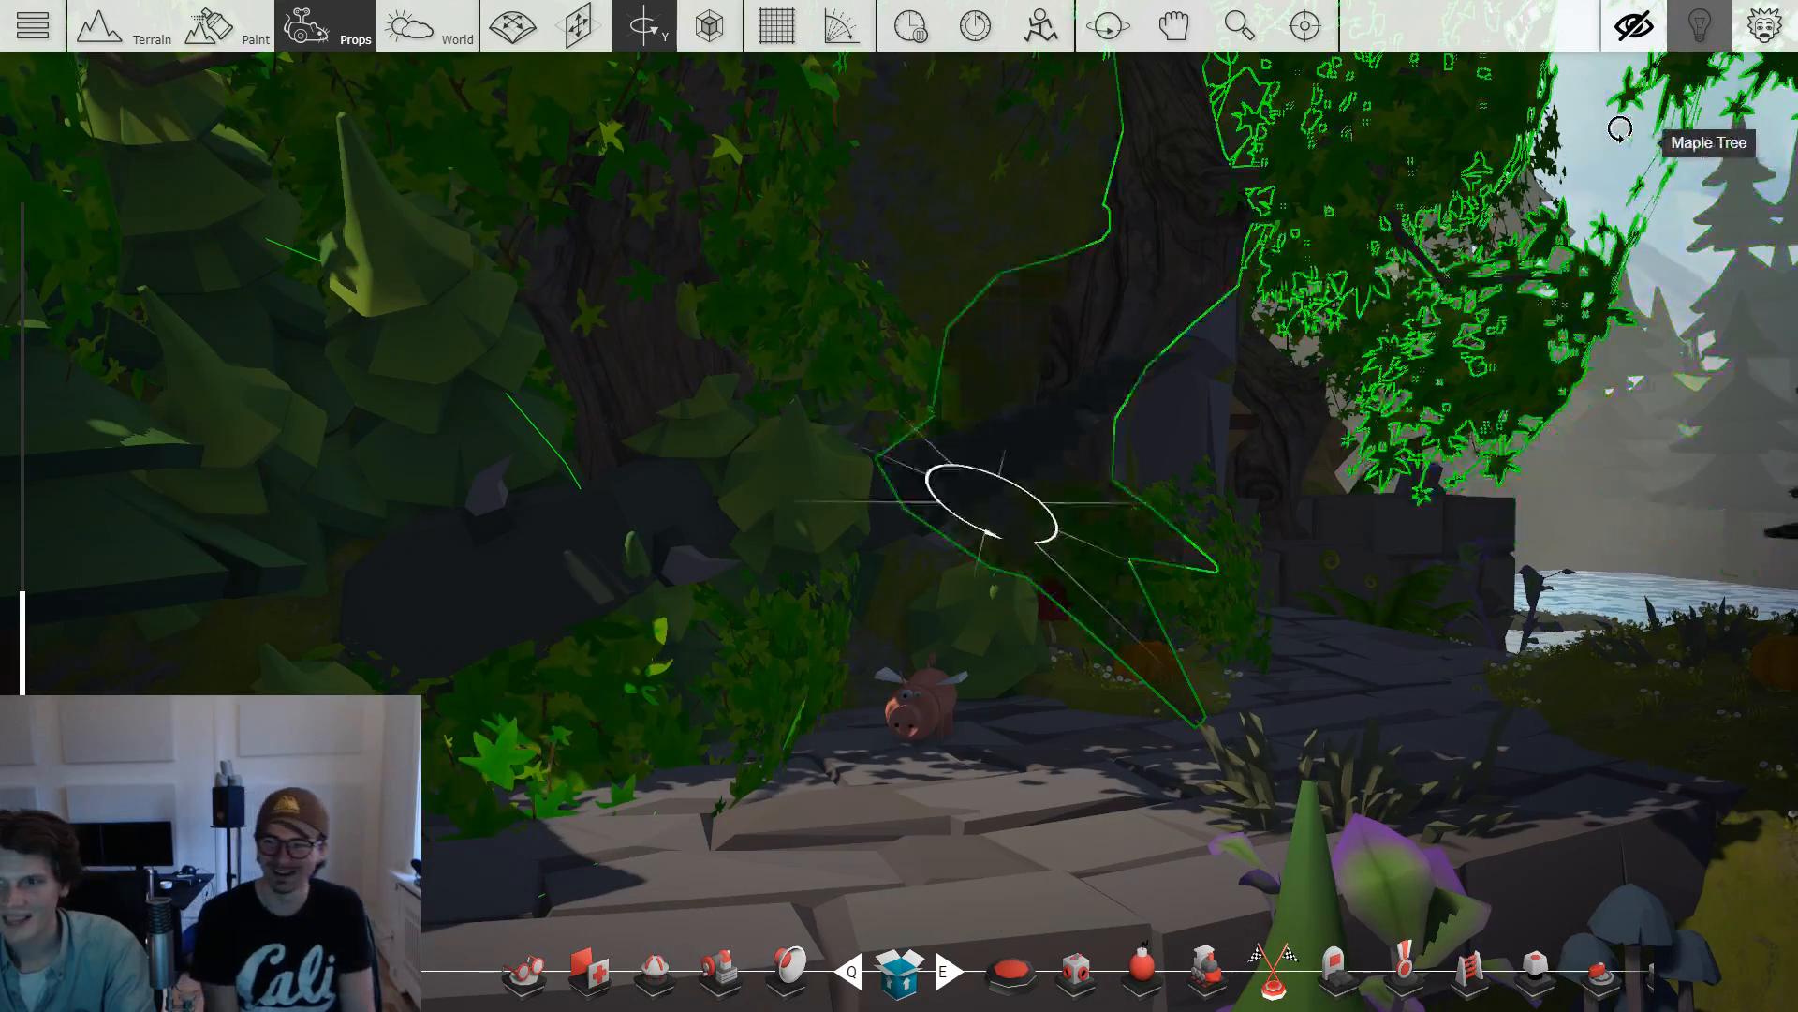
pyautogui.press('w')
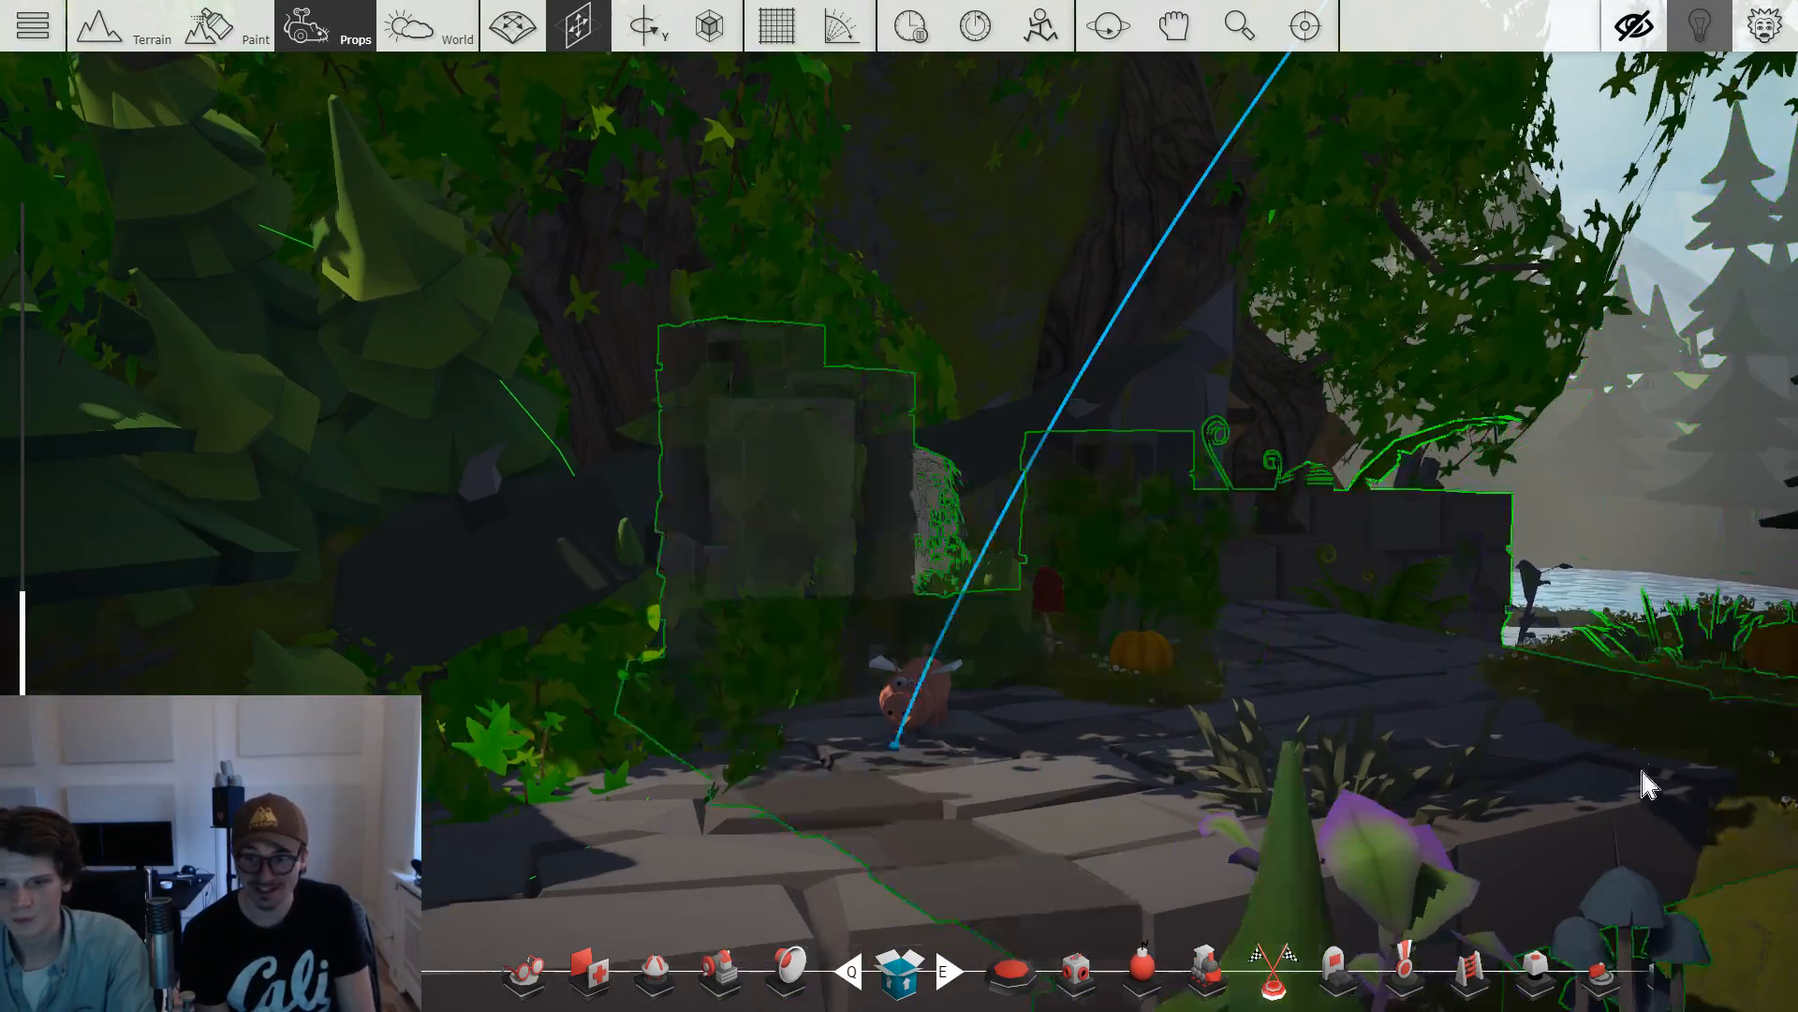
pyautogui.scroll(-3, 1638, 768)
pyautogui.scroll(1, 1639, 922)
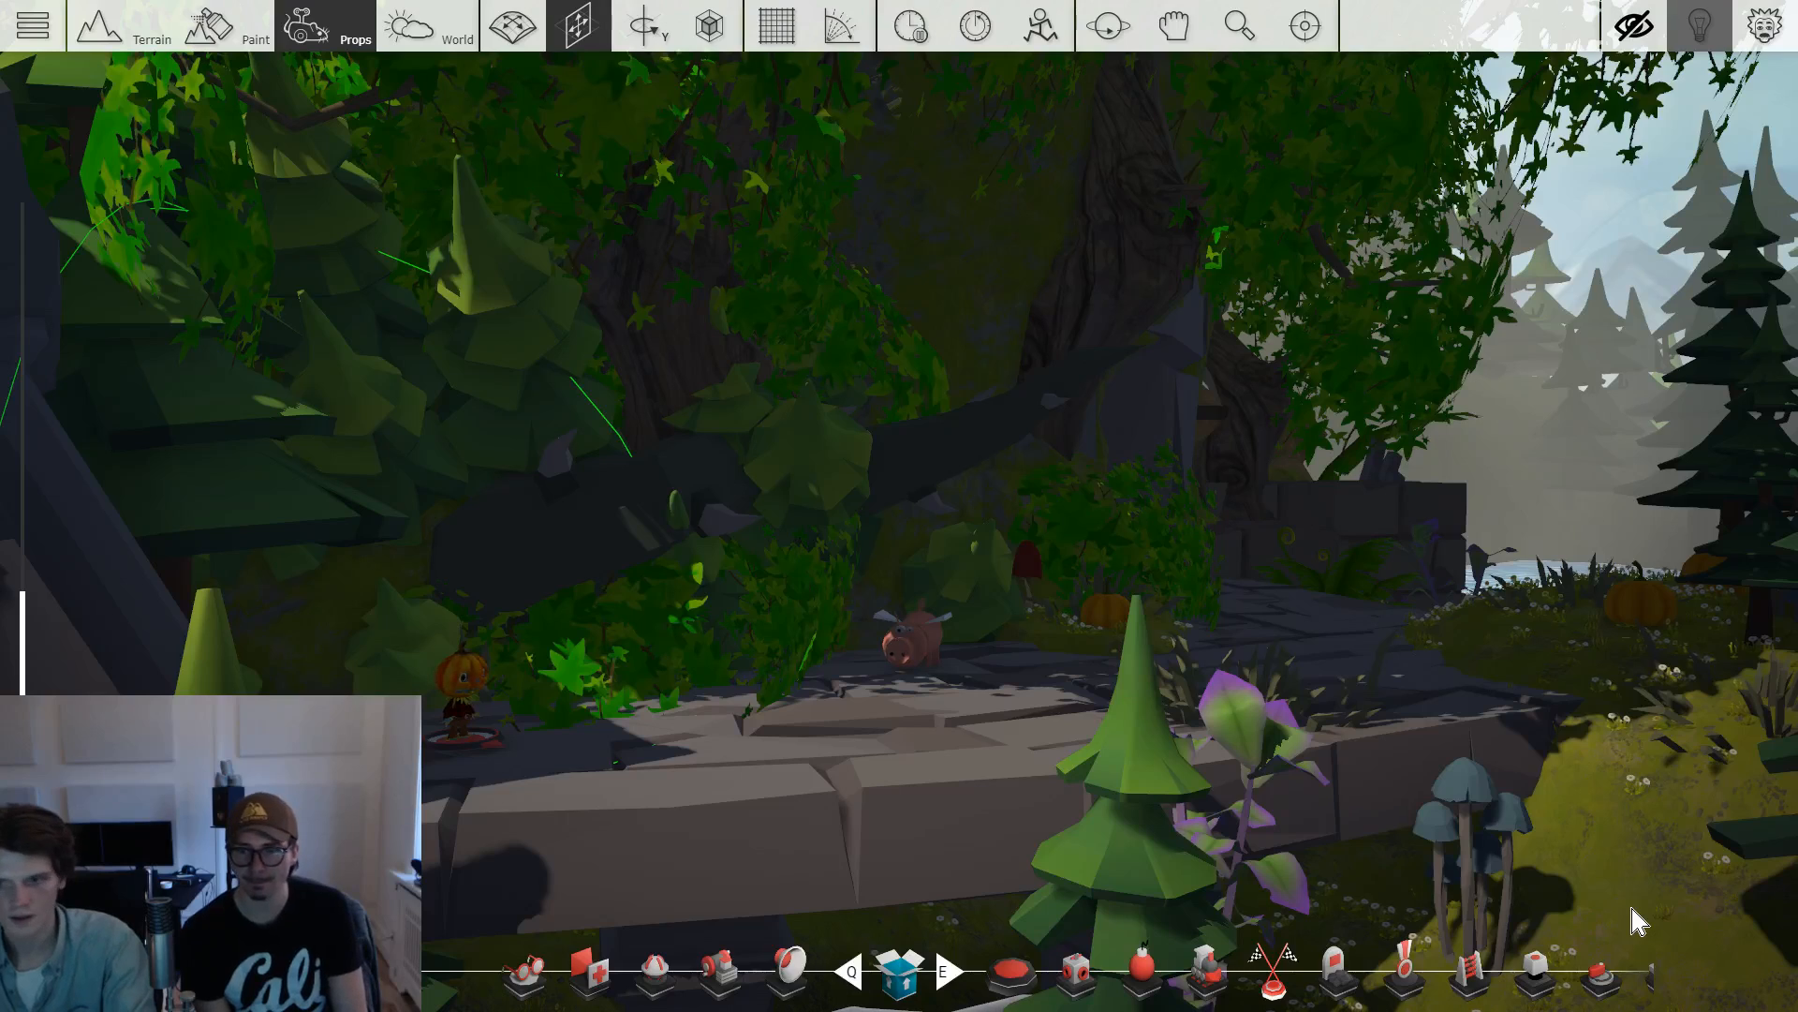
# Save the game with a new screenshot thumbnail under the title "The Way Back Home [v1]".
pyautogui.press('Escape')
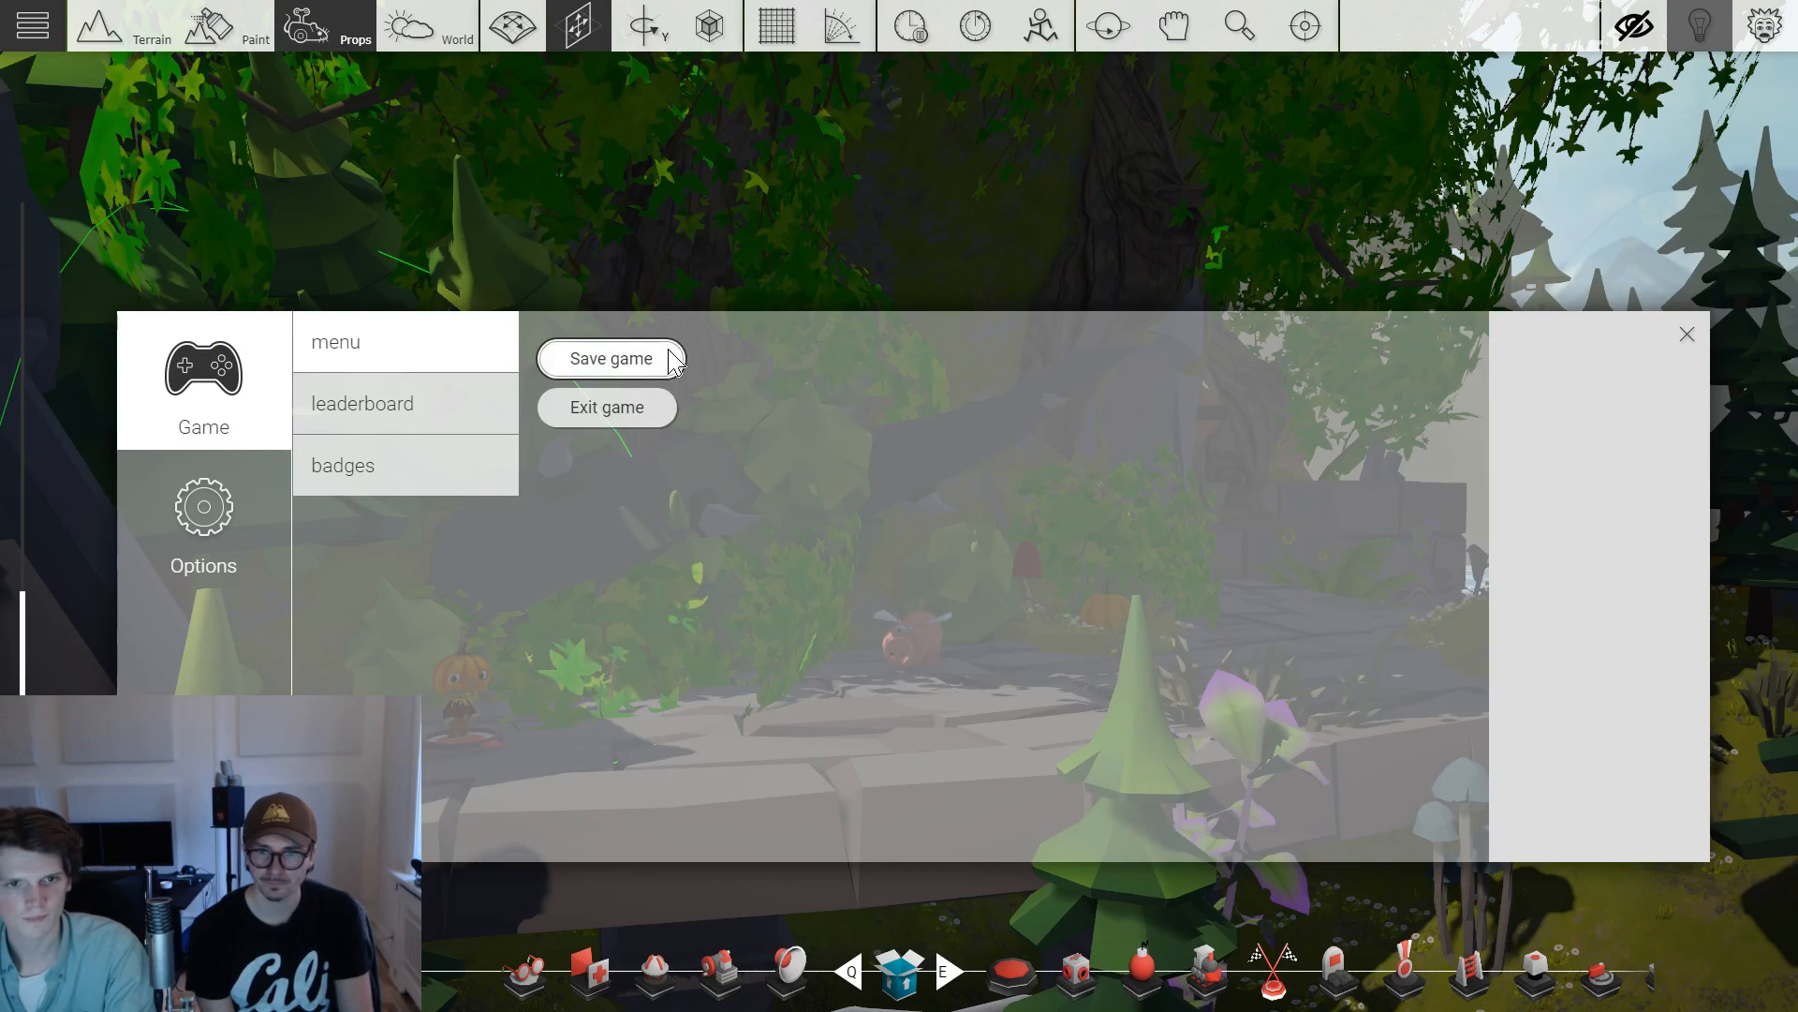
pyautogui.click(671, 360)
pyautogui.click(891, 494)
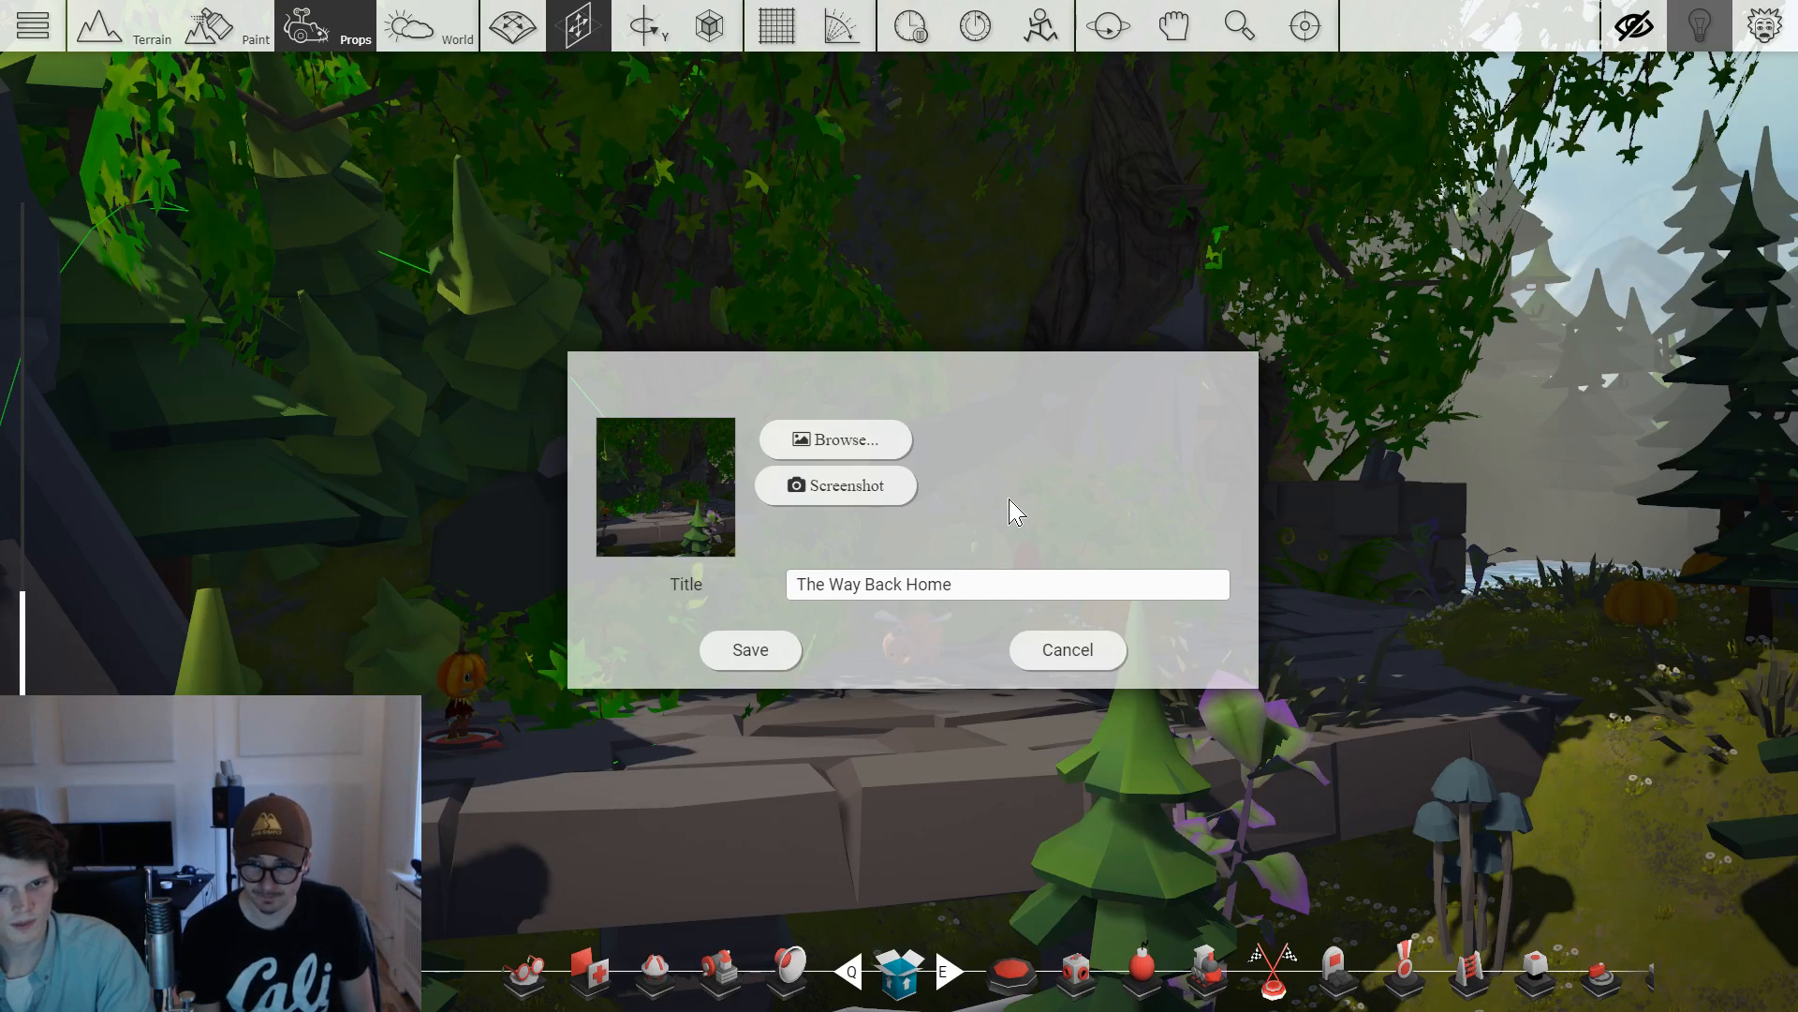
pyautogui.click(879, 503)
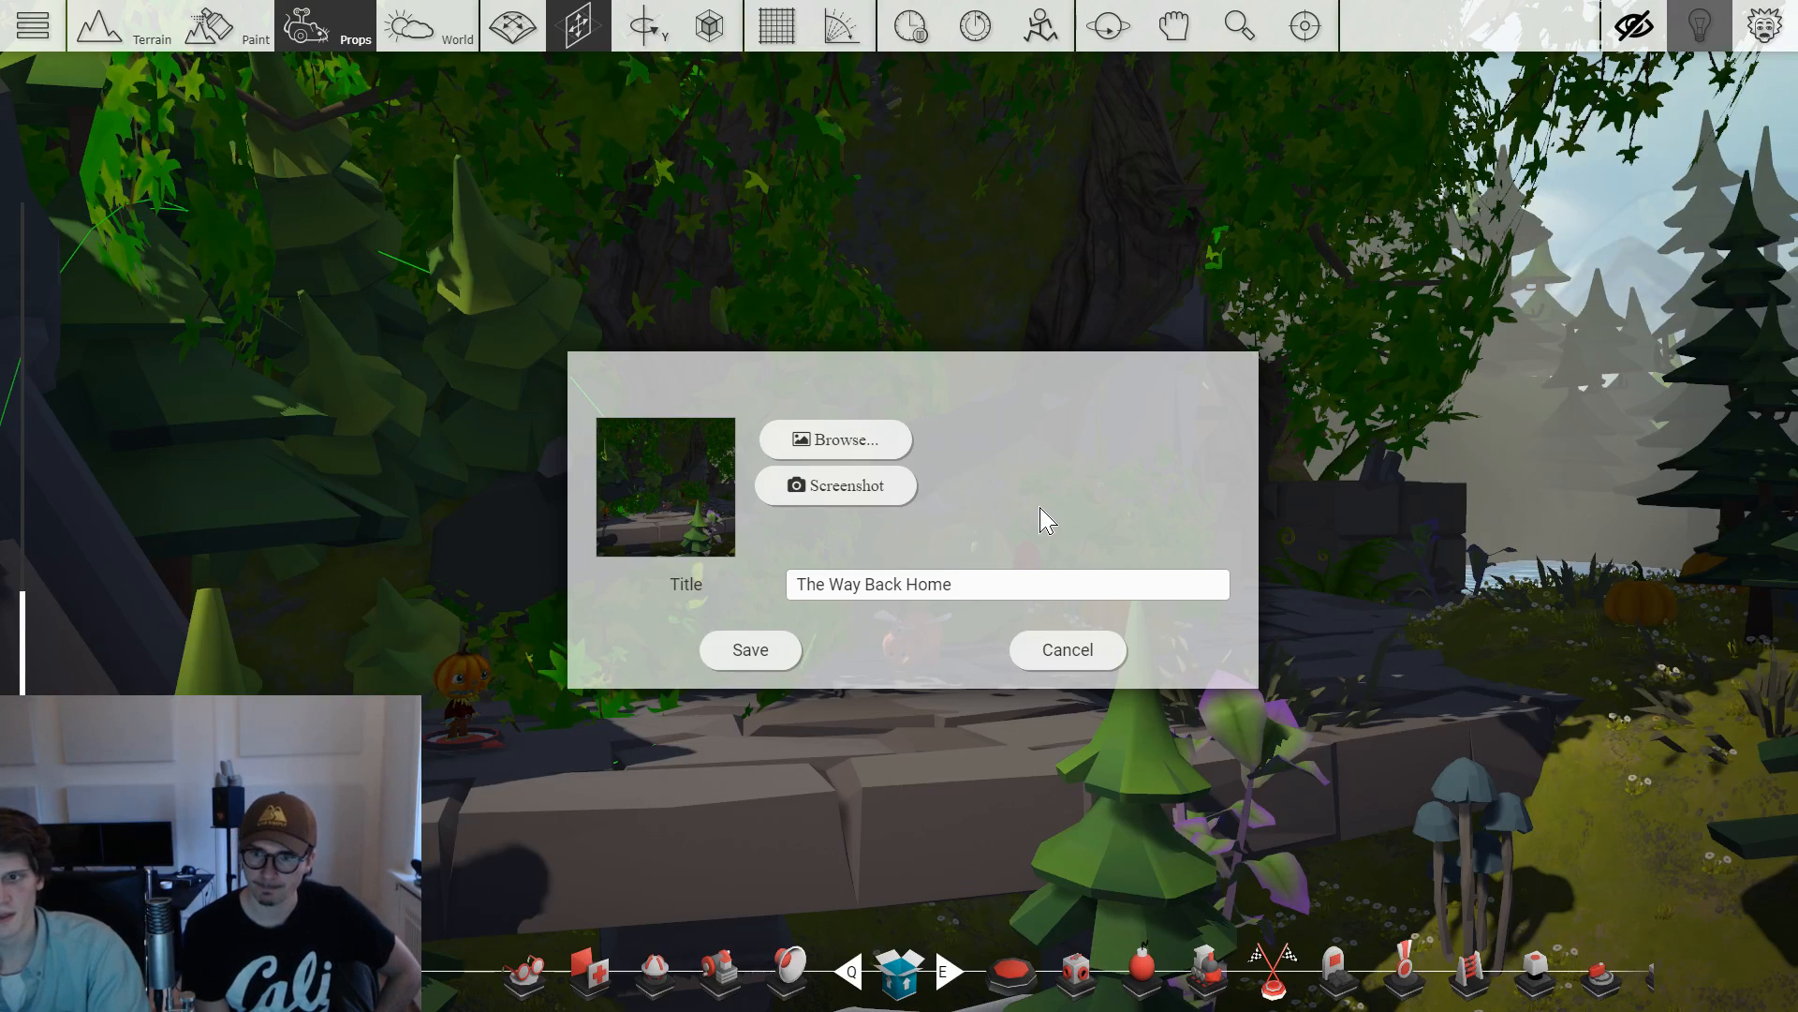
pyautogui.click(1060, 587)
pyautogui.click(1031, 588)
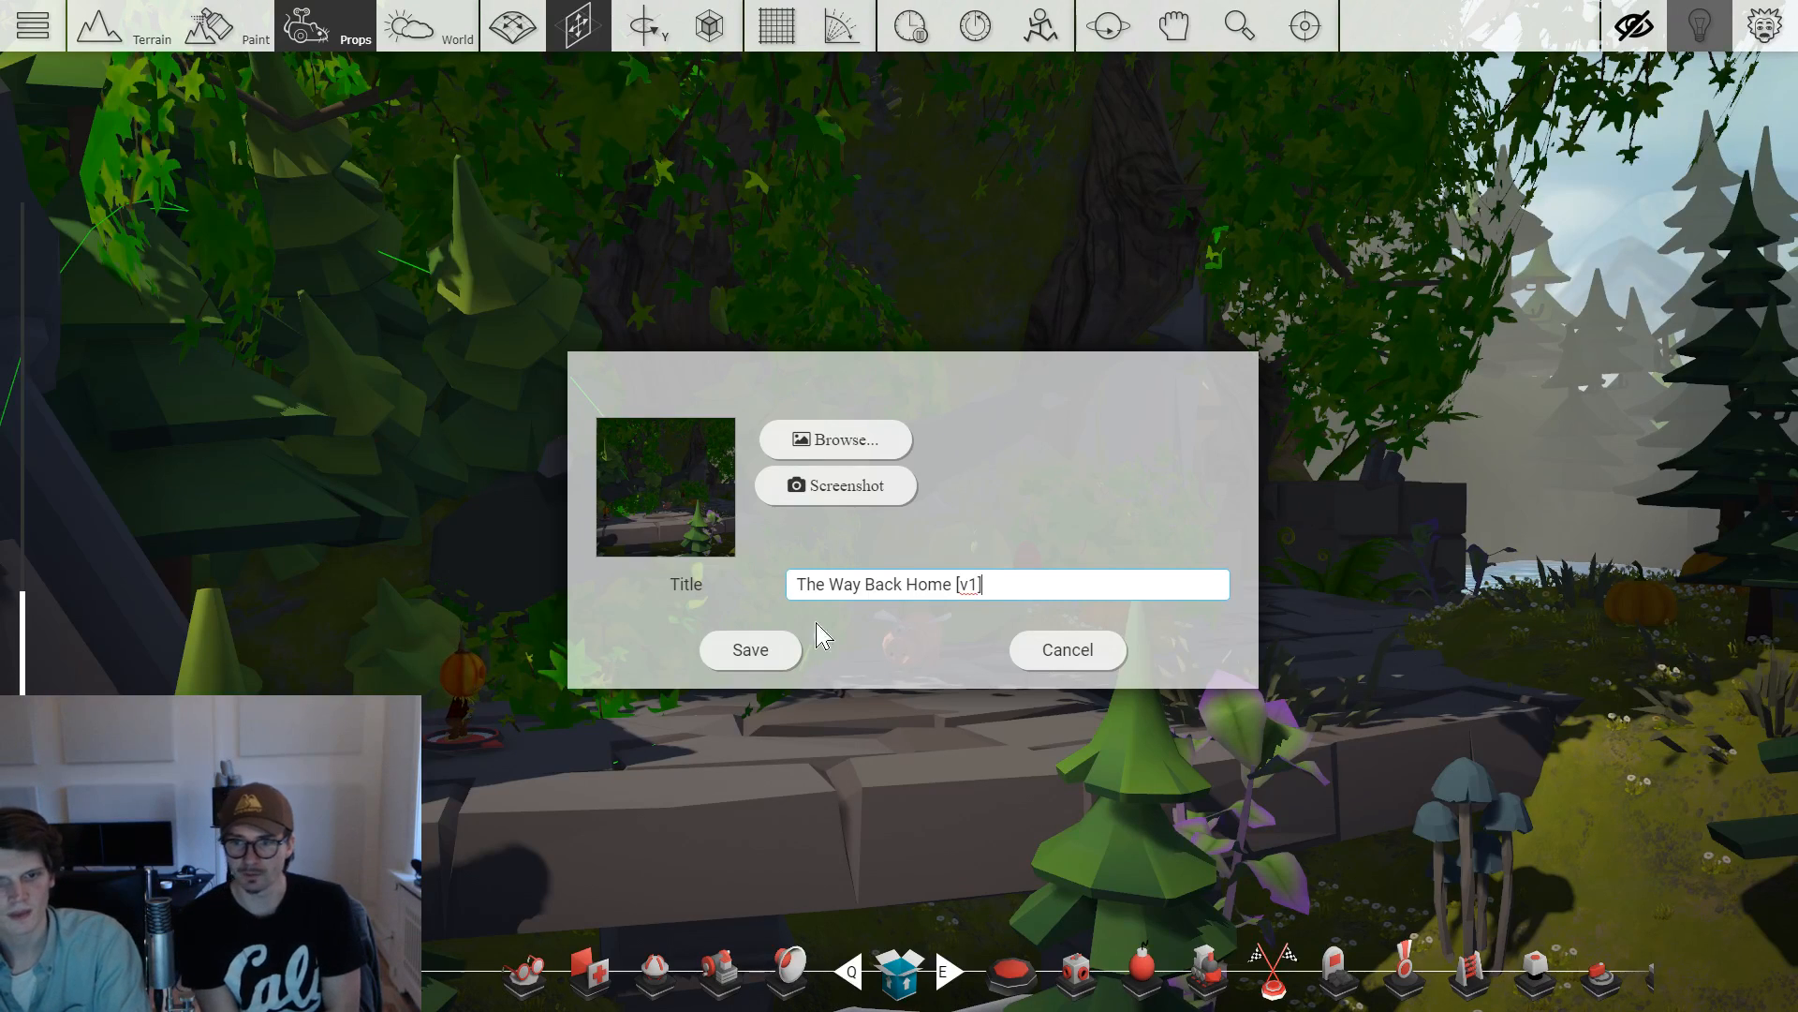
pyautogui.click(785, 653)
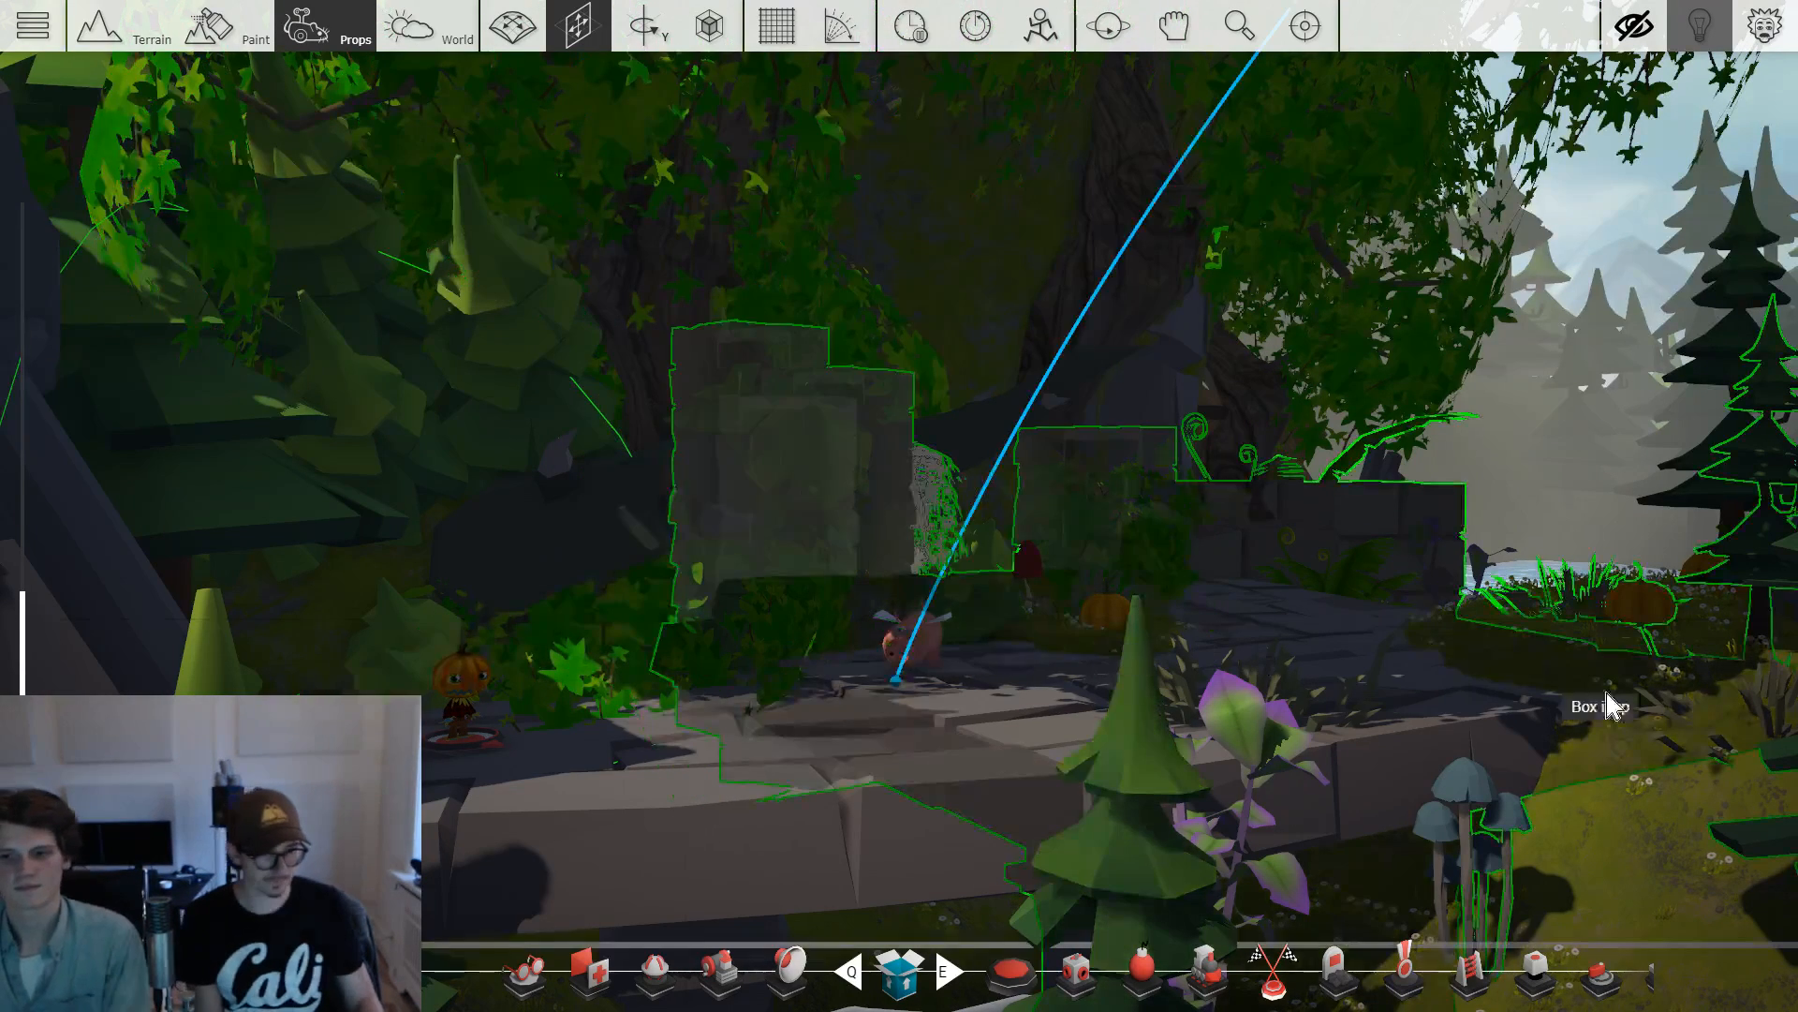
# Exit the game editor and reload the list of own games on the CREY website.
pyautogui.press('Escape')
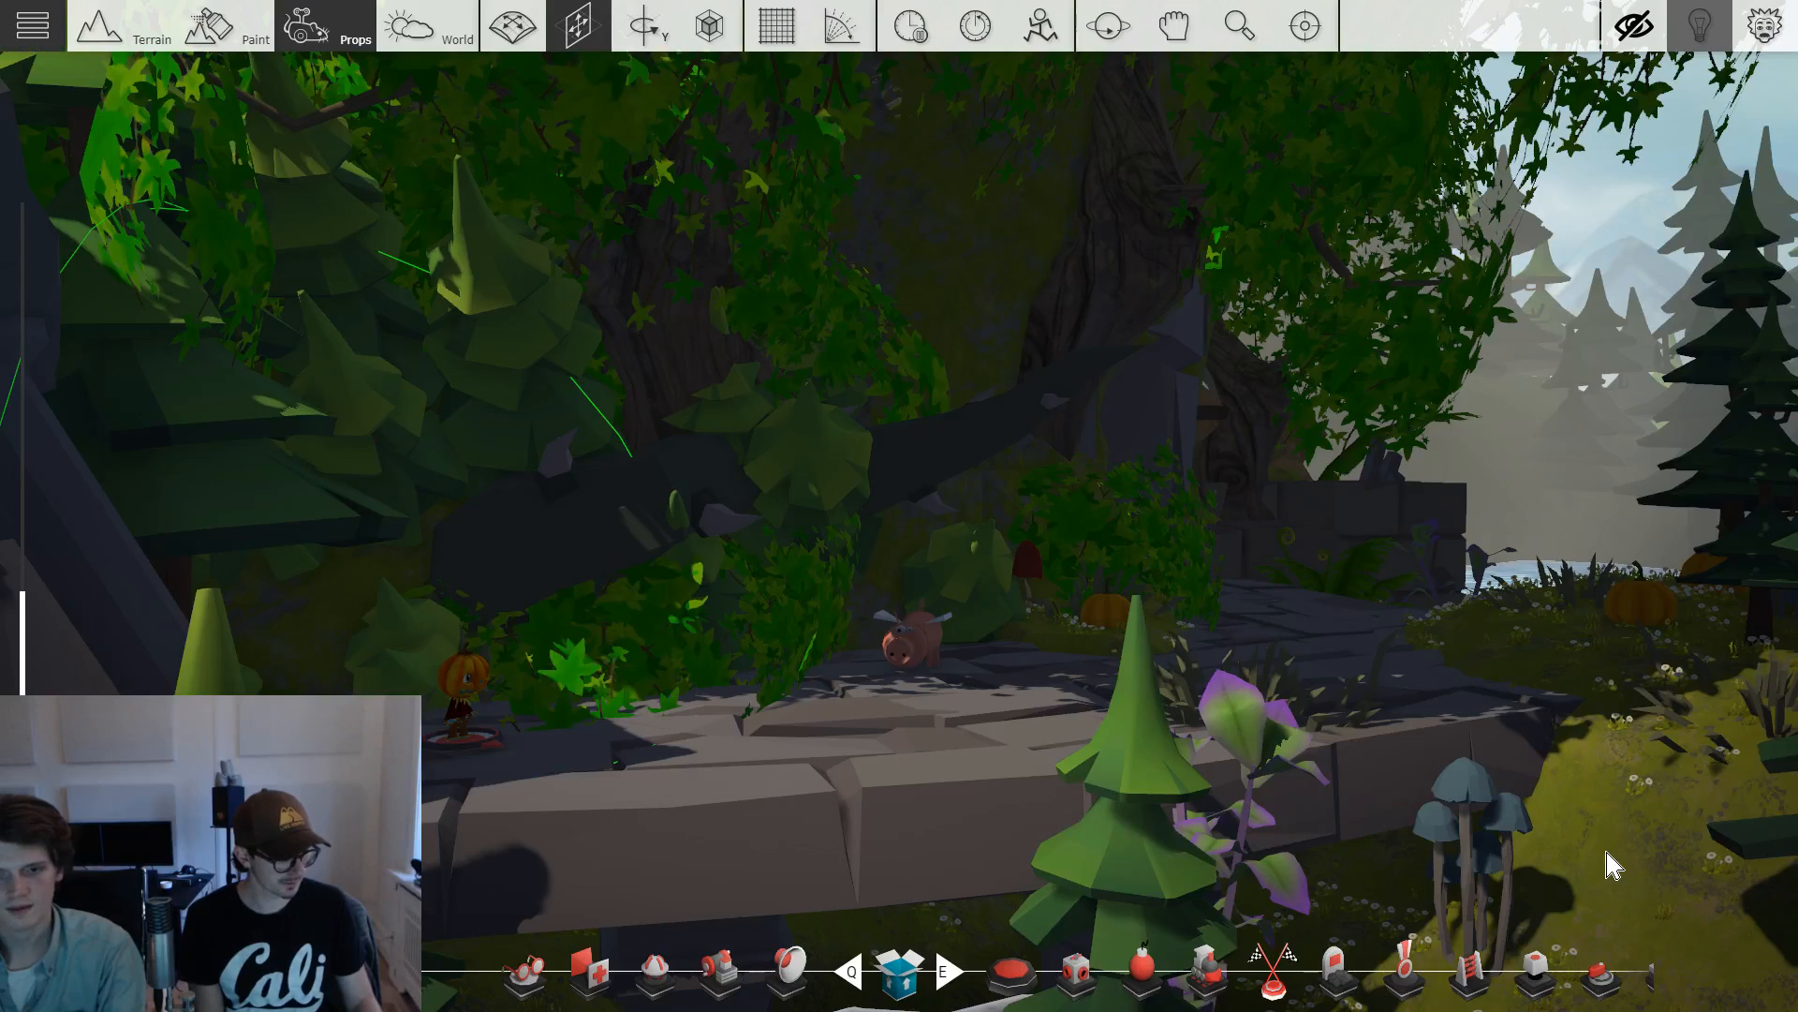
pyautogui.click(653, 409)
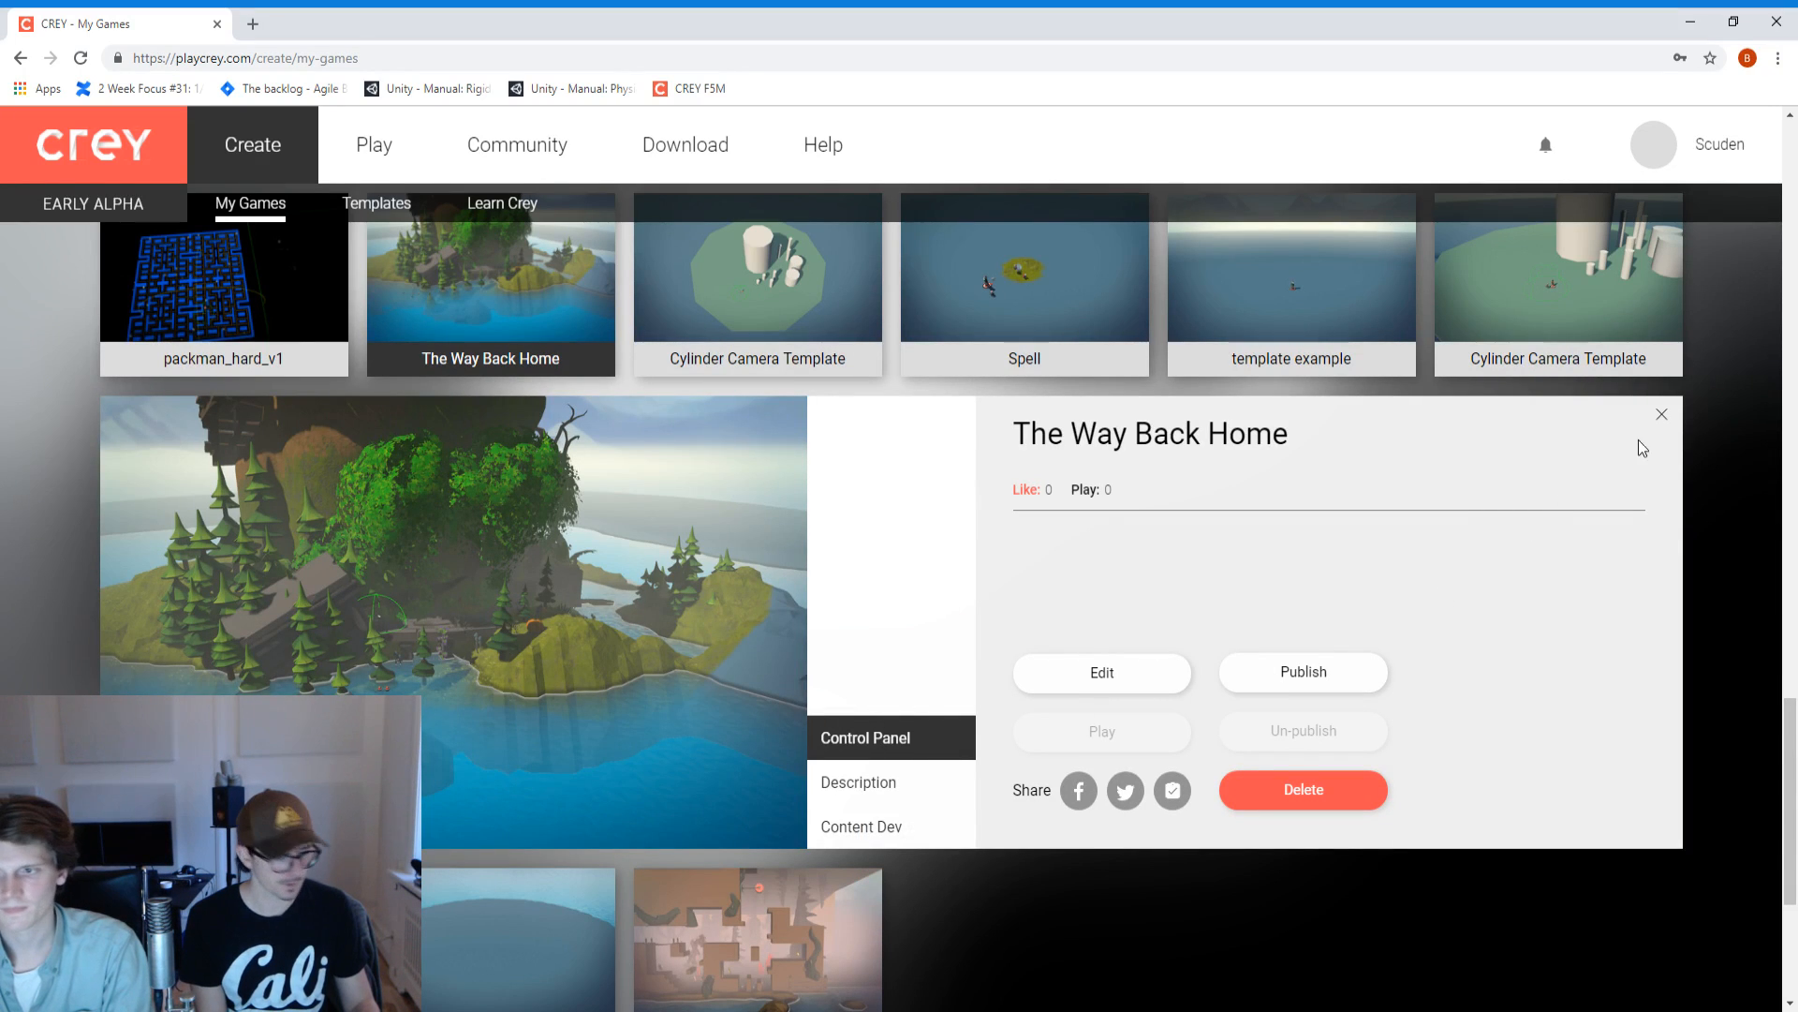
pyautogui.click(1664, 415)
pyautogui.click(374, 145)
pyautogui.click(260, 147)
pyautogui.scroll(-20, 562, 328)
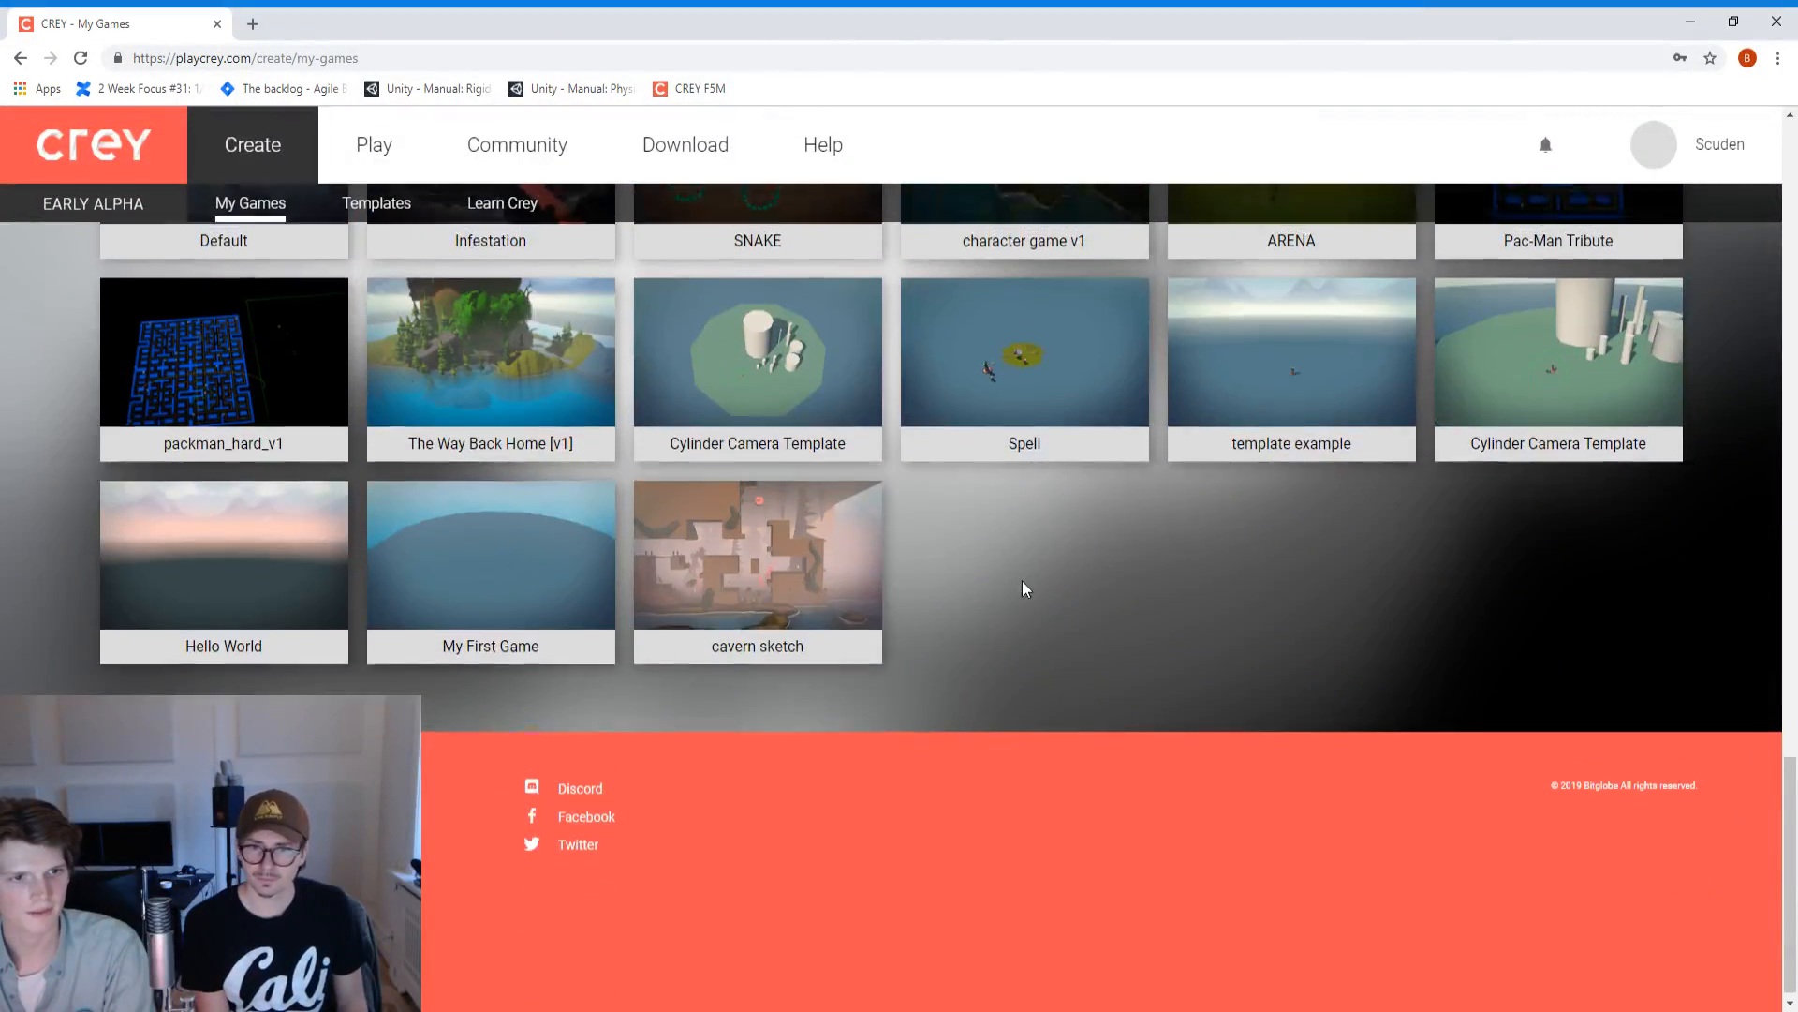
# Open the details of The Way Back Home [v1] and publish the game.
pyautogui.scroll(1, 796, 525)
pyautogui.click(552, 468)
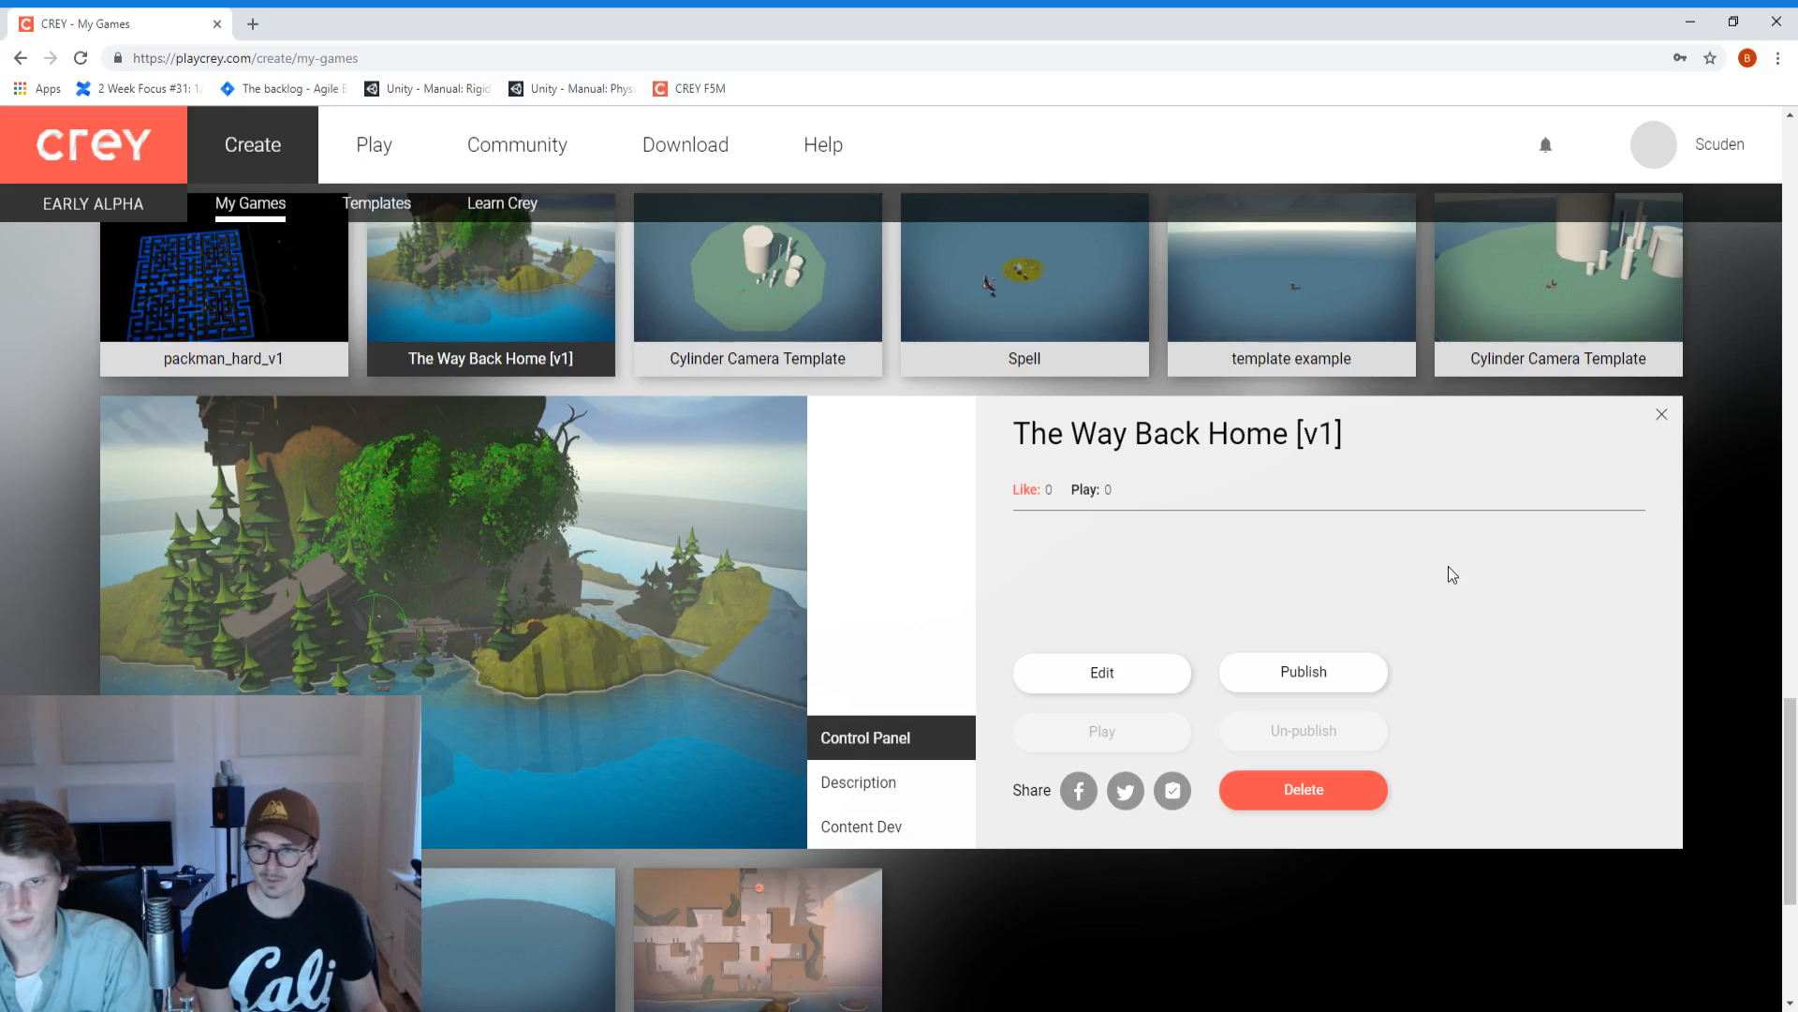
pyautogui.scroll(-1, 1449, 566)
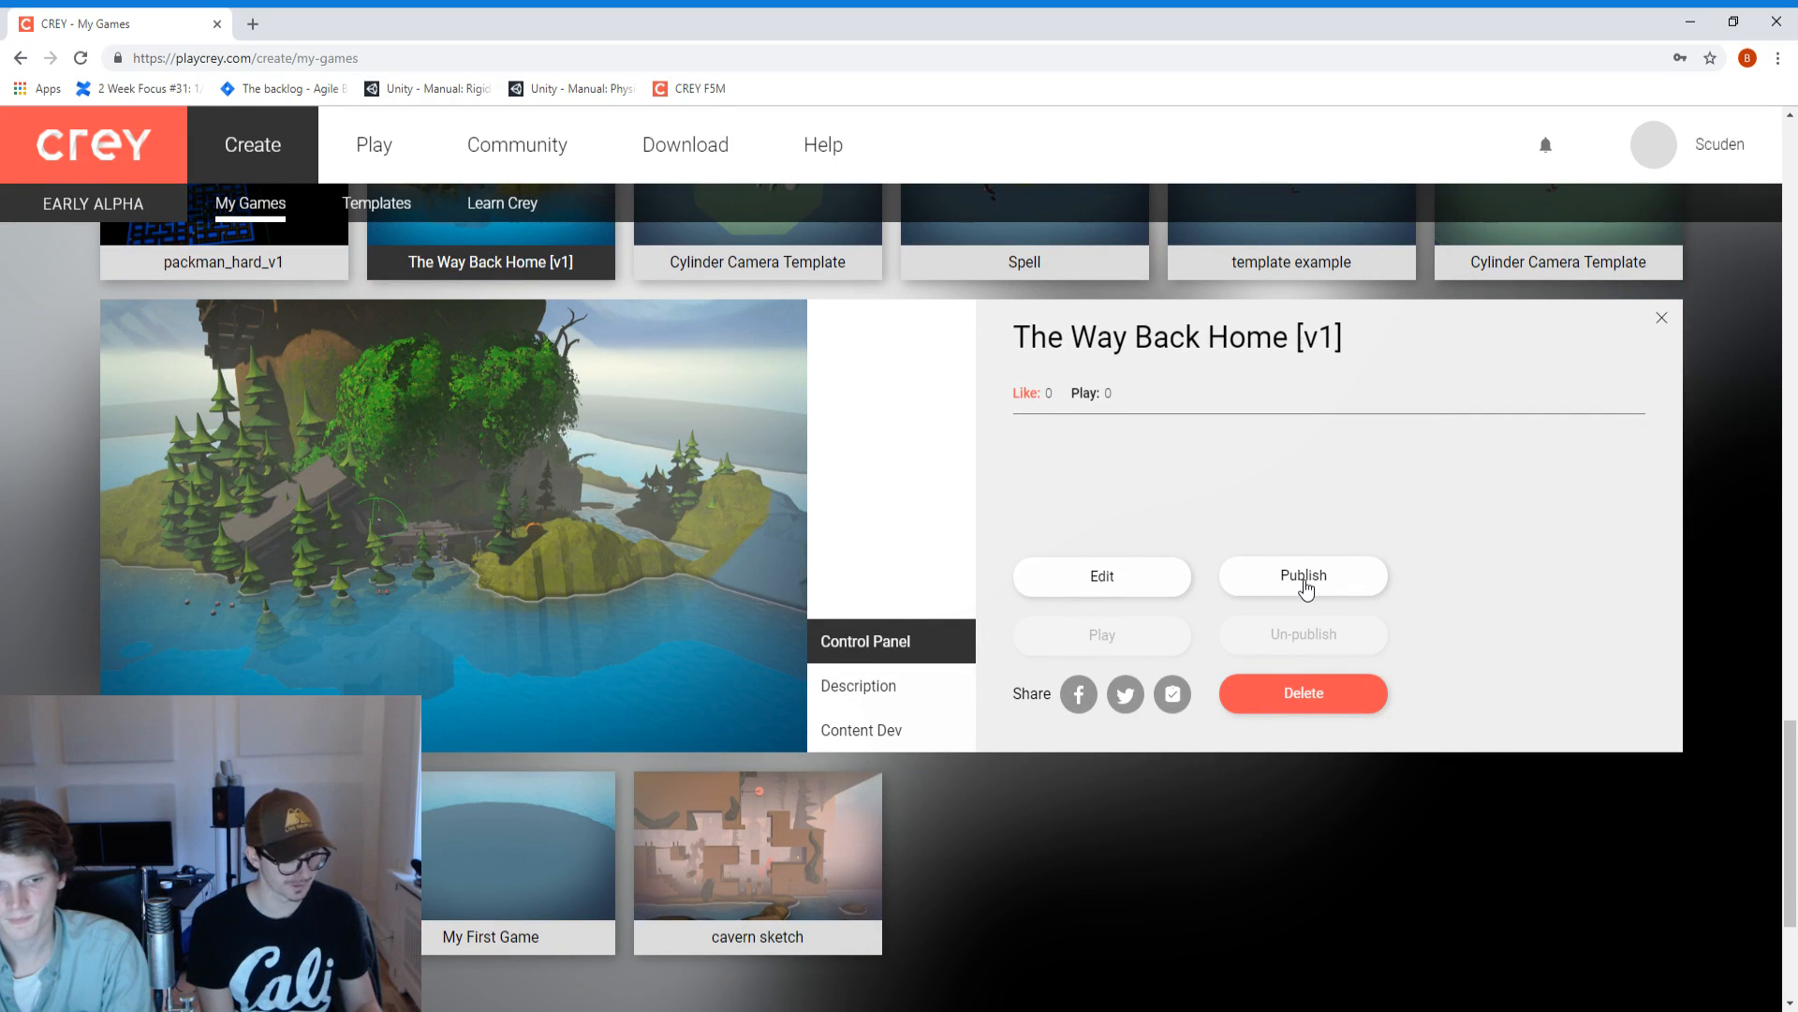
pyautogui.click(1304, 581)
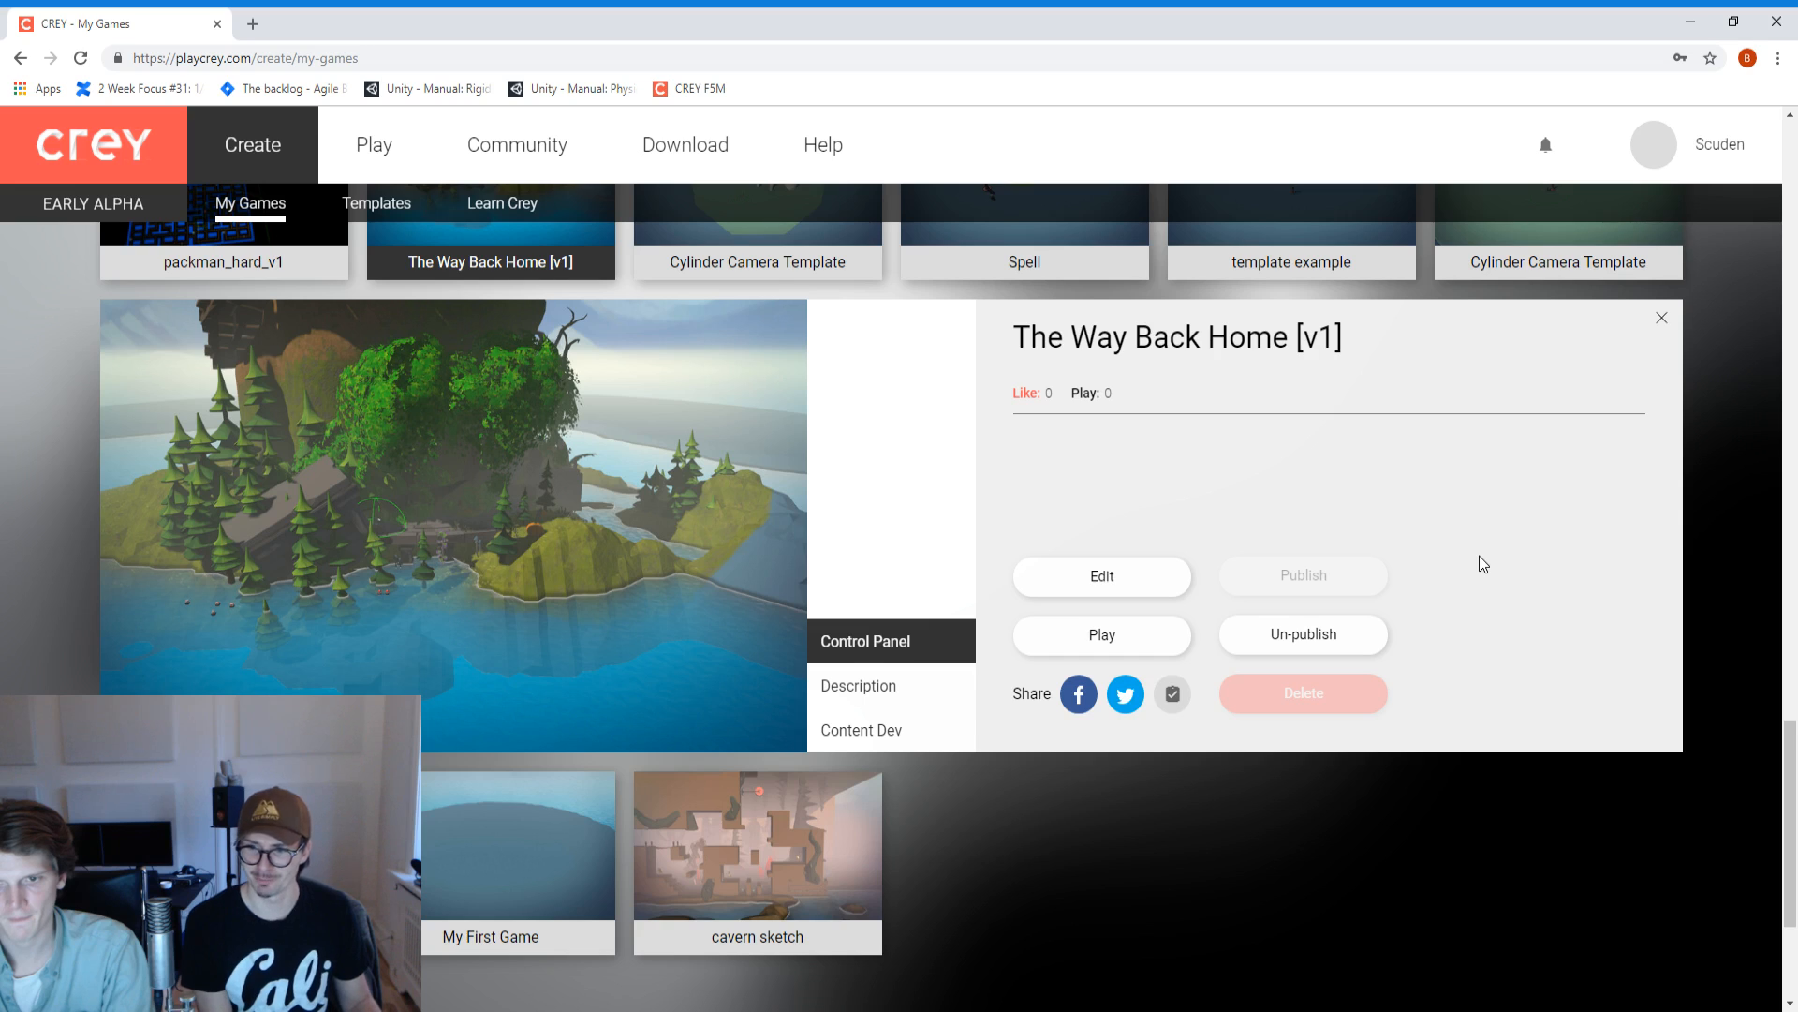
# Close the game's details and look through the featured games and channels offered for playing.
pyautogui.scroll(2, 1480, 555)
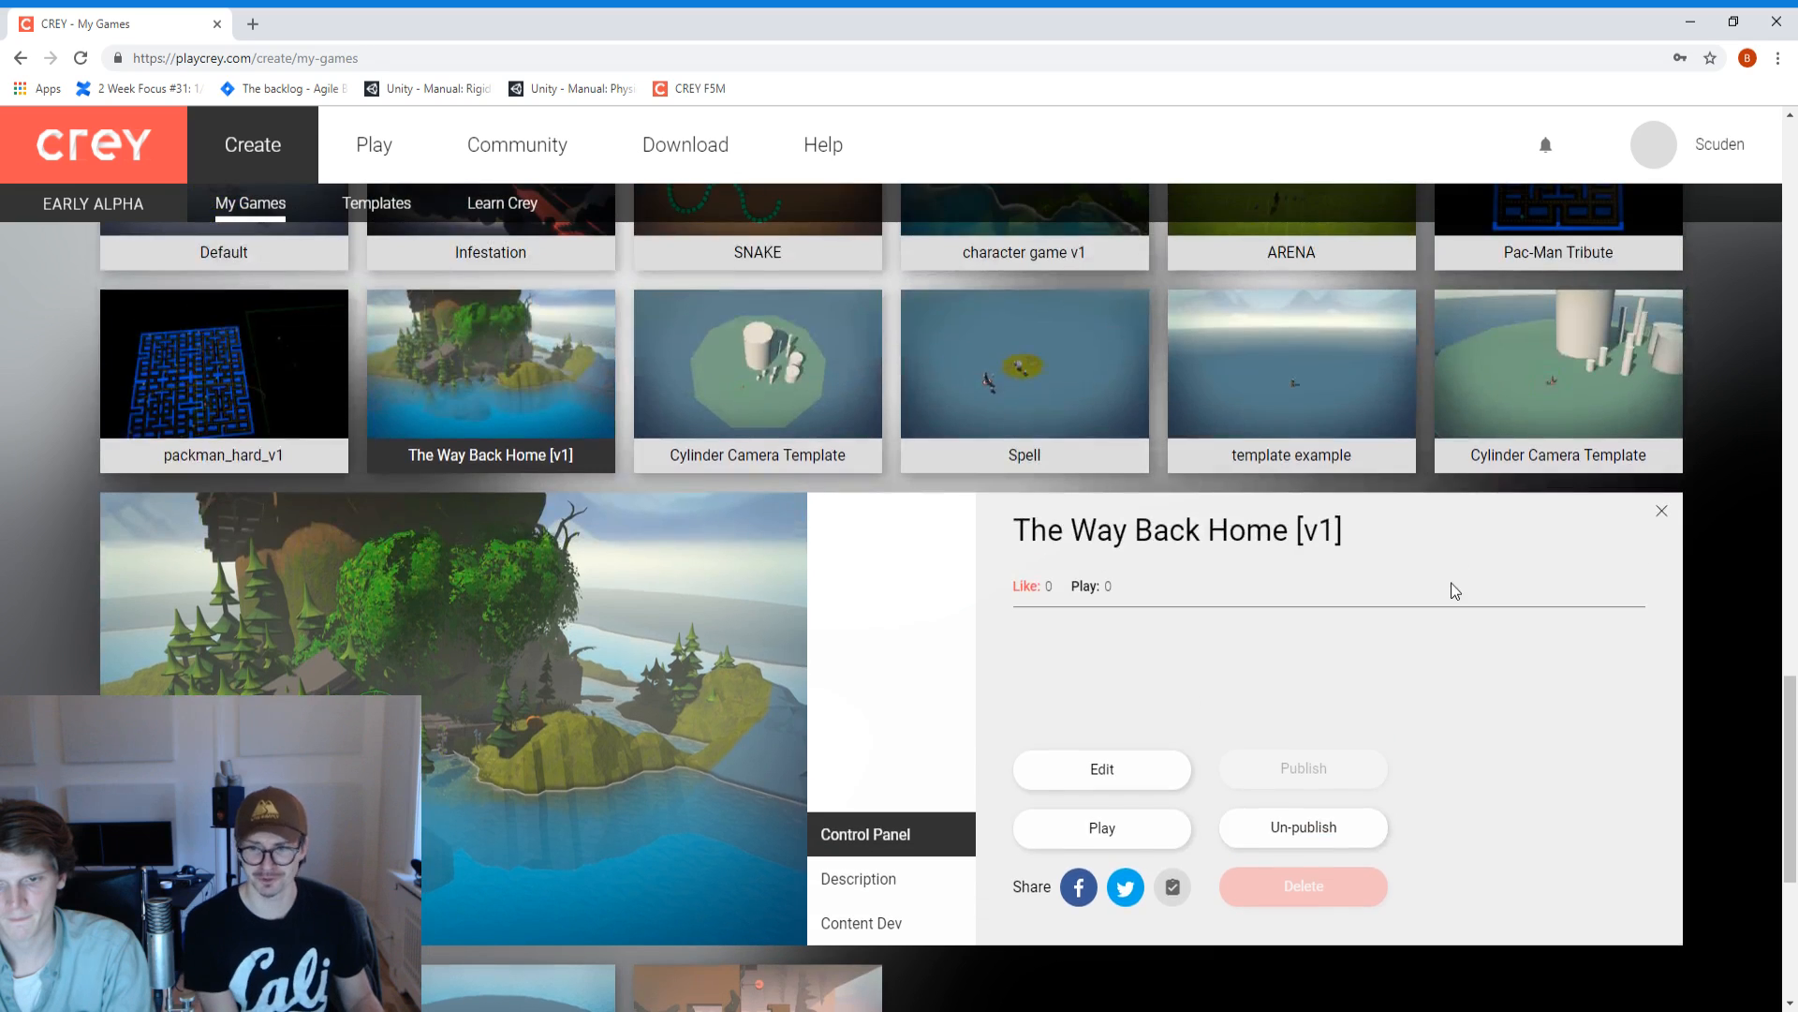
pyautogui.click(1663, 513)
pyautogui.click(374, 146)
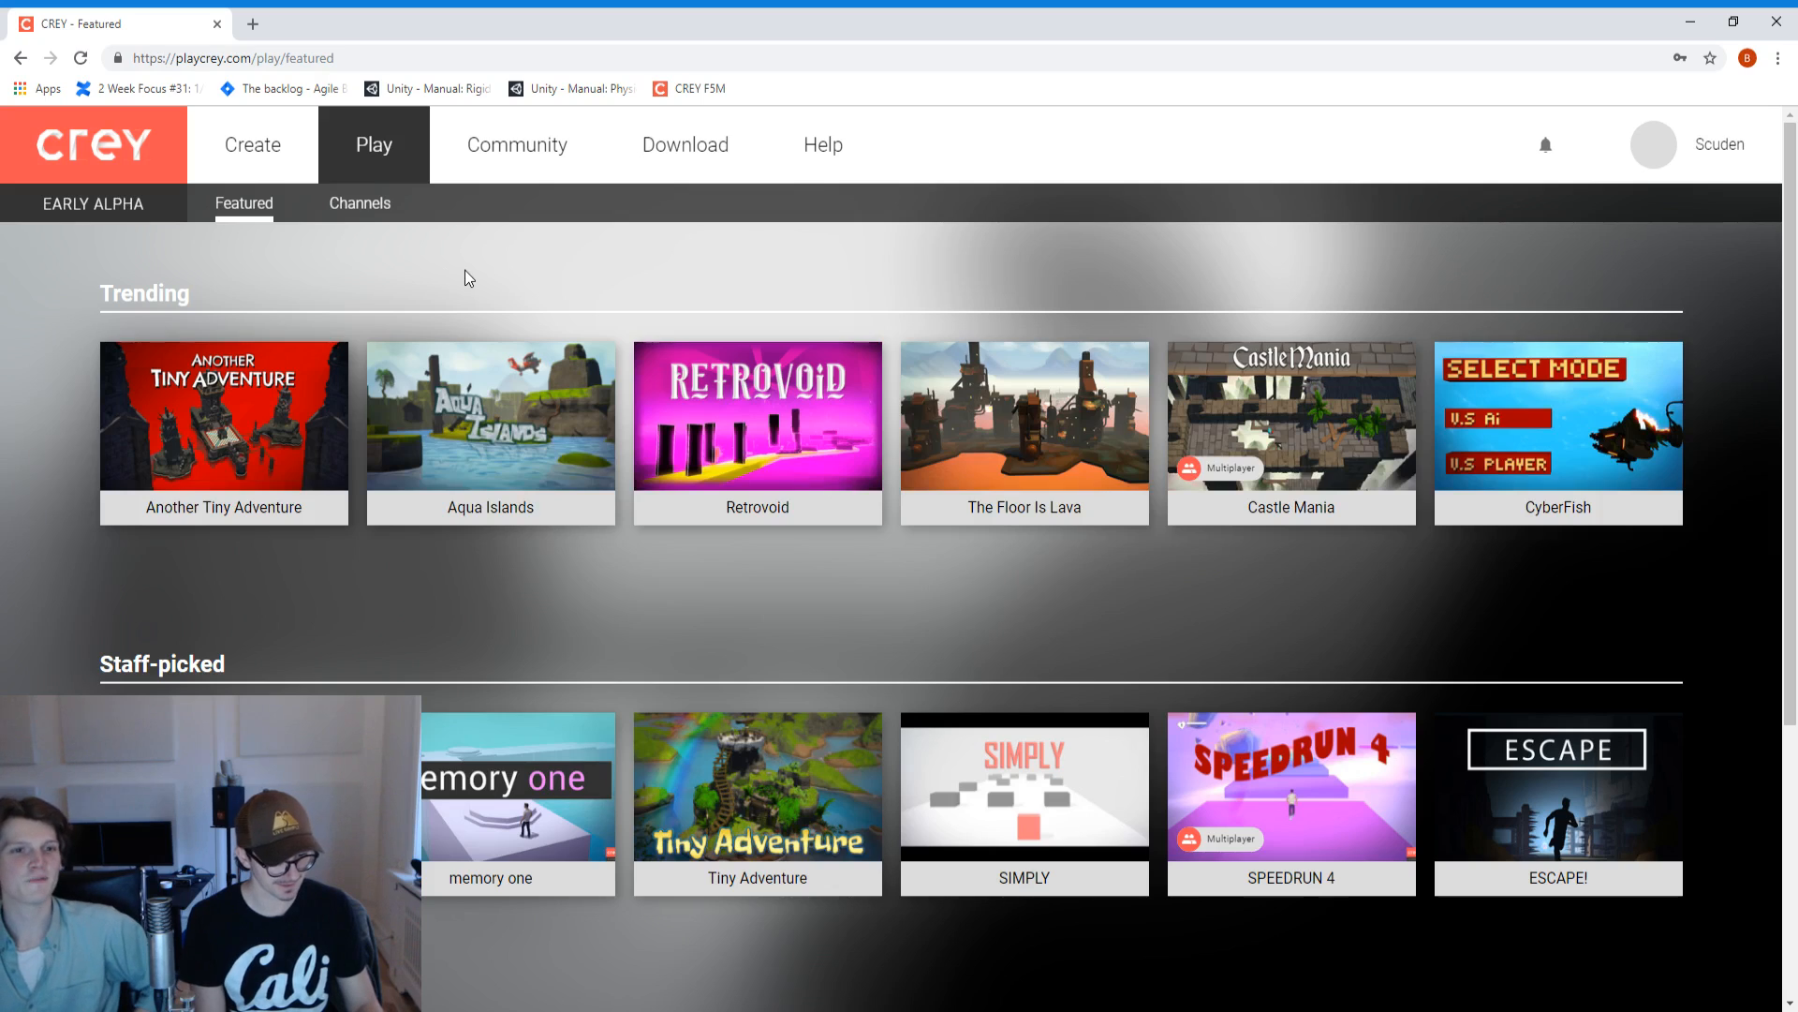
pyautogui.click(353, 208)
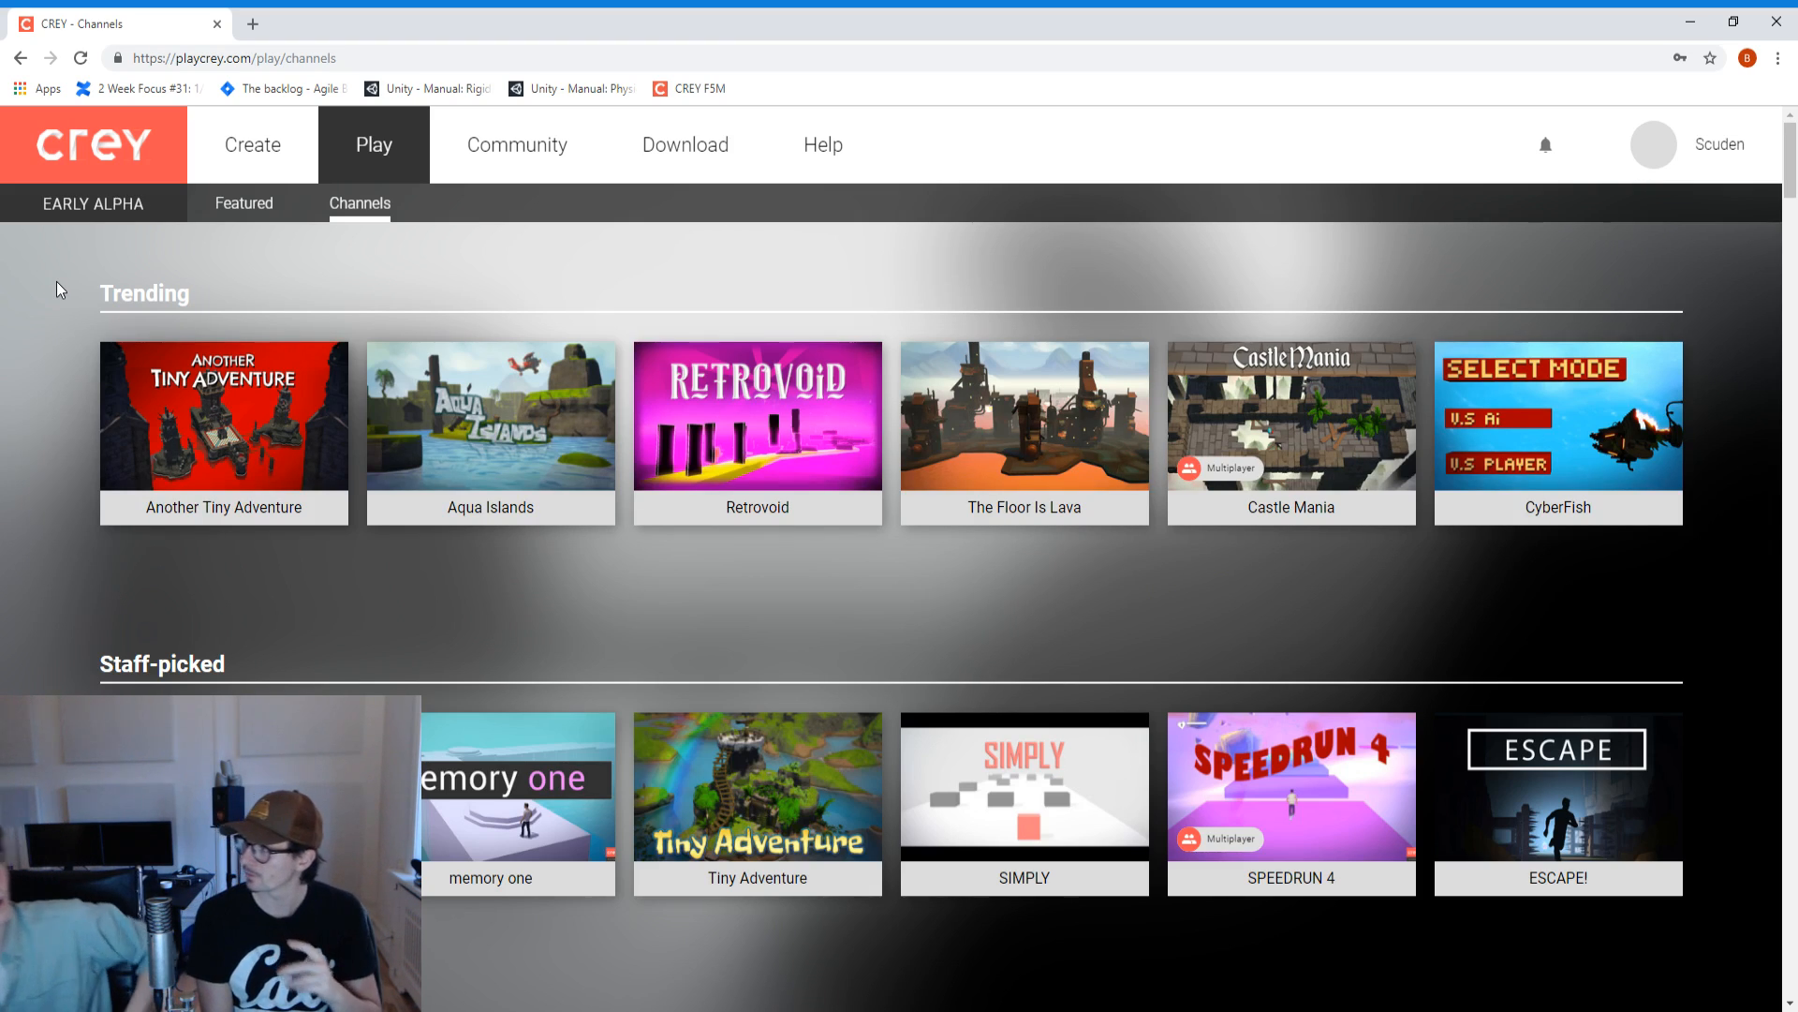
# Un-publish The Way Back Home [v1] from the list of own games and reopen it for editing.
pyautogui.click(263, 166)
pyautogui.scroll(-15, 618, 373)
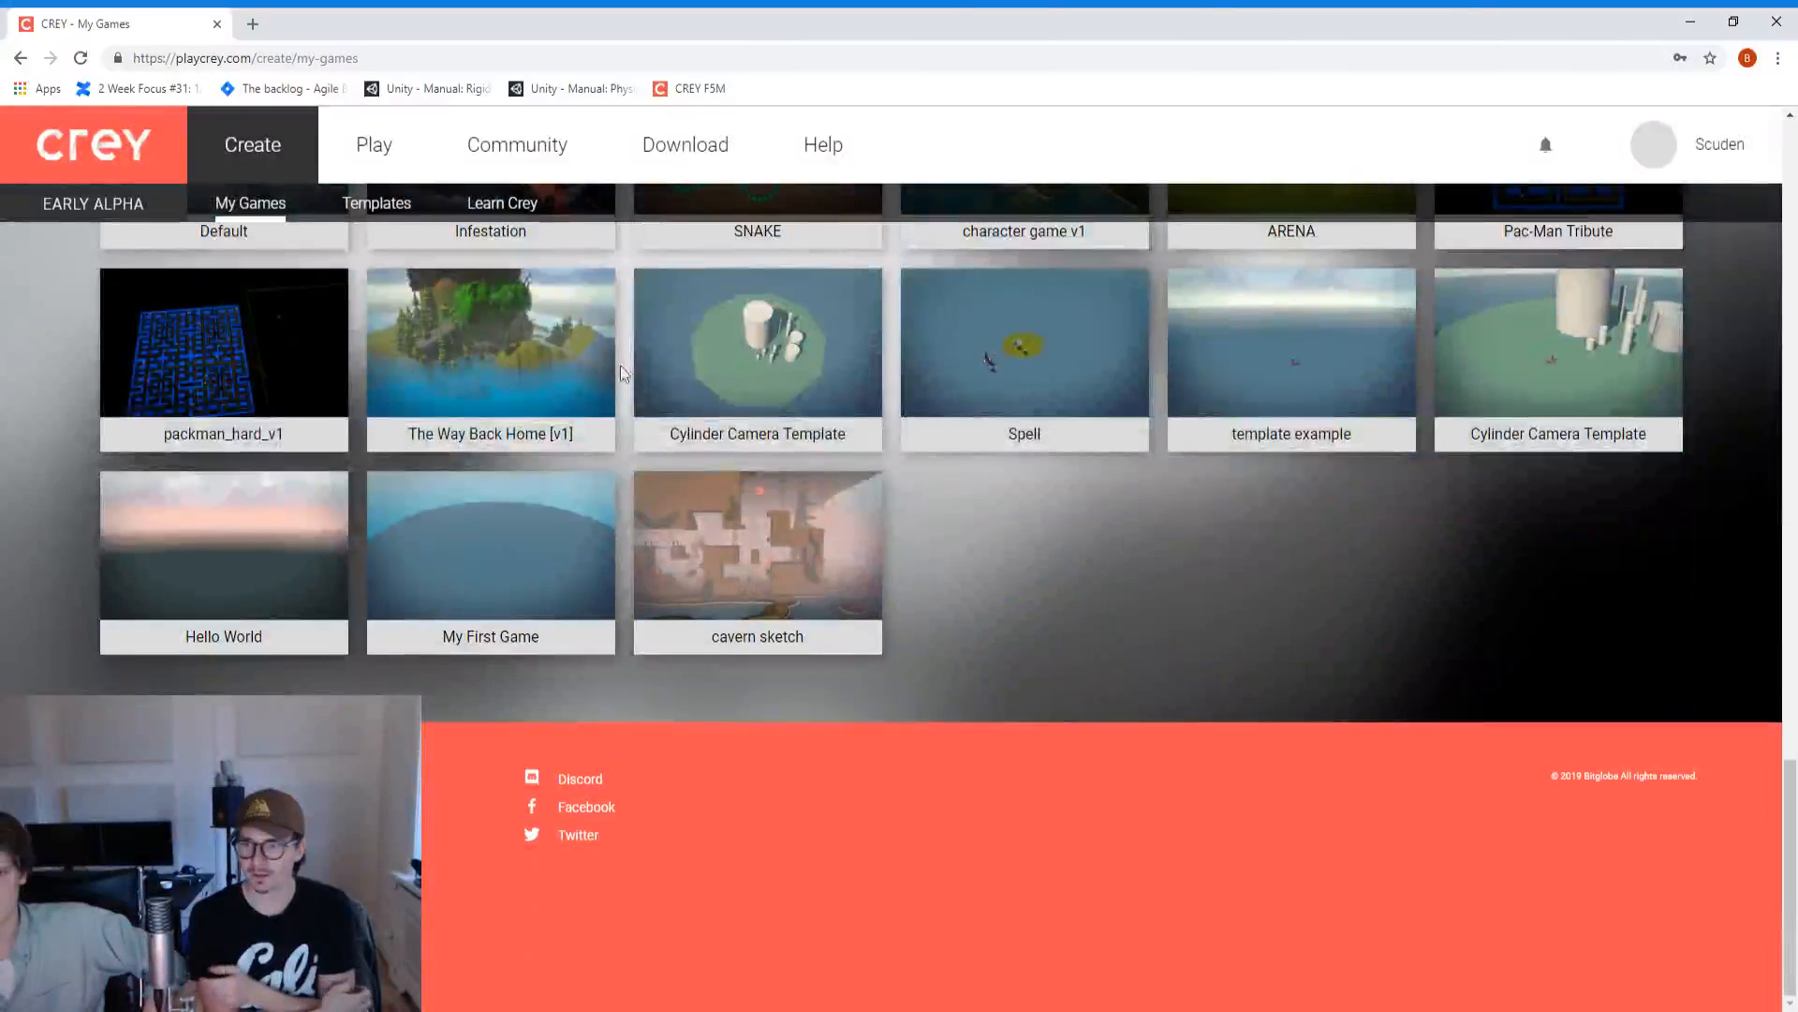
pyautogui.click(547, 388)
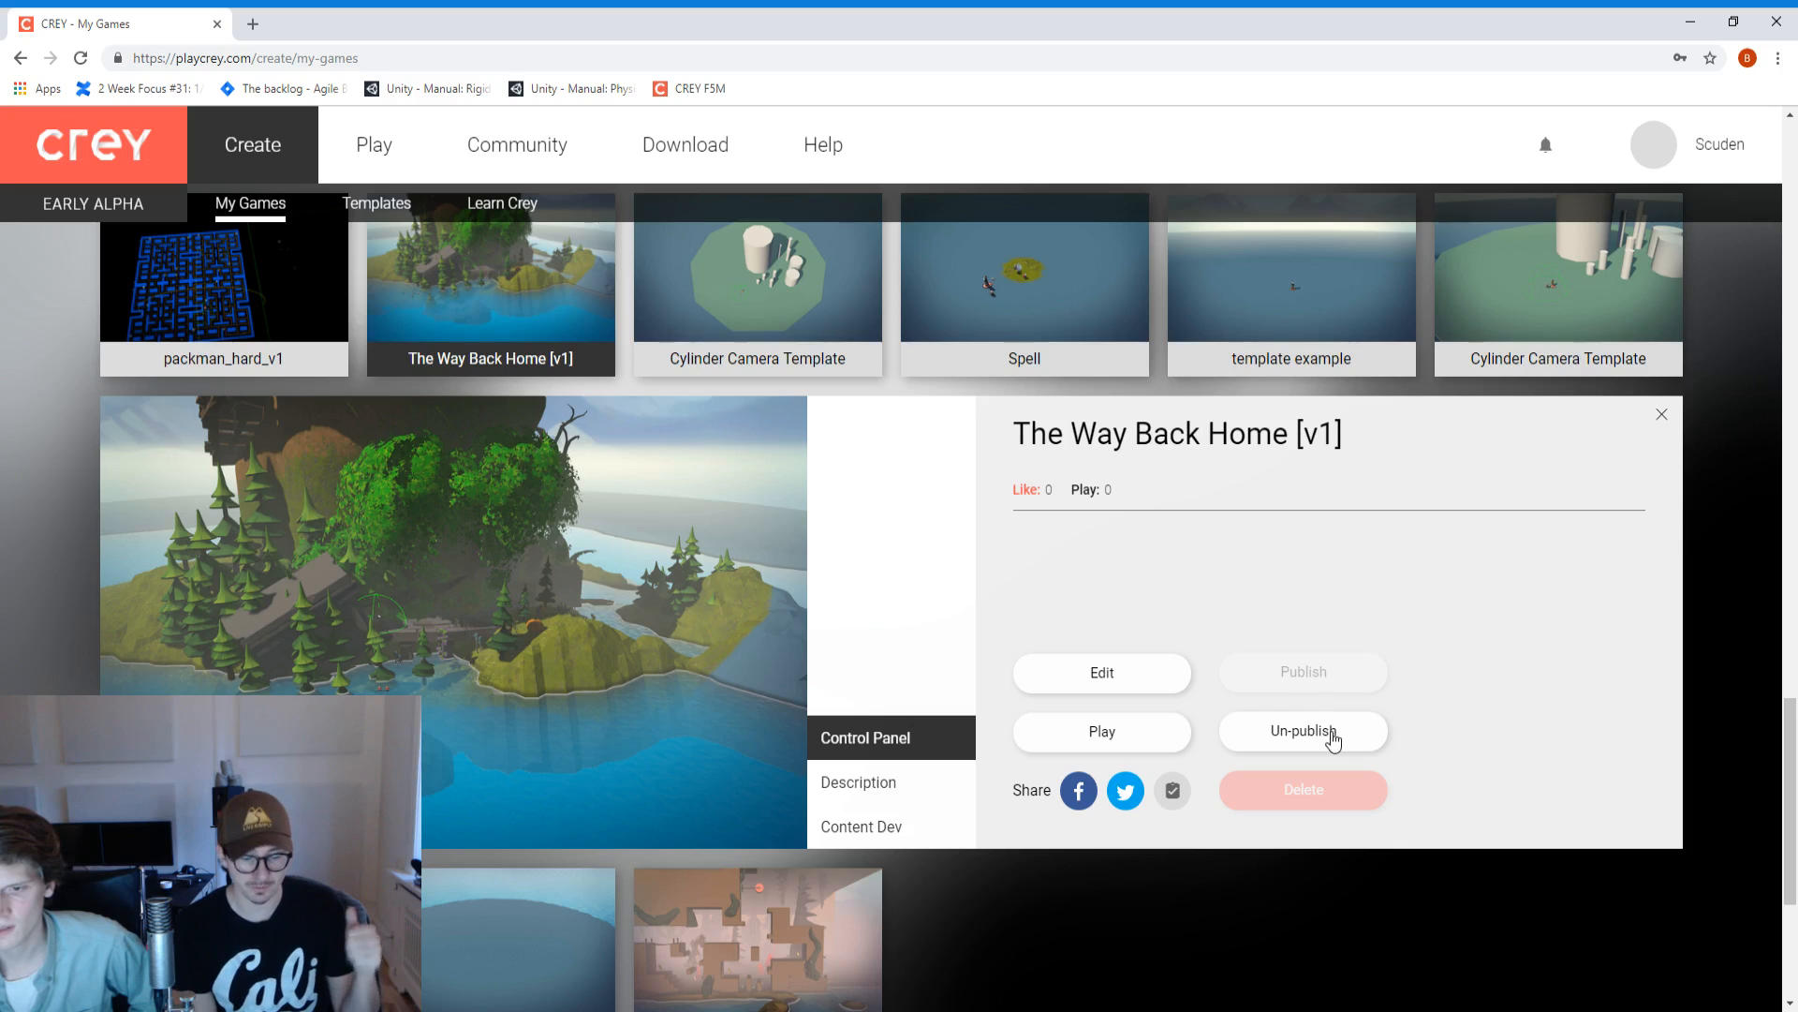
pyautogui.click(1332, 739)
pyautogui.click(1139, 674)
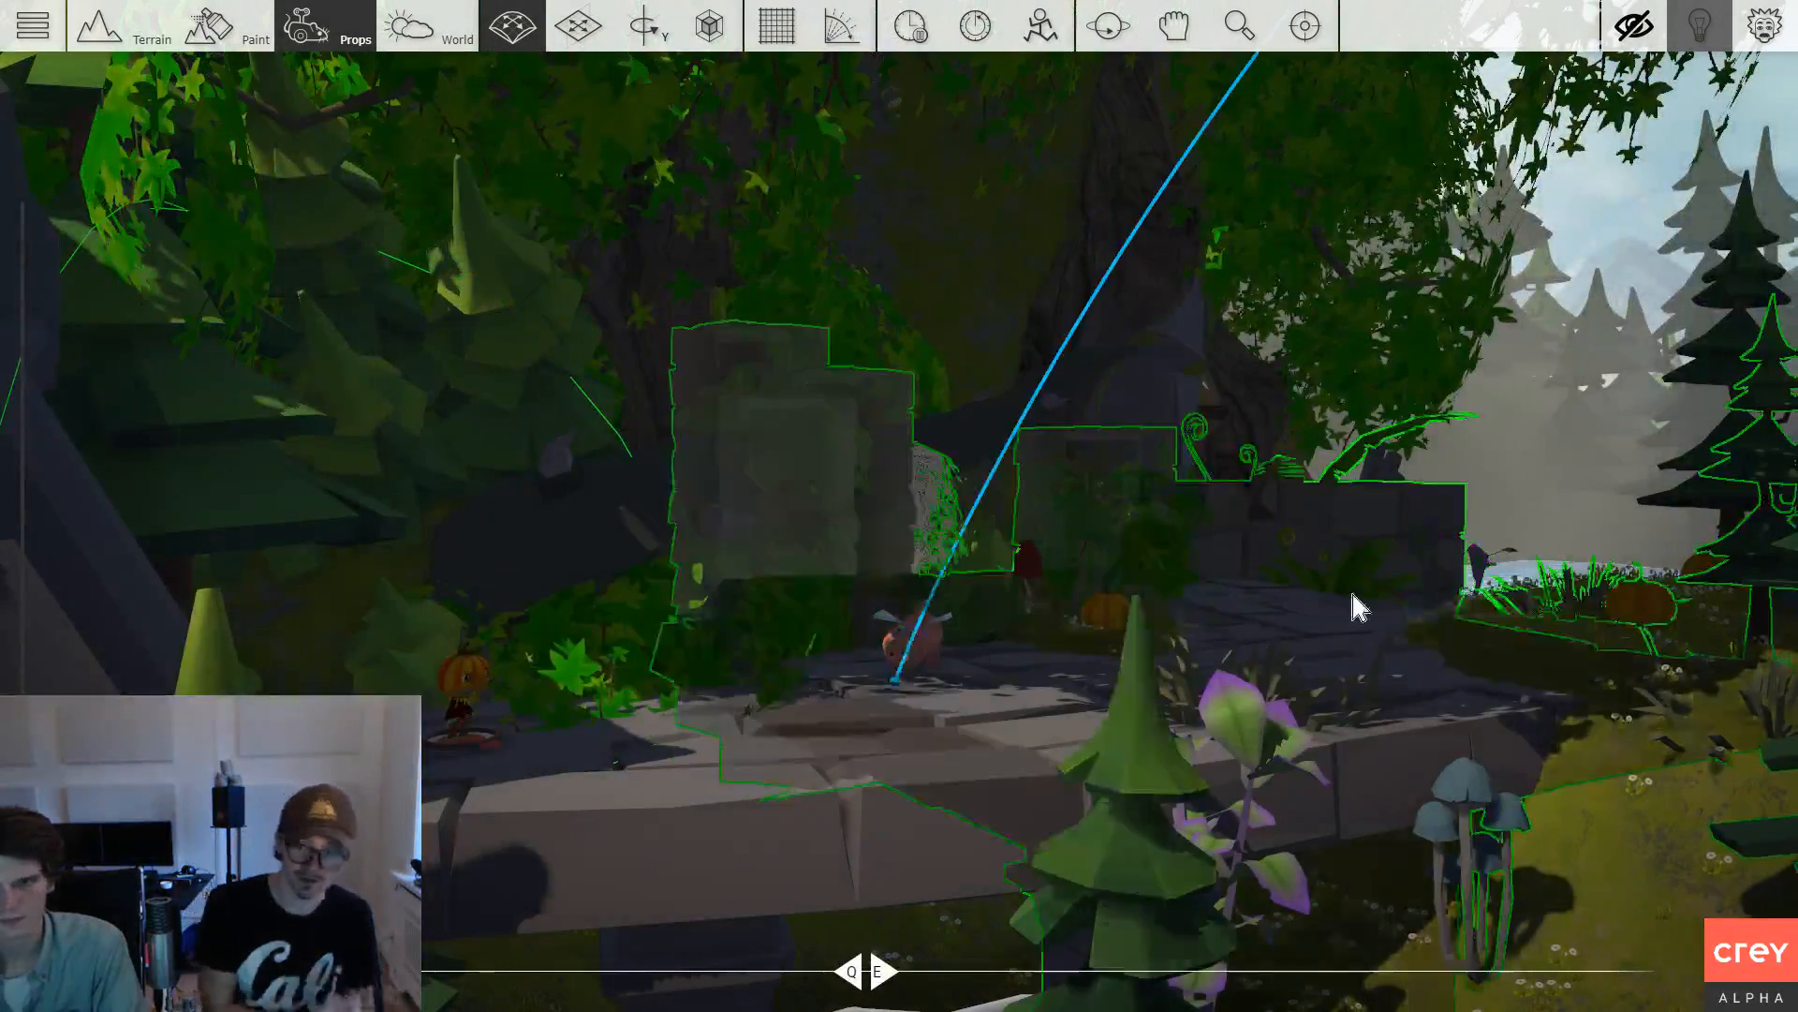
pyautogui.moveTo(1353, 595); pyautogui.dragTo(1340, 597)
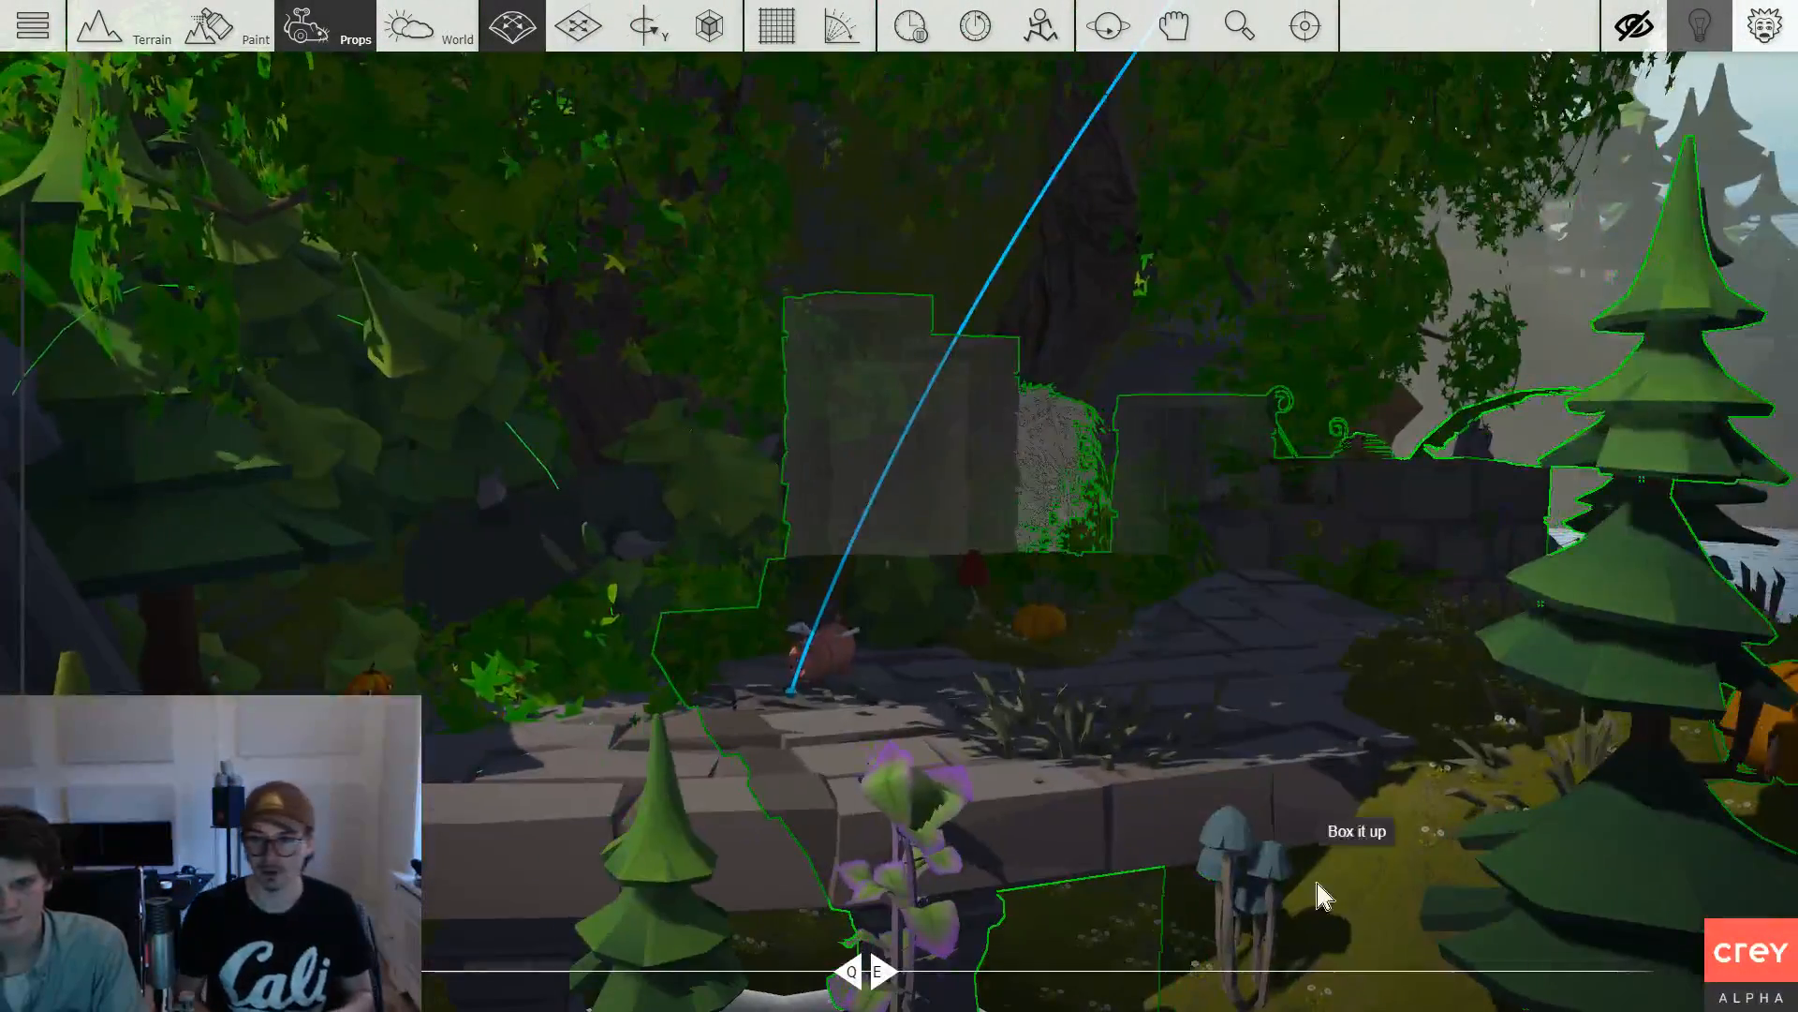
pyautogui.press('a')
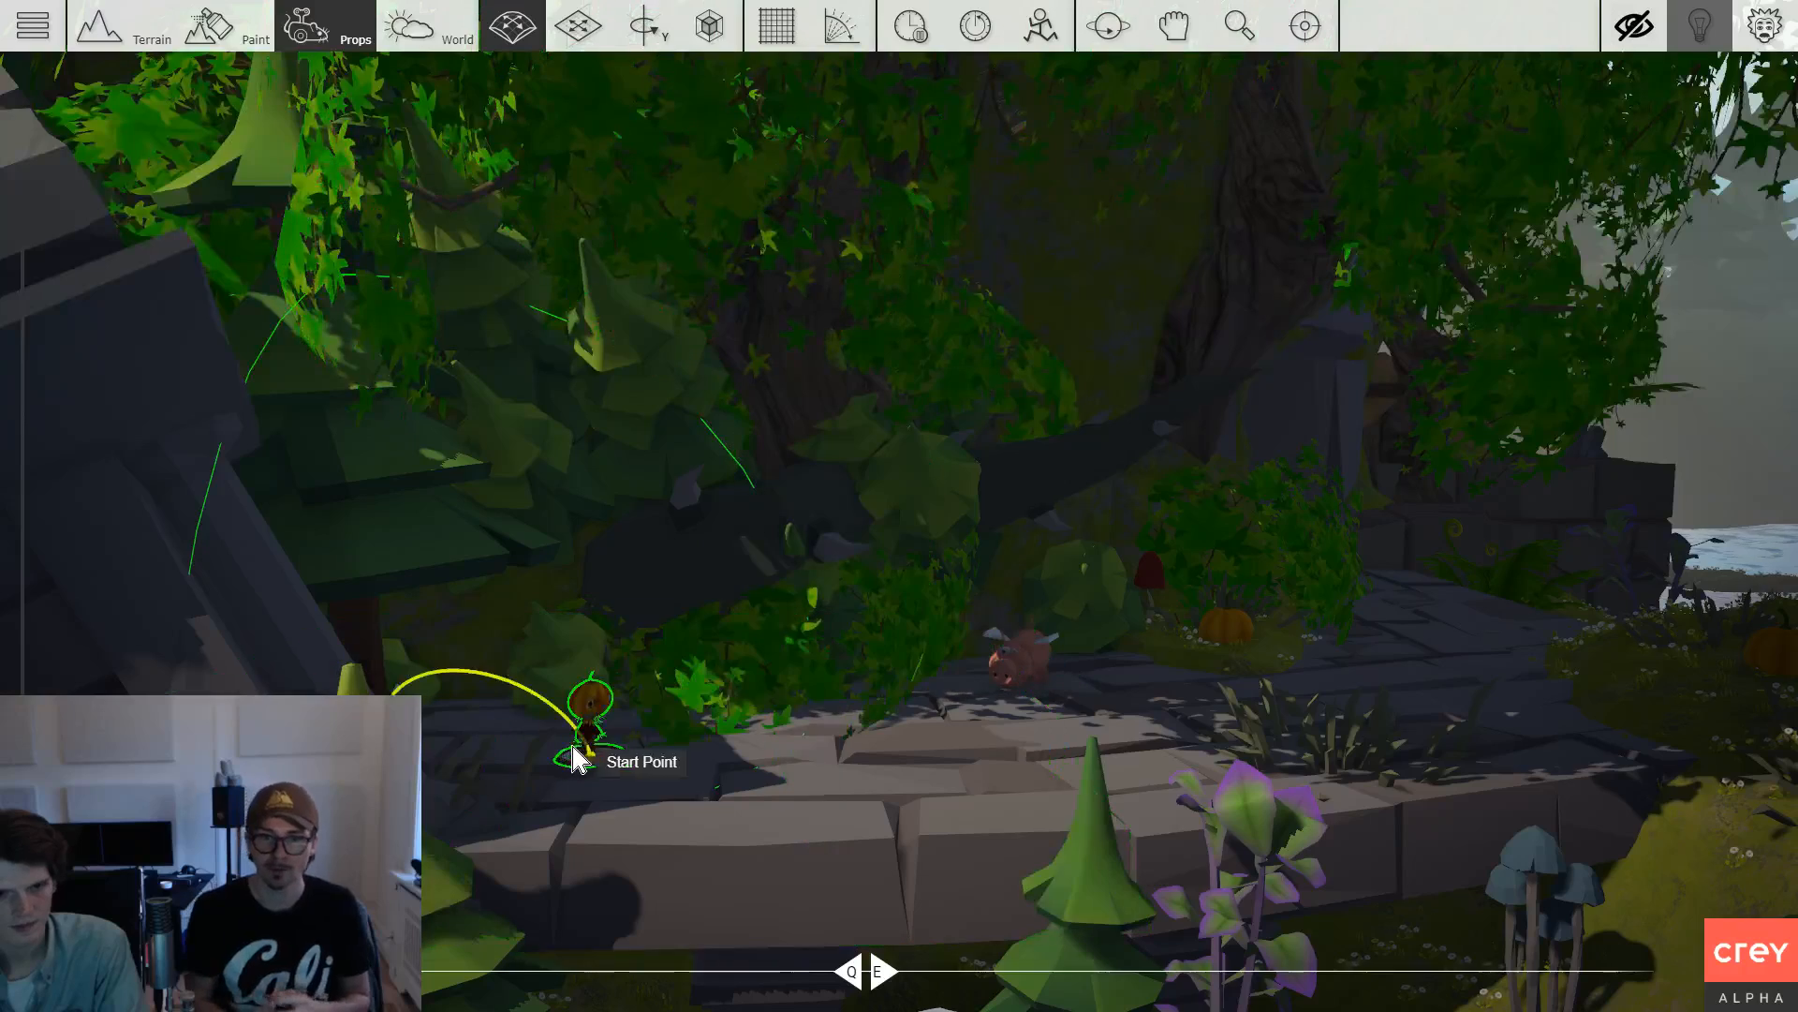
pyautogui.press('s')
# Look through the world settings, checking the camera, gameplay, post-process and water categories for options.
pyautogui.press('4')
pyautogui.click(1635, 717)
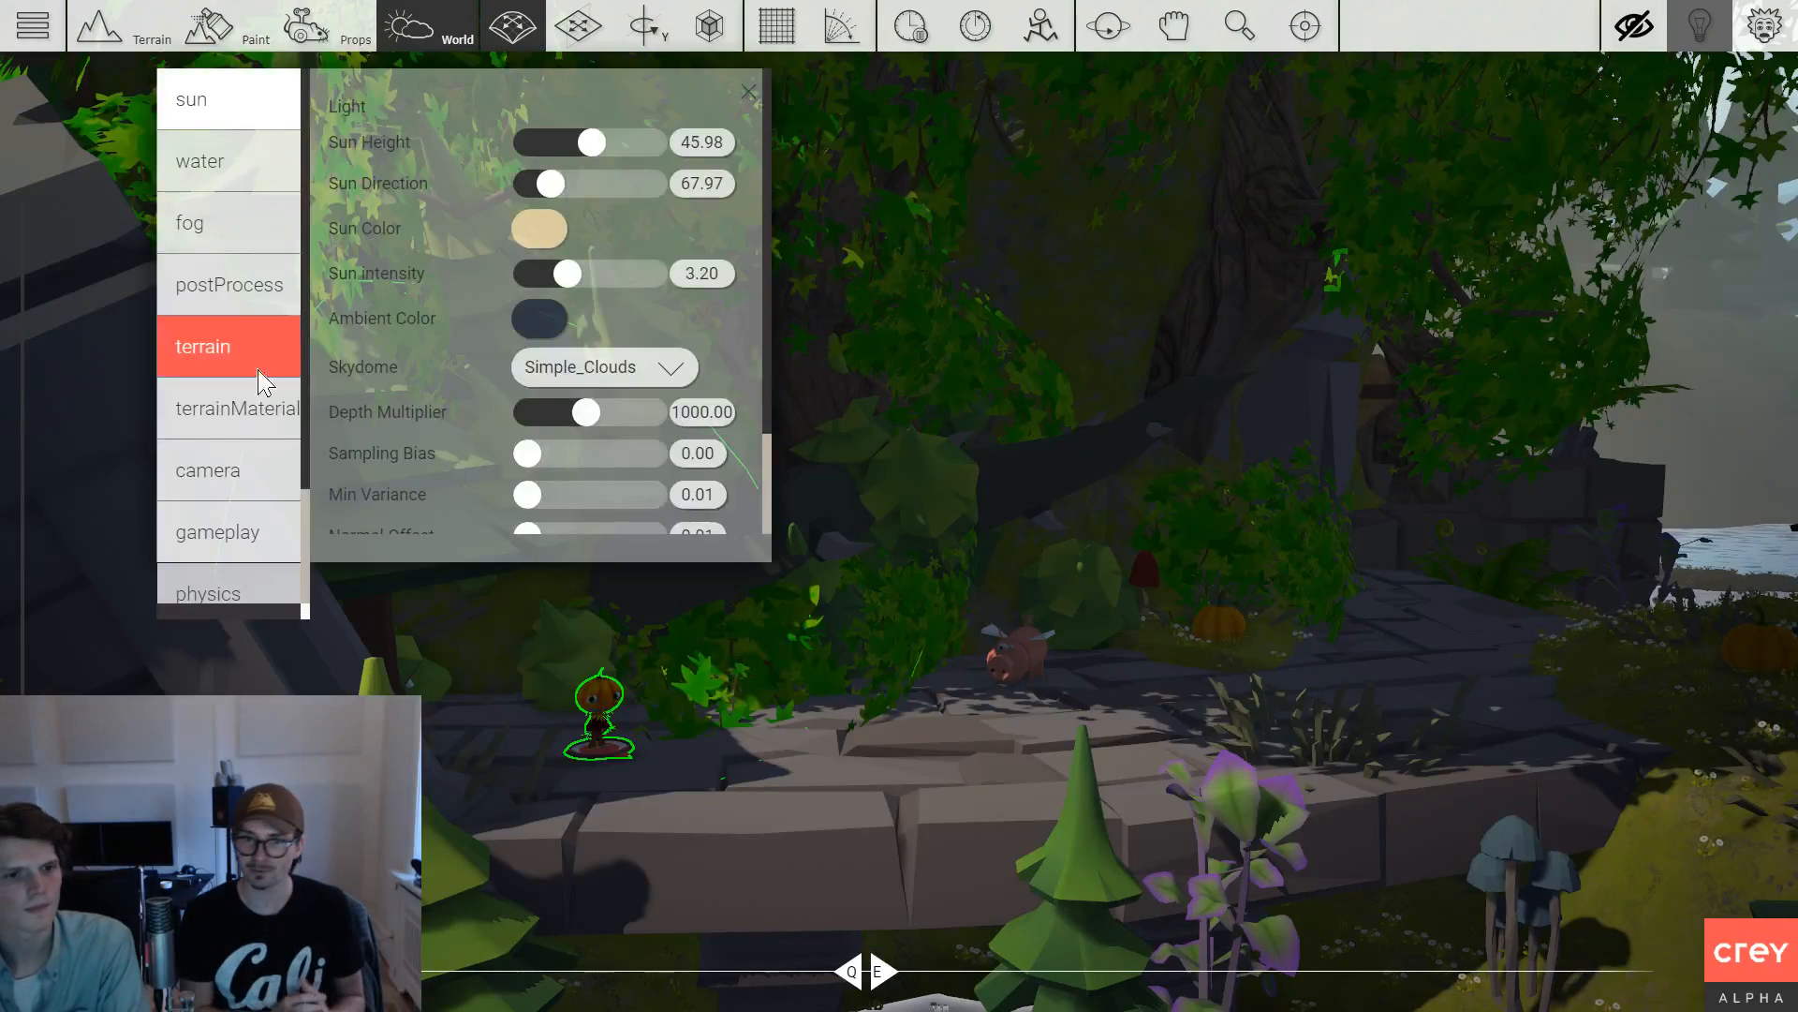
pyautogui.click(229, 469)
pyautogui.scroll(-1, 234, 541)
pyautogui.scroll(-1, 239, 529)
pyautogui.scroll(2, 246, 517)
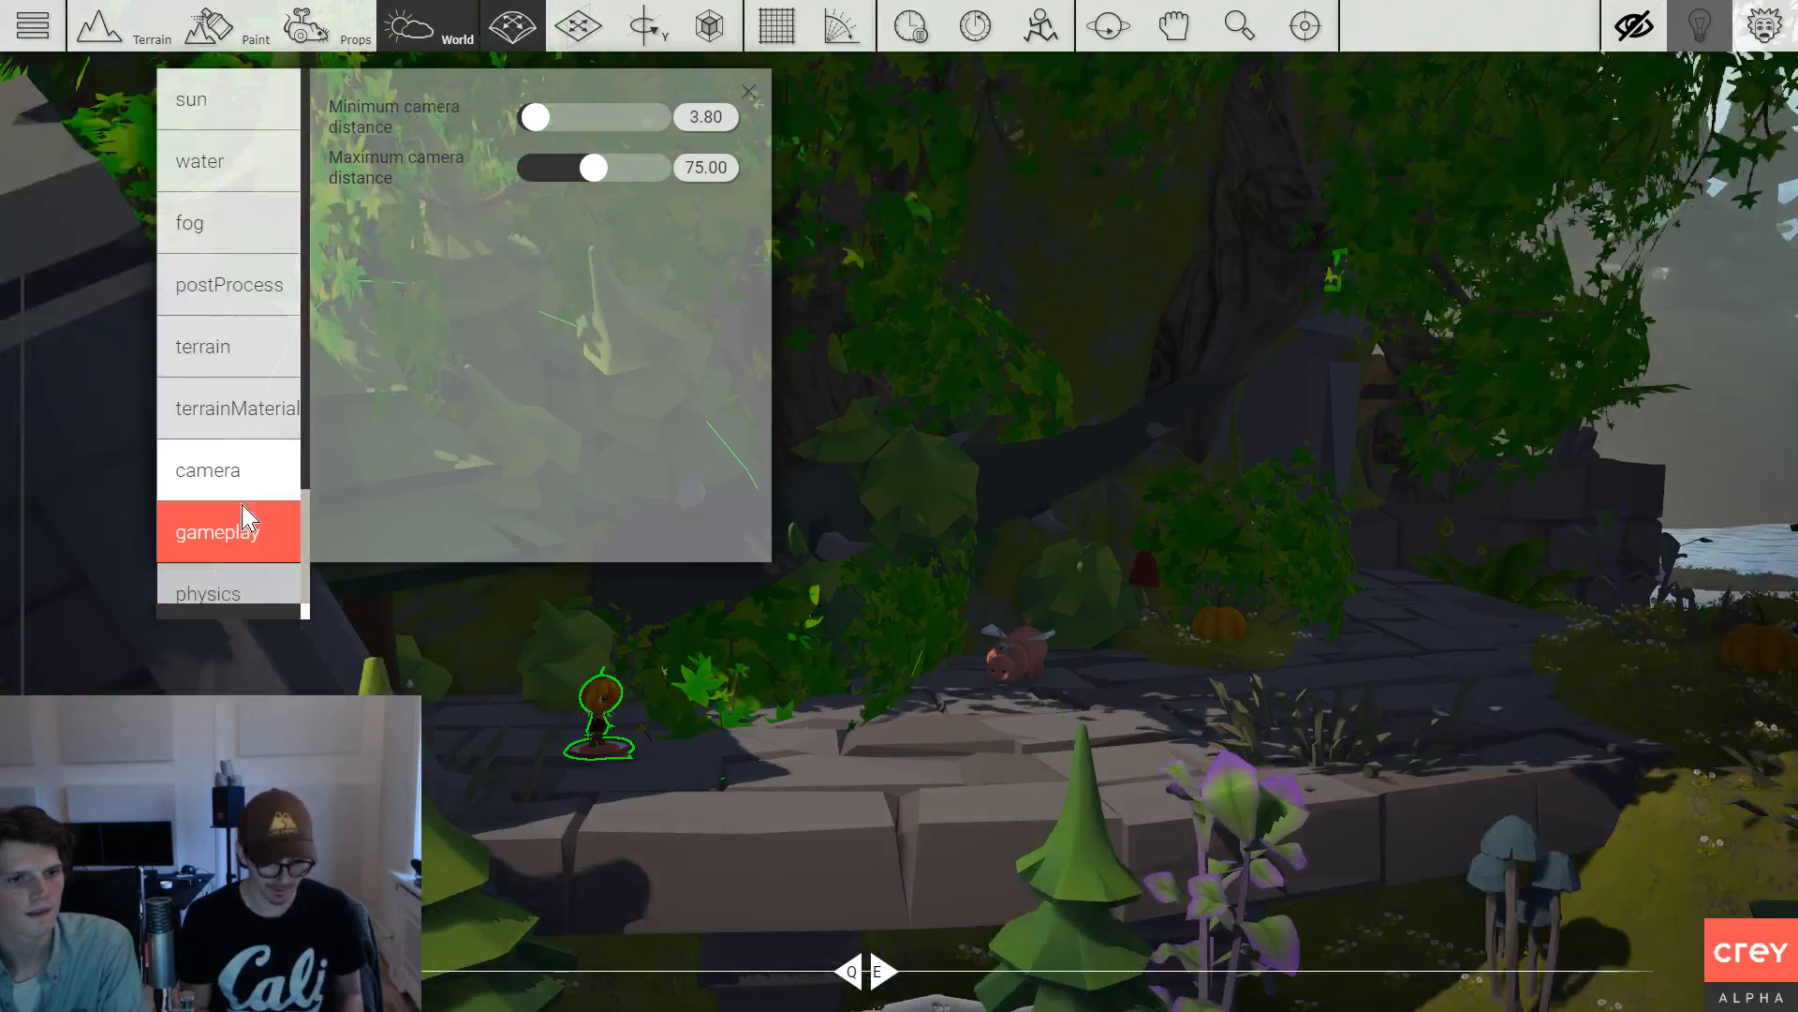
pyautogui.click(248, 523)
pyautogui.scroll(-3, 281, 506)
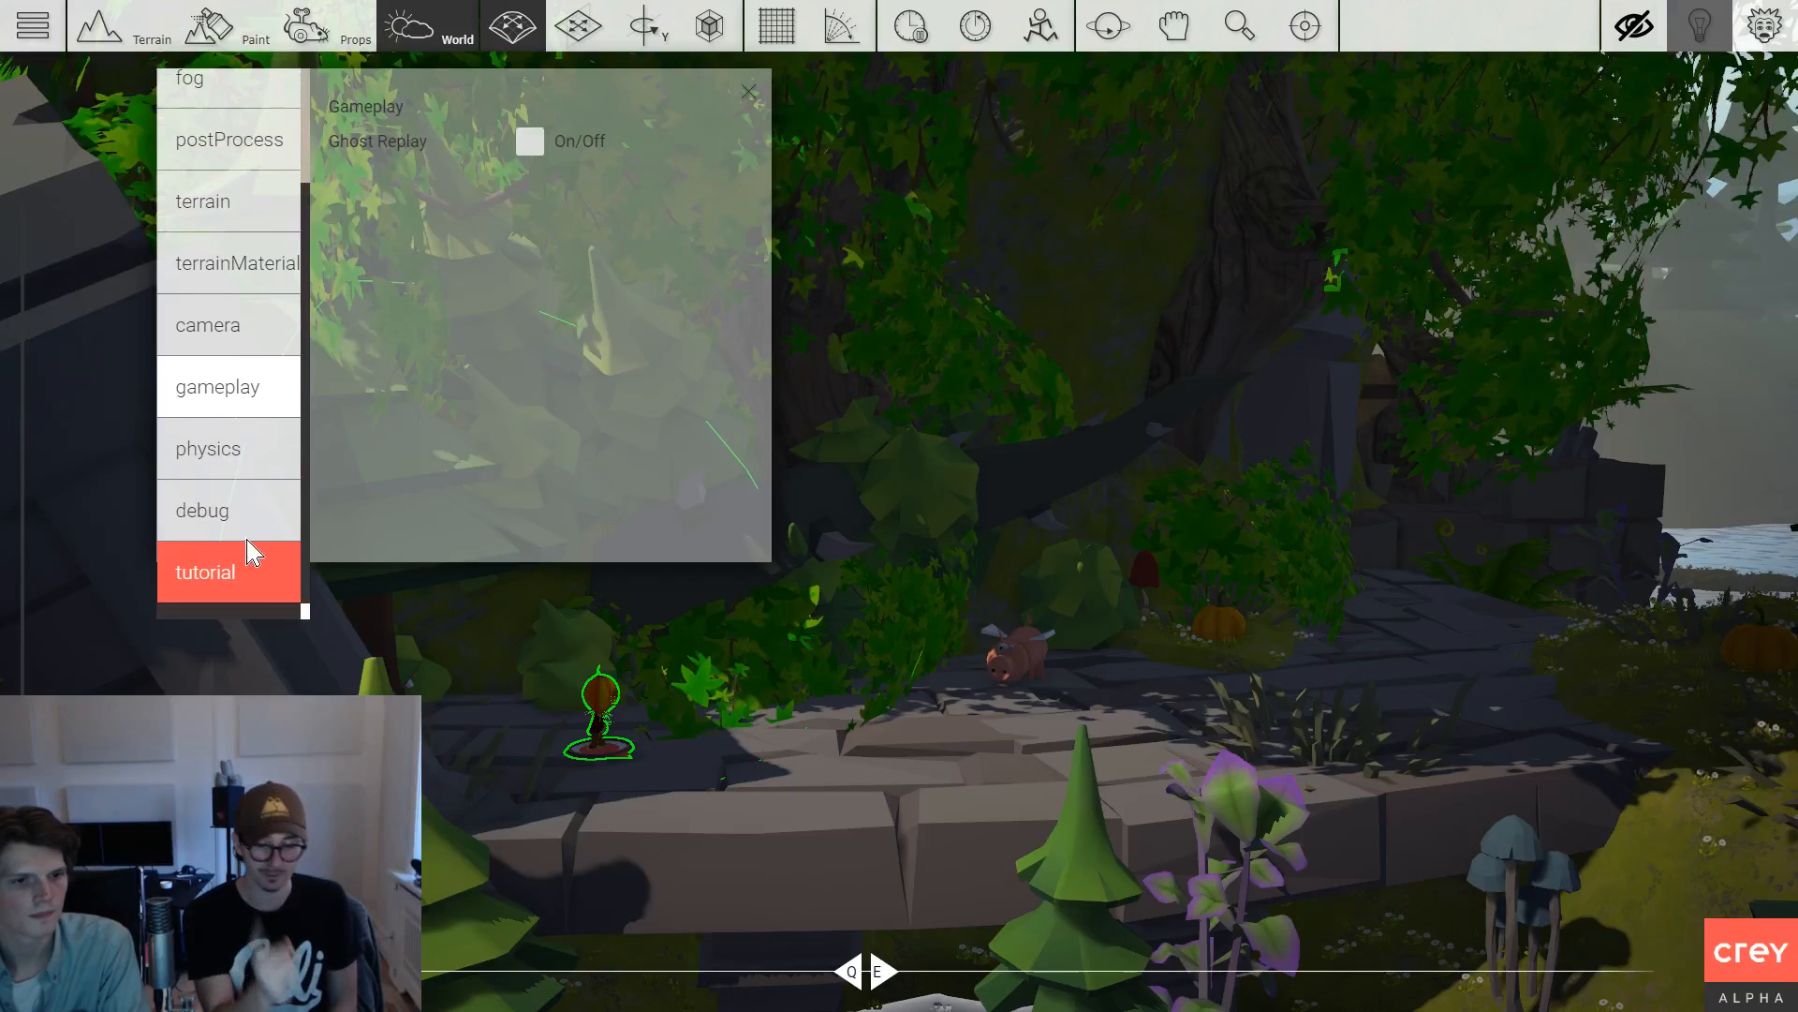
pyautogui.scroll(3, 306, 581)
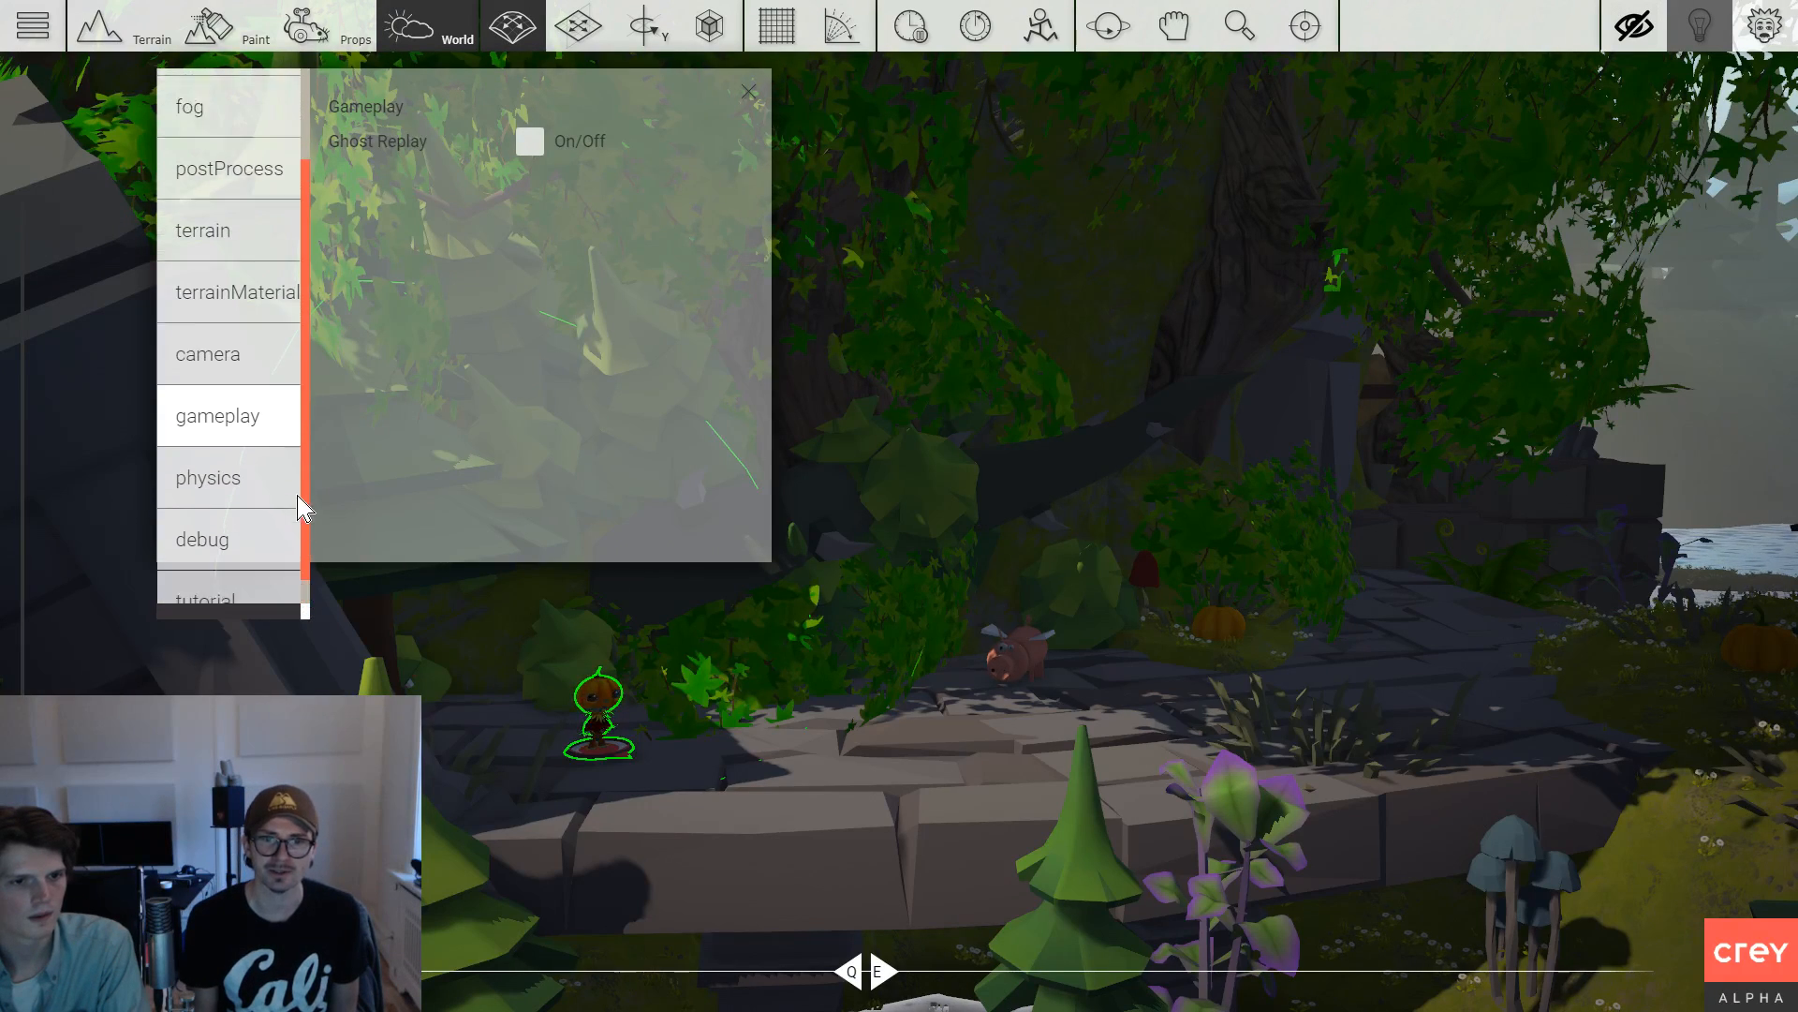
pyautogui.click(230, 284)
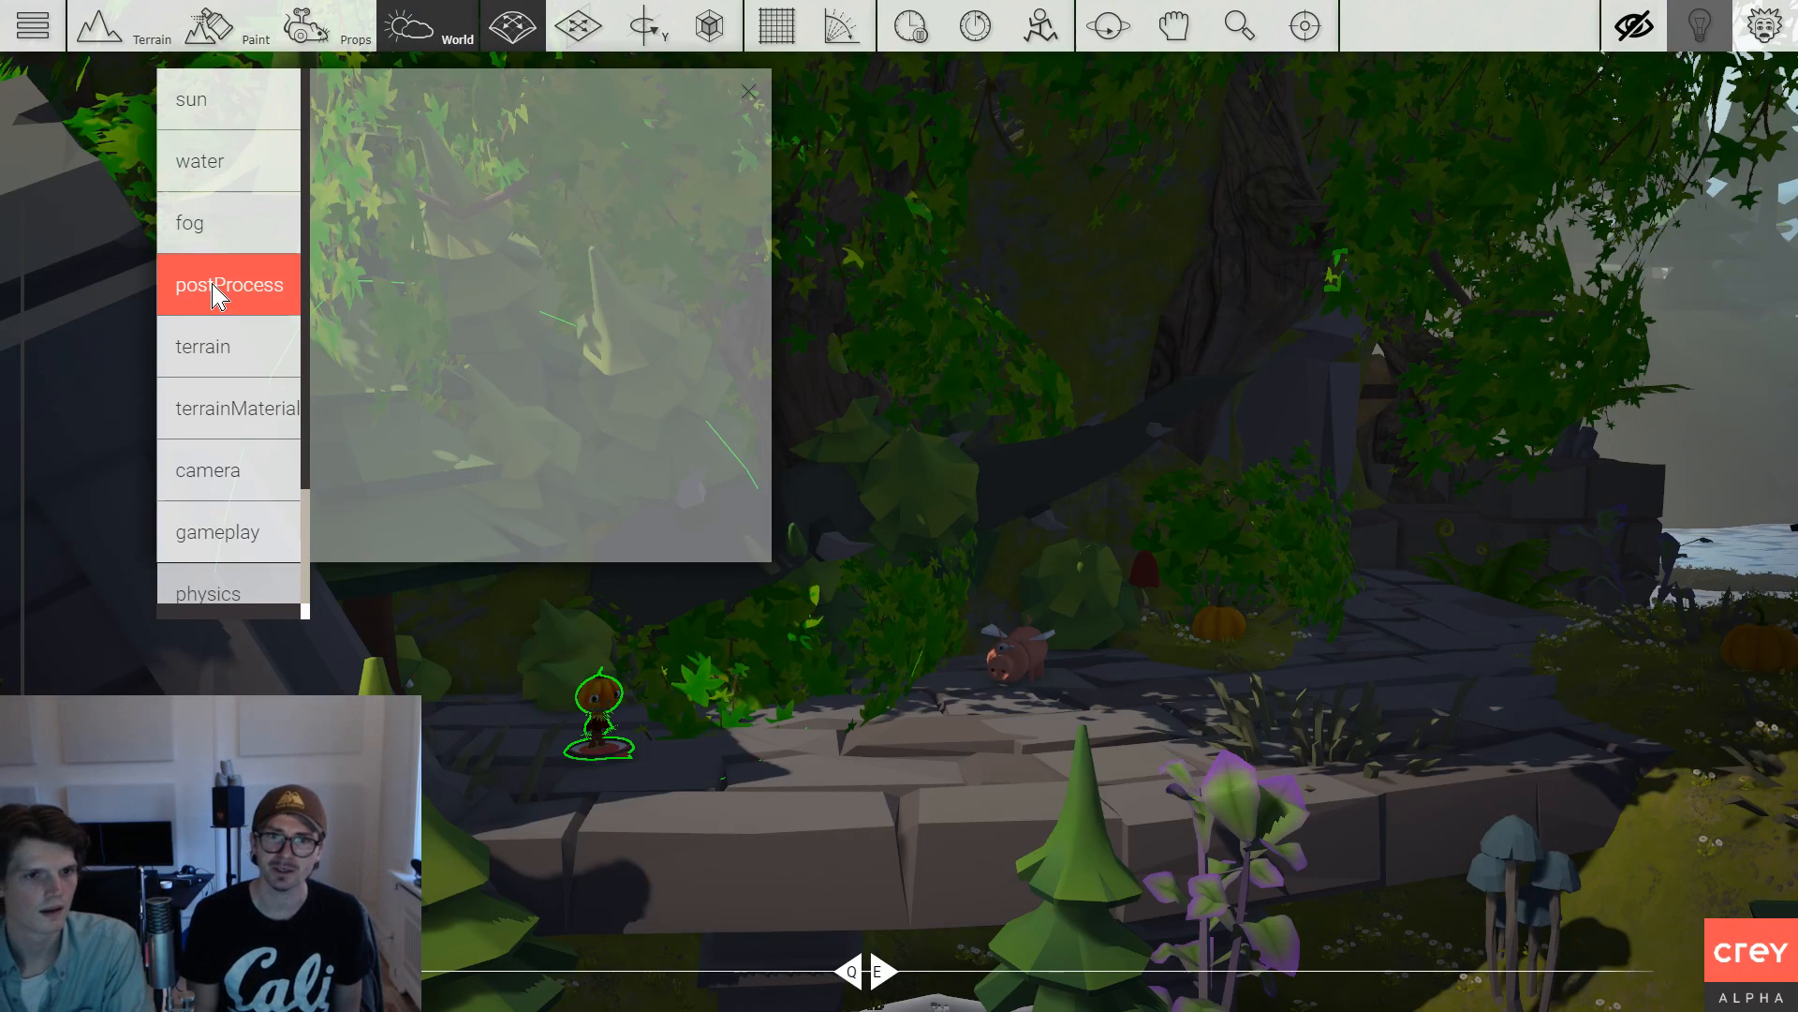
pyautogui.click(225, 160)
pyautogui.click(245, 470)
pyautogui.click(217, 531)
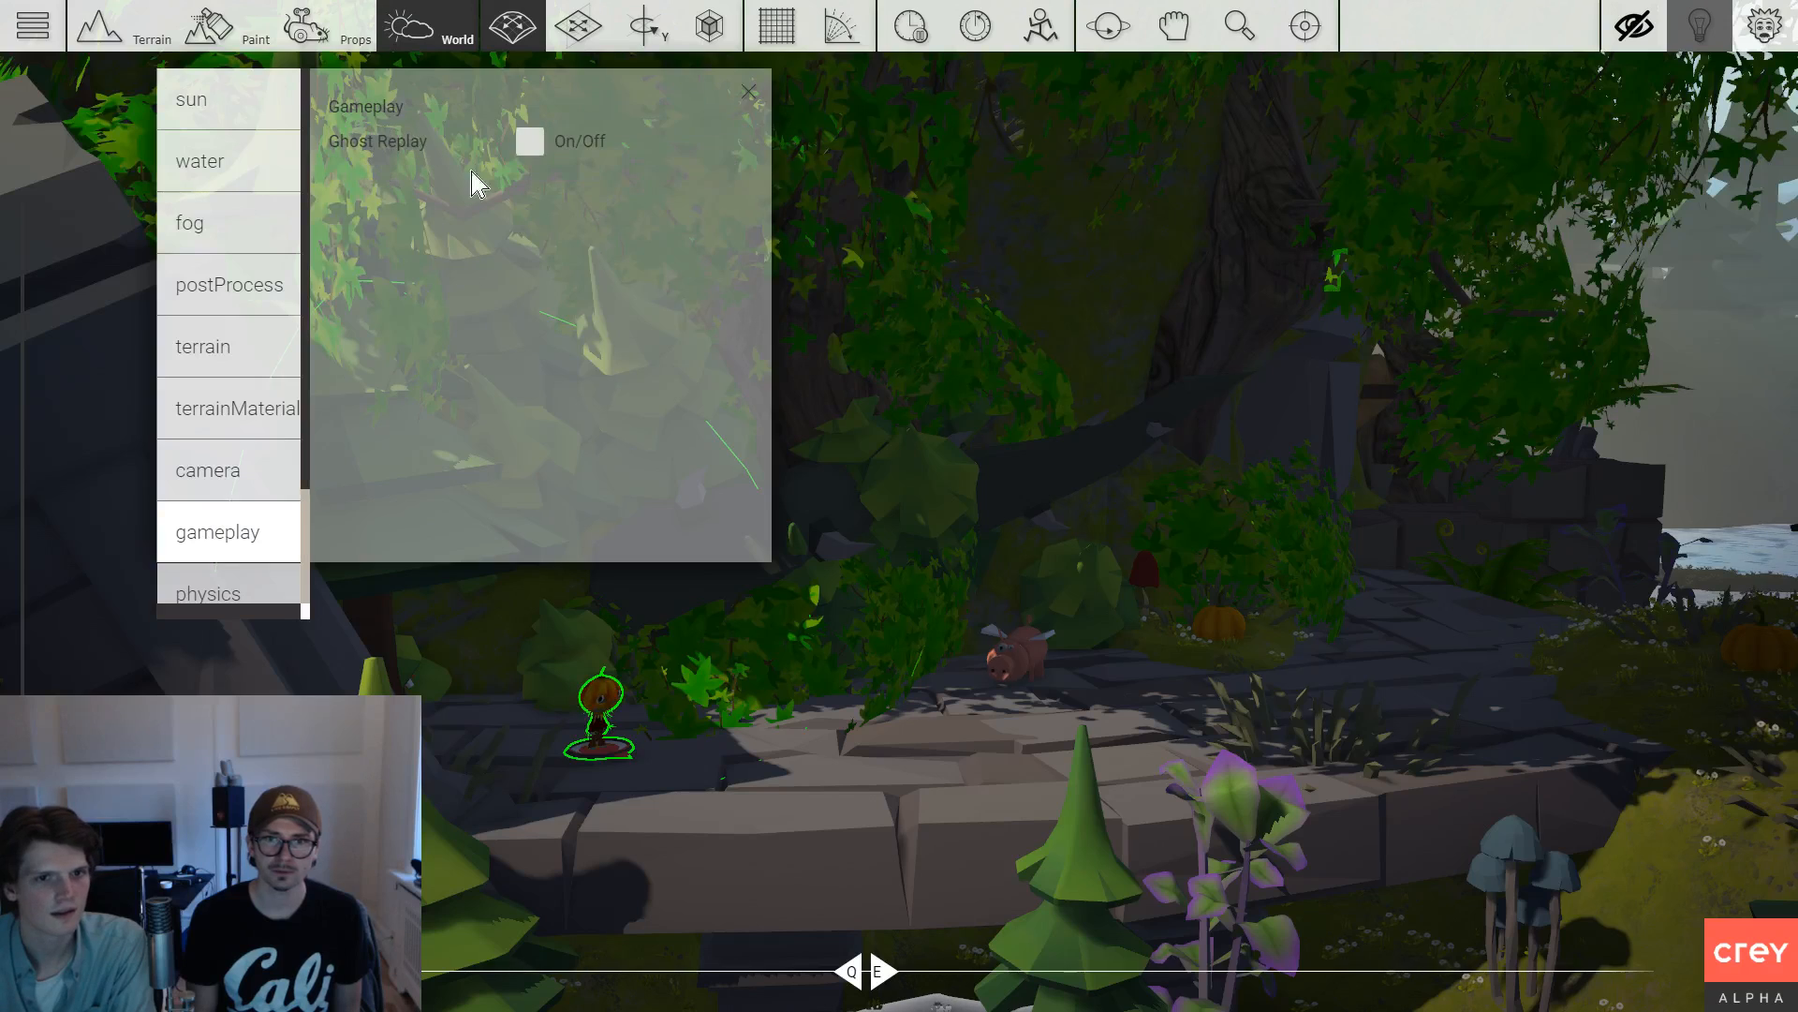
pyautogui.click(750, 94)
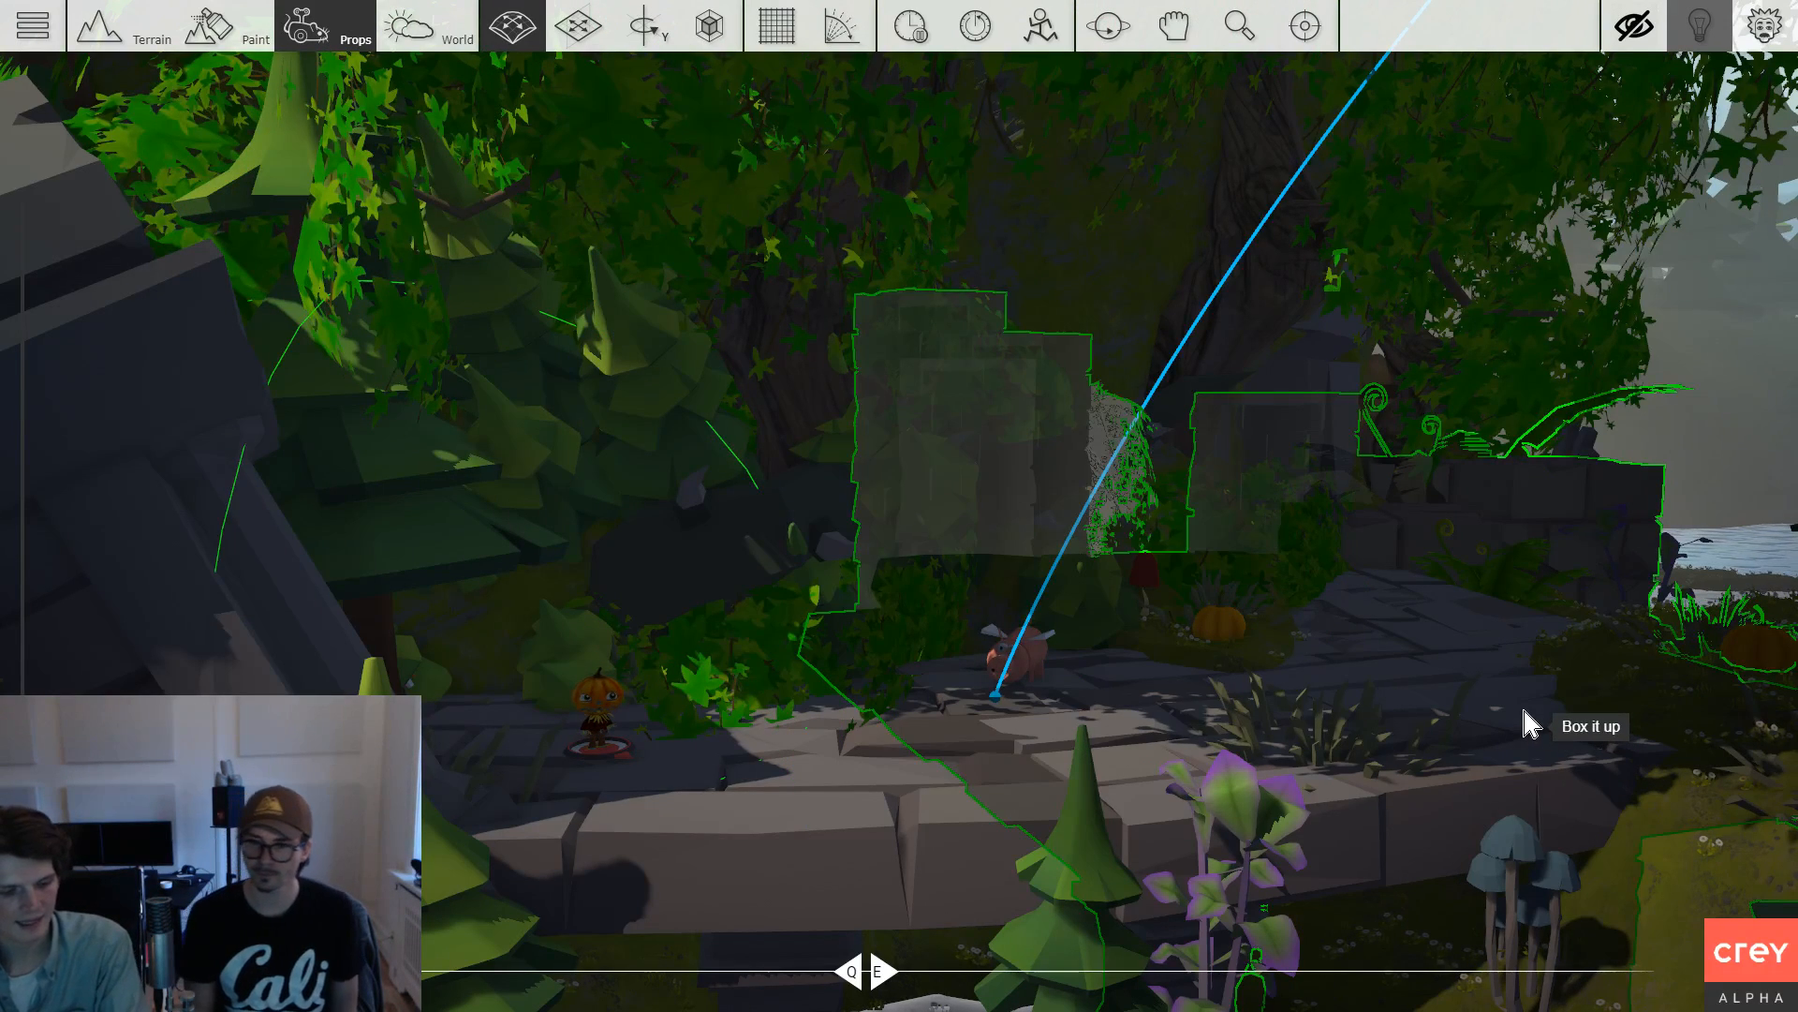
# Set the game leaderboard's score type to Fastest Time.
pyautogui.press('Escape')
pyautogui.click(414, 408)
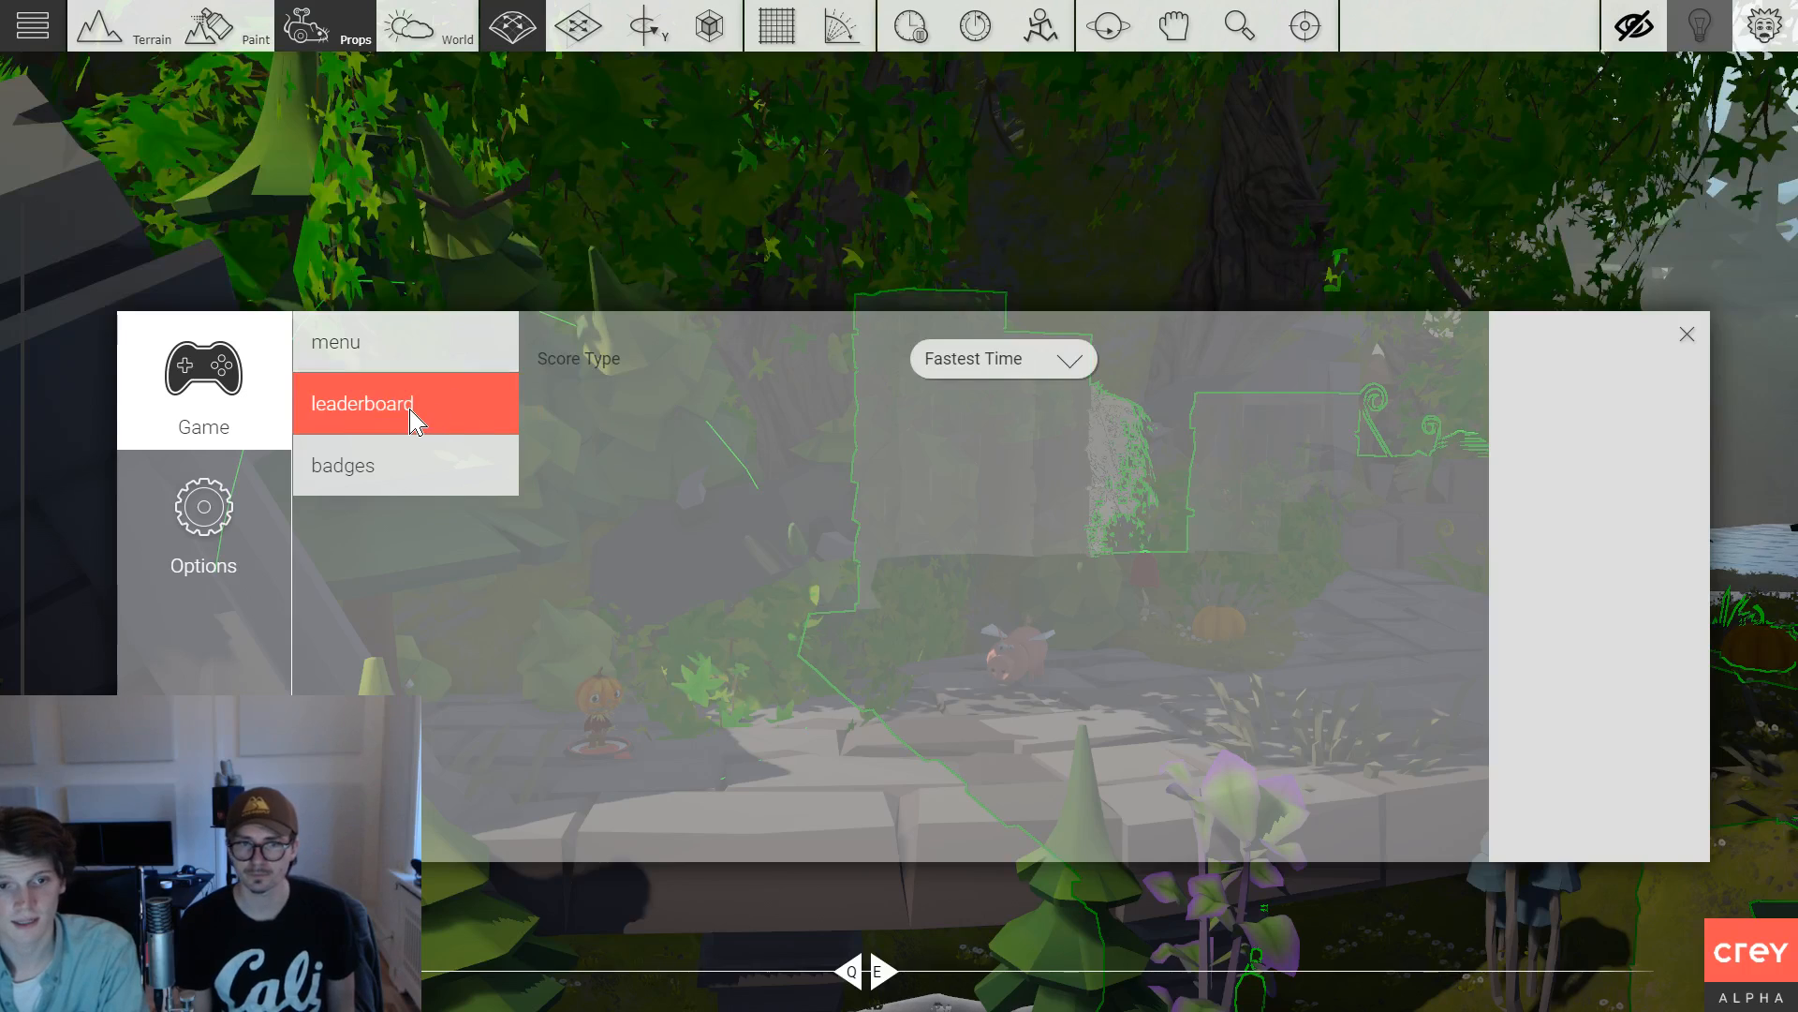
pyautogui.click(1069, 361)
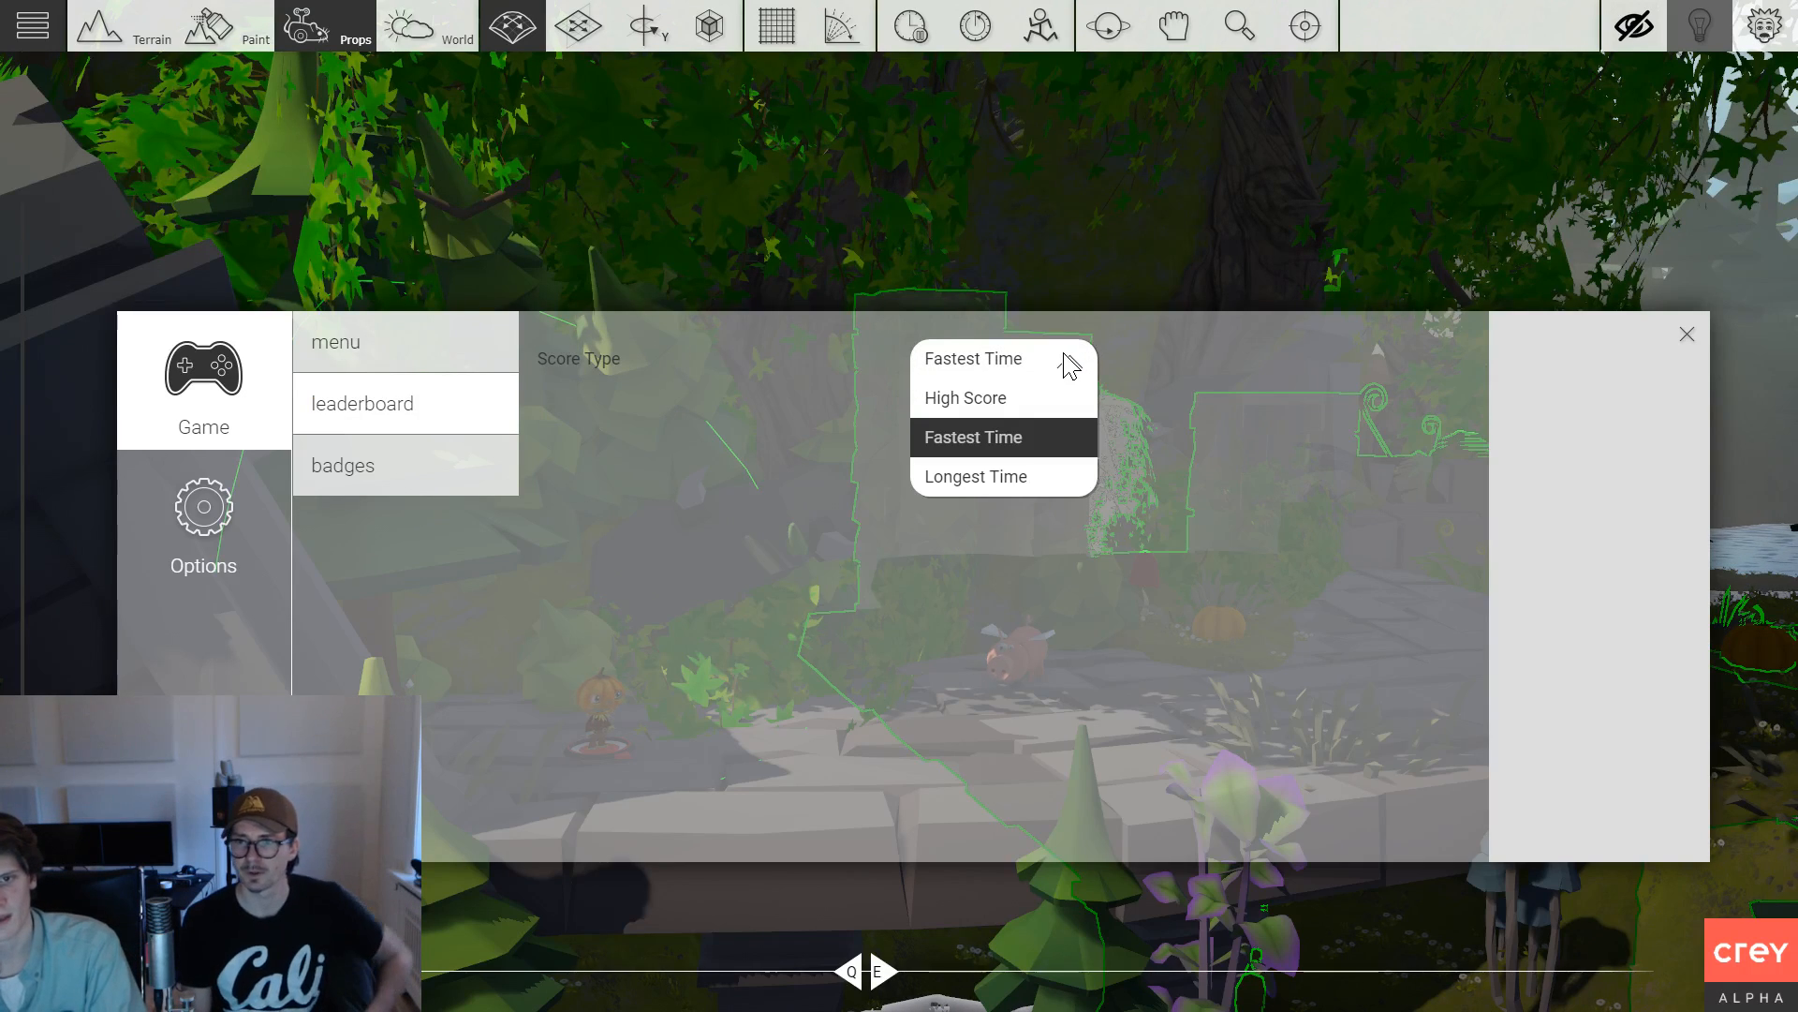
pyautogui.click(1006, 446)
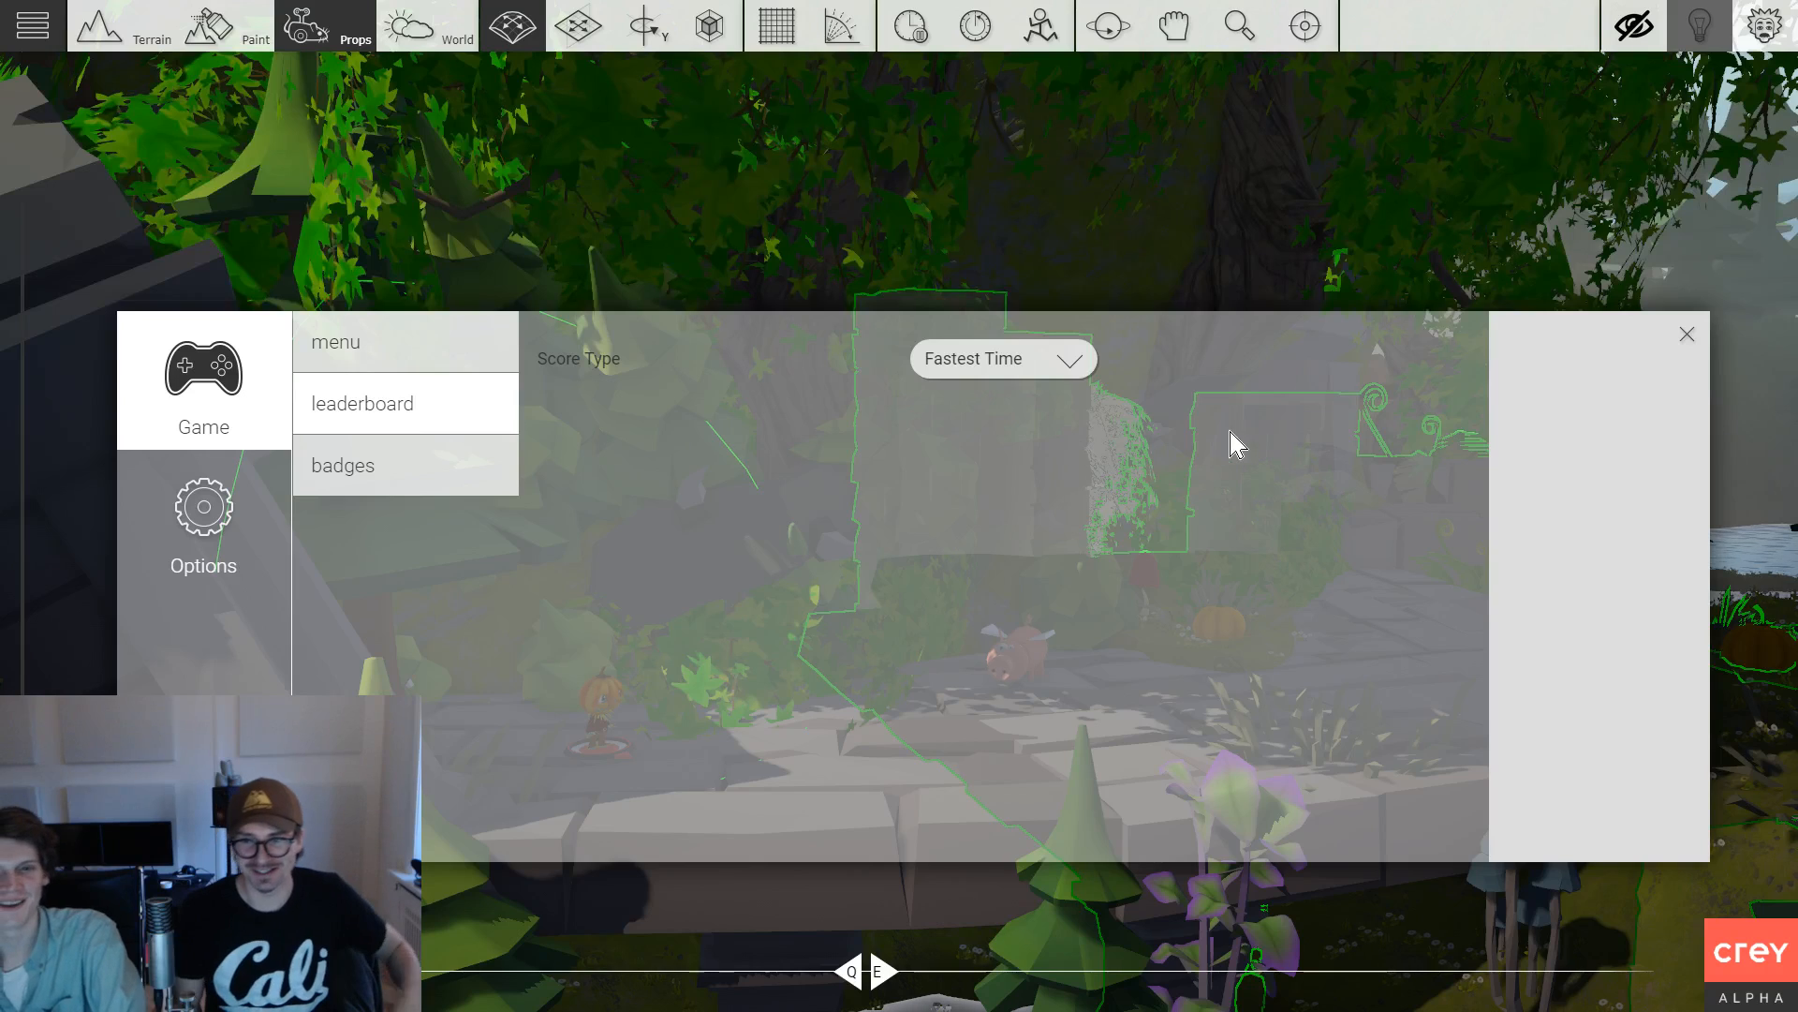
pyautogui.click(1687, 336)
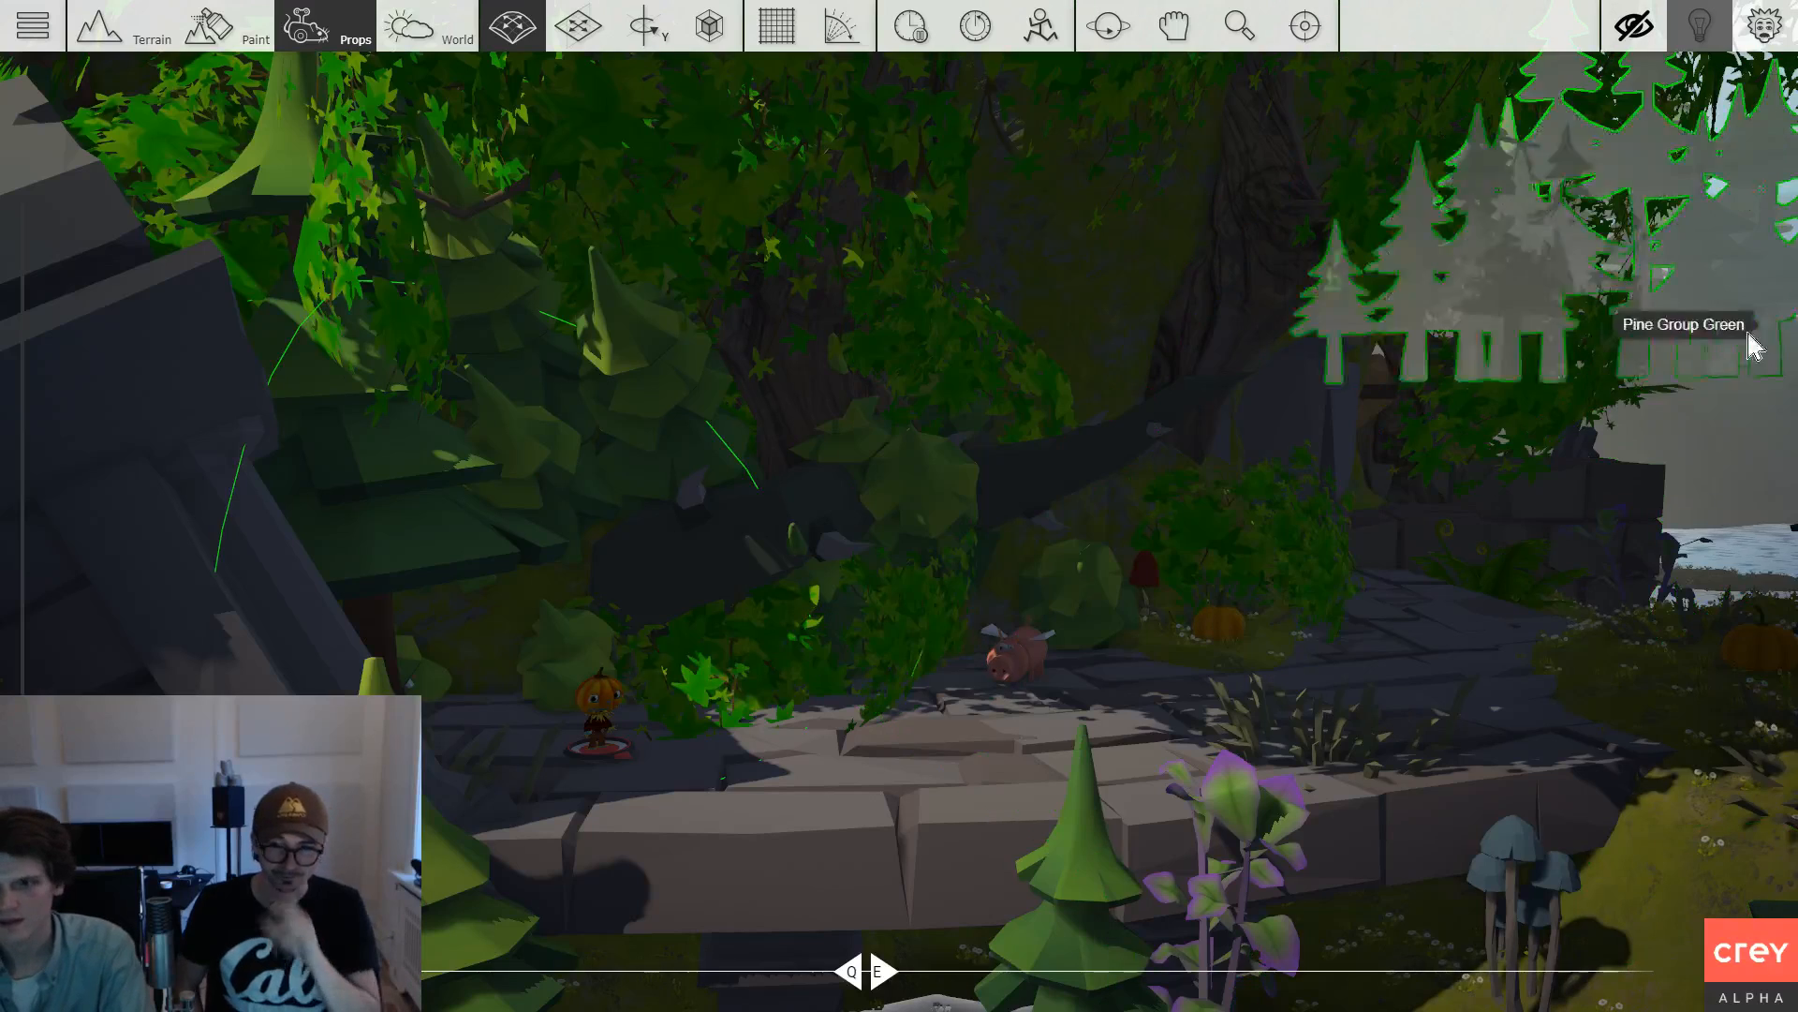
pyautogui.press('Escape')
pyautogui.press('Escape')
pyautogui.hotkey('ctrl', 's')
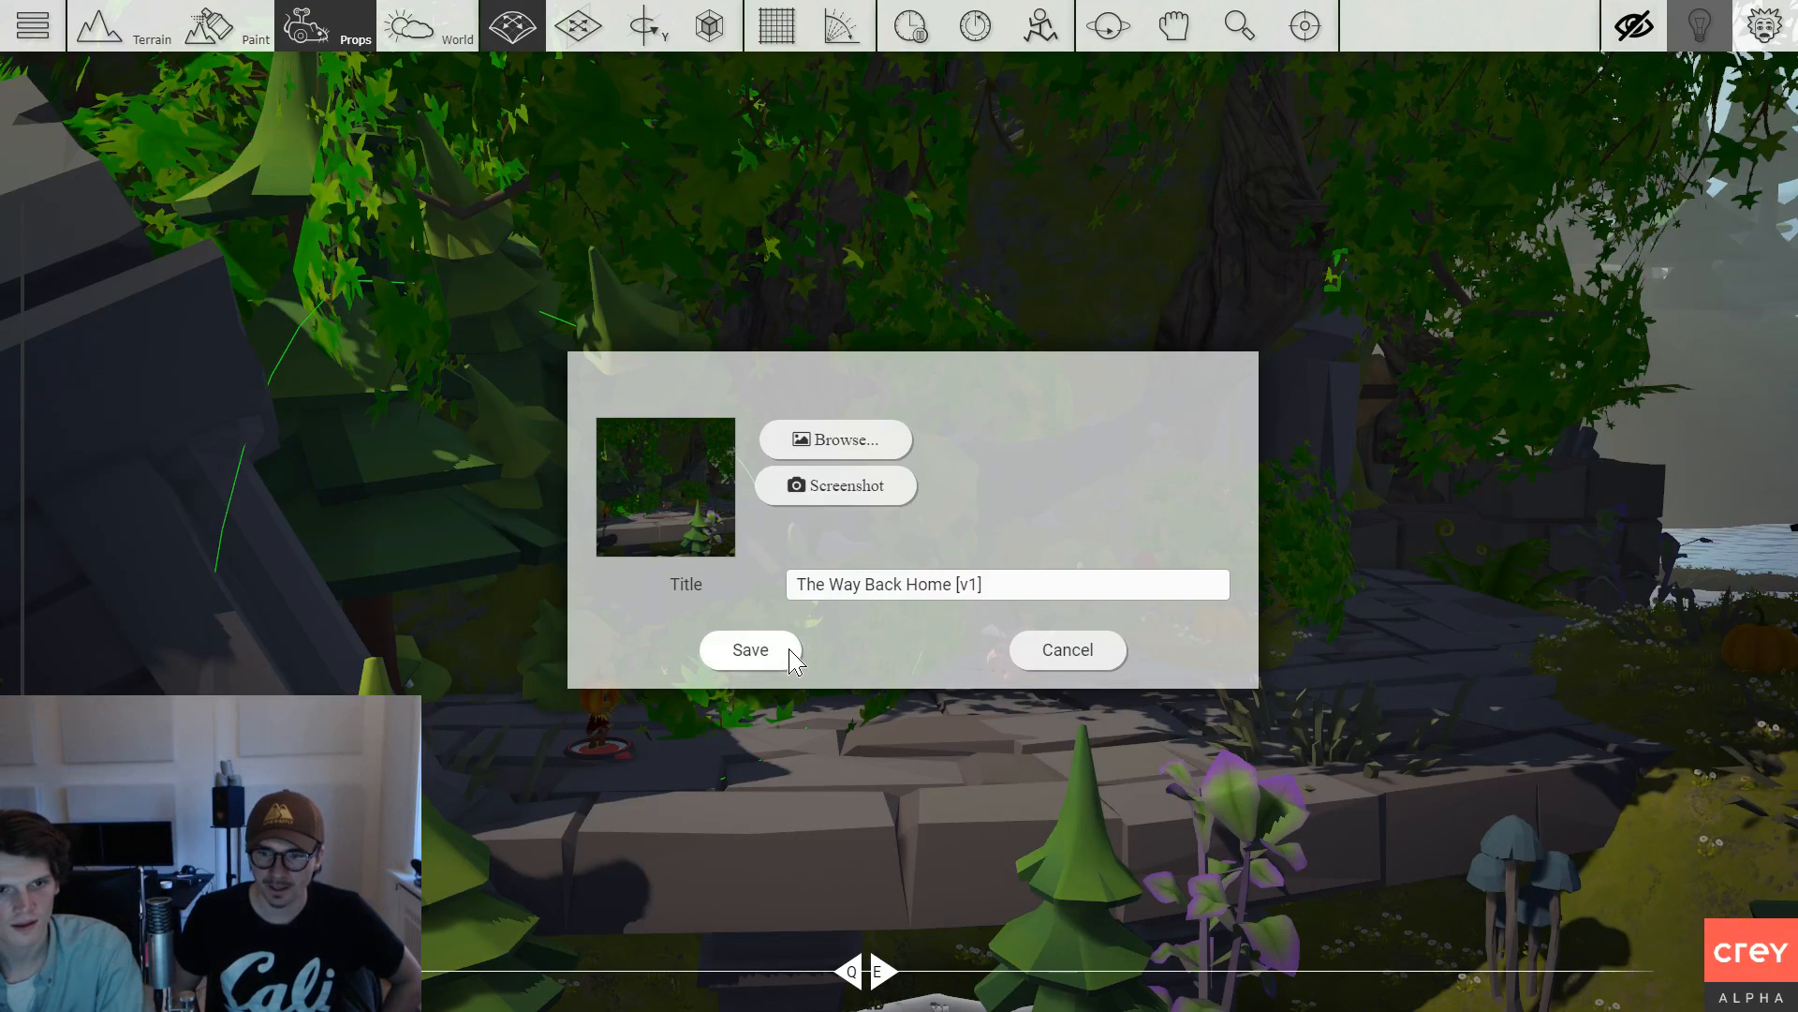
pyautogui.click(1069, 659)
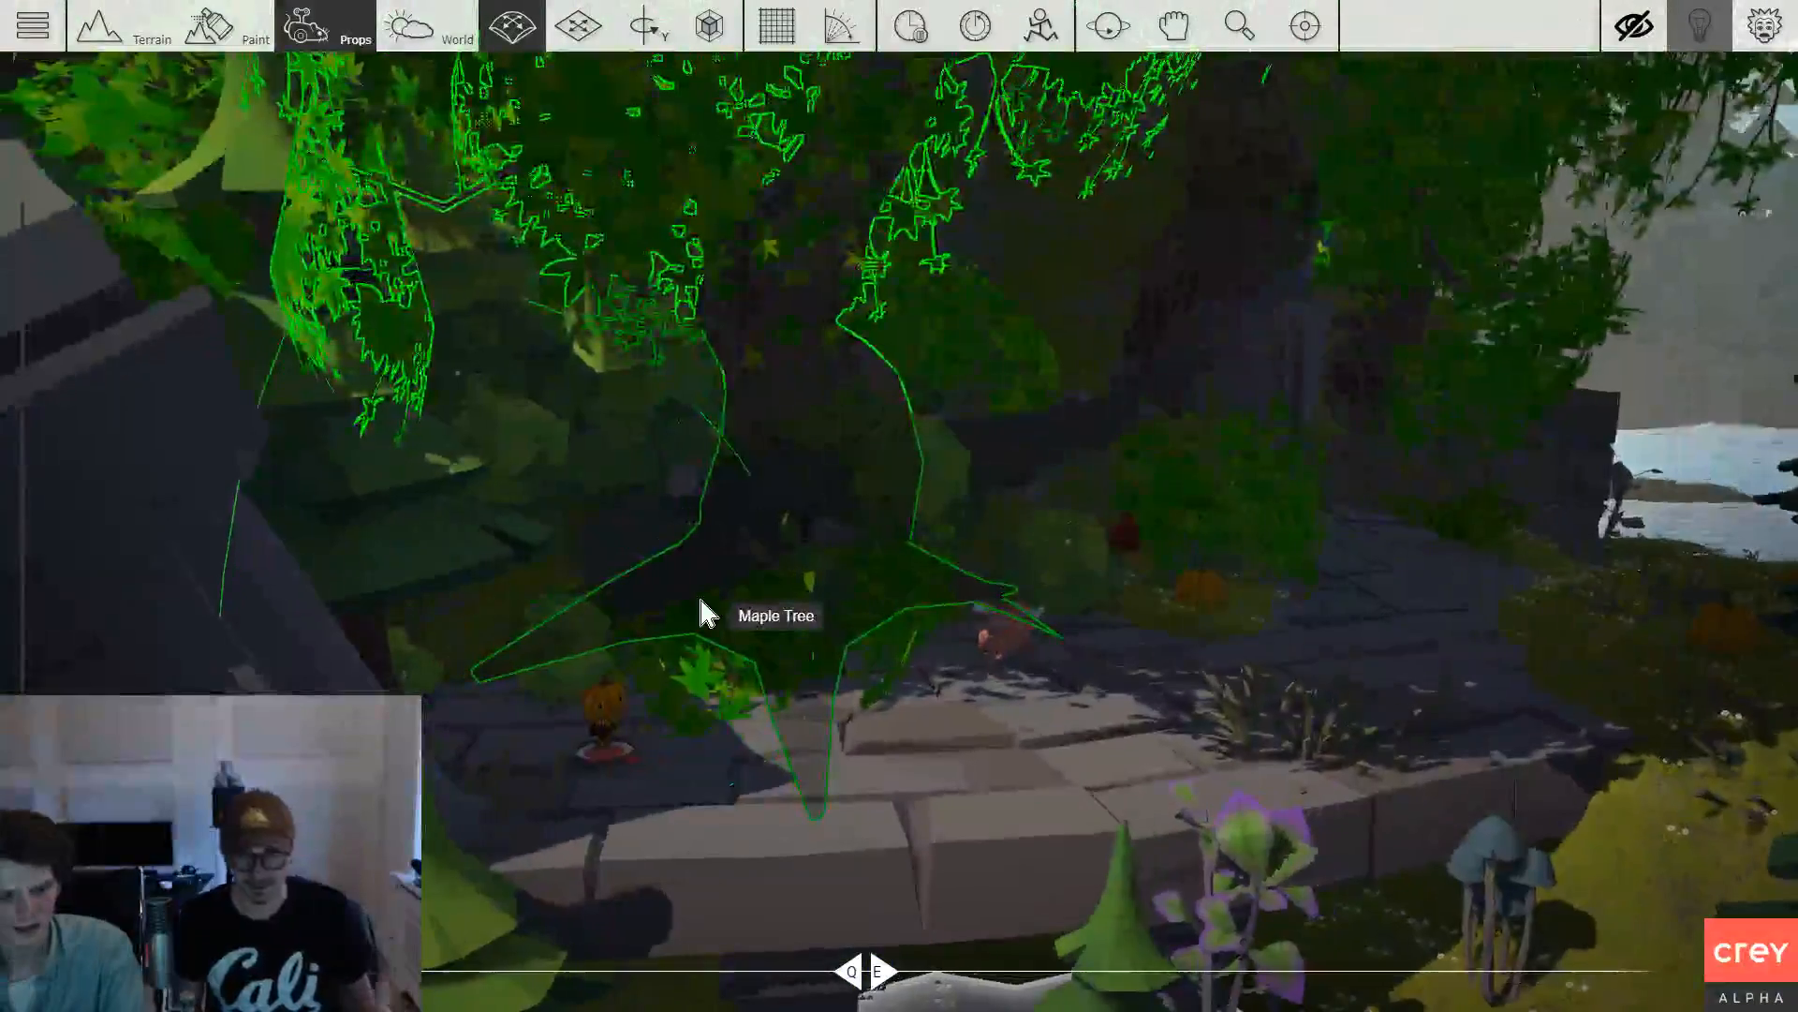
# Play-test the level briefly and save the game under the title "The Way Back Home [v1]".
pyautogui.press('Tab')
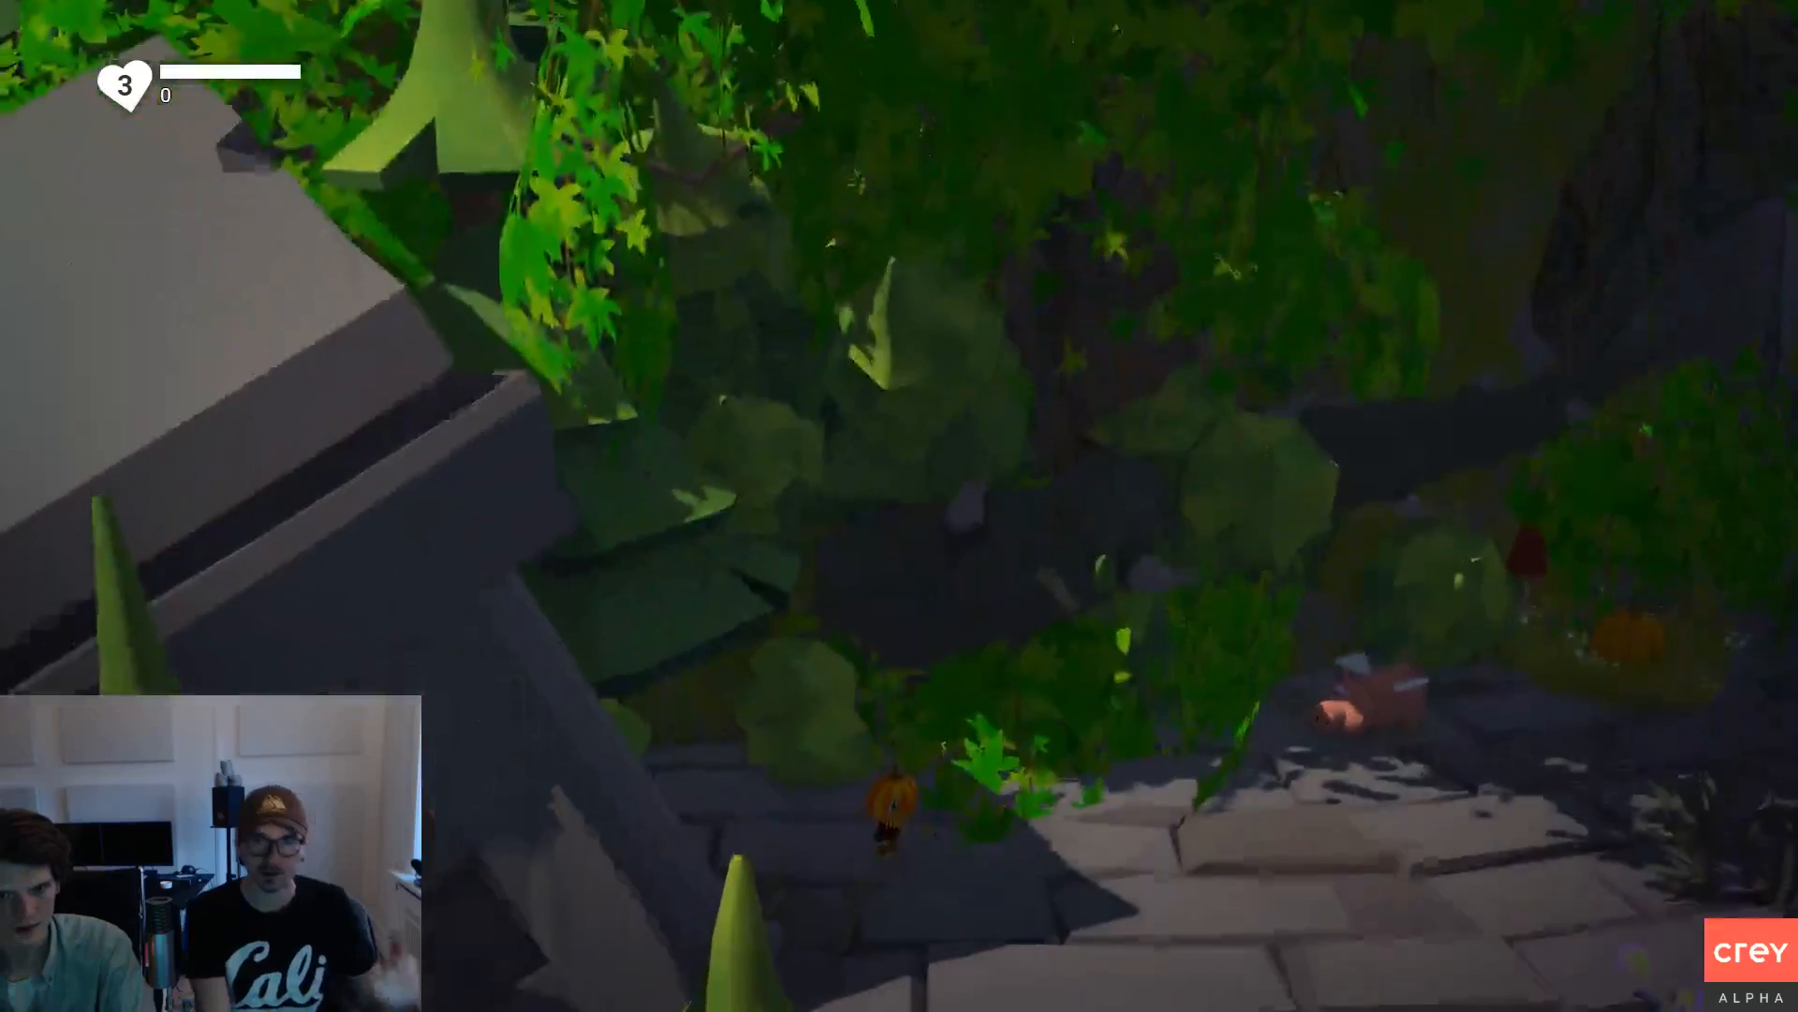
pyautogui.press('Tab')
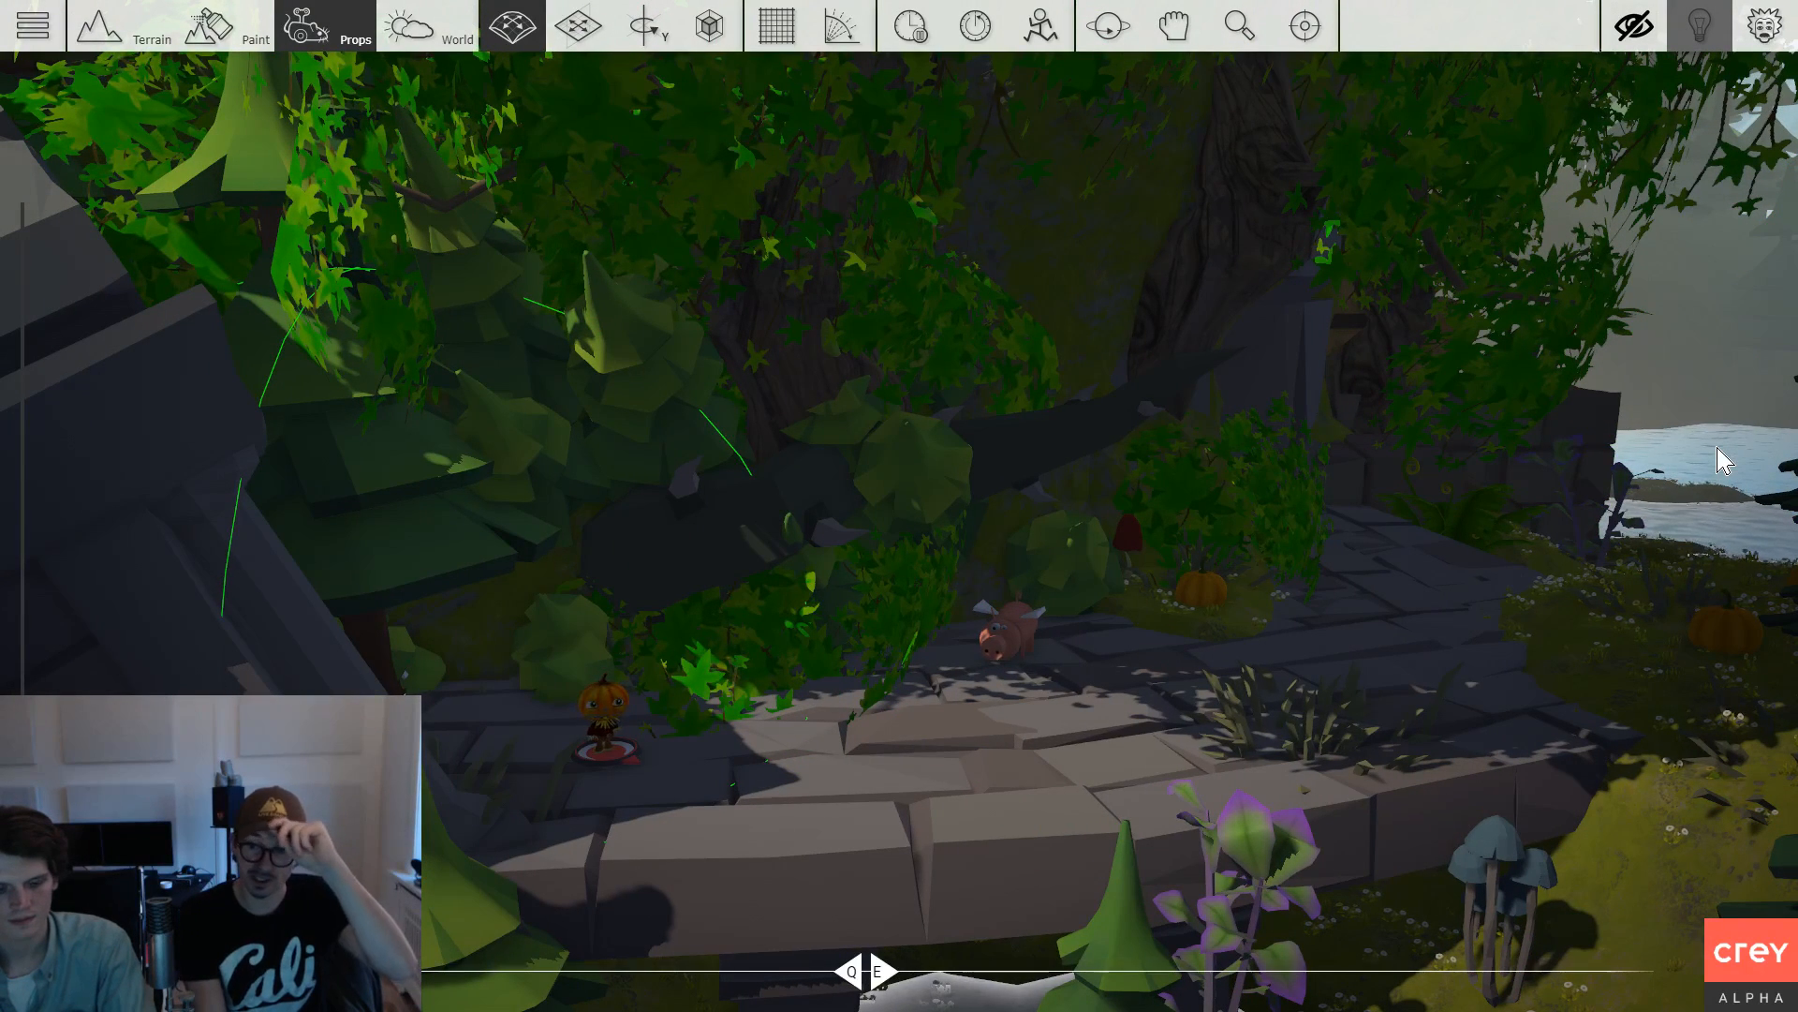
pyautogui.press('Escape')
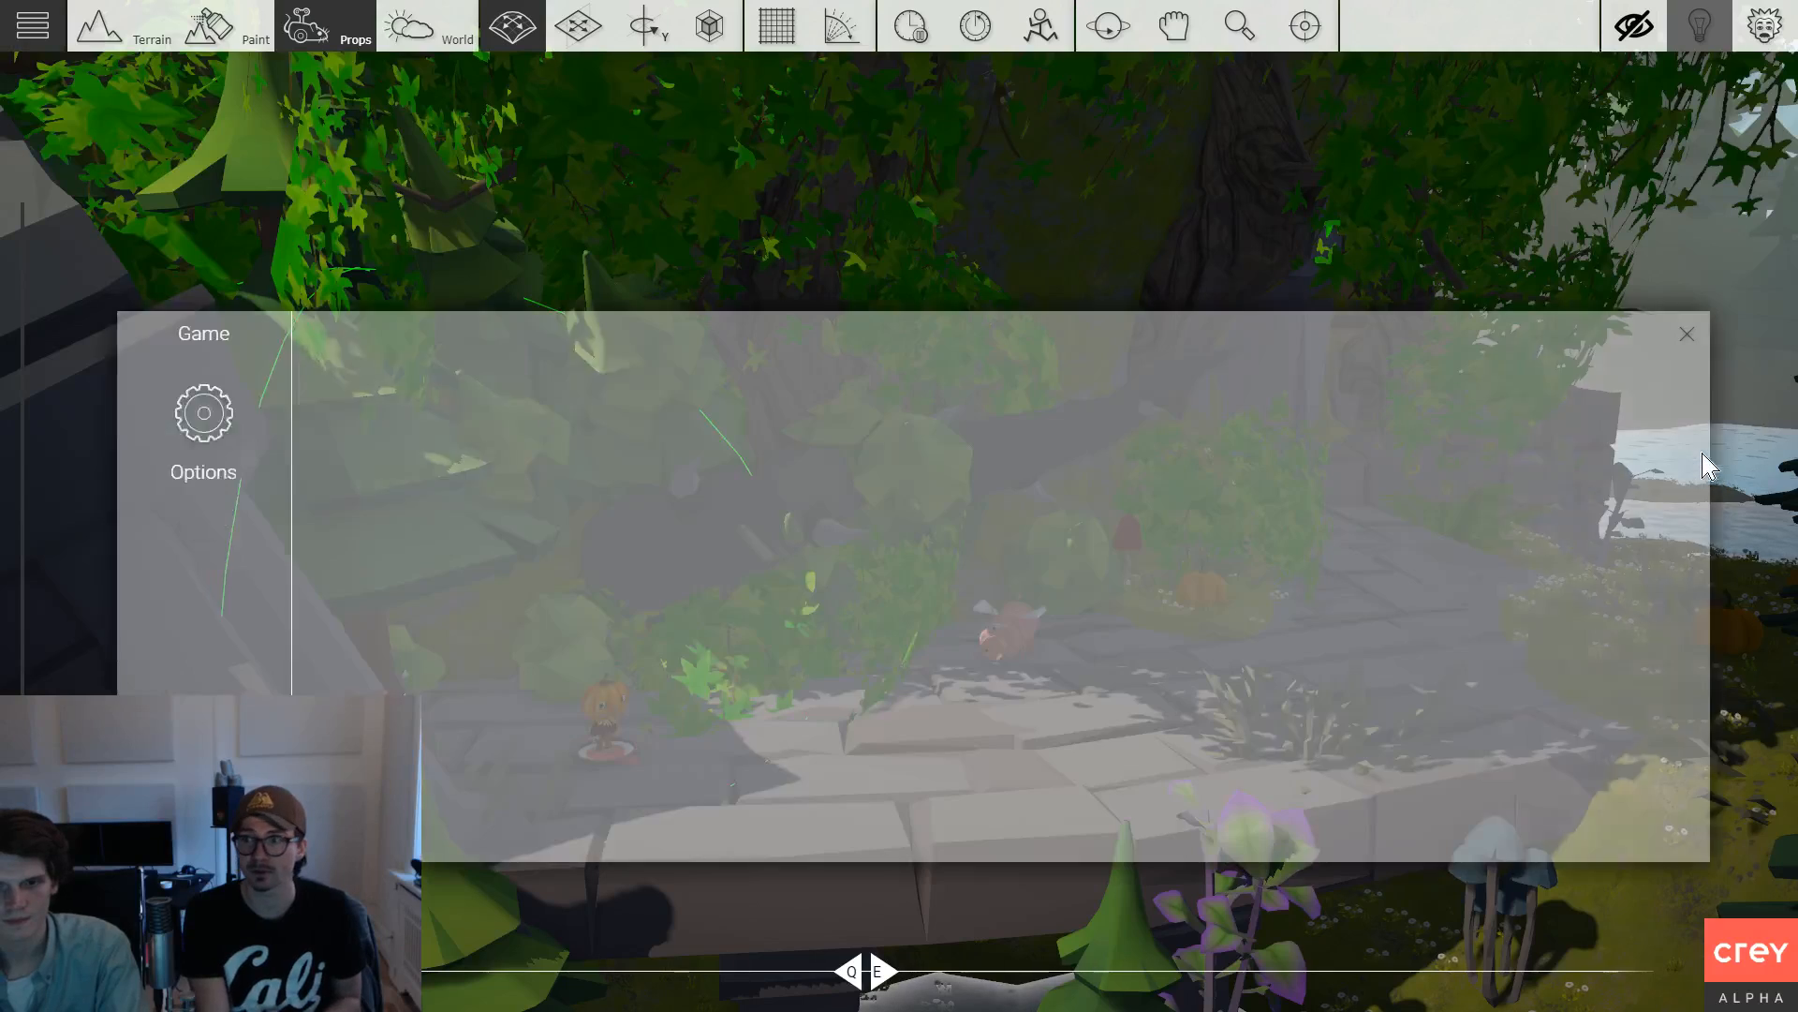
pyautogui.click(655, 359)
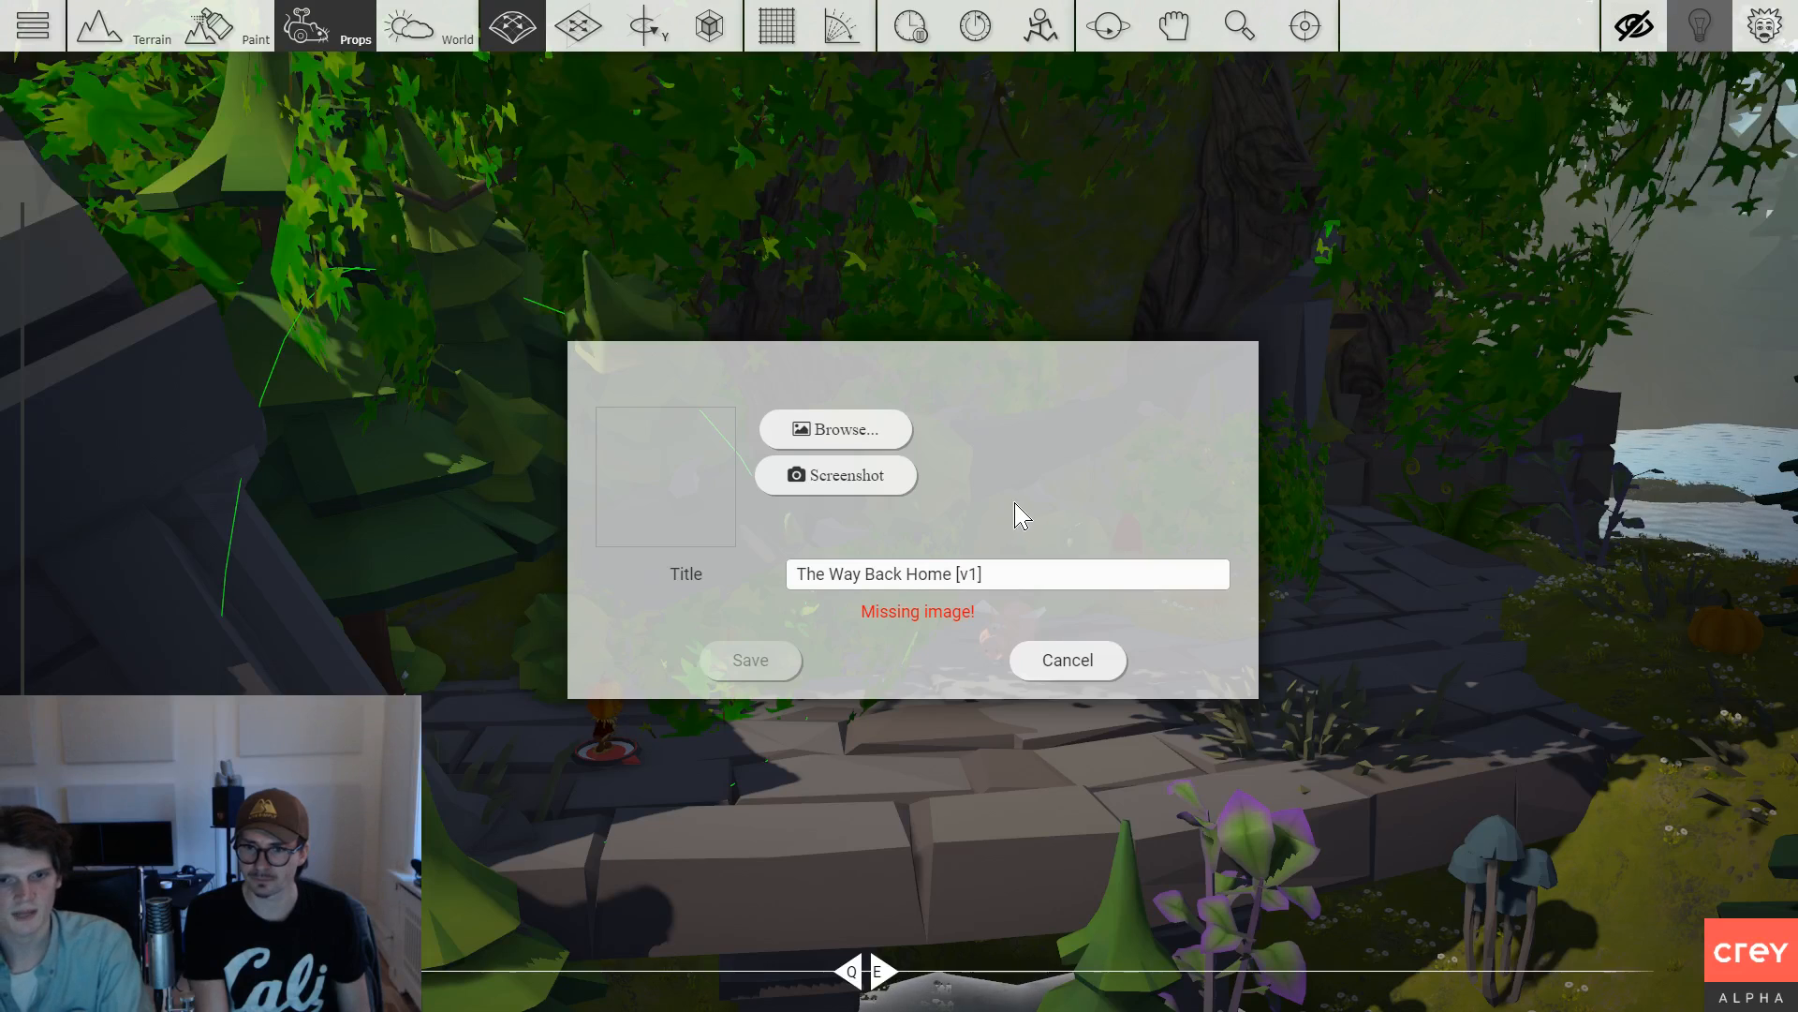
pyautogui.click(745, 654)
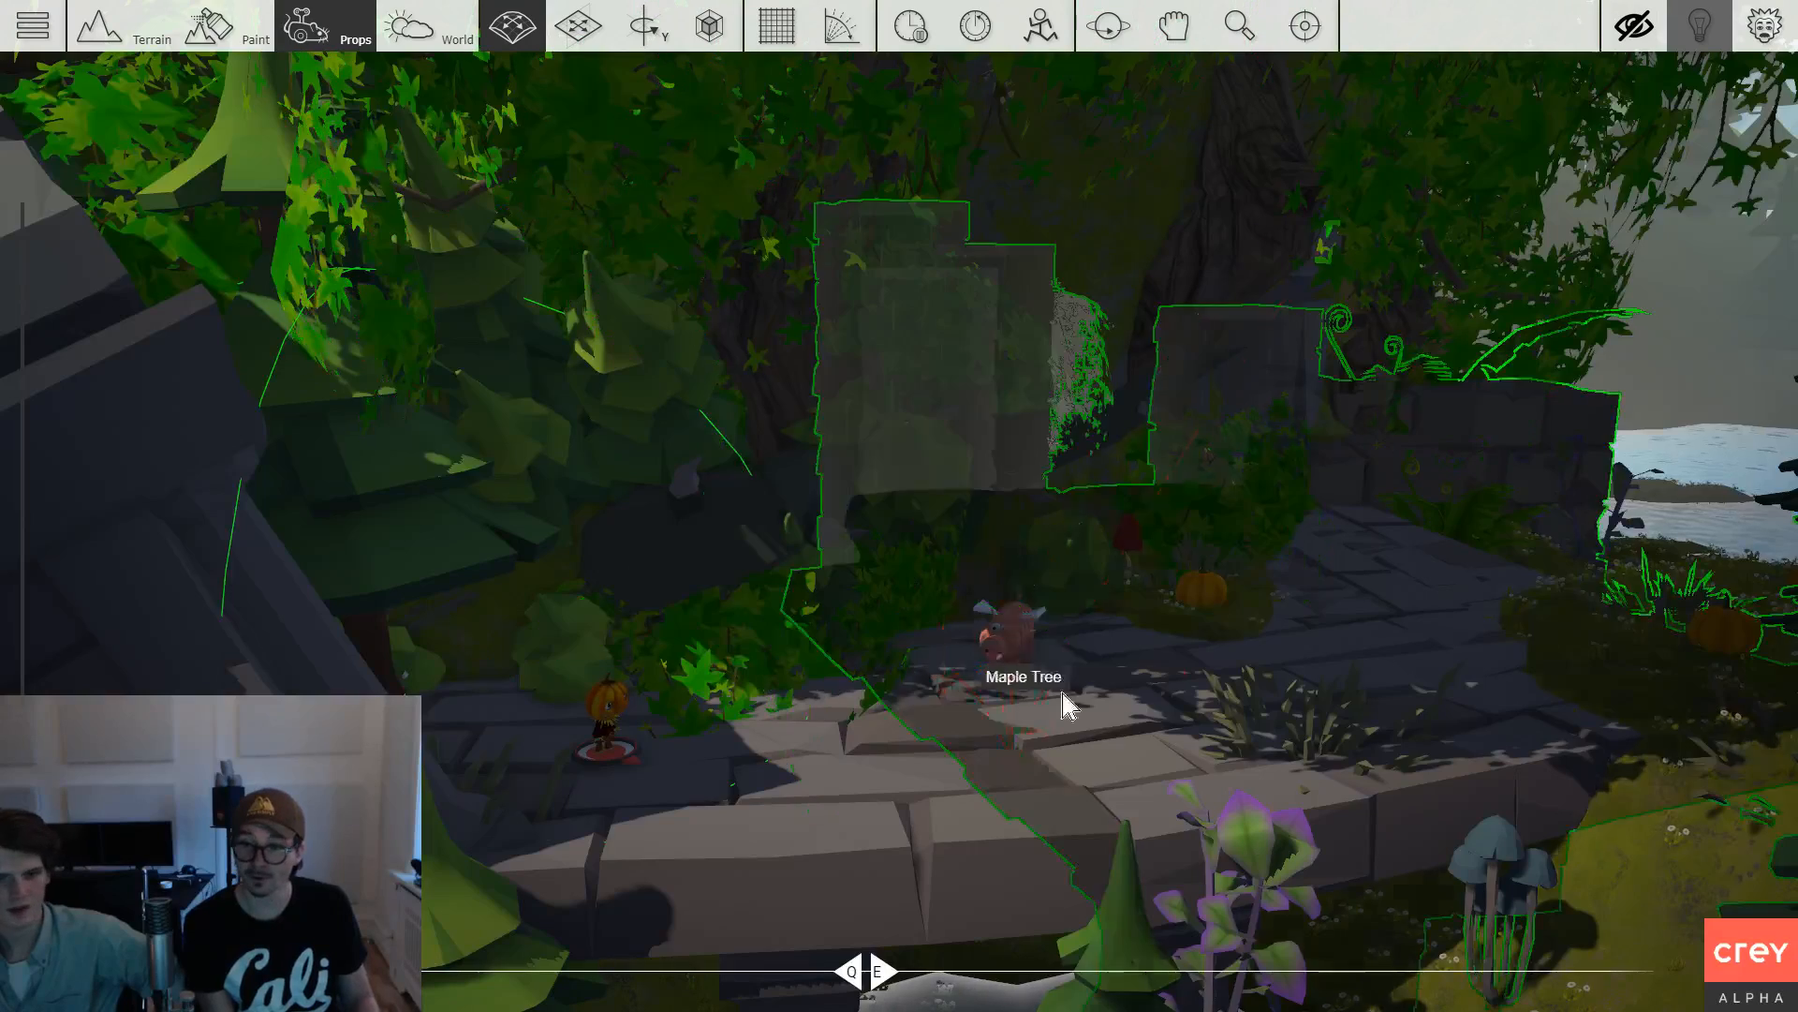
# Exit the game editor and publish The Way Back Home [v1] from the list of own games.
pyautogui.press('Escape')
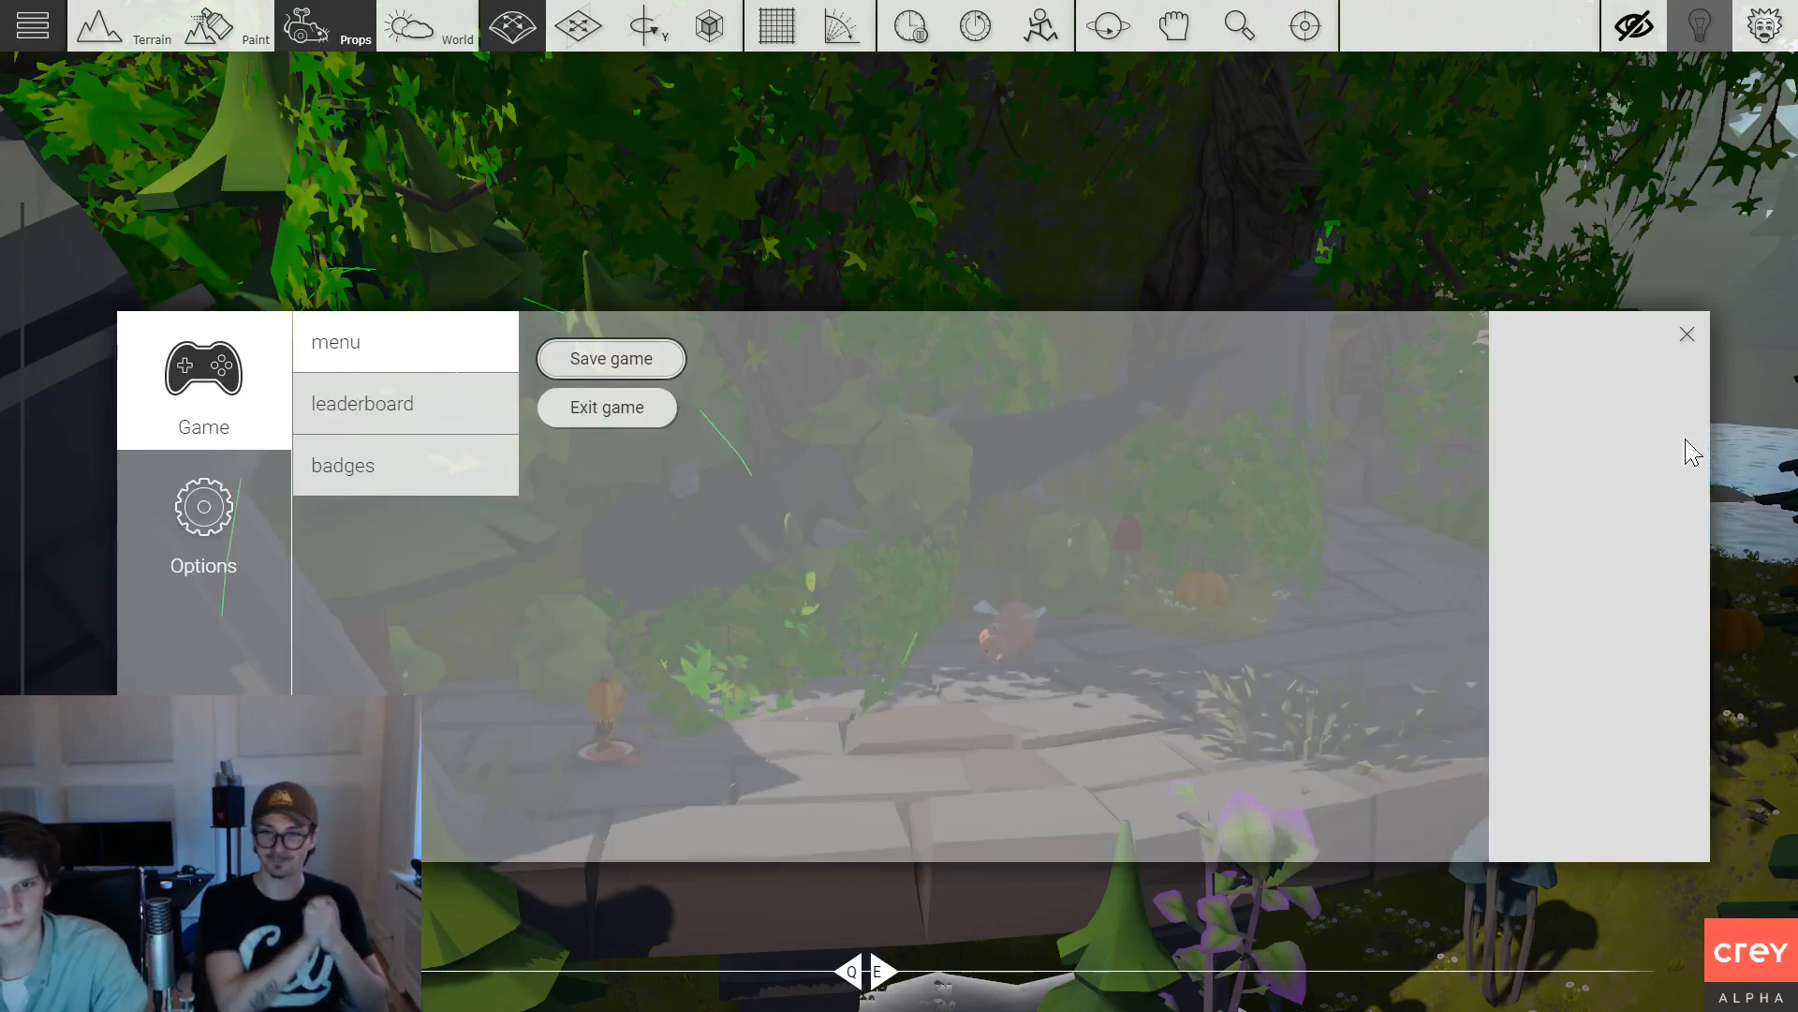
pyautogui.click(639, 419)
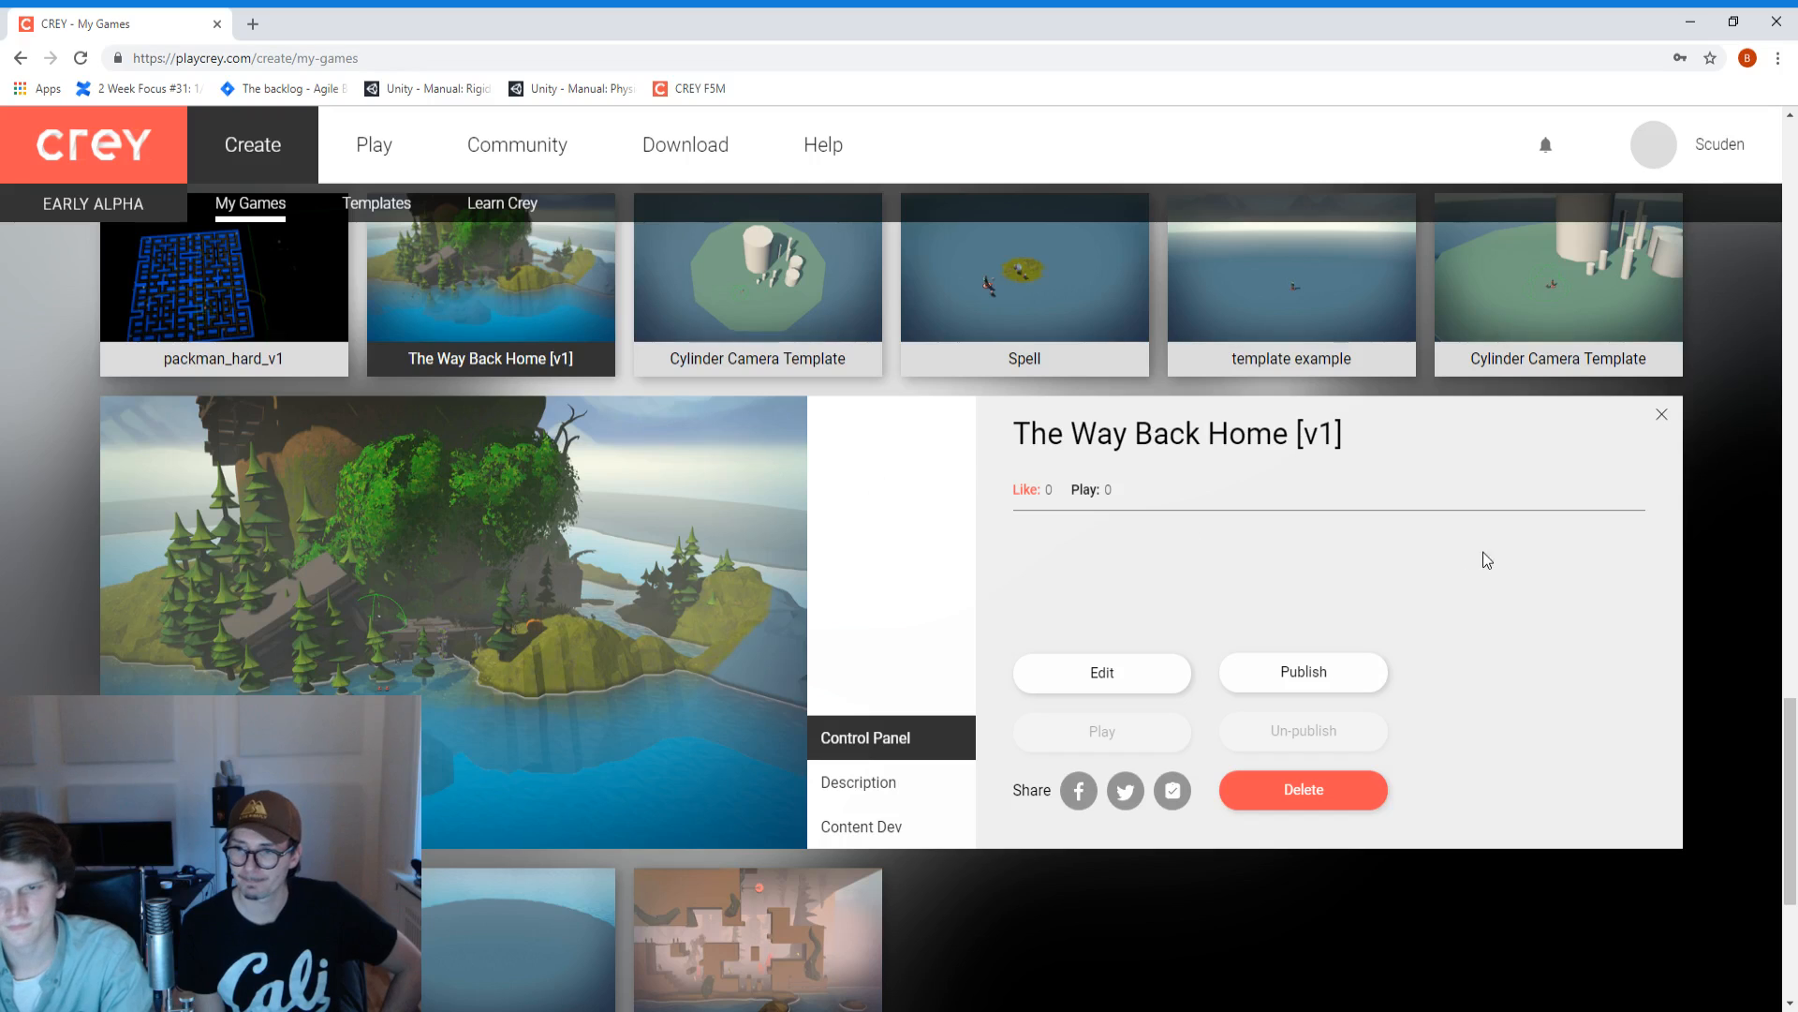
pyautogui.click(1662, 414)
pyautogui.click(498, 357)
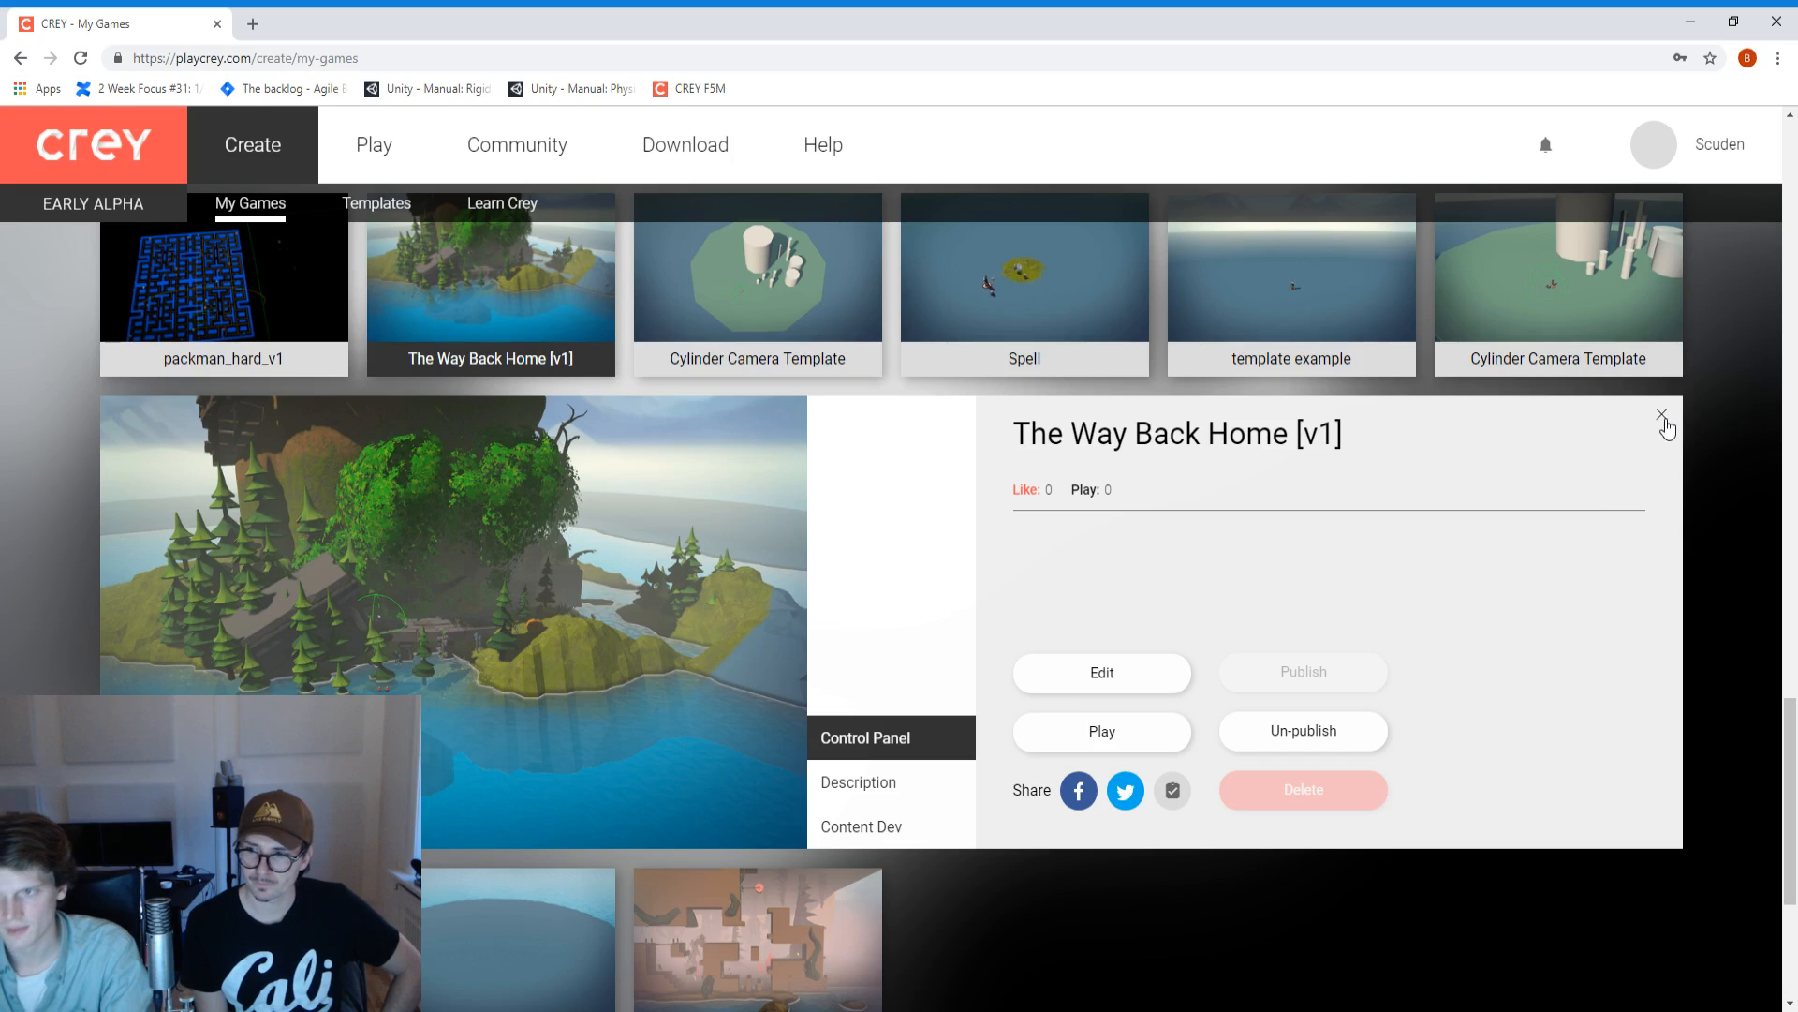
# Close the details of The Way Back Home [v1] and look through the featured games available to play.
pyautogui.click(1662, 418)
pyautogui.scroll(8, 1676, 466)
pyautogui.click(357, 150)
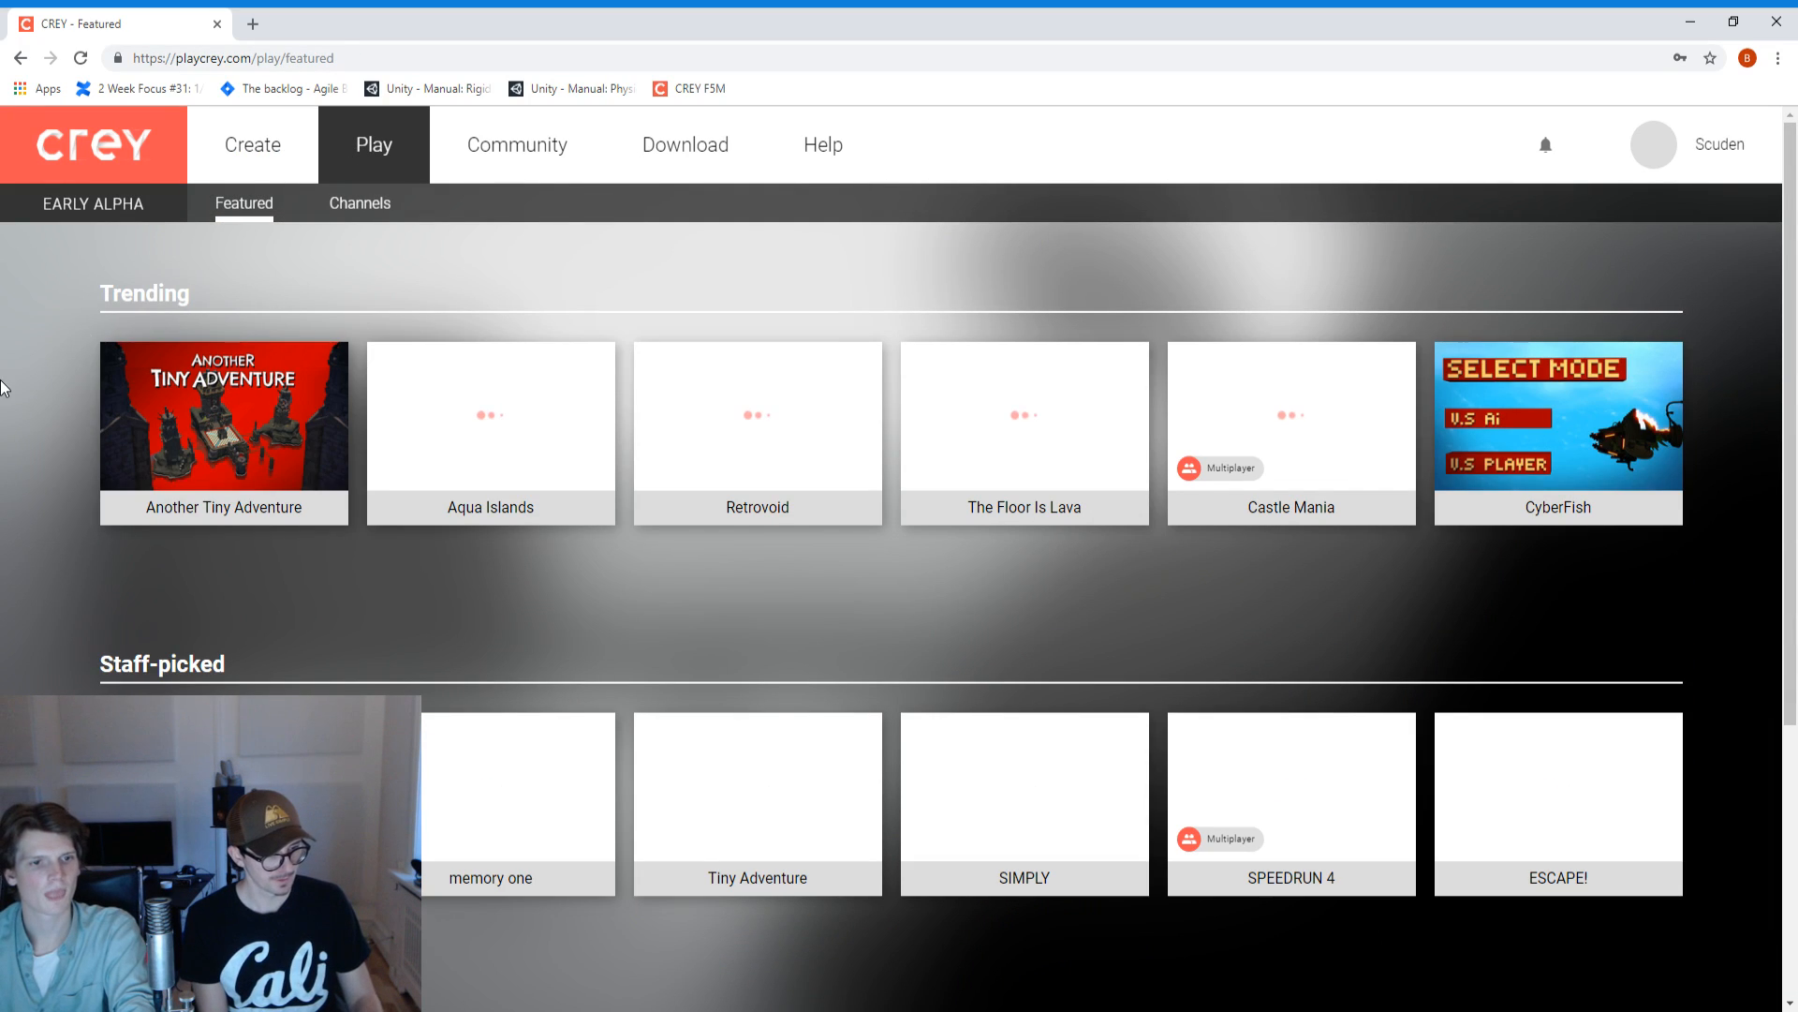
pyautogui.scroll(-1, 30, 384)
pyautogui.scroll(-3, 31, 375)
pyautogui.scroll(4, 36, 368)
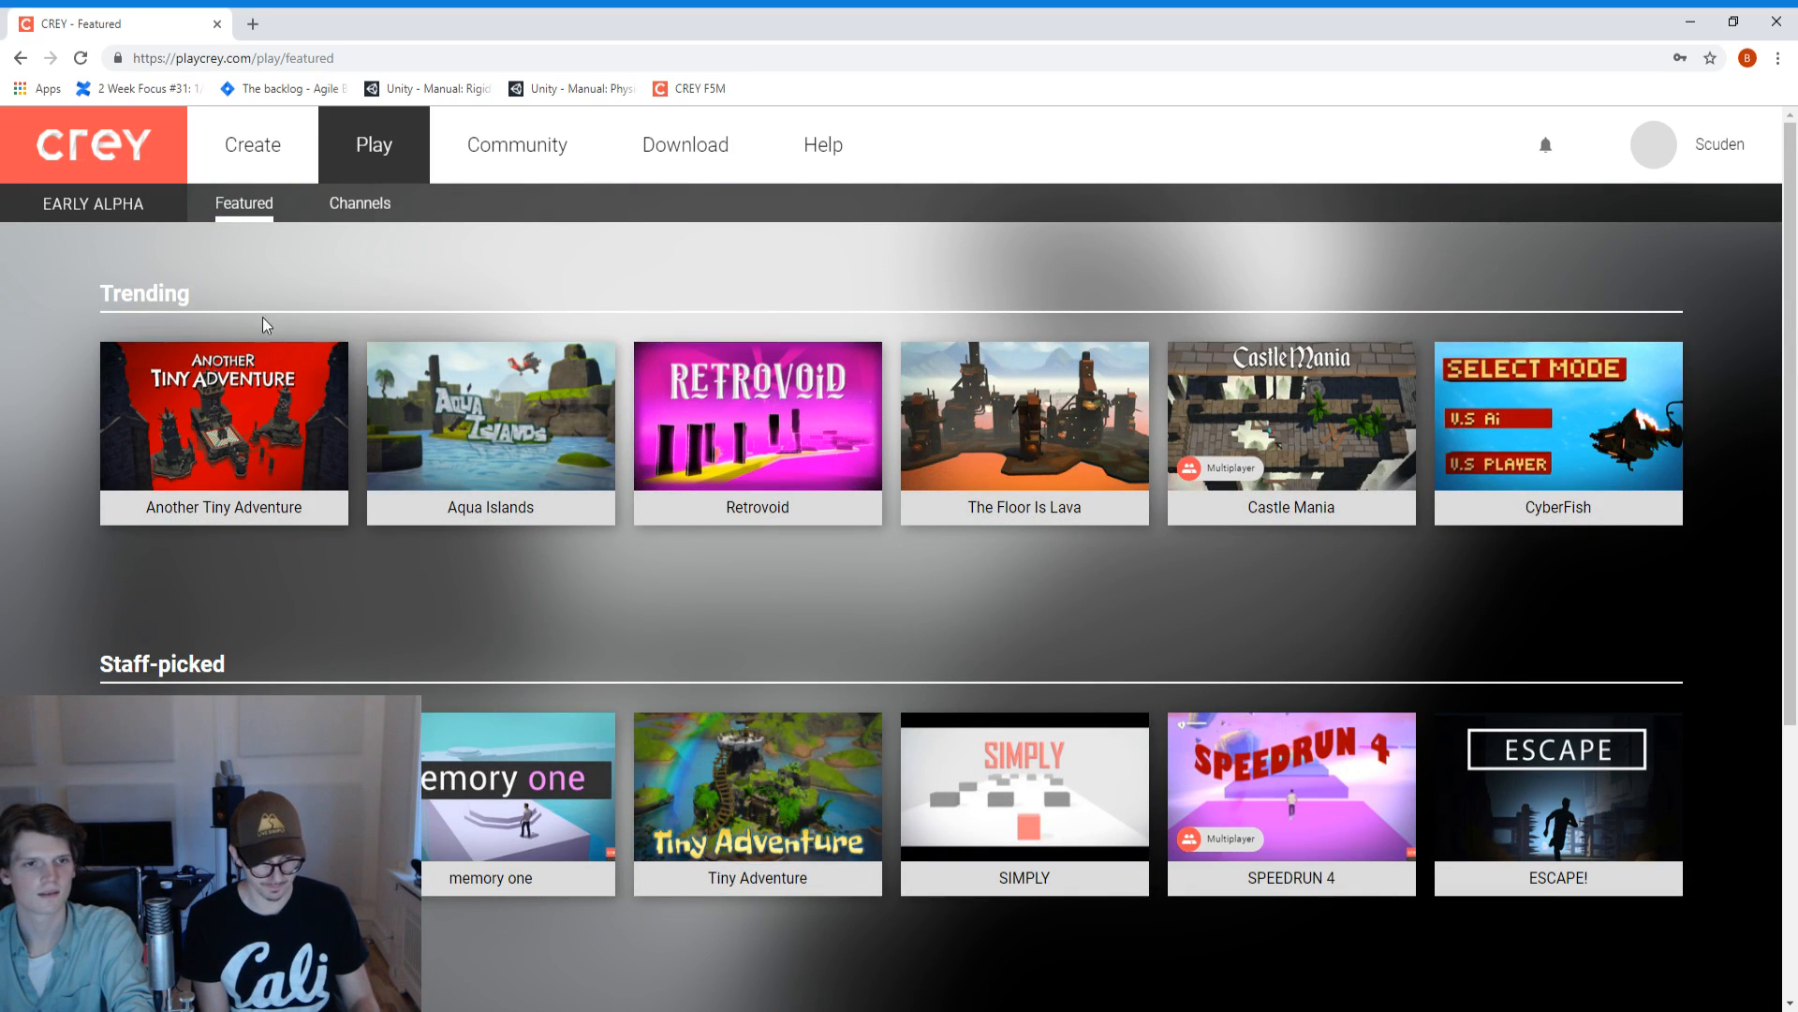
# Open the game channels and check the Newest section for the published level The Way Back Home [v1].
pyautogui.click(357, 208)
pyautogui.scroll(-3, 503, 484)
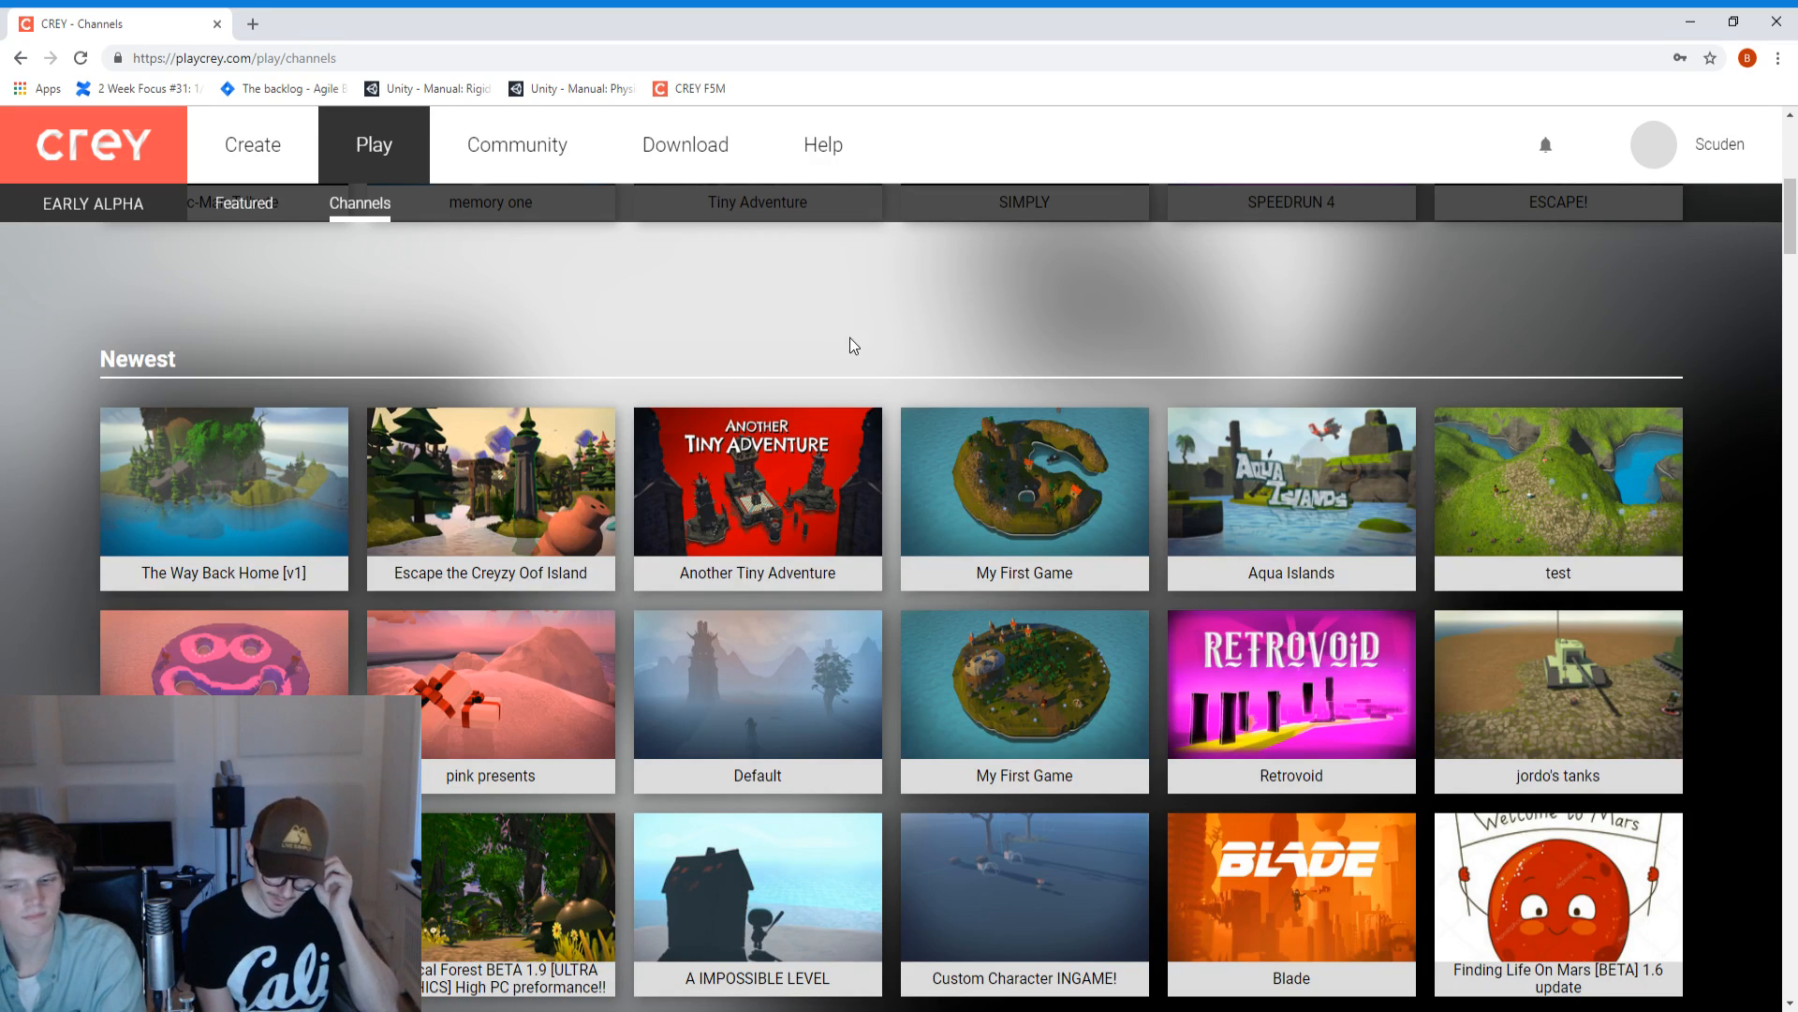
pyautogui.scroll(1, 852, 351)
pyautogui.scroll(-1, 955, 412)
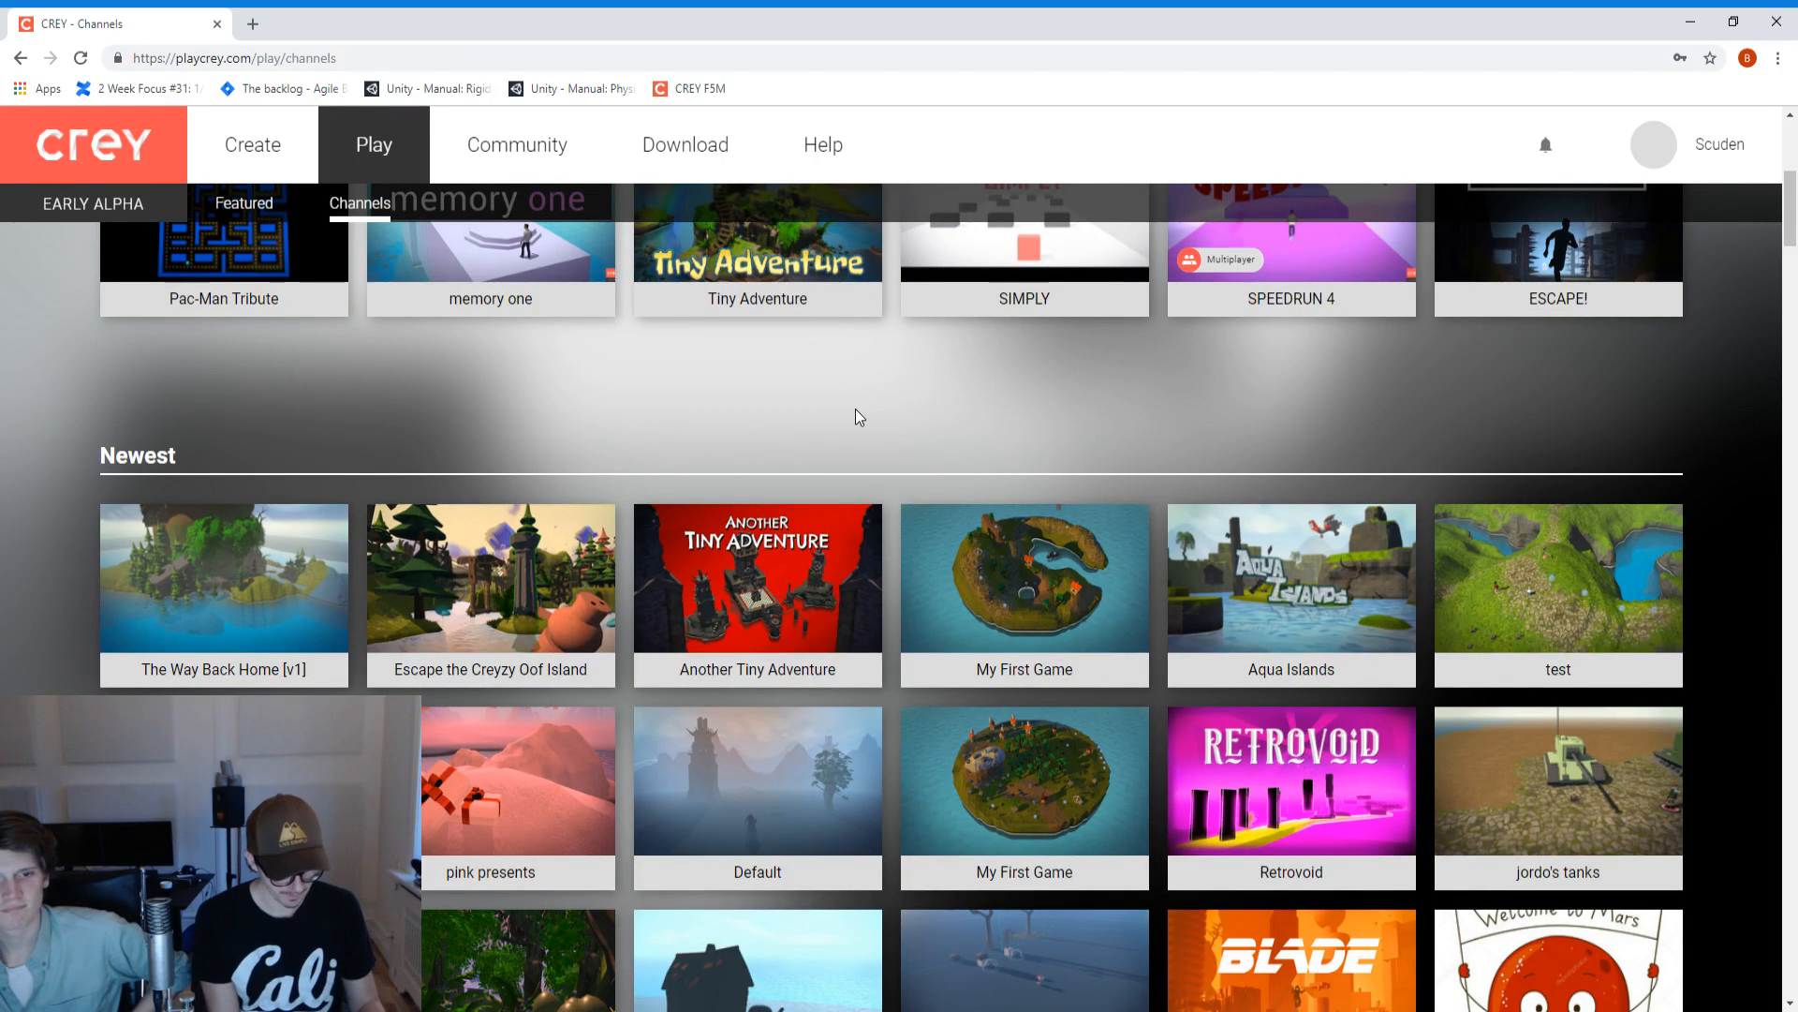
pyautogui.scroll(5, 856, 408)
# Visit the site's home page, return to the game channels and skim through their game lists once more.
pyautogui.click(127, 146)
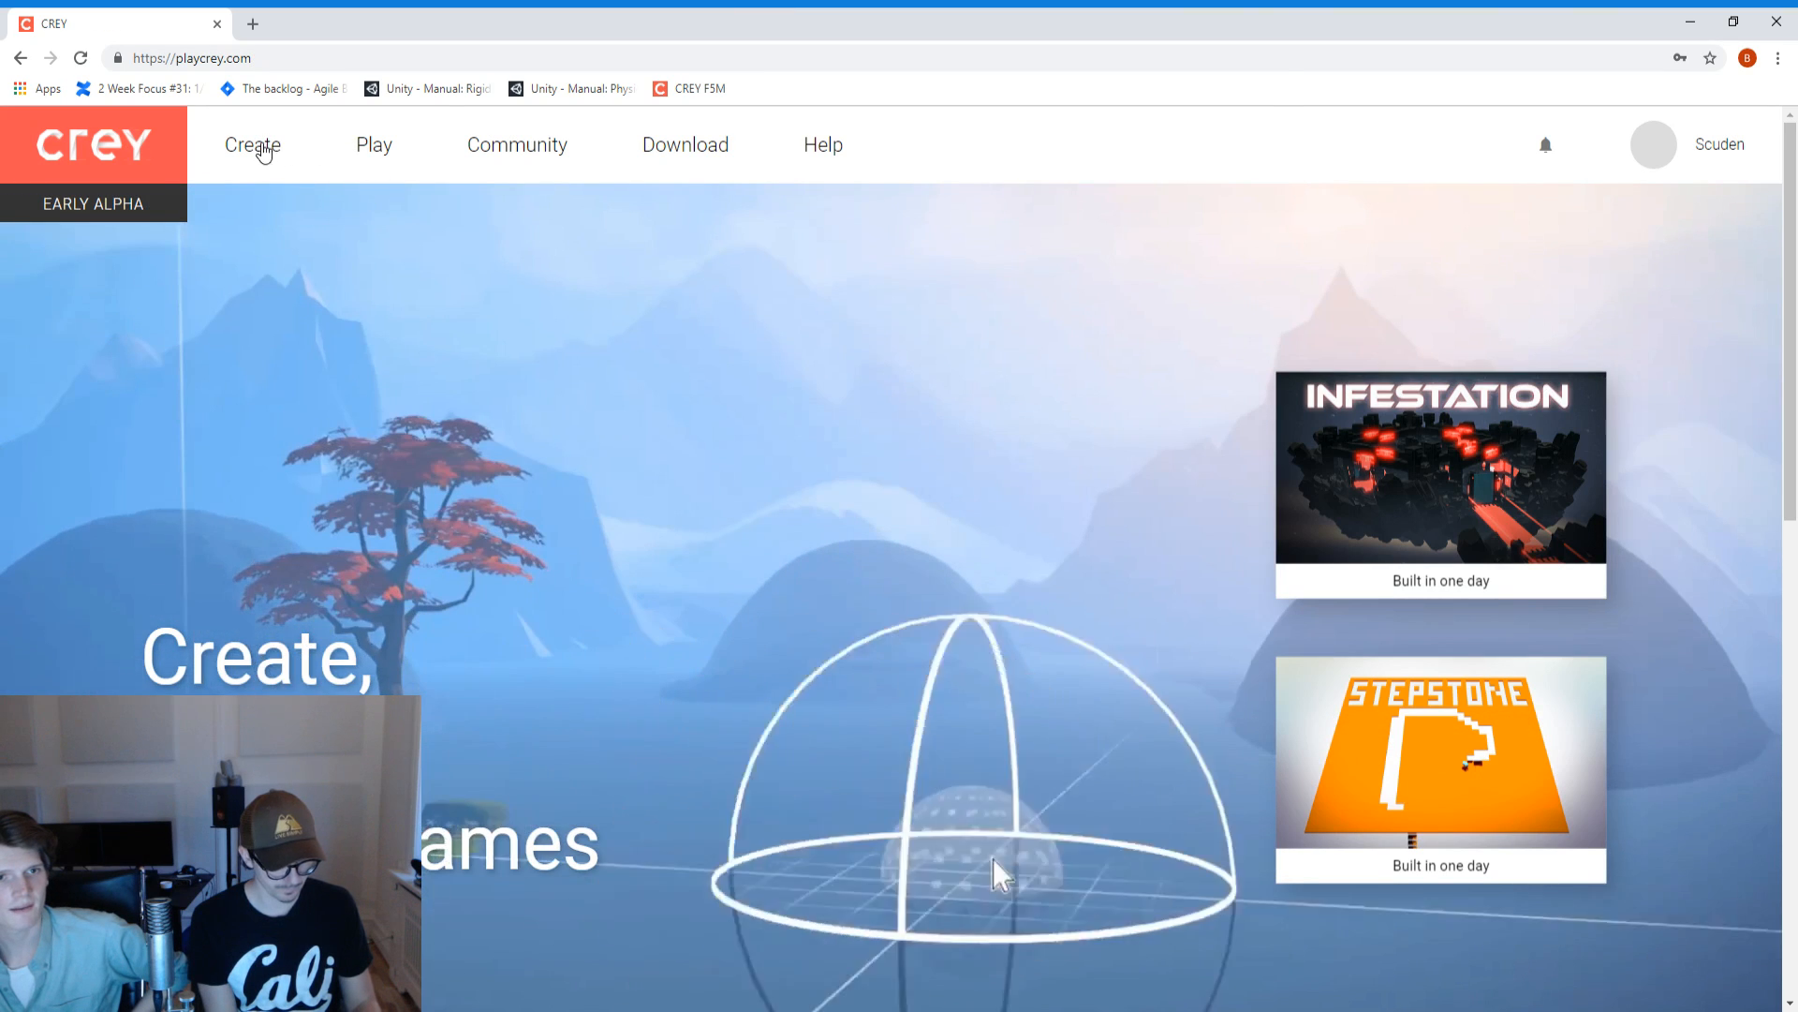
pyautogui.click(359, 145)
pyautogui.click(372, 208)
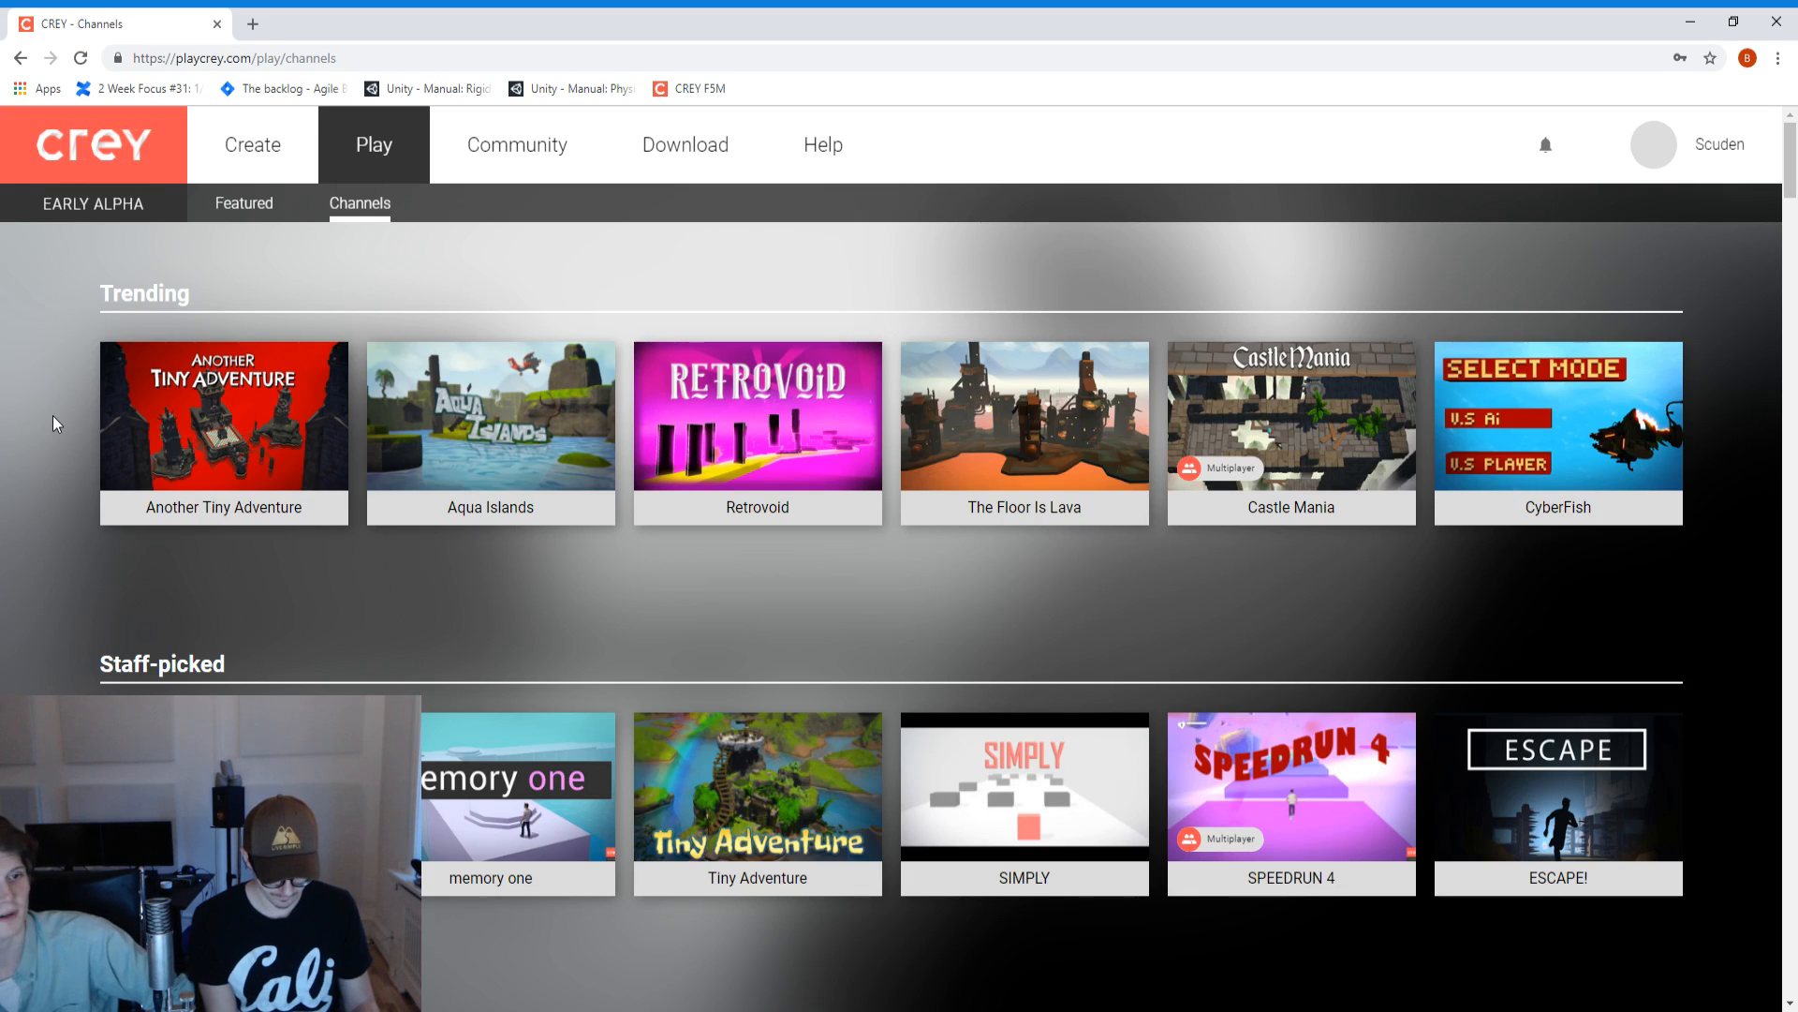
pyautogui.scroll(-7, 52, 414)
pyautogui.scroll(7, 52, 416)
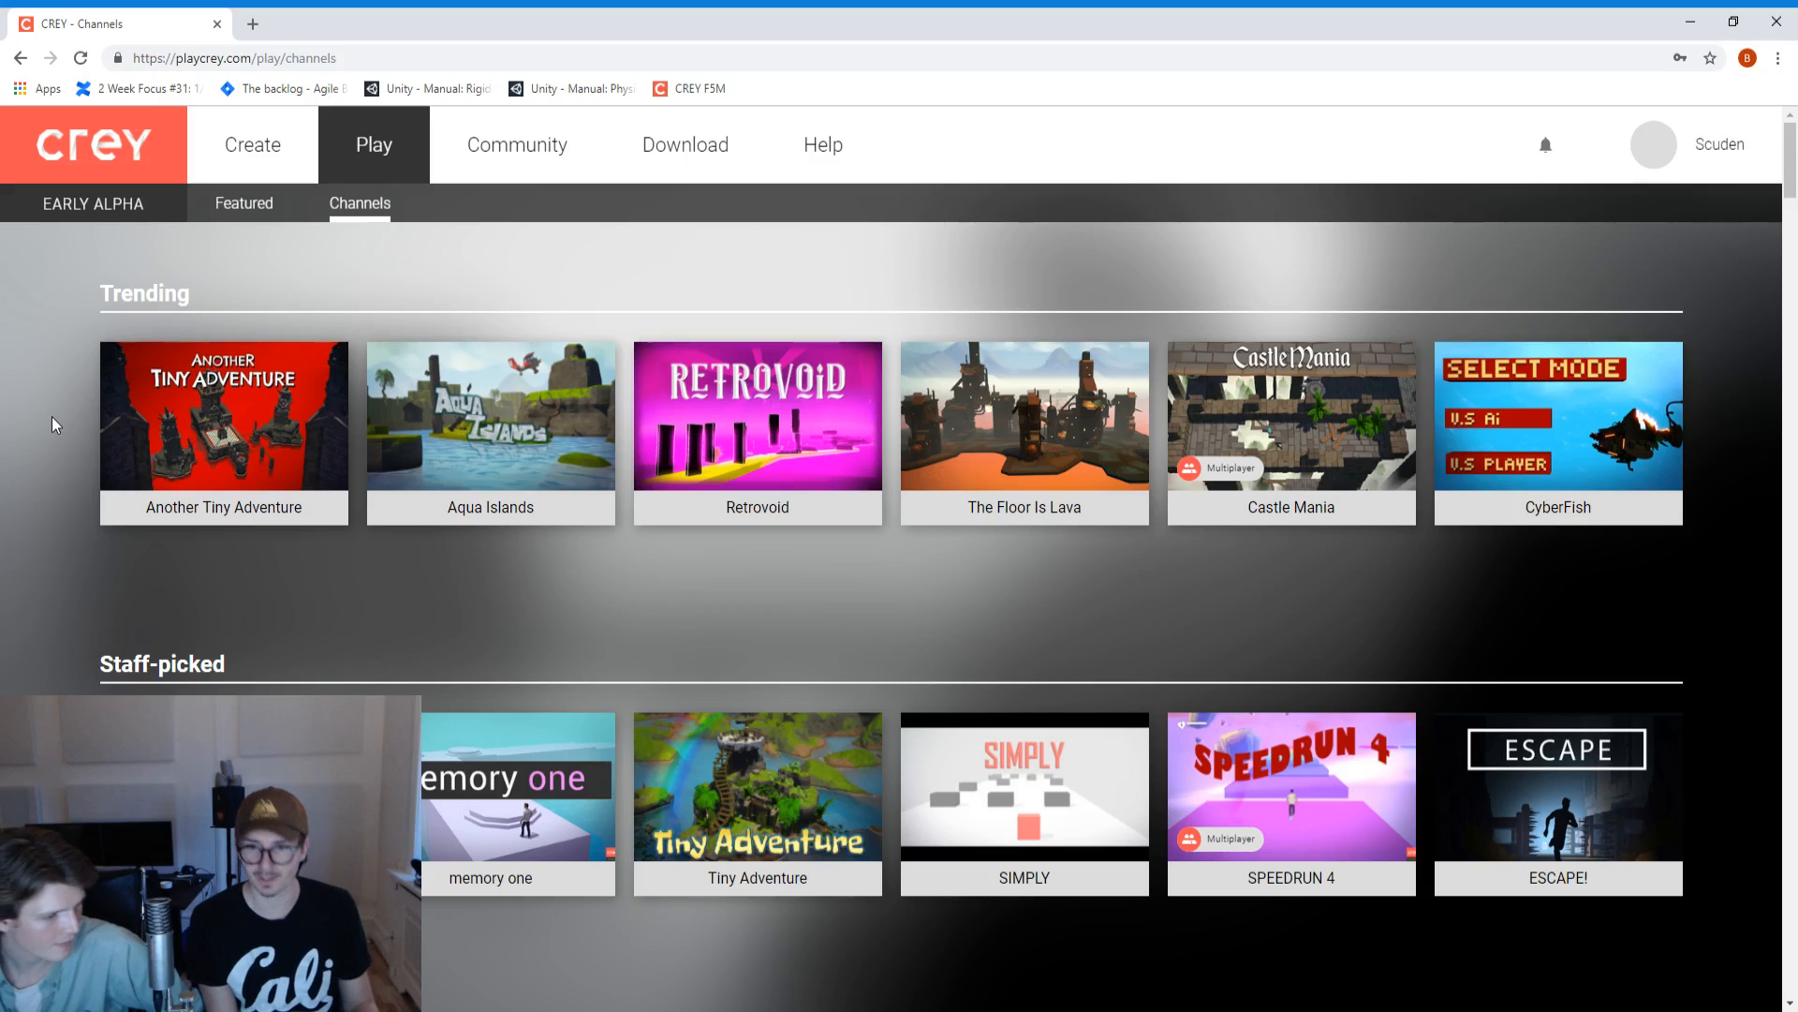